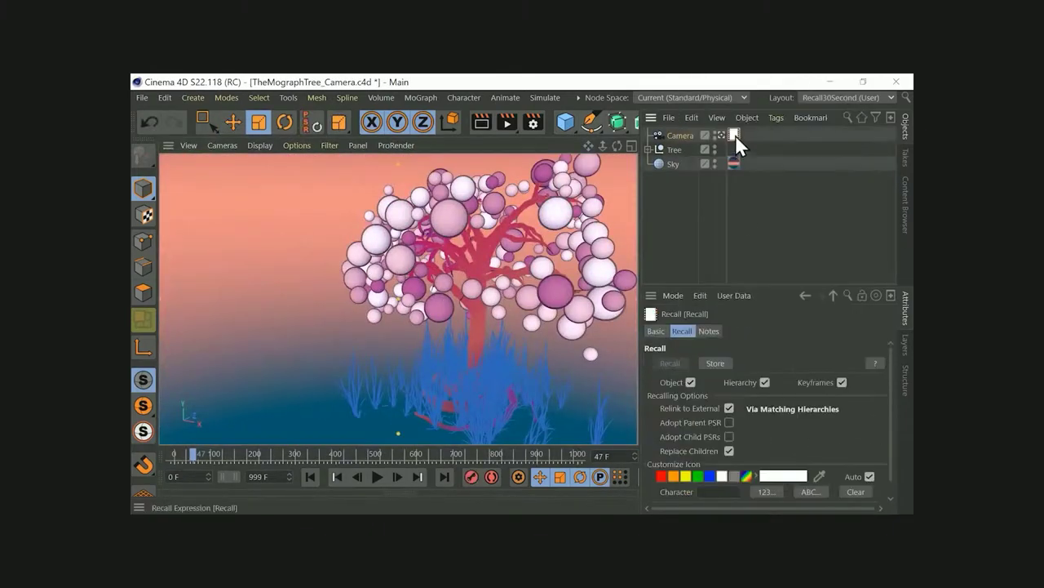
Fly the camera into the grass to a new angle and play, then stop, the car crash simulation
{"action": "left_click_drag", "start_coordinate": [426, 376], "coordinate": [380, 308], "text": "alt"}
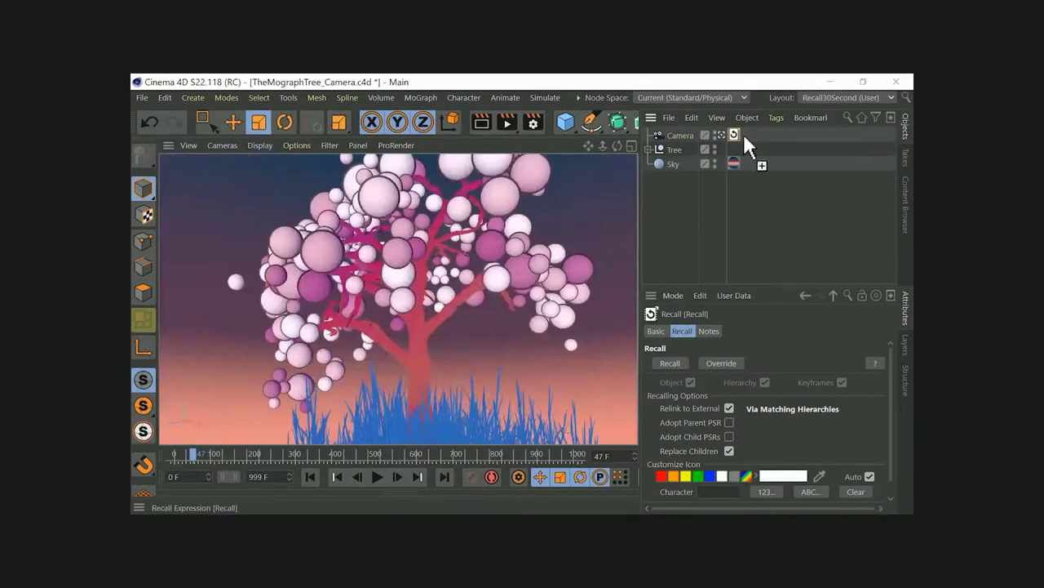
{"action": "left_click", "coordinate": [374, 481]}
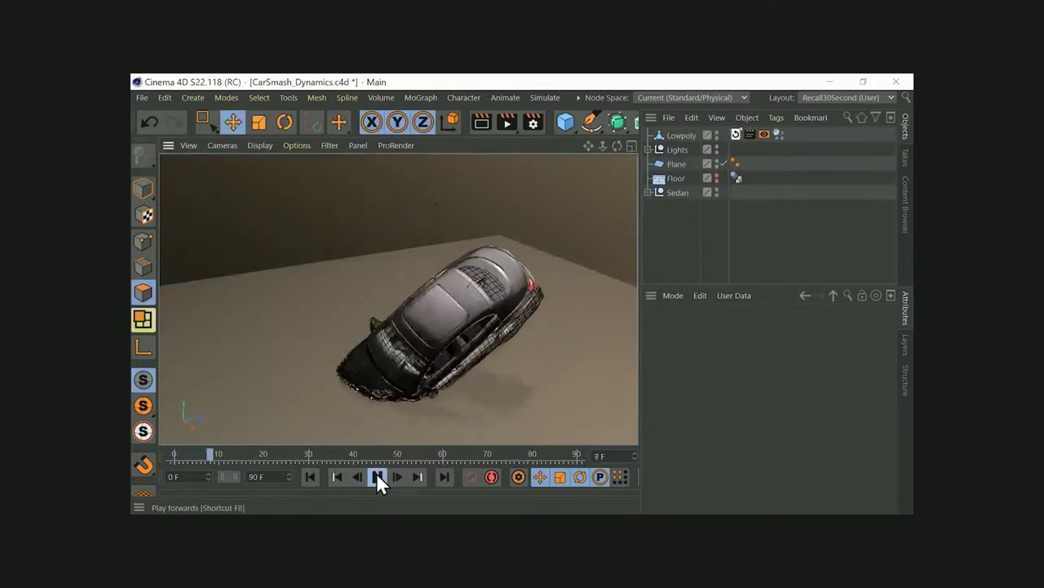
{"action": "left_click", "coordinate": [498, 228]}
{"action": "left_click", "coordinate": [311, 476]}
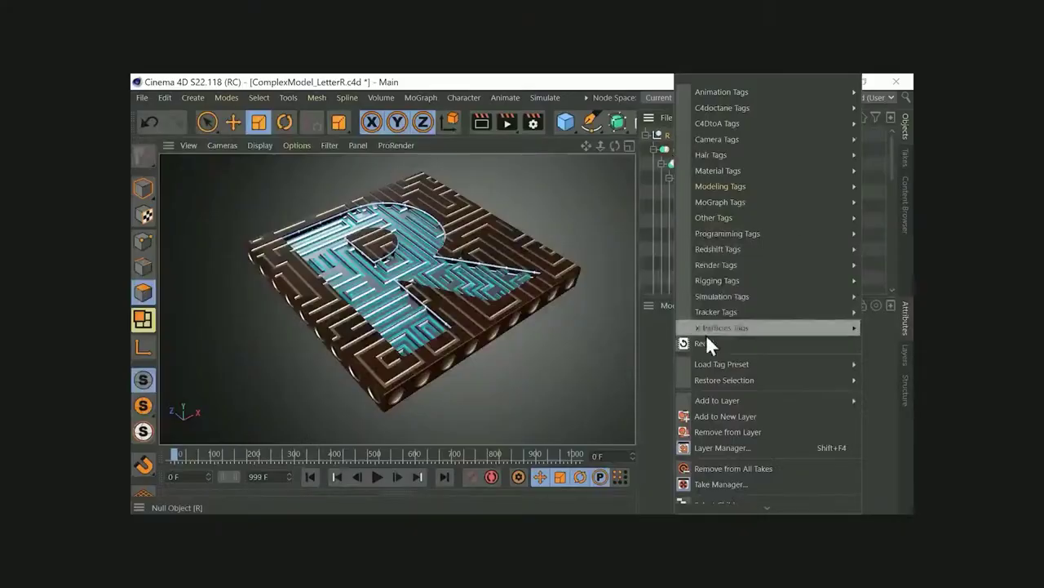
Add a Recall tag to the R null and duplicate the Camera's Recall tag
{"action": "left_click", "coordinate": [653, 149]}
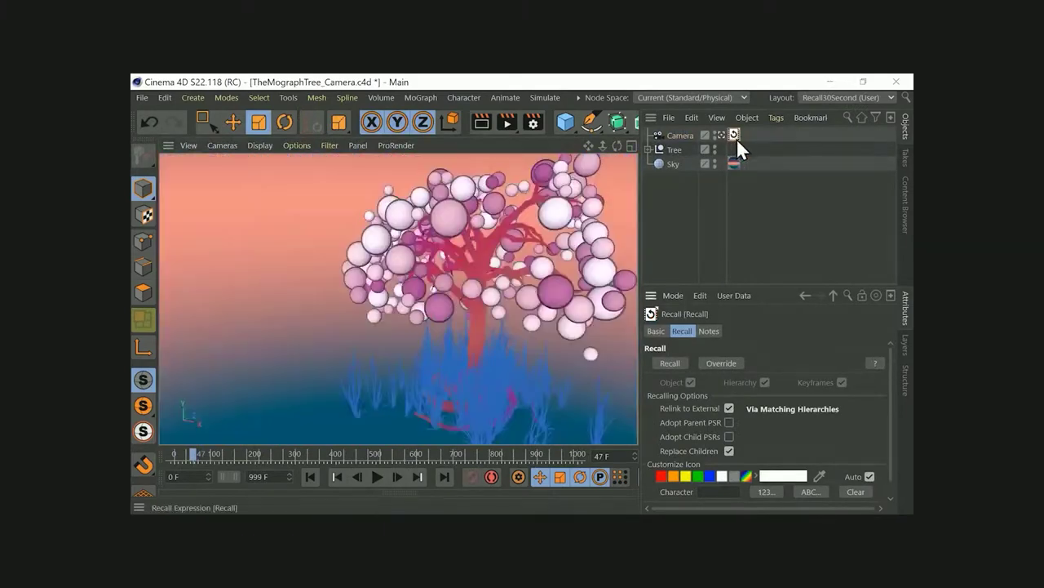
{"action": "left_click_drag", "start_coordinate": [732, 136], "coordinate": [748, 134], "text": "ctrl"}
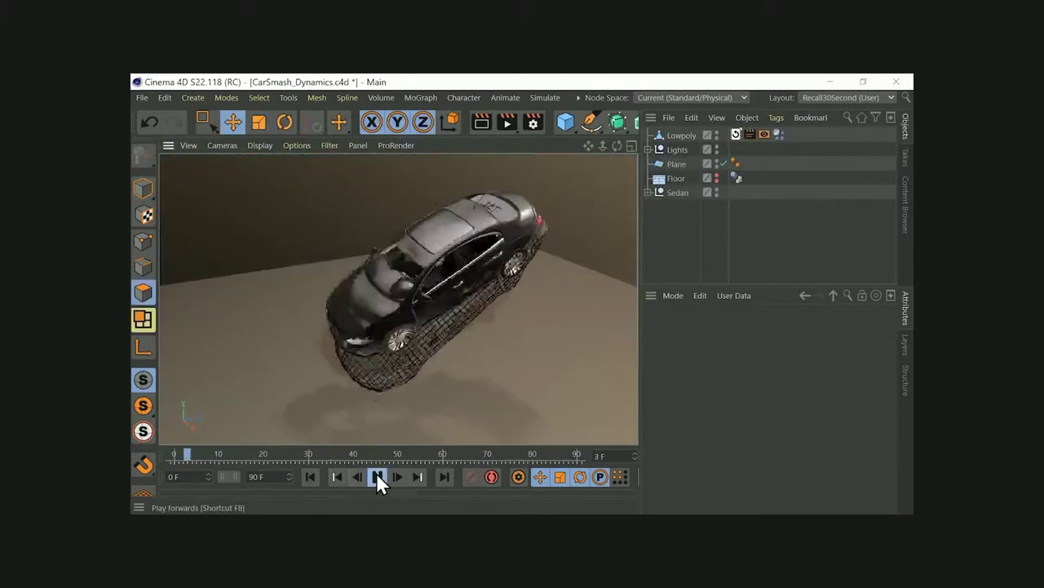
{"action": "left_click", "coordinate": [377, 477]}
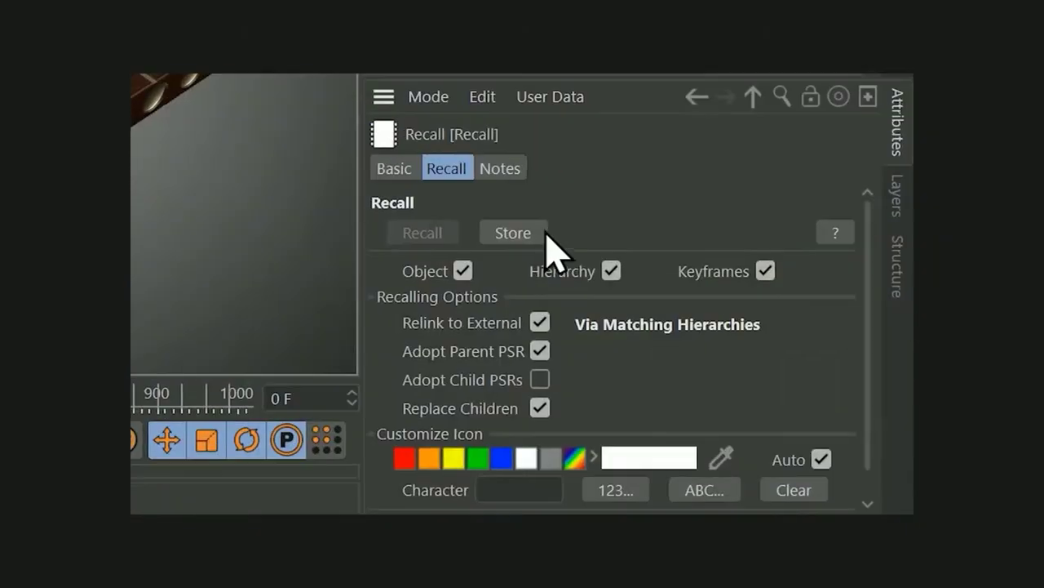
Store the current state in the Recall tag, then fly the camera through the grass to a new view
{"action": "left_click", "coordinate": [544, 234]}
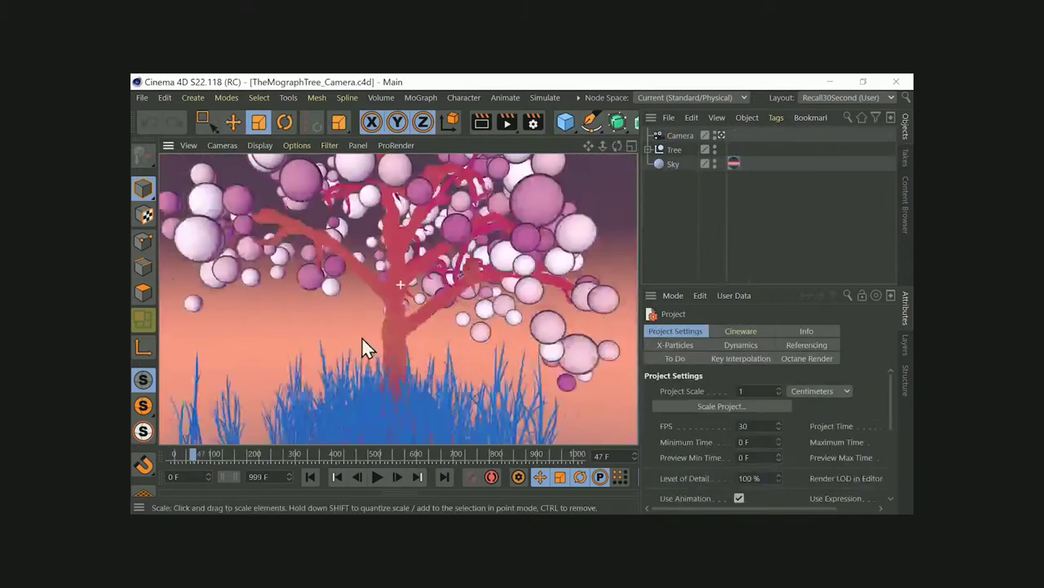
{"action": "right_click", "coordinate": [680, 140]}
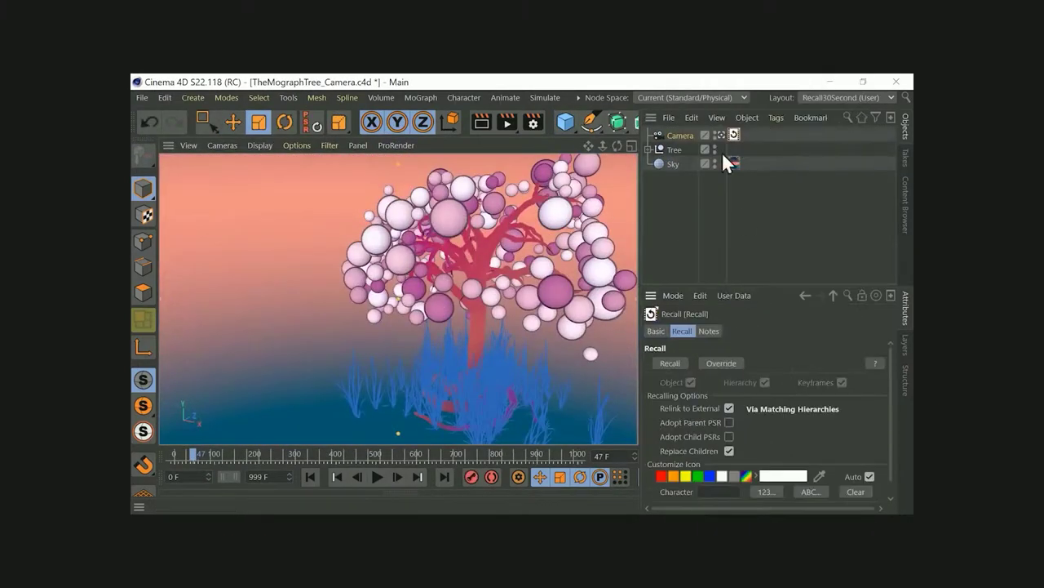
{"action": "left_click_drag", "start_coordinate": [506, 269], "coordinate": [457, 269], "text": "alt"}
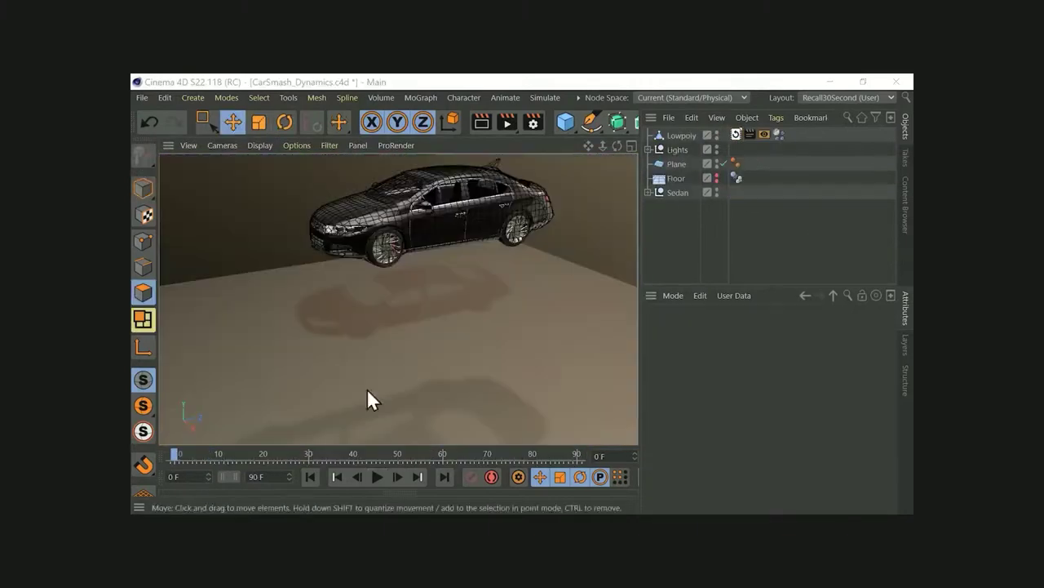
{"action": "left_click", "coordinate": [377, 477]}
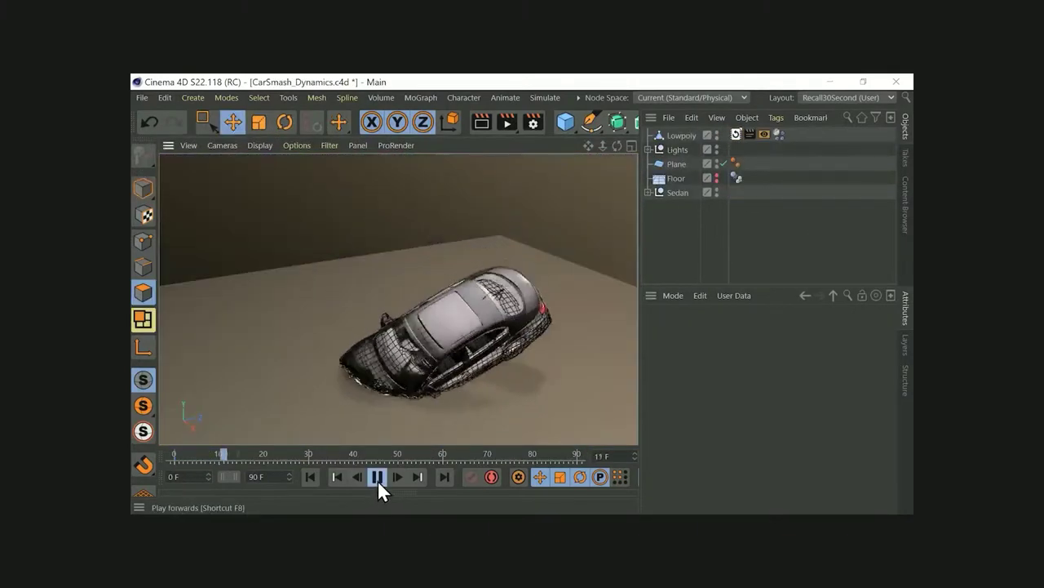
{"action": "left_click", "coordinate": [378, 480]}
{"action": "left_click", "coordinate": [679, 135]}
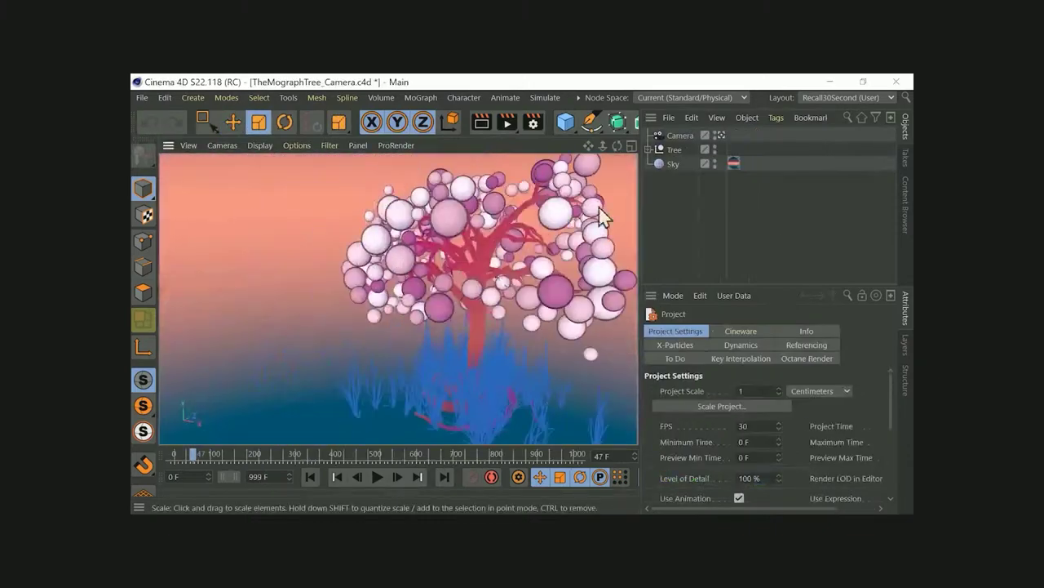
Store the new camera view in the Camera's second Recall tag
{"action": "left_click", "coordinate": [735, 134]}
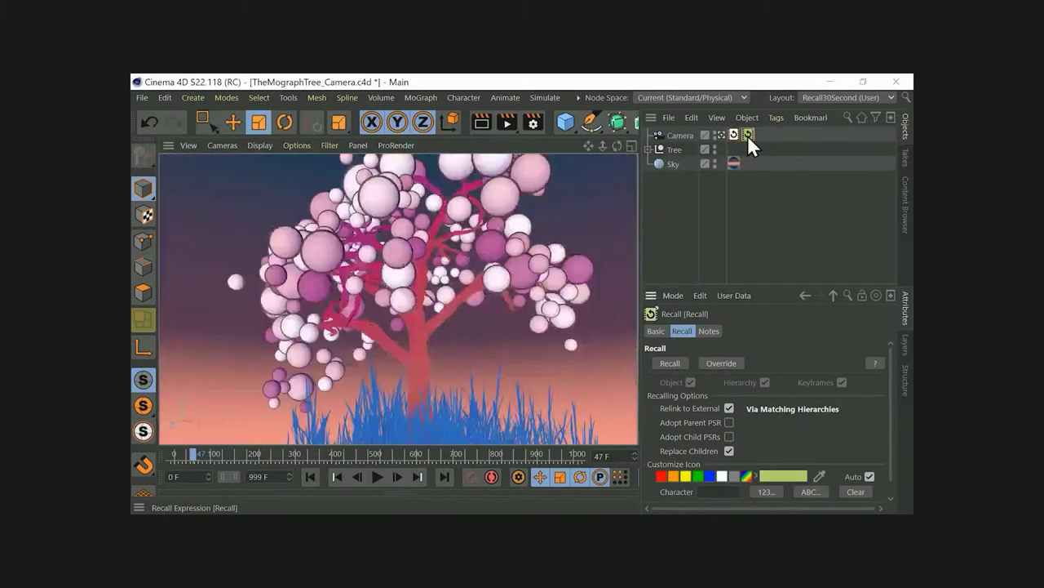
{"action": "left_click", "coordinate": [377, 477]}
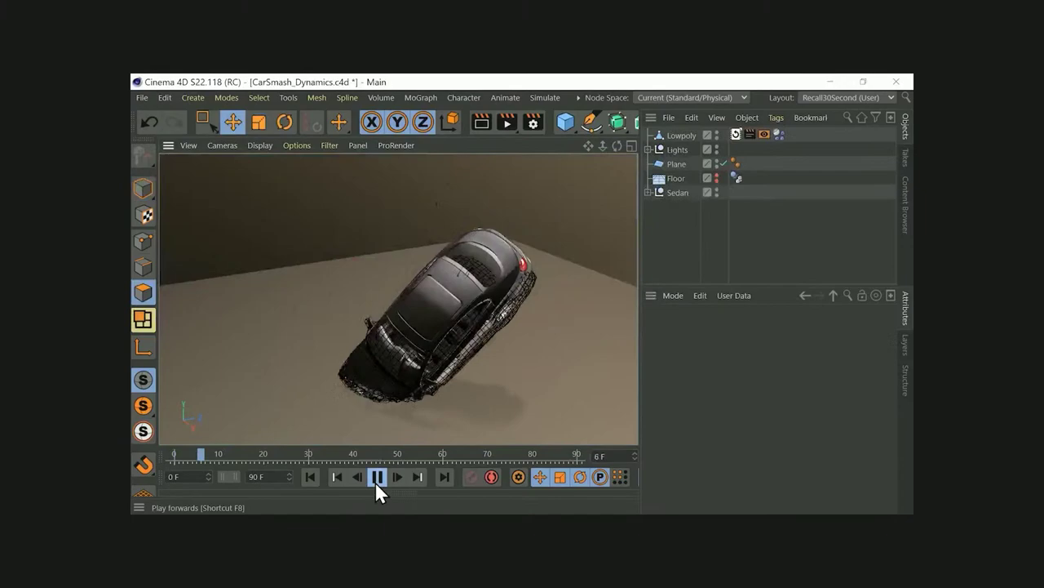
{"action": "left_click", "coordinate": [376, 476]}
{"action": "left_click", "coordinate": [494, 295]}
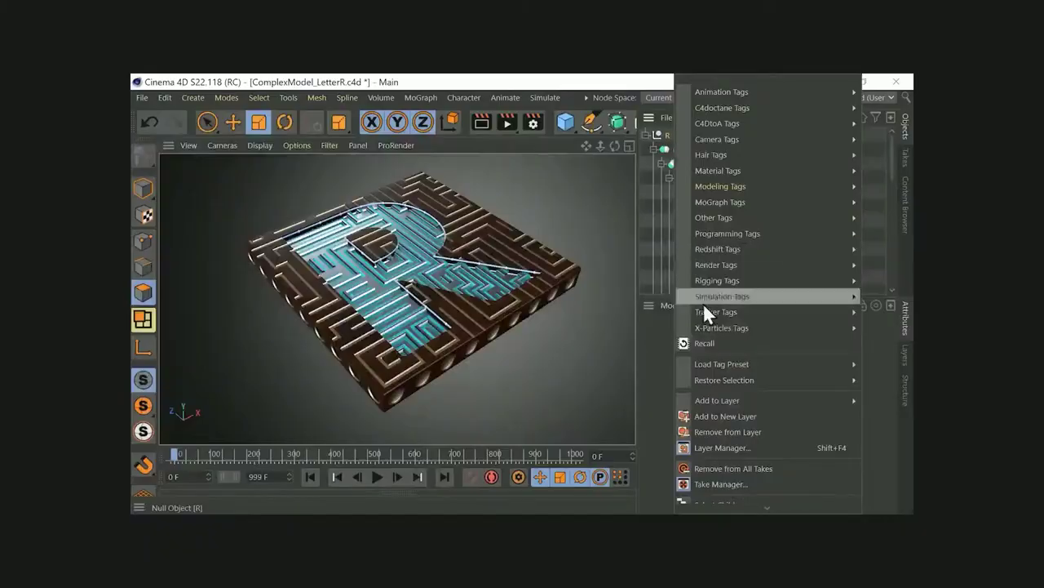
Add a Recall tag to the object and make a second copy of the Camera's Recall tag
{"action": "left_click", "coordinate": [705, 343]}
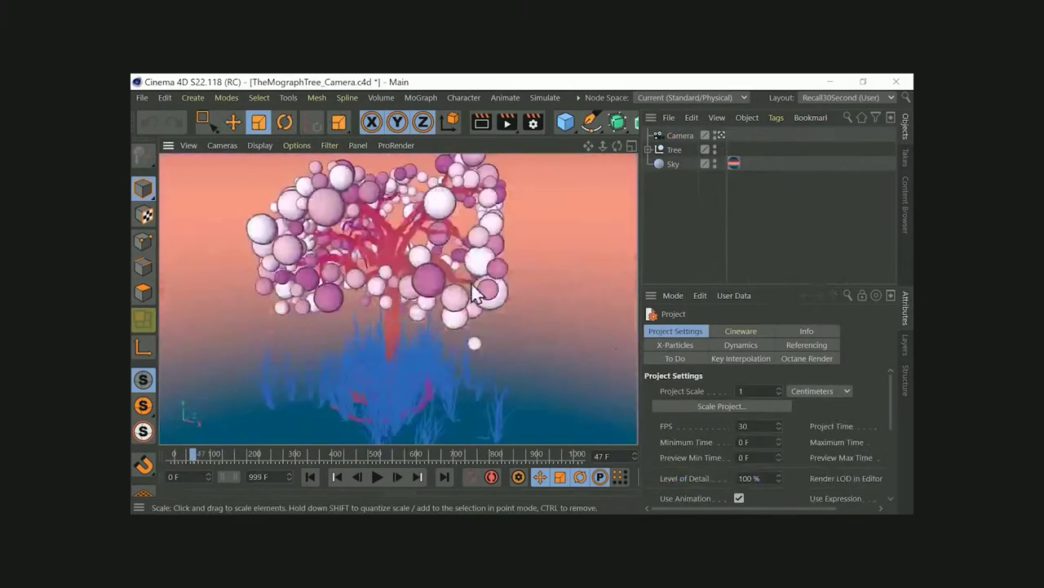
{"action": "left_click", "coordinate": [734, 135]}
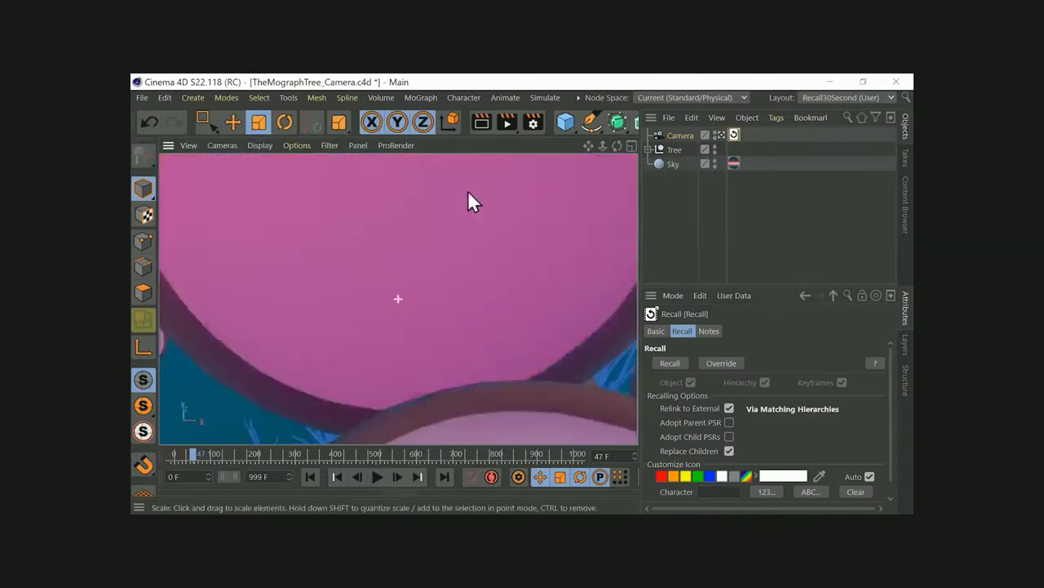
{"action": "left_click_drag", "start_coordinate": [734, 135], "coordinate": [749, 135], "text": "ctrl"}
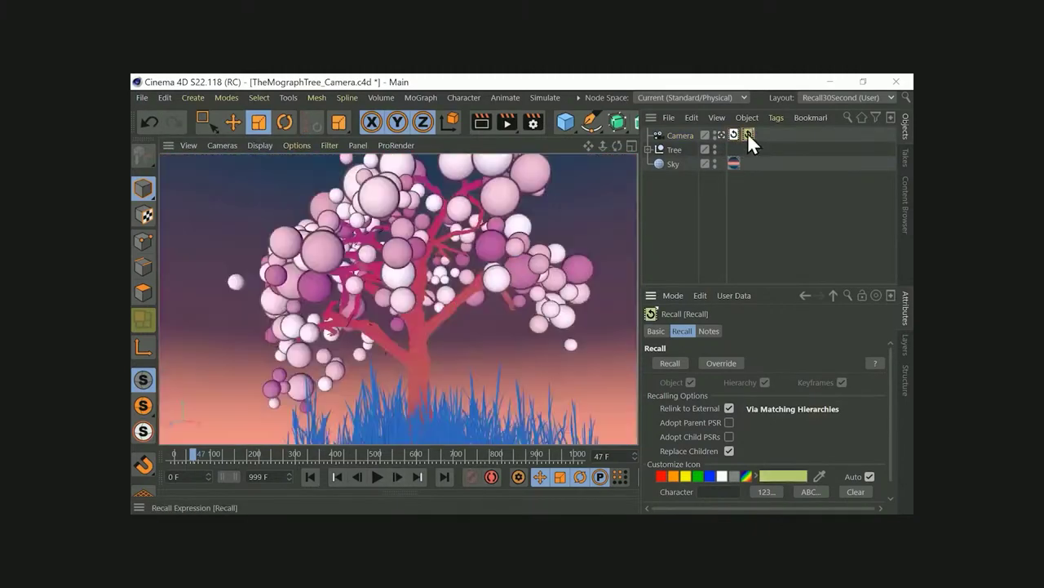
{"action": "left_click", "coordinate": [377, 477]}
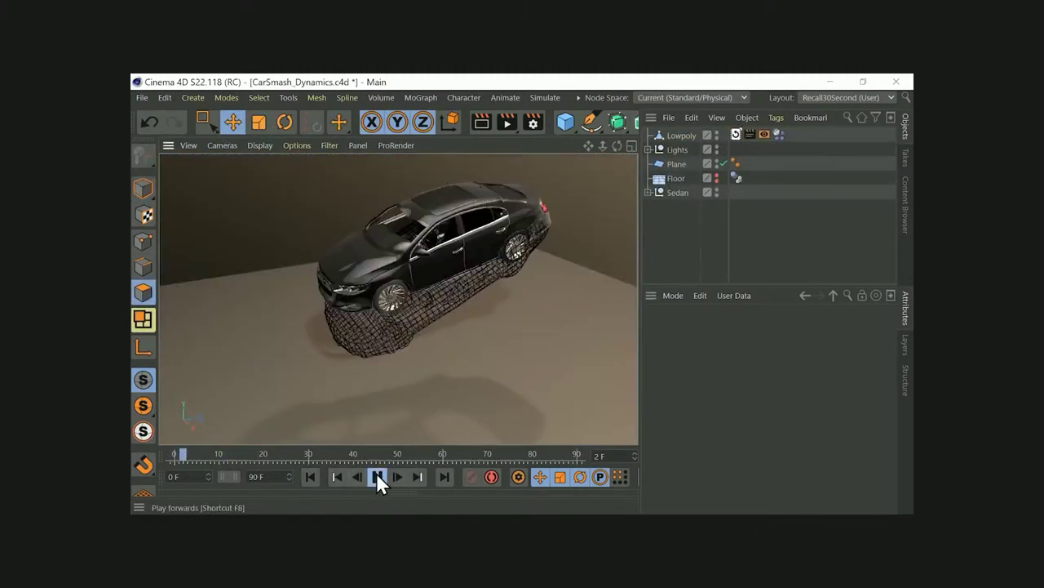
{"action": "left_click", "coordinate": [377, 477]}
{"action": "left_click", "coordinate": [510, 269]}
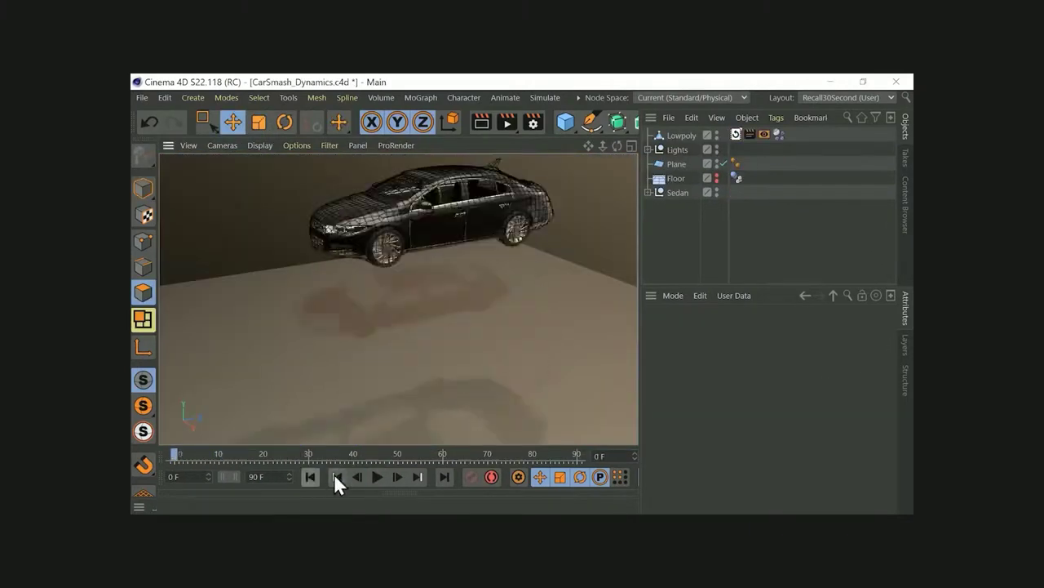
Play the car falling onto the floor and store the current state in the Recall tag
{"action": "left_click", "coordinate": [377, 476]}
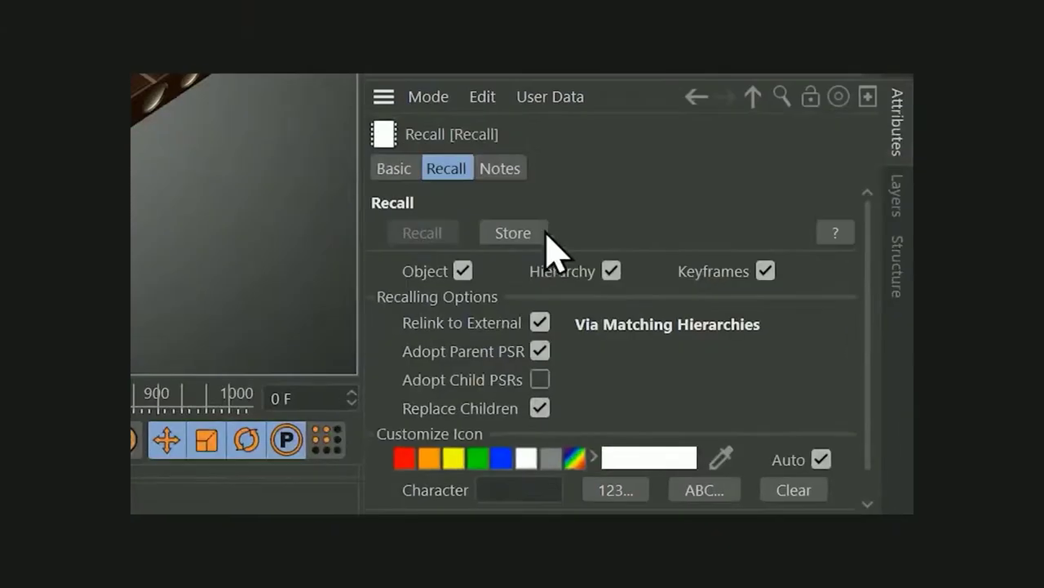
{"action": "left_click", "coordinate": [544, 232]}
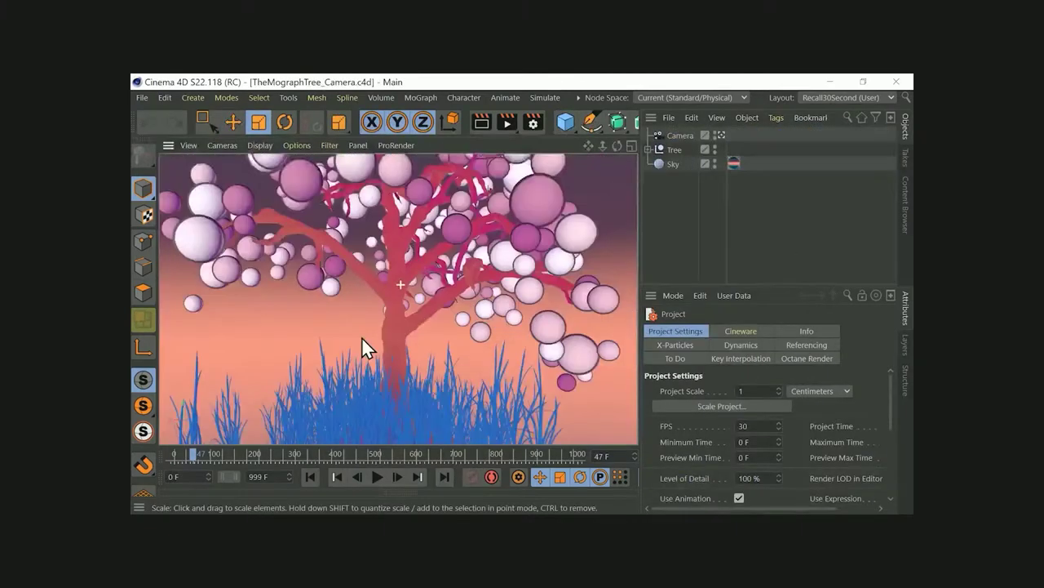
{"action": "right_click", "coordinate": [680, 139]}
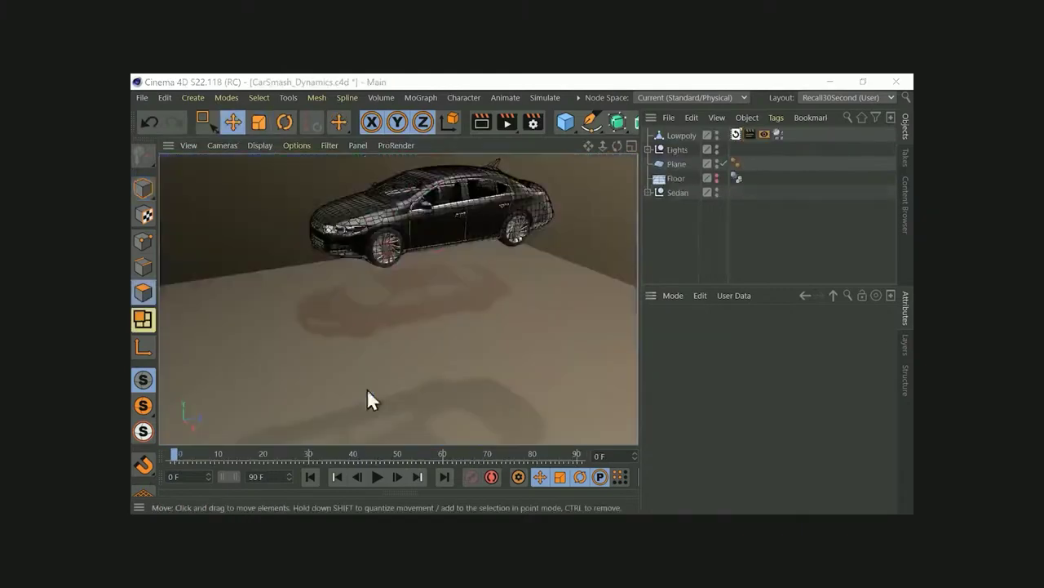
{"action": "left_click", "coordinate": [377, 477]}
{"action": "left_click", "coordinate": [378, 477]}
{"action": "left_click", "coordinate": [680, 135]}
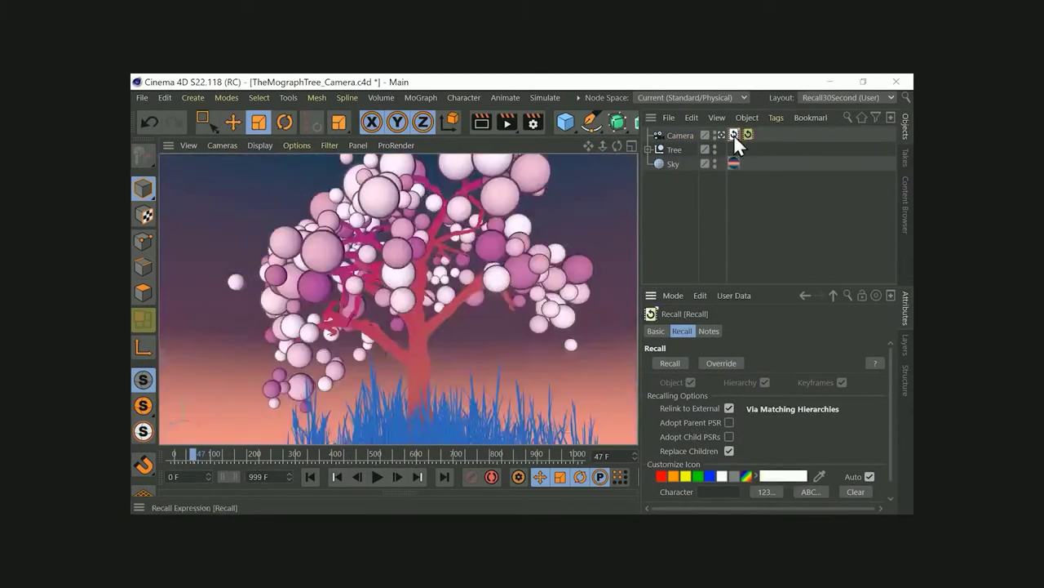
{"action": "left_click", "coordinate": [377, 477]}
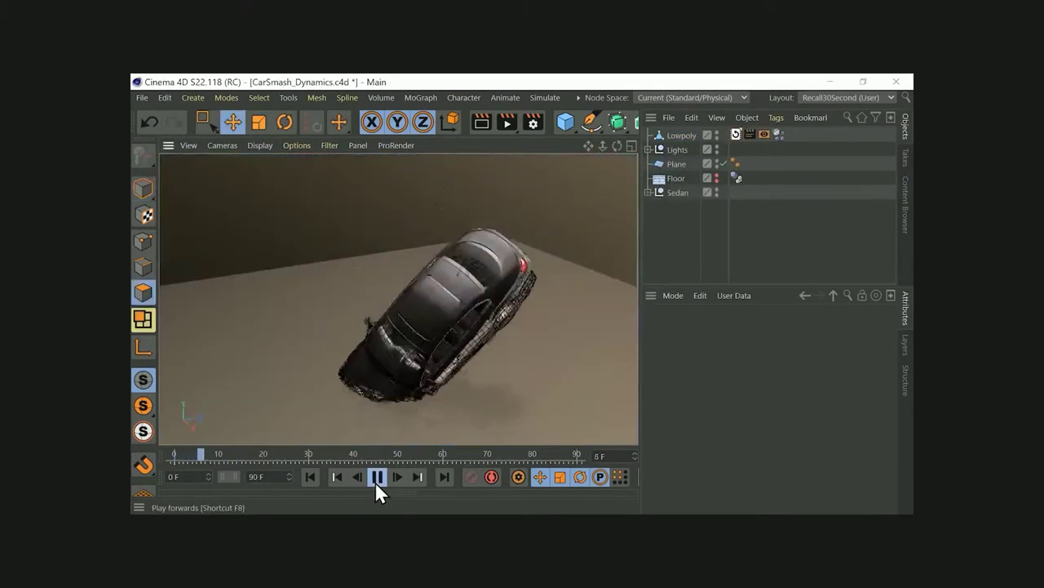
{"action": "left_click", "coordinate": [376, 477]}
{"action": "left_click", "coordinate": [496, 306]}
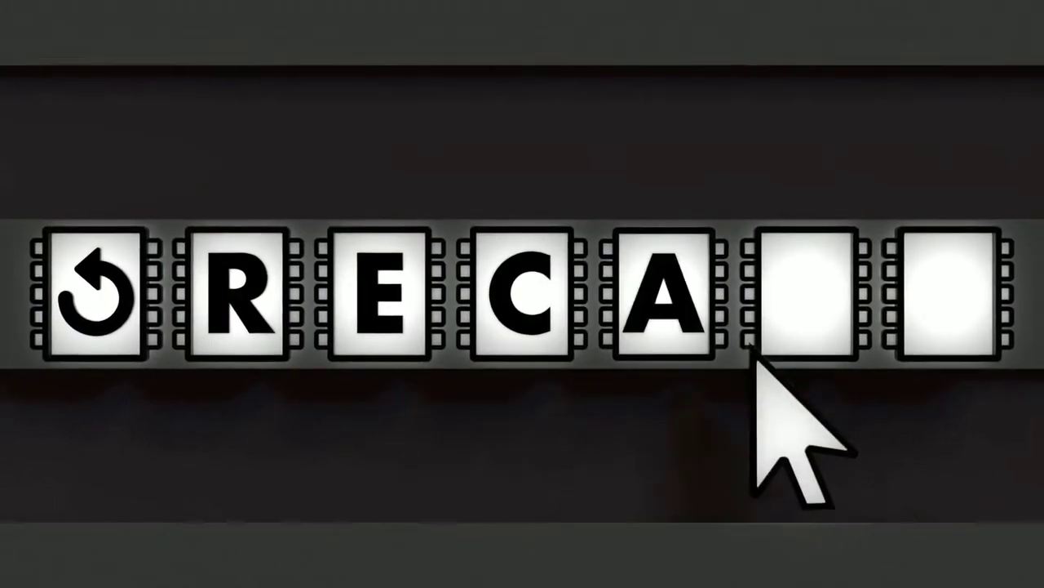
Add Recall tags to the Letter R and the Camera, copy the Camera's tag, and pull back to a wide tree view
{"action": "left_click", "coordinate": [705, 343]}
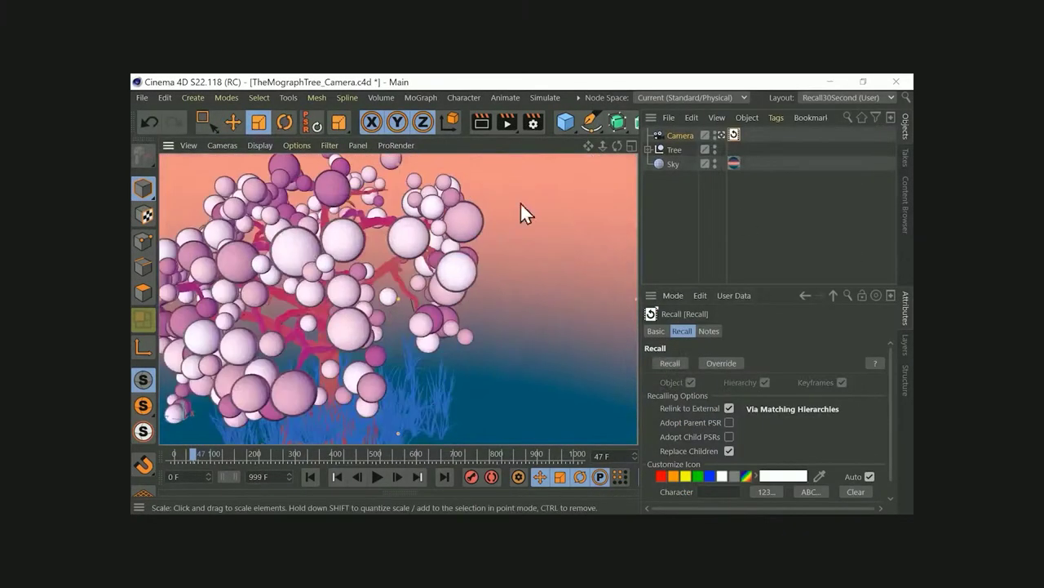
{"action": "left_click_drag", "start_coordinate": [732, 136], "coordinate": [747, 134], "text": "ctrl"}
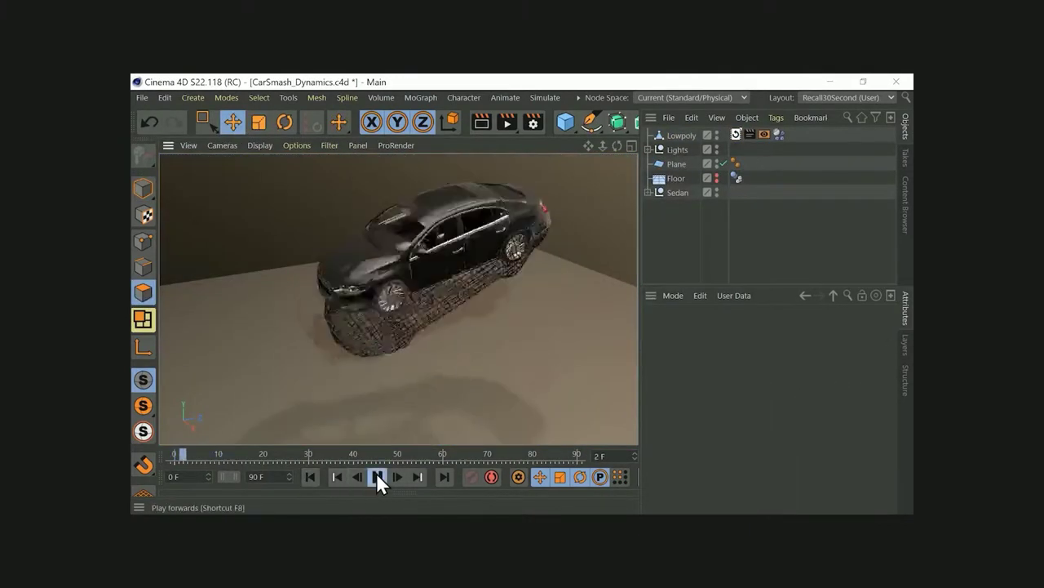
{"action": "left_click", "coordinate": [510, 269]}
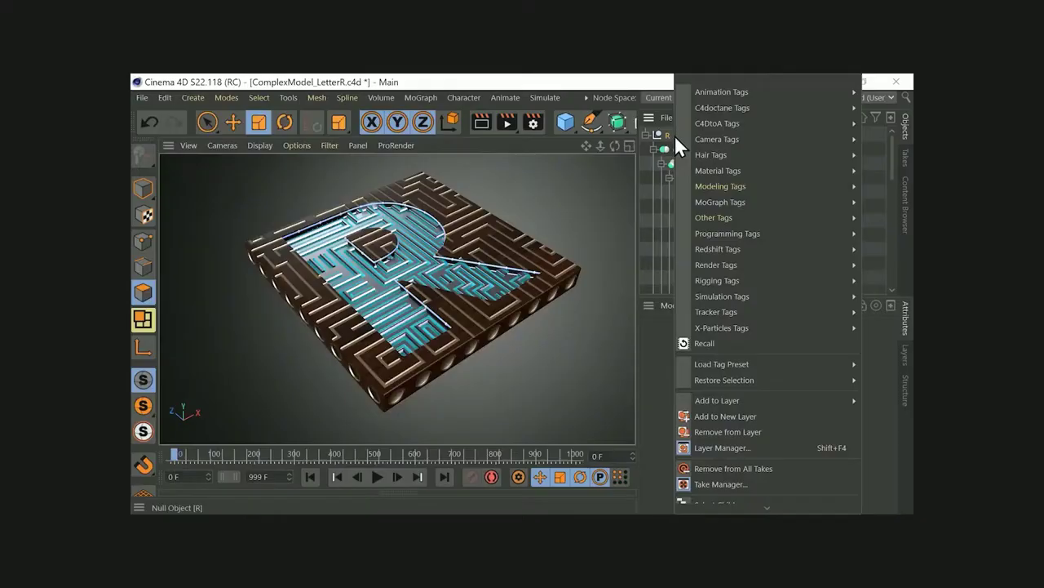
{"action": "left_click", "coordinate": [704, 342]}
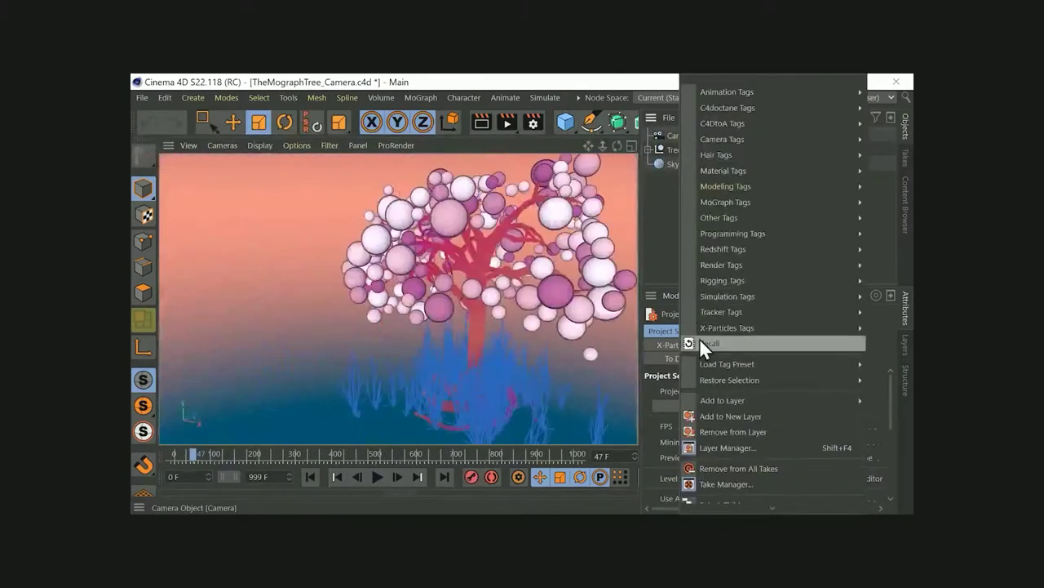
{"action": "left_click", "coordinate": [704, 343]}
{"action": "right_click_drag", "start_coordinate": [470, 263], "coordinate": [430, 384], "text": "alt"}
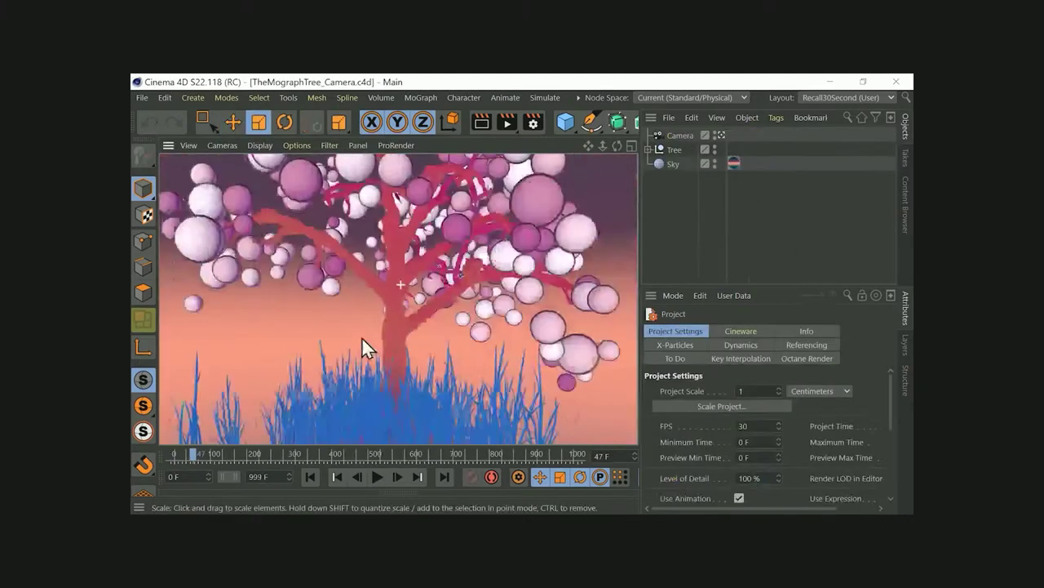
Move to a new tree view, pause the crash at frame 9, and select the Lowpoly mesh
{"action": "right_click", "coordinate": [680, 140]}
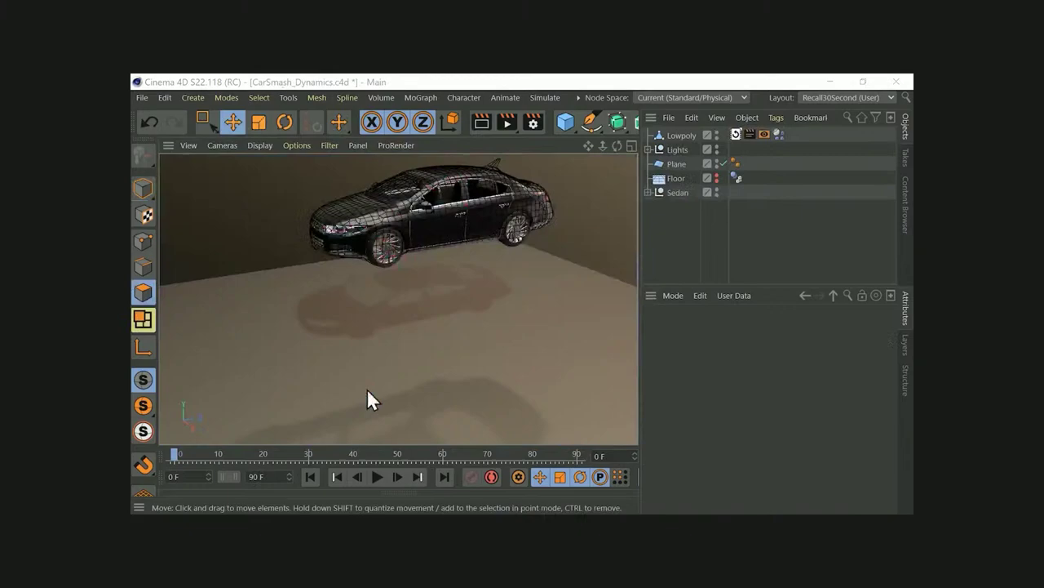
{"action": "left_click", "coordinate": [377, 477]}
{"action": "left_click", "coordinate": [377, 477]}
{"action": "left_click", "coordinate": [679, 135]}
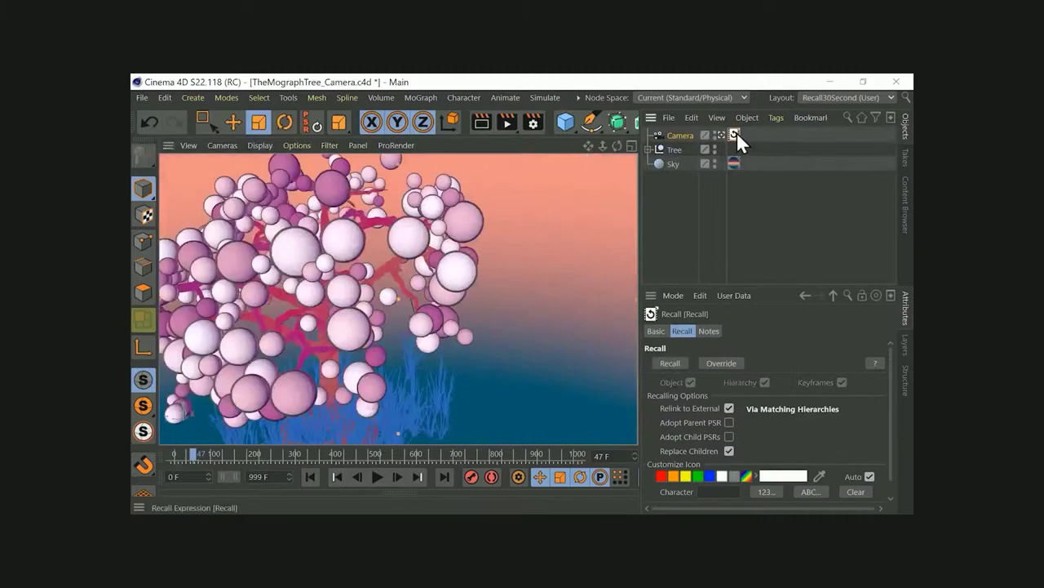
{"action": "left_click_drag", "start_coordinate": [437, 429], "coordinate": [539, 273], "text": "alt"}
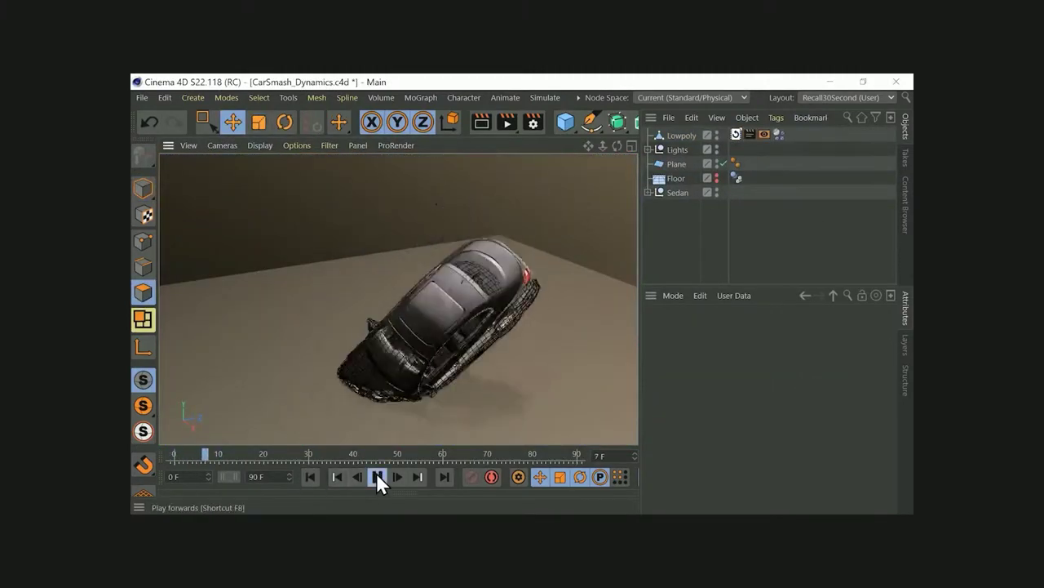
{"action": "left_click", "coordinate": [376, 476]}
{"action": "left_click", "coordinate": [494, 296]}
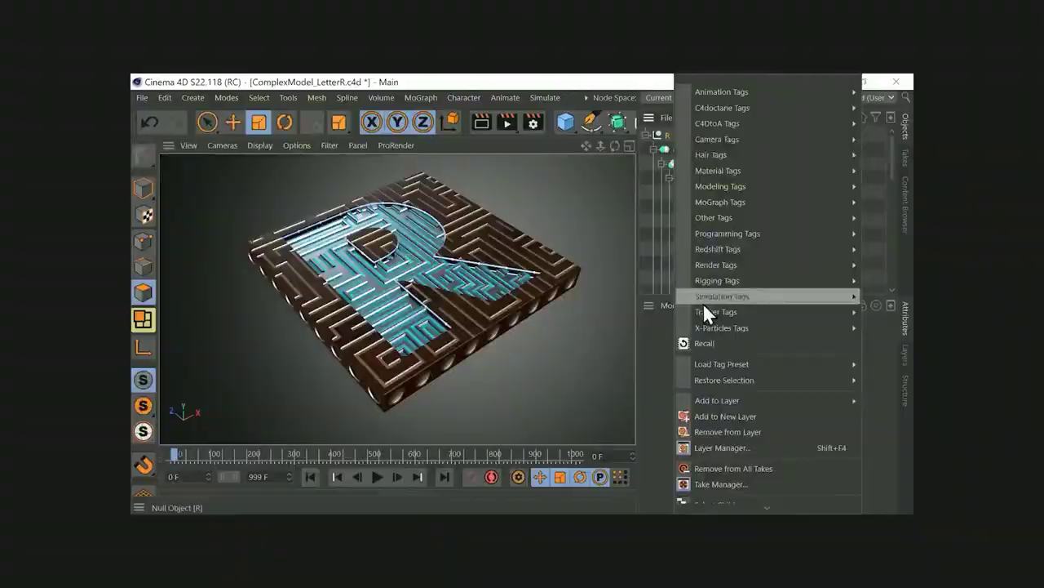
Add a Recall tag plus a second one on the Camera, then pause the crash at frame 9 on Lowpoly
{"action": "left_click", "coordinate": [704, 342]}
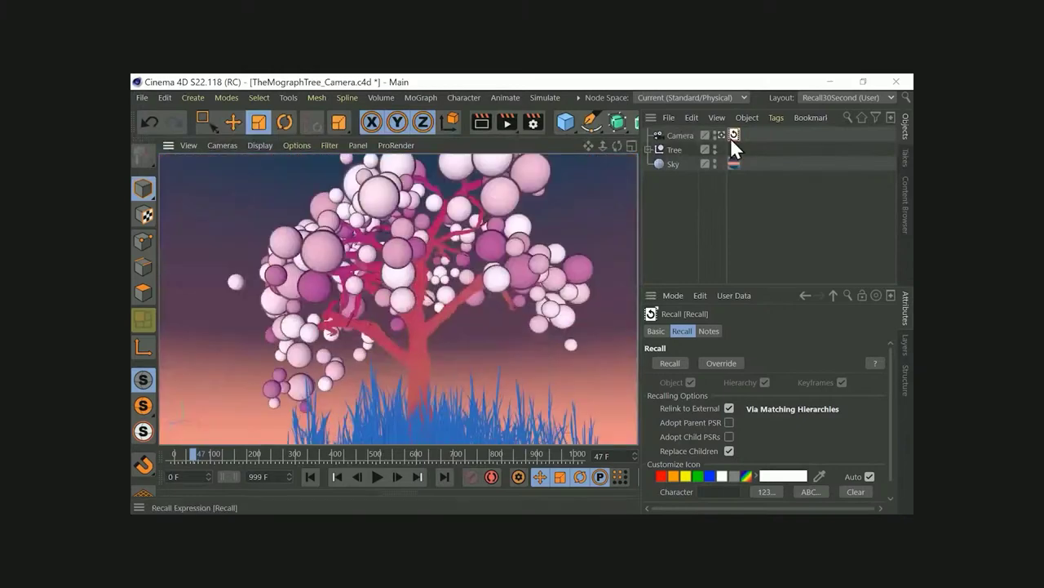
{"action": "left_click_drag", "start_coordinate": [730, 137], "coordinate": [749, 135], "text": "ctrl"}
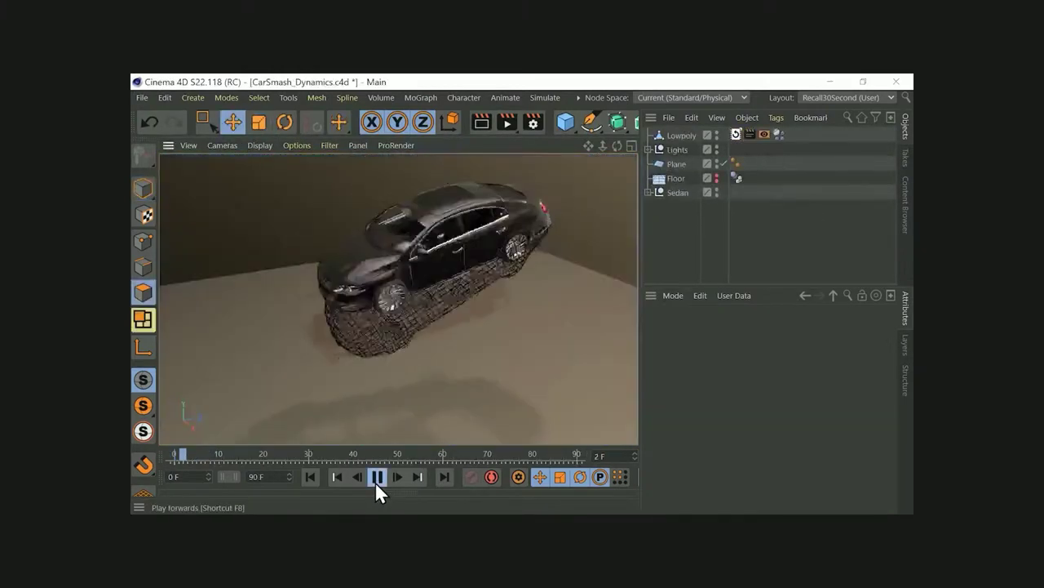
{"action": "left_click", "coordinate": [377, 476]}
{"action": "left_click", "coordinate": [512, 275]}
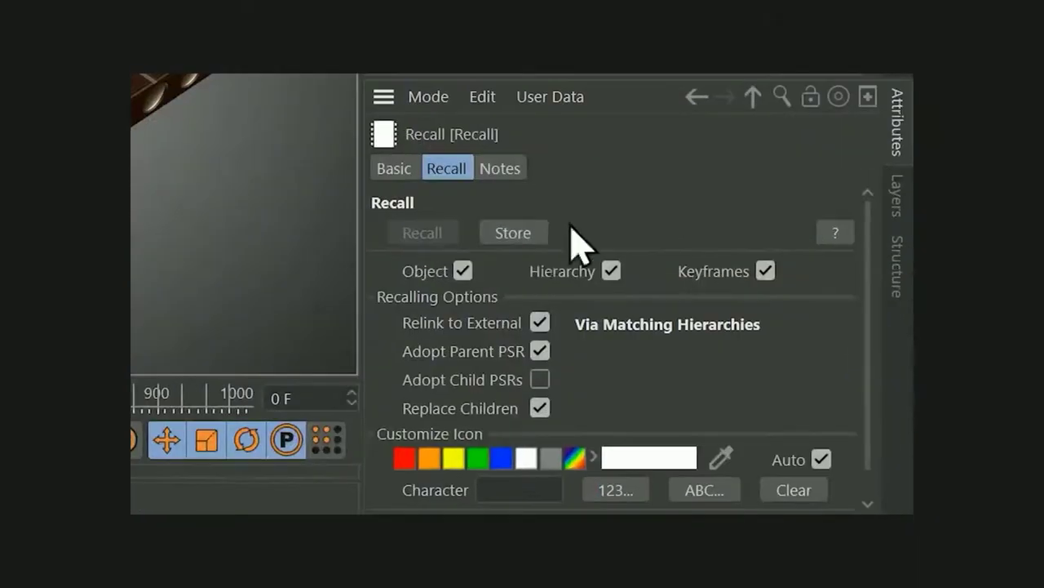
Store the current state and restore the Letter R hierarchy from its Recall tag
{"action": "left_click", "coordinate": [523, 233]}
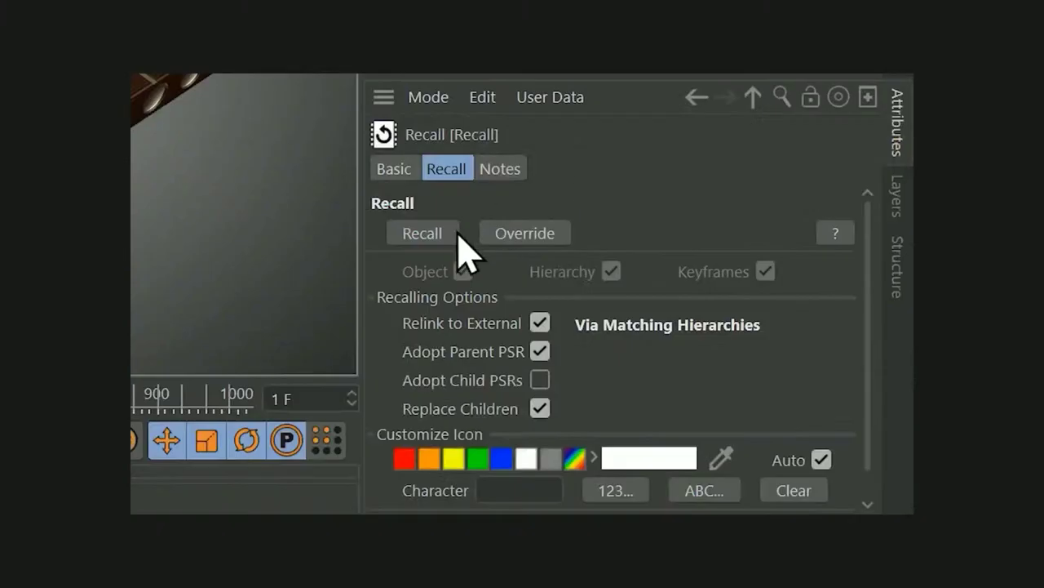
{"action": "left_click", "coordinate": [465, 253]}
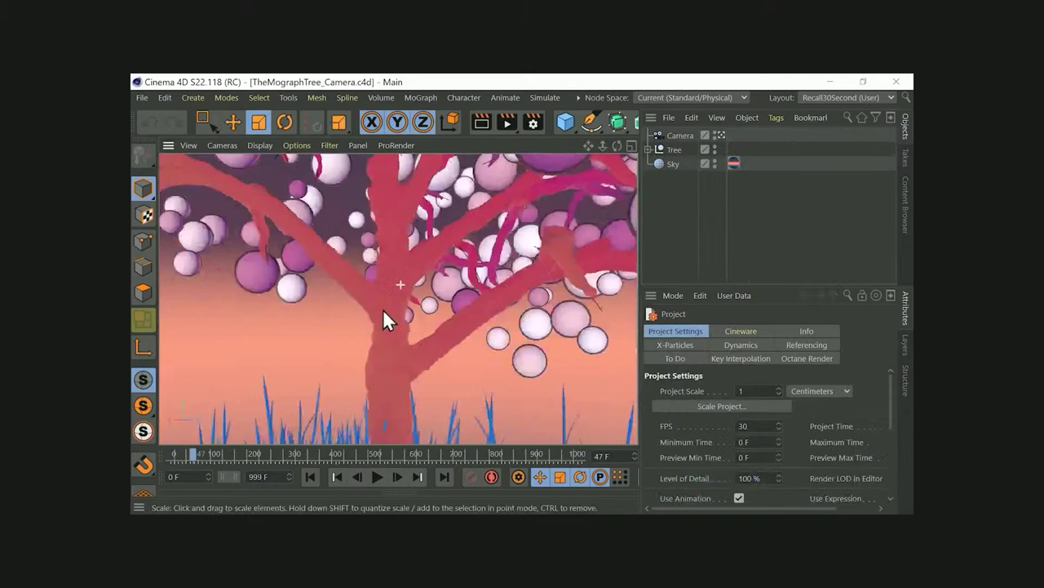
{"action": "right_click", "coordinate": [680, 134]}
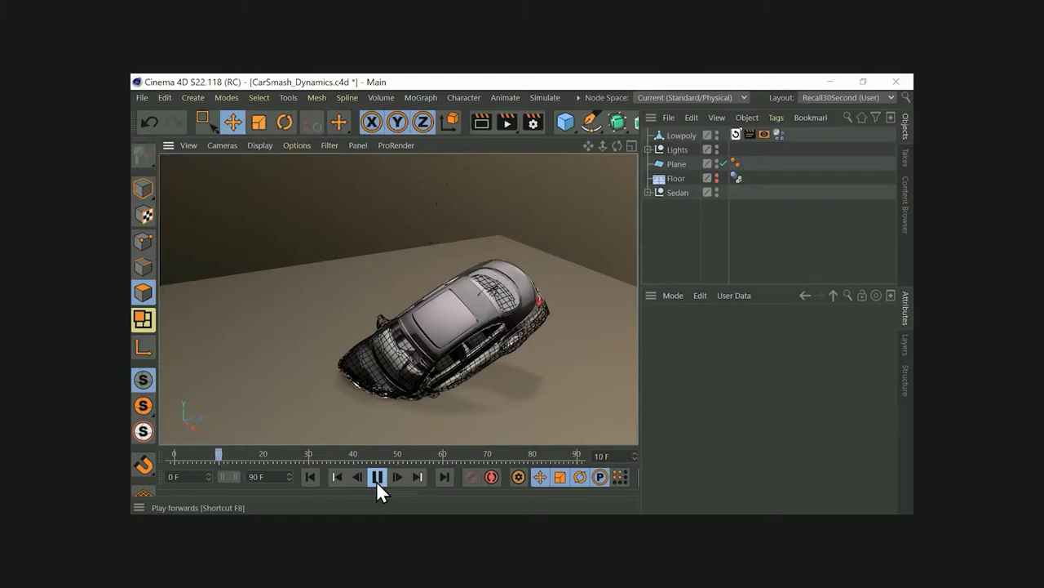
{"action": "left_click", "coordinate": [377, 481]}
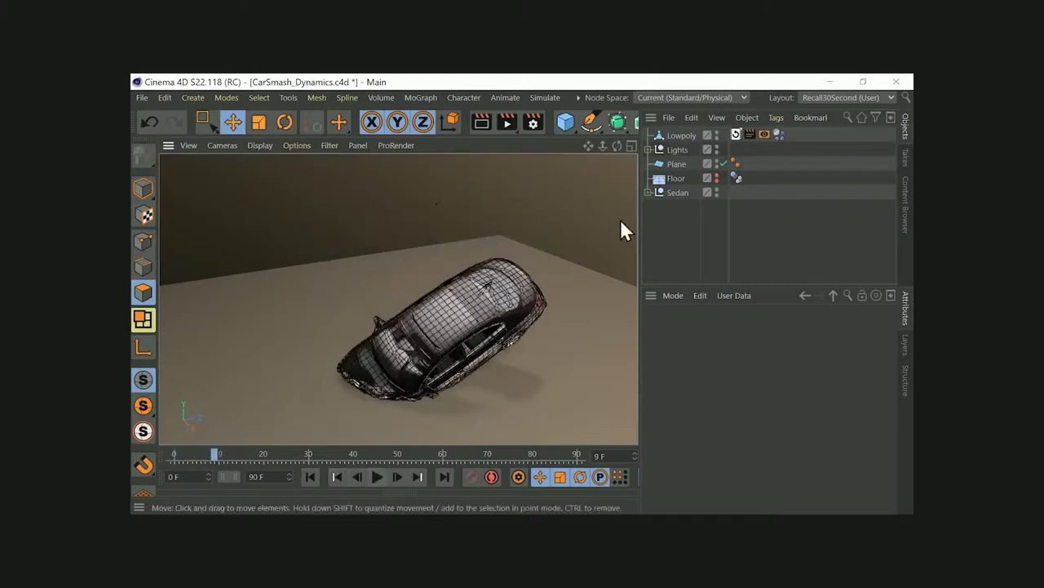
{"action": "left_click", "coordinate": [480, 345]}
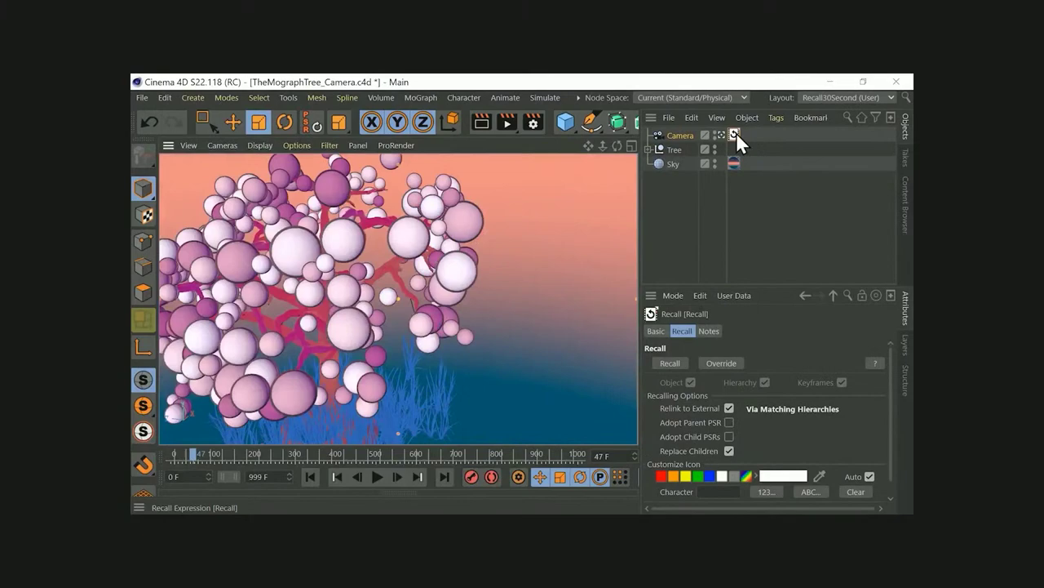
Orbit the camera around the tree, then replay the crash and return to frame 0
{"action": "left_click_drag", "start_coordinate": [490, 327], "coordinate": [489, 245], "text": "alt"}
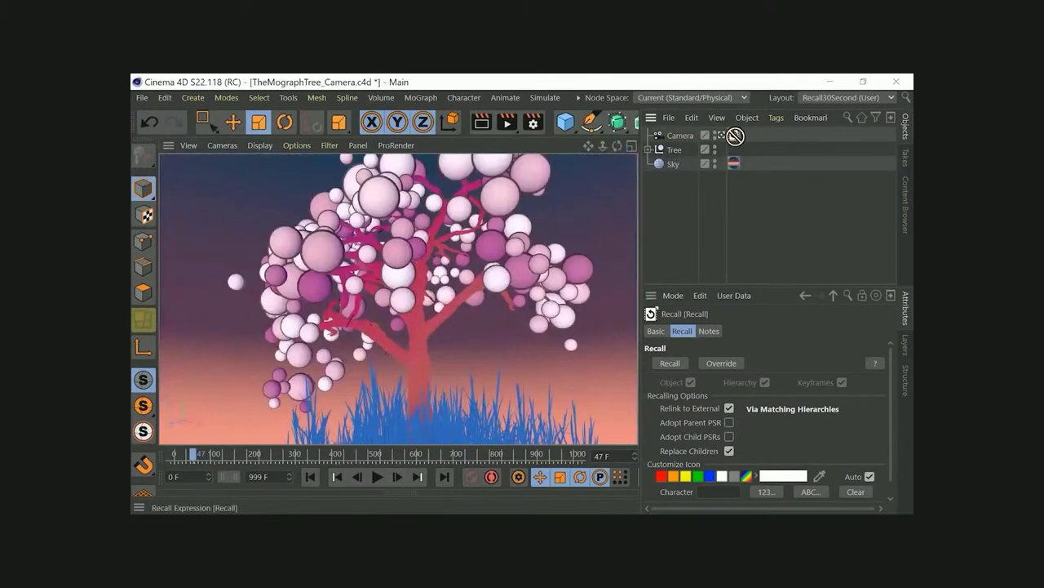
{"action": "left_click", "coordinate": [748, 134]}
{"action": "left_click", "coordinate": [733, 134]}
{"action": "left_click", "coordinate": [375, 477]}
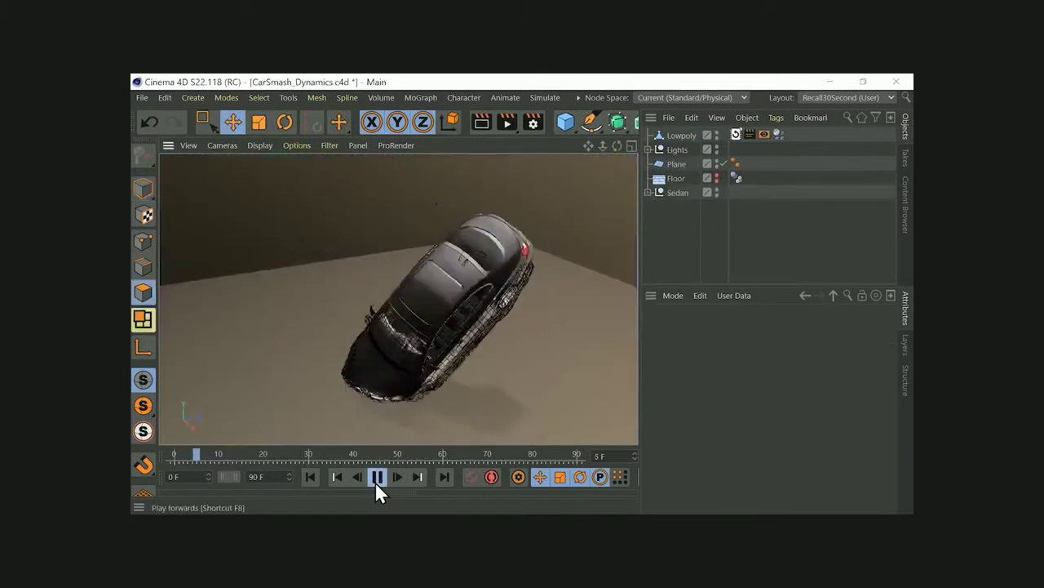
{"action": "left_click", "coordinate": [514, 275]}
{"action": "left_click", "coordinate": [374, 476]}
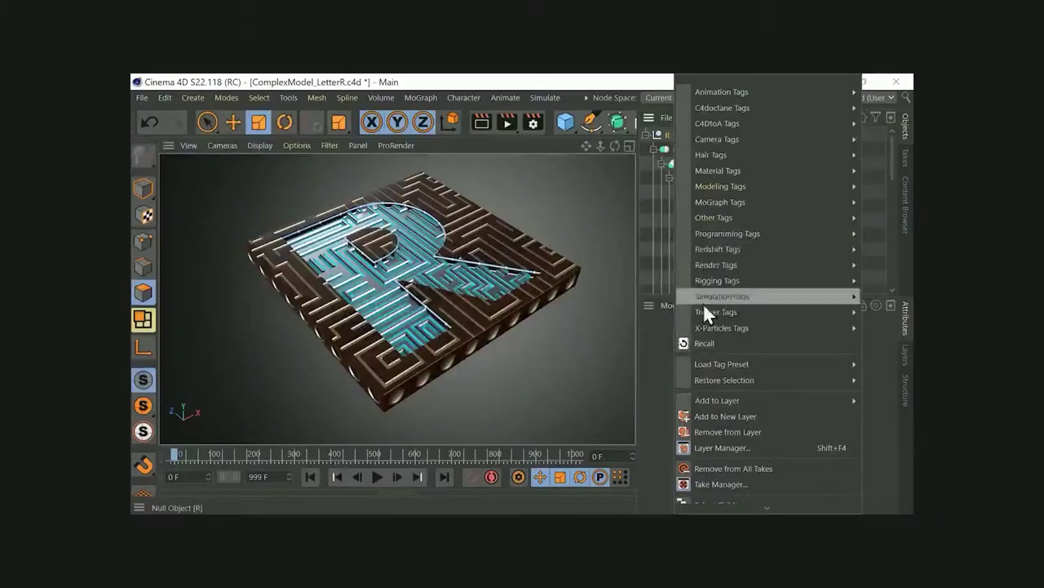
Add a Recall tag to the R null and recall the stored camera view of the tree
{"action": "left_click", "coordinate": [704, 343]}
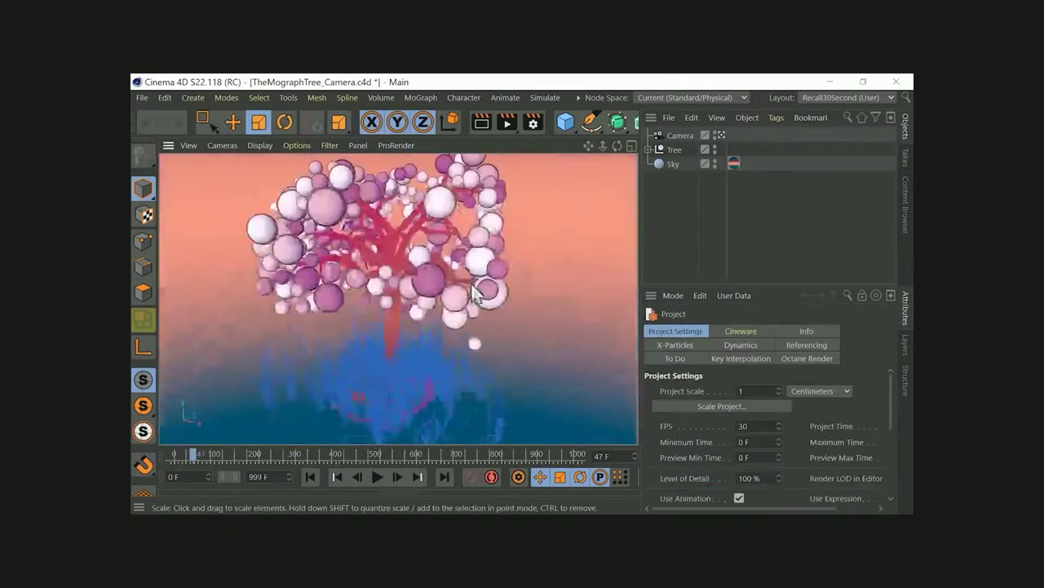
{"action": "left_click", "coordinate": [748, 135]}
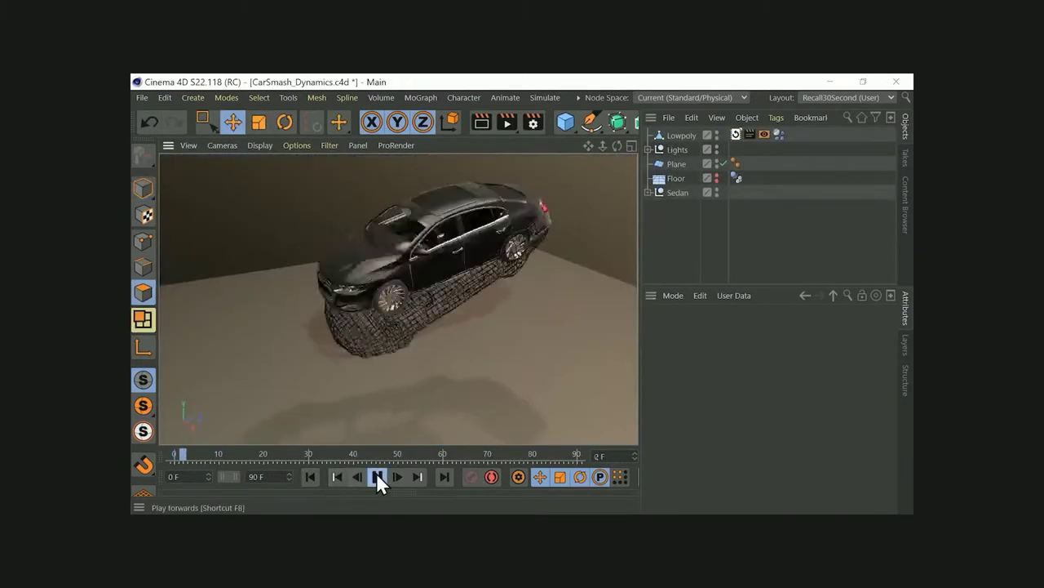
{"action": "left_click", "coordinate": [511, 272]}
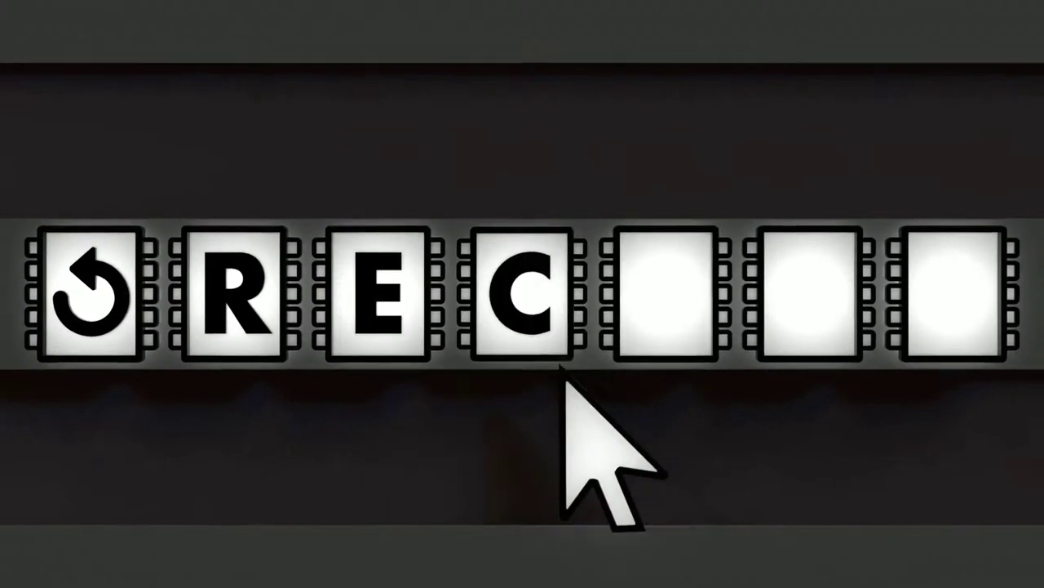
Store the current state in the Recall tag so Store changes to Override
{"action": "left_click", "coordinate": [534, 233]}
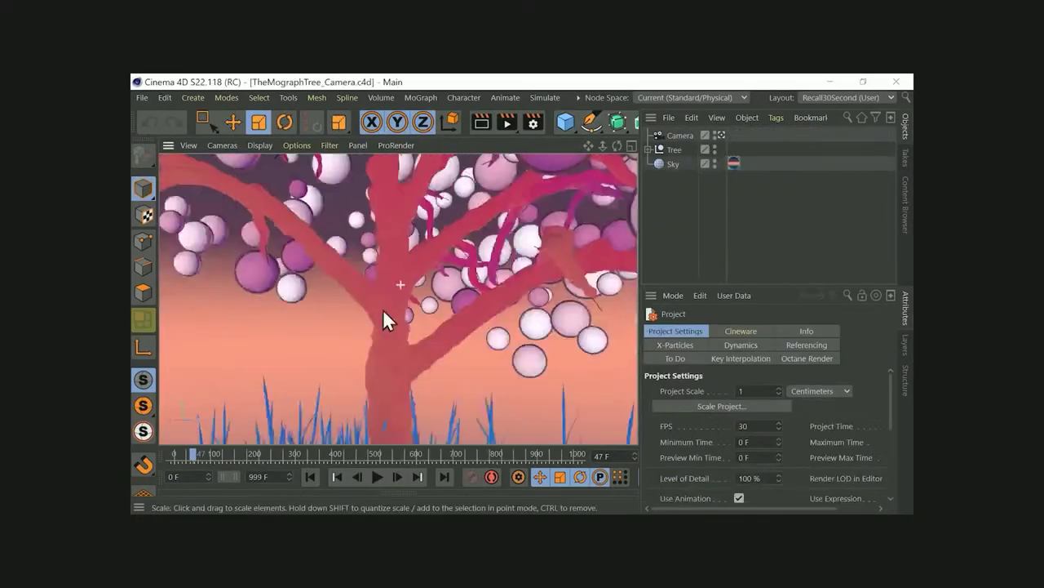
Reframe the tree from below, then pause the crash at frame 9 with Lowpoly selected
{"action": "right_click", "coordinate": [680, 135]}
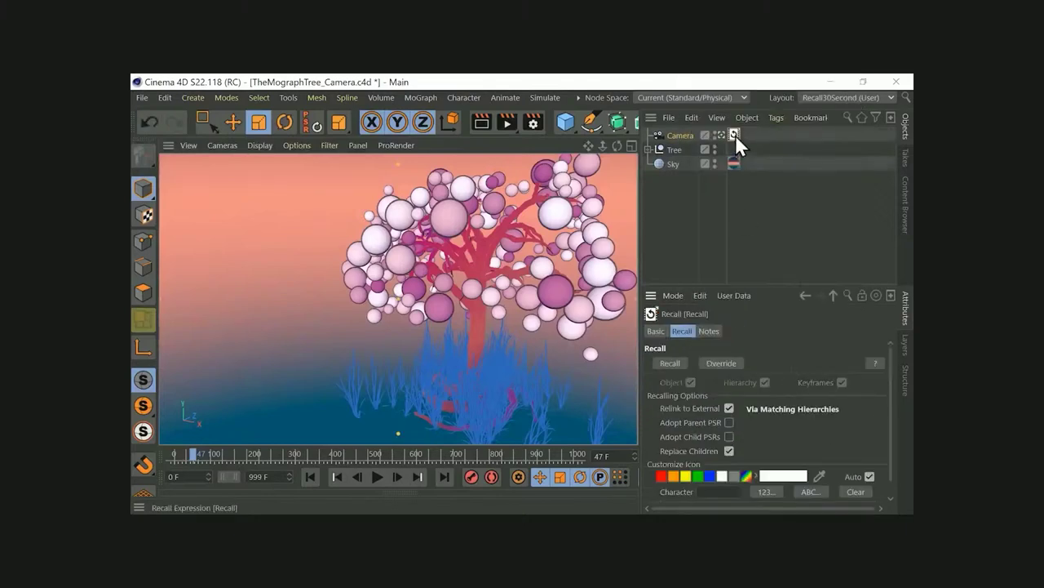
{"action": "left_click_drag", "start_coordinate": [489, 267], "coordinate": [457, 278], "text": "alt"}
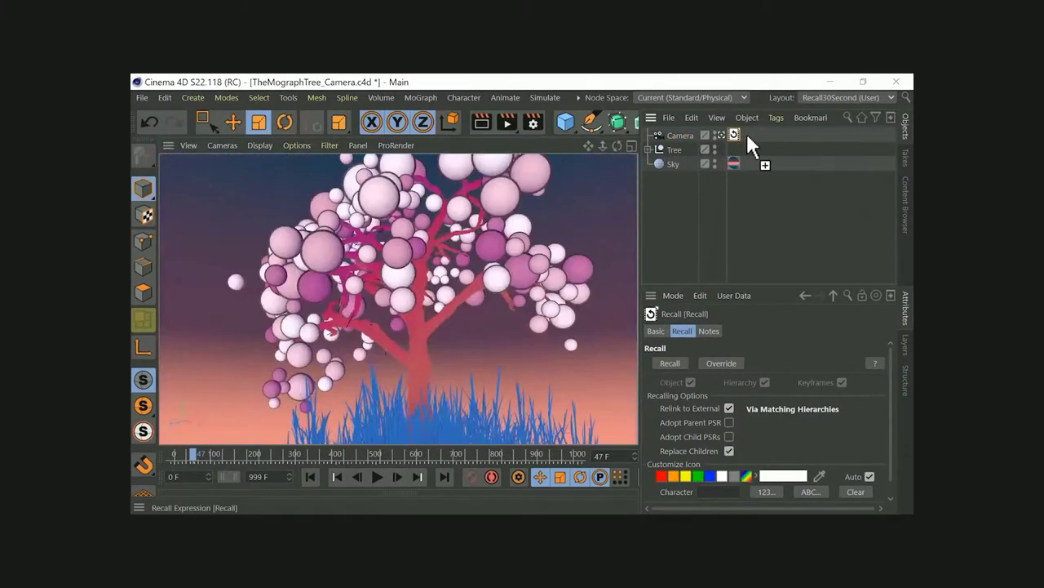
{"action": "left_click", "coordinate": [377, 477]}
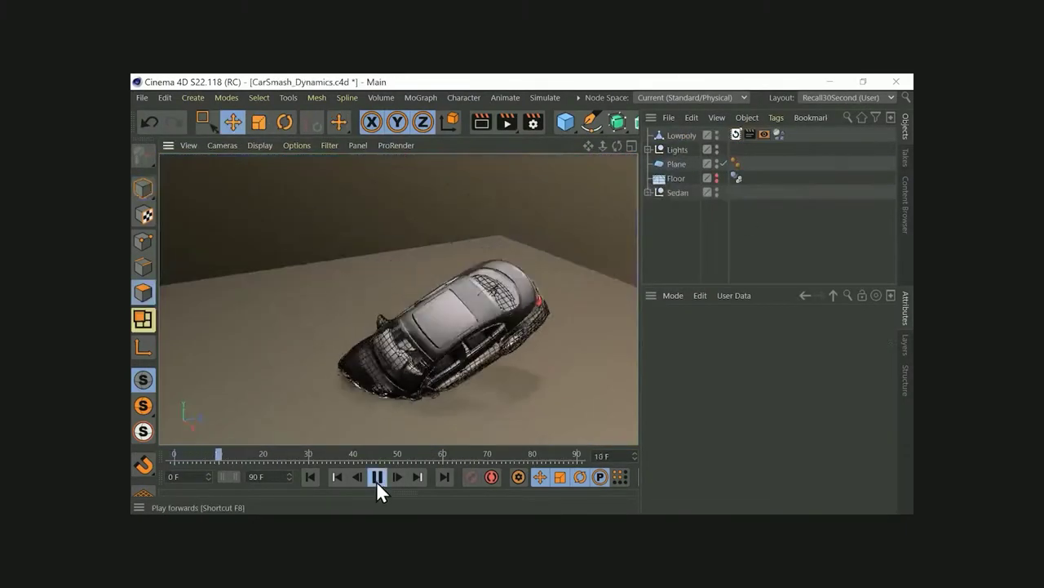
{"action": "left_click", "coordinate": [376, 476]}
{"action": "left_click", "coordinate": [457, 327]}
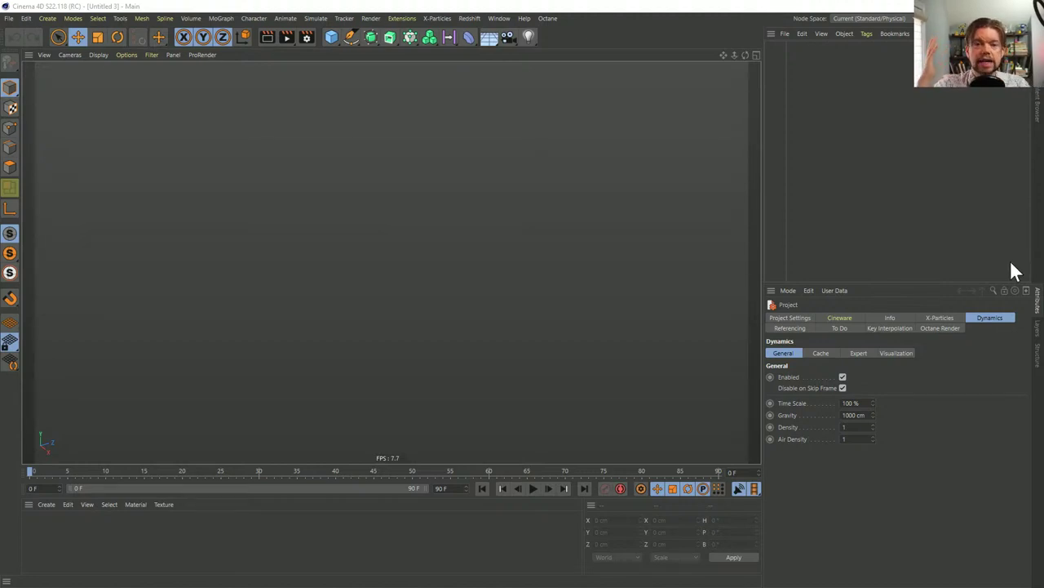
{"action": "left_click", "coordinate": [330, 37]}
{"action": "right_click", "coordinate": [789, 47]}
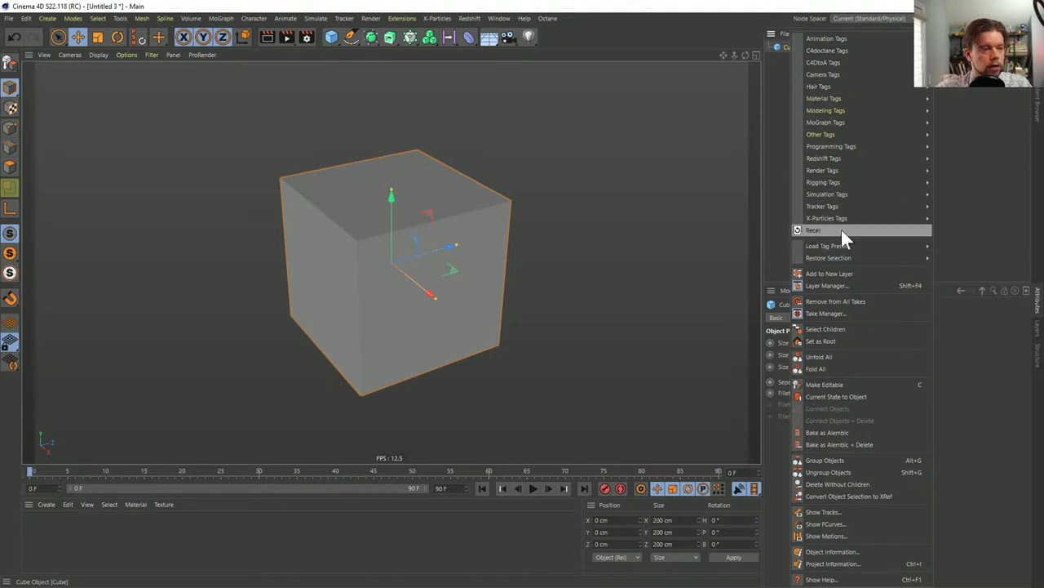
{"action": "left_click", "coordinate": [992, 178]}
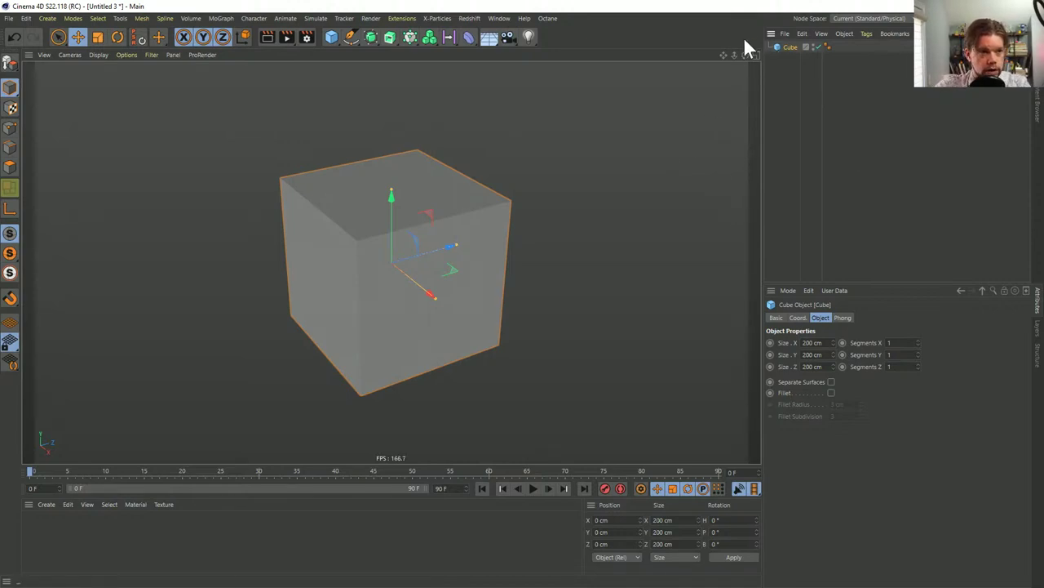
{"action": "key", "text": "Delete"}
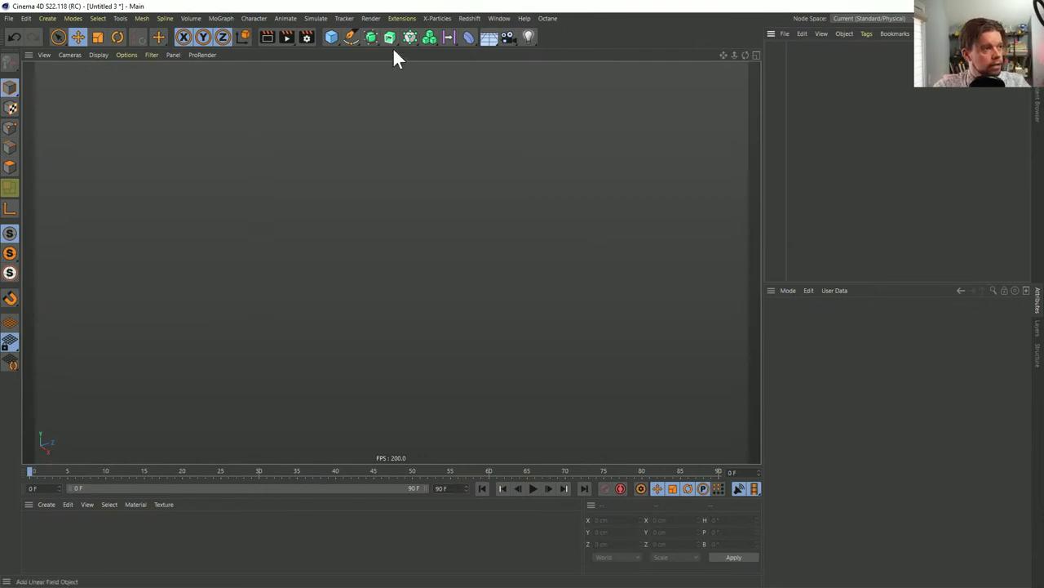
Add a Cube with 3 X and Z segments and flatten it to about 15.658 cm tall
{"action": "left_click", "coordinate": [329, 38]}
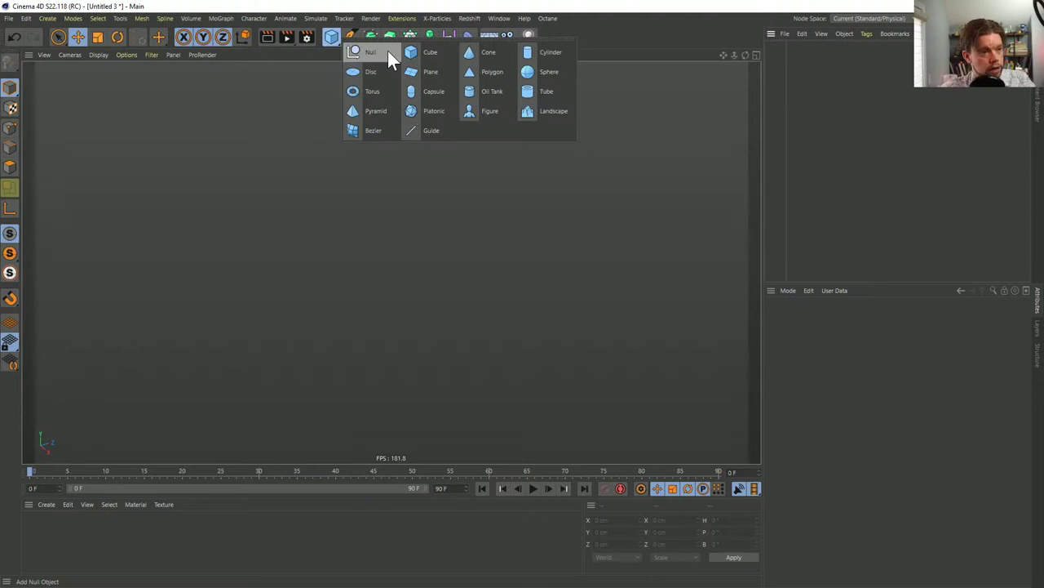
{"action": "left_click", "coordinate": [430, 52]}
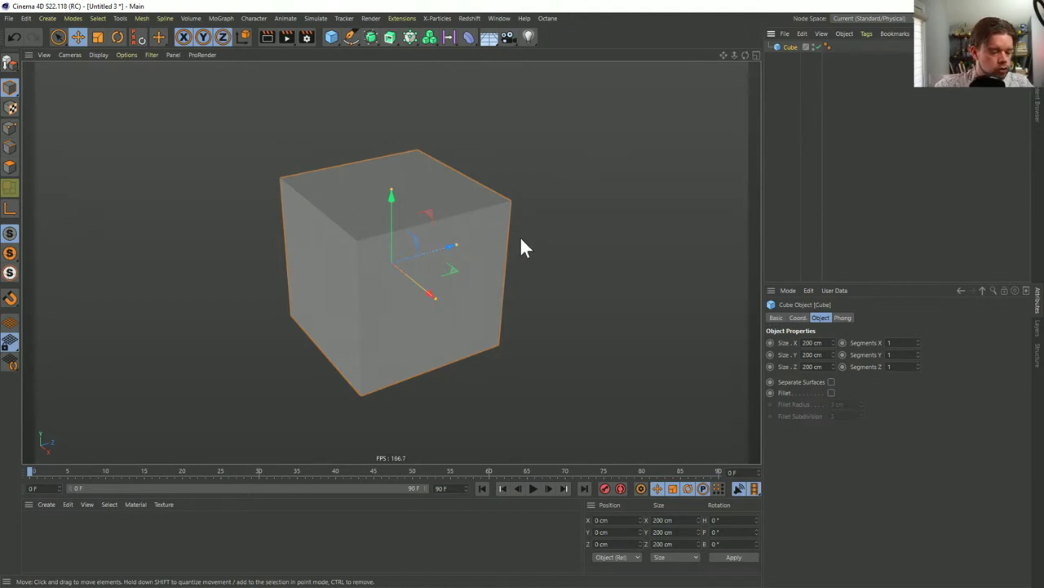
{"action": "double_click", "coordinate": [897, 343]}
{"action": "type", "text": "3"}
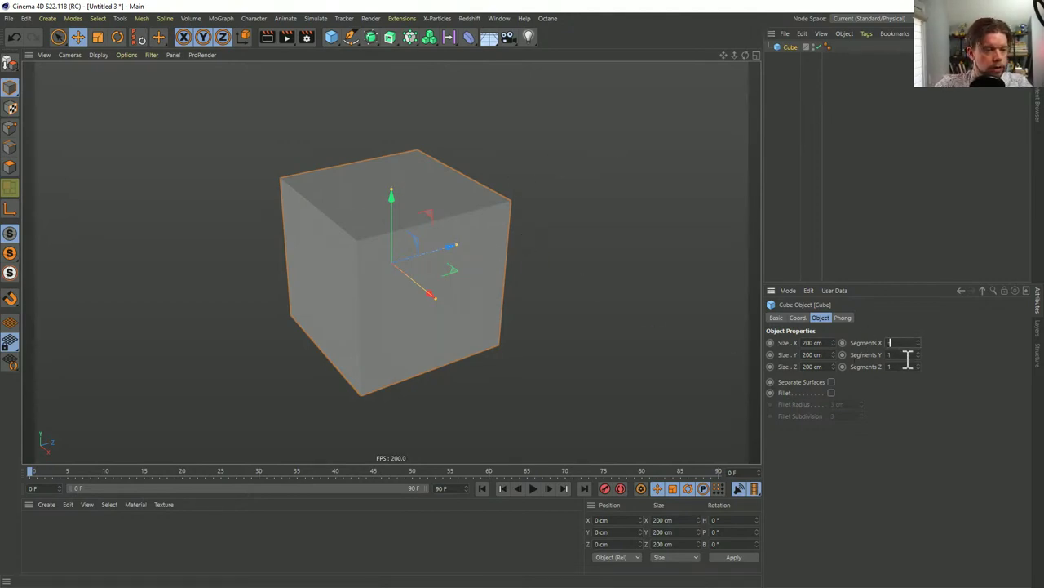
{"action": "key", "text": "Tab"}
{"action": "key", "text": "Tab"}
{"action": "right_click", "coordinate": [920, 408]}
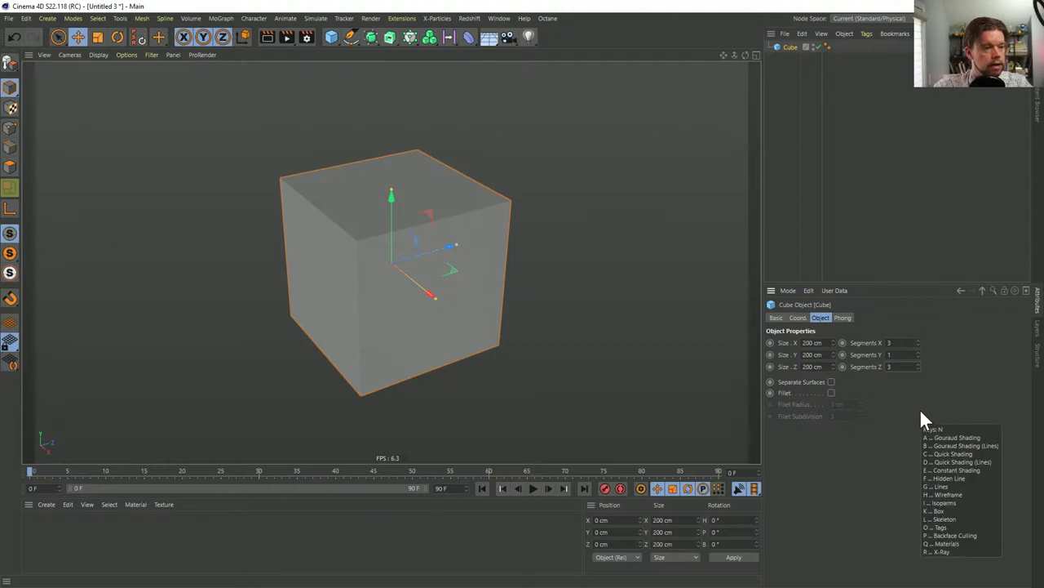
{"action": "key", "text": "Escape"}
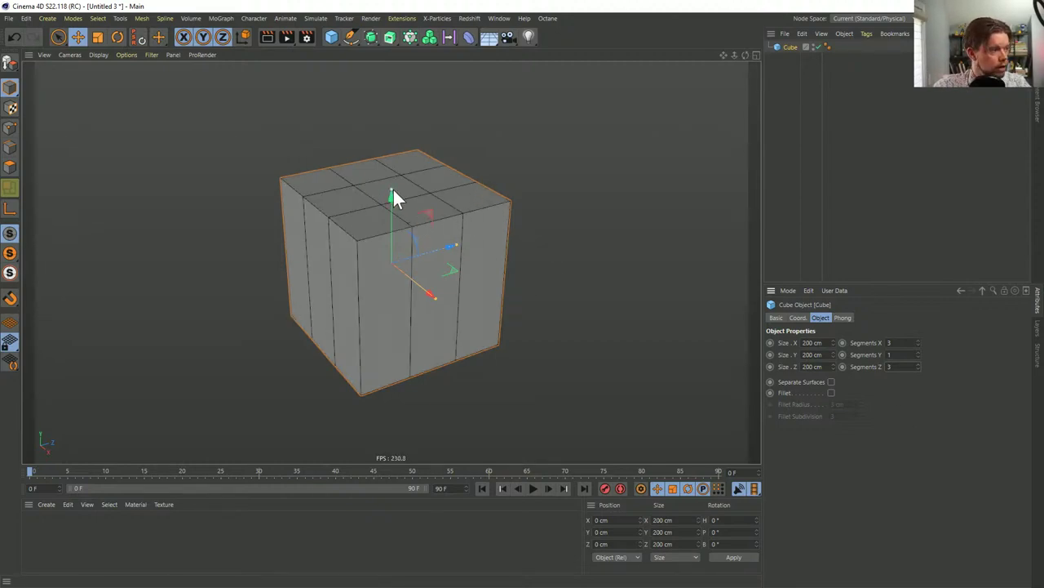
{"action": "left_click_drag", "start_coordinate": [394, 189], "coordinate": [389, 258]}
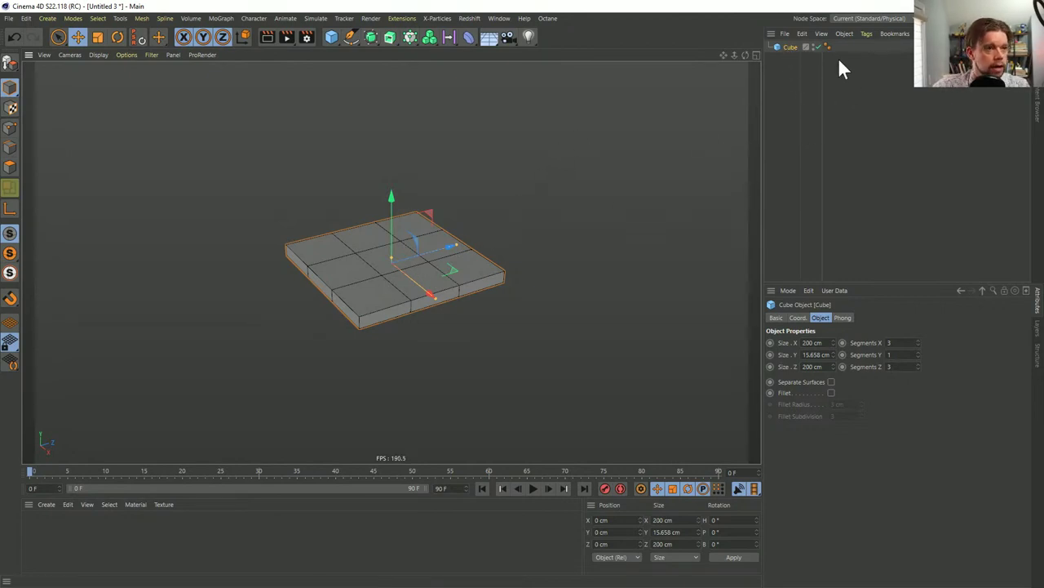
Add a Recall tag to the Cube and store its current flat slab state
{"action": "right_click", "coordinate": [787, 49]}
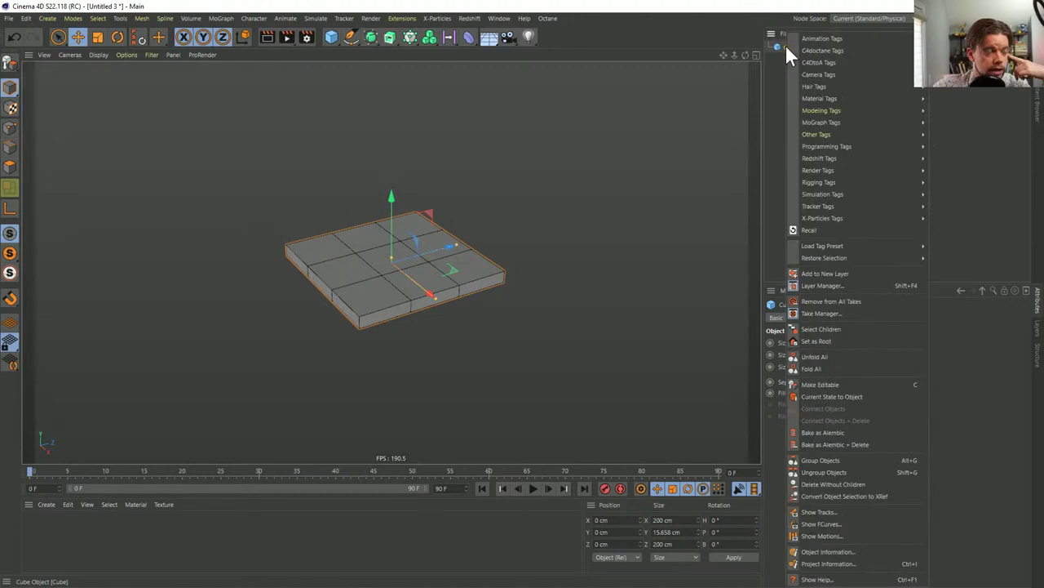
{"action": "left_click", "coordinate": [800, 232]}
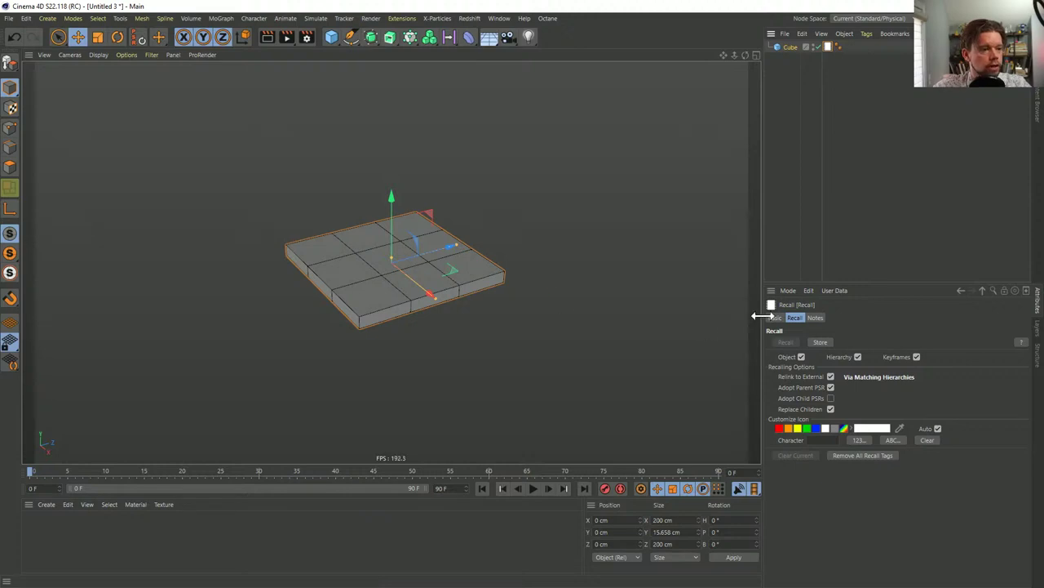
{"action": "left_click", "coordinate": [819, 342]}
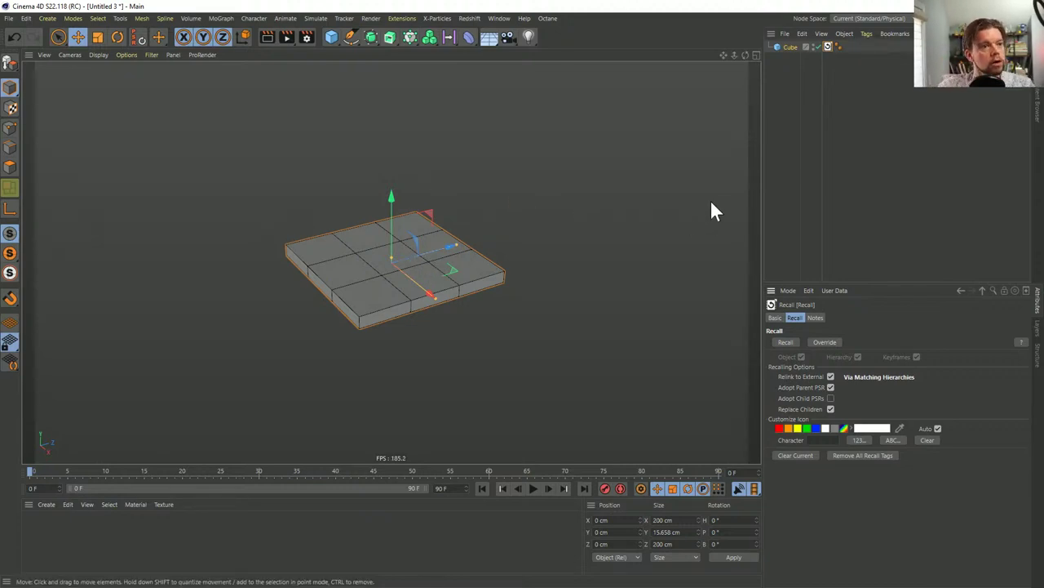
Make the Cube editable, raise its centre top face into a peak, then recall the stored flat slab
{"action": "left_click", "coordinate": [784, 47]}
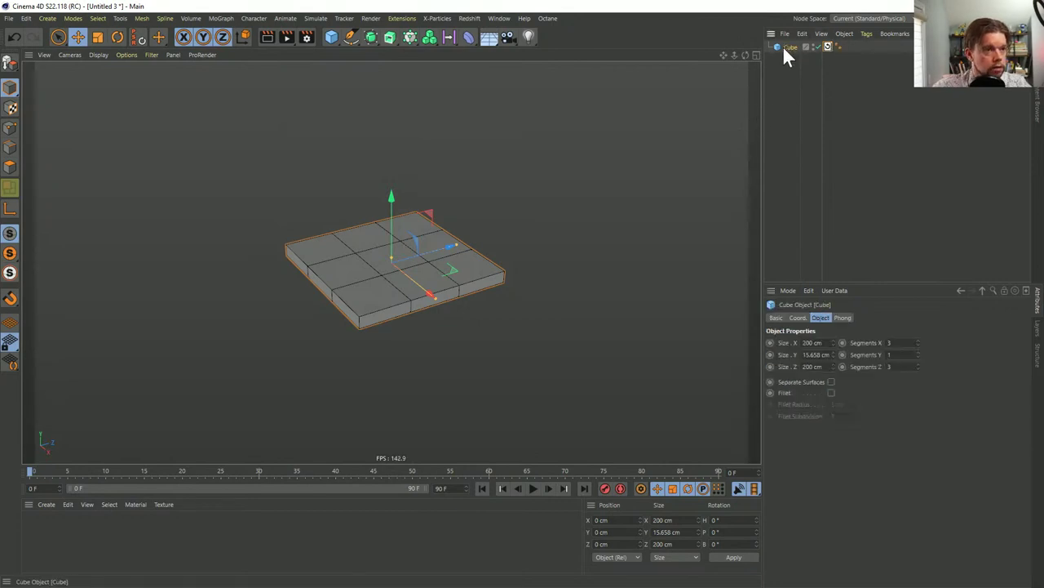
{"action": "key", "text": "c"}
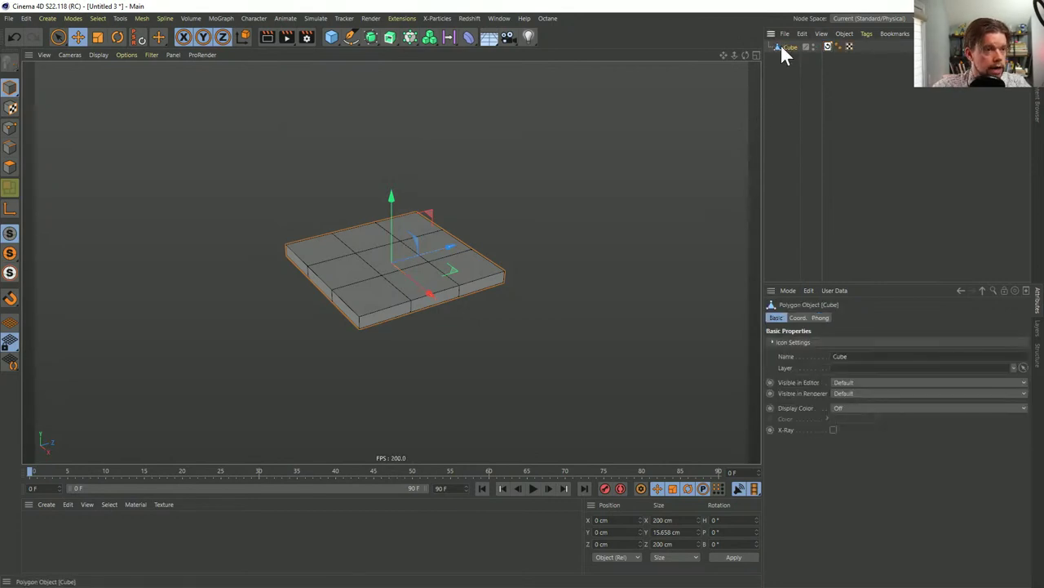
{"action": "left_click", "coordinate": [10, 187]}
{"action": "left_click", "coordinate": [390, 249]}
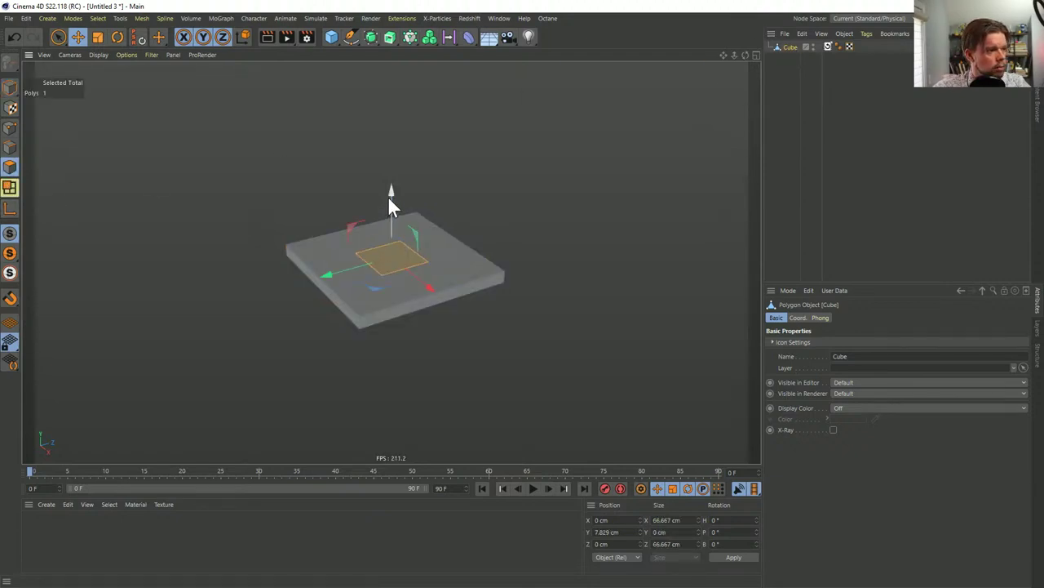
{"action": "left_click_drag", "start_coordinate": [389, 196], "coordinate": [373, 81]}
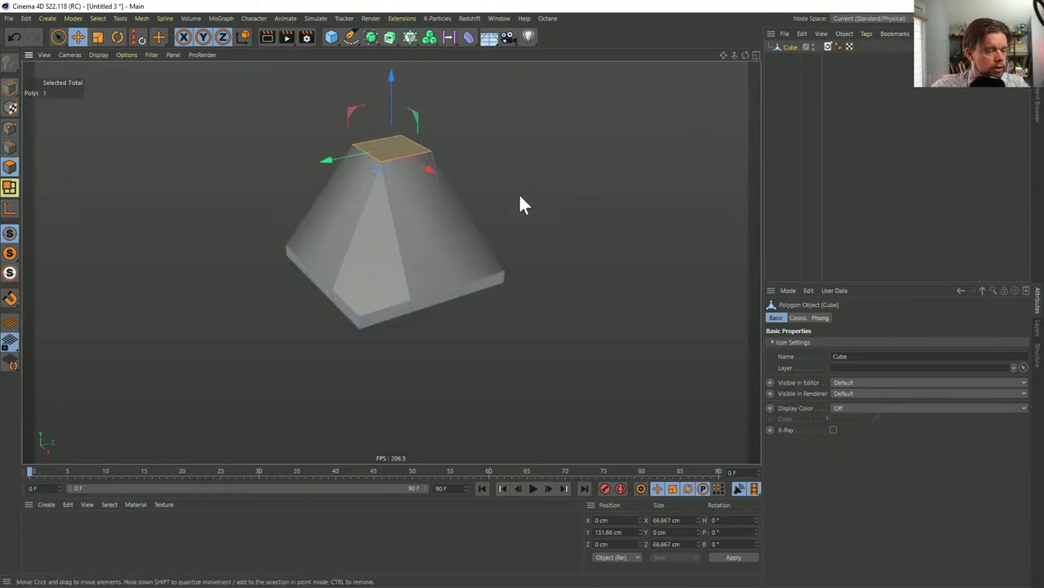
{"action": "left_click", "coordinate": [828, 46]}
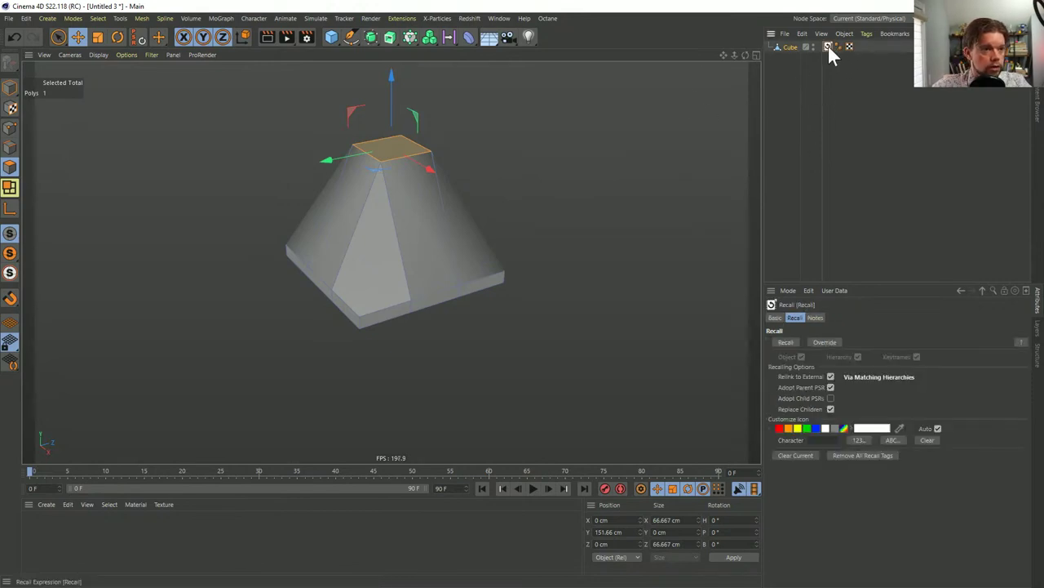
{"action": "left_click", "coordinate": [789, 341]}
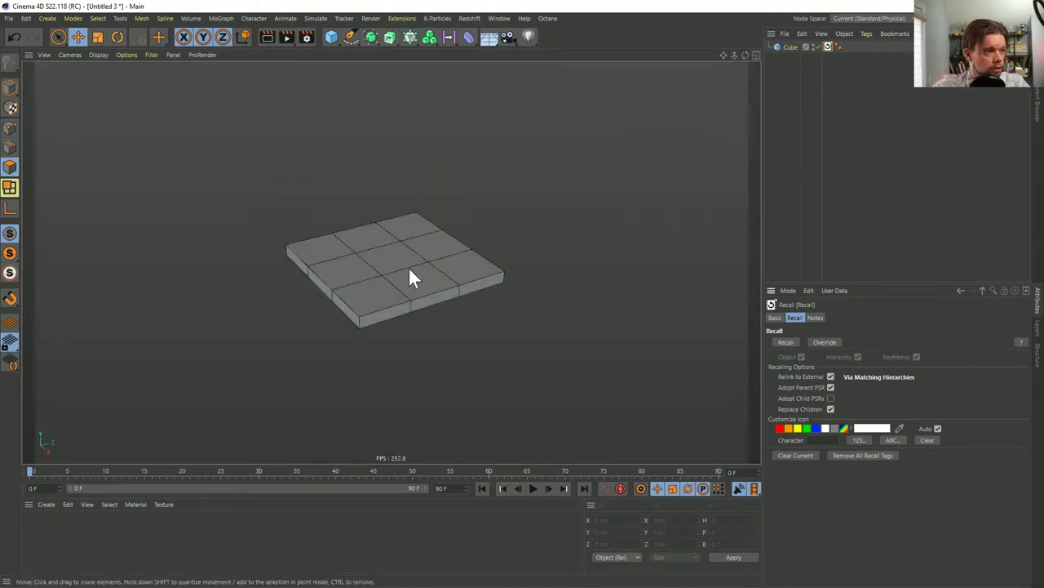
Make the Cube editable and extrude its side face loop outward by 20.4 cm
{"action": "left_click", "coordinate": [786, 48]}
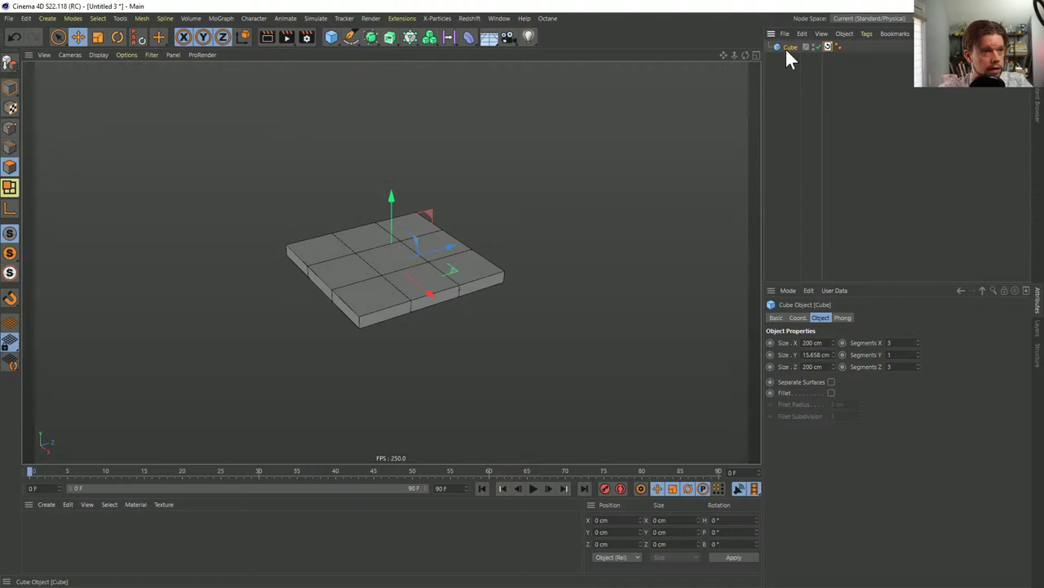
{"action": "key", "text": "c"}
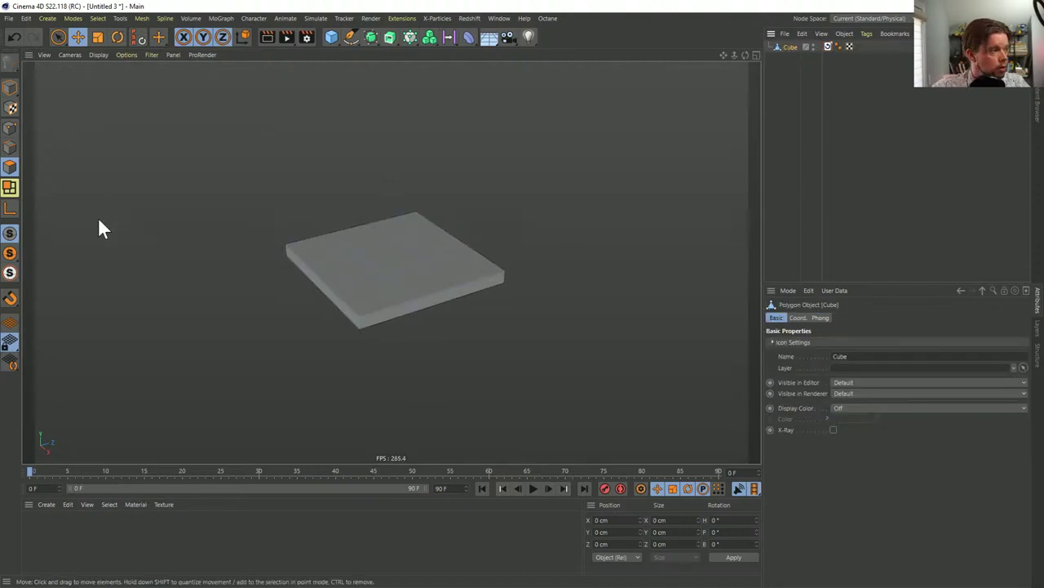
{"action": "key", "text": "u"}
{"action": "key", "text": "l"}
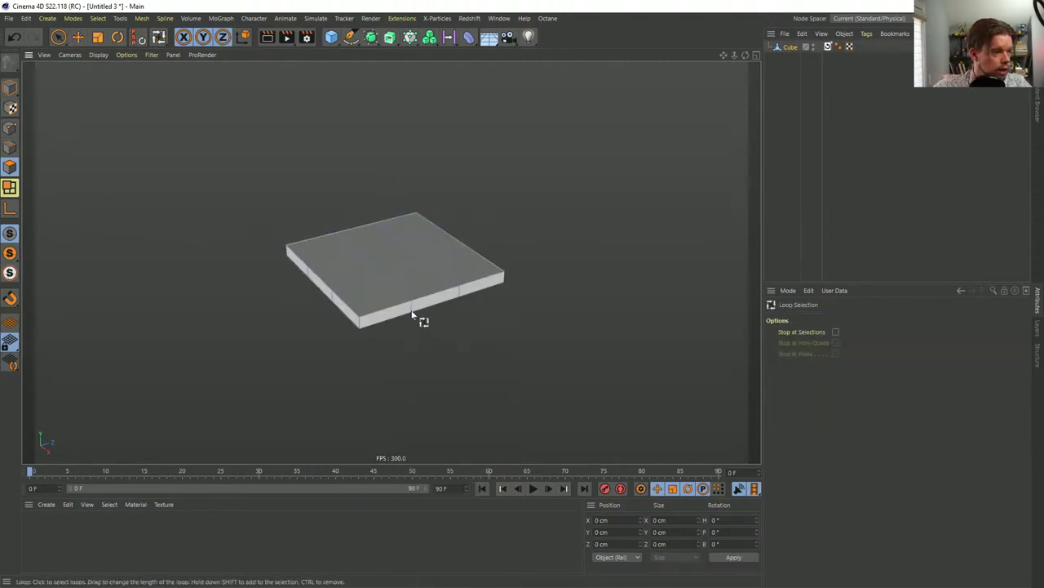
{"action": "left_click", "coordinate": [411, 313]}
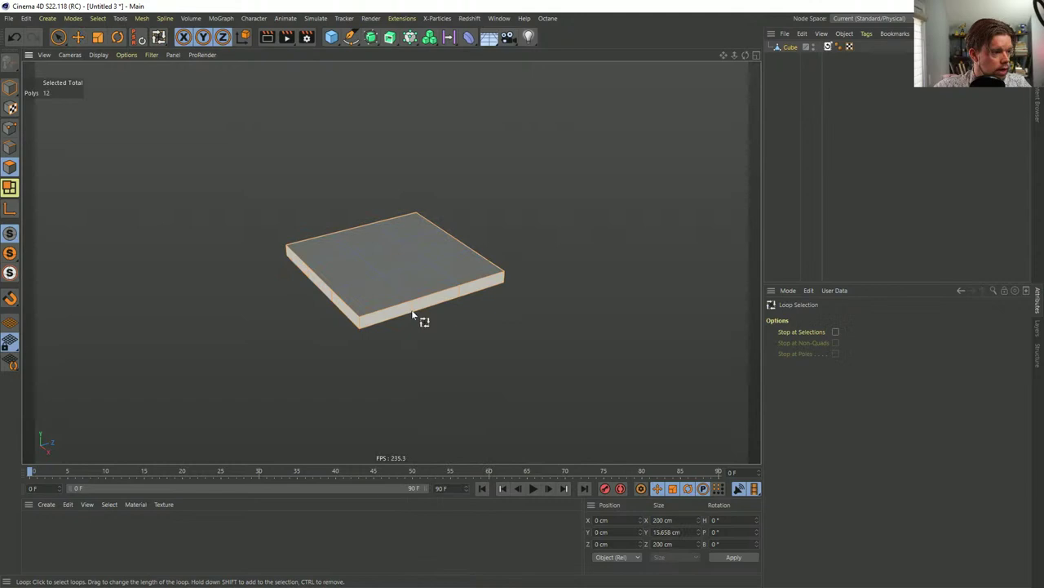
{"action": "left_click", "coordinate": [315, 268]}
{"action": "key", "text": "d"}
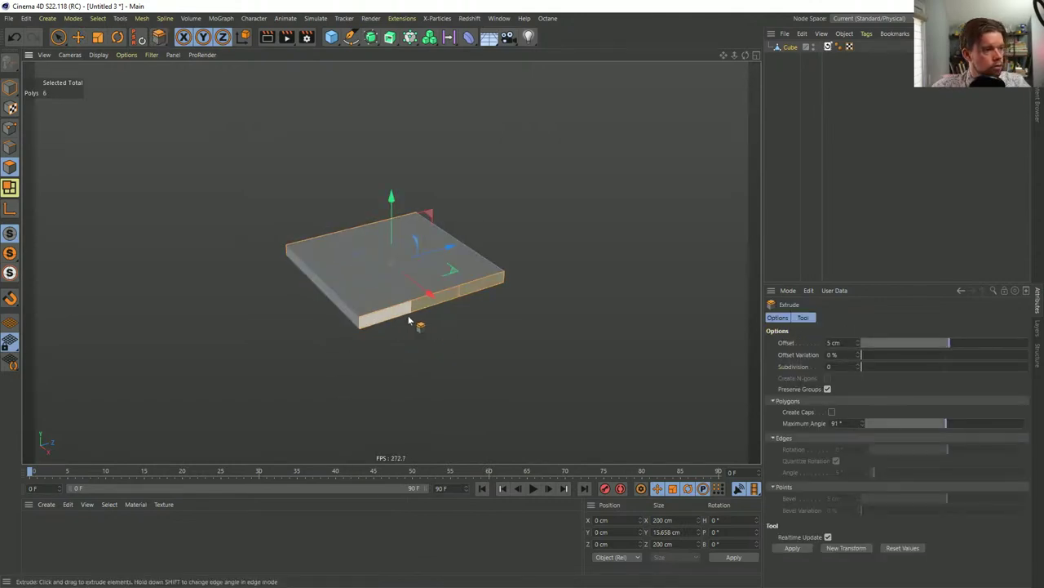
{"action": "left_click_drag", "start_coordinate": [408, 315], "coordinate": [477, 315]}
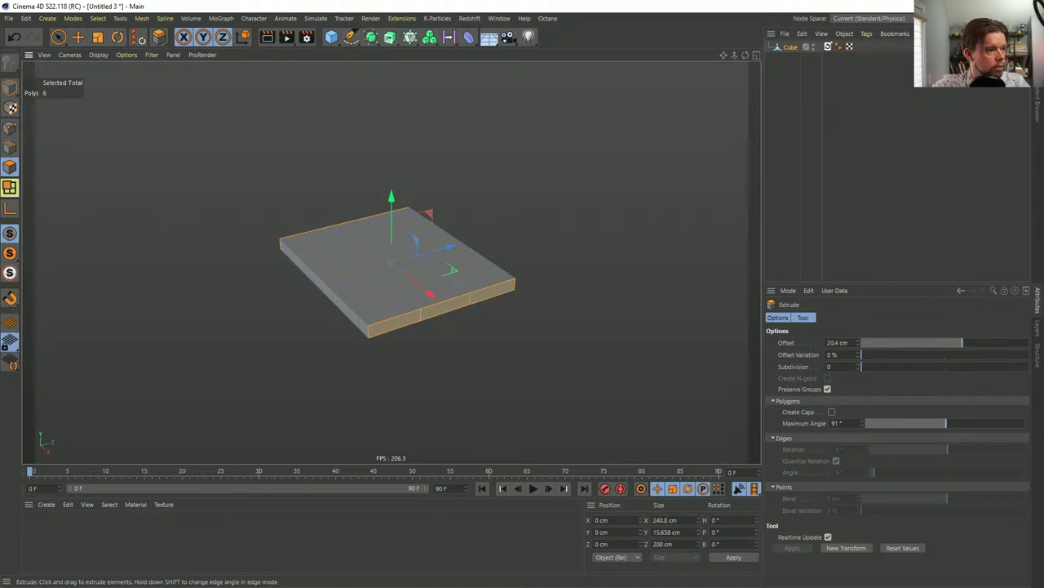
Extrude the slab's other side strips to widen it to a 240.8 cm square
{"action": "key", "text": "u"}
{"action": "key", "text": "l"}
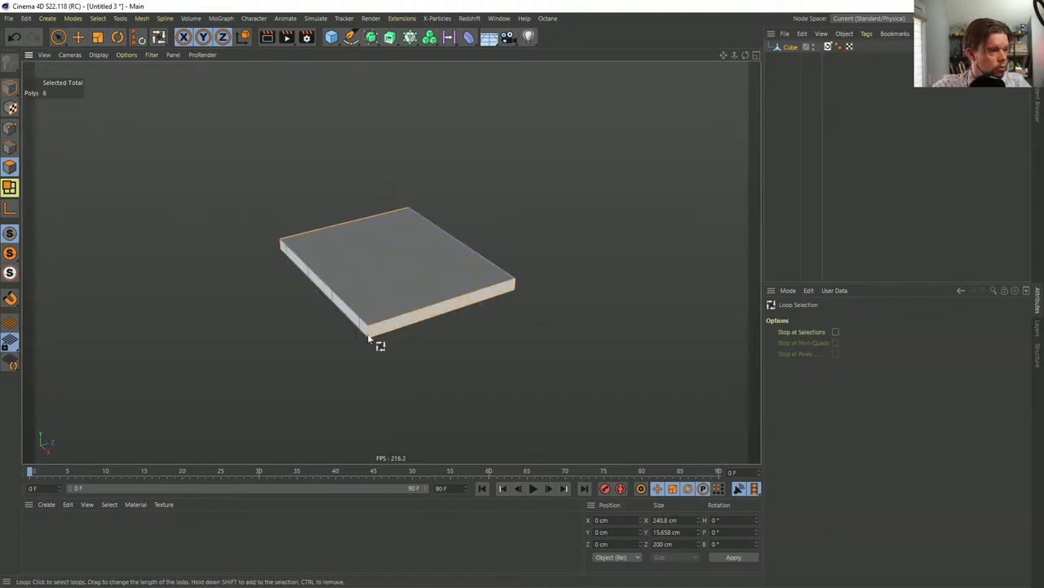
{"action": "left_click", "coordinate": [433, 305]}
{"action": "left_click", "coordinate": [478, 292]}
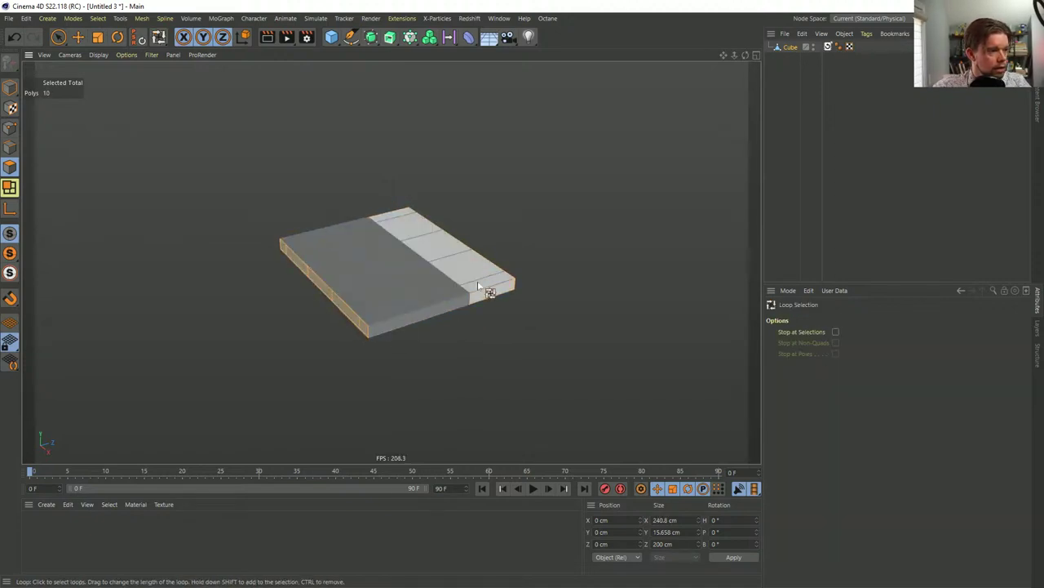
{"action": "key", "text": "d"}
{"action": "left_click", "coordinate": [794, 547]}
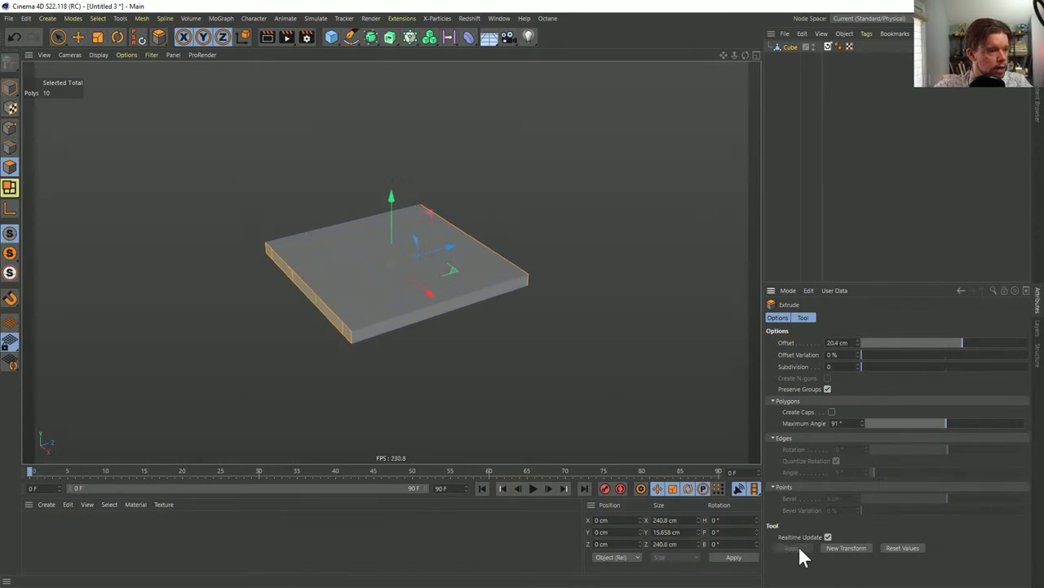
Extrude the four corner faces downward into table legs 266.9 cm long
{"action": "left_click_drag", "start_coordinate": [356, 331], "coordinate": [362, 276], "text": "alt"}
{"action": "left_click", "coordinate": [338, 237]}
{"action": "left_click_drag", "start_coordinate": [338, 236], "coordinate": [245, 327], "text": "alt"}
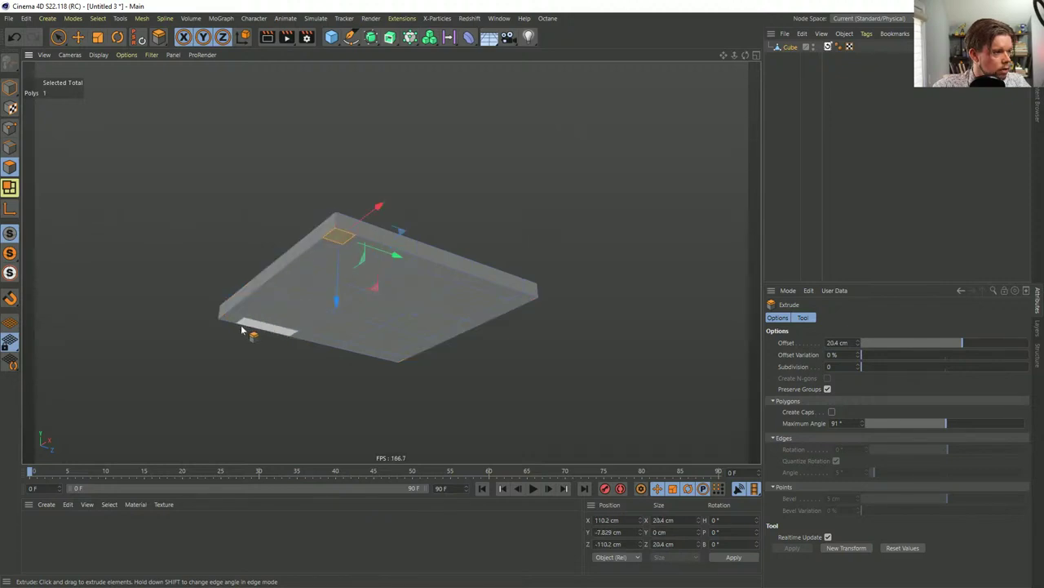
{"action": "left_click", "coordinate": [527, 299], "text": "shift"}
{"action": "left_click", "coordinate": [399, 366], "text": "shift"}
{"action": "left_click_drag", "start_coordinate": [399, 367], "coordinate": [406, 340], "text": "alt"}
{"action": "left_click_drag", "start_coordinate": [417, 267], "coordinate": [604, 324]}
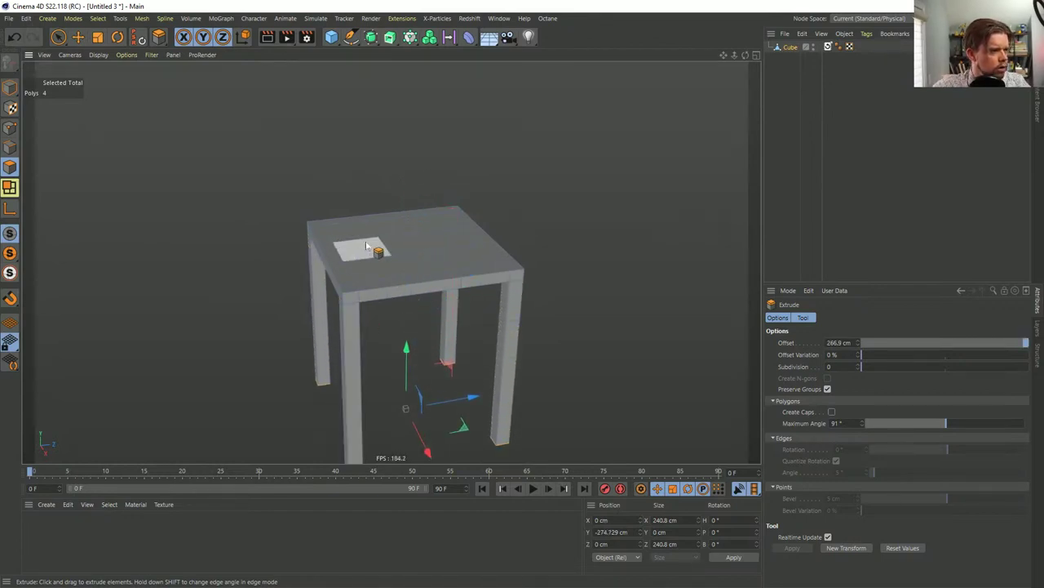
{"action": "left_click_drag", "start_coordinate": [361, 245], "coordinate": [445, 170], "text": "alt"}
{"action": "key", "text": "u"}
{"action": "key", "text": "l"}
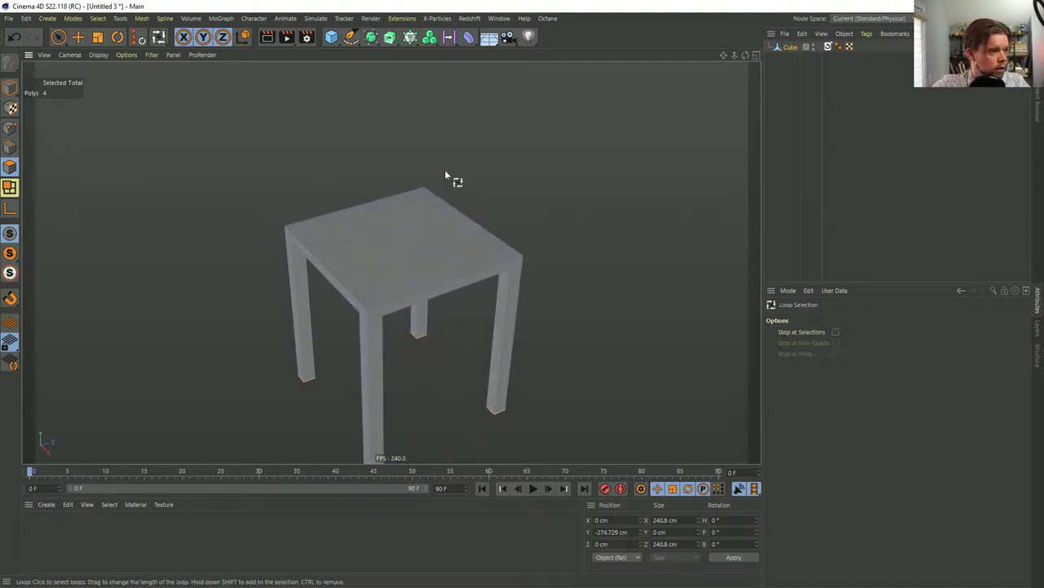
{"action": "left_click", "coordinate": [58, 36]}
{"action": "left_click_drag", "start_coordinate": [408, 269], "coordinate": [434, 232], "text": "alt"}
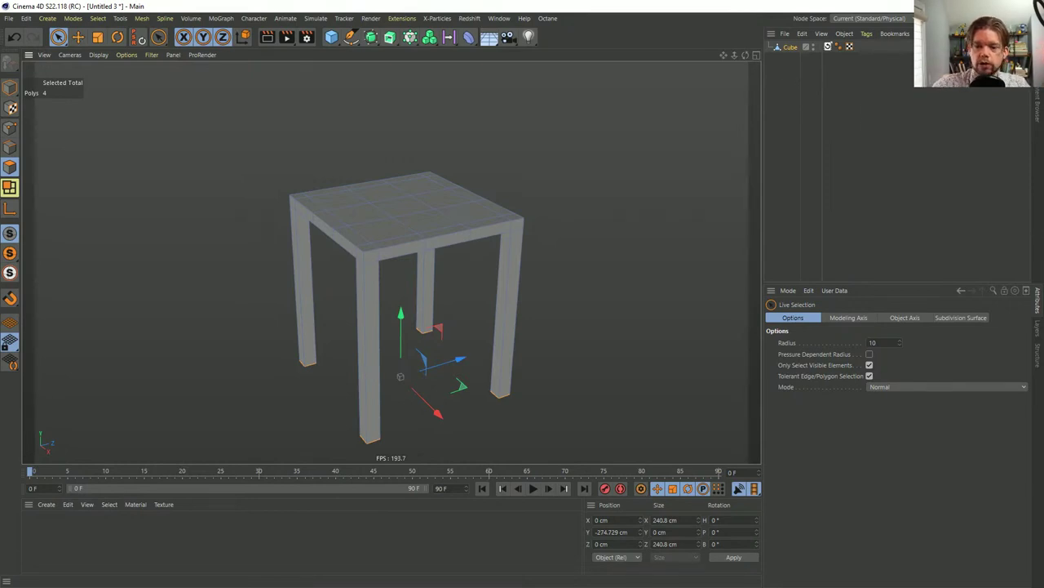
Add a second, green Recall tag to the Cube storing the table shape
{"action": "right_click", "coordinate": [783, 47]}
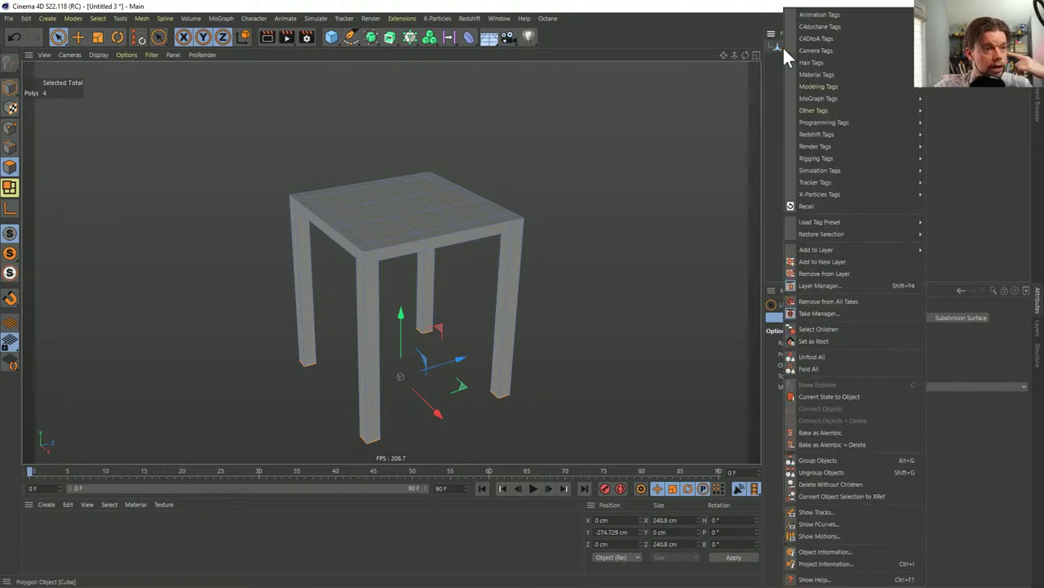
{"action": "left_click", "coordinate": [803, 205]}
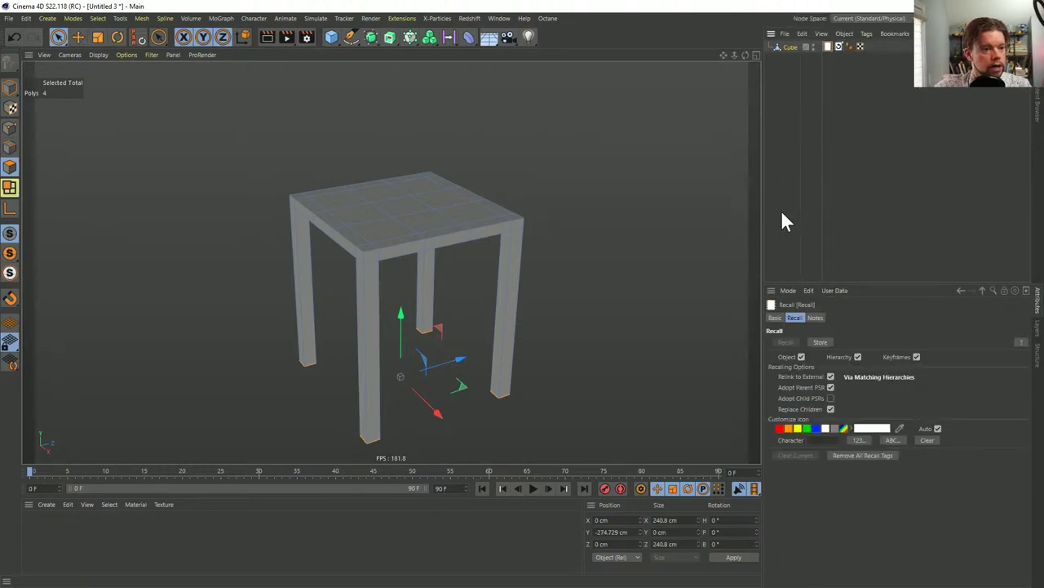
{"action": "left_click", "coordinate": [815, 341]}
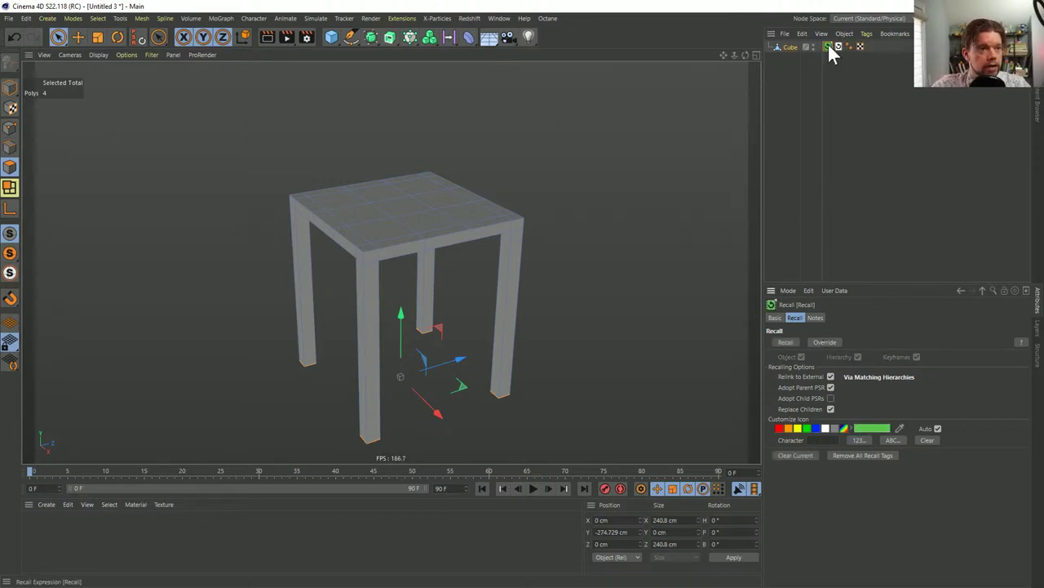
{"action": "left_click_drag", "start_coordinate": [827, 47], "coordinate": [844, 48]}
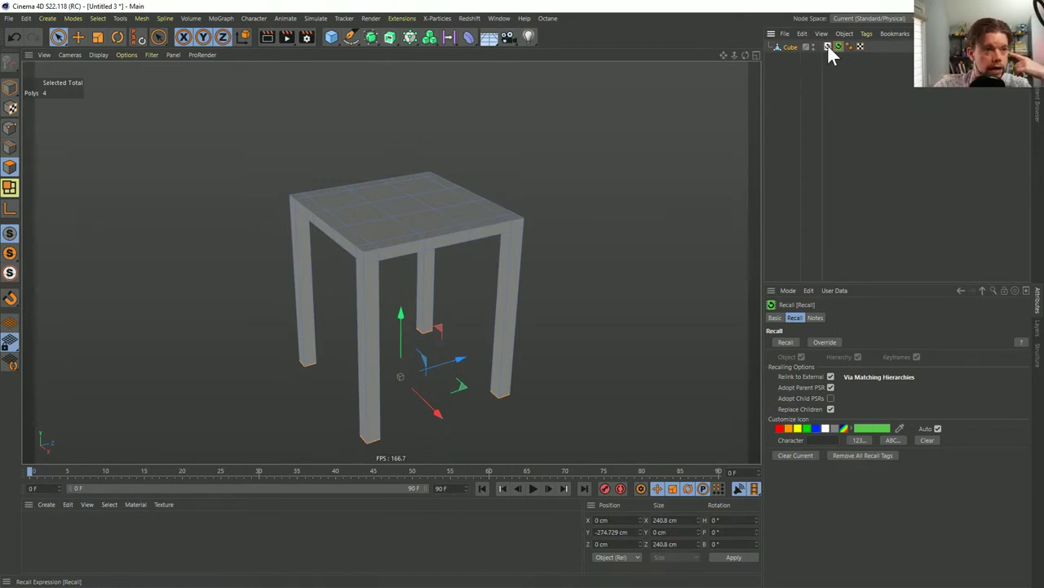
Recall the flat slab version, then restore the four-legged table version
{"action": "left_click", "coordinate": [827, 47]}
{"action": "left_click", "coordinate": [784, 343]}
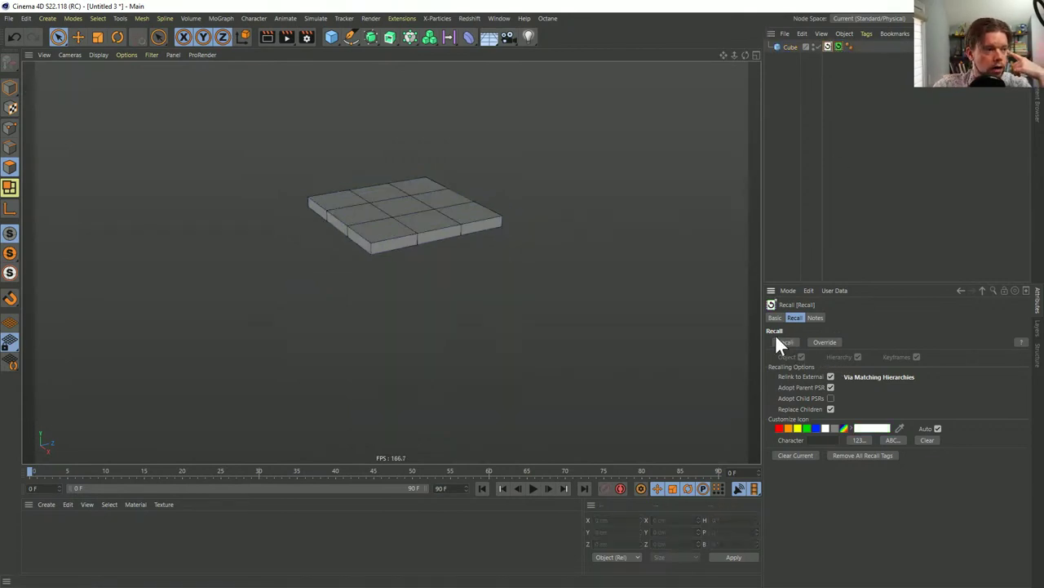
{"action": "left_click", "coordinate": [838, 46]}
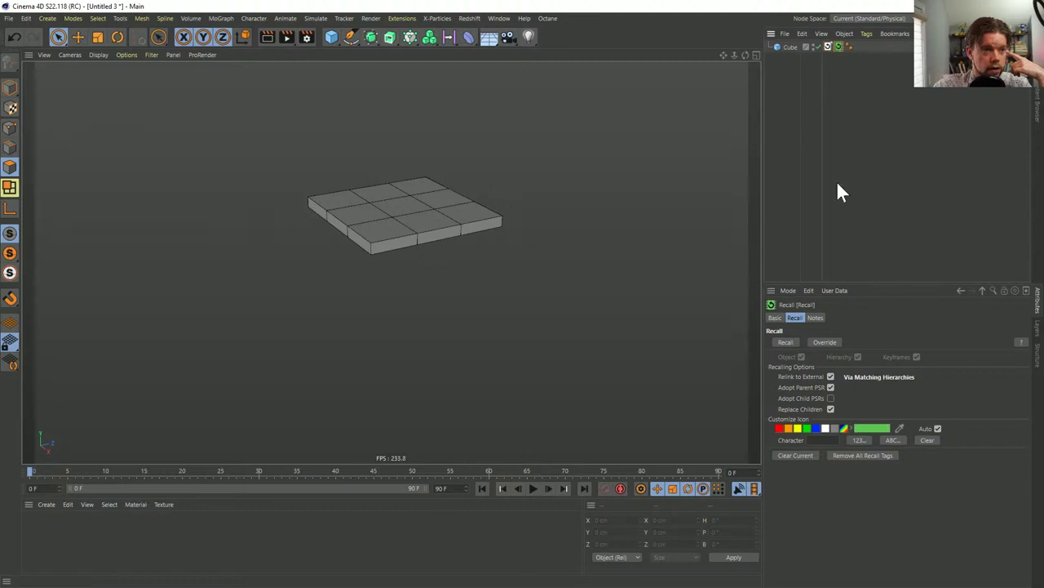
{"action": "left_click", "coordinate": [786, 342]}
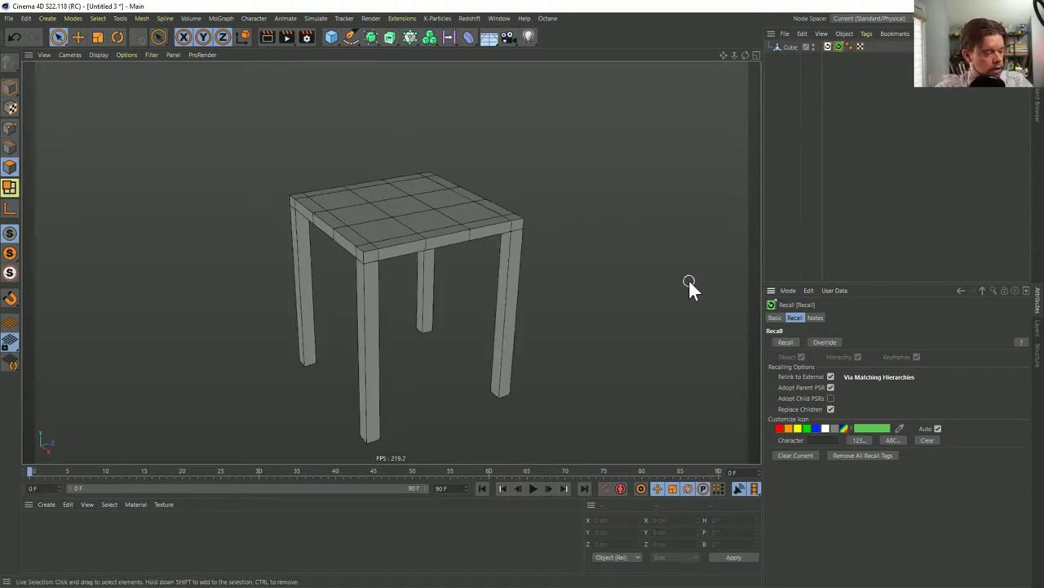
Select the table's two rear corner polygons, keeping their width at 20.4 cm
{"action": "left_click", "coordinate": [793, 46]}
{"action": "left_click", "coordinate": [440, 156]}
{"action": "key", "text": "ctrl+z"}
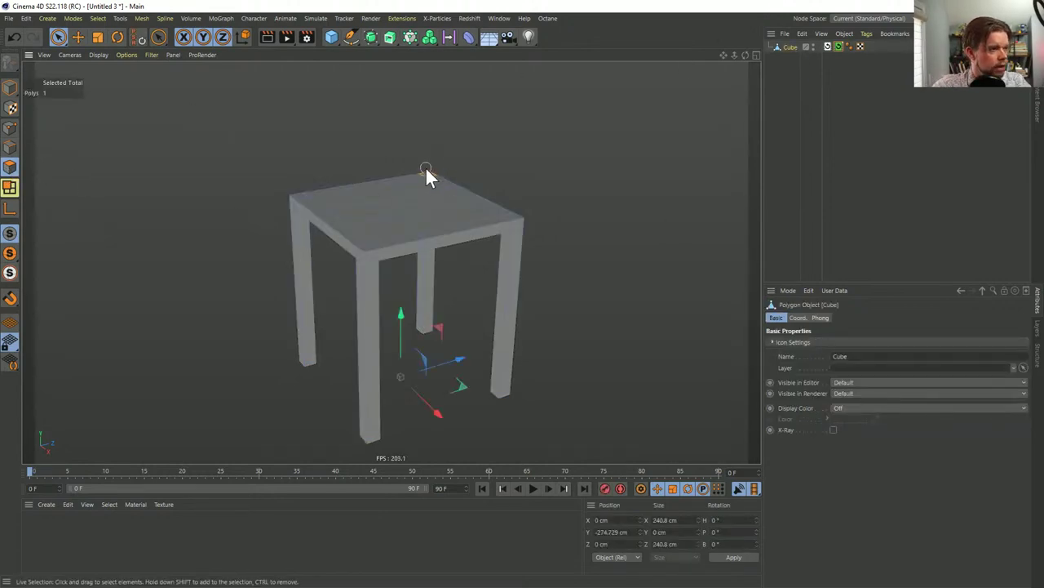
{"action": "left_click", "coordinate": [478, 204]}
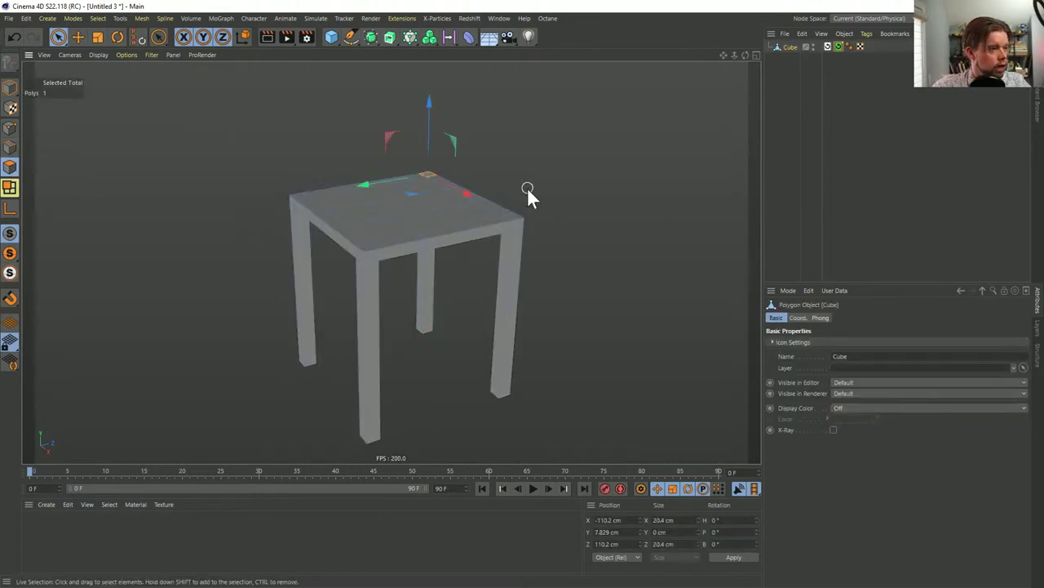
{"action": "left_click", "coordinate": [698, 517]}
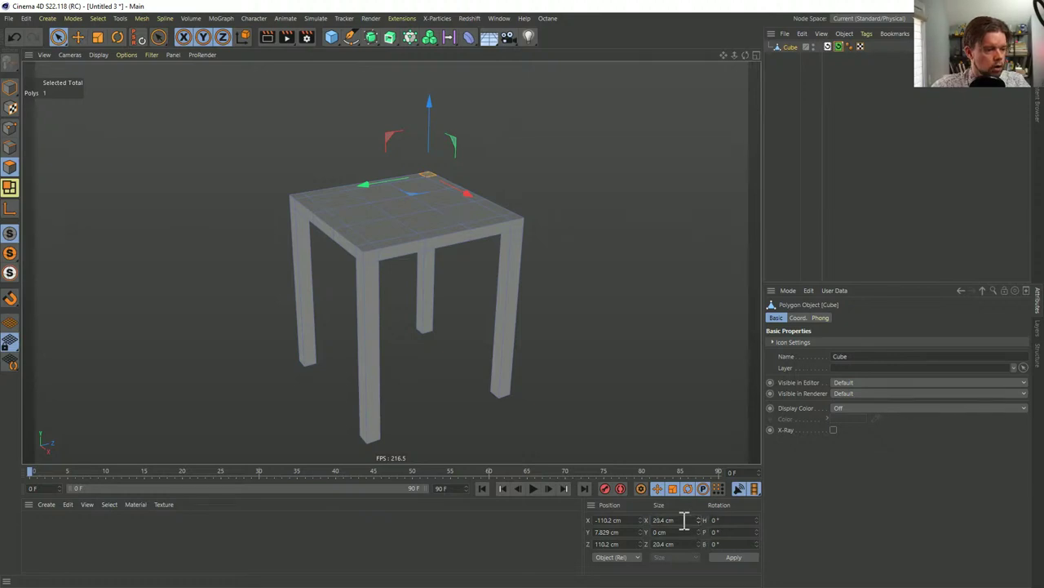
{"action": "left_click", "coordinate": [683, 520]}
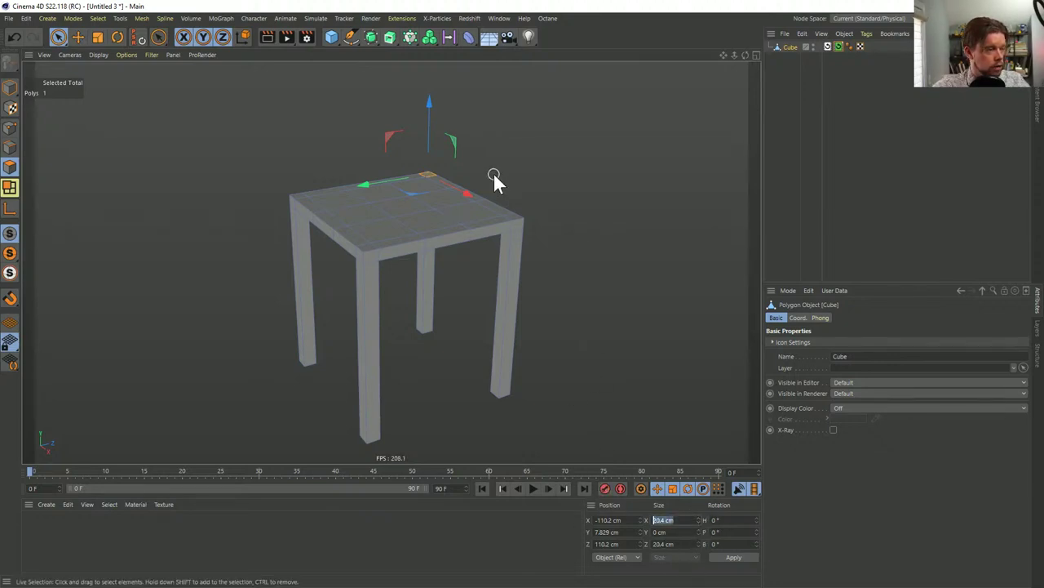
{"action": "left_click", "coordinate": [518, 213], "text": "shift"}
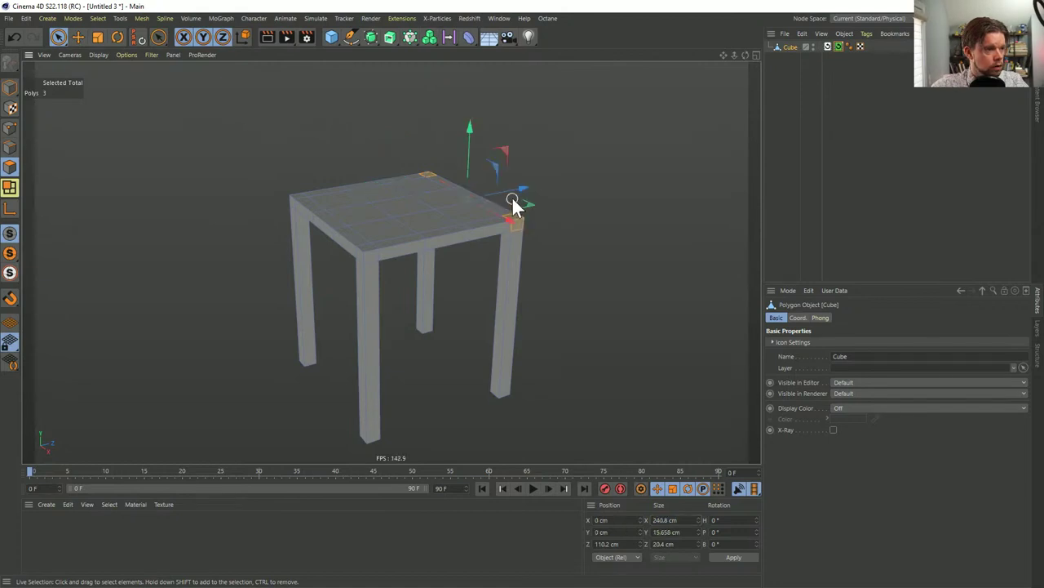
Extrude the two corner faces upward in several 20.4 cm steps into tall back posts
{"action": "key", "text": "d"}
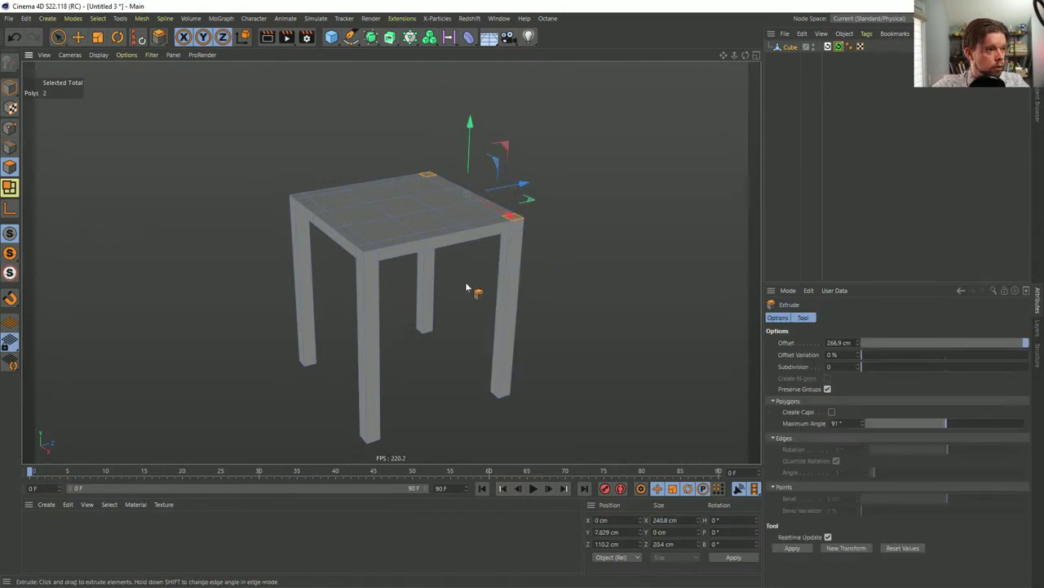
{"action": "left_click_drag", "start_coordinate": [473, 289], "coordinate": [518, 289]}
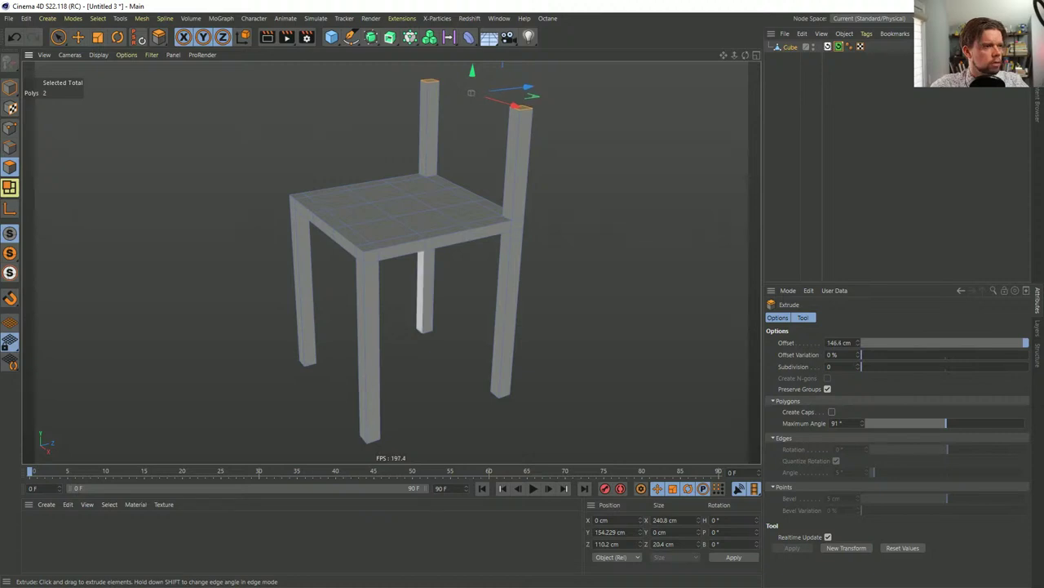
{"action": "left_click_drag", "start_coordinate": [745, 55], "coordinate": [715, 97]}
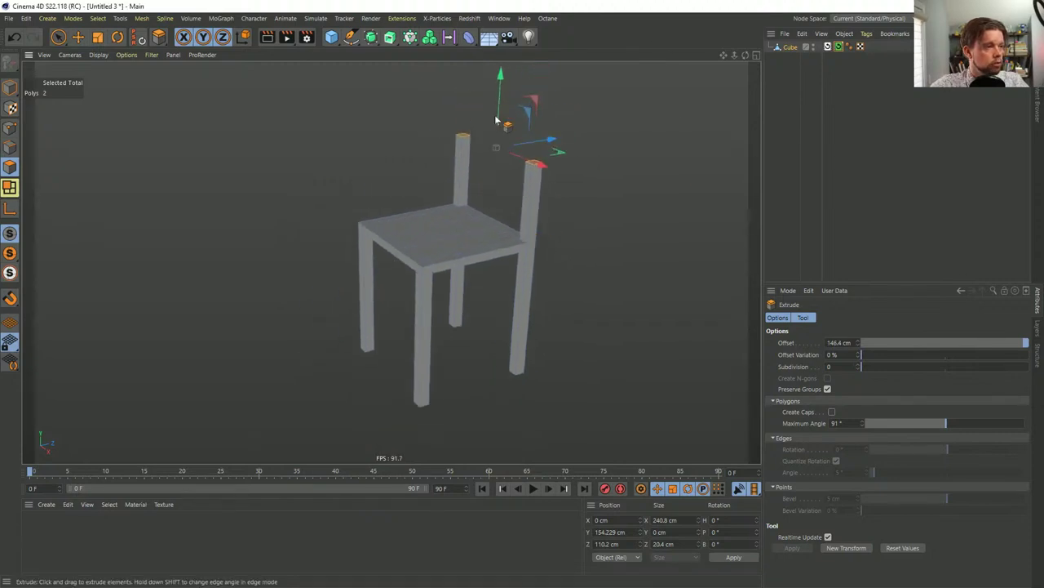
{"action": "left_click_drag", "start_coordinate": [497, 71], "coordinate": [498, 96]}
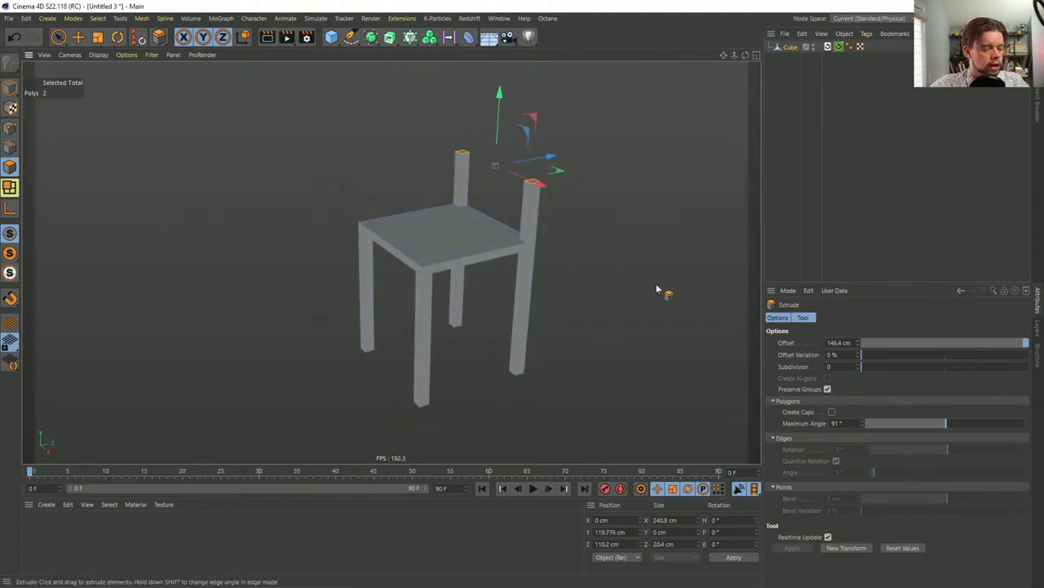
{"action": "left_click", "coordinate": [845, 548]}
{"action": "left_click", "coordinate": [840, 343]}
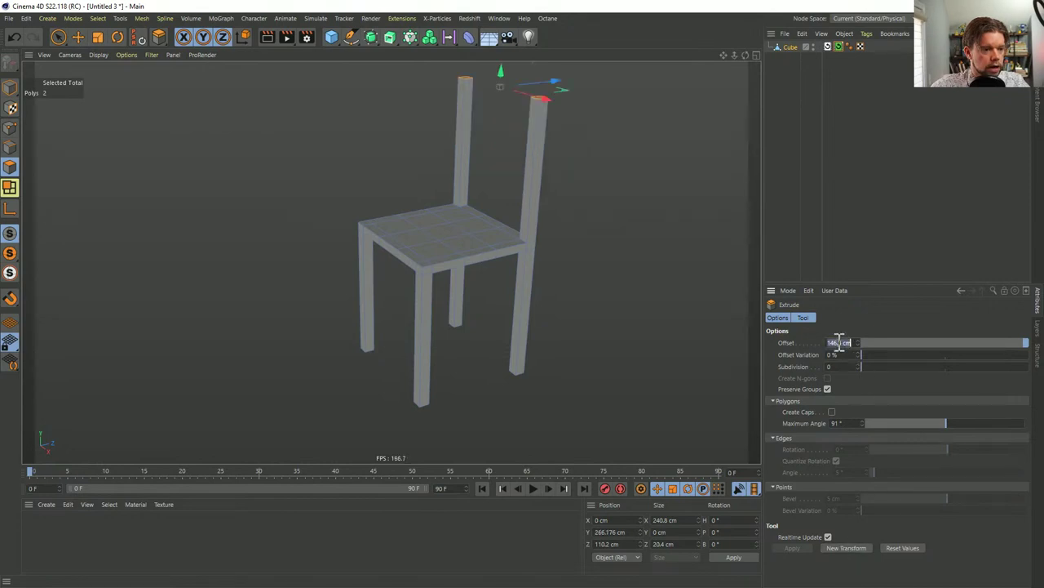
{"action": "type", "text": "20.4"}
{"action": "key", "text": "Return"}
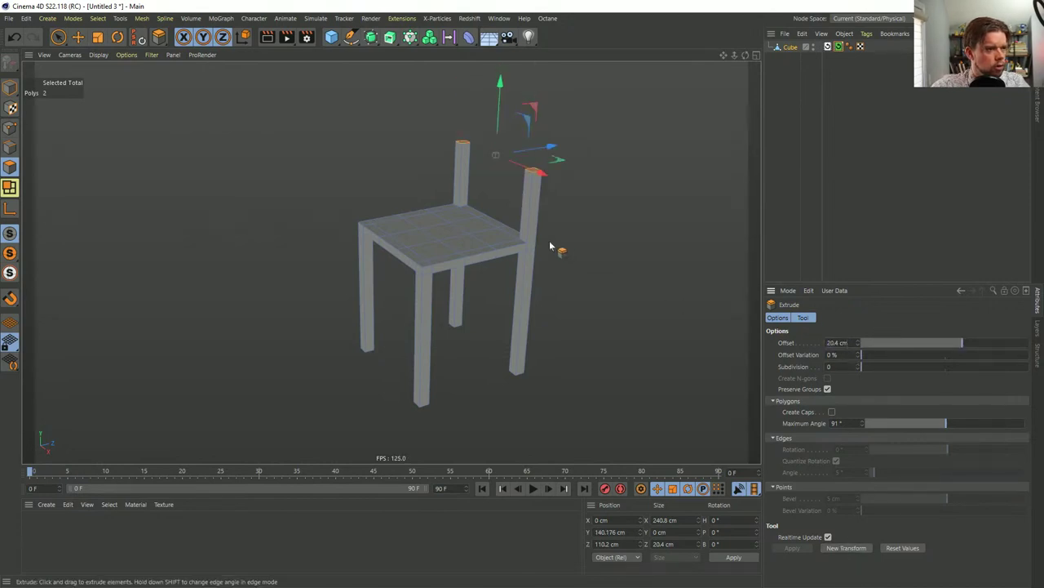
{"action": "left_click", "coordinate": [842, 553]}
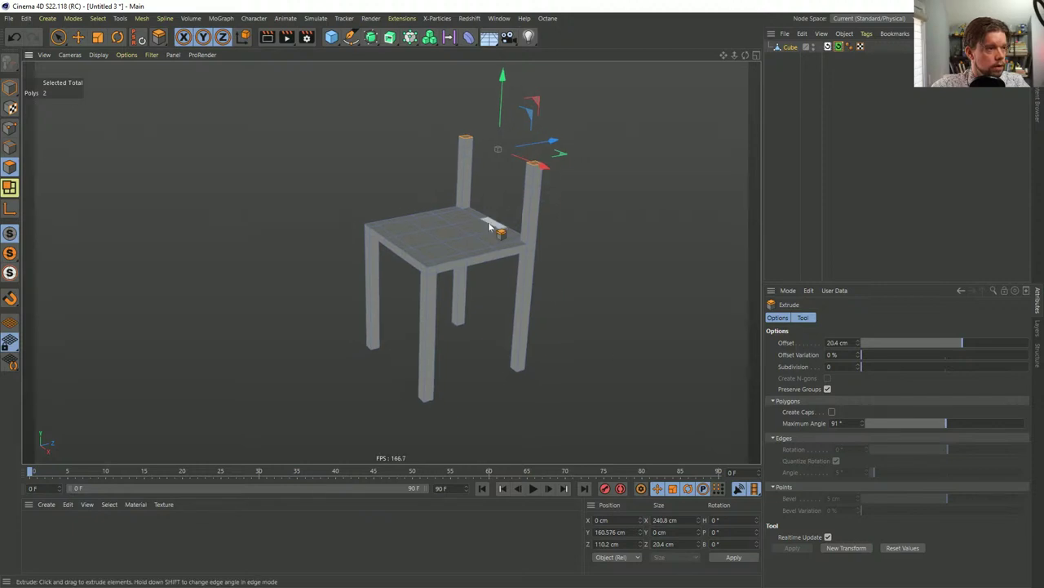
{"action": "middle_click_drag", "start_coordinate": [499, 106], "coordinate": [502, 222], "text": "alt"}
{"action": "left_click_drag", "start_coordinate": [502, 222], "coordinate": [503, 163]}
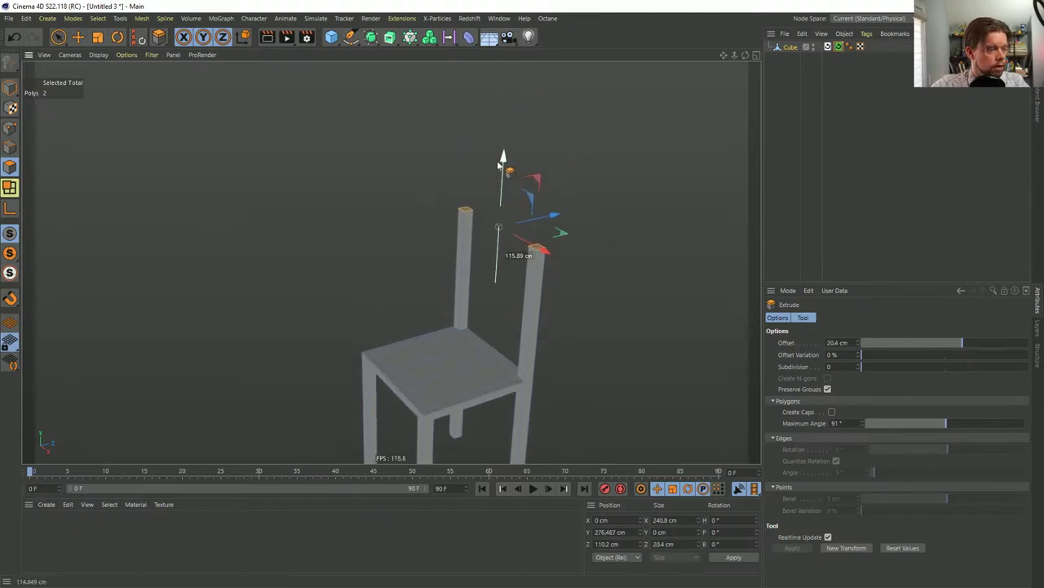
{"action": "left_click", "coordinate": [856, 547]}
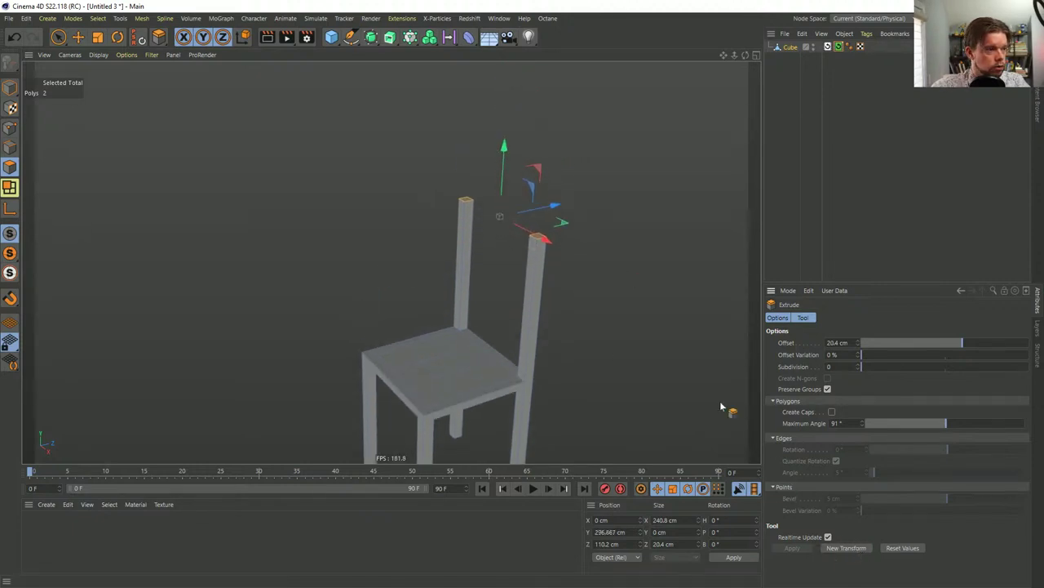
Bridge the posts' facing inner sides to form a middle cross rail
{"action": "left_click", "coordinate": [468, 290]}
{"action": "left_click_drag", "start_coordinate": [468, 289], "coordinate": [672, 315], "text": "alt"}
{"action": "scroll", "coordinate": [437, 249], "scroll_direction": "up", "scroll_amount": 5}
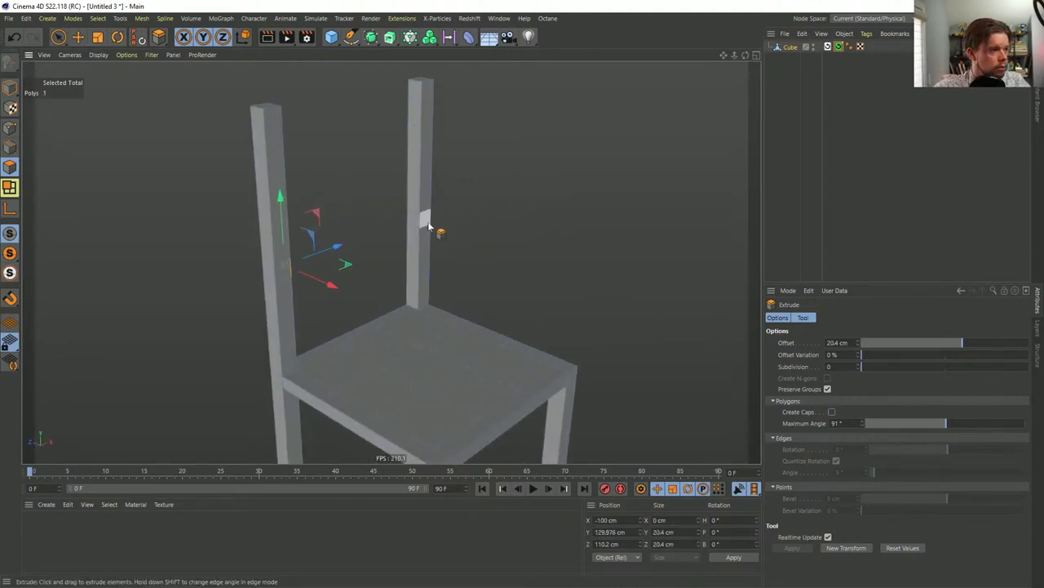
{"action": "left_click", "coordinate": [415, 222], "text": "shift"}
{"action": "key", "text": "b"}
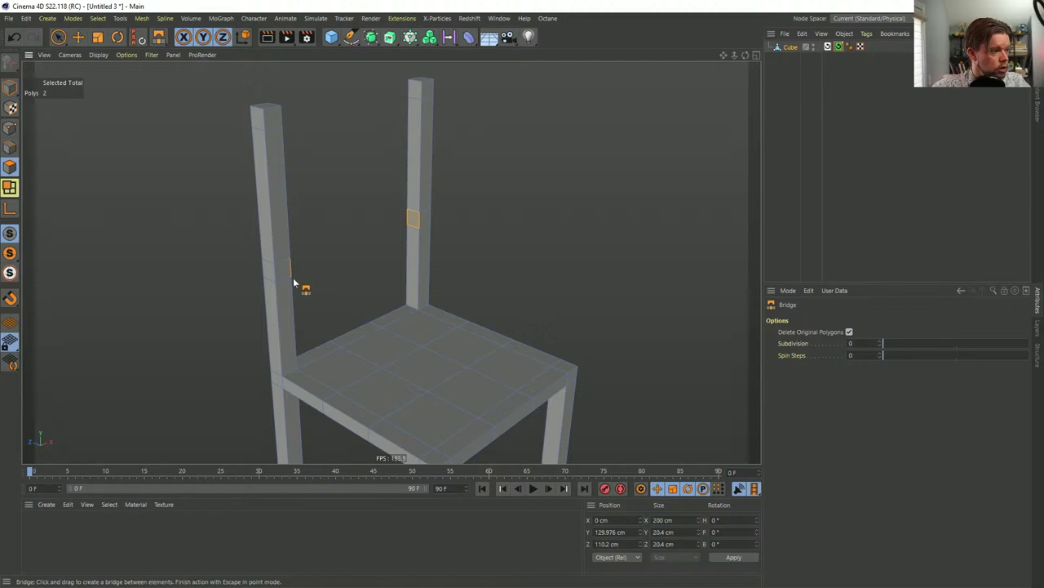
{"action": "left_click_drag", "start_coordinate": [294, 283], "coordinate": [442, 235]}
{"action": "key", "text": "space"}
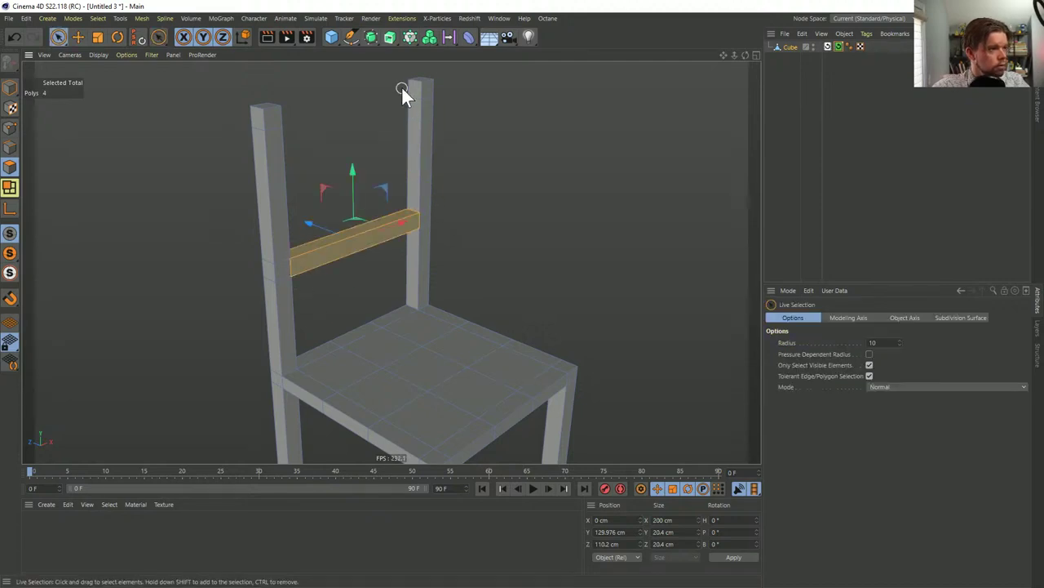
Bridge the two post tops together into a top rail
{"action": "left_click", "coordinate": [402, 85]}
{"action": "left_click_drag", "start_coordinate": [426, 110], "coordinate": [464, 204], "text": "alt"}
{"action": "left_click", "coordinate": [410, 122], "text": "shift"}
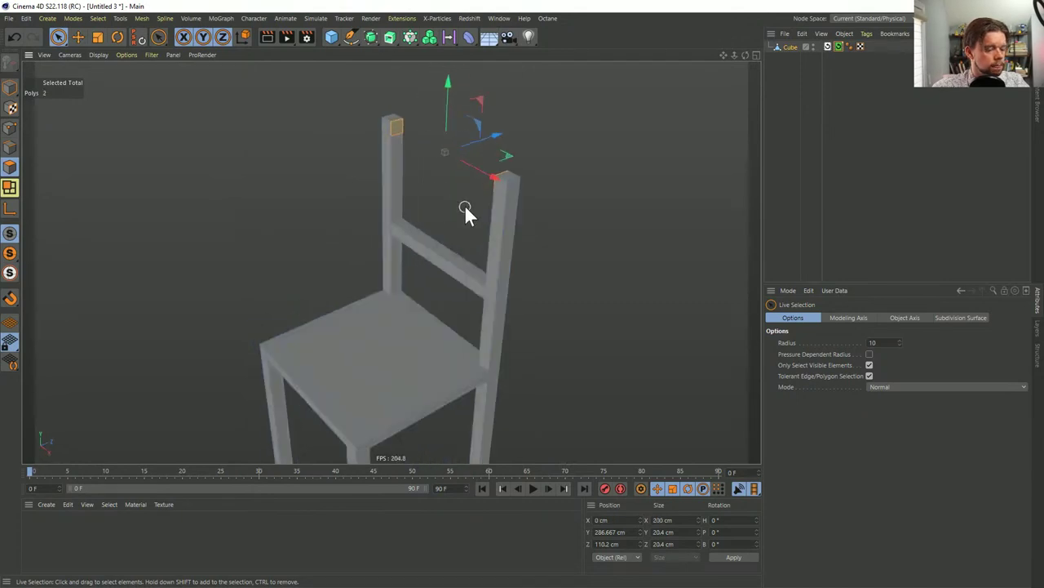
{"action": "key", "text": "m"}
{"action": "key", "text": "b"}
{"action": "left_click_drag", "start_coordinate": [406, 137], "coordinate": [499, 214]}
{"action": "left_click_drag", "start_coordinate": [547, 171], "coordinate": [467, 265], "text": "alt"}
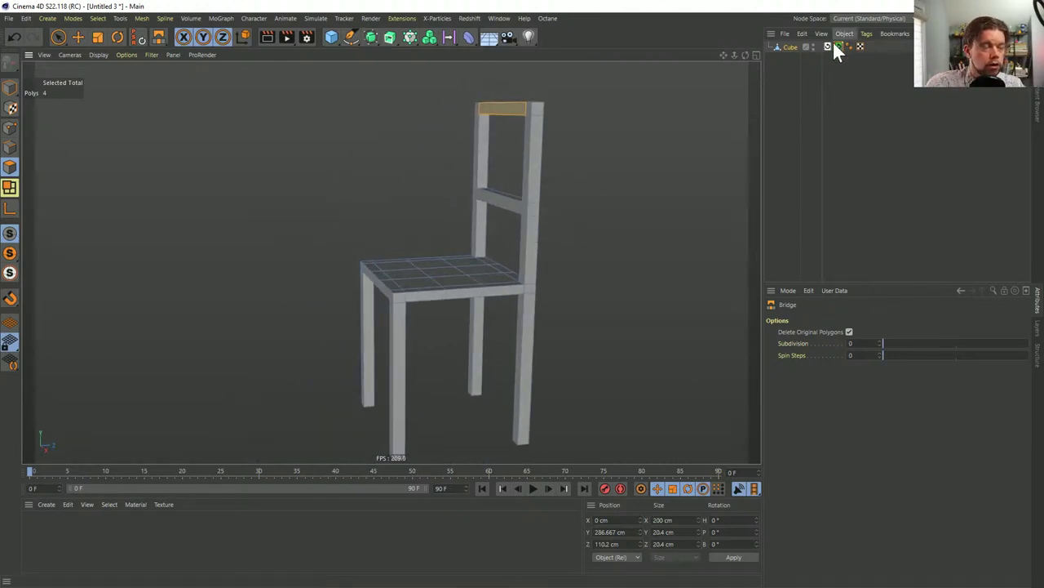
Rename the Cube to Chair and store its shape in a new Recall tag
{"action": "double_click", "coordinate": [794, 47]}
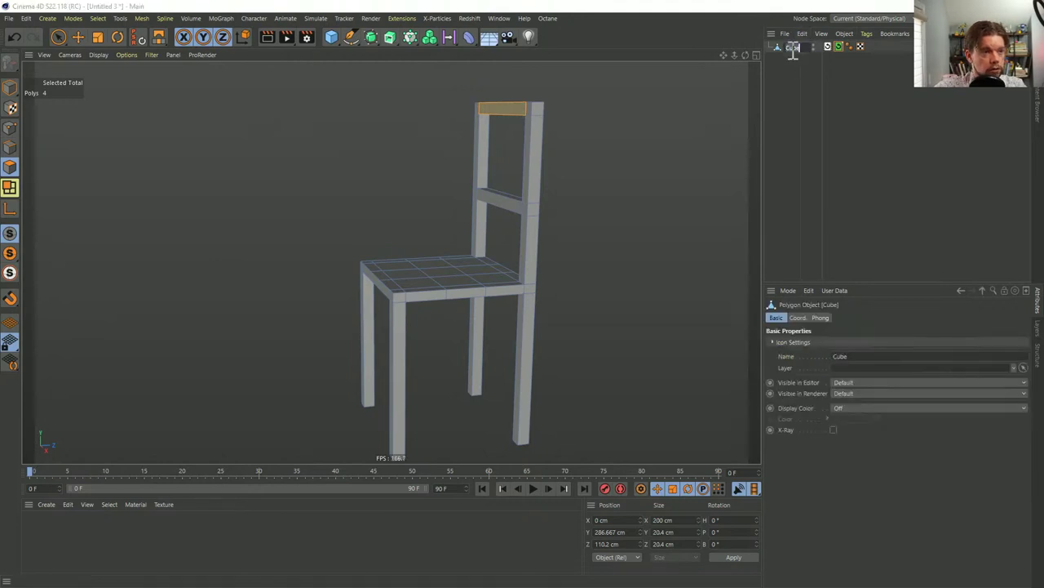
{"action": "key", "text": "Return"}
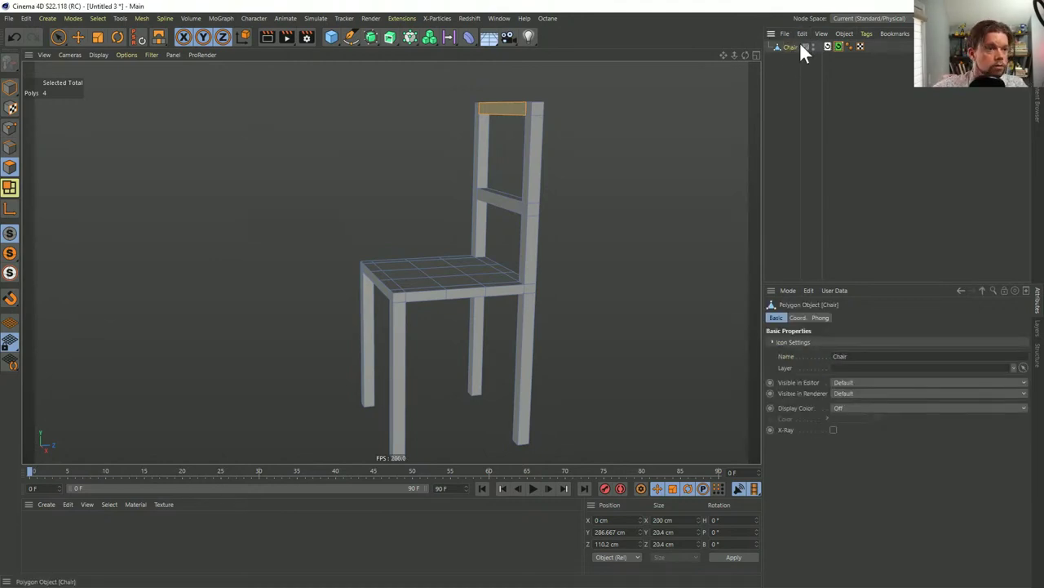
{"action": "right_click", "coordinate": [792, 44]}
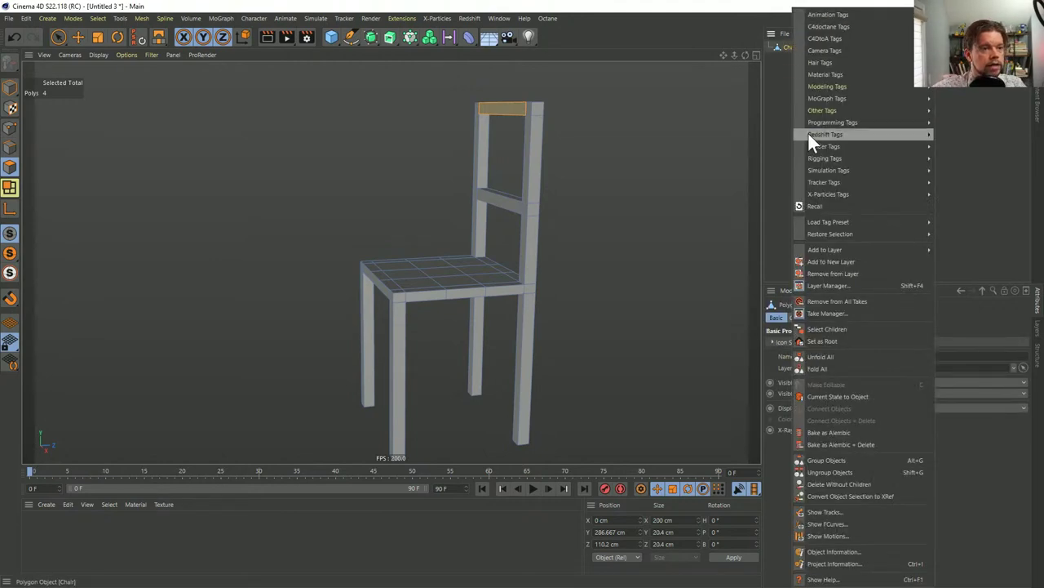
{"action": "left_click", "coordinate": [824, 206]}
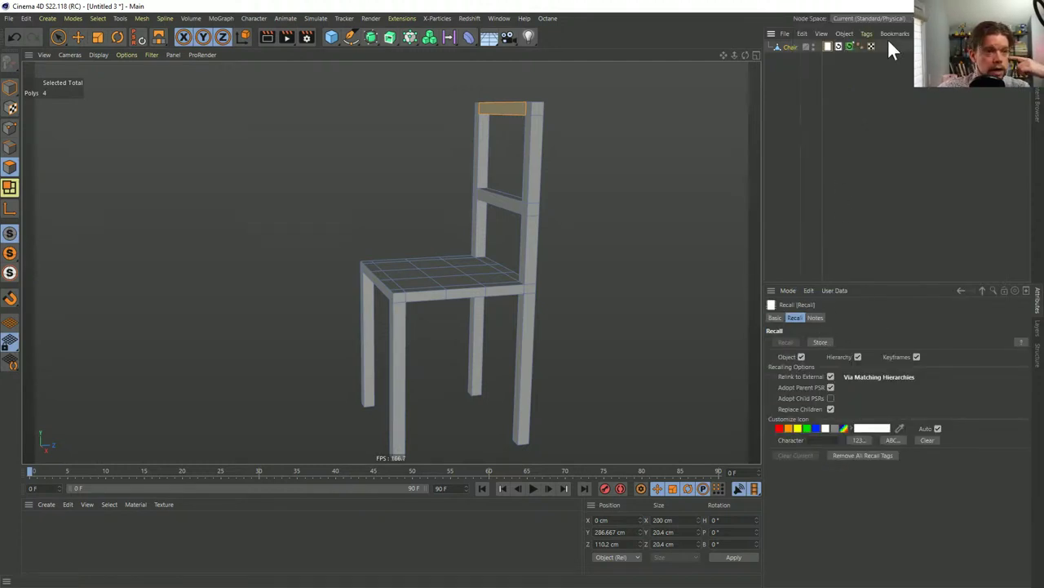
{"action": "left_click", "coordinate": [827, 47]}
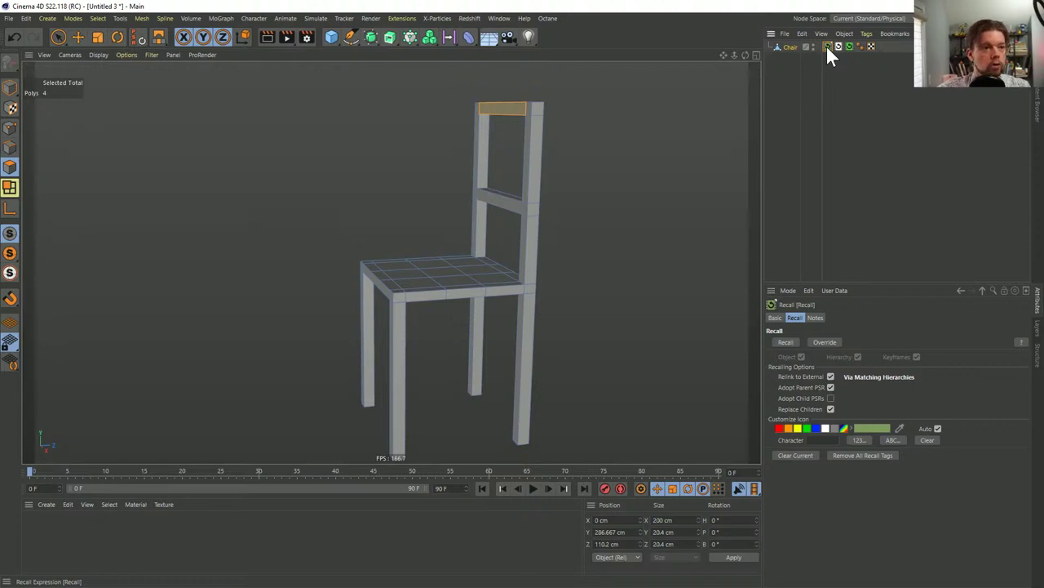
{"action": "left_click_drag", "start_coordinate": [827, 47], "coordinate": [855, 49]}
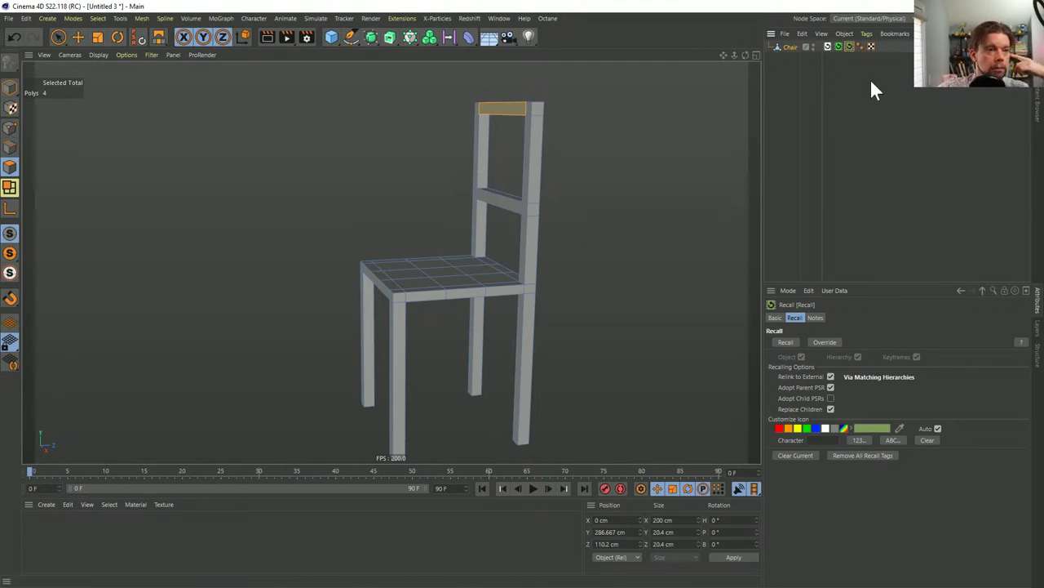
Recall the cube, table and chair versions in turn to confirm each restores
{"action": "double_click", "coordinate": [828, 46]}
{"action": "left_click", "coordinate": [782, 48]}
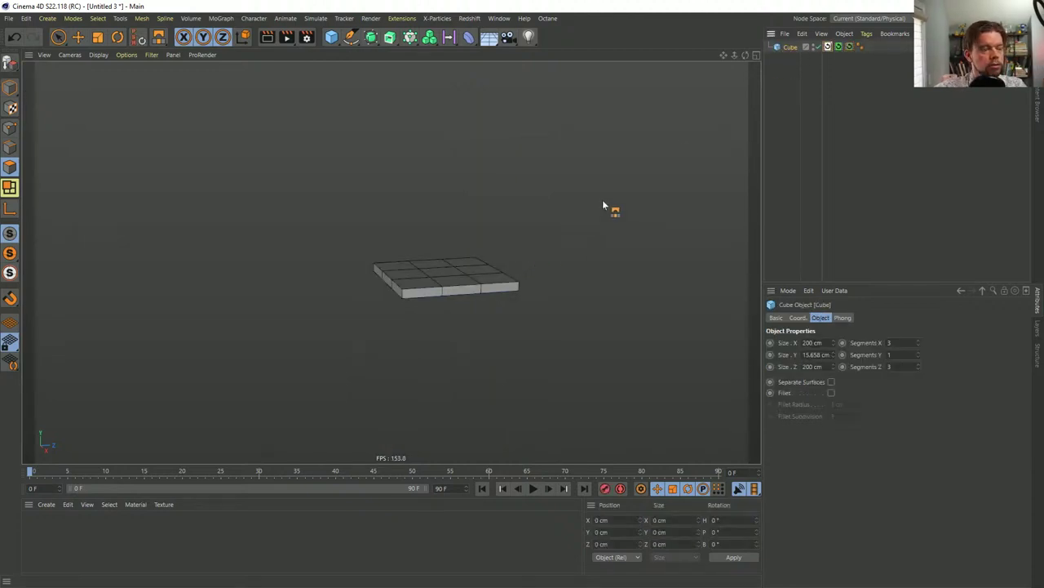
{"action": "double_click", "coordinate": [838, 46]}
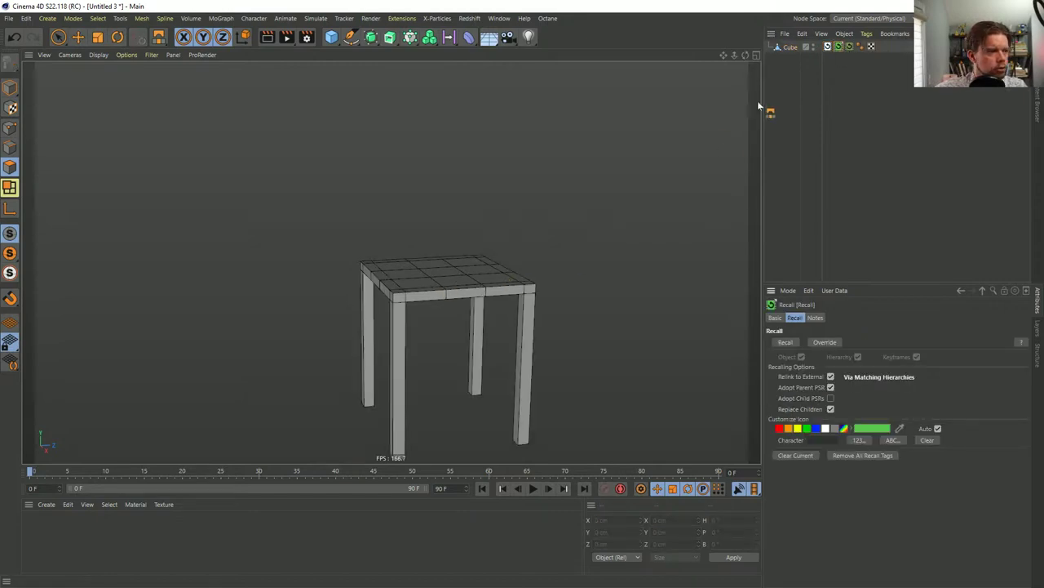
{"action": "double_click", "coordinate": [849, 47]}
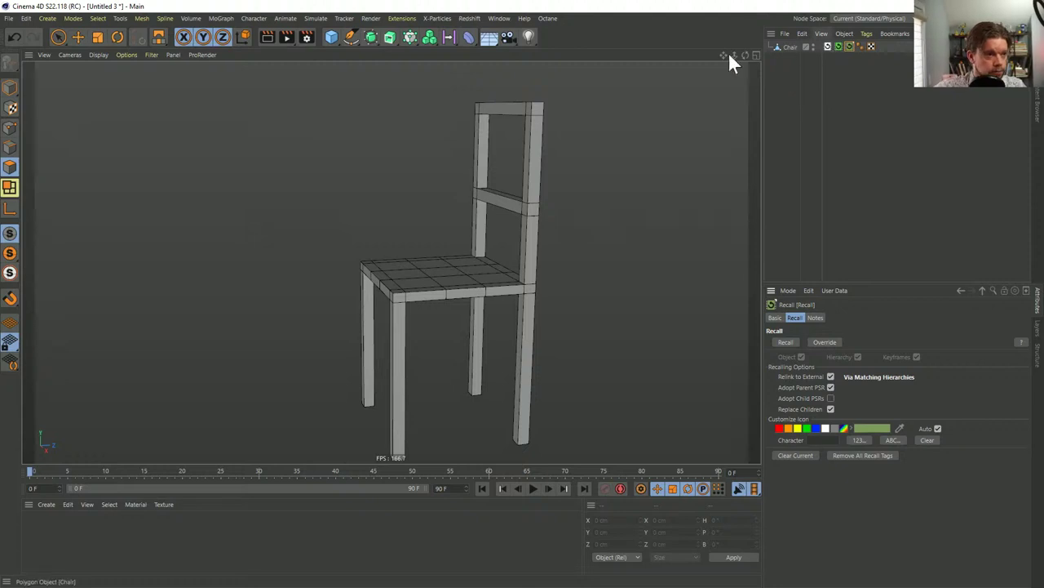
Select the top rail faces, grow the selection, and lower the top backrest board
{"action": "left_click", "coordinate": [72, 38]}
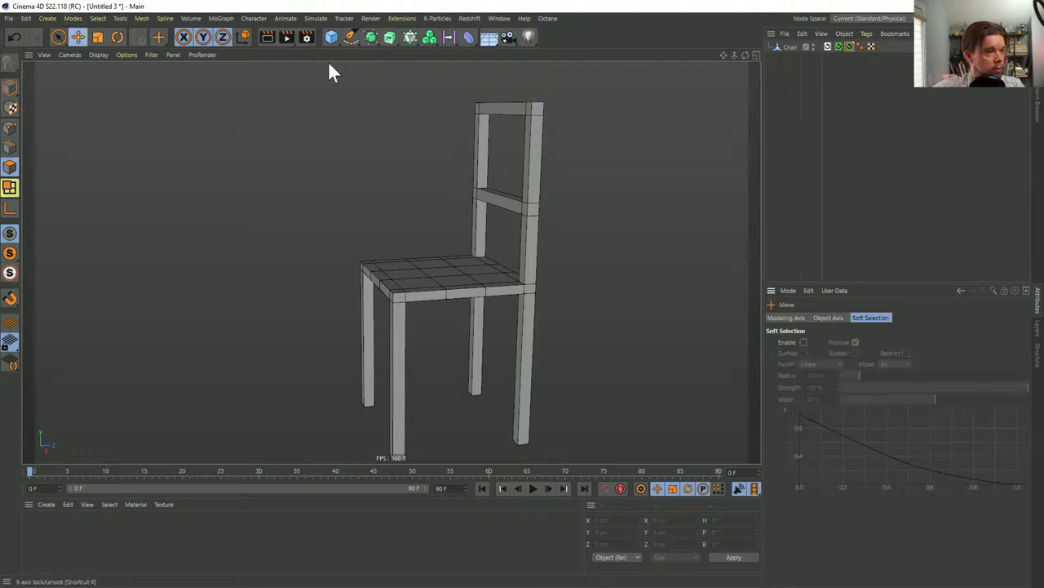
{"action": "left_click", "coordinate": [785, 46]}
{"action": "left_click_drag", "start_coordinate": [553, 171], "coordinate": [505, 203], "text": "alt"}
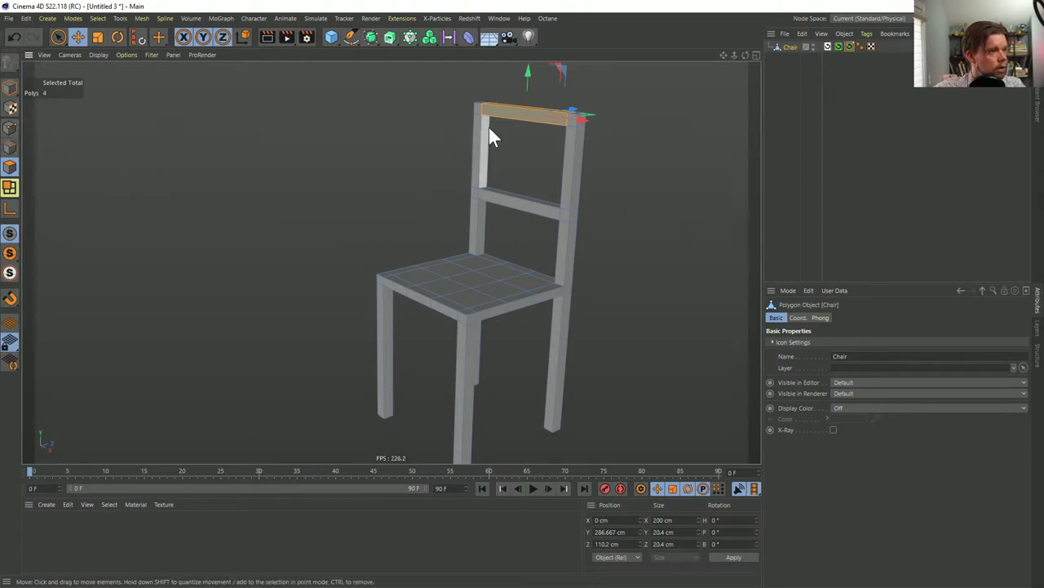
{"action": "key", "text": "9"}
{"action": "left_click_drag", "start_coordinate": [490, 136], "coordinate": [545, 182], "text": "alt"}
{"action": "left_click", "coordinate": [572, 145]}
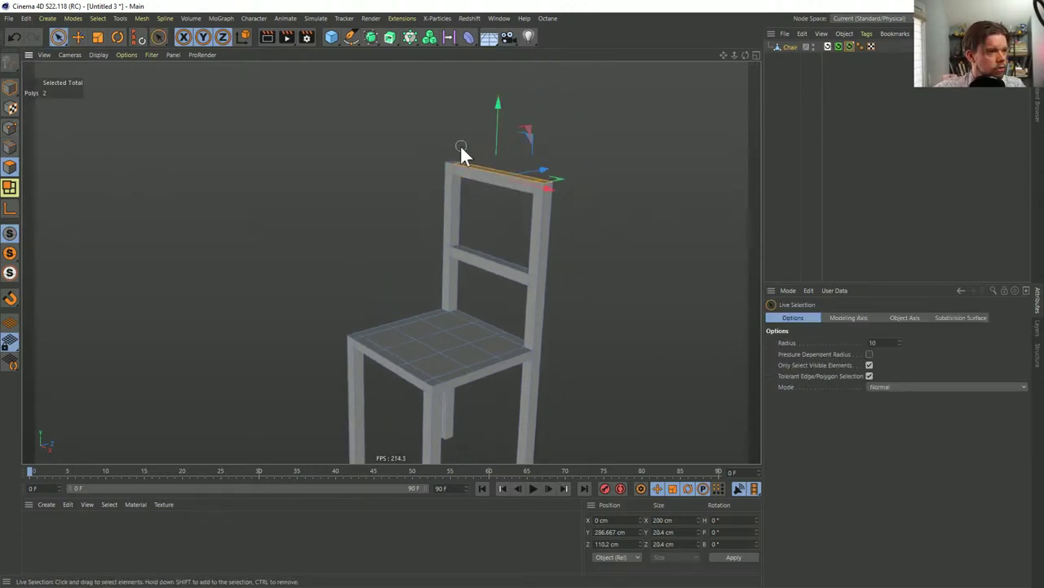
{"action": "mouse_move", "coordinate": [493, 116]}
{"action": "left_mouse_down"}
{"action": "mouse_move", "coordinate": [499, 75]}
{"action": "mouse_move", "coordinate": [493, 105]}
{"action": "left_mouse_up"}
{"action": "key", "text": "u"}
{"action": "key", "text": "g"}
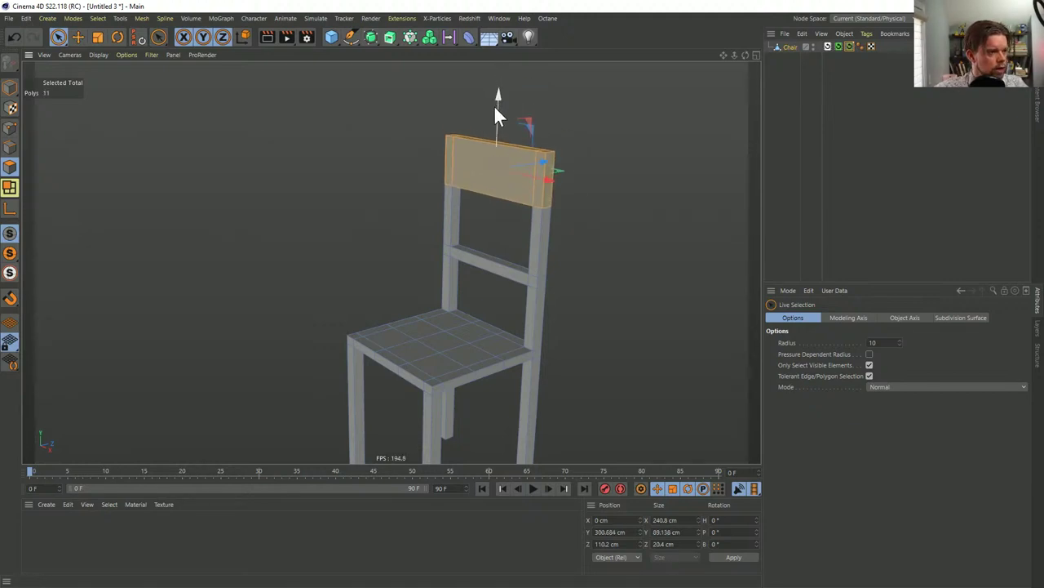
{"action": "mouse_move", "coordinate": [482, 245]}
{"action": "left_mouse_down", "text": "alt"}
{"action": "mouse_move", "coordinate": [438, 251]}
{"action": "mouse_move", "coordinate": [466, 245]}
{"action": "left_mouse_up", "text": "alt"}
Scale the back crossbar loop taller on Y to about 35.727 cm
{"action": "left_click_drag", "start_coordinate": [517, 287], "coordinate": [520, 258], "text": "alt"}
{"action": "key", "text": "u"}
{"action": "key", "text": "l"}
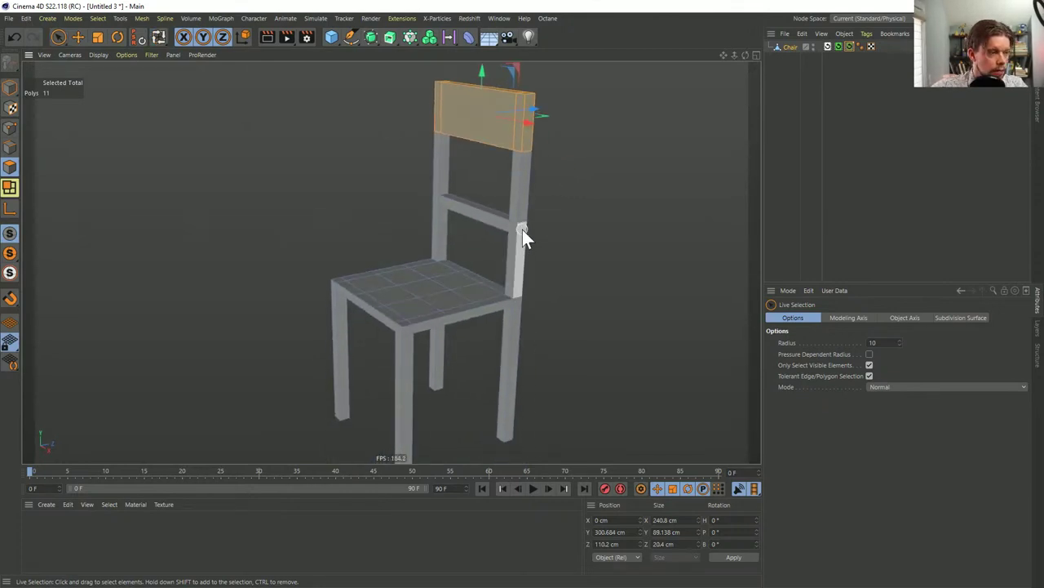
{"action": "left_click", "coordinate": [522, 220]}
{"action": "key", "text": "t"}
{"action": "left_click_drag", "start_coordinate": [479, 161], "coordinate": [479, 115]}
{"action": "left_click_drag", "start_coordinate": [509, 198], "coordinate": [445, 274], "text": "alt"}
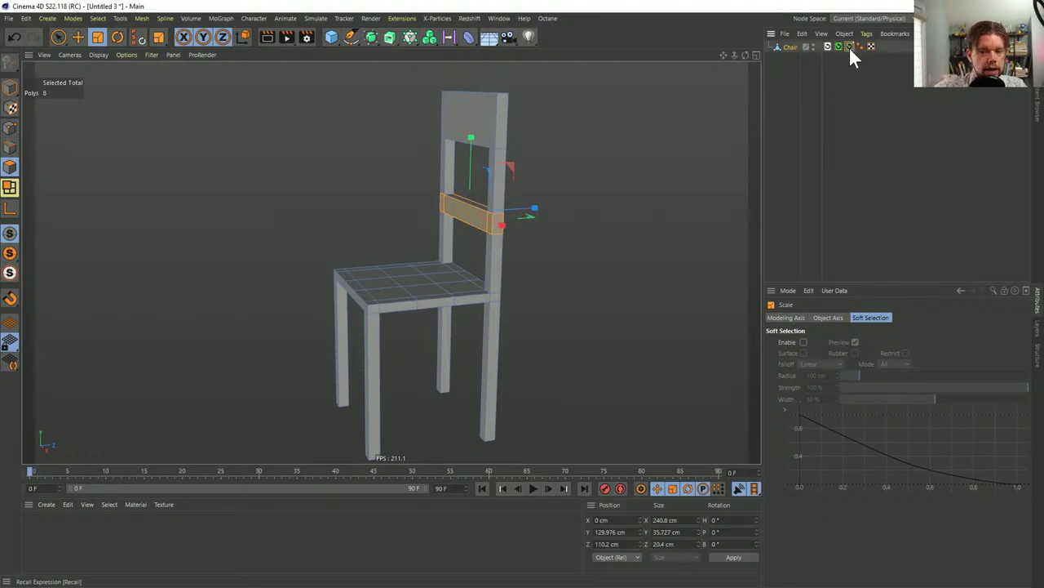
Duplicate the Recall tag on the Chair and override it with the current shape
{"action": "left_click_drag", "start_coordinate": [849, 46], "coordinate": [857, 44], "text": "ctrl"}
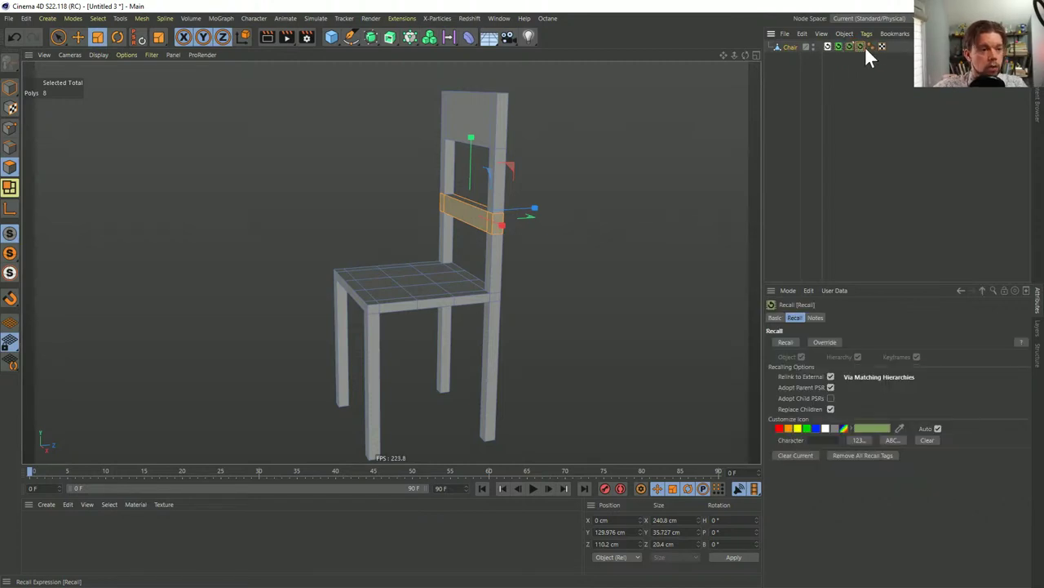
{"action": "left_click", "coordinate": [833, 339]}
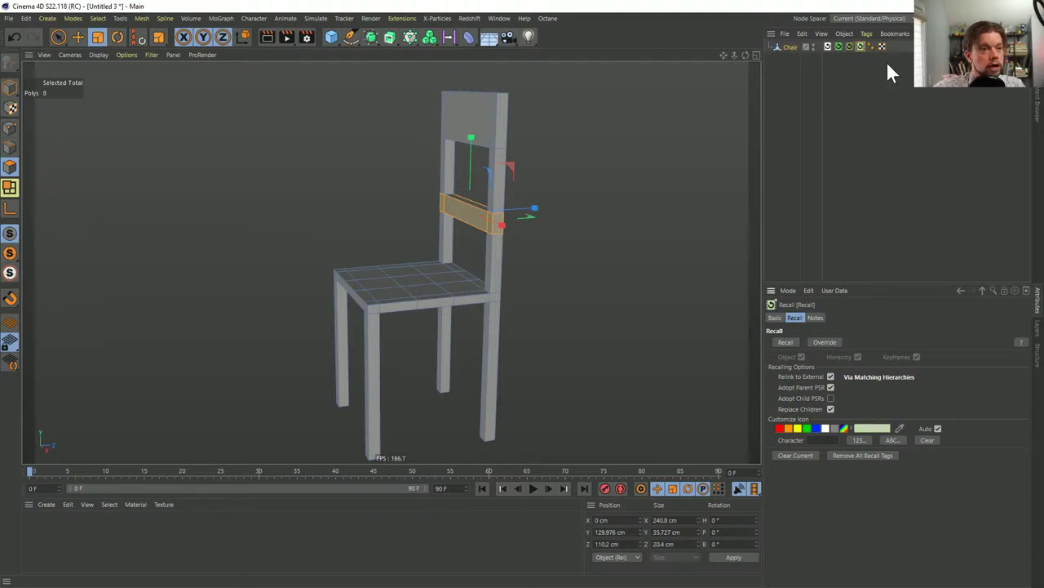
{"action": "left_click", "coordinate": [854, 64]}
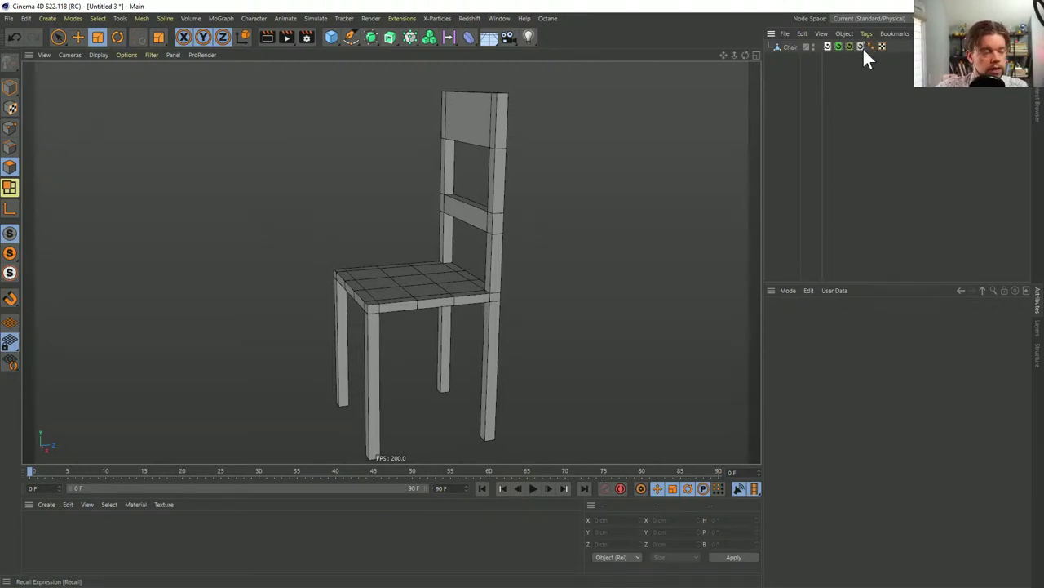
Recall each stored tag to compare the backrest versions, ending on the current chair
{"action": "left_click", "coordinate": [838, 47]}
{"action": "left_click", "coordinate": [852, 45]}
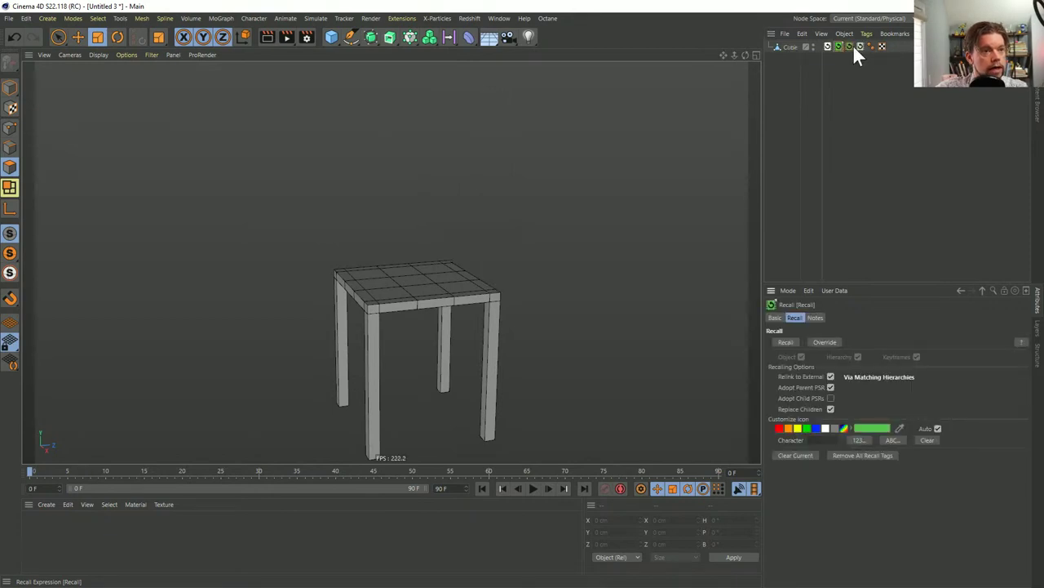
{"action": "left_click", "coordinate": [857, 45]}
{"action": "left_click", "coordinate": [861, 46]}
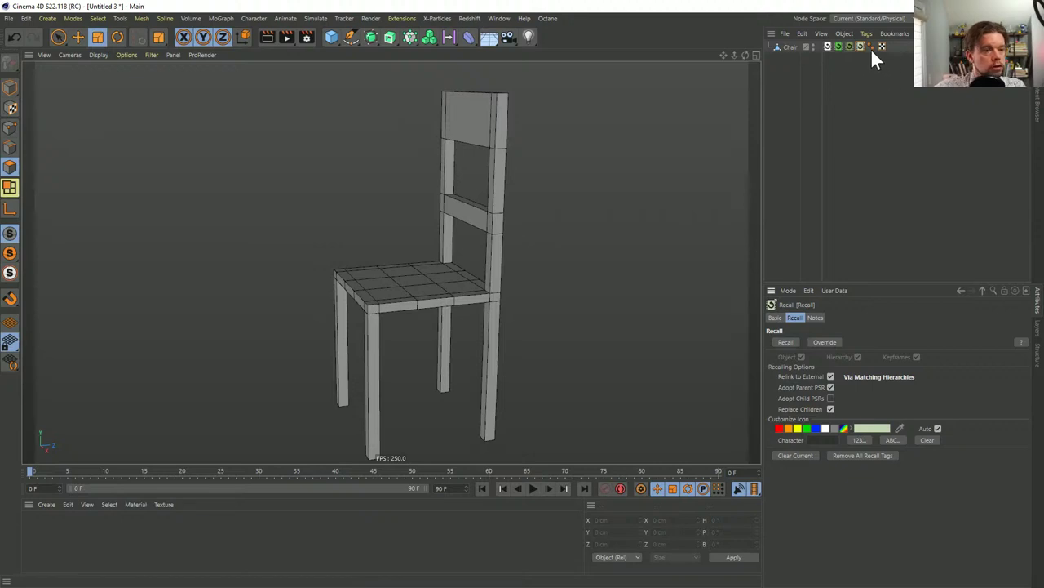
{"action": "left_click", "coordinate": [58, 37]}
Move the seat's side-to-side and front-to-back loops down so the middle dips
{"action": "left_click", "coordinate": [789, 46]}
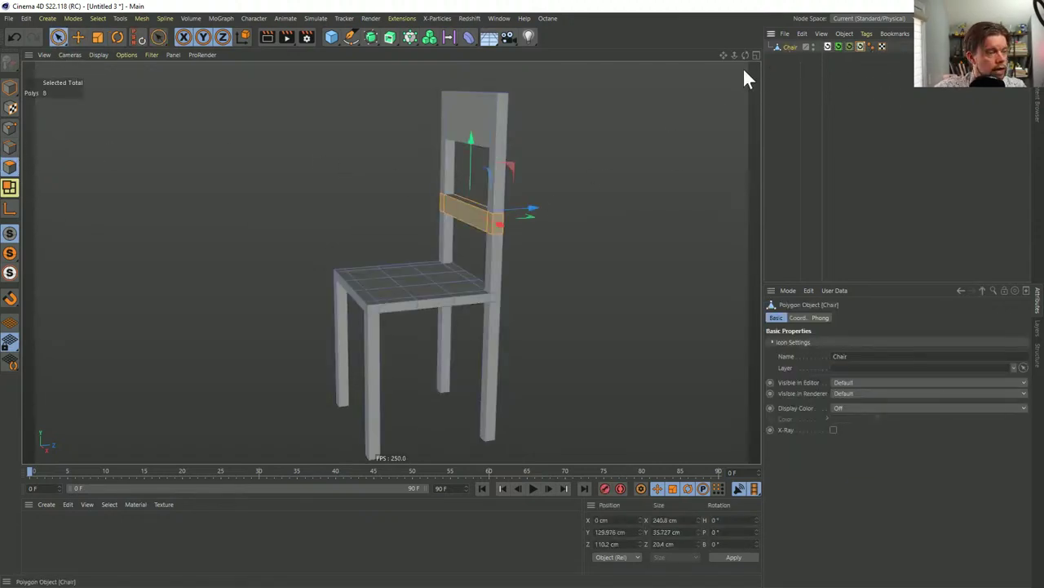
{"action": "left_click_drag", "start_coordinate": [427, 288], "coordinate": [469, 296], "text": "alt"}
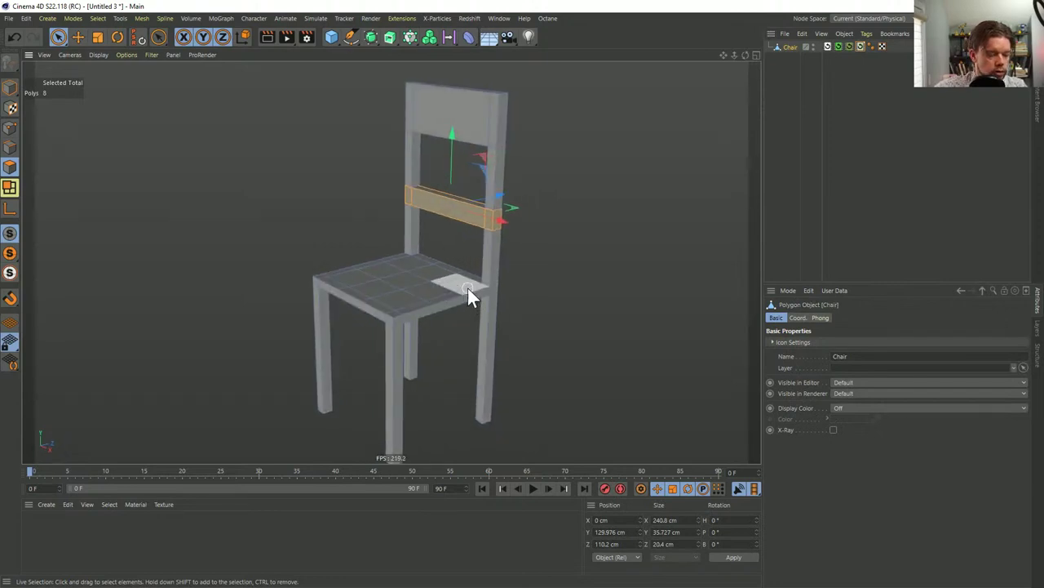
{"action": "key", "text": "u"}
{"action": "key", "text": "l"}
{"action": "left_click", "coordinate": [395, 285]}
{"action": "key", "text": "e"}
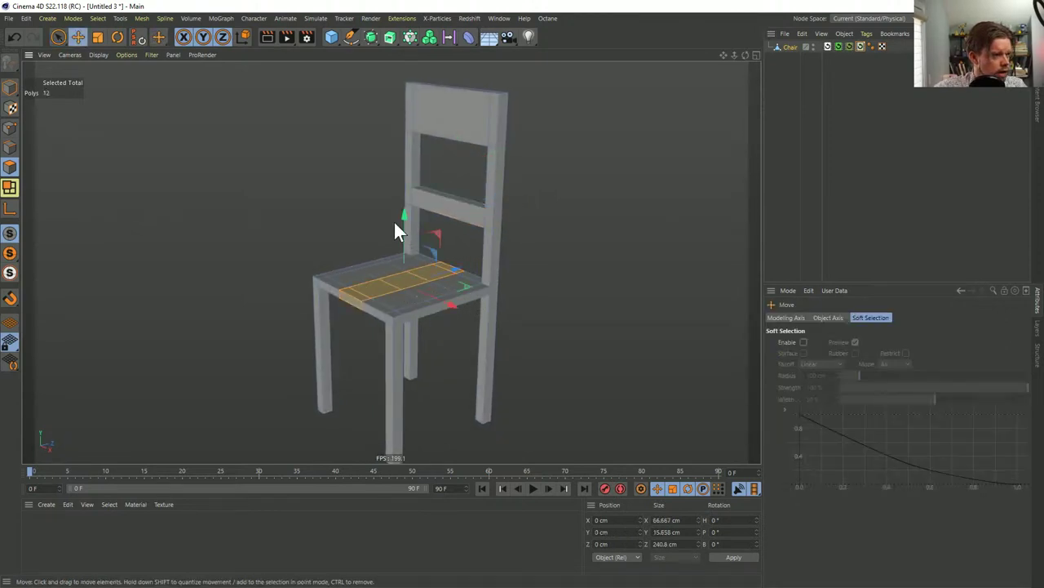
{"action": "left_click_drag", "start_coordinate": [407, 214], "coordinate": [432, 309]}
{"action": "key", "text": "u"}
{"action": "key", "text": "l"}
{"action": "left_click", "coordinate": [428, 297]}
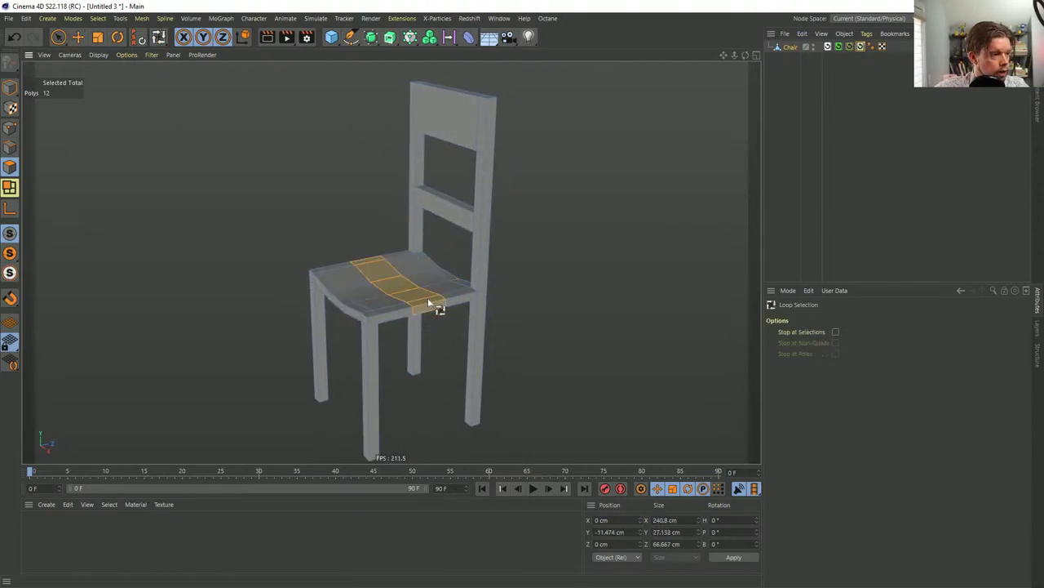
{"action": "key", "text": "e"}
{"action": "left_click_drag", "start_coordinate": [396, 215], "coordinate": [512, 202]}
Select the backrest crossbar loop and undo an accidental move of it
{"action": "key", "text": "u"}
{"action": "key", "text": "l"}
{"action": "left_click", "coordinate": [483, 222]}
{"action": "key", "text": "e"}
{"action": "middle_click", "coordinate": [473, 112]}
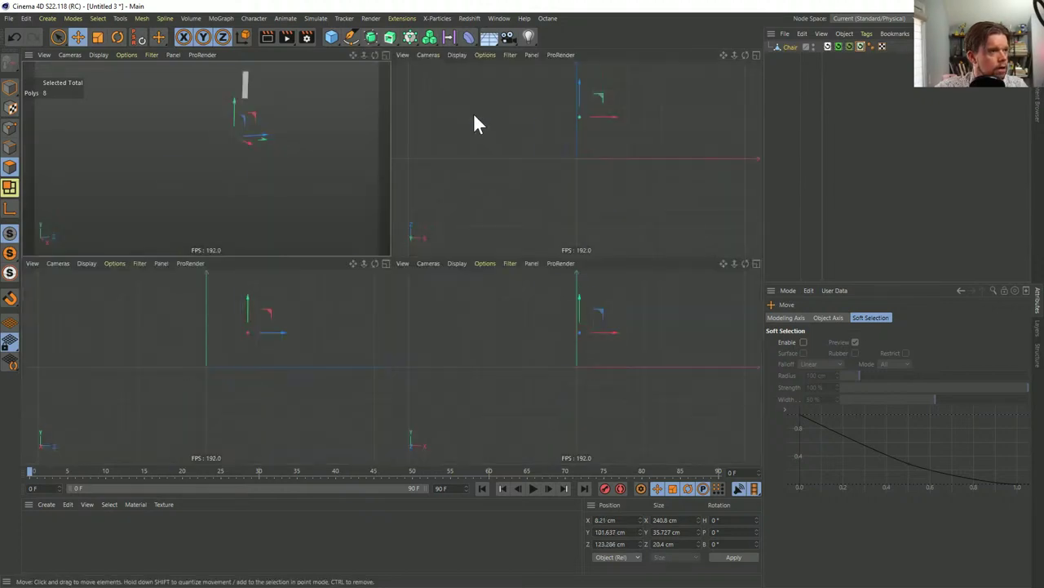
{"action": "middle_click", "coordinate": [379, 138]}
{"action": "key", "text": "ctrl+z"}
{"action": "left_click_drag", "start_coordinate": [510, 173], "coordinate": [461, 192], "text": "alt"}
Rotate the top backrest board loop back about 6°, to 90.886 cm high
{"action": "key", "text": "u"}
{"action": "key", "text": "l"}
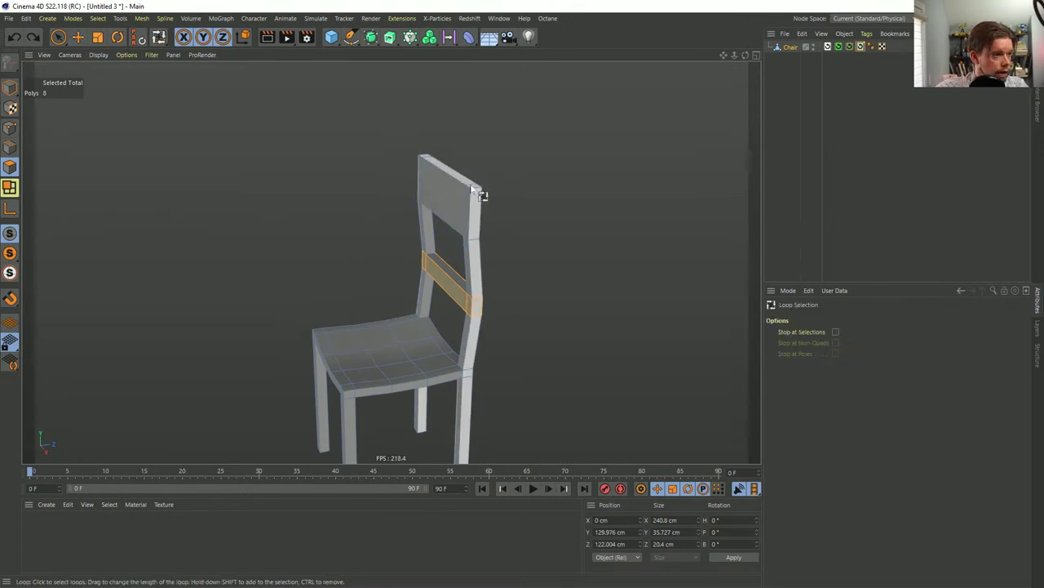
{"action": "left_click", "coordinate": [476, 214]}
{"action": "key", "text": "r"}
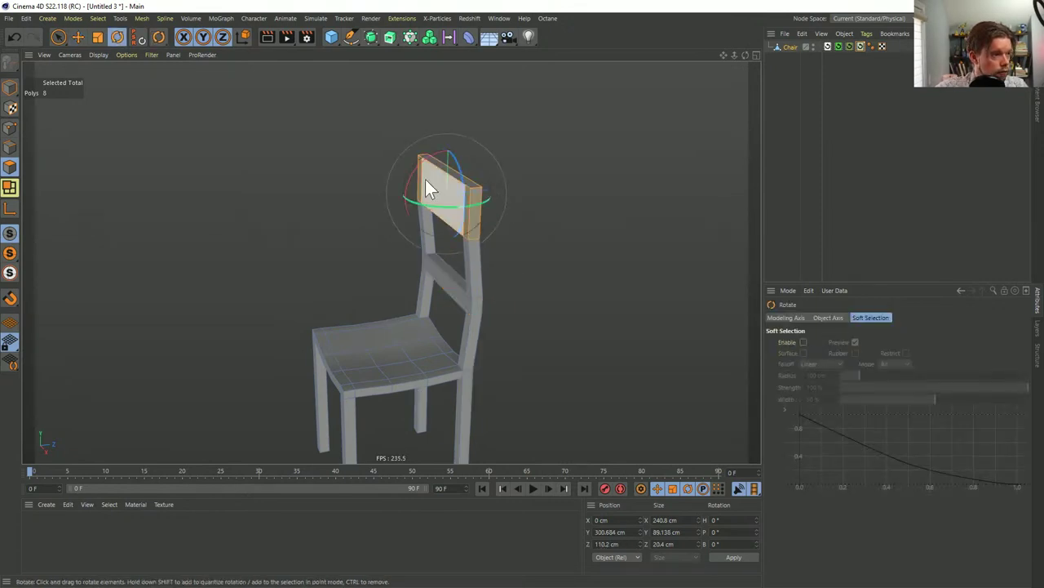
{"action": "left_click_drag", "start_coordinate": [413, 169], "coordinate": [446, 231]}
{"action": "key", "text": "e"}
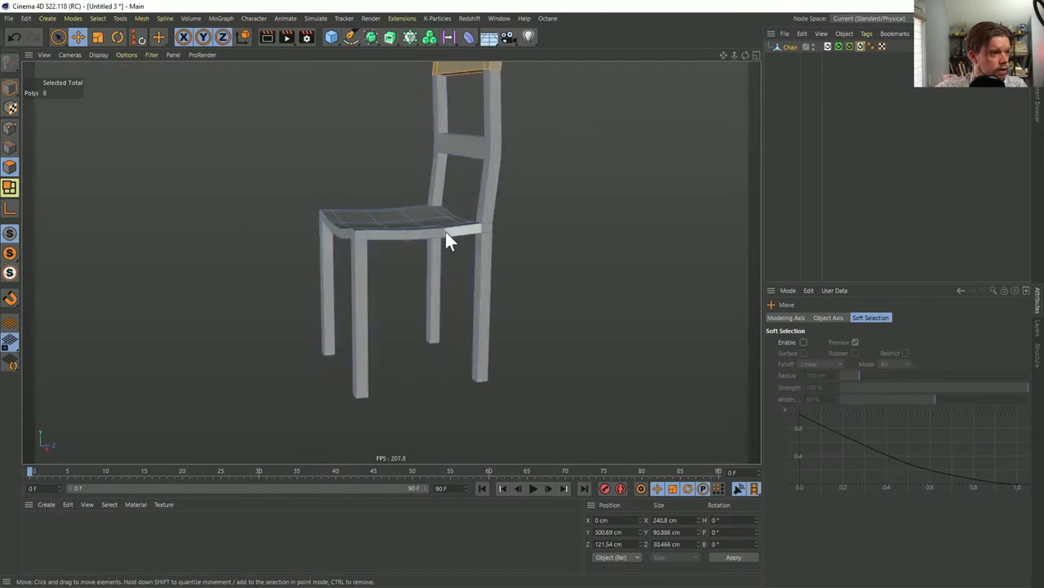
Add two edge cuts through the edge rings running along the chair legs
{"action": "left_click", "coordinate": [13, 146]}
{"action": "key", "text": "i"}
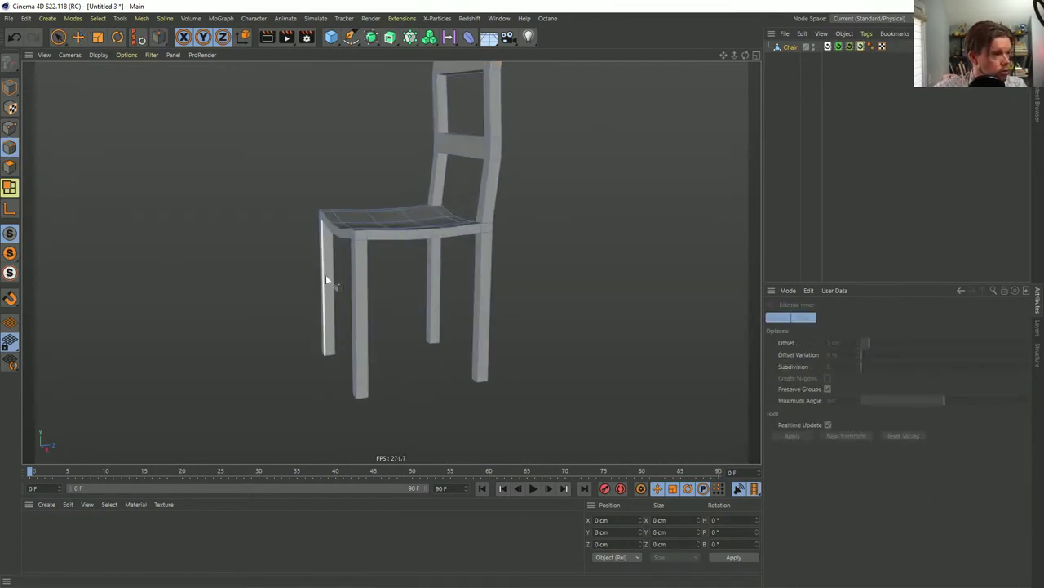
{"action": "key", "text": "u"}
{"action": "key", "text": "b"}
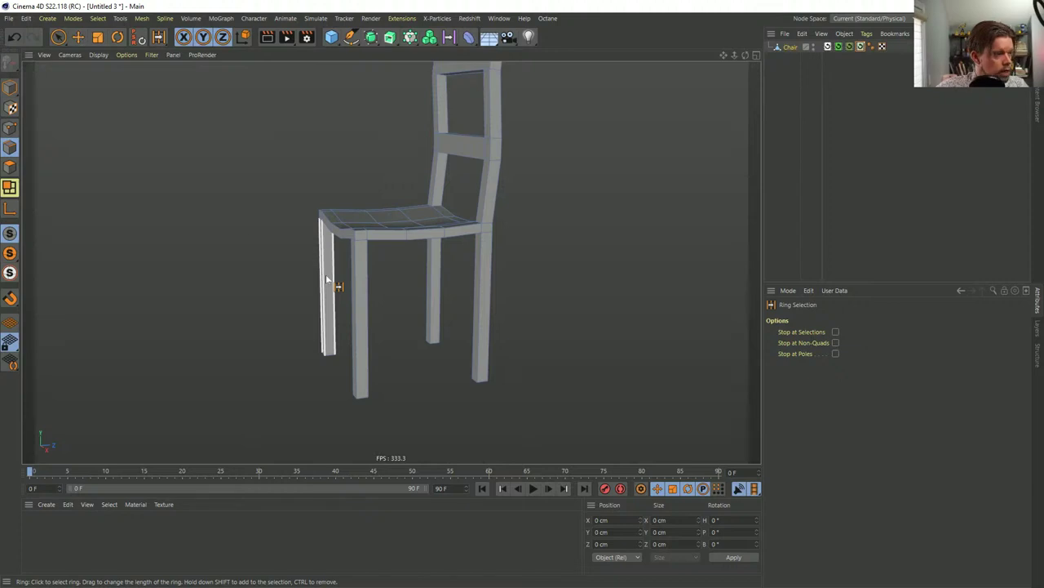
{"action": "left_click", "coordinate": [327, 279]}
{"action": "left_click", "coordinate": [359, 277], "text": "shift"}
{"action": "left_click", "coordinate": [432, 273], "text": "shift"}
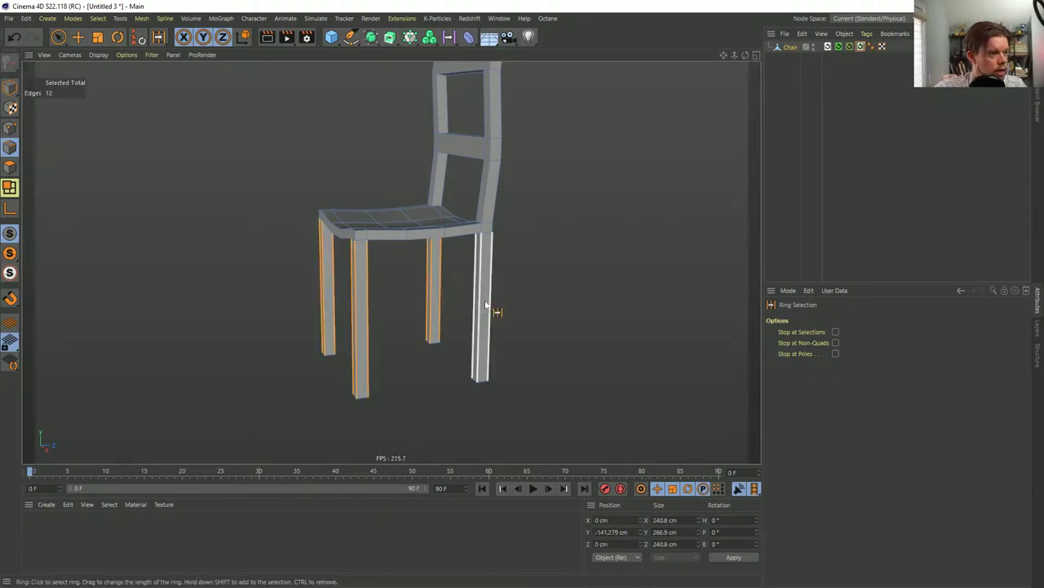
{"action": "right_click", "coordinate": [486, 306]}
{"action": "left_click", "coordinate": [522, 384]}
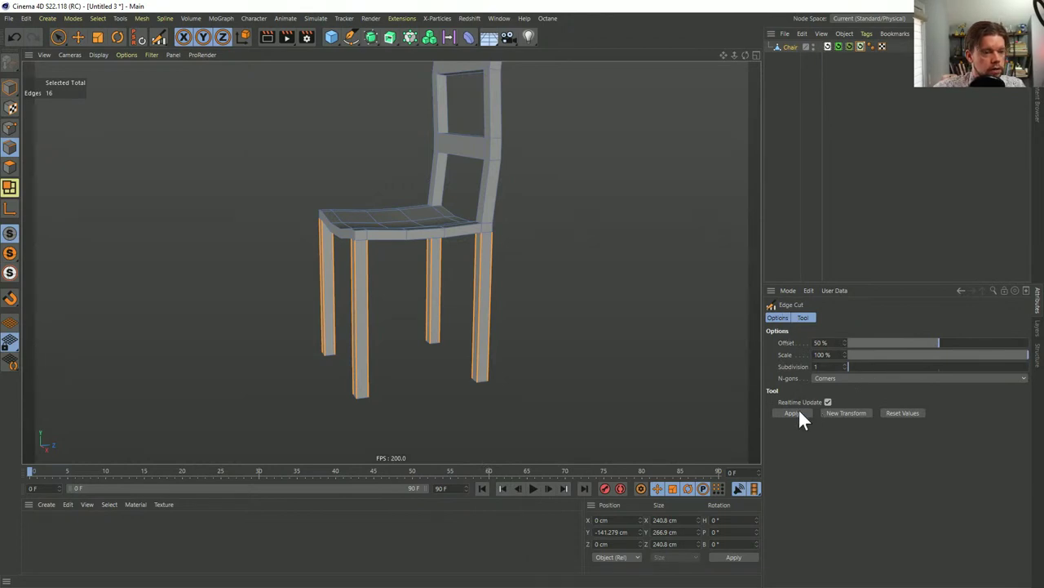
{"action": "left_click", "coordinate": [845, 364]}
Loop-select a matching middle polygon loop on each of the four legs
{"action": "left_click", "coordinate": [10, 168]}
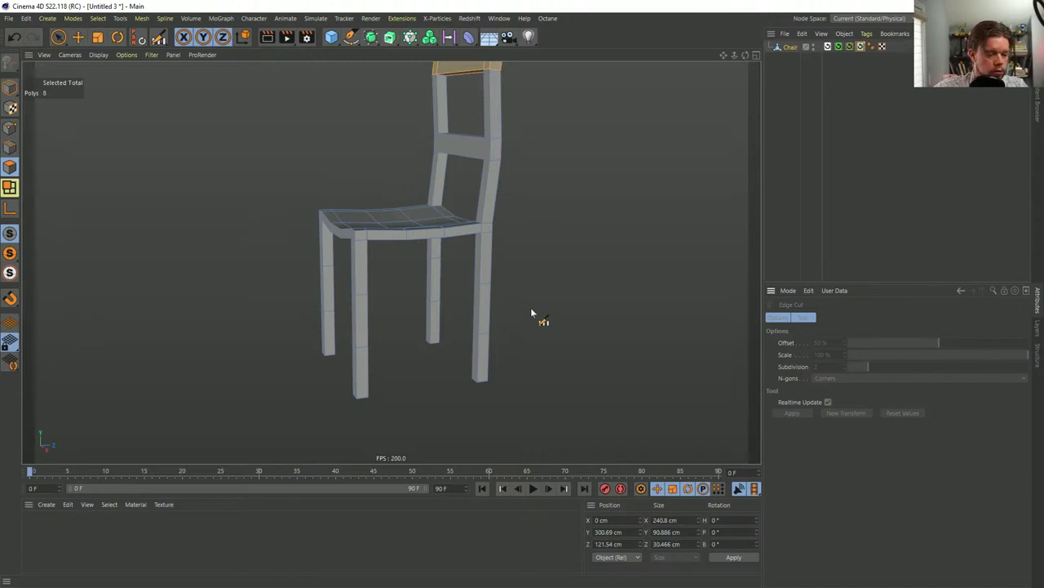
{"action": "key", "text": "u"}
{"action": "key", "text": "u"}
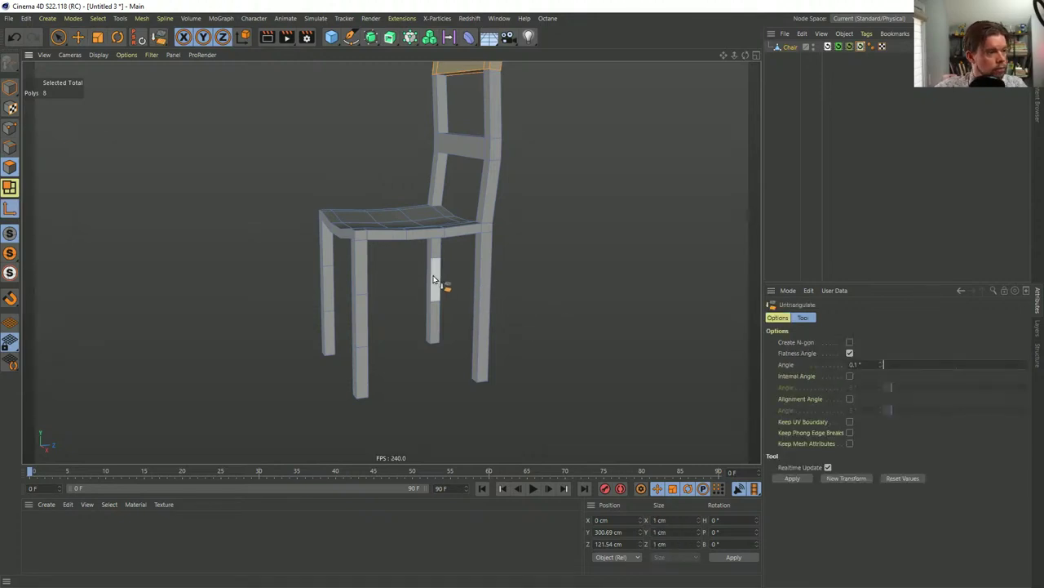
{"action": "right_click", "coordinate": [432, 279]}
{"action": "left_click", "coordinate": [432, 287]}
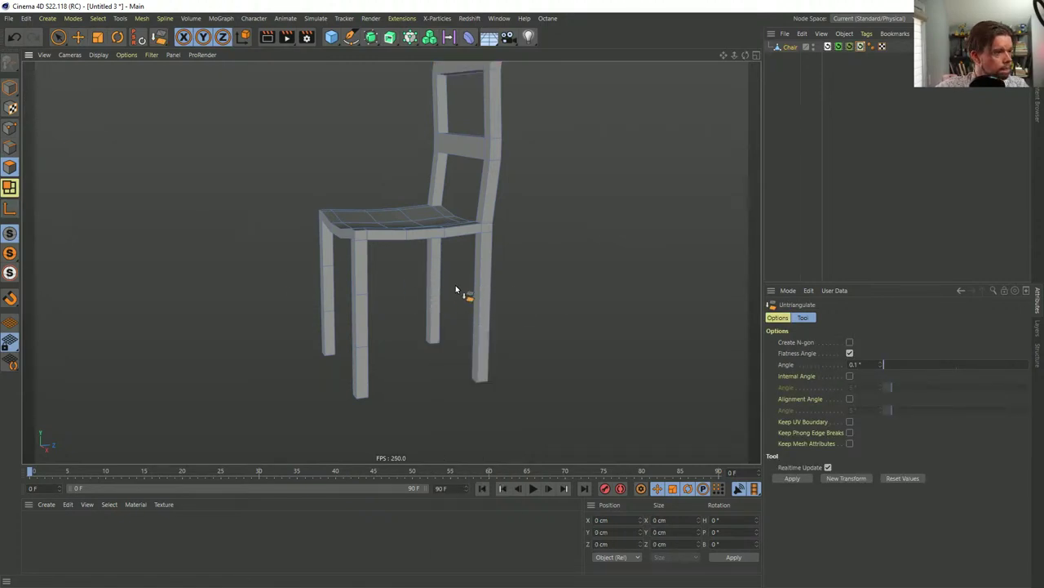
{"action": "right_click", "coordinate": [431, 290]}
{"action": "key", "text": "u"}
{"action": "key", "text": "l"}
{"action": "left_click", "coordinate": [432, 287]}
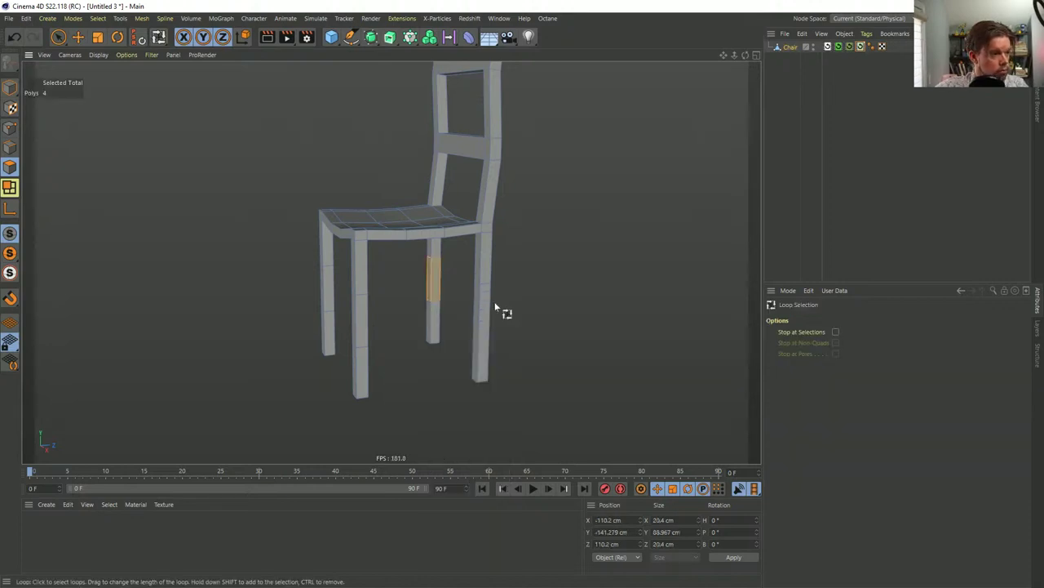
{"action": "left_click", "coordinate": [483, 310], "text": "shift"}
{"action": "left_click", "coordinate": [355, 320], "text": "shift"}
{"action": "left_click", "coordinate": [340, 314], "text": "shift"}
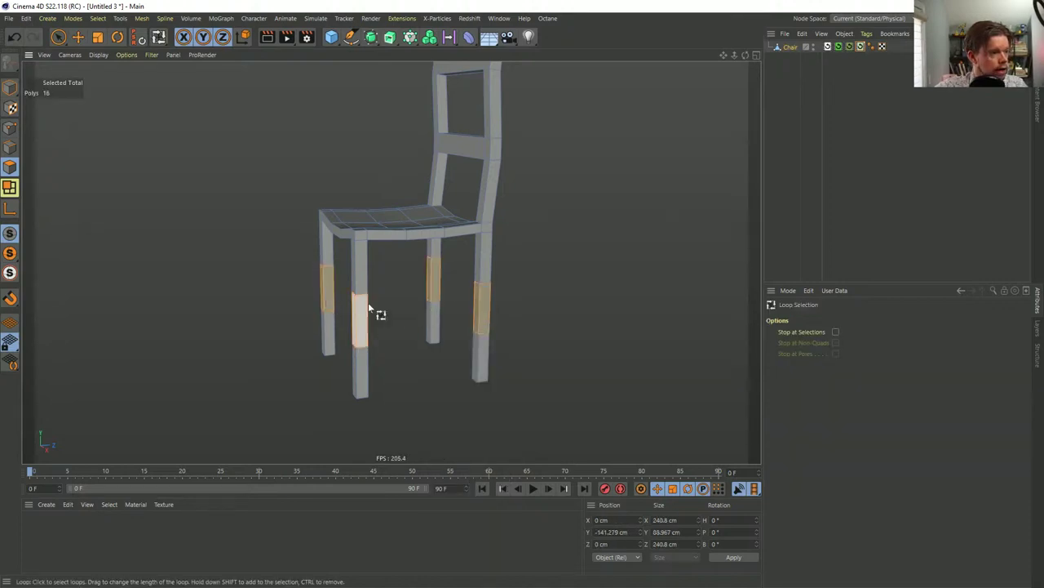
Push the selected leg middles sideways so the legs bend, then deselect
{"action": "key", "text": "e"}
{"action": "left_click_drag", "start_coordinate": [465, 290], "coordinate": [563, 276]}
{"action": "left_click", "coordinate": [587, 194]}
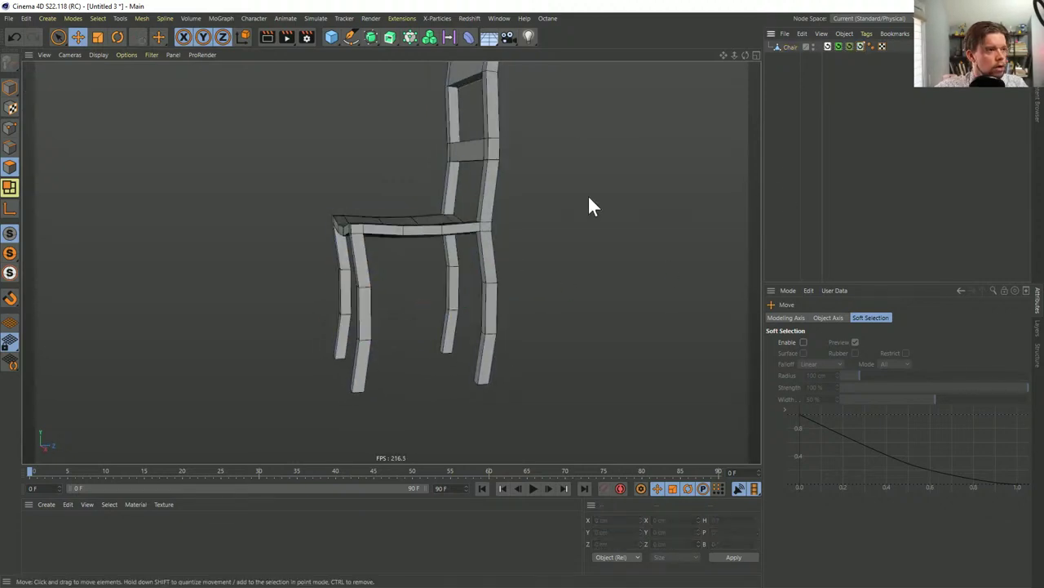
{"action": "left_click_drag", "start_coordinate": [587, 195], "coordinate": [412, 183], "text": "alt"}
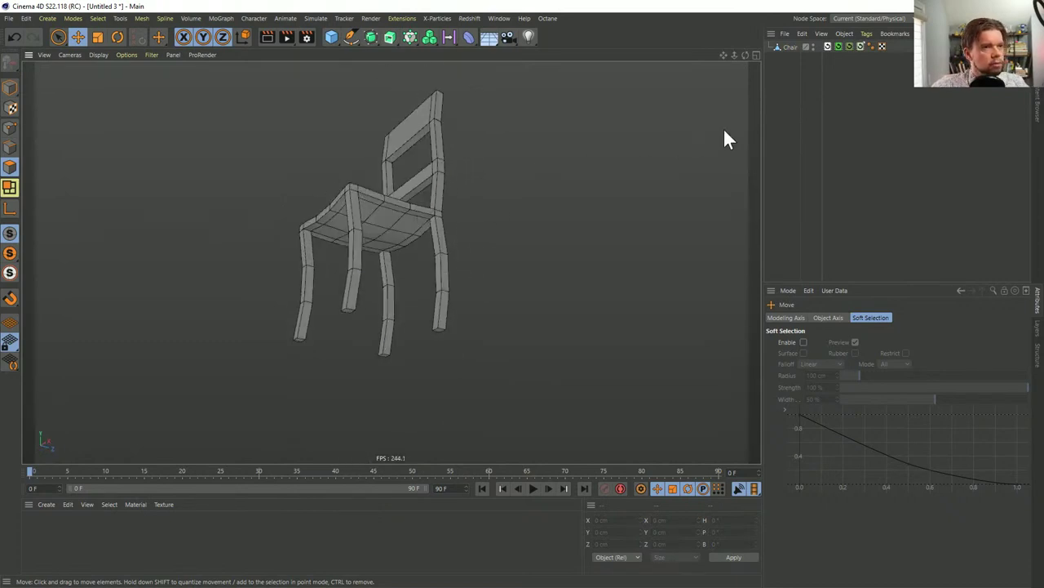
Select the Chair and pick the bottom cap polygons of its legs
{"action": "left_click", "coordinate": [789, 47]}
{"action": "left_click_drag", "start_coordinate": [315, 291], "coordinate": [390, 309], "text": "alt"}
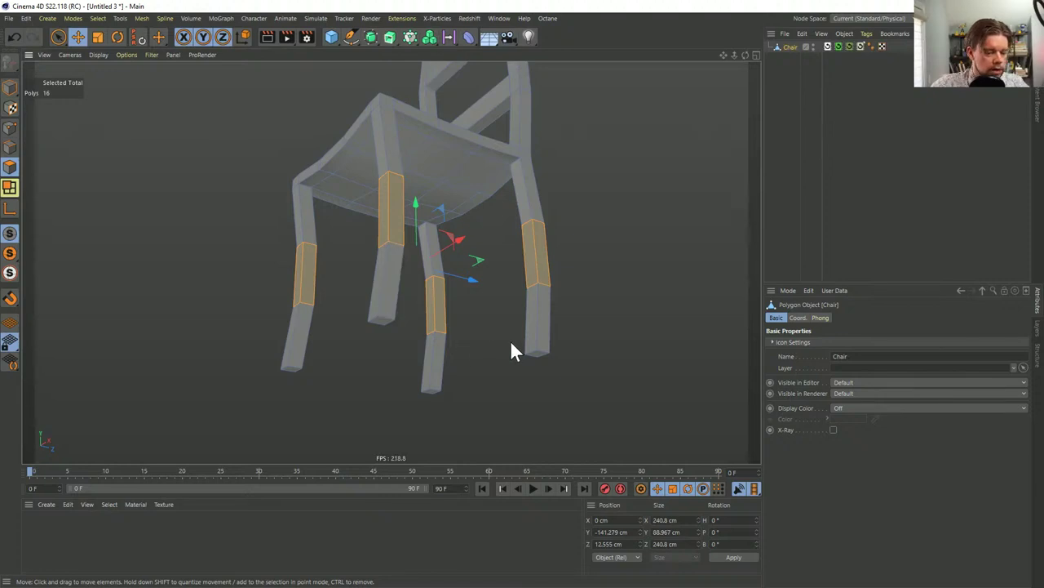
{"action": "key", "text": "u"}
{"action": "key", "text": "l"}
{"action": "key", "text": "e"}
{"action": "left_click", "coordinate": [539, 355]}
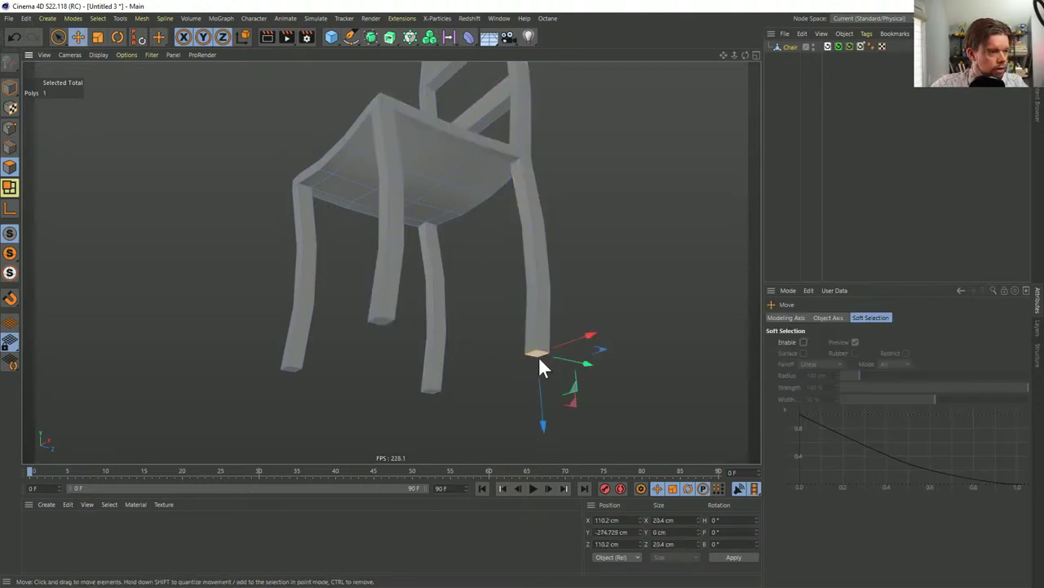
{"action": "left_click", "coordinate": [430, 391], "text": "shift"}
{"action": "left_click", "coordinate": [378, 319], "text": "shift"}
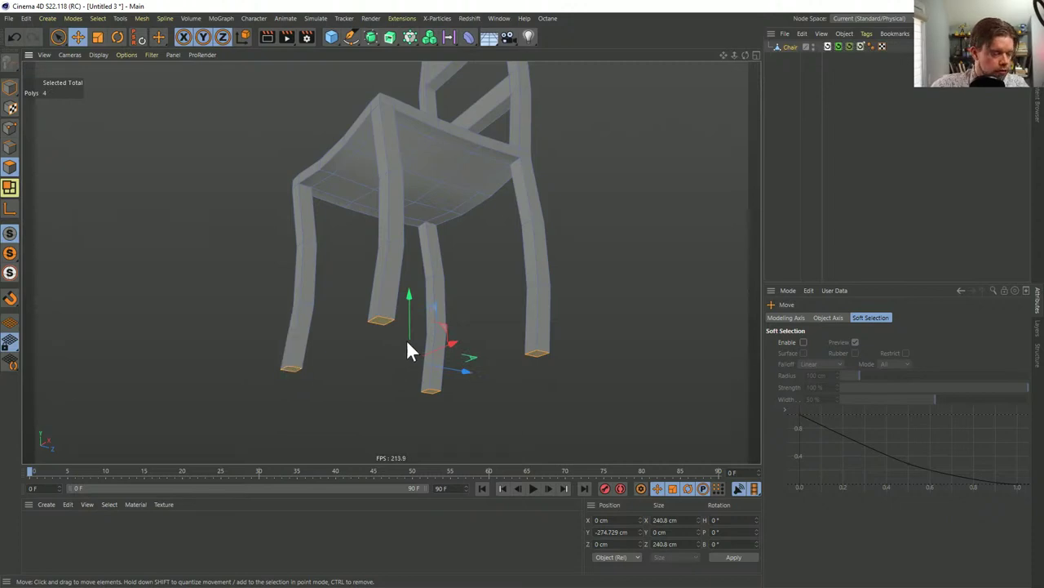
Extrude the leg caps downward and inset them into stepped feet, then select the Recall tag
{"action": "key", "text": "i"}
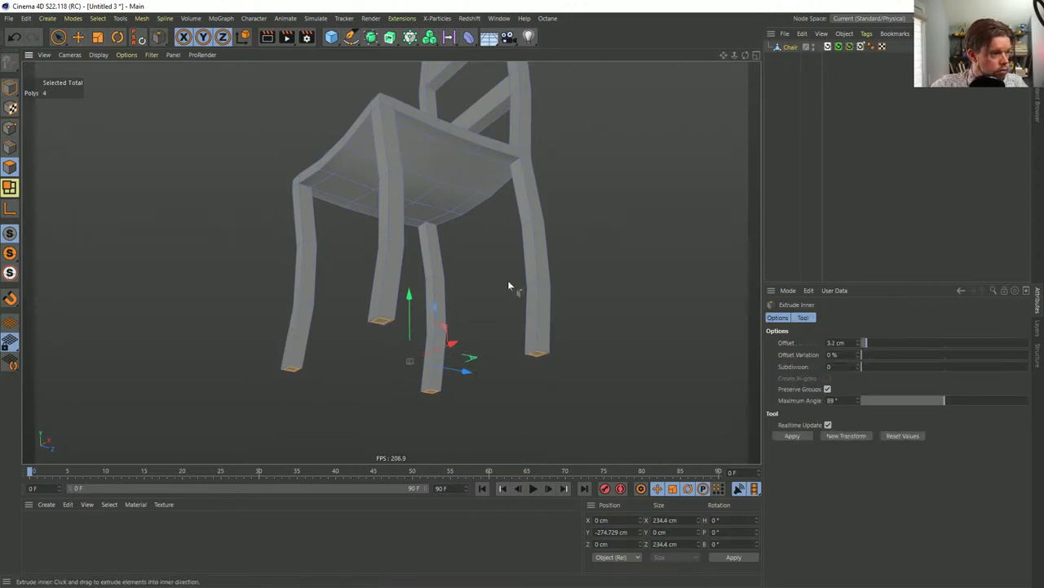
{"action": "key", "text": "d"}
{"action": "left_click_drag", "start_coordinate": [508, 286], "coordinate": [482, 304]}
{"action": "key", "text": "i"}
{"action": "key", "text": "d"}
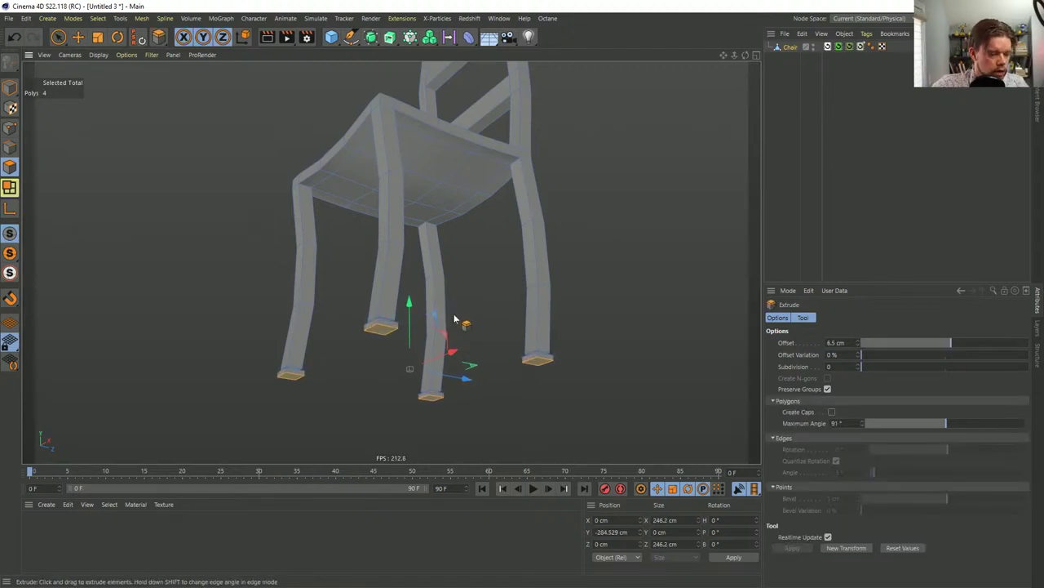
{"action": "key", "text": "i"}
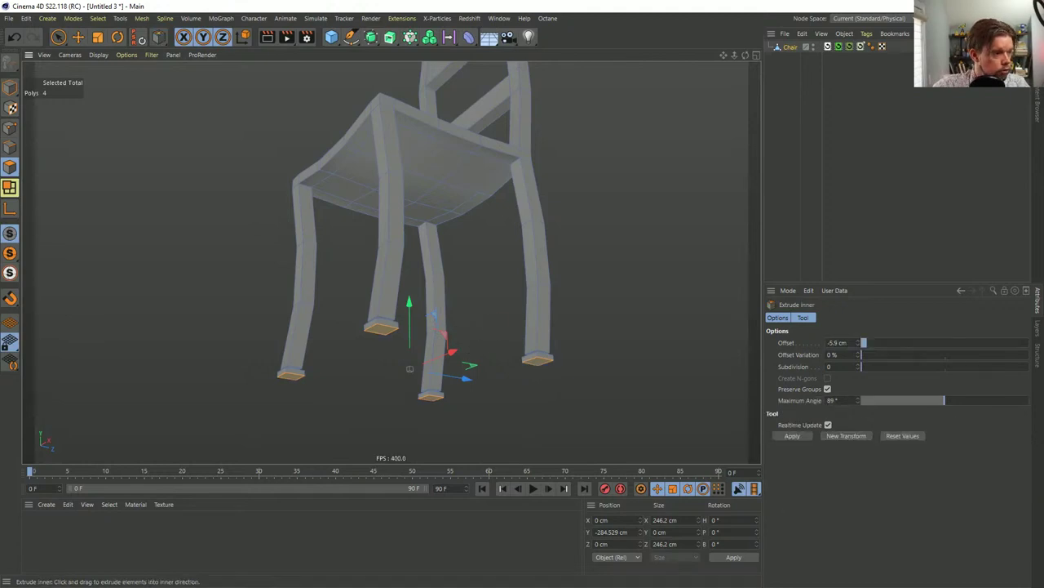
{"action": "left_click_drag", "start_coordinate": [457, 340], "coordinate": [400, 306]}
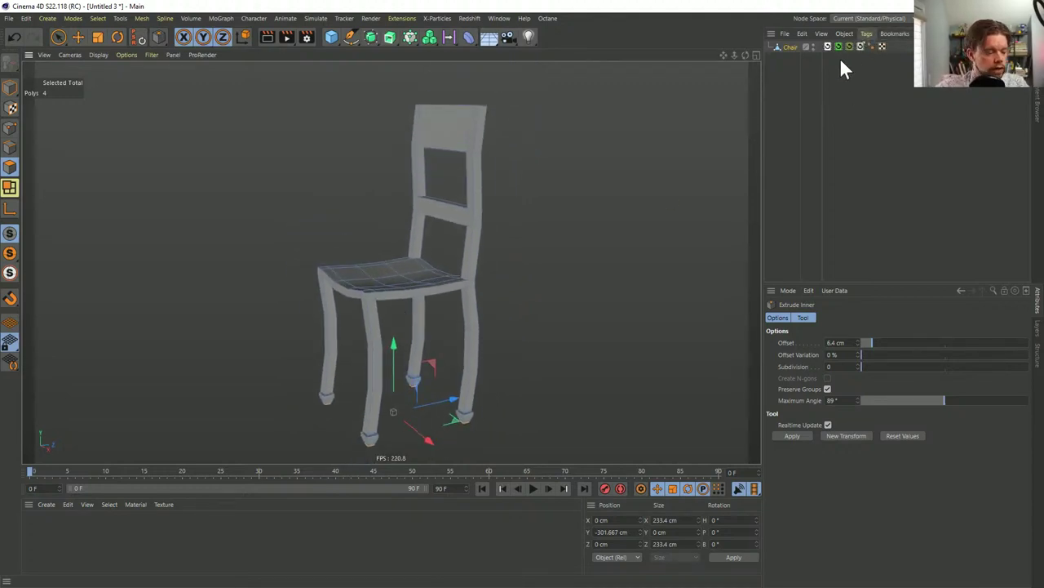
{"action": "left_click_drag", "start_coordinate": [859, 45], "coordinate": [870, 48]}
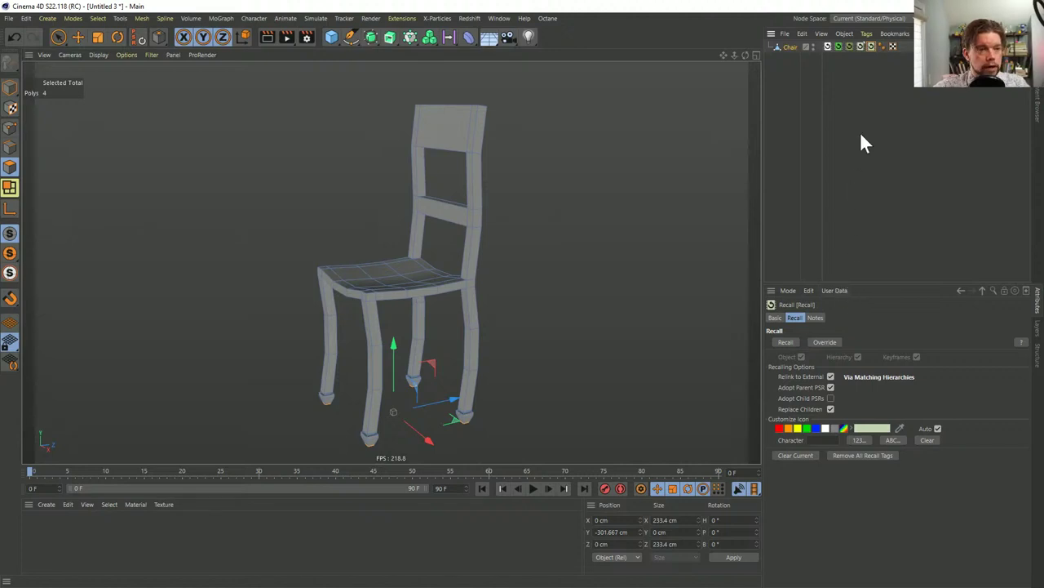
Add a new Recall tag to the Chair, then delete the extra tag
{"action": "left_click", "coordinate": [873, 47]}
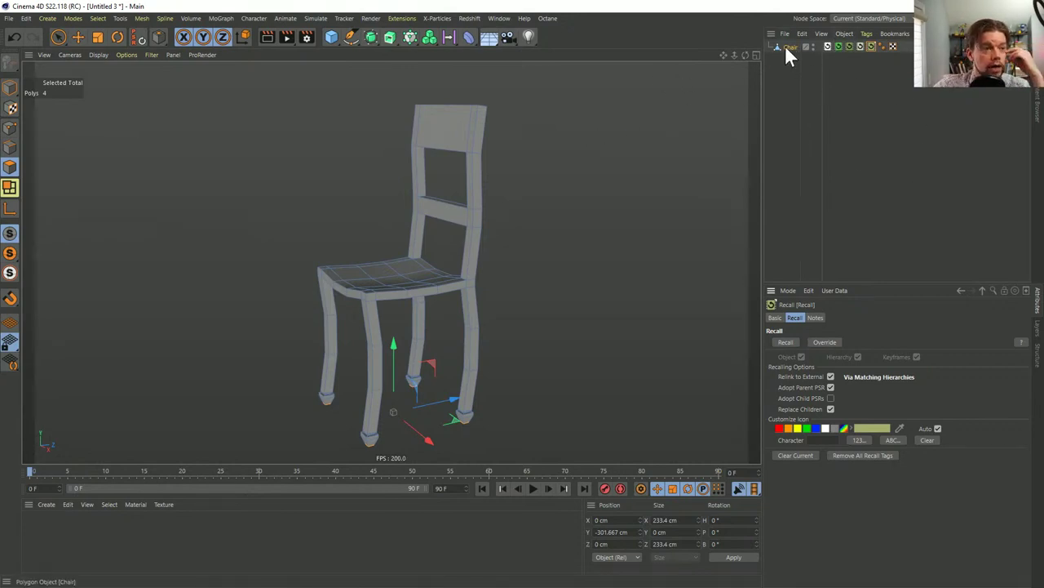
{"action": "right_click", "coordinate": [785, 49]}
{"action": "left_click", "coordinate": [809, 206]}
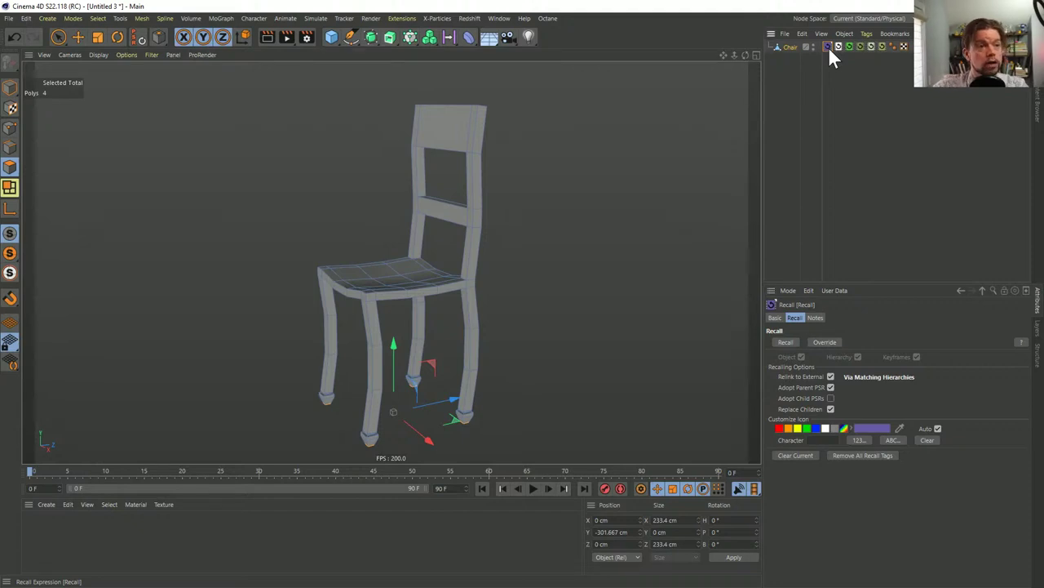
{"action": "key", "text": "Delete"}
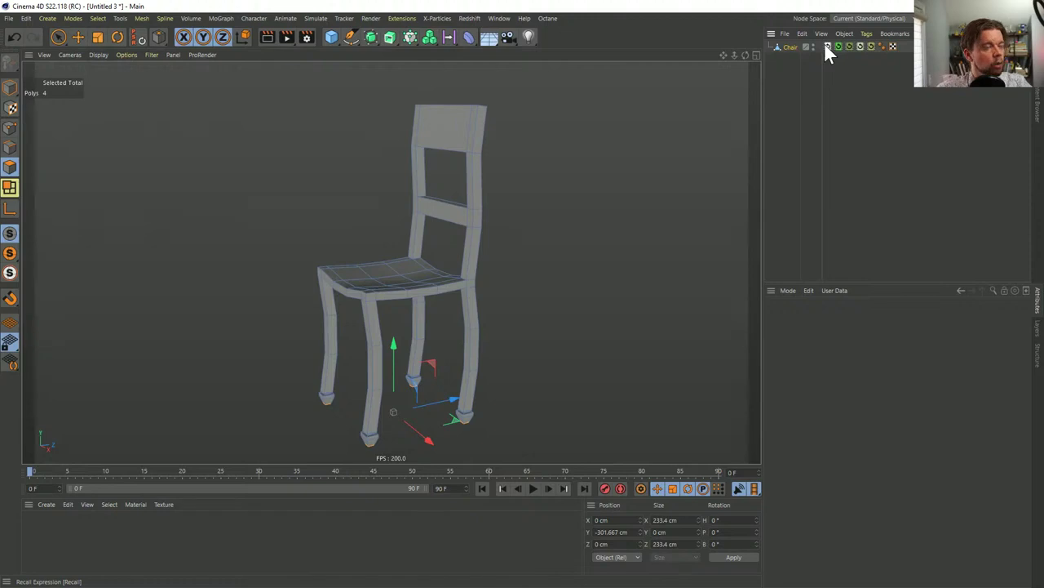
Recall each saved version in turn: flat cube, table, railed chair, back panel, bent-leg chair with feet
{"action": "left_click", "coordinate": [827, 46]}
{"action": "left_click", "coordinate": [838, 46]}
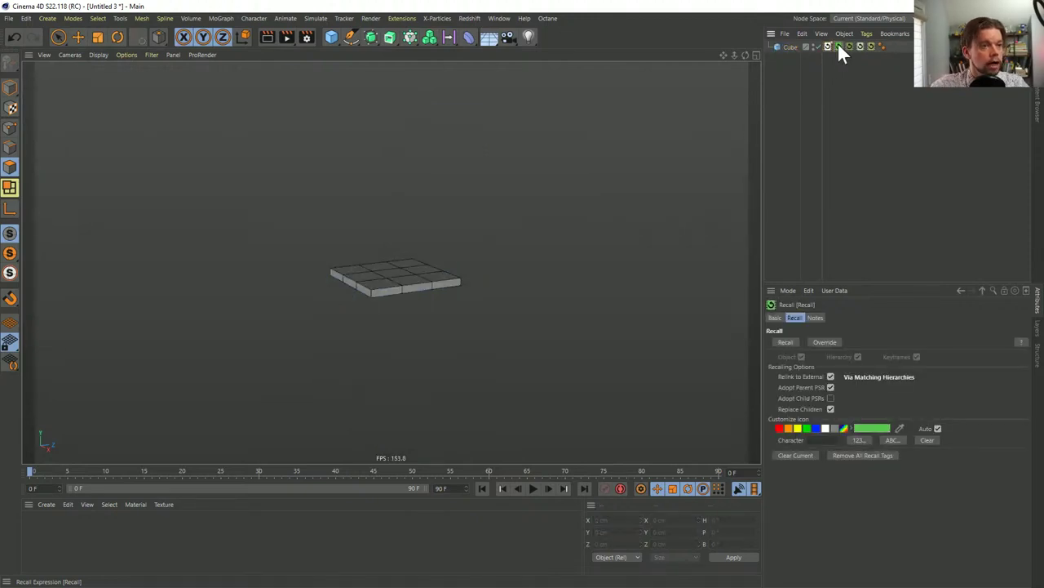
{"action": "left_click", "coordinate": [850, 47]}
{"action": "left_click", "coordinate": [861, 46]}
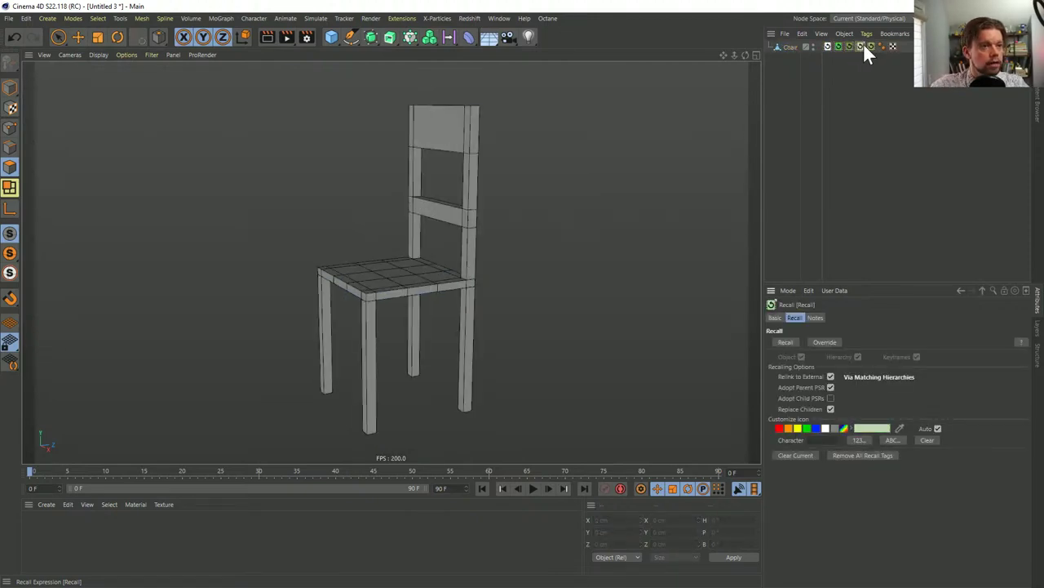
{"action": "left_click", "coordinate": [870, 46]}
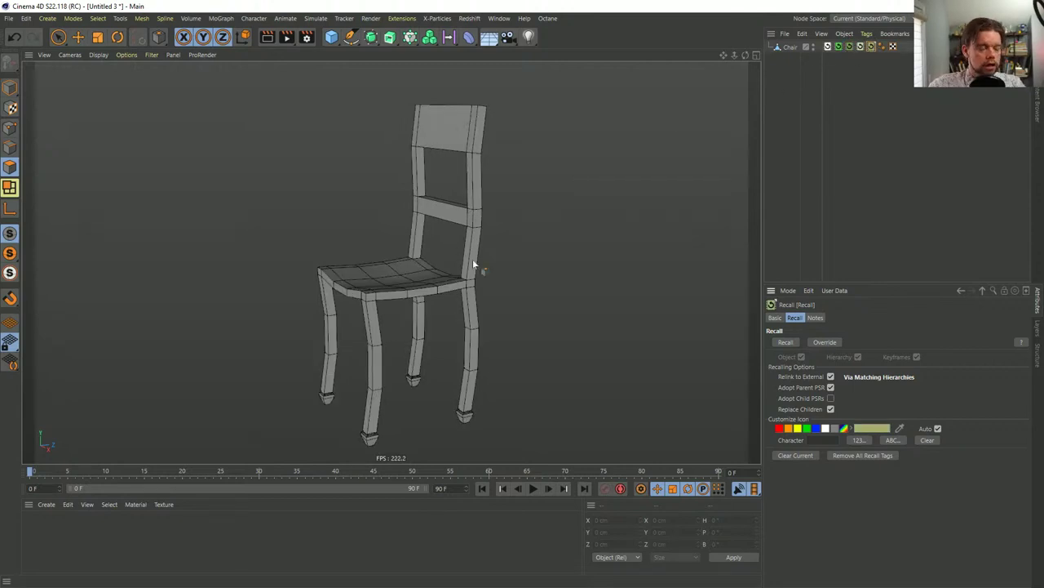
{"action": "left_click_drag", "start_coordinate": [472, 259], "coordinate": [457, 255], "text": "alt"}
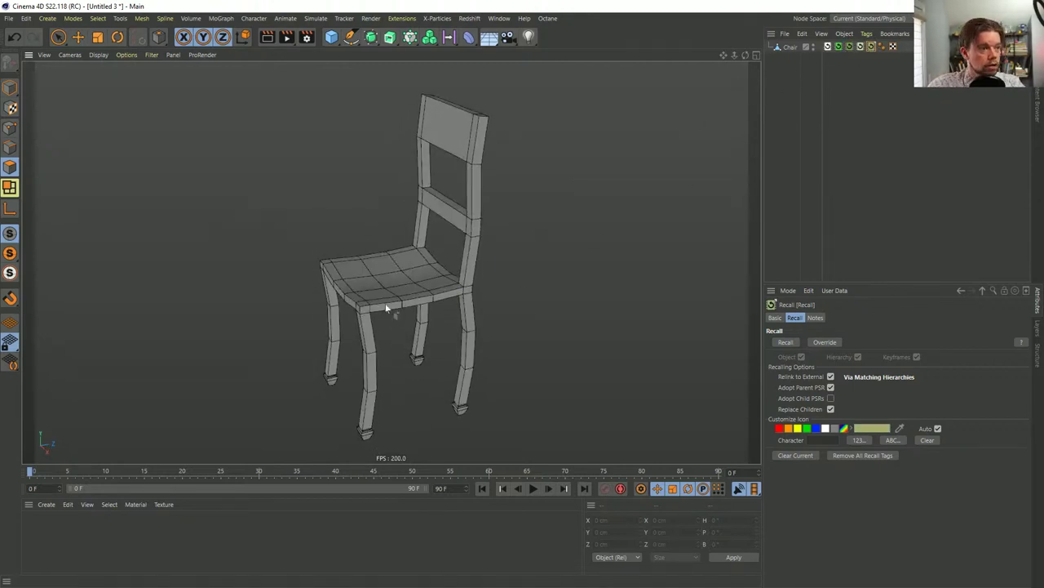
{"action": "mouse_move", "coordinate": [389, 303]}
{"action": "left_mouse_down", "text": "alt"}
{"action": "mouse_move", "coordinate": [377, 288]}
{"action": "mouse_move", "coordinate": [375, 302]}
{"action": "left_mouse_up", "text": "alt"}
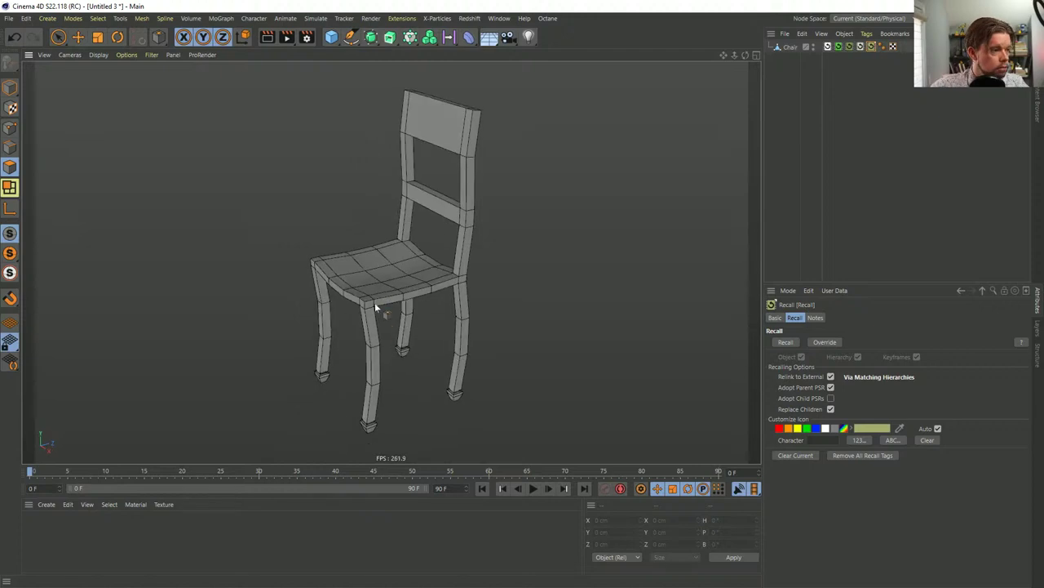
{"action": "scroll", "coordinate": [375, 302], "scroll_direction": "up", "scroll_amount": 3}
Loop-select the seat's edge and extrude it about 13 cm to thicken the rim
{"action": "left_click", "coordinate": [788, 46]}
{"action": "key", "text": "i"}
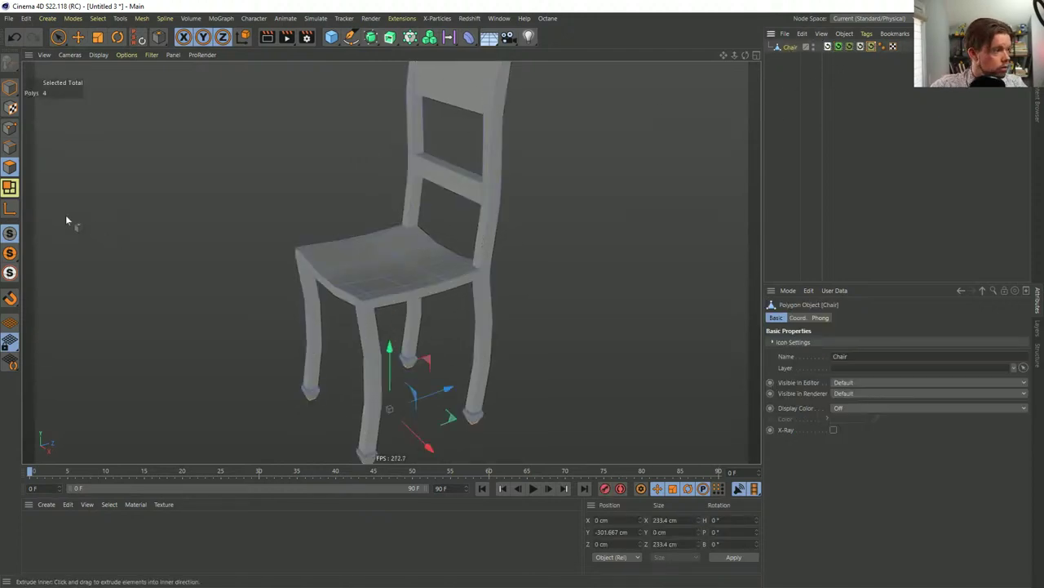
{"action": "key", "text": "u"}
{"action": "key", "text": "l"}
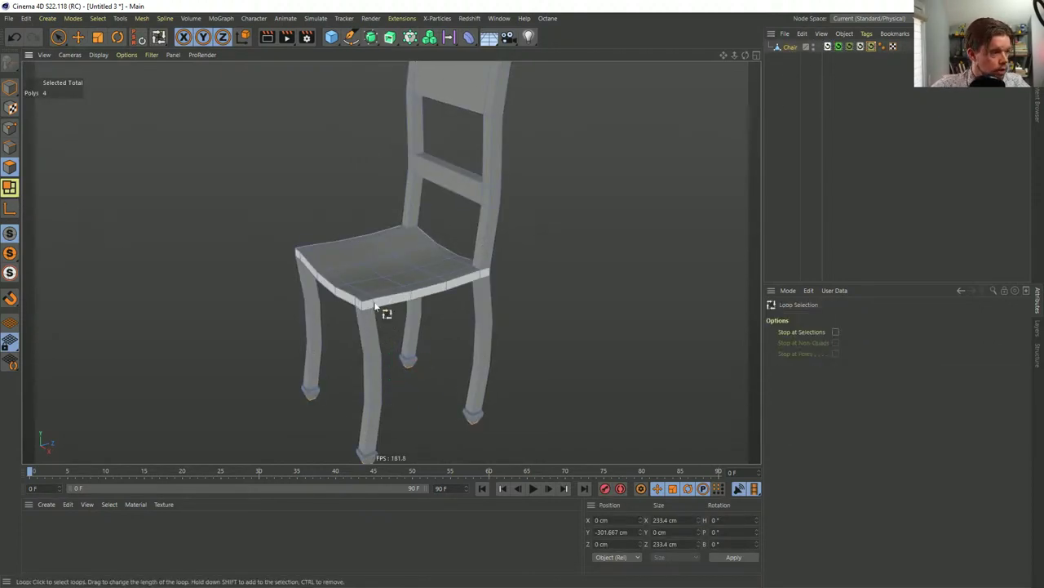
{"action": "left_click", "coordinate": [386, 314]}
{"action": "key", "text": "d"}
{"action": "left_click_drag", "start_coordinate": [432, 348], "coordinate": [498, 347]}
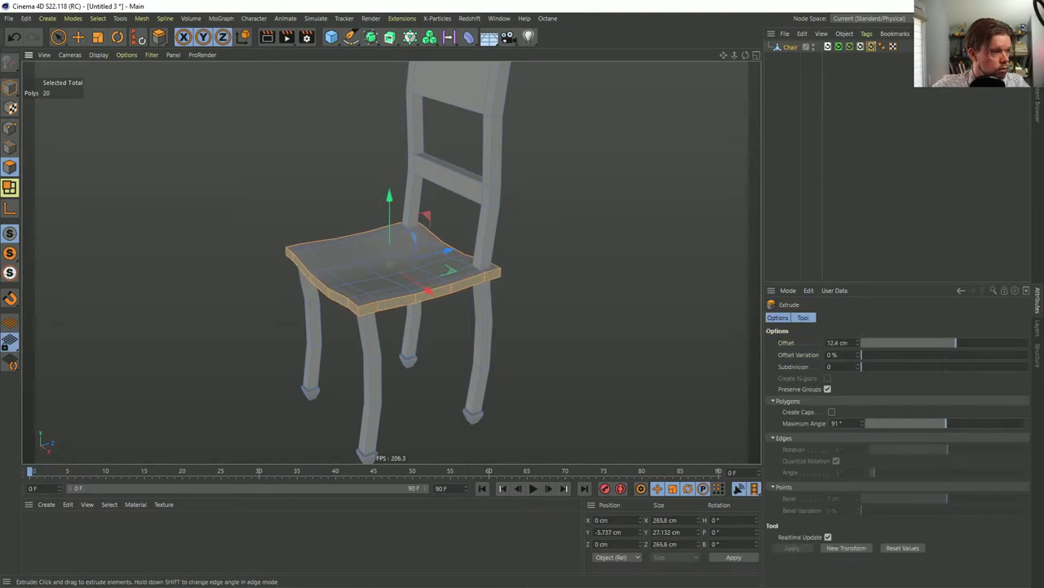
{"action": "left_click_drag", "start_coordinate": [422, 296], "coordinate": [400, 303], "text": "alt"}
Fill-select the seat's front area between two loops and move it down about 1.9 cm
{"action": "key", "text": "u"}
{"action": "key", "text": "l"}
{"action": "left_click", "coordinate": [422, 316]}
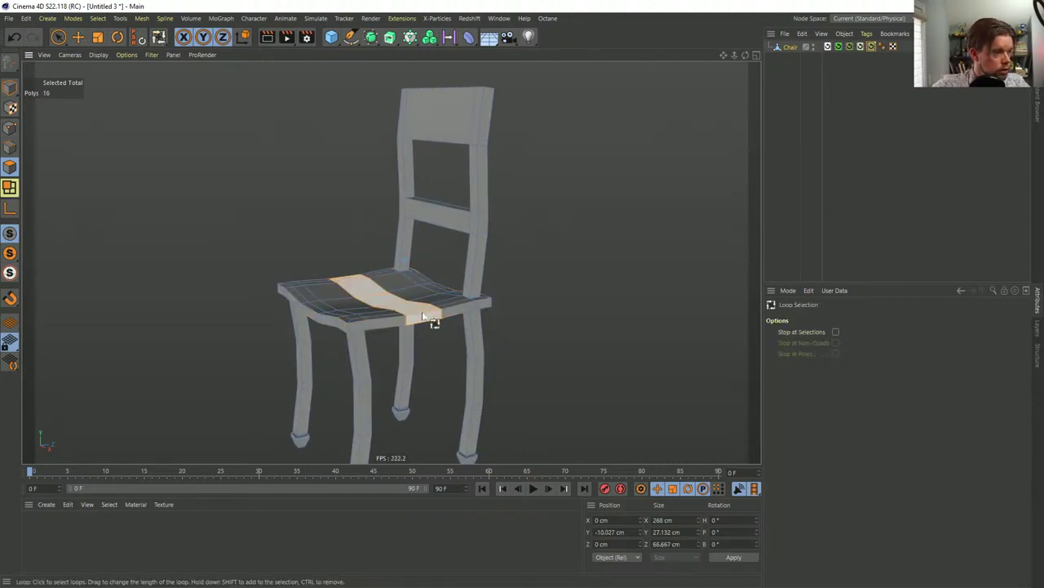
{"action": "left_click", "coordinate": [354, 350], "text": "shift"}
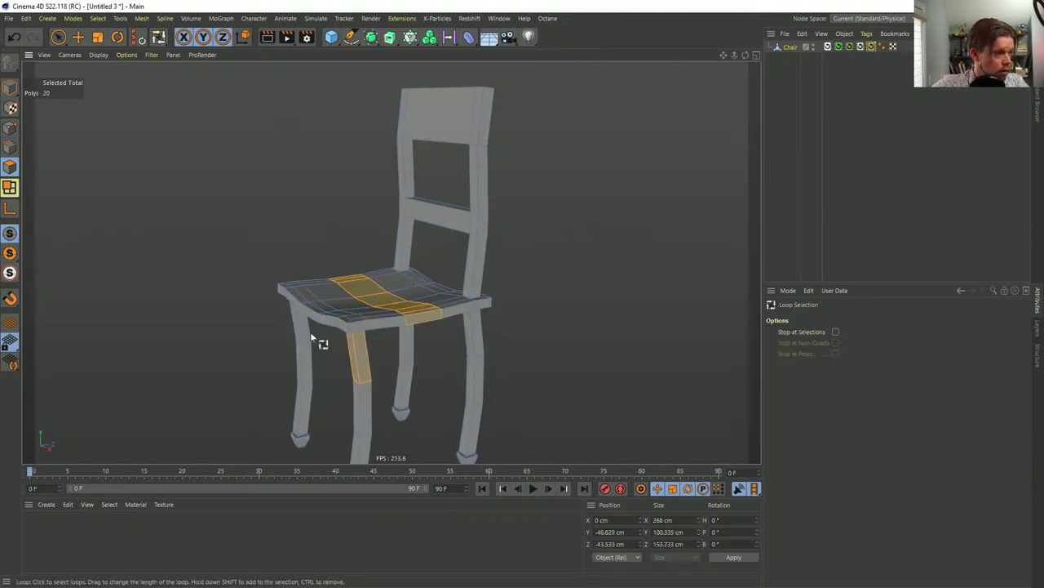
{"action": "right_click", "coordinate": [305, 312]}
{"action": "left_click", "coordinate": [326, 343]}
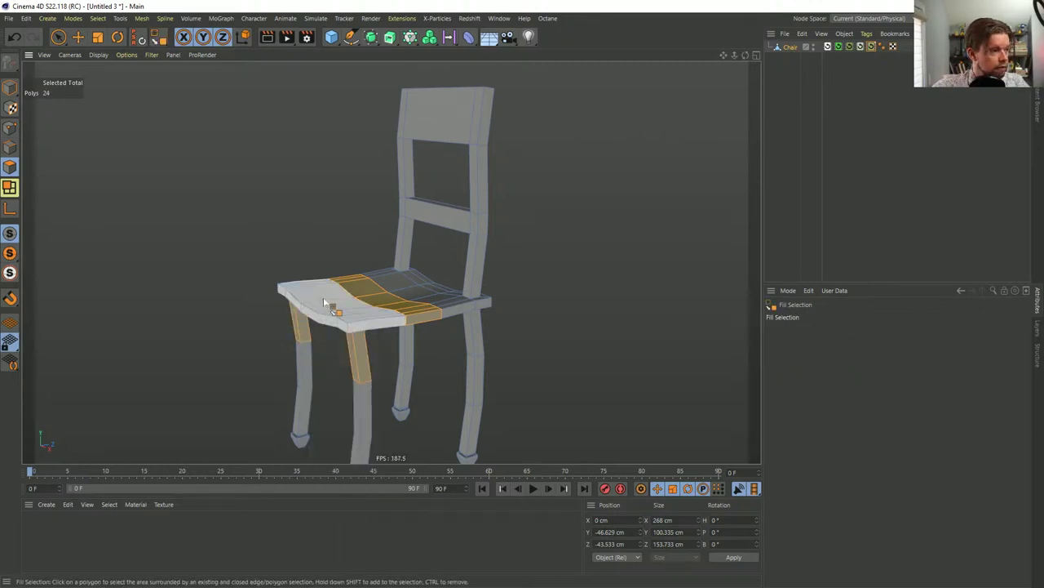
{"action": "left_click", "coordinate": [323, 297]}
{"action": "key", "text": "e"}
{"action": "left_click_drag", "start_coordinate": [333, 228], "coordinate": [390, 292]}
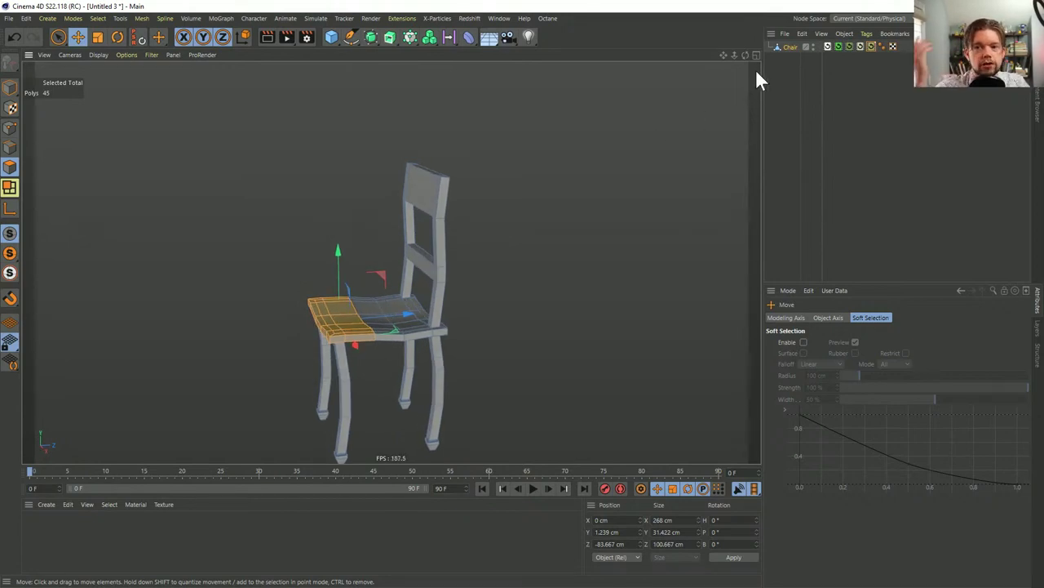
Loop-select the middle of all four legs and shift them about 19.5 cm sideways
{"action": "key", "text": "u"}
{"action": "key", "text": "l"}
{"action": "left_click", "coordinate": [438, 385]}
{"action": "left_click", "coordinate": [410, 359], "text": "shift"}
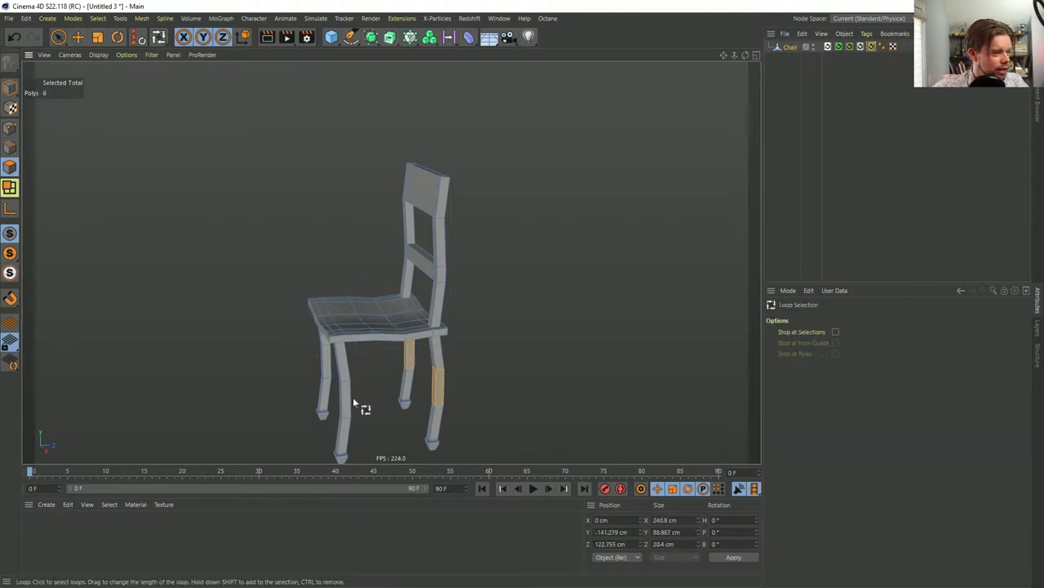
{"action": "left_click", "coordinate": [344, 390], "text": "shift"}
{"action": "left_click", "coordinate": [325, 359], "text": "shift"}
{"action": "key", "text": "e"}
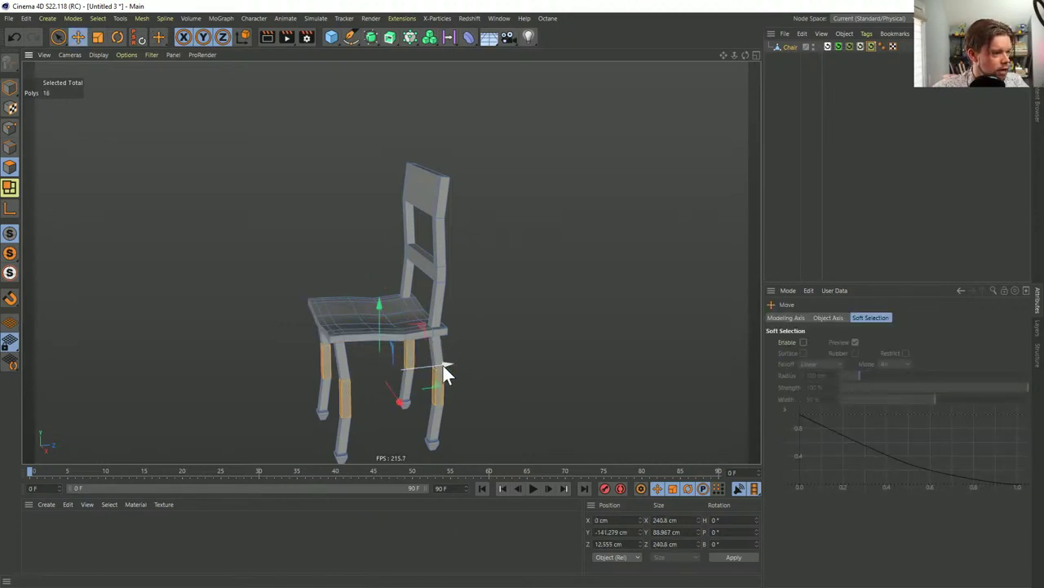
{"action": "left_click_drag", "start_coordinate": [443, 366], "coordinate": [435, 365]}
Clear the selection and orbit around the chair to review the bent legs
{"action": "mouse_move", "coordinate": [474, 394]}
{"action": "left_mouse_down", "text": "alt"}
{"action": "mouse_move", "coordinate": [415, 392]}
{"action": "mouse_move", "coordinate": [464, 386]}
{"action": "left_mouse_up", "text": "alt"}
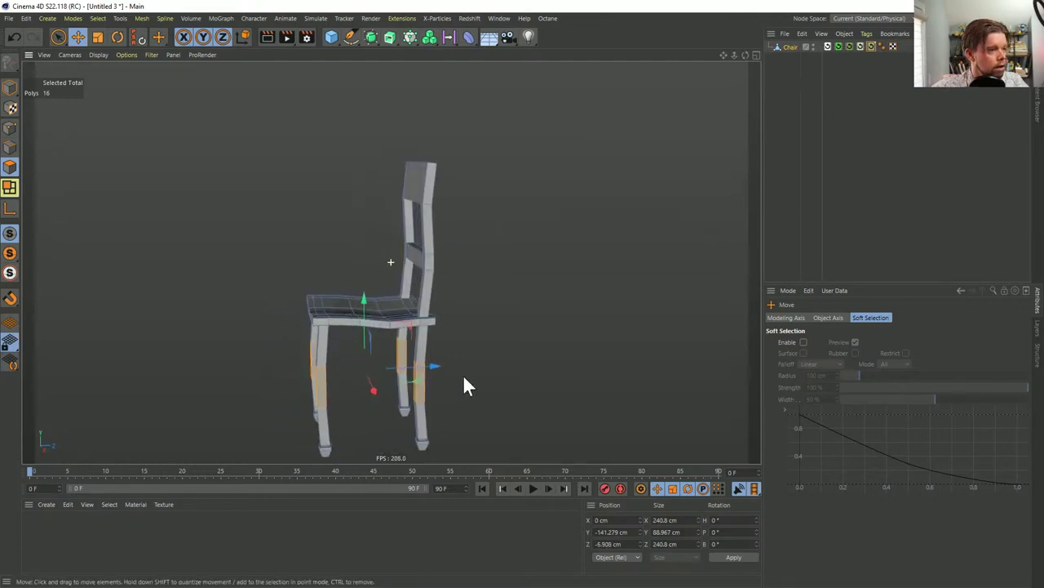
{"action": "left_click", "coordinate": [825, 191]}
{"action": "left_click_drag", "start_coordinate": [395, 245], "coordinate": [453, 298], "text": "alt"}
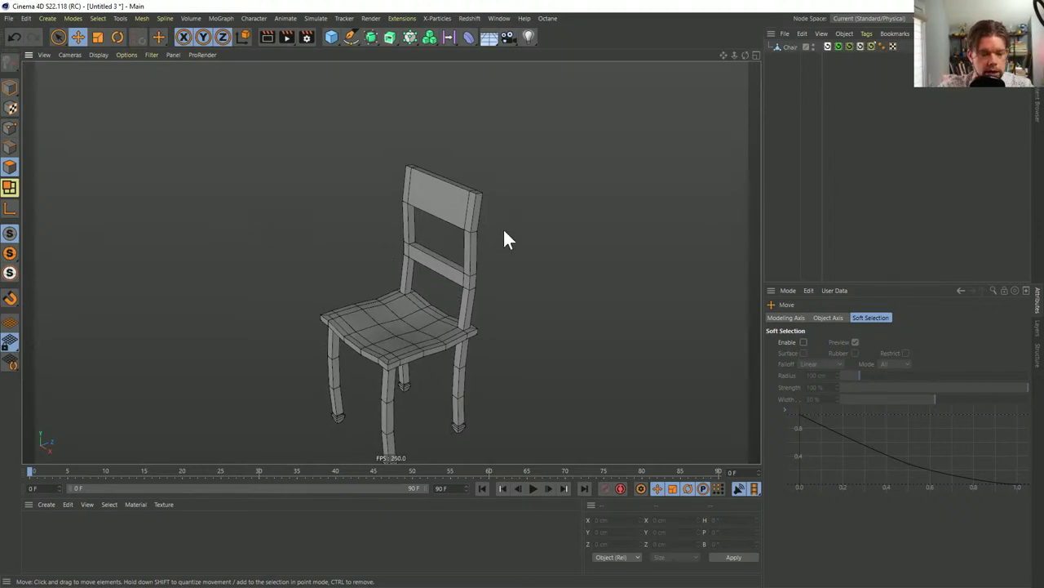
{"action": "left_click_drag", "start_coordinate": [498, 204], "coordinate": [408, 280], "text": "alt"}
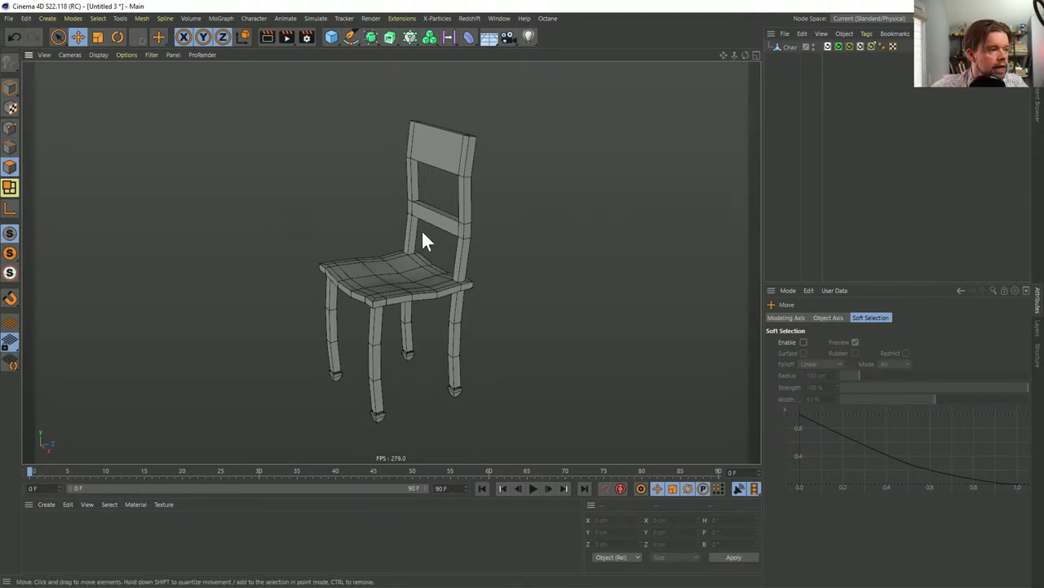
{"action": "left_click_drag", "start_coordinate": [421, 231], "coordinate": [349, 258], "text": "alt"}
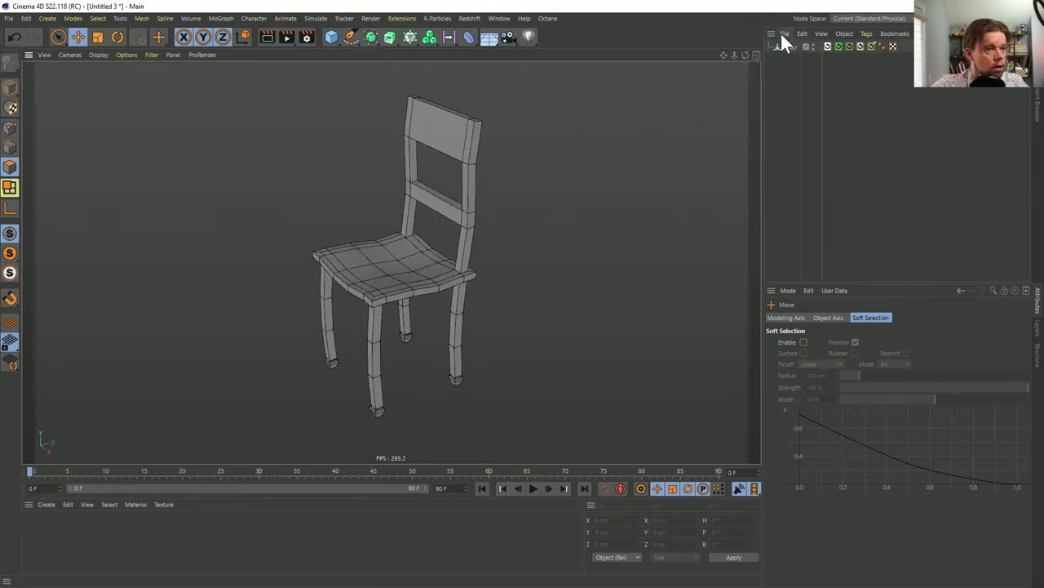
Paint-select front seat polygons including the front-left corner and lower them about 9.165 cm
{"action": "key", "text": "u"}
{"action": "key", "text": "l"}
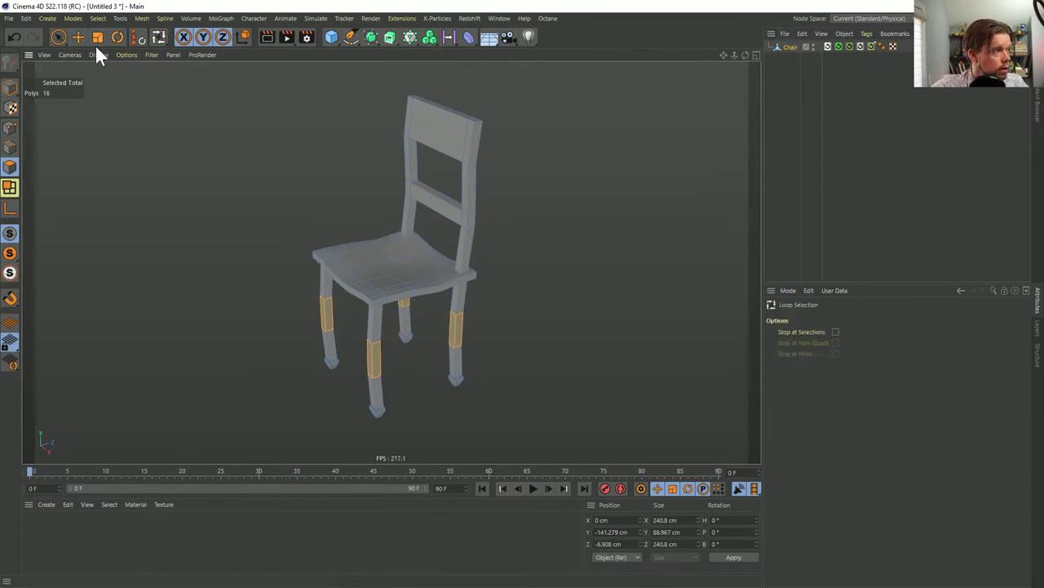
{"action": "key", "text": "9"}
{"action": "mouse_move", "coordinate": [357, 260]}
{"action": "left_mouse_down"}
{"action": "mouse_move", "coordinate": [385, 280]}
{"action": "mouse_move", "coordinate": [400, 222]}
{"action": "mouse_move", "coordinate": [391, 263]}
{"action": "mouse_move", "coordinate": [403, 268]}
{"action": "left_mouse_up"}
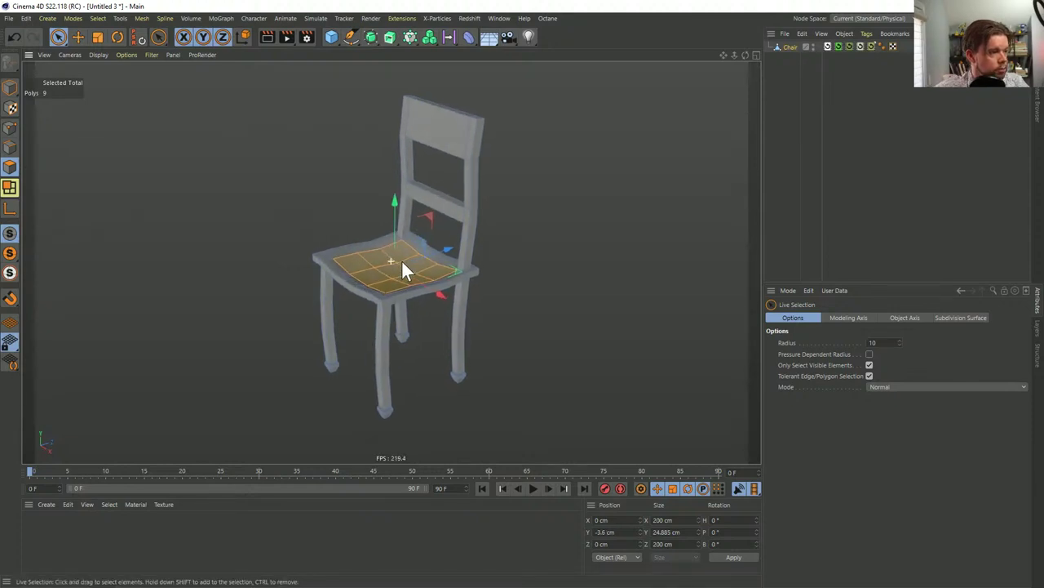
{"action": "mouse_move", "coordinate": [357, 294]}
{"action": "left_mouse_down", "text": "alt"}
{"action": "mouse_move", "coordinate": [368, 287]}
{"action": "mouse_move", "coordinate": [354, 275]}
{"action": "left_mouse_up", "text": "alt"}
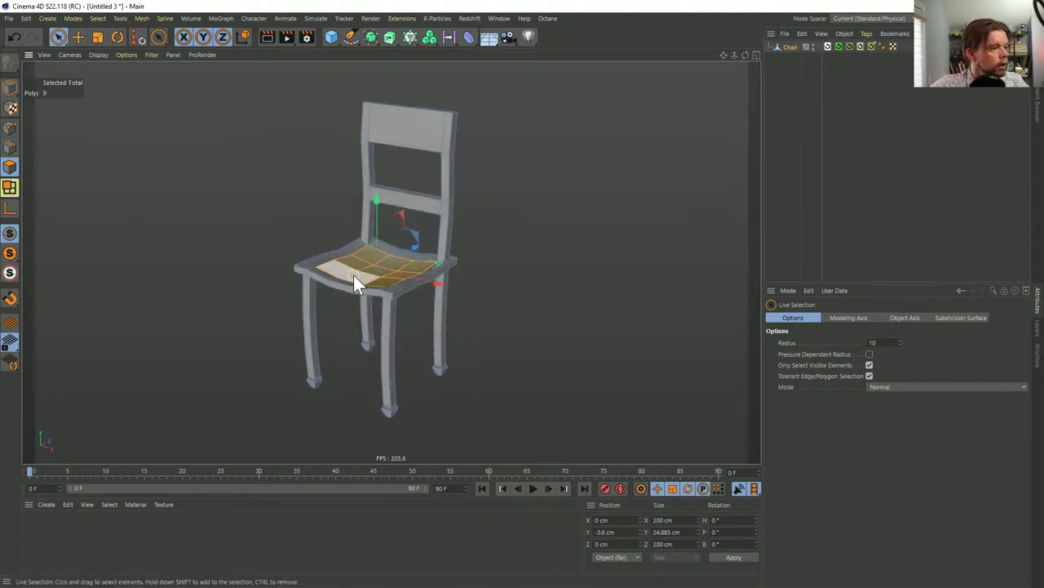
{"action": "left_click", "coordinate": [354, 278]}
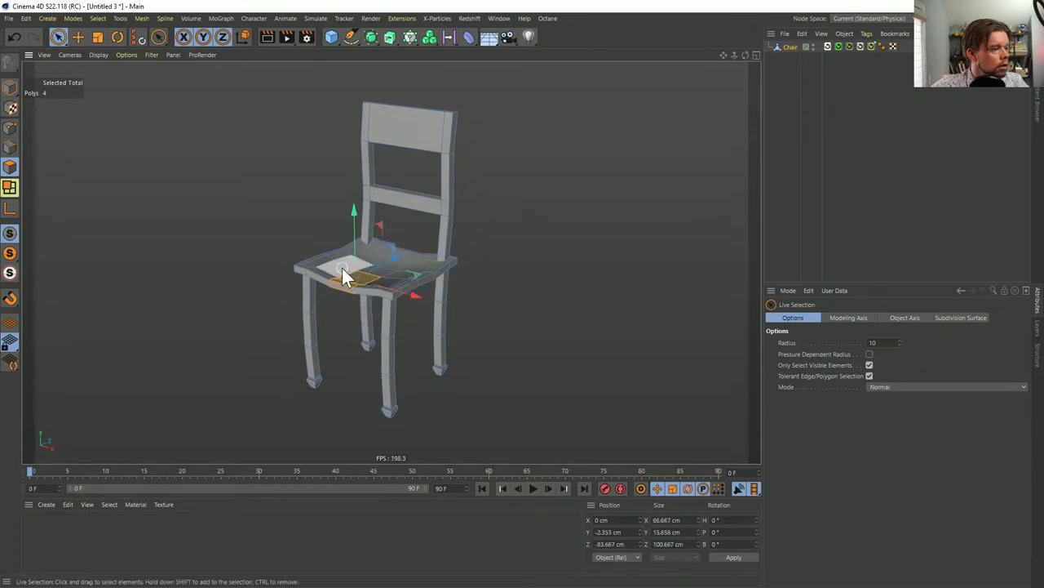
{"action": "left_click_drag", "start_coordinate": [366, 274], "coordinate": [334, 256], "text": "alt"}
{"action": "left_click", "coordinate": [349, 277]}
{"action": "left_click", "coordinate": [331, 259]}
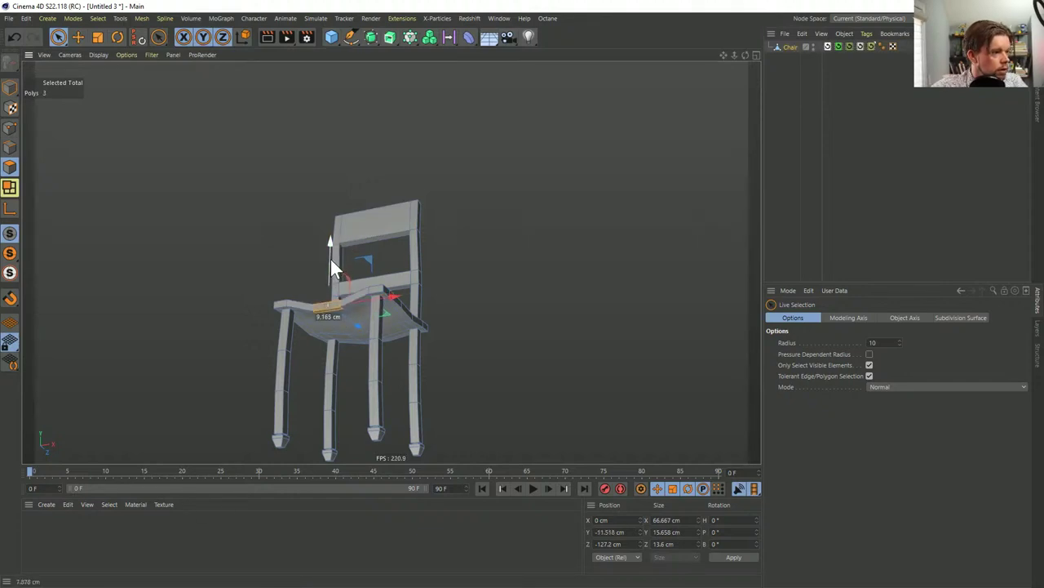
{"action": "left_click_drag", "start_coordinate": [381, 280], "coordinate": [310, 366], "text": "alt"}
{"action": "left_click", "coordinate": [829, 163]}
{"action": "left_click_drag", "start_coordinate": [351, 310], "coordinate": [415, 261], "text": "alt"}
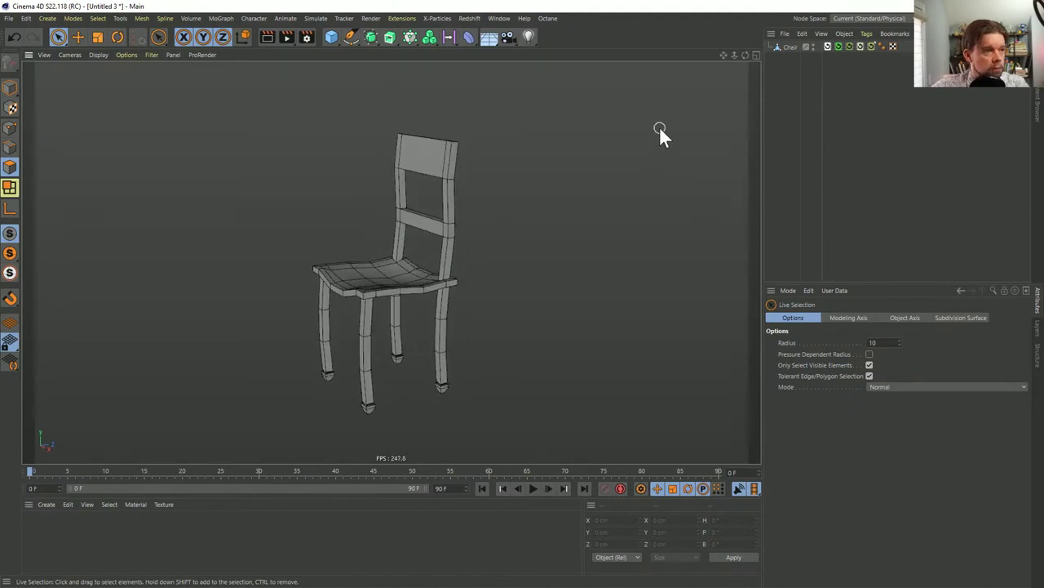
Add a Bevel deformer under the Chair with 2 cm offset and subdivision 2
{"action": "left_click", "coordinate": [471, 37]}
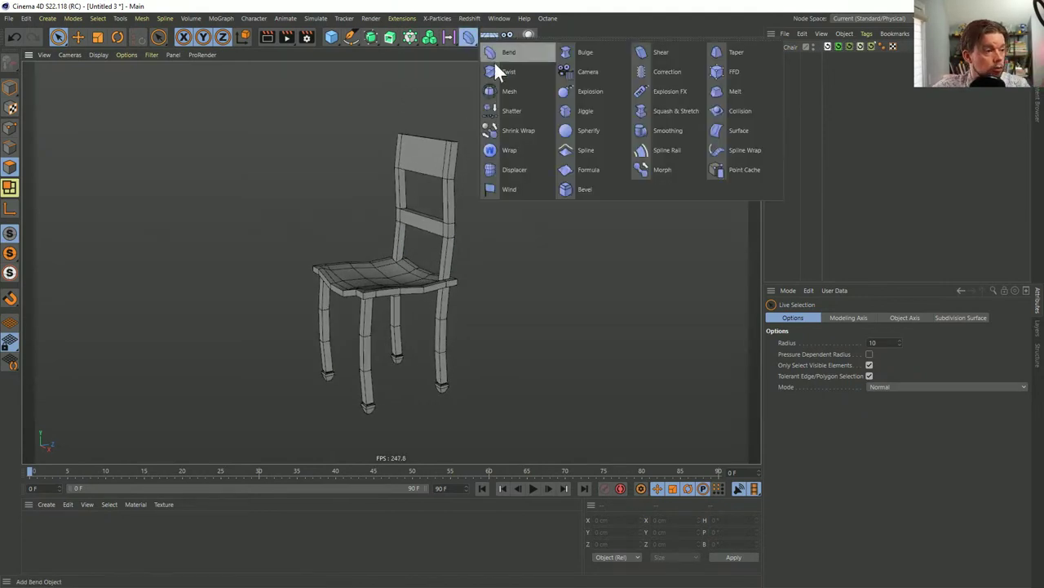
{"action": "left_click", "coordinate": [583, 189]}
{"action": "left_click_drag", "start_coordinate": [776, 46], "coordinate": [783, 58]}
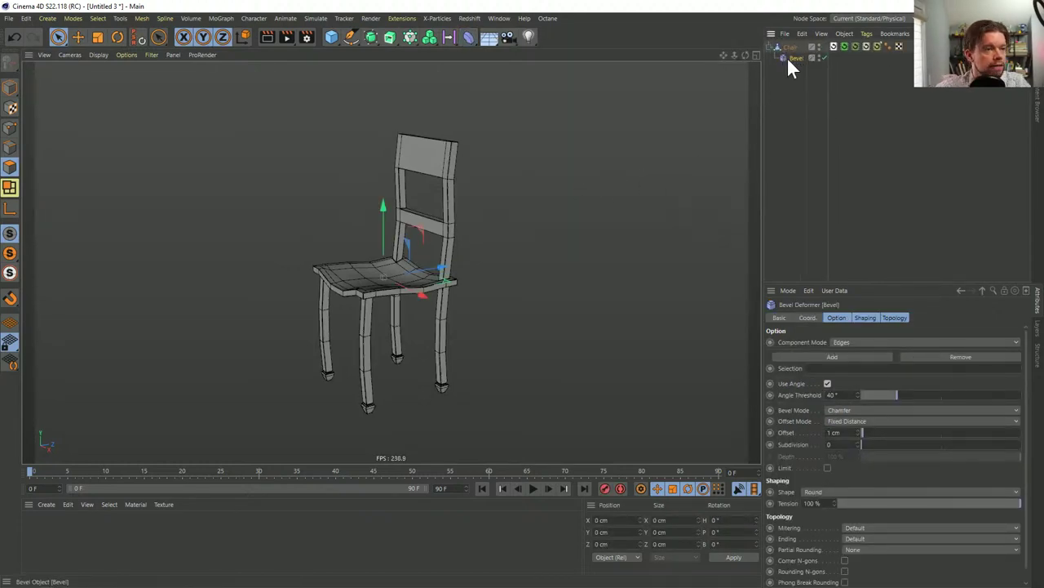
{"action": "scroll", "coordinate": [448, 269], "scroll_direction": "up", "scroll_amount": 5}
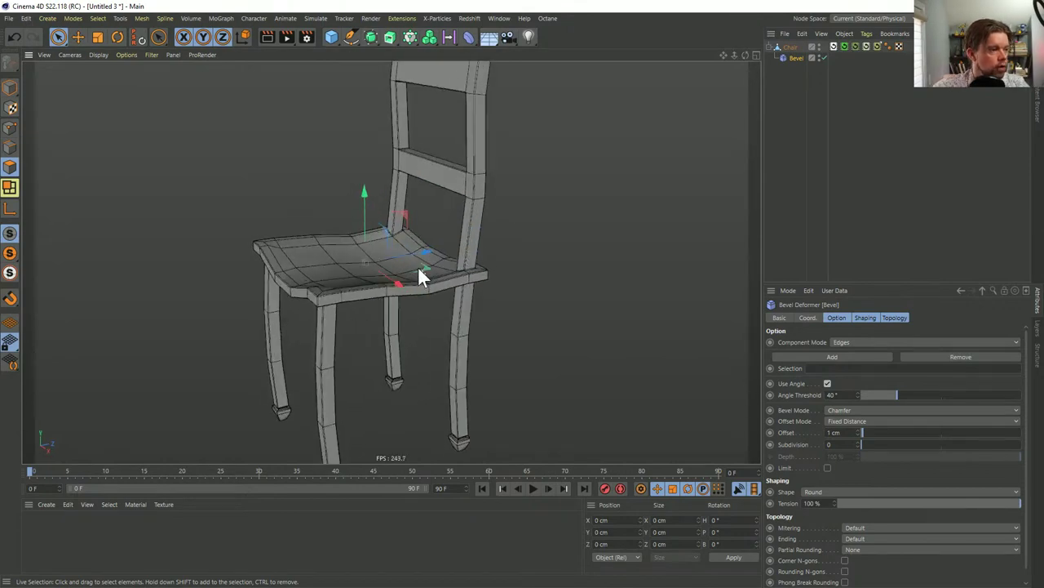
{"action": "left_click", "coordinate": [858, 430]}
{"action": "left_click", "coordinate": [858, 441]}
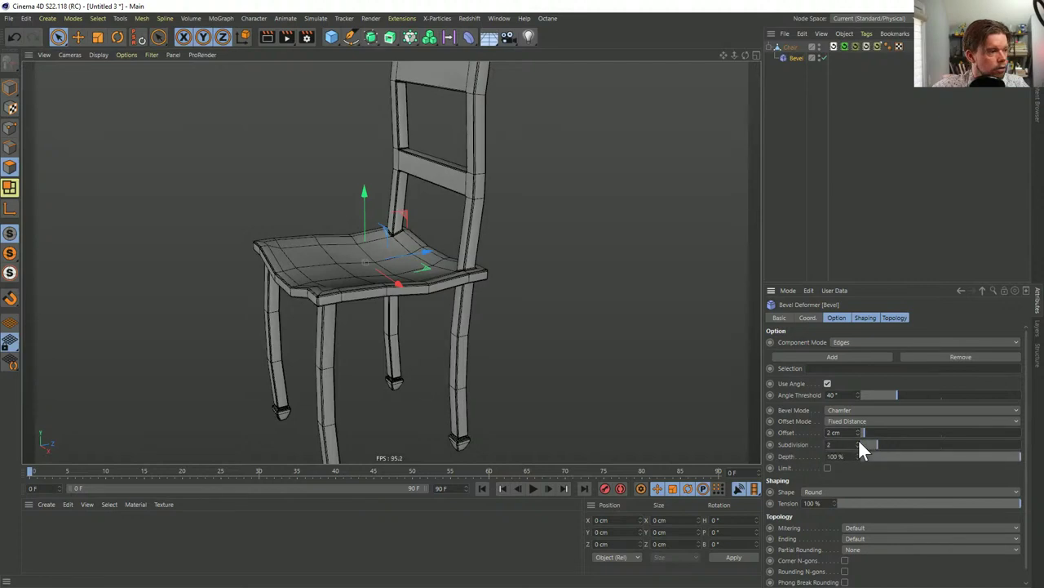
Deselect the deformer and orbit to inspect the bevelled chair from the front and above
{"action": "left_click", "coordinate": [485, 204]}
{"action": "left_click", "coordinate": [416, 212]}
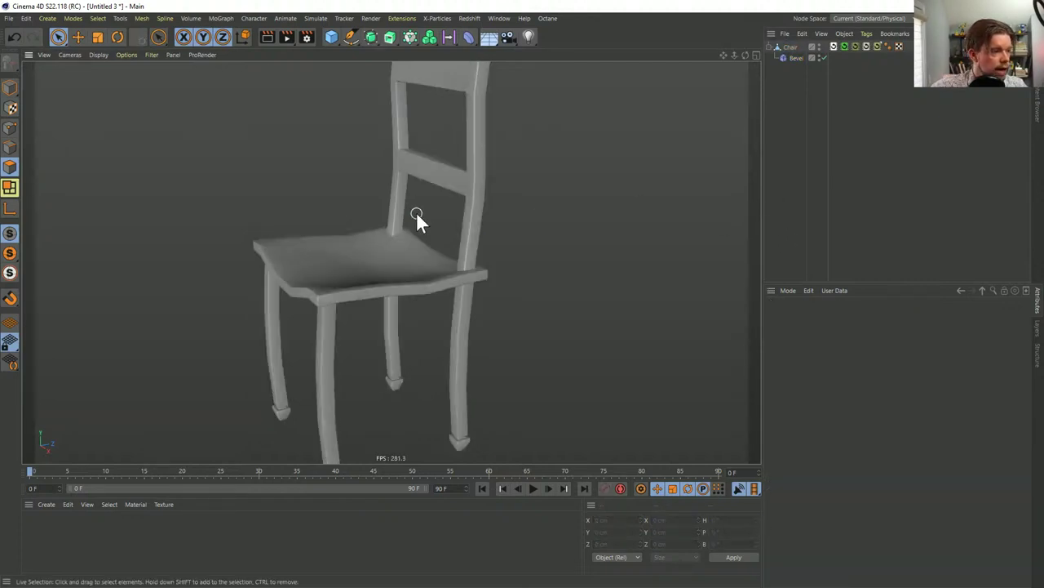
{"action": "mouse_move", "coordinate": [416, 211]}
{"action": "left_mouse_down", "text": "alt"}
{"action": "mouse_move", "coordinate": [435, 246]}
{"action": "mouse_move", "coordinate": [495, 211]}
{"action": "mouse_move", "coordinate": [338, 271]}
{"action": "mouse_move", "coordinate": [438, 282]}
{"action": "mouse_move", "coordinate": [462, 254]}
{"action": "mouse_move", "coordinate": [413, 258]}
{"action": "left_mouse_up", "text": "alt"}
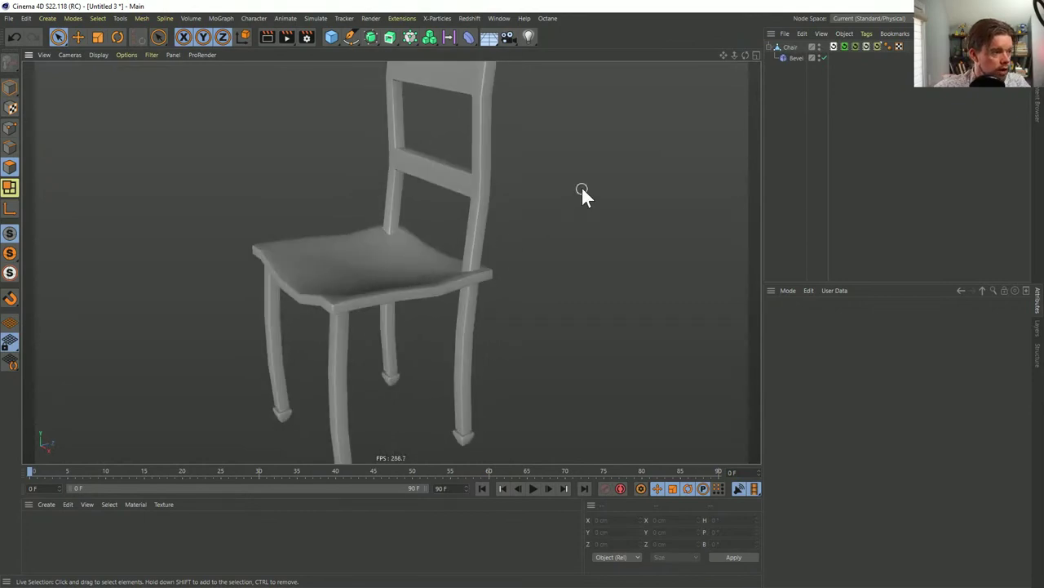
{"action": "left_click_drag", "start_coordinate": [553, 176], "coordinate": [554, 175], "text": "alt"}
{"action": "left_click_drag", "start_coordinate": [366, 278], "coordinate": [384, 266], "text": "alt"}
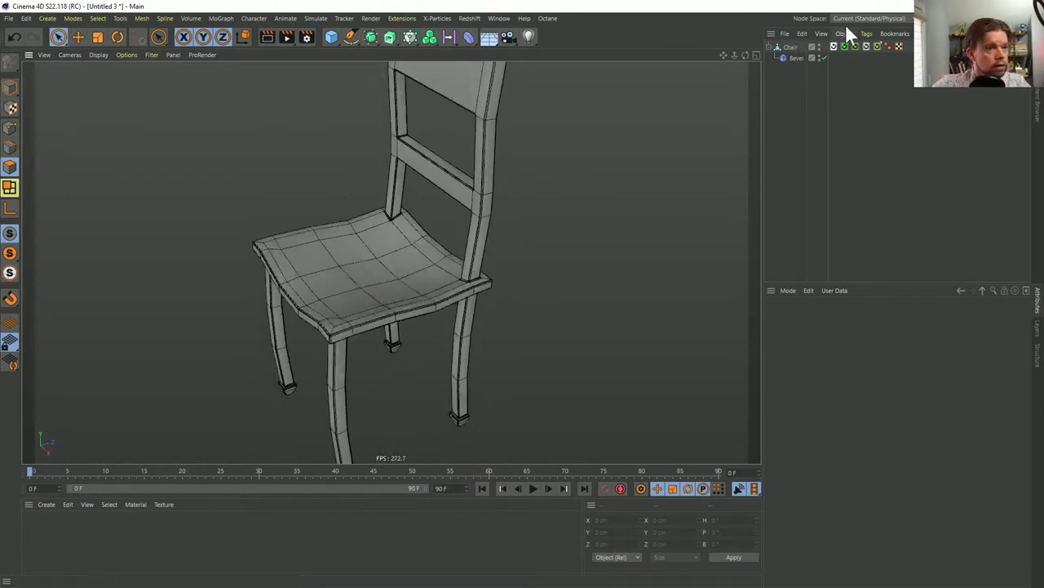
Switch the Bevel deformer to Solid mode and raise its offset to 3 cm
{"action": "left_click", "coordinate": [798, 60]}
{"action": "left_click_drag", "start_coordinate": [436, 310], "coordinate": [392, 277], "text": "alt"}
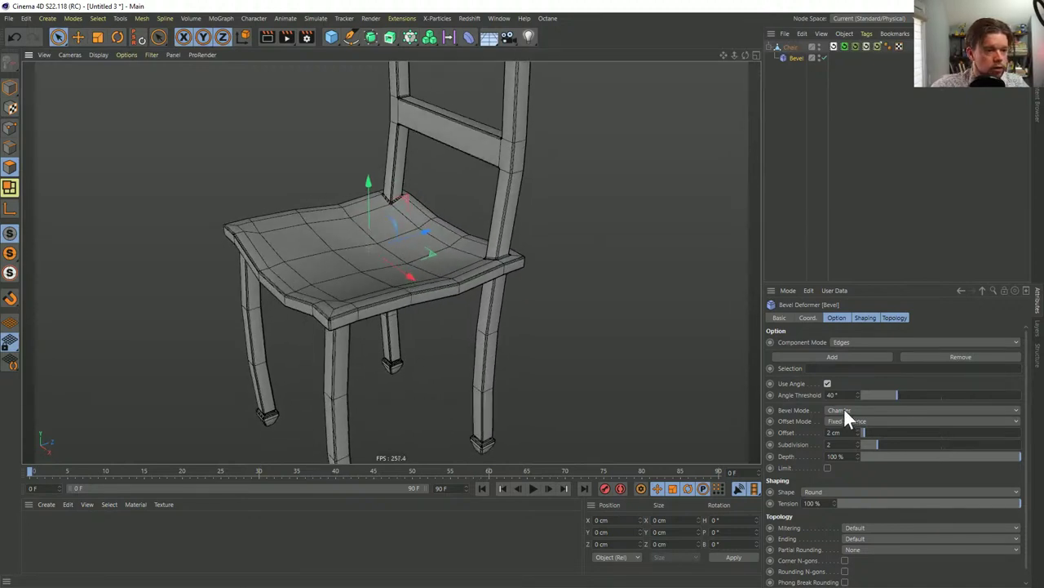
{"action": "left_click", "coordinate": [844, 410]}
{"action": "left_click", "coordinate": [848, 432]}
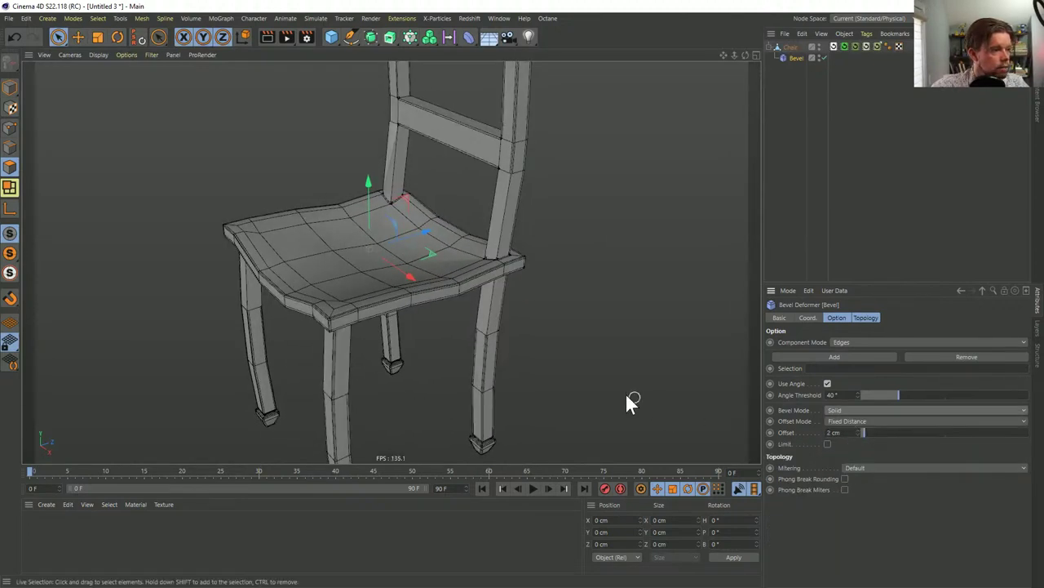
{"action": "scroll", "coordinate": [343, 322], "scroll_direction": "up", "scroll_amount": 6}
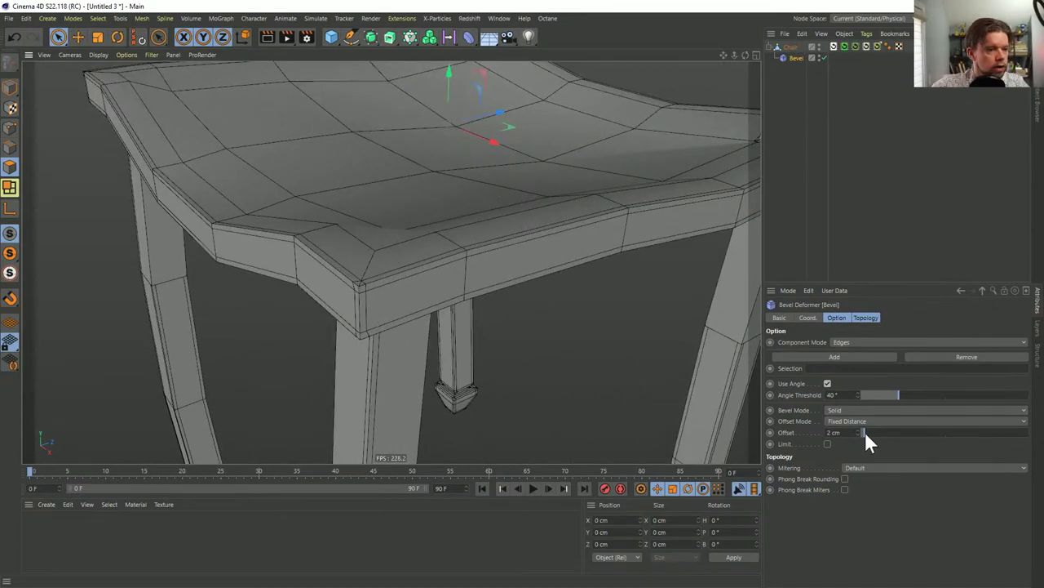
{"action": "left_click", "coordinate": [857, 430]}
{"action": "scroll", "coordinate": [503, 277], "scroll_direction": "down", "scroll_amount": 5}
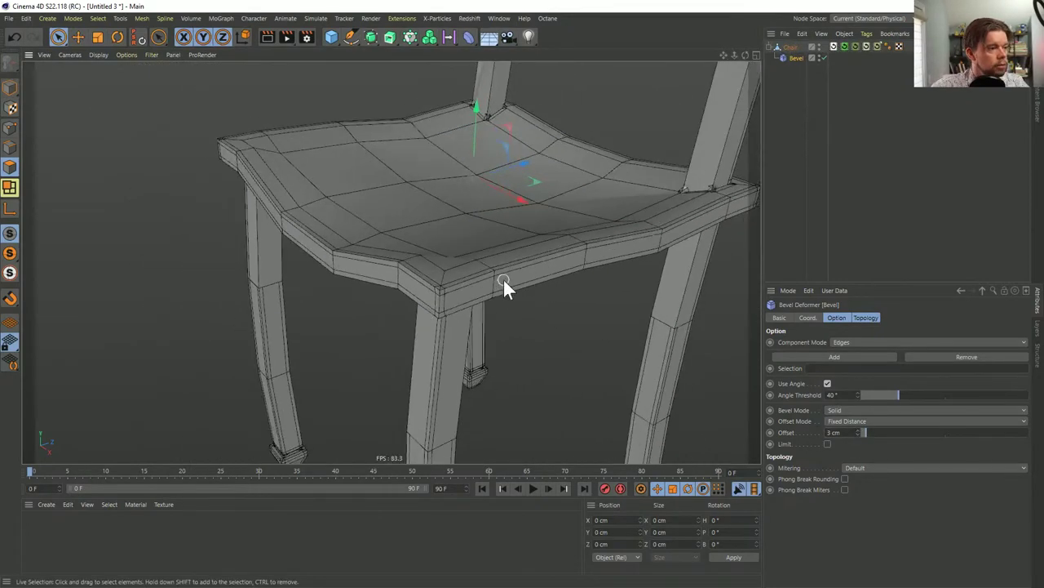
{"action": "scroll", "coordinate": [490, 285], "scroll_direction": "down", "scroll_amount": 4}
Wrap the Chair in a Subdivision Surface object to smooth it
{"action": "left_click", "coordinate": [781, 45]}
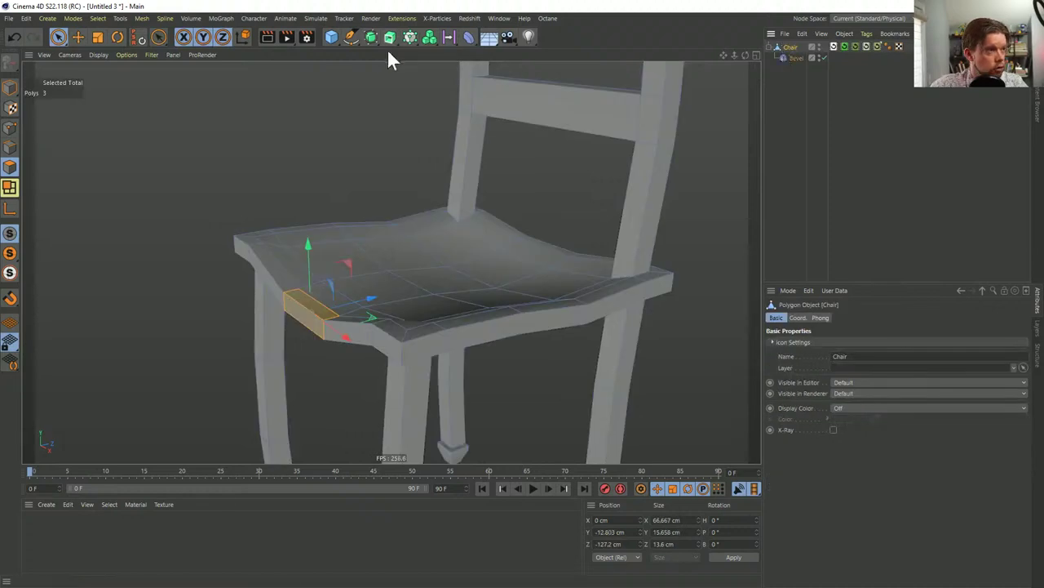
{"action": "left_click_drag", "start_coordinate": [370, 36], "coordinate": [411, 50], "text": "alt"}
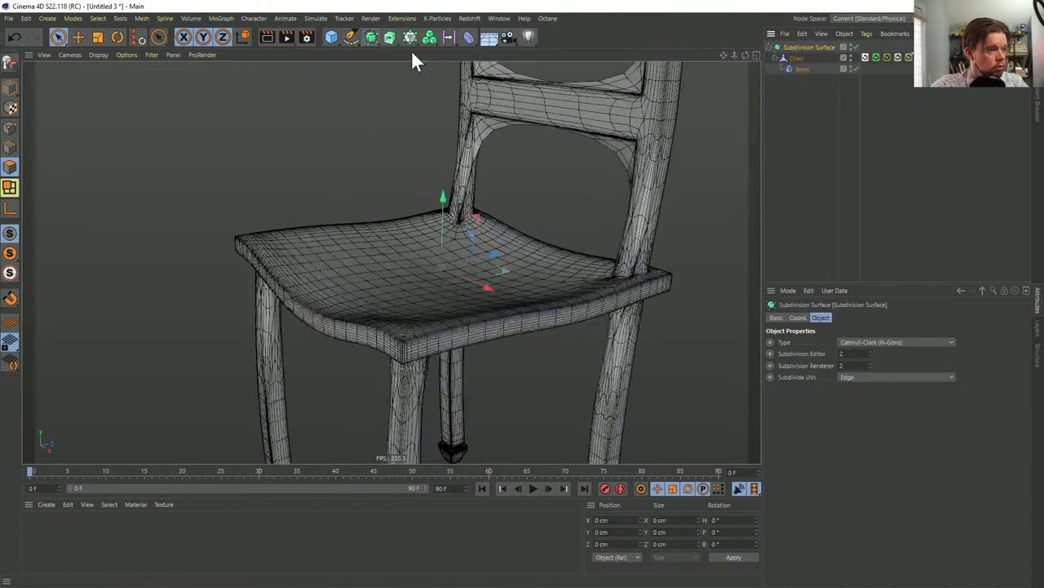
{"action": "right_click", "coordinate": [786, 186]}
{"action": "left_click", "coordinate": [787, 186]}
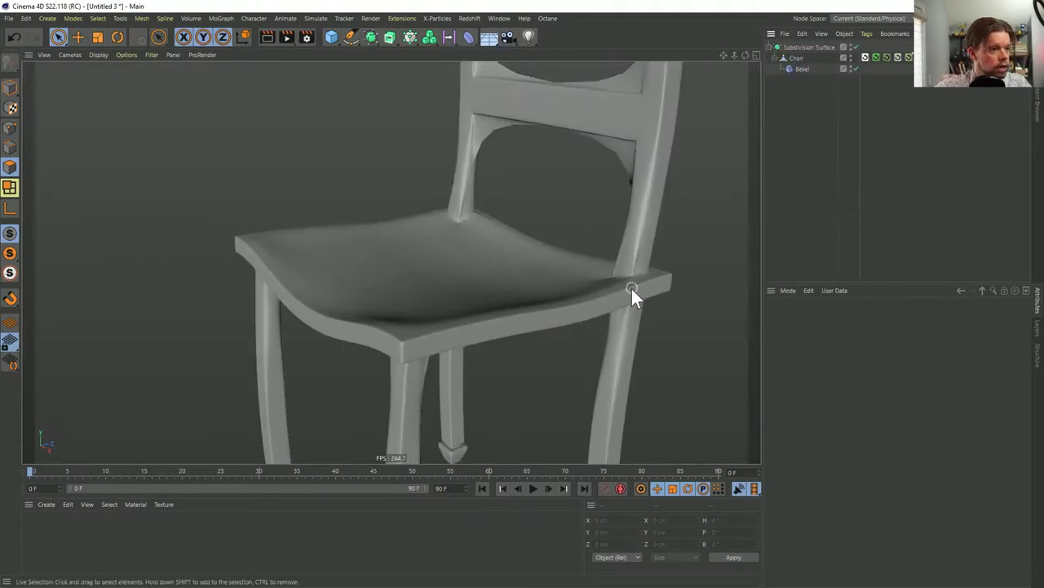
Orbit and zoom around the smoothed chair to inspect the seat and back
{"action": "mouse_move", "coordinate": [631, 289]}
{"action": "left_mouse_down", "text": "alt"}
{"action": "mouse_move", "coordinate": [459, 296]}
{"action": "mouse_move", "coordinate": [671, 257]}
{"action": "mouse_move", "coordinate": [560, 304]}
{"action": "mouse_move", "coordinate": [499, 315]}
{"action": "mouse_move", "coordinate": [465, 357]}
{"action": "left_mouse_up", "text": "alt"}
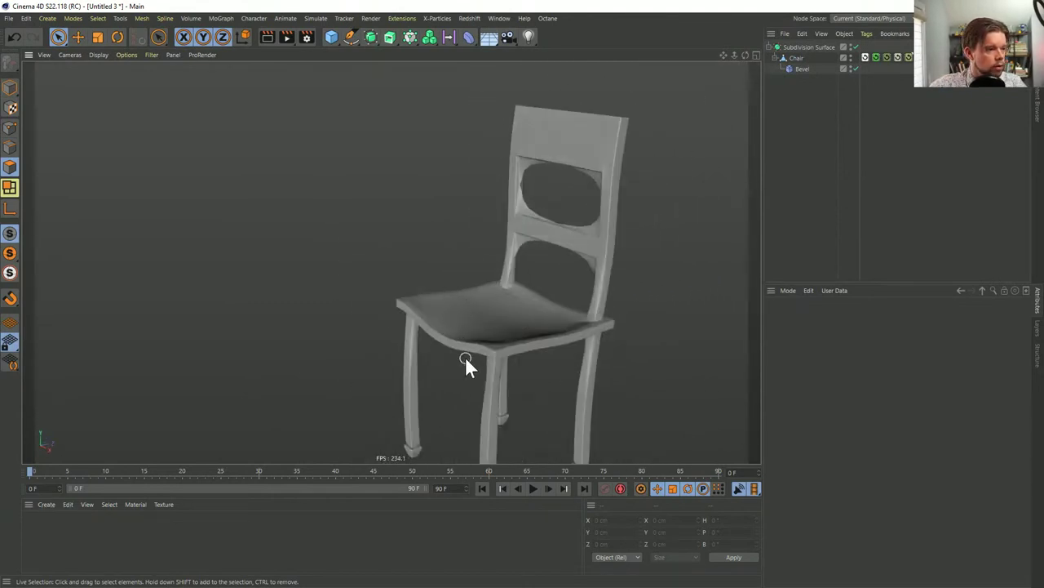
{"action": "right_click_drag", "start_coordinate": [466, 359], "coordinate": [587, 328], "text": "alt"}
{"action": "left_click_drag", "start_coordinate": [553, 344], "coordinate": [484, 286], "text": "alt"}
{"action": "right_click_drag", "start_coordinate": [485, 286], "coordinate": [560, 263], "text": "alt"}
{"action": "left_click_drag", "start_coordinate": [560, 261], "coordinate": [483, 311], "text": "alt"}
{"action": "left_click", "coordinate": [790, 58]}
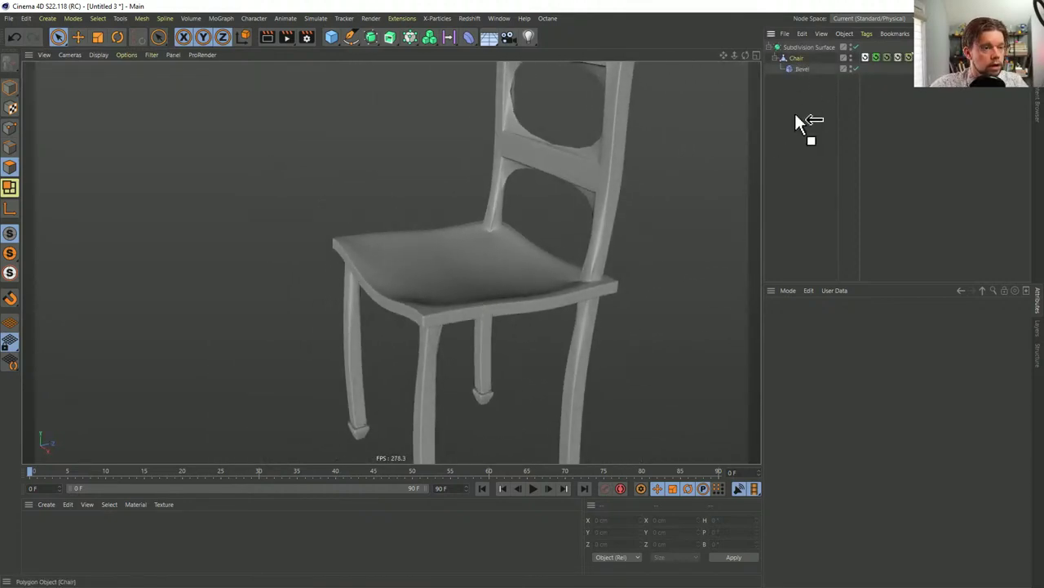
{"action": "left_click", "coordinate": [806, 47]}
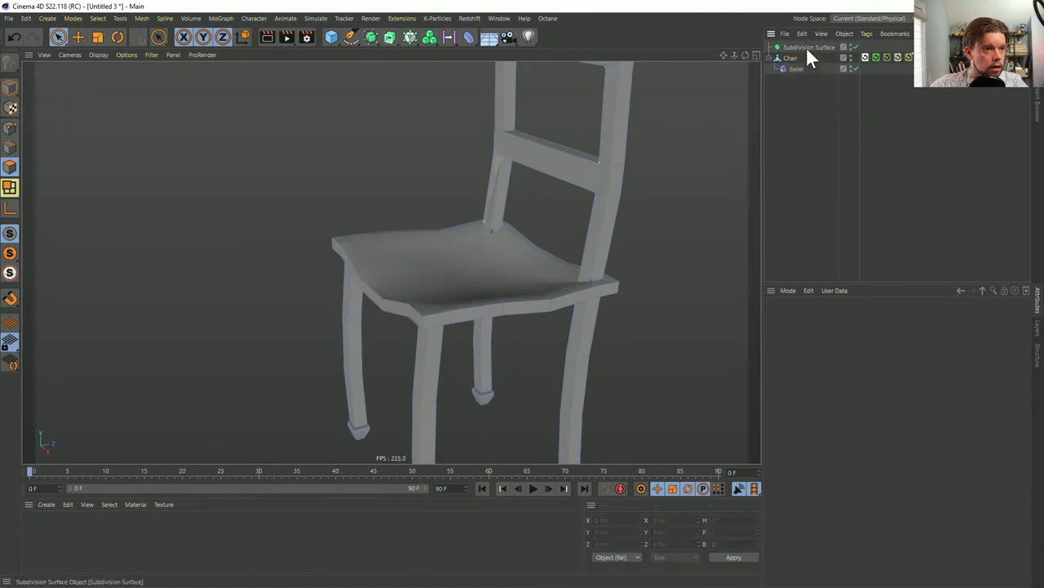
Delete the Subdivision Surface and set the Bevel deformer back to Chamfer mode
{"action": "key", "text": "Delete"}
{"action": "left_click", "coordinate": [792, 58]}
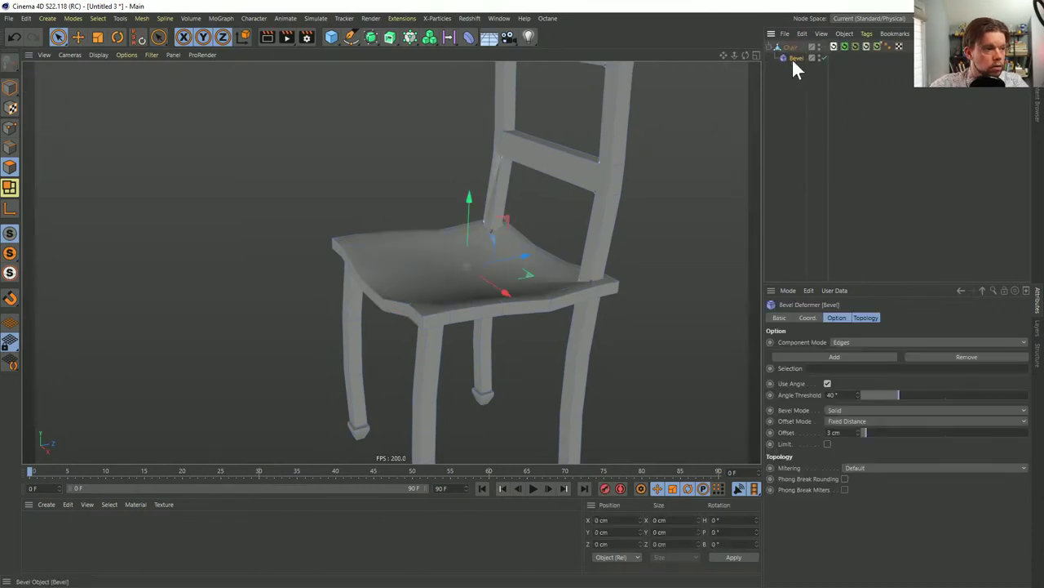
{"action": "left_click", "coordinate": [851, 410]}
{"action": "left_click", "coordinate": [846, 423]}
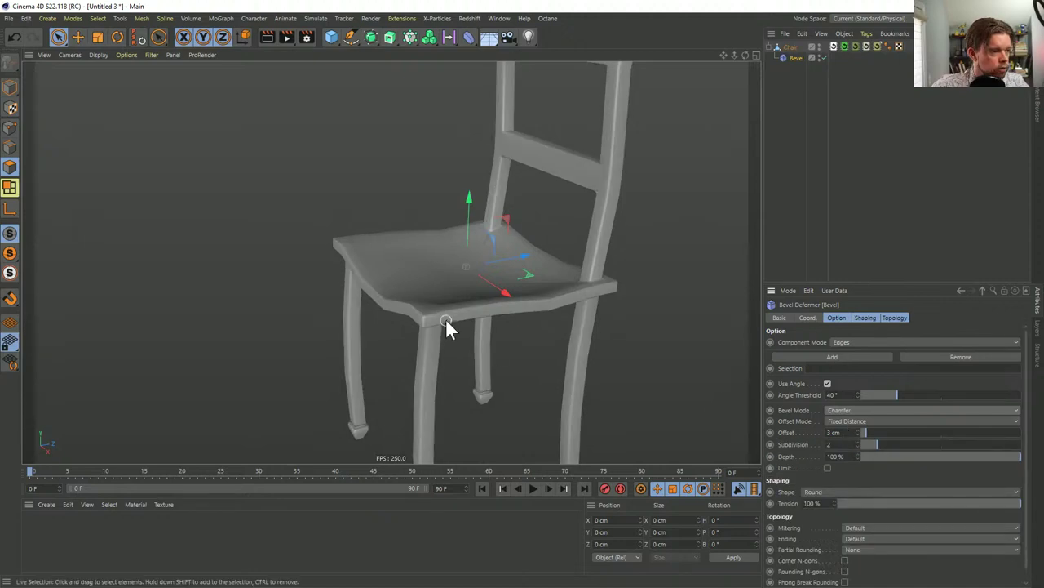
{"action": "left_click_drag", "start_coordinate": [446, 326], "coordinate": [540, 324], "text": "alt"}
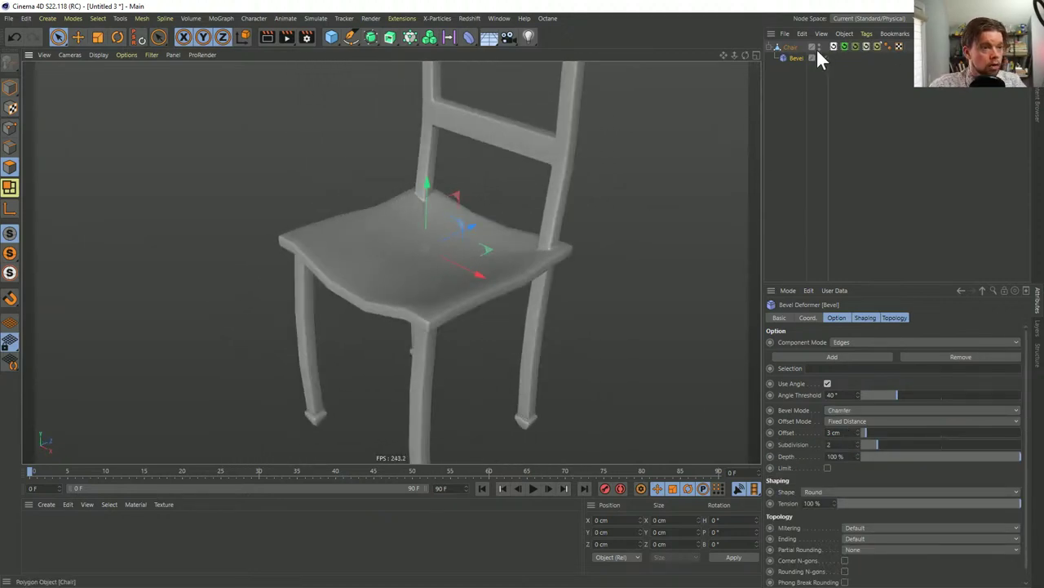
Recall the unbevelled chair version from the Recall tag, then restore the bevelled version
{"action": "left_click", "coordinate": [788, 48]}
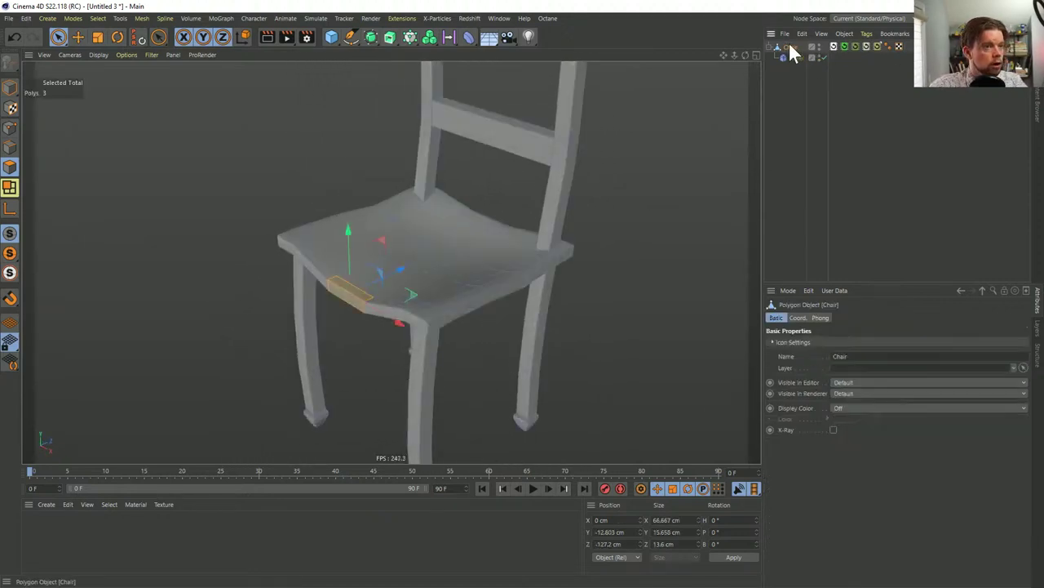
{"action": "left_click", "coordinate": [878, 46]}
{"action": "left_click_drag", "start_coordinate": [412, 195], "coordinate": [461, 277], "text": "alt"}
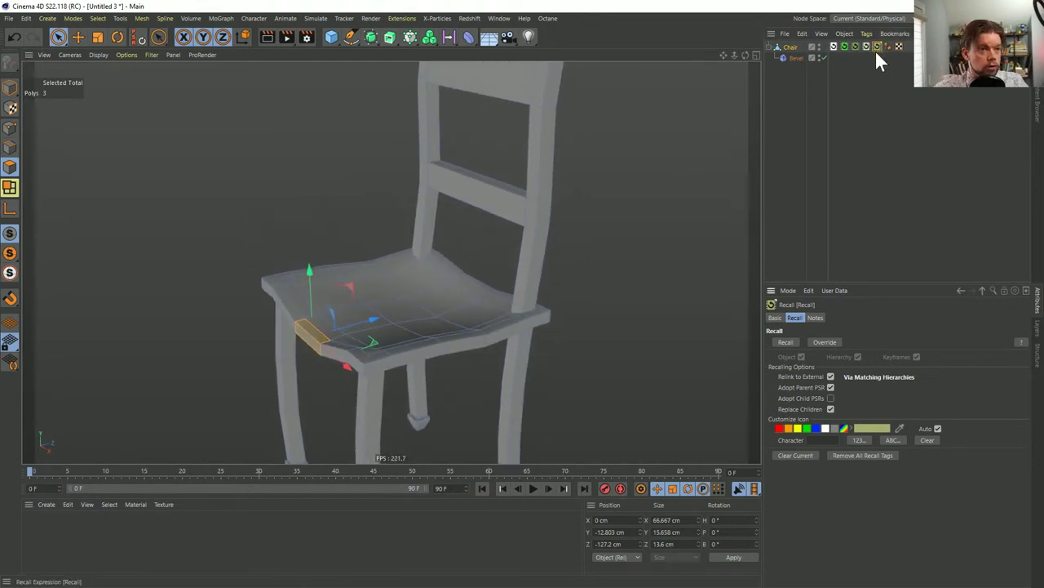
{"action": "double_click", "coordinate": [869, 47]}
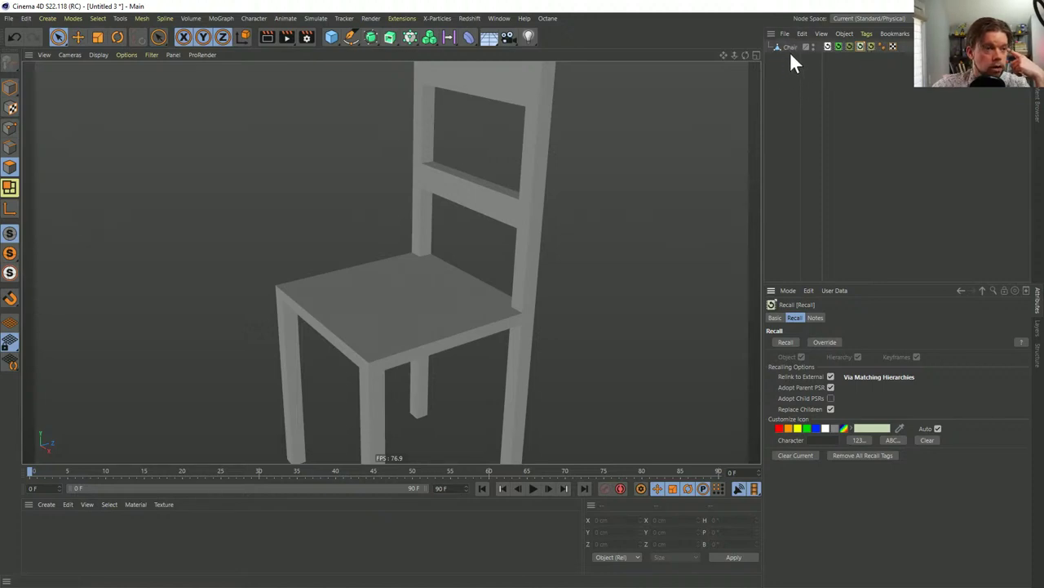
{"action": "double_click", "coordinate": [870, 45]}
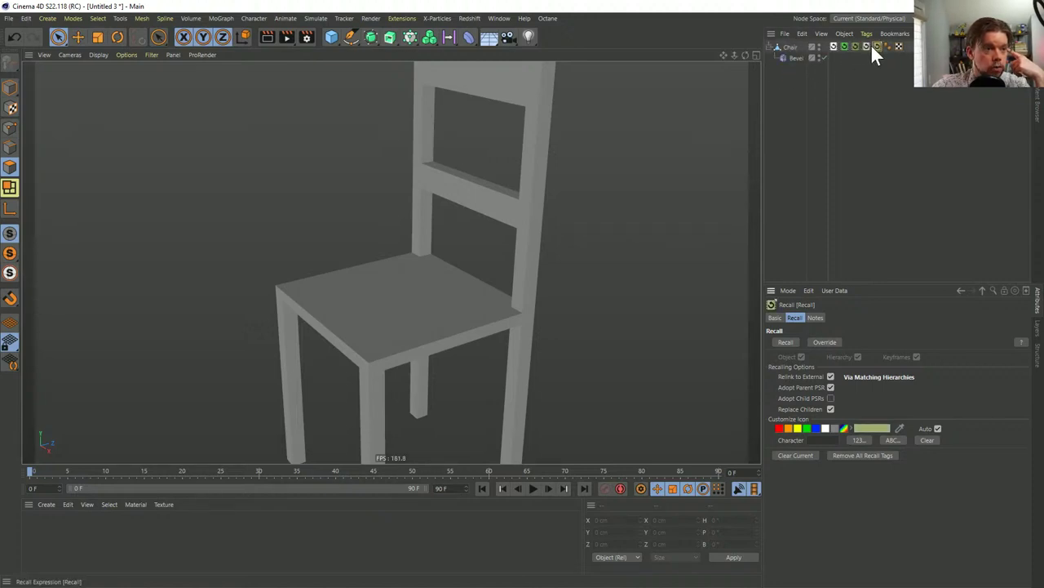
Select two edge loops across the Chair's seat and bevel them into strips
{"action": "left_click", "coordinate": [791, 45]}
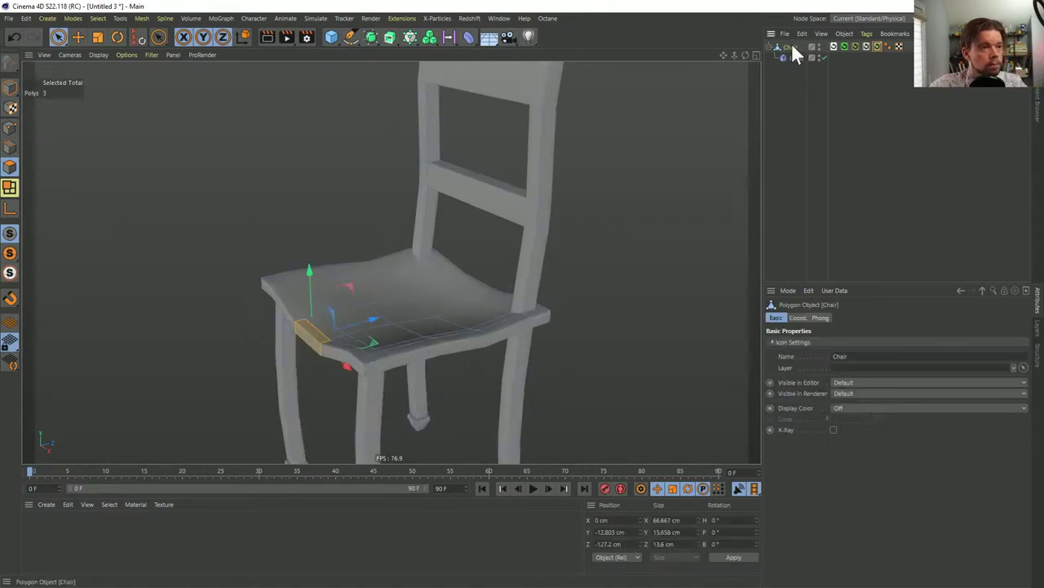
{"action": "mouse_move", "coordinate": [489, 295]}
{"action": "left_mouse_down", "text": "alt"}
{"action": "mouse_move", "coordinate": [522, 303]}
{"action": "mouse_move", "coordinate": [492, 291]}
{"action": "left_mouse_up", "text": "alt"}
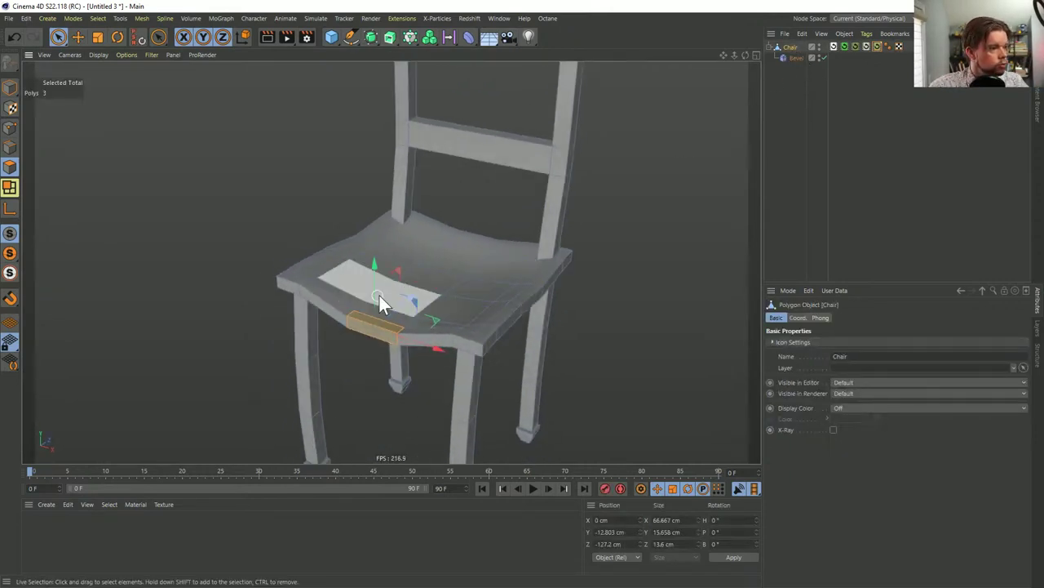
{"action": "left_click", "coordinate": [14, 142]}
{"action": "left_click", "coordinate": [455, 281]}
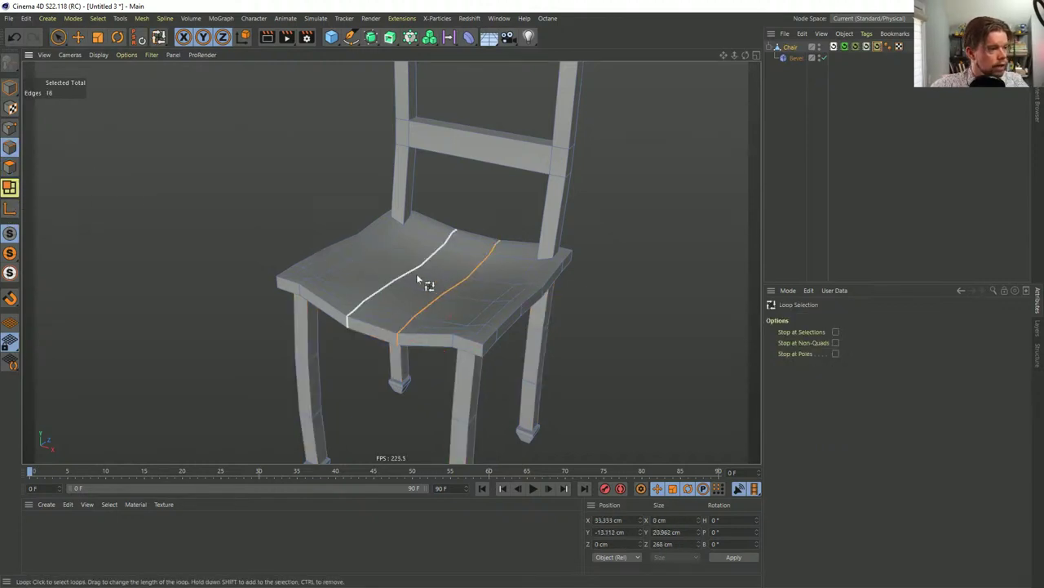
{"action": "left_click", "coordinate": [410, 276], "text": "shift"}
{"action": "key", "text": "m"}
{"action": "key", "text": "s"}
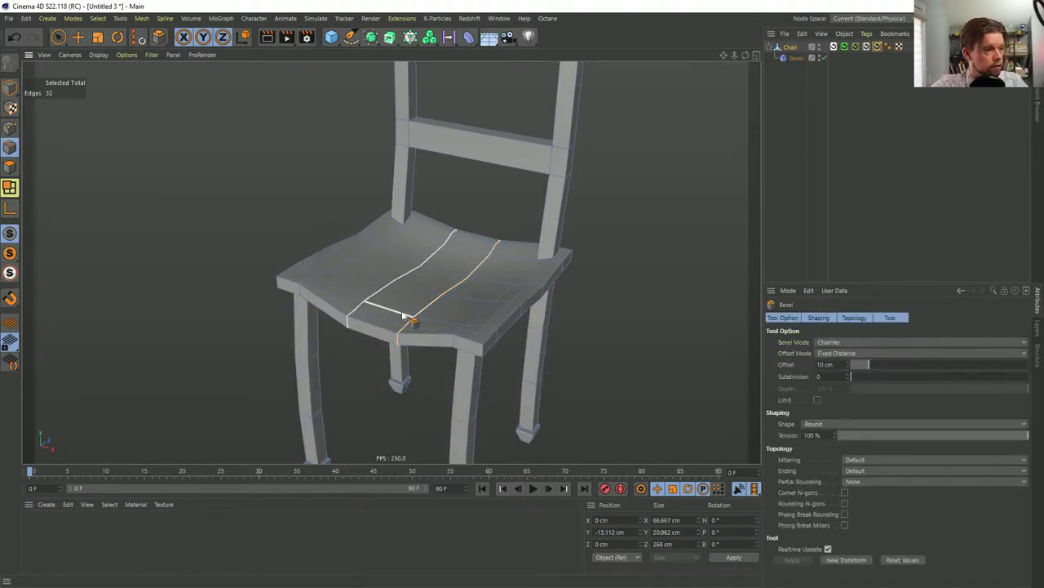
{"action": "left_click_drag", "start_coordinate": [408, 310], "coordinate": [443, 306]}
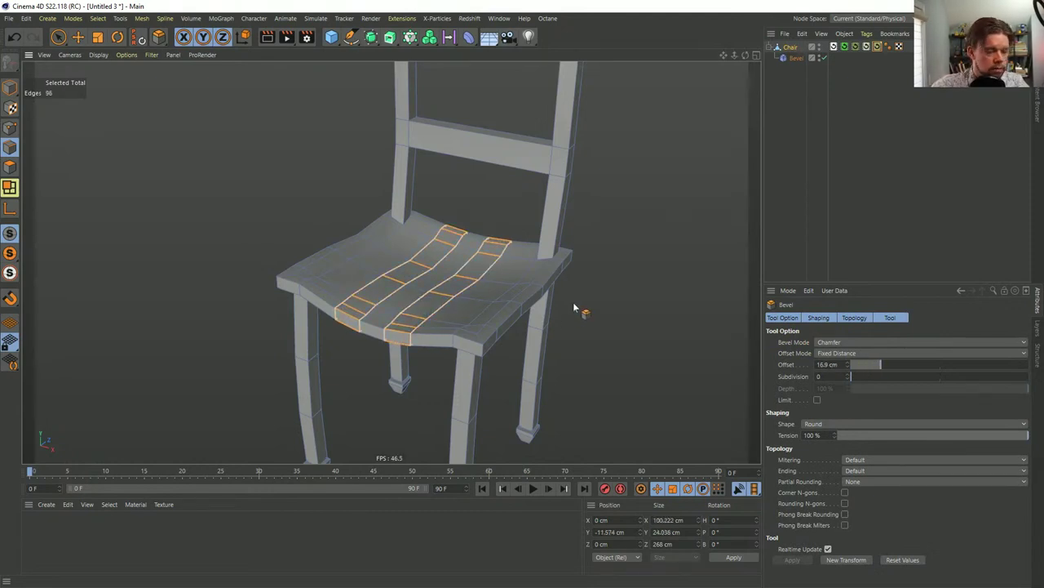
Loop-select another cross loop on the seat and bevel it into roughly 17.2 cm doubled edges
{"action": "key", "text": "u"}
{"action": "key", "text": "l"}
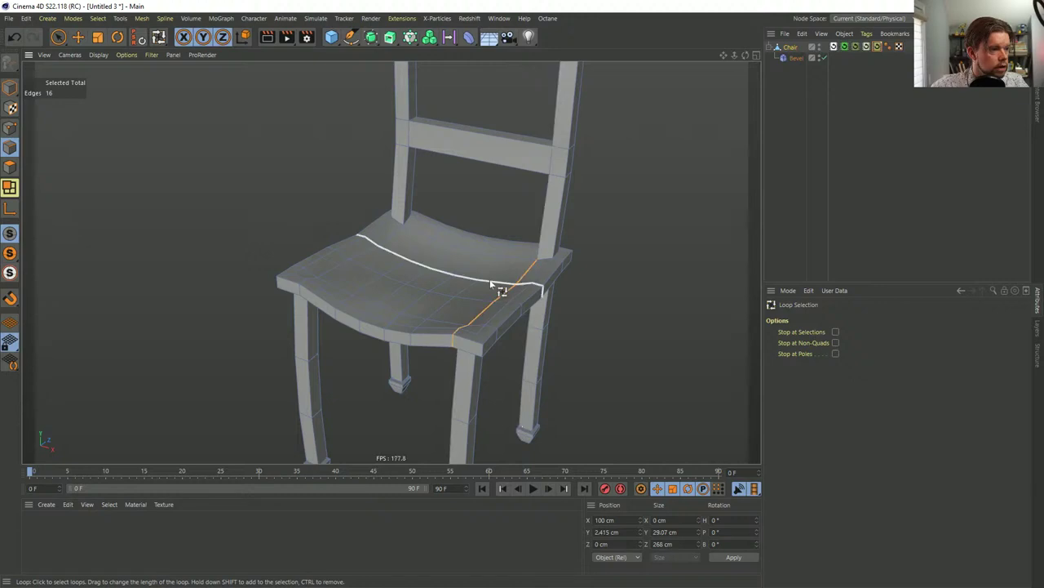
{"action": "left_click", "coordinate": [495, 291]}
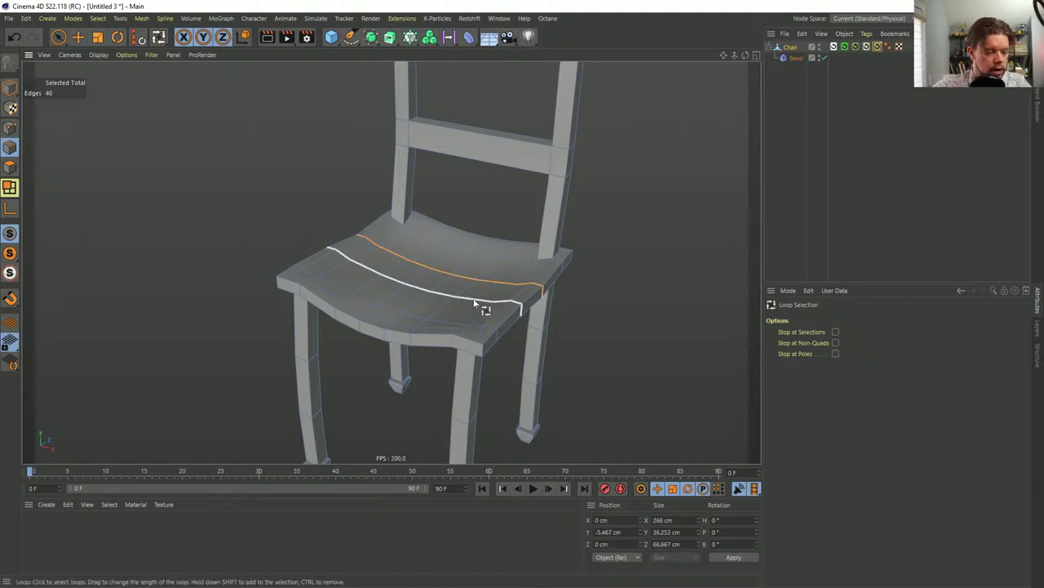
{"action": "right_click", "coordinate": [482, 308]}
{"action": "left_click", "coordinate": [522, 441]}
{"action": "left_click_drag", "start_coordinate": [489, 367], "coordinate": [539, 367]}
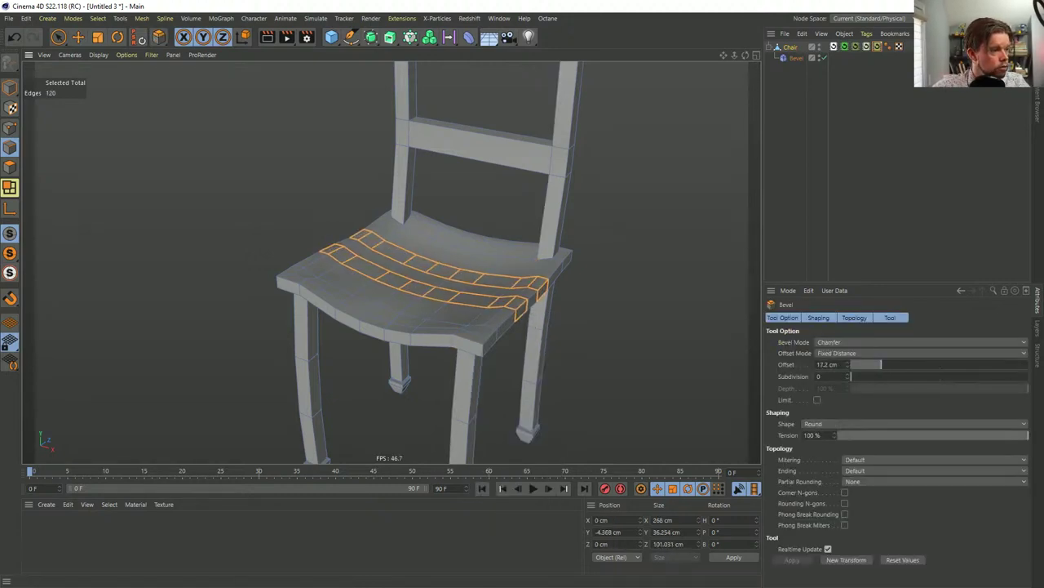
{"action": "left_click_drag", "start_coordinate": [392, 245], "coordinate": [438, 318], "text": "alt"}
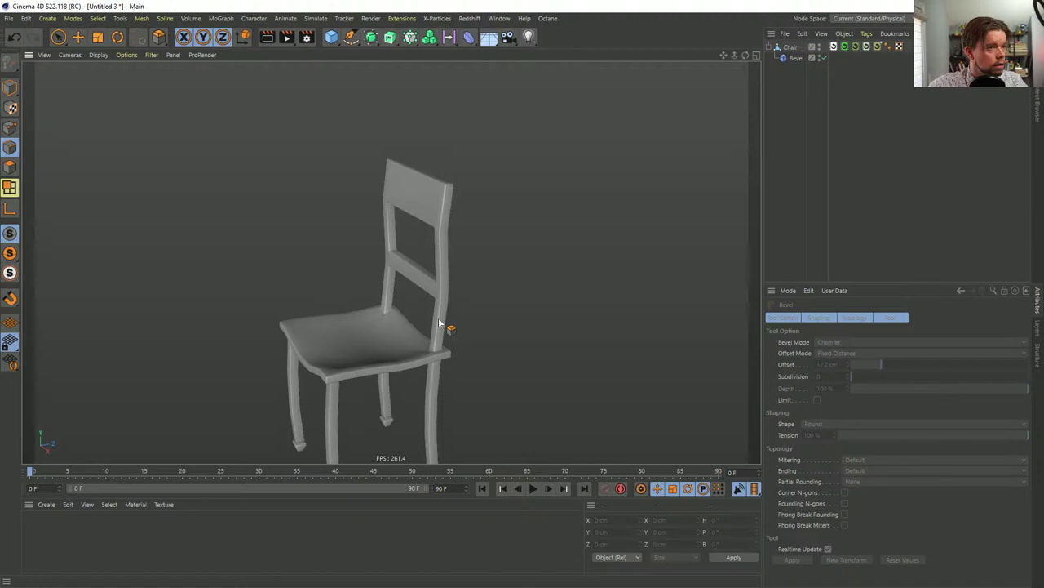
Ring-select the backrest edges and add an Edge Cut through them
{"action": "left_click", "coordinate": [781, 49]}
{"action": "left_click", "coordinate": [9, 166]}
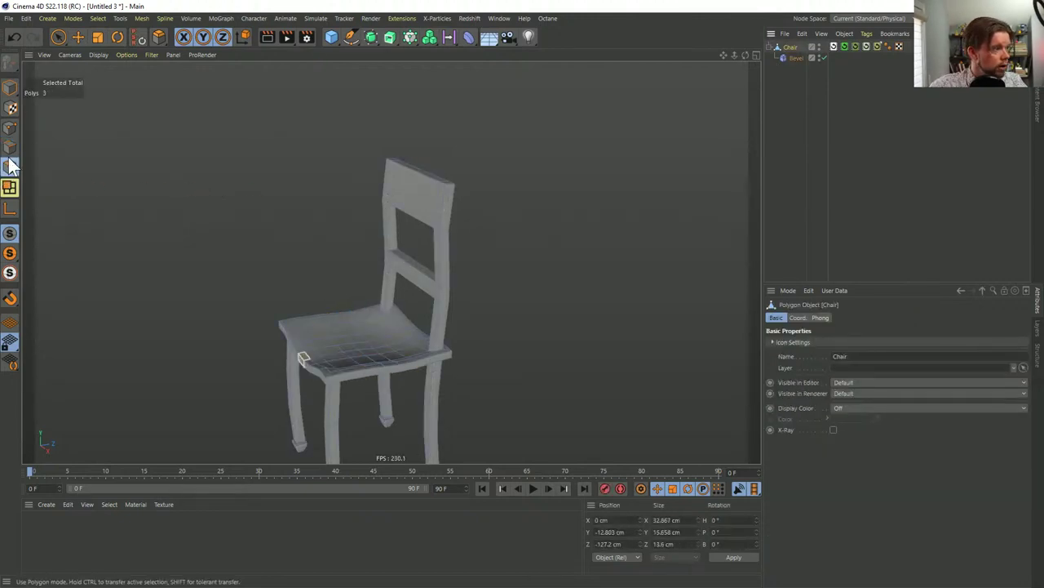
{"action": "left_click", "coordinate": [10, 147]}
{"action": "key", "text": "u"}
{"action": "key", "text": "b"}
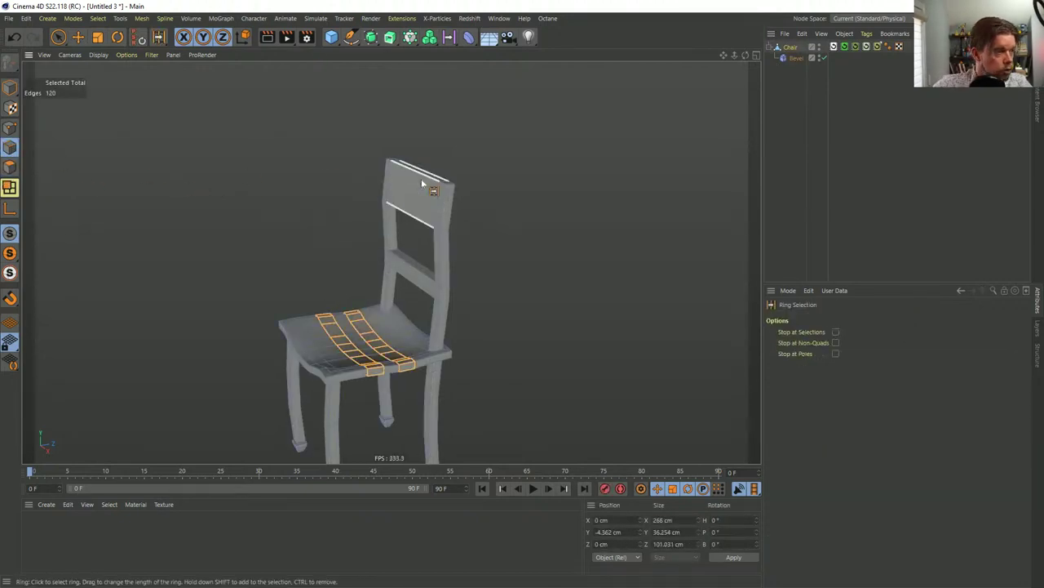
{"action": "left_click", "coordinate": [420, 173]}
{"action": "key", "text": "m"}
{"action": "key", "text": "f"}
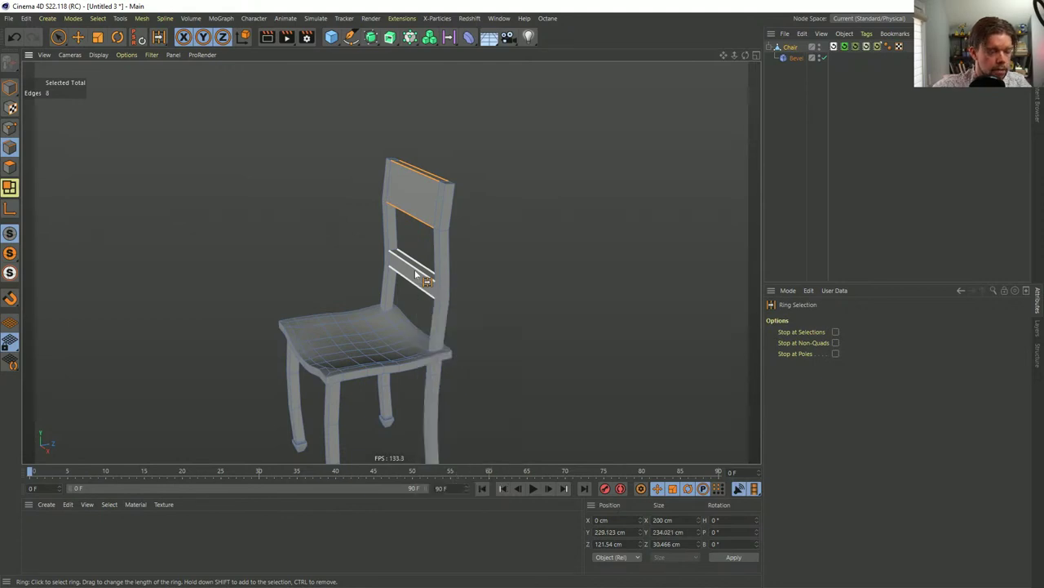
{"action": "left_click", "coordinate": [791, 412]}
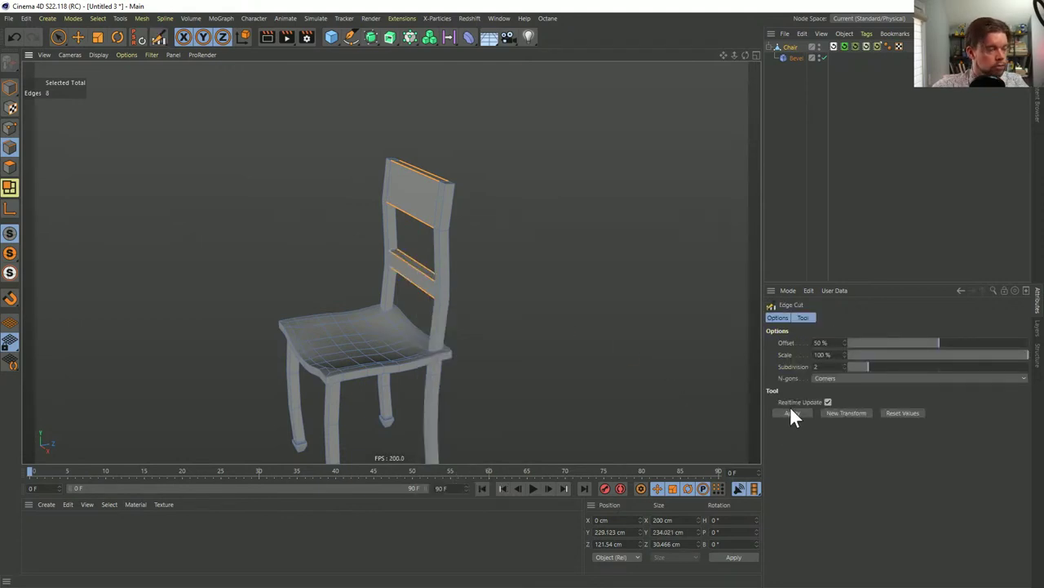
Loop-select the middle polygons of the backrest panel and lower crossbar and push them back along Z
{"action": "left_click", "coordinate": [10, 167]}
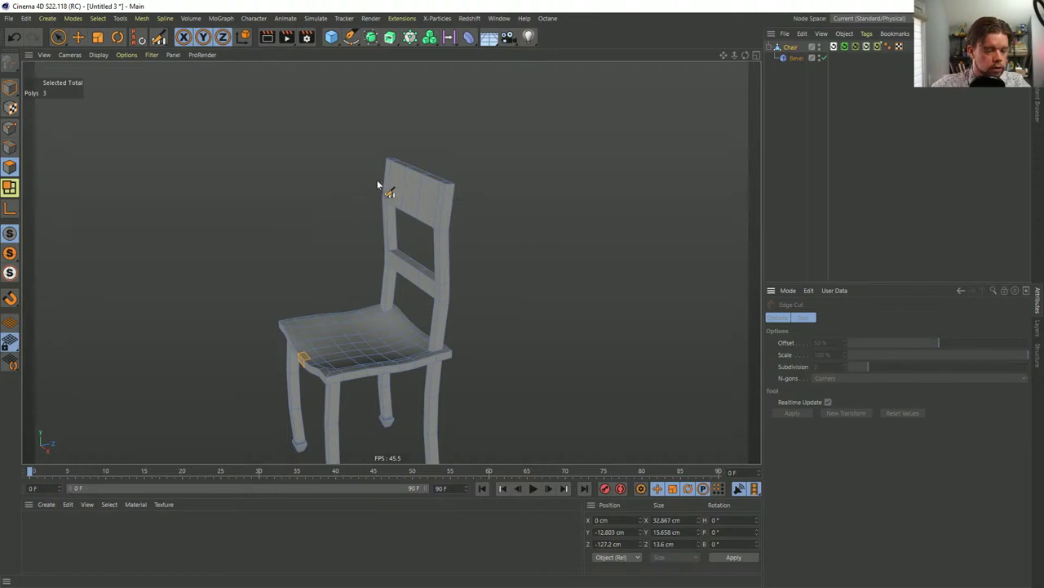
{"action": "key", "text": "u"}
{"action": "key", "text": "l"}
{"action": "left_click", "coordinate": [422, 178]}
{"action": "left_click", "coordinate": [412, 274], "text": "shift"}
{"action": "key", "text": "e"}
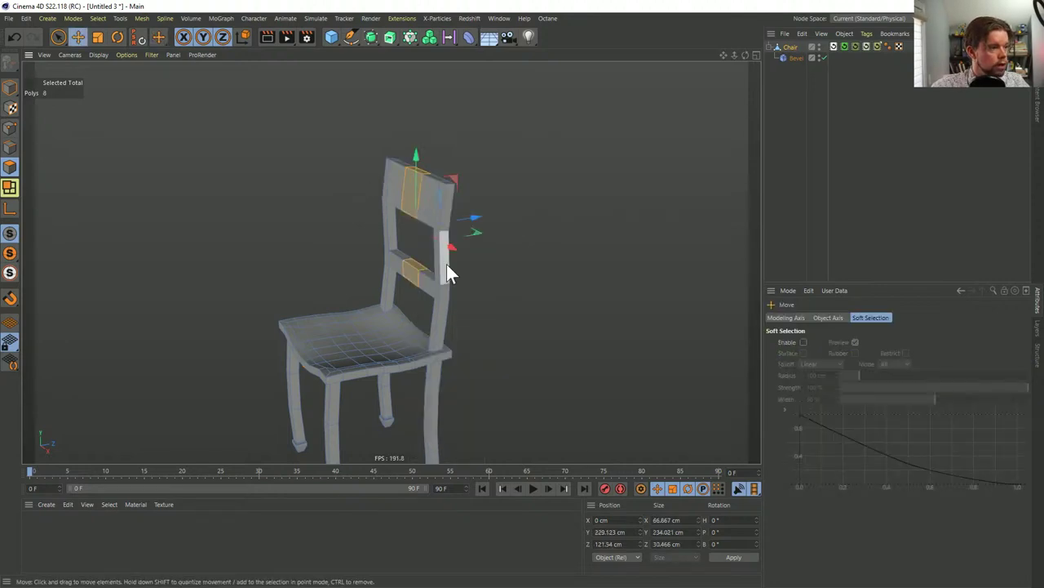
{"action": "left_click_drag", "start_coordinate": [479, 223], "coordinate": [481, 211]}
{"action": "left_click", "coordinate": [723, 205]}
{"action": "left_click_drag", "start_coordinate": [723, 206], "coordinate": [459, 253], "text": "alt"}
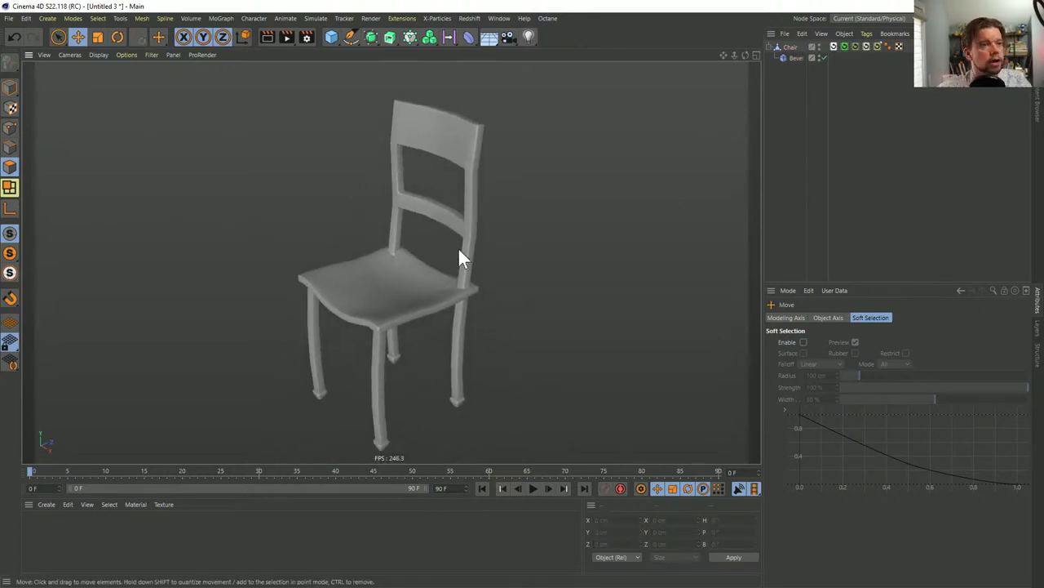
Bake Chair and its Bevel with Current State to Object, then delete the originals
{"action": "left_click", "coordinate": [797, 59]}
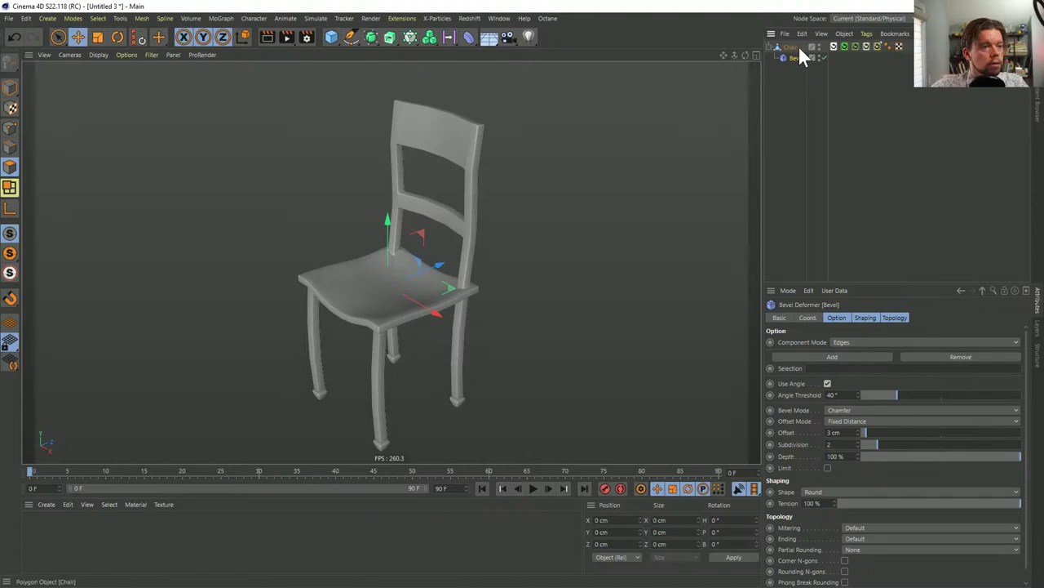
{"action": "left_click", "coordinate": [795, 47]}
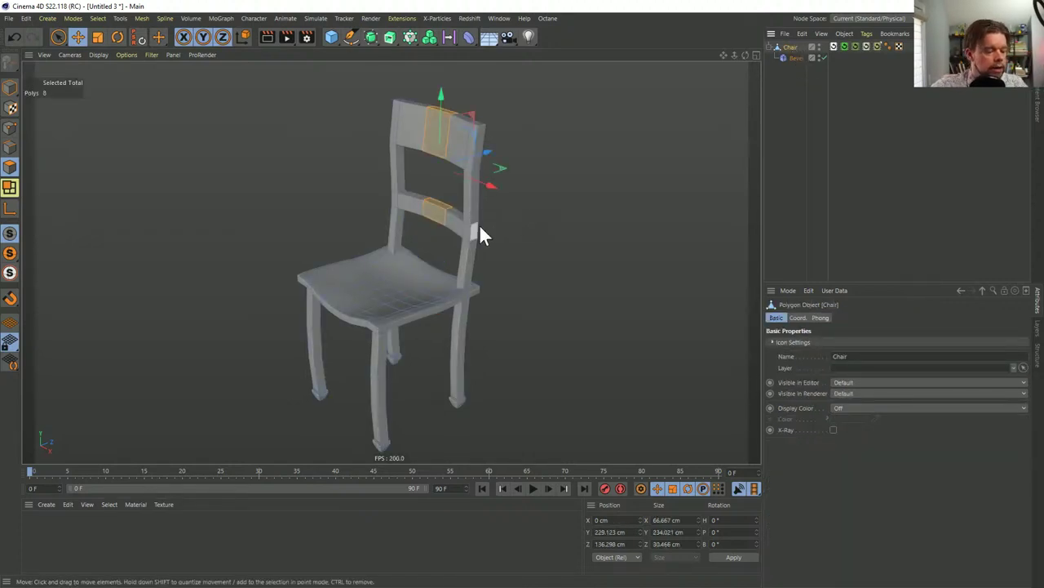
{"action": "left_click_drag", "start_coordinate": [457, 236], "coordinate": [442, 254], "text": "alt"}
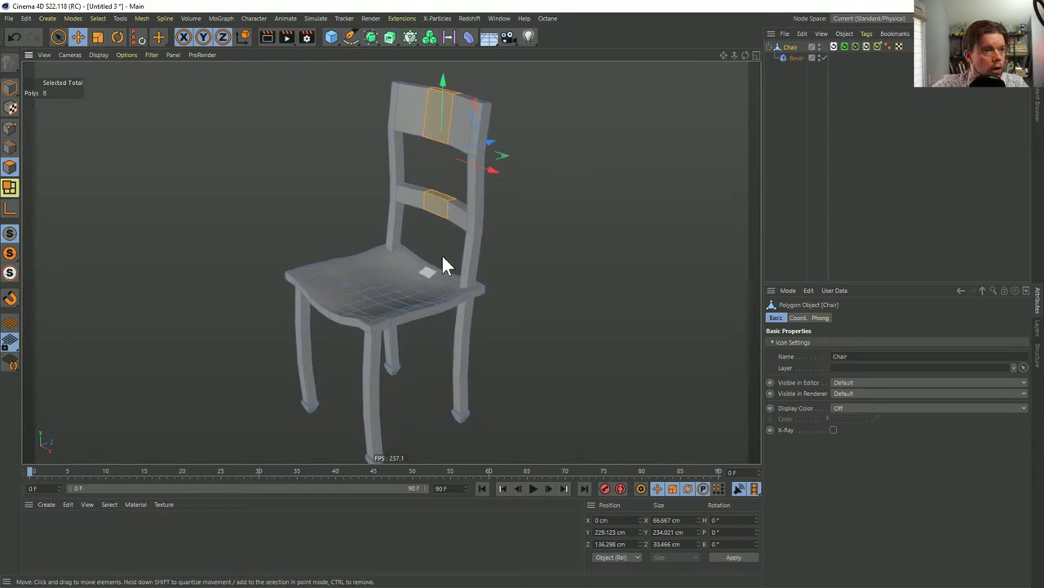
{"action": "left_click", "coordinate": [876, 47]}
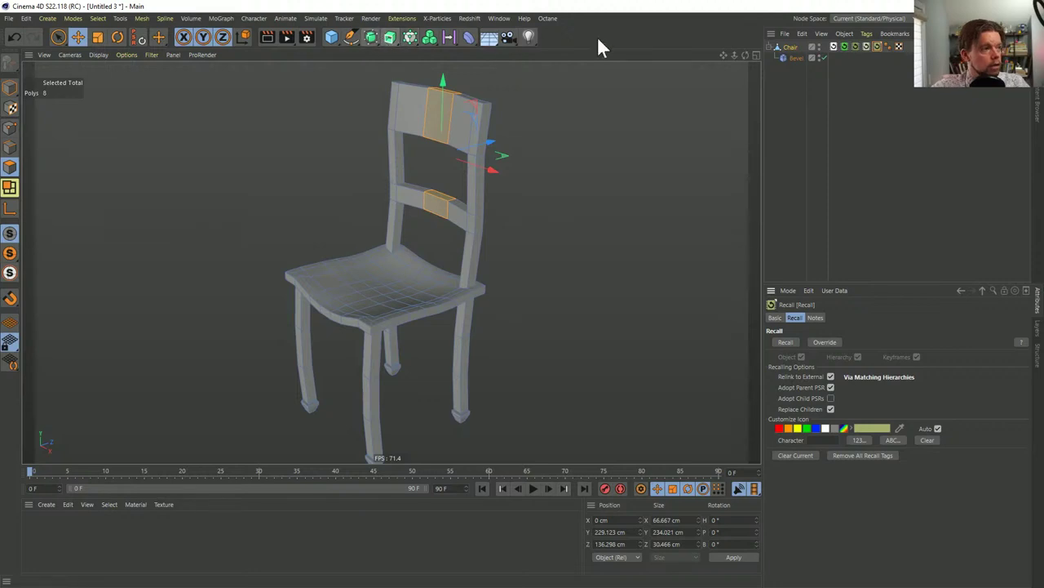
{"action": "right_click", "coordinate": [784, 48]}
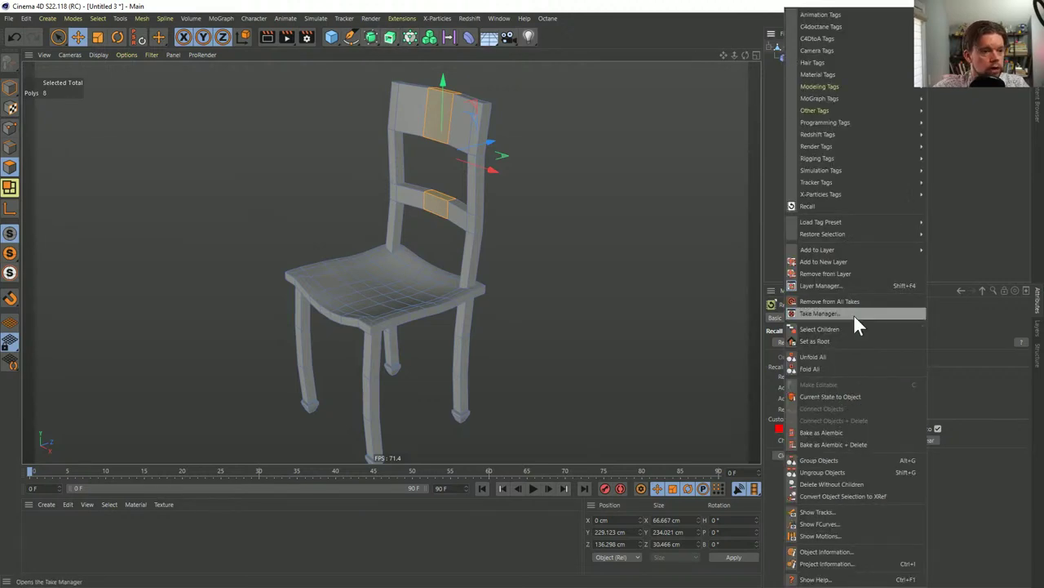
{"action": "left_click", "coordinate": [869, 396]}
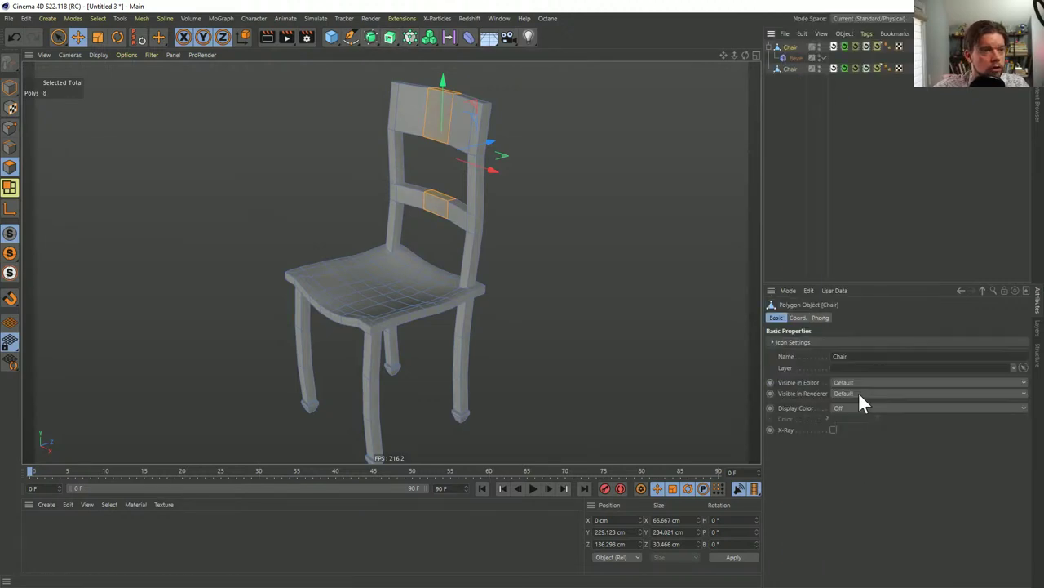
{"action": "left_click", "coordinate": [783, 47]}
{"action": "key", "text": "Delete"}
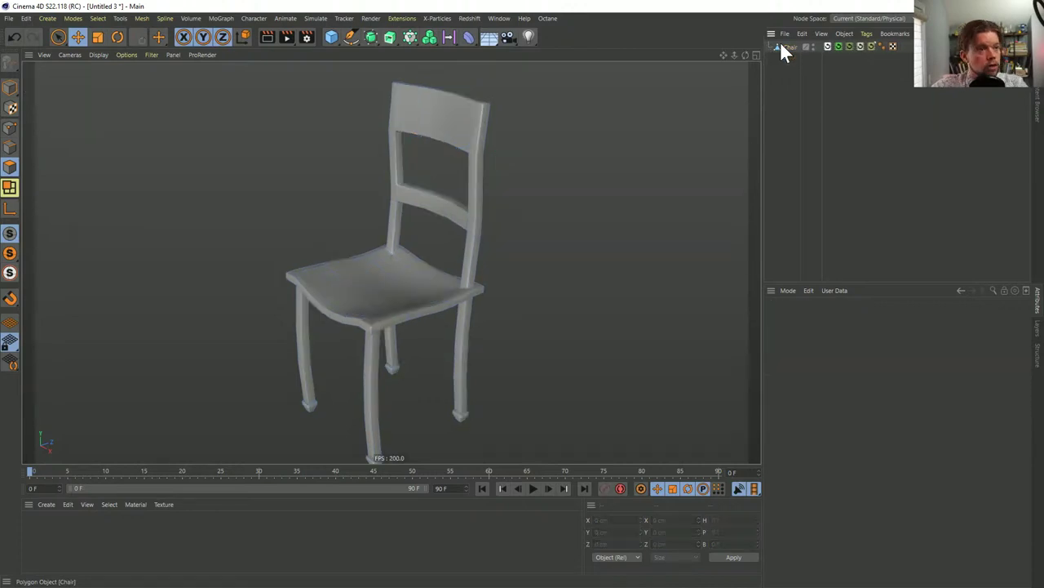
Copy a Recall tag onto the new baked Chair to keep this version
{"action": "left_click", "coordinate": [788, 48]}
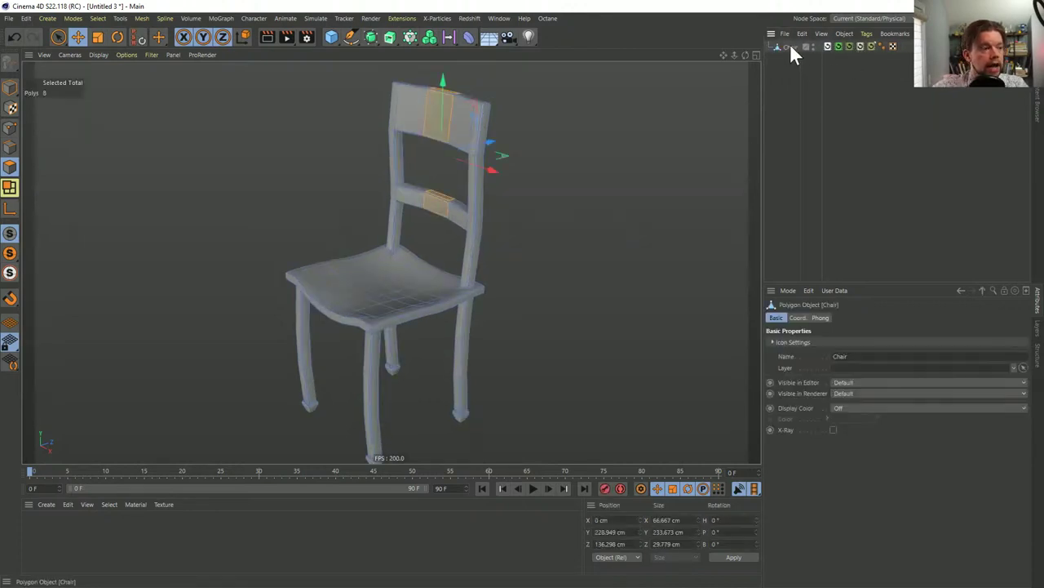
{"action": "scroll", "coordinate": [366, 334], "scroll_direction": "up", "scroll_amount": 6}
{"action": "scroll", "coordinate": [580, 256], "scroll_direction": "down", "scroll_amount": 6}
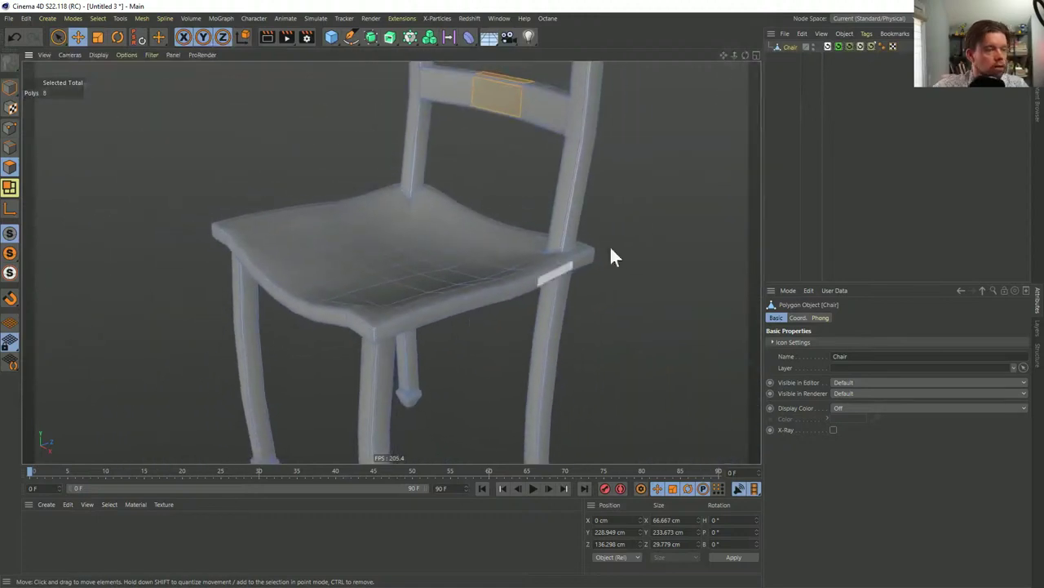
{"action": "left_click_drag", "start_coordinate": [870, 48], "coordinate": [884, 49], "text": "ctrl"}
{"action": "left_click", "coordinate": [882, 45]}
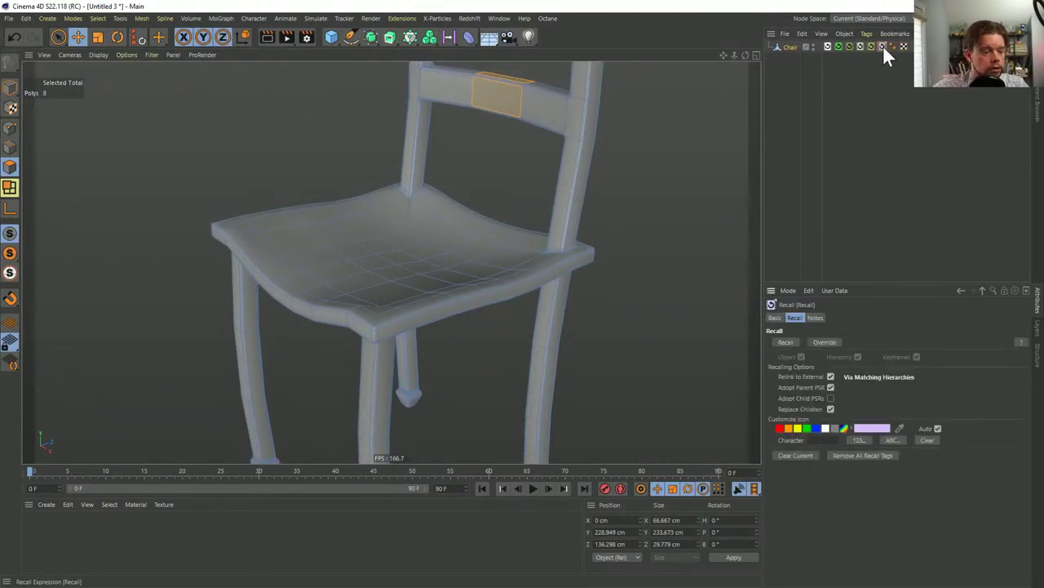
{"action": "left_click_drag", "start_coordinate": [338, 303], "coordinate": [417, 275], "text": "alt"}
{"action": "scroll", "coordinate": [343, 275], "scroll_direction": "up", "scroll_amount": 3}
{"action": "scroll", "coordinate": [420, 265], "scroll_direction": "up", "scroll_amount": 3}
{"action": "key", "text": "u"}
{"action": "key", "text": "l"}
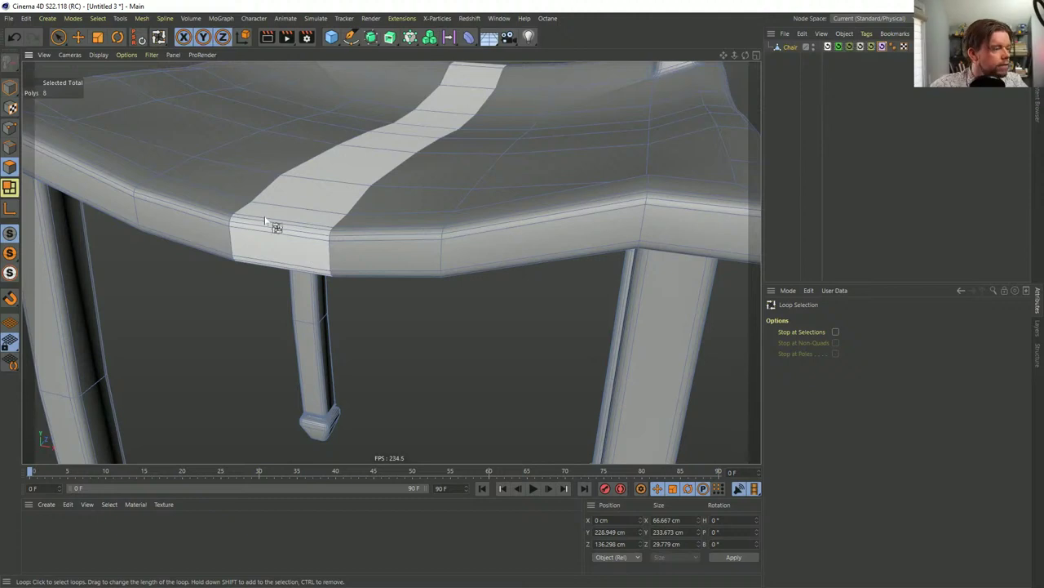
Use Live Selection to paint-select polygons along the seat's front edge
{"action": "left_click", "coordinate": [54, 36]}
{"action": "scroll", "coordinate": [384, 219], "scroll_direction": "down", "scroll_amount": 5}
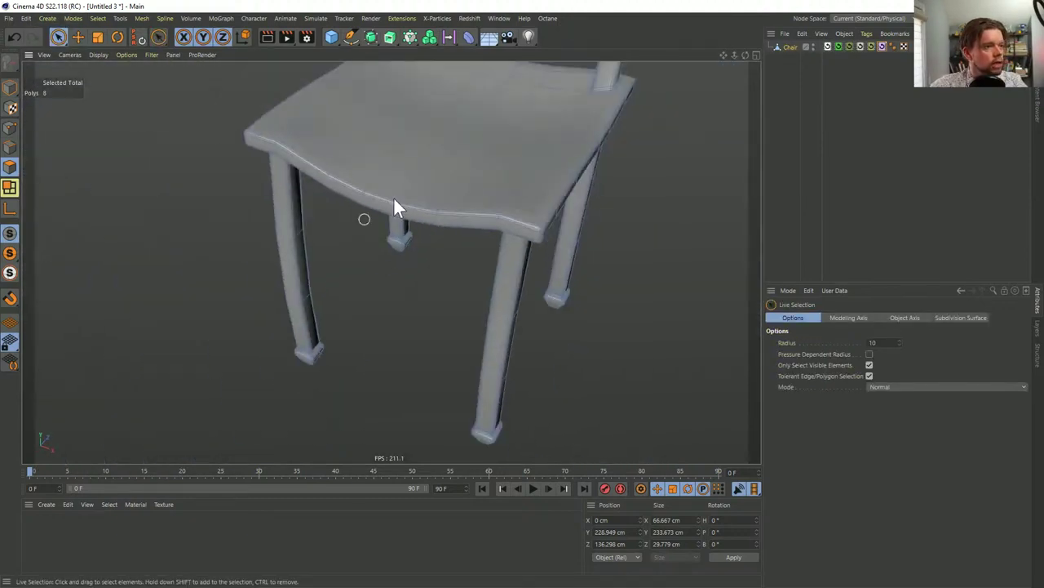
{"action": "left_click_drag", "start_coordinate": [396, 210], "coordinate": [552, 174], "text": "alt"}
{"action": "scroll", "coordinate": [489, 253], "scroll_direction": "up", "scroll_amount": 4}
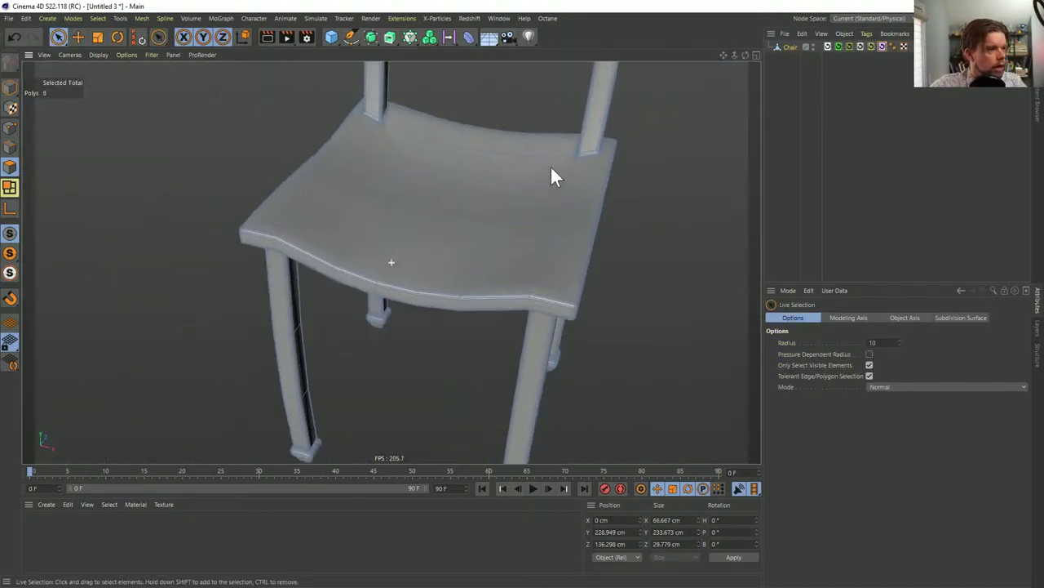
{"action": "scroll", "coordinate": [511, 237], "scroll_direction": "up", "scroll_amount": 3}
{"action": "left_click_drag", "start_coordinate": [511, 238], "coordinate": [474, 252], "text": "alt"}
{"action": "scroll", "coordinate": [466, 325], "scroll_direction": "up", "scroll_amount": 3}
{"action": "left_click_drag", "start_coordinate": [465, 325], "coordinate": [410, 350], "text": "alt"}
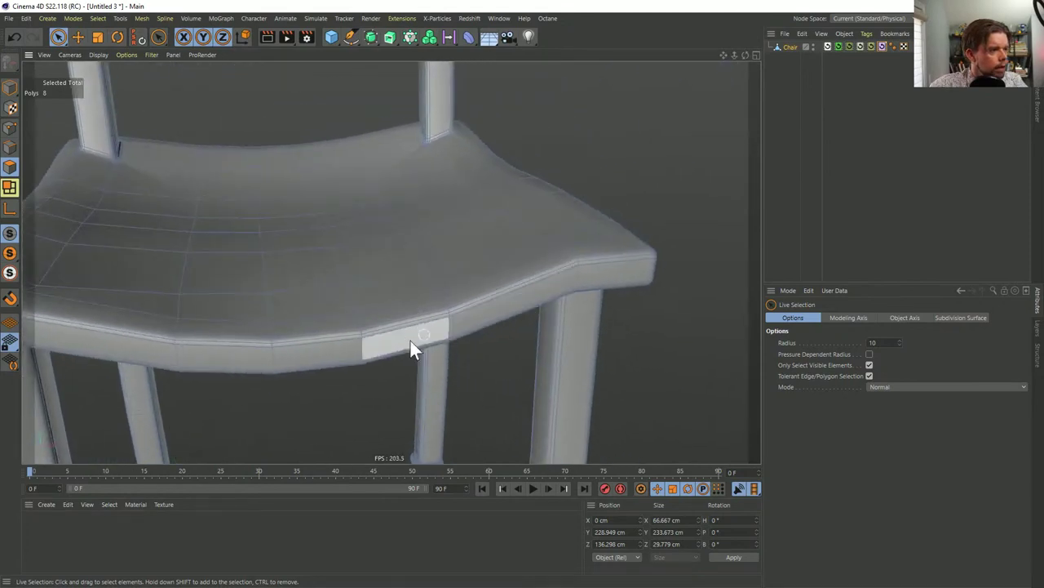
{"action": "left_click", "coordinate": [314, 354]}
{"action": "left_click_drag", "start_coordinate": [317, 349], "coordinate": [286, 379], "text": "alt"}
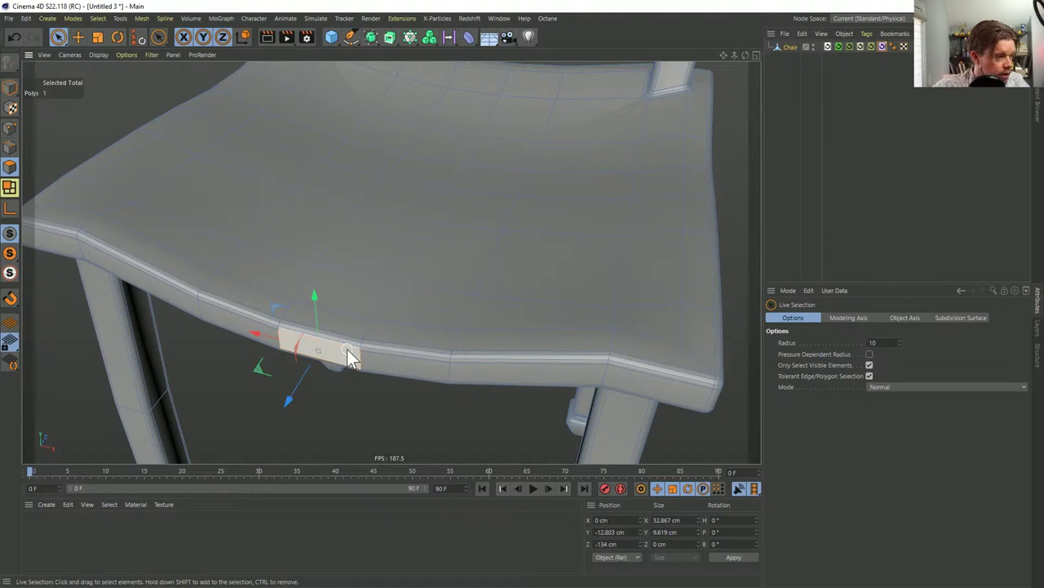
{"action": "mouse_move", "coordinate": [346, 348]}
{"action": "left_mouse_down", "text": "shift"}
{"action": "mouse_move", "coordinate": [380, 313]}
{"action": "mouse_move", "coordinate": [356, 321]}
{"action": "mouse_move", "coordinate": [375, 334]}
{"action": "mouse_move", "coordinate": [336, 391]}
{"action": "mouse_move", "coordinate": [333, 376]}
{"action": "mouse_move", "coordinate": [357, 358]}
{"action": "mouse_move", "coordinate": [389, 174]}
{"action": "mouse_move", "coordinate": [348, 369]}
{"action": "left_mouse_up", "text": "shift"}
Select the whole front edge strip and move it along Z, lowering it about 14 cm
{"action": "key", "text": "ctrl+shift+z"}
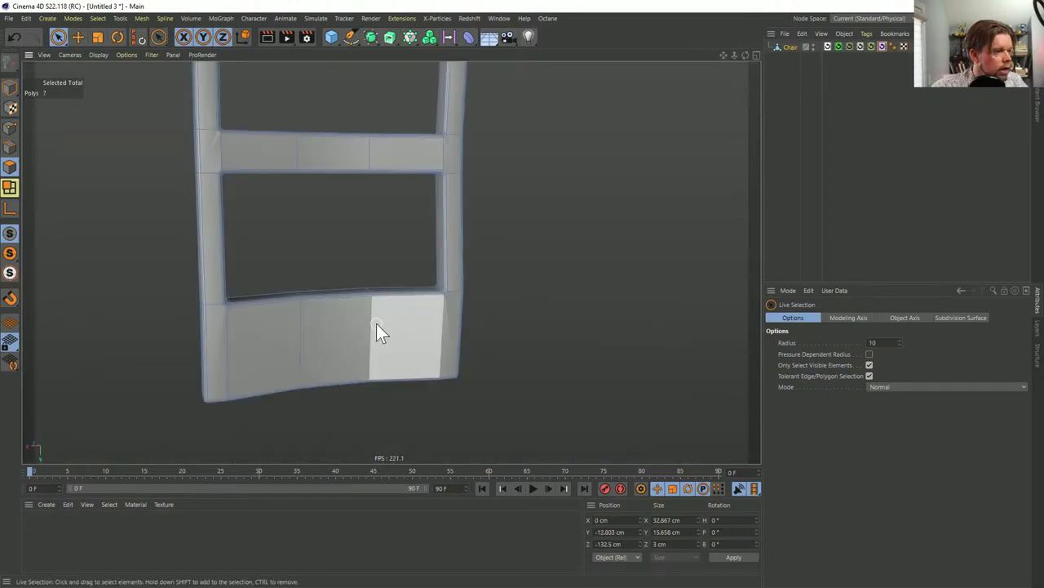
{"action": "key", "text": "ctrl+shift+z"}
{"action": "key", "text": "ctrl+shift+y"}
{"action": "key", "text": "ctrl+shift+y"}
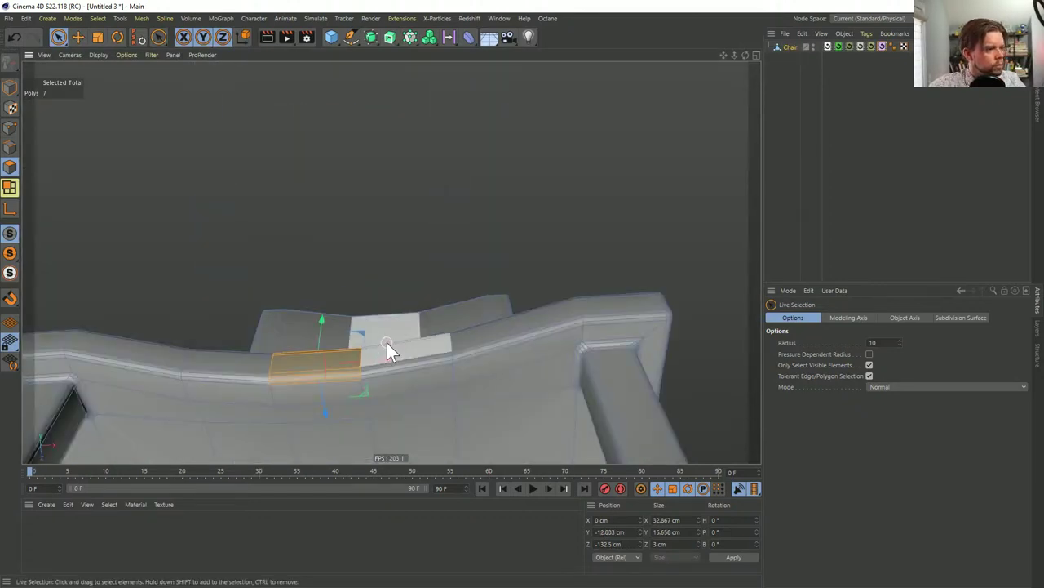
{"action": "key", "text": "ctrl+shift+z"}
{"action": "key", "text": "ctrl+shift+z"}
{"action": "key", "text": "ctrl+shift+z"}
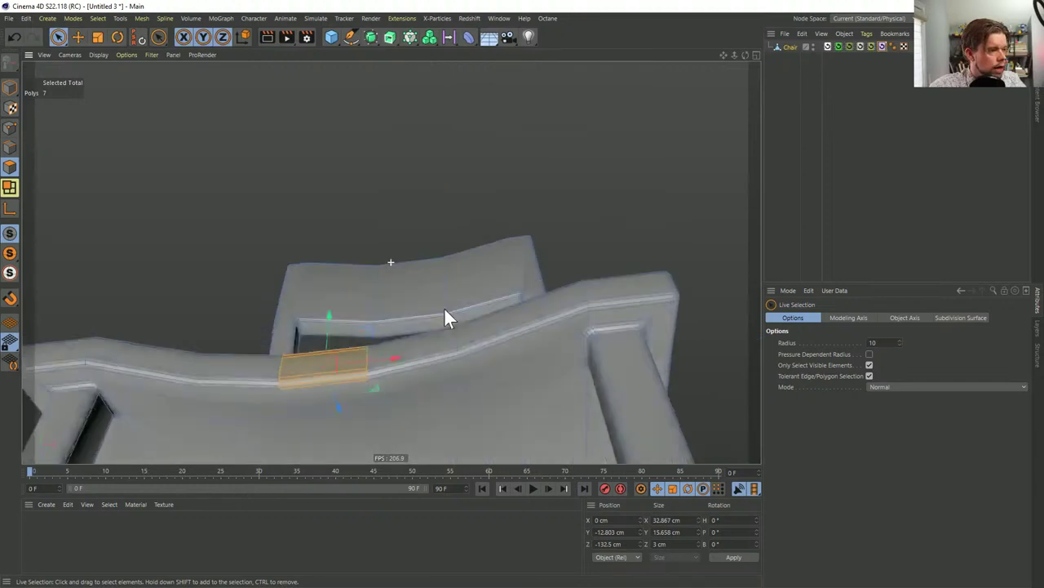
{"action": "key", "text": "ctrl+shift+z"}
{"action": "key", "text": "ctrl+shift+z"}
{"action": "key", "text": "ctrl+shift+z"}
{"action": "left_click_drag", "start_coordinate": [421, 209], "coordinate": [433, 204]}
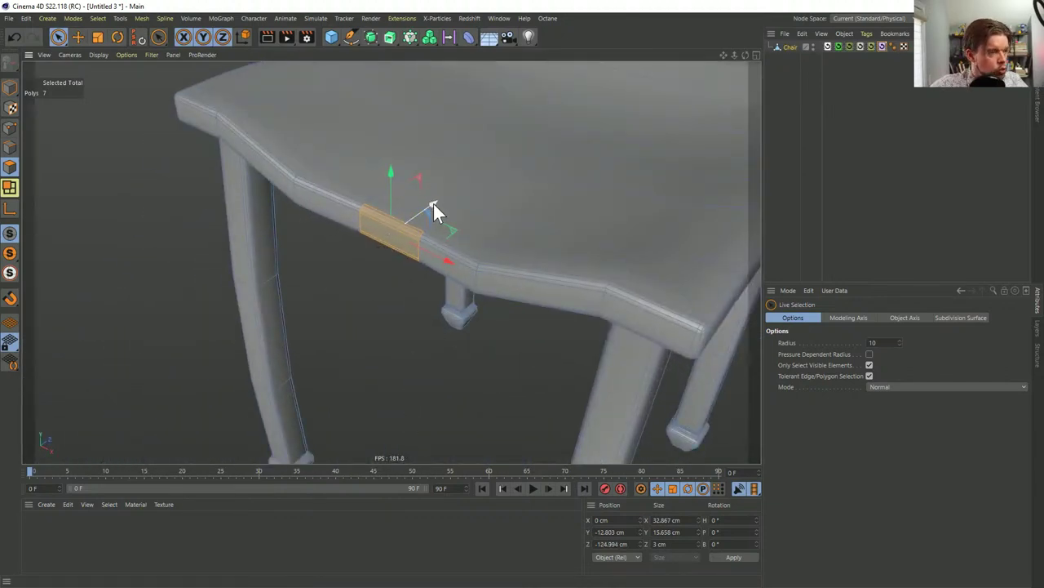
{"action": "key", "text": "ctrl+z"}
{"action": "left_click_drag", "start_coordinate": [433, 202], "coordinate": [457, 184]}
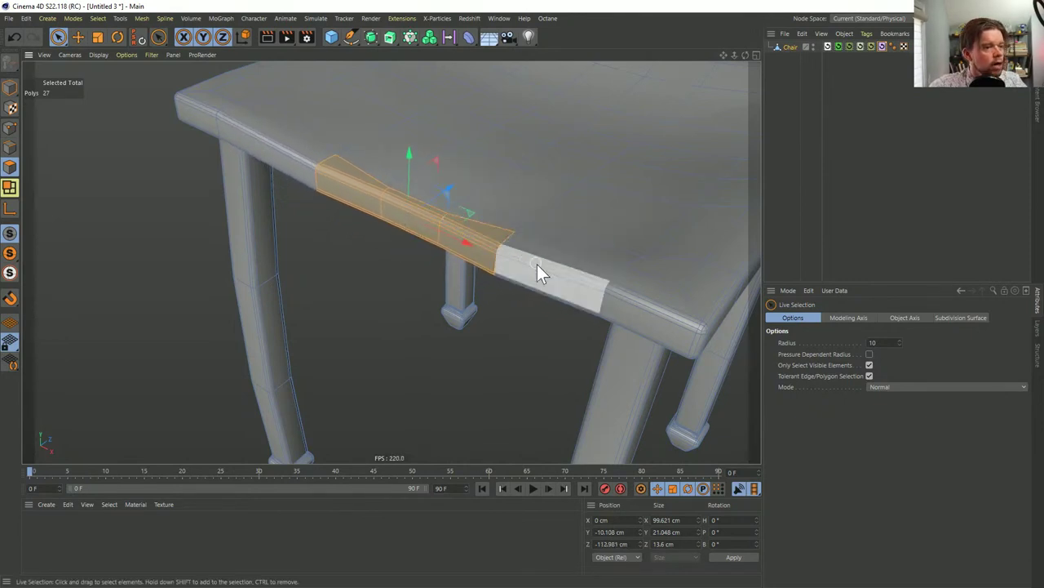
{"action": "double_click", "coordinate": [445, 205]}
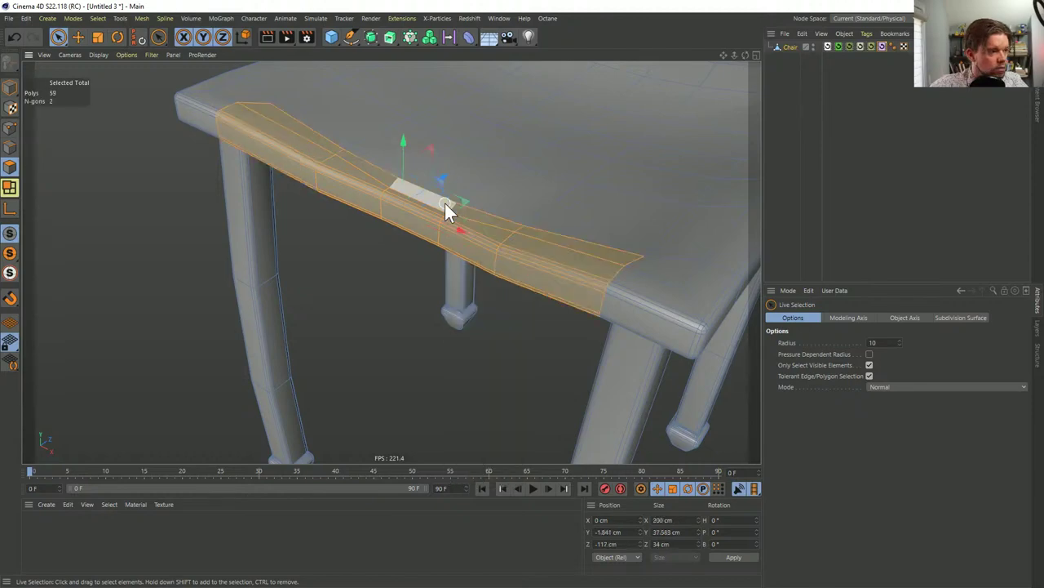
{"action": "left_click_drag", "start_coordinate": [447, 176], "coordinate": [451, 251]}
{"action": "left_click", "coordinate": [720, 143]}
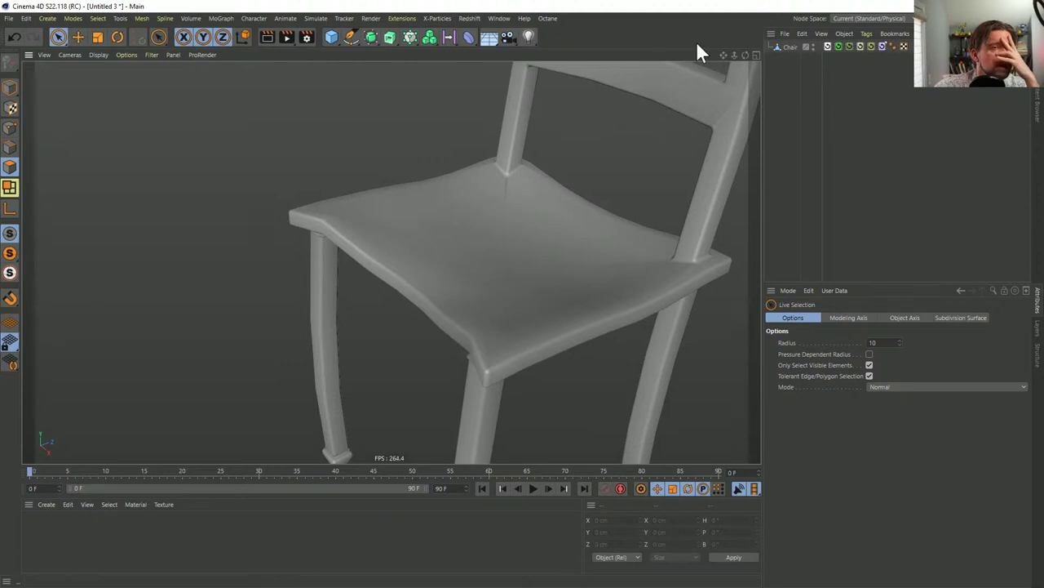
Save the current beveled chair state as a new Recall tag
{"action": "left_click", "coordinate": [878, 47]}
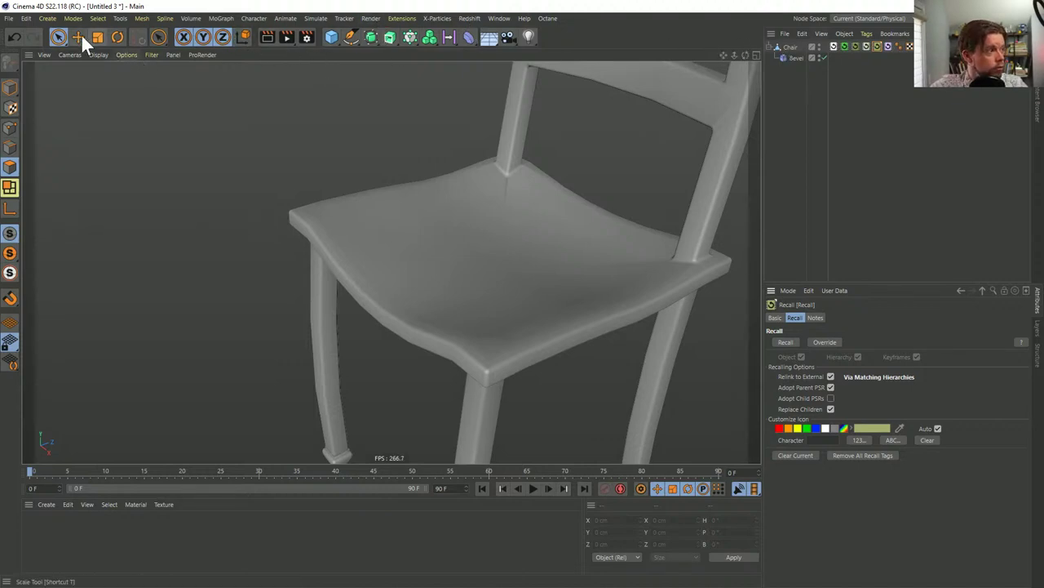
{"action": "left_click", "coordinate": [50, 19]}
{"action": "left_click", "coordinate": [58, 32]}
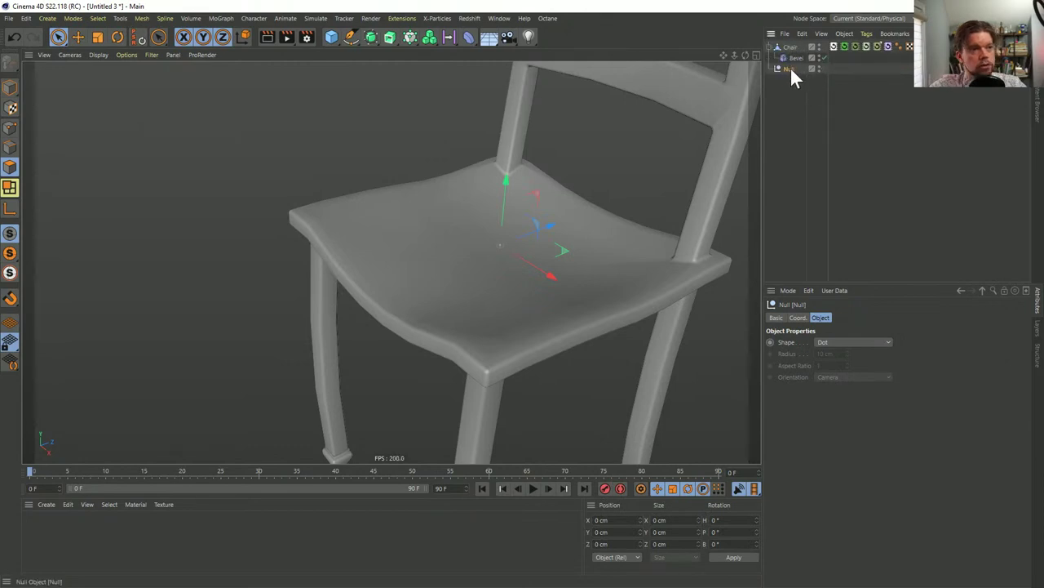
{"action": "key", "text": "Delete"}
Make backup copies Chair.1 to Chair.3 without tags, hidden from viewport and render
{"action": "left_click_drag", "start_coordinate": [790, 47], "coordinate": [869, 59], "text": "ctrl"}
{"action": "key", "text": "Delete"}
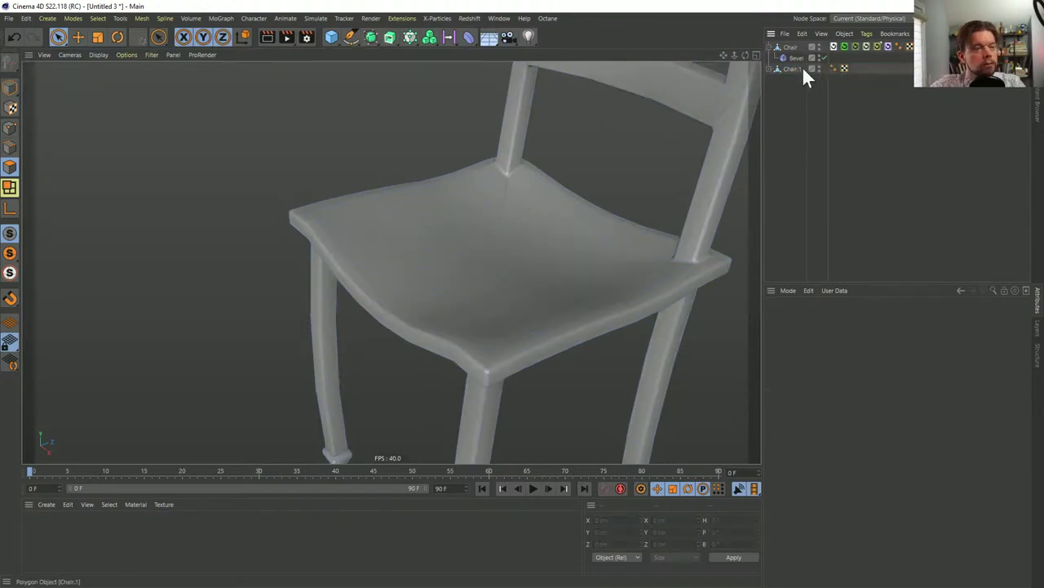
{"action": "left_click", "coordinate": [798, 66]}
{"action": "double_click", "coordinate": [817, 65]}
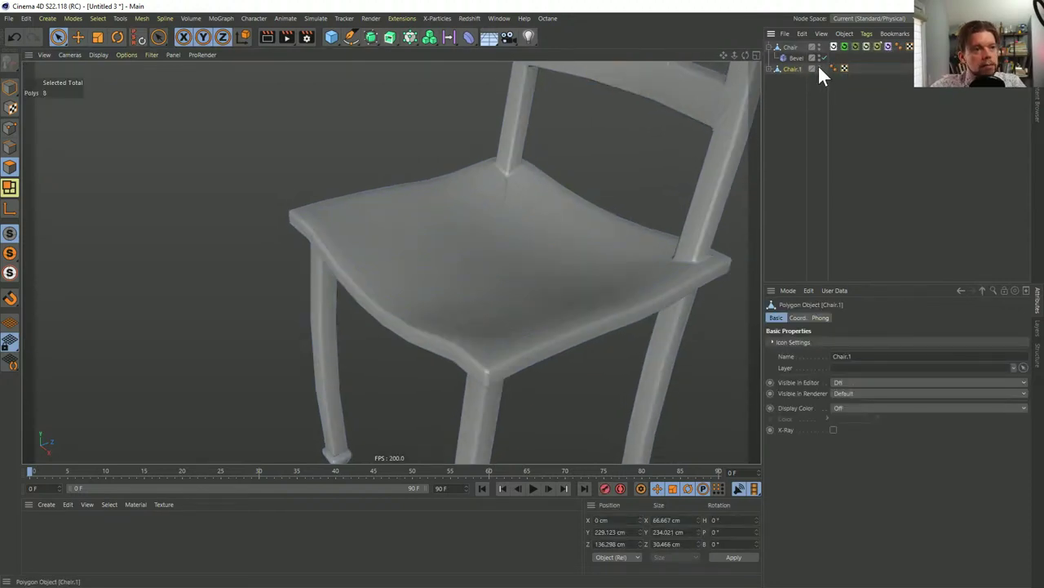
{"action": "double_click", "coordinate": [819, 70]}
{"action": "left_click_drag", "start_coordinate": [787, 68], "coordinate": [791, 88], "text": "ctrl"}
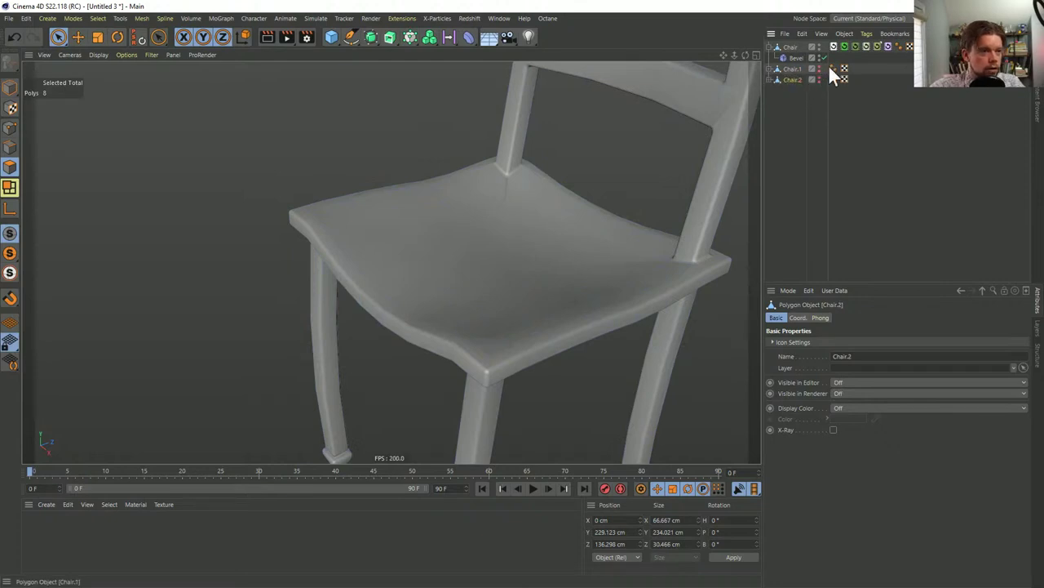
{"action": "left_click_drag", "start_coordinate": [791, 47], "coordinate": [800, 94], "text": "ctrl"}
{"action": "double_click", "coordinate": [818, 87]}
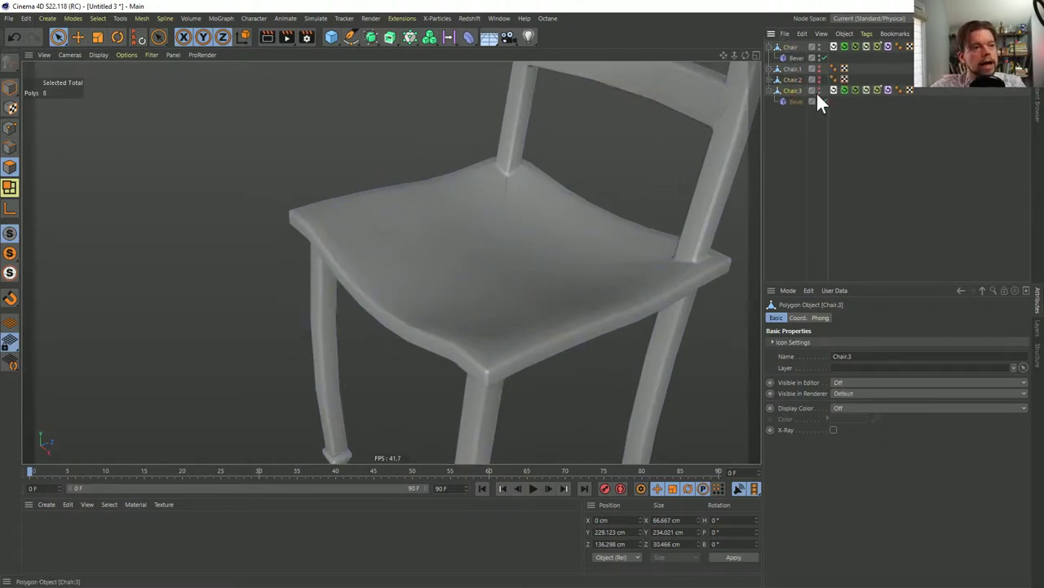
{"action": "double_click", "coordinate": [820, 93]}
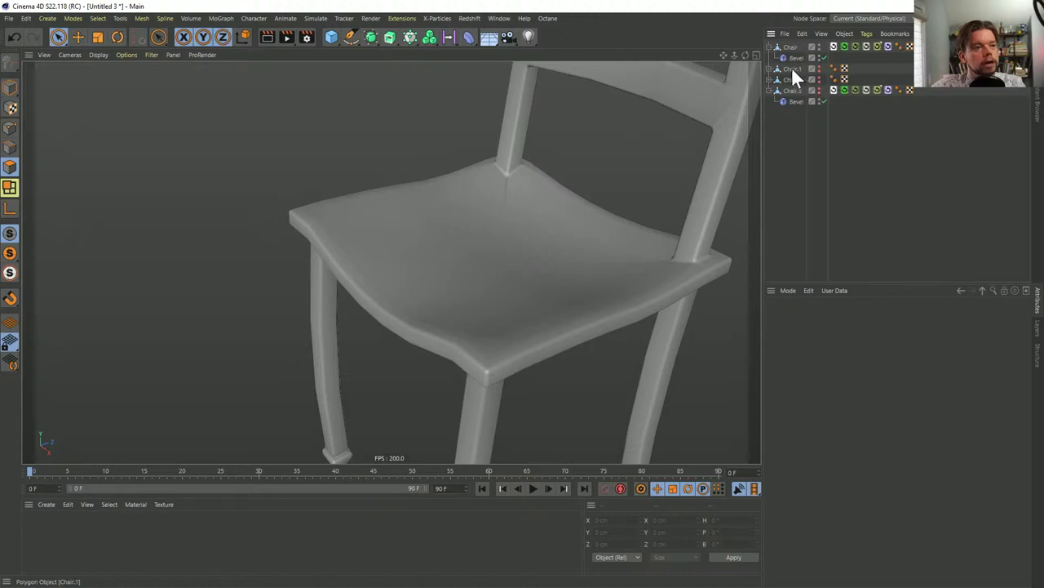
Group the copies into a null named 'Backups', then delete that group
{"action": "left_click", "coordinate": [793, 68]}
{"action": "left_click", "coordinate": [796, 86], "text": "shift"}
{"action": "key", "text": "alt+g"}
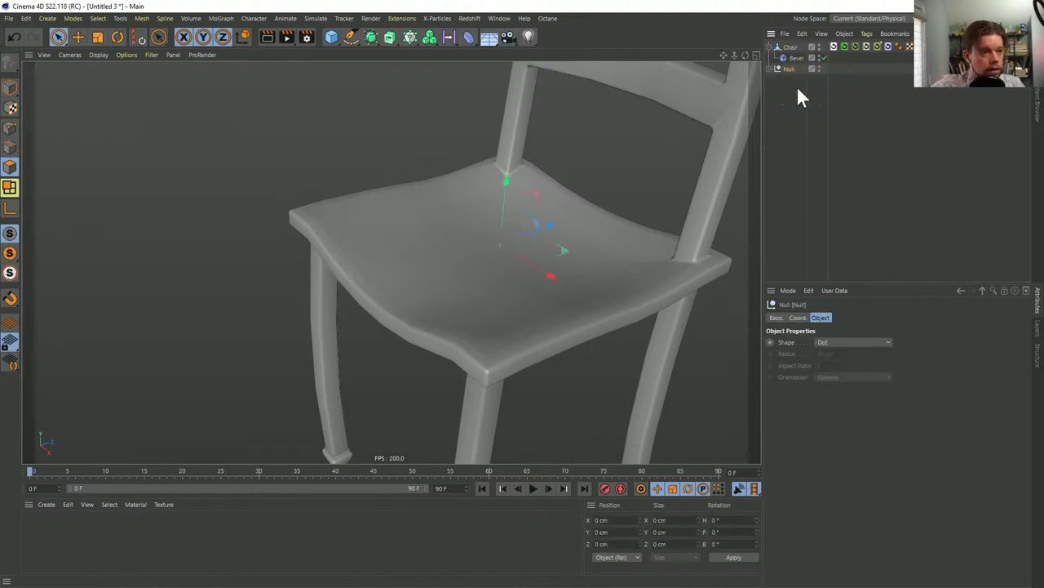
{"action": "left_click", "coordinate": [770, 69]}
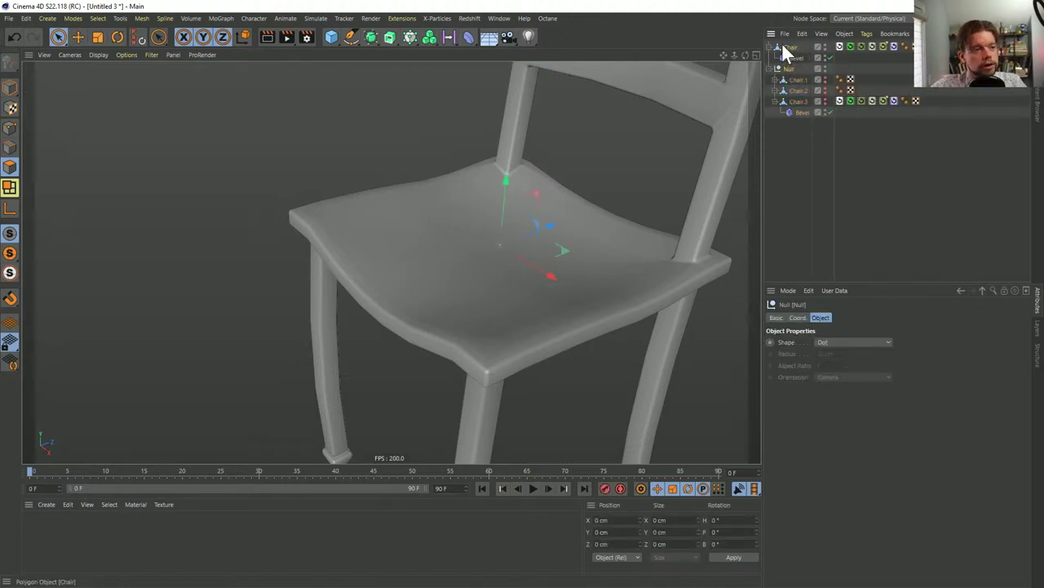
{"action": "left_click_drag", "start_coordinate": [782, 42], "coordinate": [791, 70], "text": "ctrl"}
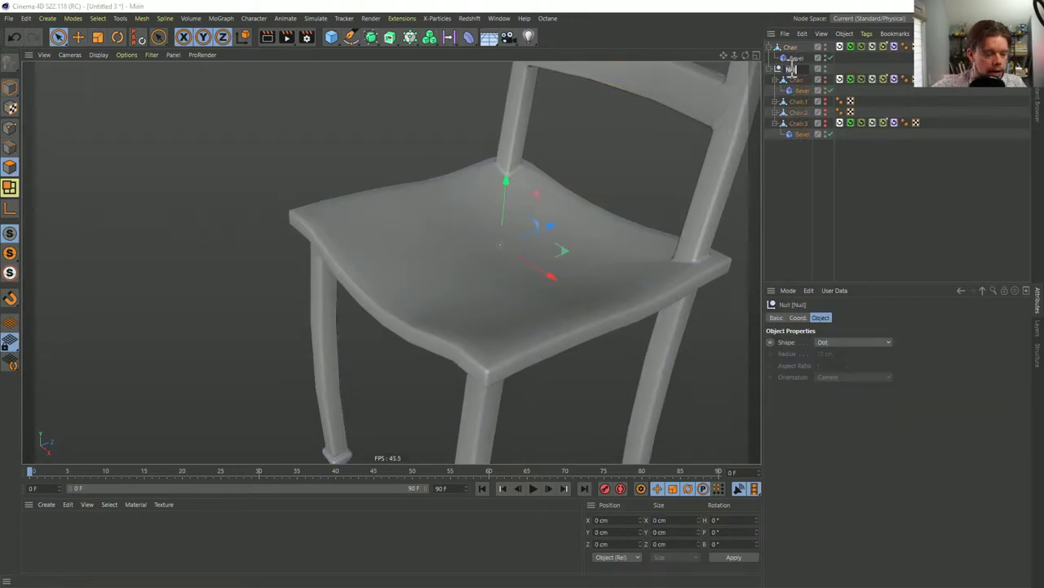
{"action": "type", "text": "Backups"}
{"action": "key", "text": "Return"}
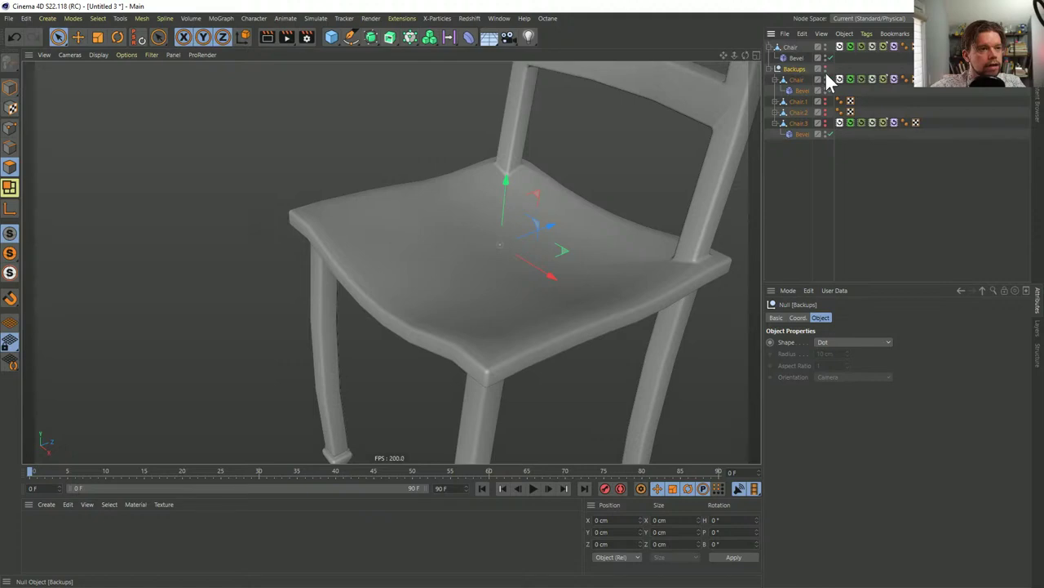
{"action": "left_click", "coordinate": [771, 69]}
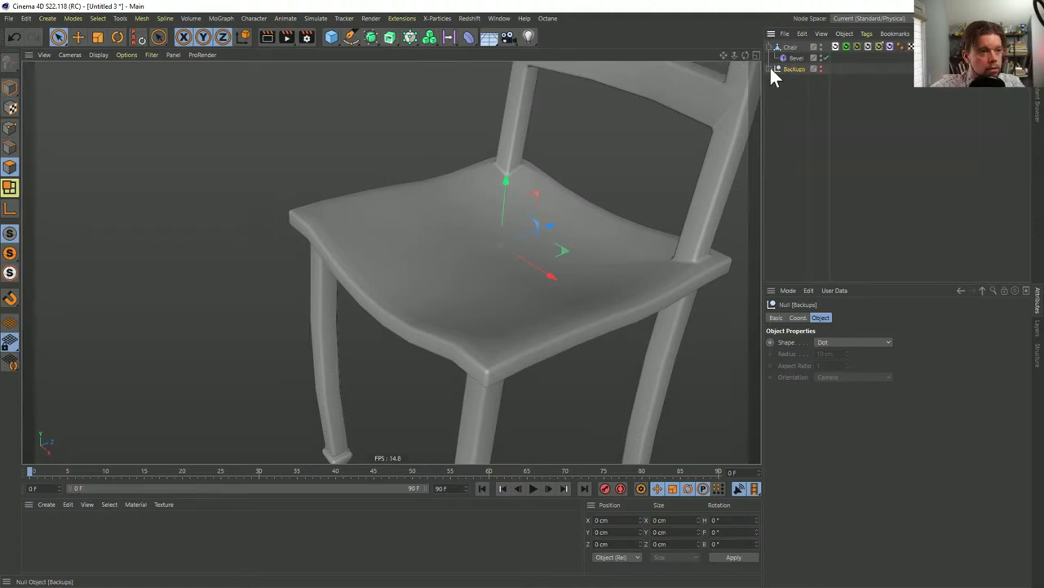
{"action": "key", "text": "Delete"}
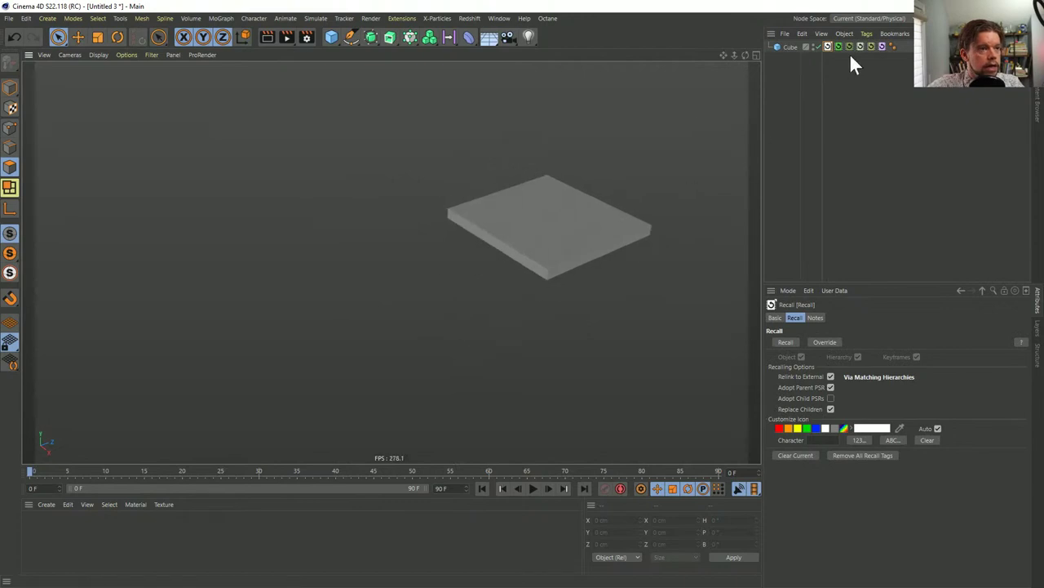
Recall the cube, table and basic chair versions in turn, finishing on the curved chair with Move active
{"action": "left_click", "coordinate": [842, 44]}
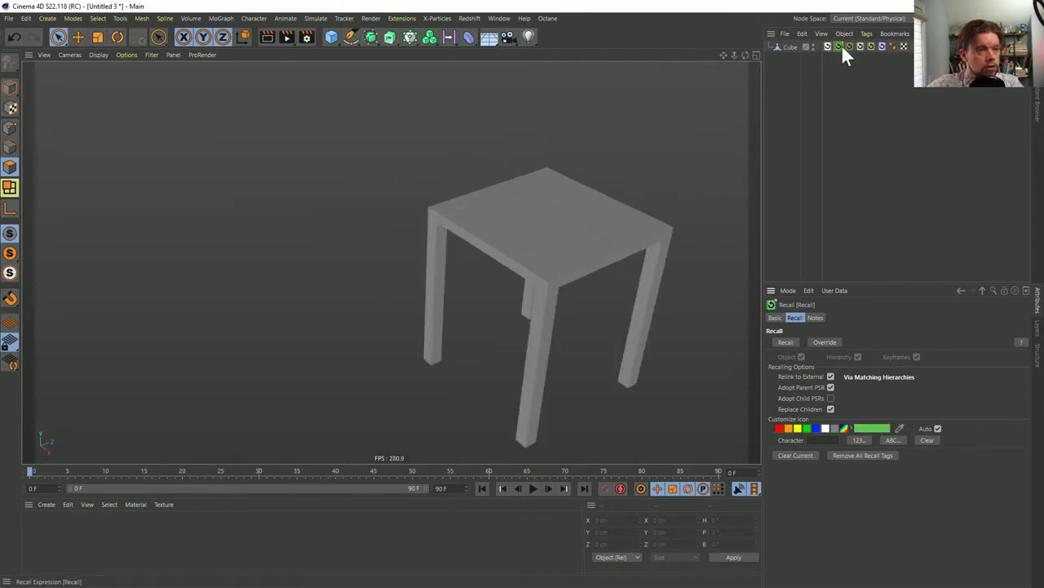
{"action": "left_click", "coordinate": [852, 42]}
{"action": "left_click", "coordinate": [860, 45]}
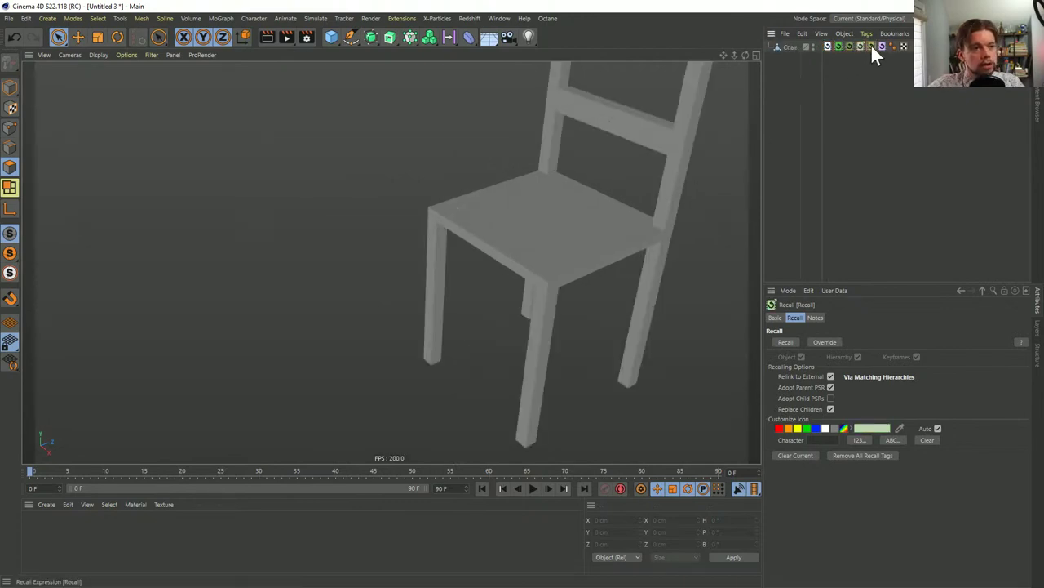
{"action": "left_click", "coordinate": [871, 46]}
{"action": "left_click", "coordinate": [882, 46]}
{"action": "left_click_drag", "start_coordinate": [567, 226], "coordinate": [548, 267], "text": "alt"}
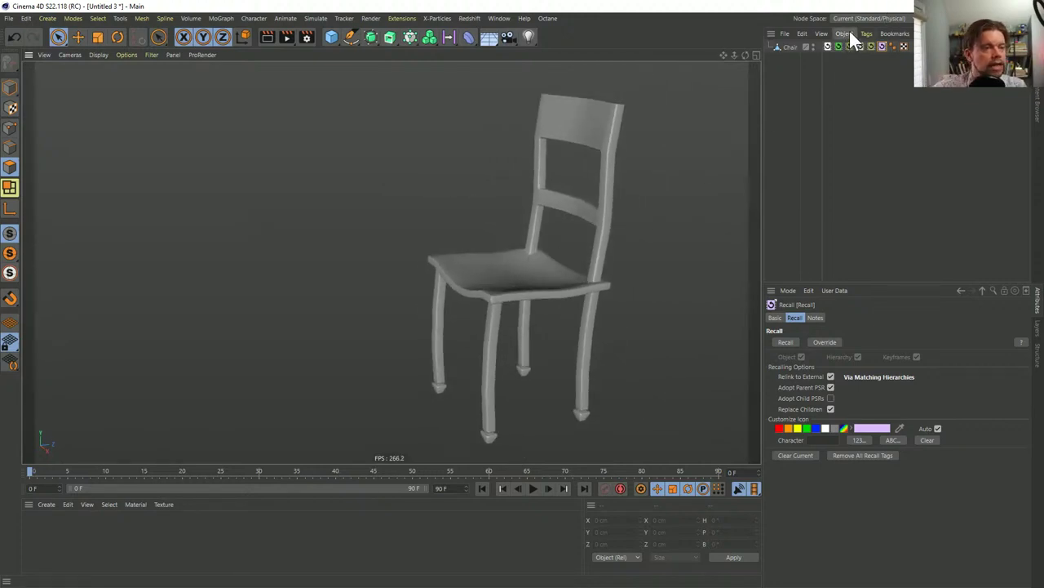
{"action": "left_click", "coordinate": [790, 46]}
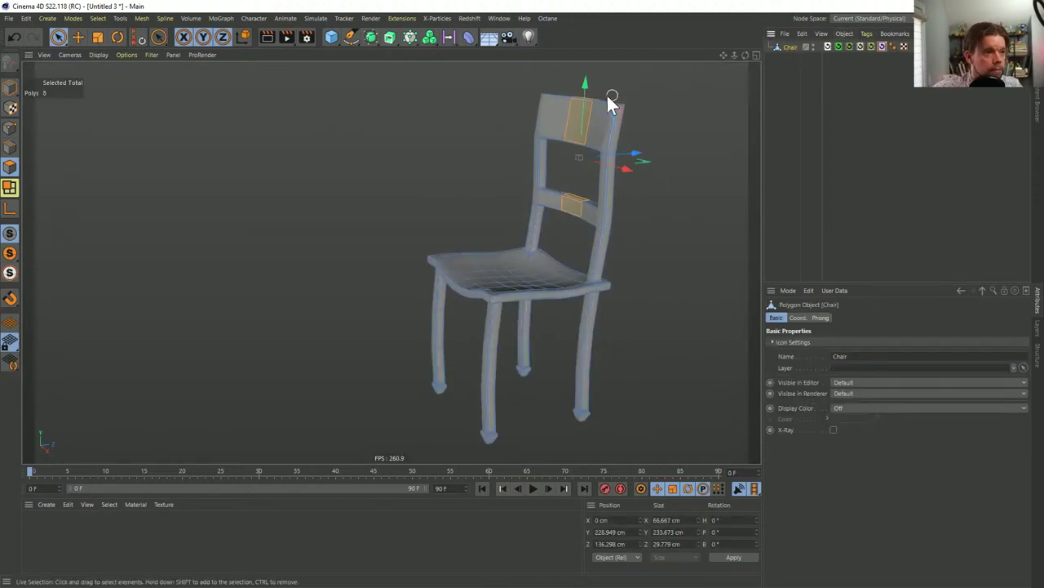
{"action": "left_click", "coordinate": [72, 41]}
{"action": "left_click_drag", "start_coordinate": [510, 290], "coordinate": [465, 286], "text": "alt"}
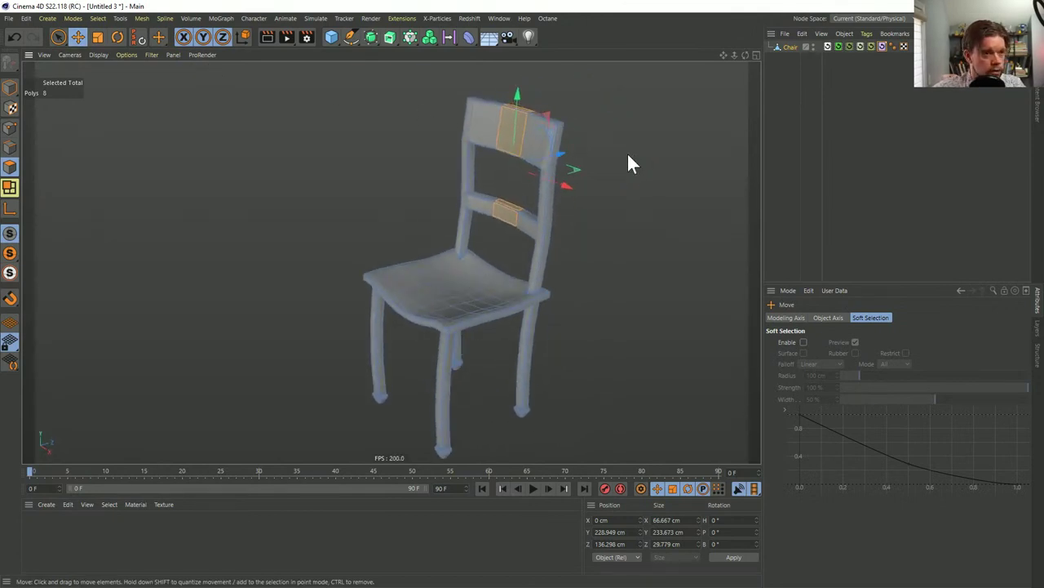
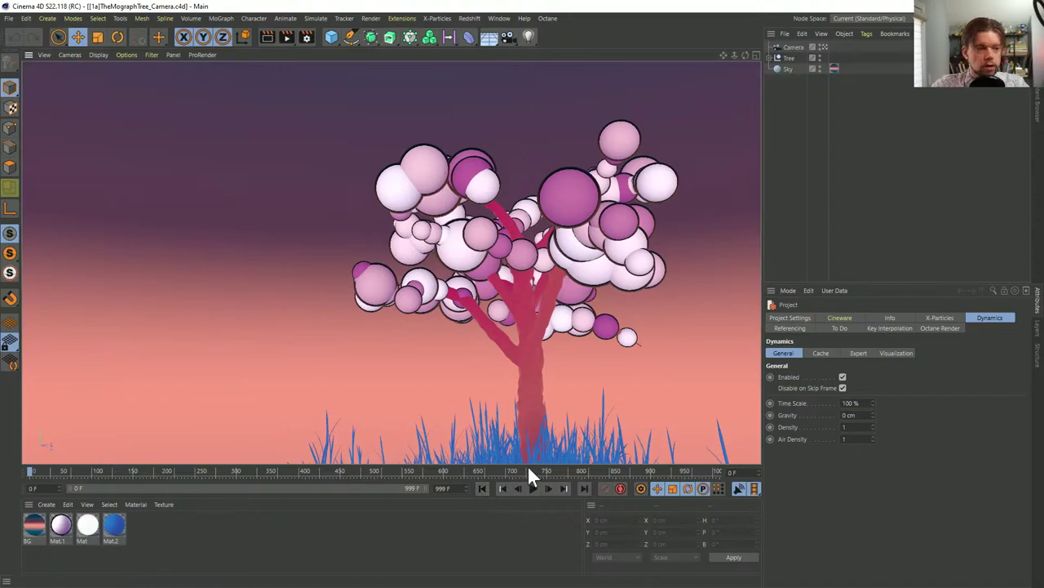
Play the tree dynamics simulation, rewind it to frame 0, and select the Camera
{"action": "left_click", "coordinate": [532, 487]}
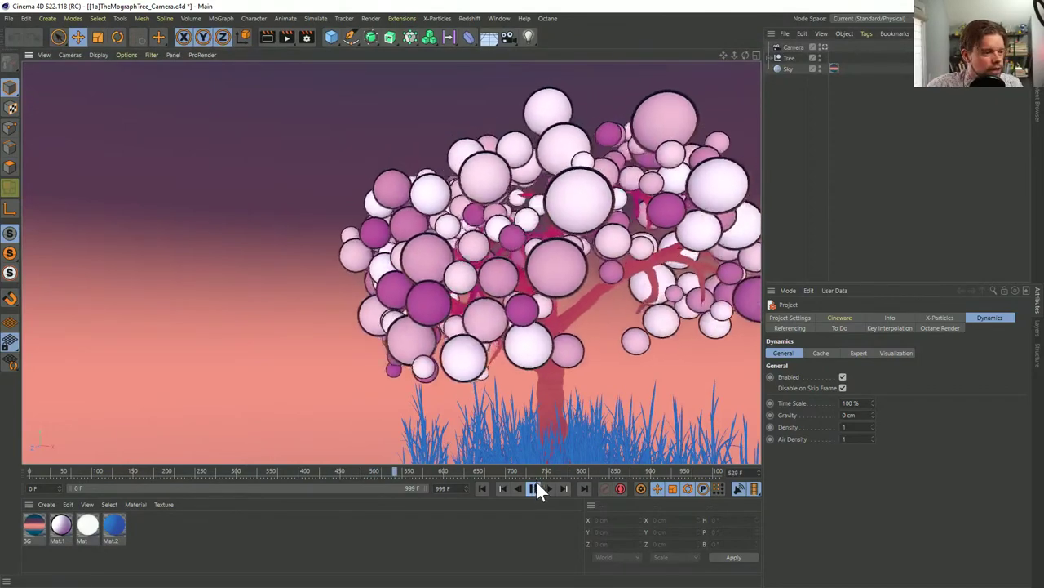
{"action": "left_click", "coordinate": [482, 488]}
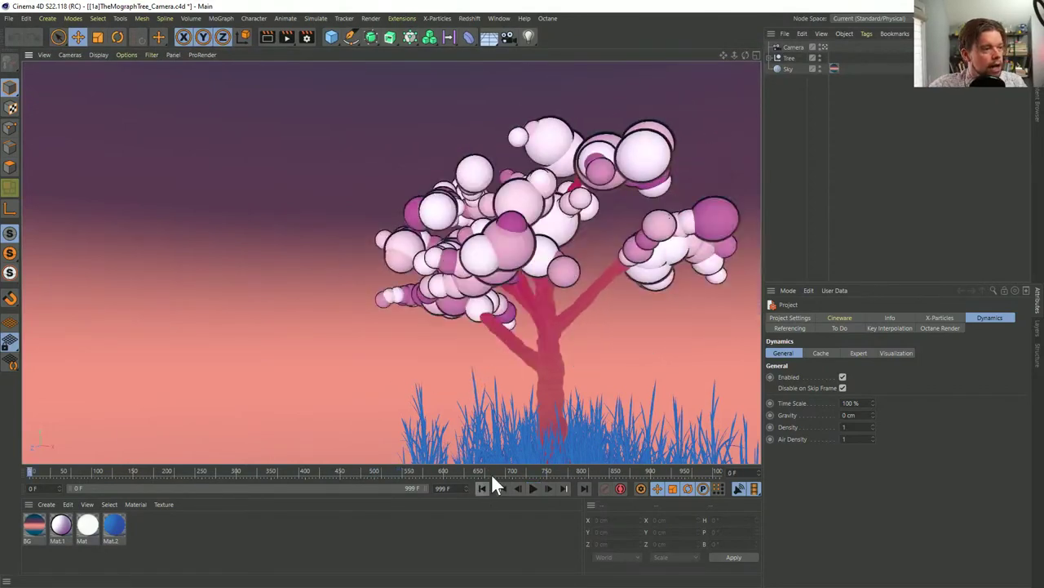
{"action": "left_click", "coordinate": [794, 48]}
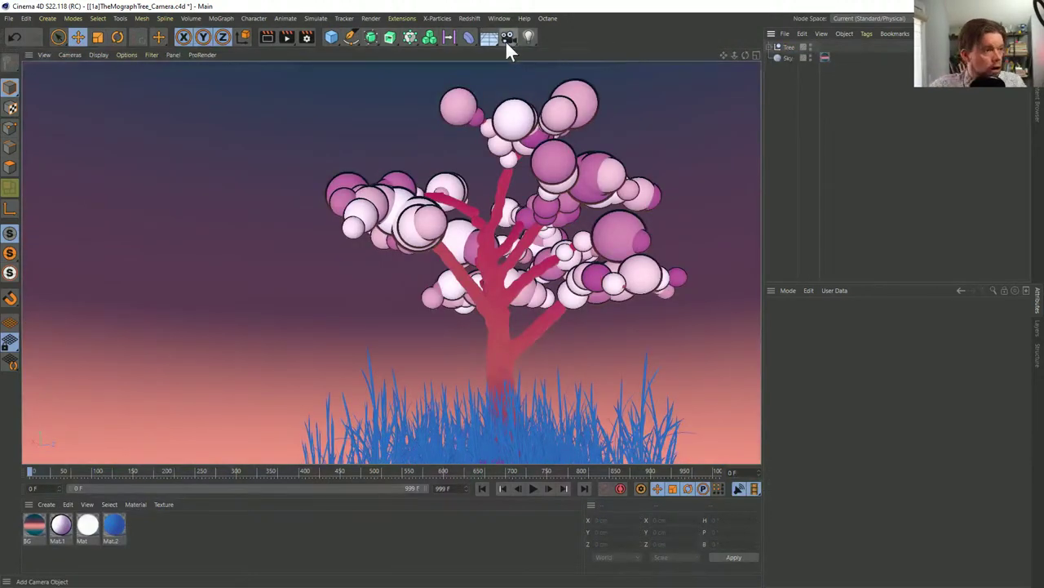
Switch the viewport to look through the scene Camera
{"action": "left_click", "coordinate": [825, 48]}
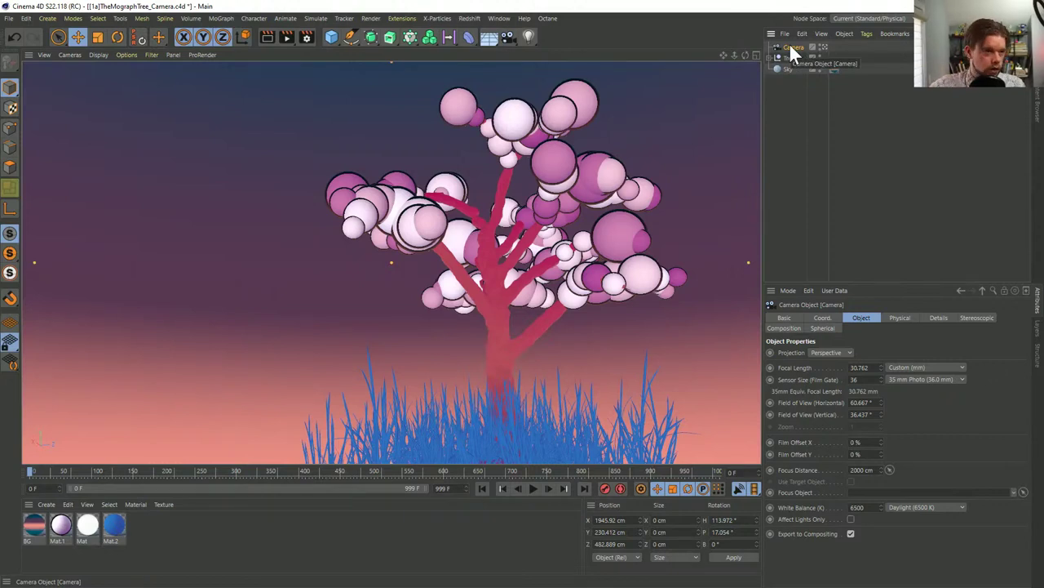
{"action": "right_click", "coordinate": [790, 47]}
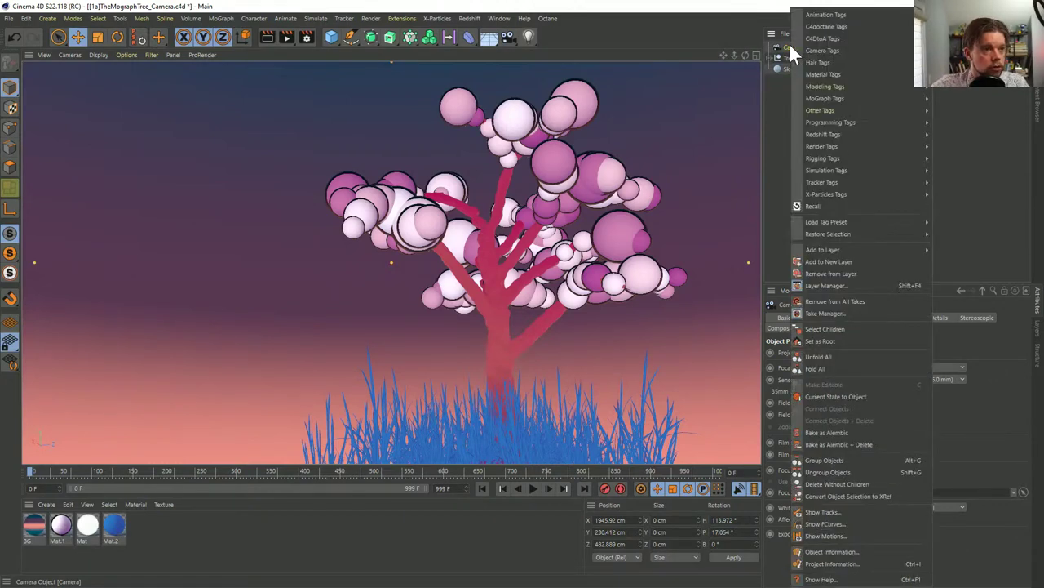
{"action": "left_click", "coordinate": [744, 25]}
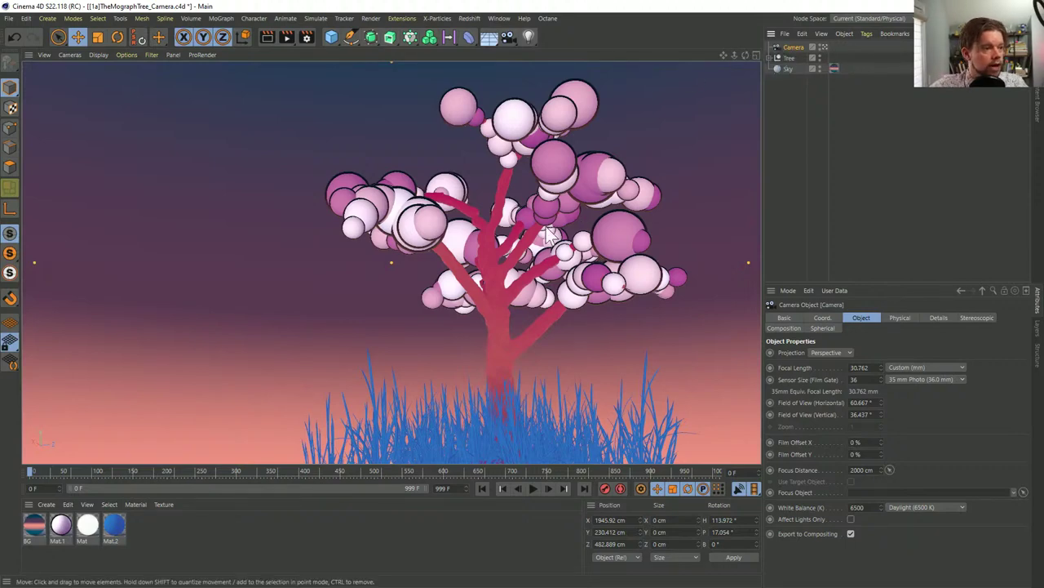
Reframe the Camera on the whole tree during playback and add a Recall tag
{"action": "left_click", "coordinate": [532, 488]}
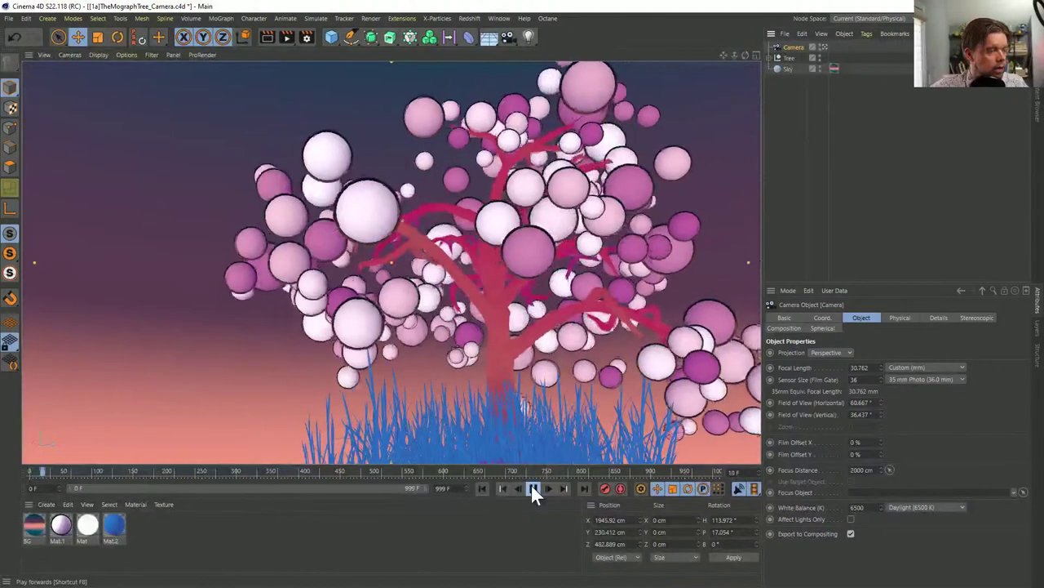
{"action": "left_click_drag", "start_coordinate": [449, 306], "coordinate": [535, 314], "text": "alt"}
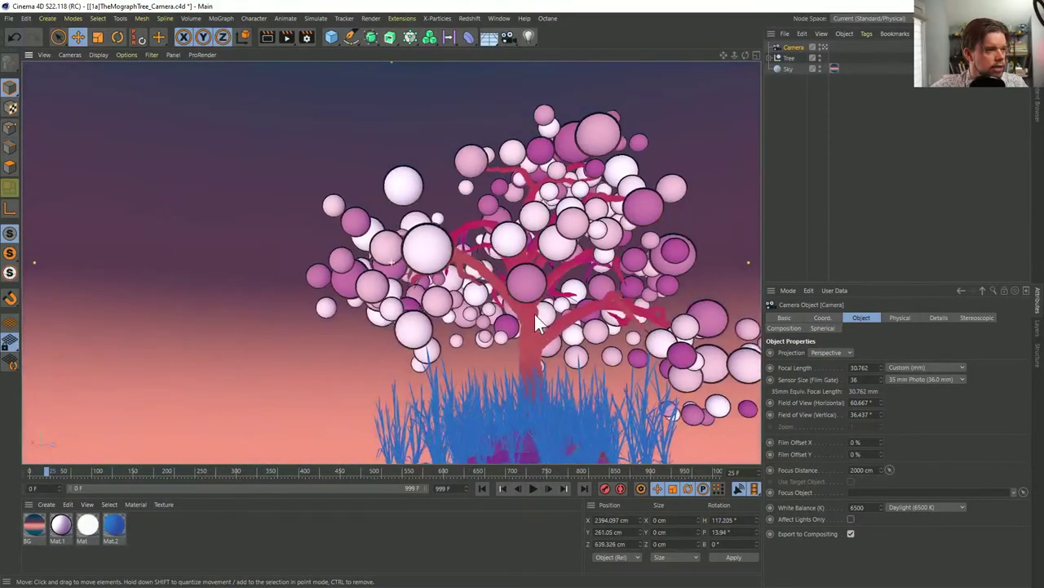
{"action": "left_click", "coordinate": [535, 488]}
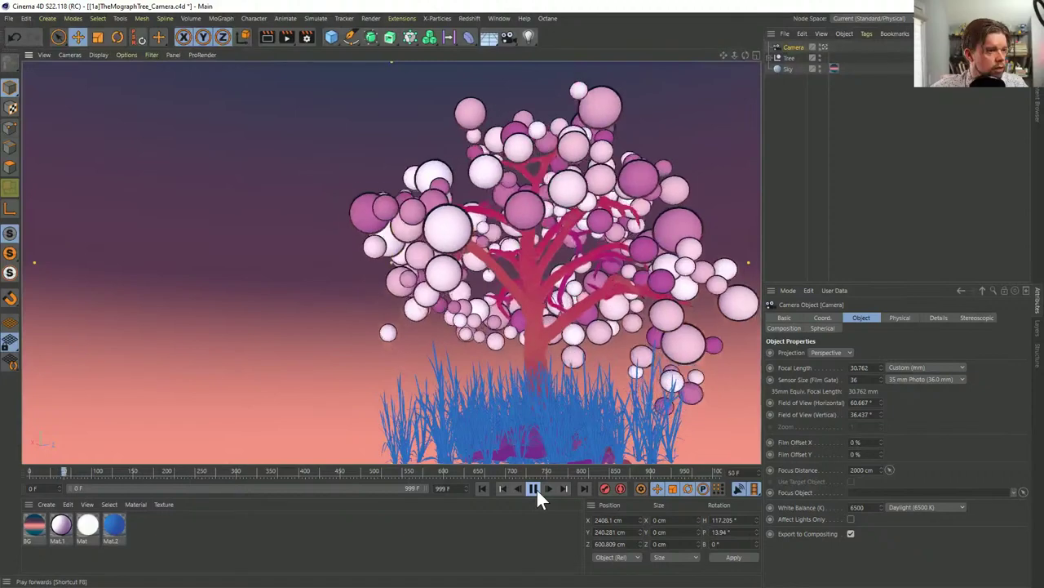
{"action": "left_click_drag", "start_coordinate": [560, 351], "coordinate": [581, 287], "text": "alt"}
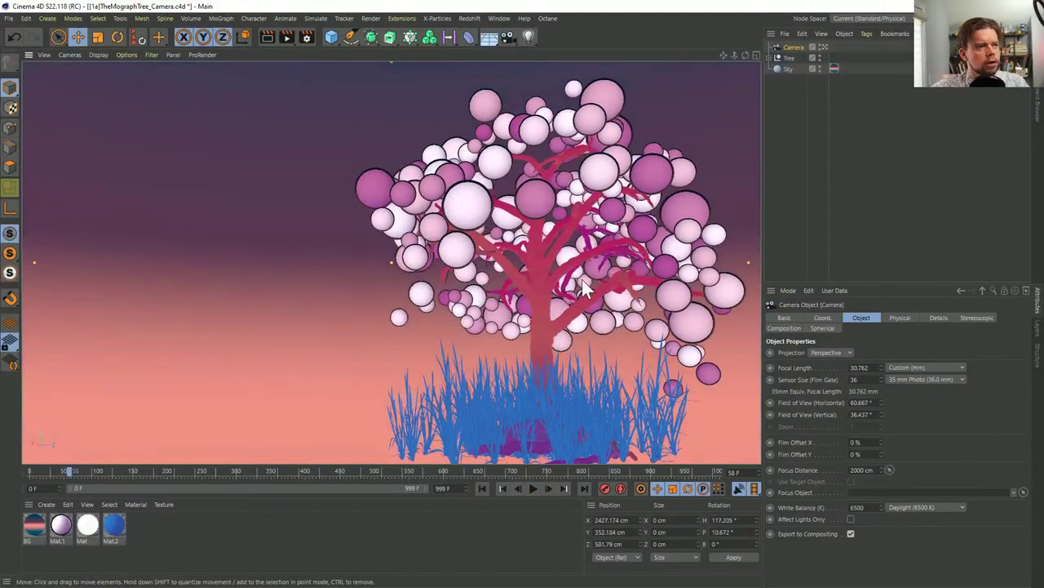
{"action": "right_click", "coordinate": [788, 47]}
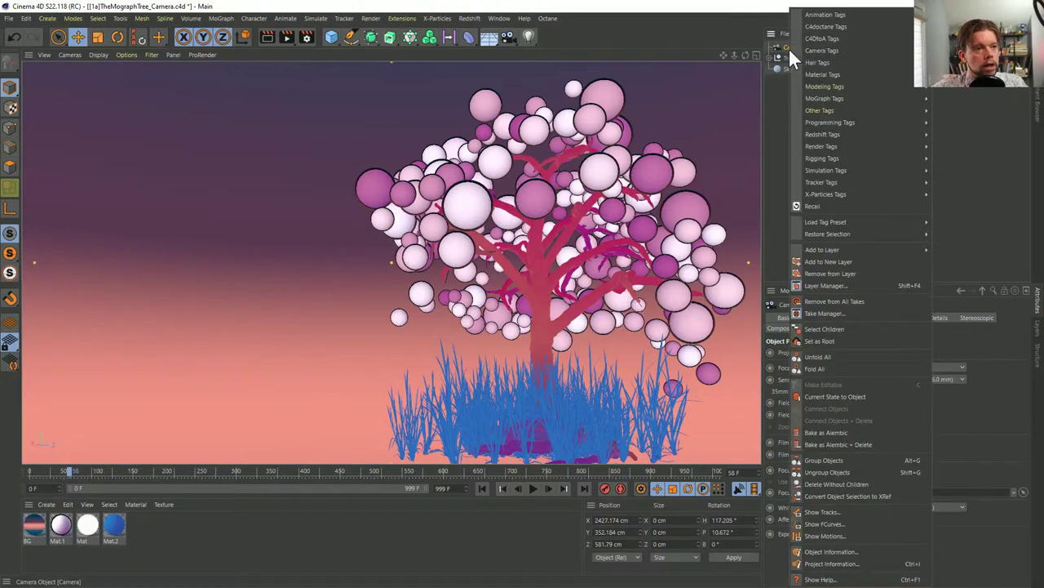
{"action": "left_click", "coordinate": [810, 205]}
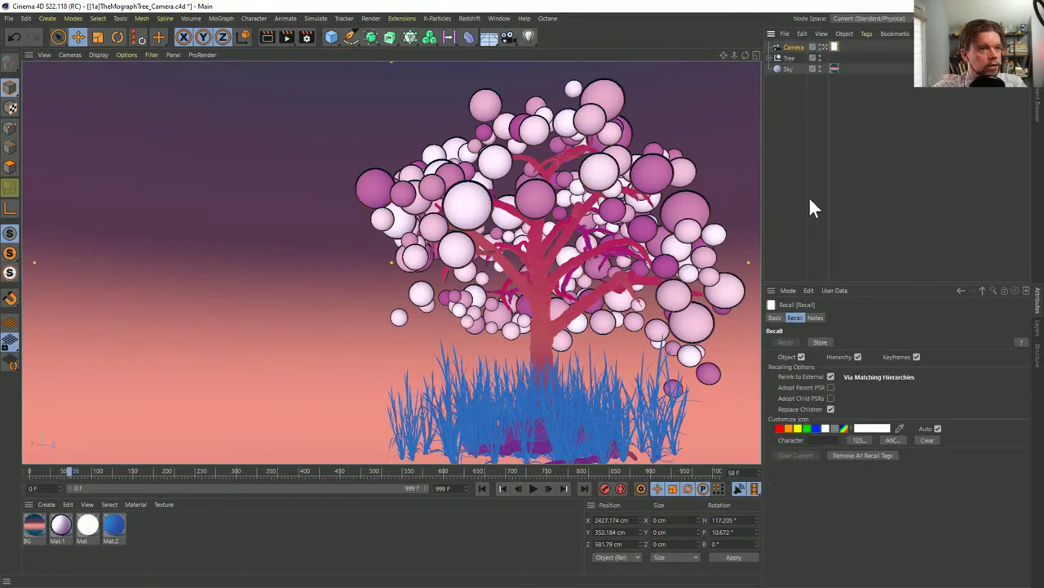
Store the Camera's full-tree framing in its Recall tag and reselect the Camera
{"action": "double_click", "coordinate": [835, 46]}
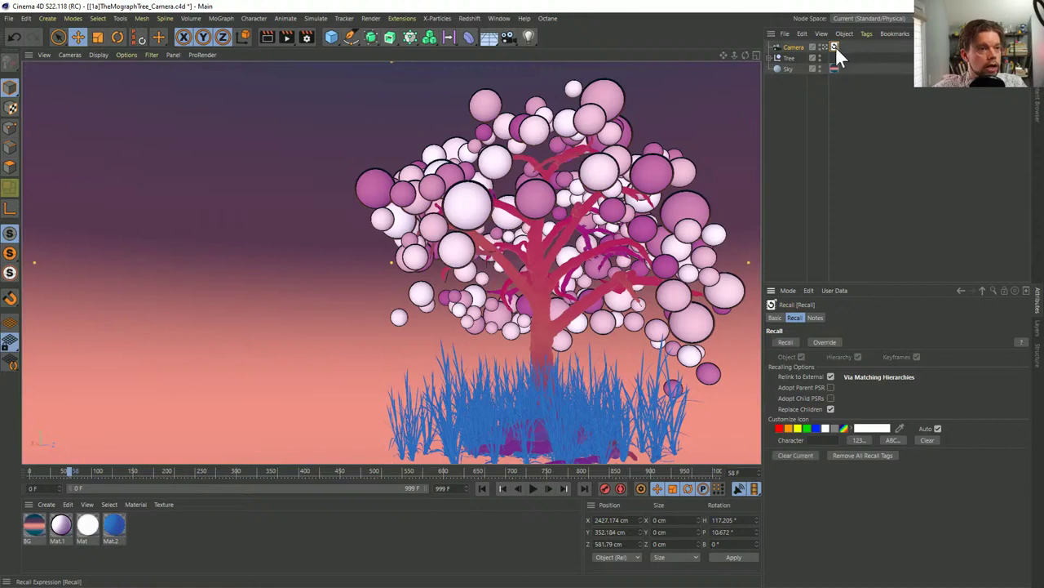
{"action": "left_click", "coordinate": [797, 48]}
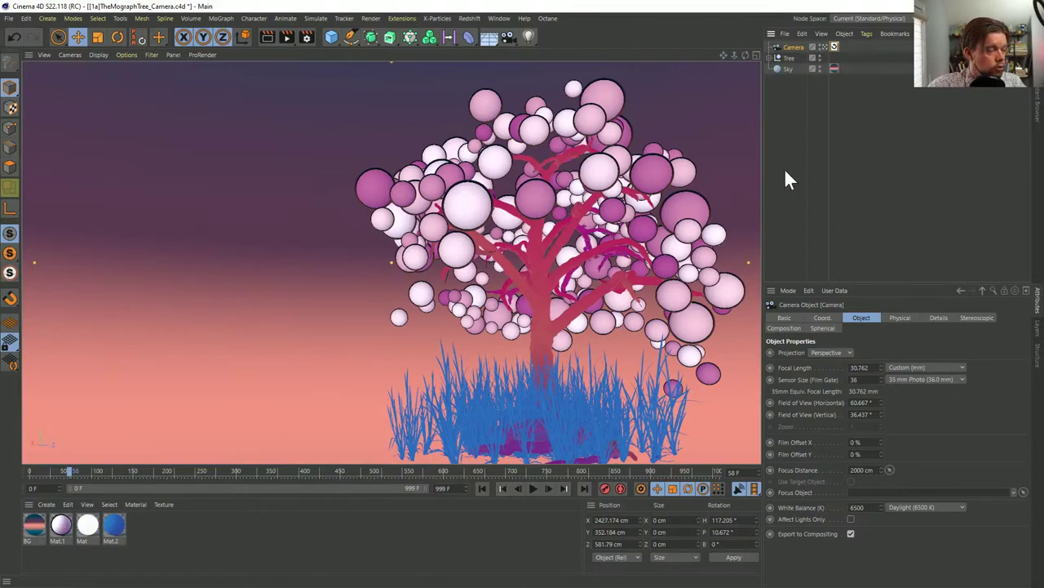
Move in close to the grass and scale the blue grass cloner down slightly
{"action": "scroll", "coordinate": [464, 209], "scroll_direction": "up", "scroll_amount": 5}
{"action": "left_click_drag", "start_coordinate": [490, 214], "coordinate": [477, 285], "text": "alt"}
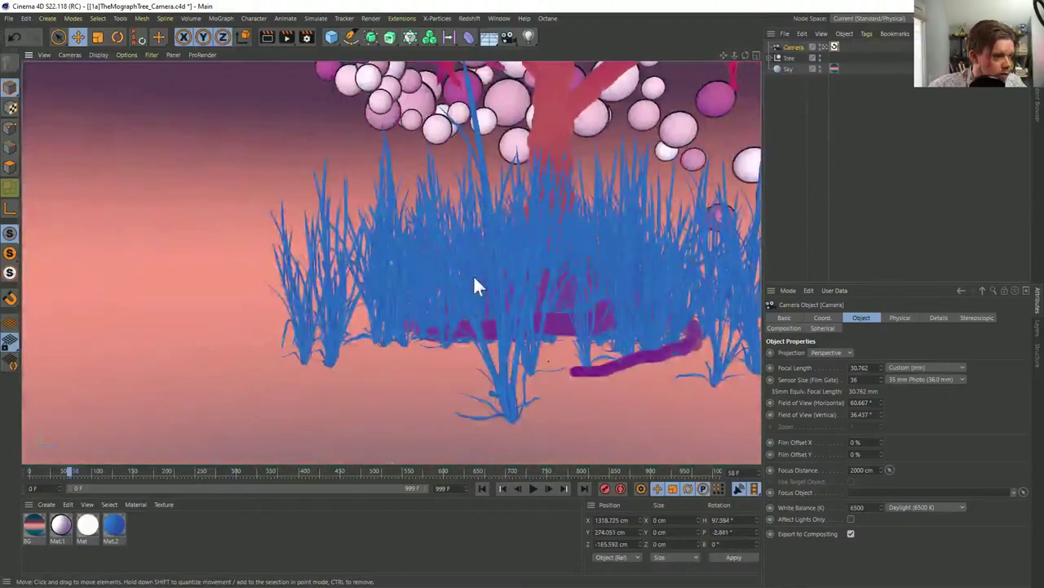
{"action": "left_click", "coordinate": [434, 263]}
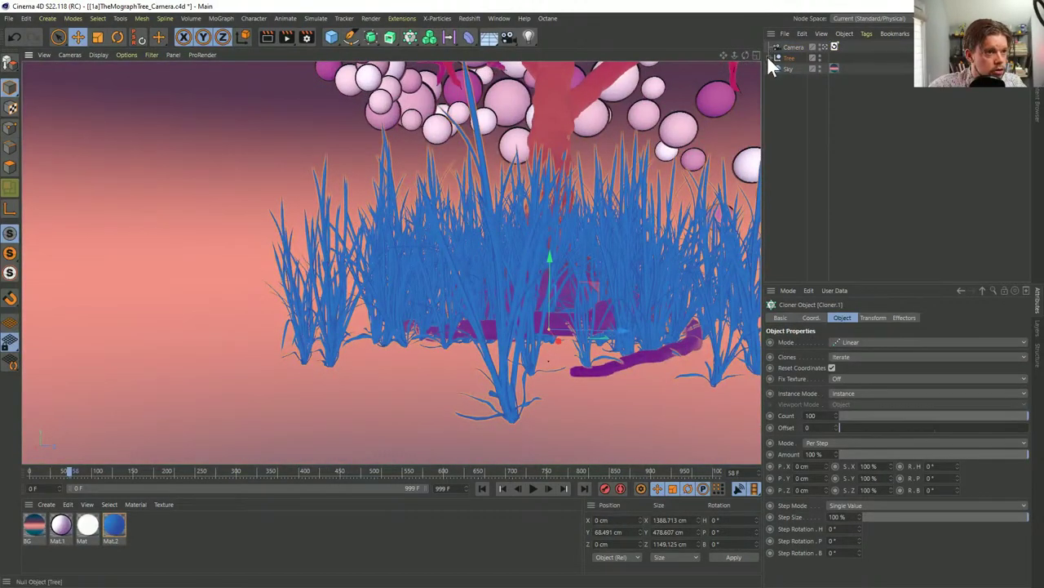
{"action": "key", "text": "t"}
{"action": "left_click_drag", "start_coordinate": [593, 219], "coordinate": [573, 241]}
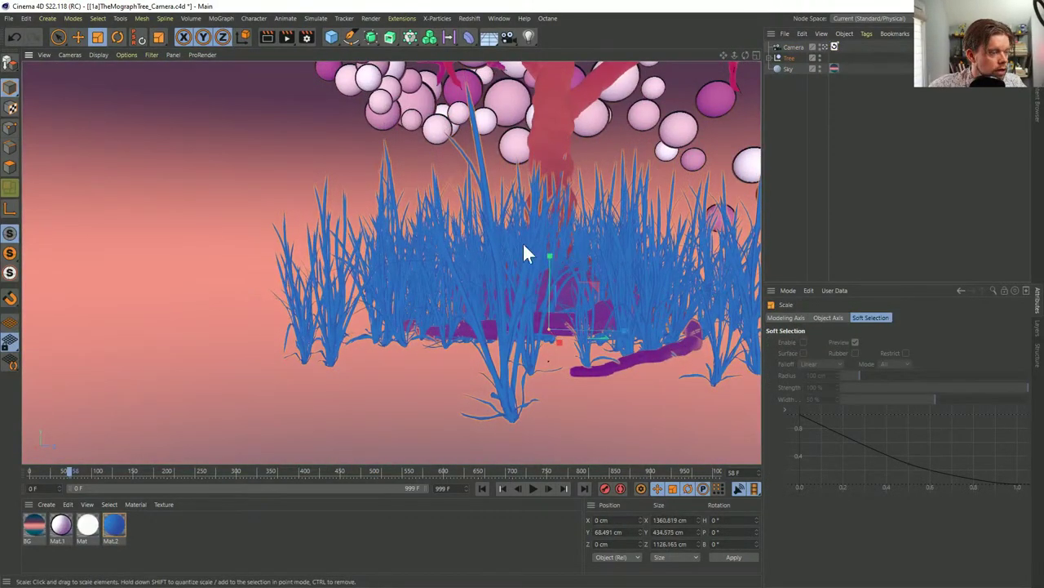
Step through earlier viewport views with Undo View and Ctrl+Shift+Z, away from the stored shot
{"action": "scroll", "coordinate": [525, 253], "scroll_direction": "up", "scroll_amount": 10}
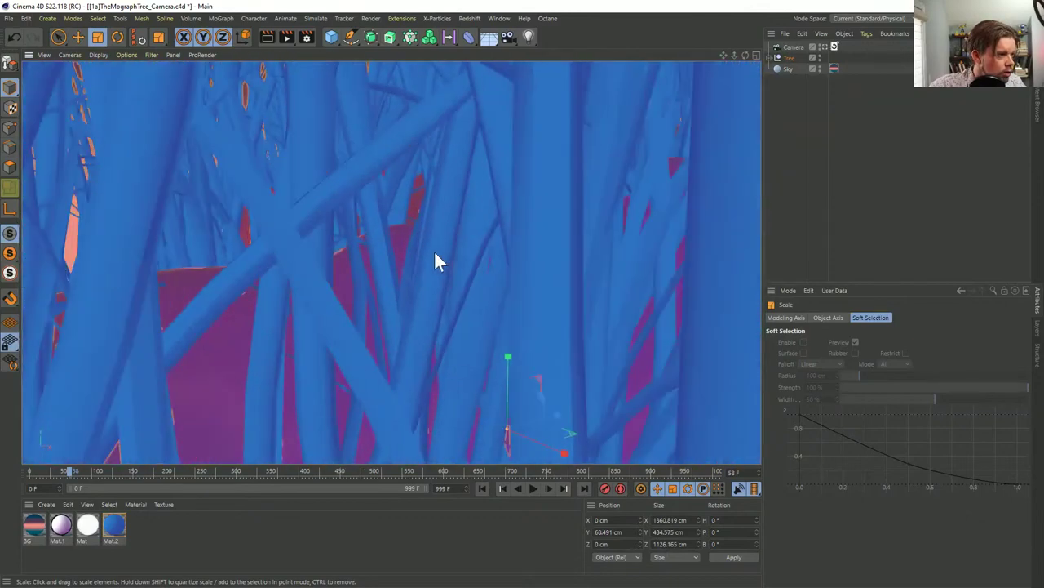
{"action": "scroll", "coordinate": [434, 261], "scroll_direction": "down", "scroll_amount": 8}
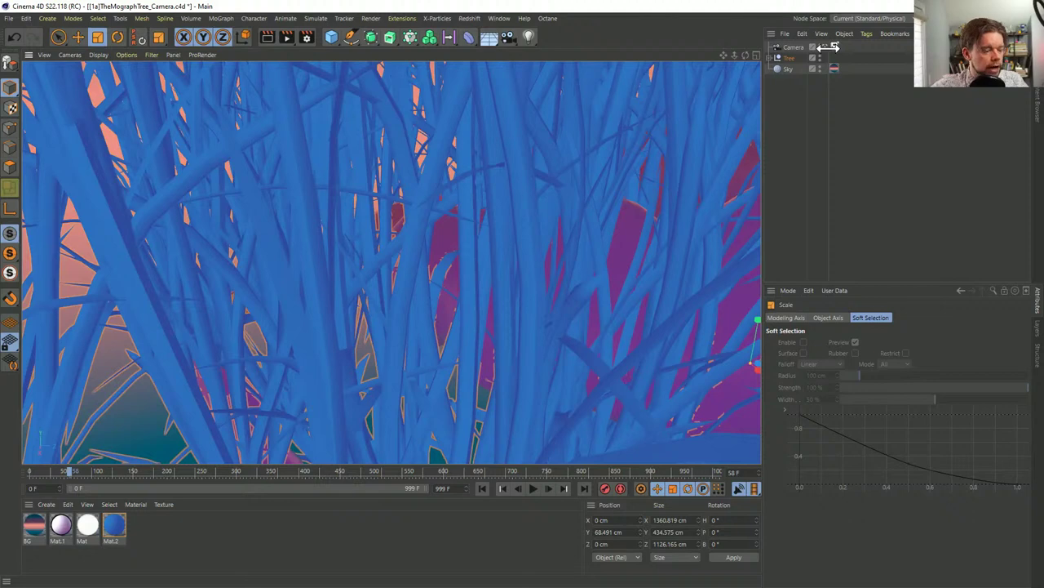
{"action": "left_click", "coordinate": [44, 55]}
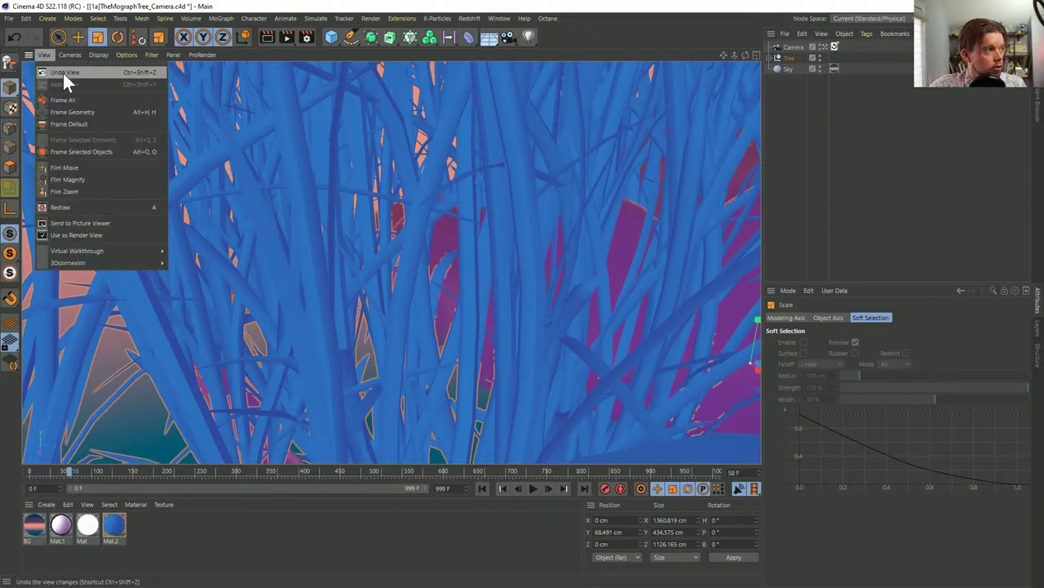
{"action": "left_click", "coordinate": [65, 75]}
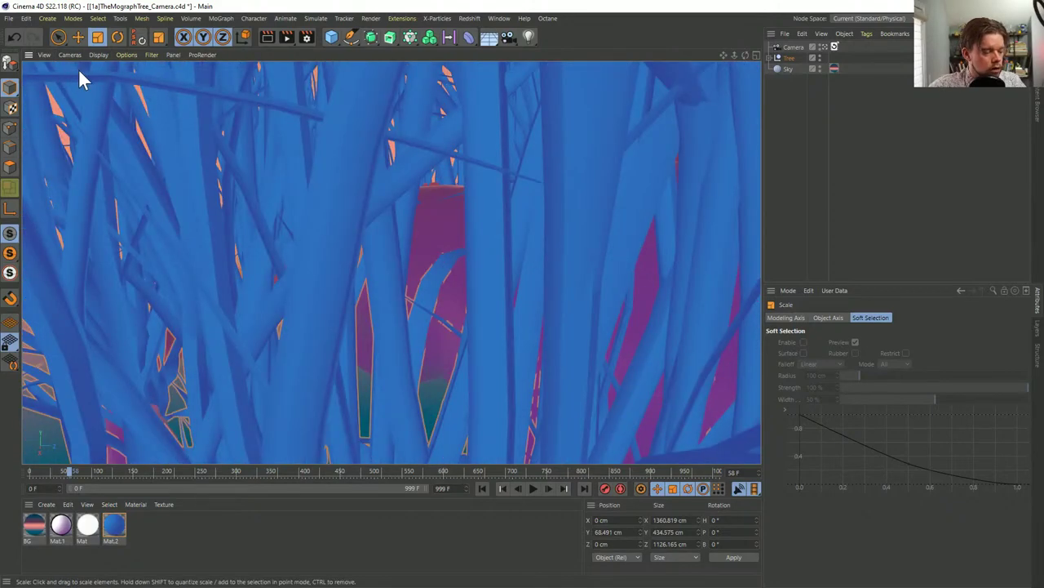
{"action": "key", "text": "ctrl+shift+z"}
{"action": "key", "text": "ctrl+shift+z"}
{"action": "key", "text": "ctrl+shift+z"}
{"action": "key", "text": "ctrl+shift+z"}
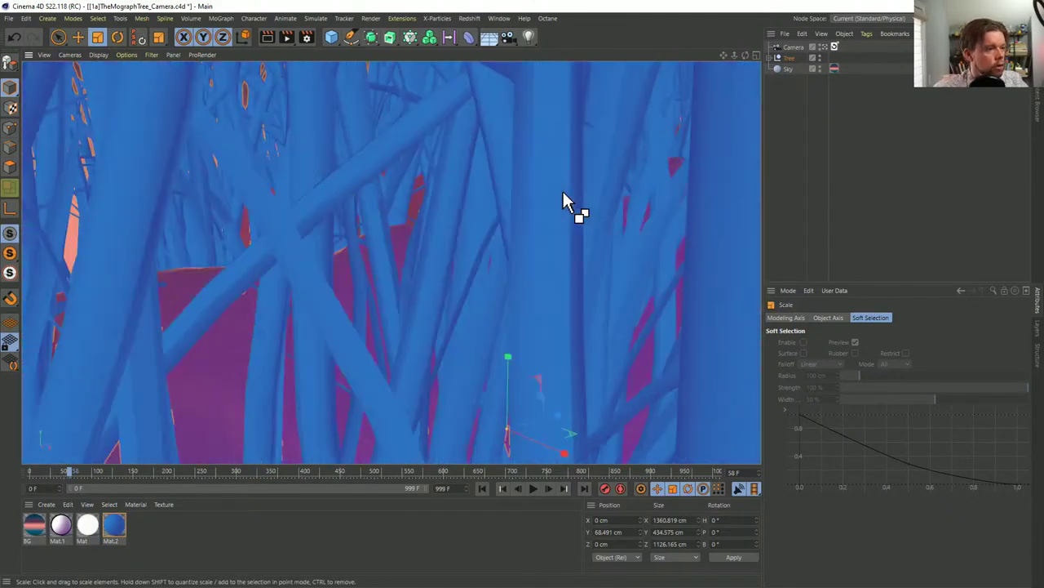
{"action": "key", "text": "ctrl+shift+z"}
{"action": "key", "text": "ctrl+shift+z"}
{"action": "key", "text": "ctrl+shift+z"}
{"action": "key", "text": "ctrl+shift+z"}
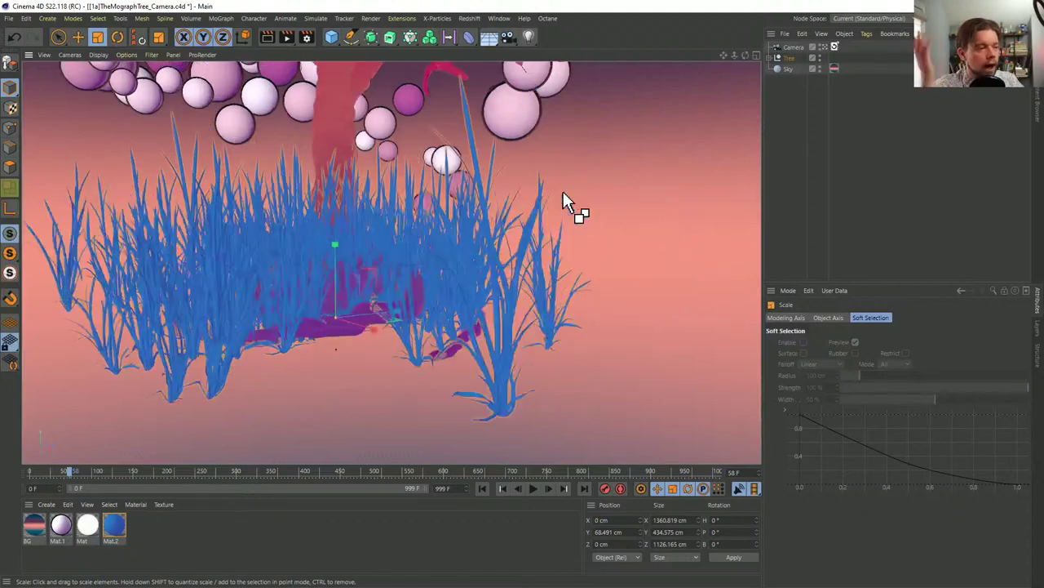
{"action": "key", "text": "ctrl+shift+z"}
{"action": "key", "text": "ctrl+shift+z"}
{"action": "key", "text": "ctrl+shift+z"}
{"action": "key", "text": "ctrl+shift+z"}
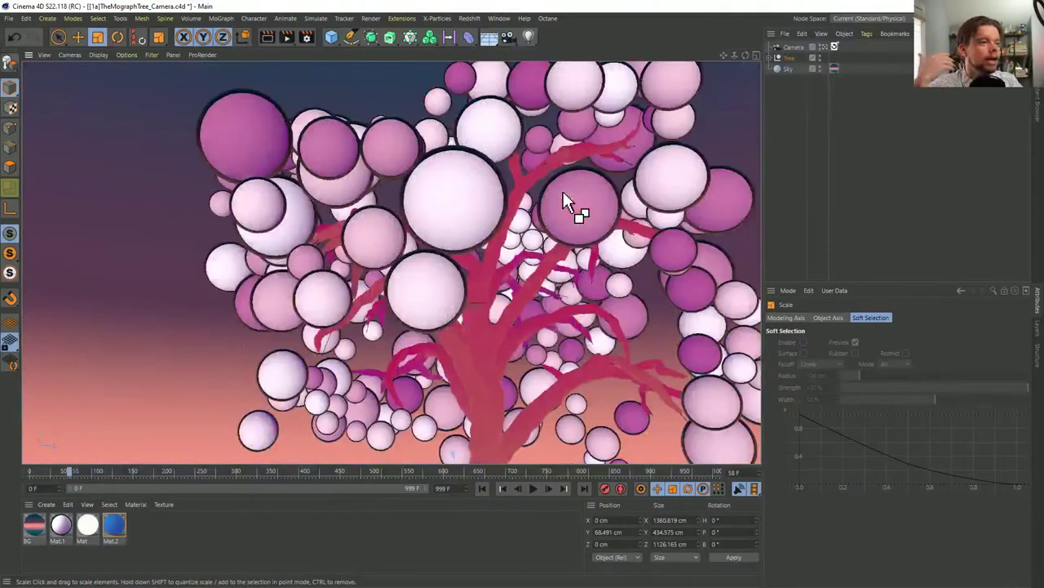
{"action": "key", "text": "ctrl+shift+z"}
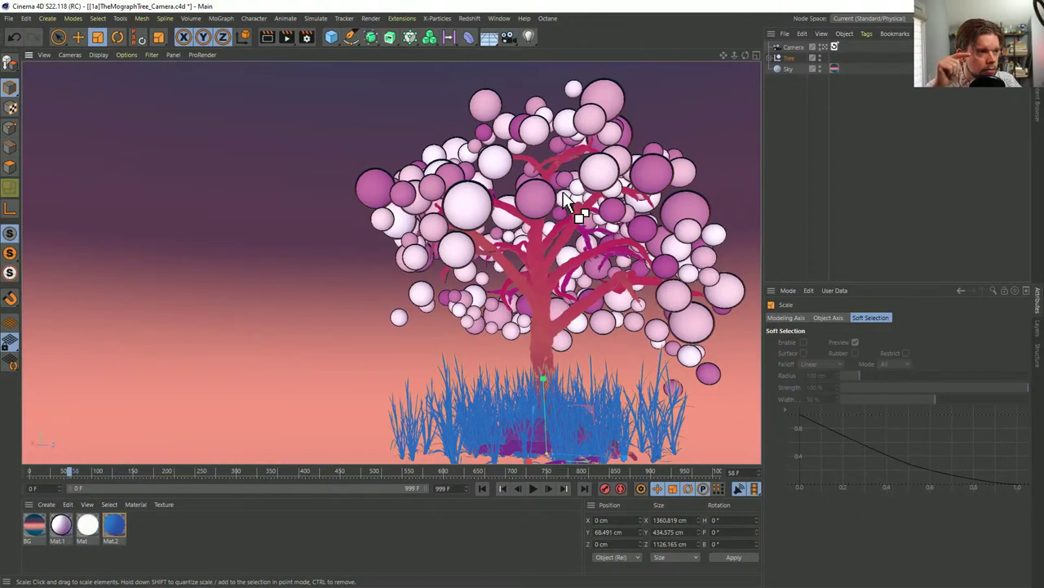
{"action": "key", "text": "ctrl+shift+z"}
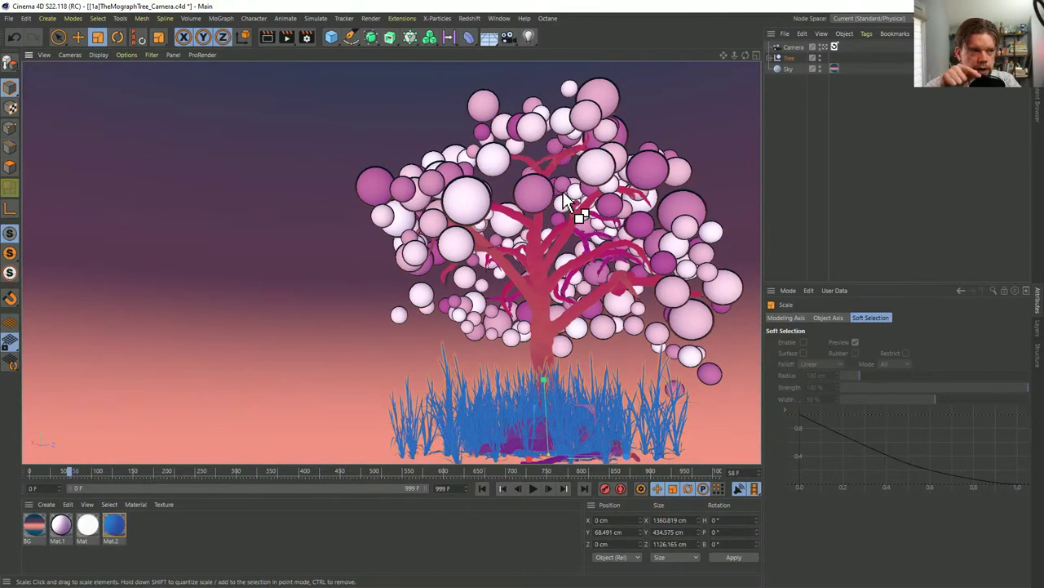
{"action": "key", "text": "ctrl+shift+z"}
{"action": "key", "text": "ctrl+shift+z"}
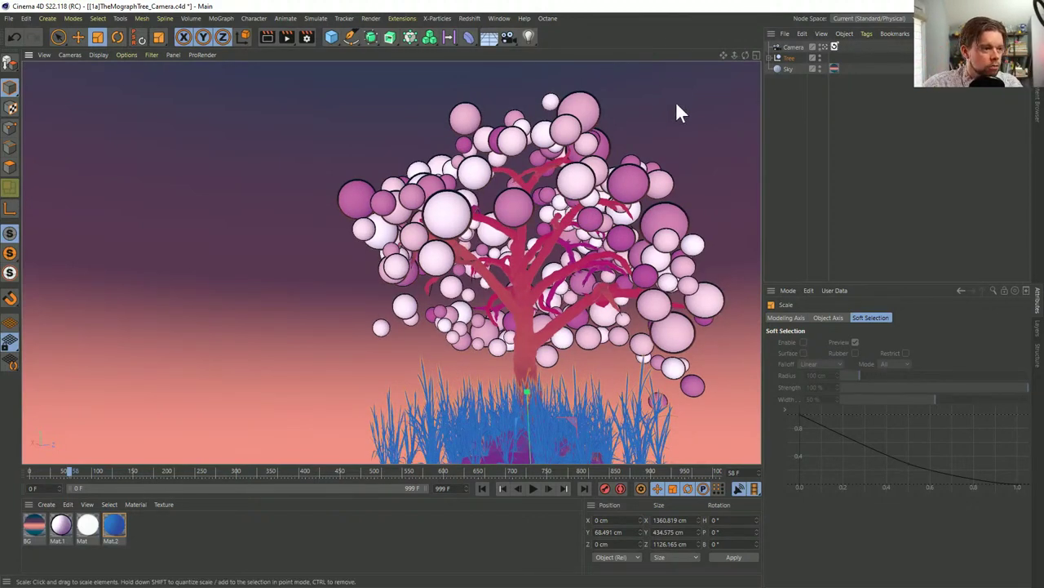
{"action": "key", "text": "ctrl+shift+z"}
{"action": "key", "text": "ctrl+shift+z"}
{"action": "key", "text": "ctrl+shift+z"}
{"action": "key", "text": "ctrl+shift+z"}
{"action": "key", "text": "ctrl+shift+z"}
{"action": "key", "text": "ctrl+shift+z"}
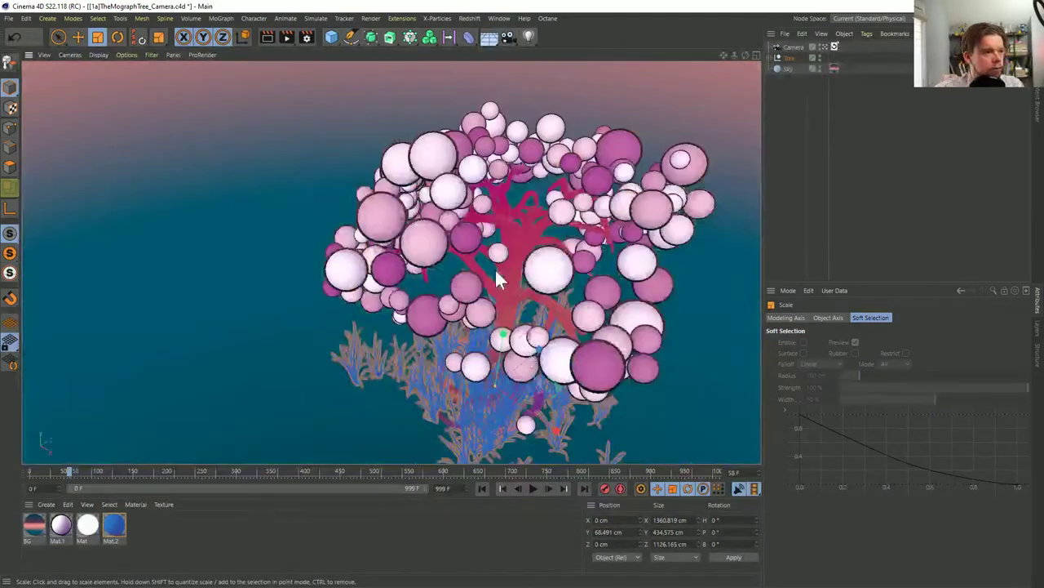
{"action": "key", "text": "ctrl+shift+z"}
{"action": "key", "text": "ctrl+shift+z"}
{"action": "key", "text": "ctrl+shift+z"}
{"action": "key", "text": "ctrl+shift+z"}
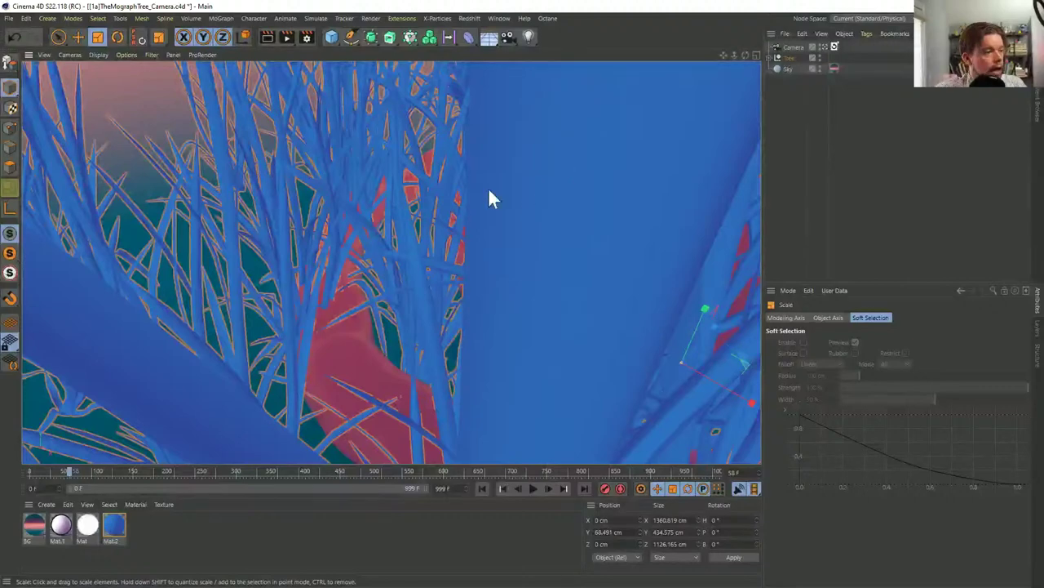
Orbit away, restore the full-tree view from the Recall tag, then orbit to a trunk close-up
{"action": "left_click", "coordinate": [833, 46]}
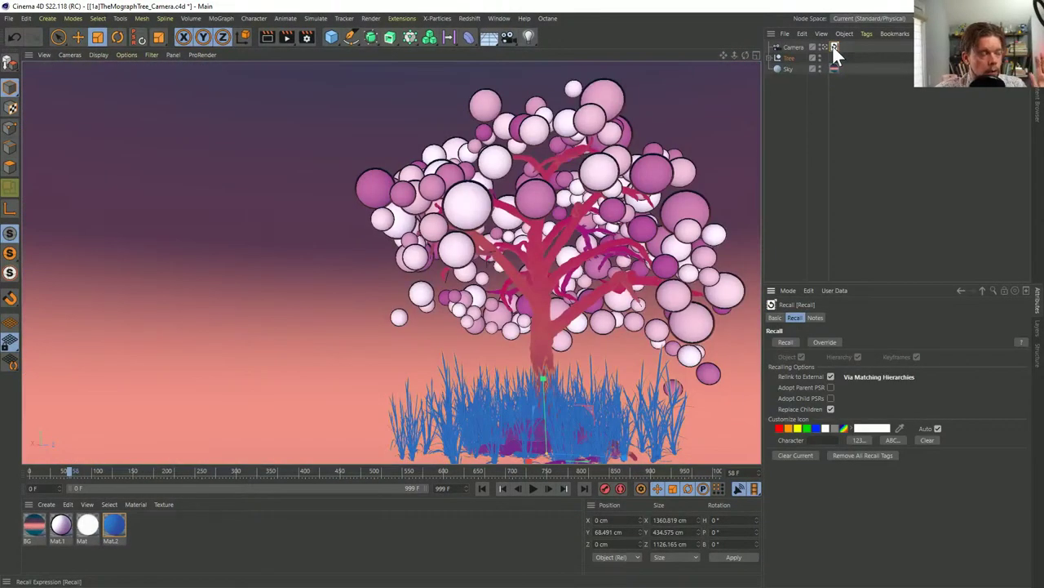
{"action": "left_click_drag", "start_coordinate": [519, 237], "coordinate": [581, 257], "text": "alt"}
{"action": "scroll", "coordinate": [581, 255], "scroll_direction": "up", "scroll_amount": 6}
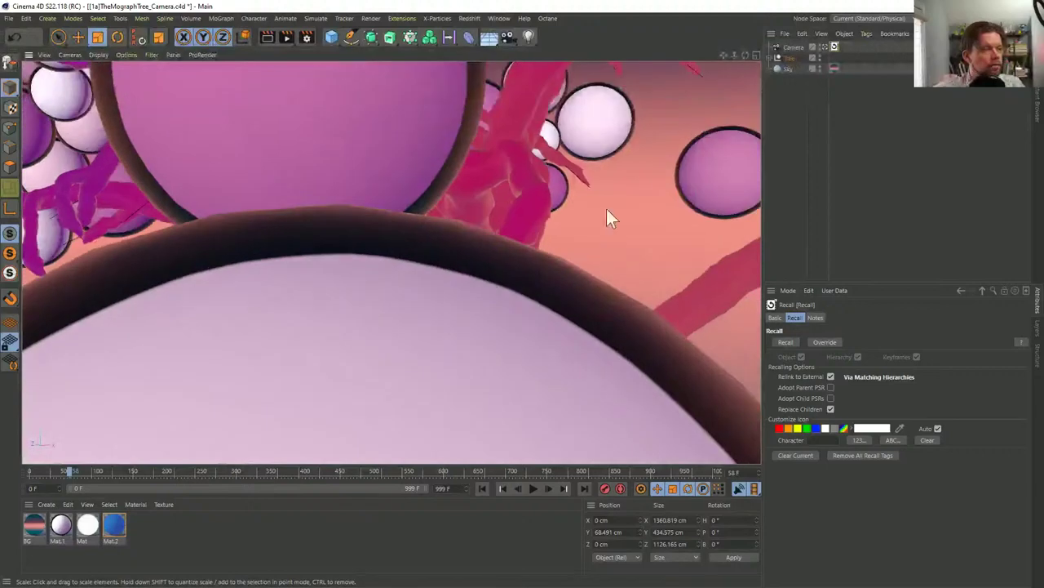
{"action": "double_click", "coordinate": [834, 47]}
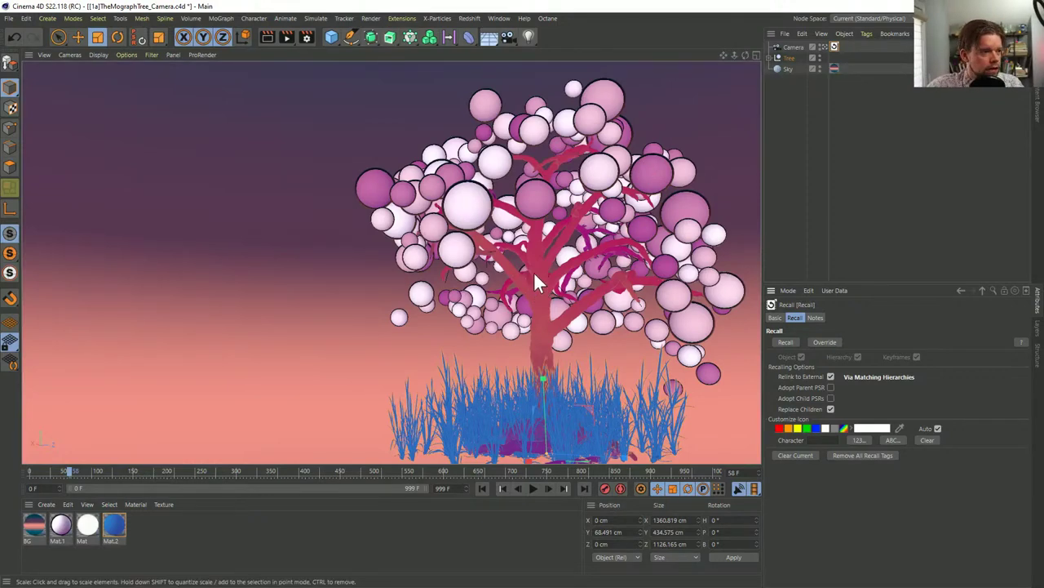
{"action": "left_click_drag", "start_coordinate": [534, 271], "coordinate": [673, 393], "text": "alt"}
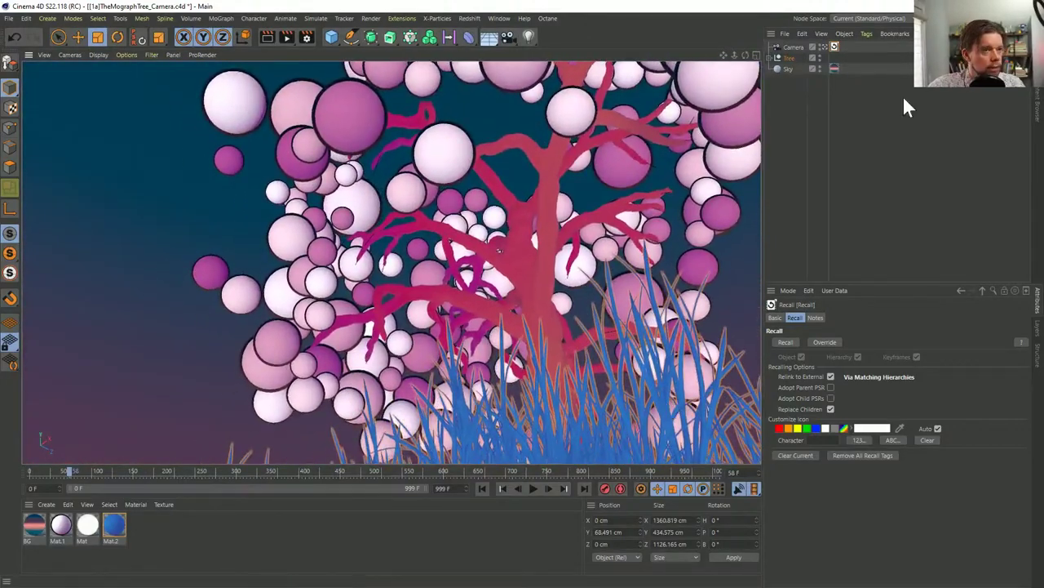
Add a second, purple Recall tag to the Camera and place it after the first
{"action": "left_click", "coordinate": [783, 33]}
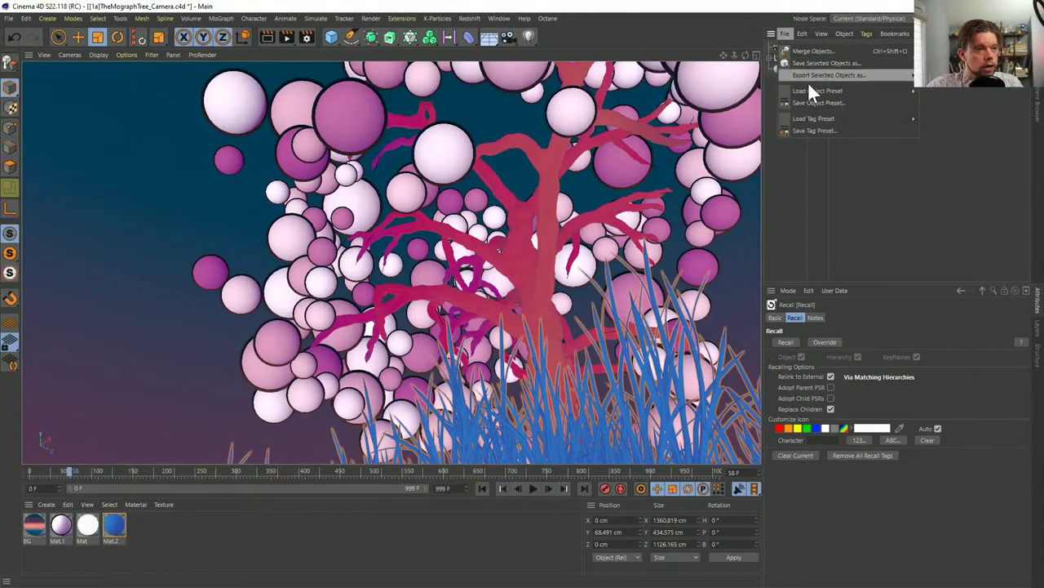
{"action": "left_click", "coordinate": [783, 33]}
{"action": "left_click", "coordinate": [783, 34]}
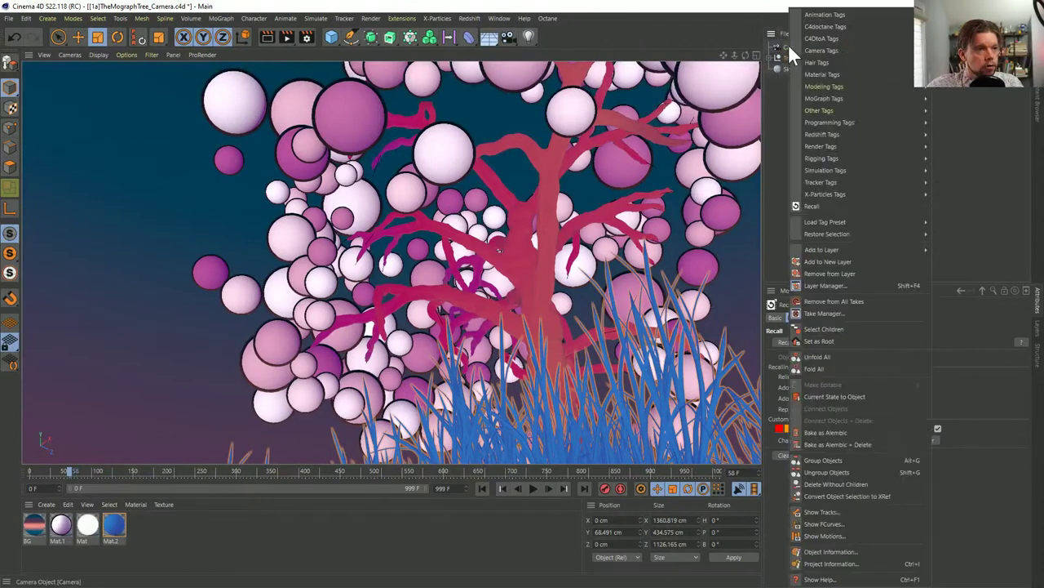
{"action": "left_click", "coordinate": [825, 200]}
{"action": "left_click", "coordinate": [832, 44]}
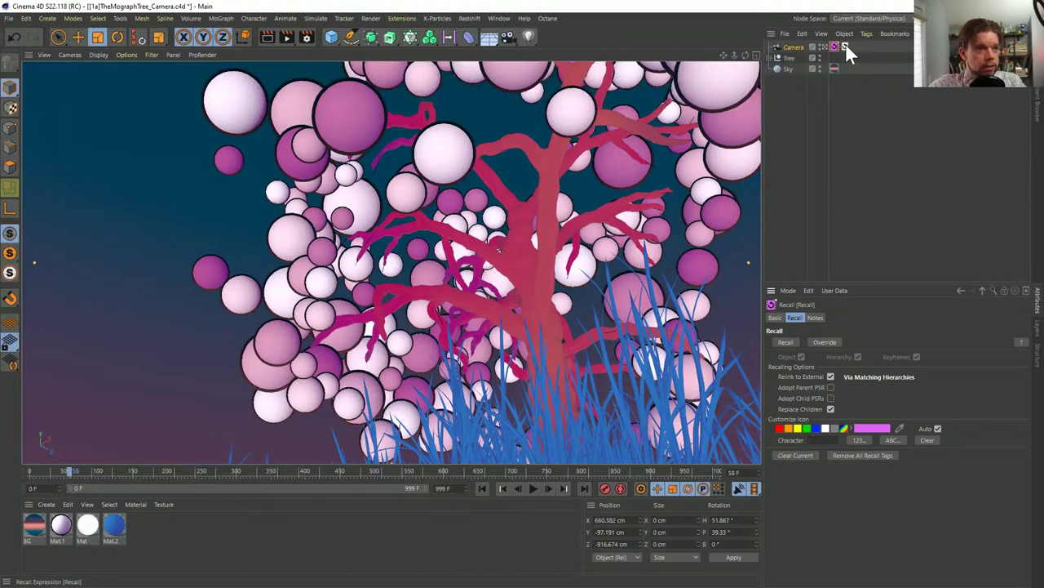
{"action": "left_click_drag", "start_coordinate": [835, 45], "coordinate": [862, 45]}
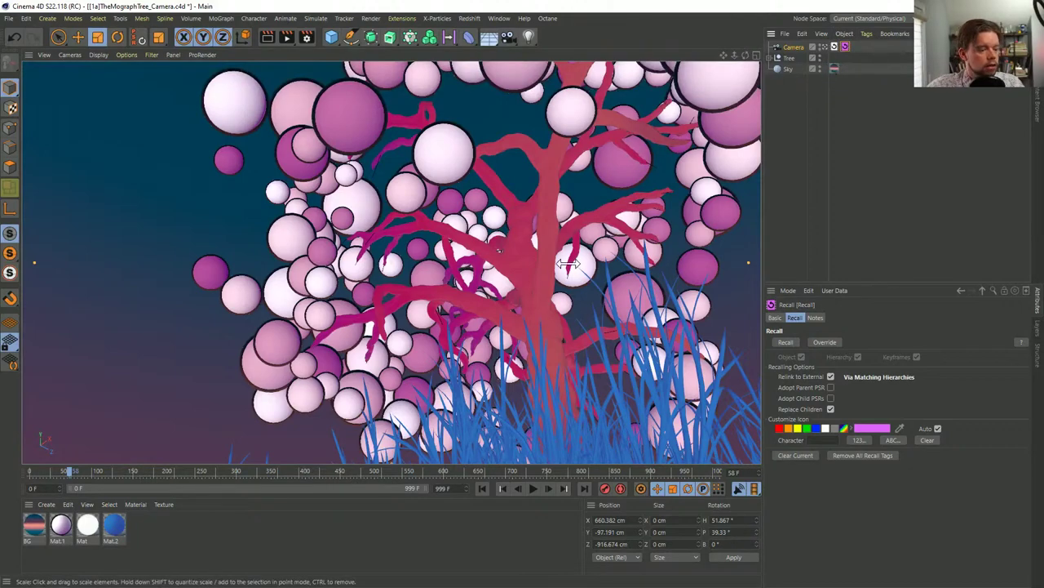
Move the camera deep into the foliage among the stretched spheres
{"action": "scroll", "coordinate": [605, 333], "scroll_direction": "up", "scroll_amount": 5}
{"action": "left_click_drag", "start_coordinate": [603, 333], "coordinate": [591, 304], "text": "alt"}
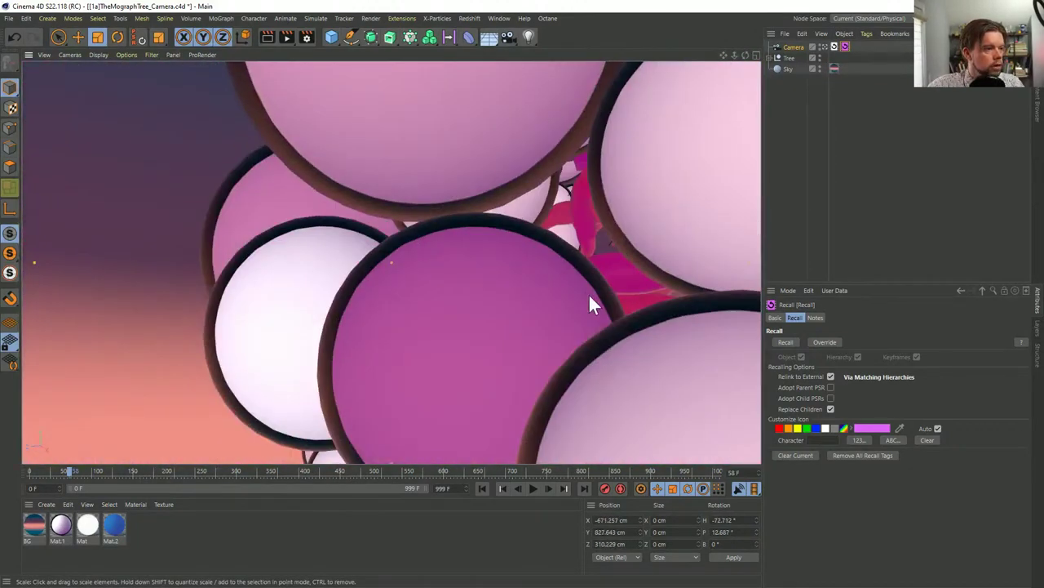
{"action": "mouse_move", "coordinate": [751, 70]}
{"action": "left_mouse_down", "text": "alt"}
{"action": "mouse_move", "coordinate": [409, 252]}
{"action": "mouse_move", "coordinate": [460, 298]}
{"action": "mouse_move", "coordinate": [554, 297]}
{"action": "left_mouse_up", "text": "alt"}
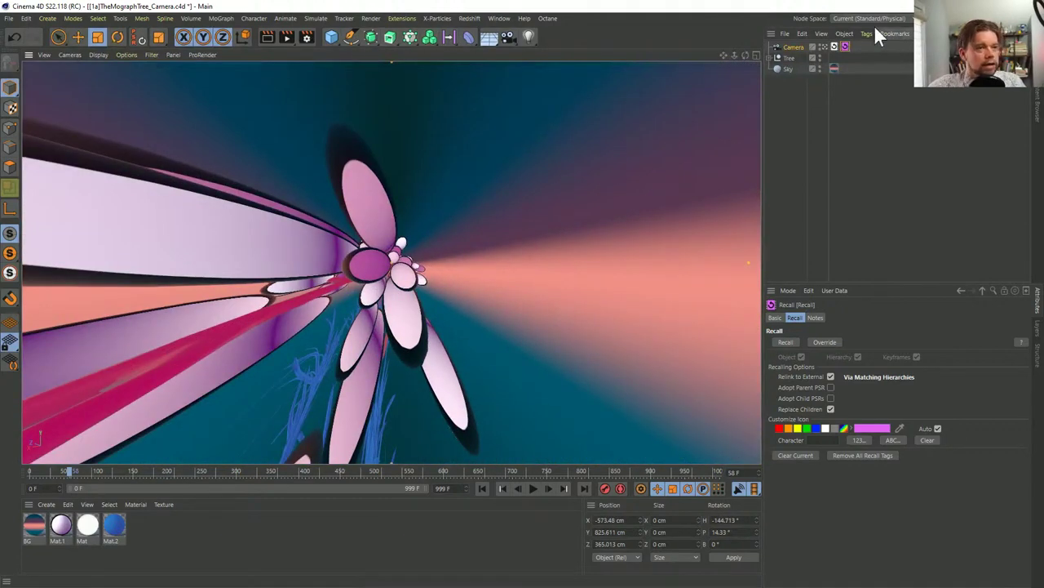
Recall the purple tag's view, then the first tag's full-tree view, and rewind to frame 0
{"action": "double_click", "coordinate": [849, 44]}
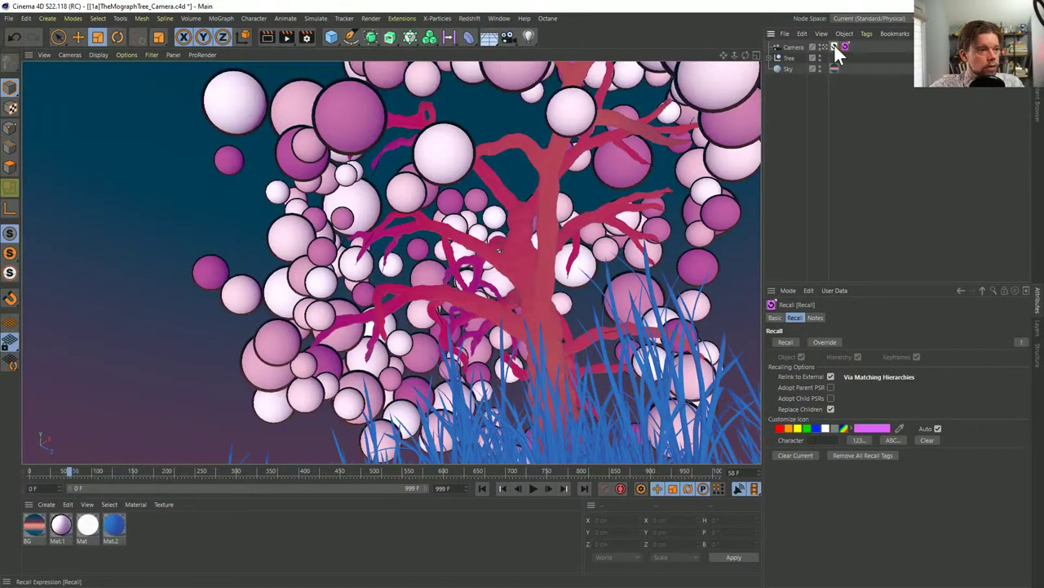
{"action": "double_click", "coordinate": [834, 45]}
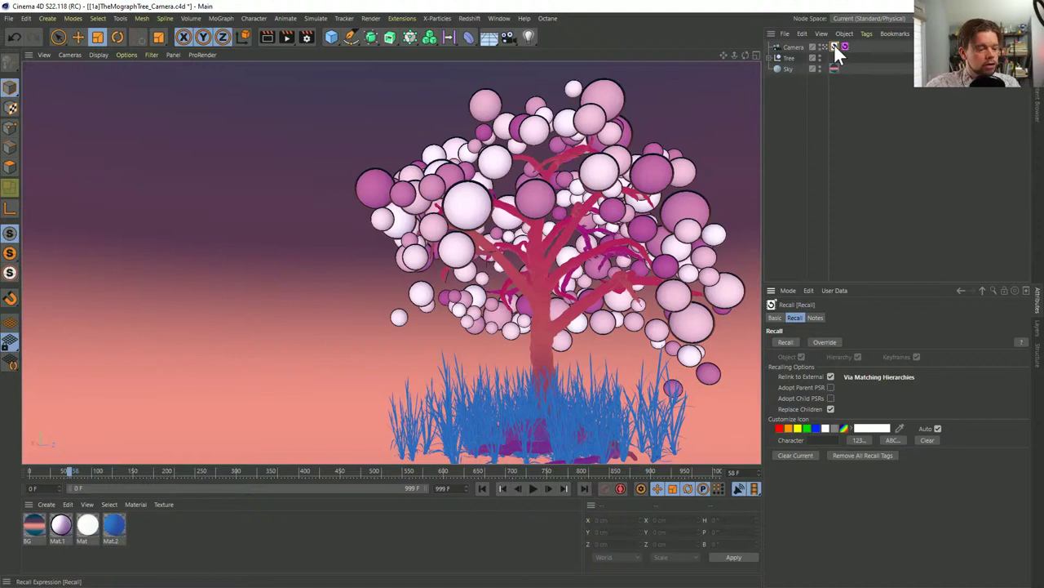
{"action": "left_click", "coordinate": [803, 47]}
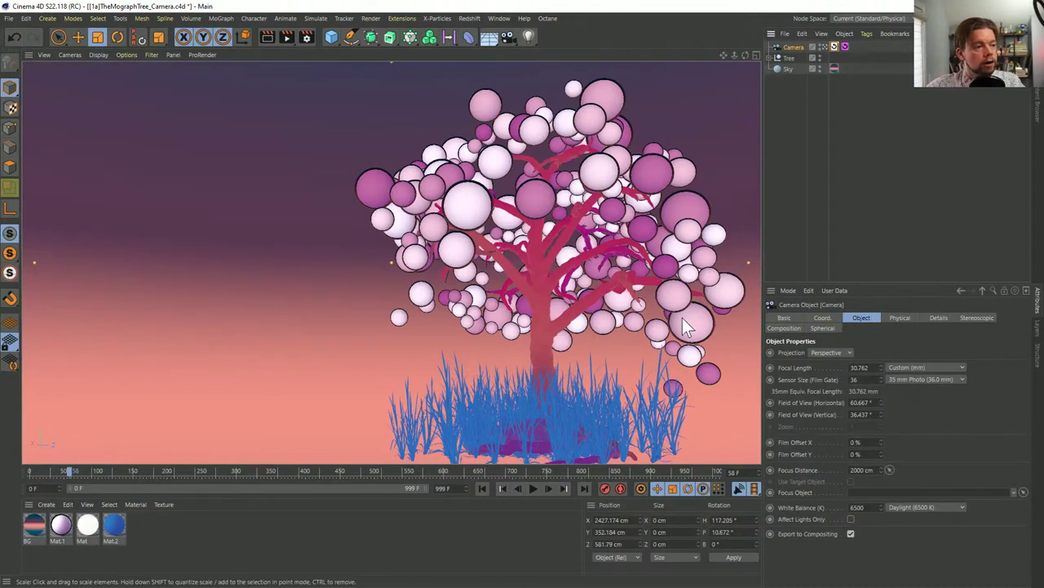
{"action": "left_click", "coordinate": [481, 489]}
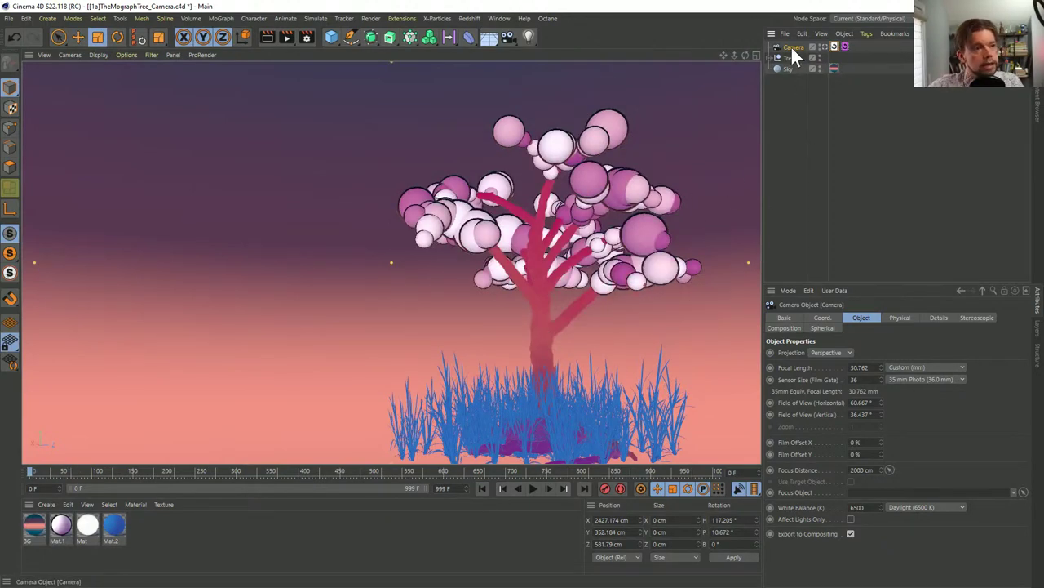
Dolly and orbit the camera low into the blue grass, then show its Coord. values
{"action": "scroll", "coordinate": [537, 428], "scroll_direction": "up", "scroll_amount": 2}
{"action": "scroll", "coordinate": [537, 428], "scroll_direction": "up", "scroll_amount": 8}
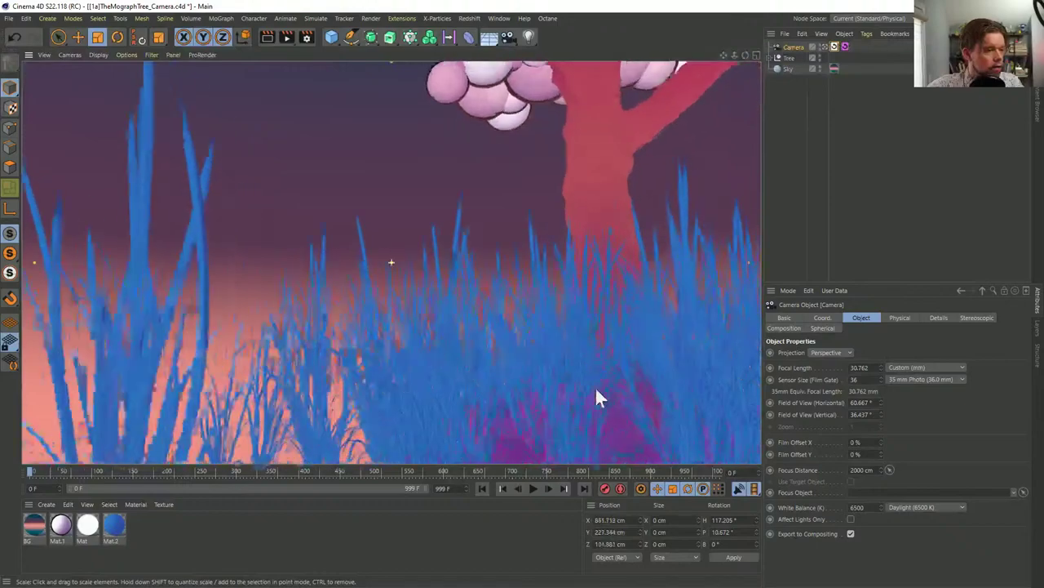
{"action": "scroll", "coordinate": [490, 319], "scroll_direction": "up", "scroll_amount": 3}
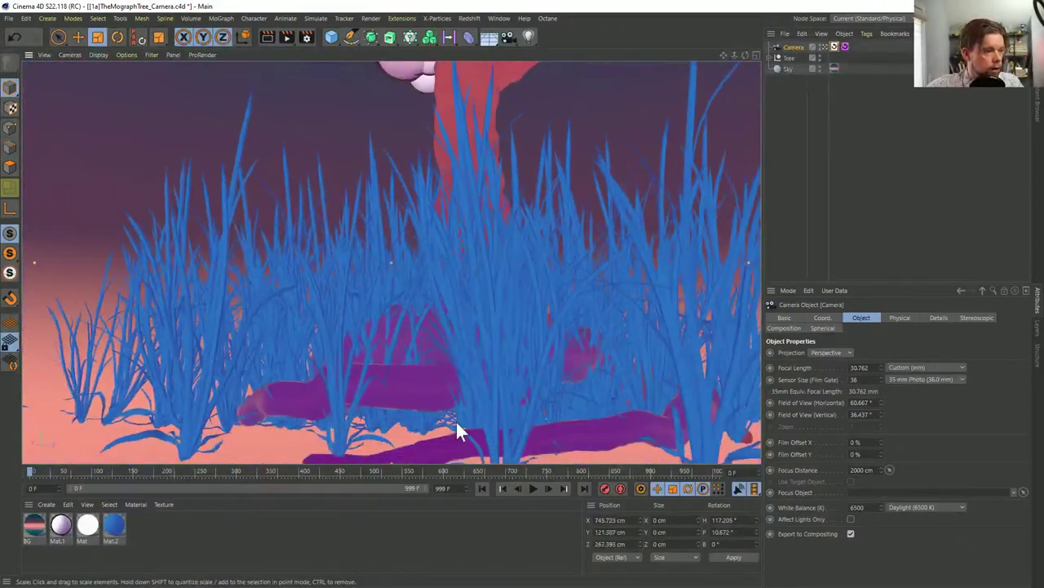
{"action": "scroll", "coordinate": [506, 421], "scroll_direction": "up", "scroll_amount": 4}
{"action": "left_click_drag", "start_coordinate": [506, 412], "coordinate": [523, 398], "text": "alt"}
{"action": "middle_click_drag", "start_coordinate": [522, 398], "coordinate": [571, 343], "text": "alt"}
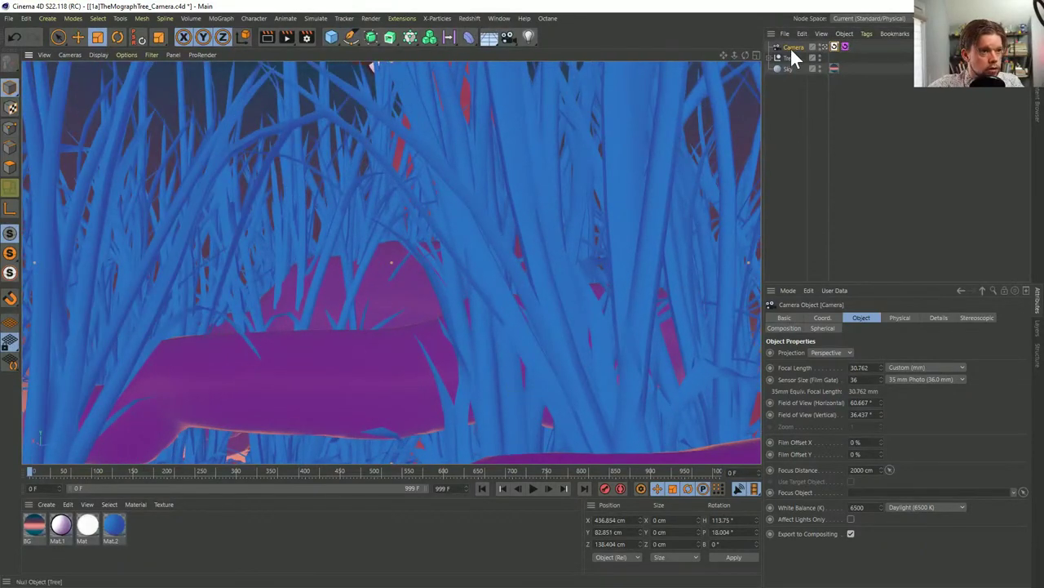
{"action": "left_click", "coordinate": [821, 318]}
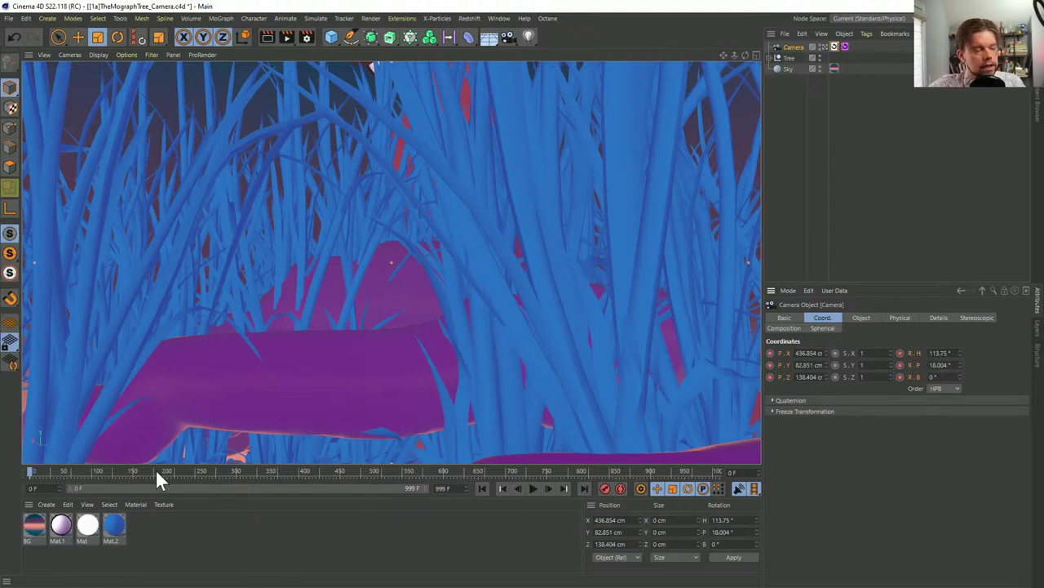
Play and stop, pull the camera back from the grass, tilt it toward the tree, and rewind
{"action": "left_click", "coordinate": [532, 489]}
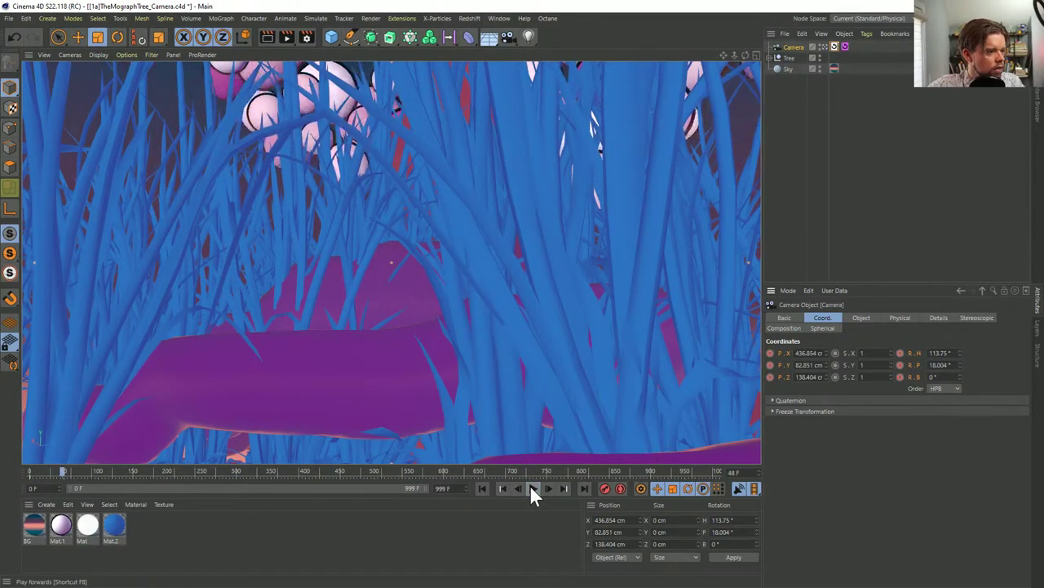
{"action": "left_click", "coordinate": [532, 490]}
{"action": "right_click_drag", "start_coordinate": [552, 309], "coordinate": [497, 326], "text": "alt"}
{"action": "left_click_drag", "start_coordinate": [496, 119], "coordinate": [483, 192], "text": "alt"}
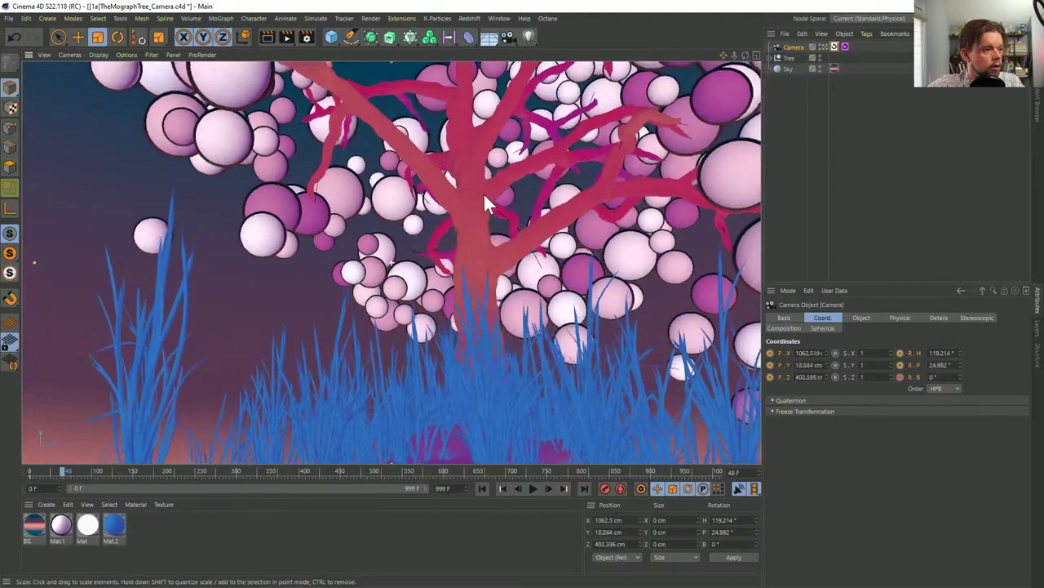
{"action": "right_click_drag", "start_coordinate": [484, 192], "coordinate": [486, 184], "text": "alt"}
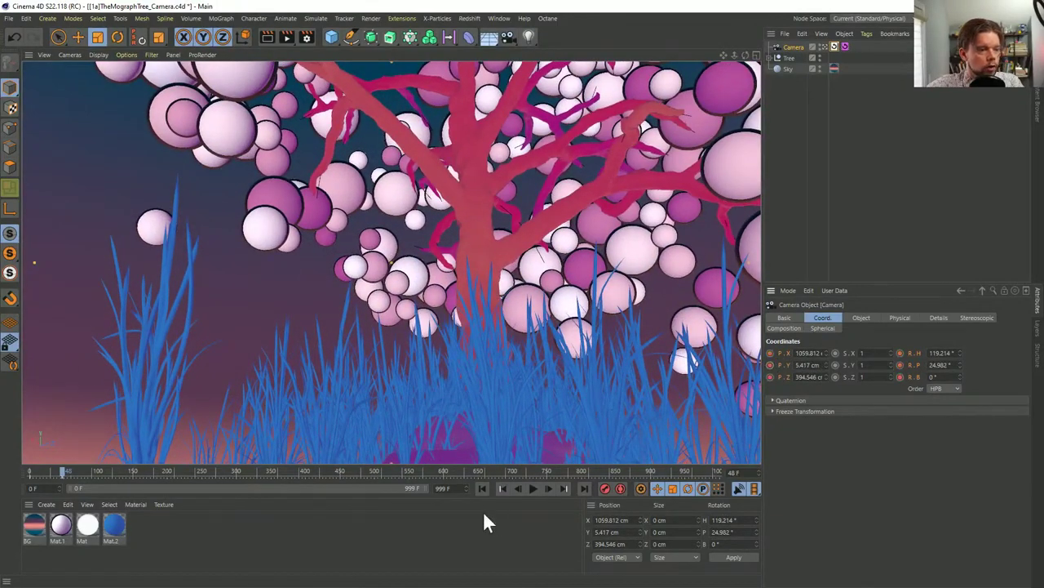
{"action": "left_click", "coordinate": [482, 488]}
Replay the camera move, reframe the whole tree at frame 100, and scrub ahead to frame 481
{"action": "left_click", "coordinate": [532, 489]}
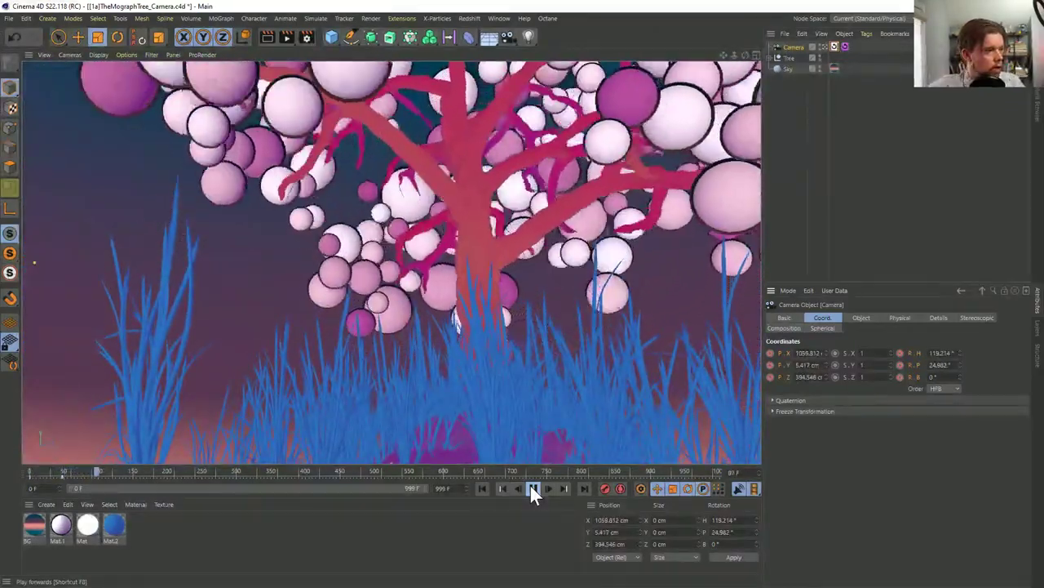
{"action": "left_click", "coordinate": [531, 488]}
{"action": "left_click_drag", "start_coordinate": [481, 298], "coordinate": [501, 318], "text": "alt"}
{"action": "middle_click_drag", "start_coordinate": [500, 314], "coordinate": [493, 296], "text": "alt"}
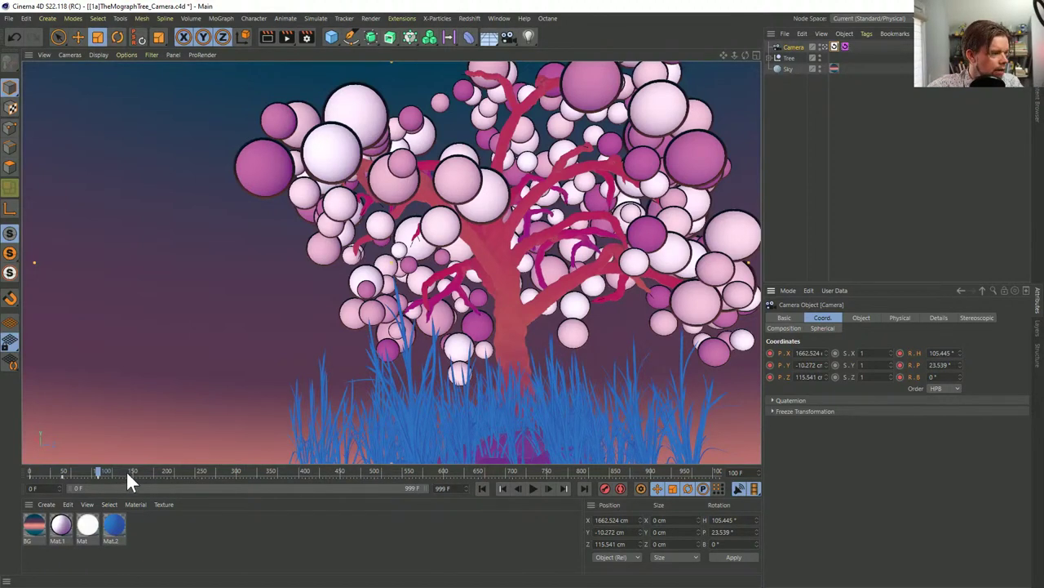
{"action": "left_click_drag", "start_coordinate": [126, 471], "coordinate": [134, 471]}
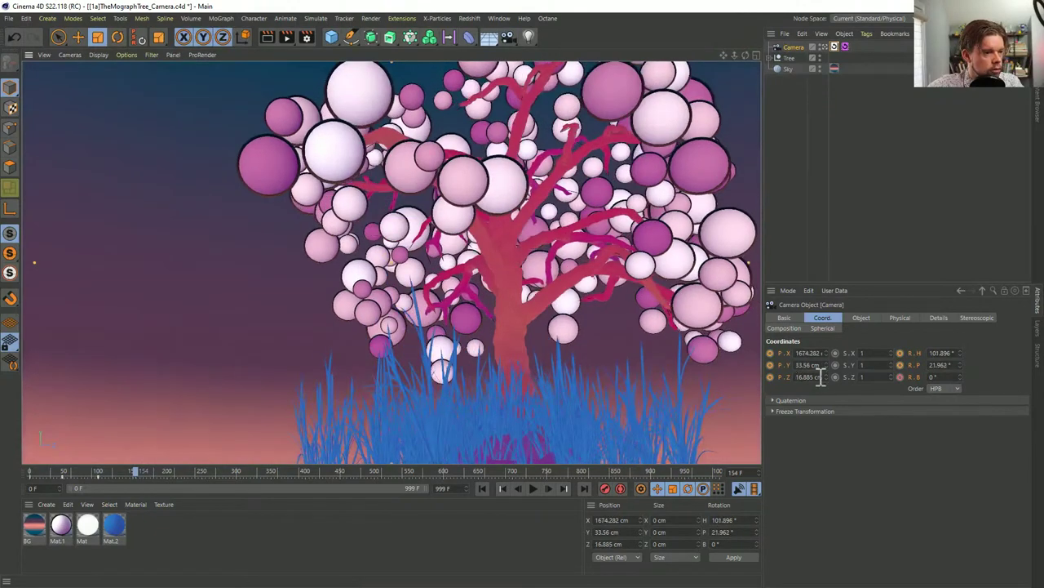
{"action": "left_click", "coordinate": [361, 471]}
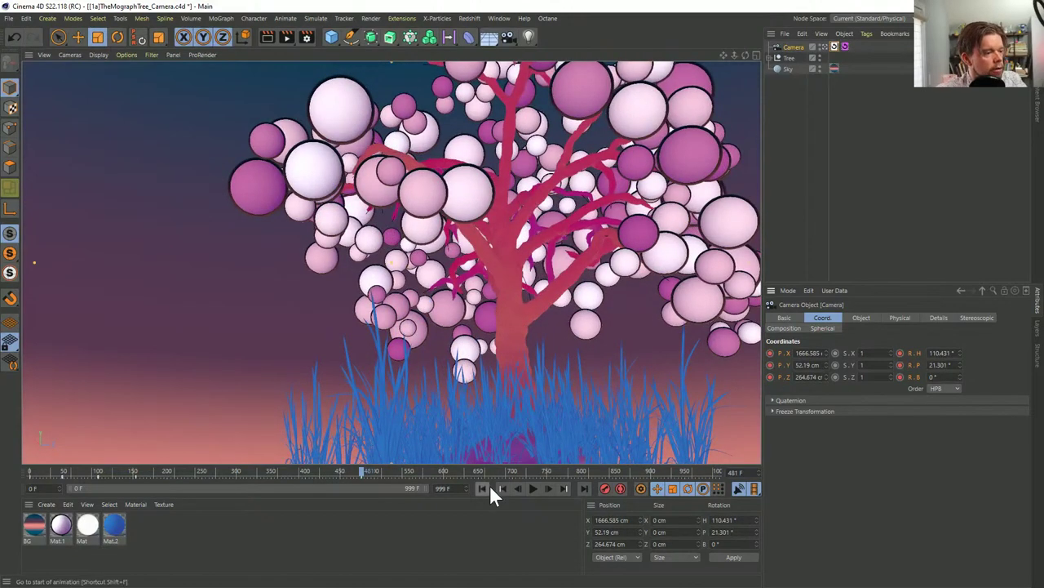
{"action": "left_click", "coordinate": [445, 488]}
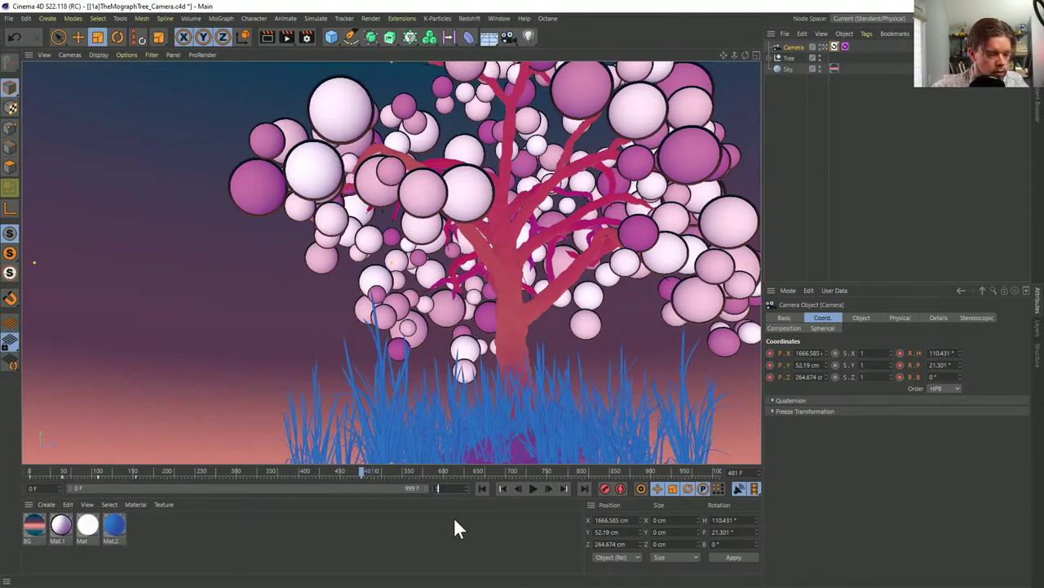
Set the scene end frame to 300 and play the shortened animation
{"action": "type", "text": "300"}
{"action": "key", "text": "Return"}
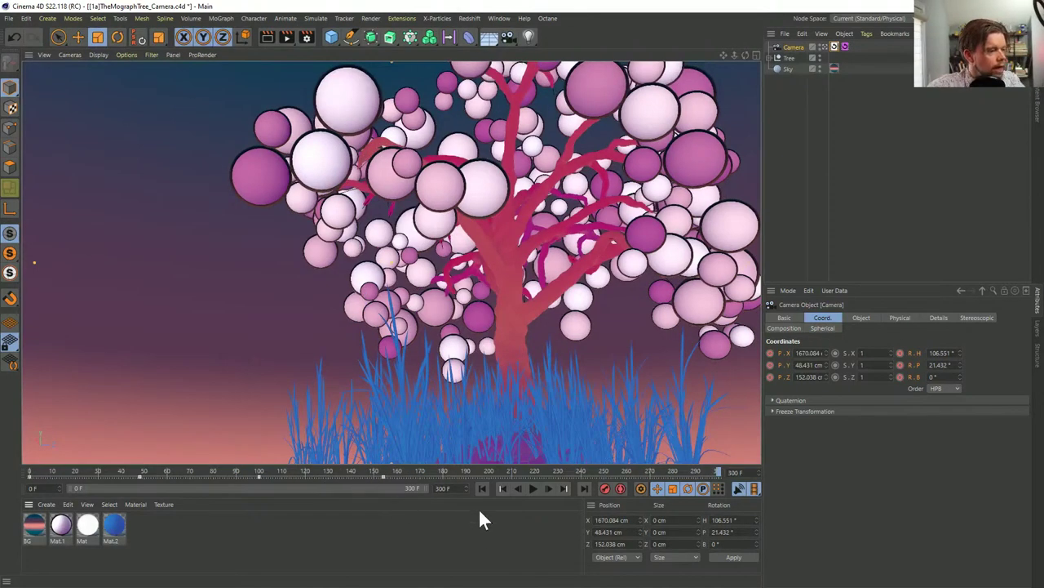
{"action": "left_click", "coordinate": [532, 488]}
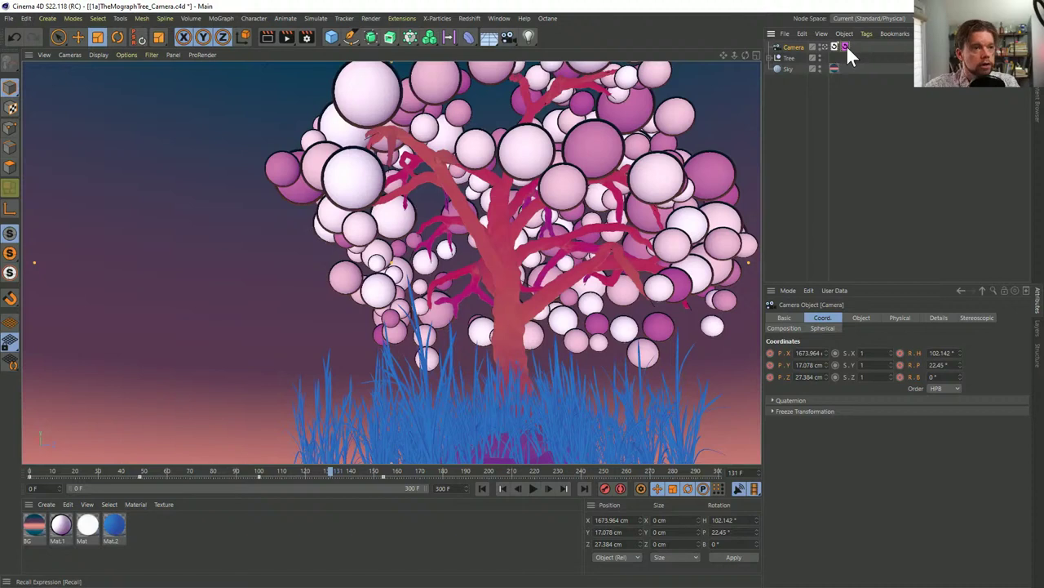
Ctrl-drag the Recall tag to give the Camera a third Recall tag
{"action": "left_click_drag", "start_coordinate": [846, 44], "coordinate": [865, 43], "text": "ctrl"}
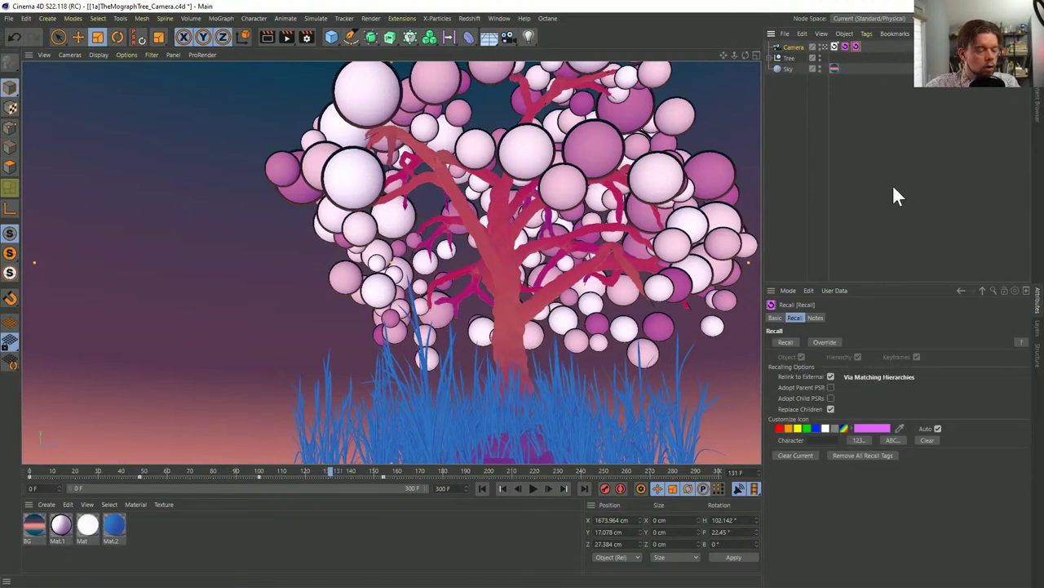
{"action": "left_click", "coordinate": [855, 45]}
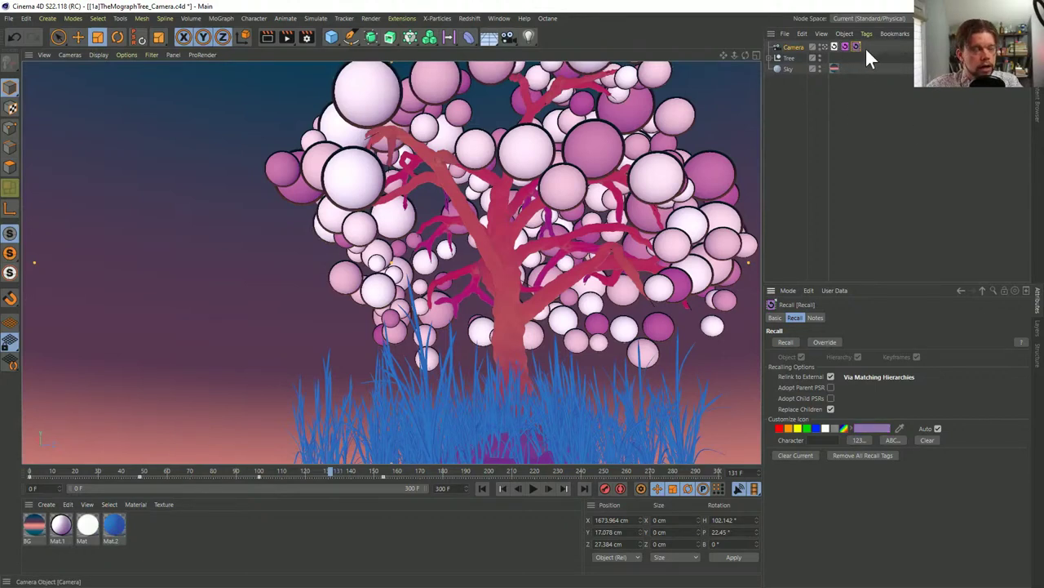
{"action": "left_click", "coordinate": [866, 43]}
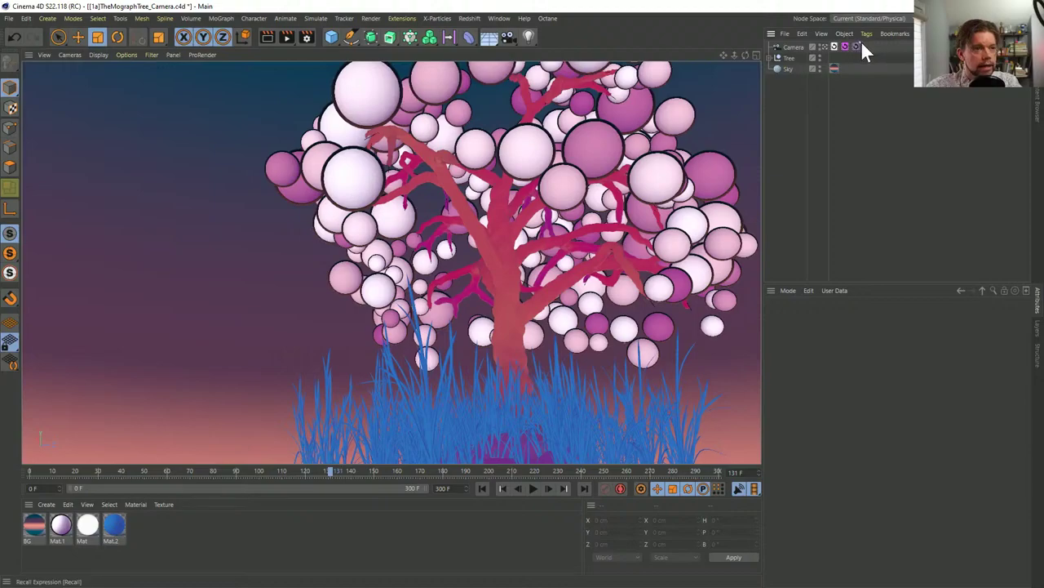
{"action": "left_click", "coordinate": [480, 487]}
{"action": "left_click", "coordinate": [536, 488]}
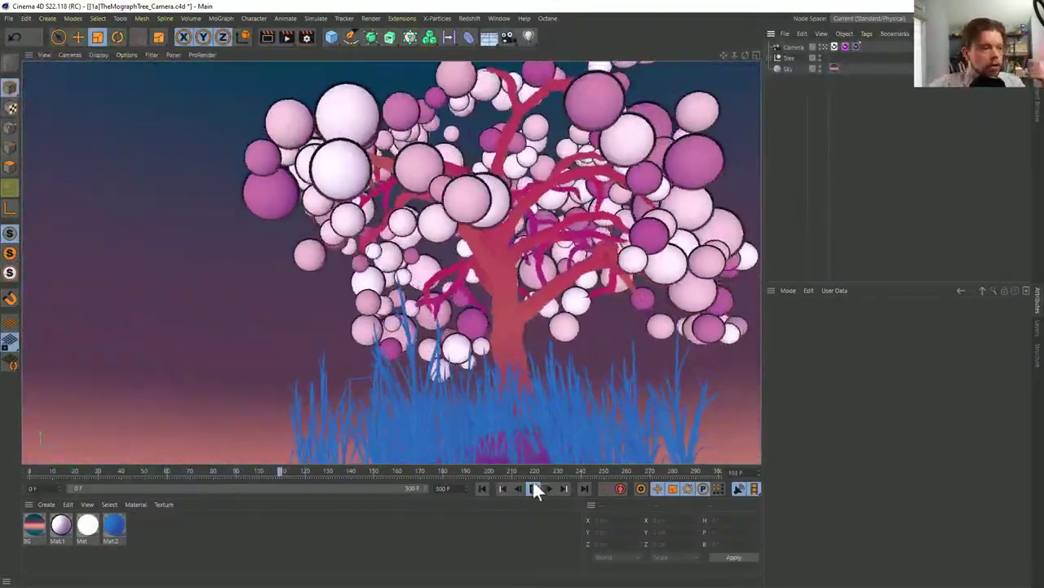
{"action": "left_click", "coordinate": [533, 488]}
{"action": "mouse_move", "coordinate": [530, 457]}
{"action": "left_mouse_down", "text": "alt"}
{"action": "mouse_move", "coordinate": [501, 310]}
{"action": "mouse_move", "coordinate": [516, 443]}
{"action": "left_mouse_up", "text": "alt"}
{"action": "left_click", "coordinate": [533, 488]}
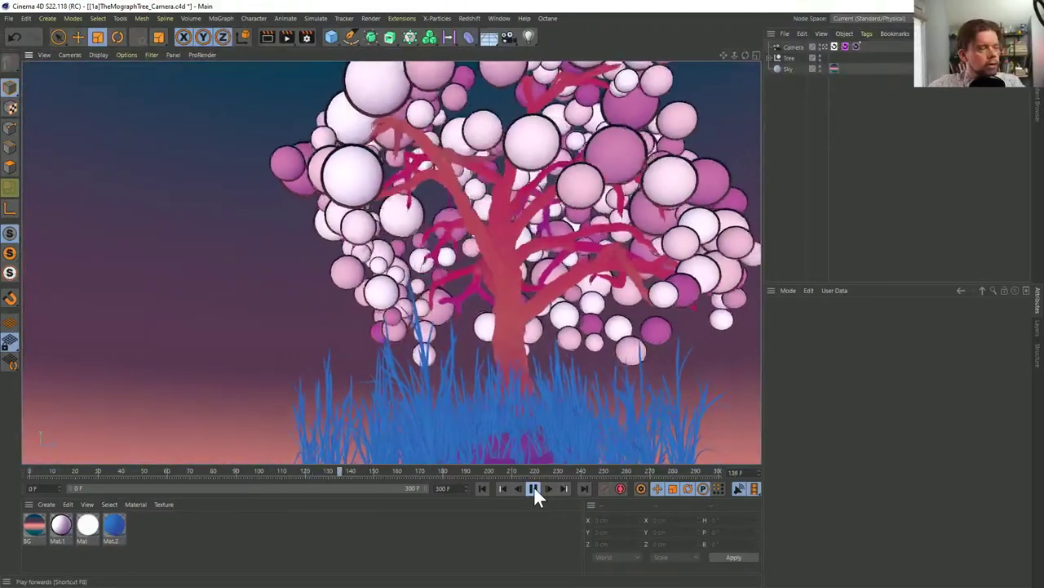
{"action": "left_click", "coordinate": [534, 488]}
{"action": "left_click", "coordinate": [483, 488]}
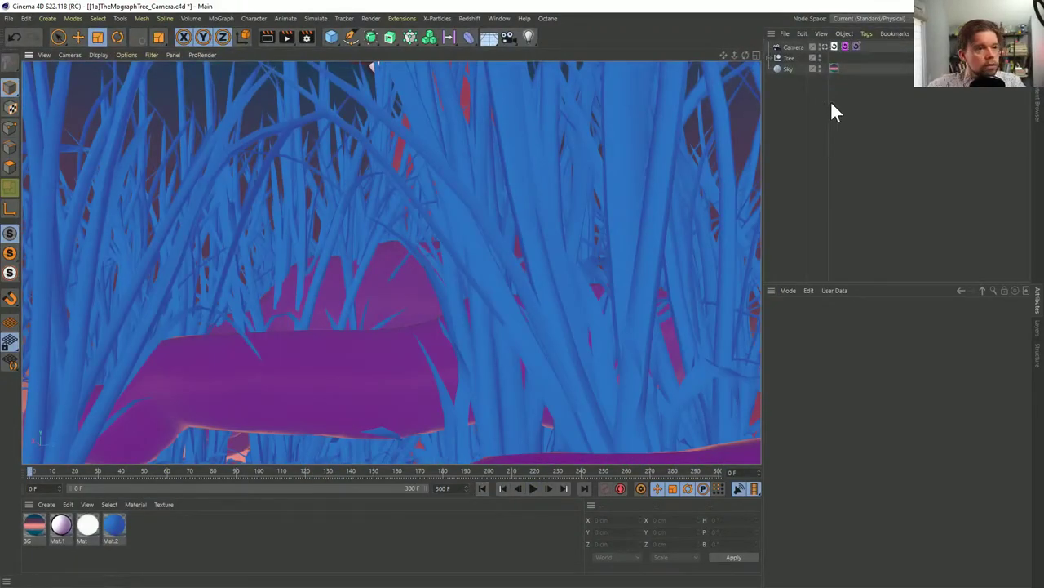
{"action": "left_click", "coordinate": [538, 488]}
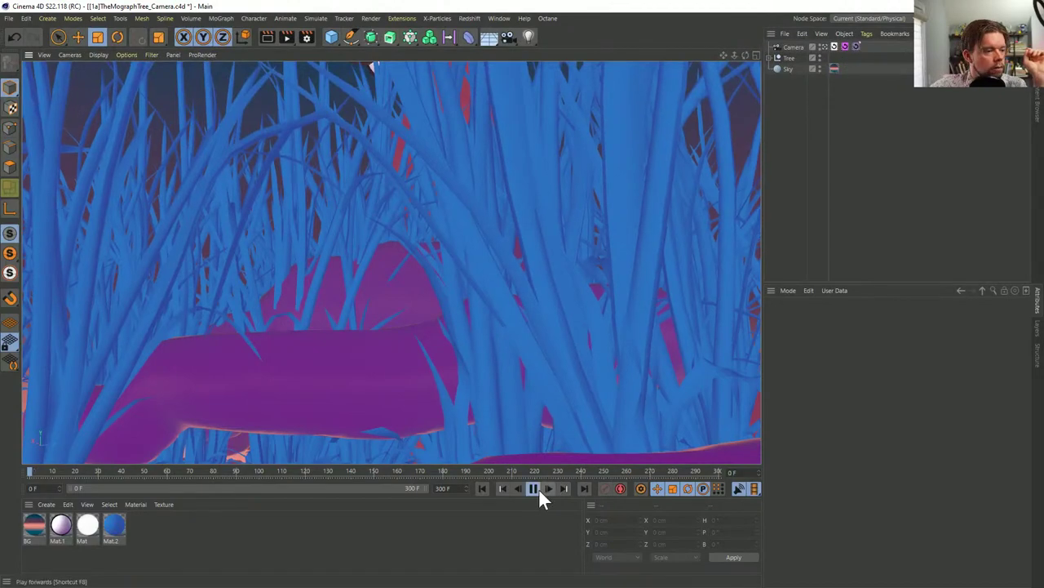
{"action": "left_click", "coordinate": [834, 46]}
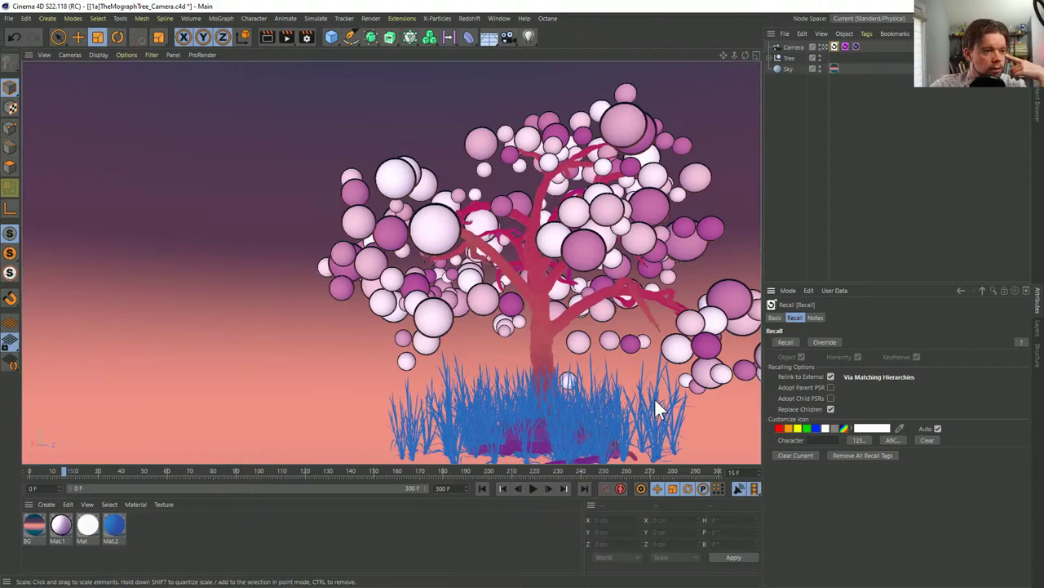
{"action": "left_click", "coordinate": [534, 487]}
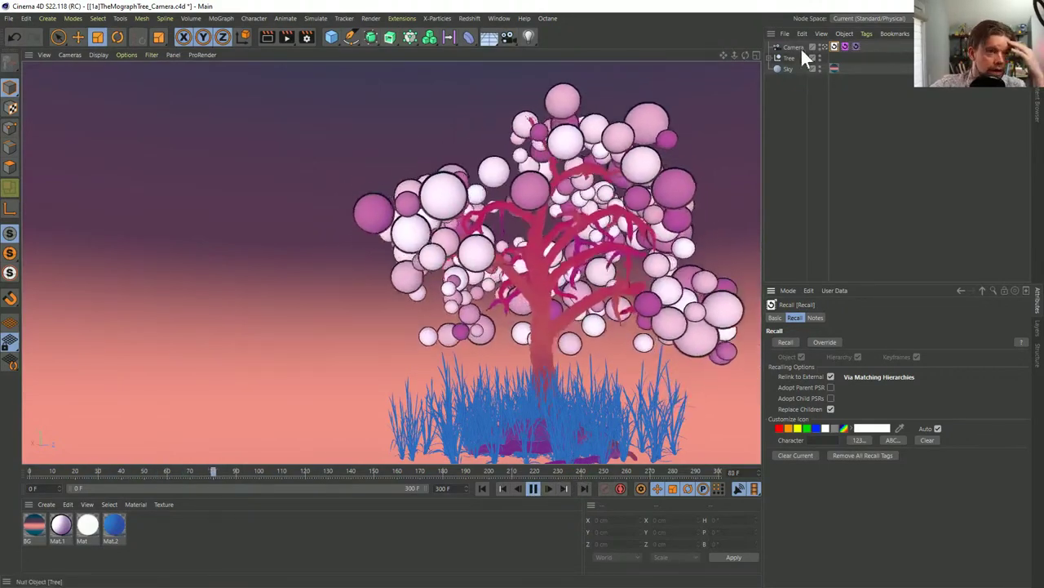
{"action": "left_click", "coordinate": [793, 46]}
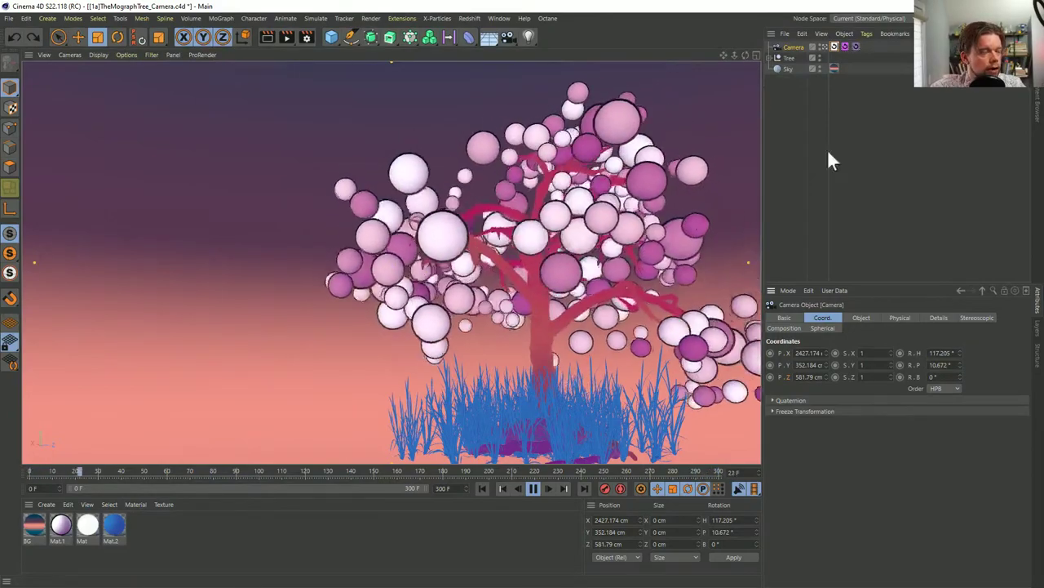
{"action": "left_click", "coordinate": [844, 45]}
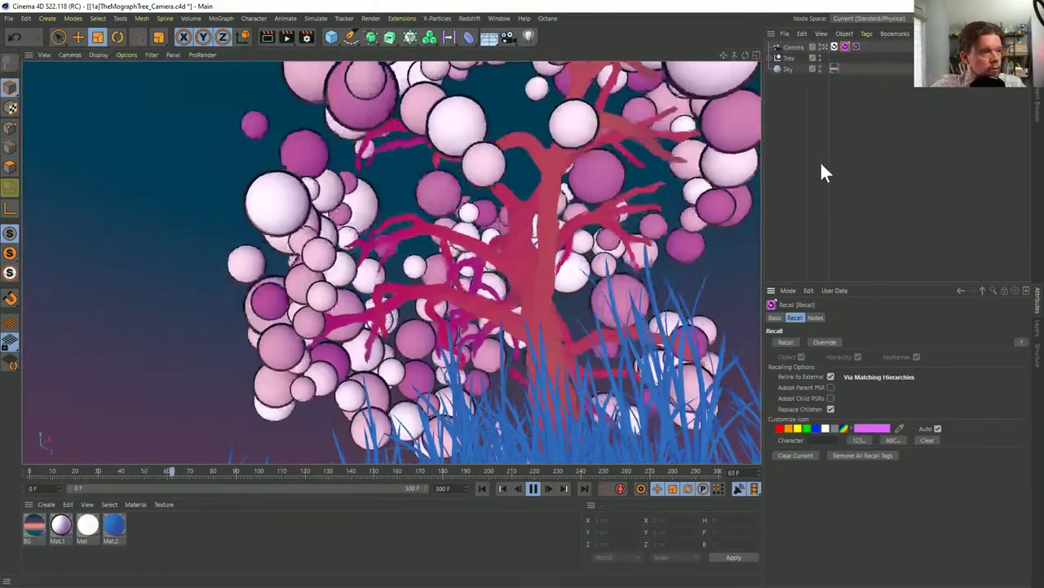
{"action": "left_click", "coordinate": [856, 47]}
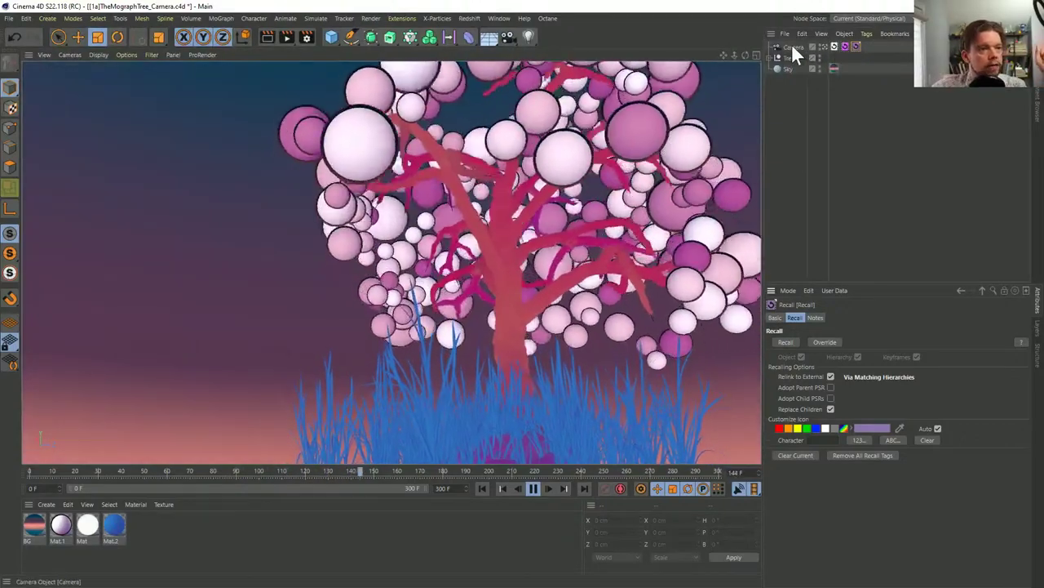
{"action": "left_click", "coordinate": [792, 47]}
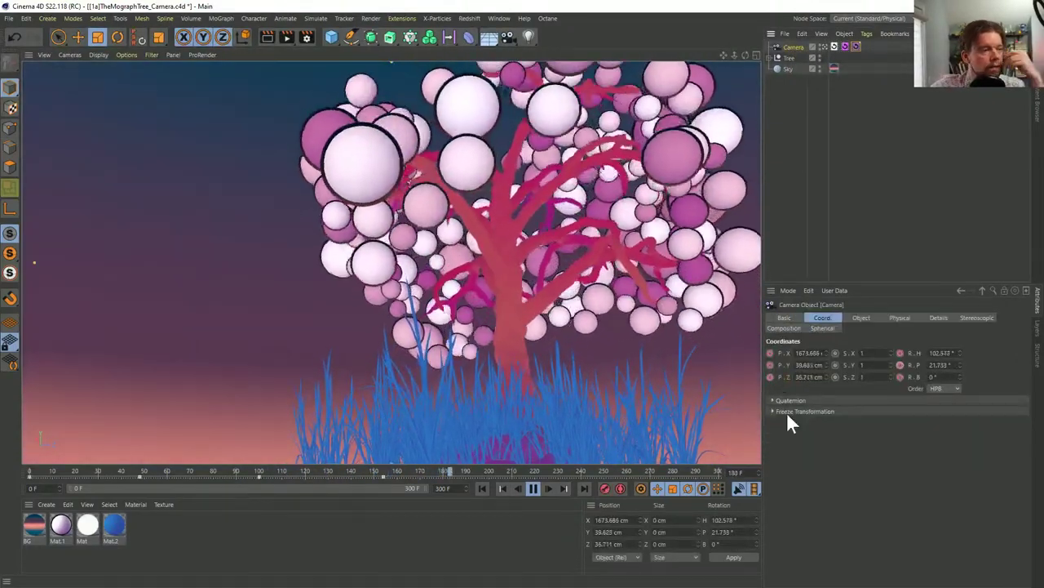
{"action": "left_click", "coordinate": [480, 488]}
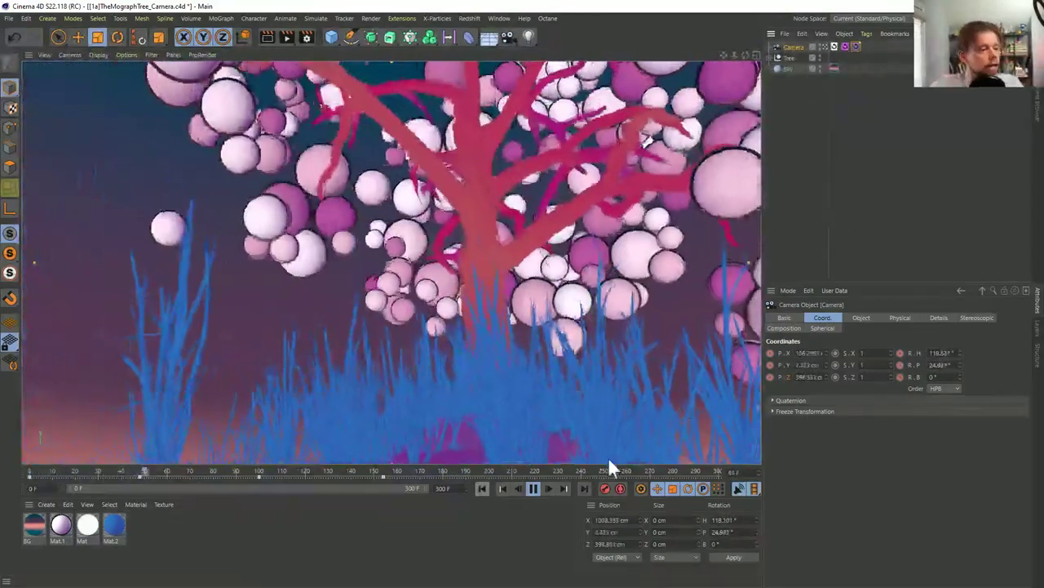
{"action": "left_click", "coordinate": [533, 488]}
{"action": "left_click", "coordinate": [481, 488]}
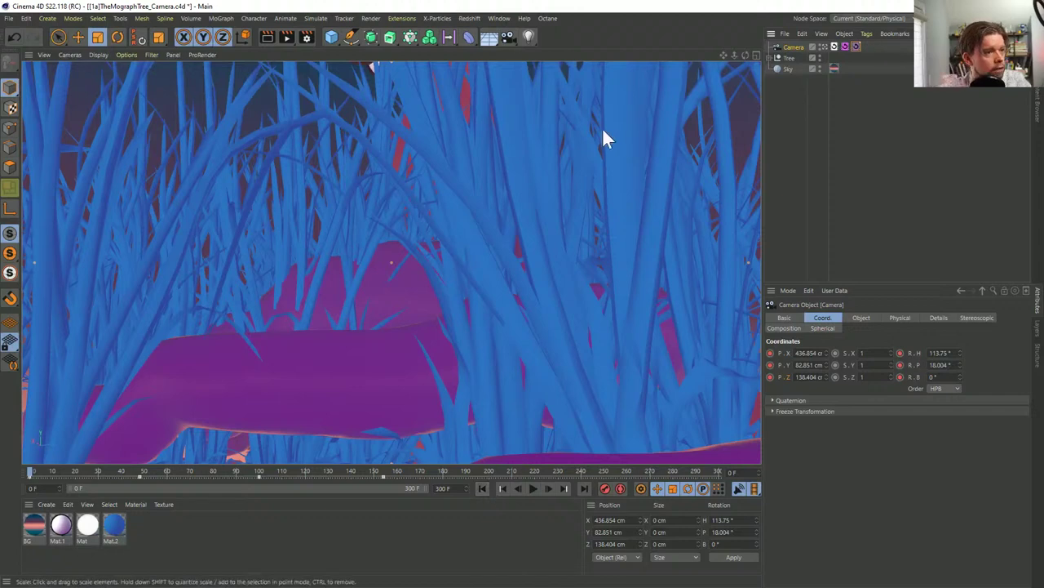
Add a Circle spline to the scene and lay it flat on the XZ plane
{"action": "left_click", "coordinate": [349, 36]}
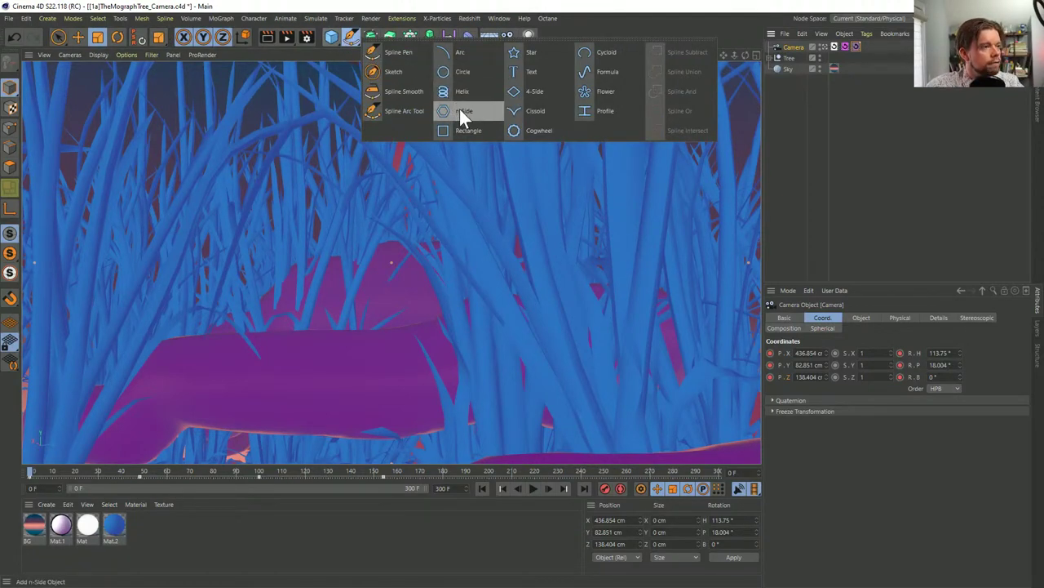
{"action": "left_click", "coordinate": [460, 73]}
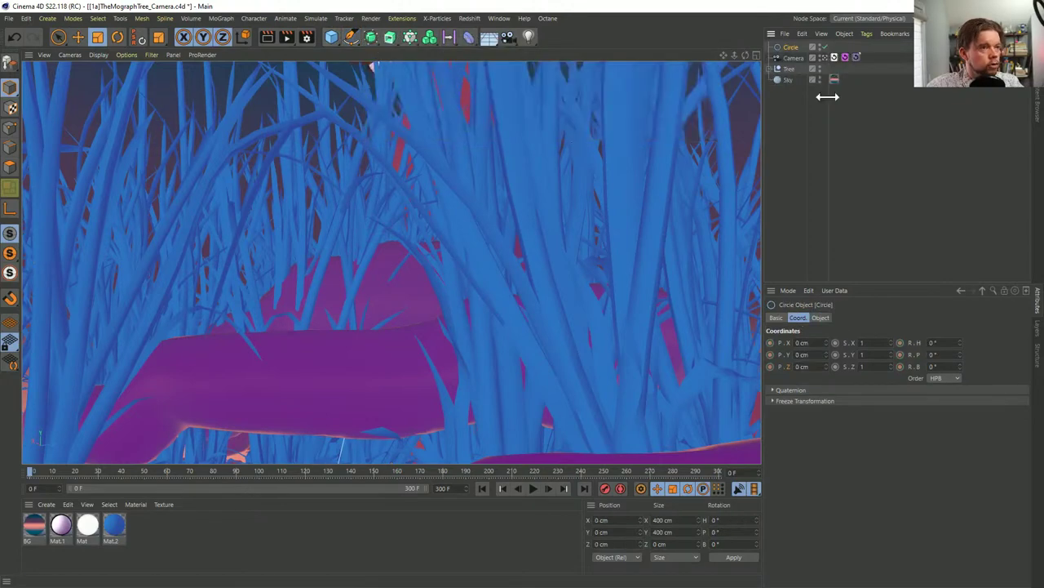
{"action": "left_click", "coordinate": [835, 57]}
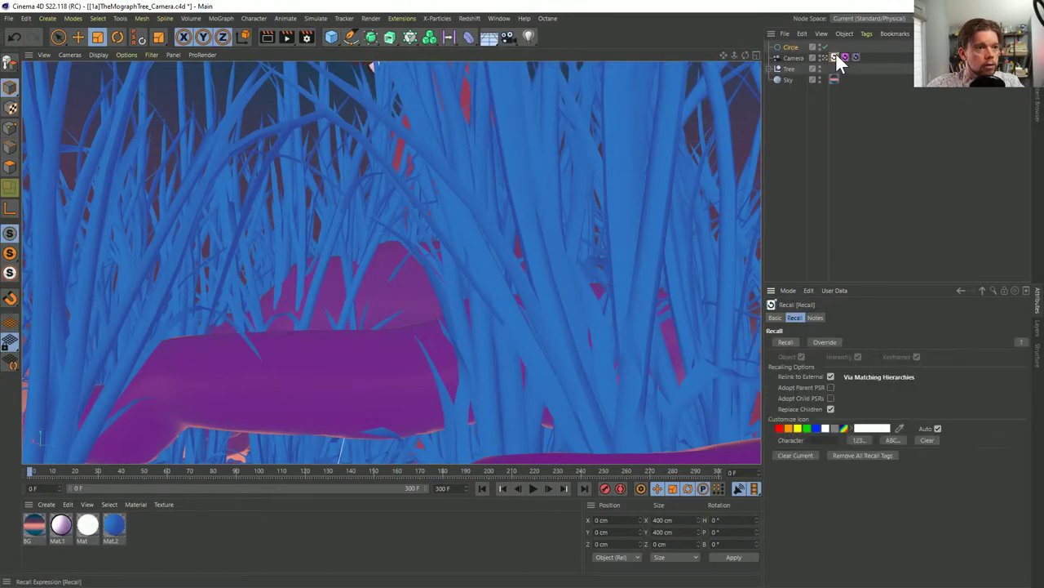
{"action": "left_click_drag", "start_coordinate": [550, 329], "coordinate": [604, 359], "text": "alt"}
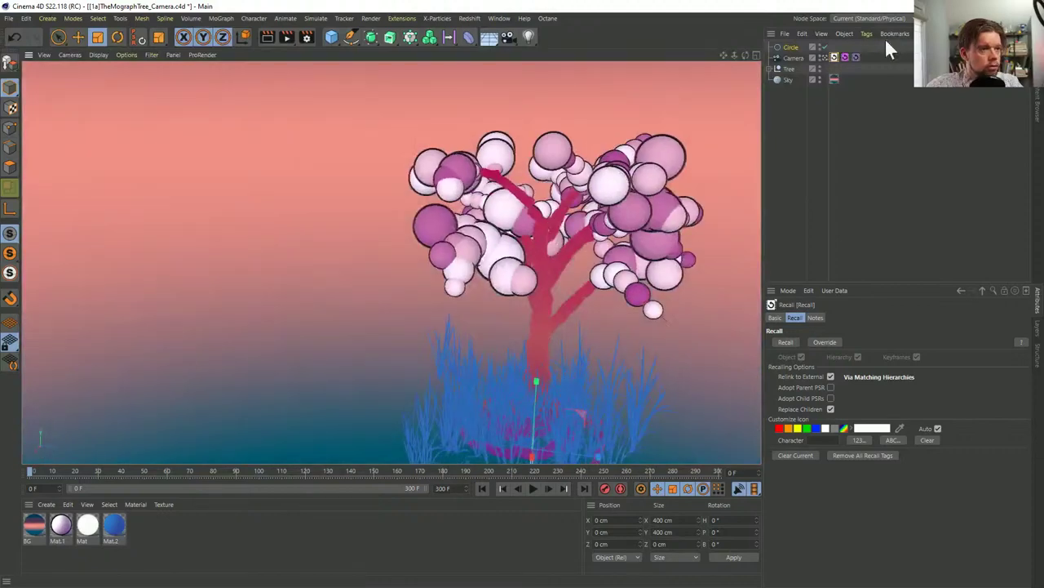
{"action": "left_click", "coordinate": [787, 49]}
{"action": "left_click", "coordinate": [821, 318]}
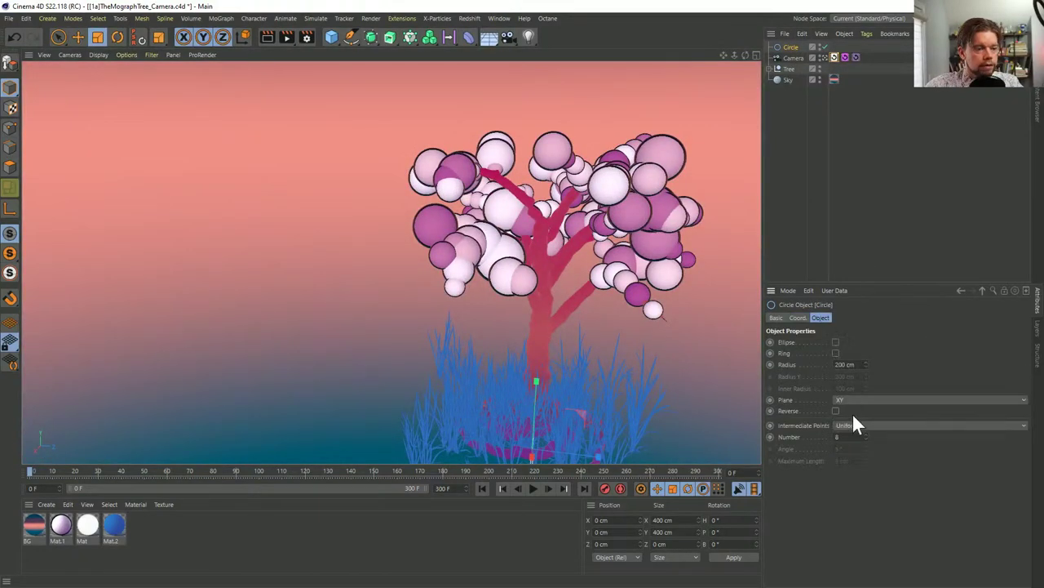
{"action": "left_click", "coordinate": [845, 400]}
{"action": "left_click", "coordinate": [848, 435]}
Scale the circle up to about 2762 cm around the tree and raise it about 467 cm
{"action": "key", "text": "t"}
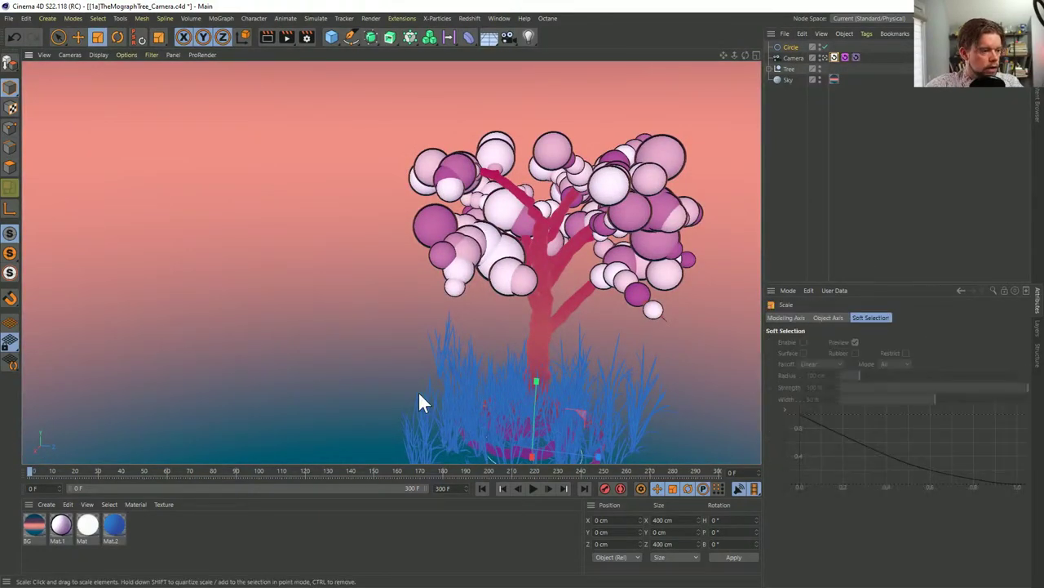
{"action": "left_click_drag", "start_coordinate": [417, 391], "coordinate": [532, 437]}
{"action": "left_click_drag", "start_coordinate": [506, 401], "coordinate": [408, 398]}
{"action": "key", "text": "e"}
{"action": "left_click_drag", "start_coordinate": [541, 379], "coordinate": [530, 267]}
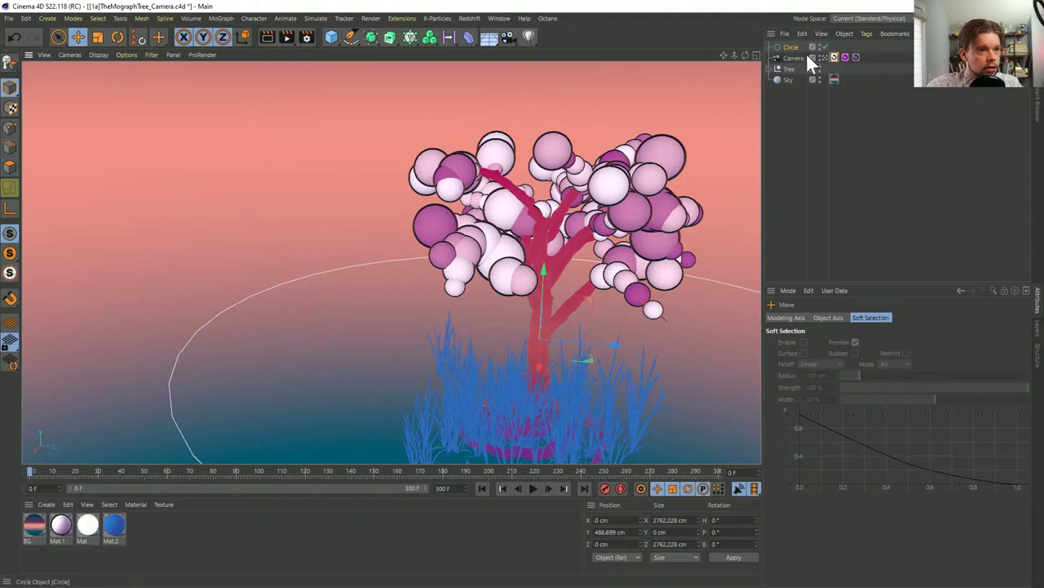
Give the camera an Align to Spline tag with Circle as its spline path
{"action": "right_click", "coordinate": [792, 59]}
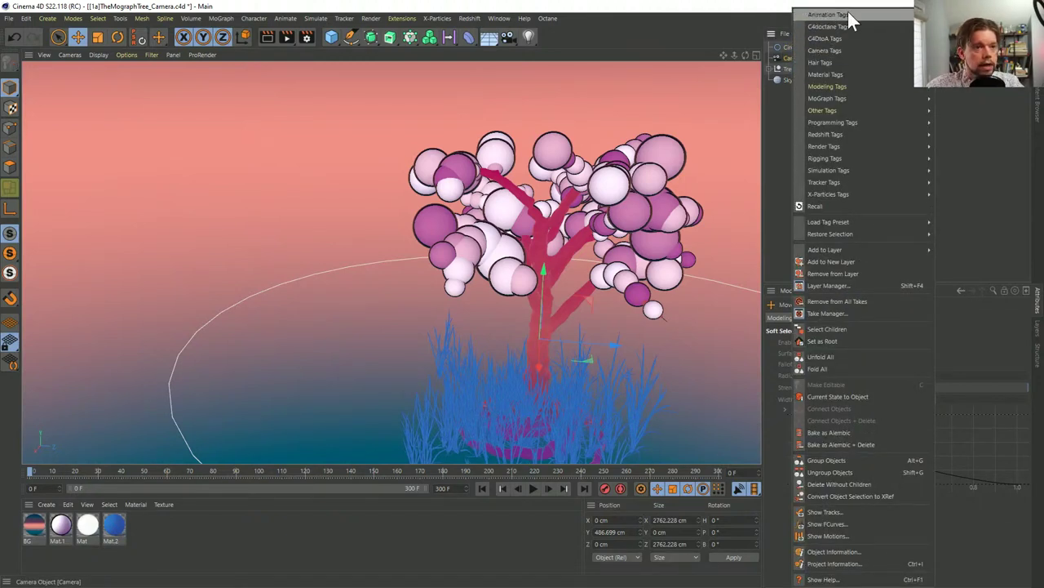
{"action": "left_click", "coordinate": [783, 26]}
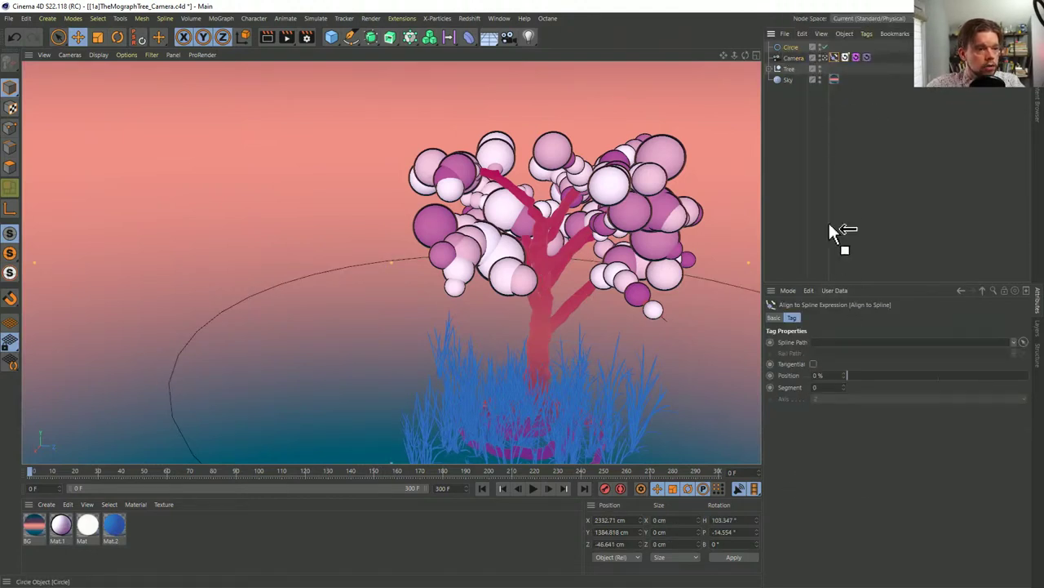
{"action": "left_click_drag", "start_coordinate": [829, 224], "coordinate": [844, 338]}
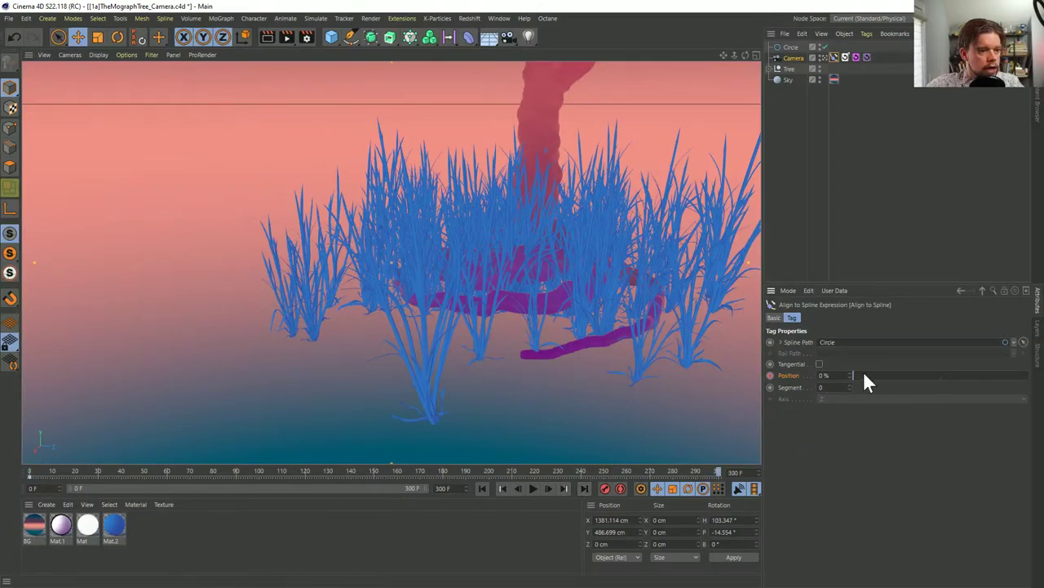
Keyframe the tag's Position at 100% on frame 300, then preview the path from frame 0
{"action": "key", "text": "shift+g"}
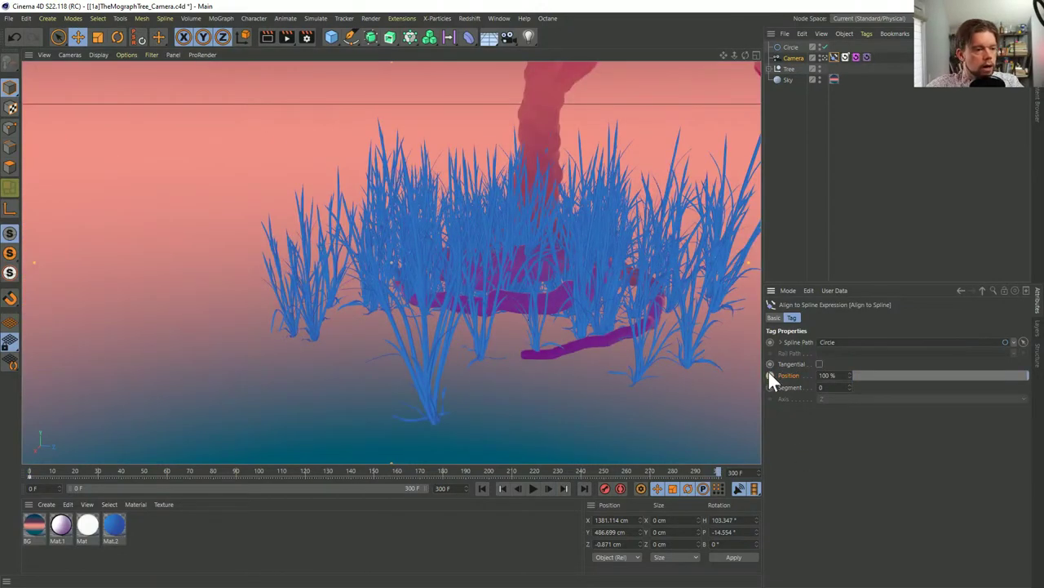
{"action": "right_click", "coordinate": [770, 373]}
{"action": "key", "text": "Escape"}
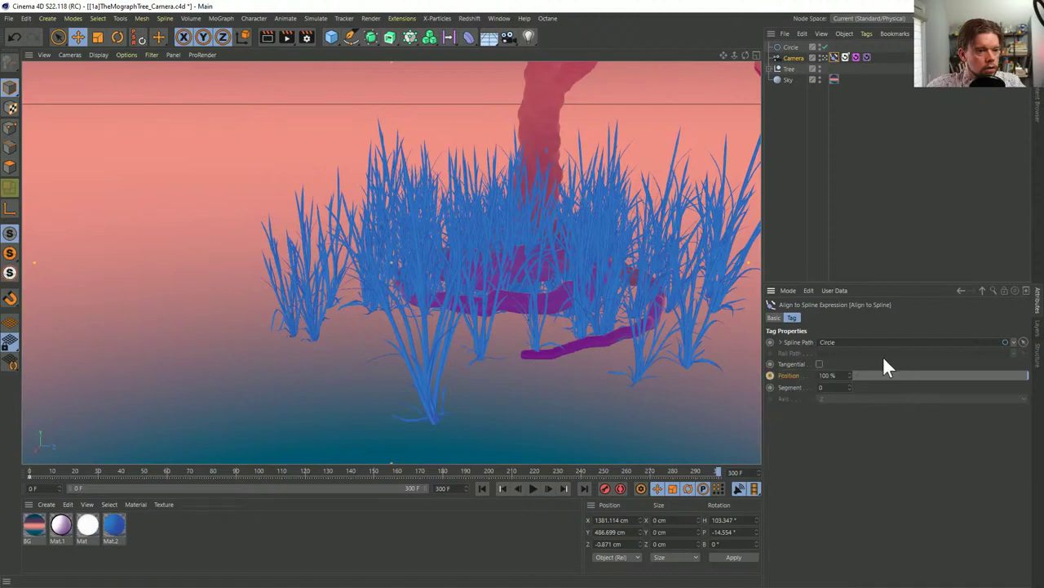
{"action": "left_click", "coordinate": [771, 374]}
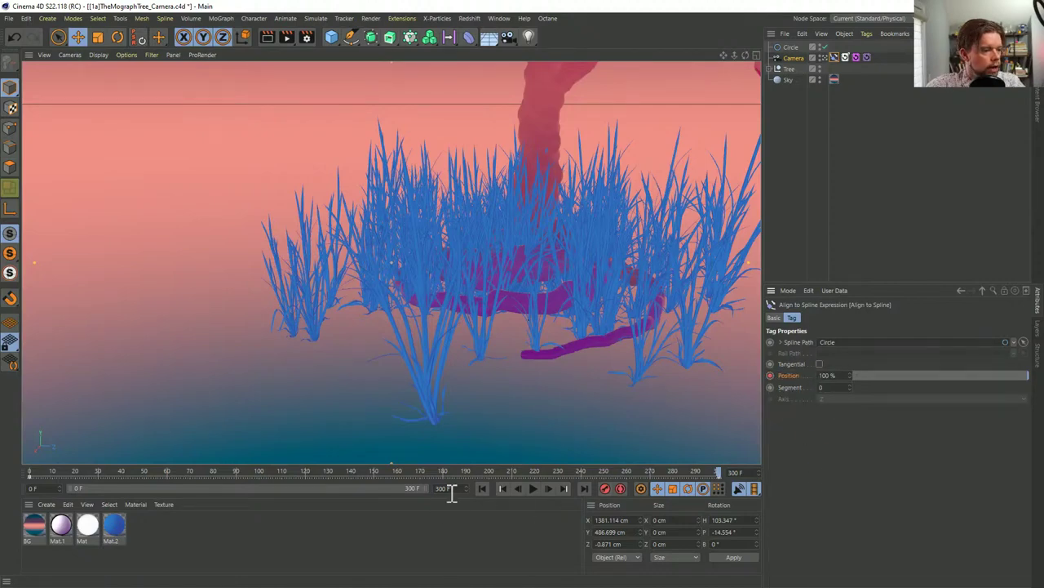
{"action": "left_click", "coordinate": [481, 488]}
{"action": "left_click", "coordinate": [533, 488]}
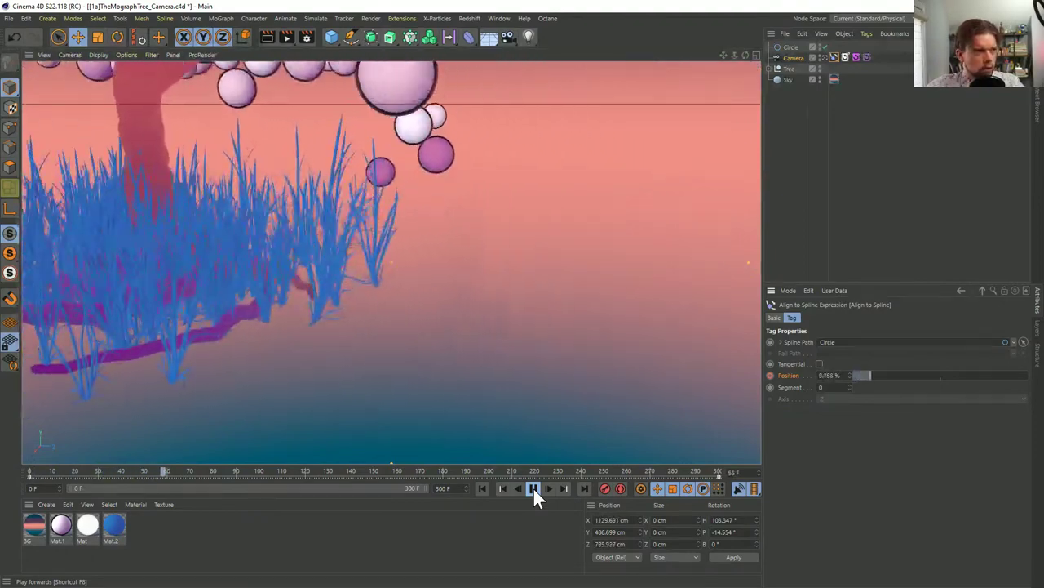
{"action": "left_click", "coordinate": [533, 488]}
{"action": "left_click", "coordinate": [479, 488]}
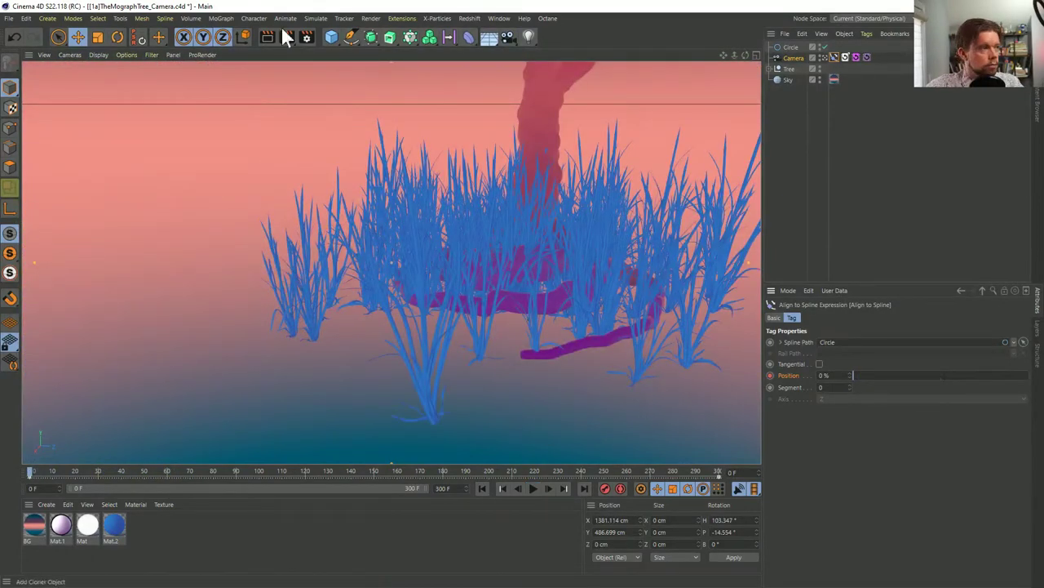
Add a Null object to the scene, discarding an accidental n-Side spline
{"action": "left_click_drag", "start_coordinate": [351, 41], "coordinate": [470, 110]}
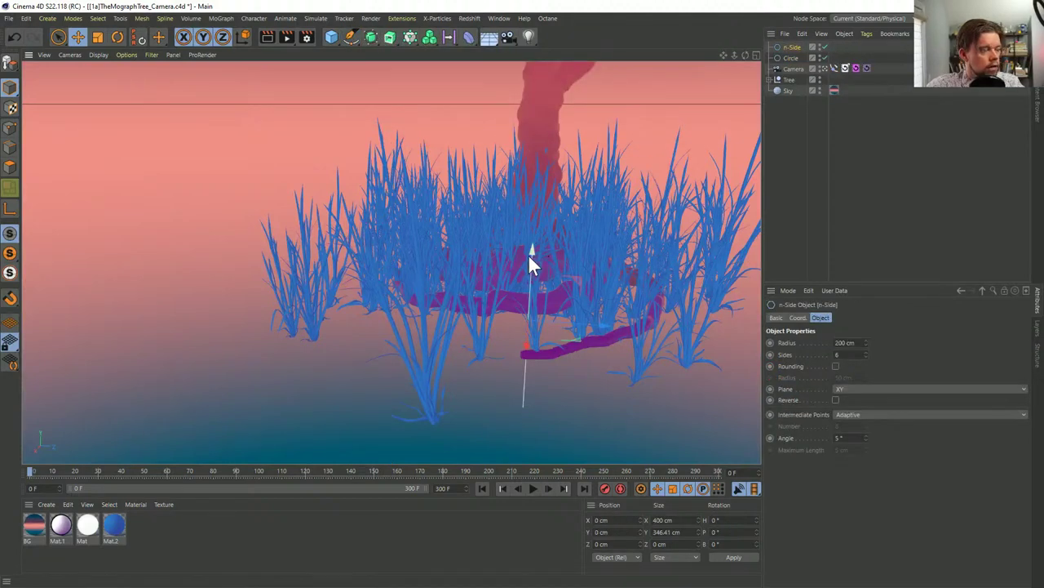
{"action": "left_click_drag", "start_coordinate": [528, 254], "coordinate": [542, 163]}
{"action": "key", "text": "t"}
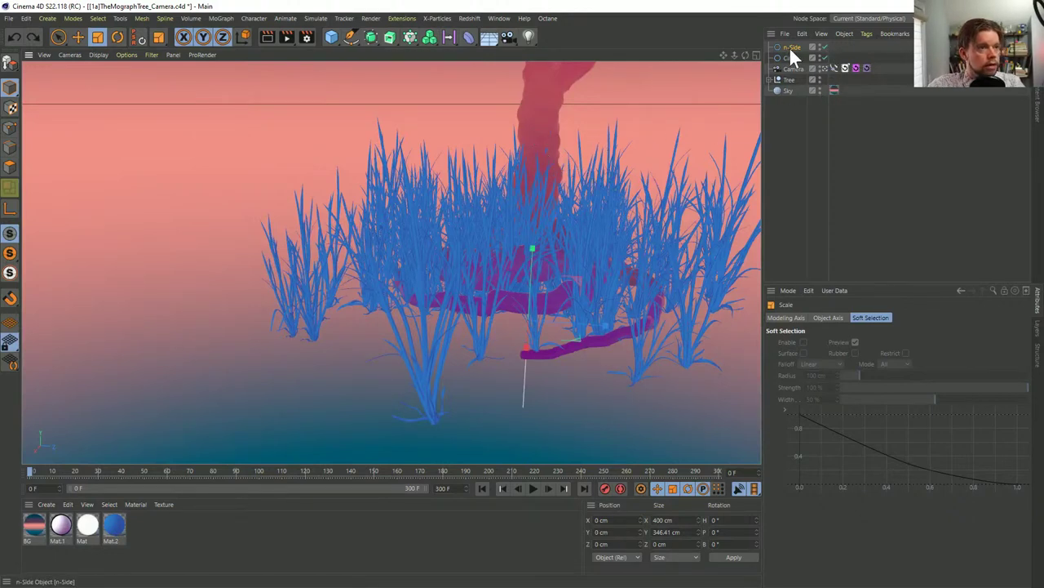
{"action": "key", "text": "Delete"}
{"action": "left_click", "coordinate": [378, 54]}
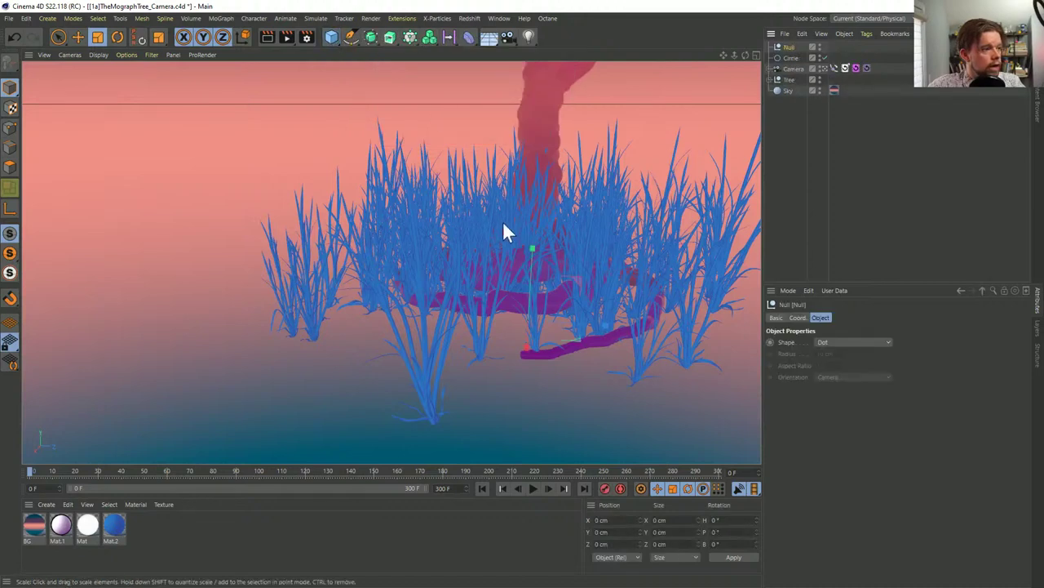
Give the camera a Target tag aimed at the Null and raise the Null to about 735 cm
{"action": "right_click", "coordinate": [796, 68]}
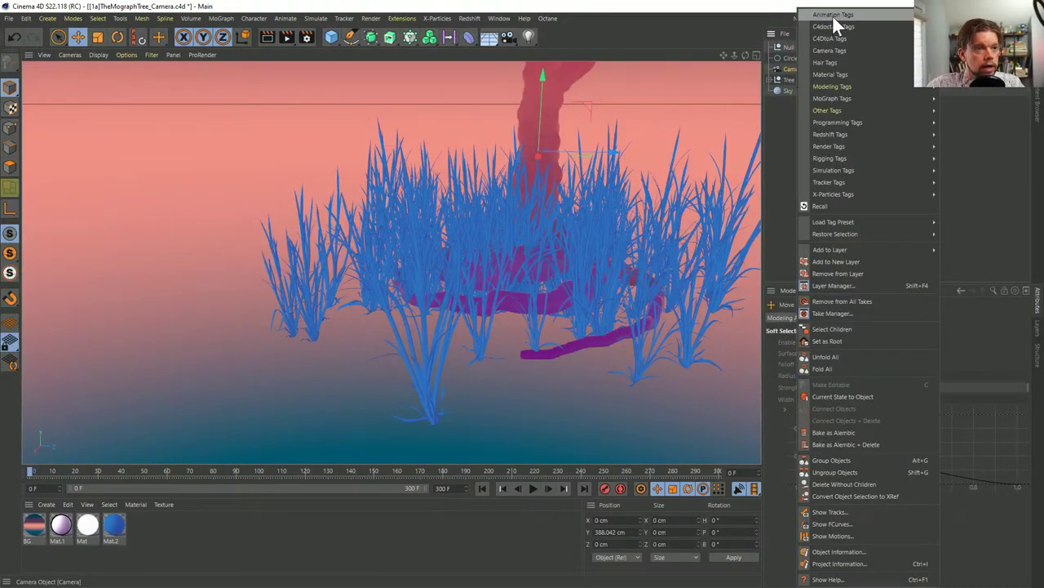
{"action": "left_click", "coordinate": [878, 82]}
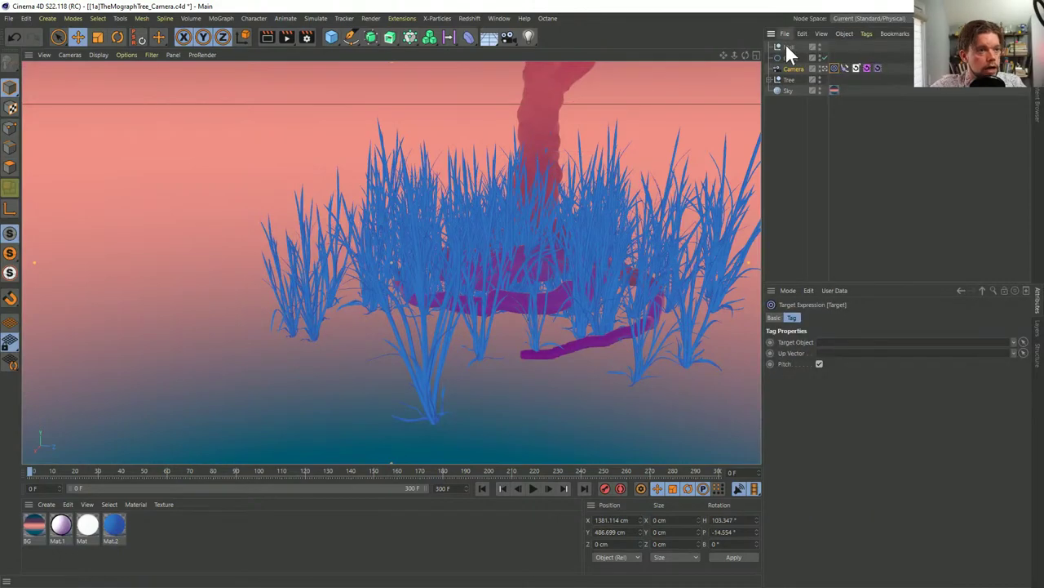
{"action": "left_click_drag", "start_coordinate": [785, 46], "coordinate": [834, 344]}
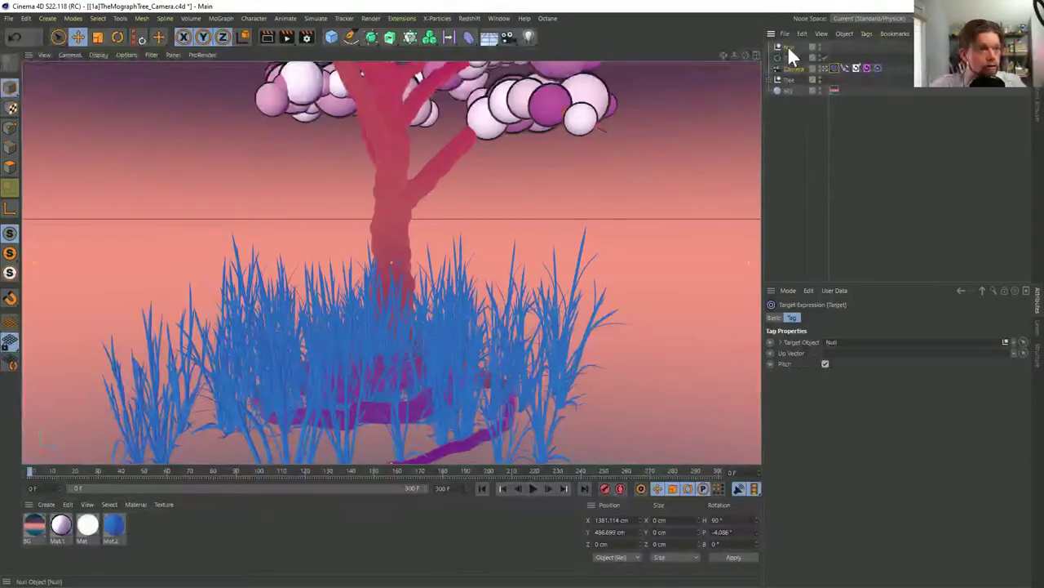
{"action": "left_click", "coordinate": [787, 46]}
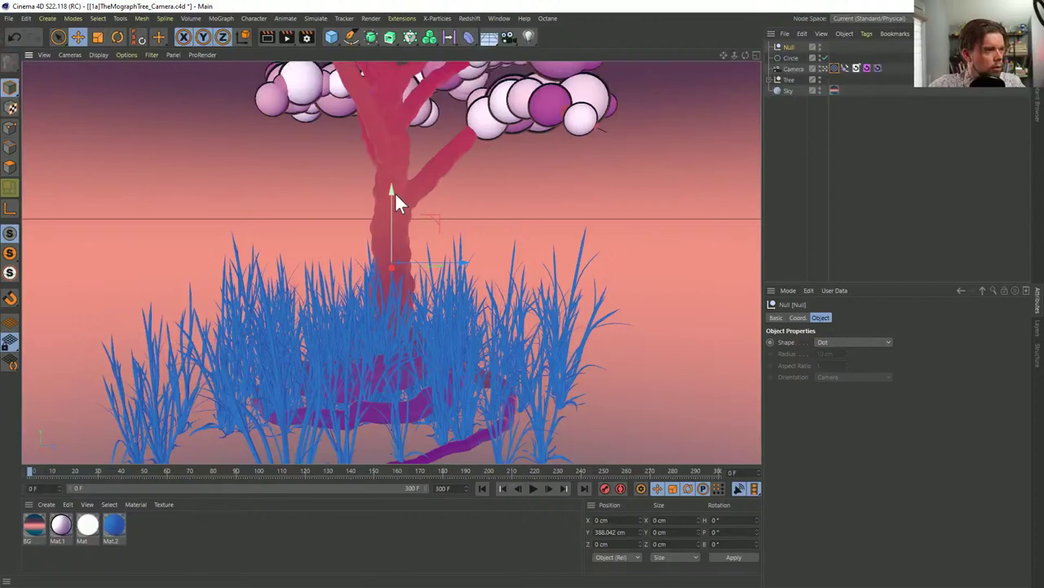
{"action": "left_click_drag", "start_coordinate": [395, 196], "coordinate": [392, 331]}
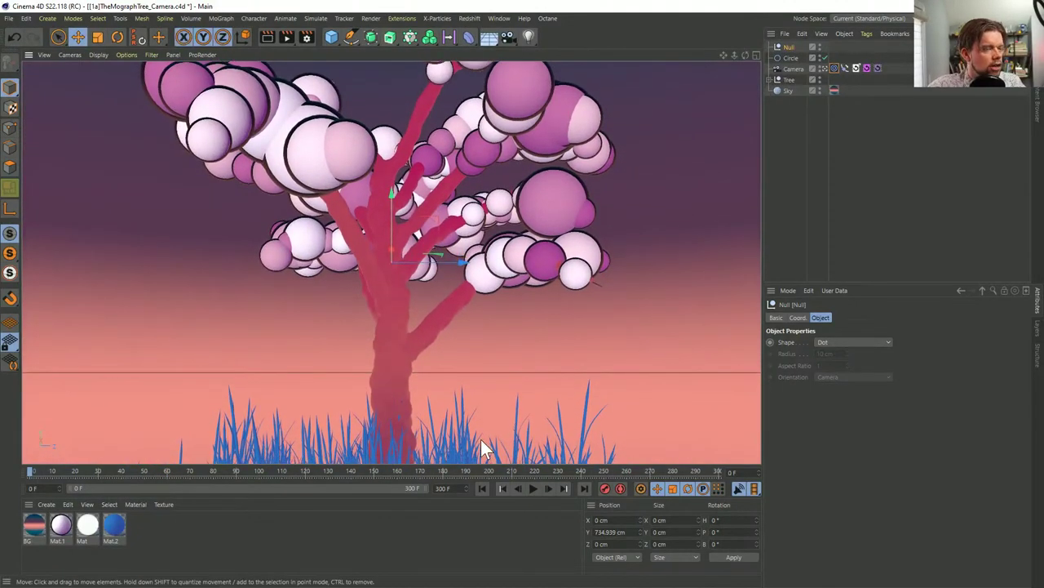
{"action": "left_click", "coordinate": [793, 70]}
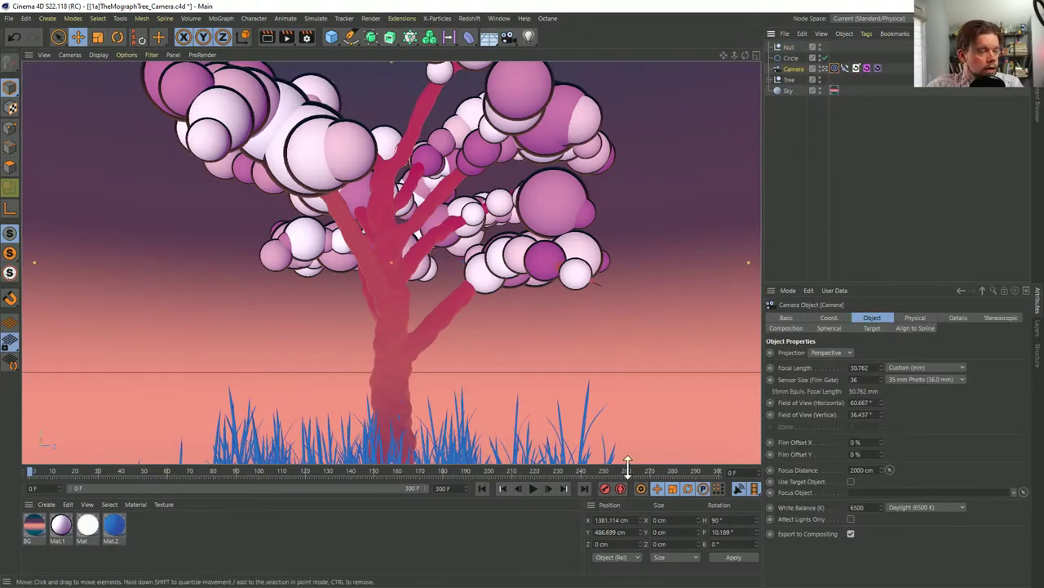
Preview the orbit, rewind to frame 0, and add a Recall tag placed last on the camera
{"action": "left_click", "coordinate": [531, 488]}
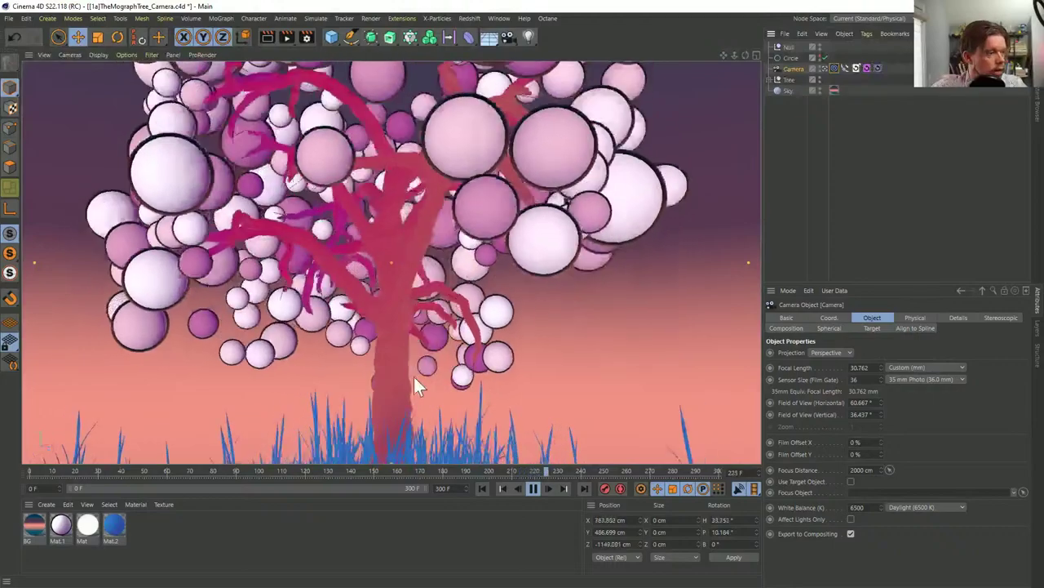
{"action": "left_click", "coordinate": [532, 489]}
{"action": "left_click", "coordinate": [482, 488]}
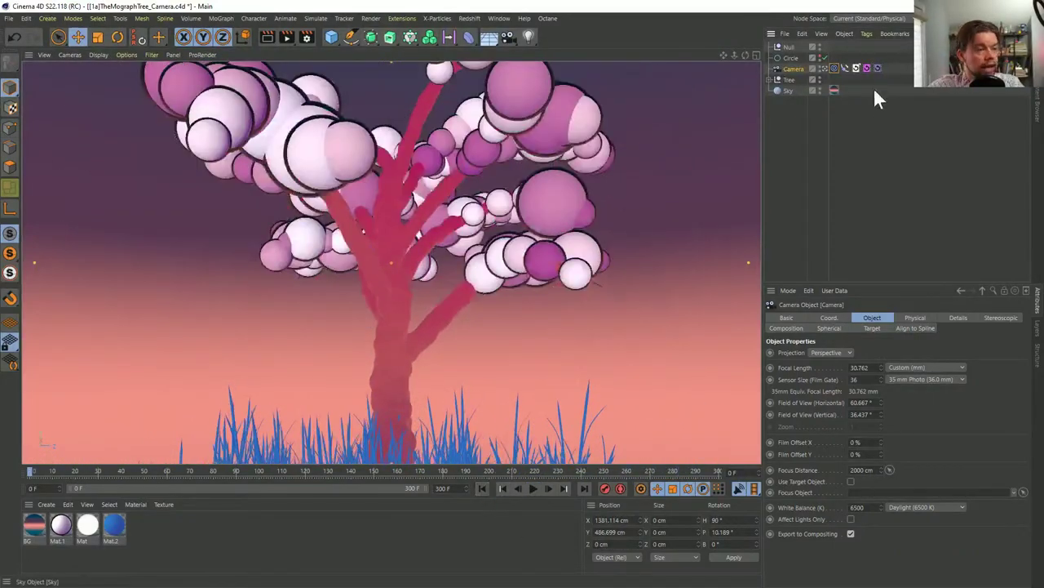
{"action": "right_click", "coordinate": [794, 68]}
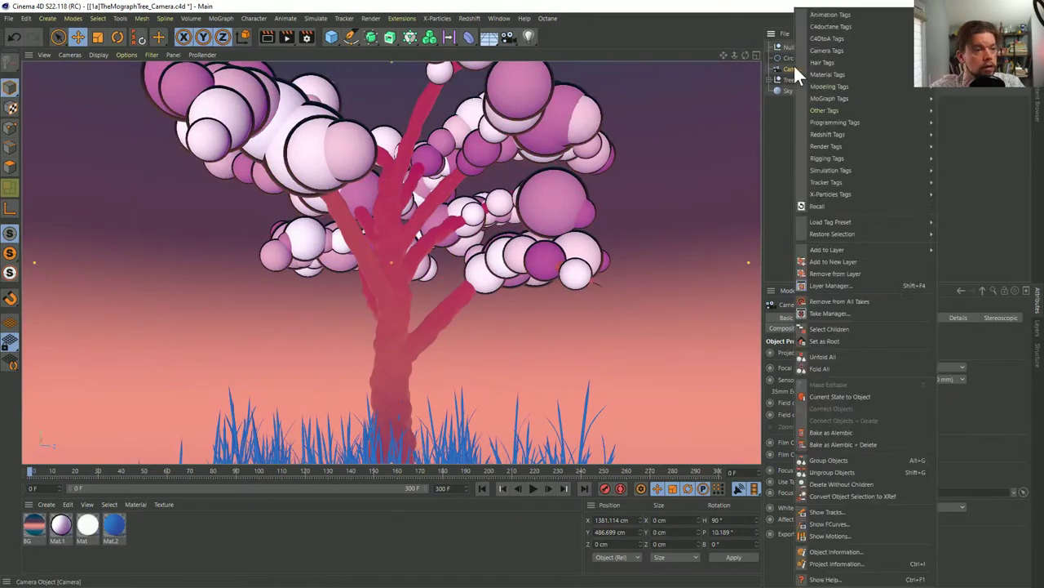
{"action": "left_click", "coordinate": [826, 208]}
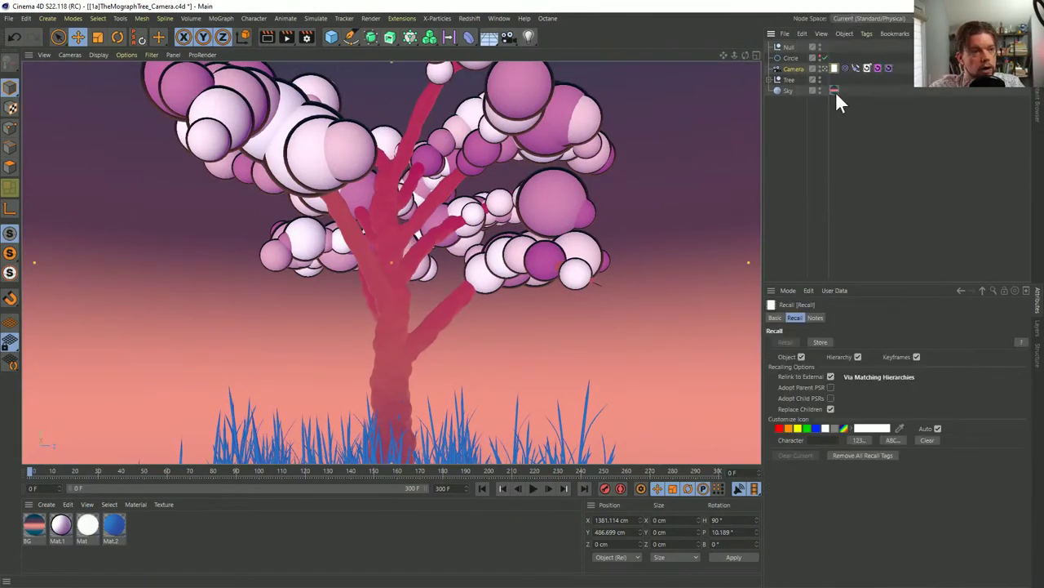
{"action": "left_click_drag", "start_coordinate": [834, 71], "coordinate": [879, 68]}
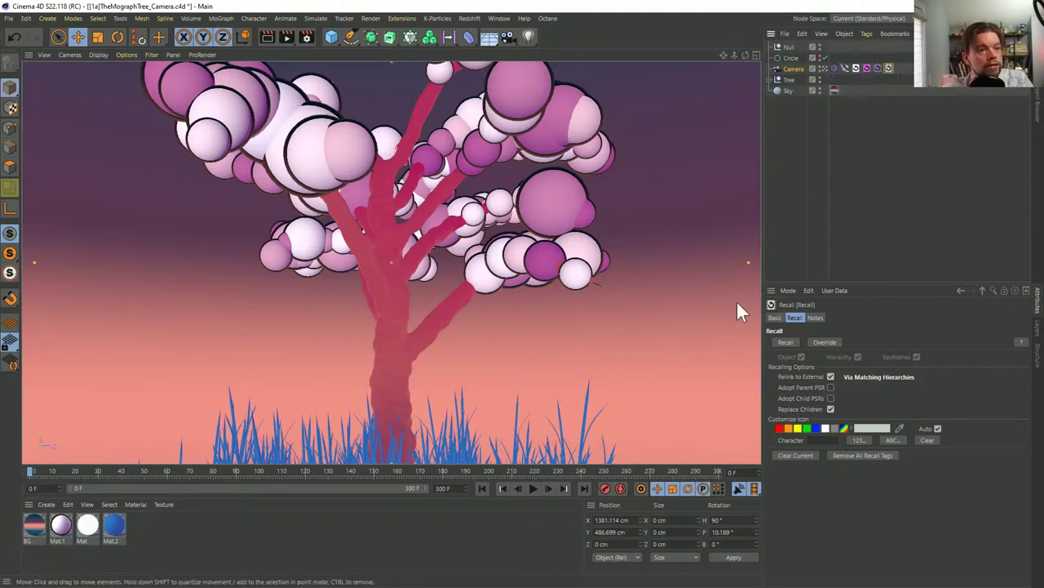
{"action": "left_click", "coordinate": [843, 68]}
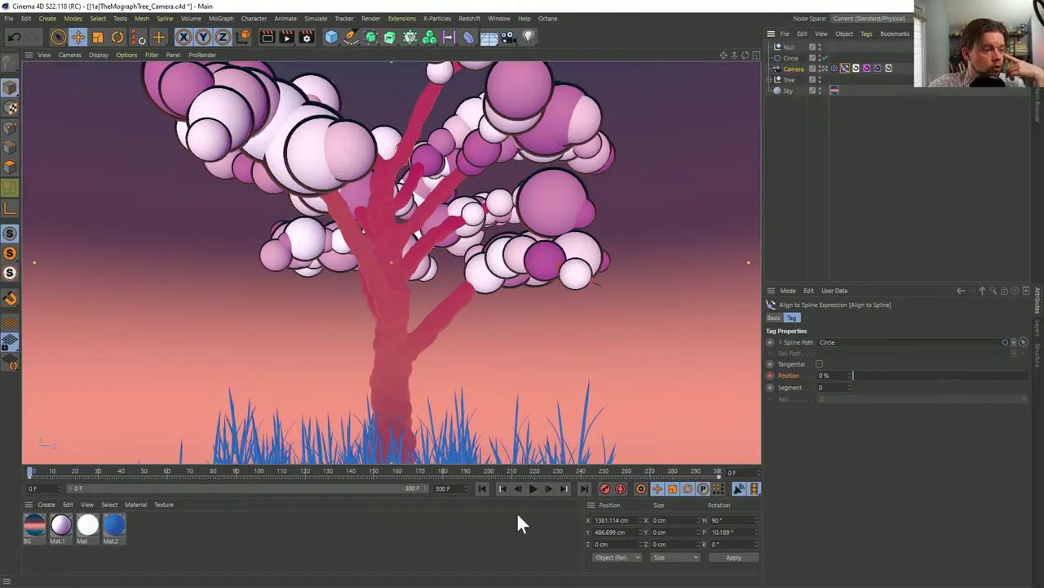
{"action": "left_click", "coordinate": [532, 488]}
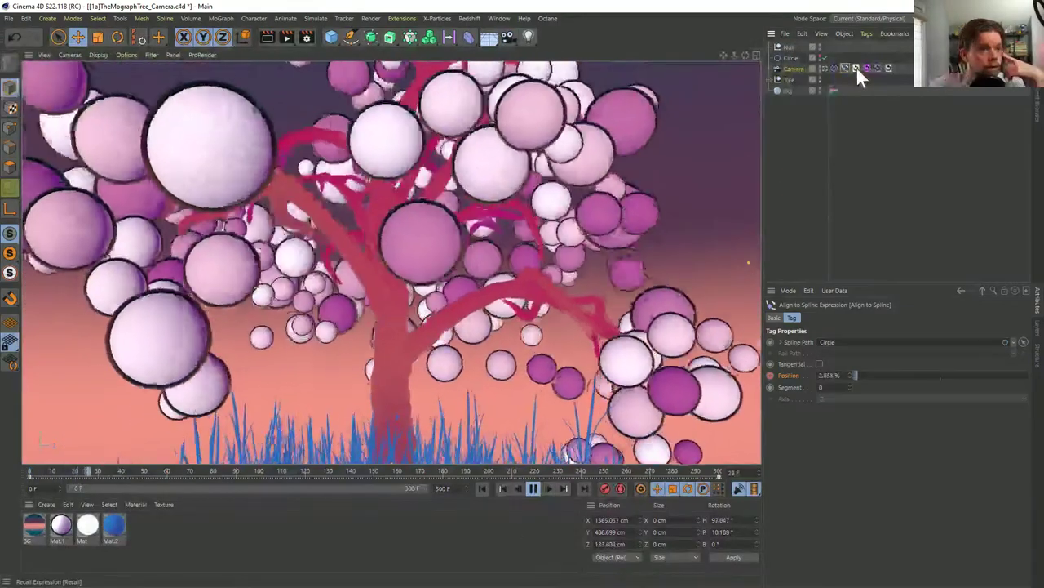
{"action": "left_click", "coordinate": [856, 68]}
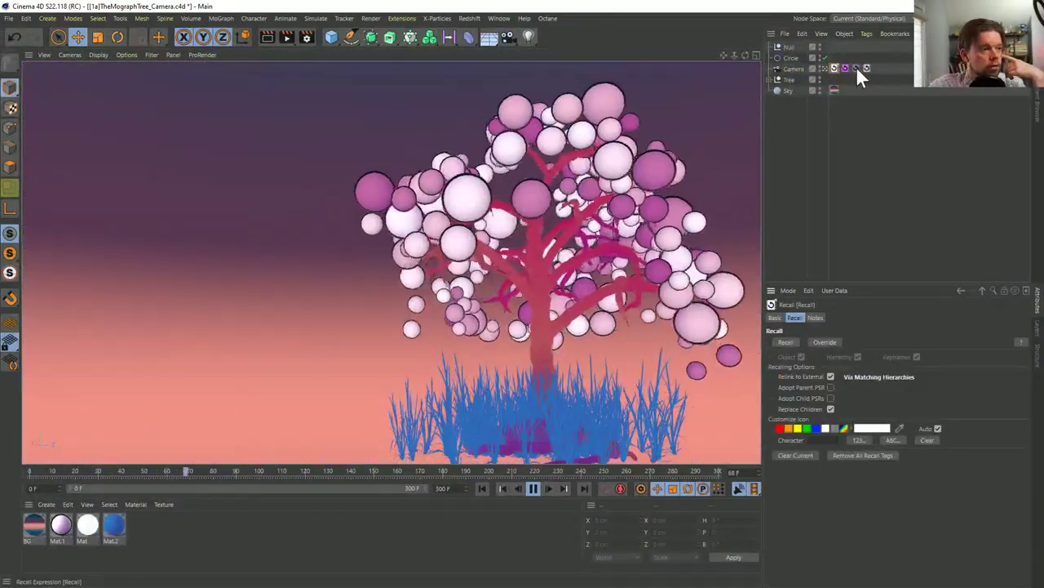
{"action": "left_click", "coordinate": [847, 67]}
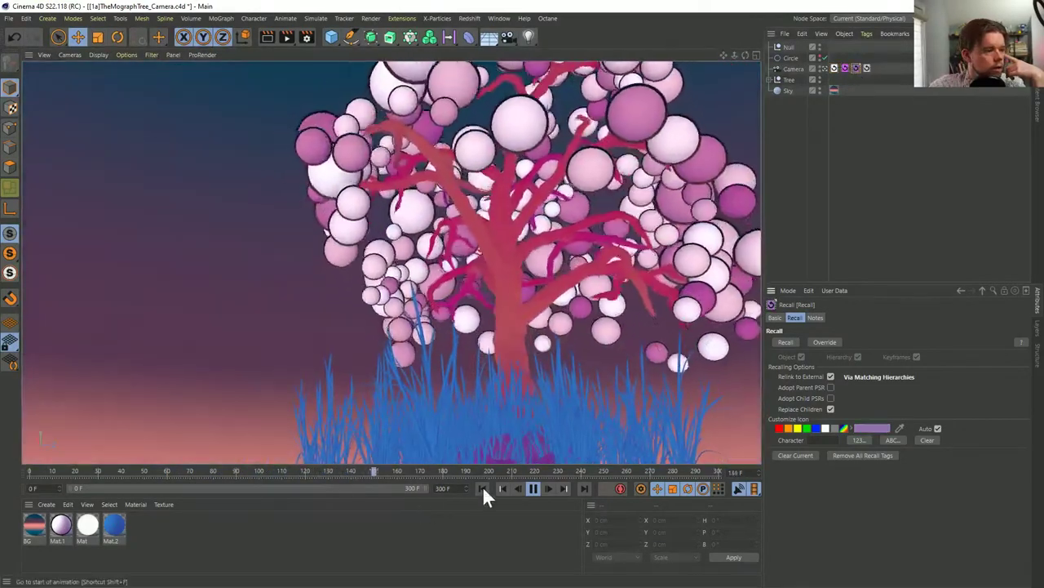
{"action": "left_click", "coordinate": [482, 486]}
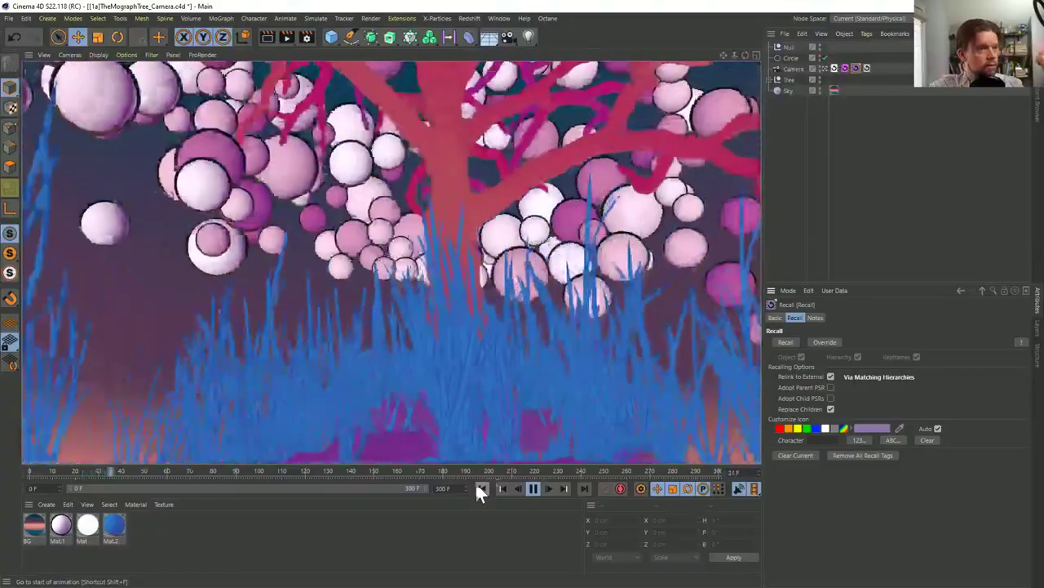
{"action": "left_click", "coordinate": [866, 67]}
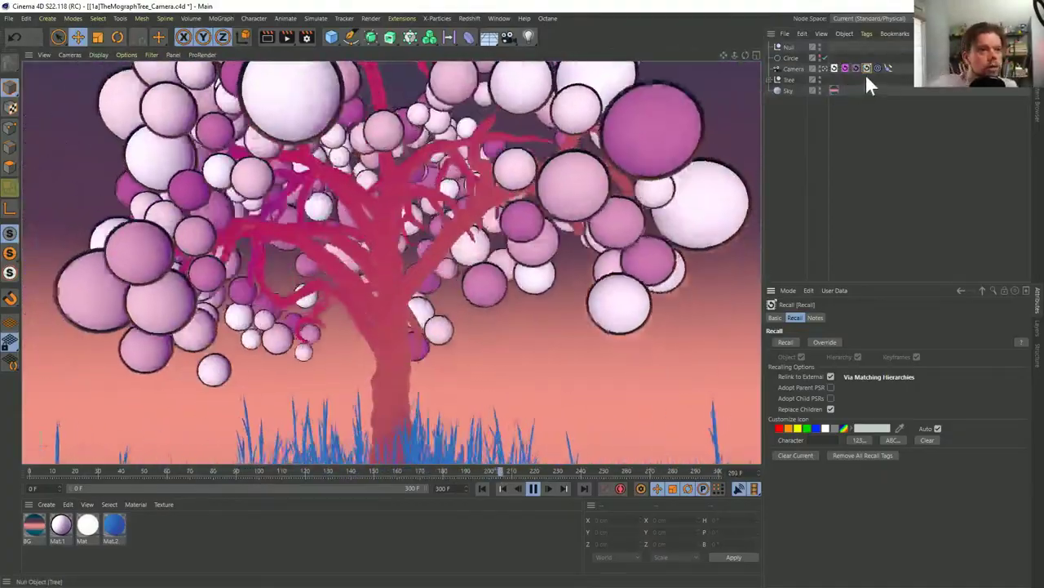
{"action": "left_click", "coordinate": [793, 68]}
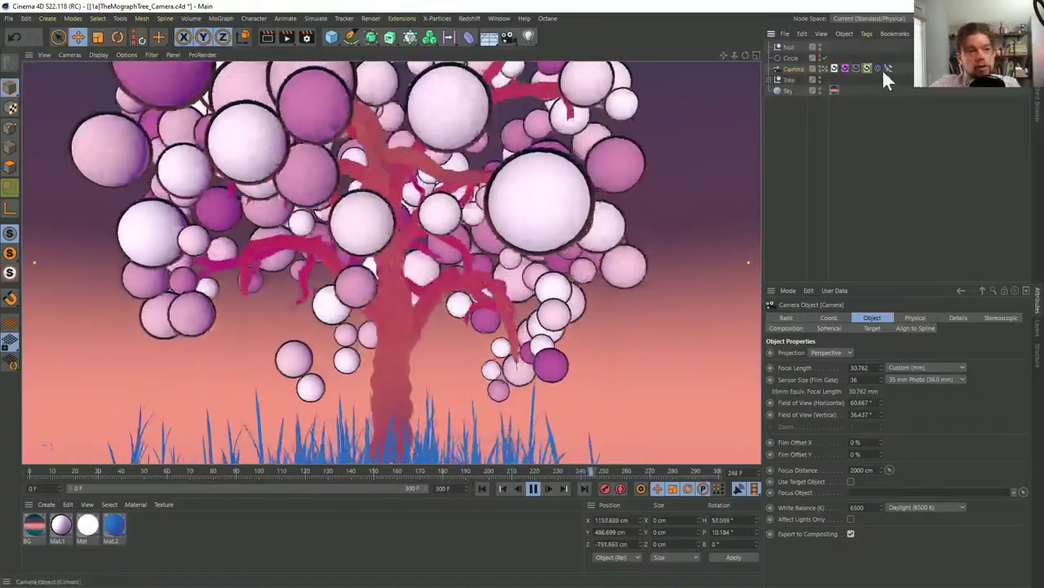
{"action": "left_click", "coordinate": [876, 67]}
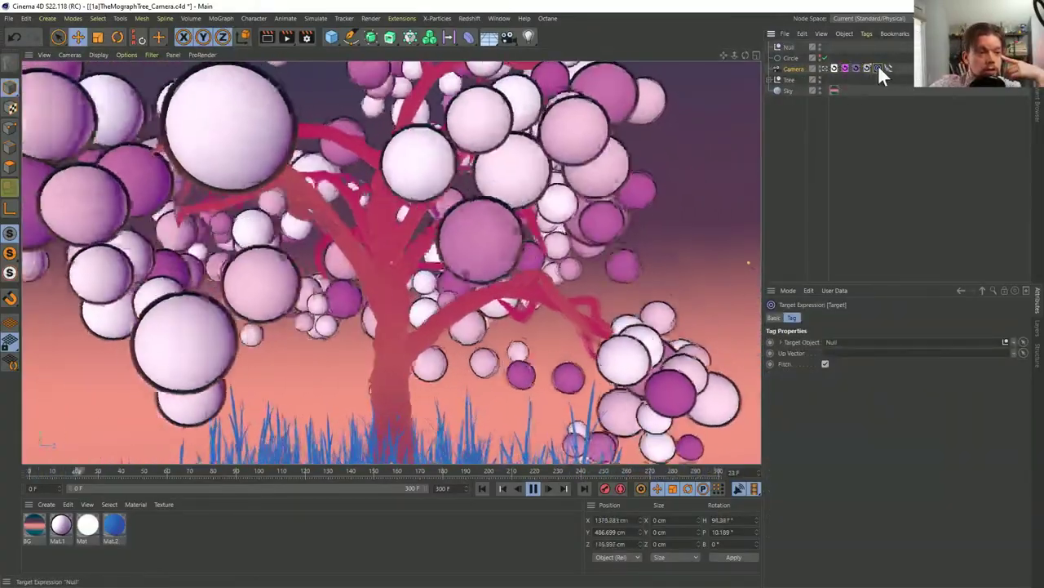
{"action": "left_click", "coordinate": [887, 68]}
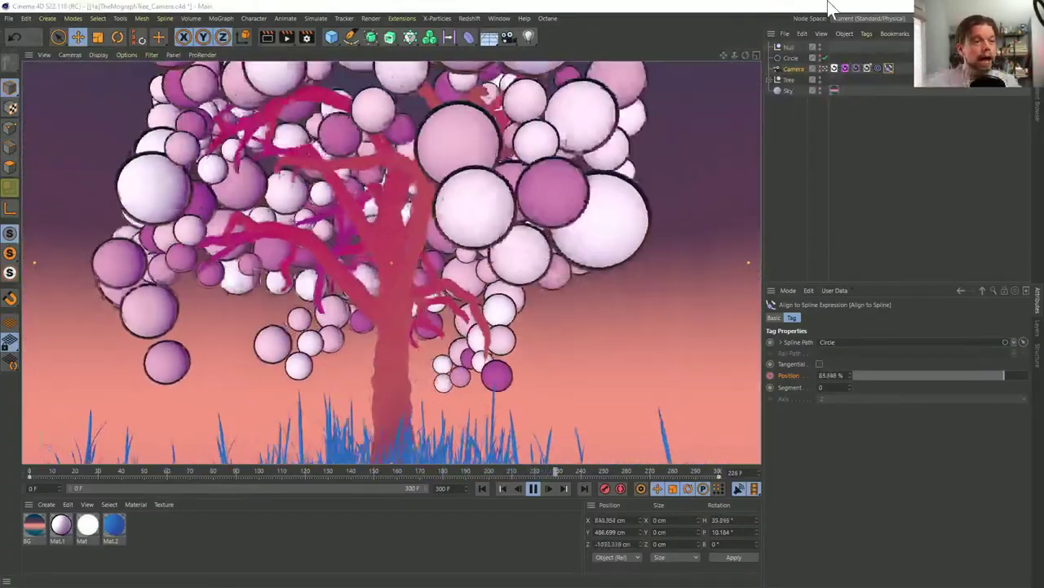
{"action": "left_click", "coordinate": [843, 67]}
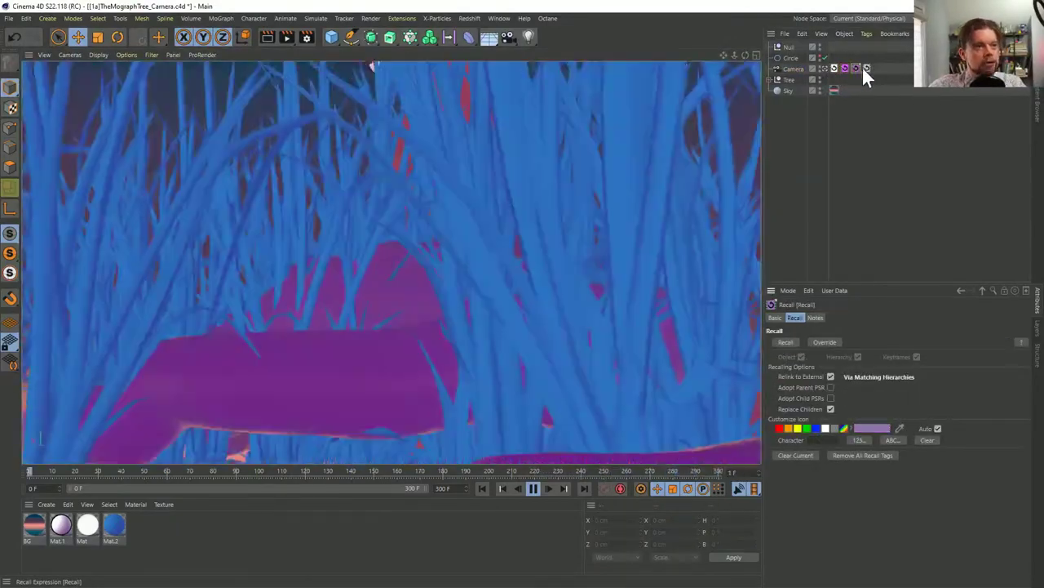
{"action": "left_click", "coordinate": [865, 67]}
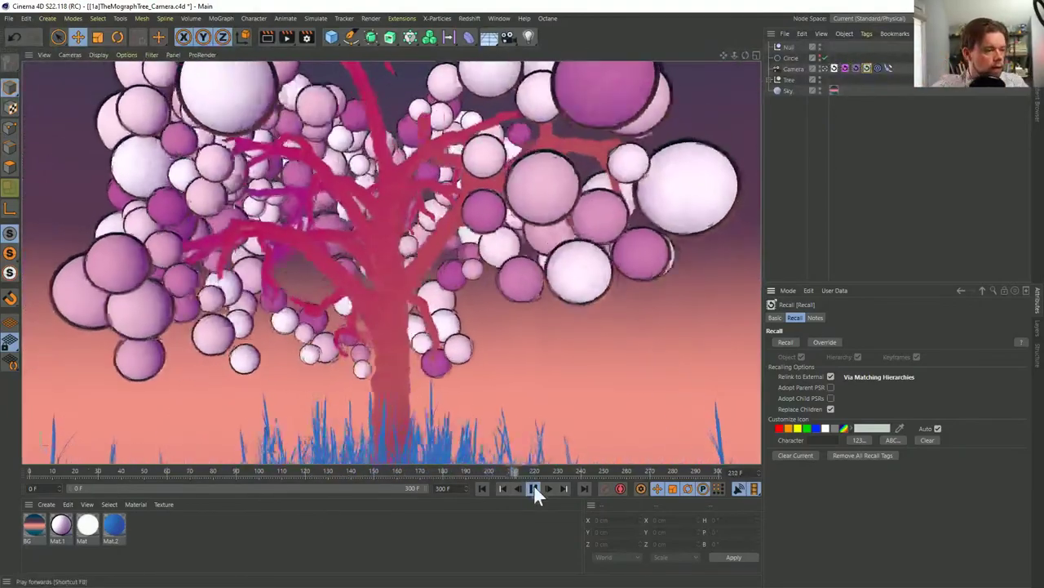
{"action": "left_click", "coordinate": [532, 488]}
{"action": "left_click", "coordinate": [482, 487]}
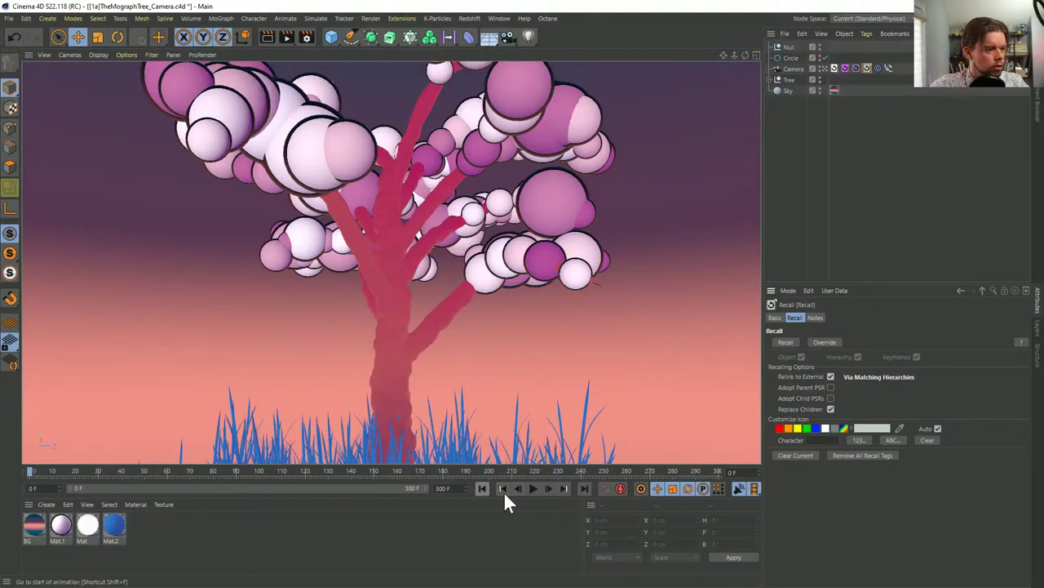
{"action": "left_click", "coordinate": [531, 490]}
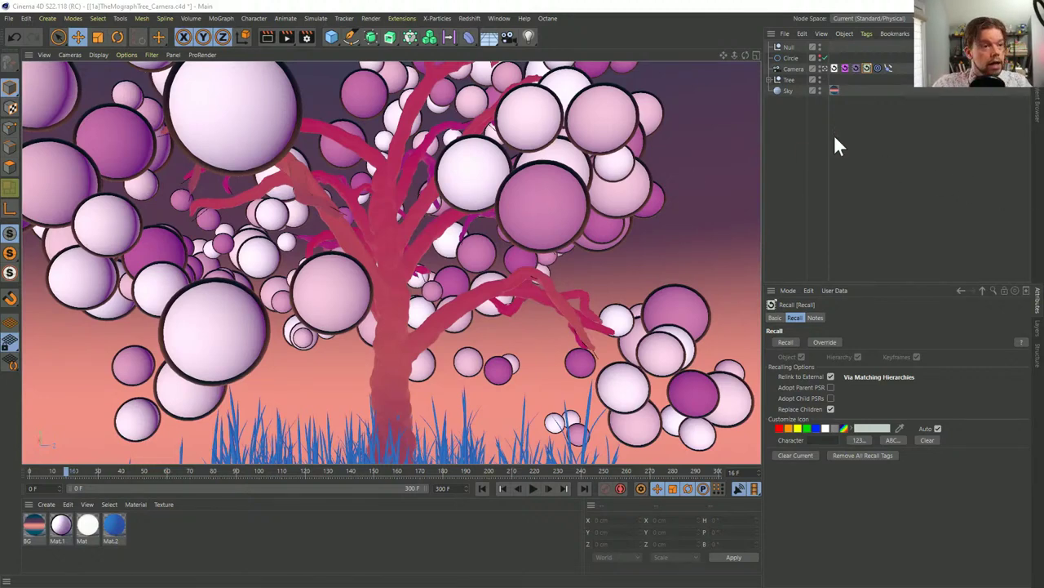
Select all of the camera's Recall tags and start playing the tree animation
{"action": "left_click", "coordinate": [849, 83]}
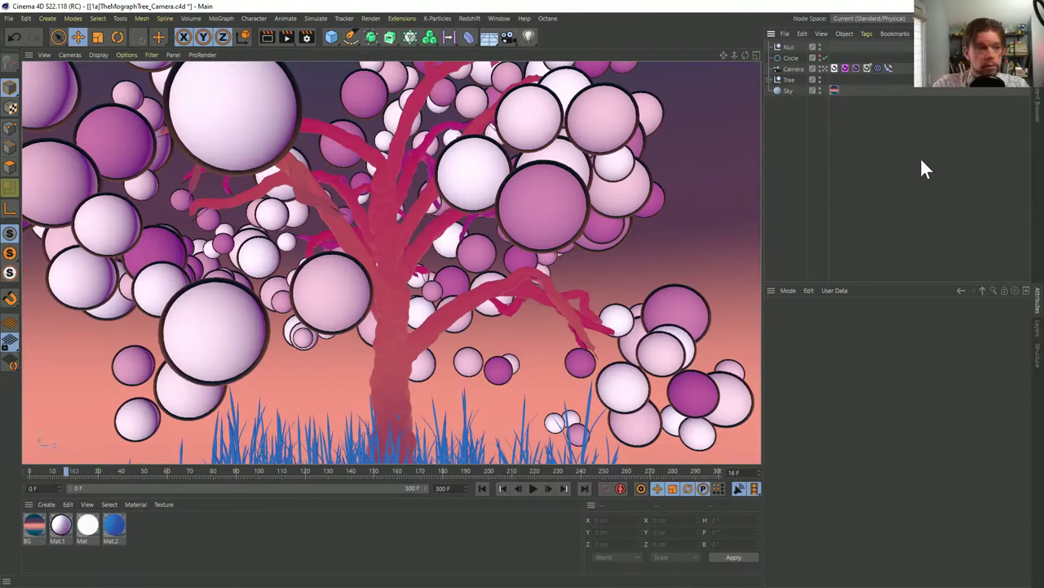
{"action": "left_click_drag", "start_coordinate": [832, 53], "coordinate": [872, 87]}
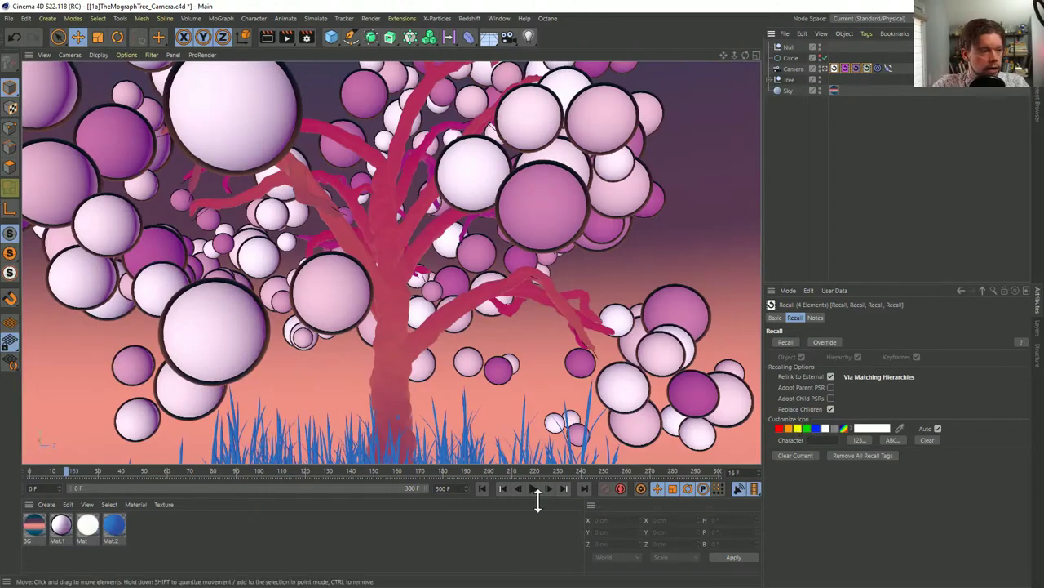
{"action": "left_click", "coordinate": [532, 490]}
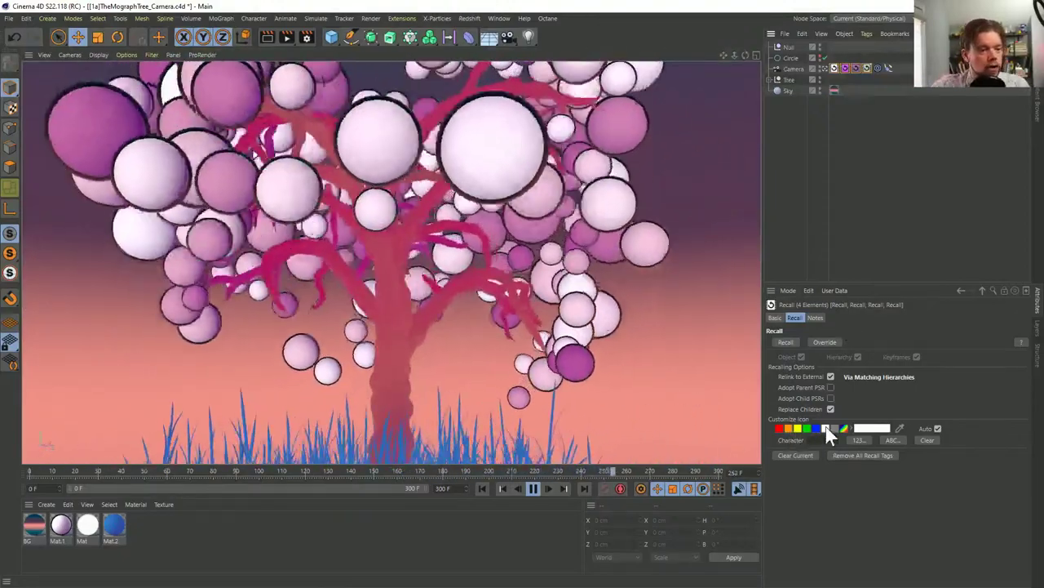
Try preset icon colours on the Recall tags: grey, green, yellow, red, magenta, teal, purple, light blue
{"action": "left_click", "coordinate": [833, 426]}
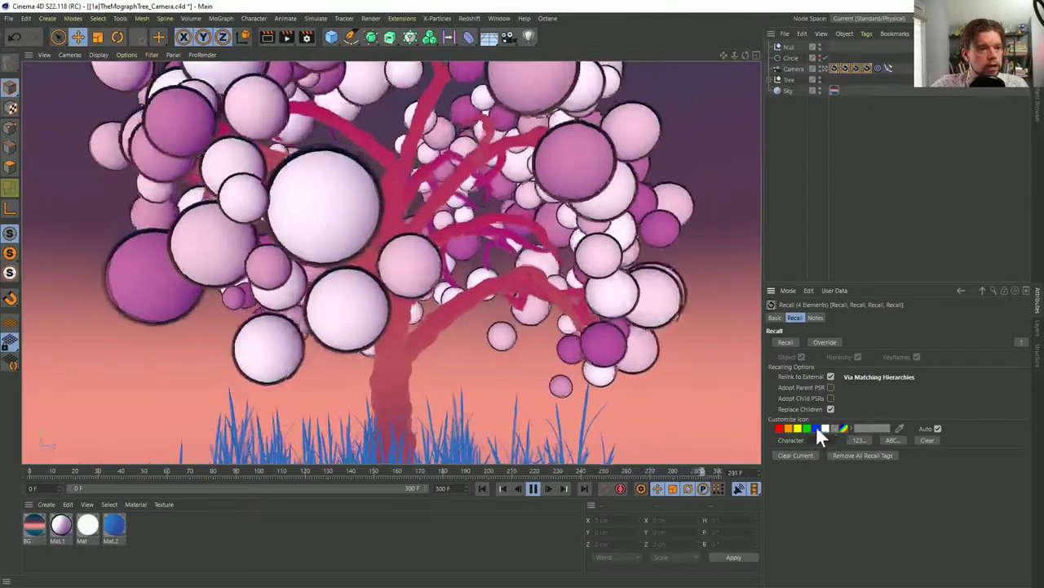
{"action": "left_click", "coordinate": [808, 427]}
{"action": "left_click", "coordinate": [797, 428]}
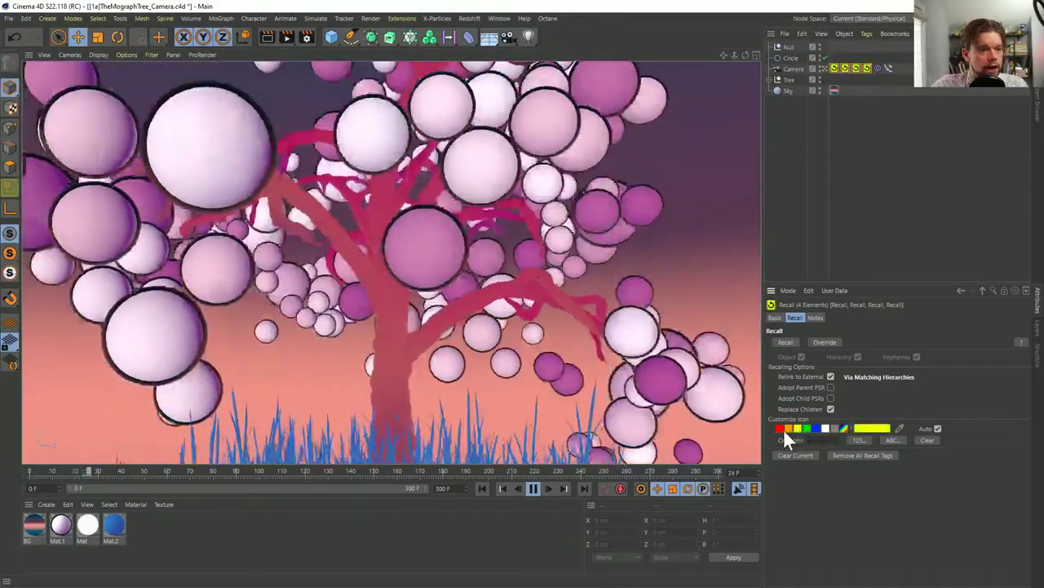
{"action": "left_click", "coordinate": [780, 427]}
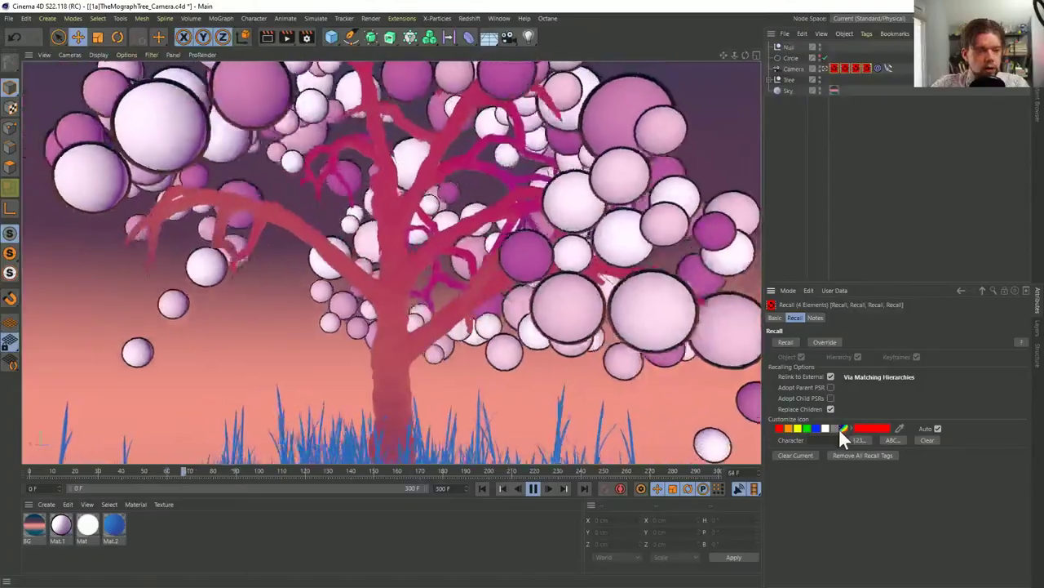
{"action": "left_click", "coordinate": [845, 429]}
{"action": "left_click", "coordinate": [845, 430]}
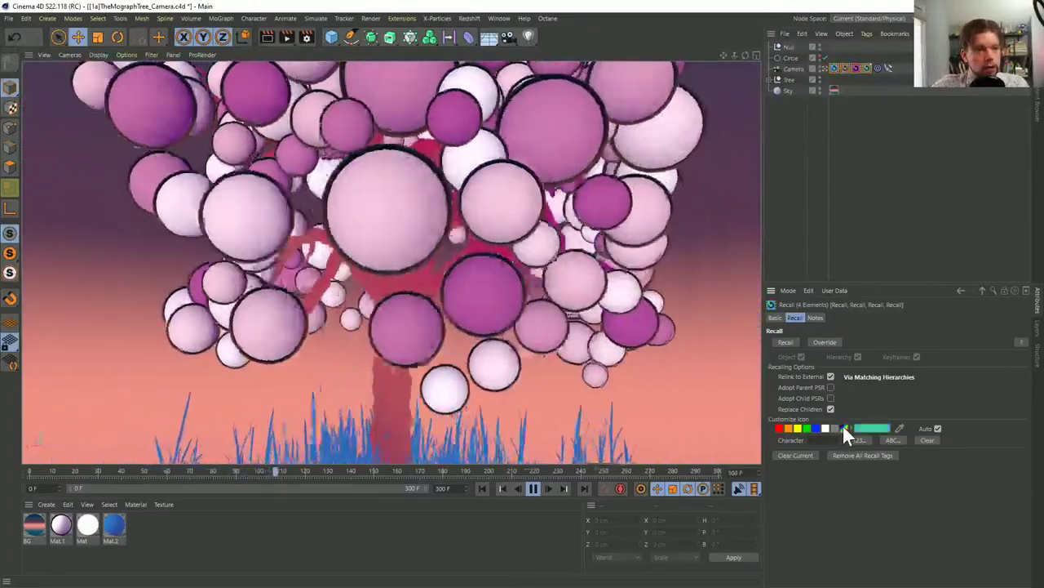
{"action": "left_click", "coordinate": [845, 430]}
{"action": "left_click", "coordinate": [845, 430]}
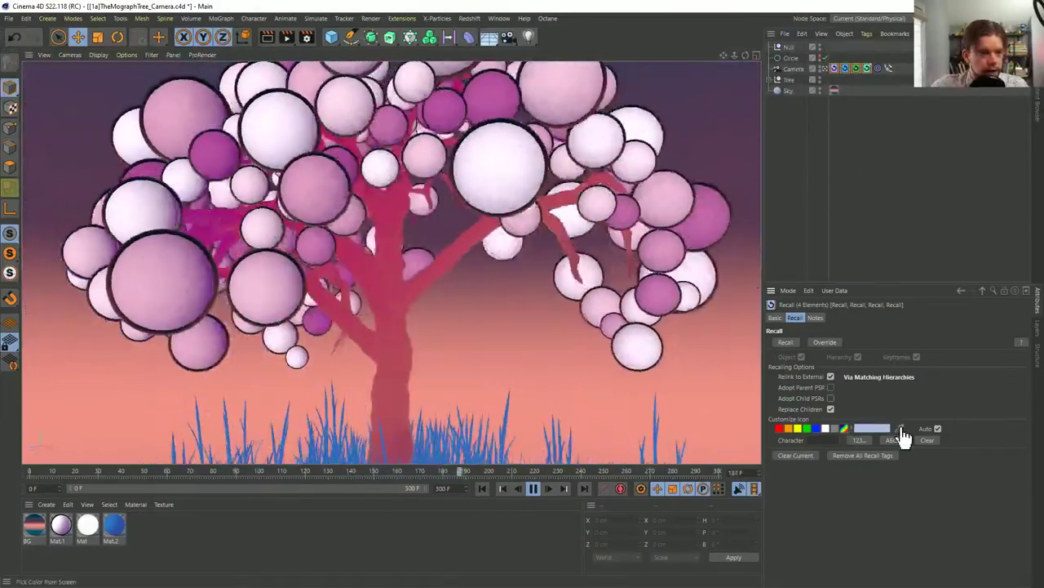
Stop playback at frame 260 and sample purple, green and white scene colours for single tags' icons
{"action": "left_click", "coordinate": [868, 67]}
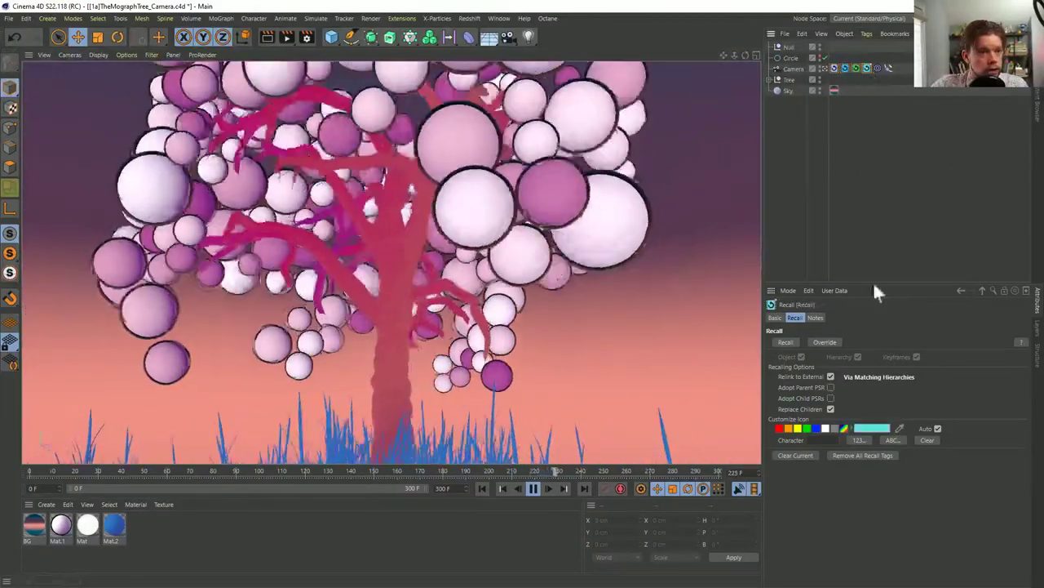
{"action": "left_click", "coordinate": [532, 488]}
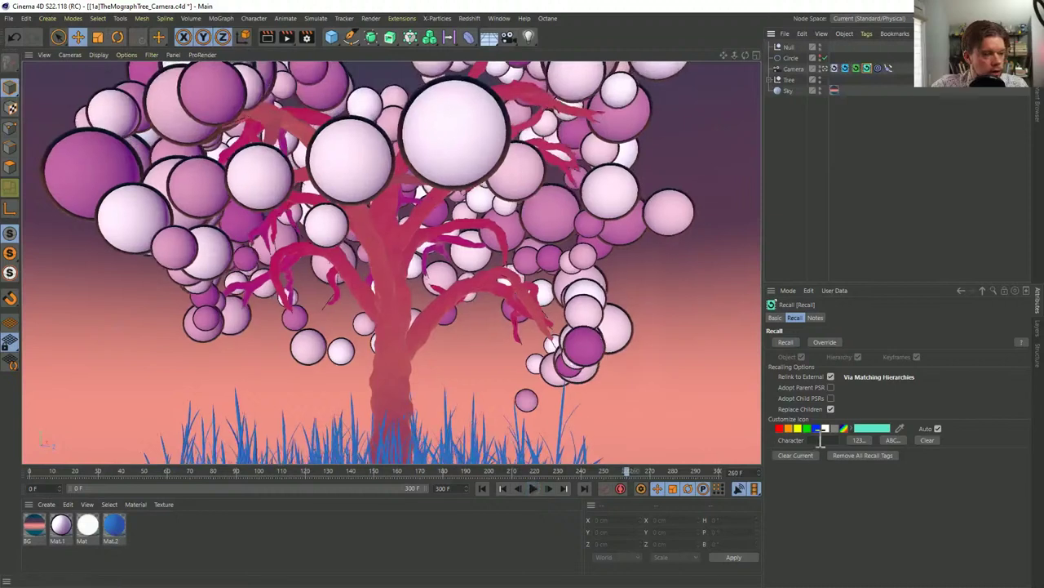
{"action": "left_click", "coordinate": [899, 427]}
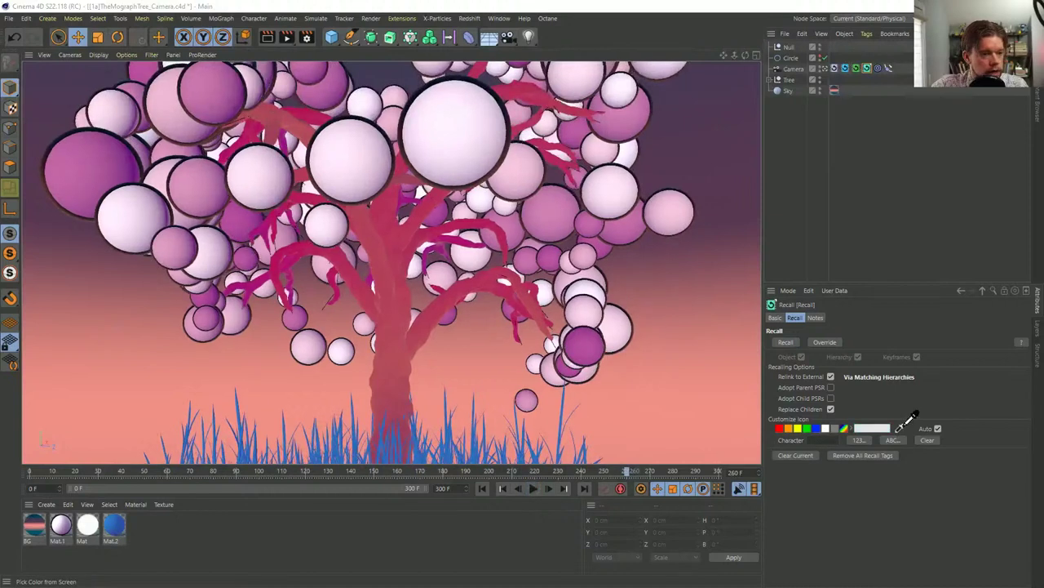
{"action": "left_click", "coordinate": [115, 149]}
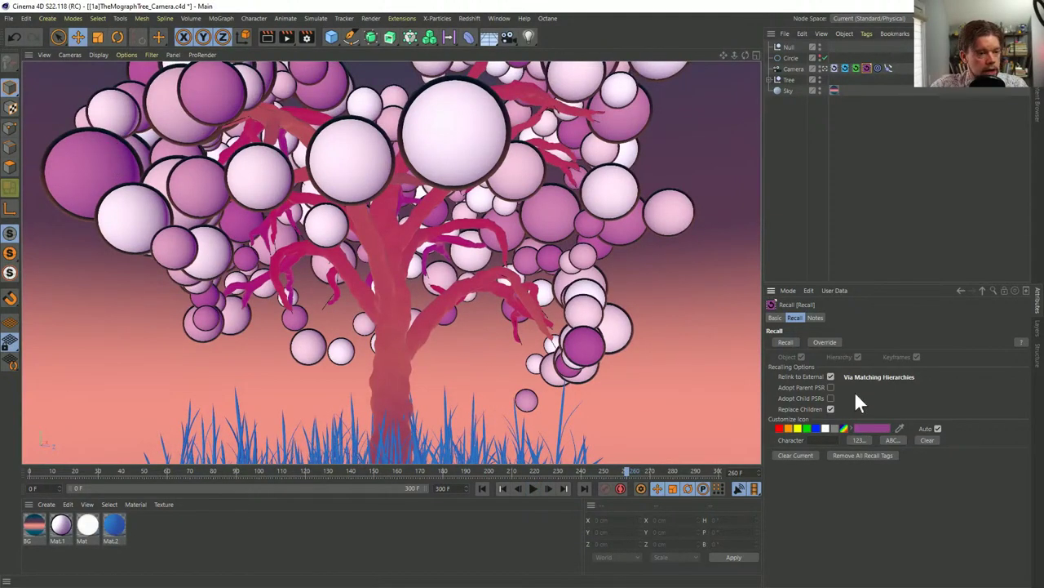
{"action": "left_click", "coordinate": [854, 68]}
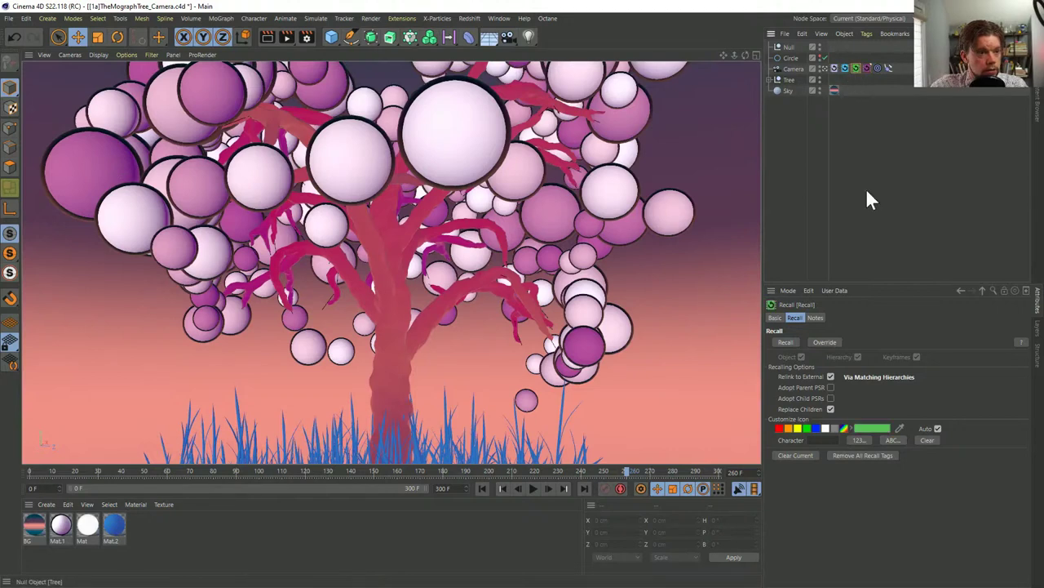
{"action": "left_click", "coordinate": [901, 428]}
{"action": "left_click", "coordinate": [450, 110]}
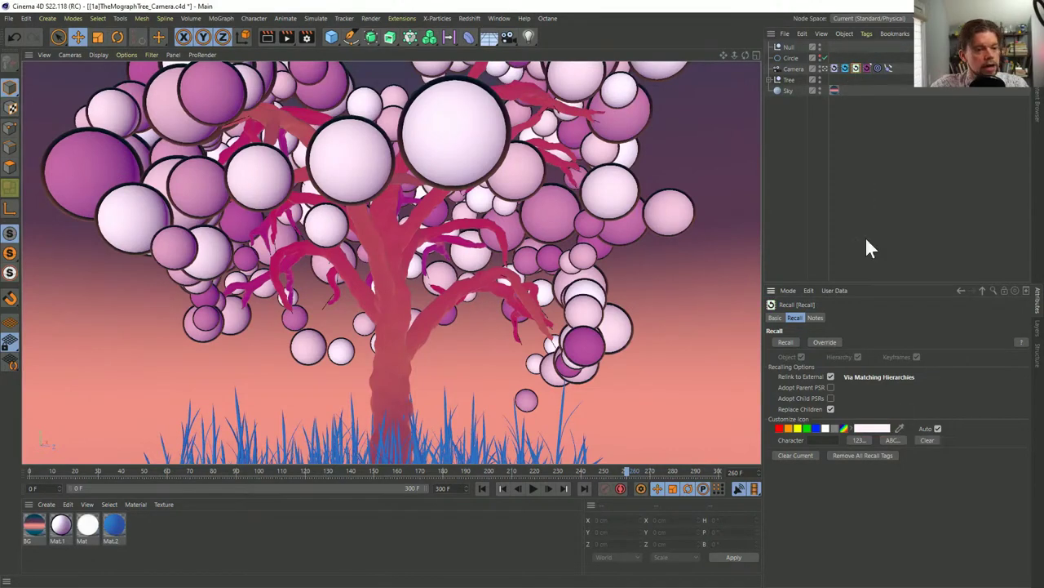
Sample light blue for a tag, then label all four Recall tags A to D with white icons
{"action": "left_click", "coordinate": [848, 71]}
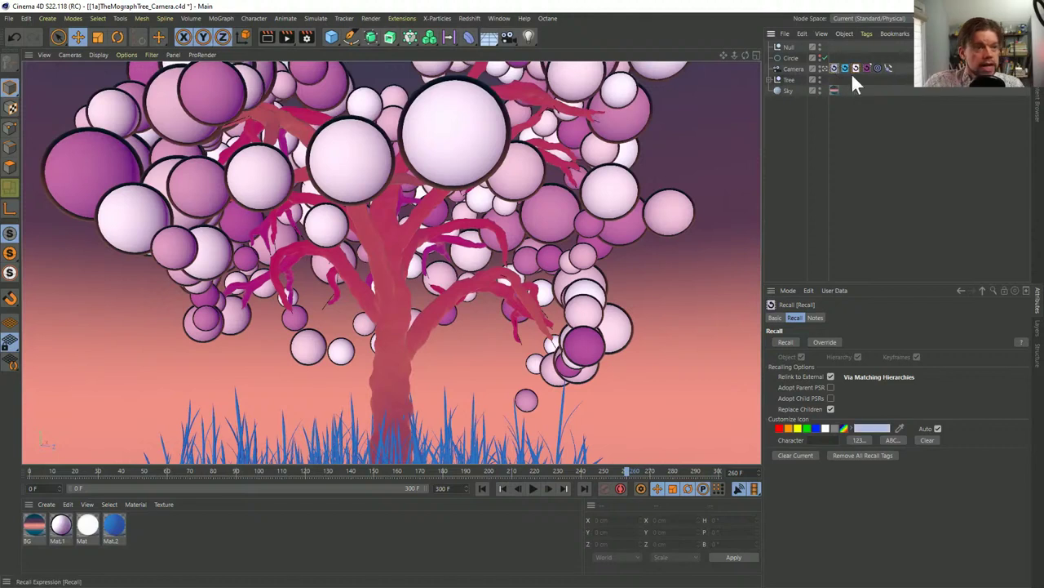
{"action": "left_click", "coordinate": [867, 67], "text": "shift"}
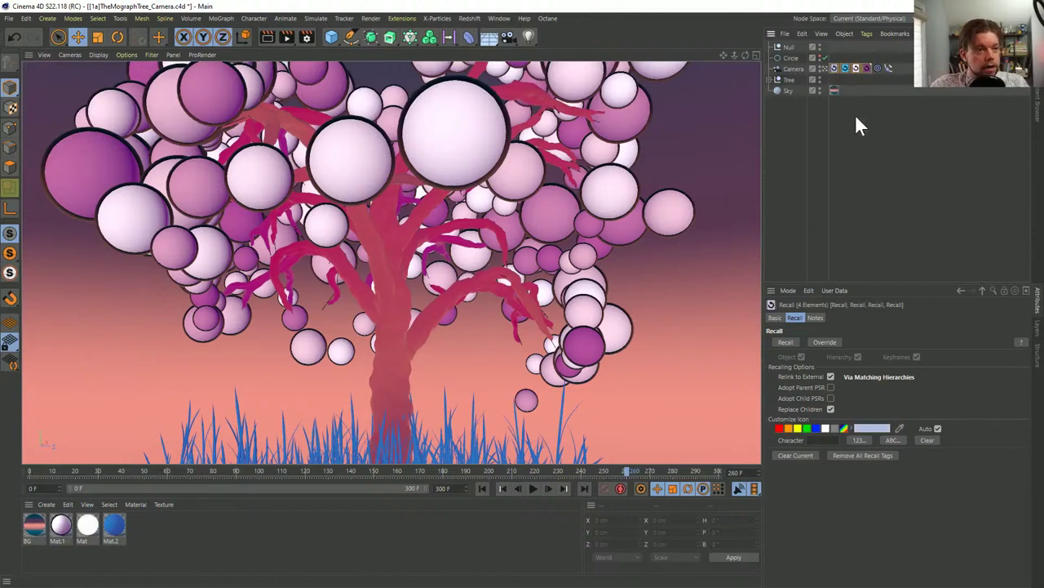
{"action": "left_click", "coordinate": [860, 439]}
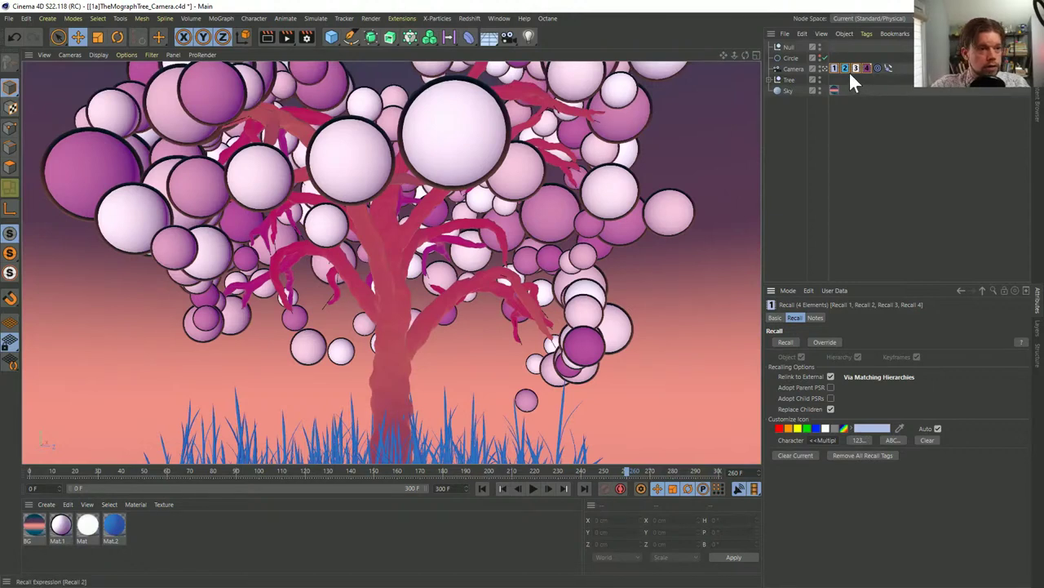
{"action": "left_click", "coordinate": [927, 439]}
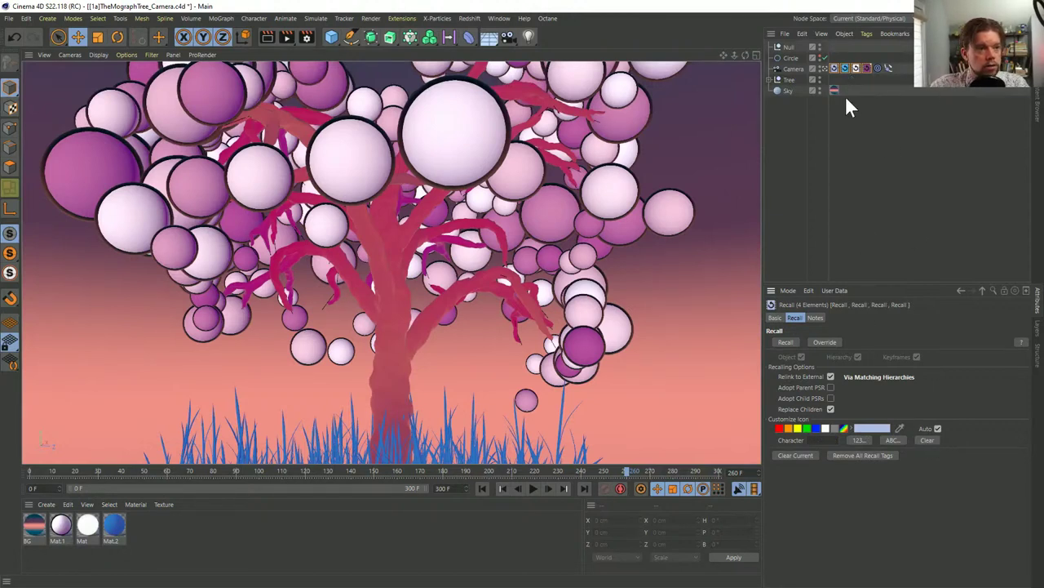
{"action": "left_click", "coordinate": [826, 430]}
{"action": "left_click", "coordinate": [892, 440]}
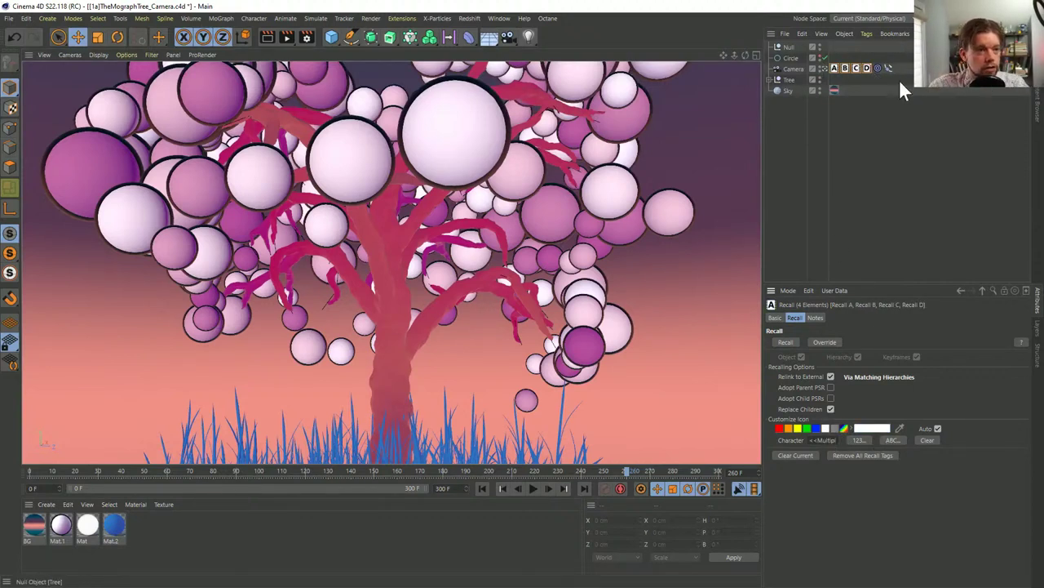
Duplicate the Recall D tag into a new Recall E tag
{"action": "left_click", "coordinate": [866, 68]}
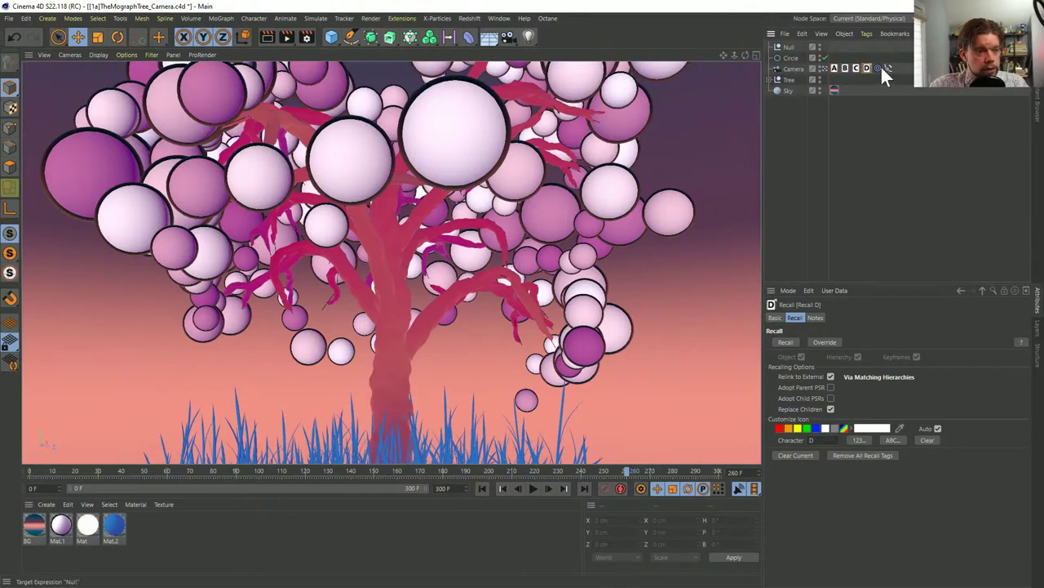
{"action": "left_click_drag", "start_coordinate": [868, 66], "coordinate": [879, 67], "text": "ctrl"}
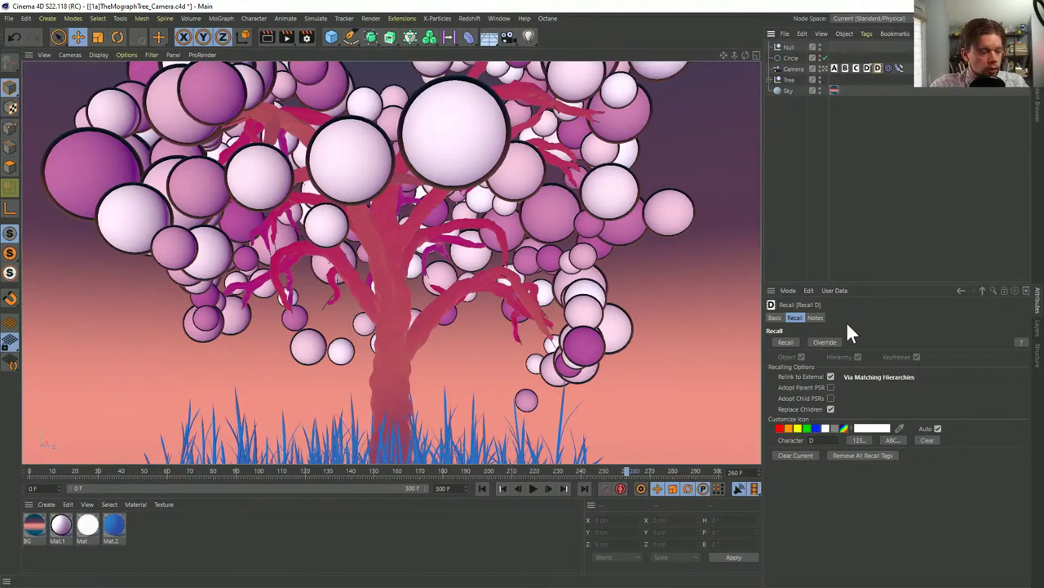
{"action": "left_click", "coordinate": [878, 67]}
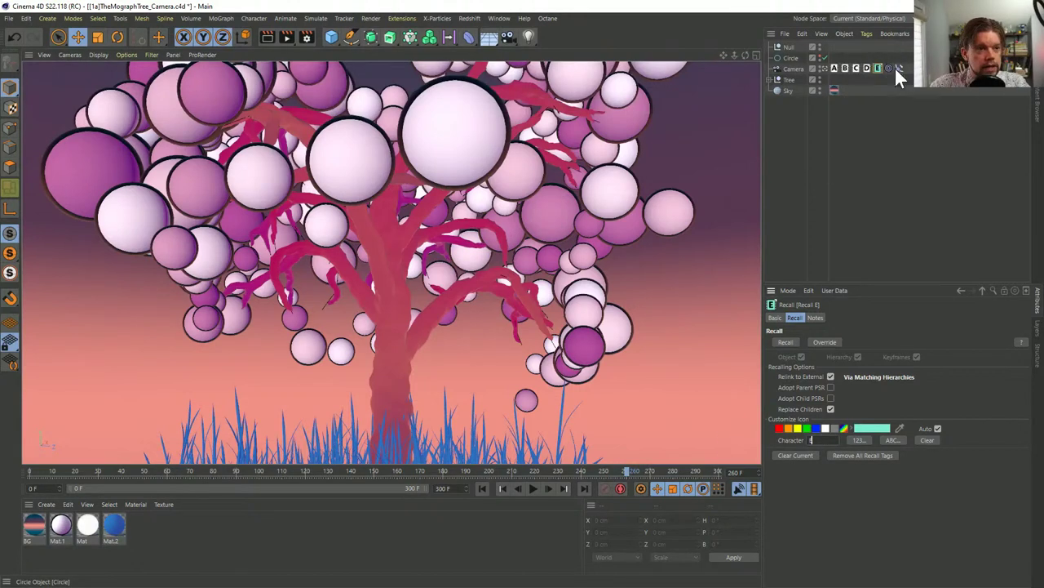
Rename the tag to Recall E! and set its icon text to 'RECALL'
{"action": "type", "text": "!"}
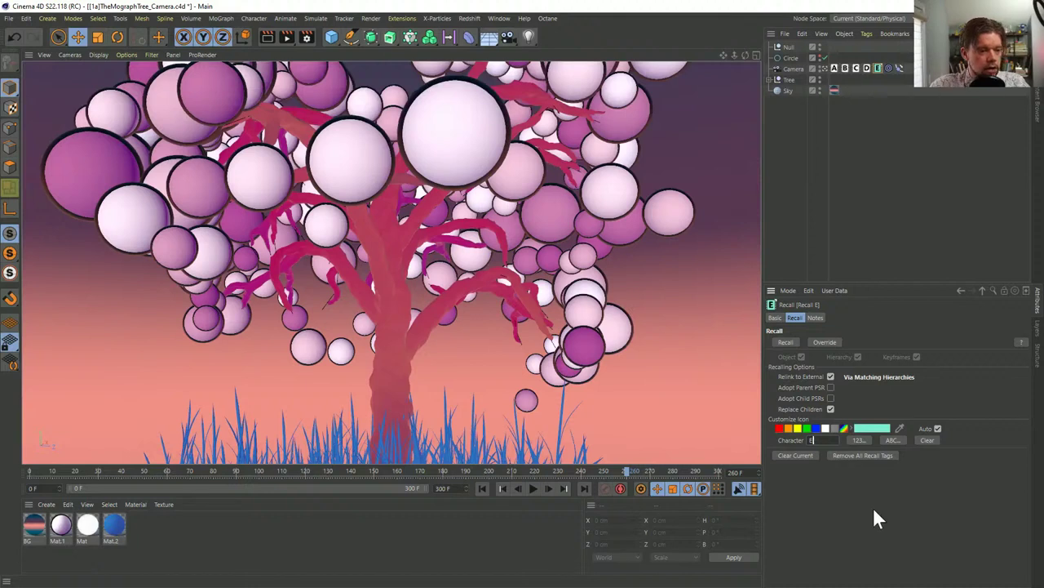
{"action": "left_click", "coordinate": [889, 72]}
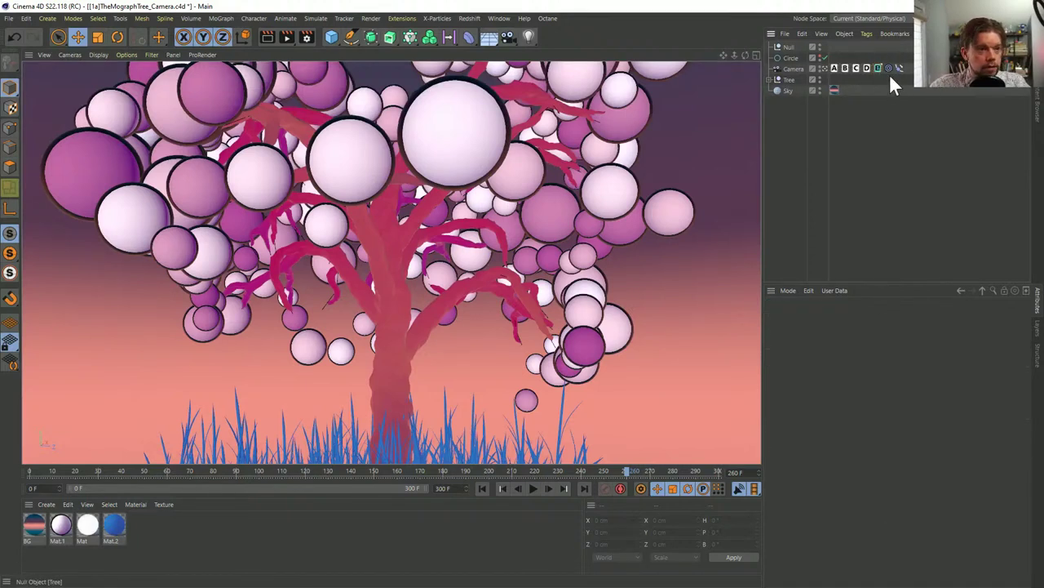
{"action": "left_click", "coordinate": [877, 67]}
{"action": "left_click_drag", "start_coordinate": [820, 440], "coordinate": [764, 433]}
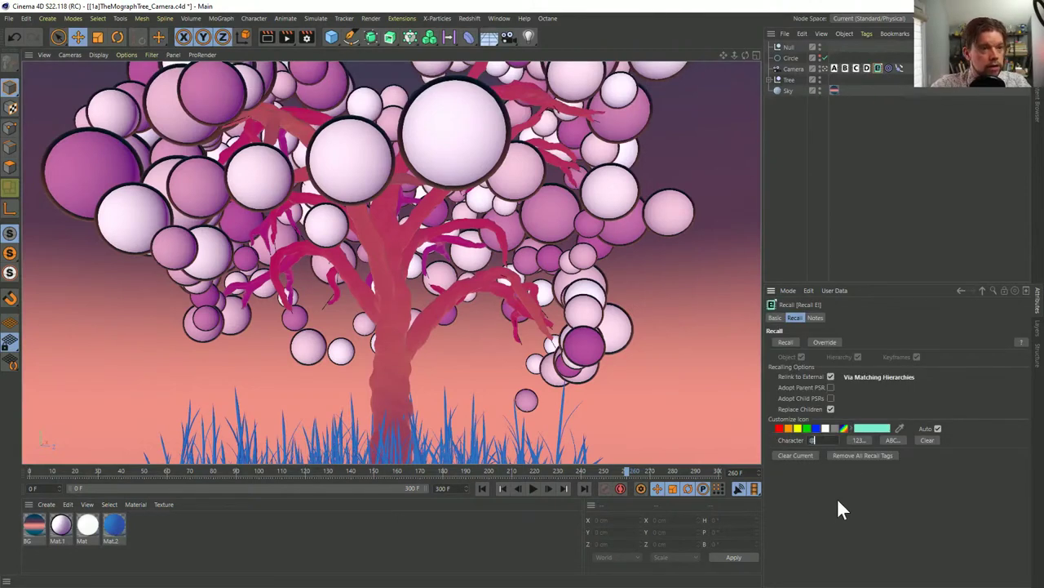
{"action": "left_click", "coordinate": [891, 163]}
{"action": "left_click", "coordinate": [878, 68]}
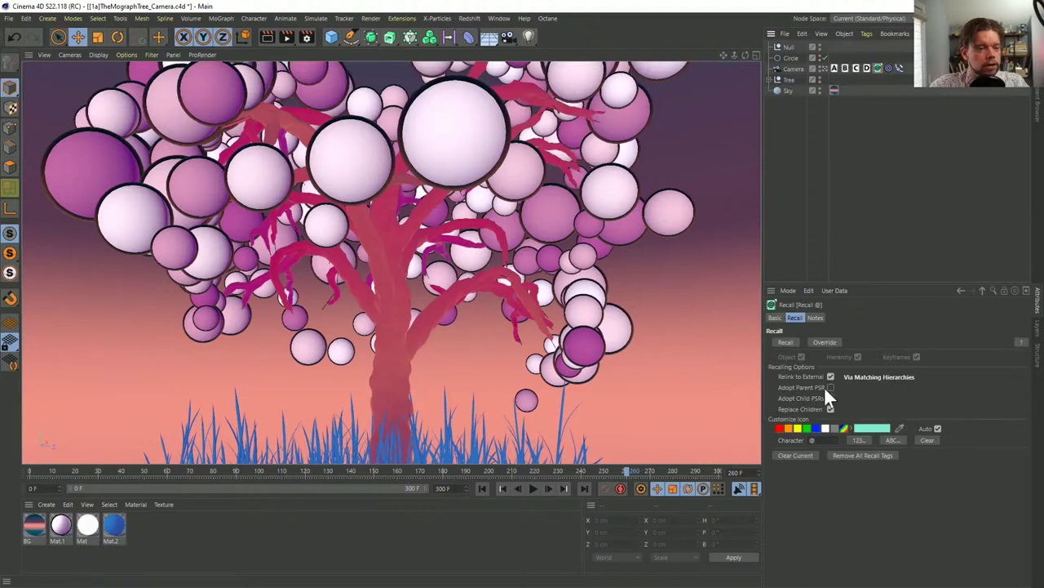
{"action": "left_click_drag", "start_coordinate": [828, 431], "coordinate": [772, 438]}
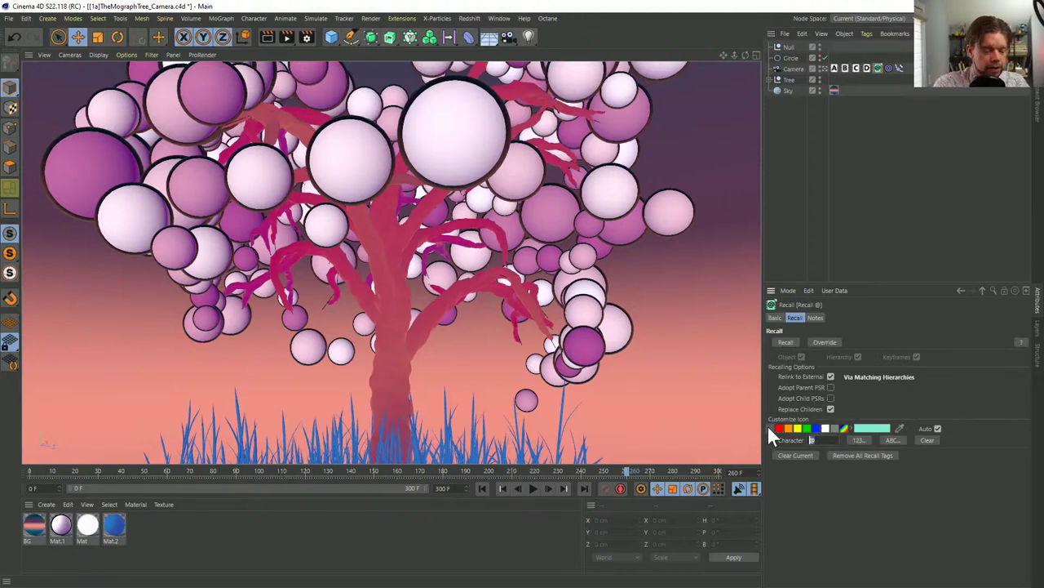
{"action": "type", "text": "R"}
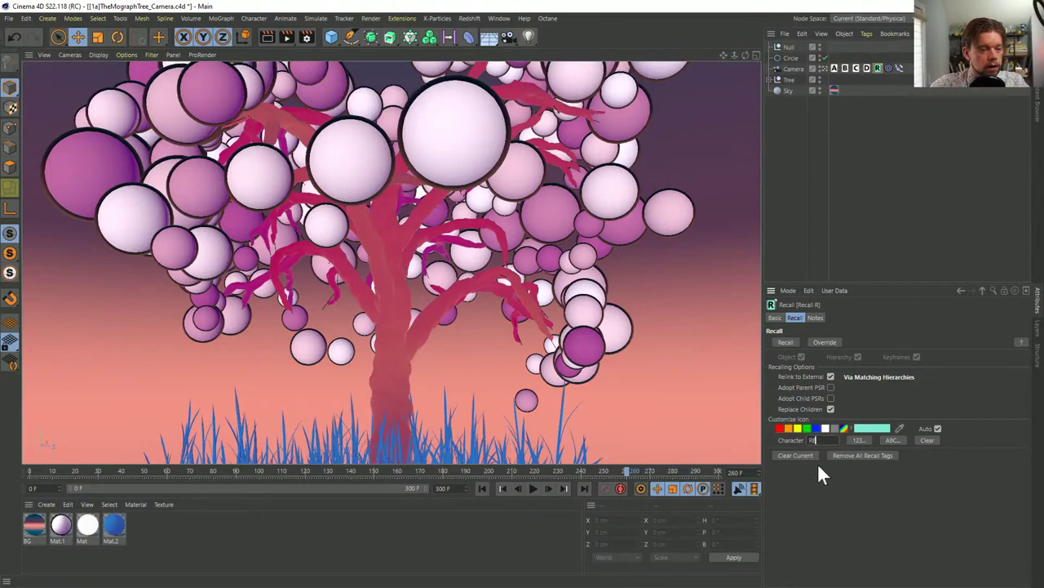
{"action": "type", "text": "E"}
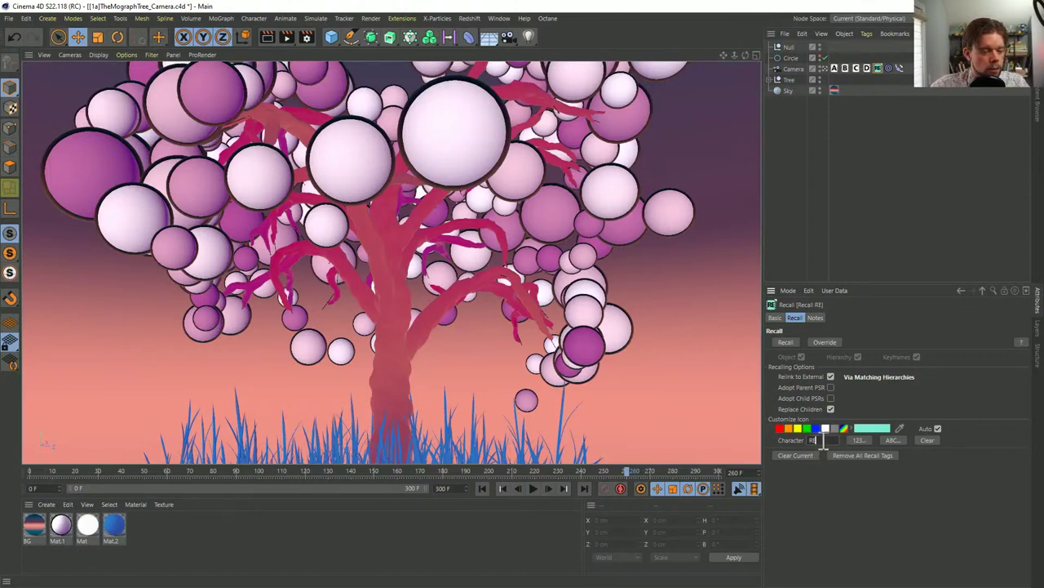
{"action": "type", "text": "C"}
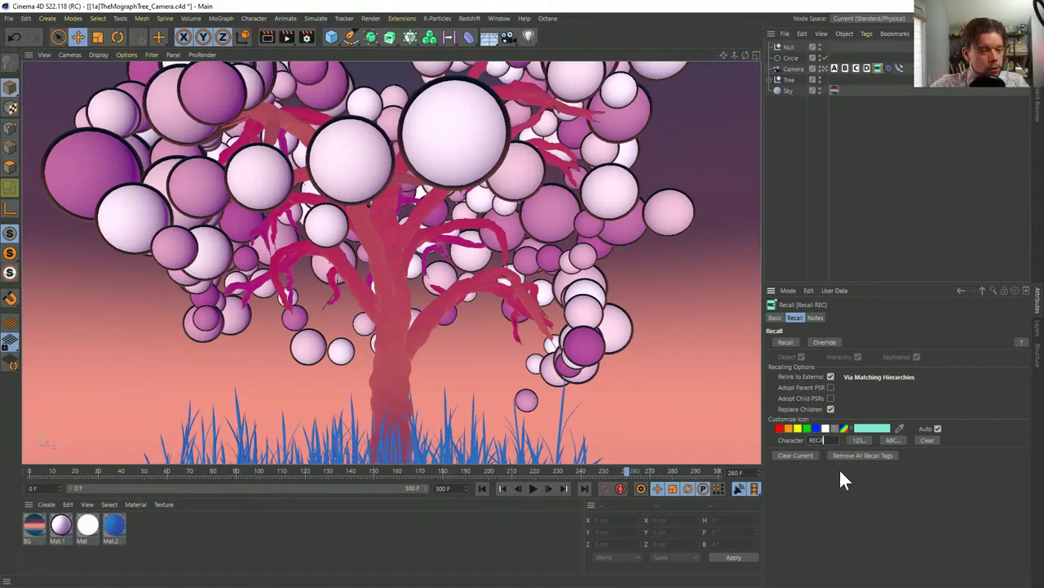
{"action": "type", "text": "A"}
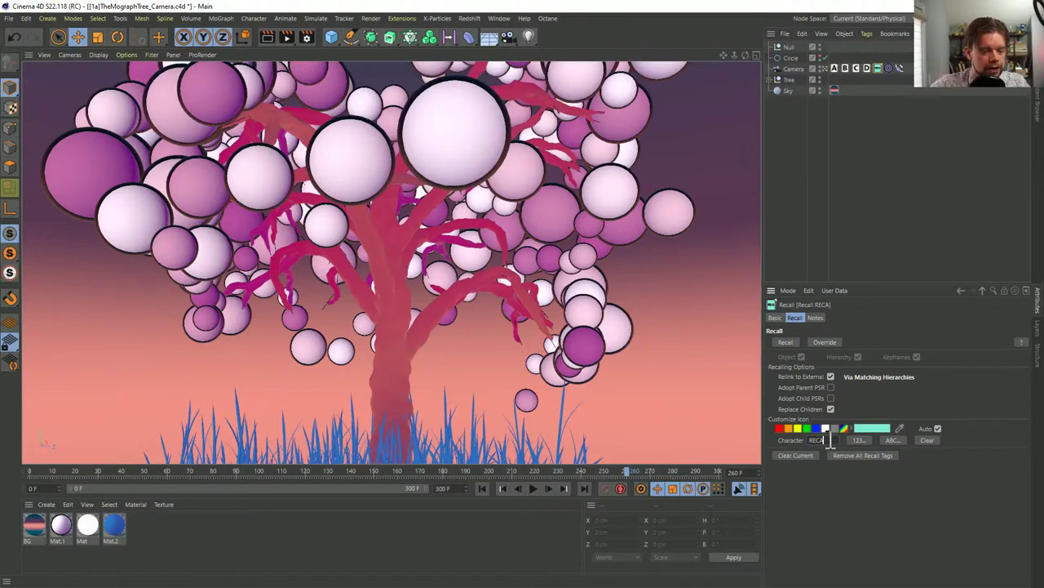
{"action": "type", "text": "LL"}
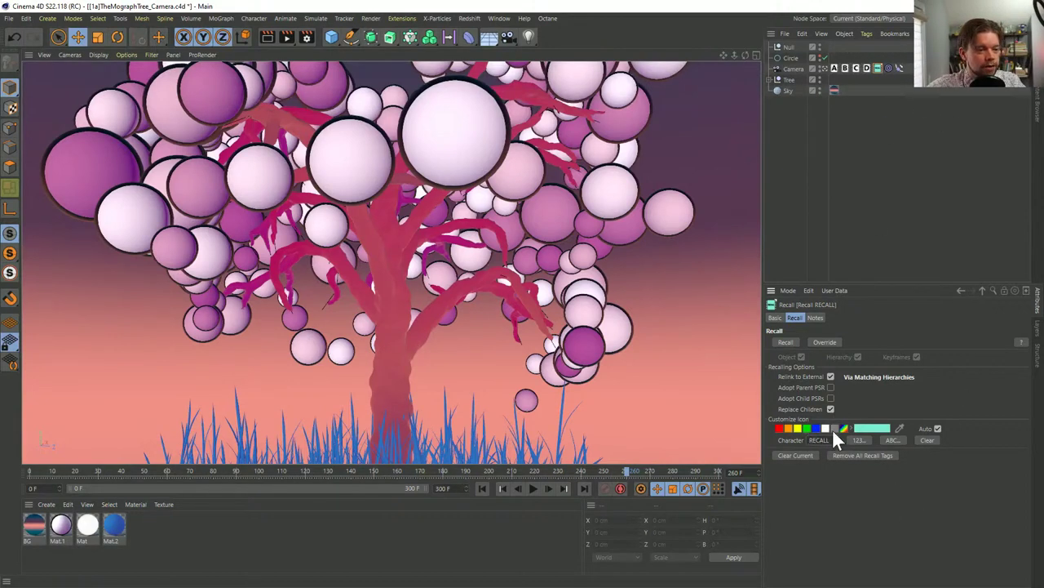
Replace the icon text with '!!!', then show the Recall C tag's settings
{"action": "left_click_drag", "start_coordinate": [831, 440], "coordinate": [781, 442]}
{"action": "key", "text": "BackSpace"}
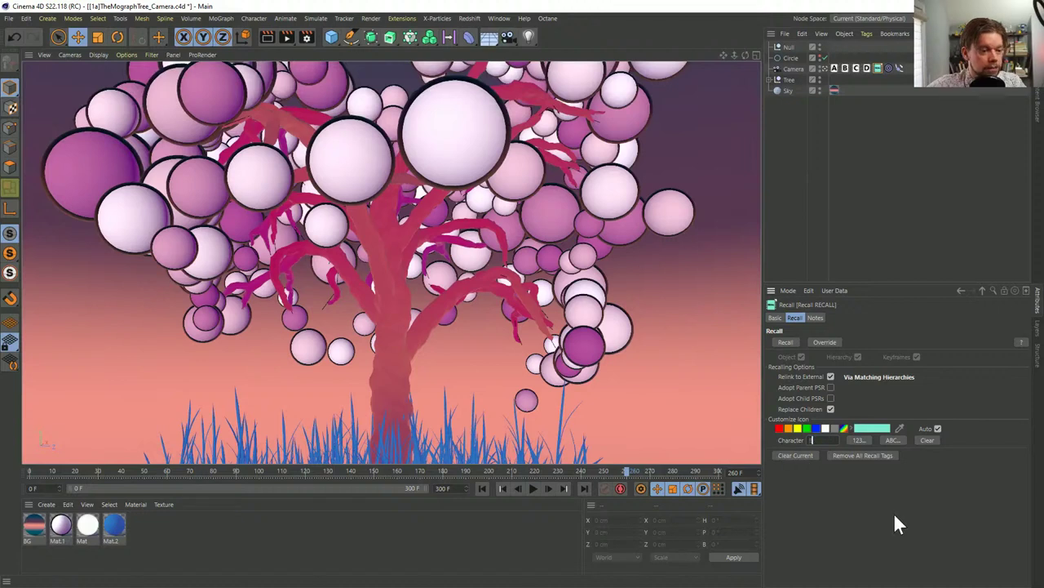
{"action": "type", "text": "!!!"}
{"action": "key", "text": "Return"}
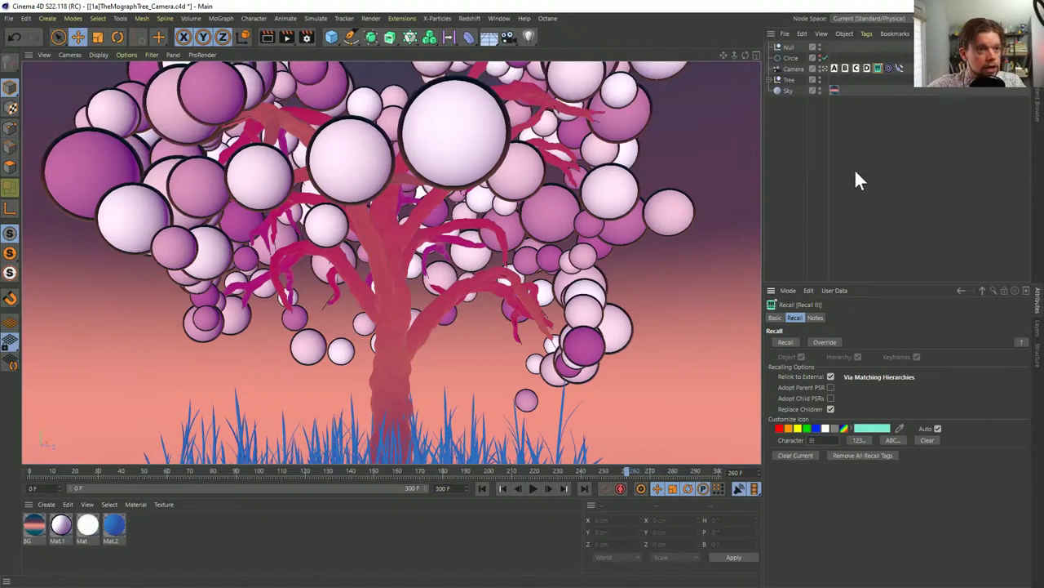
{"action": "left_click", "coordinate": [890, 104]}
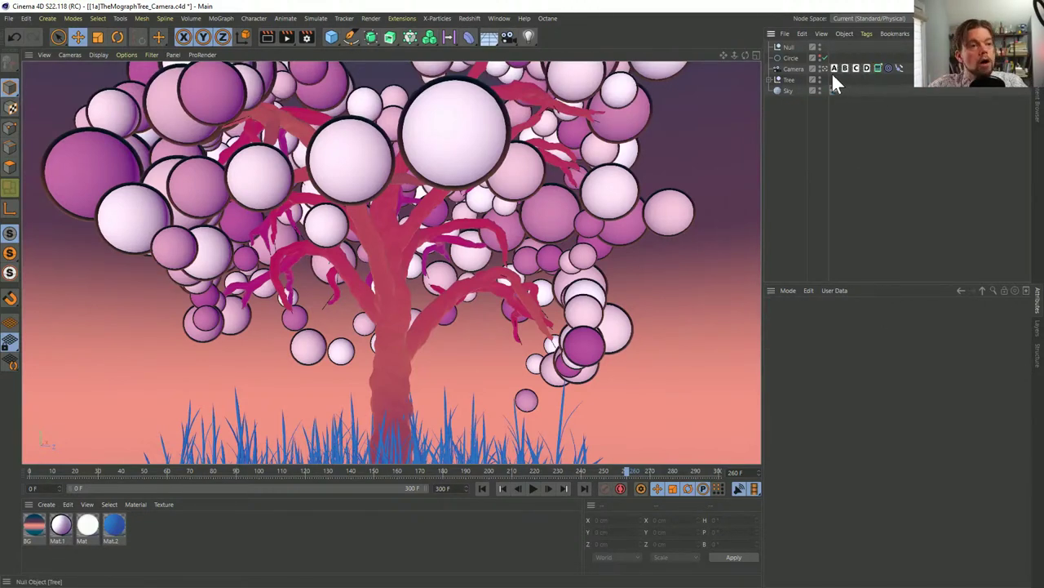
{"action": "left_click", "coordinate": [859, 69]}
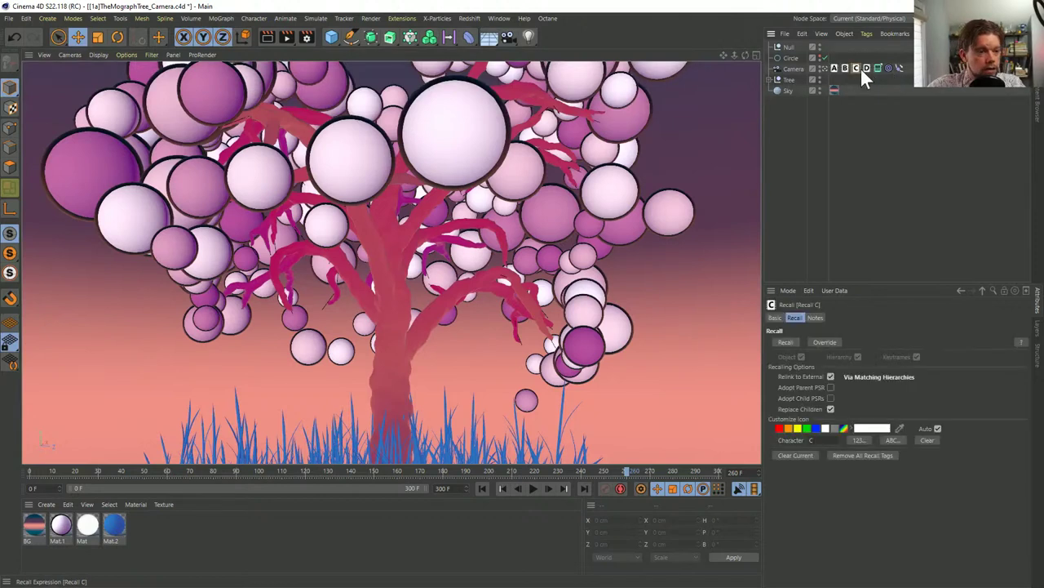
Select the camera's Recall D tag to jump to its stored view
{"action": "left_click", "coordinate": [878, 66]}
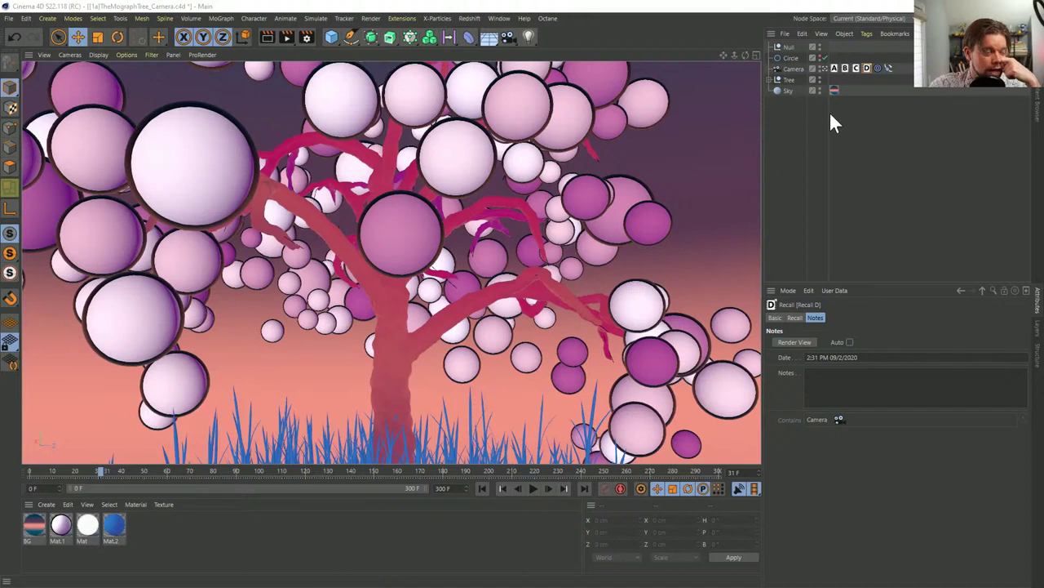
Cycle through the Recall A–D views, then begin Recall D's note with 'Moinn'
{"action": "left_click", "coordinate": [798, 317]}
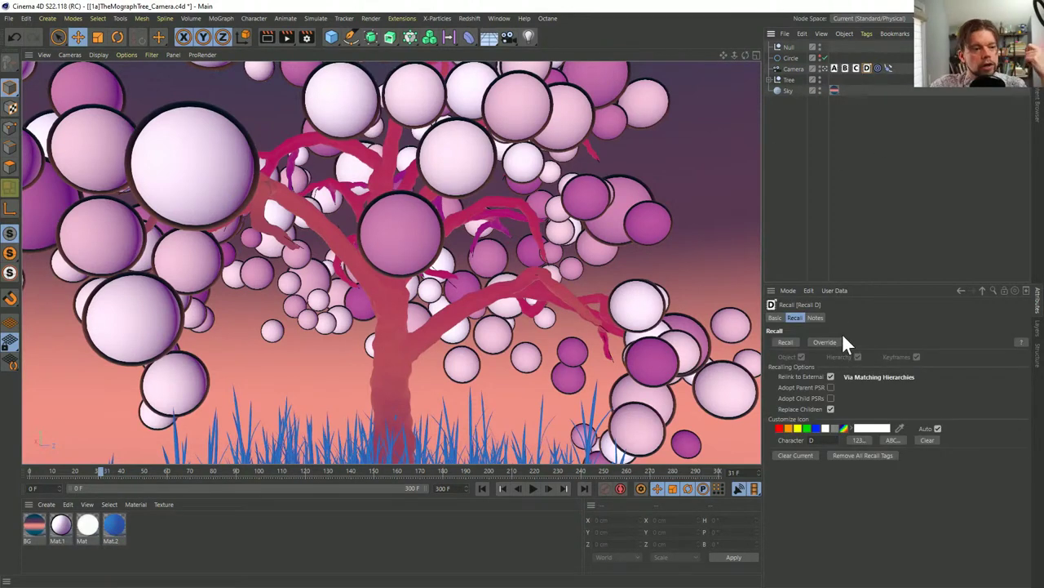
{"action": "left_click", "coordinate": [815, 318]}
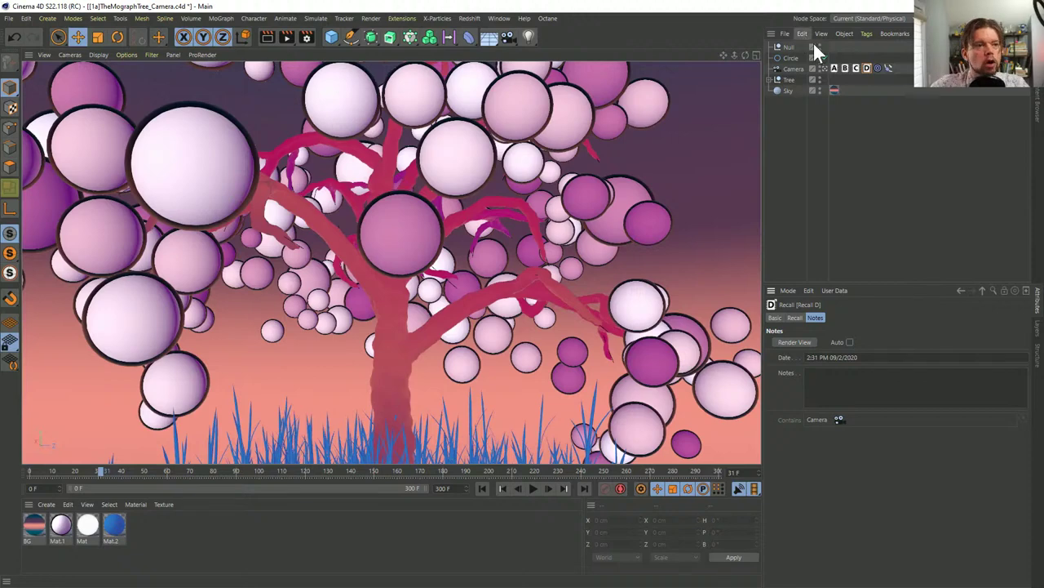
{"action": "left_click", "coordinate": [834, 67]}
{"action": "left_click", "coordinate": [845, 67]}
{"action": "left_click", "coordinate": [854, 68]}
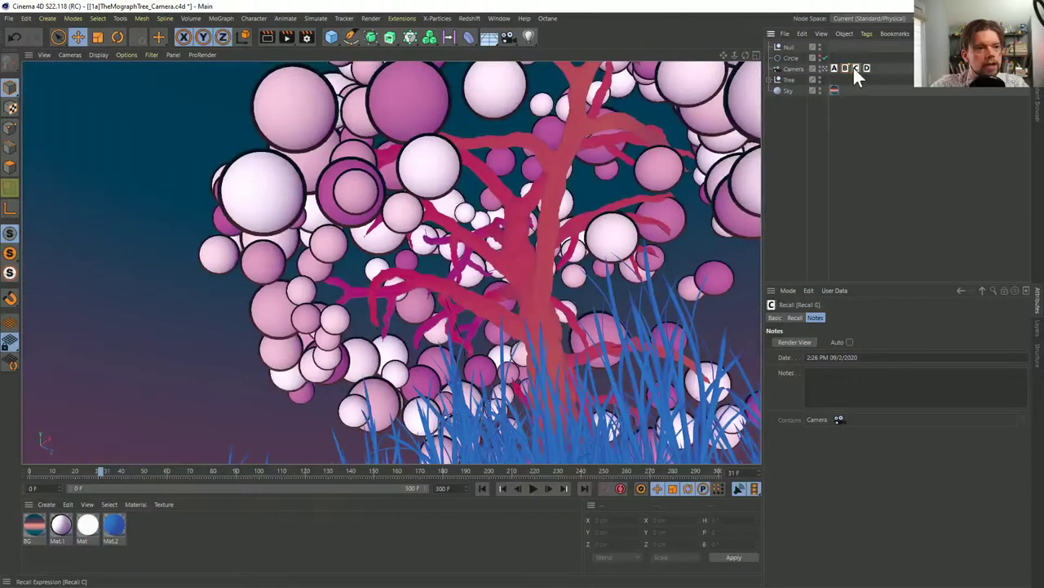
{"action": "left_click", "coordinate": [863, 67]}
{"action": "left_click", "coordinate": [865, 66]}
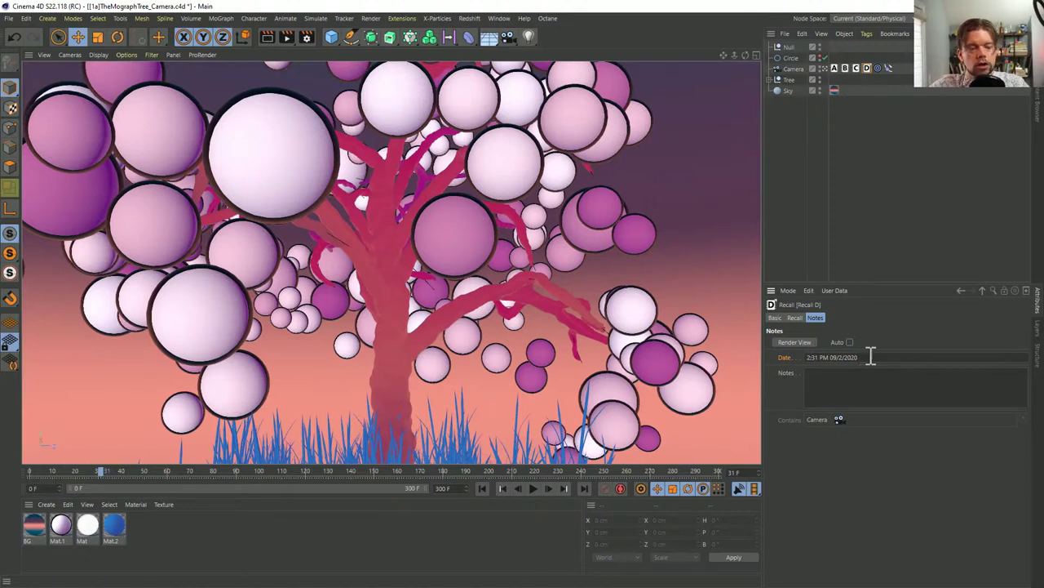
{"action": "left_click", "coordinate": [820, 381]}
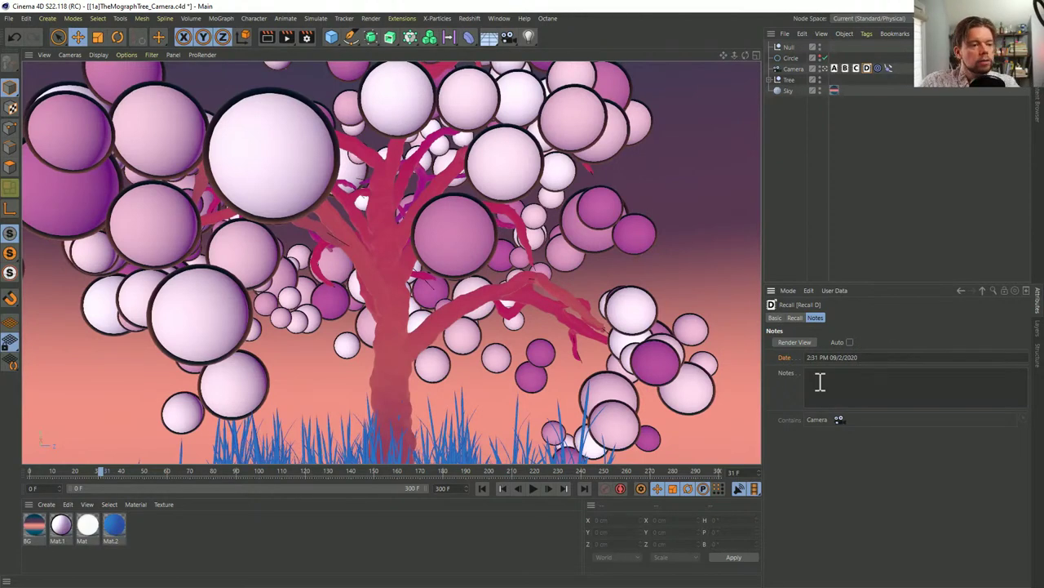
{"action": "type", "text": "Mograph Tree"}
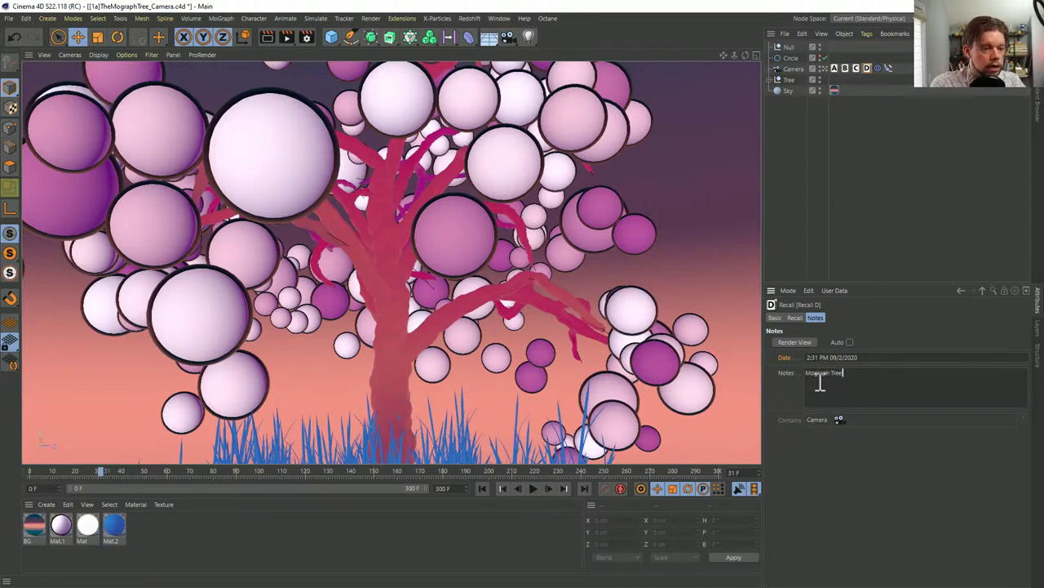
{"action": "type", "text": "inning Cam"}
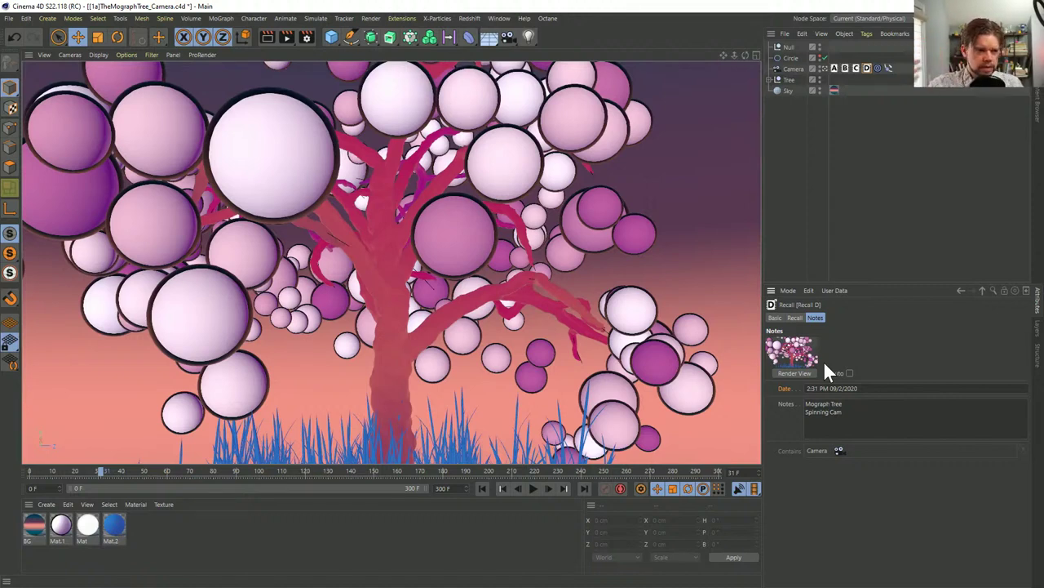
Recall the camera's Recall A view and store a rendered tree thumbnail in its notes
{"action": "left_click", "coordinate": [856, 68]}
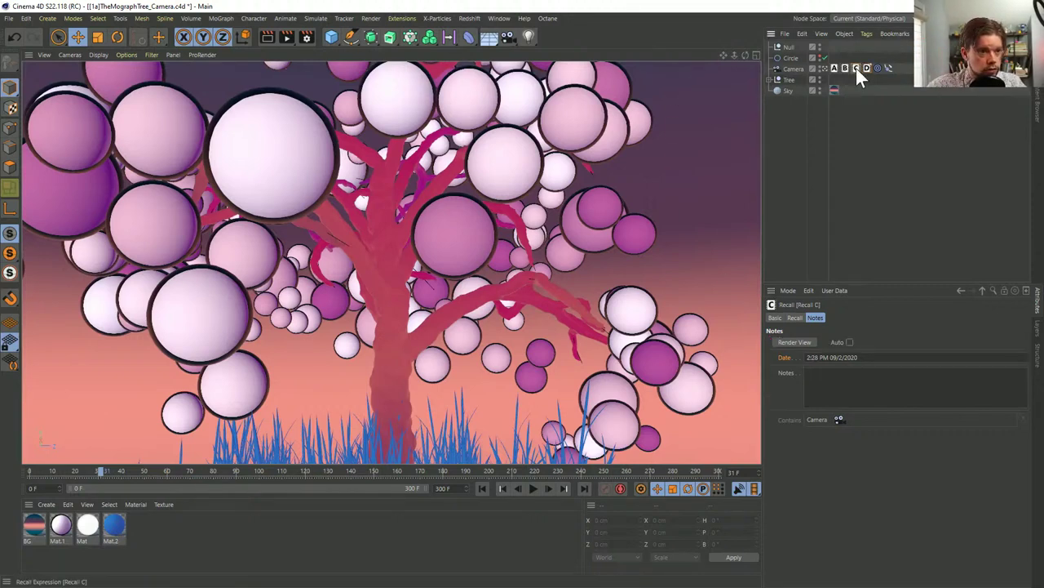
{"action": "left_click", "coordinate": [834, 67]}
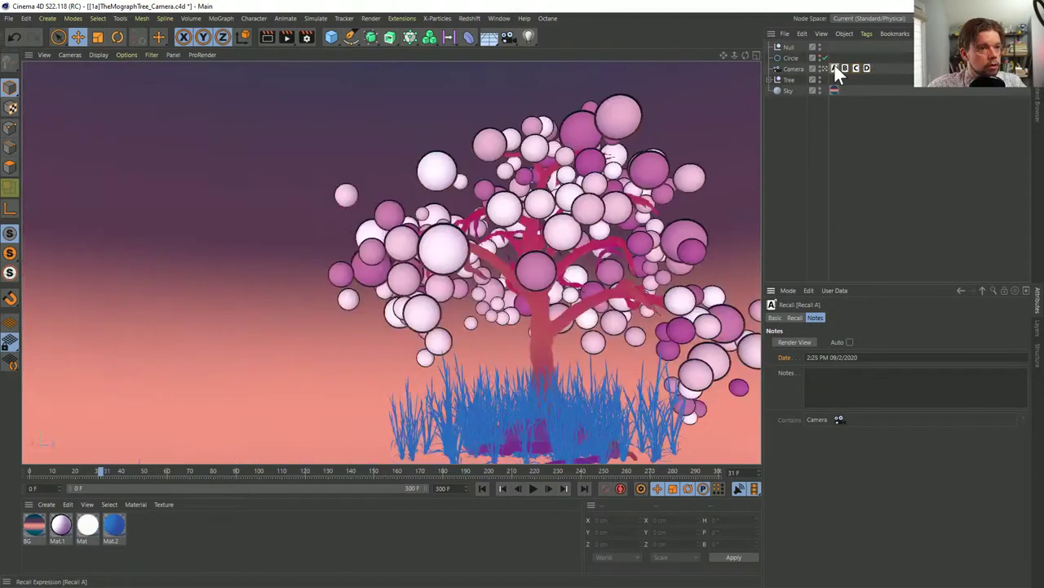
{"action": "left_click", "coordinate": [797, 343]}
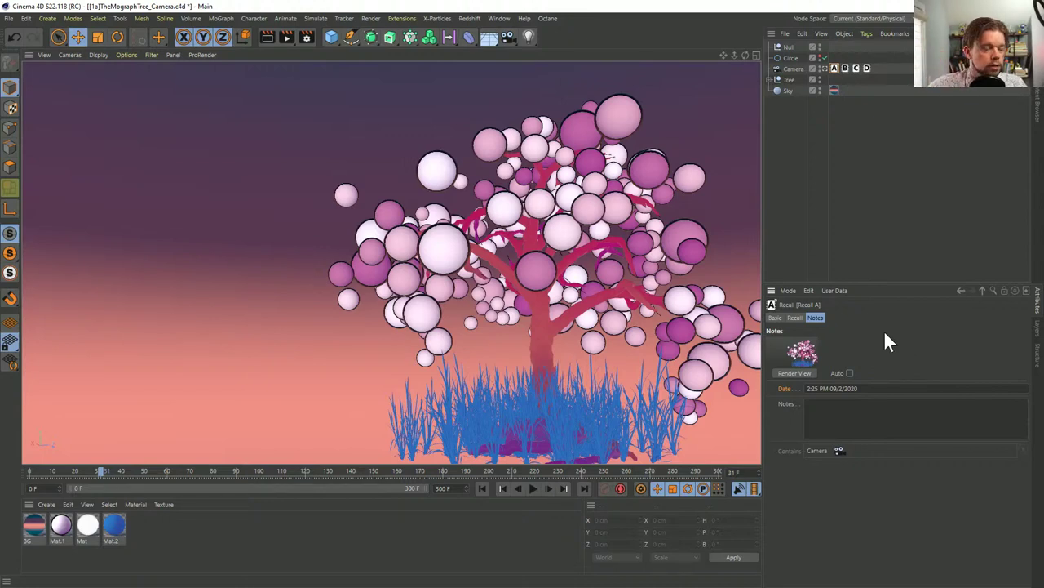
Check Recall A's recall options, return to its notes and expand the Tree hierarchy
{"action": "left_click", "coordinate": [795, 318]}
{"action": "left_click", "coordinate": [816, 317]}
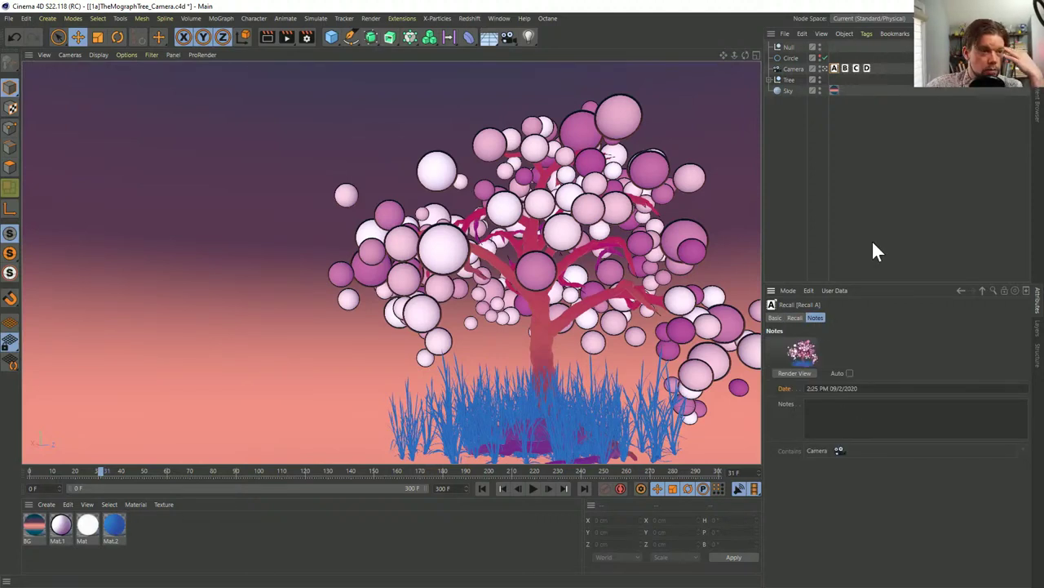
{"action": "left_click", "coordinate": [770, 79]}
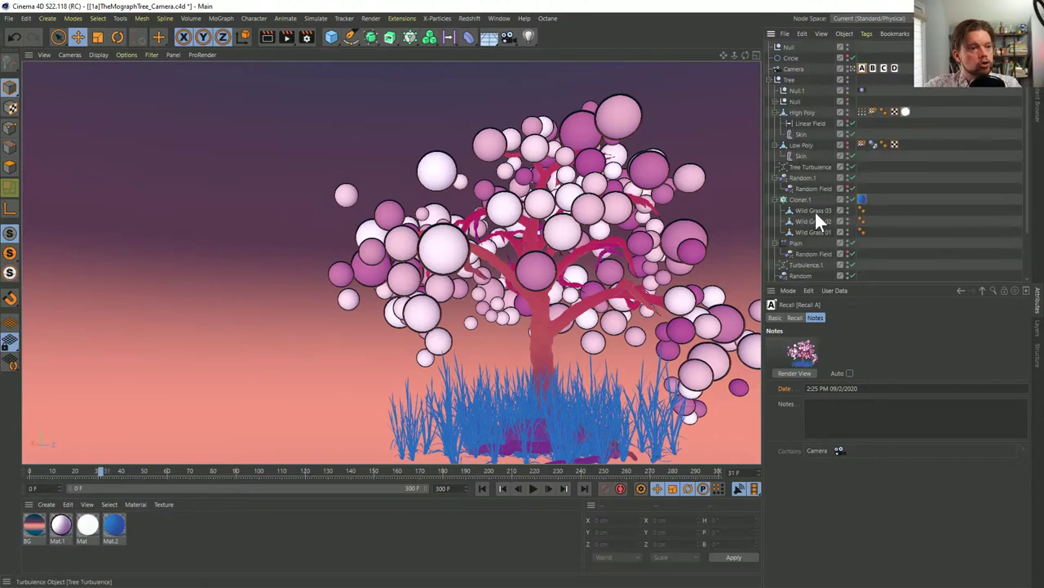
{"action": "left_click", "coordinate": [790, 78]}
{"action": "right_click", "coordinate": [789, 78]}
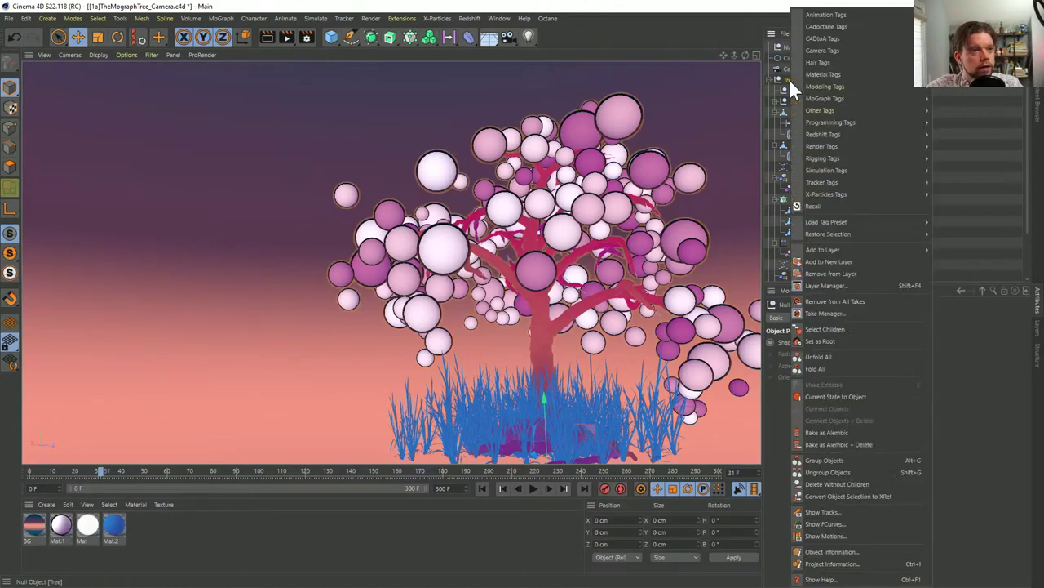
{"action": "left_click", "coordinate": [825, 207]}
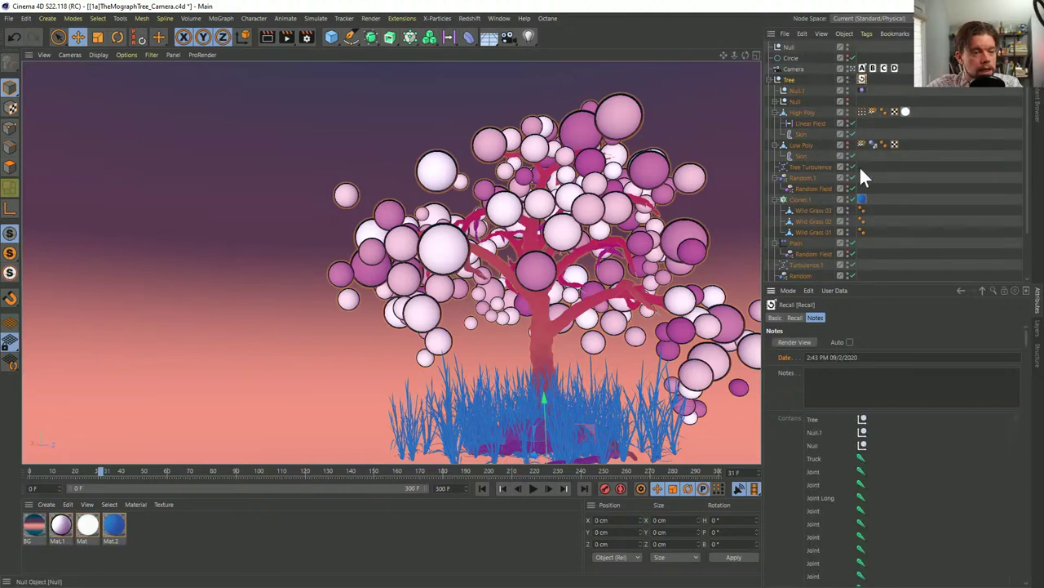
{"action": "scroll", "coordinate": [823, 505], "scroll_direction": "down", "scroll_amount": 3}
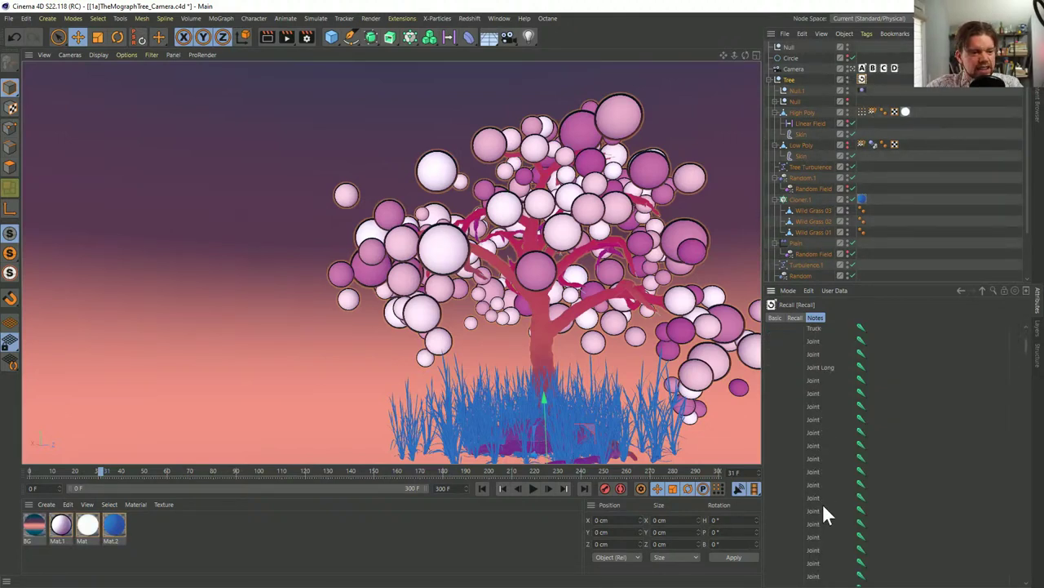
{"action": "scroll", "coordinate": [841, 444], "scroll_direction": "down", "scroll_amount": 10}
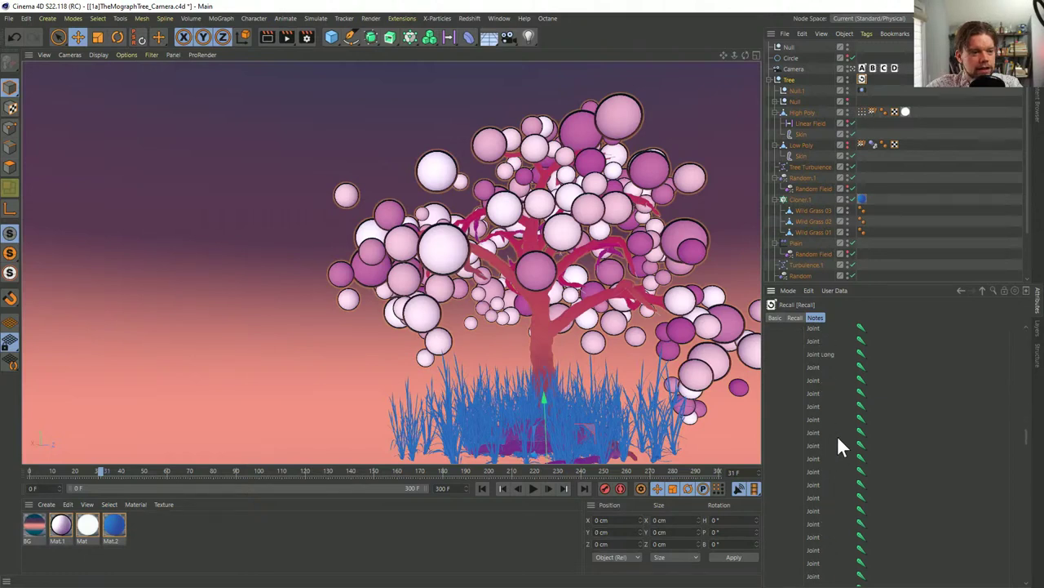
{"action": "scroll", "coordinate": [841, 444], "scroll_direction": "up", "scroll_amount": 5}
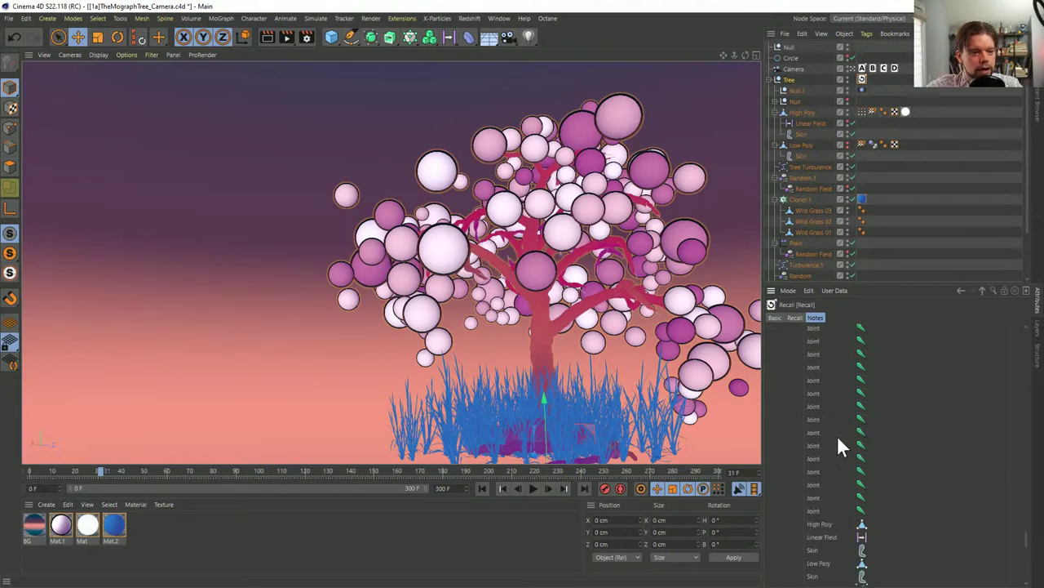
{"action": "scroll", "coordinate": [840, 445], "scroll_direction": "up", "scroll_amount": 5}
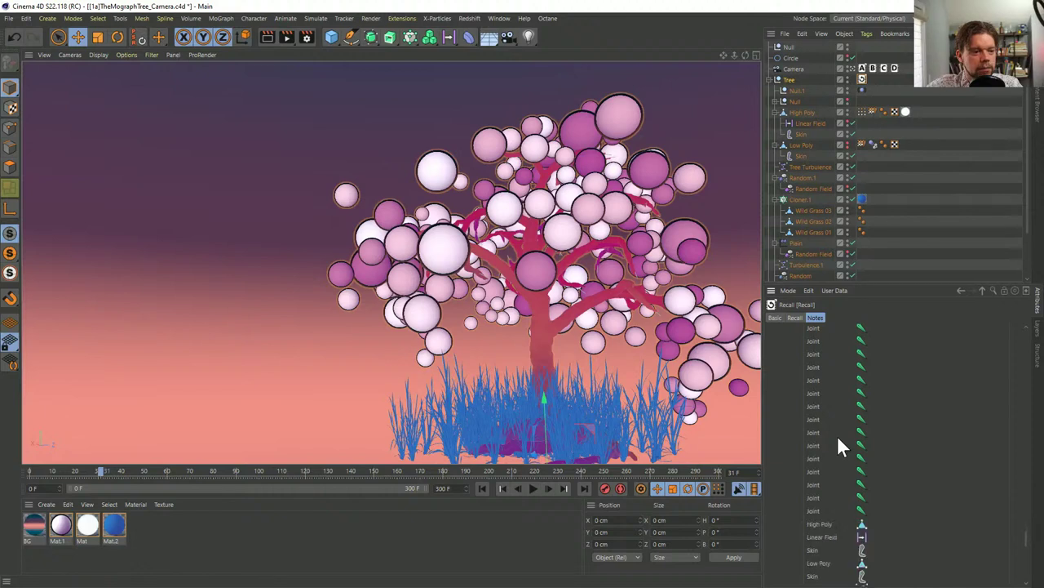
{"action": "scroll", "coordinate": [840, 444], "scroll_direction": "up", "scroll_amount": 5}
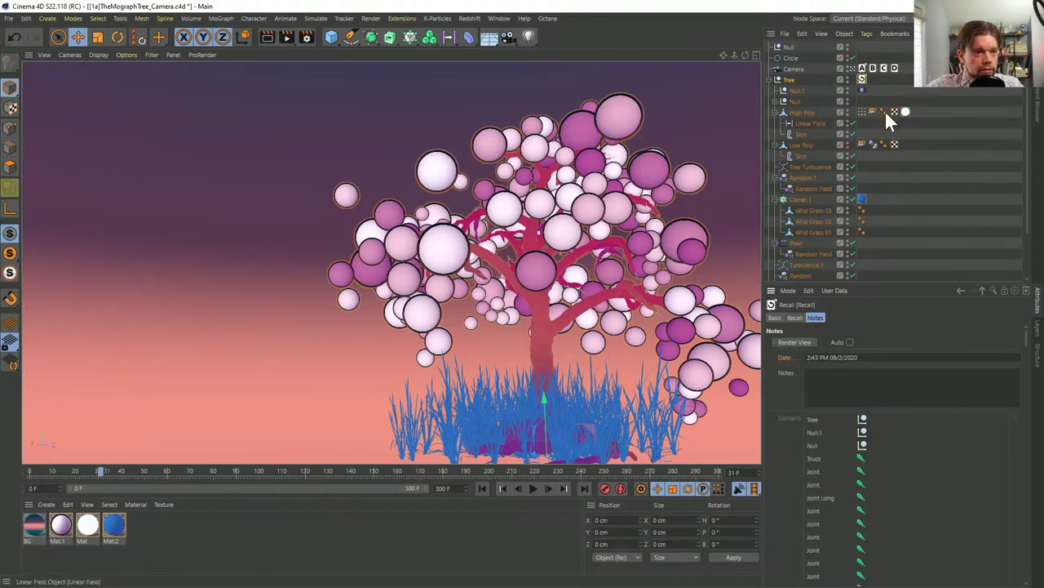
{"action": "key", "text": "Delete"}
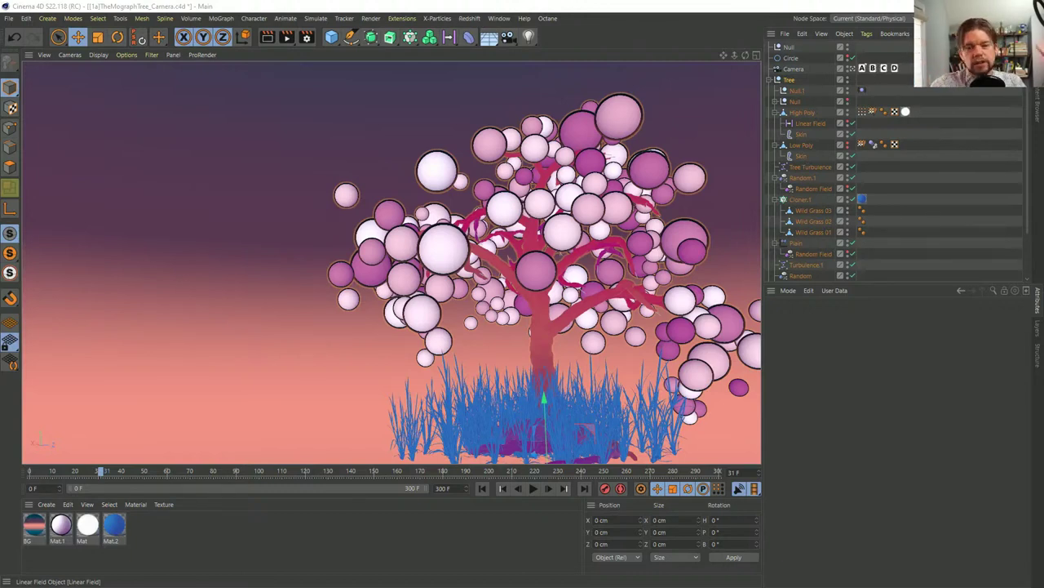
With the camera selected, play the tree animation and stop it at frame 237
{"action": "left_click", "coordinate": [781, 68]}
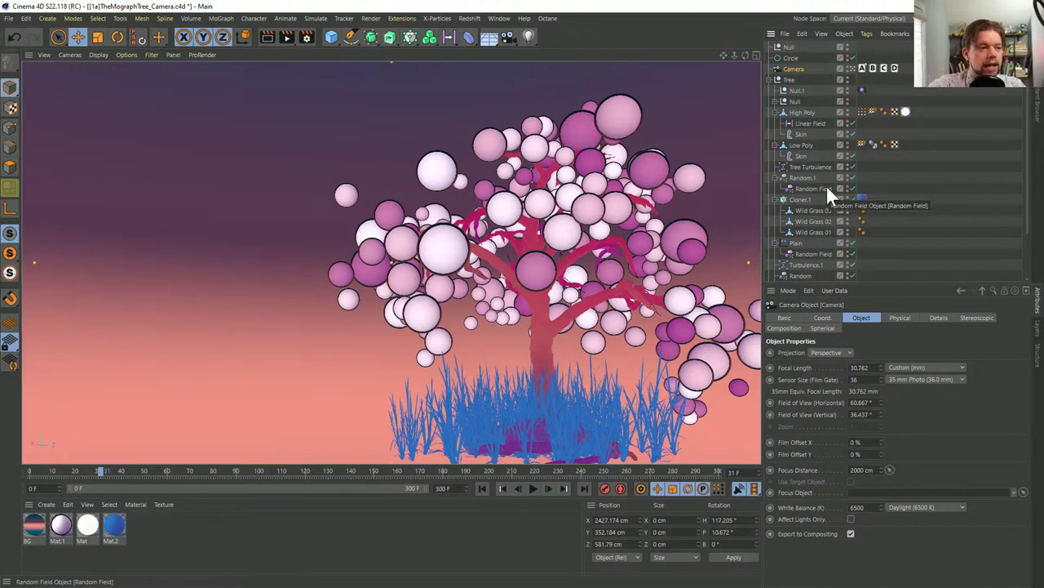
{"action": "left_click", "coordinate": [533, 487]}
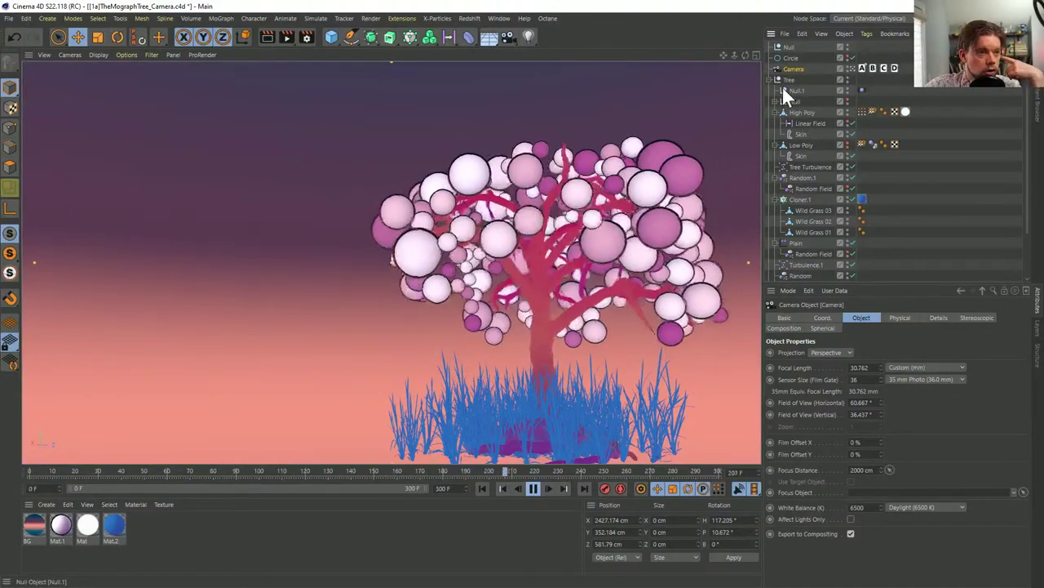
{"action": "left_click", "coordinate": [532, 488]}
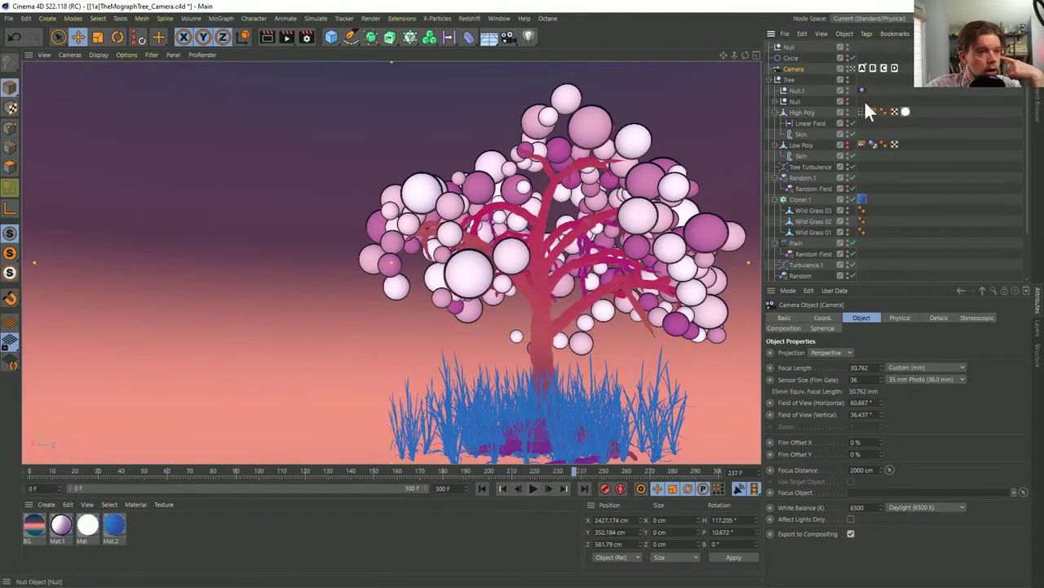
Collapse the Tree hierarchy and bring up the Tree object's tag options
{"action": "left_click", "coordinate": [777, 79]}
{"action": "left_click", "coordinate": [788, 79]}
{"action": "right_click", "coordinate": [788, 79]}
Add a Recall tag to Tree and make several extra copies of it
{"action": "left_click", "coordinate": [815, 205]}
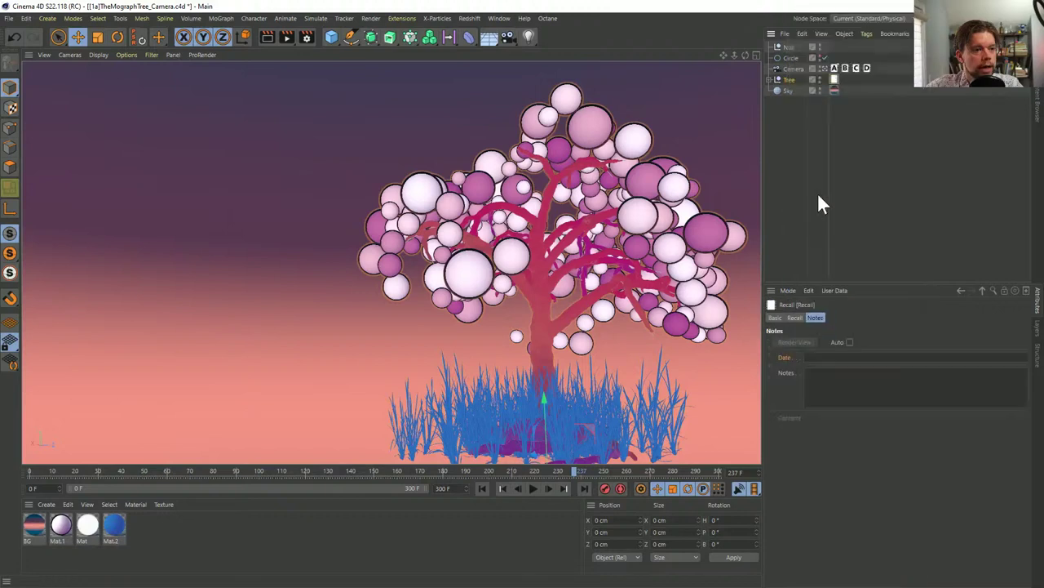
{"action": "left_click", "coordinate": [769, 79]}
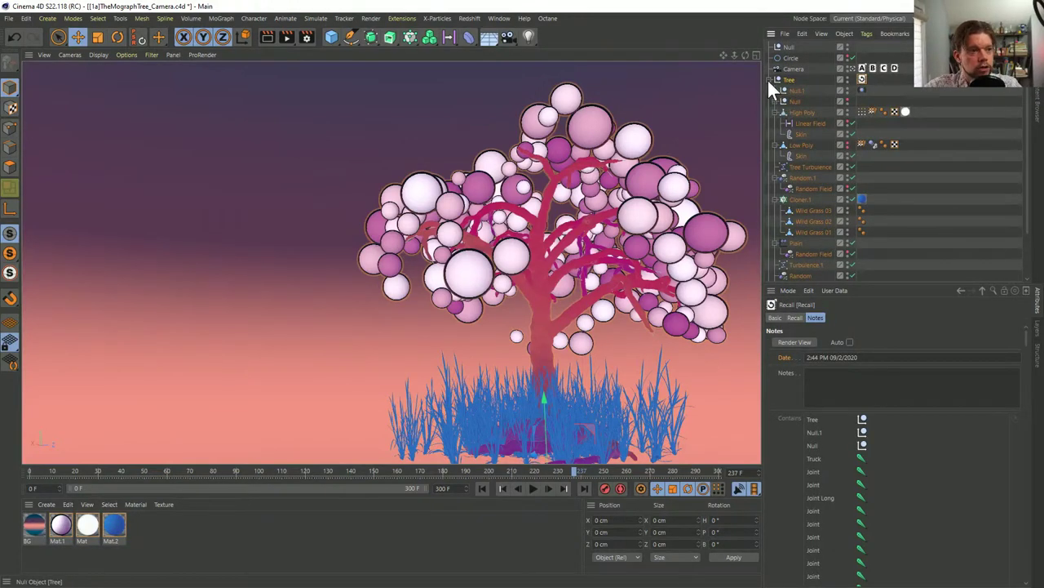
{"action": "left_click", "coordinate": [769, 80]}
{"action": "left_click_drag", "start_coordinate": [834, 79], "coordinate": [899, 76], "text": "ctrl"}
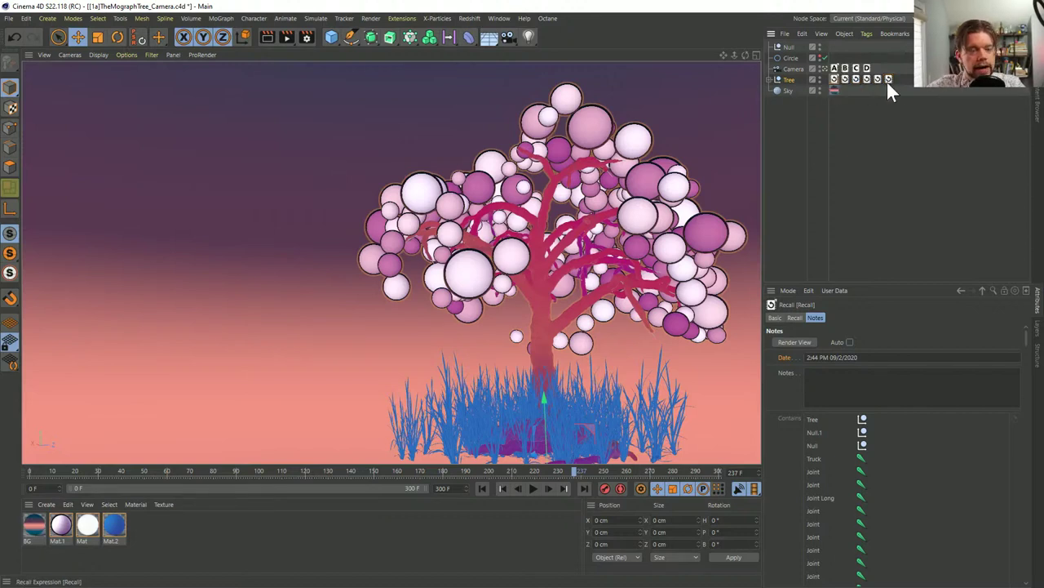
Select all of Tree's Recall tags and delete them
{"action": "left_click", "coordinate": [834, 80]}
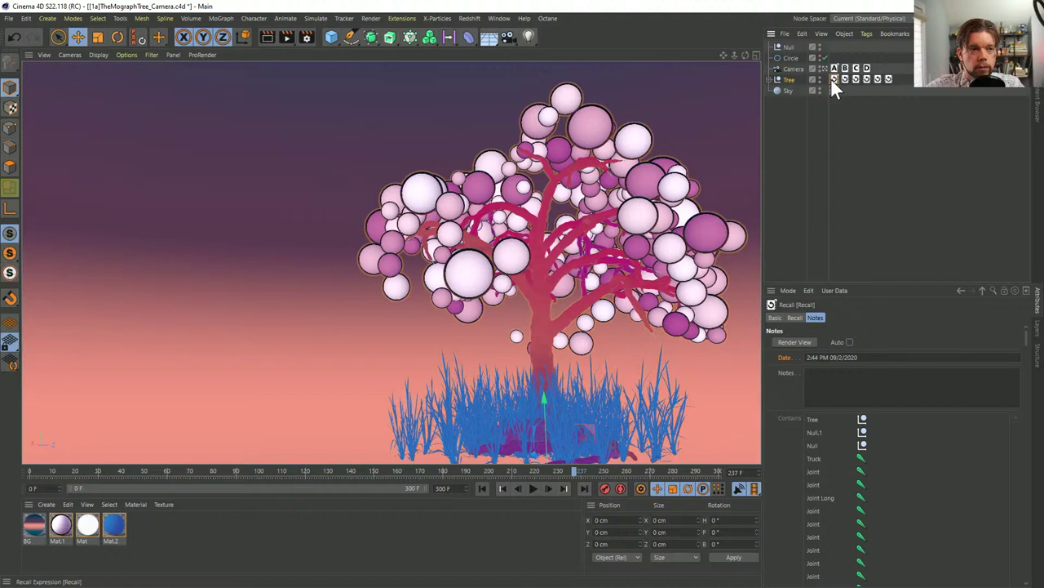
{"action": "left_click", "coordinate": [878, 79]}
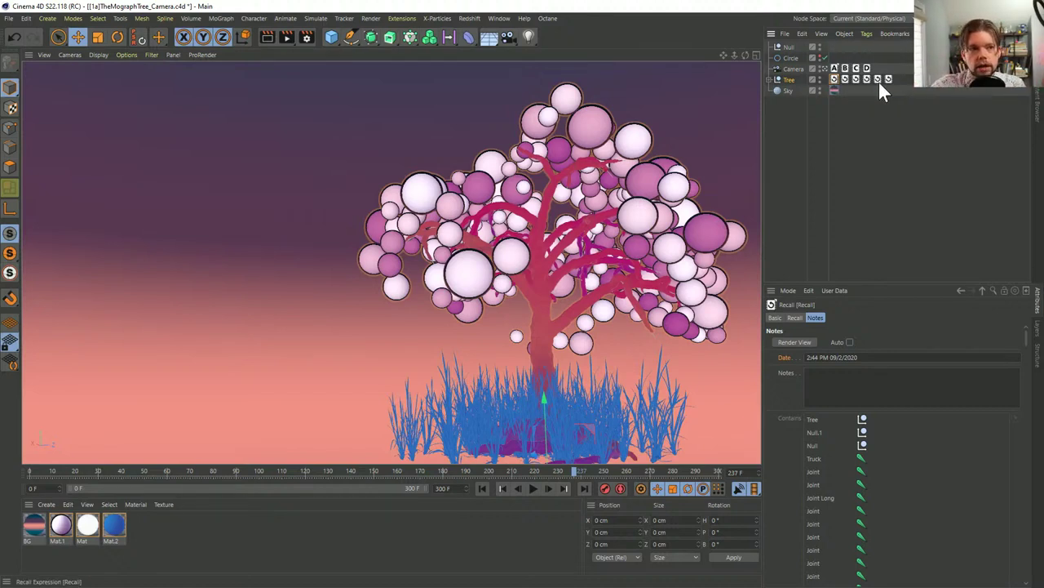
{"action": "left_click_drag", "start_coordinate": [888, 78], "coordinate": [885, 78]}
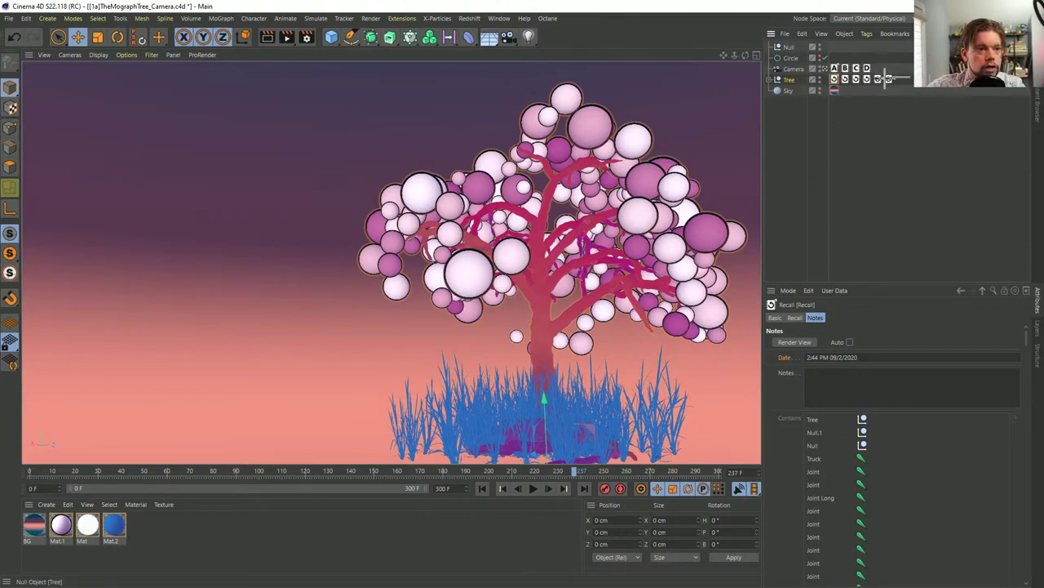
{"action": "key", "text": "Delete"}
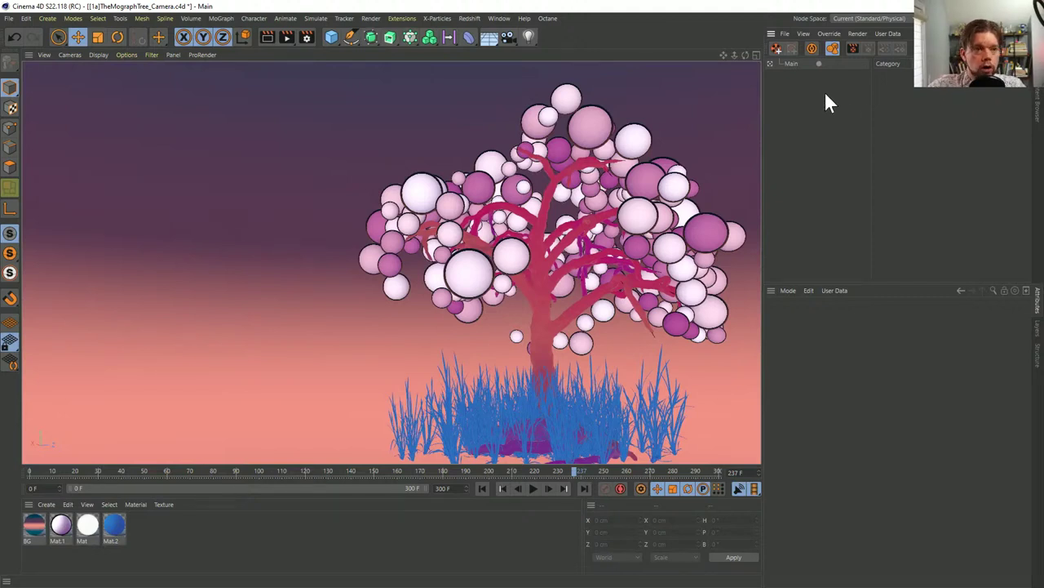
Return to the Object Manager and switch to the open chair scene from the Window menu
{"action": "key", "text": "shift+F1"}
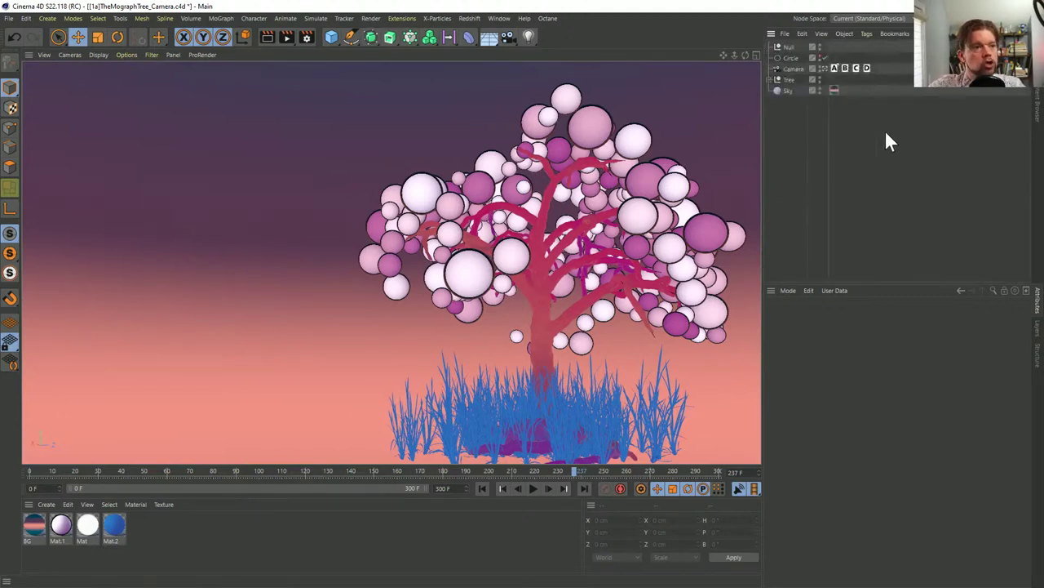
{"action": "left_click", "coordinate": [793, 69]}
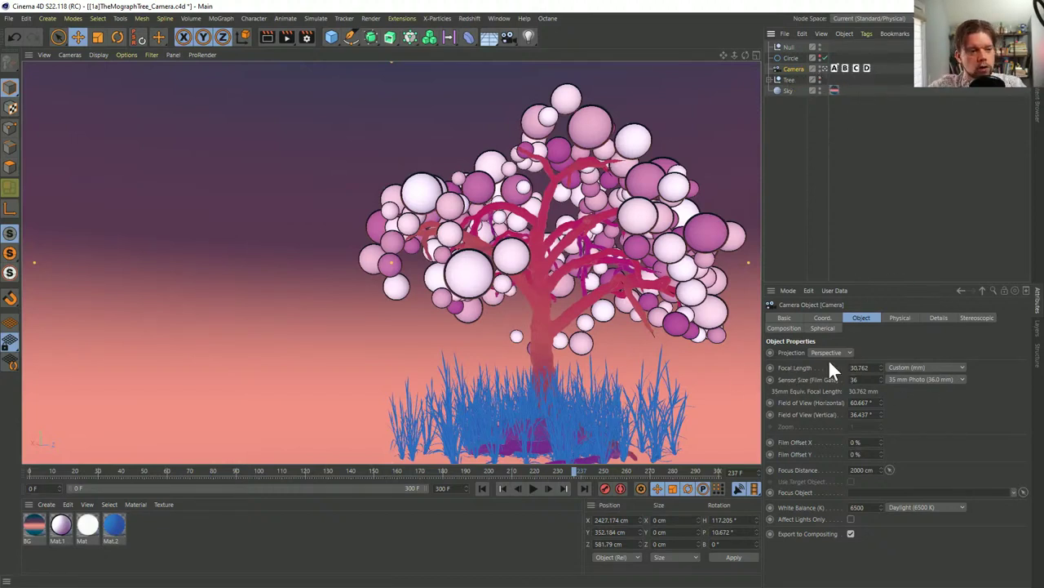
{"action": "left_click", "coordinate": [498, 18]}
{"action": "left_click", "coordinate": [559, 349]}
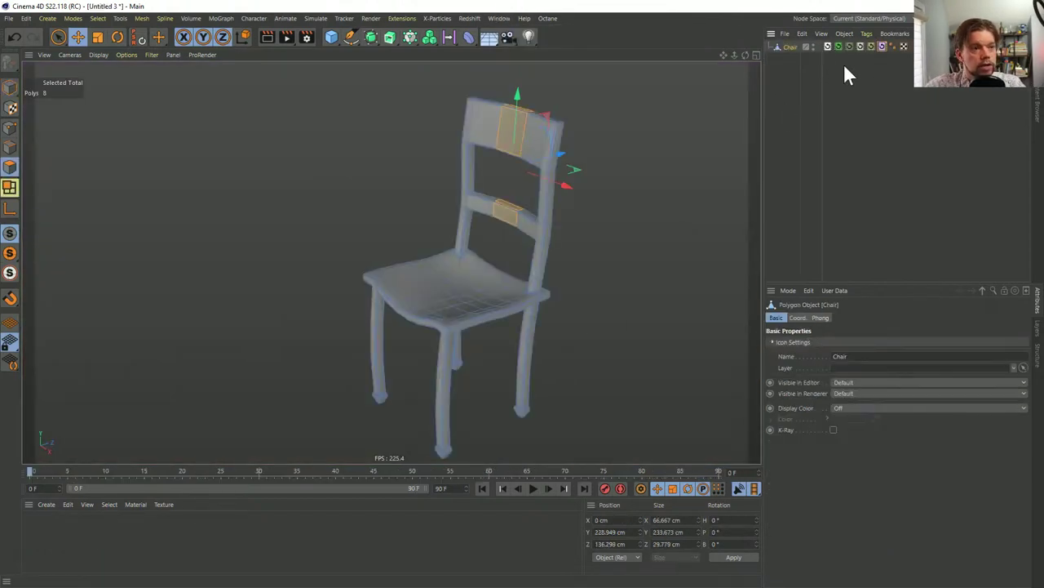
Recall the Chair's stages in turn: cube, table, chair with backrest, bevelled chair
{"action": "left_click", "coordinate": [828, 45]}
{"action": "left_click", "coordinate": [838, 46]}
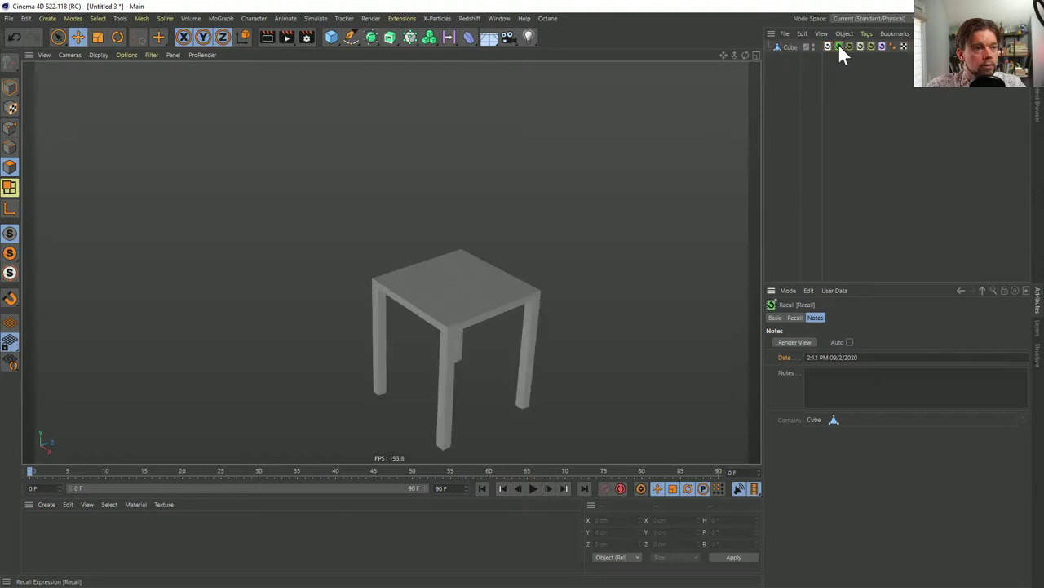
{"action": "left_click", "coordinate": [849, 47]}
{"action": "left_click", "coordinate": [862, 45]}
{"action": "left_click", "coordinate": [872, 43]}
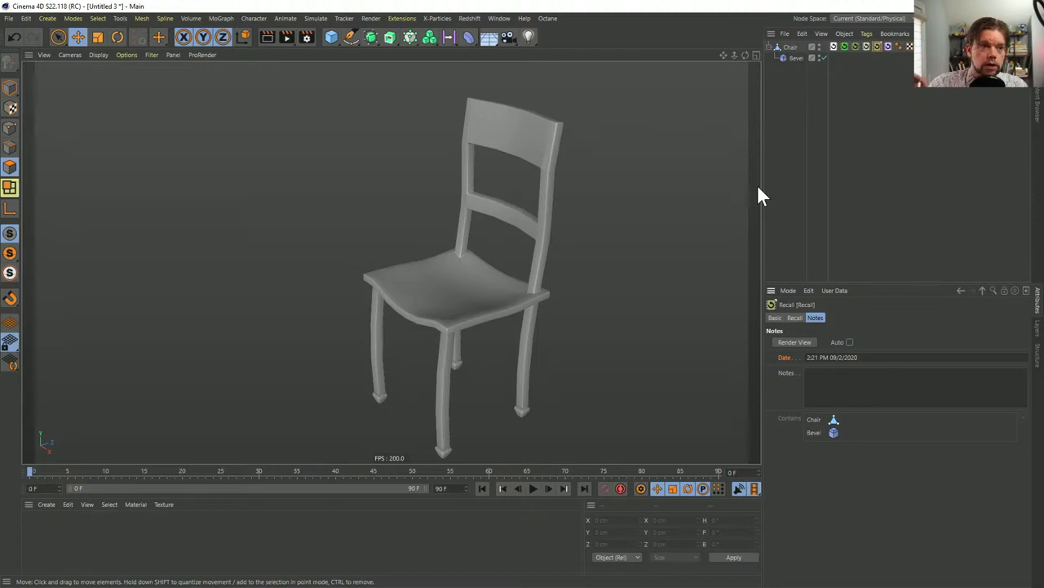
{"action": "left_click", "coordinate": [887, 47]}
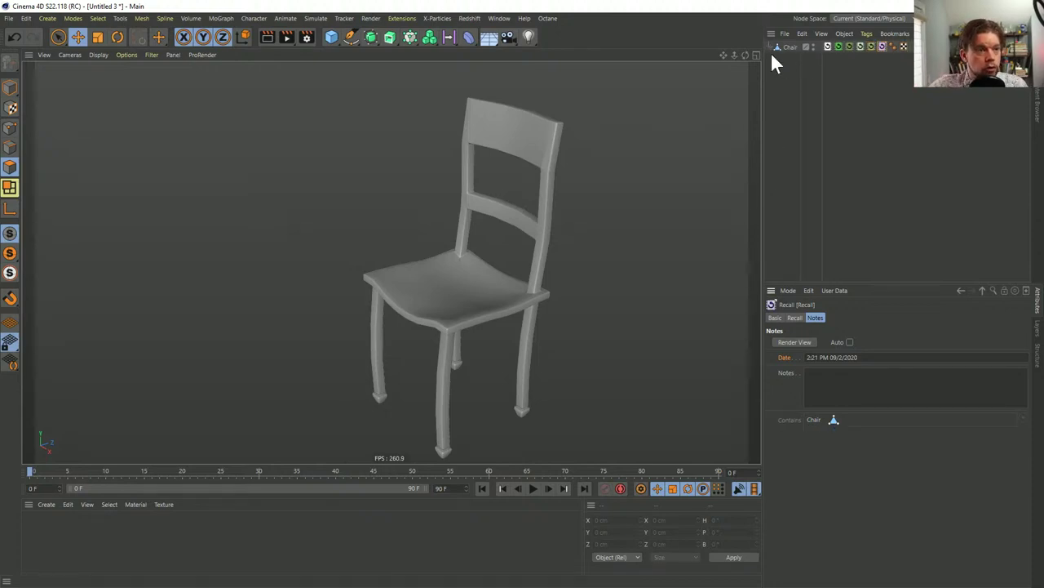
Step through the chair versions once more, then open Lamps_Vol1_Lighting.c4d into the viewport
{"action": "left_click", "coordinate": [832, 45]}
{"action": "left_click", "coordinate": [850, 45]}
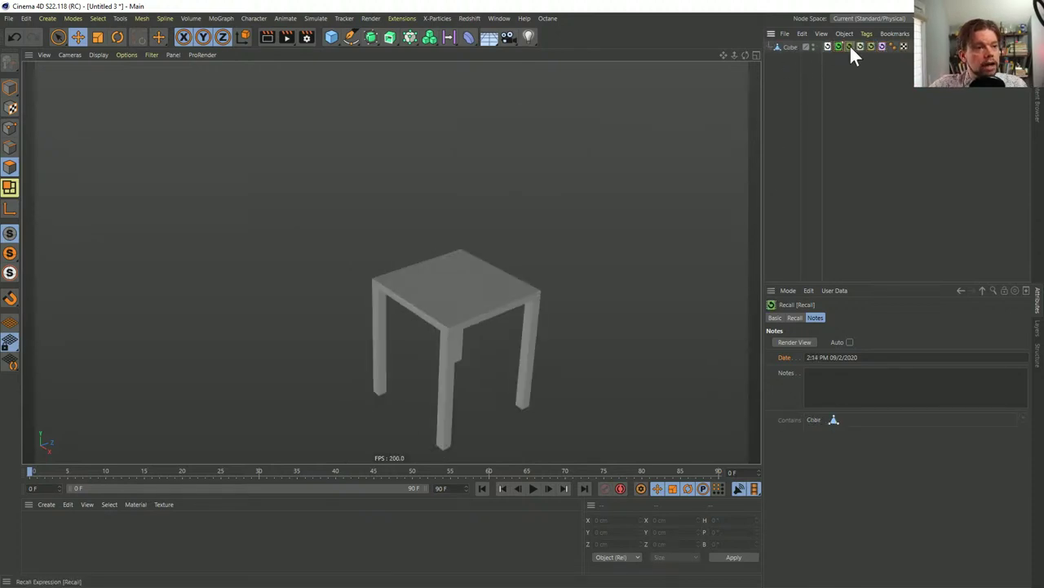
{"action": "left_click", "coordinate": [859, 45]}
{"action": "left_click", "coordinate": [867, 43]}
{"action": "left_click", "coordinate": [875, 43]}
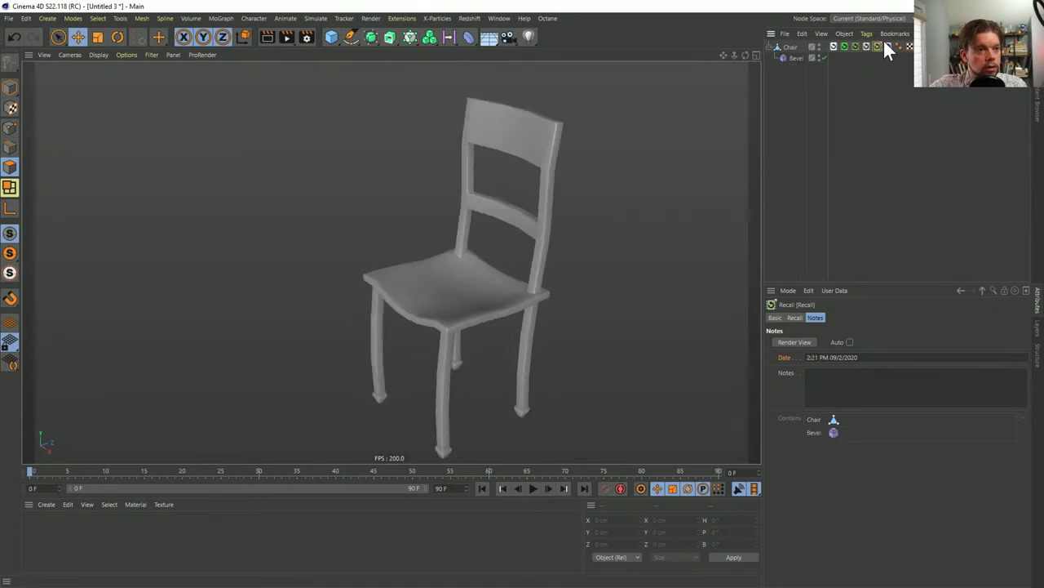
{"action": "left_click", "coordinate": [888, 46]}
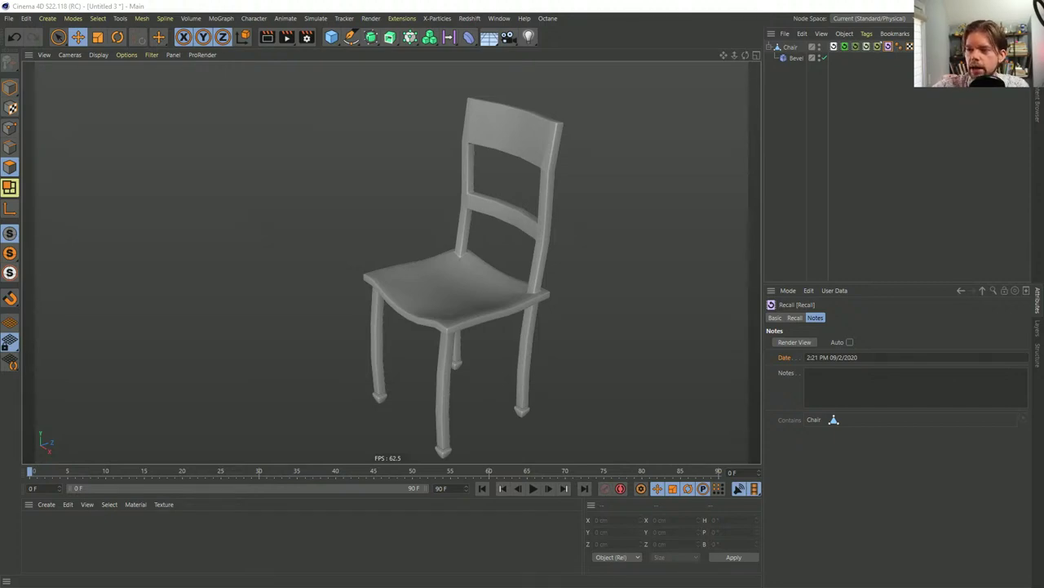
{"action": "left_click_drag", "start_coordinate": [607, 200], "coordinate": [585, 196]}
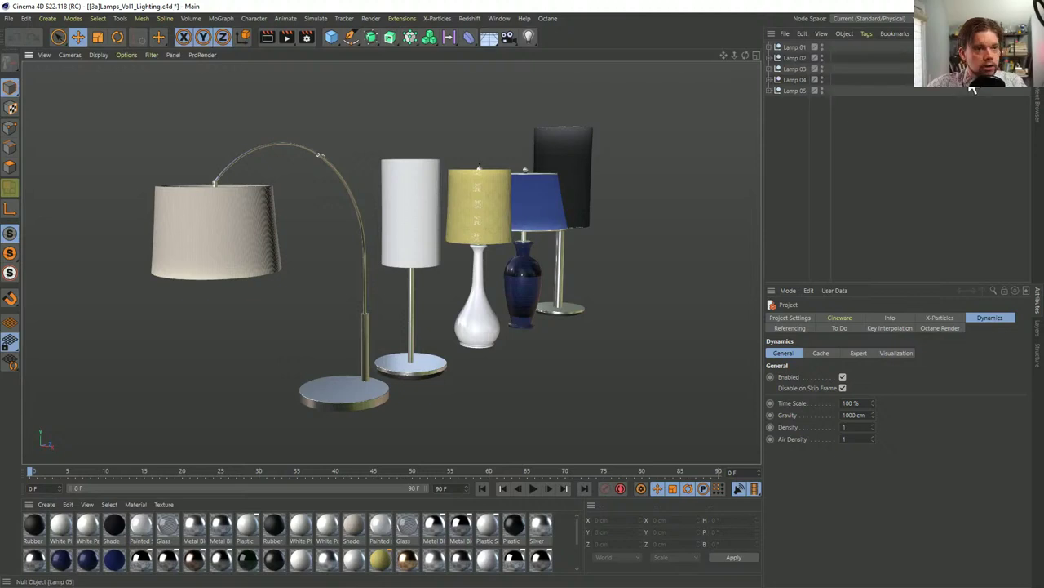
In the Content Browser, navigate to Presets > 3D Objects Vol1 > Lighting > Lamps
{"action": "left_click", "coordinate": [1039, 107]}
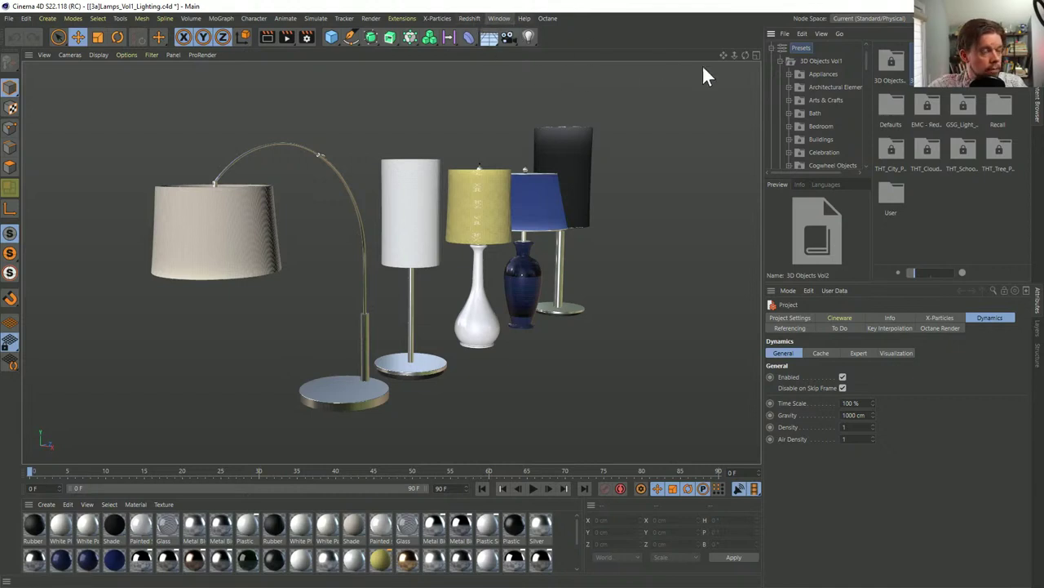
{"action": "left_click", "coordinate": [829, 59]}
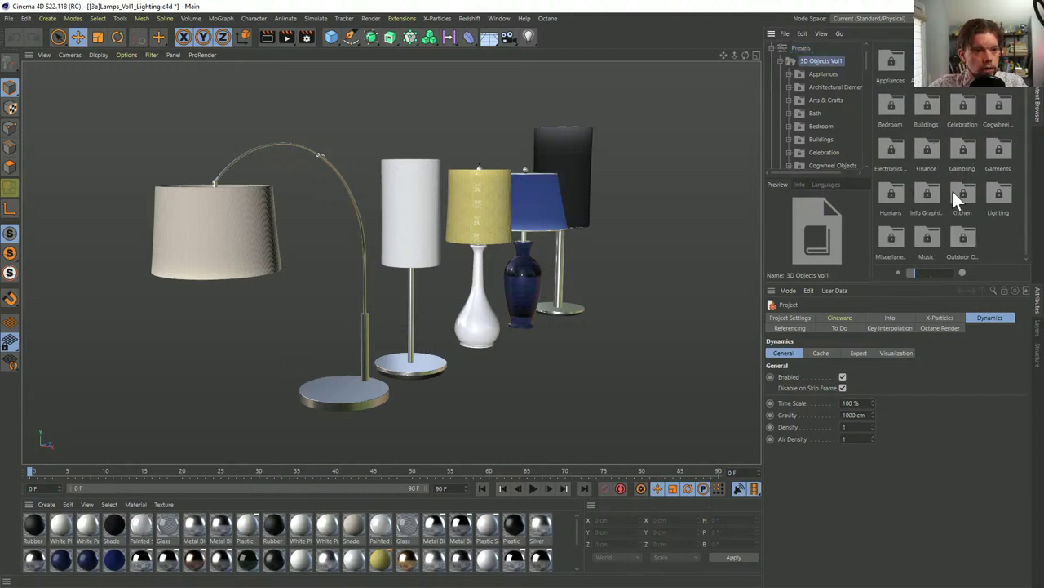
{"action": "double_click", "coordinate": [1003, 195]}
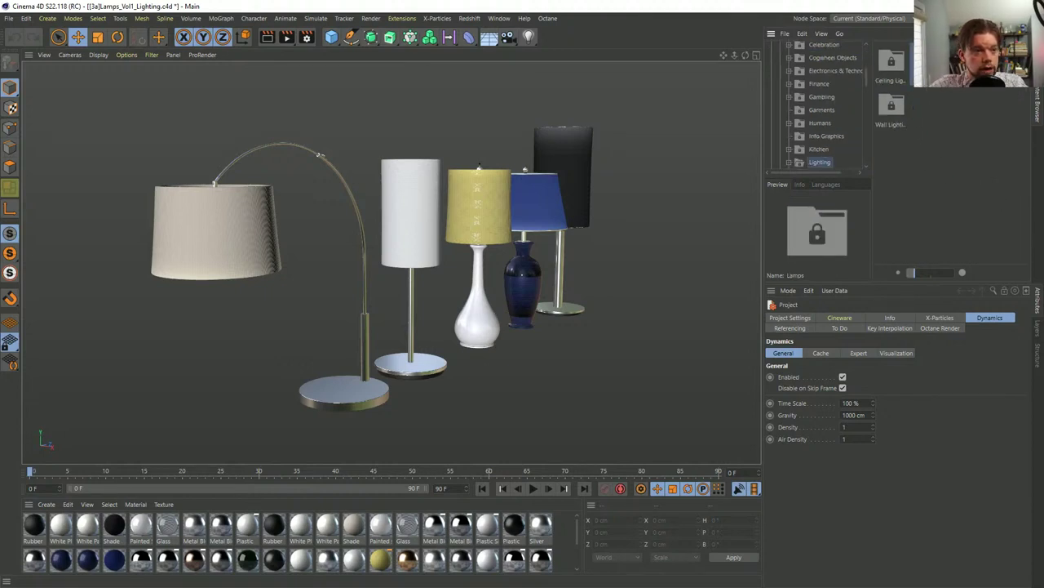
{"action": "double_click", "coordinate": [927, 61]}
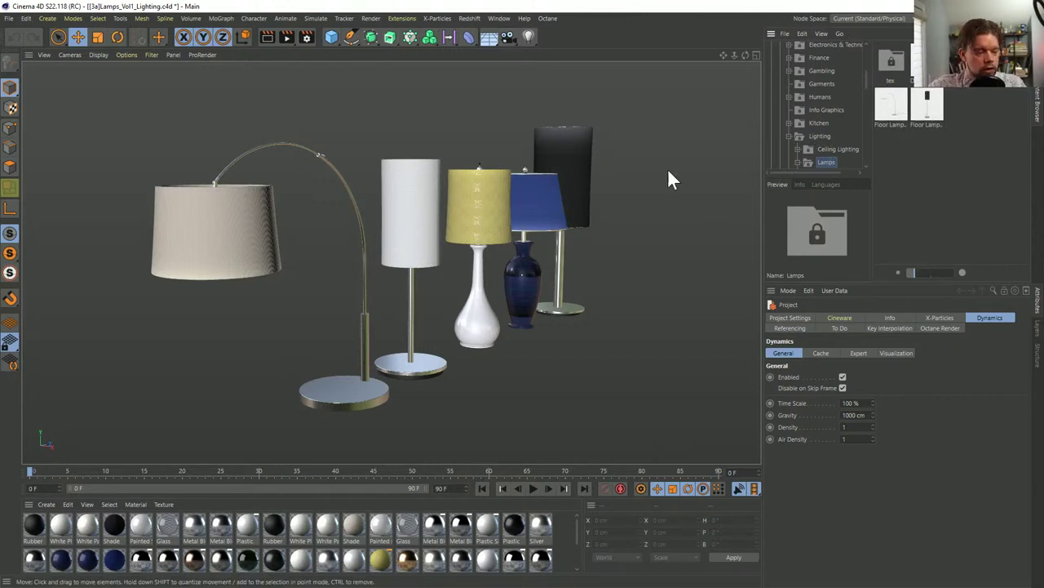
Back in the Object Manager, select Lamp 01 through Lamp 05 together
{"action": "left_click_drag", "start_coordinate": [508, 207], "coordinate": [476, 219], "text": "alt"}
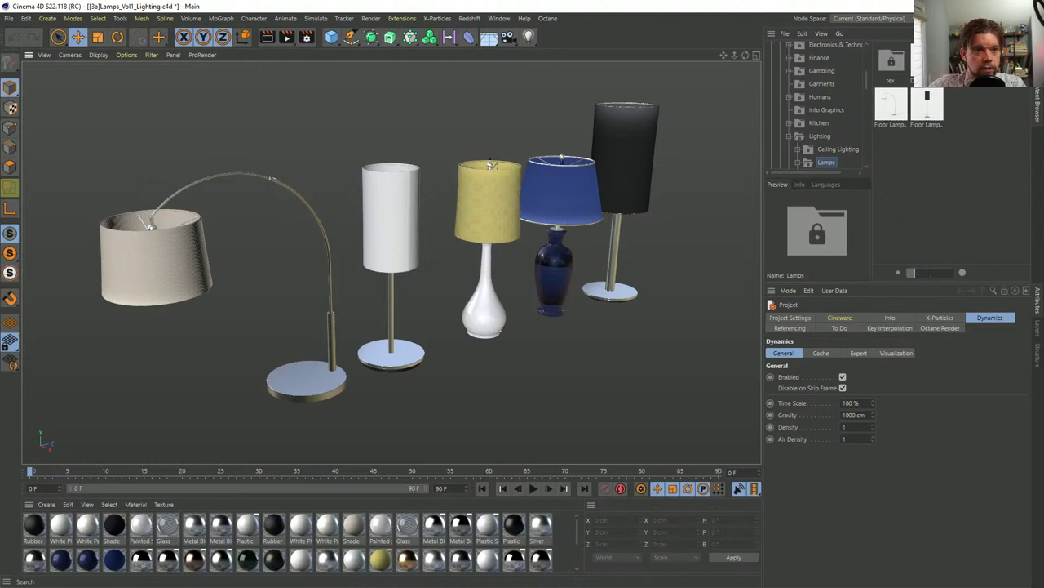
{"action": "left_click_drag", "start_coordinate": [560, 168], "coordinate": [515, 197], "text": "alt"}
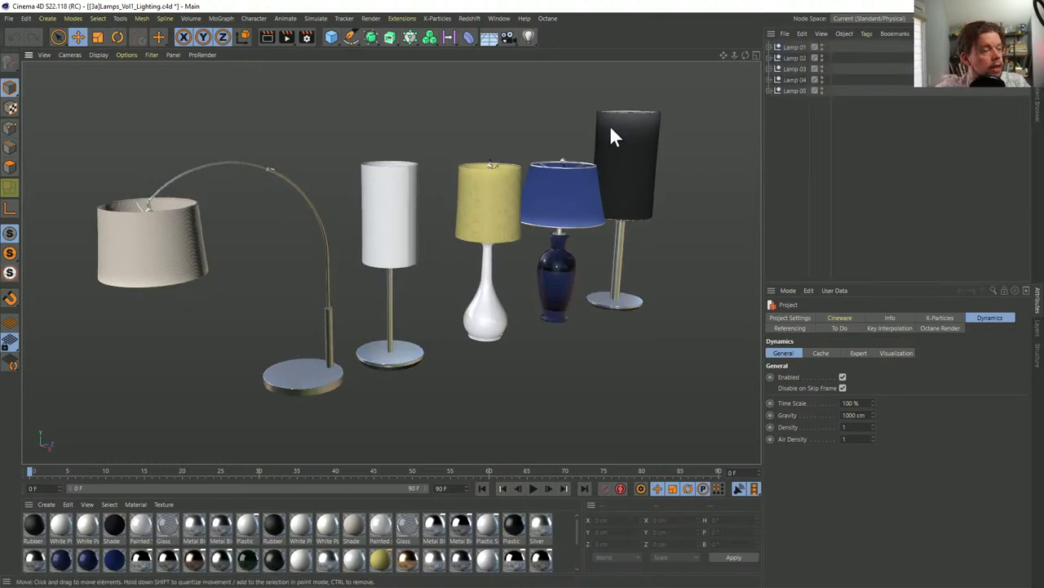
{"action": "left_click", "coordinate": [791, 47]}
{"action": "left_click", "coordinate": [796, 58]}
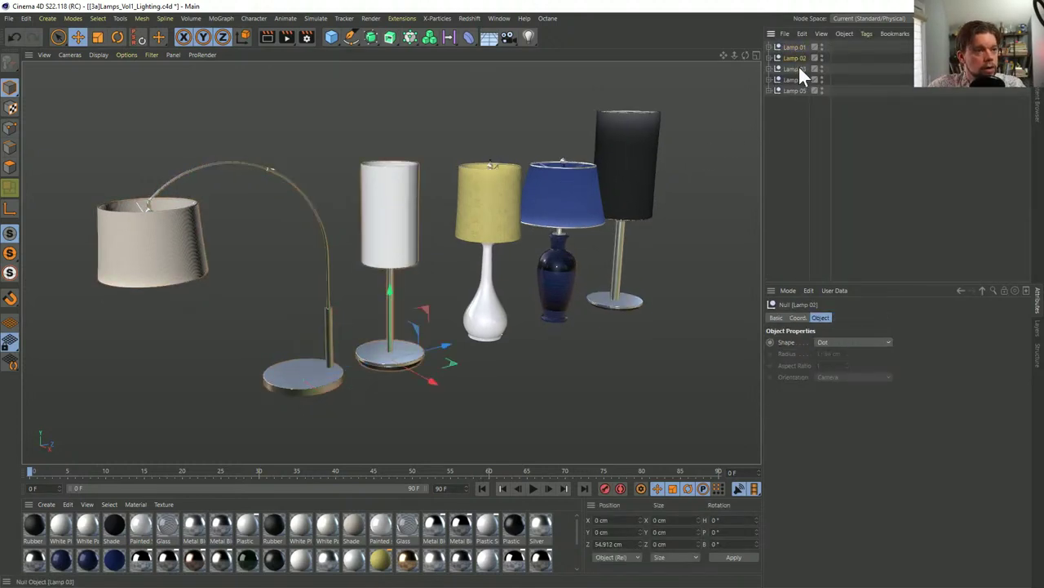
{"action": "left_click", "coordinate": [797, 68]}
{"action": "left_click", "coordinate": [797, 79]}
{"action": "left_click", "coordinate": [796, 90]}
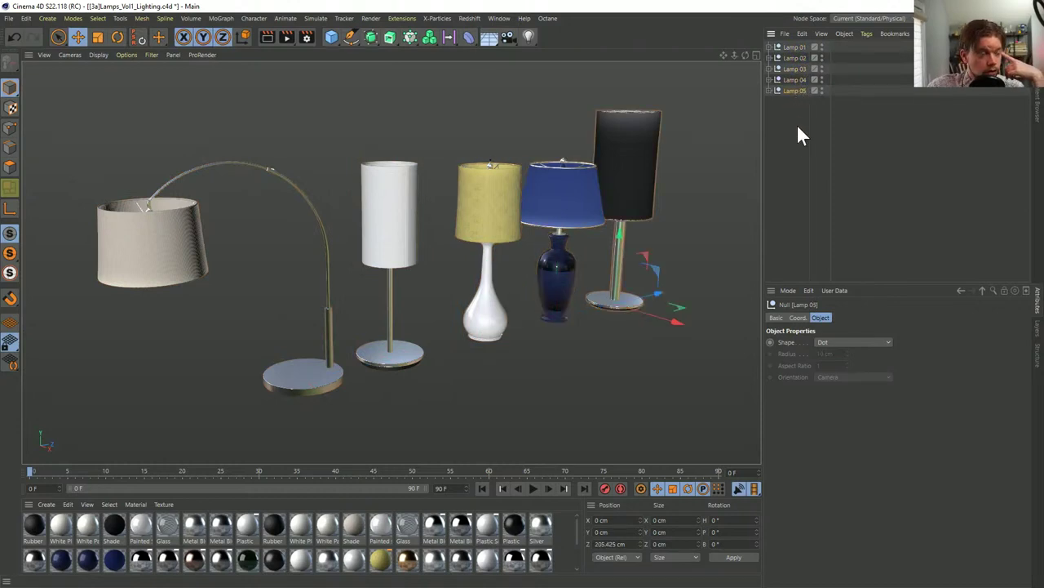
{"action": "left_click_drag", "start_coordinate": [784, 129], "coordinate": [775, 32]}
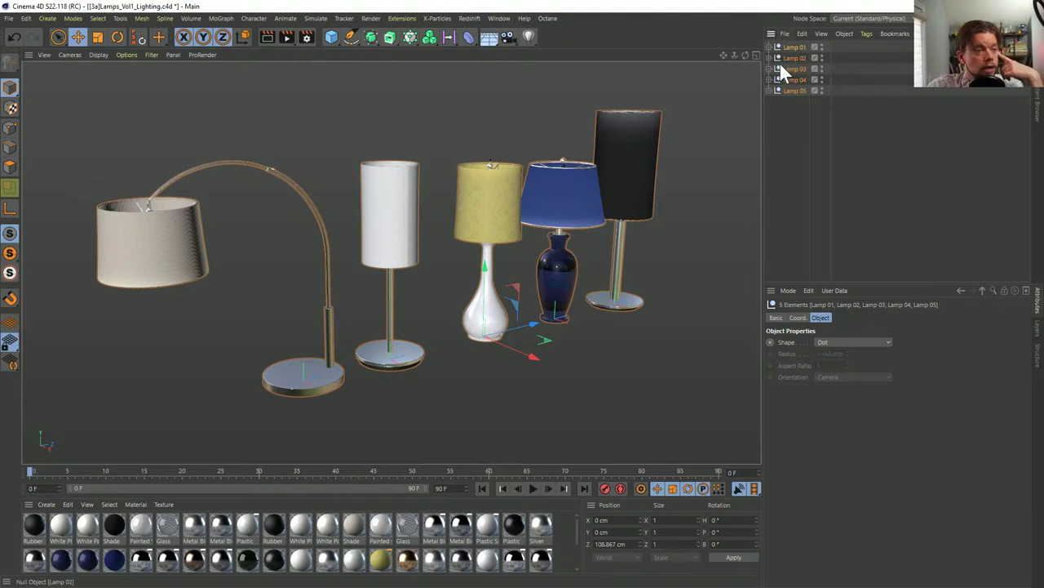
Add a Recall tag to all five lamps and store the current lamp state
{"action": "right_click", "coordinate": [788, 47]}
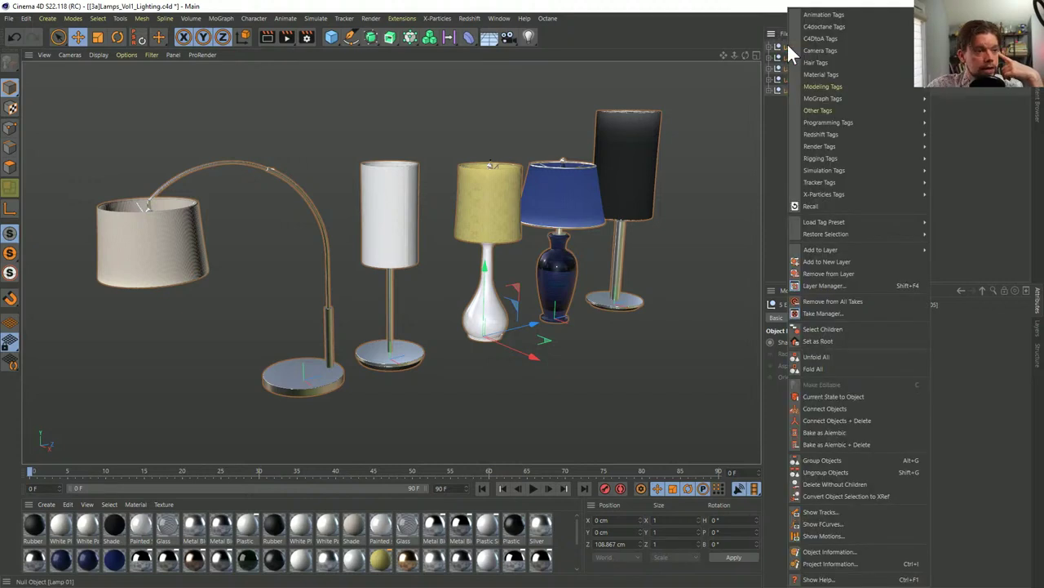
{"action": "left_click", "coordinate": [815, 207]}
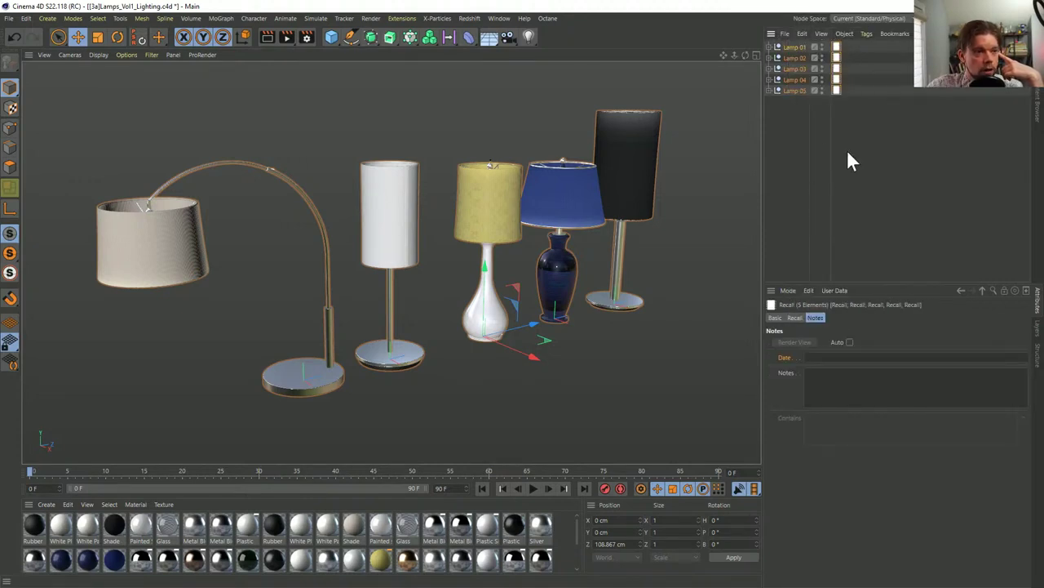
{"action": "left_click", "coordinate": [803, 317]}
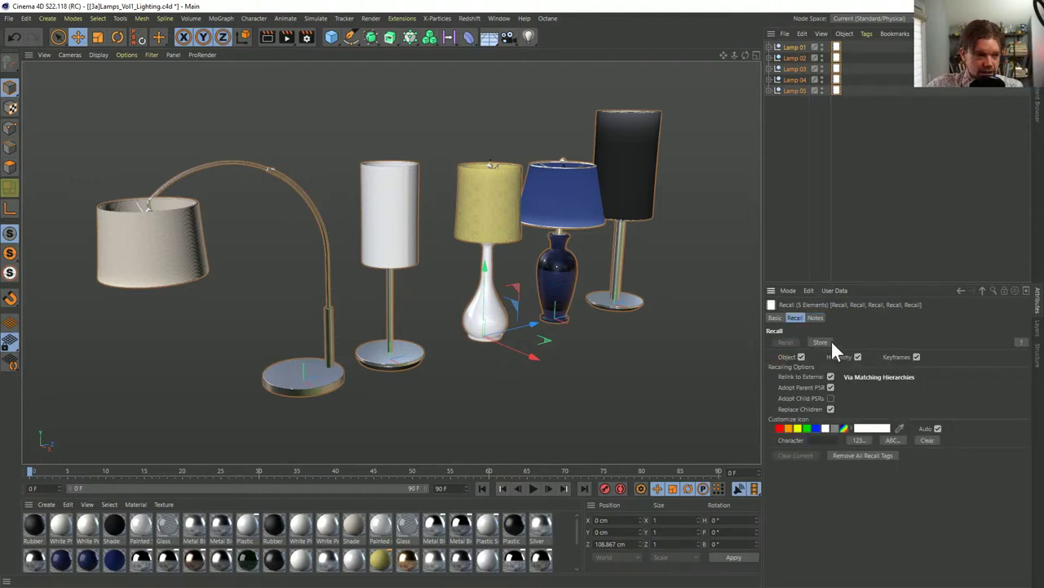
{"action": "left_click", "coordinate": [885, 215]}
Go through each lamp's Recall tag, then move the four tags from Lamp 02–05 onto Lamp 01
{"action": "left_click", "coordinate": [836, 47]}
{"action": "left_click", "coordinate": [836, 57], "text": "shift"}
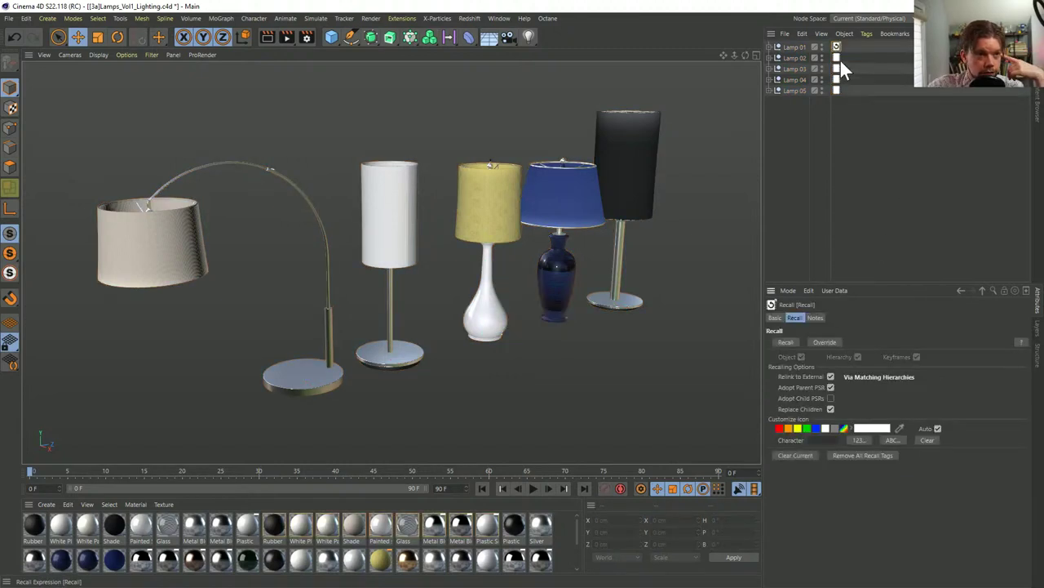
{"action": "left_click", "coordinate": [837, 68], "text": "shift"}
{"action": "left_click_drag", "start_coordinate": [838, 78], "coordinate": [839, 91], "text": "ctrl"}
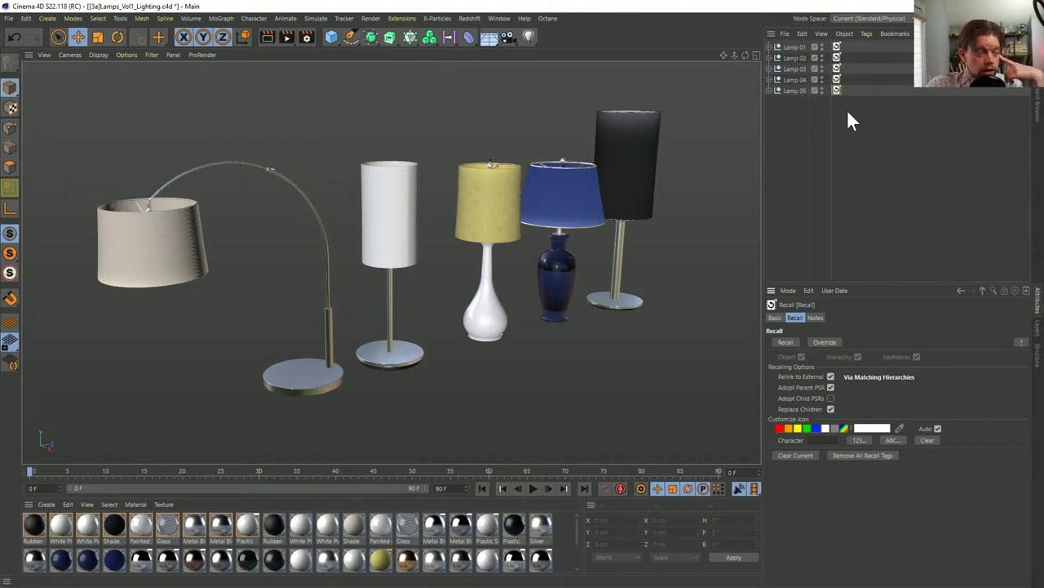
{"action": "left_click_drag", "start_coordinate": [846, 116], "coordinate": [839, 57]}
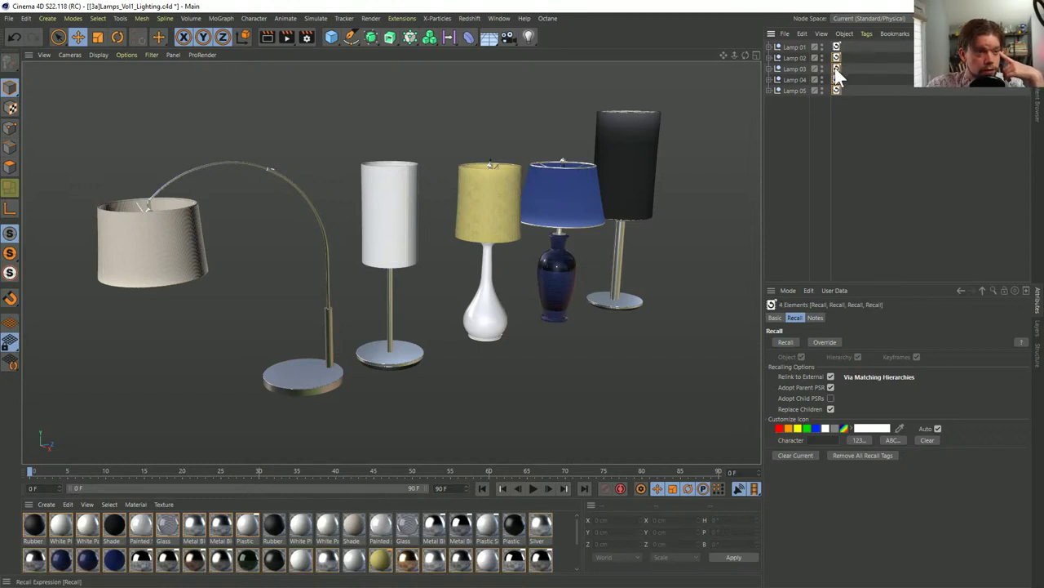
{"action": "left_click_drag", "start_coordinate": [836, 54], "coordinate": [851, 45]}
{"action": "left_click", "coordinate": [801, 58]}
{"action": "left_click", "coordinate": [797, 90], "text": "shift"}
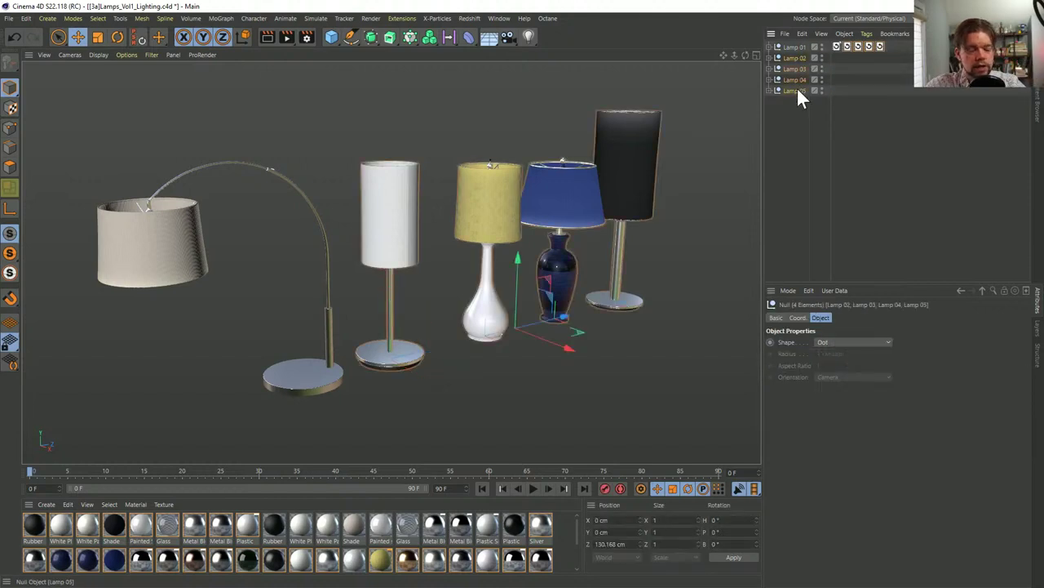
{"action": "key", "text": "Delete"}
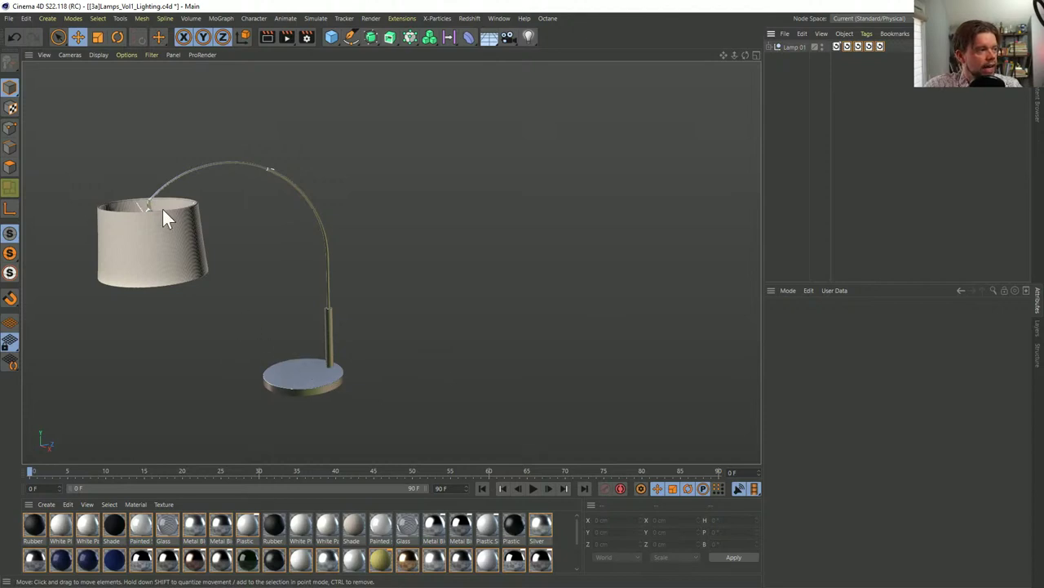
{"action": "middle_click_drag", "start_coordinate": [336, 363], "coordinate": [458, 347], "text": "alt"}
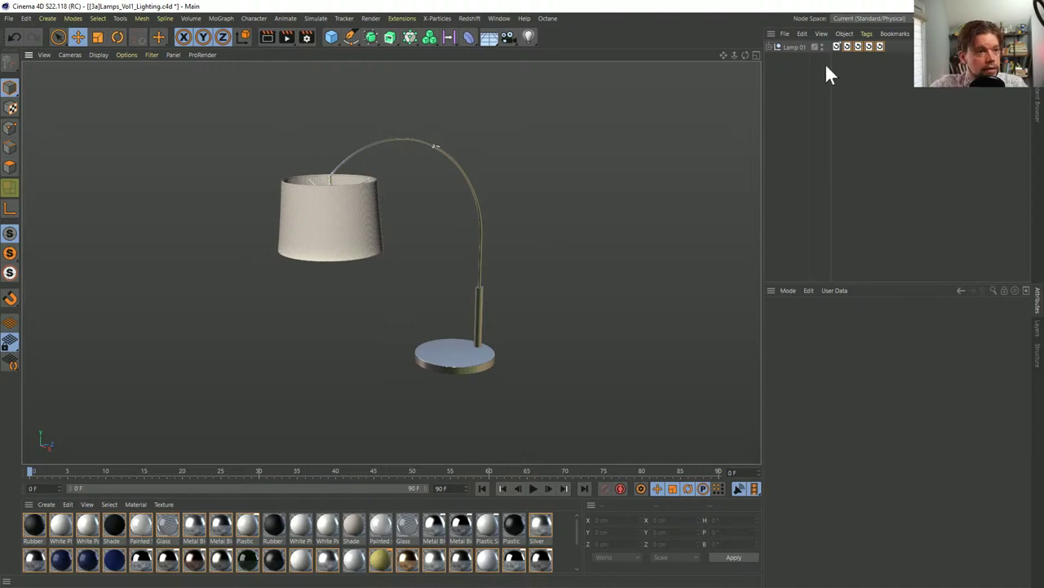
{"action": "left_click", "coordinate": [847, 46]}
{"action": "double_click", "coordinate": [847, 47]}
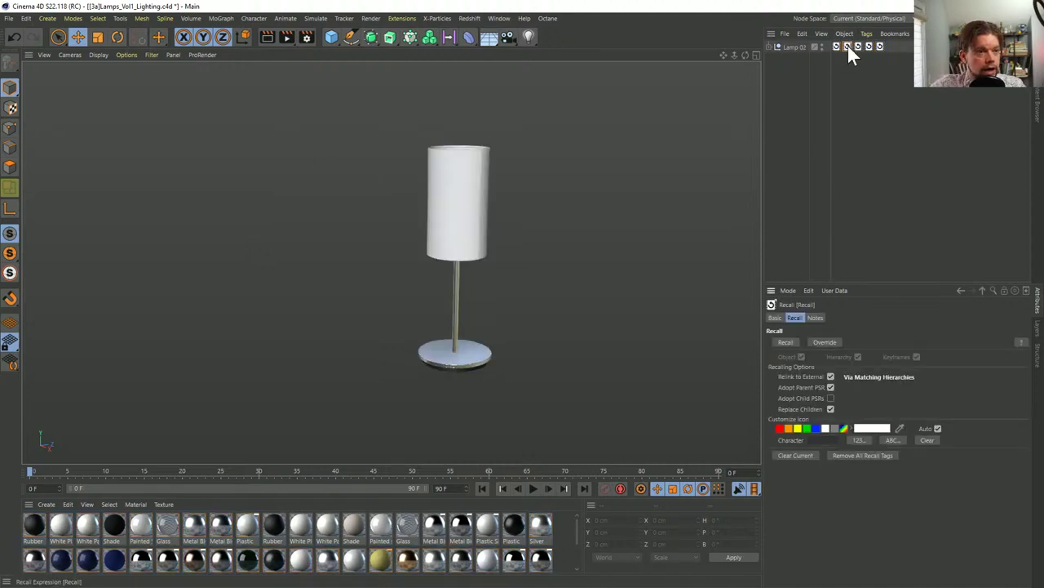
{"action": "double_click", "coordinate": [858, 46]}
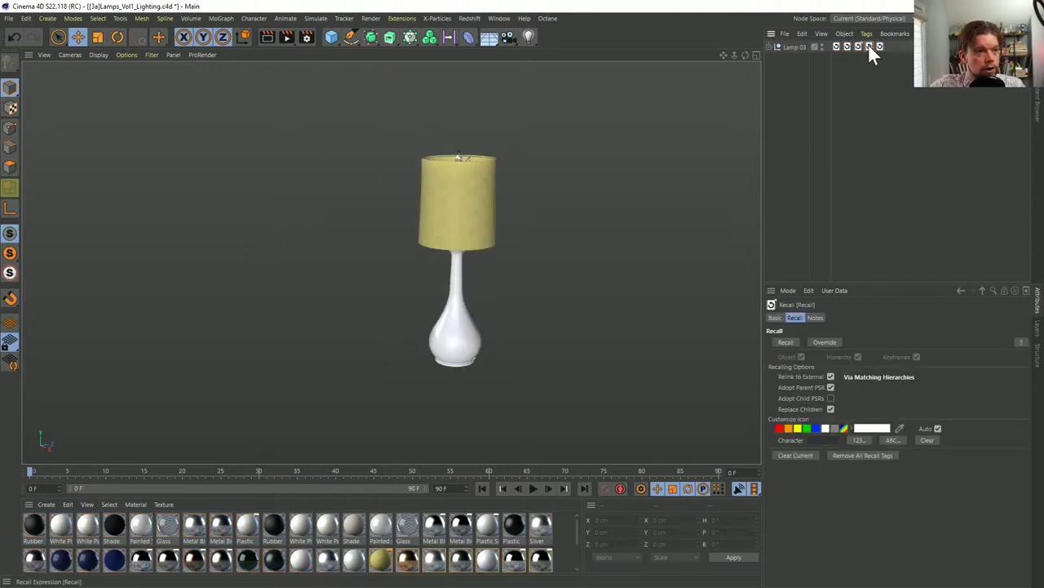
{"action": "double_click", "coordinate": [868, 46]}
{"action": "double_click", "coordinate": [881, 47]}
{"action": "double_click", "coordinate": [837, 46]}
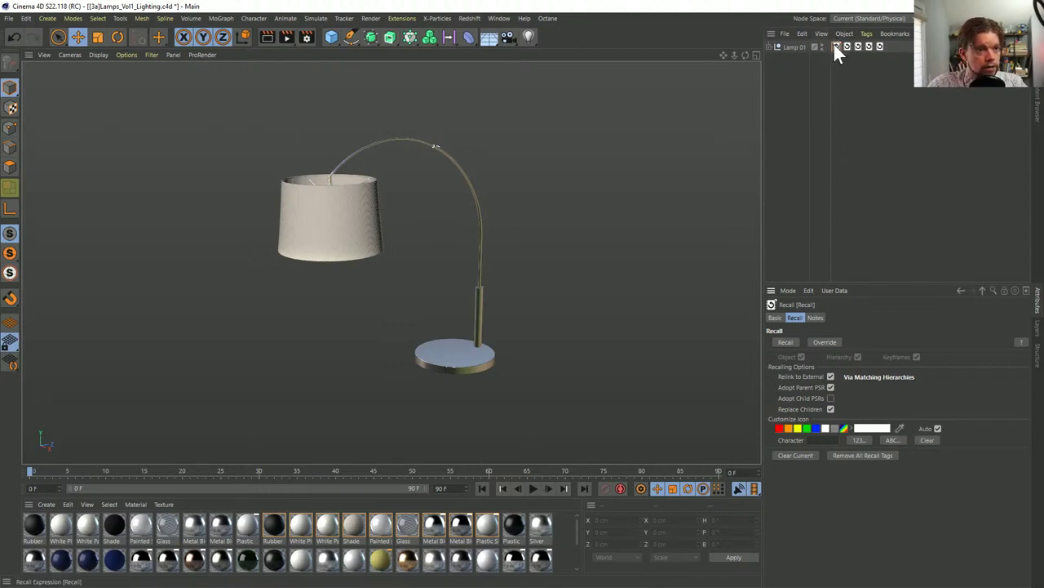
Tint the Lamp 01 and Lamp 02 tag icons with the arched and white shade colours
{"action": "left_click", "coordinate": [899, 428]}
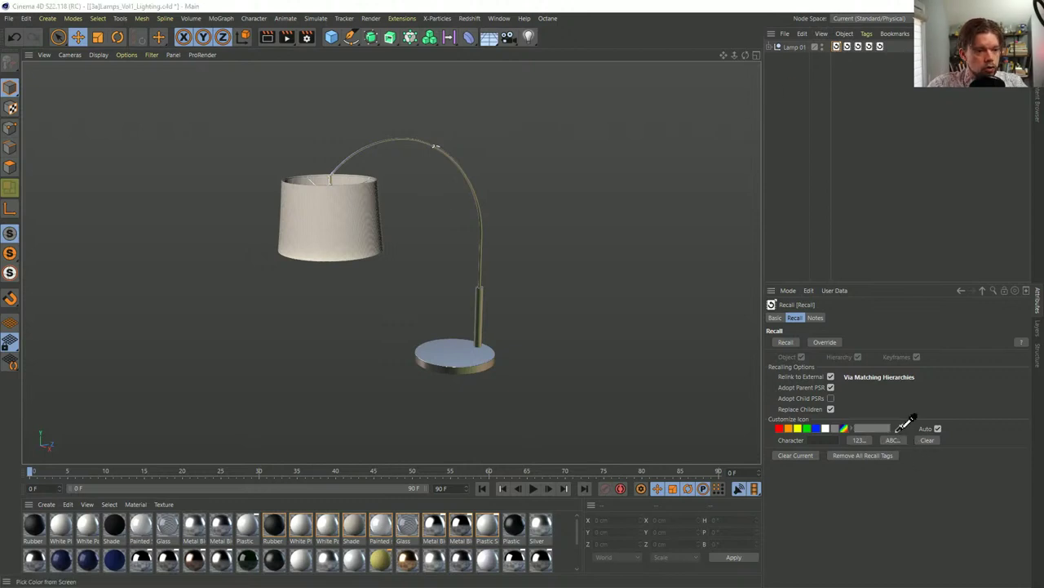
{"action": "left_click", "coordinate": [302, 208]}
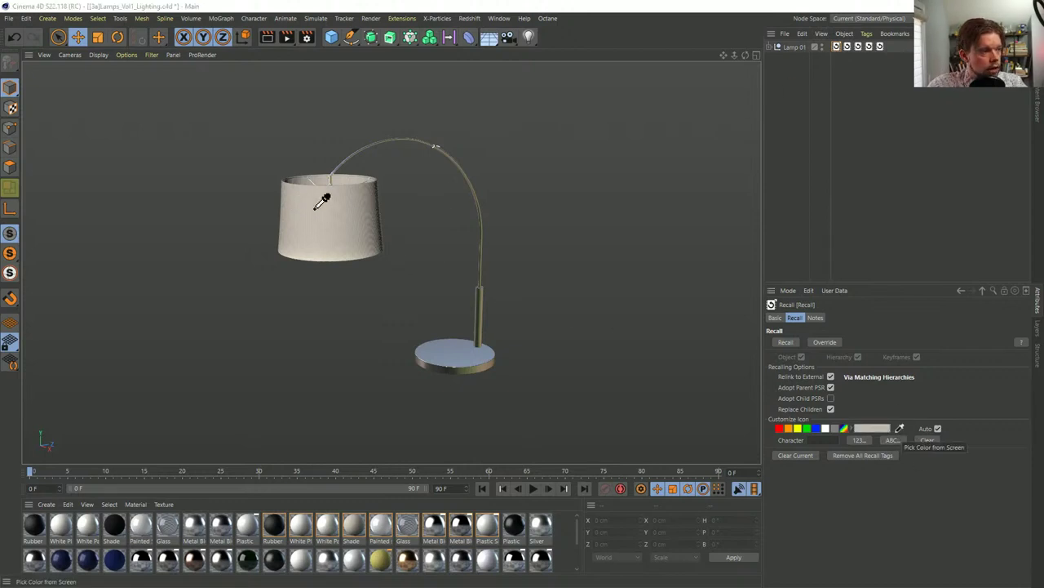
{"action": "left_click", "coordinate": [848, 46]}
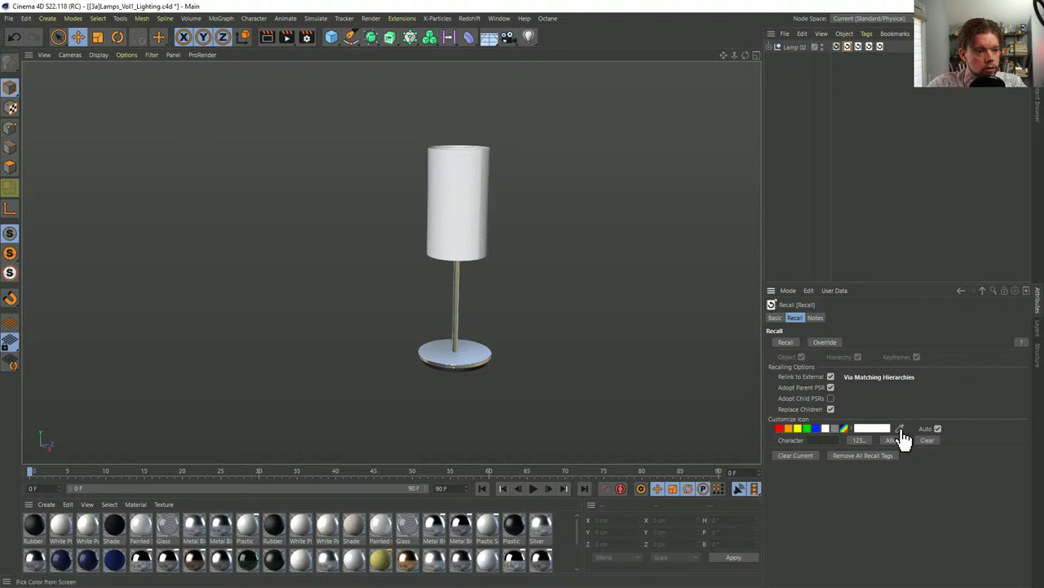
{"action": "left_click", "coordinate": [899, 428]}
{"action": "left_click", "coordinate": [466, 174]}
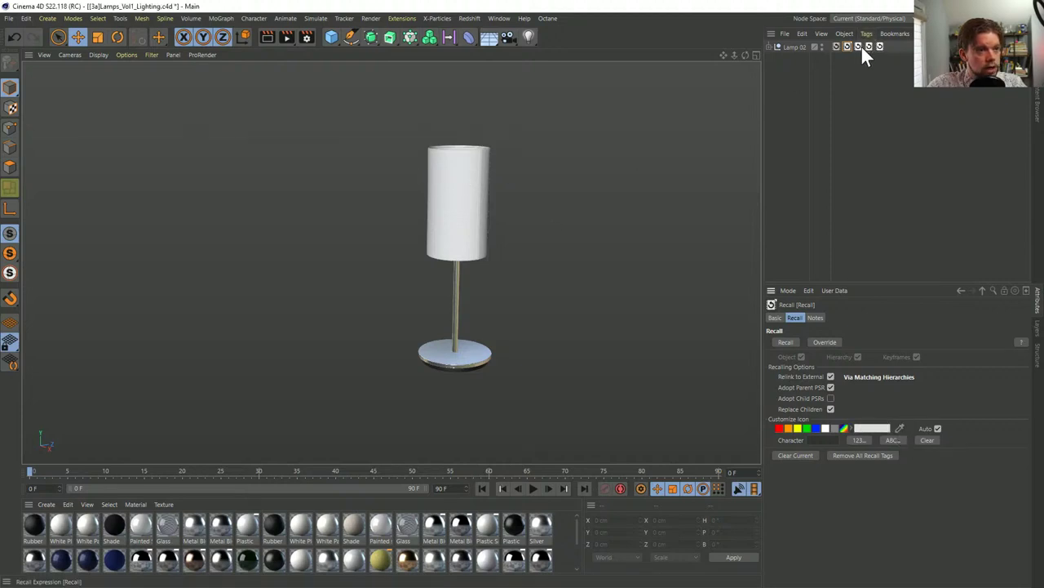
Tint the Lamp 03 and Lamp 04 tag icons with the yellow and blue shade colours
{"action": "left_click", "coordinate": [859, 45]}
{"action": "left_click", "coordinate": [899, 428]}
{"action": "left_click", "coordinate": [463, 200]}
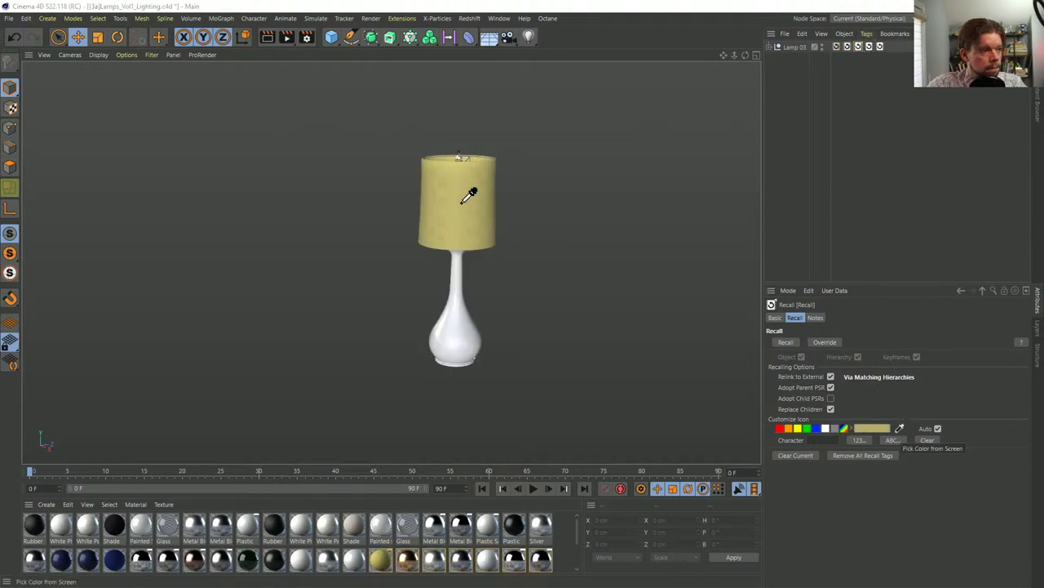
{"action": "left_click", "coordinate": [869, 46]}
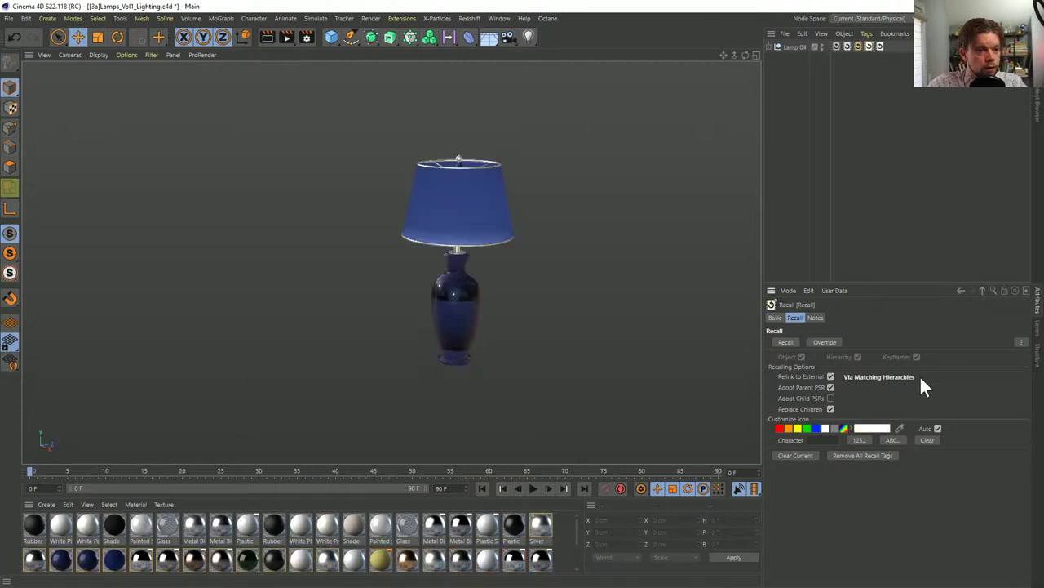
{"action": "left_click", "coordinate": [900, 428]}
{"action": "left_click", "coordinate": [484, 217]}
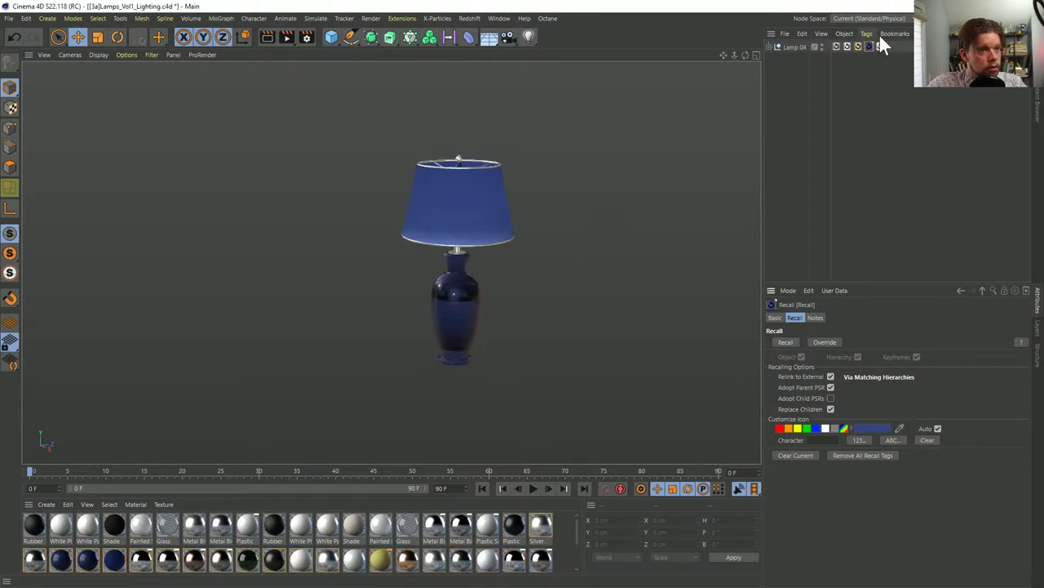
Tint the Lamp 05 tag icon with its black shade colour and deselect the tag
{"action": "left_click", "coordinate": [878, 47]}
{"action": "left_click", "coordinate": [899, 428]}
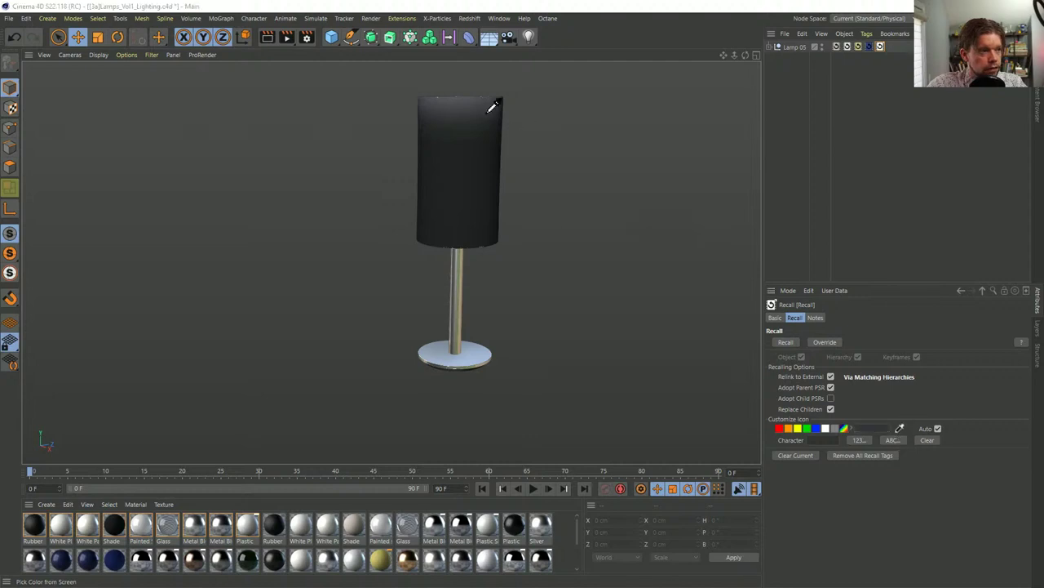
{"action": "left_click", "coordinate": [469, 110]}
{"action": "left_click", "coordinate": [819, 65]}
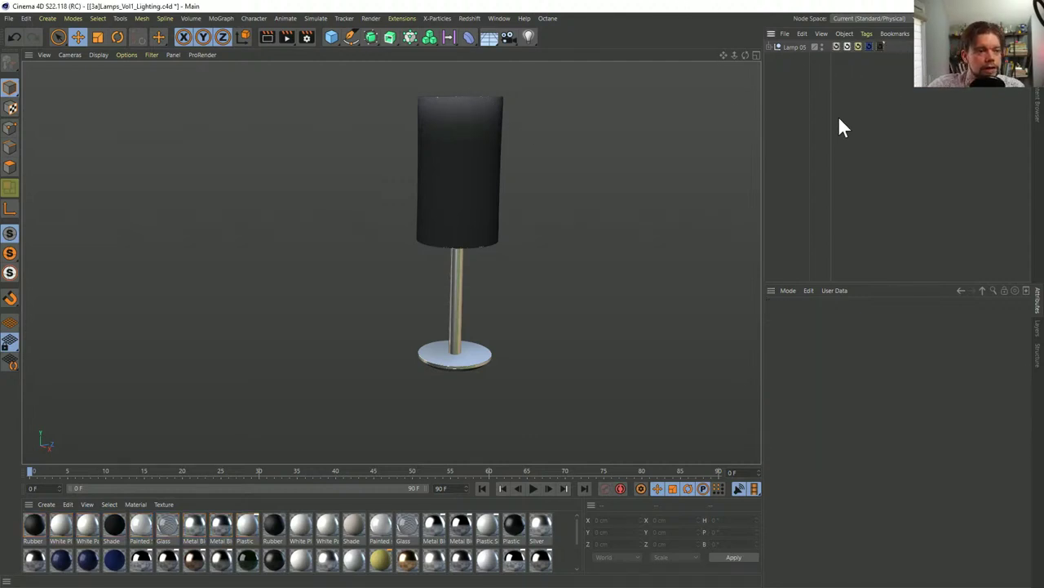
Cycle through the Lamp 01–04 variants, ending on the blue-shade Lamp 04 null
{"action": "left_click", "coordinate": [836, 47]}
{"action": "left_click", "coordinate": [847, 47]}
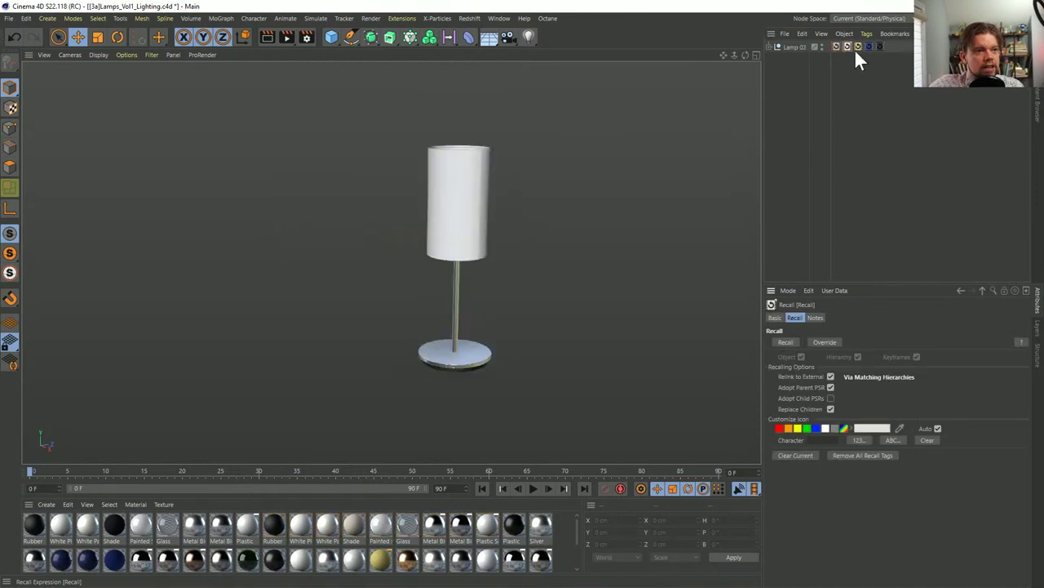
{"action": "left_click", "coordinate": [857, 46]}
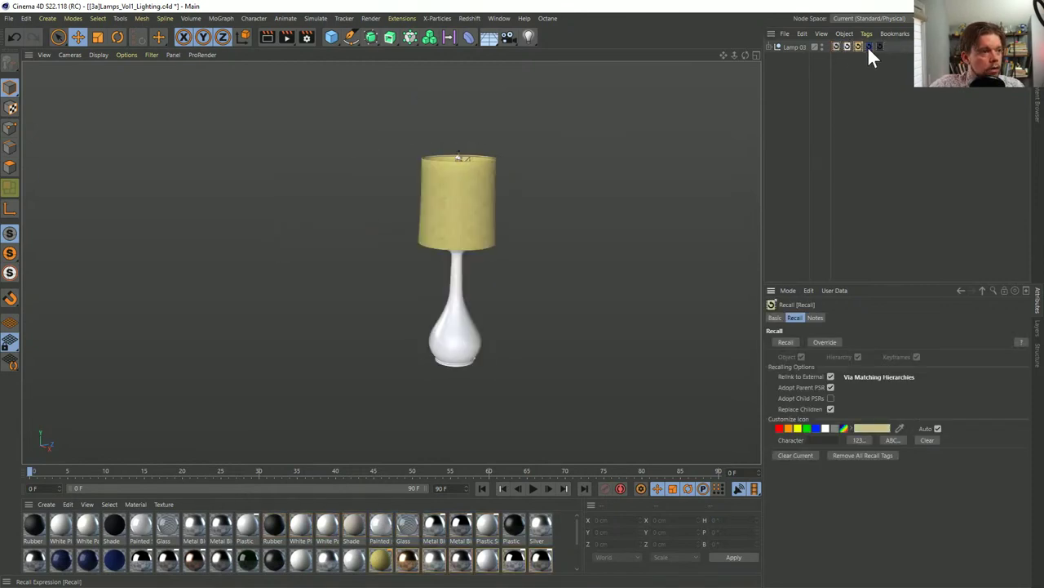
{"action": "left_click", "coordinate": [869, 47]}
{"action": "left_click", "coordinate": [796, 47]}
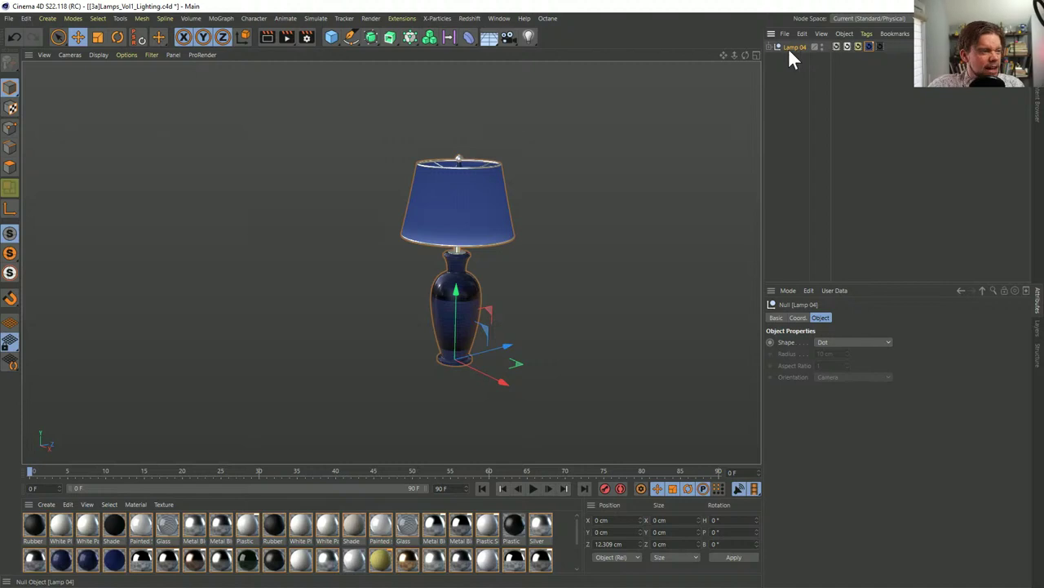
Add a Cube, parent Lamp 04 under it, and narrow it to about 130 cm wide and deep
{"action": "left_click", "coordinate": [333, 37]}
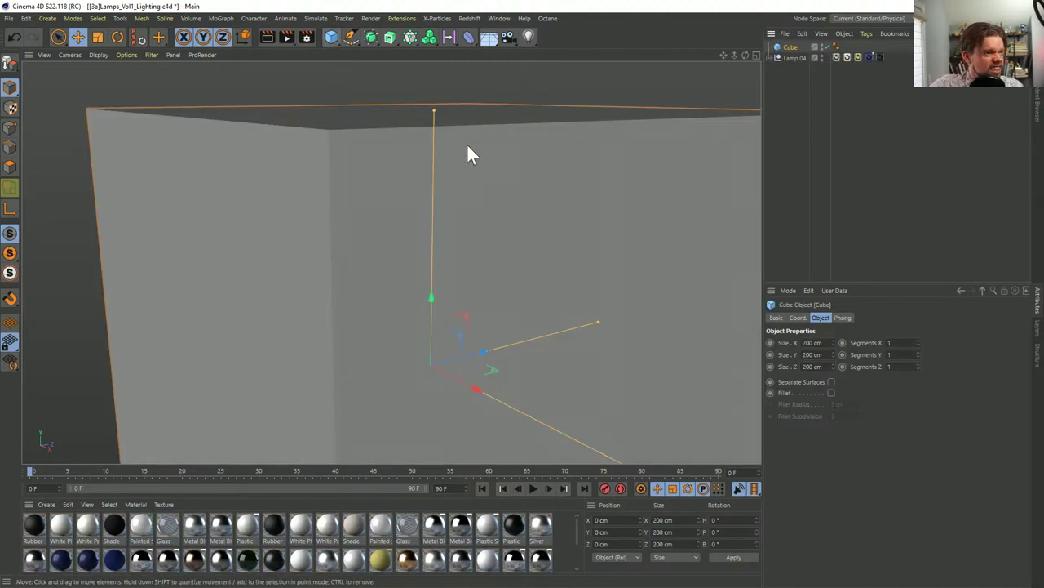
{"action": "left_click_drag", "start_coordinate": [468, 154], "coordinate": [420, 263], "text": "alt"}
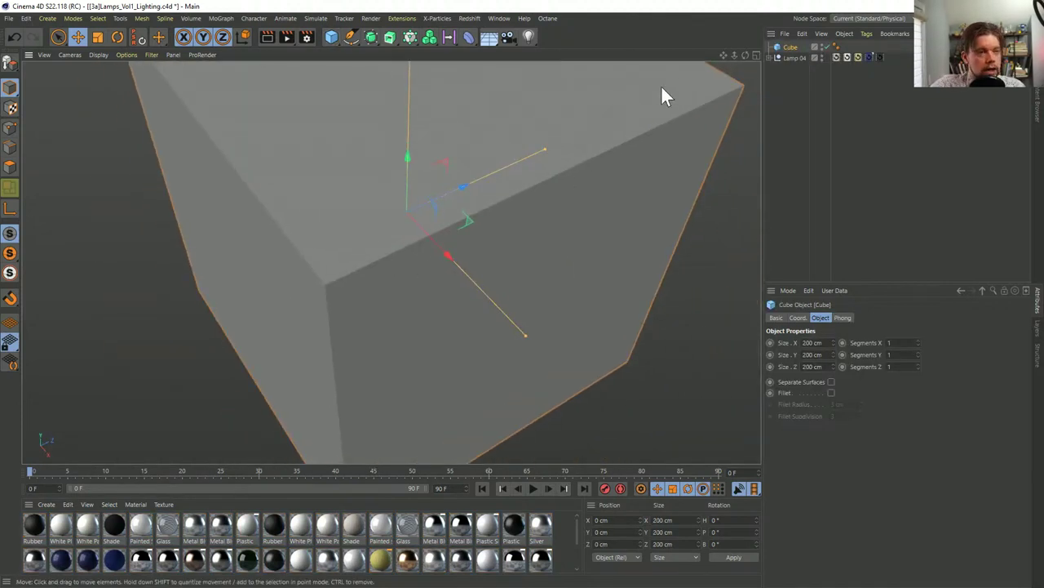
{"action": "left_click_drag", "start_coordinate": [786, 57], "coordinate": [790, 48]}
{"action": "left_click_drag", "start_coordinate": [567, 162], "coordinate": [436, 196], "text": "alt"}
{"action": "left_click", "coordinate": [491, 211]}
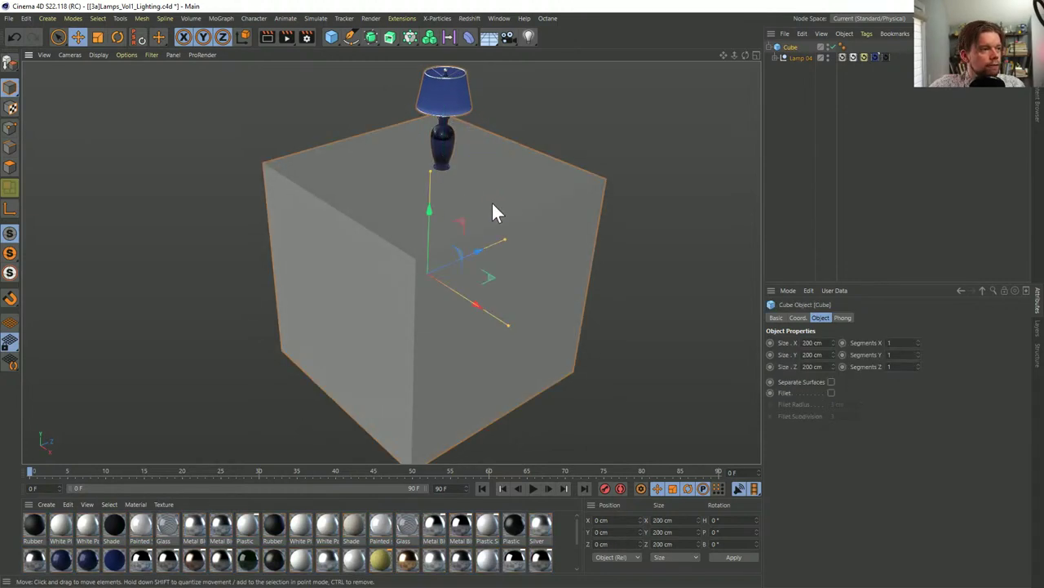
{"action": "left_click_drag", "start_coordinate": [508, 327], "coordinate": [472, 320]}
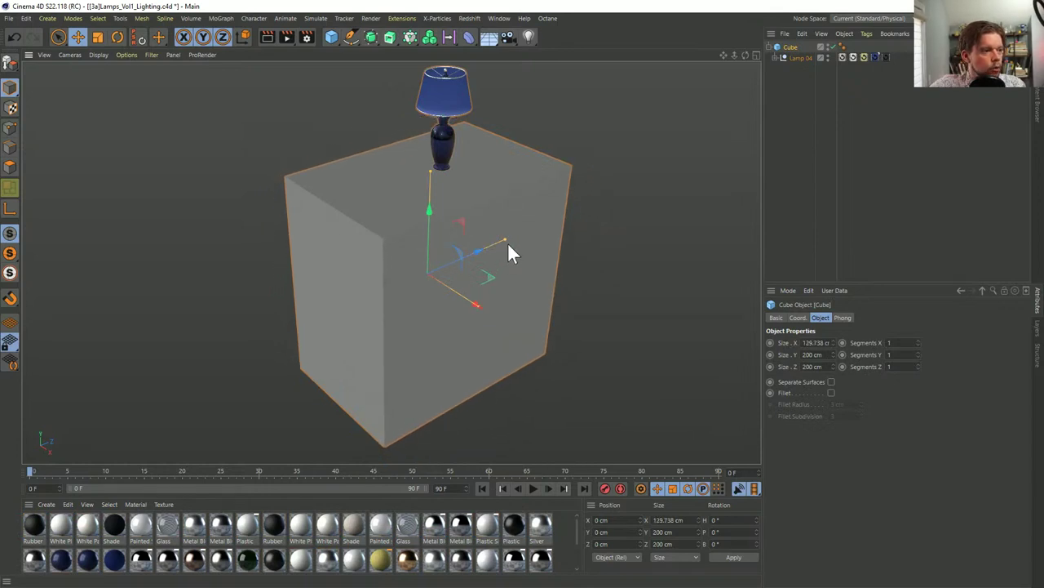
{"action": "left_click_drag", "start_coordinate": [506, 243], "coordinate": [439, 267]}
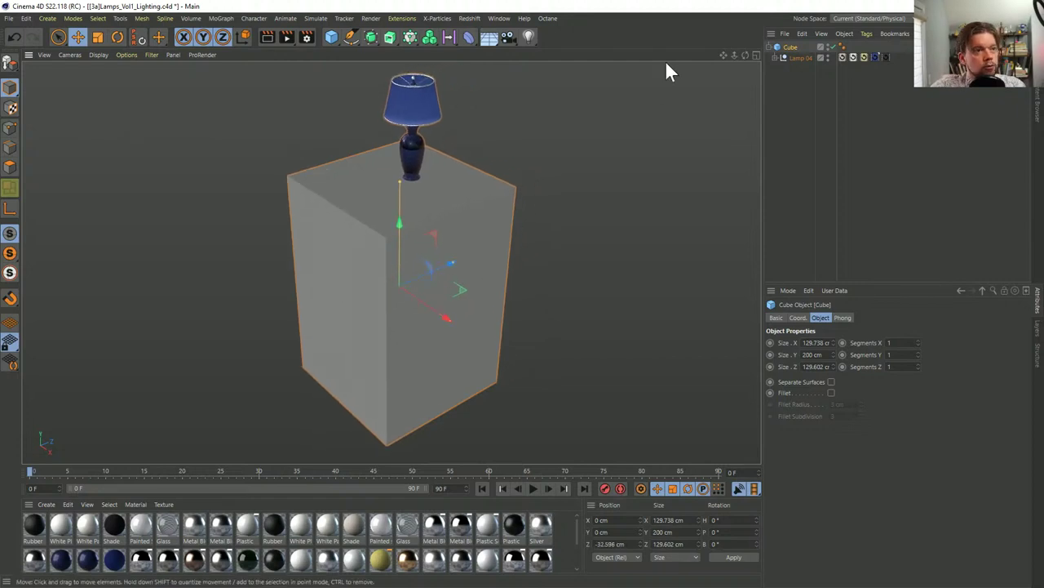
Move the lamp to the right rear of the cube top and preview its variants
{"action": "left_click", "coordinate": [788, 59]}
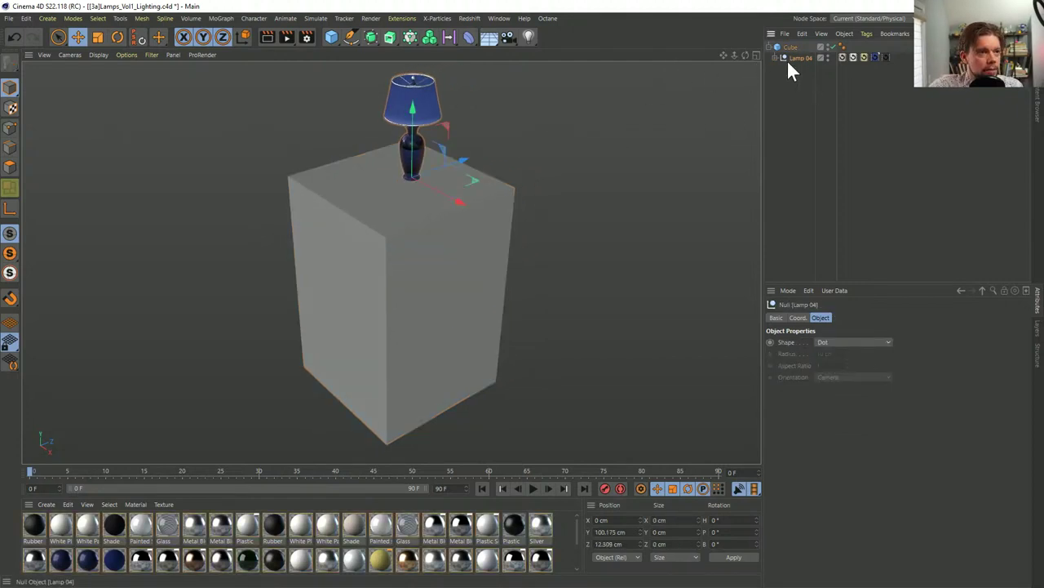
{"action": "left_click_drag", "start_coordinate": [473, 180], "coordinate": [535, 187]}
{"action": "left_click", "coordinate": [863, 56]}
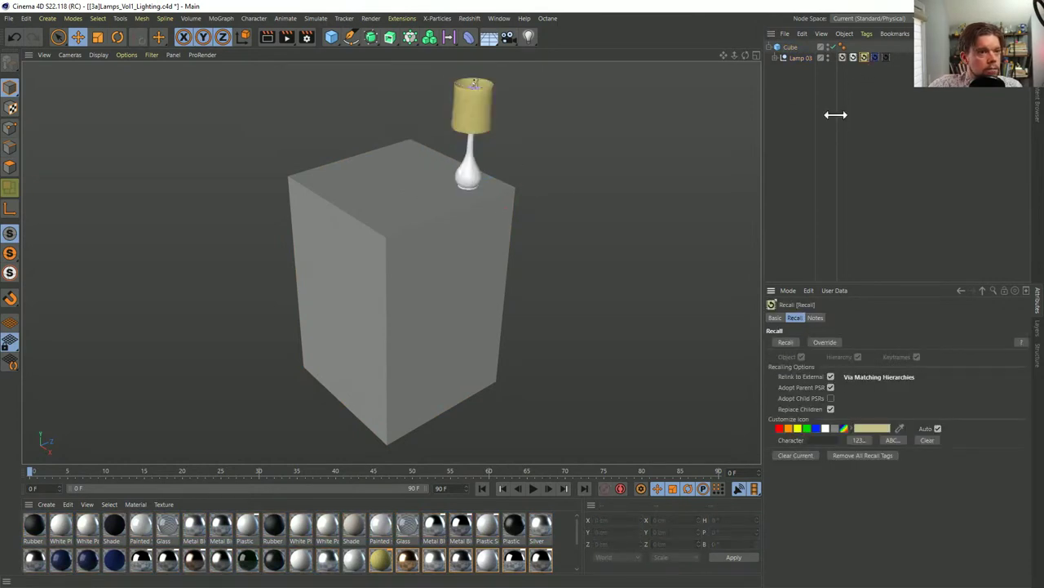
{"action": "left_click", "coordinate": [844, 57]}
{"action": "left_click", "coordinate": [876, 56]}
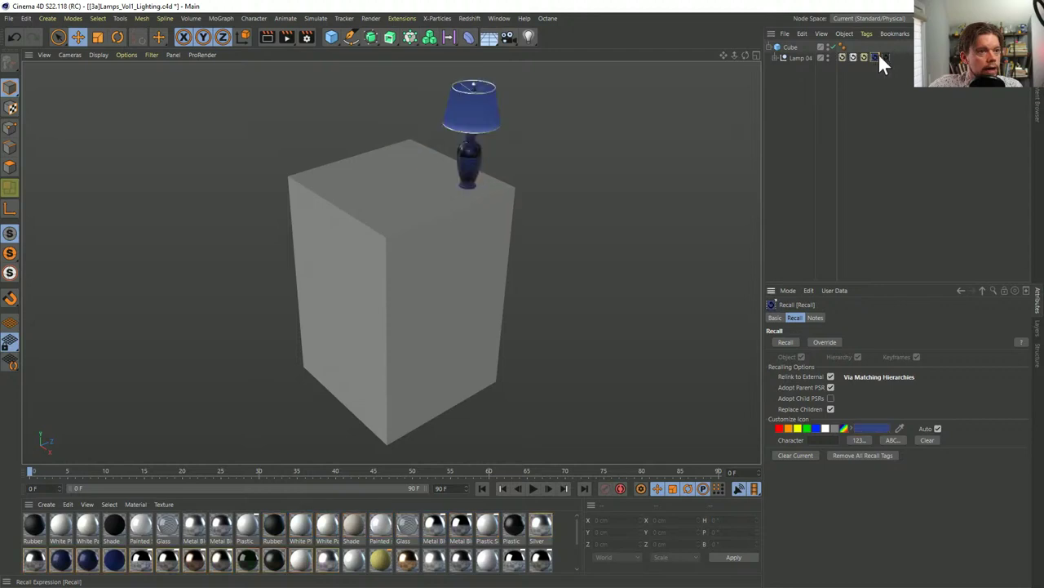
{"action": "left_click", "coordinate": [885, 56]}
{"action": "scroll", "coordinate": [400, 172], "scroll_direction": "down", "scroll_amount": 4}
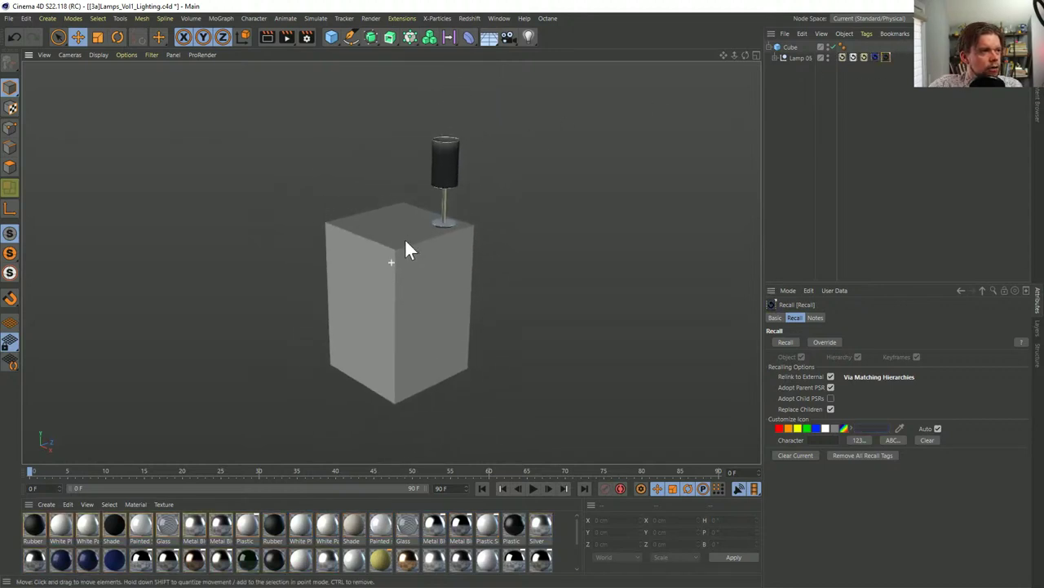
Duplicate the cube with its lamp to the right; show yellow Lamp 03 there and blue Lamp 04 on the original
{"action": "left_click", "coordinate": [790, 46]}
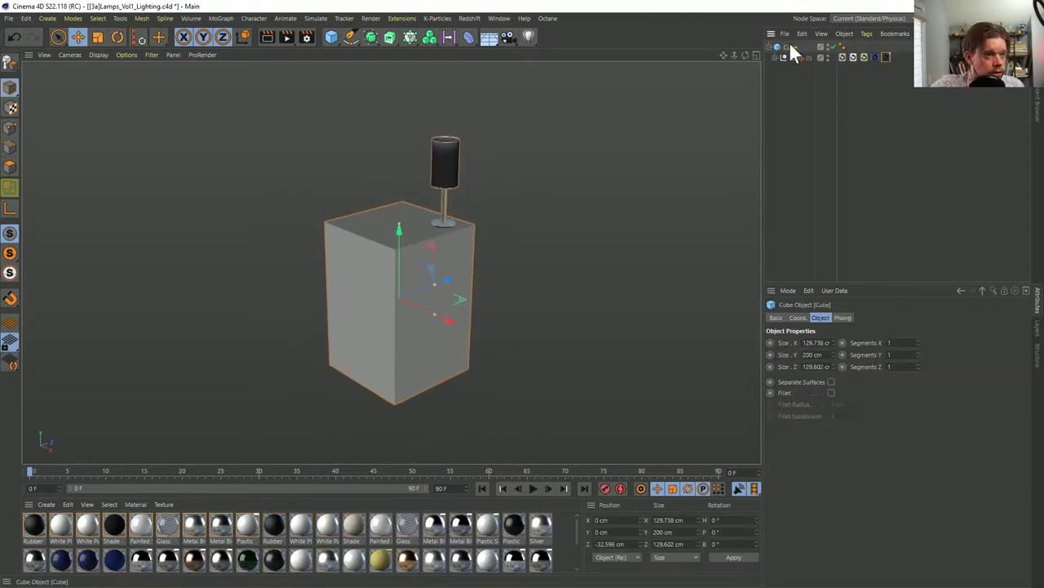
{"action": "key", "text": "ctrl+c"}
{"action": "key", "text": "ctrl+v"}
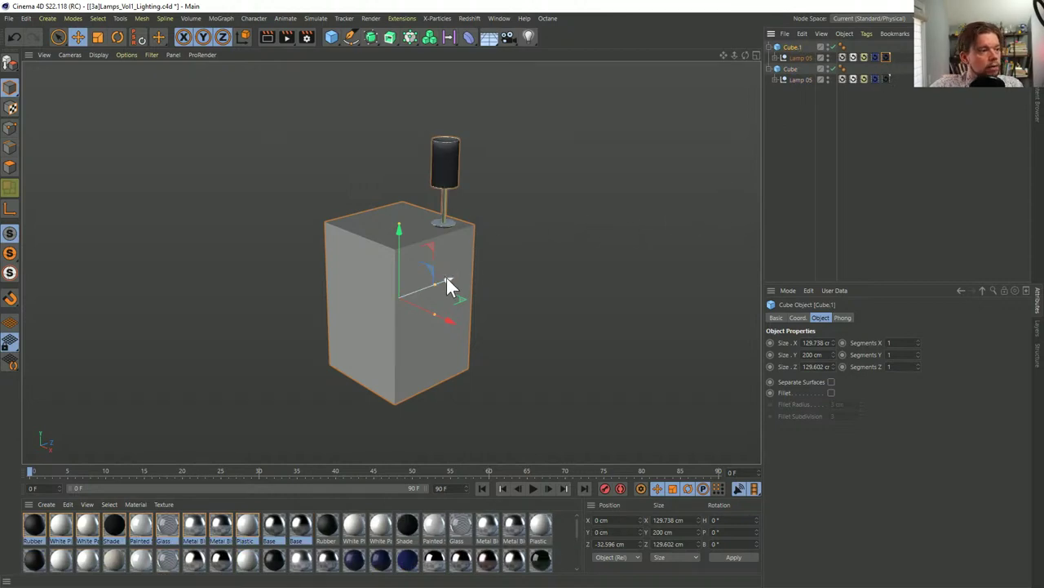
{"action": "left_click_drag", "start_coordinate": [447, 277], "coordinate": [601, 242]}
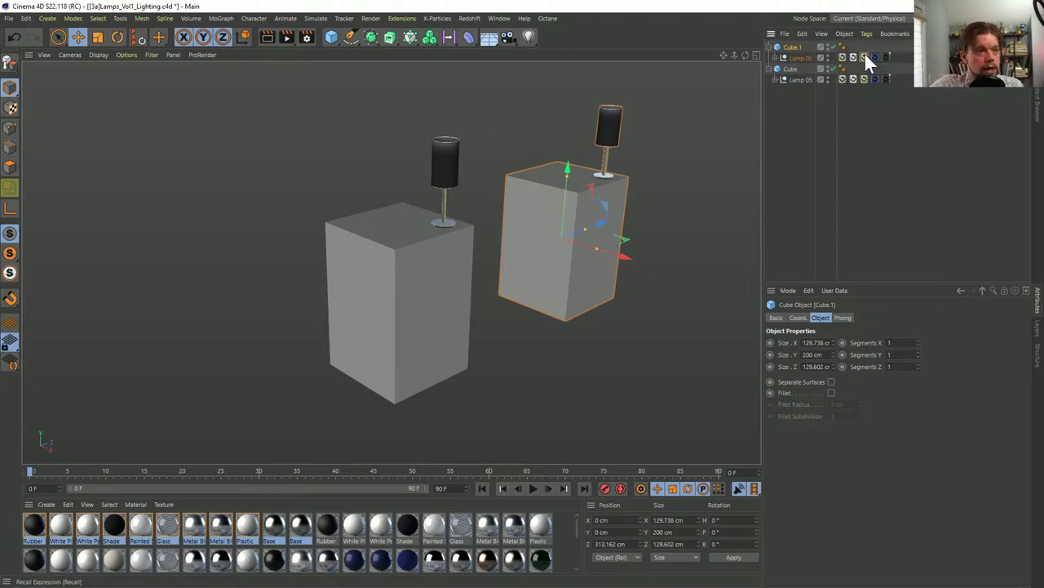
{"action": "left_click", "coordinate": [864, 56]}
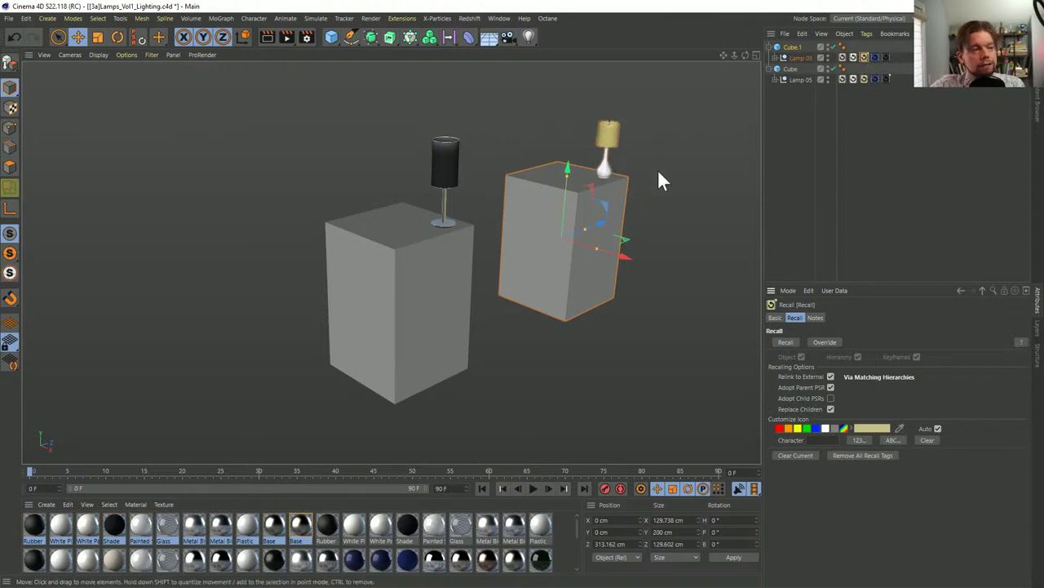
{"action": "left_click", "coordinate": [874, 78]}
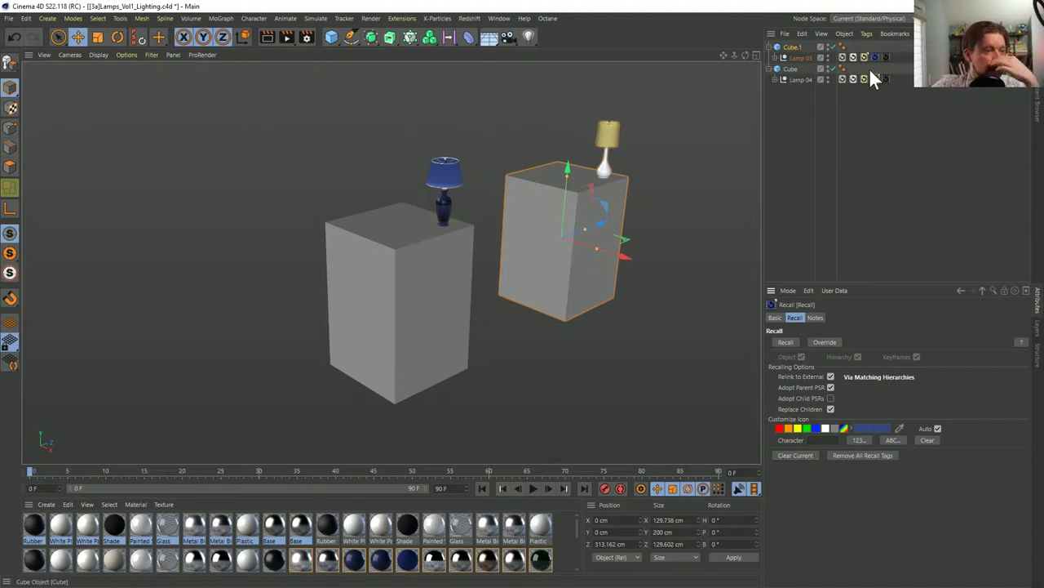
{"action": "left_click_drag", "start_coordinate": [662, 178], "coordinate": [637, 184], "text": "alt"}
{"action": "left_click", "coordinate": [796, 68], "text": "ctrl"}
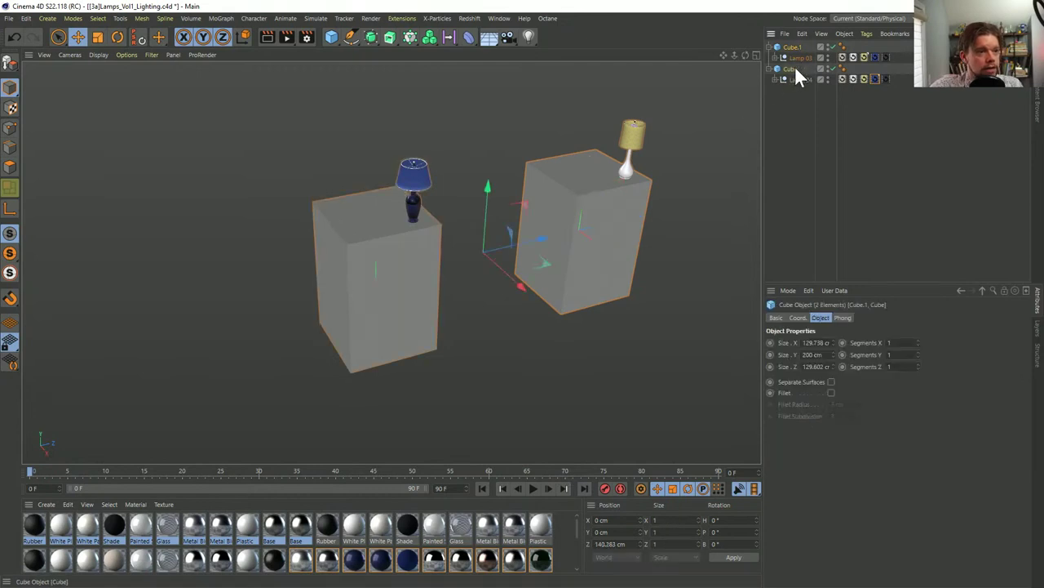
Duplicate both pedestals to the left and switch the back lamp to the black Lamp 05
{"action": "left_click_drag", "start_coordinate": [494, 280], "coordinate": [398, 206], "text": "ctrl"}
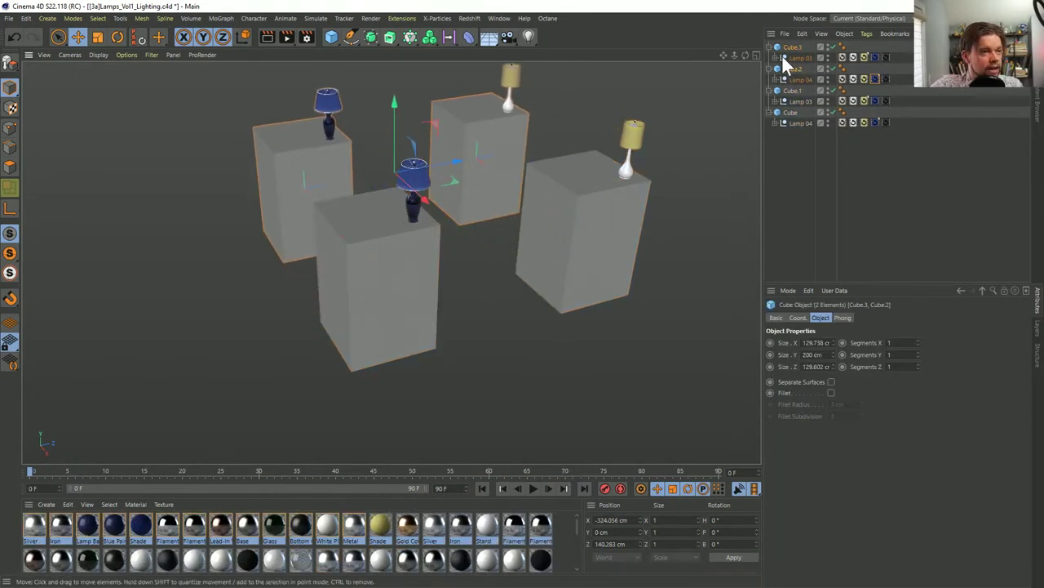
{"action": "left_click", "coordinate": [508, 75]}
{"action": "left_click", "coordinate": [885, 56]}
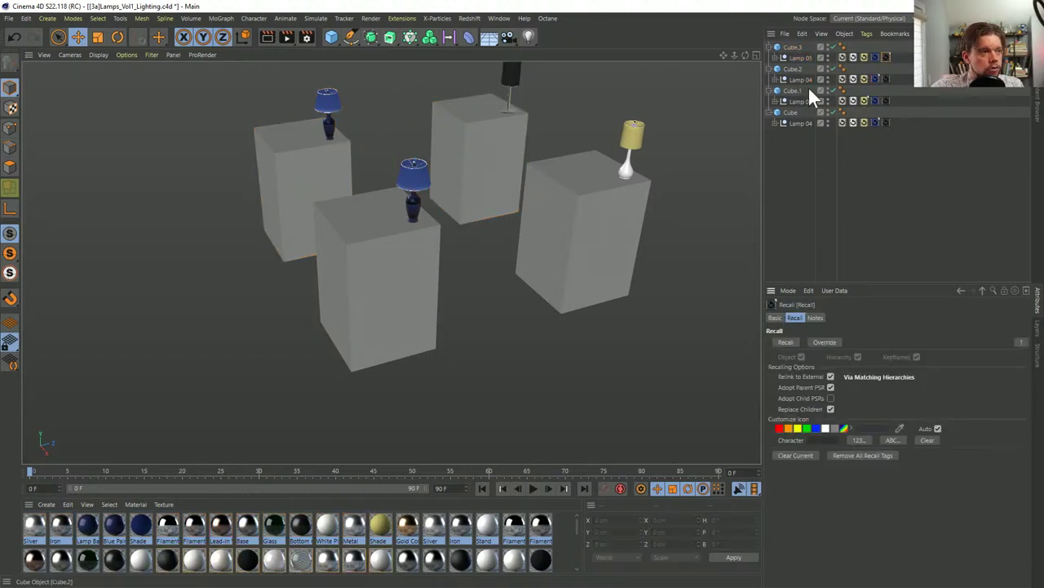
{"action": "left_click_drag", "start_coordinate": [571, 196], "coordinate": [504, 245], "text": "alt"}
Switch the left pedestal's lamp to the white Lamp 02 variant and deselect everything
{"action": "left_click", "coordinate": [318, 181]}
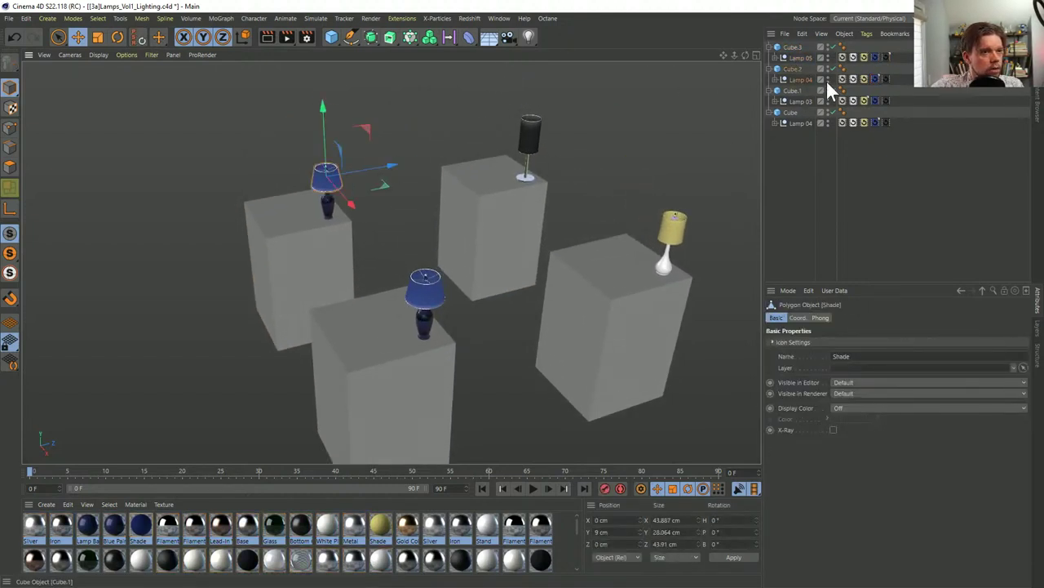
{"action": "left_click", "coordinate": [856, 78]}
{"action": "left_click_drag", "start_coordinate": [657, 171], "coordinate": [492, 220], "text": "alt"}
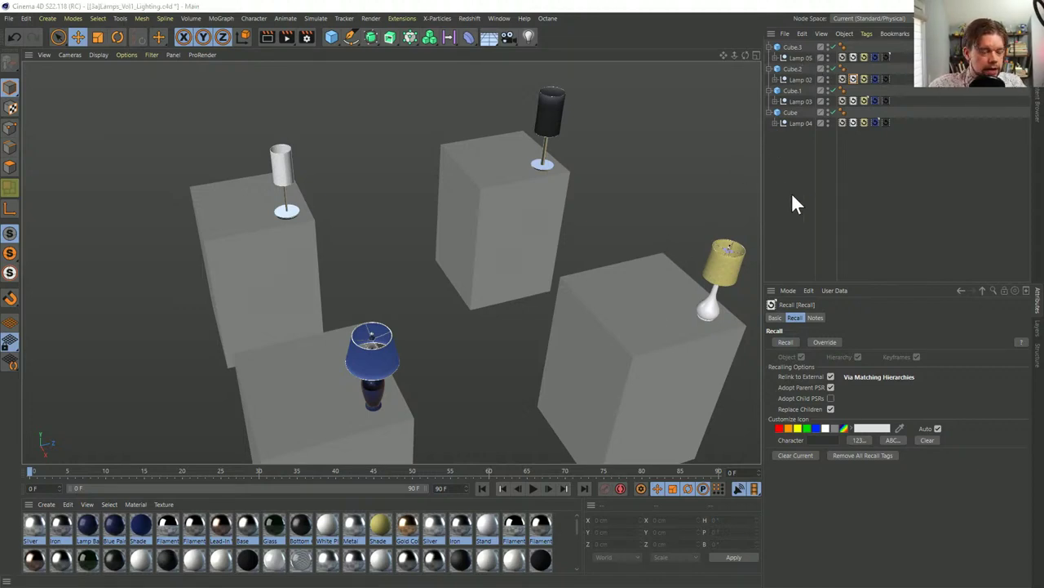
{"action": "left_click", "coordinate": [788, 140]}
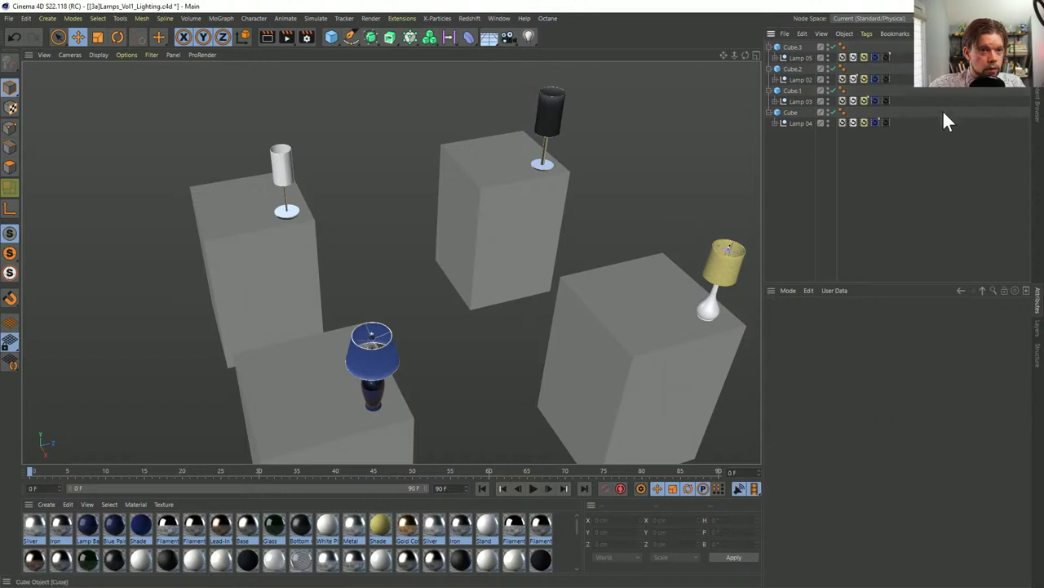
{"action": "left_click", "coordinate": [1039, 99]}
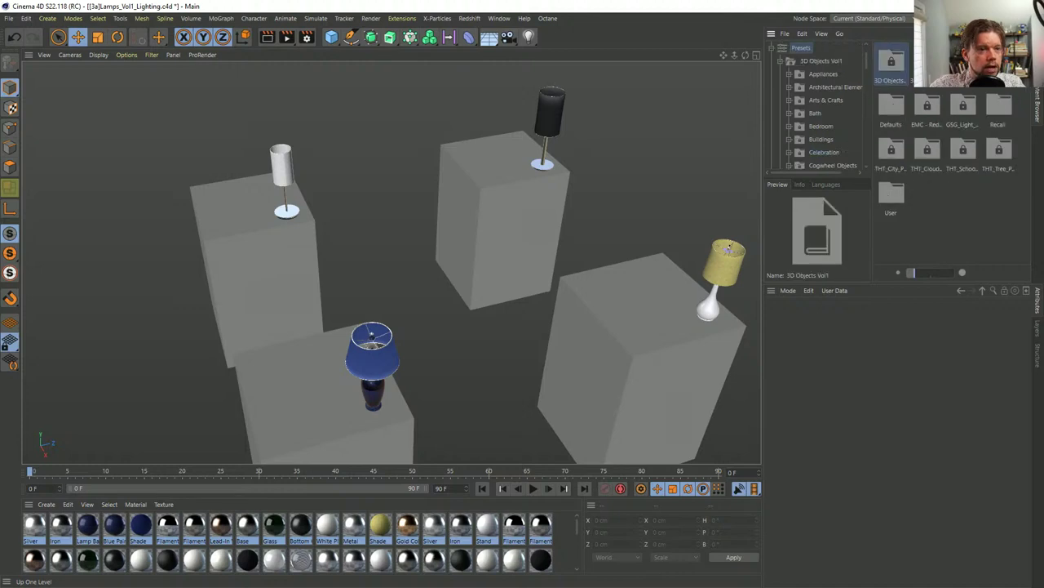
After checking the User presets folder, copy Lamp 05 and start a new empty project, Untitled 4
{"action": "double_click", "coordinate": [889, 194]}
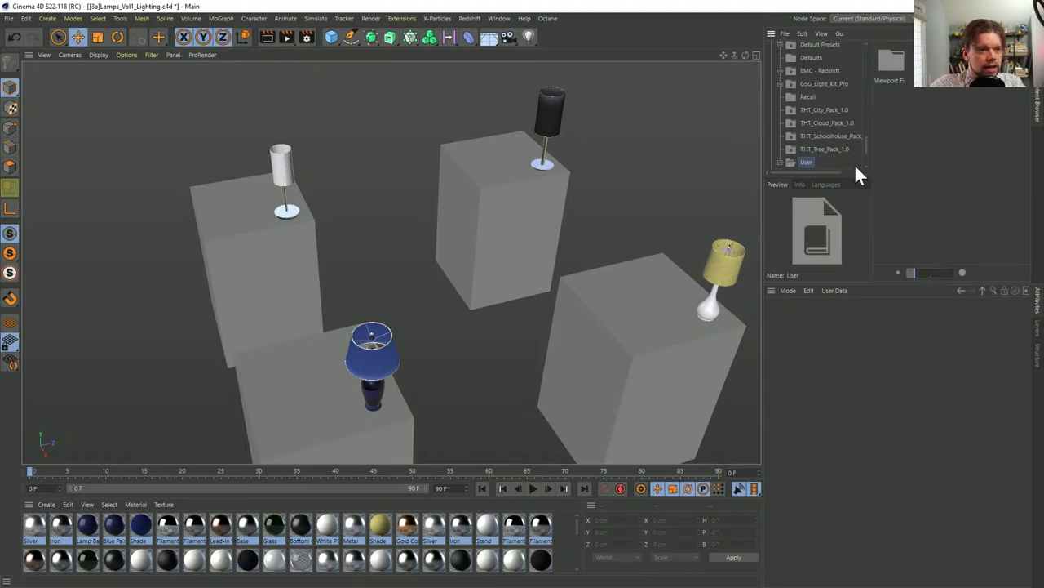
{"action": "key", "text": "shift+F1"}
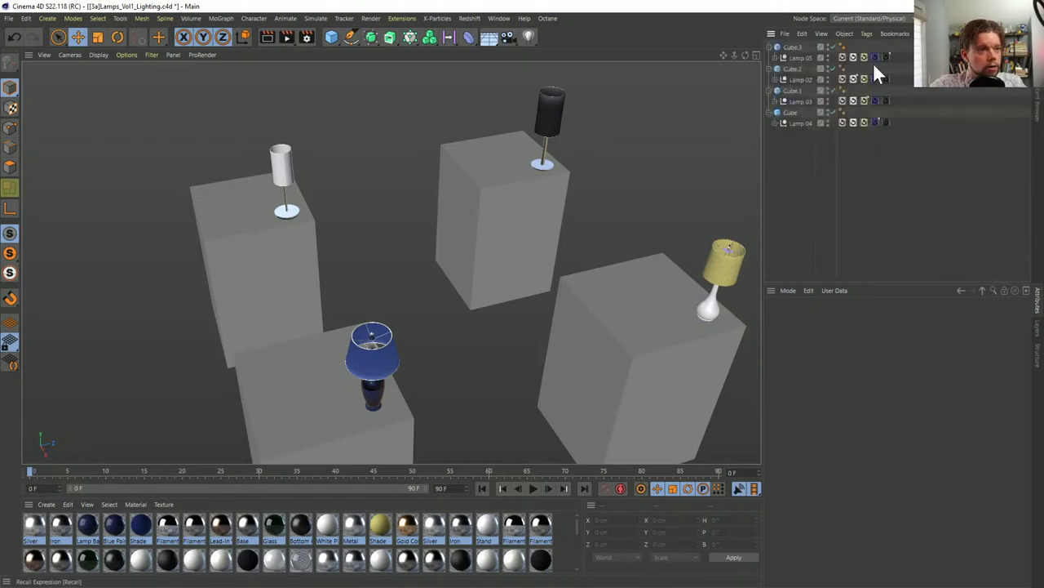
{"action": "left_click", "coordinate": [792, 57]}
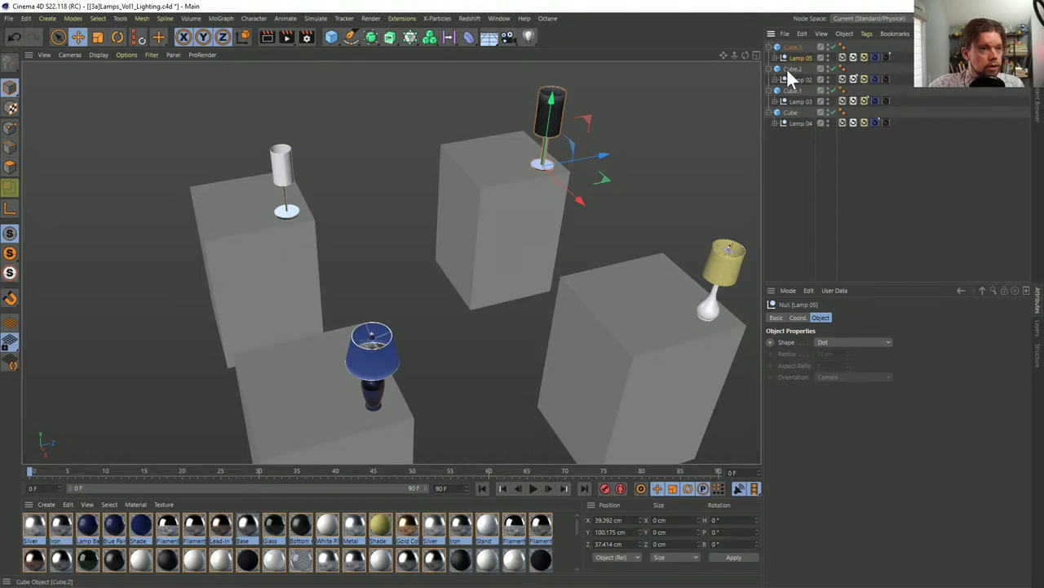
{"action": "key", "text": "ctrl+n"}
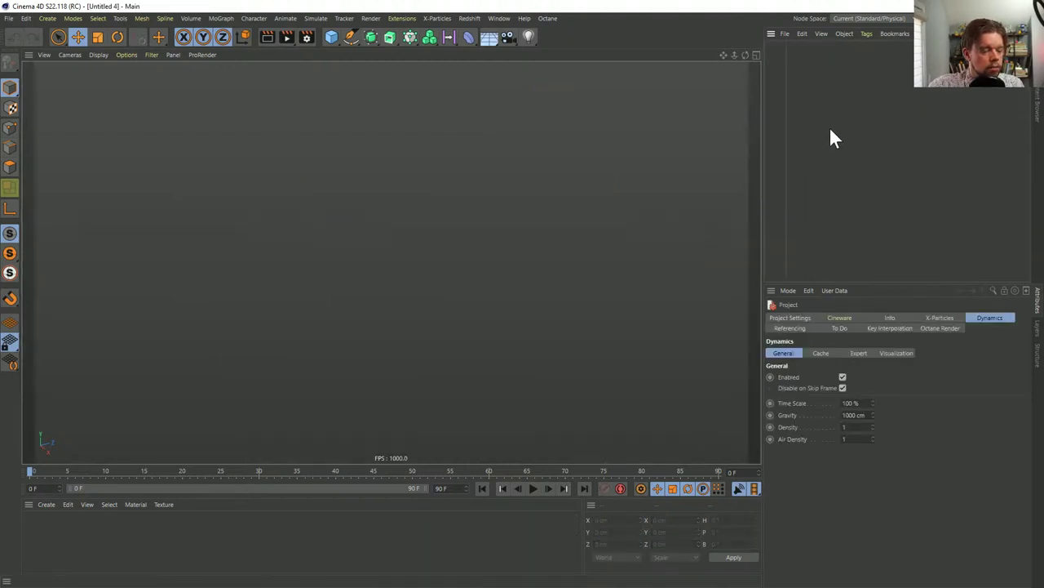
Paste Lamp 05 into Untitled 4, reset its PSR to the origin, and show the Content Browser
{"action": "key", "text": "ctrl+v"}
{"action": "key", "text": "h"}
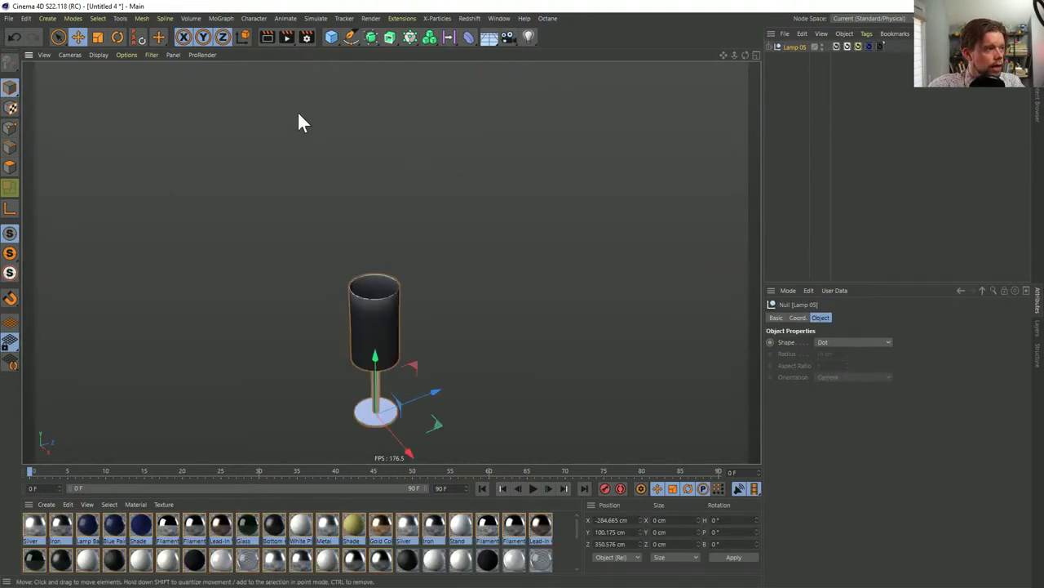
{"action": "left_click", "coordinate": [134, 37]}
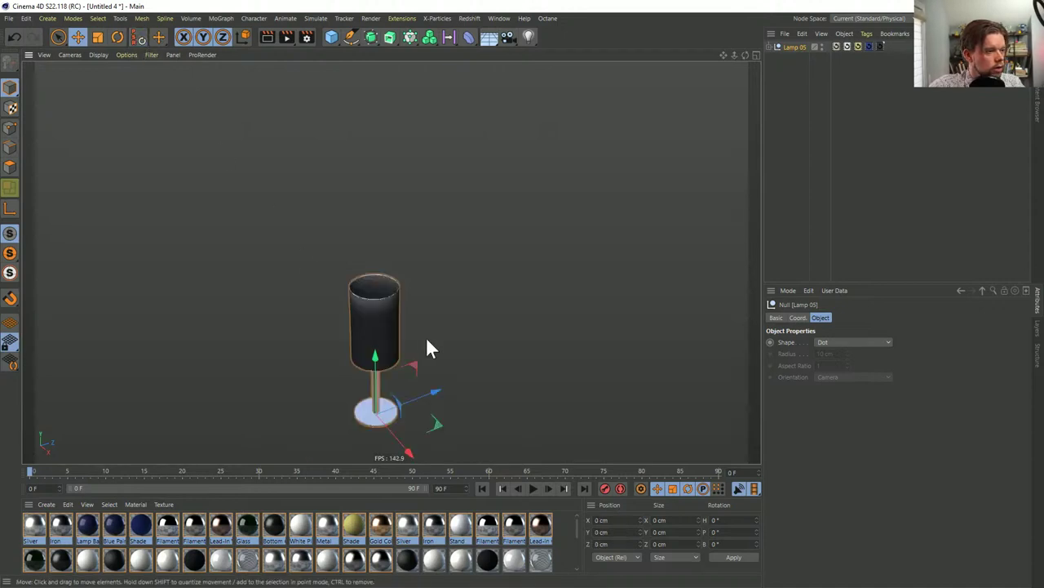
{"action": "key", "text": "h"}
{"action": "scroll", "coordinate": [456, 327], "scroll_direction": "up", "scroll_amount": 3}
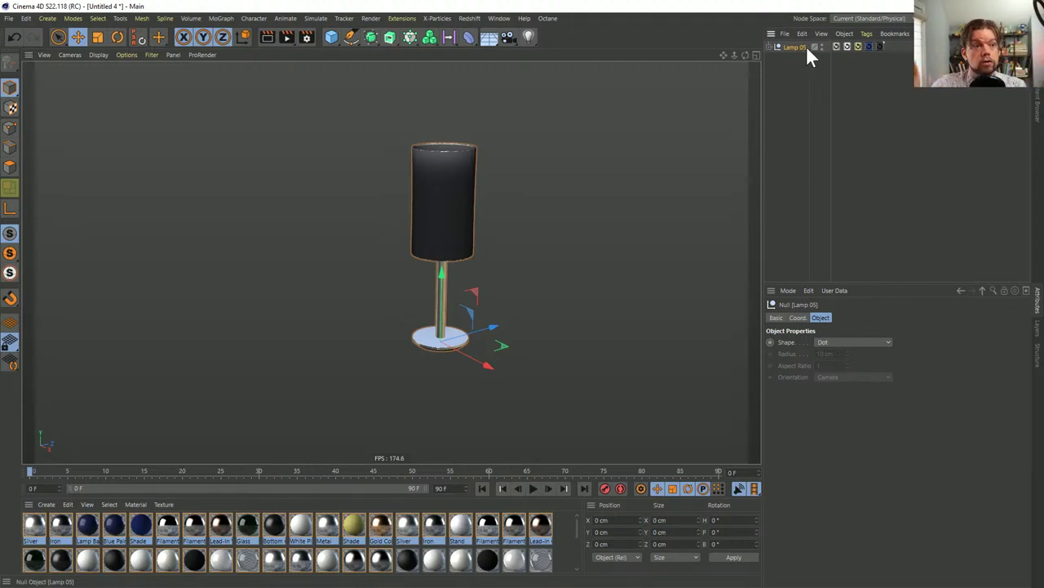
{"action": "left_click", "coordinate": [1038, 99]}
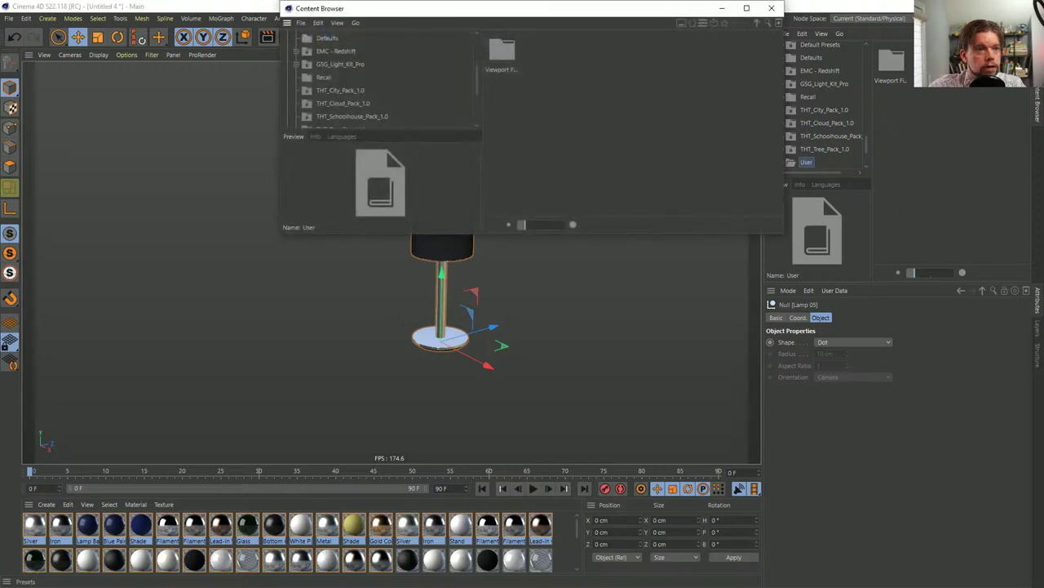
Float the Content Browser, drag Lamp 05 into its User folder as a preset, then start Untitled 5
{"action": "left_click_drag", "start_coordinate": [638, 14], "coordinate": [499, 141]}
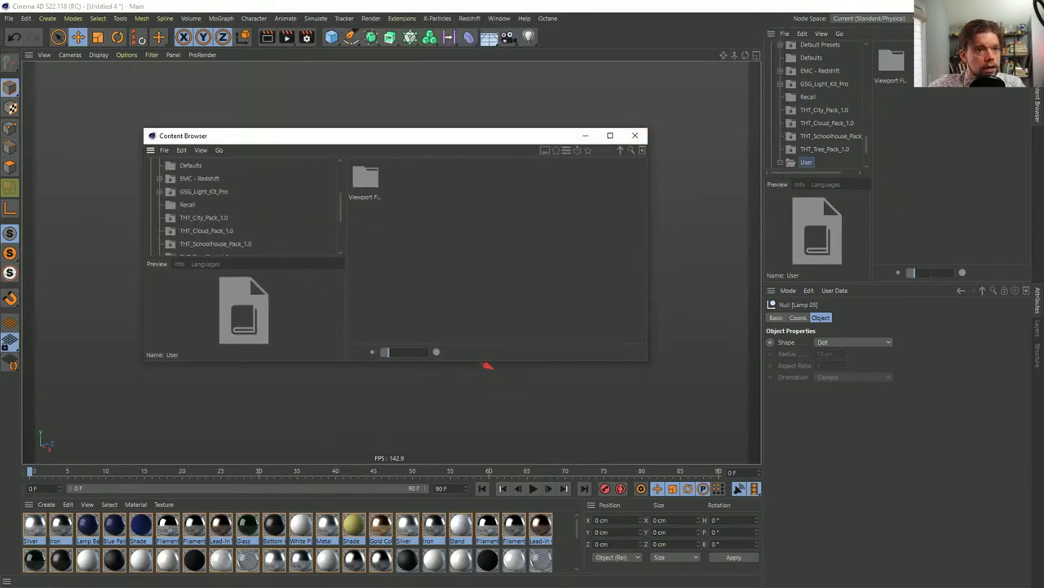
{"action": "left_click", "coordinate": [1037, 53]}
{"action": "left_click_drag", "start_coordinate": [783, 50], "coordinate": [424, 246]}
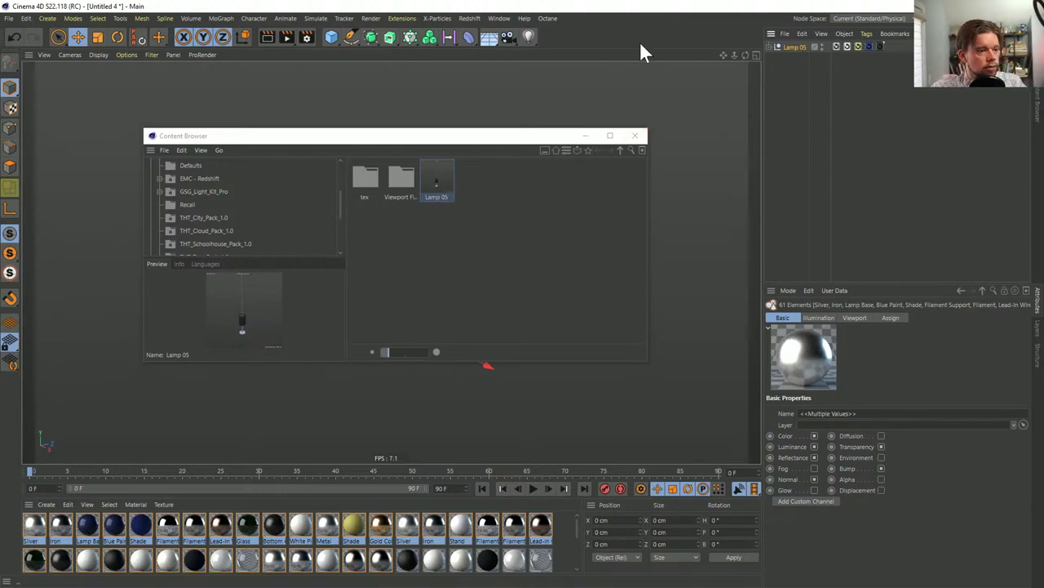
{"action": "left_click", "coordinate": [635, 135]}
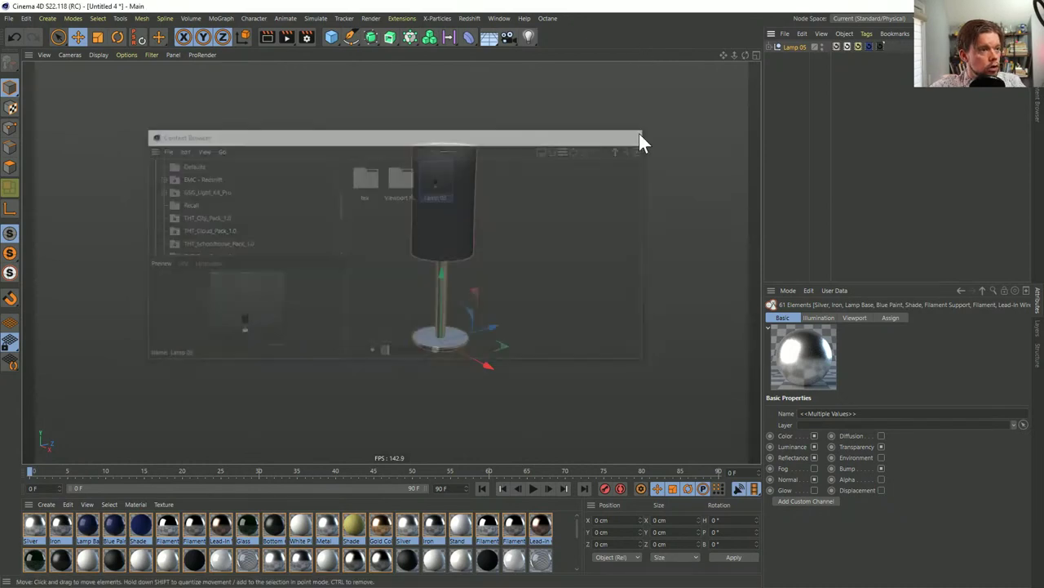
{"action": "key", "text": "ctrl+n"}
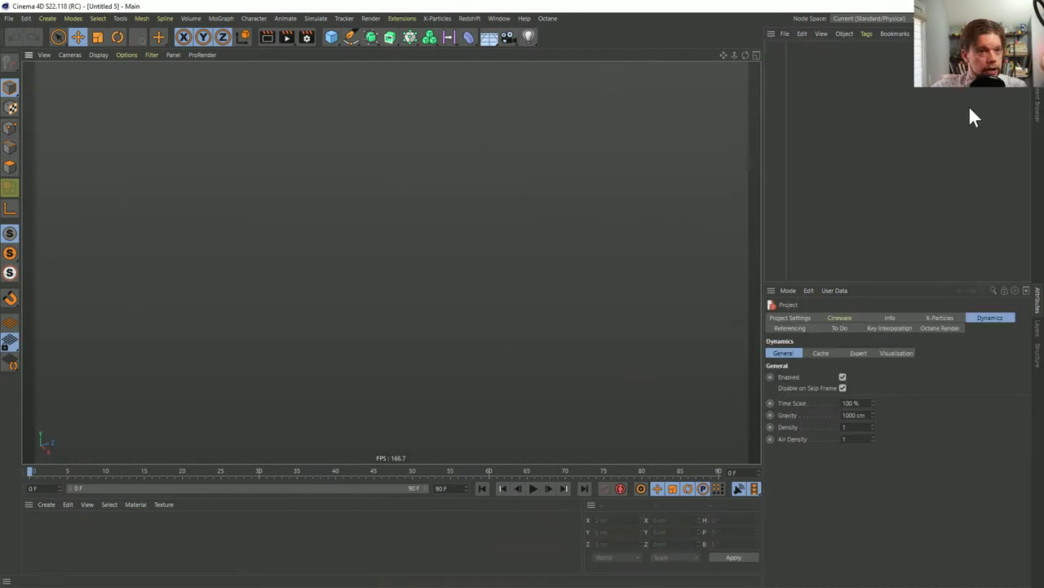
Add a default 200 cm cube and drag the Lamp 05 preset from User into the viewport
{"action": "left_click", "coordinate": [1036, 98]}
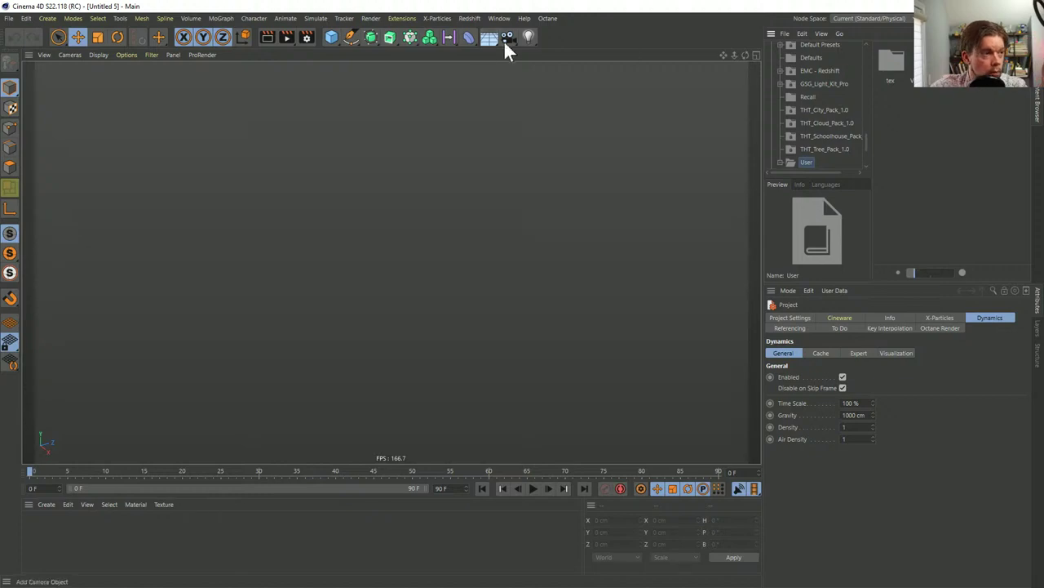
{"action": "left_click", "coordinate": [331, 37]}
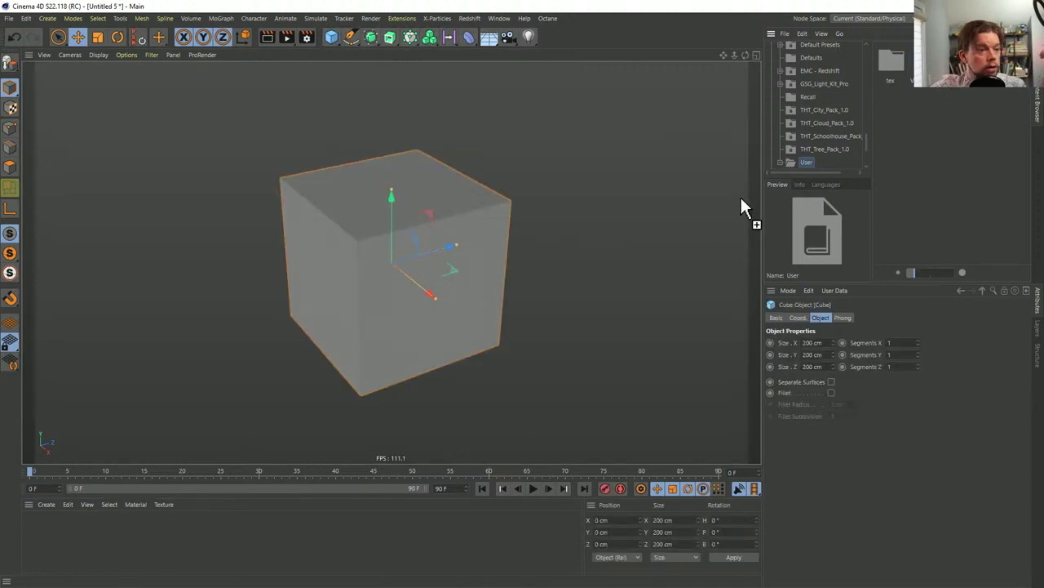
{"action": "mouse_move", "coordinate": [985, 101]}
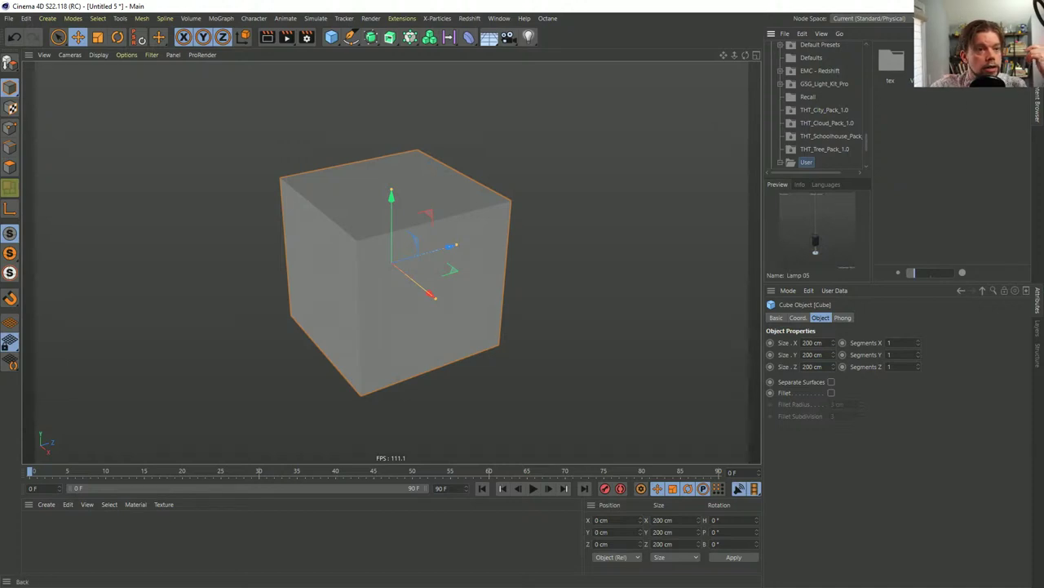
{"action": "key", "text": "BackSpace"}
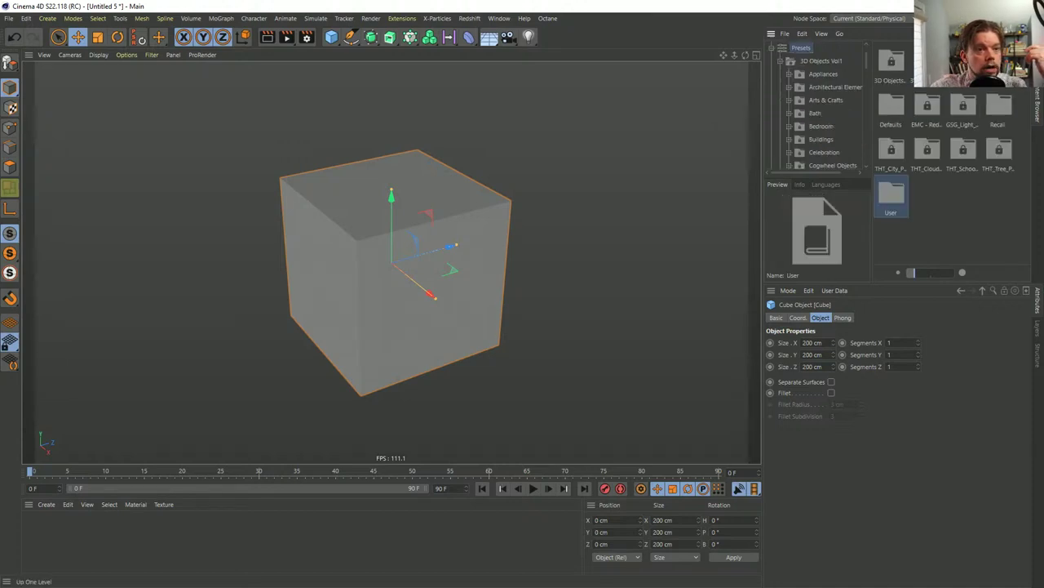
{"action": "double_click", "coordinate": [890, 195]}
{"action": "left_click_drag", "start_coordinate": [985, 94], "coordinate": [672, 176]}
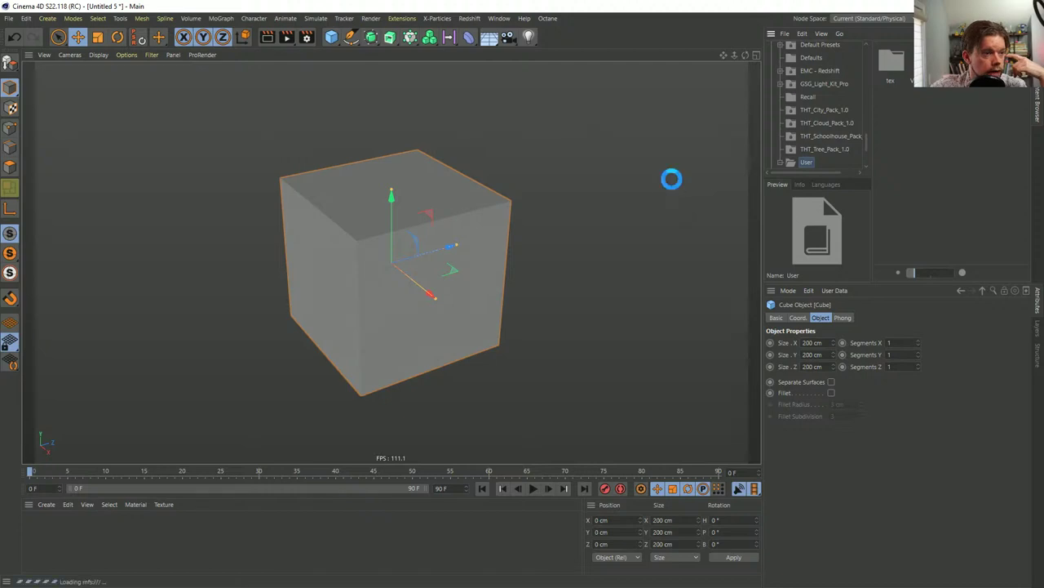
Raise the loaded Lamp 05 on Y so it sits on top of the cube
{"action": "left_click", "coordinate": [1037, 61]}
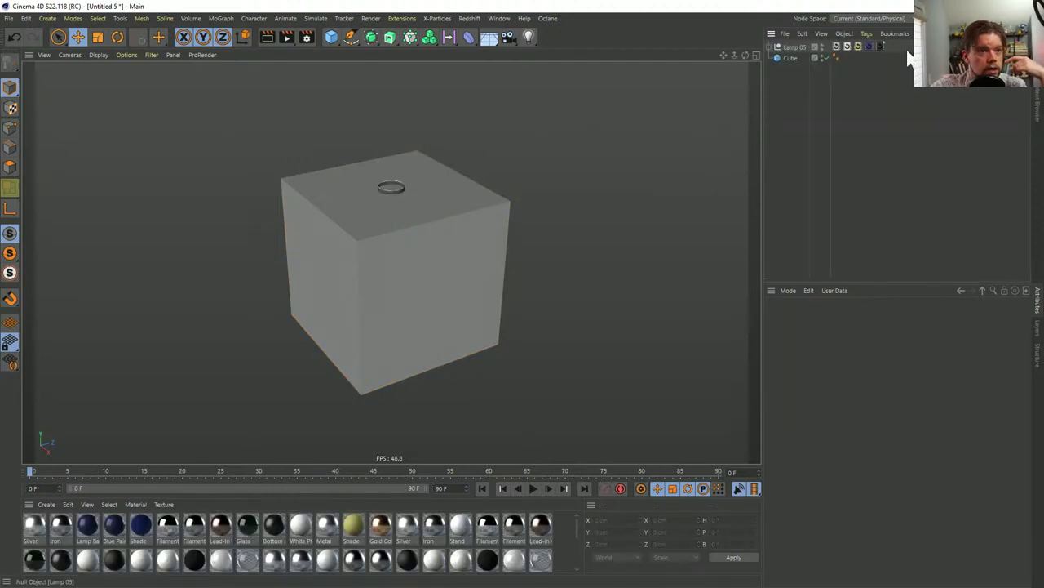
{"action": "left_click", "coordinate": [789, 46]}
{"action": "left_click_drag", "start_coordinate": [390, 189], "coordinate": [380, 123]}
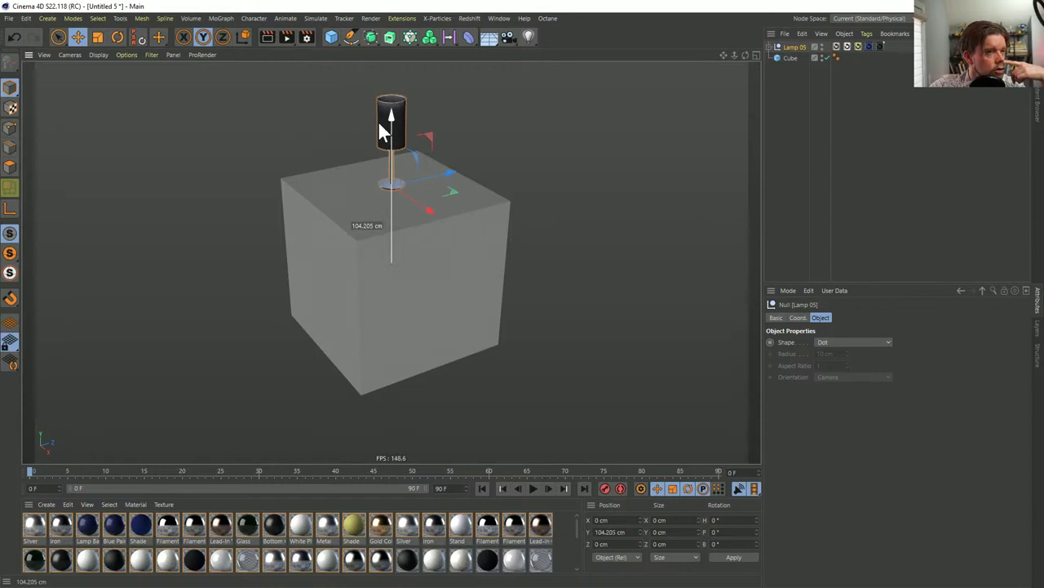
Cycle Lamp 05's Recall tags through its lamp models, then close Untitled 5 without saving
{"action": "left_click", "coordinate": [855, 45]}
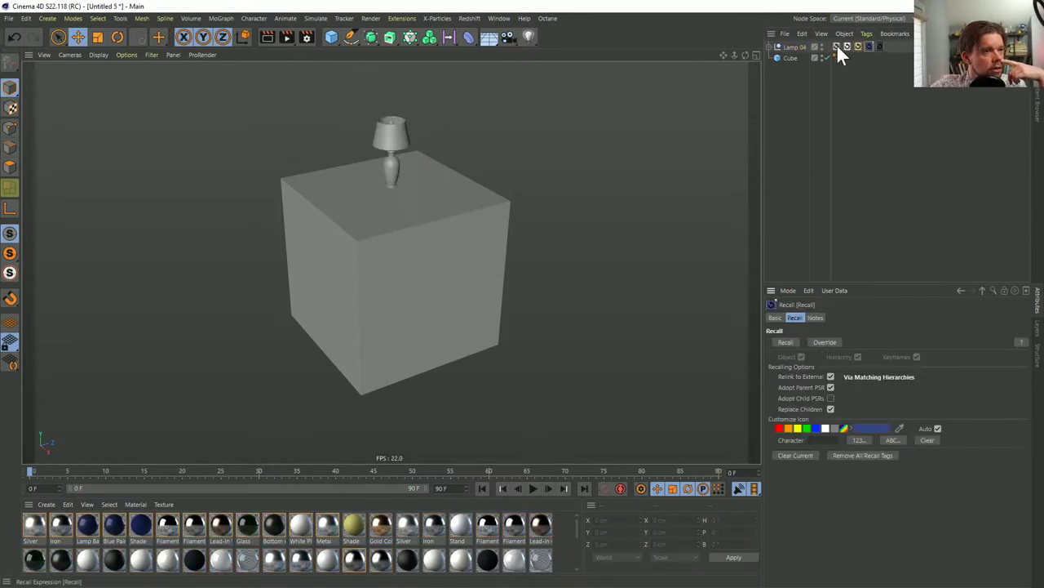
{"action": "left_click", "coordinate": [846, 46]}
{"action": "left_click", "coordinate": [868, 45]}
{"action": "left_click", "coordinate": [880, 45]}
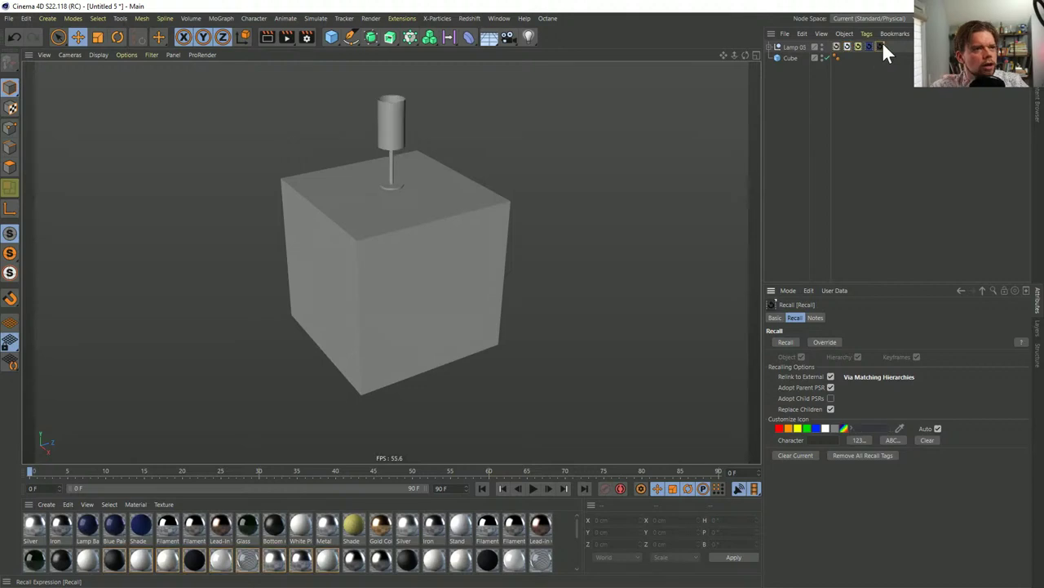
{"action": "key", "text": "ctrl+F4"}
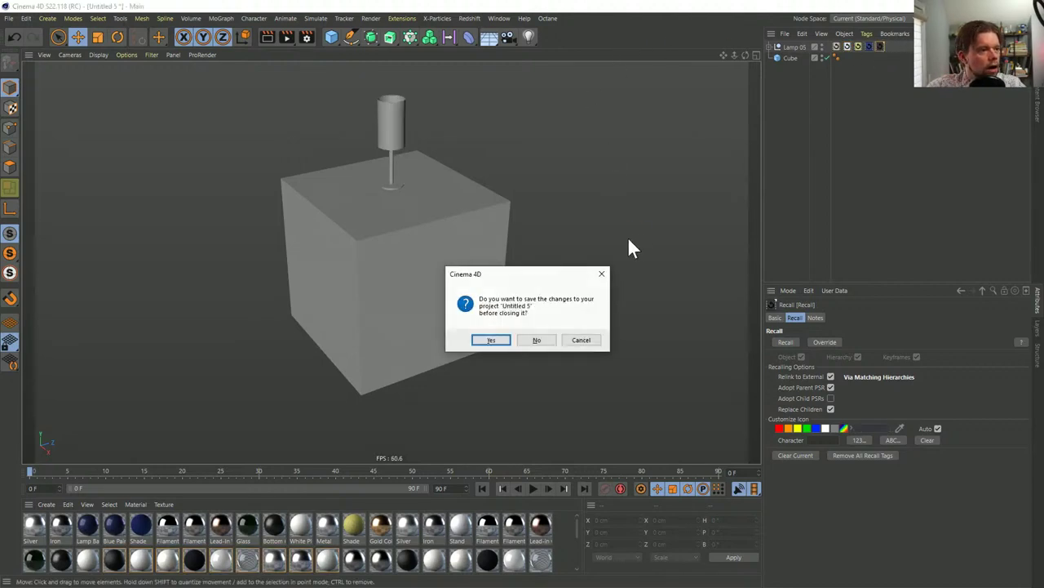
{"action": "left_click", "coordinate": [546, 340]}
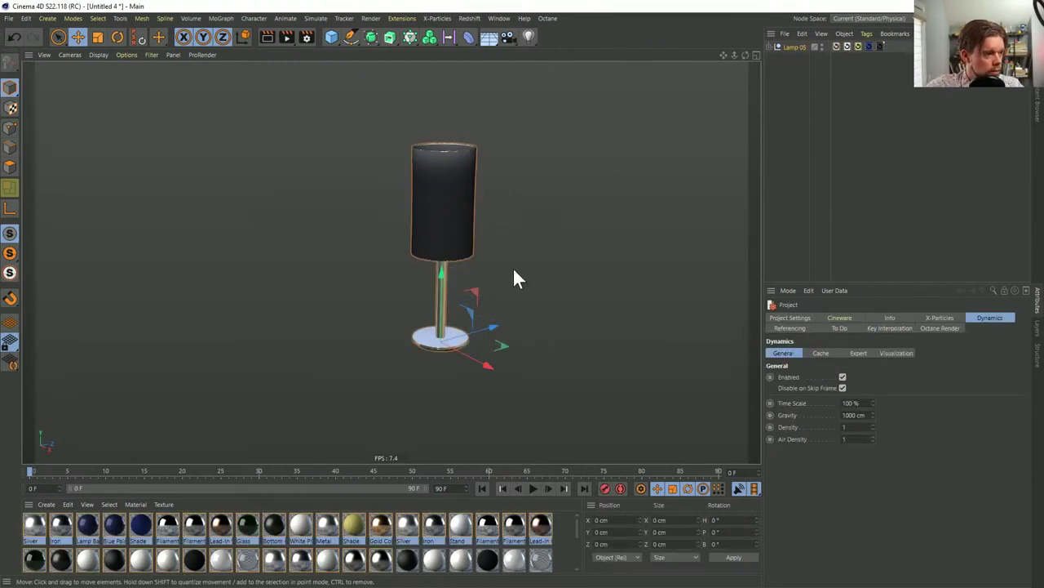
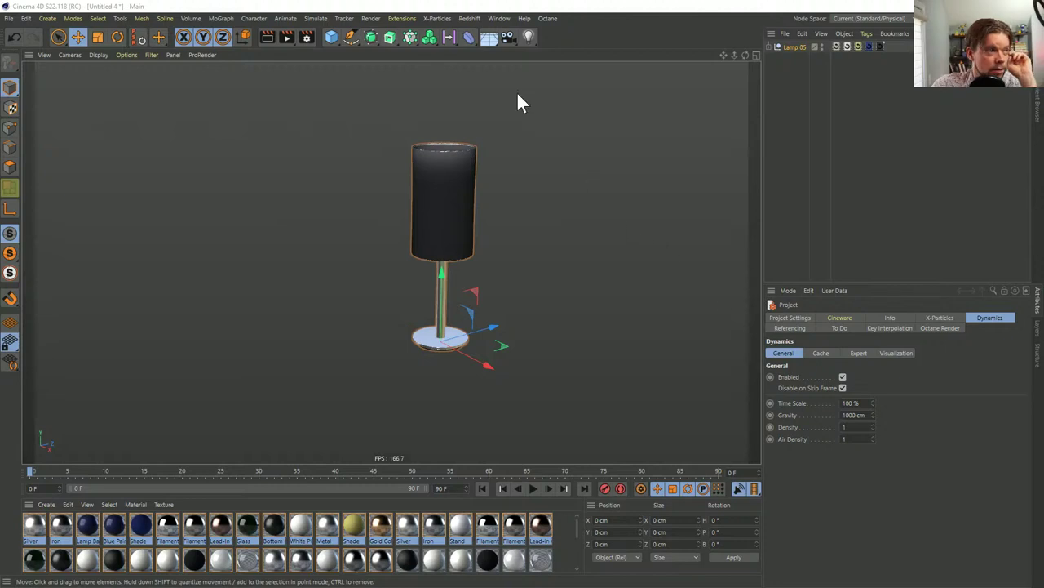
Switch to the TheMographTree_Camera scene and play its animation
{"action": "left_click", "coordinate": [499, 19]}
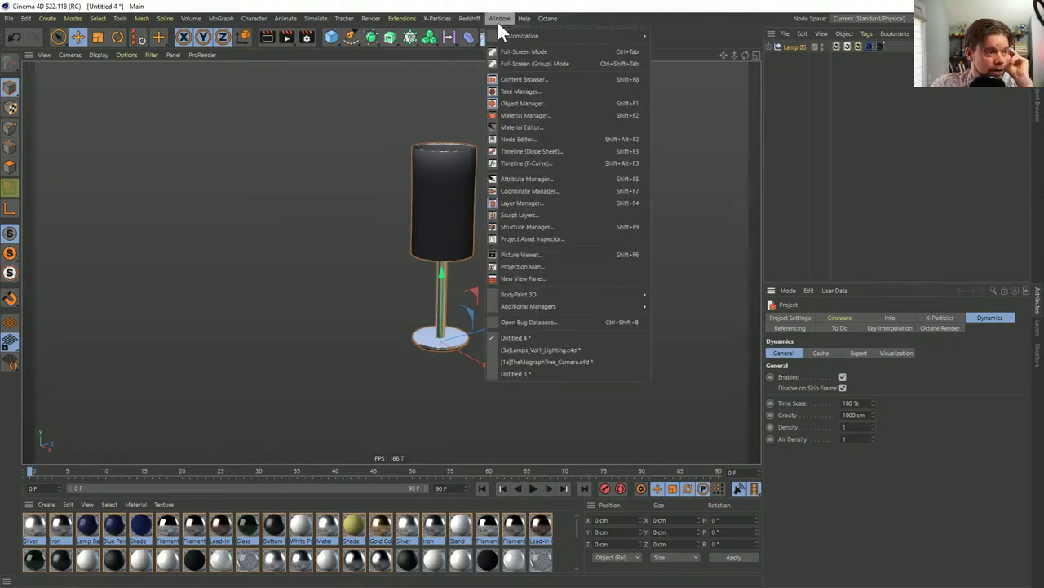
{"action": "left_click", "coordinate": [575, 361]}
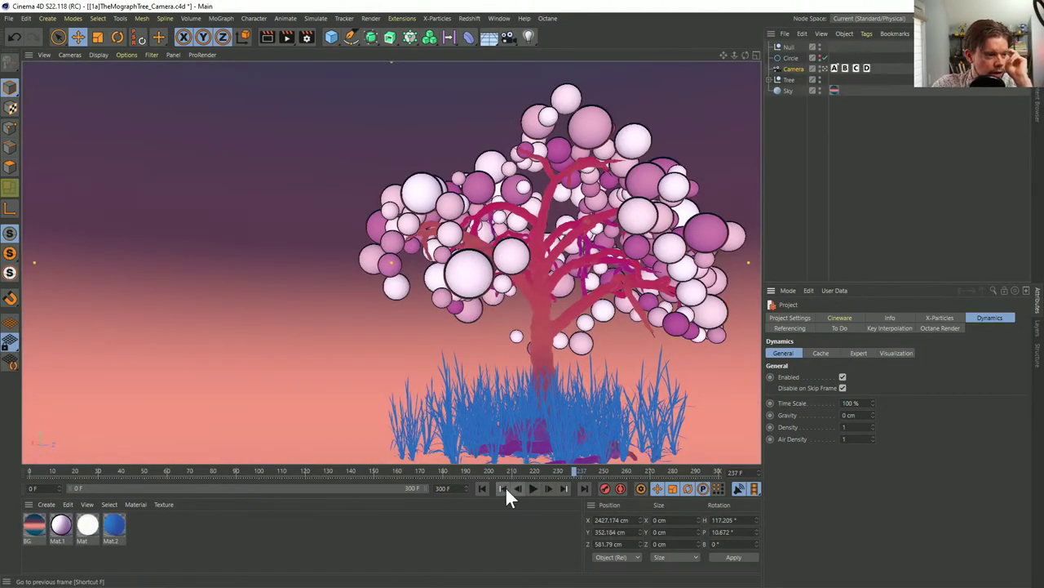
{"action": "left_click", "coordinate": [503, 488]}
{"action": "left_click", "coordinate": [532, 488]}
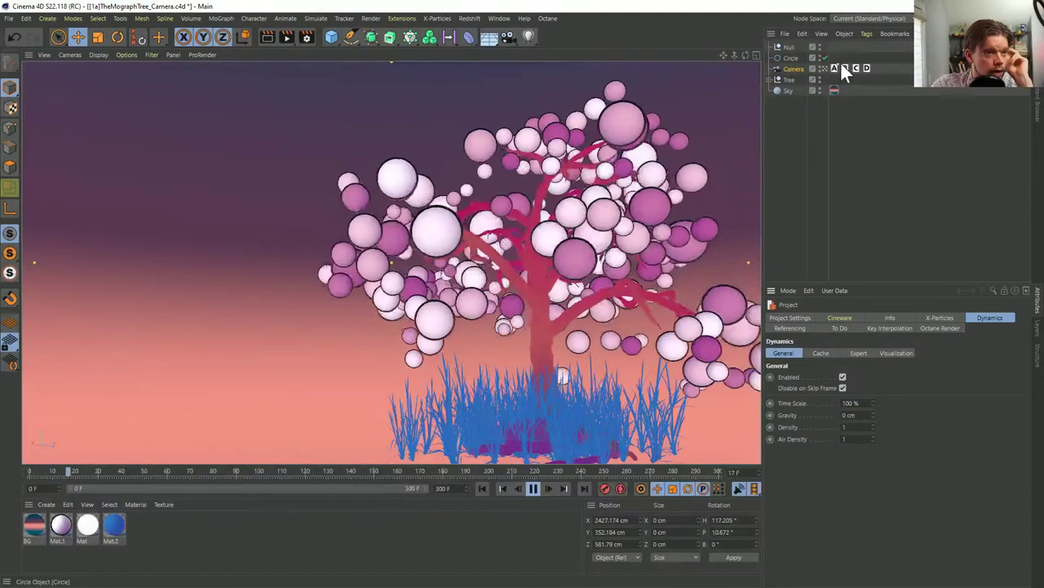
Step through the Camera's Recall A, B, C and D tags, restarting playback from the first frame
{"action": "left_click", "coordinate": [841, 63]}
{"action": "left_click", "coordinate": [866, 66], "text": "shift"}
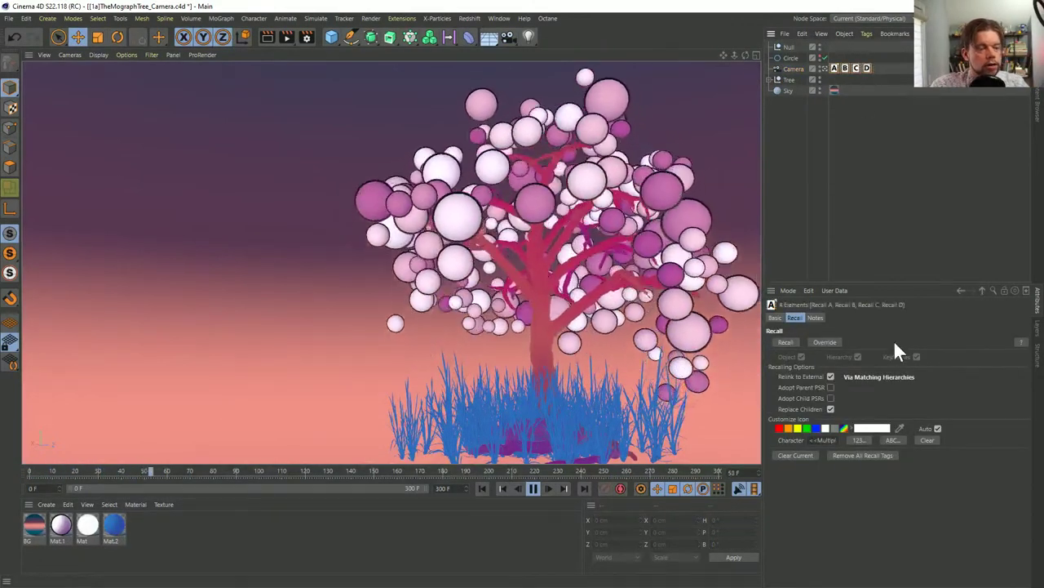
{"action": "left_click", "coordinate": [837, 66]}
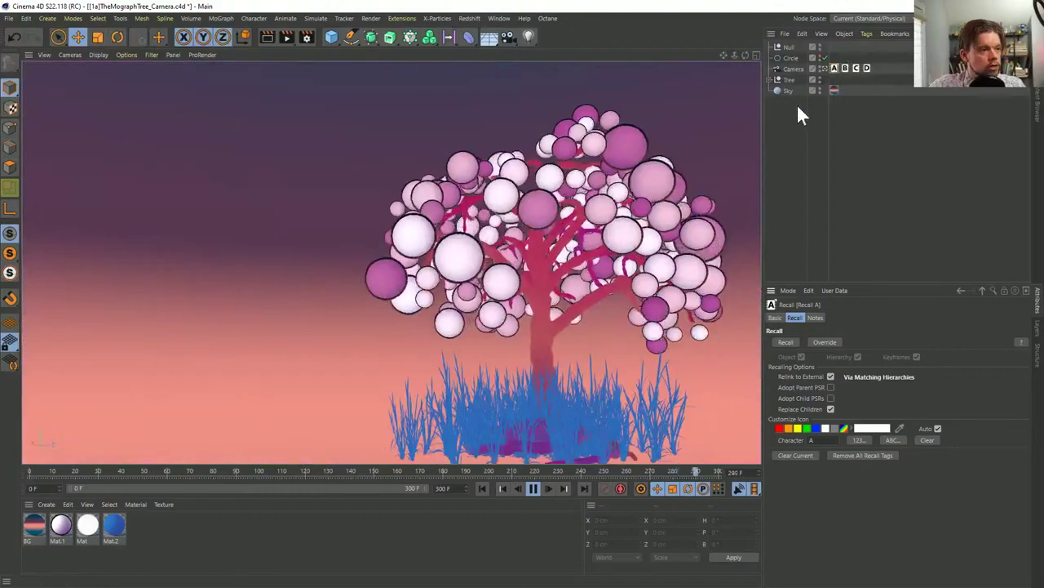
{"action": "left_click", "coordinate": [844, 67]}
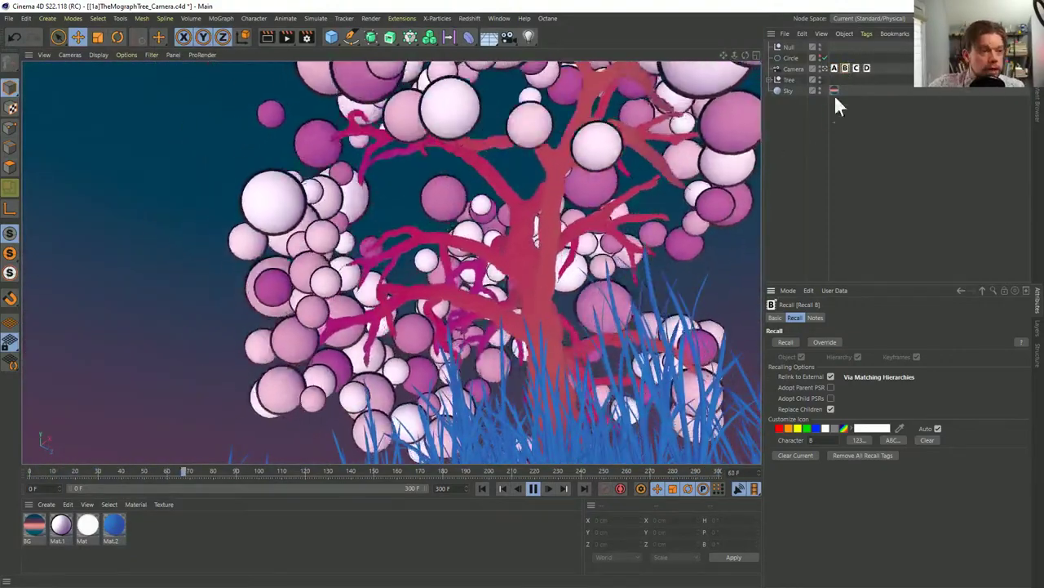
{"action": "left_click", "coordinate": [856, 68]}
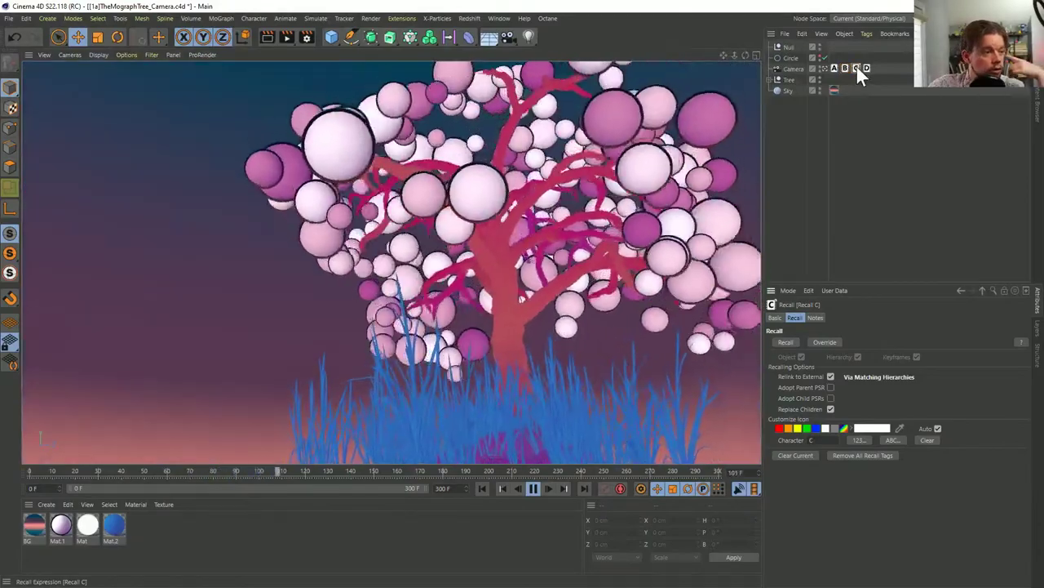
{"action": "left_click", "coordinate": [479, 490]}
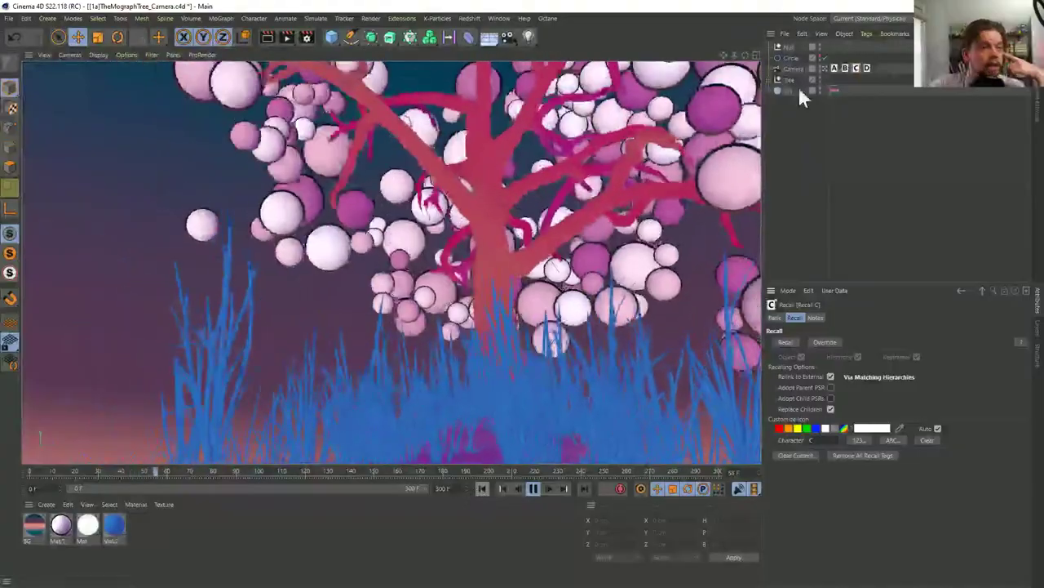
{"action": "left_click", "coordinate": [866, 67]}
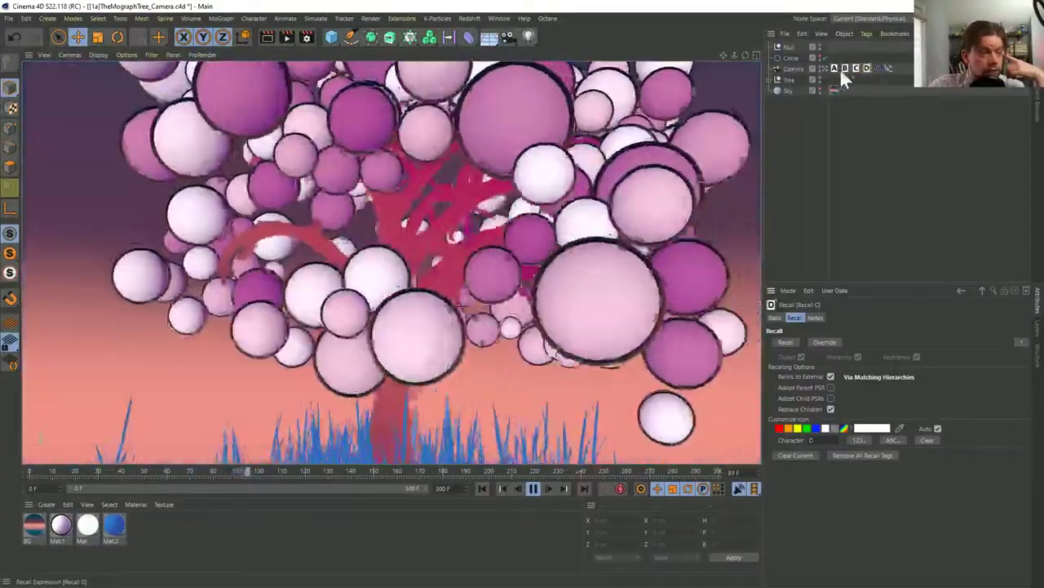
{"action": "left_click", "coordinate": [867, 68]}
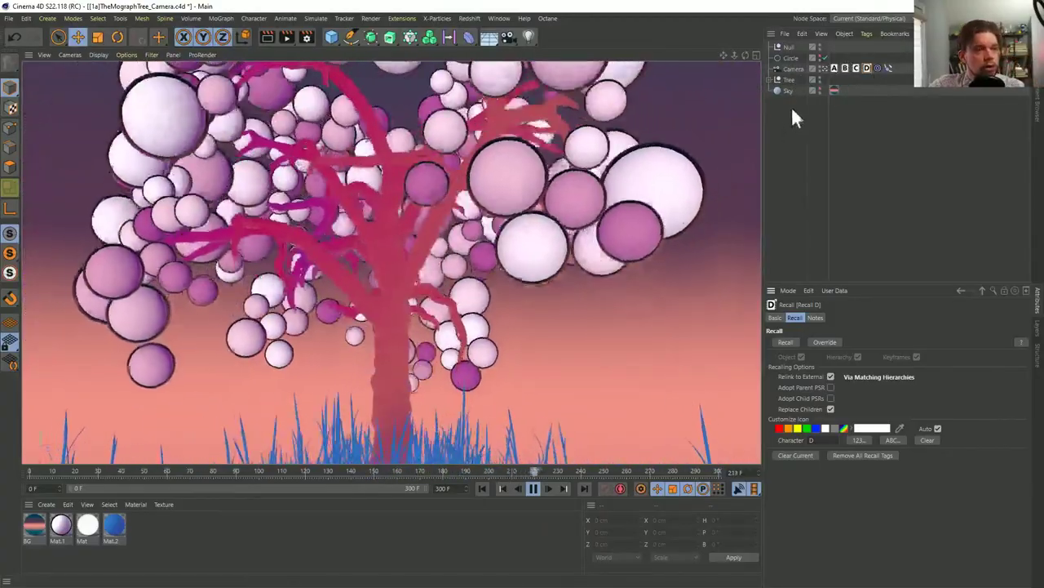
Recall camera position A for a wide view, then a close-up on the tree, and stop playback
{"action": "left_click", "coordinate": [834, 66]}
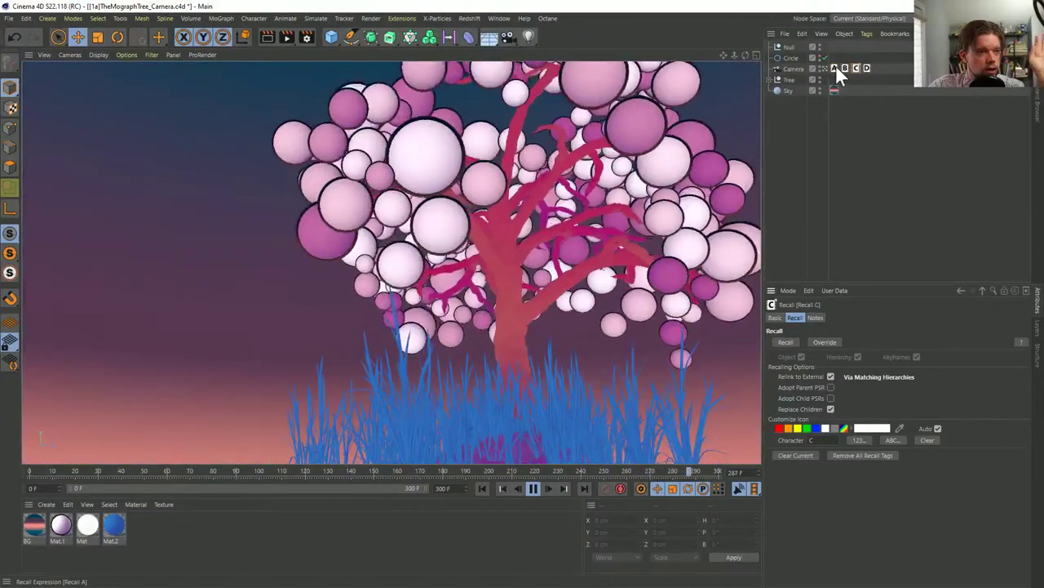
{"action": "left_click", "coordinate": [835, 67]}
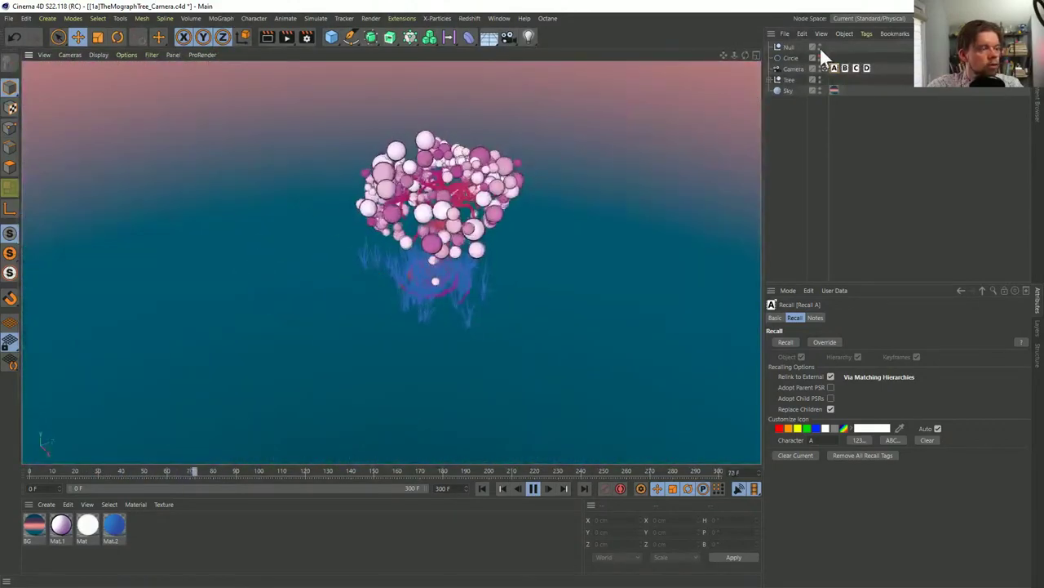
{"action": "left_click", "coordinate": [833, 66]}
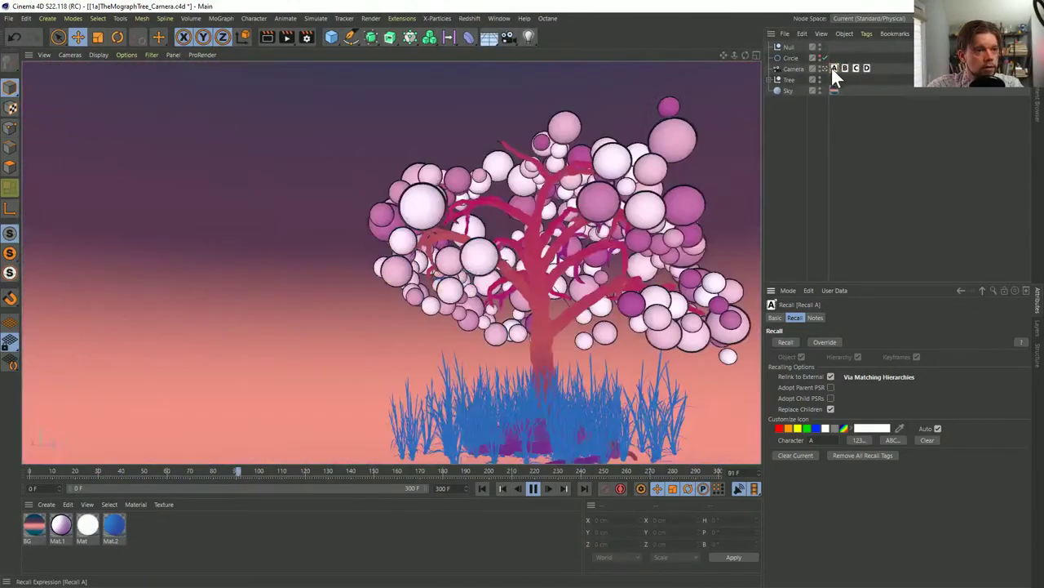
{"action": "left_click", "coordinate": [534, 487]}
{"action": "left_click", "coordinate": [497, 18]}
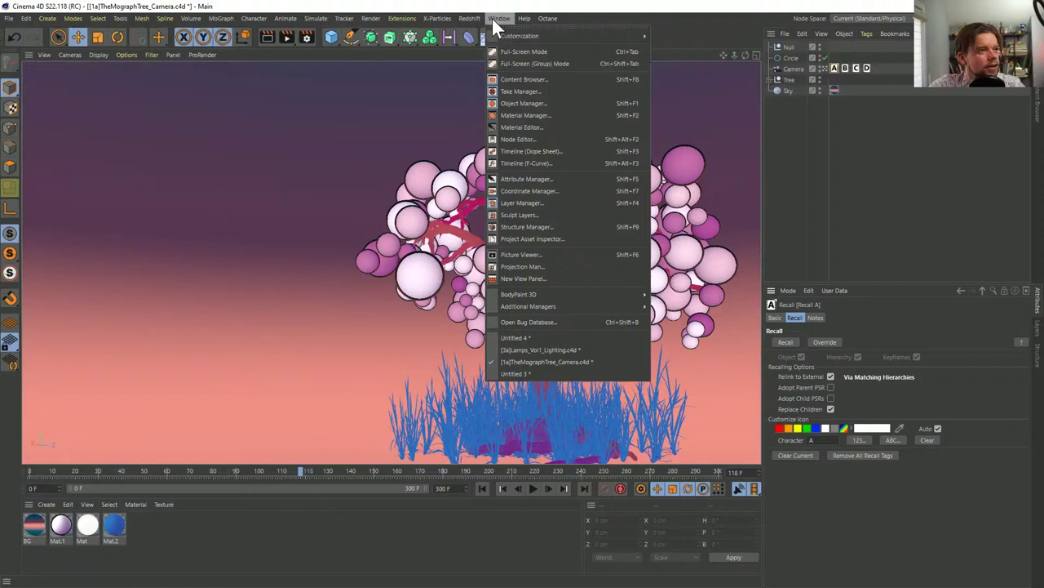
Return to the Untitled 4 lamp scene, then load SN2_Daily_Robot.c4d by dropping it into the viewport
{"action": "left_click", "coordinate": [527, 337]}
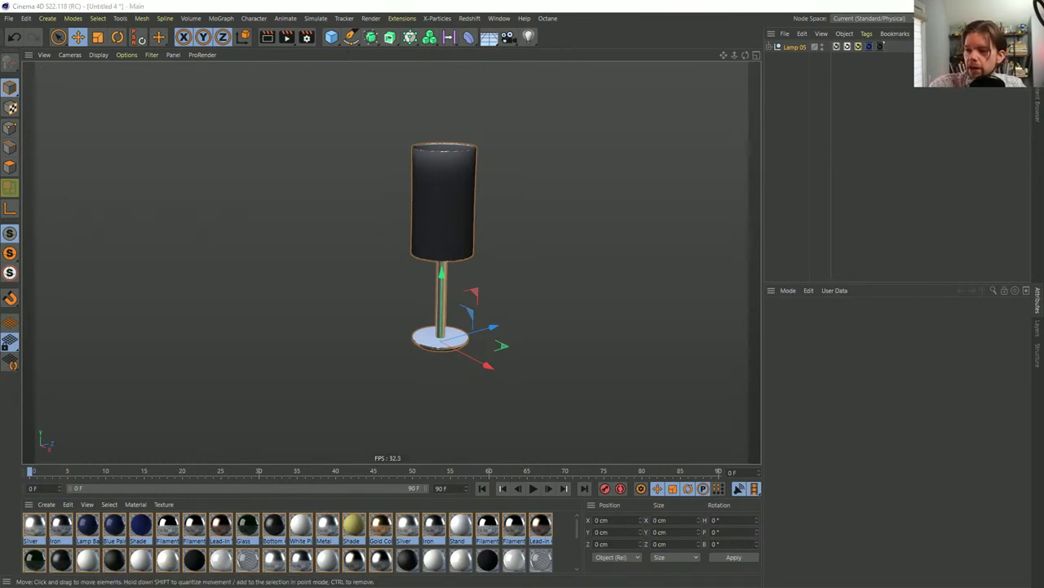
{"action": "left_click_drag", "start_coordinate": [1043, 245], "coordinate": [514, 287]}
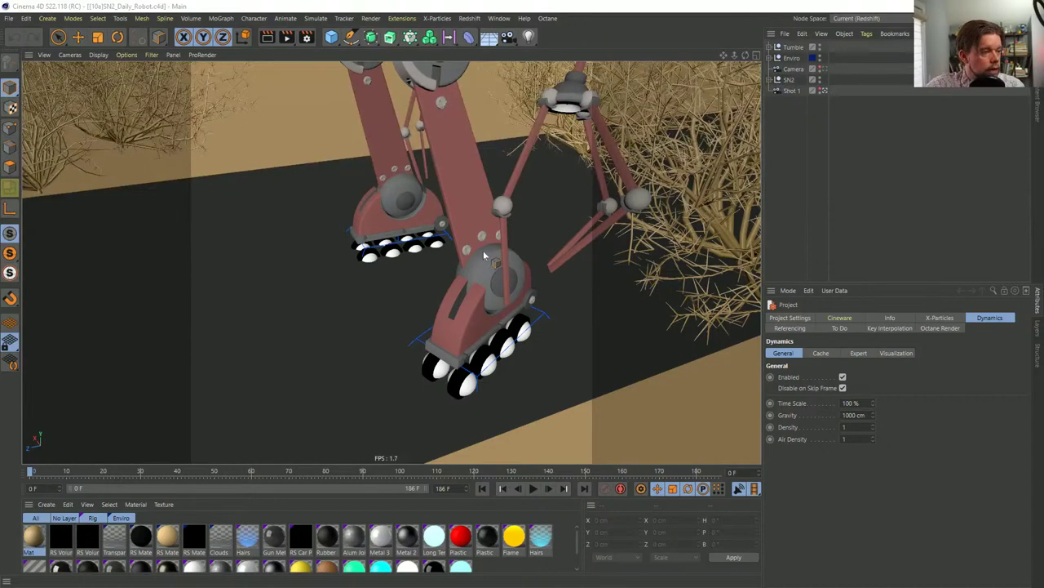
Orbit and zoom around the robot, viewing it from above, from the side and from further back
{"action": "scroll", "coordinate": [429, 280], "scroll_direction": "down", "scroll_amount": 5}
{"action": "left_click_drag", "start_coordinate": [430, 286], "coordinate": [422, 254], "text": "alt"}
{"action": "scroll", "coordinate": [422, 254], "scroll_direction": "up", "scroll_amount": 5}
{"action": "scroll", "coordinate": [433, 293], "scroll_direction": "down", "scroll_amount": 4}
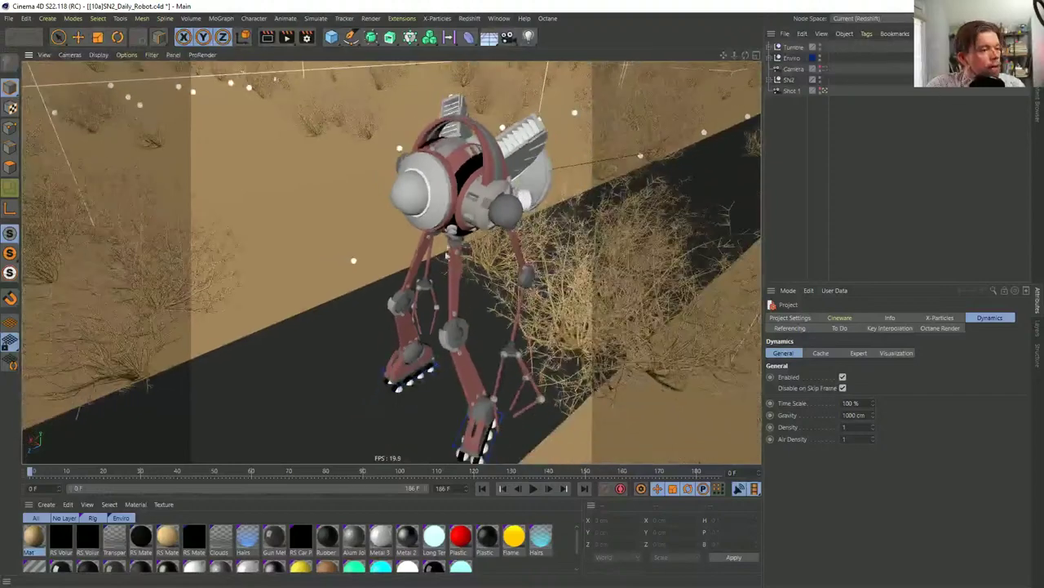
{"action": "left_click_drag", "start_coordinate": [444, 343], "coordinate": [451, 318], "text": "alt"}
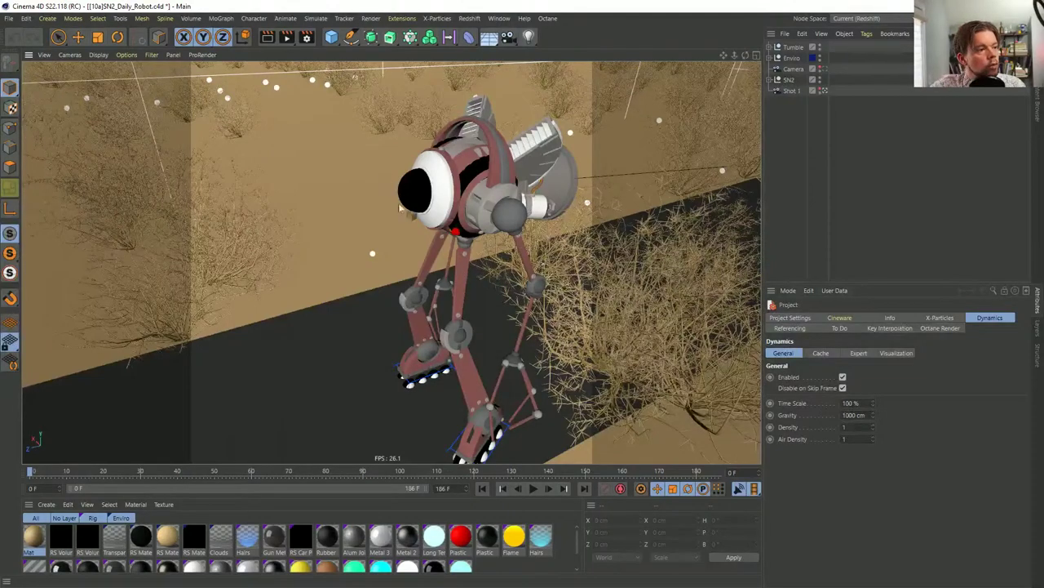
{"action": "left_click_drag", "start_coordinate": [539, 337], "coordinate": [399, 341], "text": "alt"}
{"action": "left_click_drag", "start_coordinate": [418, 406], "coordinate": [545, 404], "text": "alt"}
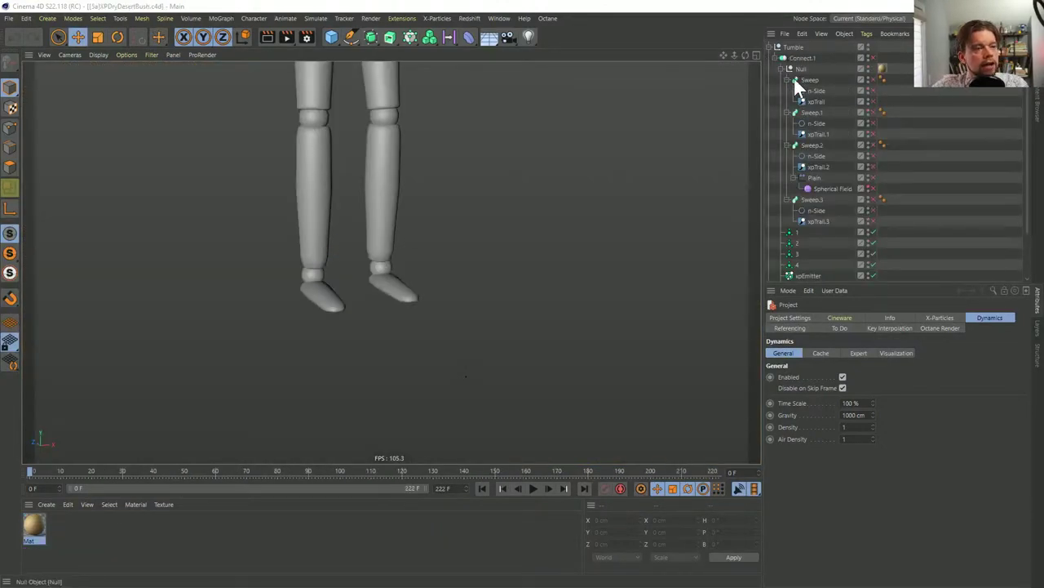
Rewind the bush animation to frame 0, enable the xpBranch modifier and replay
{"action": "left_click", "coordinate": [533, 488]}
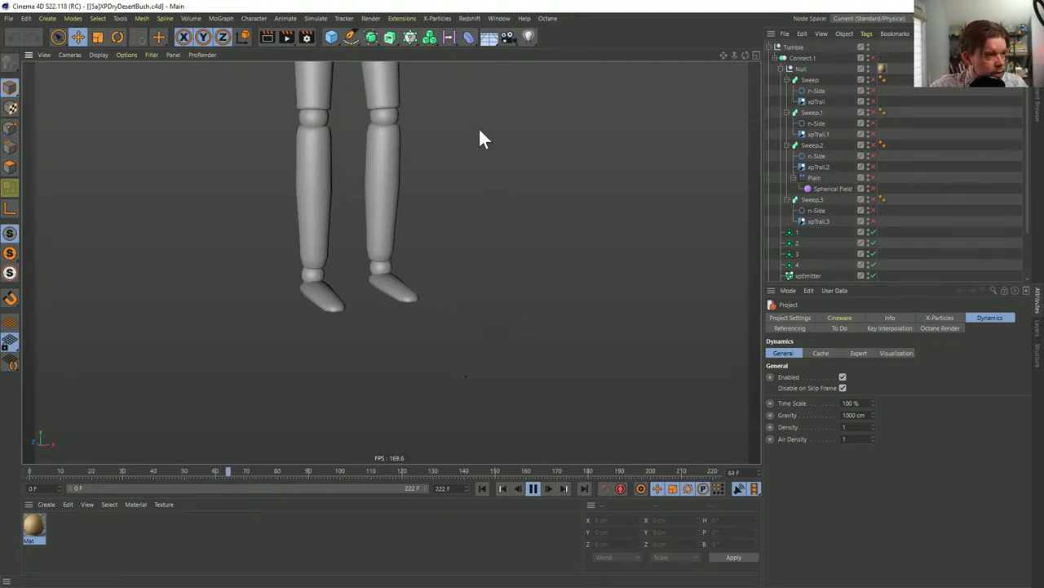
{"action": "left_click", "coordinate": [532, 488]}
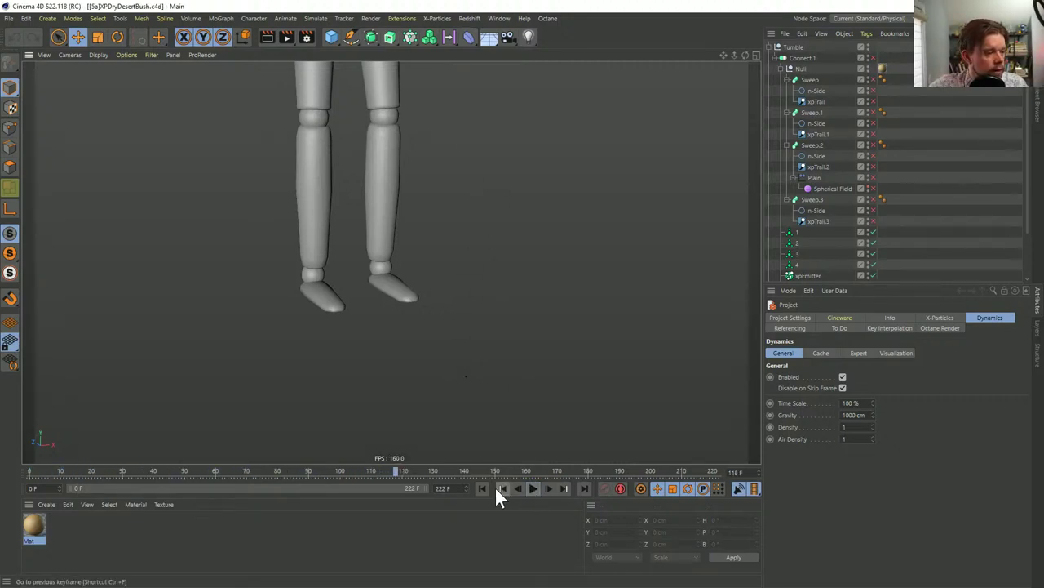
{"action": "left_click", "coordinate": [487, 488]}
{"action": "scroll", "coordinate": [901, 209], "scroll_direction": "down", "scroll_amount": 3}
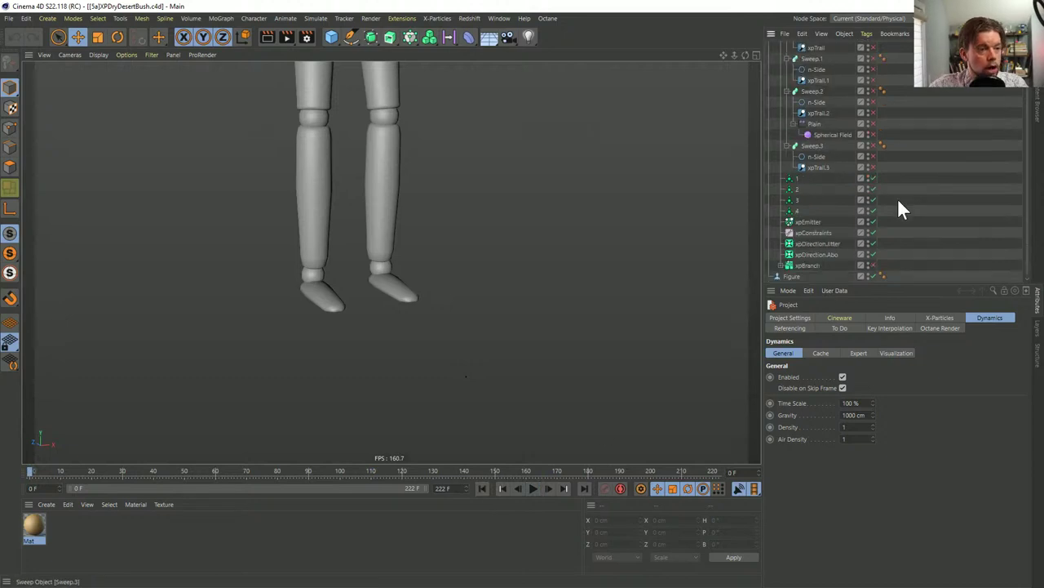
{"action": "left_click", "coordinate": [816, 265]}
{"action": "left_click", "coordinate": [783, 266]}
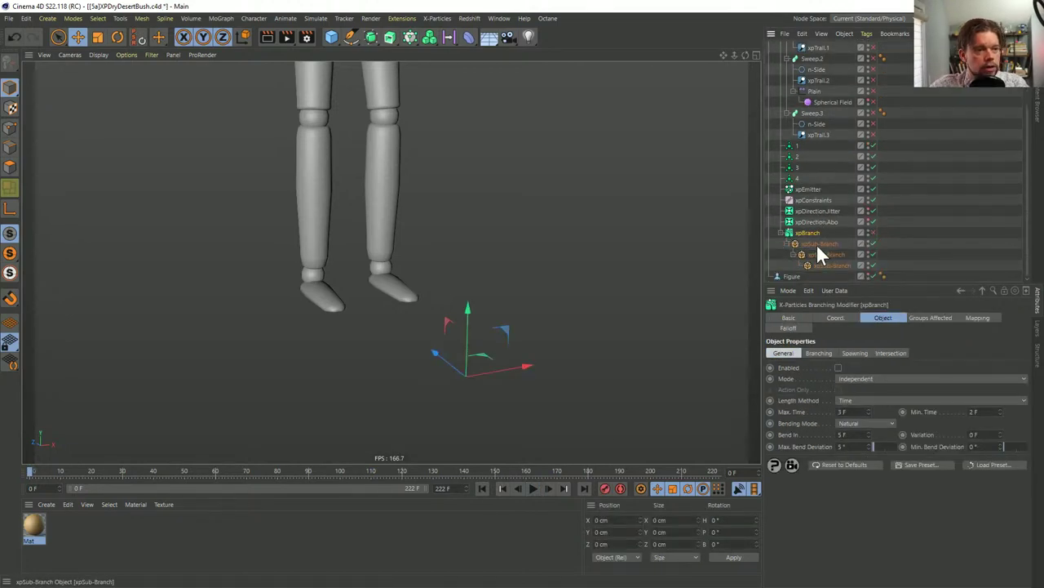
{"action": "left_click", "coordinate": [872, 232]}
{"action": "left_click", "coordinate": [532, 489]}
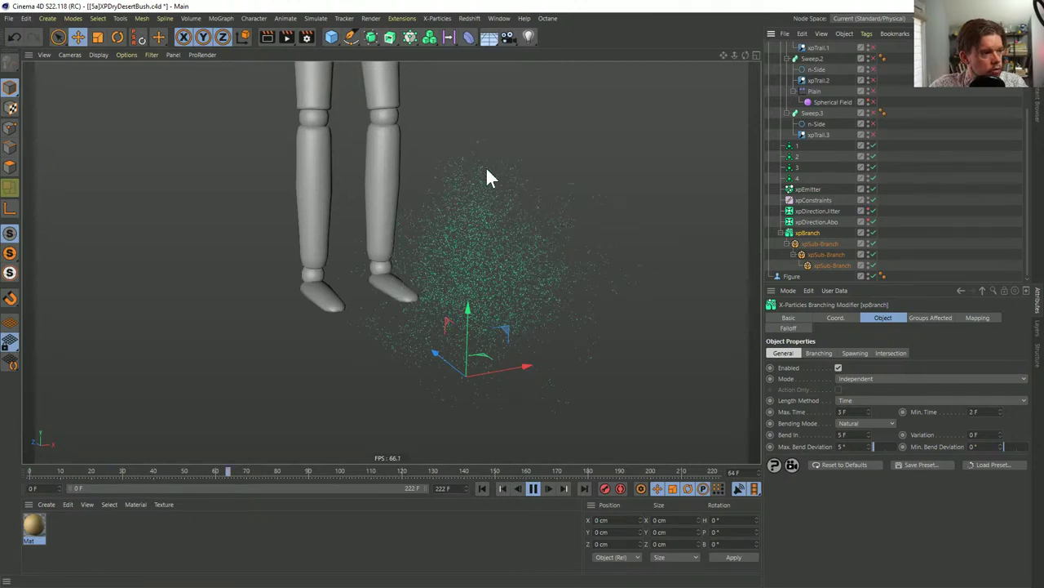
Enable xpTrail through xpTrail.3, rewind to the first frame and deselect everything
{"action": "scroll", "coordinate": [852, 136], "scroll_direction": "up", "scroll_amount": 4}
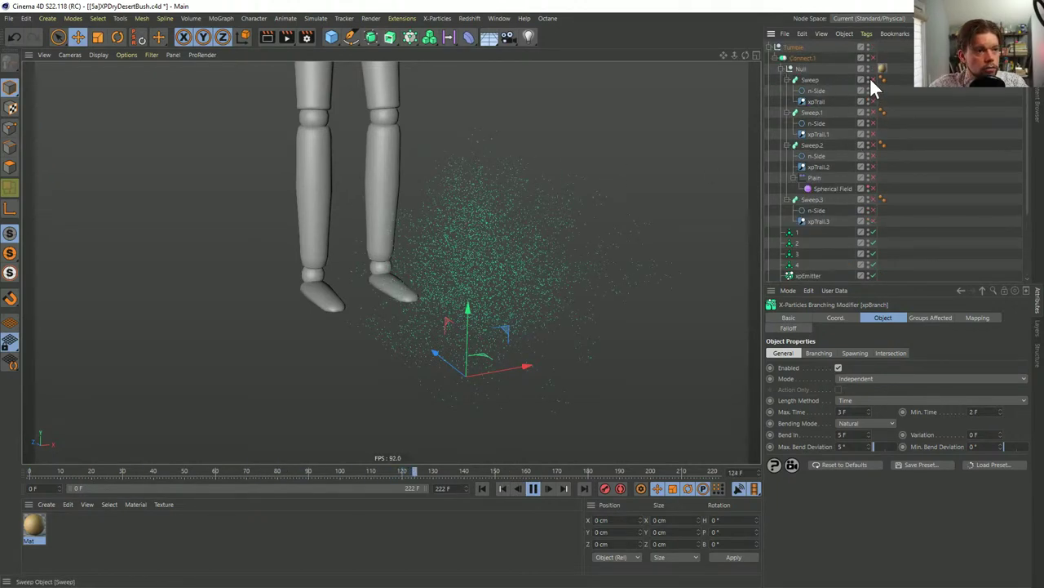
{"action": "left_click", "coordinate": [812, 102]}
{"action": "left_click", "coordinate": [873, 101]}
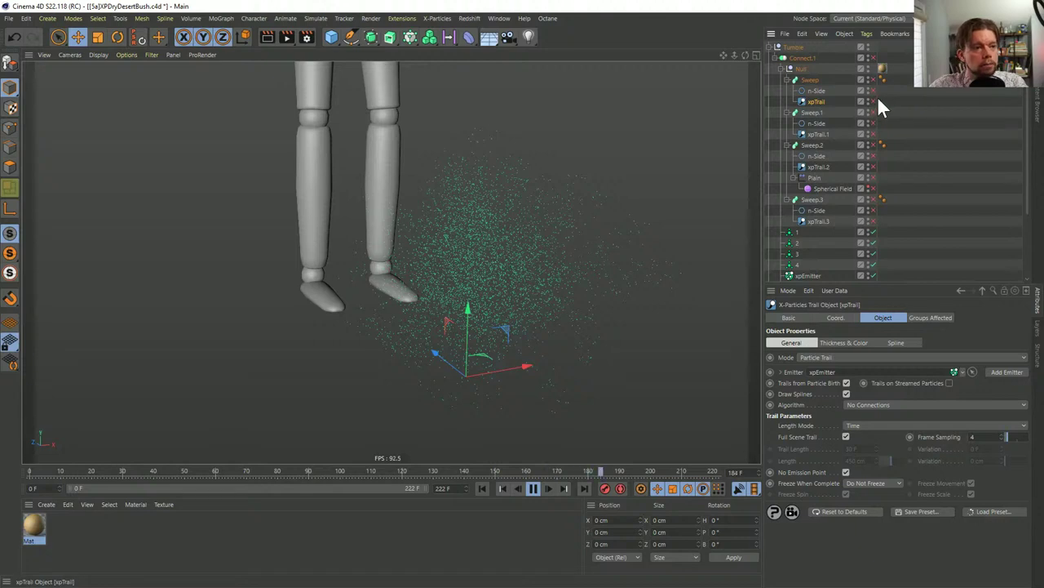
{"action": "left_click", "coordinate": [873, 134]}
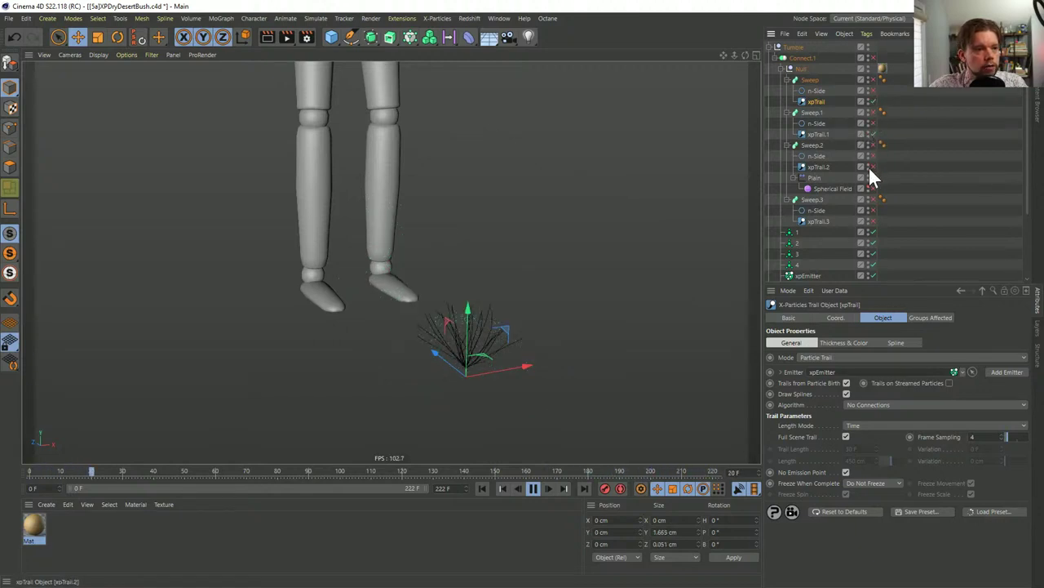
{"action": "left_click", "coordinate": [871, 166]}
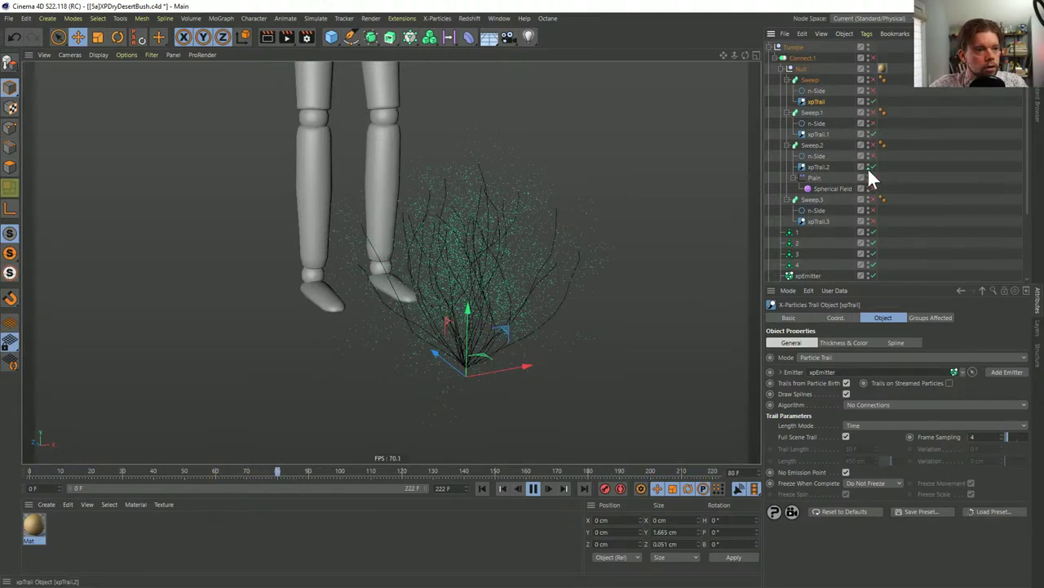
{"action": "left_click", "coordinate": [874, 222]}
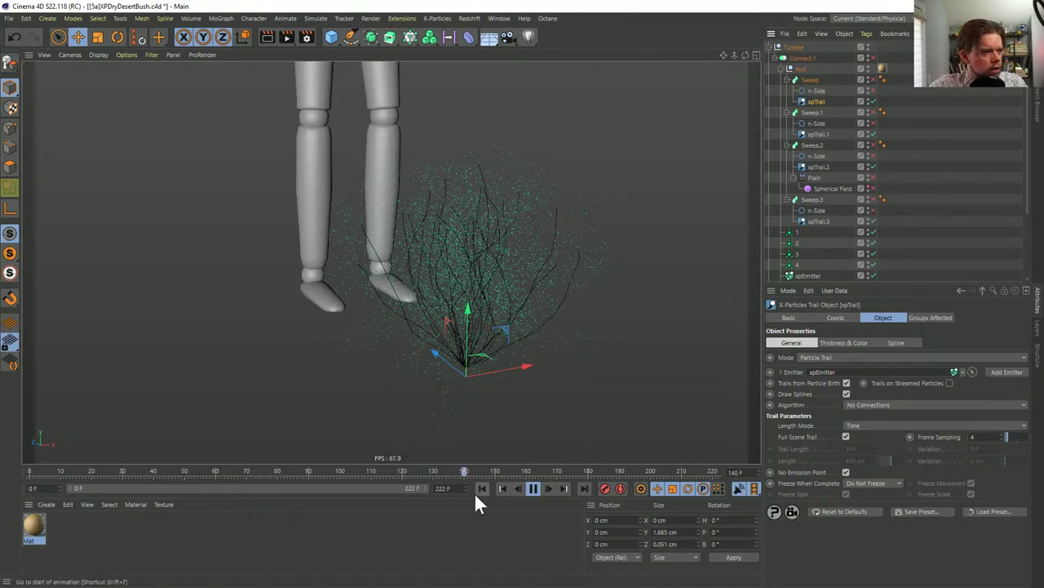
{"action": "left_click", "coordinate": [481, 488]}
{"action": "left_click", "coordinate": [908, 178]}
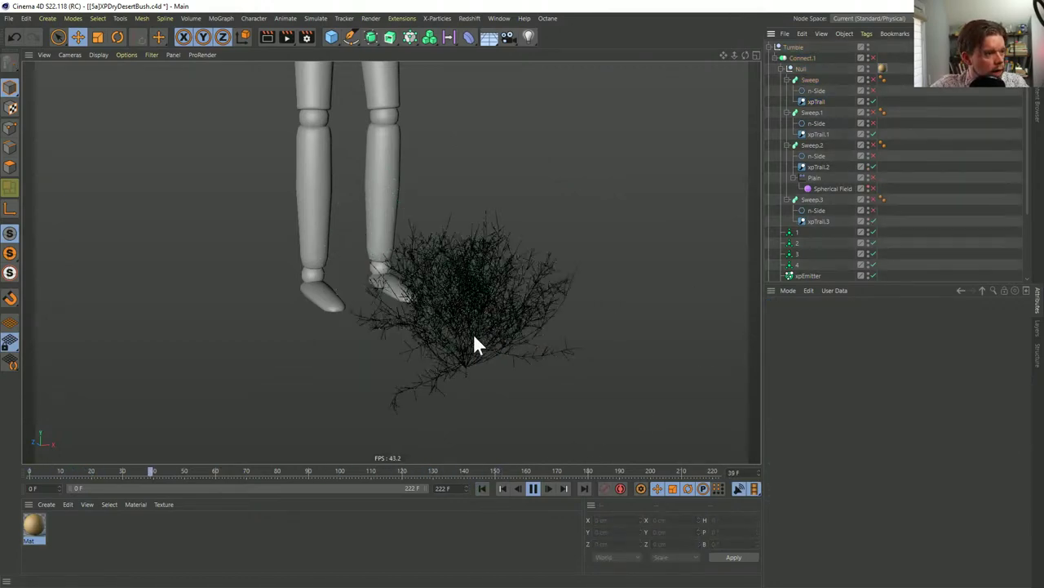
{"action": "scroll", "coordinate": [506, 330], "scroll_direction": "up", "scroll_amount": 2}
Enable all Sweep objects and their children, then rewind and replay the growth simulation
{"action": "left_click_drag", "start_coordinate": [514, 333], "coordinate": [460, 268], "text": "alt"}
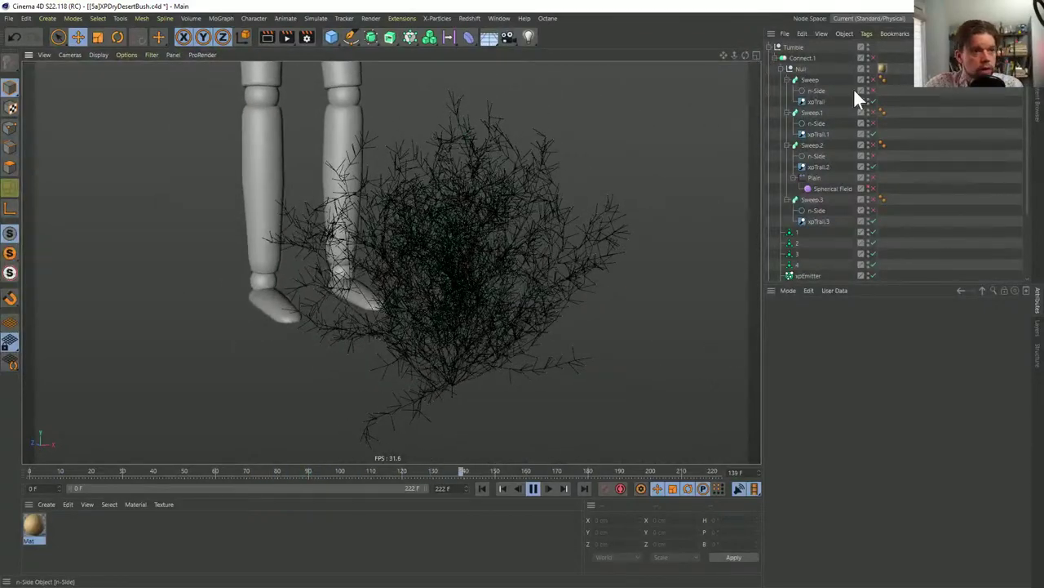
{"action": "left_click_drag", "start_coordinate": [869, 79], "coordinate": [878, 210]}
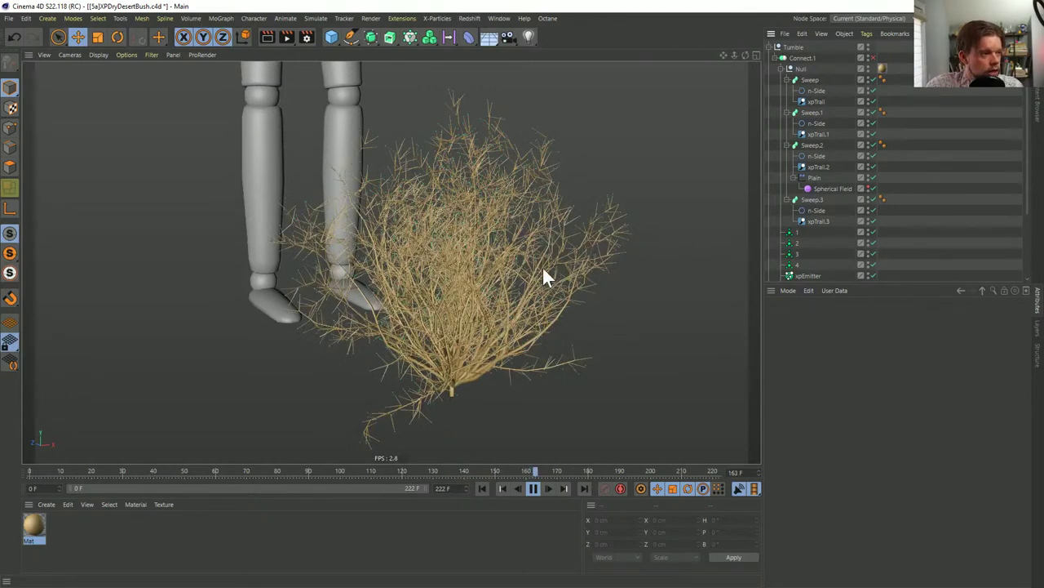
{"action": "scroll", "coordinate": [849, 271], "scroll_direction": "down", "scroll_amount": 3}
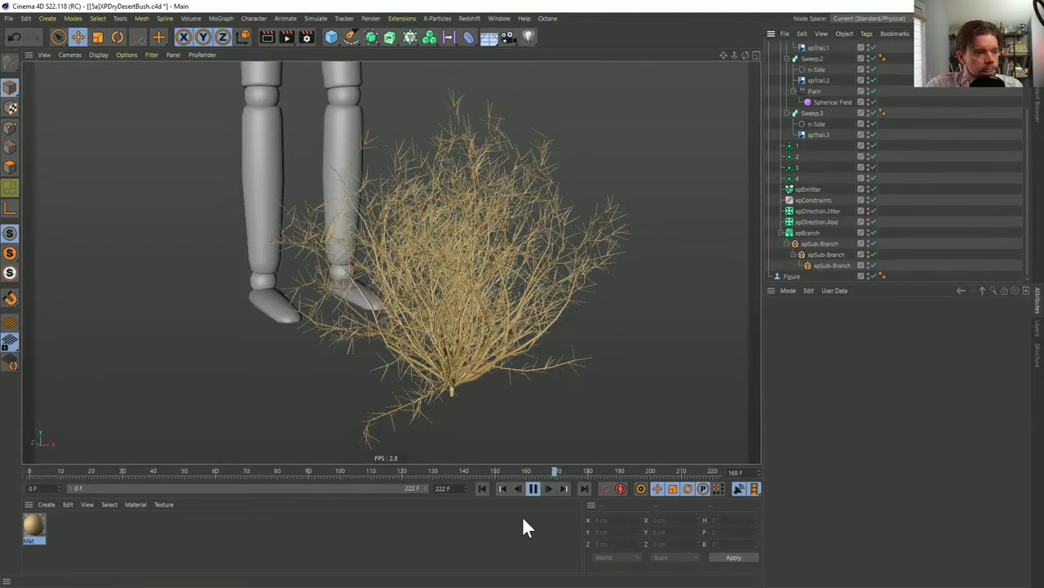
{"action": "left_click", "coordinate": [532, 488]}
{"action": "left_click", "coordinate": [481, 488]}
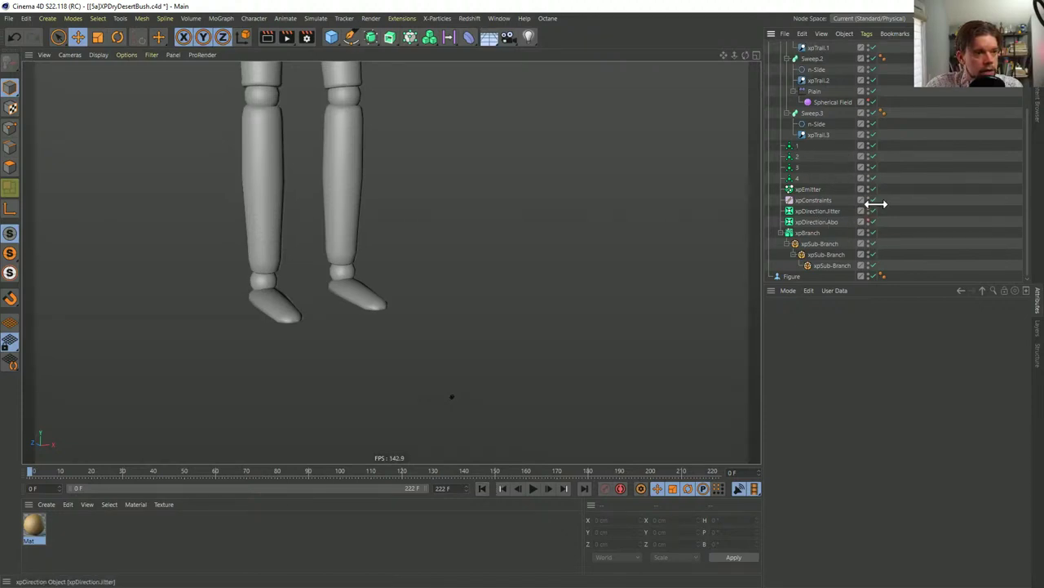
{"action": "left_click", "coordinate": [533, 488]}
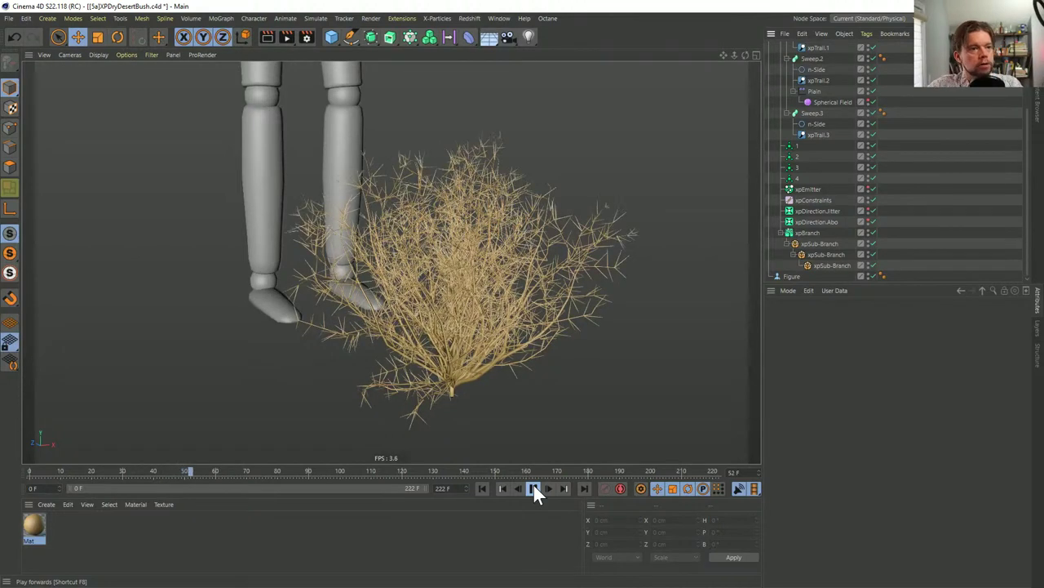
Pause at frame 65 and inspect the bush from several angles in shaded-with-wireframe display
{"action": "left_click", "coordinate": [824, 265]}
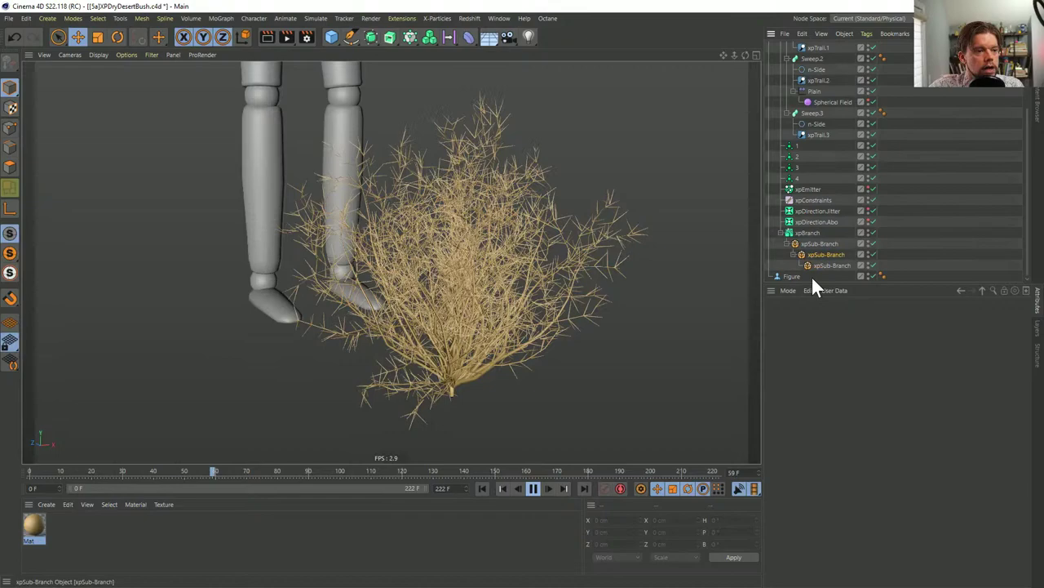
{"action": "left_click", "coordinate": [532, 488]}
{"action": "scroll", "coordinate": [491, 268], "scroll_direction": "up", "scroll_amount": 2}
{"action": "left_click_drag", "start_coordinate": [492, 279], "coordinate": [434, 300], "text": "alt"}
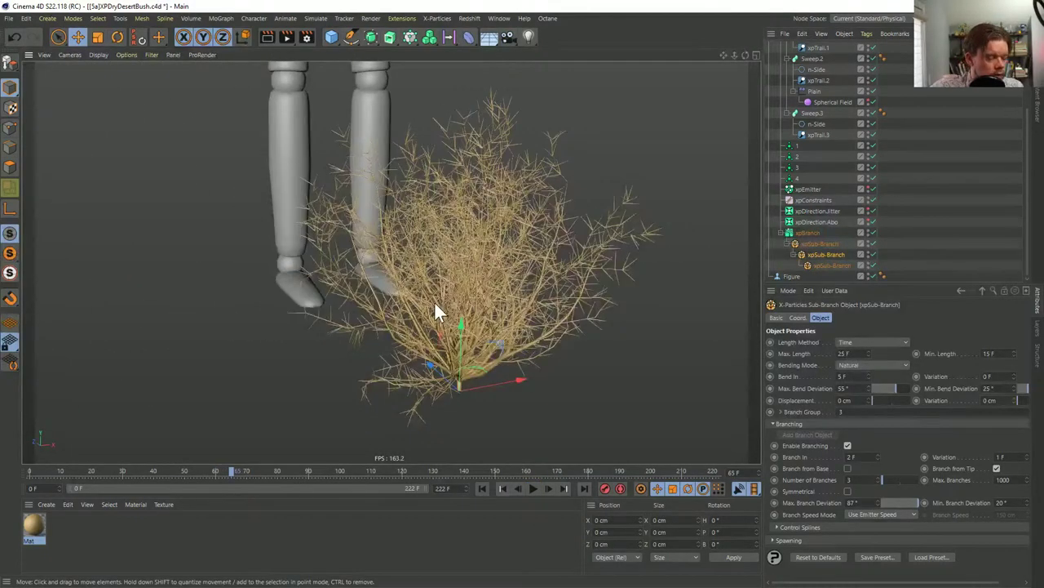
{"action": "key", "text": "n"}
{"action": "key", "text": "b"}
{"action": "scroll", "coordinate": [588, 265], "scroll_direction": "up", "scroll_amount": 5}
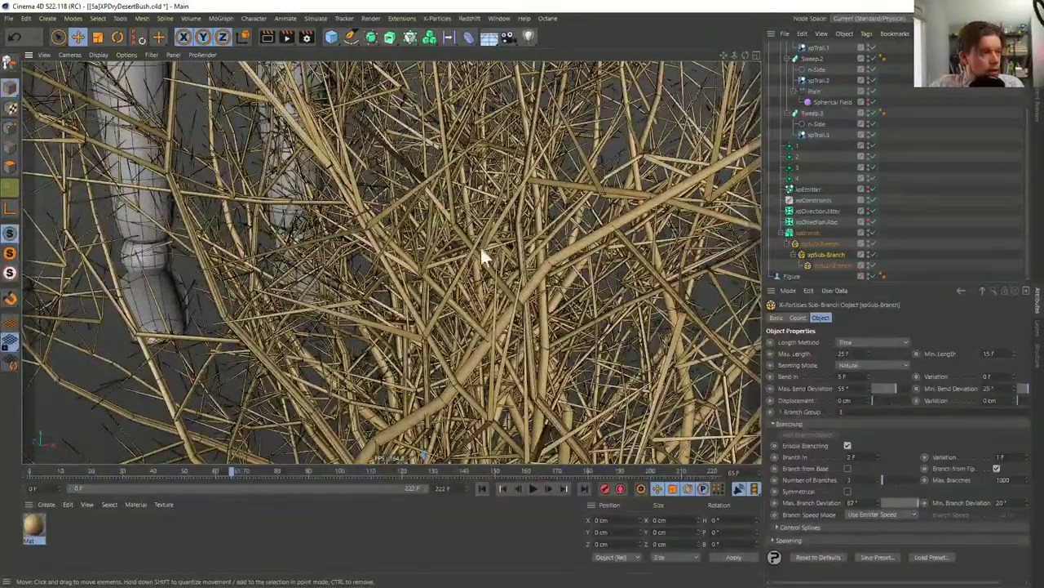
{"action": "scroll", "coordinate": [487, 327], "scroll_direction": "down", "scroll_amount": 8}
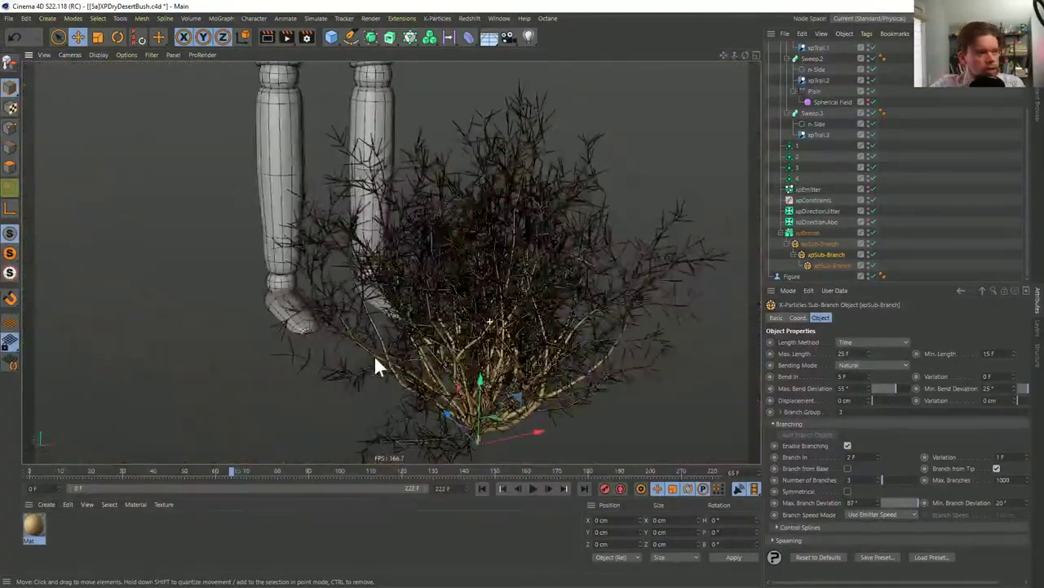
{"action": "left_click_drag", "start_coordinate": [491, 323], "coordinate": [497, 318], "text": "alt"}
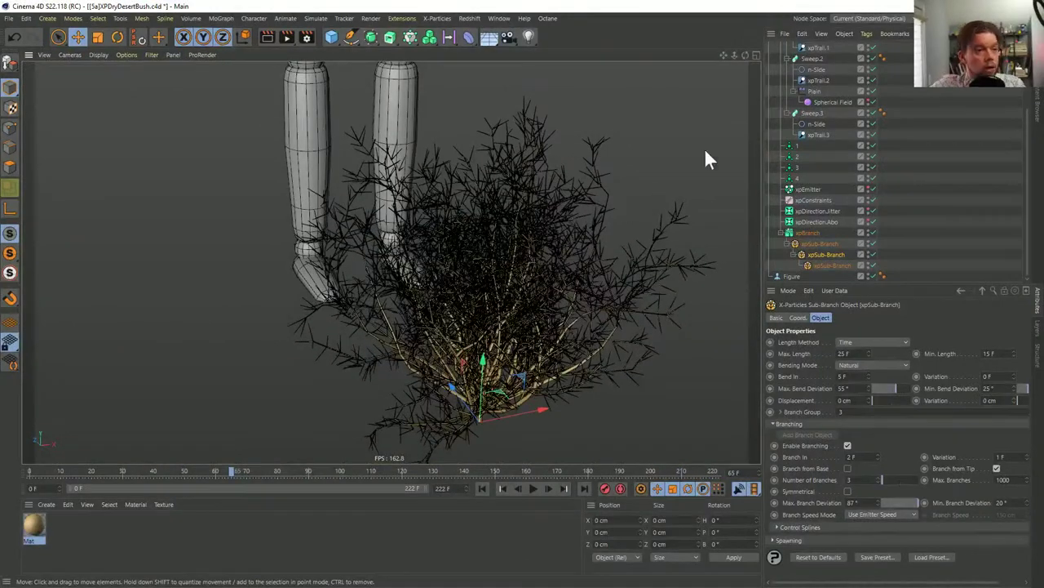
{"action": "scroll", "coordinate": [817, 131], "scroll_direction": "up", "scroll_amount": 4}
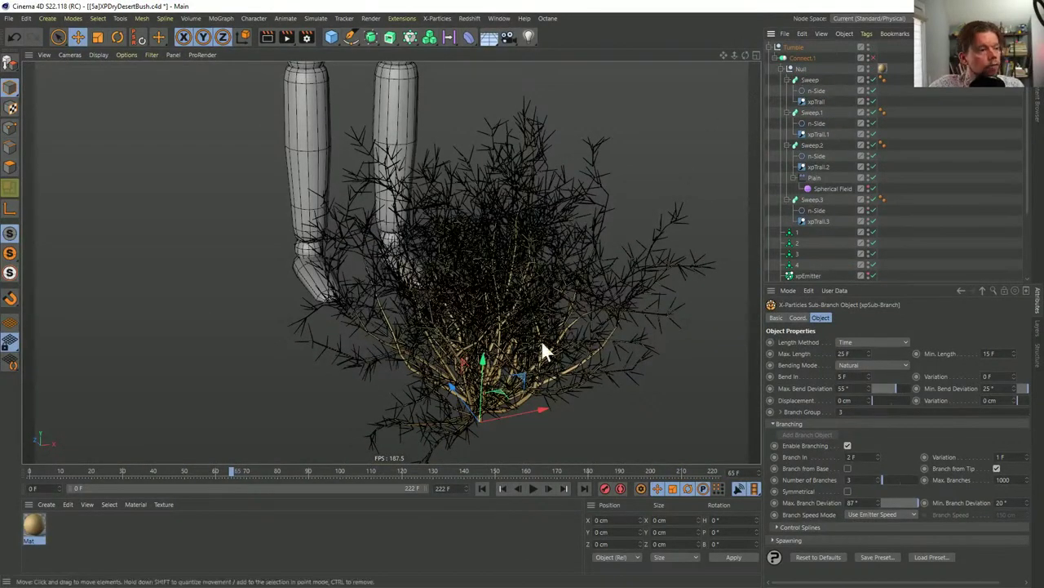
{"action": "left_click", "coordinate": [778, 245]}
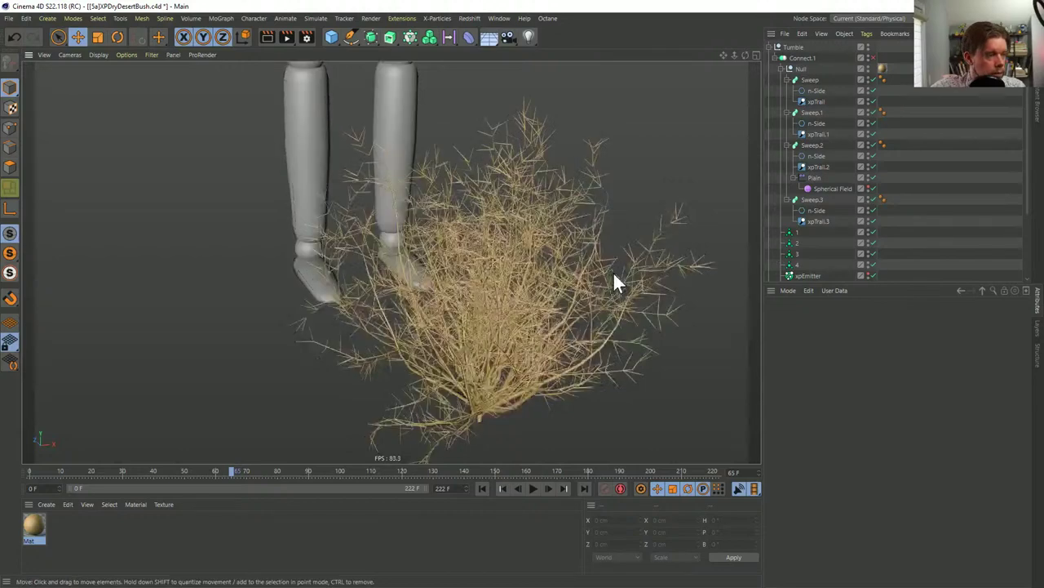
{"action": "mouse_move", "coordinate": [507, 326]}
{"action": "left_mouse_down", "text": "alt"}
{"action": "mouse_move", "coordinate": [474, 275]}
{"action": "mouse_move", "coordinate": [506, 308]}
{"action": "left_mouse_up", "text": "alt"}
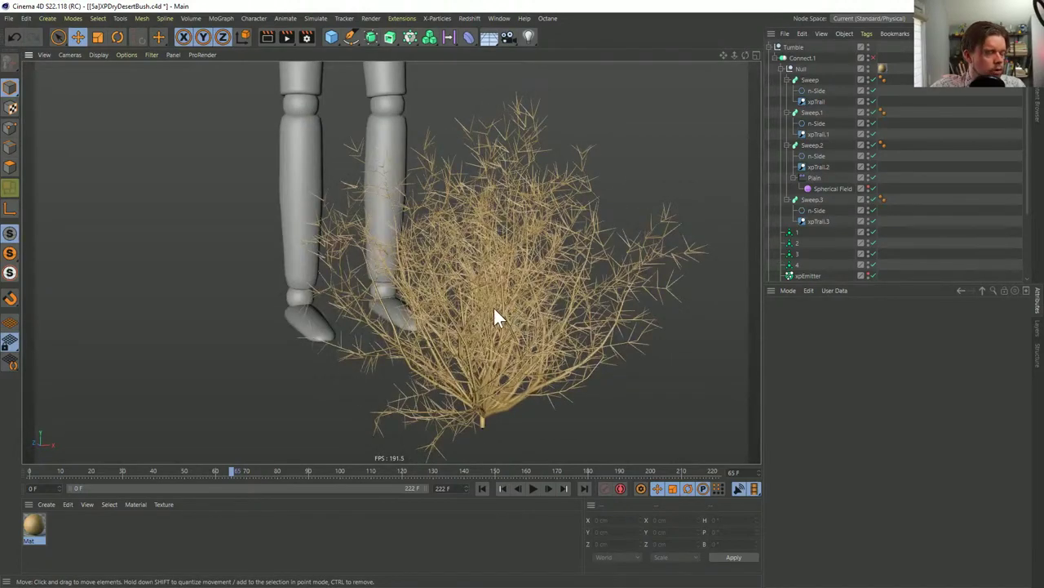
{"action": "right_click_drag", "start_coordinate": [517, 311], "coordinate": [451, 290], "text": "alt"}
{"action": "mouse_move", "coordinate": [454, 299]}
{"action": "left_mouse_down", "text": "alt"}
{"action": "mouse_move", "coordinate": [523, 303]}
{"action": "mouse_move", "coordinate": [459, 310]}
{"action": "left_mouse_up", "text": "alt"}
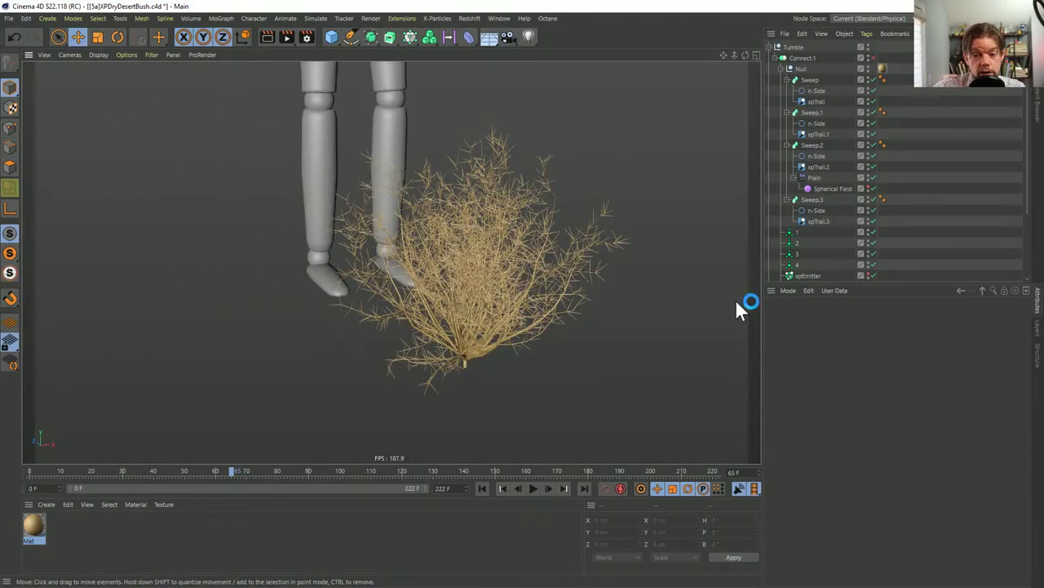
Add a Recall tag to the Tumble null and store its current state
{"action": "left_click", "coordinate": [782, 47]}
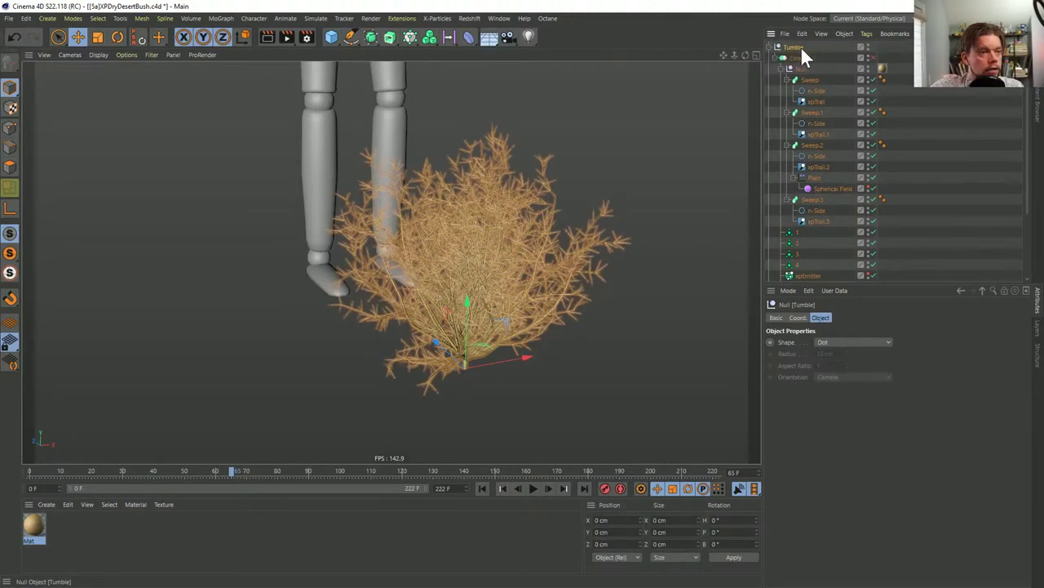
{"action": "right_click", "coordinate": [790, 46]}
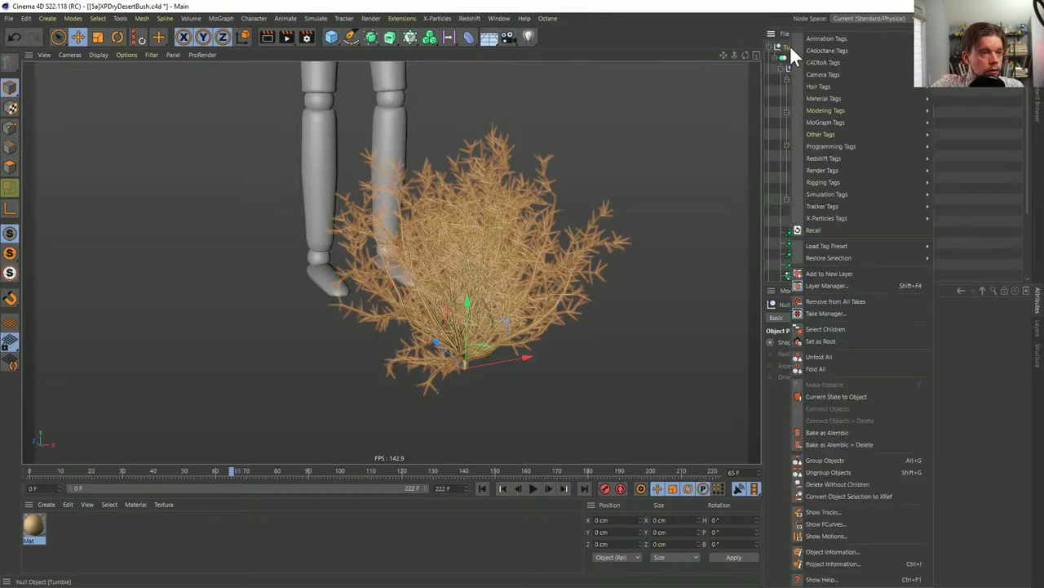
{"action": "left_click", "coordinate": [814, 230]}
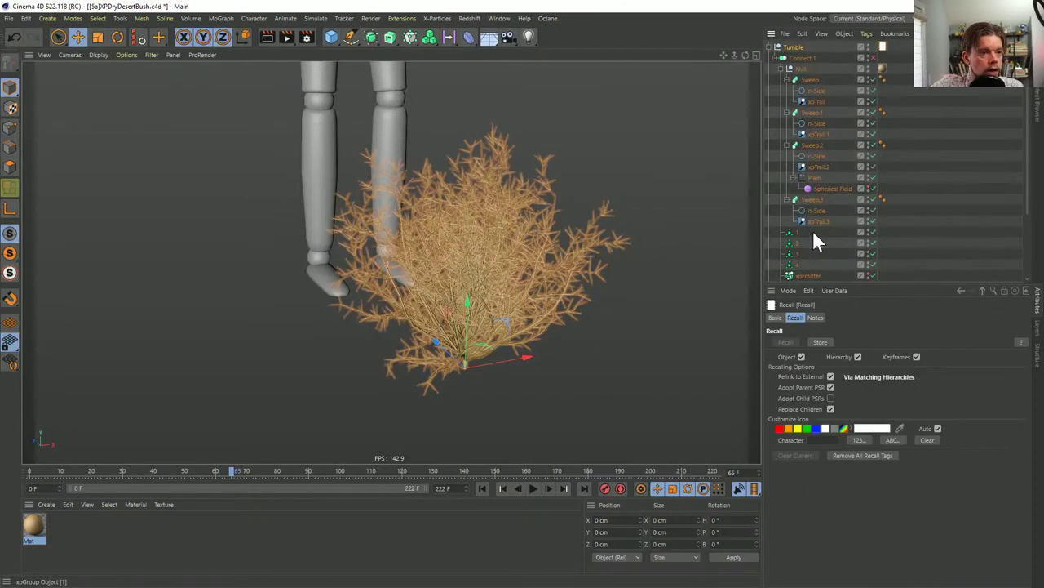
{"action": "double_click", "coordinate": [882, 47]}
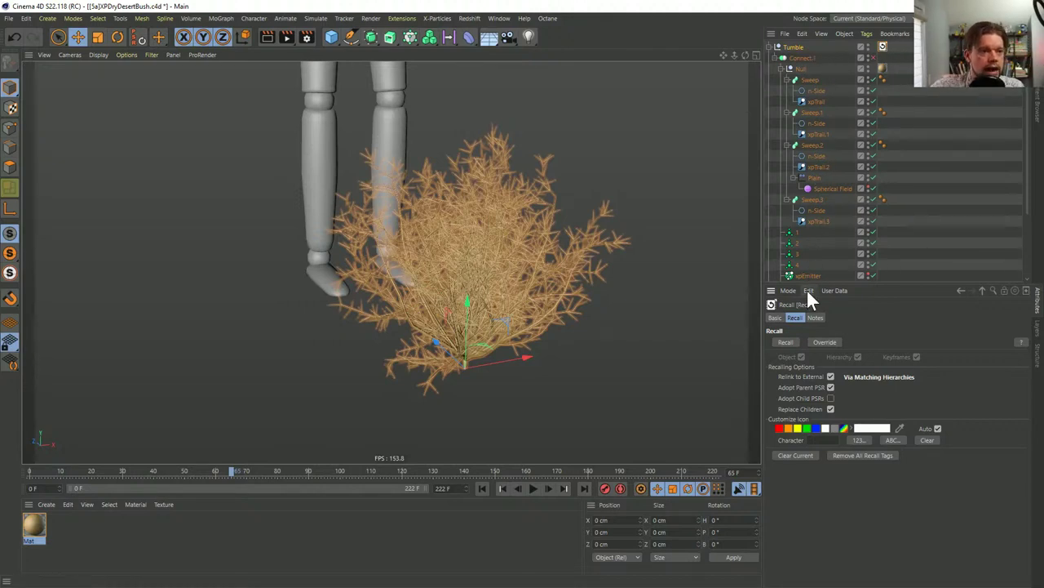
Enter 'XP Setup' in the Recall tag's Notes field
{"action": "left_click", "coordinate": [816, 318]}
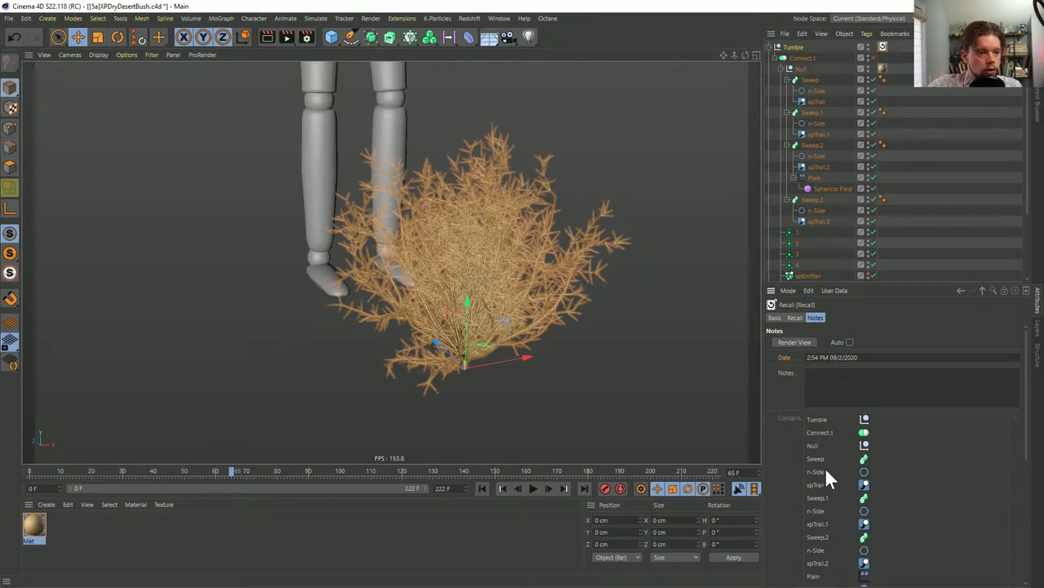
{"action": "scroll", "coordinate": [816, 499], "scroll_direction": "down", "scroll_amount": 5}
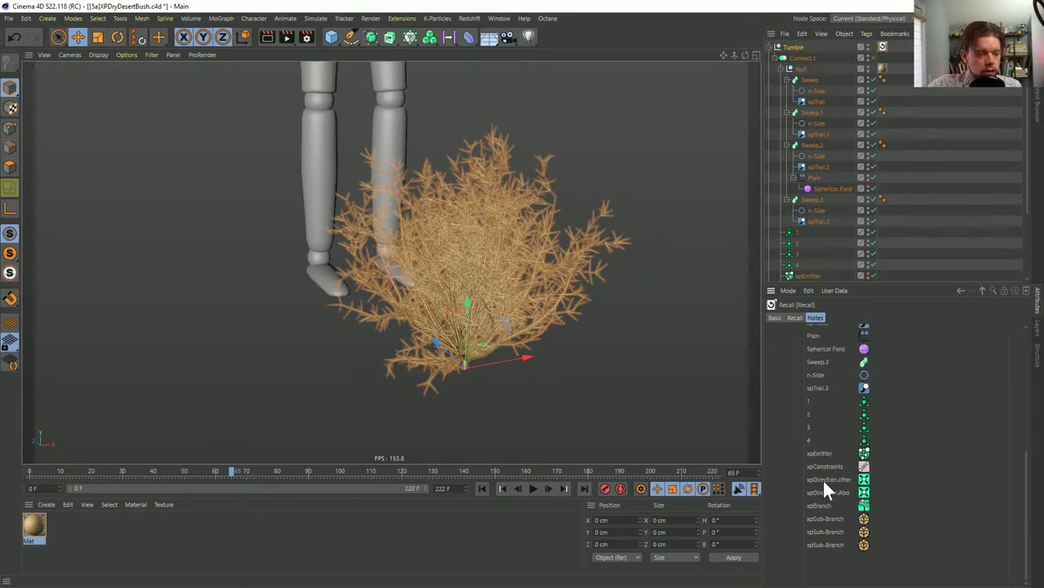
{"action": "scroll", "coordinate": [827, 489], "scroll_direction": "up", "scroll_amount": 5}
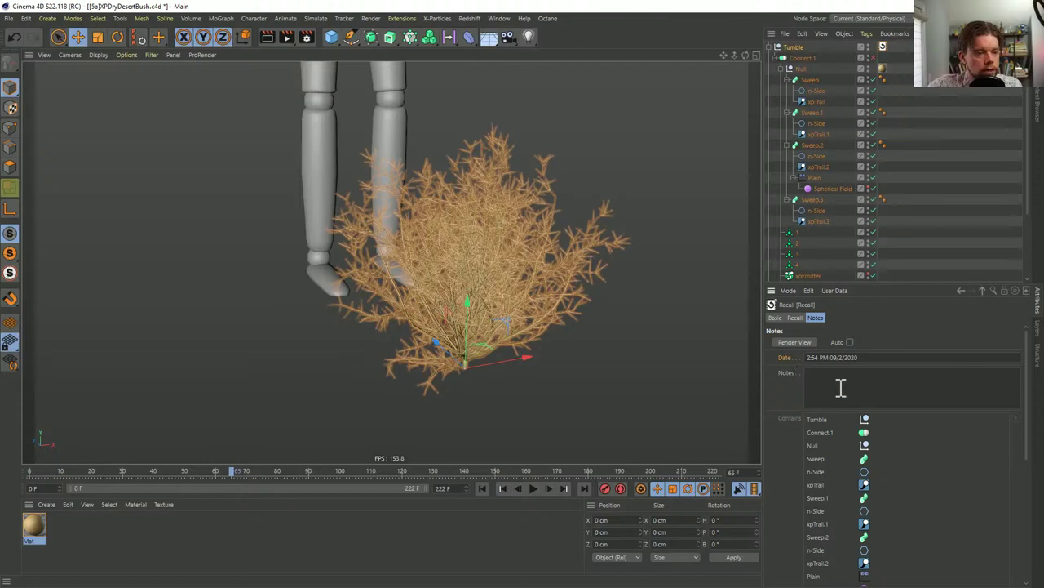
{"action": "scroll", "coordinate": [481, 256], "scroll_direction": "up", "scroll_amount": 3}
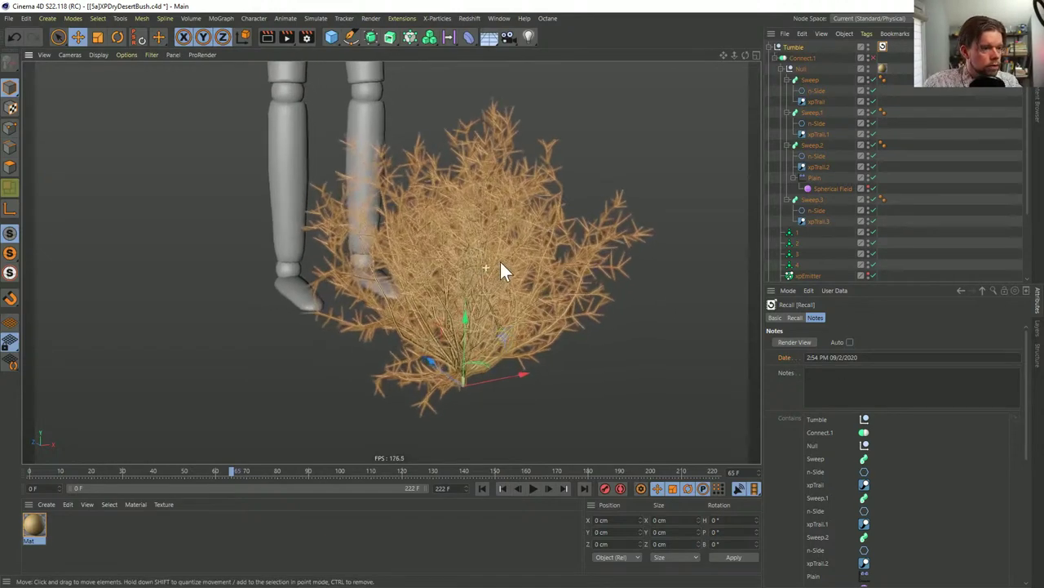
{"action": "scroll", "coordinate": [501, 265], "scroll_direction": "up", "scroll_amount": 2}
{"action": "left_click", "coordinate": [866, 380]}
{"action": "type", "text": "XP"}
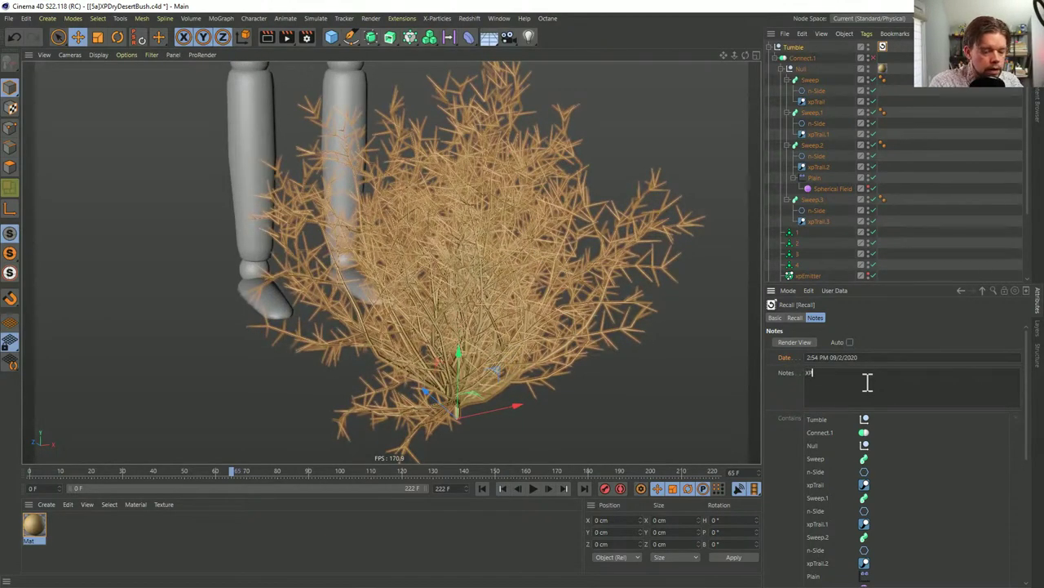
{"action": "type", "text": " Setup"}
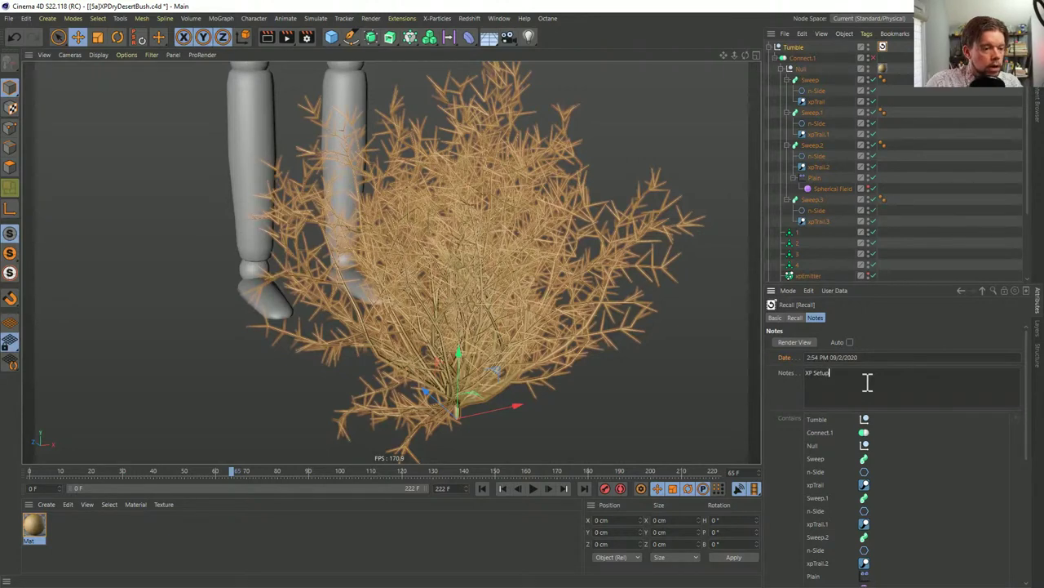
{"action": "left_click", "coordinate": [896, 211]}
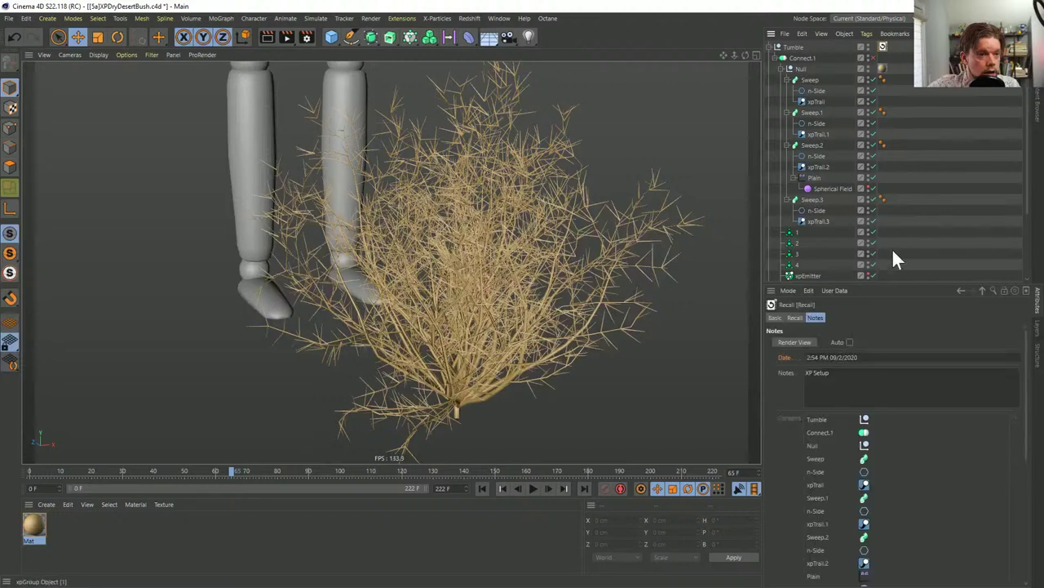
Capture and refresh the notes render thumbnail, then orbit out to see the whole bush
{"action": "left_click", "coordinate": [795, 341]}
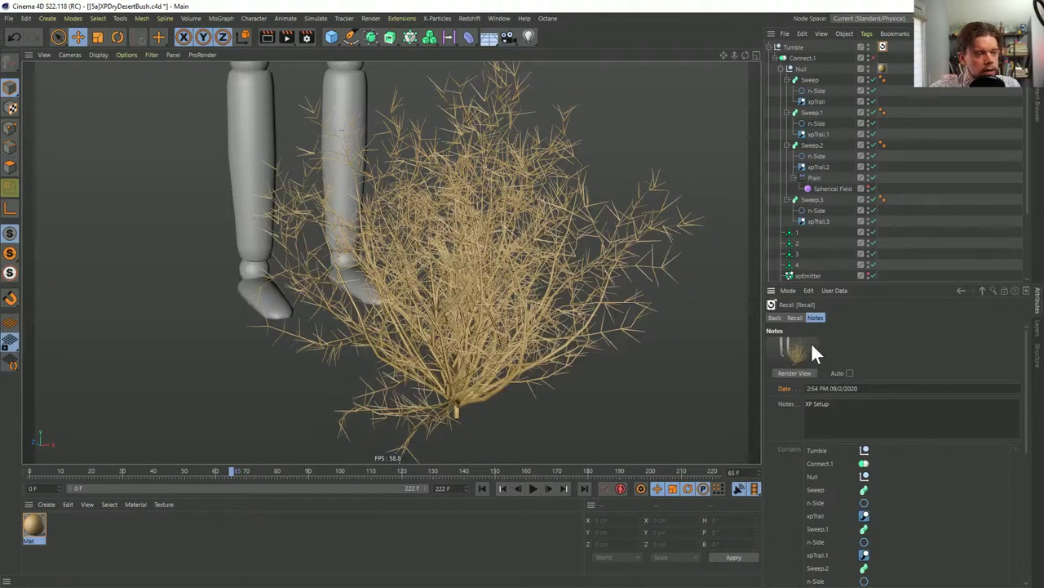
{"action": "scroll", "coordinate": [458, 296], "scroll_direction": "up", "scroll_amount": 6}
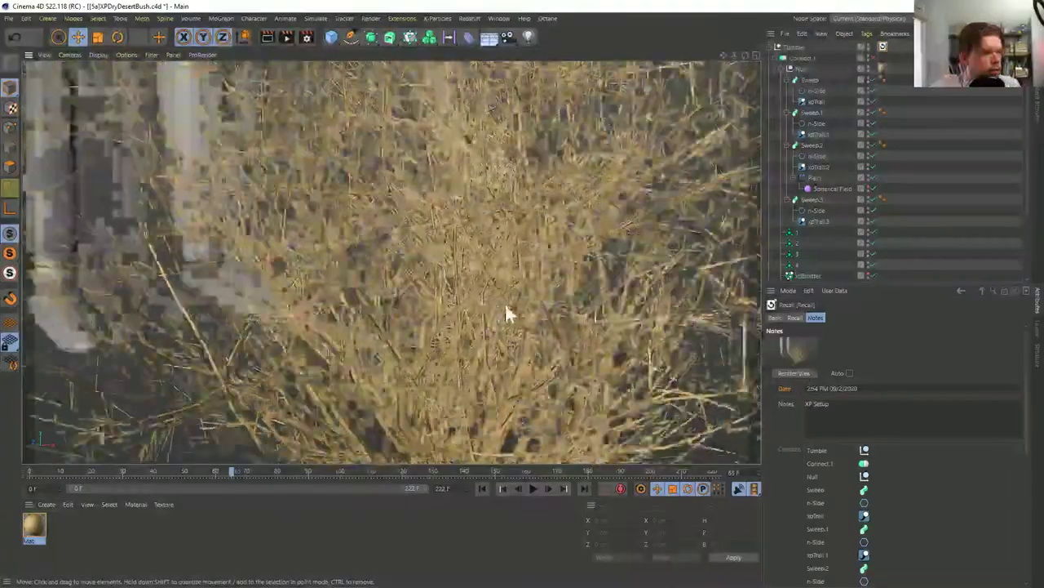
{"action": "scroll", "coordinate": [505, 314], "scroll_direction": "up", "scroll_amount": 5}
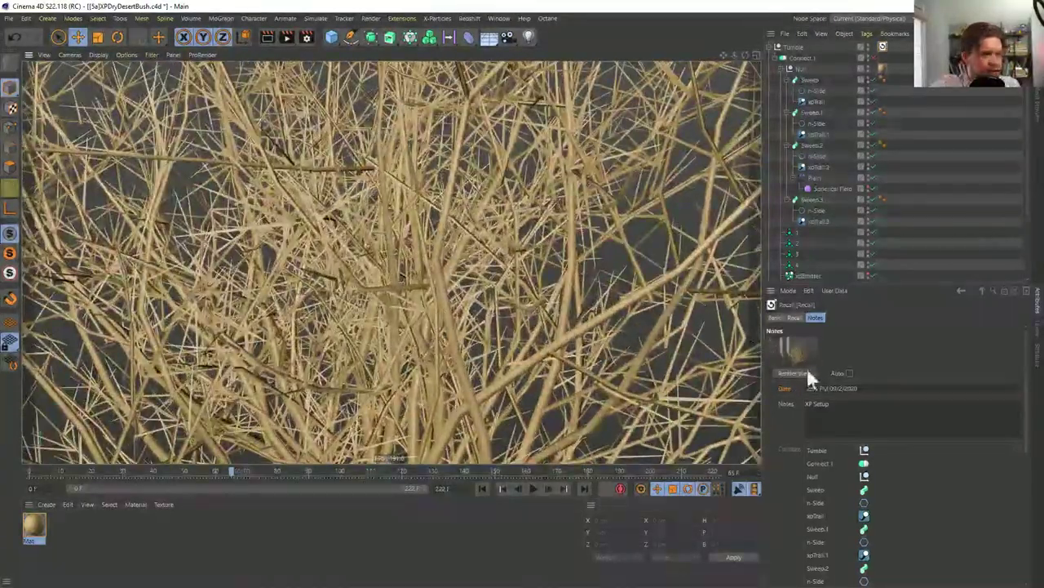
{"action": "left_click", "coordinate": [808, 373]}
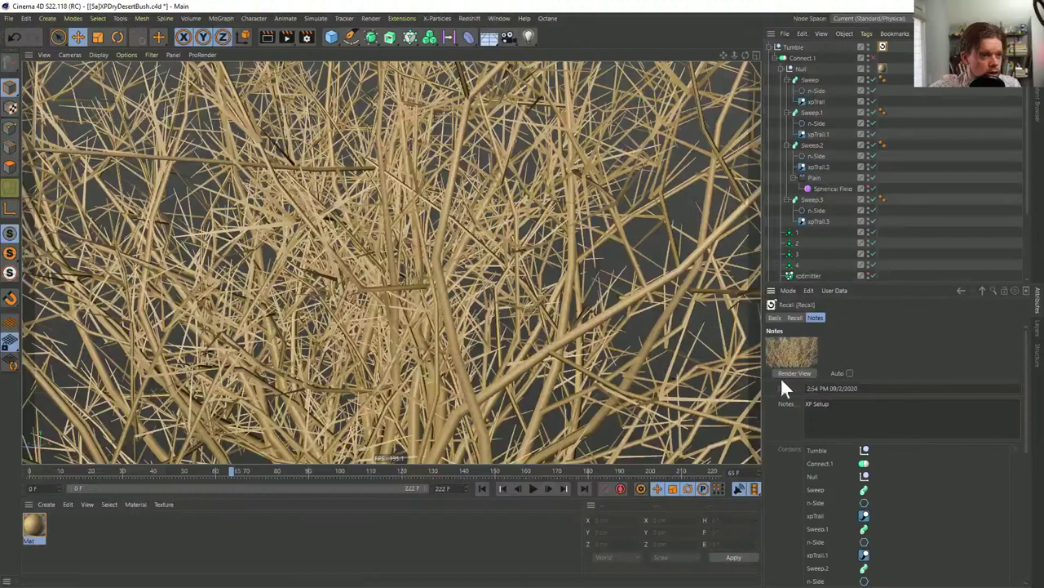
{"action": "left_click", "coordinate": [771, 47]}
{"action": "left_click", "coordinate": [771, 47]}
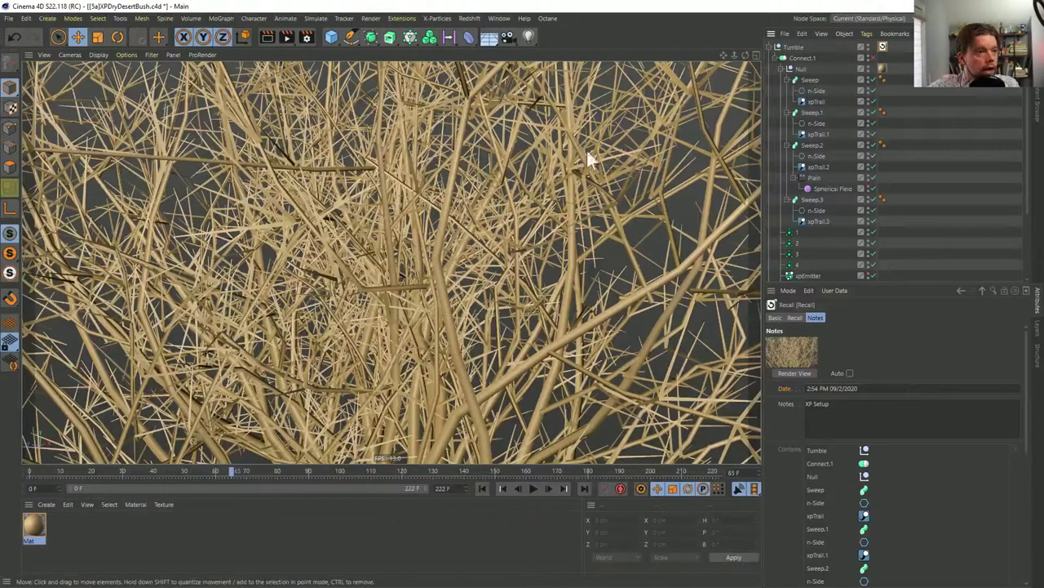
{"action": "scroll", "coordinate": [586, 151], "scroll_direction": "down", "scroll_amount": 10}
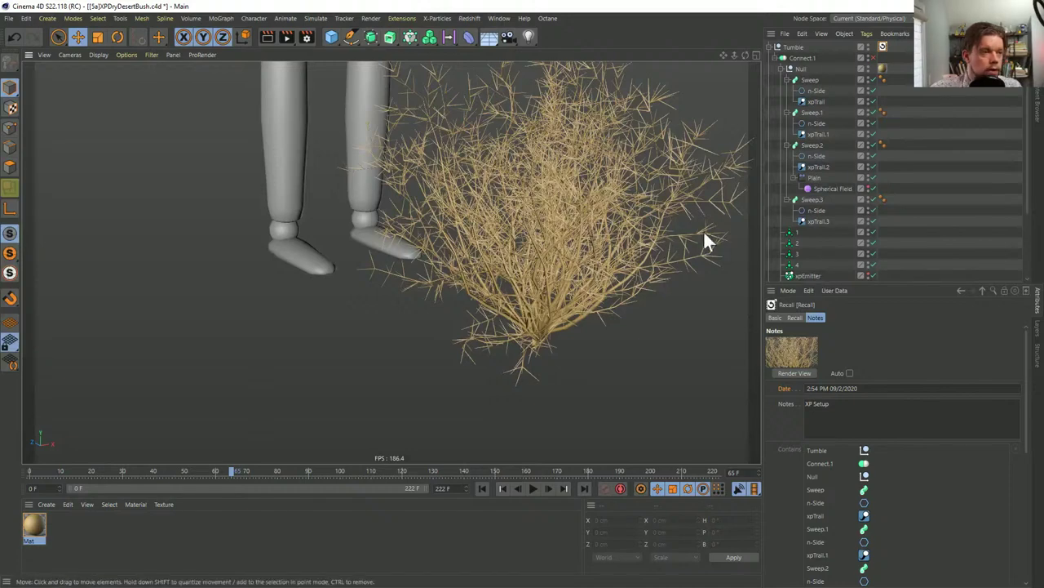
{"action": "left_click_drag", "start_coordinate": [588, 199], "coordinate": [538, 275], "text": "alt"}
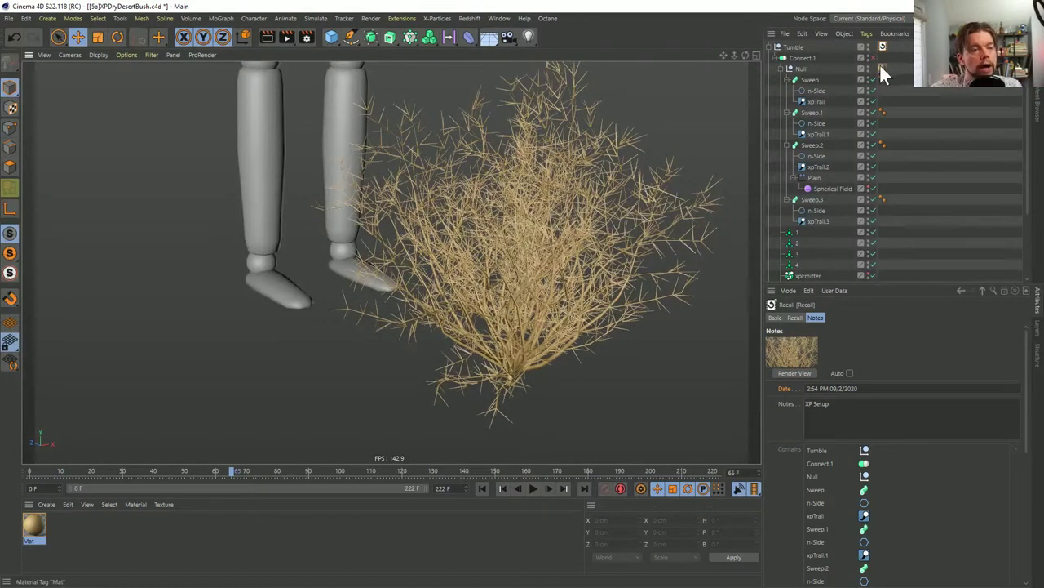
Enable Connect.1, make it editable with C, and delete the polygon child's tags
{"action": "left_click", "coordinate": [802, 58]}
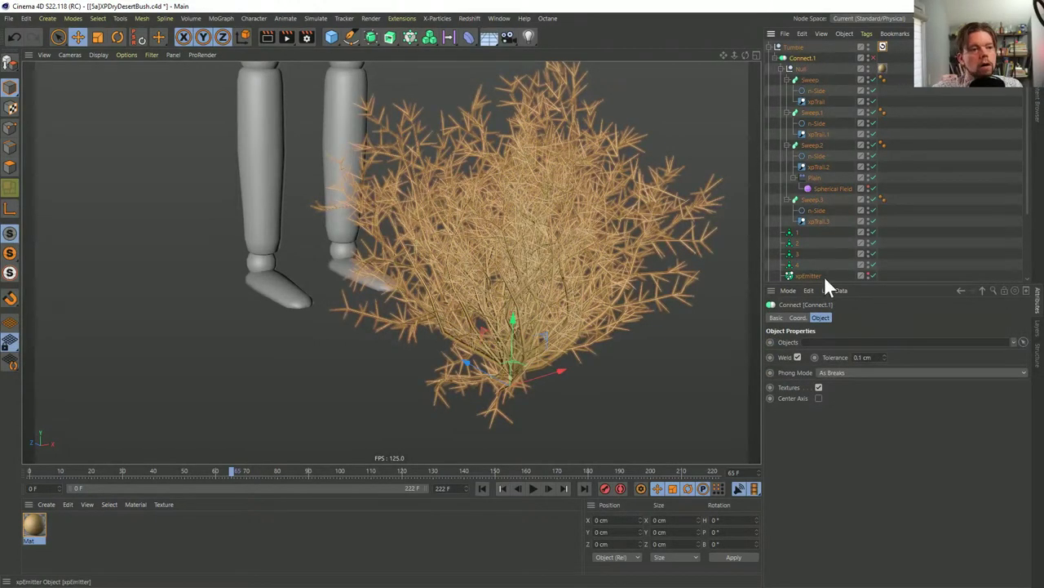
{"action": "left_click", "coordinate": [872, 58]}
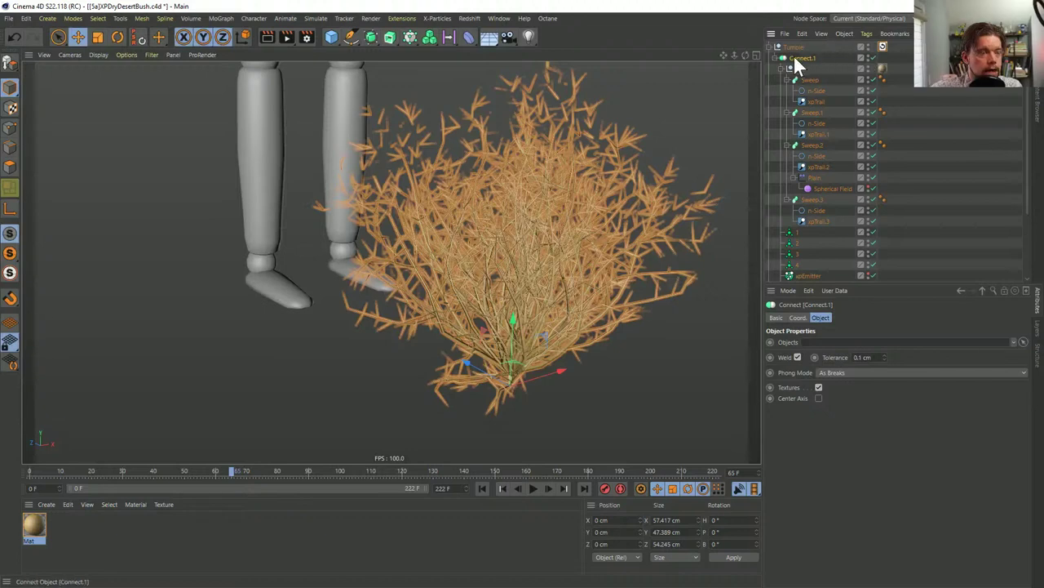
{"action": "key", "text": "c"}
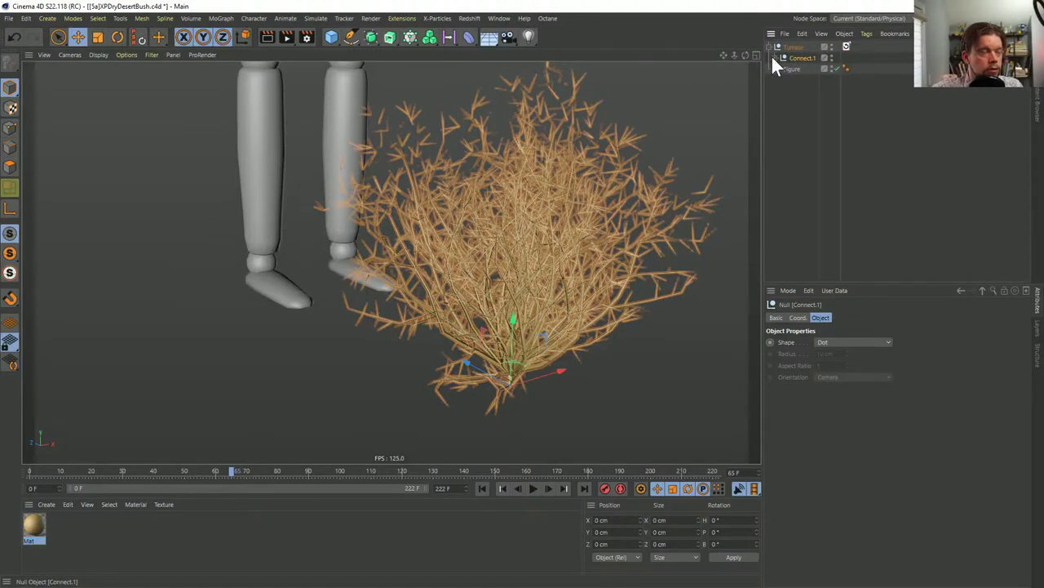
{"action": "left_click", "coordinate": [774, 58]}
{"action": "left_click", "coordinate": [798, 69]}
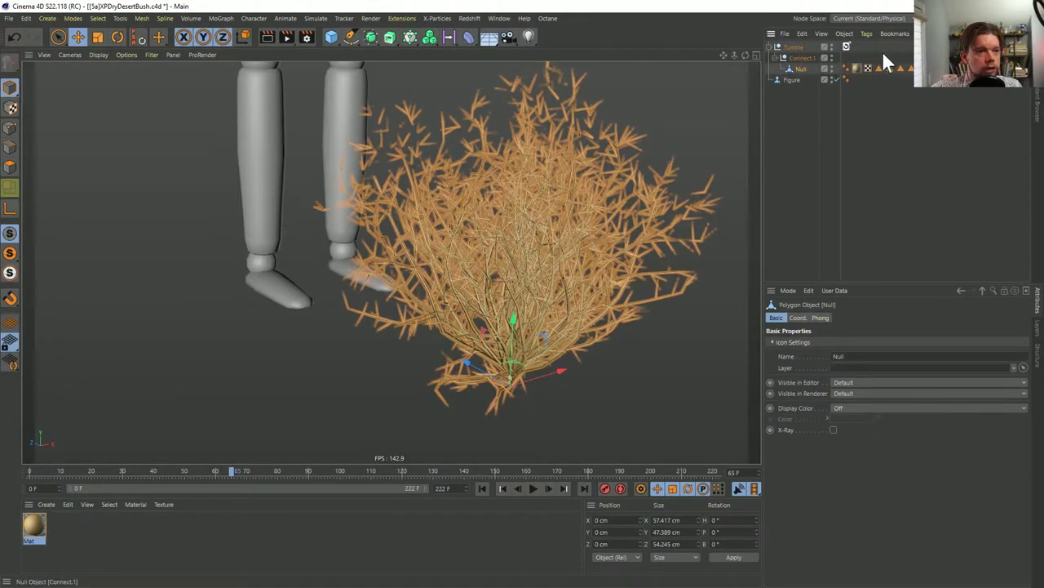
{"action": "left_click_drag", "start_coordinate": [877, 47], "coordinate": [1007, 119]}
{"action": "key", "text": "Delete"}
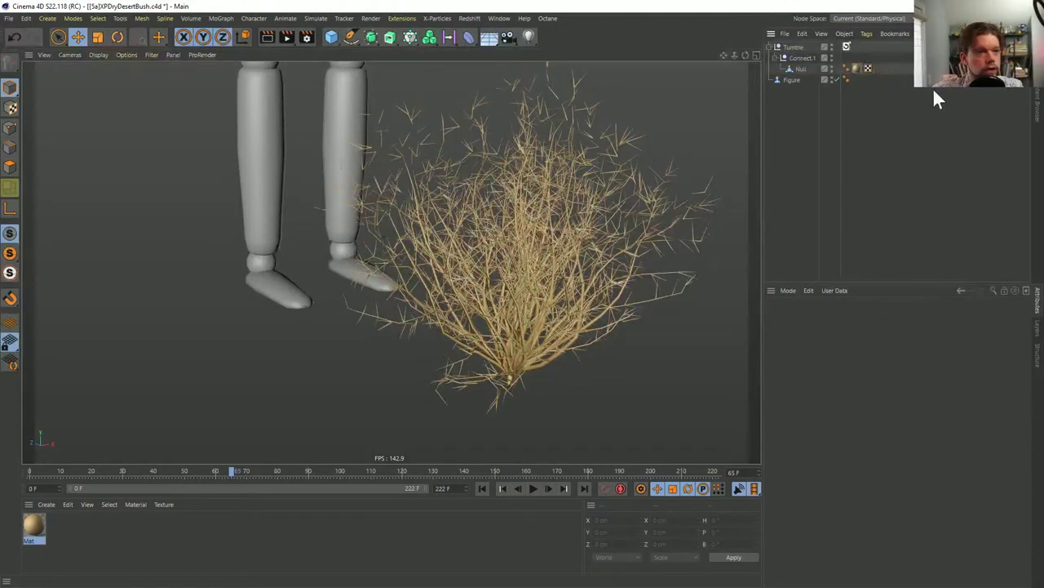
Rename the polygon object Tumble1, add a Recall tag and move it onto the Tumble null
{"action": "left_click", "coordinate": [805, 67]}
{"action": "double_click", "coordinate": [805, 68]}
{"action": "type", "text": "Tumbl"}
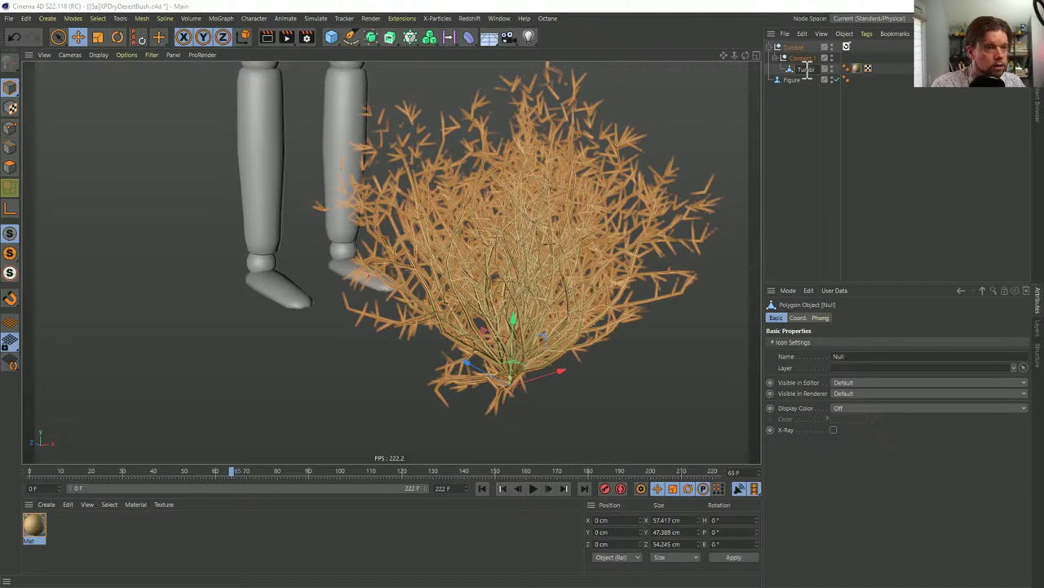
{"action": "type", "text": "eweed"}
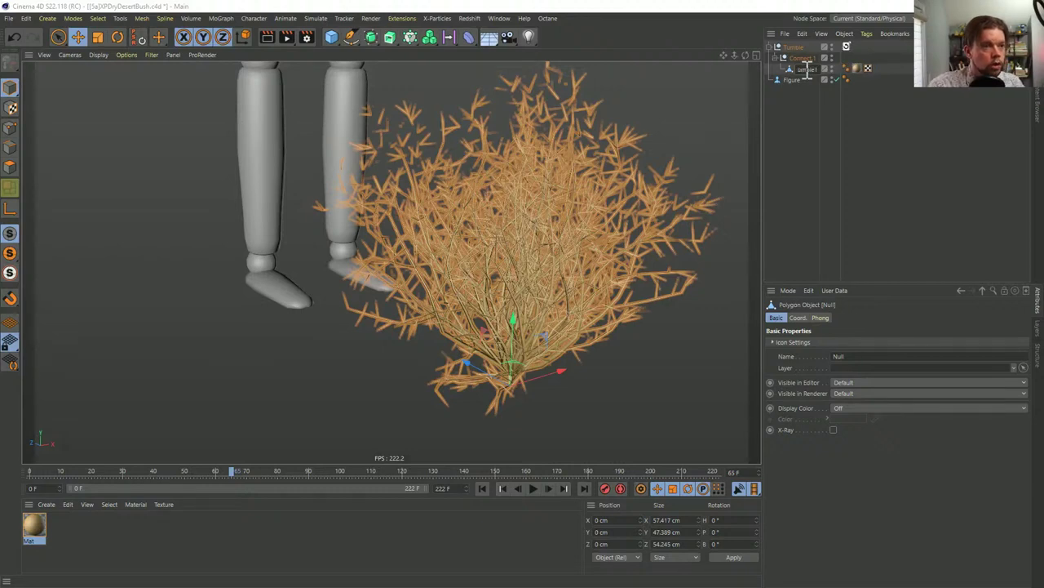
{"action": "right_click", "coordinate": [804, 67]}
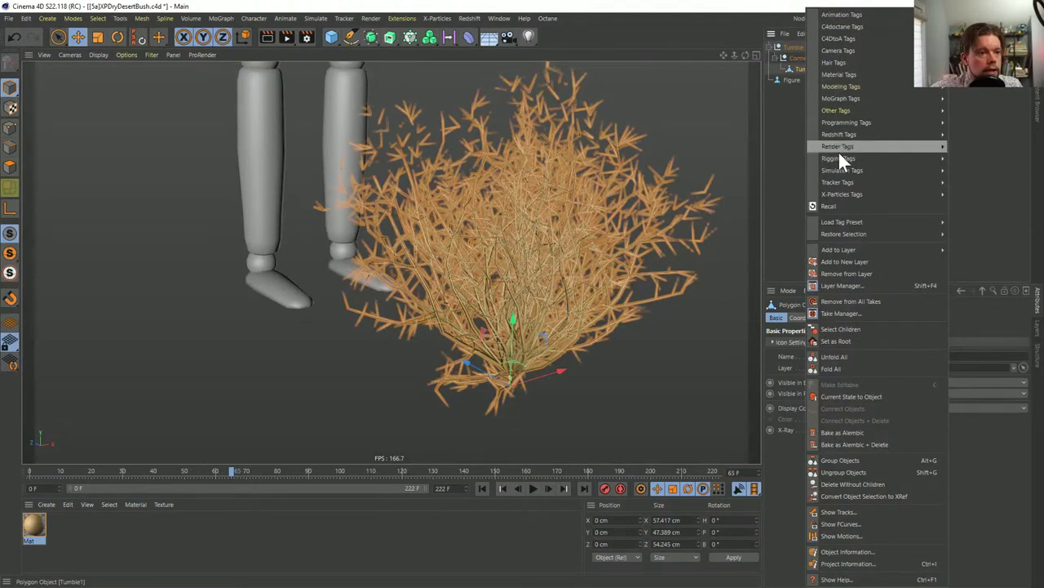
{"action": "left_click", "coordinate": [828, 206]}
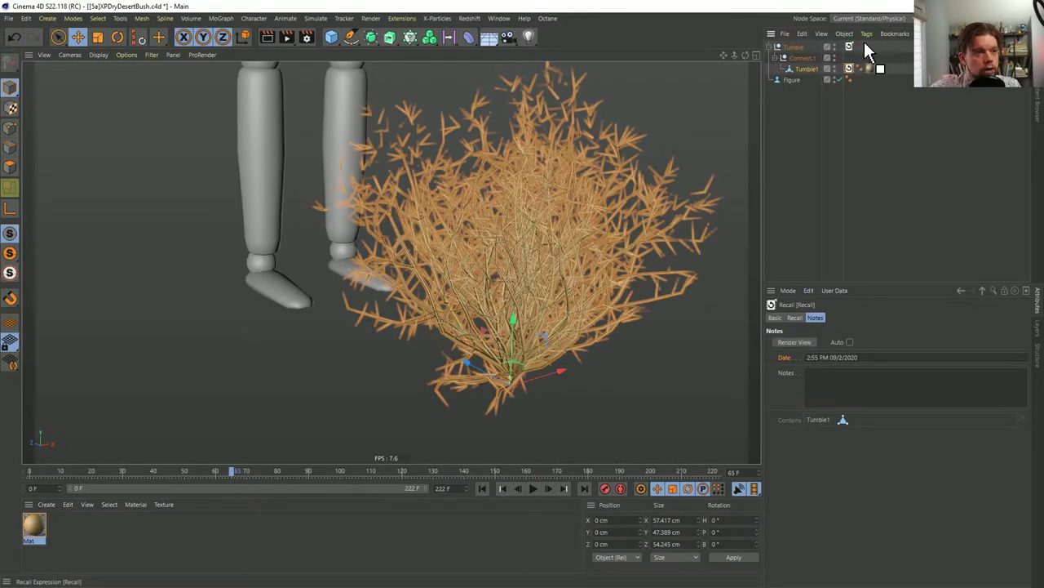
{"action": "left_click_drag", "start_coordinate": [849, 69], "coordinate": [800, 50]}
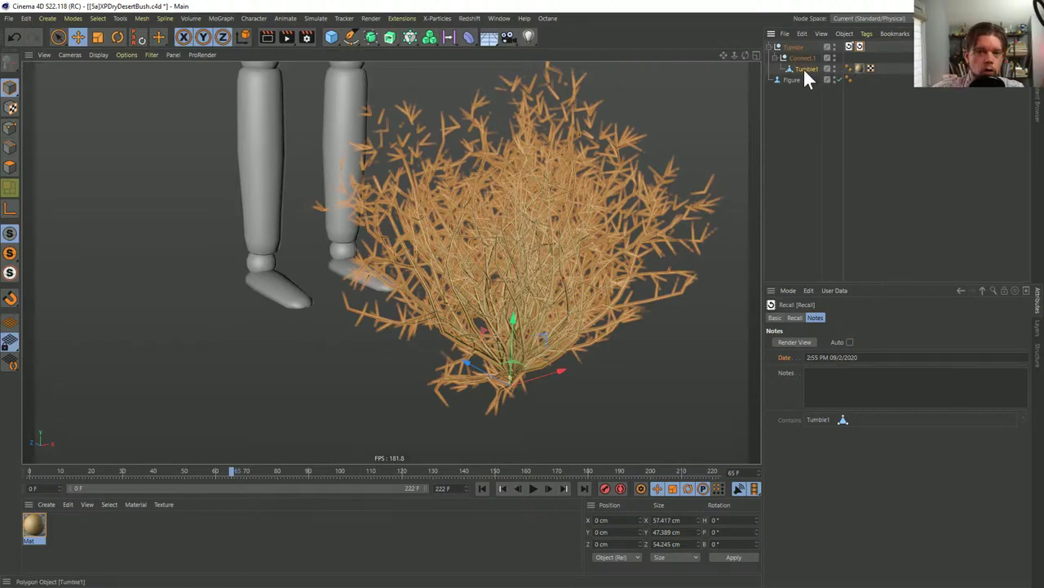
Compare the XP Setup and baked Tumble1 Recall snapshots by restoring each in turn
{"action": "left_click", "coordinate": [849, 47]}
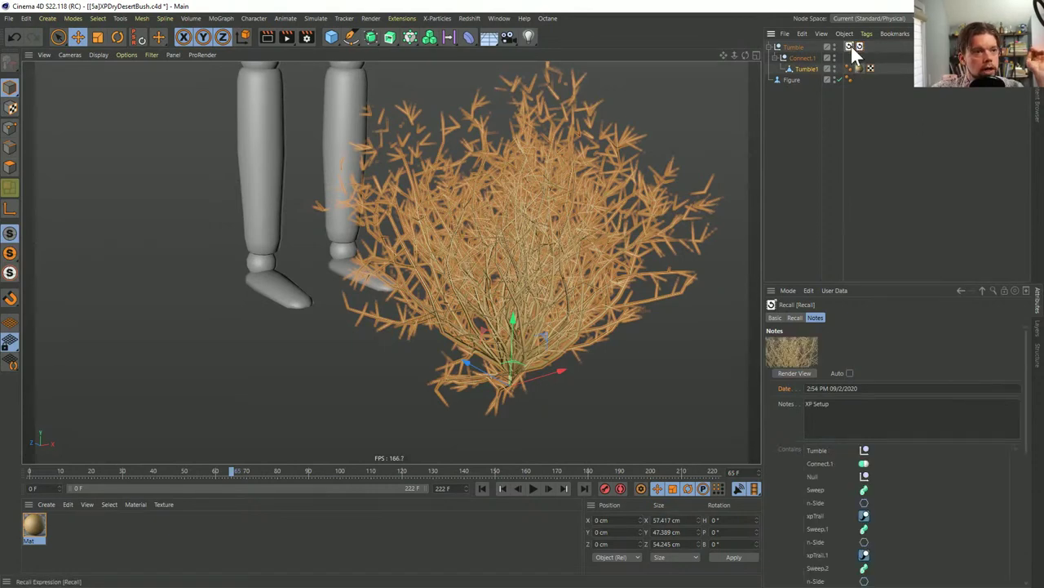
{"action": "double_click", "coordinate": [850, 46]}
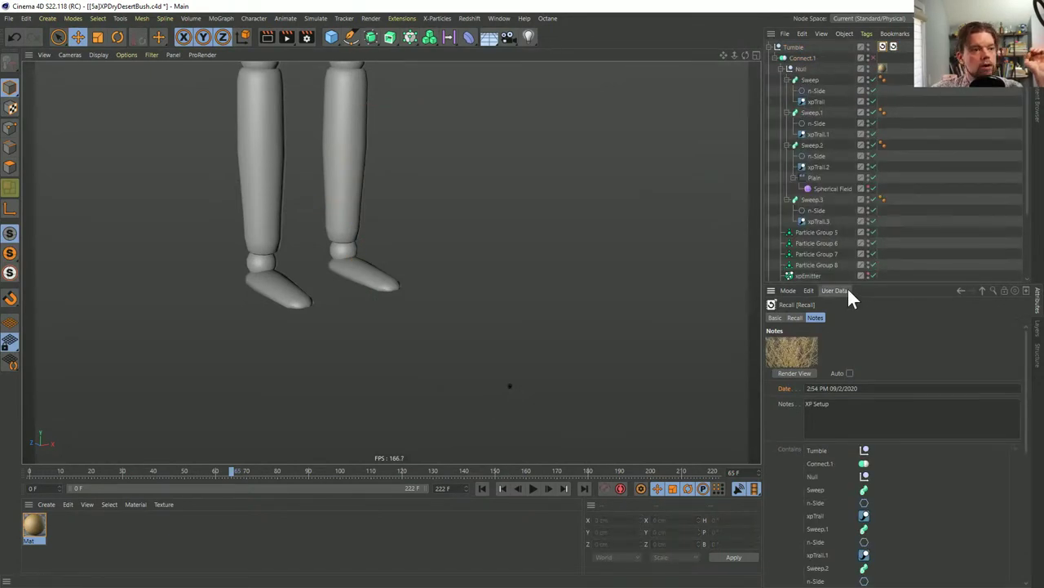
{"action": "left_click", "coordinate": [893, 47]}
{"action": "double_click", "coordinate": [893, 46]}
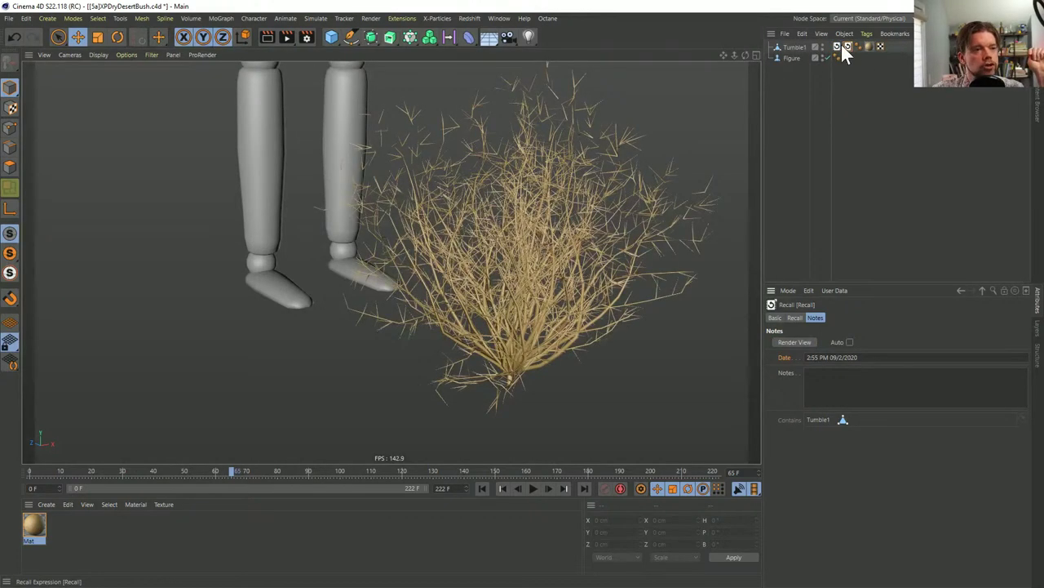
{"action": "left_click_drag", "start_coordinate": [543, 285], "coordinate": [505, 300], "text": "alt"}
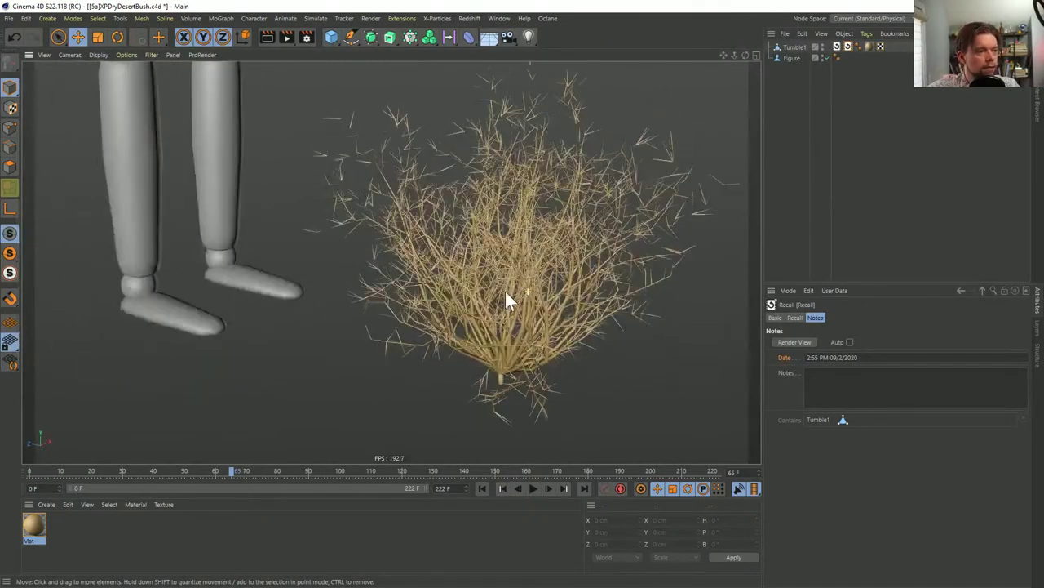
Restore the XP Setup snapshot, rewind to frame 0 and select xpEmitter
{"action": "double_click", "coordinate": [837, 45]}
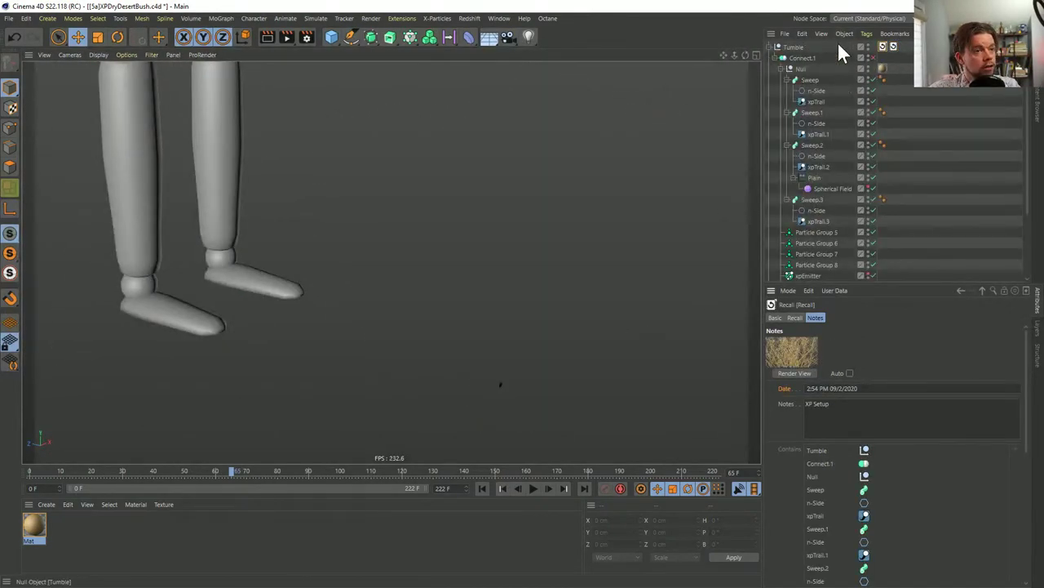
{"action": "left_click", "coordinate": [481, 488]}
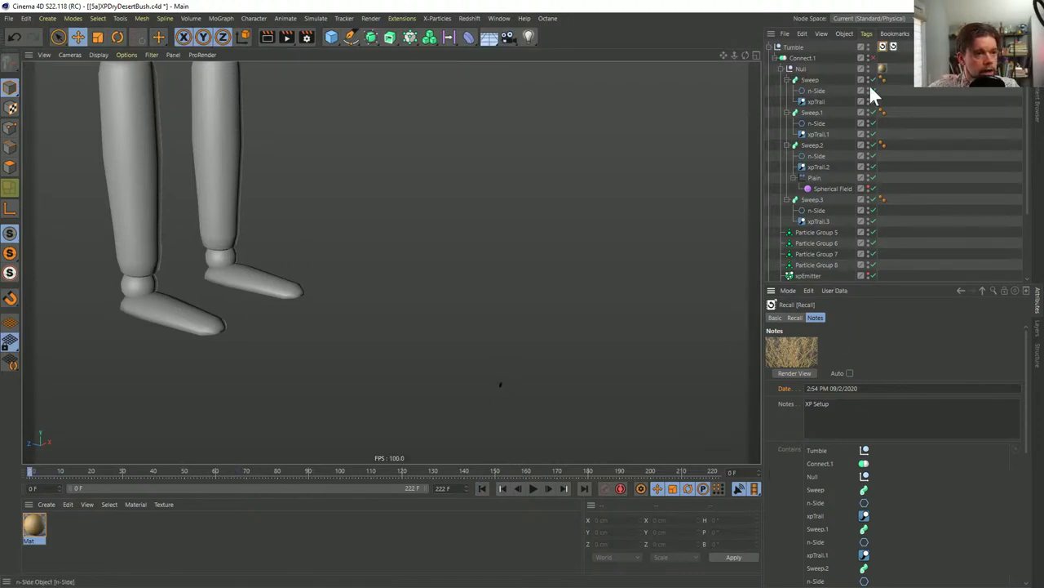
{"action": "scroll", "coordinate": [844, 216], "scroll_direction": "down", "scroll_amount": 3}
{"action": "scroll", "coordinate": [825, 196], "scroll_direction": "up", "scroll_amount": 2}
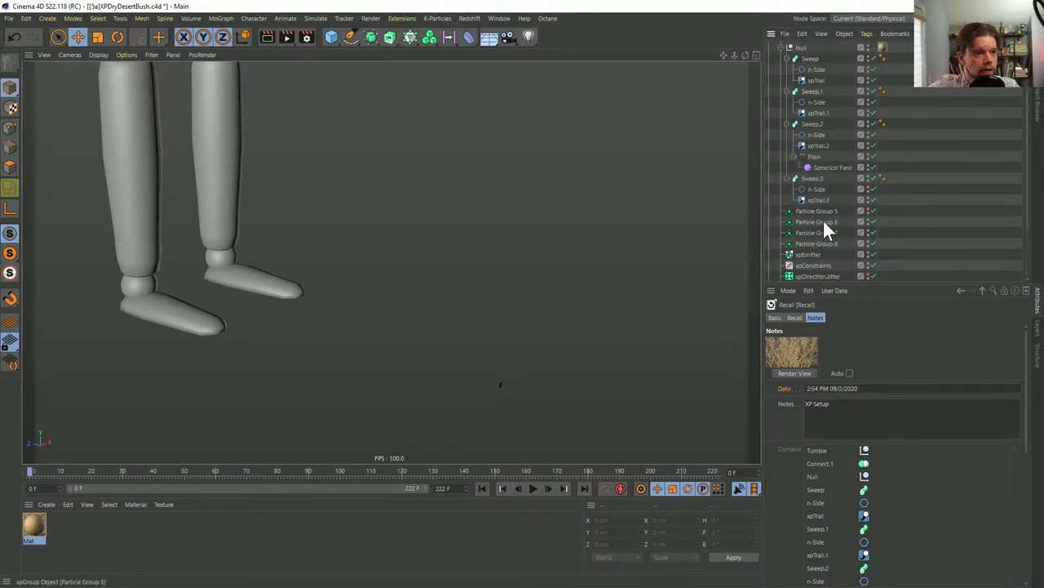
{"action": "left_click", "coordinate": [818, 255]}
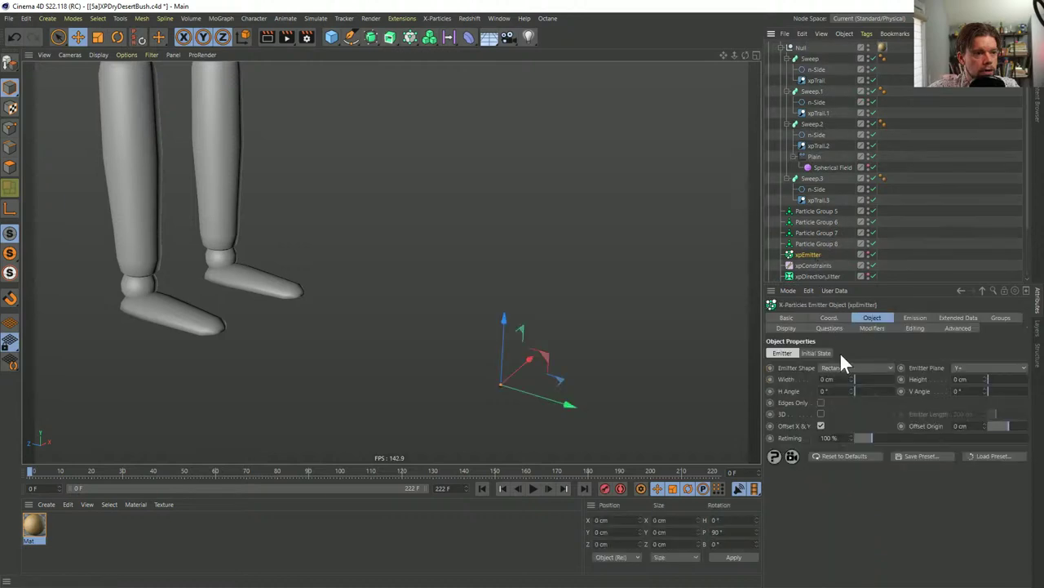
Set xpEmitter's Advanced Random Seed to 26636, then play and zoom in on the regrown bush
{"action": "left_click", "coordinate": [906, 315]}
{"action": "left_click", "coordinate": [943, 328]}
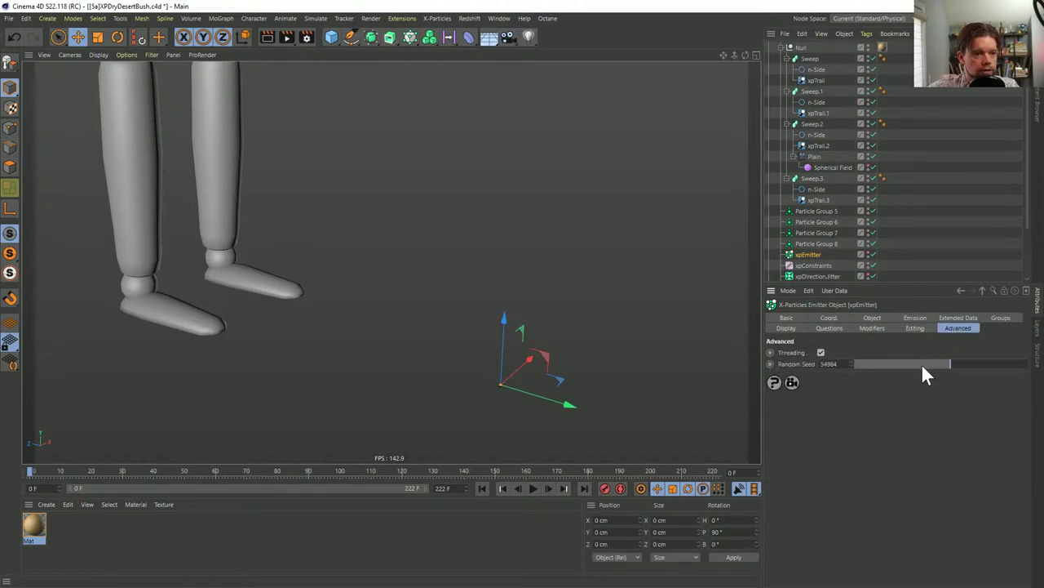
{"action": "left_click_drag", "start_coordinate": [925, 373], "coordinate": [902, 374]}
{"action": "left_click", "coordinate": [533, 488]}
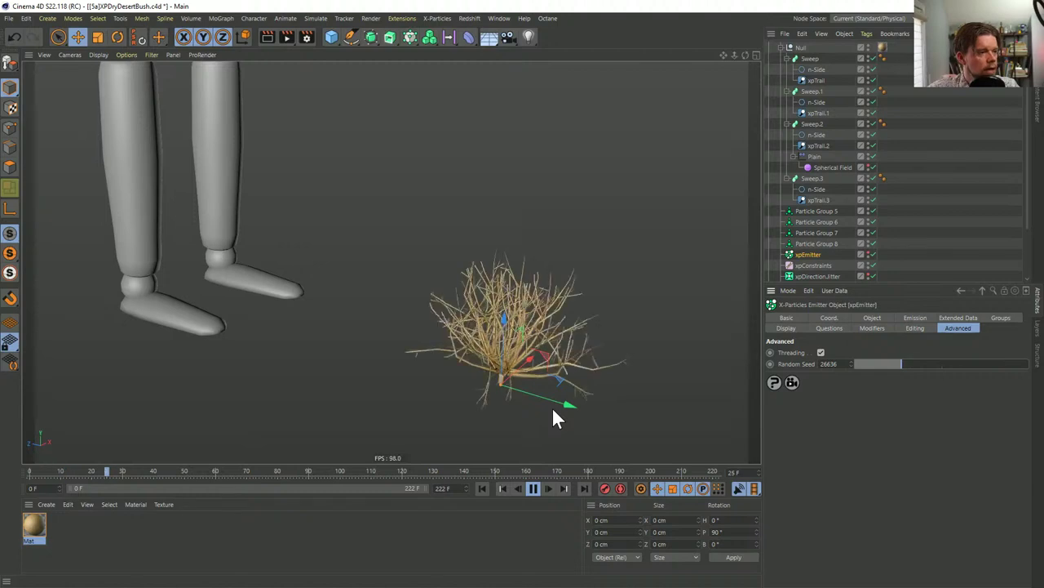
{"action": "scroll", "coordinate": [478, 303], "scroll_direction": "up", "scroll_amount": 3}
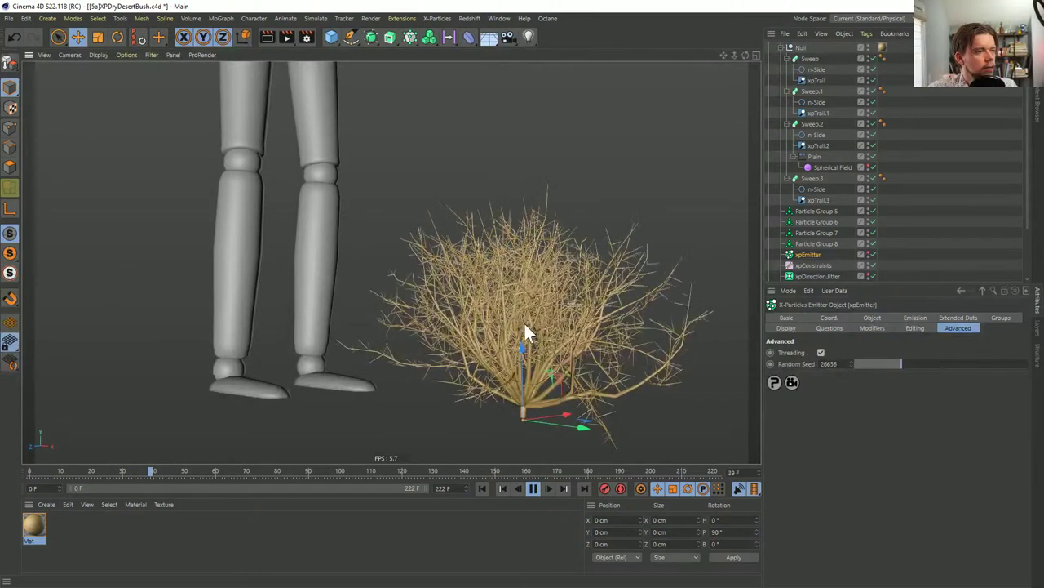
{"action": "scroll", "coordinate": [531, 334], "scroll_direction": "up", "scroll_amount": 2}
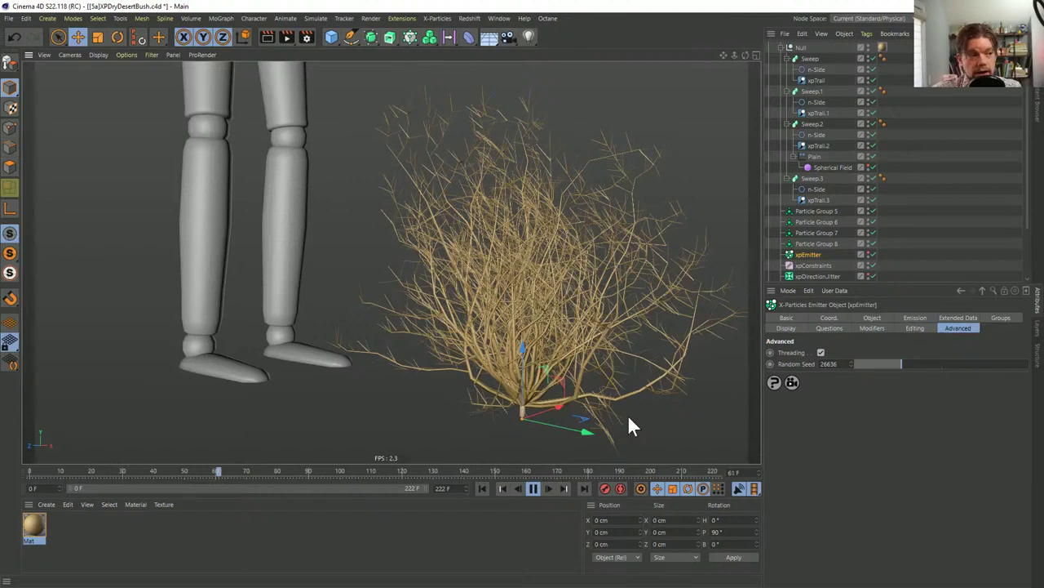
Pause at frame 68, make Connect.1 editable, and rename its polygon child Tumble2
{"action": "left_click", "coordinate": [535, 489]}
{"action": "scroll", "coordinate": [849, 94], "scroll_direction": "up", "scroll_amount": 1}
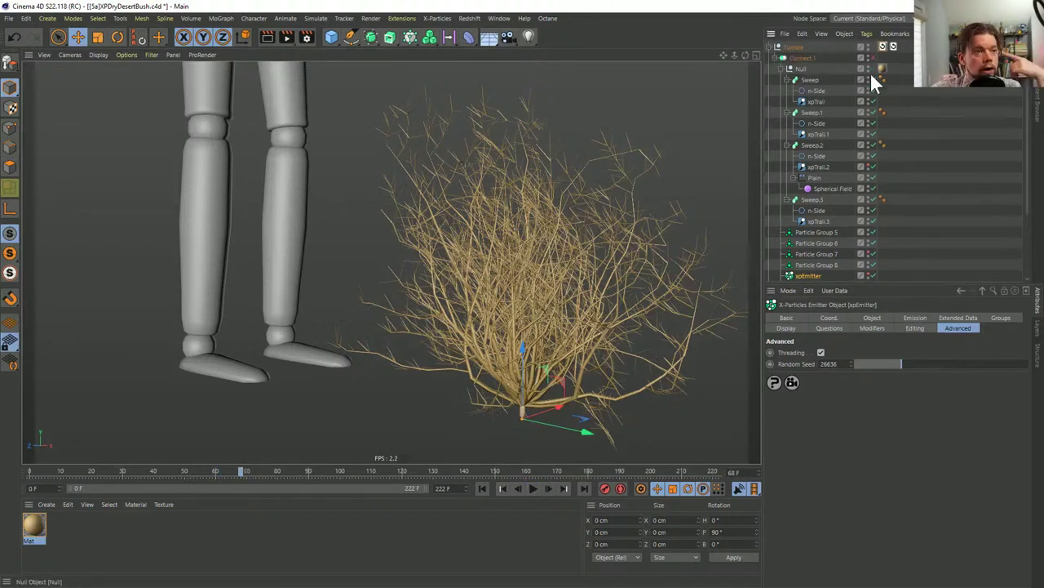
{"action": "left_click", "coordinate": [808, 58]}
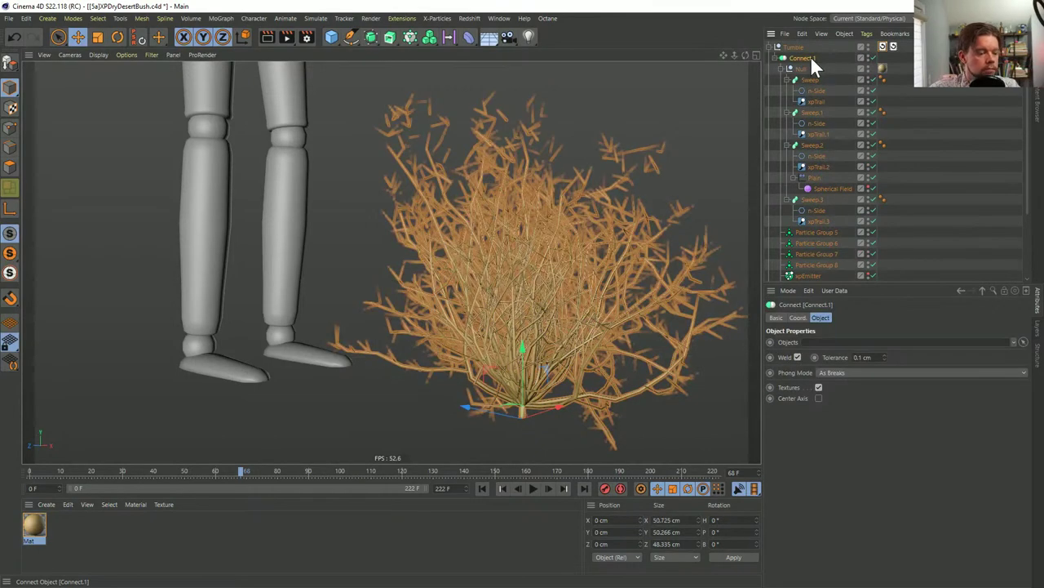
{"action": "key", "text": "c"}
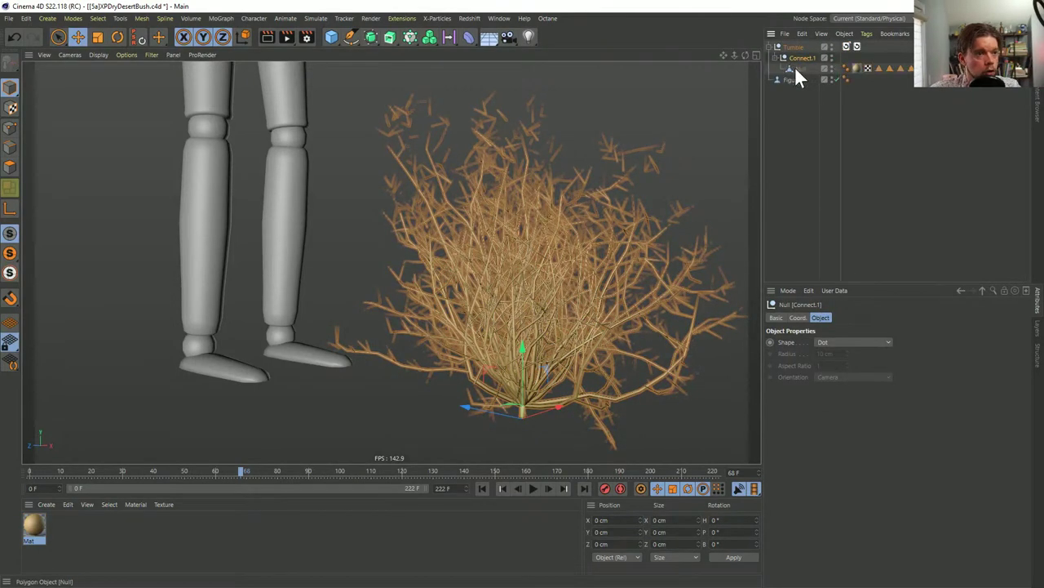
{"action": "double_click", "coordinate": [797, 69]}
{"action": "type", "text": "Tumb"}
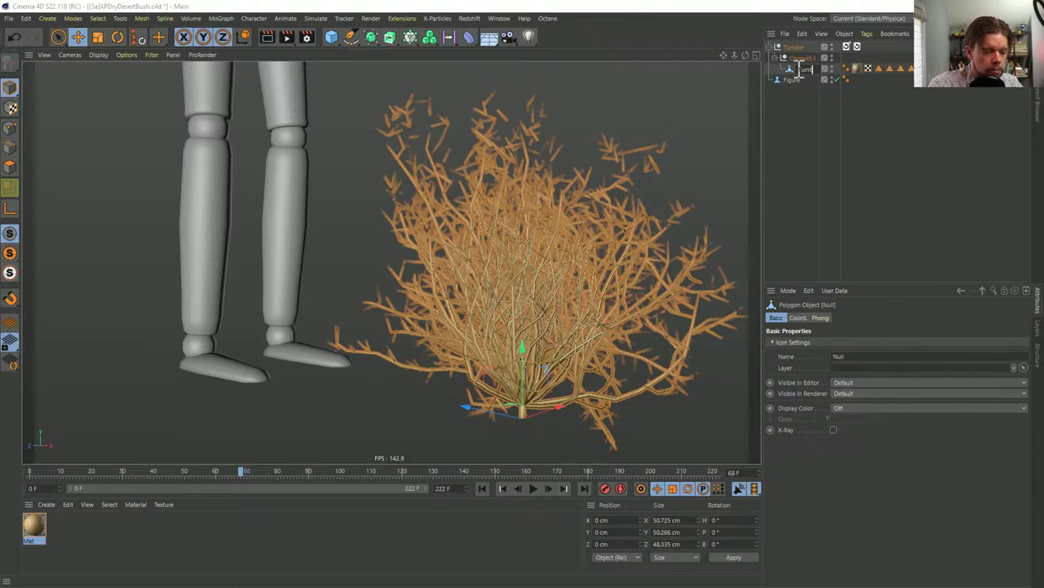
{"action": "type", "text": "le2"}
{"action": "key", "text": "Return"}
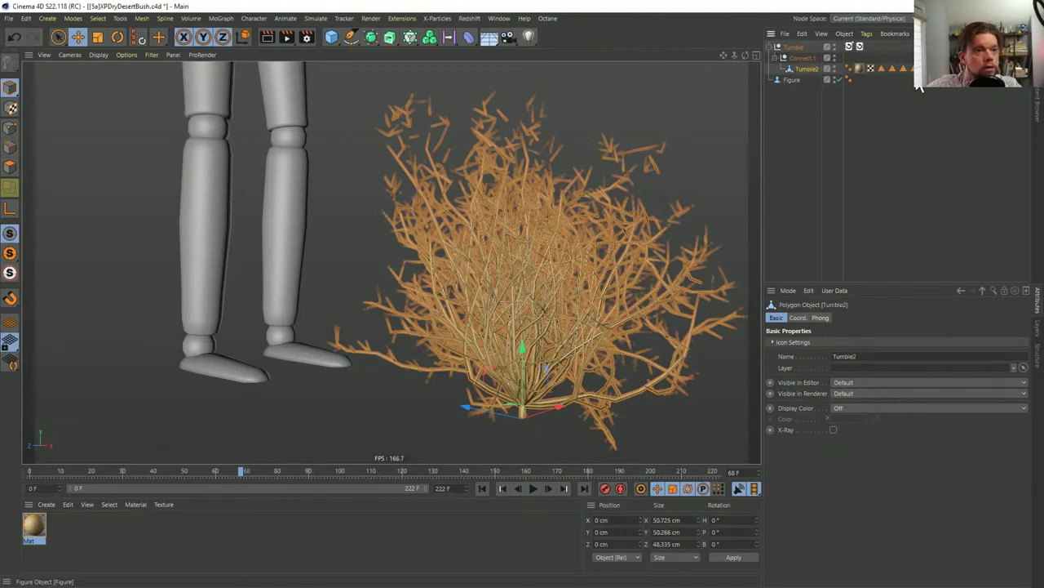
{"action": "left_click", "coordinate": [976, 104]}
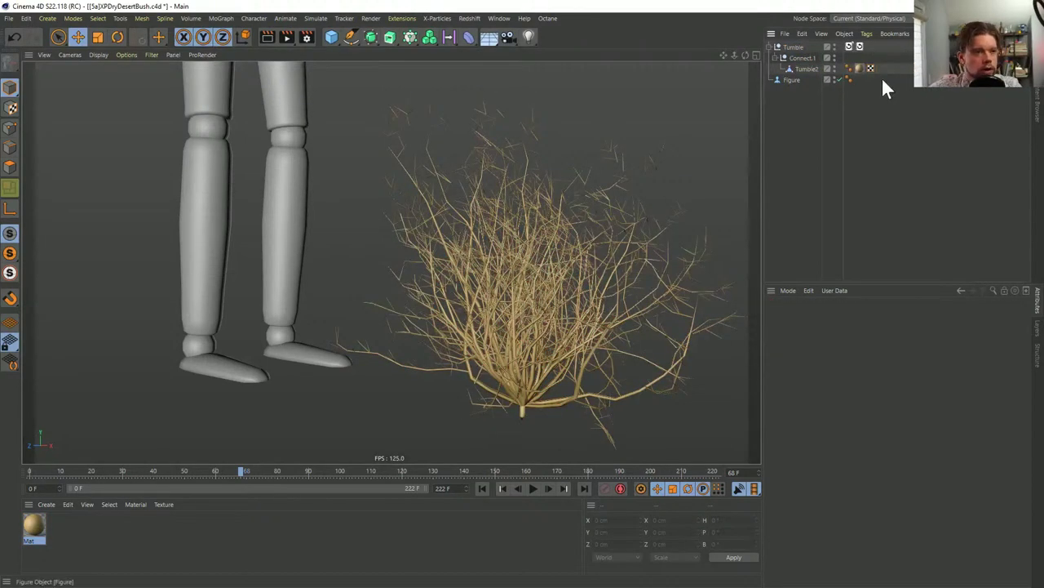
Add a Recall tag to Tumble2, move it onto Tumble, and restore XP Setup
{"action": "right_click", "coordinate": [799, 68]}
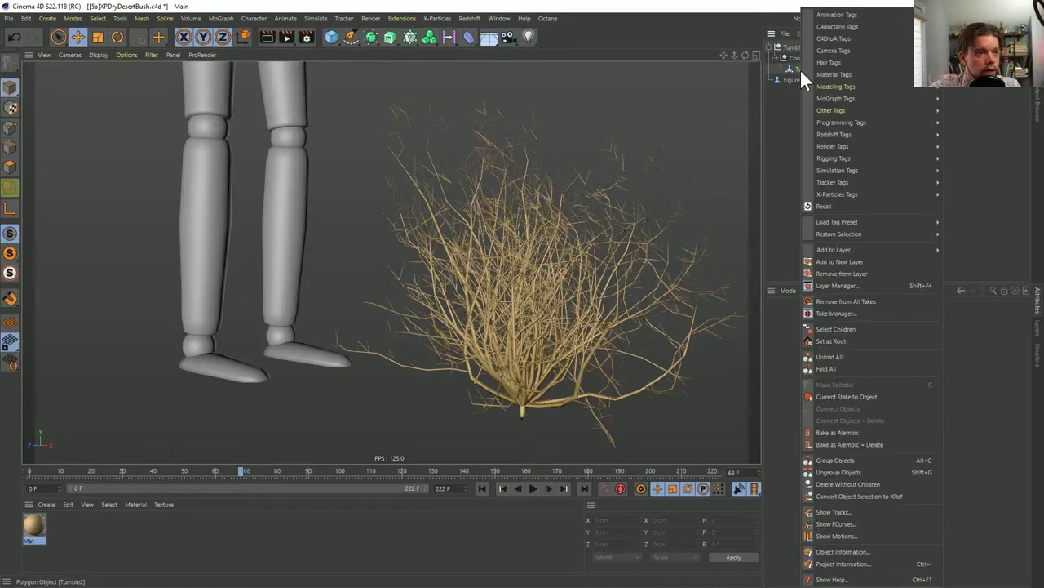
{"action": "left_click", "coordinate": [829, 206]}
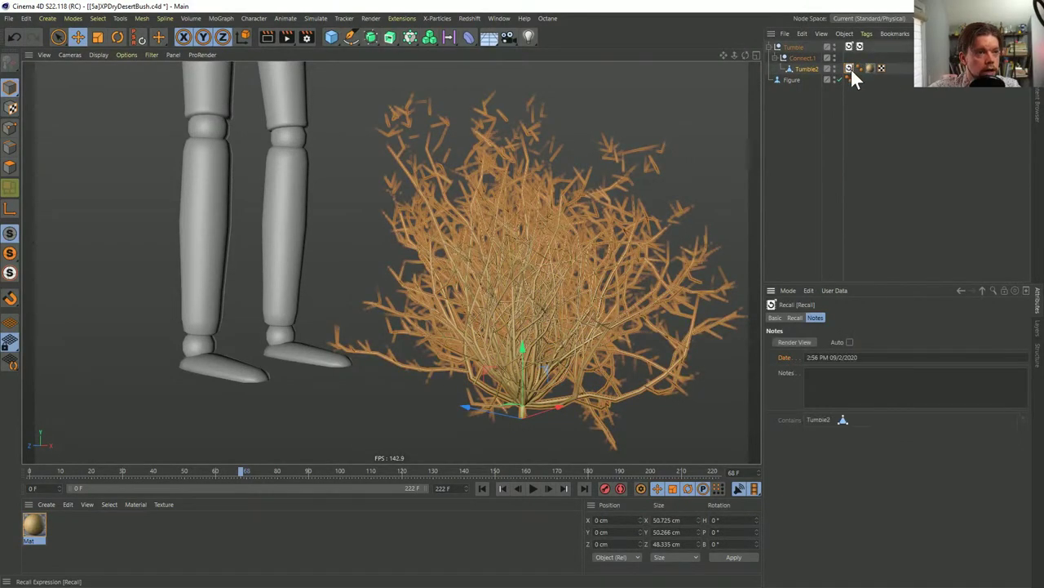
{"action": "mouse_move", "coordinate": [851, 69]}
{"action": "left_mouse_down"}
{"action": "mouse_move", "coordinate": [876, 41]}
{"action": "mouse_move", "coordinate": [854, 51]}
{"action": "left_mouse_up"}
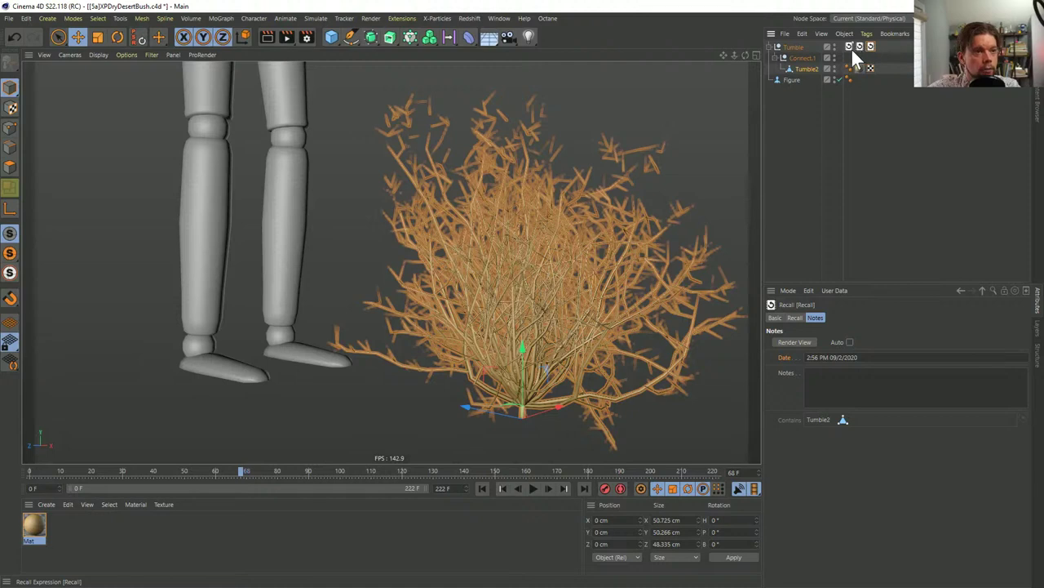
{"action": "double_click", "coordinate": [851, 47]}
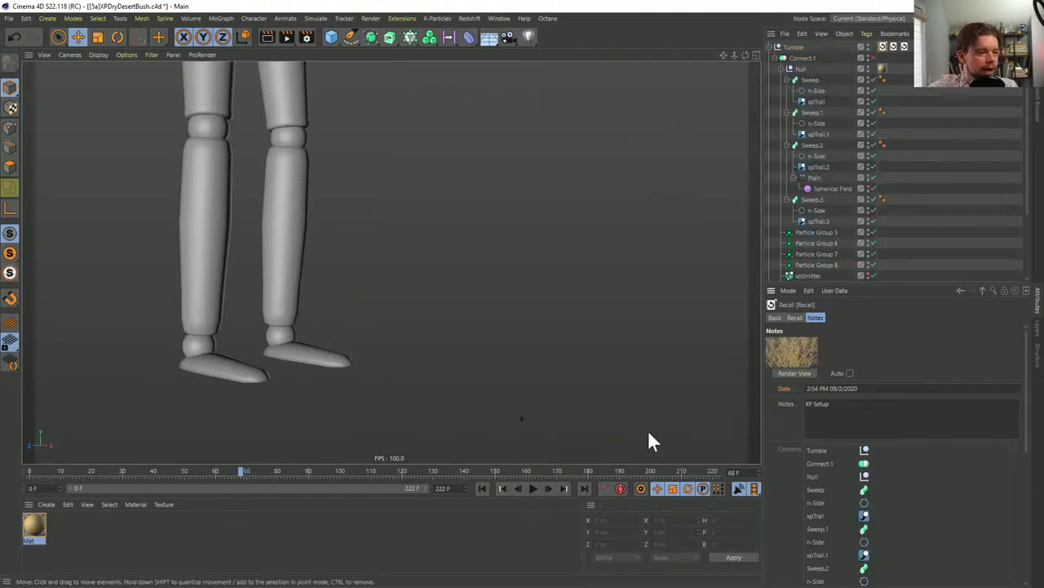
Set the two xpSub-Branches' Min. Length to 40 F and 20 F
{"action": "scroll", "coordinate": [831, 195], "scroll_direction": "down", "scroll_amount": 3}
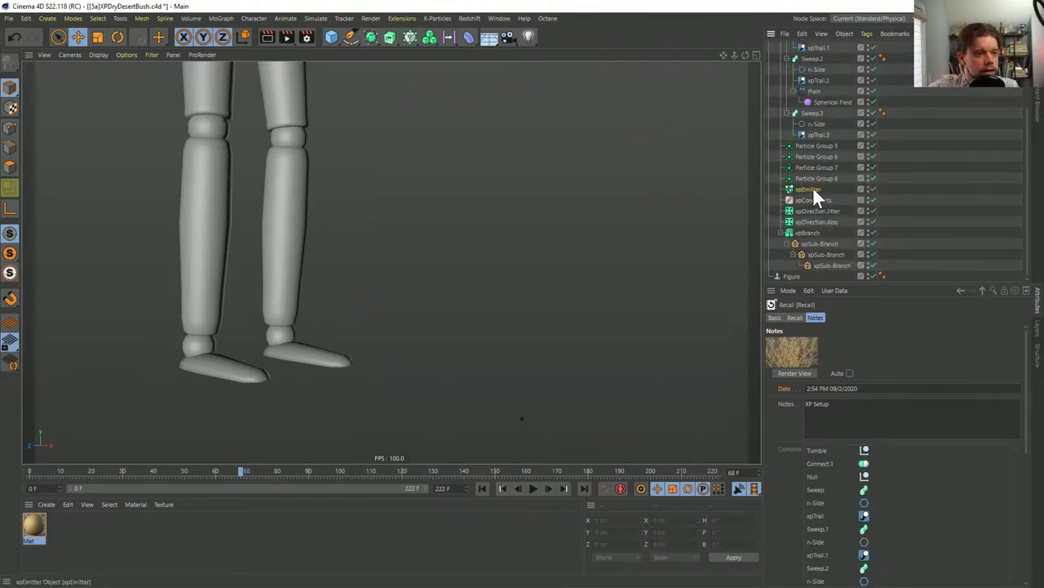
{"action": "left_click", "coordinate": [813, 189]}
{"action": "left_click", "coordinate": [872, 318]}
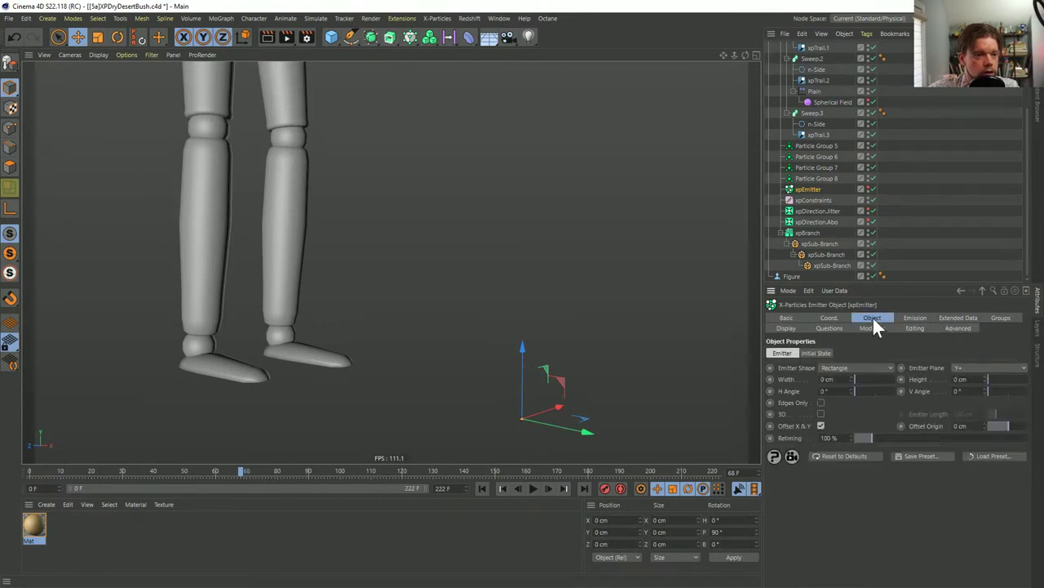
{"action": "left_click", "coordinate": [812, 232]}
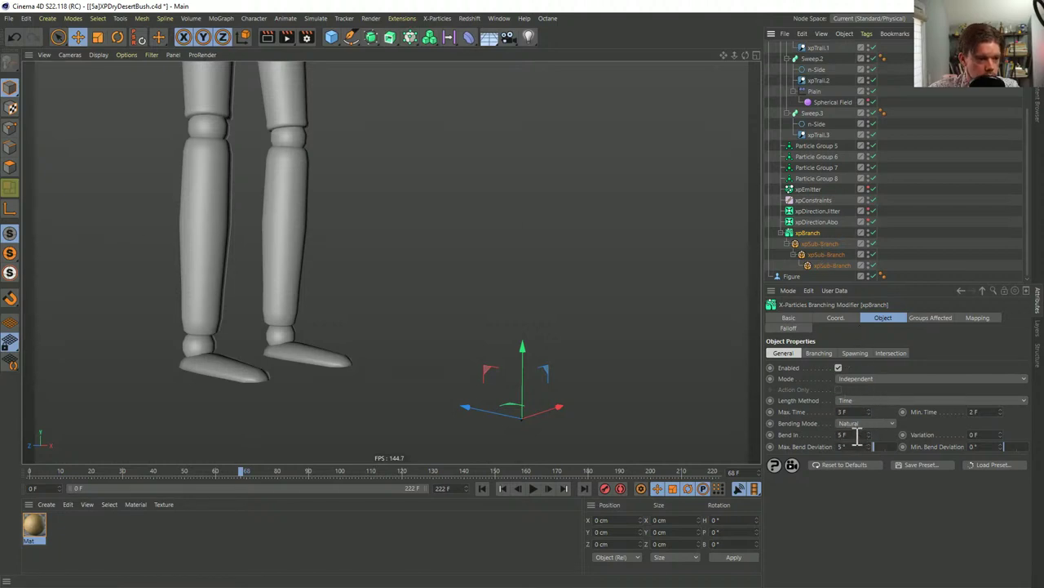
{"action": "left_click", "coordinate": [821, 244]}
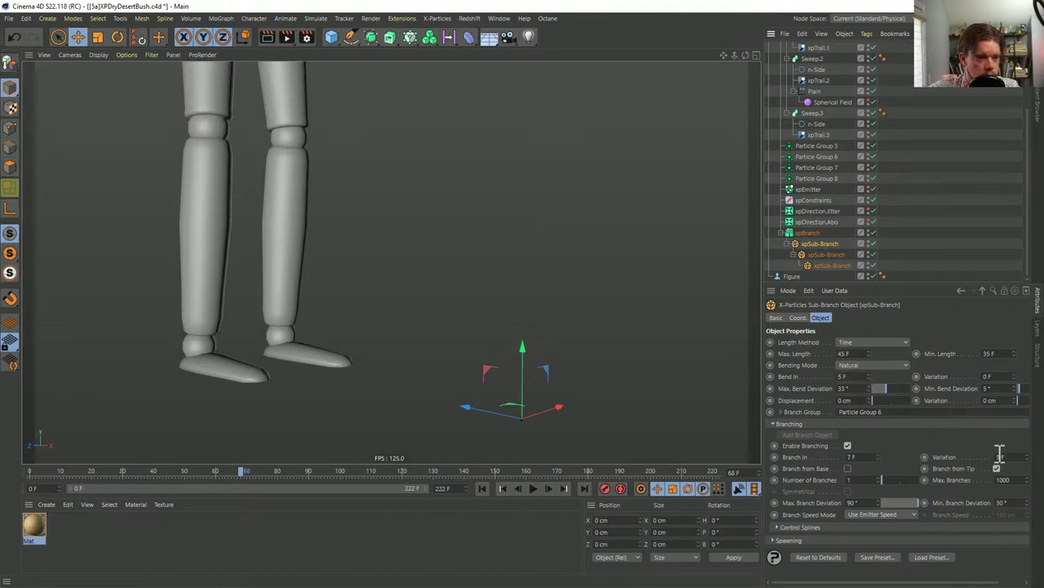
{"action": "left_click", "coordinate": [996, 353]}
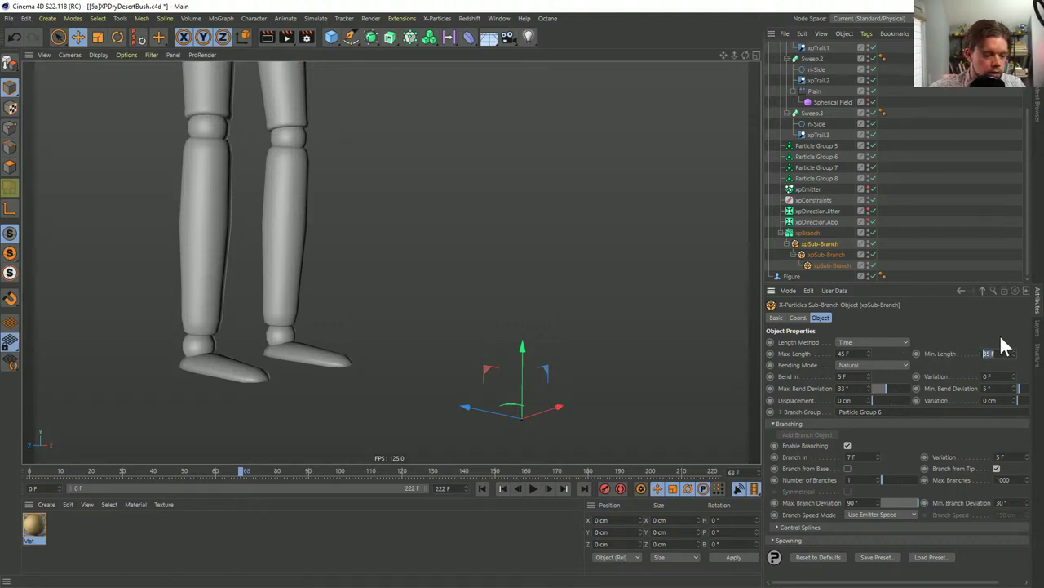
{"action": "type", "text": "40"}
{"action": "key", "text": "Return"}
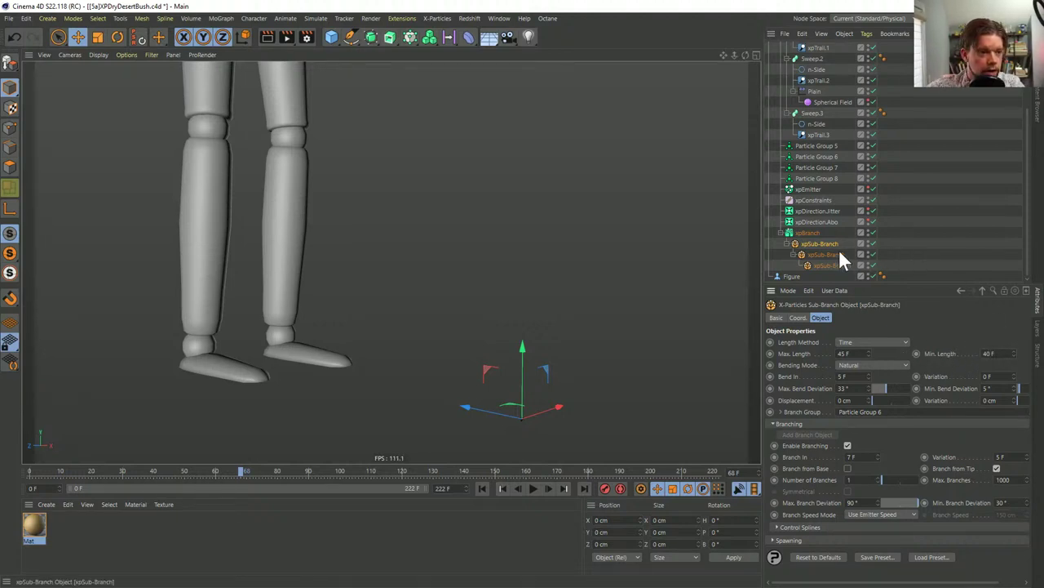
{"action": "left_click", "coordinate": [840, 253]}
{"action": "left_click", "coordinate": [995, 353]}
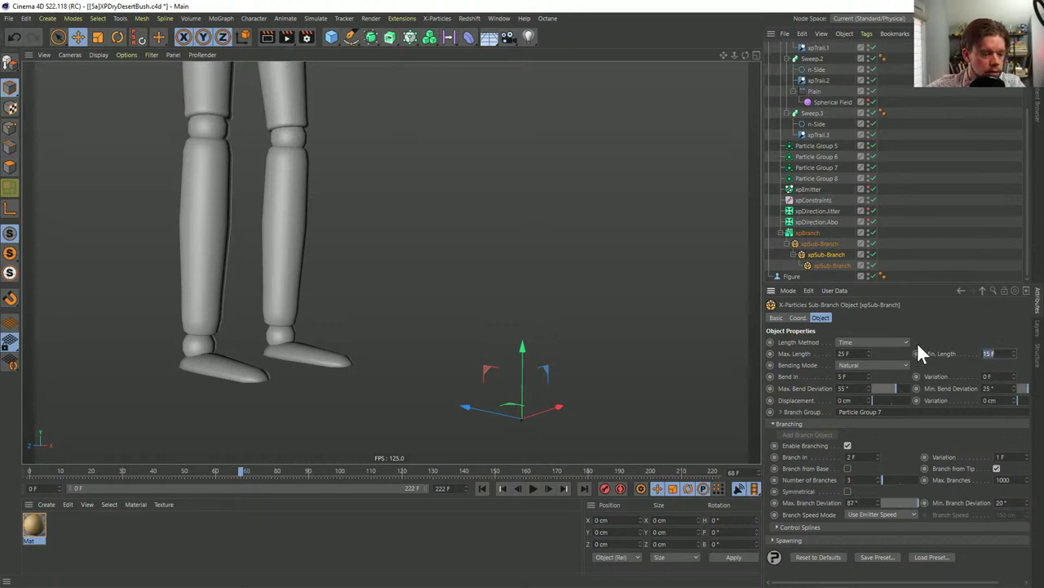
{"action": "type", "text": "20"}
{"action": "key", "text": "Return"}
Rewind and play the simulation to regrow the bush, then pause it
{"action": "left_click", "coordinate": [484, 487]}
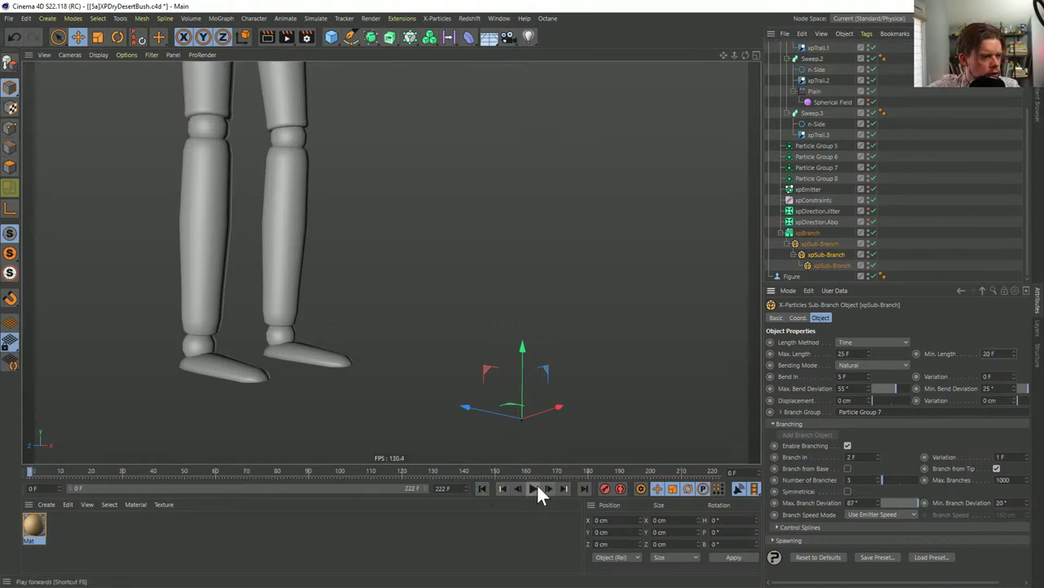
{"action": "left_click", "coordinate": [533, 488]}
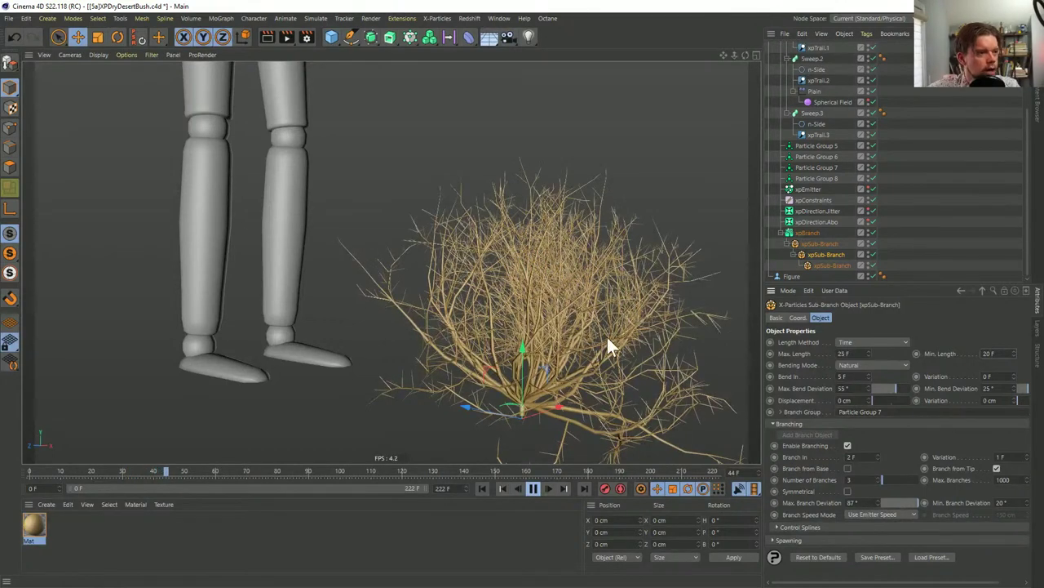
{"action": "left_click", "coordinate": [533, 488]}
{"action": "left_click", "coordinate": [532, 489]}
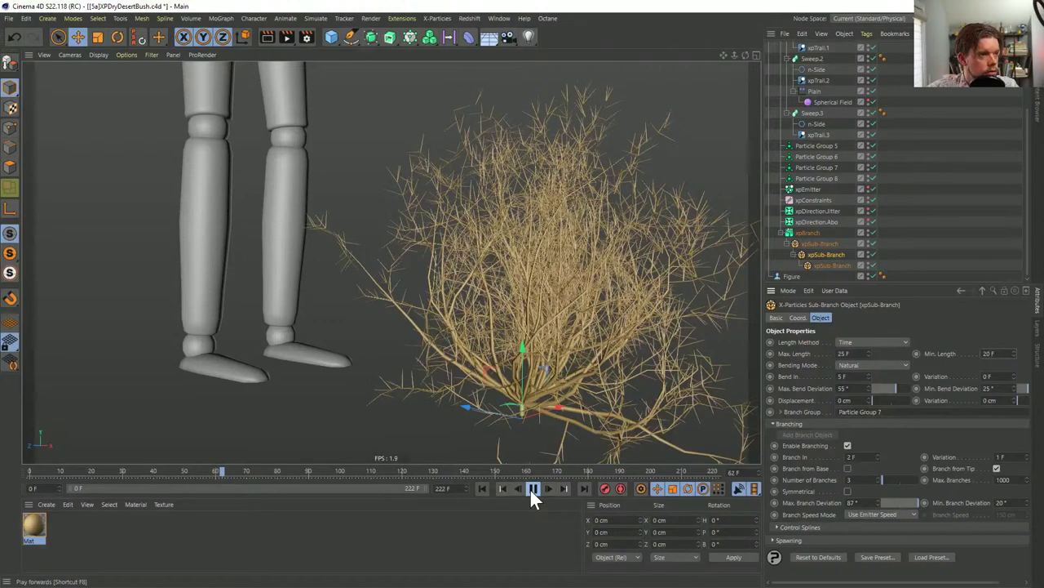
{"action": "left_click", "coordinate": [533, 497]}
{"action": "left_click_drag", "start_coordinate": [517, 326], "coordinate": [478, 350], "text": "alt"}
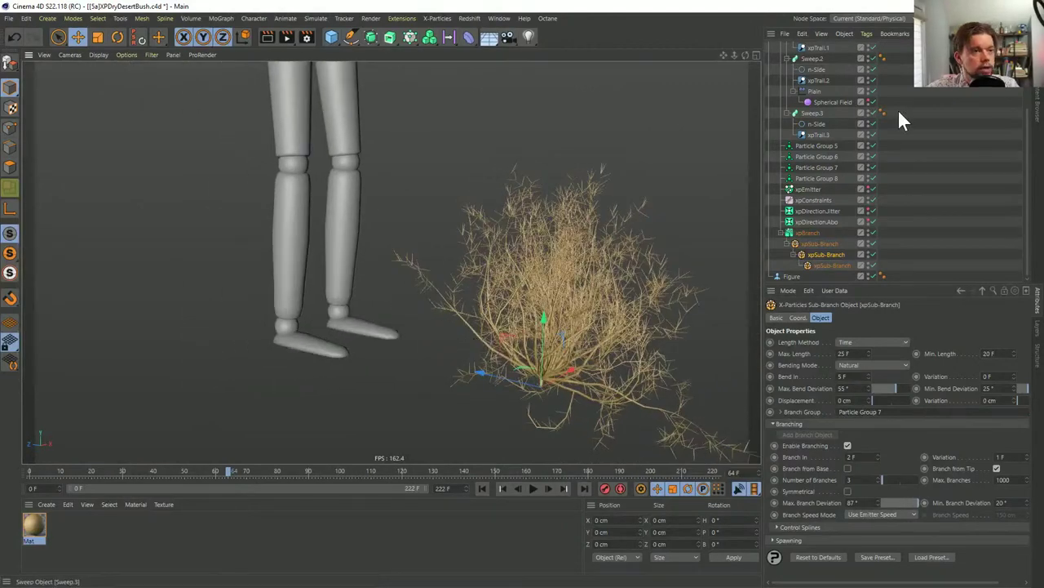
{"action": "scroll", "coordinate": [844, 130], "scroll_direction": "up", "scroll_amount": 3}
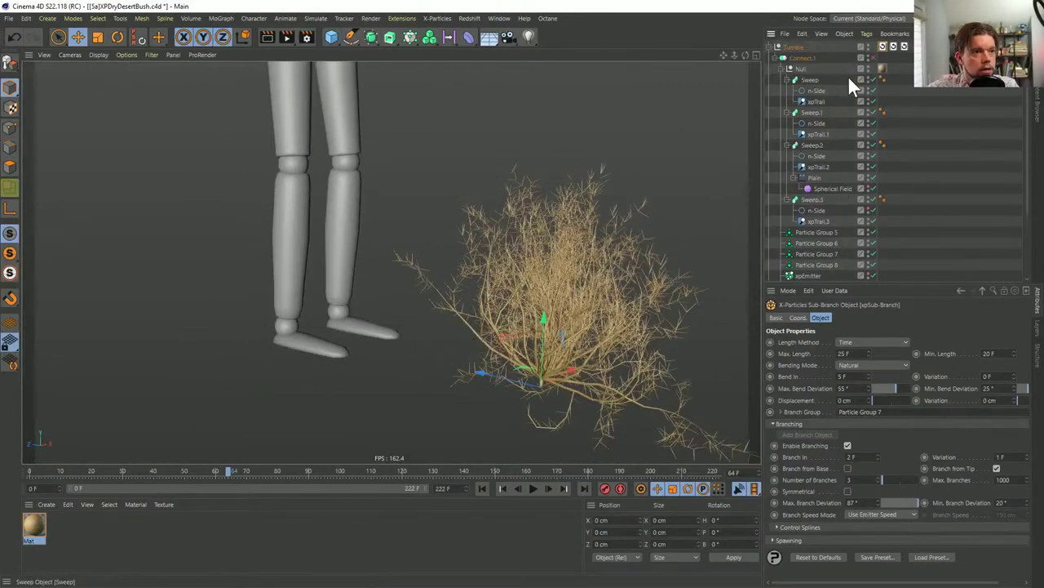
Rename the Null child of Connect.1 to Tumble3
{"action": "left_click", "coordinate": [803, 58]}
{"action": "left_click", "coordinate": [775, 57]}
{"action": "left_click", "coordinate": [777, 57]}
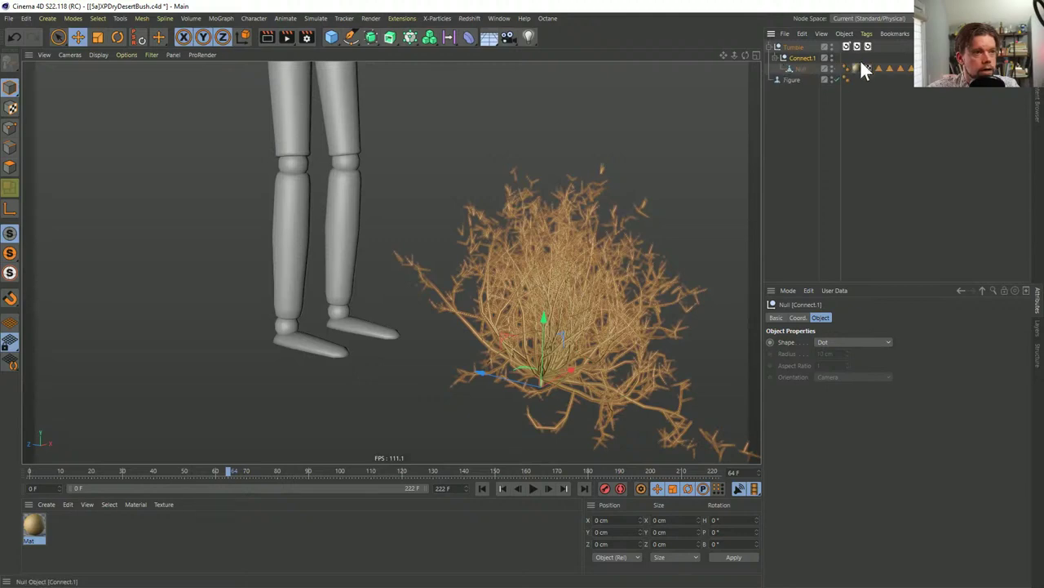
{"action": "left_click", "coordinate": [838, 71]}
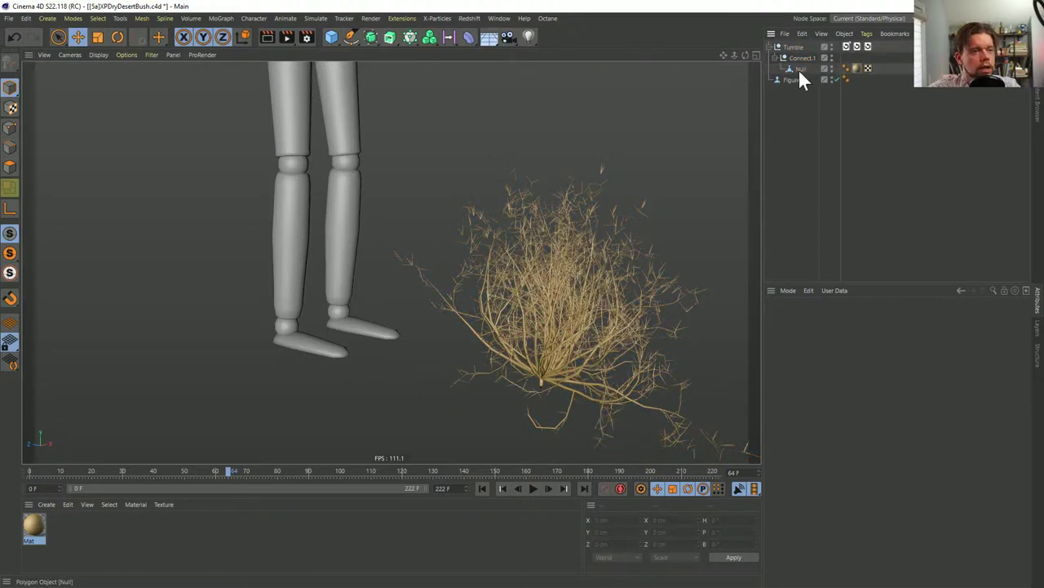
{"action": "left_click", "coordinate": [800, 69]}
{"action": "double_click", "coordinate": [801, 69]}
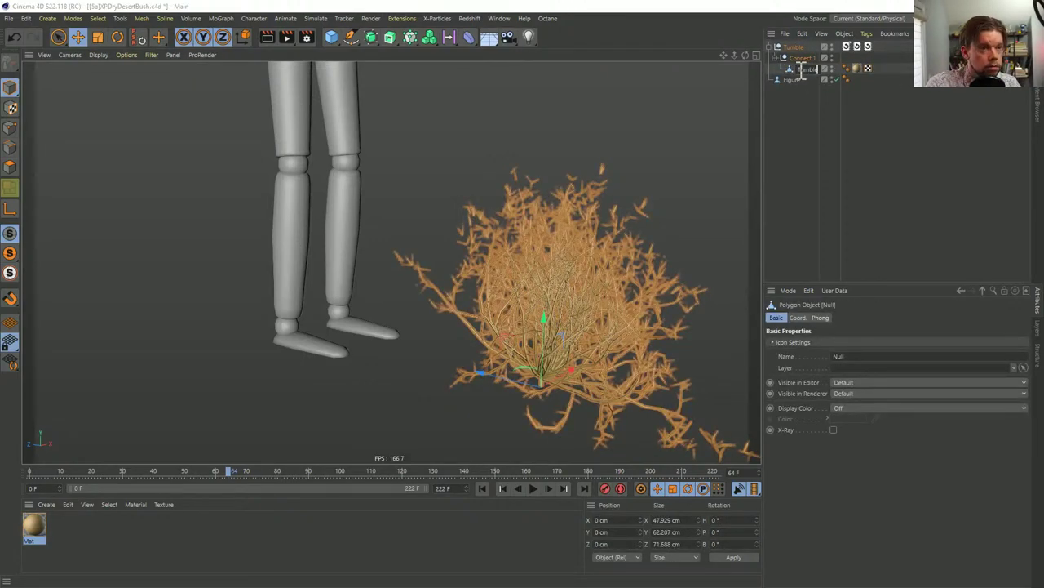
{"action": "type", "text": "Tumble3"}
{"action": "key", "text": "Return"}
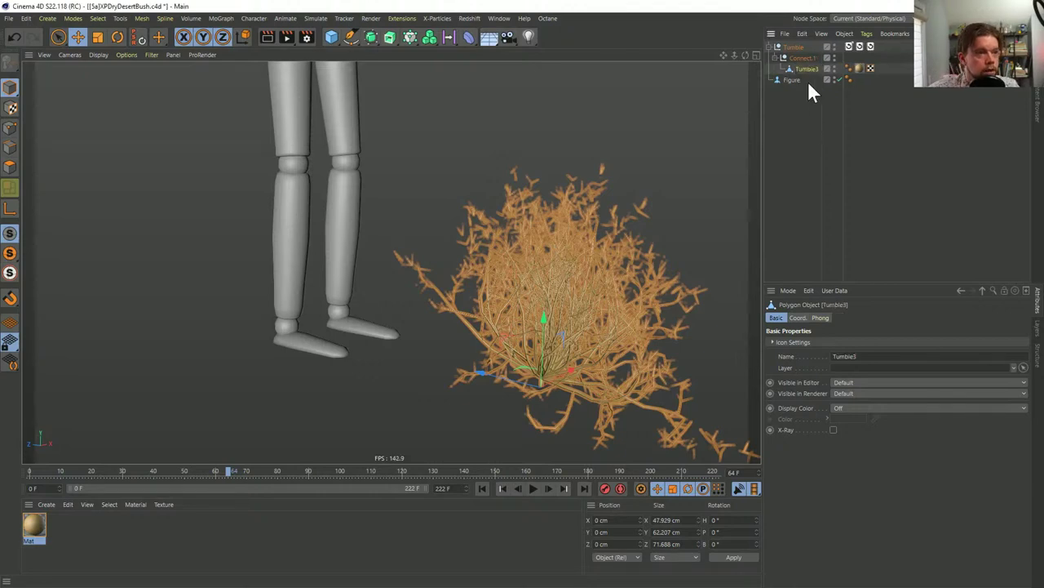
Store Tumble3 as a Recall tag on Tumble and test the snapshots, ending on XP Setup
{"action": "right_click", "coordinate": [807, 68]}
{"action": "left_click", "coordinate": [824, 208]}
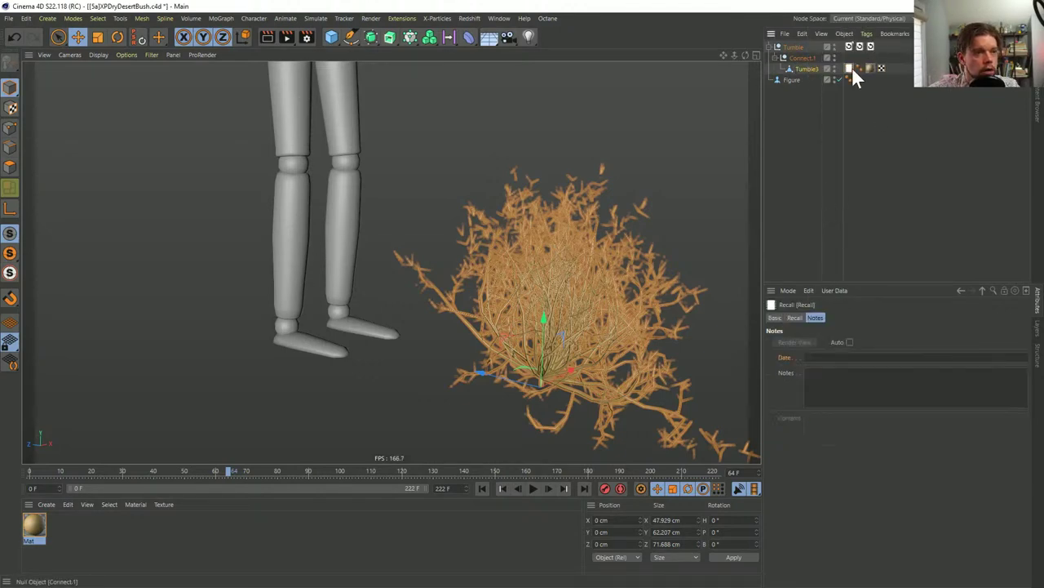
{"action": "left_click_drag", "start_coordinate": [851, 65], "coordinate": [889, 41]}
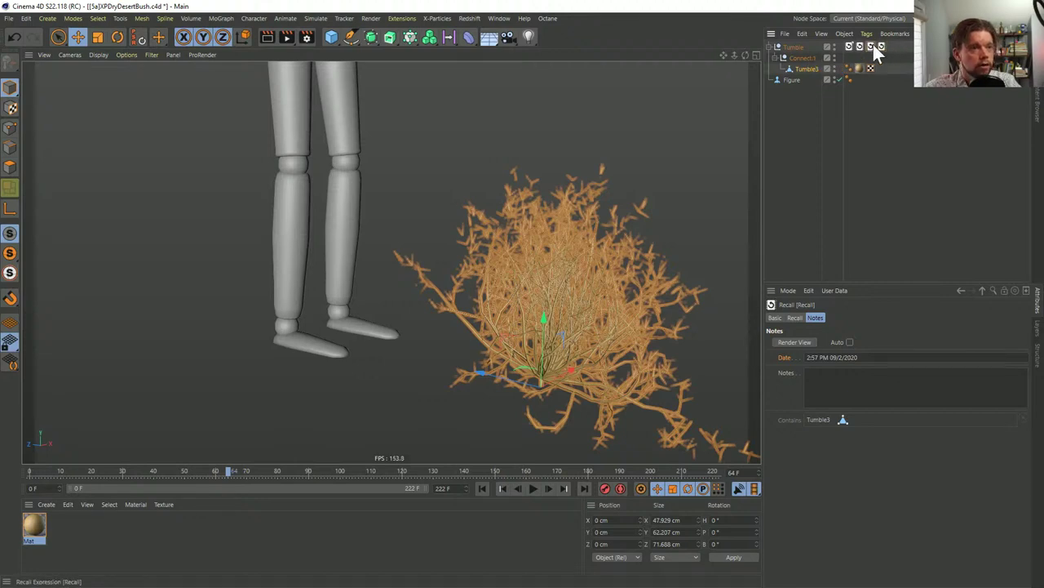
{"action": "double_click", "coordinate": [871, 45]}
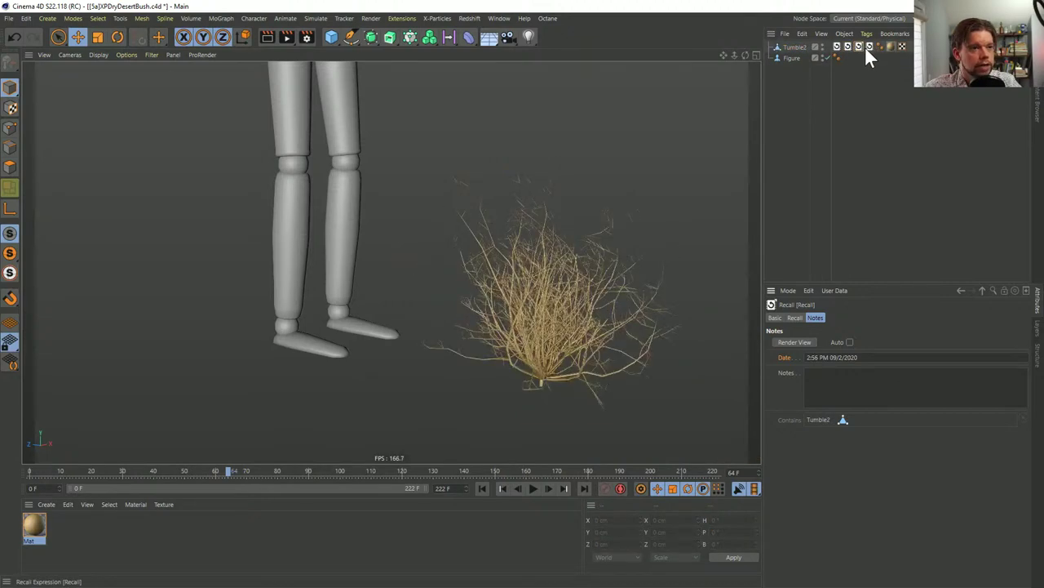
{"action": "double_click", "coordinate": [869, 47]}
{"action": "double_click", "coordinate": [860, 46]}
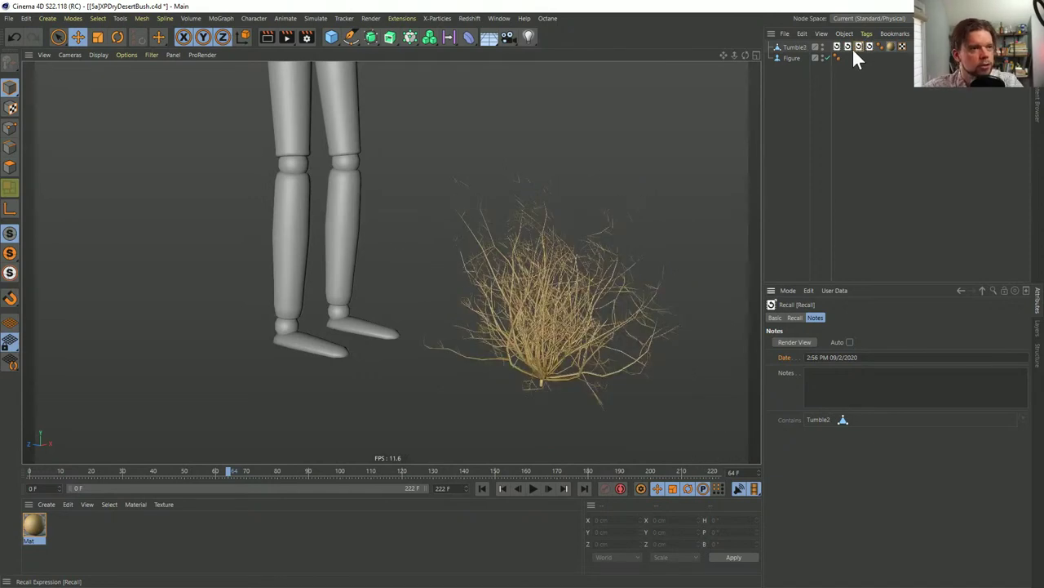
{"action": "double_click", "coordinate": [852, 47]}
{"action": "double_click", "coordinate": [861, 47]}
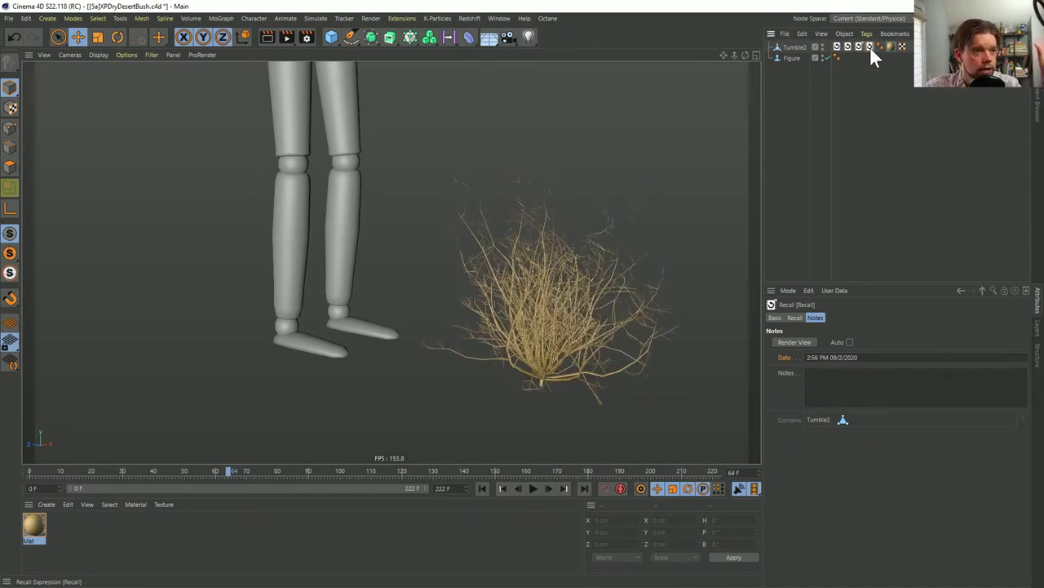
{"action": "double_click", "coordinate": [870, 45]}
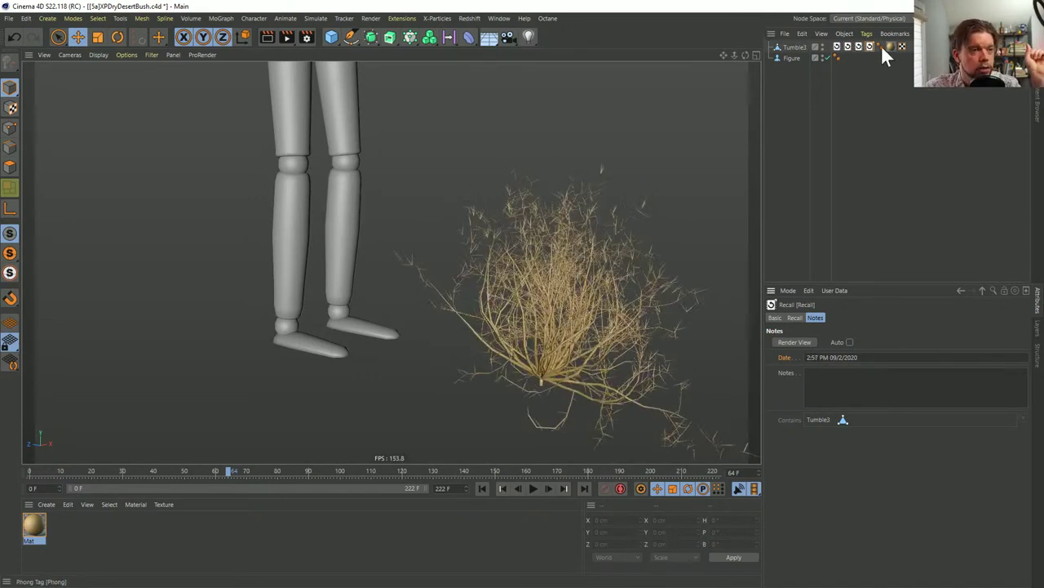
{"action": "double_click", "coordinate": [837, 46]}
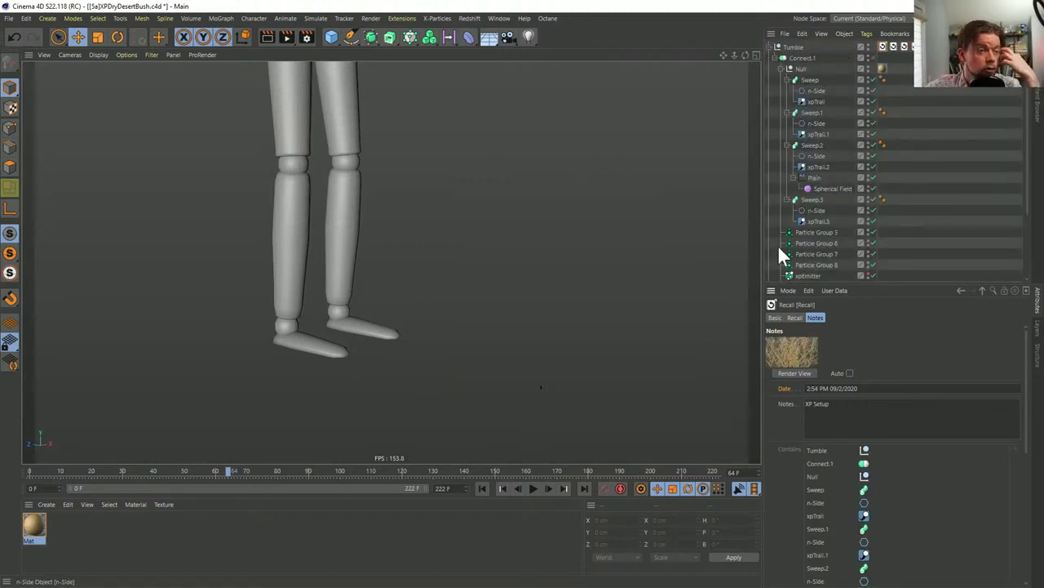
Run the simulation, return to frame 0, and recall the tumbleweed as a single bush
{"action": "left_click", "coordinate": [482, 489]}
{"action": "left_click", "coordinate": [531, 488]}
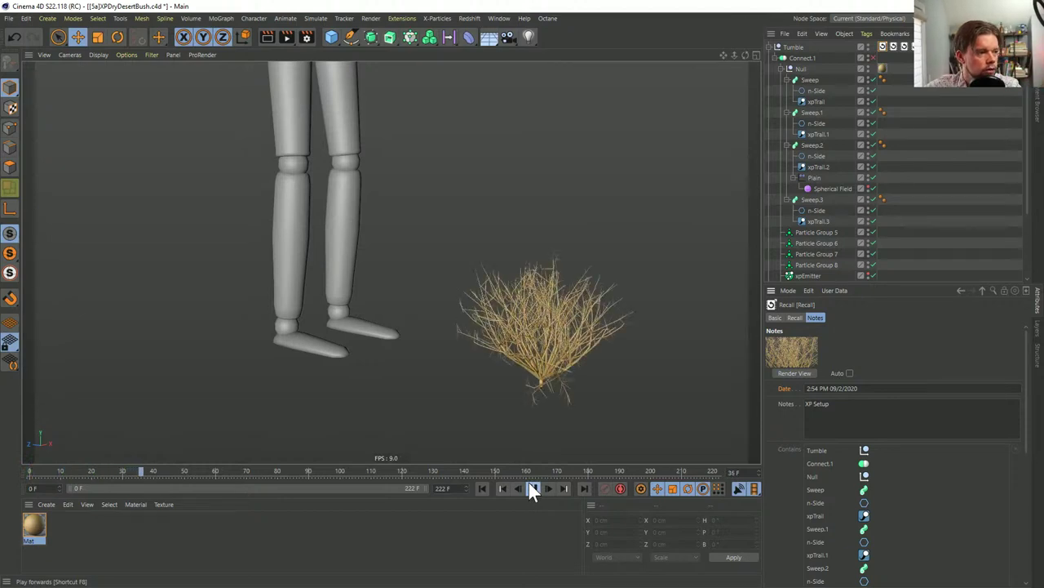
{"action": "left_click", "coordinate": [531, 488]}
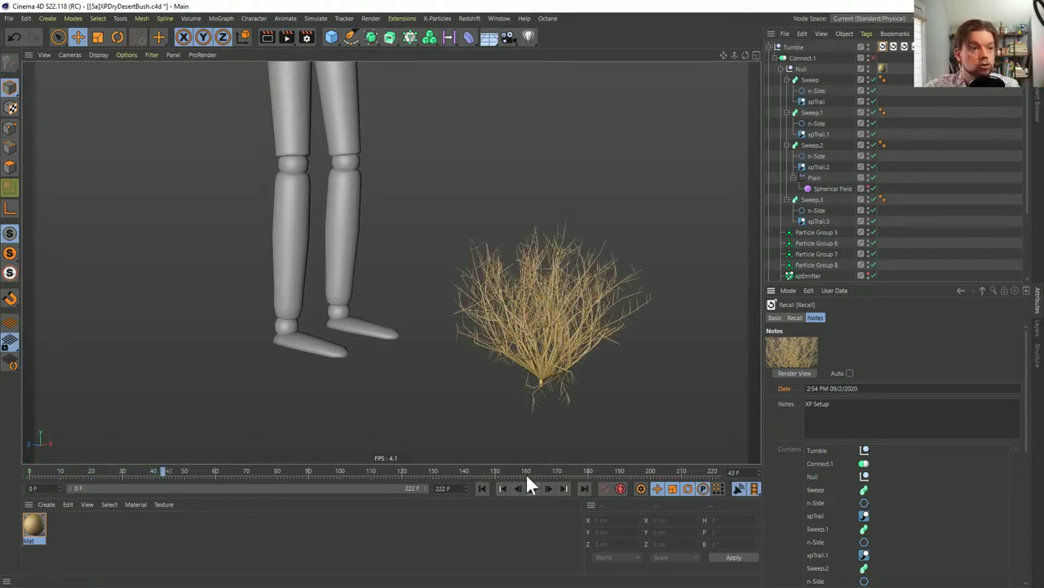
{"action": "left_click", "coordinate": [483, 488]}
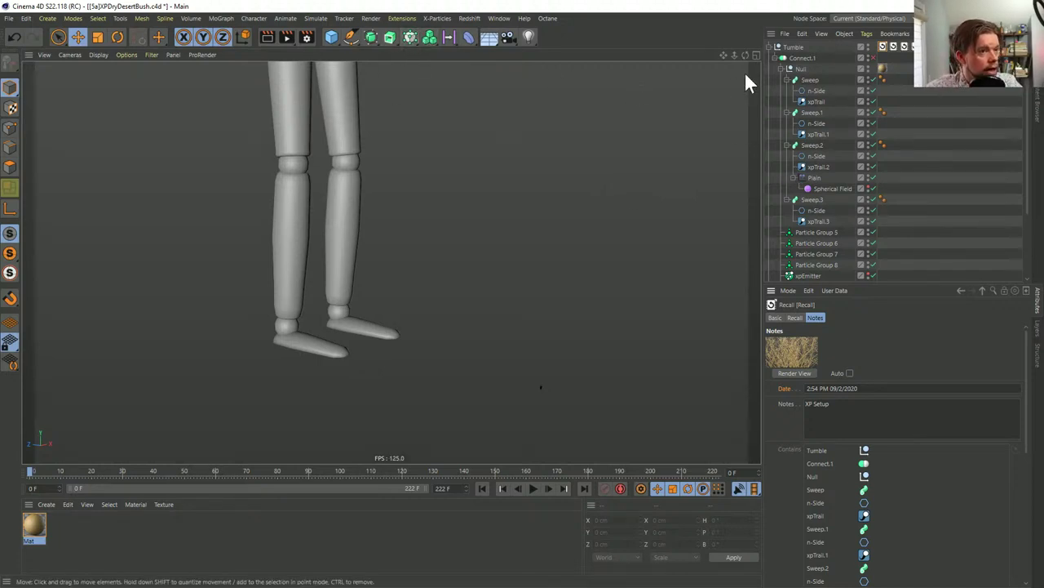
{"action": "left_click", "coordinate": [893, 47]}
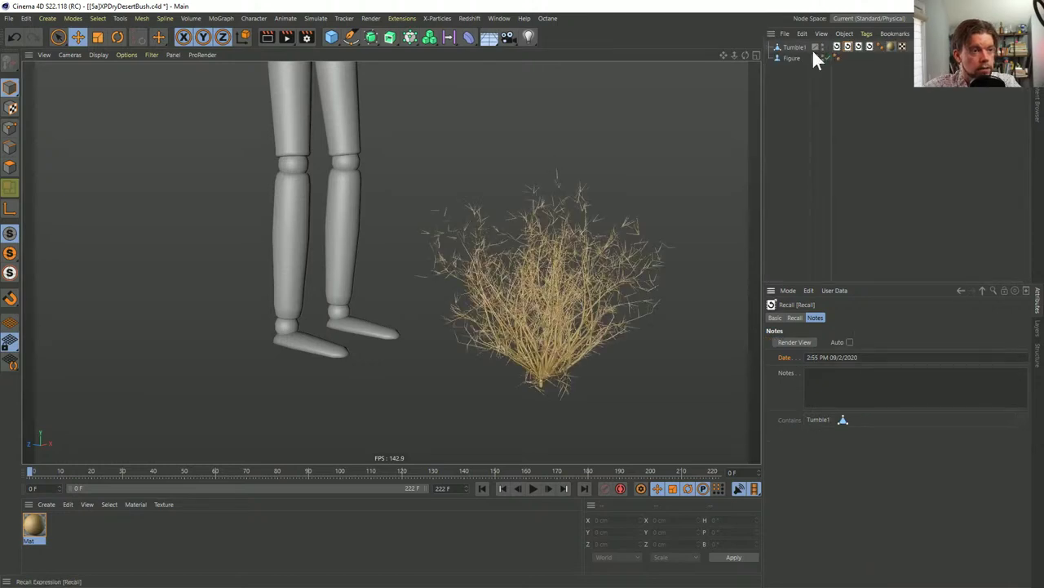
{"action": "left_click_drag", "start_coordinate": [554, 343], "coordinate": [531, 338], "text": "alt"}
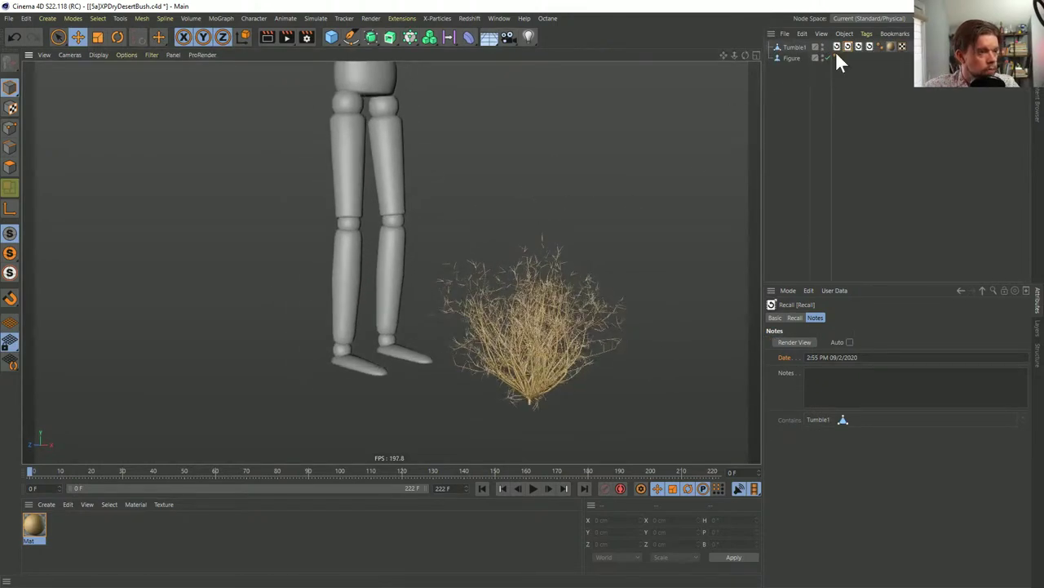
Duplicate Tumble1 left of the legs and select all eight Recall tags
{"action": "left_click", "coordinate": [788, 46]}
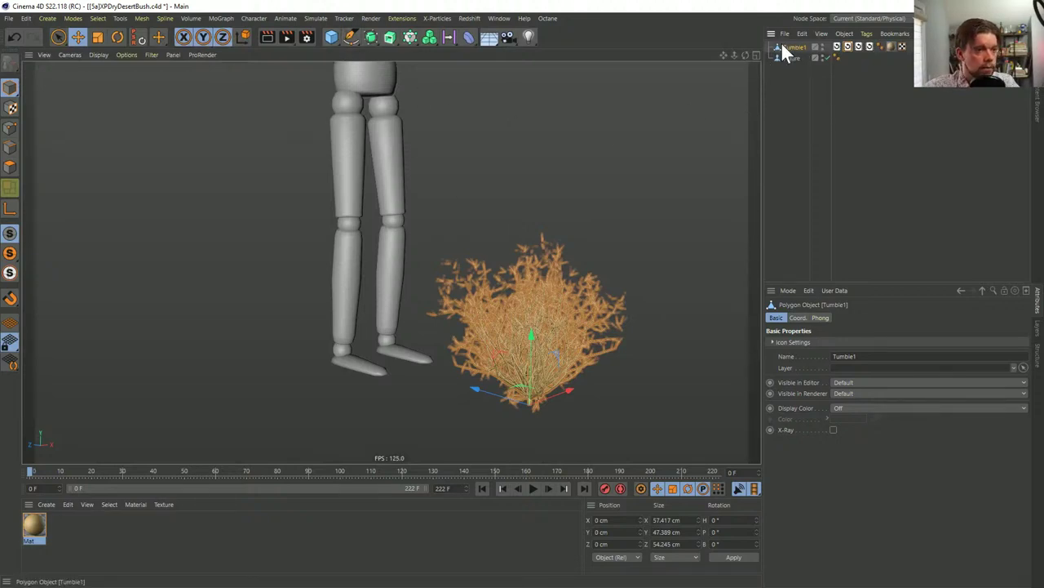
{"action": "key", "text": "ctrl+c"}
{"action": "key", "text": "ctrl+v"}
{"action": "left_click_drag", "start_coordinate": [478, 383], "coordinate": [276, 329]}
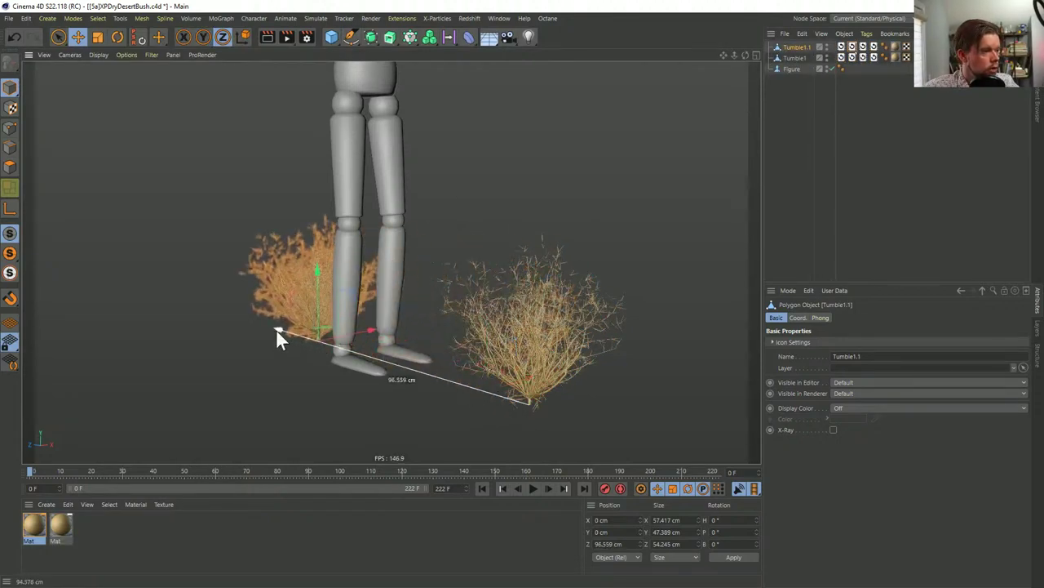
{"action": "left_click", "coordinate": [872, 46]}
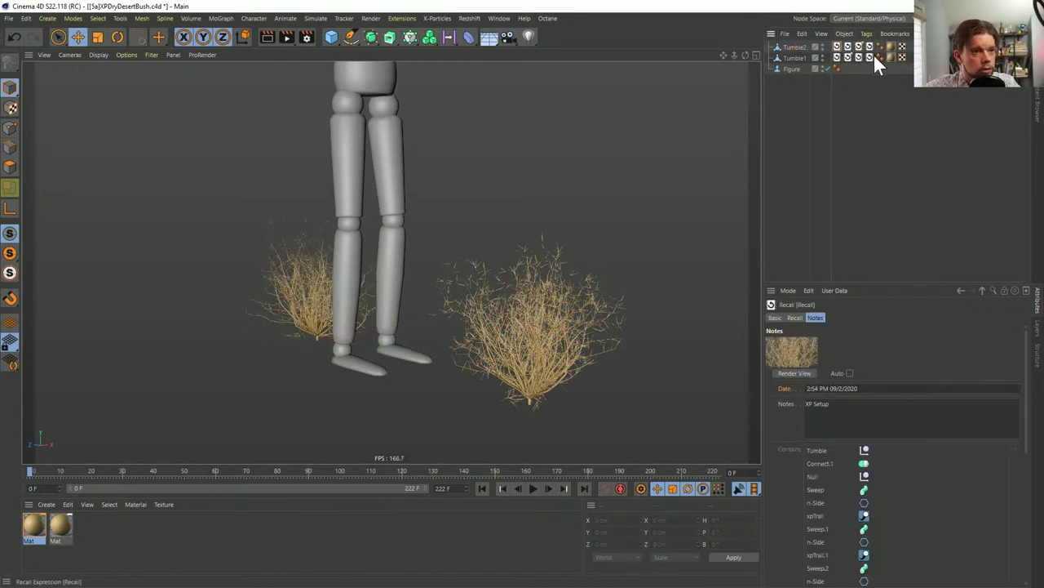
{"action": "left_click", "coordinate": [870, 57], "text": "shift"}
Set the Recall tags' icon colour to pale yellow
{"action": "left_click", "coordinate": [795, 317]}
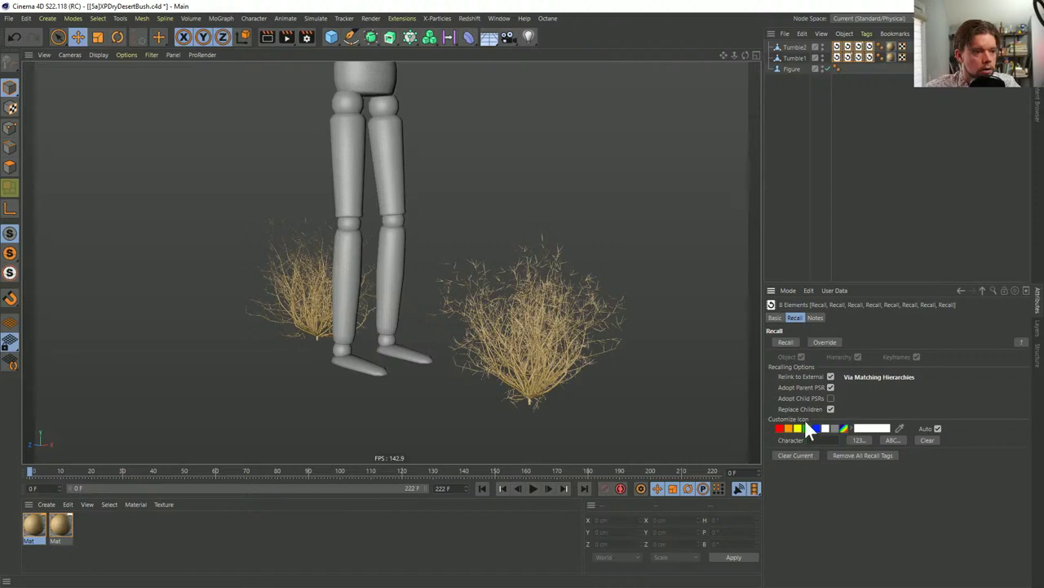
{"action": "left_click", "coordinate": [866, 428]}
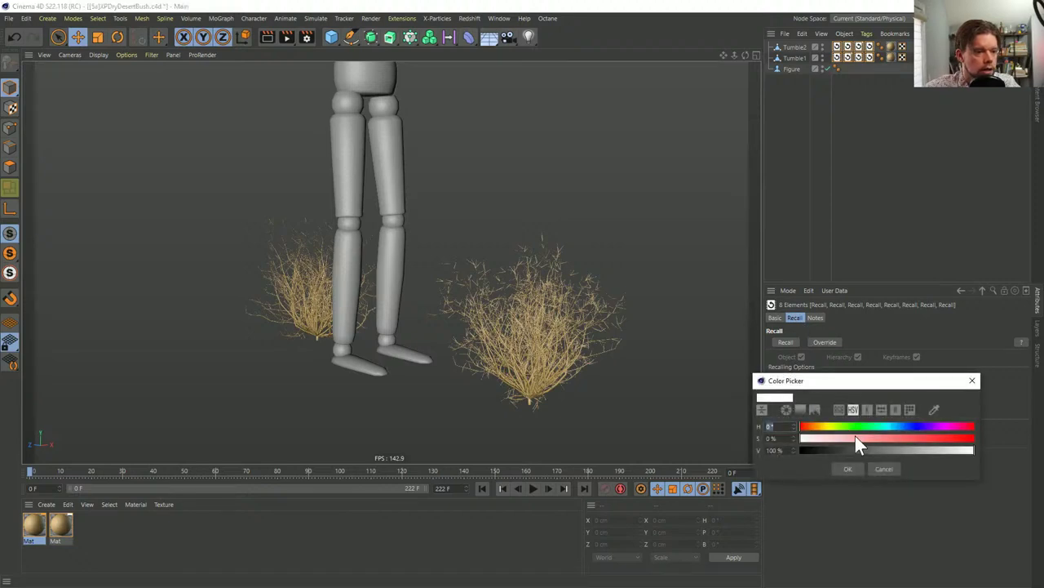
{"action": "mouse_move", "coordinate": [835, 437]}
{"action": "left_mouse_down"}
{"action": "mouse_move", "coordinate": [855, 446]}
{"action": "mouse_move", "coordinate": [822, 428]}
{"action": "left_mouse_up"}
{"action": "left_click", "coordinate": [849, 470]}
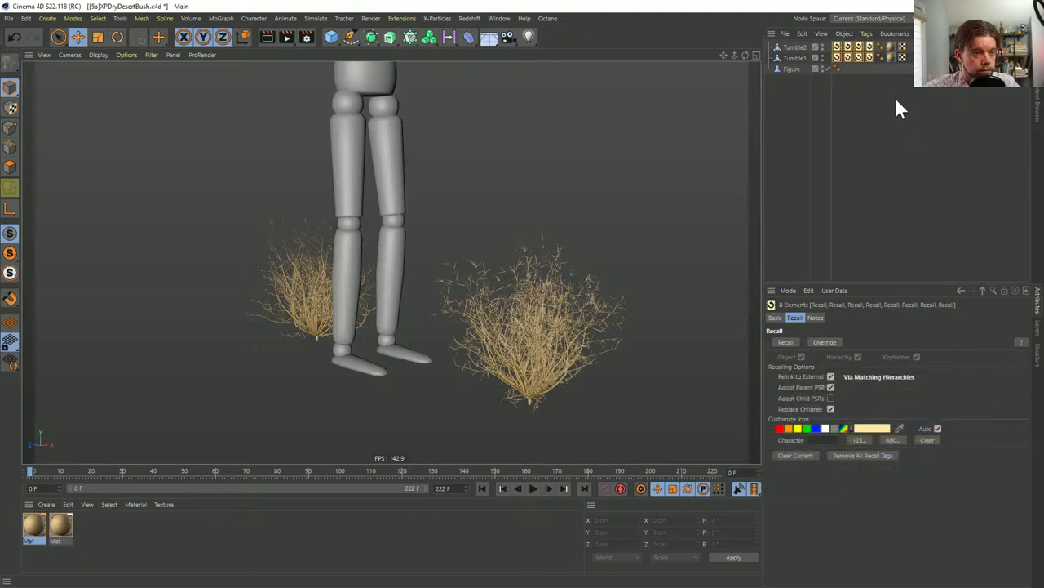
Number Tumble1's Recall tags and give the first tag the character XP
{"action": "left_click", "coordinate": [856, 57]}
{"action": "left_click", "coordinate": [868, 54], "text": "shift"}
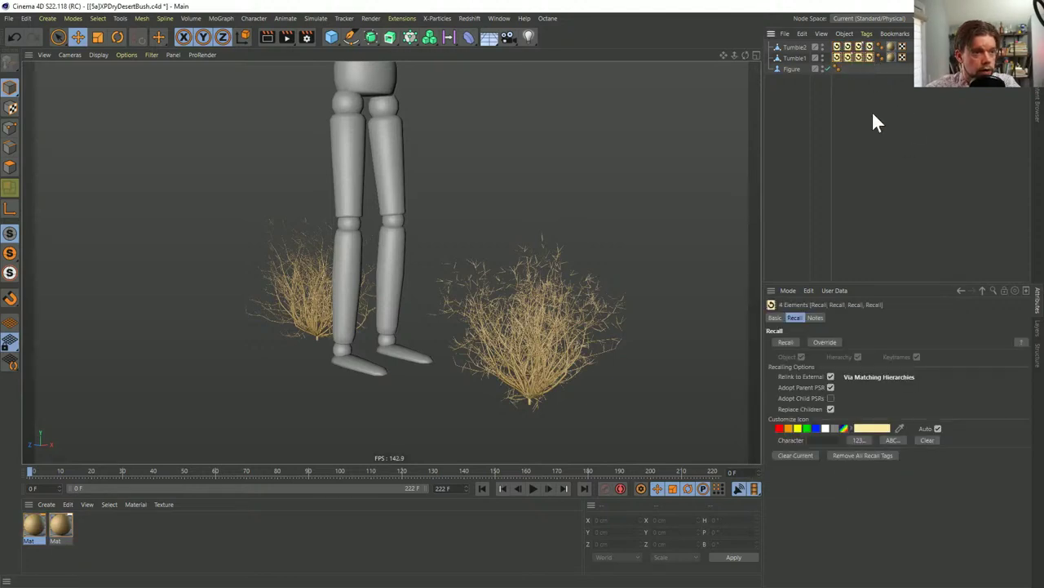
{"action": "left_click", "coordinate": [837, 58]}
{"action": "left_click", "coordinate": [816, 440]}
{"action": "type", "text": "XPL"}
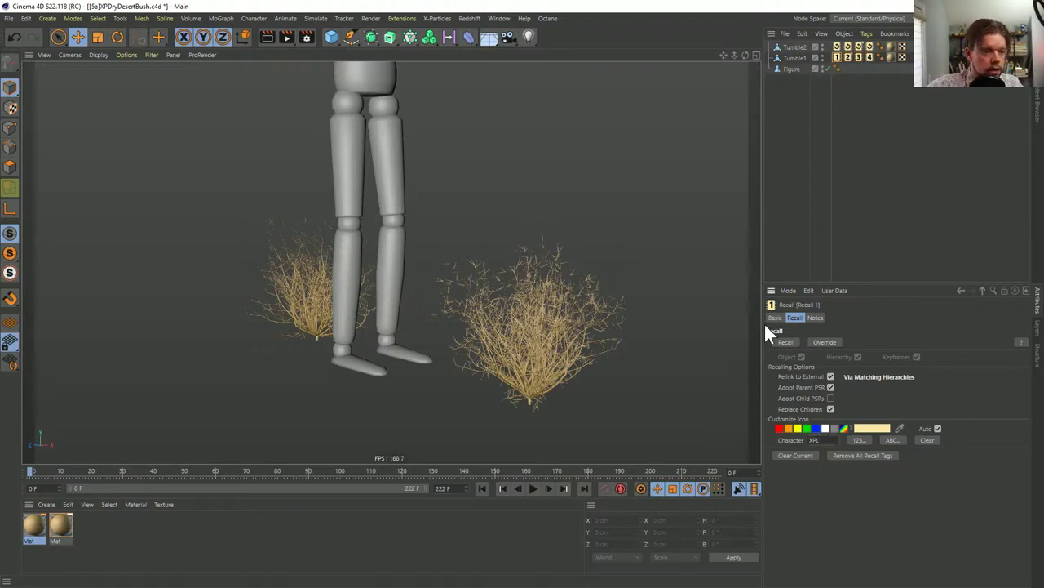
{"action": "key", "text": "BackSpace"}
{"action": "key", "text": "Return"}
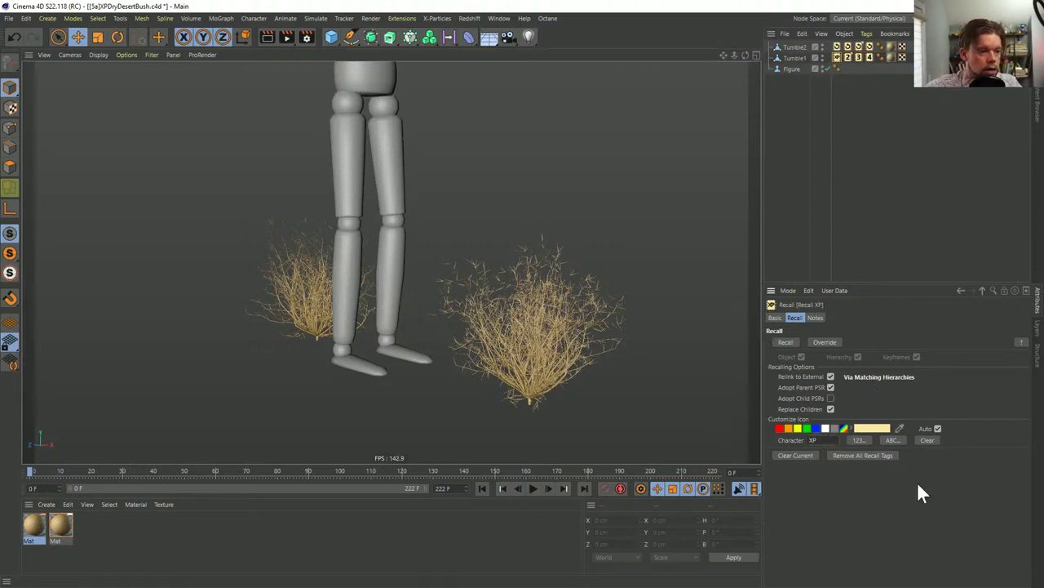
Label the second tag '2', edit the fourth tag's character, and delete Tumble2
{"action": "left_click", "coordinate": [848, 58]}
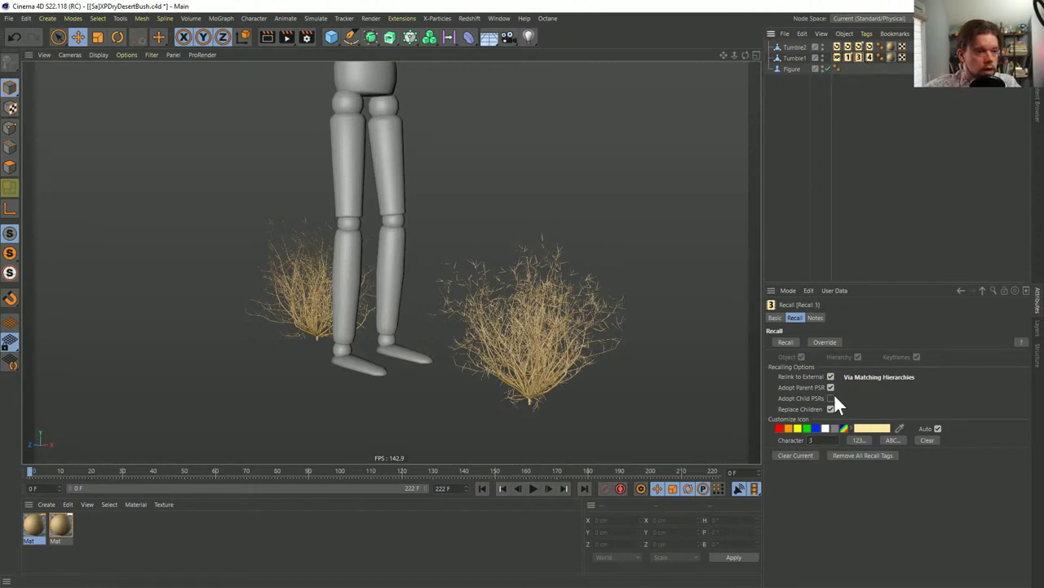
{"action": "double_click", "coordinate": [821, 441]}
{"action": "type", "text": "2"}
{"action": "key", "text": "Return"}
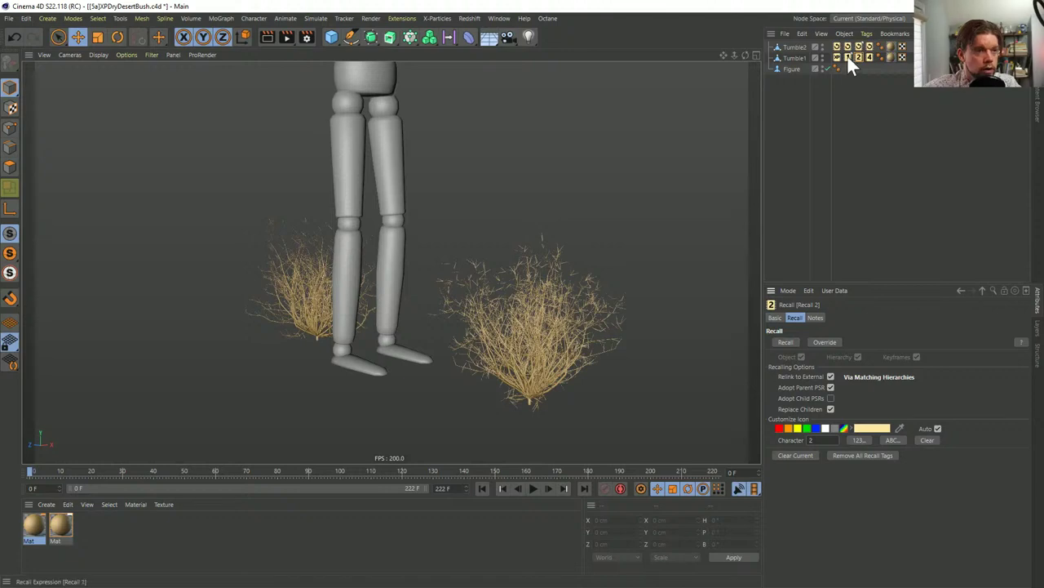
{"action": "left_click", "coordinate": [870, 58]}
{"action": "double_click", "coordinate": [821, 440]}
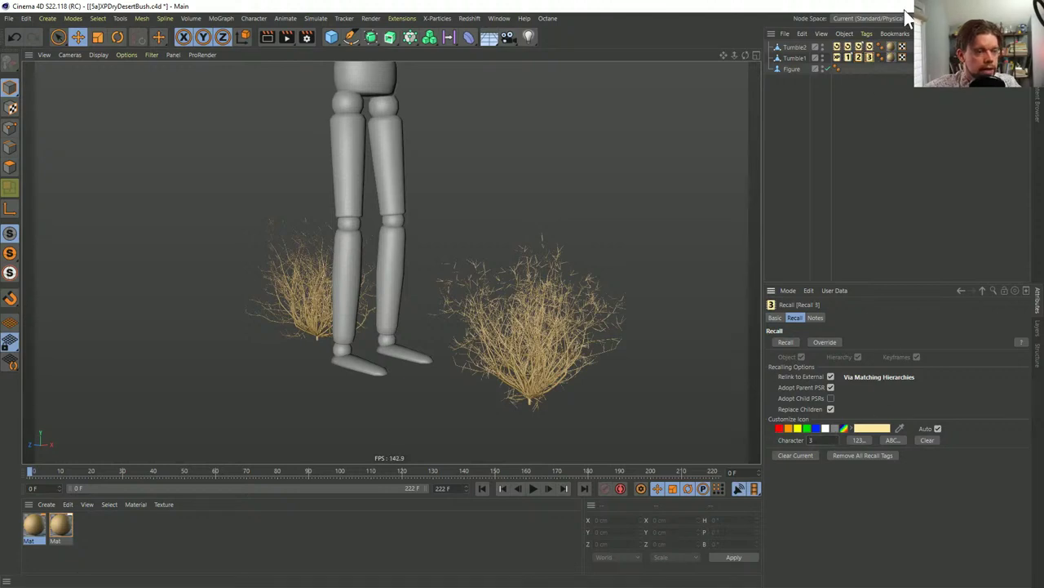
{"action": "left_click", "coordinate": [788, 46]}
{"action": "key", "text": "Delete"}
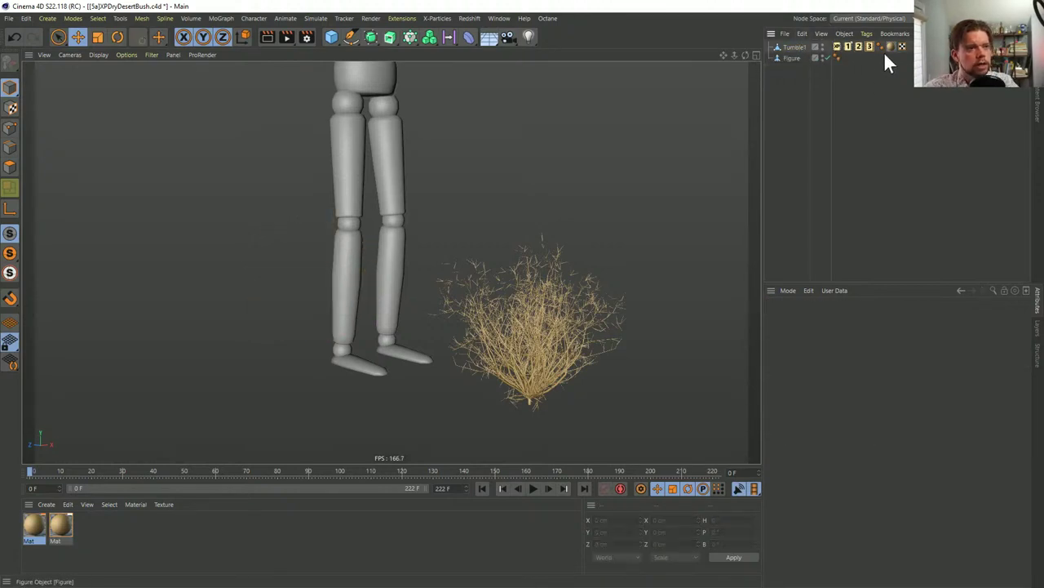
Duplicate Tumble1 left of the legs and recall the second bush variant on the copy
{"action": "left_click", "coordinate": [800, 46]}
{"action": "key", "text": "ctrl+c"}
{"action": "key", "text": "ctrl+v"}
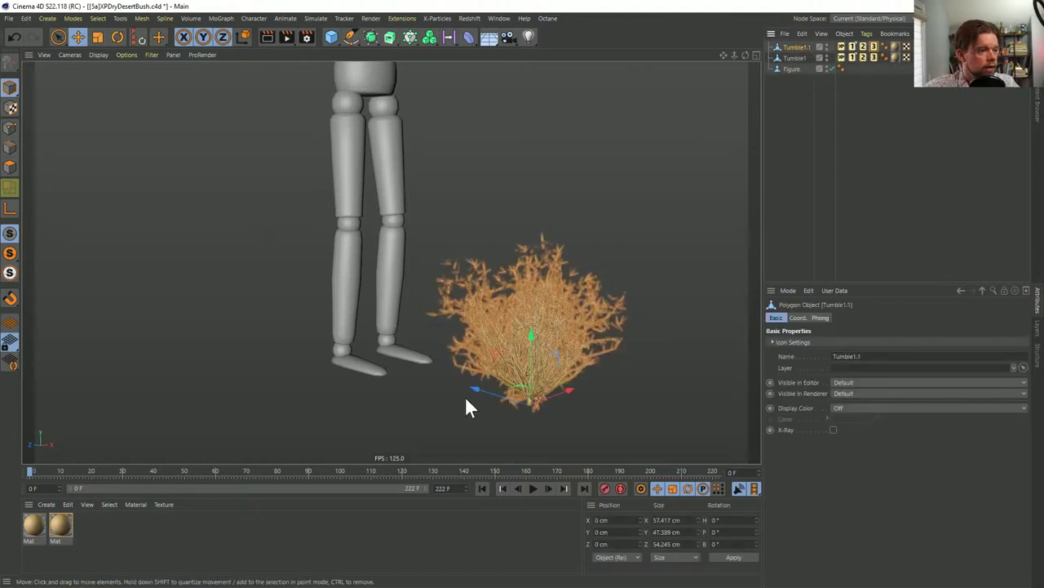
{"action": "left_click_drag", "start_coordinate": [471, 392], "coordinate": [331, 281]}
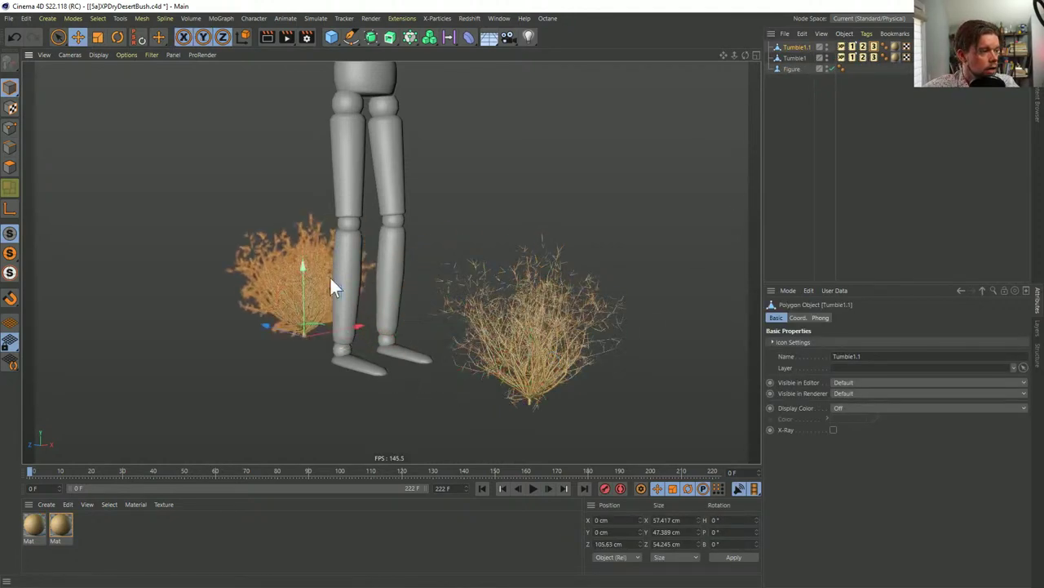
{"action": "double_click", "coordinate": [864, 46]}
{"action": "mouse_move", "coordinate": [319, 307]}
{"action": "left_mouse_down", "text": "alt"}
{"action": "mouse_move", "coordinate": [336, 321]}
{"action": "mouse_move", "coordinate": [322, 319]}
{"action": "left_mouse_up", "text": "alt"}
{"action": "left_click_drag", "start_coordinate": [499, 217], "coordinate": [453, 275], "text": "alt"}
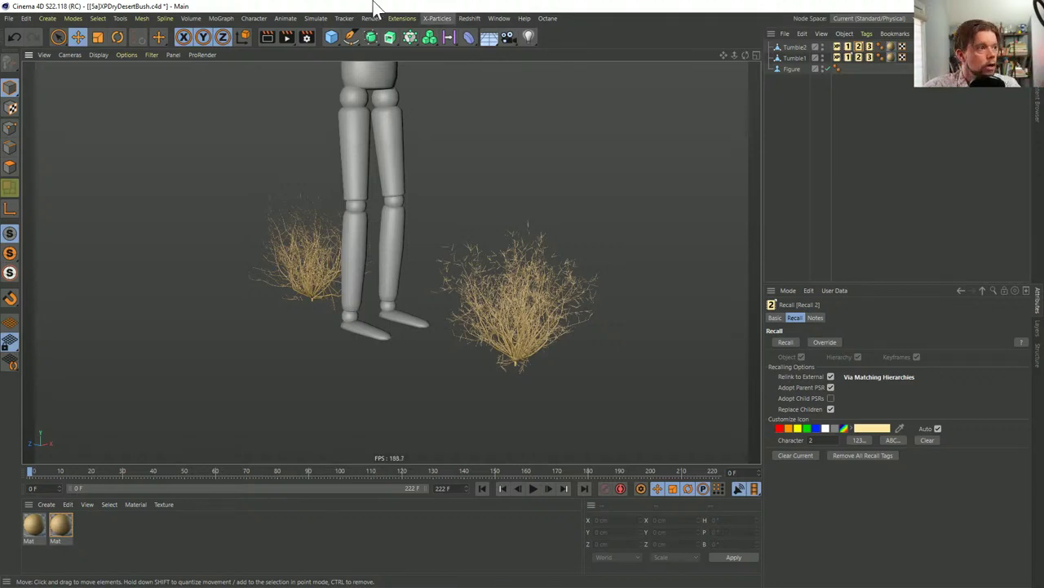
Place a null right of the figure, recall the third bush variant on it, then delete the tag
{"action": "left_click", "coordinate": [349, 37]}
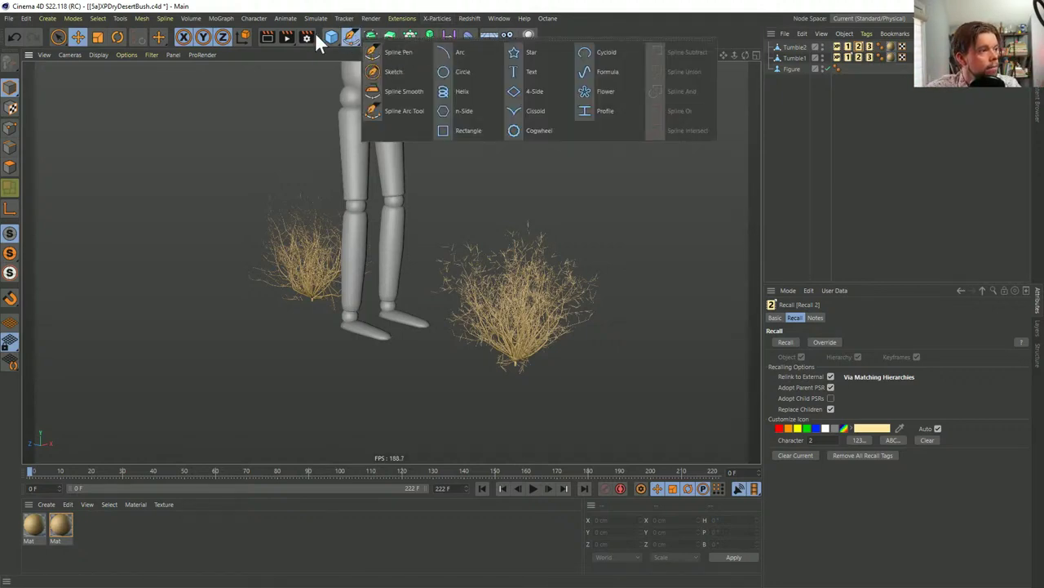
{"action": "left_click", "coordinate": [330, 37]}
{"action": "left_click", "coordinate": [372, 51]}
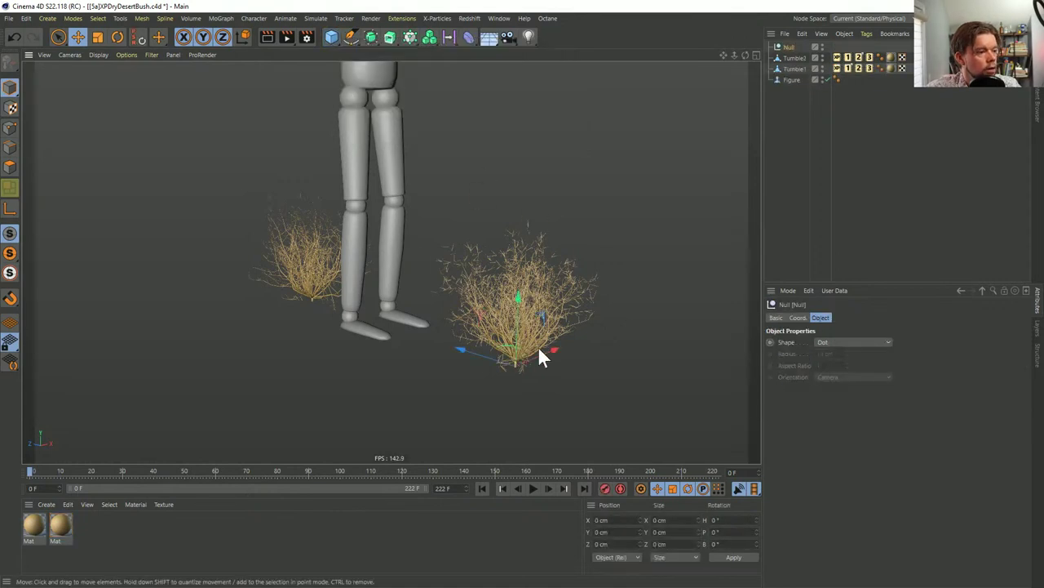
{"action": "left_click_drag", "start_coordinate": [546, 345], "coordinate": [653, 237]}
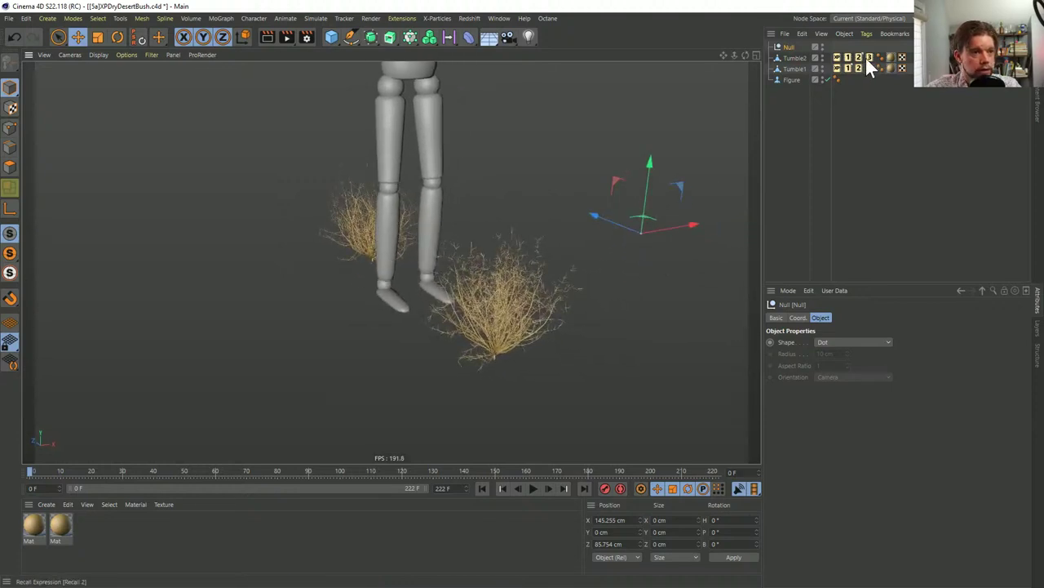
{"action": "left_click_drag", "start_coordinate": [867, 59], "coordinate": [839, 48], "text": "ctrl"}
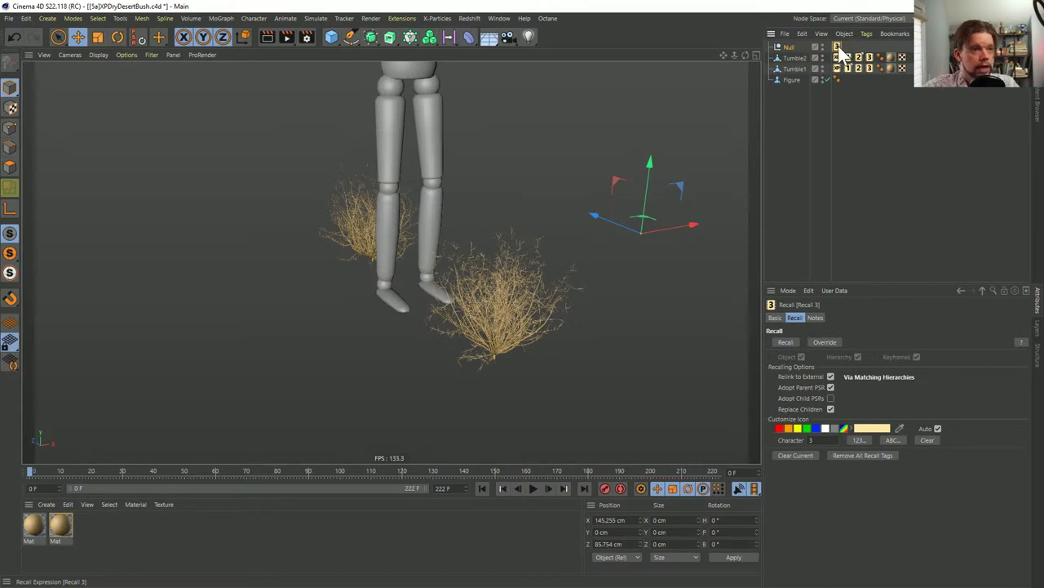
{"action": "double_click", "coordinate": [838, 47]}
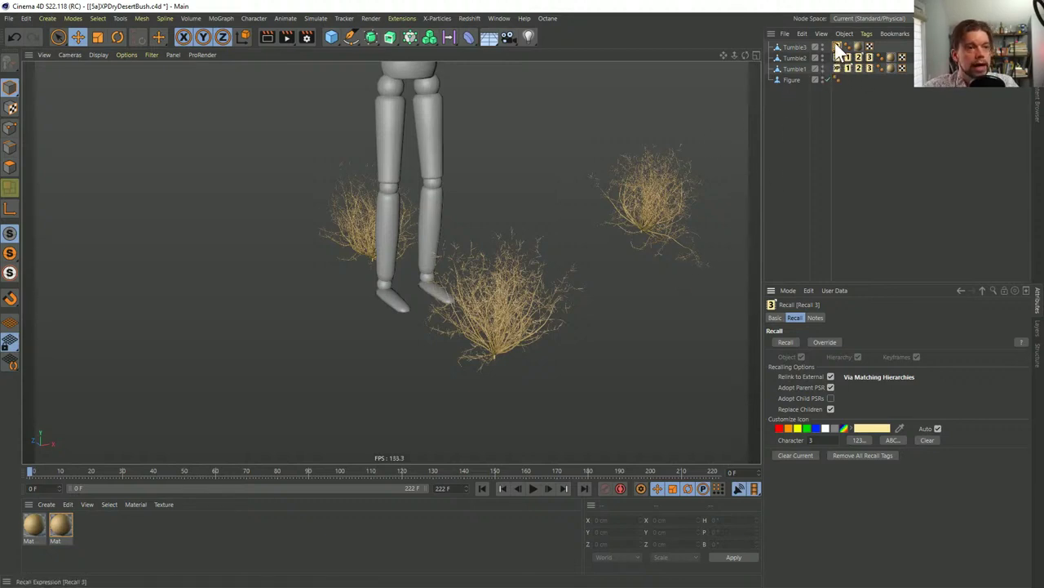
{"action": "key", "text": "Delete"}
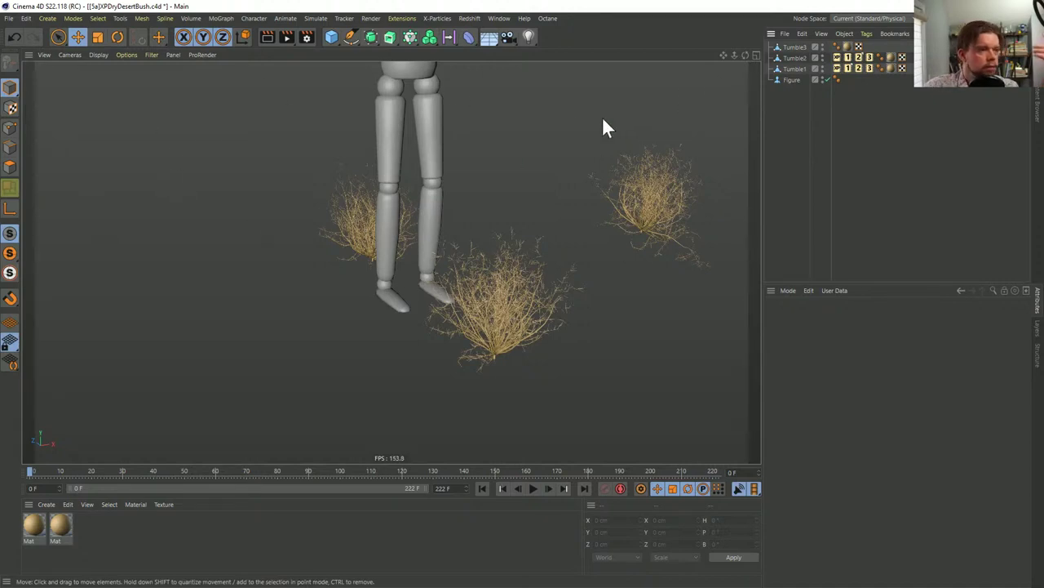
Delete Tumble3 and add a 51 cm sphere left of the figure
{"action": "left_click", "coordinate": [780, 48]}
{"action": "key", "text": "Delete"}
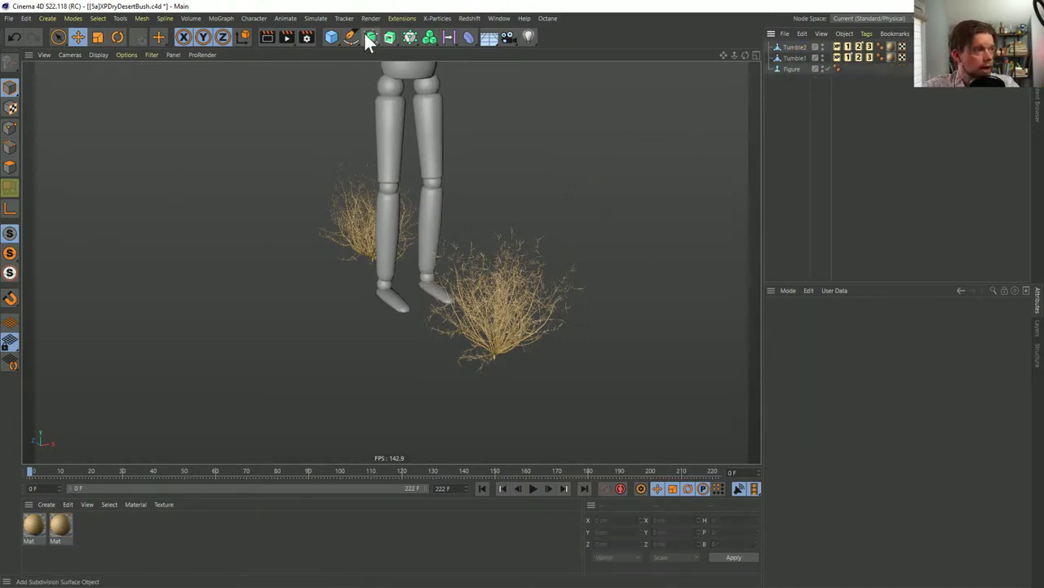
{"action": "left_click", "coordinate": [331, 36]}
{"action": "left_click", "coordinate": [530, 70]}
{"action": "key", "text": "t"}
{"action": "left_click_drag", "start_coordinate": [526, 255], "coordinate": [487, 385]}
{"action": "key", "text": "e"}
{"action": "left_click_drag", "start_coordinate": [526, 349], "coordinate": [135, 219]}
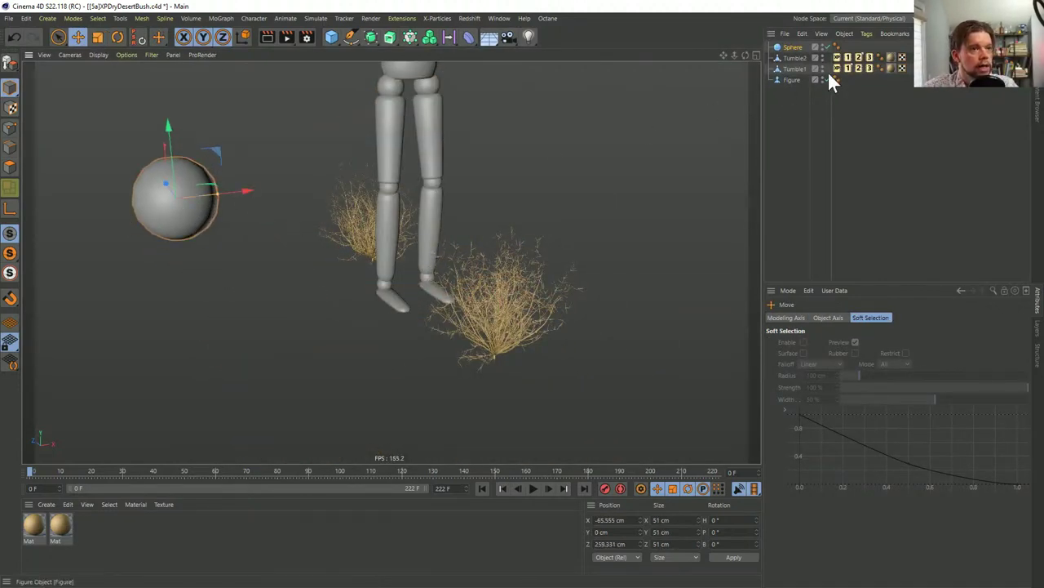
Duplicate the sphere twice, placing and rotating the copies right of the legs
{"action": "left_click", "coordinate": [793, 46]}
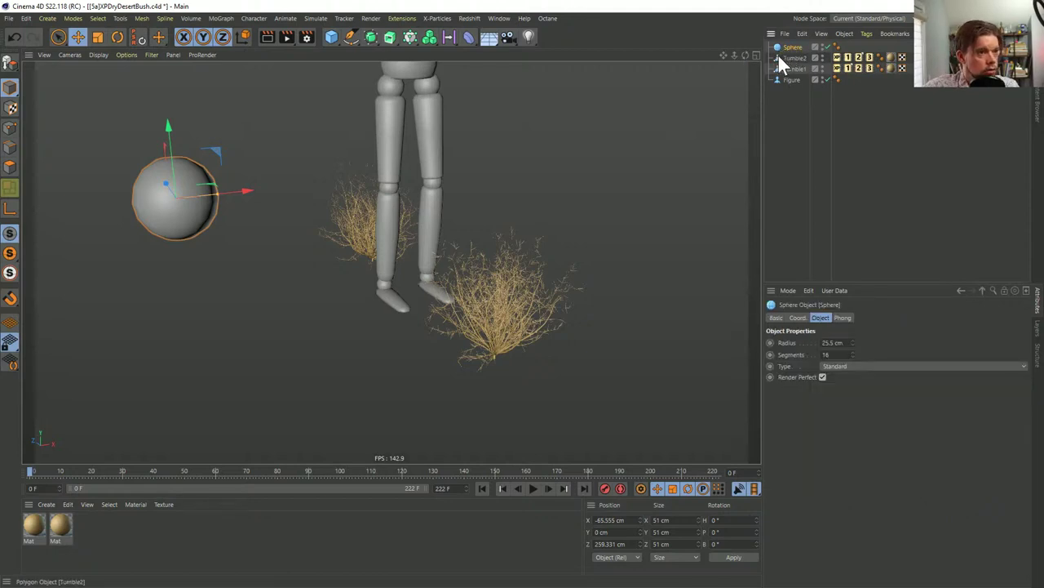
{"action": "key", "text": "ctrl+c"}
{"action": "key", "text": "ctrl+v"}
{"action": "left_click_drag", "start_coordinate": [237, 188], "coordinate": [589, 166]}
{"action": "key", "text": "r"}
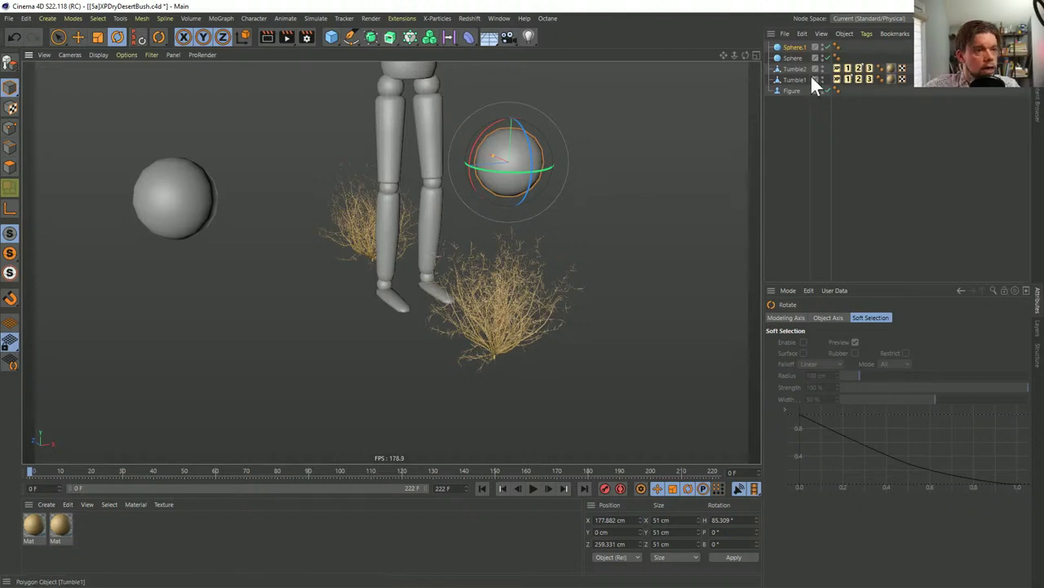
{"action": "left_click", "coordinate": [796, 45]}
{"action": "key", "text": "ctrl+c"}
{"action": "key", "text": "ctrl+v"}
{"action": "key", "text": "e"}
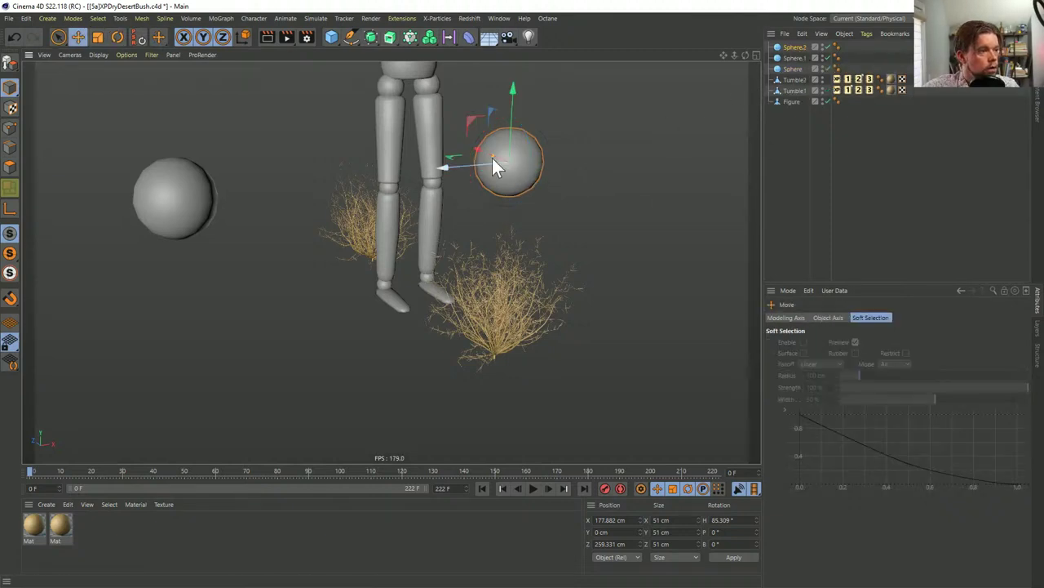
{"action": "left_click_drag", "start_coordinate": [477, 155], "coordinate": [342, 275]}
{"action": "key", "text": "r"}
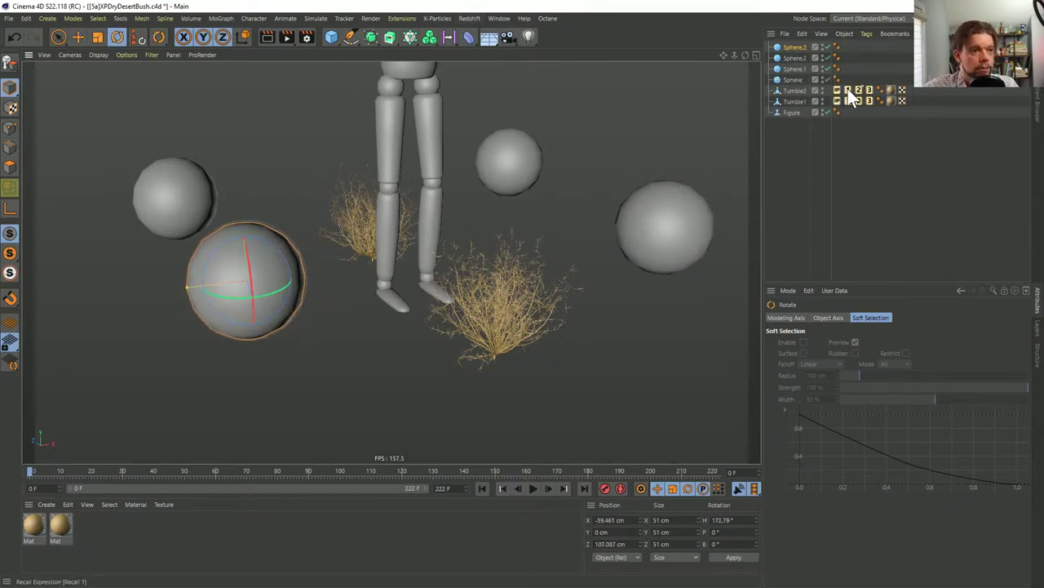
Copy the Recall tag onto Sphere and Sphere.3 and recall the bush on all spheres
{"action": "left_click_drag", "start_coordinate": [851, 91], "coordinate": [860, 46], "text": "ctrl"}
{"action": "left_click_drag", "start_coordinate": [860, 47], "coordinate": [850, 85]}
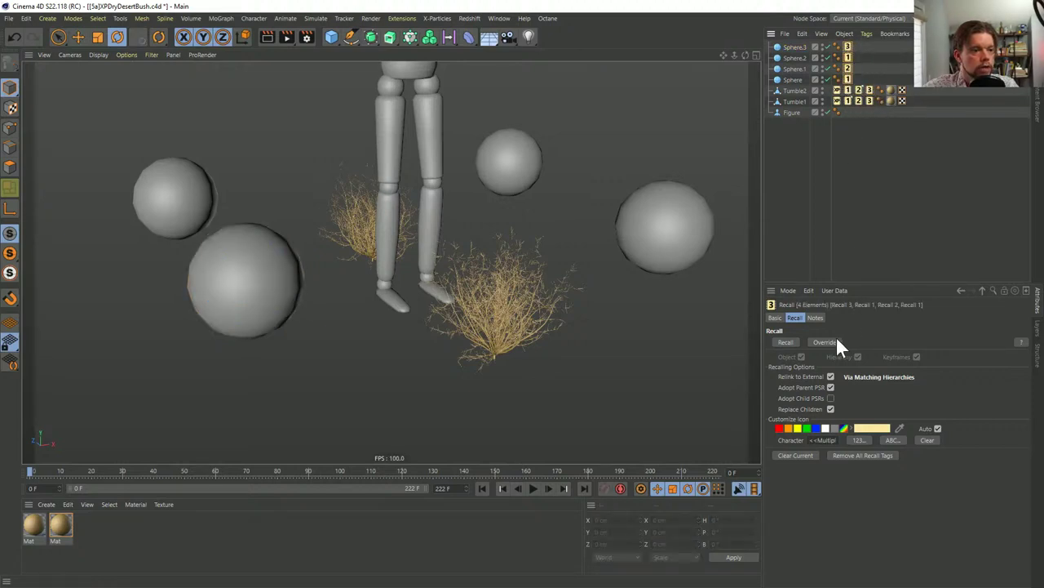
{"action": "left_click", "coordinate": [792, 342]}
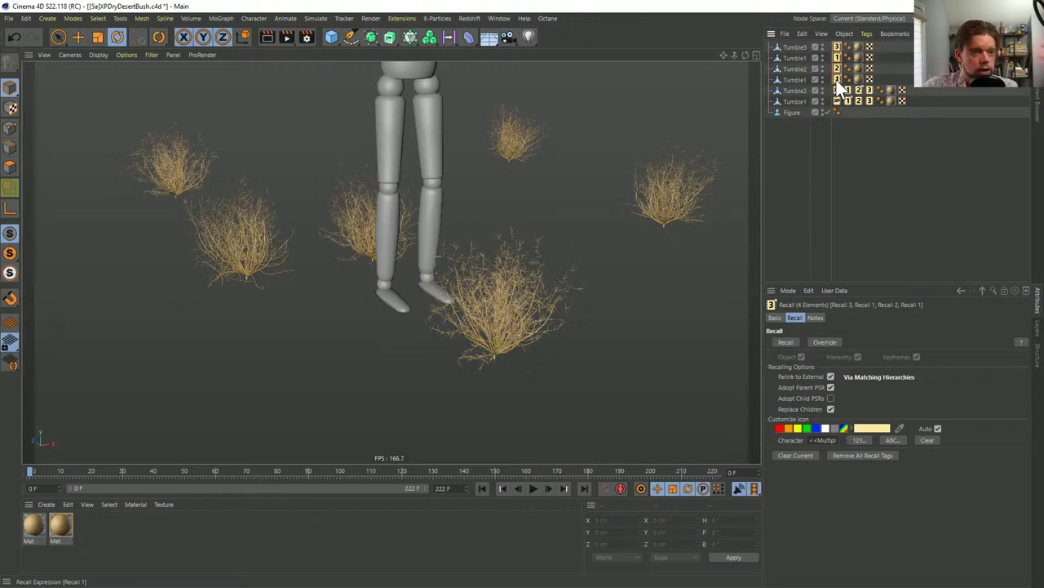
Delete the Recall tags from the four new bush copies, then undo once
{"action": "key", "text": "Delete"}
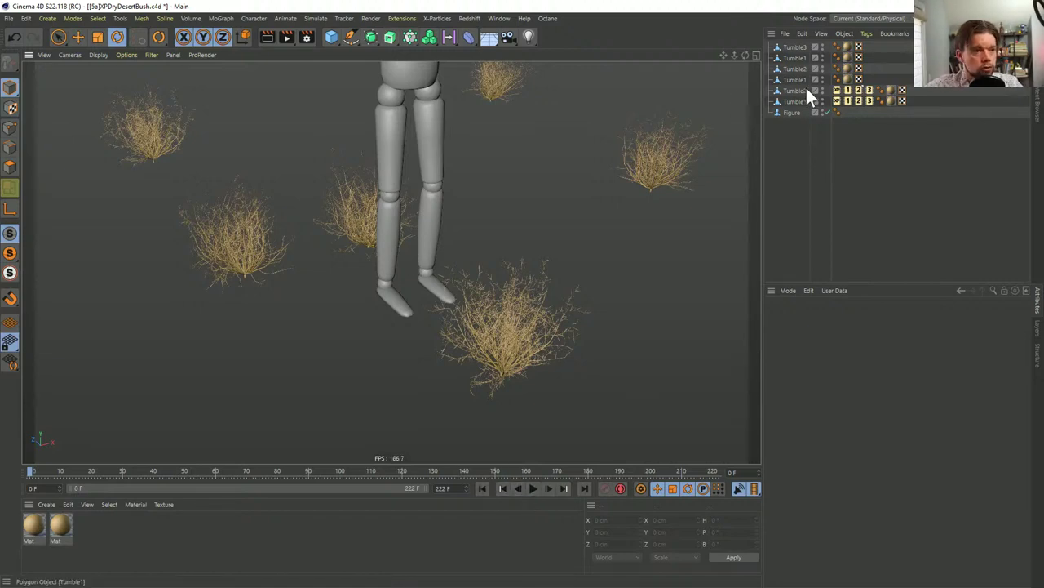
{"action": "key", "text": "ctrl+z"}
Nudge the Tumble null along X and preview the growth animation from frame 0
{"action": "left_click", "coordinate": [773, 101]}
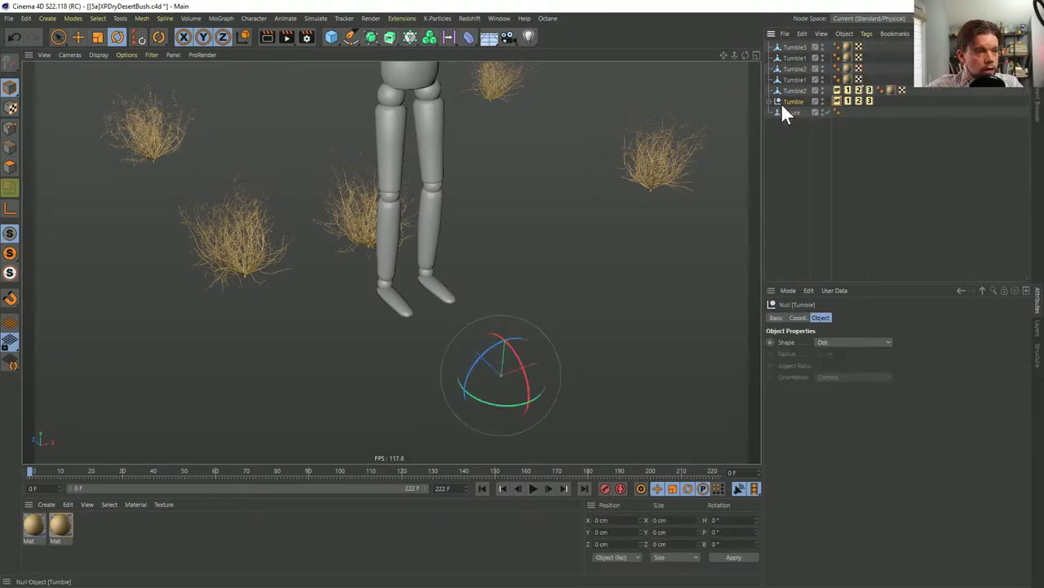
{"action": "key", "text": "e"}
{"action": "left_click_drag", "start_coordinate": [552, 358], "coordinate": [547, 354]}
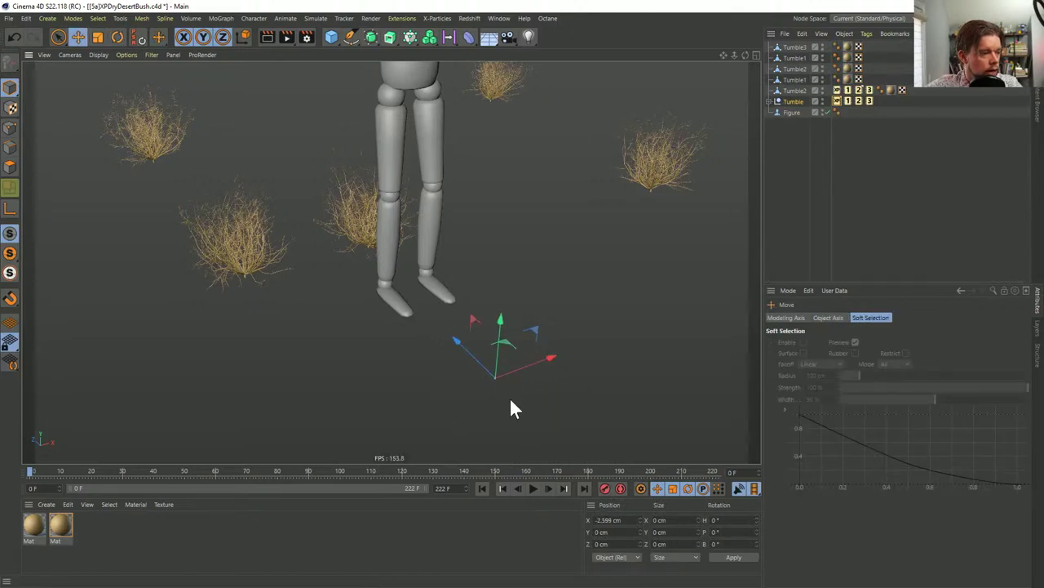
{"action": "left_click", "coordinate": [534, 488]}
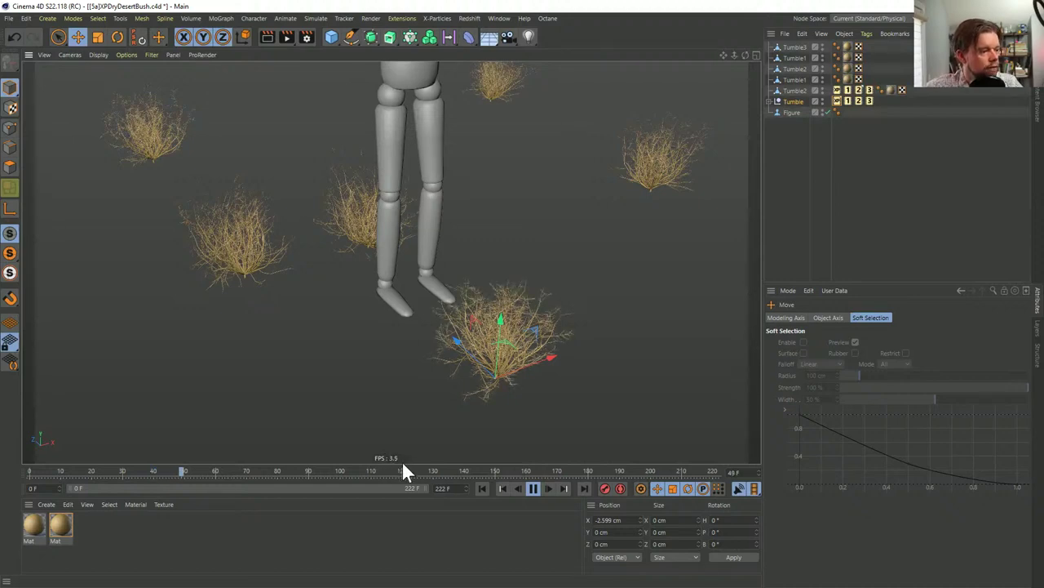
{"action": "left_click", "coordinate": [533, 487]}
{"action": "left_click", "coordinate": [480, 487]}
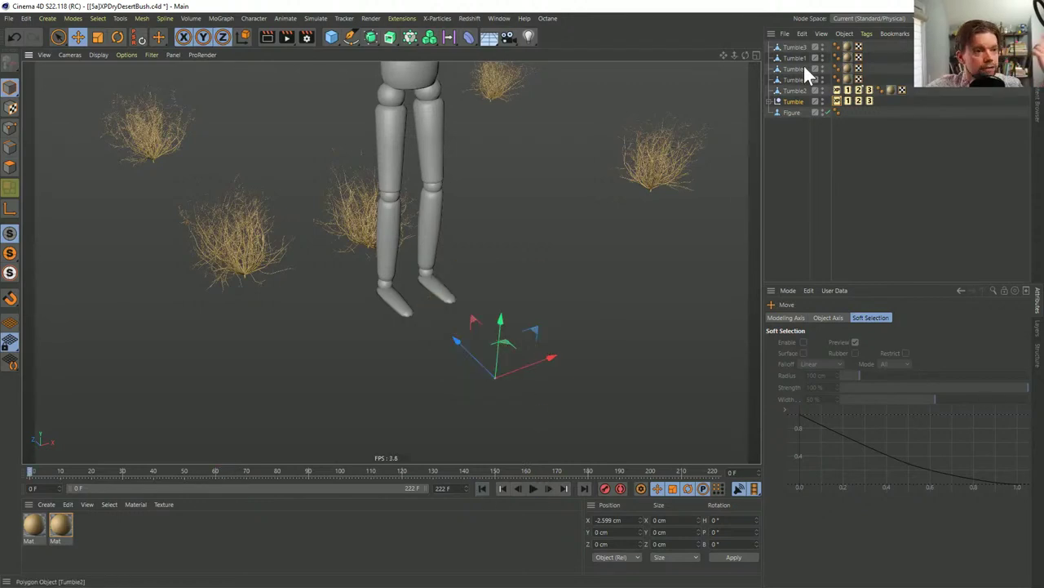
Recall the bush on Tumble, replay the animation, and rewind to frame 0
{"action": "left_click", "coordinate": [846, 100]}
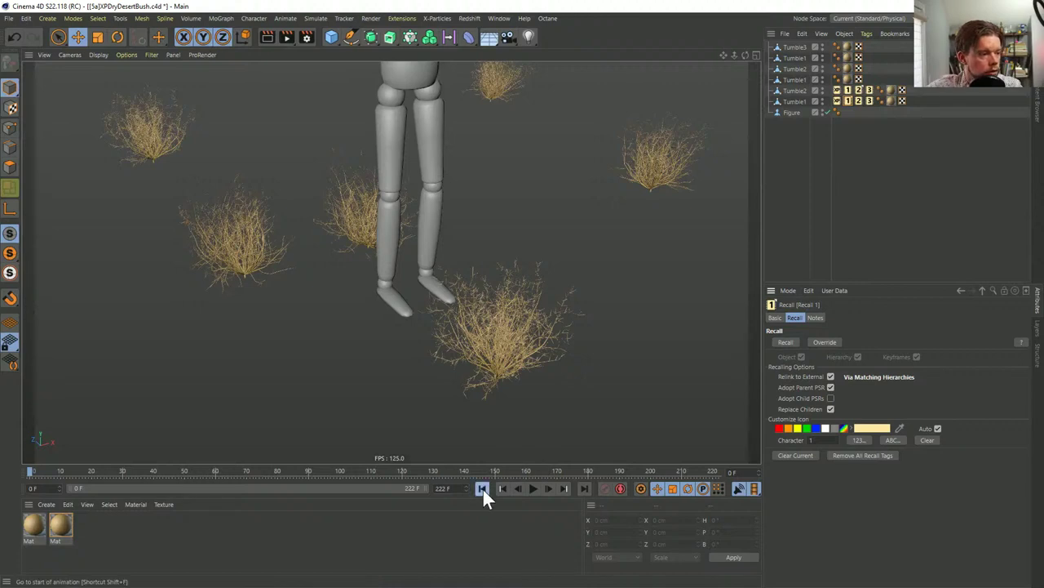
{"action": "left_click", "coordinate": [534, 488]}
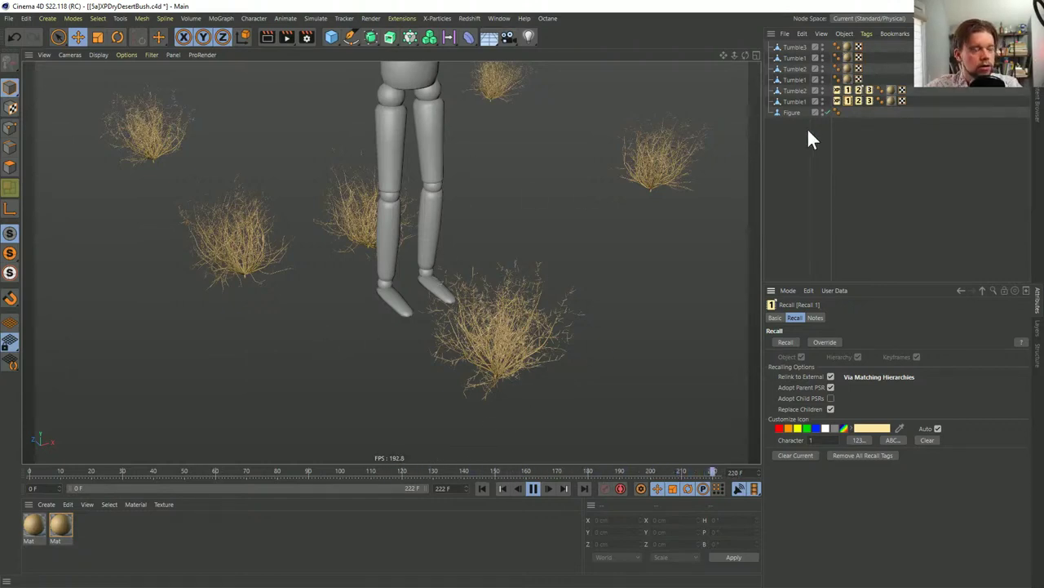
{"action": "left_click", "coordinate": [533, 488]}
{"action": "left_click", "coordinate": [481, 488]}
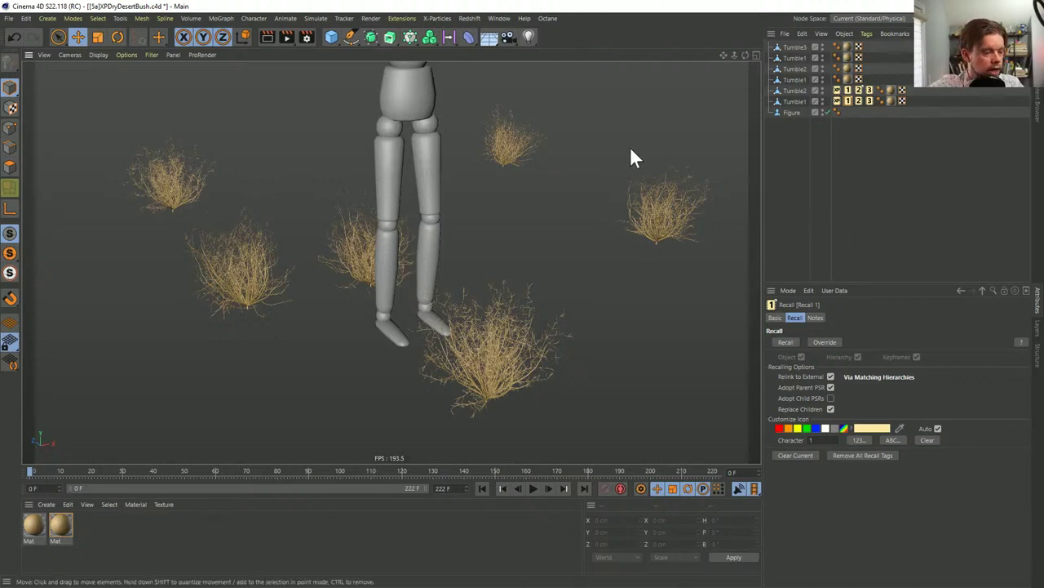
Delete the five extra bush copies and the Figure object
{"action": "left_click_drag", "start_coordinate": [495, 290], "coordinate": [376, 253], "text": "alt"}
{"action": "left_click", "coordinate": [802, 91]}
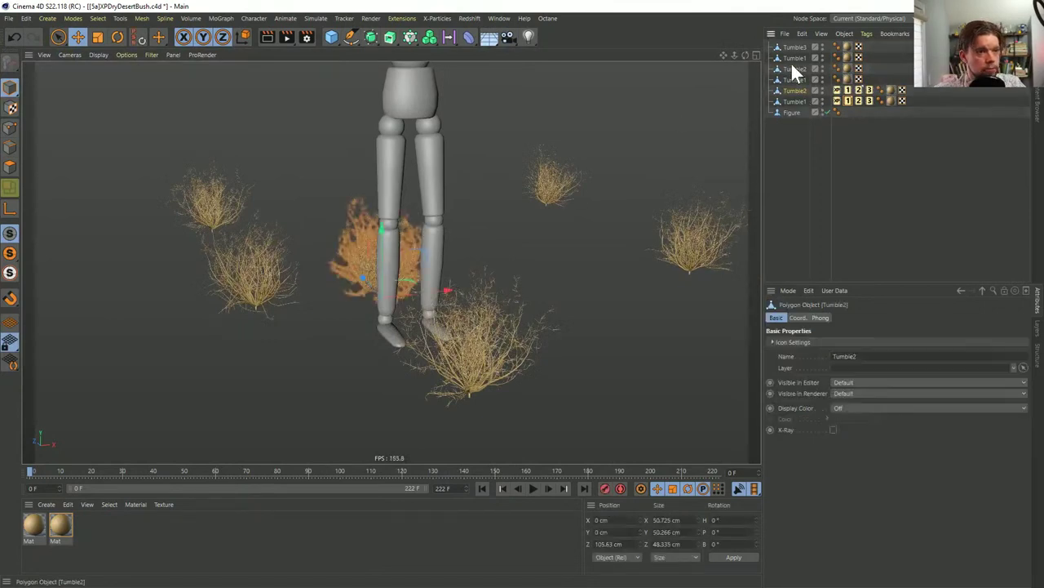
{"action": "left_click", "coordinate": [788, 49], "text": "shift"}
{"action": "key", "text": "Delete"}
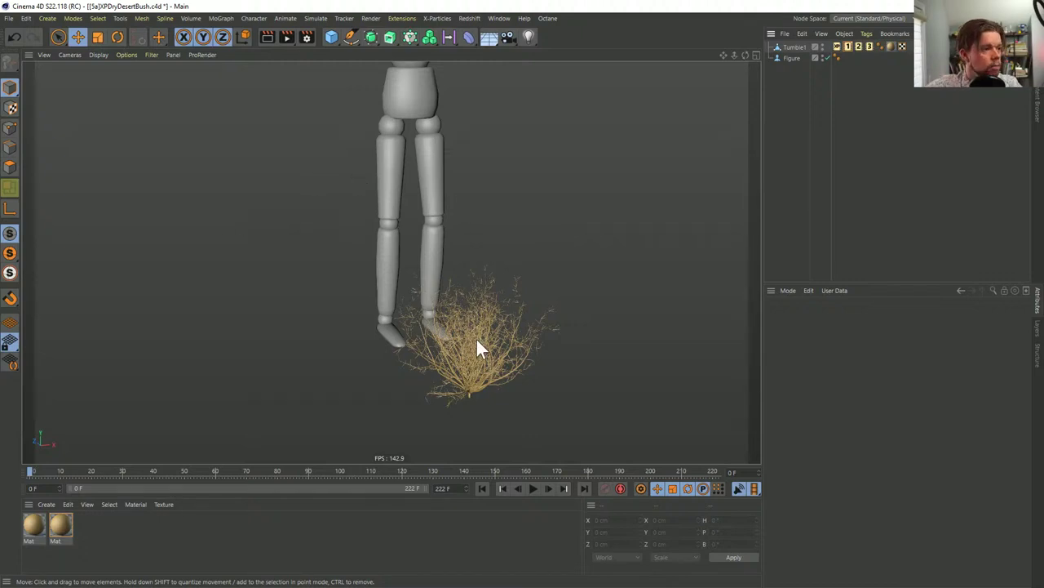
{"action": "mouse_move", "coordinate": [476, 339]}
{"action": "left_mouse_down", "text": "alt"}
{"action": "mouse_move", "coordinate": [502, 304]}
{"action": "mouse_move", "coordinate": [487, 326]}
{"action": "left_mouse_up", "text": "alt"}
{"action": "left_click", "coordinate": [792, 58]}
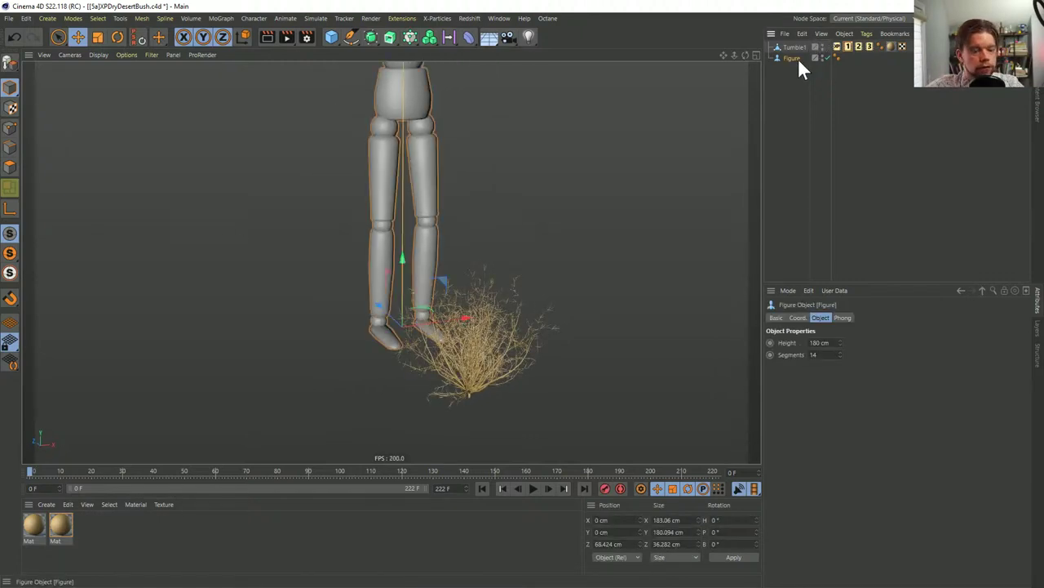
{"action": "key", "text": "Delete"}
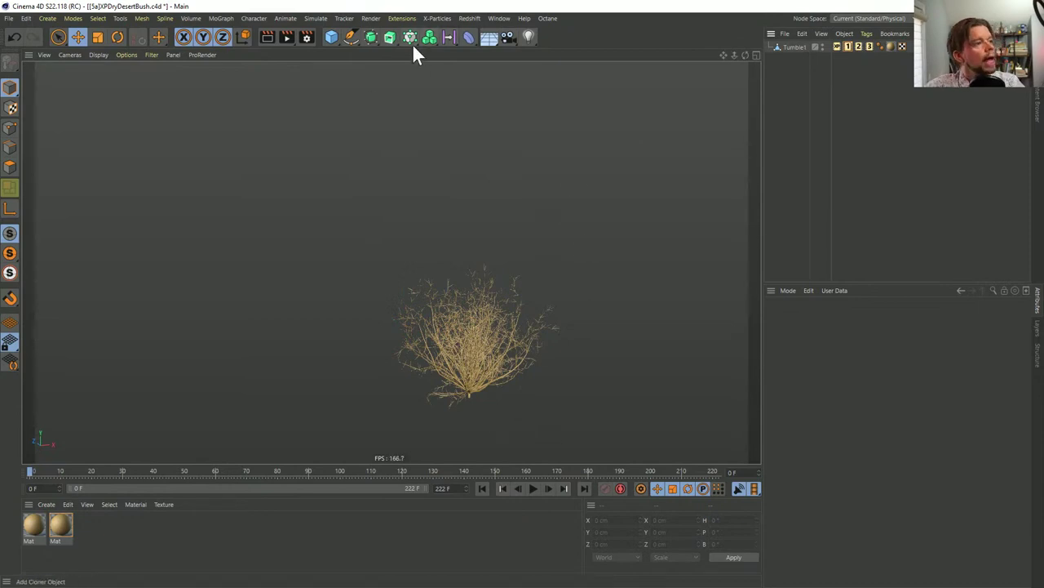
Add a sphere scaled to 48.2 cm, group it under a new null, and lift it to Y 22.023 cm
{"action": "left_click", "coordinate": [331, 37]}
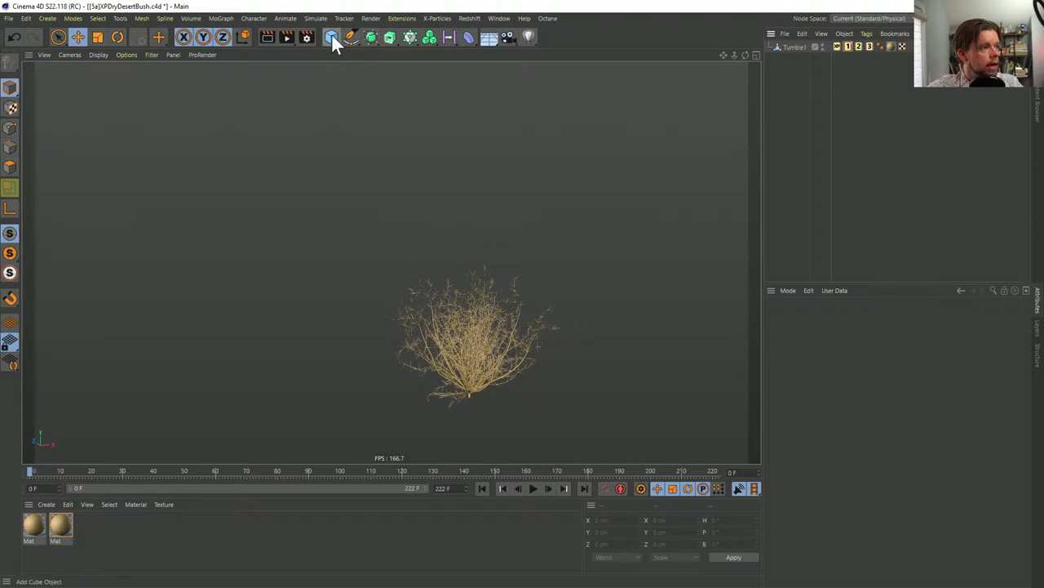
{"action": "left_click", "coordinate": [332, 38]}
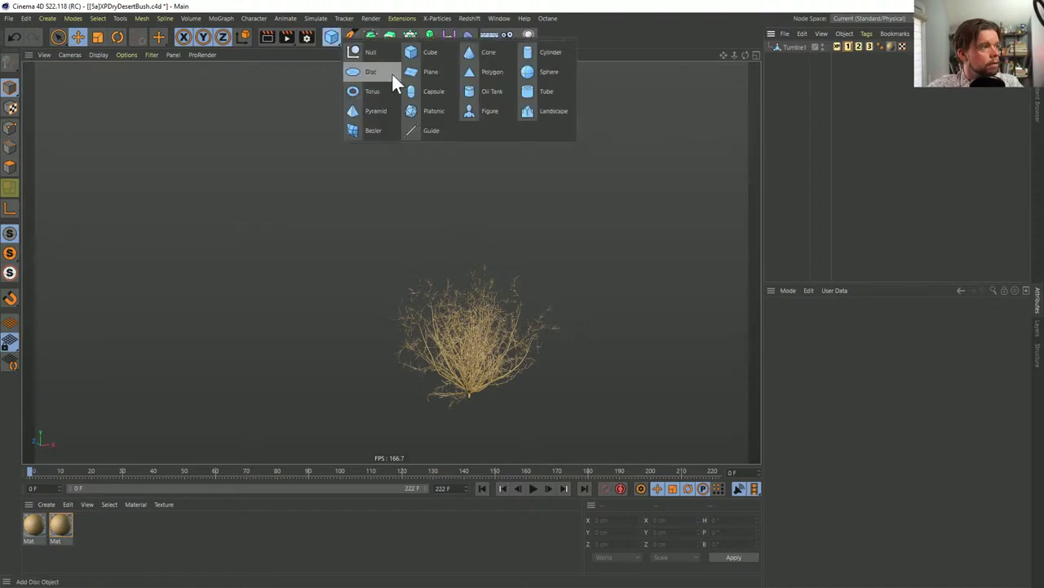
{"action": "left_click", "coordinate": [543, 80]}
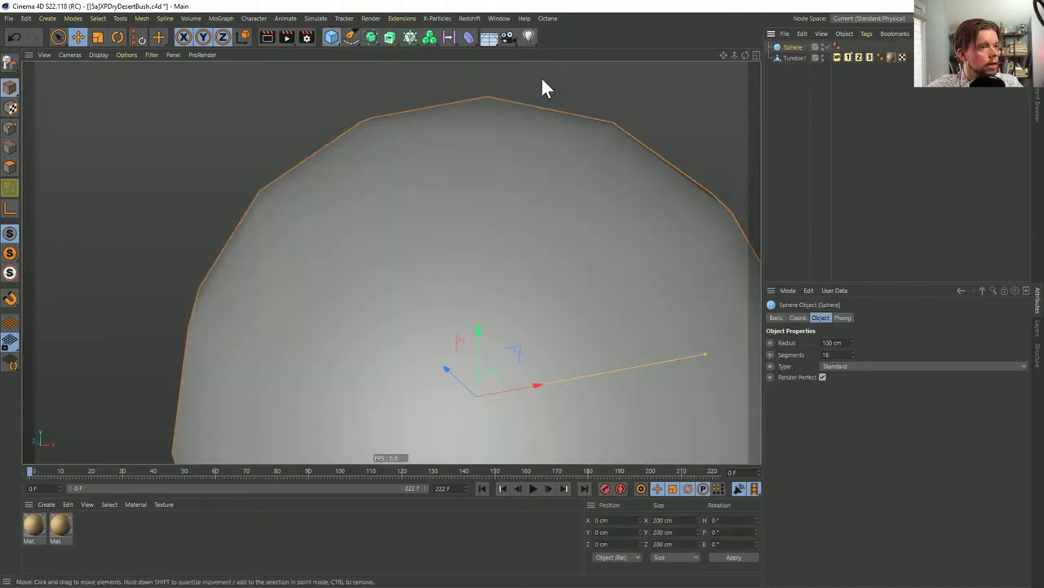
{"action": "key", "text": "t"}
{"action": "left_click_drag", "start_coordinate": [549, 302], "coordinate": [334, 391]}
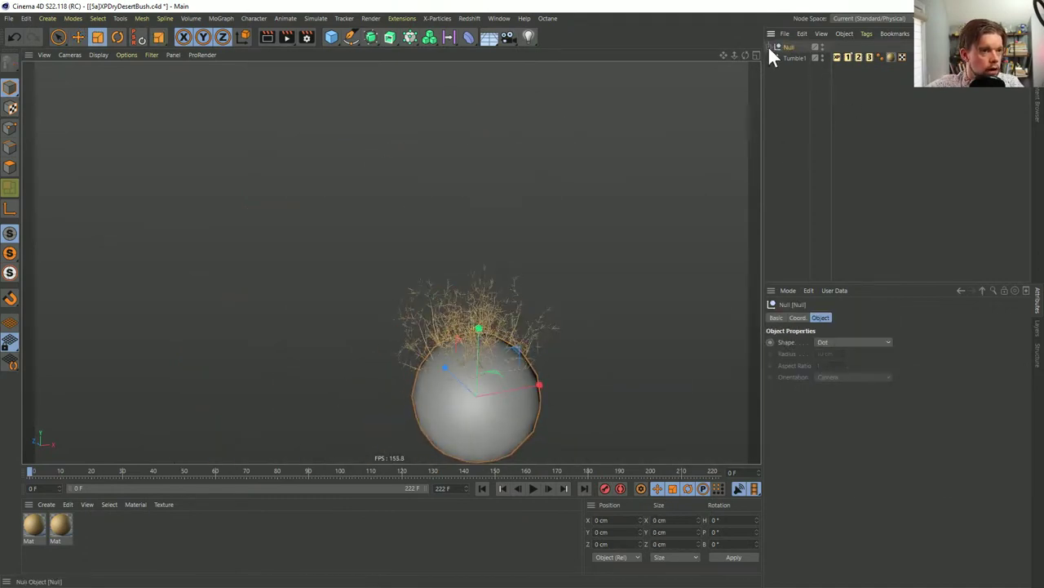
{"action": "key", "text": "alt+g"}
{"action": "key", "text": "r"}
{"action": "key", "text": "e"}
{"action": "left_click_drag", "start_coordinate": [475, 348], "coordinate": [481, 285]}
Rename the new null to Tumble Ref, collapse it, and start adding an Instance generator
{"action": "left_click", "coordinate": [785, 47]}
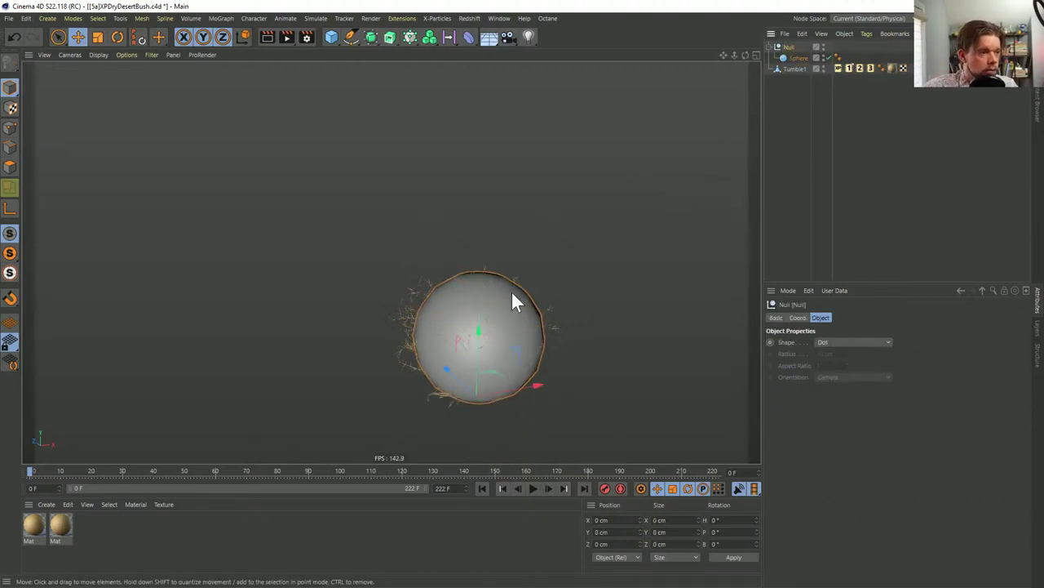
{"action": "scroll", "coordinate": [501, 335], "scroll_direction": "down", "scroll_amount": 2}
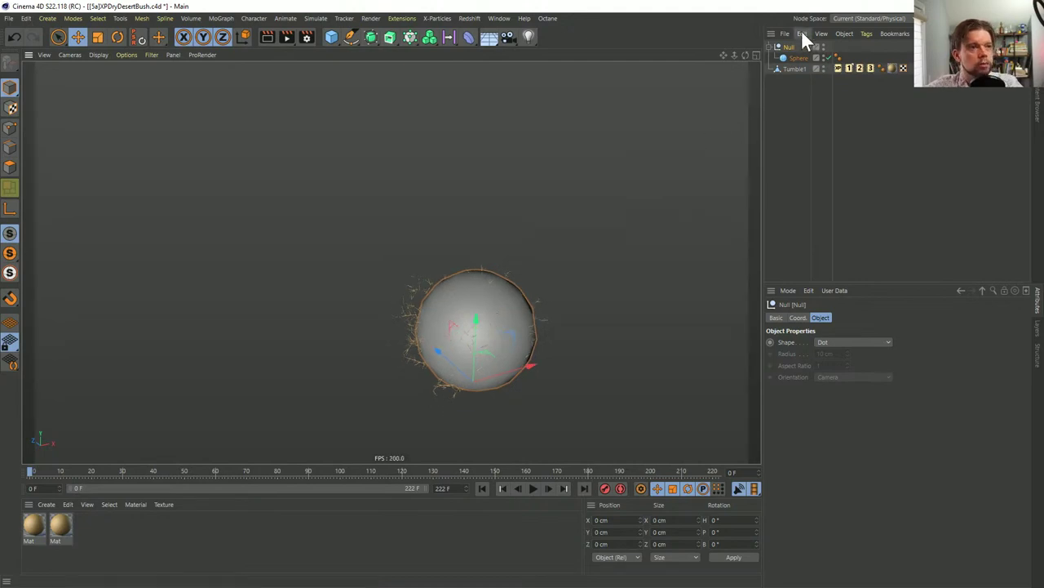
{"action": "left_click", "coordinate": [772, 47]}
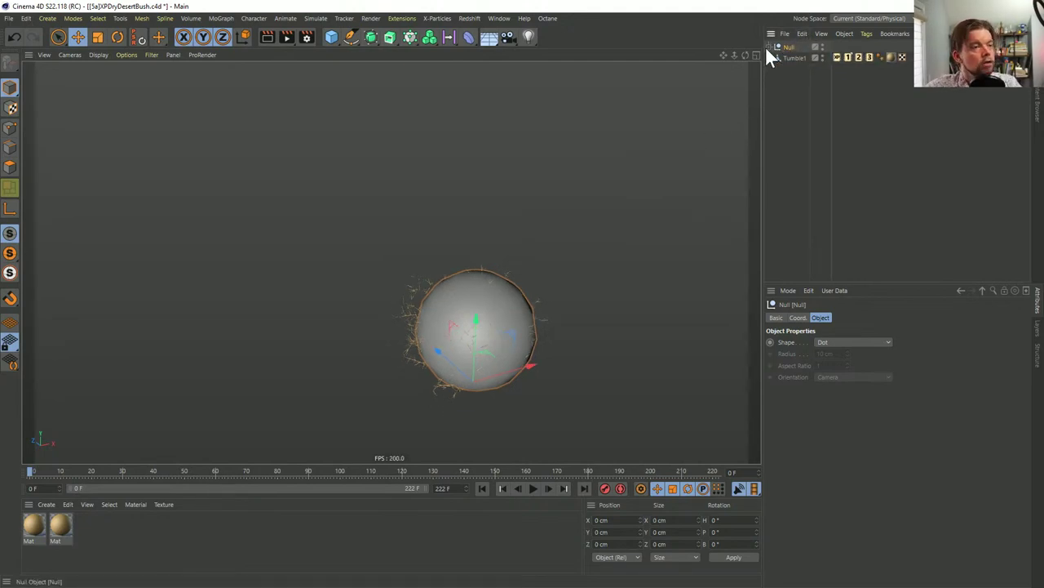
{"action": "left_click", "coordinate": [769, 46]}
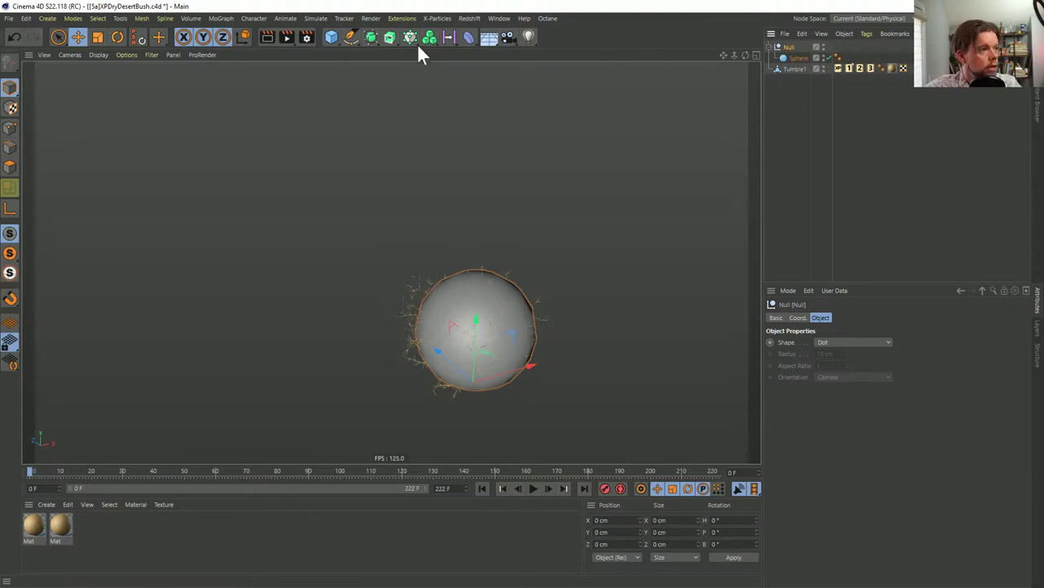
{"action": "double_click", "coordinate": [787, 48]}
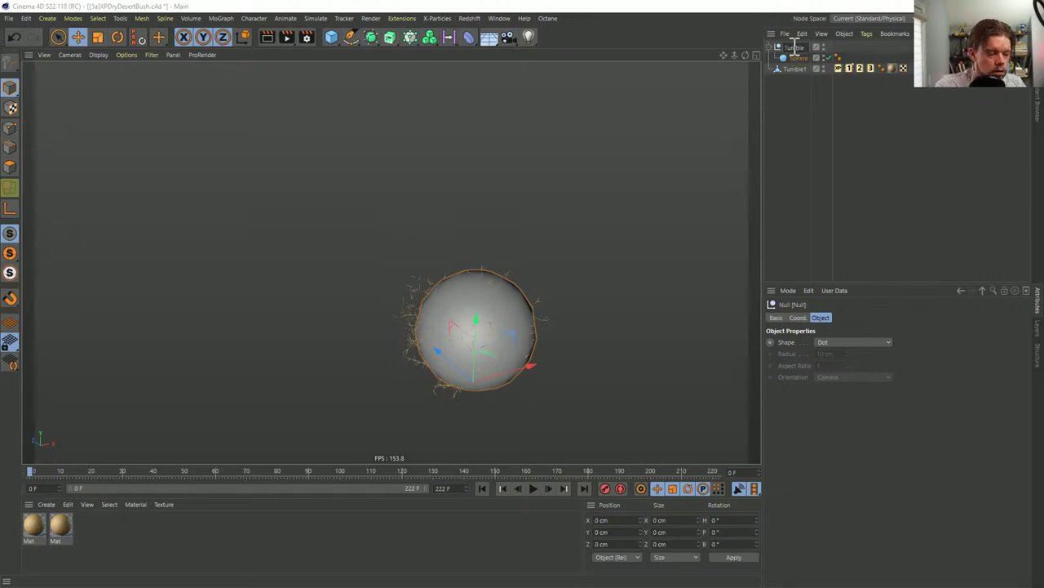
{"action": "type", "text": "Ref"}
{"action": "key", "text": "Return"}
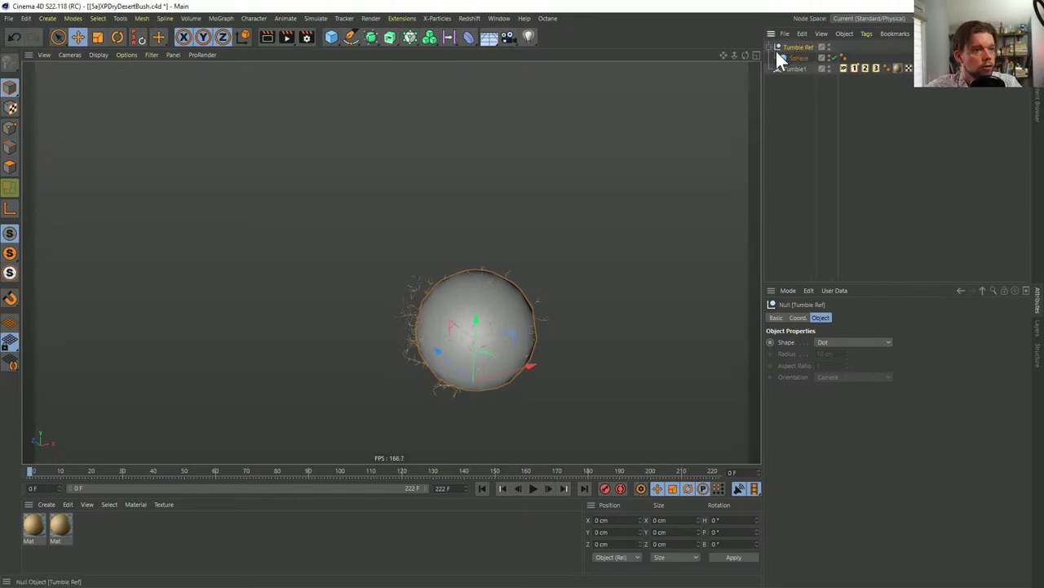
{"action": "left_click", "coordinate": [771, 47]}
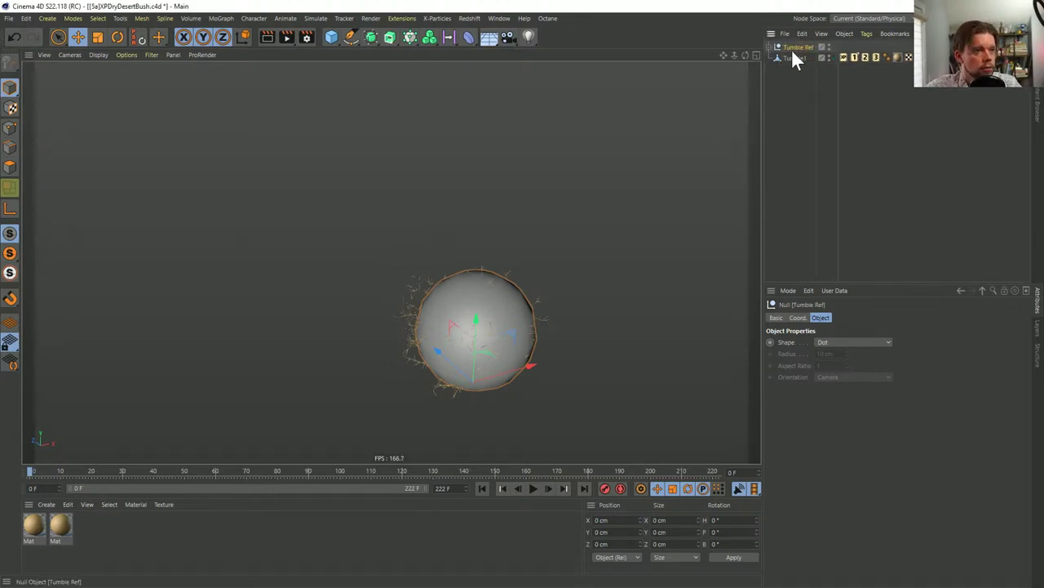
{"action": "left_click", "coordinate": [371, 37]}
{"action": "left_click", "coordinate": [498, 131]}
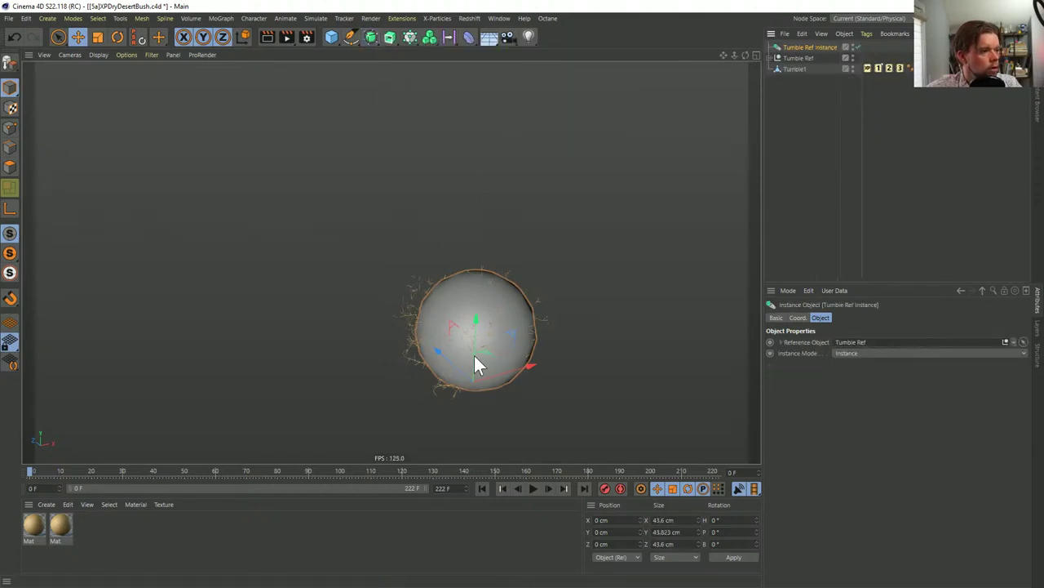
{"action": "left_click_drag", "start_coordinate": [452, 364], "coordinate": [239, 233]}
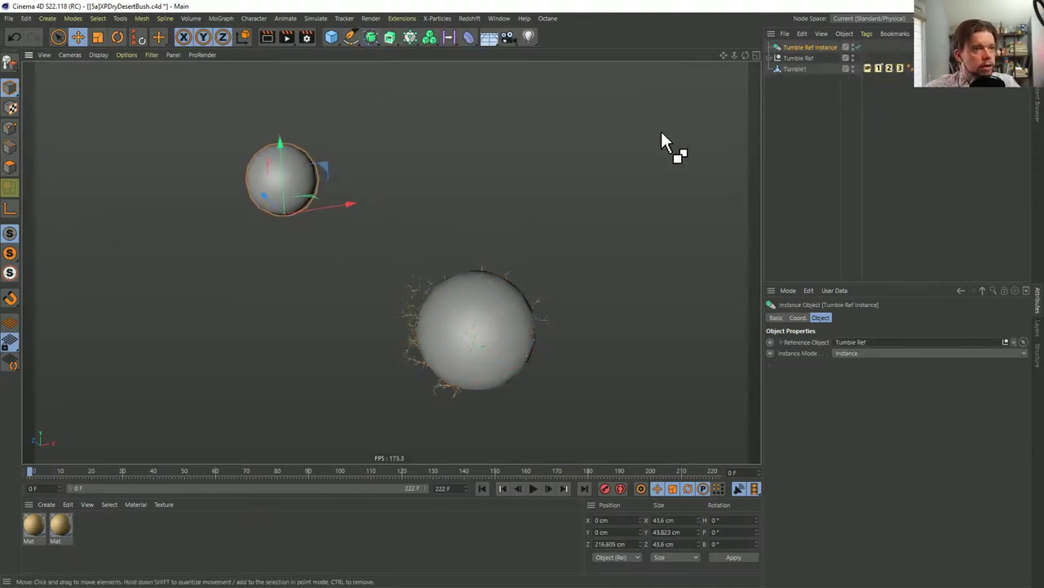
{"action": "left_click_drag", "start_coordinate": [348, 204], "coordinate": [610, 178], "text": "ctrl"}
{"action": "left_click_drag", "start_coordinate": [519, 162], "coordinate": [359, 153], "text": "ctrl"}
{"action": "left_click_drag", "start_coordinate": [457, 145], "coordinate": [343, 152], "text": "ctrl"}
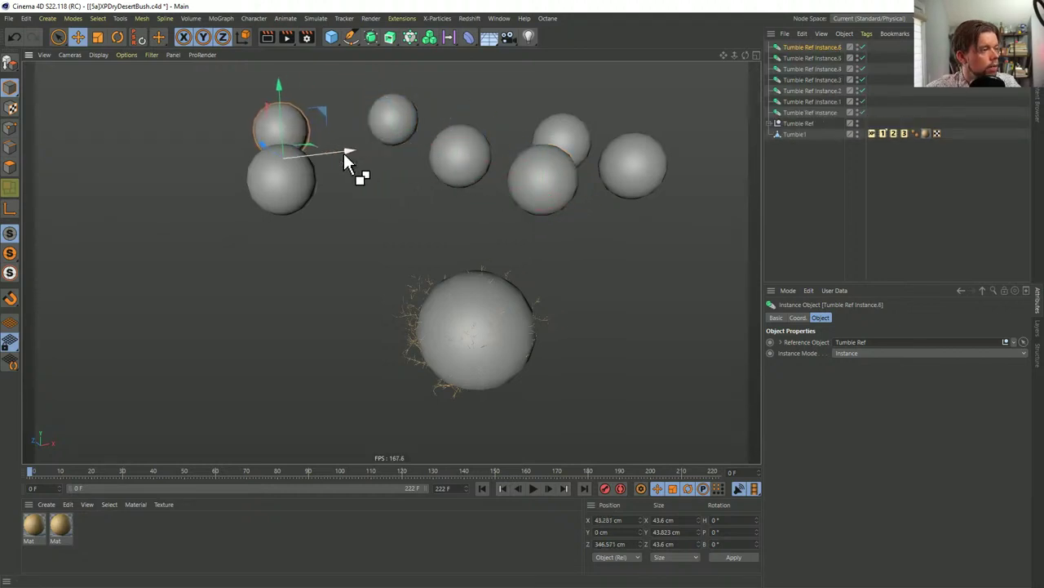
{"action": "left_click", "coordinate": [783, 101]}
{"action": "key", "text": "r"}
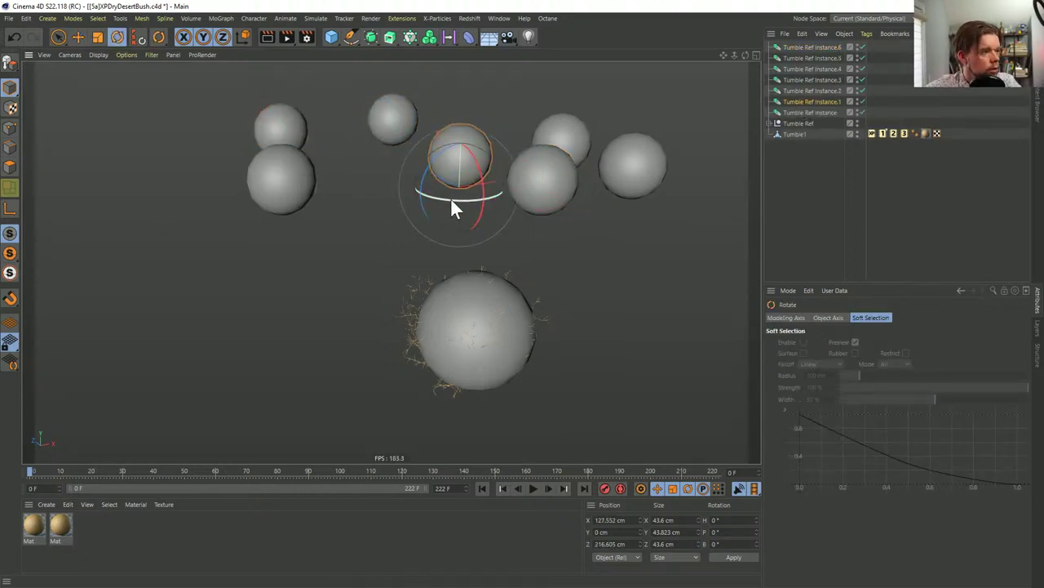
{"action": "left_click", "coordinate": [591, 131]}
{"action": "left_click_drag", "start_coordinate": [591, 132], "coordinate": [573, 147]}
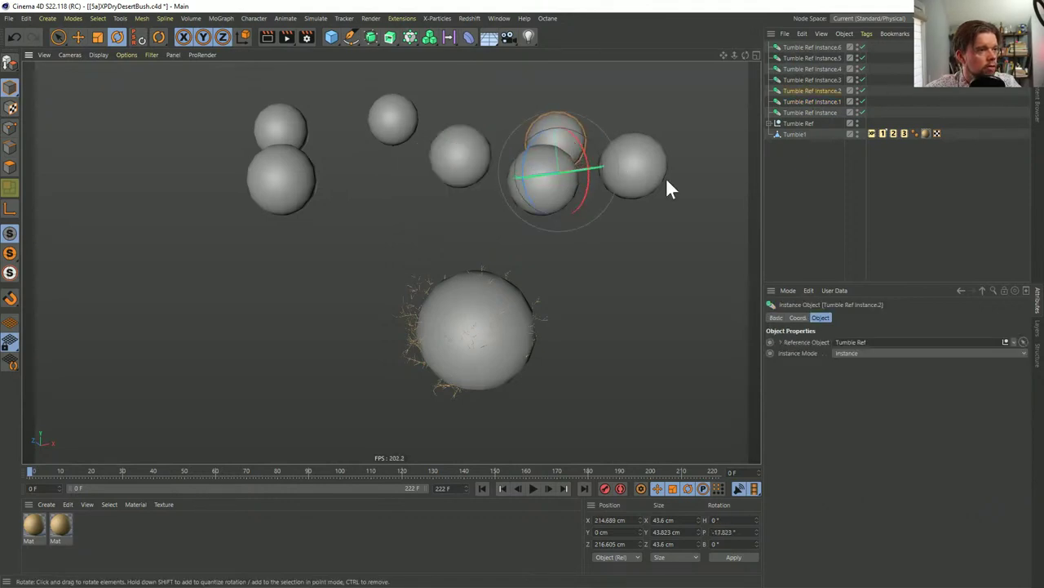
{"action": "left_click", "coordinate": [803, 123]}
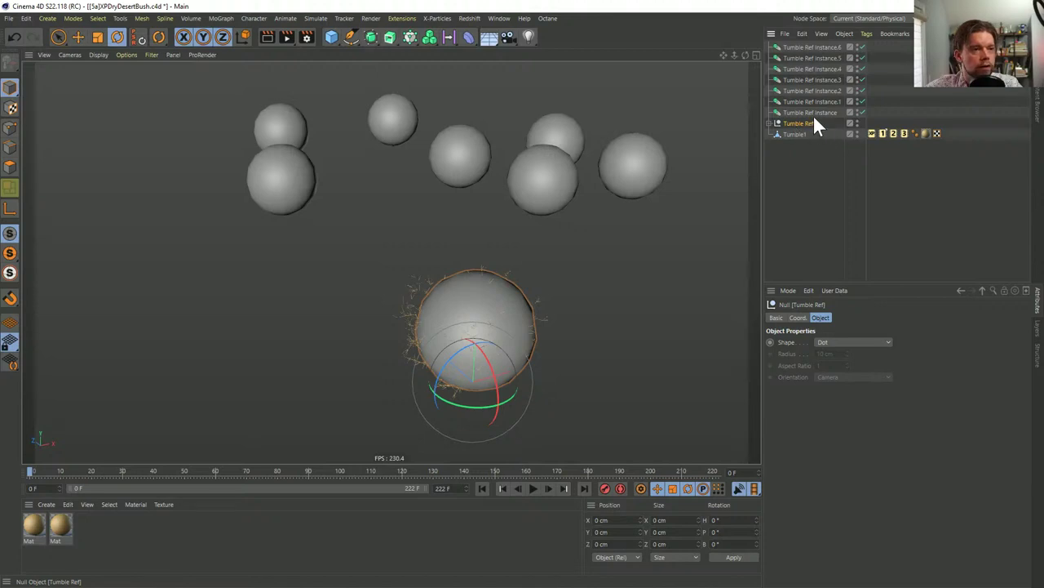
{"action": "left_click", "coordinate": [812, 113]}
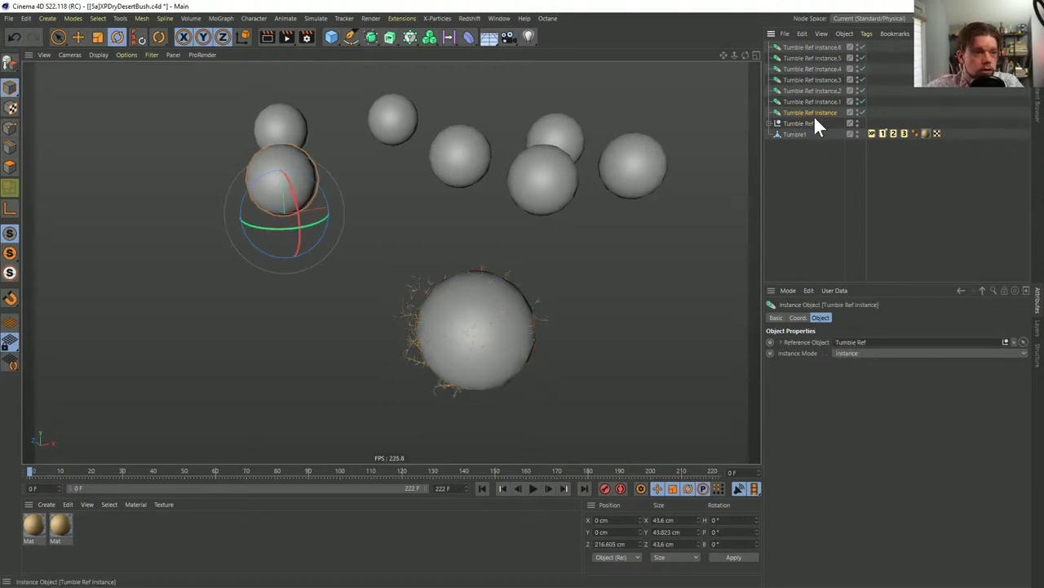
{"action": "left_click", "coordinate": [795, 126]}
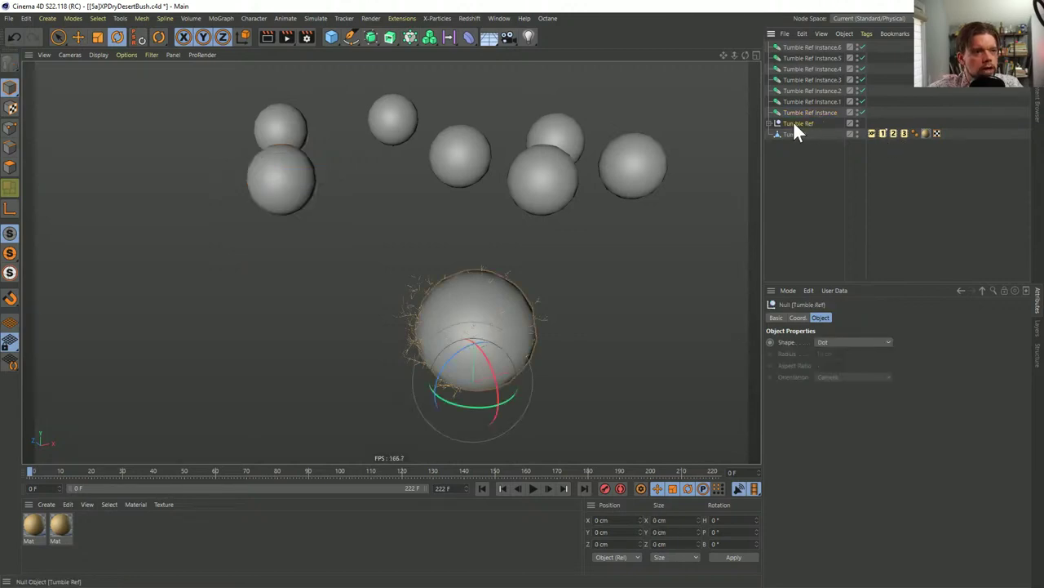
Copy Tumble1's Recall 2 tag onto Tumble Ref and check what Tumble Ref Instance.6 references
{"action": "left_click_drag", "start_coordinate": [892, 133], "coordinate": [879, 121]}
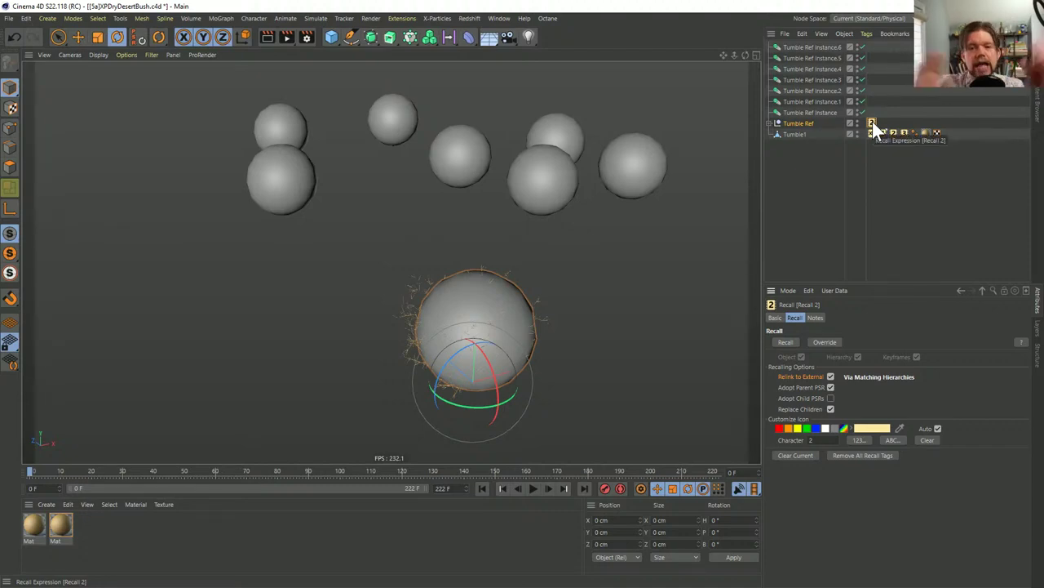
{"action": "left_click", "coordinate": [800, 125]}
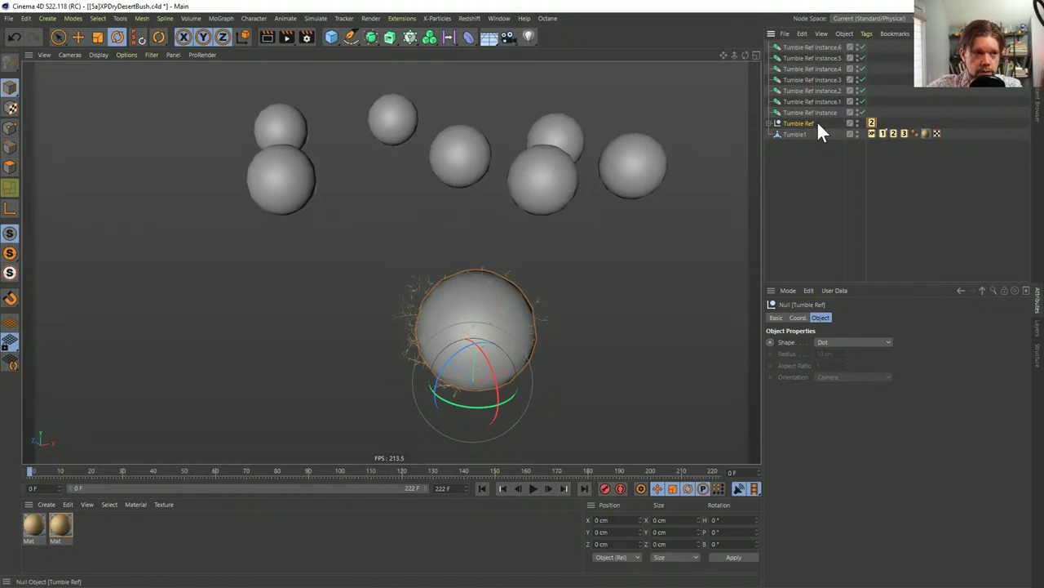
{"action": "left_click", "coordinate": [784, 46]}
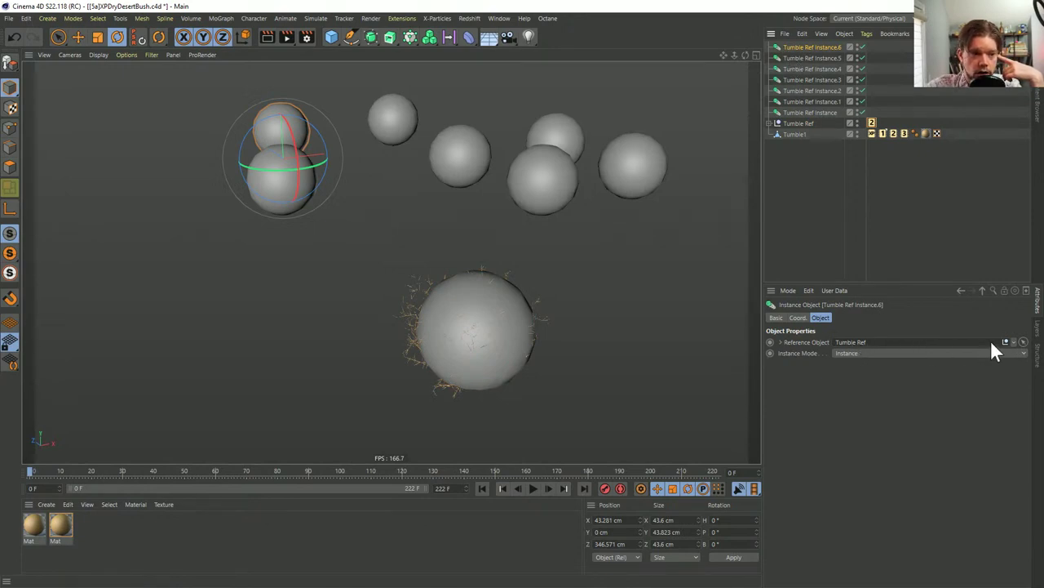
Apply the Recall 2 tag to turn Tumble Ref into Tumble2, then test by deleting and undoing Tumble2
{"action": "left_click", "coordinate": [870, 121]}
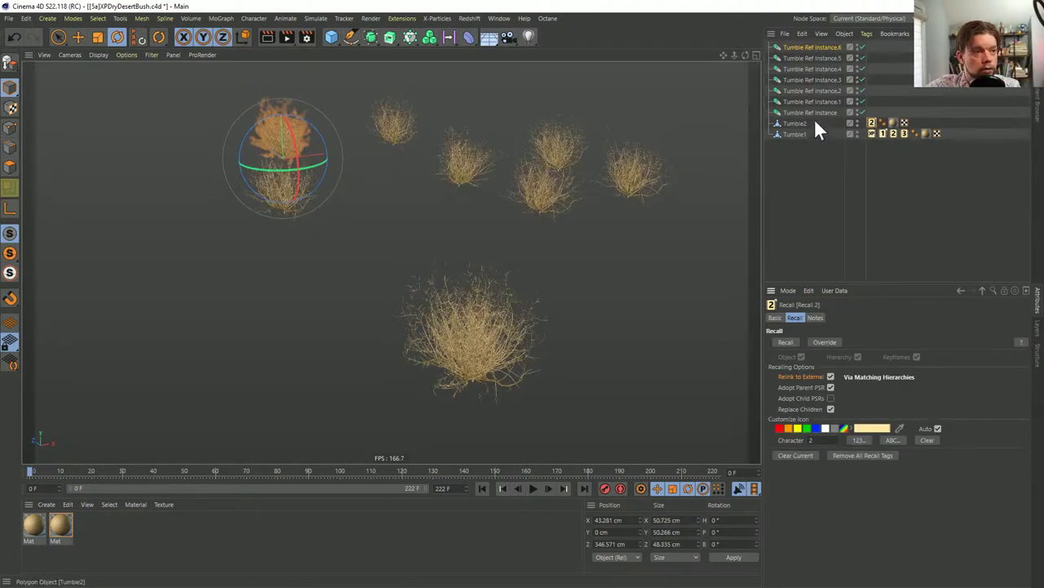
{"action": "left_click", "coordinate": [825, 206]}
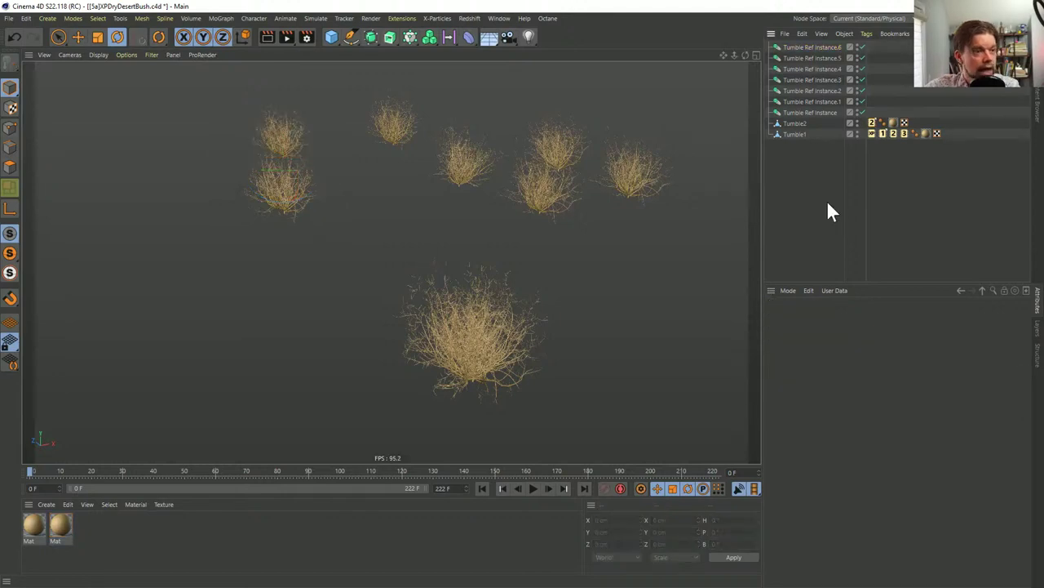
{"action": "left_click", "coordinate": [797, 125]}
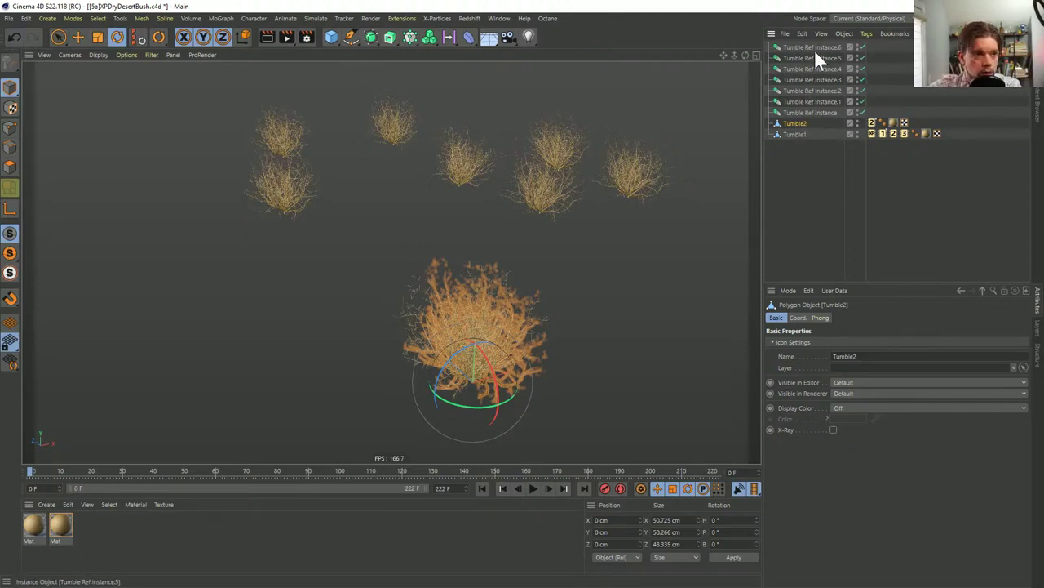
{"action": "key", "text": "Delete"}
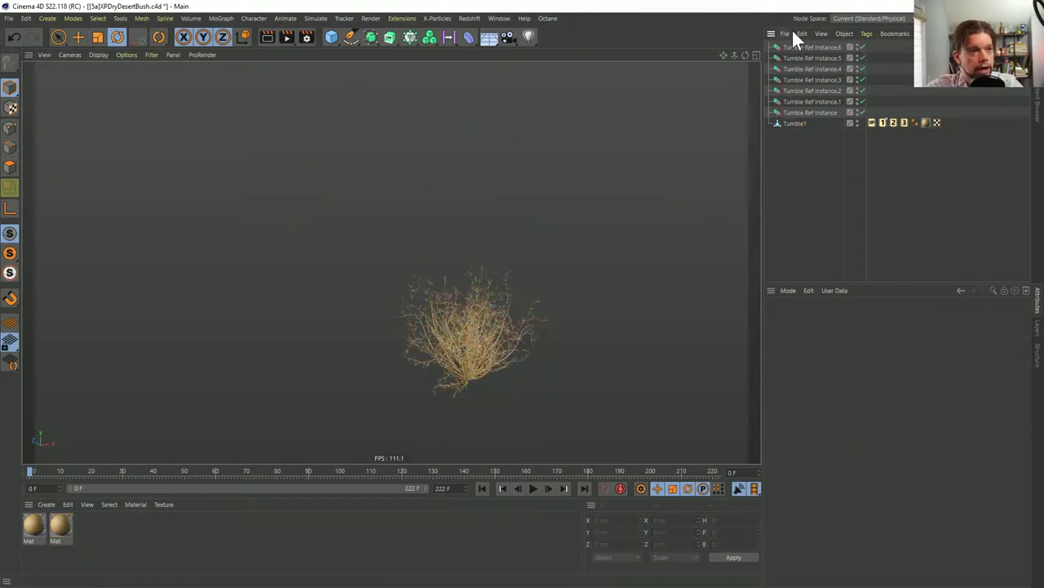
{"action": "key", "text": "ctrl+z"}
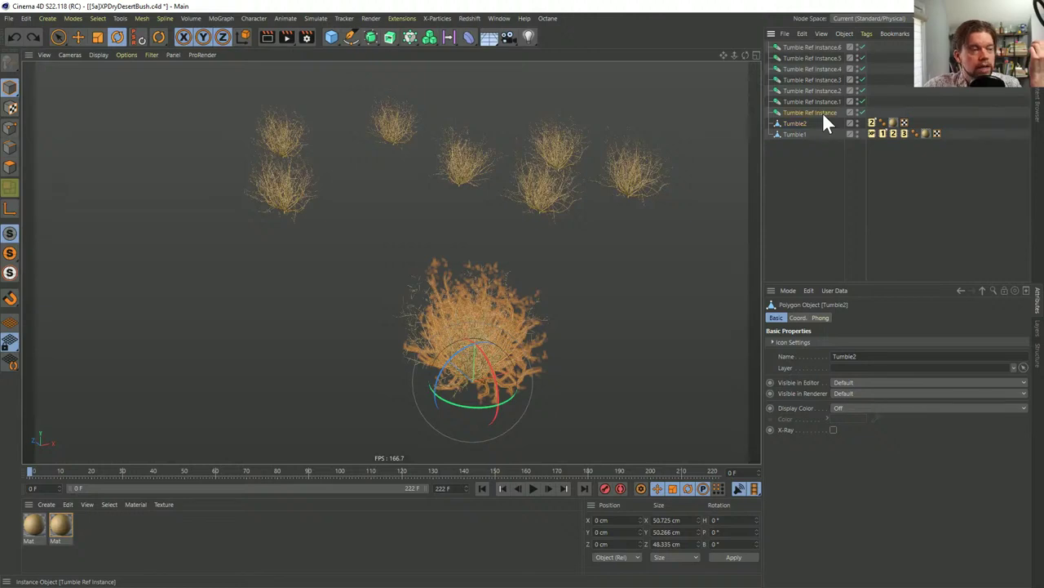
{"action": "left_click", "coordinate": [824, 113]}
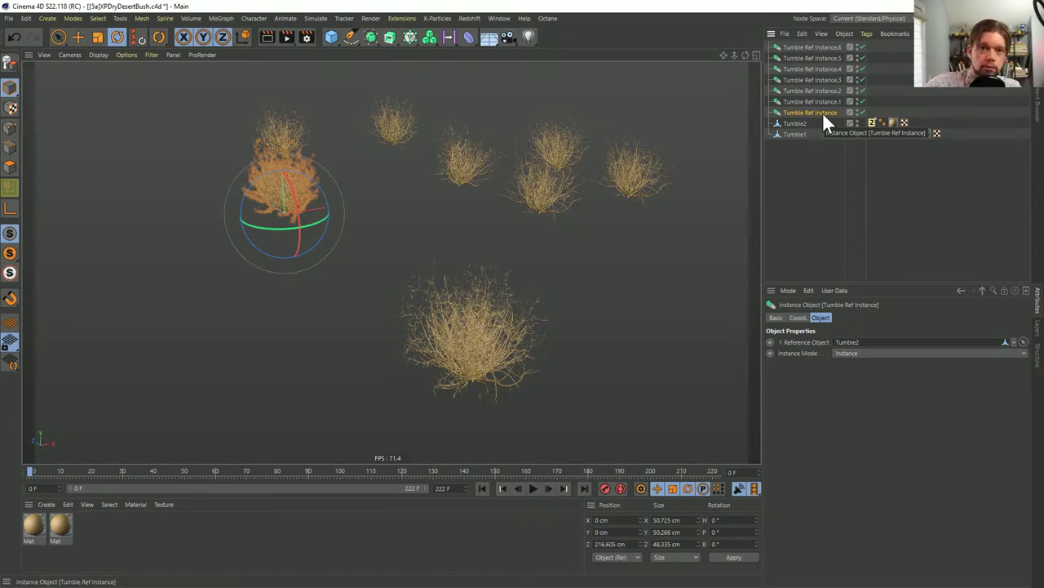
Copy Tumble1's Recall 3 tag onto the shared bush and view the Recall 3 tag's settings
{"action": "left_click", "coordinate": [814, 102]}
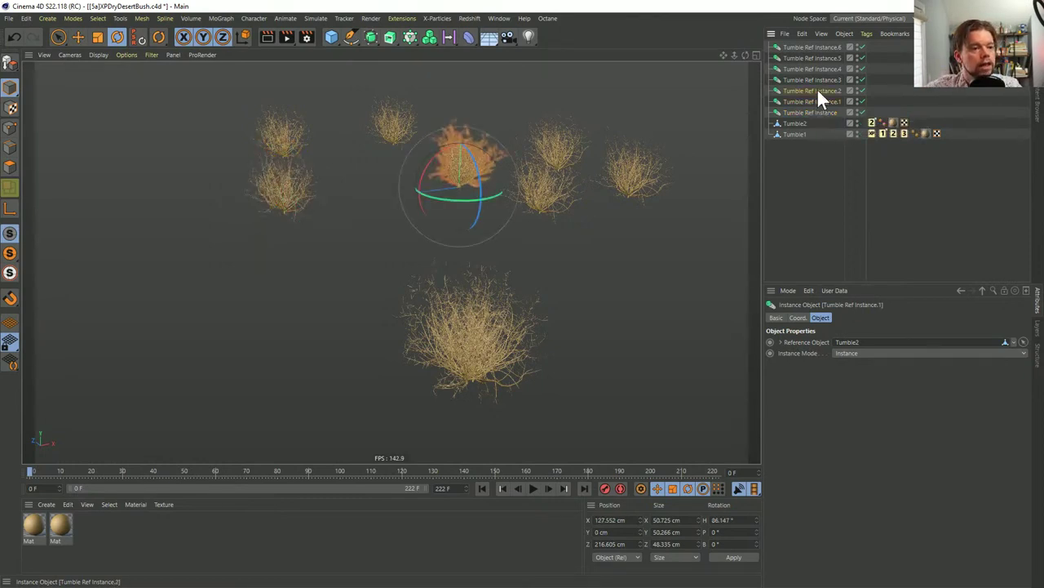
{"action": "left_click", "coordinate": [818, 91]}
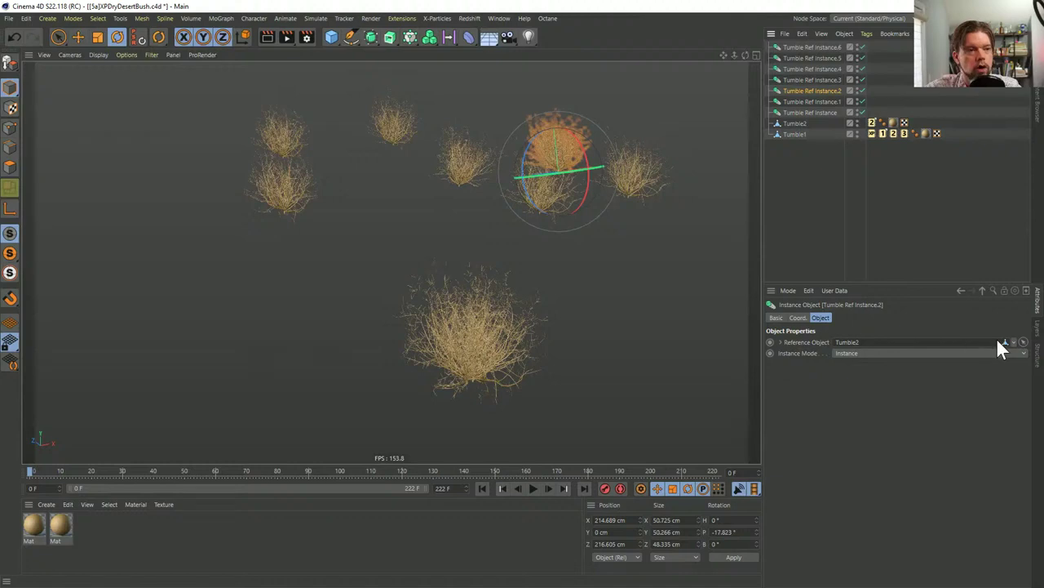
{"action": "left_click_drag", "start_coordinate": [905, 131], "coordinate": [877, 123]}
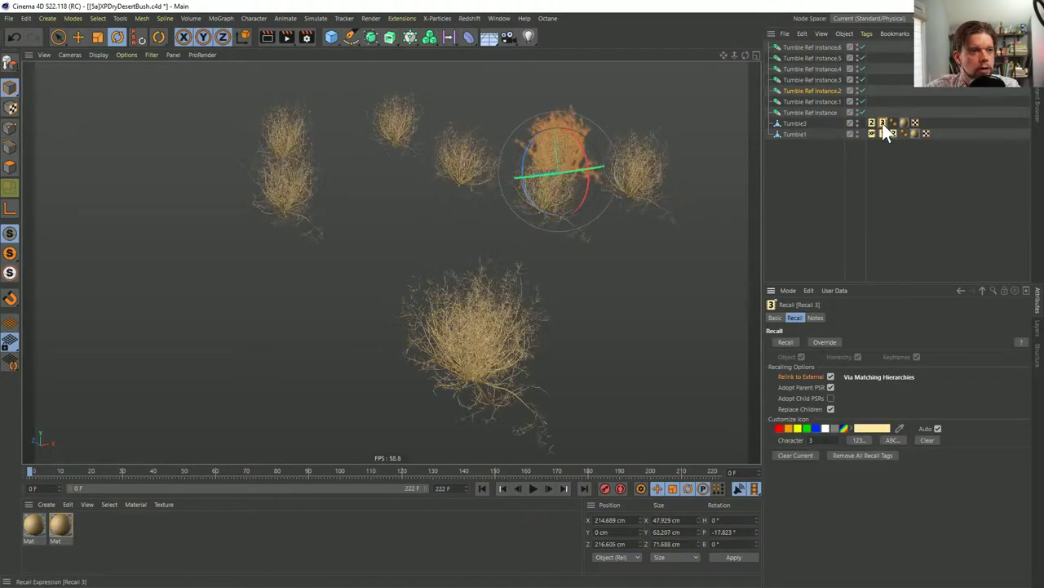
{"action": "left_click", "coordinate": [818, 101]}
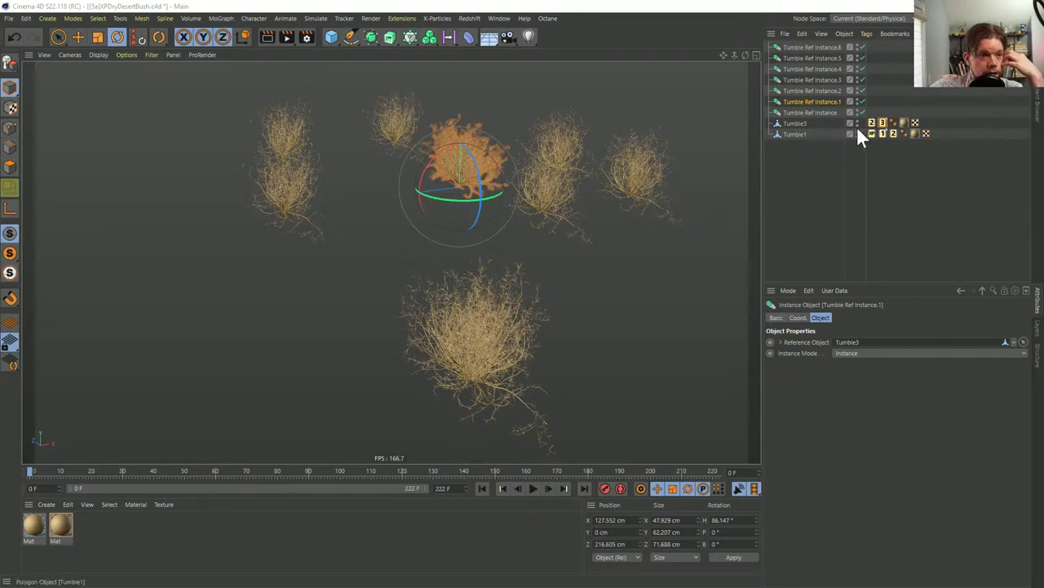
{"action": "left_click", "coordinate": [882, 123]}
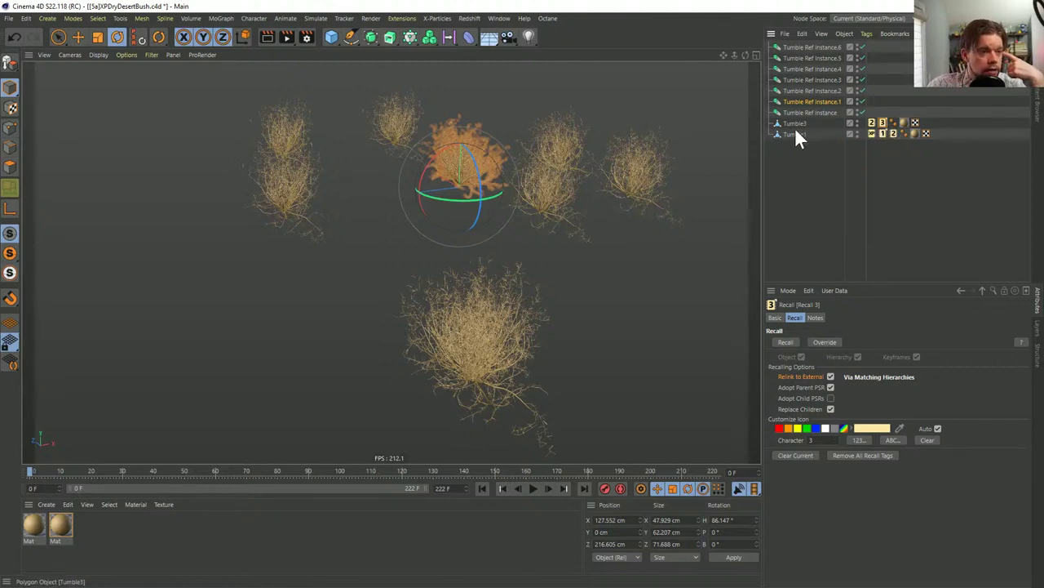
{"action": "left_click", "coordinate": [500, 21]}
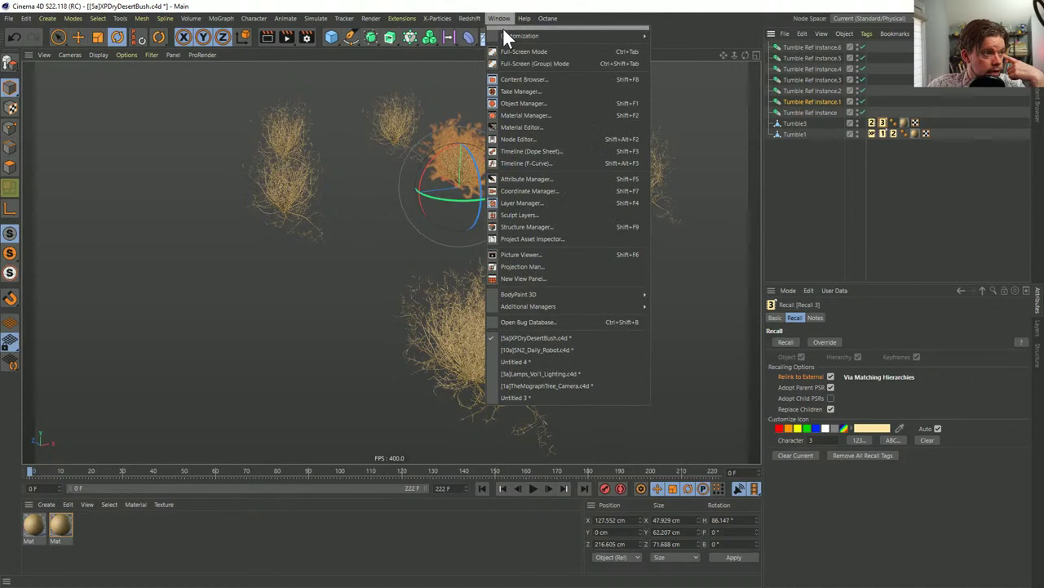
{"action": "left_click", "coordinate": [588, 385]}
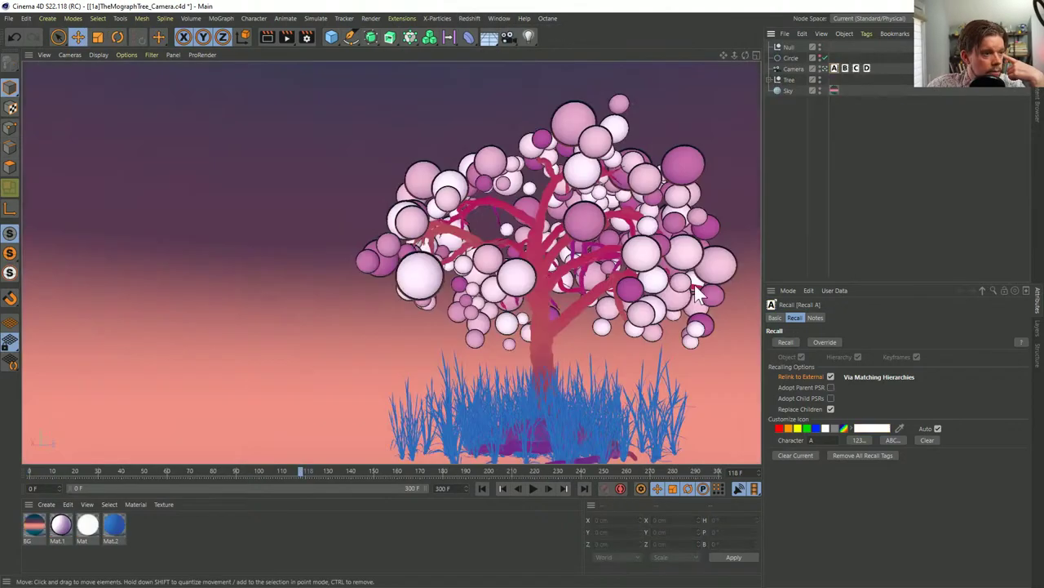
{"action": "left_click", "coordinate": [845, 68]}
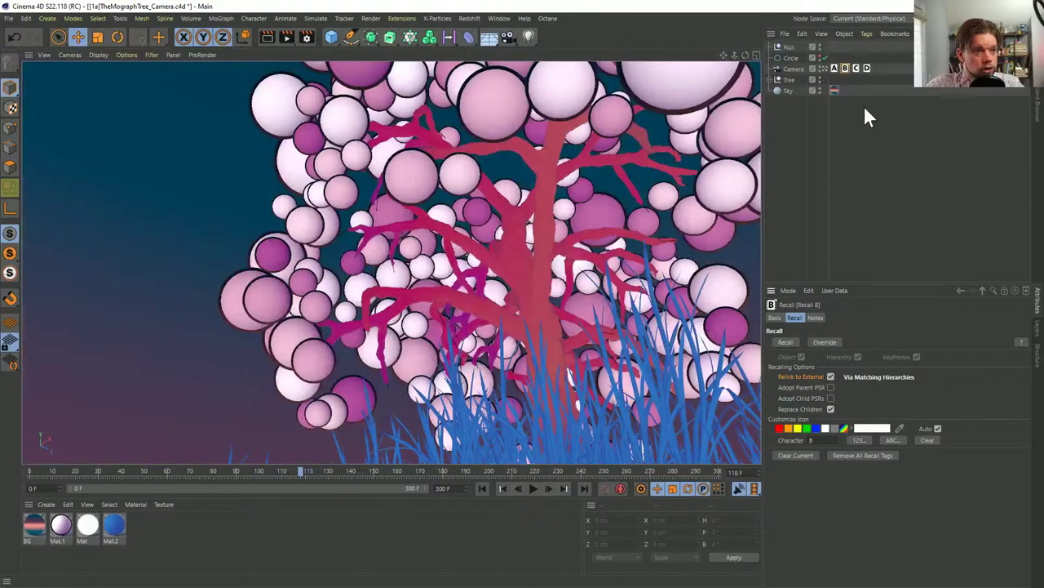
{"action": "left_click", "coordinate": [835, 67]}
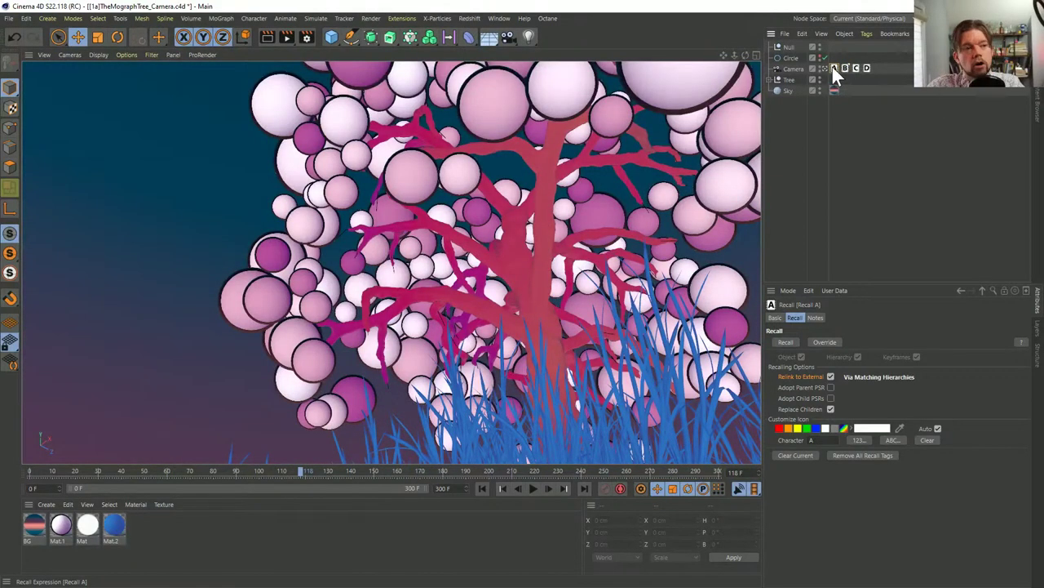
{"action": "left_click", "coordinate": [47, 18]}
{"action": "left_click", "coordinate": [64, 36]}
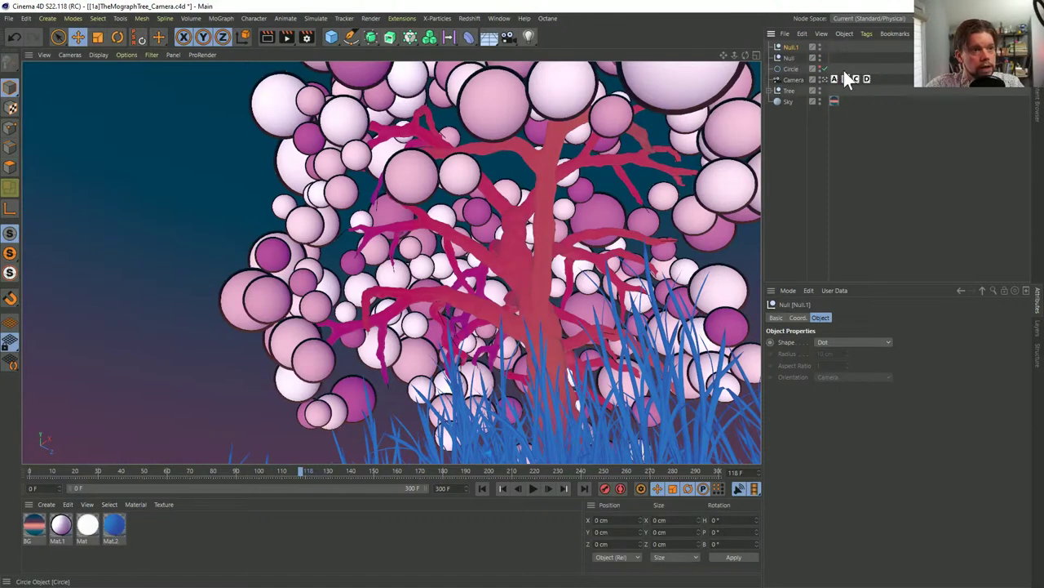
{"action": "left_click_drag", "start_coordinate": [845, 75], "coordinate": [834, 44], "text": "ctrl"}
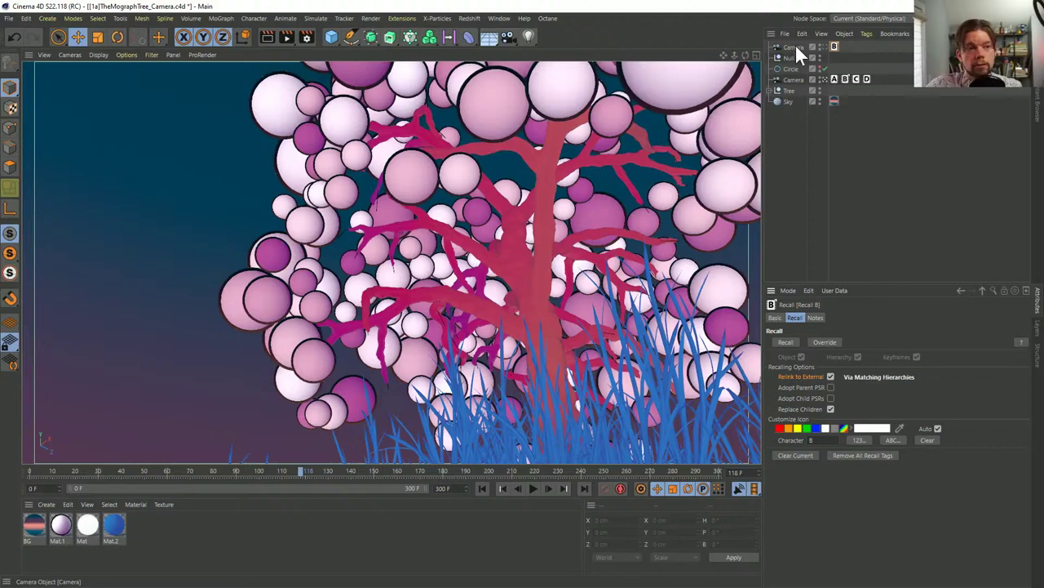
{"action": "left_click", "coordinate": [795, 47]}
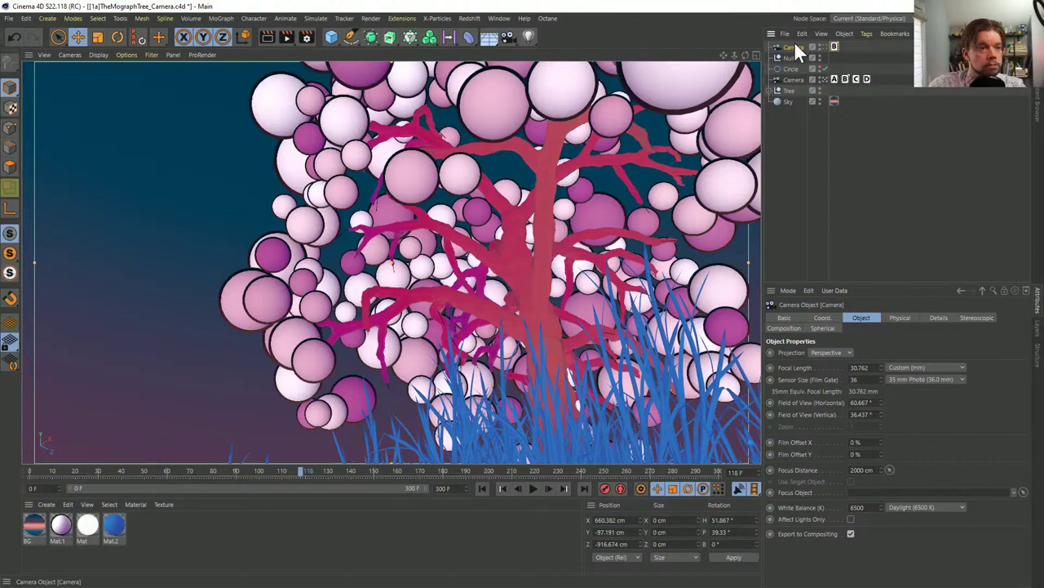
{"action": "key", "text": "Delete"}
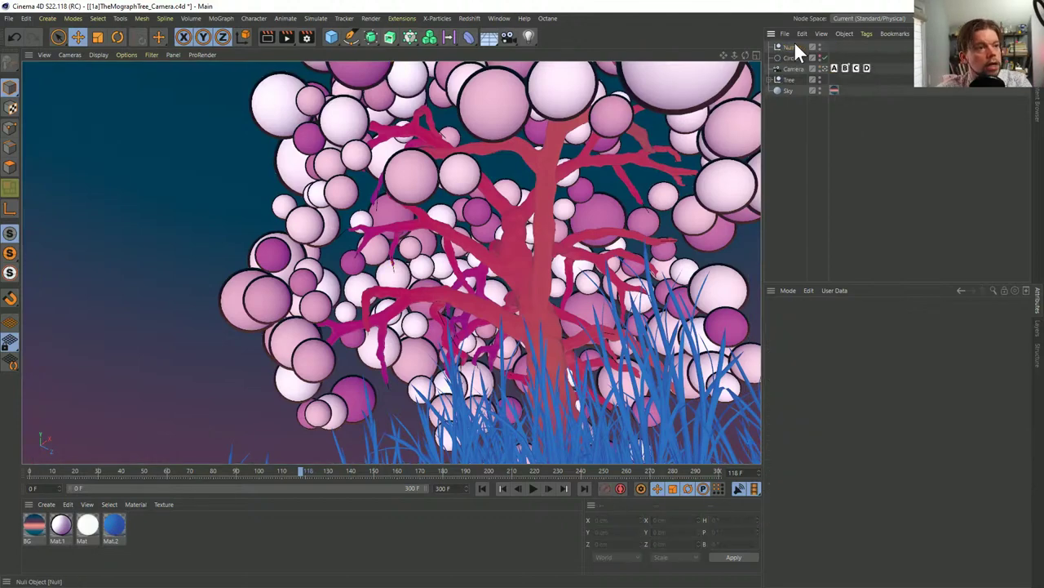
{"action": "left_click", "coordinate": [834, 67]}
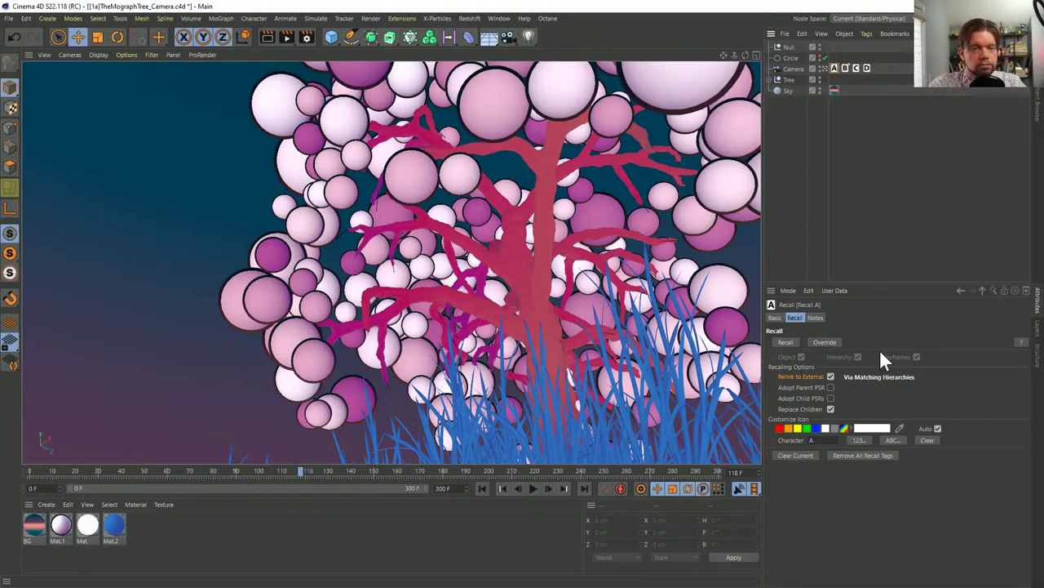
{"action": "left_click", "coordinate": [500, 18]}
{"action": "left_click", "coordinate": [544, 343]}
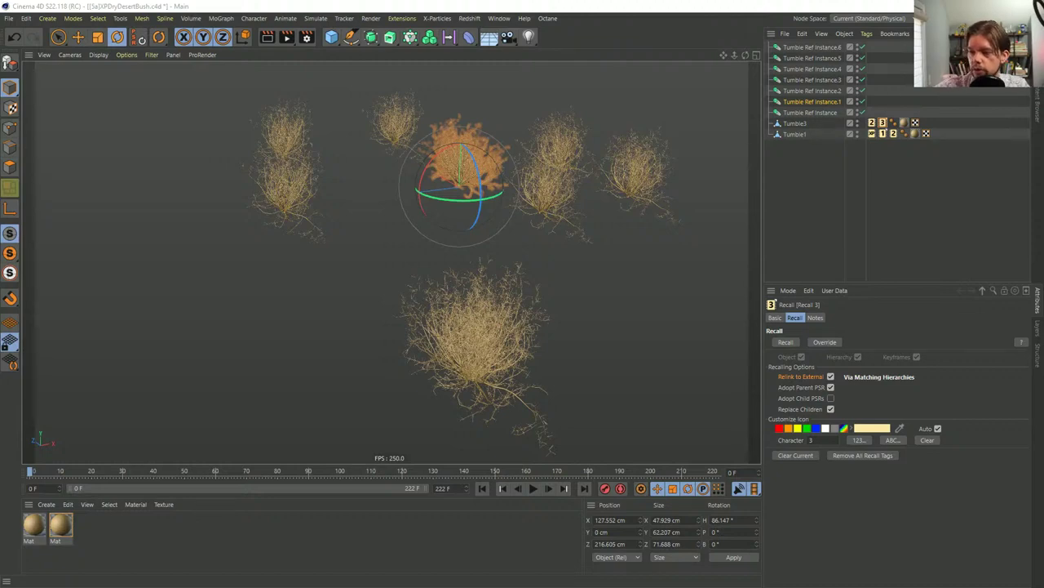
Switch to the [7a]ComplexModel_LetterR.c4d document with Ctrl+F4
{"action": "key", "text": "ctrl+F4"}
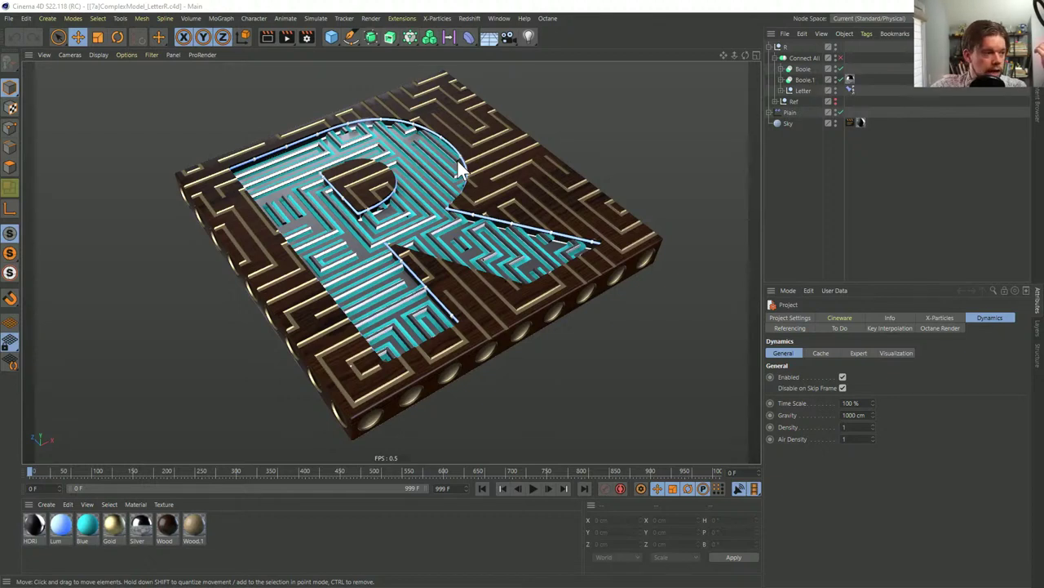
{"action": "left_click", "coordinate": [769, 47], "text": "ctrl"}
{"action": "left_click", "coordinate": [769, 46], "text": "ctrl"}
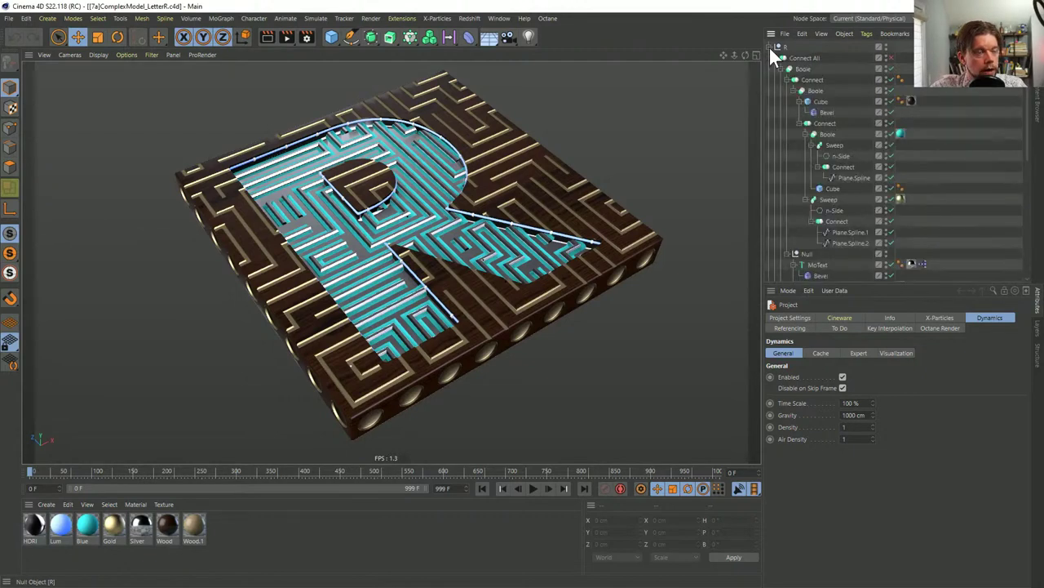
{"action": "left_click", "coordinate": [769, 47], "text": "ctrl"}
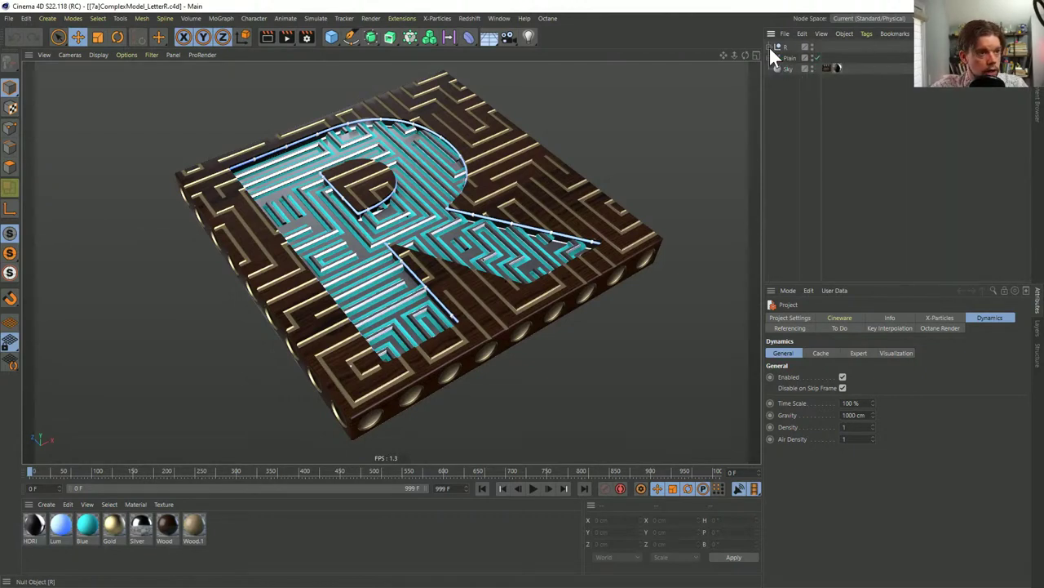
{"action": "left_click", "coordinate": [769, 47], "text": "ctrl"}
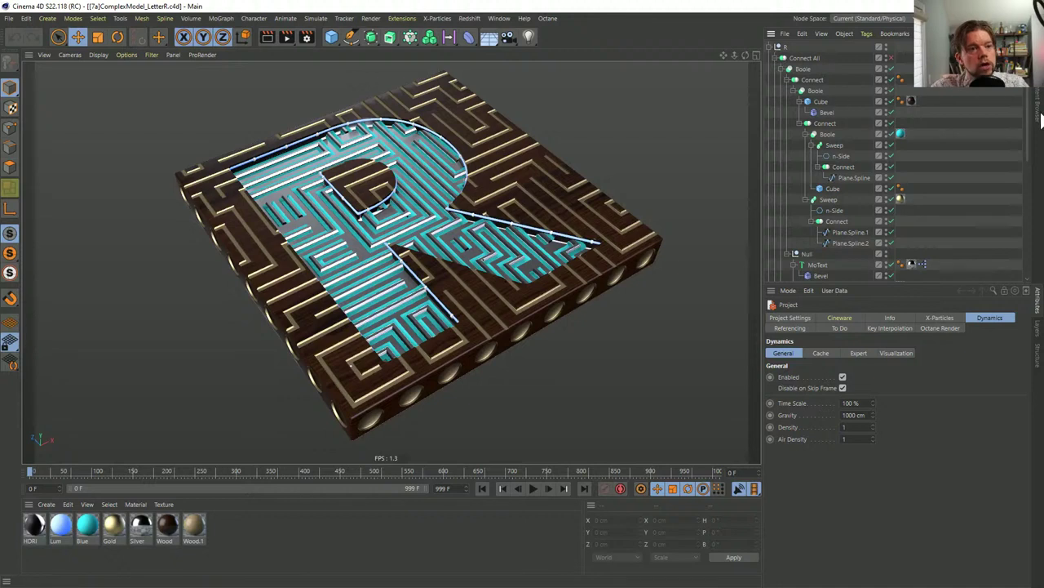
{"action": "scroll", "coordinate": [1027, 167], "scroll_direction": "down", "scroll_amount": 8}
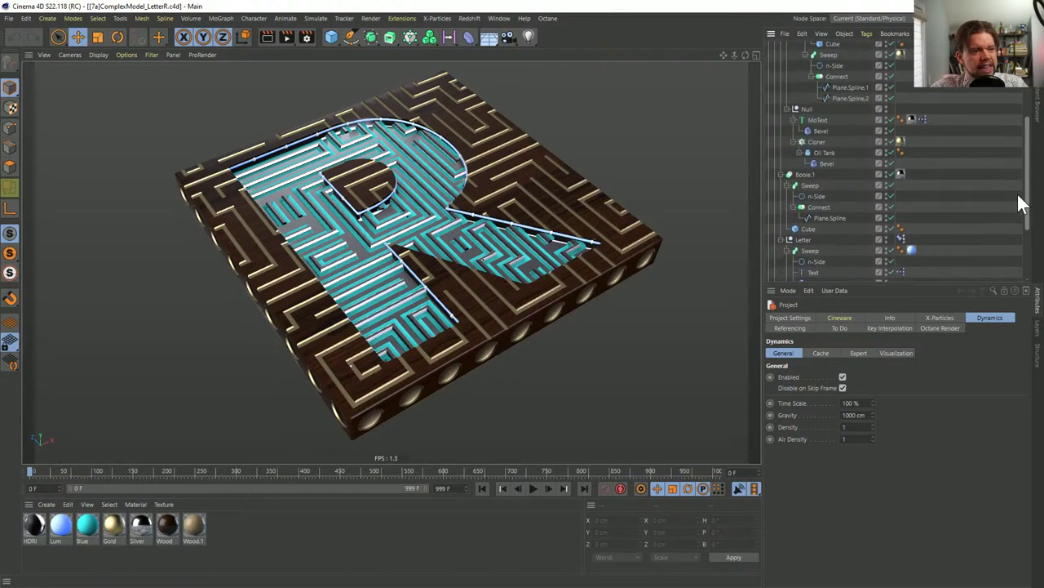
{"action": "scroll", "coordinate": [1016, 231], "scroll_direction": "down", "scroll_amount": 1}
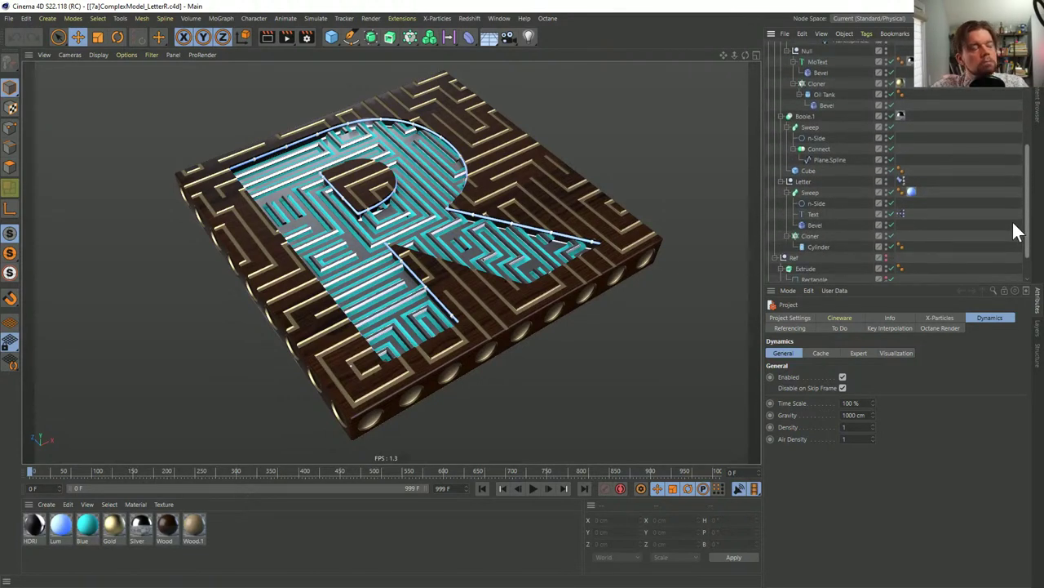
{"action": "scroll", "coordinate": [1016, 230], "scroll_direction": "up", "scroll_amount": 8}
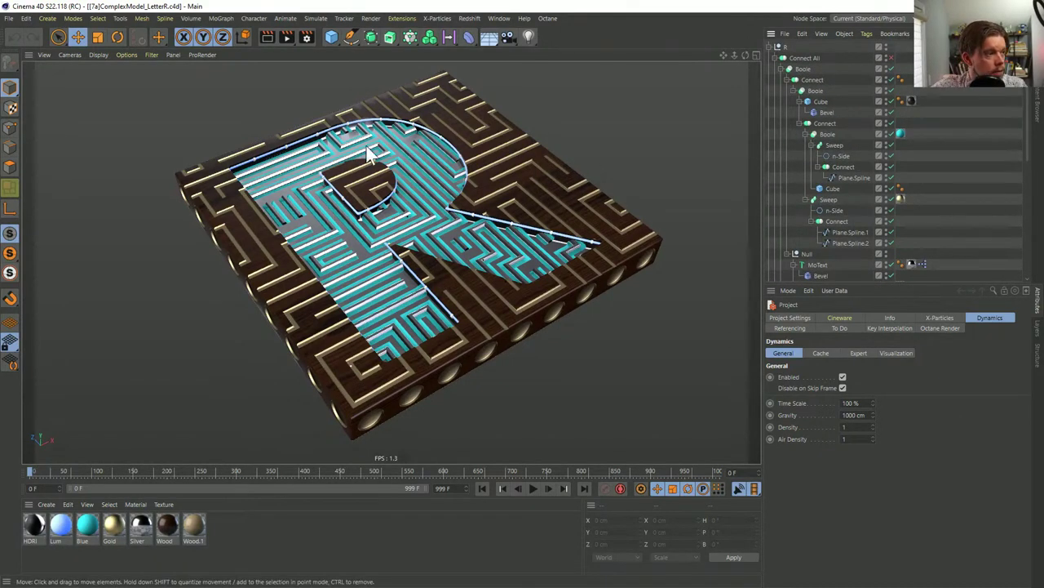
Show Gouraud Shading (Lines) and orbit and zoom in close on the maze model's geometry
{"action": "right_click", "coordinate": [479, 226]}
{"action": "key", "text": "Escape"}
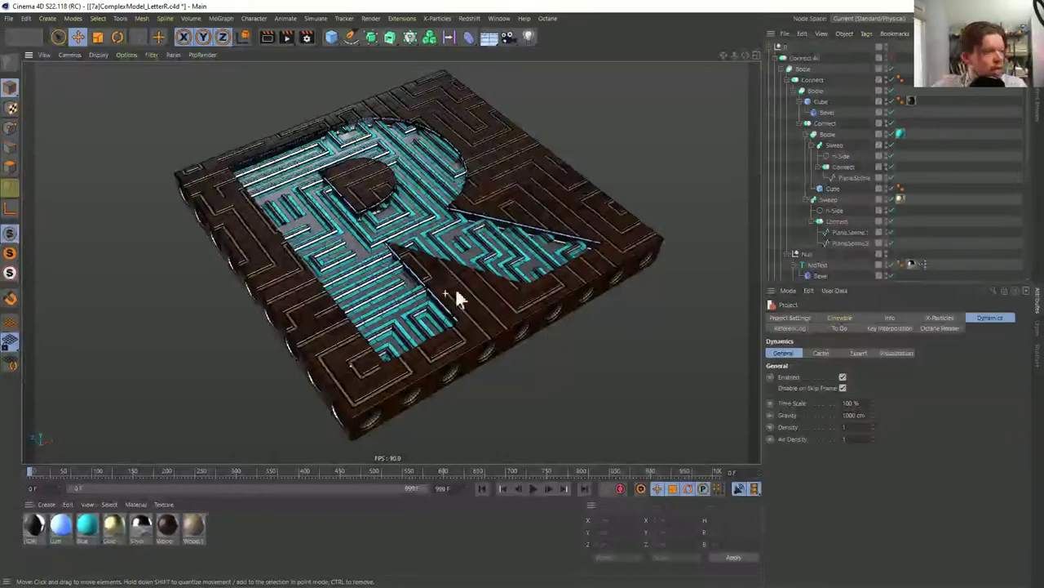
{"action": "right_click_drag", "start_coordinate": [457, 290], "coordinate": [594, 282], "text": "alt"}
{"action": "left_click_drag", "start_coordinate": [593, 281], "coordinate": [523, 280], "text": "alt"}
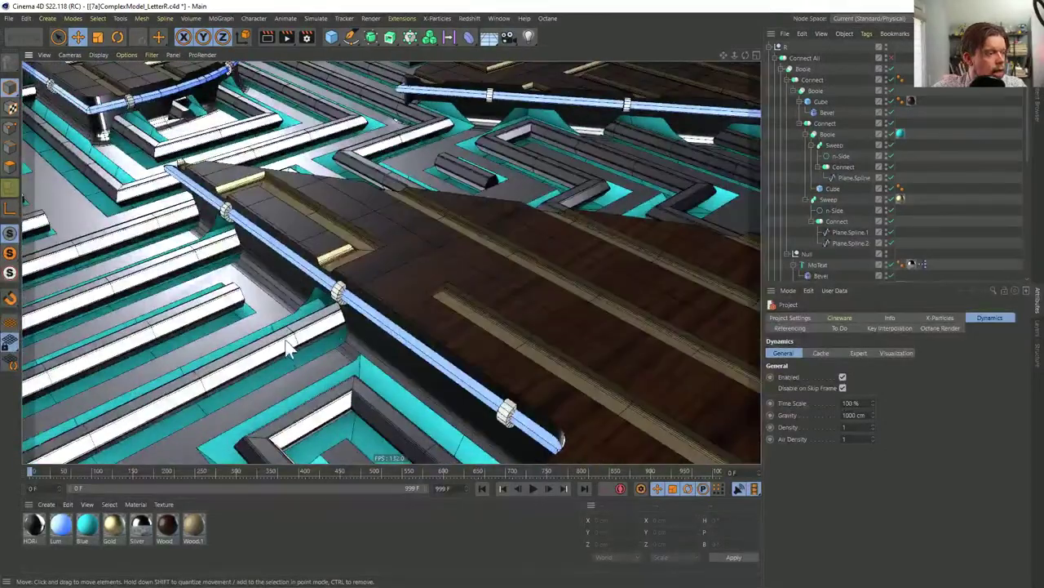
{"action": "right_click_drag", "start_coordinate": [285, 347], "coordinate": [581, 214], "text": "alt"}
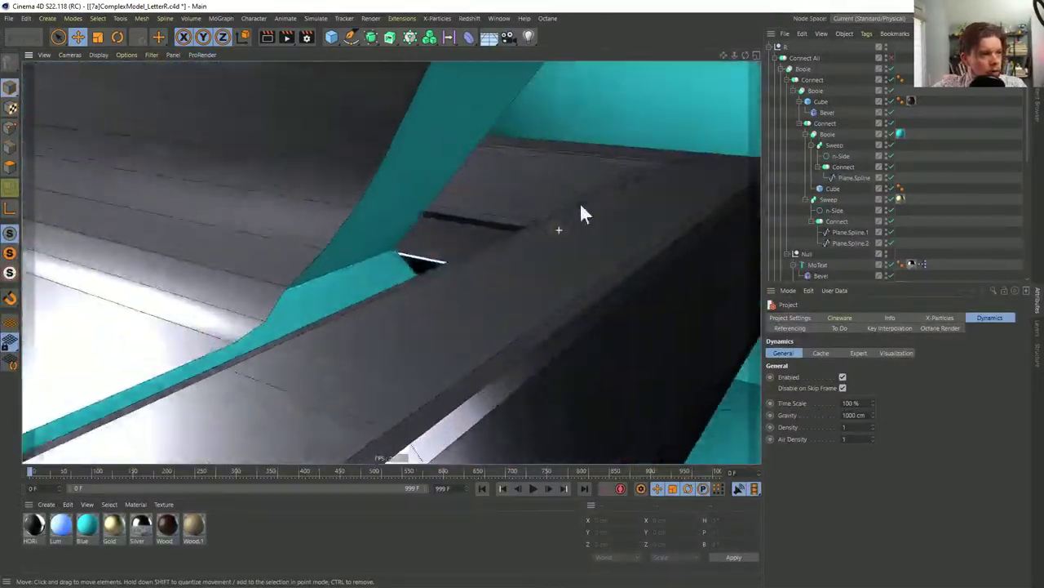
{"action": "scroll", "coordinate": [576, 210], "scroll_direction": "down", "scroll_amount": 10}
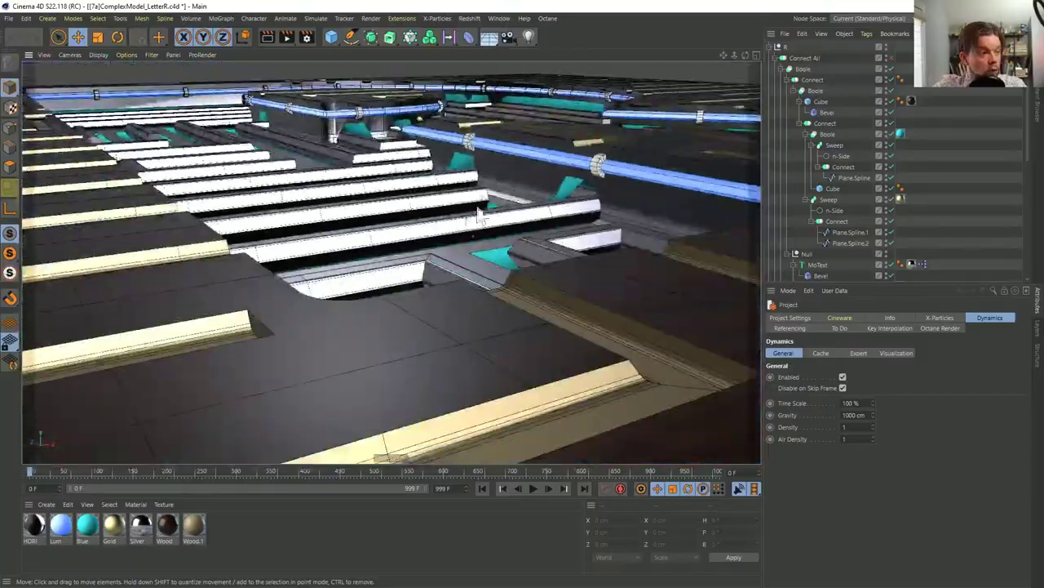
{"action": "left_click_drag", "start_coordinate": [480, 215], "coordinate": [424, 273], "text": "alt"}
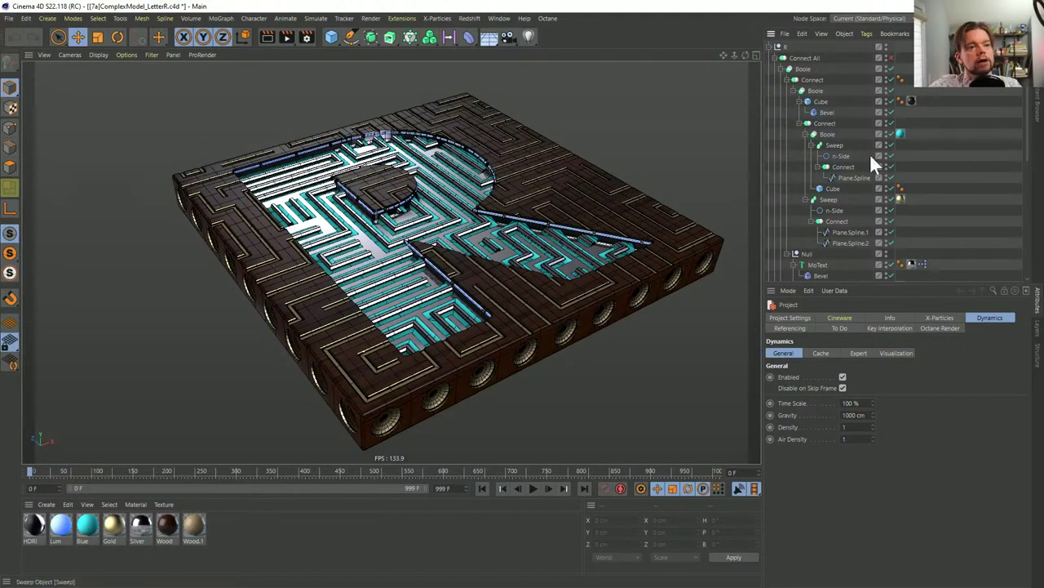
Inspect the MoText XPresso tag's Name-to-Text connection in the XPresso Editor, then close it
{"action": "left_click", "coordinate": [922, 263]}
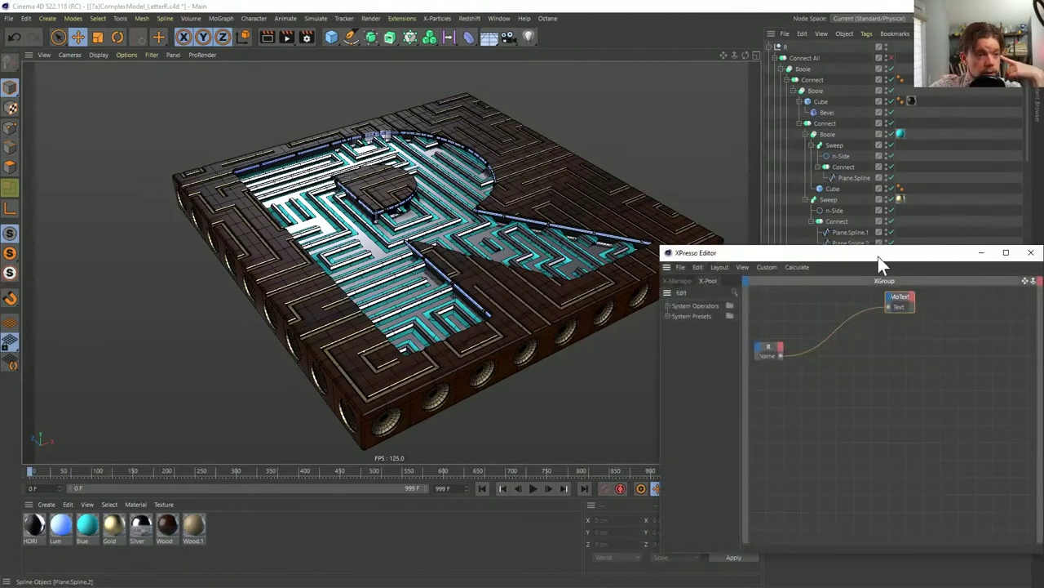
{"action": "left_click_drag", "start_coordinate": [878, 256], "coordinate": [478, 119]}
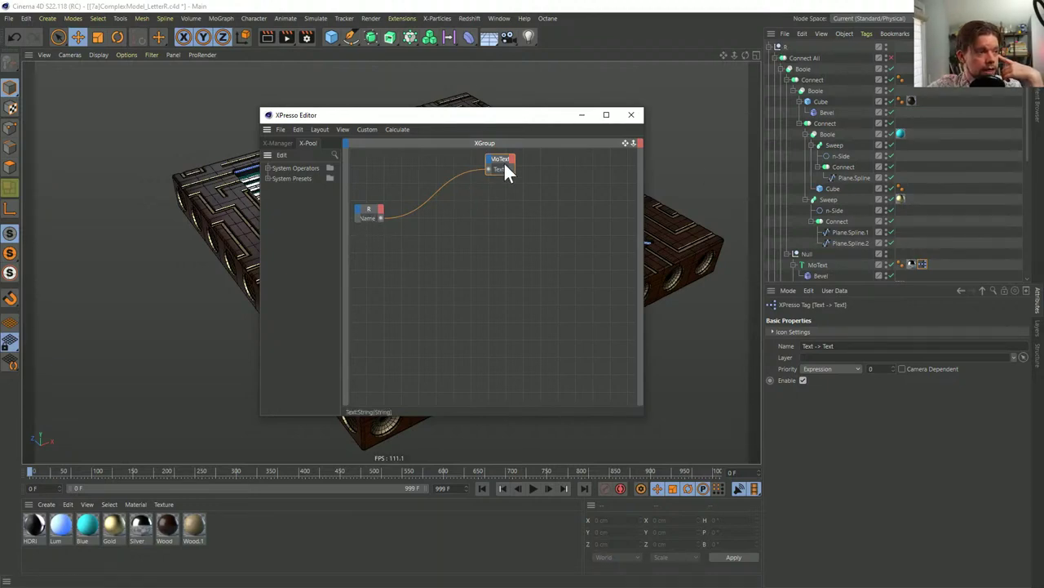
{"action": "left_click", "coordinate": [630, 114]}
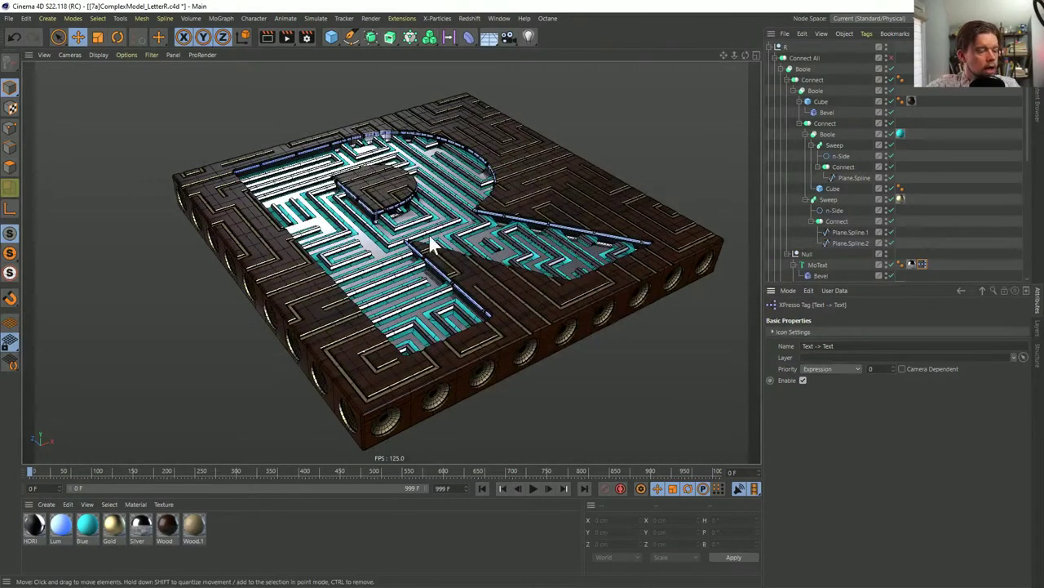
{"action": "left_click_drag", "start_coordinate": [462, 227], "coordinate": [440, 243], "text": "alt"}
Rename the R null to 7, view the 7 cut-out, then rename it back to R
{"action": "left_click", "coordinate": [787, 47]}
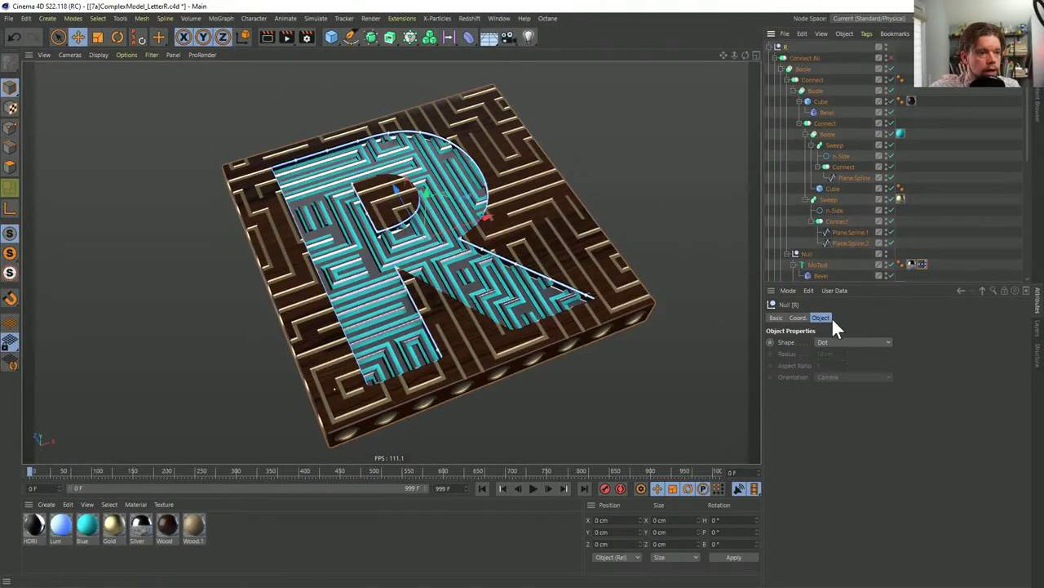
{"action": "double_click", "coordinate": [784, 46]}
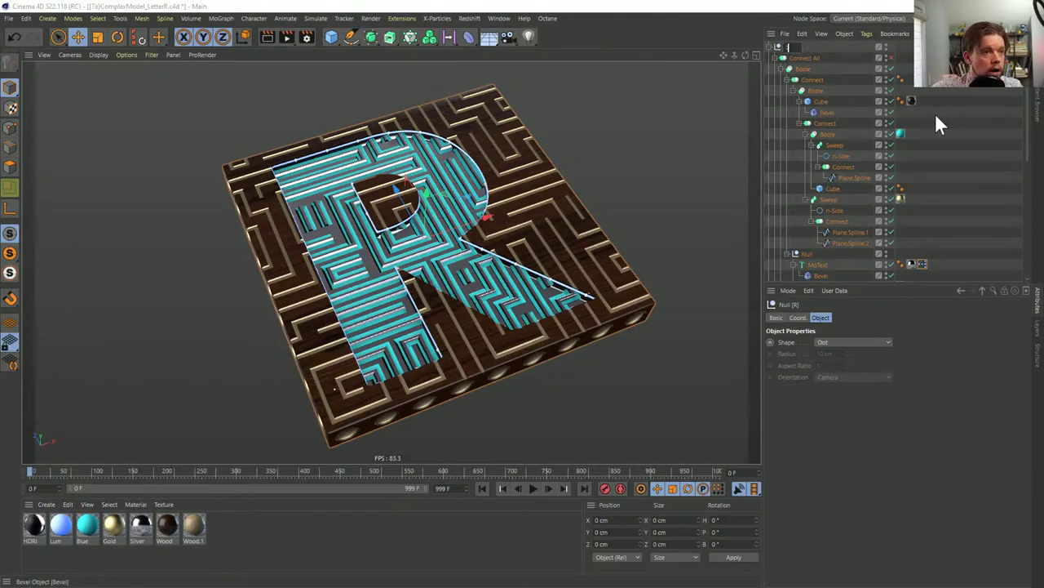
{"action": "type", "text": "7"}
{"action": "key", "text": "Return"}
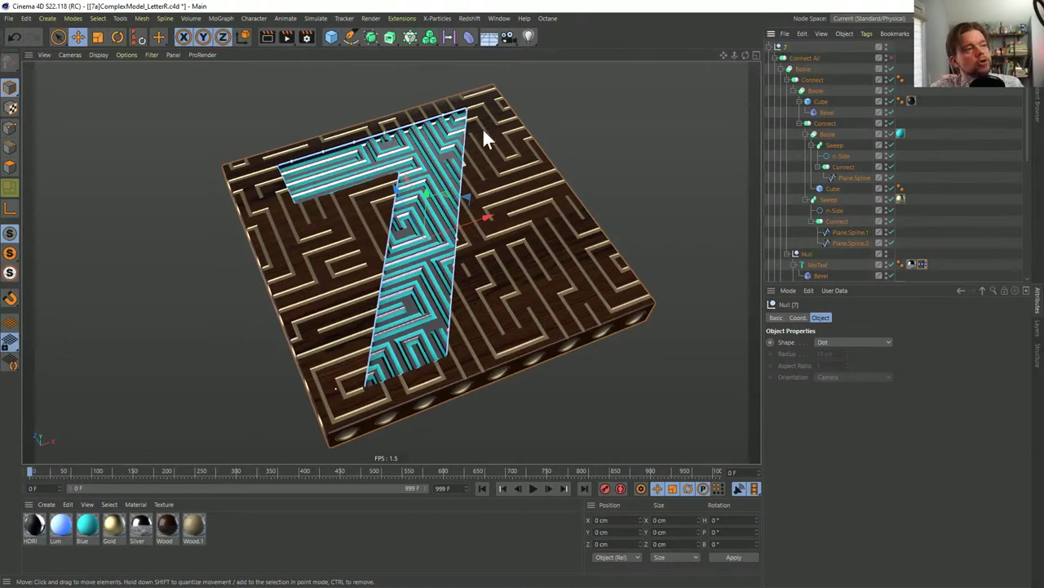
{"action": "scroll", "coordinate": [484, 256], "scroll_direction": "up", "scroll_amount": 5}
{"action": "left_click_drag", "start_coordinate": [484, 255], "coordinate": [522, 245], "text": "alt"}
{"action": "scroll", "coordinate": [426, 256], "scroll_direction": "down", "scroll_amount": 5}
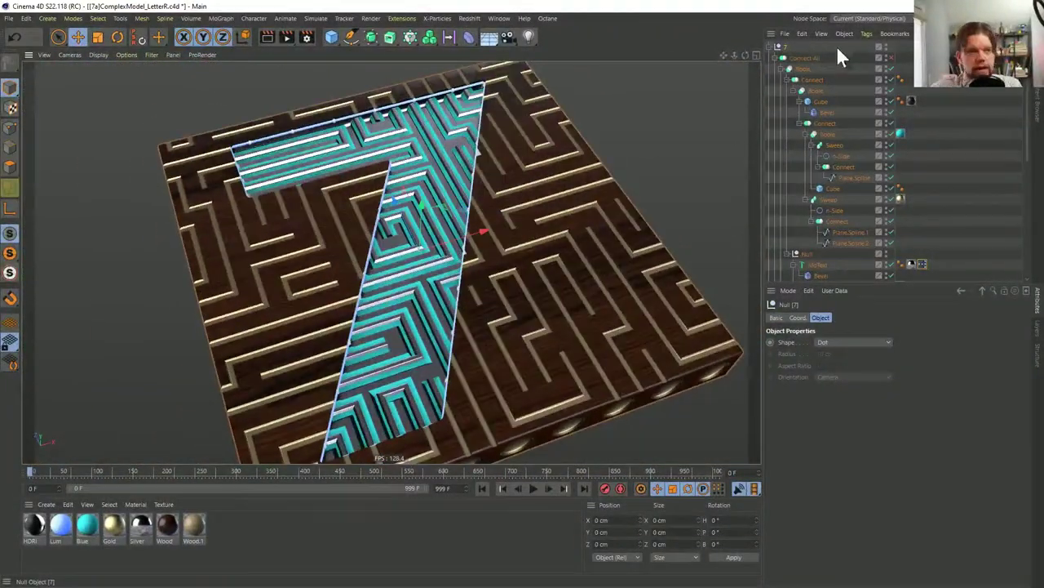
{"action": "double_click", "coordinate": [788, 46]}
{"action": "type", "text": "R"}
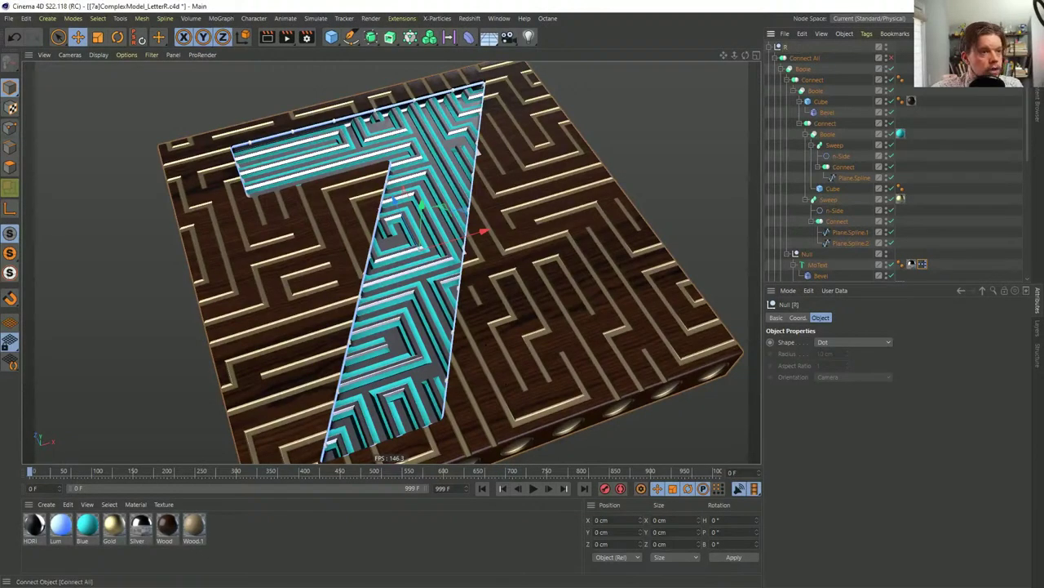
{"action": "key", "text": "Return"}
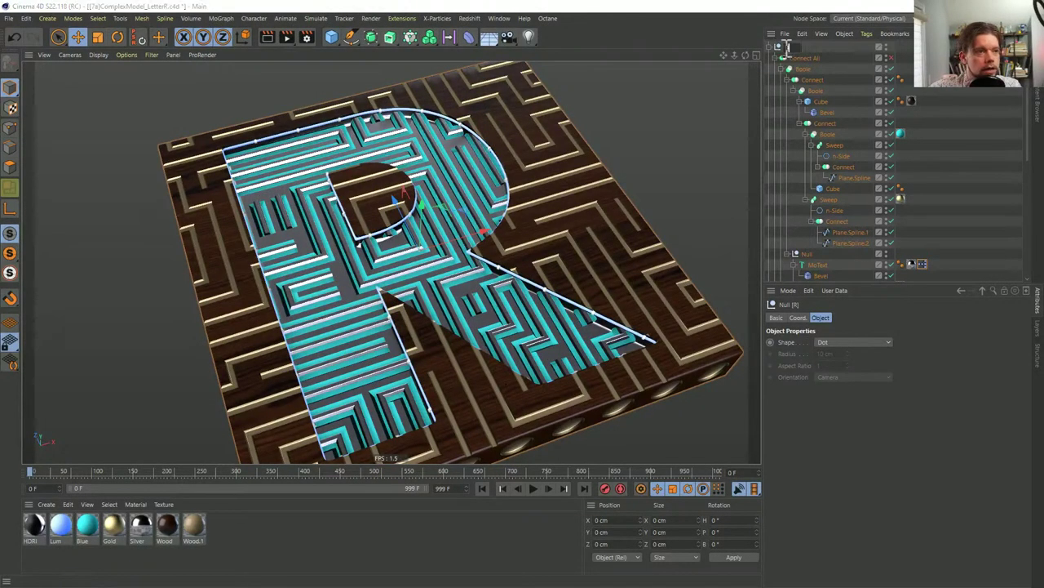
Rename the null to @, inspect the @ maze from below, and restore the name R
{"action": "double_click", "coordinate": [788, 47]}
{"action": "type", "text": "@"}
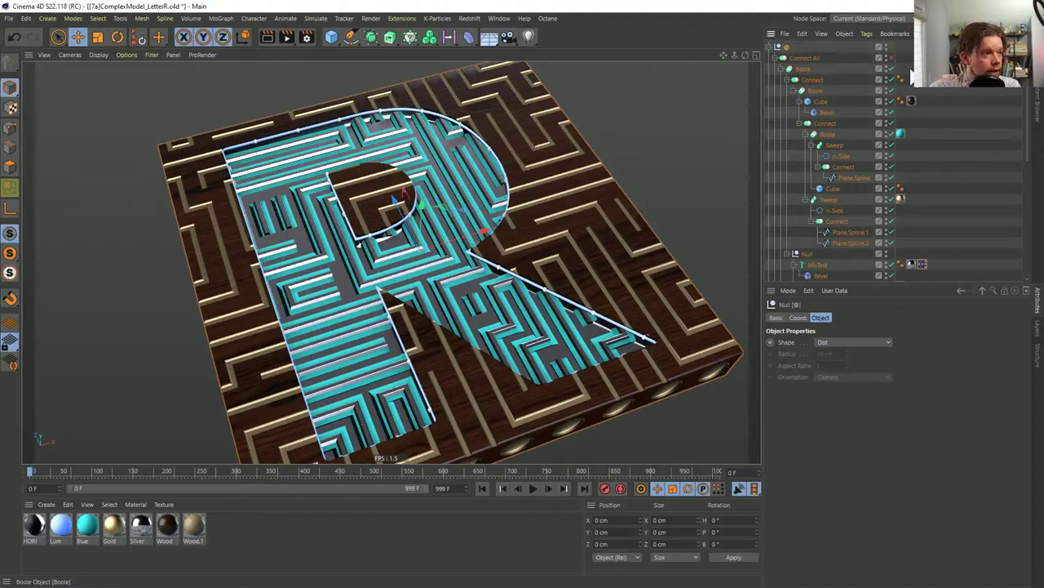
{"action": "key", "text": "Return"}
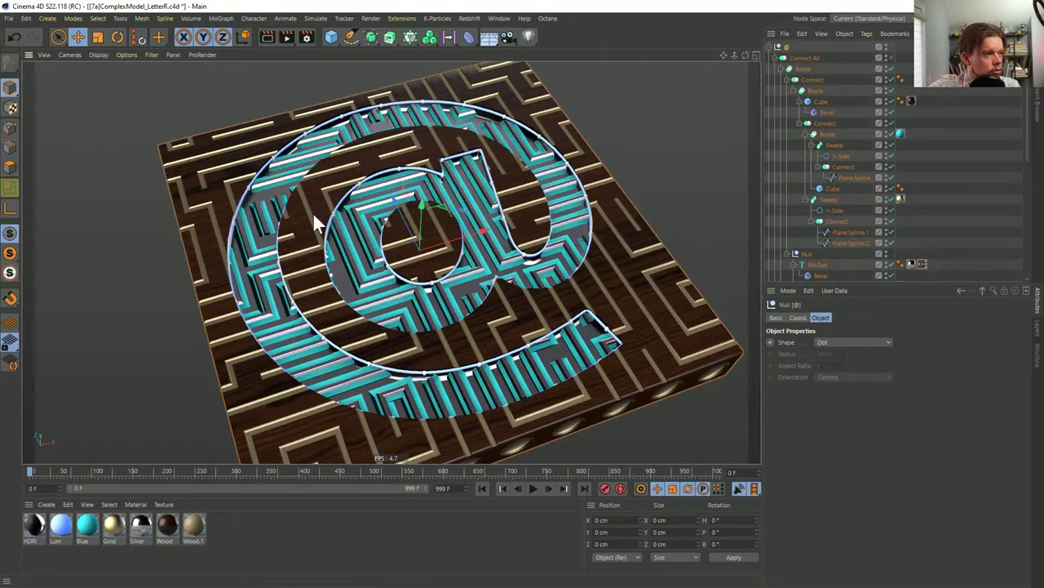
{"action": "left_click_drag", "start_coordinate": [410, 233], "coordinate": [535, 268], "text": "alt"}
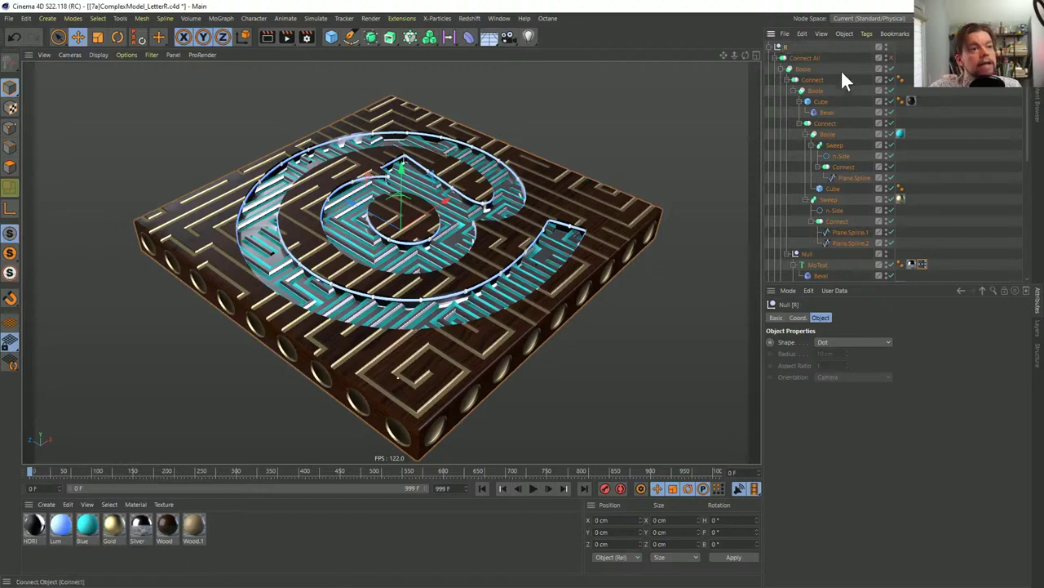
{"action": "type", "text": "R"}
{"action": "key", "text": "Return"}
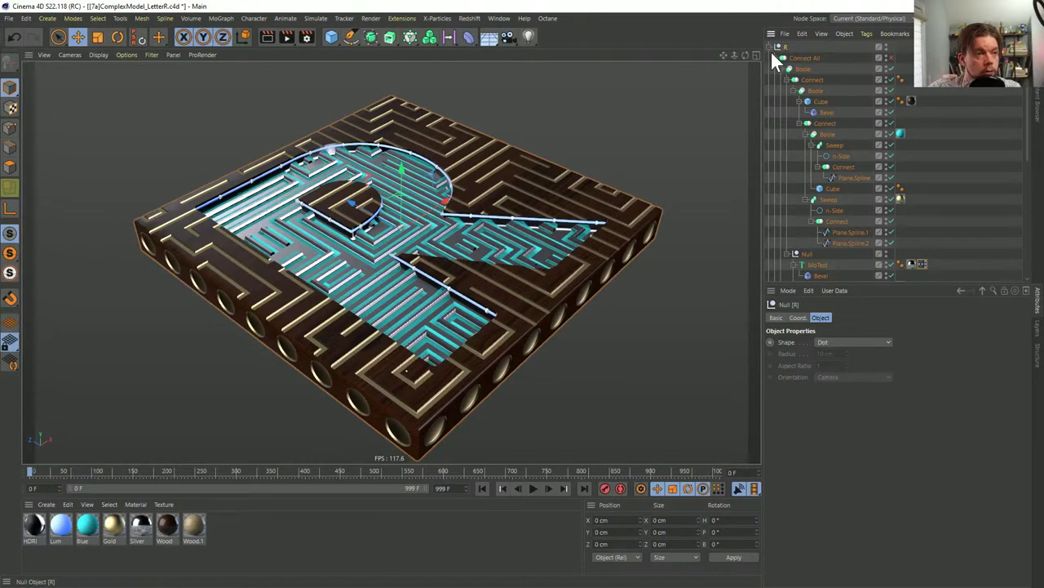
Collapse the R null, deselect everything, and add a new Cloner object
{"action": "left_click", "coordinate": [768, 47]}
{"action": "left_click", "coordinate": [769, 47]}
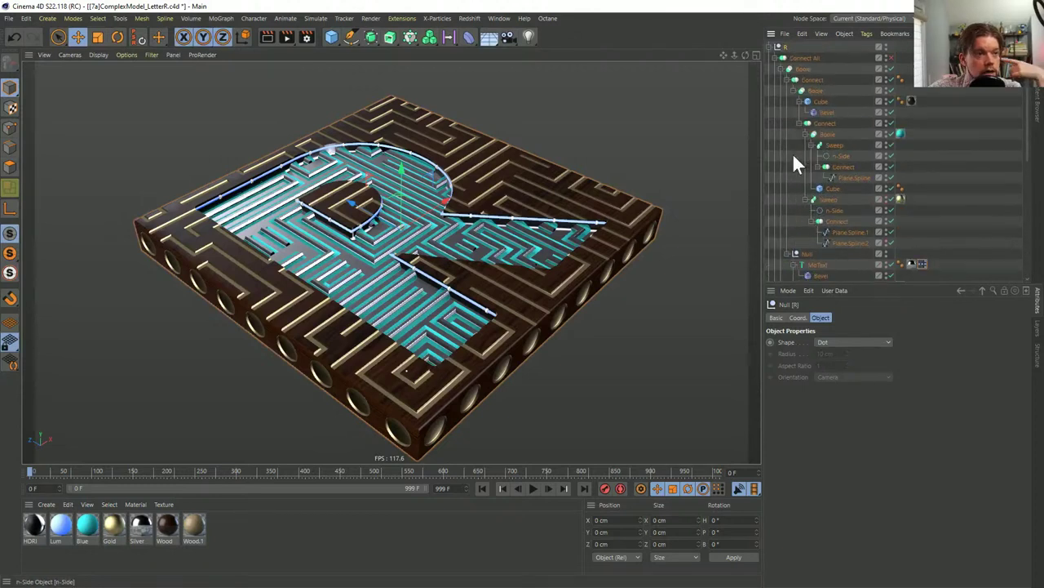
{"action": "left_click", "coordinate": [769, 47]}
{"action": "left_click", "coordinate": [867, 63]}
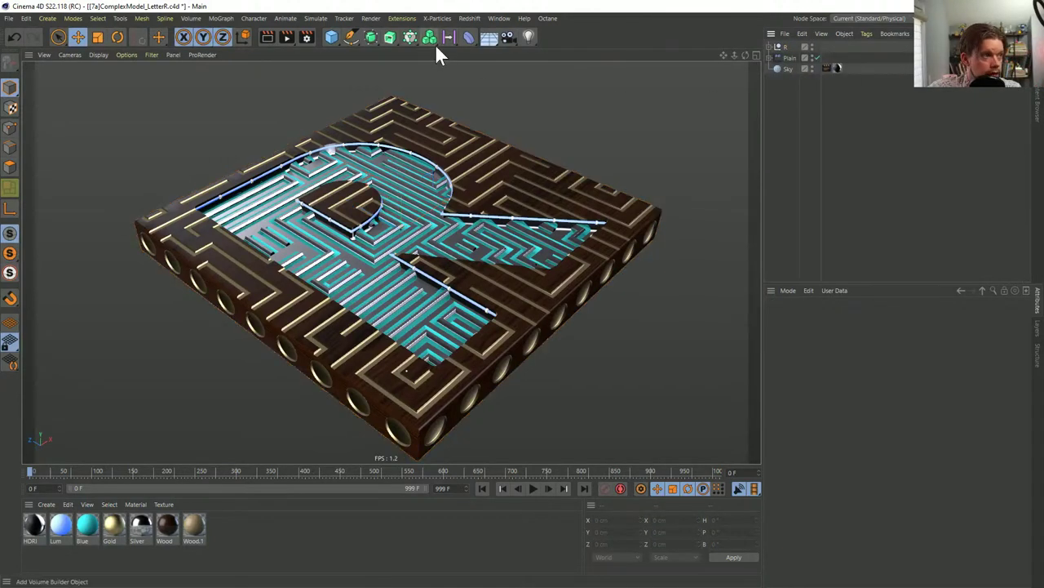
{"action": "left_click", "coordinate": [413, 36]}
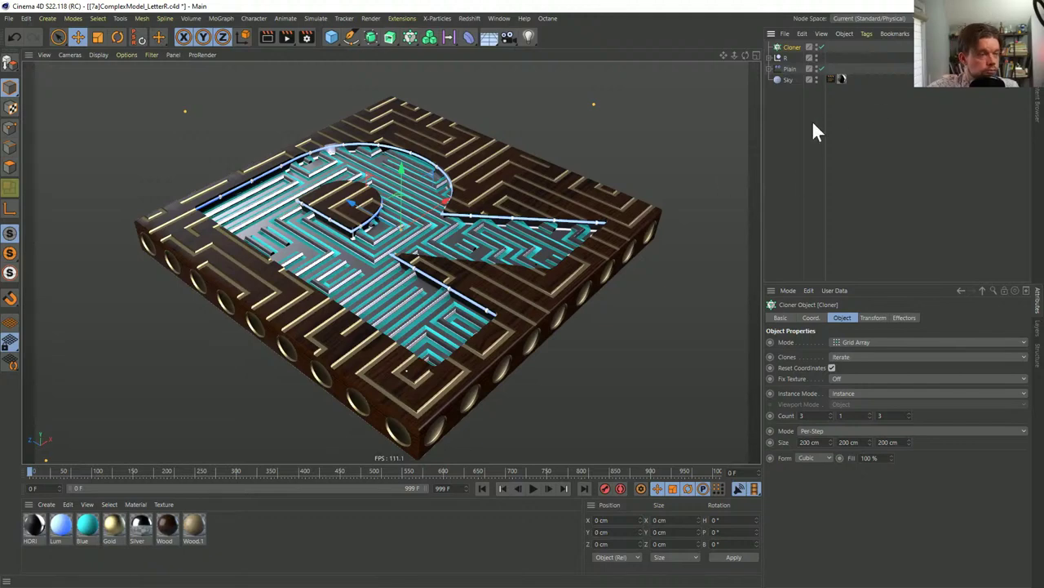
Drag the R null under the Cloner, giving a 3×1×3 grid-array of letter plates
{"action": "left_click_drag", "start_coordinate": [449, 245], "coordinate": [403, 253], "text": "alt"}
{"action": "scroll", "coordinate": [403, 246], "scroll_direction": "down", "scroll_amount": 4}
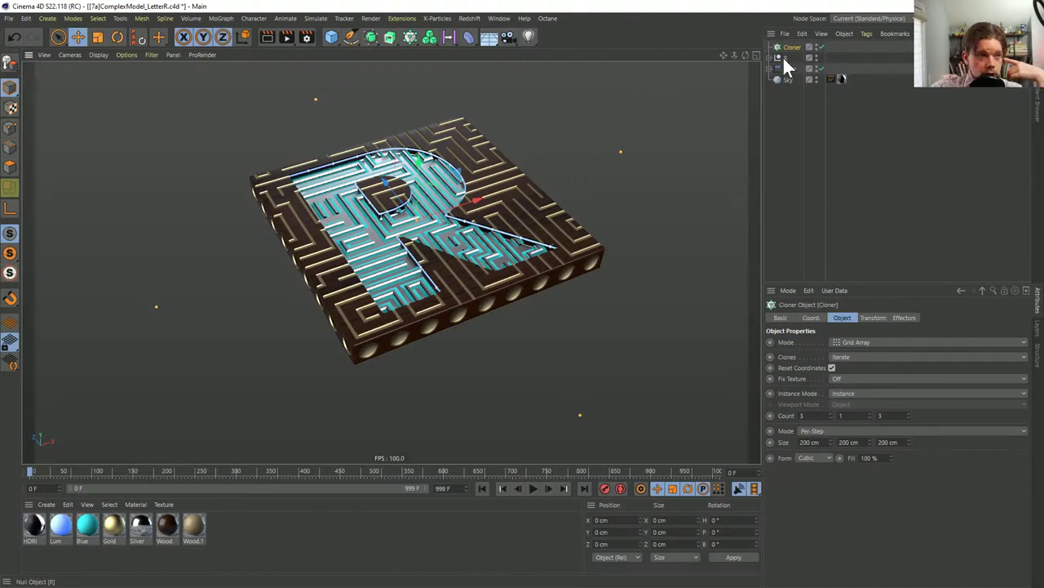
{"action": "left_click_drag", "start_coordinate": [785, 57], "coordinate": [792, 47]}
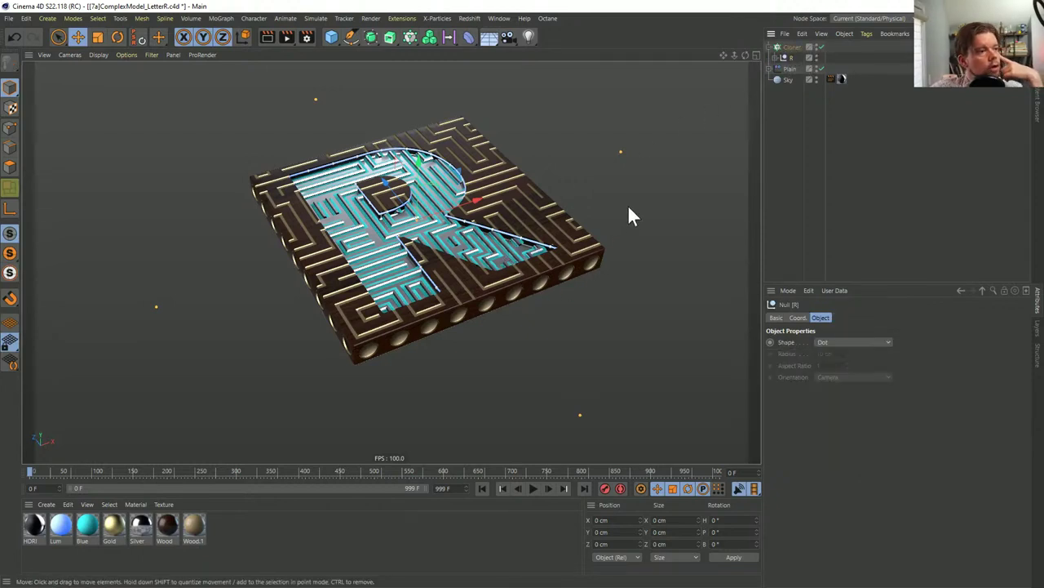
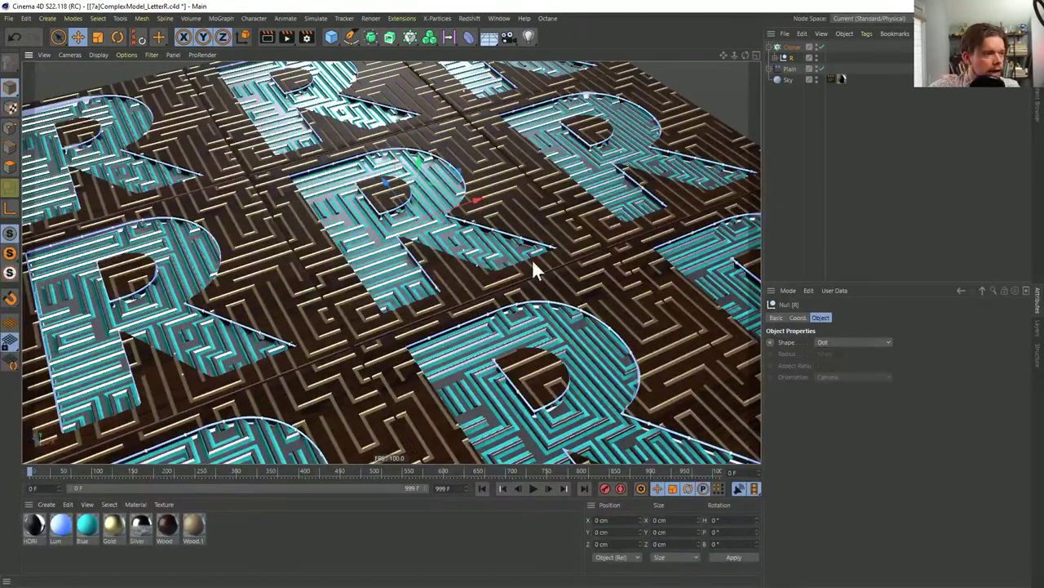
Pull back to view the whole tile grid and switch the Cloner's Instance Mode to Multi-Instance
{"action": "left_click_drag", "start_coordinate": [318, 231], "coordinate": [368, 233], "text": "alt"}
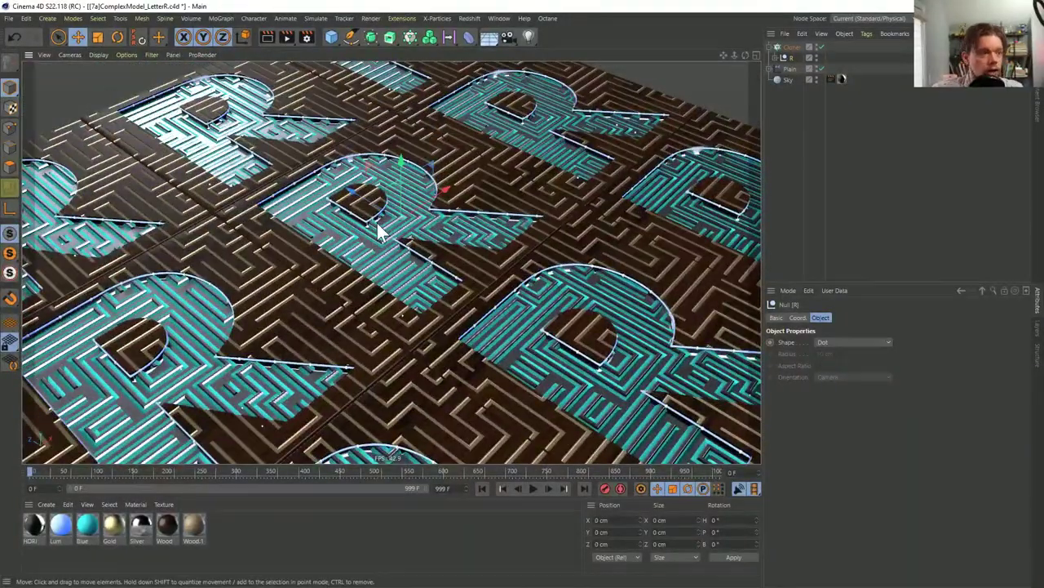
{"action": "scroll", "coordinate": [417, 245], "scroll_direction": "down", "scroll_amount": 5}
{"action": "mouse_move", "coordinate": [410, 240]}
{"action": "left_mouse_down", "text": "alt"}
{"action": "mouse_move", "coordinate": [372, 275]}
{"action": "mouse_move", "coordinate": [323, 252]}
{"action": "mouse_move", "coordinate": [317, 172]}
{"action": "mouse_move", "coordinate": [373, 273]}
{"action": "mouse_move", "coordinate": [426, 255]}
{"action": "mouse_move", "coordinate": [411, 226]}
{"action": "left_mouse_up", "text": "alt"}
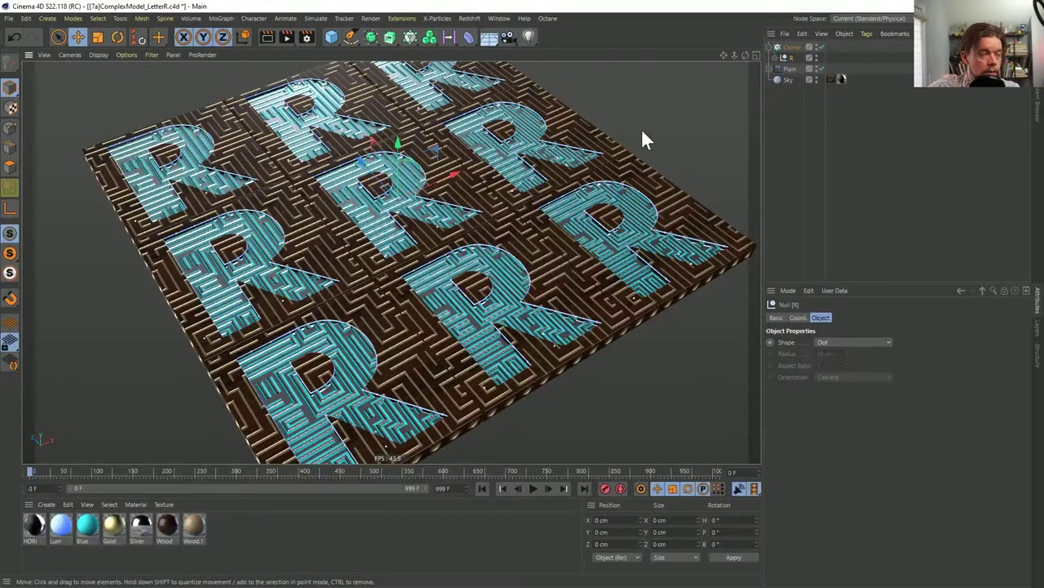
{"action": "left_click", "coordinate": [787, 46]}
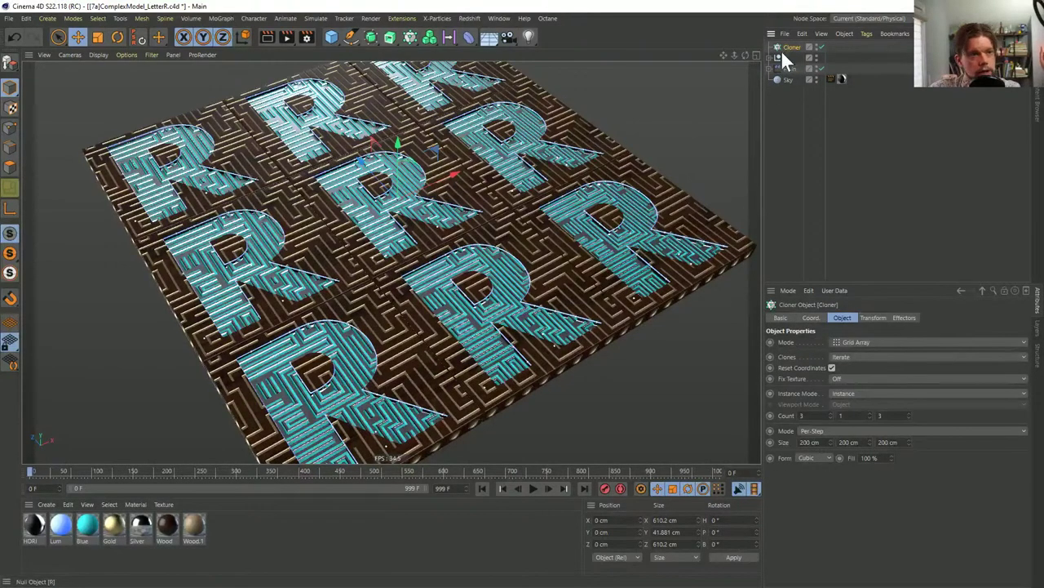
{"action": "left_click", "coordinate": [845, 393]}
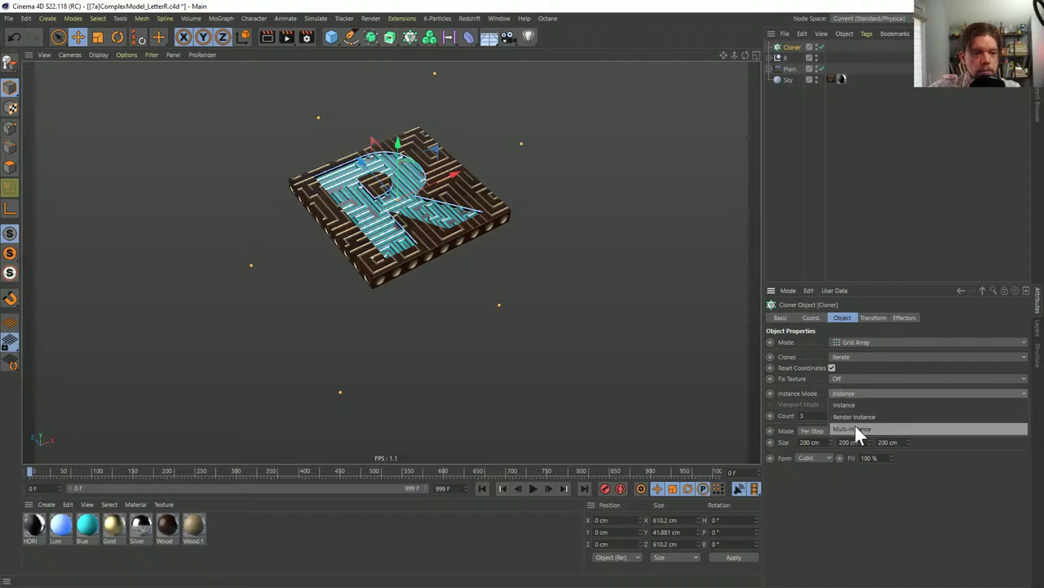
{"action": "left_click", "coordinate": [856, 427]}
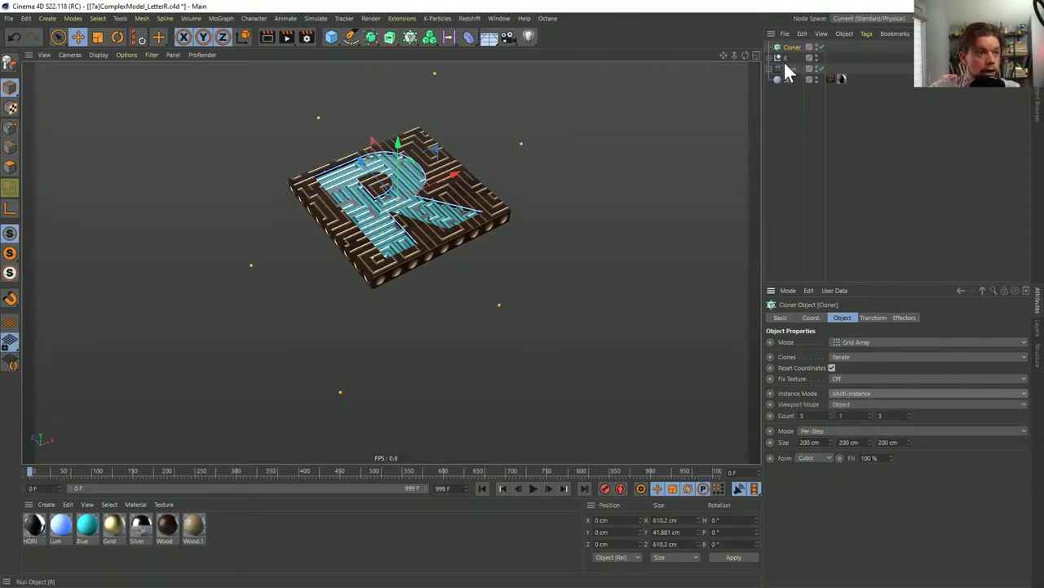
{"action": "left_click_drag", "start_coordinate": [786, 55], "coordinate": [794, 49]}
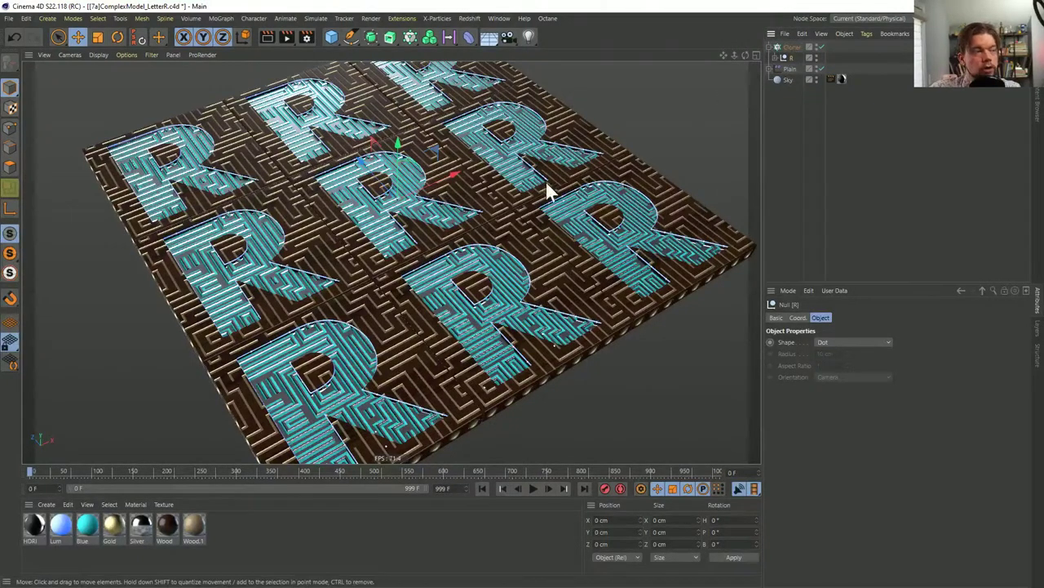
Return the Cloner to plain Instance mode and zoom in on one R maze tile
{"action": "left_click", "coordinate": [787, 57]}
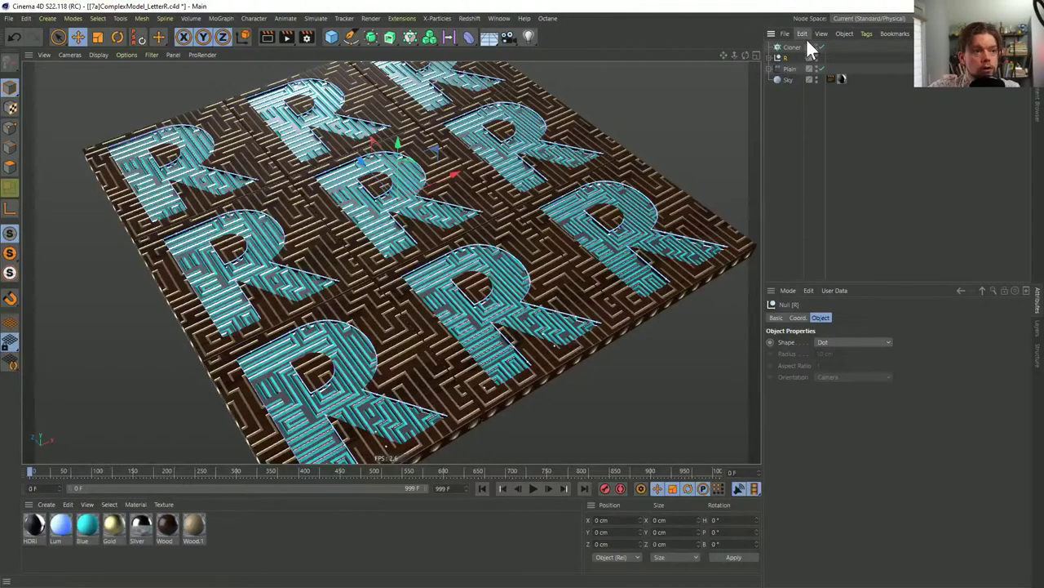
{"action": "left_click", "coordinate": [794, 46]}
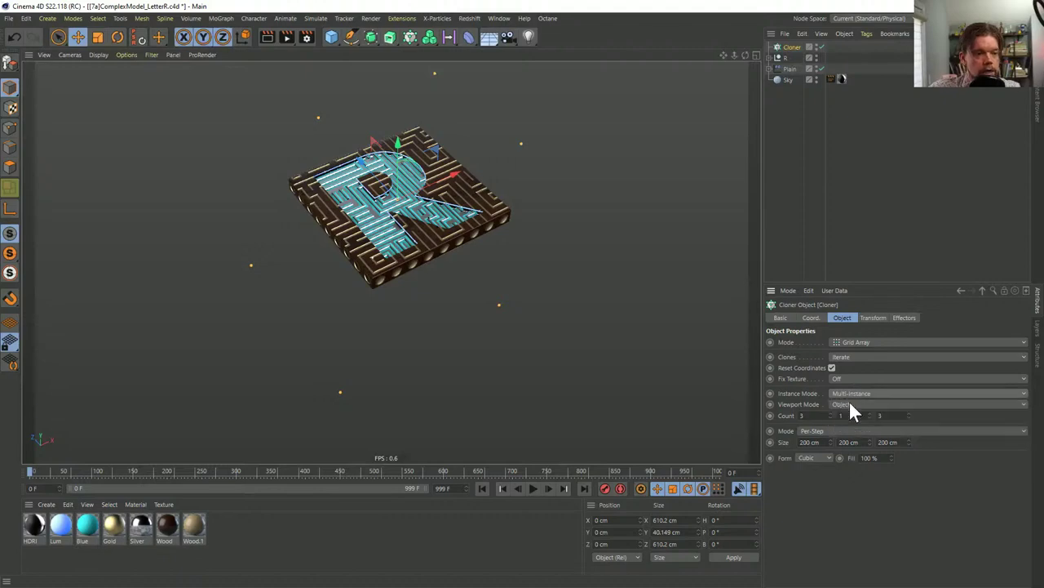
{"action": "left_click", "coordinate": [855, 400]}
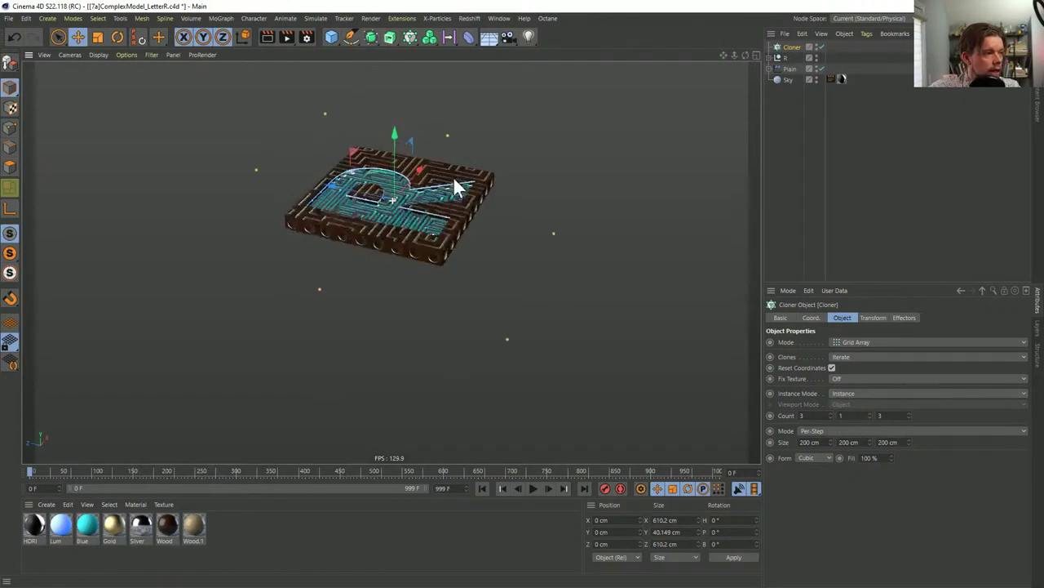
{"action": "left_click_drag", "start_coordinate": [453, 176], "coordinate": [371, 208], "text": "alt"}
{"action": "right_click_drag", "start_coordinate": [378, 210], "coordinate": [453, 189], "text": "alt"}
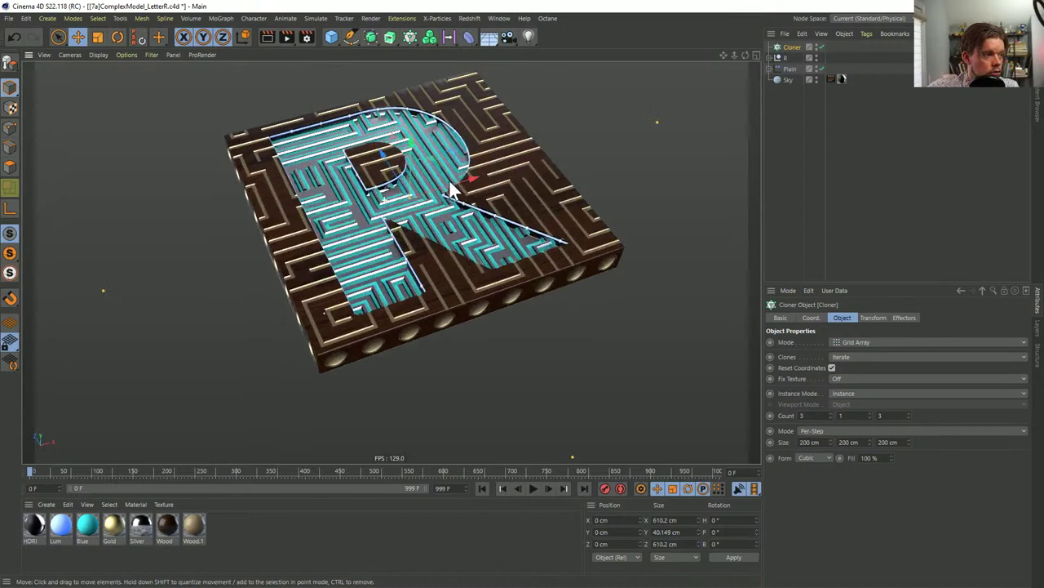
Expand the R object and add a Recall tag to it
{"action": "left_click", "coordinate": [771, 57]}
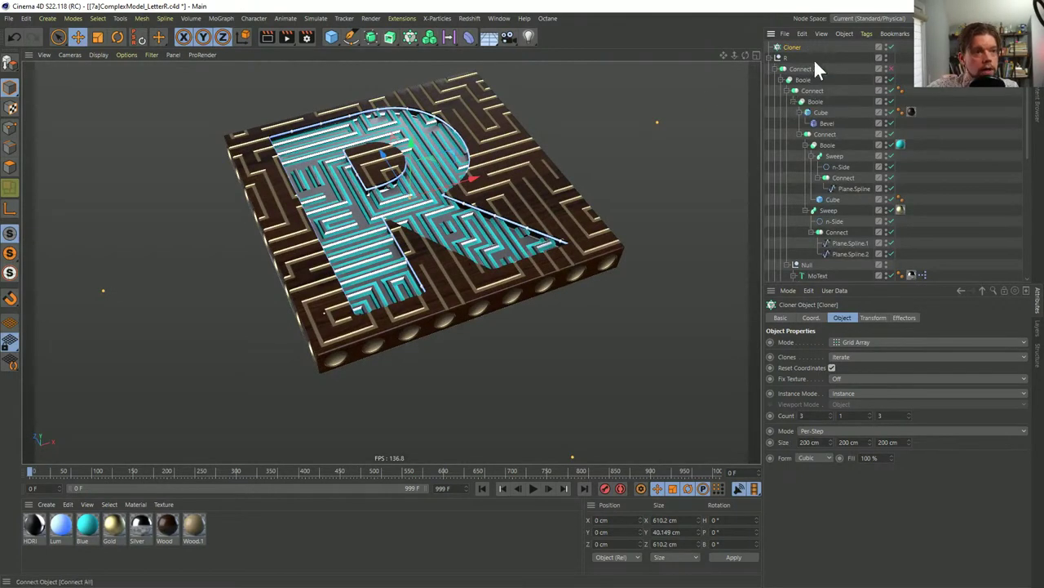
{"action": "right_click", "coordinate": [785, 59]}
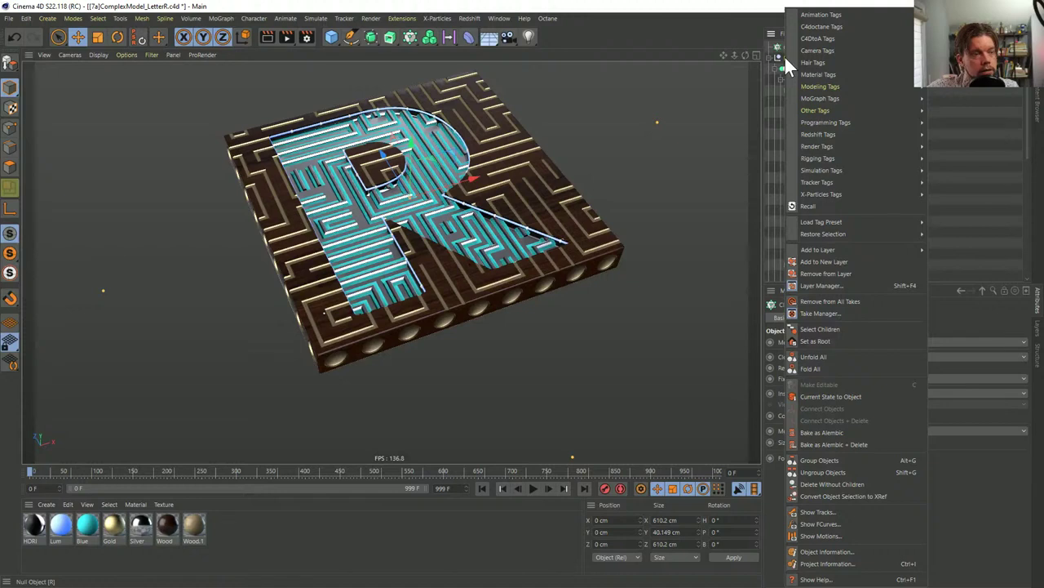
{"action": "left_click", "coordinate": [814, 205]}
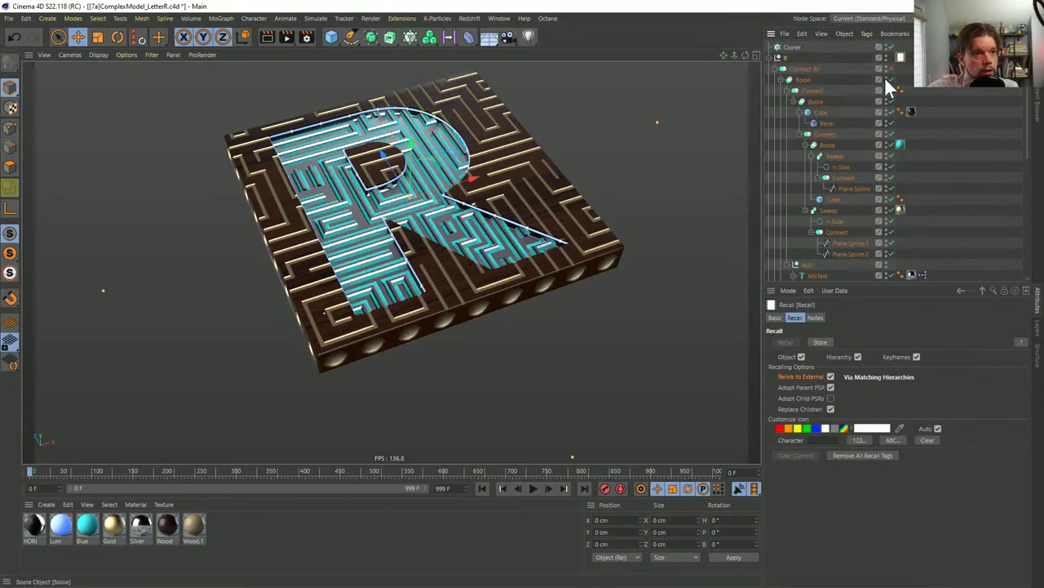
Store R's current state in the Recall tag, then select Connect All for baking
{"action": "double_click", "coordinate": [900, 56]}
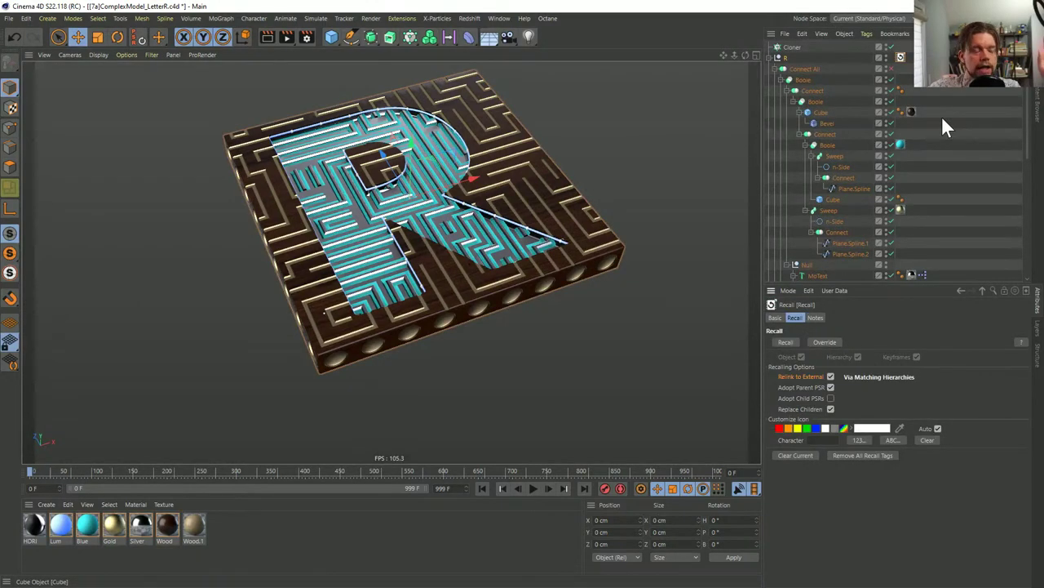
{"action": "left_click", "coordinate": [889, 66]}
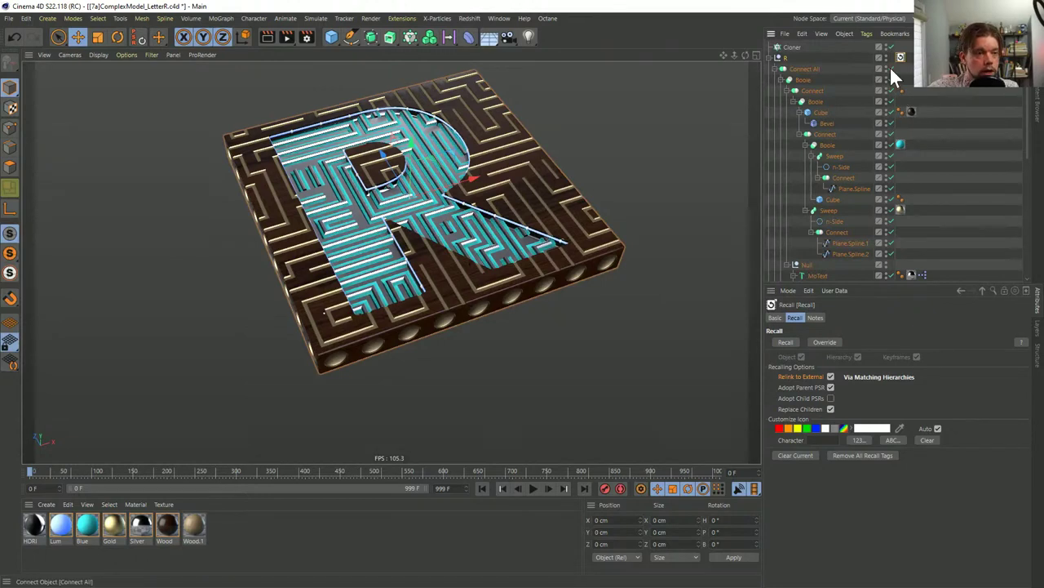
{"action": "left_click", "coordinate": [812, 69]}
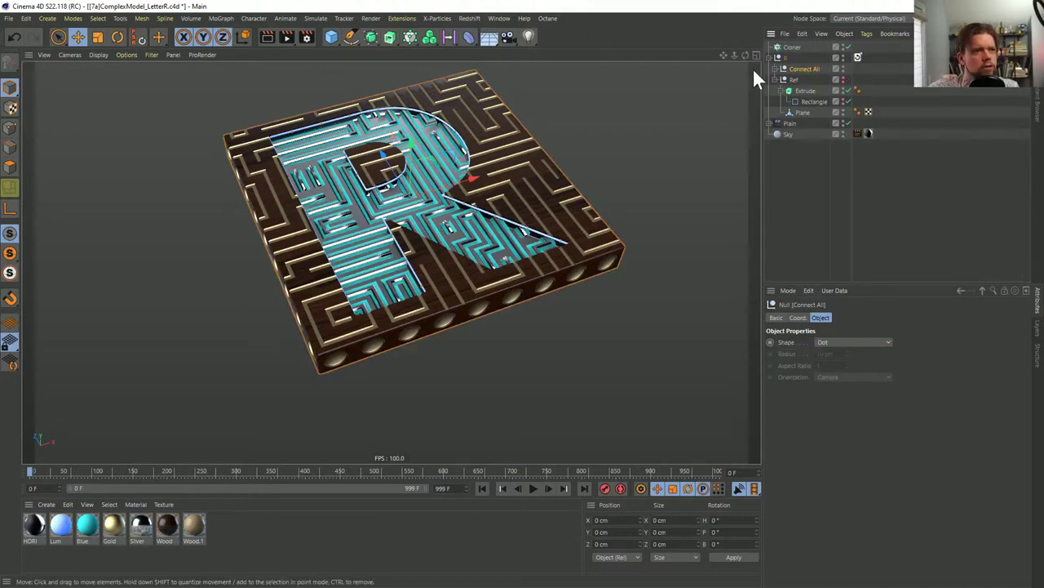
Expand Connect All and inspect the Boole polygon object and its Polygon Selection tags
{"action": "left_click", "coordinate": [774, 69]}
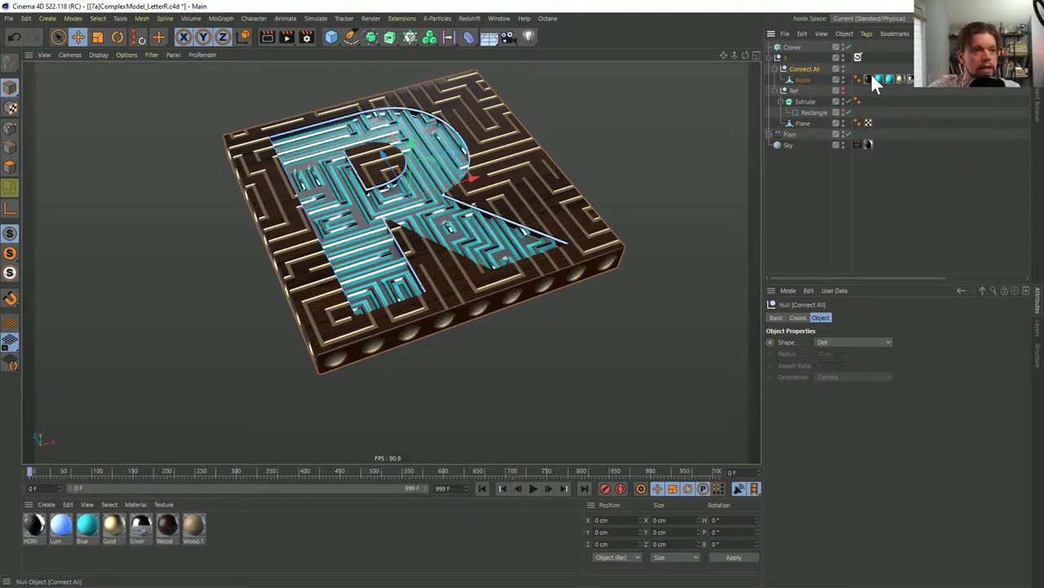
{"action": "mouse_move", "coordinate": [908, 274]}
{"action": "left_mouse_down"}
{"action": "mouse_move", "coordinate": [1025, 268]}
{"action": "mouse_move", "coordinate": [896, 270]}
{"action": "left_mouse_up"}
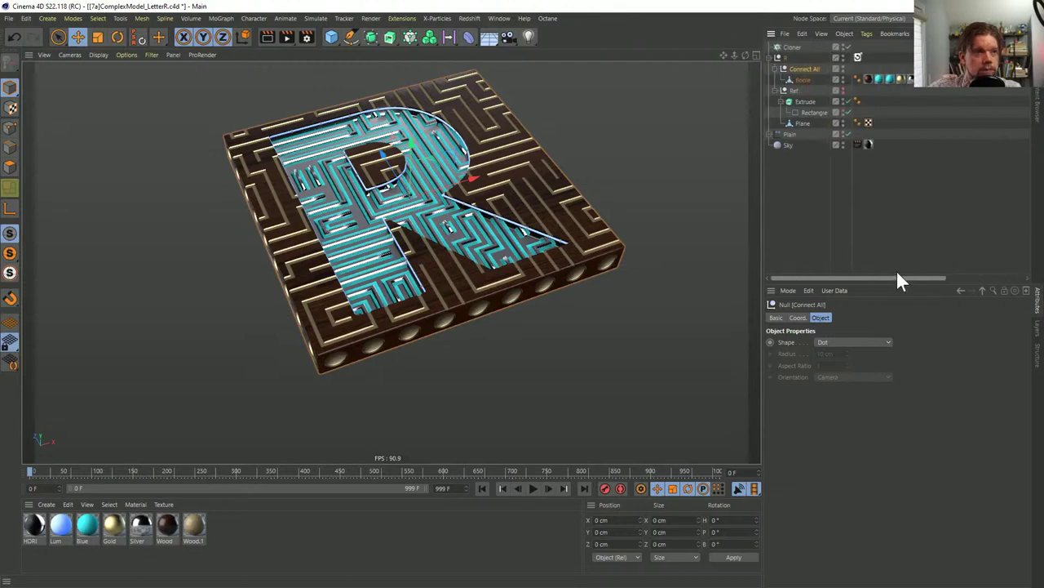
{"action": "left_click", "coordinate": [944, 85]}
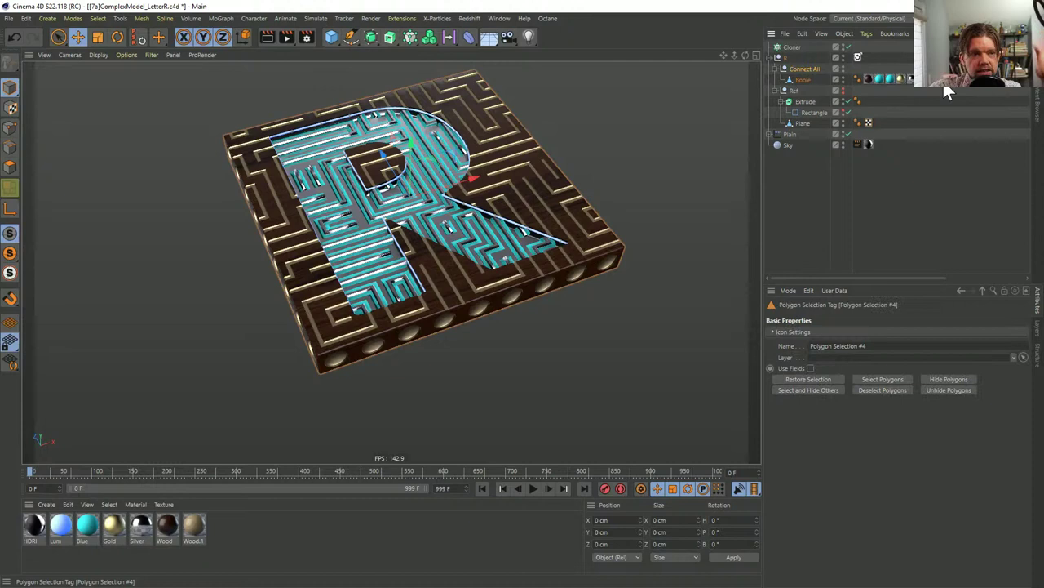
{"action": "left_click", "coordinate": [801, 79]}
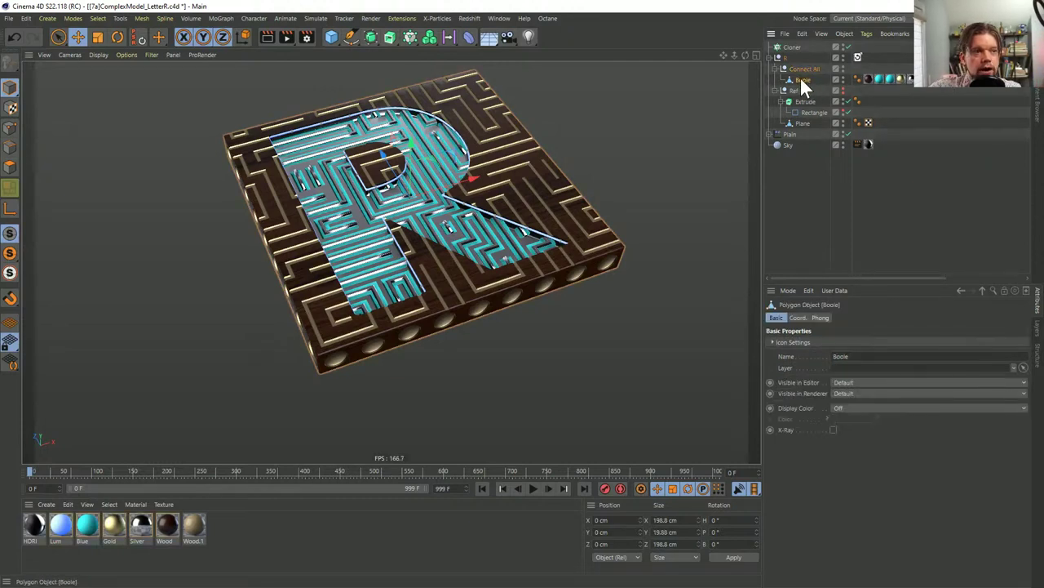
{"action": "left_click", "coordinate": [953, 79]}
{"action": "left_click", "coordinate": [991, 80]}
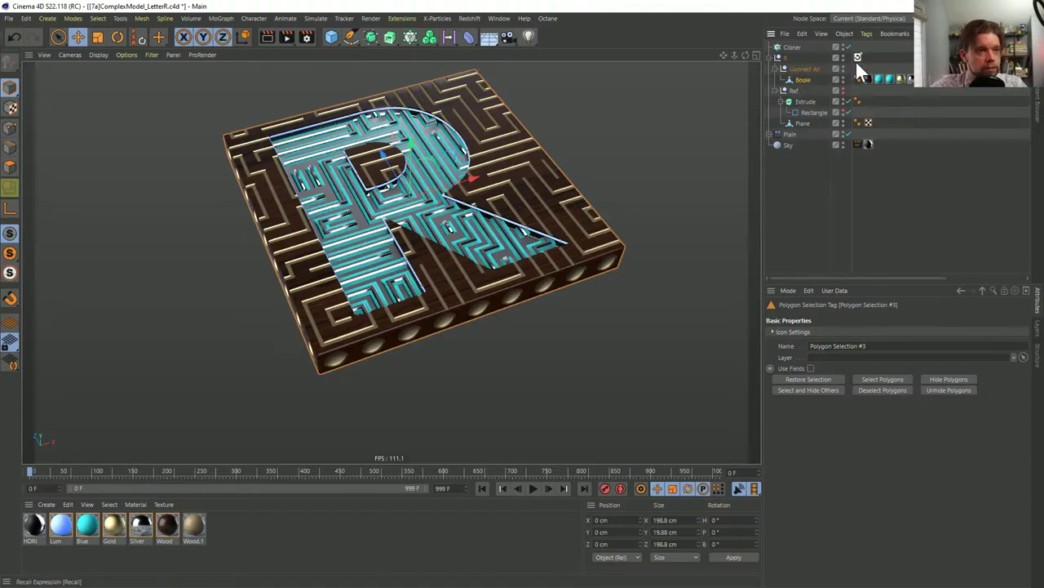
Copy the Recall tag onto R, then toggle procedural and baked states, ending on baked
{"action": "left_click_drag", "start_coordinate": [856, 56], "coordinate": [868, 58], "text": "ctrl"}
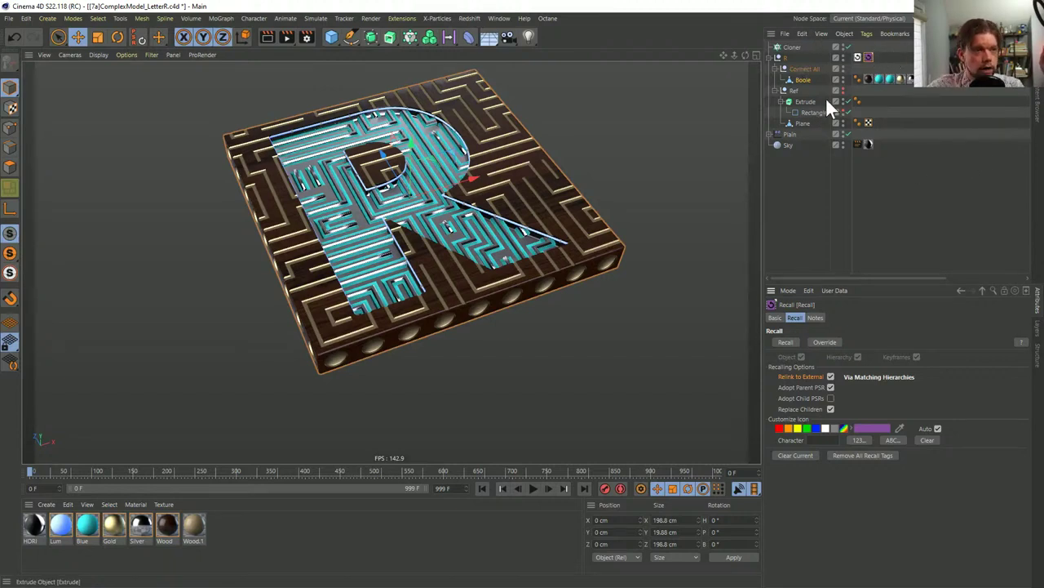
{"action": "double_click", "coordinate": [856, 57]}
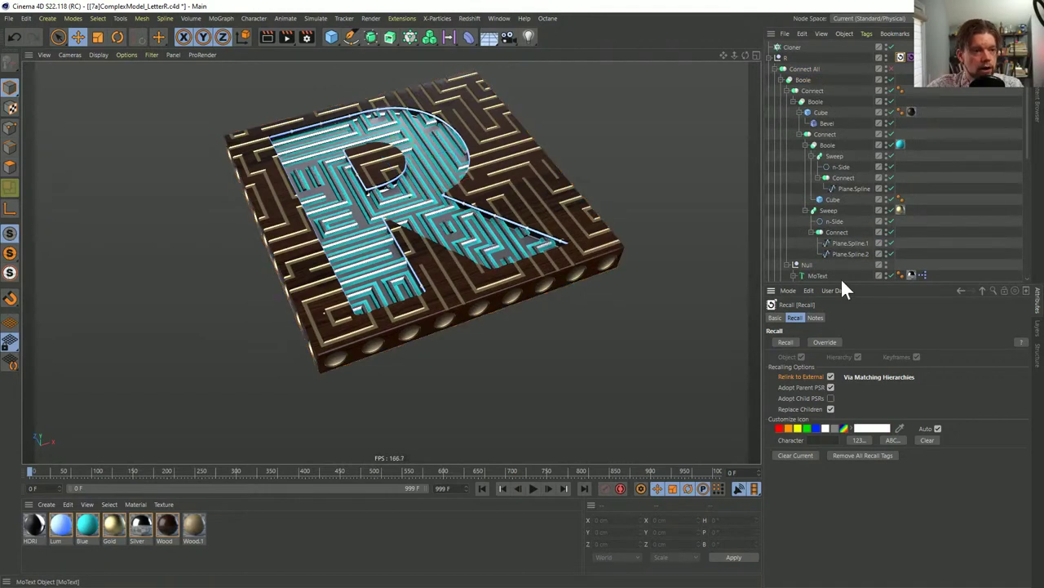
{"action": "double_click", "coordinate": [901, 57]}
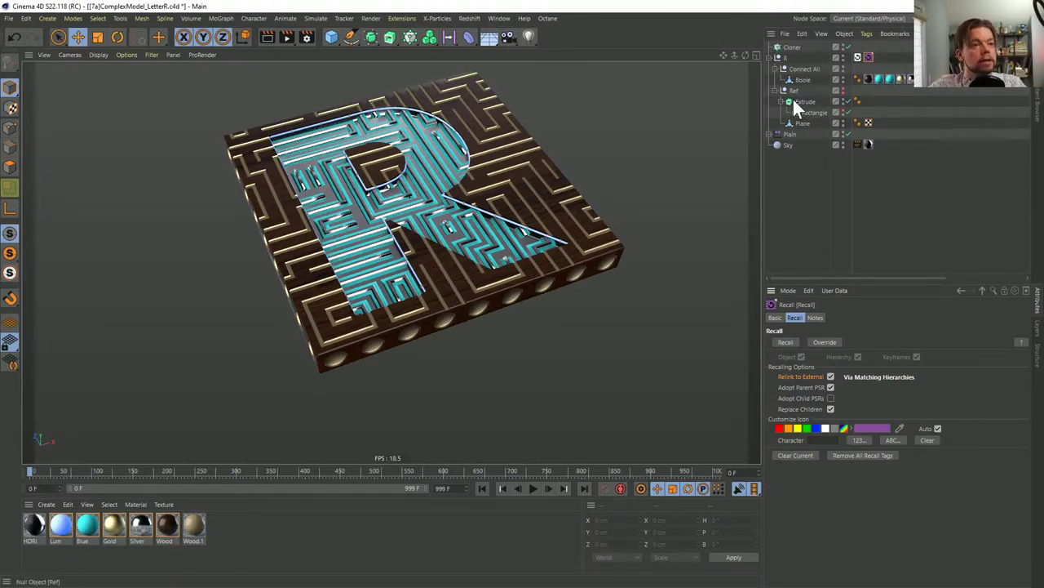
{"action": "left_click", "coordinate": [768, 56]}
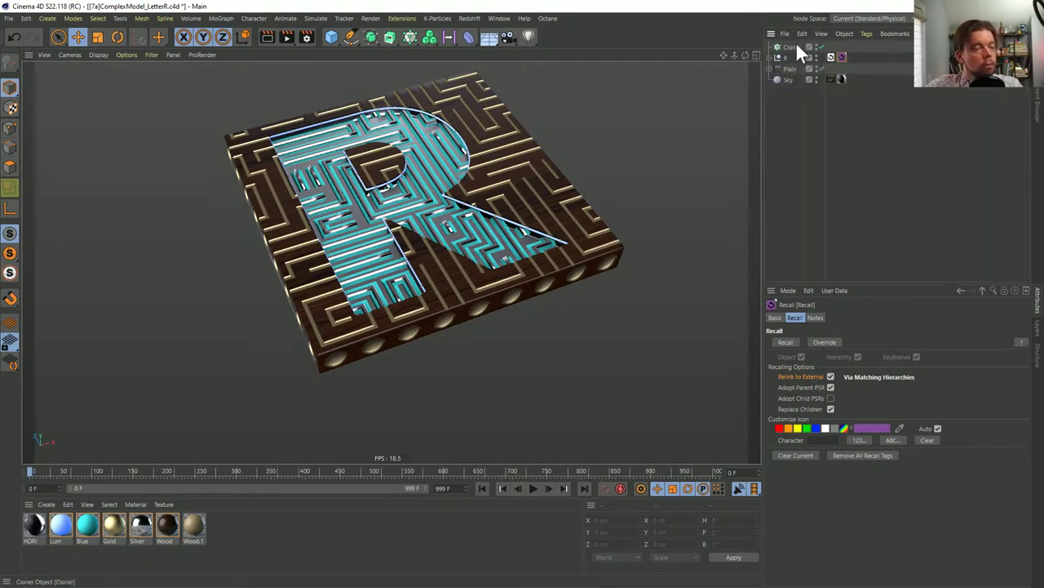
{"action": "left_click", "coordinate": [789, 48]}
{"action": "left_click_drag", "start_coordinate": [490, 245], "coordinate": [457, 241], "text": "alt"}
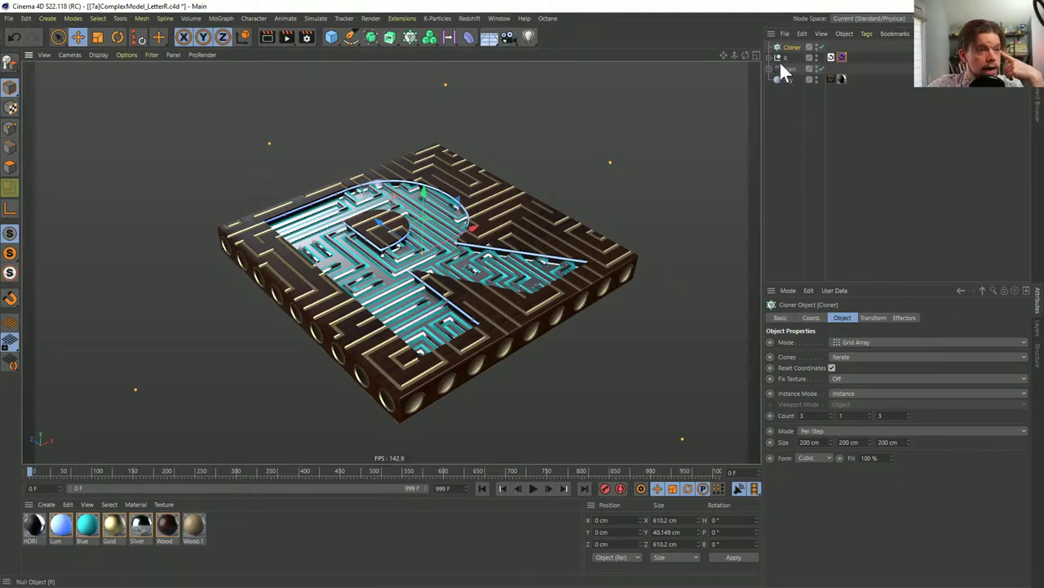
{"action": "left_click_drag", "start_coordinate": [783, 56], "coordinate": [797, 47]}
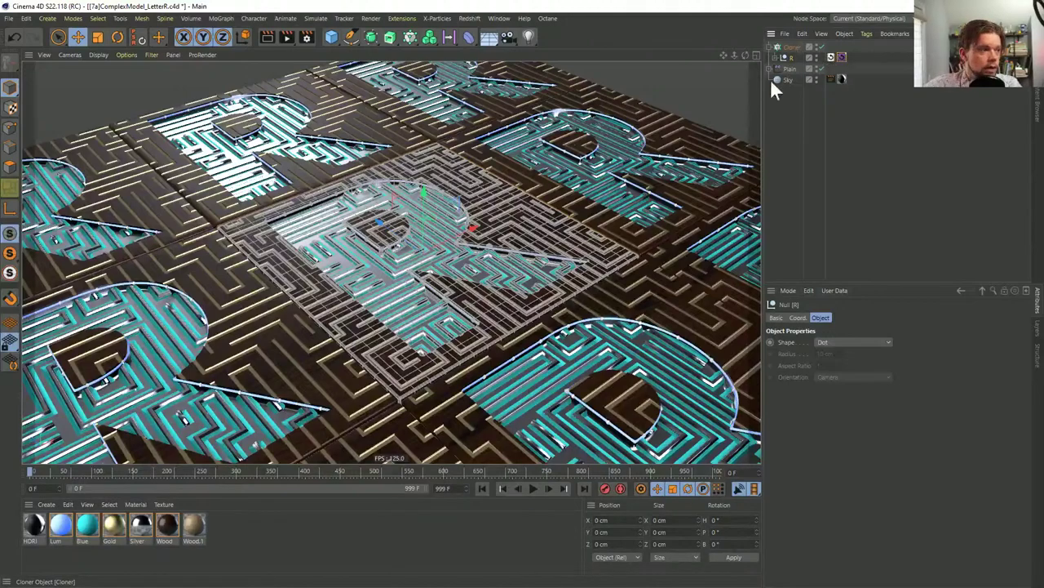
{"action": "scroll", "coordinate": [457, 257], "scroll_direction": "down", "scroll_amount": 10}
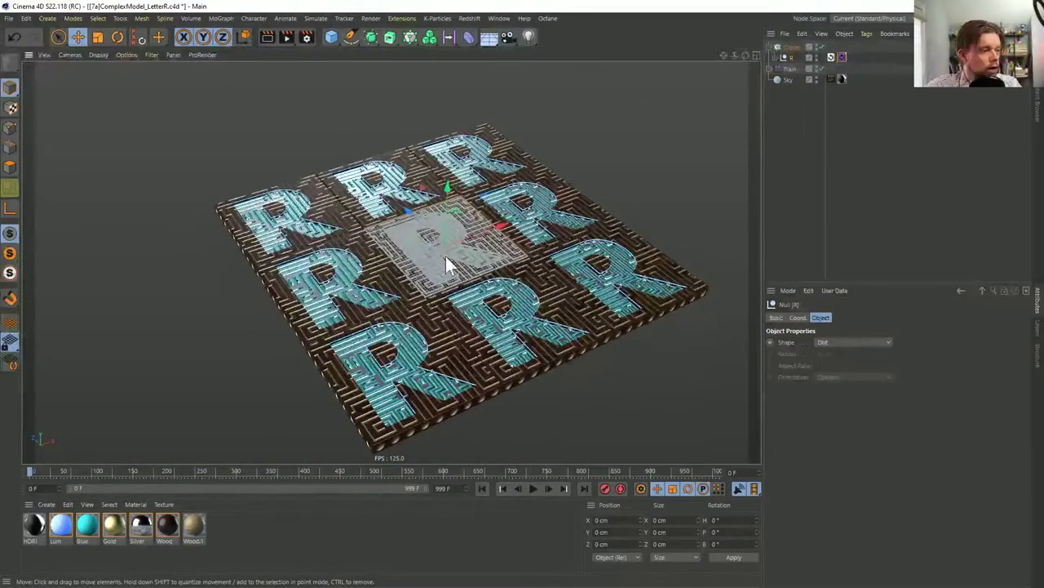
{"action": "scroll", "coordinate": [446, 256], "scroll_direction": "up", "scroll_amount": 4}
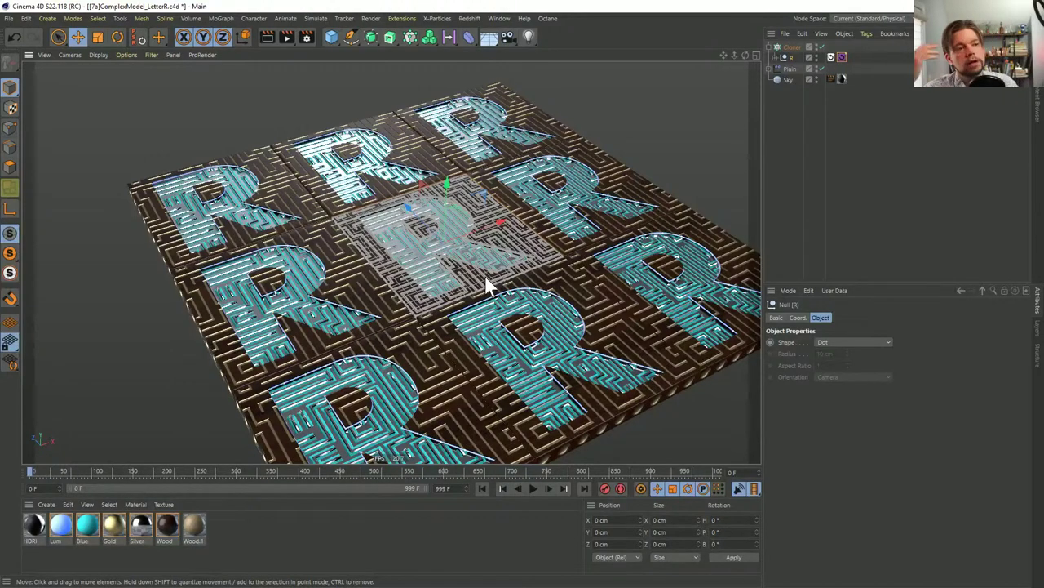
{"action": "left_click_drag", "start_coordinate": [470, 222], "coordinate": [459, 244], "text": "alt"}
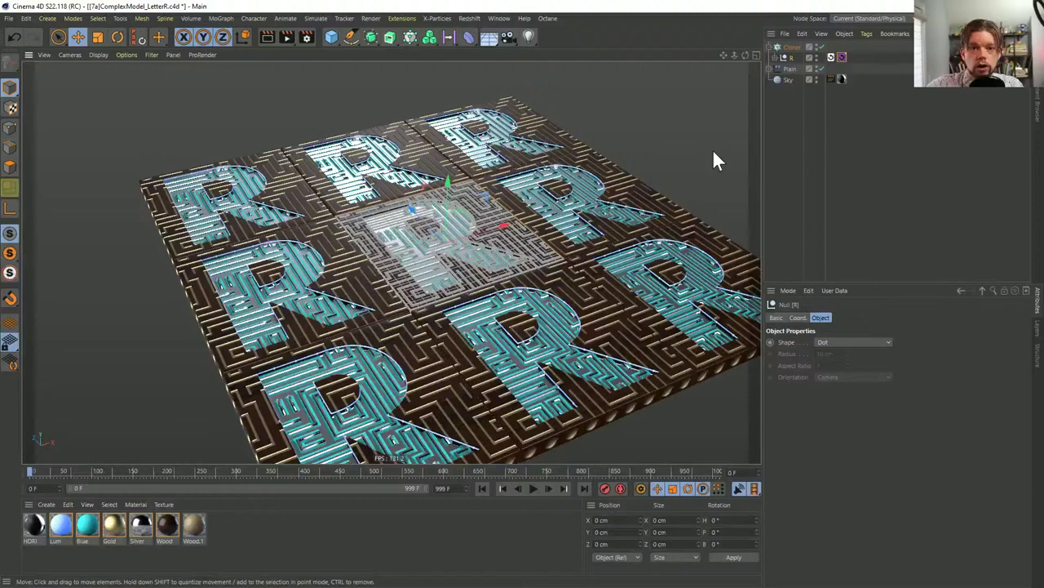
{"action": "left_click", "coordinate": [788, 144]}
{"action": "left_click_drag", "start_coordinate": [497, 264], "coordinate": [478, 226], "text": "alt"}
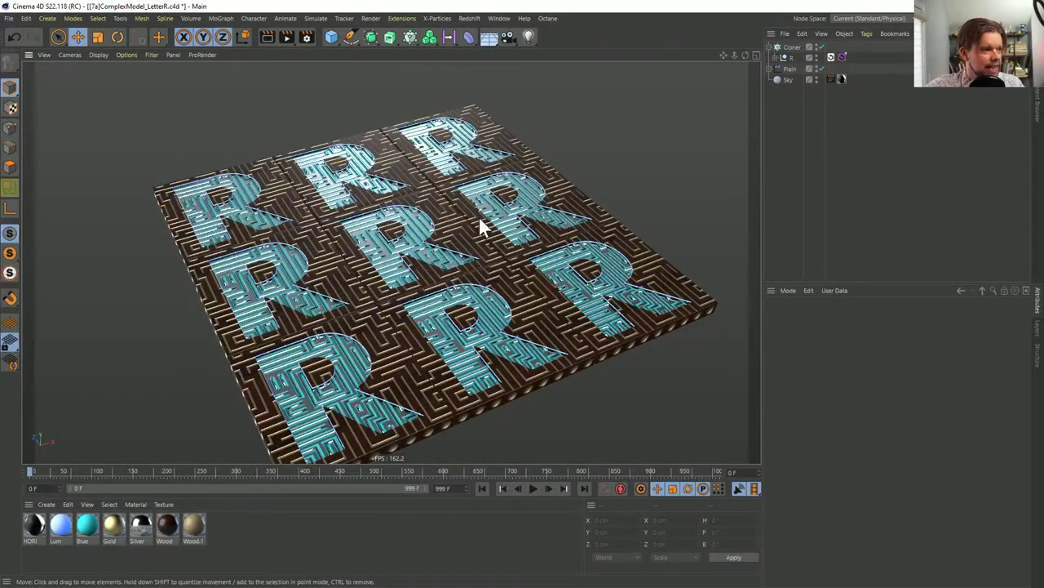
Add the Plain effector to the Cloner's Effectors list
{"action": "left_click", "coordinate": [795, 49]}
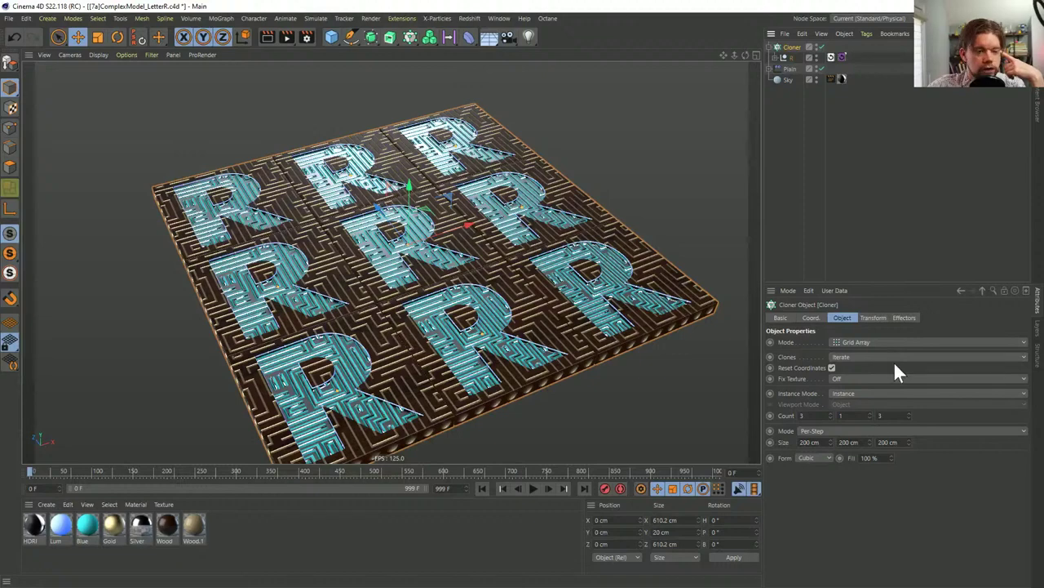
{"action": "left_click", "coordinate": [905, 319]}
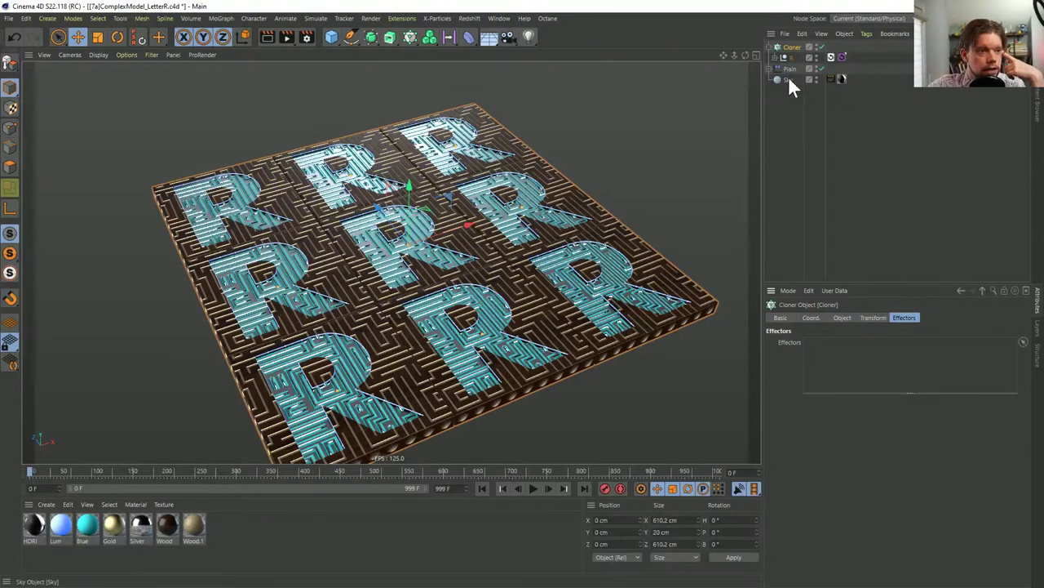
{"action": "left_click_drag", "start_coordinate": [772, 68], "coordinate": [834, 349]}
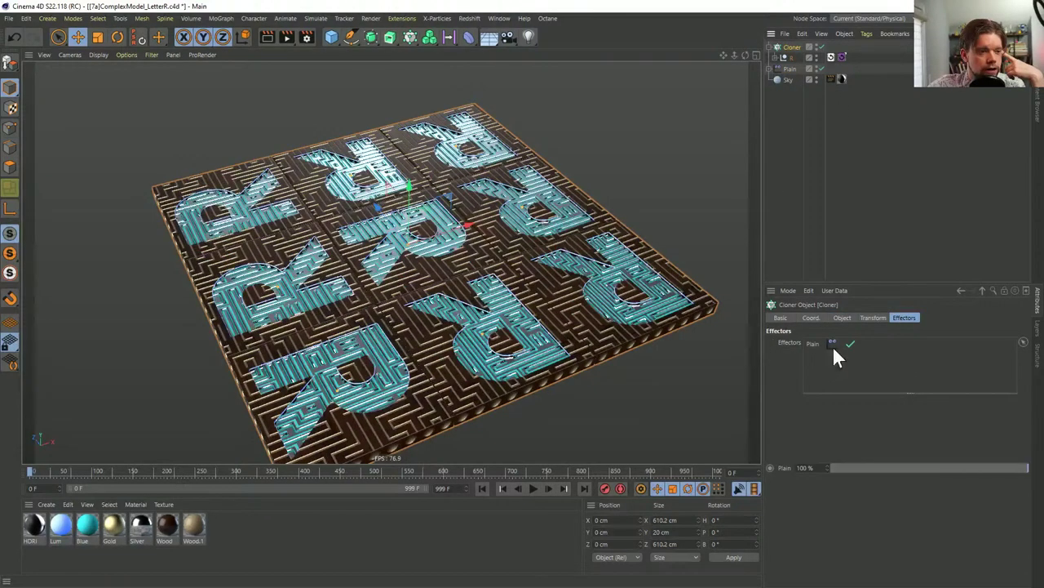
{"action": "left_click", "coordinate": [769, 69]}
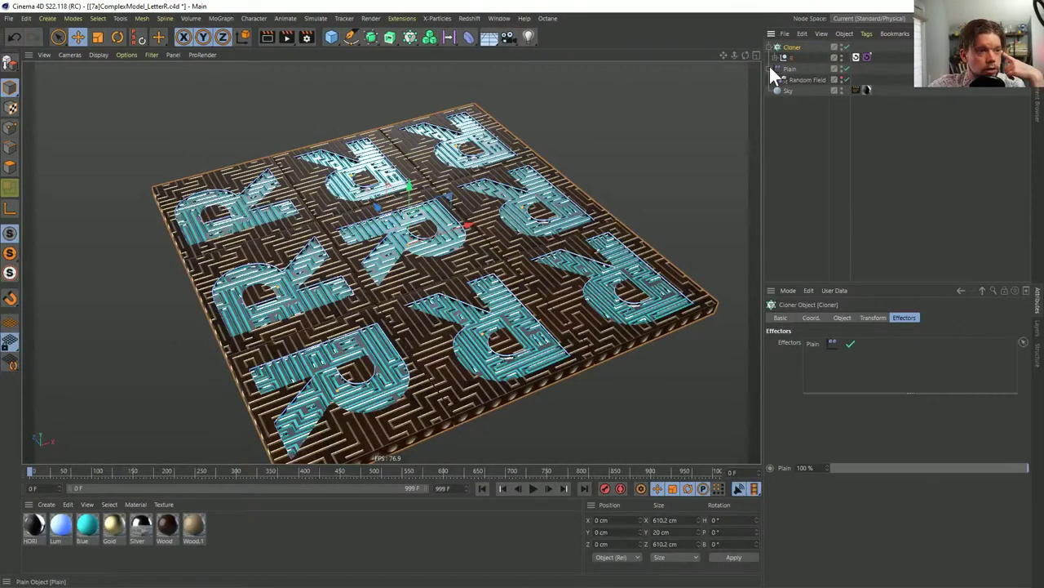
{"action": "left_click", "coordinate": [768, 68]}
{"action": "left_click", "coordinate": [800, 145]}
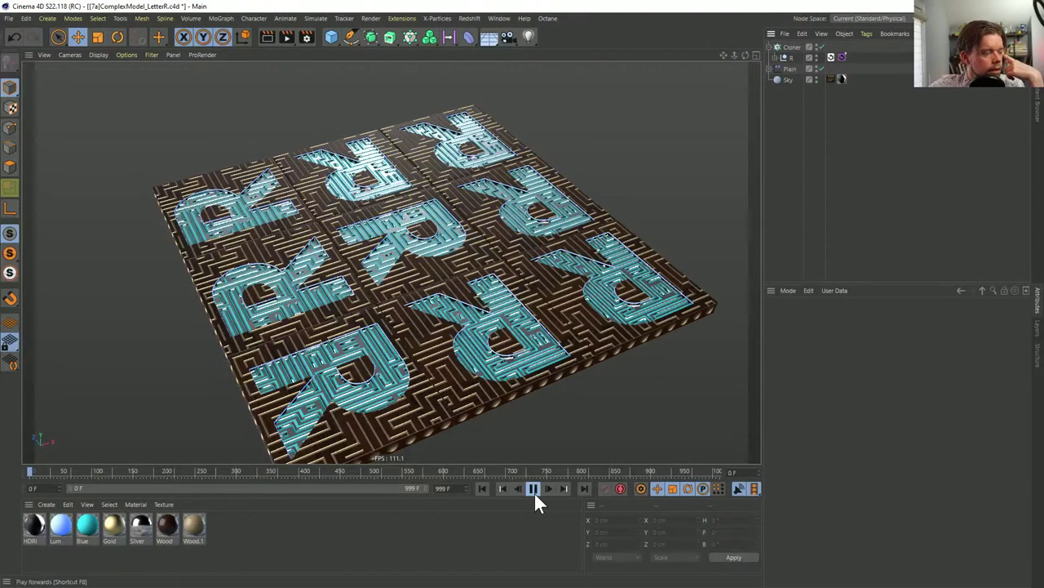
Play the animation and watch the tiles flip from a closer, top-down angle
{"action": "left_click", "coordinate": [534, 490]}
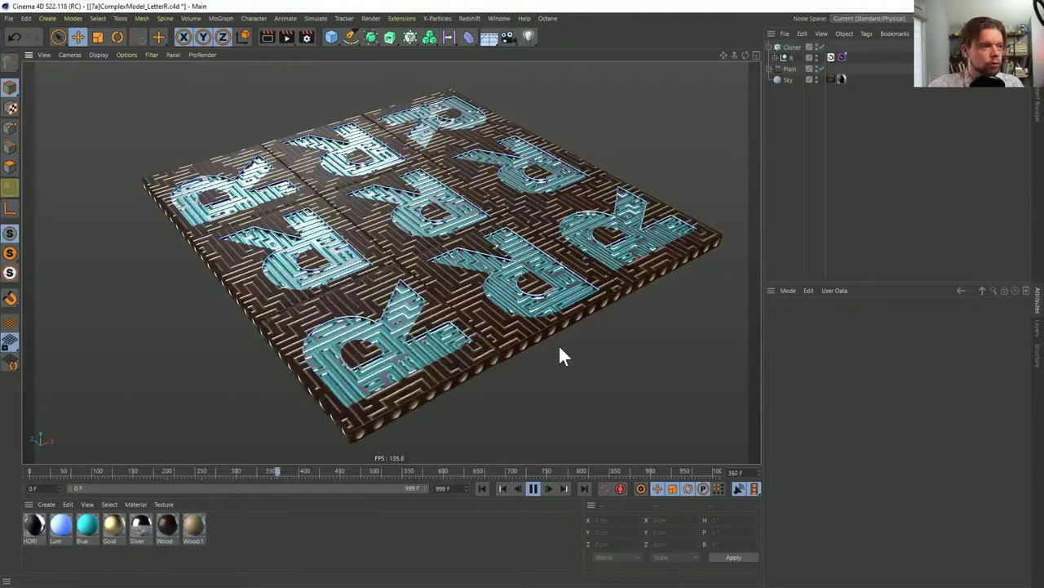
{"action": "left_click_drag", "start_coordinate": [496, 249], "coordinate": [431, 217], "text": "alt"}
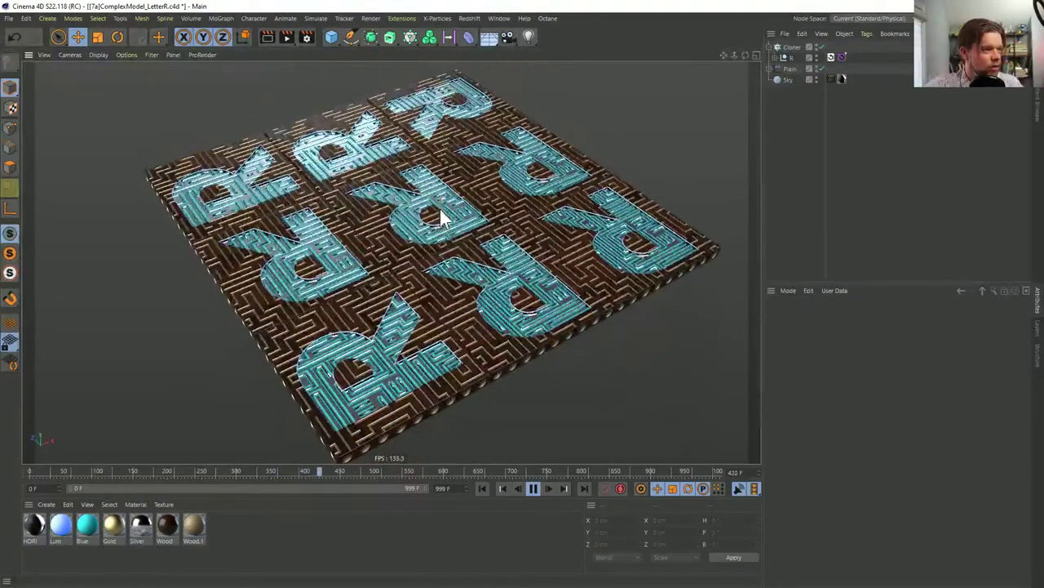
{"action": "left_click", "coordinate": [791, 47]}
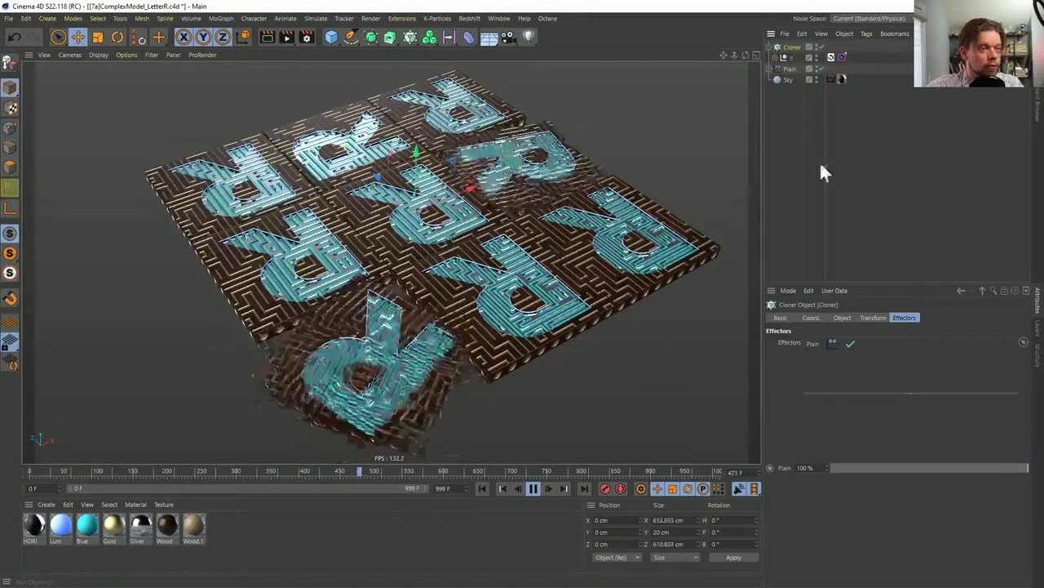
{"action": "left_click", "coordinate": [842, 318]}
Set the Cloner grid Count X and Z to 6, then stop playback at frame 0
{"action": "double_click", "coordinate": [803, 415]}
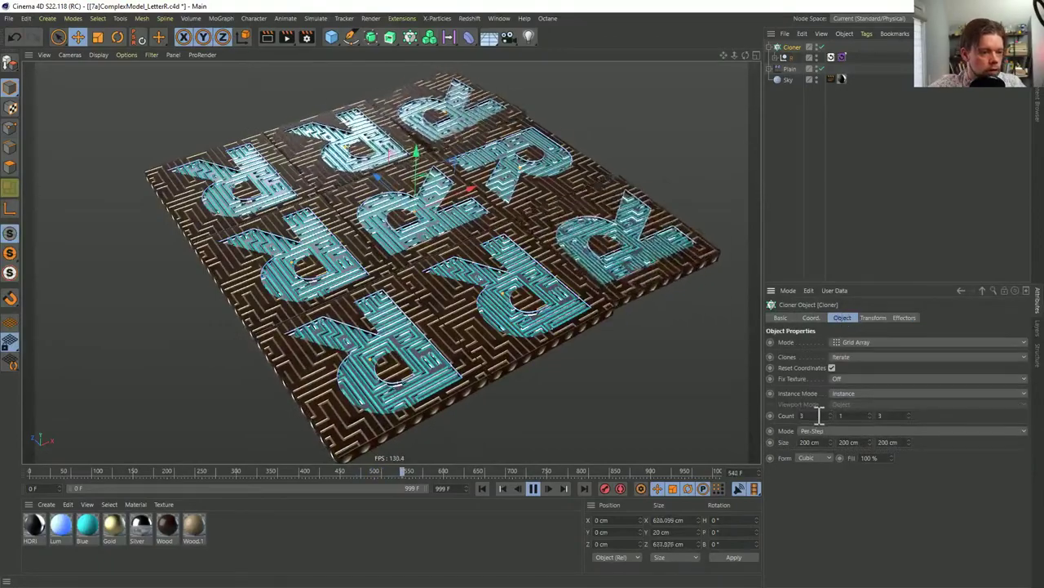
{"action": "type", "text": "6"}
{"action": "key", "text": "Return"}
{"action": "double_click", "coordinate": [879, 416]}
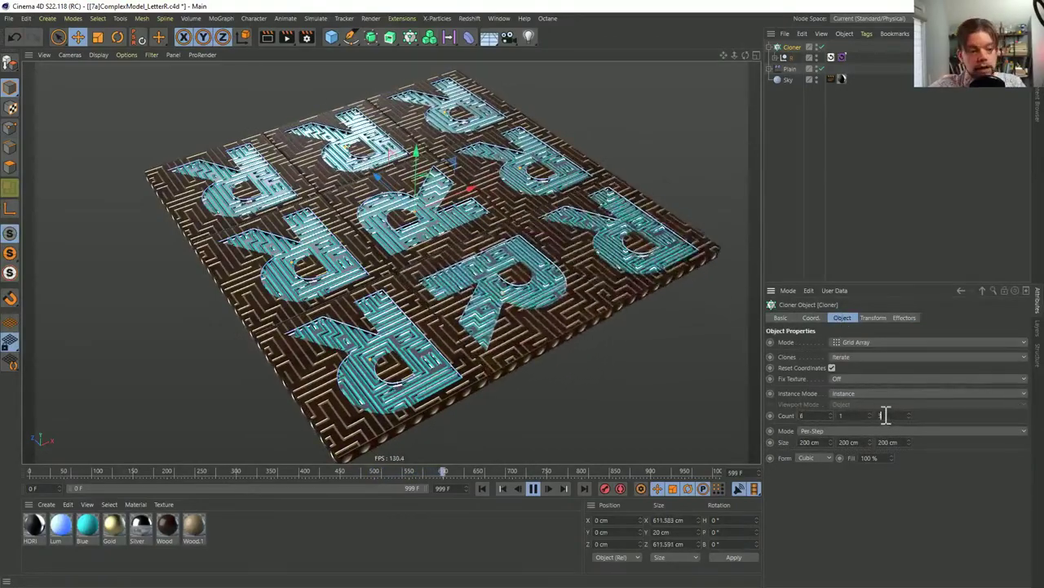
{"action": "type", "text": "6"}
{"action": "key", "text": "Return"}
{"action": "scroll", "coordinate": [443, 245], "scroll_direction": "down", "scroll_amount": 8}
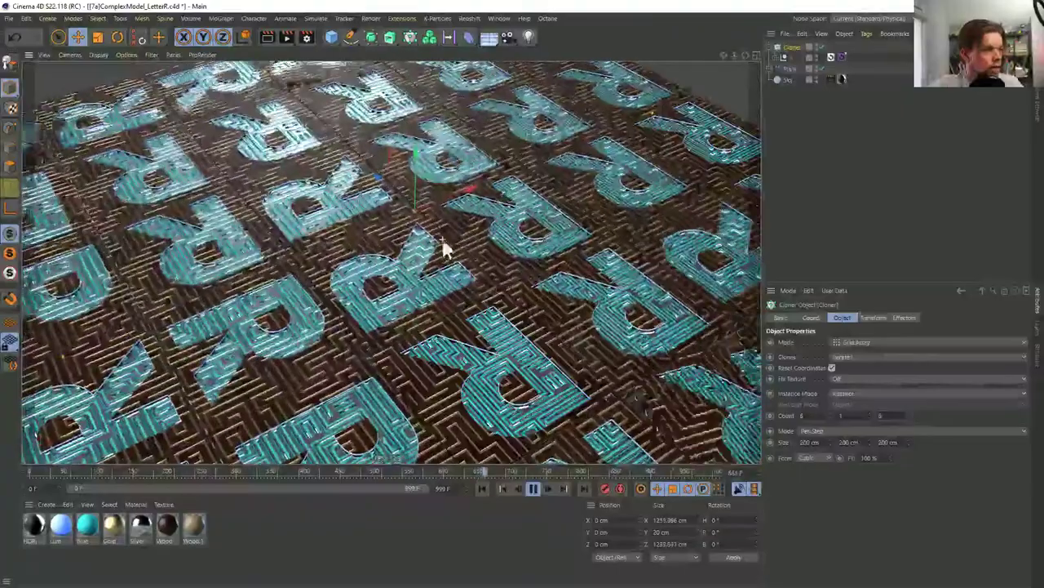
{"action": "scroll", "coordinate": [337, 279], "scroll_direction": "up", "scroll_amount": 4}
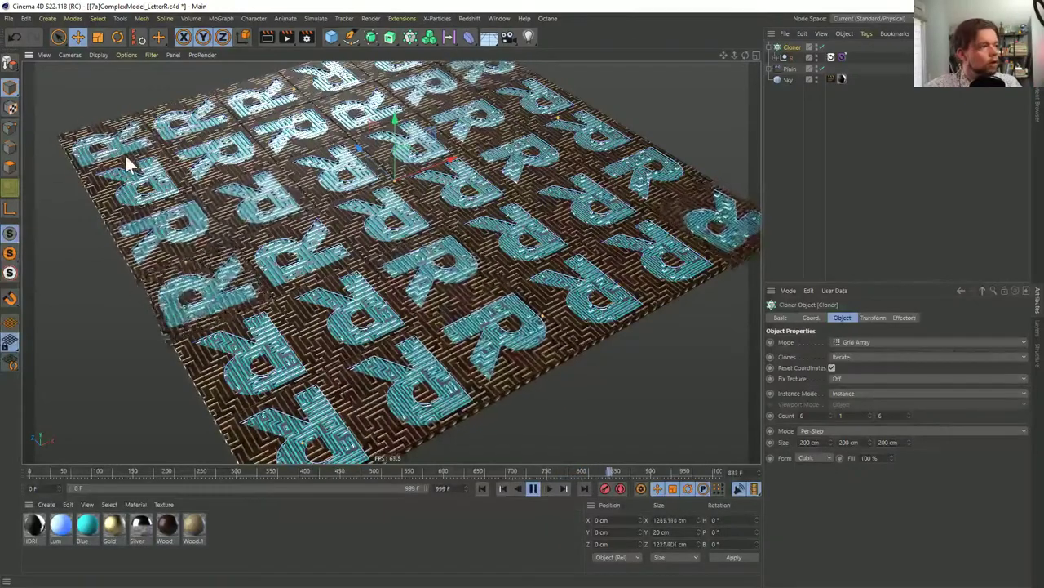
{"action": "left_click", "coordinate": [533, 488]}
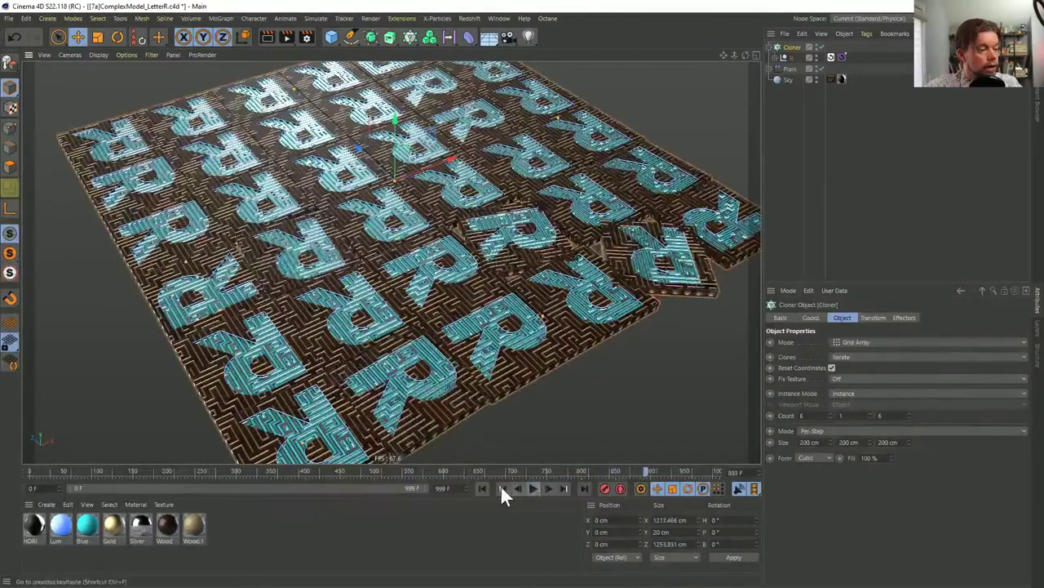
{"action": "left_click", "coordinate": [482, 488]}
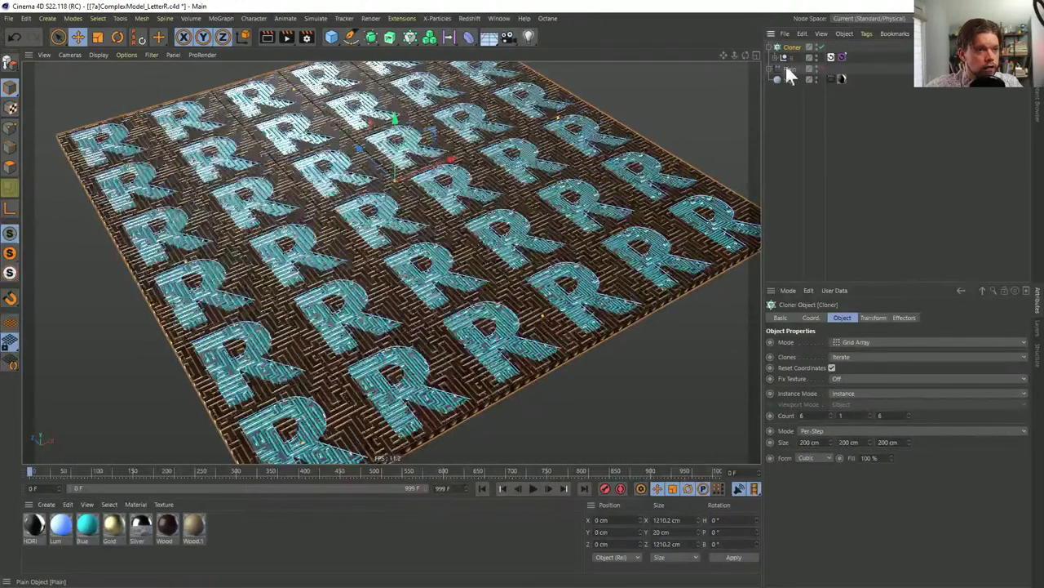
Move the R null out of the Cloner and make five copies of it
{"action": "mouse_move", "coordinate": [790, 56]}
{"action": "left_mouse_down"}
{"action": "mouse_move", "coordinate": [792, 70]}
{"action": "mouse_move", "coordinate": [776, 52]}
{"action": "left_mouse_up"}
{"action": "left_click", "coordinate": [831, 57]}
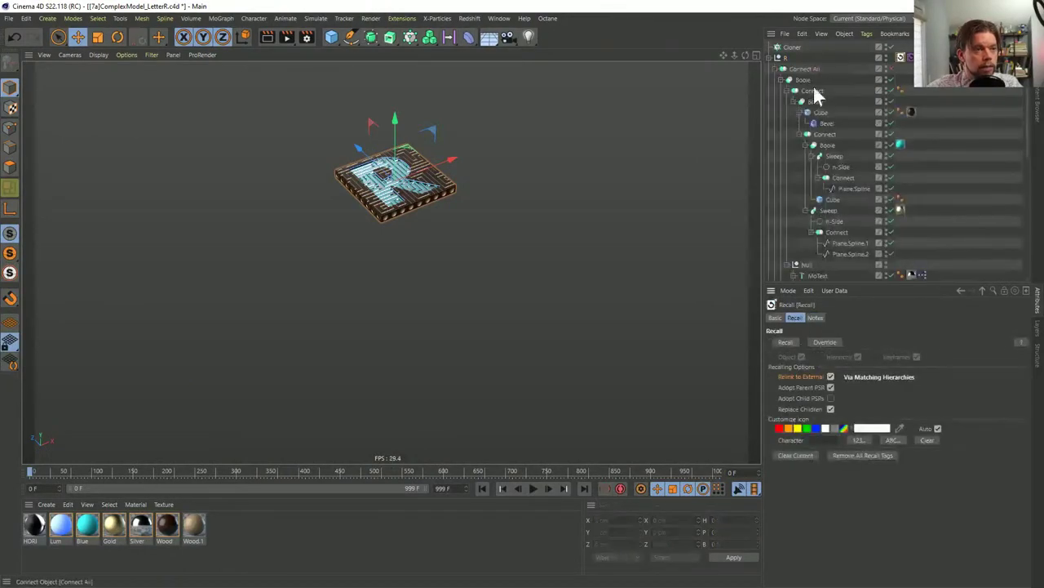
{"action": "left_click", "coordinate": [768, 54]}
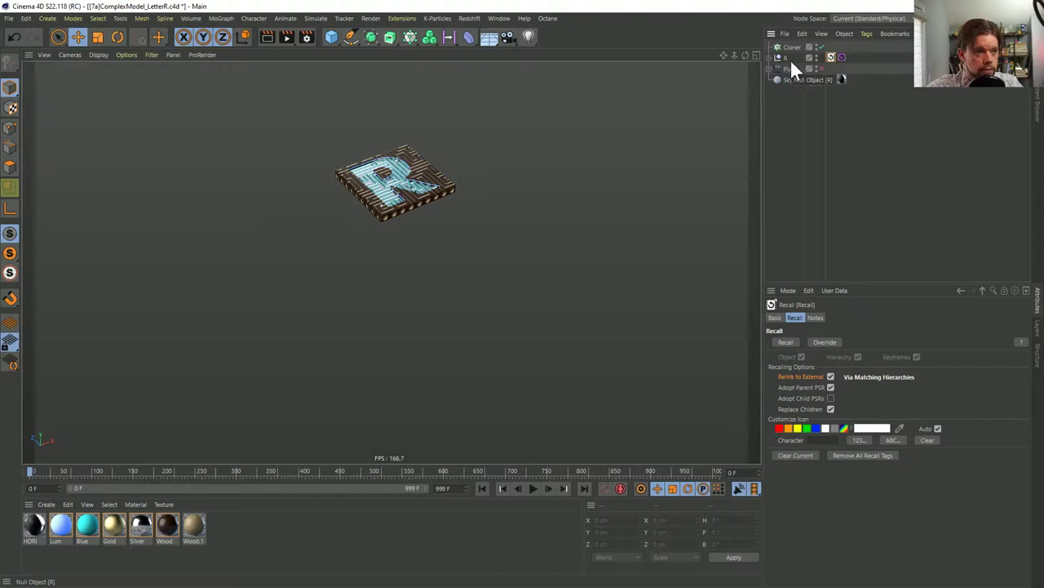
{"action": "left_click_drag", "start_coordinate": [785, 60], "coordinate": [788, 78], "text": "ctrl"}
{"action": "left_click", "coordinate": [789, 76], "text": "shift"}
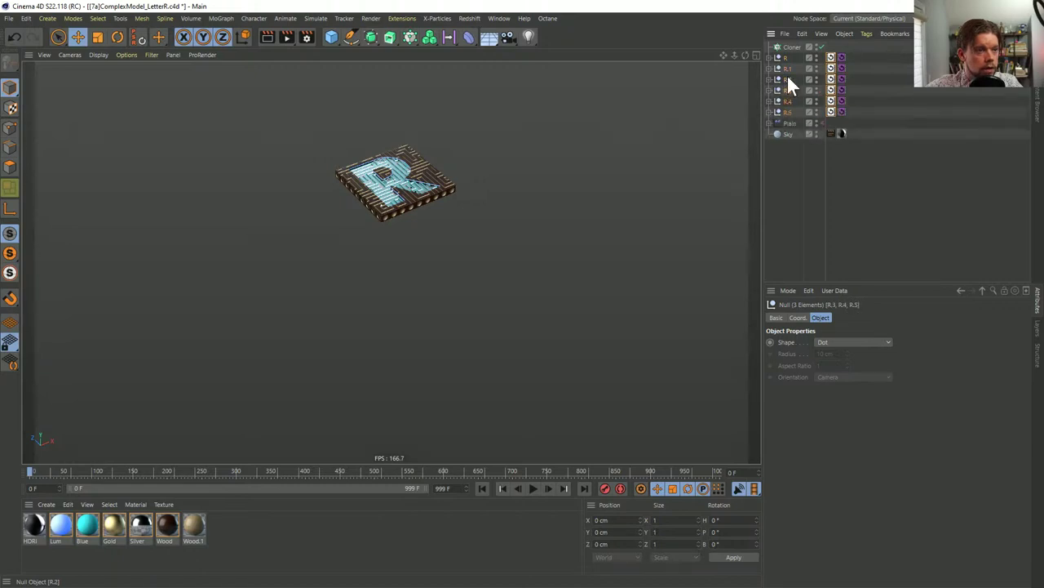
Rename the R copies to E, C, A, L and L
{"action": "left_click", "coordinate": [786, 66]}
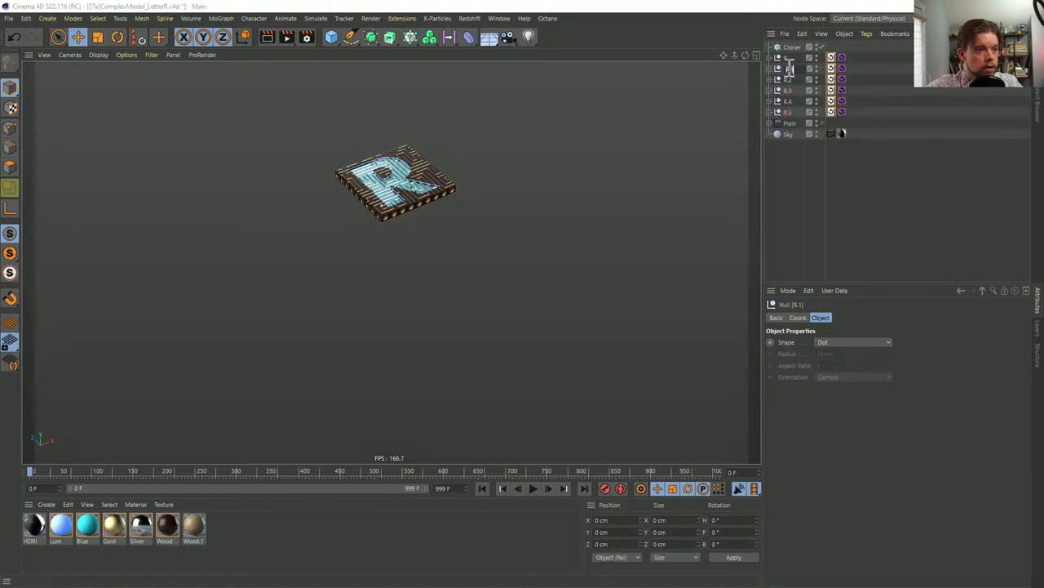
{"action": "left_click", "coordinate": [804, 79]}
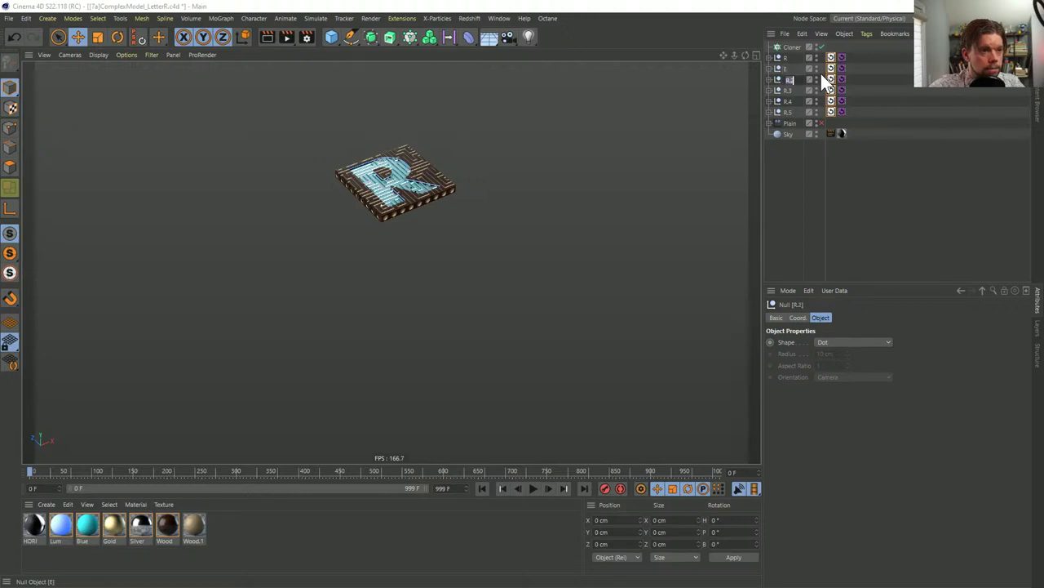
{"action": "type", "text": "C"}
{"action": "key", "text": "Tab"}
{"action": "type", "text": "A"}
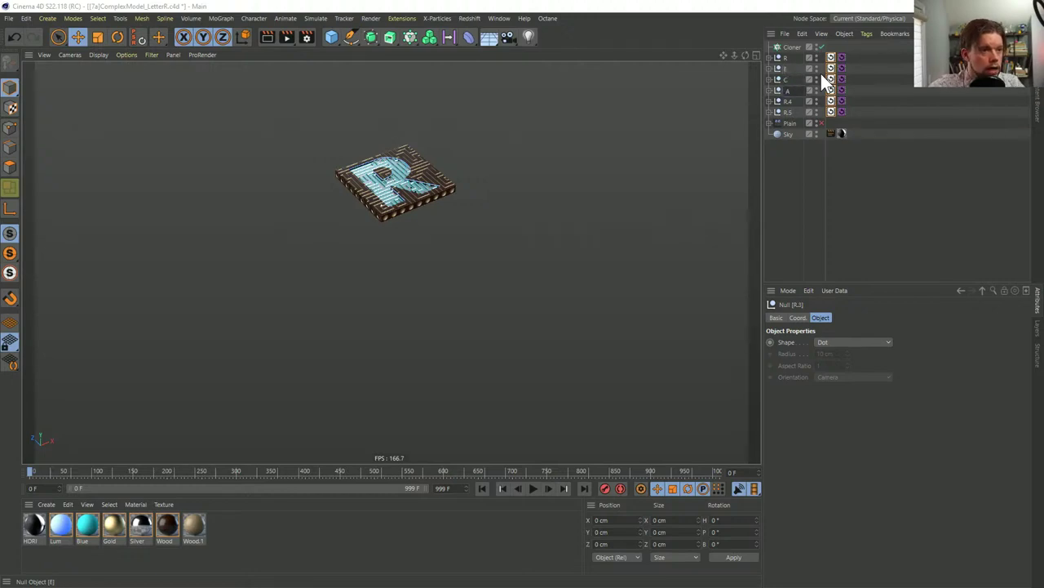
{"action": "key", "text": "Tab"}
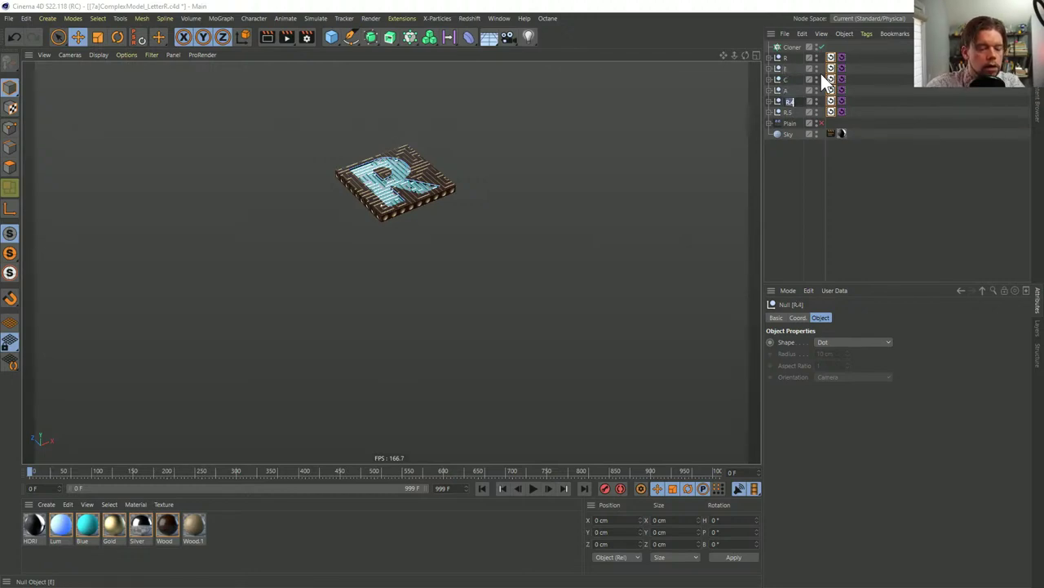
{"action": "type", "text": "L"}
{"action": "key", "text": "Tab"}
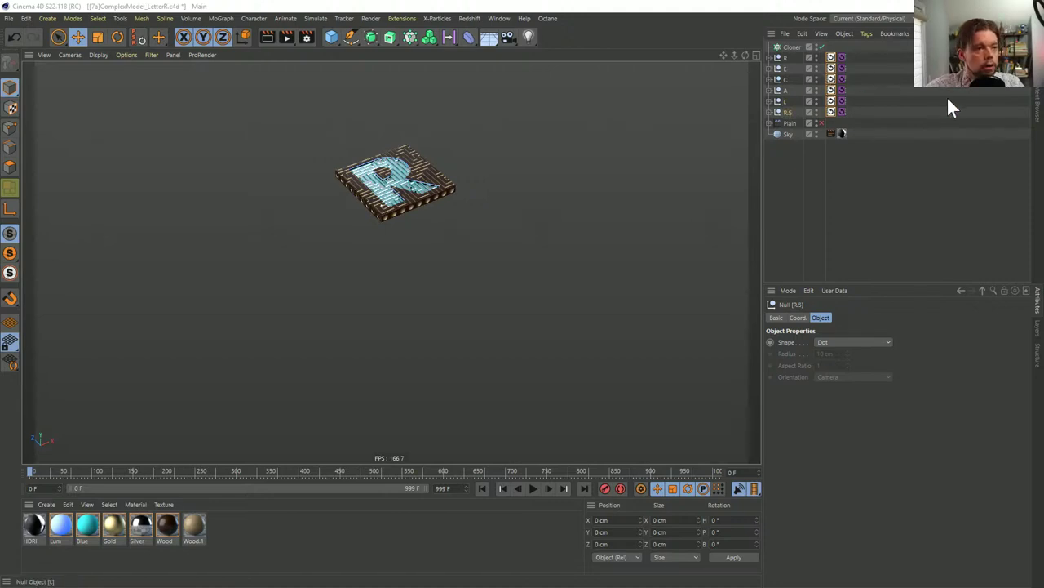
{"action": "type", "text": "L"}
{"action": "key", "text": "Return"}
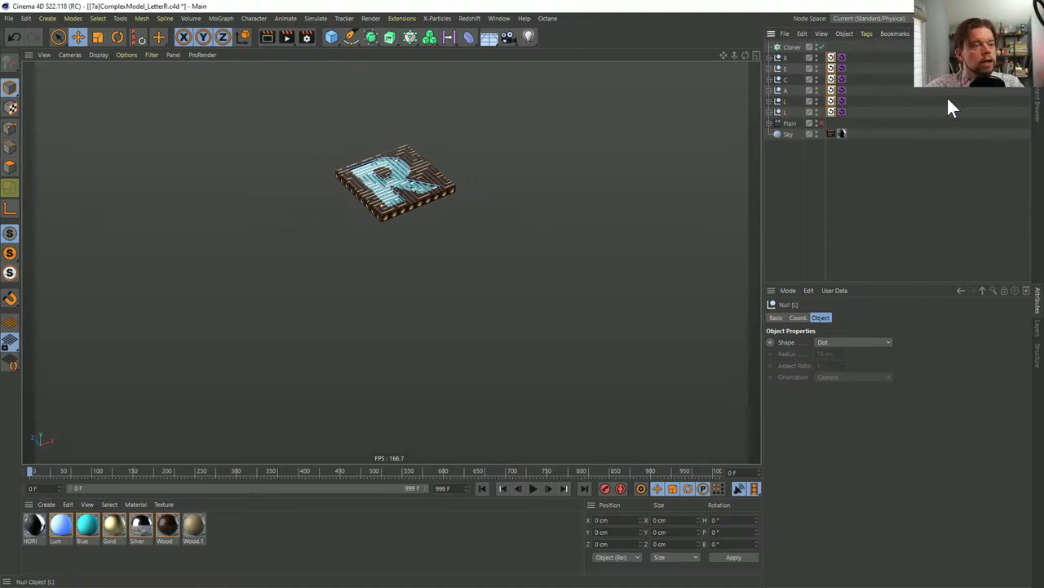
{"action": "left_click", "coordinate": [769, 111]}
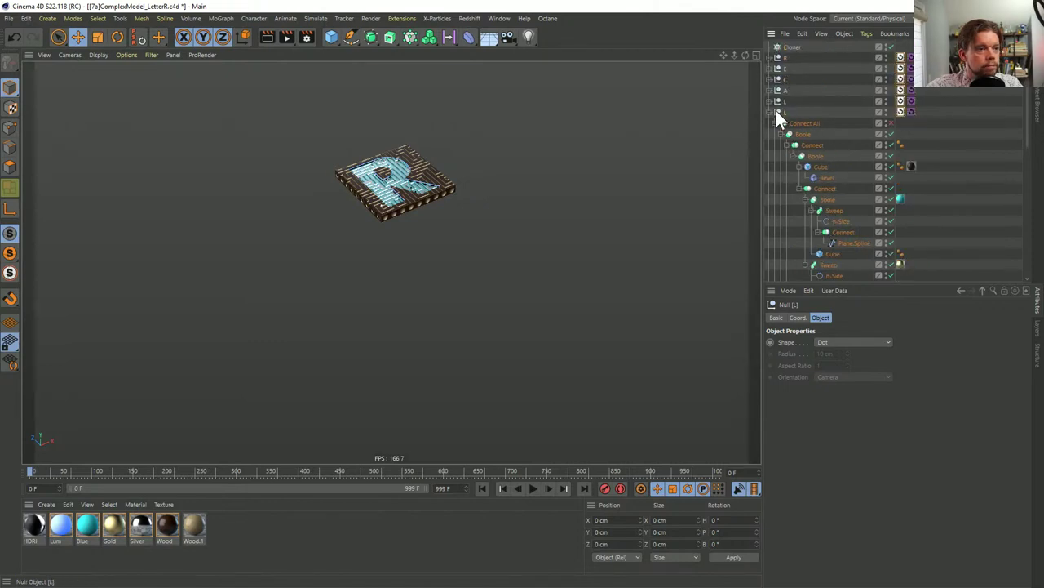
Select and delete the purple tags on the letter objects
{"action": "left_click", "coordinate": [865, 49]}
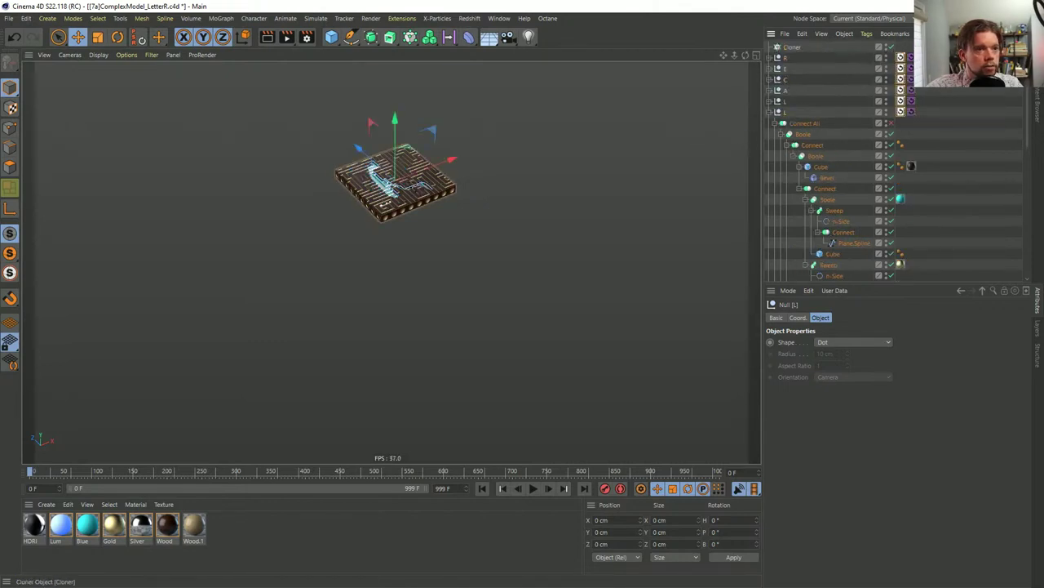
{"action": "left_click_drag", "start_coordinate": [910, 49], "coordinate": [910, 122]}
{"action": "key", "text": "Delete"}
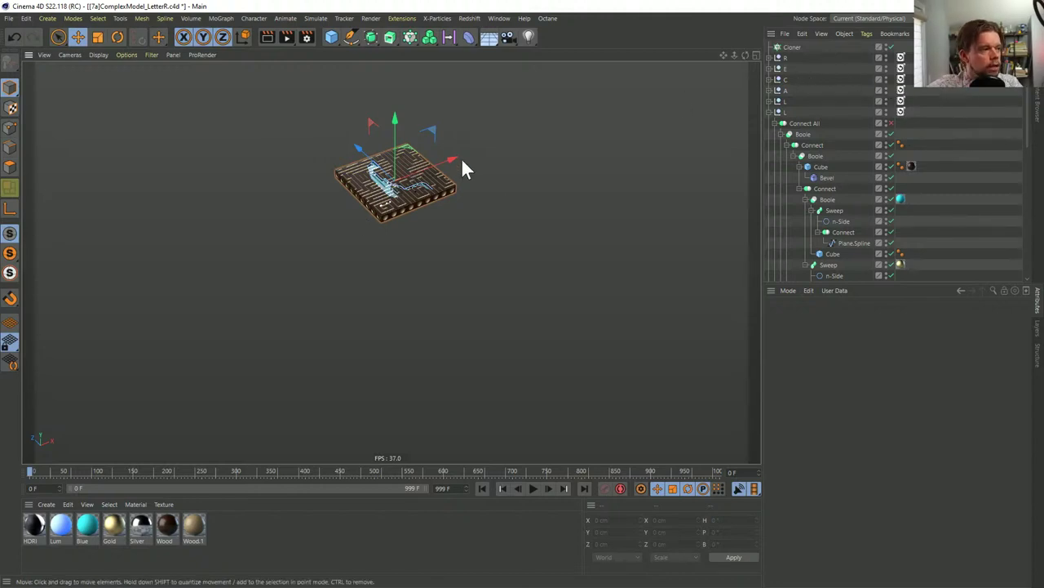
Frame the whole maze letter model in the viewport
{"action": "right_click", "coordinate": [381, 188]}
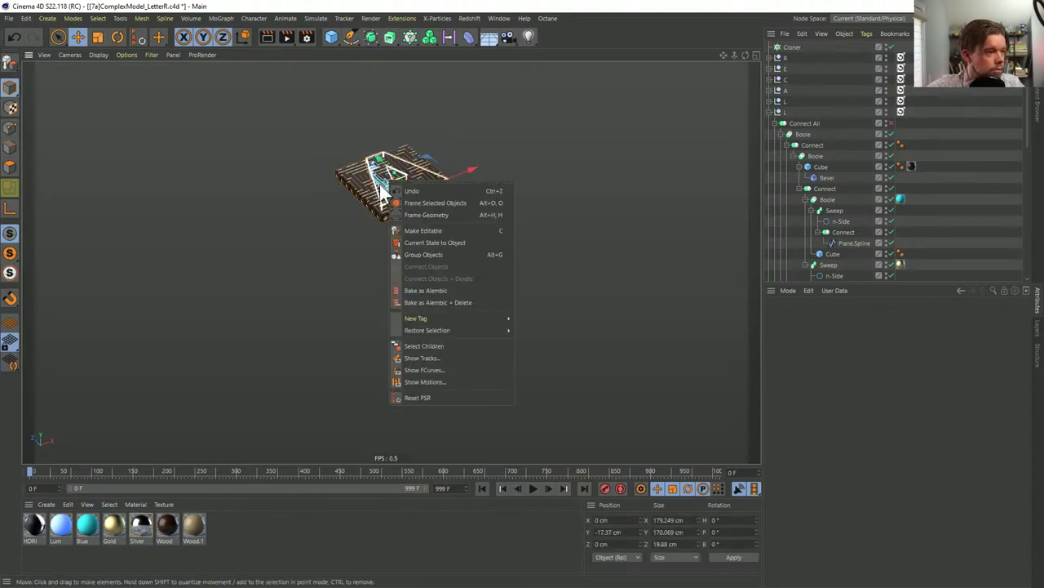
{"action": "key", "text": "h"}
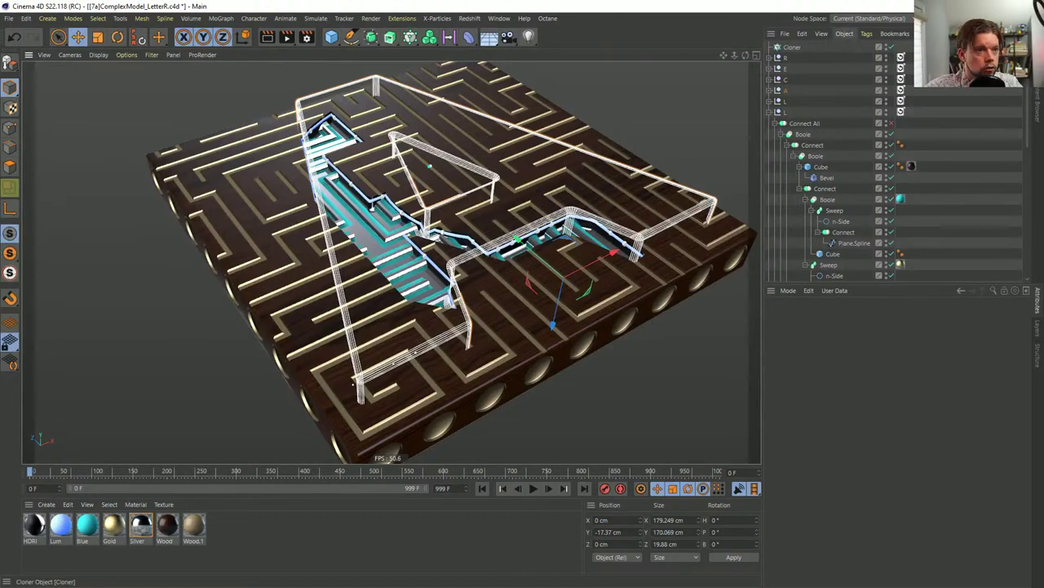
{"action": "key", "text": "ctrl+f"}
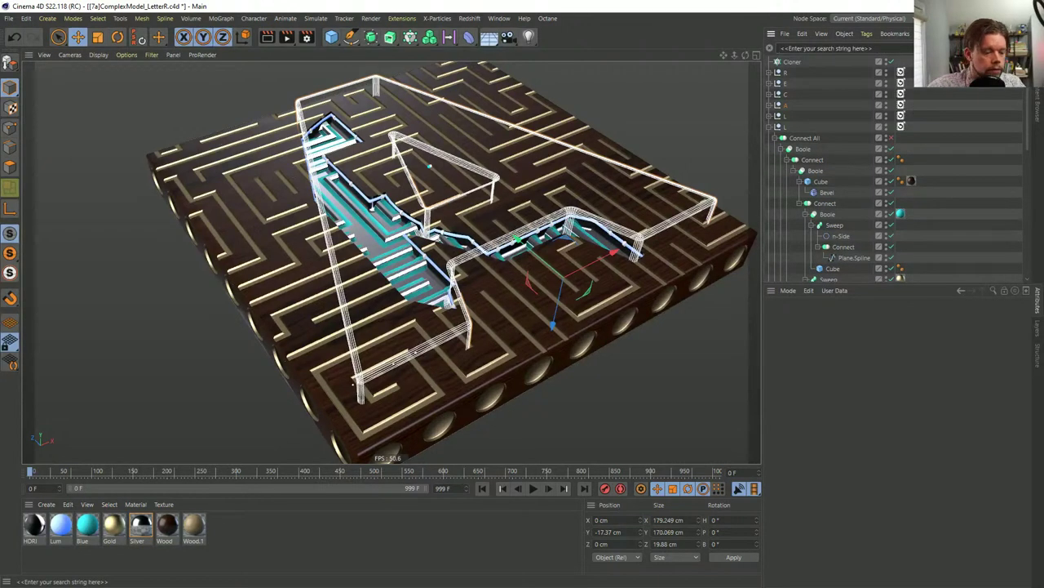
Filter for 'connect all', enable and select all six Connect All objects, then clear the filter
{"action": "type", "text": "connect"}
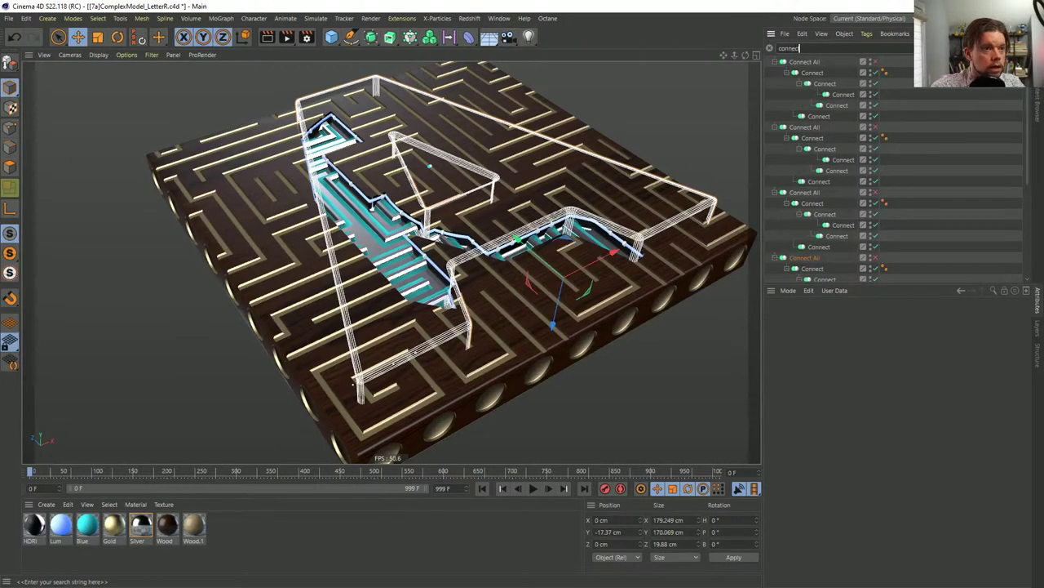
{"action": "type", "text": " al"}
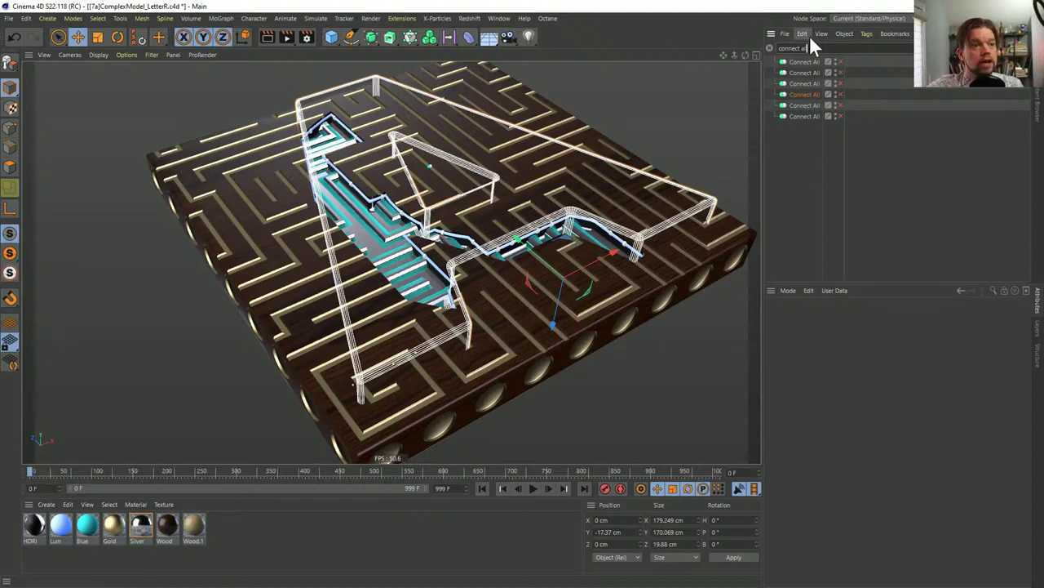
{"action": "type", "text": "l"}
{"action": "left_click_drag", "start_coordinate": [840, 116], "coordinate": [840, 58]}
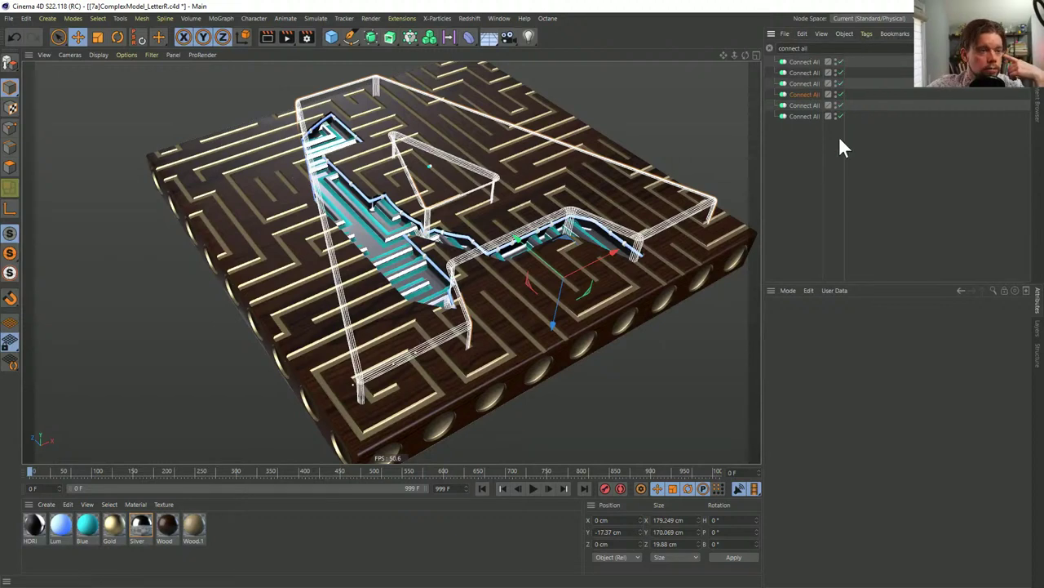
{"action": "key", "text": "ctrl+a"}
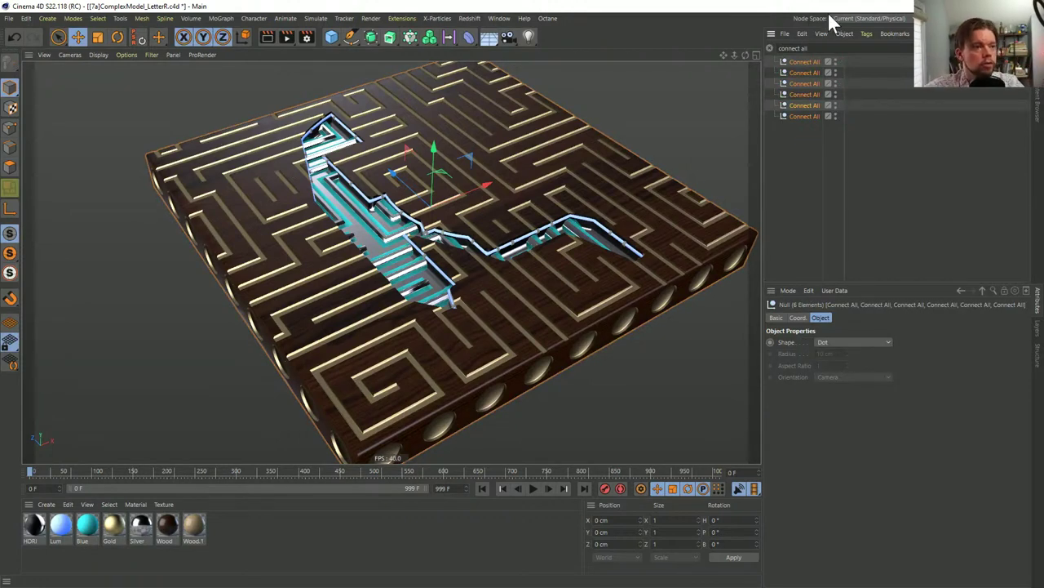
{"action": "left_click", "coordinate": [769, 47]}
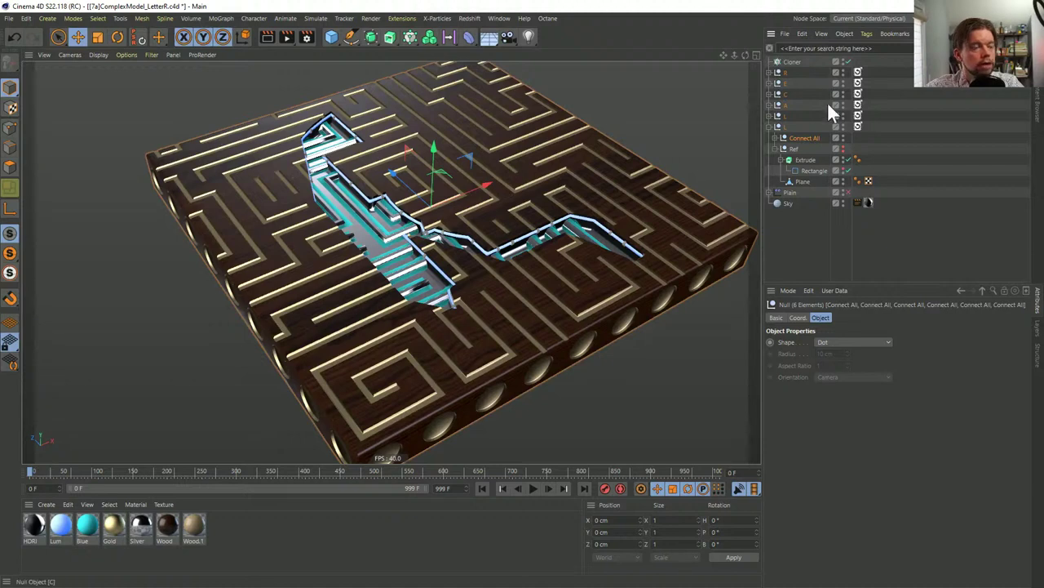
{"action": "left_click", "coordinate": [774, 137]}
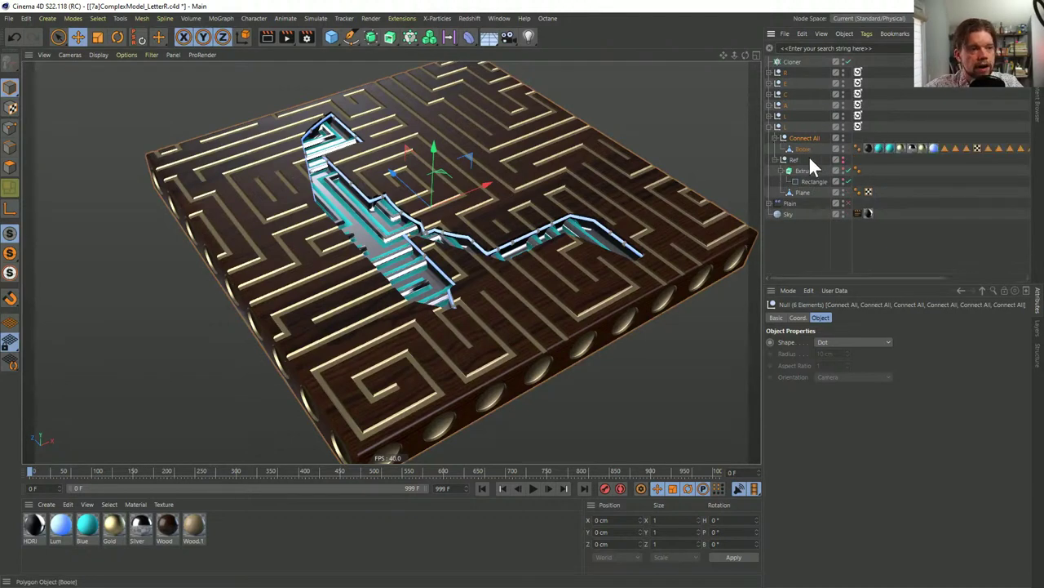
{"action": "left_click", "coordinate": [768, 127]}
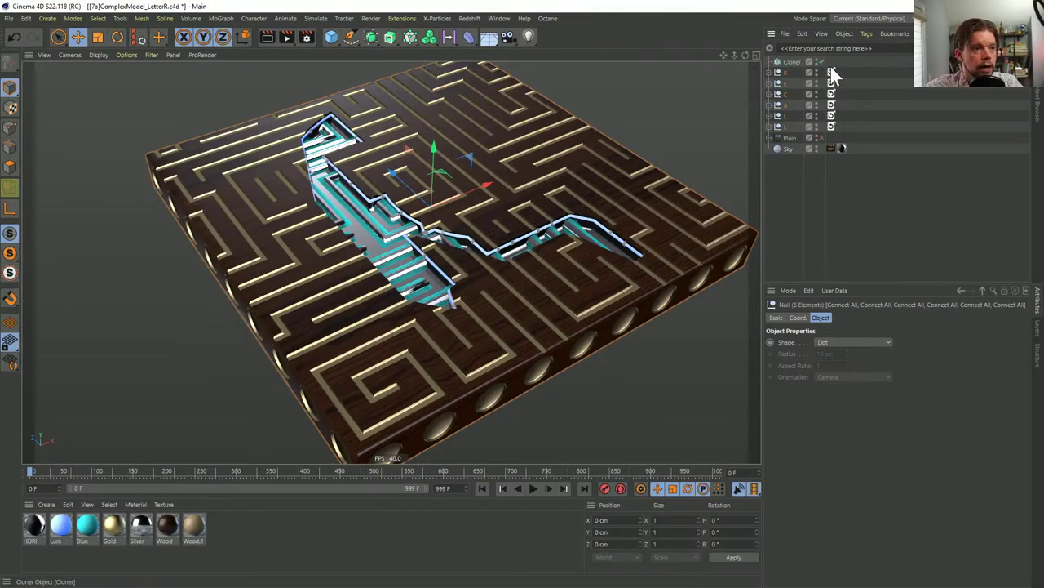
{"action": "left_click_drag", "start_coordinate": [831, 71], "coordinate": [841, 125], "text": "ctrl"}
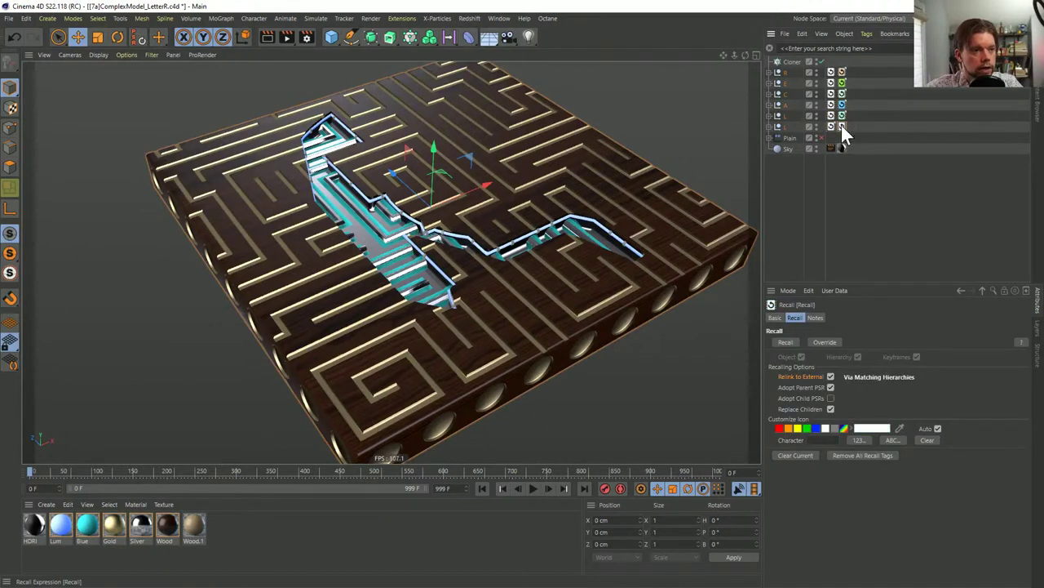
{"action": "left_click_drag", "start_coordinate": [848, 59], "coordinate": [844, 134]}
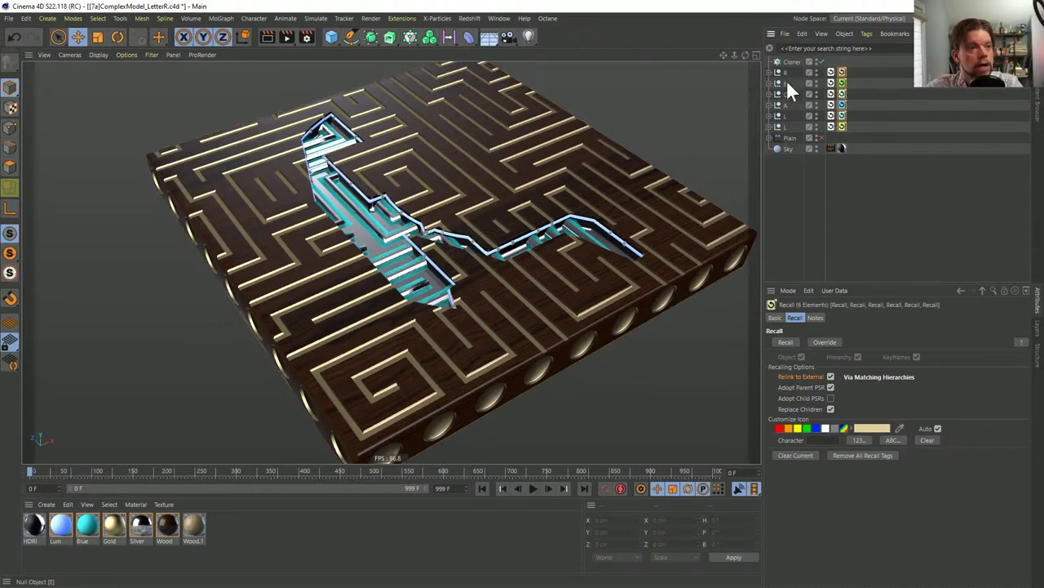
{"action": "key", "text": "Delete"}
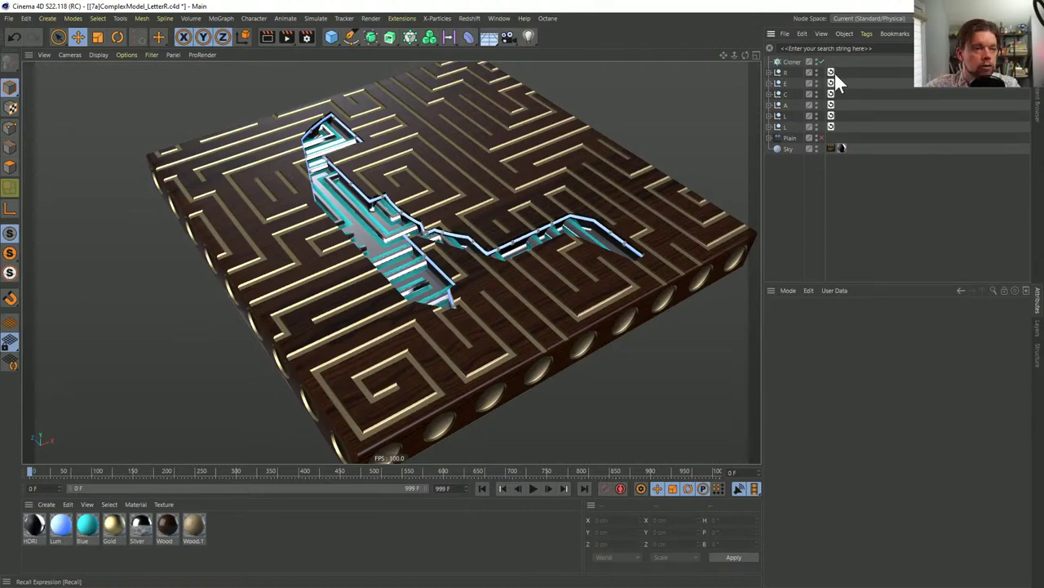
{"action": "left_click", "coordinate": [780, 71]}
{"action": "left_click", "coordinate": [784, 126], "text": "shift"}
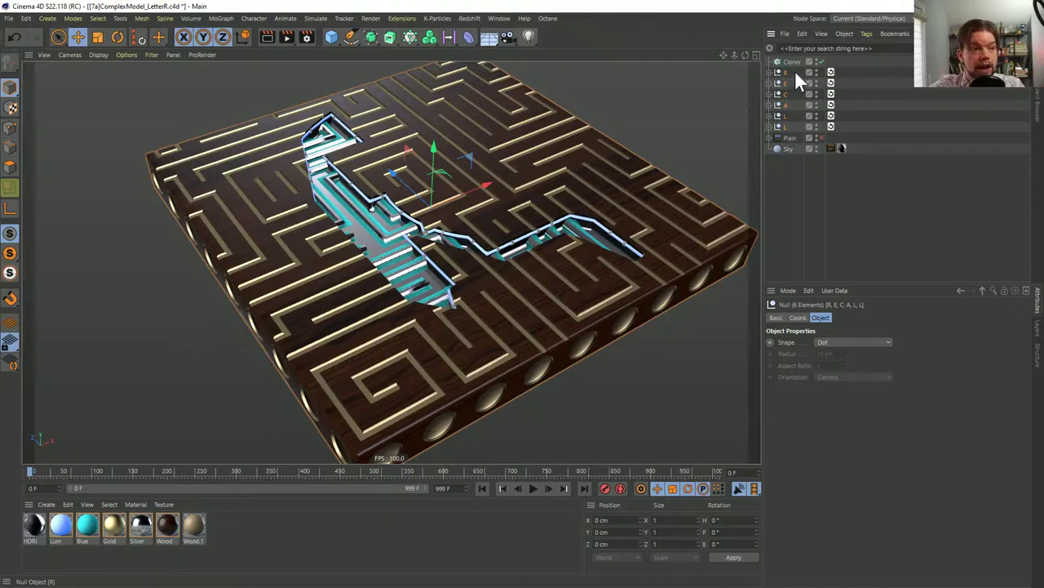
Put the six letter nulls inside the Cloner and orbit to a diagonal view
{"action": "left_click_drag", "start_coordinate": [787, 61], "coordinate": [787, 59]}
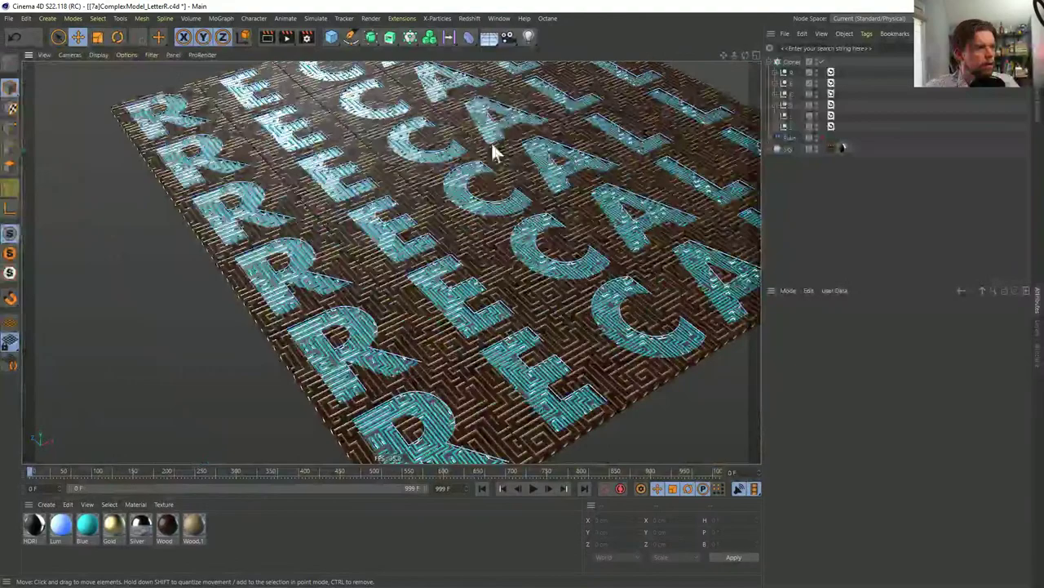
{"action": "left_click_drag", "start_coordinate": [492, 145], "coordinate": [287, 188], "text": "alt"}
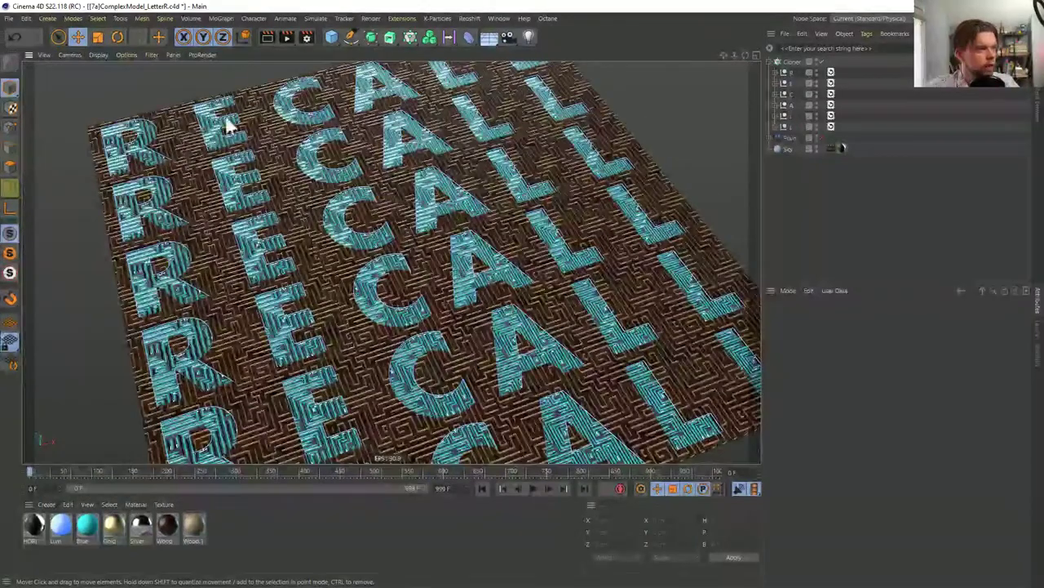
{"action": "left_click_drag", "start_coordinate": [454, 233], "coordinate": [444, 214], "text": "alt"}
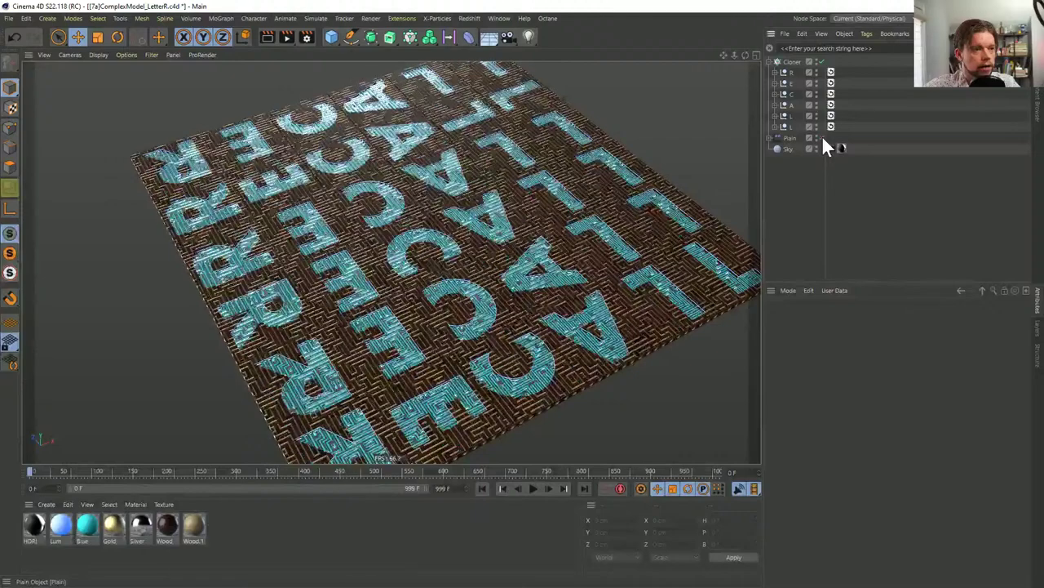
Preview the RECALL letter animation while orbiting, then stop playback
{"action": "left_click", "coordinate": [533, 489]}
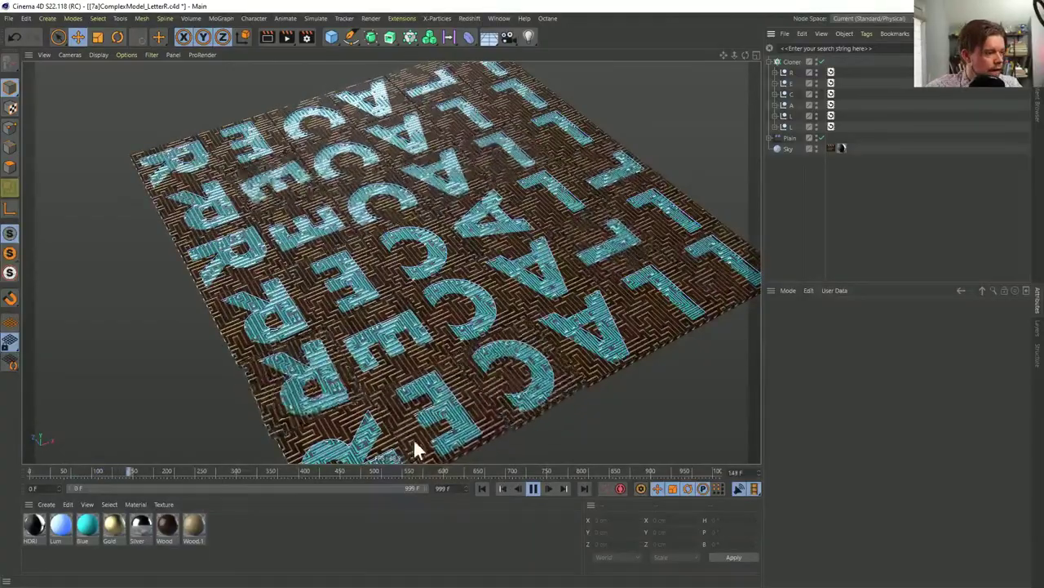
{"action": "mouse_move", "coordinate": [437, 229]}
{"action": "left_mouse_down", "text": "alt"}
{"action": "mouse_move", "coordinate": [531, 169]}
{"action": "mouse_move", "coordinate": [531, 103]}
{"action": "mouse_move", "coordinate": [485, 107]}
{"action": "mouse_move", "coordinate": [471, 276]}
{"action": "mouse_move", "coordinate": [438, 210]}
{"action": "left_mouse_up", "text": "alt"}
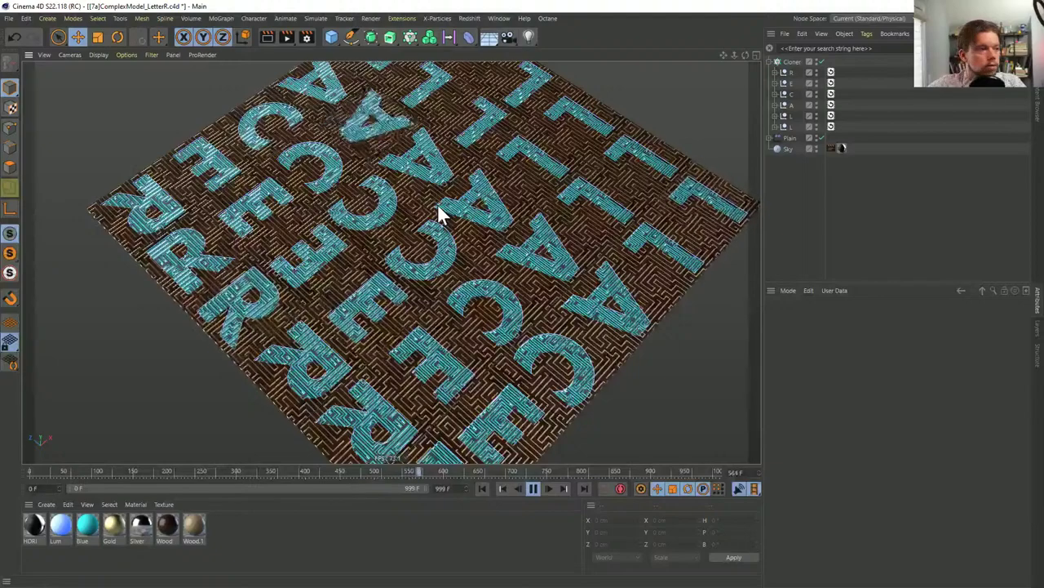
{"action": "left_click_drag", "start_coordinate": [443, 209], "coordinate": [445, 187], "text": "alt"}
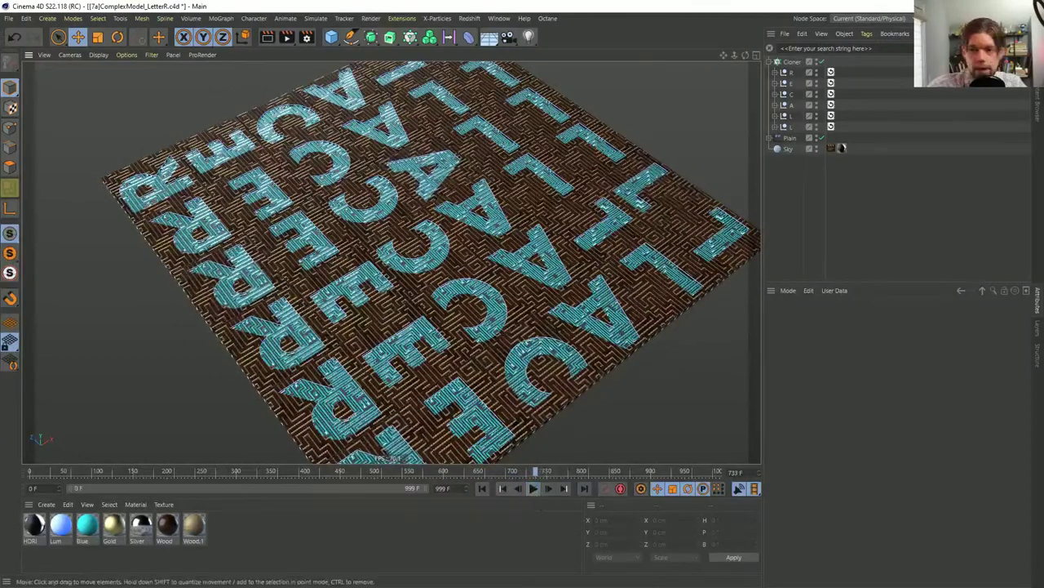
{"action": "left_click", "coordinate": [534, 488]}
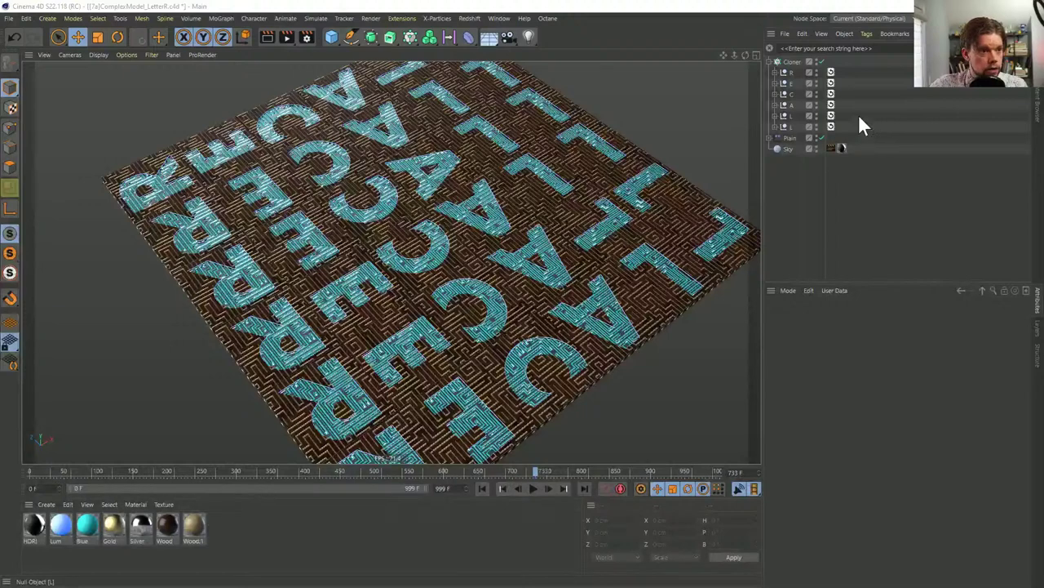
Remove all Recall tags from the six cloned letter objects using the R letter's tag
{"action": "left_click", "coordinate": [830, 72]}
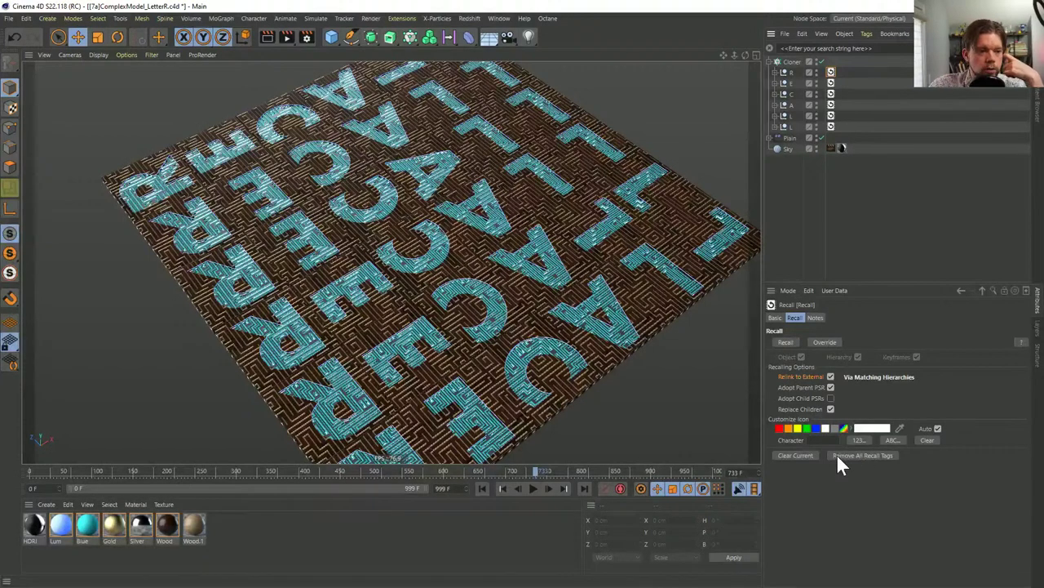
{"action": "left_click", "coordinate": [884, 455]}
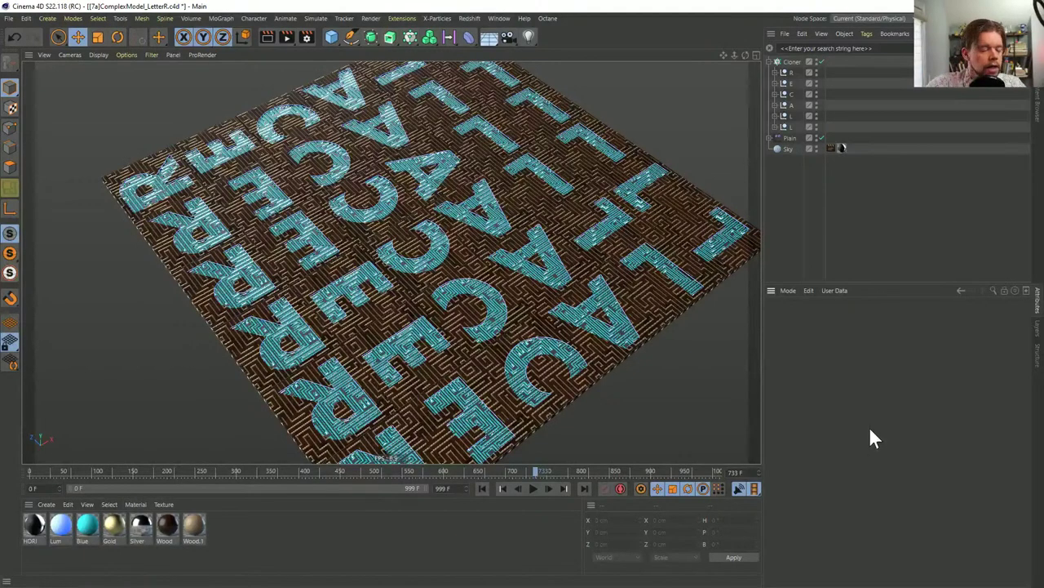
Re-add Recall tags to all letters, relinking to external via matching hierarchies, then deselect
{"action": "key", "text": "ctrl+shift+r"}
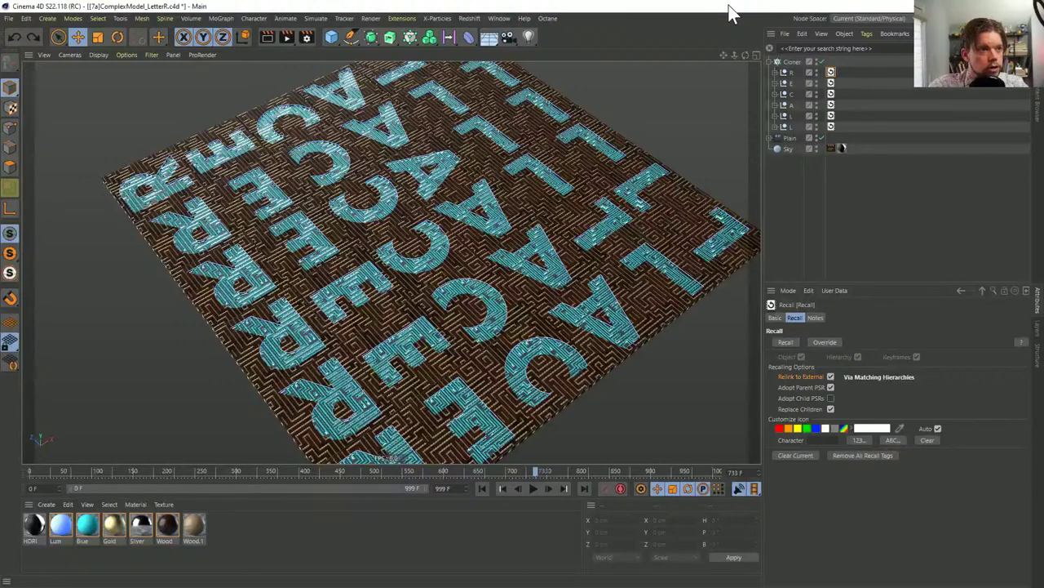
{"action": "left_click", "coordinate": [901, 87]}
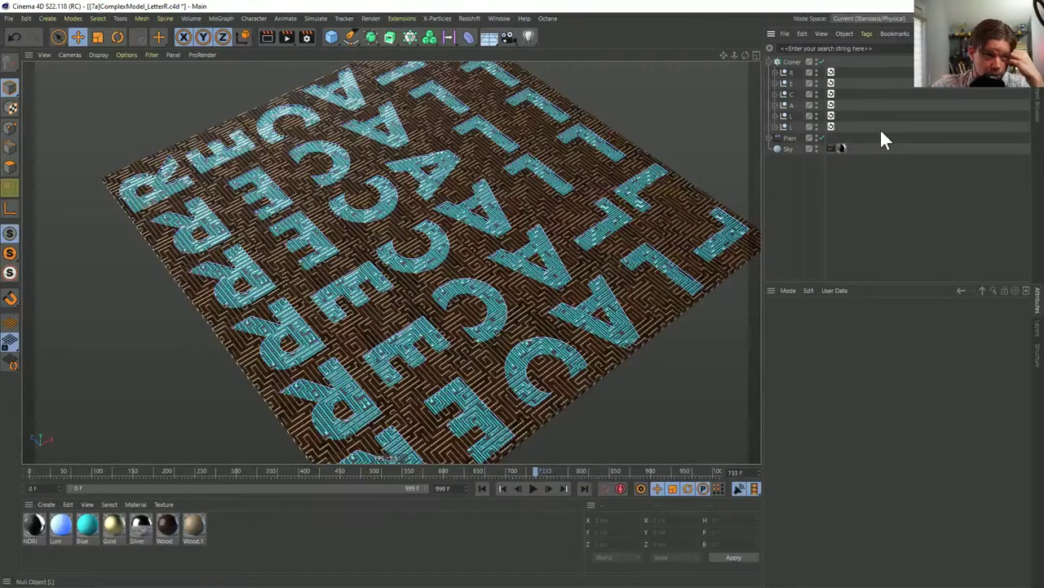
Return to the Object Manager and expand the C letter to reveal Connect All, Ref and Extrude
{"action": "left_click", "coordinate": [833, 94]}
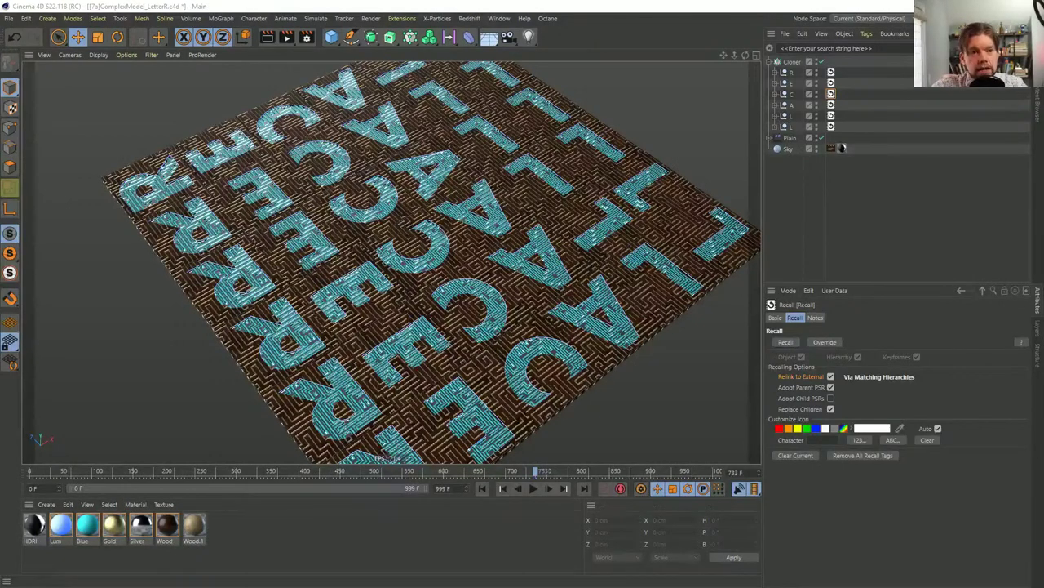
{"action": "left_click", "coordinate": [1037, 65]}
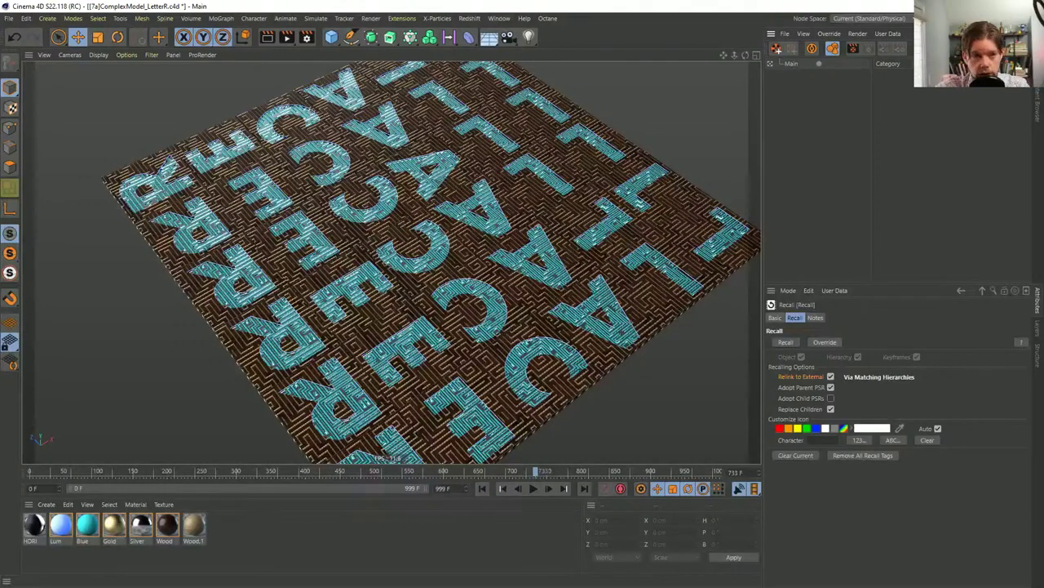
{"action": "left_click", "coordinate": [1037, 41]}
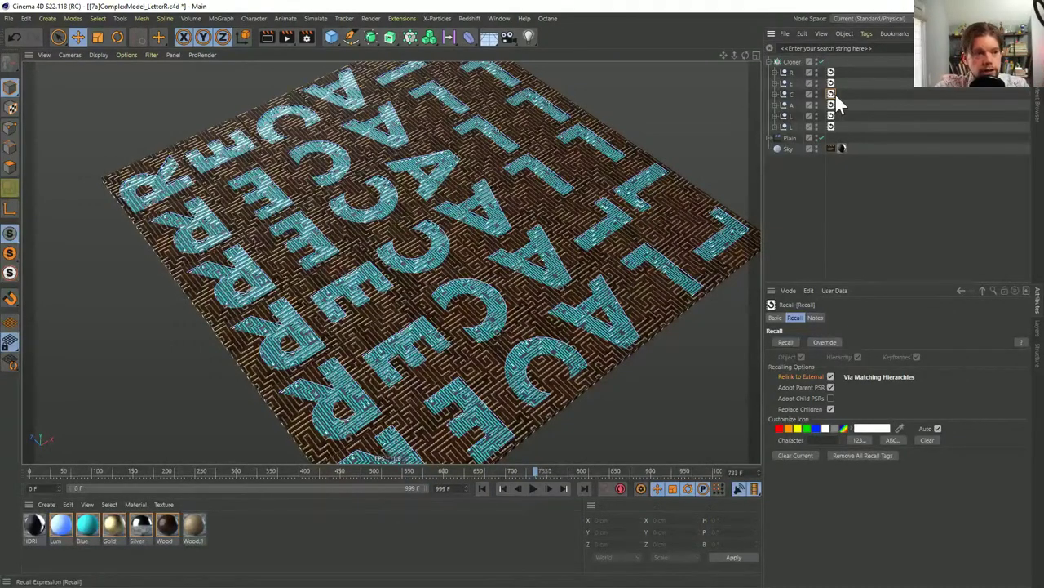
{"action": "left_click", "coordinate": [773, 94]}
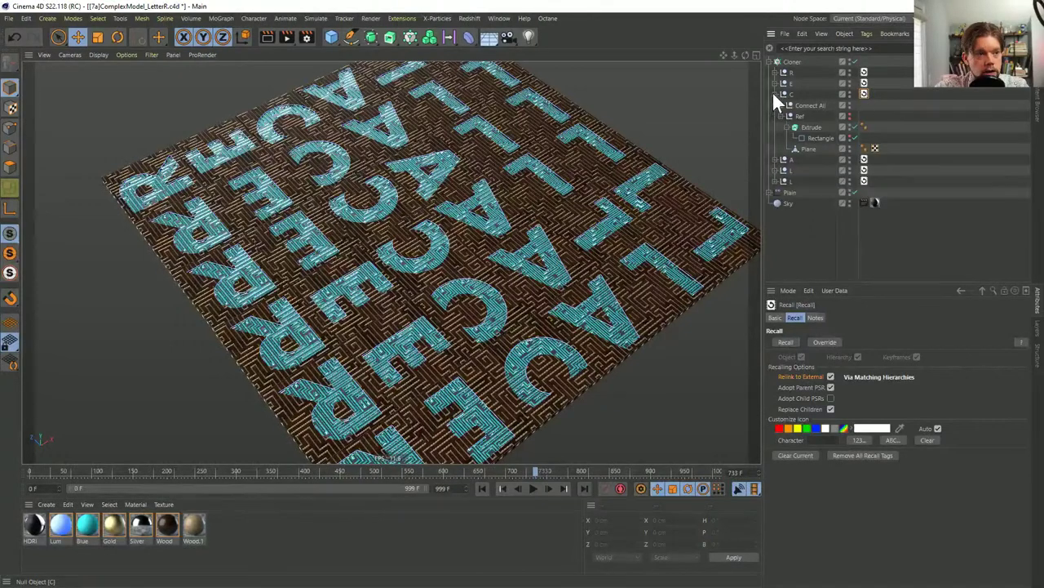
Disable the Cloner, recall the C letter's stored R state, and collapse the restored hierarchy
{"action": "left_click", "coordinate": [855, 60]}
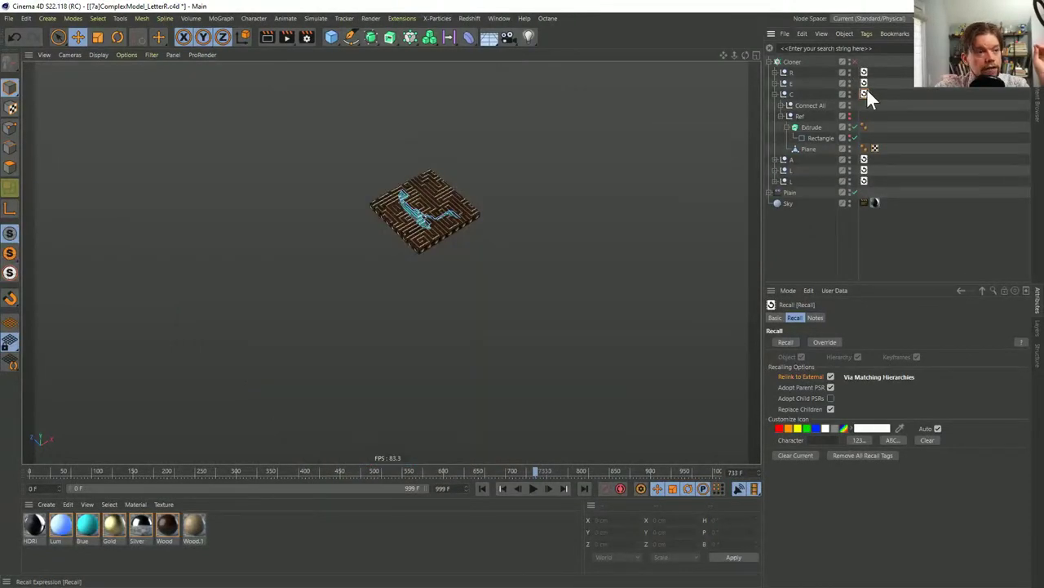
{"action": "double_click", "coordinate": [865, 94]}
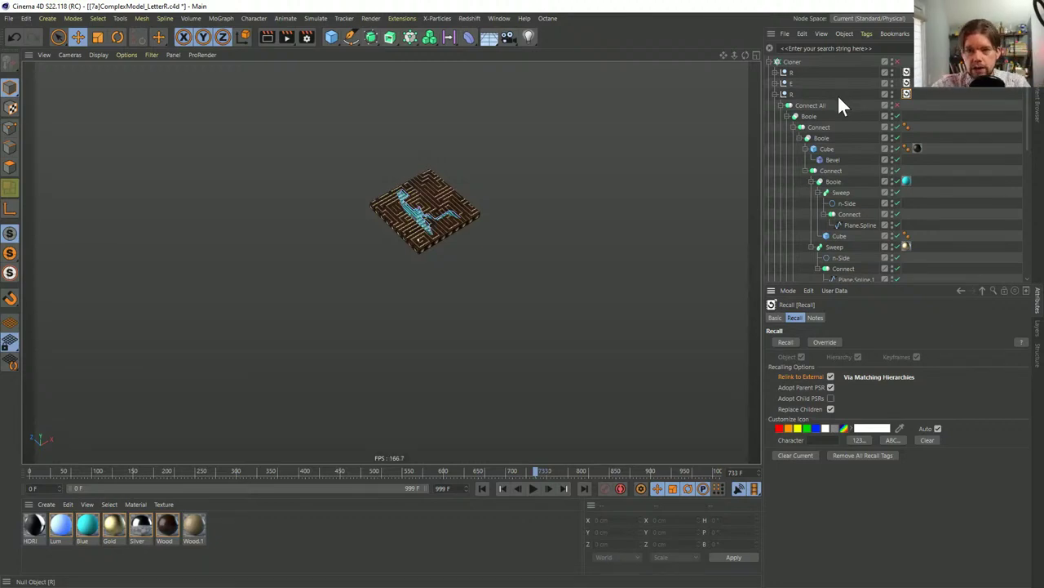
{"action": "left_click", "coordinate": [774, 94]}
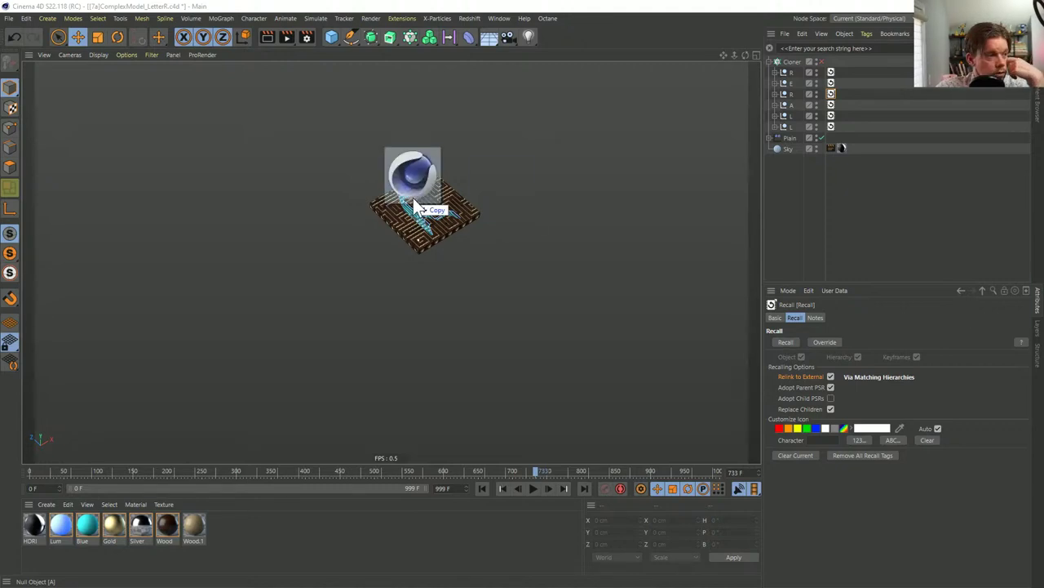
Open CarStepsMess.c4d in the viewport and show it with Gouraud Lines shading
{"action": "left_click_drag", "start_coordinate": [413, 205], "coordinate": [414, 207]}
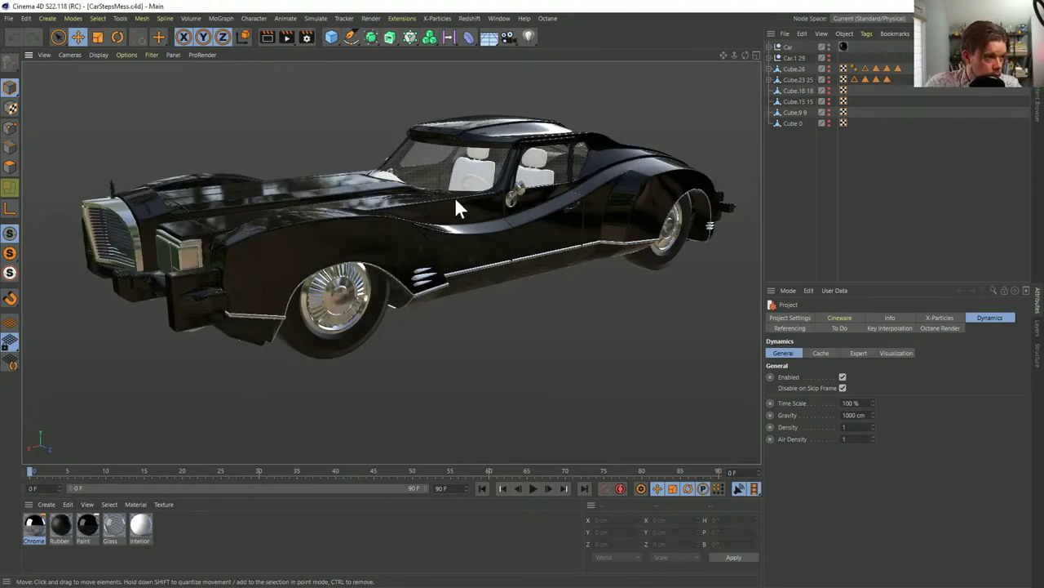
{"action": "mouse_move", "coordinate": [454, 197]}
{"action": "left_mouse_down", "text": "alt"}
{"action": "mouse_move", "coordinate": [476, 207]}
{"action": "mouse_move", "coordinate": [466, 241]}
{"action": "mouse_move", "coordinate": [473, 200]}
{"action": "left_mouse_up", "text": "alt"}
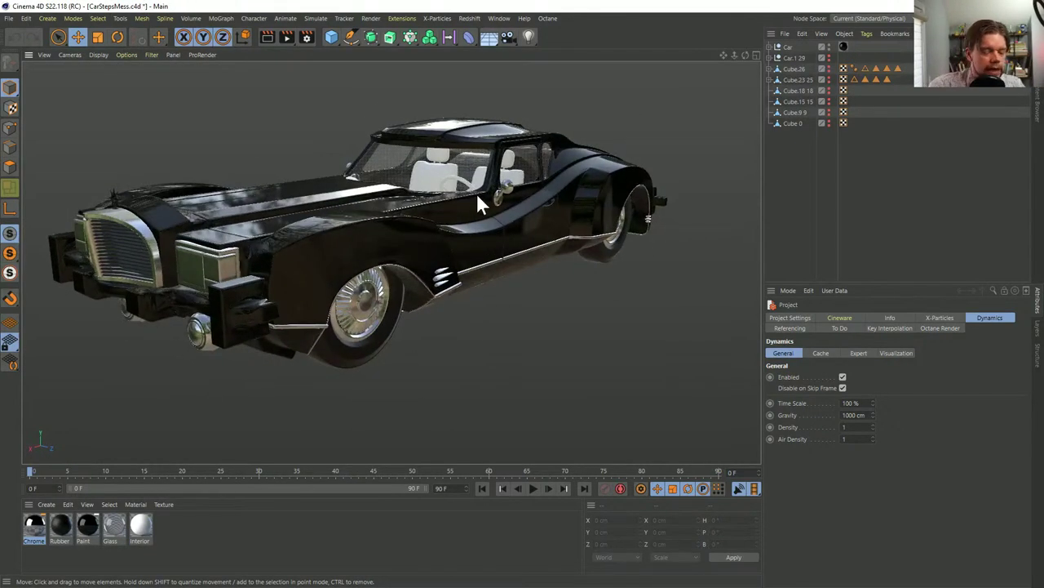
{"action": "key", "text": "n"}
{"action": "key", "text": "b"}
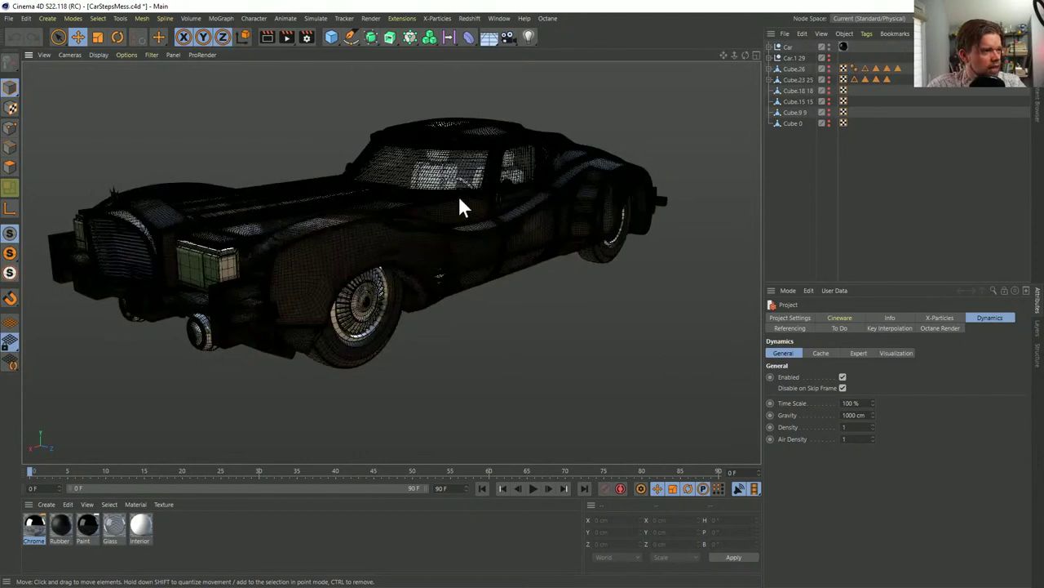
Expand Car and turn off the body's Subdivision Surface to reveal its cage
{"action": "left_click", "coordinate": [772, 47]}
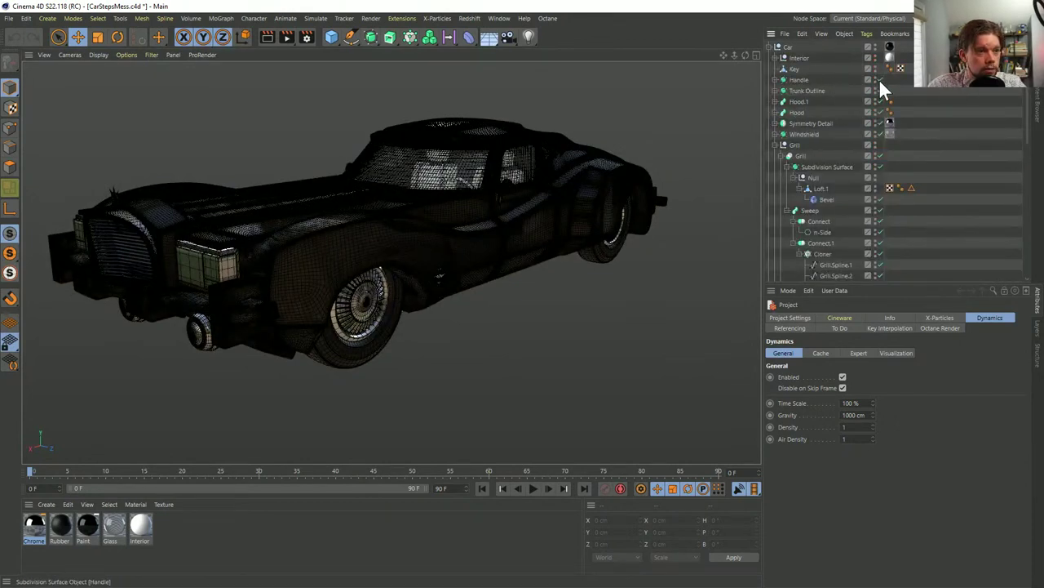
{"action": "left_click", "coordinate": [417, 224]}
{"action": "scroll", "coordinate": [820, 111], "scroll_direction": "down", "scroll_amount": 5}
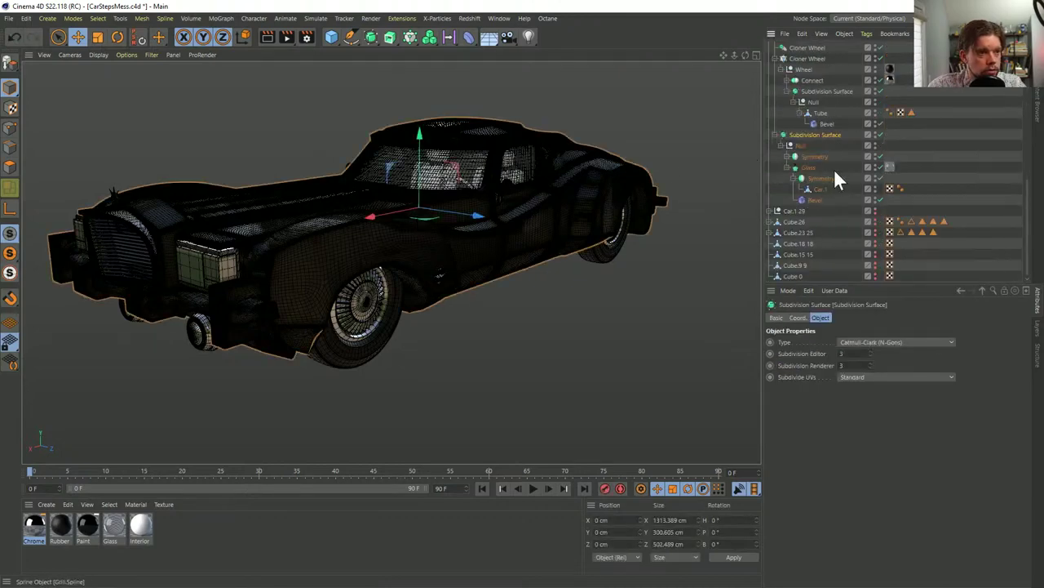
{"action": "left_click", "coordinate": [880, 135]}
Inspect the raw cage up close, then re-enable Subdivision Surface and collapse Car
{"action": "left_click_drag", "start_coordinate": [358, 237], "coordinate": [326, 229], "text": "alt"}
{"action": "right_click_drag", "start_coordinate": [327, 228], "coordinate": [452, 199], "text": "alt"}
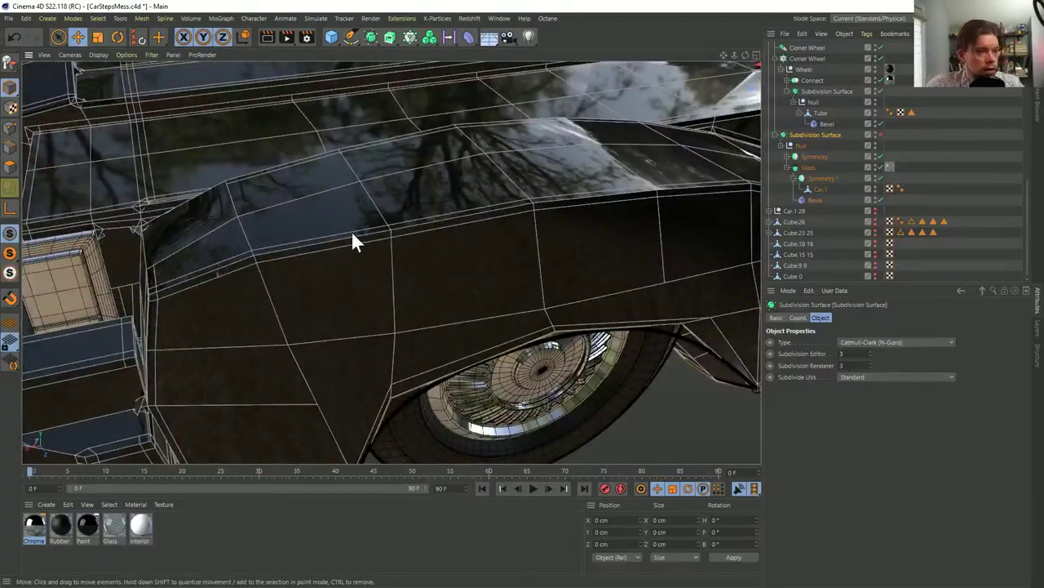
{"action": "left_click_drag", "start_coordinate": [353, 241], "coordinate": [392, 198], "text": "alt"}
{"action": "scroll", "coordinate": [860, 62], "scroll_direction": "up", "scroll_amount": 5}
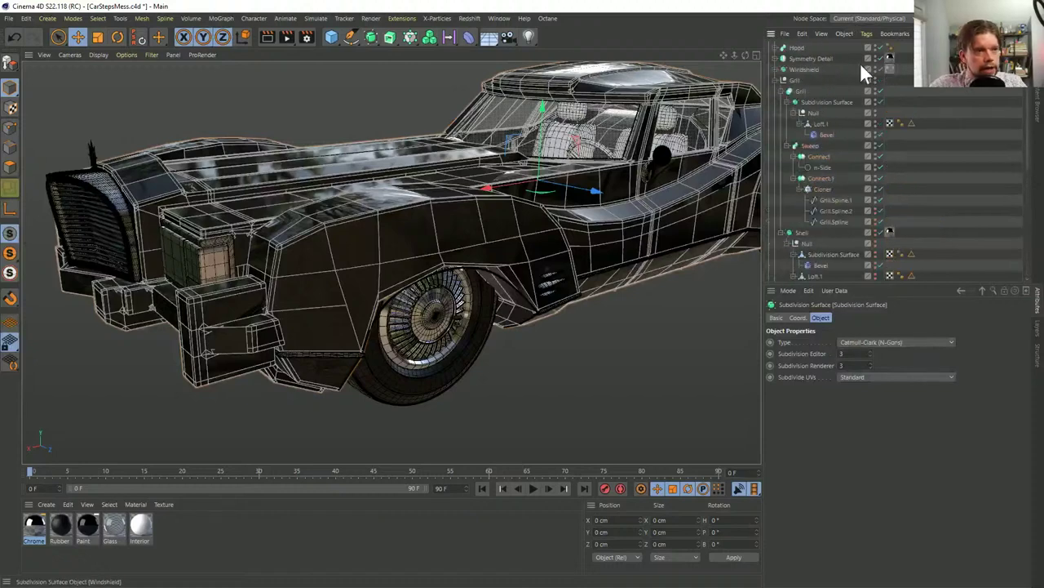
{"action": "scroll", "coordinate": [865, 98], "scroll_direction": "down", "scroll_amount": 5}
{"action": "left_click", "coordinate": [881, 133]}
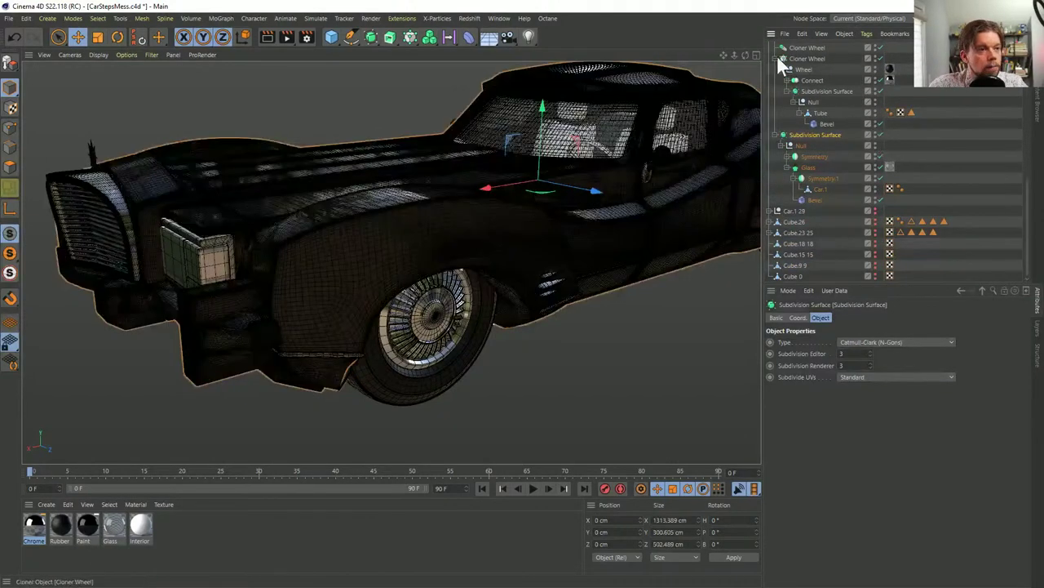
{"action": "left_click", "coordinate": [771, 46]}
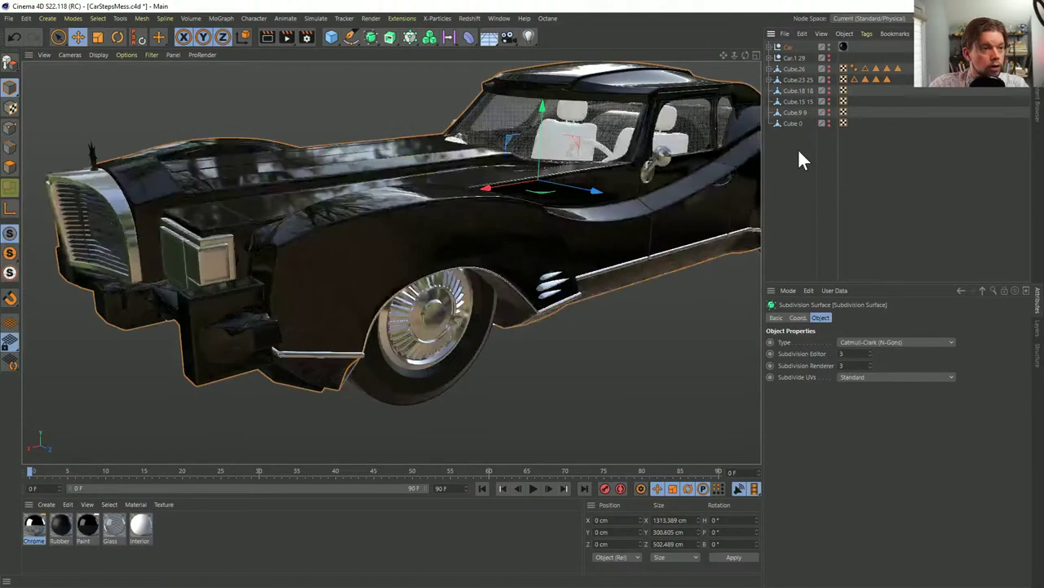
Unhide the Cube body shells and lift Cube 0 above the car
{"action": "left_click", "coordinate": [830, 58]}
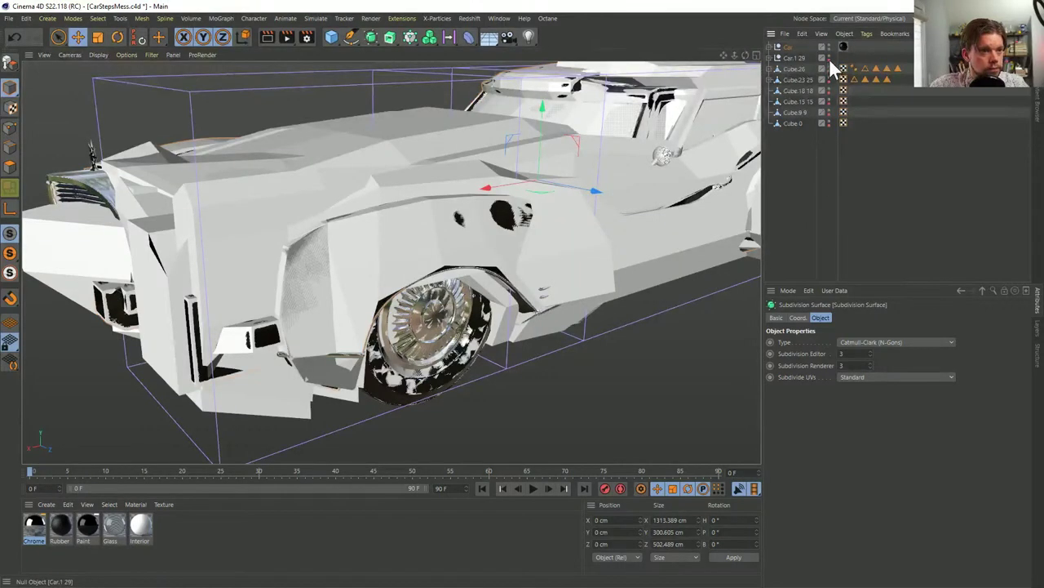
{"action": "left_click", "coordinate": [785, 124]}
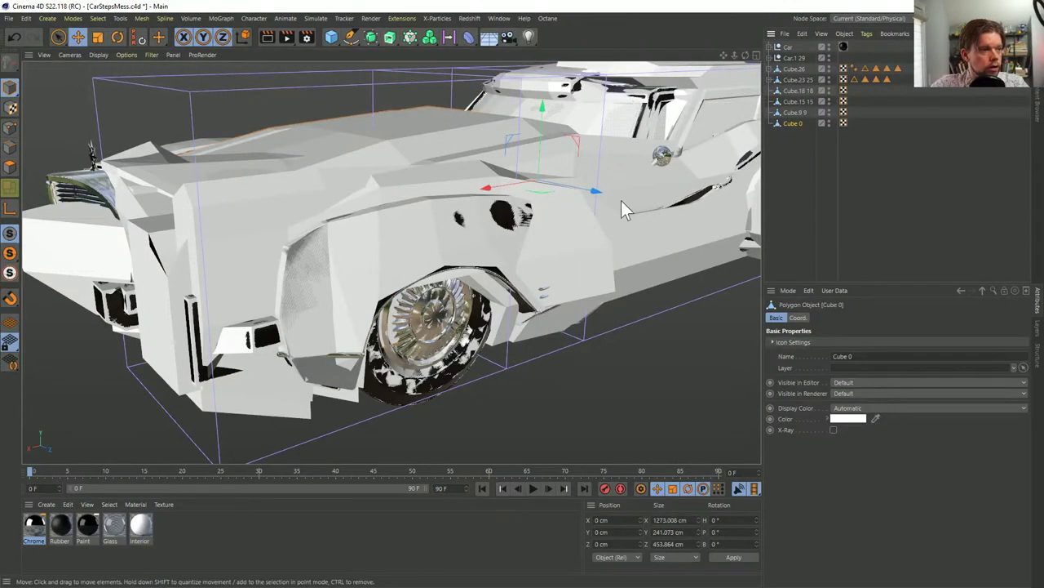
{"action": "scroll", "coordinate": [621, 208], "scroll_direction": "down", "scroll_amount": 5}
{"action": "left_click_drag", "start_coordinate": [480, 206], "coordinate": [483, 45], "text": "alt"}
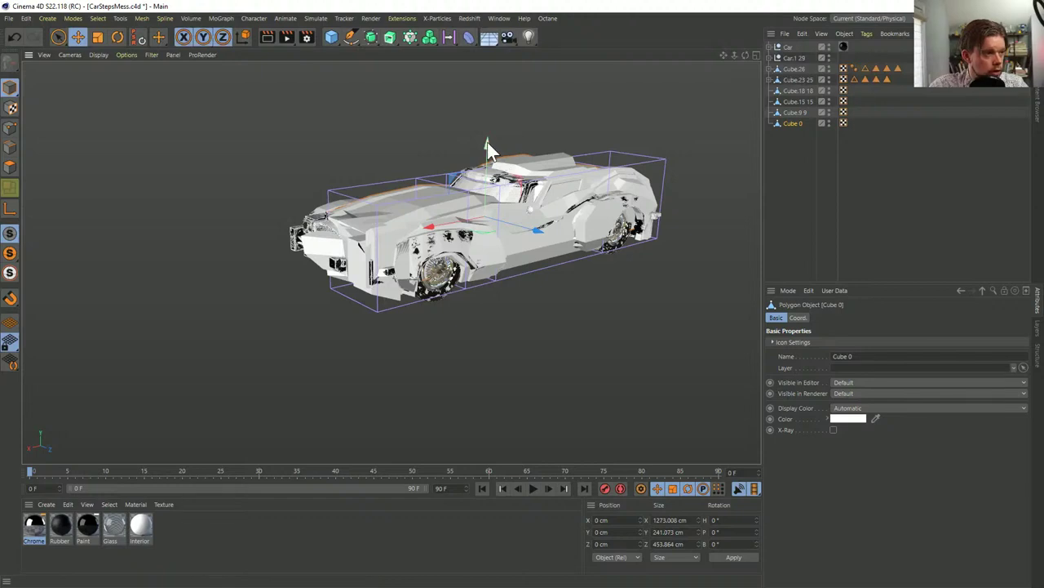
{"action": "left_click_drag", "start_coordinate": [552, 172], "coordinate": [486, 239], "text": "alt"}
Move Cube.9 9 out to the lower left and Cube.15 15 out to the right
{"action": "left_click", "coordinate": [801, 111]}
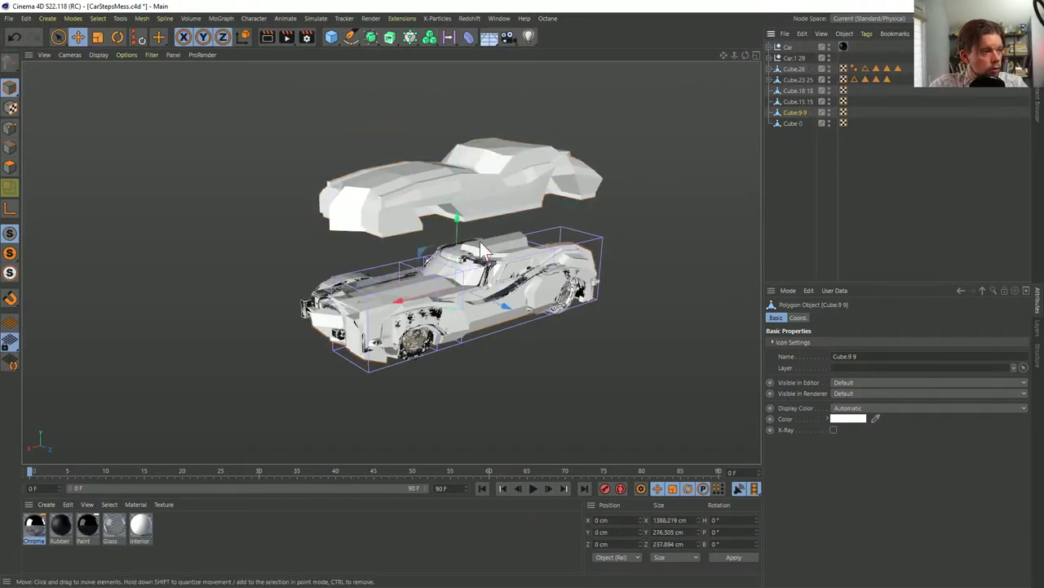
{"action": "left_click_drag", "start_coordinate": [398, 301], "coordinate": [82, 371]}
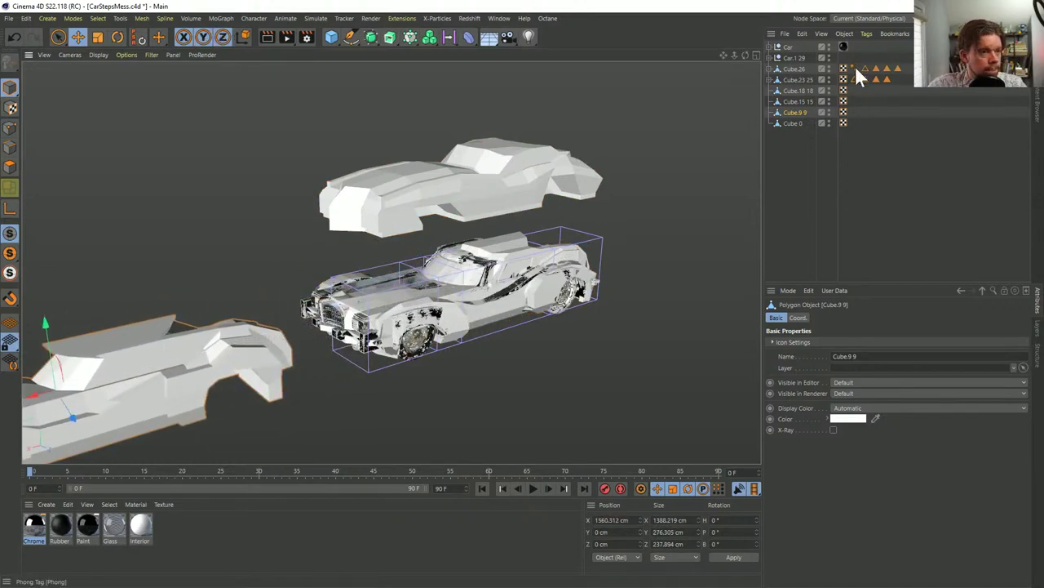
{"action": "left_click", "coordinate": [799, 101]}
{"action": "left_click_drag", "start_coordinate": [405, 298], "coordinate": [643, 218]}
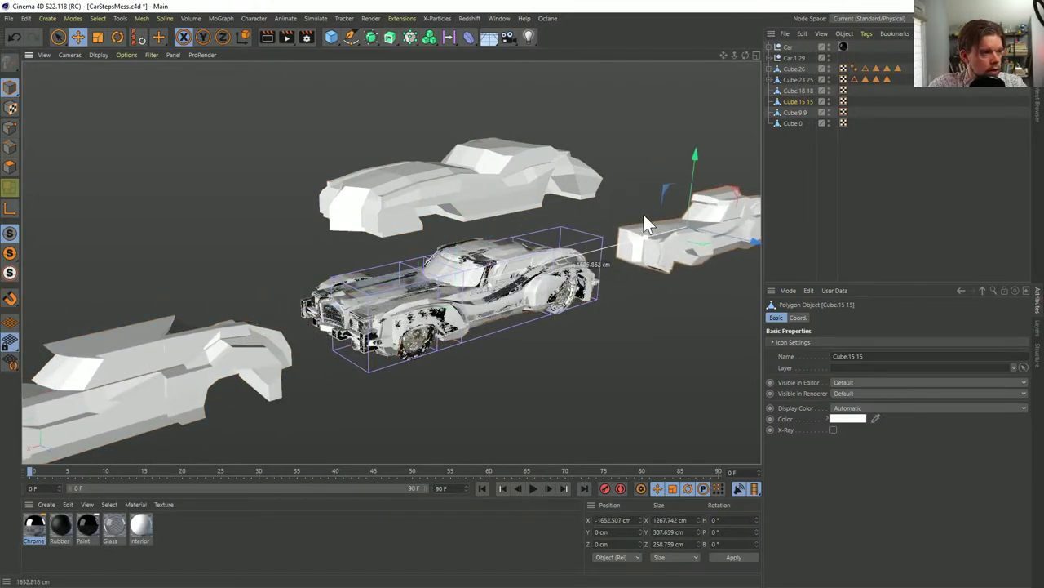
View the pieces side-on in Gouraud Lines shading and select all eight objects
{"action": "left_click", "coordinate": [500, 174]}
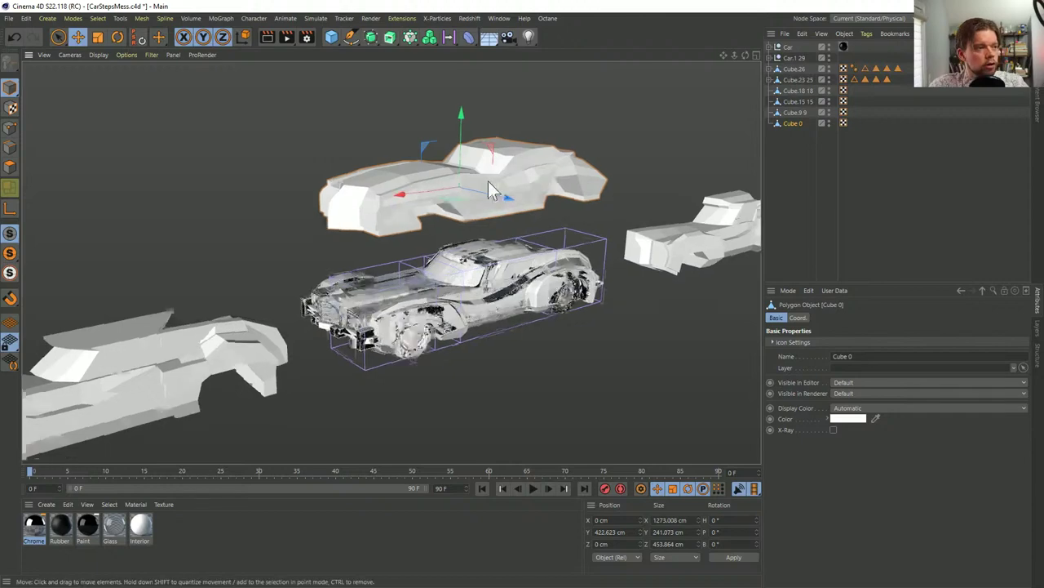
{"action": "left_click_drag", "start_coordinate": [488, 181], "coordinate": [505, 187], "text": "alt"}
{"action": "key", "text": "n"}
{"action": "key", "text": "b"}
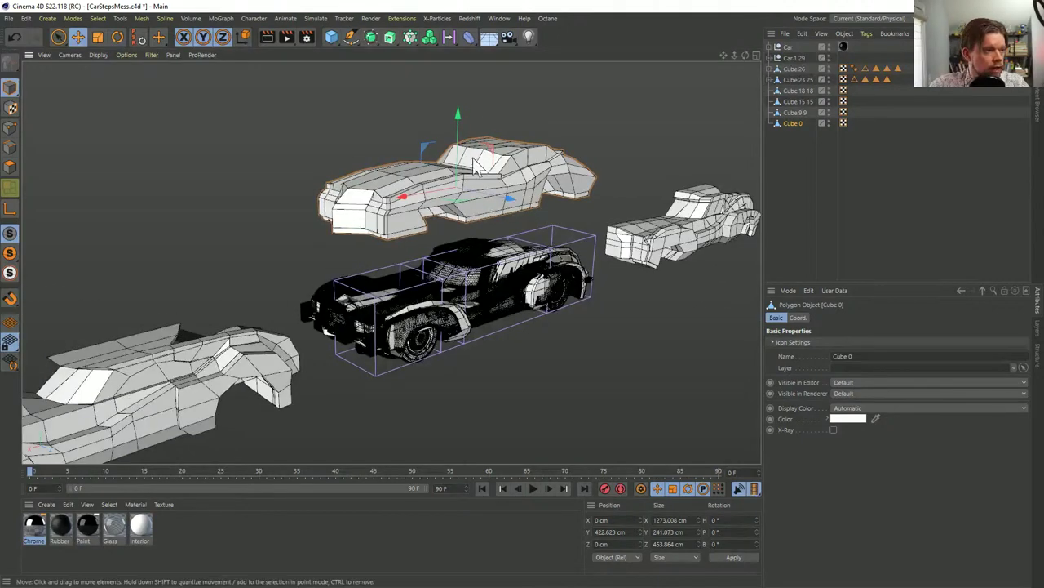
{"action": "left_click_drag", "start_coordinate": [482, 257], "coordinate": [518, 214], "text": "alt"}
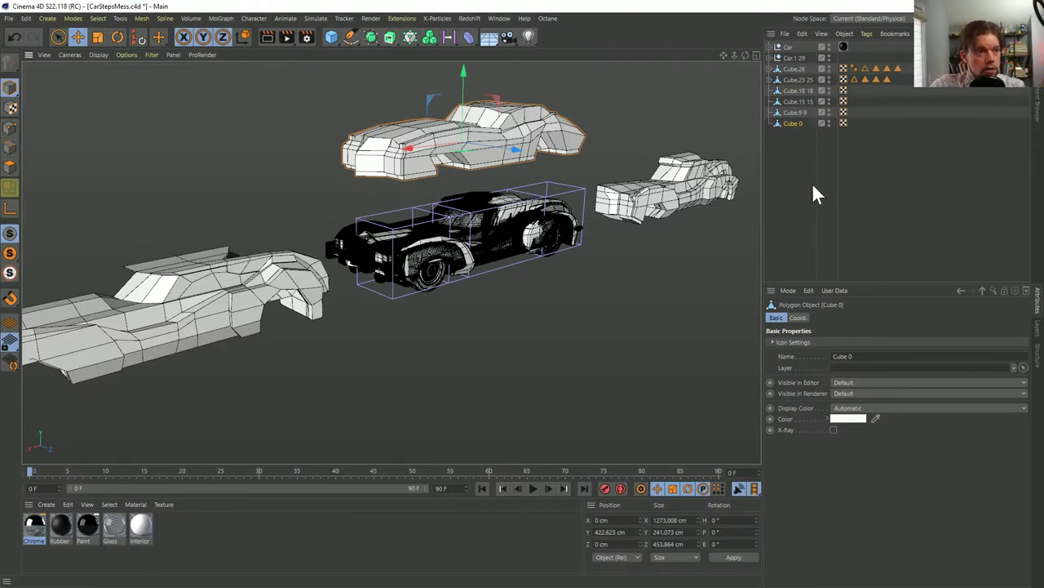
{"action": "left_click_drag", "start_coordinate": [812, 194], "coordinate": [775, 43]}
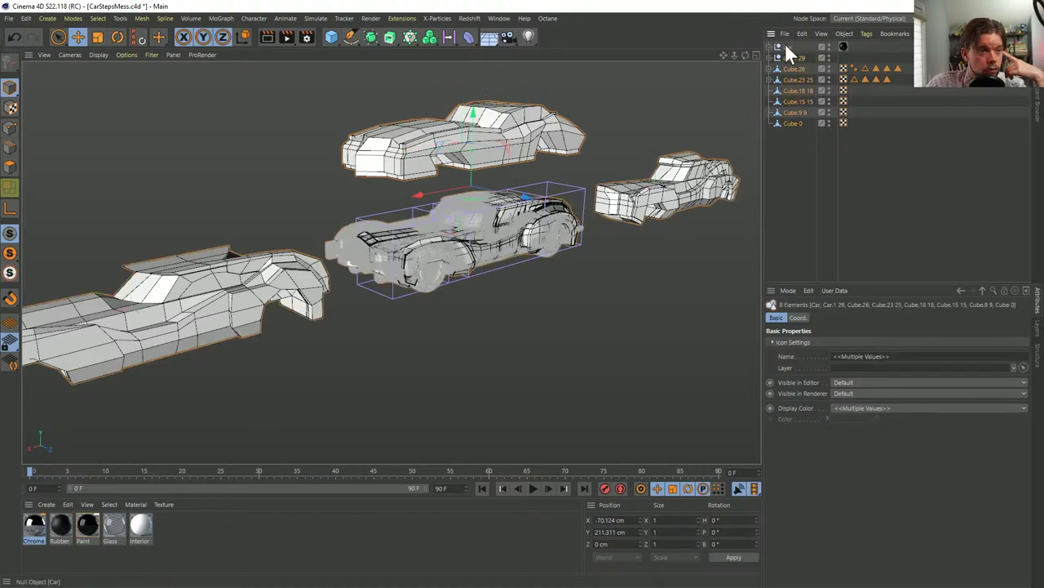
Add Recall tags to all eight objects and store their current states
{"action": "right_click", "coordinate": [785, 42]}
{"action": "left_click", "coordinate": [824, 204]}
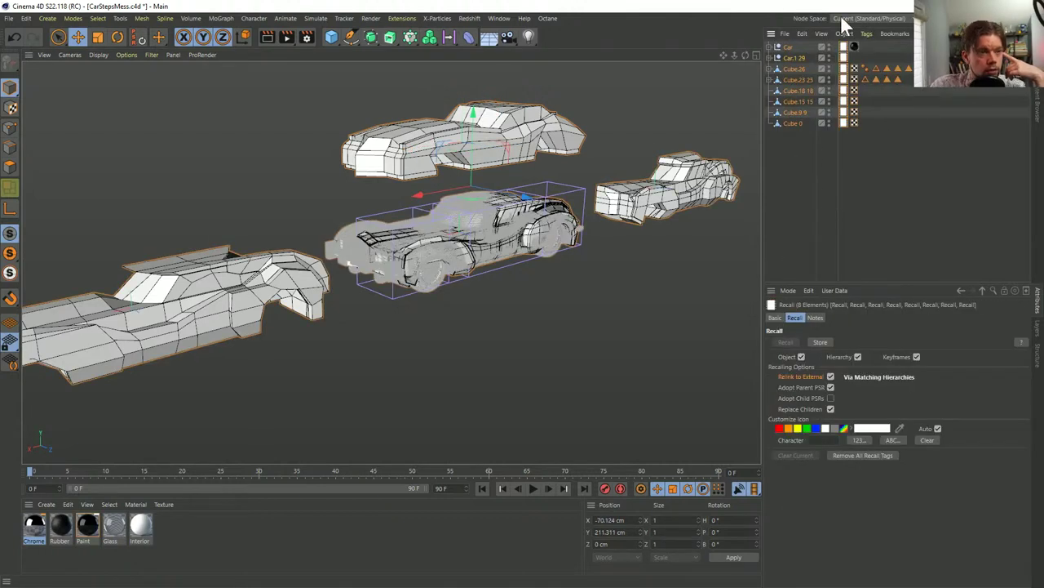
{"action": "left_click", "coordinate": [819, 343]}
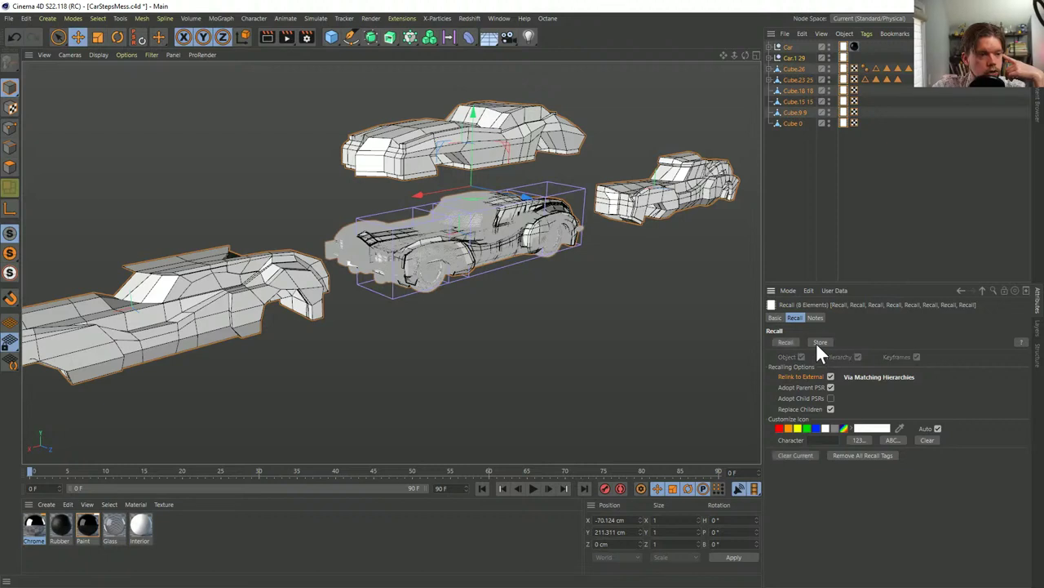
Move the Recall tags onto Car, then select the Car.1 29 through Cube 0 objects
{"action": "left_click", "coordinate": [845, 58]}
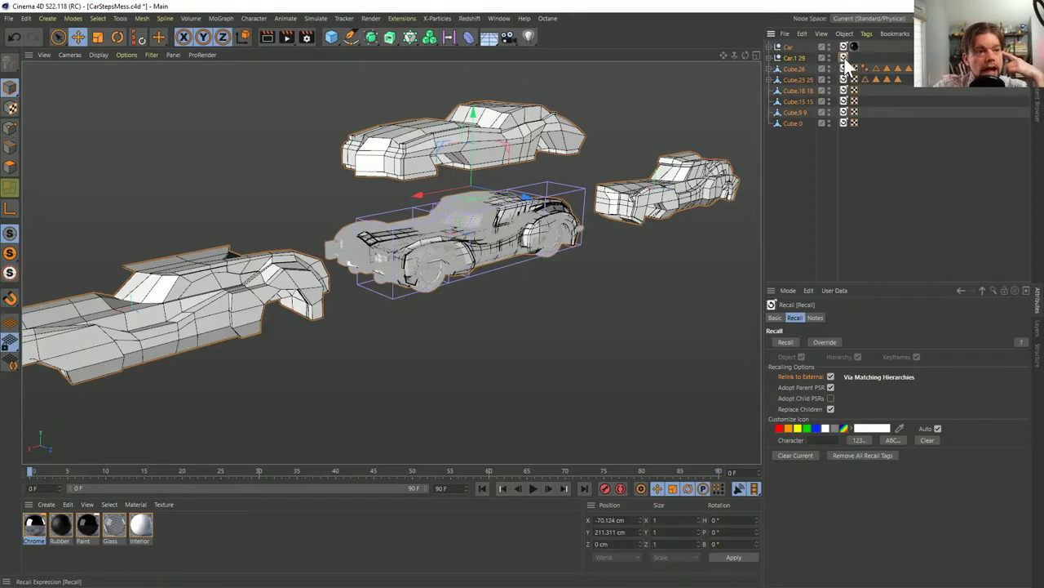
{"action": "left_click_drag", "start_coordinate": [845, 59], "coordinate": [867, 46]}
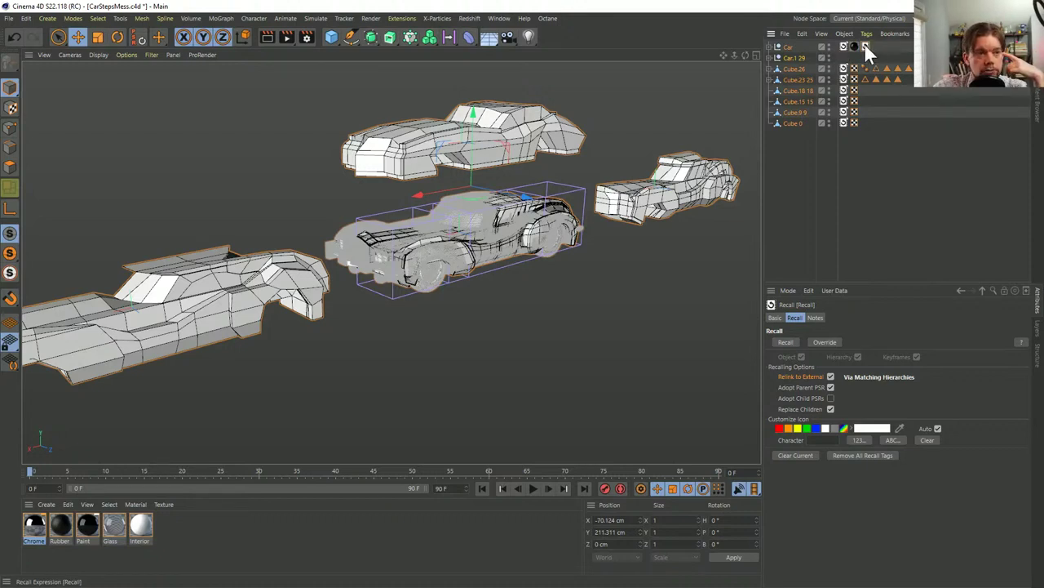
{"action": "left_click", "coordinate": [791, 59]}
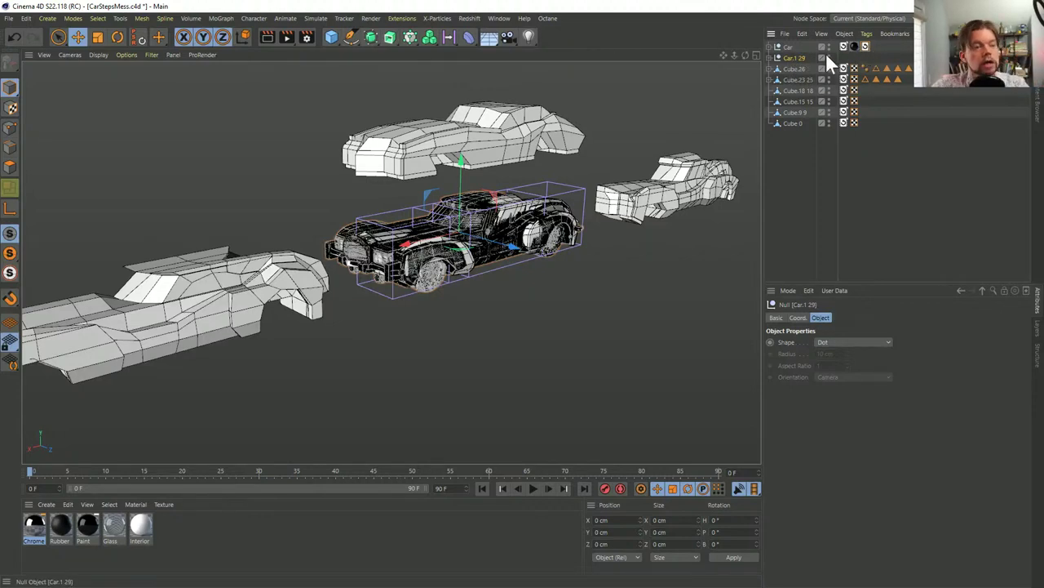
{"action": "left_click_drag", "start_coordinate": [839, 64], "coordinate": [822, 48]}
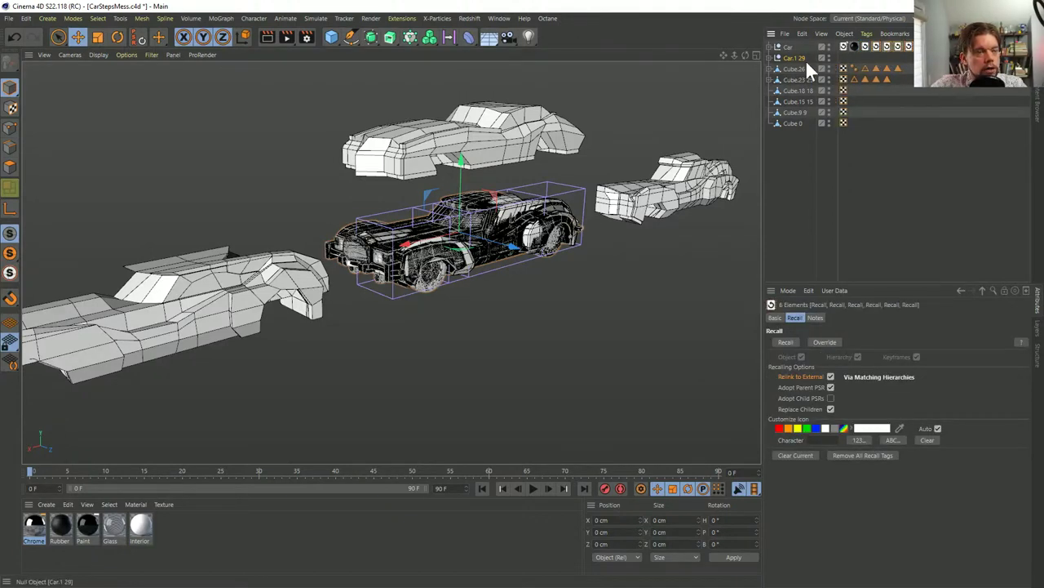
{"action": "left_click", "coordinate": [798, 60]}
{"action": "left_click", "coordinate": [793, 120], "text": "shift"}
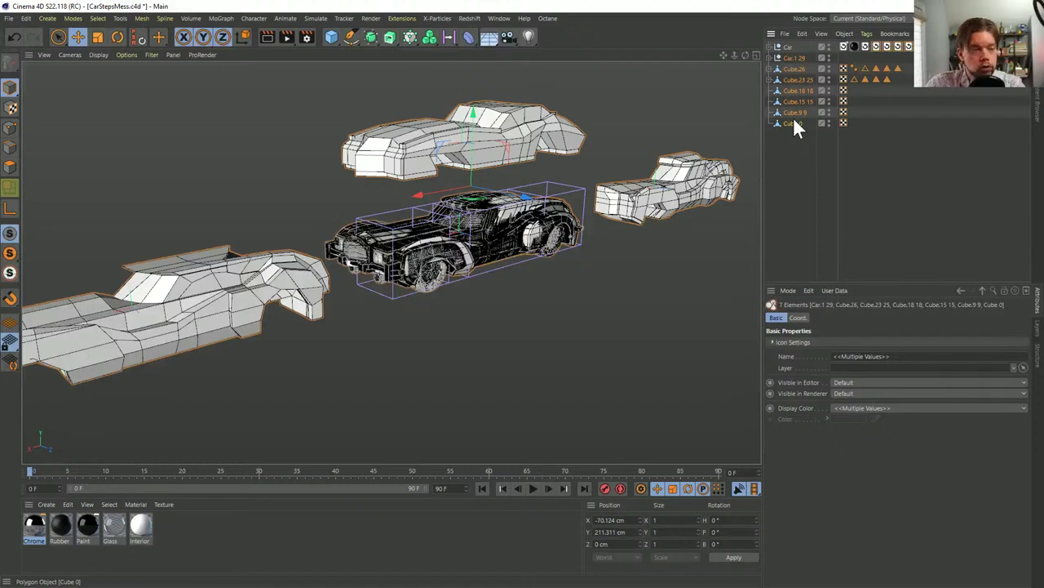
Delete the seven older car objects and recall the white low-poly blockout from Car's tags
{"action": "key", "text": "Delete"}
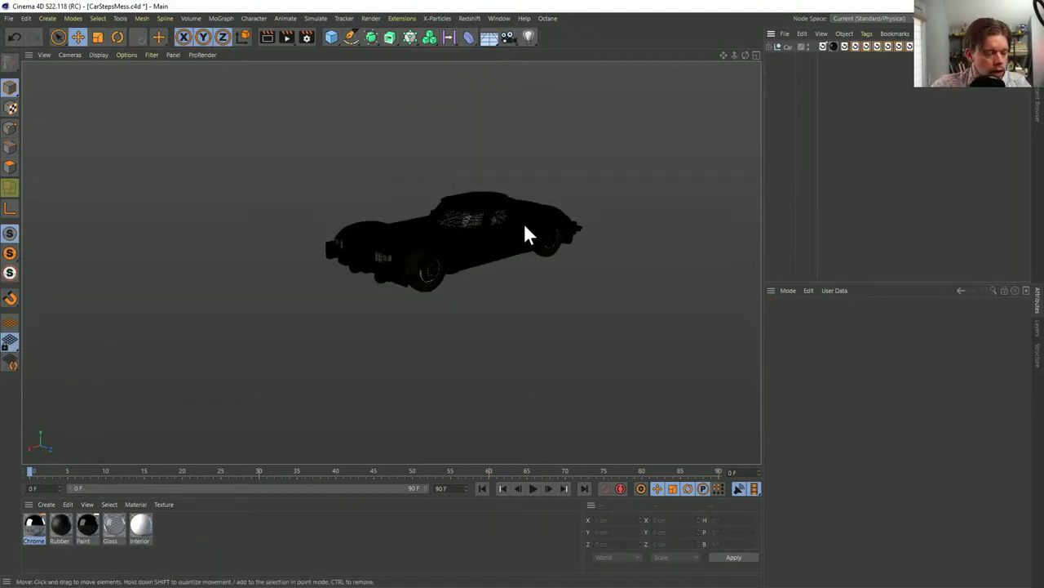
{"action": "scroll", "coordinate": [490, 240], "scroll_direction": "up", "scroll_amount": 5}
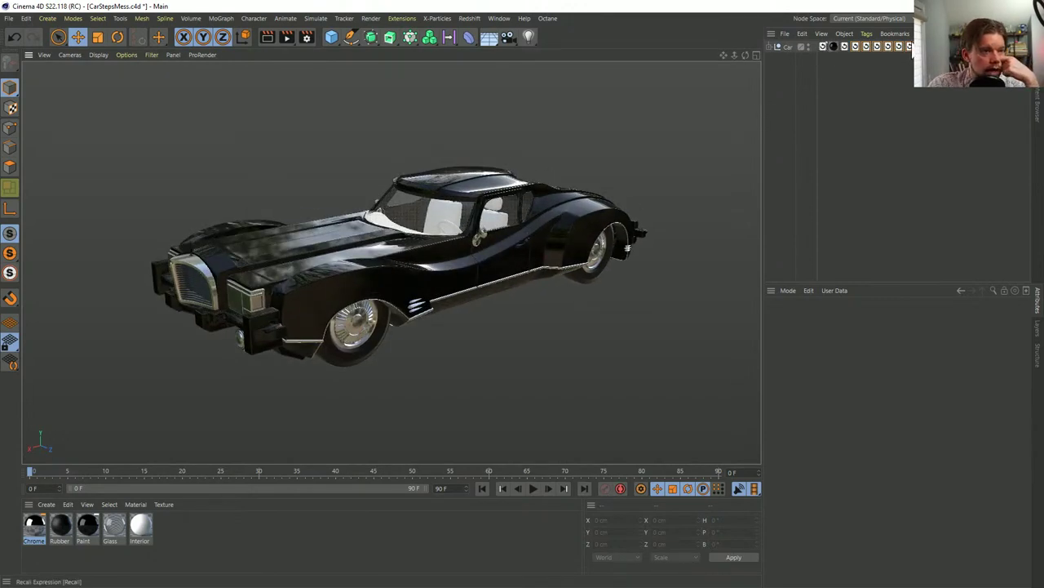
{"action": "double_click", "coordinate": [908, 46]}
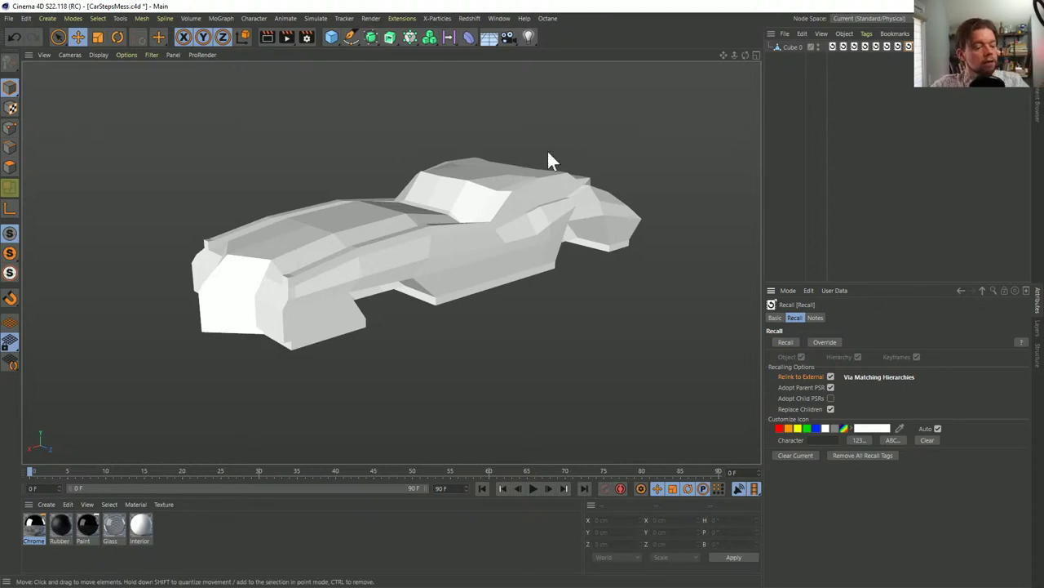
{"action": "scroll", "coordinate": [548, 159], "scroll_direction": "down", "scroll_amount": 4}
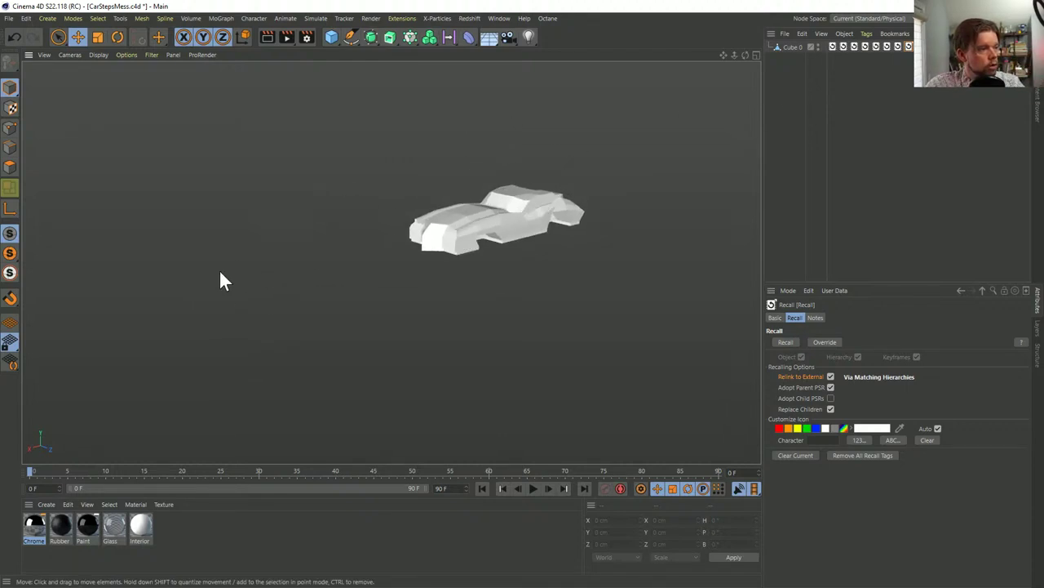
{"action": "double_click", "coordinate": [900, 46]}
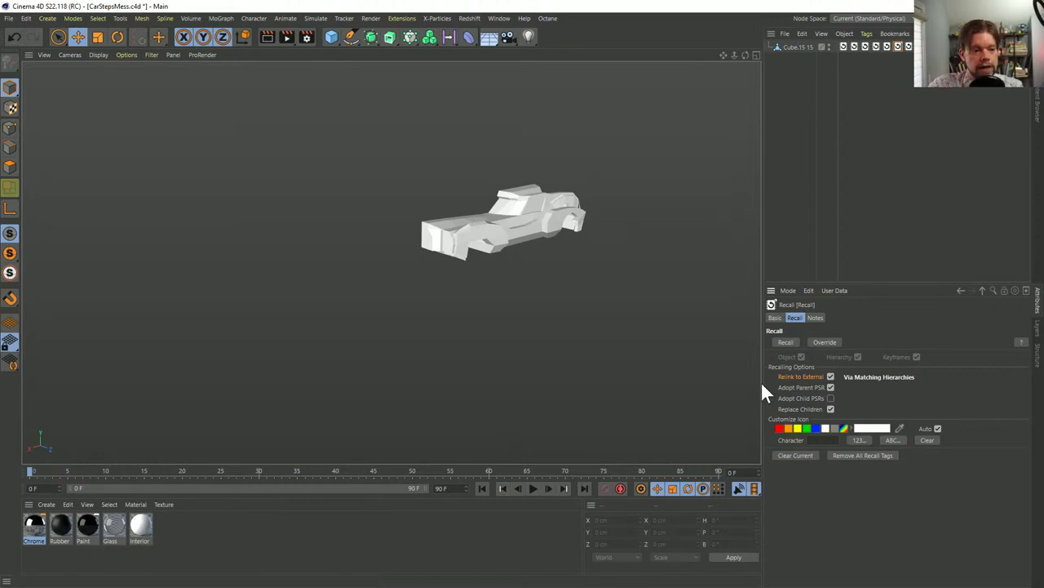
Cycle through Car's remaining Recall tags, ending on the finished black textured car
{"action": "left_click", "coordinate": [887, 46]}
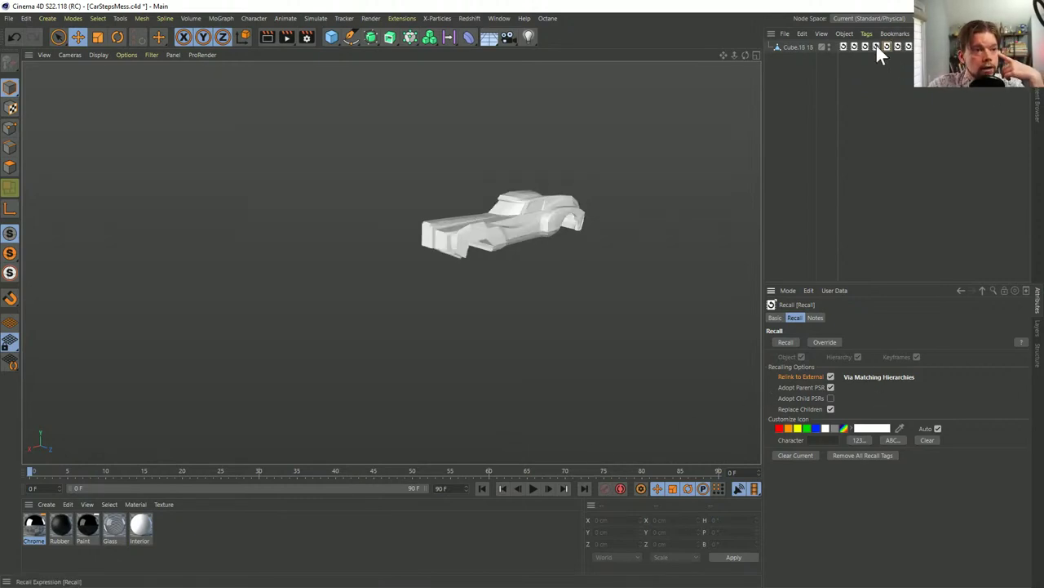
{"action": "left_click", "coordinate": [874, 45]}
{"action": "left_click", "coordinate": [867, 46]}
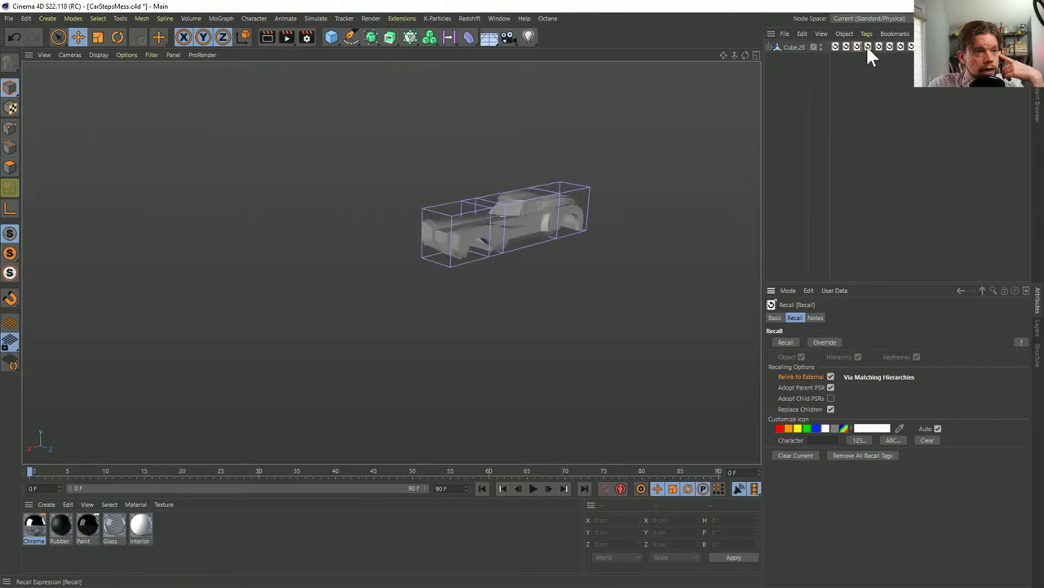
{"action": "left_click", "coordinate": [846, 47]}
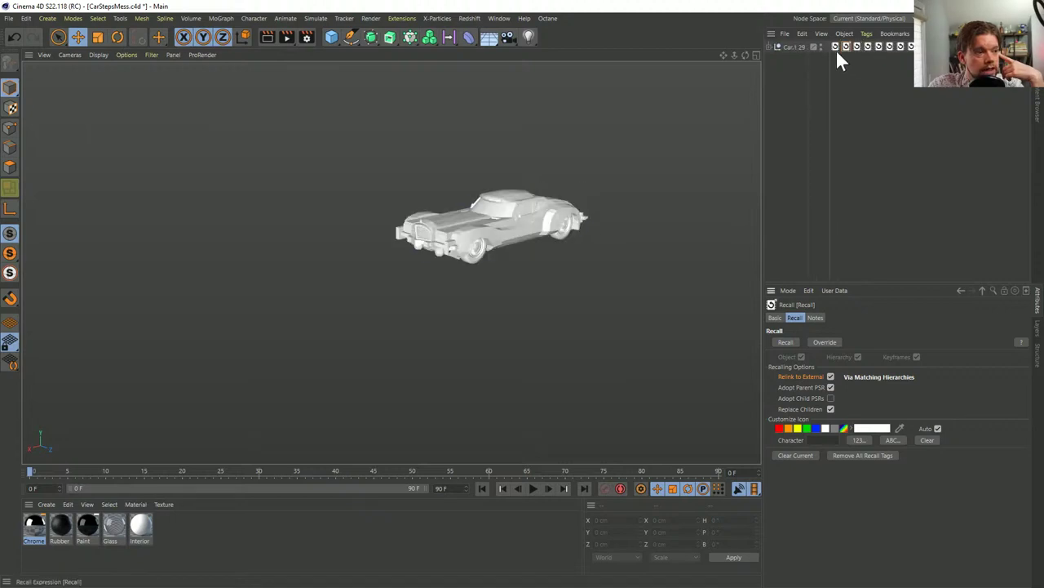
{"action": "left_click", "coordinate": [834, 46]}
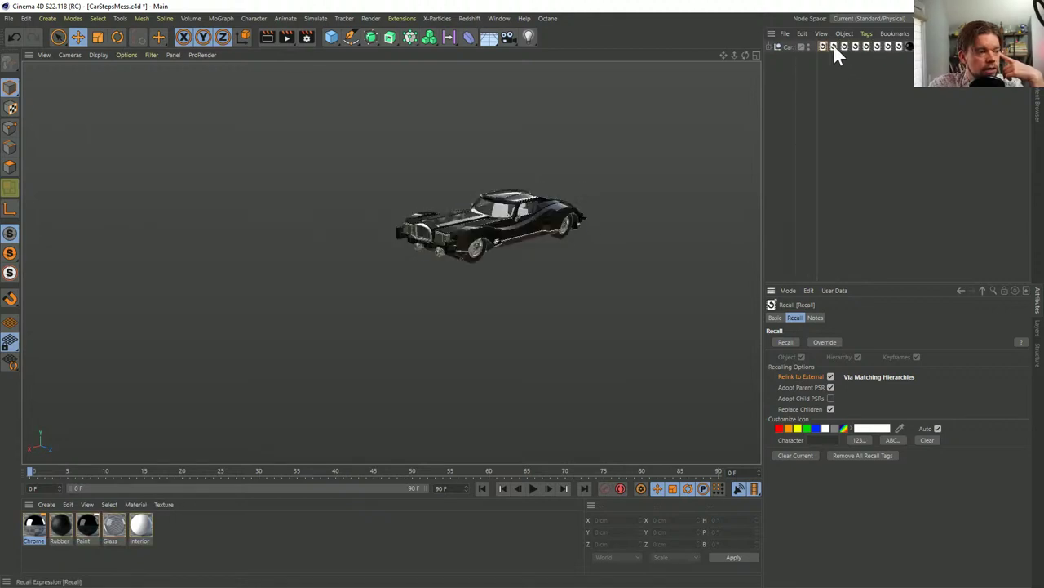
{"action": "left_click", "coordinate": [768, 46]}
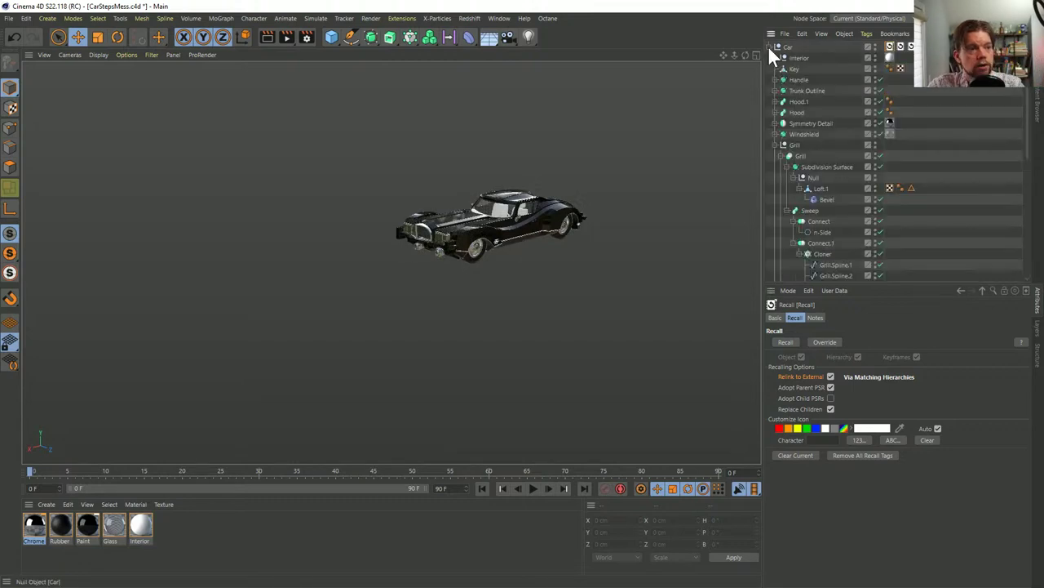
{"action": "left_click", "coordinate": [769, 47]}
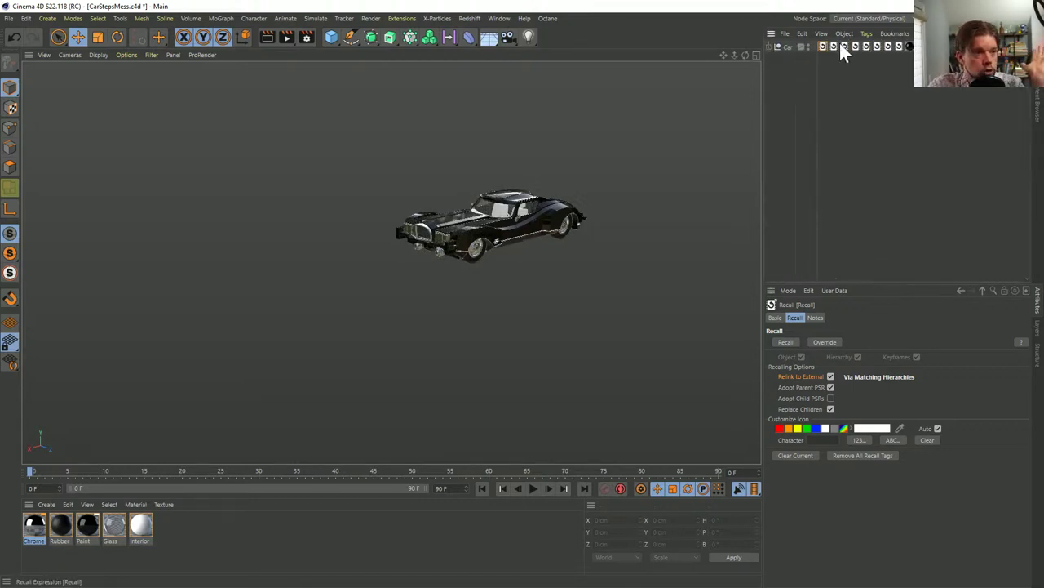
{"action": "left_click", "coordinate": [831, 45]}
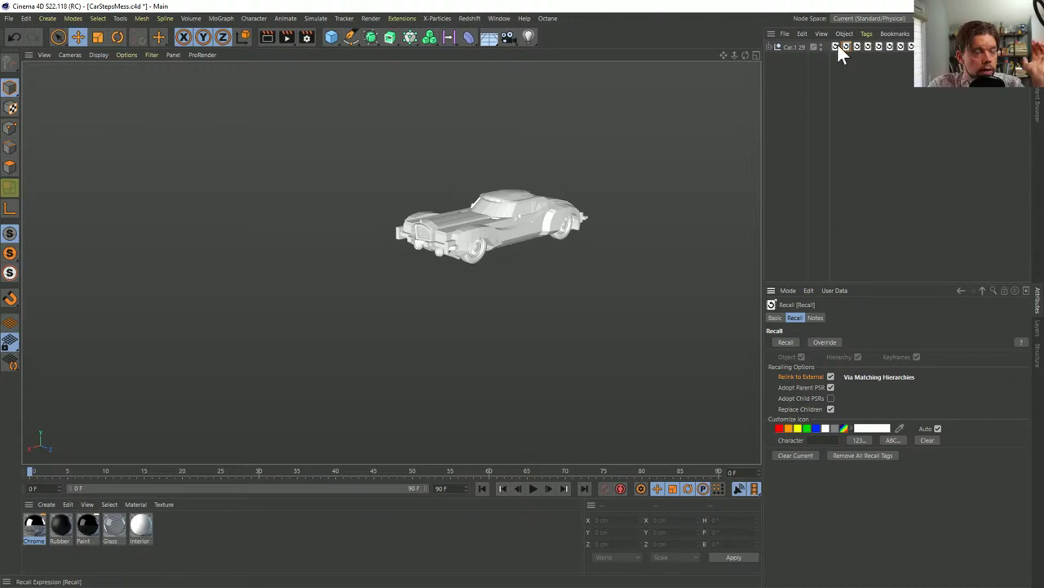
{"action": "left_click", "coordinate": [838, 46]}
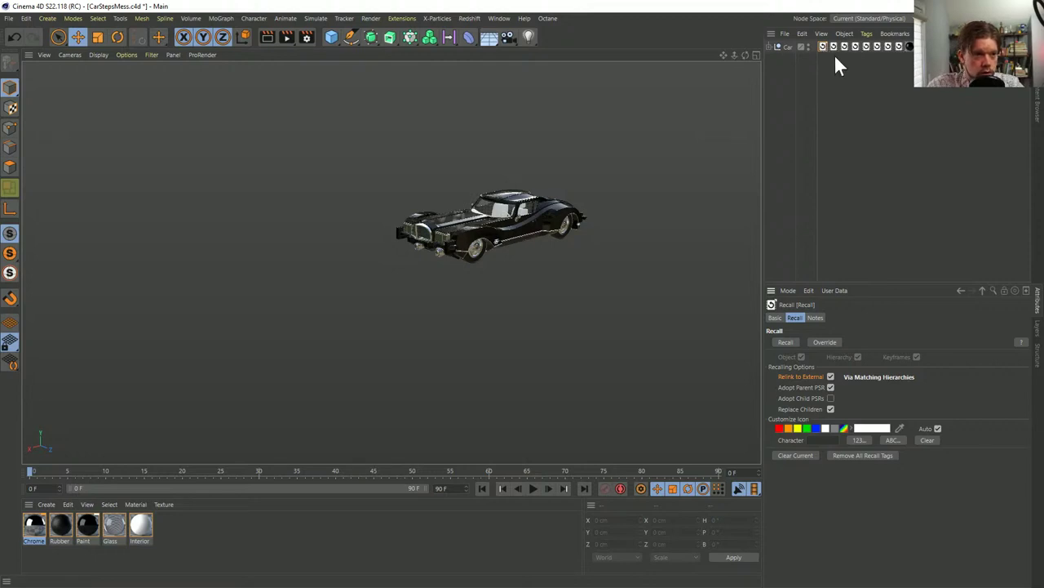
Letter Car's Recall tags A to H, then recall H and return to A
{"action": "left_click_drag", "start_coordinate": [821, 54], "coordinate": [899, 44]}
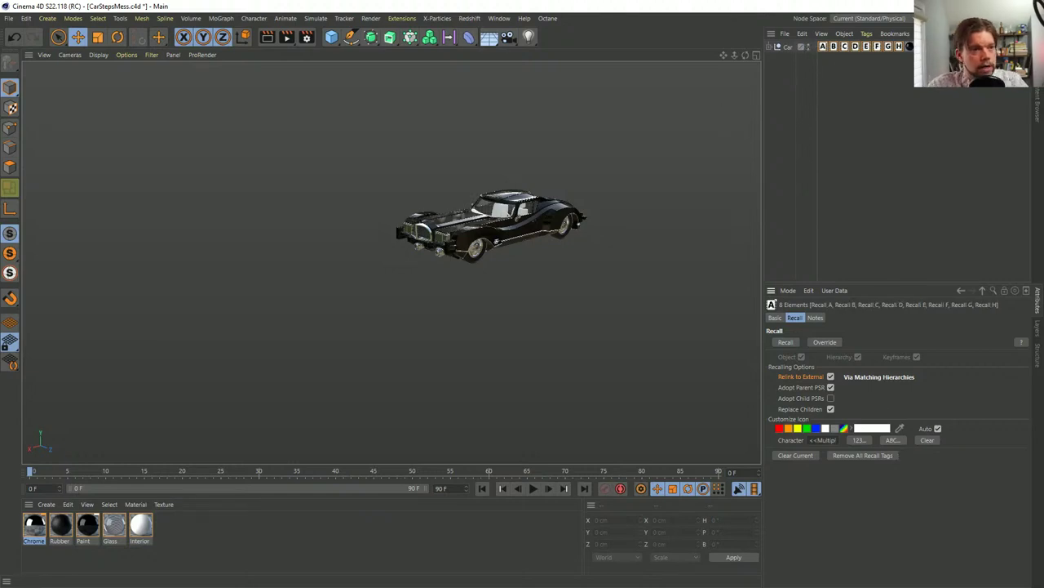
{"action": "left_click", "coordinate": [858, 72]}
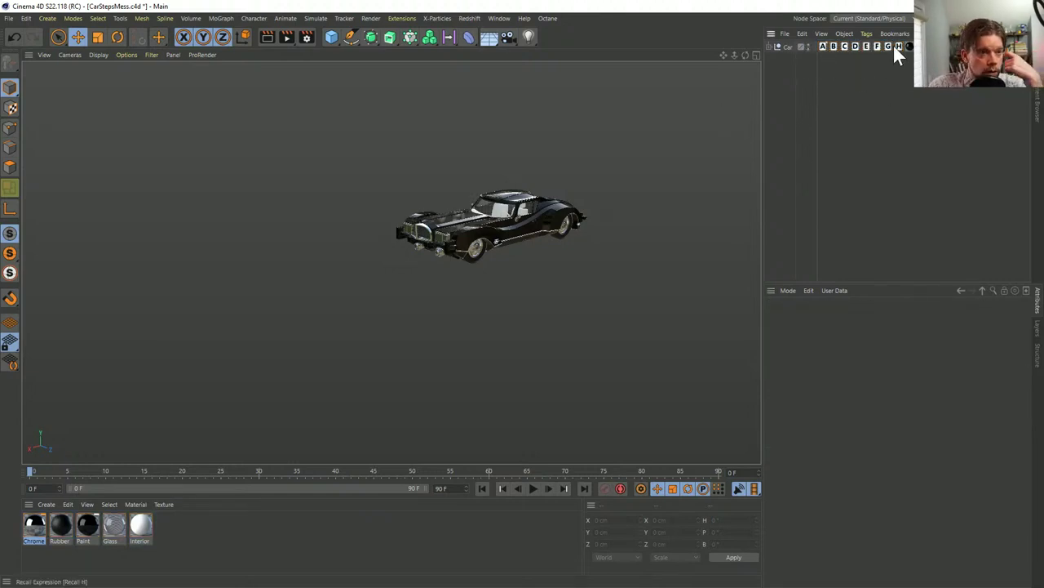
{"action": "double_click", "coordinate": [898, 45]}
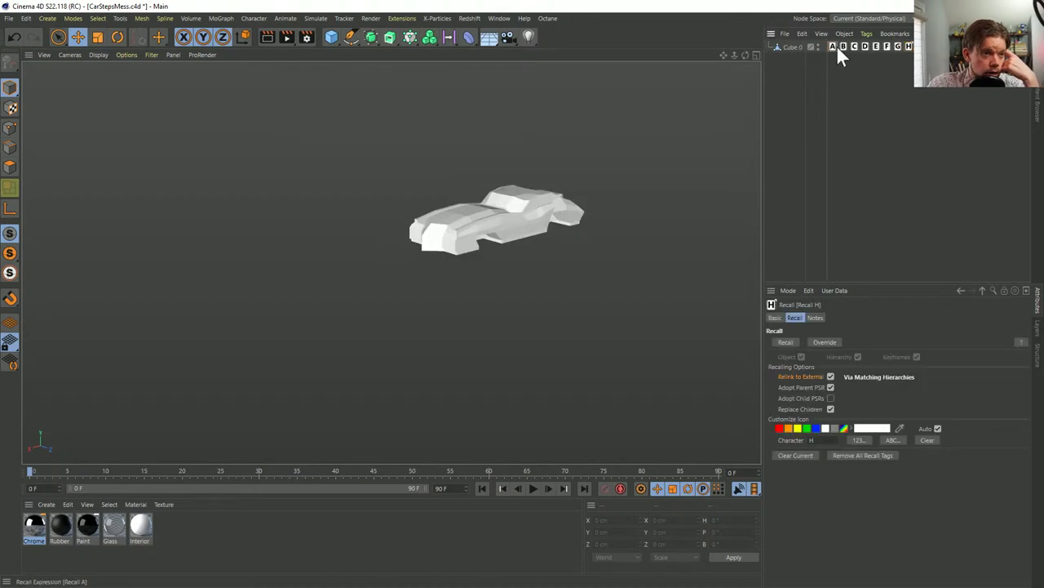
{"action": "double_click", "coordinate": [835, 46]}
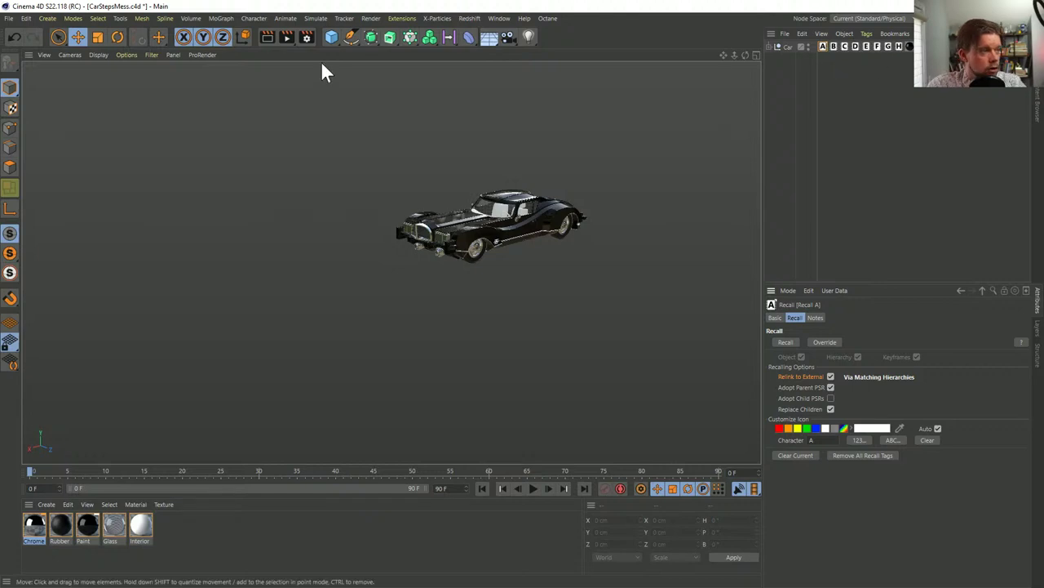
Create a Null above the car, copy tag H onto it, and recall version H
{"action": "left_click_drag", "start_coordinate": [332, 38], "coordinate": [370, 47]}
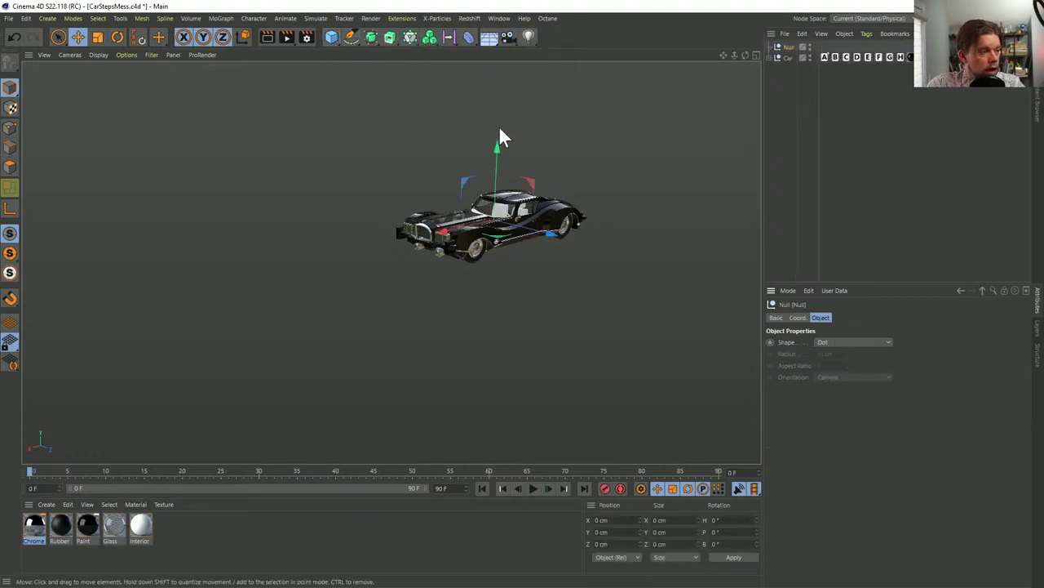
{"action": "left_click_drag", "start_coordinate": [495, 157], "coordinate": [491, 69]}
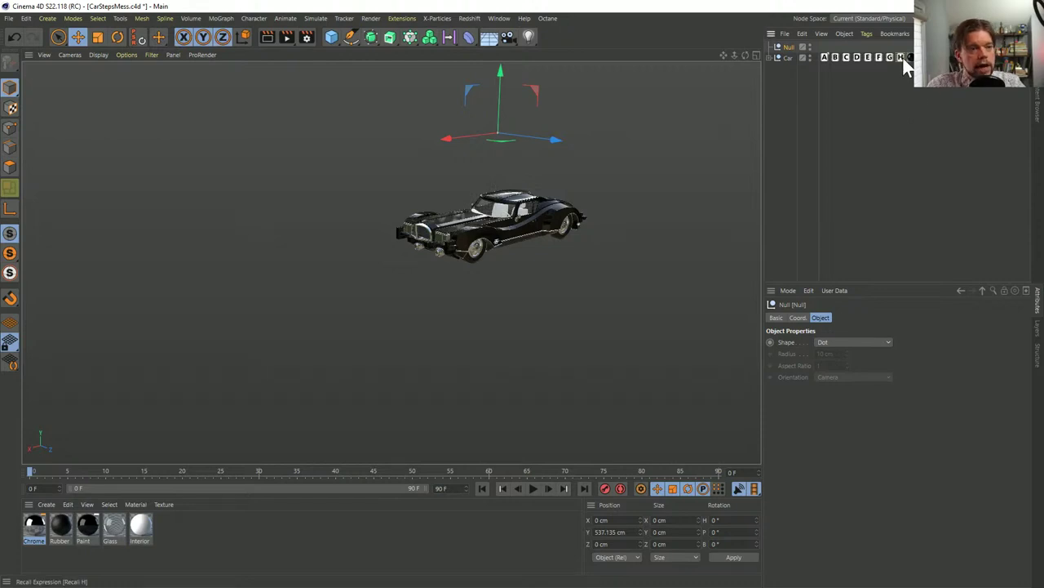
{"action": "left_click_drag", "start_coordinate": [904, 61], "coordinate": [867, 46]}
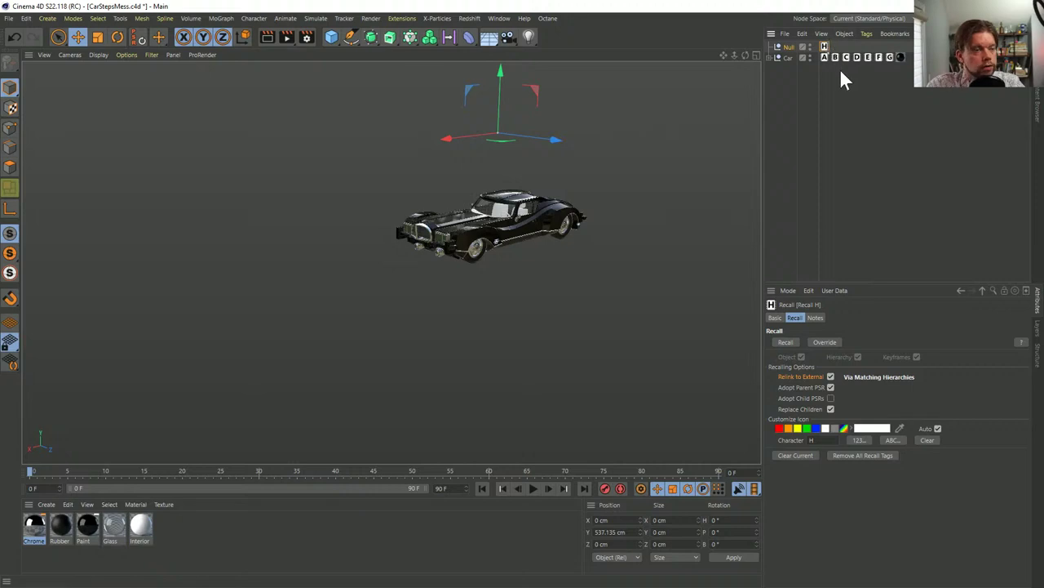
{"action": "double_click", "coordinate": [823, 46]}
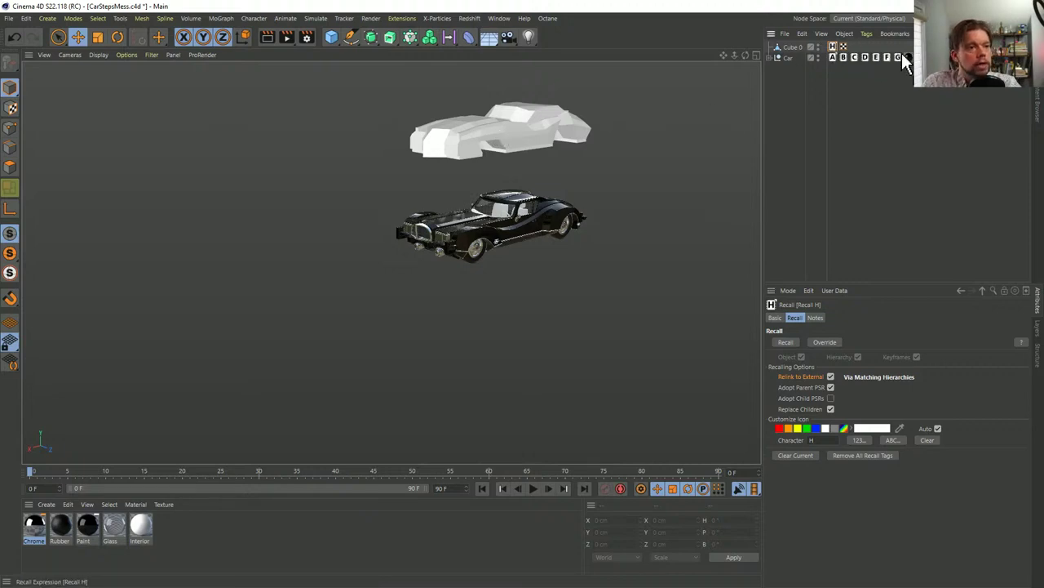
Delete the hovering Cube 0 blockout and select Car's Recall A tag
{"action": "left_click", "coordinate": [793, 46]}
{"action": "key", "text": "Delete"}
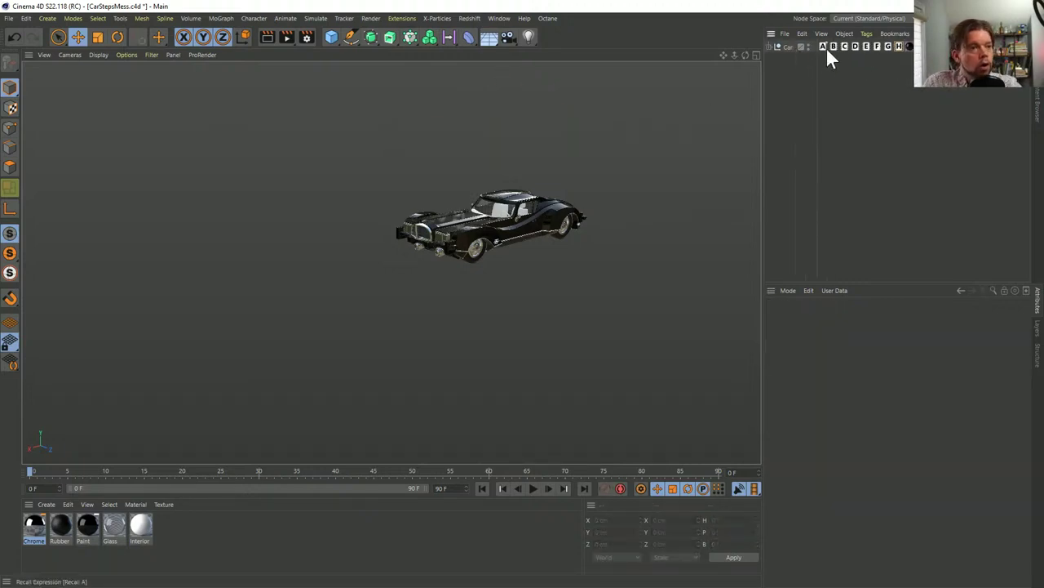
{"action": "left_click", "coordinate": [823, 45]}
{"action": "scroll", "coordinate": [603, 194], "scroll_direction": "up", "scroll_amount": 5}
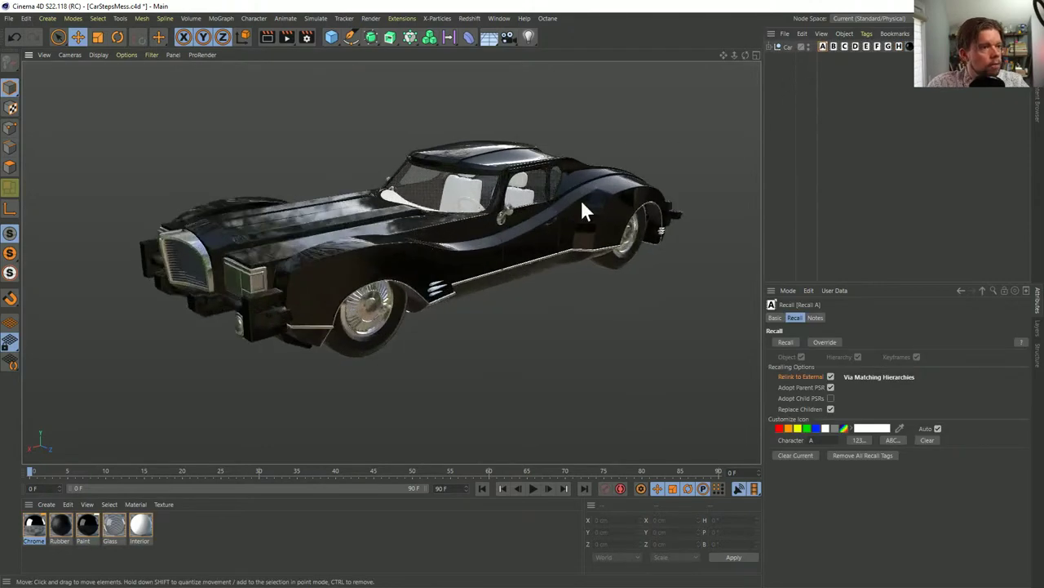
{"action": "scroll", "coordinate": [583, 211], "scroll_direction": "up", "scroll_amount": 1}
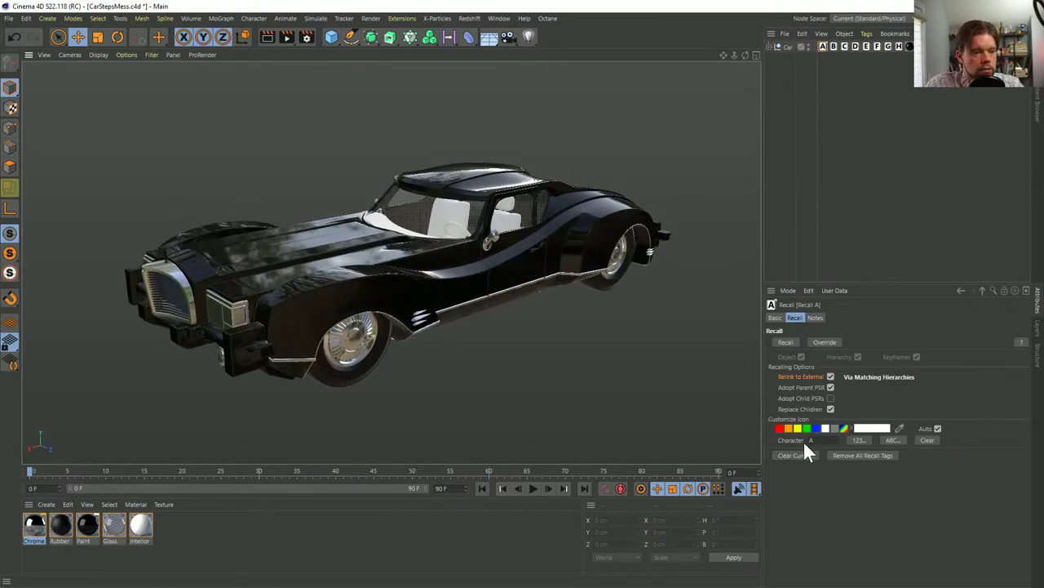
Store a rendered thumbnail of the black car in Recall A's Notes
{"action": "left_click", "coordinate": [814, 317]}
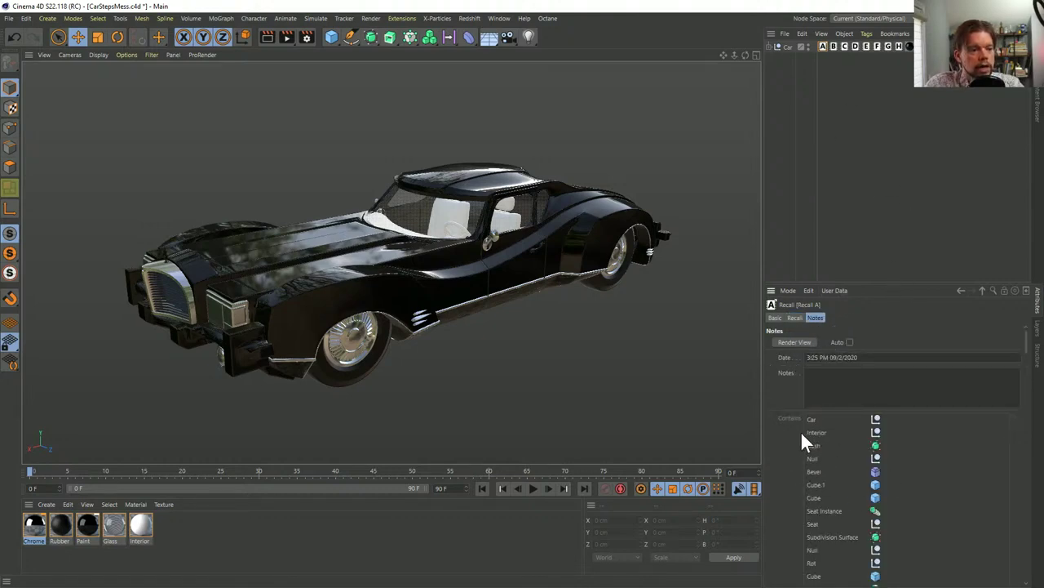
{"action": "scroll", "coordinate": [837, 458], "scroll_direction": "down", "scroll_amount": 10}
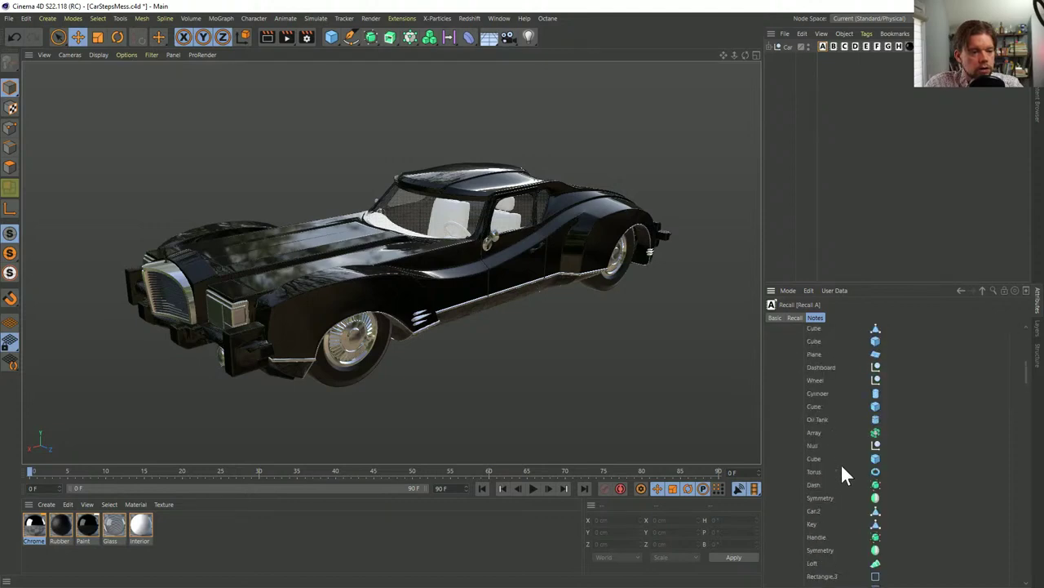
{"action": "scroll", "coordinate": [841, 463], "scroll_direction": "up", "scroll_amount": 10}
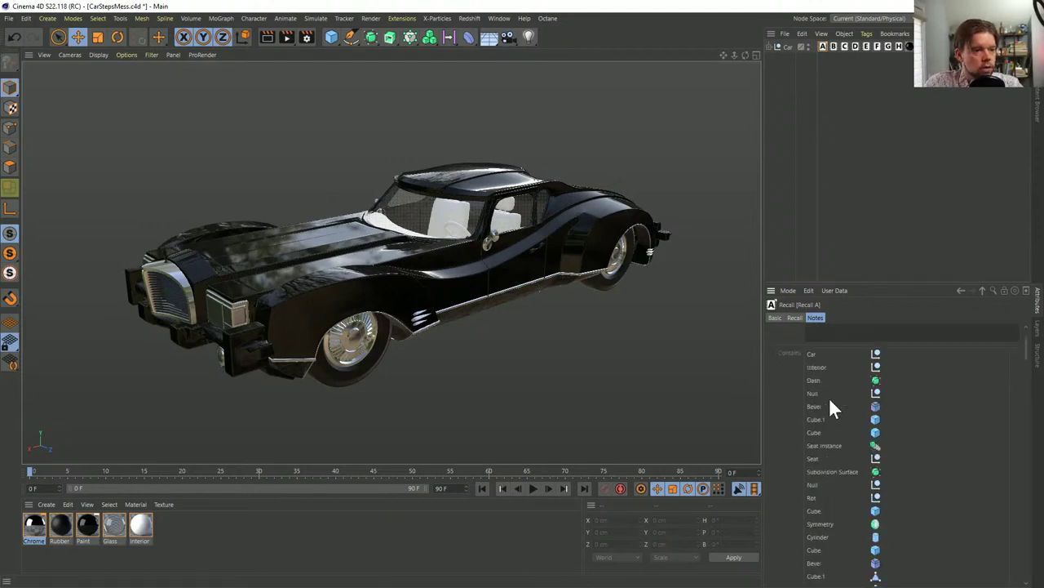
{"action": "left_click", "coordinate": [899, 46]}
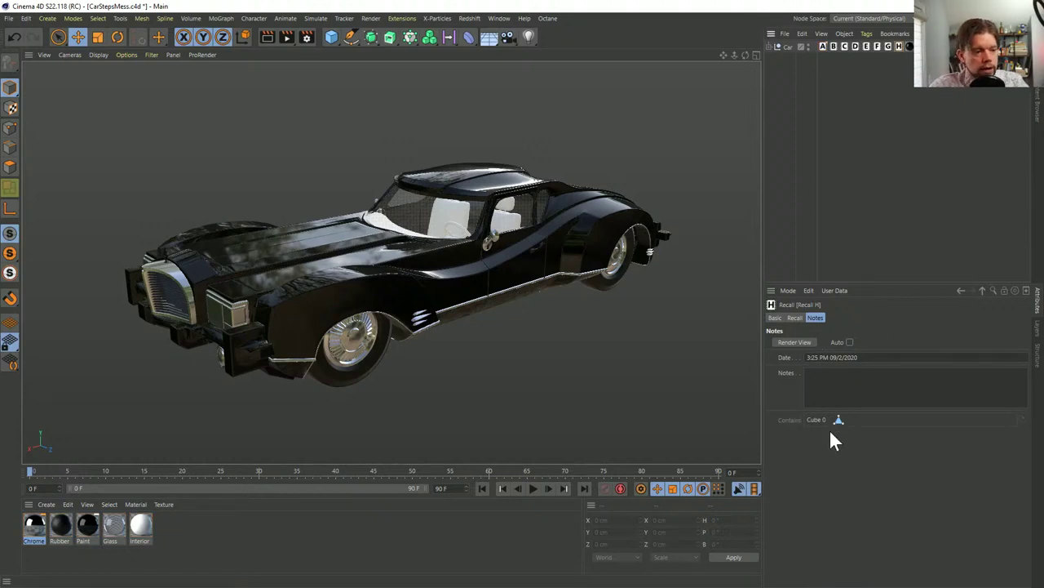
{"action": "left_click", "coordinate": [822, 45]}
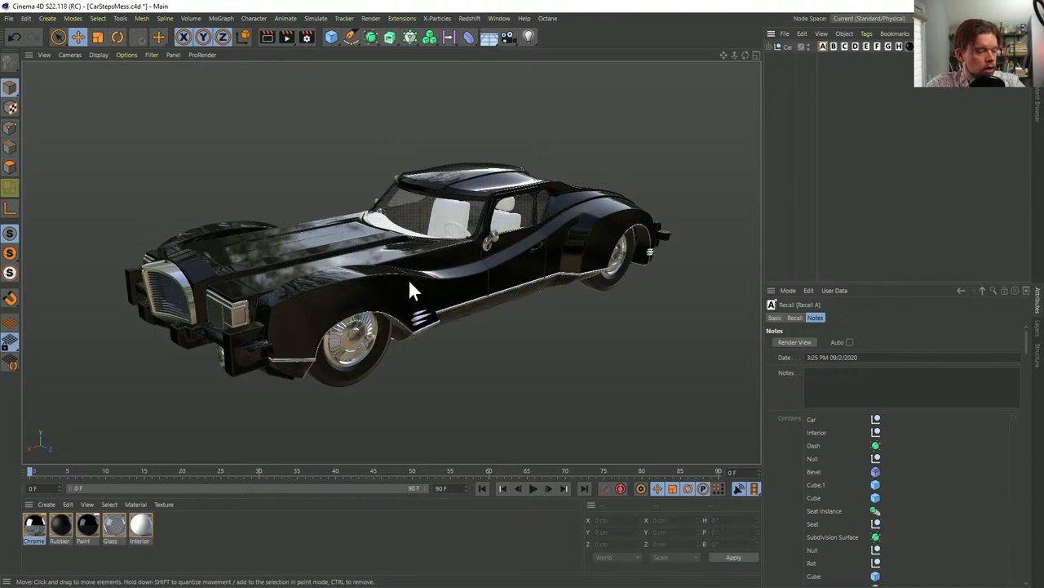
{"action": "scroll", "coordinate": [436, 273], "scroll_direction": "up", "scroll_amount": 2}
{"action": "scroll", "coordinate": [441, 266], "scroll_direction": "up", "scroll_amount": 4}
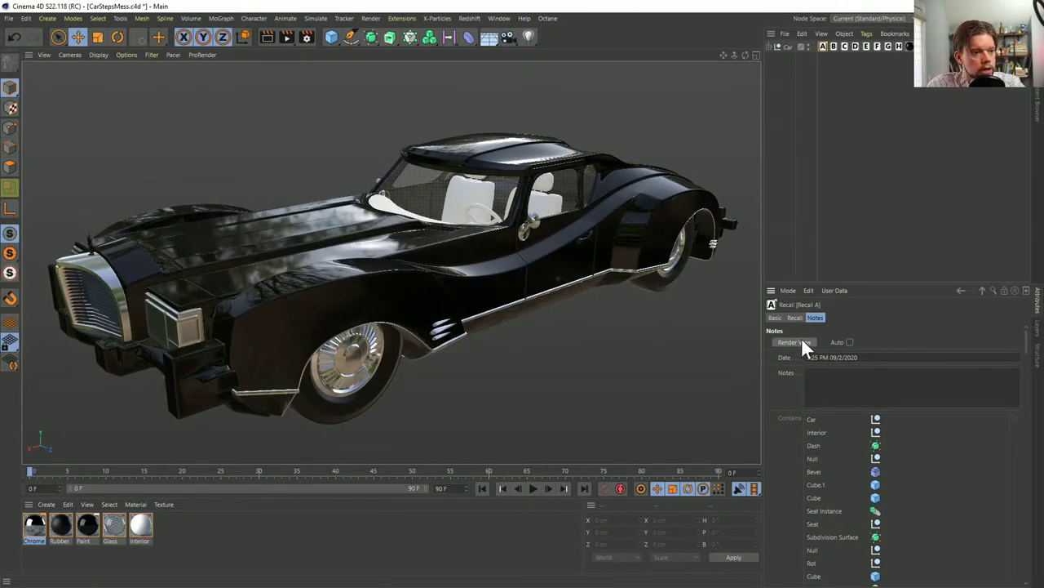
{"action": "left_click", "coordinate": [802, 340]}
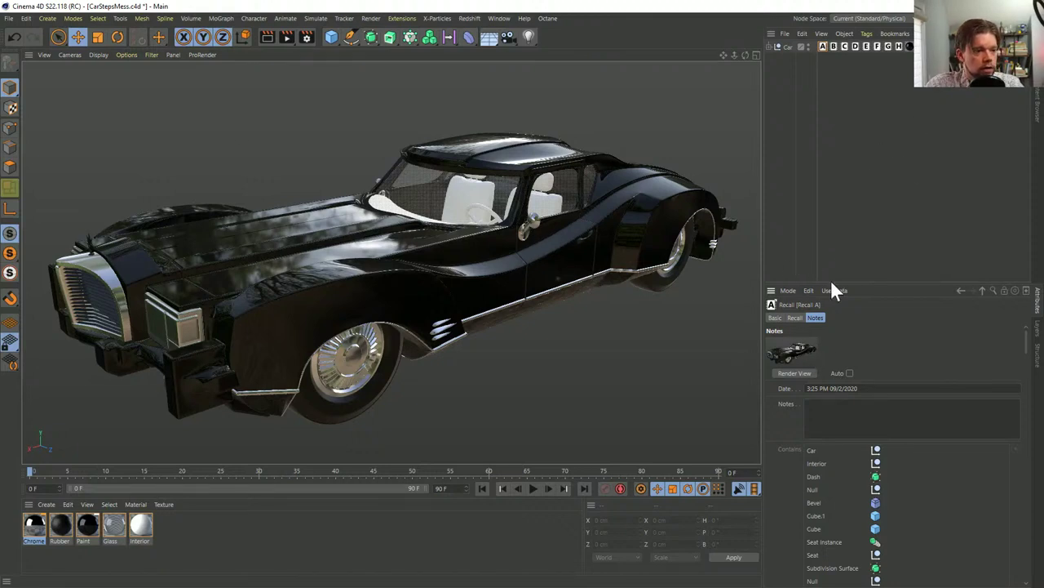
Restore the H, G and F stages in turn, rendering a Notes thumbnail for each, ending on F
{"action": "left_click", "coordinate": [897, 46]}
{"action": "left_click", "coordinate": [795, 343]}
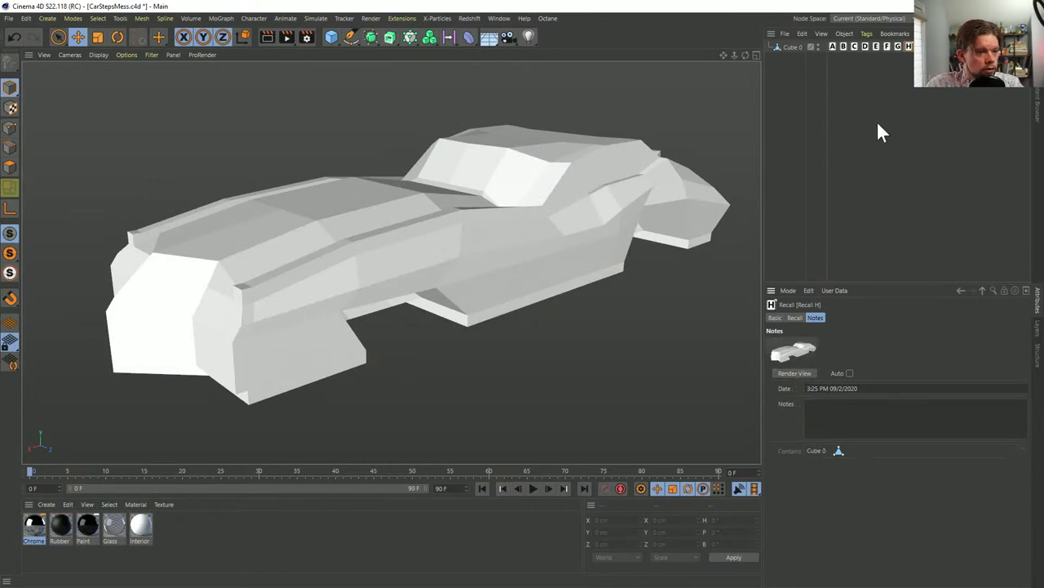
{"action": "left_click", "coordinate": [899, 45]}
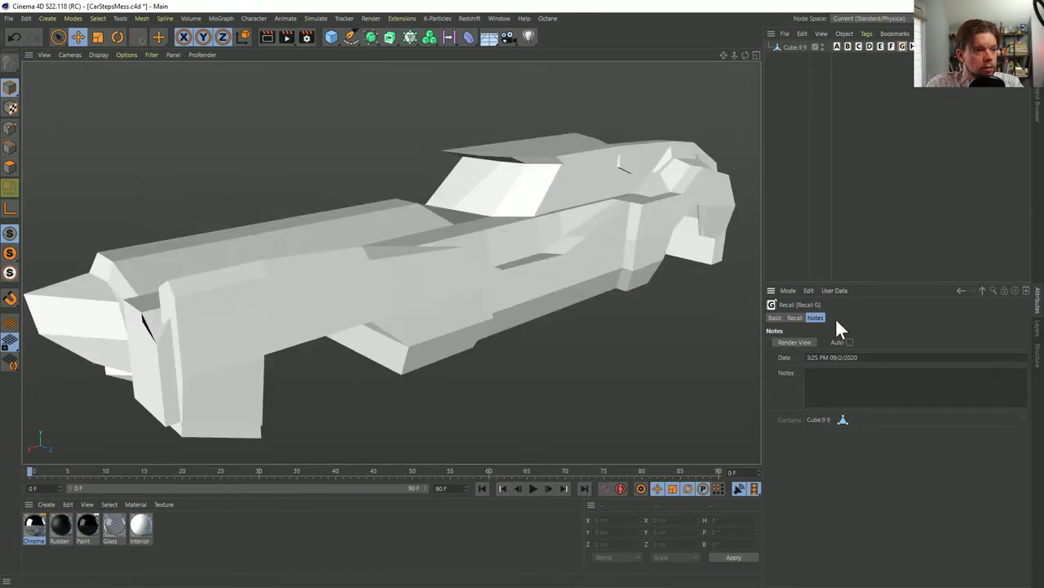
{"action": "left_click", "coordinate": [796, 342]}
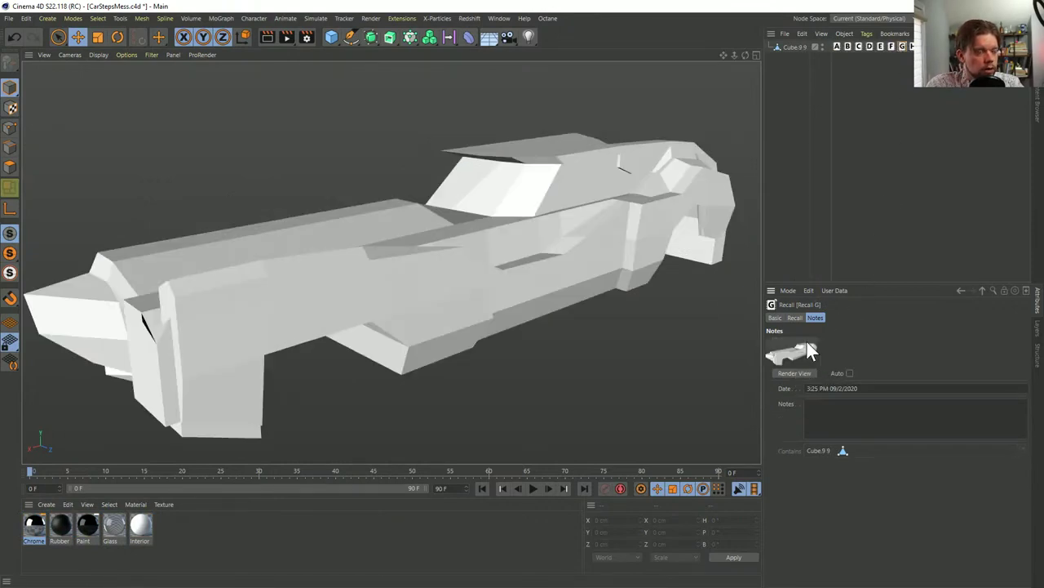
{"action": "left_click", "coordinate": [891, 46]}
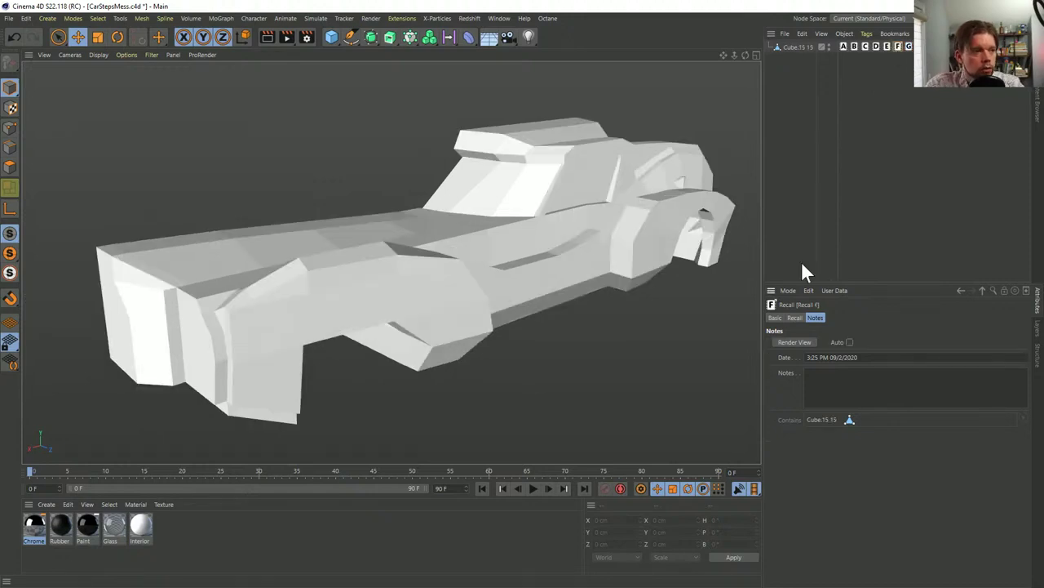
{"action": "left_click", "coordinate": [803, 341]}
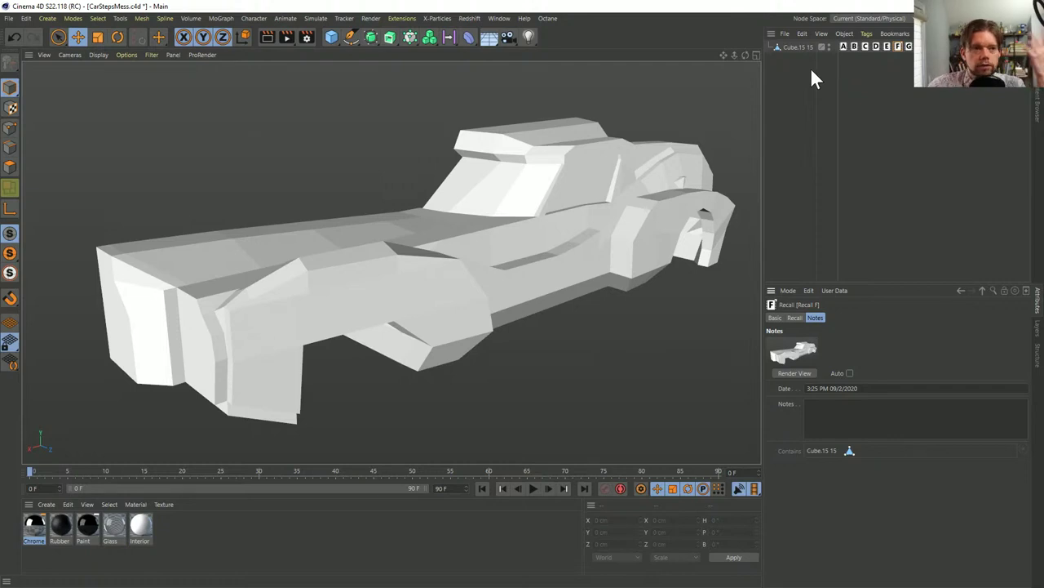
{"action": "left_click", "coordinate": [909, 47]}
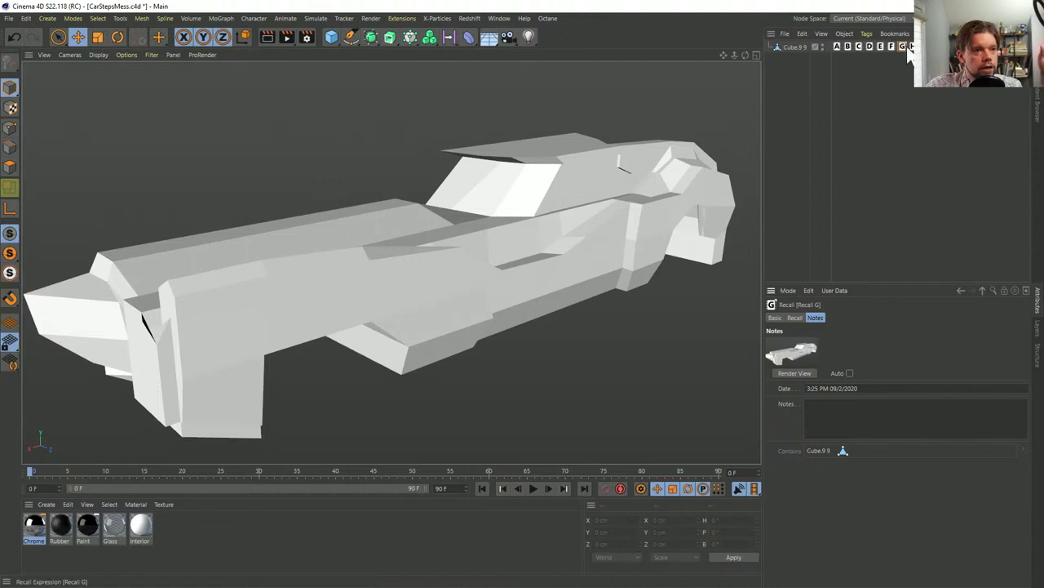
{"action": "left_click", "coordinate": [892, 47]}
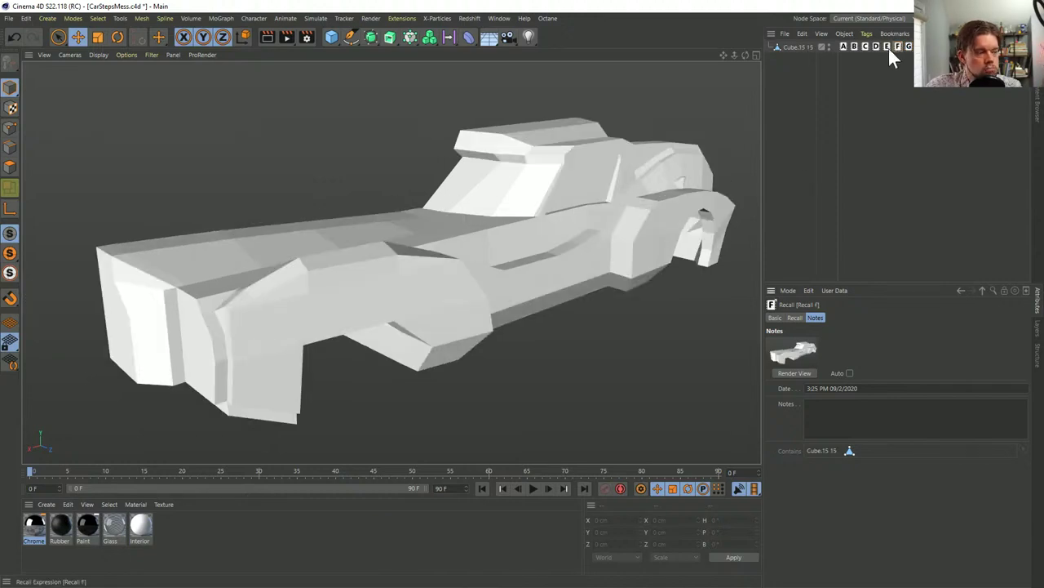
Create a new material 'Mat', colour it cyan and apply it to the car body
{"action": "double_click", "coordinate": [191, 525]}
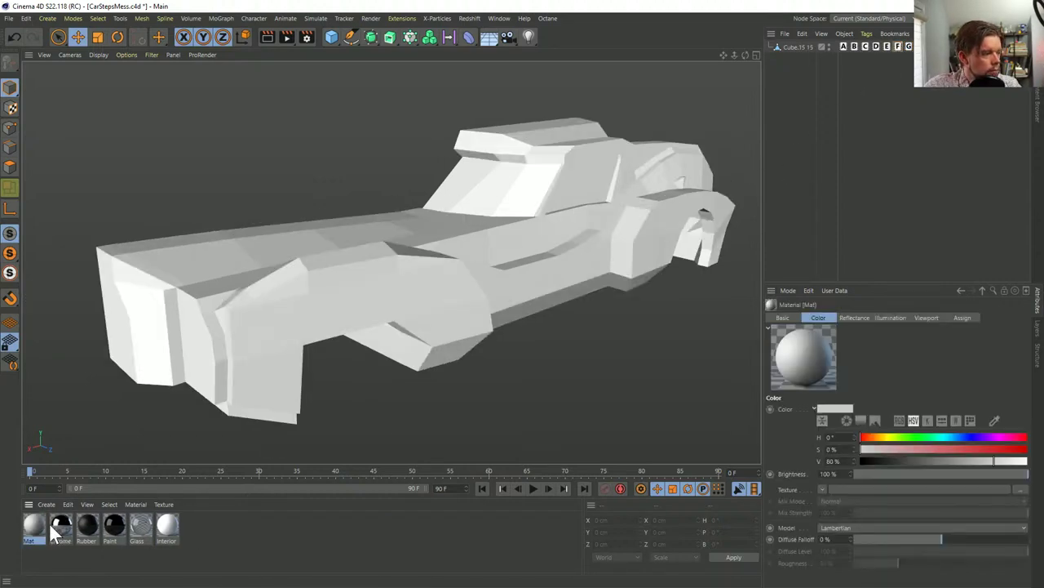
{"action": "left_click", "coordinate": [947, 437]}
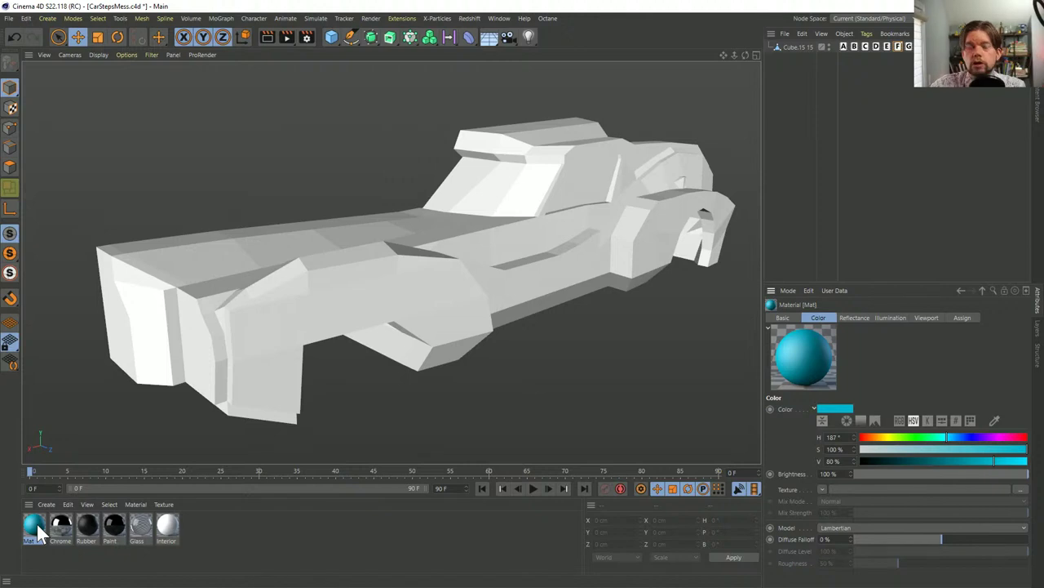
{"action": "left_click", "coordinate": [897, 47]}
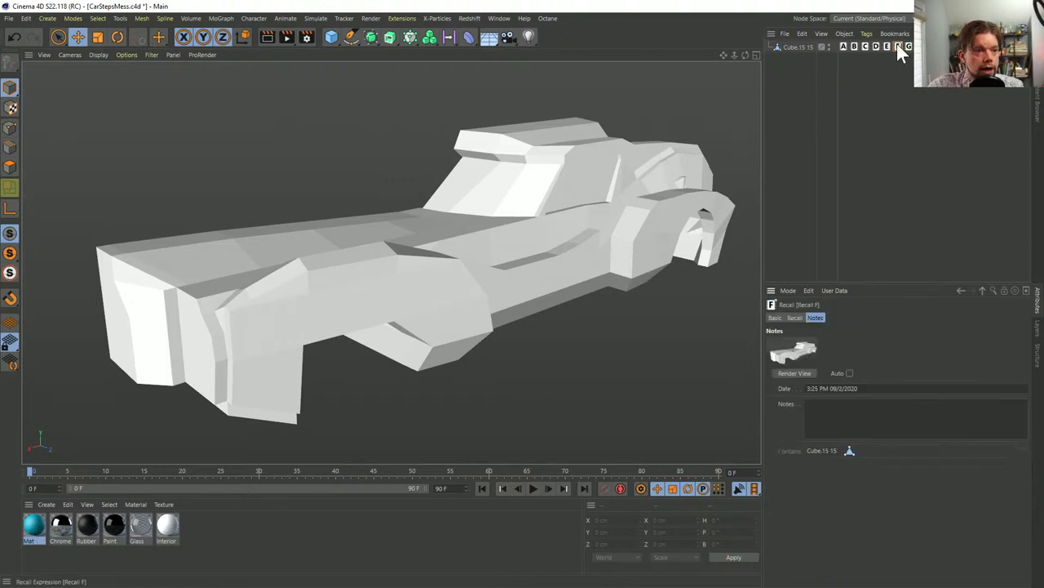
{"action": "left_click_drag", "start_coordinate": [33, 523], "coordinate": [440, 232]}
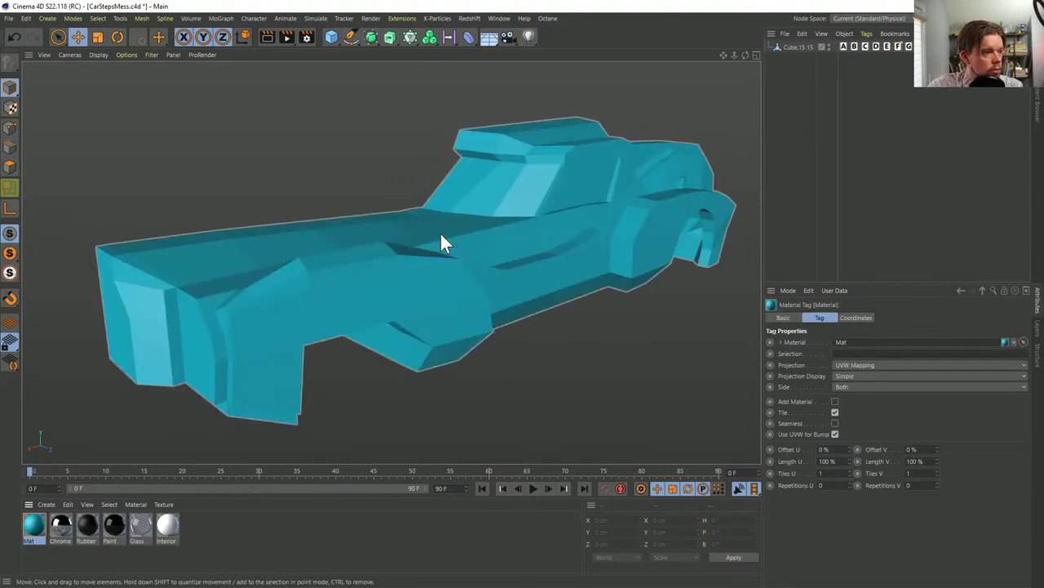
Override the Recall F state with the cyan-coloured car
{"action": "left_click", "coordinate": [900, 46]}
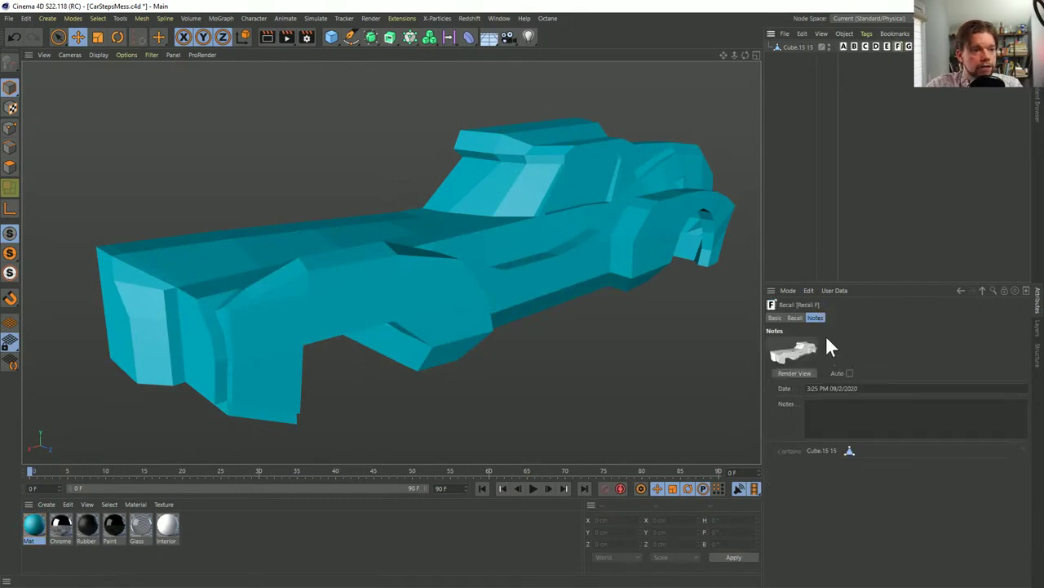
{"action": "left_click", "coordinate": [795, 317]}
{"action": "left_click", "coordinate": [815, 317]}
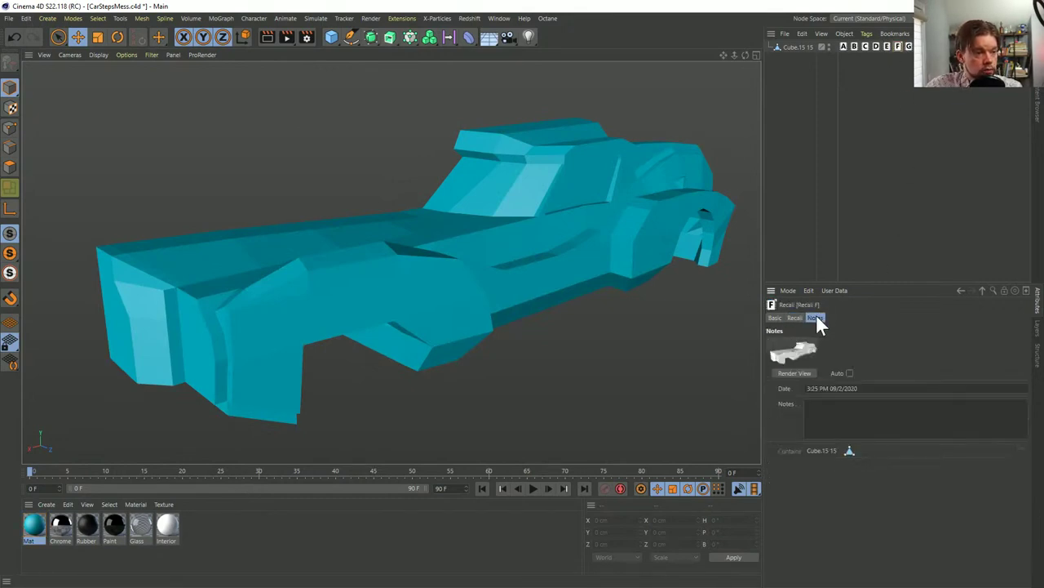
{"action": "left_click", "coordinate": [801, 317]}
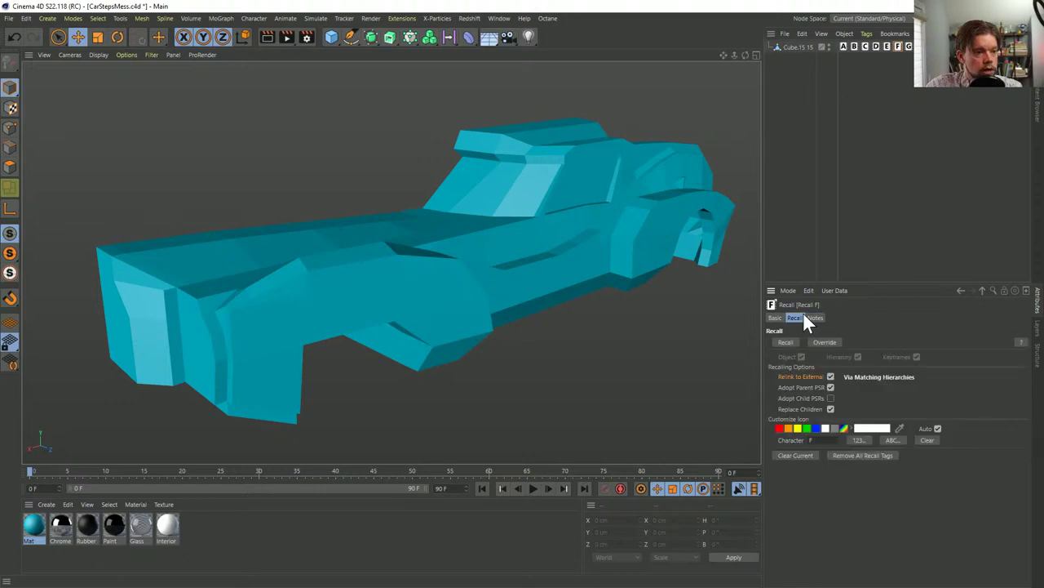
{"action": "left_click", "coordinate": [825, 341]}
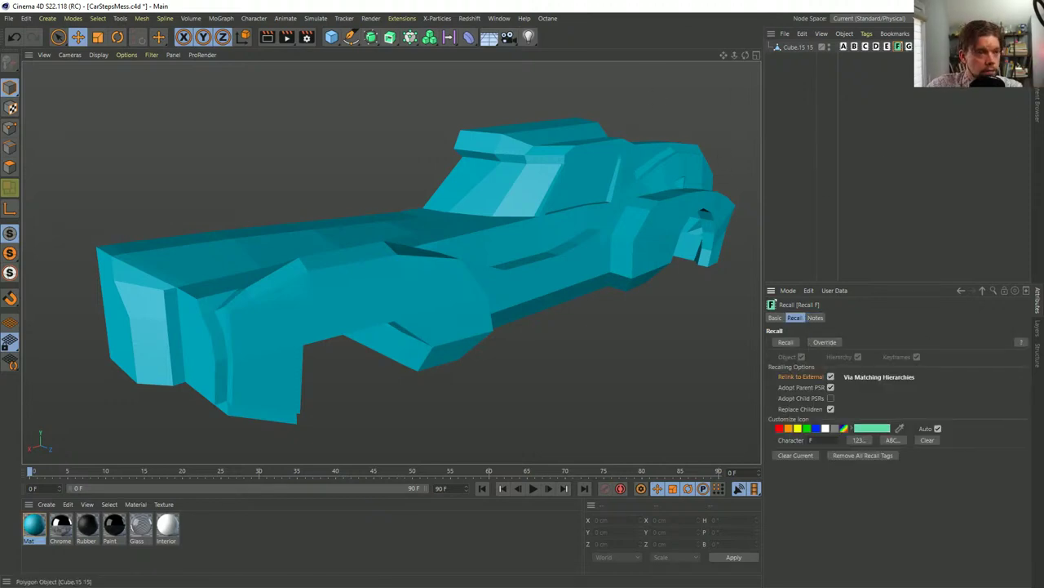
Restore stages G, F (now cyan), E, D, C and B, ending on the finished black A car
{"action": "left_click", "coordinate": [908, 47]}
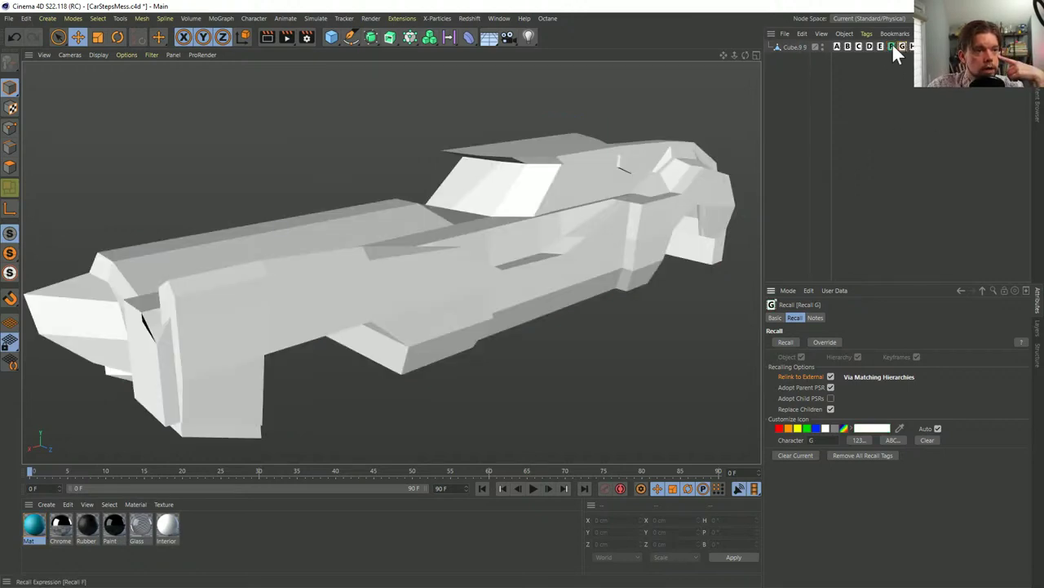
{"action": "left_click", "coordinate": [898, 47]}
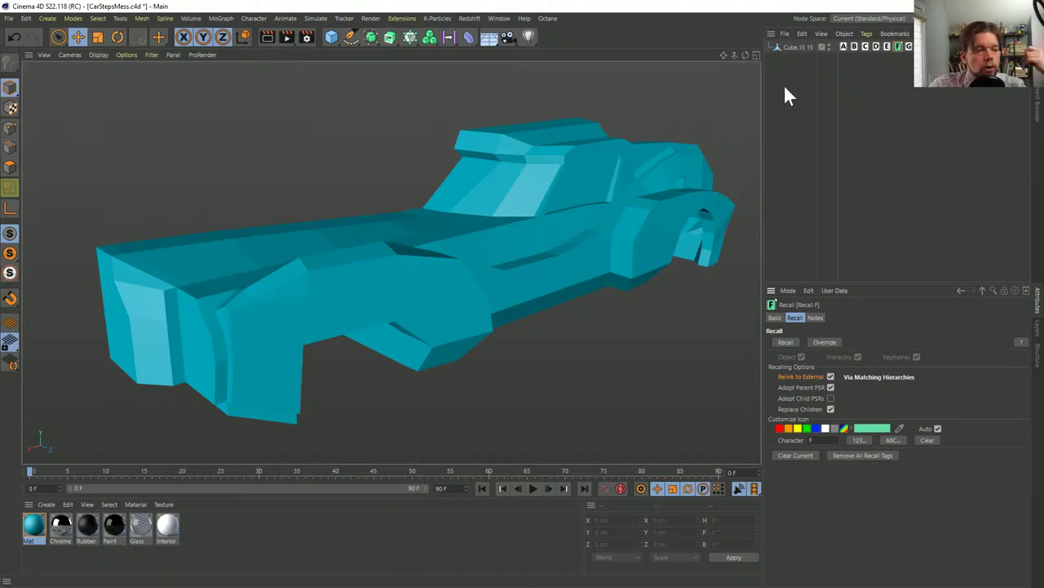
{"action": "left_click", "coordinate": [889, 46]}
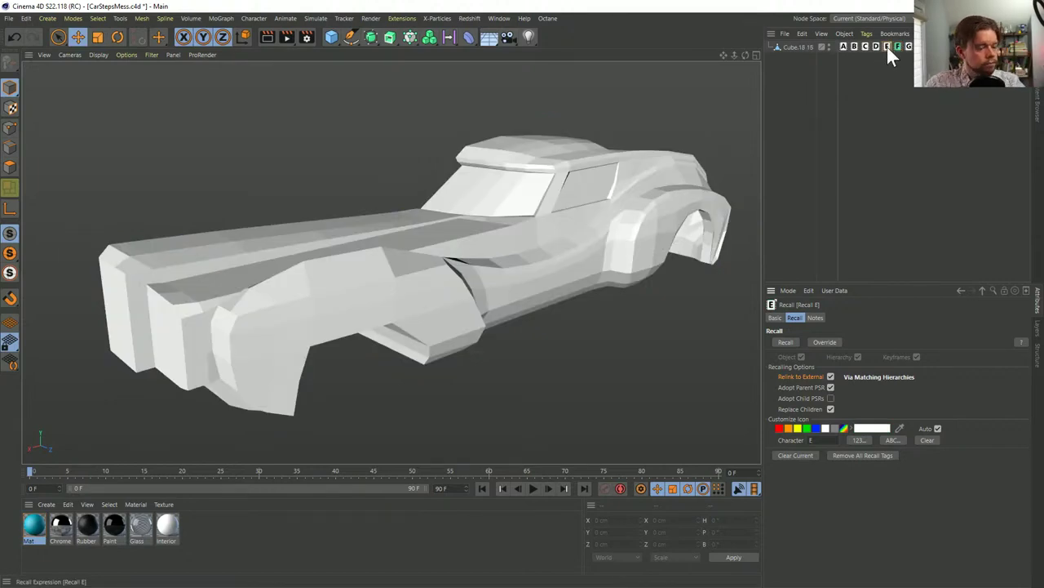
{"action": "left_click", "coordinate": [879, 47]}
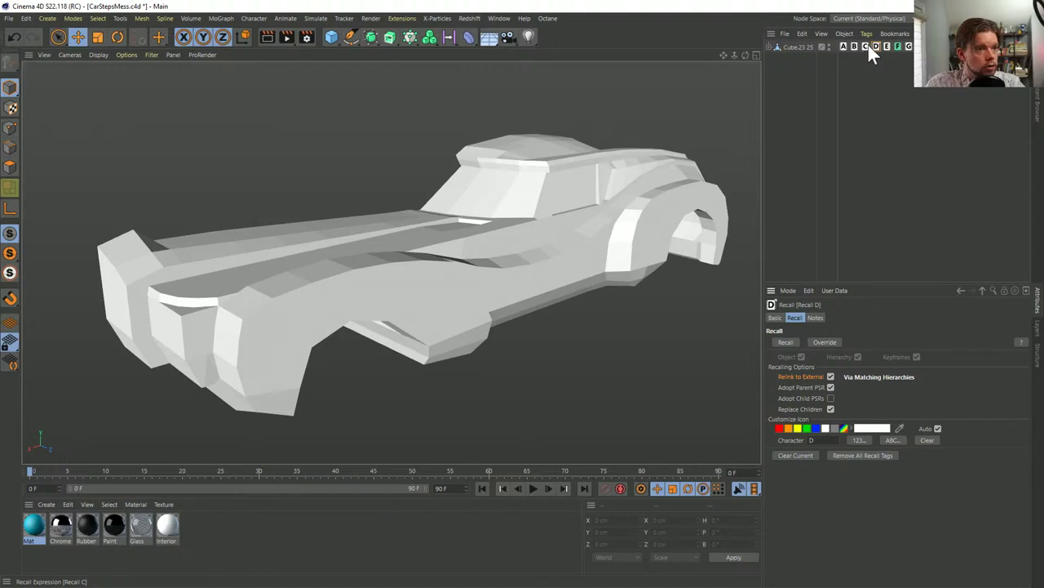
{"action": "left_click", "coordinate": [865, 47]}
{"action": "left_click", "coordinate": [845, 46]}
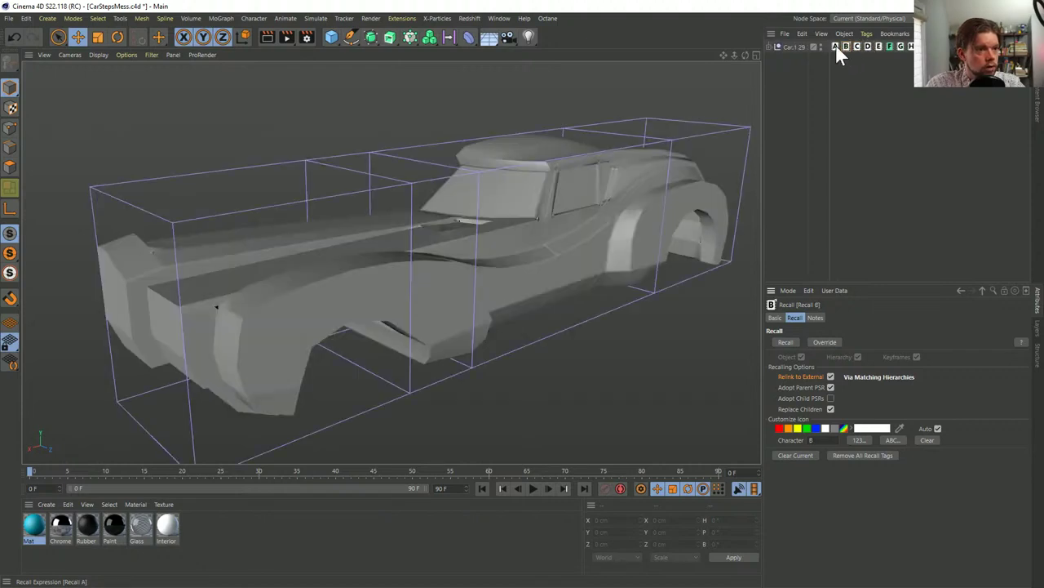
{"action": "left_click", "coordinate": [836, 46]}
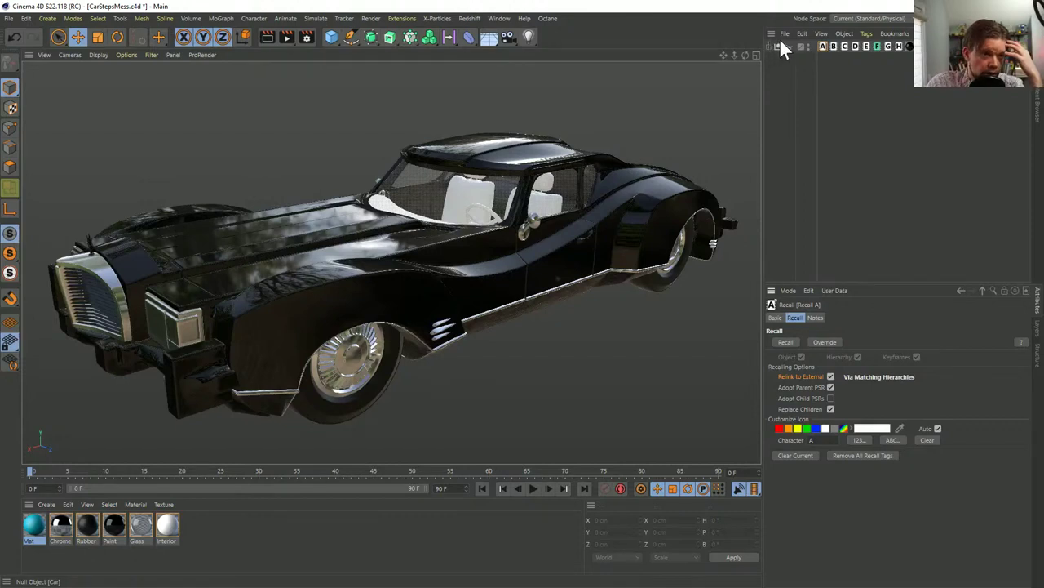
Overwrite the Recall A state with the current scene, then start a new empty Untitled document
{"action": "left_click", "coordinate": [771, 46]}
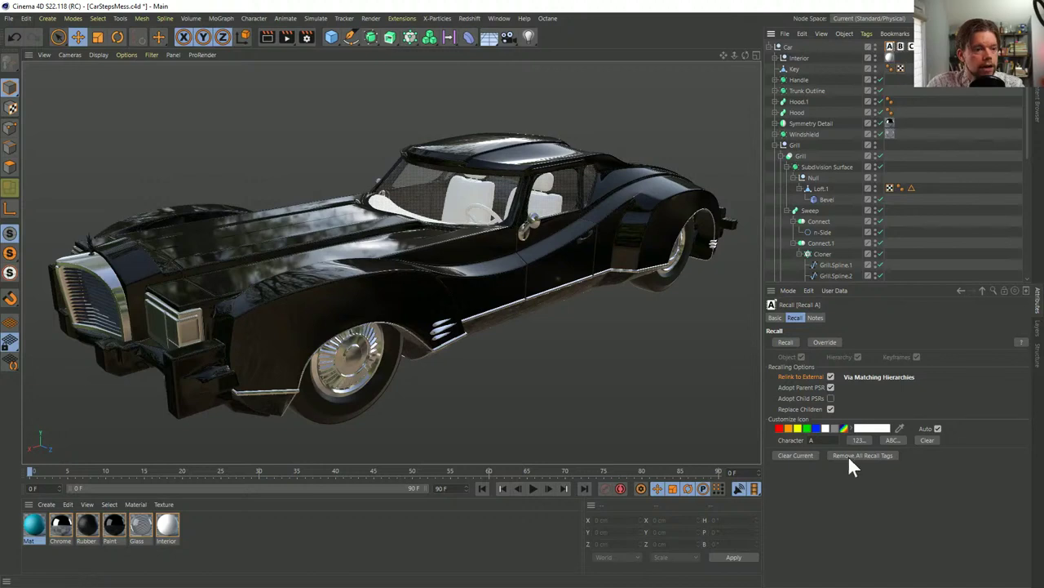
{"action": "left_click", "coordinate": [825, 342]}
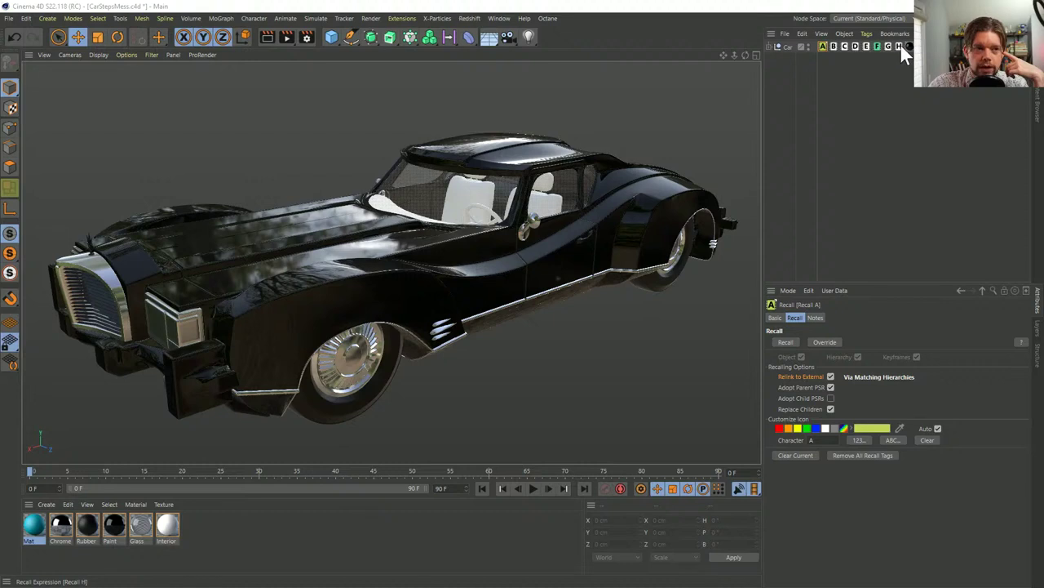
{"action": "key", "text": "ctrl+n"}
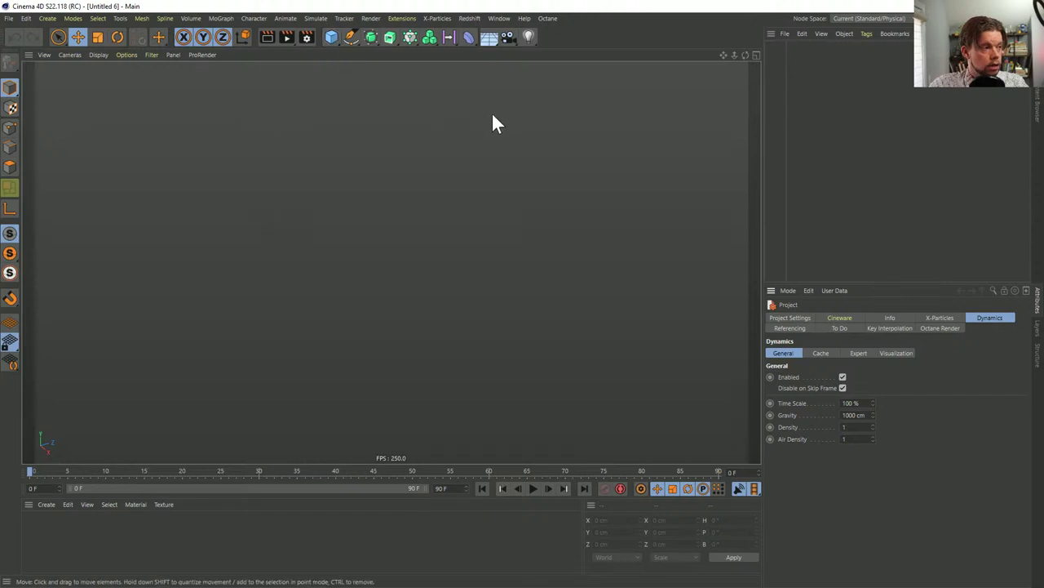
Add a Cube with a Recall tag and make it an editable polygon object
{"action": "left_click", "coordinate": [336, 36]}
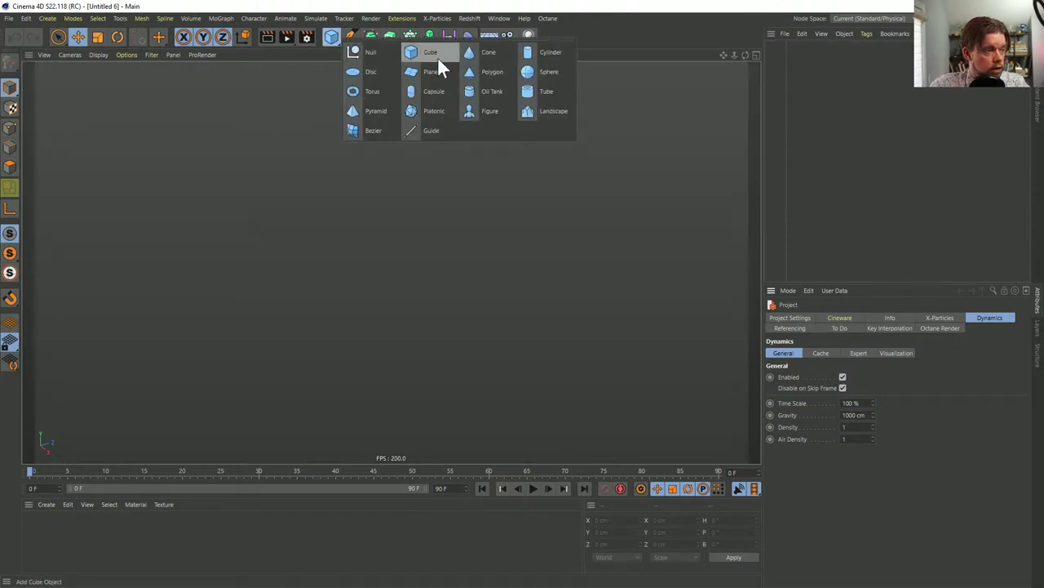
{"action": "left_click", "coordinate": [437, 50]}
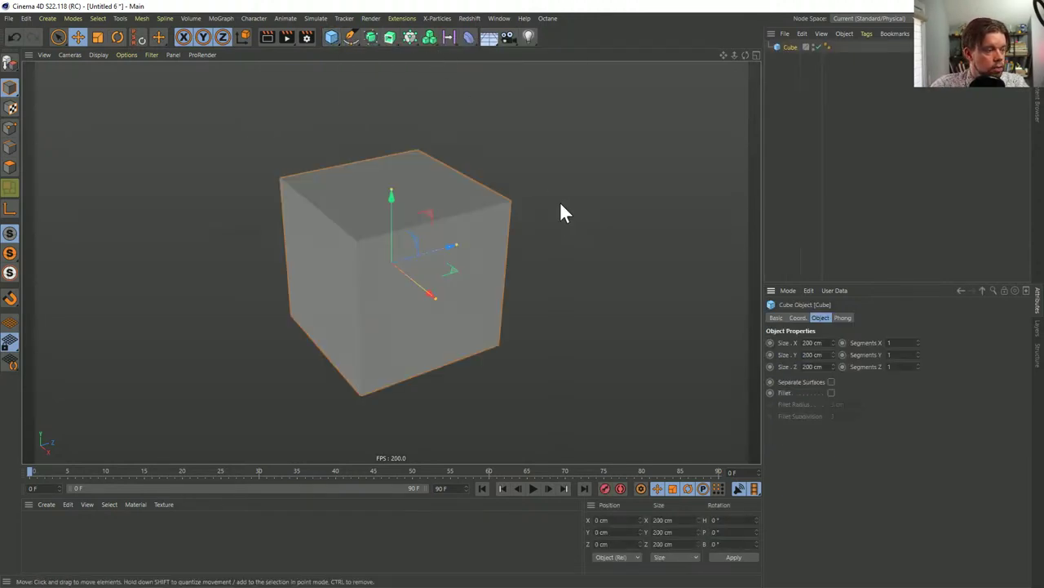
{"action": "right_click", "coordinate": [796, 46]}
{"action": "left_click", "coordinate": [823, 229]}
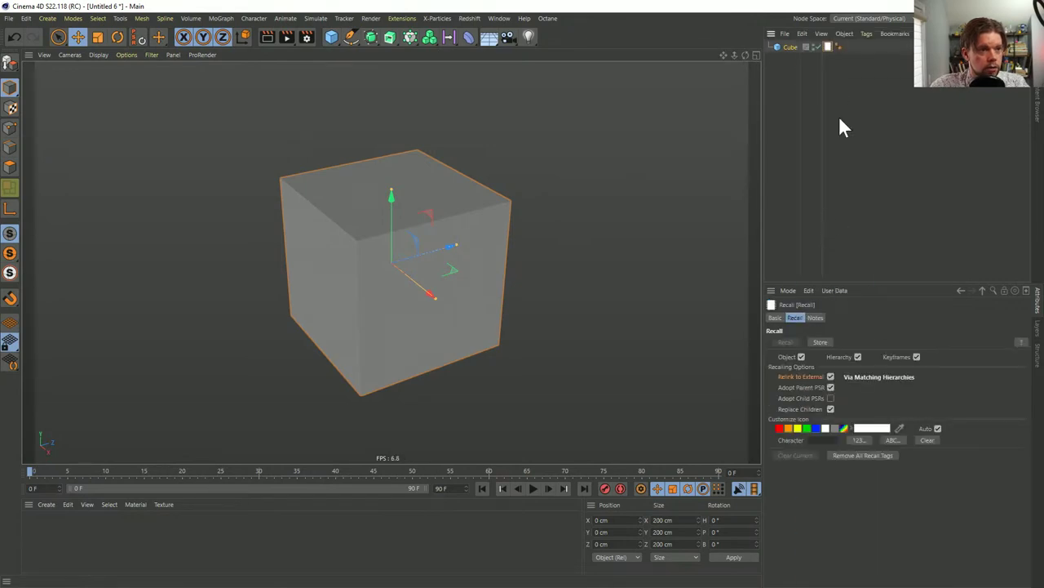
{"action": "left_click", "coordinate": [791, 47]}
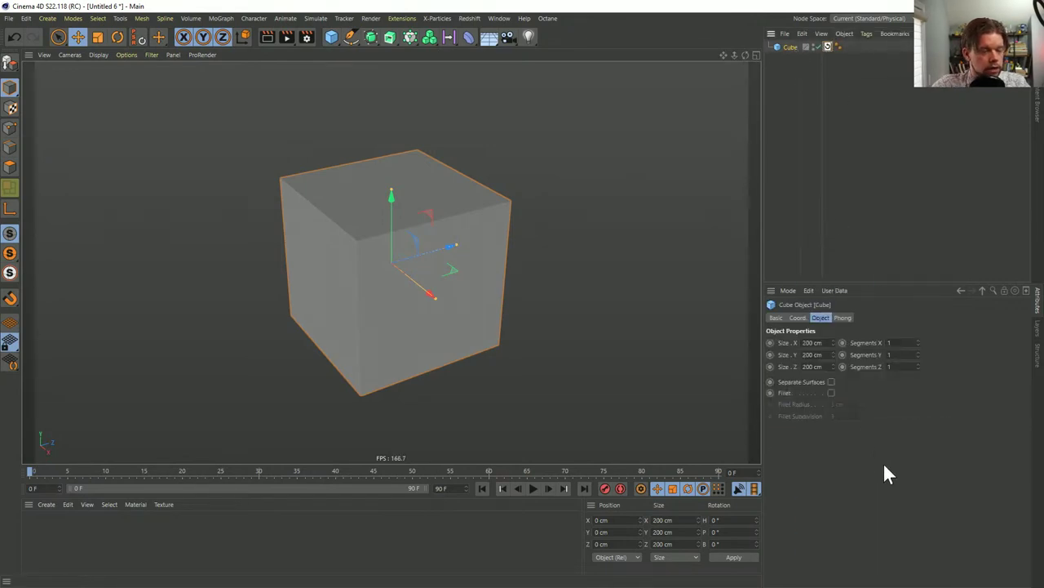
{"action": "key", "text": "c"}
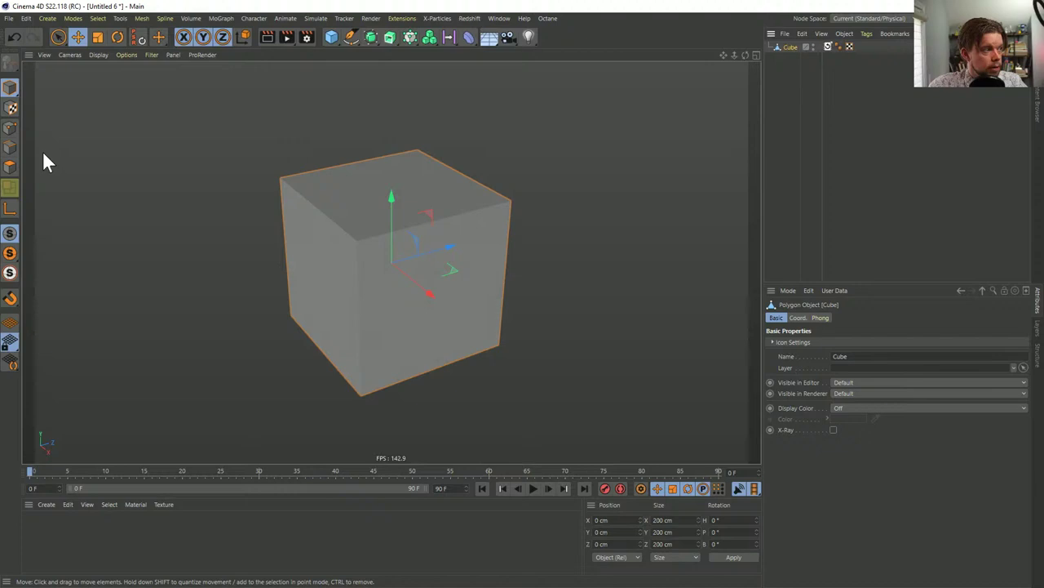
Alternate inner extrudes and extrudes on the cube's faces into a hollow frame with arms, and move the Recall tag last
{"action": "left_click", "coordinate": [9, 187]}
{"action": "key", "text": "i"}
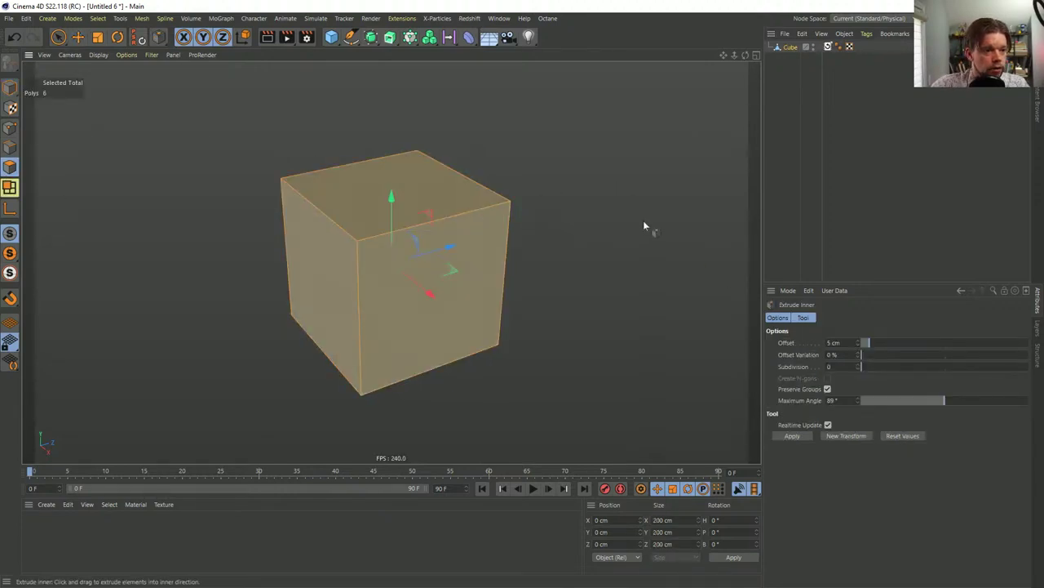
{"action": "left_click_drag", "start_coordinate": [650, 233], "coordinate": [682, 122]}
{"action": "key", "text": "d"}
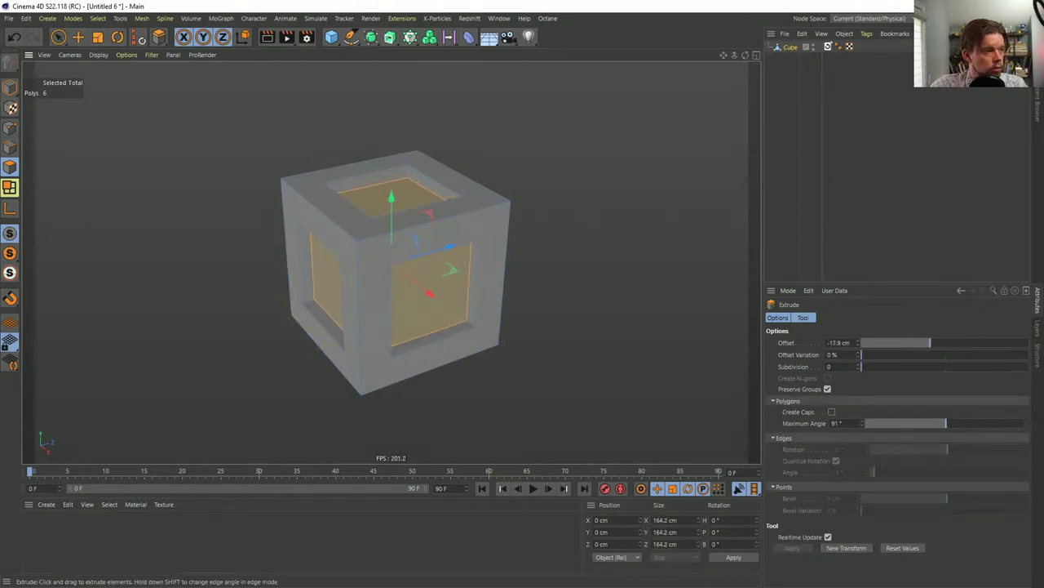
{"action": "key", "text": "i"}
{"action": "left_click_drag", "start_coordinate": [664, 70], "coordinate": [767, 87]}
{"action": "key", "text": "d"}
{"action": "left_click_drag", "start_coordinate": [828, 47], "coordinate": [862, 46]}
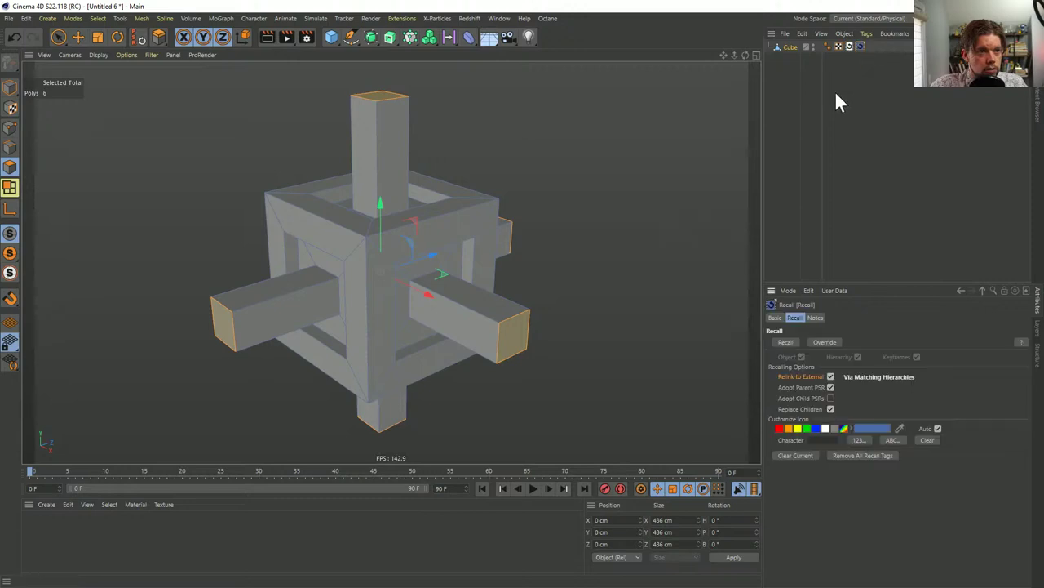
Wrap the cube in a Subdivision Surface, move the Recall tags onto it, and restore the stored setup
{"action": "left_click", "coordinate": [372, 37], "text": "alt"}
{"action": "mouse_move", "coordinate": [785, 57]}
{"action": "left_mouse_down"}
{"action": "mouse_move", "coordinate": [805, 65]}
{"action": "mouse_move", "coordinate": [795, 42]}
{"action": "mouse_move", "coordinate": [798, 57]}
{"action": "left_mouse_up"}
{"action": "left_click", "coordinate": [888, 58]}
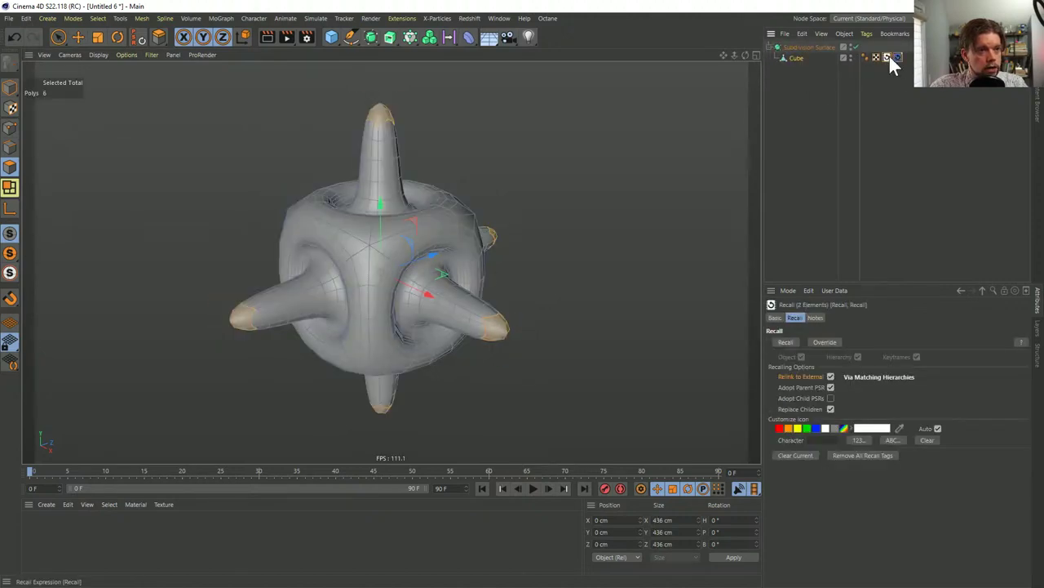
{"action": "left_click_drag", "start_coordinate": [878, 48], "coordinate": [878, 46]}
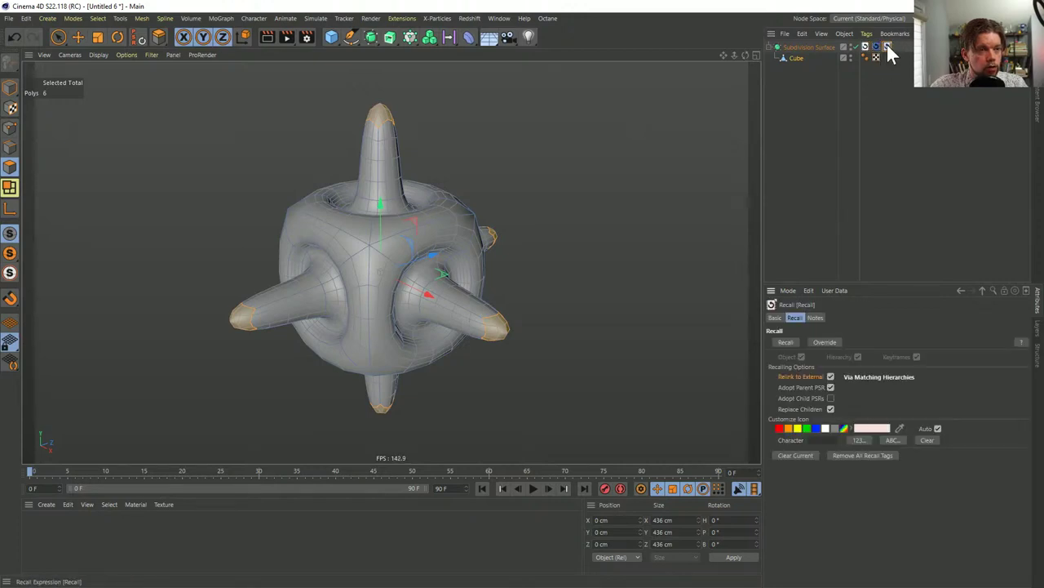
{"action": "left_click", "coordinate": [865, 46]}
{"action": "left_click", "coordinate": [839, 46]}
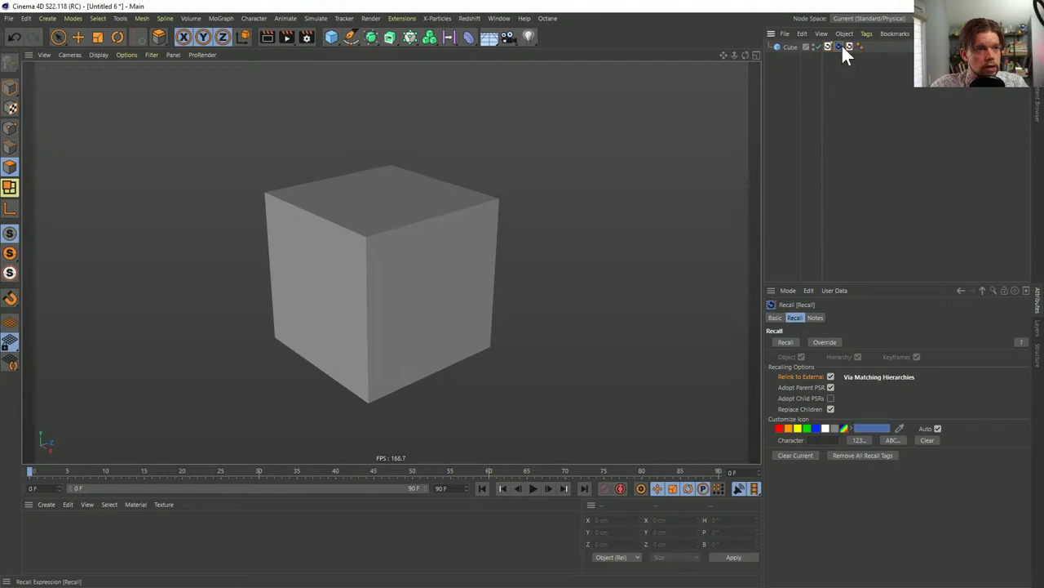
{"action": "left_click", "coordinate": [850, 45]}
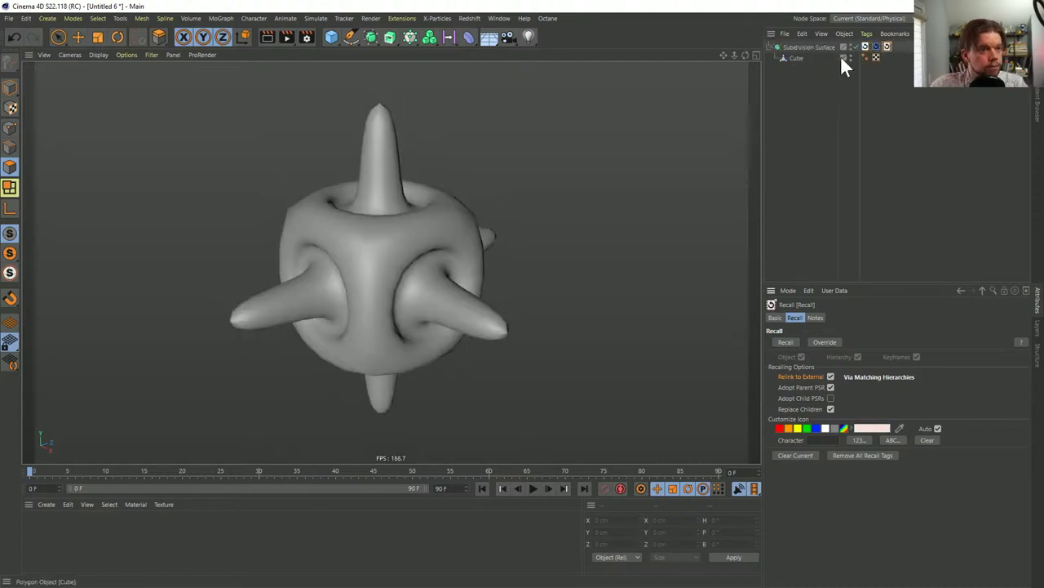
Raise the Subdivision Surface's subdivision level from 2 to 3
{"action": "left_click", "coordinate": [809, 46]}
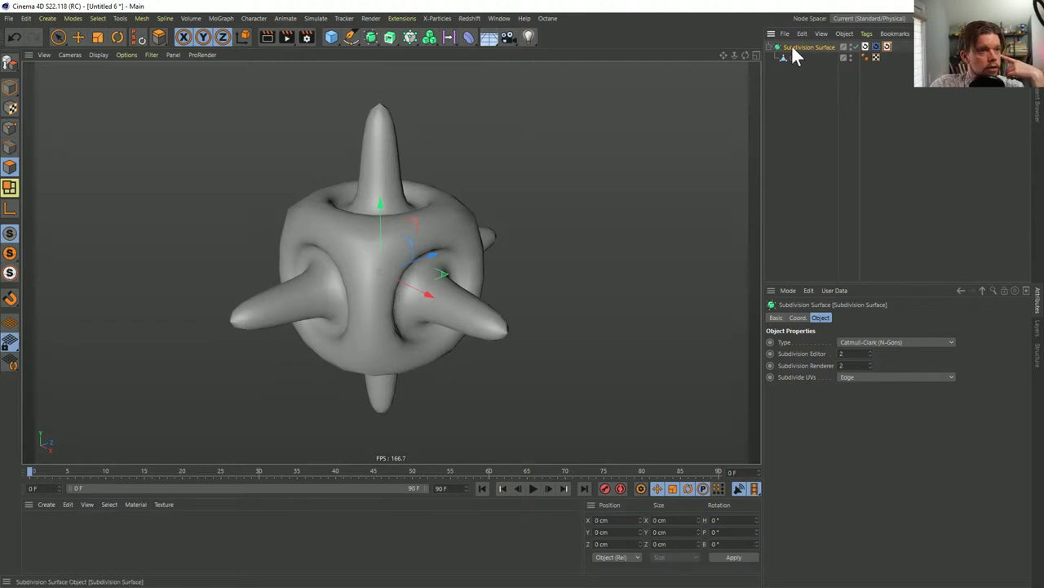
{"action": "left_click", "coordinate": [869, 360]}
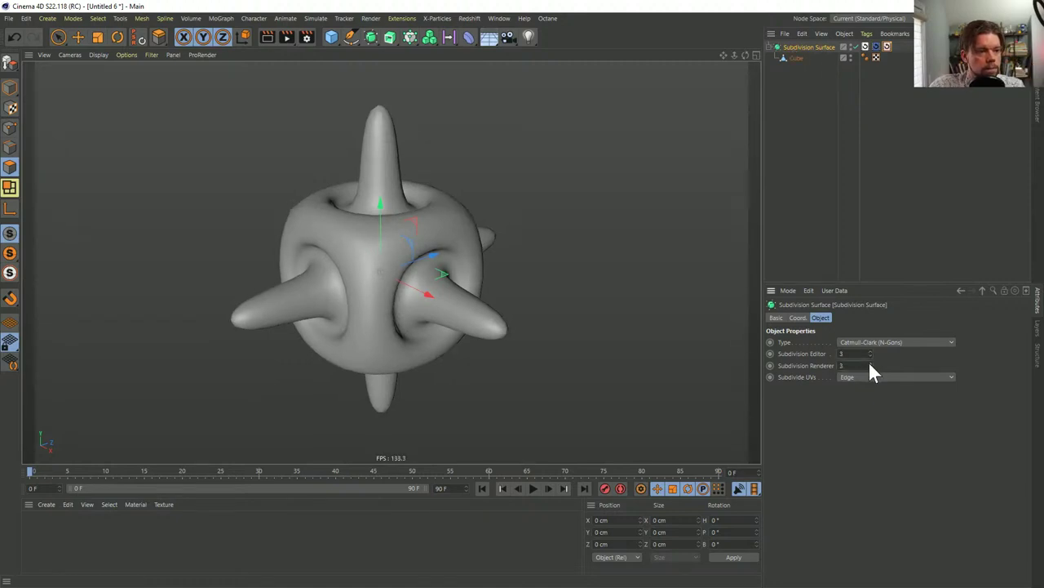
{"action": "left_click_drag", "start_coordinate": [421, 204], "coordinate": [416, 237], "text": "alt"}
Add a Cloner holding the Subdivision Surface, with 300 cm spacing on X, Y and Z
{"action": "left_click", "coordinate": [415, 37]}
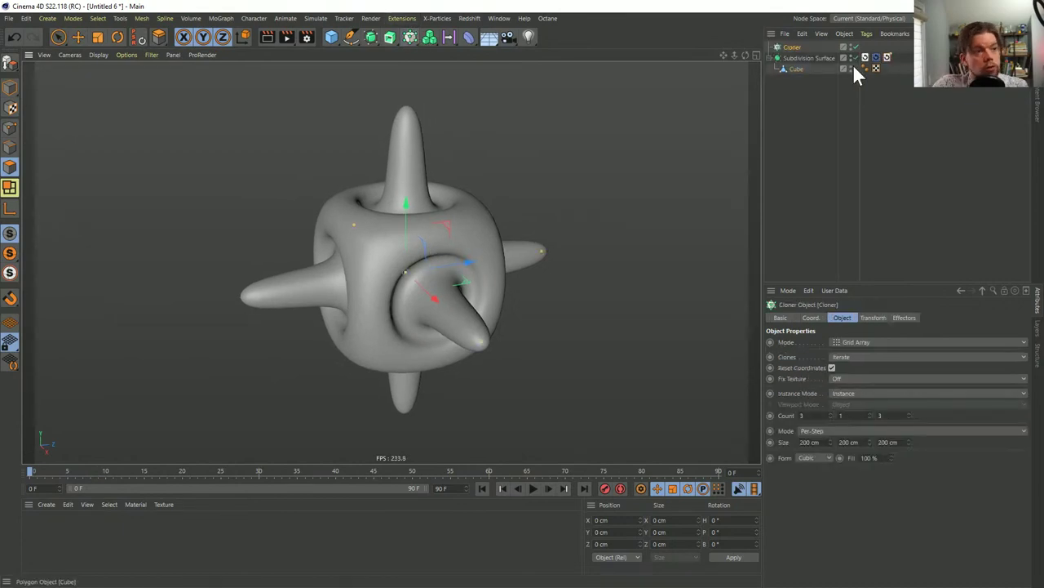
{"action": "left_click_drag", "start_coordinate": [797, 58], "coordinate": [786, 45]}
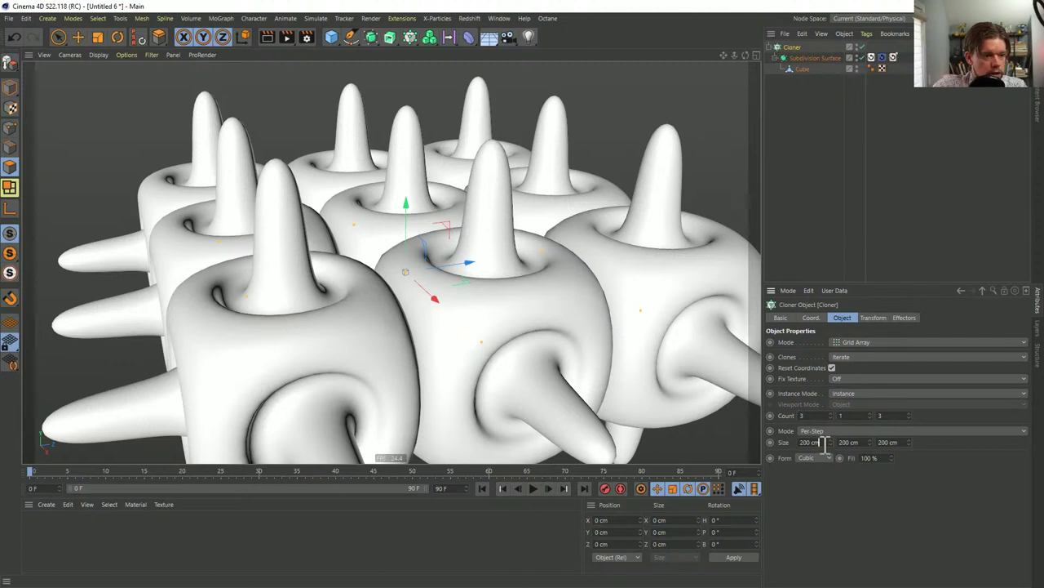
{"action": "left_click", "coordinate": [822, 442]}
{"action": "type", "text": "300"}
{"action": "key", "text": "Tab"}
{"action": "type", "text": "300"}
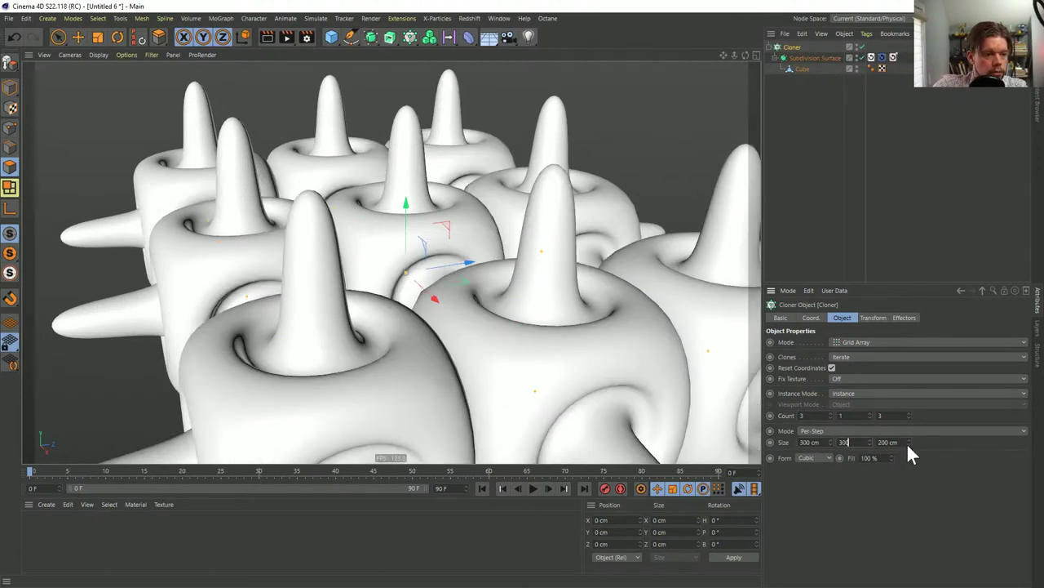
{"action": "key", "text": "Tab"}
{"action": "type", "text": "300"}
{"action": "key", "text": "Return"}
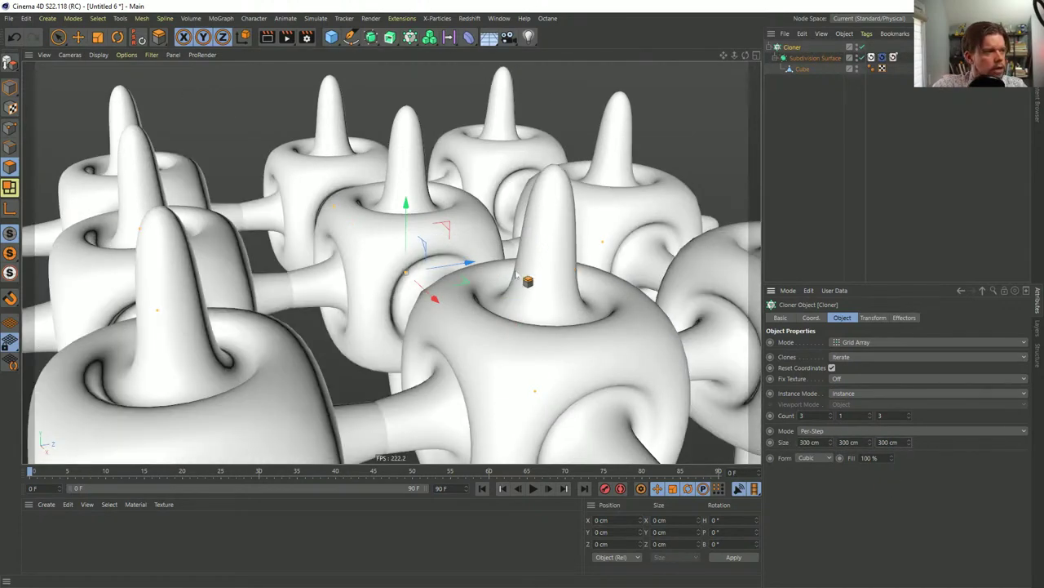
{"action": "left_click_drag", "start_coordinate": [489, 269], "coordinate": [522, 294], "text": "alt"}
{"action": "scroll", "coordinate": [489, 286], "scroll_direction": "down", "scroll_amount": 5}
{"action": "scroll", "coordinate": [466, 284], "scroll_direction": "up", "scroll_amount": 1}
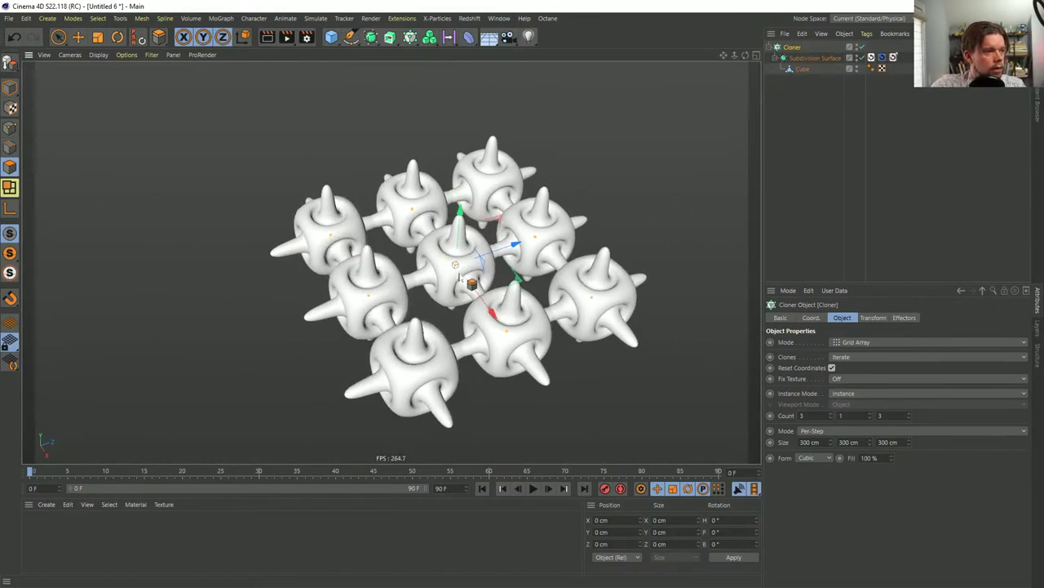
Attach a Recall tag to the Cloner and store its current state
{"action": "right_click", "coordinate": [785, 46]}
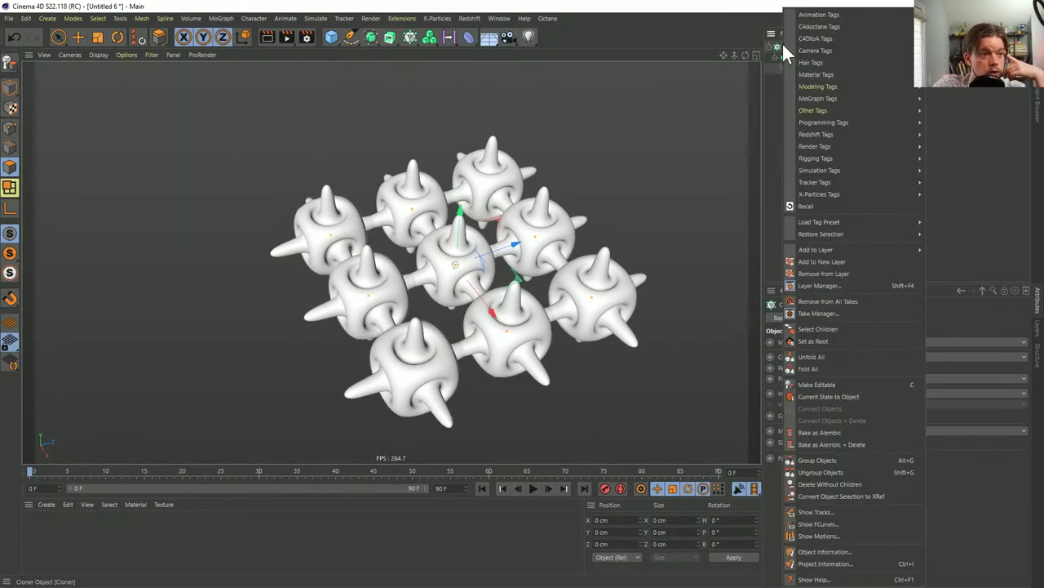
{"action": "left_click", "coordinate": [812, 206]}
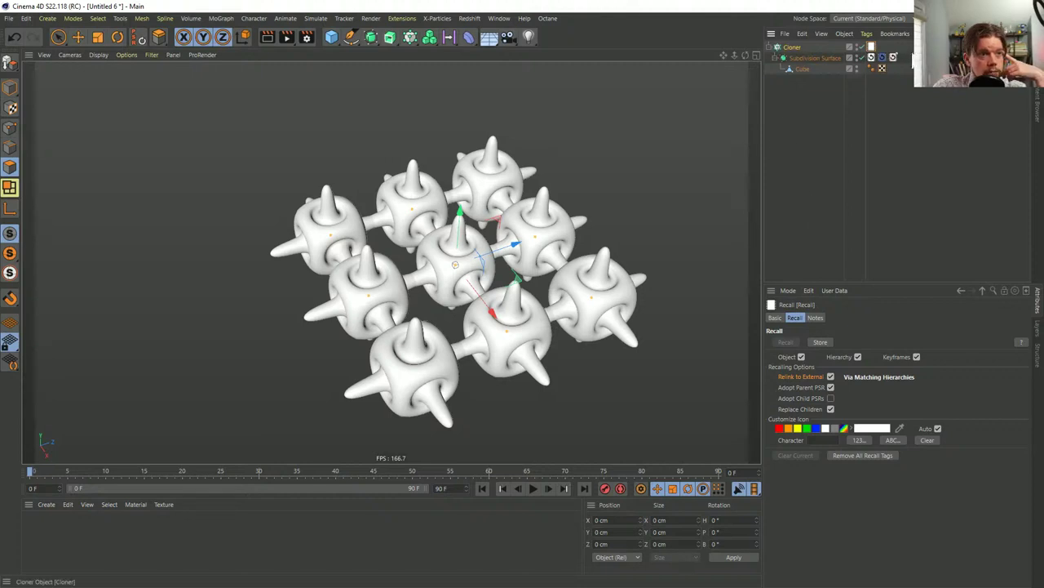
{"action": "double_click", "coordinate": [871, 49]}
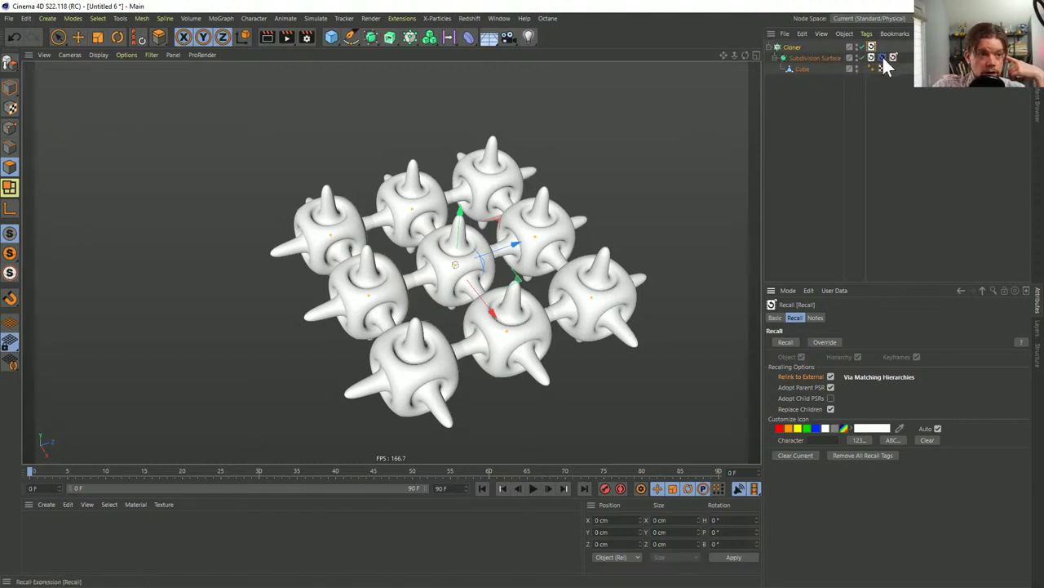
Move a Recall tag onto the Cube and back, then set the Cloner Count to 5, 2, 5
{"action": "left_click_drag", "start_coordinate": [884, 58], "coordinate": [882, 68]}
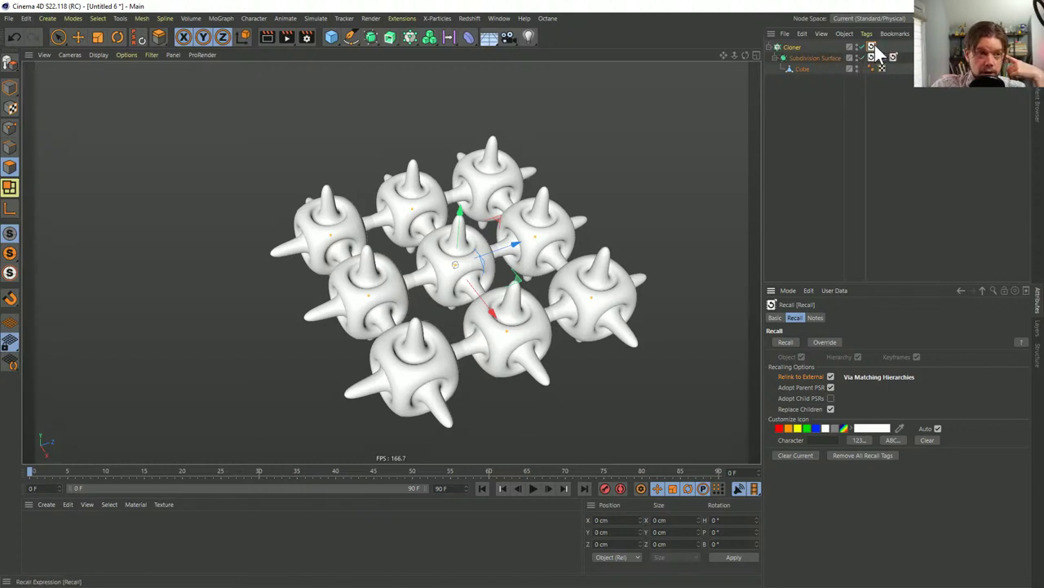
{"action": "mouse_move", "coordinate": [882, 69]}
{"action": "left_mouse_down"}
{"action": "mouse_move", "coordinate": [863, 70]}
{"action": "mouse_move", "coordinate": [874, 59]}
{"action": "left_mouse_up"}
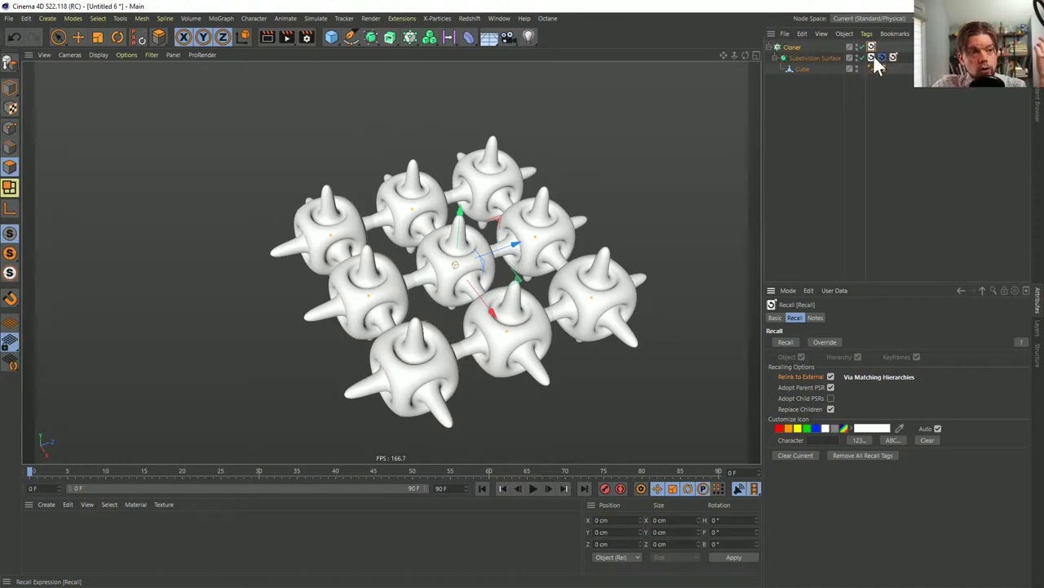
{"action": "left_click", "coordinate": [788, 47]}
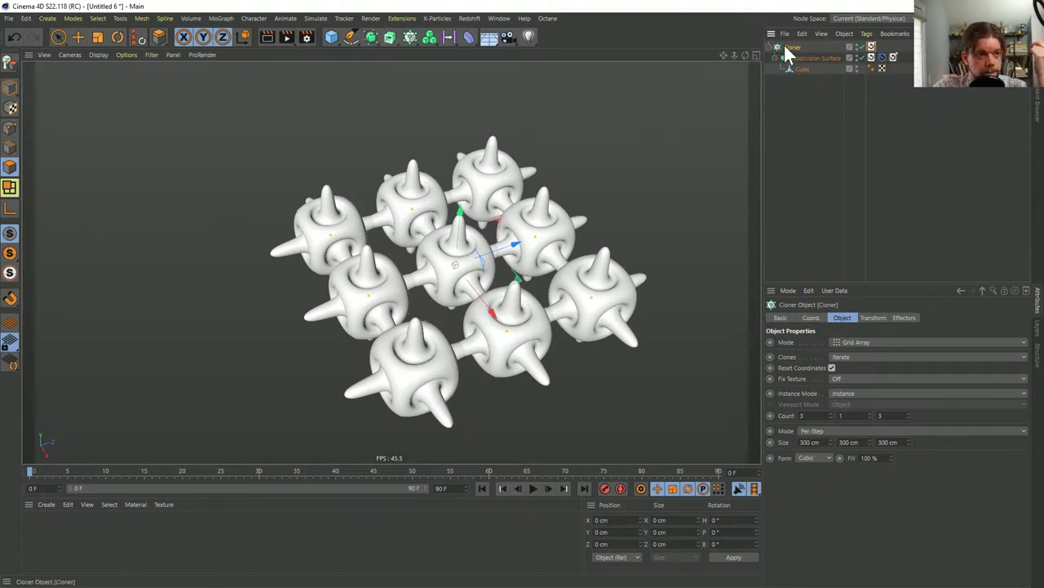
{"action": "left_click", "coordinate": [801, 415]}
{"action": "type", "text": "5"}
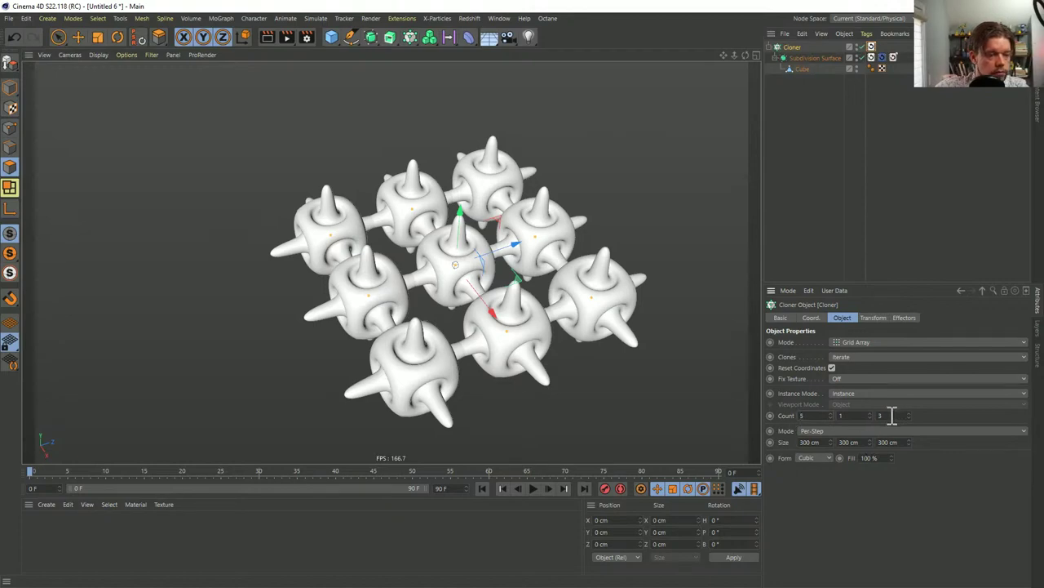
{"action": "left_click", "coordinate": [893, 415]}
{"action": "type", "text": "5"}
{"action": "key", "text": "Return"}
{"action": "type", "text": "2"}
{"action": "key", "text": "Return"}
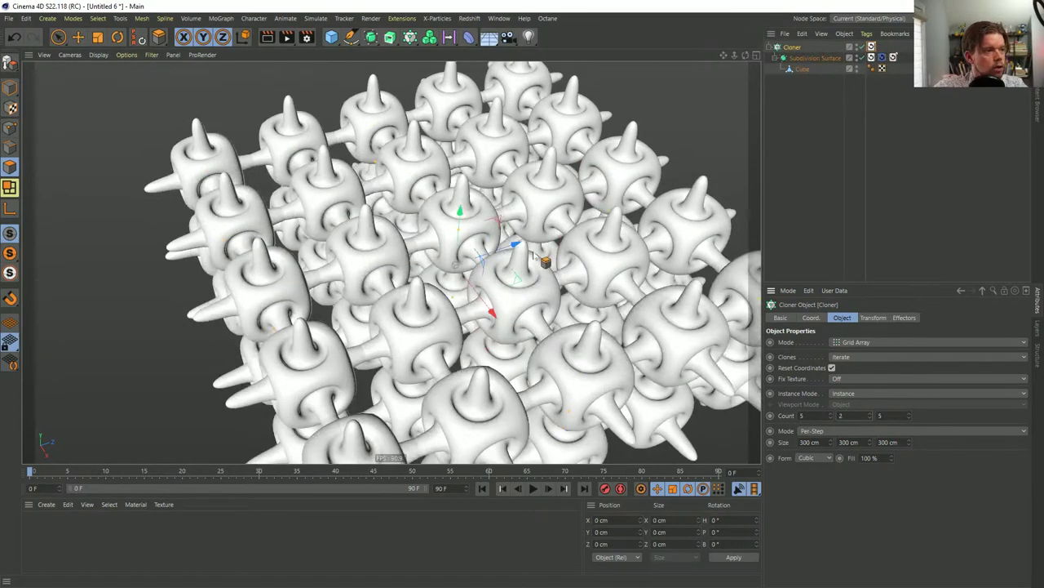
{"action": "mouse_move", "coordinate": [571, 285]}
{"action": "left_mouse_down", "text": "alt"}
{"action": "mouse_move", "coordinate": [571, 204]}
{"action": "mouse_move", "coordinate": [571, 327]}
{"action": "mouse_move", "coordinate": [587, 278]}
{"action": "left_mouse_up", "text": "alt"}
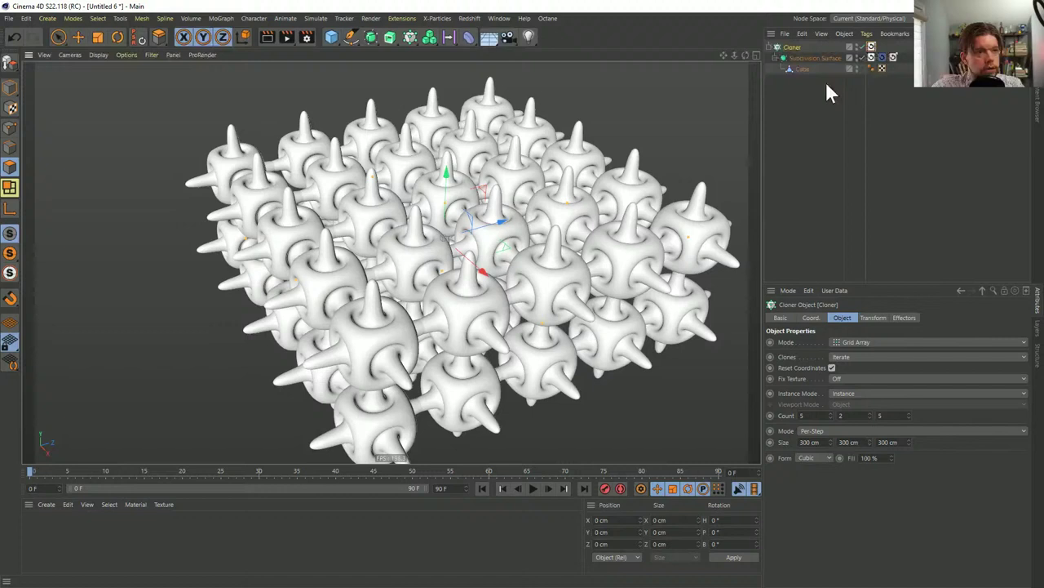
Recall the Cloner's 3×3 settings, the unsmoothed state without Subdivision Surface, and the Cube's plain shape
{"action": "left_click", "coordinate": [872, 46]}
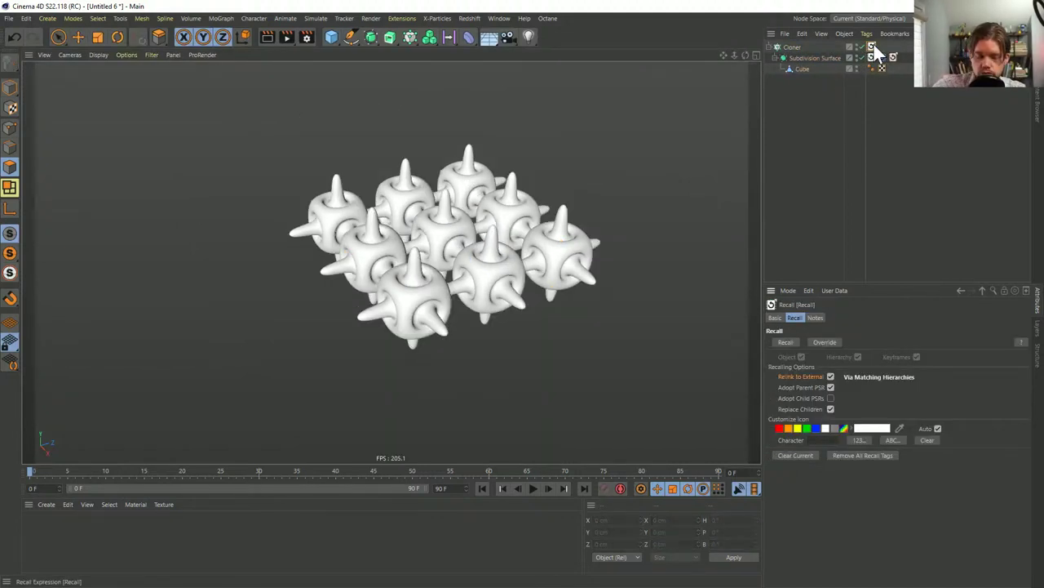
{"action": "left_click", "coordinate": [804, 58]}
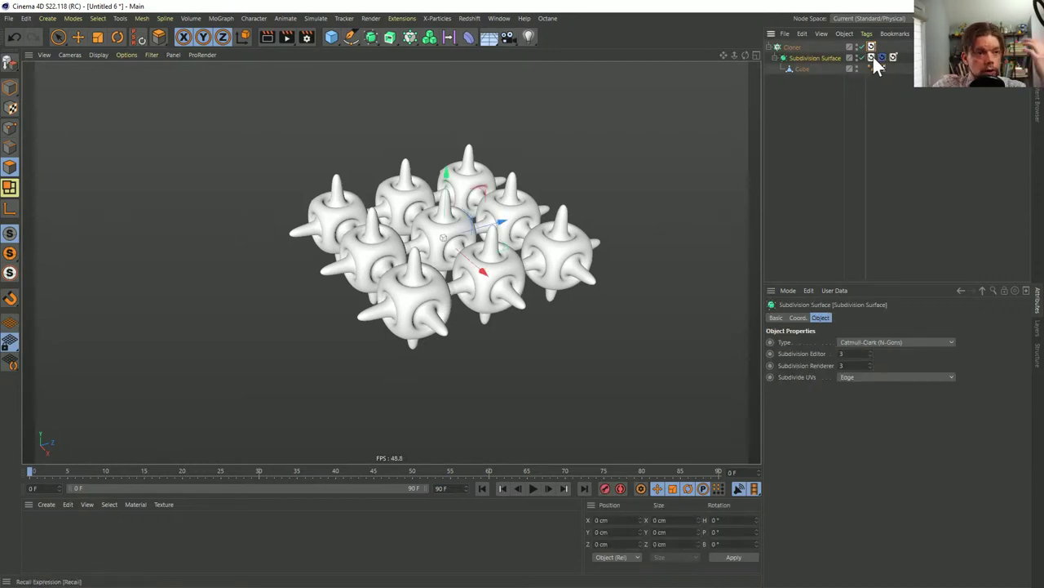
{"action": "double_click", "coordinate": [879, 54]}
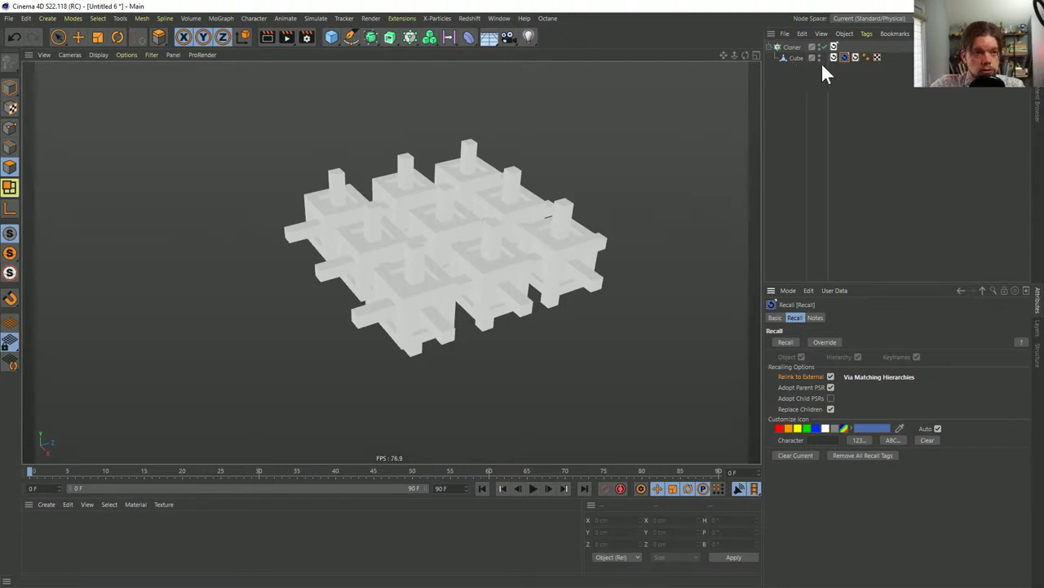
{"action": "double_click", "coordinate": [855, 58]}
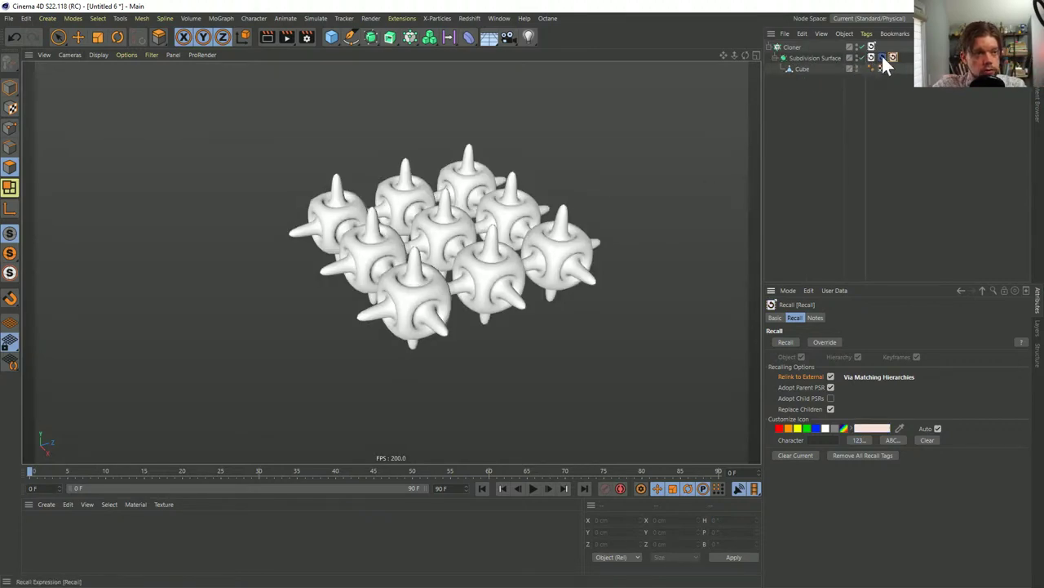
{"action": "left_click", "coordinate": [882, 58]}
{"action": "double_click", "coordinate": [882, 54]}
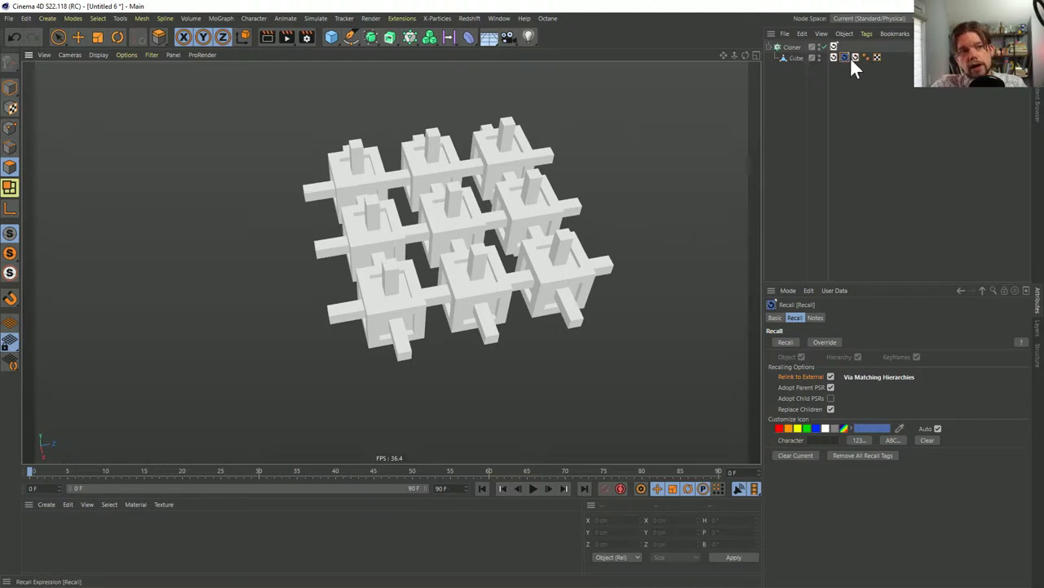
{"action": "left_click_drag", "start_coordinate": [496, 236], "coordinate": [457, 243], "text": "alt"}
{"action": "right_click_drag", "start_coordinate": [457, 243], "coordinate": [507, 209], "text": "alt"}
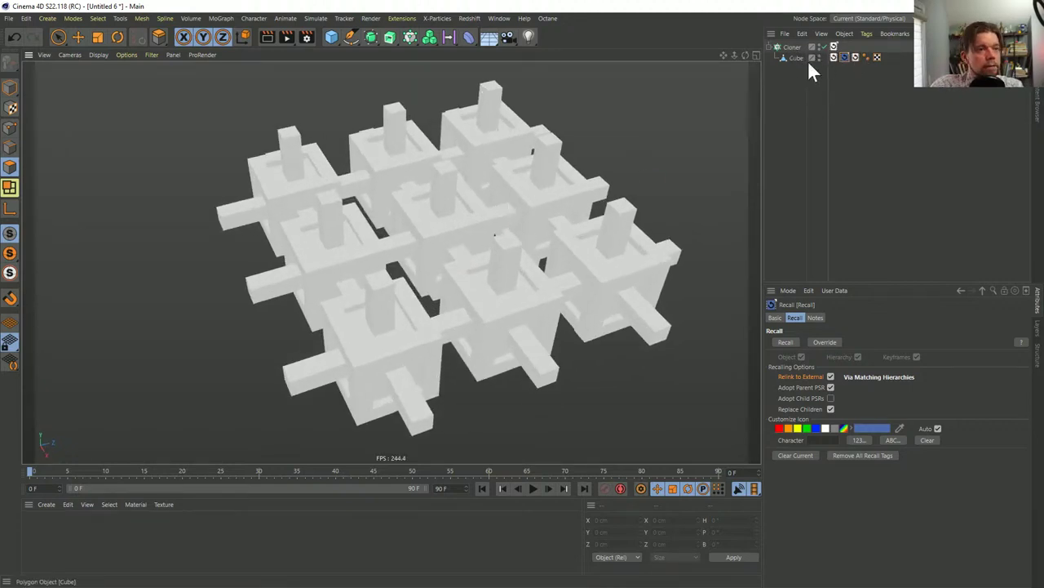
{"action": "left_click_drag", "start_coordinate": [478, 247], "coordinate": [490, 242], "text": "alt"}
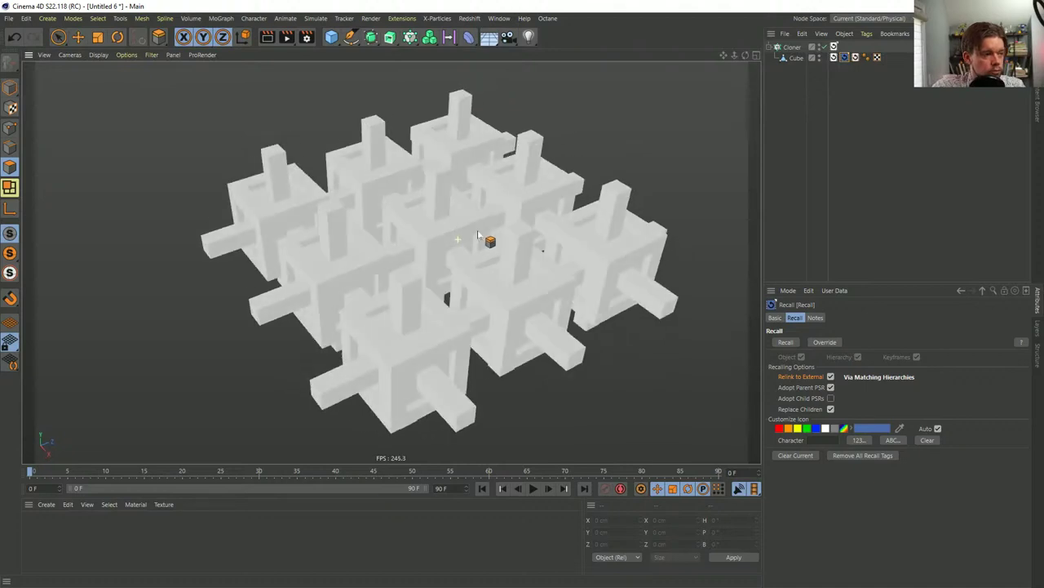
{"action": "left_click", "coordinate": [836, 56]}
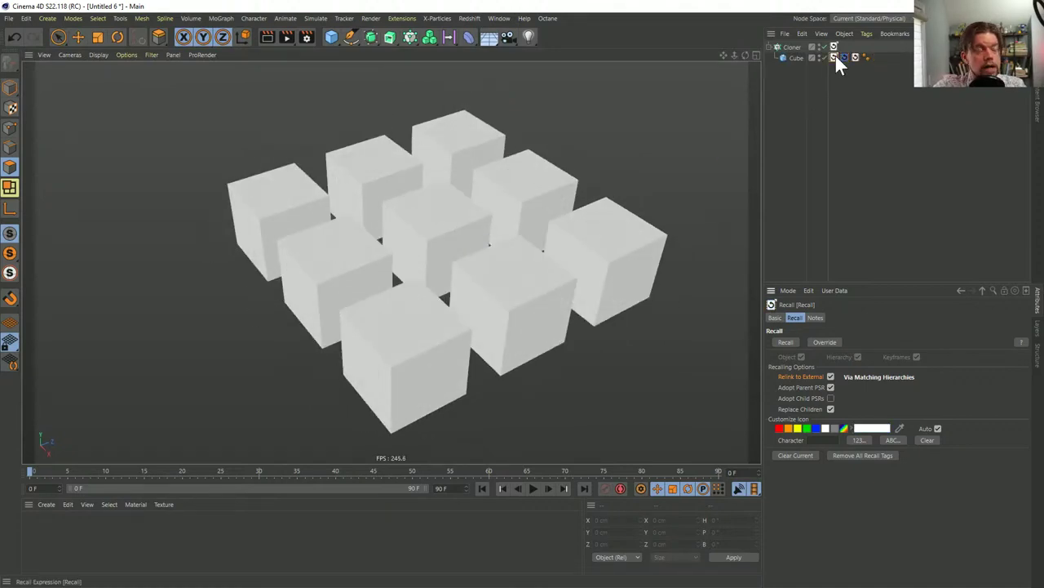
Wrap the Cloner in a Connect object, group it under a new Null, and give the Null a Recall tag
{"action": "left_click", "coordinate": [793, 48]}
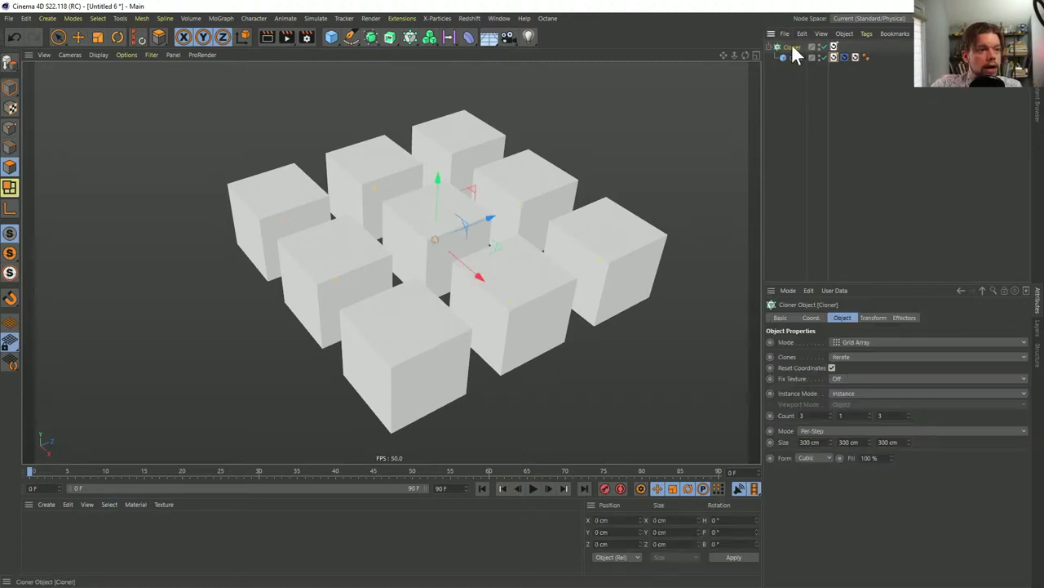
{"action": "left_click", "coordinate": [371, 36]}
{"action": "left_click", "coordinate": [493, 112]}
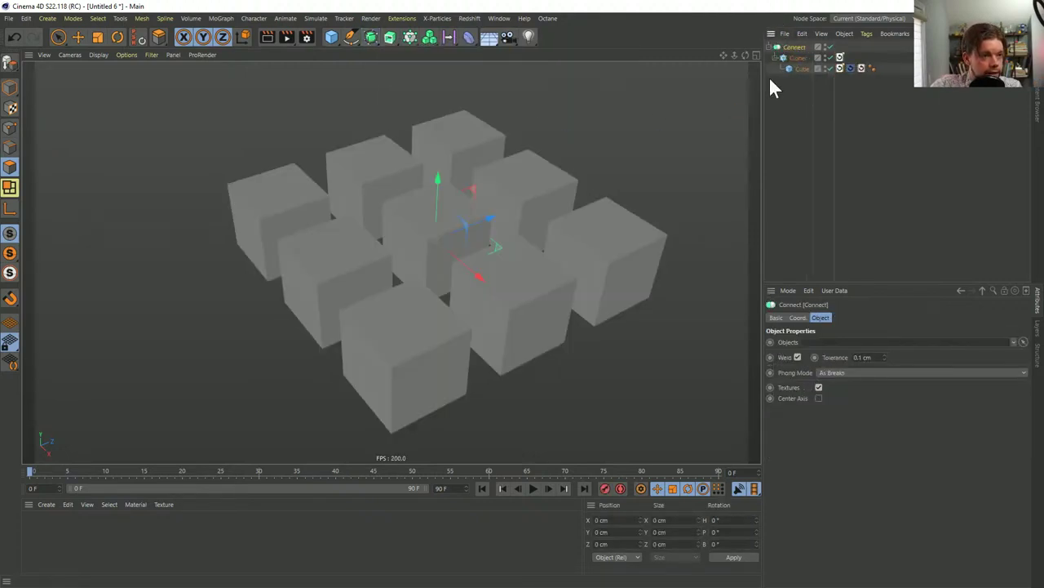
{"action": "key", "text": "alt+g"}
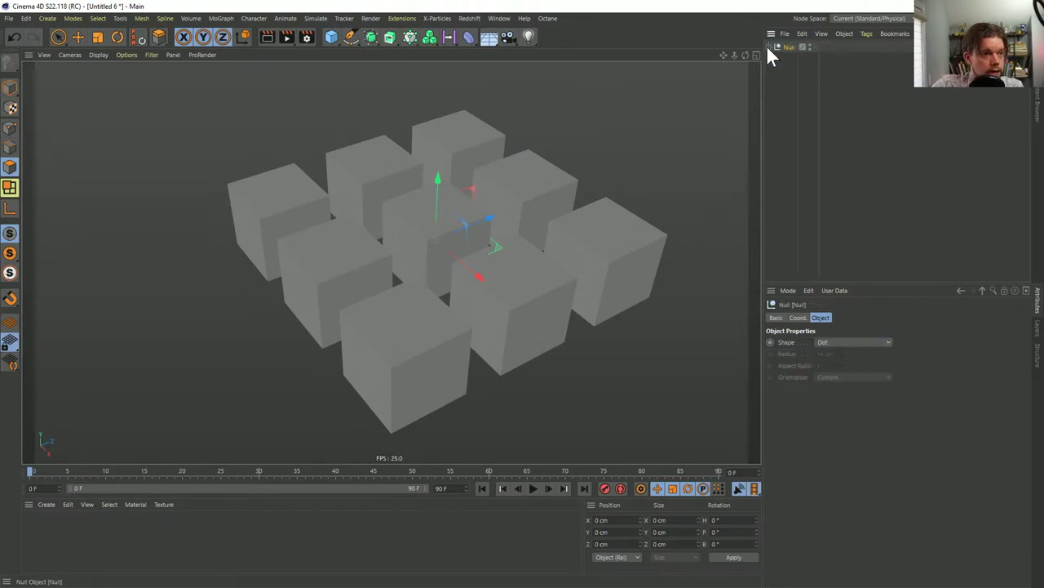
{"action": "left_click", "coordinate": [775, 47]}
{"action": "right_click", "coordinate": [792, 55]}
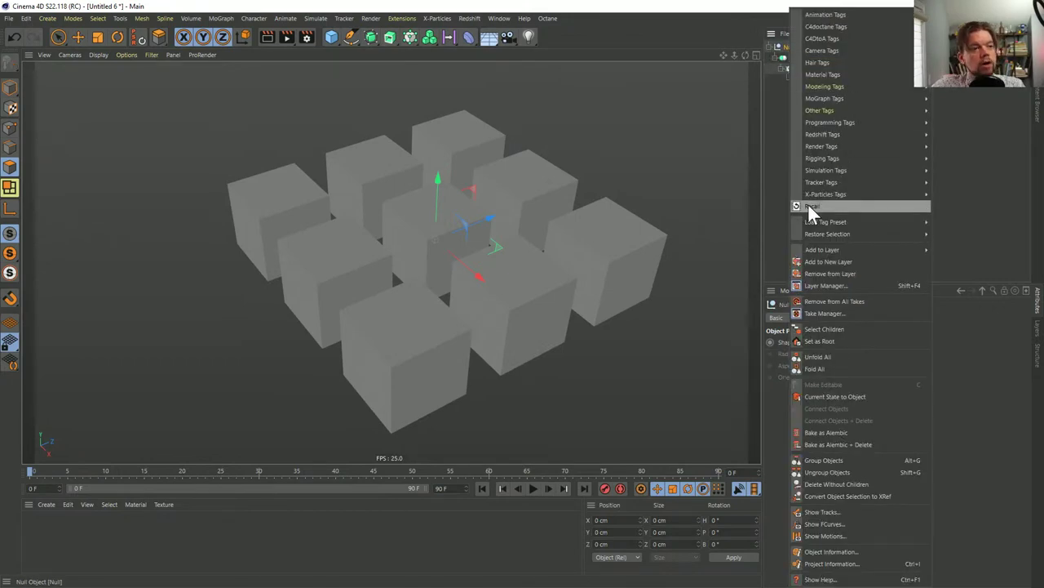
{"action": "left_click", "coordinate": [808, 205]}
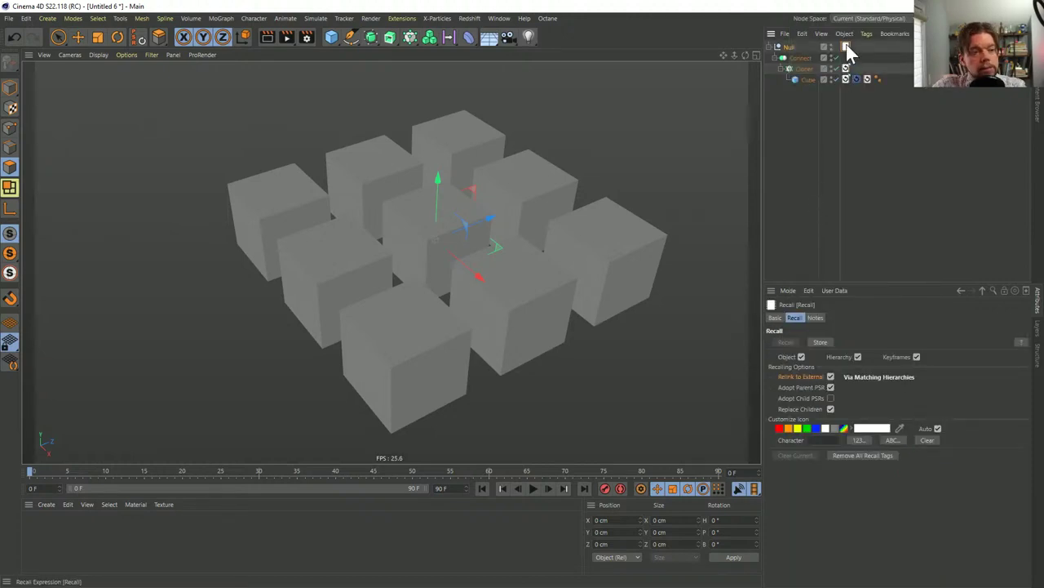
Set the Cloner's middle count to 3, stacking the cubes into a 3×3×3 block
{"action": "left_click", "coordinate": [804, 70]}
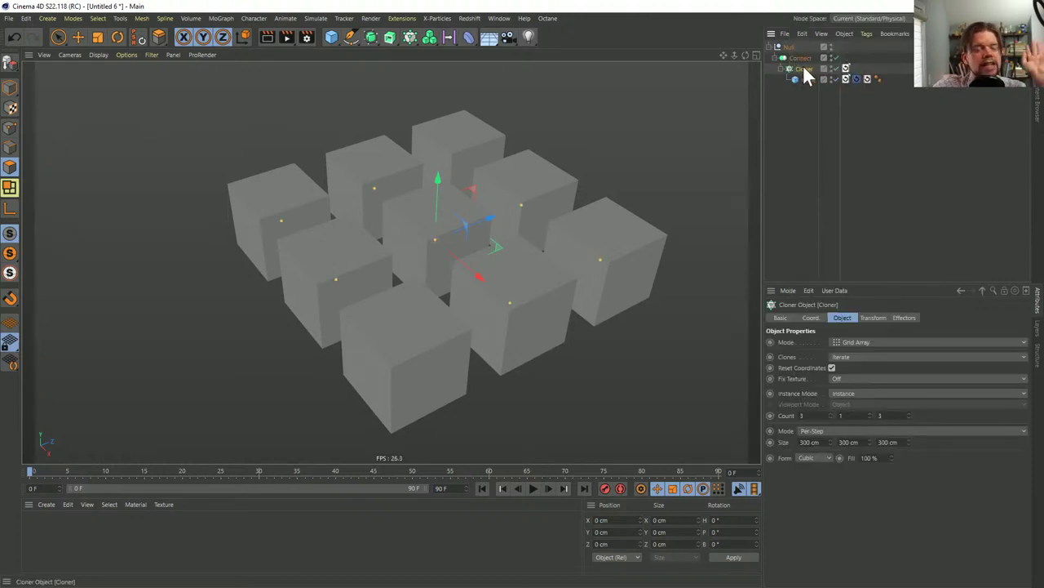
{"action": "left_click", "coordinate": [843, 416]}
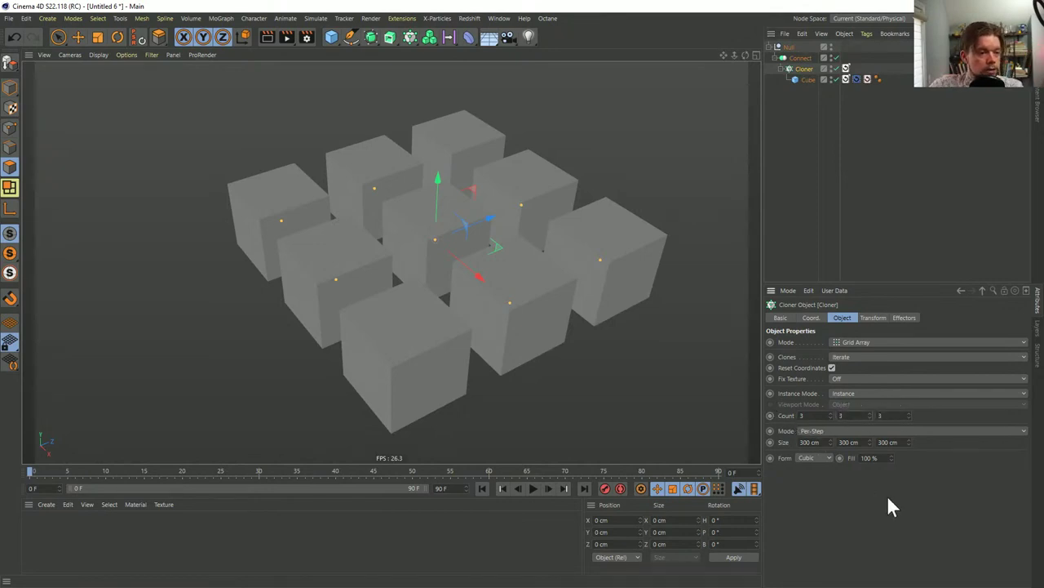
{"action": "type", "text": "3"}
{"action": "key", "text": "Return"}
{"action": "scroll", "coordinate": [488, 256], "scroll_direction": "down", "scroll_amount": 3}
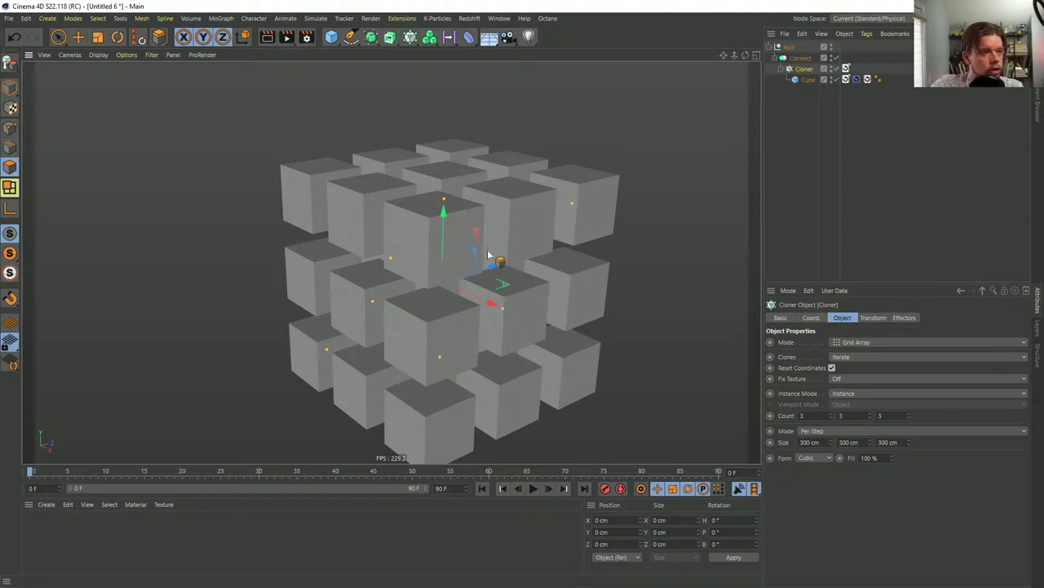
{"action": "scroll", "coordinate": [488, 255], "scroll_direction": "up", "scroll_amount": 1}
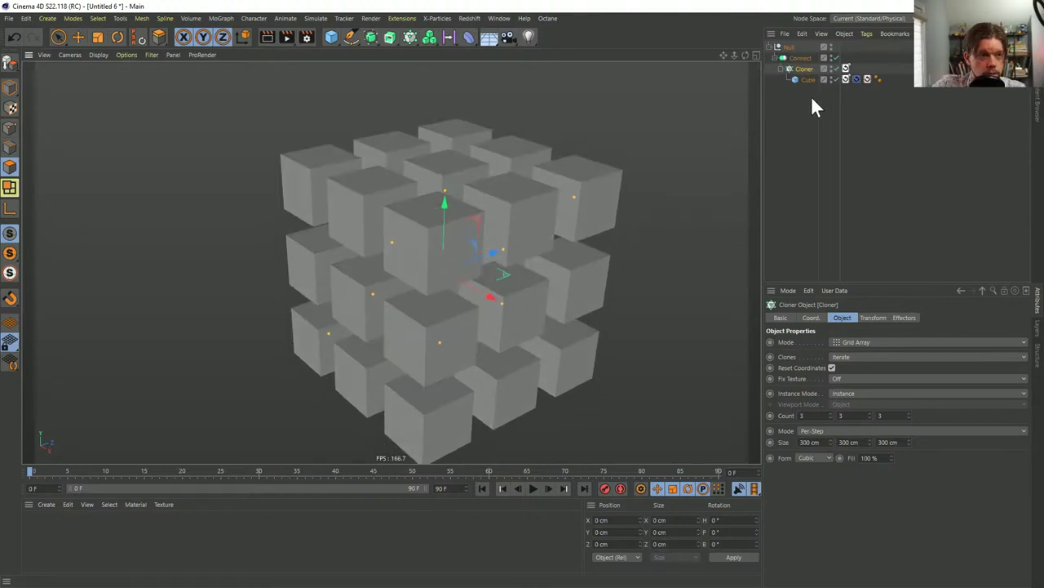
{"action": "right_click", "coordinate": [792, 47]}
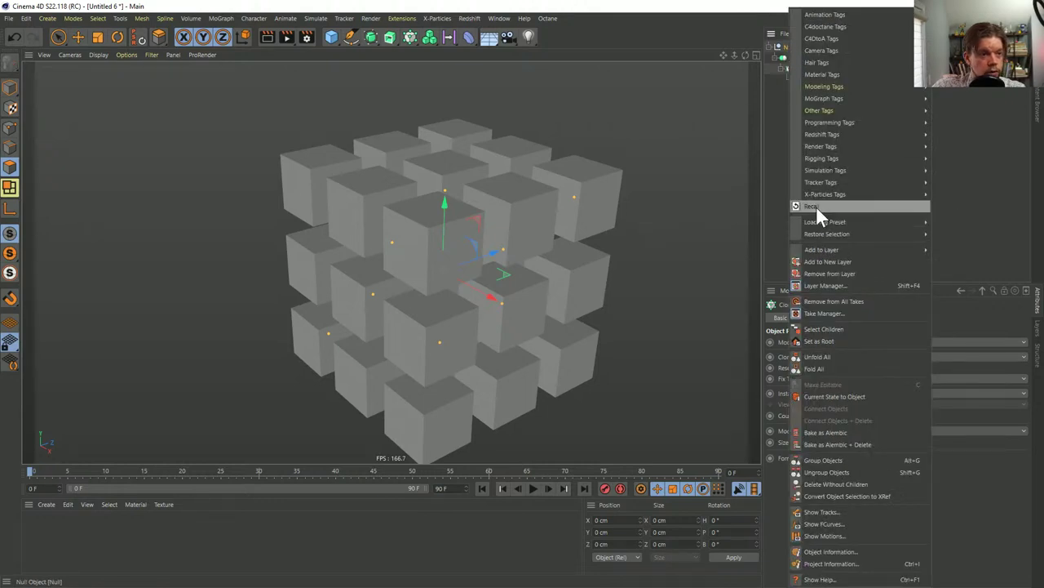
Add a second Recall tag to the Null, then recall the Cube's spiky states and undo to the subdivided 3×3 clones
{"action": "left_click", "coordinate": [816, 205]}
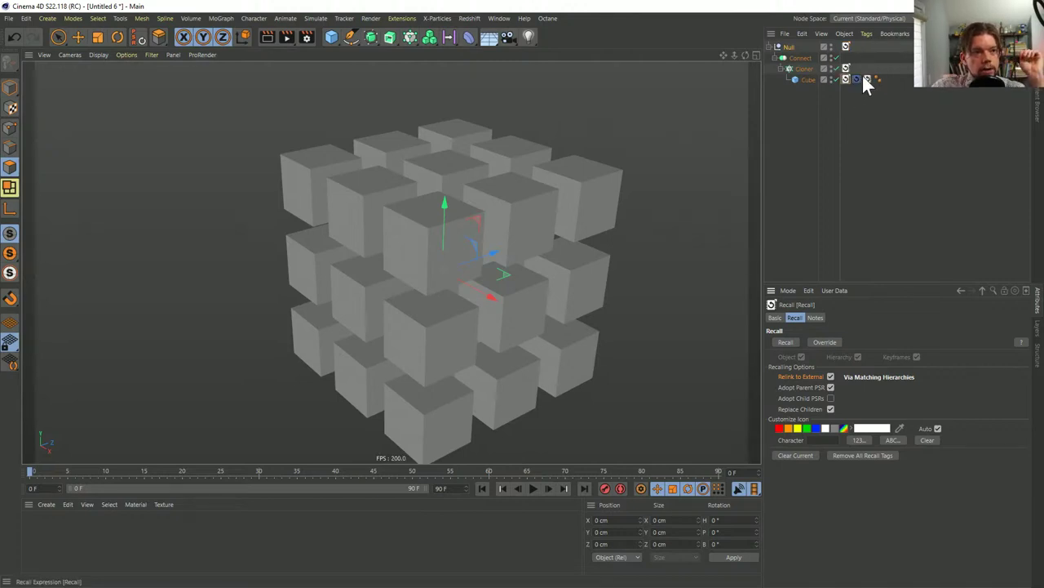
{"action": "left_click", "coordinate": [864, 77]}
{"action": "left_click", "coordinate": [897, 78]}
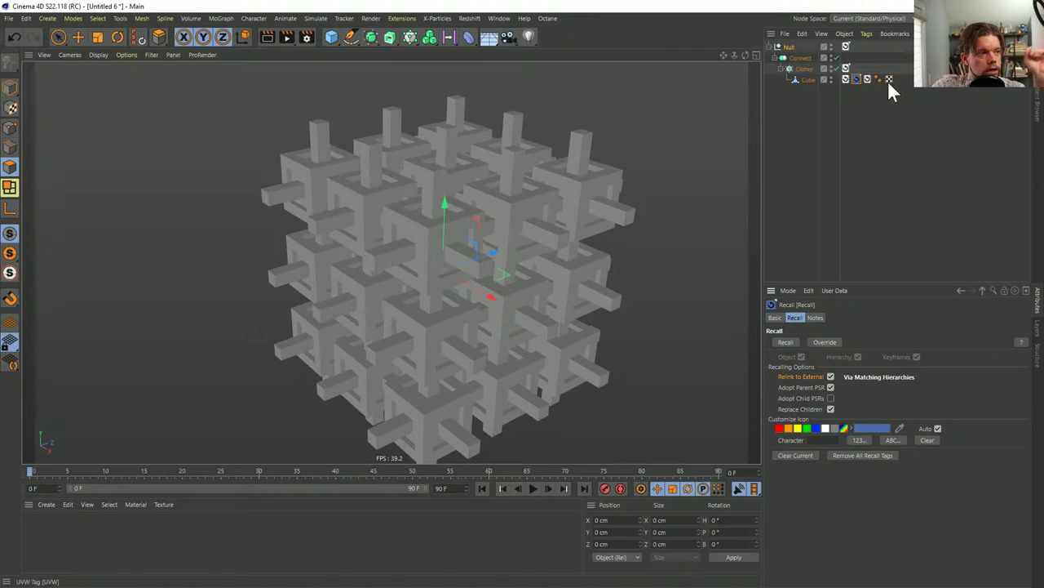
{"action": "left_click", "coordinate": [796, 67]}
{"action": "key", "text": "ctrl+z"}
{"action": "key", "text": "ctrl+z"}
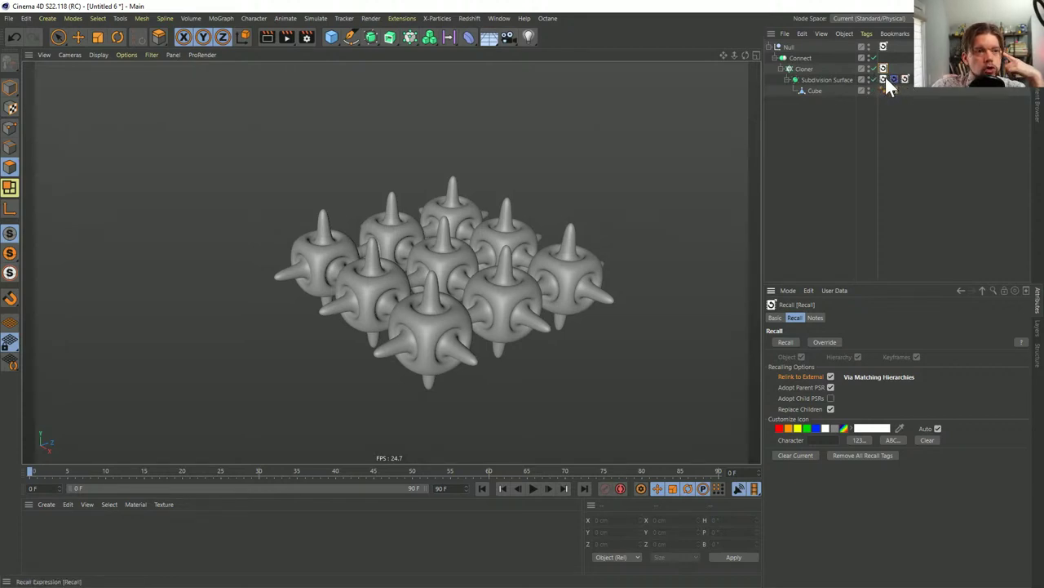
Copy Recall tags between the Cloner and Subdivision Surface, testing recall of the cube and spiky states
{"action": "left_click_drag", "start_coordinate": [878, 71], "coordinate": [898, 80], "text": "ctrl"}
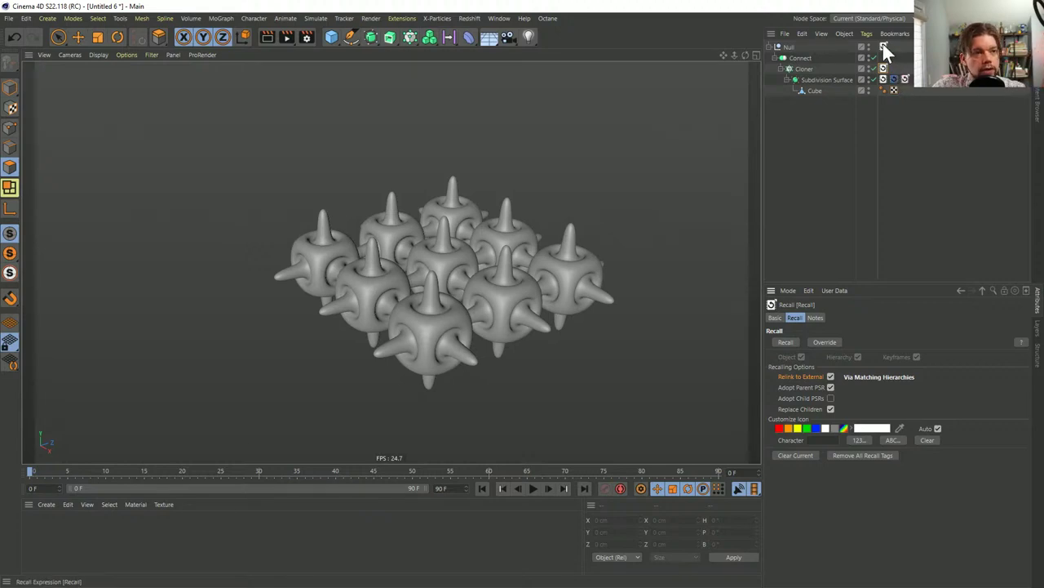
{"action": "double_click", "coordinate": [883, 46]}
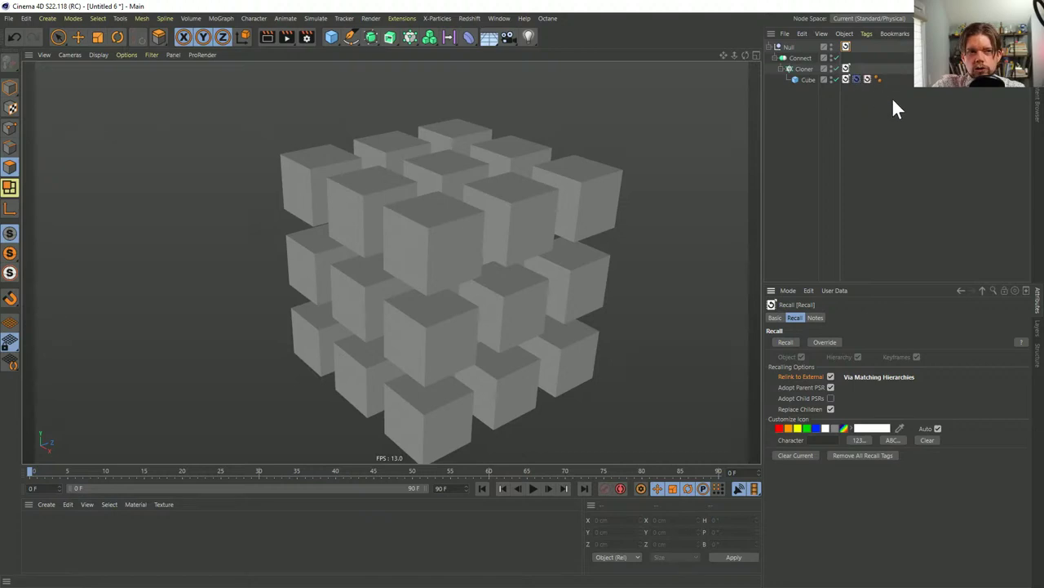
{"action": "double_click", "coordinate": [846, 67]}
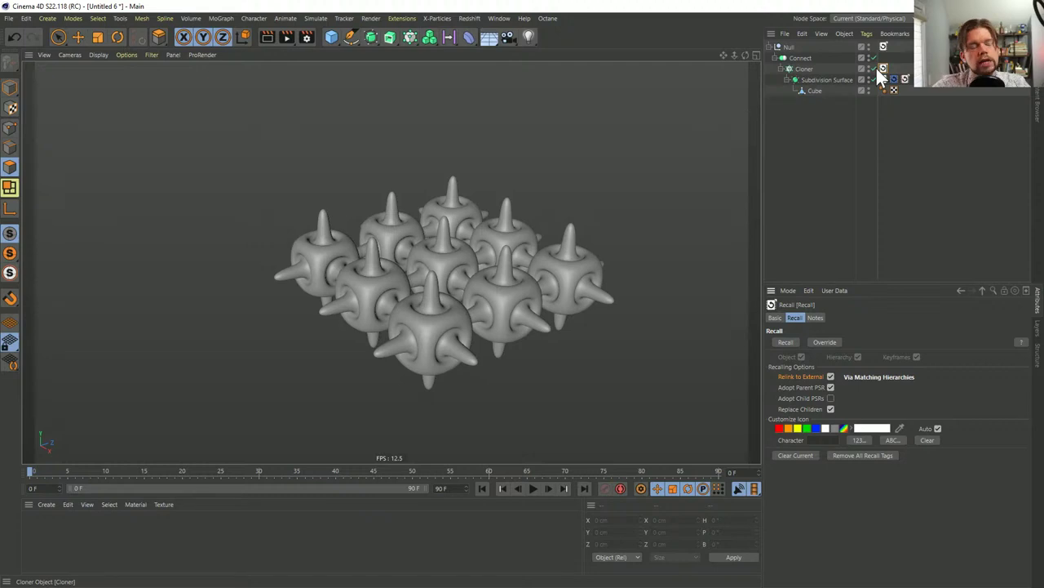
{"action": "left_click_drag", "start_coordinate": [883, 79], "coordinate": [888, 67], "text": "ctrl"}
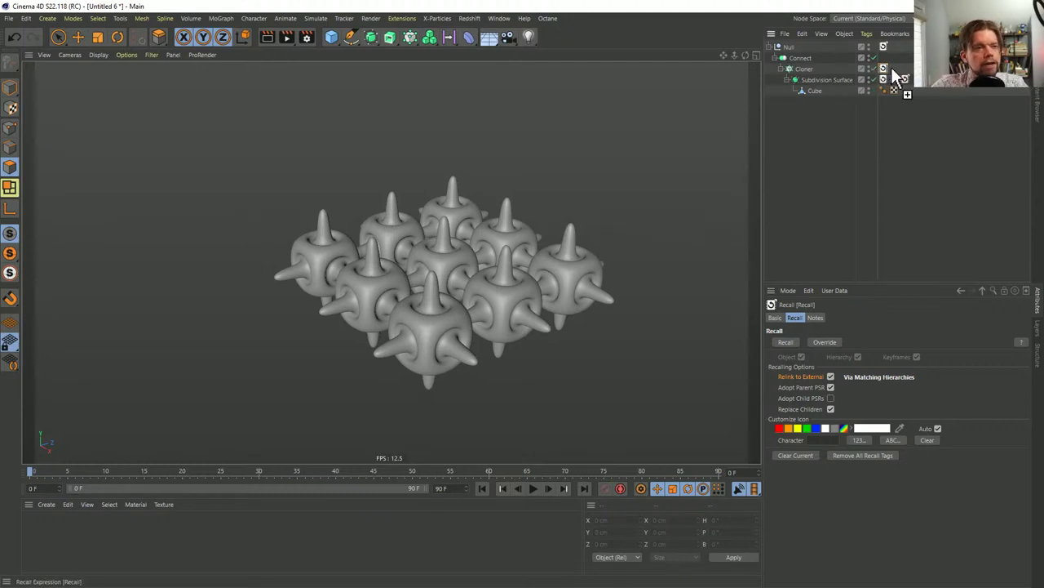
{"action": "left_click", "coordinate": [895, 69]}
{"action": "left_click", "coordinate": [894, 78]}
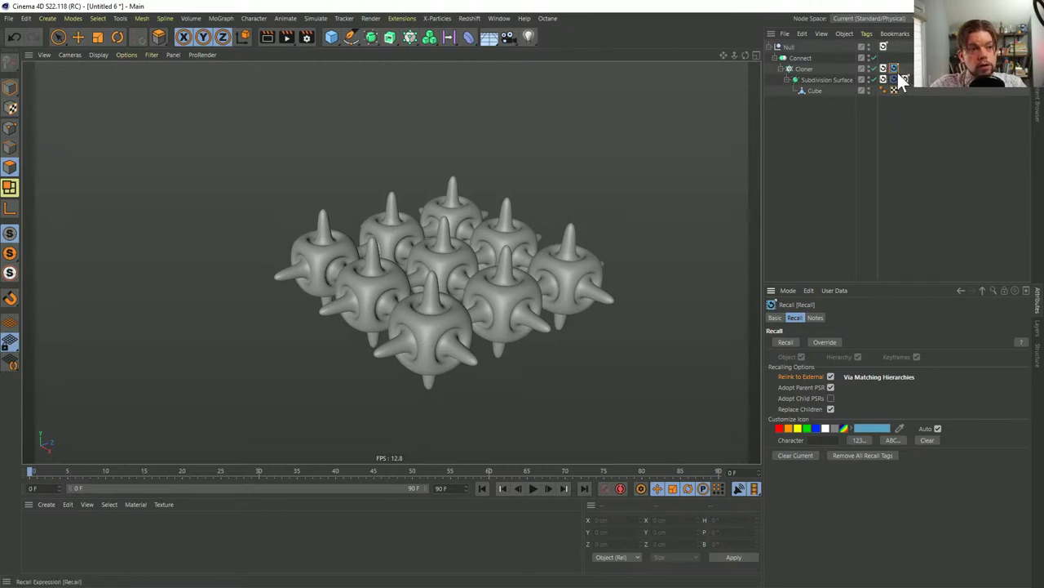
{"action": "left_click_drag", "start_coordinate": [901, 82], "coordinate": [905, 79], "text": "ctrl"}
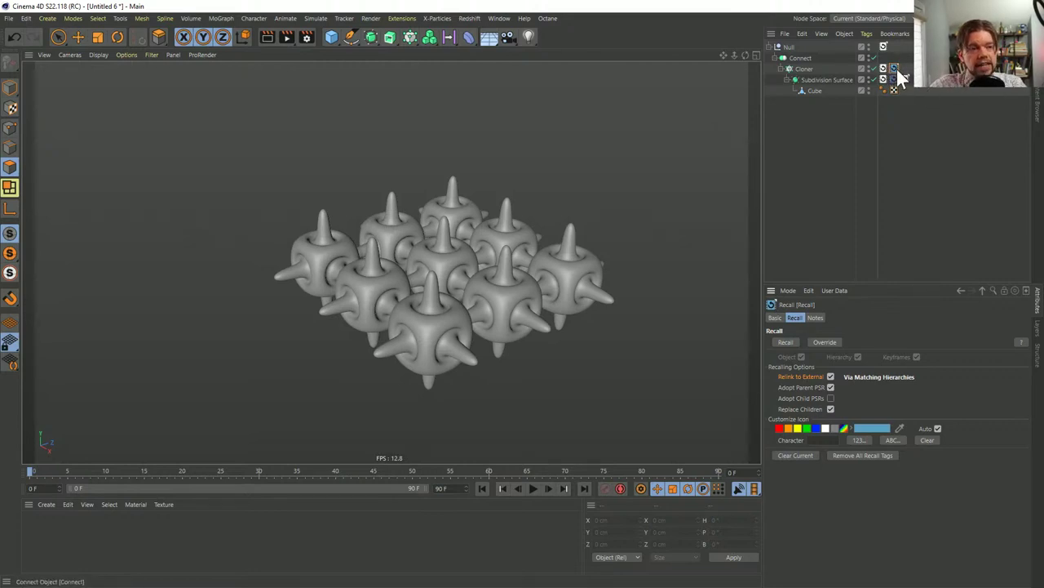
Recall the cube cloner state, undo back to spiky spheres, and move the Cloner's Recall tag onto the Null
{"action": "left_click", "coordinate": [883, 46]}
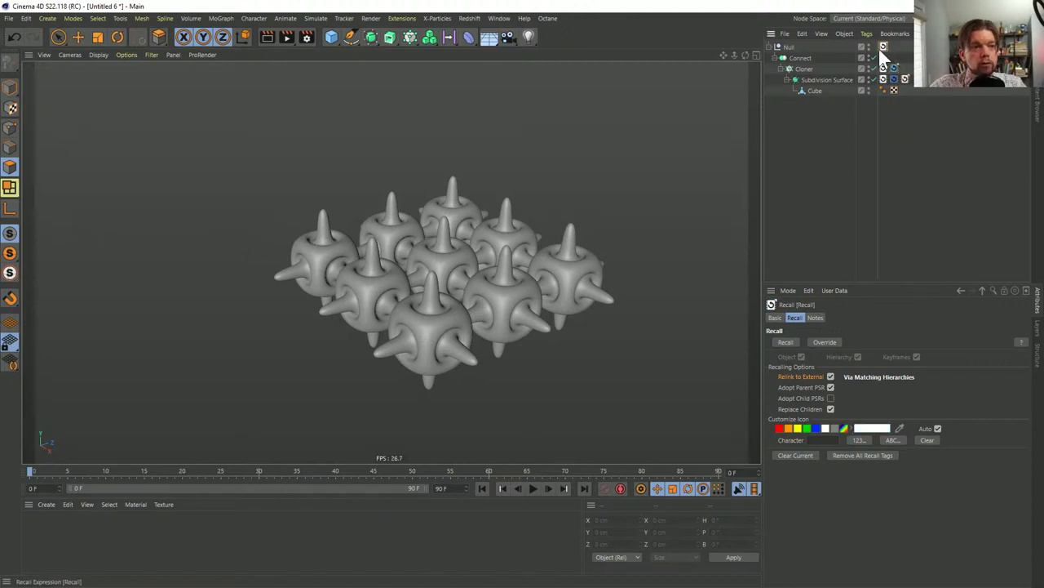
{"action": "left_click", "coordinate": [895, 69]}
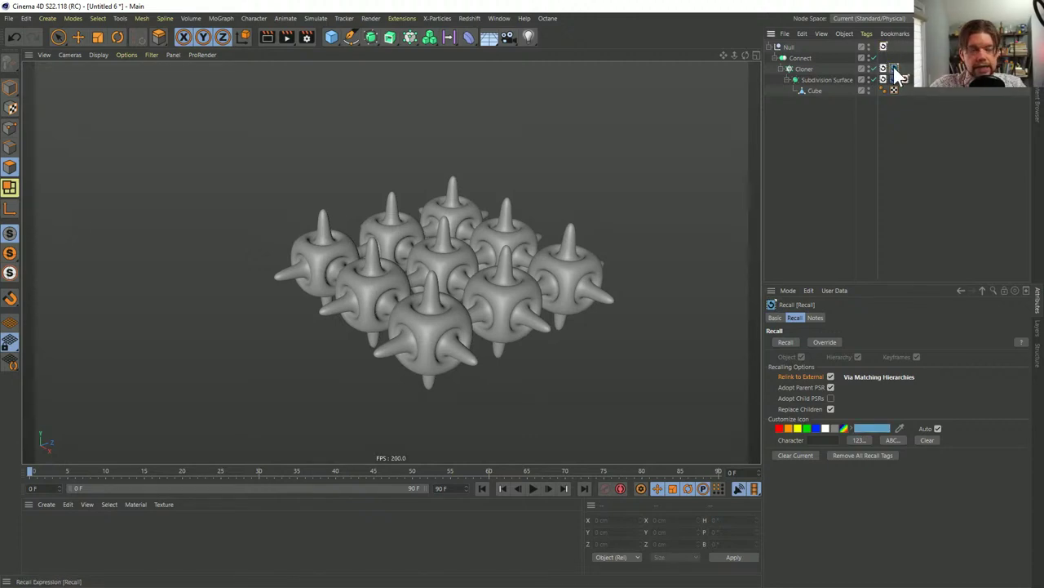
{"action": "double_click", "coordinate": [881, 46]}
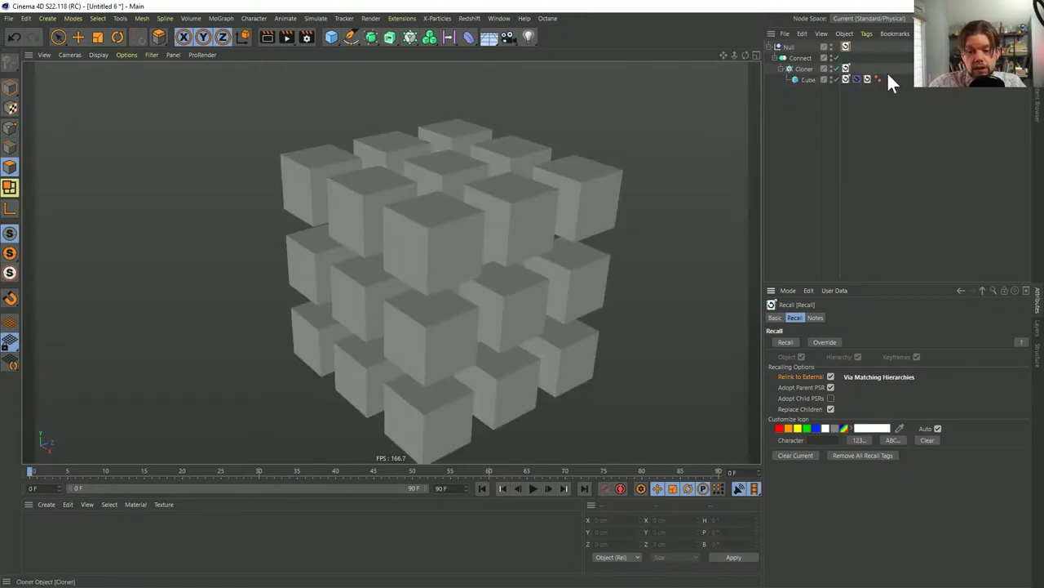
{"action": "key", "text": "ctrl+z"}
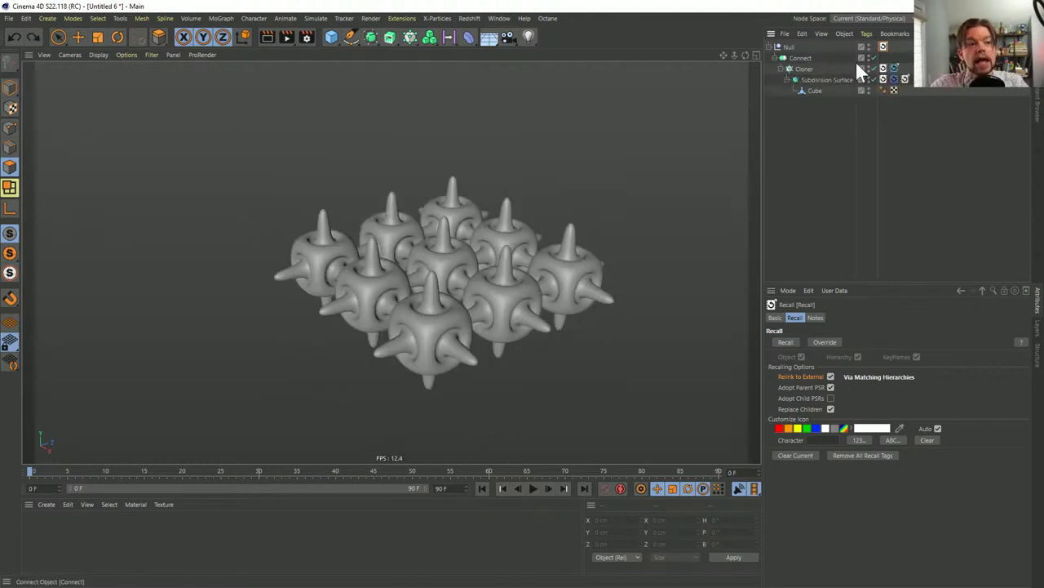
{"action": "left_click_drag", "start_coordinate": [896, 69], "coordinate": [898, 42]}
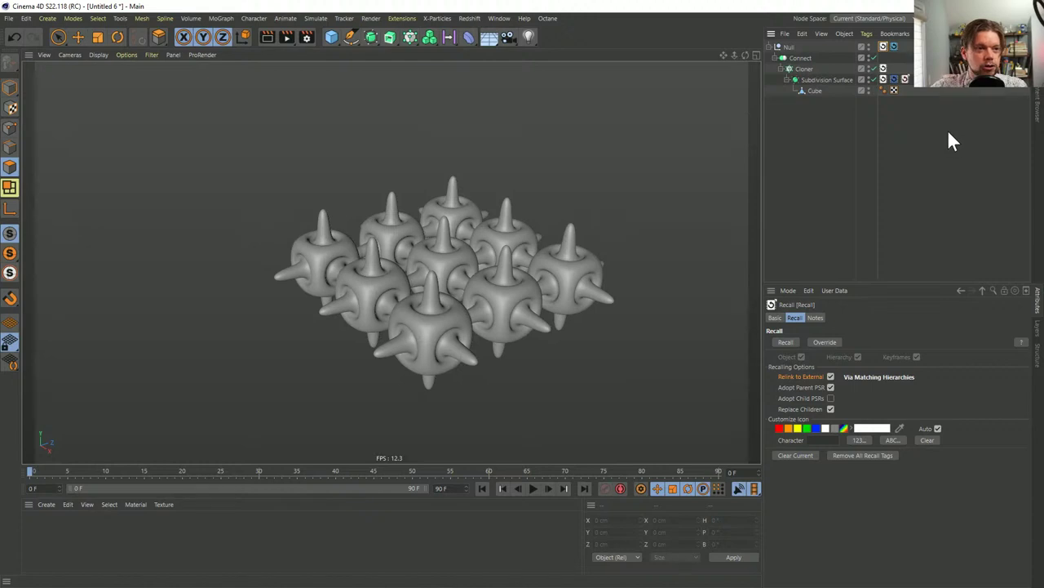
{"action": "left_click", "coordinate": [790, 46]}
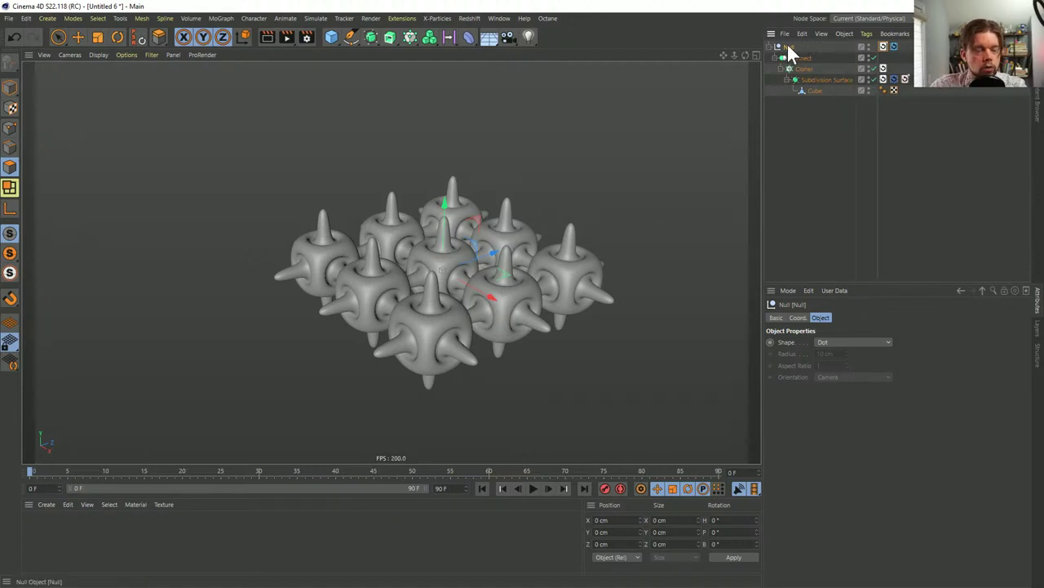
Delete the Null hierarchy, then add a cube named 'c', make it editable, and delete it
{"action": "key", "text": "Delete"}
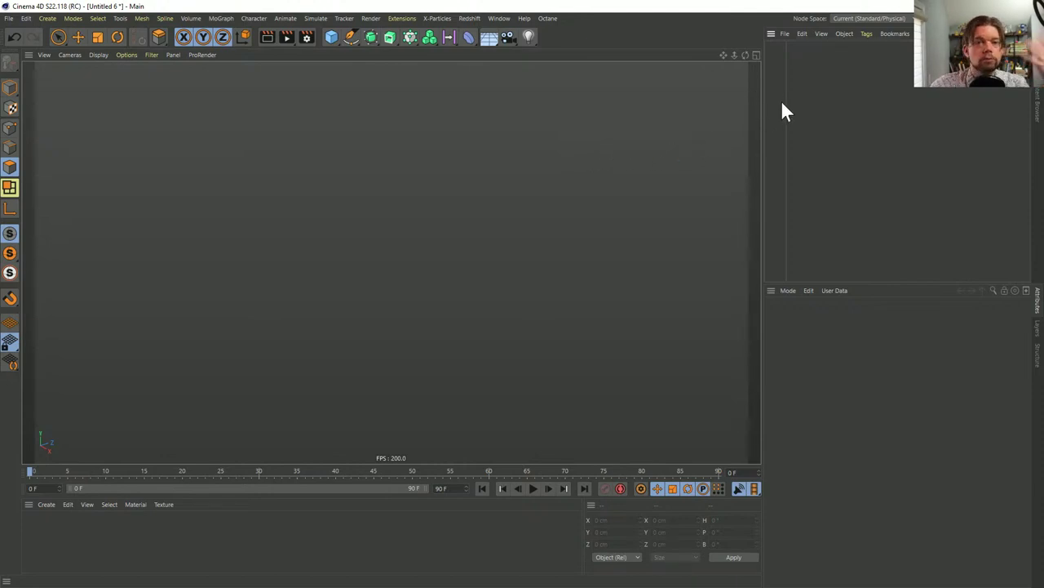
{"action": "left_click_drag", "start_coordinate": [340, 39], "coordinate": [431, 52]}
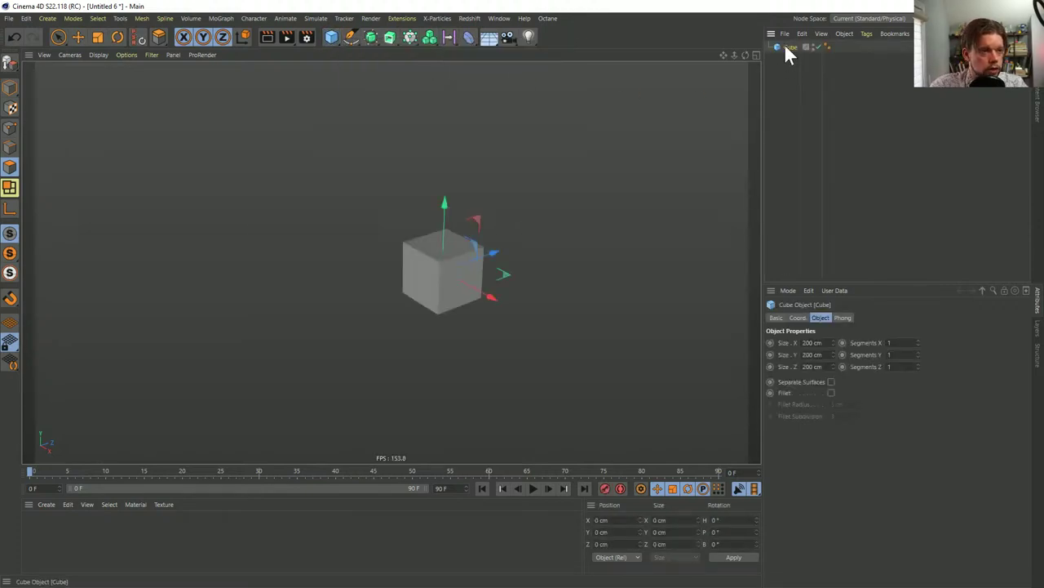
{"action": "right_click", "coordinate": [786, 46]}
{"action": "key", "text": "Escape"}
{"action": "double_click", "coordinate": [786, 46]}
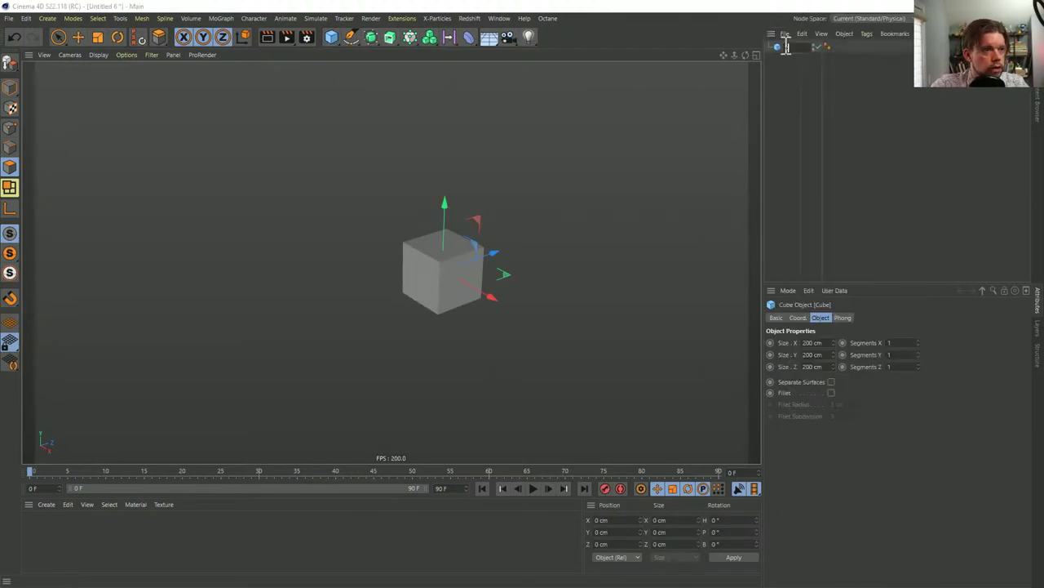
{"action": "type", "text": "c"}
{"action": "key", "text": "Return"}
{"action": "key", "text": "c"}
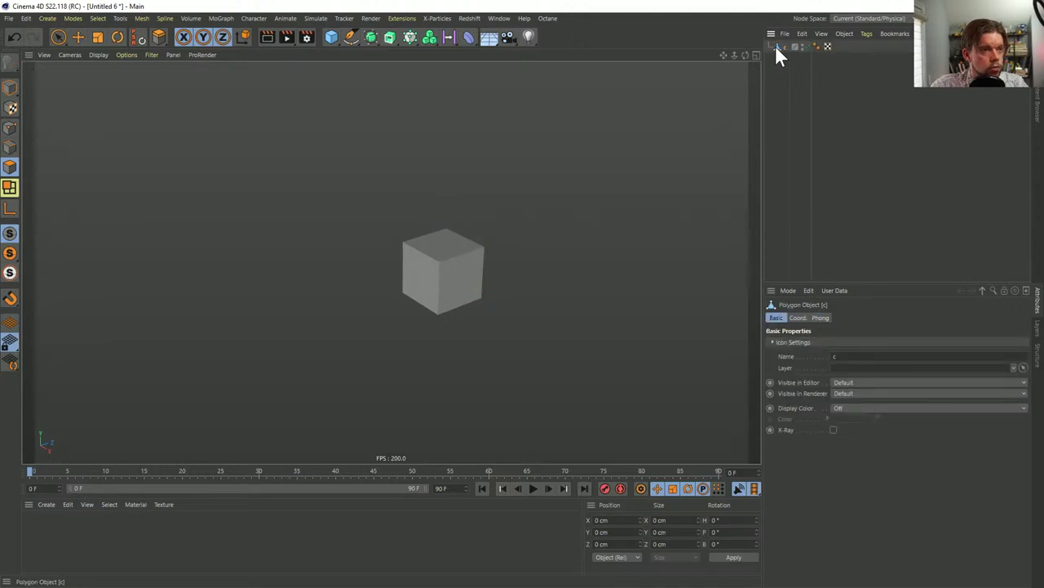
{"action": "key", "text": "Delete"}
In the Content Browser, go up to Presets and open the THT_City_Pack_1.0 folder
{"action": "left_click", "coordinate": [1038, 113]}
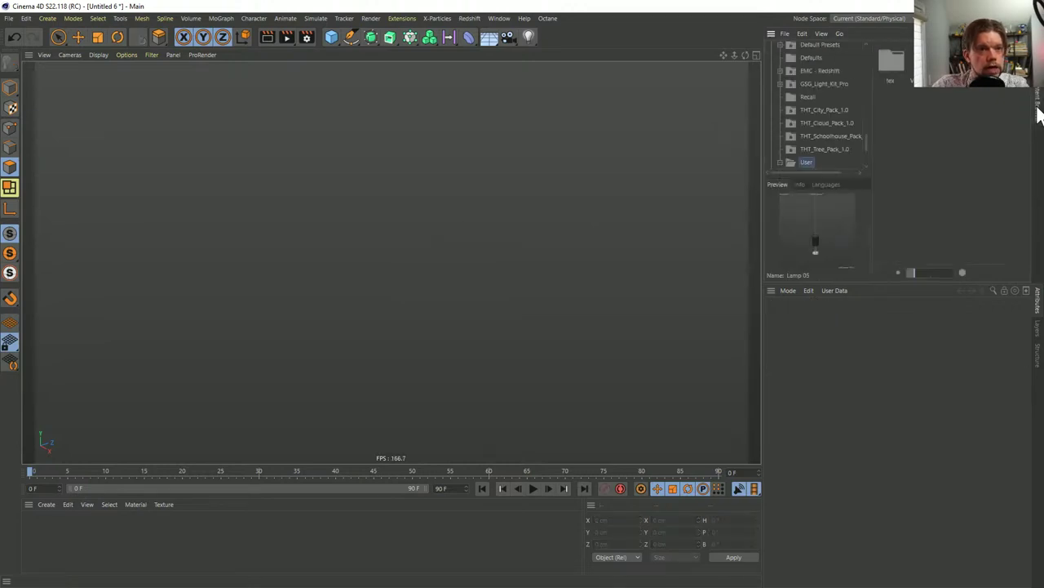
{"action": "left_click", "coordinate": [782, 47]}
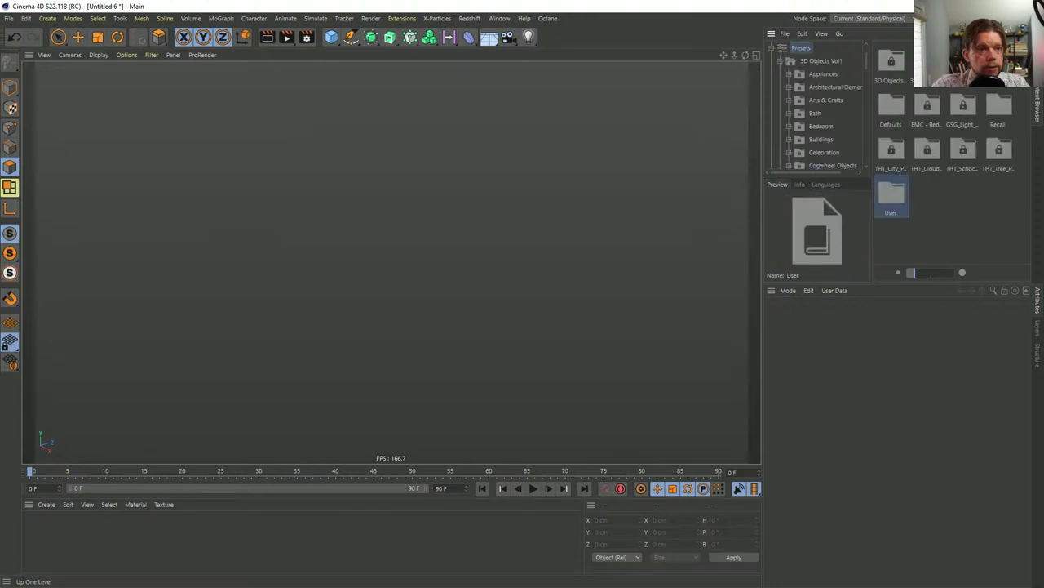
{"action": "double_click", "coordinate": [892, 150]}
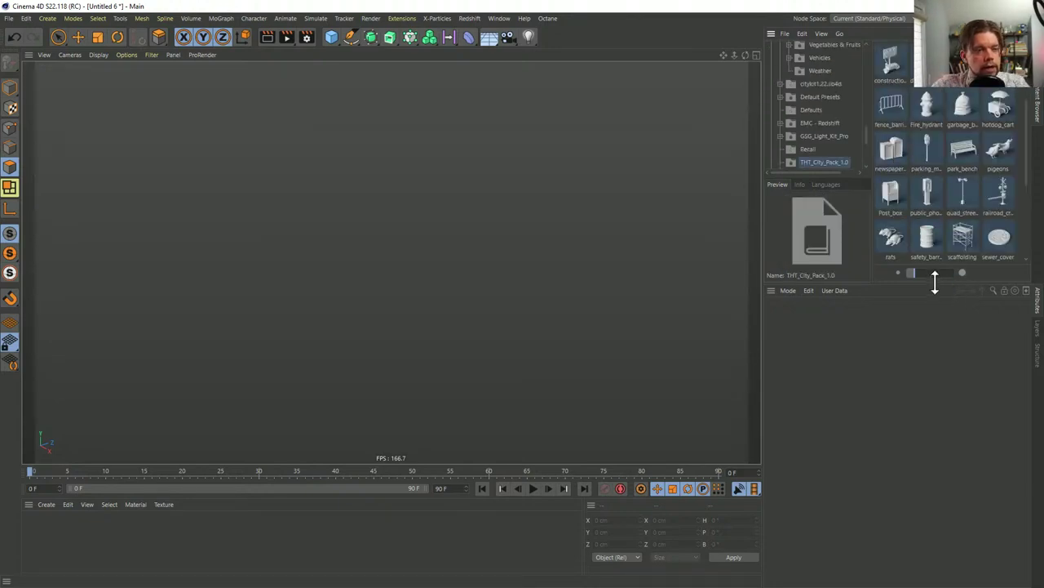
{"action": "left_click_drag", "start_coordinate": [935, 280], "coordinate": [935, 378]}
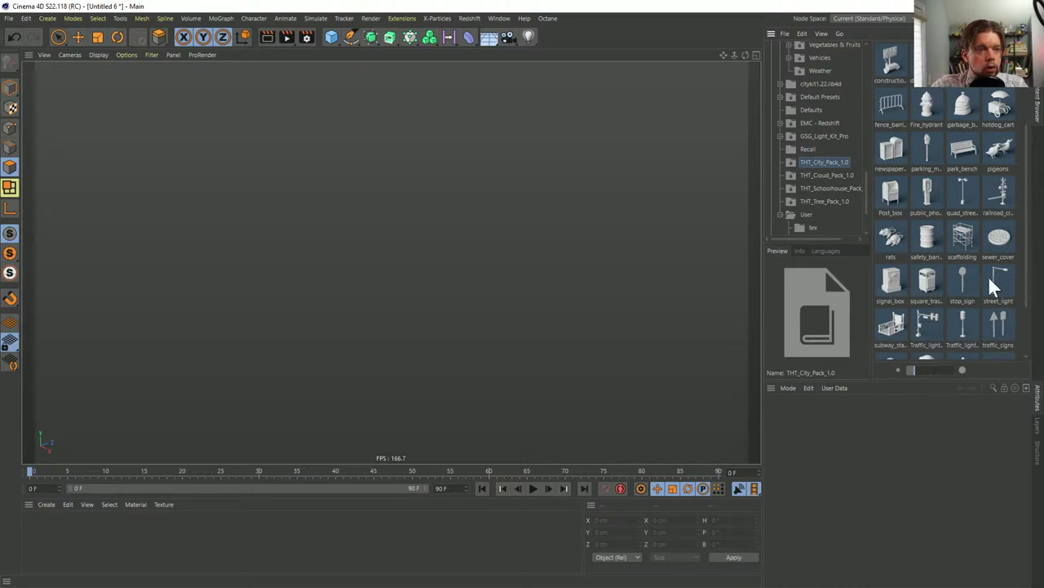
{"action": "scroll", "coordinate": [928, 278], "scroll_direction": "down", "scroll_amount": 2}
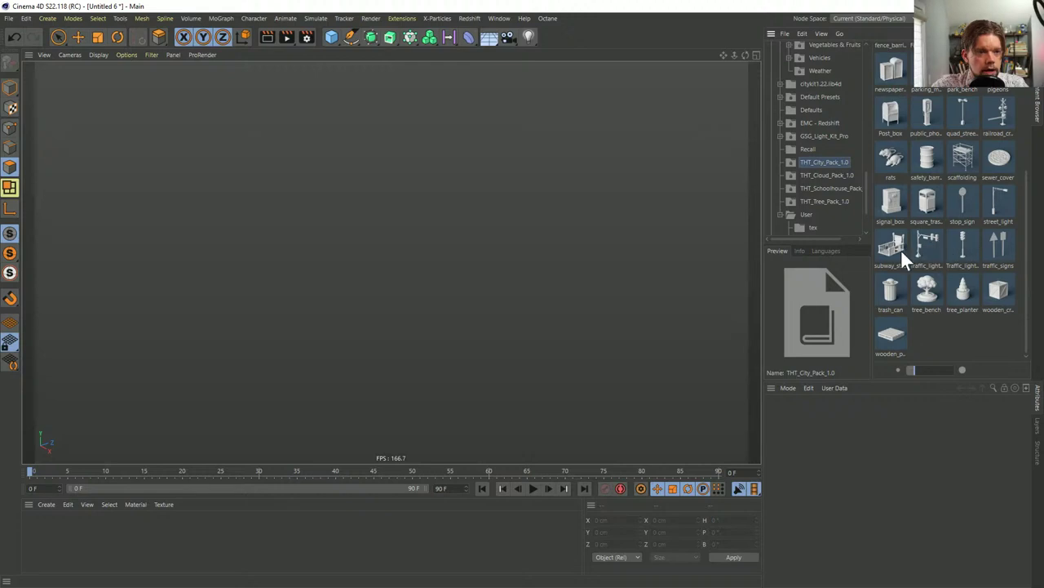
Drag the tree_bench model into the scene centre and close the web browser window
{"action": "left_click_drag", "start_coordinate": [940, 296], "coordinate": [523, 269]}
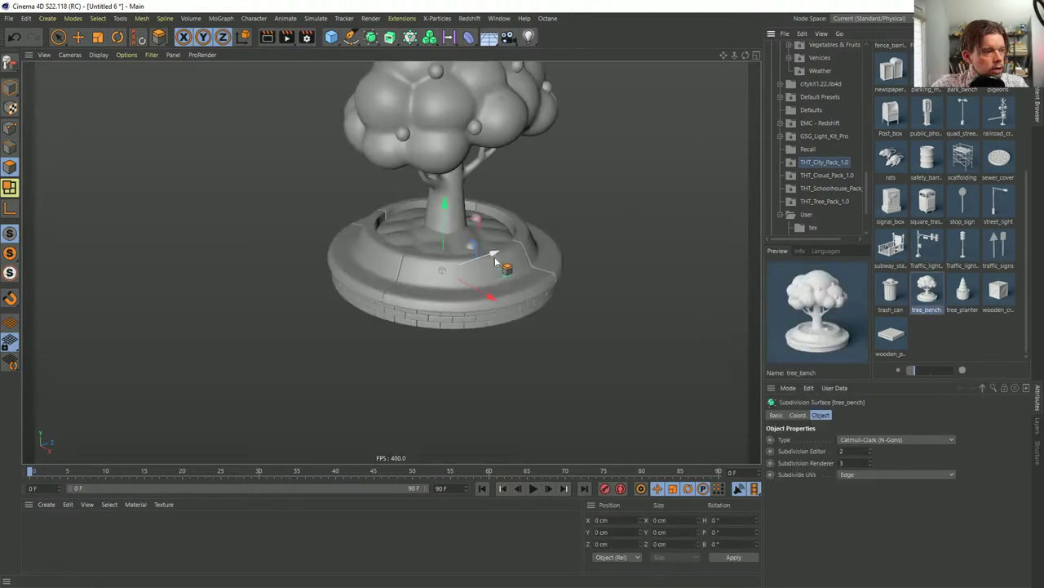
{"action": "left_click_drag", "start_coordinate": [456, 214], "coordinate": [445, 245]}
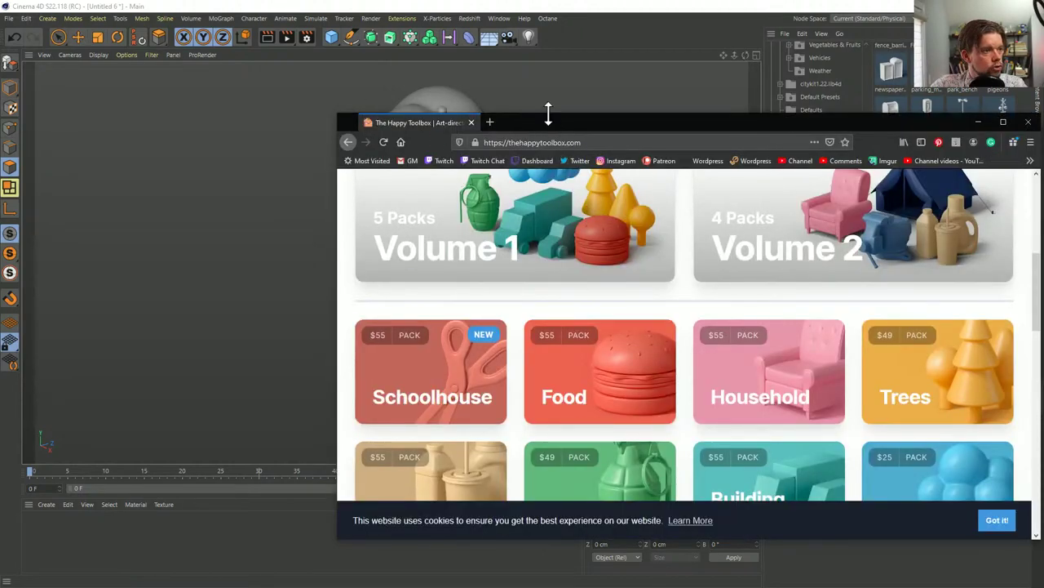
{"action": "left_click_drag", "start_coordinate": [550, 112], "coordinate": [229, 46]}
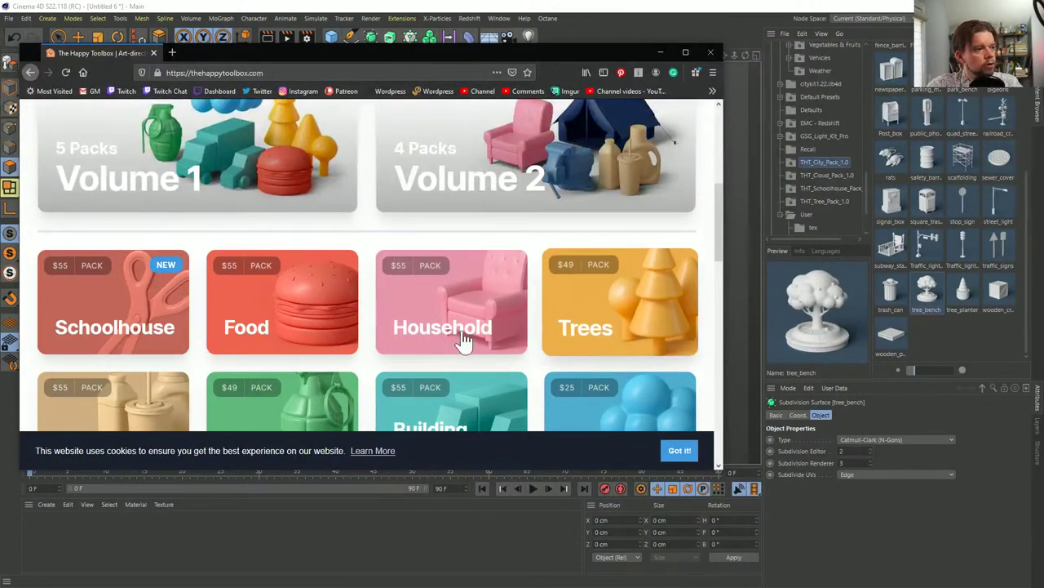
{"action": "scroll", "coordinate": [456, 303], "scroll_direction": "down", "scroll_amount": 2}
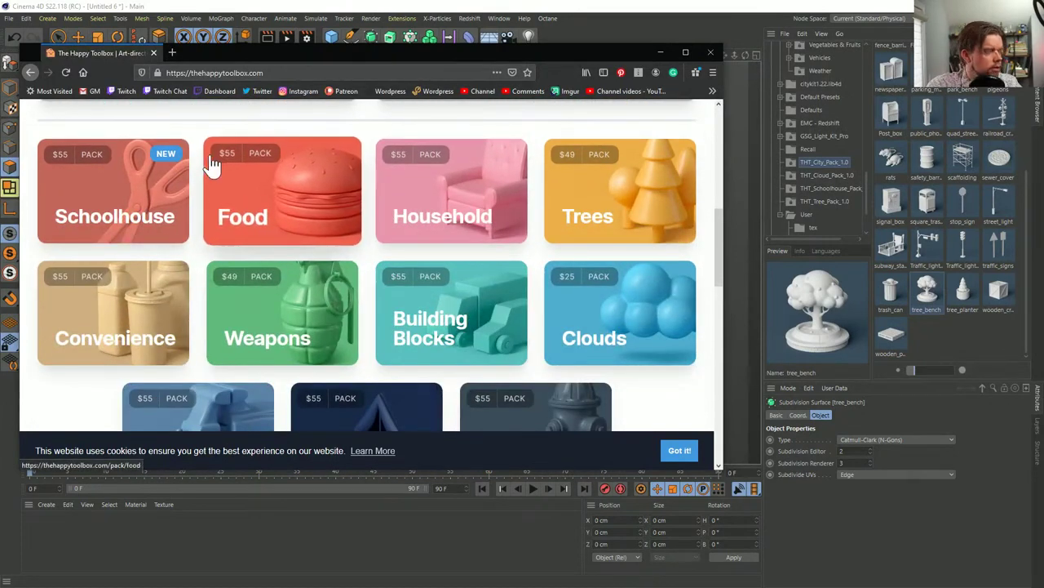
{"action": "left_click_drag", "start_coordinate": [509, 47], "coordinate": [249, 70]}
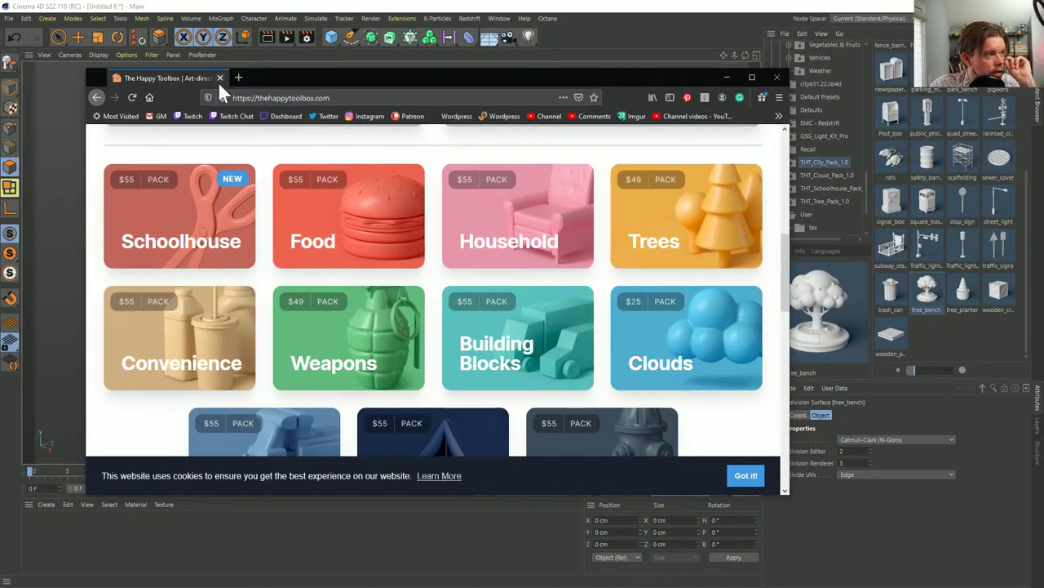
{"action": "left_click", "coordinate": [219, 78]}
Inspect the tree_bench hierarchy in the Object Manager, then attach a Recall tag to tree_bench
{"action": "key", "text": "shift+F1"}
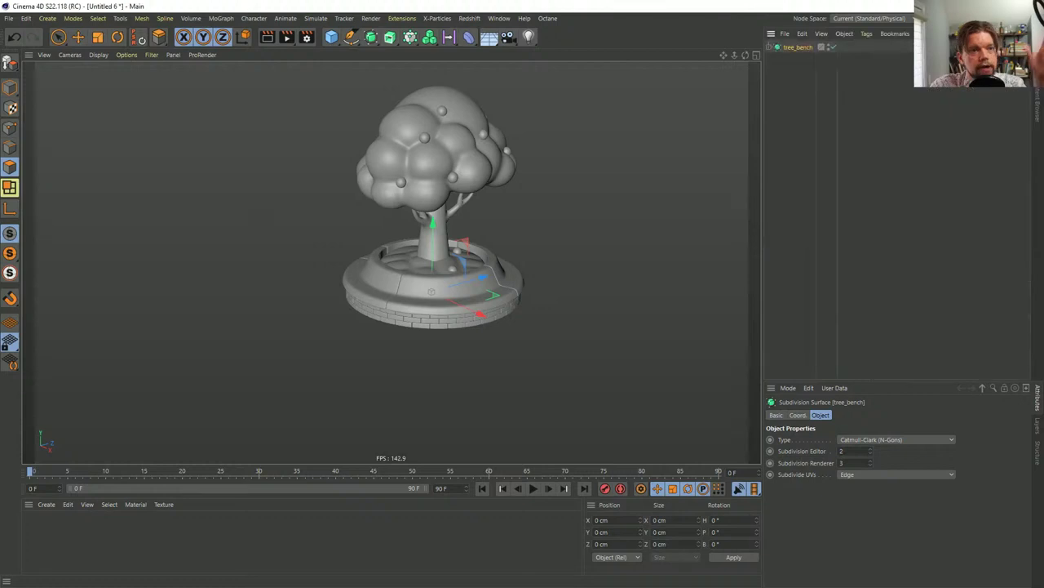
{"action": "left_click", "coordinate": [771, 47]}
{"action": "left_click", "coordinate": [777, 58]}
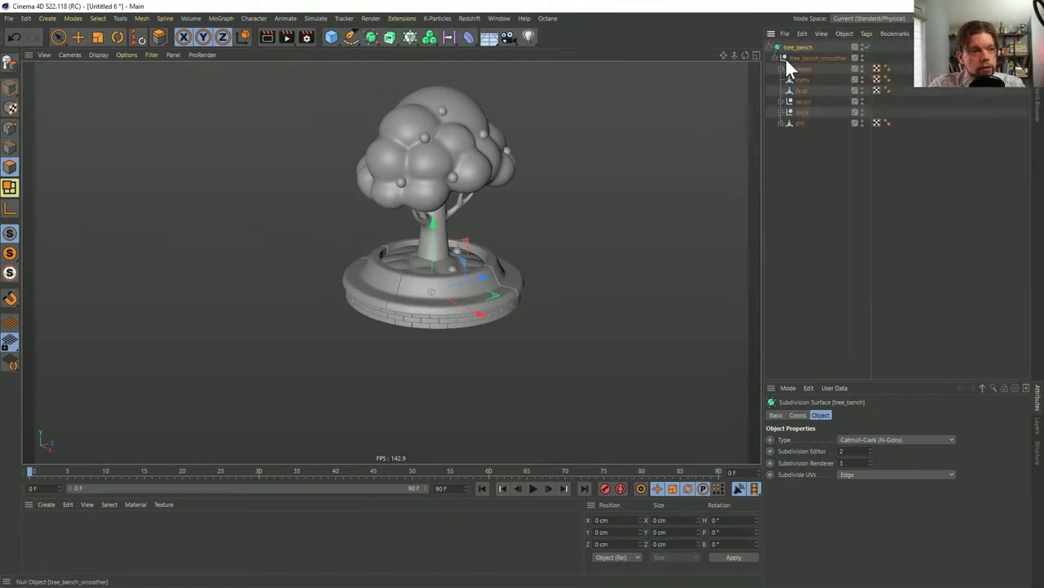
{"action": "left_click", "coordinate": [777, 58], "text": "ctrl"}
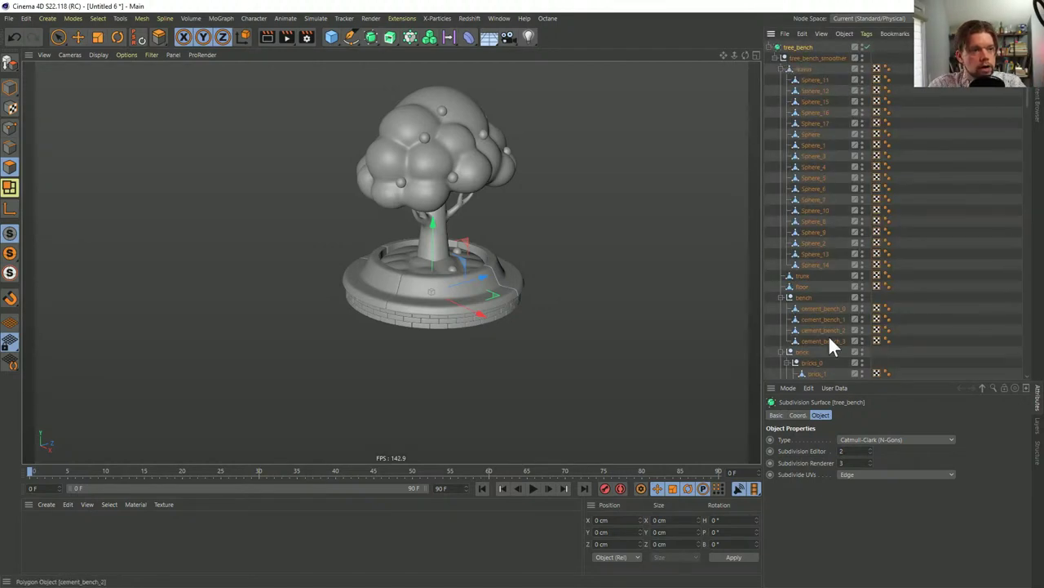
{"action": "left_click", "coordinate": [768, 46]}
{"action": "right_click", "coordinate": [782, 48]}
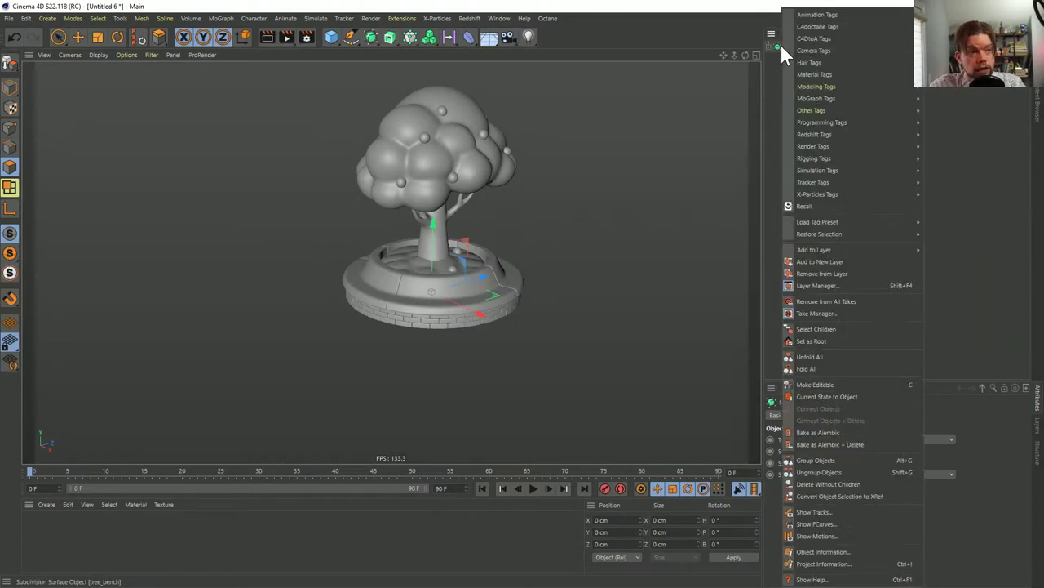
{"action": "left_click", "coordinate": [804, 208]}
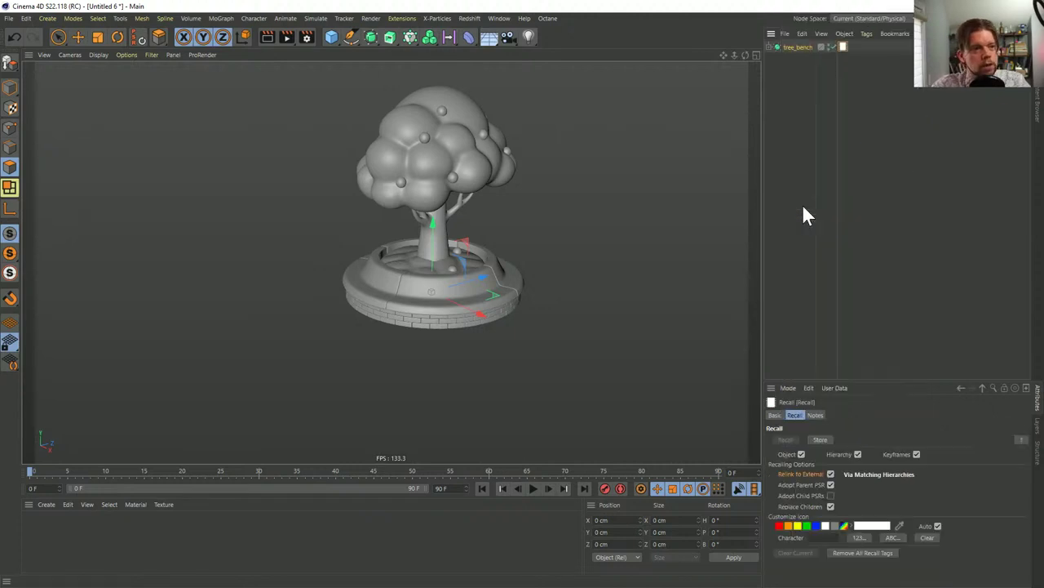
Store tree_bench's current state in its Recall tag and switch to Model mode
{"action": "left_click", "coordinate": [843, 46]}
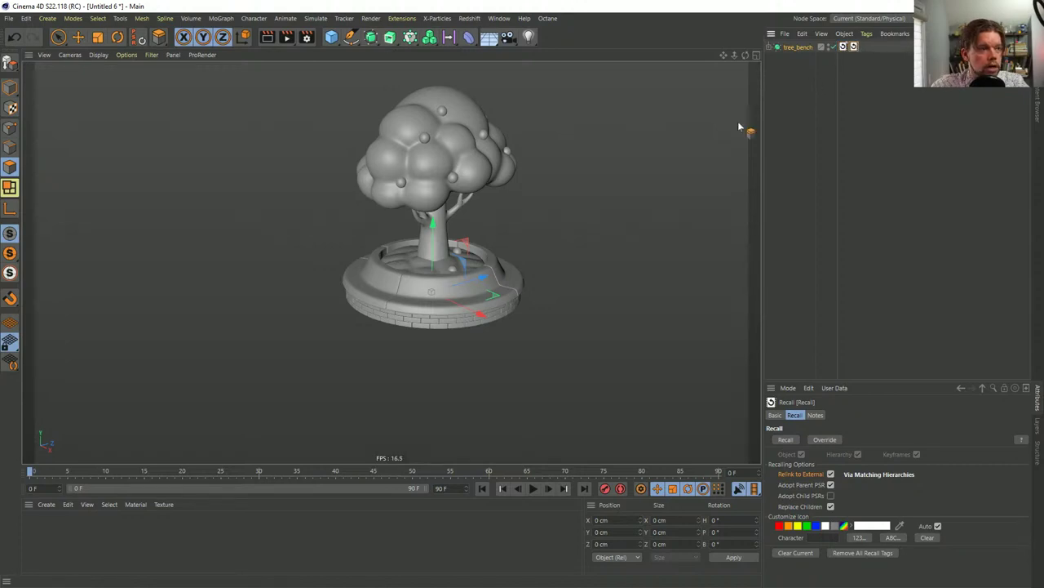
{"action": "left_click", "coordinate": [78, 37]}
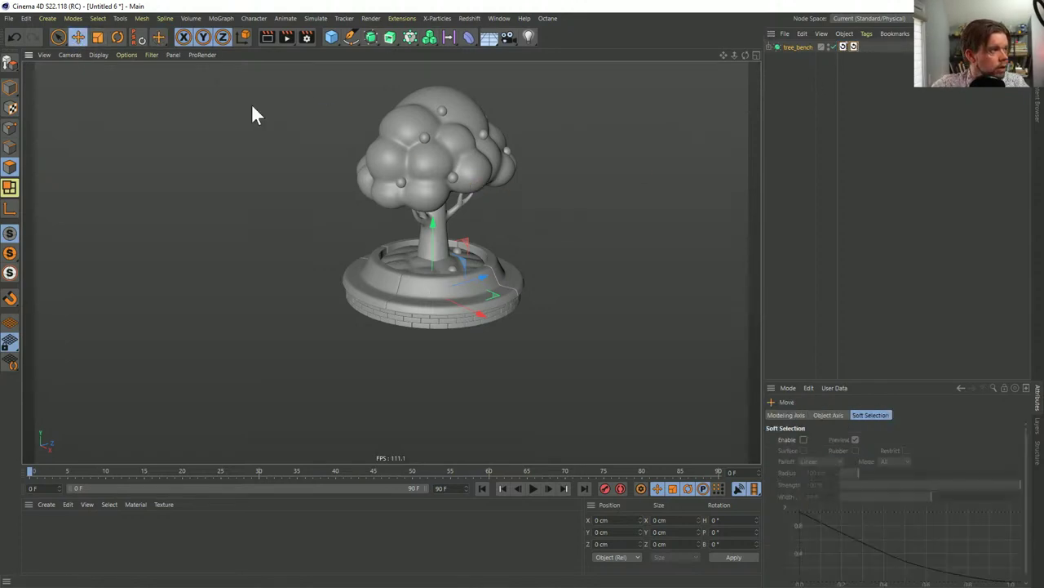
{"action": "left_click", "coordinate": [10, 87]}
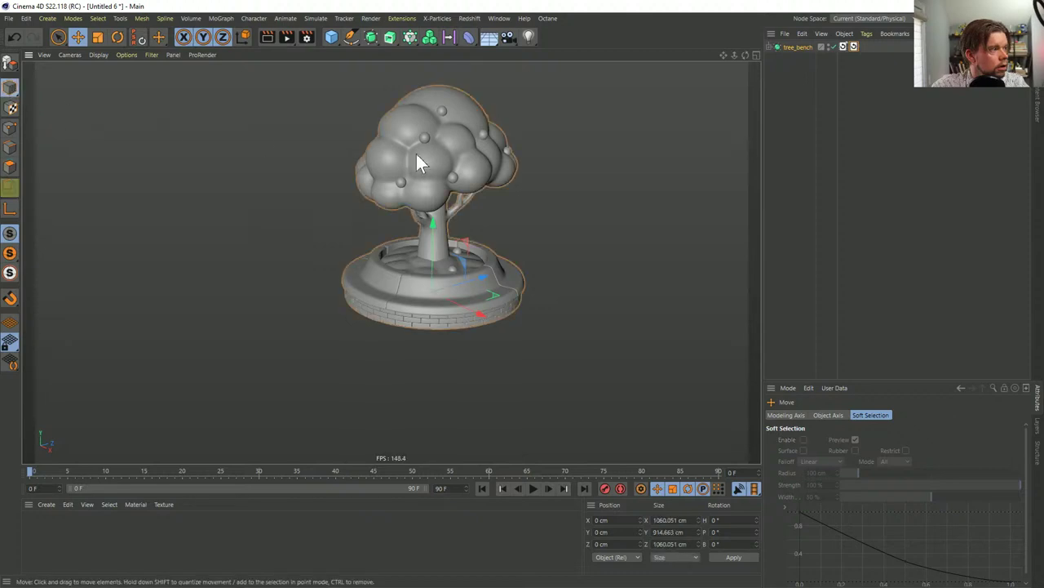
Select and delete the small crown spheres, turning tree_bench's subdivision off and back on
{"action": "left_click", "coordinate": [426, 137]}
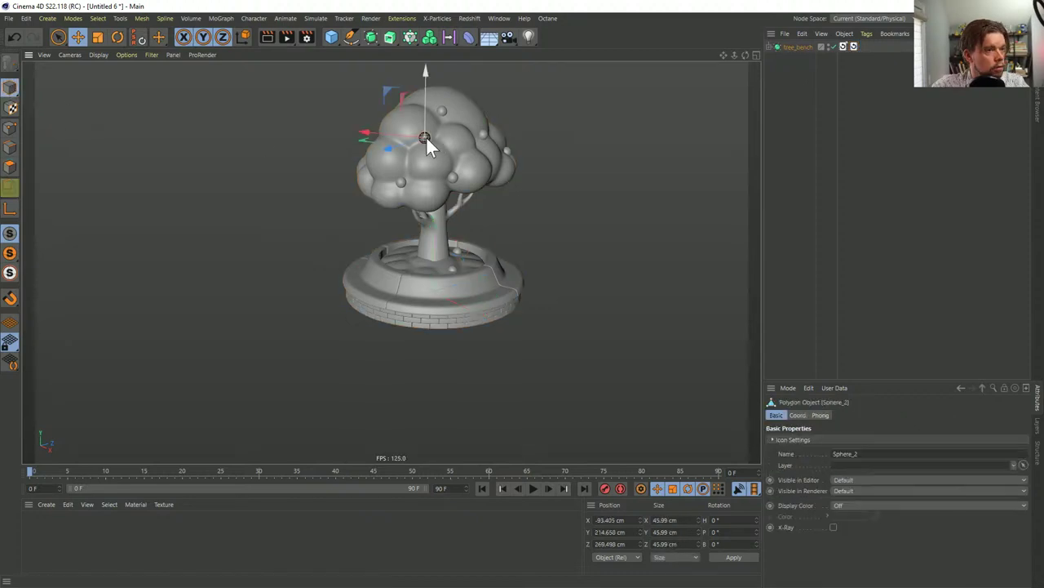
{"action": "left_click", "coordinate": [833, 46]}
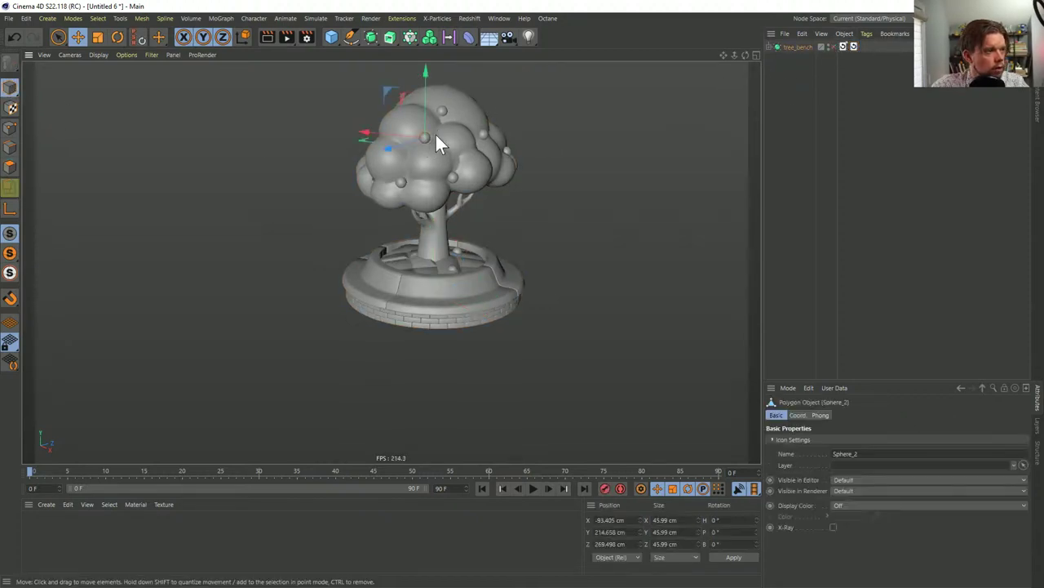
{"action": "left_click", "coordinate": [441, 110], "text": "shift"}
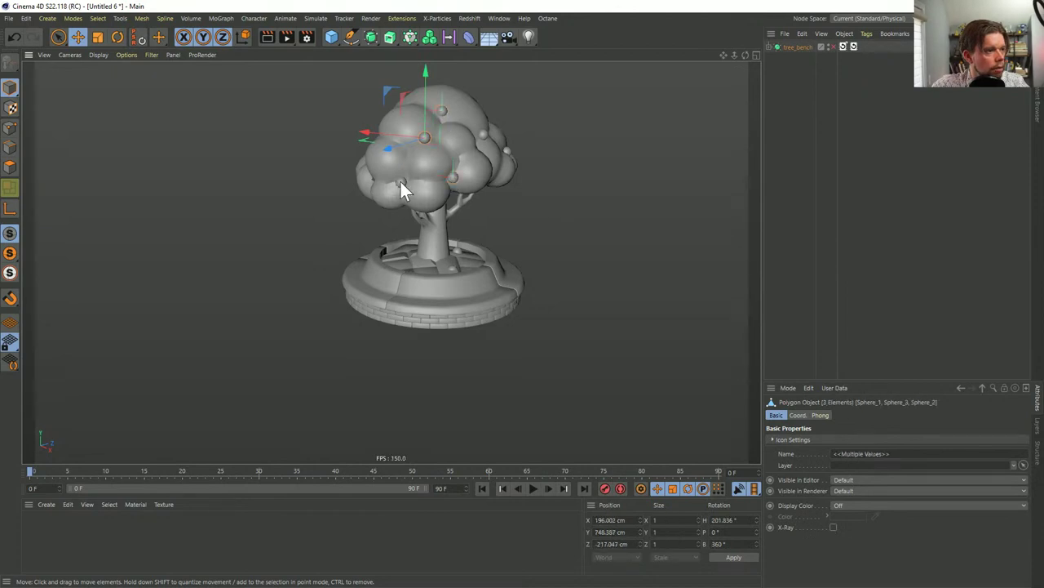
{"action": "key", "text": "ctrl+shift+a"}
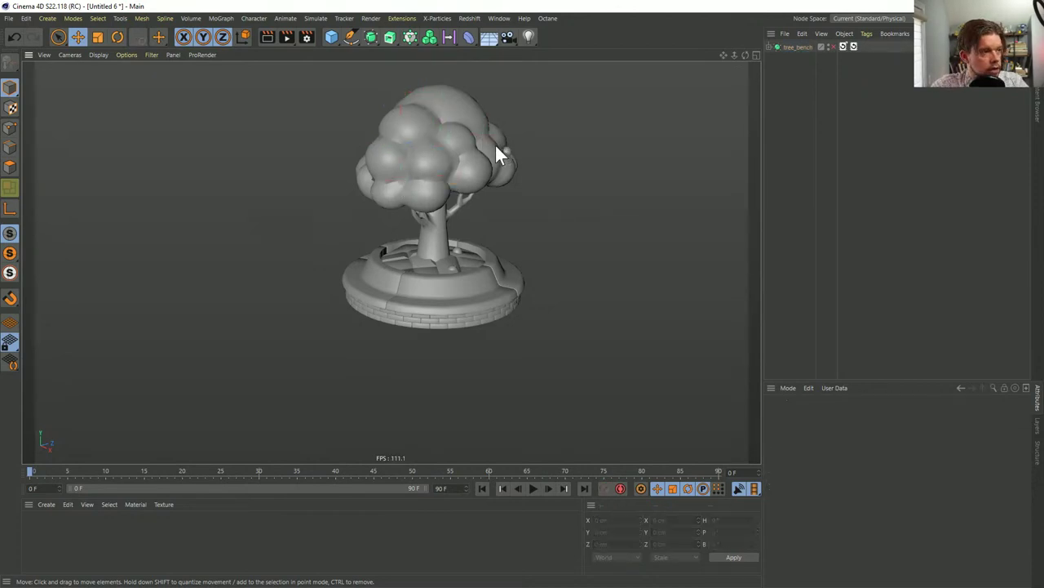
{"action": "left_click", "coordinate": [854, 46]}
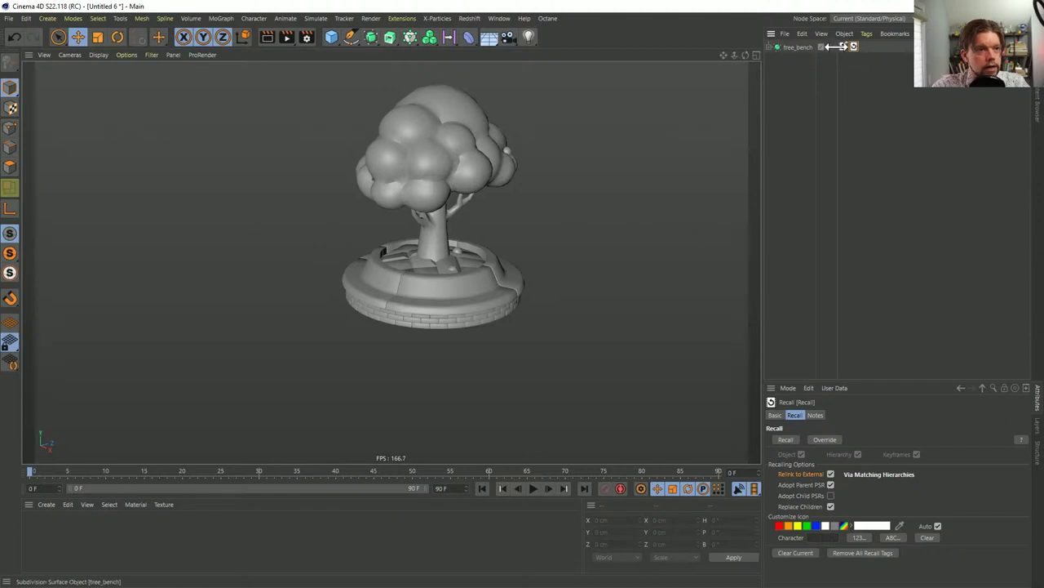
{"action": "left_click", "coordinate": [832, 46]}
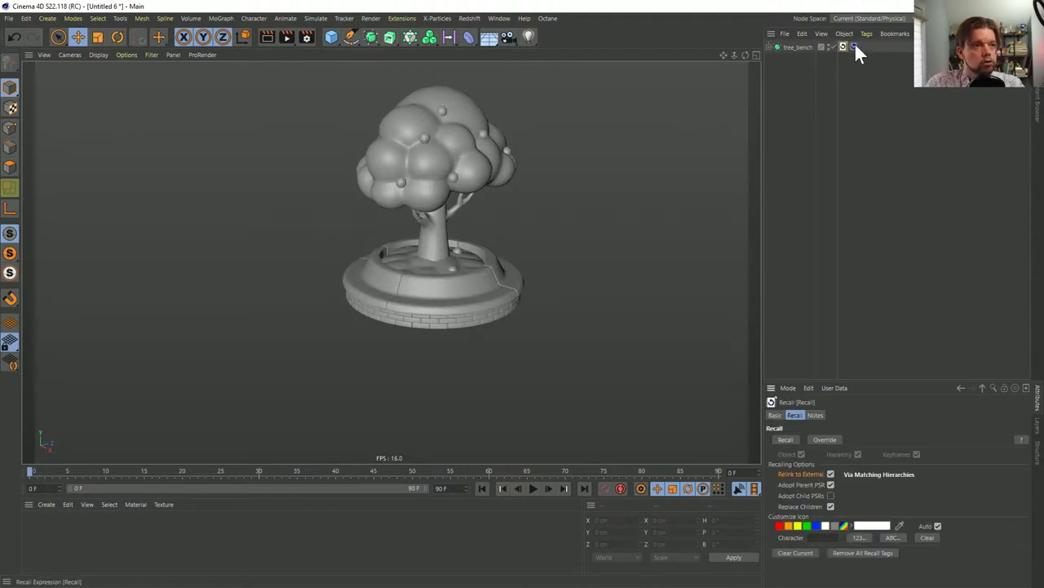
{"action": "left_click", "coordinate": [799, 47]}
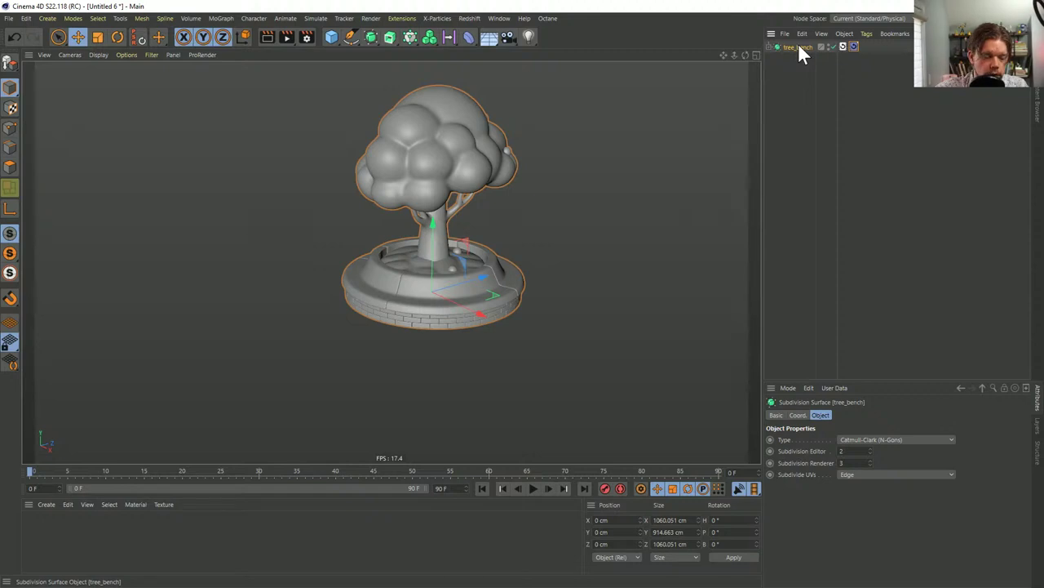
Paste tree_bench into a new project, frame and orbit to check it, then delete it
{"action": "key", "text": "ctrl+n"}
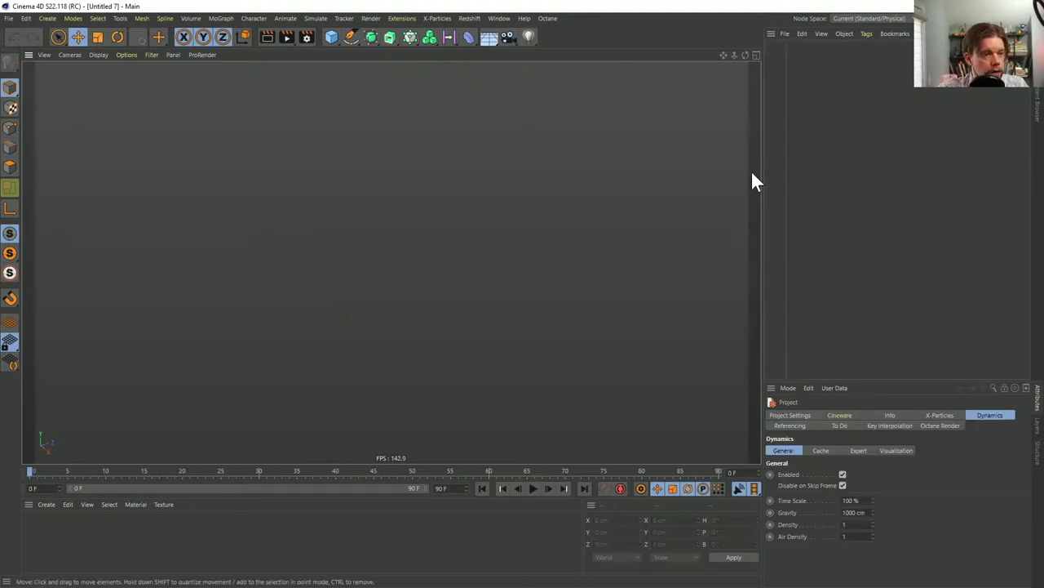
{"action": "key", "text": "ctrl+v"}
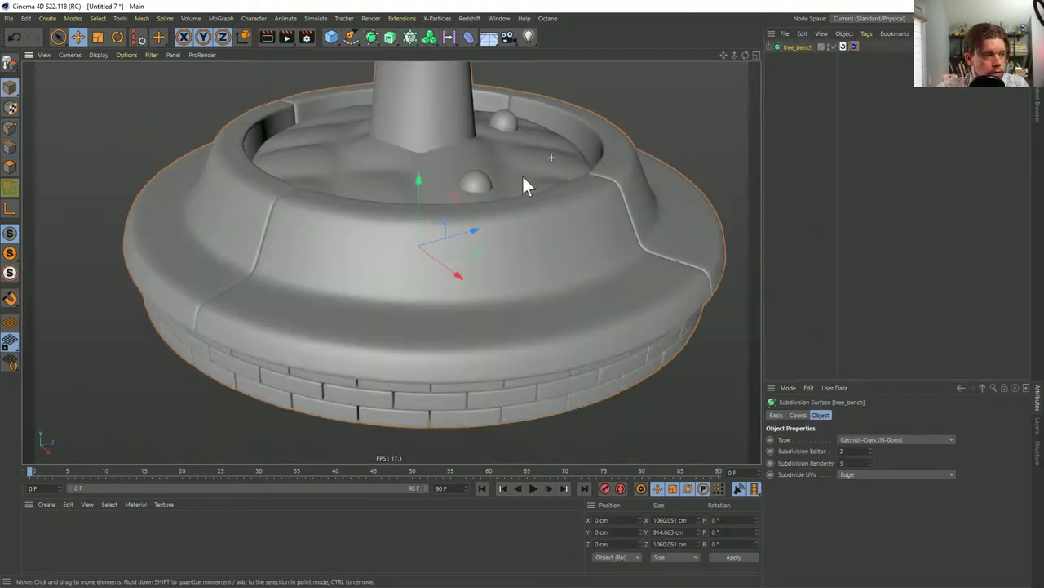
{"action": "key", "text": "h"}
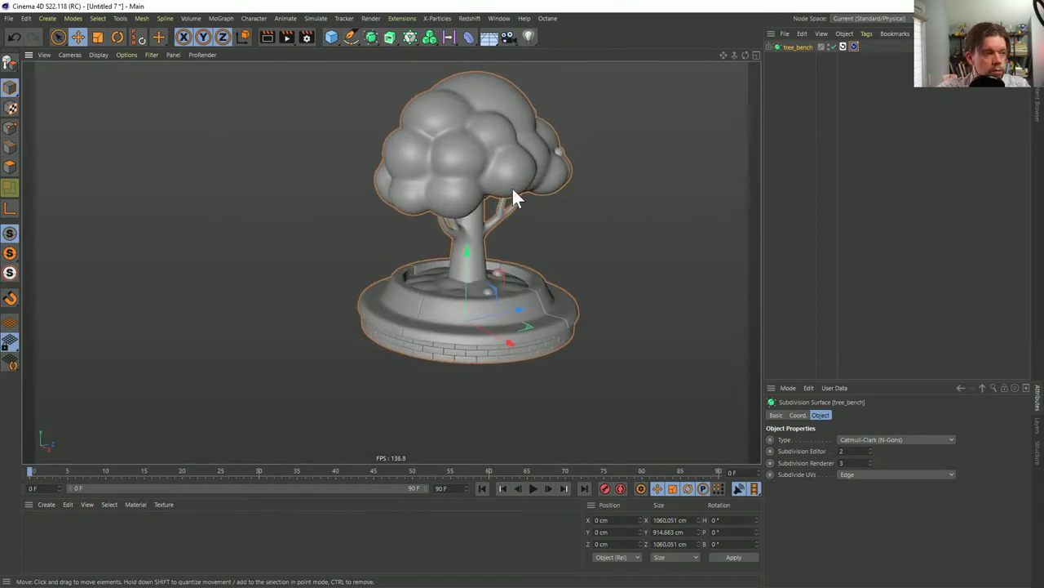
{"action": "left_click_drag", "start_coordinate": [512, 199], "coordinate": [449, 243], "text": "alt"}
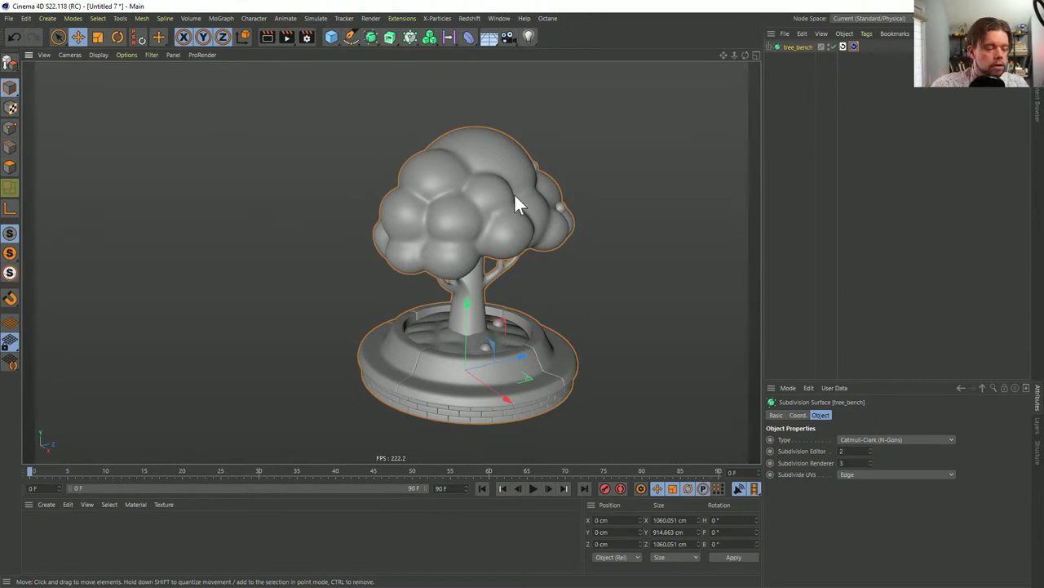
{"action": "key", "text": "Delete"}
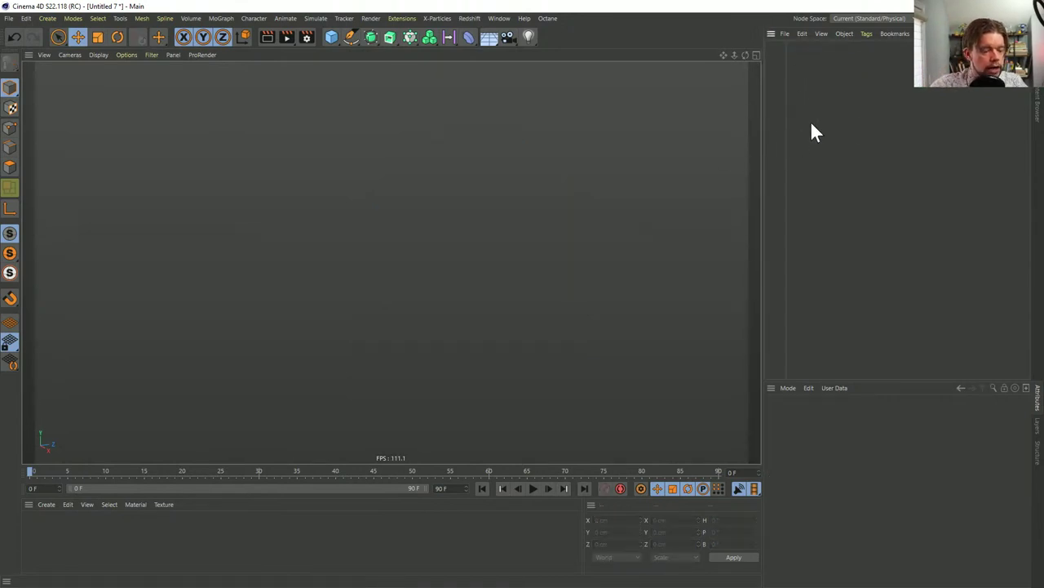
{"action": "key", "text": "ctrl+z"}
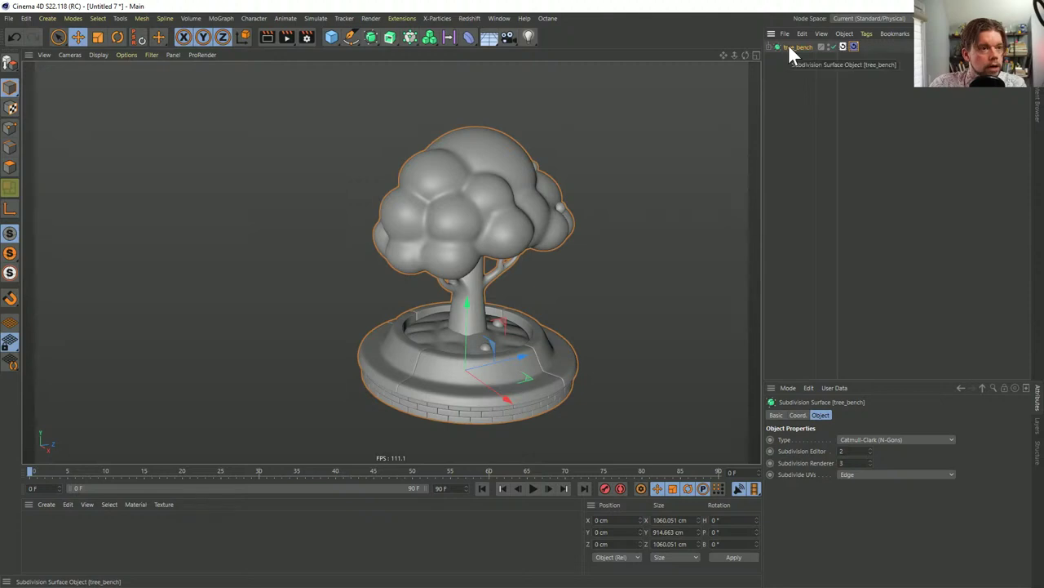
{"action": "key", "text": "Delete"}
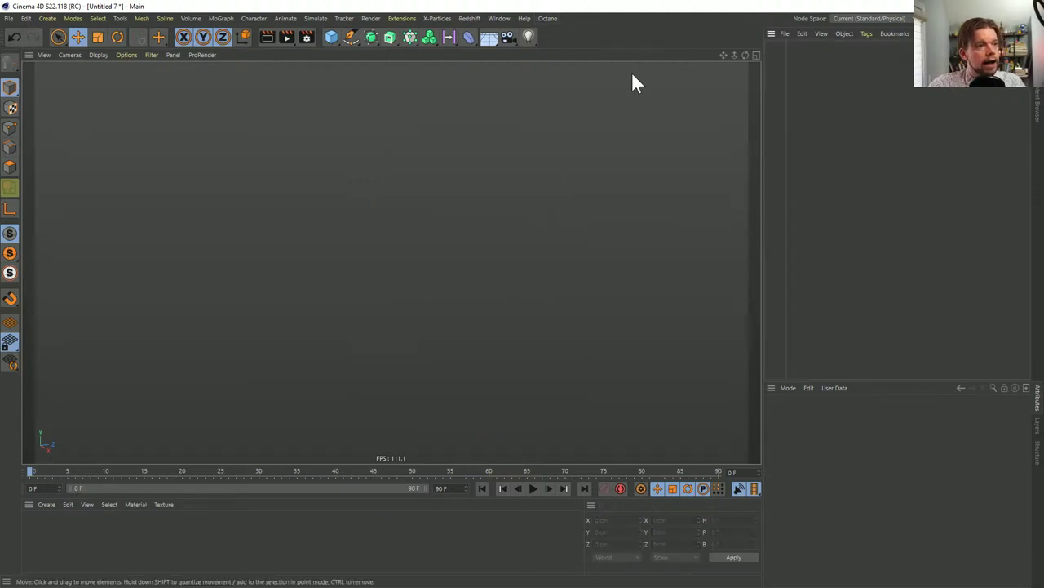
Switch to Untitled 6 and close Untitled 7 without saving
{"action": "left_click", "coordinate": [496, 18]}
{"action": "left_click", "coordinate": [575, 349]}
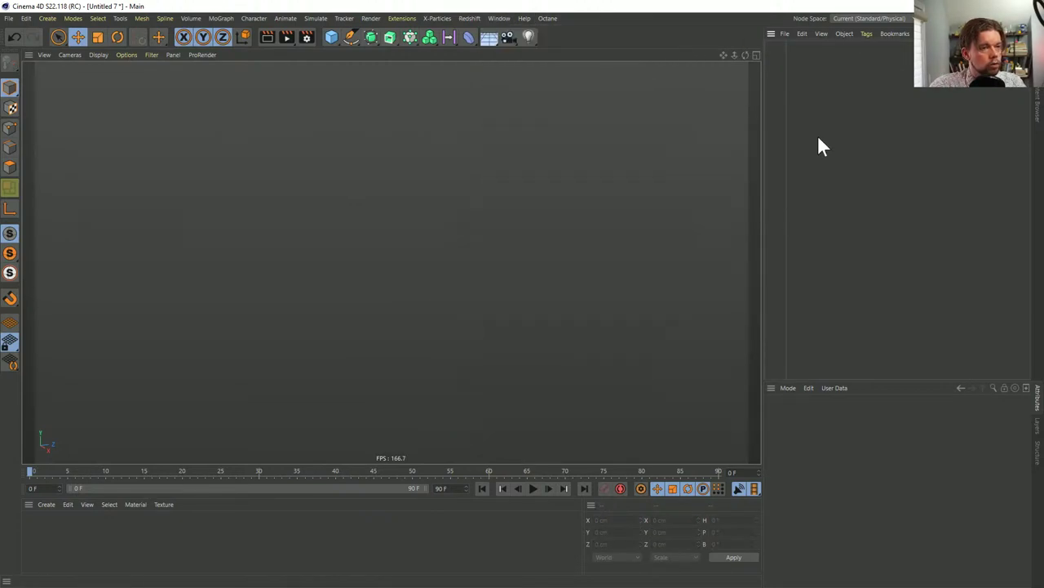
{"action": "key", "text": "ctrl+F4"}
{"action": "left_click", "coordinate": [533, 338]}
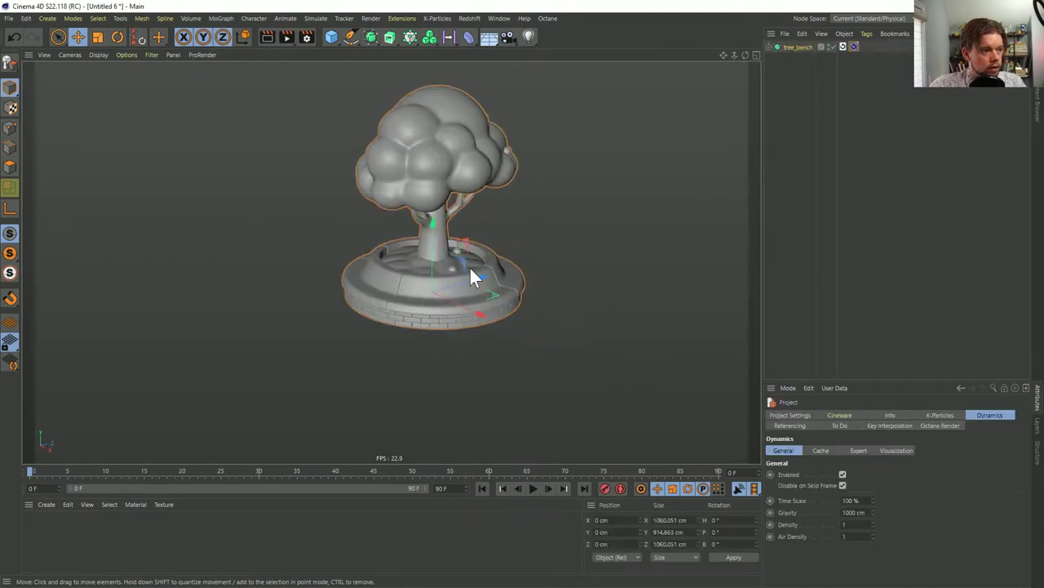
Select tree_bench and close Untitled 6 without saving changes
{"action": "left_click", "coordinate": [808, 48]}
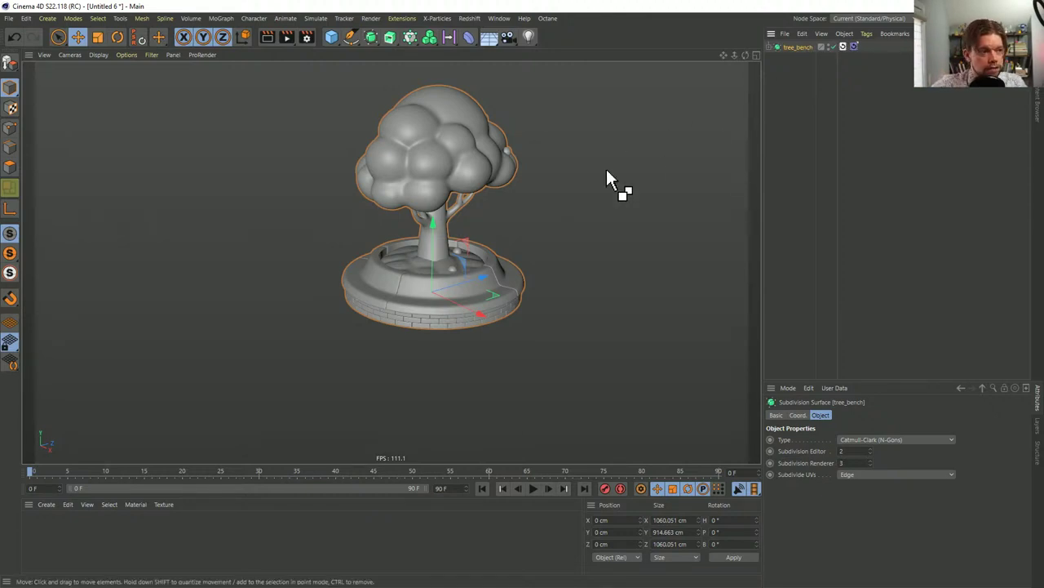
{"action": "key", "text": "ctrl+F4"}
{"action": "left_click", "coordinate": [537, 340]}
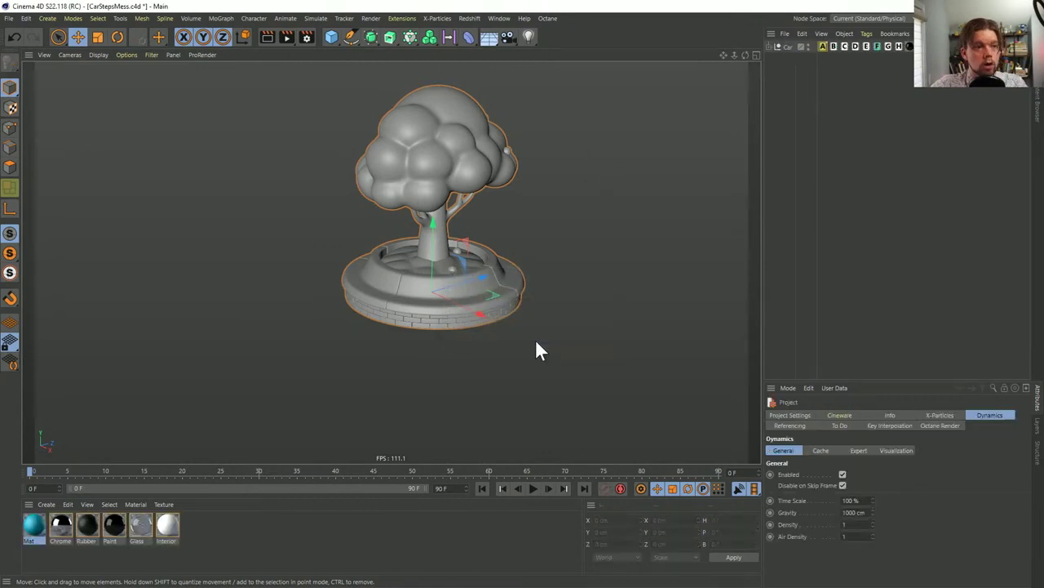
Paste tree_bench into a new Untitled 8 project and show its Recall tag settings
{"action": "key", "text": "ctrl+n"}
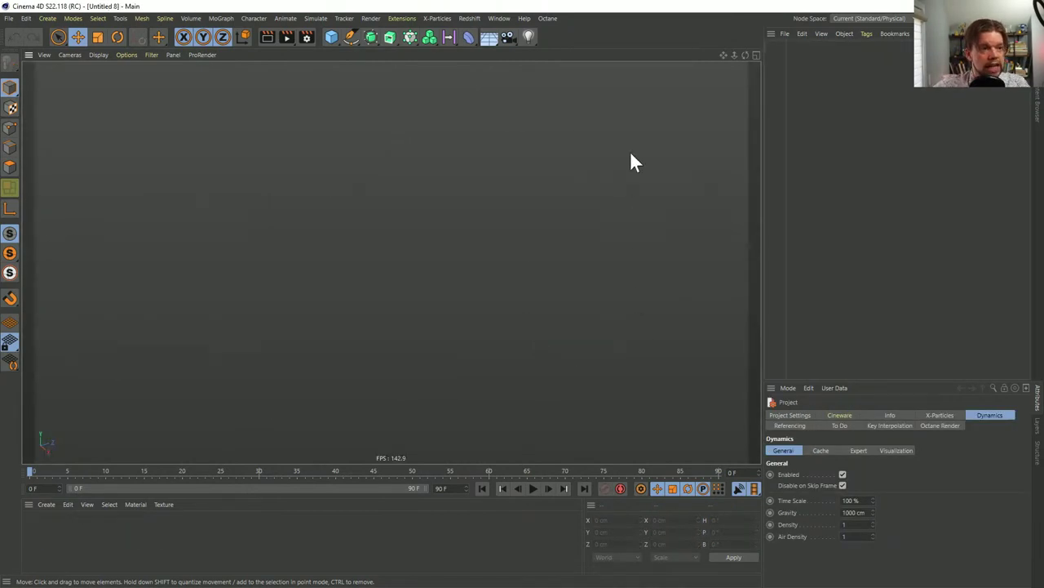
{"action": "key", "text": "ctrl+v"}
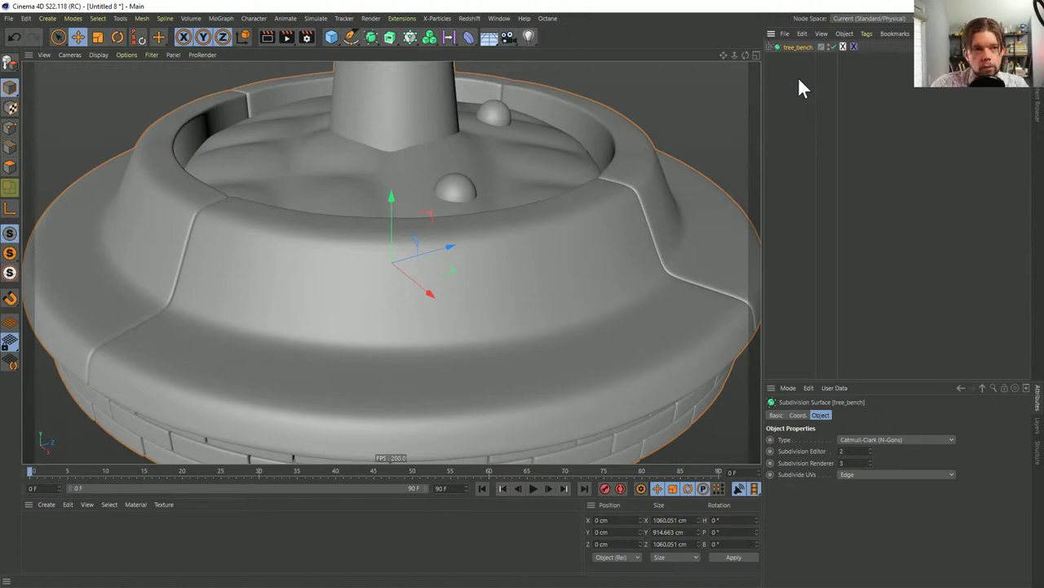
{"action": "left_click", "coordinate": [843, 46]}
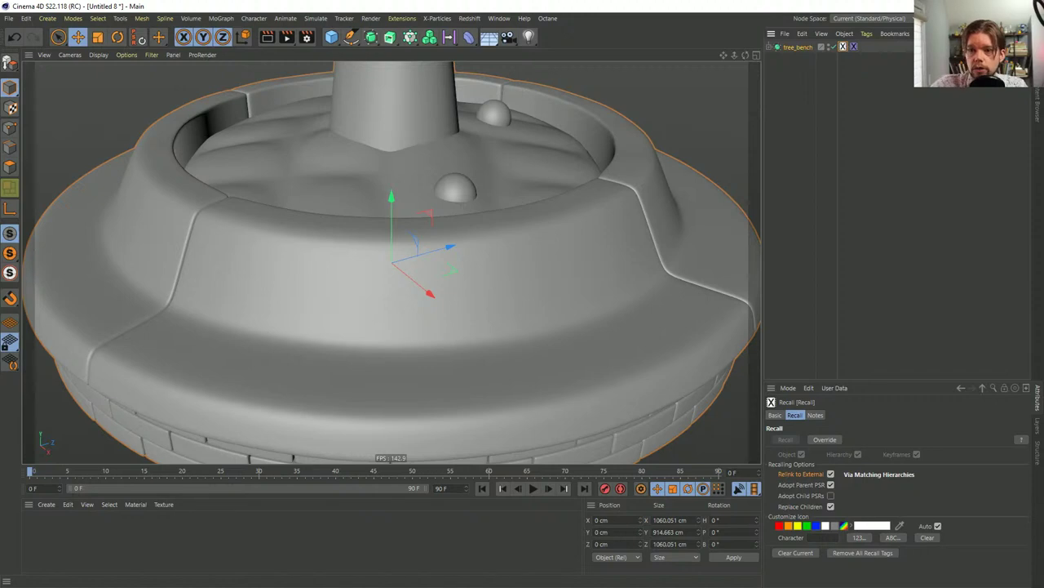
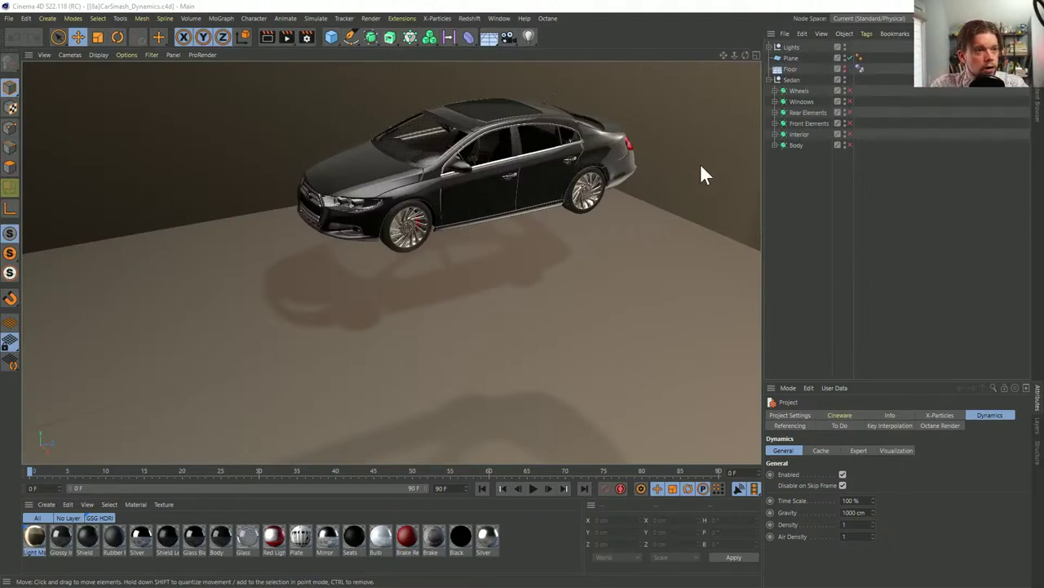
With the car body selected, browse the 3D Objects Vol1 preset library, then return to the object list
{"action": "left_click", "coordinate": [484, 174]}
{"action": "left_click", "coordinate": [1038, 99]}
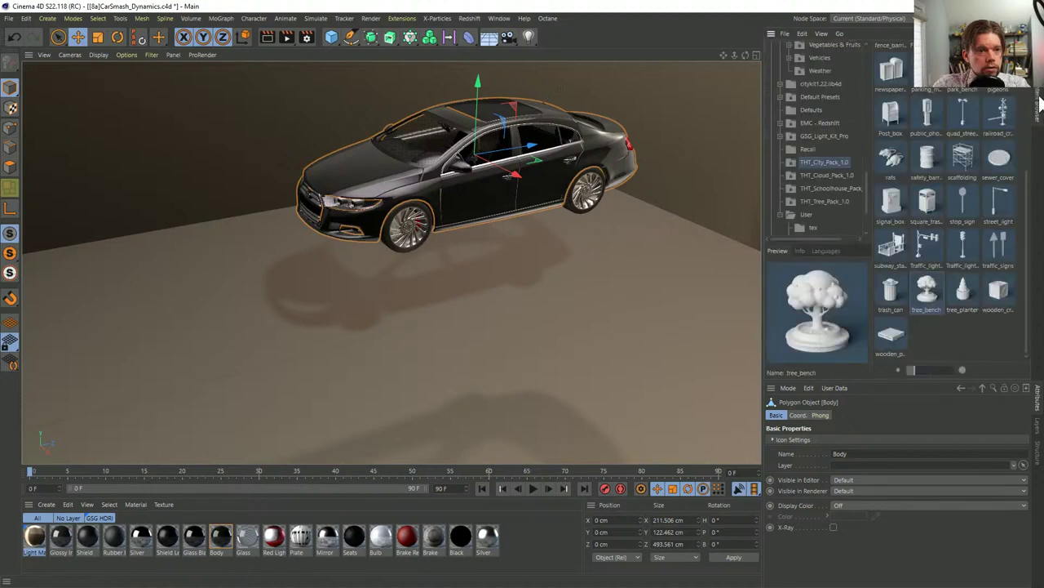
{"action": "left_click", "coordinate": [963, 34]}
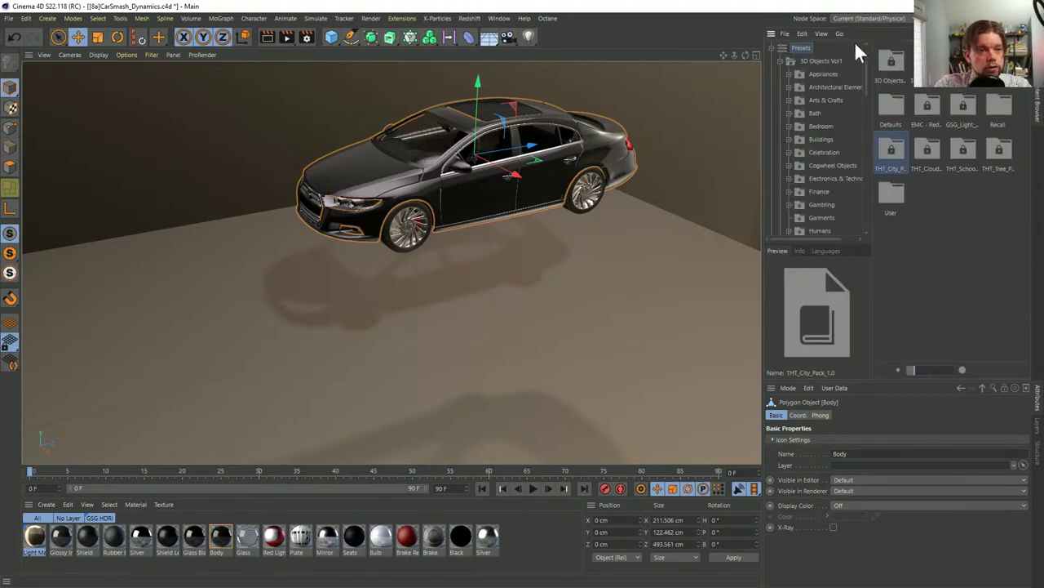
{"action": "left_click", "coordinate": [891, 66]}
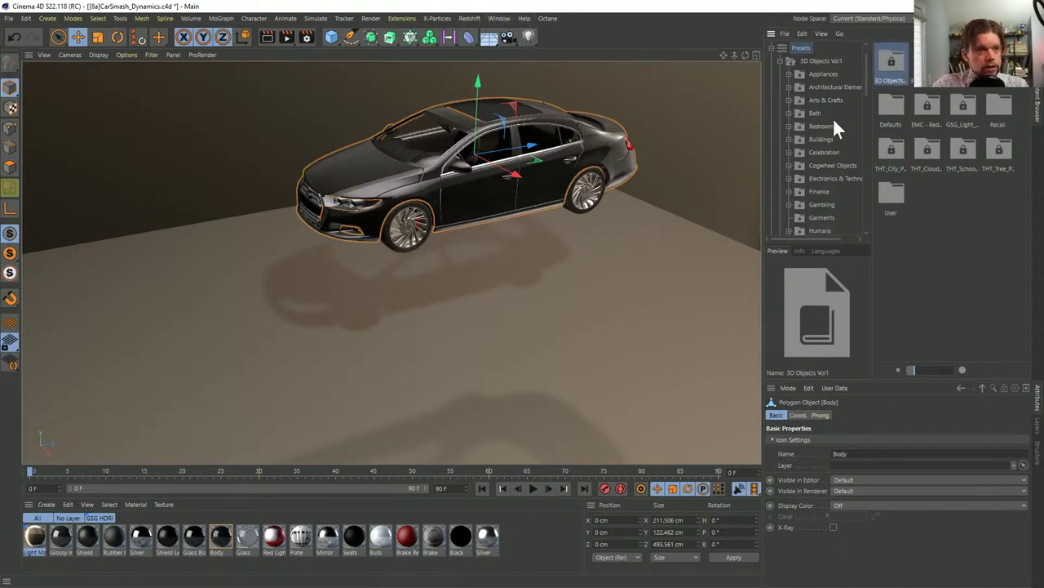
{"action": "left_click", "coordinate": [1037, 70]}
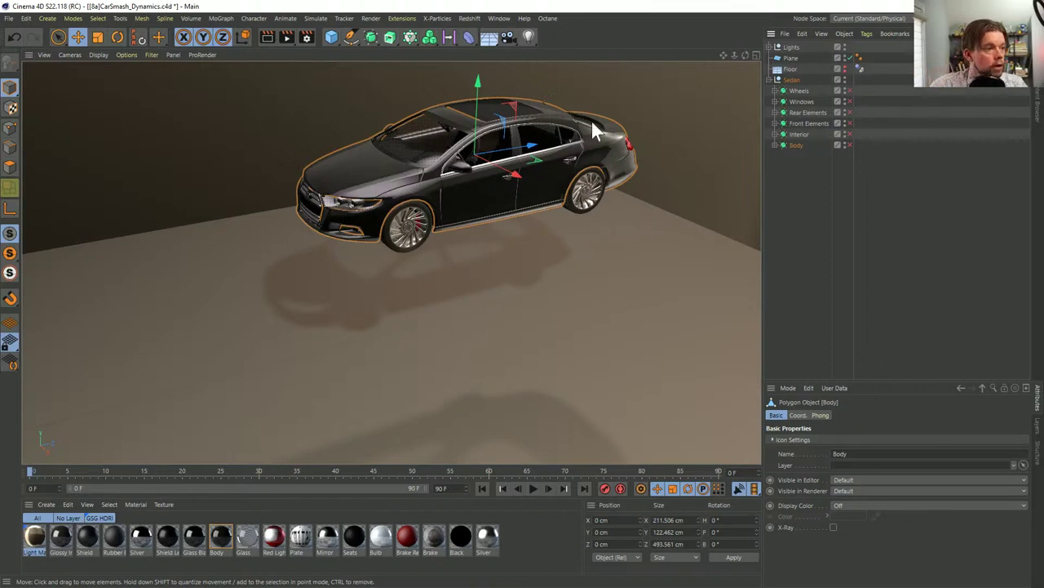
Add a Volume Builder and drop the whole Sedan group in as its input
{"action": "left_click", "coordinate": [426, 38]}
{"action": "left_click", "coordinate": [486, 51]}
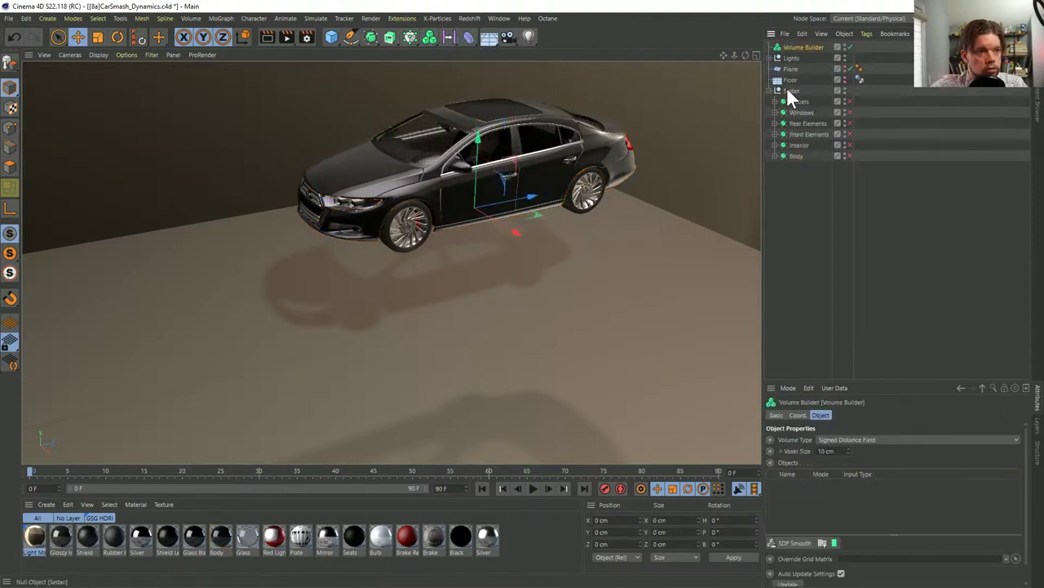
{"action": "left_click_drag", "start_coordinate": [790, 92], "coordinate": [857, 502]}
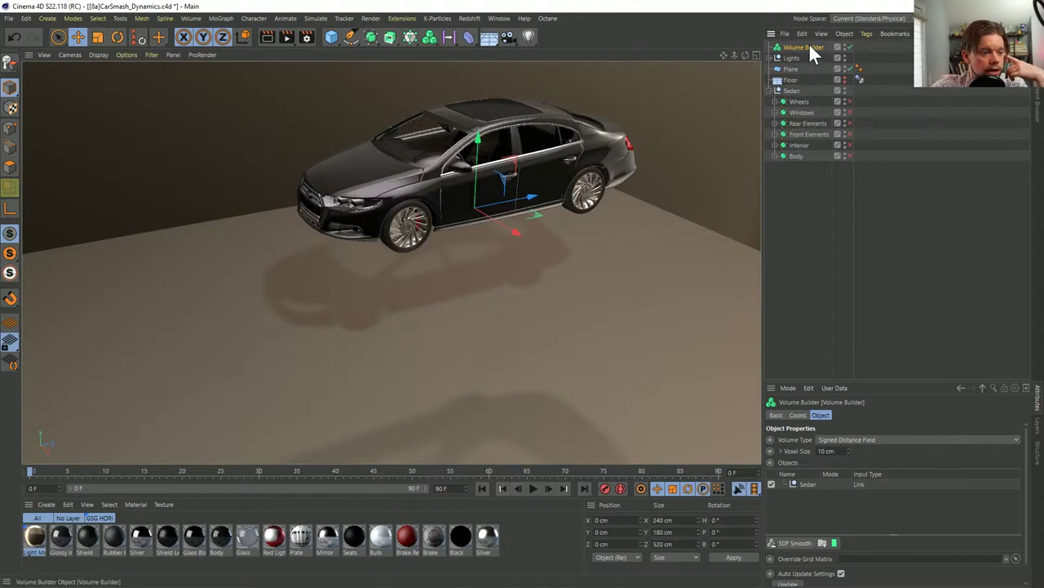
{"action": "left_click", "coordinate": [808, 484]}
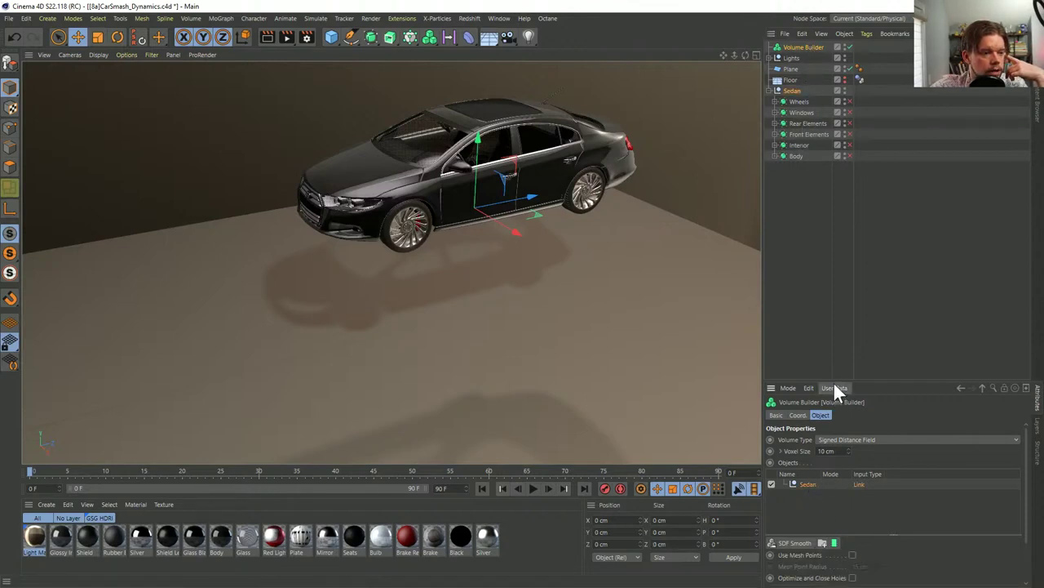
{"action": "left_click_drag", "start_coordinate": [833, 381], "coordinate": [832, 237]}
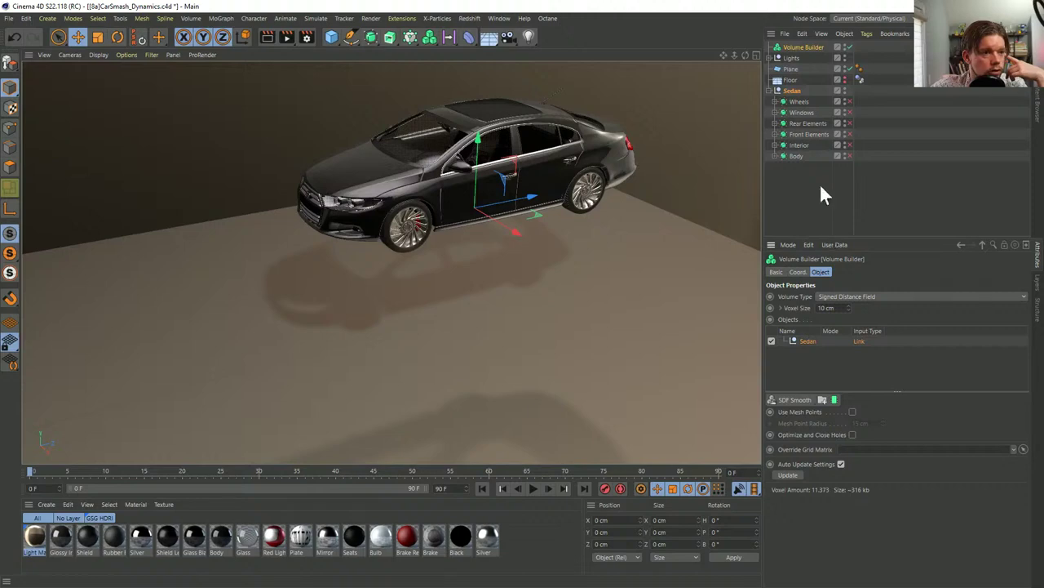
{"action": "left_click", "coordinate": [808, 348]}
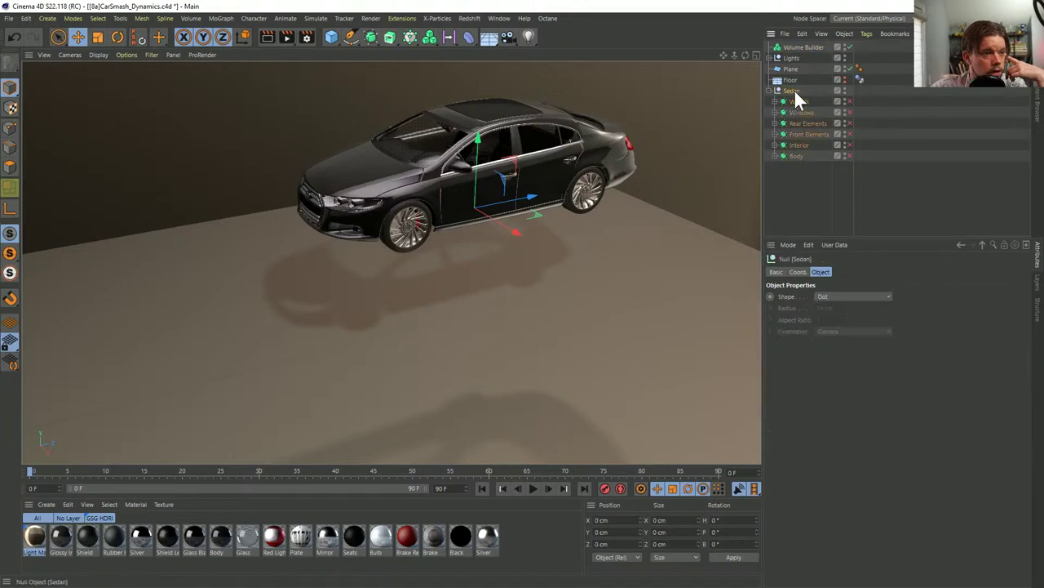
Inspect the sedan's Windows and Wheels parts, then delete that first Volume Builder
{"action": "left_click", "coordinate": [799, 113]}
{"action": "left_click", "coordinate": [776, 101]}
{"action": "left_click", "coordinate": [776, 101]}
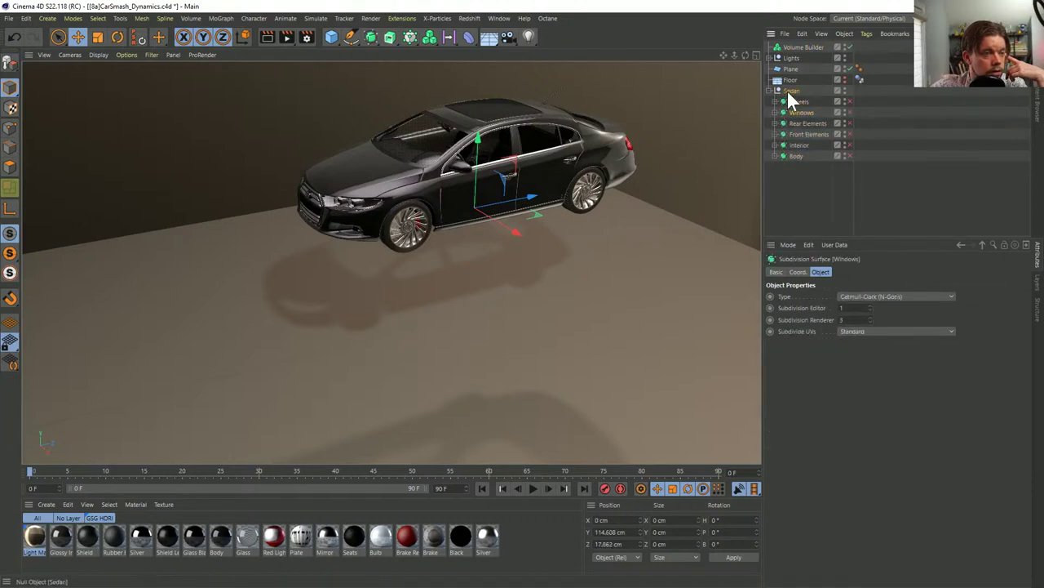
{"action": "left_click", "coordinate": [792, 46]}
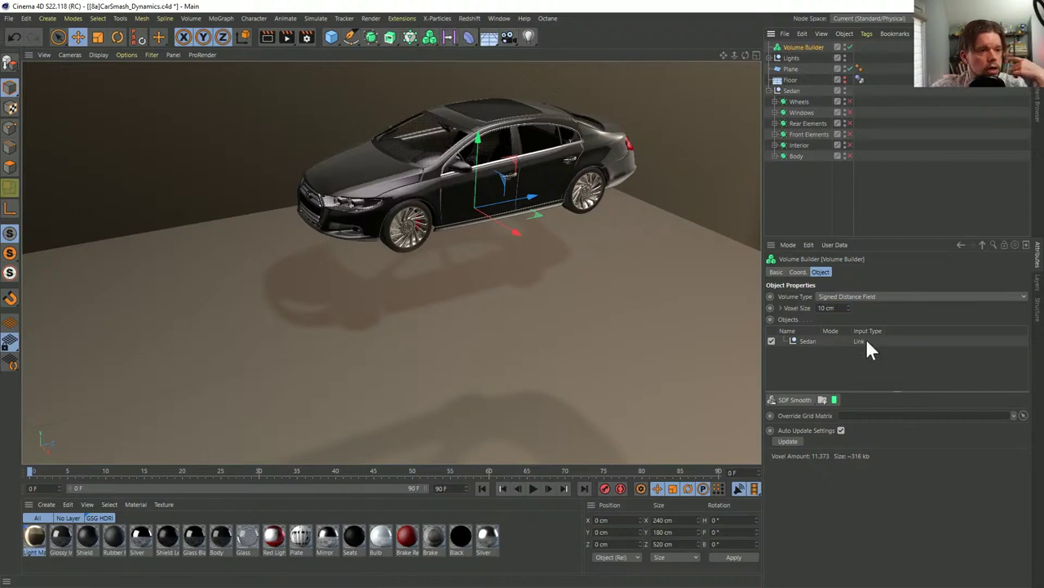
{"action": "left_click", "coordinate": [800, 342]}
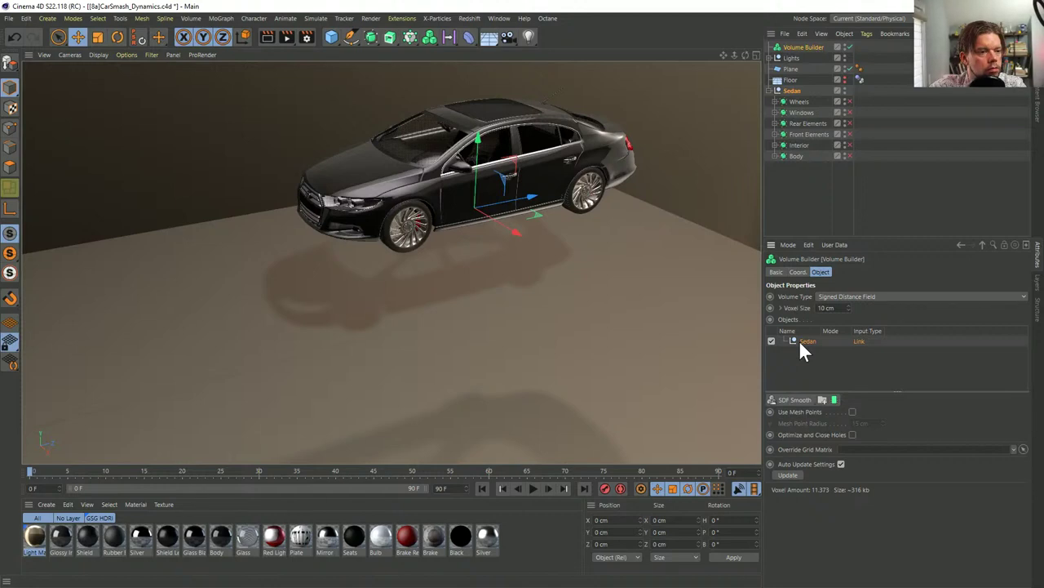
{"action": "left_click", "coordinate": [795, 49]}
{"action": "key", "text": "Delete"}
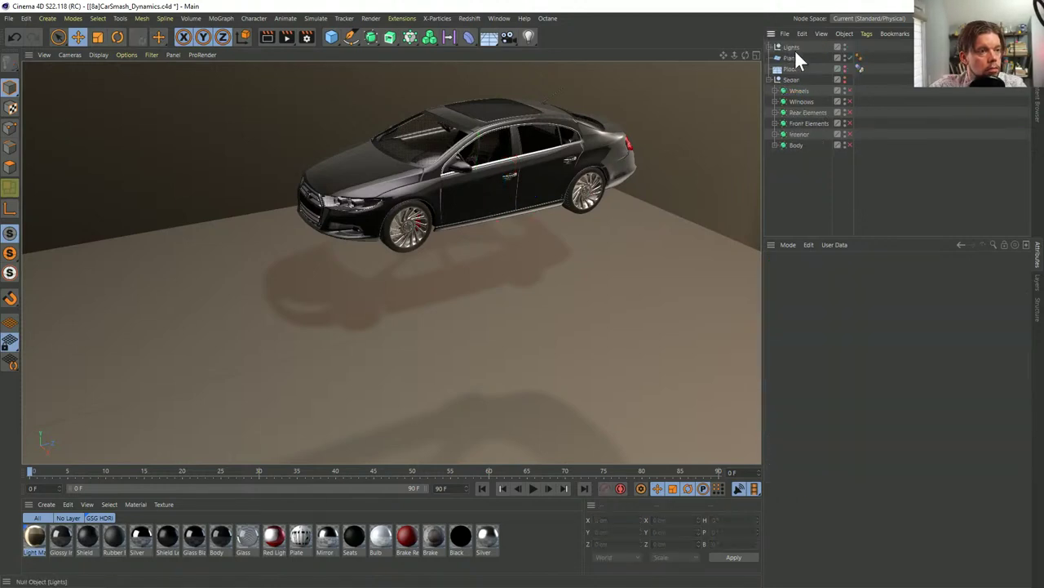
Create a new Volume Builder with locked Attributes and add the parts from Wheels through Body as inputs
{"action": "left_click", "coordinate": [797, 91]}
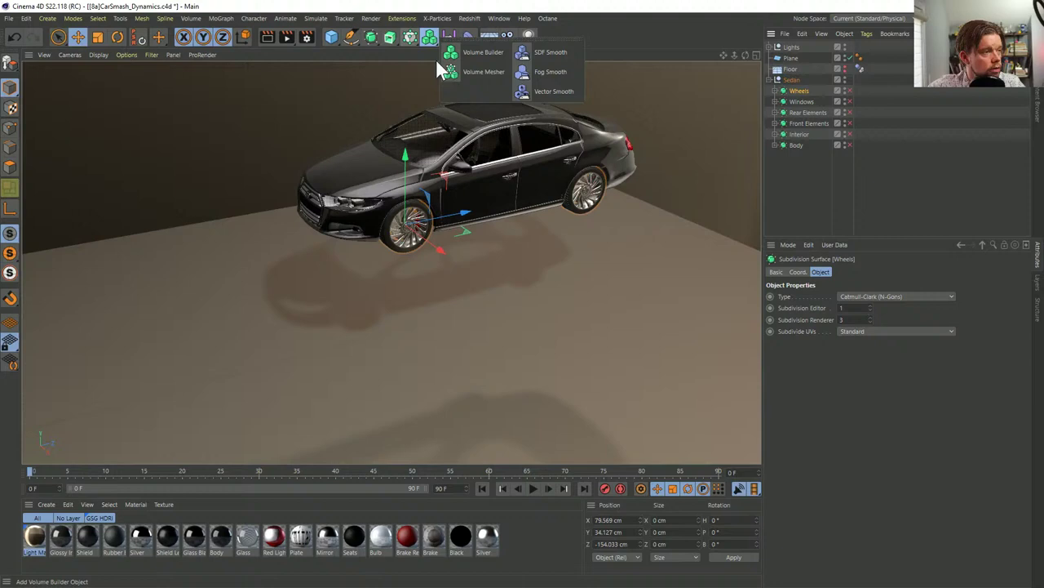
{"action": "left_click", "coordinate": [497, 57]}
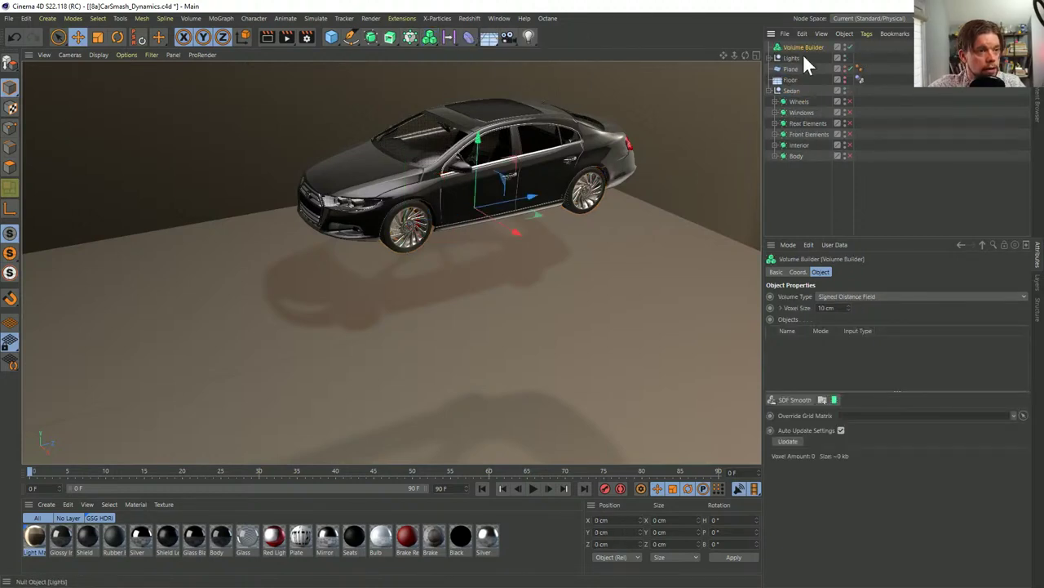
{"action": "left_click", "coordinate": [797, 101]}
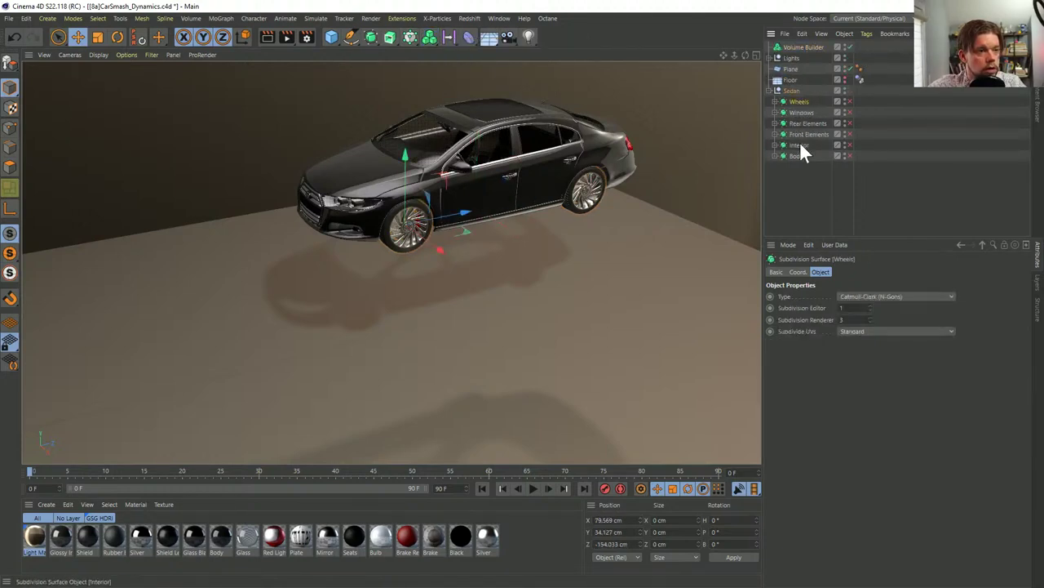
{"action": "left_click", "coordinate": [804, 49]}
{"action": "left_click", "coordinate": [1005, 244]}
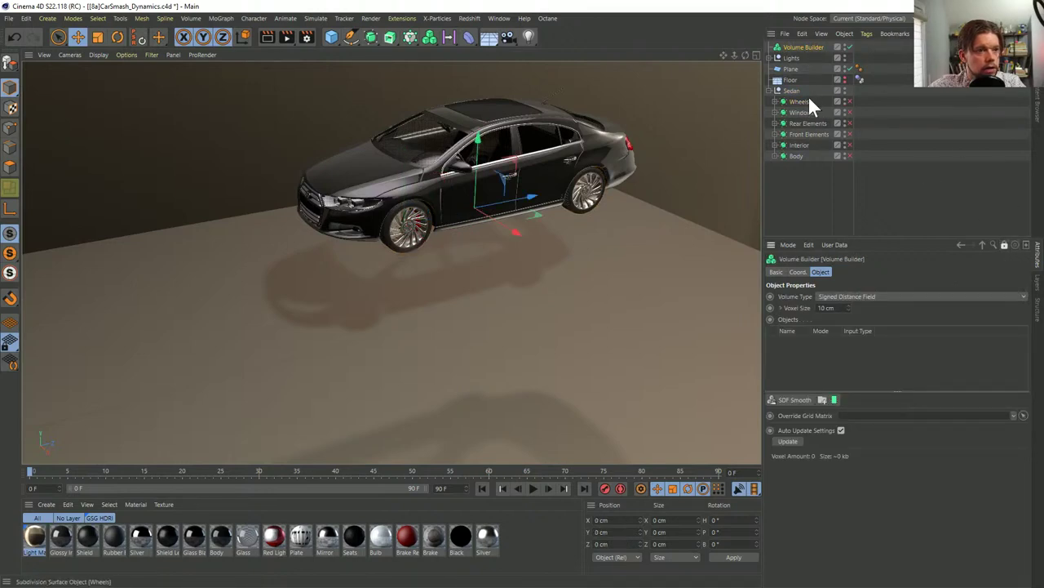
{"action": "left_click", "coordinate": [799, 101]}
{"action": "left_click", "coordinate": [796, 156], "text": "shift"}
{"action": "left_click_drag", "start_coordinate": [795, 160], "coordinate": [833, 360]}
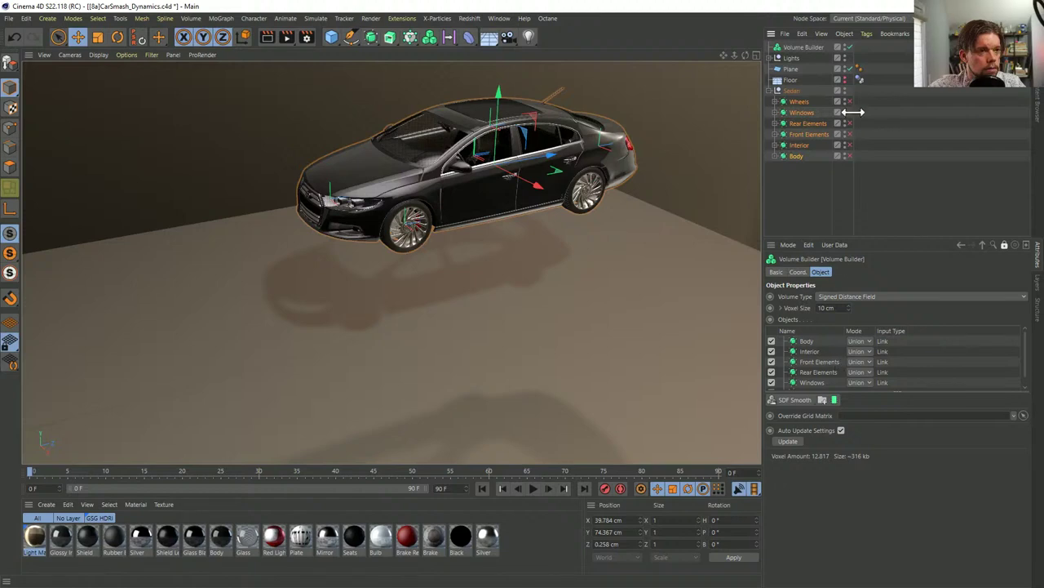
{"action": "left_click", "coordinate": [805, 46]}
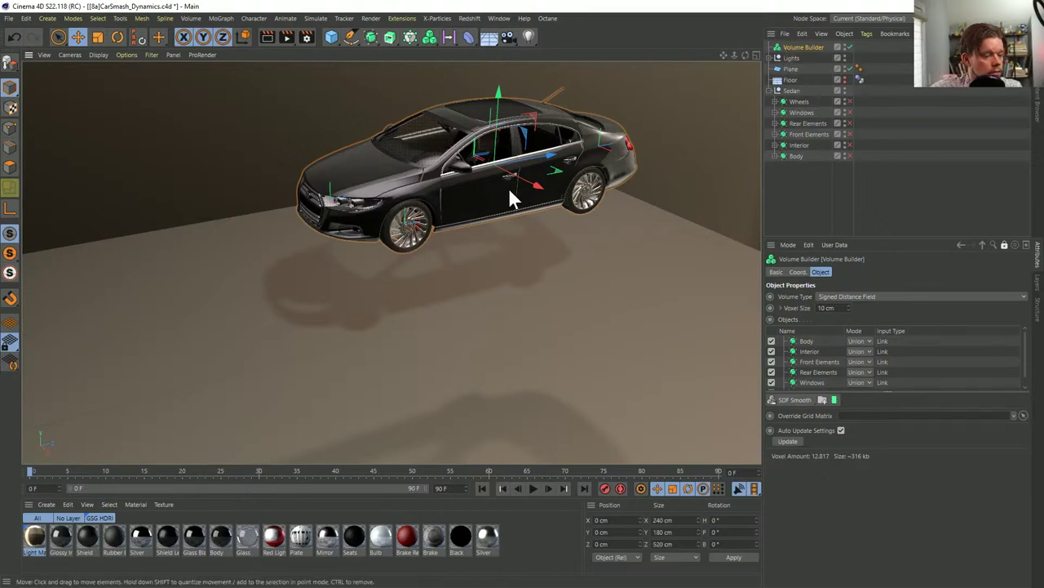
Add a camera and nudge it in the viewport, then load the CarSmash.c4d scene
{"action": "left_click", "coordinate": [812, 196]}
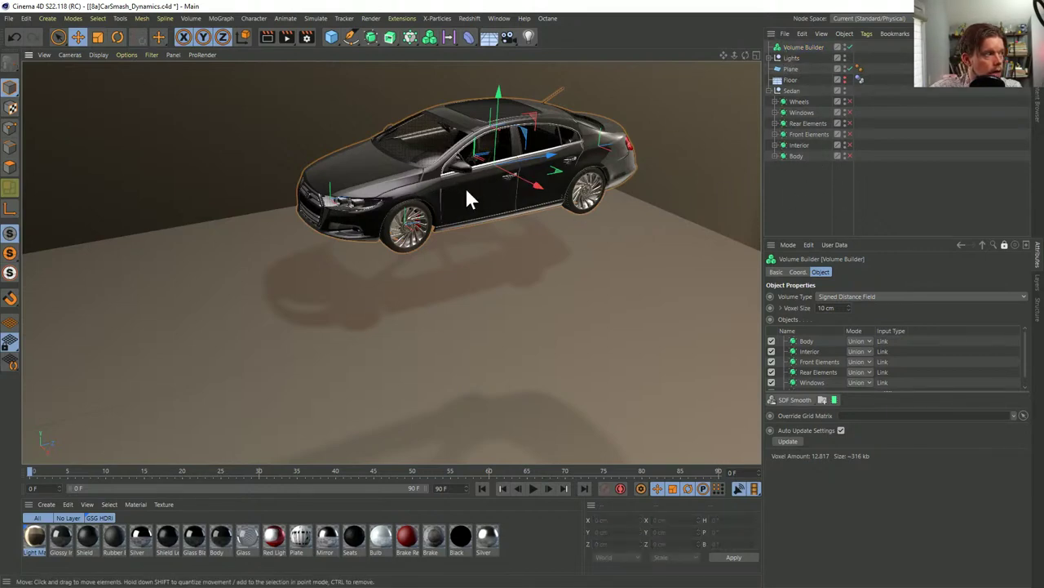
{"action": "left_click", "coordinate": [508, 38]}
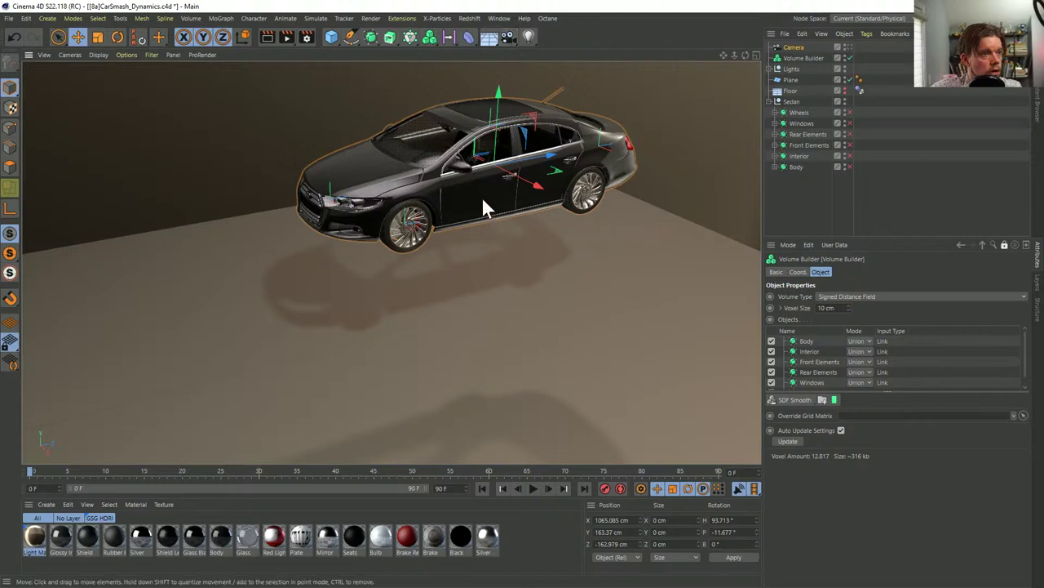
{"action": "mouse_move", "coordinate": [506, 172]}
{"action": "left_mouse_down"}
{"action": "mouse_move", "coordinate": [450, 183]}
{"action": "mouse_move", "coordinate": [471, 169]}
{"action": "mouse_move", "coordinate": [493, 176]}
{"action": "left_mouse_up"}
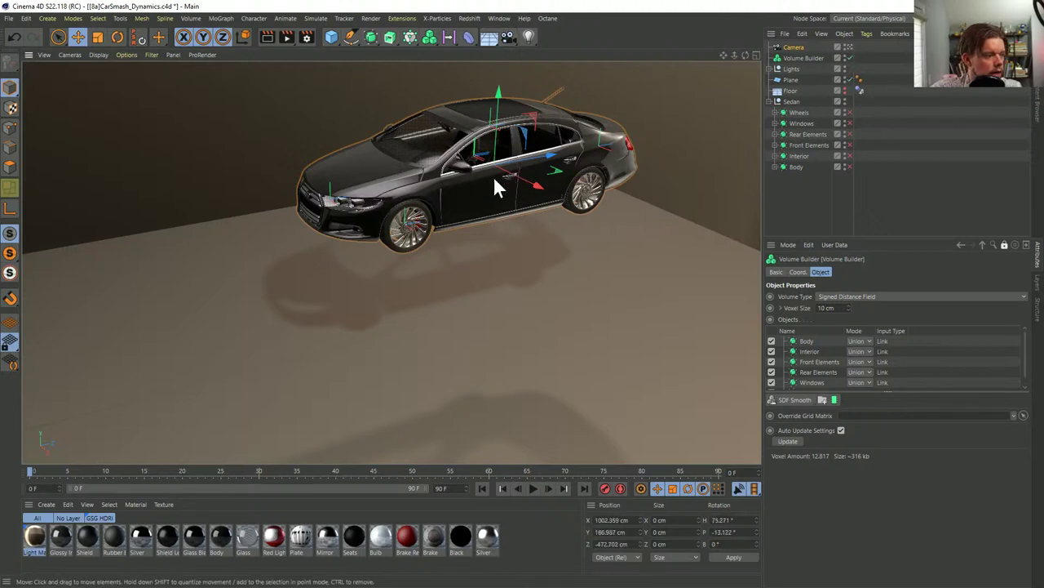
{"action": "left_click", "coordinate": [789, 212]}
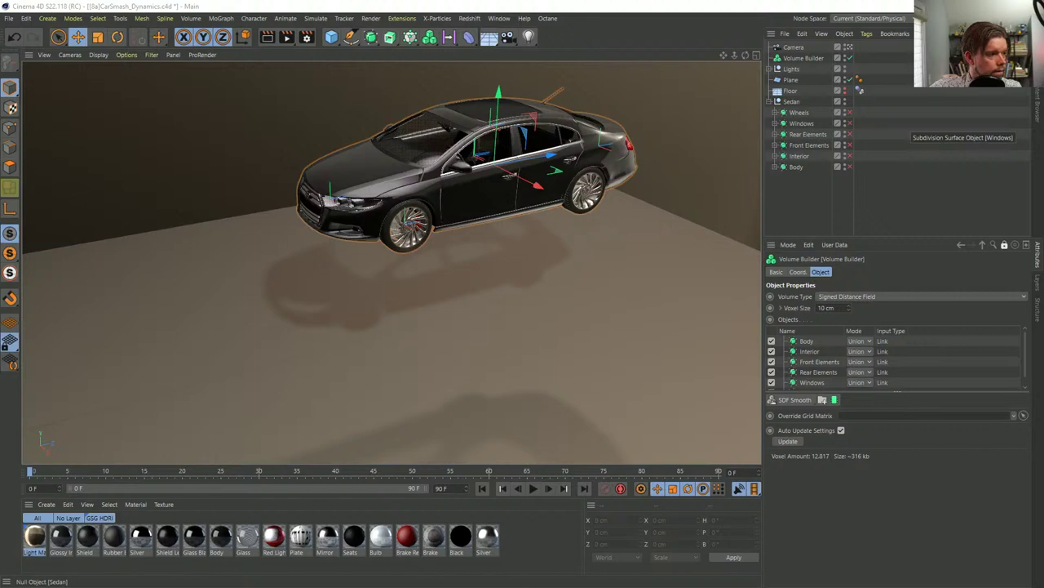
{"action": "left_click_drag", "start_coordinate": [465, 307], "coordinate": [443, 283]}
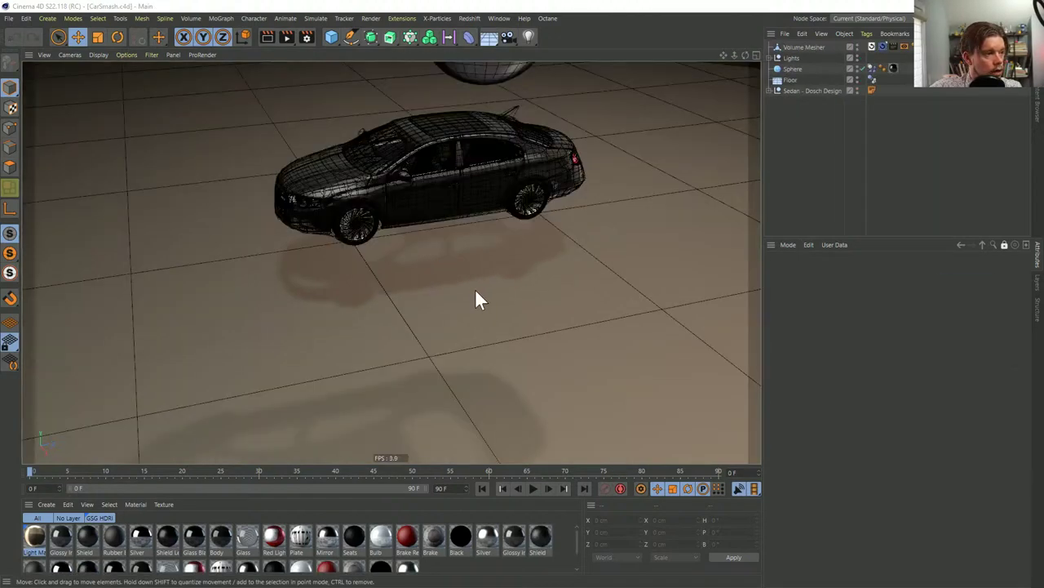
Inspect the Volume Mesher, the Sedan hierarchy's Recall tag and the Volume Builder settings, orbiting lower
{"action": "left_click", "coordinate": [798, 49]}
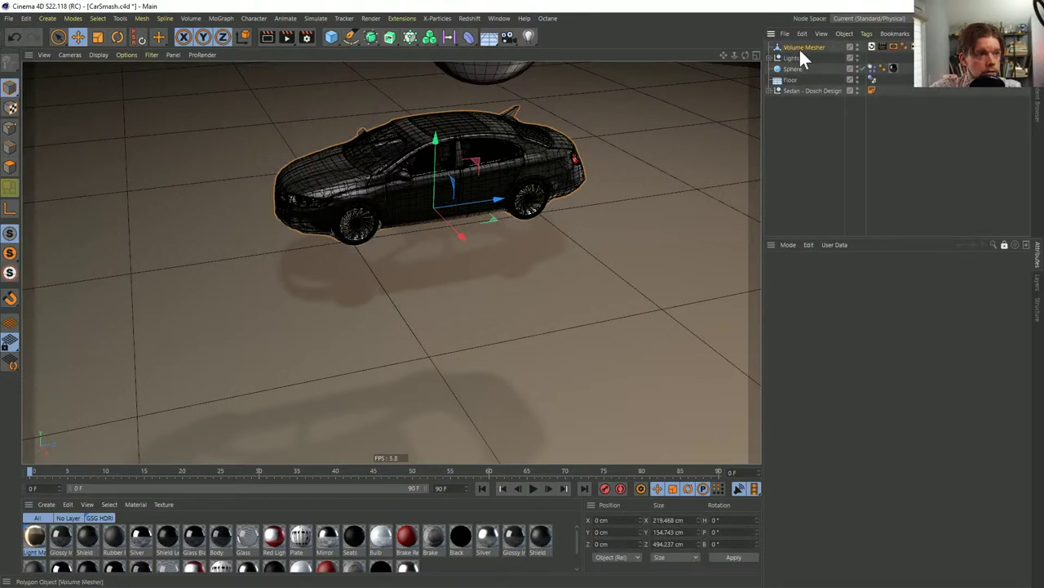
{"action": "left_click", "coordinate": [772, 90]}
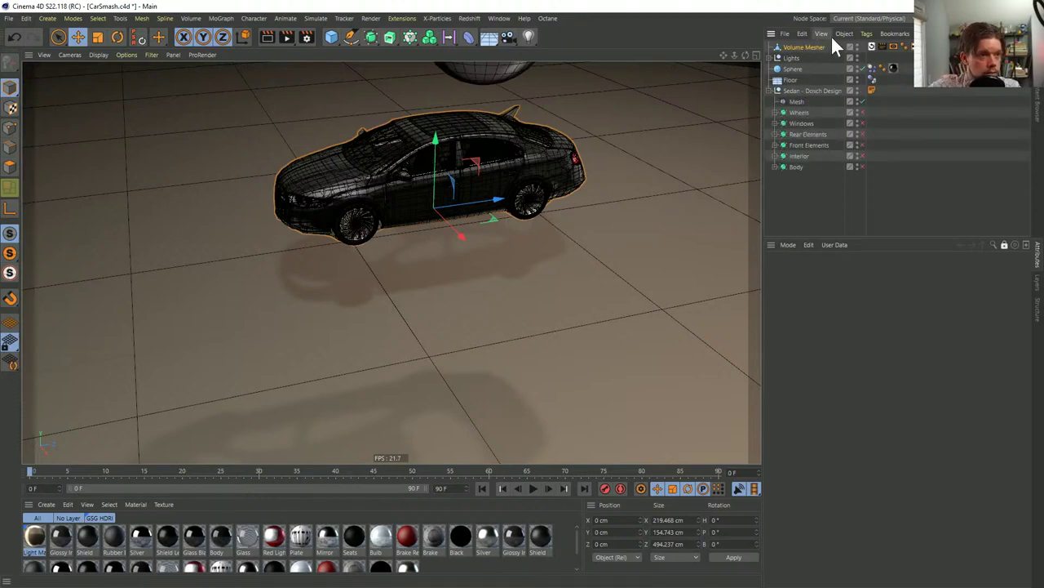
{"action": "double_click", "coordinate": [873, 46]}
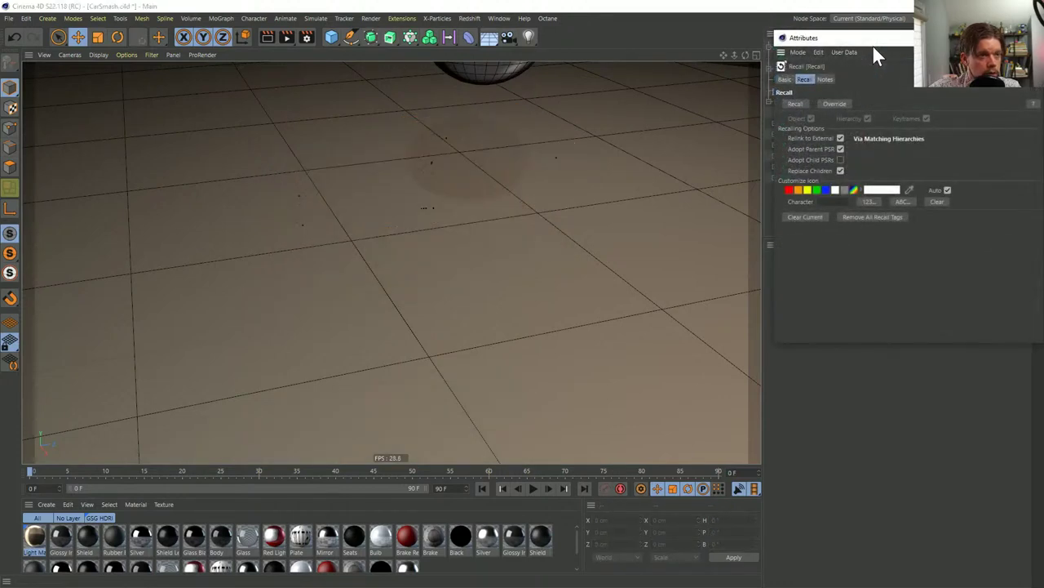
{"action": "left_click", "coordinate": [1035, 38]}
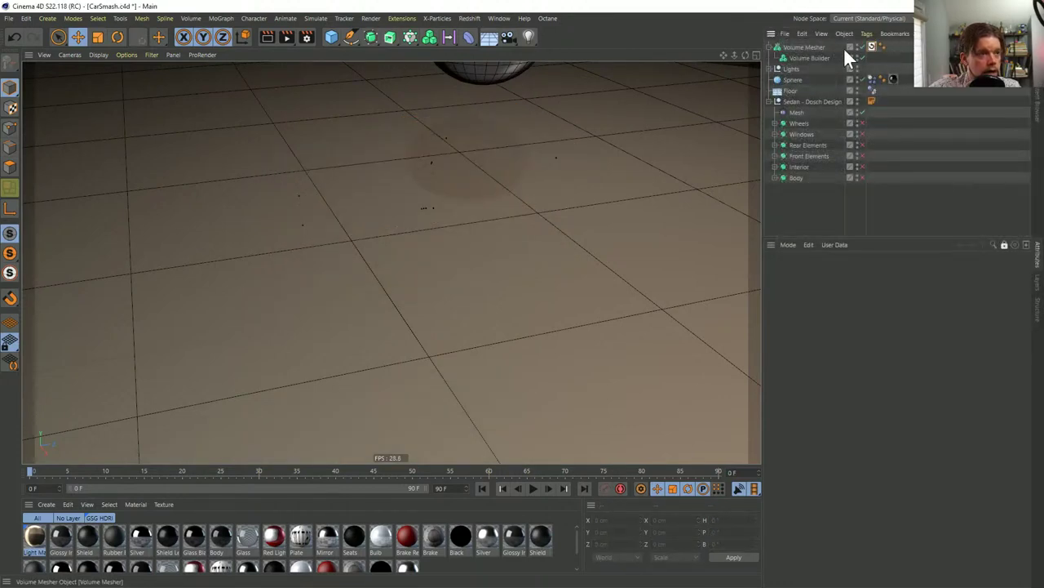
{"action": "left_click", "coordinate": [802, 57]}
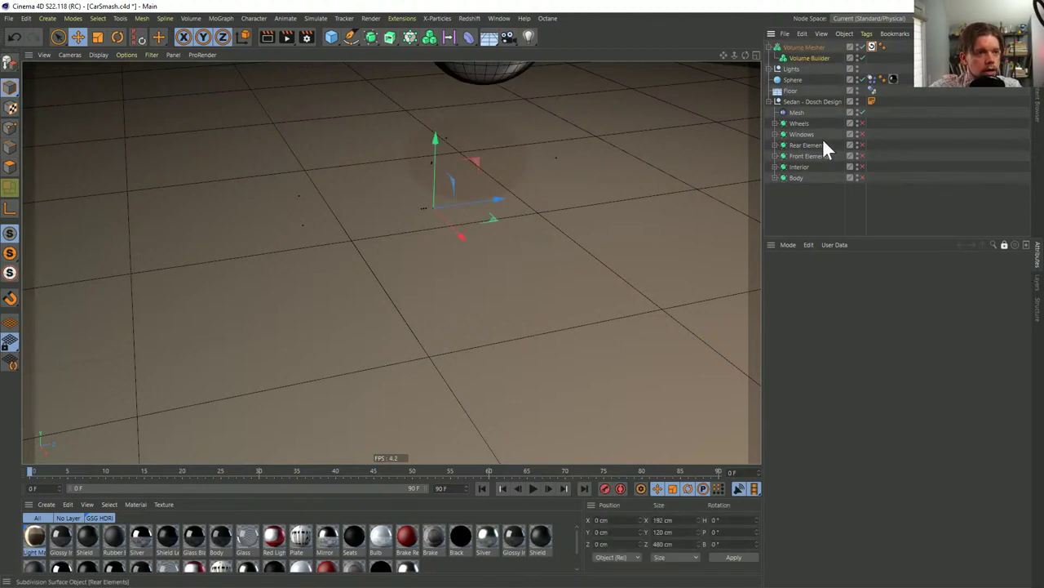
{"action": "left_click", "coordinate": [862, 111]}
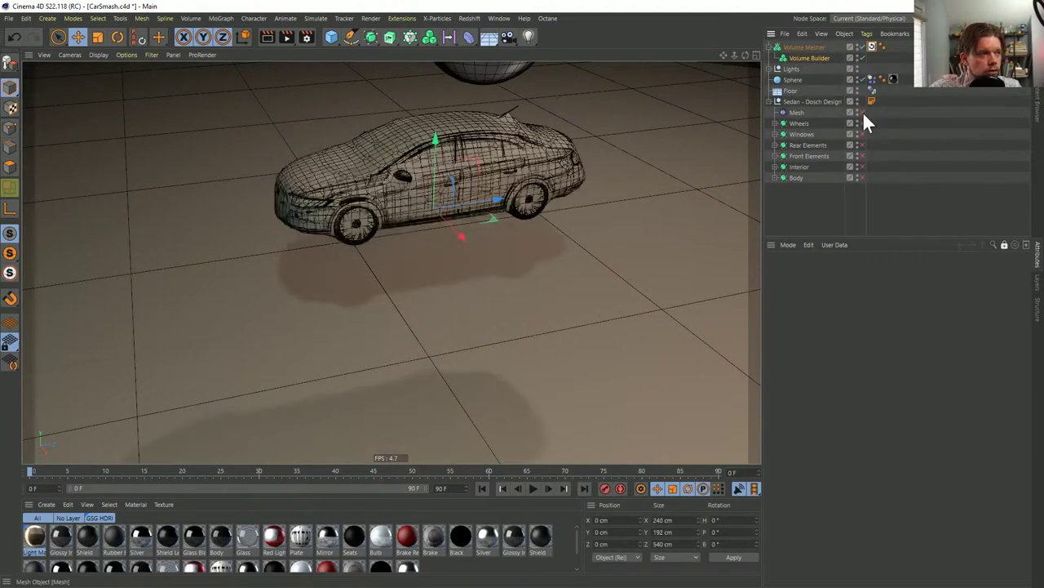
{"action": "scroll", "coordinate": [431, 170], "scroll_direction": "up", "scroll_amount": 10}
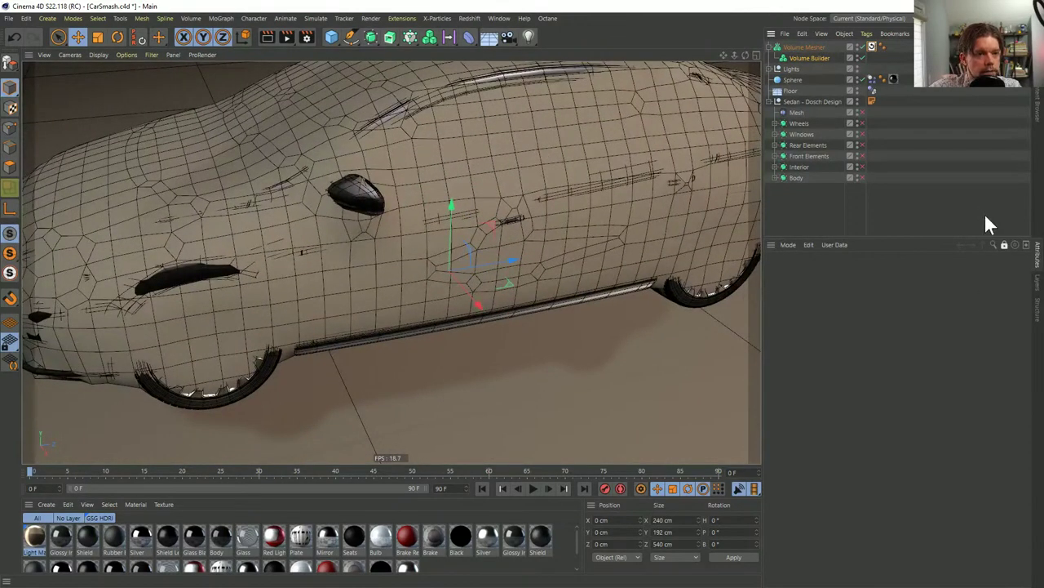
{"action": "left_click", "coordinate": [1003, 245]}
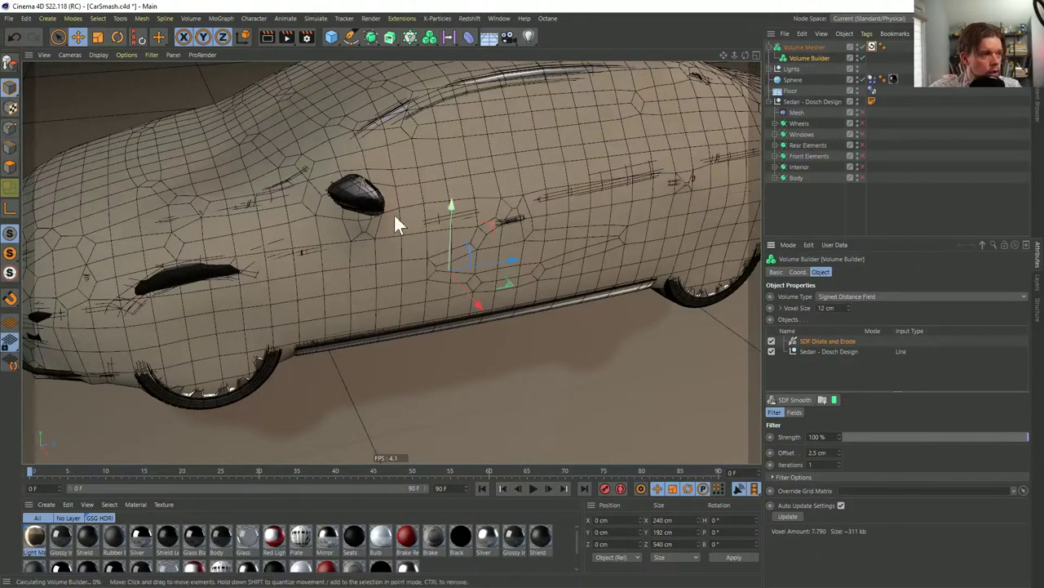
{"action": "left_click_drag", "start_coordinate": [396, 221], "coordinate": [480, 271], "text": "alt"}
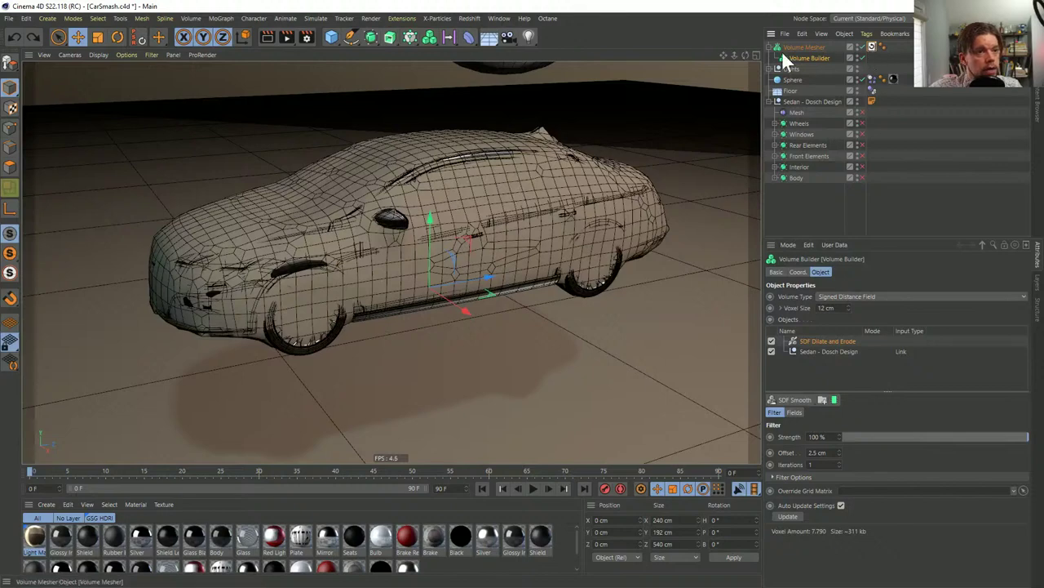
Undo, then turn the volume mesh into a polygon object and orbit around the car
{"action": "left_click", "coordinate": [17, 33]}
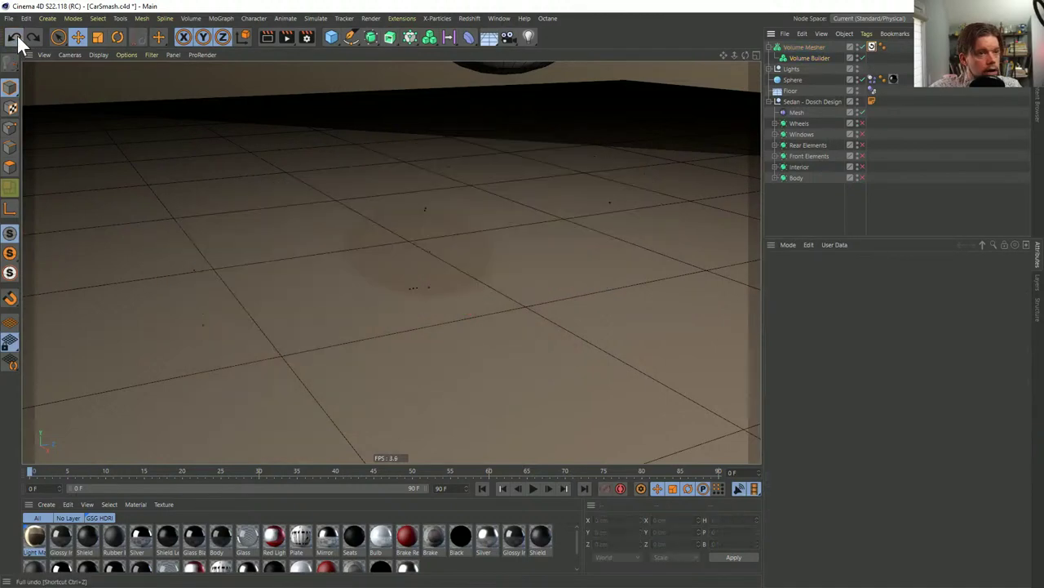
{"action": "left_click", "coordinate": [17, 34]}
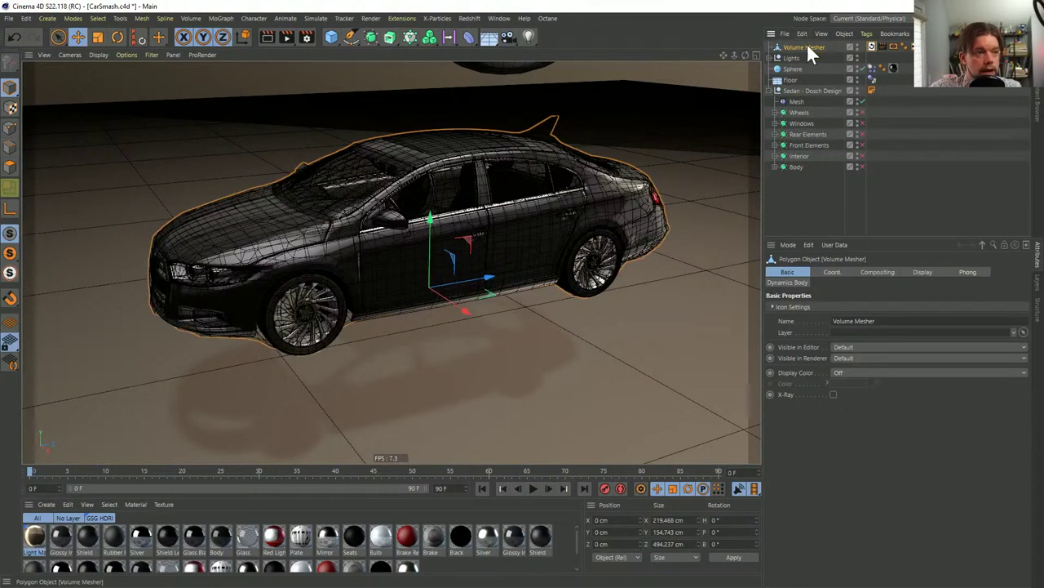
{"action": "left_click_drag", "start_coordinate": [474, 240], "coordinate": [536, 214], "text": "alt"}
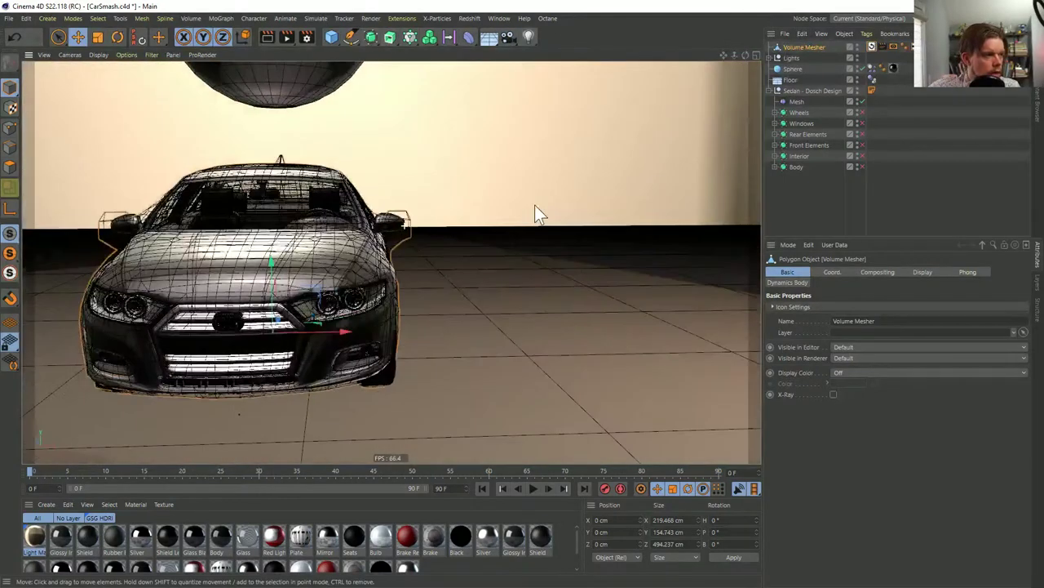
{"action": "mouse_move", "coordinate": [396, 226]}
{"action": "left_mouse_down", "text": "alt"}
{"action": "mouse_move", "coordinate": [367, 230]}
{"action": "mouse_move", "coordinate": [391, 229]}
{"action": "left_mouse_up", "text": "alt"}
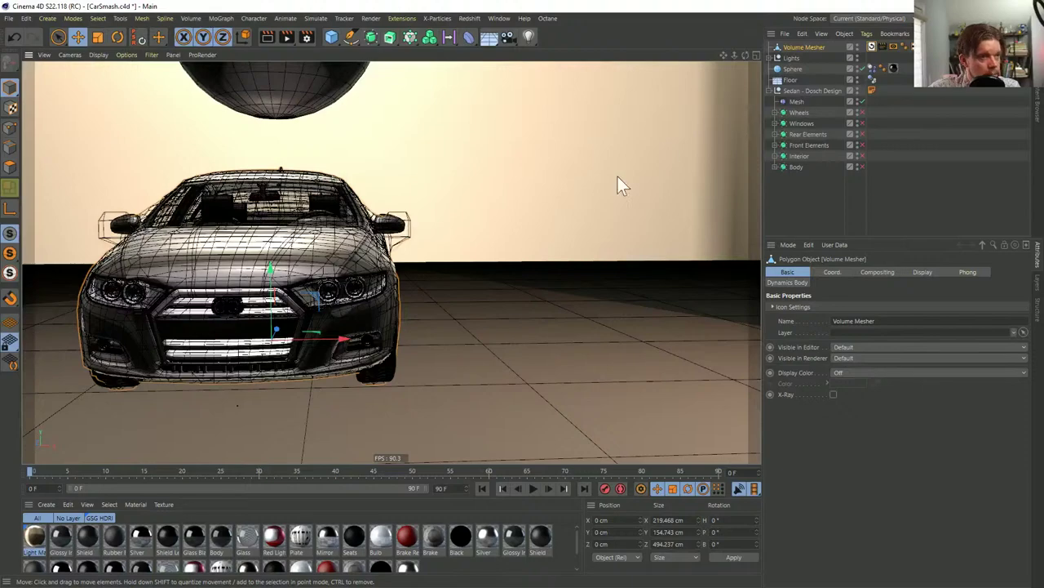
{"action": "left_click_drag", "start_coordinate": [618, 182], "coordinate": [354, 246], "text": "alt"}
{"action": "scroll", "coordinate": [414, 208], "scroll_direction": "up", "scroll_amount": 5}
{"action": "left_click_drag", "start_coordinate": [415, 211], "coordinate": [354, 233], "text": "alt"}
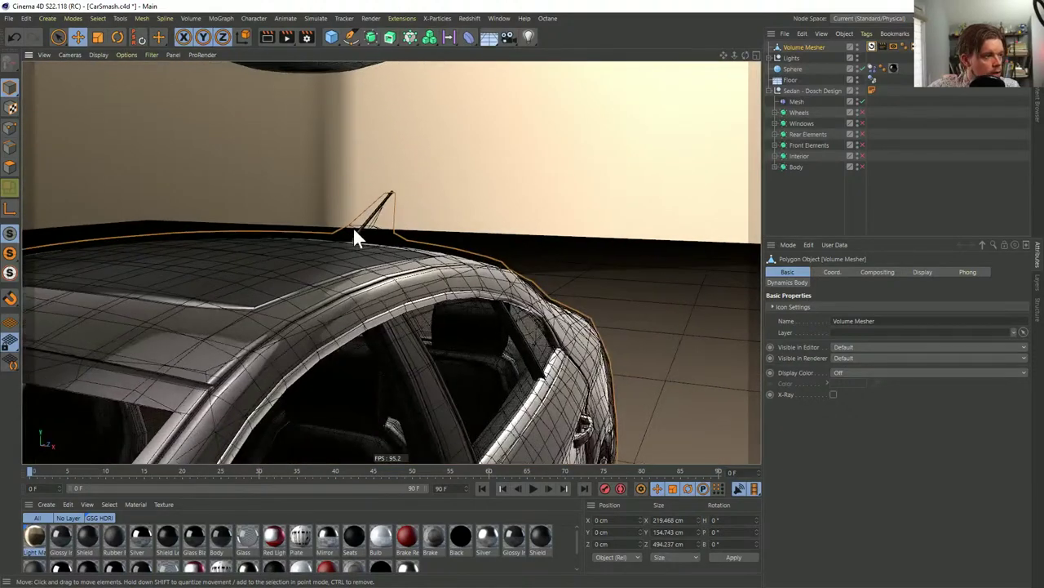
{"action": "left_click_drag", "start_coordinate": [403, 198], "coordinate": [350, 298], "text": "alt"}
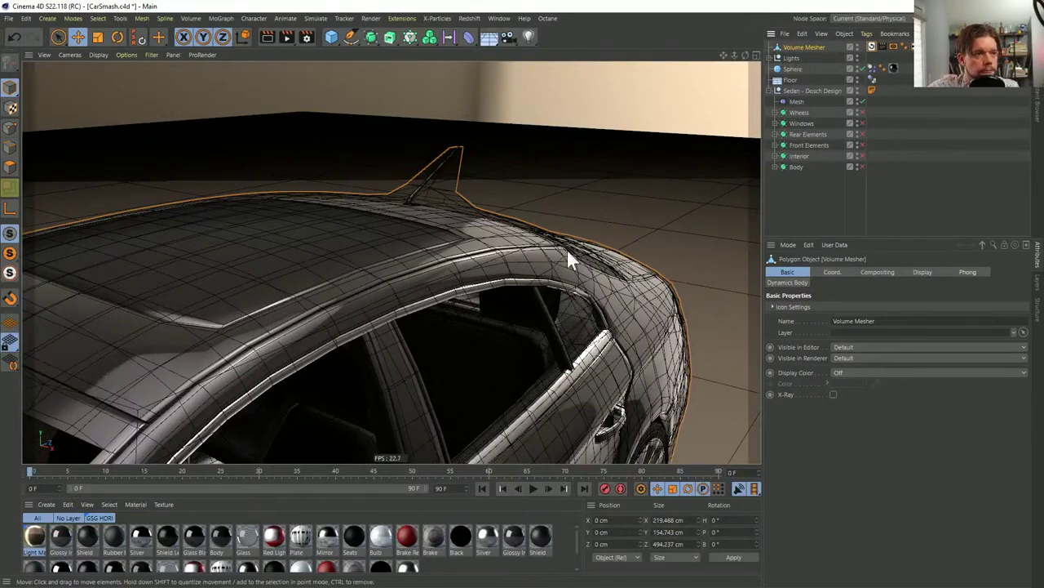
{"action": "scroll", "coordinate": [538, 261], "scroll_direction": "down", "scroll_amount": 6}
Delete the tag on the volume mesh and the old Mesh deformer under the sedan
{"action": "left_click", "coordinate": [883, 44]}
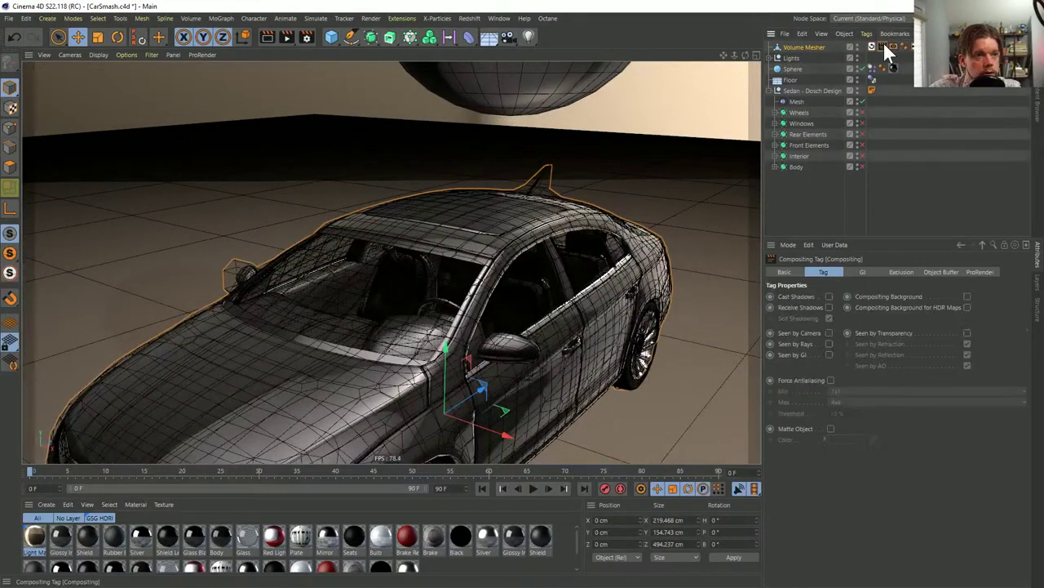
{"action": "key", "text": "Delete"}
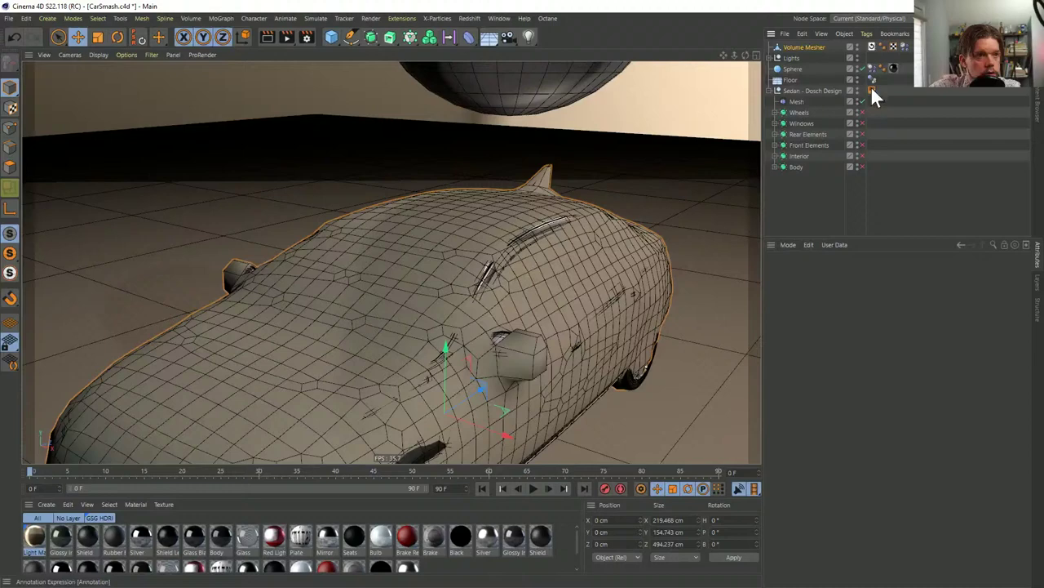
{"action": "left_click", "coordinate": [790, 101]}
{"action": "key", "text": "Delete"}
{"action": "scroll", "coordinate": [560, 293], "scroll_direction": "up", "scroll_amount": 4}
{"action": "scroll", "coordinate": [538, 282], "scroll_direction": "down", "scroll_amount": 5}
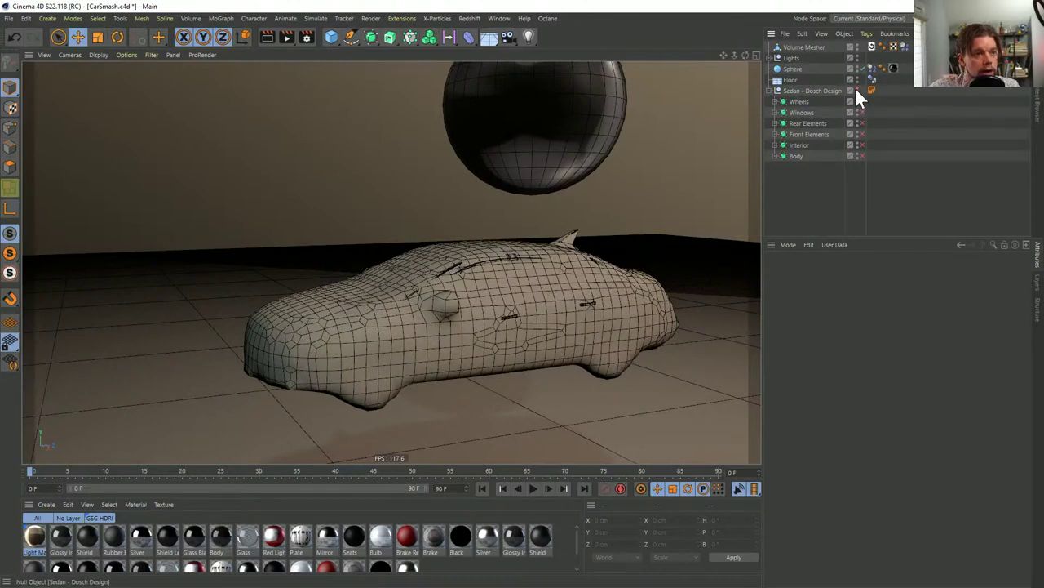
Put a Mesh deformer under the Sedan, cage it with Volume Mesher, External Surface, and initialize
{"action": "left_click", "coordinate": [467, 38]}
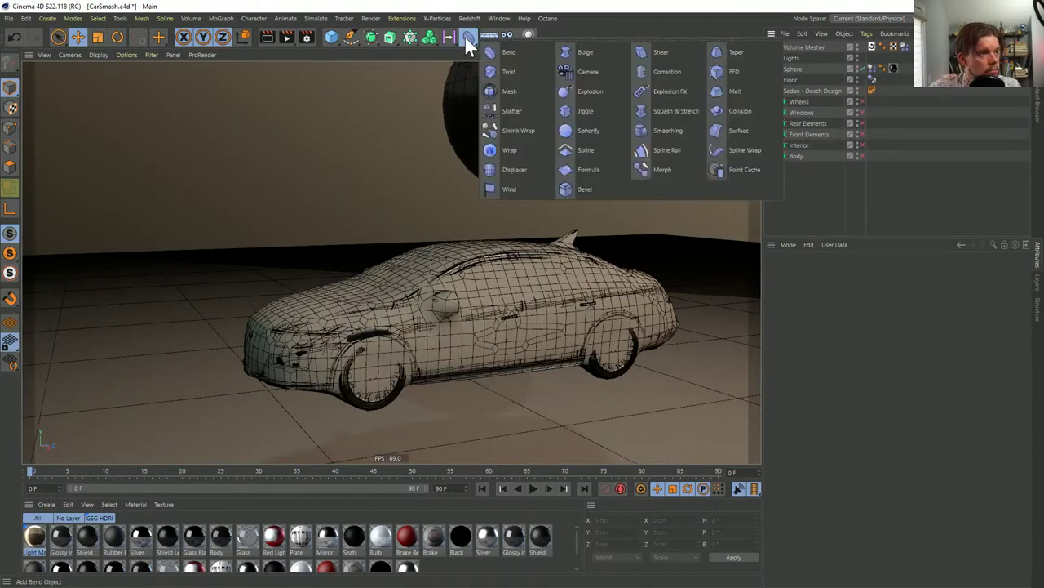
{"action": "left_click", "coordinate": [519, 90]}
{"action": "left_click_drag", "start_coordinate": [785, 47], "coordinate": [797, 101]}
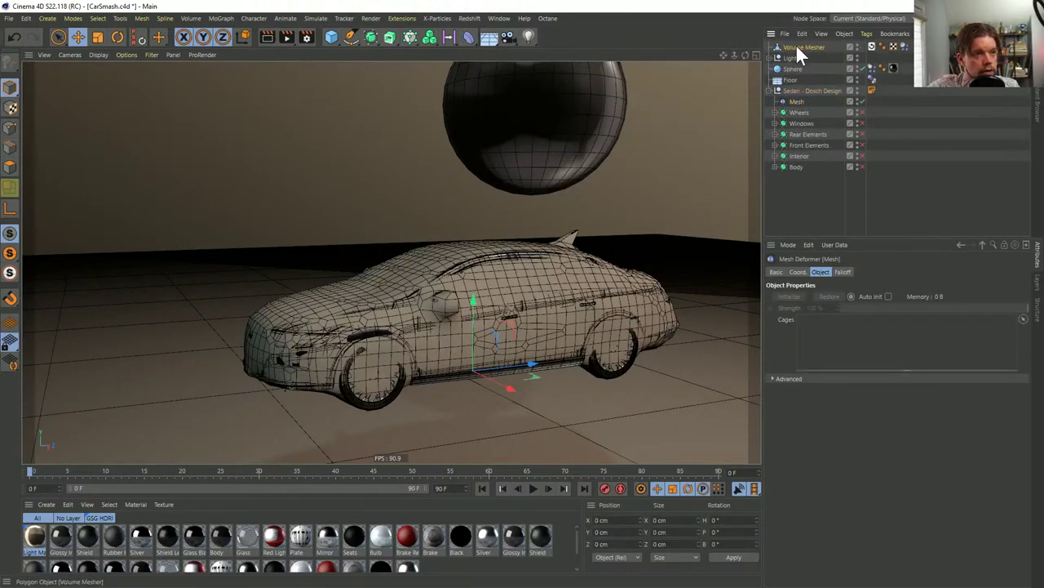
{"action": "left_click_drag", "start_coordinate": [798, 48], "coordinate": [823, 334]}
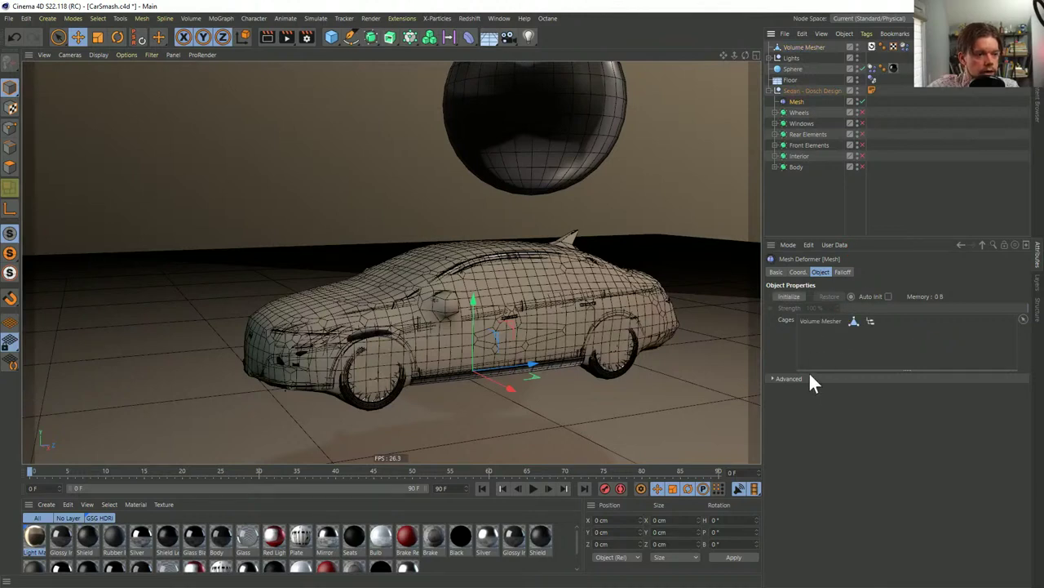
{"action": "left_click", "coordinate": [788, 379]}
{"action": "left_click", "coordinate": [919, 390]}
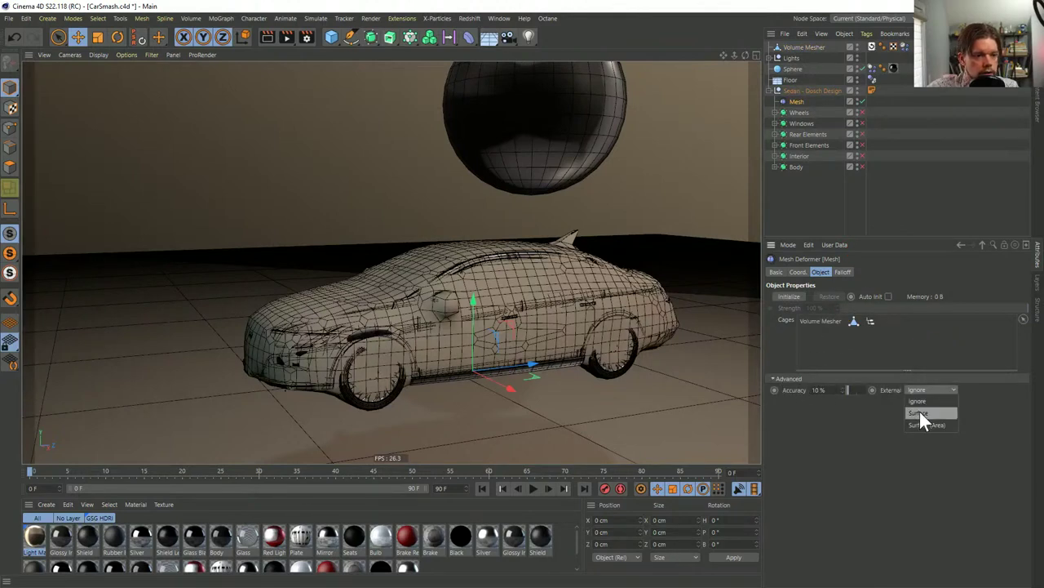
{"action": "left_click", "coordinate": [921, 414]}
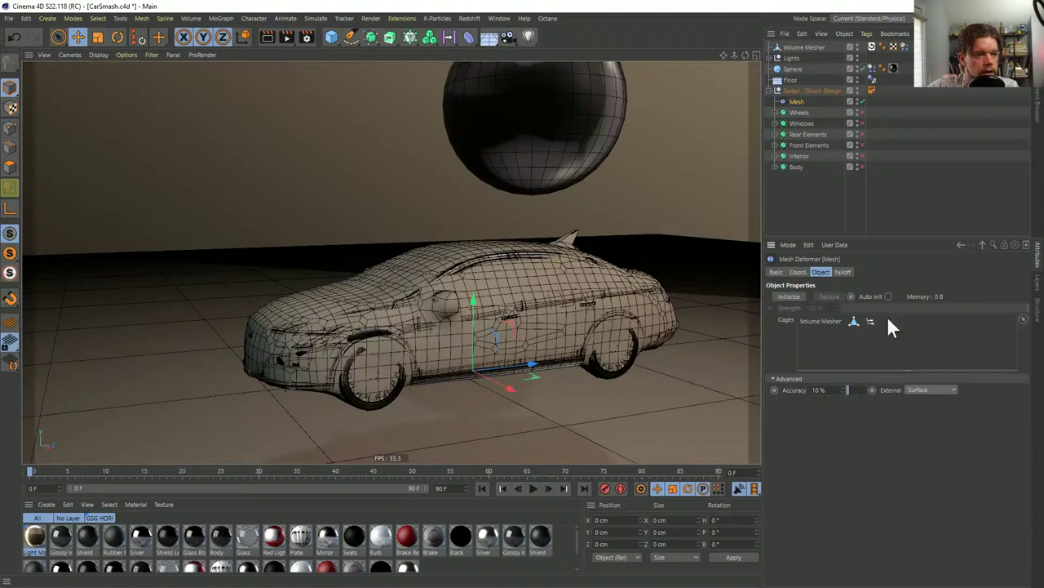
{"action": "left_click", "coordinate": [790, 296]}
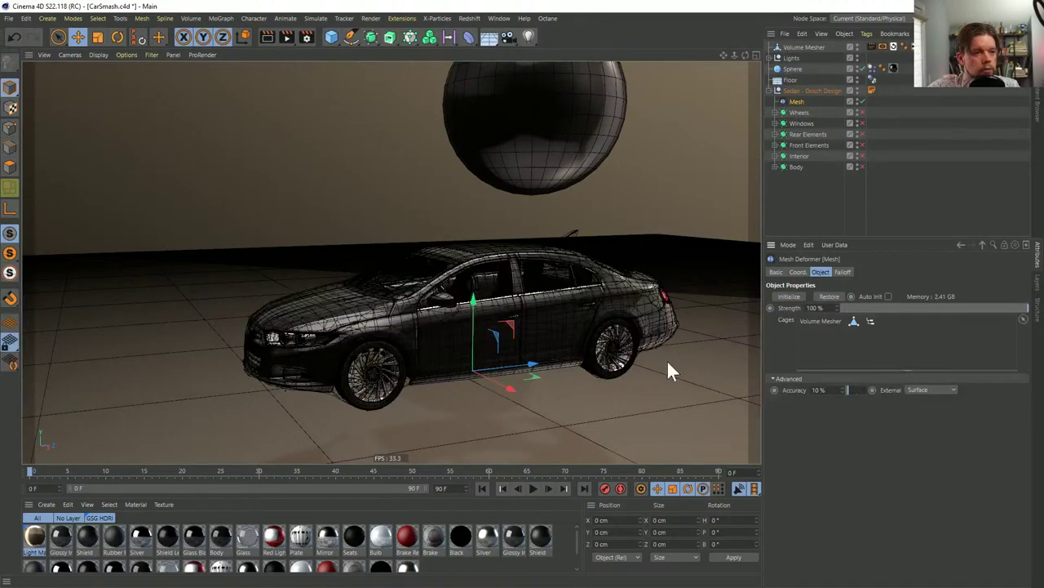
Replace the Volume Mesher's old dynamics tag with a new Rigid Body tag
{"action": "left_click_drag", "start_coordinate": [501, 292], "coordinate": [488, 317], "text": "alt"}
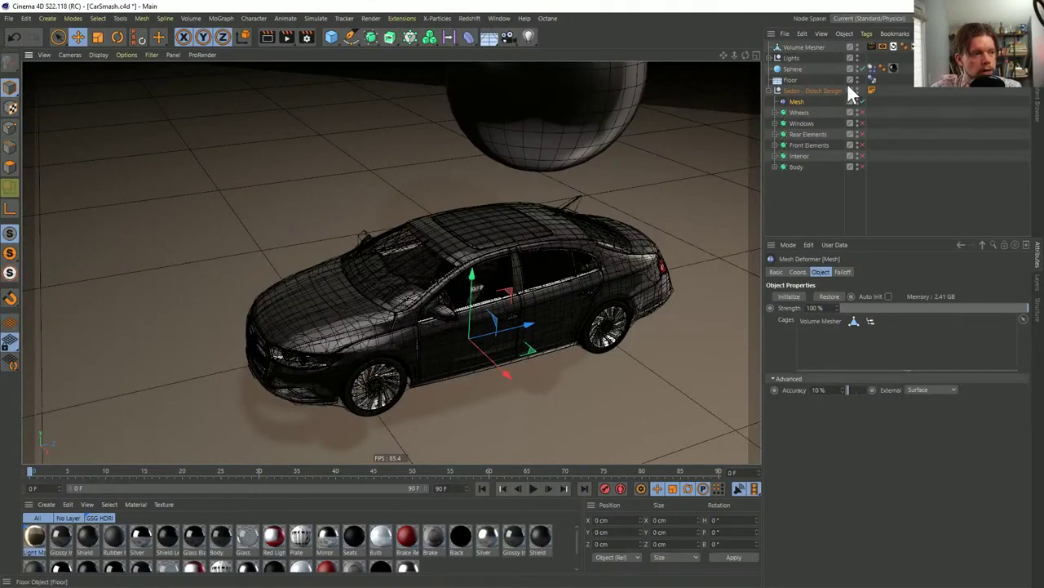
{"action": "left_click_drag", "start_coordinate": [526, 278], "coordinate": [523, 285], "text": "alt"}
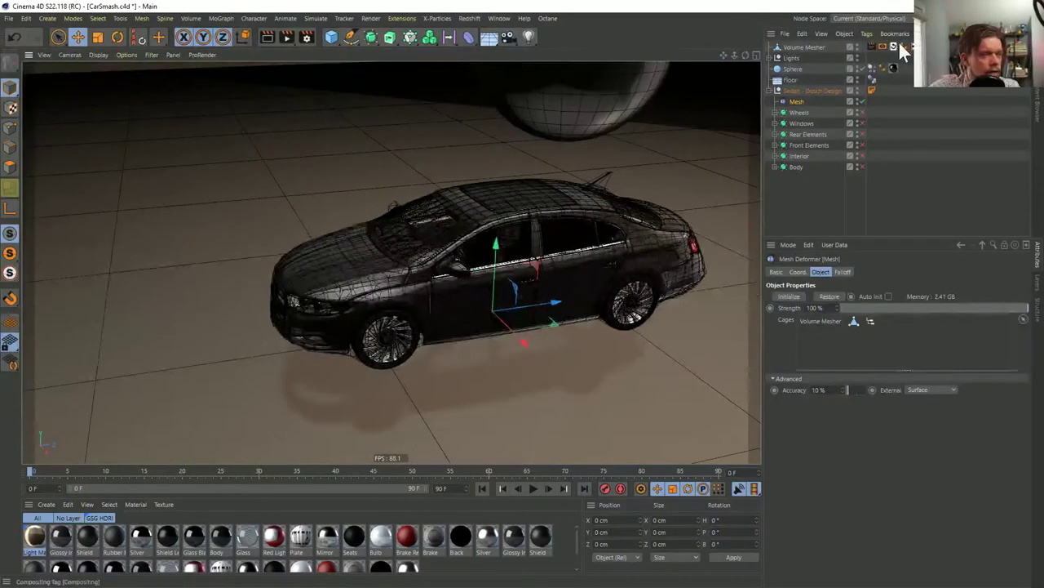
{"action": "left_click", "coordinate": [884, 70]}
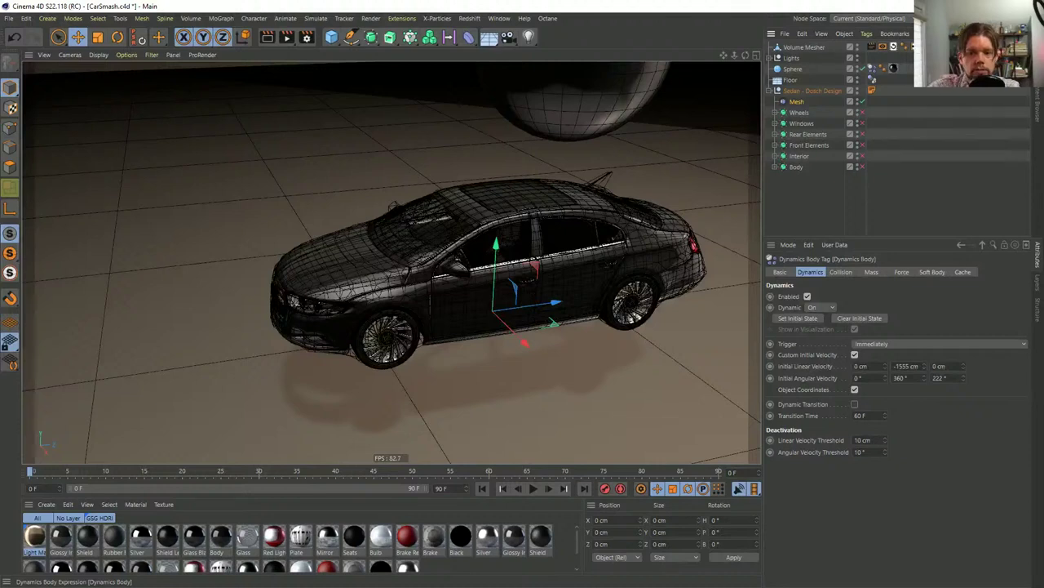
{"action": "key", "text": "Delete"}
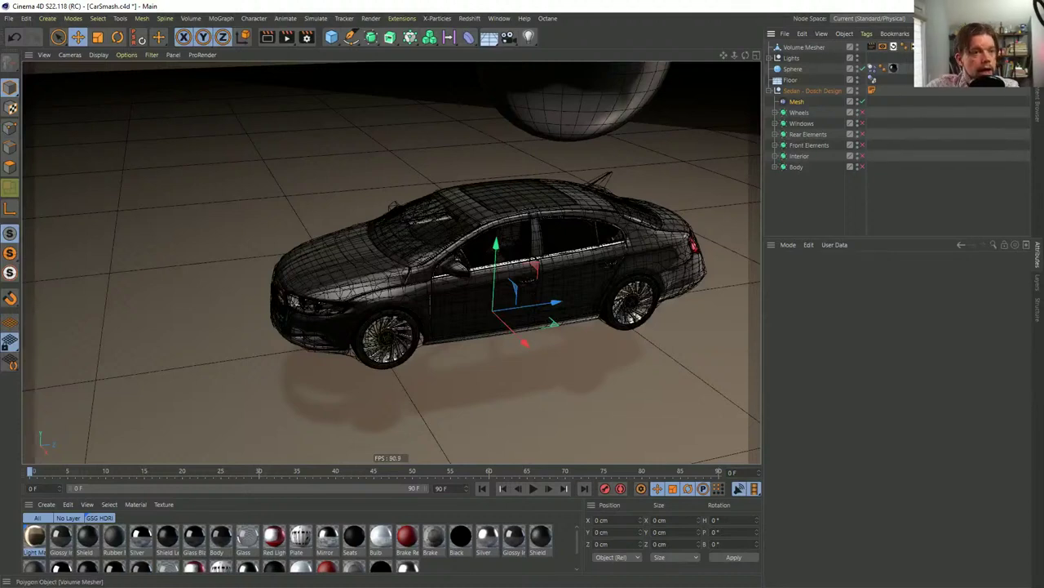
{"action": "right_click", "coordinate": [796, 46]}
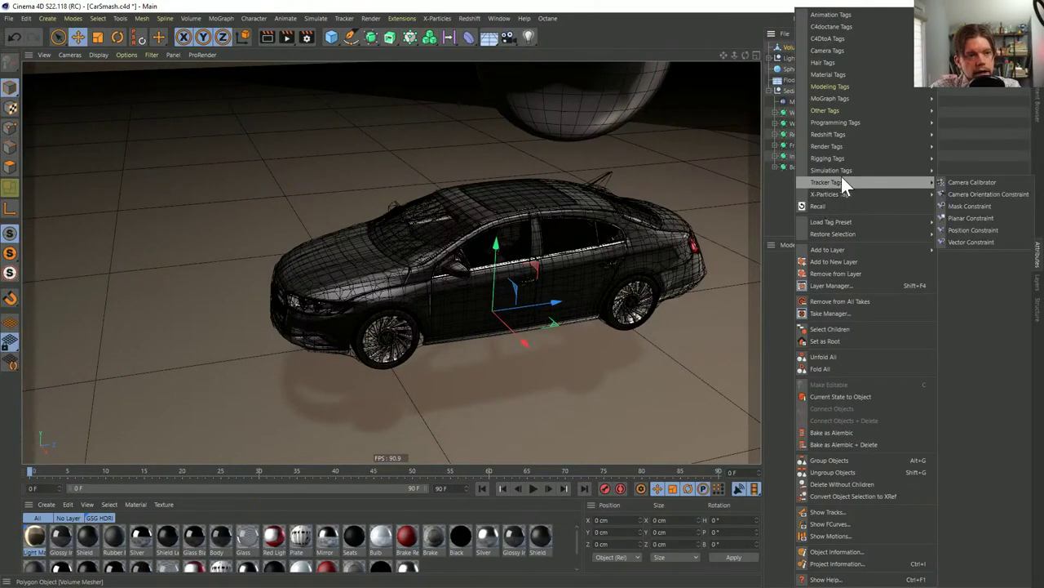
{"action": "mouse_move", "coordinate": [841, 173]}
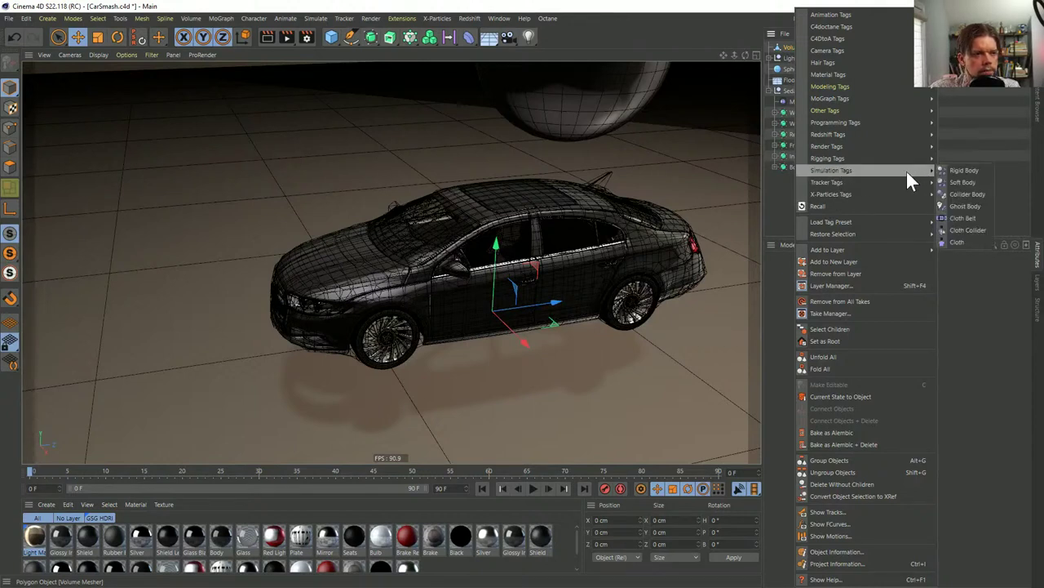
{"action": "left_click", "coordinate": [961, 180]}
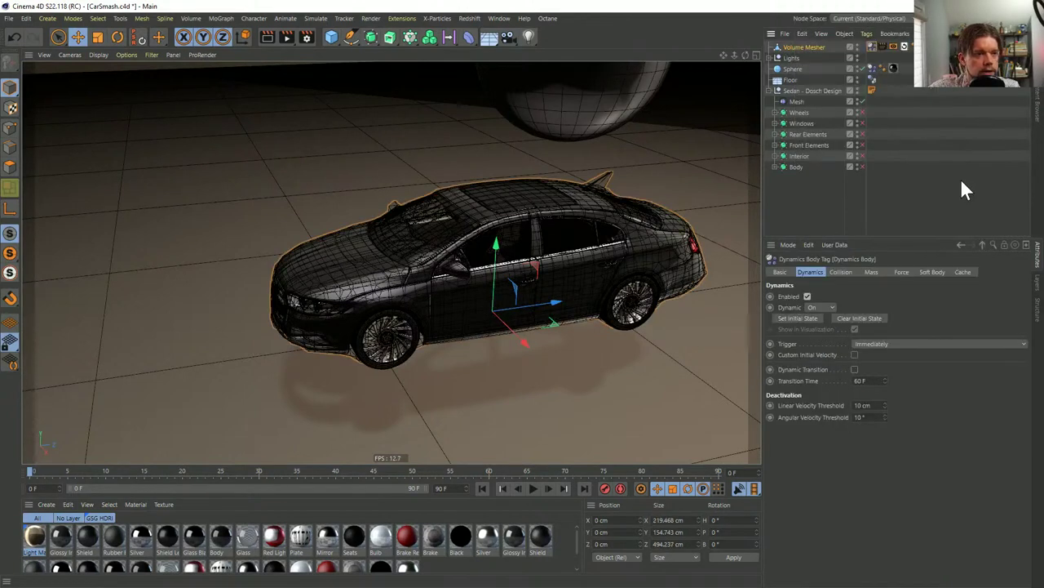
{"action": "left_click", "coordinate": [855, 87]}
{"action": "left_click_drag", "start_coordinate": [454, 280], "coordinate": [483, 312], "text": "alt"}
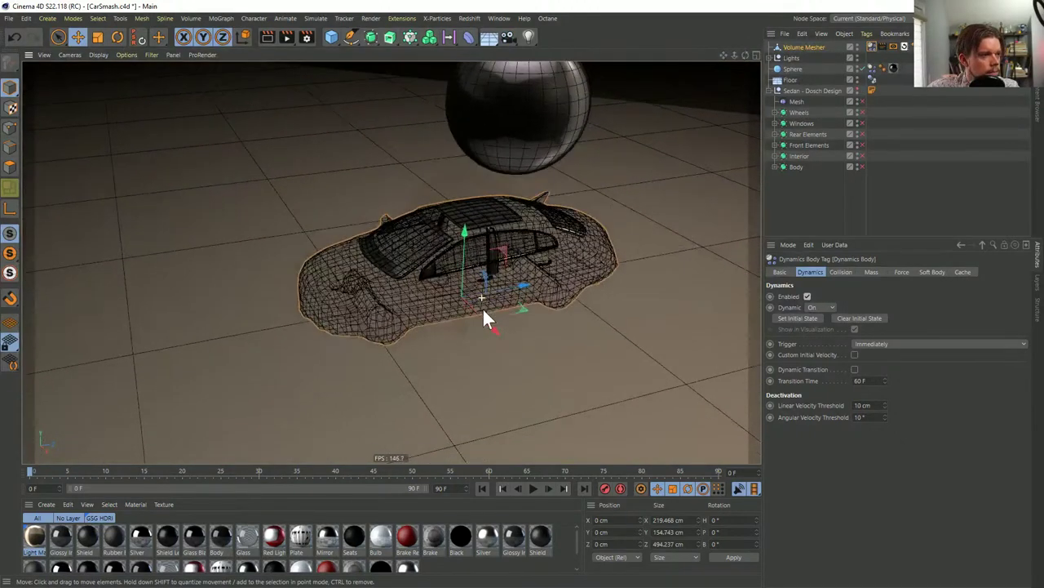
{"action": "left_click", "coordinate": [532, 488]}
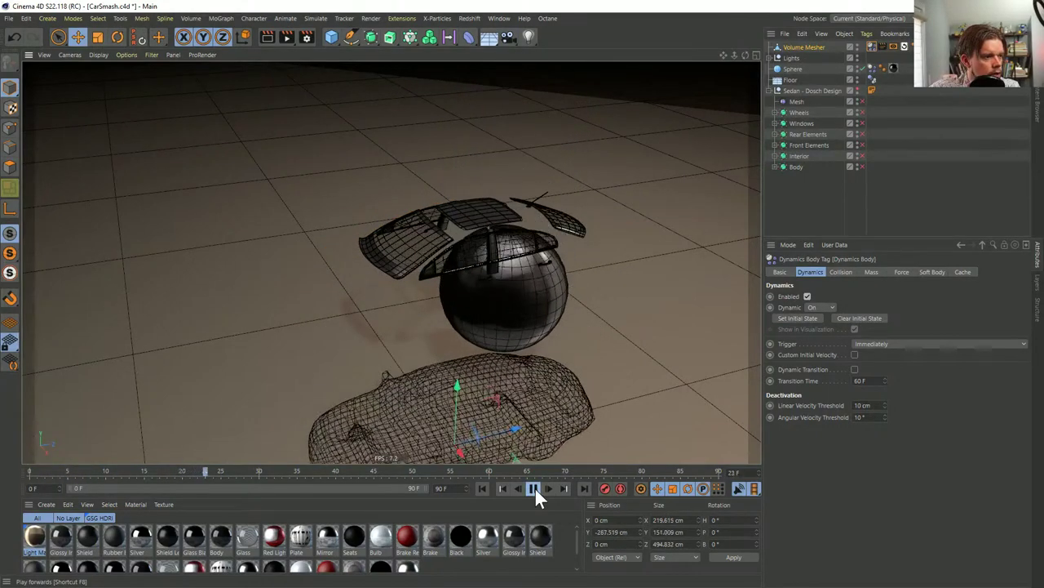
{"action": "left_click", "coordinate": [533, 488]}
{"action": "left_click_drag", "start_coordinate": [524, 400], "coordinate": [501, 311], "text": "alt"}
{"action": "left_click", "coordinate": [487, 488]}
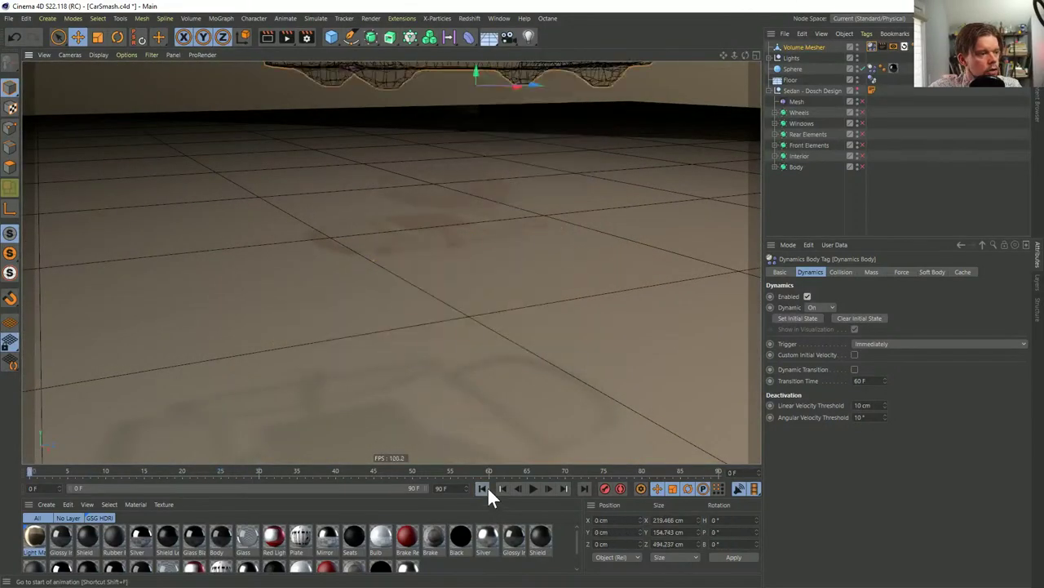
{"action": "left_click_drag", "start_coordinate": [557, 149], "coordinate": [548, 322], "text": "alt"}
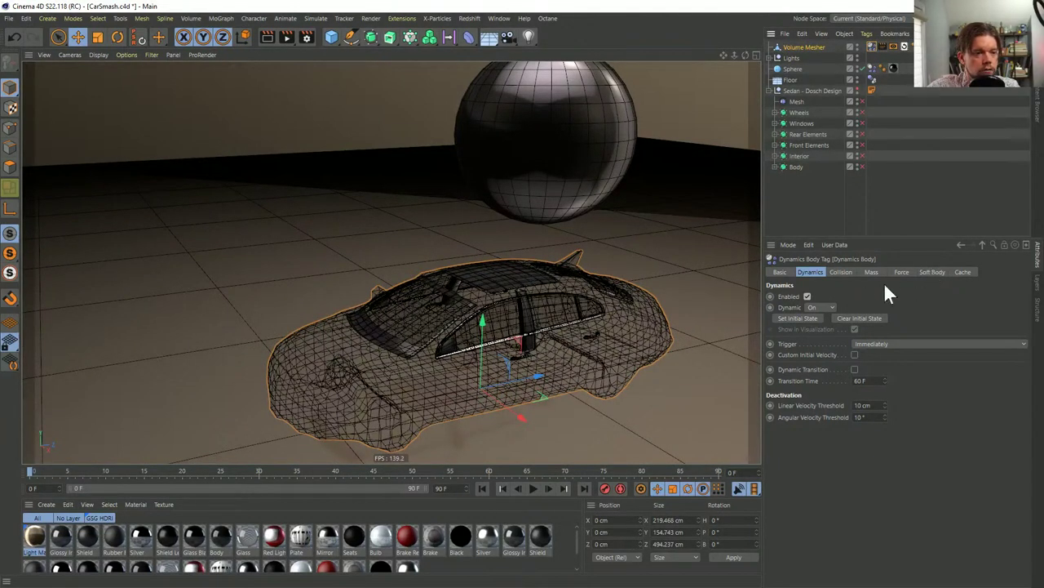
In the Soft Body settings, set stiffness 111, damping 99% and shape elastic limit 1 cm
{"action": "left_click", "coordinate": [841, 273]}
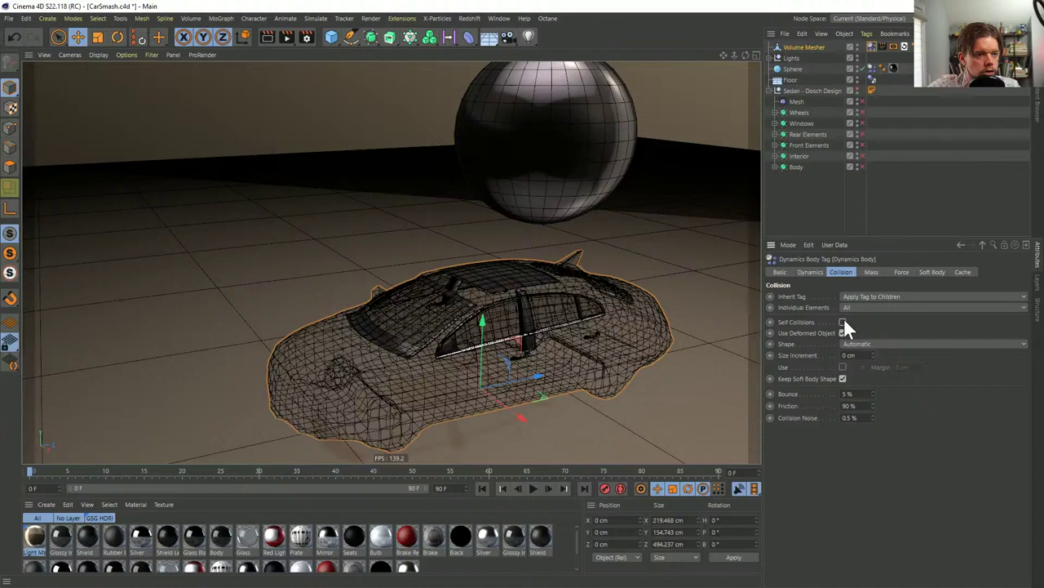
{"action": "left_click", "coordinate": [945, 272]}
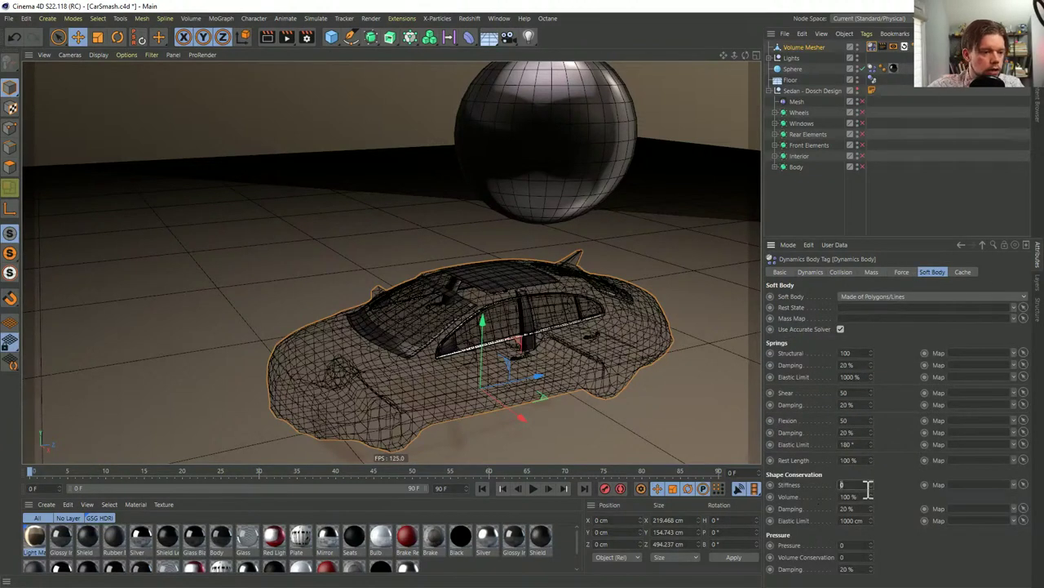
{"action": "type", "text": "111"}
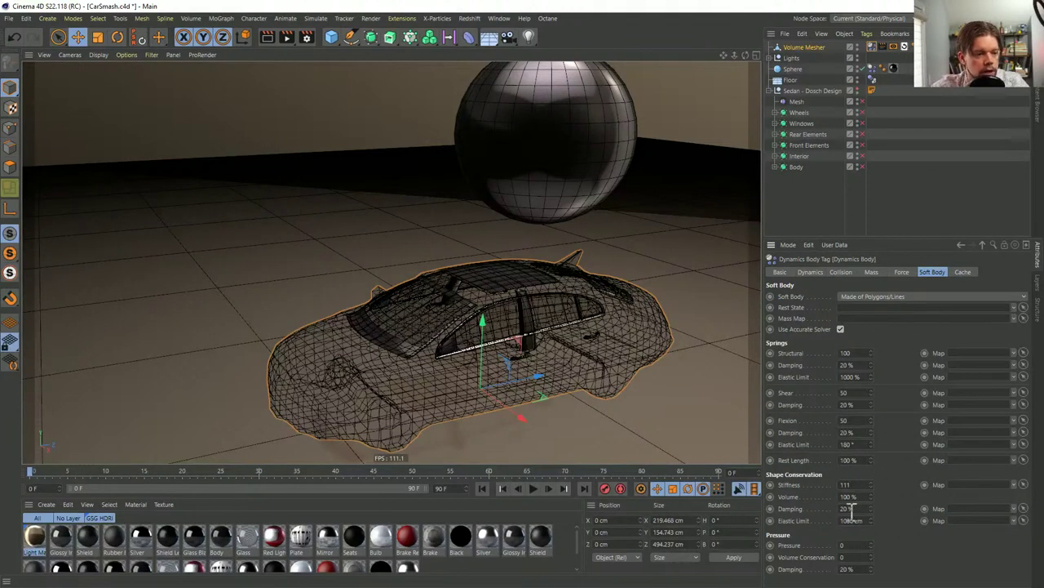
{"action": "type", "text": "99"}
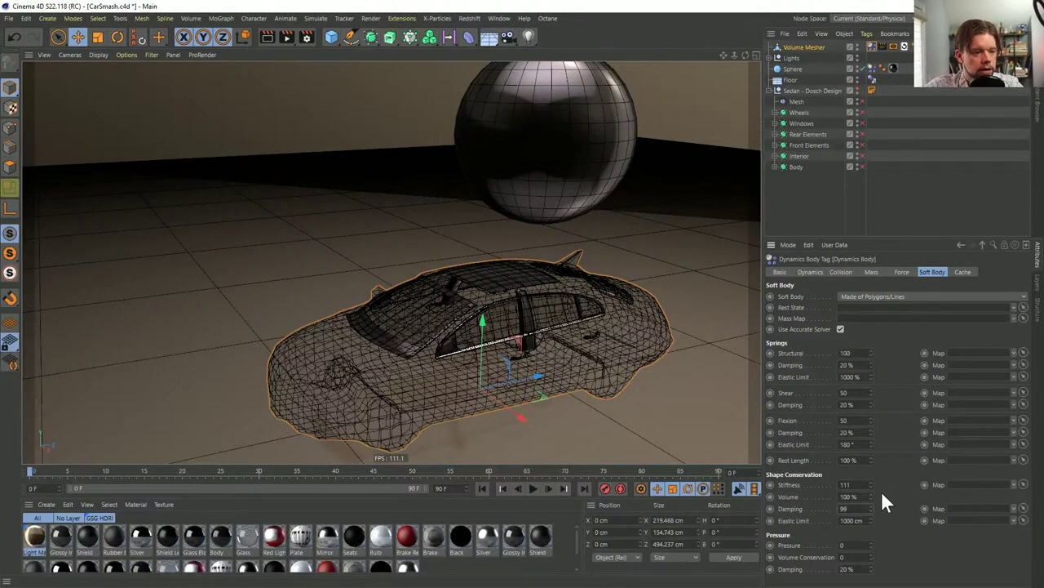
{"action": "double_click", "coordinate": [845, 520]}
{"action": "type", "text": "1"}
{"action": "key", "text": "Return"}
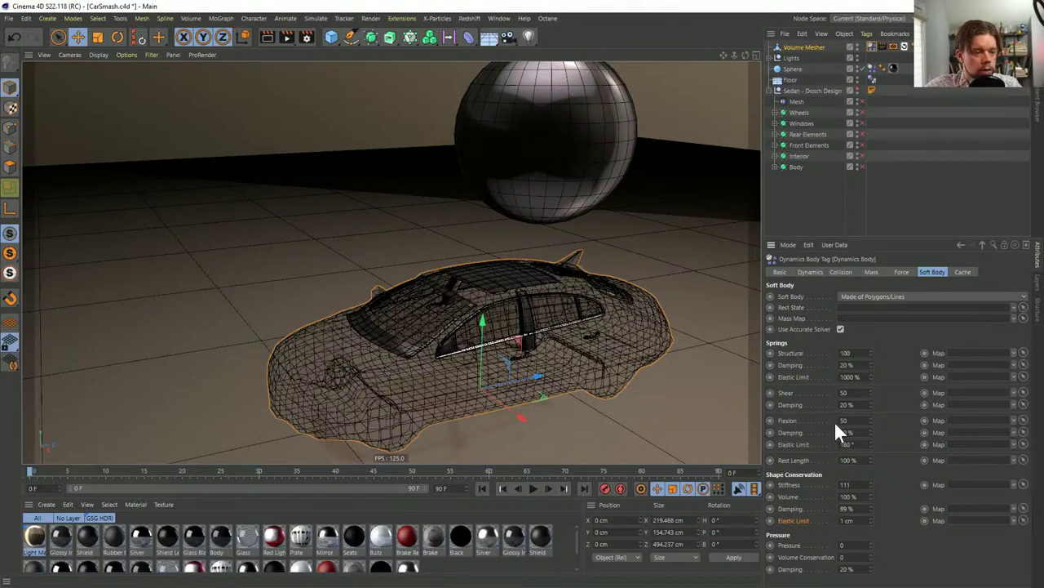
Set Flexion to 500 with a 5° elastic limit and recentre the car
{"action": "left_click", "coordinate": [865, 418]}
{"action": "double_click", "coordinate": [849, 443]}
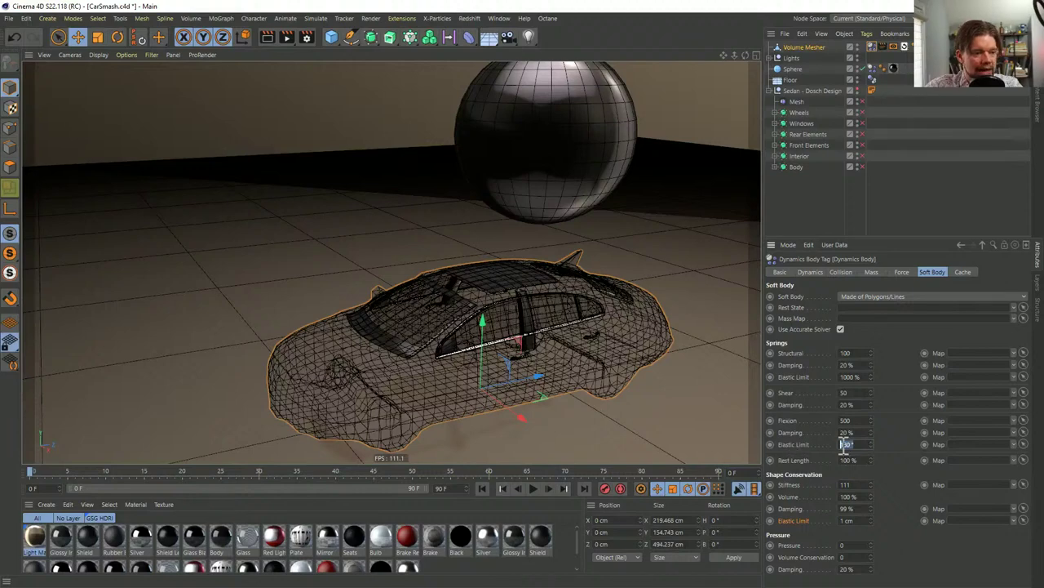
{"action": "type", "text": "5"}
{"action": "key", "text": "Return"}
{"action": "middle_click_drag", "start_coordinate": [584, 408], "coordinate": [578, 329], "text": "alt"}
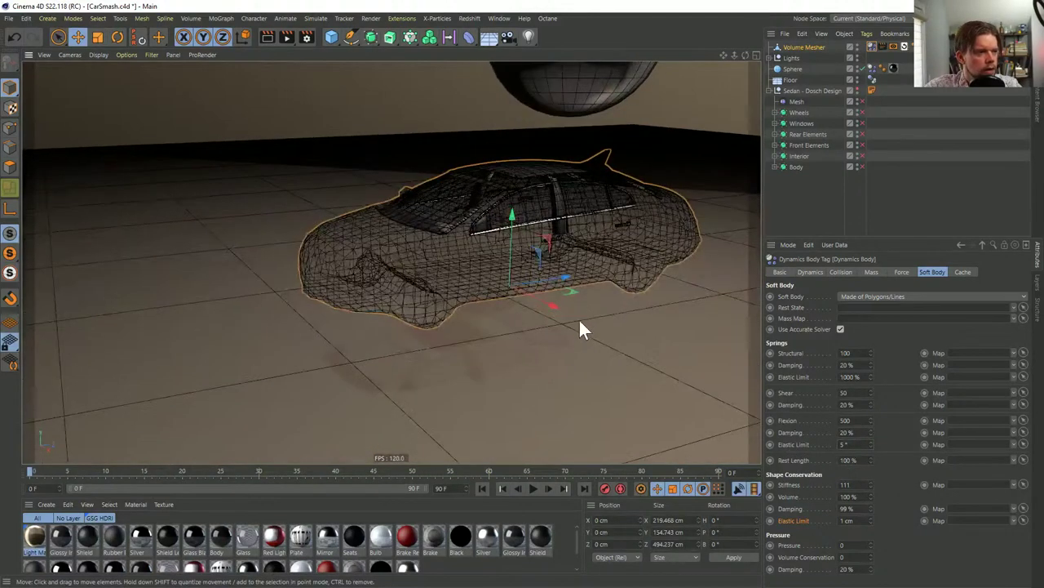
{"action": "mouse_move", "coordinate": [578, 285]}
{"action": "middle_mouse_down", "text": "alt"}
{"action": "mouse_move", "coordinate": [550, 303]}
{"action": "mouse_move", "coordinate": [559, 284]}
{"action": "middle_mouse_up", "text": "alt"}
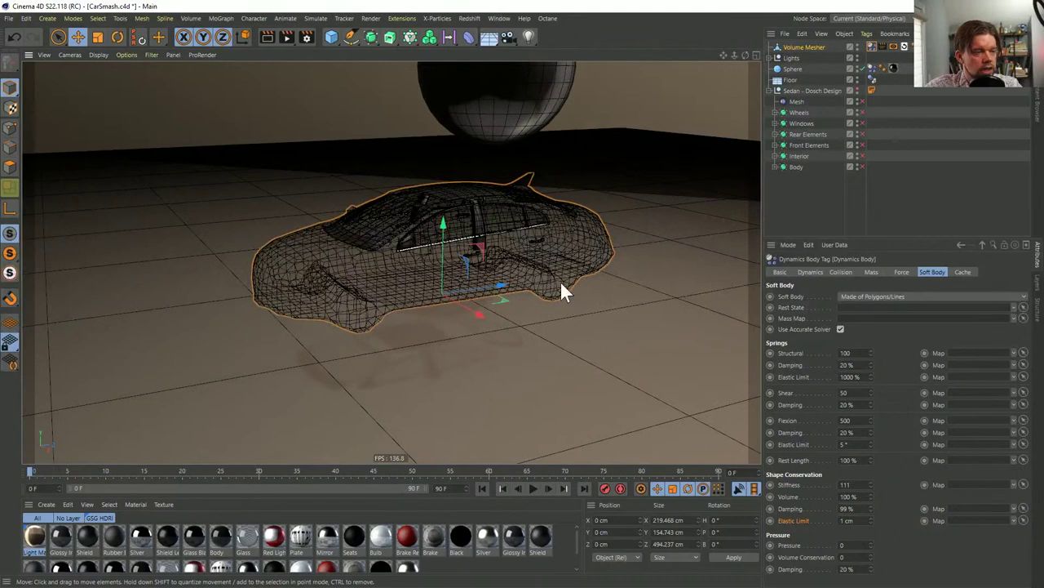
Enable custom initial velocity with linear Y -1555 cm and a -500° angular velocity
{"action": "left_click", "coordinate": [844, 272]}
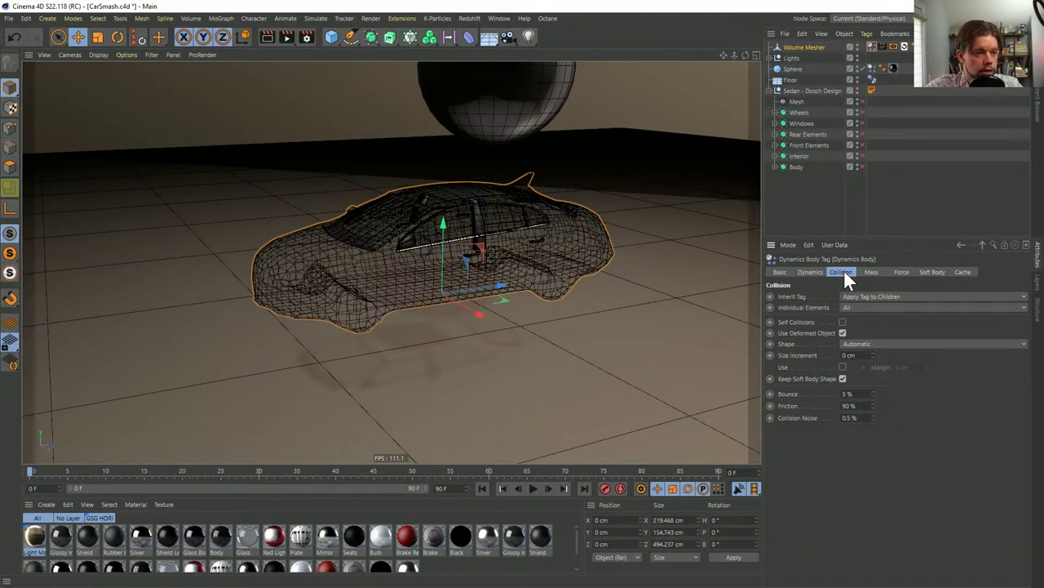
{"action": "left_click", "coordinate": [810, 272]}
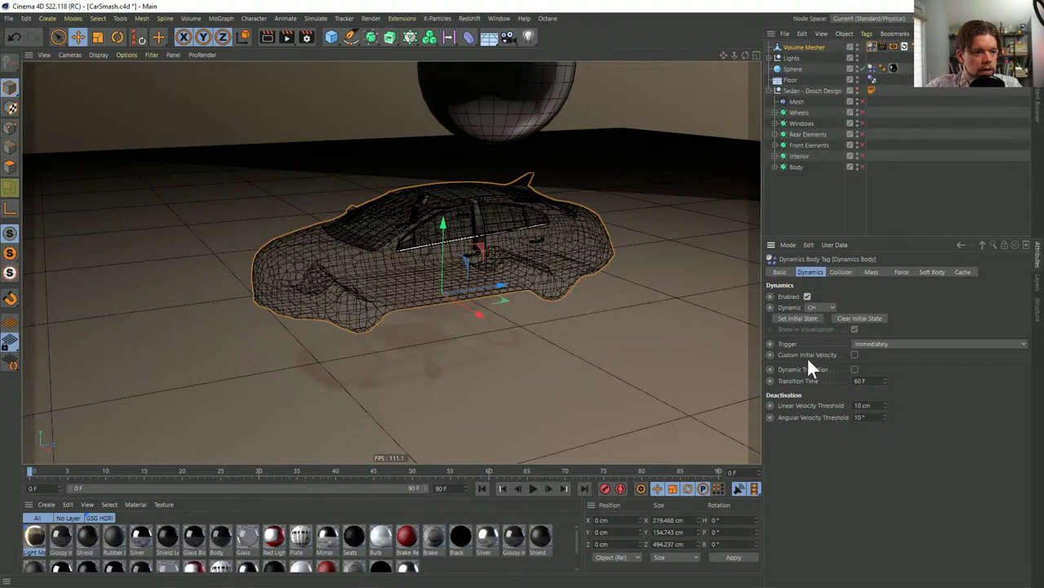
{"action": "left_click", "coordinate": [854, 355]}
{"action": "left_click", "coordinate": [902, 366]}
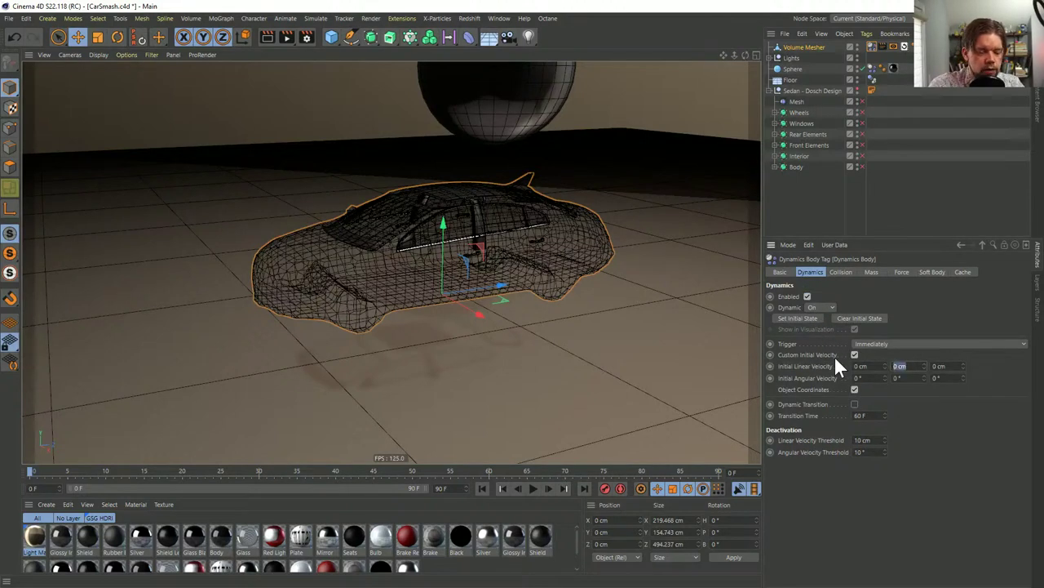
{"action": "type", "text": "-1555"}
{"action": "key", "text": "Return"}
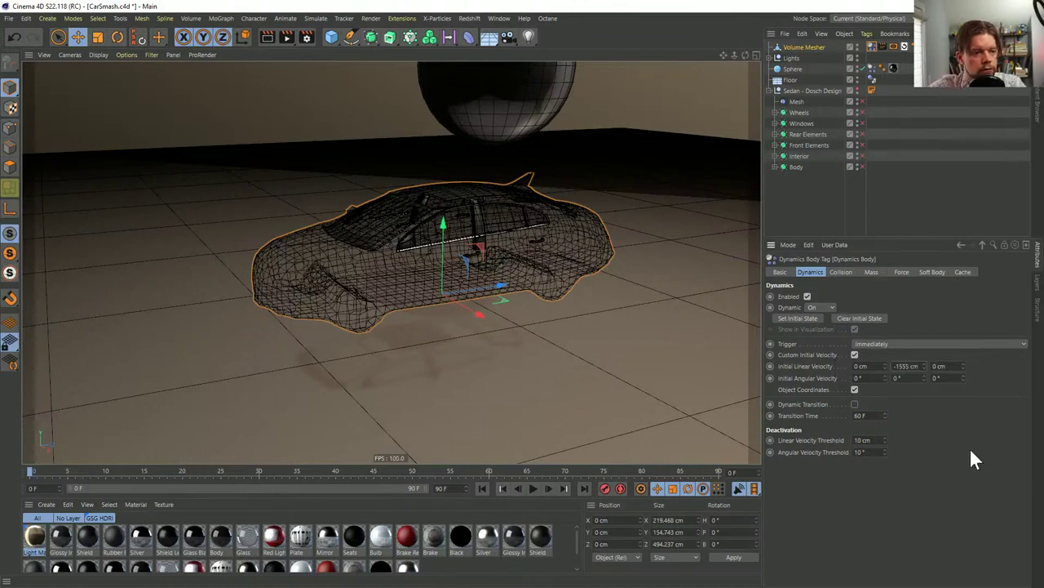
{"action": "left_click", "coordinate": [940, 378]}
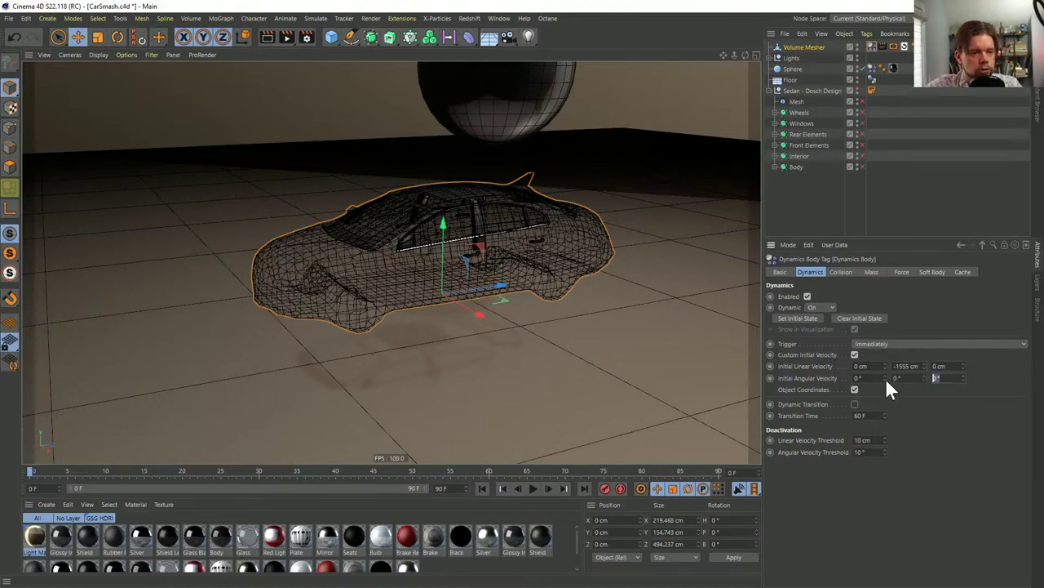
{"action": "key", "text": "BackSpace"}
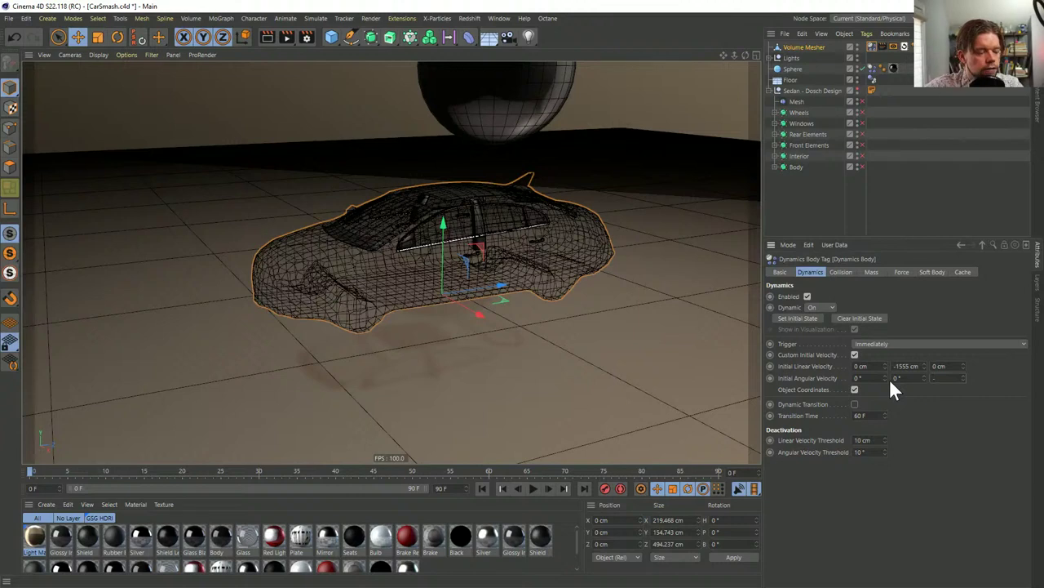
{"action": "type", "text": "-500"}
{"action": "key", "text": "Return"}
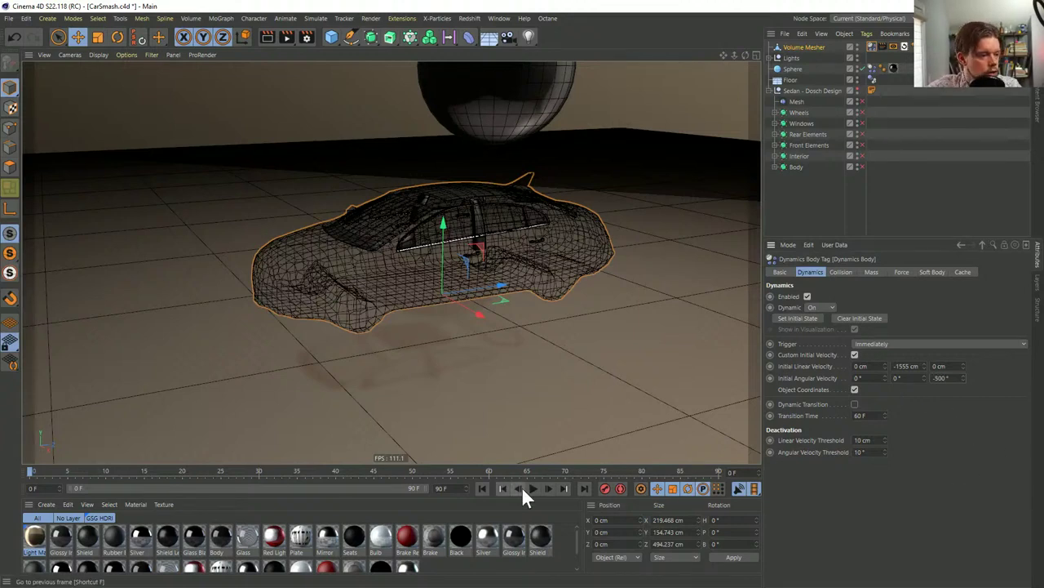
Test-step the spin and revise the angular velocities, settling on 333°
{"action": "left_click", "coordinate": [548, 484]}
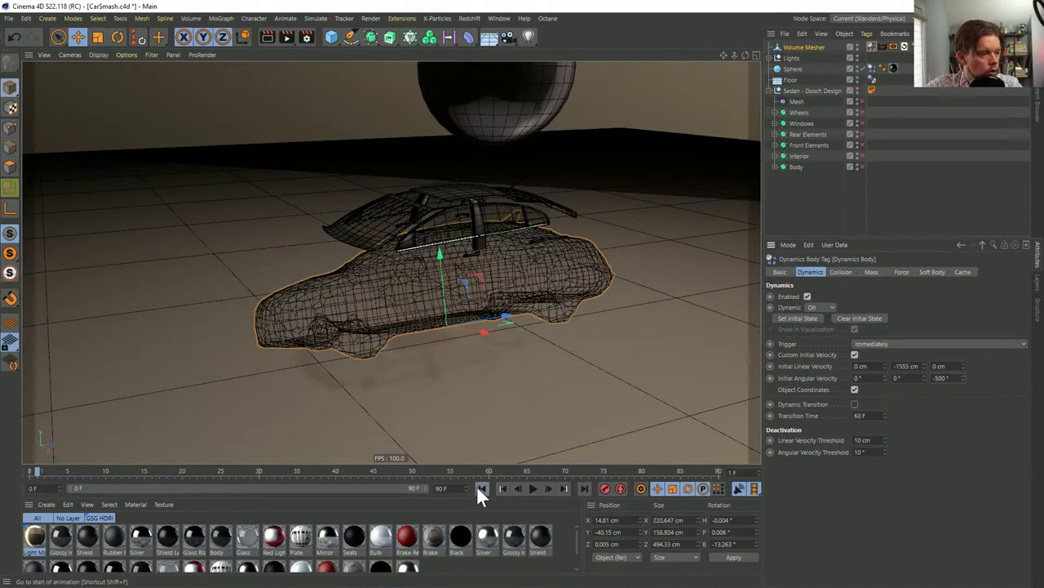
{"action": "left_click", "coordinate": [481, 488]}
{"action": "double_click", "coordinate": [945, 378]}
{"action": "type", "text": "0"}
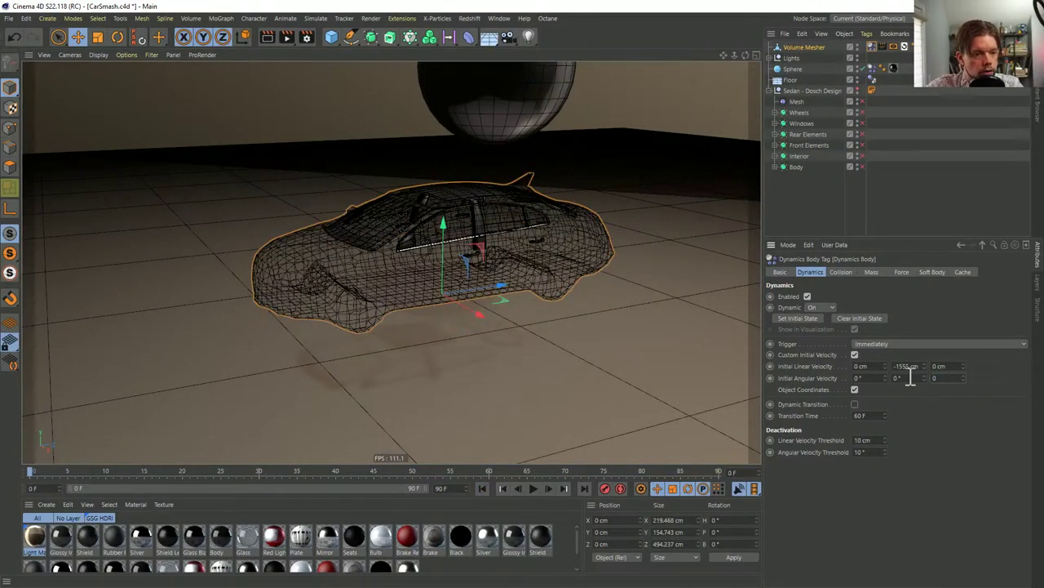
{"action": "double_click", "coordinate": [910, 375]}
{"action": "type", "text": "-50"}
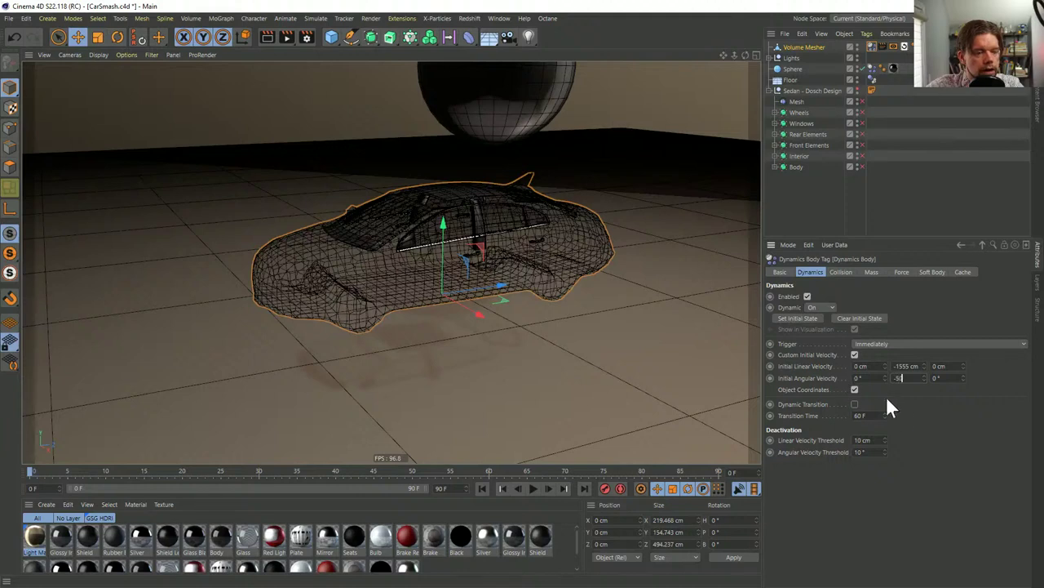
{"action": "type", "text": "0"}
{"action": "left_click", "coordinate": [549, 488]}
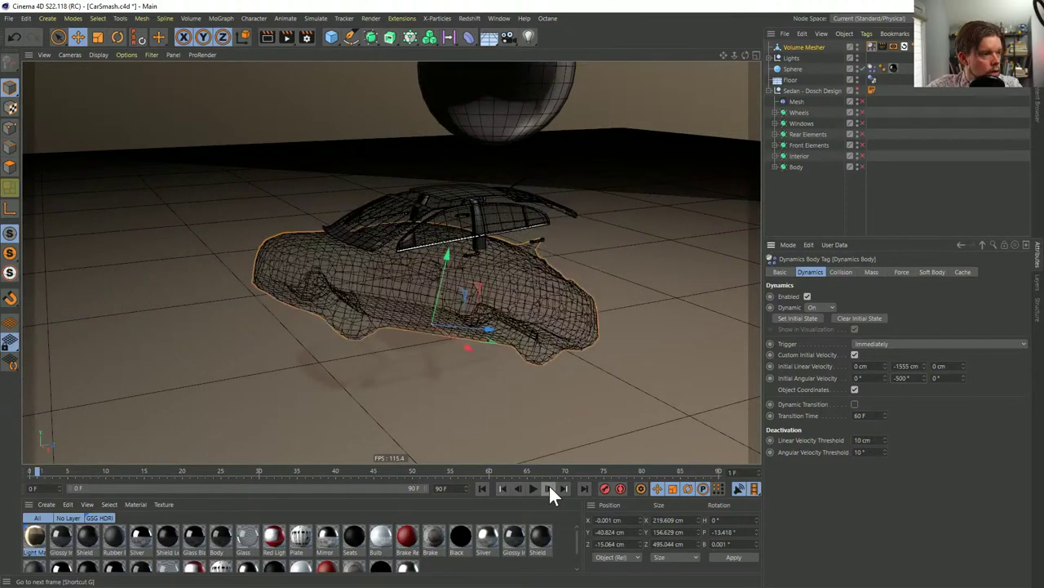
{"action": "left_click", "coordinate": [482, 487]}
{"action": "double_click", "coordinate": [901, 378]}
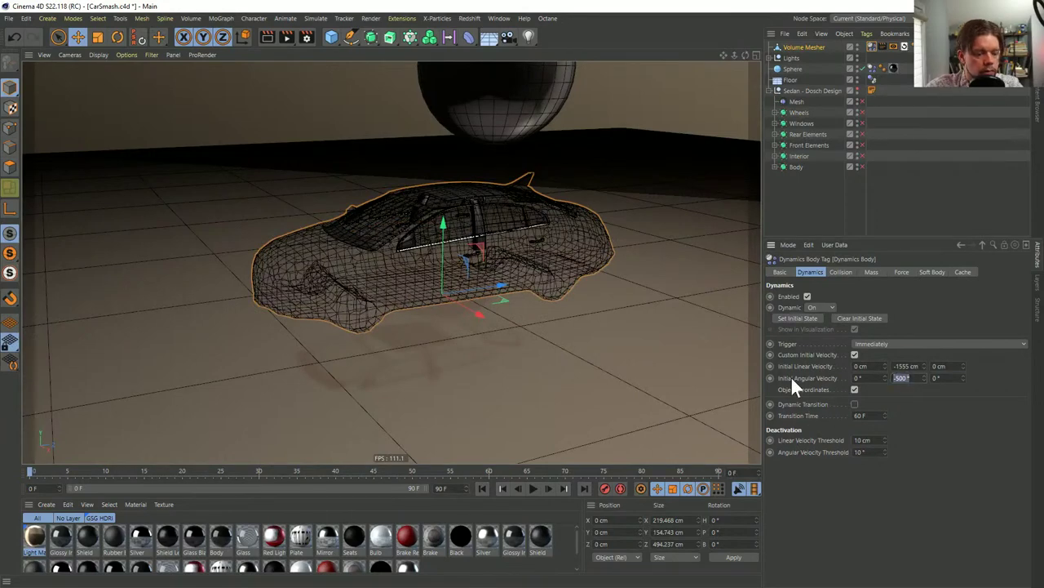
{"action": "type", "text": "333"}
{"action": "key", "text": "Return"}
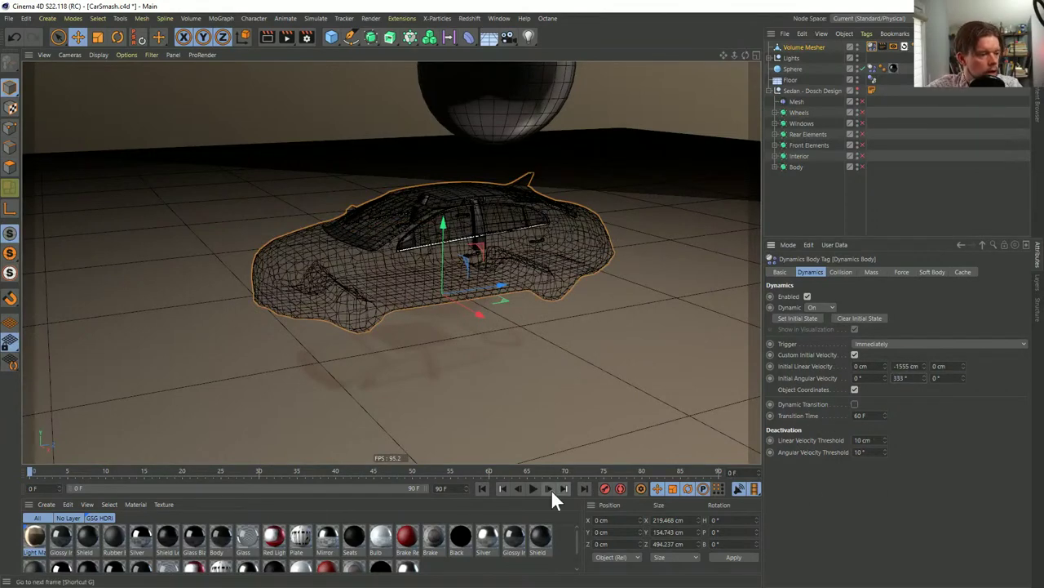
Step through the simulation frame by frame from a higher view, then rewind to frame 0
{"action": "left_click", "coordinate": [549, 488]}
{"action": "left_click", "coordinate": [550, 488]}
{"action": "left_click_drag", "start_coordinate": [539, 413], "coordinate": [519, 349], "text": "alt"}
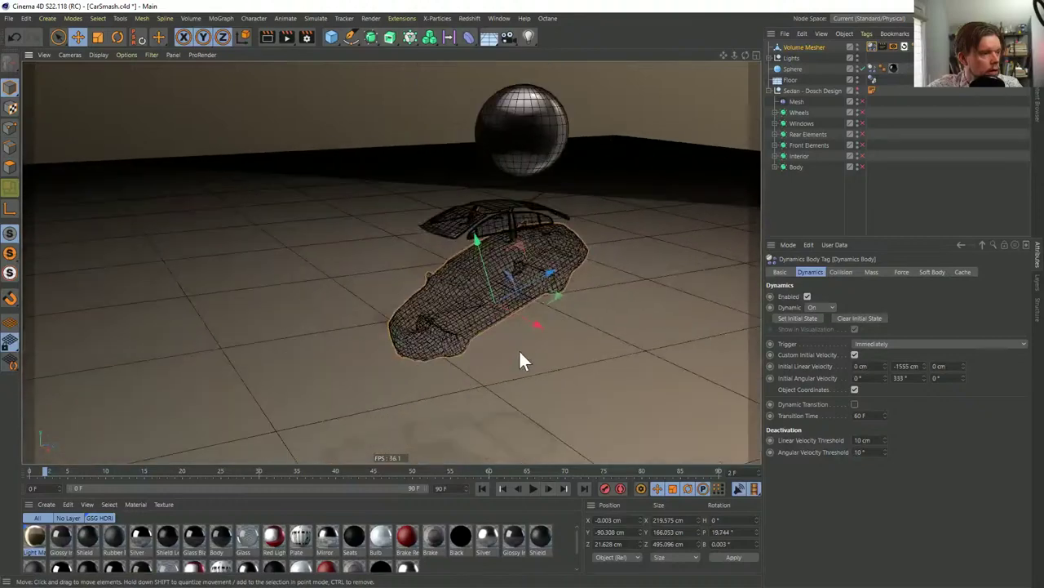
{"action": "left_click_drag", "start_coordinate": [577, 408], "coordinate": [420, 214], "text": "alt"}
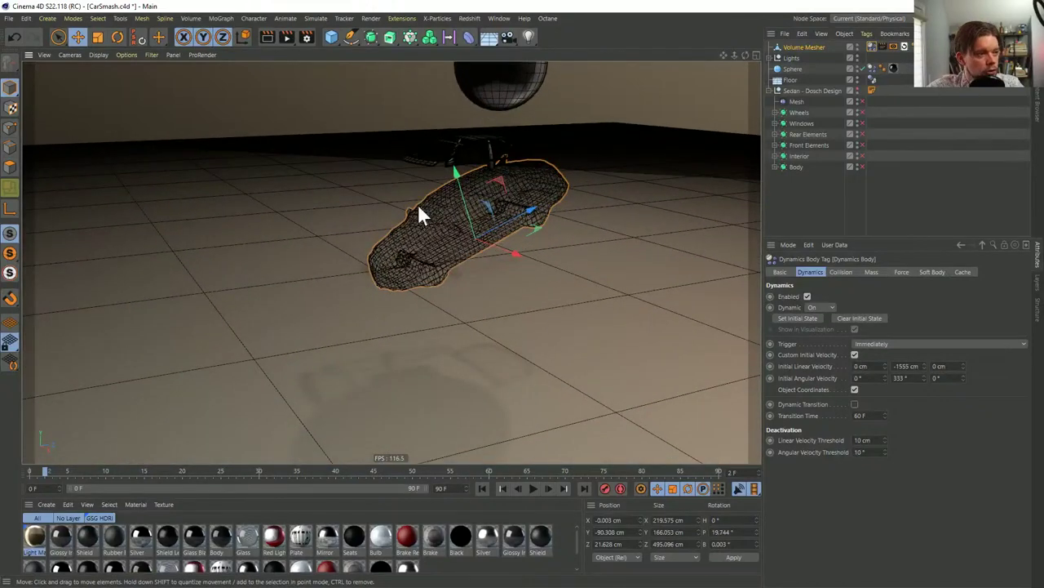
{"action": "left_click", "coordinate": [548, 488]}
{"action": "left_click", "coordinate": [548, 488]}
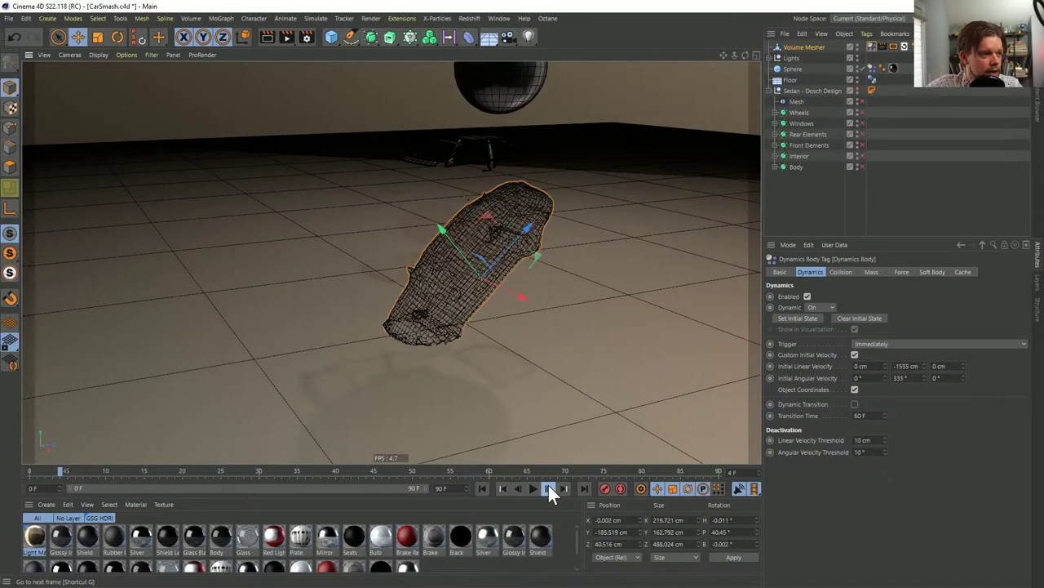
{"action": "left_click", "coordinate": [548, 487]}
{"action": "left_click", "coordinate": [547, 488]}
{"action": "left_click", "coordinate": [547, 487]}
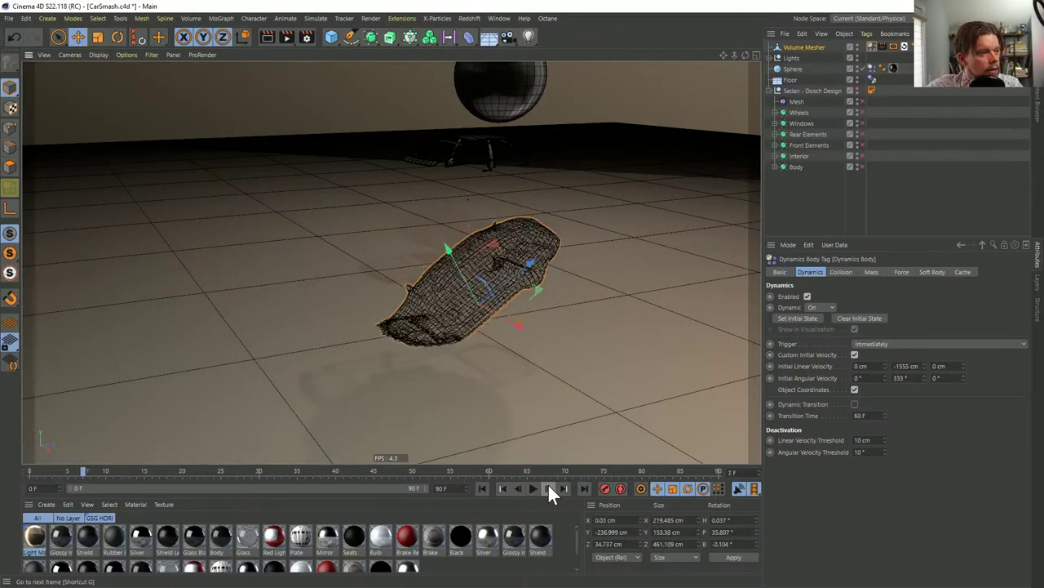
{"action": "left_click", "coordinate": [548, 487]}
{"action": "left_click", "coordinate": [542, 487]}
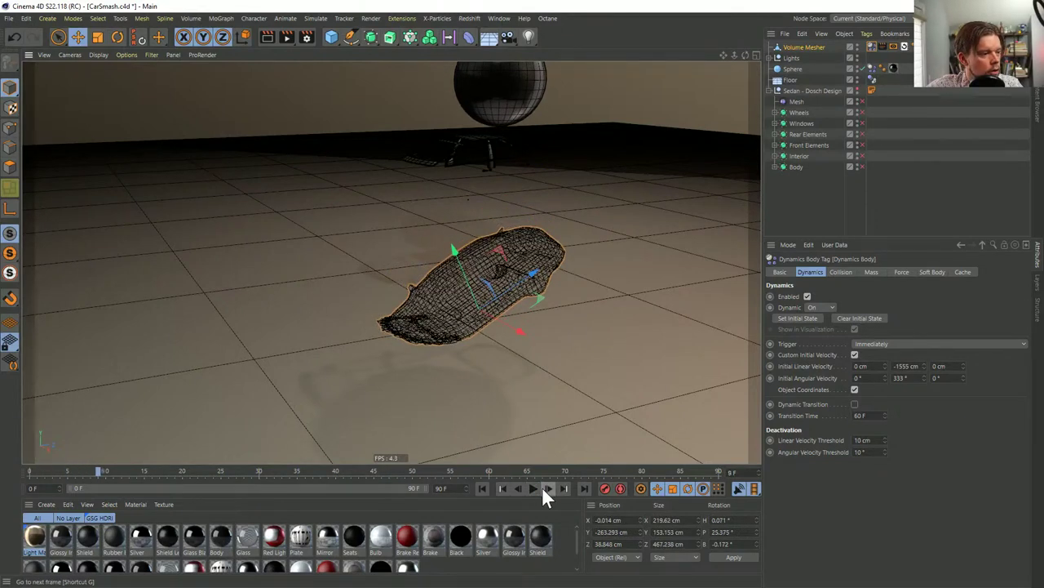
{"action": "left_click", "coordinate": [542, 486]}
{"action": "left_click", "coordinate": [542, 487]}
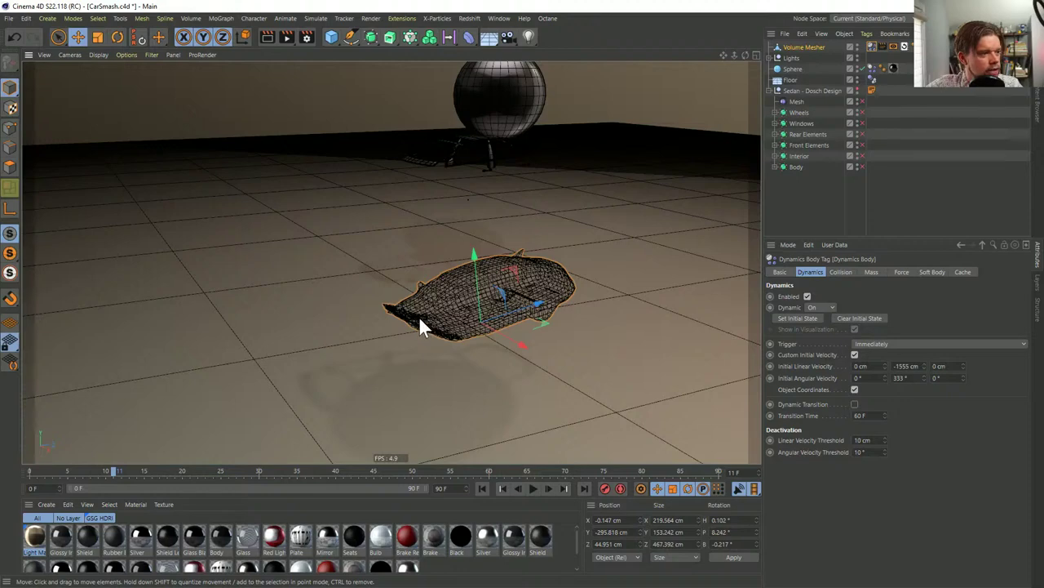
{"action": "left_click", "coordinate": [484, 489]}
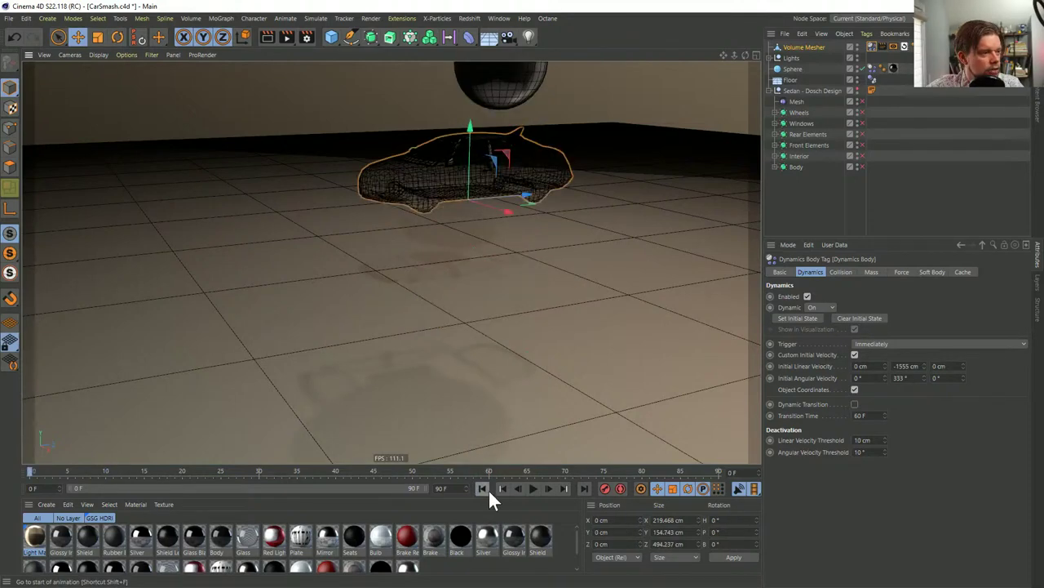
Show the car shaded, deselect all, and play the crash from the start with the Mesh deformer selected
{"action": "left_click_drag", "start_coordinate": [522, 206], "coordinate": [410, 220], "text": "alt"}
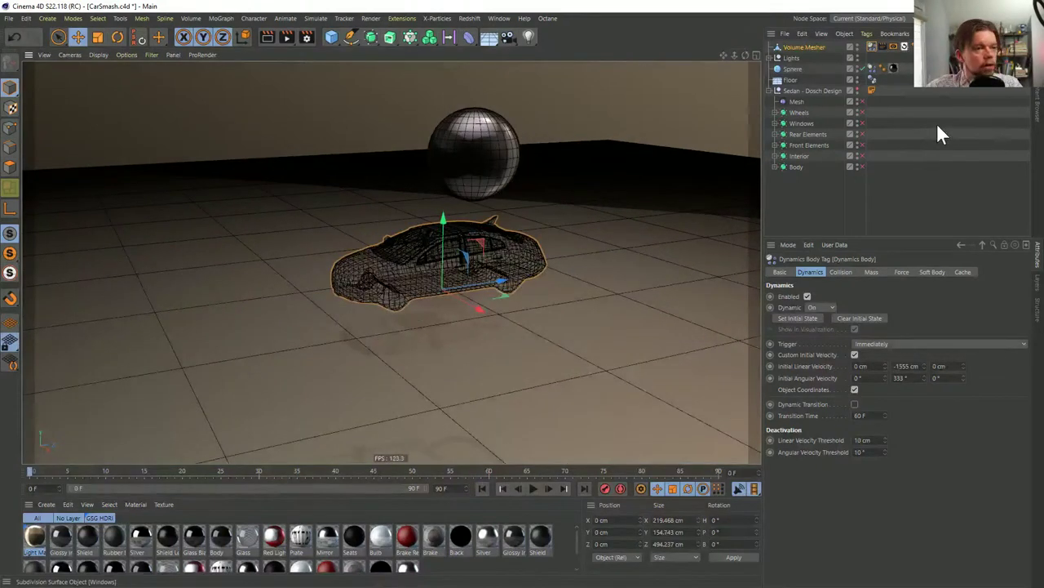
{"action": "left_click", "coordinate": [857, 89]}
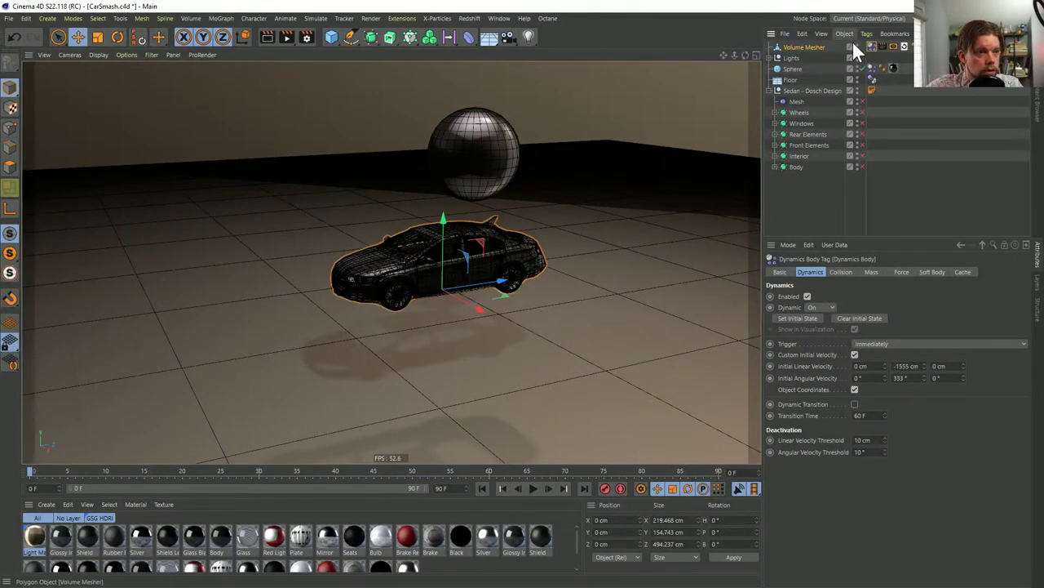
{"action": "left_click", "coordinate": [899, 103]}
{"action": "scroll", "coordinate": [466, 273], "scroll_direction": "up", "scroll_amount": 3}
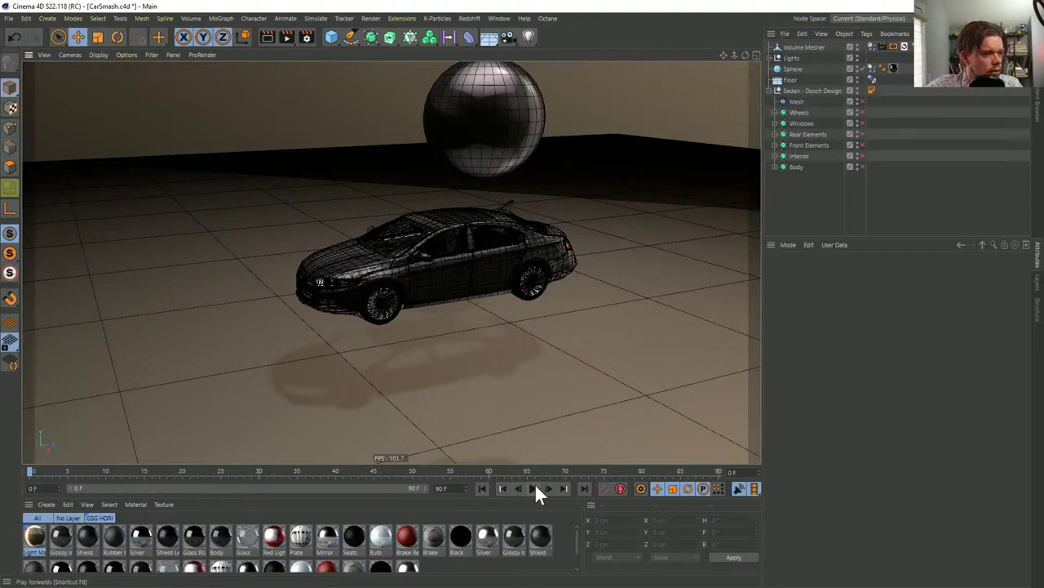
{"action": "scroll", "coordinate": [521, 309], "scroll_direction": "up", "scroll_amount": 2}
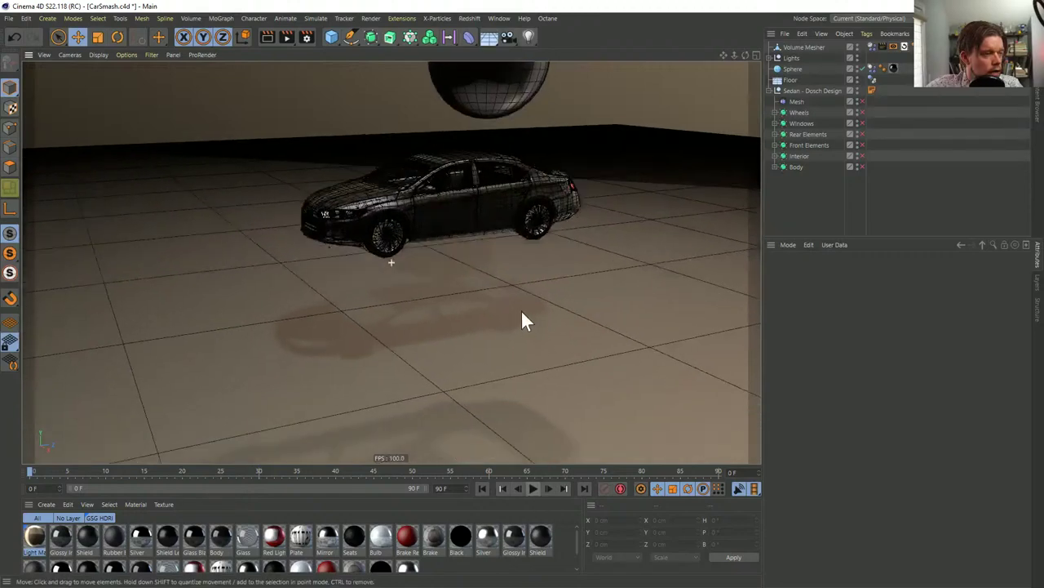
{"action": "left_click", "coordinate": [533, 488]}
{"action": "left_click", "coordinate": [483, 488]}
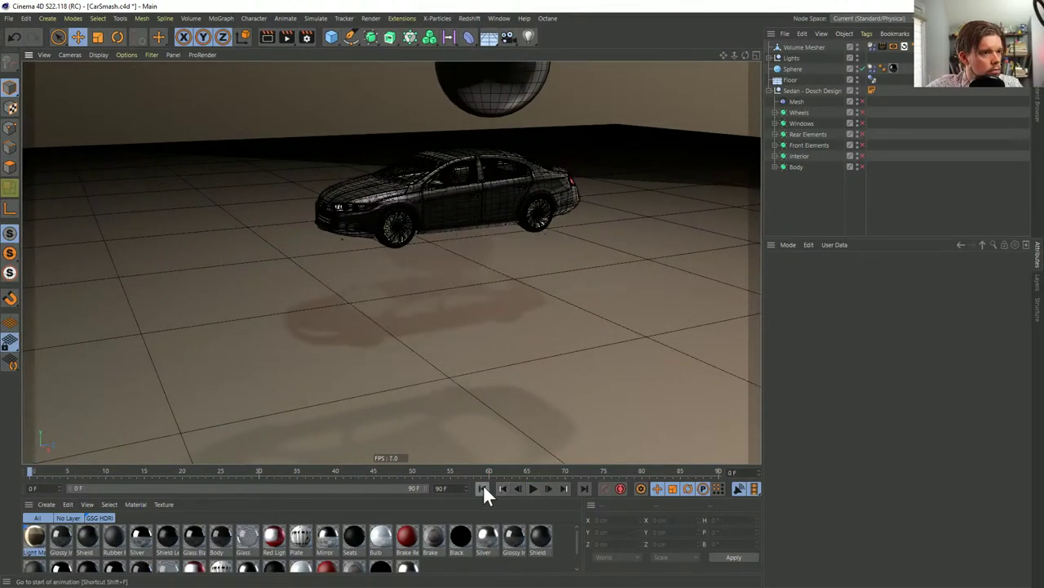
{"action": "left_click", "coordinate": [800, 102]}
{"action": "left_click", "coordinate": [532, 488]}
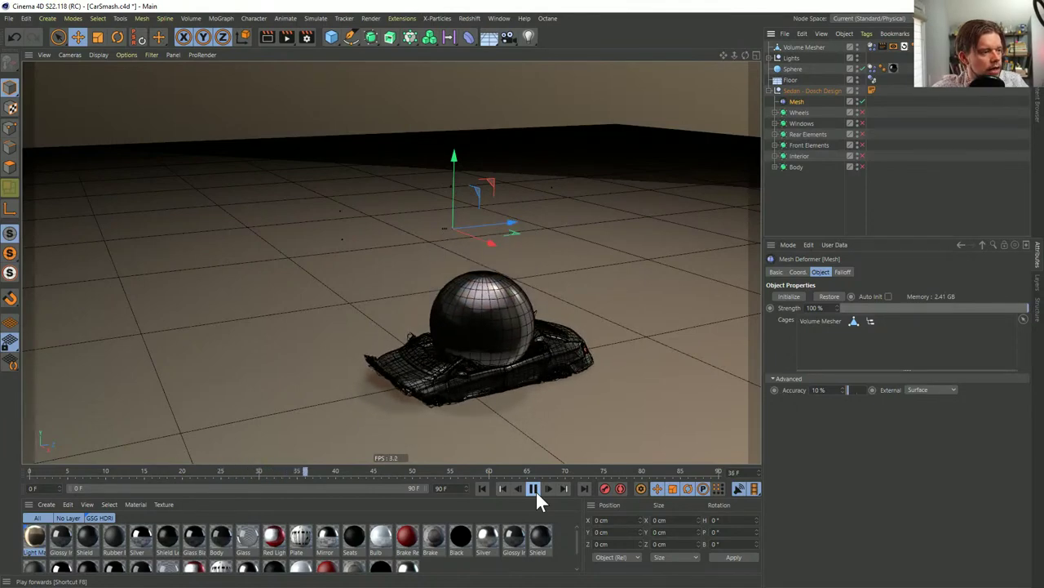
Stop playback, return to frame 0, frame the intact car closely, and select the Volume Mesher's Recall tag
{"action": "left_click", "coordinate": [535, 490]}
{"action": "left_click_drag", "start_coordinate": [451, 405], "coordinate": [474, 367], "text": "alt"}
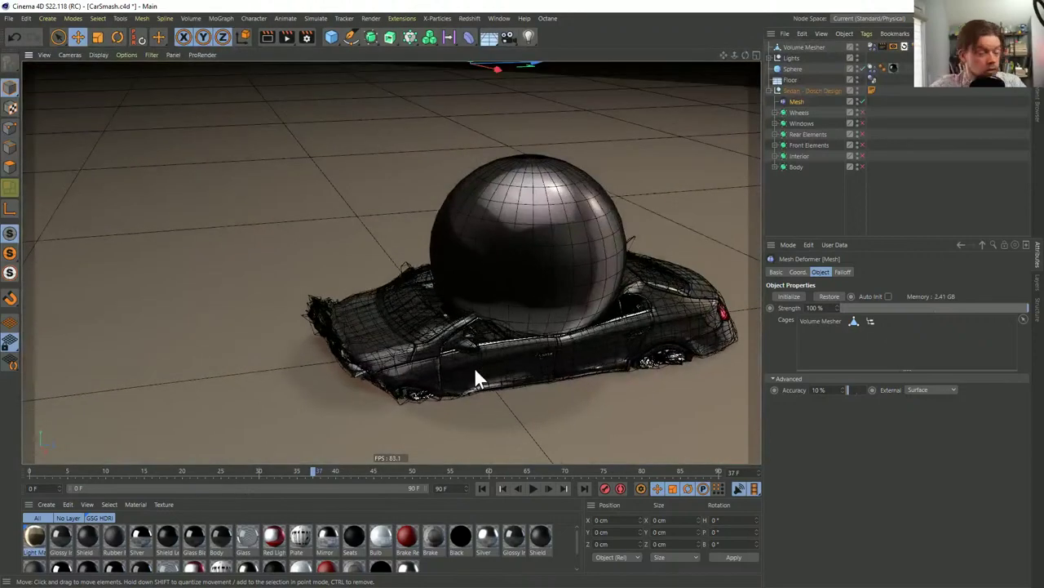
{"action": "left_click", "coordinate": [483, 489]}
{"action": "left_click_drag", "start_coordinate": [504, 293], "coordinate": [458, 270], "text": "alt"}
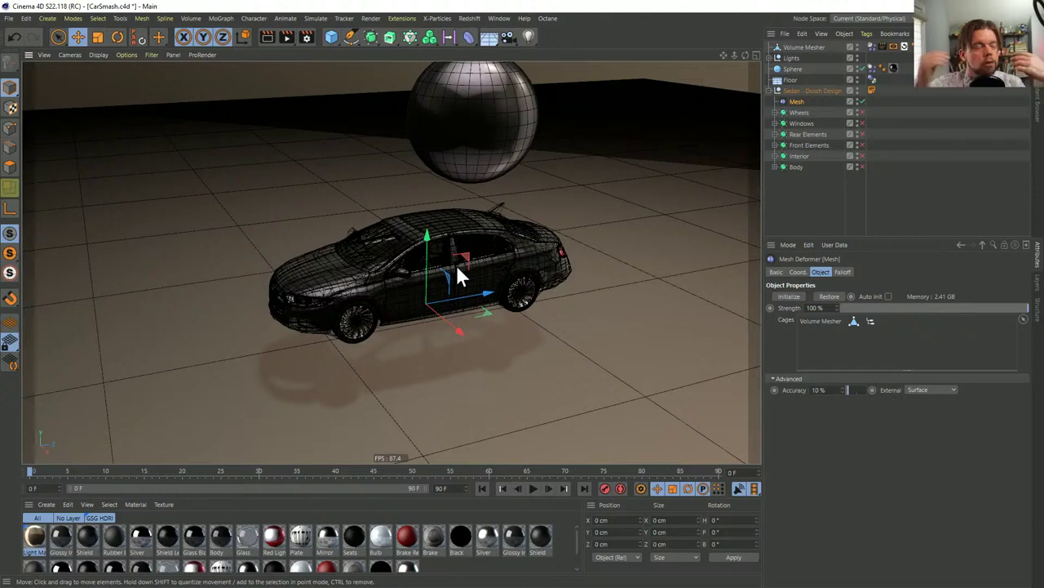
{"action": "right_click_drag", "start_coordinate": [441, 267], "coordinate": [498, 241], "text": "alt"}
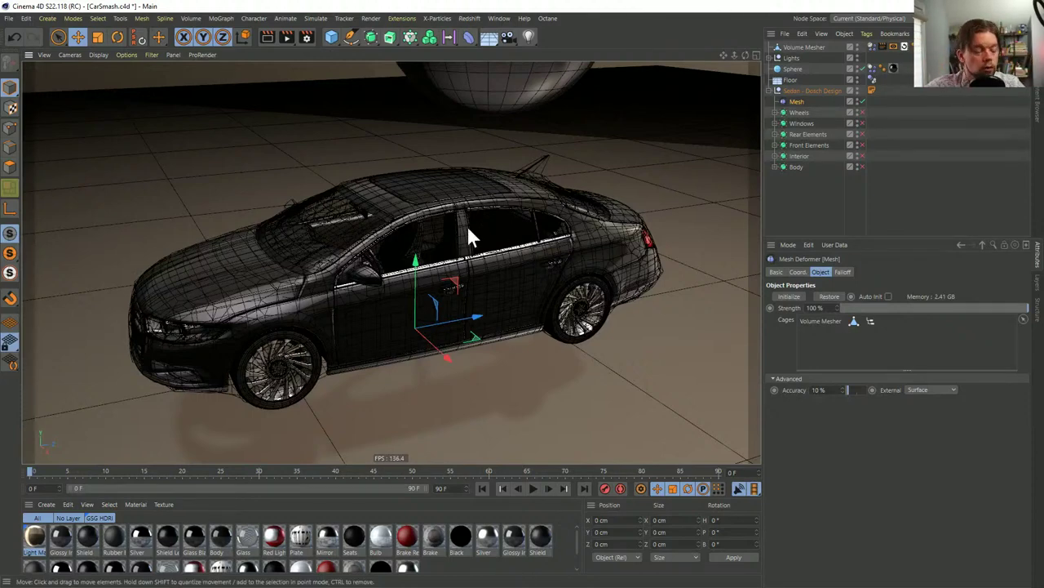
{"action": "middle_click_drag", "start_coordinate": [467, 233], "coordinate": [466, 285], "text": "alt"}
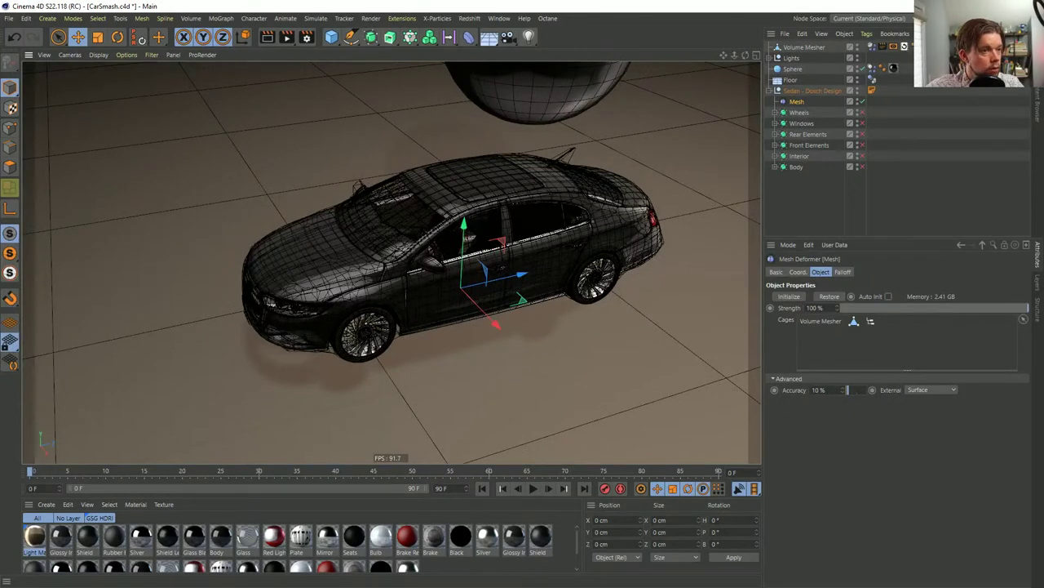
{"action": "left_click", "coordinate": [904, 48]}
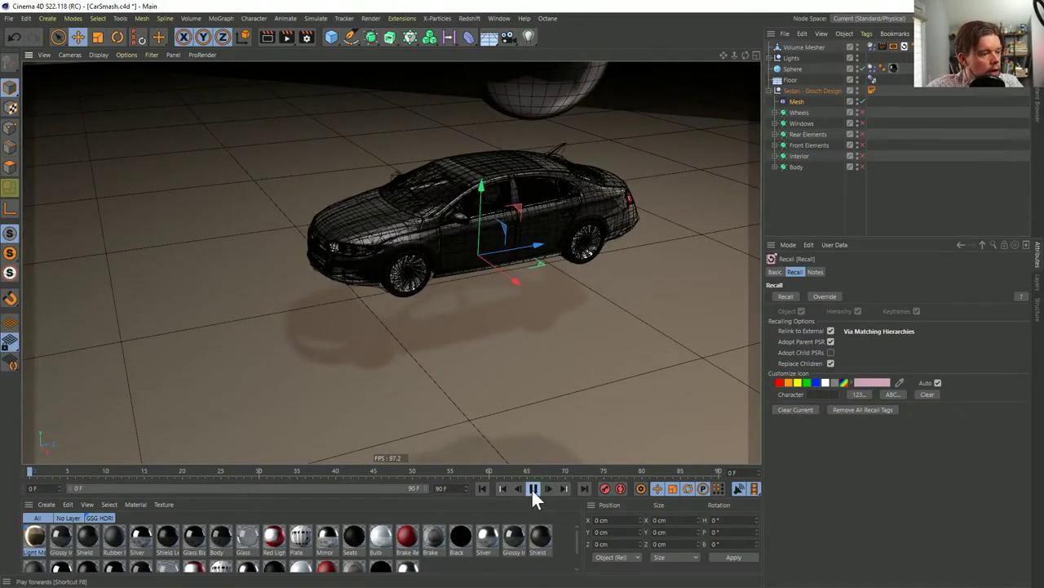
Replay the crash from frame 0, pause at frame 11, and select the Volume Mesher
{"action": "left_click", "coordinate": [531, 488]}
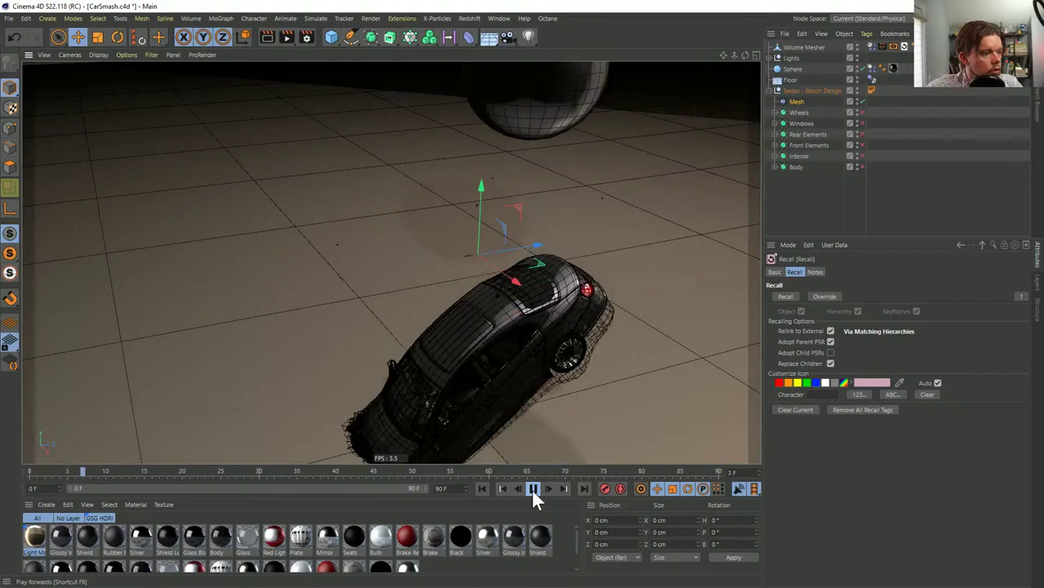
{"action": "left_click", "coordinate": [532, 488]}
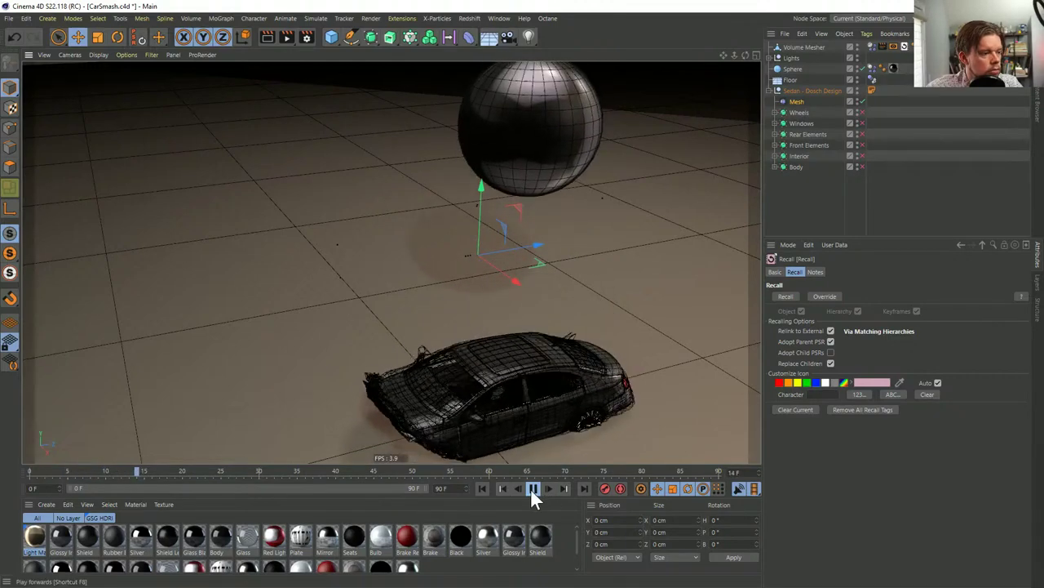
{"action": "middle_click_drag", "start_coordinate": [535, 437], "coordinate": [524, 412], "text": "alt"}
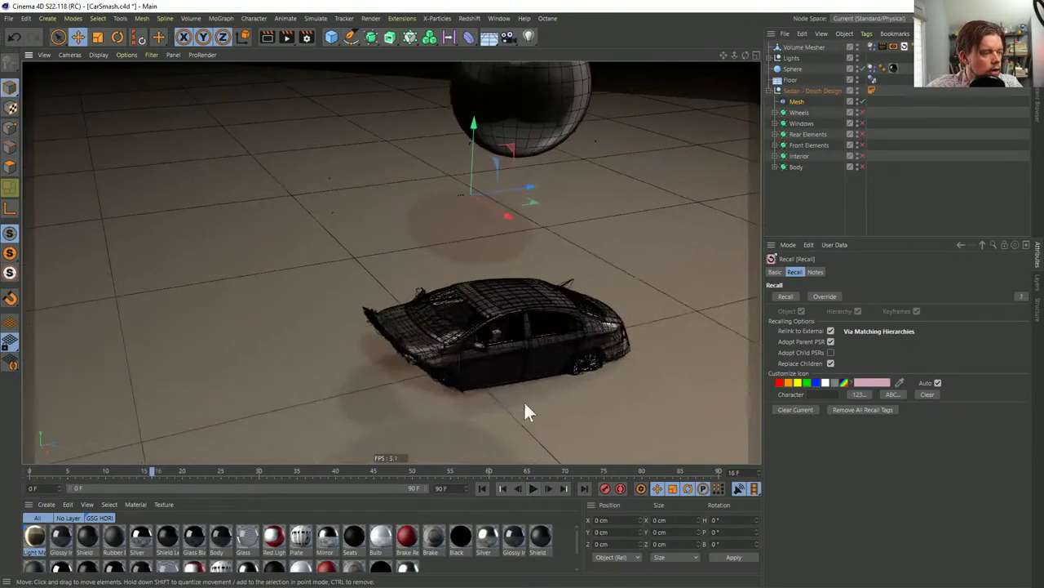
{"action": "left_click", "coordinate": [483, 488]}
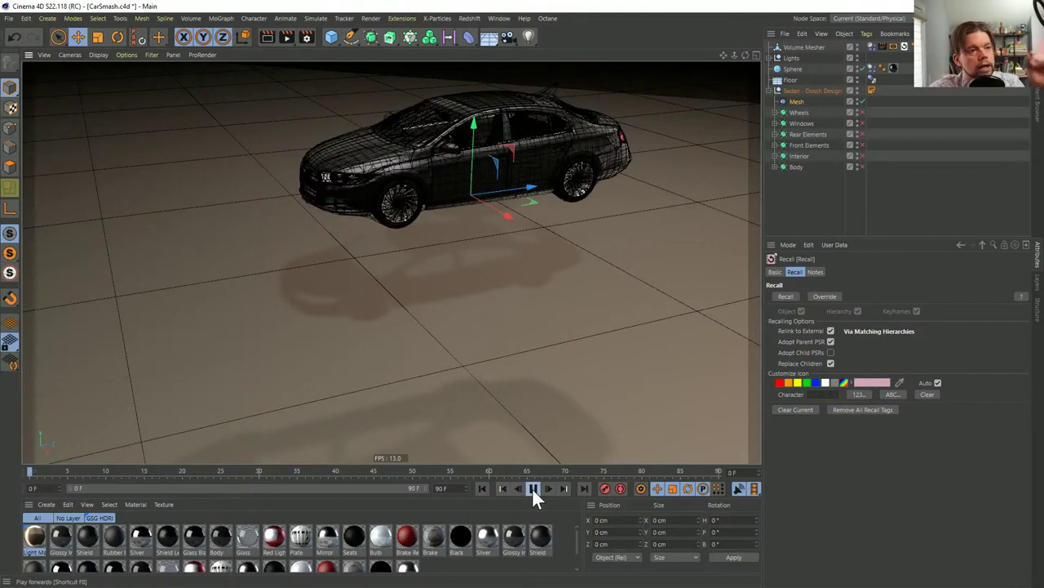
{"action": "left_click", "coordinate": [532, 488]}
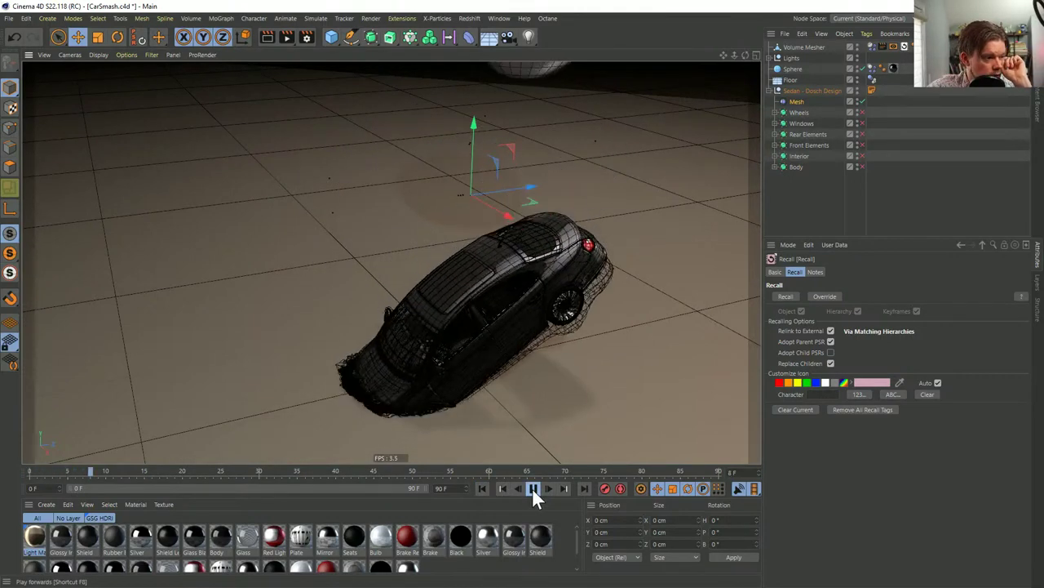
{"action": "left_click", "coordinate": [533, 489]}
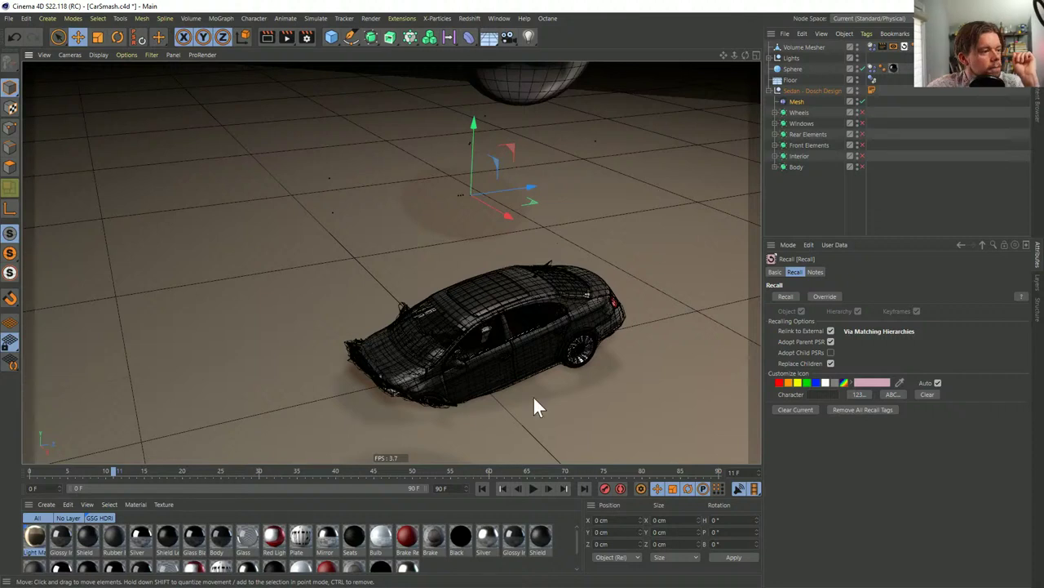
{"action": "left_click", "coordinate": [803, 48]}
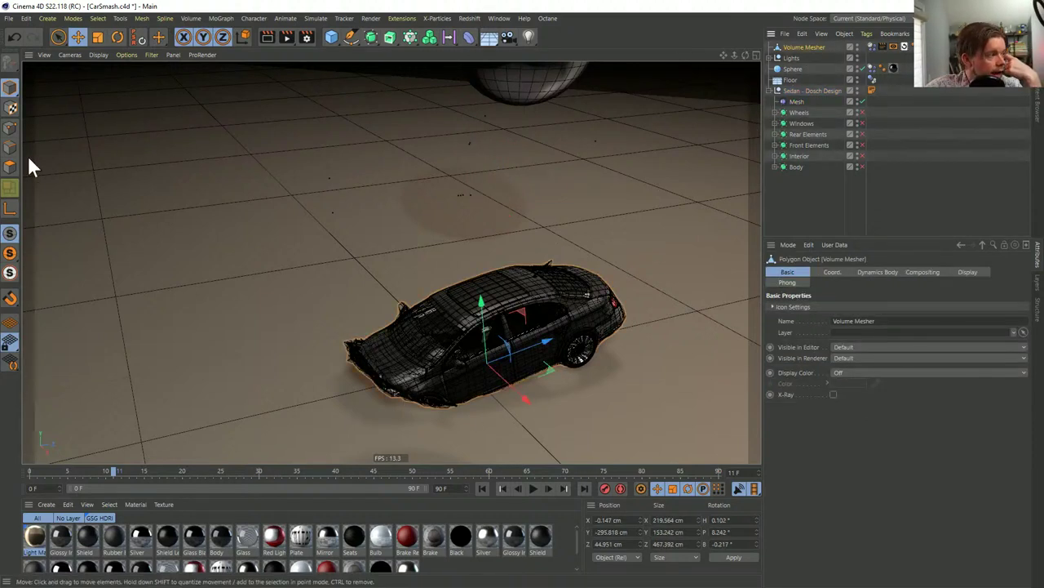
Select all the Volume Mesher's polygons and nudge the whole cage relative to the car
{"action": "left_click", "coordinate": [10, 184]}
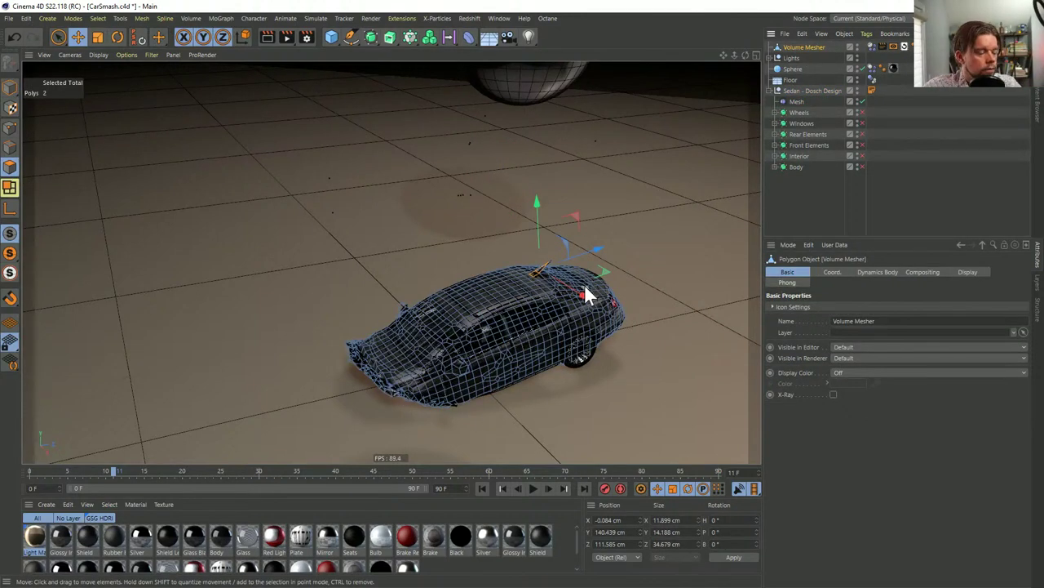
{"action": "key", "text": "ctrl+a"}
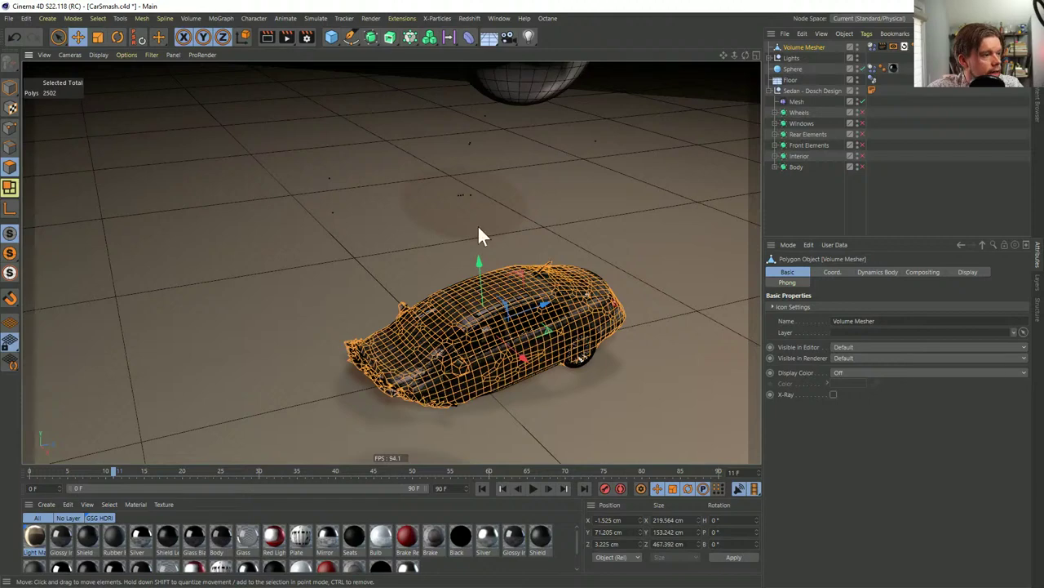
{"action": "left_click_drag", "start_coordinate": [367, 309], "coordinate": [382, 293]}
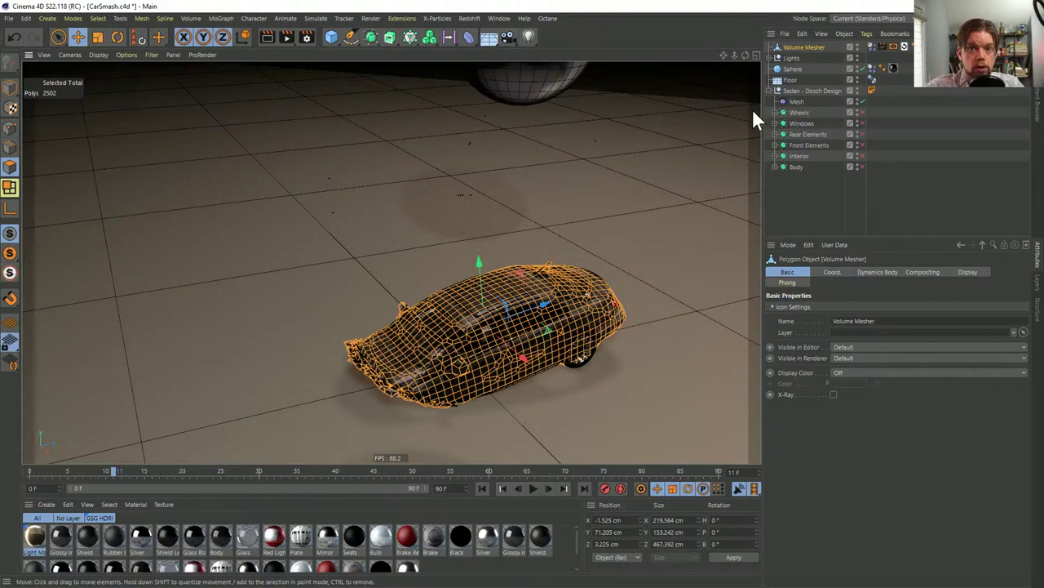
Rewind to frame 0 and step one frame forward and back to check the car
{"action": "left_click", "coordinate": [482, 488]}
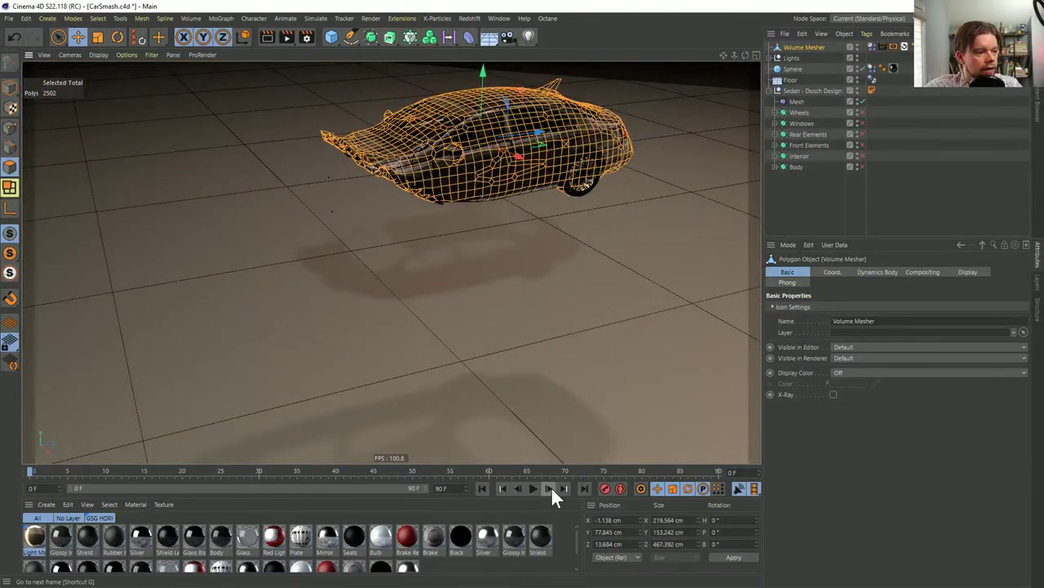
{"action": "left_click", "coordinate": [551, 487]}
{"action": "left_click", "coordinate": [483, 487]}
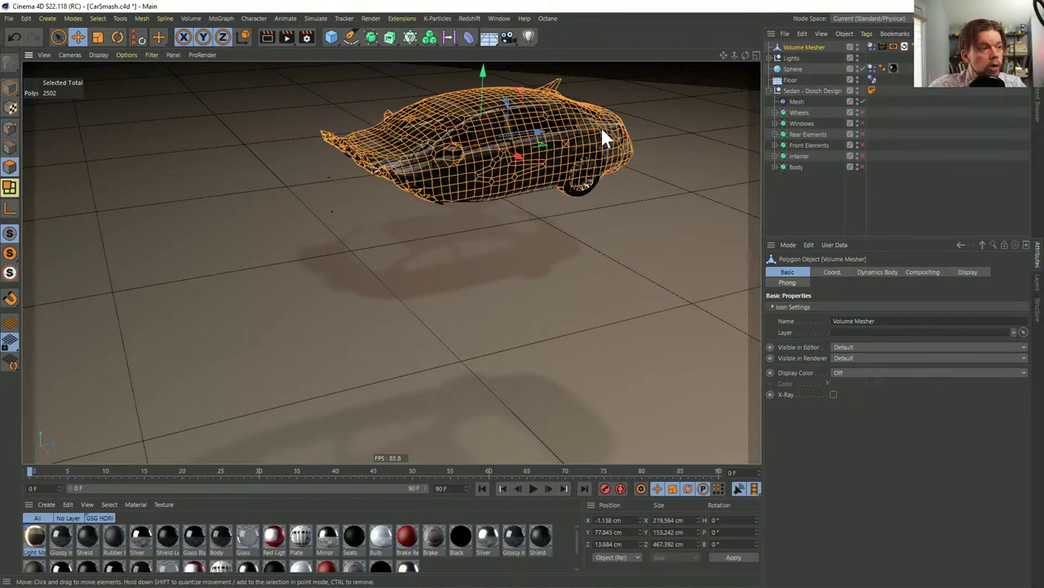
{"action": "left_click_drag", "start_coordinate": [604, 139], "coordinate": [562, 135], "text": "alt"}
{"action": "left_click", "coordinate": [11, 90]}
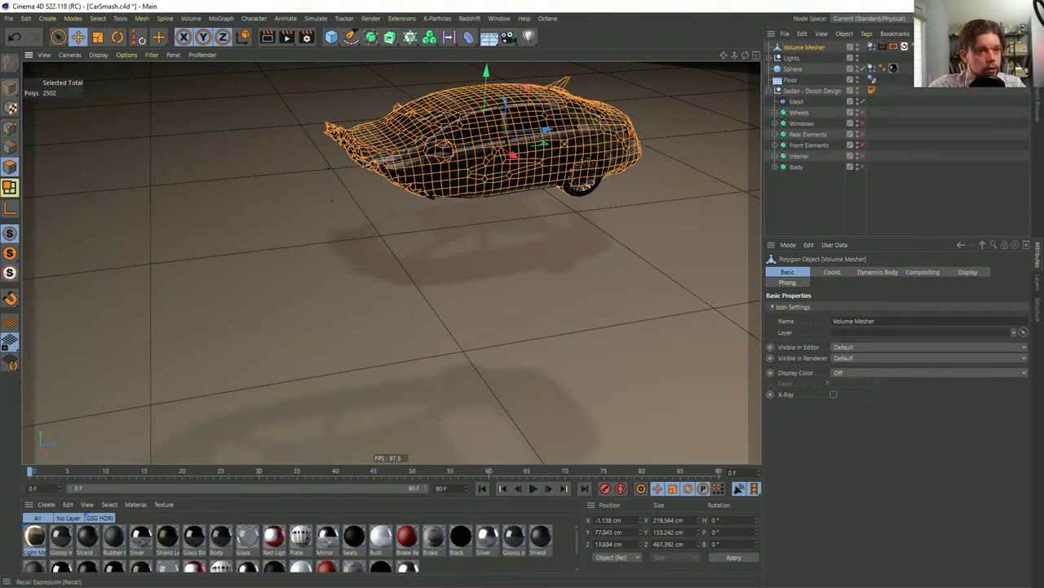
{"action": "left_click", "coordinate": [882, 47]}
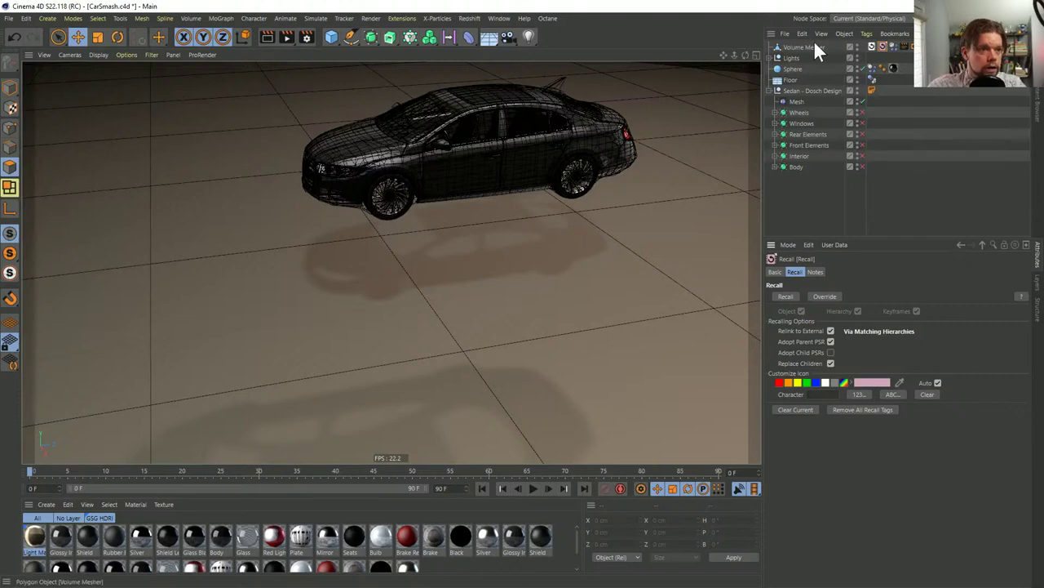
{"action": "left_click", "coordinate": [532, 489]}
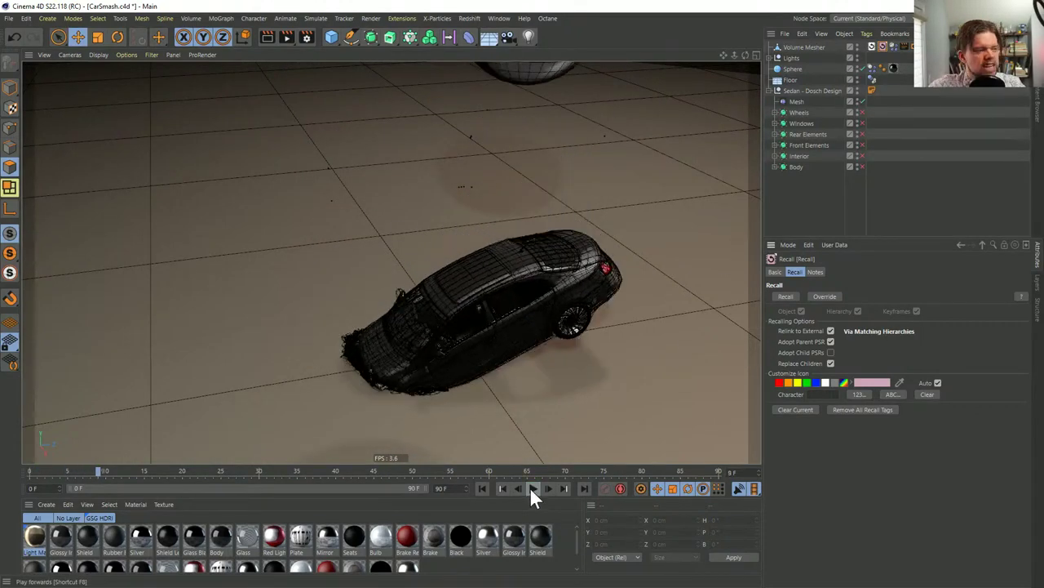
{"action": "left_click", "coordinate": [530, 488]}
{"action": "left_click", "coordinate": [488, 490]}
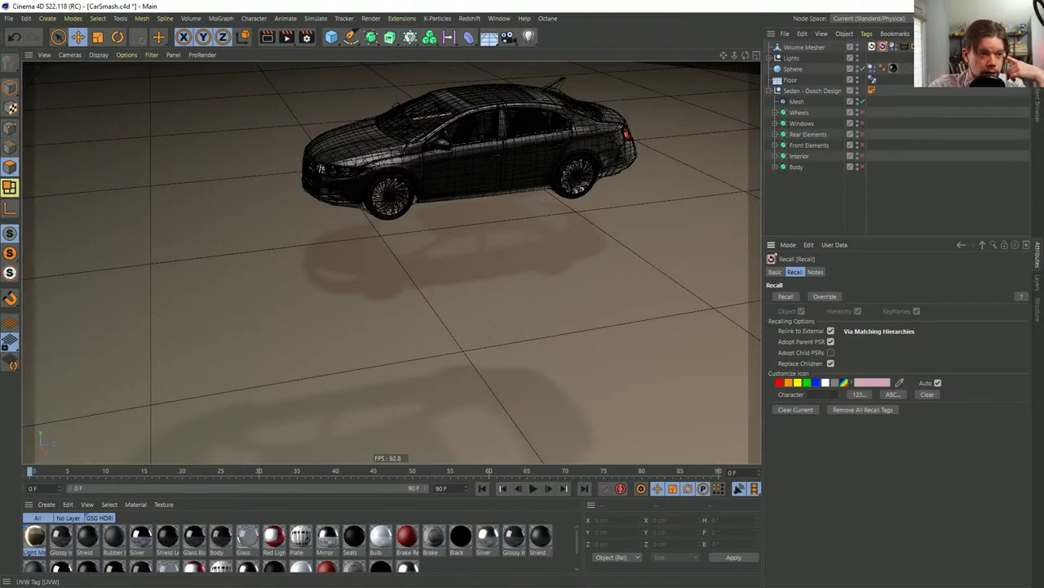
{"action": "left_click", "coordinate": [797, 101]}
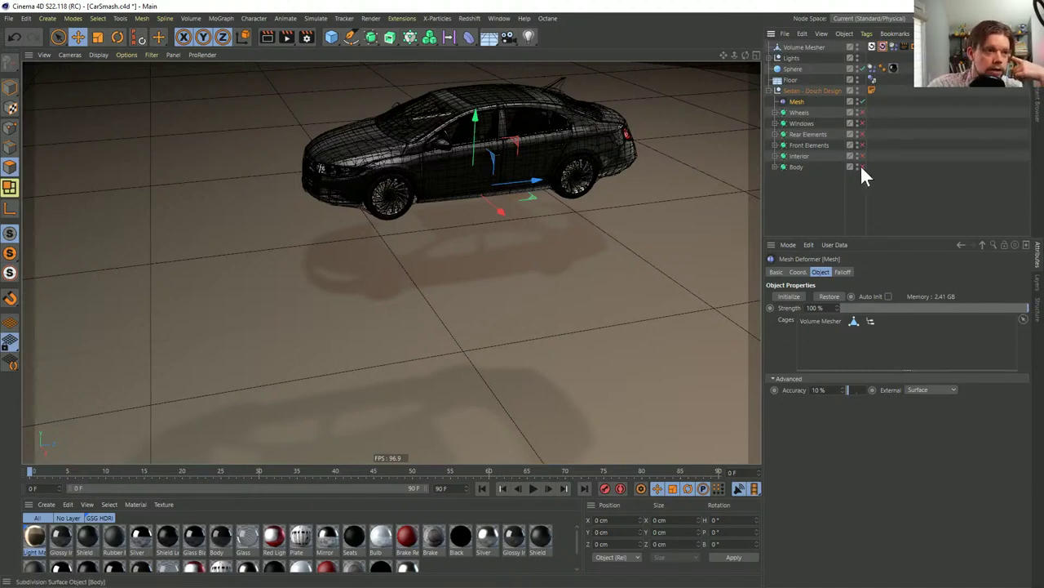
{"action": "left_click", "coordinate": [532, 488]}
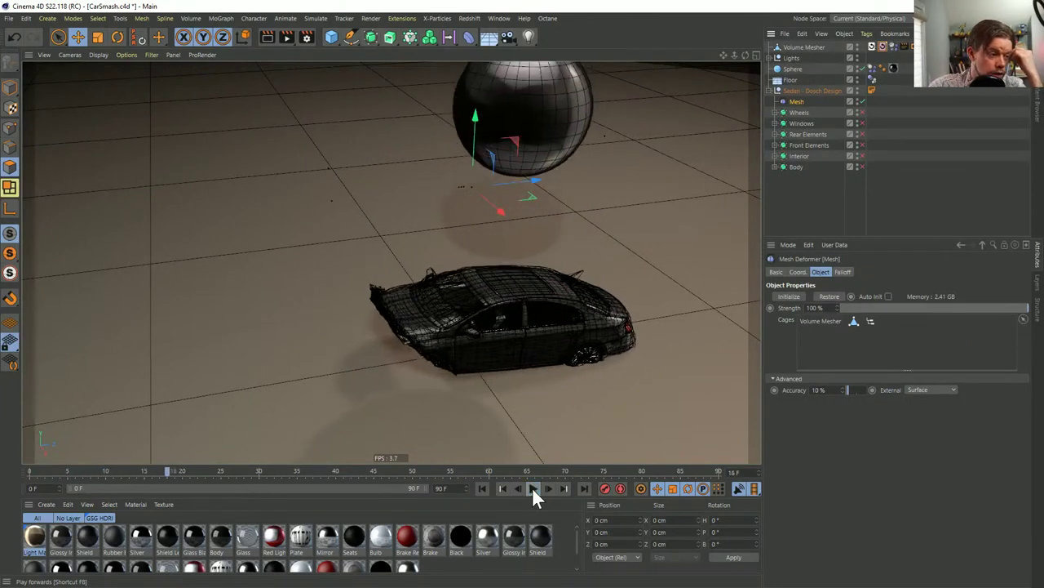
{"action": "left_click", "coordinate": [532, 488]}
{"action": "left_click", "coordinate": [483, 488]}
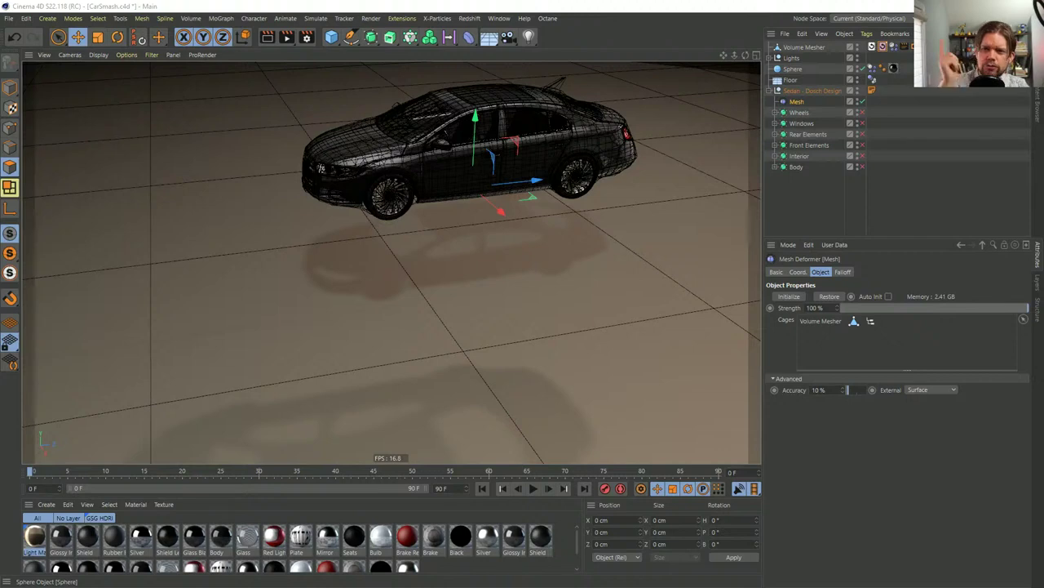
Deselect the Mesh deformer, pull back to an overhead view, then load Dice.c4d
{"action": "left_click", "coordinate": [910, 133]}
{"action": "left_click_drag", "start_coordinate": [444, 175], "coordinate": [470, 261], "text": "alt"}
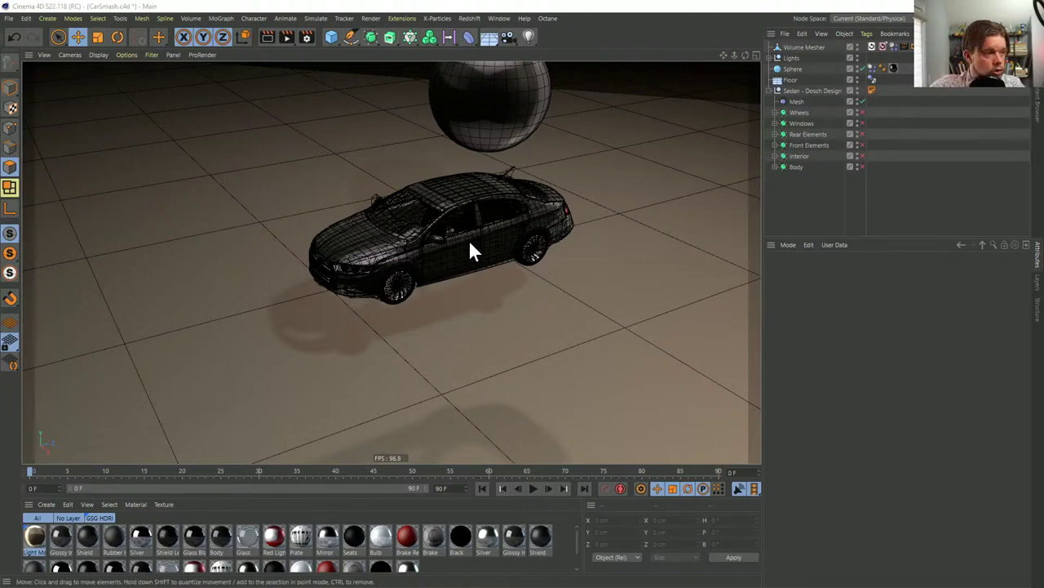
{"action": "left_click_drag", "start_coordinate": [468, 239], "coordinate": [464, 223], "text": "alt"}
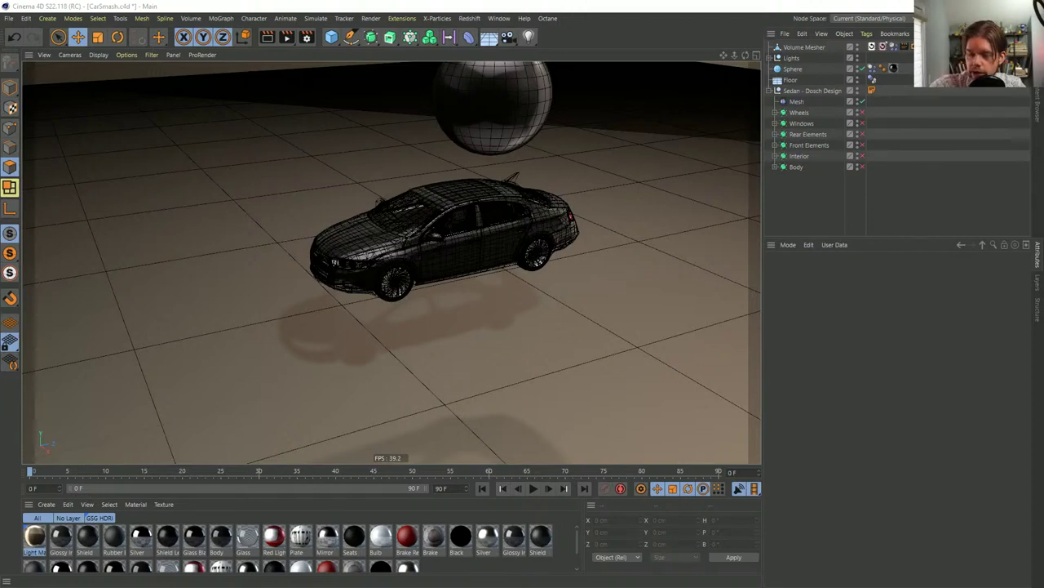
{"action": "left_click_drag", "start_coordinate": [1043, 408], "coordinate": [536, 423]}
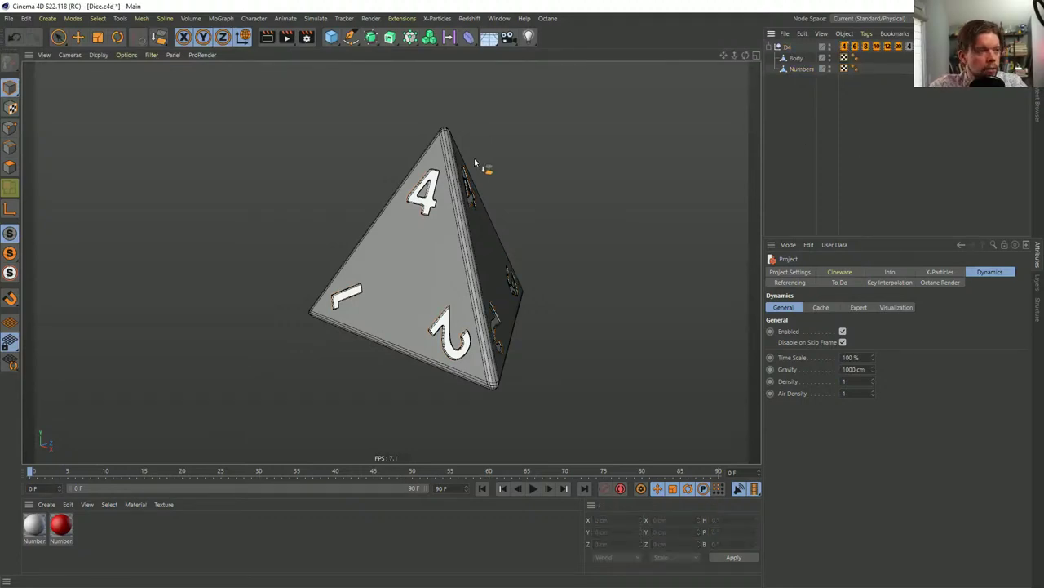
Turn the D4 die, then recall the D6, D8, D10, D12 and D20 setups in turn
{"action": "left_click_drag", "start_coordinate": [498, 292], "coordinate": [408, 302], "text": "alt"}
{"action": "left_click_drag", "start_coordinate": [460, 275], "coordinate": [387, 284], "text": "alt"}
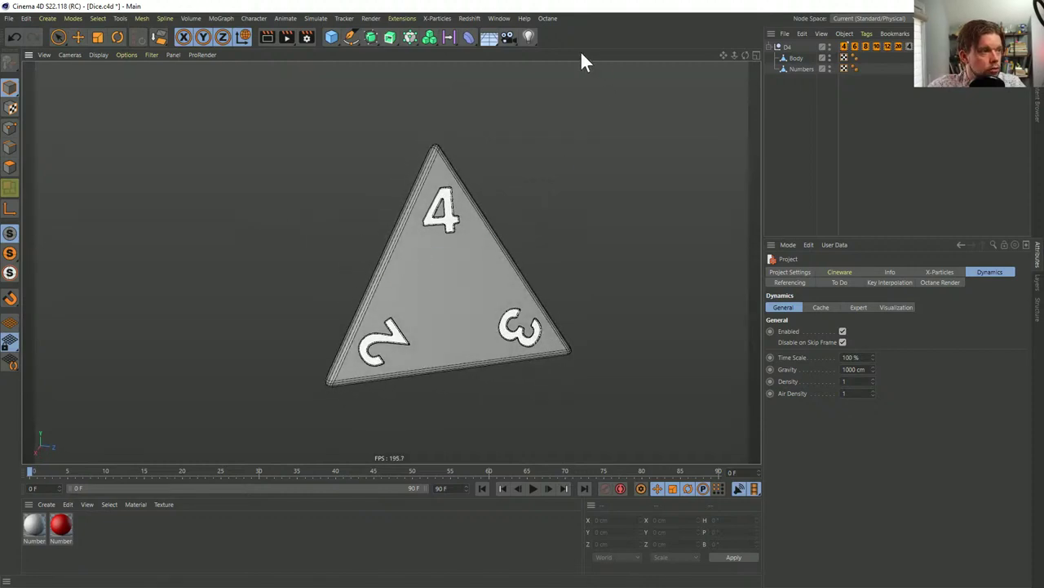
{"action": "left_click_drag", "start_coordinate": [854, 58], "coordinate": [457, 250]}
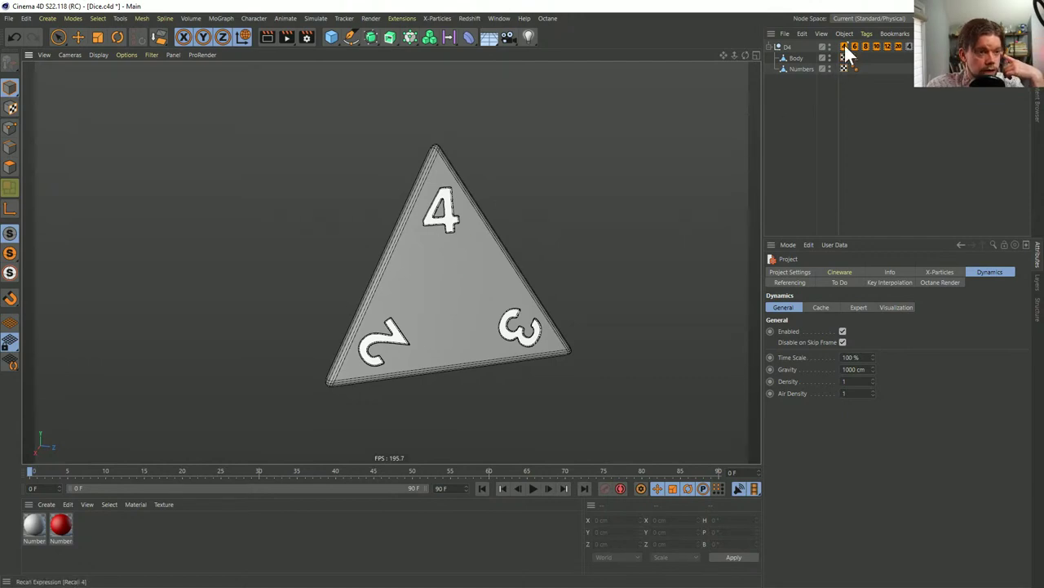
{"action": "left_click_drag", "start_coordinate": [848, 53], "coordinate": [498, 269]}
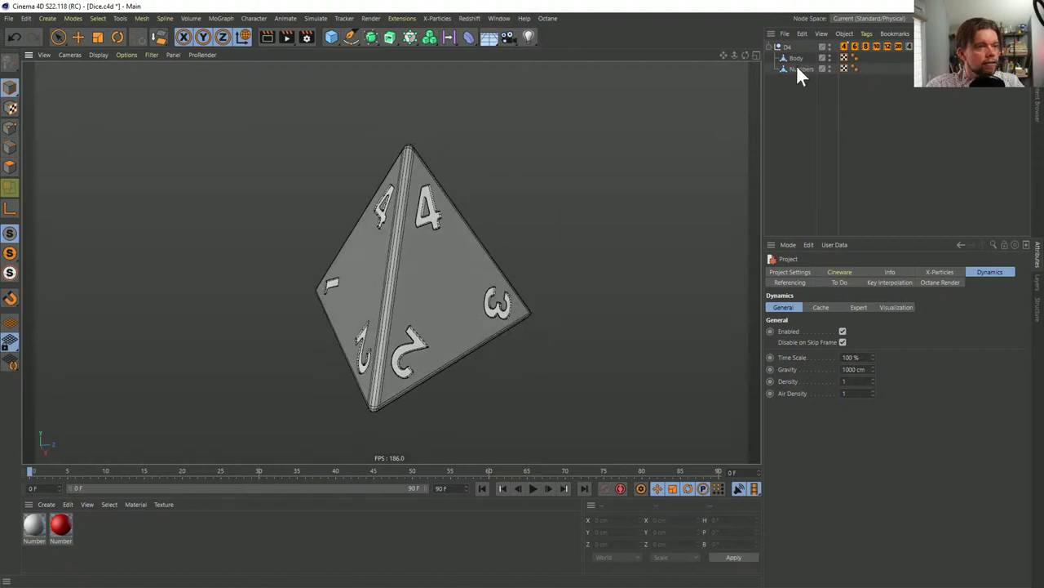
{"action": "left_click", "coordinate": [856, 45]}
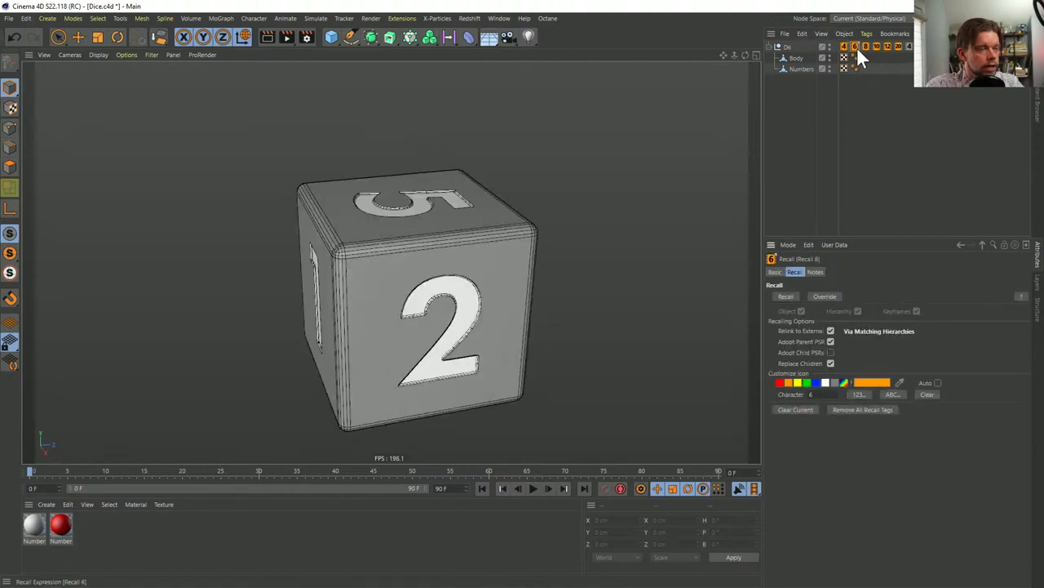
{"action": "left_click", "coordinate": [865, 45]}
{"action": "left_click", "coordinate": [877, 46]}
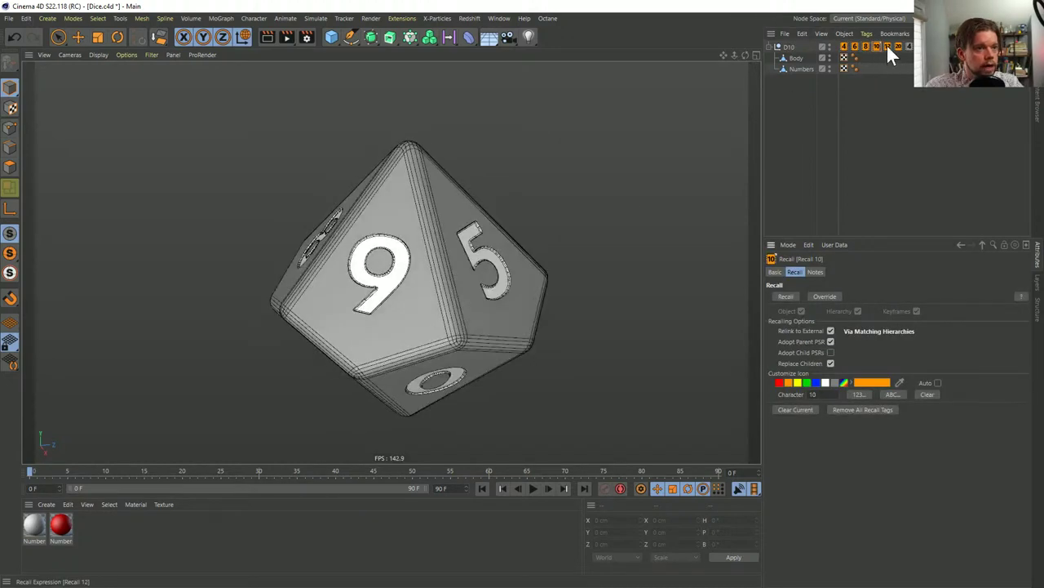
{"action": "left_click", "coordinate": [887, 47]}
{"action": "left_click", "coordinate": [897, 47]}
Orbit around the D20, then restore the D4 hierarchy from Recall 4
{"action": "left_click_drag", "start_coordinate": [897, 46], "coordinate": [559, 203]}
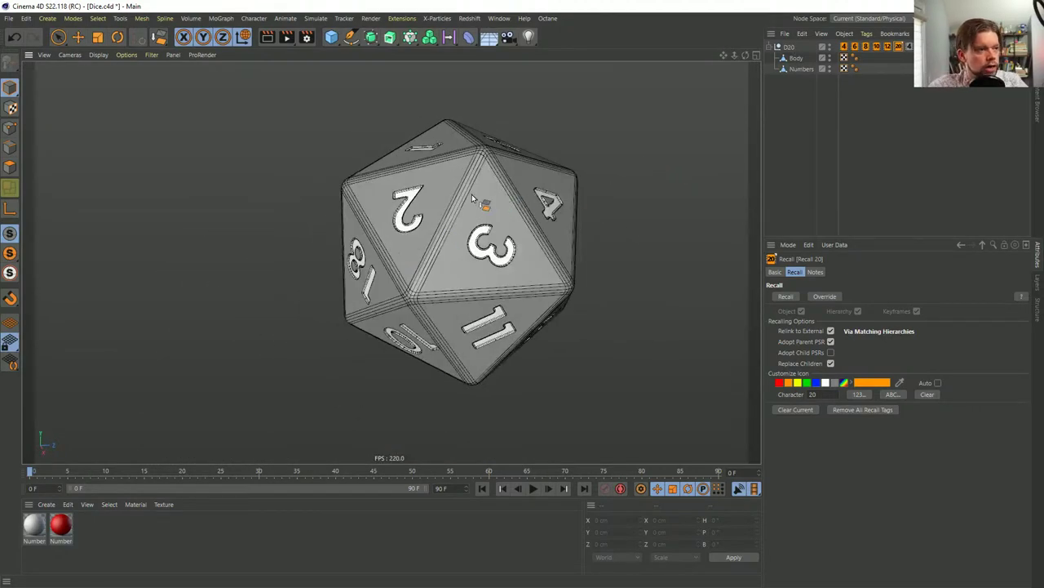
{"action": "left_click", "coordinate": [909, 47]}
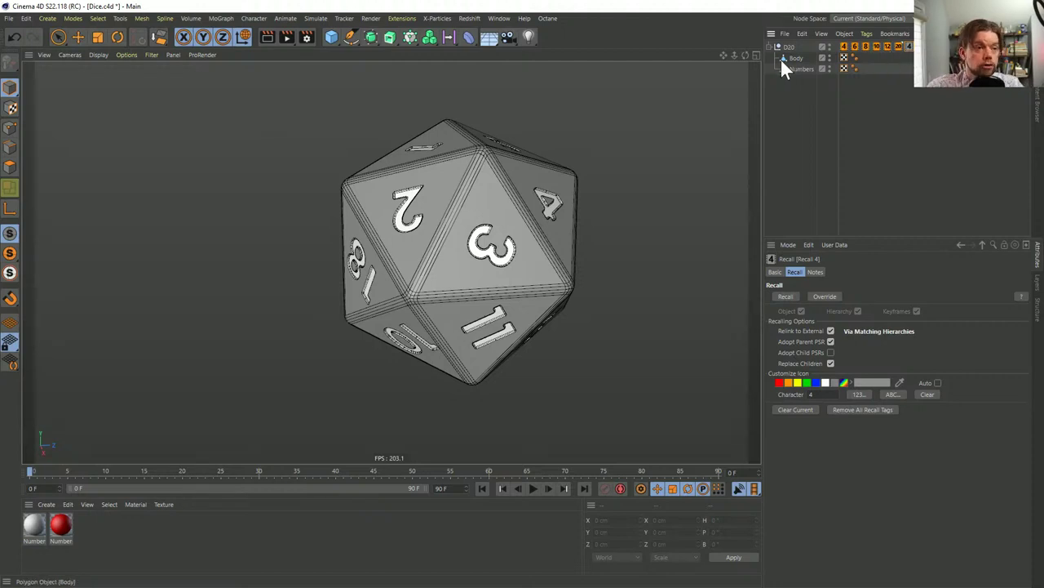
{"action": "double_click", "coordinate": [911, 46]}
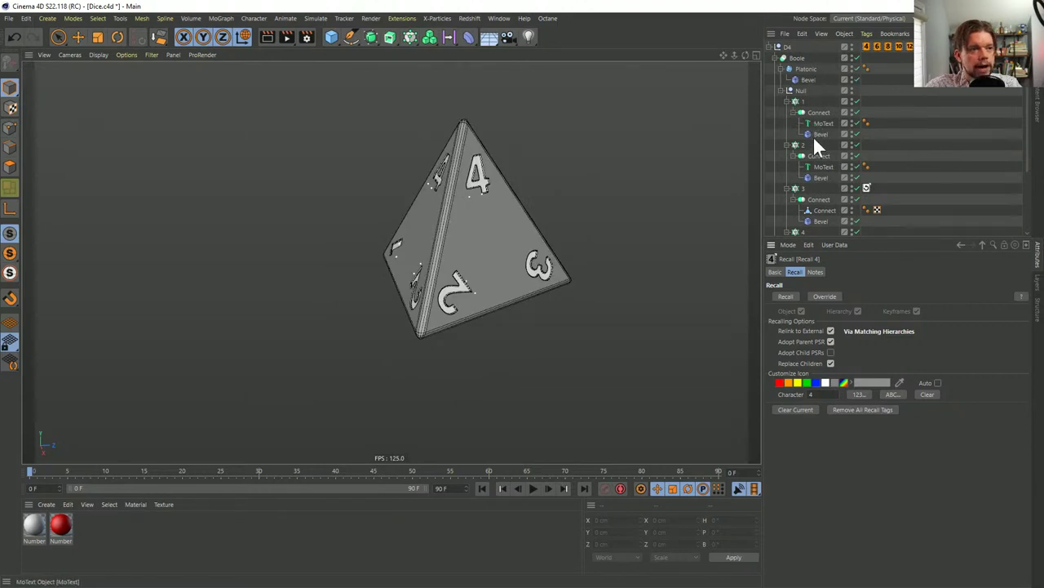
Widen the Object Manager name column and restore the D20 hierarchy with its numbers
{"action": "left_click_drag", "start_coordinate": [840, 170], "coordinate": [870, 168]}
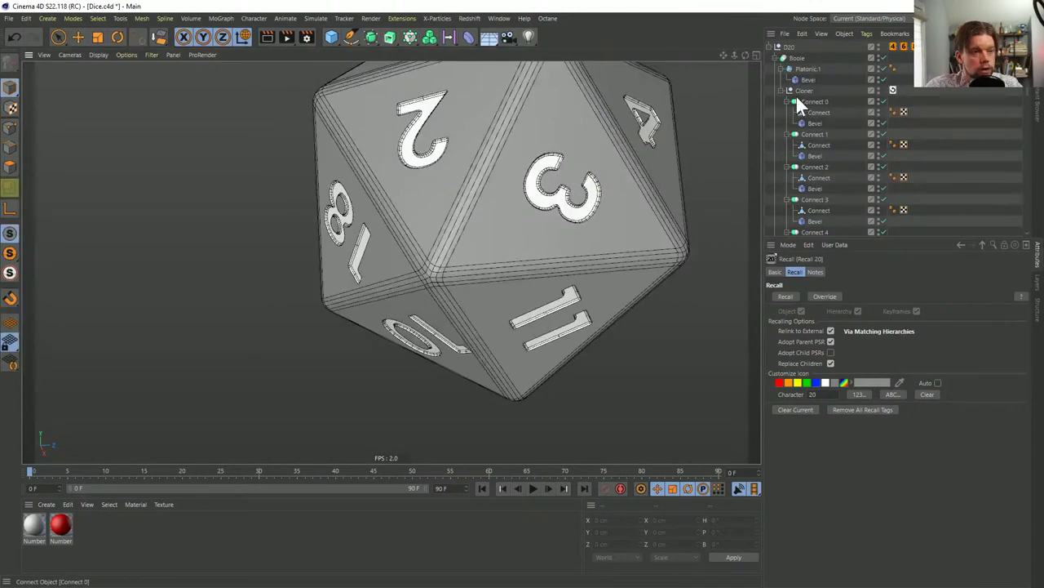
{"action": "scroll", "coordinate": [819, 146], "scroll_direction": "down", "scroll_amount": 10}
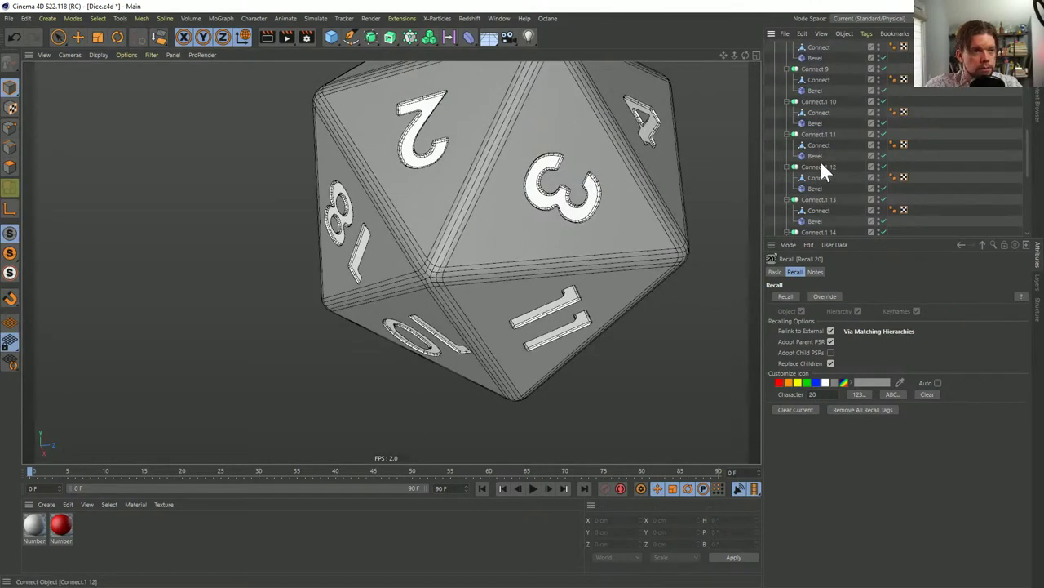
{"action": "scroll", "coordinate": [820, 162], "scroll_direction": "down", "scroll_amount": 5}
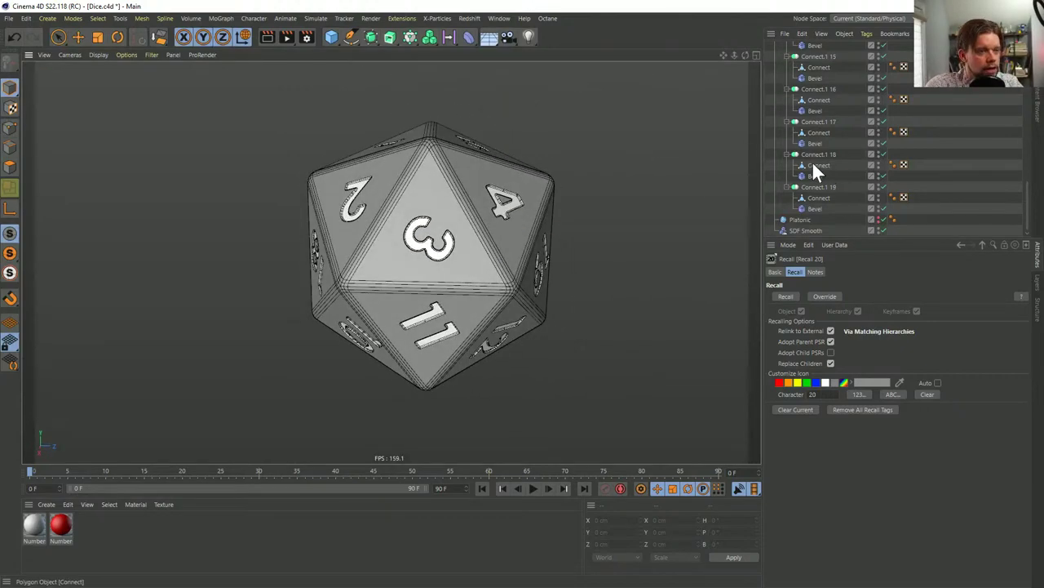
{"action": "scroll", "coordinate": [815, 152], "scroll_direction": "up", "scroll_amount": 15}
{"action": "scroll", "coordinate": [818, 142], "scroll_direction": "up", "scroll_amount": 3}
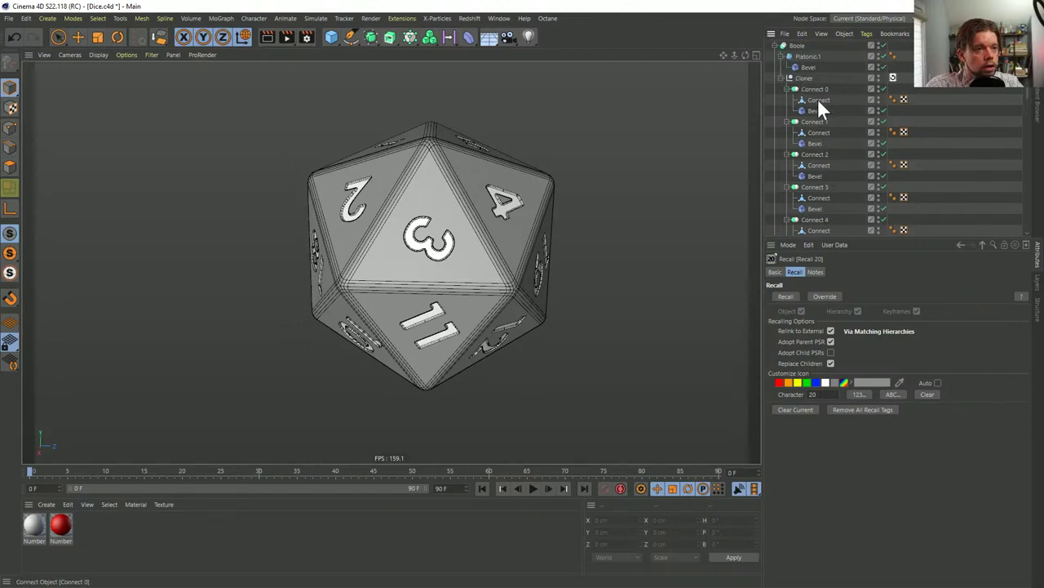
{"action": "double_click", "coordinate": [895, 75]}
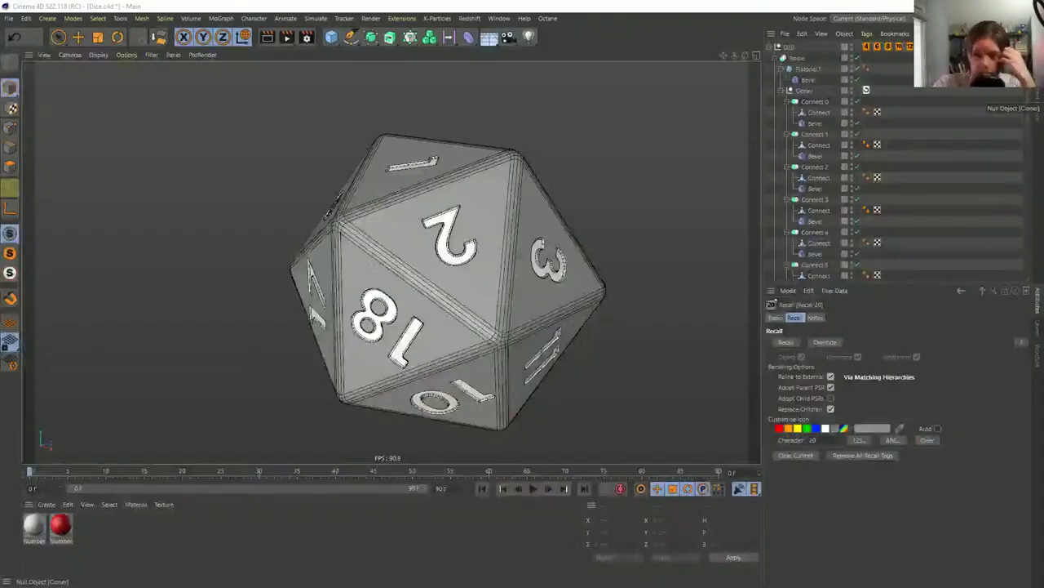
Cycle through the D12, D8, D10 and D4 Recall tags, ending on the D12 setup
{"action": "scroll", "coordinate": [935, 154], "scroll_direction": "down", "scroll_amount": 2}
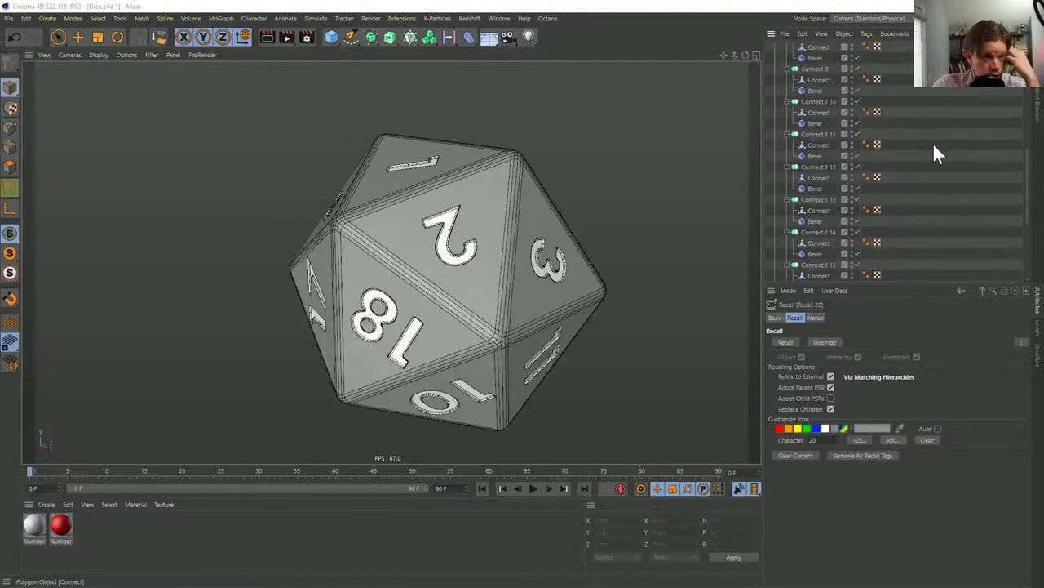
{"action": "scroll", "coordinate": [935, 154], "scroll_direction": "up", "scroll_amount": 2}
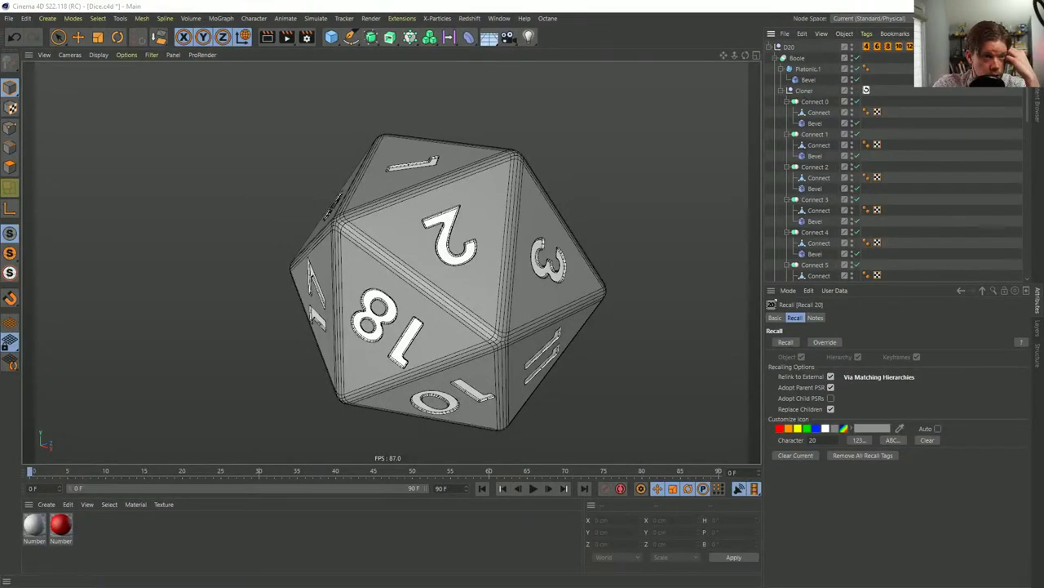
{"action": "left_click", "coordinate": [909, 47]}
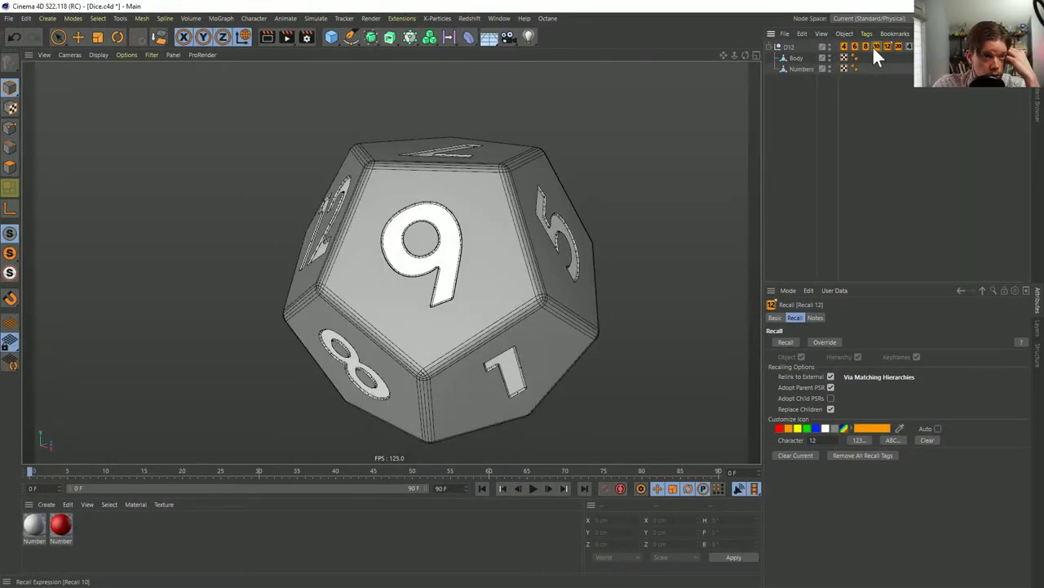
{"action": "left_click", "coordinate": [867, 46]}
{"action": "left_click", "coordinate": [876, 45]}
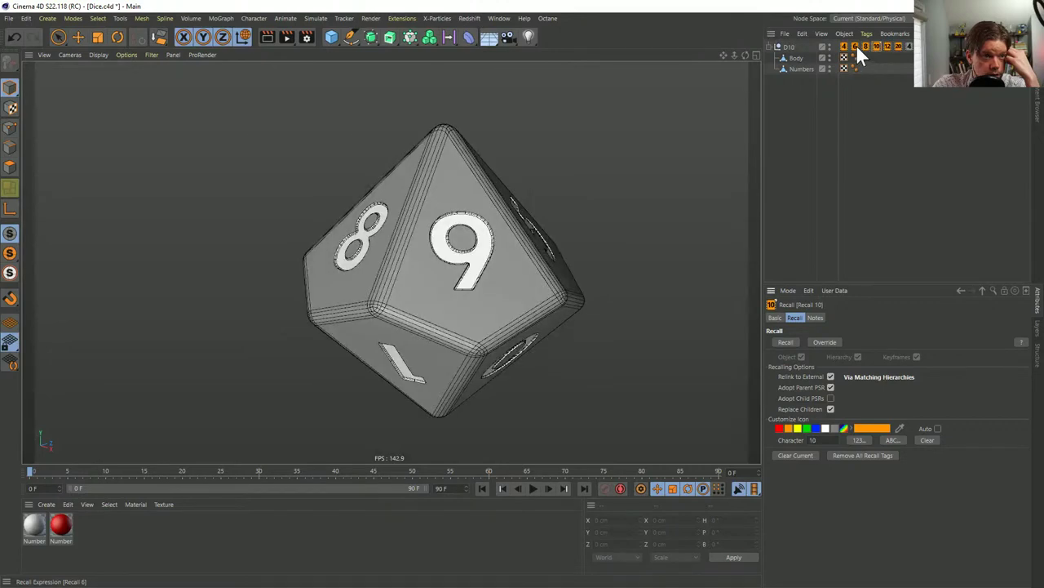
{"action": "mouse_move", "coordinate": [856, 46]}
{"action": "left_mouse_down"}
{"action": "mouse_move", "coordinate": [774, 82]}
{"action": "mouse_move", "coordinate": [708, 139]}
{"action": "mouse_move", "coordinate": [854, 46]}
{"action": "left_mouse_up"}
{"action": "left_click", "coordinate": [845, 46]}
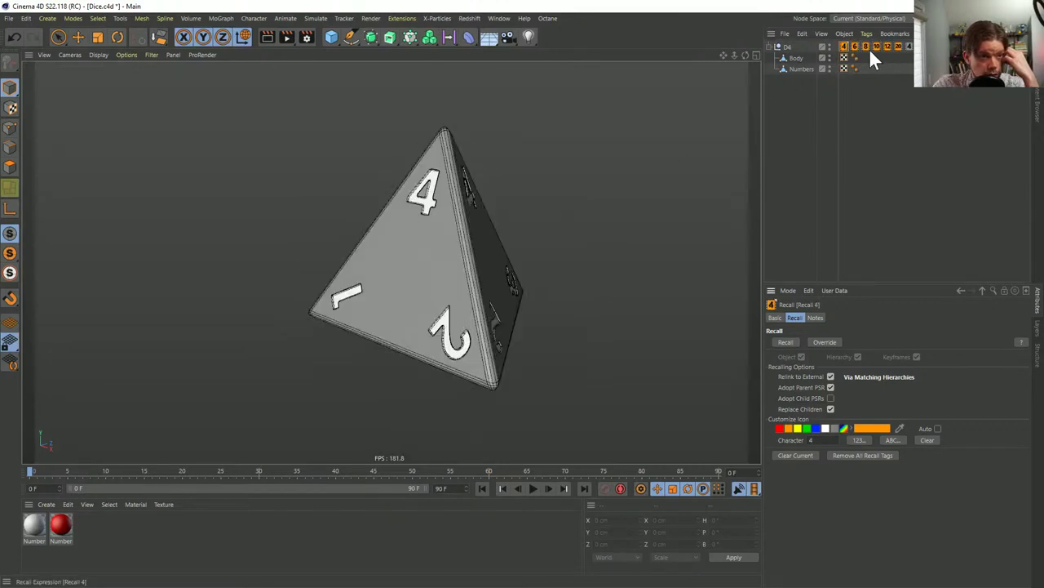
{"action": "left_click", "coordinate": [887, 46]}
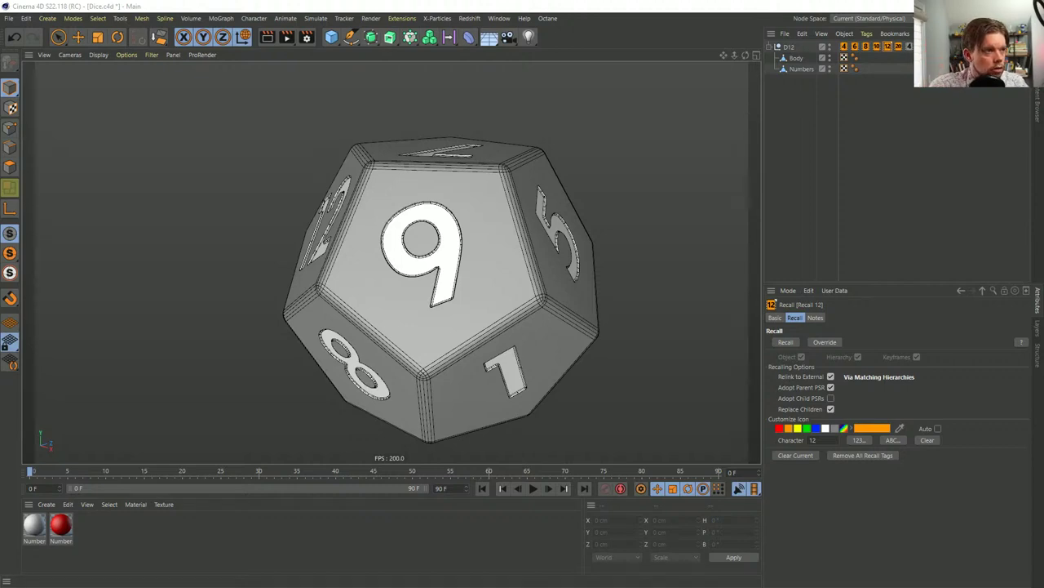
{"action": "left_click", "coordinate": [27, 18]}
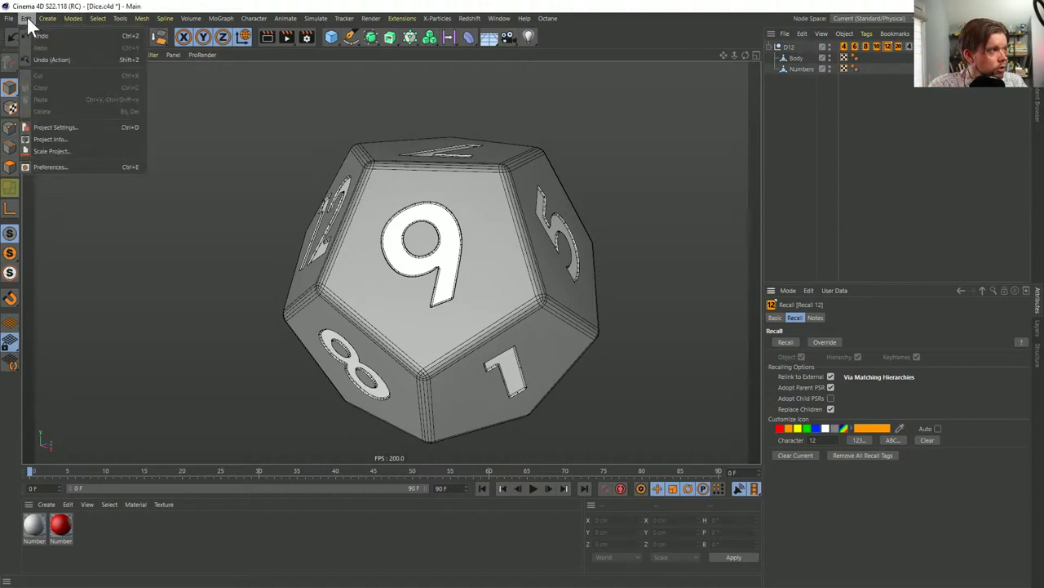
{"action": "left_click", "coordinate": [80, 166]}
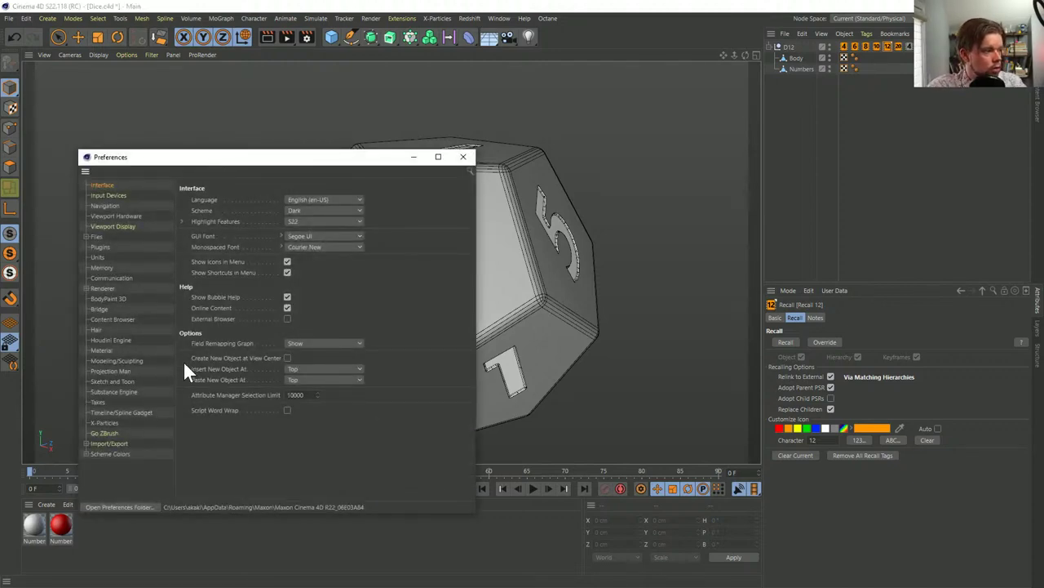
{"action": "left_click_drag", "start_coordinate": [252, 162], "coordinate": [269, 131]}
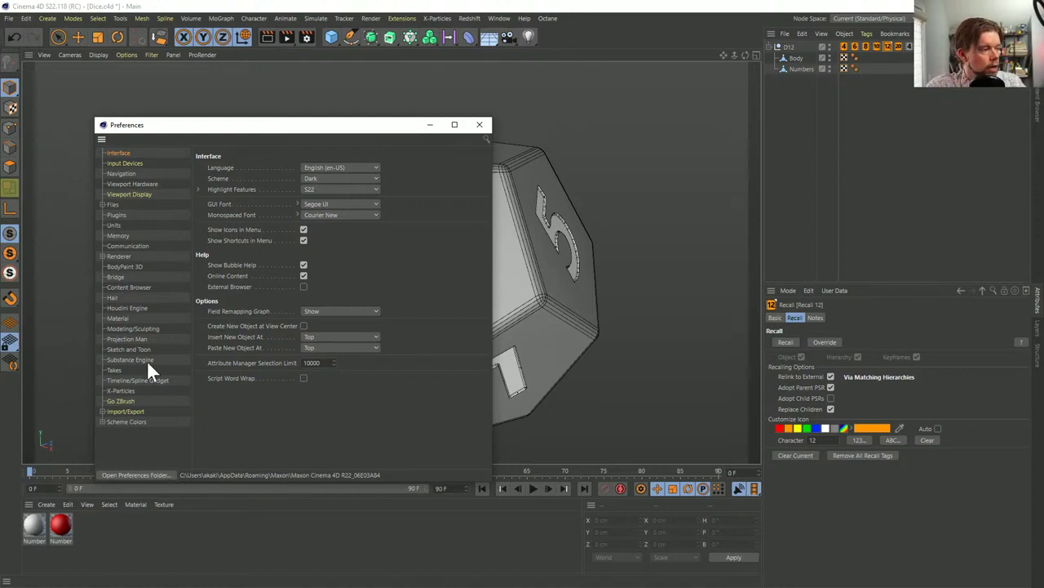
{"action": "left_click", "coordinate": [119, 216]}
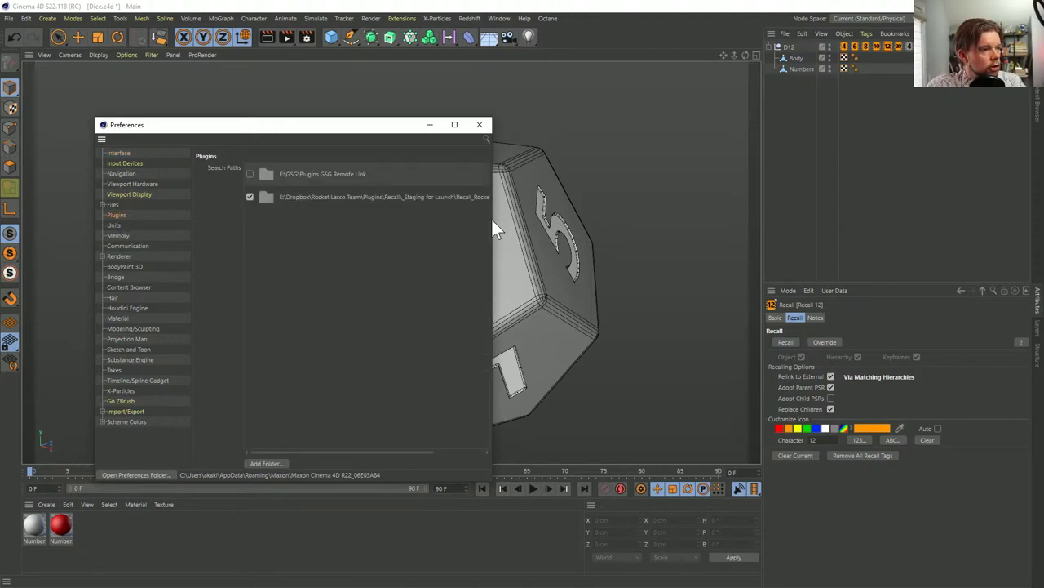
{"action": "left_click_drag", "start_coordinate": [493, 217], "coordinate": [644, 223]}
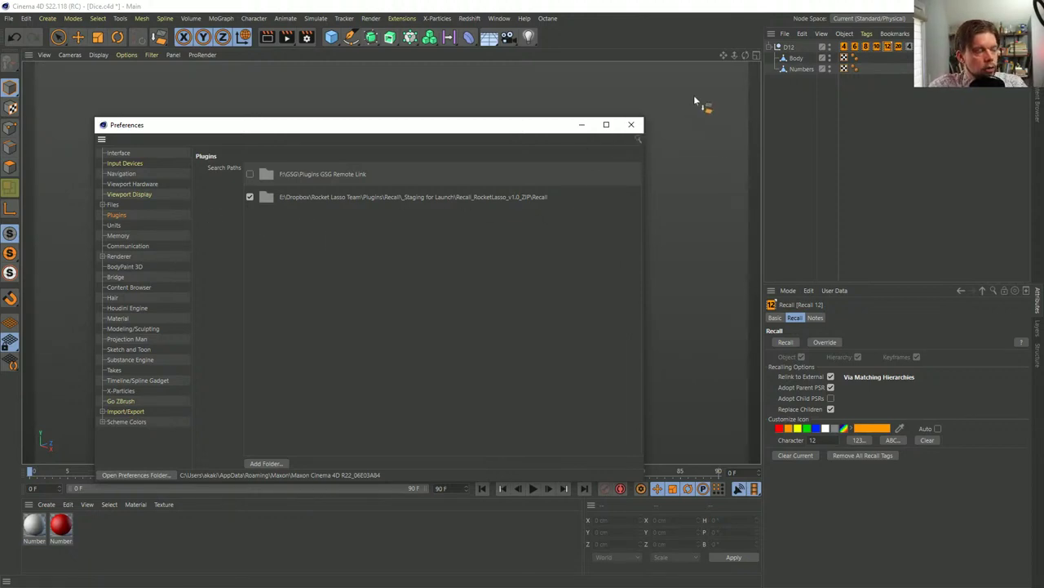
{"action": "left_click", "coordinate": [632, 125]}
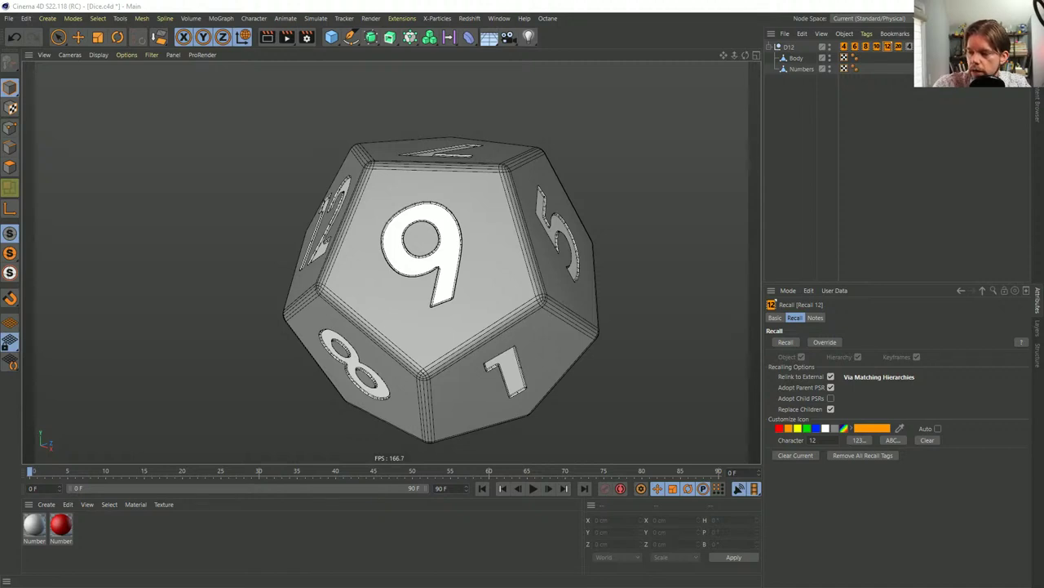
Load MilkCrate.c4d, select the Plane, and recall the stored state in Recall 2
{"action": "left_click_drag", "start_coordinate": [694, 289], "coordinate": [561, 270]}
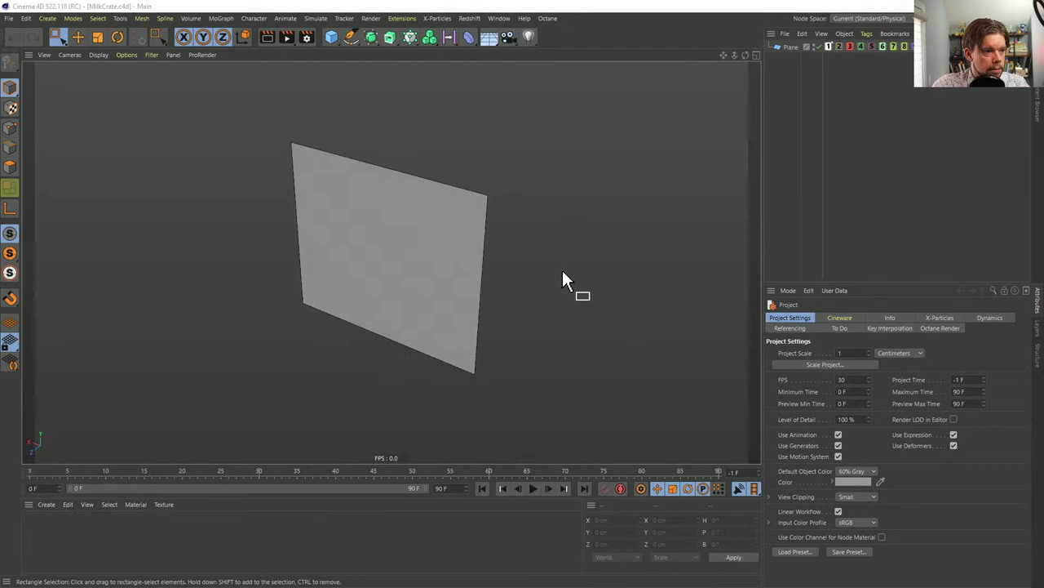
{"action": "left_click", "coordinate": [788, 46]}
{"action": "left_click_drag", "start_coordinate": [417, 272], "coordinate": [406, 224], "text": "alt"}
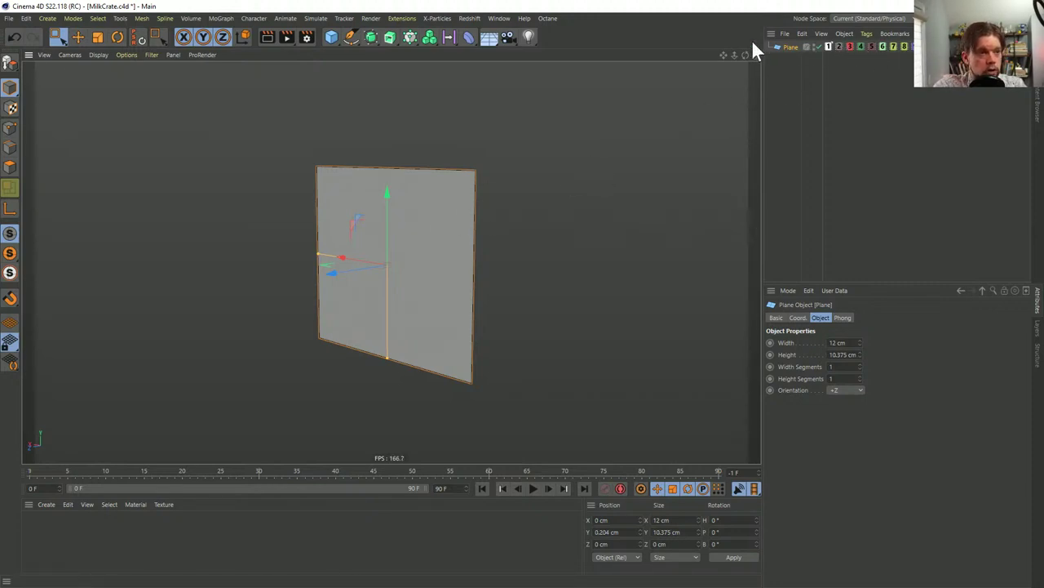
{"action": "left_click", "coordinate": [837, 46]}
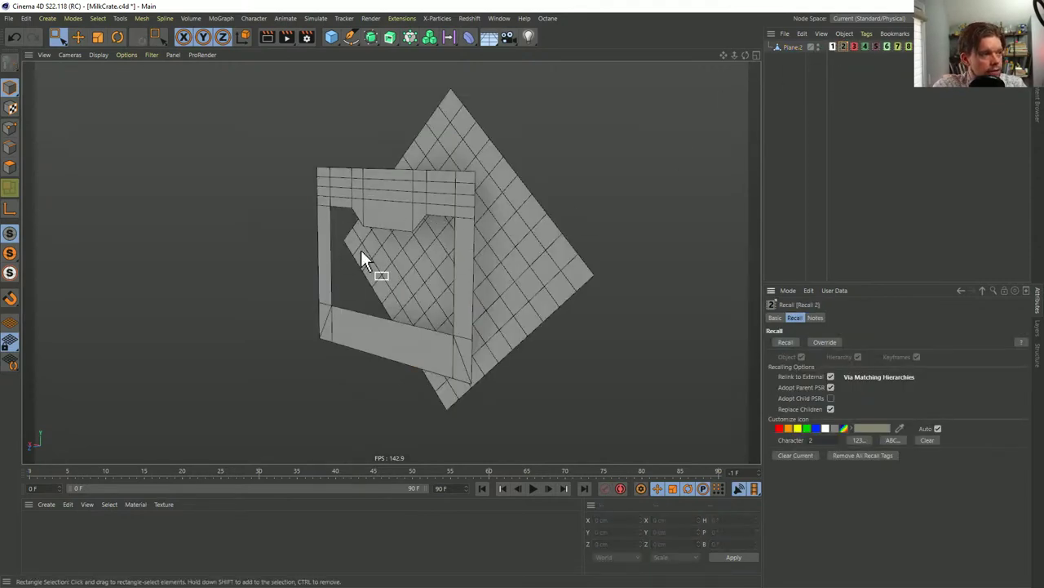
Examine the crate wireframe in the enlarged front view and the perspective view
{"action": "left_click_drag", "start_coordinate": [361, 252], "coordinate": [406, 208], "text": "alt"}
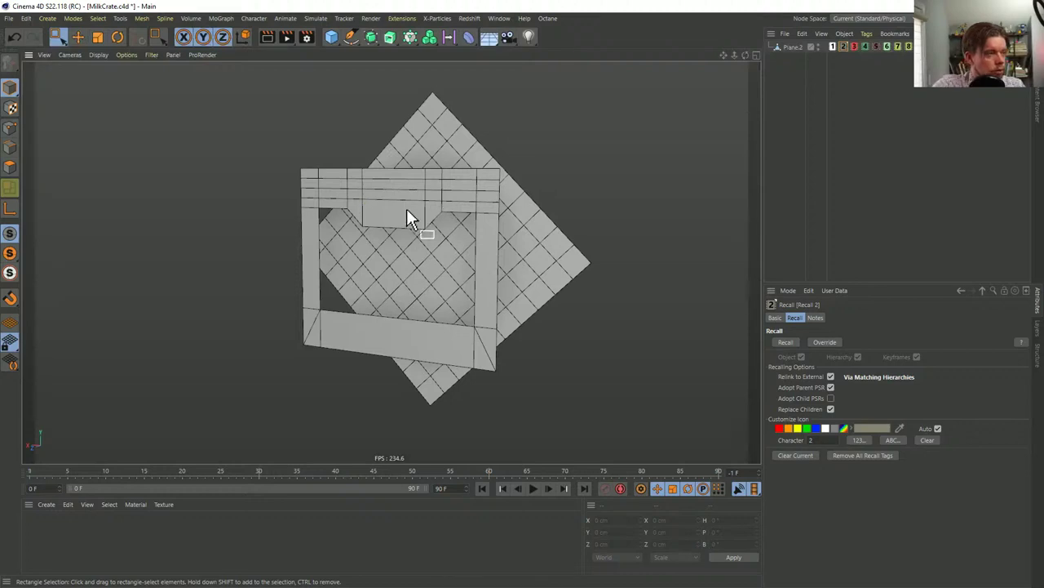
{"action": "left_click_drag", "start_coordinate": [490, 192], "coordinate": [508, 211], "text": "alt"}
{"action": "middle_click", "coordinate": [585, 310]}
{"action": "middle_click", "coordinate": [585, 312]}
{"action": "scroll", "coordinate": [514, 270], "scroll_direction": "down", "scroll_amount": 4}
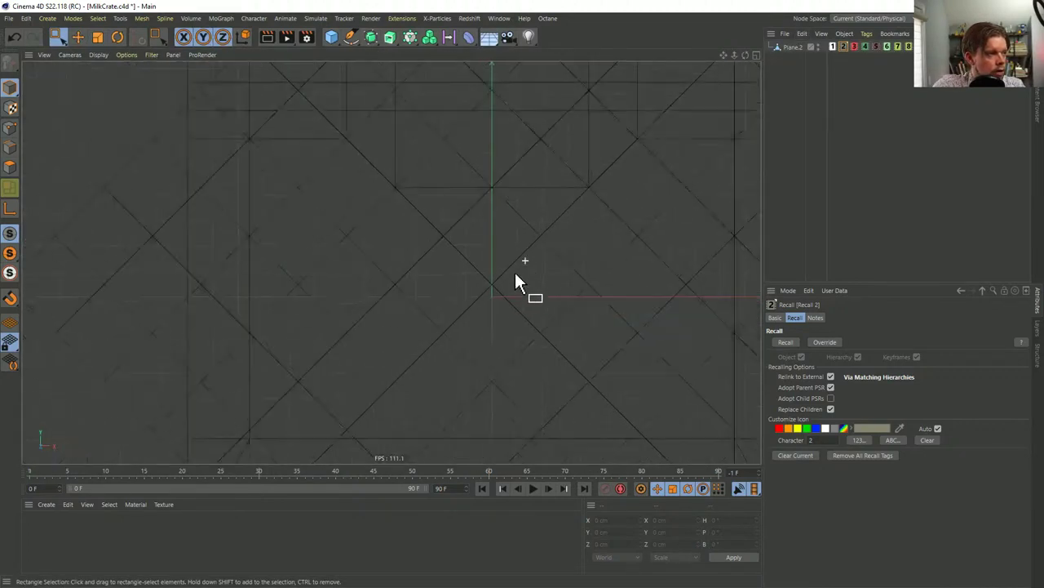
{"action": "middle_click_drag", "start_coordinate": [515, 274], "coordinate": [476, 273], "text": "alt"}
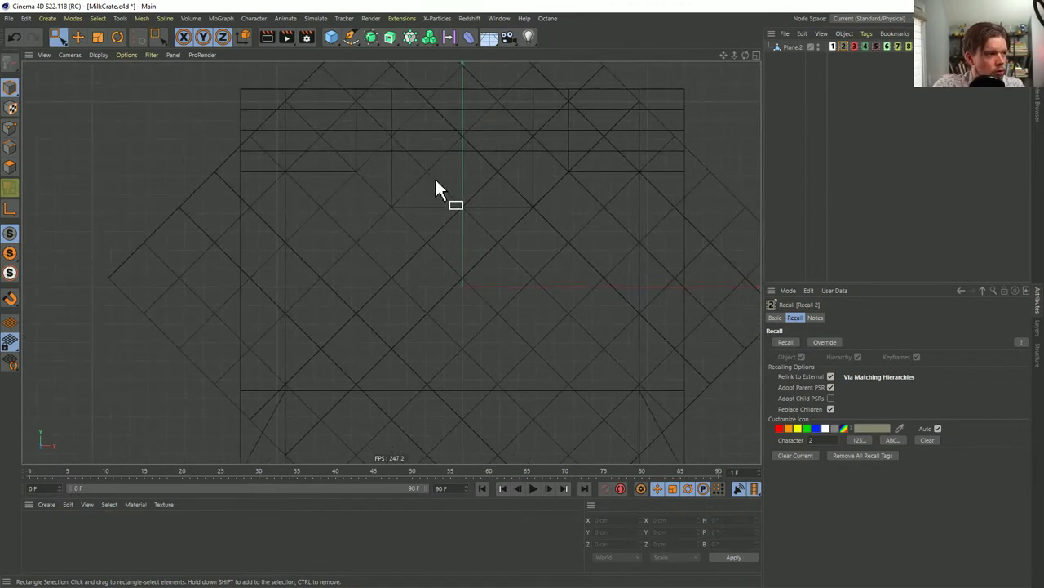
{"action": "middle_click", "coordinate": [495, 140]}
{"action": "middle_click", "coordinate": [247, 142]}
{"action": "left_click_drag", "start_coordinate": [395, 195], "coordinate": [322, 235], "text": "alt"}
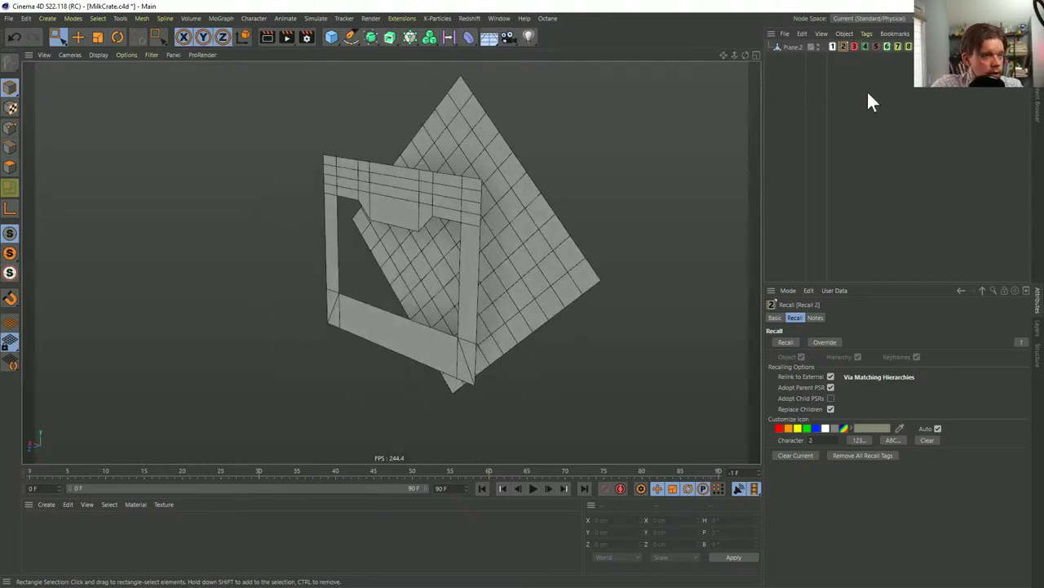
Recall stages 3 through 9, from the Boole stage to the lattice-sided crate
{"action": "left_click", "coordinate": [853, 47]}
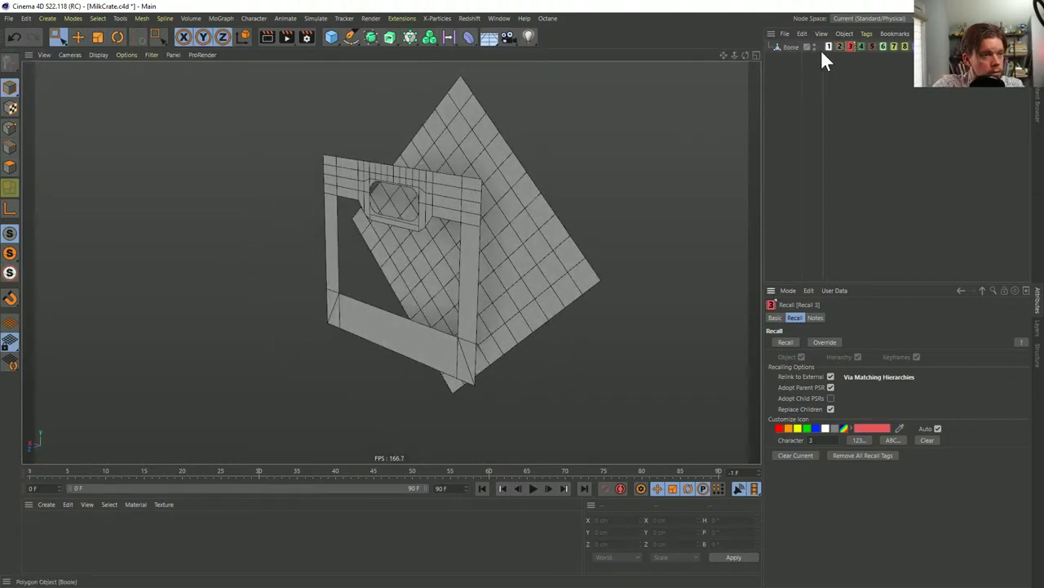
{"action": "left_click", "coordinate": [862, 46]}
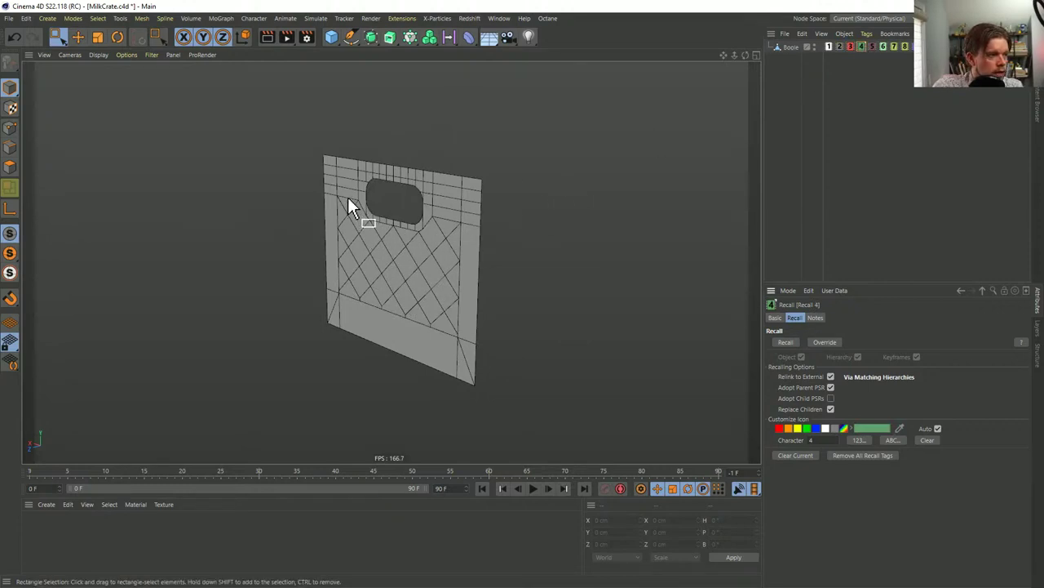
{"action": "left_click", "coordinate": [873, 46]}
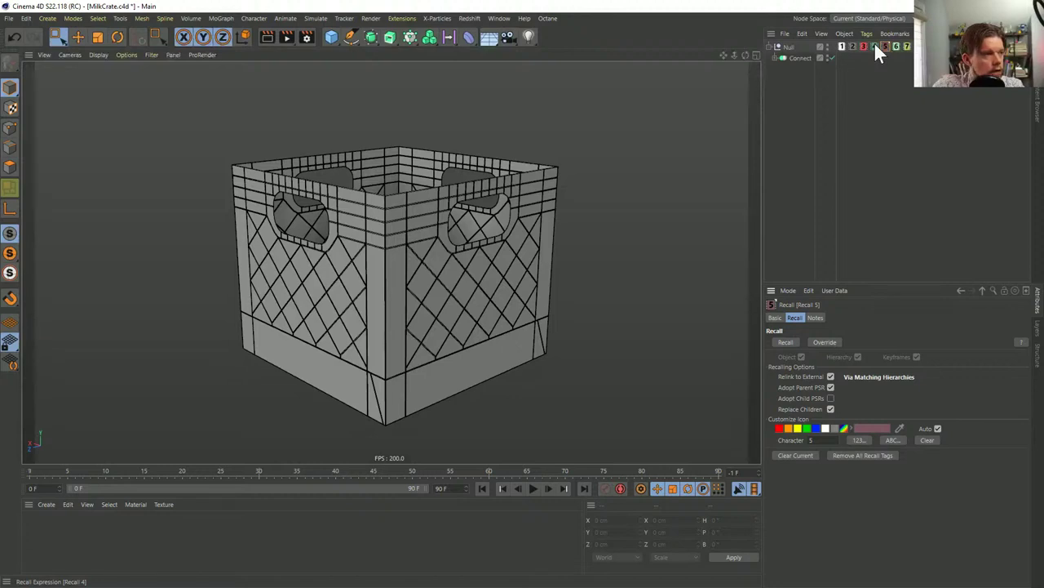
{"action": "left_click", "coordinate": [775, 58]}
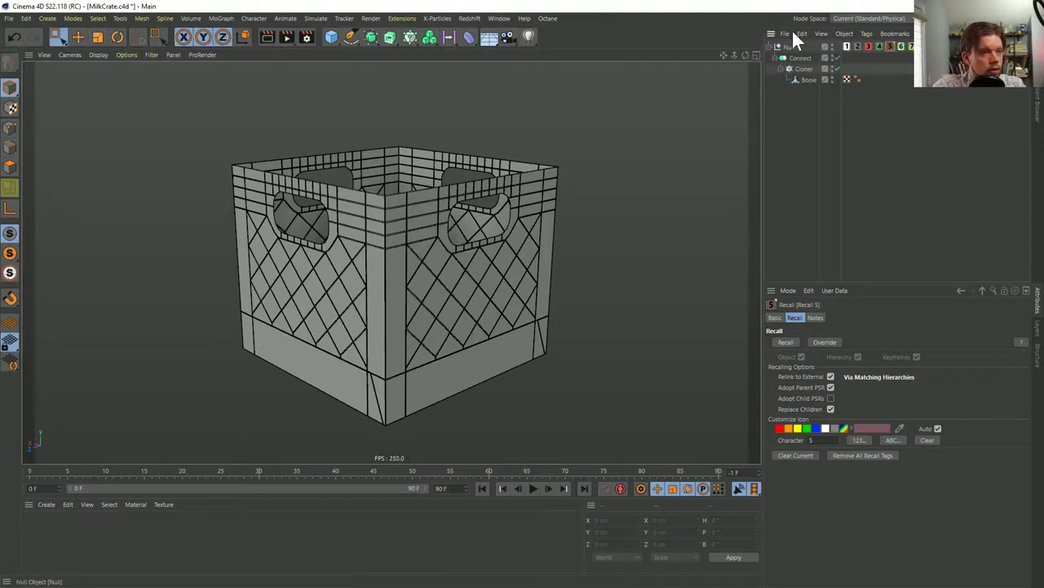
{"action": "left_click", "coordinate": [901, 44]}
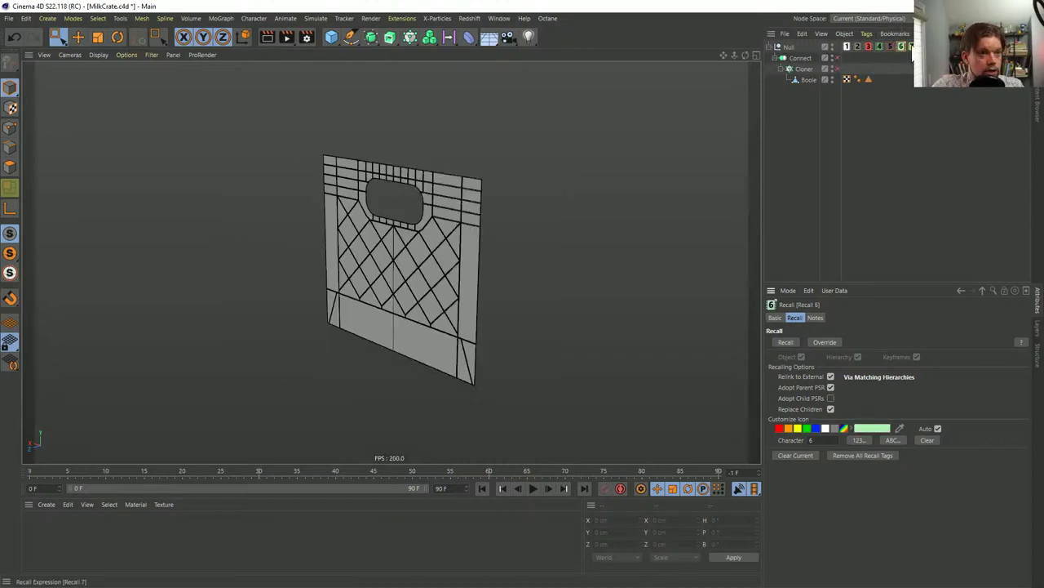
{"action": "left_click", "coordinate": [911, 45]}
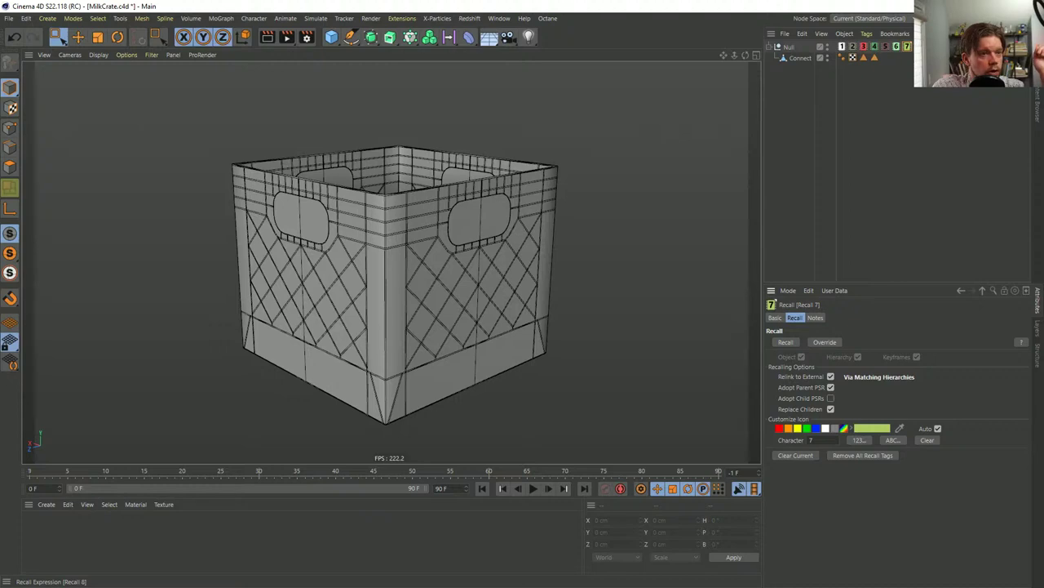
{"action": "left_click", "coordinate": [917, 45]}
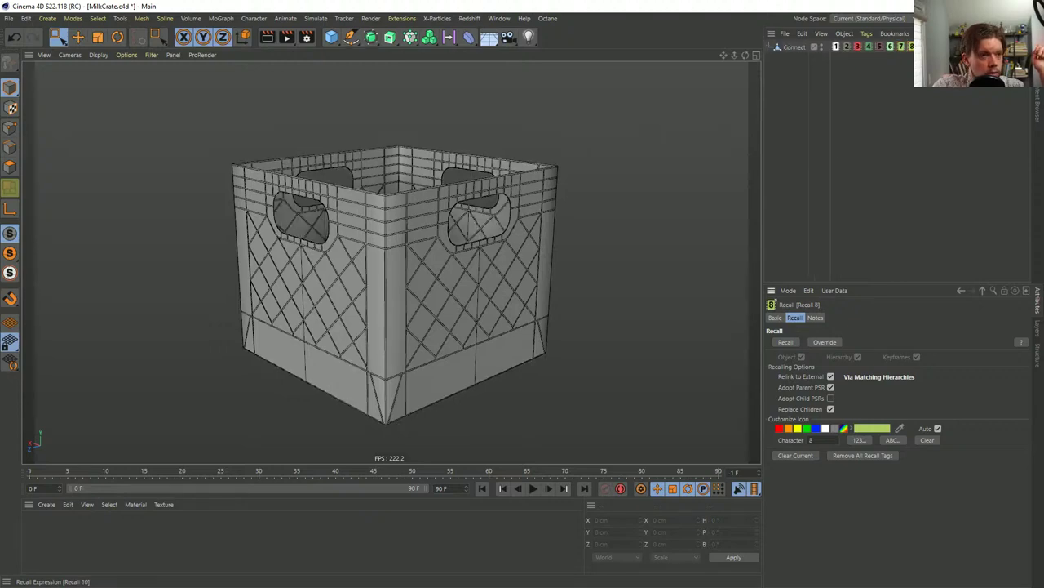
{"action": "left_click", "coordinate": [923, 46]}
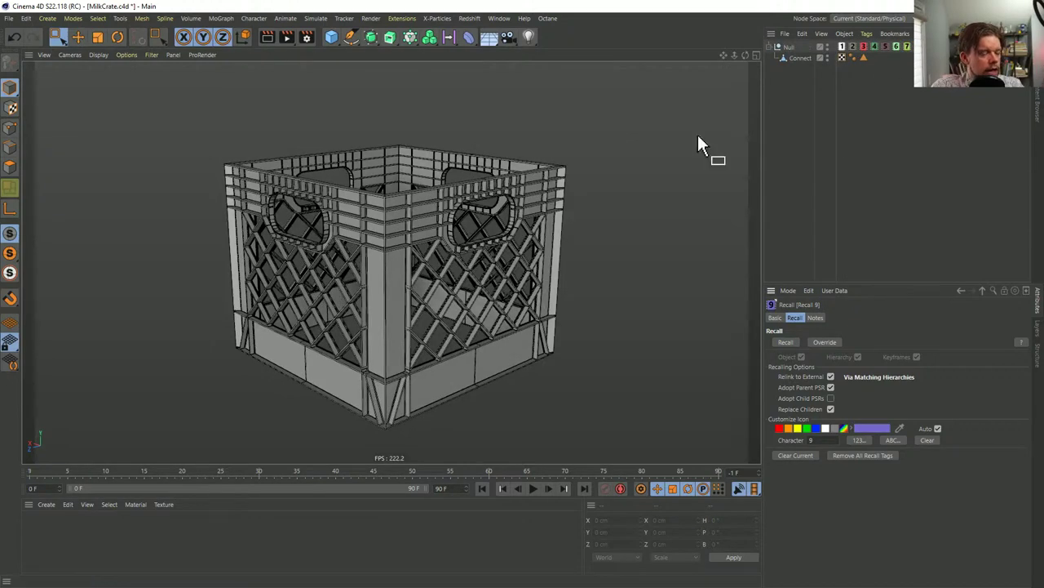
Recall the cloned-sides Recall 10 and whole-crate Recall 11 stages, comparing with Recall 9
{"action": "left_click_drag", "start_coordinate": [489, 228], "coordinate": [384, 245], "text": "alt"}
{"action": "scroll", "coordinate": [457, 250], "scroll_direction": "up", "scroll_amount": 8}
{"action": "scroll", "coordinate": [396, 221], "scroll_direction": "up", "scroll_amount": 6}
{"action": "left_click_drag", "start_coordinate": [537, 193], "coordinate": [403, 373], "text": "alt"}
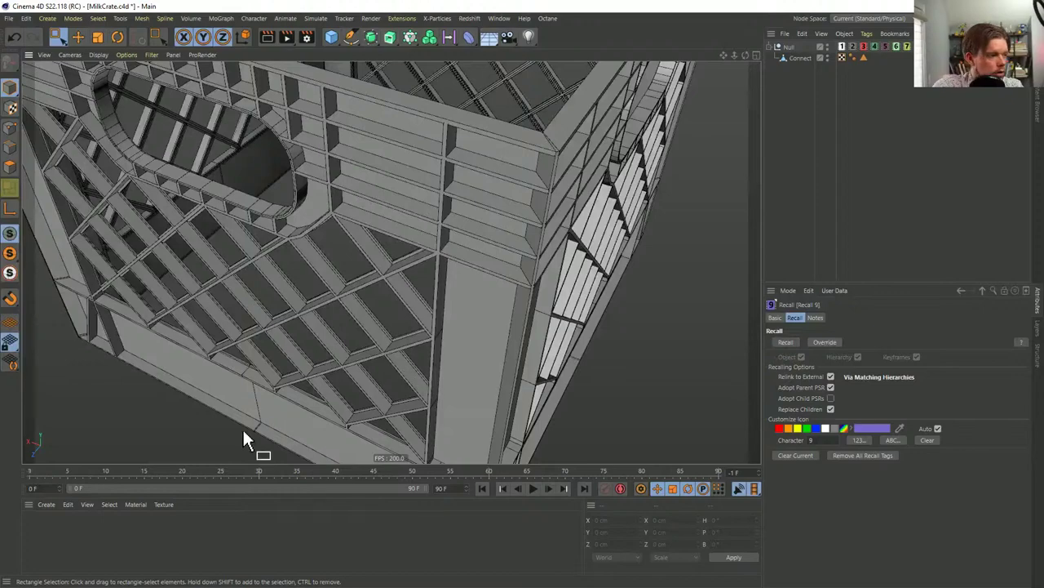
{"action": "scroll", "coordinate": [324, 413], "scroll_direction": "up", "scroll_amount": 6}
{"action": "scroll", "coordinate": [361, 388], "scroll_direction": "up", "scroll_amount": 3}
{"action": "scroll", "coordinate": [393, 376], "scroll_direction": "down", "scroll_amount": 8}
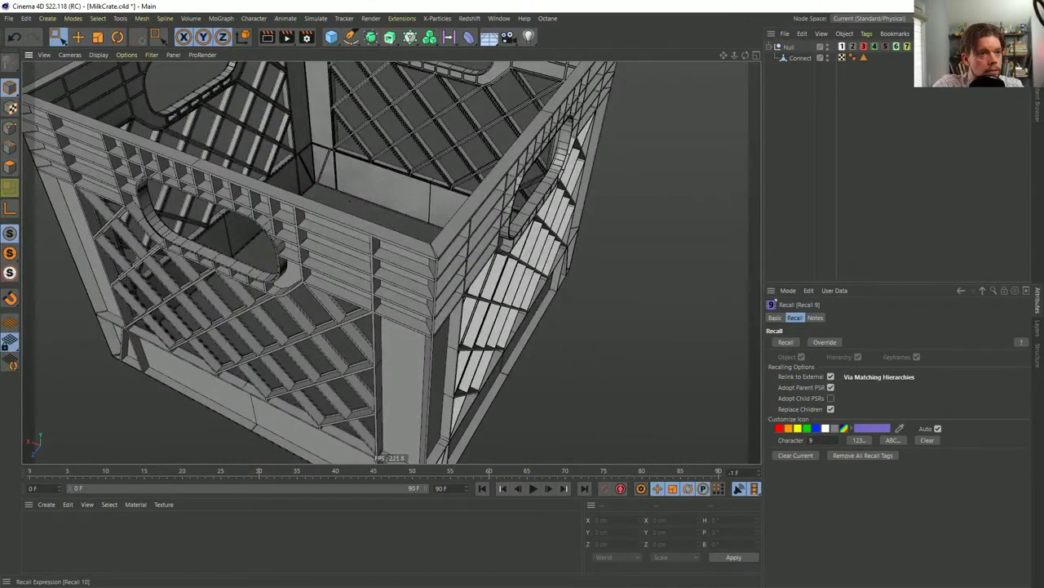
{"action": "left_click", "coordinate": [907, 47]}
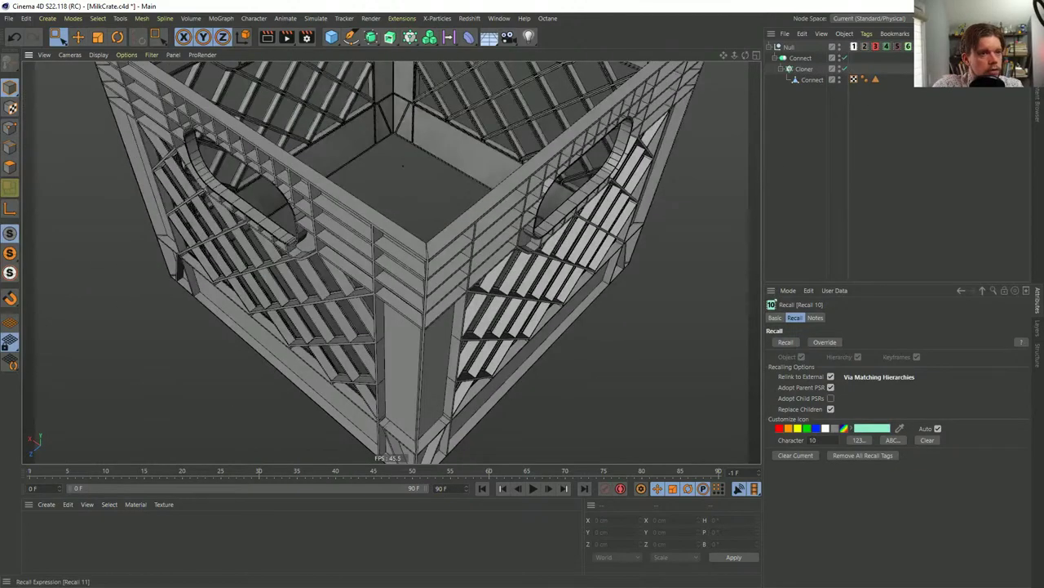
{"action": "left_click", "coordinate": [918, 46]}
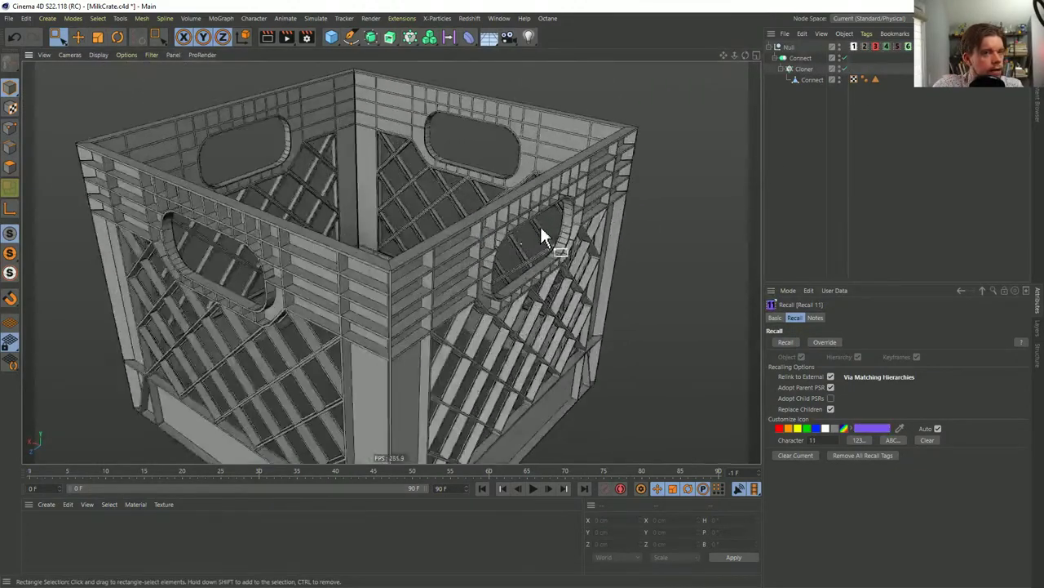
{"action": "left_click", "coordinate": [897, 47]}
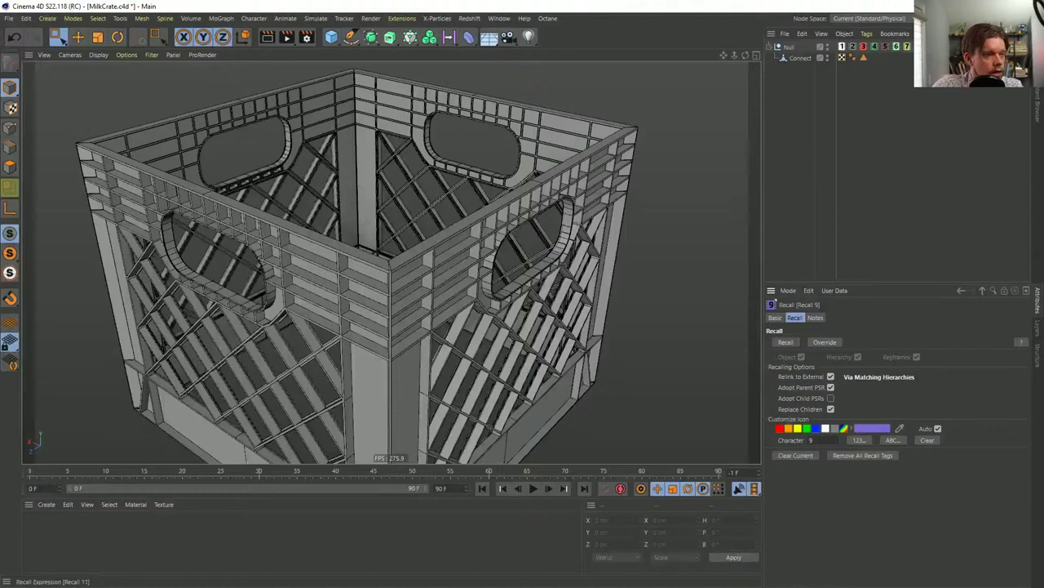
{"action": "left_click", "coordinate": [918, 47]}
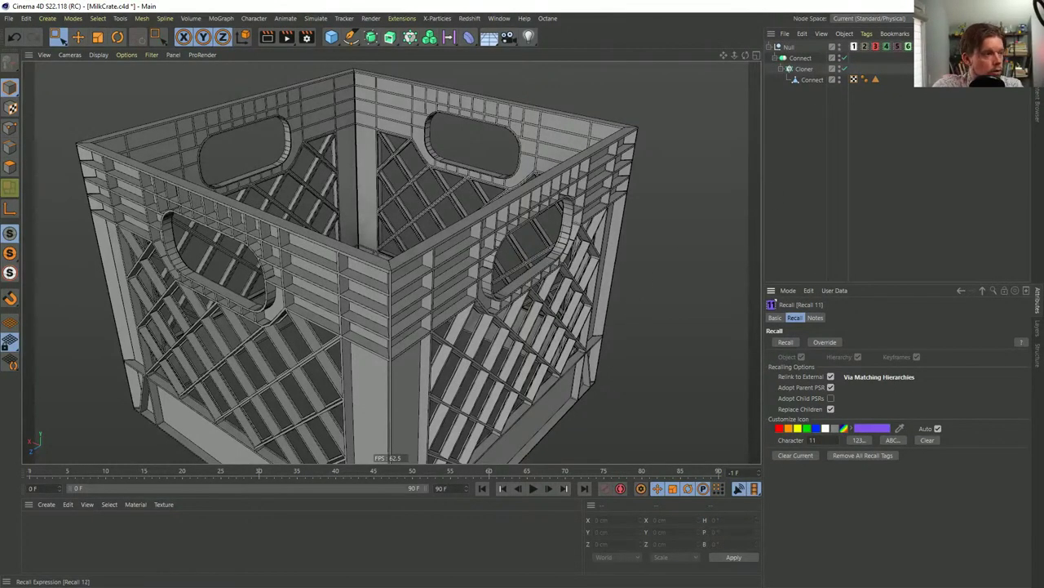
Recall the Milk Crate (Recall 12), lattice-floor (Recall 13) and bevelled (Recall 14) stages
{"action": "left_click", "coordinate": [929, 47]}
{"action": "left_click_drag", "start_coordinate": [501, 250], "coordinate": [457, 204], "text": "alt"}
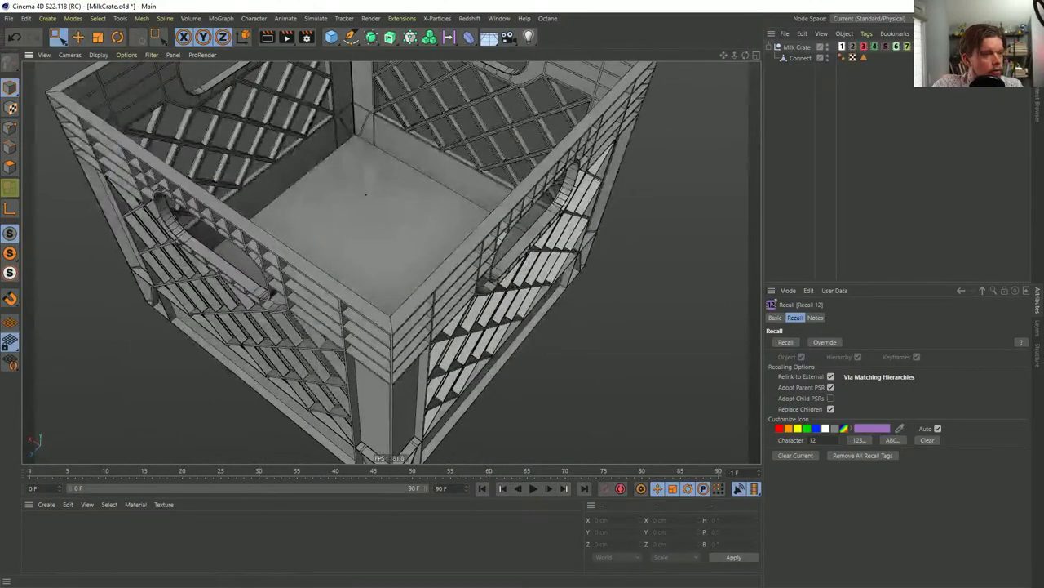
{"action": "left_click", "coordinate": [972, 47]}
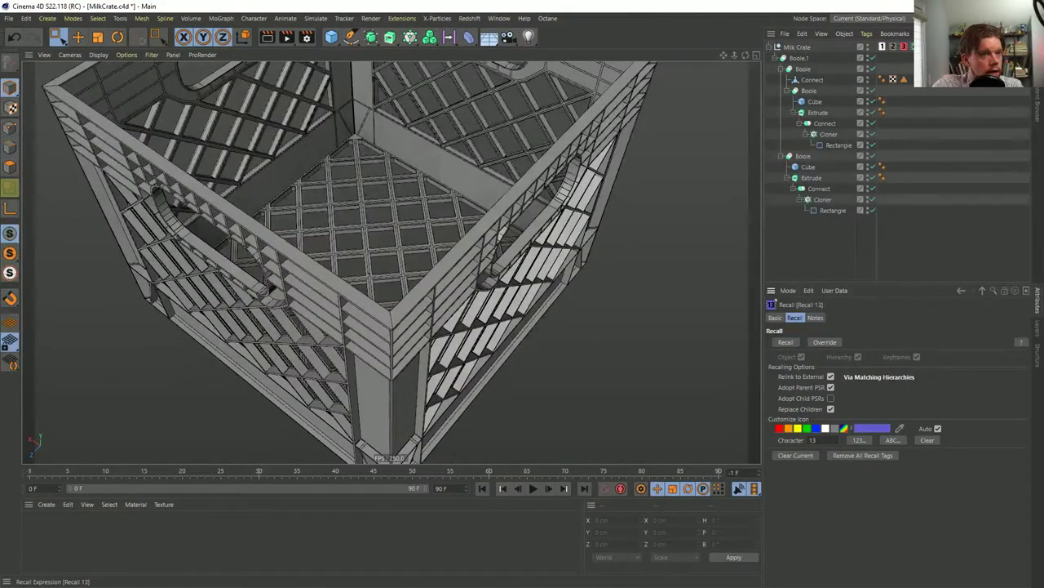
{"action": "left_click_drag", "start_coordinate": [381, 229], "coordinate": [397, 360], "text": "alt"}
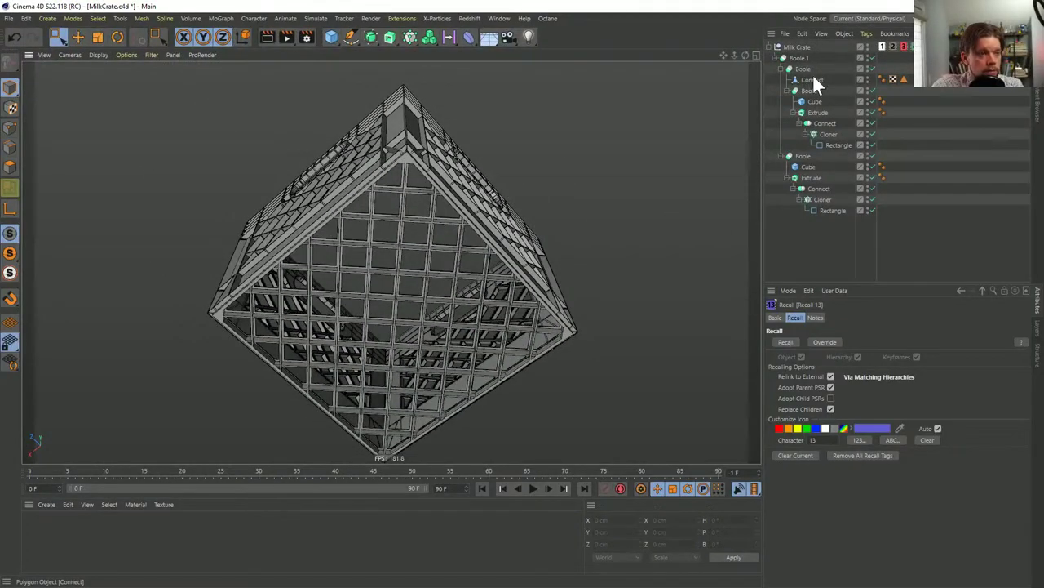
{"action": "scroll", "coordinate": [490, 292], "scroll_direction": "up", "scroll_amount": 5}
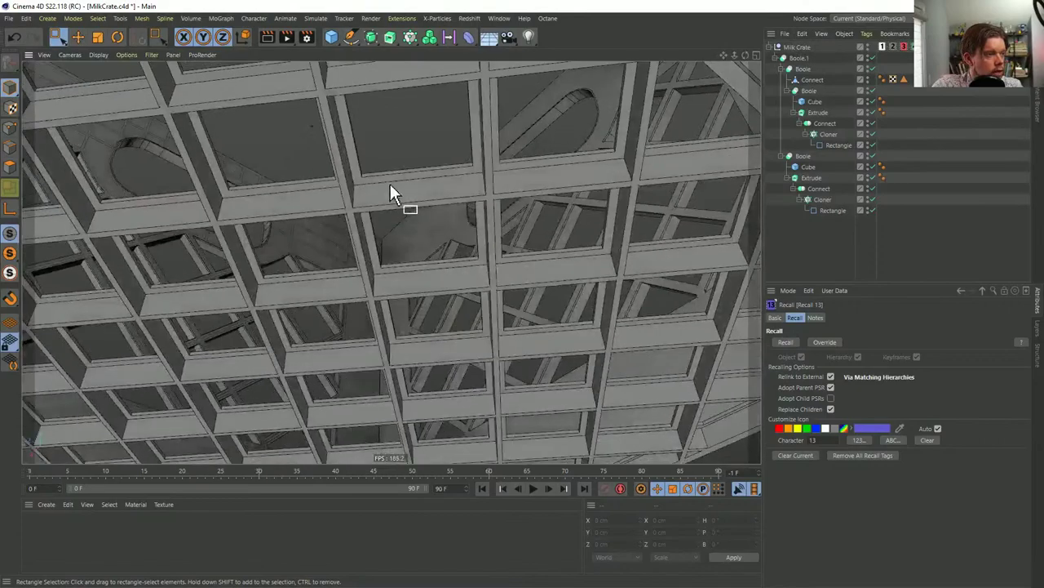
{"action": "scroll", "coordinate": [361, 240], "scroll_direction": "down", "scroll_amount": 5}
{"action": "left_click_drag", "start_coordinate": [361, 240], "coordinate": [576, 133], "text": "alt"}
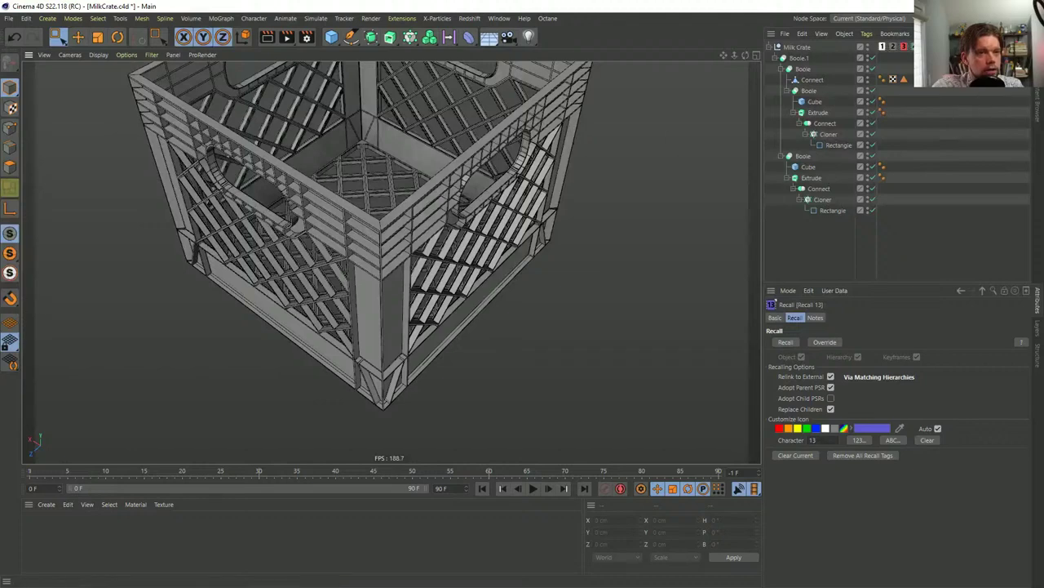
{"action": "key", "text": "c"}
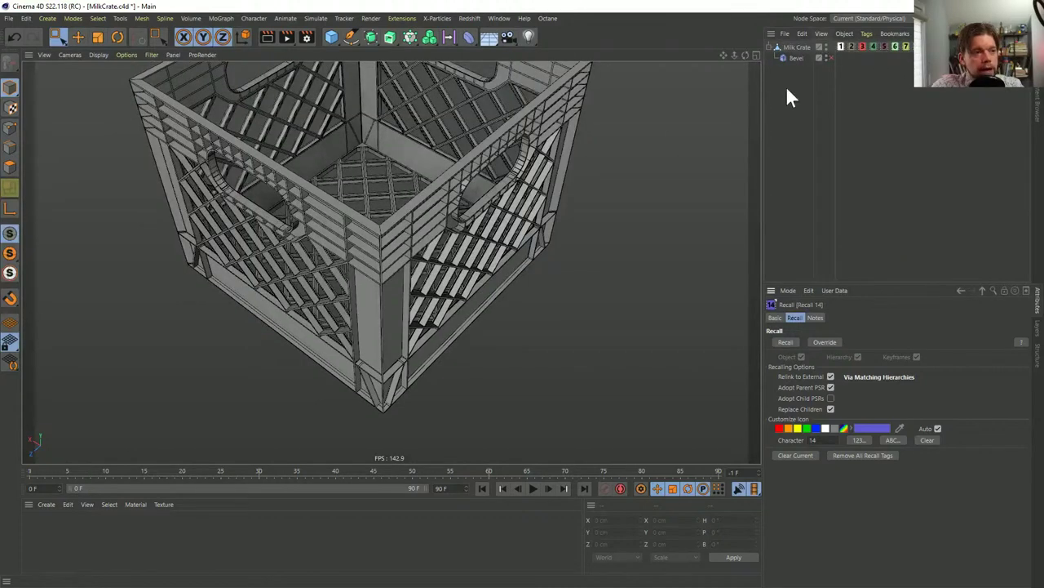
Enable the Bevel object, inspect the crate corner, then restore Plane.2 from Recall 2
{"action": "left_click_drag", "start_coordinate": [457, 229], "coordinate": [432, 278], "text": "alt"}
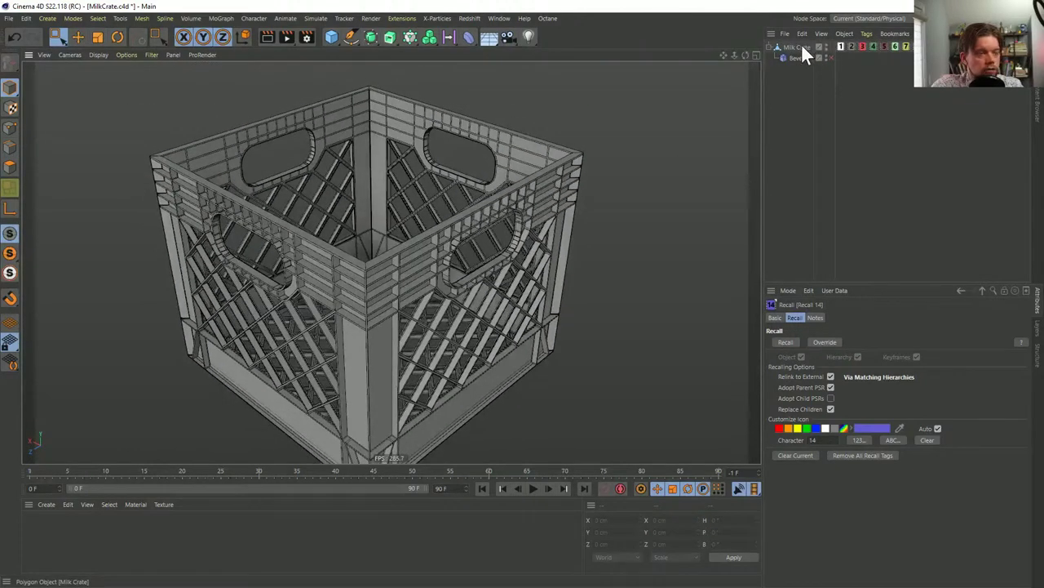
{"action": "left_click", "coordinate": [830, 58]}
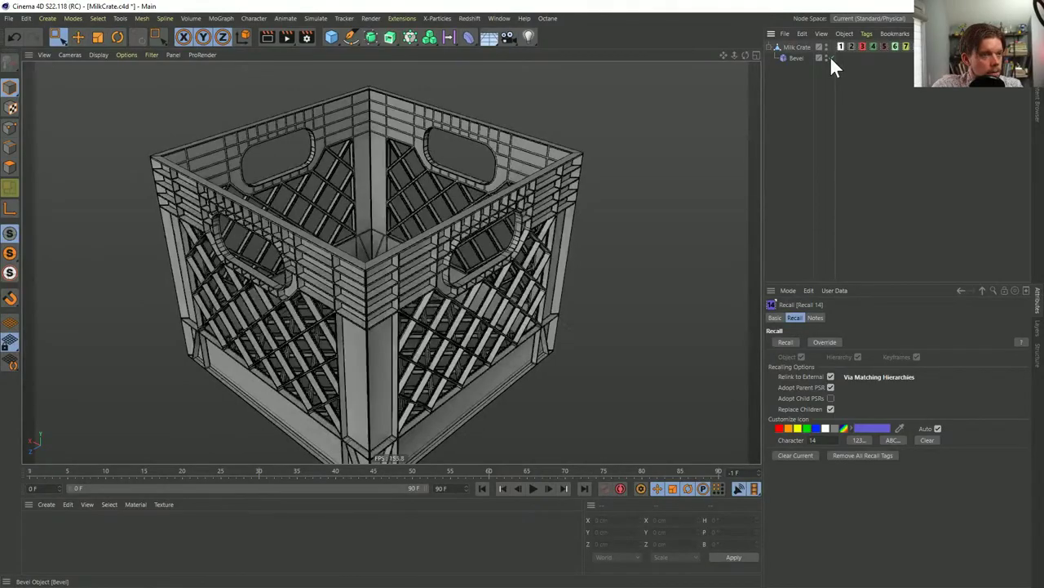
{"action": "right_click_drag", "start_coordinate": [369, 299], "coordinate": [432, 244], "text": "alt"}
{"action": "left_click_drag", "start_coordinate": [432, 245], "coordinate": [415, 275], "text": "alt"}
{"action": "right_click_drag", "start_coordinate": [415, 275], "coordinate": [419, 264], "text": "alt"}
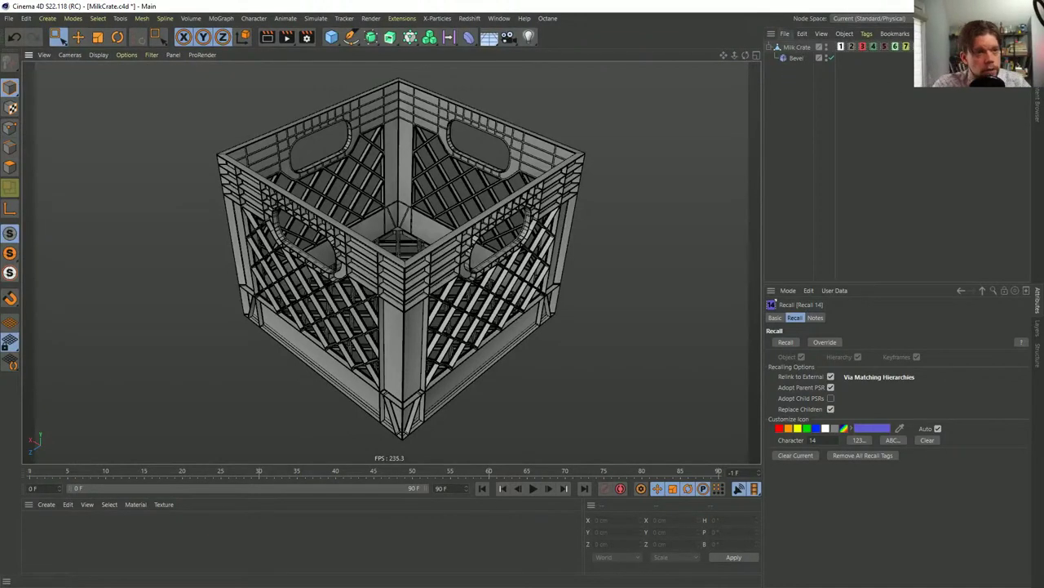
{"action": "left_click", "coordinate": [851, 47]}
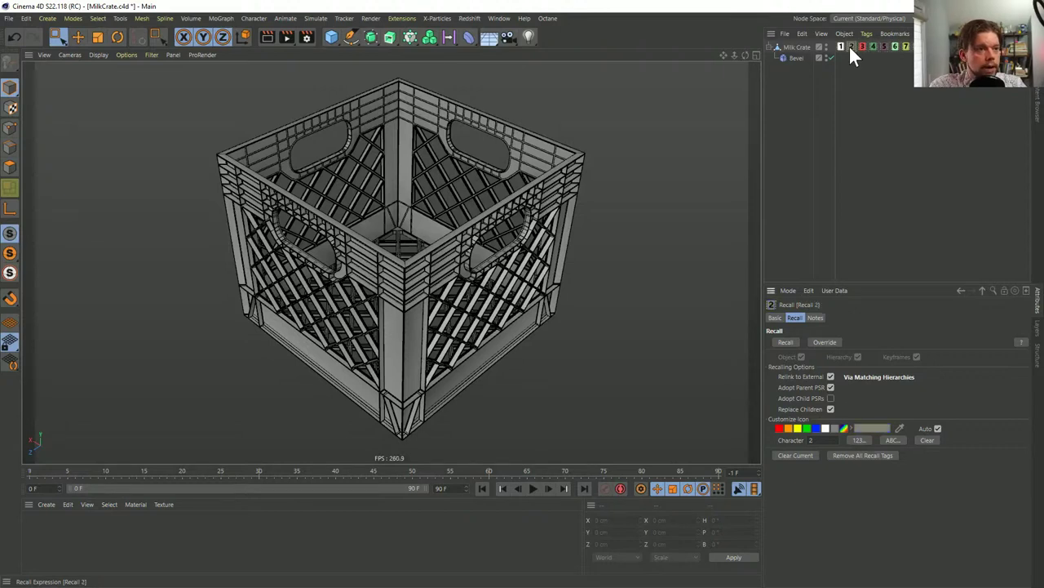
{"action": "double_click", "coordinate": [849, 45]}
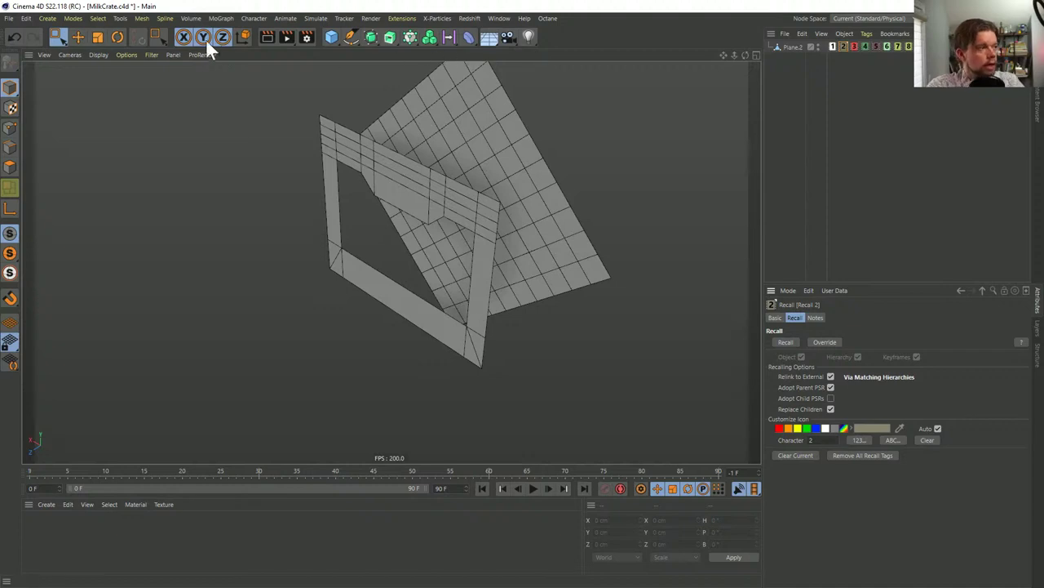
Add a Null, copy Recall tag 2 onto it and recall the plane setup, then remove the tag
{"action": "left_click", "coordinate": [48, 17]}
{"action": "left_click", "coordinate": [70, 35]}
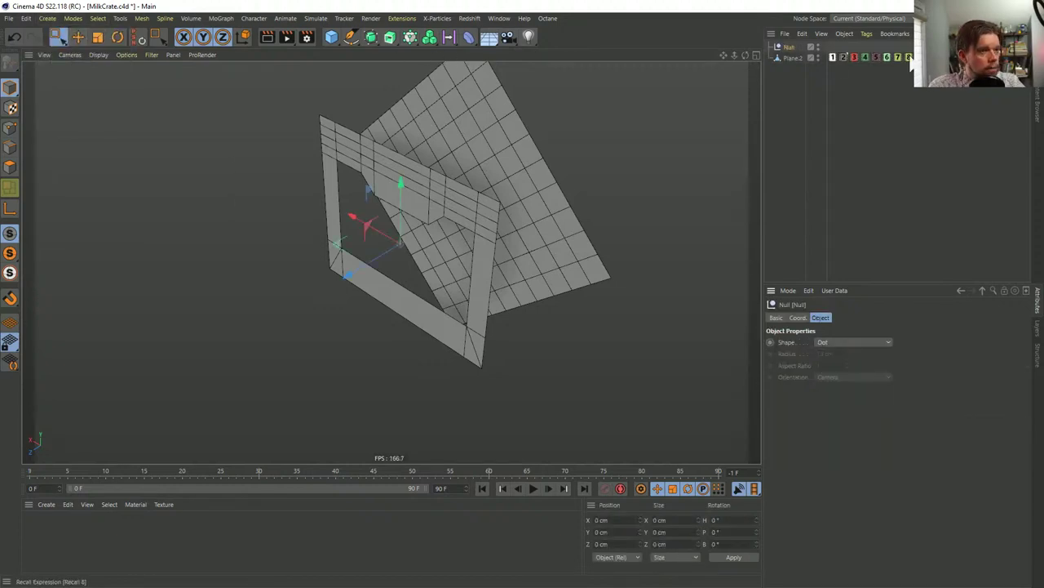
{"action": "double_click", "coordinate": [845, 59]}
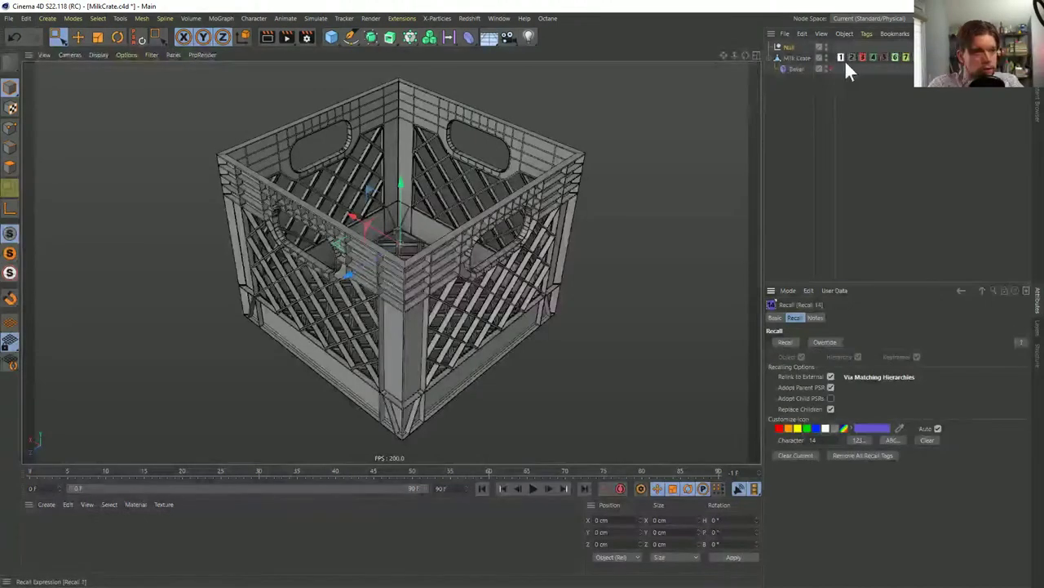
{"action": "left_click_drag", "start_coordinate": [851, 59], "coordinate": [848, 45], "text": "ctrl"}
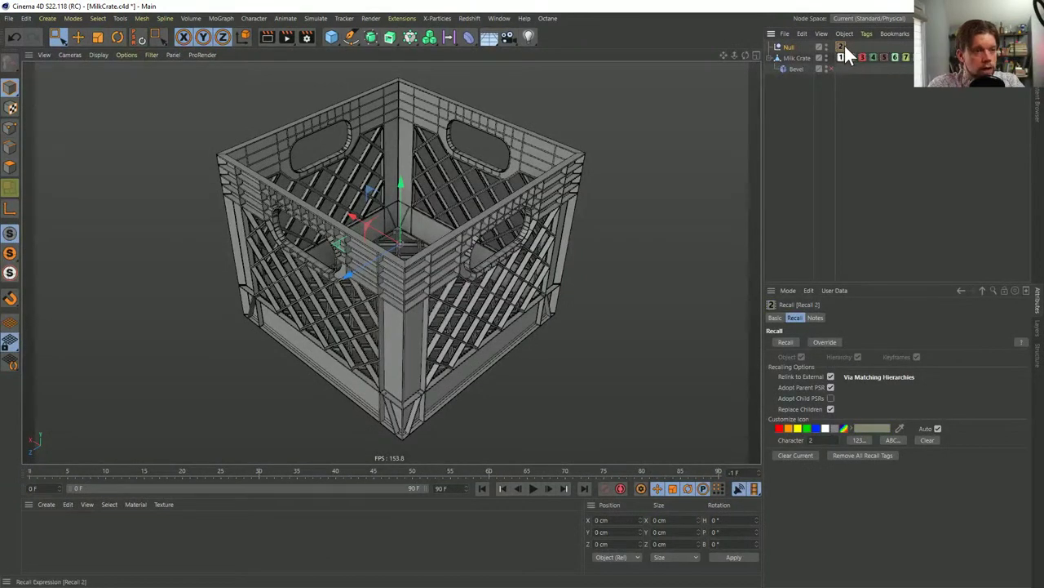
{"action": "double_click", "coordinate": [839, 47]}
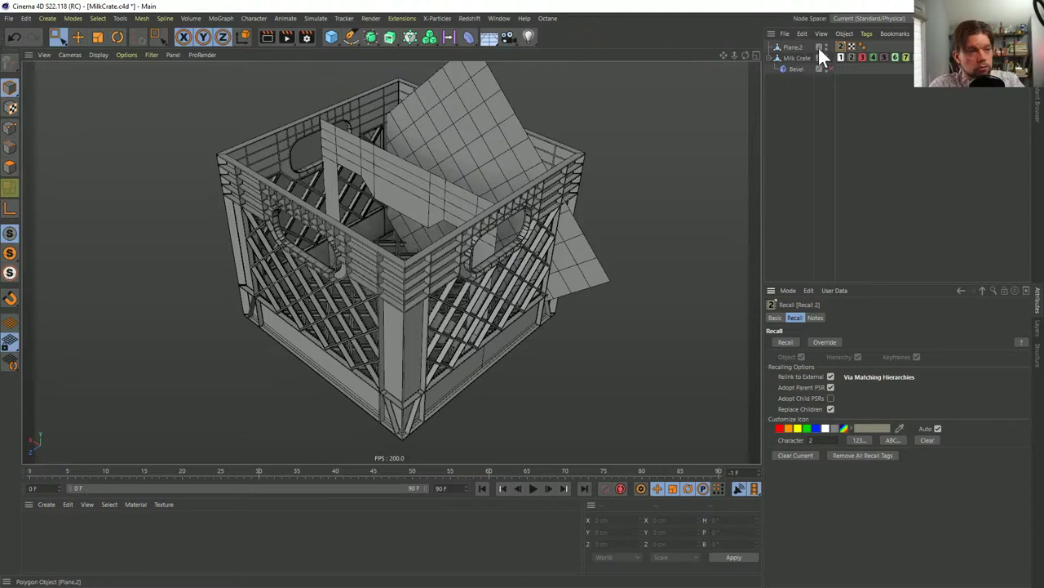
{"action": "key", "text": "Delete"}
Paint-select Plane.2's polygons, then delete Plane.2 from the scene
{"action": "left_click", "coordinate": [788, 46]}
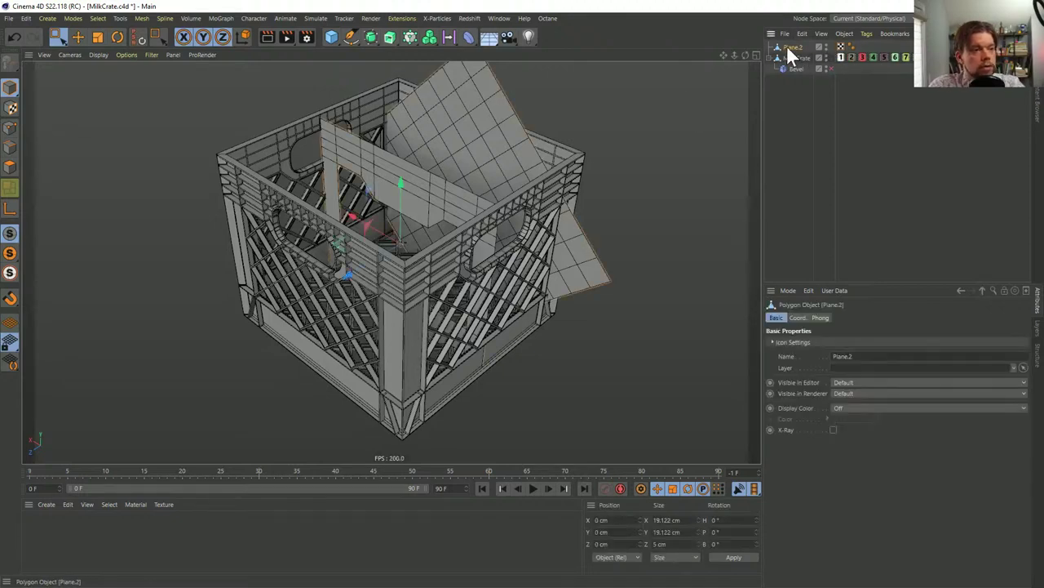
{"action": "left_click", "coordinate": [10, 186]}
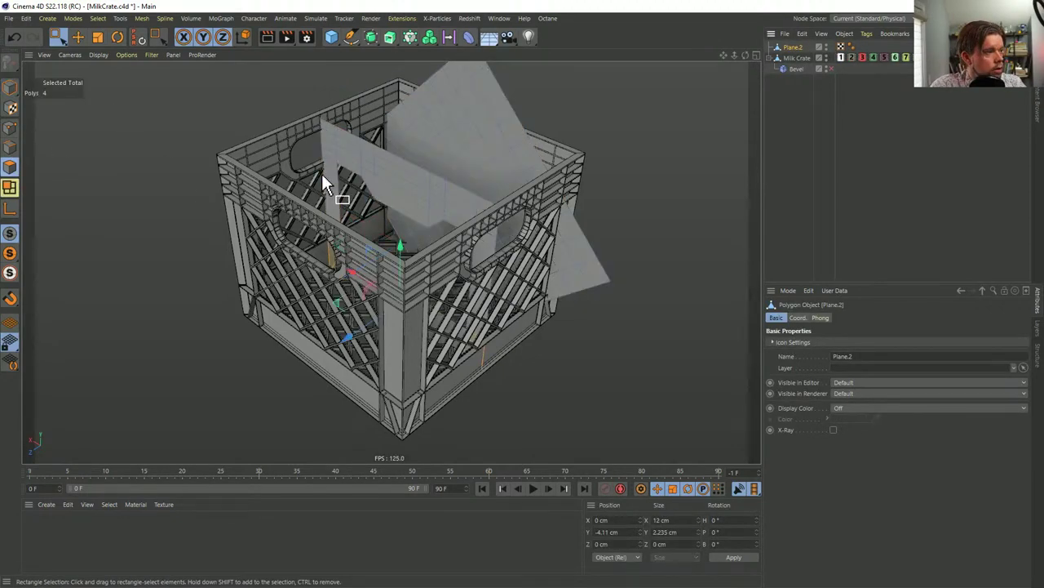
{"action": "left_click", "coordinate": [58, 39]}
{"action": "left_click", "coordinate": [98, 66]}
{"action": "mouse_move", "coordinate": [385, 155]}
{"action": "left_mouse_down"}
{"action": "mouse_move", "coordinate": [486, 177]}
{"action": "mouse_move", "coordinate": [436, 218]}
{"action": "mouse_move", "coordinate": [478, 167]}
{"action": "mouse_move", "coordinate": [338, 323]}
{"action": "mouse_move", "coordinate": [309, 320]}
{"action": "left_mouse_up"}
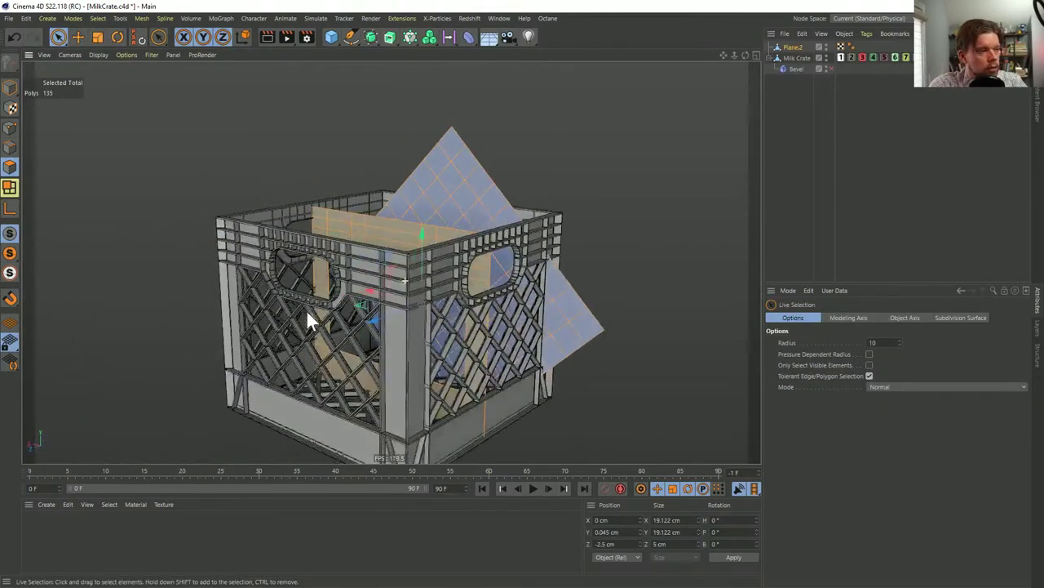
{"action": "left_click", "coordinate": [790, 45]}
{"action": "key", "text": "Delete"}
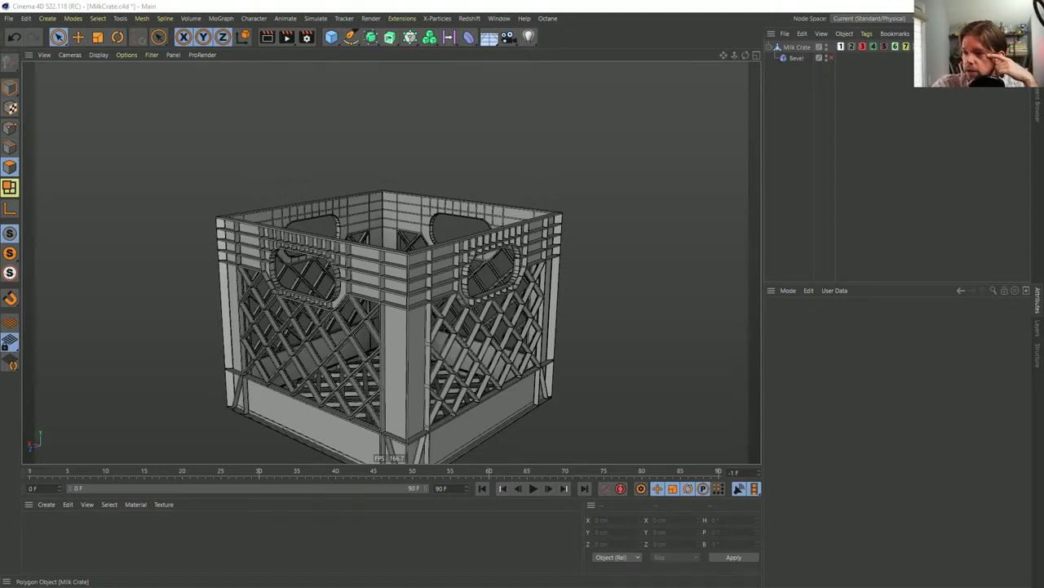
{"action": "key", "text": "alt+Tab"}
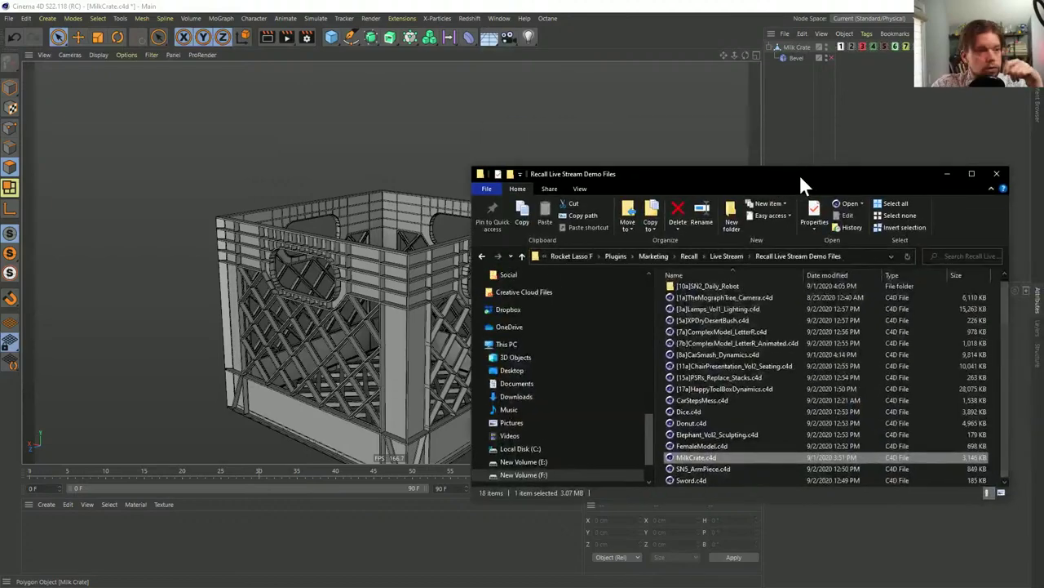
{"action": "left_click_drag", "start_coordinate": [800, 175], "coordinate": [520, 88]}
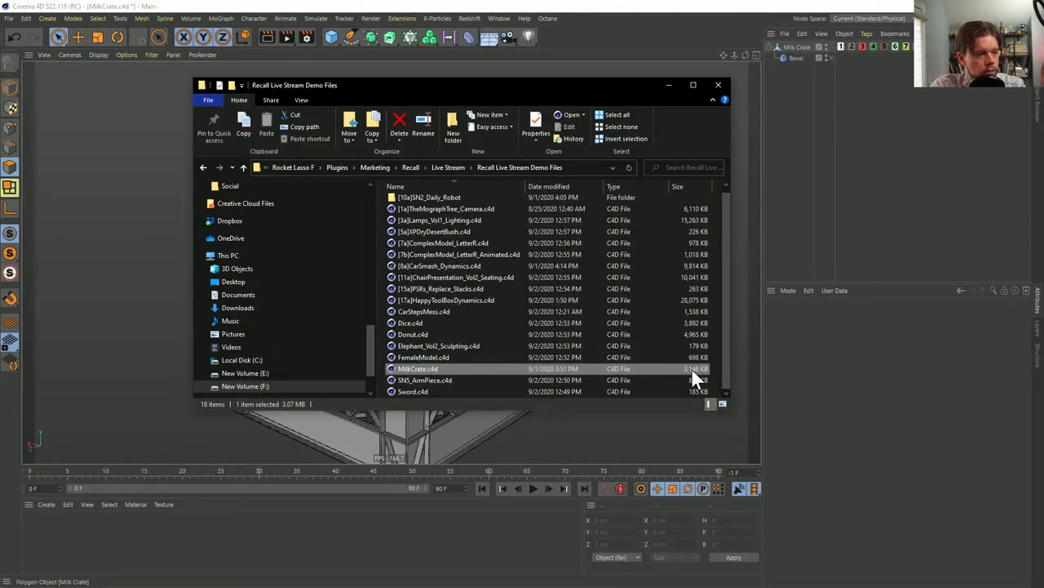
{"action": "left_click", "coordinate": [620, 73]}
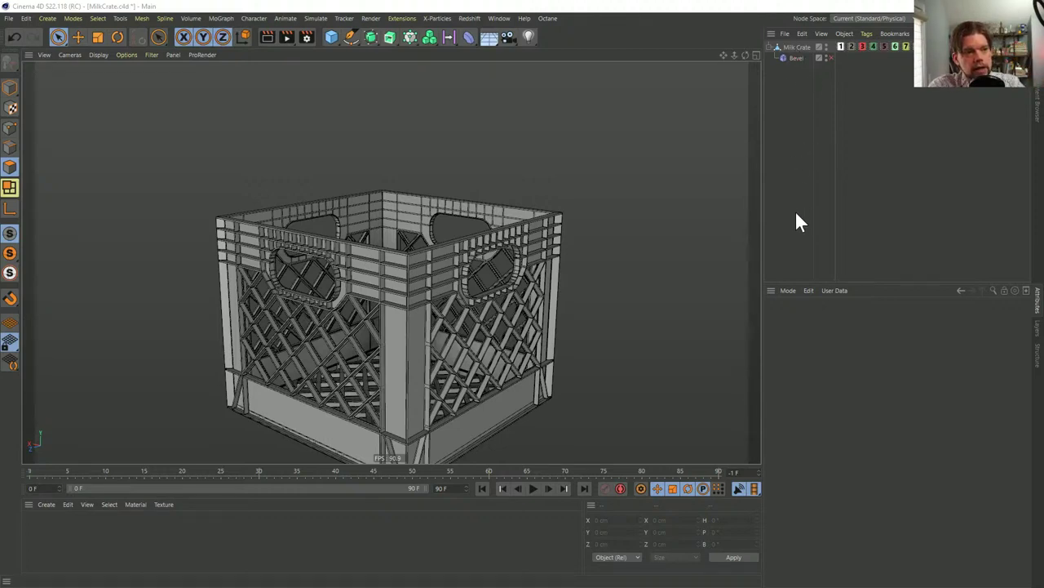
Inspect the Bevel, the Milk Crate's points and Recall tag 1, then create Untitled 2
{"action": "left_click", "coordinate": [796, 58]}
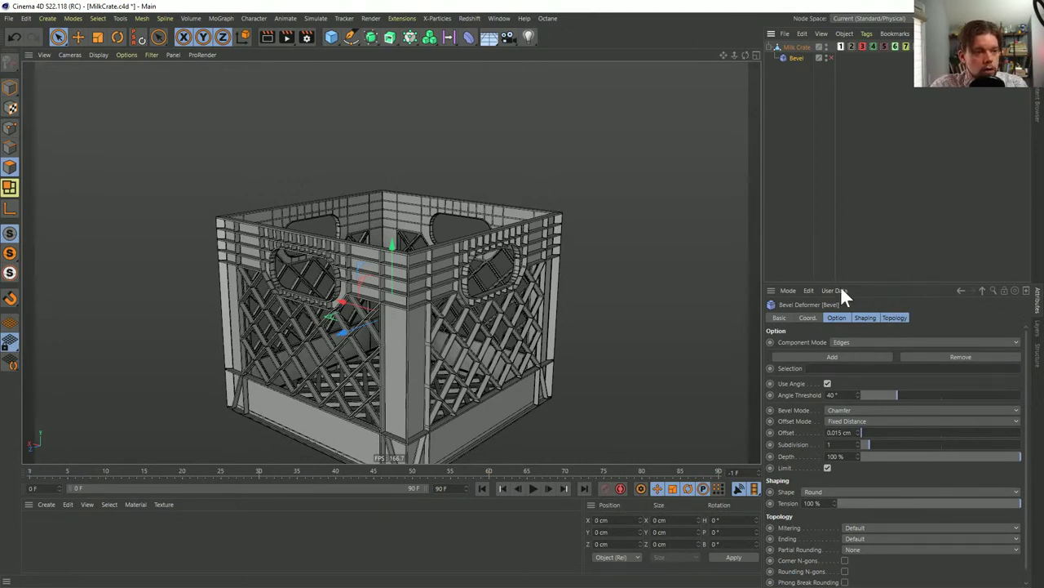
{"action": "left_click", "coordinate": [803, 47]}
{"action": "left_click", "coordinate": [10, 131]}
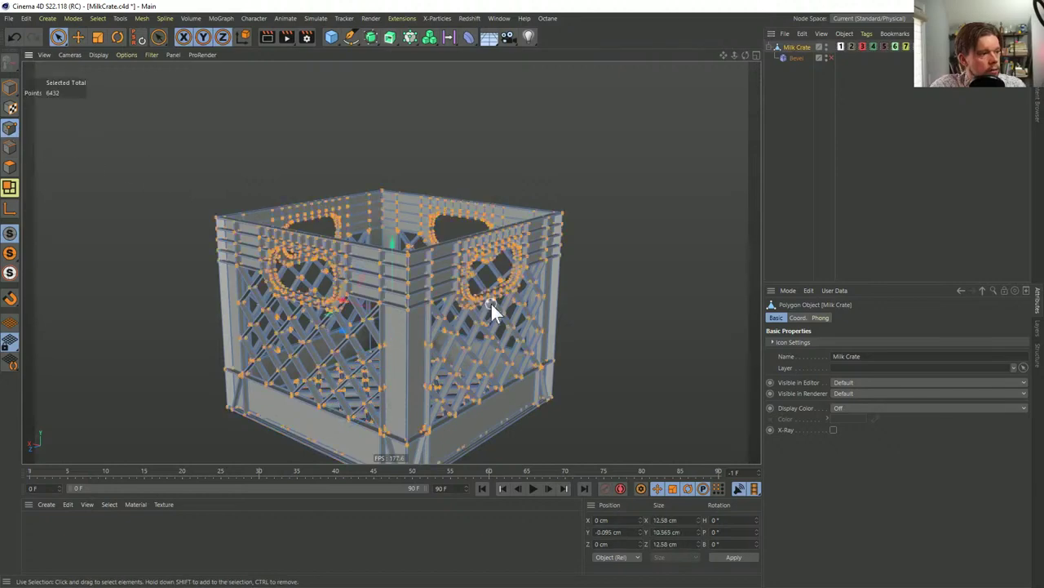
{"action": "scroll", "coordinate": [401, 300], "scroll_direction": "up", "scroll_amount": 6}
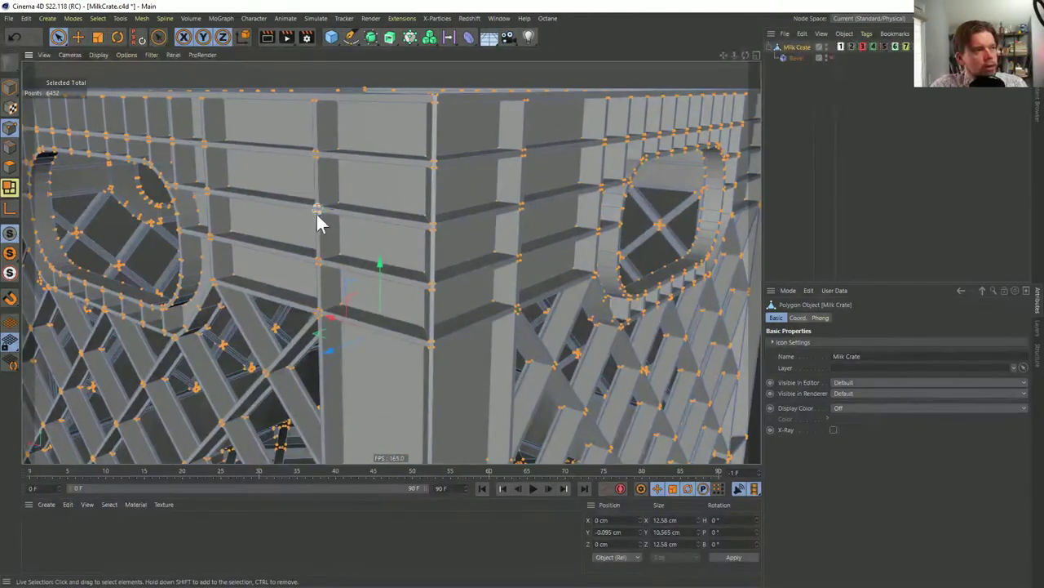
{"action": "scroll", "coordinate": [508, 209], "scroll_direction": "down", "scroll_amount": 6}
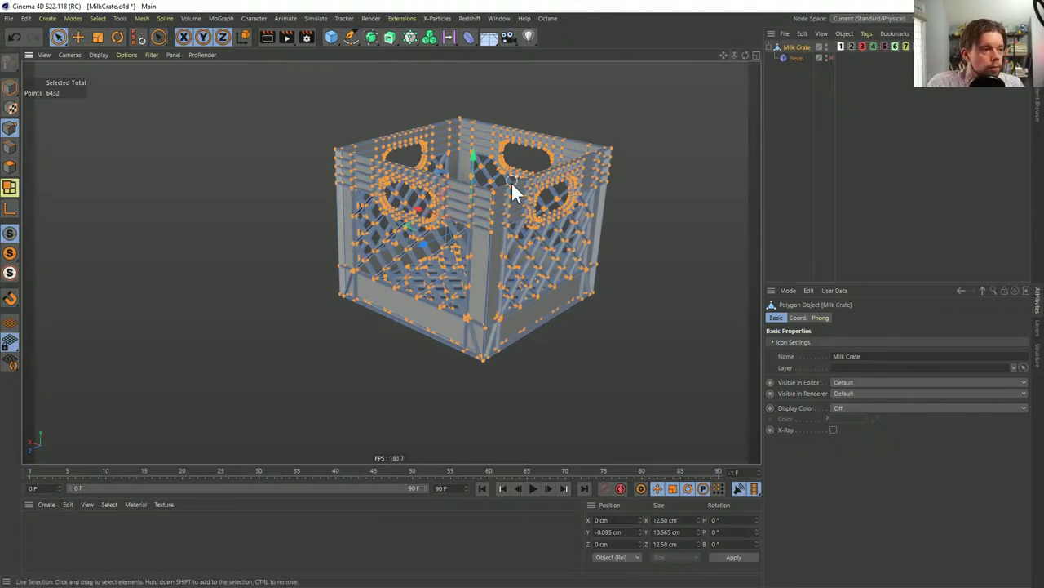
{"action": "left_click_drag", "start_coordinate": [511, 182], "coordinate": [495, 217], "text": "alt"}
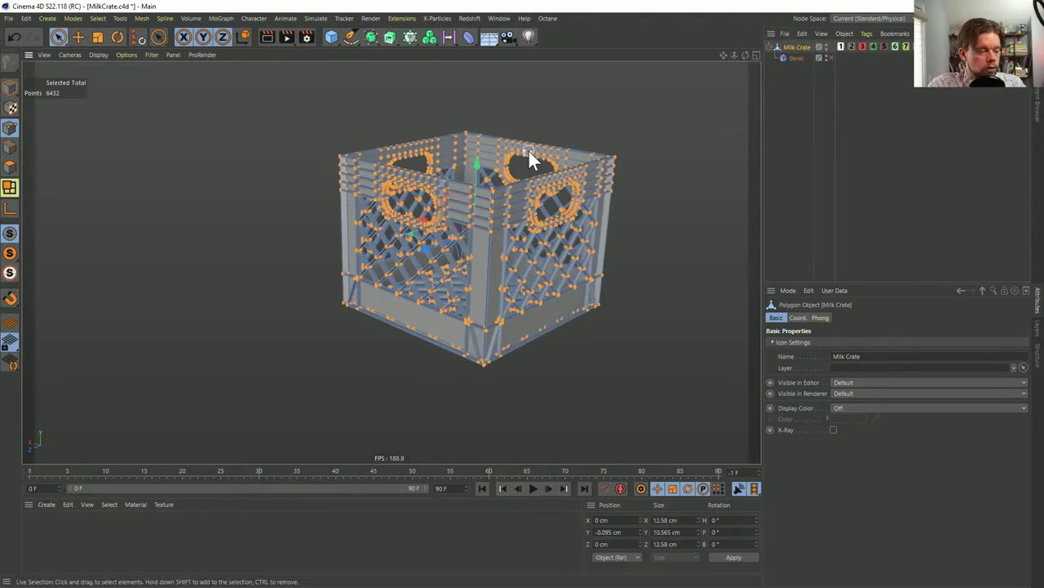
{"action": "right_click_drag", "start_coordinate": [529, 155], "coordinate": [560, 210], "text": "alt"}
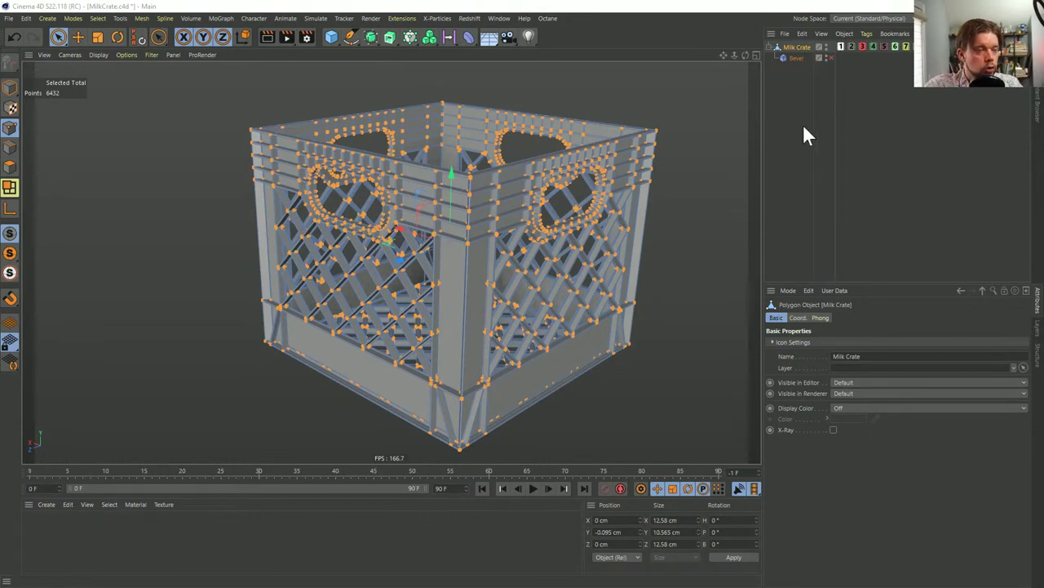
{"action": "left_click", "coordinate": [839, 46]}
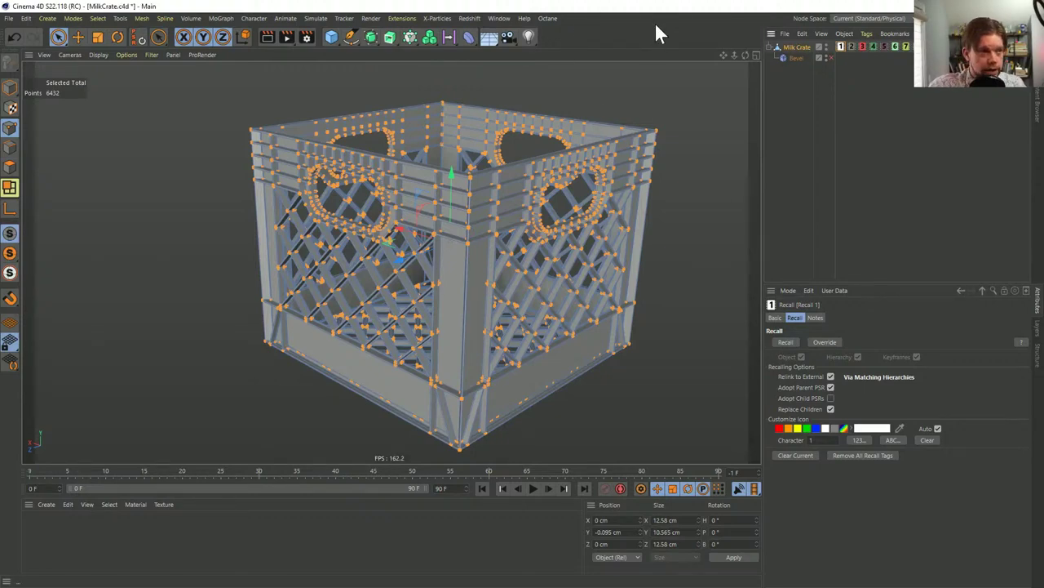
{"action": "key", "text": "ctrl+n"}
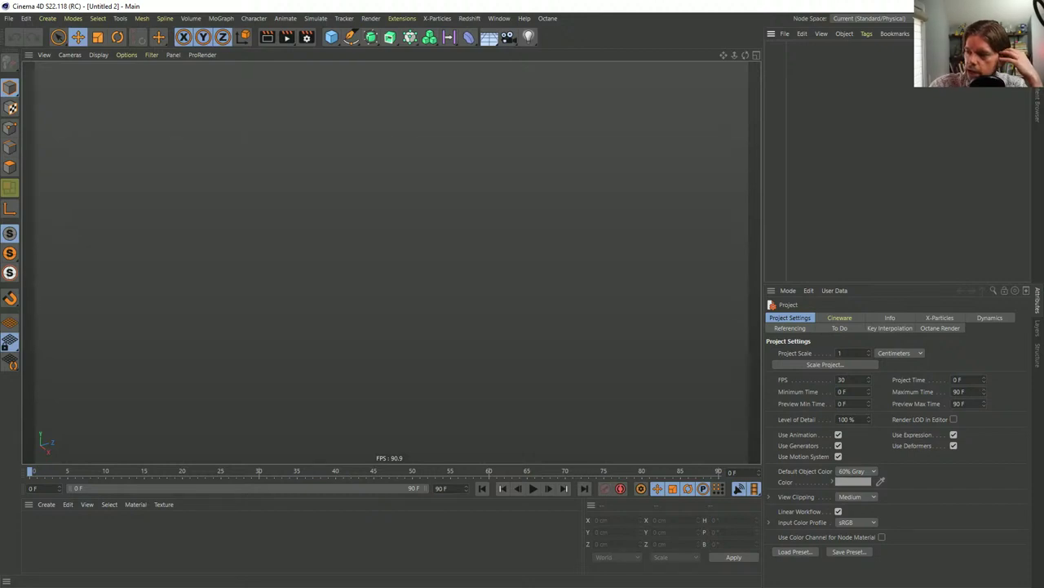
Load 17a HappyToolBoxDynamics.c4d and delete its Connect object
{"action": "left_click_drag", "start_coordinate": [0, 326], "coordinate": [380, 208]}
{"action": "left_click", "coordinate": [807, 134]}
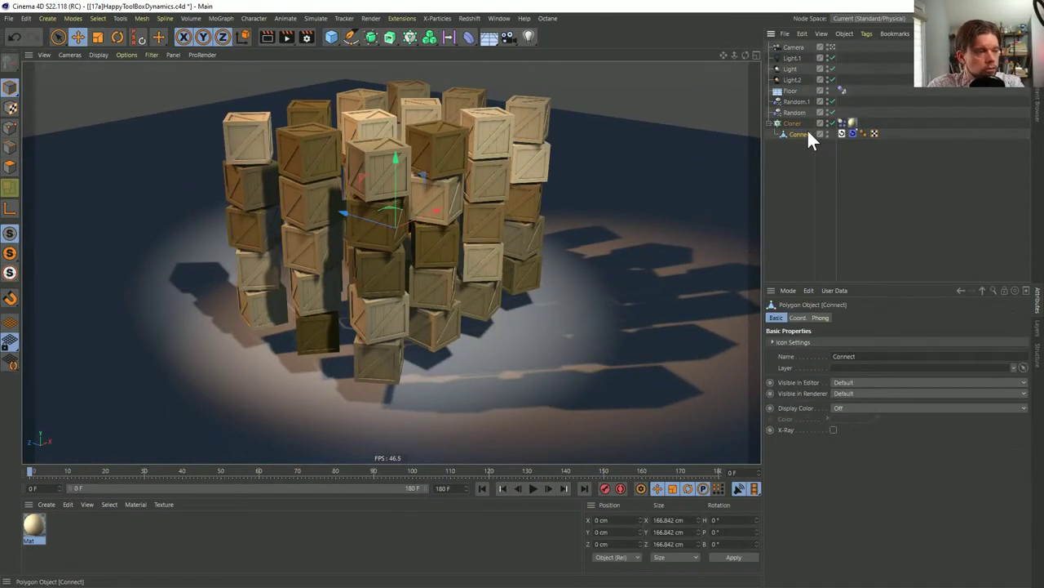
{"action": "key", "text": "Delete"}
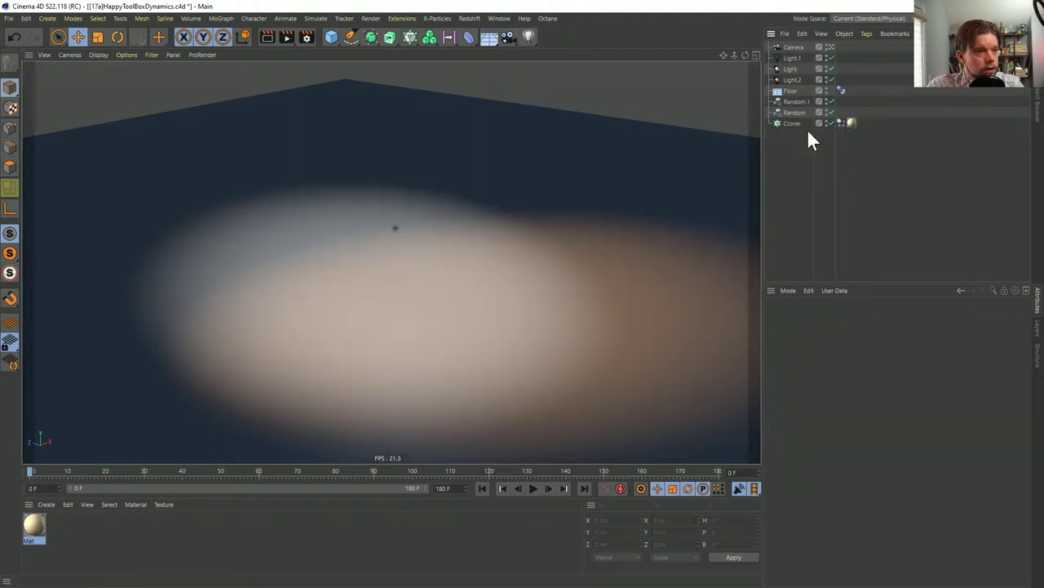
Drag the wooden_crate and wooden_pallet models from the THT_City_Pack_1.0 presets into the viewport
{"action": "left_click", "coordinate": [1038, 102]}
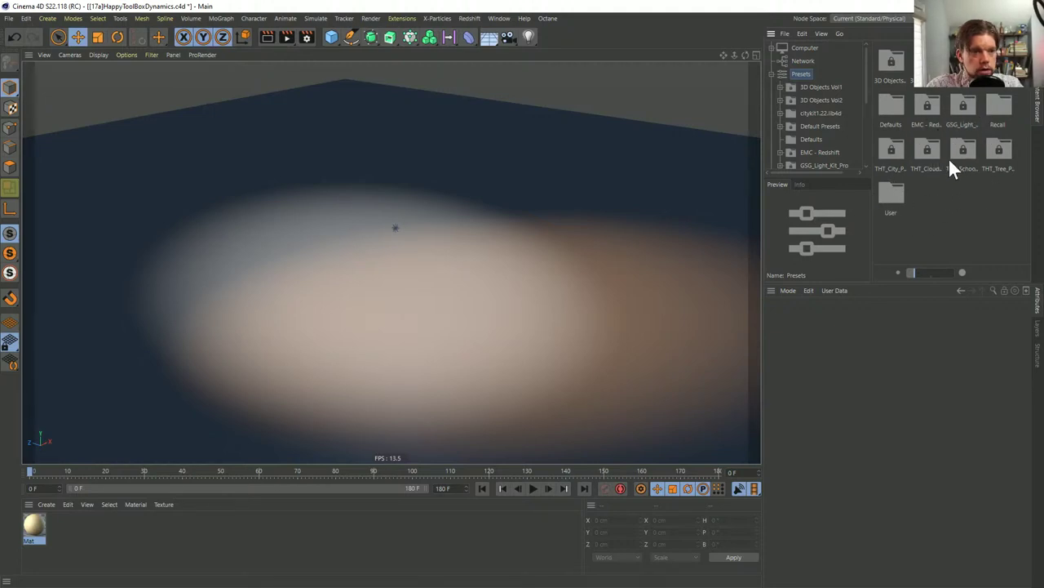
{"action": "double_click", "coordinate": [895, 150]}
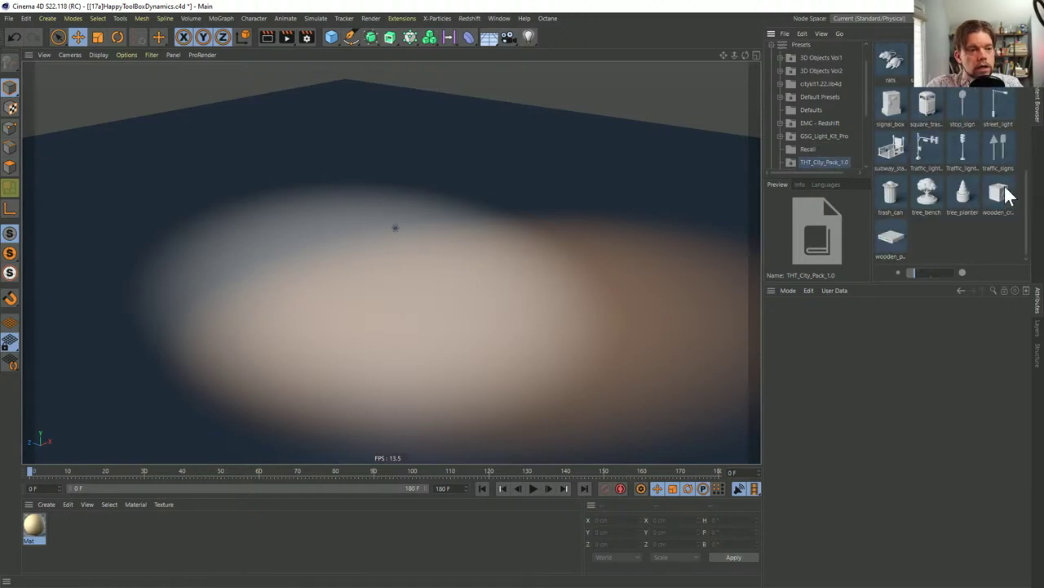
{"action": "left_click", "coordinate": [998, 192]}
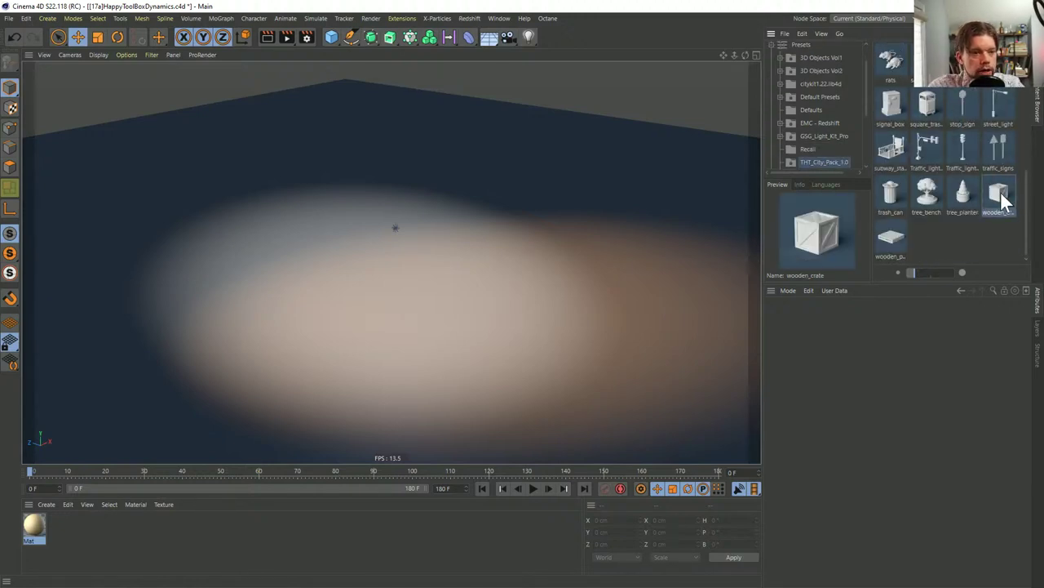
{"action": "left_click_drag", "start_coordinate": [1000, 191], "coordinate": [444, 253]}
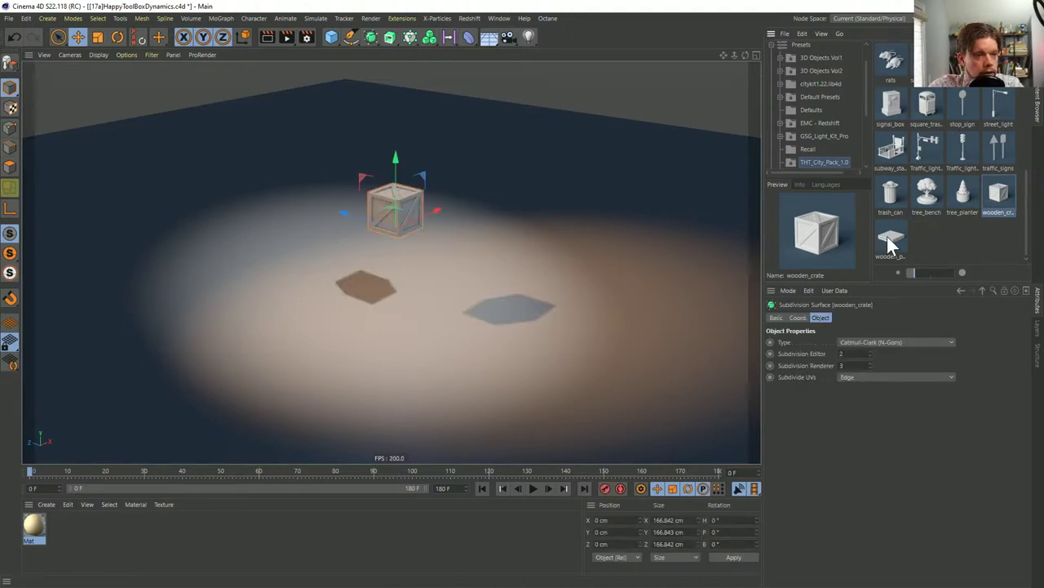
{"action": "left_click_drag", "start_coordinate": [889, 237], "coordinate": [626, 261]}
{"action": "key", "text": "shift+F1"}
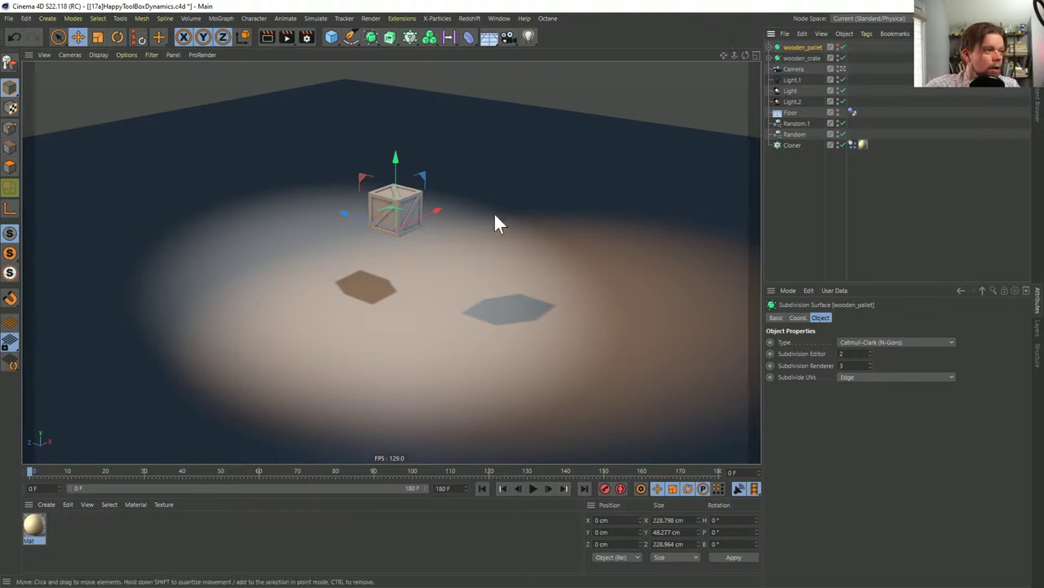
Switch the viewport to Gouraud Shading (Lines) and disable wooden_crate's Subdivision Surface
{"action": "scroll", "coordinate": [457, 185], "scroll_direction": "up", "scroll_amount": 8}
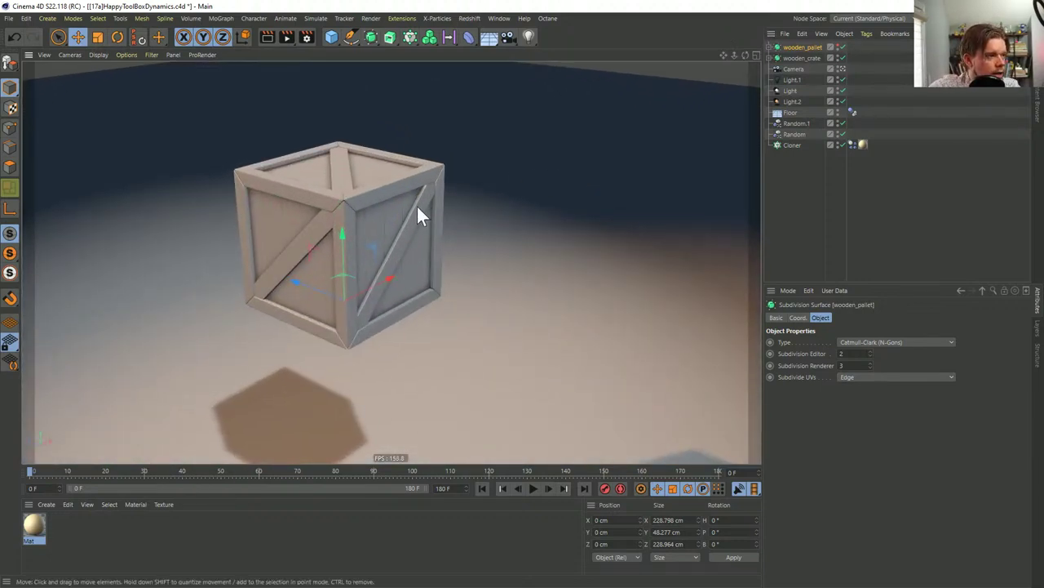
{"action": "left_click_drag", "start_coordinate": [416, 214], "coordinate": [490, 229], "text": "alt"}
{"action": "left_click", "coordinate": [807, 58]}
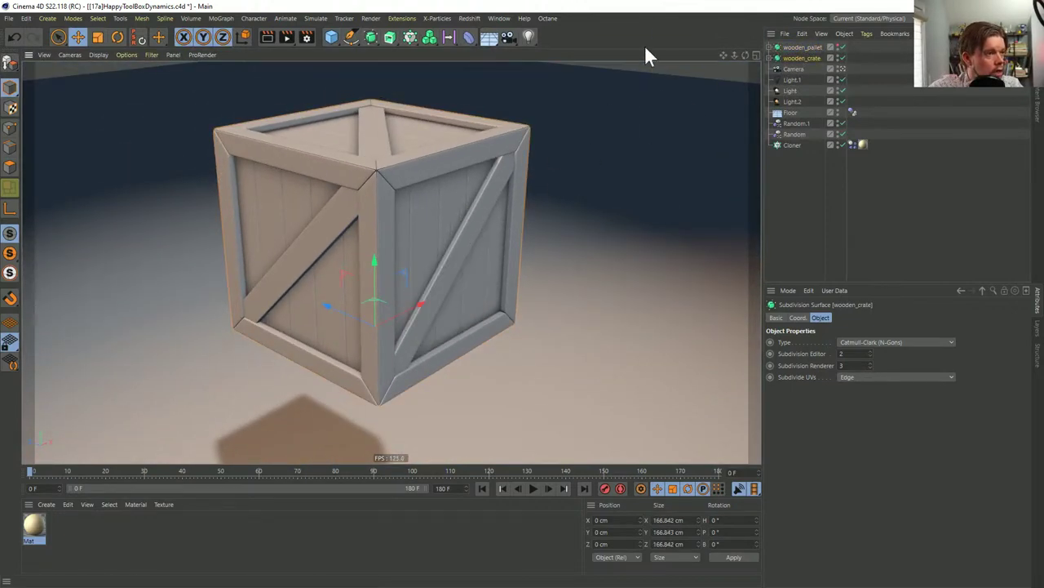
{"action": "key", "text": "n"}
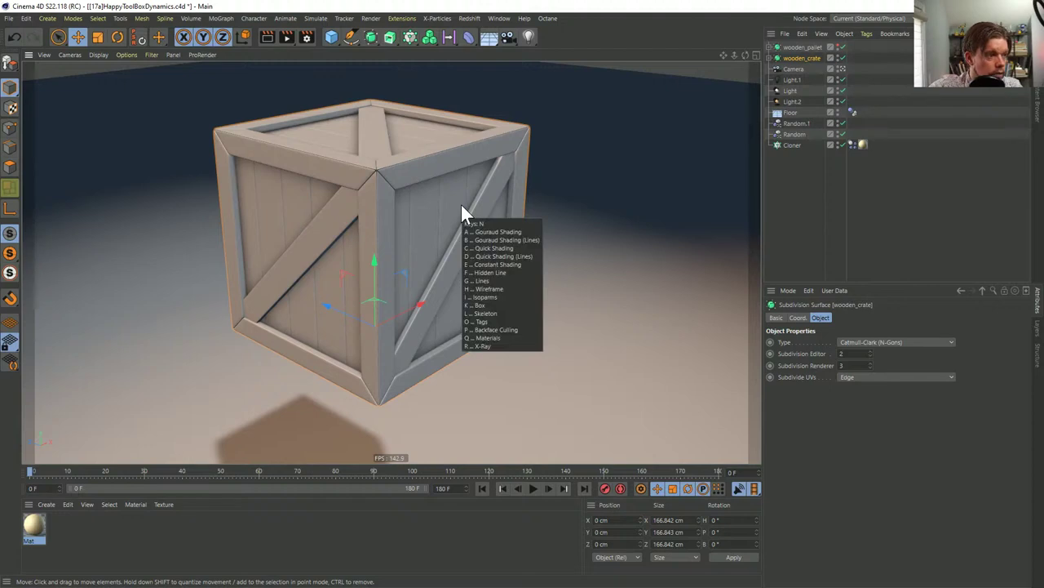
{"action": "key", "text": "b"}
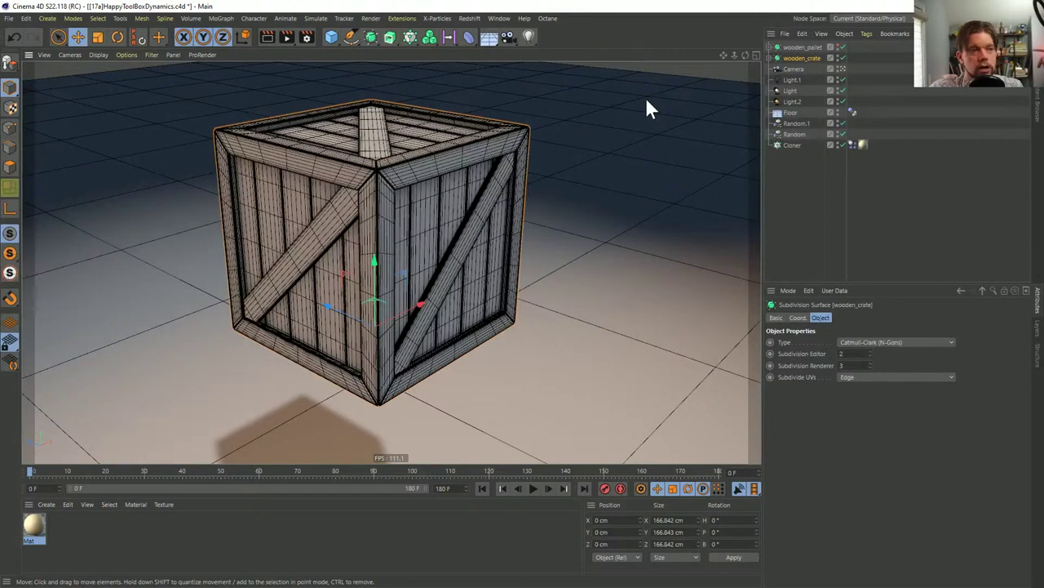
{"action": "left_click", "coordinate": [842, 57]}
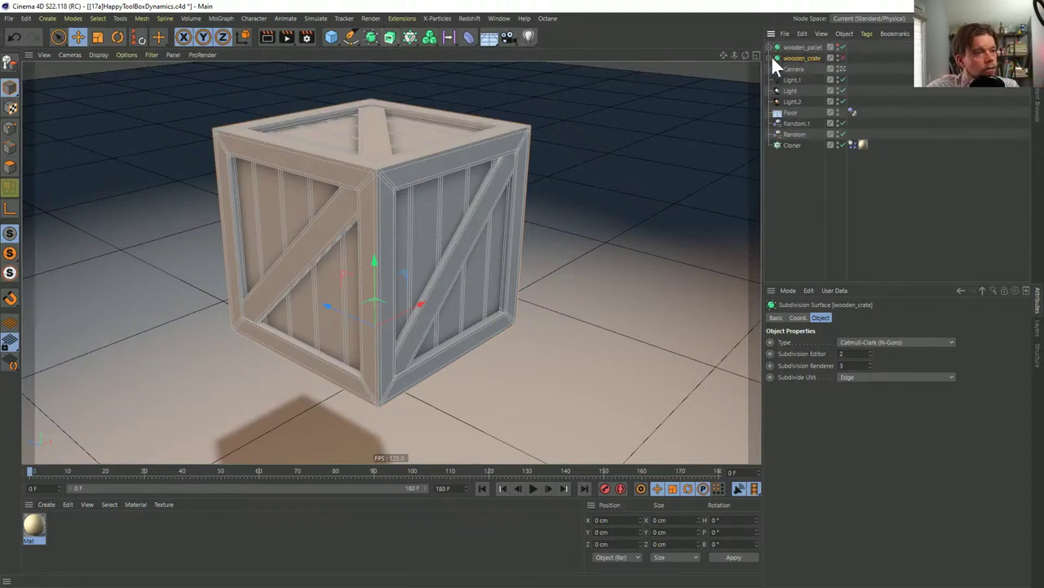
Add a Recall tag to wooden_crate and wrap the crate in a Connect object
{"action": "right_click", "coordinate": [803, 58]}
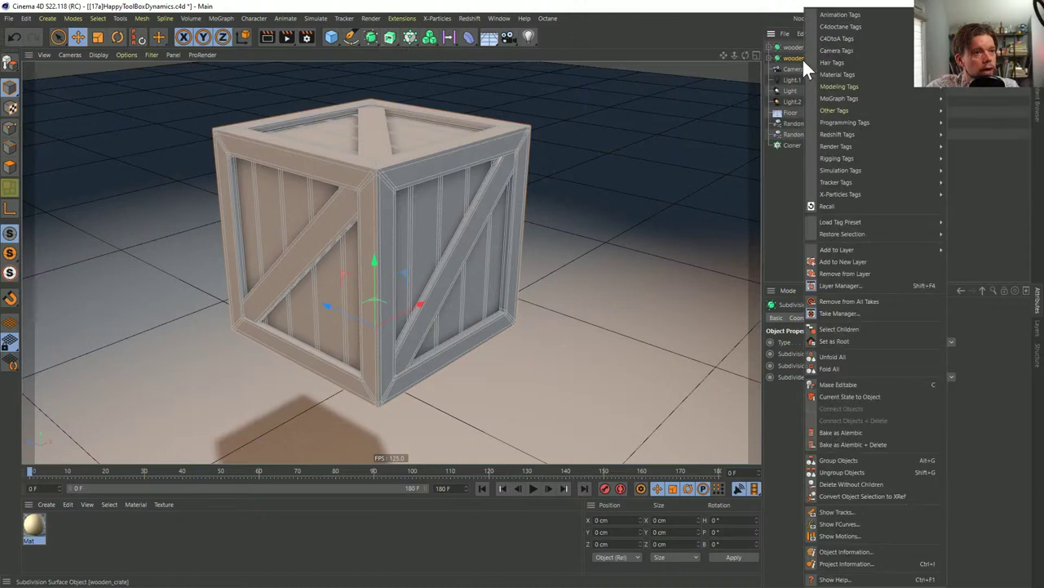
{"action": "left_click", "coordinate": [839, 205]}
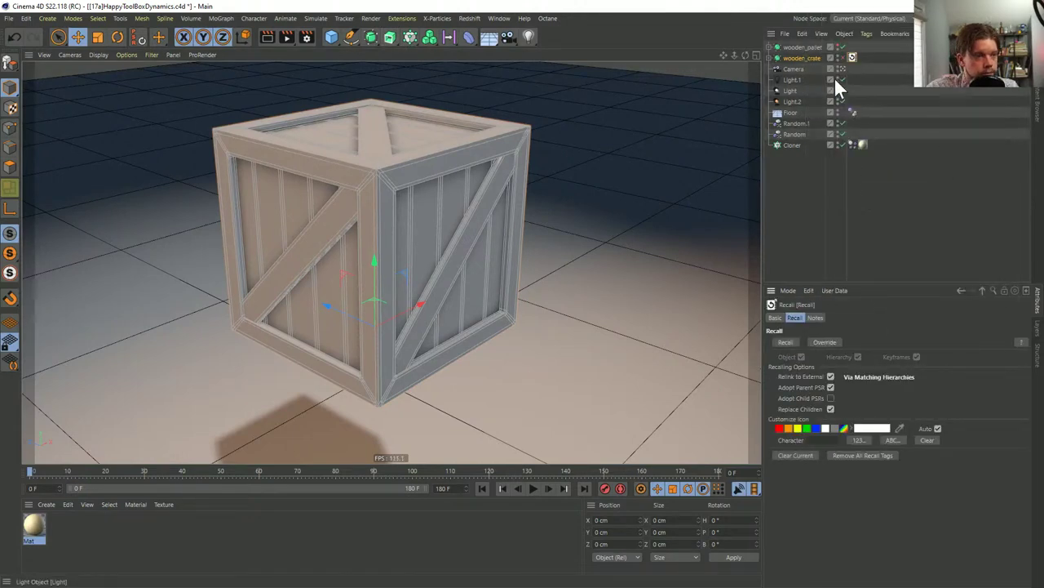
{"action": "left_click", "coordinate": [791, 58]}
{"action": "left_click", "coordinate": [371, 35]}
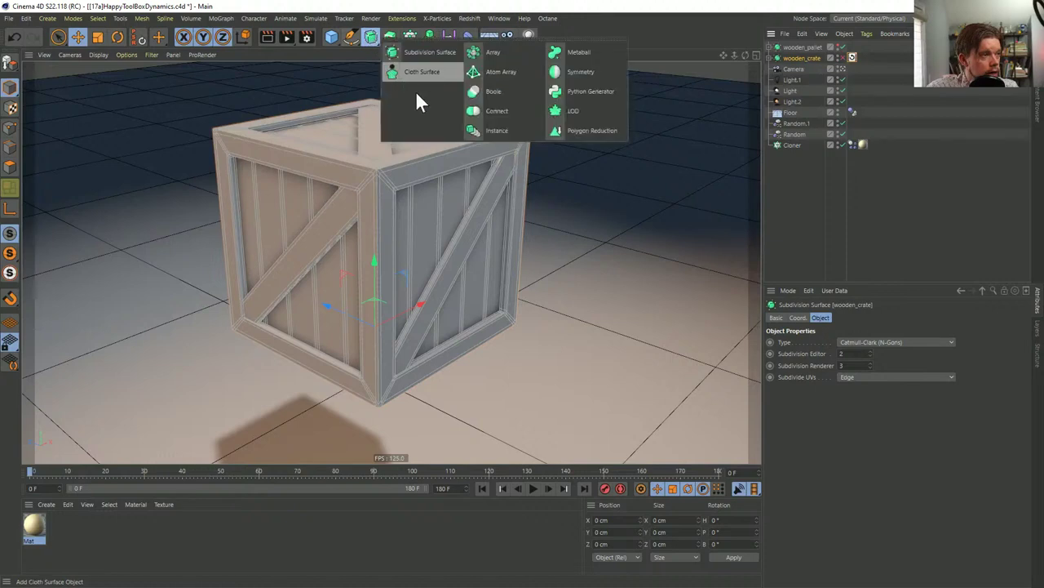
{"action": "left_click", "coordinate": [497, 112], "text": "alt"}
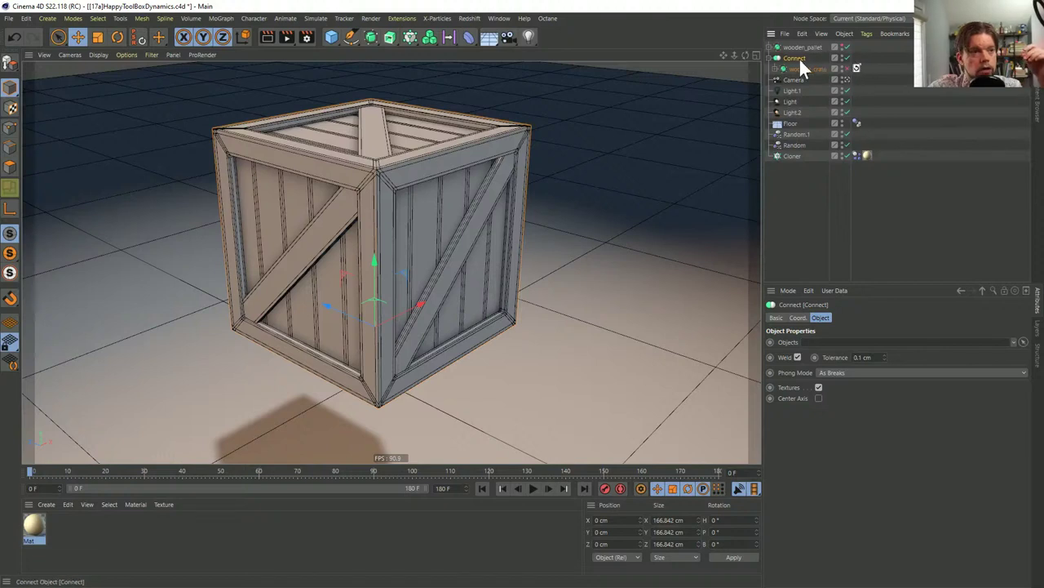
Collapse the Connect object into a single editable polygon object, keeping the Recall tag
{"action": "left_click_drag", "start_coordinate": [858, 68], "coordinate": [855, 45]}
{"action": "left_click", "coordinate": [797, 58]}
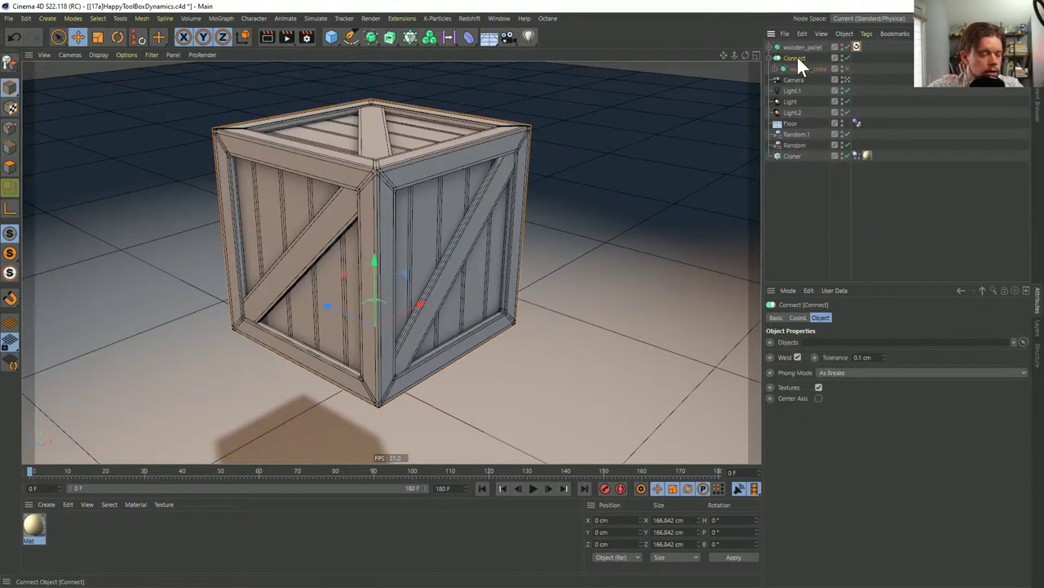
{"action": "key", "text": "c"}
{"action": "left_click_drag", "start_coordinate": [854, 47], "coordinate": [768, 55]}
{"action": "left_click", "coordinate": [799, 68]}
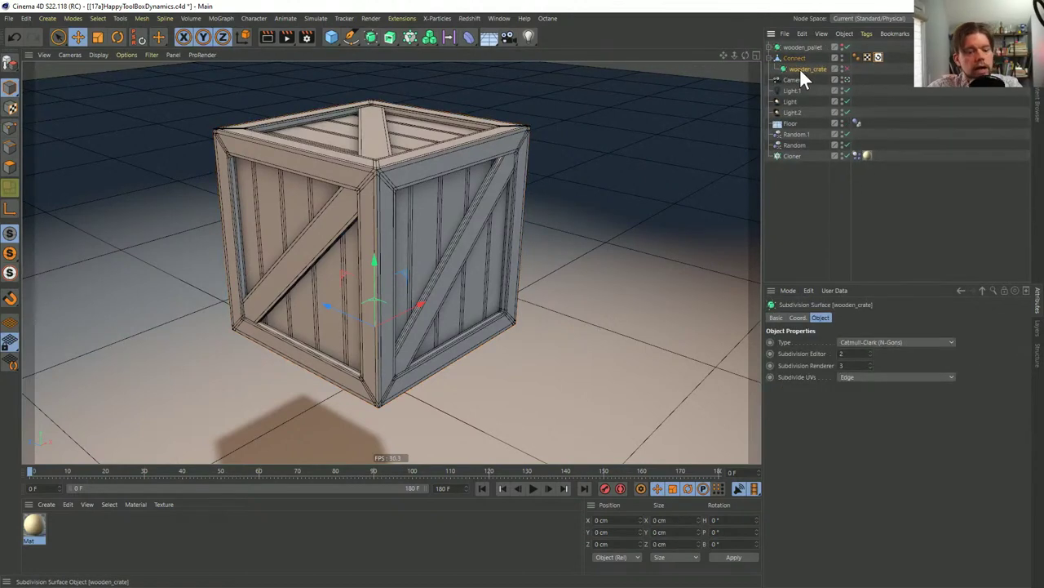
{"action": "key", "text": "Delete"}
{"action": "left_click", "coordinate": [799, 57]}
Rename the polygon object 'Crate', move the Recall tag onto it, and place it under the Cloner
{"action": "left_click", "coordinate": [799, 57]}
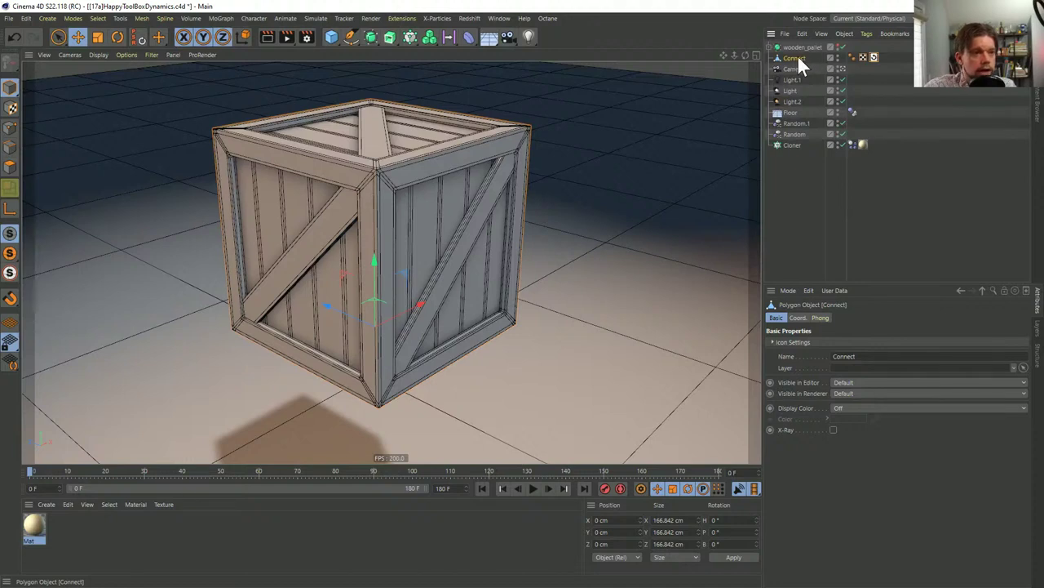
{"action": "type", "text": "Crat"}
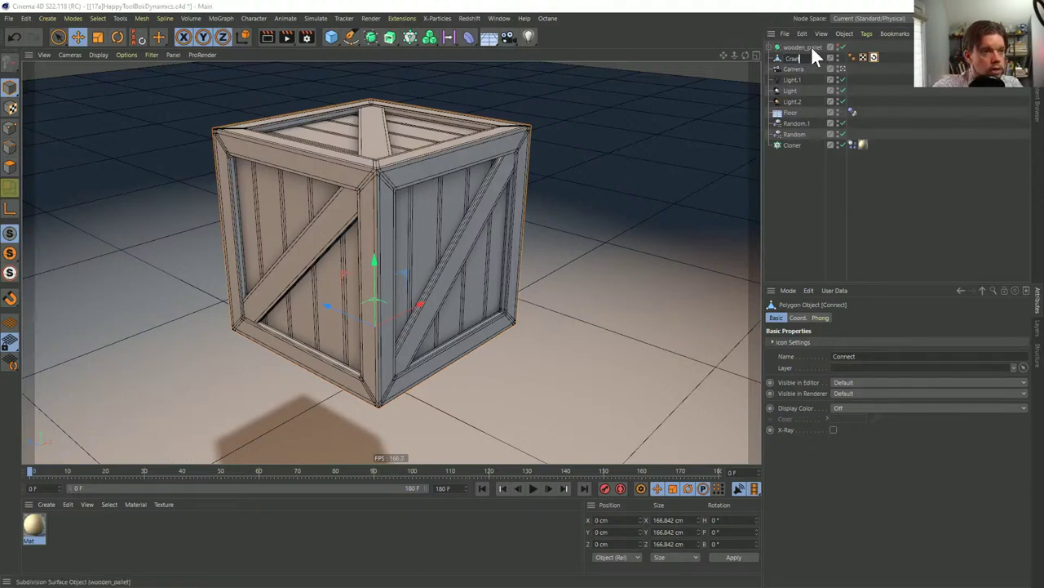
{"action": "type", "text": "e"}
{"action": "key", "text": "Return"}
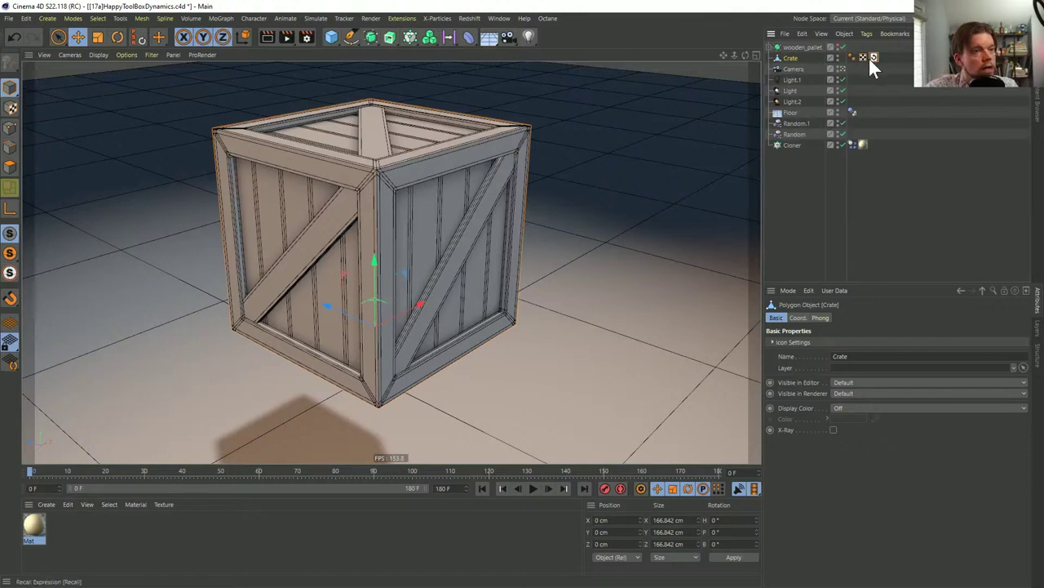
{"action": "left_click_drag", "start_coordinate": [873, 55], "coordinate": [885, 63], "text": "ctrl"}
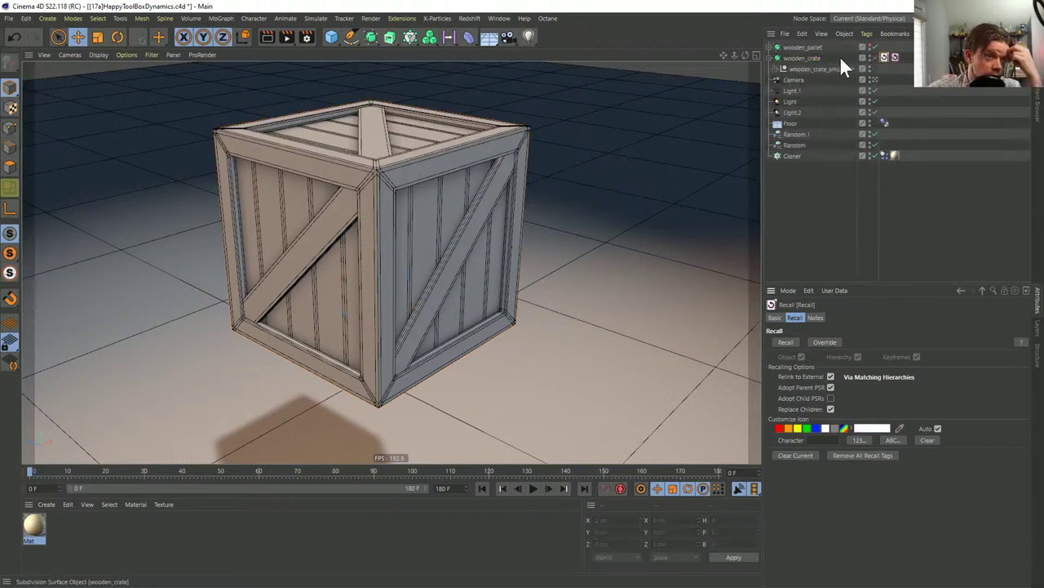
{"action": "double_click", "coordinate": [895, 56]}
{"action": "left_click", "coordinate": [796, 57]}
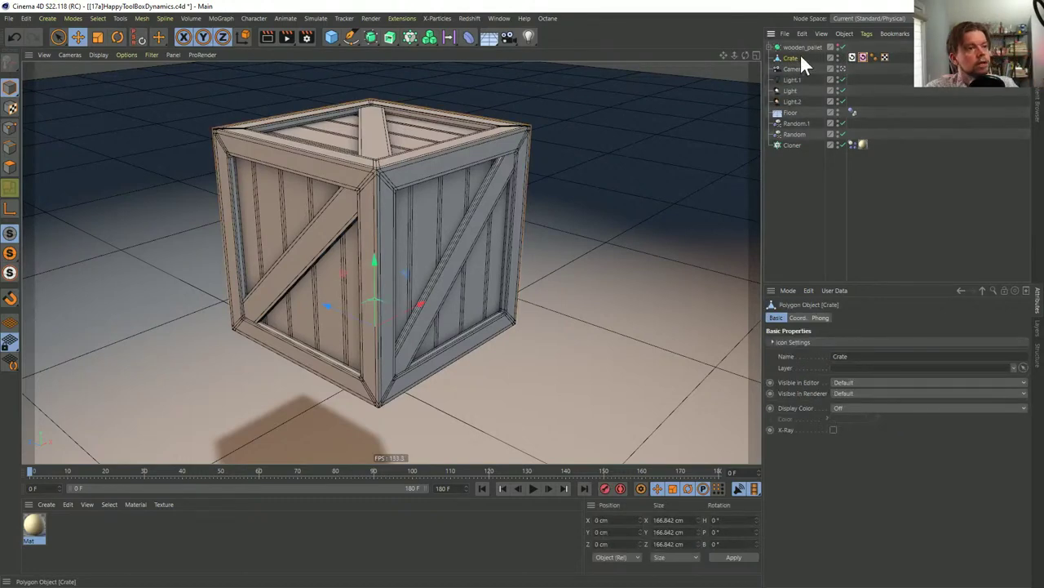
{"action": "left_click_drag", "start_coordinate": [785, 55], "coordinate": [785, 142]}
Orbit to the crate stack and switch the viewport to plain Gouraud Shading
{"action": "right_click_drag", "start_coordinate": [674, 174], "coordinate": [528, 214], "text": "alt"}
{"action": "key", "text": "n"}
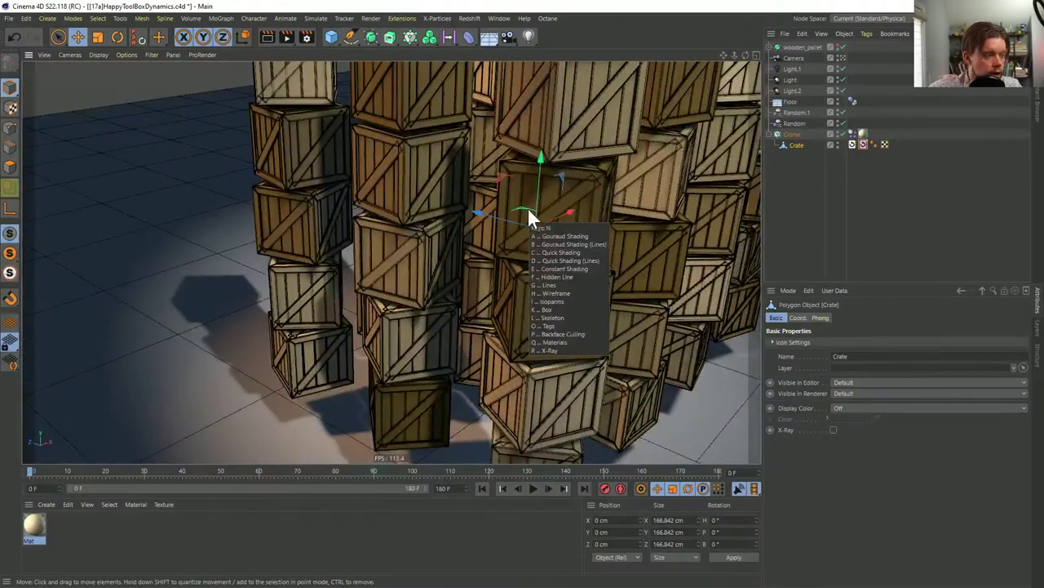
{"action": "key", "text": "a"}
{"action": "left_click_drag", "start_coordinate": [541, 184], "coordinate": [474, 268], "text": "alt"}
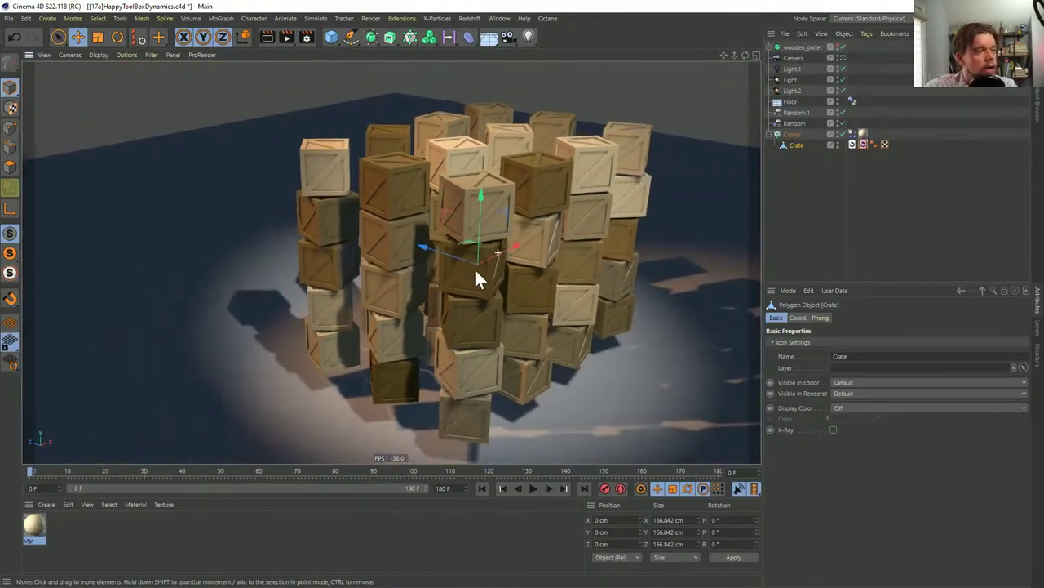
Review the Cloner's Dynamics Body tag settings, then delete the tag
{"action": "left_click", "coordinate": [852, 134]}
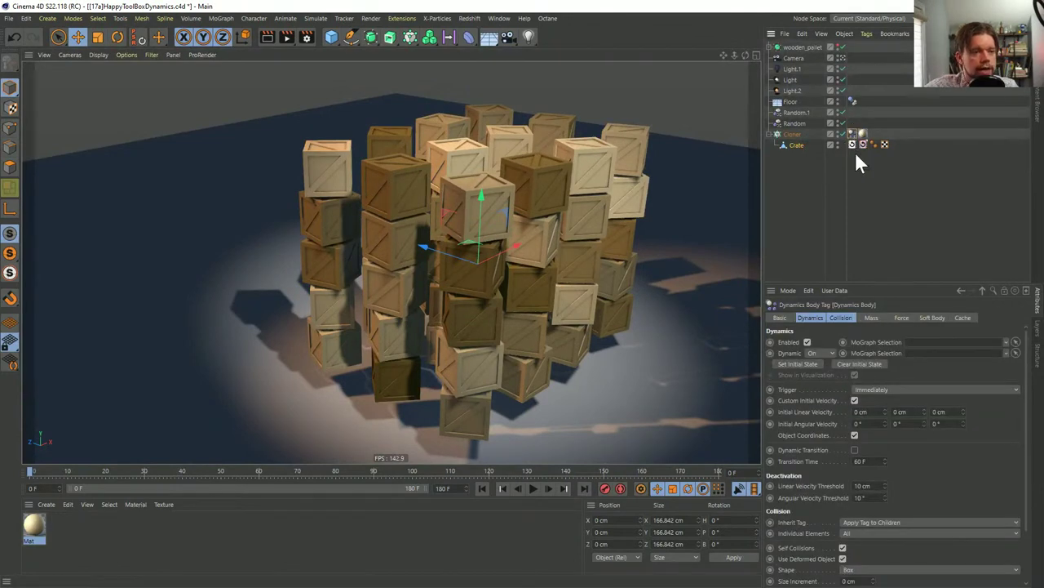
{"action": "left_click", "coordinate": [840, 318]}
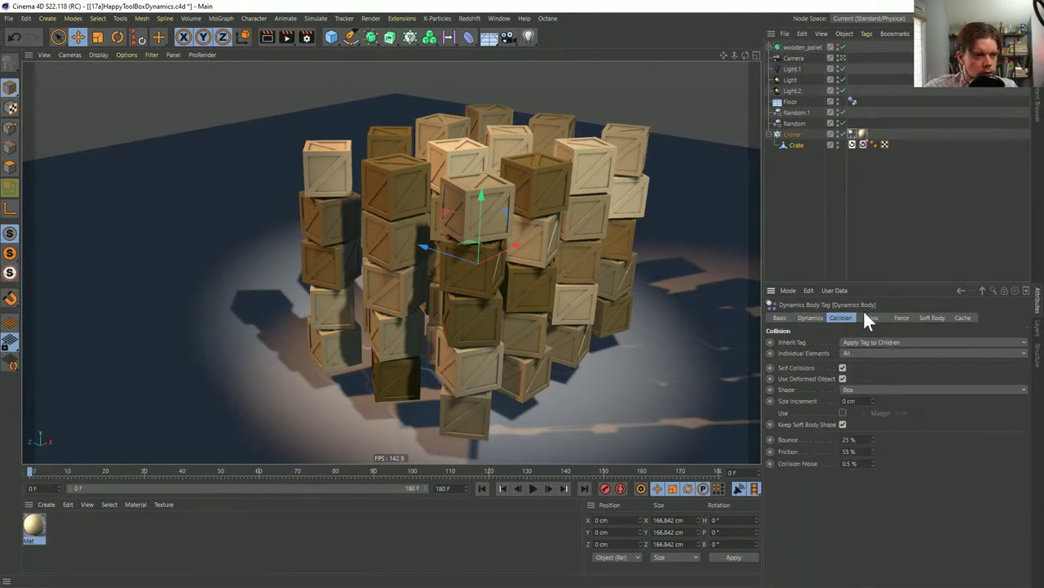
{"action": "left_click", "coordinate": [870, 318]}
{"action": "left_click", "coordinate": [842, 318]}
{"action": "left_click", "coordinate": [807, 319]}
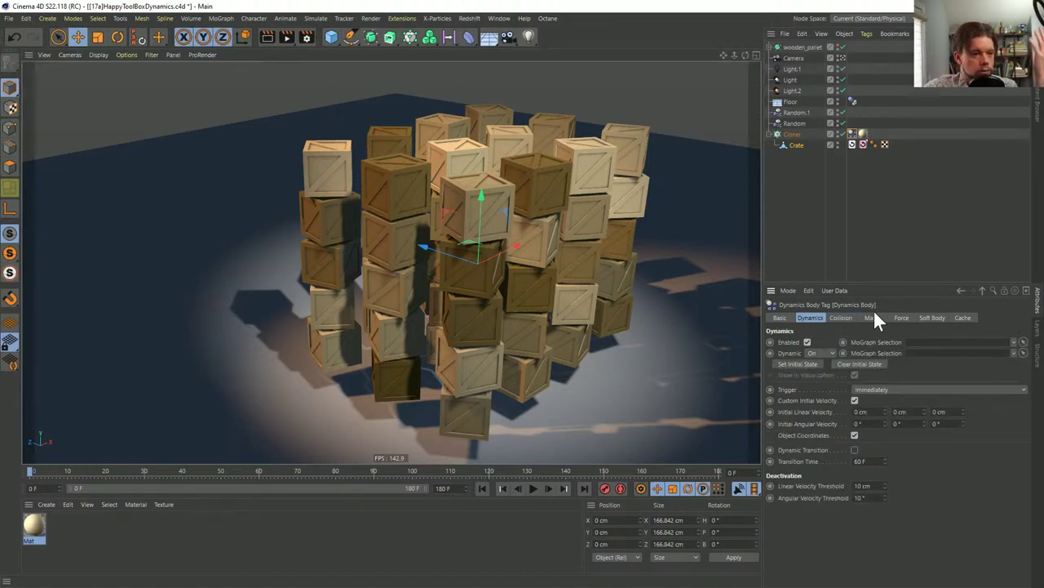
{"action": "left_click", "coordinate": [842, 318]}
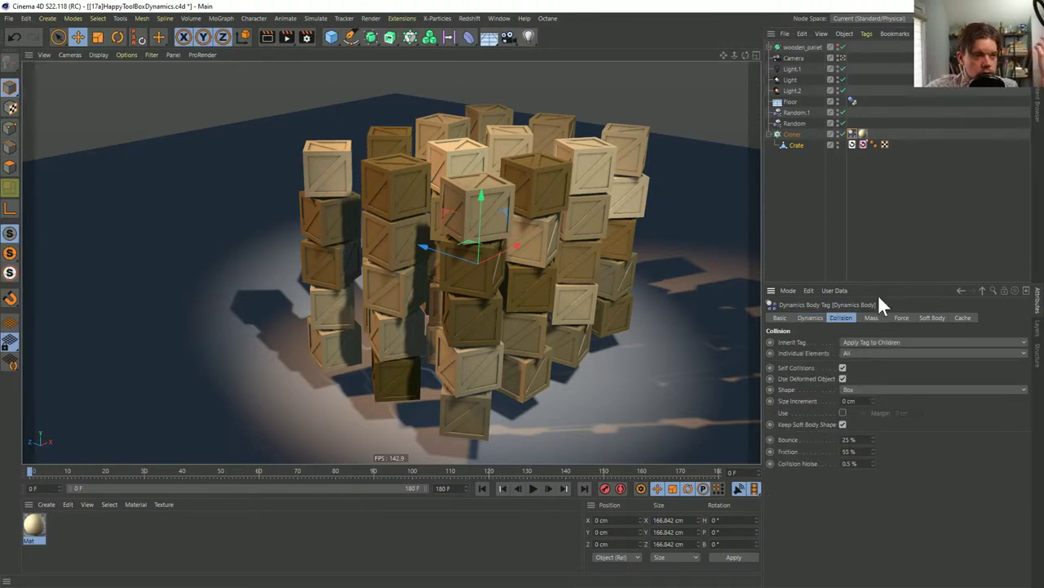
{"action": "key", "text": "Delete"}
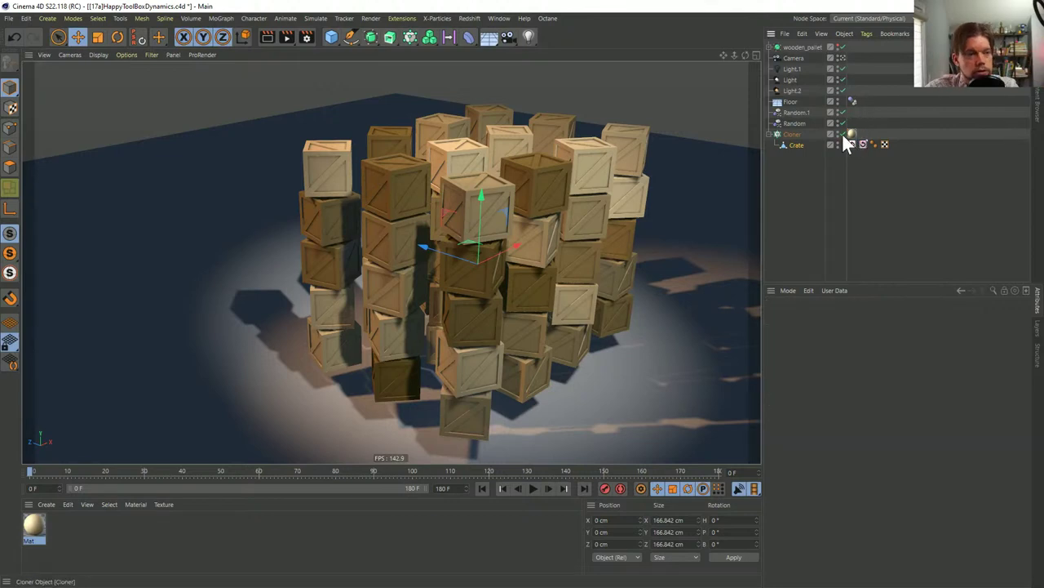
Add a new Dynamics Body tag to the Cloner with Collision Shape set to Box
{"action": "right_click", "coordinate": [793, 143]}
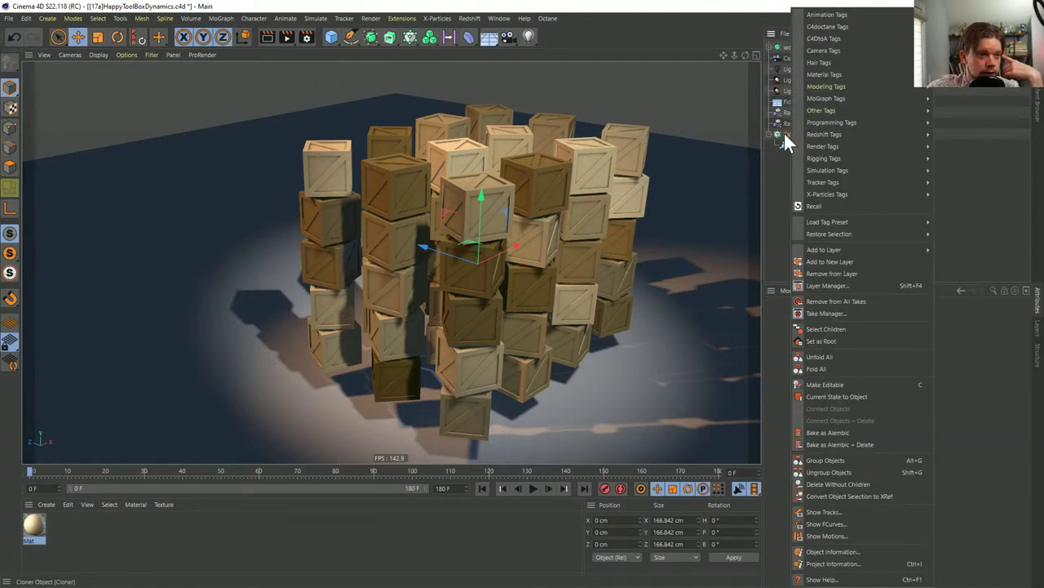
{"action": "mouse_move", "coordinate": [828, 169]}
{"action": "left_click", "coordinate": [954, 171]}
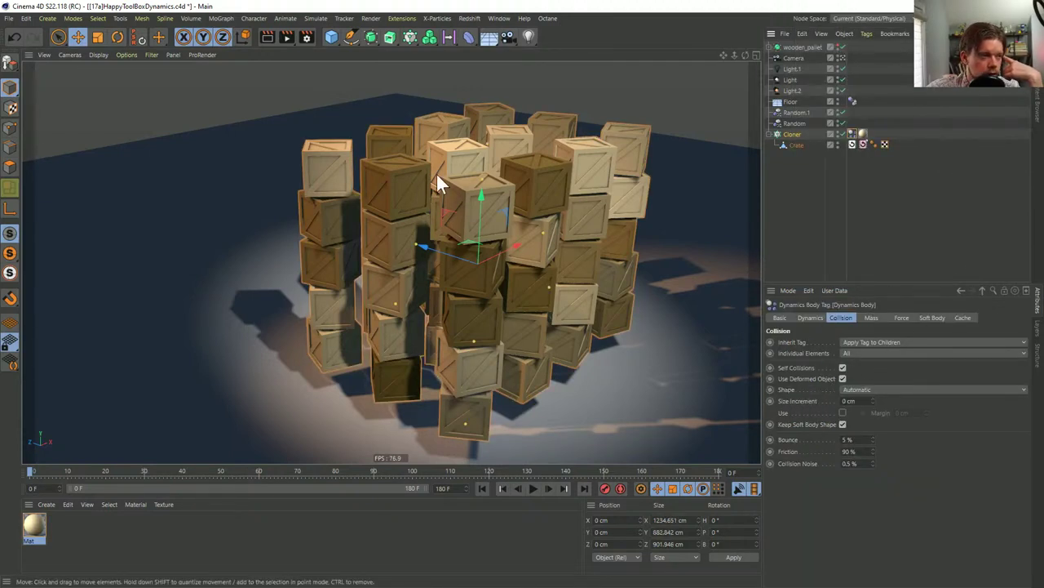
{"action": "left_click", "coordinate": [853, 385]}
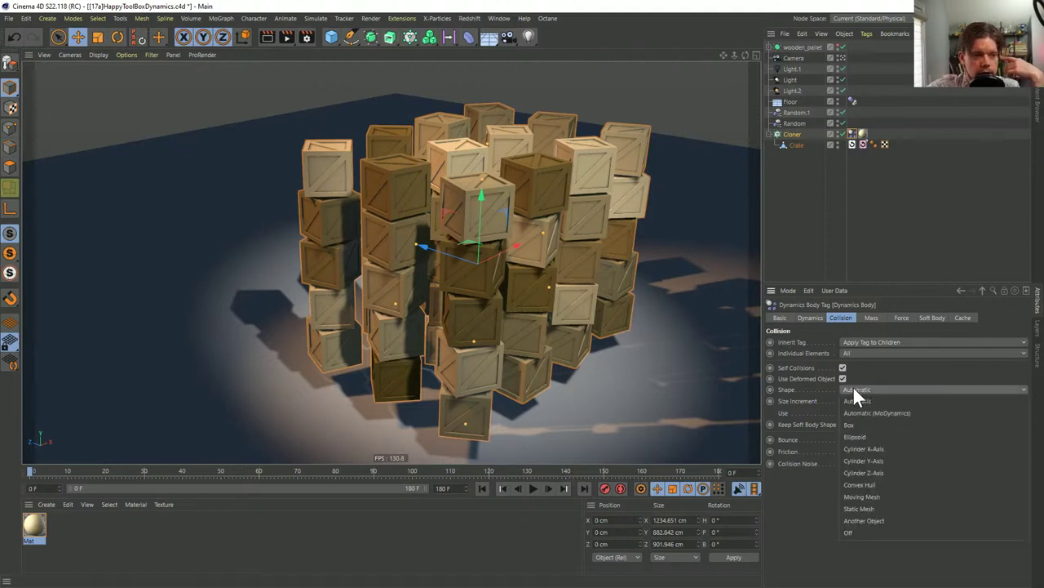
{"action": "left_click", "coordinate": [857, 425]}
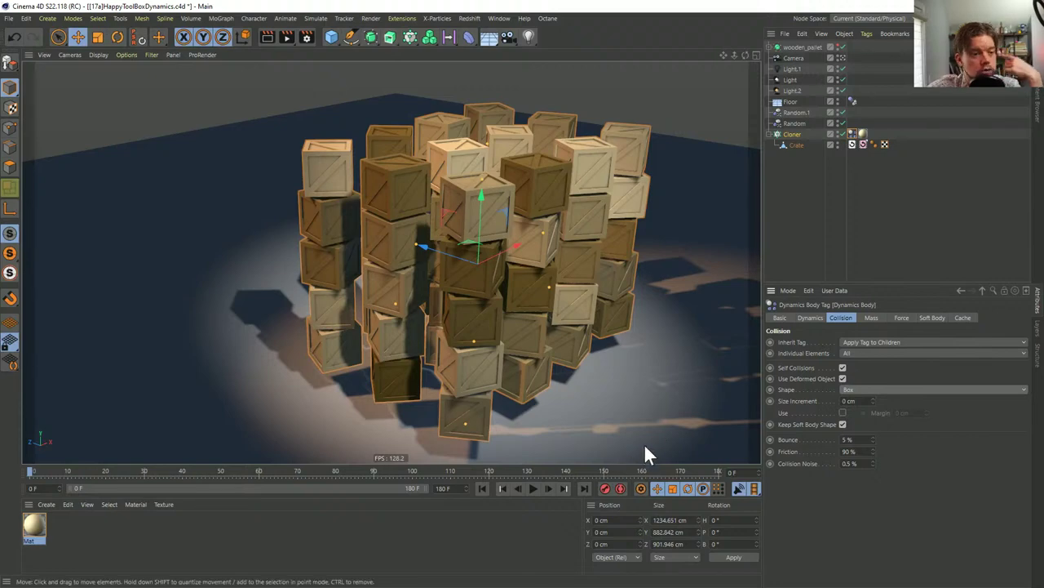
Play the crate simulation to test the settling, then rewind to frame 0
{"action": "left_click", "coordinate": [535, 487]}
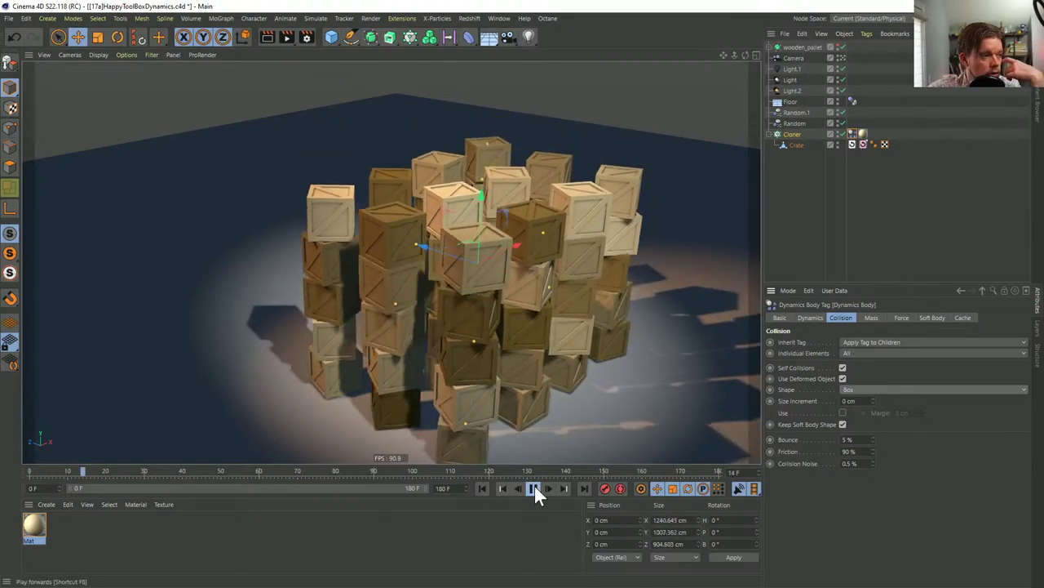
{"action": "left_click", "coordinate": [481, 488]}
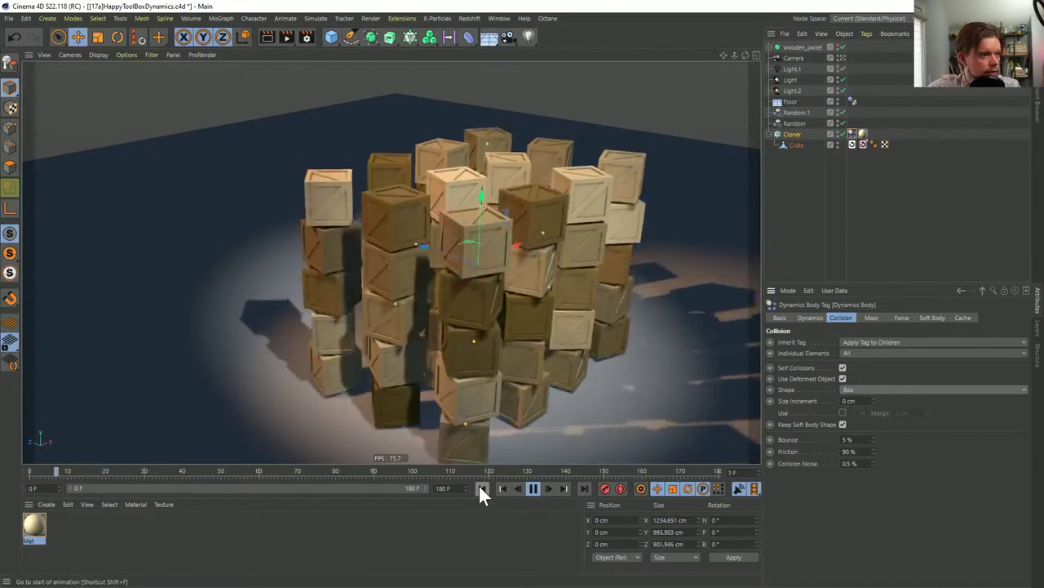
{"action": "left_click", "coordinate": [532, 488]}
{"action": "left_click", "coordinate": [482, 488]}
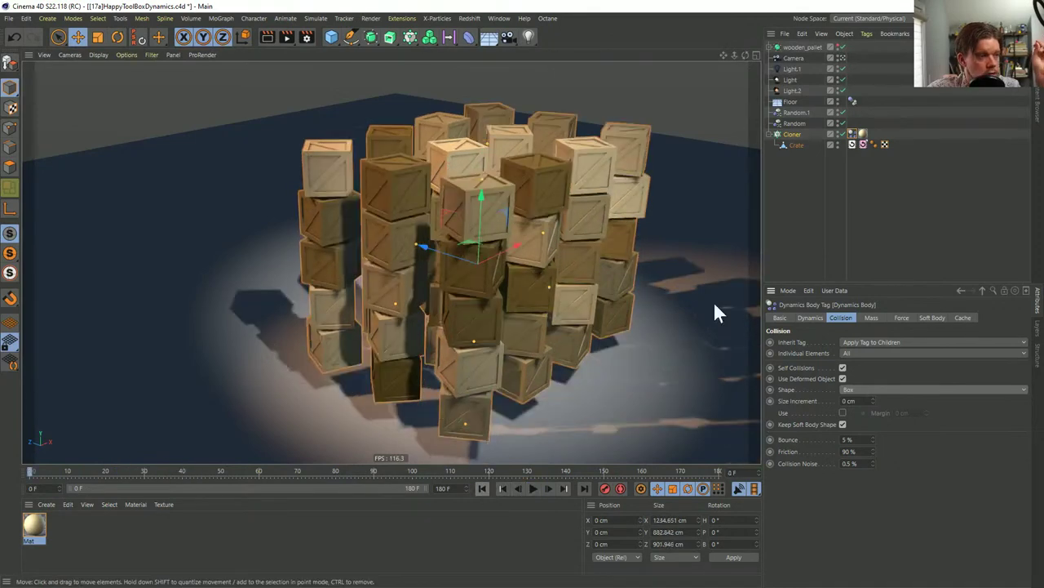
{"action": "left_click", "coordinate": [531, 488]}
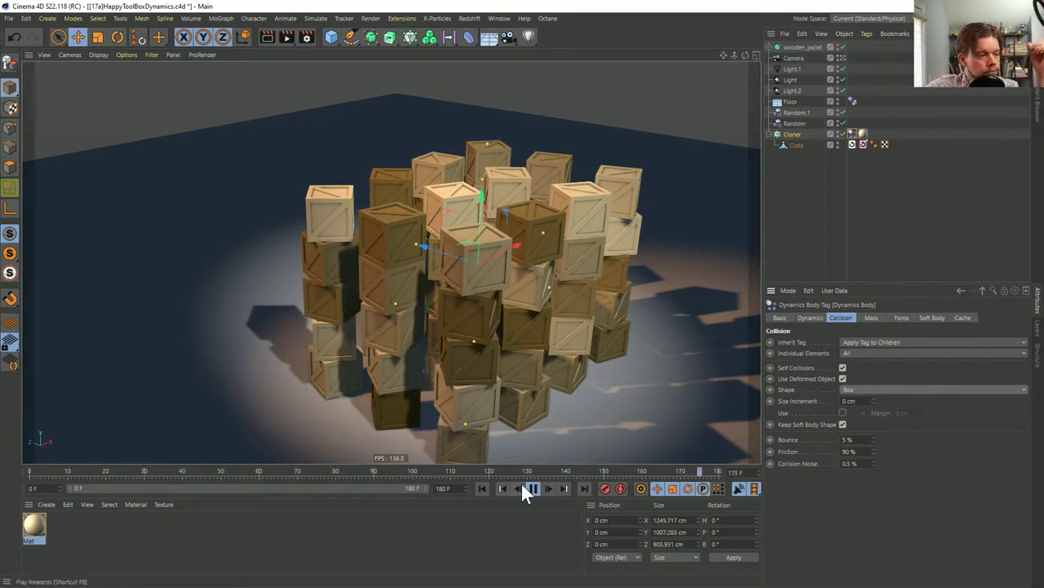
{"action": "left_click", "coordinate": [531, 488]}
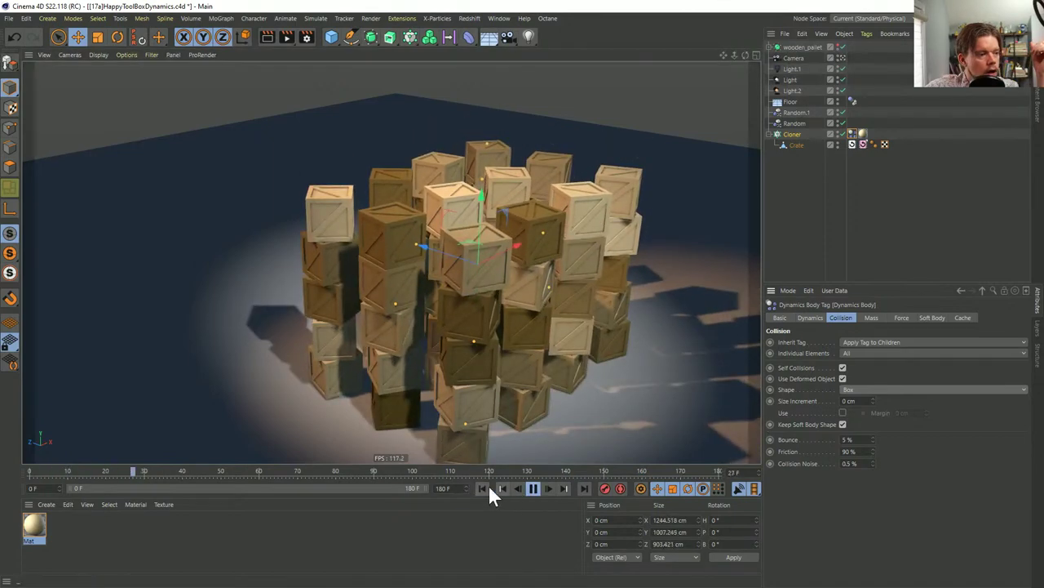
{"action": "left_click", "coordinate": [482, 488]}
{"action": "left_click", "coordinate": [531, 488]}
{"action": "left_click", "coordinate": [482, 488]}
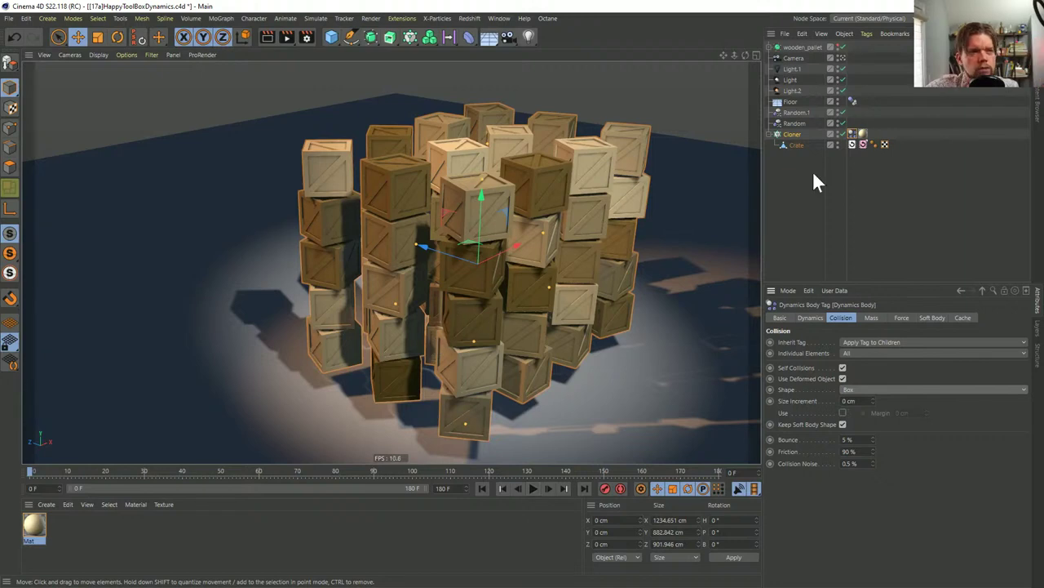
Add a Recall tag to the Cloner, turn off Hierarchy and Keyframes recall, and store the setup
{"action": "right_click", "coordinate": [787, 134]}
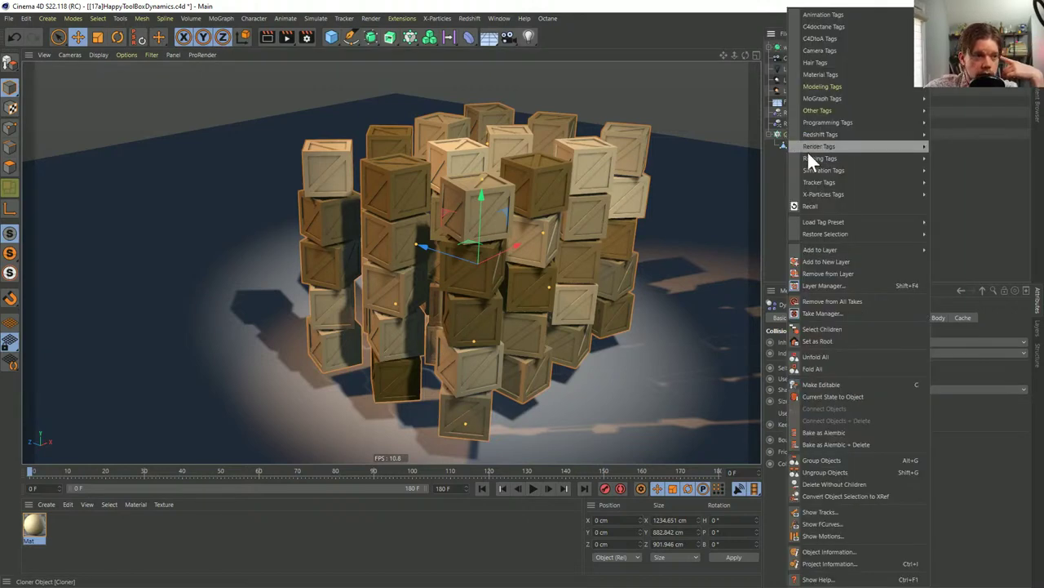
{"action": "left_click", "coordinate": [816, 206]}
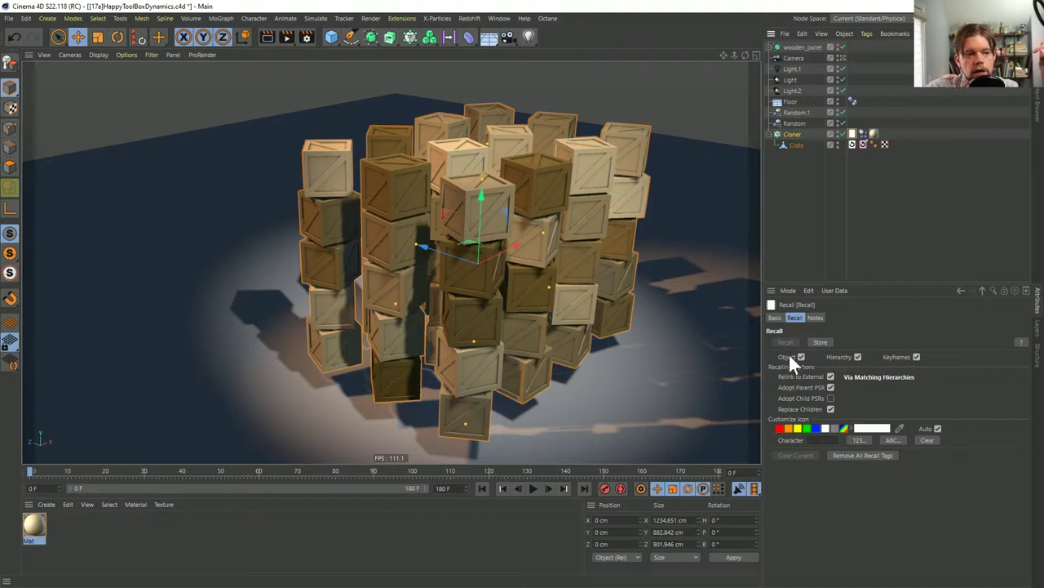
{"action": "left_click", "coordinate": [857, 356]}
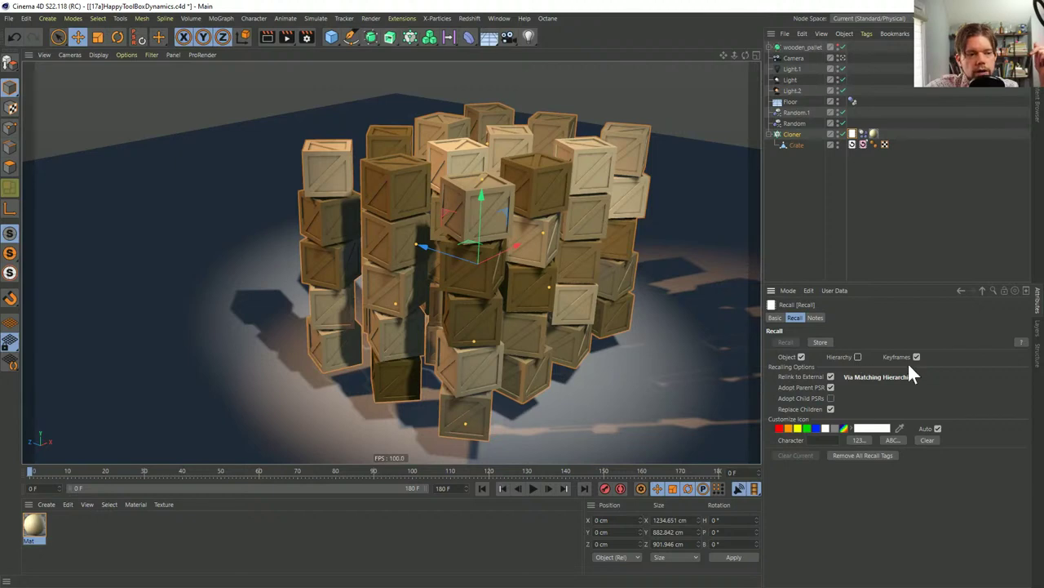
{"action": "left_click", "coordinate": [916, 357]}
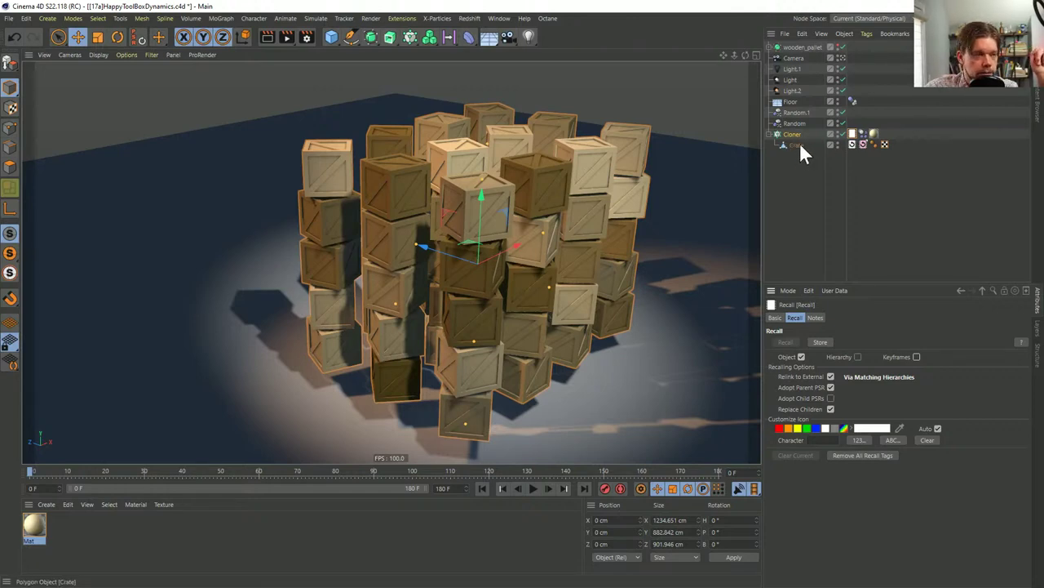
{"action": "double_click", "coordinate": [851, 134]}
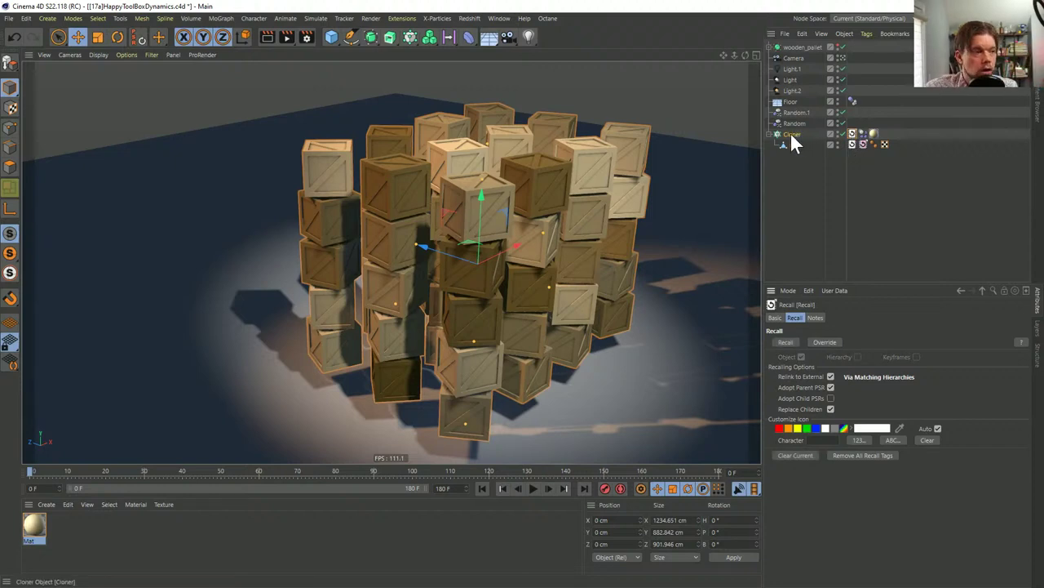
Enable Custom Initial Velocity on the Cloner's Dynamics Body with Linear Y at -555 cm
{"action": "left_click", "coordinate": [861, 134]}
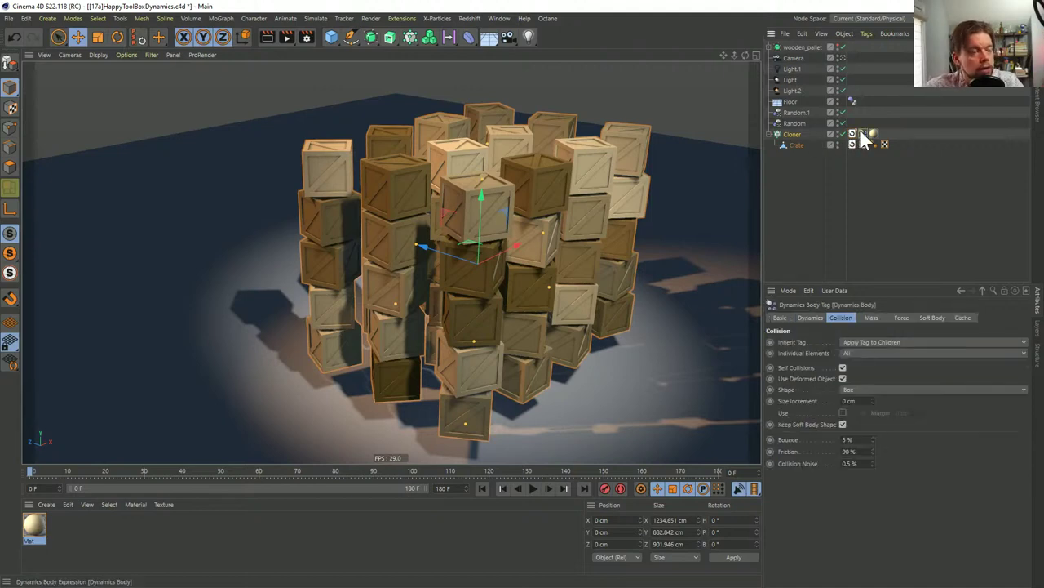
{"action": "left_click", "coordinate": [816, 318]}
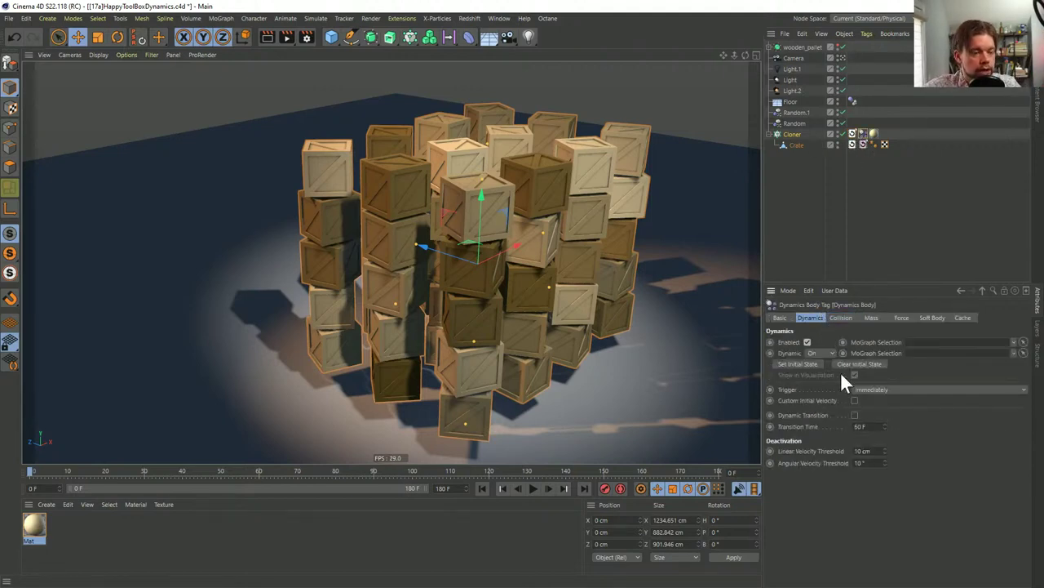
{"action": "left_click", "coordinate": [854, 400]}
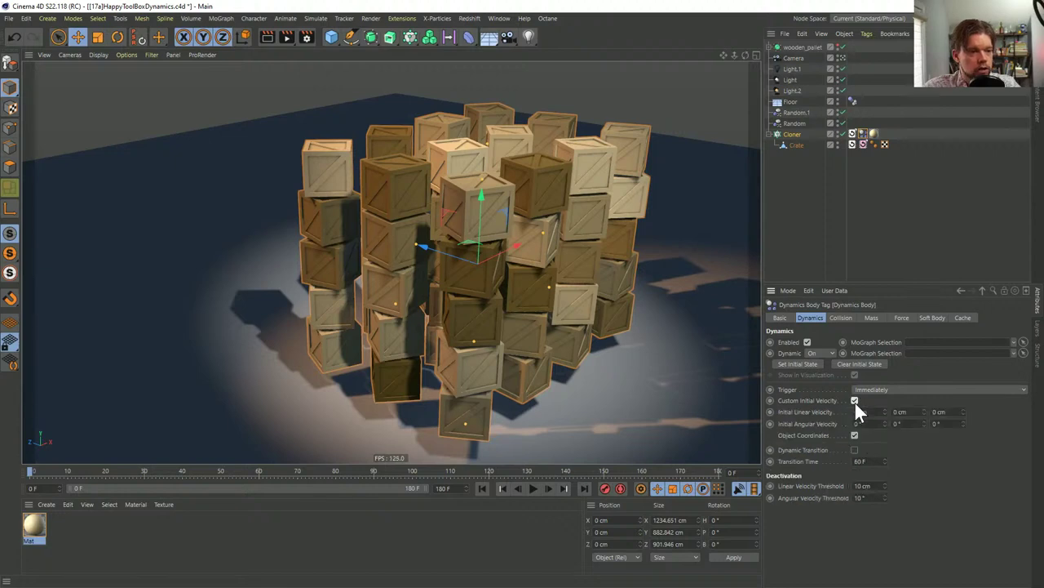
{"action": "left_click", "coordinate": [902, 411]}
{"action": "type", "text": "-"}
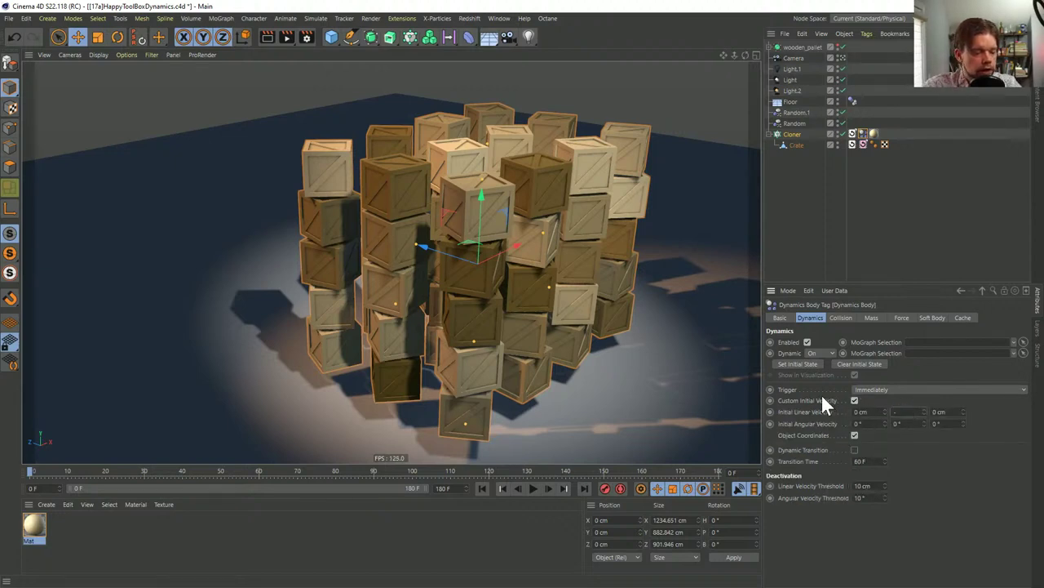
{"action": "type", "text": "555"}
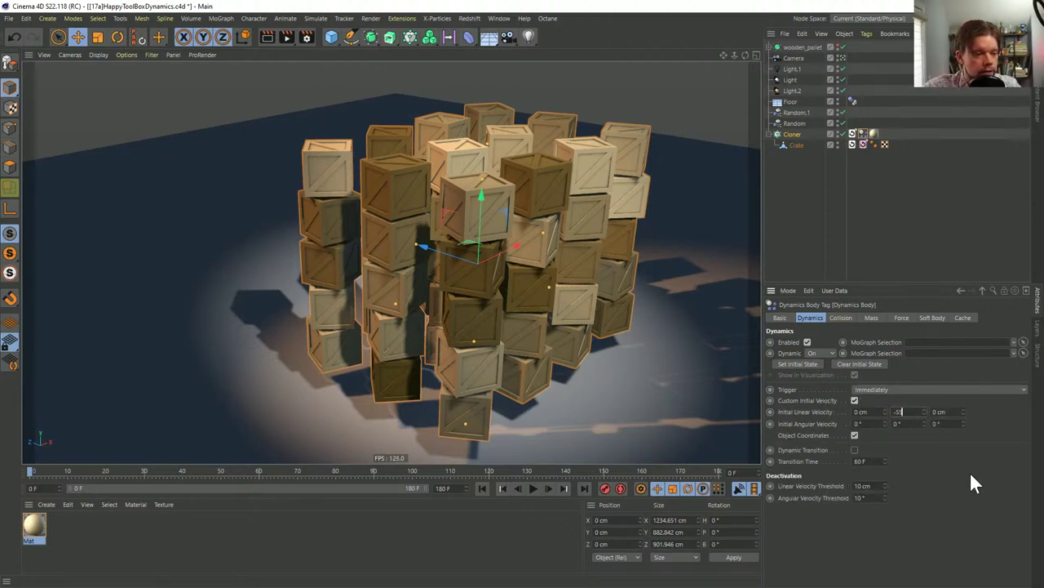
{"action": "key", "text": "Return"}
Play the simulation to watch the crates fall, then rewind to frame 0
{"action": "left_click", "coordinate": [539, 487]}
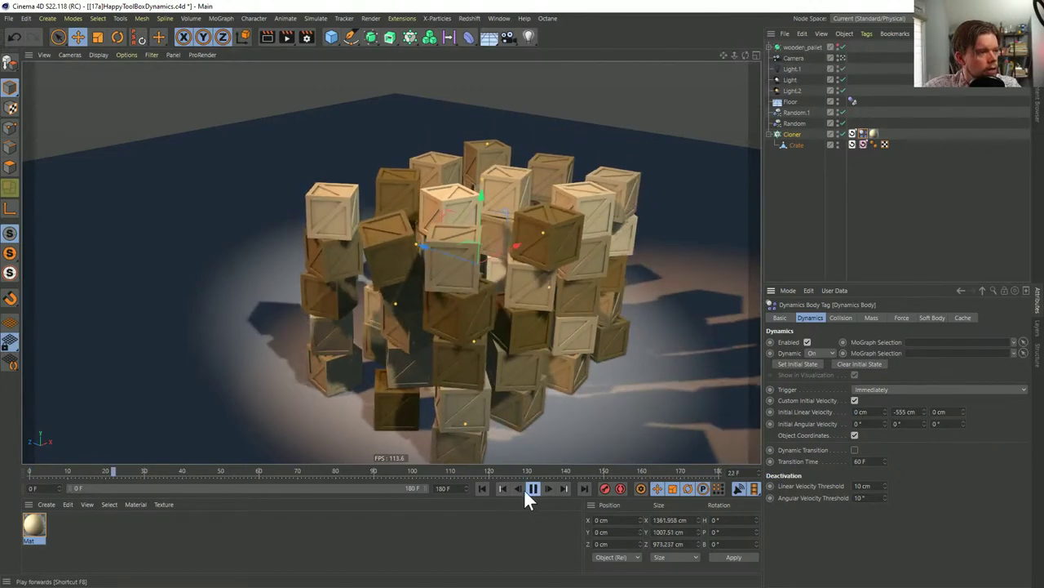
{"action": "left_click", "coordinate": [483, 488]}
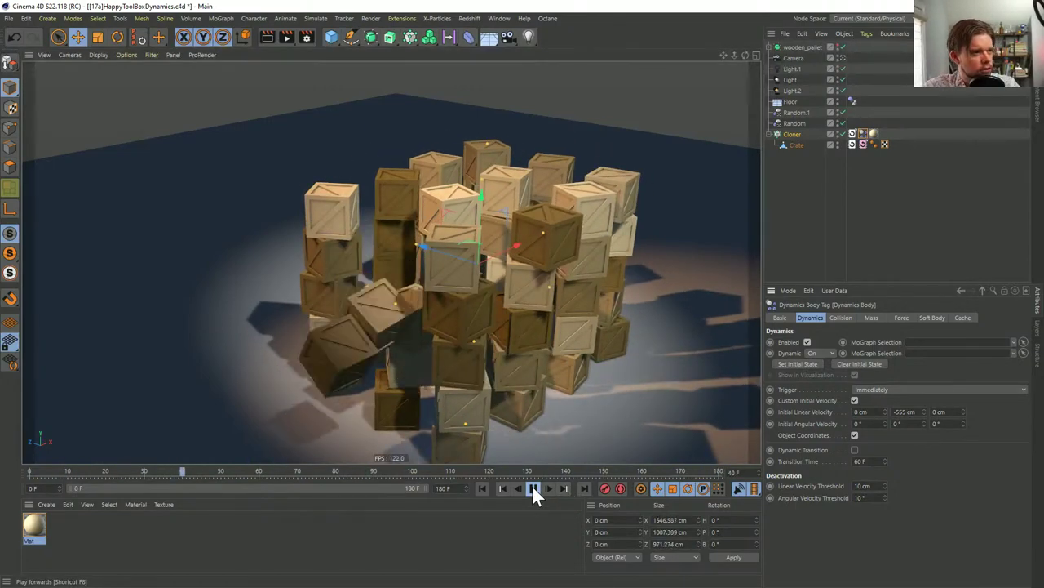
{"action": "left_click", "coordinate": [532, 488]}
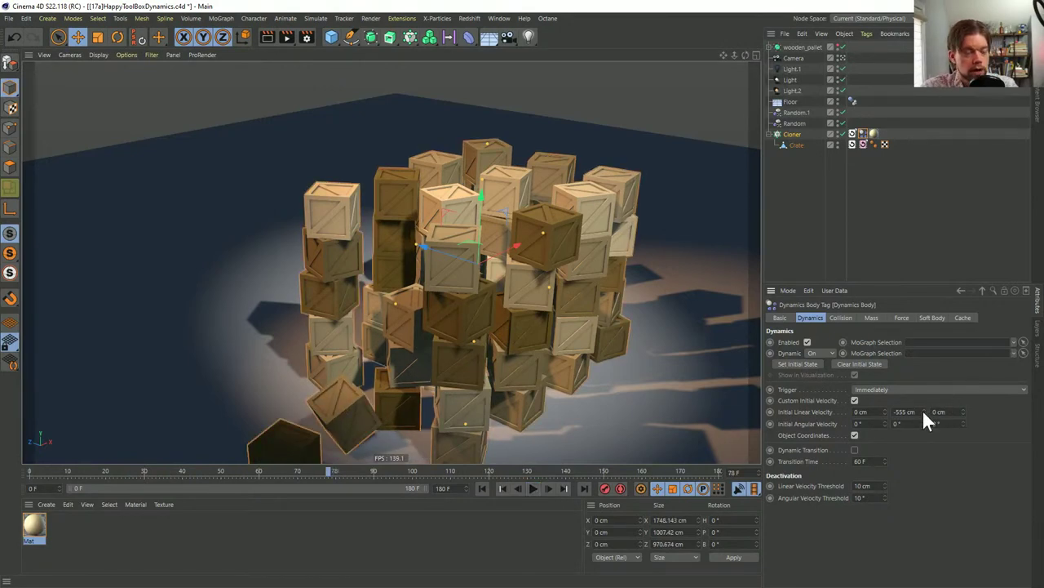
{"action": "left_click", "coordinate": [484, 488]}
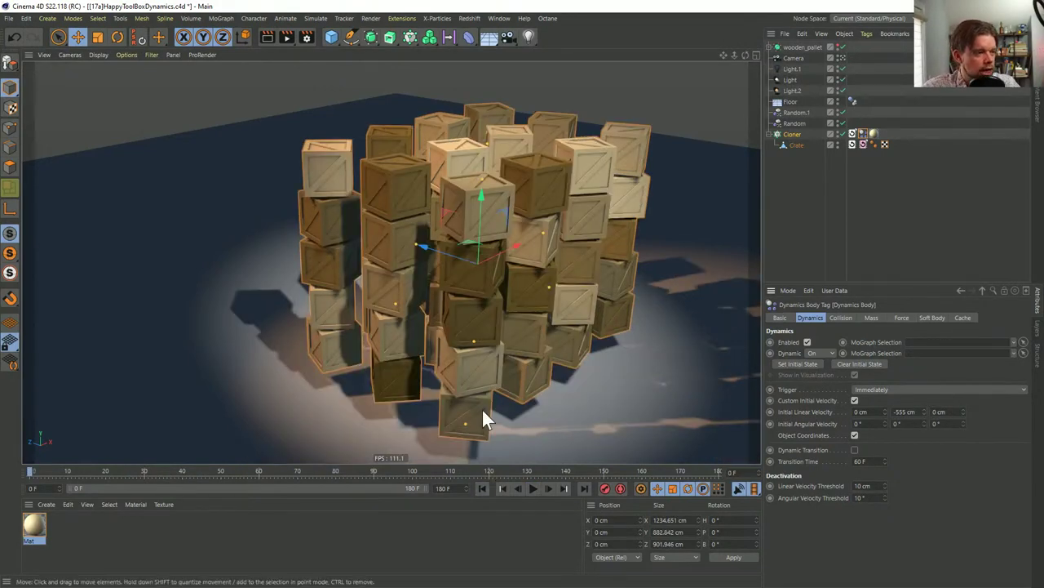
{"action": "left_click", "coordinate": [532, 488]}
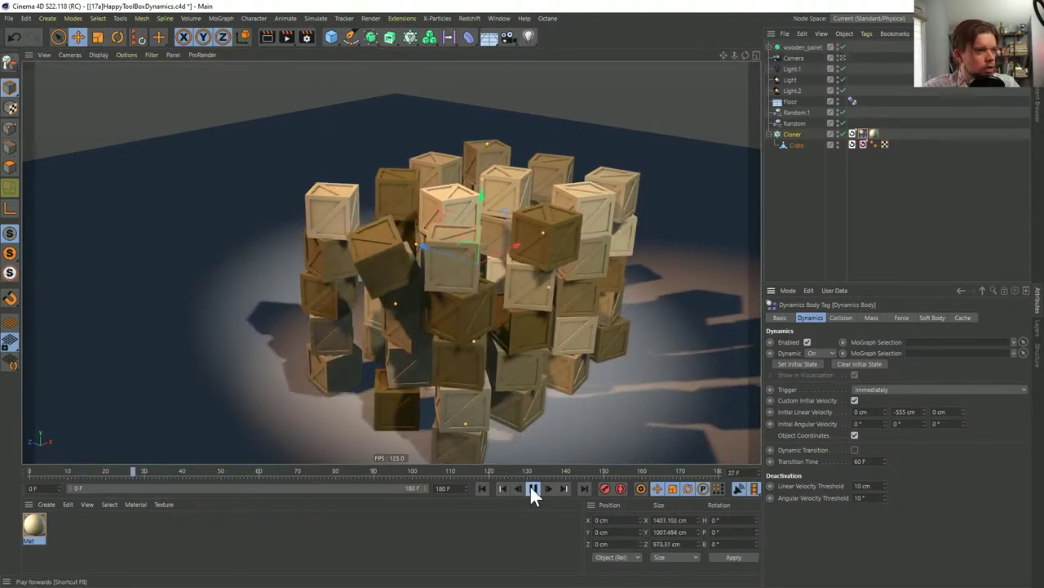
{"action": "left_click", "coordinate": [532, 488]}
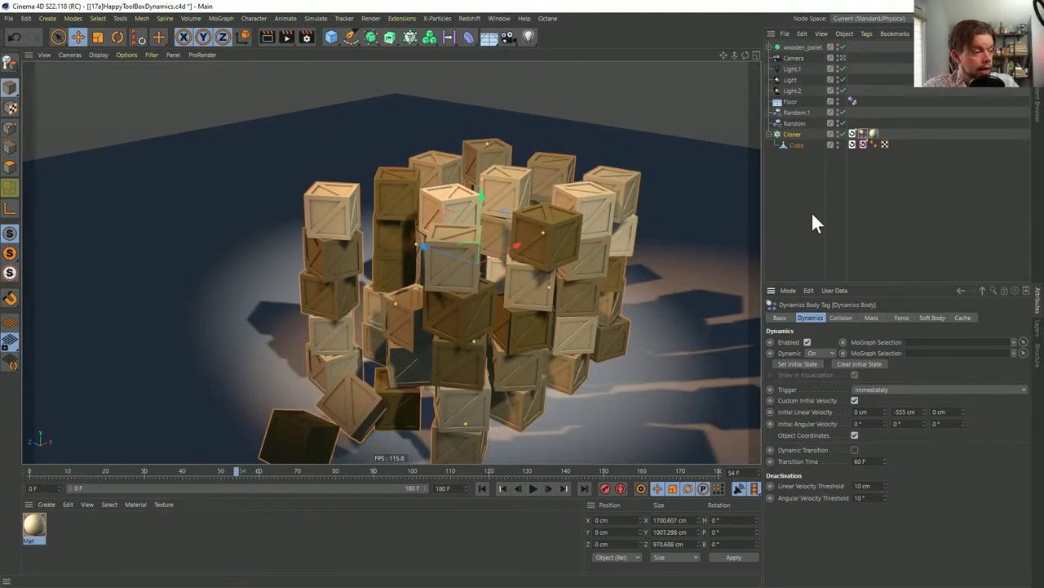
{"action": "left_click", "coordinate": [482, 489]}
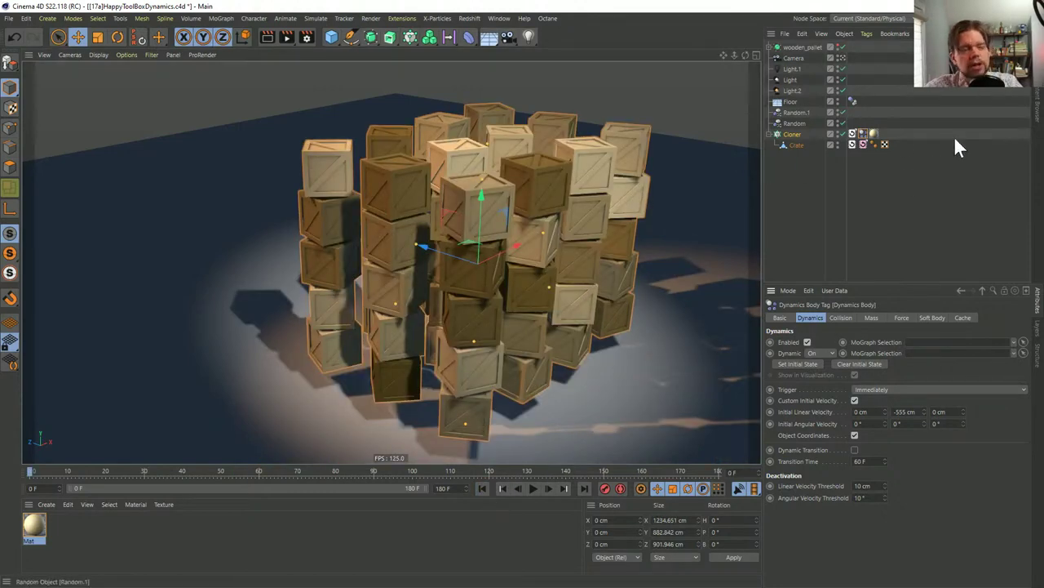
Duplicate the Recall tag into second place and change Linear Y velocity to -1111 cm
{"action": "left_click_drag", "start_coordinate": [849, 134], "coordinate": [884, 133], "text": "ctrl"}
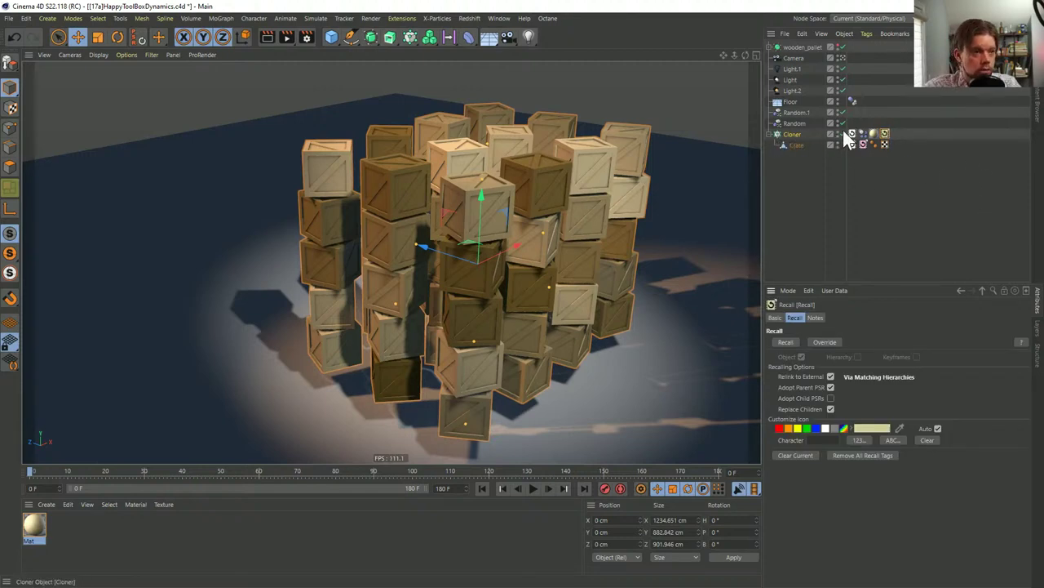
{"action": "left_click_drag", "start_coordinate": [884, 133], "coordinate": [865, 139]}
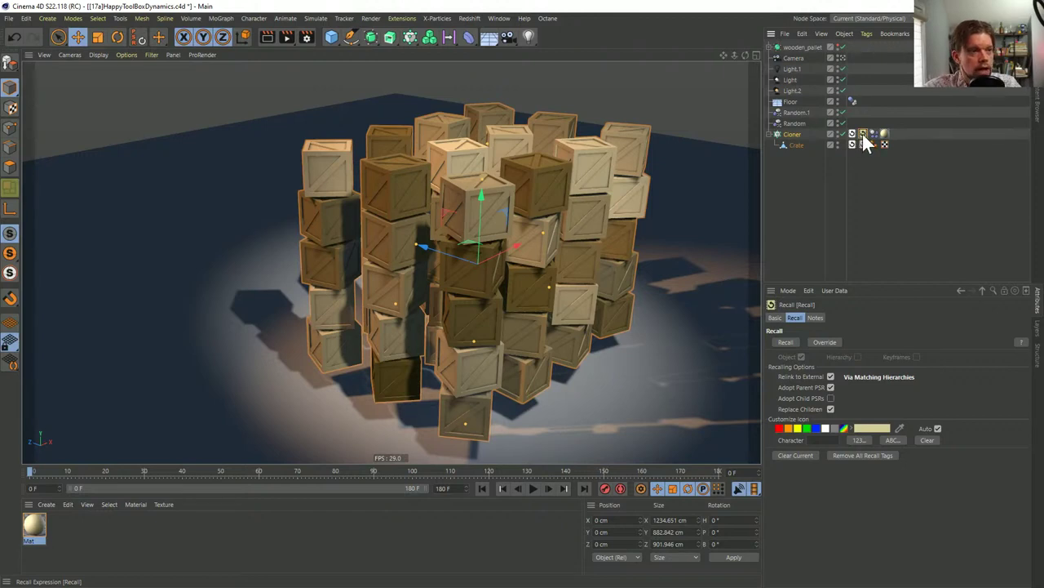
{"action": "left_click", "coordinate": [874, 133]}
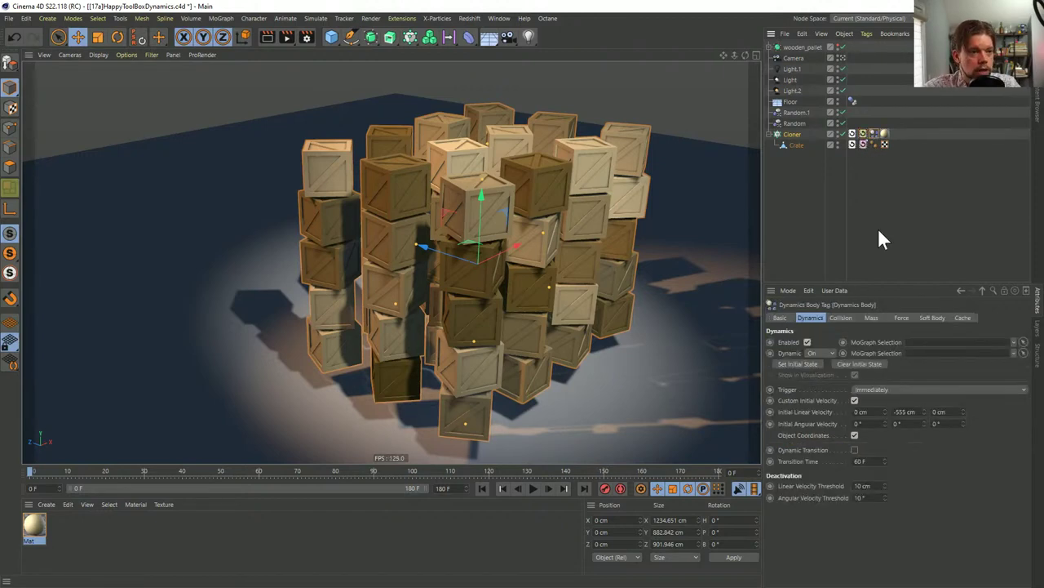
{"action": "double_click", "coordinate": [896, 411]}
{"action": "key", "text": "BackSpace"}
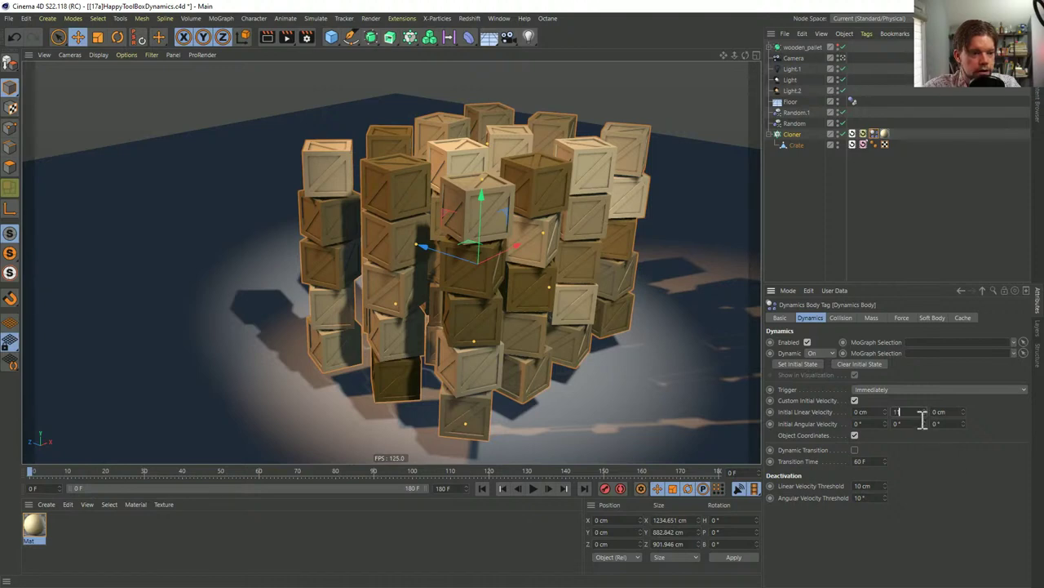
{"action": "type", "text": "-111"}
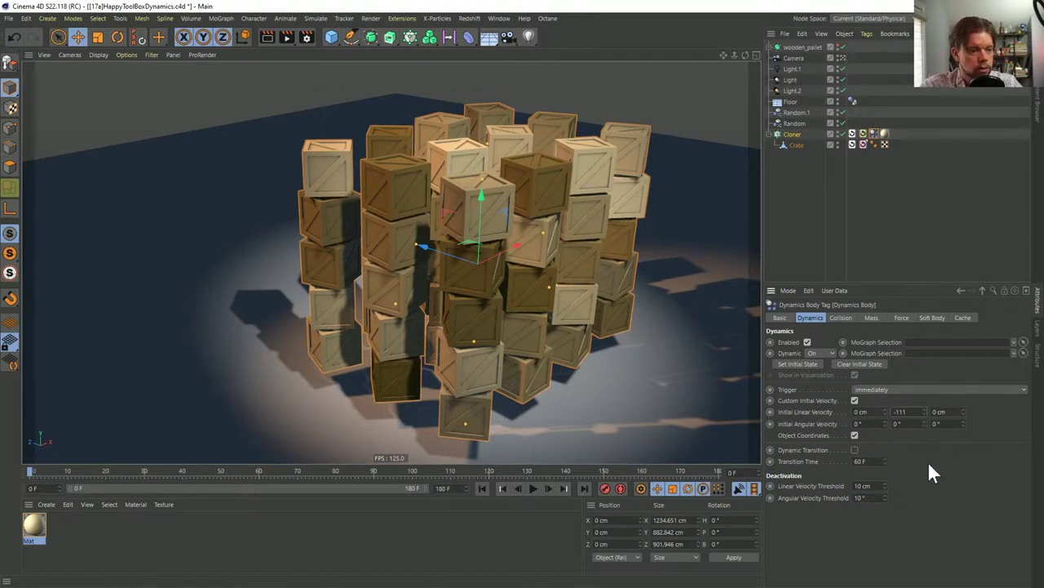
{"action": "key", "text": "Return"}
Set angular velocity Z to -90° and X to 90°, then replay the toppling simulation
{"action": "double_click", "coordinate": [939, 423]}
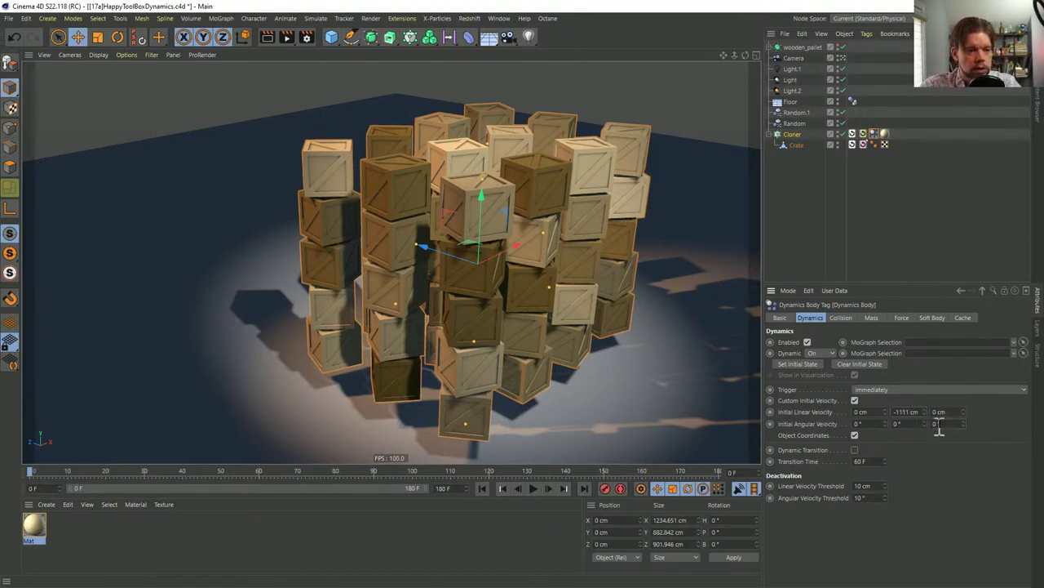
{"action": "key", "text": "BackSpace"}
{"action": "type", "text": "-90"}
{"action": "key", "text": "Return"}
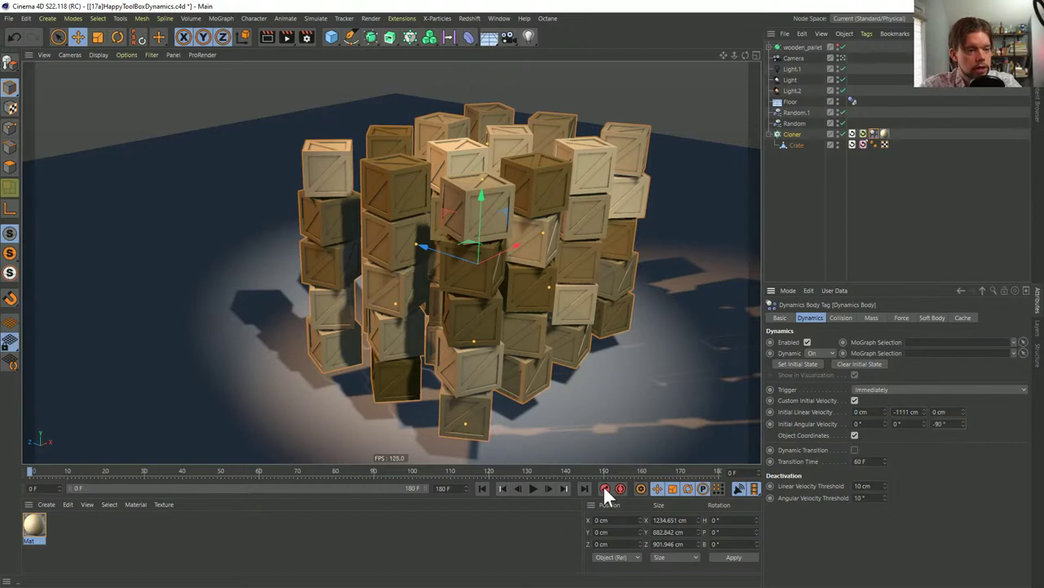
{"action": "left_click", "coordinate": [532, 488]}
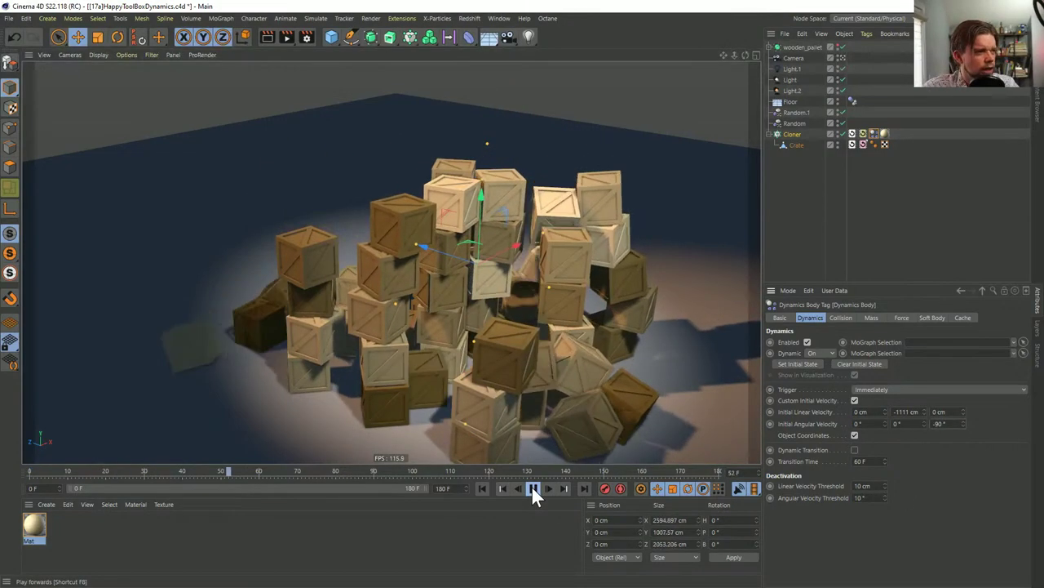
{"action": "double_click", "coordinate": [859, 424]}
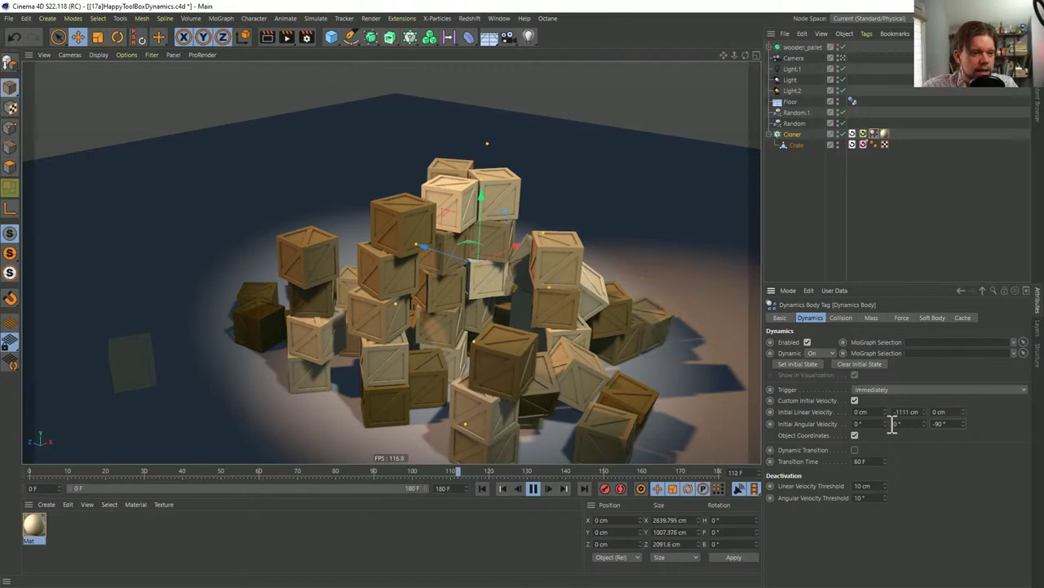
{"action": "type", "text": "90"}
{"action": "key", "text": "Return"}
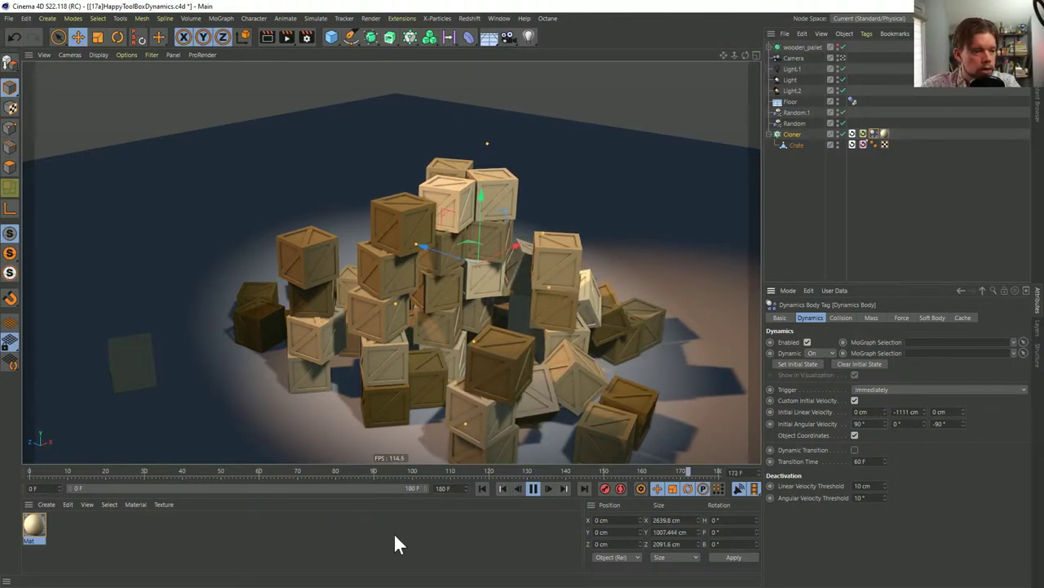
{"action": "left_click", "coordinate": [481, 488]}
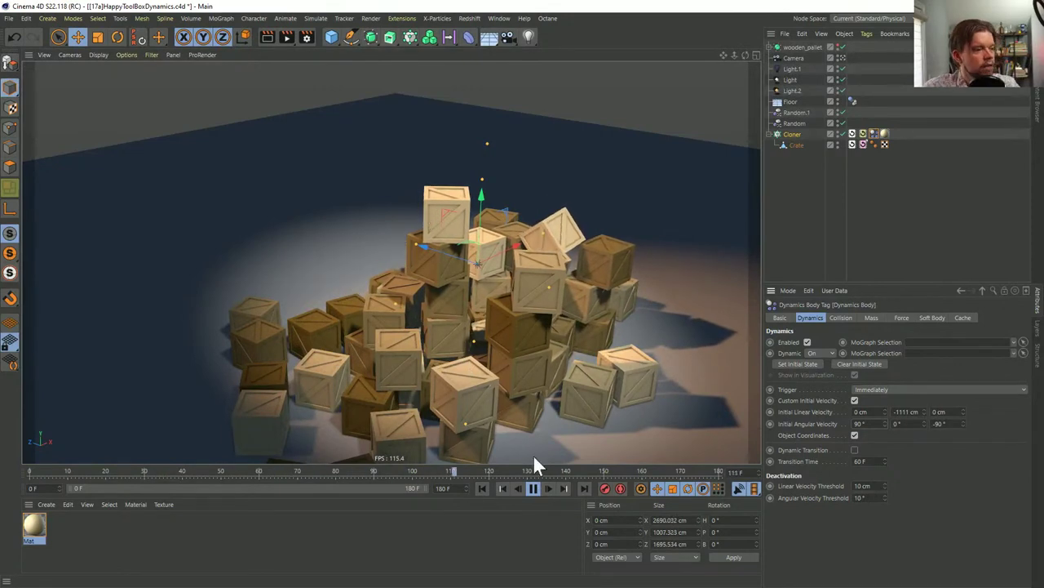
{"action": "left_click", "coordinate": [533, 488]}
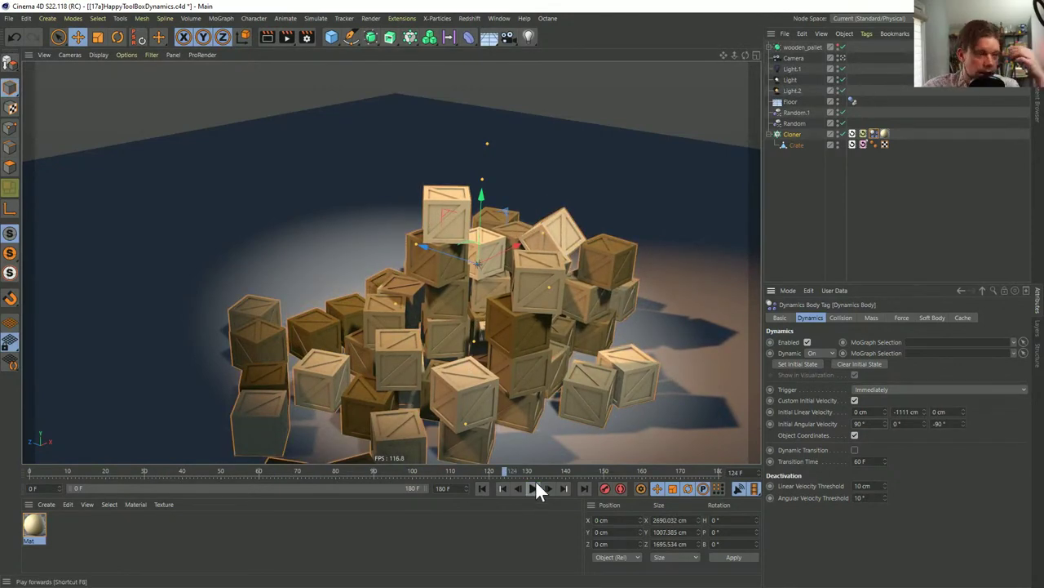
Add a third Recall tag to the Cloner and replay the simulation from frame 0
{"action": "left_click", "coordinate": [896, 134]}
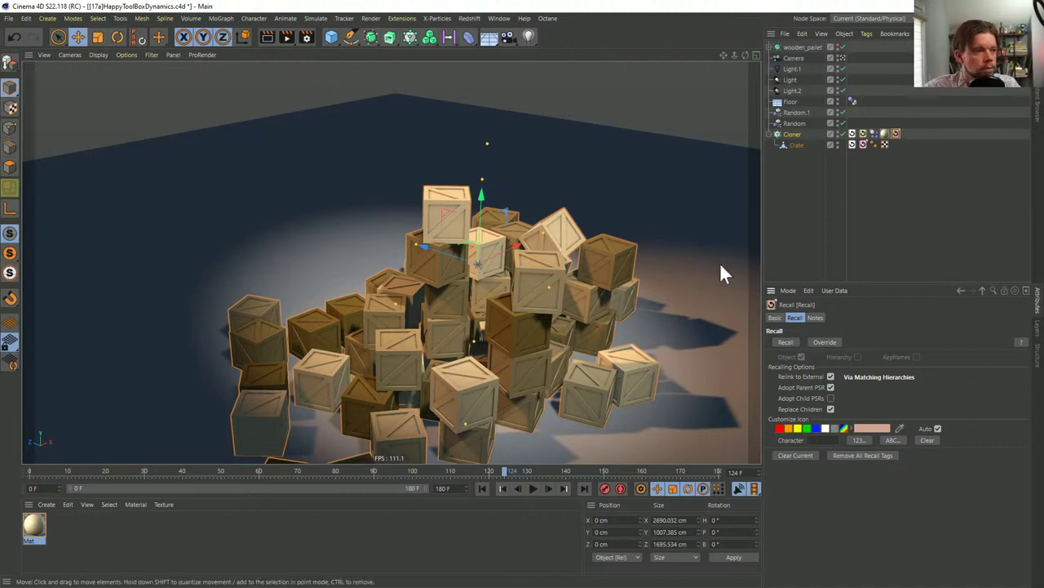
{"action": "left_click", "coordinate": [482, 488]}
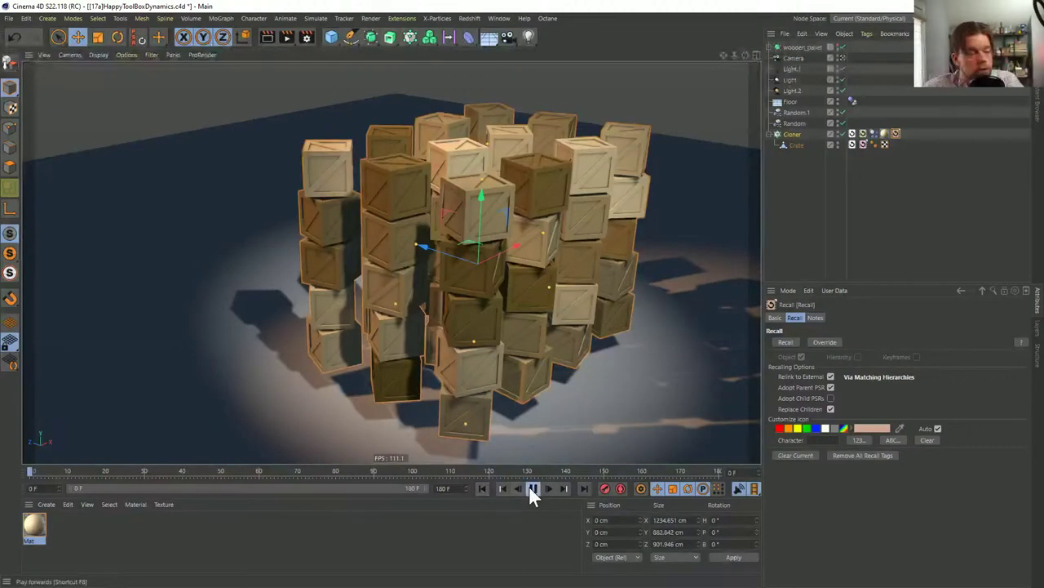
{"action": "left_click", "coordinate": [532, 488]}
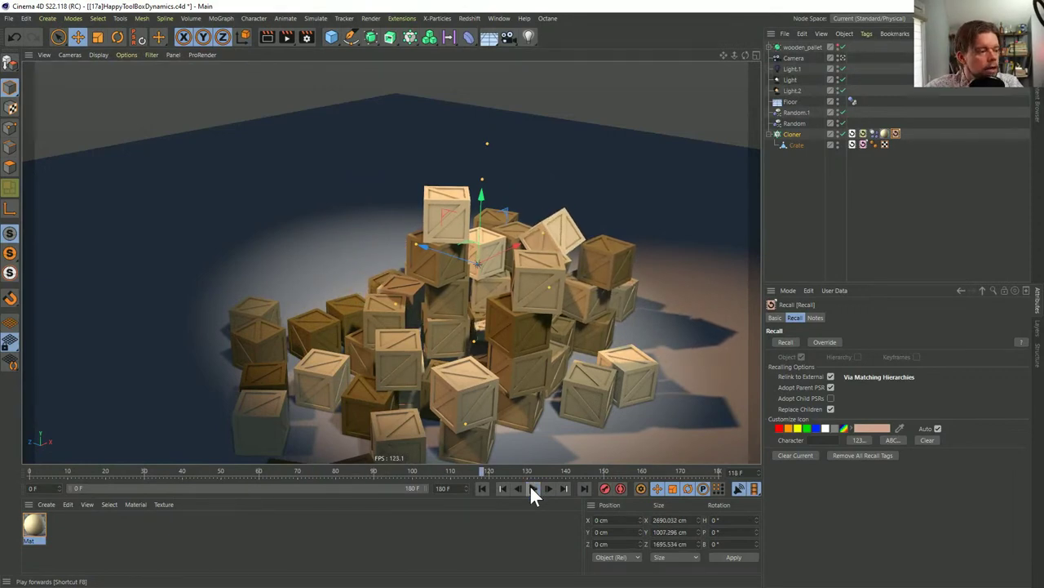
{"action": "left_click", "coordinate": [532, 488]}
{"action": "left_click", "coordinate": [483, 488]}
Recall the earlier stored Cloner setup, replay briefly, then undo to restore the Crate child
{"action": "left_click", "coordinate": [852, 133]}
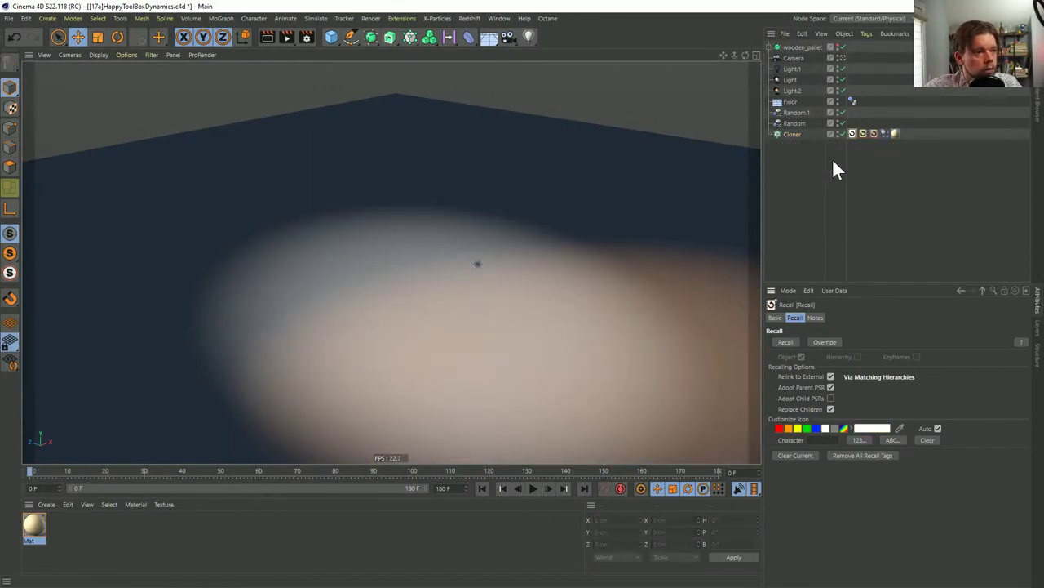
{"action": "left_click", "coordinate": [528, 488]}
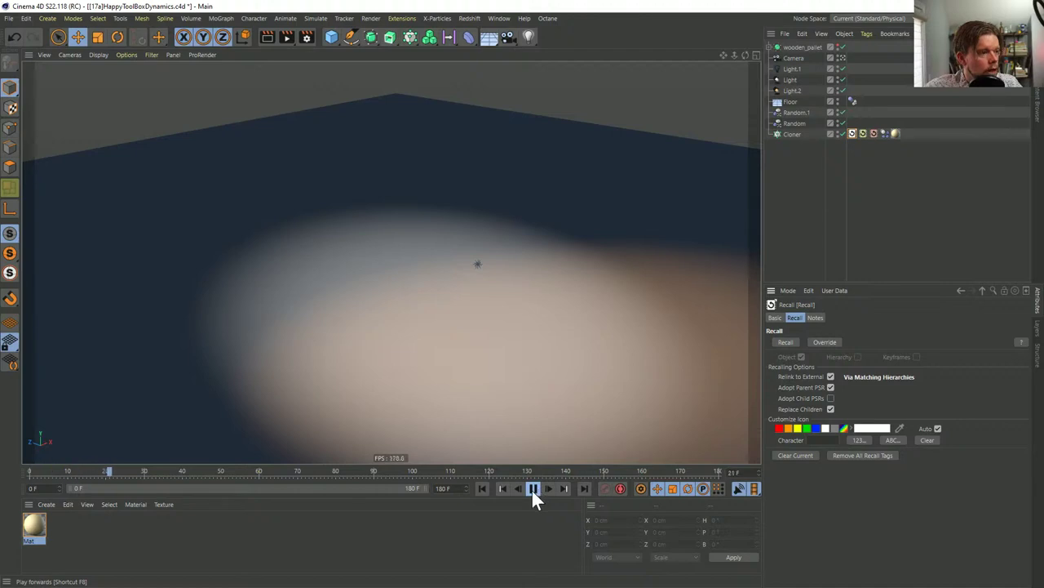
{"action": "left_click", "coordinate": [532, 489]}
{"action": "left_click", "coordinate": [483, 488]}
{"action": "key", "text": "ctrl+z"}
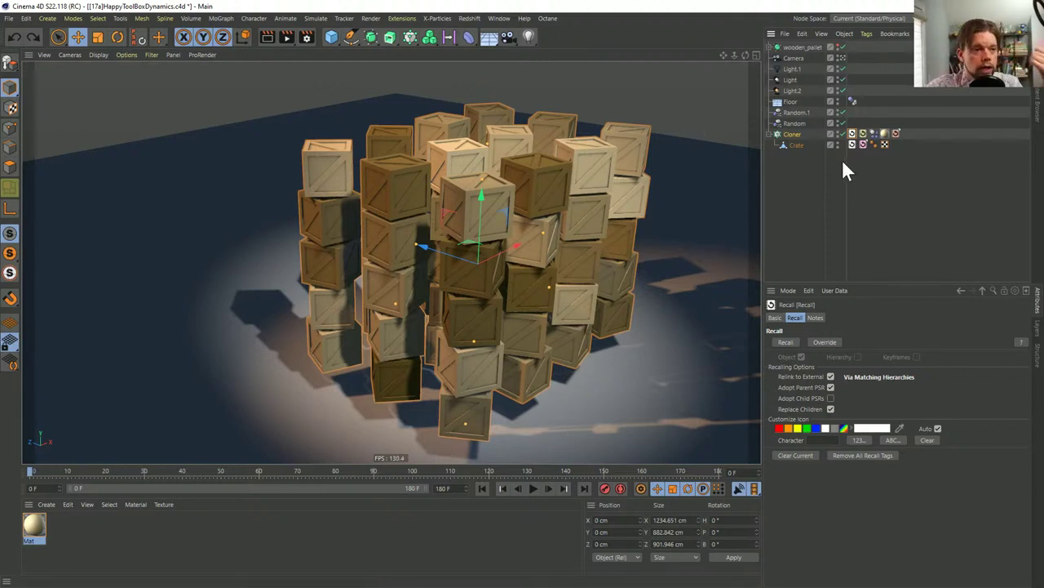
Select all three Recall tags and turn off Replace Children on them
{"action": "left_click", "coordinate": [867, 142], "text": "ctrl"}
{"action": "left_click", "coordinate": [896, 133], "text": "ctrl"}
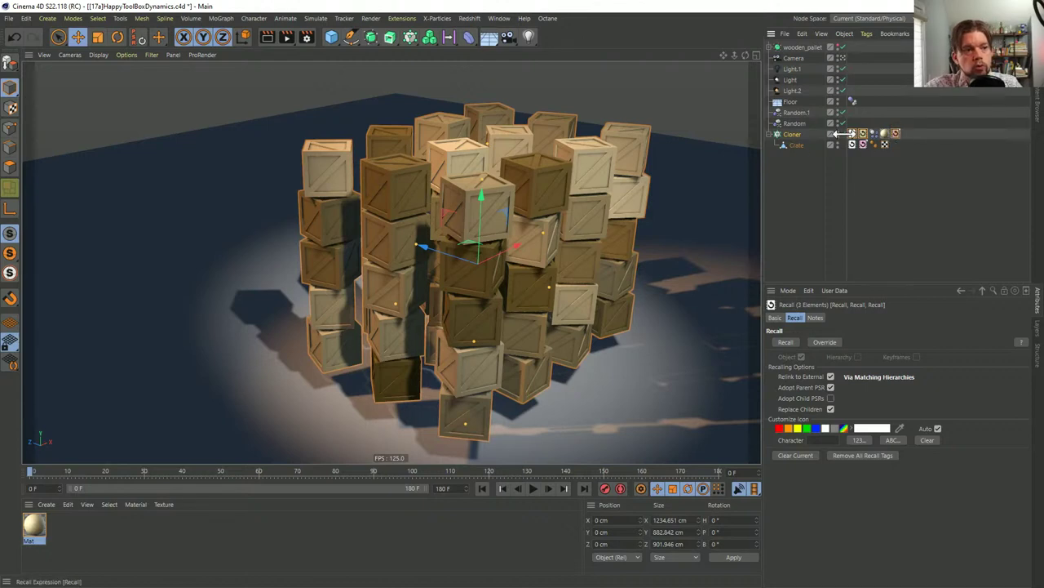
{"action": "left_click", "coordinate": [830, 409]}
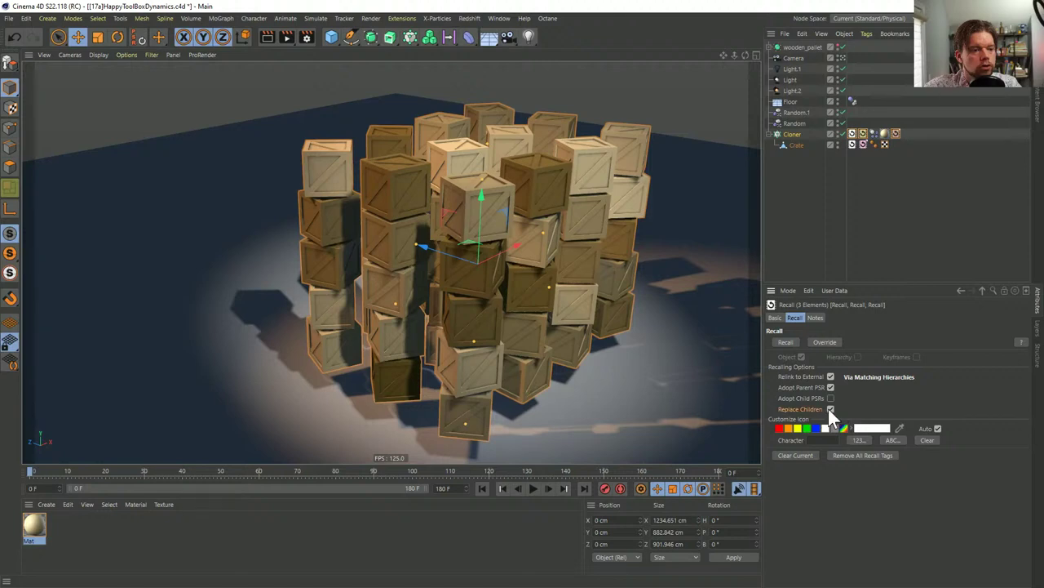
{"action": "left_click", "coordinate": [956, 196]}
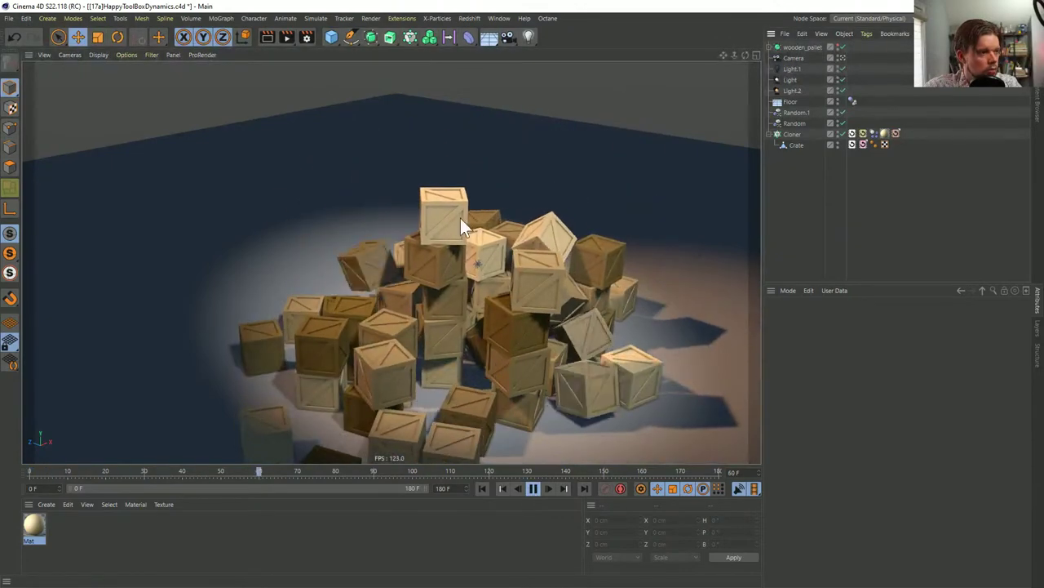
Rewind to frame 0, select the Cloner's first Recall tag, and replay the simulation
{"action": "left_click", "coordinate": [532, 488]}
{"action": "left_click", "coordinate": [482, 488]}
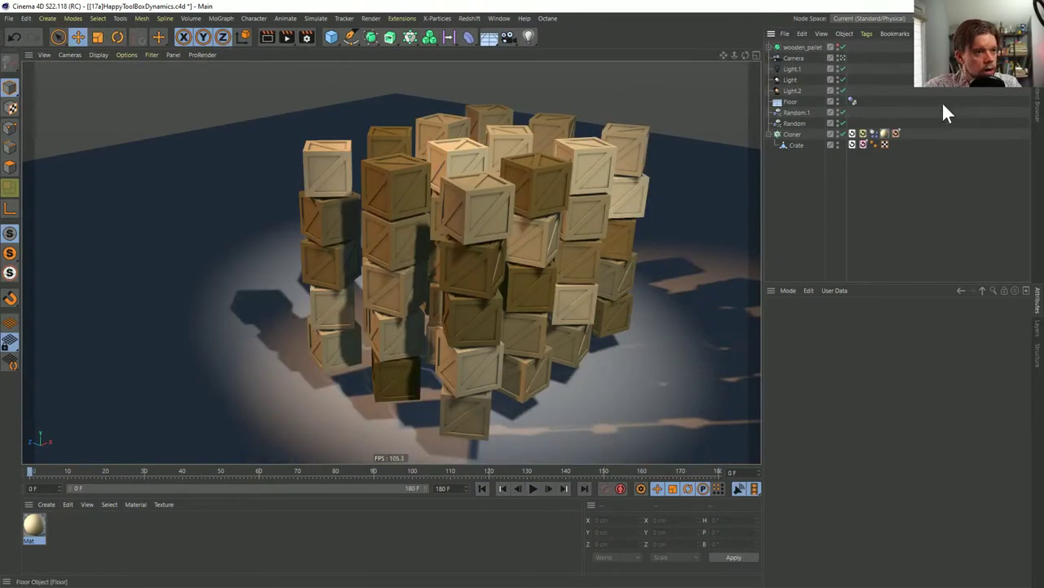
{"action": "left_click", "coordinate": [853, 133]}
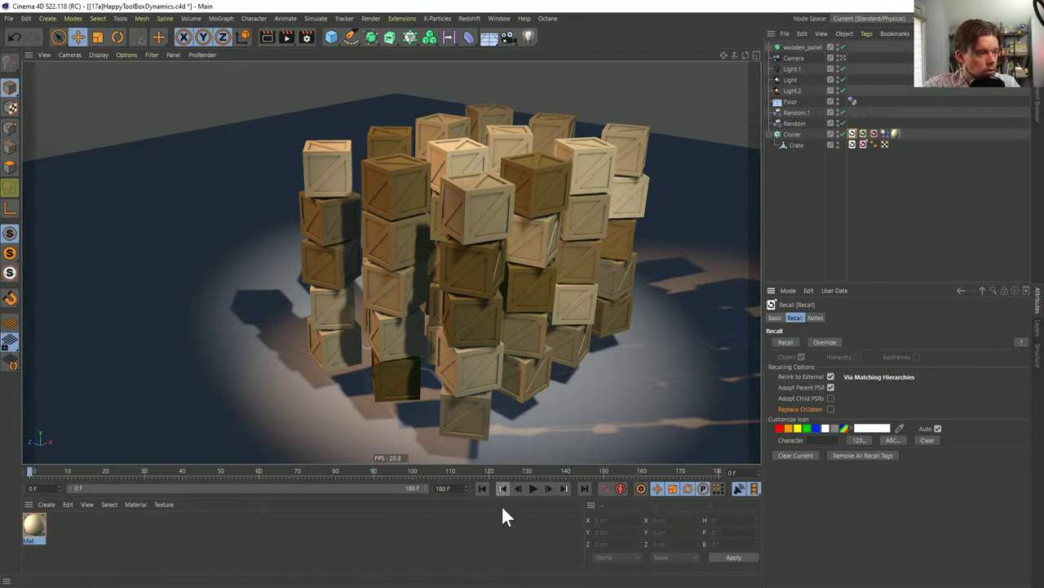
{"action": "left_click", "coordinate": [535, 489]}
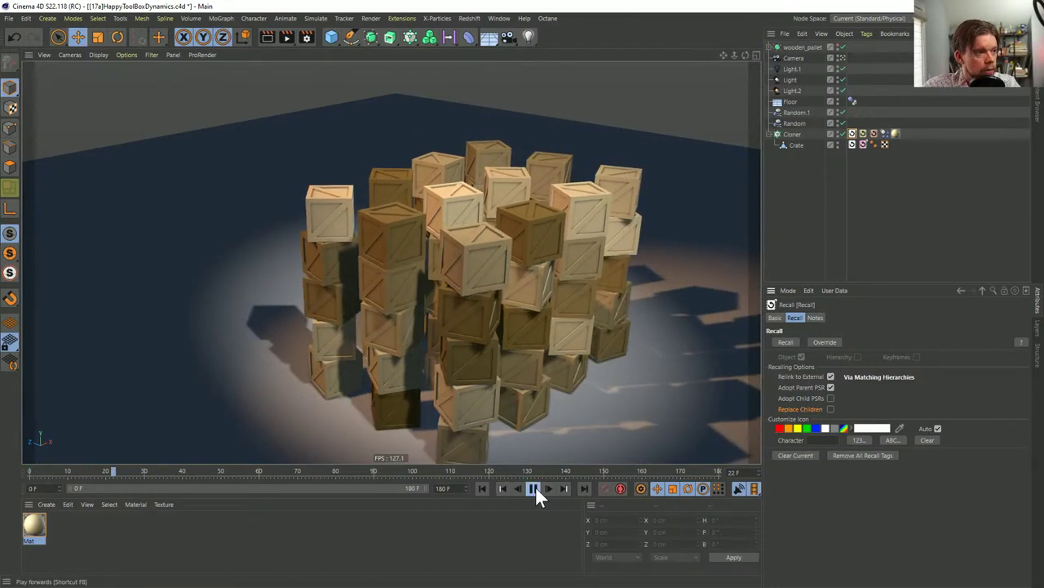
Switch among the Cloner's Recall tags, restarting the simulation after each to compare the crate falls
{"action": "left_click", "coordinate": [863, 133]}
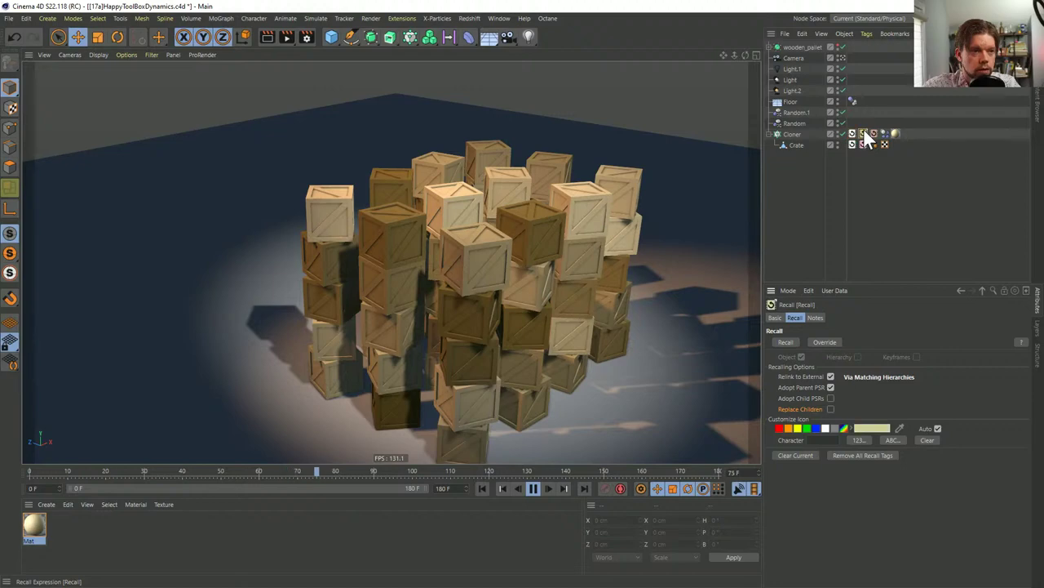
{"action": "left_click", "coordinate": [482, 488]}
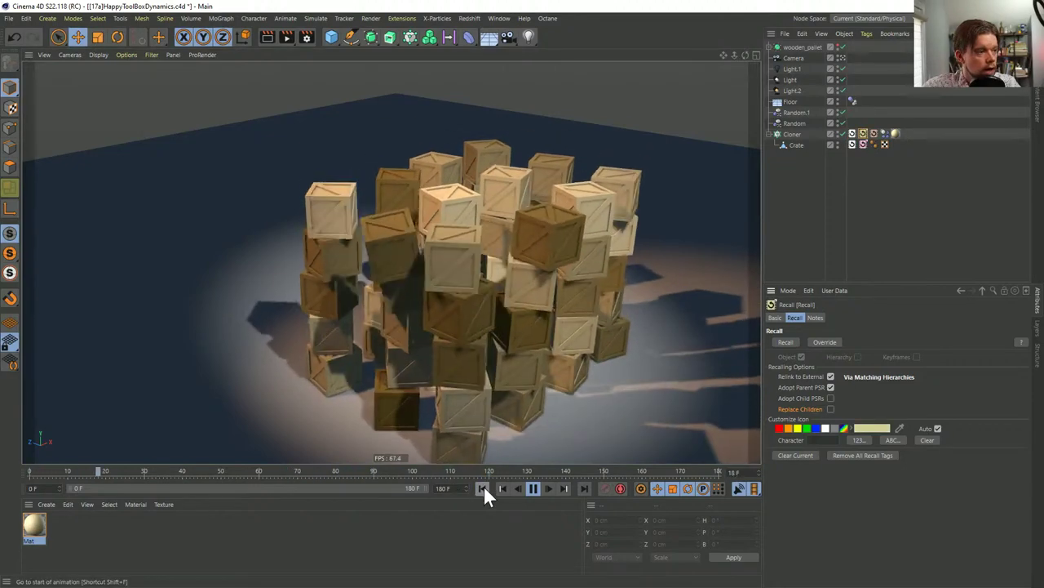
{"action": "left_click", "coordinate": [873, 134]}
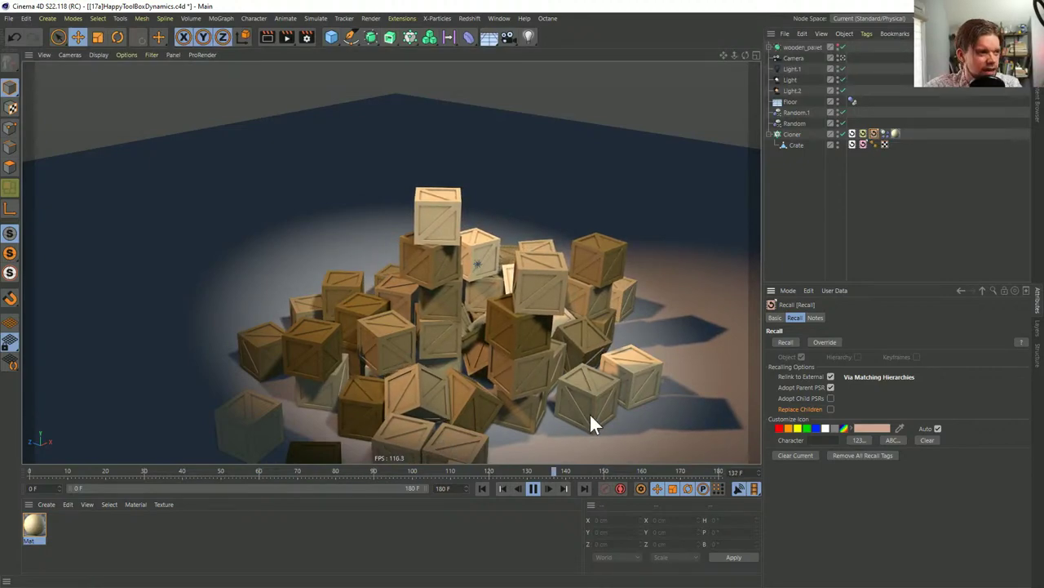
{"action": "left_click", "coordinate": [482, 489]}
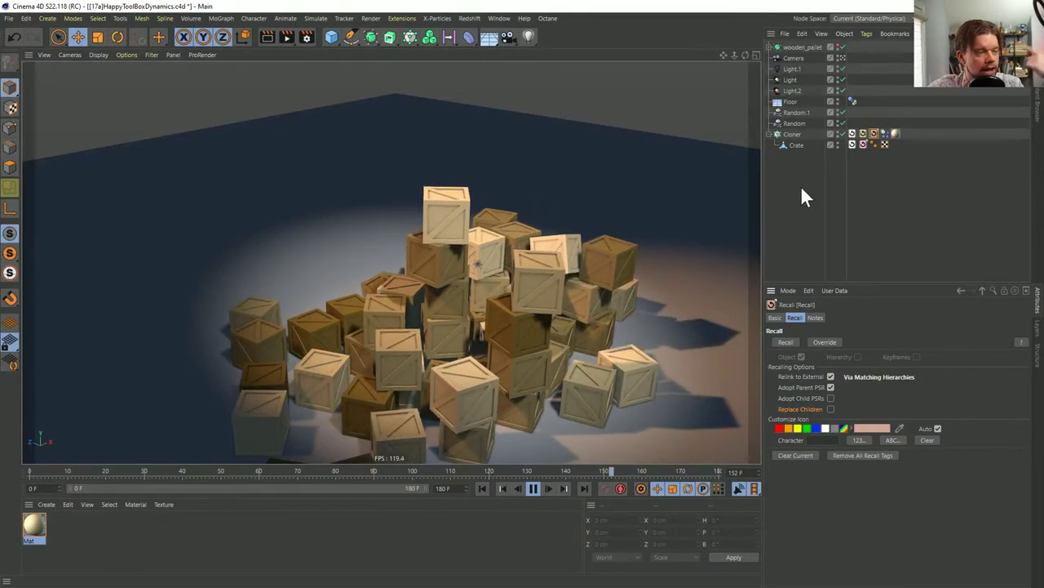
{"action": "left_click", "coordinate": [864, 133]}
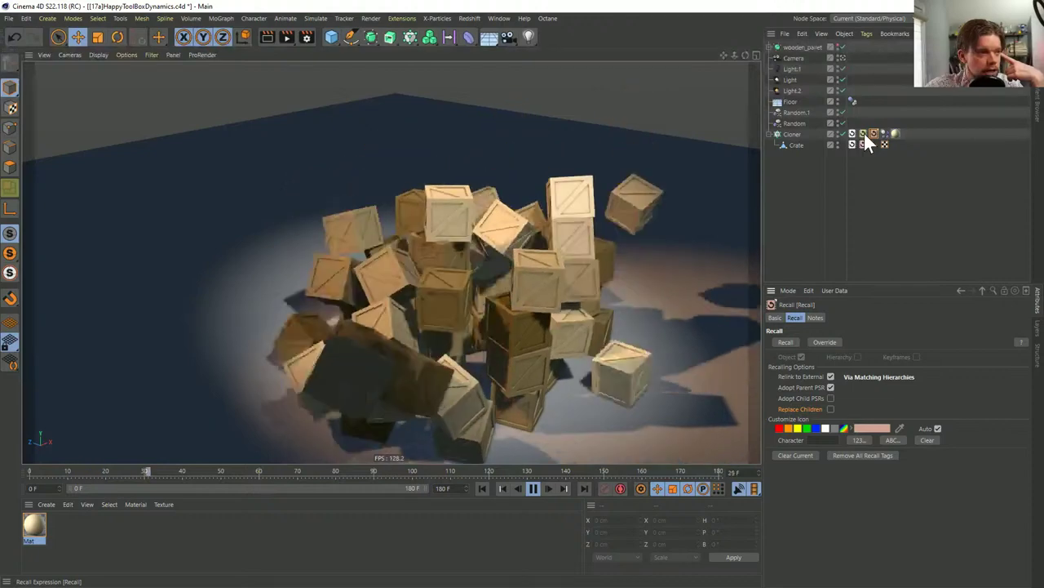
{"action": "left_click", "coordinate": [483, 487]}
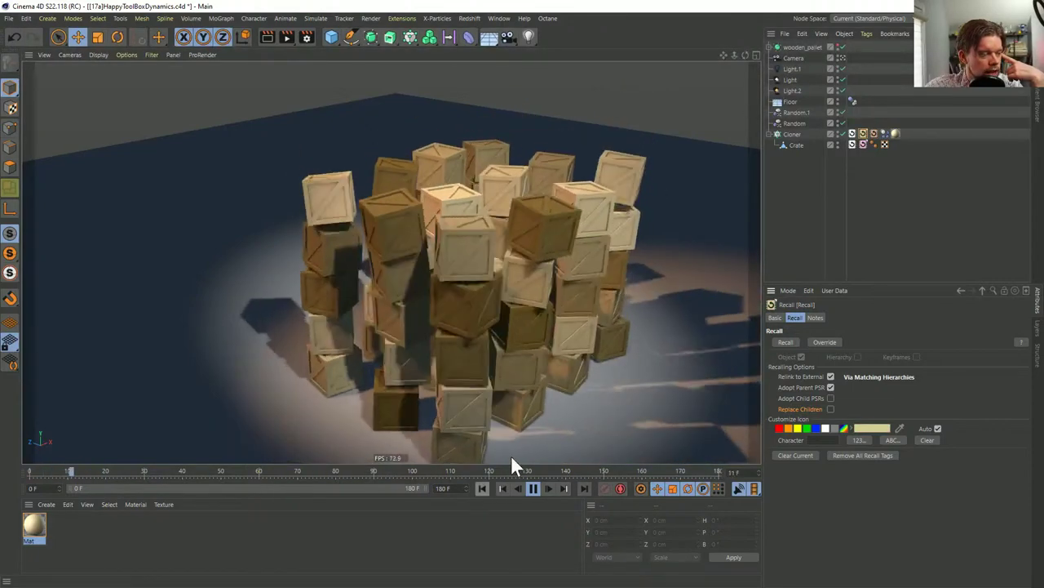
{"action": "left_click", "coordinate": [783, 134]}
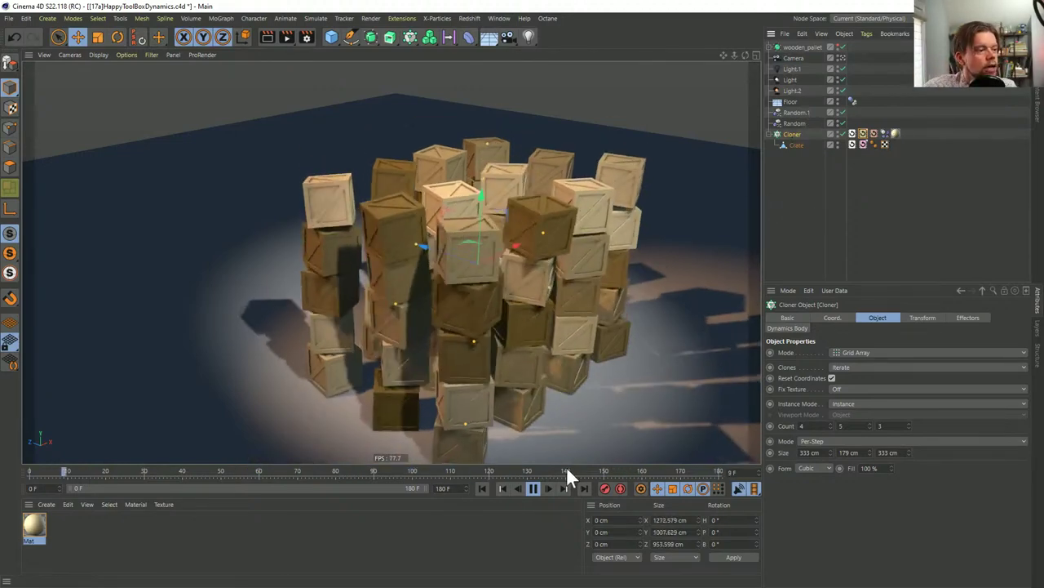
{"action": "left_click", "coordinate": [485, 488]}
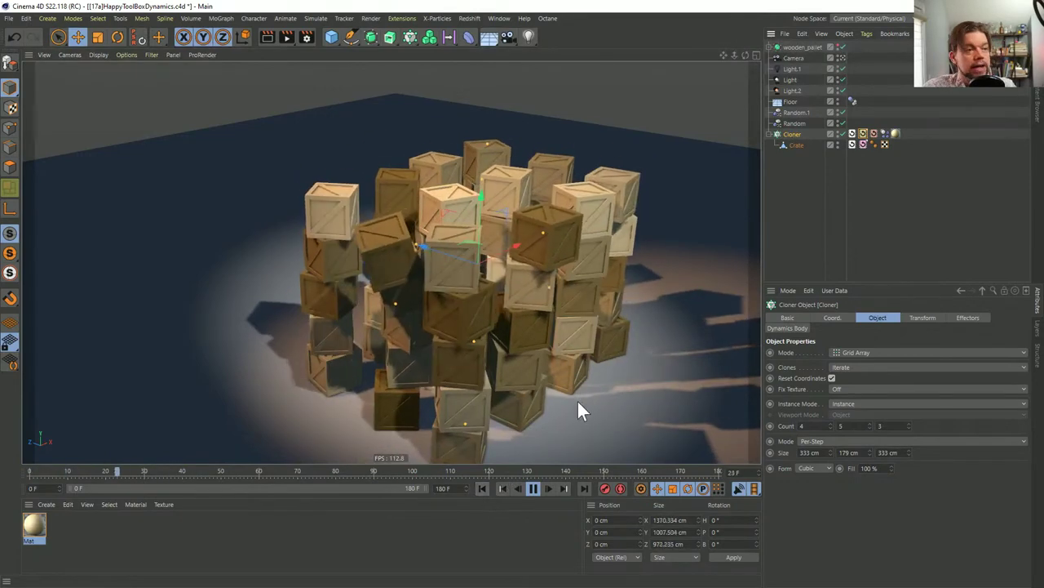
{"action": "left_click", "coordinate": [483, 488]}
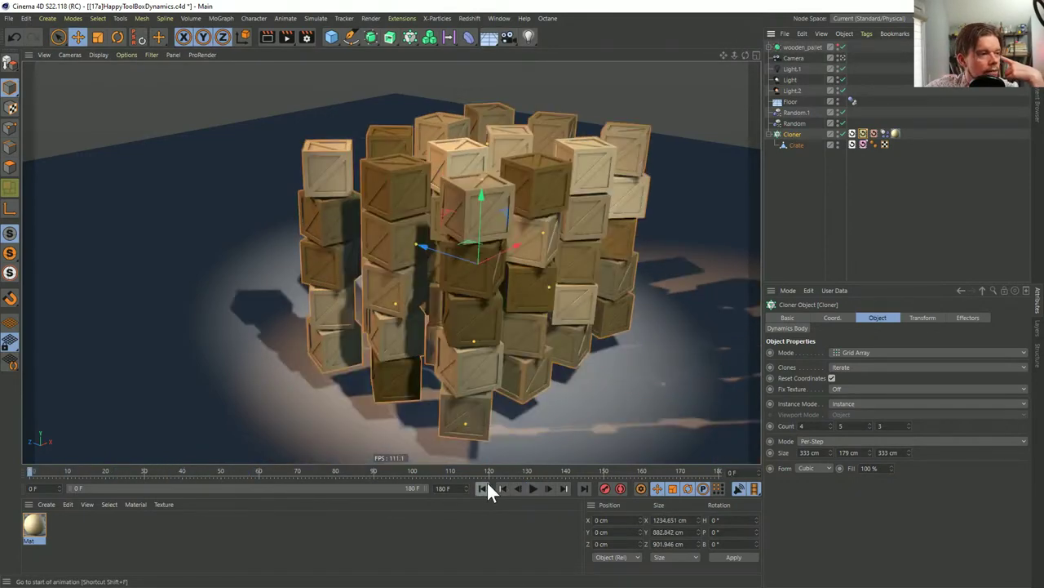
{"action": "left_click", "coordinate": [872, 134]}
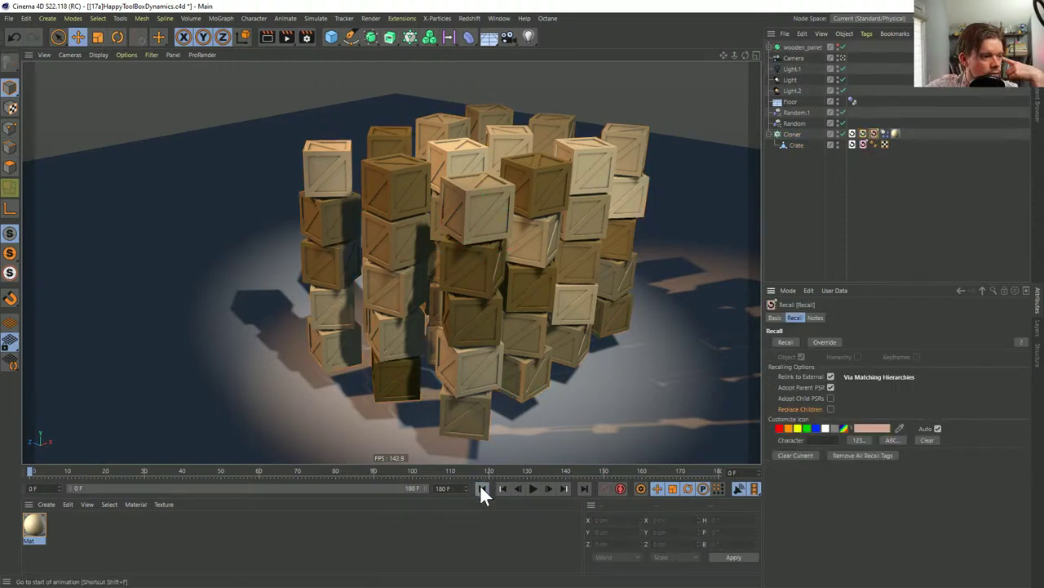
Add a MoGraph Cache tag to the Cloner and bake the crate simulation (about 3.992 MB)
{"action": "right_click", "coordinate": [785, 135]}
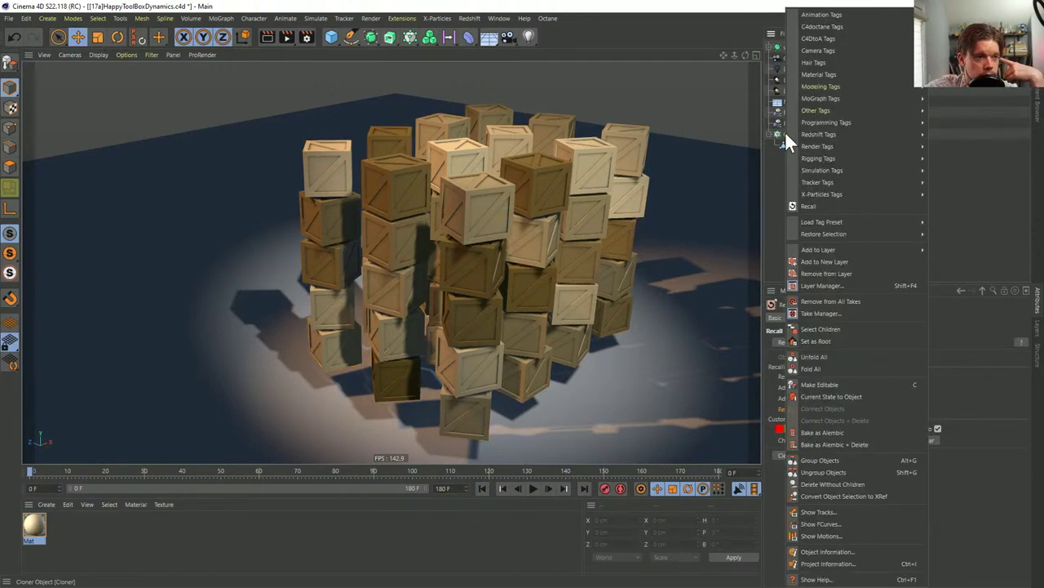
{"action": "mouse_move", "coordinate": [836, 96]}
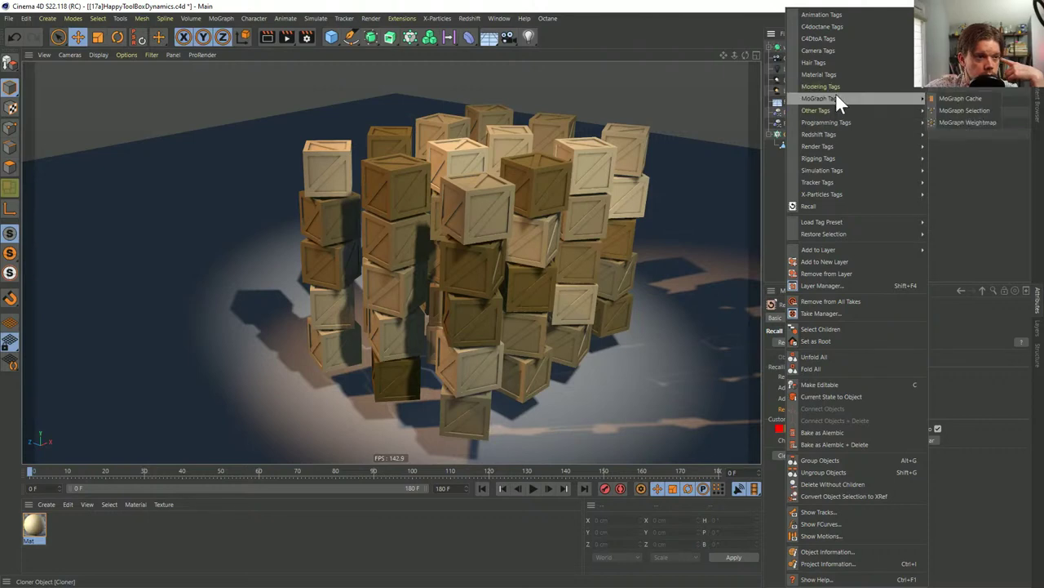
{"action": "left_click", "coordinate": [946, 98]}
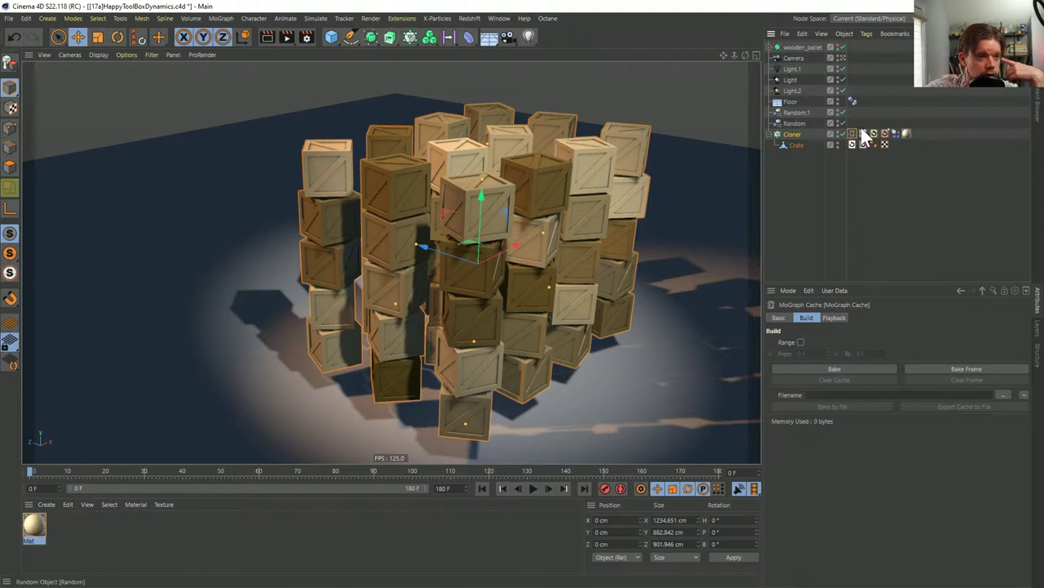
{"action": "left_click", "coordinate": [841, 368]}
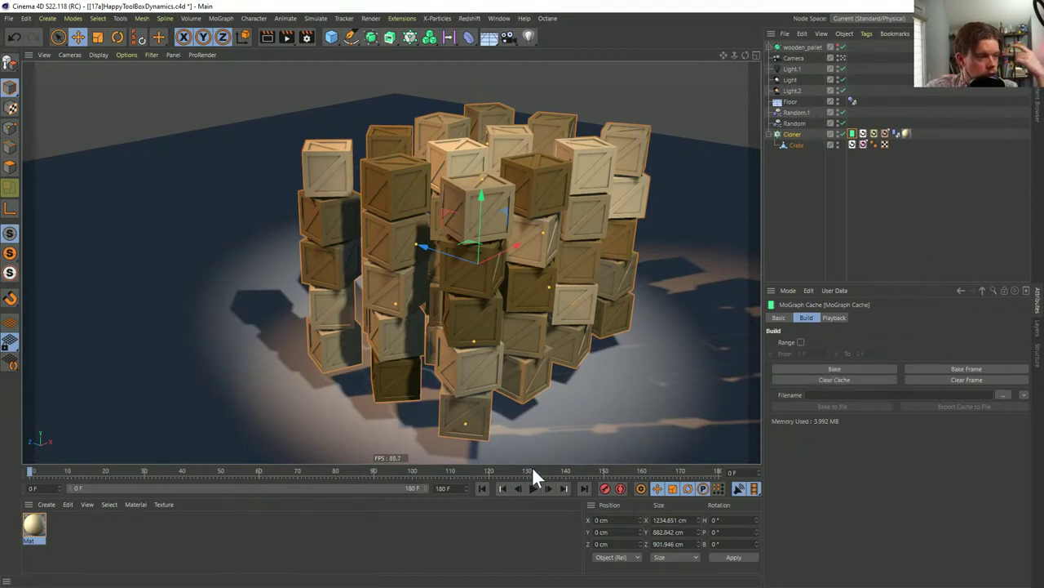
{"action": "left_click_drag", "start_coordinate": [535, 472], "coordinate": [12, 454]}
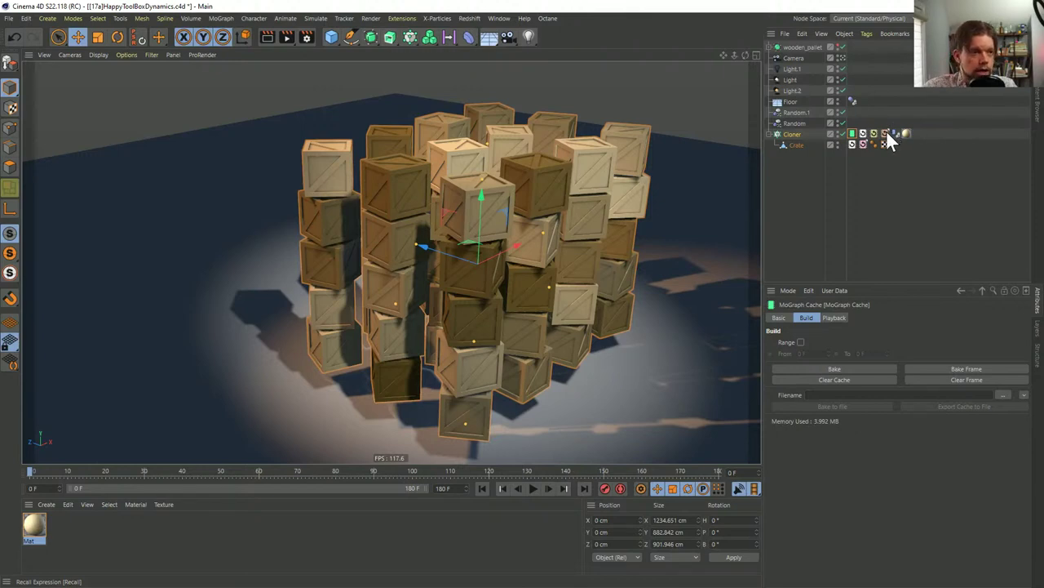
Move the Cloner's Recall tag one slot earlier, then play the simulation and return to frame 0
{"action": "left_click", "coordinate": [886, 133]}
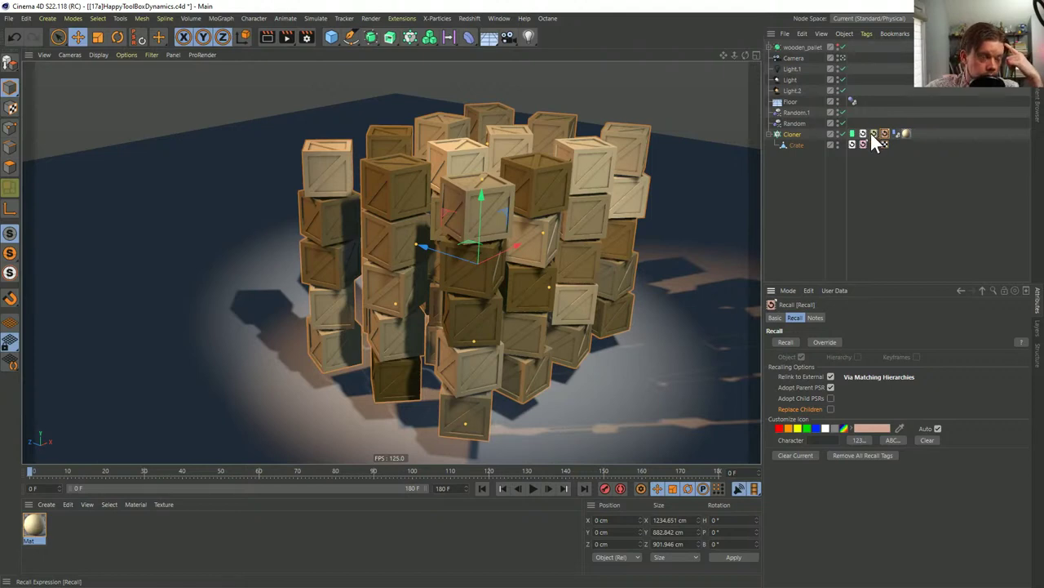
{"action": "left_click_drag", "start_coordinate": [872, 135], "coordinate": [863, 136]}
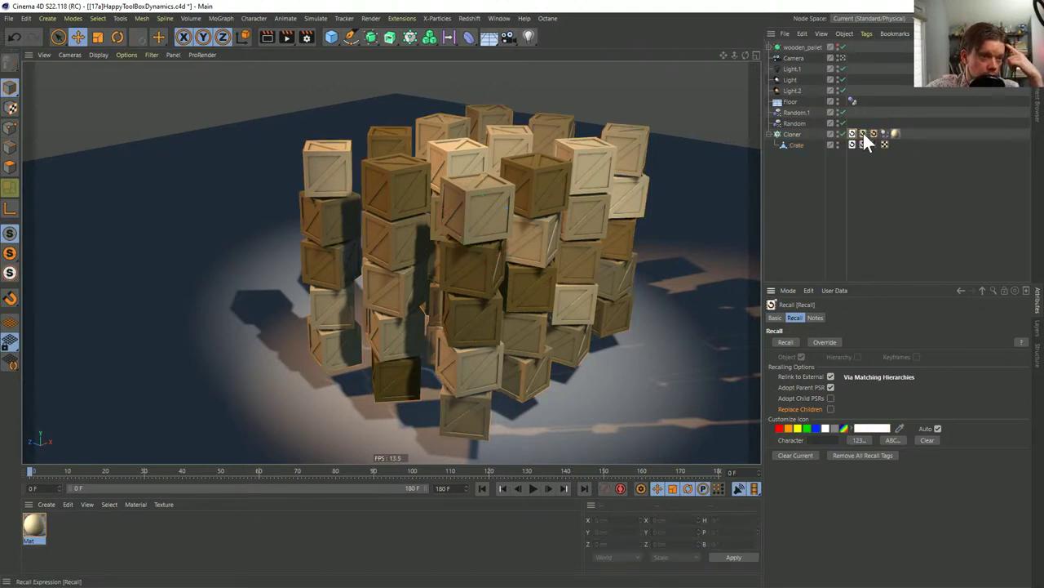
{"action": "left_click", "coordinate": [532, 488]}
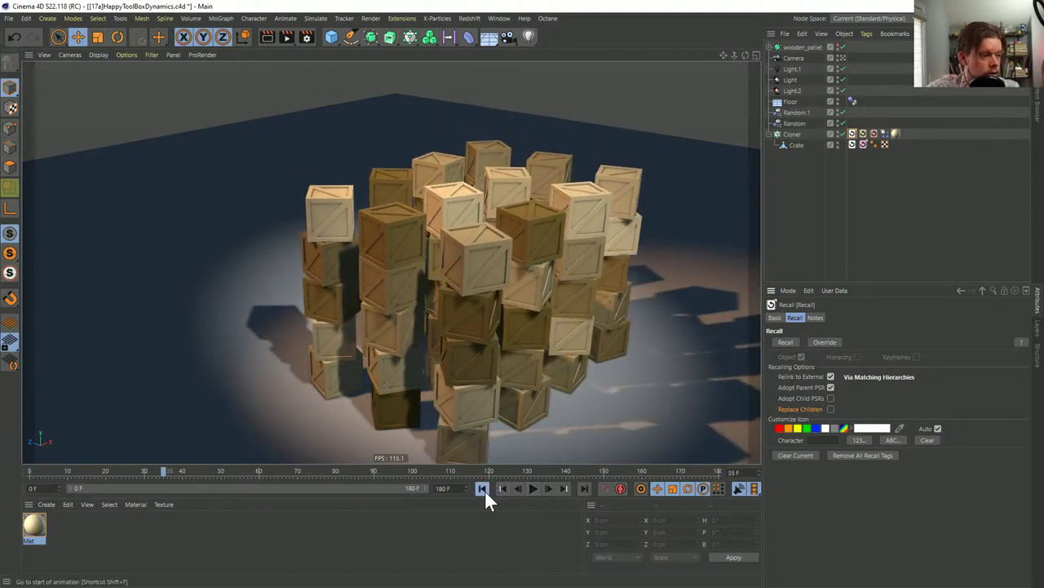
{"action": "left_click", "coordinate": [483, 488]}
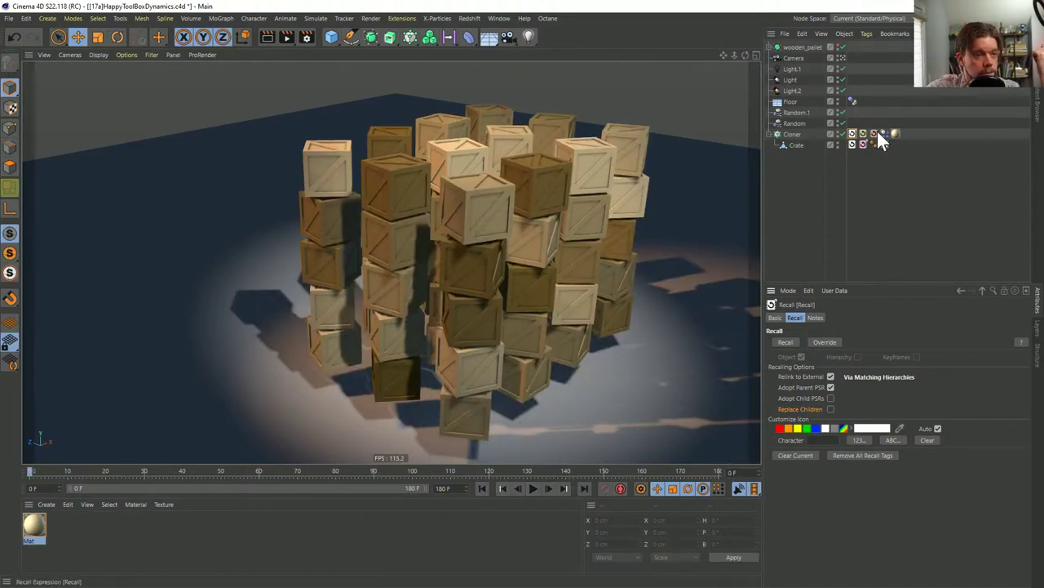
Reposition the Dynamics Body tag among the Cloner's tags and scrub from frame 124 to about 86
{"action": "left_click_drag", "start_coordinate": [875, 134], "coordinate": [900, 131]}
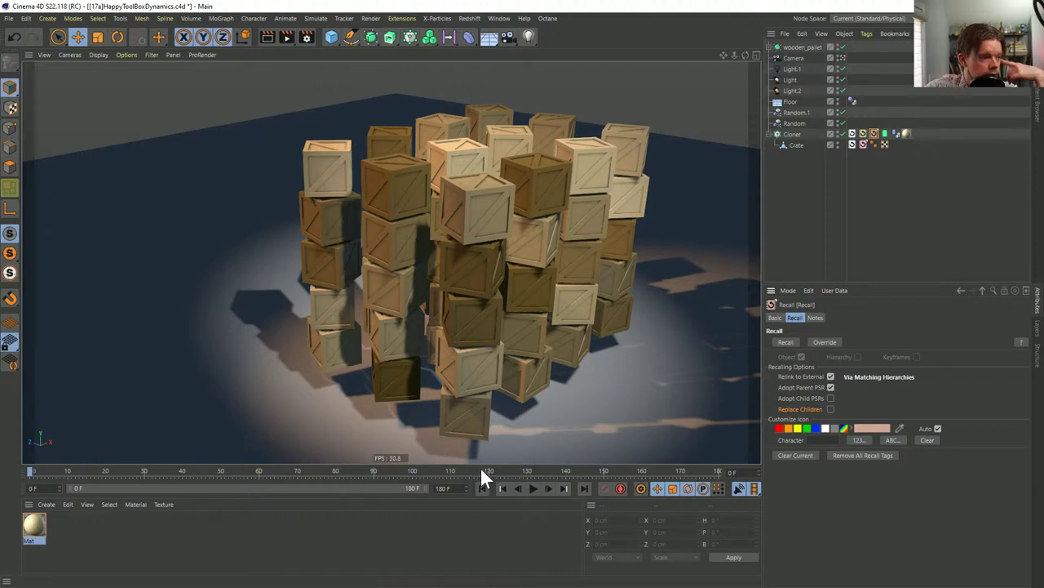
{"action": "left_click", "coordinate": [506, 471]}
{"action": "left_click_drag", "start_coordinate": [507, 472], "coordinate": [4, 451]}
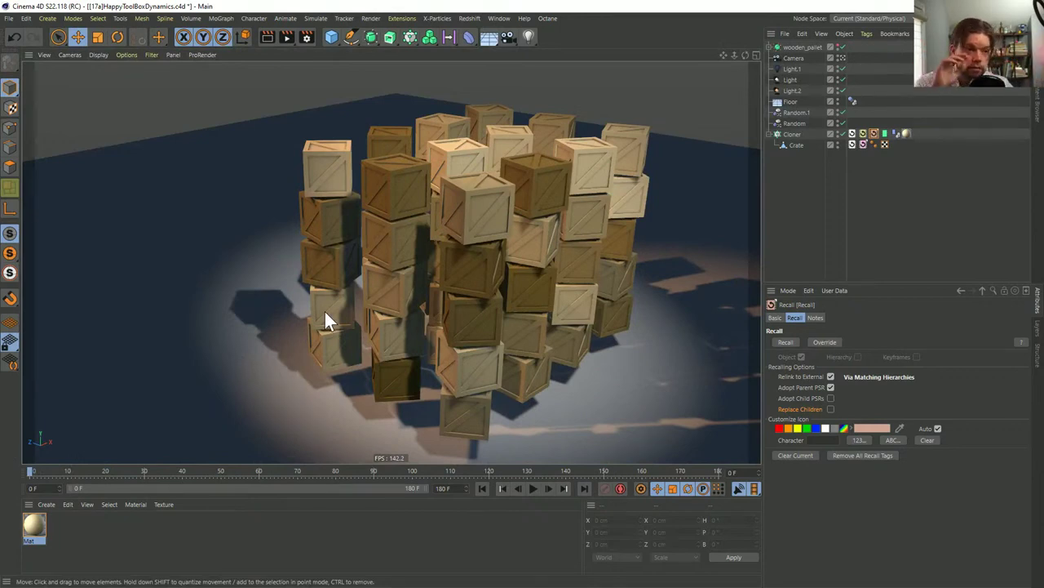
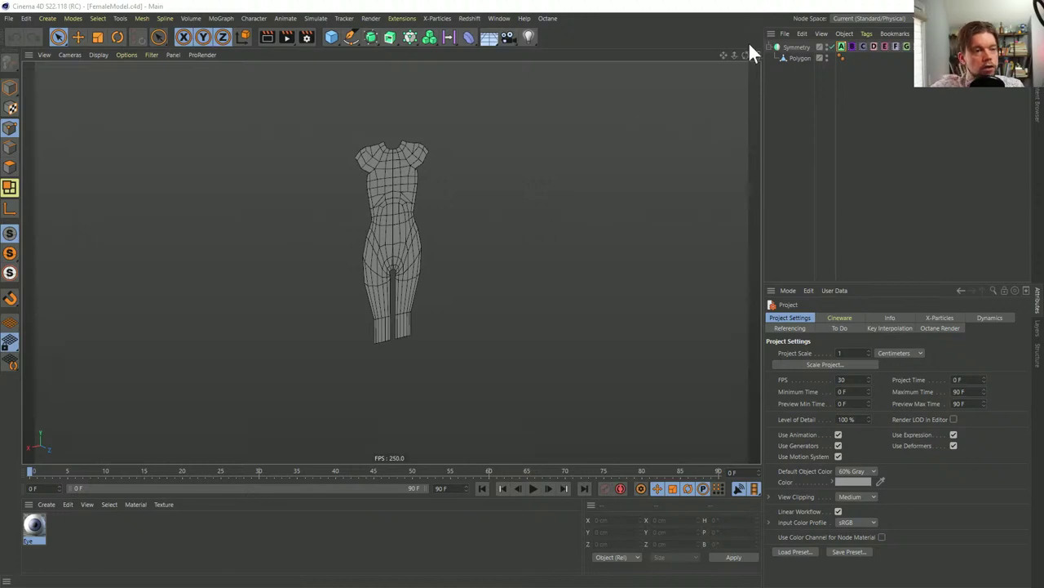
Restore Recall stages B, C, D, E, G and H, ending on the full figure with head
{"action": "left_click_drag", "start_coordinate": [386, 222], "coordinate": [373, 147], "text": "alt"}
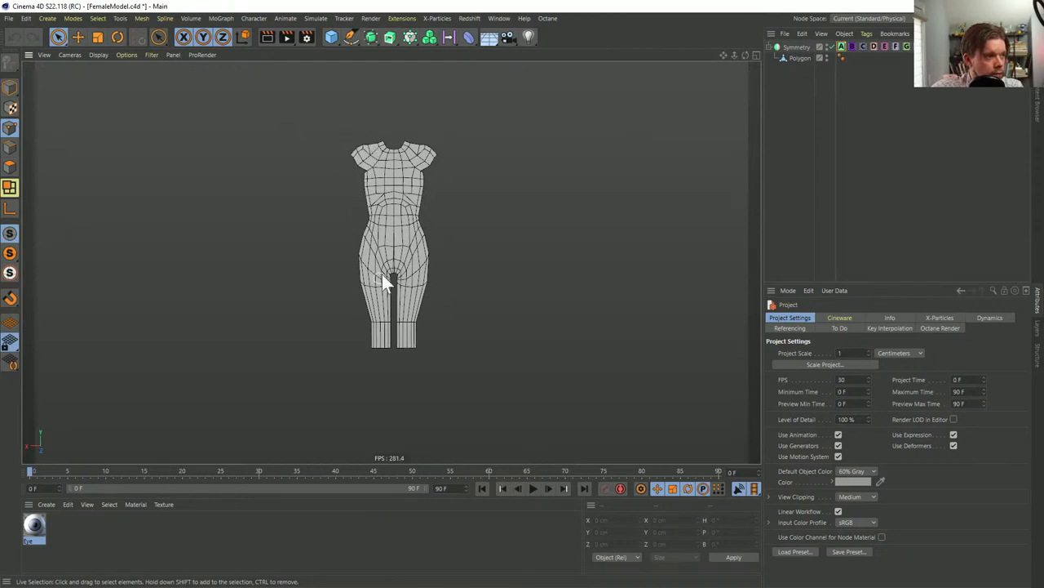
{"action": "left_click_drag", "start_coordinate": [365, 258], "coordinate": [416, 224], "text": "alt"}
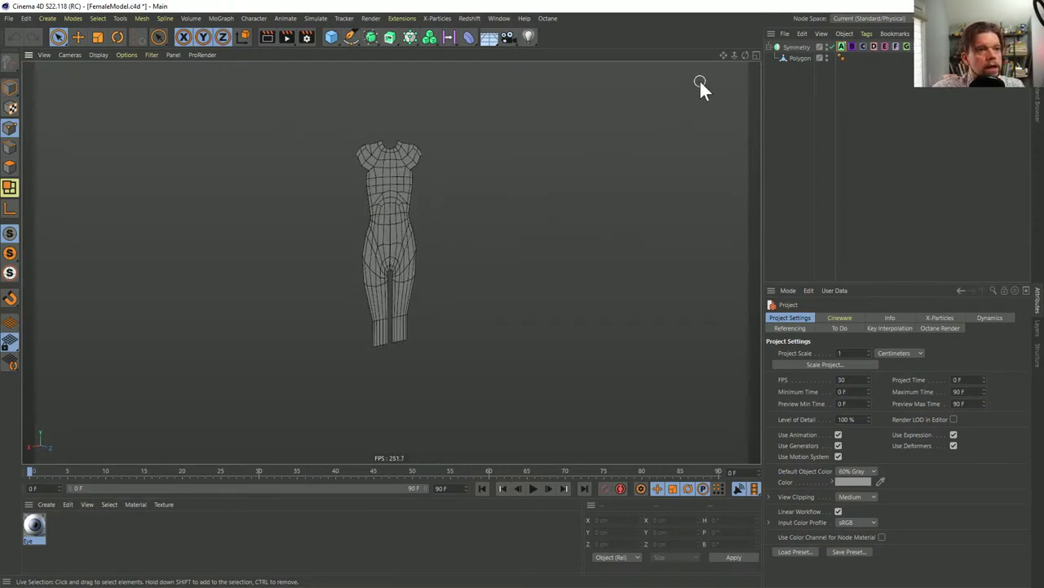
{"action": "double_click", "coordinate": [853, 47]}
{"action": "mouse_move", "coordinate": [430, 231]}
{"action": "left_mouse_down", "text": "alt"}
{"action": "mouse_move", "coordinate": [375, 230]}
{"action": "mouse_move", "coordinate": [398, 222]}
{"action": "mouse_move", "coordinate": [382, 214]}
{"action": "left_mouse_up", "text": "alt"}
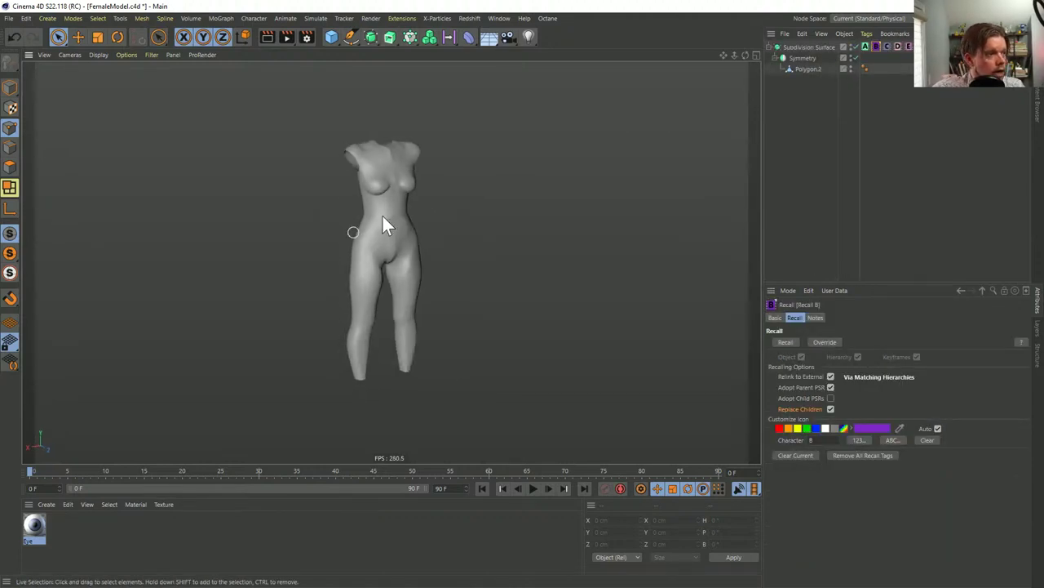
{"action": "double_click", "coordinate": [887, 47]}
{"action": "double_click", "coordinate": [900, 47]}
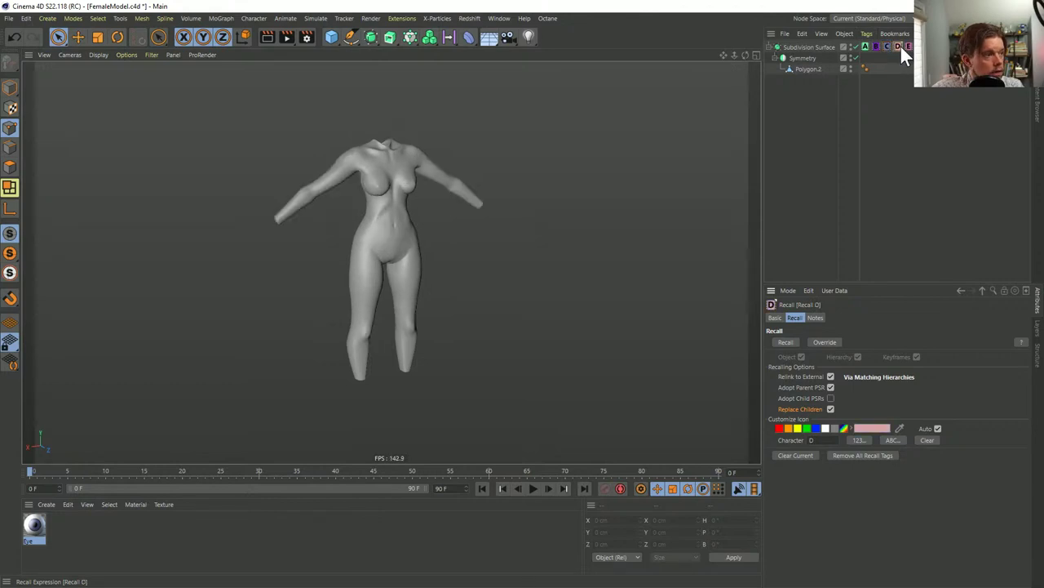
{"action": "double_click", "coordinate": [908, 46]}
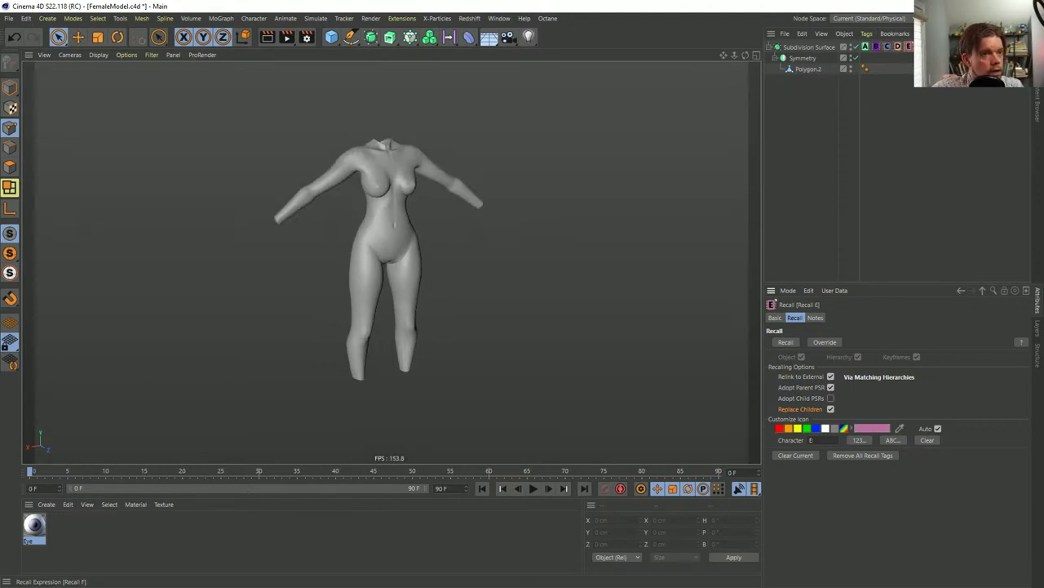
{"action": "double_click", "coordinate": [919, 46]}
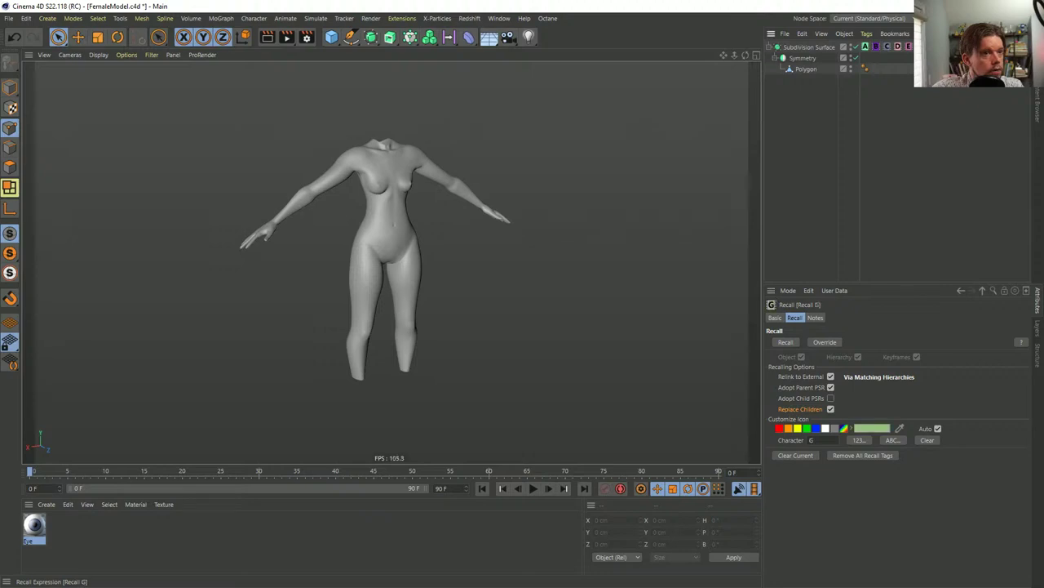
{"action": "double_click", "coordinate": [952, 46]}
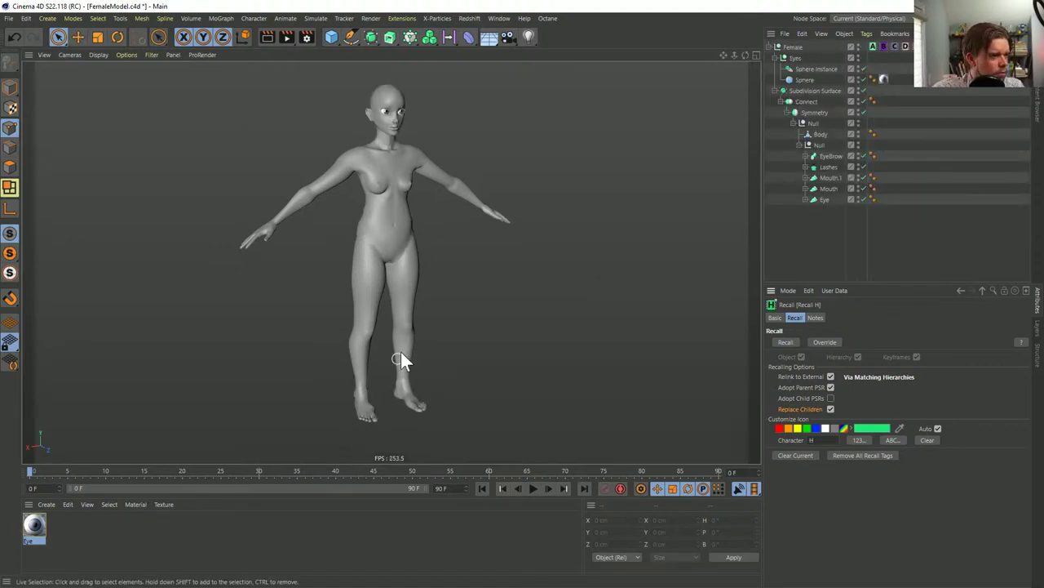
Show the hand in Gouraud Shading (Lines) with Subdivision Surface off to reveal its low-poly cage
{"action": "right_click_drag", "start_coordinate": [254, 237], "coordinate": [473, 213], "text": "alt"}
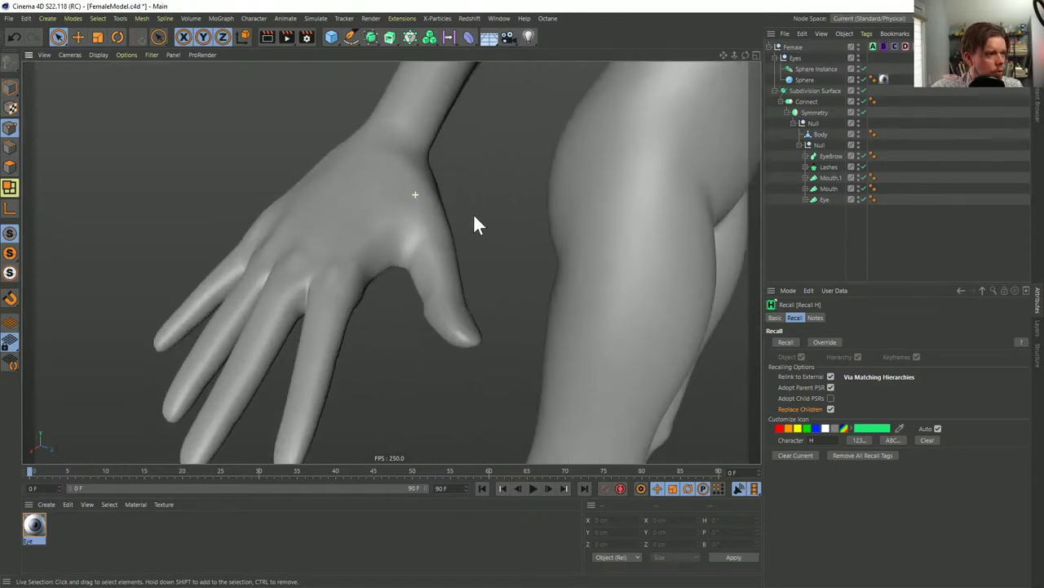
{"action": "key", "text": "n"}
{"action": "key", "text": "b"}
{"action": "mouse_move", "coordinate": [381, 217]}
{"action": "left_mouse_down", "text": "alt"}
{"action": "mouse_move", "coordinate": [336, 253]}
{"action": "mouse_move", "coordinate": [375, 244]}
{"action": "left_mouse_up", "text": "alt"}
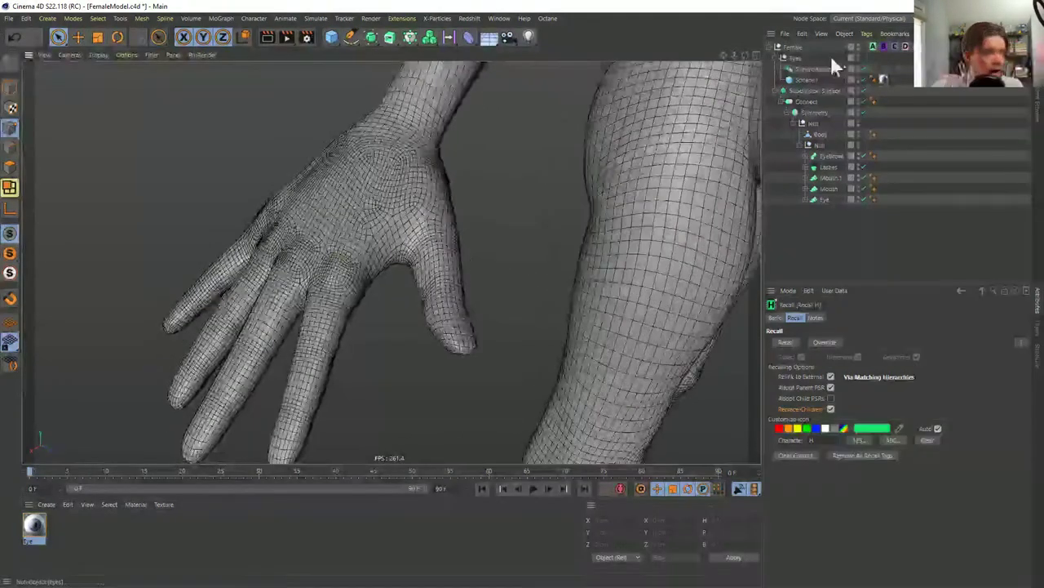
{"action": "left_click", "coordinate": [862, 91]}
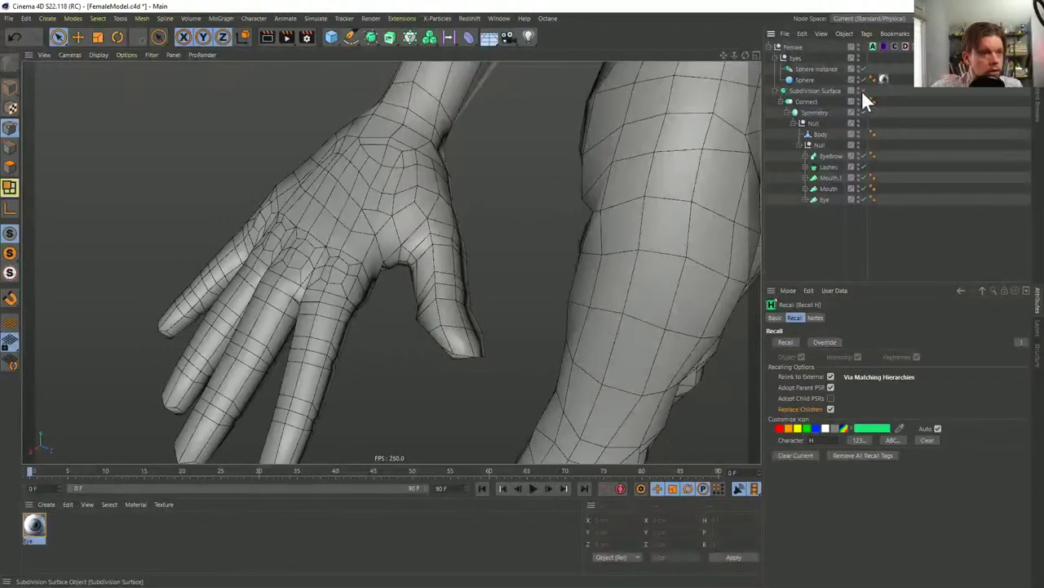
{"action": "left_click_drag", "start_coordinate": [254, 266], "coordinate": [265, 224], "text": "alt"}
{"action": "left_click_drag", "start_coordinate": [286, 308], "coordinate": [452, 244], "text": "alt"}
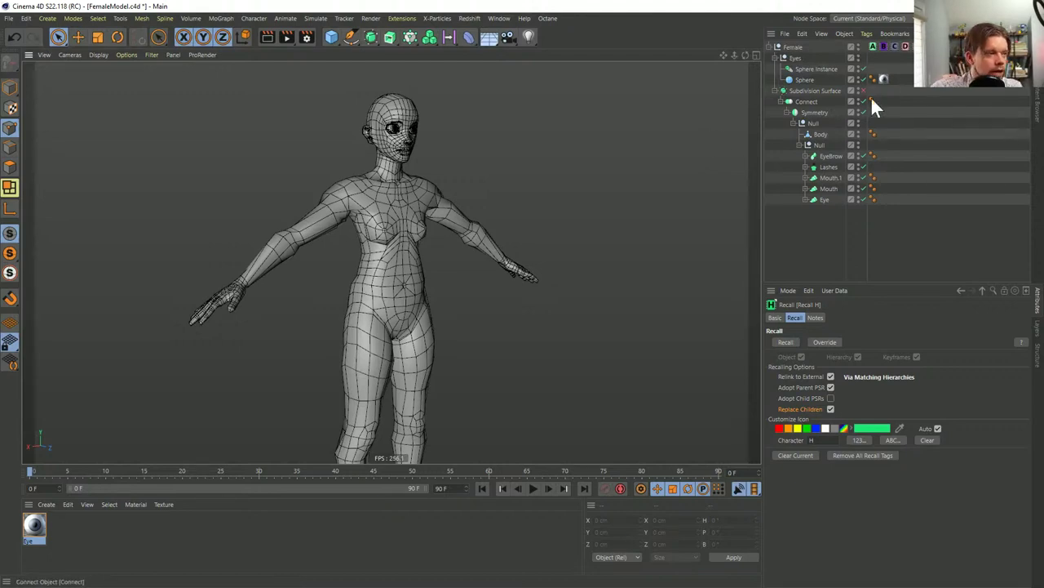
Switch back to plain Gouraud Shading and revert to the torso stage C
{"action": "key", "text": "n"}
{"action": "key", "text": "a"}
{"action": "left_click", "coordinate": [894, 46]}
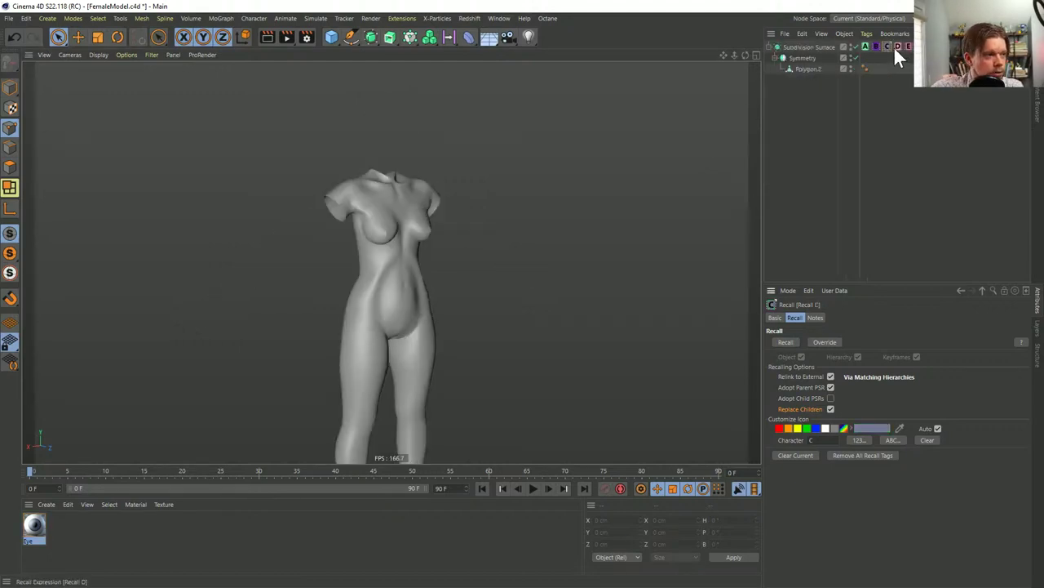
Restore stages B, C, D, E, G and H in turn, ending on the complete figure
{"action": "left_click", "coordinate": [877, 47]}
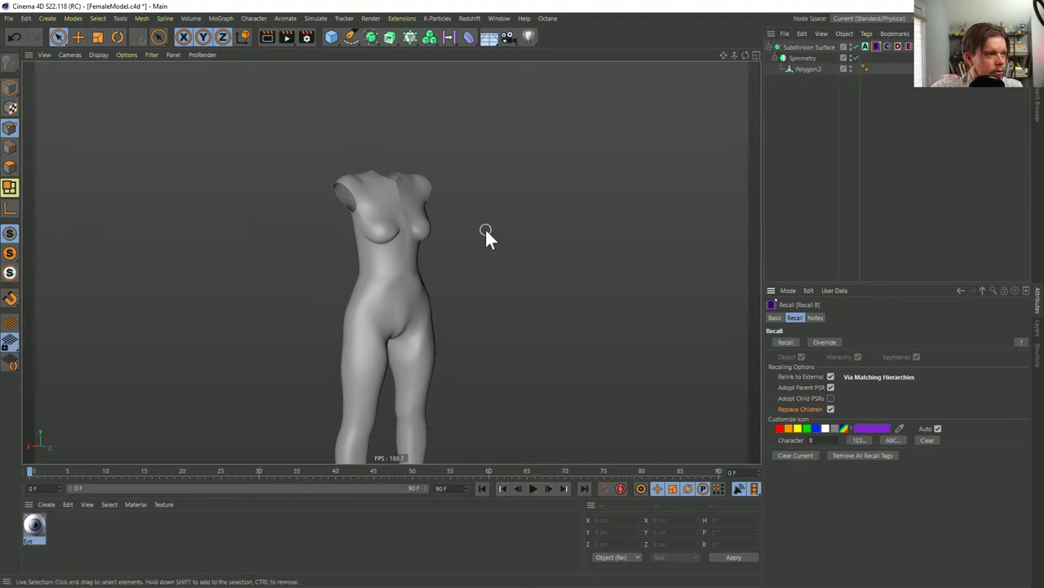
{"action": "left_click", "coordinate": [886, 46]}
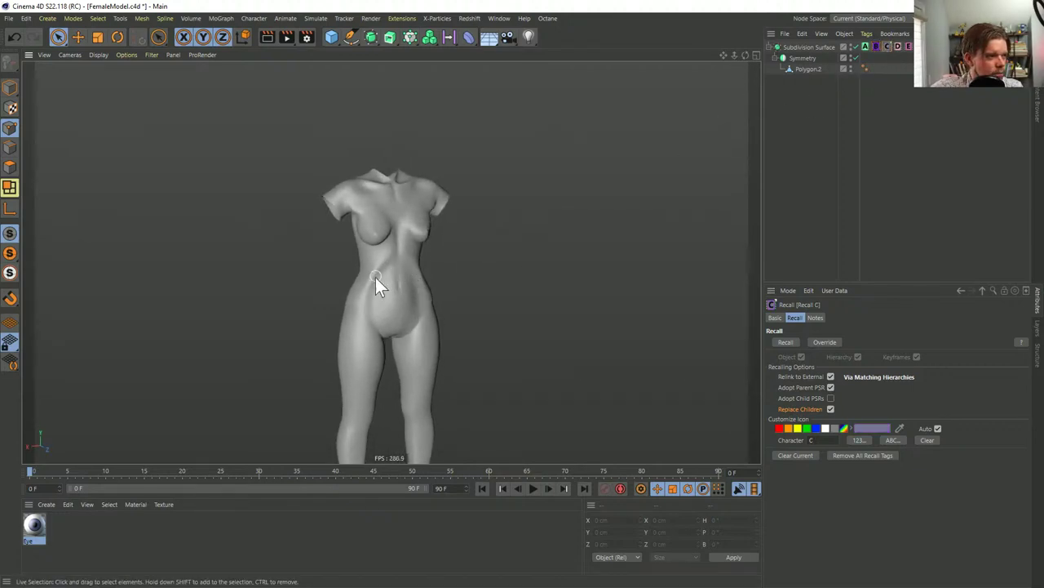
{"action": "left_click", "coordinate": [897, 46]}
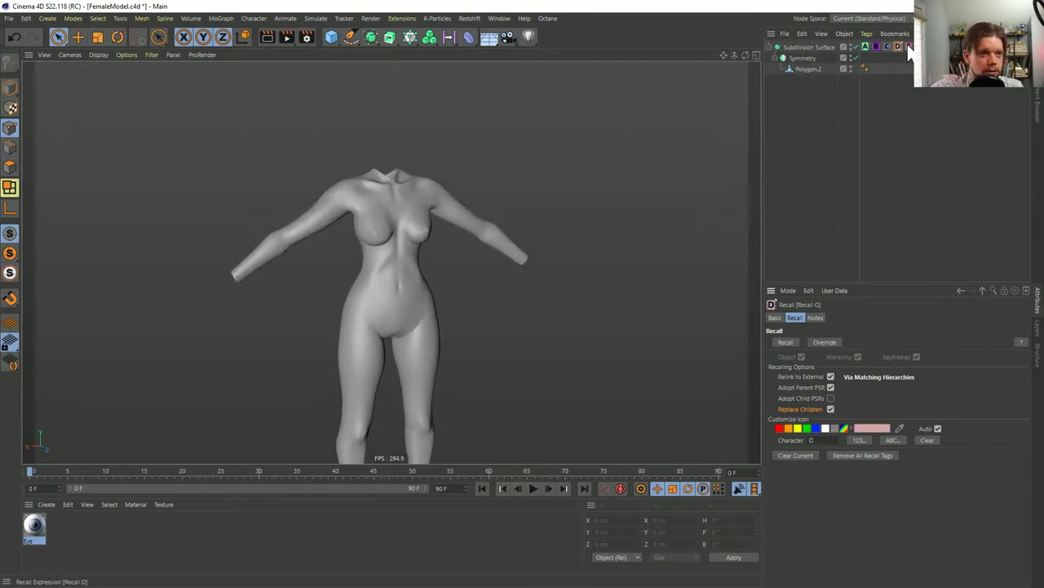
{"action": "left_click", "coordinate": [908, 46]}
{"action": "left_click", "coordinate": [930, 47]}
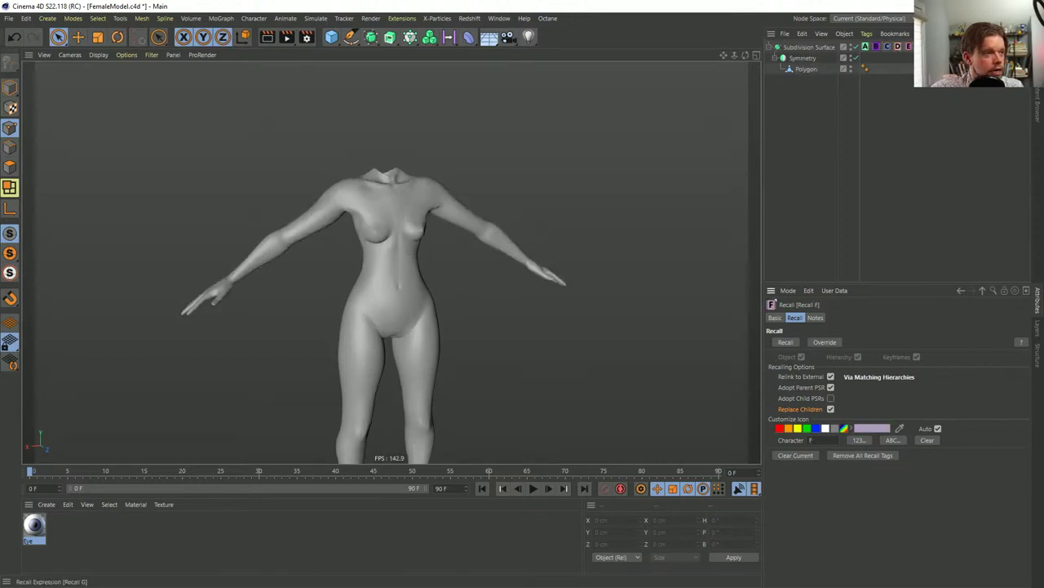
{"action": "left_click", "coordinate": [941, 46]}
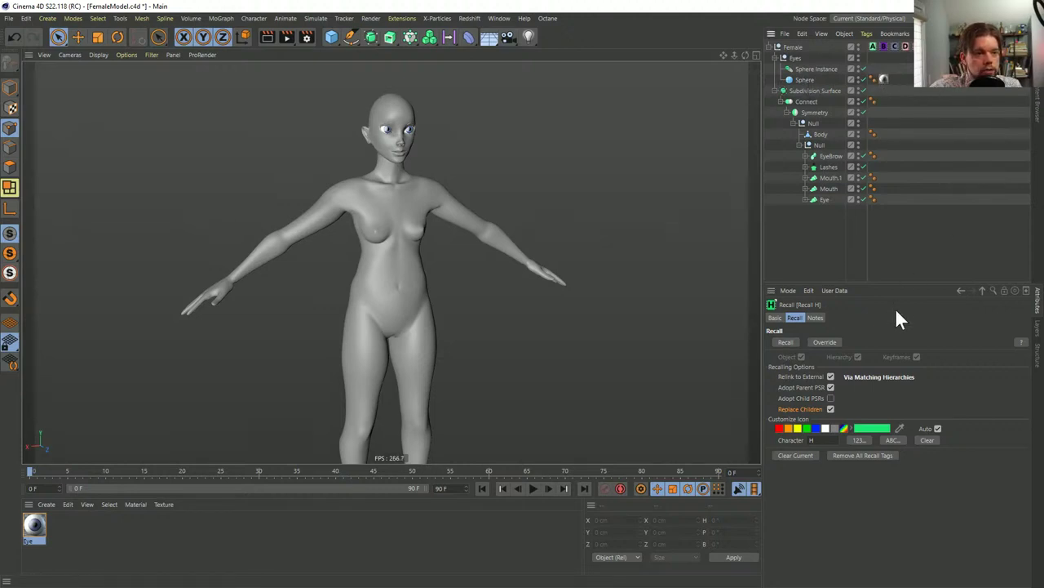
Scroll through Recall H's Notes contents list, then select Female and revert to stage A
{"action": "left_click", "coordinate": [816, 318]}
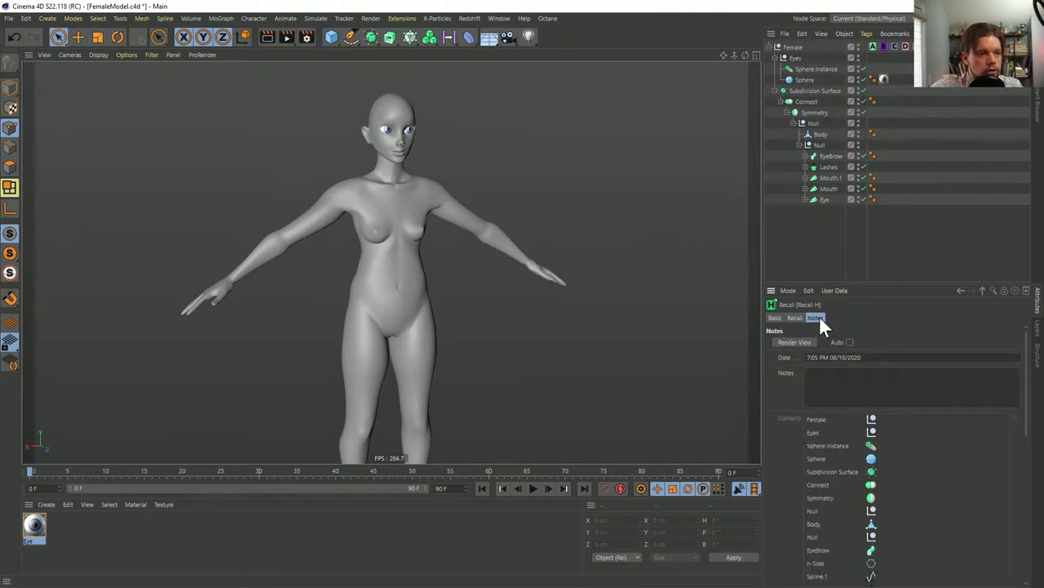
{"action": "scroll", "coordinate": [846, 468], "scroll_direction": "down", "scroll_amount": 2}
{"action": "scroll", "coordinate": [869, 461], "scroll_direction": "down", "scroll_amount": 2}
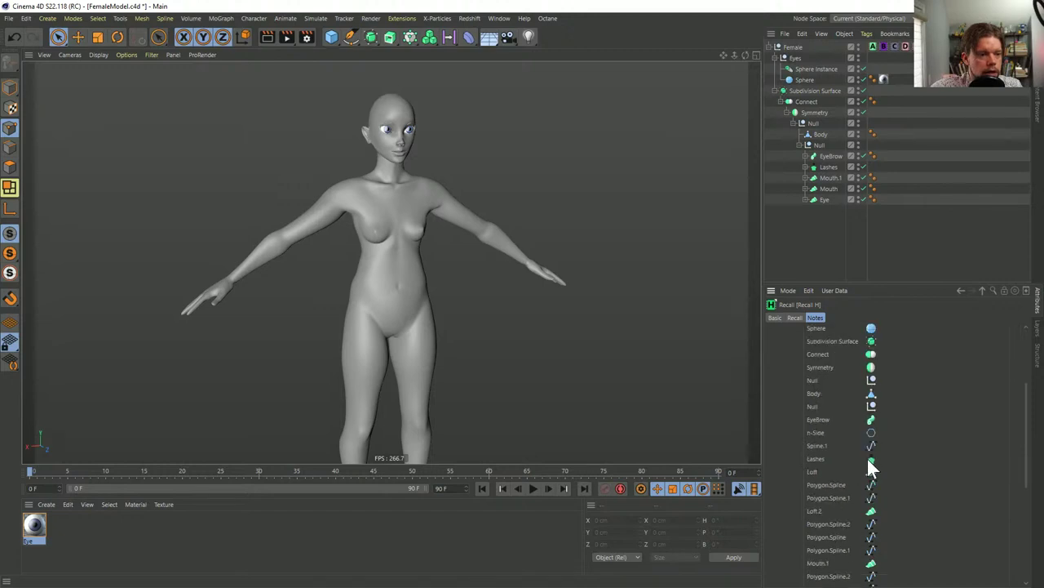
{"action": "scroll", "coordinate": [839, 428], "scroll_direction": "down", "scroll_amount": 6}
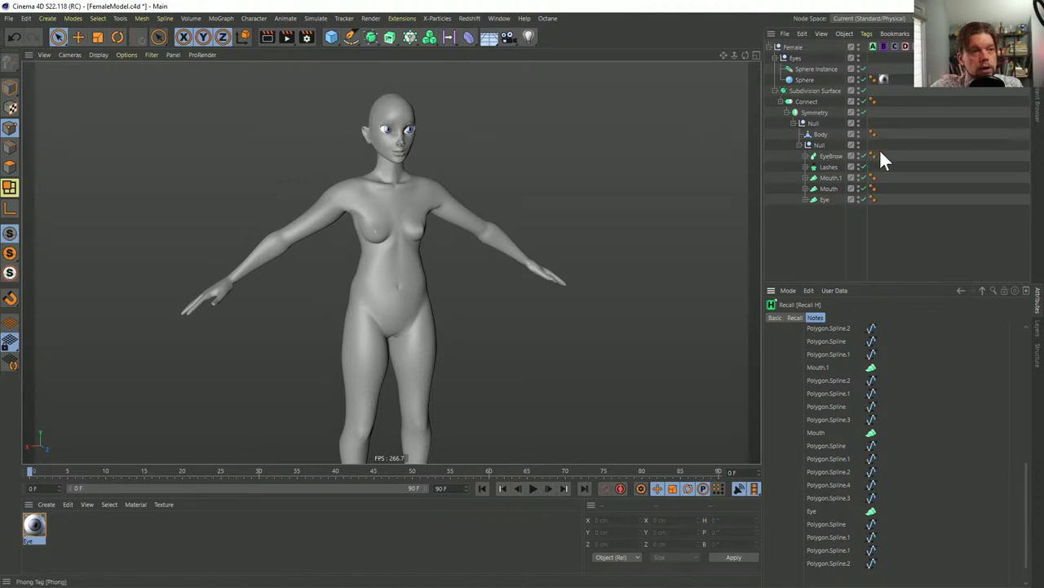
{"action": "left_click", "coordinate": [793, 48]}
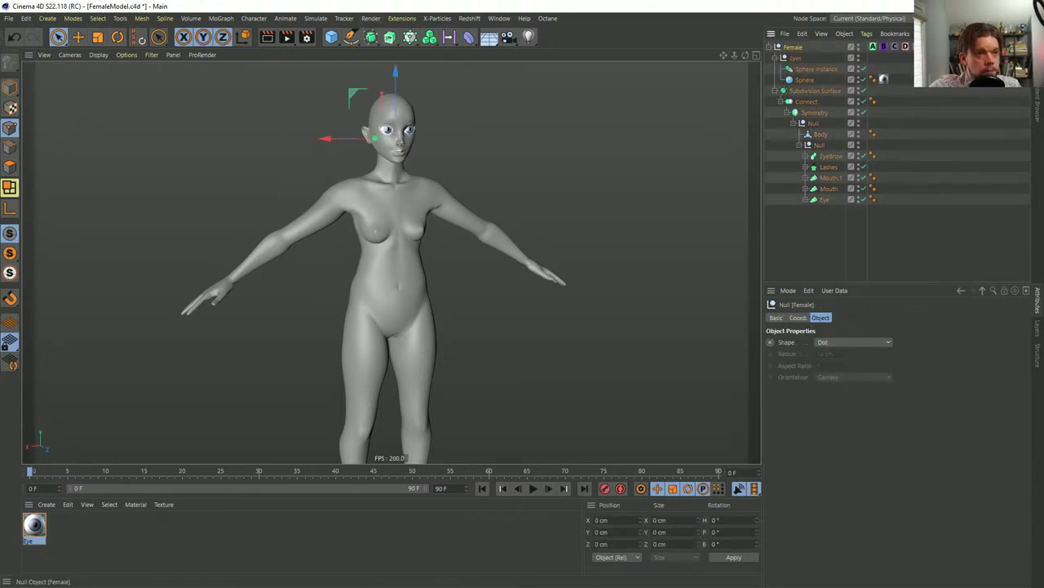
{"action": "left_click", "coordinate": [874, 46]}
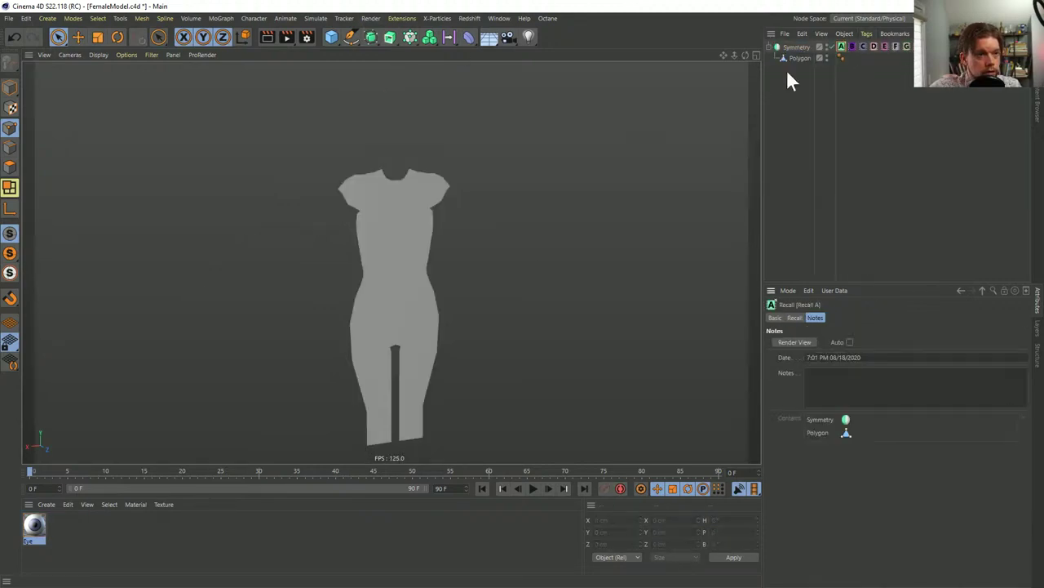
{"action": "left_click", "coordinate": [329, 37]}
{"action": "left_click", "coordinate": [383, 54]}
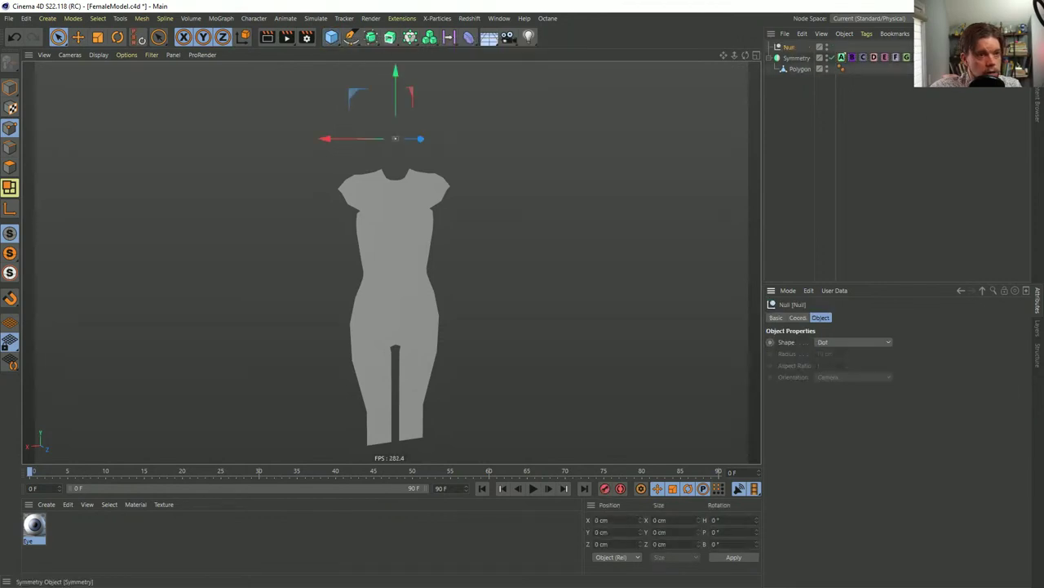
{"action": "left_click_drag", "start_coordinate": [894, 44], "coordinate": [848, 45]}
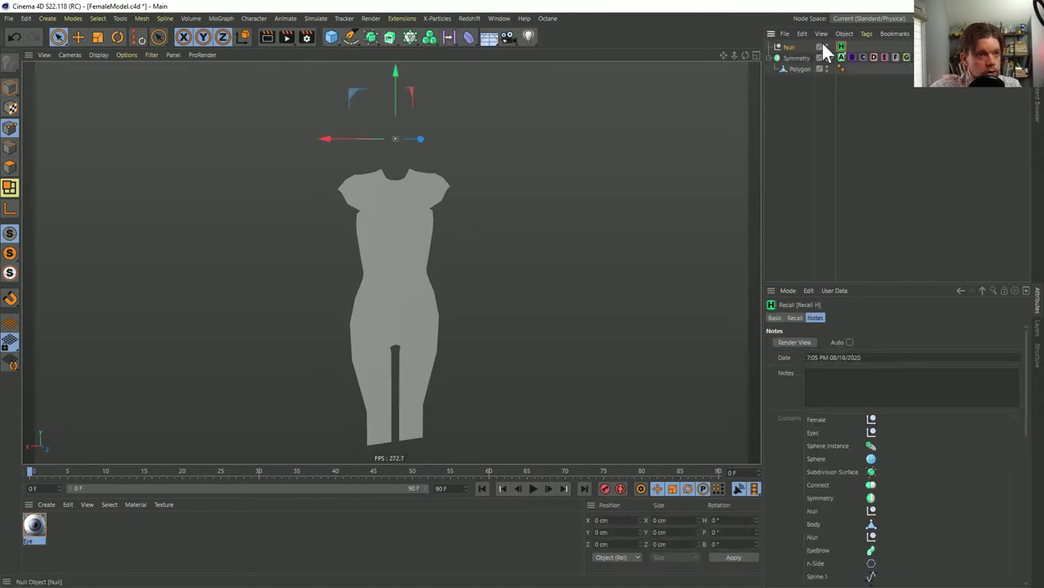
{"action": "left_click", "coordinate": [840, 47]}
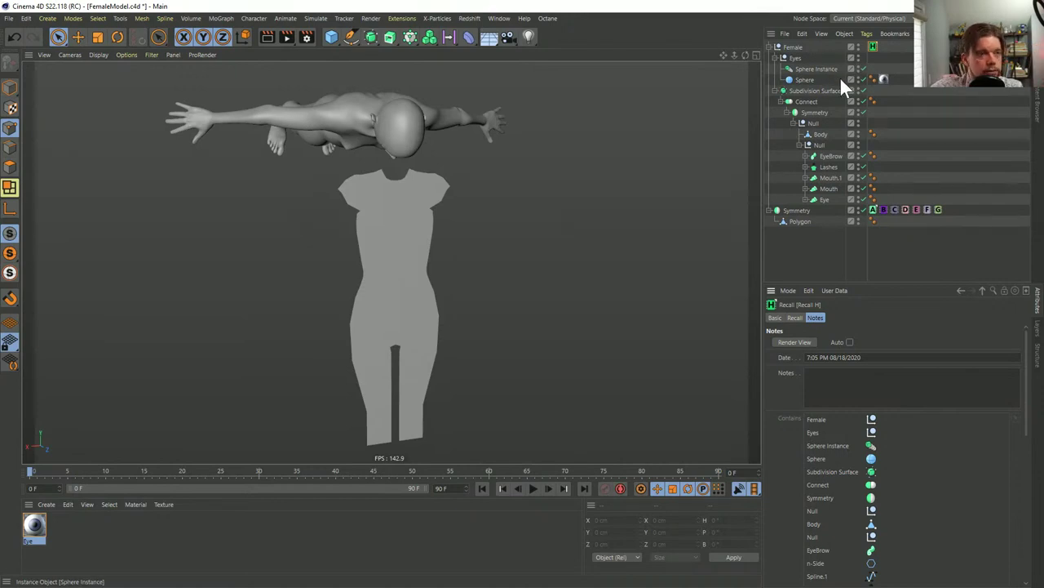
{"action": "left_click", "coordinate": [796, 58]}
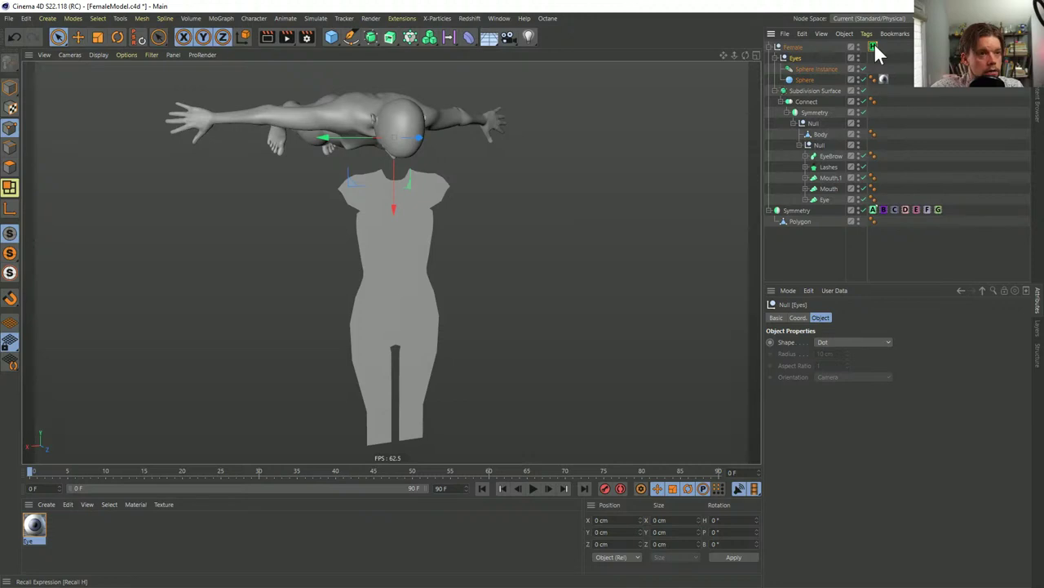
{"action": "left_click_drag", "start_coordinate": [872, 47], "coordinate": [950, 210]}
{"action": "key", "text": "ctrl+z"}
{"action": "key", "text": "ctrl+z"}
{"action": "key", "text": "ctrl+z"}
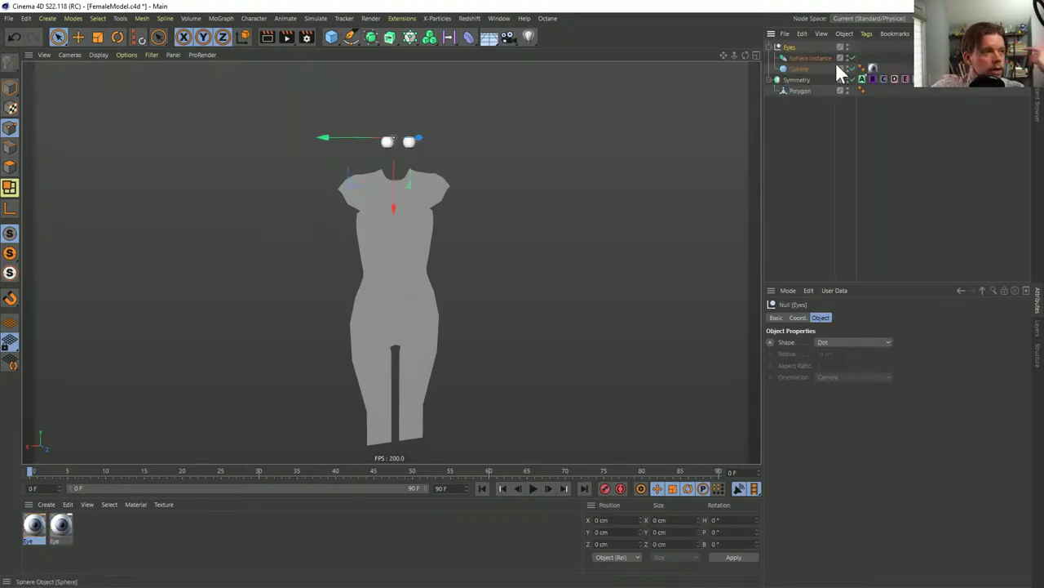
{"action": "key", "text": "r"}
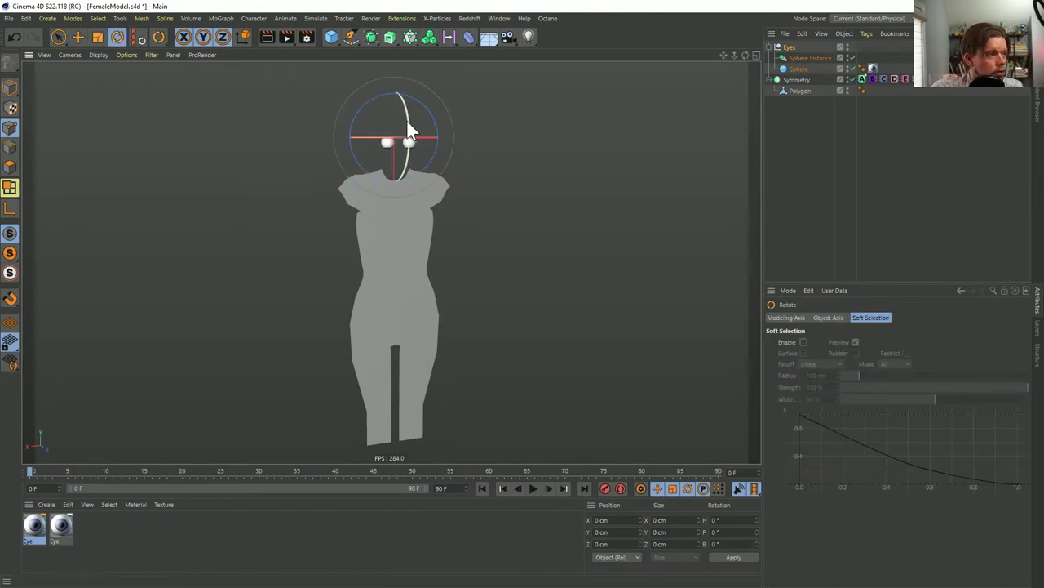
{"action": "mouse_move", "coordinate": [407, 120]}
{"action": "left_mouse_down"}
{"action": "mouse_move", "coordinate": [376, 90]}
{"action": "mouse_move", "coordinate": [395, 104]}
{"action": "left_mouse_up"}
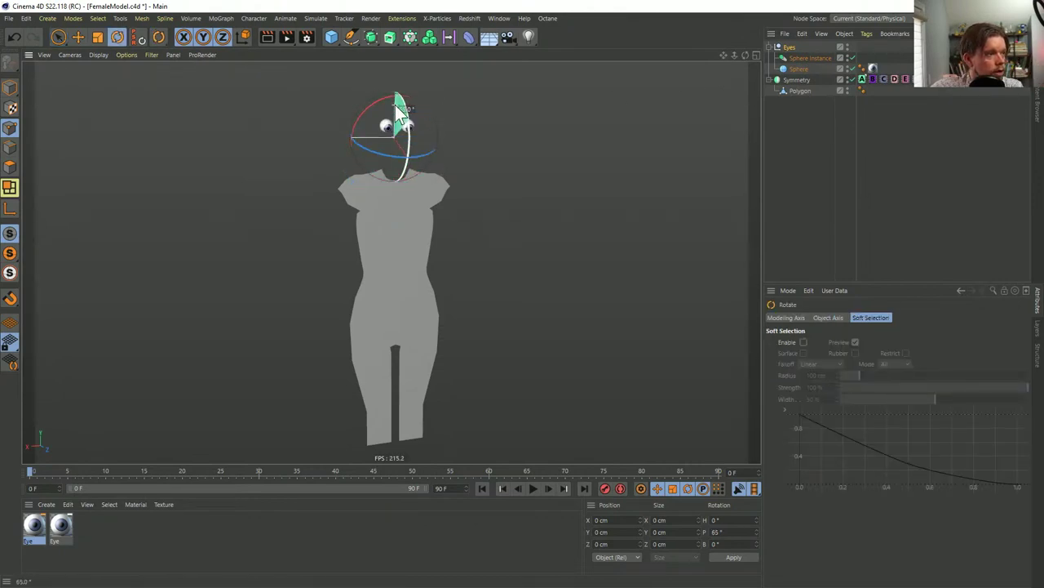
{"action": "key", "text": "Delete"}
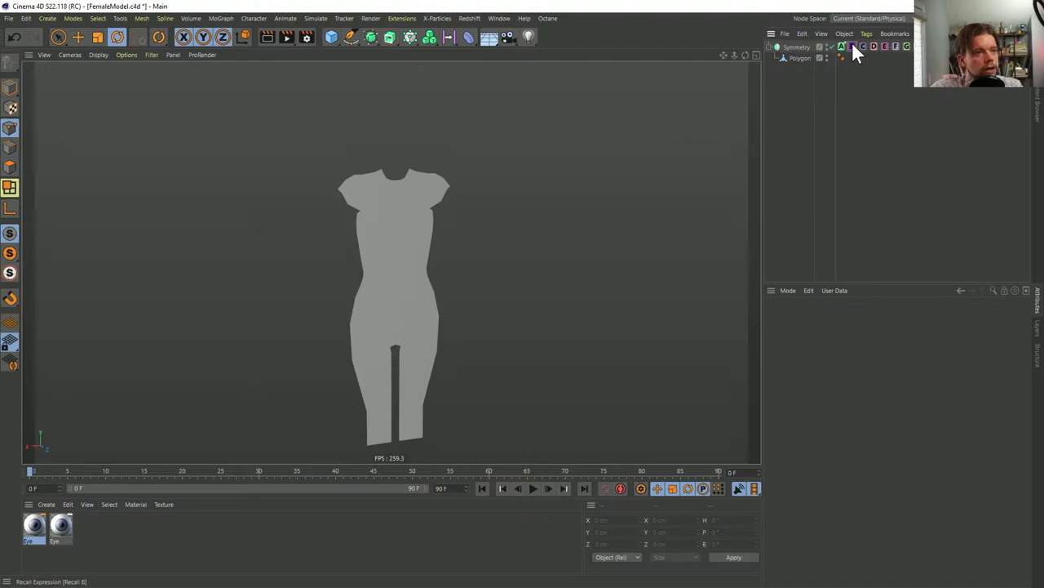
Step through stages B to D, then return to stage C
{"action": "left_click", "coordinate": [852, 47]}
{"action": "left_click", "coordinate": [864, 46]}
{"action": "left_click", "coordinate": [873, 47]}
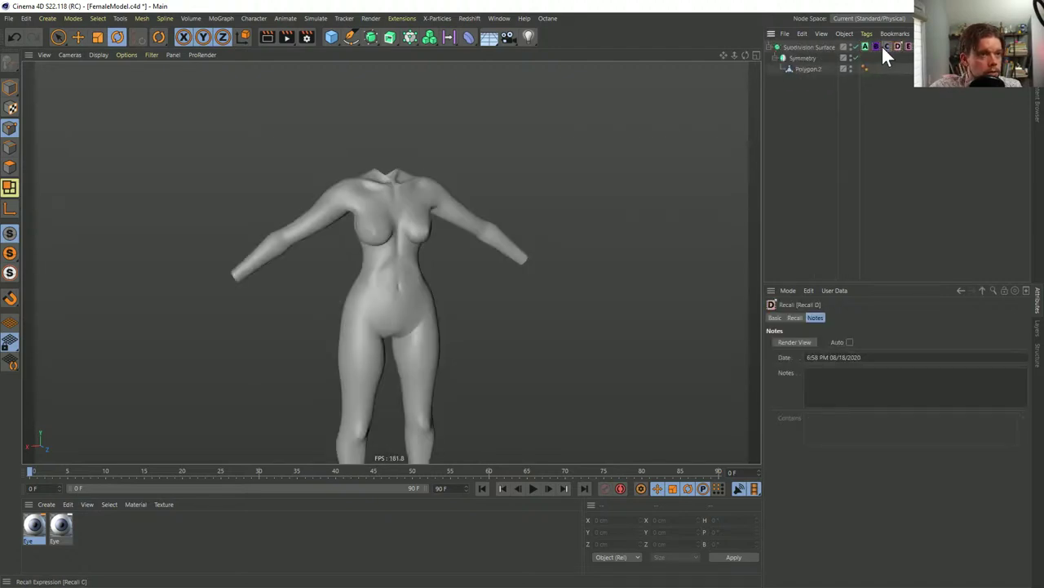
{"action": "left_click", "coordinate": [863, 47]}
Rotate the Symmetry figure back to face front, then open Sword.c4d
{"action": "left_click", "coordinate": [799, 46]}
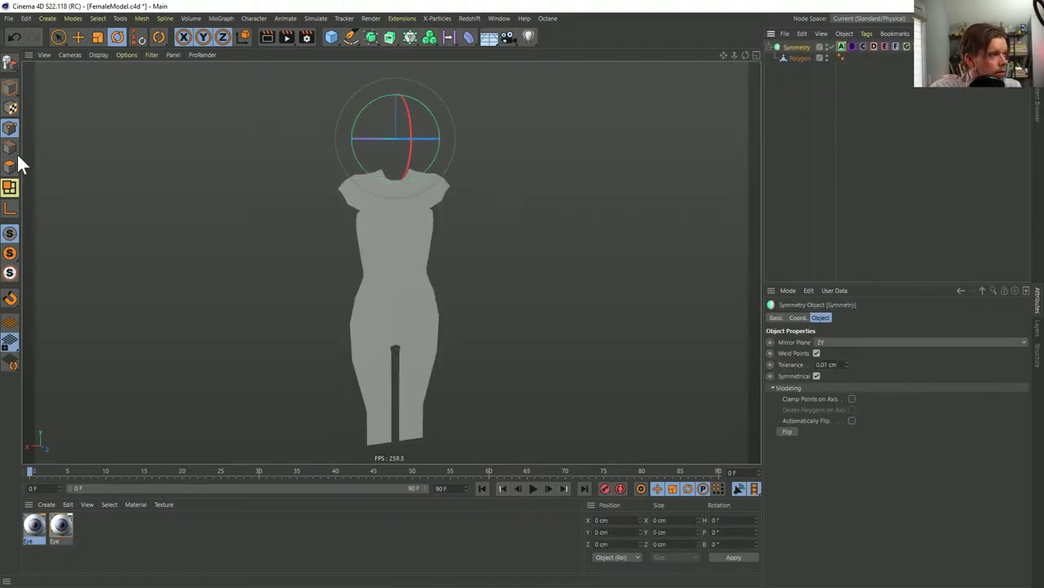
{"action": "left_click", "coordinate": [15, 87]}
{"action": "left_click_drag", "start_coordinate": [340, 133], "coordinate": [408, 147]}
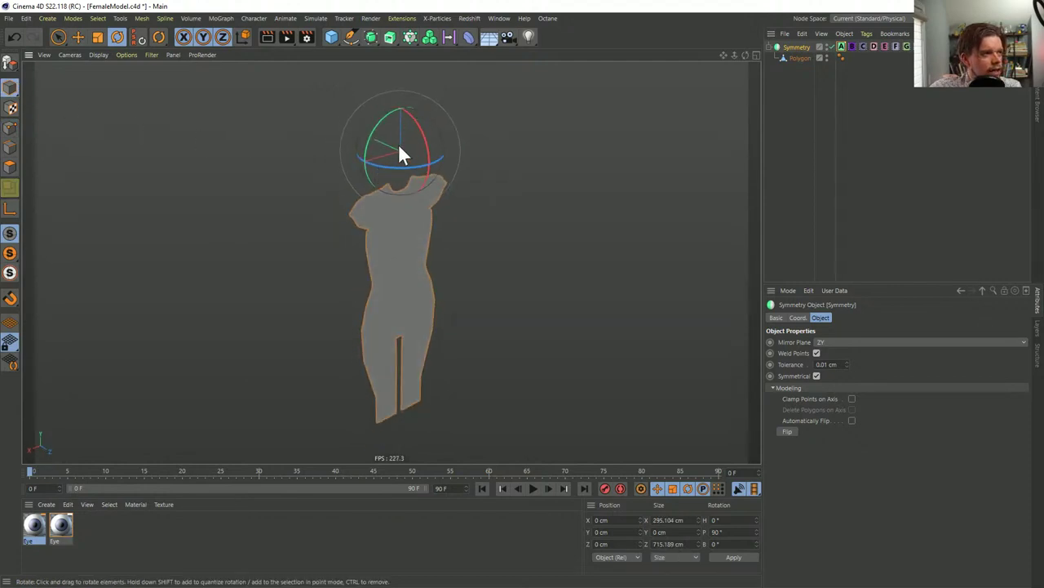
{"action": "left_click_drag", "start_coordinate": [459, 170], "coordinate": [410, 163]}
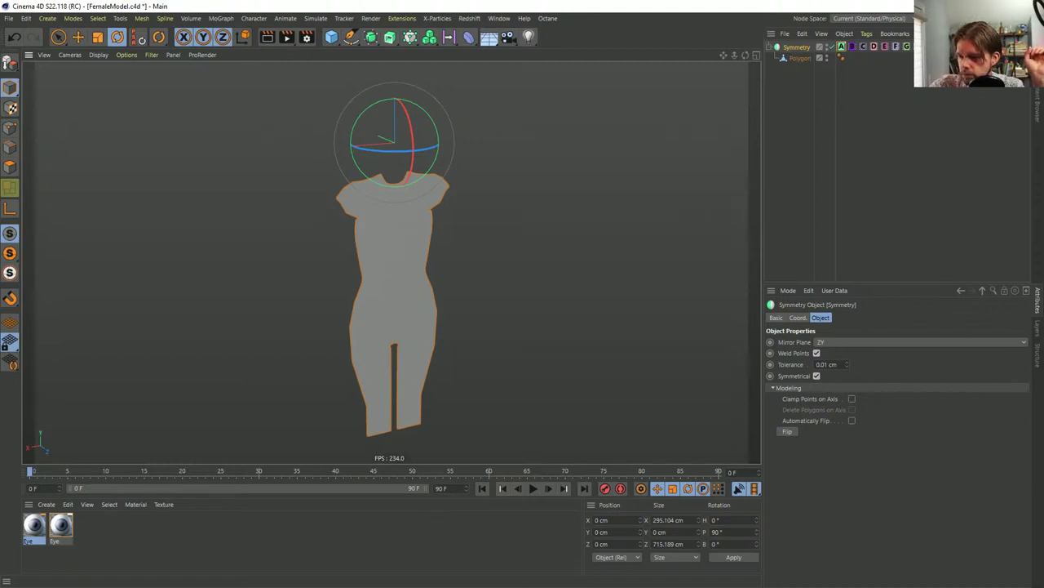
{"action": "left_click_drag", "start_coordinate": [758, 206], "coordinate": [625, 208]}
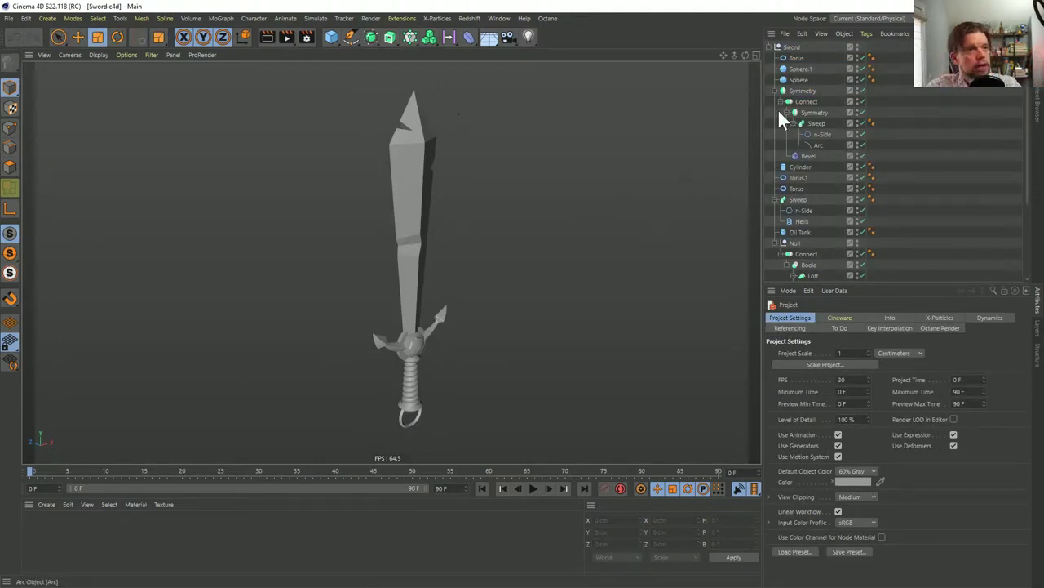
Orbit the sword and briefly toggle its wireframe lines on and off
{"action": "mouse_move", "coordinate": [411, 326]}
{"action": "left_mouse_down", "text": "alt"}
{"action": "mouse_move", "coordinate": [548, 275]}
{"action": "mouse_move", "coordinate": [422, 307]}
{"action": "mouse_move", "coordinate": [180, 273]}
{"action": "mouse_move", "coordinate": [484, 275]}
{"action": "mouse_move", "coordinate": [369, 309]}
{"action": "mouse_move", "coordinate": [387, 263]}
{"action": "left_mouse_up", "text": "alt"}
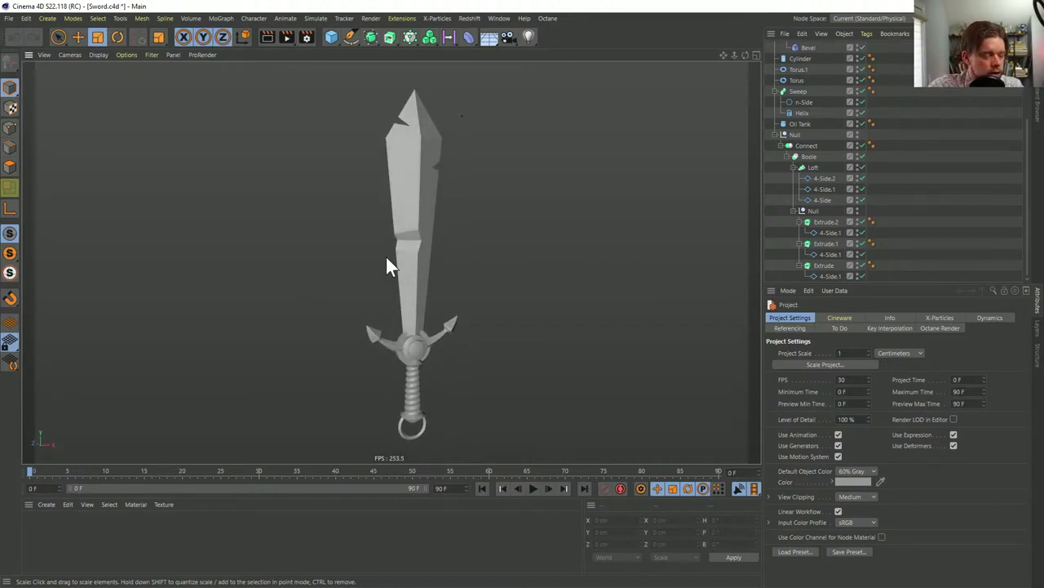
{"action": "key", "text": "n"}
{"action": "key", "text": "b"}
{"action": "key", "text": "n"}
{"action": "key", "text": "a"}
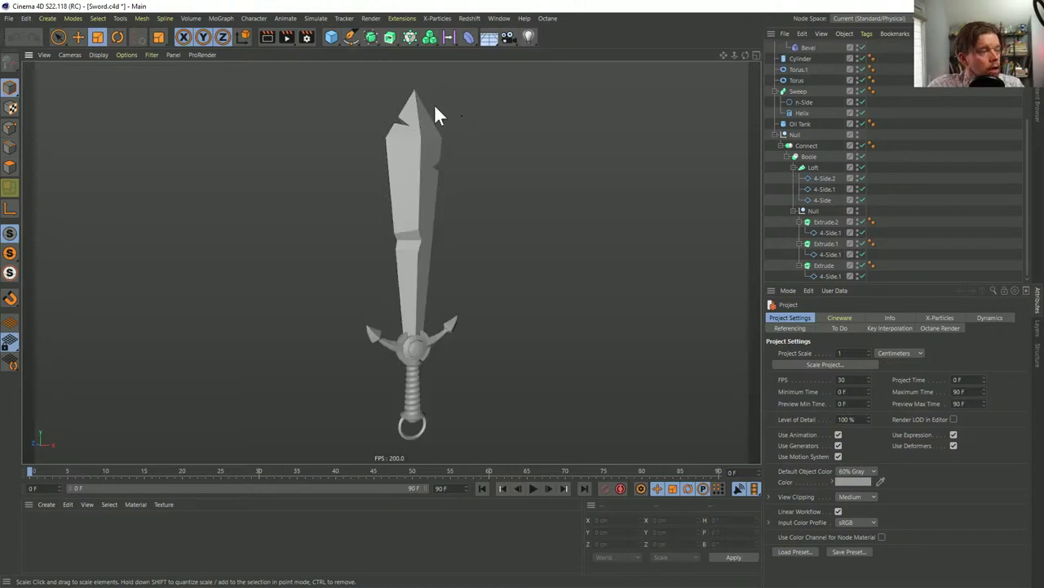
Add a Recall tag to the collapsed Sword null
{"action": "scroll", "coordinate": [784, 97], "scroll_direction": "up", "scroll_amount": 5}
{"action": "left_click", "coordinate": [770, 47]}
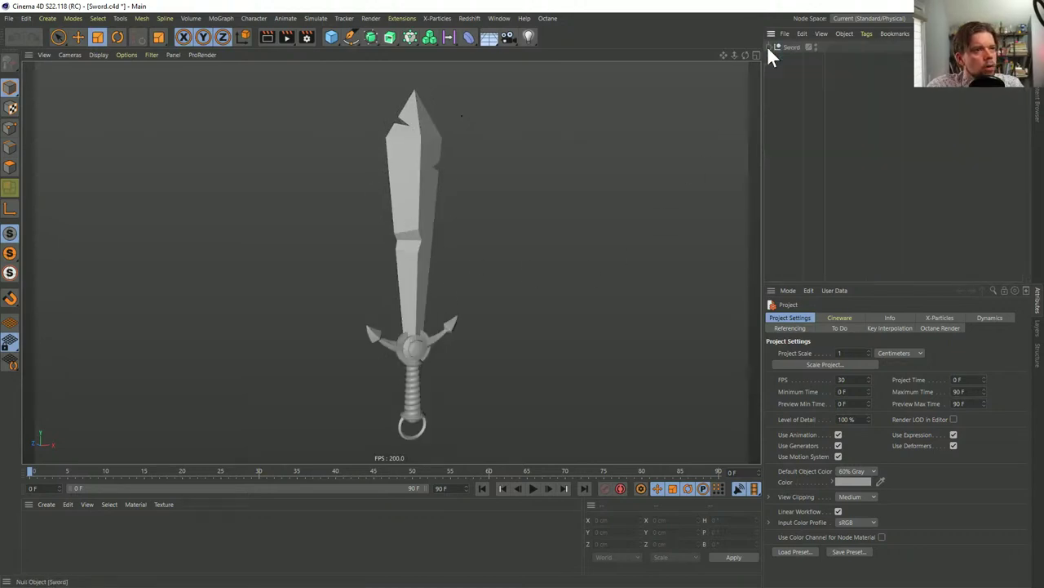
{"action": "right_click", "coordinate": [785, 43]}
{"action": "left_click", "coordinate": [809, 204]}
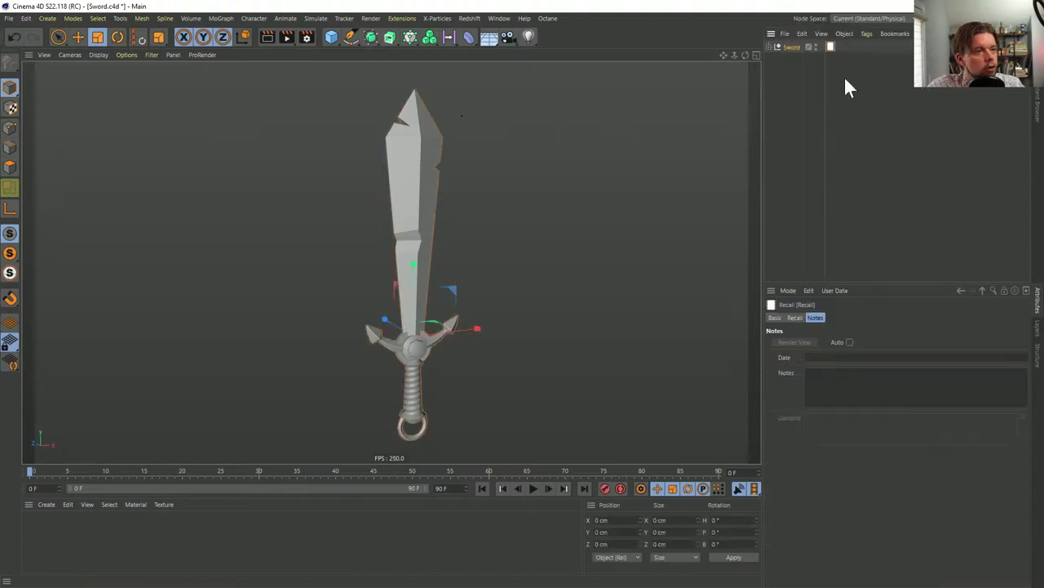
Expand the Sword hierarchy, select the blade and switch to Points mode
{"action": "left_click", "coordinate": [774, 46]}
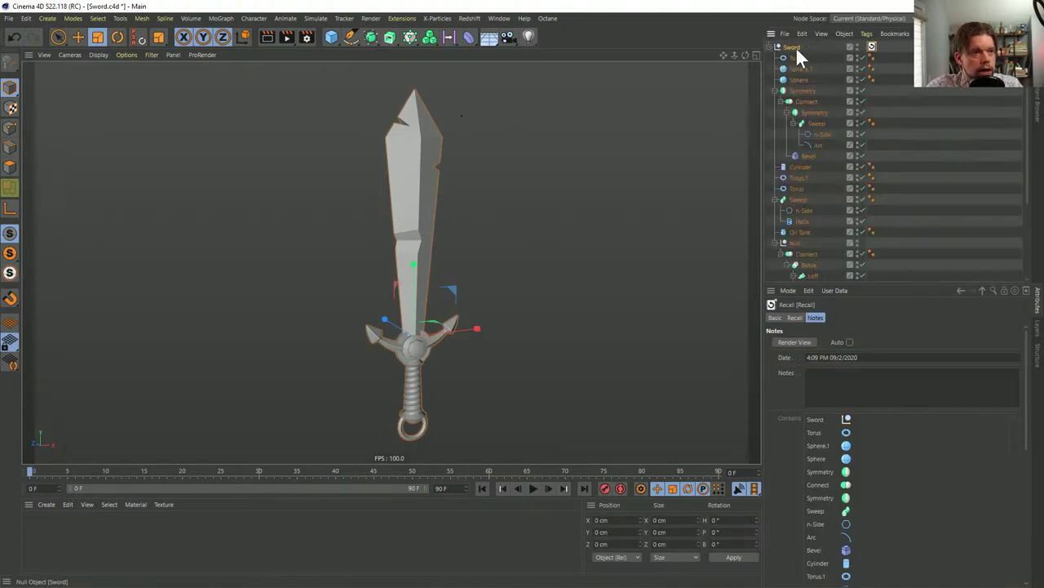
{"action": "left_click", "coordinate": [415, 188]}
{"action": "left_click", "coordinate": [15, 125]}
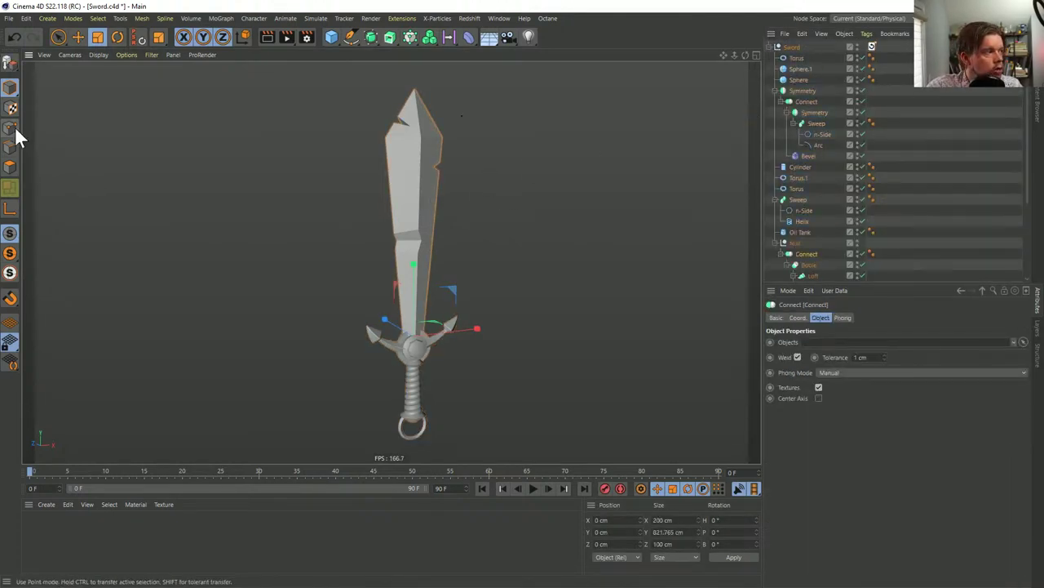
{"action": "left_click", "coordinate": [58, 37]}
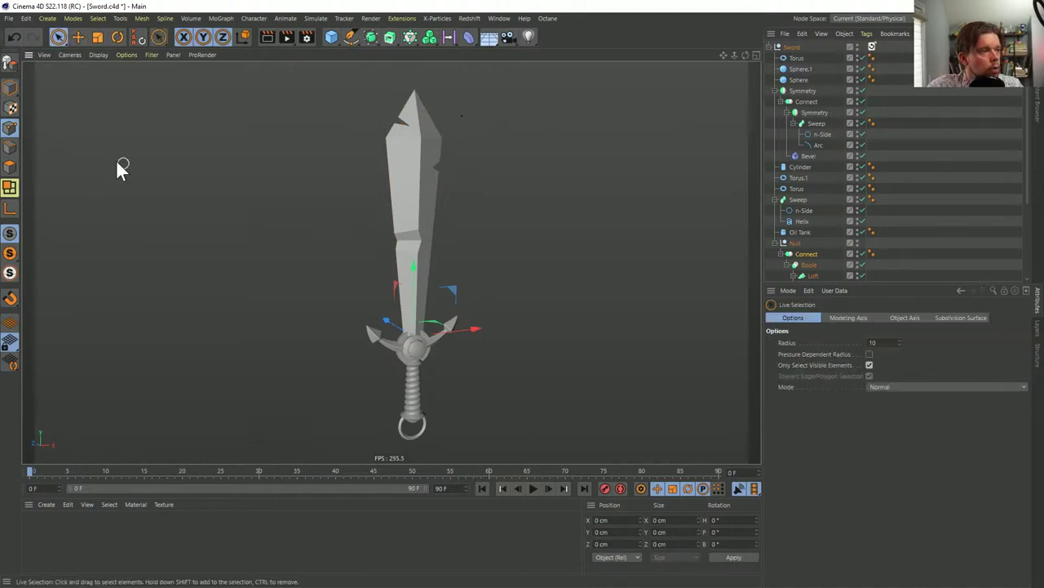
Drag the 4-Side.1 tip point up on Y to lengthen the blade into a sharp point
{"action": "scroll", "coordinate": [845, 214], "scroll_direction": "down", "scroll_amount": 2}
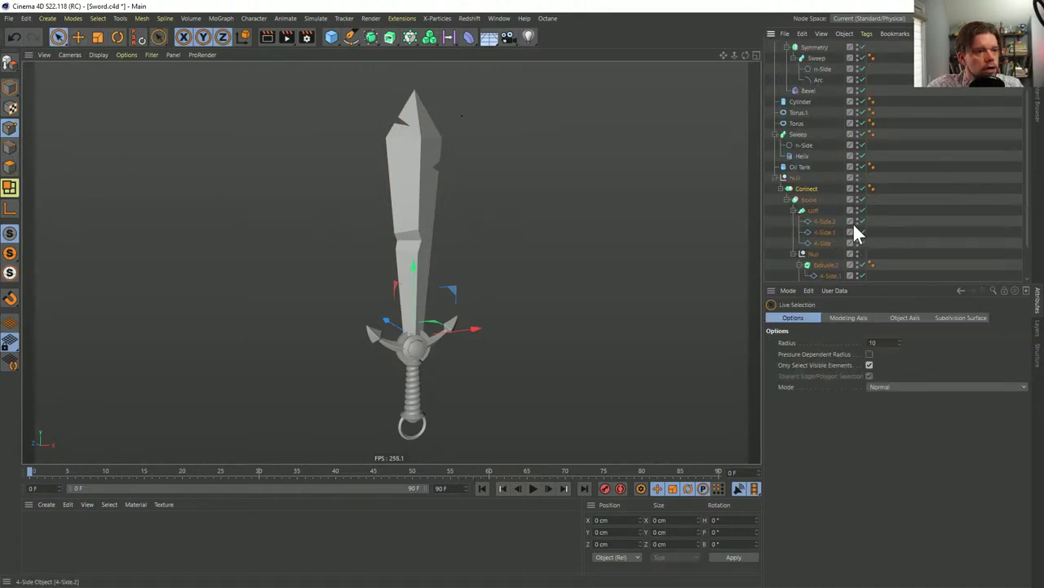
{"action": "scroll", "coordinate": [855, 232], "scroll_direction": "down", "scroll_amount": 1}
{"action": "left_click", "coordinate": [828, 179]}
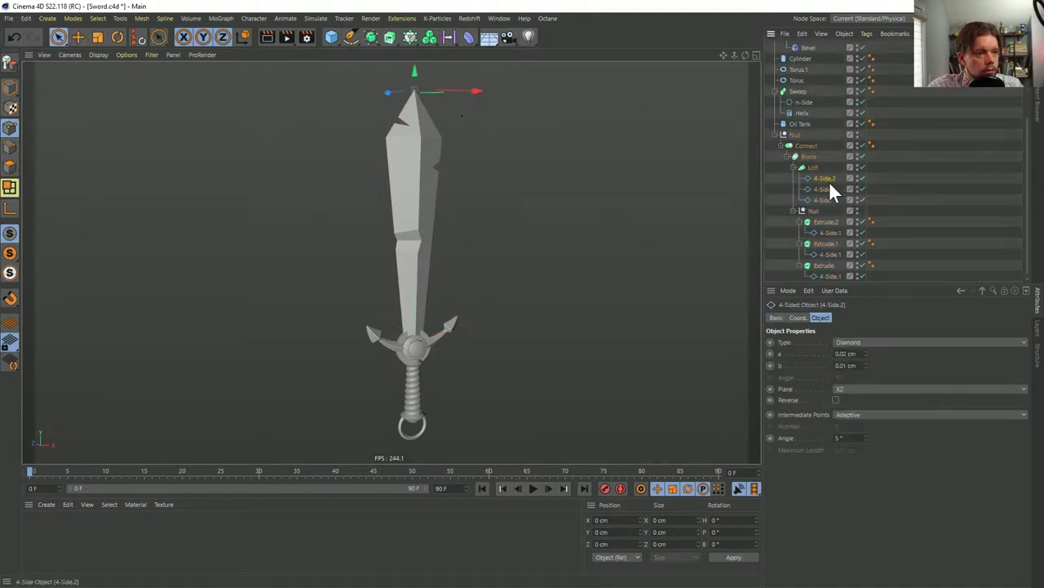
{"action": "left_click", "coordinate": [417, 71]}
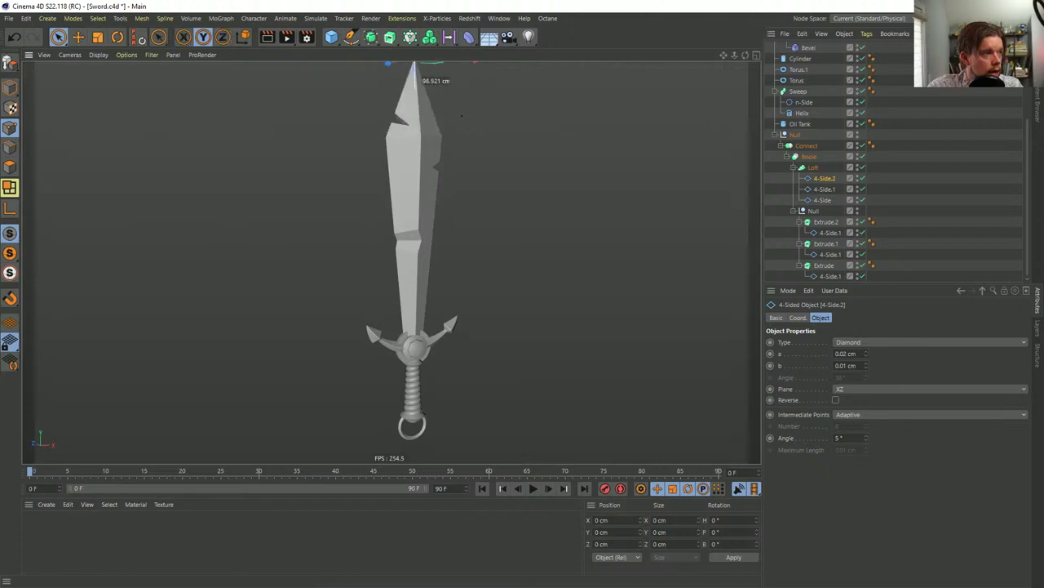
{"action": "left_click", "coordinate": [821, 188]}
{"action": "left_click_drag", "start_coordinate": [421, 98], "coordinate": [441, 151]}
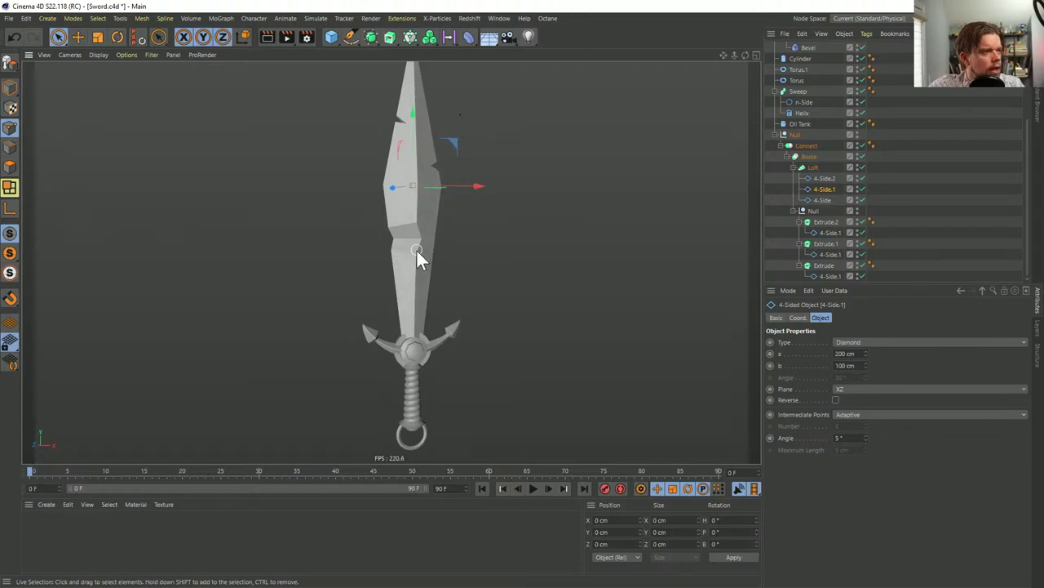
Set the guard Arc's Start Angle to 33° so the arms curve into crescents
{"action": "left_click", "coordinate": [9, 87]}
{"action": "left_click", "coordinate": [451, 334]}
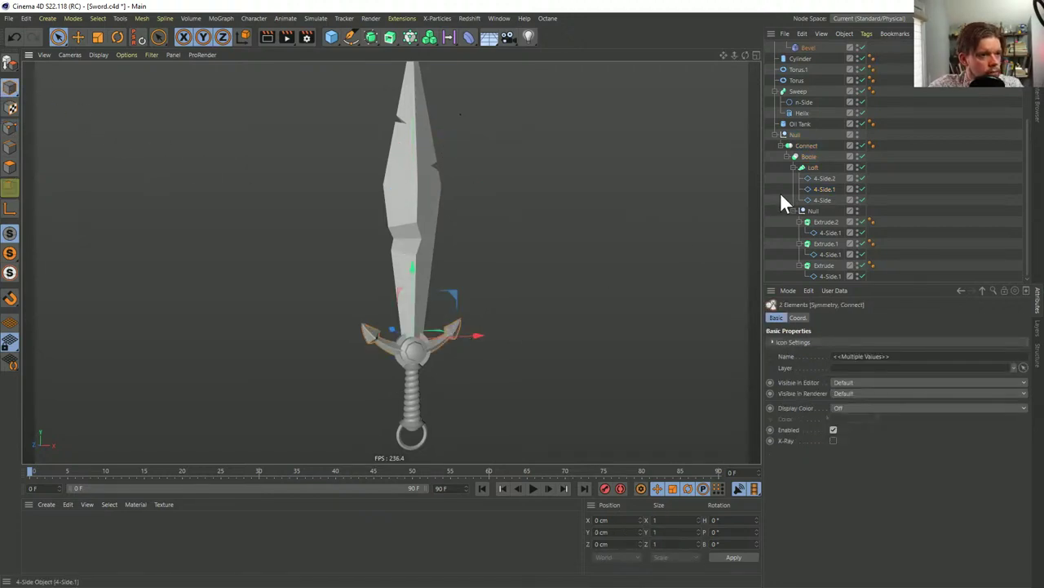
{"action": "scroll", "coordinate": [838, 159], "scroll_direction": "up", "scroll_amount": 3}
{"action": "left_click", "coordinate": [819, 144]}
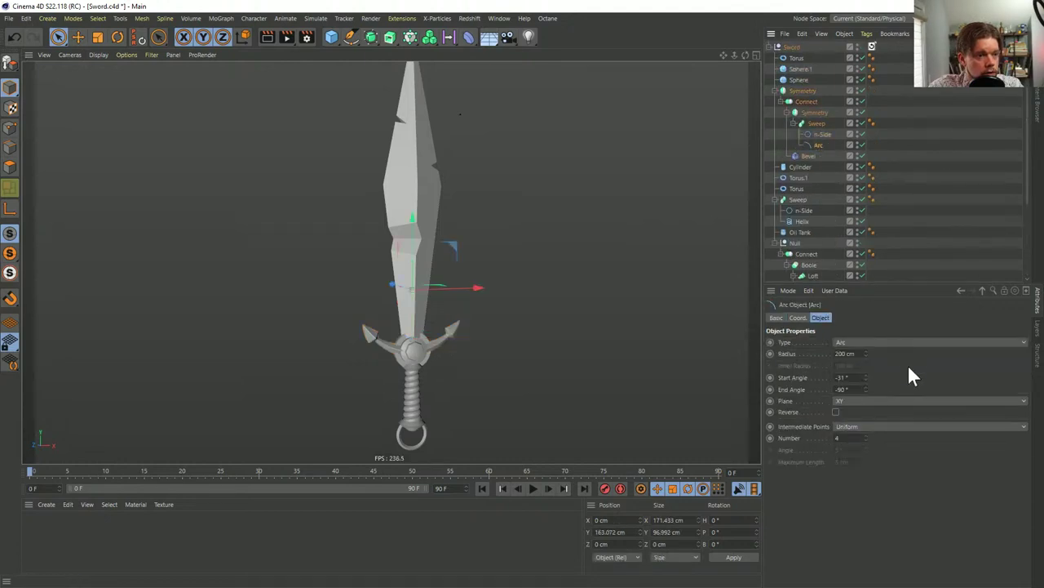
{"action": "left_click_drag", "start_coordinate": [867, 388], "coordinate": [846, 377]}
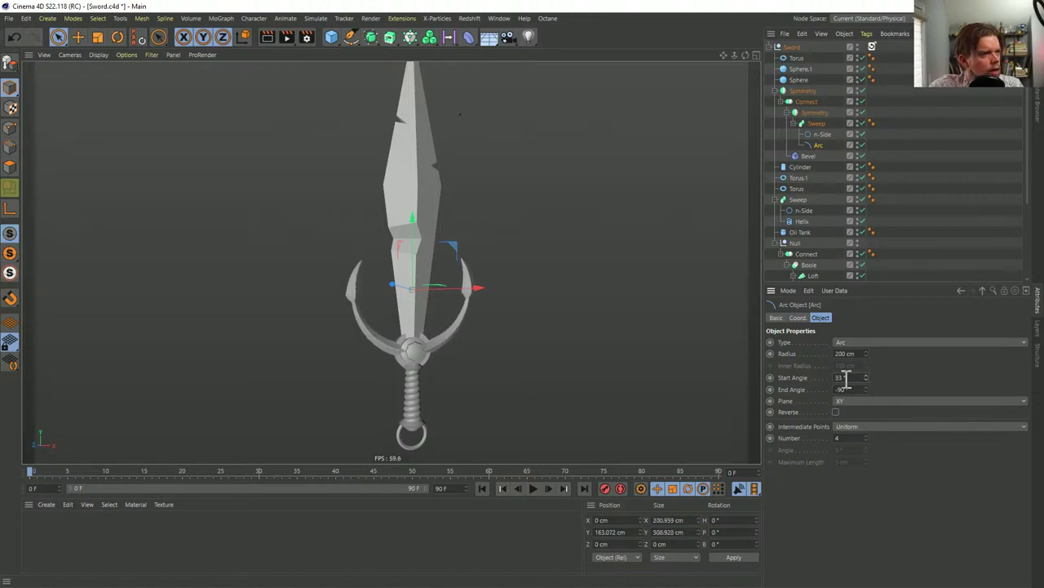
{"action": "left_click_drag", "start_coordinate": [413, 354], "coordinate": [377, 235], "text": "alt"}
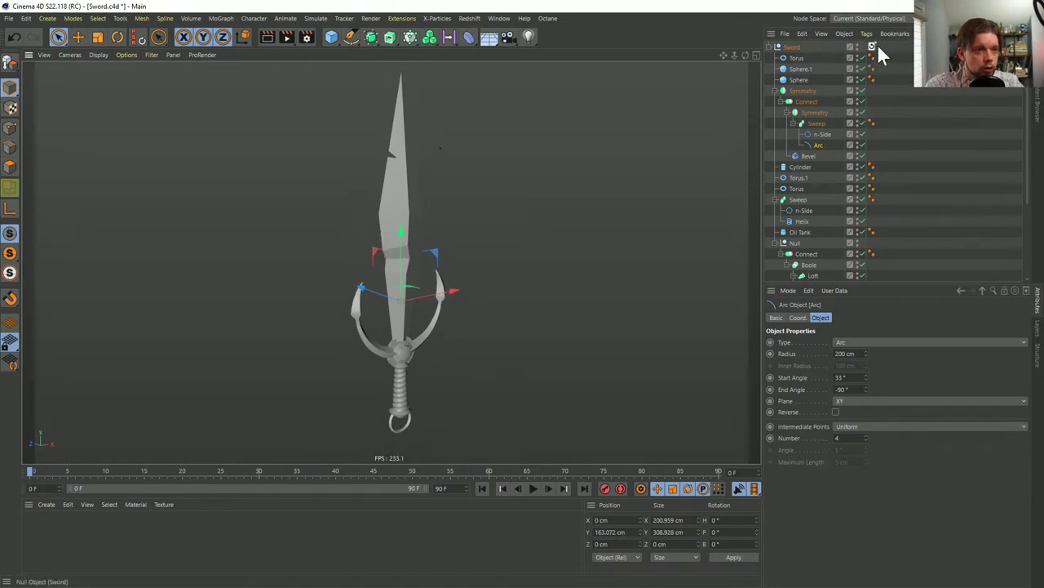
{"action": "left_click_drag", "start_coordinate": [432, 208], "coordinate": [568, 130], "text": "alt"}
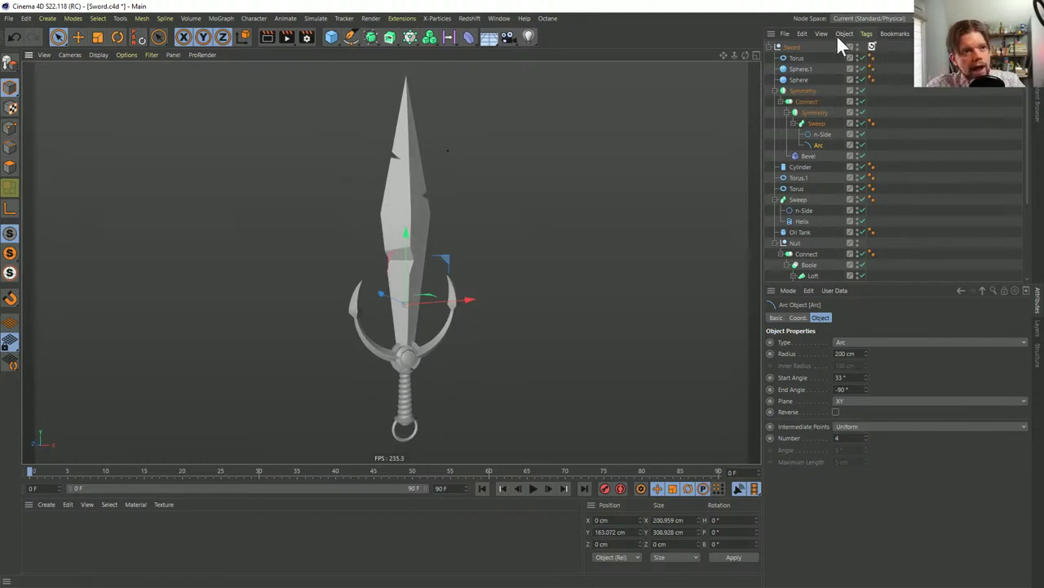
Collapse the Sword null and show its Recall tag's recall options
{"action": "left_click", "coordinate": [774, 46]}
{"action": "left_click", "coordinate": [770, 47]}
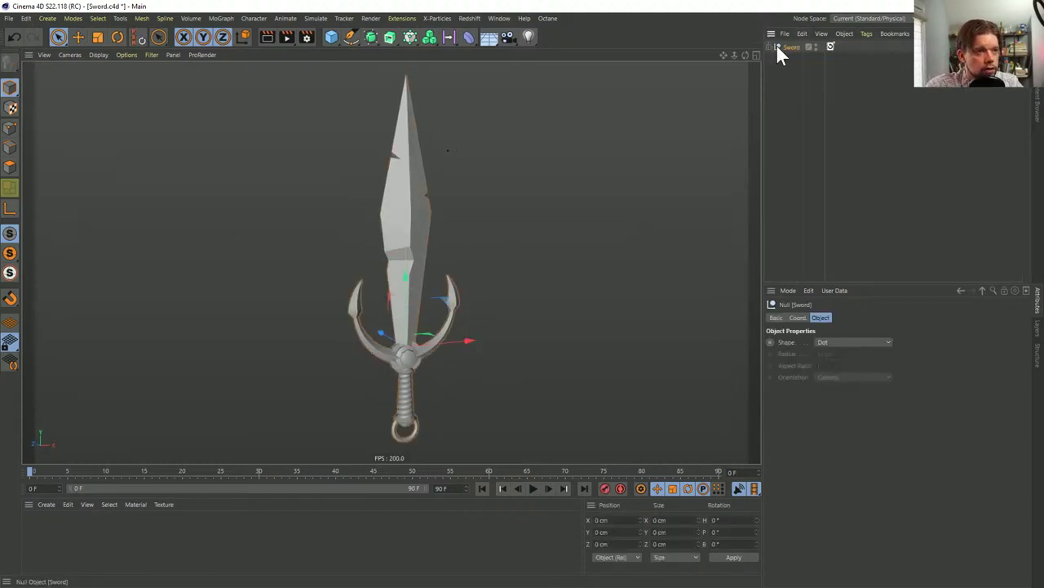
{"action": "left_click", "coordinate": [831, 47]}
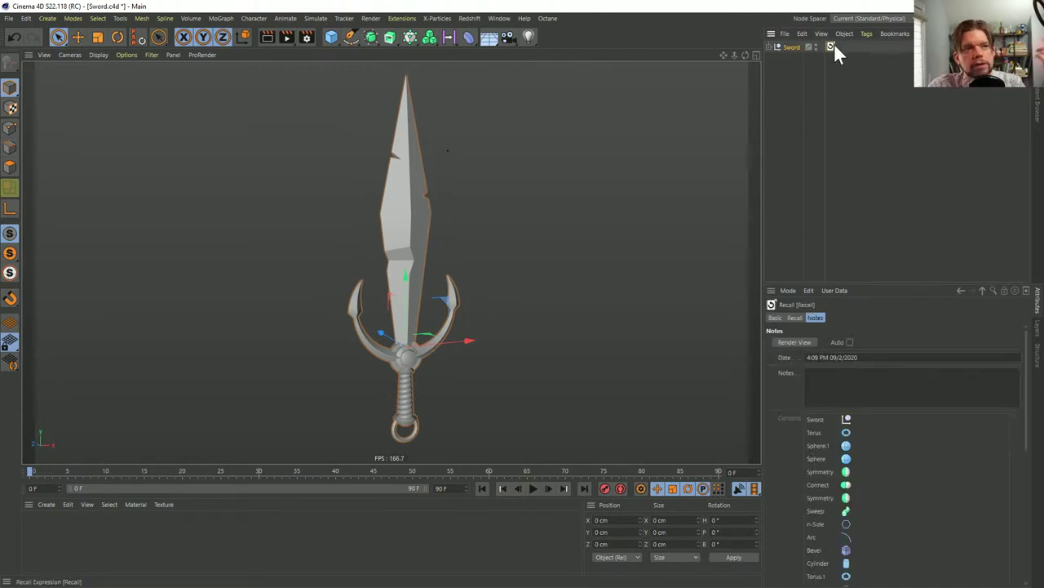
{"action": "left_click", "coordinate": [797, 318]}
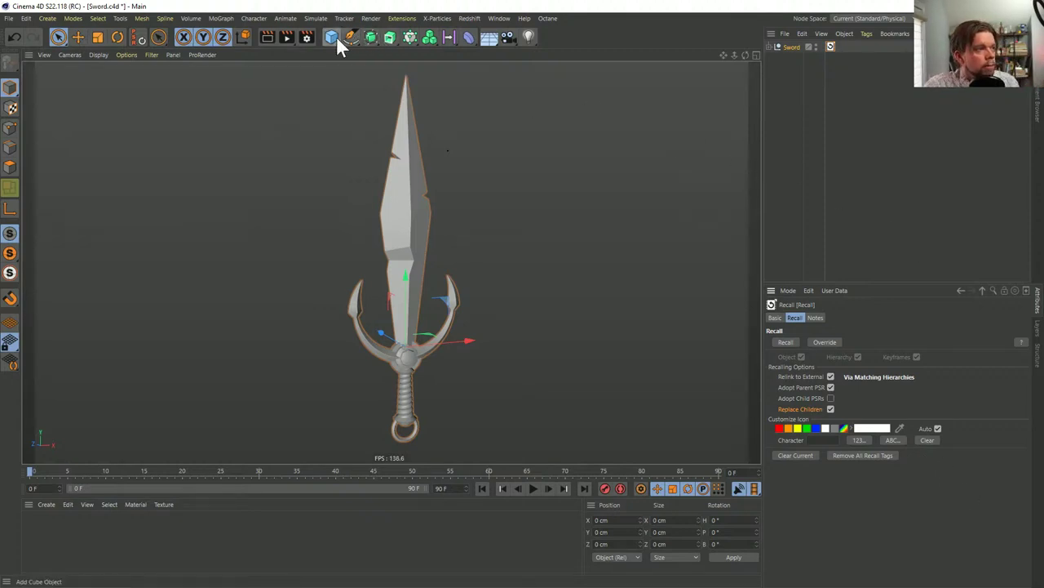
Add a Null, copy the Recall tag onto it and move the recalled old sword aside
{"action": "left_click_drag", "start_coordinate": [336, 37], "coordinate": [369, 53]}
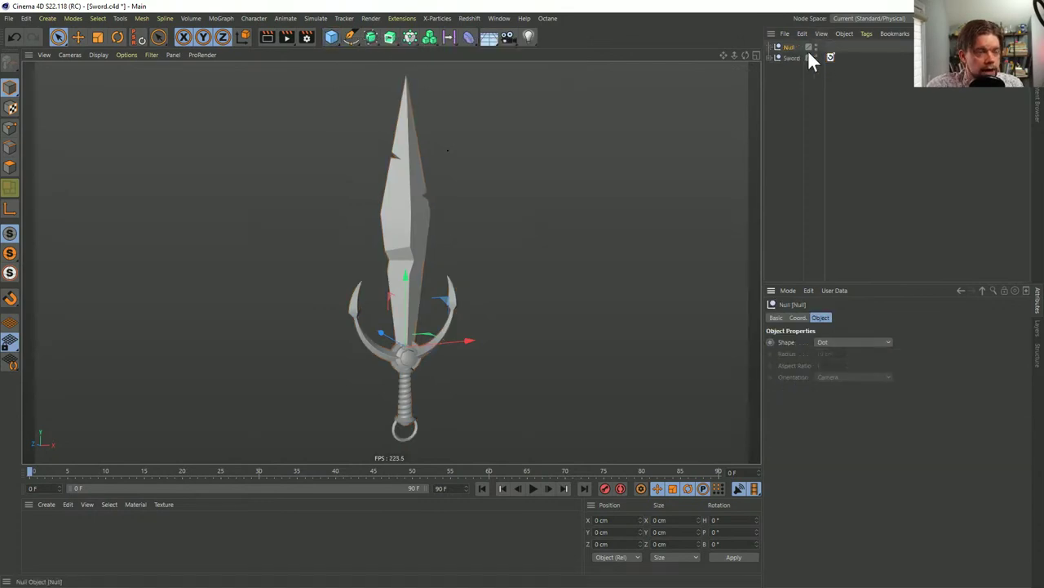
{"action": "left_click_drag", "start_coordinate": [831, 47], "coordinate": [829, 46]}
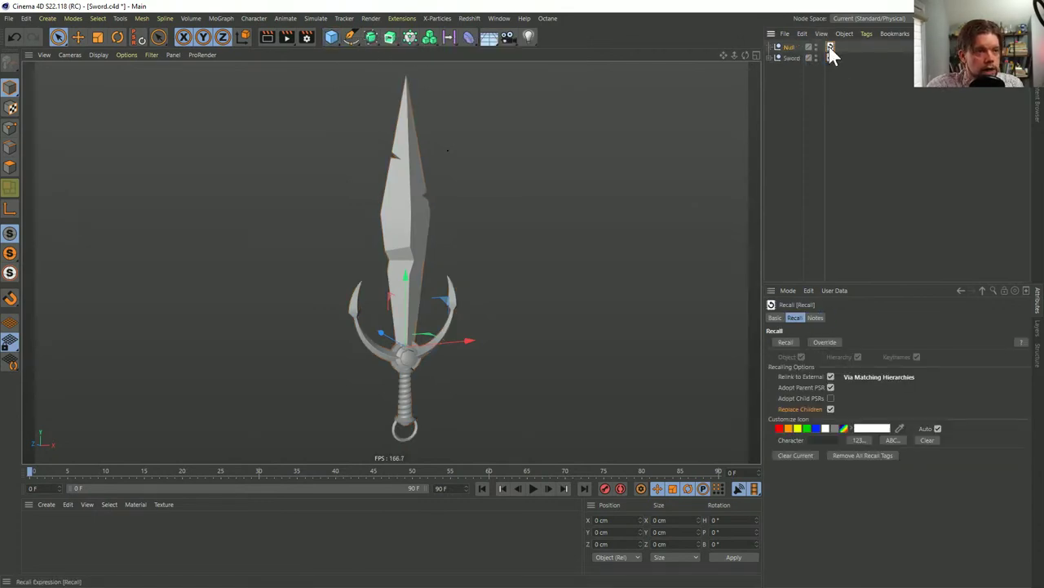
{"action": "left_click", "coordinate": [778, 46]}
{"action": "left_click_drag", "start_coordinate": [455, 340], "coordinate": [586, 269]}
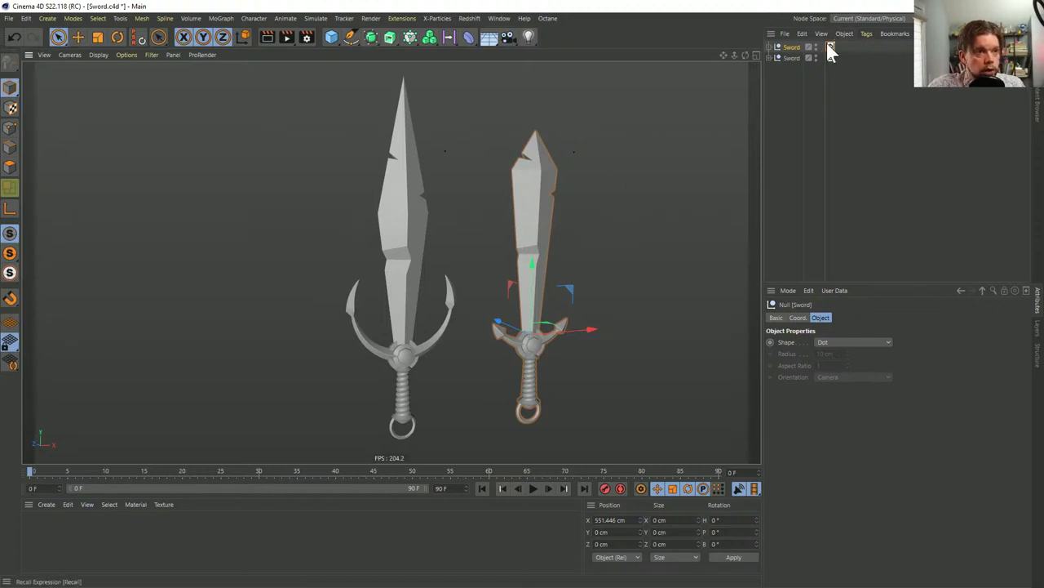
Copy the Recall tag onto the current Sword, then delete the recalled copy
{"action": "left_click_drag", "start_coordinate": [830, 46], "coordinate": [836, 58], "text": "ctrl"}
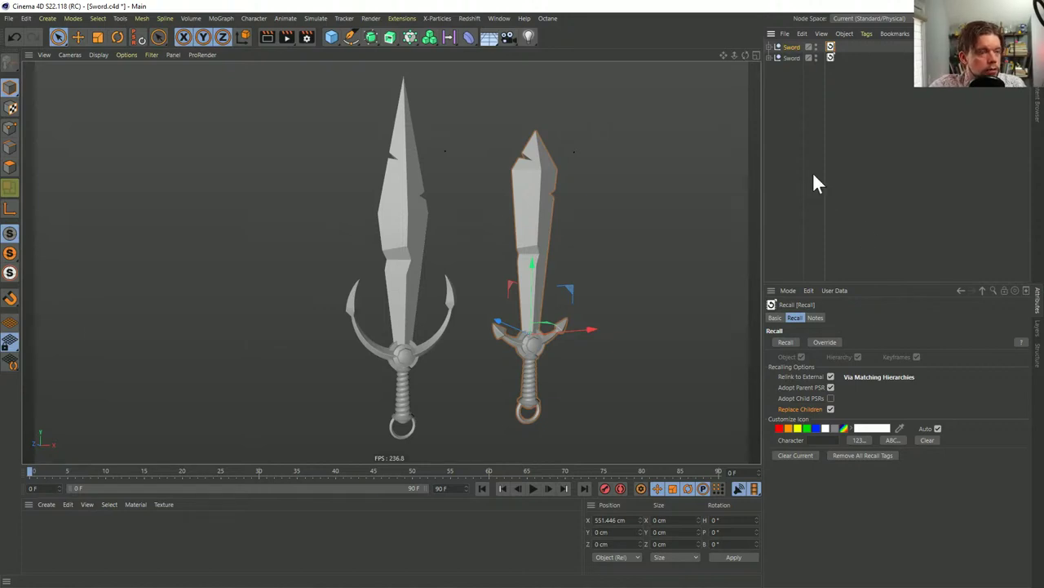
{"action": "left_click_drag", "start_coordinate": [554, 289], "coordinate": [677, 270], "text": "alt"}
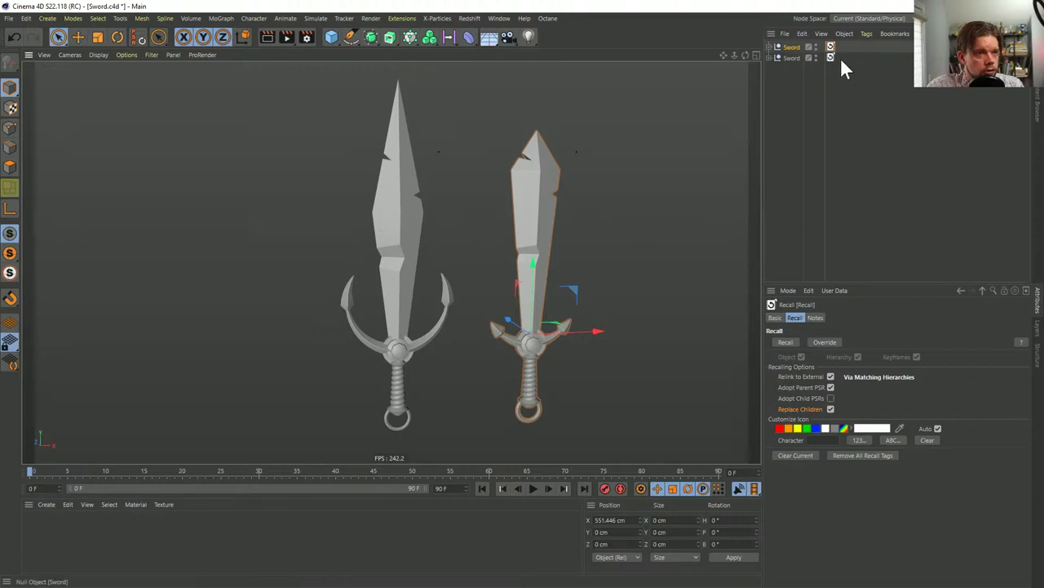
{"action": "left_click", "coordinate": [788, 47]}
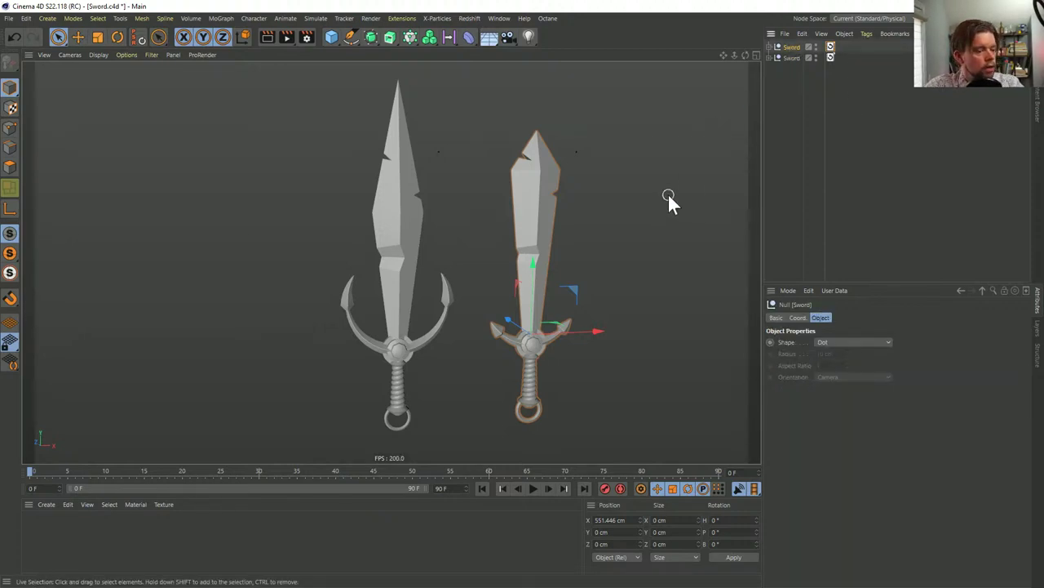
{"action": "left_click_drag", "start_coordinate": [540, 207], "coordinate": [418, 231], "text": "alt"}
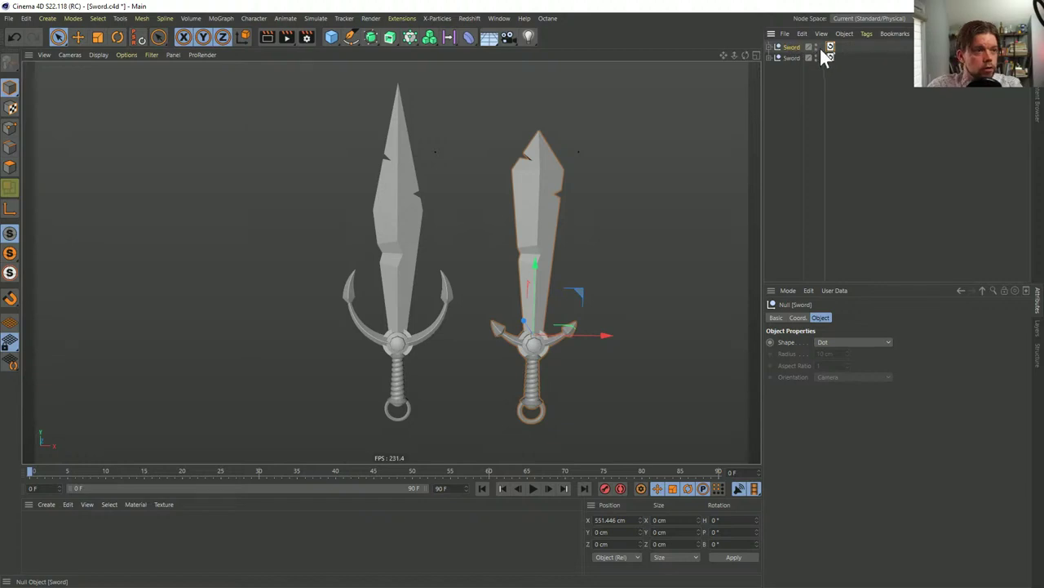
{"action": "key", "text": "Delete"}
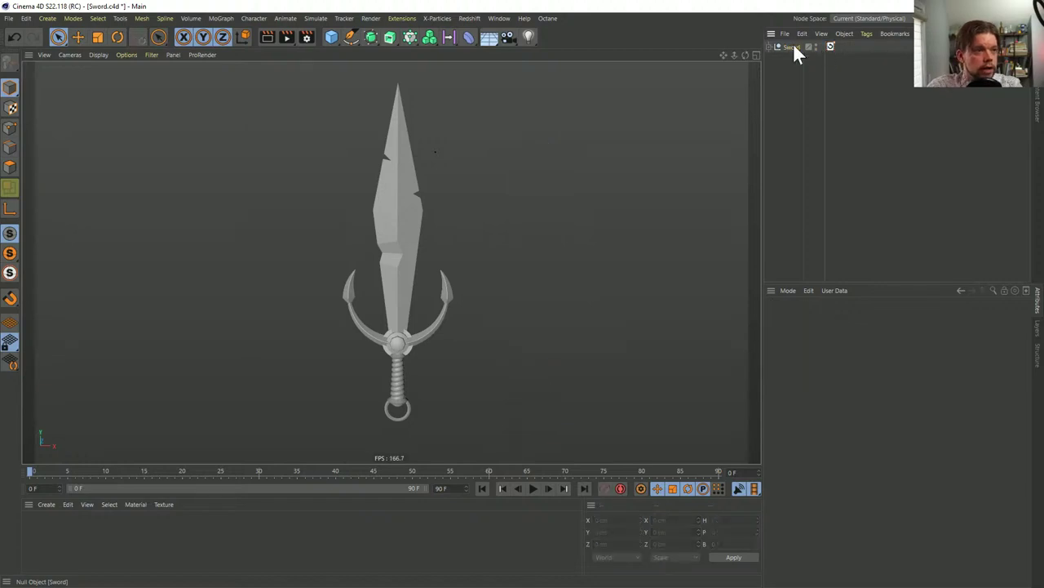
Number the Sword's two Recall tags 1 and 2, then expand the Sword hierarchy
{"action": "left_click", "coordinate": [841, 46]}
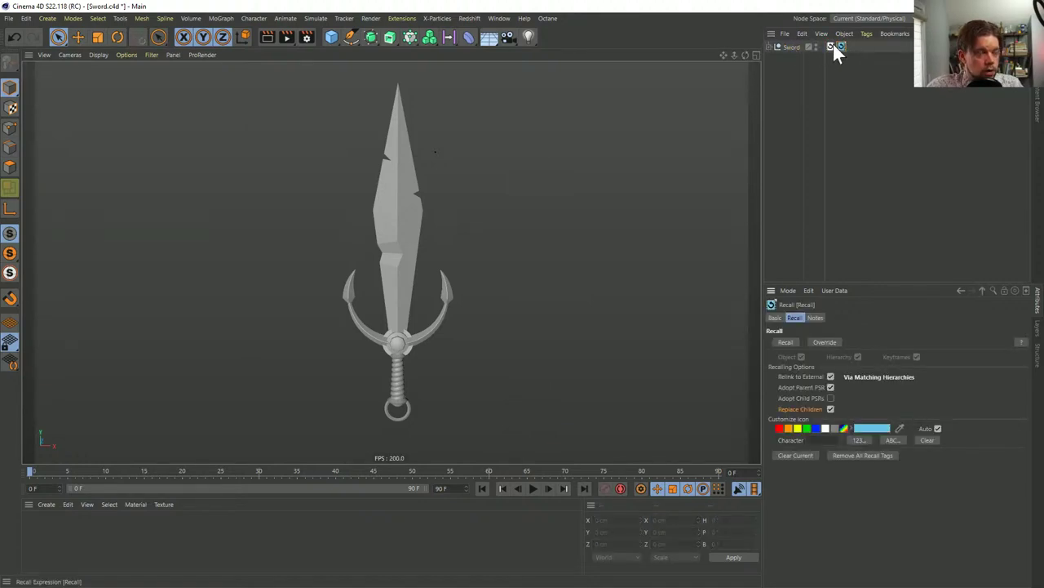
{"action": "left_click", "coordinate": [832, 46], "text": "ctrl"}
{"action": "left_click", "coordinate": [859, 440]}
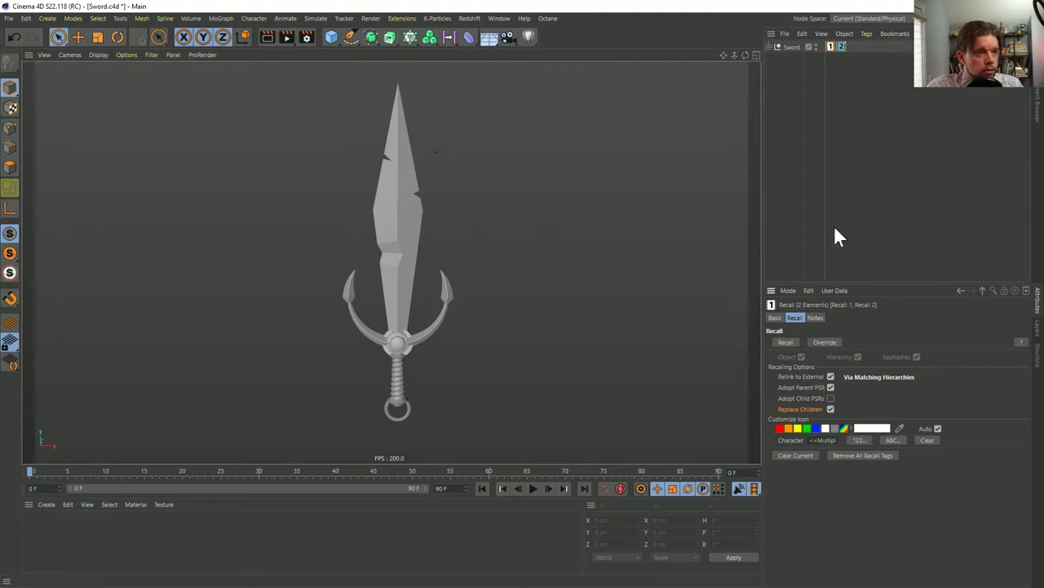
{"action": "left_click", "coordinate": [827, 75]}
{"action": "left_click", "coordinate": [772, 46]}
{"action": "left_click", "coordinate": [768, 47]}
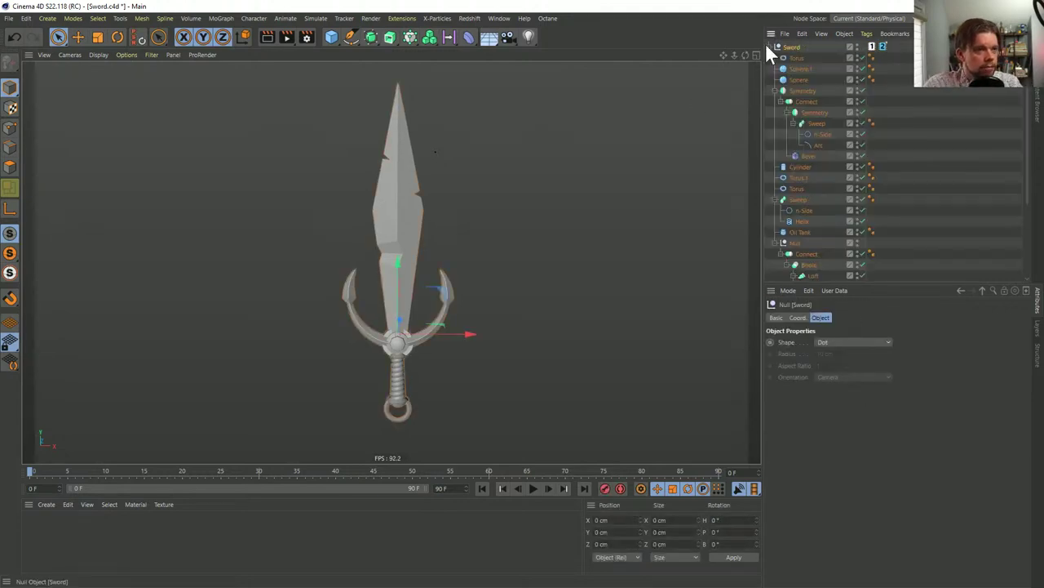
Try moving the pommel torus, undo it, and scale the blade up
{"action": "left_click", "coordinate": [407, 409]}
{"action": "key", "text": "e"}
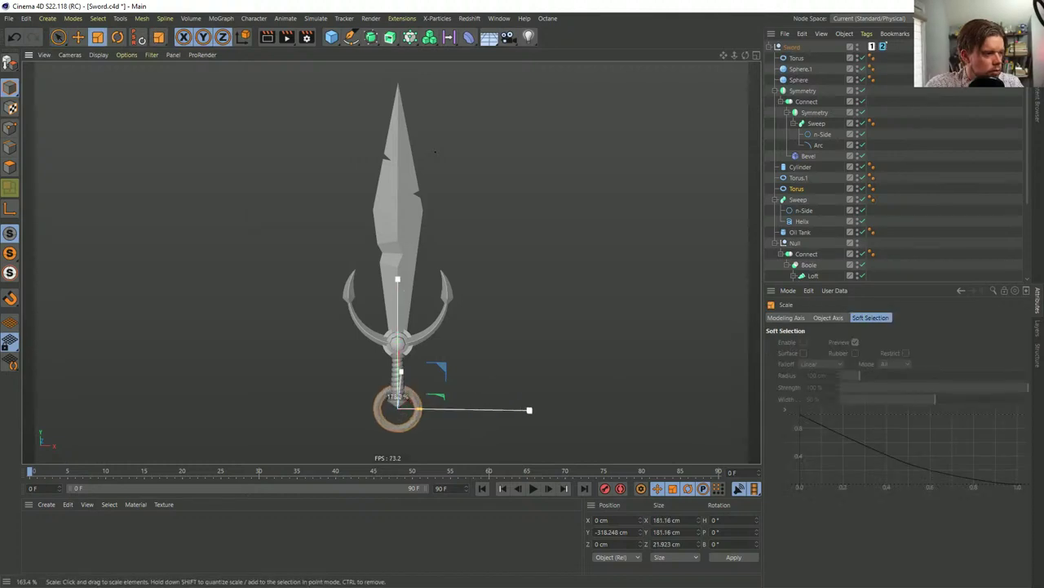
{"action": "mouse_move", "coordinate": [404, 343]}
{"action": "left_mouse_down"}
{"action": "mouse_move", "coordinate": [409, 363]}
{"action": "mouse_move", "coordinate": [411, 346]}
{"action": "mouse_move", "coordinate": [402, 349]}
{"action": "left_mouse_up"}
{"action": "key", "text": "ctrl+z"}
{"action": "left_click", "coordinate": [414, 277]}
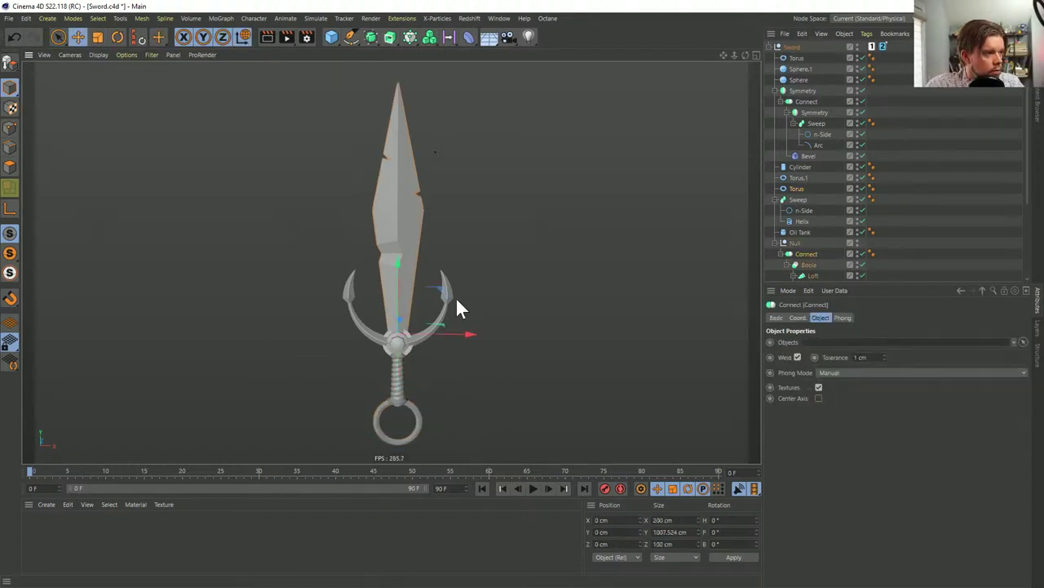
{"action": "key", "text": "t"}
{"action": "left_click_drag", "start_coordinate": [522, 343], "coordinate": [684, 362]}
Enlarge the hilt sphere to about 163 cm and store the shape as a third Recall tag
{"action": "left_click", "coordinate": [395, 345]}
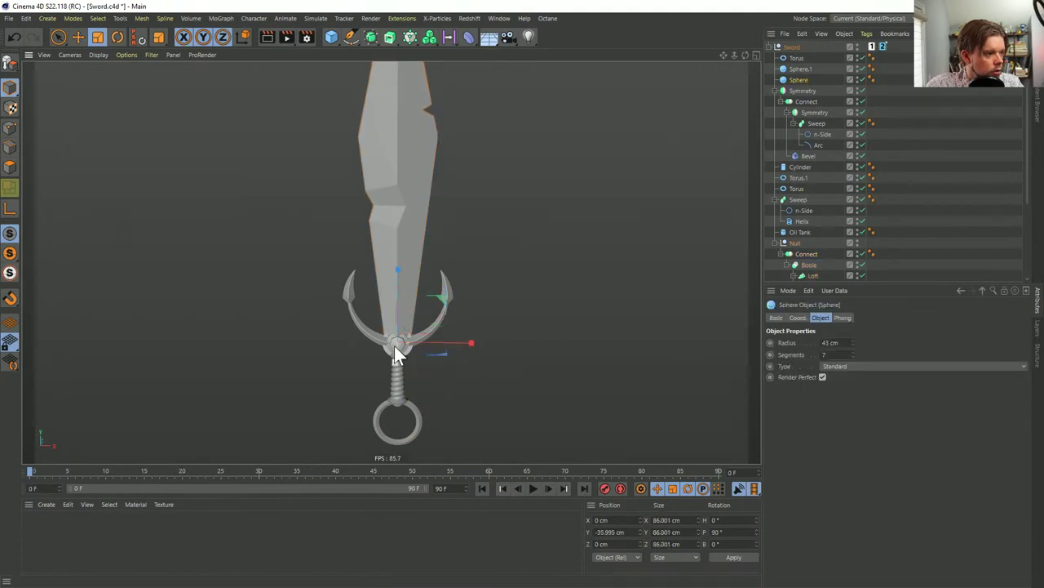
{"action": "left_click_drag", "start_coordinate": [394, 345], "coordinate": [484, 264]}
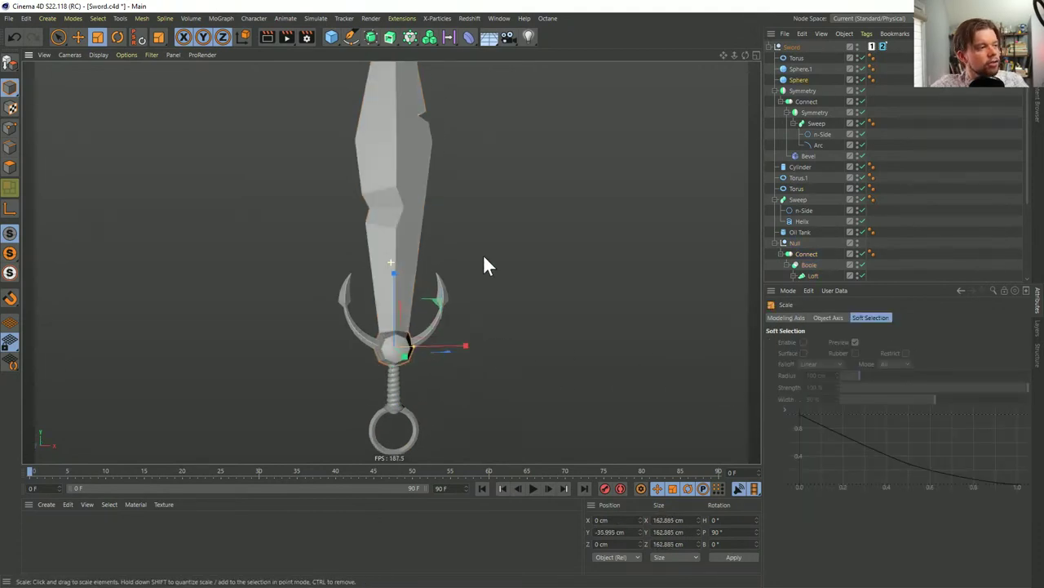
{"action": "scroll", "coordinate": [440, 285], "scroll_direction": "down", "scroll_amount": 3}
{"action": "left_click_drag", "start_coordinate": [883, 46], "coordinate": [894, 45], "text": "ctrl"}
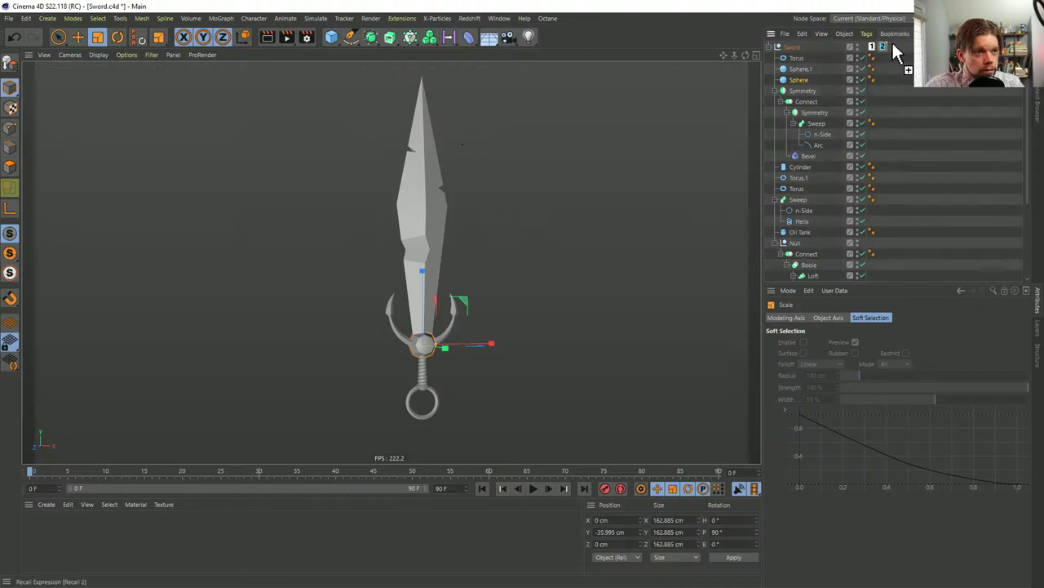
Cycle the sword through Recall stages 1, 2 and 3 repeatedly, landing on stage 1
{"action": "double_click", "coordinate": [871, 48]}
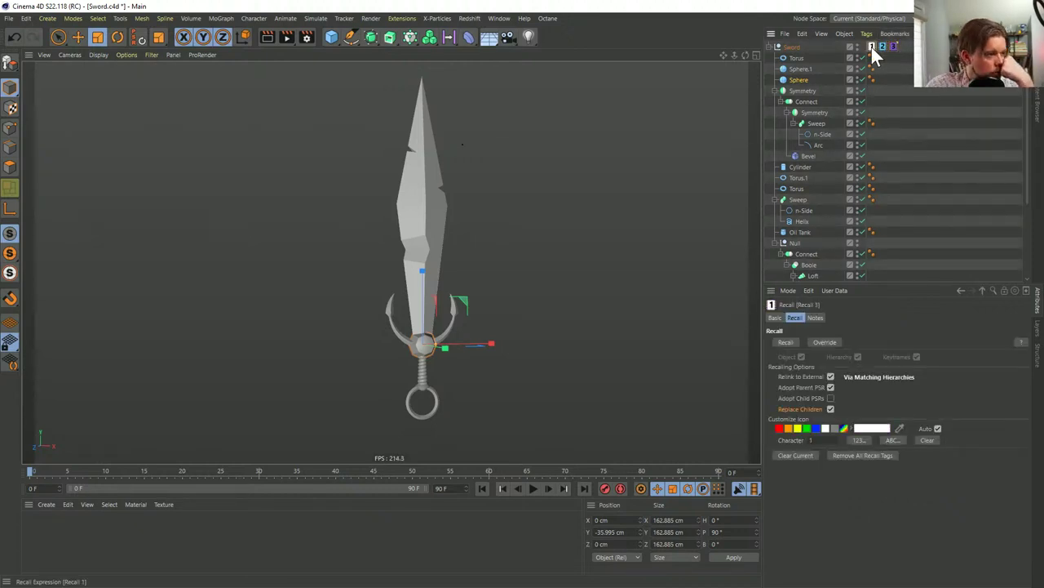
{"action": "double_click", "coordinate": [883, 46]}
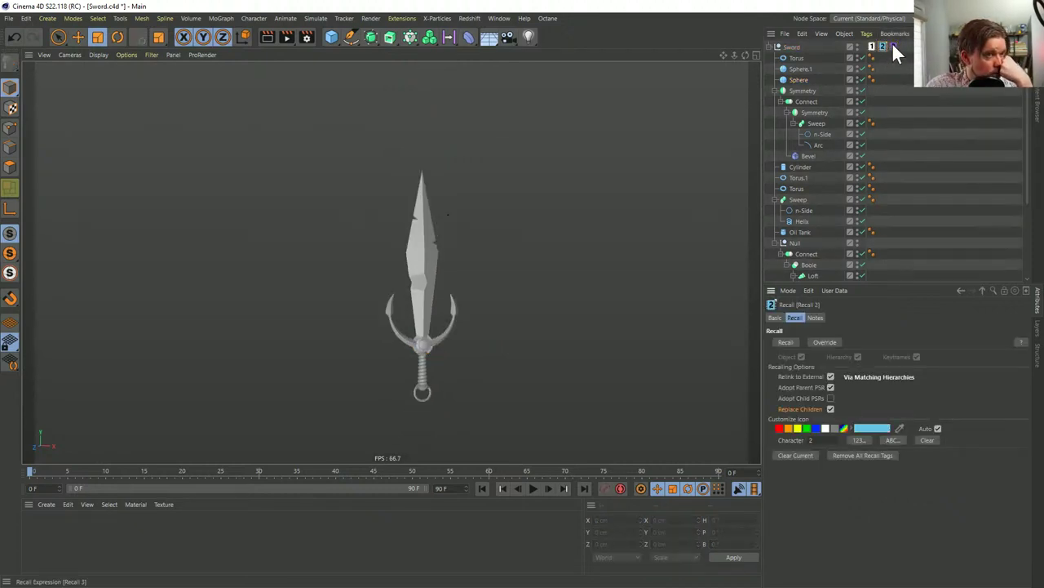
{"action": "double_click", "coordinate": [893, 46]}
{"action": "double_click", "coordinate": [872, 46]}
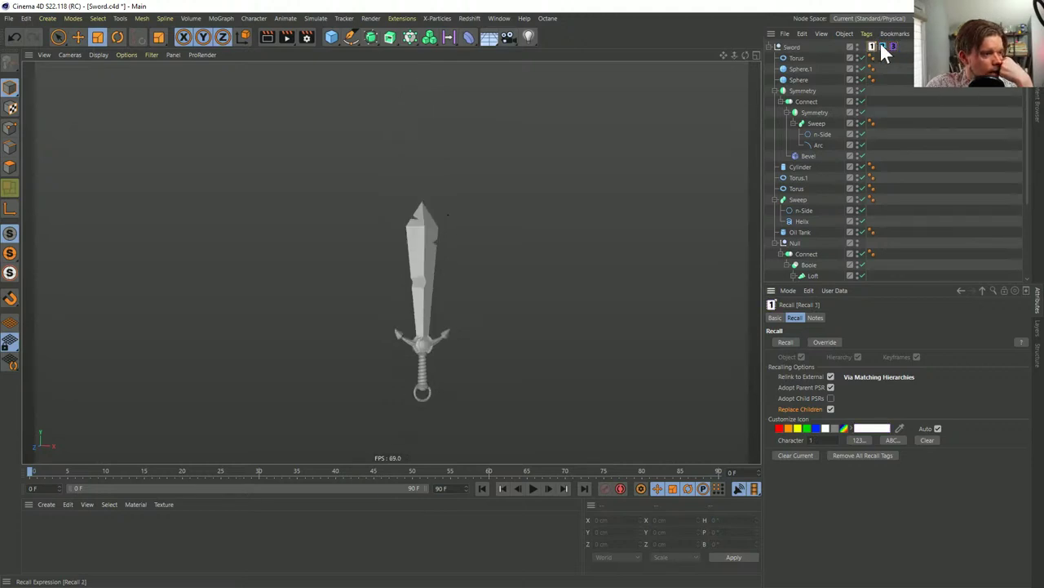
{"action": "double_click", "coordinate": [883, 46]}
{"action": "double_click", "coordinate": [893, 47]}
{"action": "double_click", "coordinate": [871, 47]}
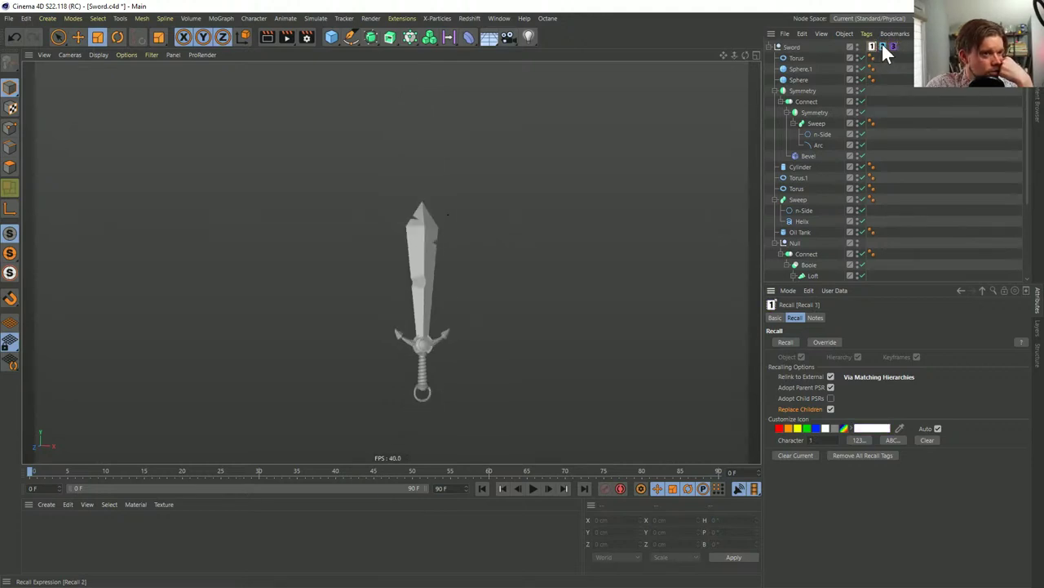
{"action": "double_click", "coordinate": [882, 46]}
{"action": "double_click", "coordinate": [893, 46]}
{"action": "double_click", "coordinate": [872, 47]}
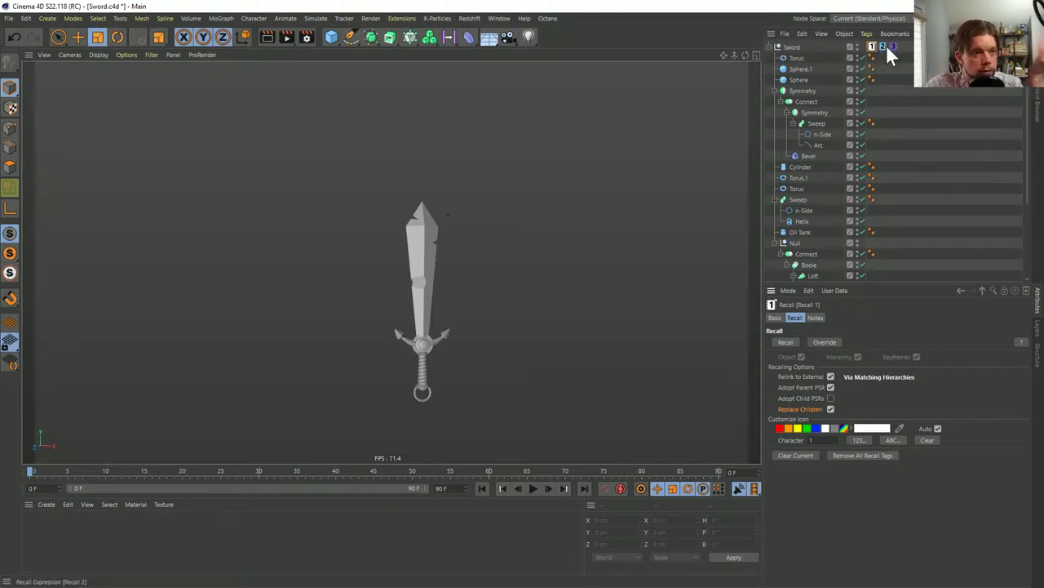
Recall stage 2, then finish on stage 3, the long-blade sword, selecting the Torus objects
{"action": "left_click", "coordinate": [783, 49]}
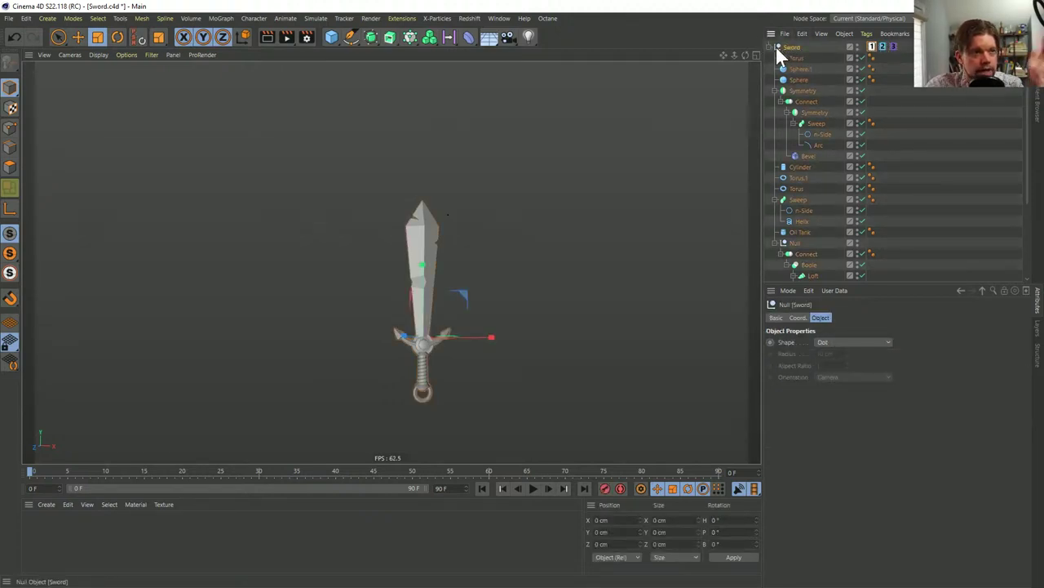
{"action": "left_click", "coordinate": [772, 47]}
{"action": "left_click", "coordinate": [770, 45]}
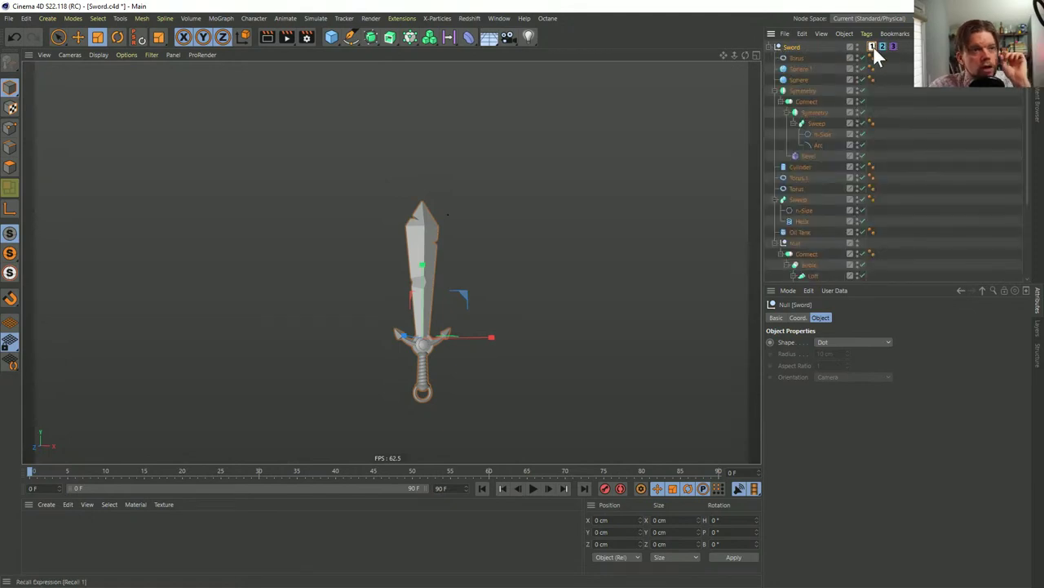
{"action": "left_click", "coordinate": [884, 46]}
{"action": "left_click", "coordinate": [796, 59]}
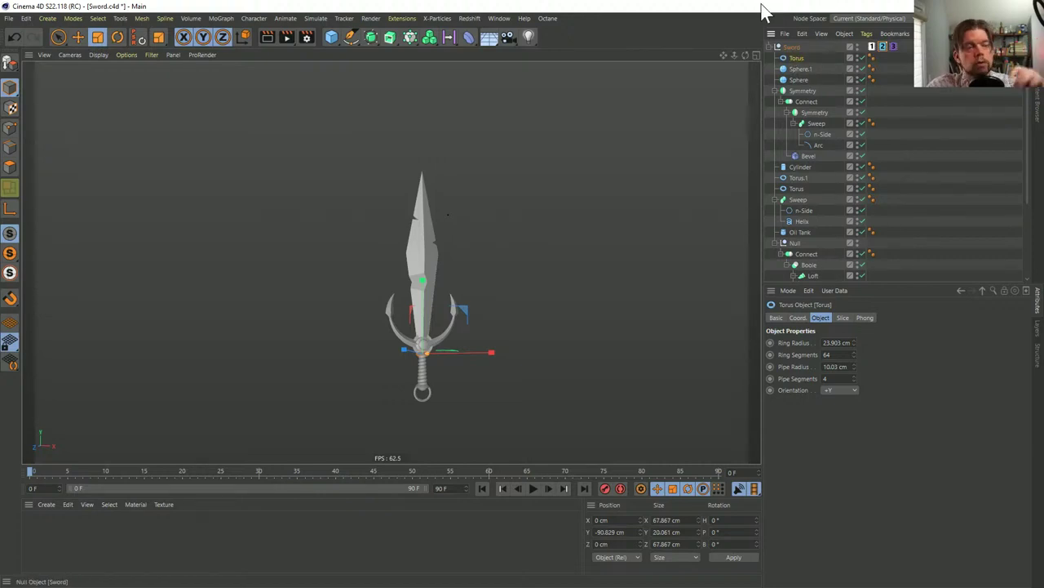
{"action": "left_click", "coordinate": [894, 47]}
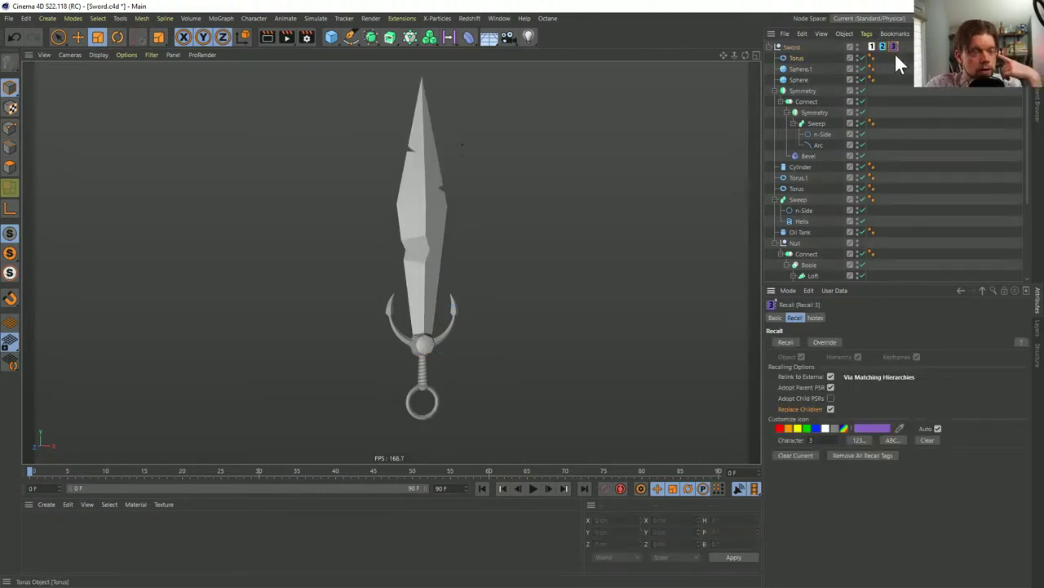
{"action": "left_click", "coordinate": [792, 62]}
Delete the twelve guard objects and the Torus ring, then restore them from Recall stage 3
{"action": "left_click", "coordinate": [801, 178], "text": "shift"}
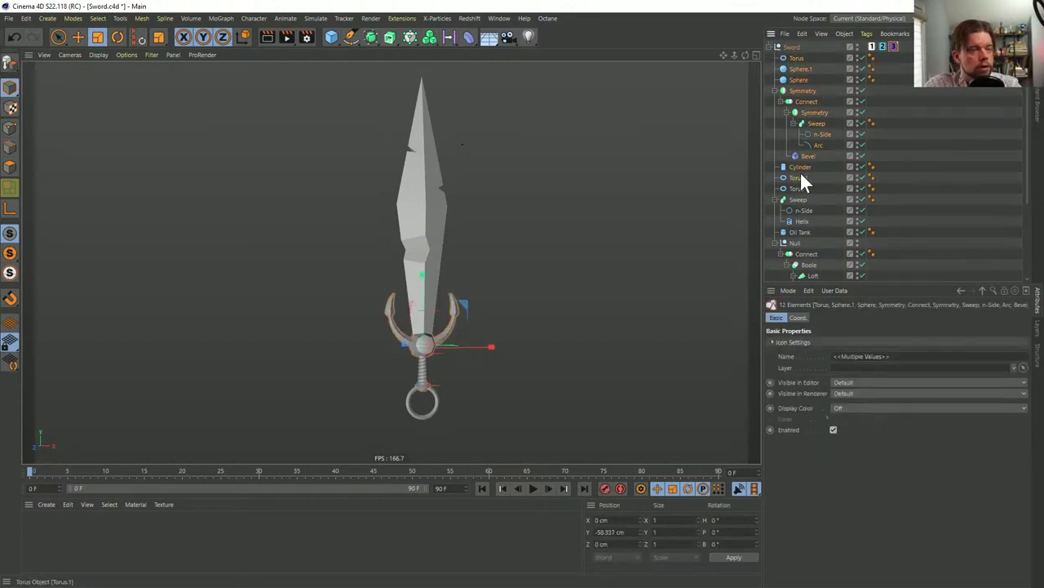
{"action": "key", "text": "Delete"}
{"action": "left_click", "coordinate": [799, 58]}
{"action": "key", "text": "Delete"}
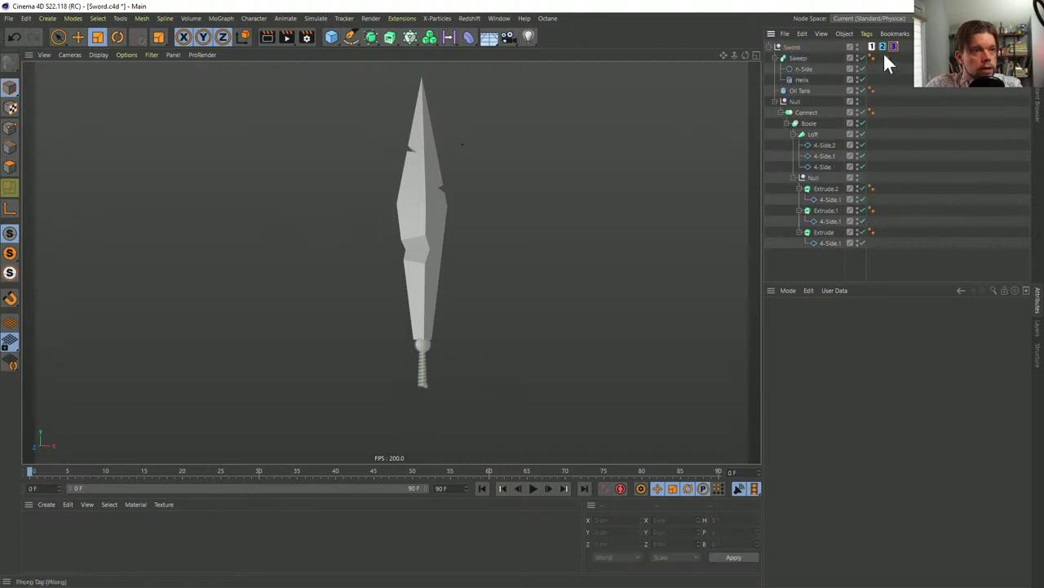
{"action": "left_click", "coordinate": [892, 45]}
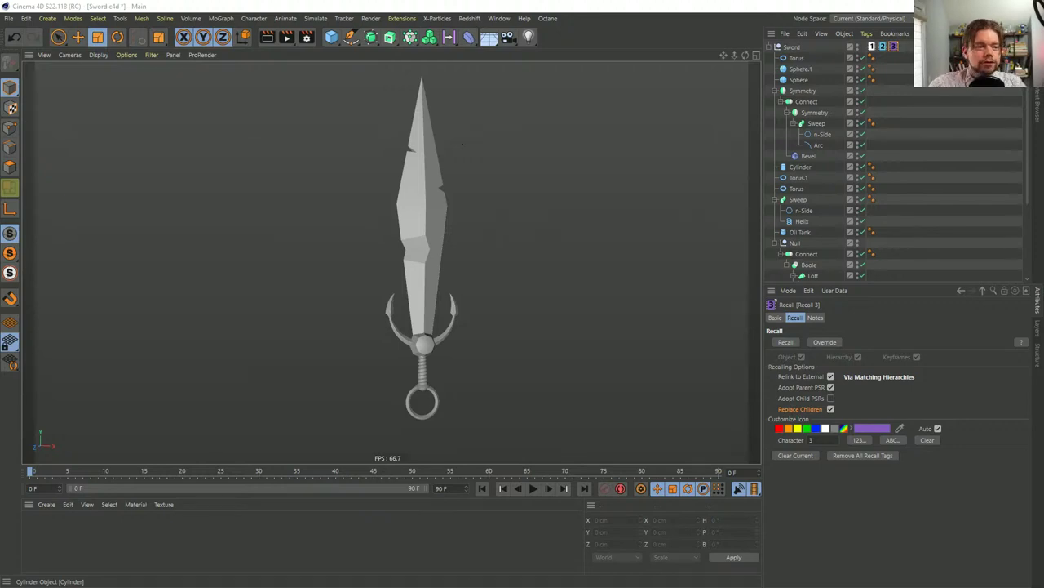
{"action": "left_click", "coordinate": [784, 388]}
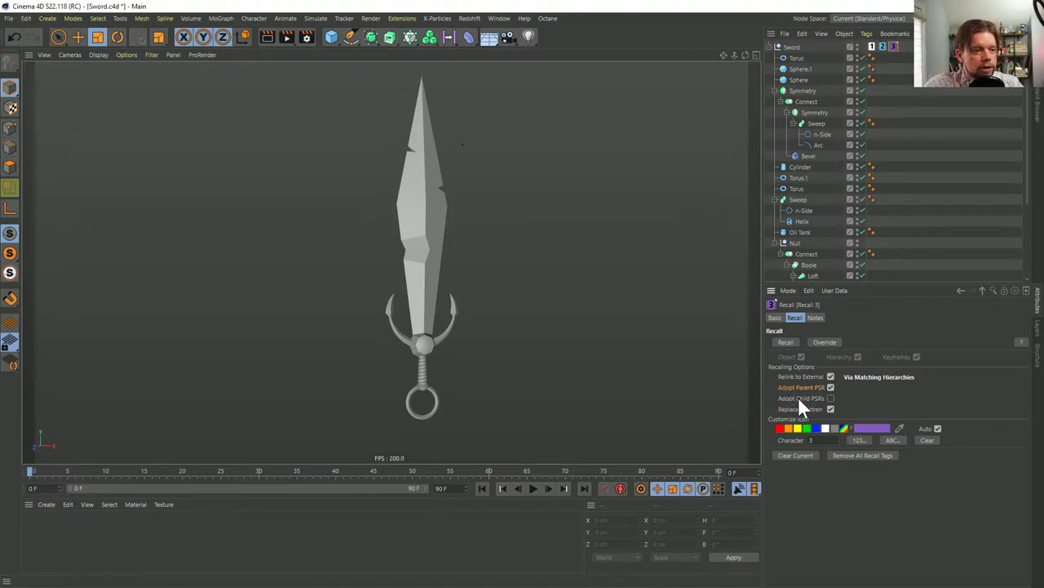
{"action": "left_click", "coordinate": [801, 398]}
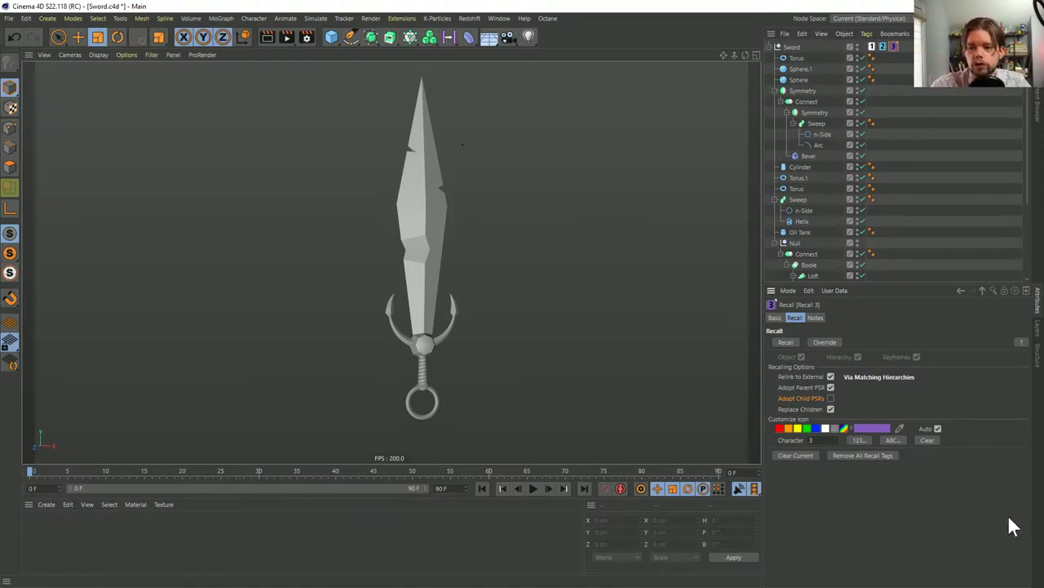
Select the Sword with all its children and delete every Recall tag on it
{"action": "right_click", "coordinate": [788, 46]}
{"action": "left_click", "coordinate": [824, 253]}
{"action": "left_click", "coordinate": [871, 46]}
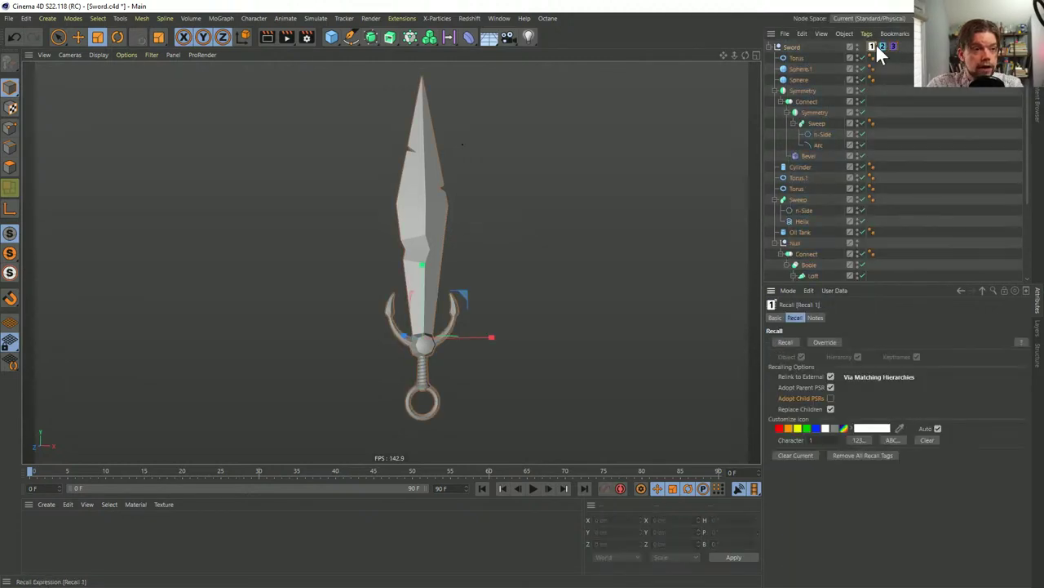
{"action": "key", "text": "Delete"}
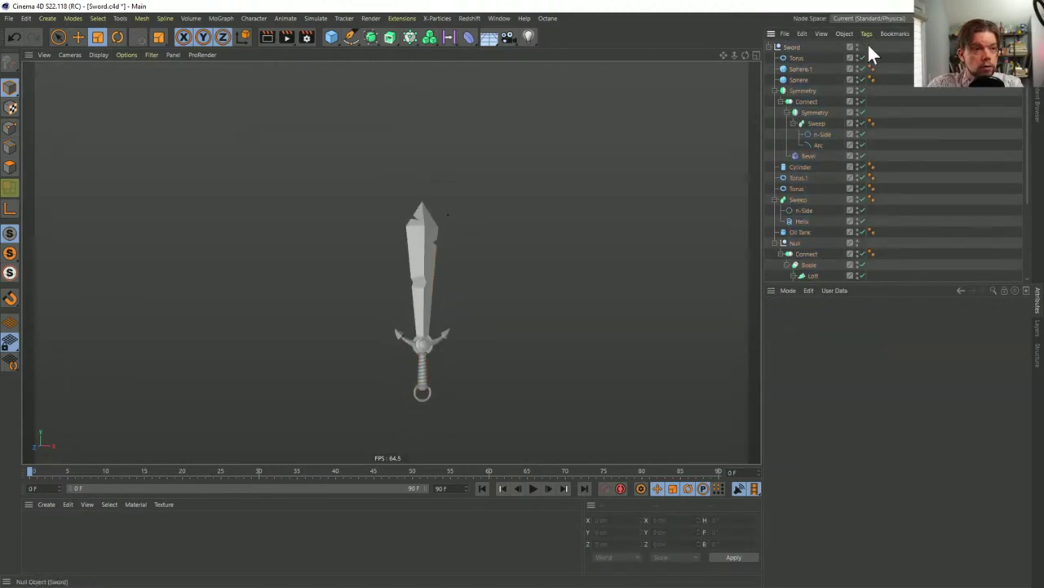
Add a new Recall tag to the Sword, shrink the sword, then recall its full size from the tag
{"action": "right_click", "coordinate": [783, 46]}
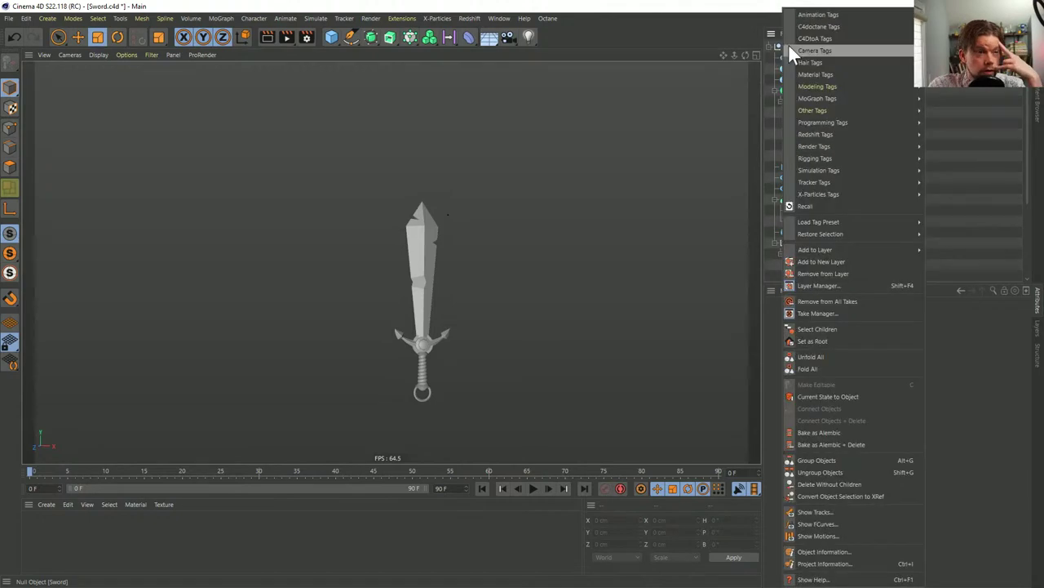
{"action": "left_click", "coordinate": [811, 205]}
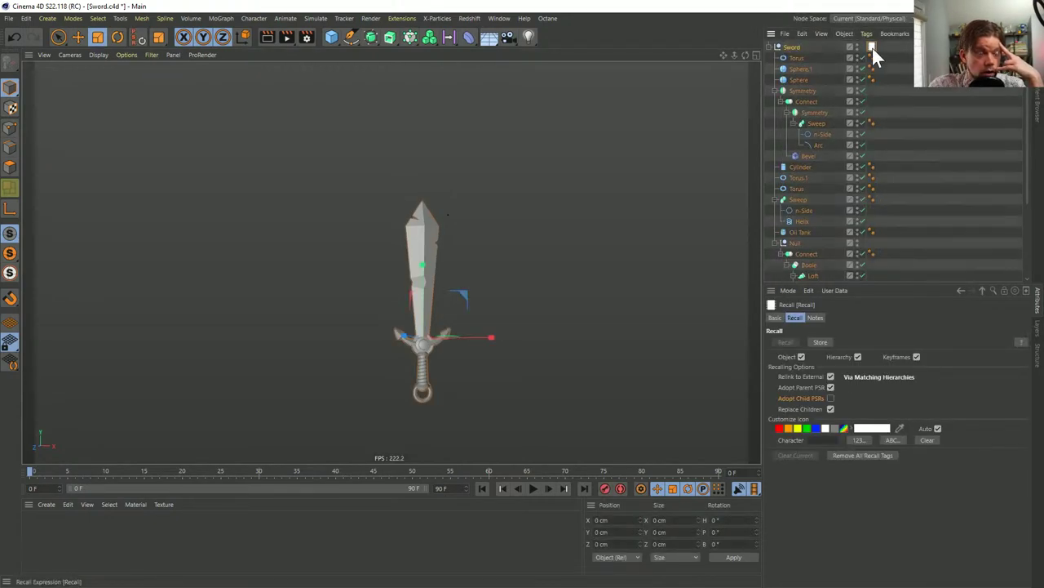
{"action": "left_click", "coordinate": [791, 56]}
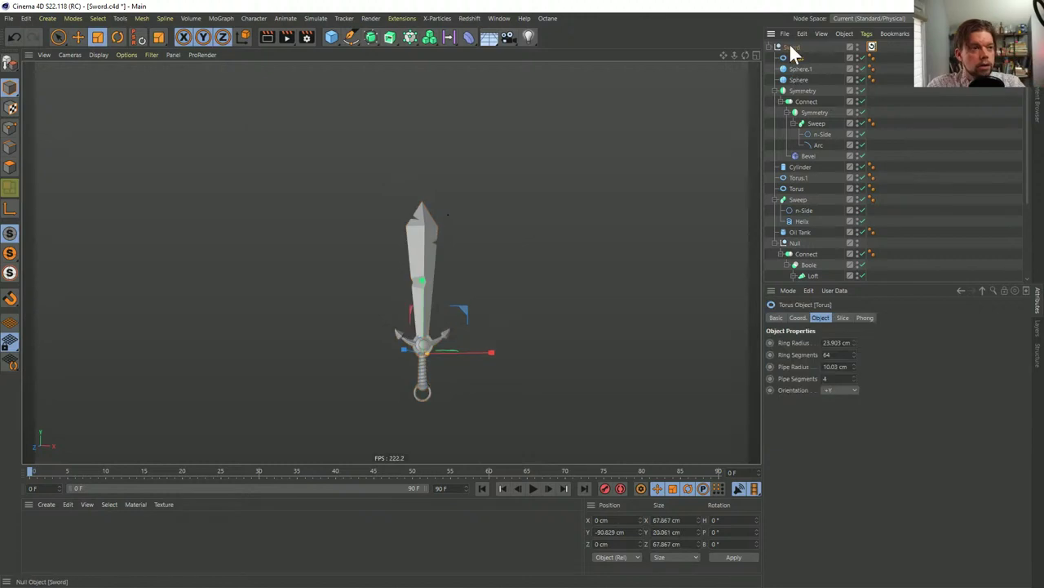
{"action": "left_click", "coordinate": [790, 46]}
{"action": "left_click_drag", "start_coordinate": [525, 253], "coordinate": [425, 441]}
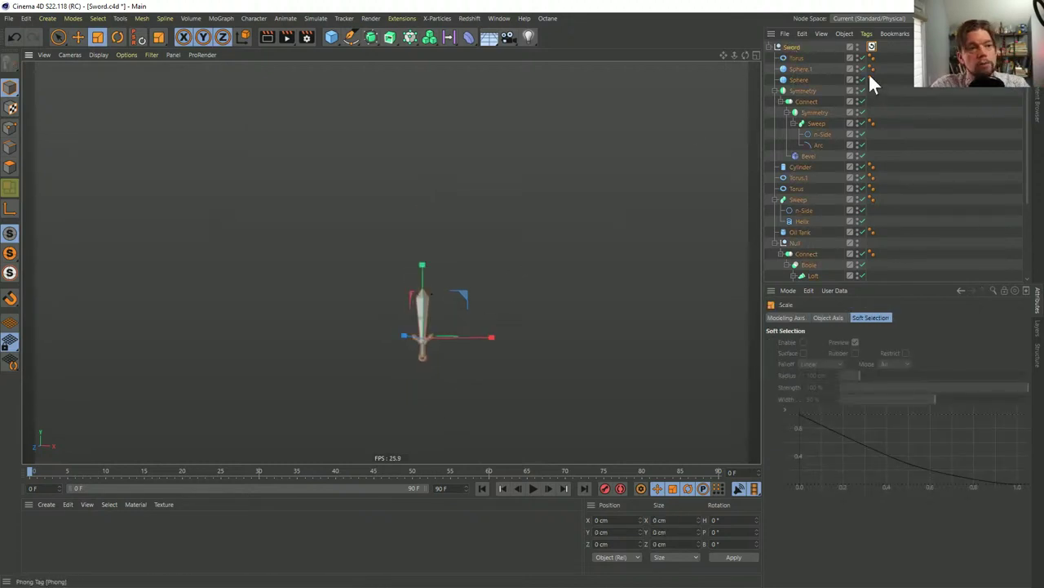
{"action": "double_click", "coordinate": [871, 46]}
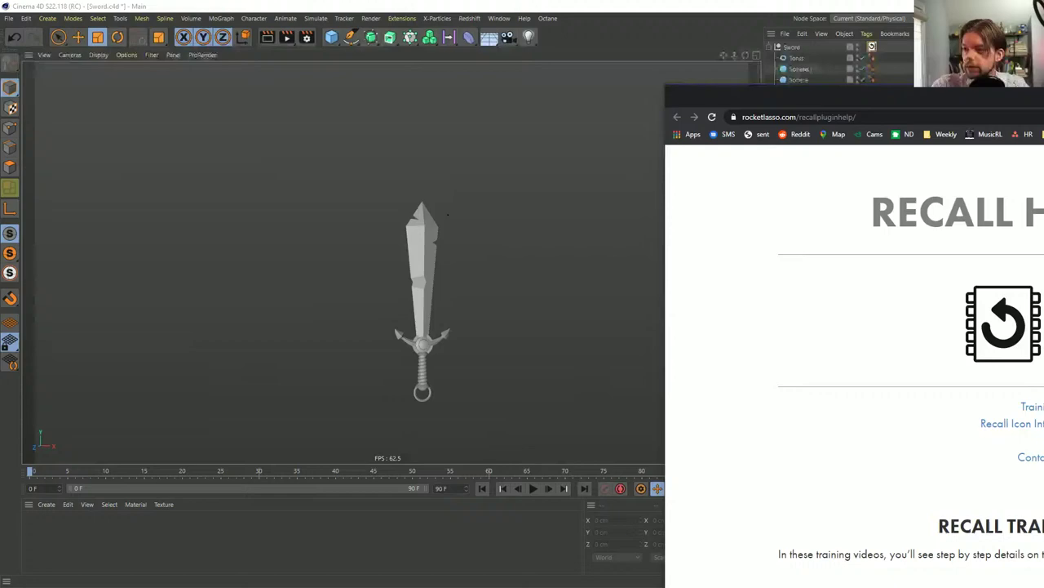
{"action": "left_click_drag", "start_coordinate": [1043, 85], "coordinate": [732, 67]}
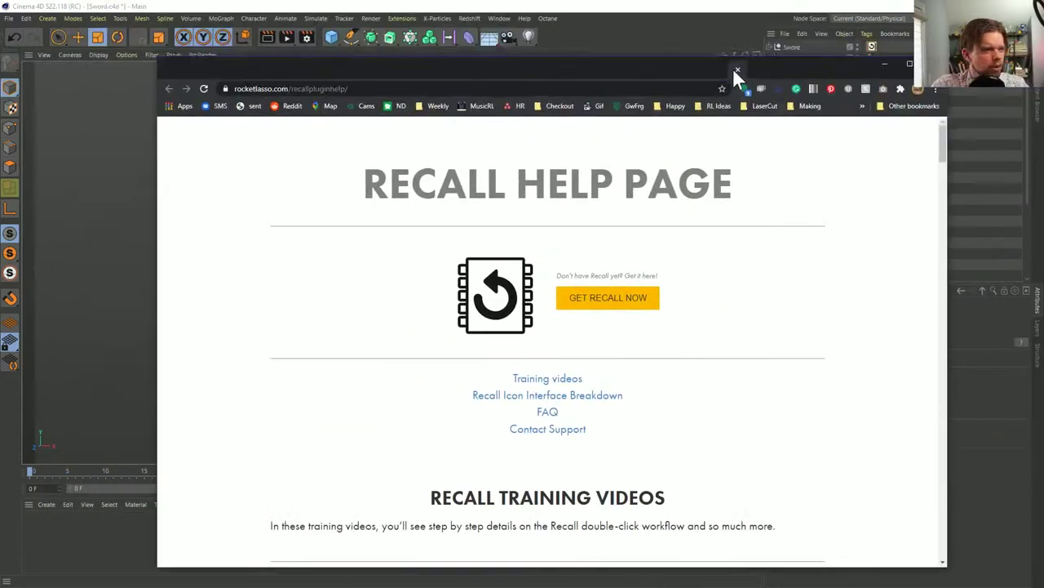
{"action": "scroll", "coordinate": [760, 219], "scroll_direction": "down", "scroll_amount": 5}
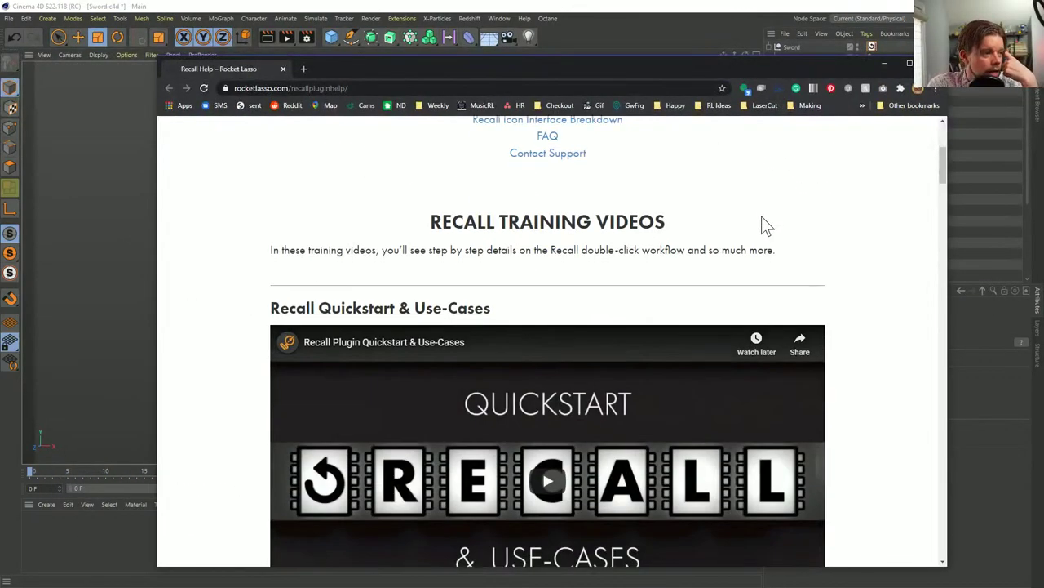
{"action": "scroll", "coordinate": [762, 219], "scroll_direction": "down", "scroll_amount": 2}
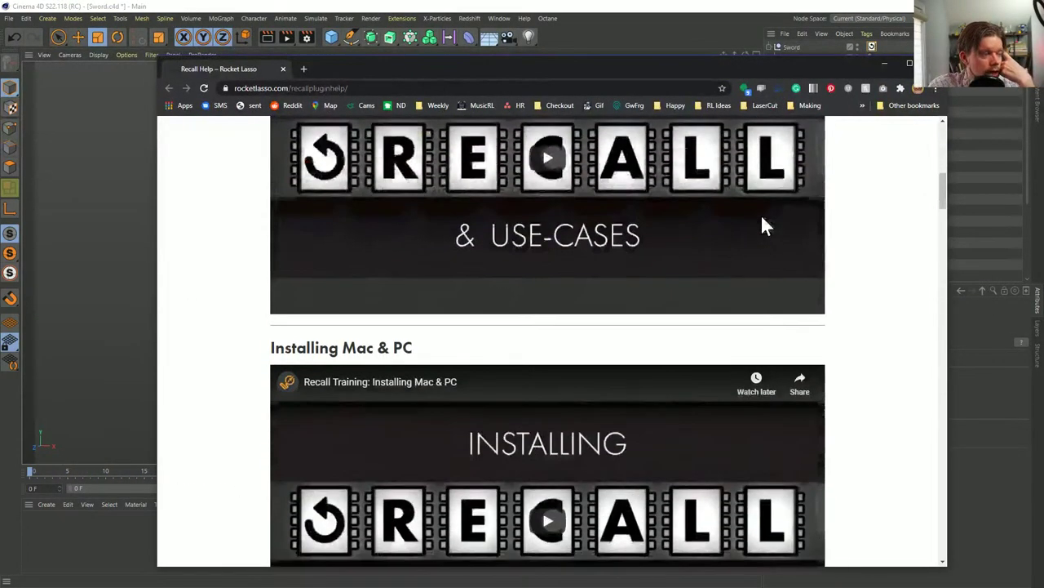
{"action": "scroll", "coordinate": [763, 219], "scroll_direction": "up", "scroll_amount": 3}
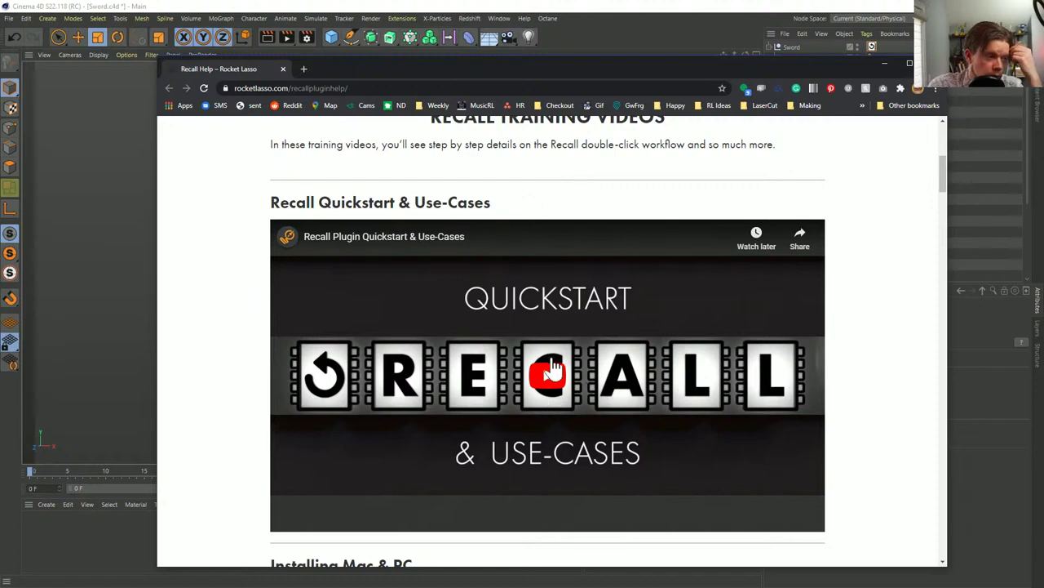
{"action": "scroll", "coordinate": [545, 317], "scroll_direction": "down", "scroll_amount": 3}
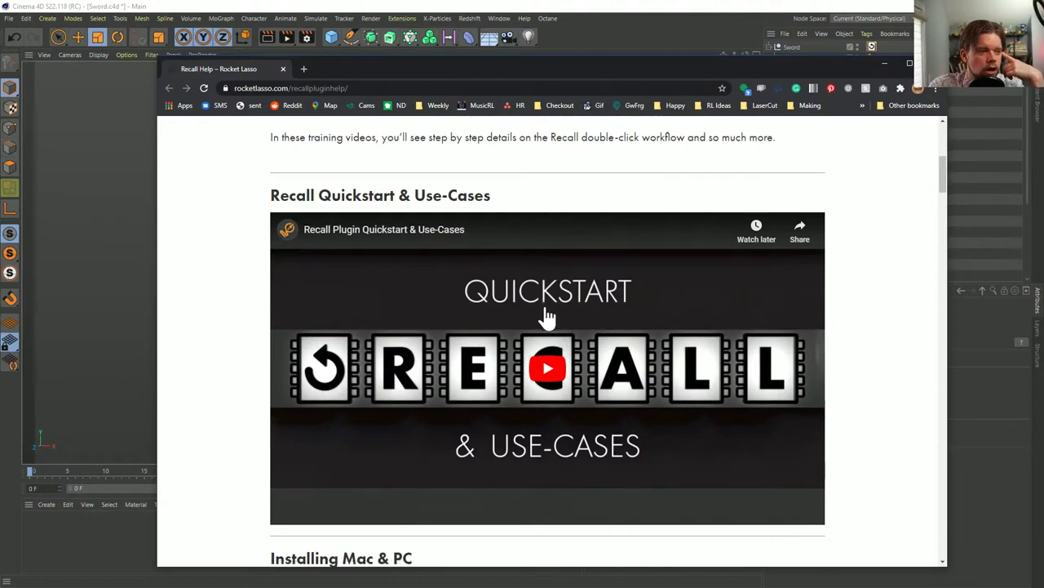
{"action": "scroll", "coordinate": [547, 317], "scroll_direction": "down", "scroll_amount": 6}
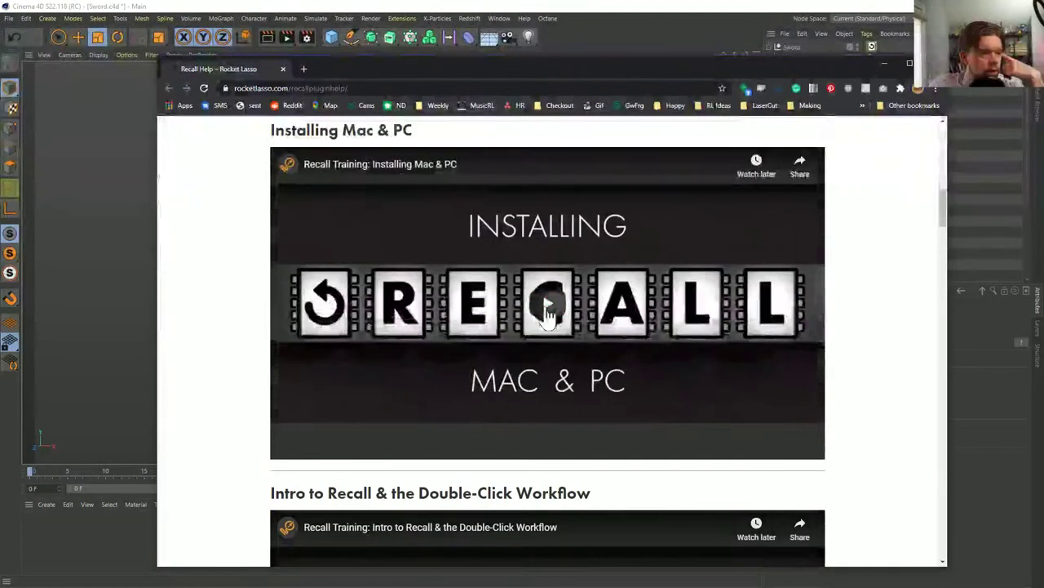
{"action": "scroll", "coordinate": [514, 300], "scroll_direction": "down", "scroll_amount": 2}
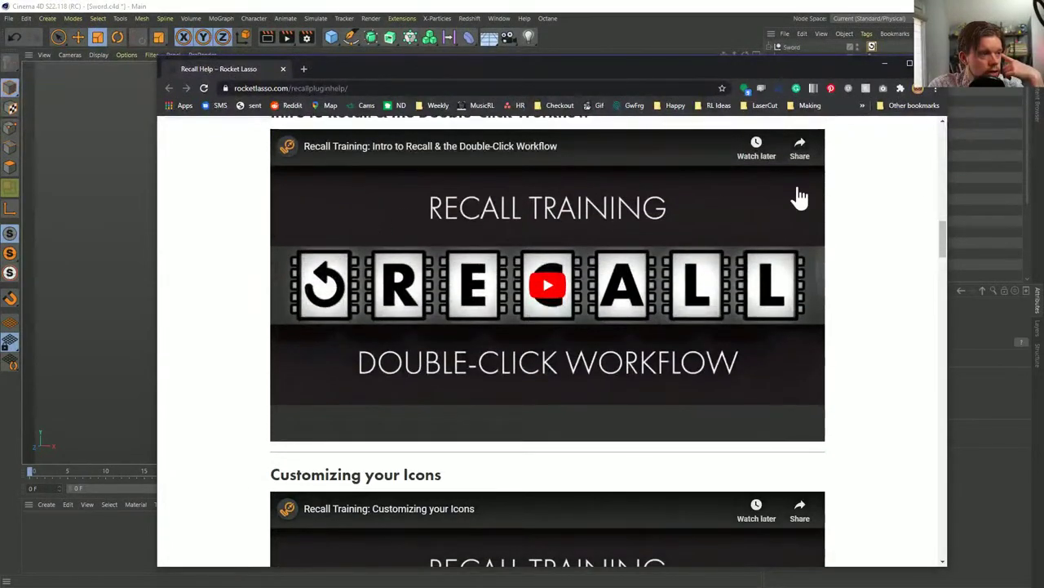
{"action": "scroll", "coordinate": [800, 198], "scroll_direction": "up", "scroll_amount": 1}
{"action": "scroll", "coordinate": [677, 275], "scroll_direction": "down", "scroll_amount": 2}
{"action": "scroll", "coordinate": [416, 282], "scroll_direction": "down", "scroll_amount": 5}
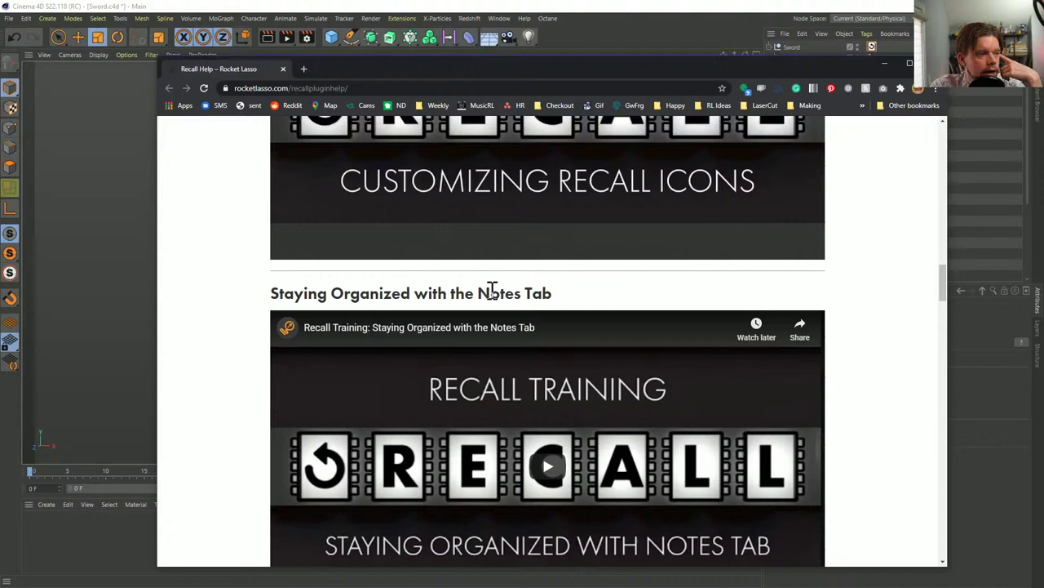
{"action": "left_click_drag", "start_coordinate": [492, 292], "coordinate": [578, 284]}
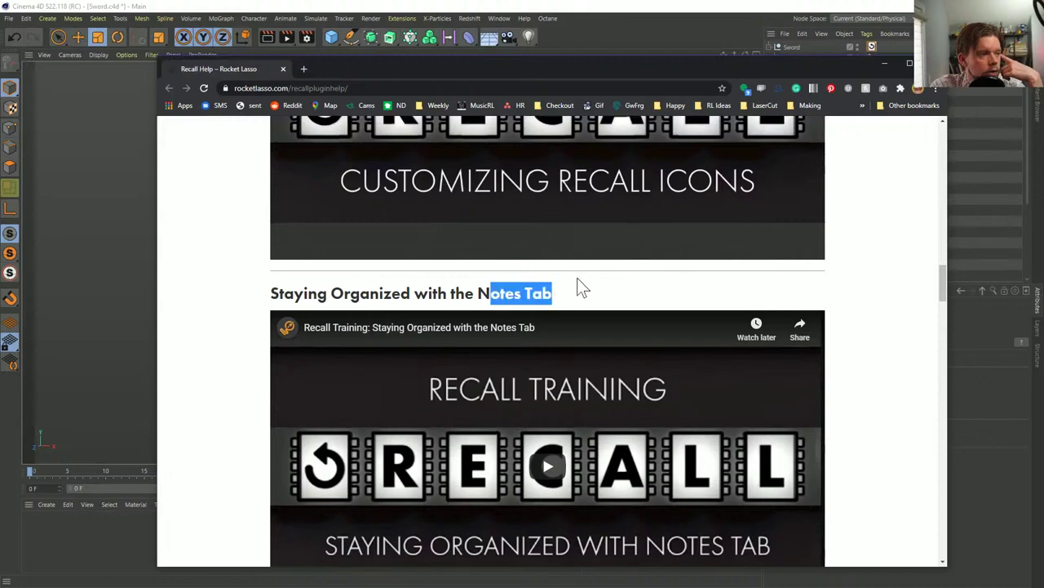
{"action": "scroll", "coordinate": [581, 285], "scroll_direction": "down", "scroll_amount": 6}
{"action": "scroll", "coordinate": [604, 253], "scroll_direction": "down", "scroll_amount": 3}
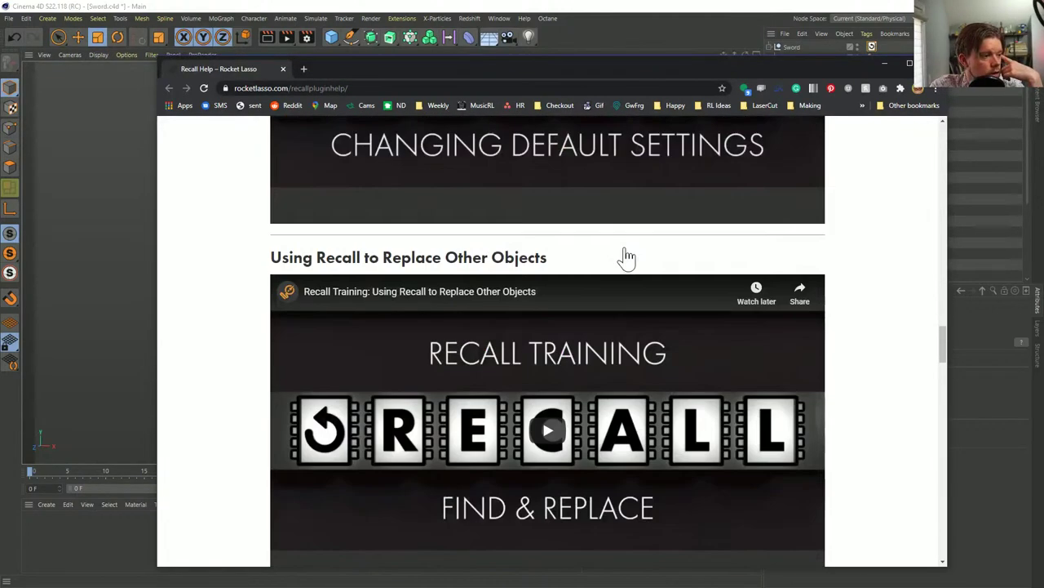
{"action": "left_click_drag", "start_coordinate": [318, 257], "coordinate": [577, 255]}
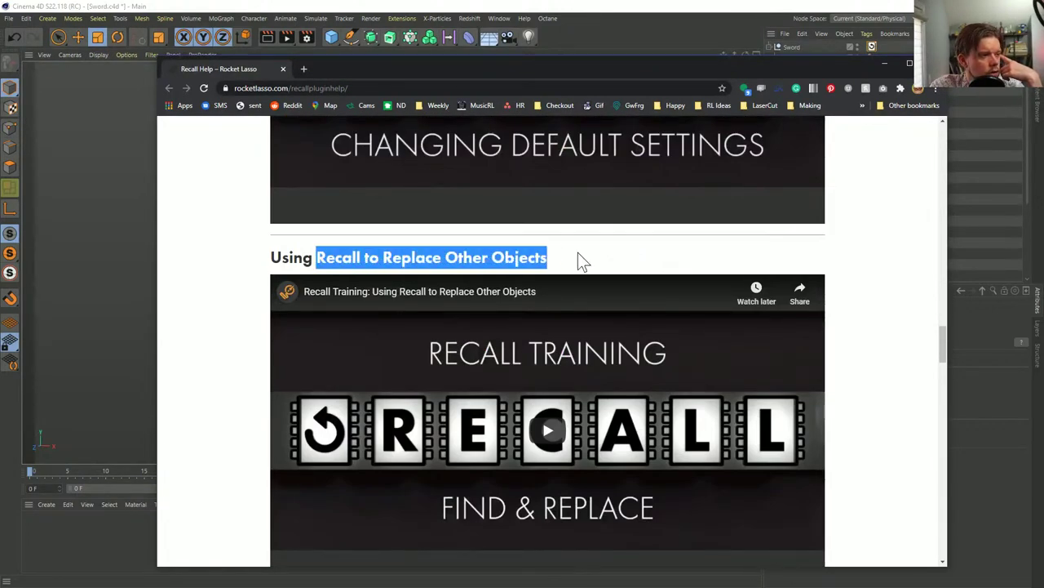
{"action": "left_click", "coordinate": [625, 251]}
{"action": "scroll", "coordinate": [645, 253], "scroll_direction": "down", "scroll_amount": 4}
{"action": "scroll", "coordinate": [649, 254], "scroll_direction": "down", "scroll_amount": 1}
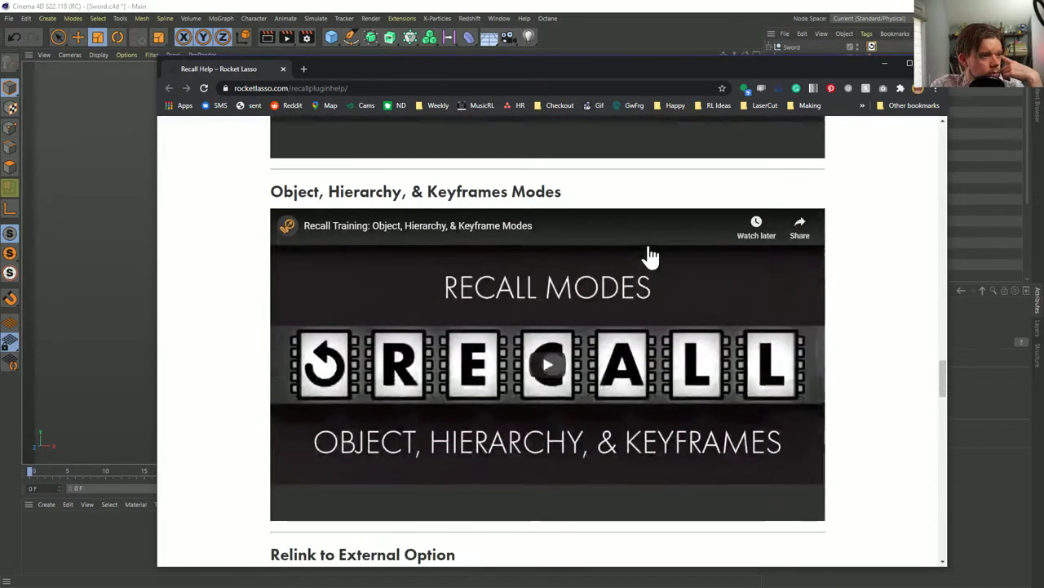
{"action": "scroll", "coordinate": [620, 249], "scroll_direction": "up", "scroll_amount": 1}
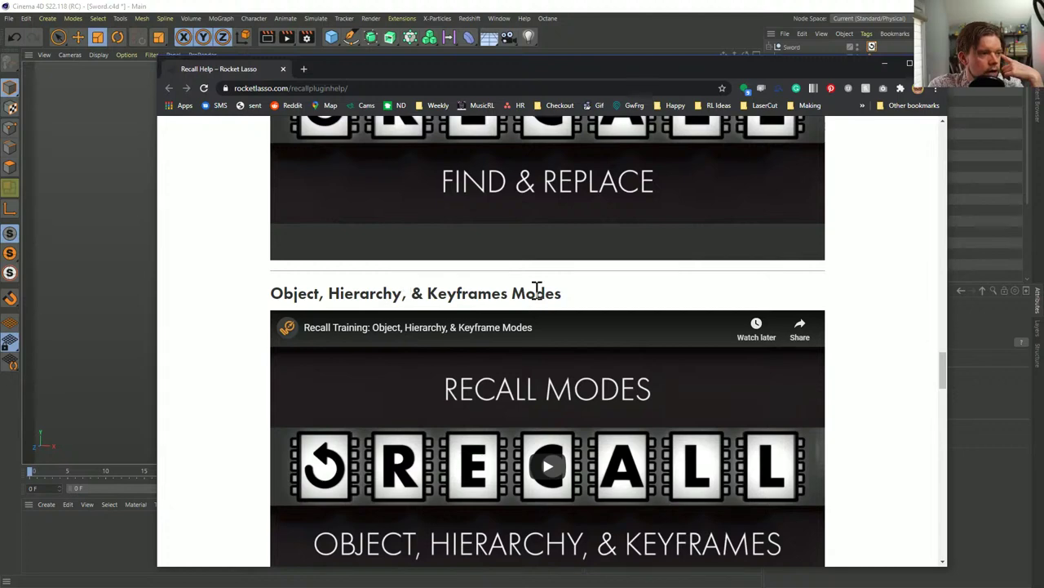
{"action": "scroll", "coordinate": [547, 290], "scroll_direction": "down", "scroll_amount": 3}
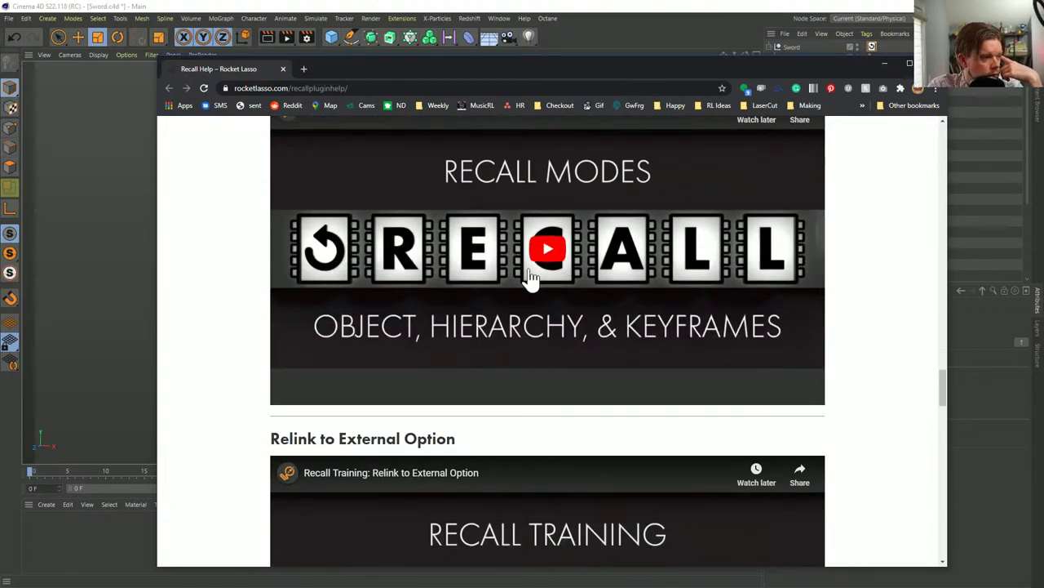
{"action": "scroll", "coordinate": [490, 284], "scroll_direction": "down", "scroll_amount": 2}
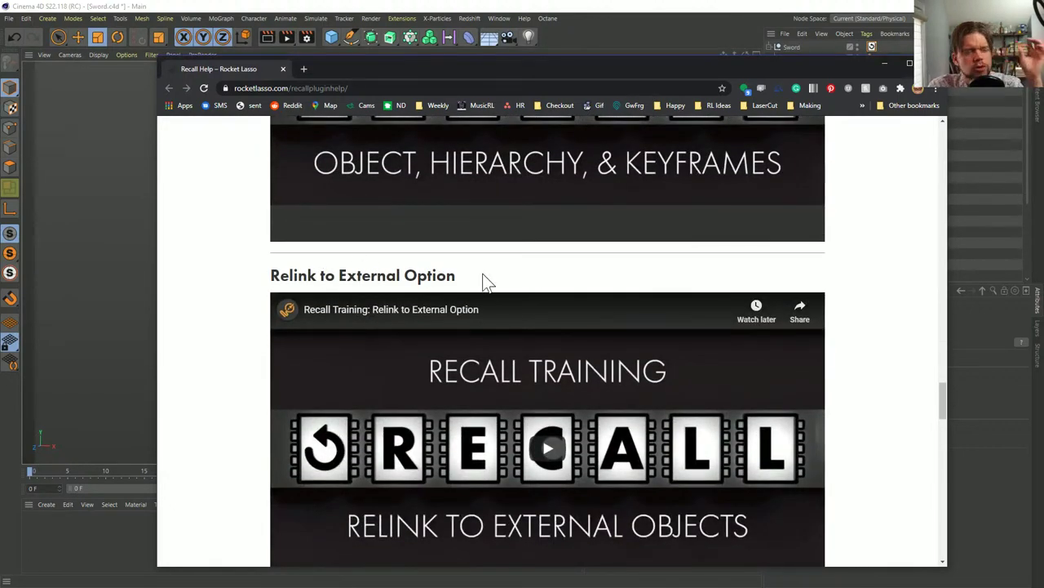
{"action": "scroll", "coordinate": [486, 281], "scroll_direction": "down", "scroll_amount": 4}
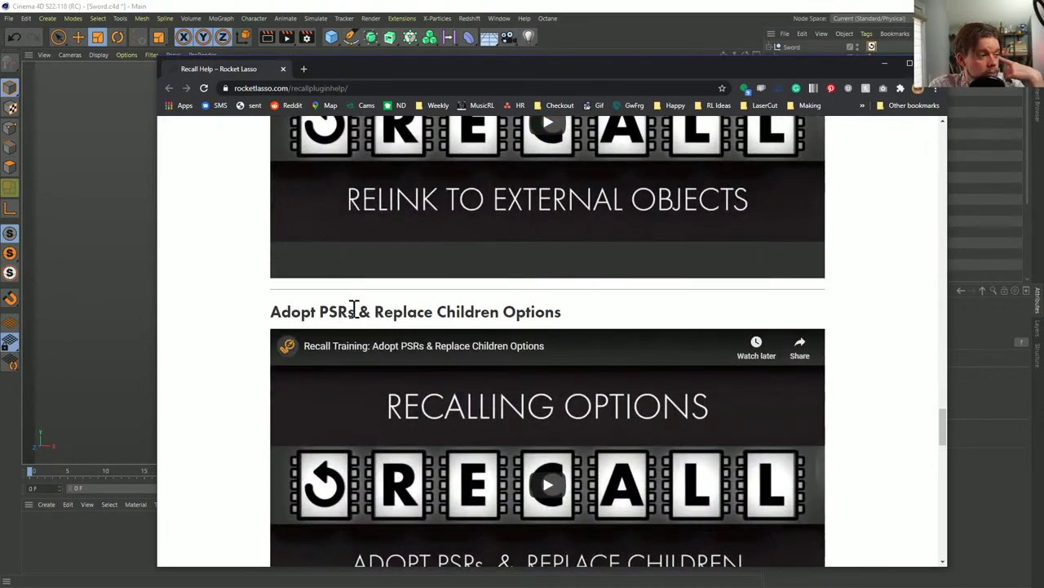
{"action": "scroll", "coordinate": [554, 308], "scroll_direction": "down", "scroll_amount": 5}
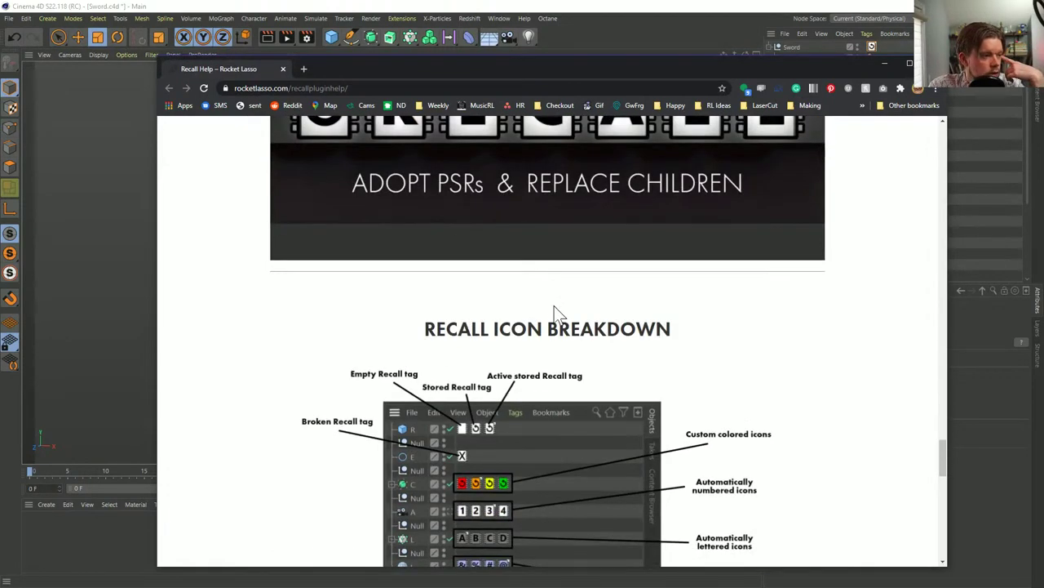
{"action": "scroll", "coordinate": [554, 312], "scroll_direction": "down", "scroll_amount": 3}
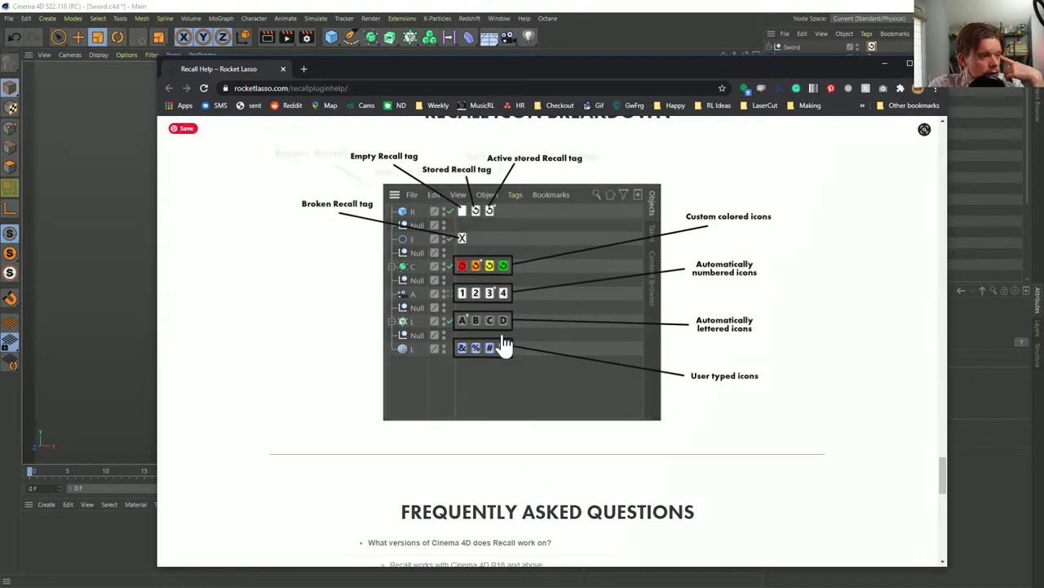
{"action": "scroll", "coordinate": [504, 342], "scroll_direction": "down", "scroll_amount": 8}
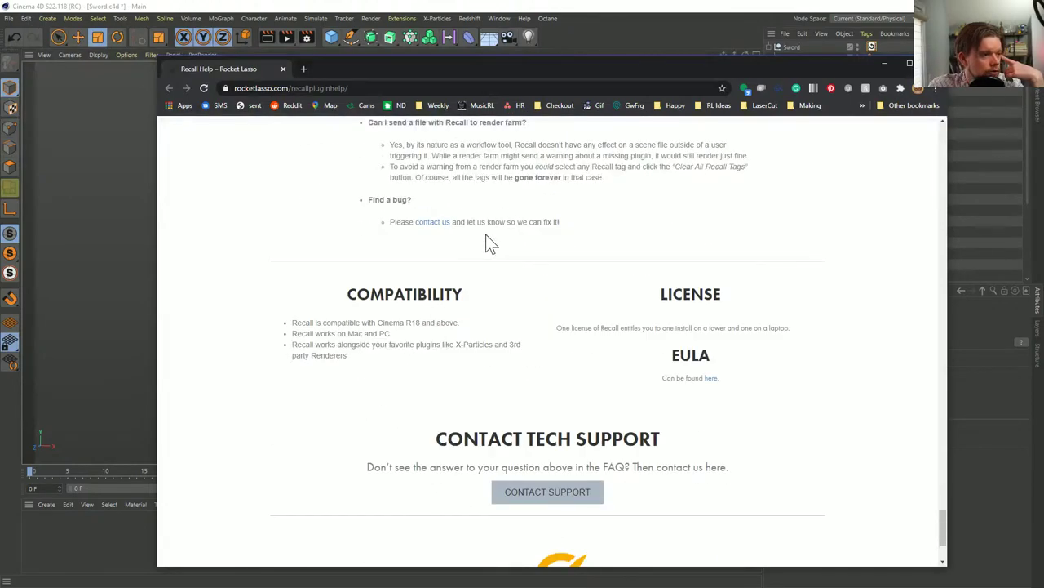
{"action": "scroll", "coordinate": [485, 240], "scroll_direction": "up", "scroll_amount": 20}
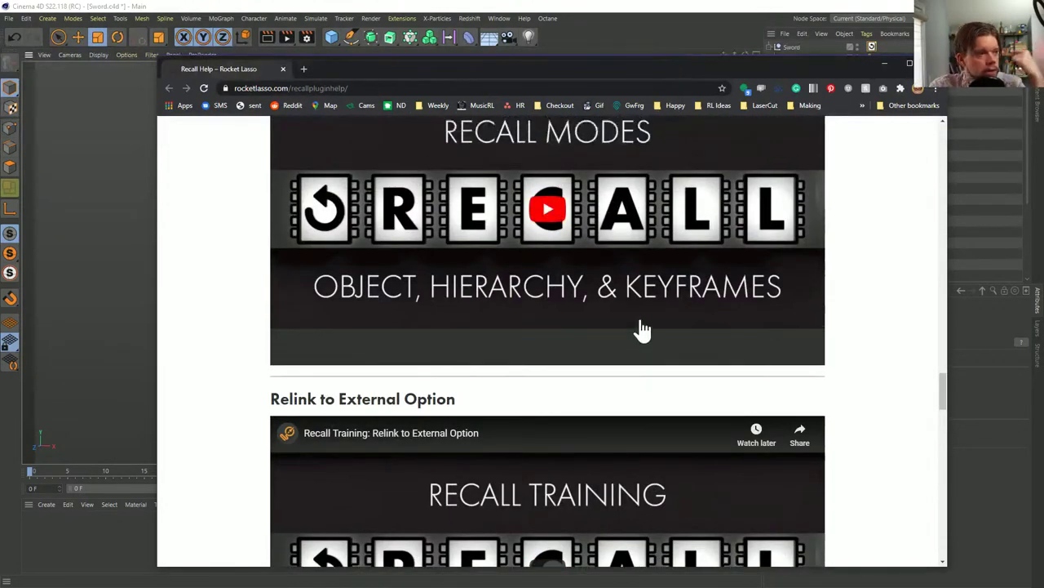
{"action": "scroll", "coordinate": [644, 325], "scroll_direction": "up", "scroll_amount": 20}
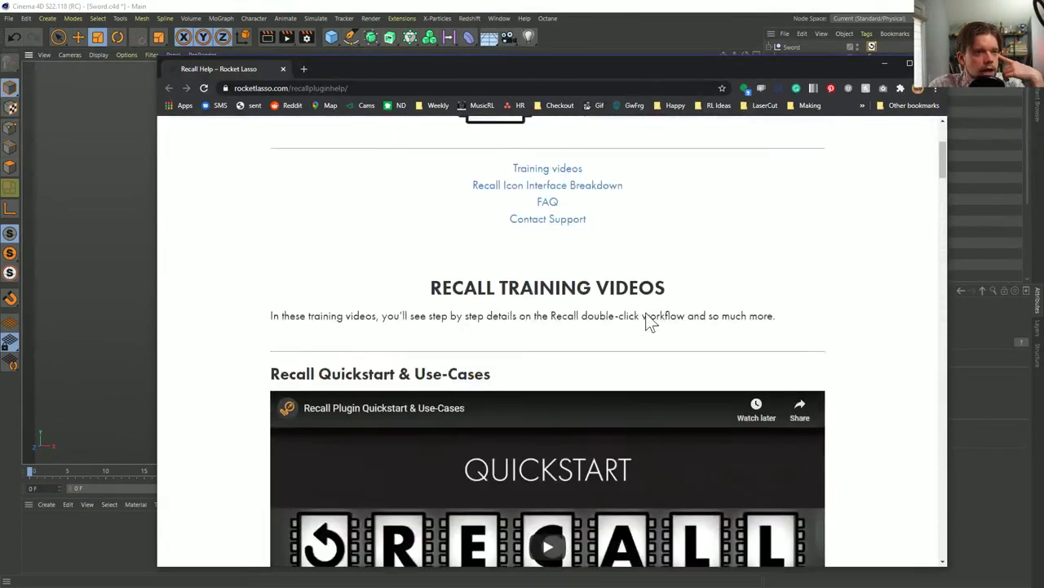
{"action": "scroll", "coordinate": [650, 322], "scroll_direction": "up", "scroll_amount": 3}
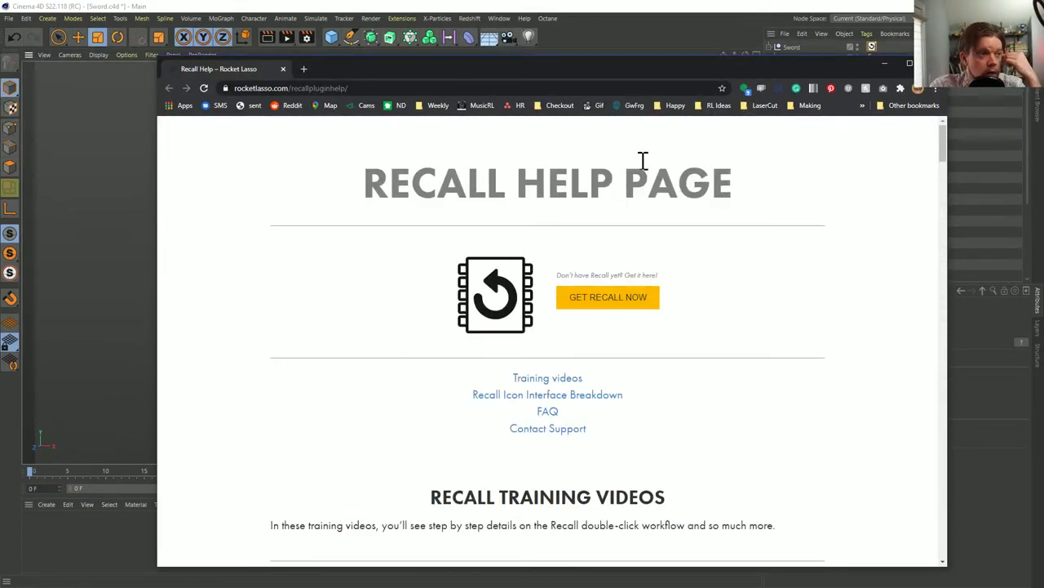
Close the Recall help page in Chrome and save the Sword.c4d scene
{"action": "left_click", "coordinate": [282, 69]}
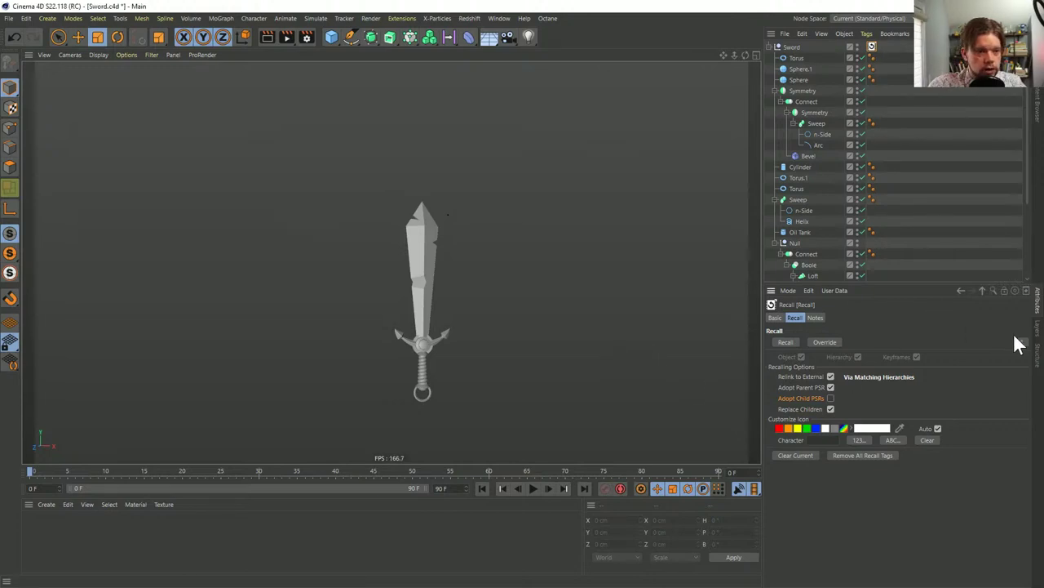
{"action": "key", "text": "ctrl+s"}
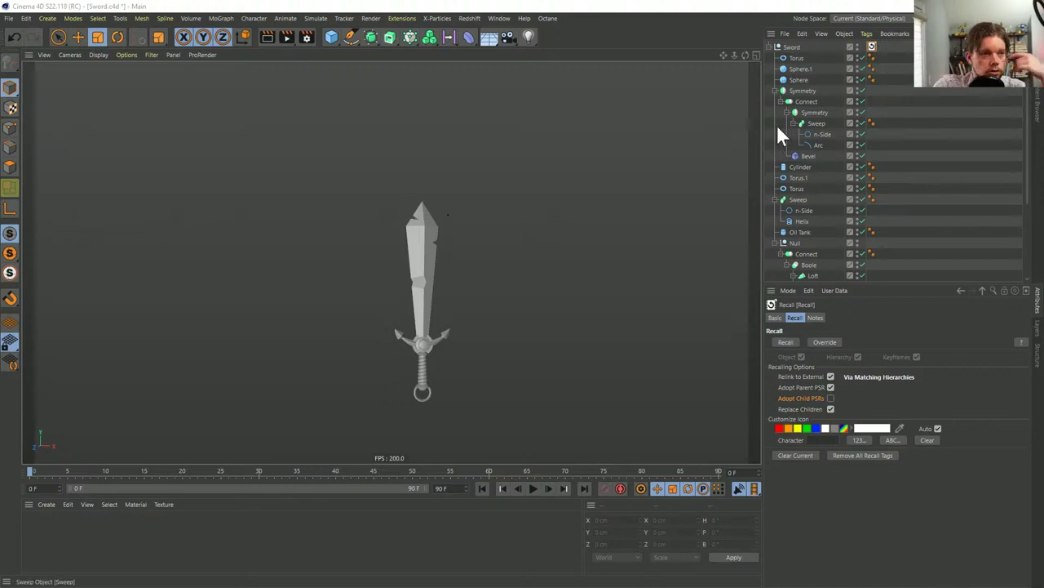
Select the Sword's Recall tag, undo back to the full sword, and deselect tags Recall 1–3
{"action": "left_click", "coordinate": [887, 43]}
{"action": "left_click", "coordinate": [888, 45]}
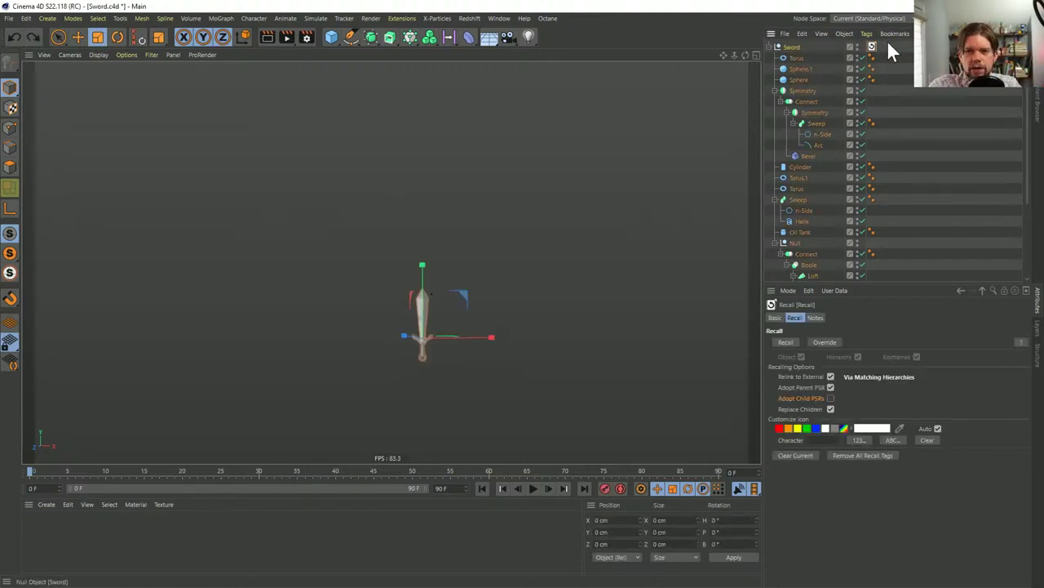
{"action": "key", "text": "ctrl+z"}
{"action": "key", "text": "ctrl+z"}
{"action": "key", "text": "ctrl+z"}
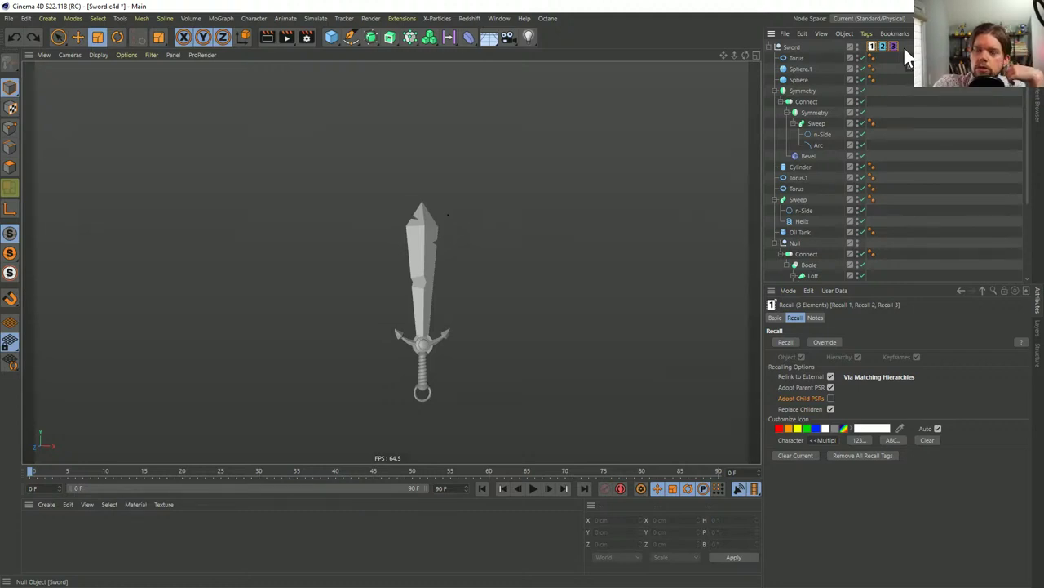
{"action": "left_click", "coordinate": [901, 47]}
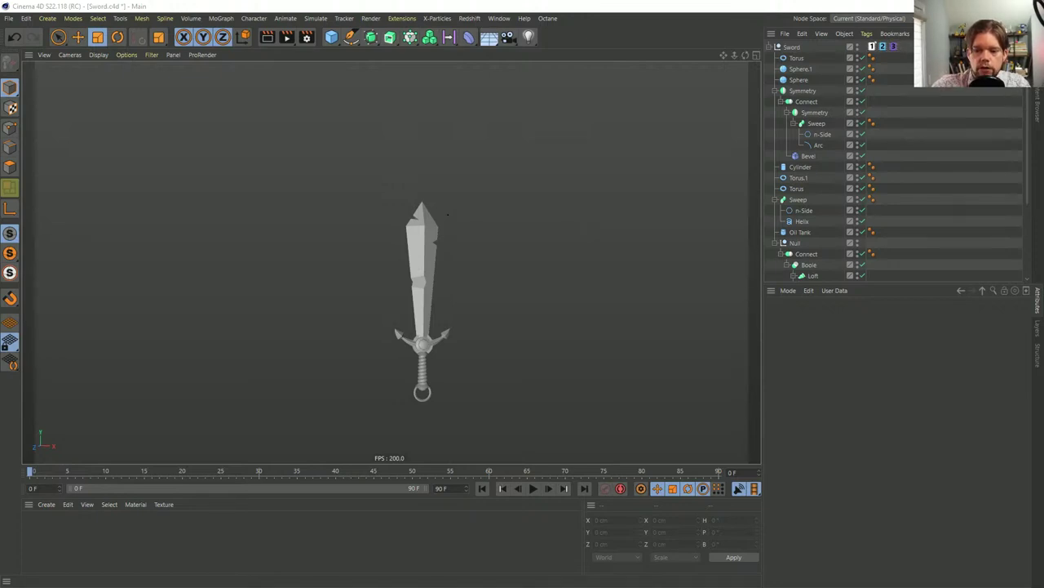
Paste the collapsed Sword null hierarchy into a new untitled document
{"action": "left_click", "coordinate": [770, 46]}
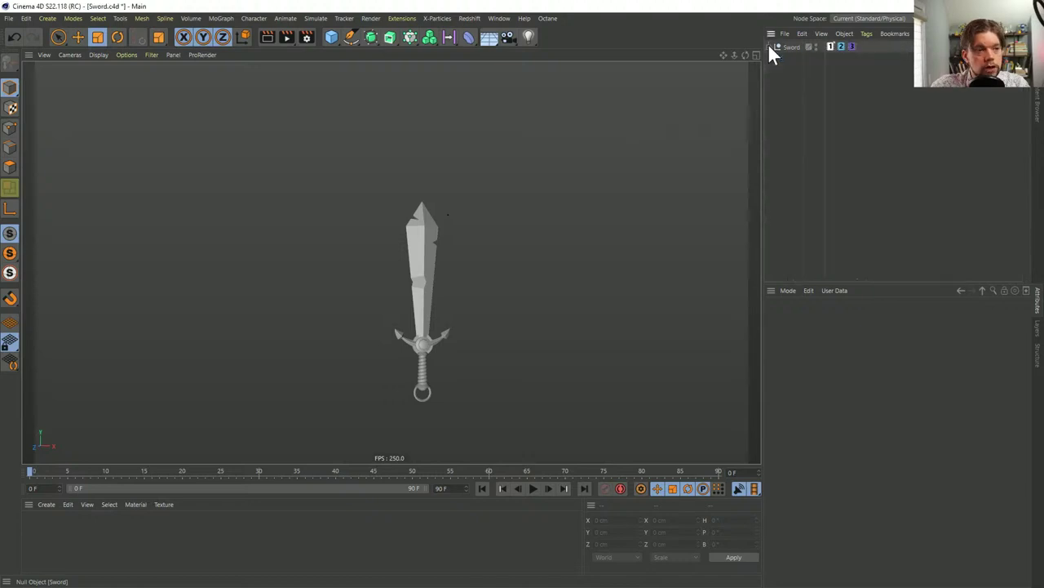
{"action": "left_click", "coordinate": [781, 46]}
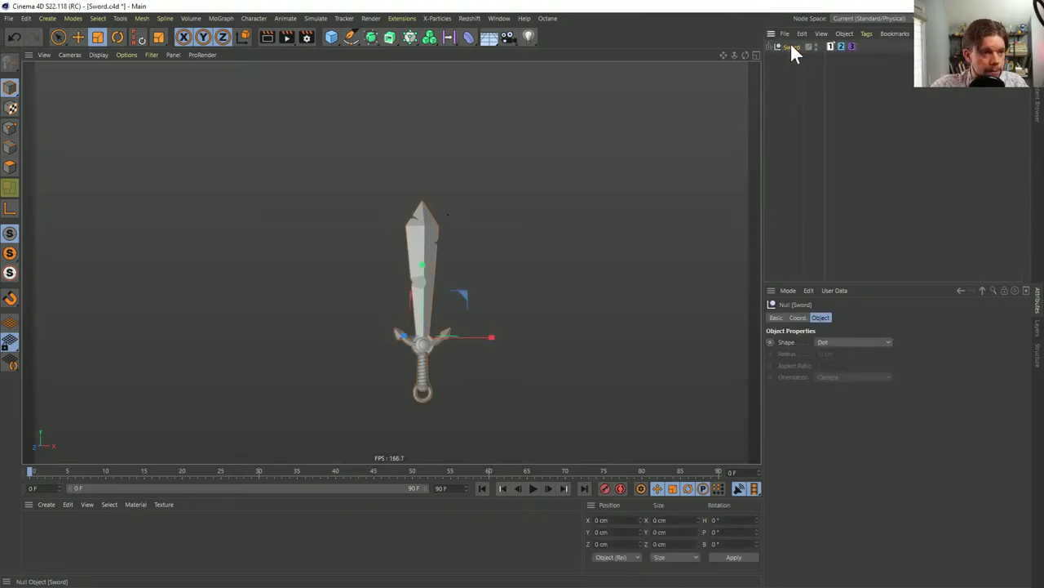
{"action": "key", "text": "ctrl+n"}
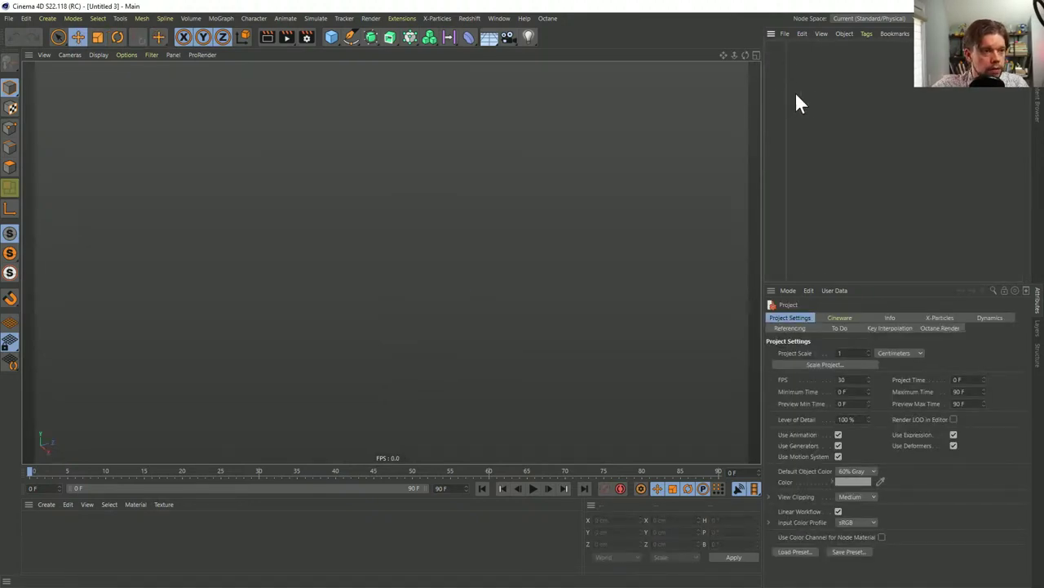
{"action": "key", "text": "ctrl+v"}
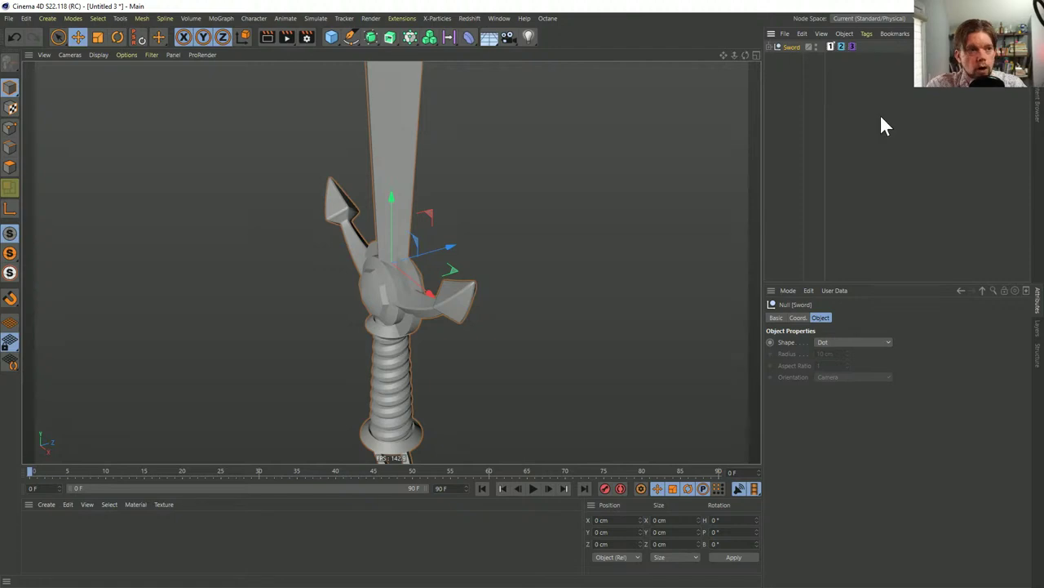
Expand the pasted Sword hierarchy, check the merge/save options, and collapse it again
{"action": "left_click", "coordinate": [769, 47]}
{"action": "left_click", "coordinate": [785, 35]}
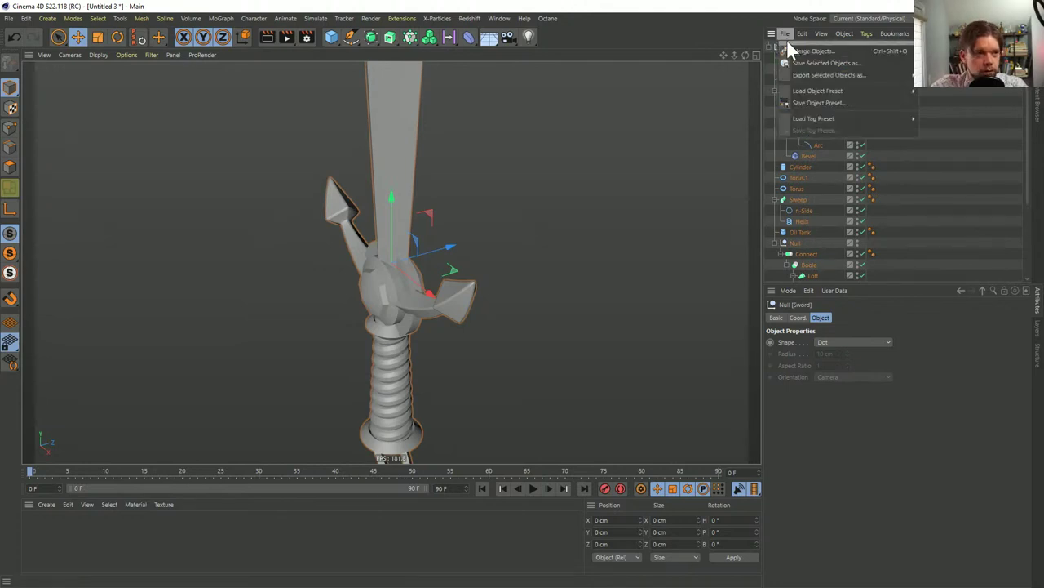
{"action": "left_click", "coordinate": [788, 36]}
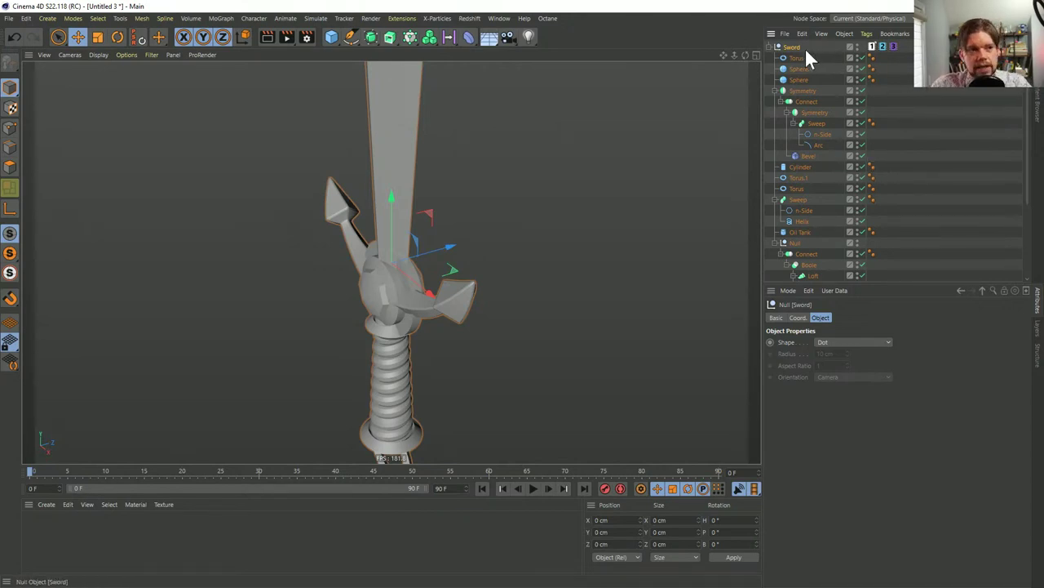
{"action": "left_click", "coordinate": [769, 47]}
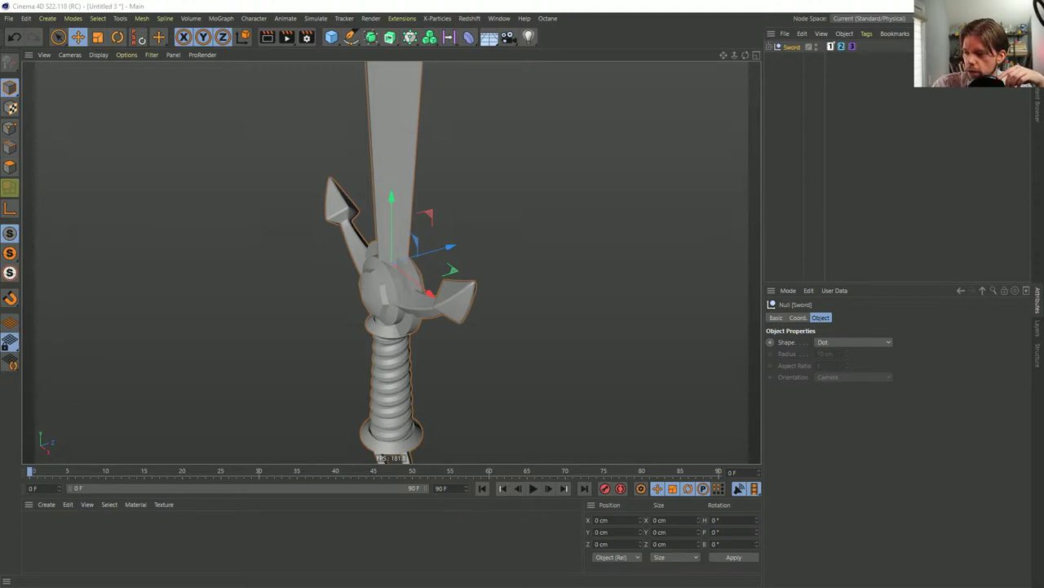
Open the Elephant_Vol2_Sculpting scene and delete its Water Proof null
{"action": "left_click_drag", "start_coordinate": [596, 146], "coordinate": [527, 184]}
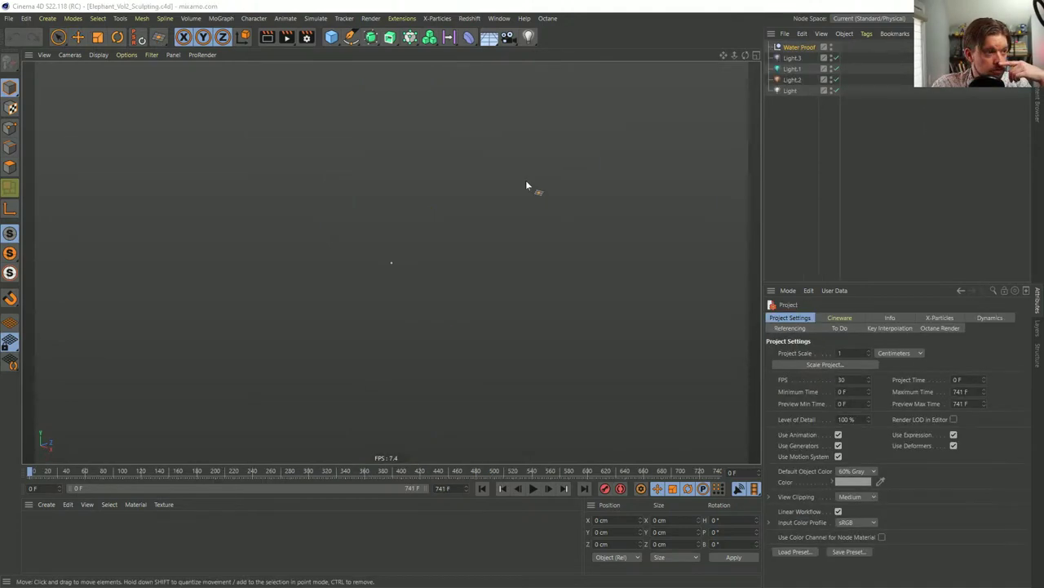
{"action": "left_click", "coordinate": [793, 46]}
{"action": "key", "text": "Delete"}
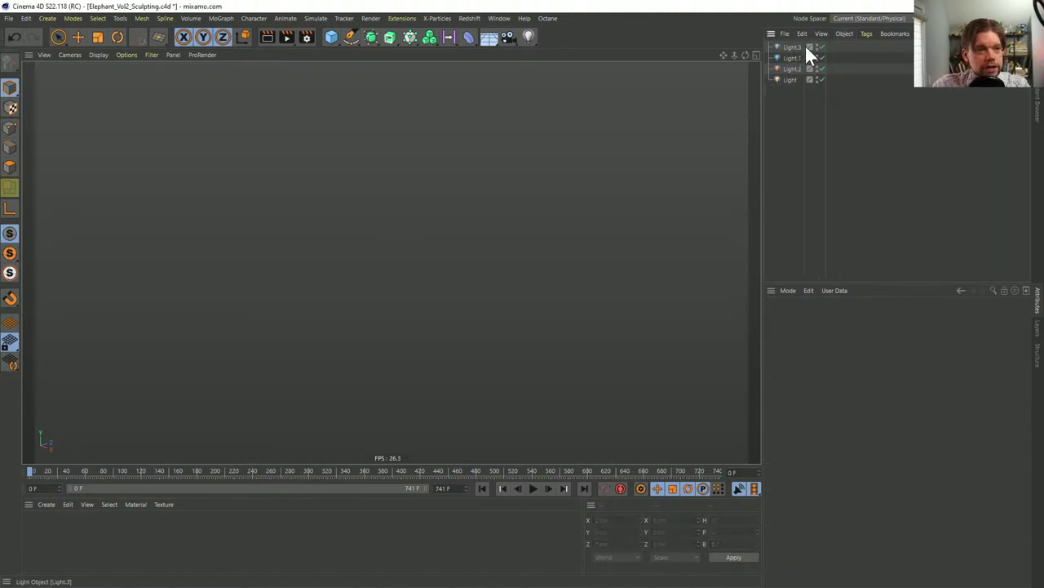
Drag Elephant Base from Presets > 3D Objects Vol2 > Sculpting Base Meshes into the scene
{"action": "left_click", "coordinate": [1038, 113]}
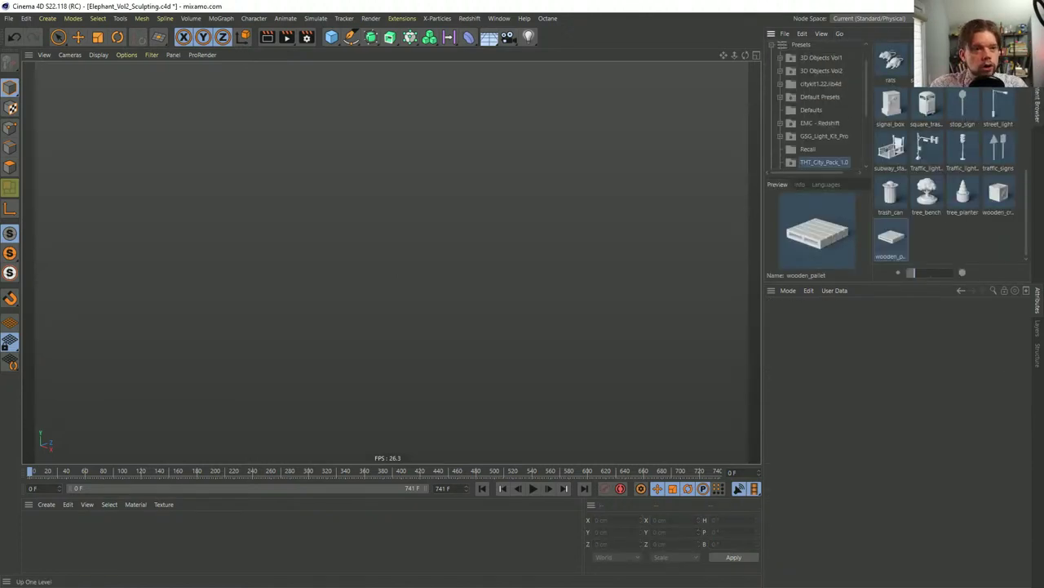
{"action": "key", "text": "BackSpace"}
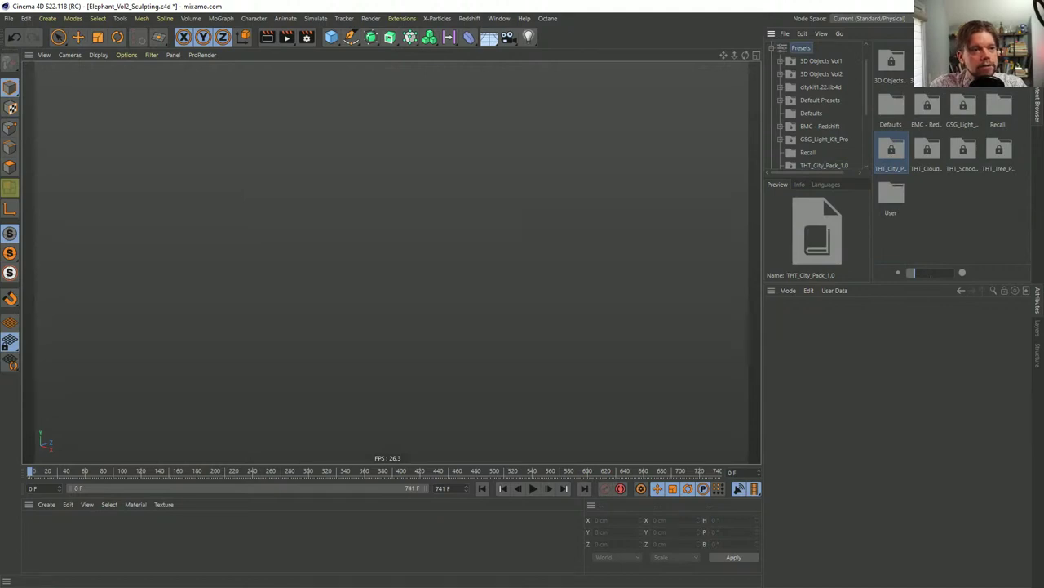
{"action": "double_click", "coordinate": [929, 69]}
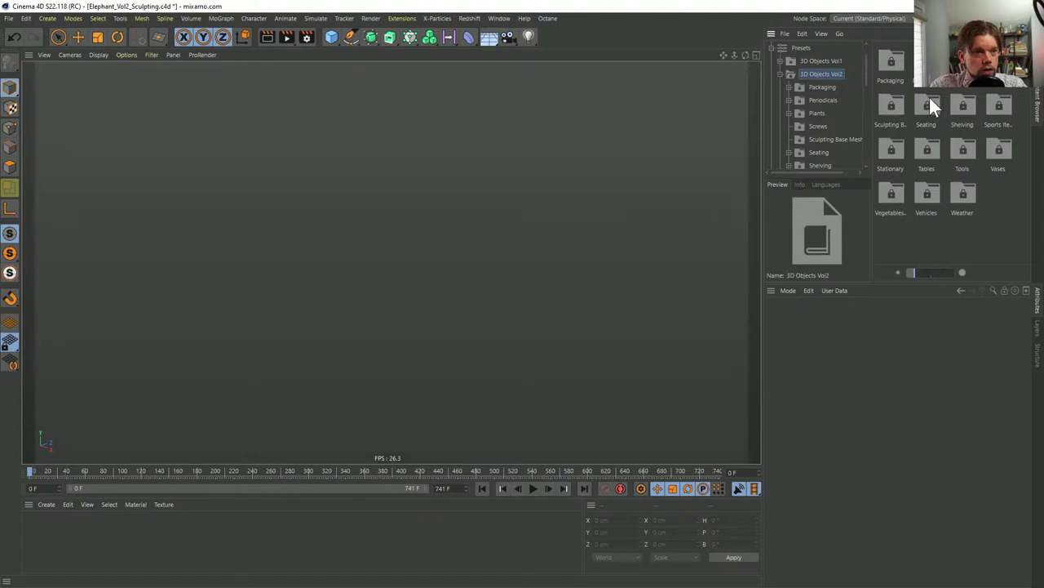
{"action": "double_click", "coordinate": [892, 106]}
{"action": "mouse_move", "coordinate": [892, 61]}
{"action": "left_mouse_down"}
{"action": "mouse_move", "coordinate": [625, 180]}
{"action": "mouse_move", "coordinate": [623, 166]}
{"action": "left_mouse_up"}
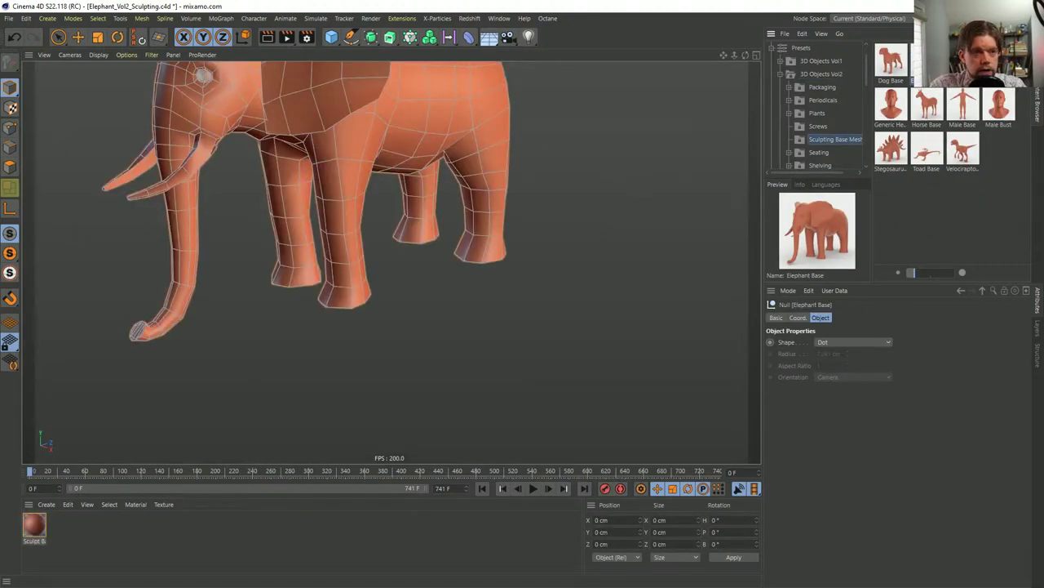
Turn the elephant side-on and delete the Eyes object from Elephant Base
{"action": "key", "text": "shift+F1"}
{"action": "left_click_drag", "start_coordinate": [279, 157], "coordinate": [395, 225], "text": "alt"}
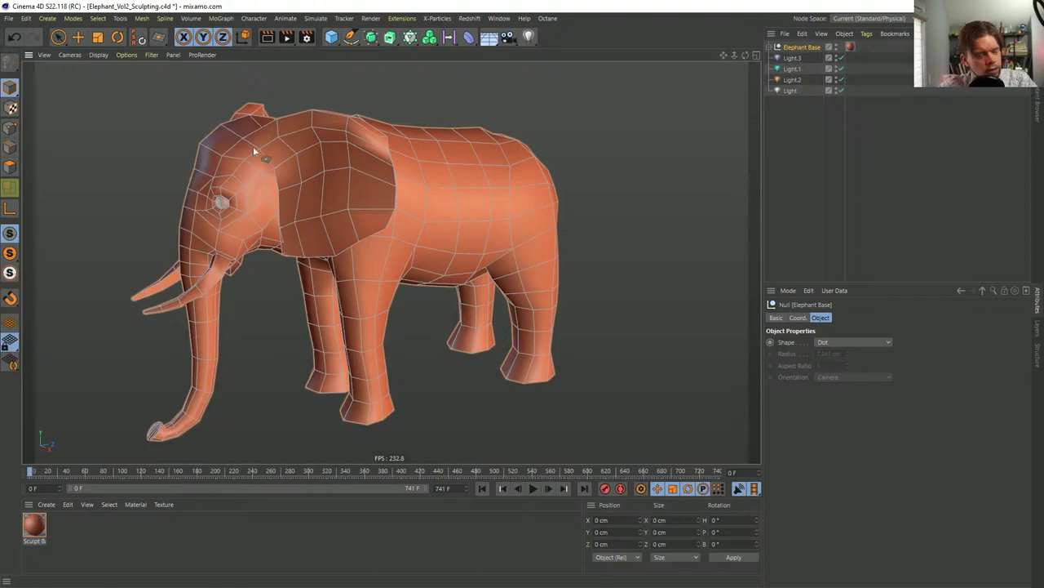
{"action": "left_click_drag", "start_coordinate": [253, 146], "coordinate": [522, 173], "text": "alt"}
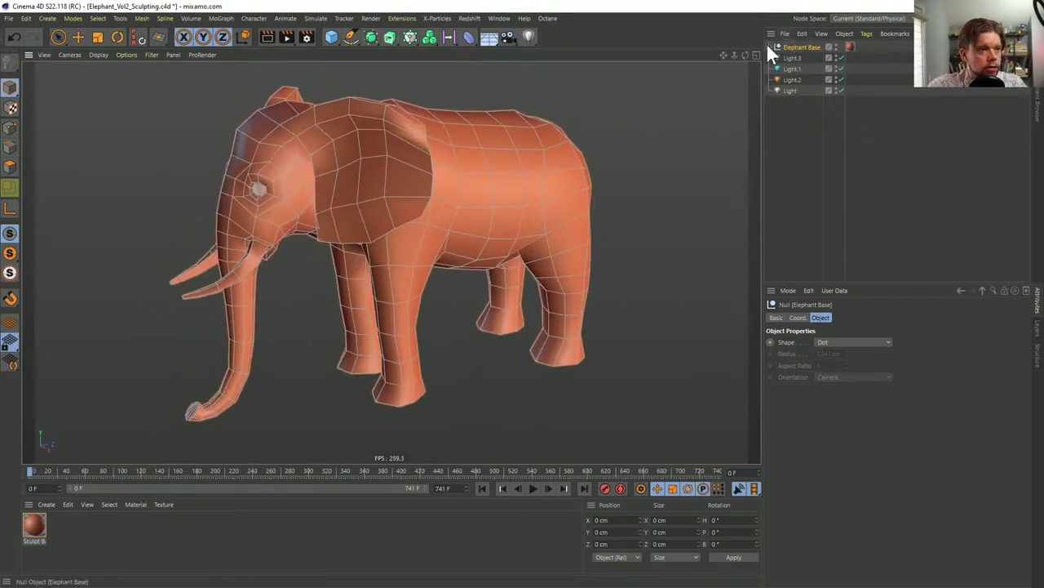
{"action": "left_click", "coordinate": [770, 47]}
{"action": "left_click", "coordinate": [784, 58]}
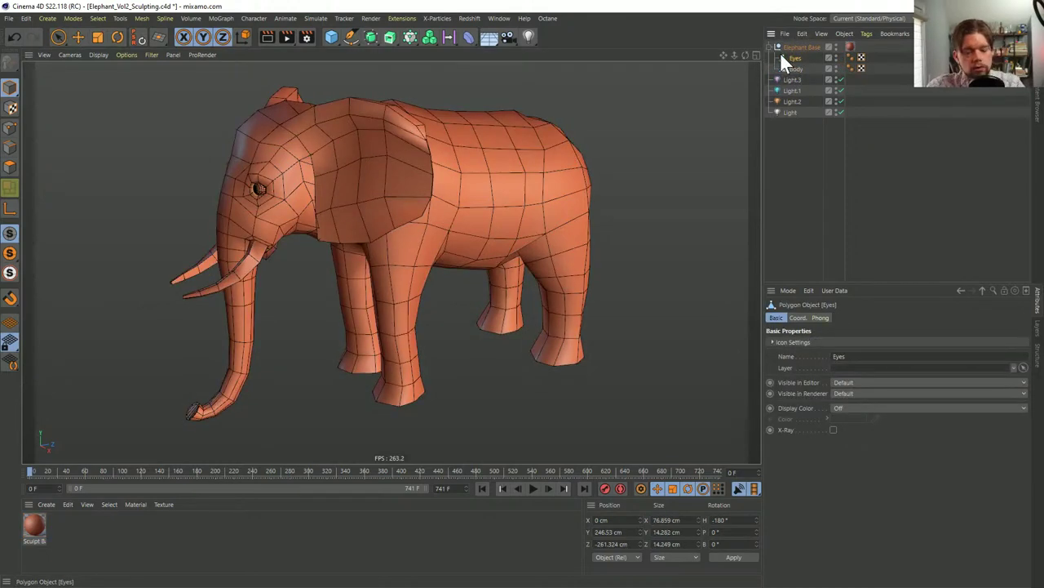
{"action": "key", "text": "Delete"}
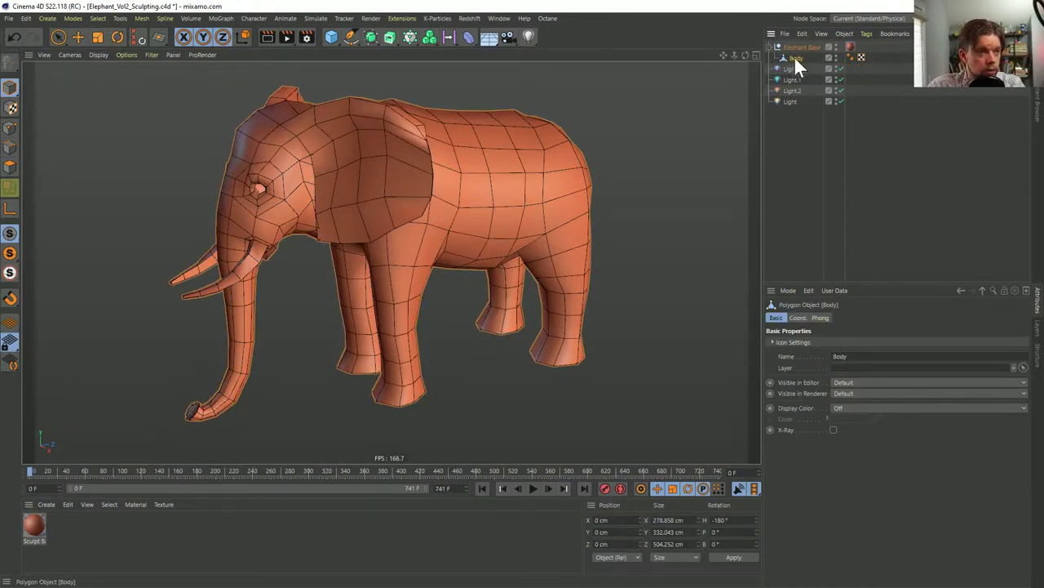
Fill both eye-socket holes with Close Polygon Hole in Polygon mode, then return to Model mode
{"action": "left_click", "coordinate": [10, 187]}
{"action": "key", "text": "m"}
{"action": "key", "text": "d"}
{"action": "scroll", "coordinate": [301, 187], "scroll_direction": "up", "scroll_amount": 3}
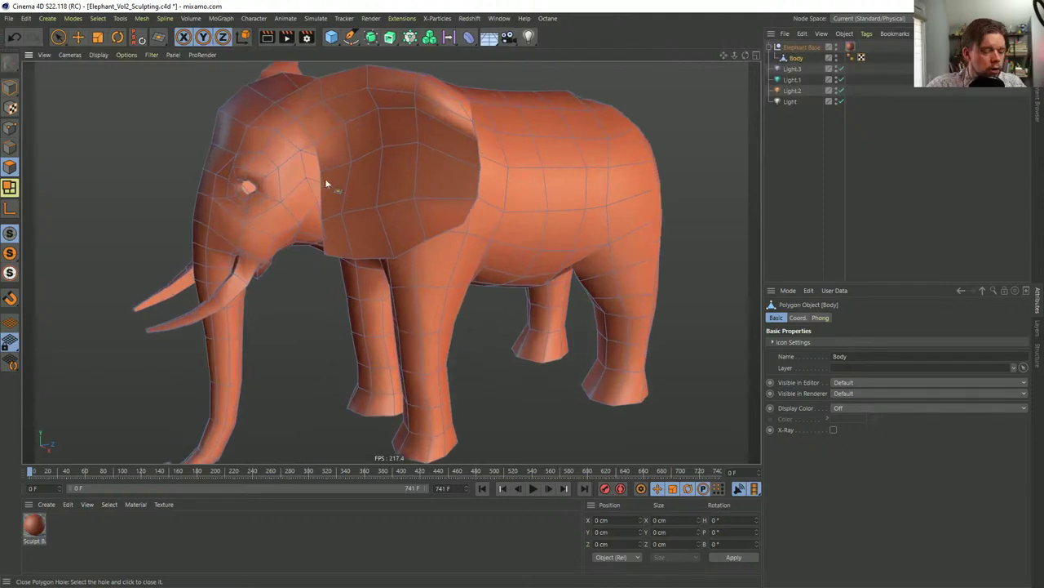
{"action": "scroll", "coordinate": [320, 184], "scroll_direction": "up", "scroll_amount": 5}
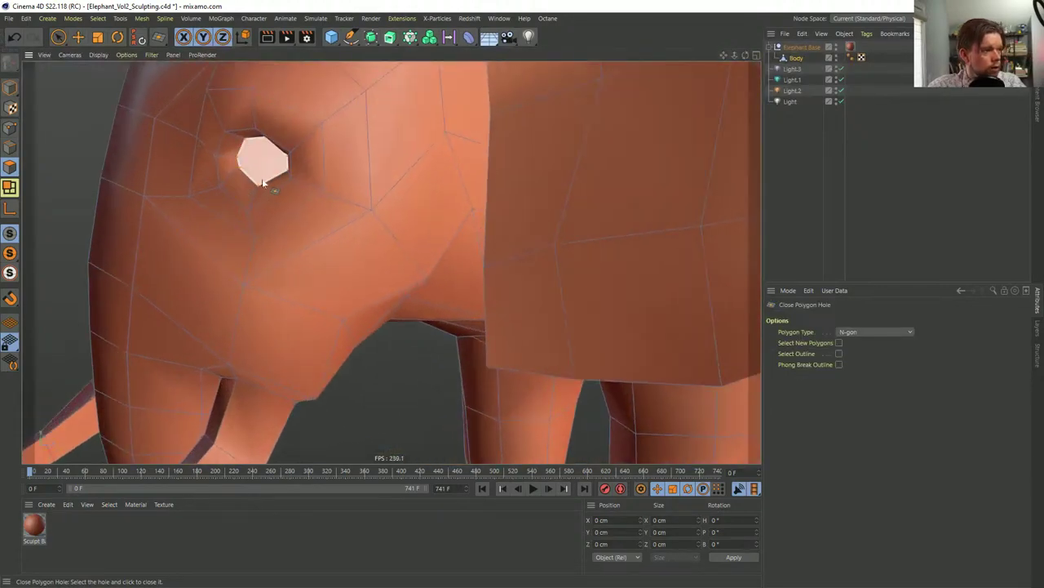
{"action": "left_click", "coordinate": [221, 186]}
{"action": "left_click_drag", "start_coordinate": [221, 187], "coordinate": [315, 198], "text": "alt"}
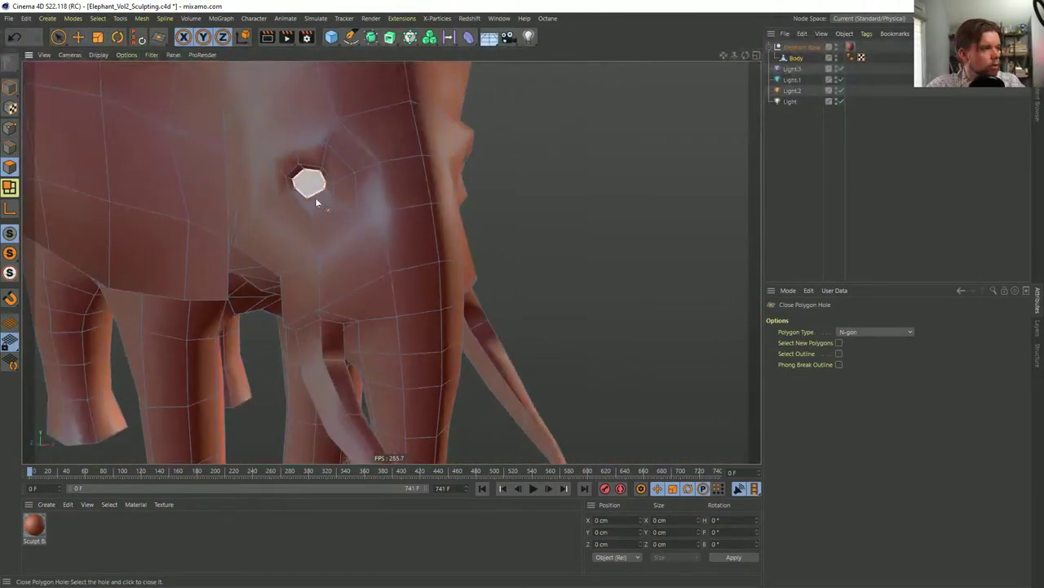
{"action": "left_click", "coordinate": [315, 198]}
{"action": "scroll", "coordinate": [382, 210], "scroll_direction": "down", "scroll_amount": 5}
{"action": "left_click_drag", "start_coordinate": [382, 210], "coordinate": [493, 210], "text": "alt"}
{"action": "left_click", "coordinate": [10, 88]}
{"action": "scroll", "coordinate": [508, 226], "scroll_direction": "down", "scroll_amount": 2}
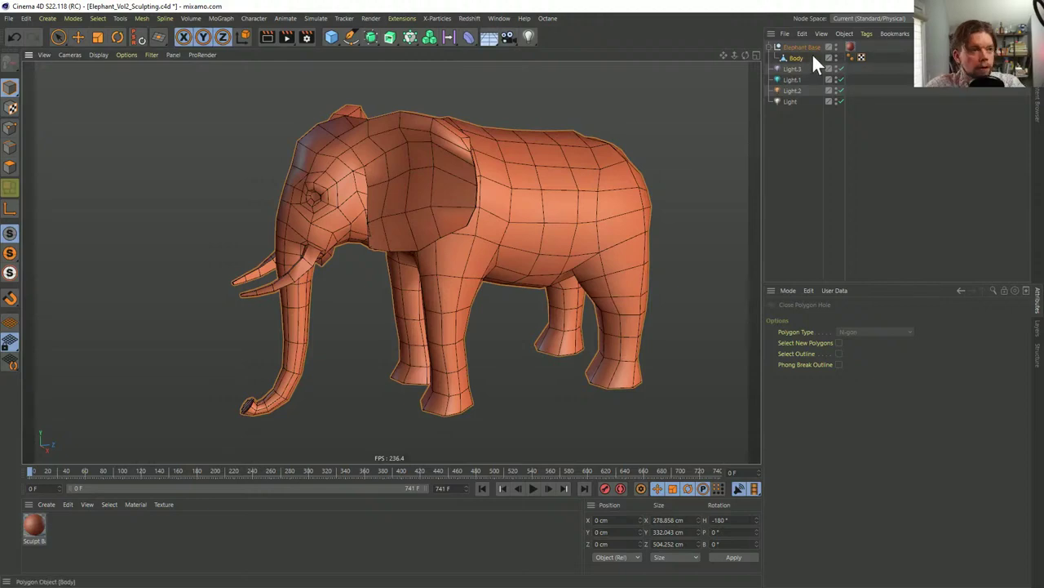
Dissolve the Elephant Base group and rename the Body object to Elephant
{"action": "left_click", "coordinate": [792, 47]}
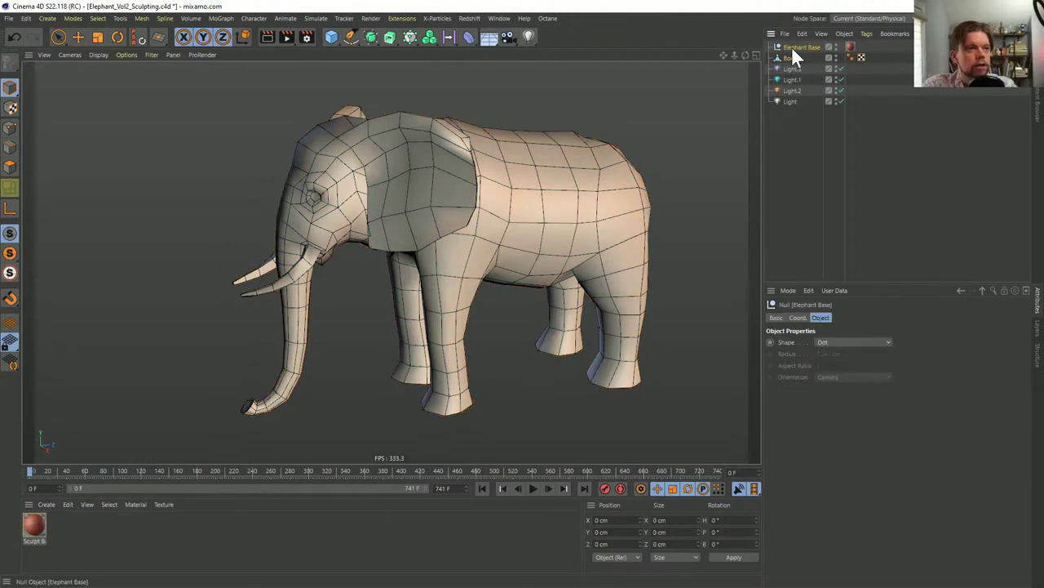
{"action": "key", "text": "shift+g"}
{"action": "left_click", "coordinate": [790, 47]}
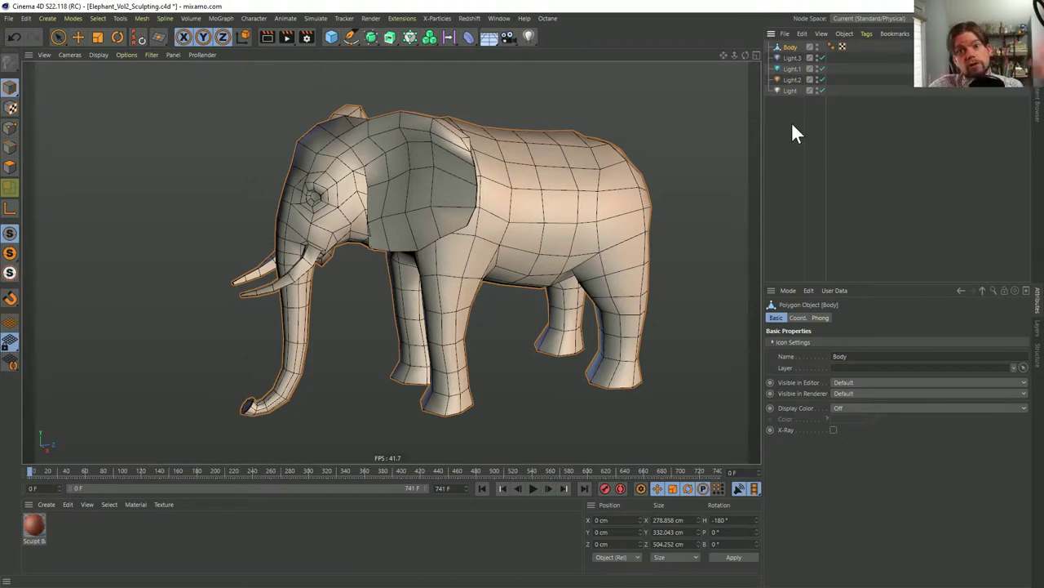
{"action": "double_click", "coordinate": [789, 47]}
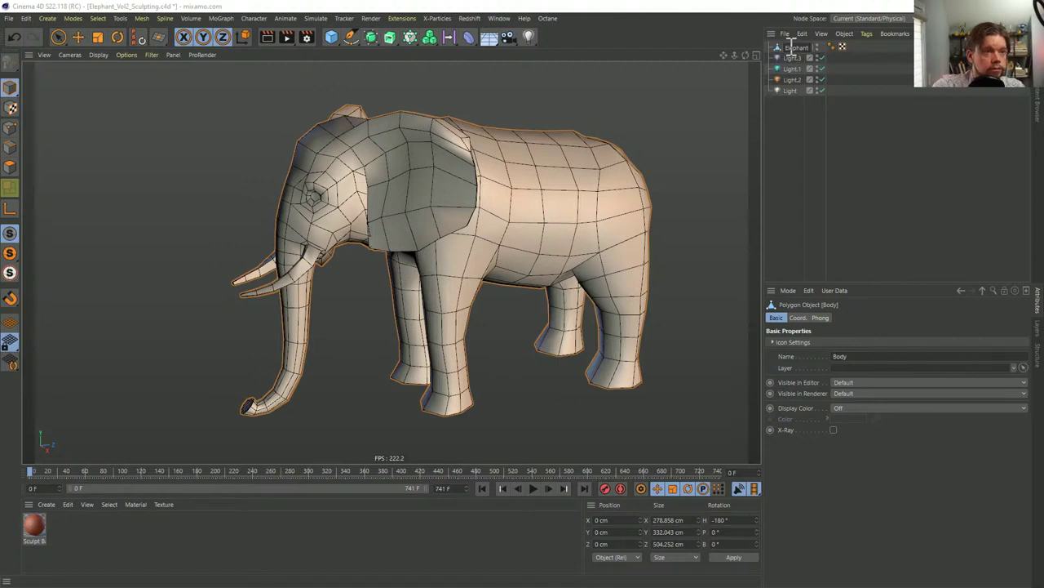
{"action": "key", "text": "Return"}
Add a Recall tag to the Elephant object
{"action": "right_click", "coordinate": [789, 45]}
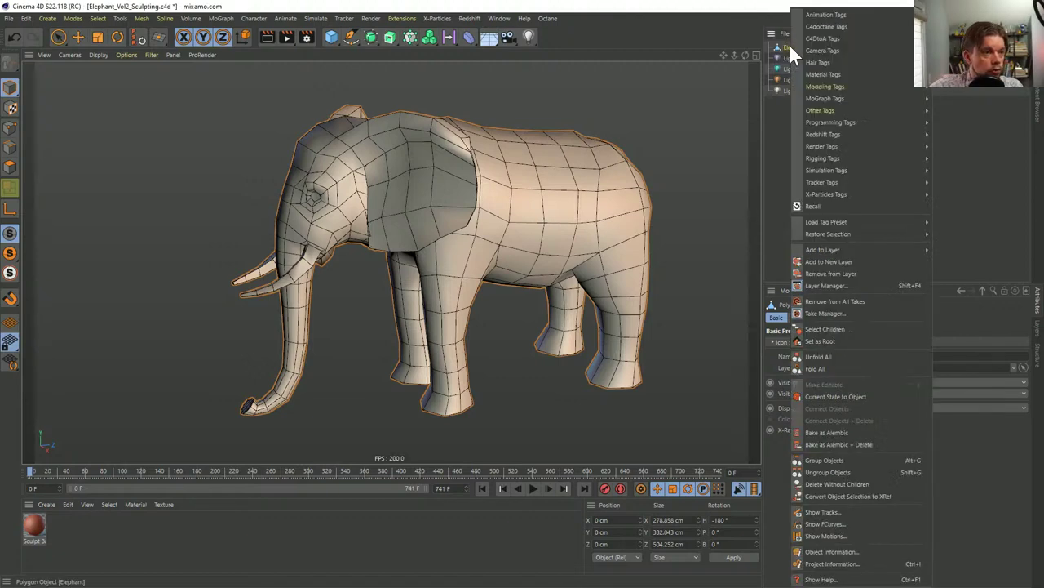
{"action": "left_click", "coordinate": [816, 205]}
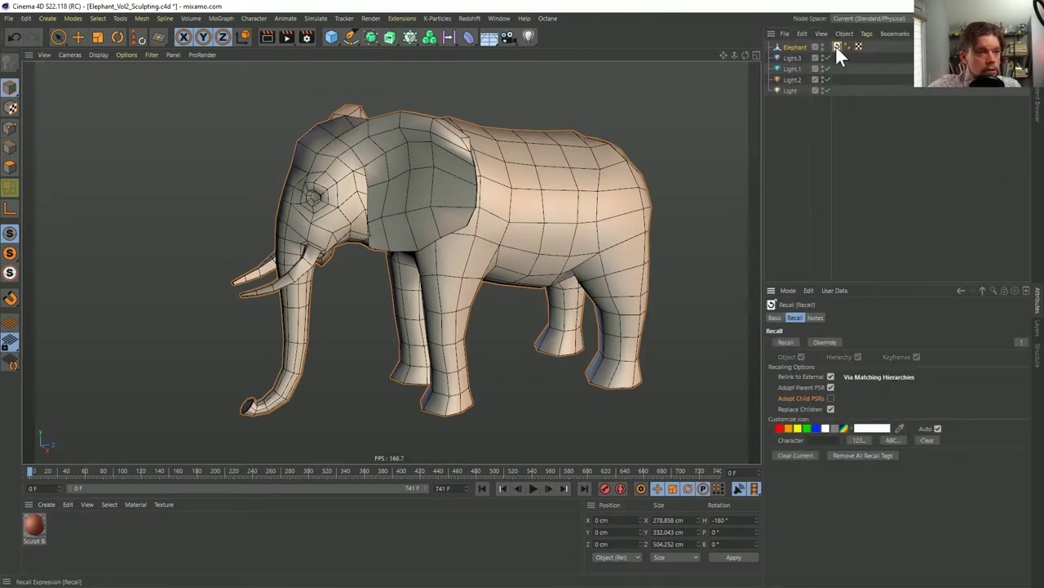
{"action": "left_click_drag", "start_coordinate": [350, 299], "coordinate": [416, 243], "text": "alt"}
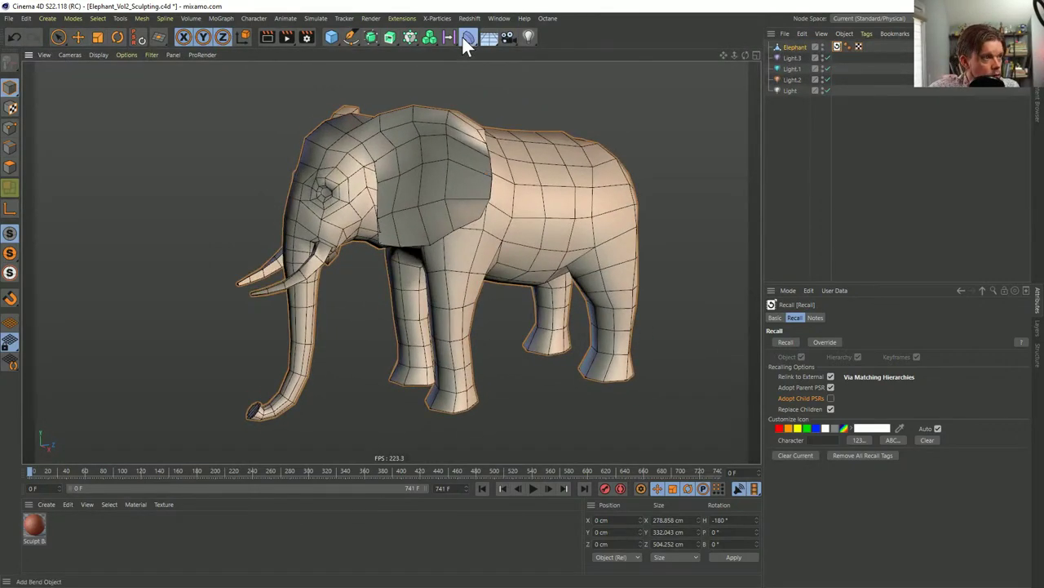
Add a Bevel deformer and make it a child of Elephant
{"action": "left_click", "coordinate": [465, 37]}
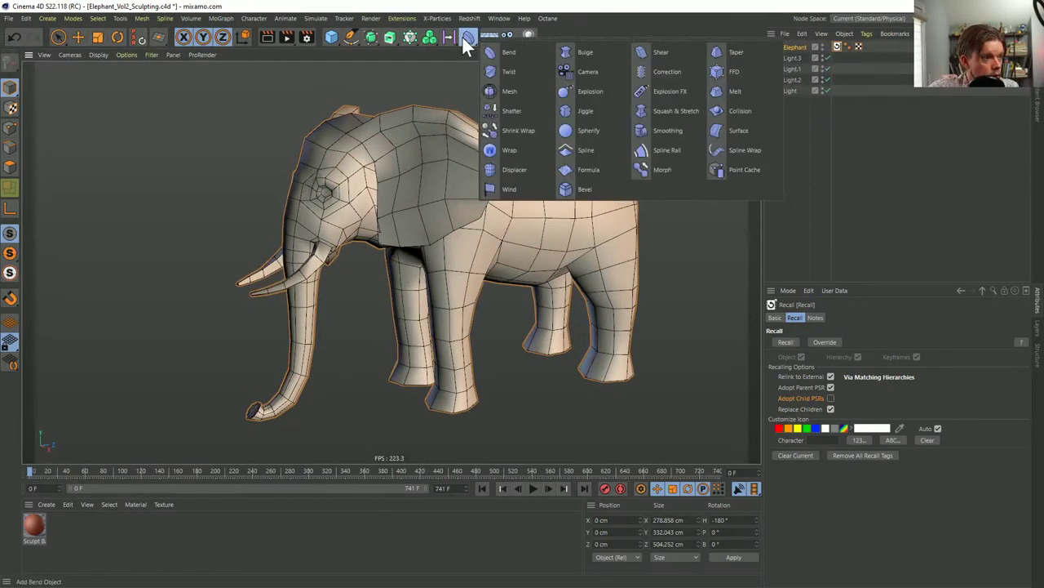
{"action": "left_click", "coordinate": [579, 189]}
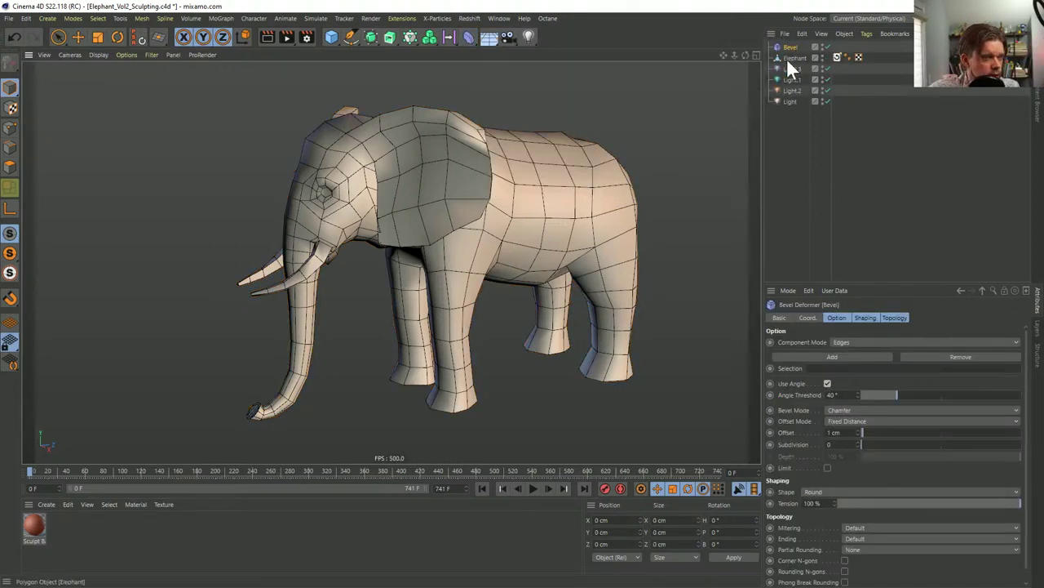
{"action": "left_click_drag", "start_coordinate": [788, 47], "coordinate": [798, 60]}
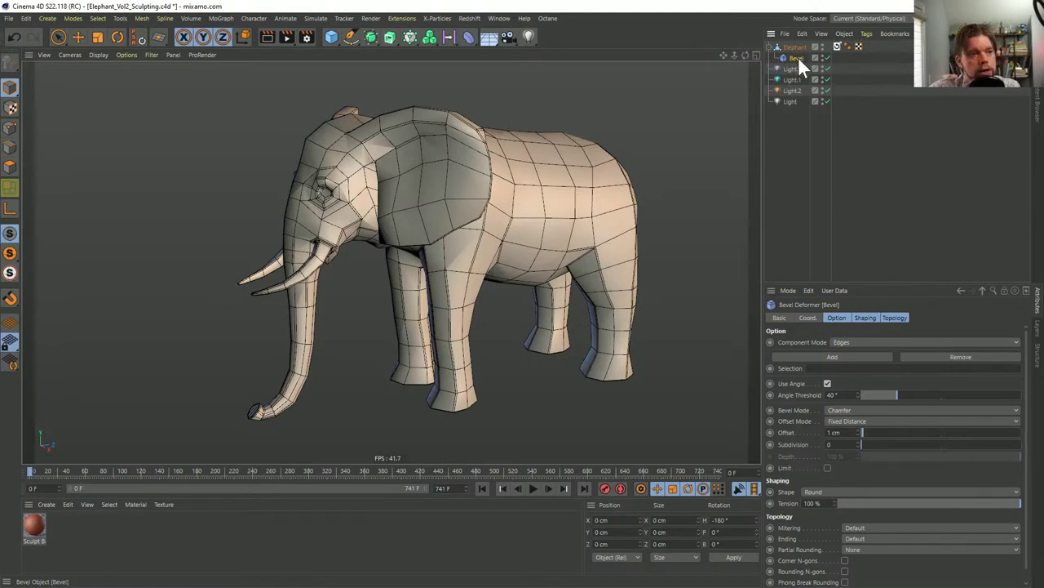
{"action": "left_click_drag", "start_coordinate": [441, 252], "coordinate": [469, 230], "text": "alt"}
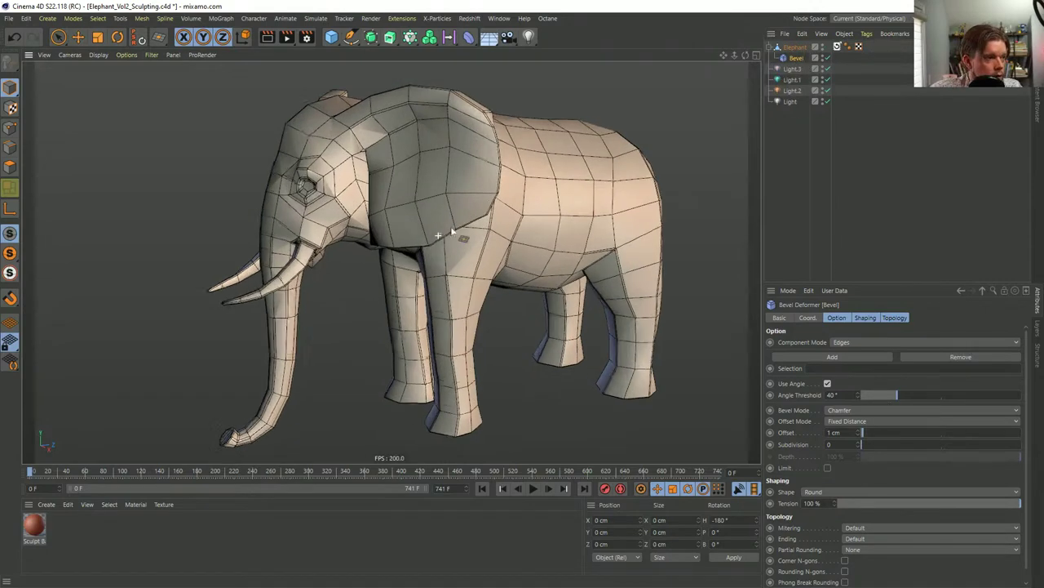
{"action": "scroll", "coordinate": [477, 230], "scroll_direction": "up", "scroll_amount": 3}
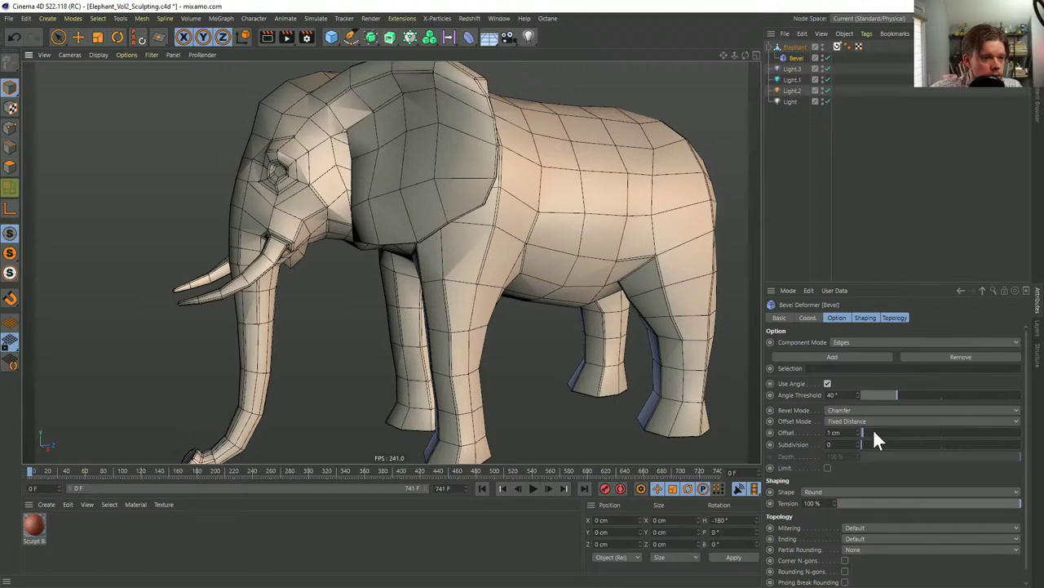
Give the Bevel a 3 cm offset and switch its Component Mode to Points
{"action": "left_click_drag", "start_coordinate": [874, 429], "coordinate": [866, 420]}
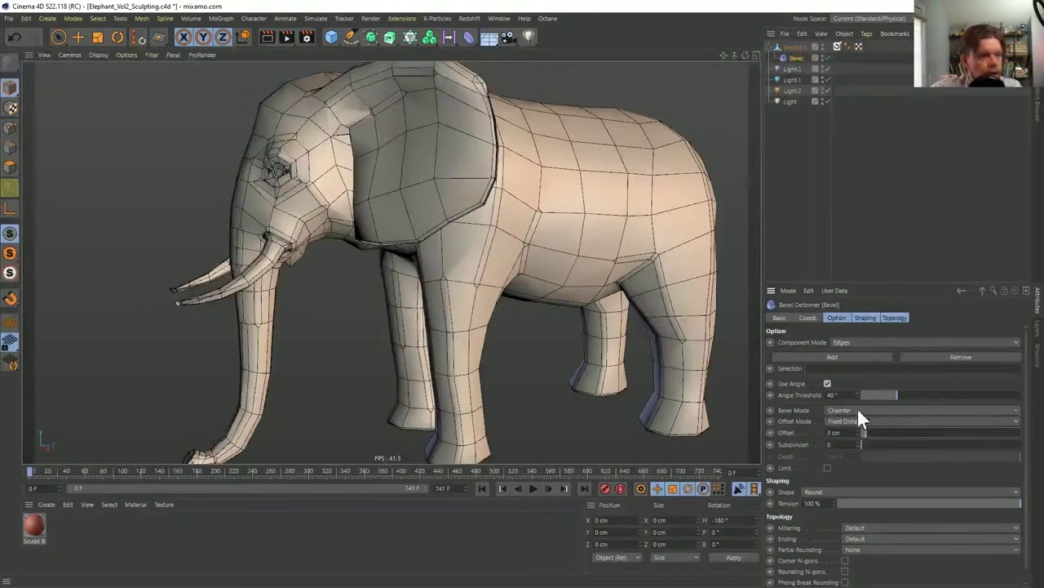
{"action": "left_click", "coordinate": [827, 383]}
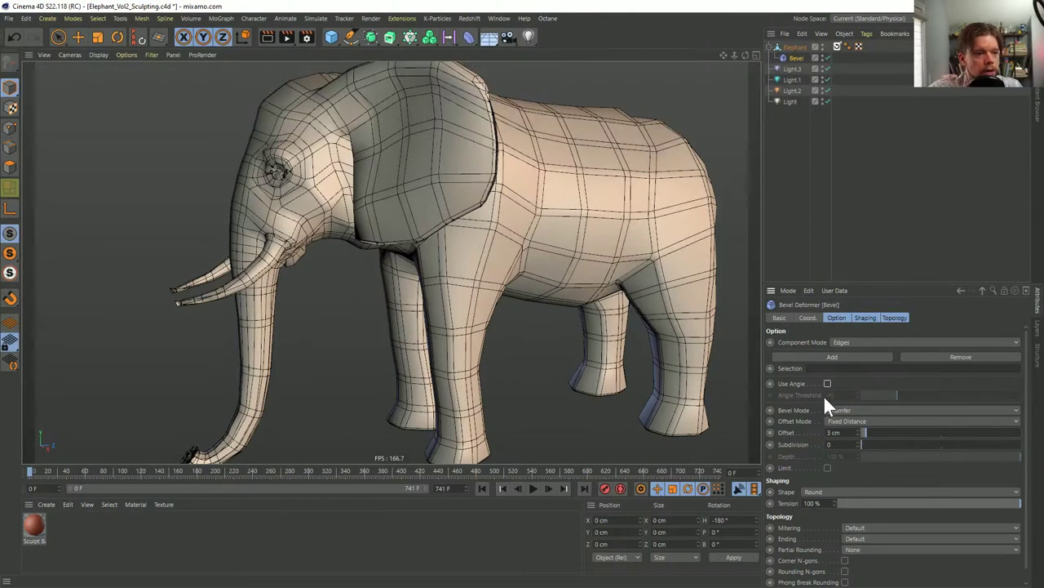
{"action": "left_click", "coordinate": [827, 382]}
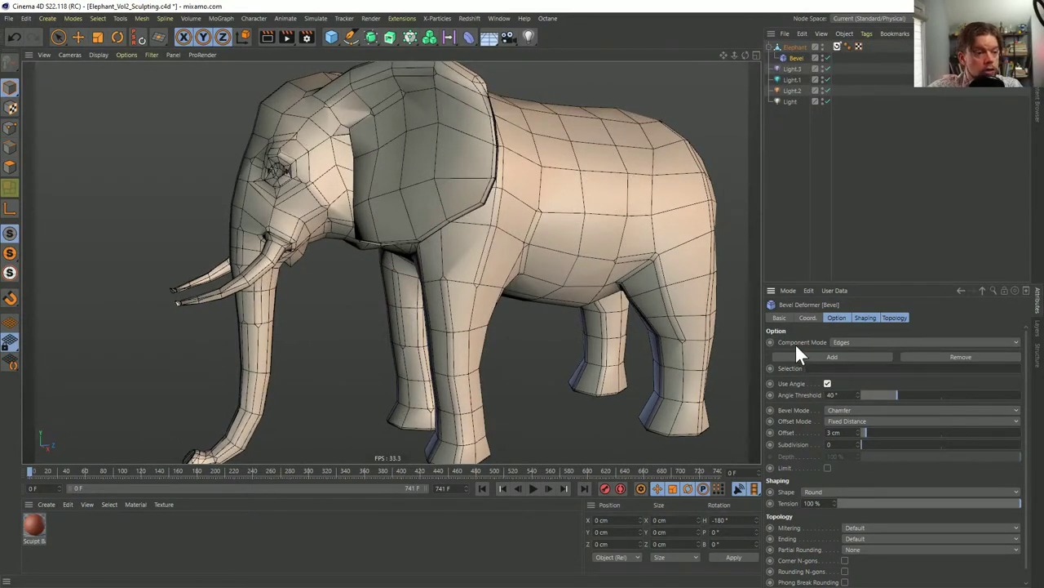
{"action": "left_click", "coordinate": [844, 343]}
{"action": "left_click", "coordinate": [850, 343]}
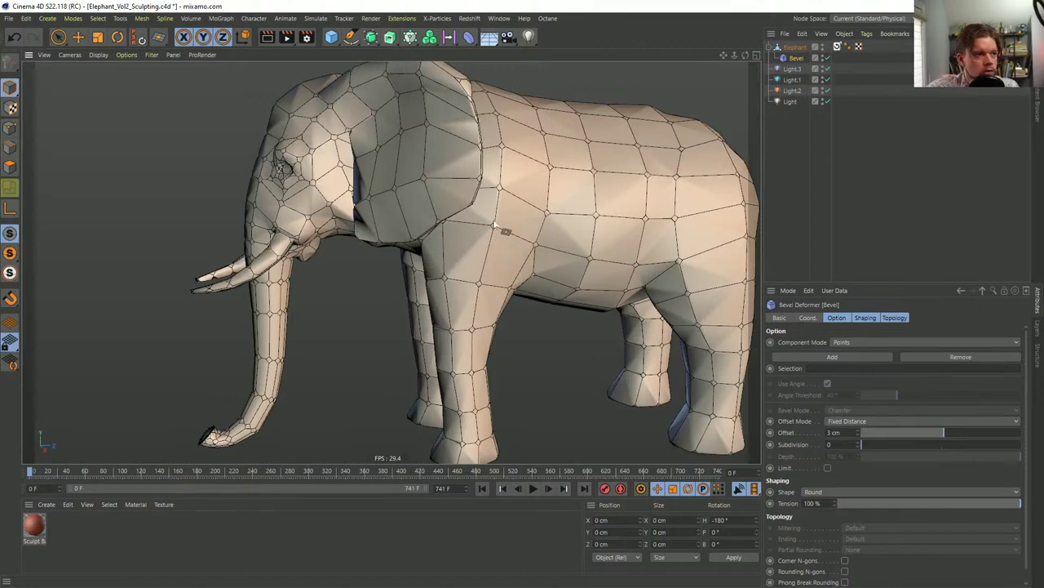
Enable Limit on the Bevel and raise its Offset to 100 cm
{"action": "left_click_drag", "start_coordinate": [489, 237], "coordinate": [486, 232], "text": "alt"}
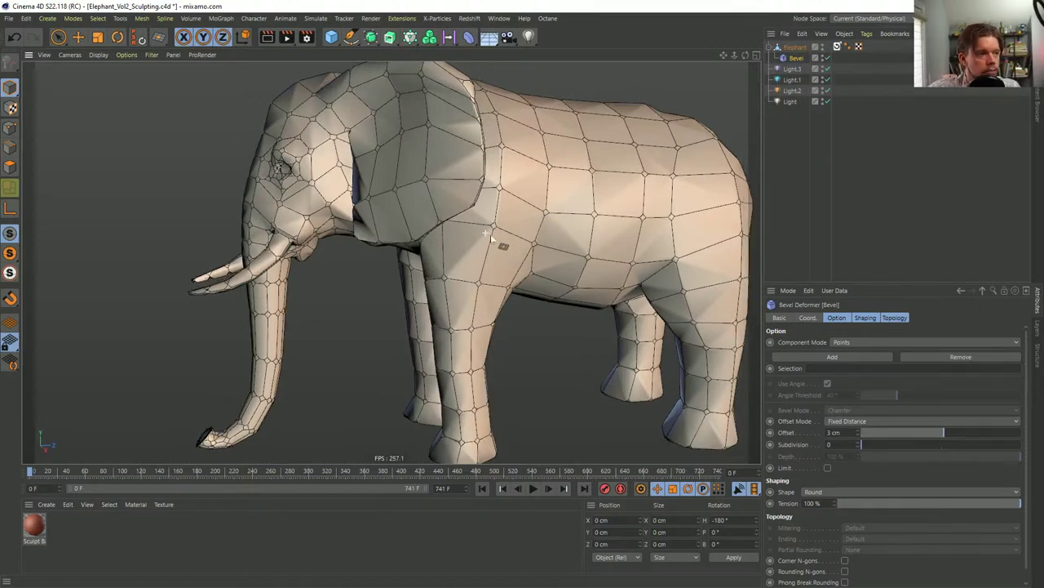
{"action": "left_click_drag", "start_coordinate": [935, 433], "coordinate": [953, 431]}
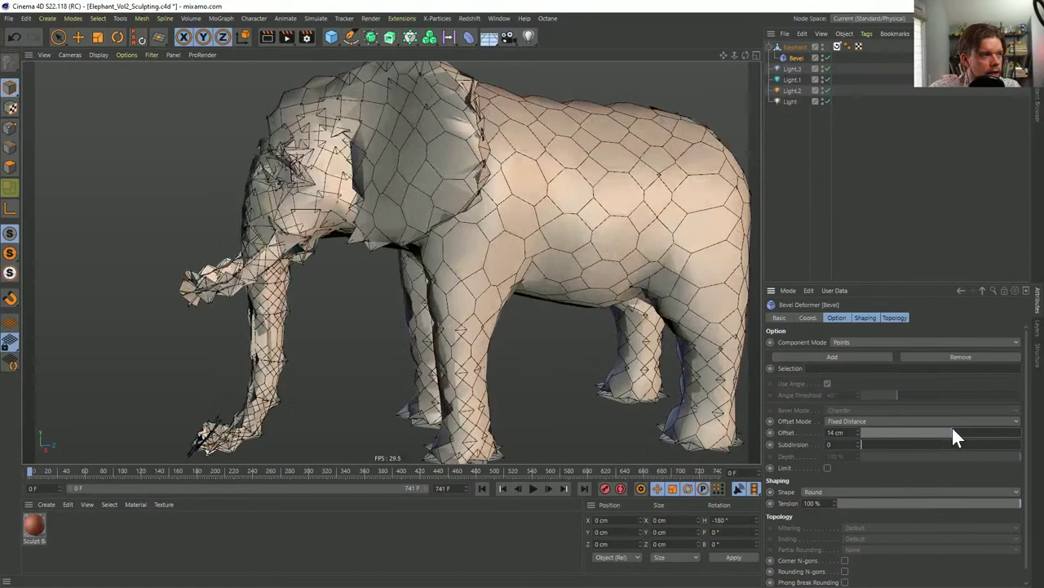
{"action": "left_click", "coordinate": [827, 467]}
{"action": "mouse_move", "coordinate": [949, 432]}
{"action": "left_mouse_down"}
{"action": "mouse_move", "coordinate": [935, 432]}
{"action": "mouse_move", "coordinate": [965, 433]}
{"action": "left_mouse_up"}
{"action": "left_click_drag", "start_coordinate": [979, 441], "coordinate": [1014, 438]}
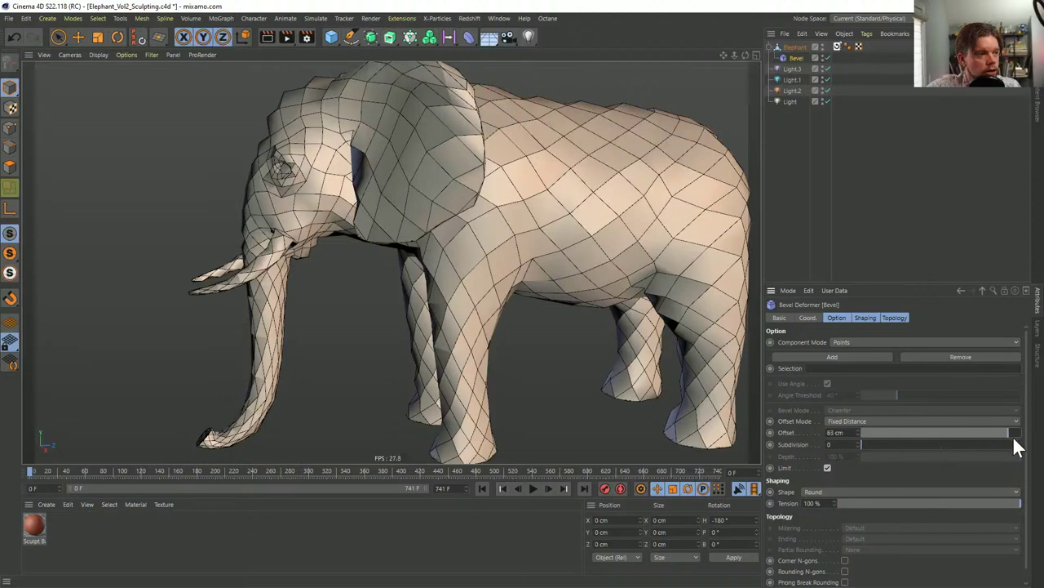
{"action": "left_click_drag", "start_coordinate": [592, 333], "coordinate": [467, 308], "text": "alt"}
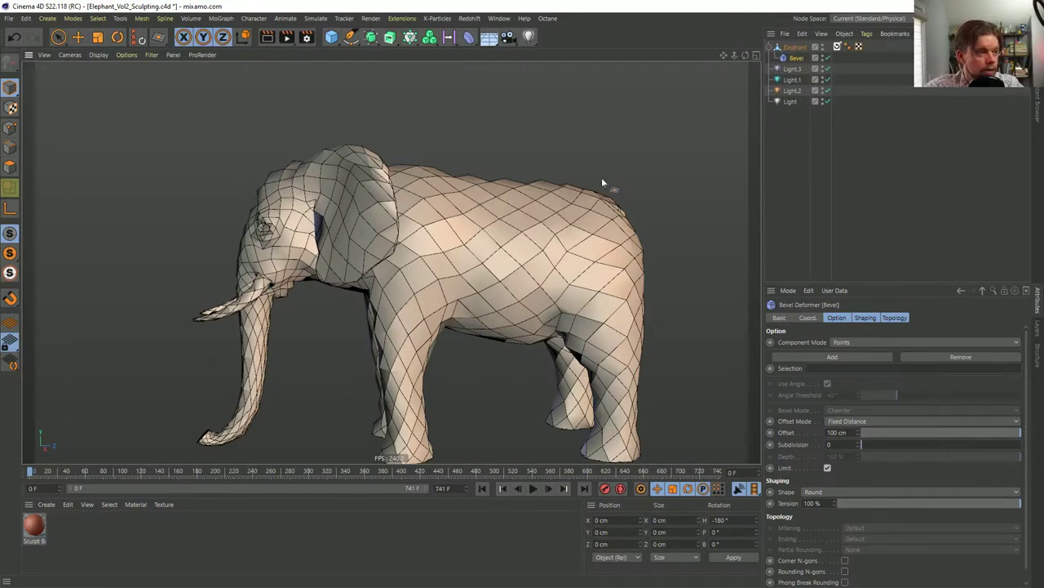
{"action": "left_click_drag", "start_coordinate": [553, 362], "coordinate": [481, 233], "text": "alt"}
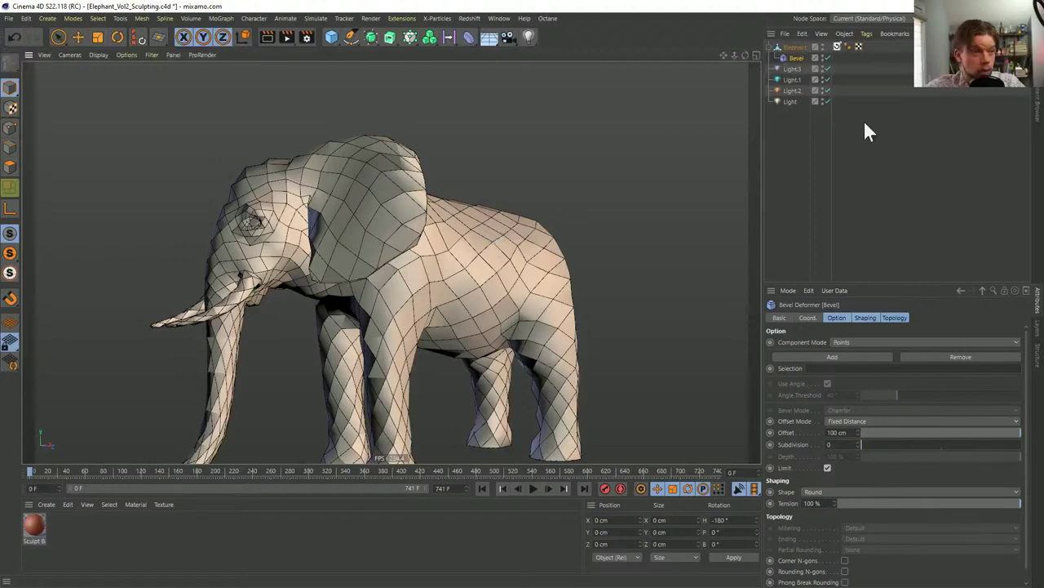
Copy the recall tag onto Elephant and wrap the elephant in a new Connect object
{"action": "left_click", "coordinate": [802, 46]}
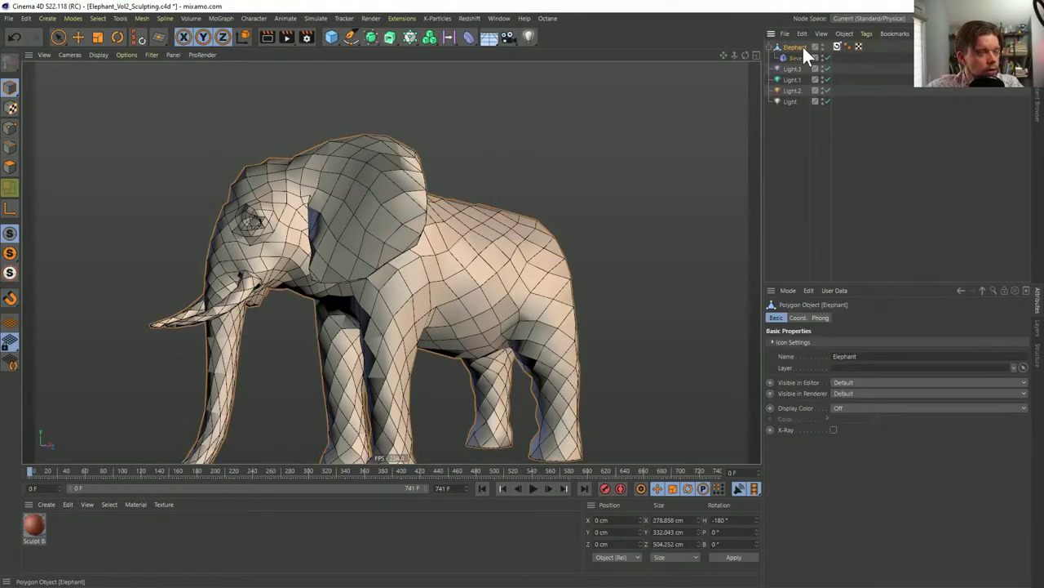
{"action": "left_click", "coordinate": [796, 58]}
{"action": "left_click_drag", "start_coordinate": [745, 55], "coordinate": [694, 57]}
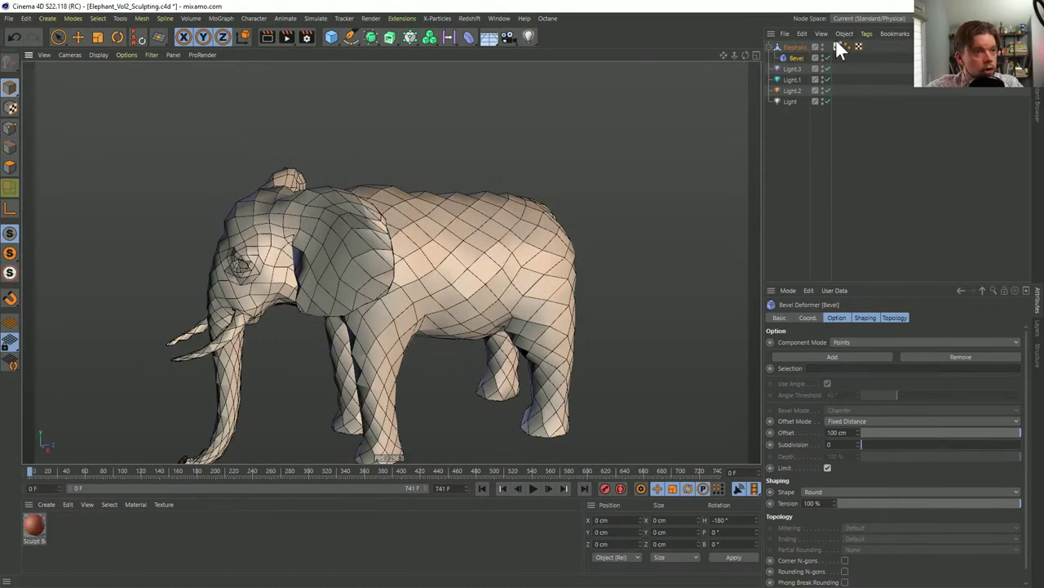
{"action": "left_click_drag", "start_coordinate": [837, 42], "coordinate": [871, 43], "text": "ctrl"}
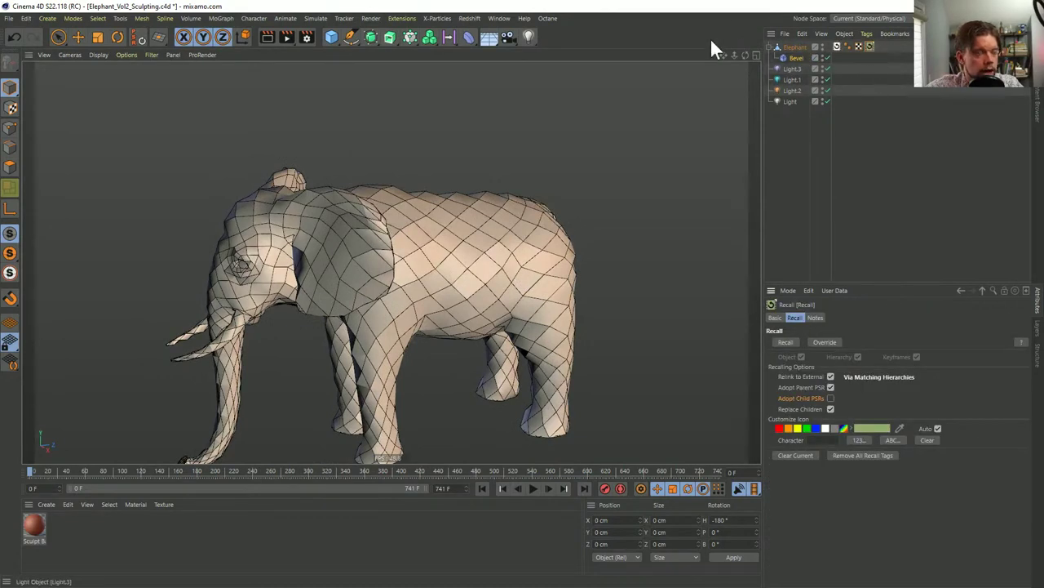
{"action": "left_click", "coordinate": [783, 47]}
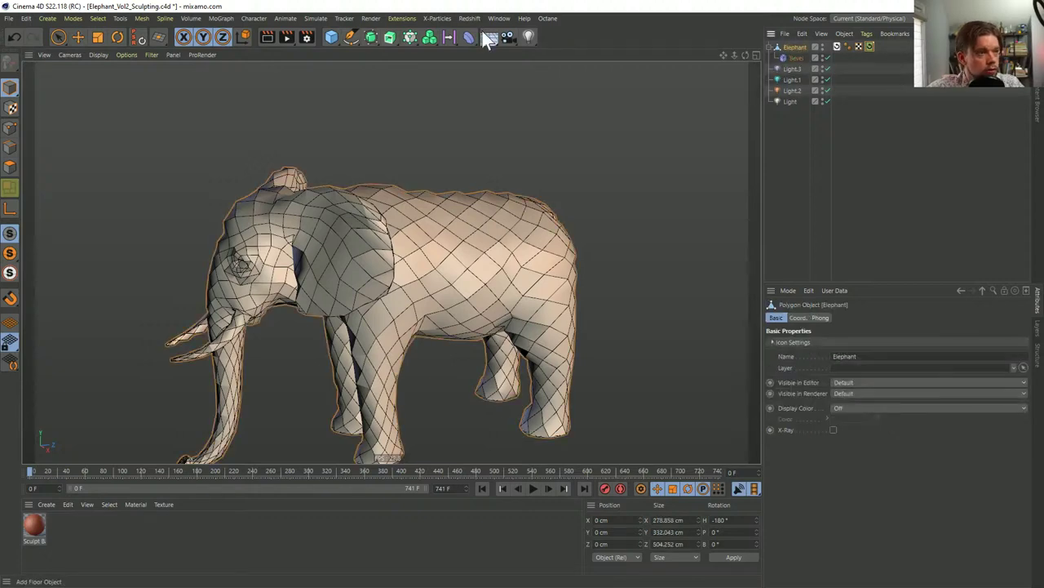
{"action": "left_click", "coordinate": [370, 37]}
{"action": "left_click_drag", "start_coordinate": [370, 36], "coordinate": [504, 112]}
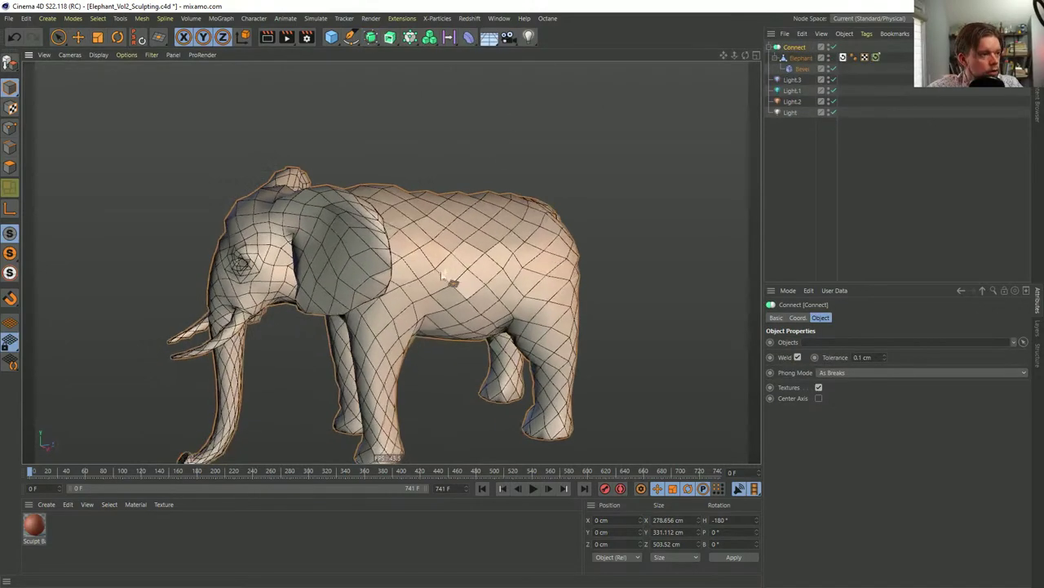
{"action": "left_click_drag", "start_coordinate": [734, 55], "coordinate": [805, 67]}
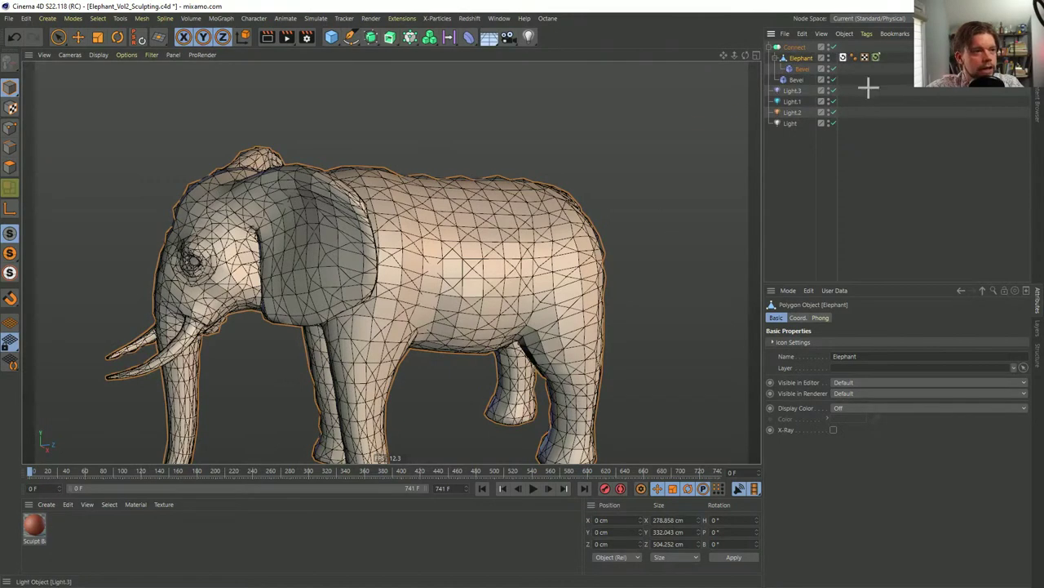
Set the second Bevel deformer's Offset to about 6 cm for honeycomb cells
{"action": "left_click", "coordinate": [795, 80]}
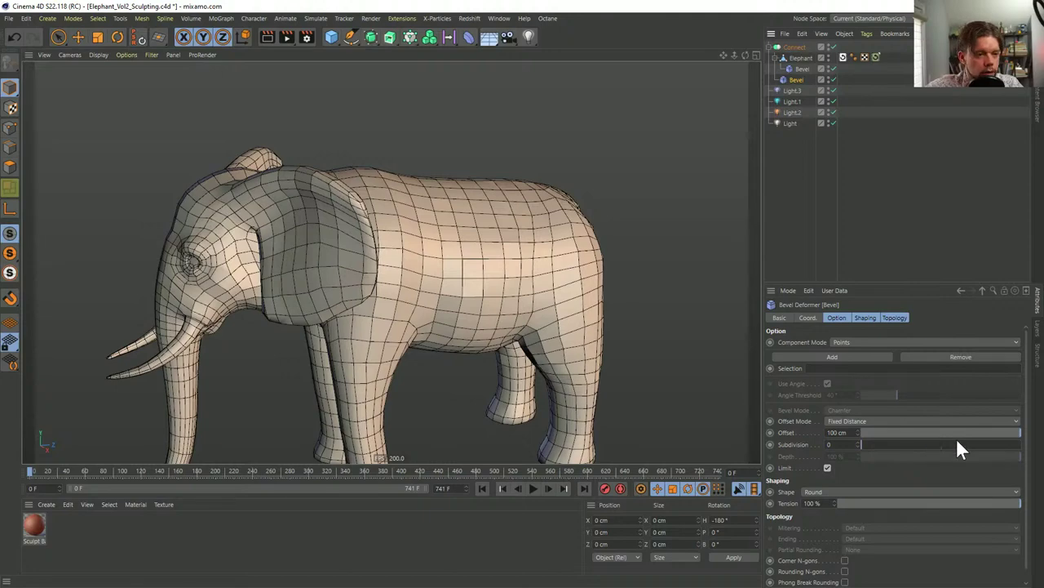
{"action": "left_click_drag", "start_coordinate": [973, 433], "coordinate": [946, 433]}
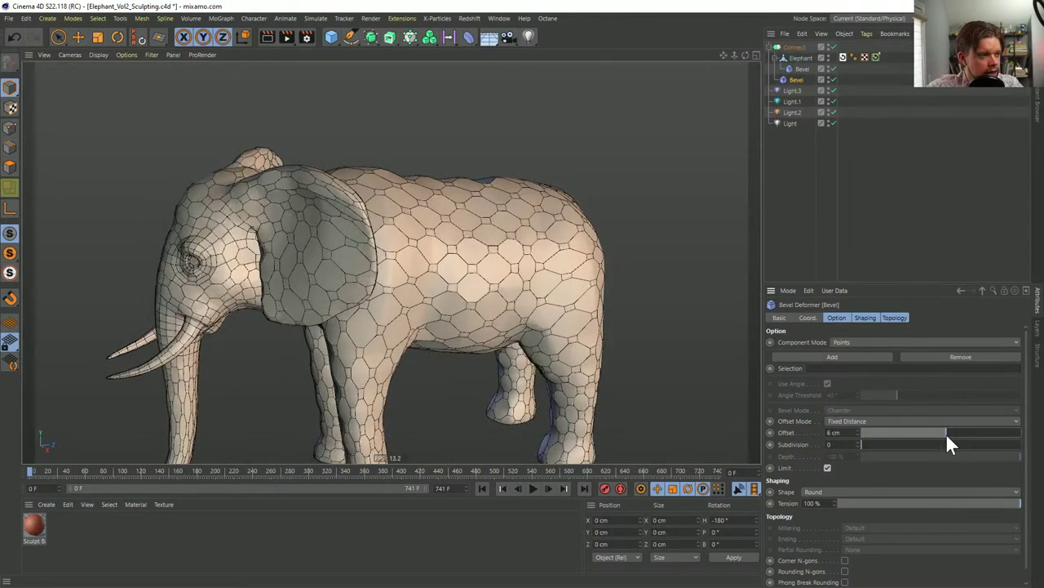
{"action": "left_click_drag", "start_coordinate": [413, 284], "coordinate": [140, 215], "text": "alt"}
{"action": "left_click_drag", "start_coordinate": [245, 222], "coordinate": [389, 221], "text": "alt"}
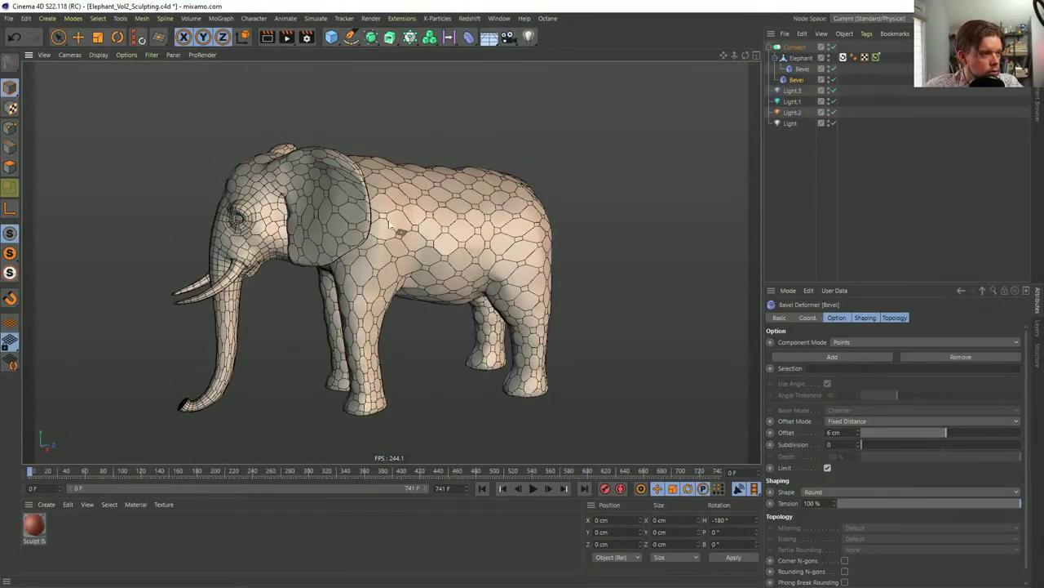
{"action": "scroll", "coordinate": [420, 257], "scroll_direction": "up", "scroll_amount": 5}
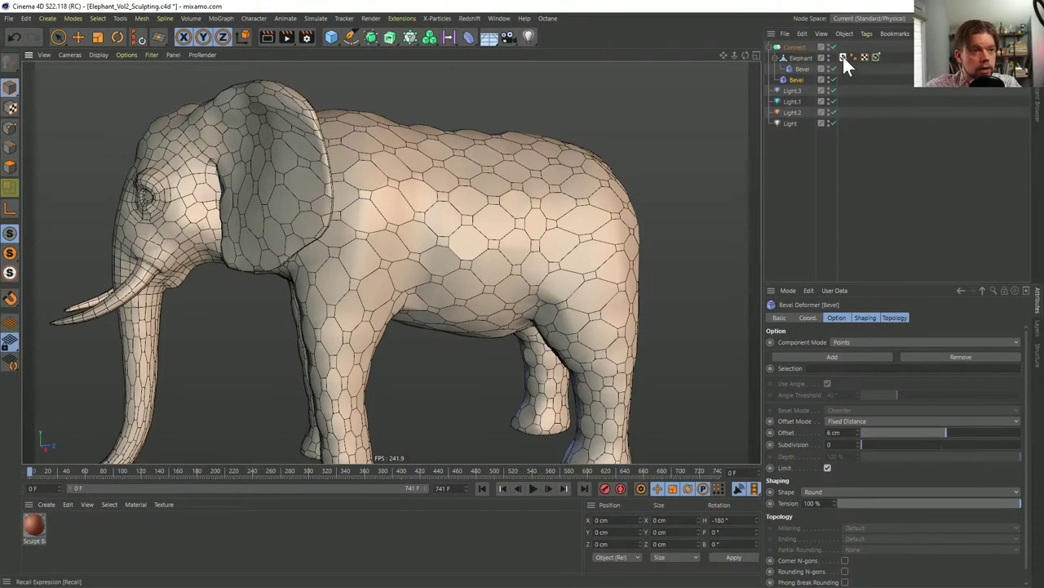
Add a recall tag copy to the Connect object, color it purple, and compare stages
{"action": "mouse_move", "coordinate": [844, 56]}
{"action": "left_mouse_down"}
{"action": "mouse_move", "coordinate": [842, 45]}
{"action": "mouse_move", "coordinate": [862, 52]}
{"action": "mouse_move", "coordinate": [855, 46]}
{"action": "left_mouse_up"}
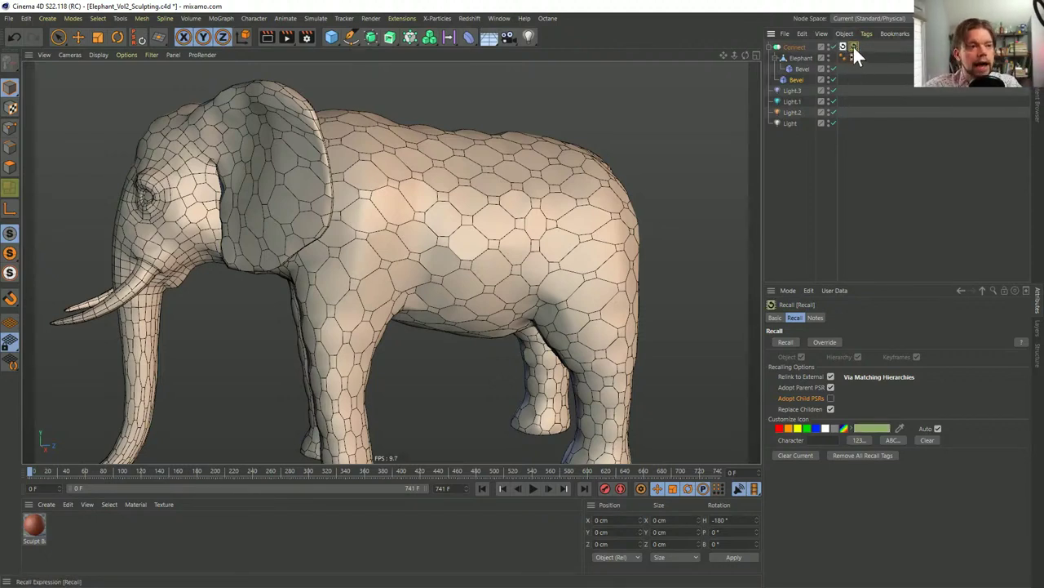
{"action": "left_click_drag", "start_coordinate": [853, 45], "coordinate": [866, 45]}
{"action": "left_click", "coordinate": [865, 46]}
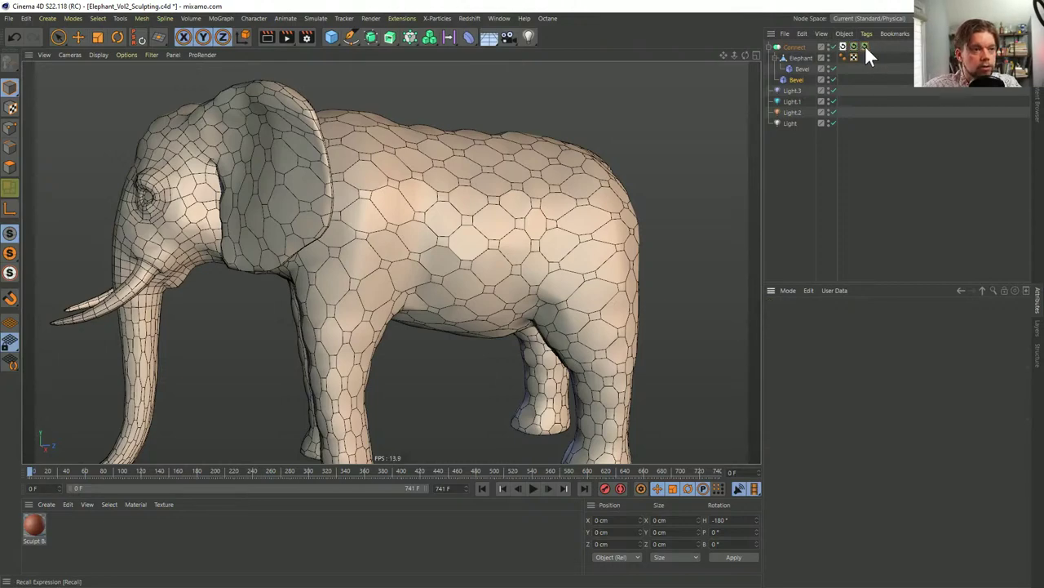
{"action": "key", "text": "ctrl+z"}
{"action": "key", "text": "ctrl+z"}
{"action": "key", "text": "ctrl+z"}
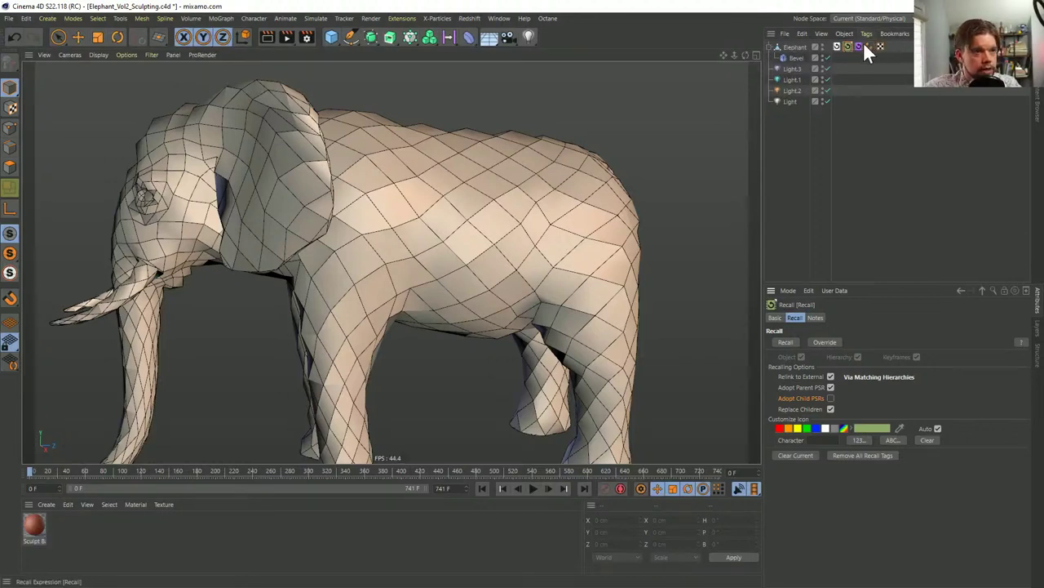
{"action": "key", "text": "ctrl+y"}
{"action": "key", "text": "ctrl+y"}
{"action": "key", "text": "ctrl+y"}
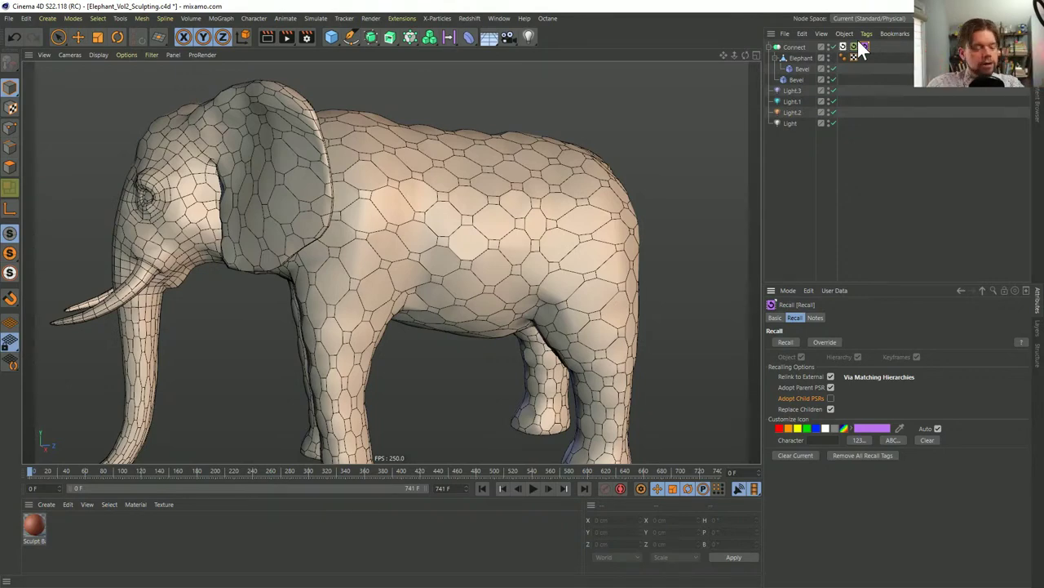
{"action": "left_click_drag", "start_coordinate": [434, 226], "coordinate": [472, 236], "text": "alt"}
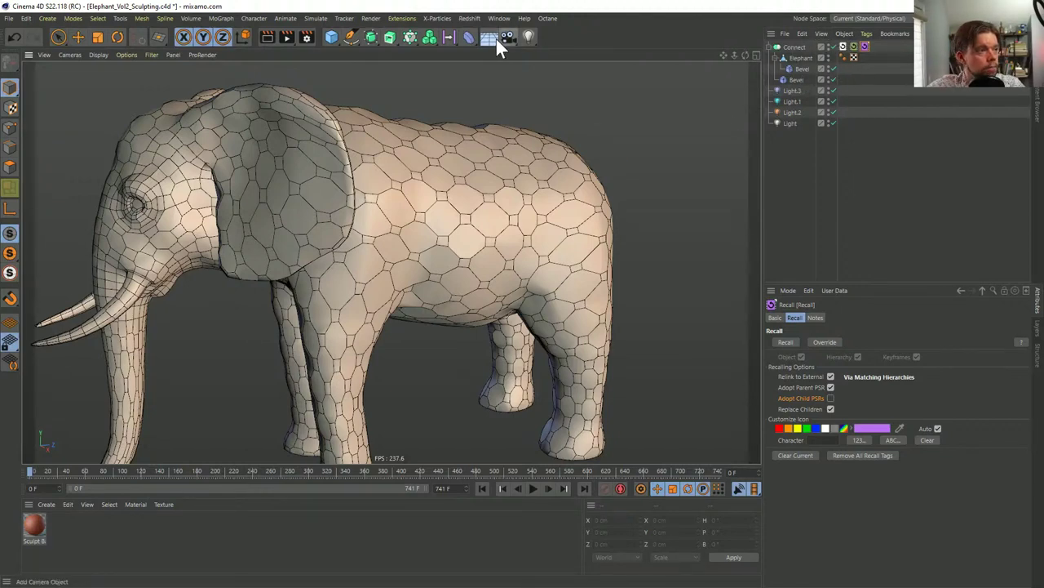
Add a Smoothing deformer inside Connect below Bevel and set its Stiffness to 0%
{"action": "left_click", "coordinate": [468, 38]}
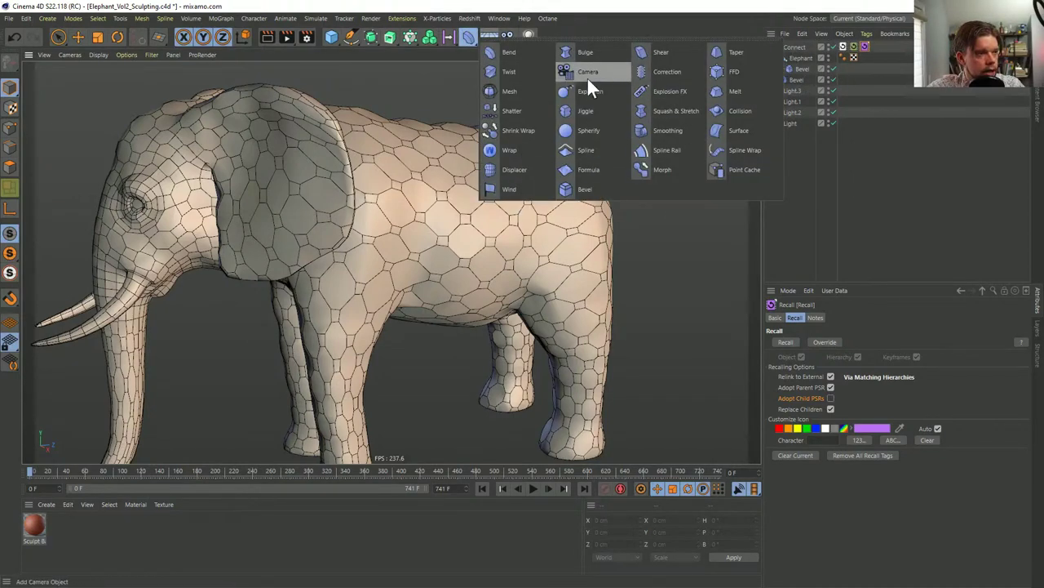
{"action": "left_click", "coordinate": [653, 130]}
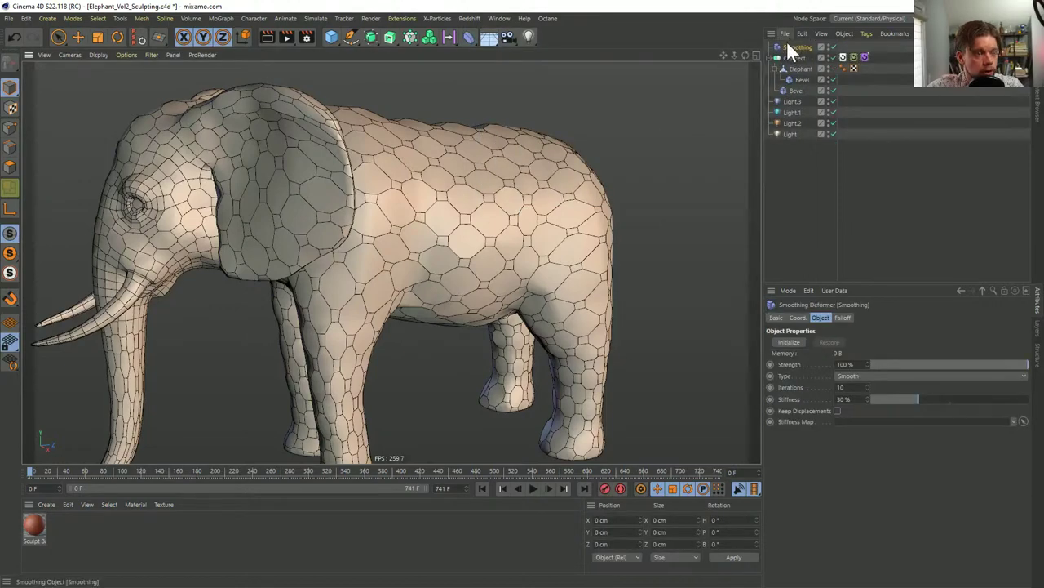
{"action": "left_click_drag", "start_coordinate": [788, 46], "coordinate": [797, 92]}
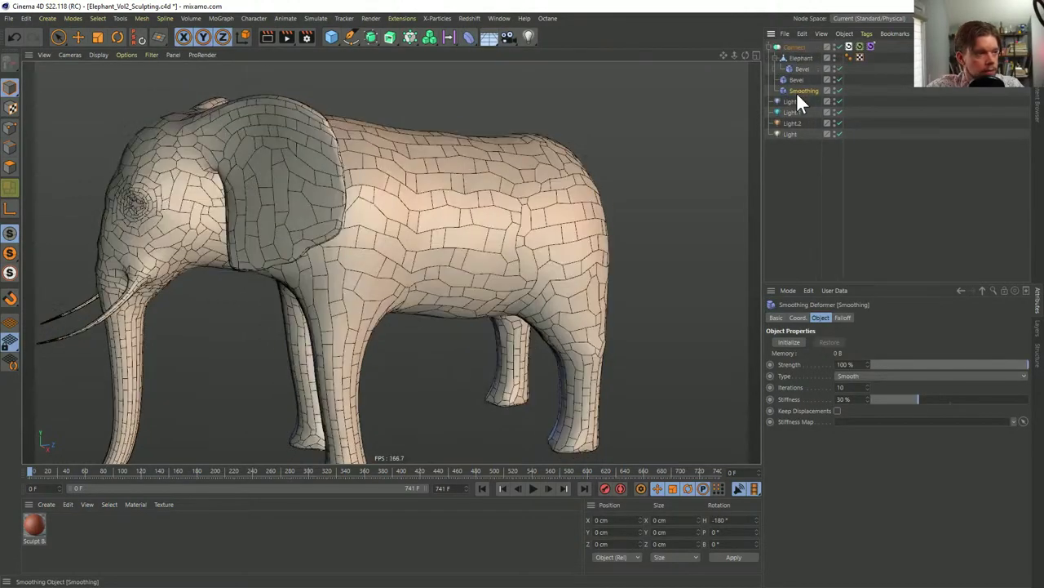
{"action": "left_click_drag", "start_coordinate": [440, 261], "coordinate": [418, 263], "text": "alt"}
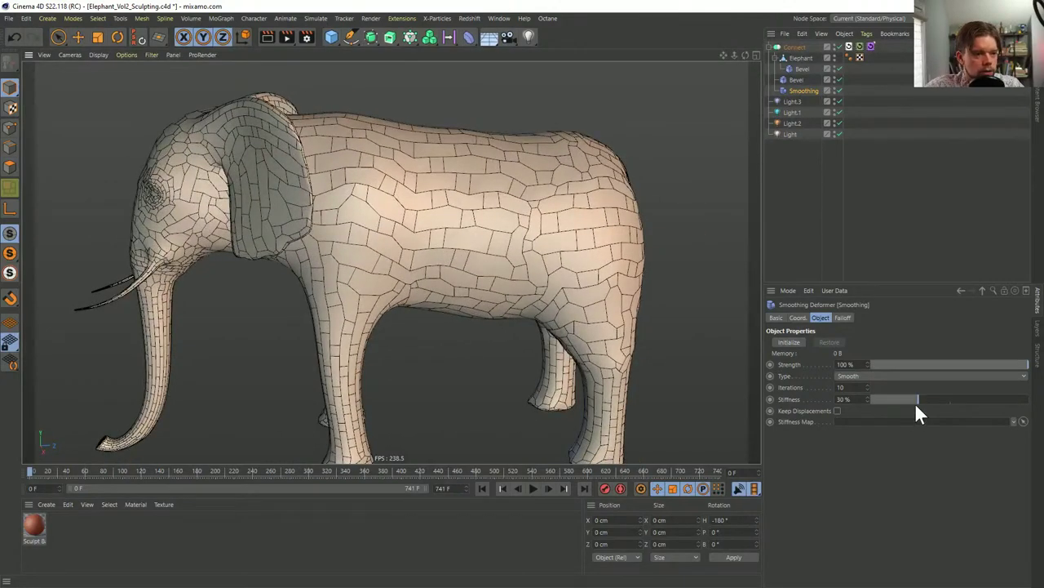
{"action": "left_click_drag", "start_coordinate": [916, 400], "coordinate": [851, 405]}
{"action": "left_click_drag", "start_coordinate": [433, 276], "coordinate": [457, 277], "text": "alt"}
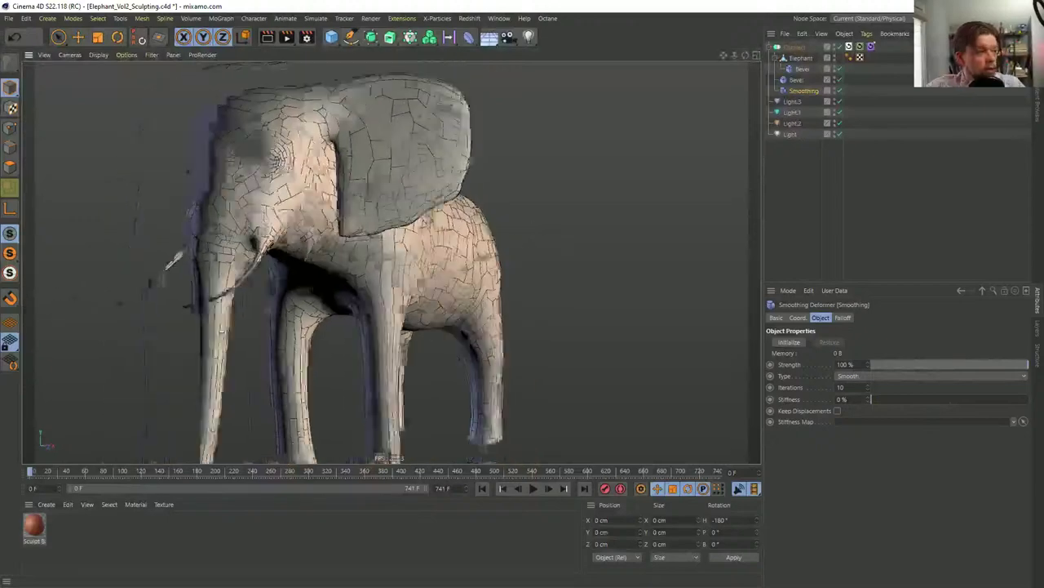
{"action": "scroll", "coordinate": [408, 301], "scroll_direction": "down", "scroll_amount": 3}
{"action": "scroll", "coordinate": [363, 322], "scroll_direction": "up", "scroll_amount": 5}
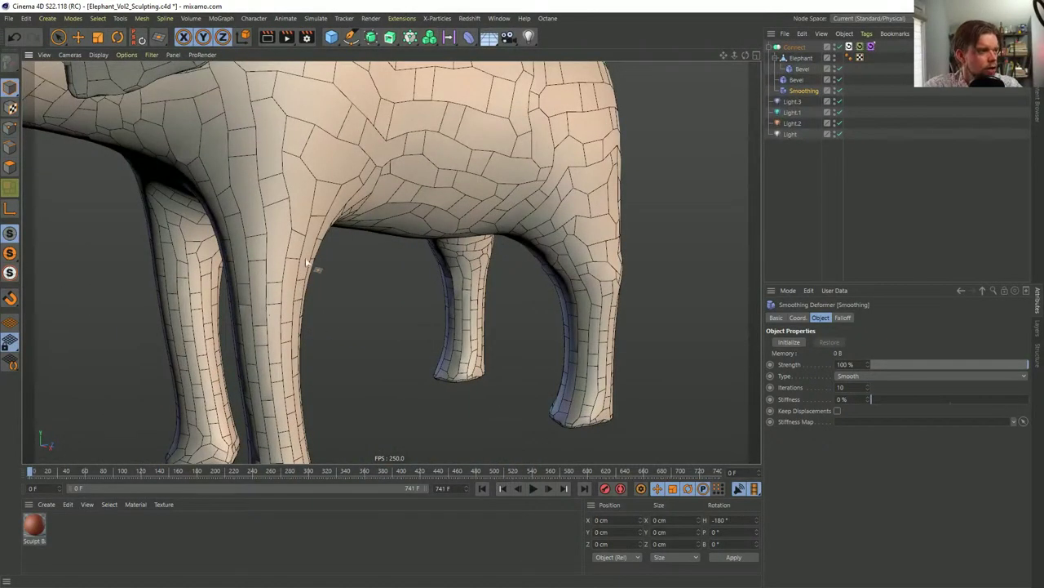
{"action": "scroll", "coordinate": [301, 276], "scroll_direction": "down", "scroll_amount": 6}
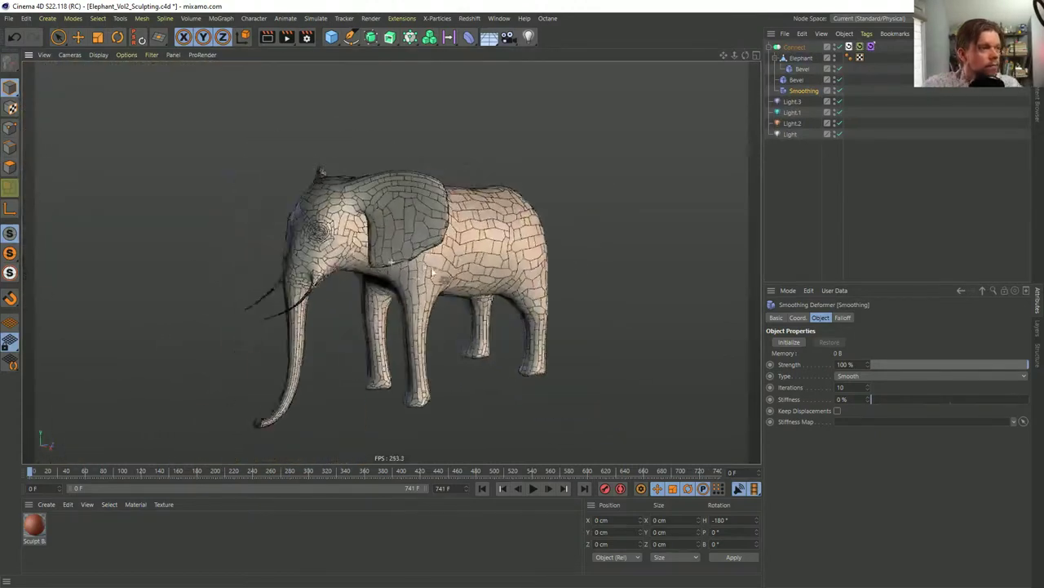
{"action": "left_click_drag", "start_coordinate": [444, 267], "coordinate": [439, 260], "text": "alt"}
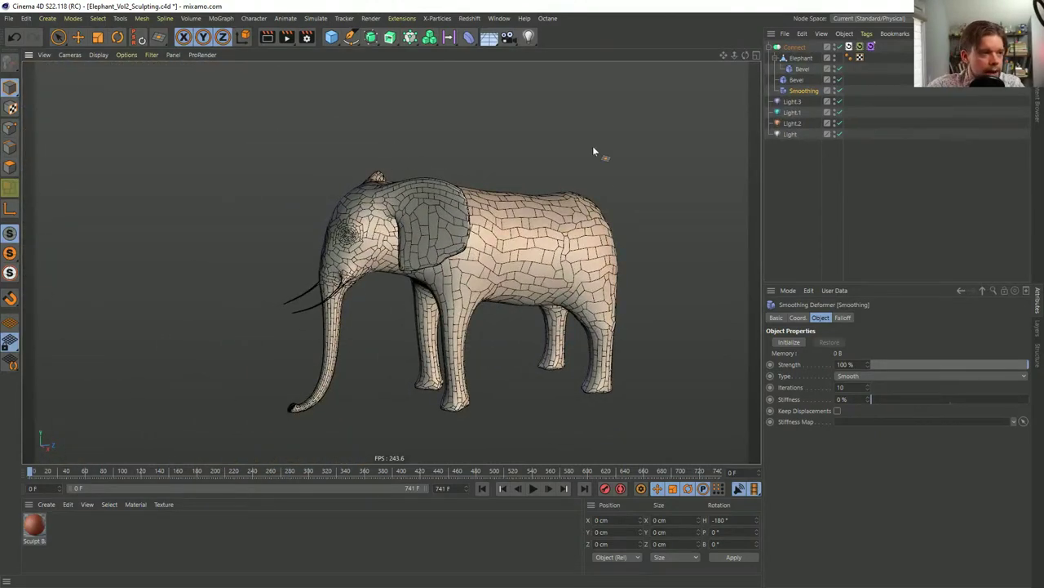
{"action": "scroll", "coordinate": [530, 249], "scroll_direction": "up", "scroll_amount": 4}
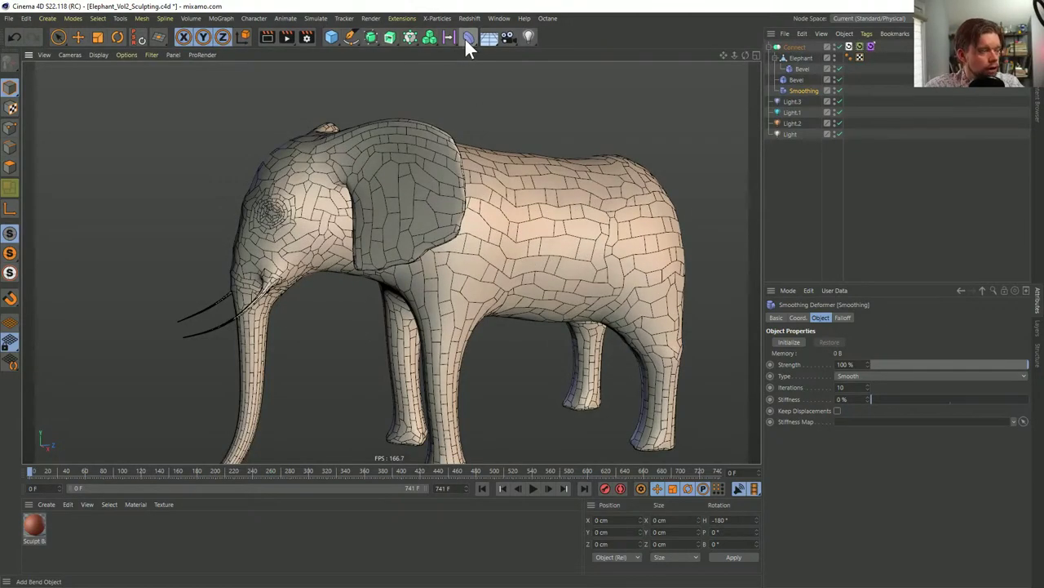
Add a Plain effector inside the Elephant object and make it deform points
{"action": "left_click", "coordinate": [412, 36]}
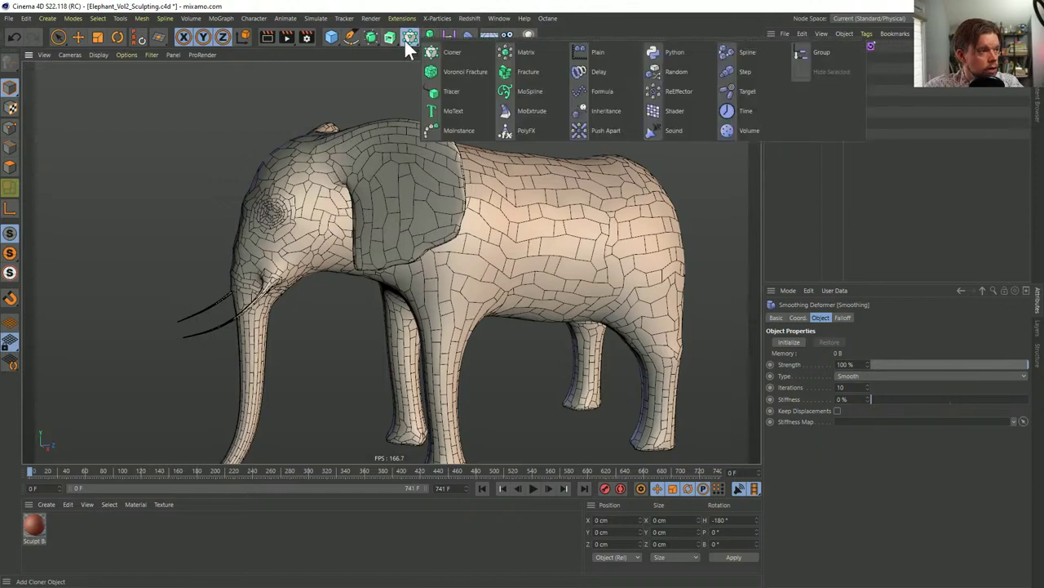
{"action": "left_click", "coordinate": [617, 52]}
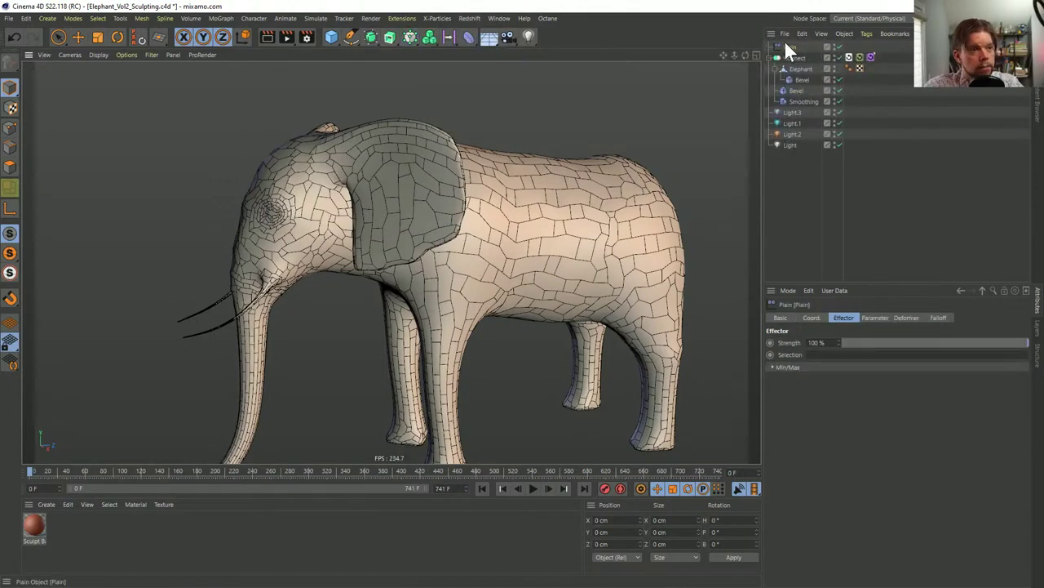
{"action": "mouse_move", "coordinate": [785, 47]}
{"action": "left_mouse_down"}
{"action": "mouse_move", "coordinate": [810, 73]}
{"action": "mouse_move", "coordinate": [795, 69]}
{"action": "left_mouse_up"}
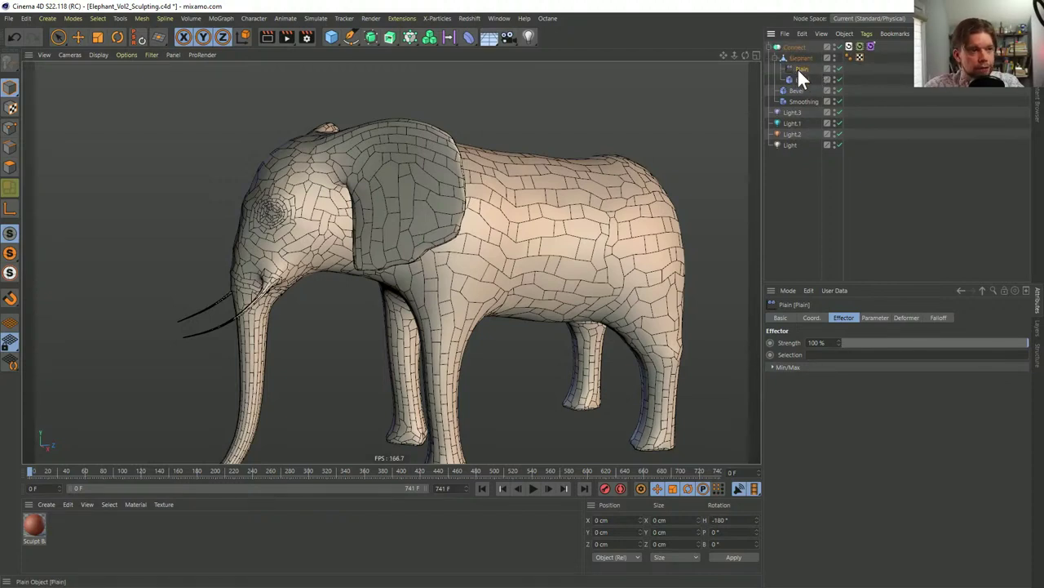
{"action": "left_click", "coordinate": [907, 318]}
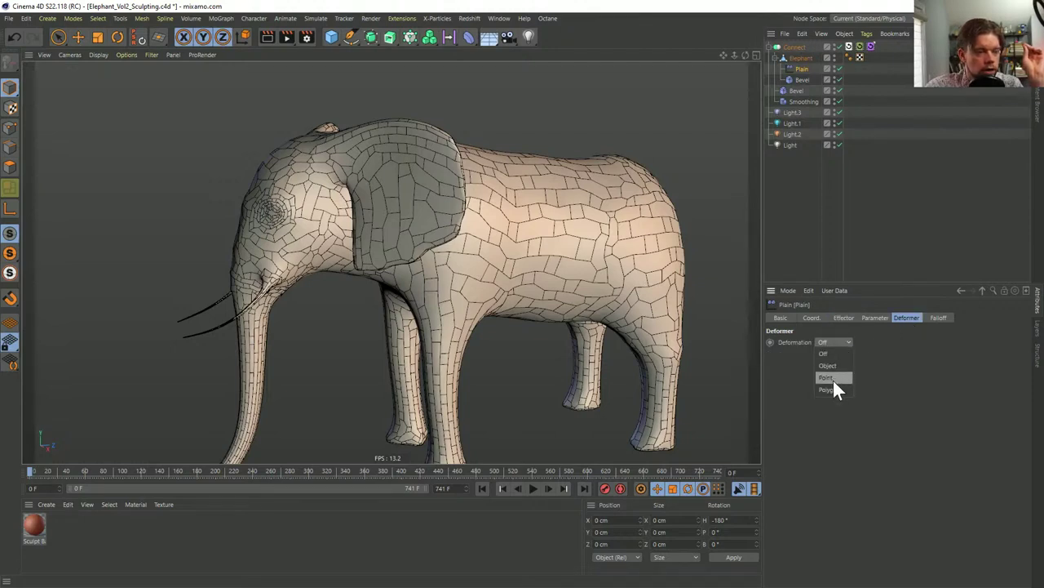
{"action": "left_click", "coordinate": [828, 378]}
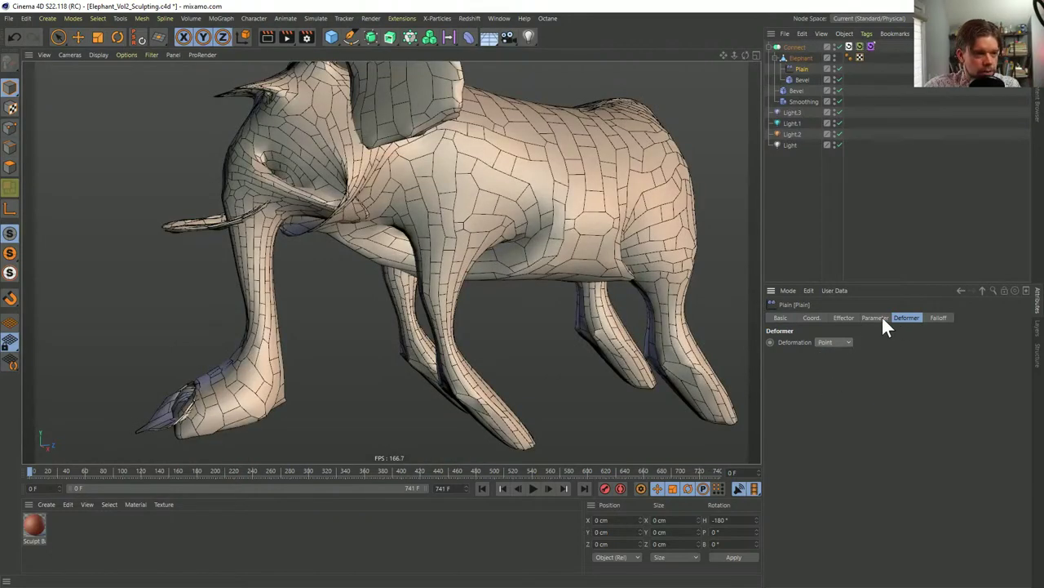
Set the Plain effector's Y position to 0 and raise its Z offset to 7 cm
{"action": "left_click", "coordinate": [865, 317]}
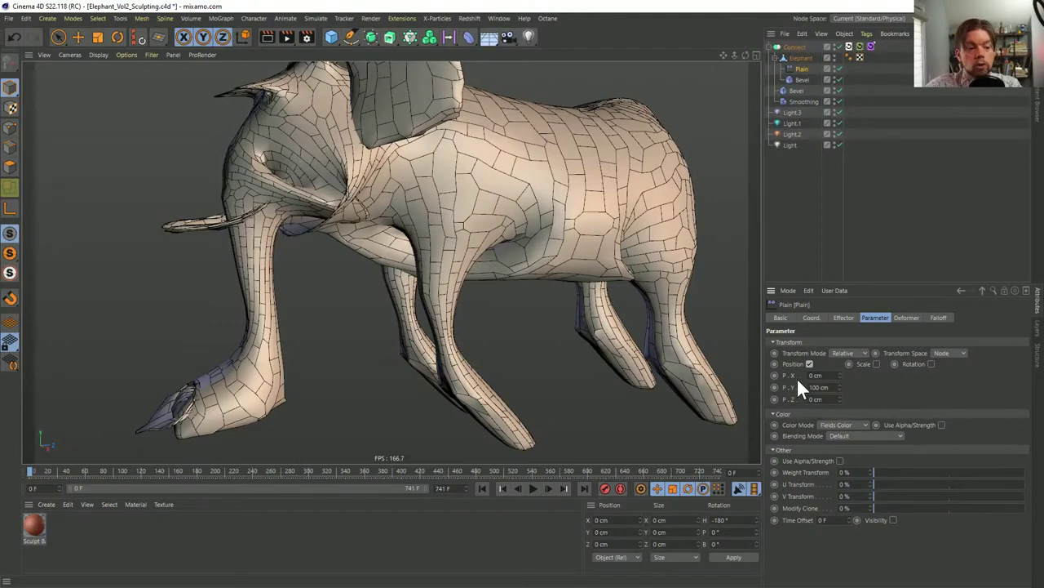
{"action": "type", "text": "0"}
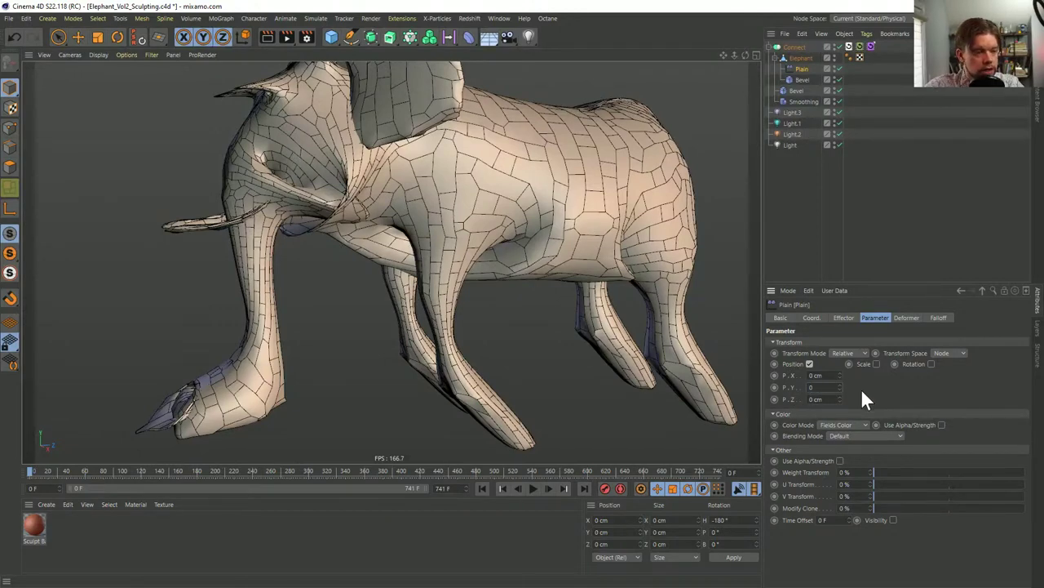
{"action": "key", "text": "Return"}
{"action": "left_click", "coordinate": [840, 396]}
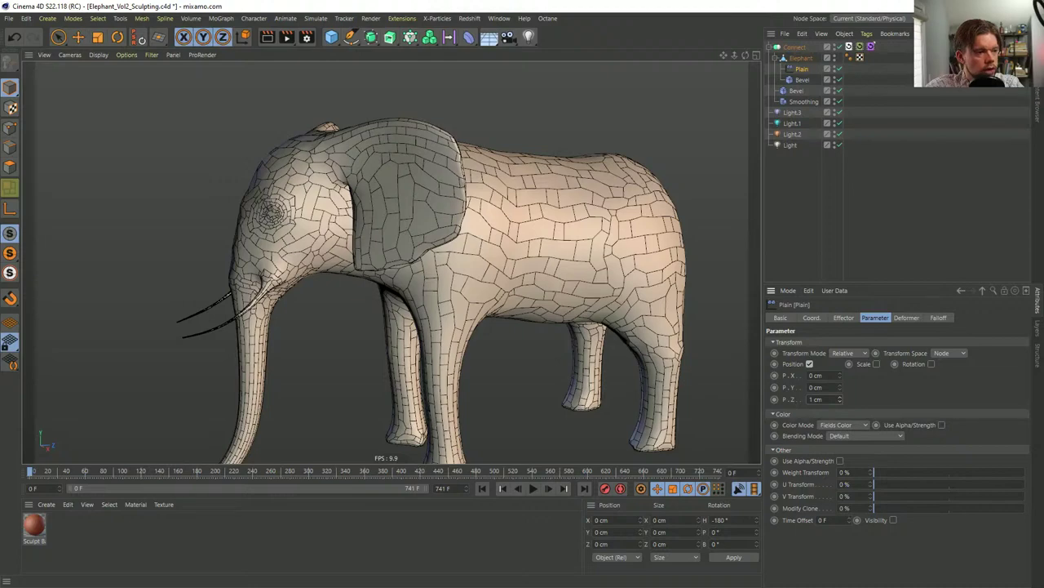
{"action": "left_click_drag", "start_coordinate": [840, 397], "coordinate": [838, 399]}
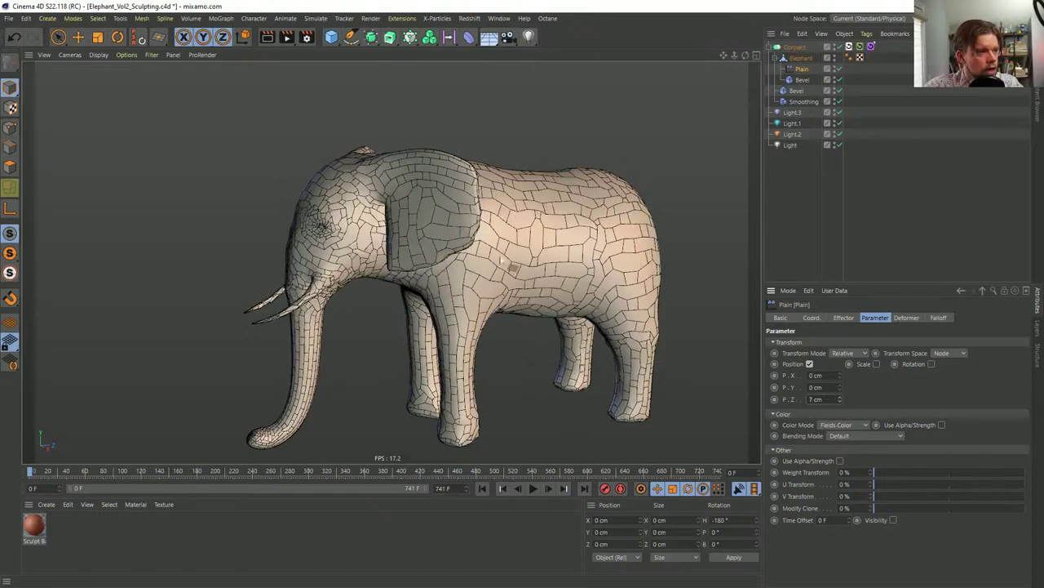
{"action": "left_click_drag", "start_coordinate": [489, 245], "coordinate": [457, 263], "text": "alt"}
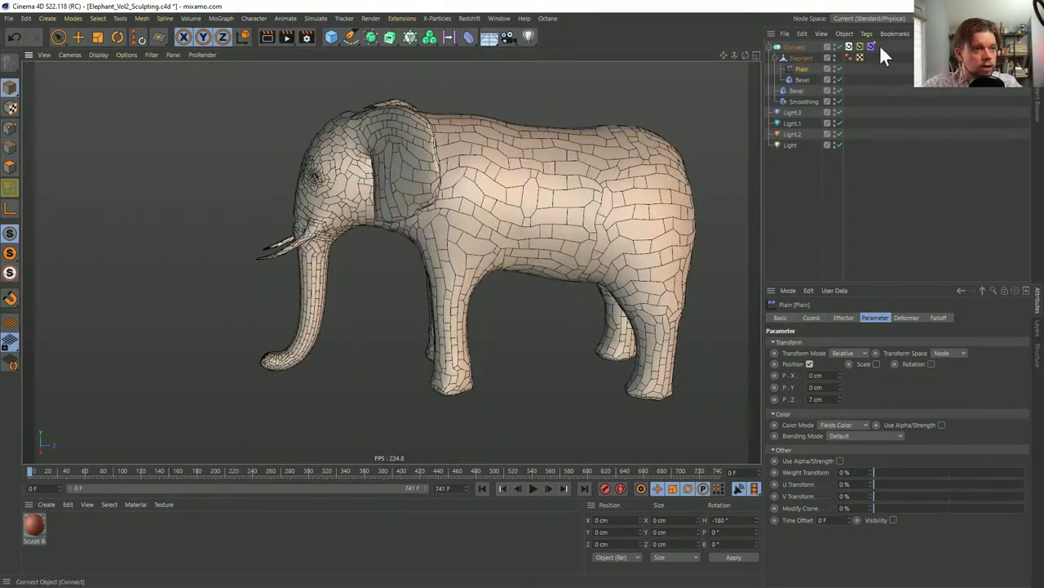
Save the current stage as a new Recall tag and duplicate Bevel below Smoothing
{"action": "left_click_drag", "start_coordinate": [871, 46], "coordinate": [881, 47]}
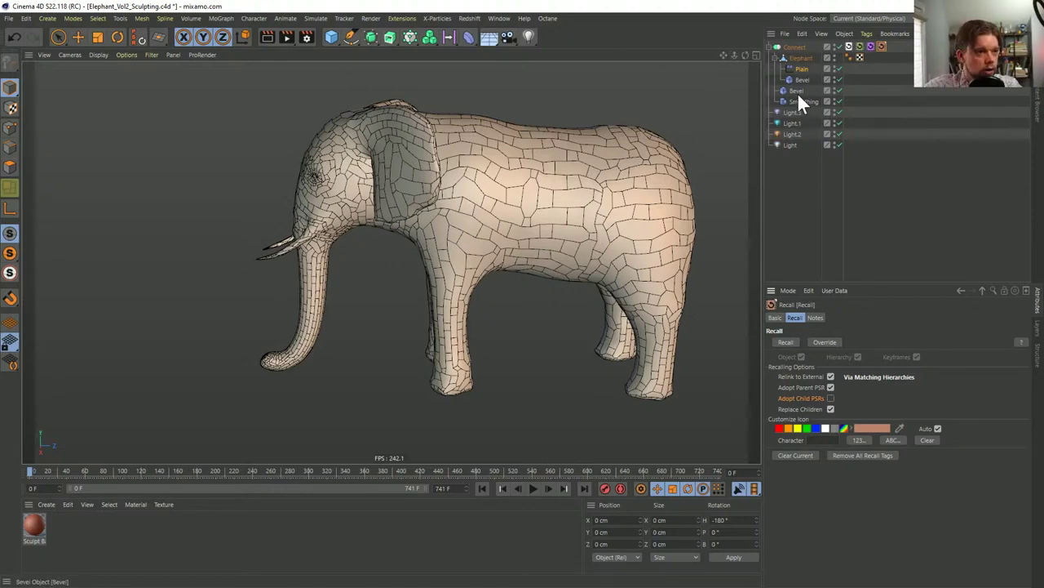
{"action": "left_click_drag", "start_coordinate": [791, 90], "coordinate": [799, 107], "text": "ctrl"}
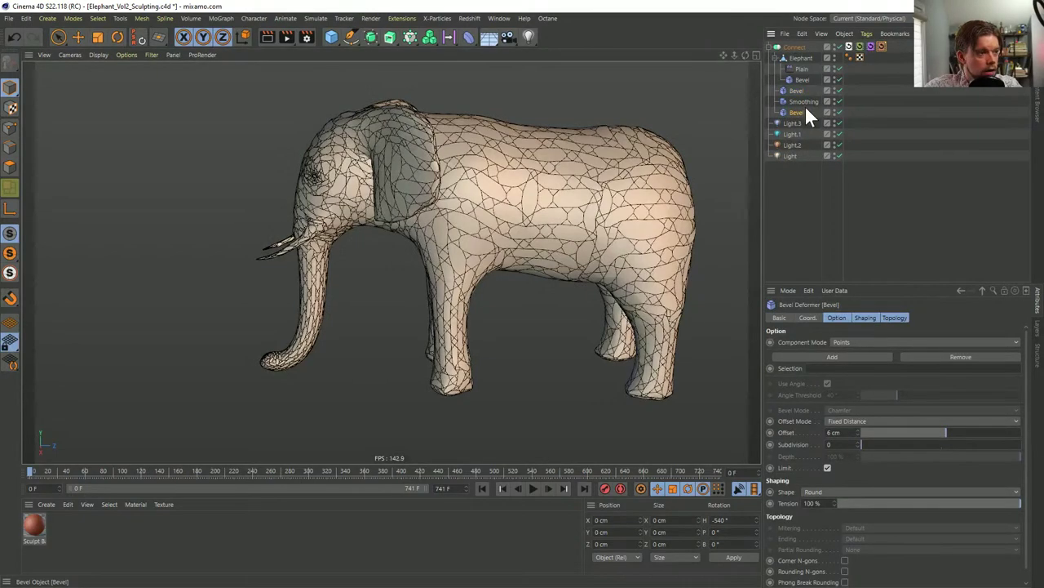
{"action": "scroll", "coordinate": [511, 207], "scroll_direction": "up", "scroll_amount": 5}
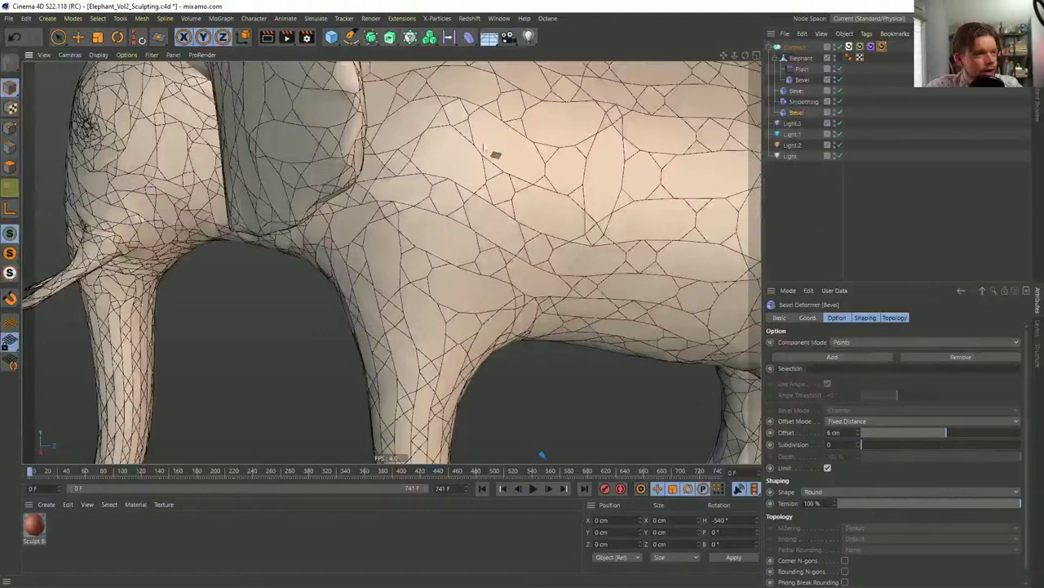
Set the new Bevel's Offset to 4 cm and Subdivision to 2 for rounded cells
{"action": "left_click", "coordinate": [857, 434]}
{"action": "left_click", "coordinate": [856, 434]}
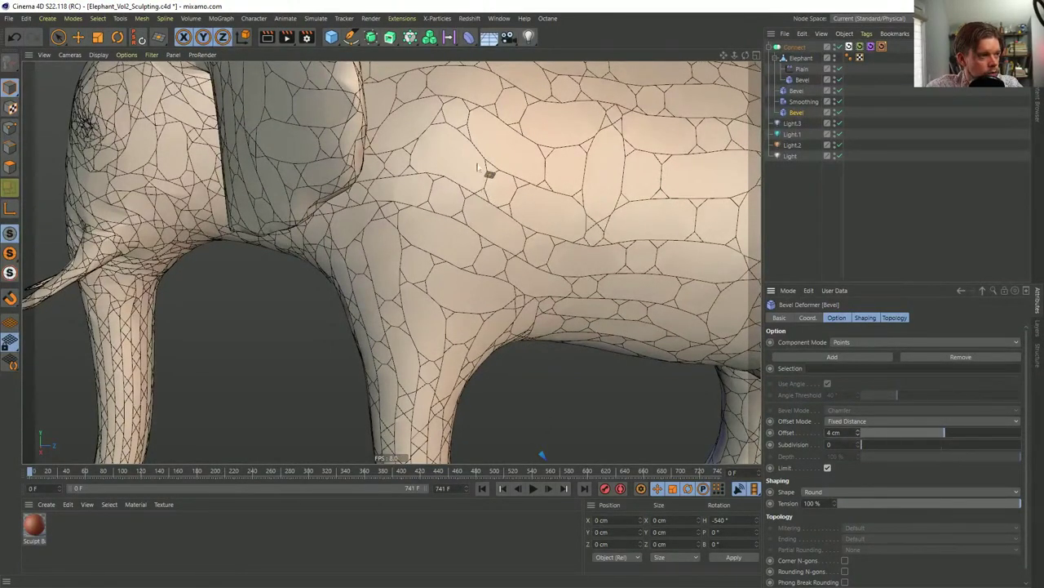
{"action": "scroll", "coordinate": [480, 170], "scroll_direction": "down", "scroll_amount": 5}
{"action": "left_click_drag", "start_coordinate": [539, 204], "coordinate": [506, 220], "text": "alt"}
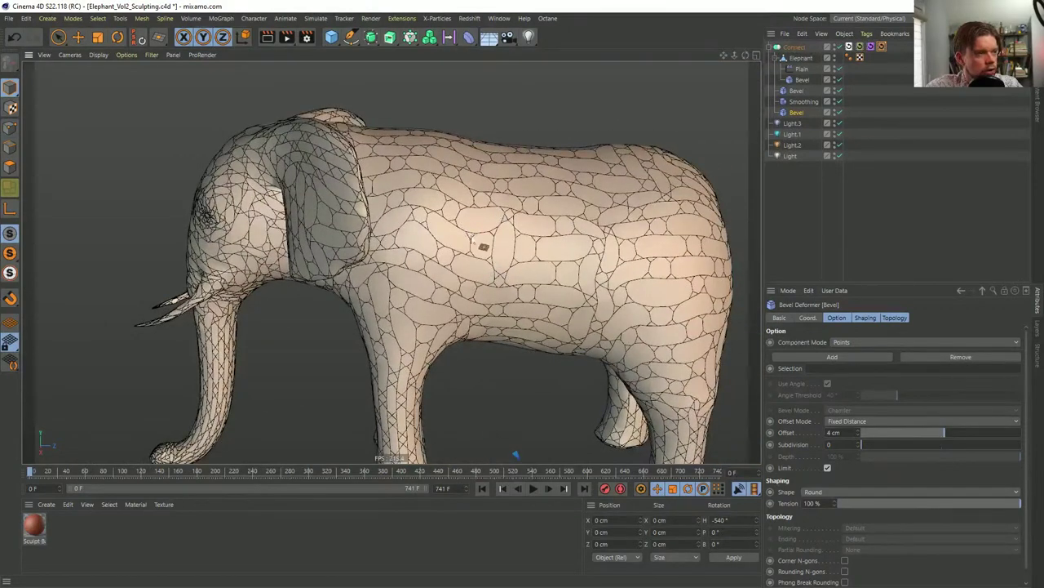
{"action": "left_click", "coordinate": [857, 442]}
{"action": "left_click", "coordinate": [856, 442]}
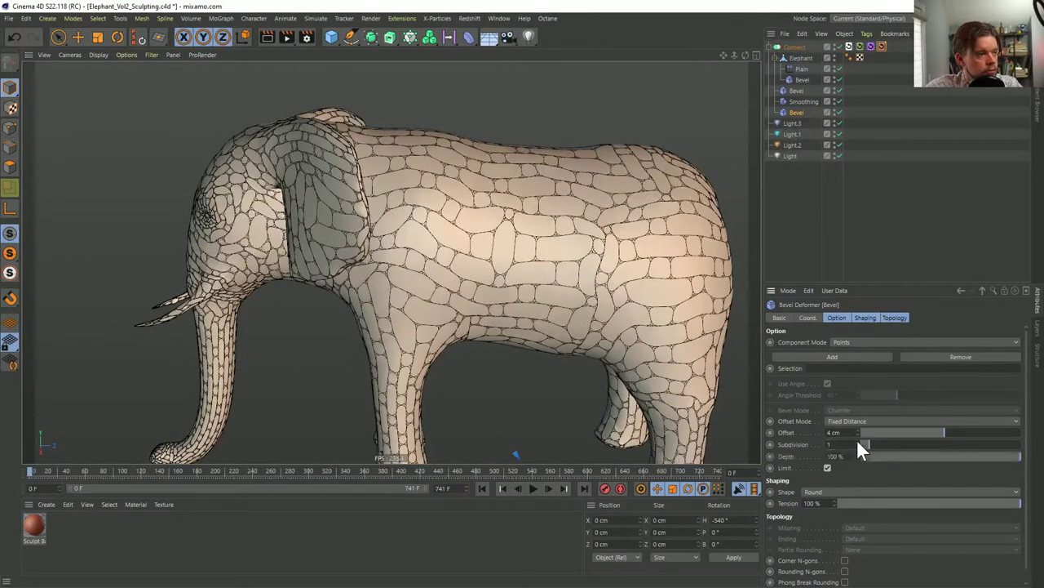
{"action": "mouse_move", "coordinate": [449, 241]}
{"action": "left_mouse_down", "text": "alt"}
{"action": "mouse_move", "coordinate": [513, 222]}
{"action": "mouse_move", "coordinate": [467, 235]}
{"action": "left_mouse_up", "text": "alt"}
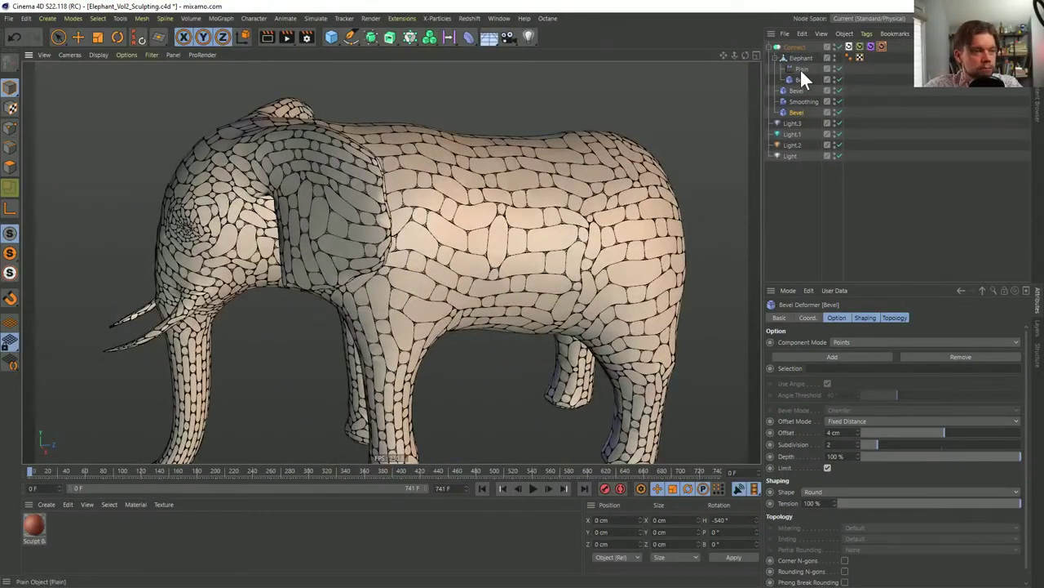
{"action": "scroll", "coordinate": [593, 226], "scroll_direction": "up", "scroll_amount": 10}
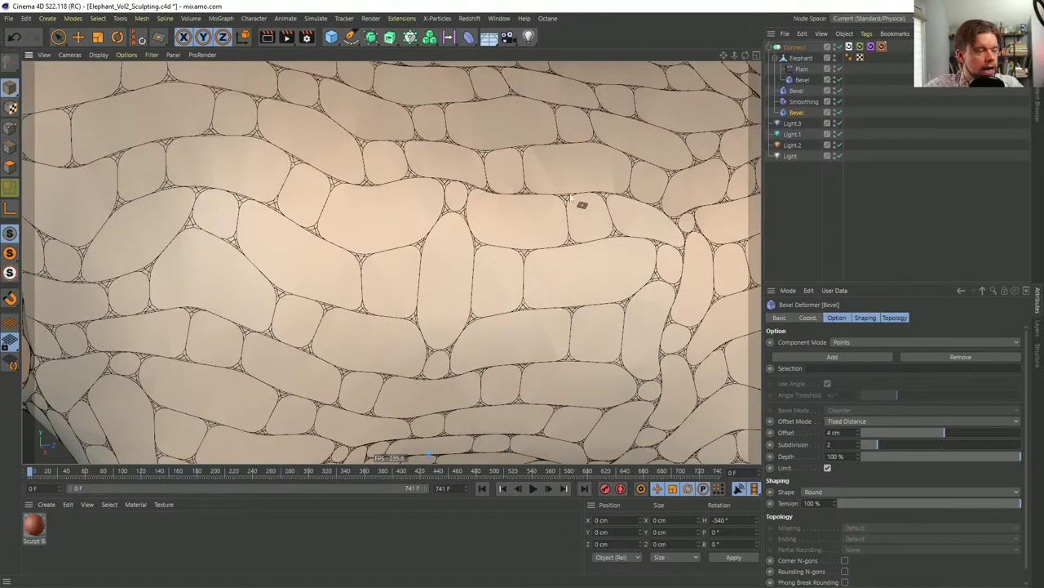
{"action": "scroll", "coordinate": [572, 200], "scroll_direction": "down", "scroll_amount": 5}
{"action": "scroll", "coordinate": [497, 235], "scroll_direction": "up", "scroll_amount": 5}
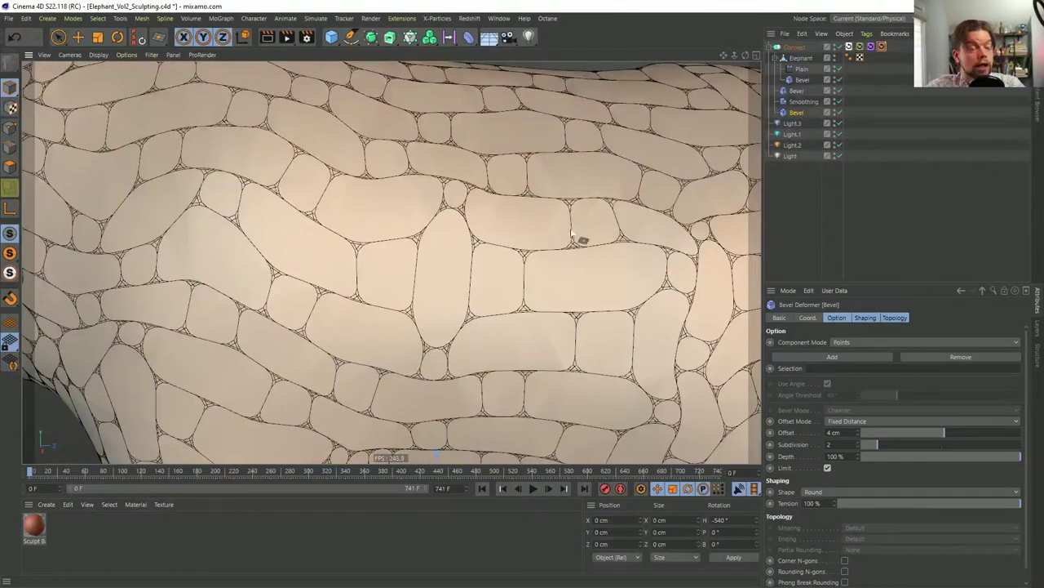
{"action": "scroll", "coordinate": [572, 235], "scroll_direction": "down", "scroll_amount": 10}
{"action": "left_click_drag", "start_coordinate": [572, 235], "coordinate": [489, 236], "text": "alt"}
{"action": "scroll", "coordinate": [457, 245], "scroll_direction": "up", "scroll_amount": 2}
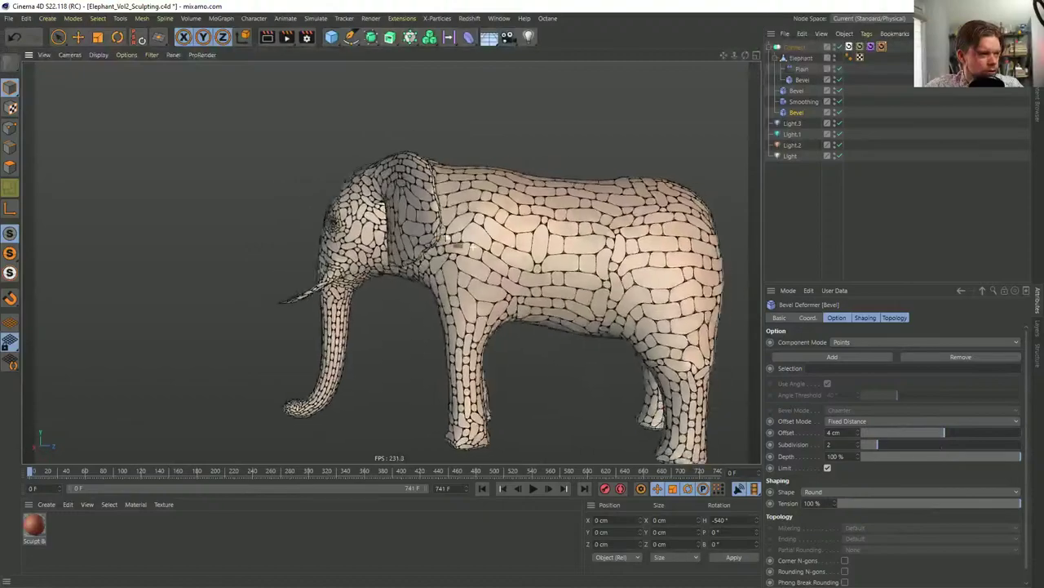
{"action": "scroll", "coordinate": [457, 245], "scroll_direction": "down", "scroll_amount": 3}
{"action": "scroll", "coordinate": [664, 221], "scroll_direction": "up", "scroll_amount": 8}
{"action": "scroll", "coordinate": [607, 221], "scroll_direction": "down", "scroll_amount": 4}
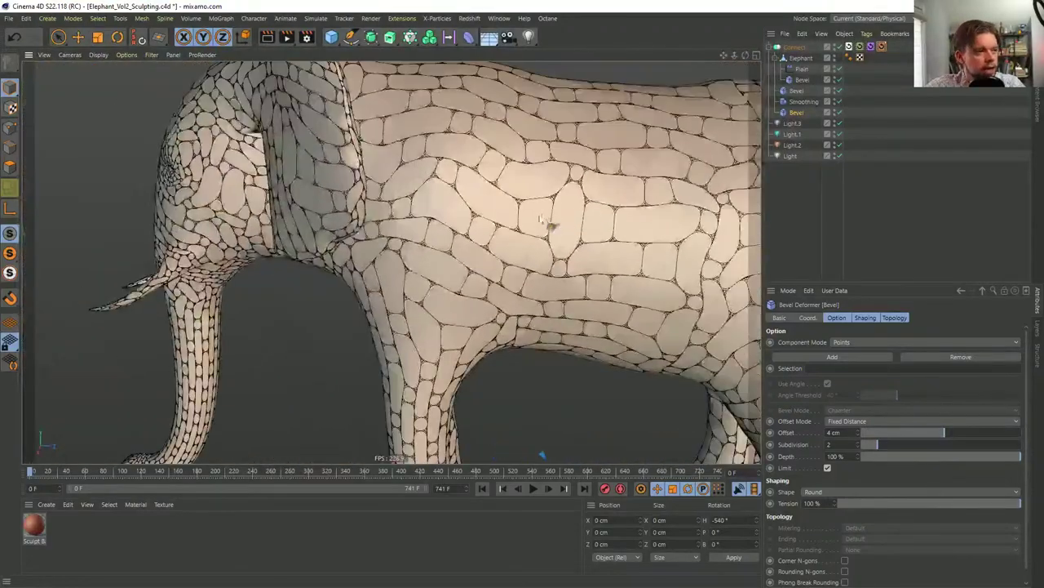
{"action": "scroll", "coordinate": [547, 222], "scroll_direction": "down", "scroll_amount": 5}
{"action": "scroll", "coordinate": [616, 179], "scroll_direction": "up", "scroll_amount": 5}
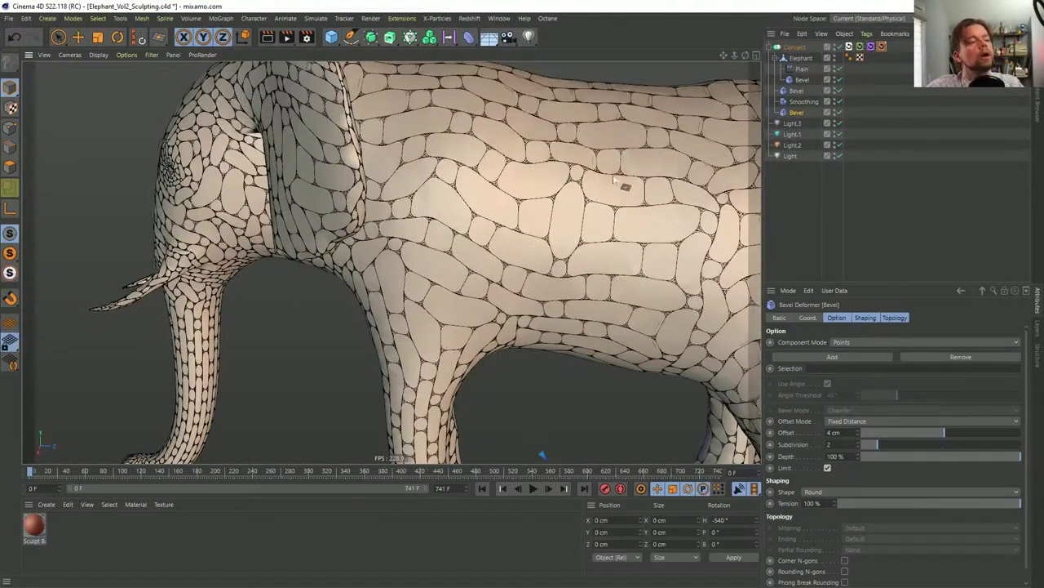
{"action": "scroll", "coordinate": [616, 181], "scroll_direction": "down", "scroll_amount": 5}
{"action": "left_click_drag", "start_coordinate": [616, 181], "coordinate": [531, 208], "text": "alt"}
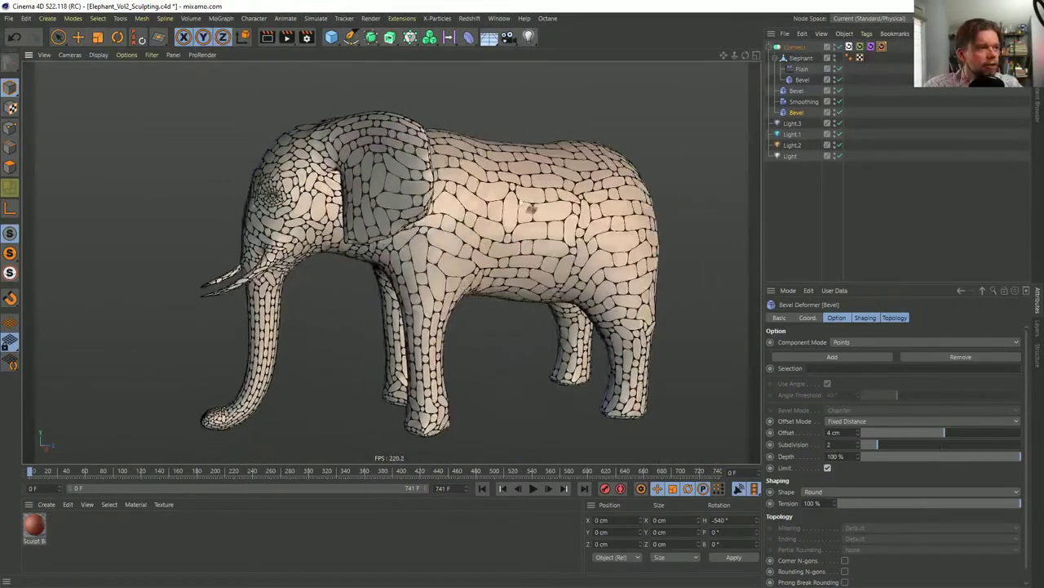
{"action": "scroll", "coordinate": [547, 203], "scroll_direction": "up", "scroll_amount": 3}
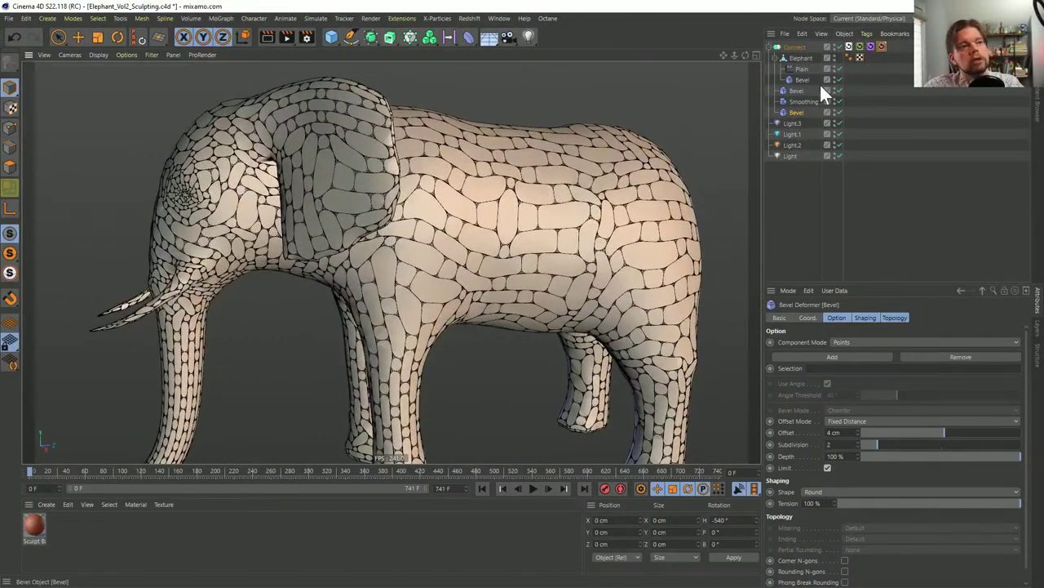
Duplicate the Connect hierarchy into disabled copies Connect.1 and Connect.2
{"action": "left_click_drag", "start_coordinate": [788, 48], "coordinate": [792, 194]}
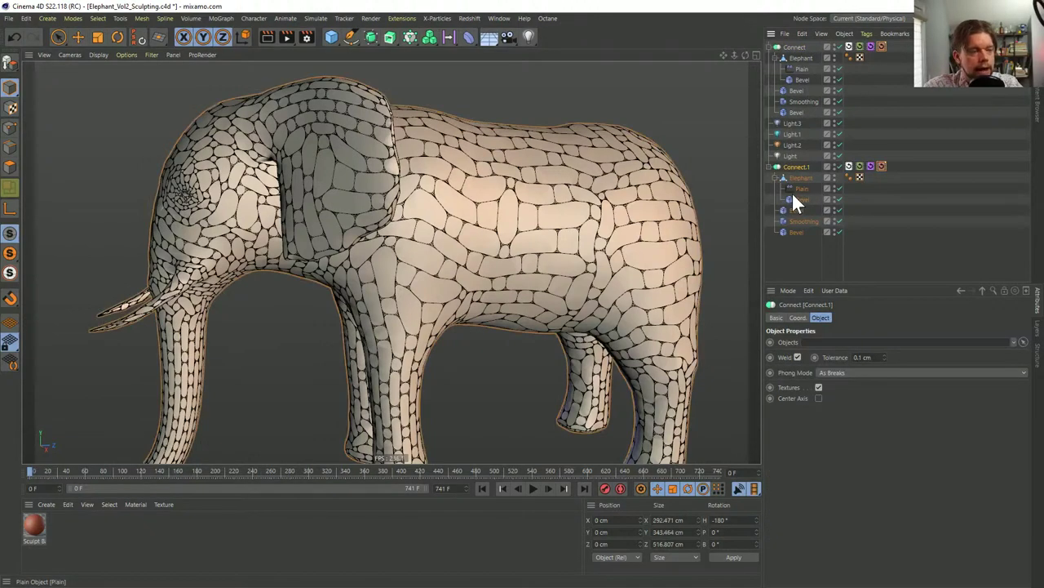
{"action": "left_click_drag", "start_coordinate": [892, 163], "coordinate": [847, 166]}
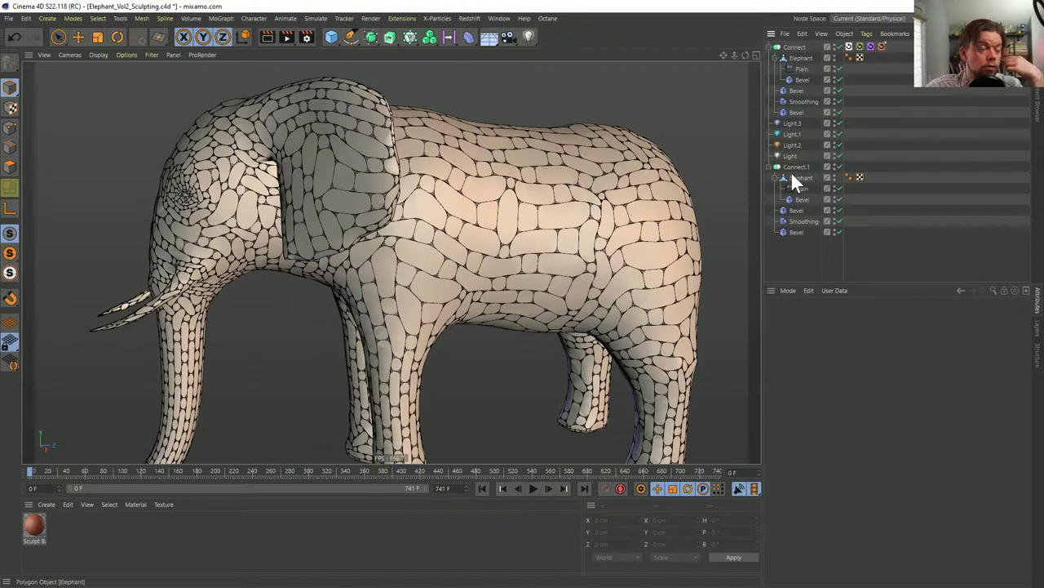
{"action": "left_click", "coordinate": [838, 167], "text": "ctrl"}
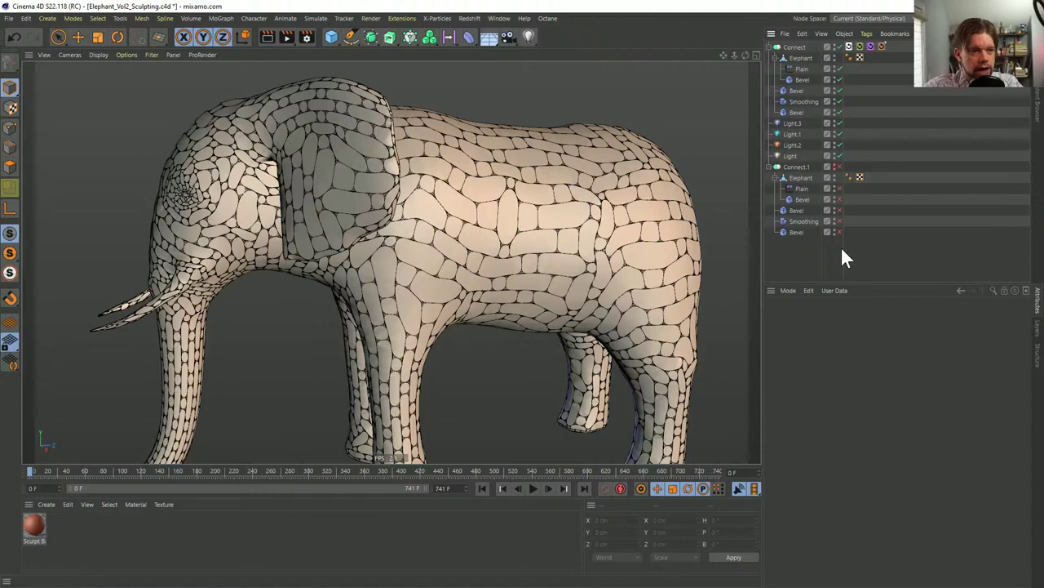
{"action": "left_click", "coordinate": [794, 168]}
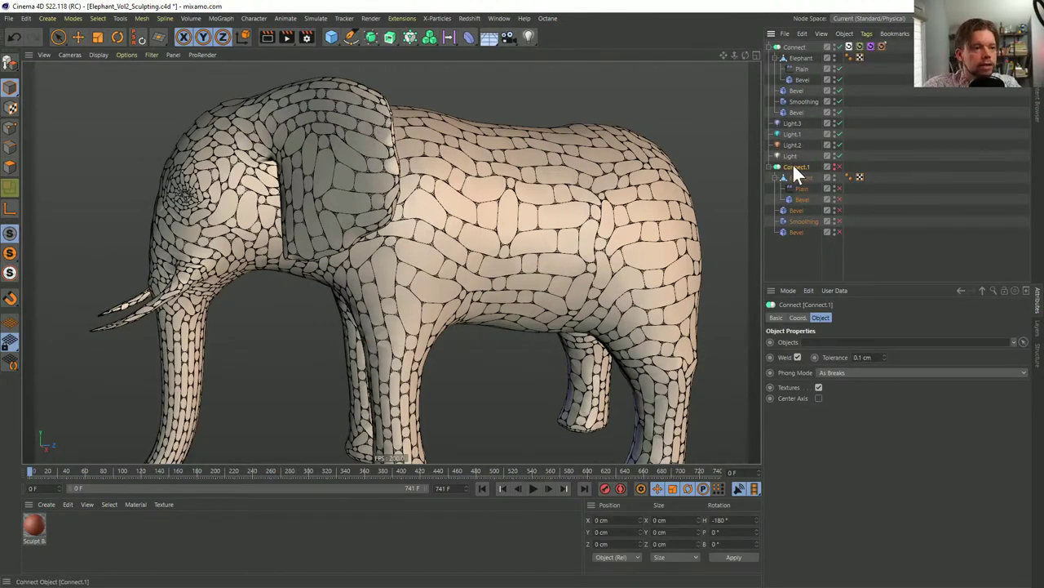
{"action": "left_click_drag", "start_coordinate": [794, 168], "coordinate": [804, 240], "text": "ctrl"}
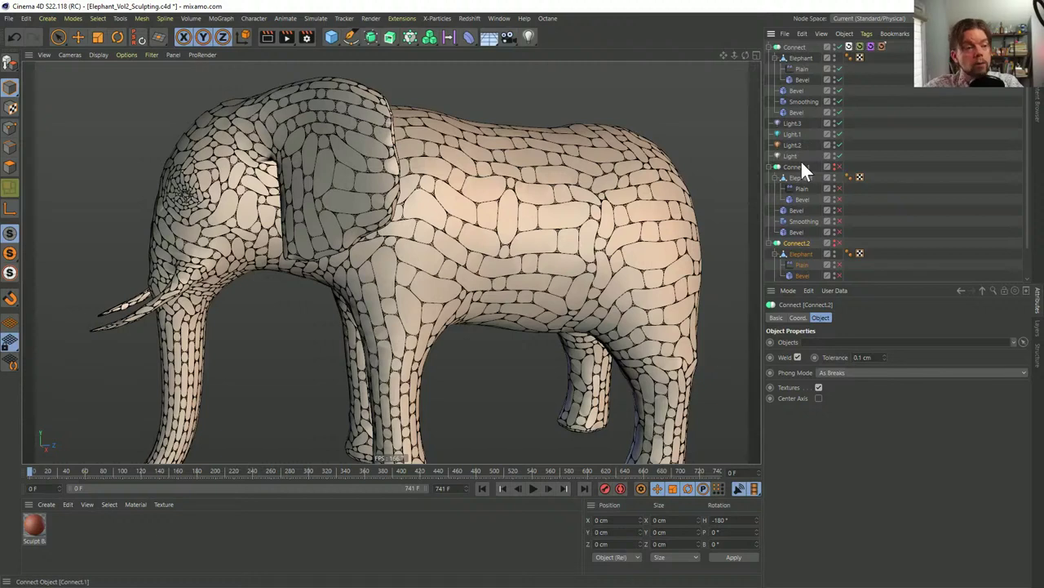
{"action": "left_click_drag", "start_coordinate": [800, 162], "coordinate": [845, 229], "text": "ctrl"}
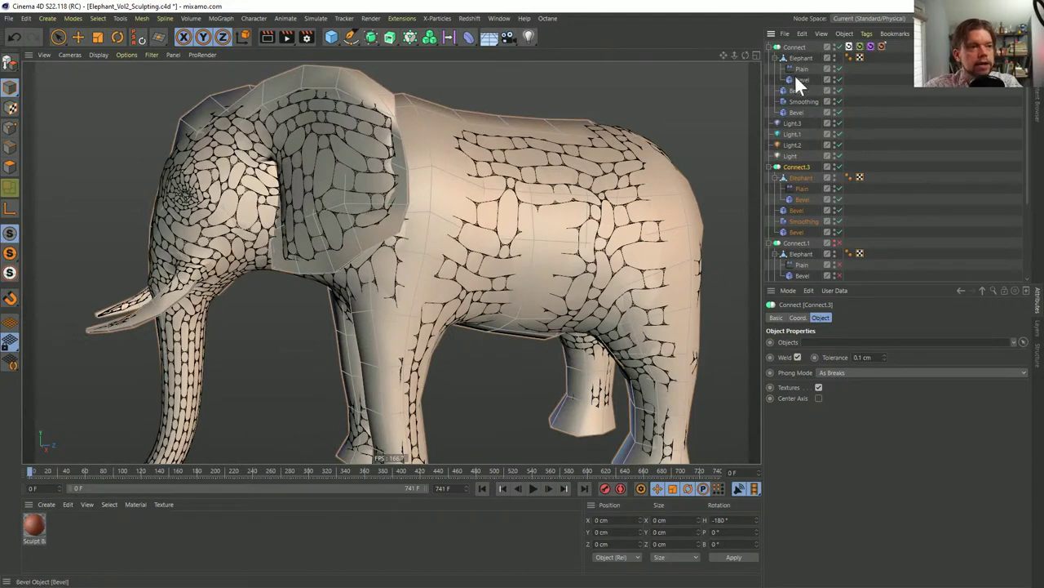
Collapse the original Connect and delete the duplicate Connect copies
{"action": "left_click", "coordinate": [795, 46]}
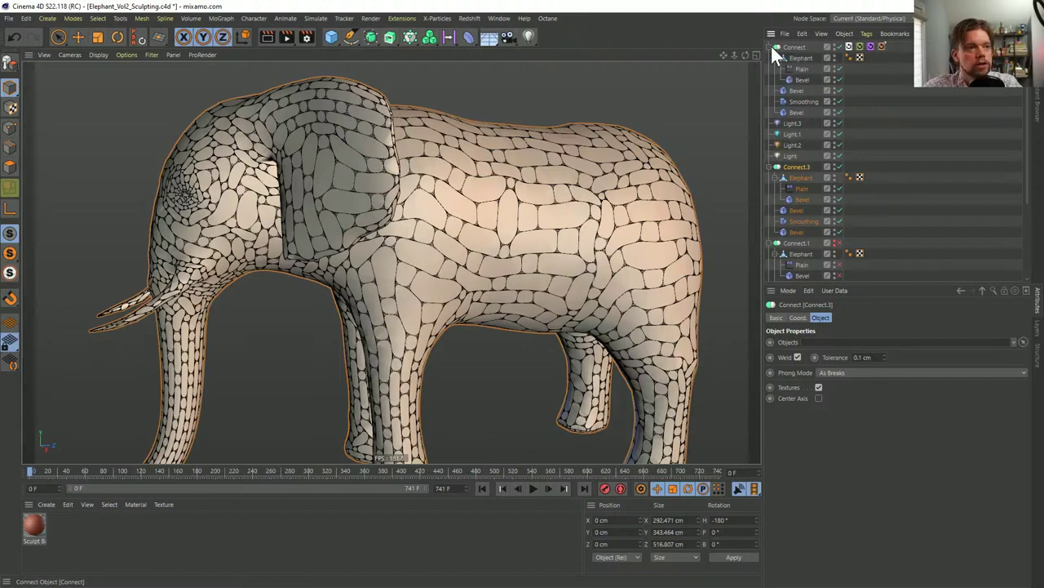
{"action": "left_click", "coordinate": [771, 46]}
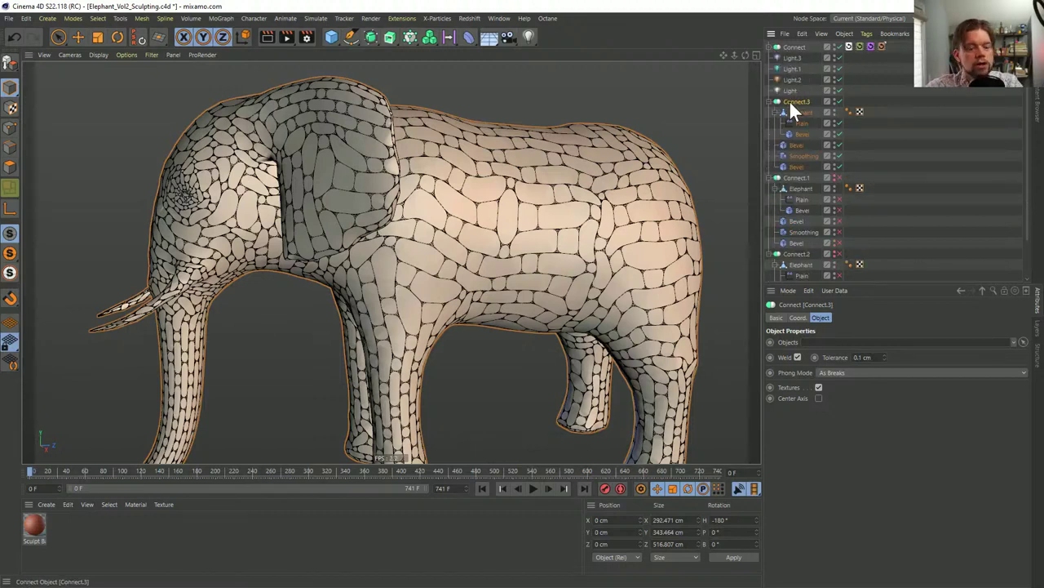
{"action": "key", "text": "Delete"}
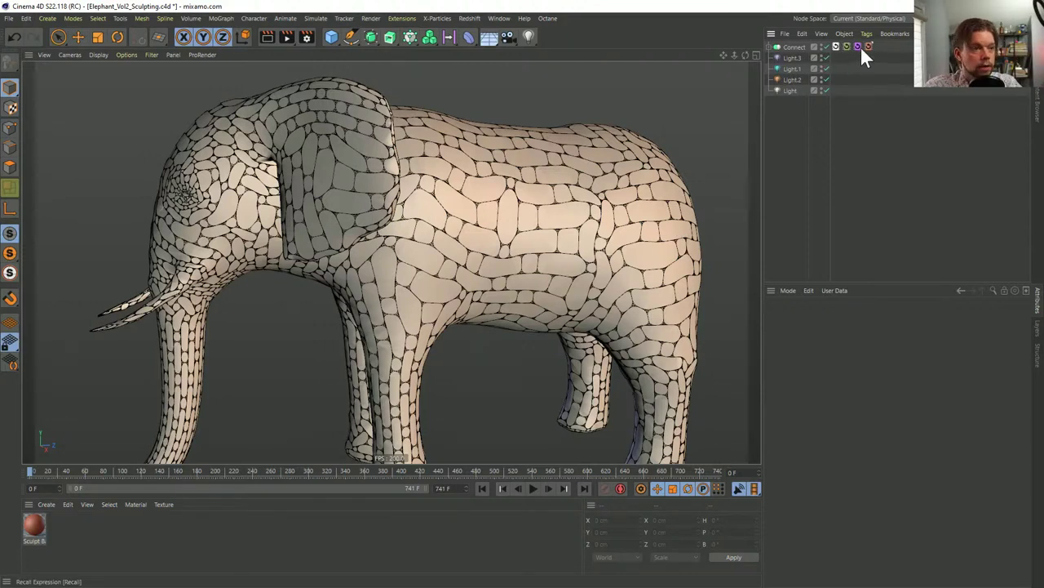
Save another Recall tag and step through the saved stages up to the rounded-cell one
{"action": "left_click_drag", "start_coordinate": [867, 45], "coordinate": [876, 45], "text": "ctrl"}
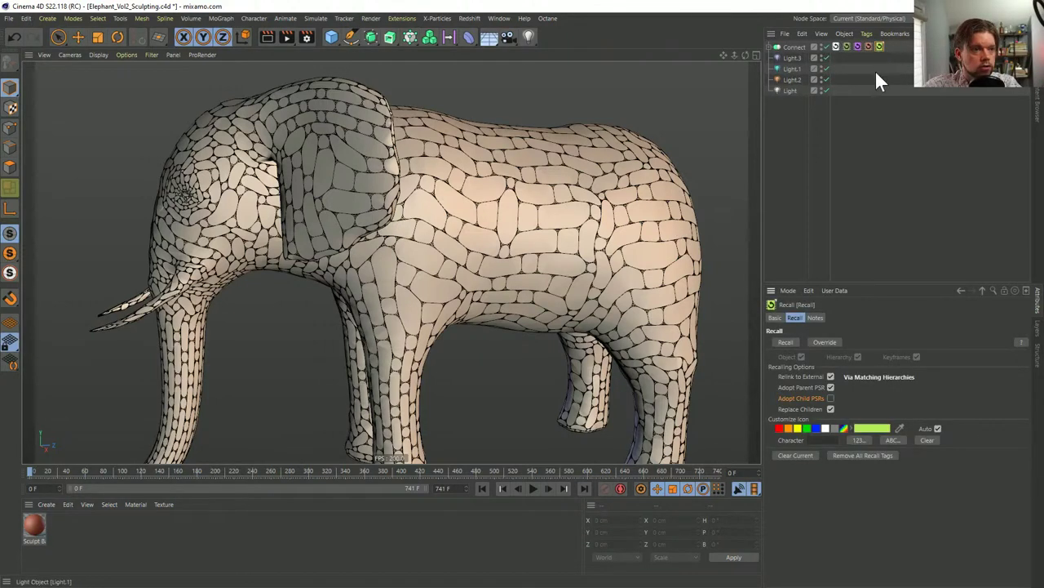
{"action": "left_click", "coordinate": [869, 47]}
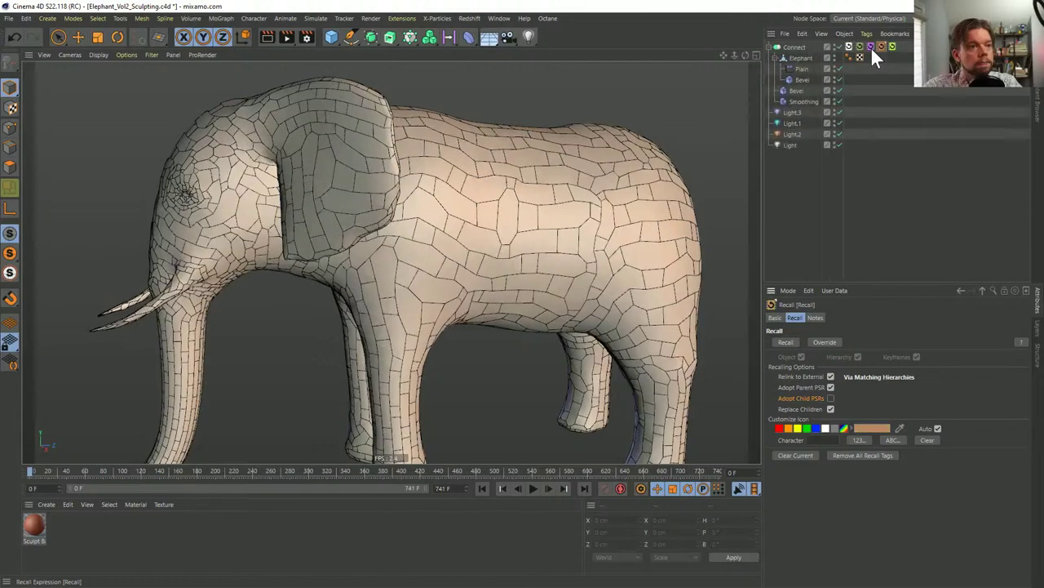
{"action": "left_click", "coordinate": [867, 45]}
{"action": "left_click", "coordinate": [852, 46]}
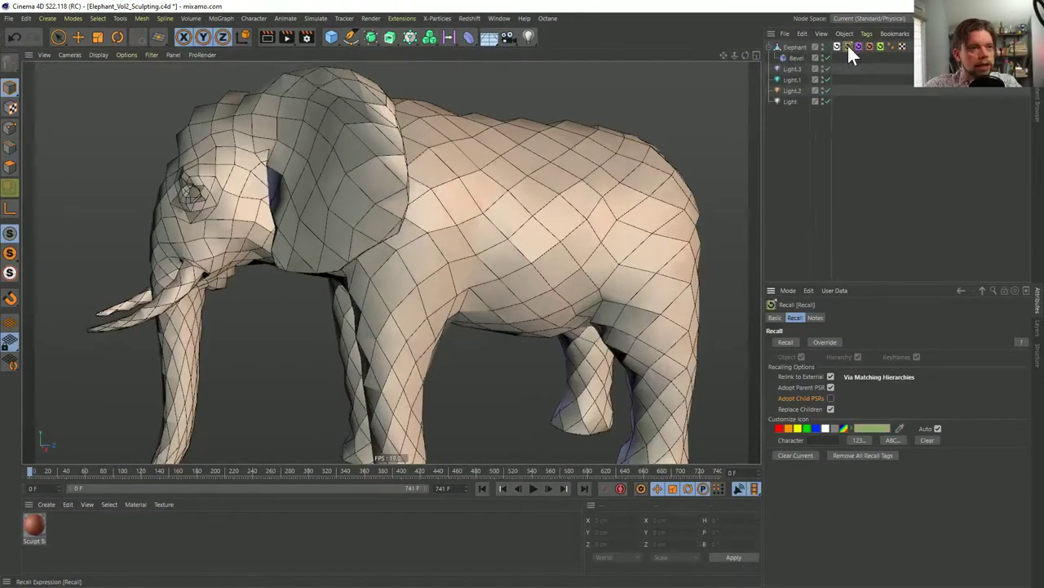
{"action": "left_click", "coordinate": [849, 45]}
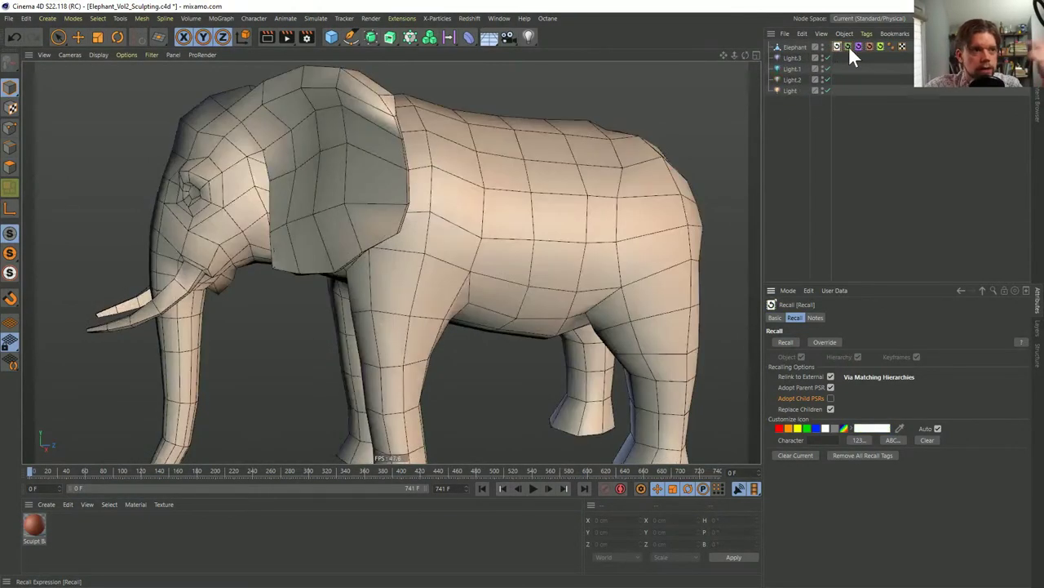
{"action": "left_click", "coordinate": [851, 45]}
{"action": "left_click", "coordinate": [864, 45]}
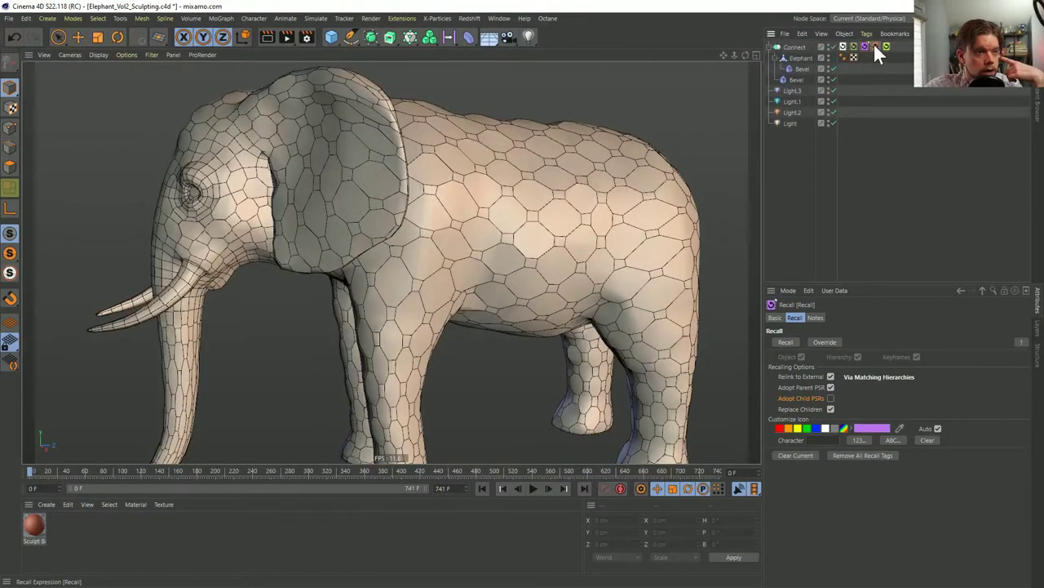
{"action": "left_click", "coordinate": [874, 45]}
{"action": "left_click", "coordinate": [893, 46]}
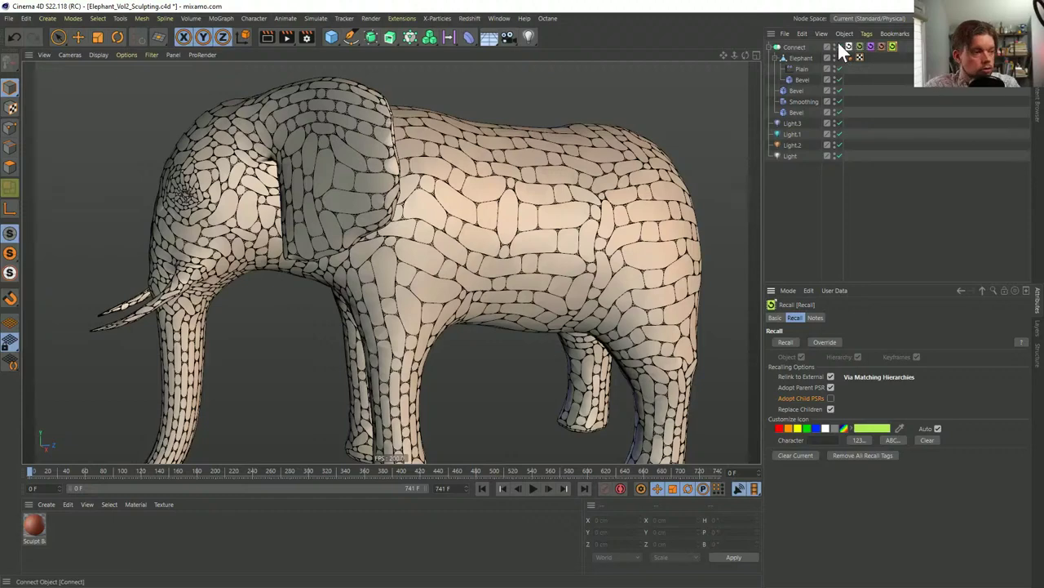
Return to the low-poly single-bevel stage and zoom in on the elephant's back
{"action": "left_click", "coordinate": [859, 45]}
{"action": "left_click", "coordinate": [837, 45]}
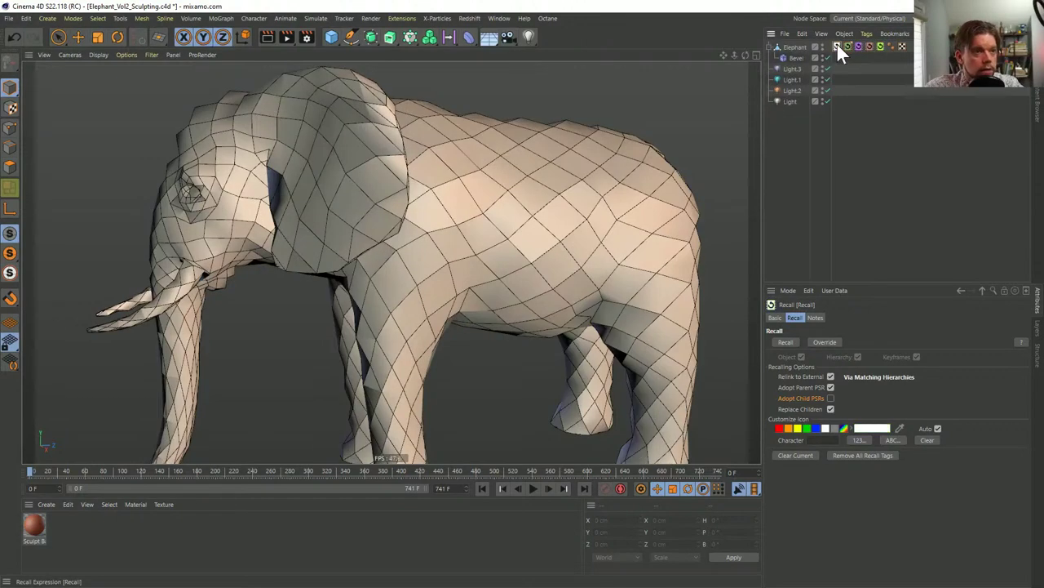
{"action": "left_click", "coordinate": [846, 45]}
{"action": "left_click", "coordinate": [845, 45]}
{"action": "left_click", "coordinate": [833, 46]}
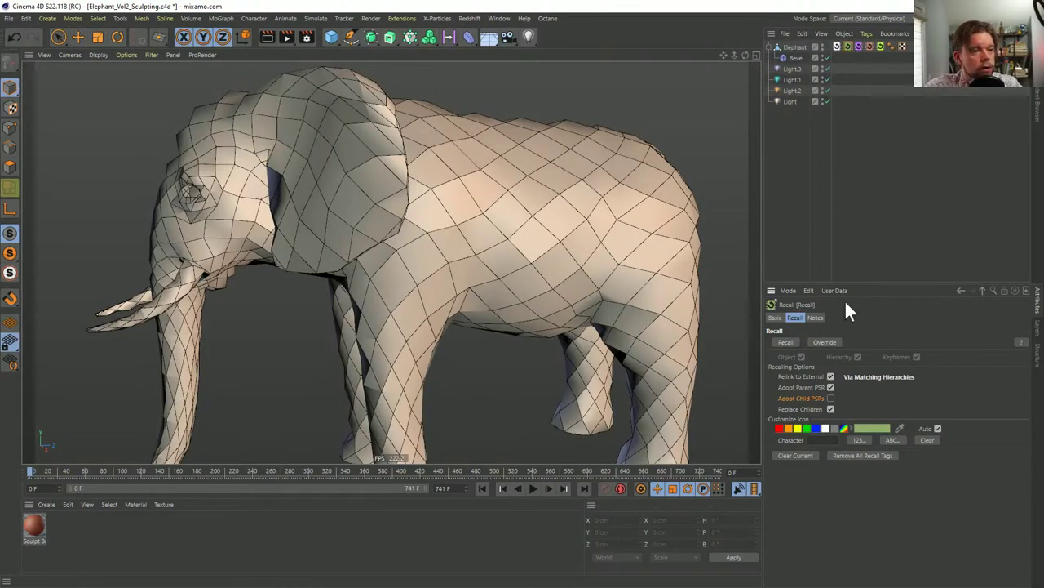
{"action": "left_click_drag", "start_coordinate": [517, 284], "coordinate": [499, 205], "text": "alt"}
{"action": "scroll", "coordinate": [461, 200], "scroll_direction": "down", "scroll_amount": 10}
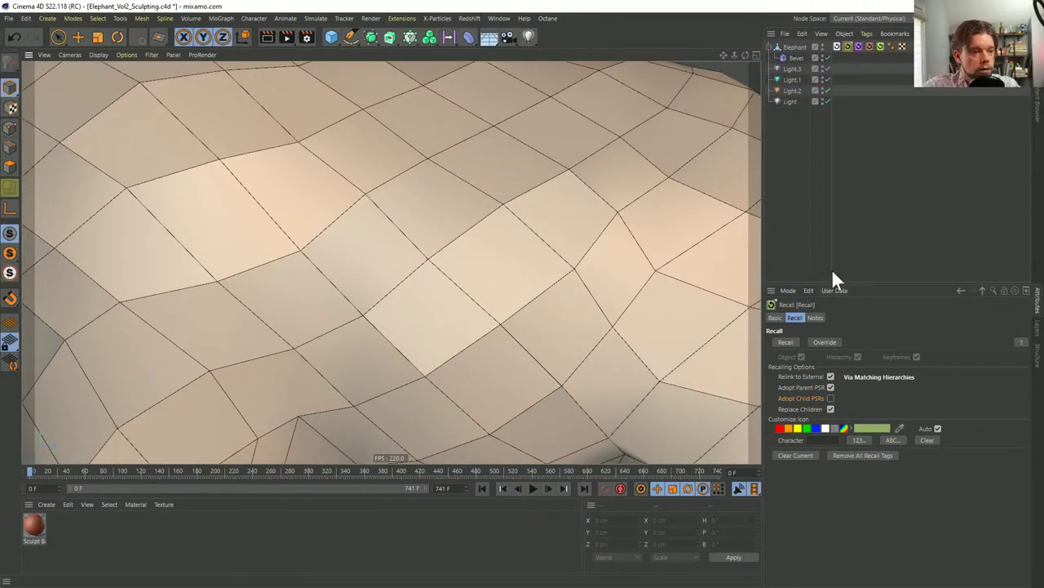
Capture render preview thumbnails into the Notes of the saved Recall stages
{"action": "left_click", "coordinate": [846, 46]}
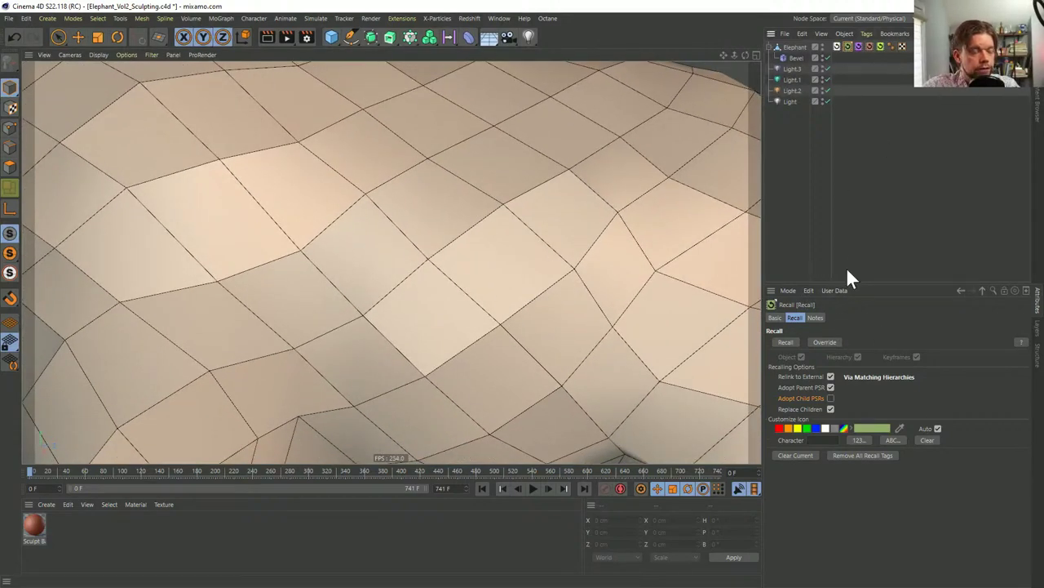
{"action": "left_click", "coordinate": [816, 318]}
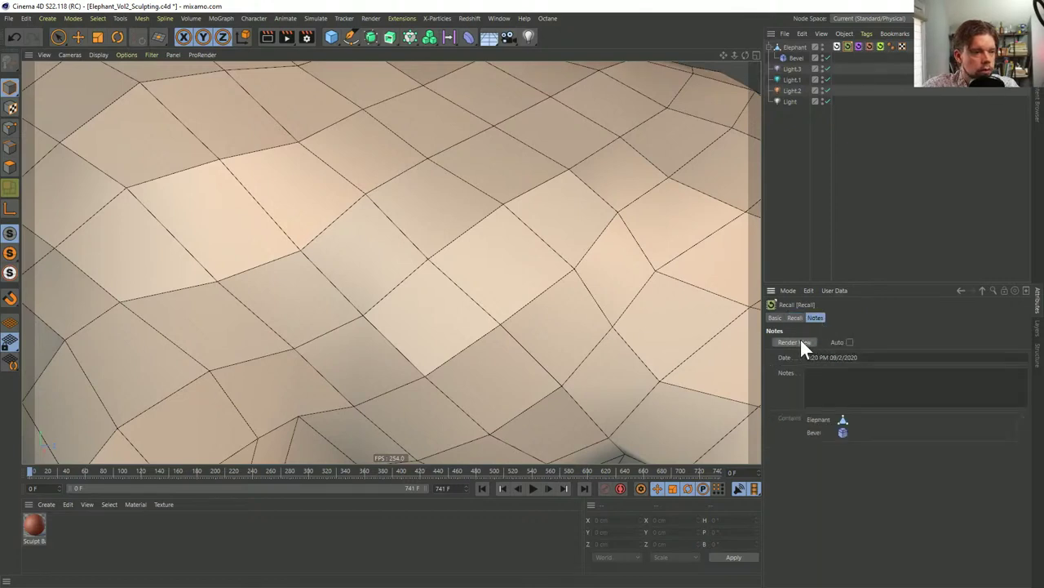
{"action": "left_click", "coordinate": [794, 342]}
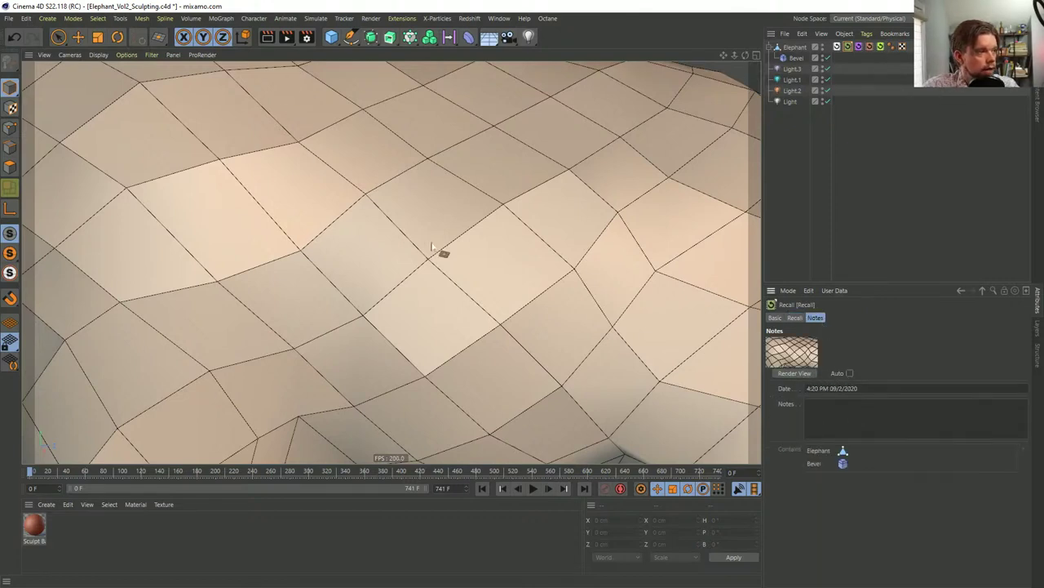
{"action": "left_click", "coordinate": [863, 45]}
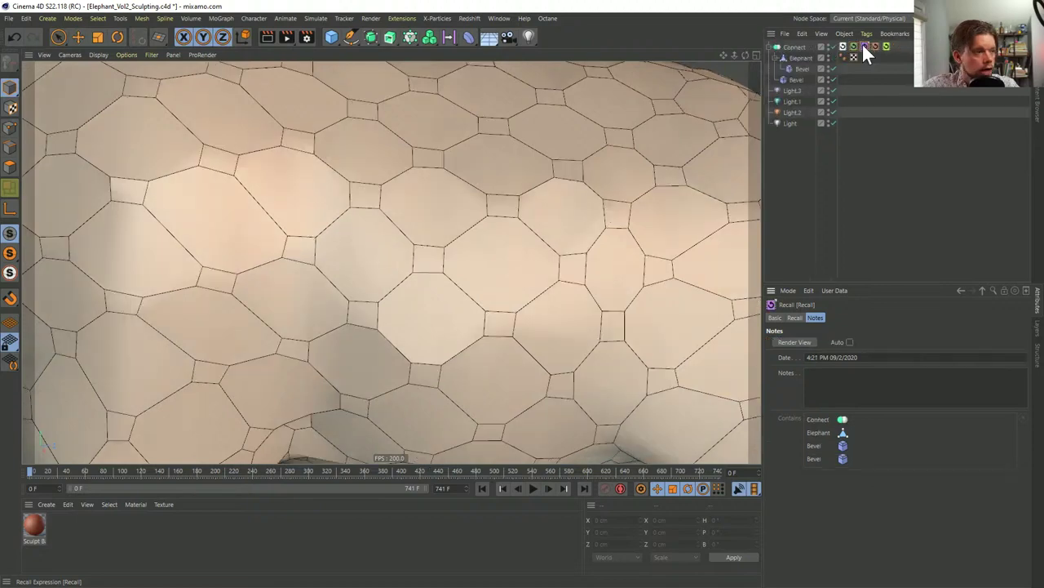
{"action": "left_click", "coordinate": [789, 341]}
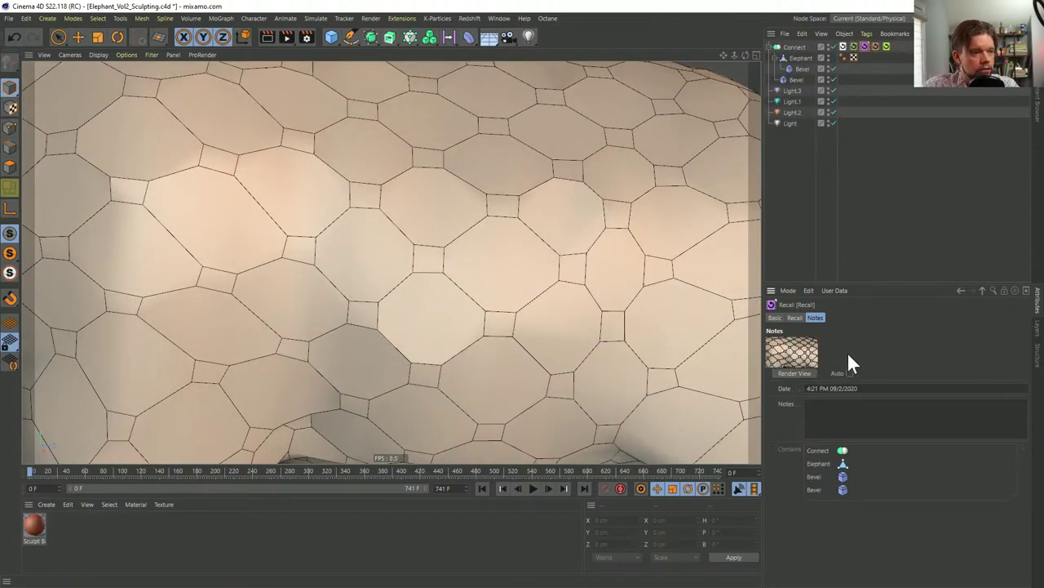
{"action": "left_click", "coordinate": [874, 43]}
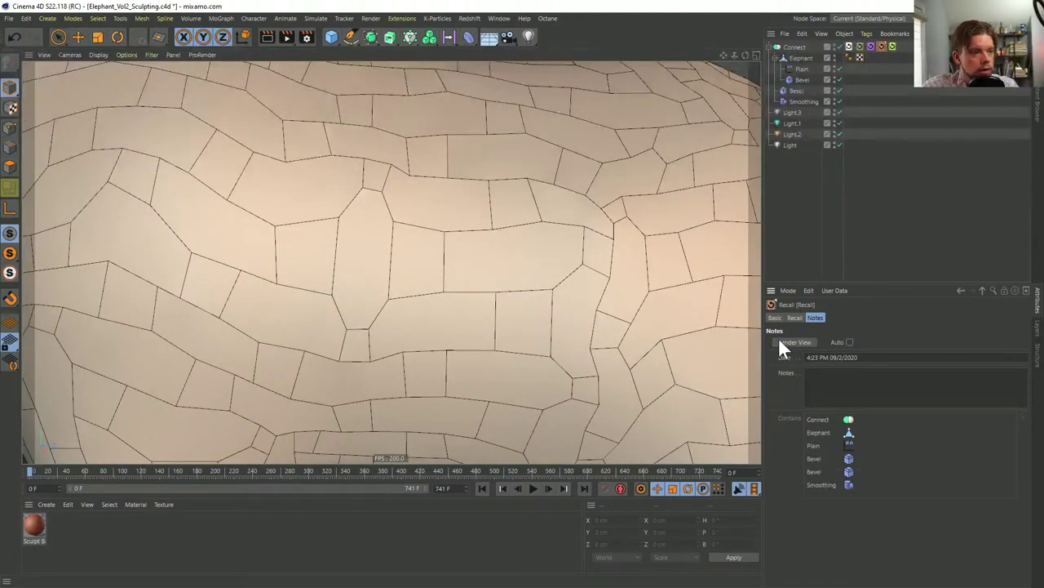
{"action": "left_click", "coordinate": [781, 341]}
{"action": "left_click", "coordinate": [893, 45]}
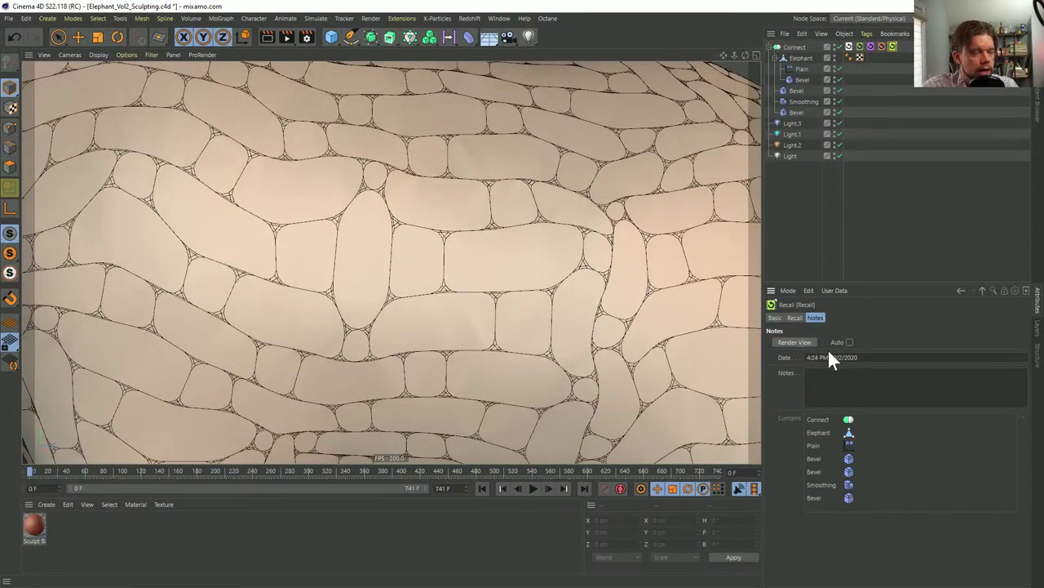
Load the original low-poly stage and capture its render preview thumbnail
{"action": "left_click", "coordinate": [871, 45]}
{"action": "left_click", "coordinate": [881, 46]}
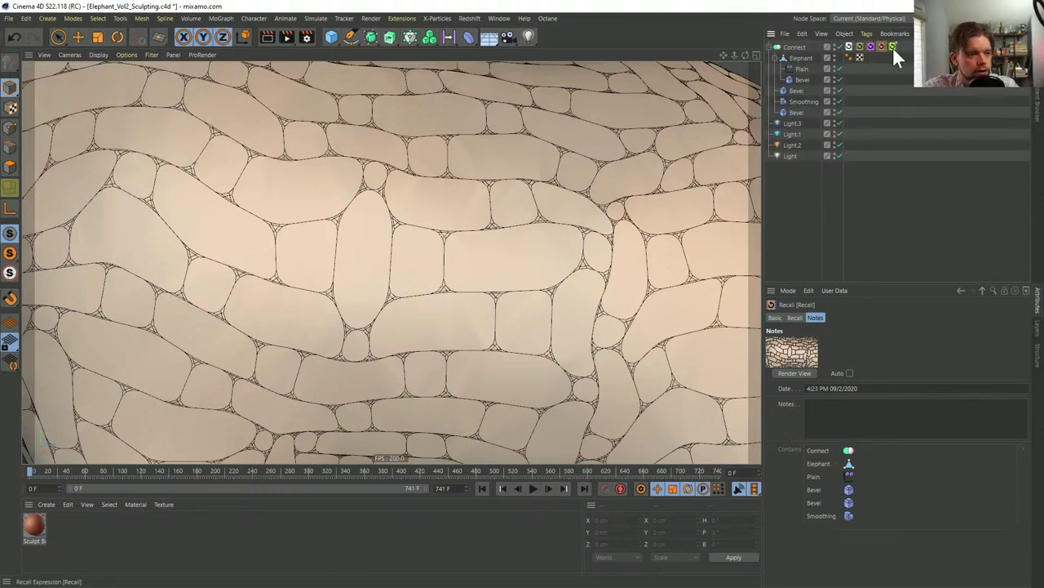
{"action": "left_click", "coordinate": [892, 47]}
{"action": "left_click", "coordinate": [861, 47]}
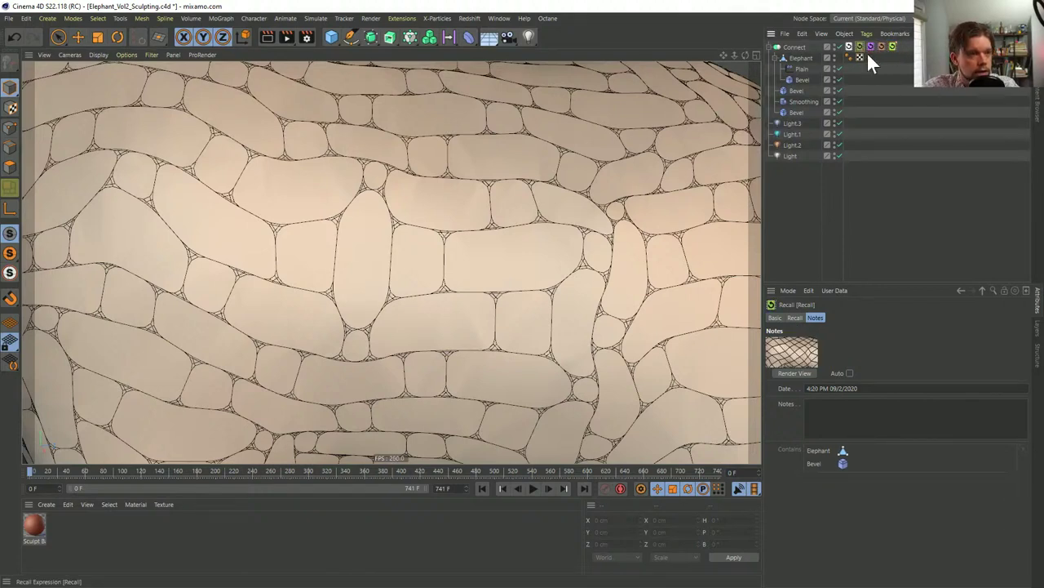
{"action": "double_click", "coordinate": [848, 45]}
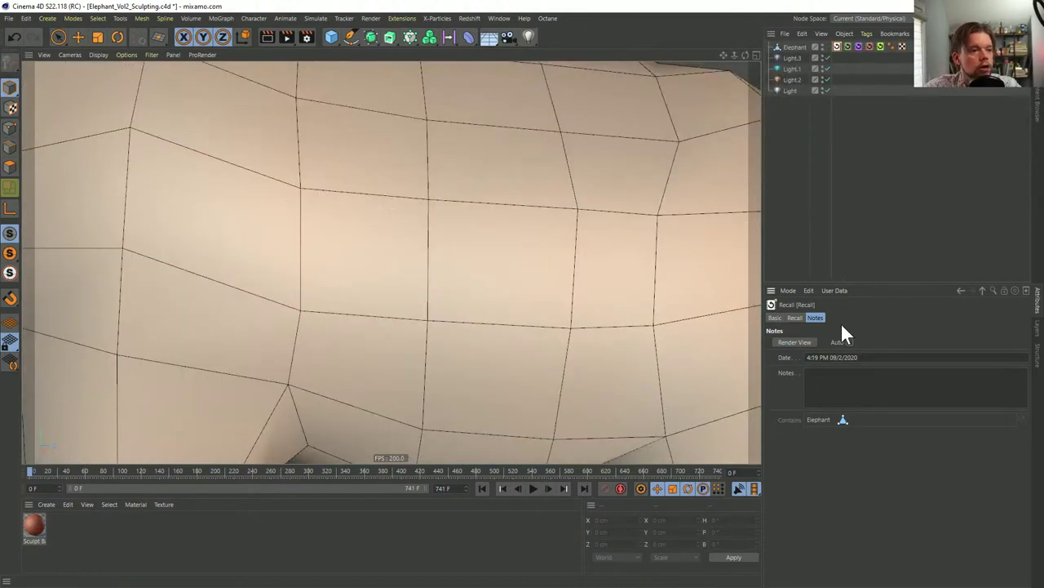
{"action": "left_click", "coordinate": [793, 344]}
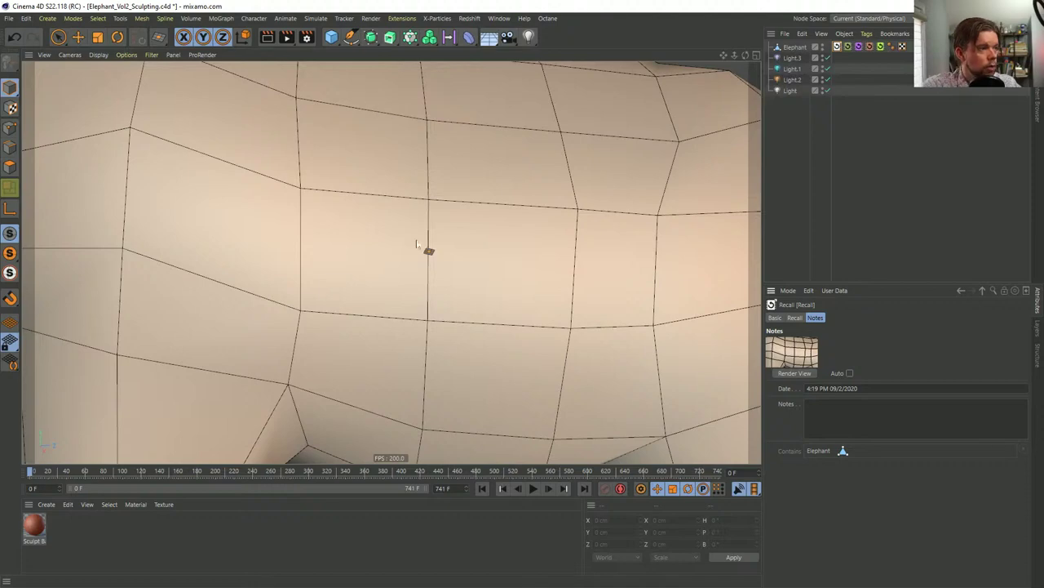
{"action": "key", "text": "h"}
{"action": "left_click_drag", "start_coordinate": [344, 250], "coordinate": [538, 211], "text": "alt"}
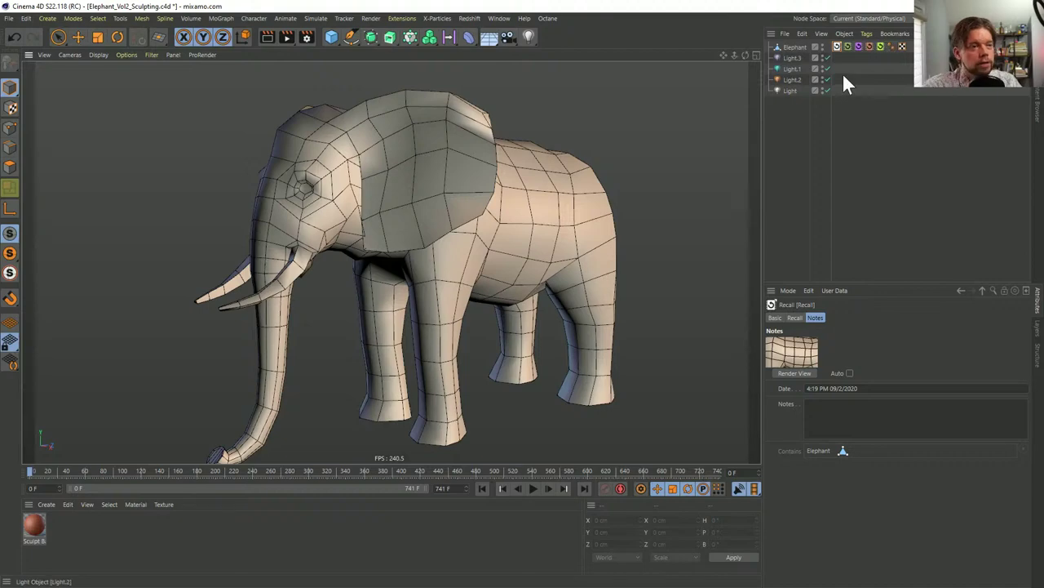
Return to the 4:23 PM stage with Connect, two Bevels and Smoothing
{"action": "double_click", "coordinate": [866, 45]}
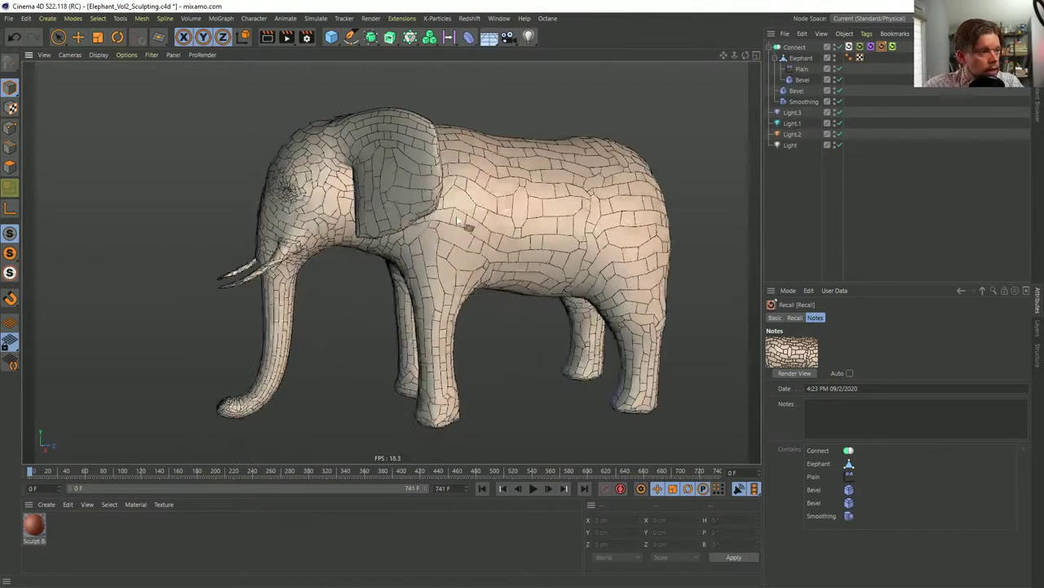
{"action": "double_click", "coordinate": [888, 47]}
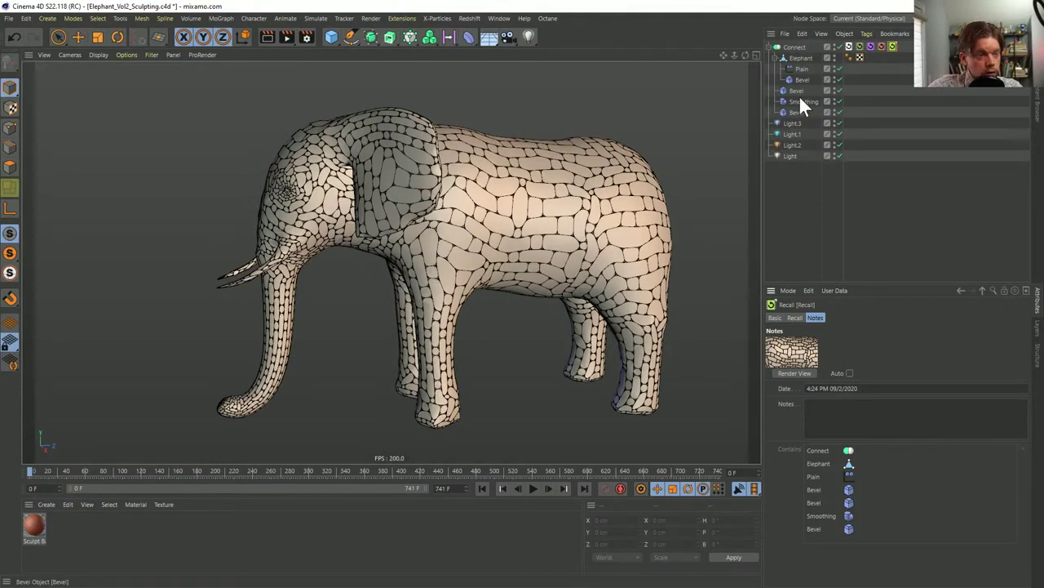
{"action": "double_click", "coordinate": [882, 47]}
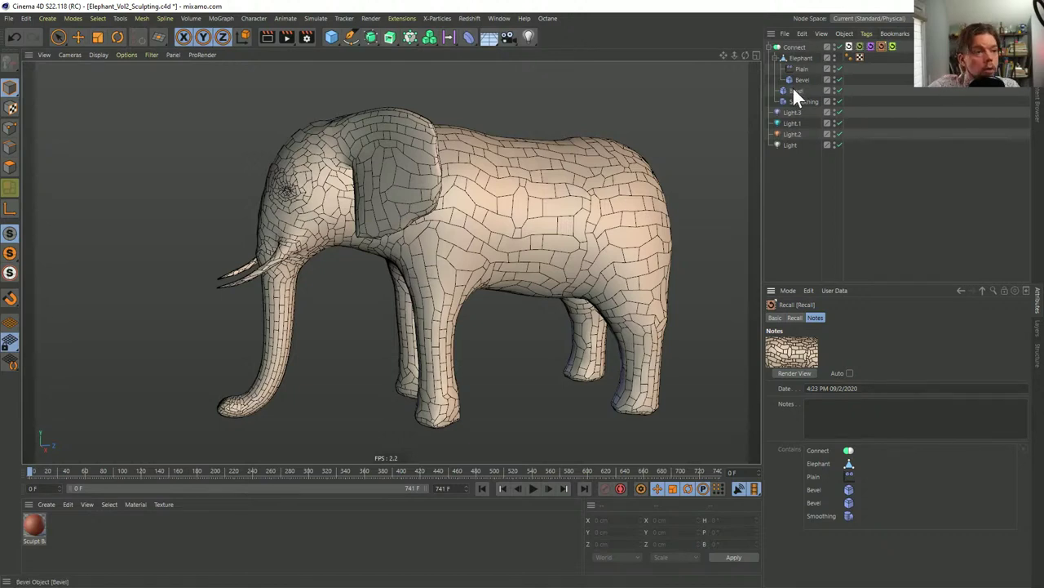
Duplicate Bevel below Smoothing as Bevel.1 with 1 cm offset and Use Angle off
{"action": "left_click_drag", "start_coordinate": [791, 86], "coordinate": [793, 106], "text": "ctrl"}
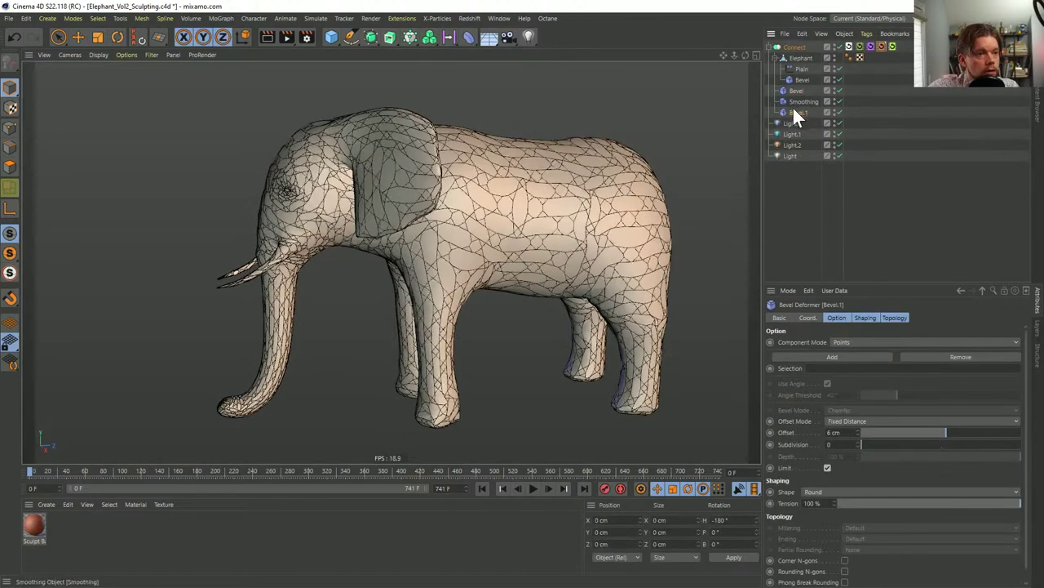
{"action": "left_click", "coordinate": [851, 340]}
{"action": "left_click", "coordinate": [853, 358]}
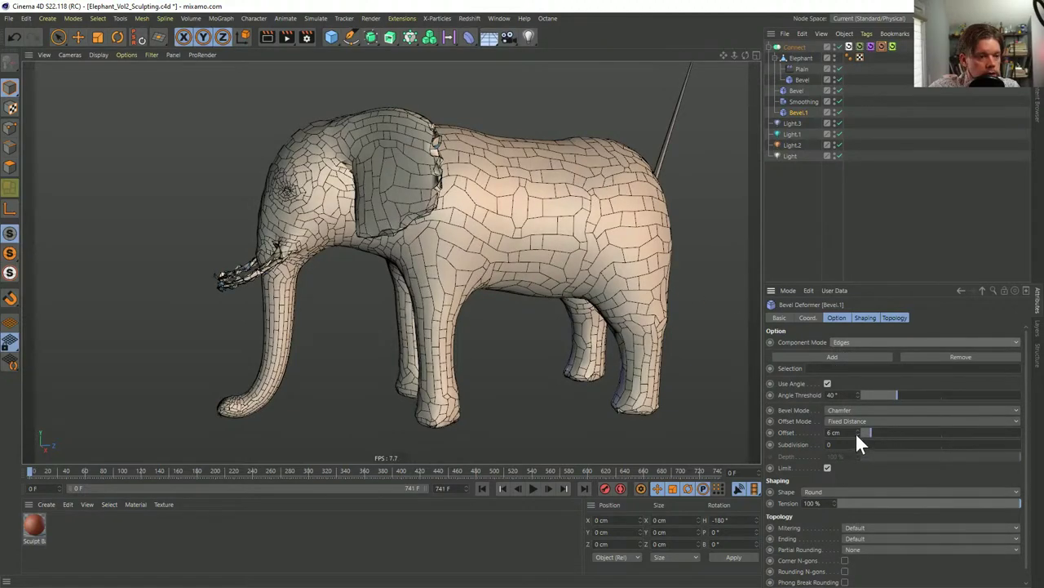
{"action": "left_click_drag", "start_coordinate": [858, 434], "coordinate": [858, 435]}
{"action": "left_click", "coordinate": [827, 383]}
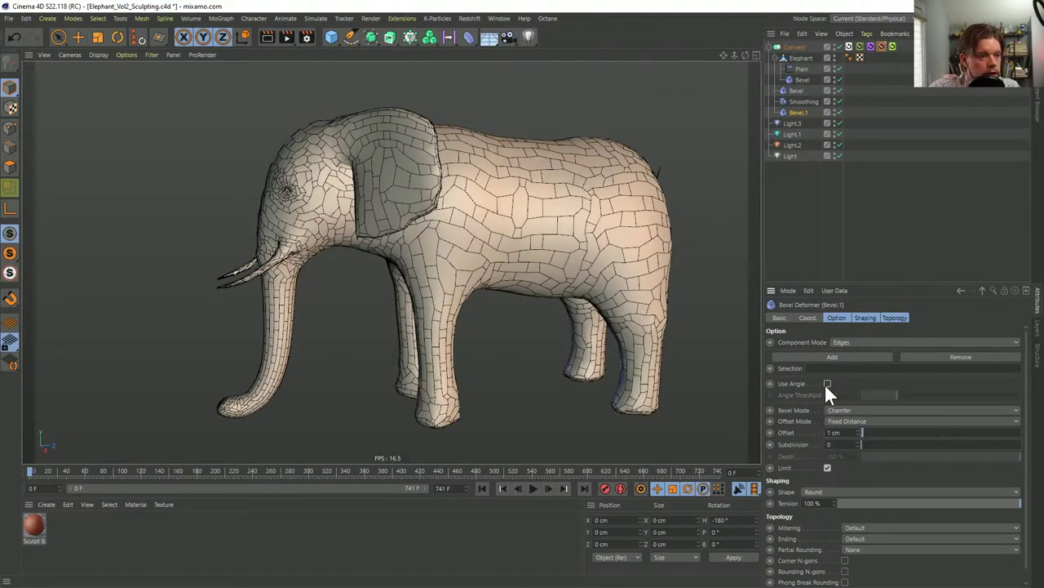
{"action": "scroll", "coordinate": [628, 206], "scroll_direction": "up", "scroll_amount": 5}
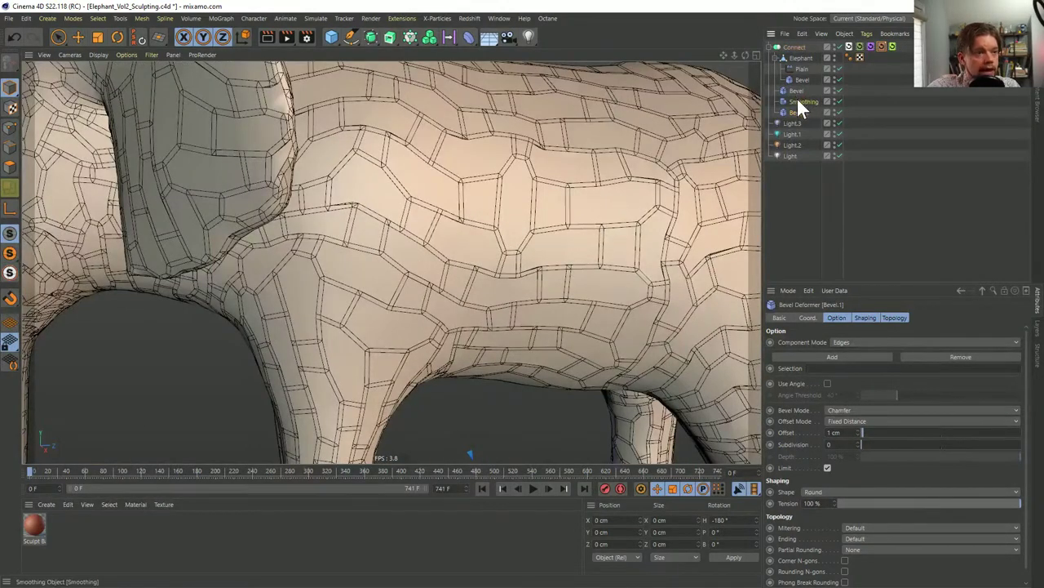
Duplicate Smoothing to the bottom of the stack as Smoothing.1 with 15 iterations
{"action": "left_click_drag", "start_coordinate": [798, 98], "coordinate": [800, 121]}
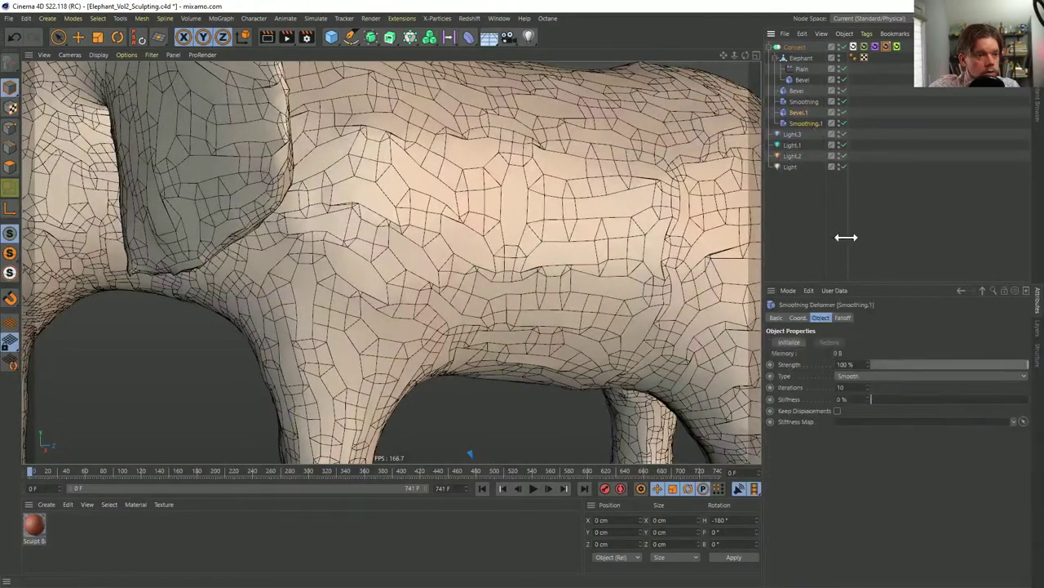
{"action": "left_click", "coordinate": [868, 384]}
{"action": "left_click", "coordinate": [867, 384]}
{"action": "left_click", "coordinate": [868, 385]}
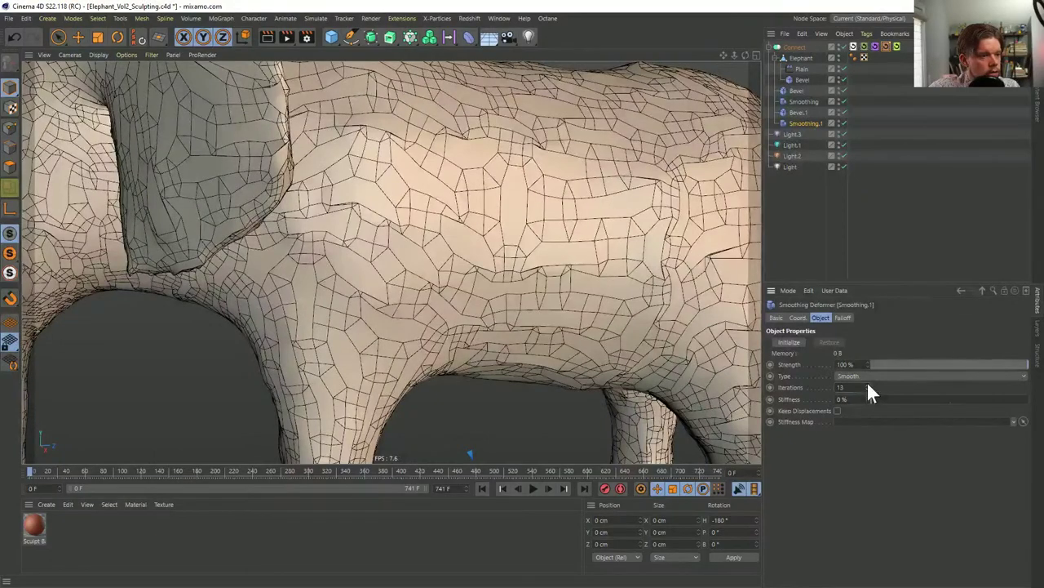
{"action": "left_click", "coordinate": [868, 384]}
{"action": "left_click", "coordinate": [867, 383]}
{"action": "right_click_drag", "start_coordinate": [563, 232], "coordinate": [621, 244], "text": "alt"}
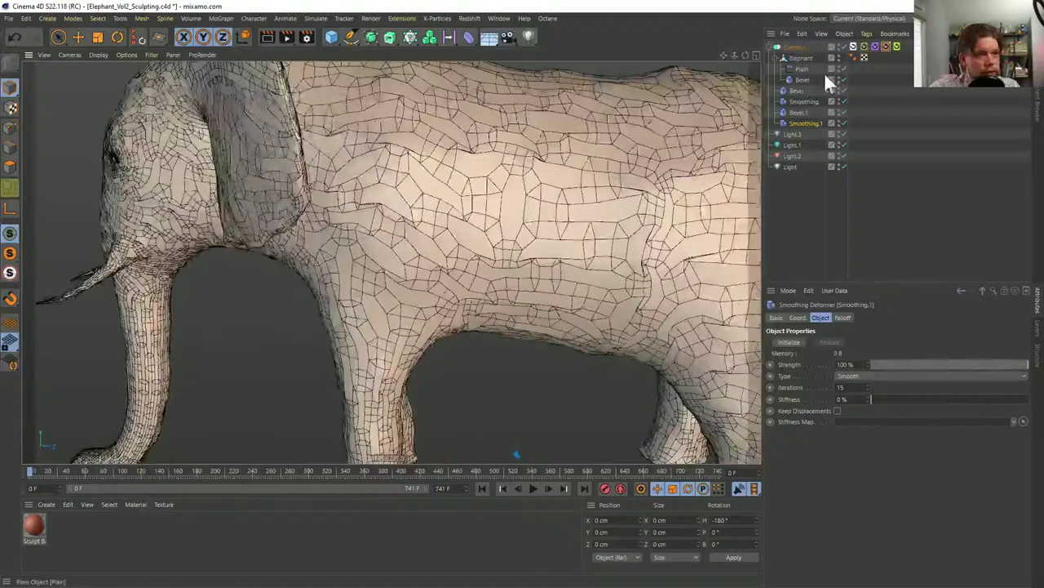
Switch Bevel.1's Component Mode to Points and toggle Smoothing.1 to compare the pattern
{"action": "left_click", "coordinate": [798, 112]}
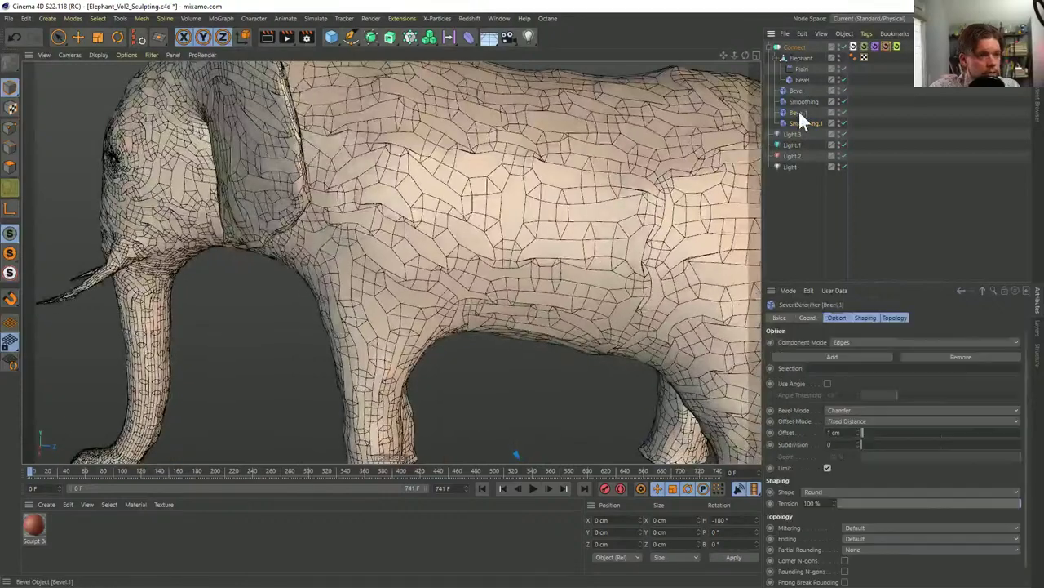
{"action": "left_click", "coordinate": [848, 341]}
{"action": "left_click", "coordinate": [852, 349]}
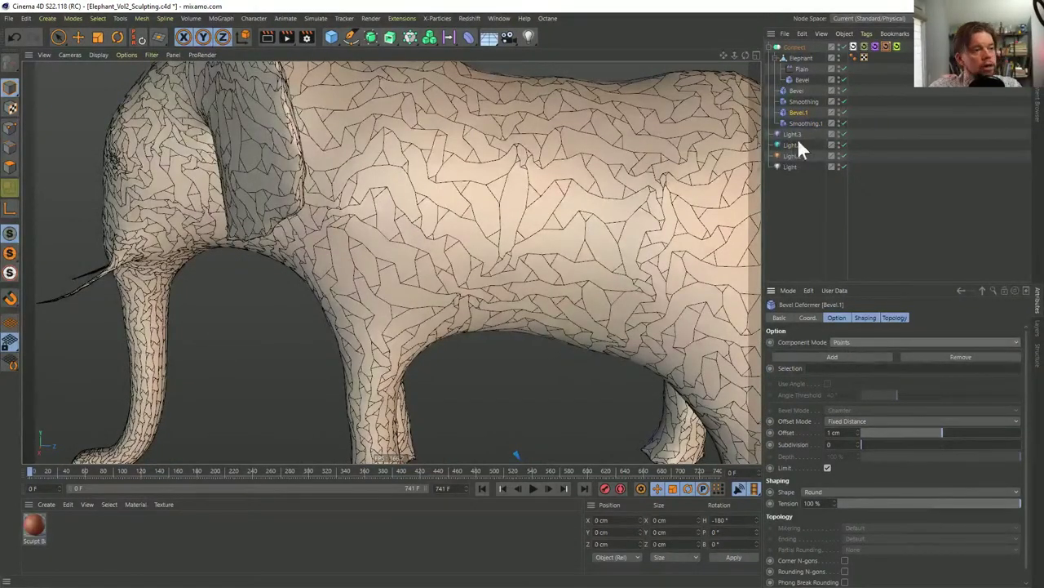
{"action": "scroll", "coordinate": [530, 225], "scroll_direction": "down", "scroll_amount": 5}
{"action": "scroll", "coordinate": [536, 214], "scroll_direction": "up", "scroll_amount": 5}
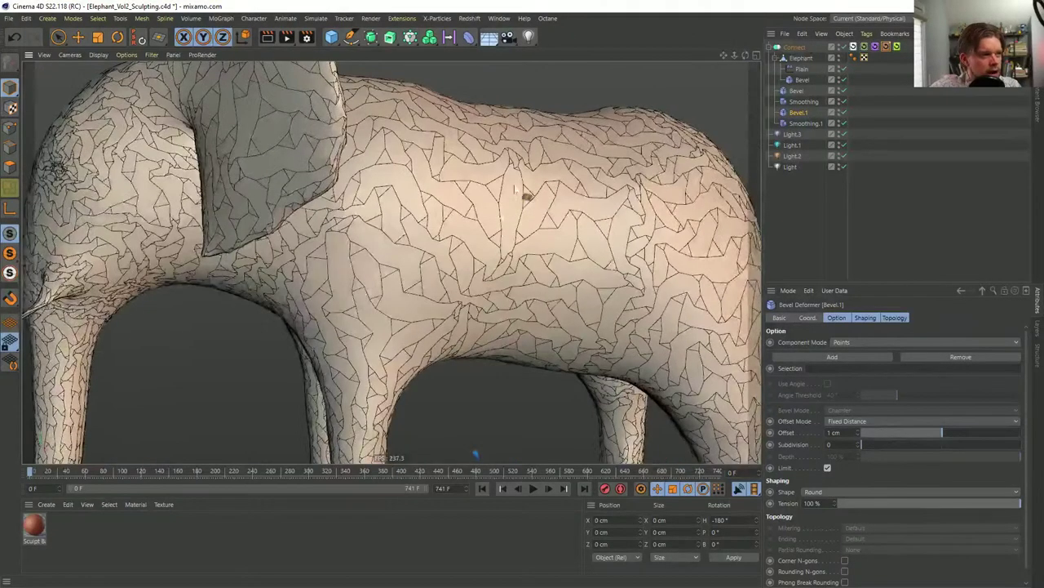
{"action": "left_click", "coordinate": [844, 122]}
{"action": "scroll", "coordinate": [440, 213], "scroll_direction": "up", "scroll_amount": 5}
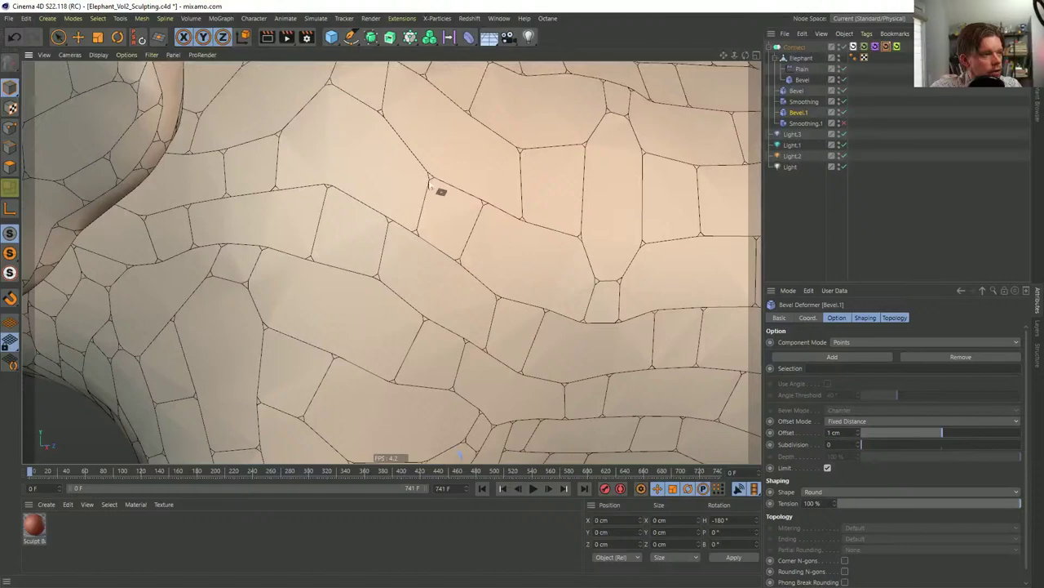
{"action": "left_click", "coordinate": [844, 121]}
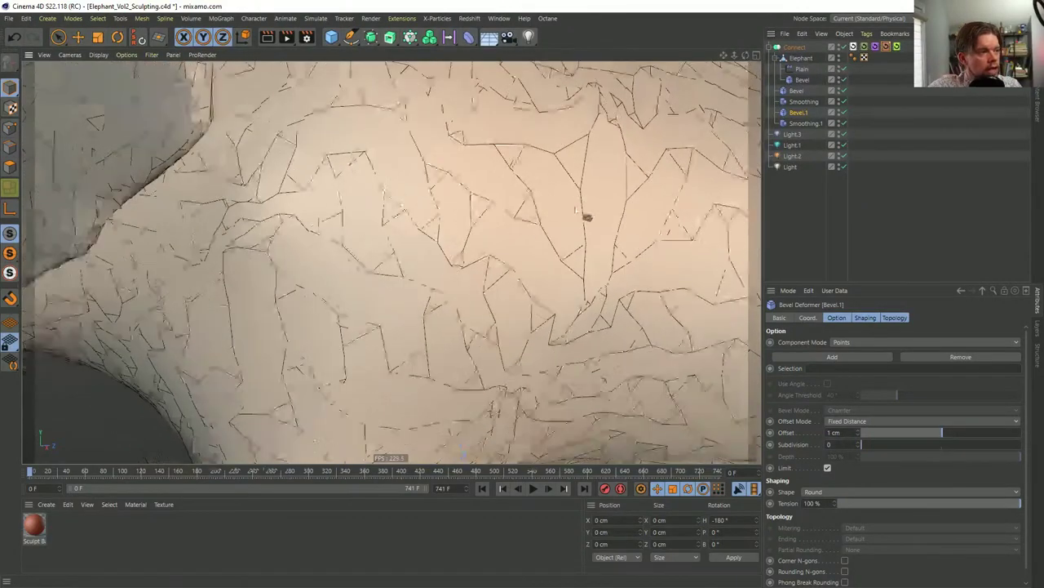
{"action": "scroll", "coordinate": [588, 219], "scroll_direction": "down", "scroll_amount": 5}
{"action": "scroll", "coordinate": [391, 262], "scroll_direction": "up", "scroll_amount": 2}
{"action": "scroll", "coordinate": [506, 236], "scroll_direction": "up", "scroll_amount": 6}
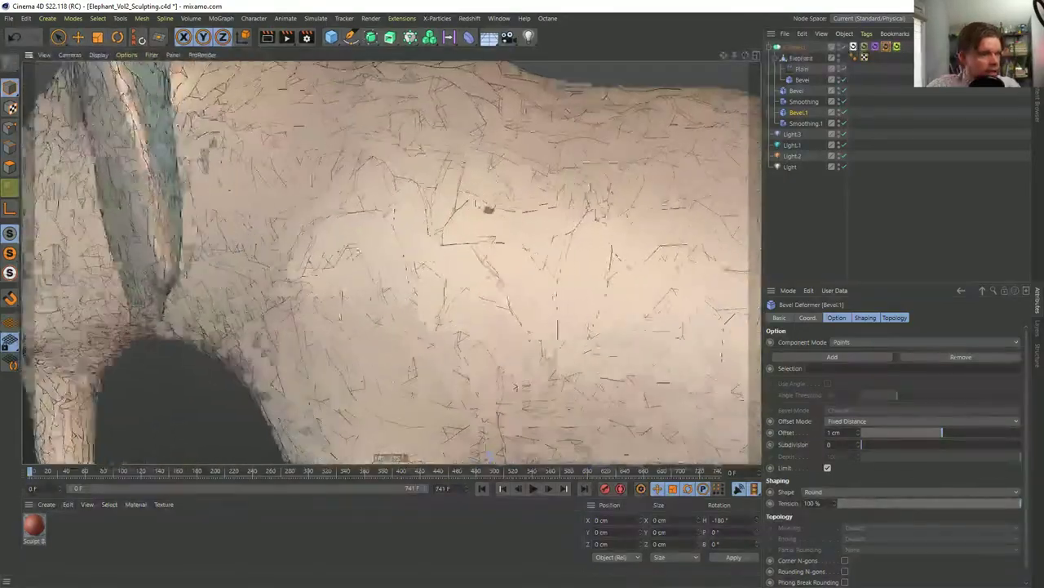
{"action": "scroll", "coordinate": [546, 226], "scroll_direction": "down", "scroll_amount": 6}
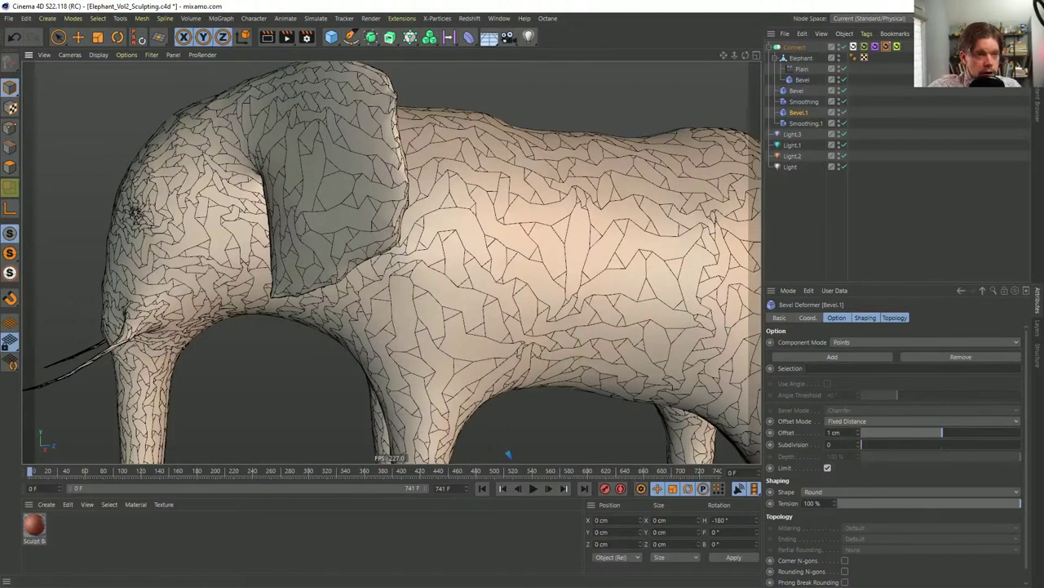
Preview the Connect and low-poly recalls, then restore the 4:21 PM octagonal-cell stage
{"action": "left_click", "coordinate": [886, 46]}
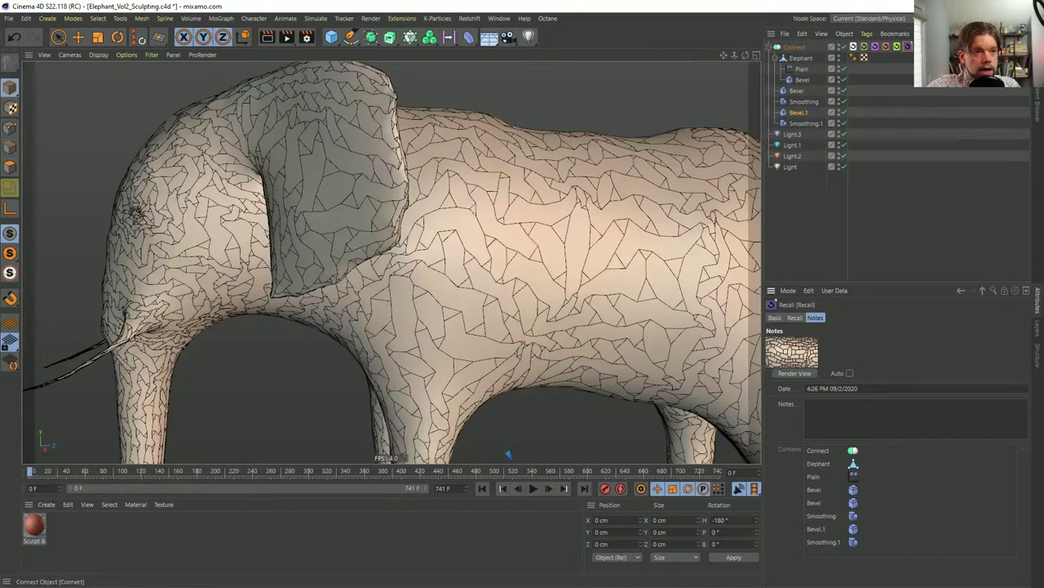
{"action": "left_click", "coordinate": [870, 44]}
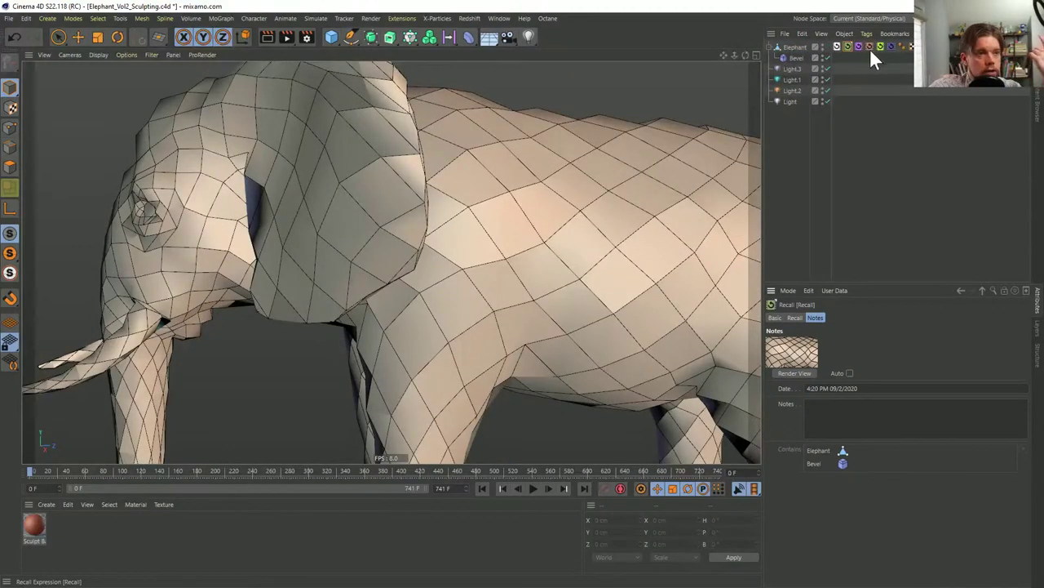
{"action": "left_click", "coordinate": [864, 47]}
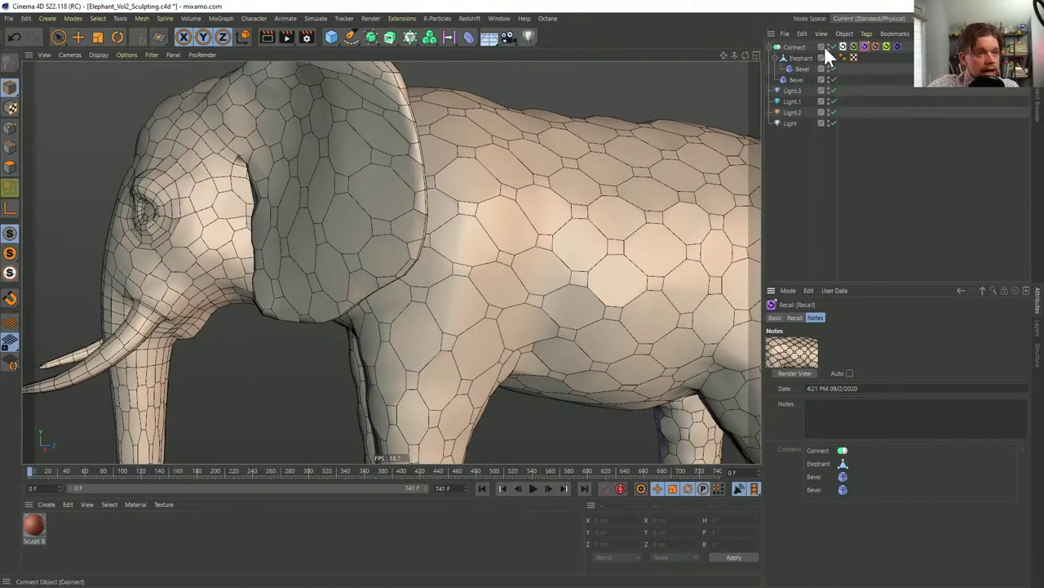
Duplicate Bevel as Bevel.1 with 3 cm offset and 1 subdivision
{"action": "left_click_drag", "start_coordinate": [792, 80], "coordinate": [794, 86], "text": "ctrl"}
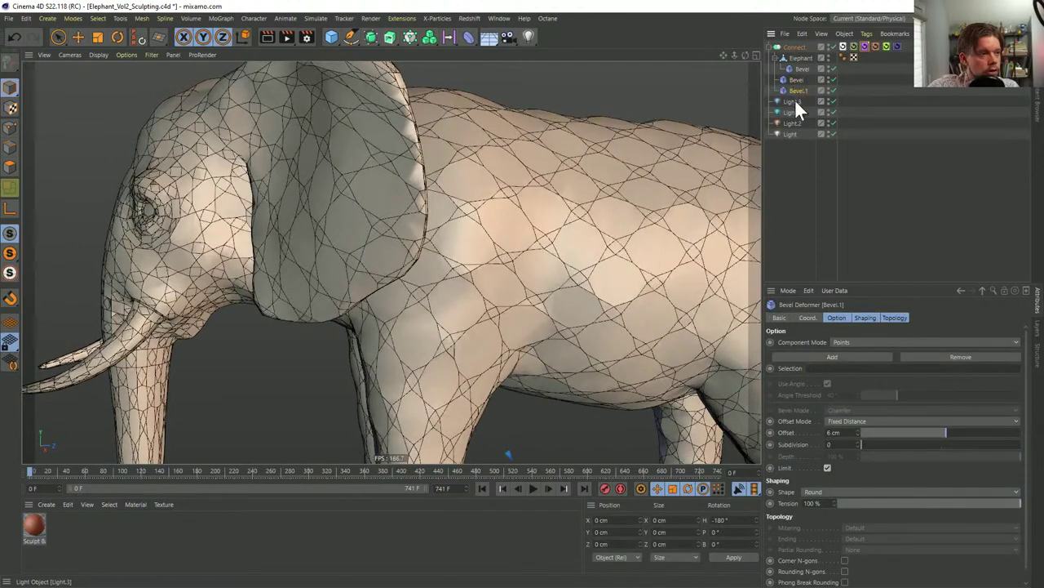
{"action": "left_click", "coordinate": [857, 435]}
{"action": "left_click", "coordinate": [858, 435]}
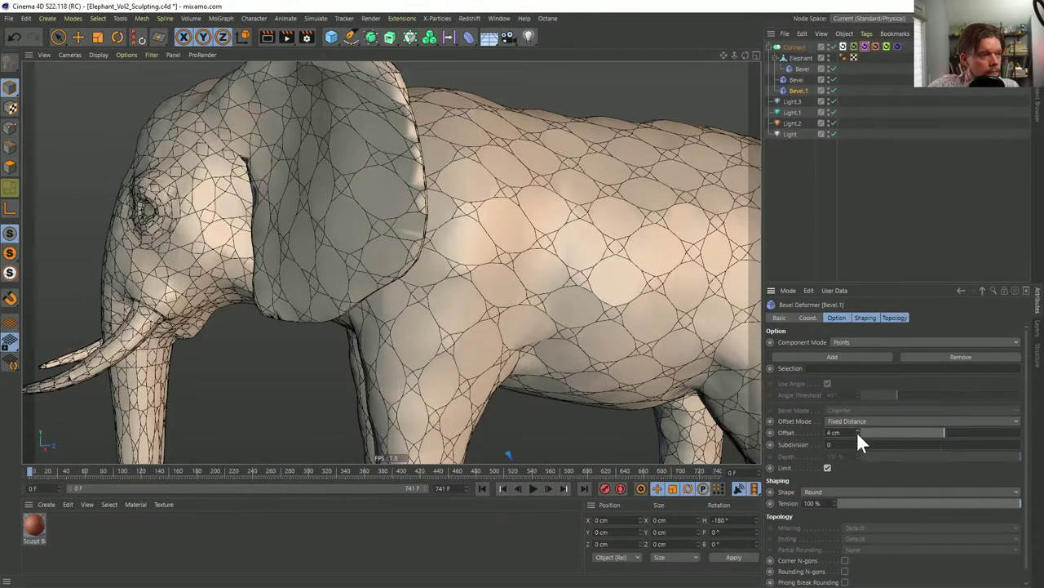
{"action": "left_click", "coordinate": [857, 435]}
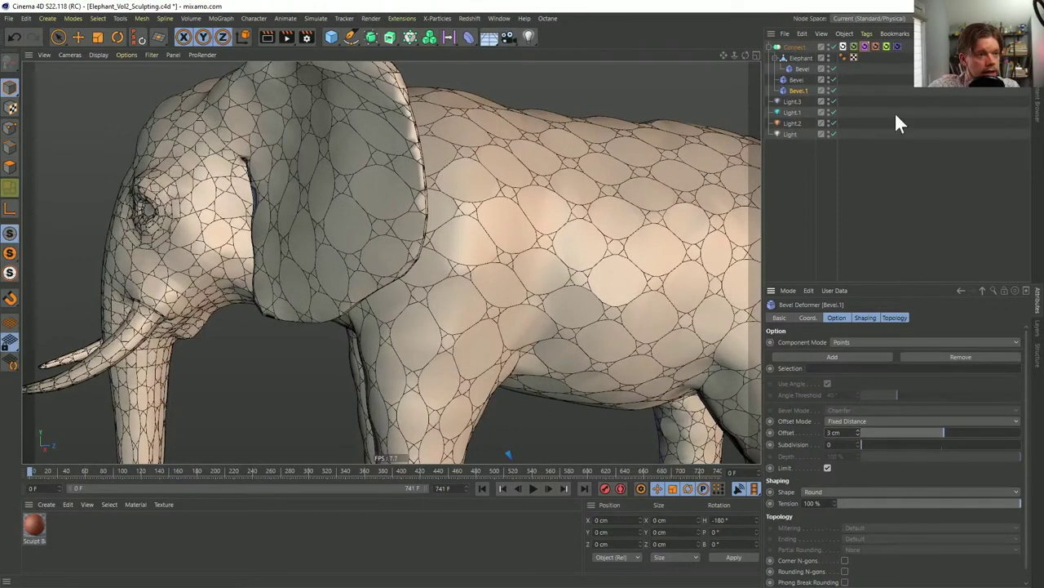
{"action": "left_click", "coordinate": [857, 442]}
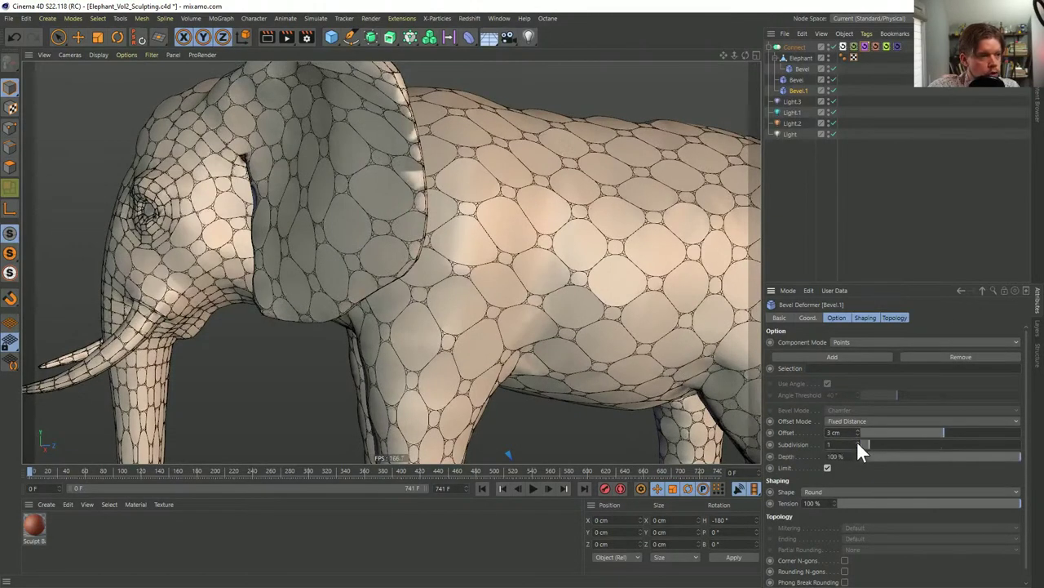
Try a Smoothing deformer after Bevel.1 at 87% stiffness, then delete it
{"action": "left_click", "coordinate": [464, 36]}
{"action": "left_click", "coordinate": [640, 133]}
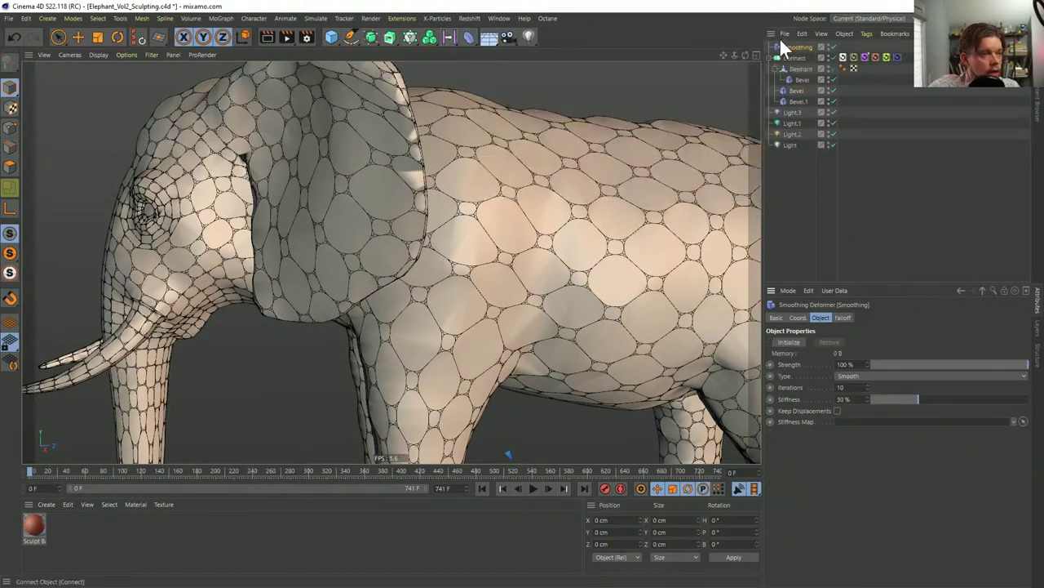
{"action": "left_click_drag", "start_coordinate": [798, 47], "coordinate": [799, 105]}
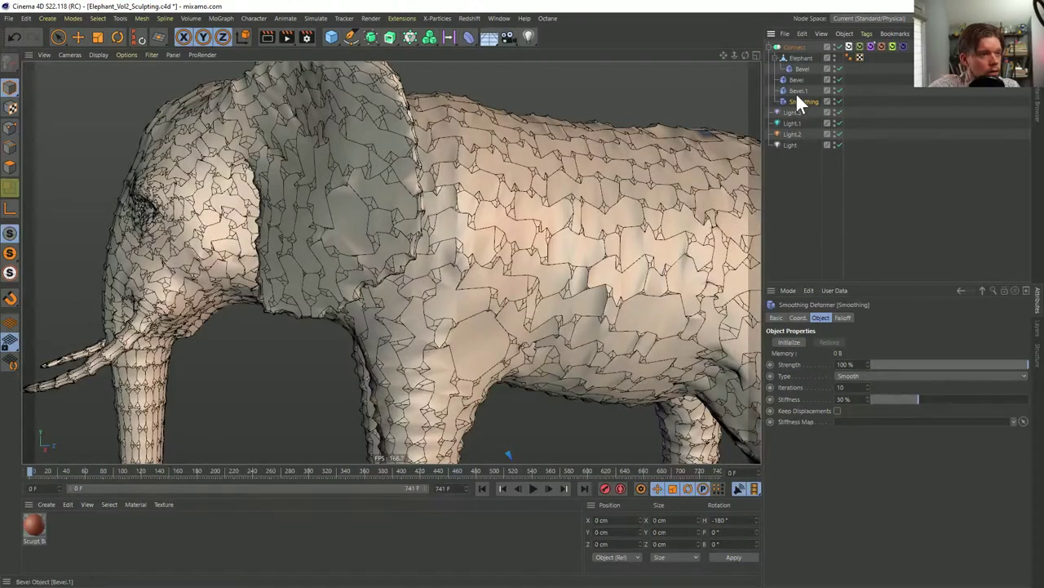
{"action": "left_click_drag", "start_coordinate": [904, 398], "coordinate": [856, 399]}
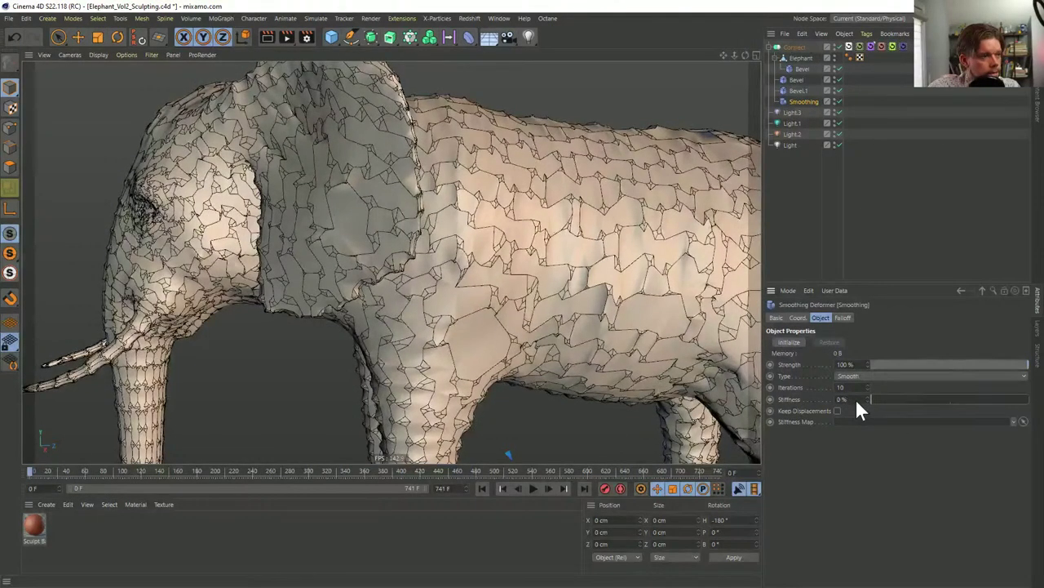
{"action": "left_click", "coordinate": [1009, 399]}
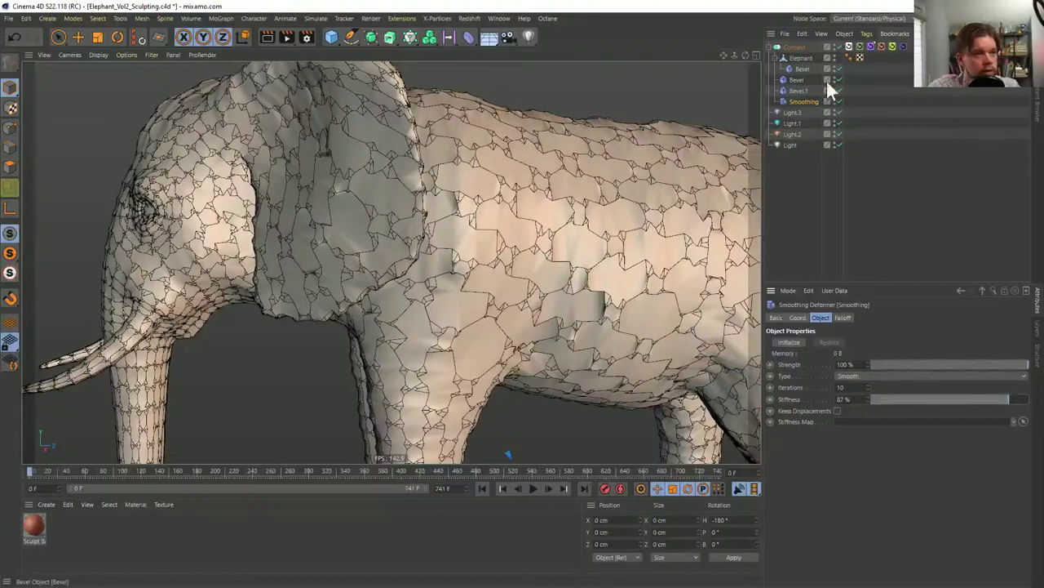
{"action": "key", "text": "Delete"}
{"action": "left_click_drag", "start_coordinate": [593, 248], "coordinate": [496, 215], "text": "alt"}
{"action": "scroll", "coordinate": [496, 215], "scroll_direction": "up", "scroll_amount": 3}
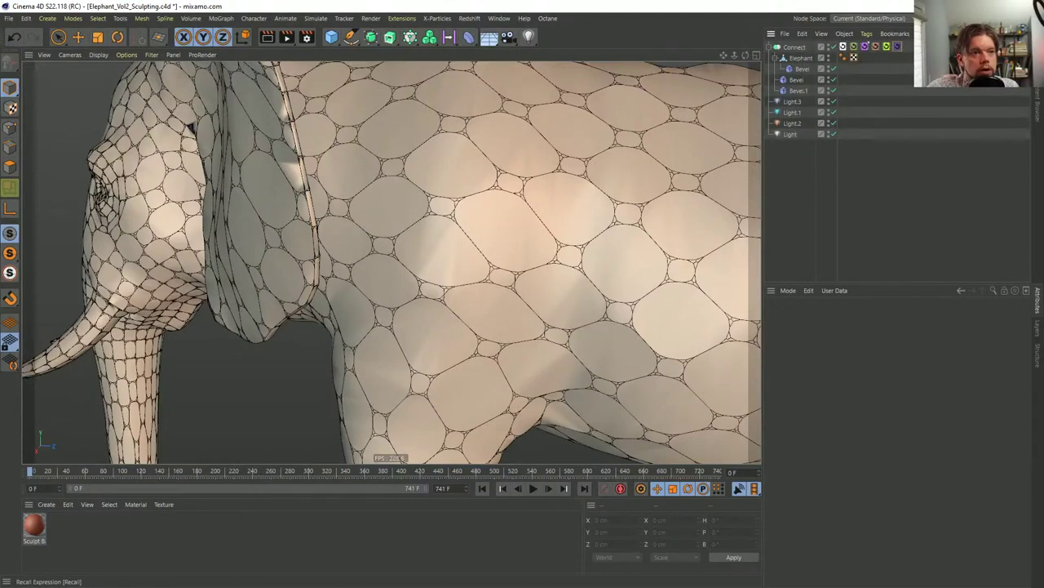
Cycle through the Recall stages, end on the 4:27 PM rounded-cell one, and select all seven tags
{"action": "left_click", "coordinate": [908, 46]}
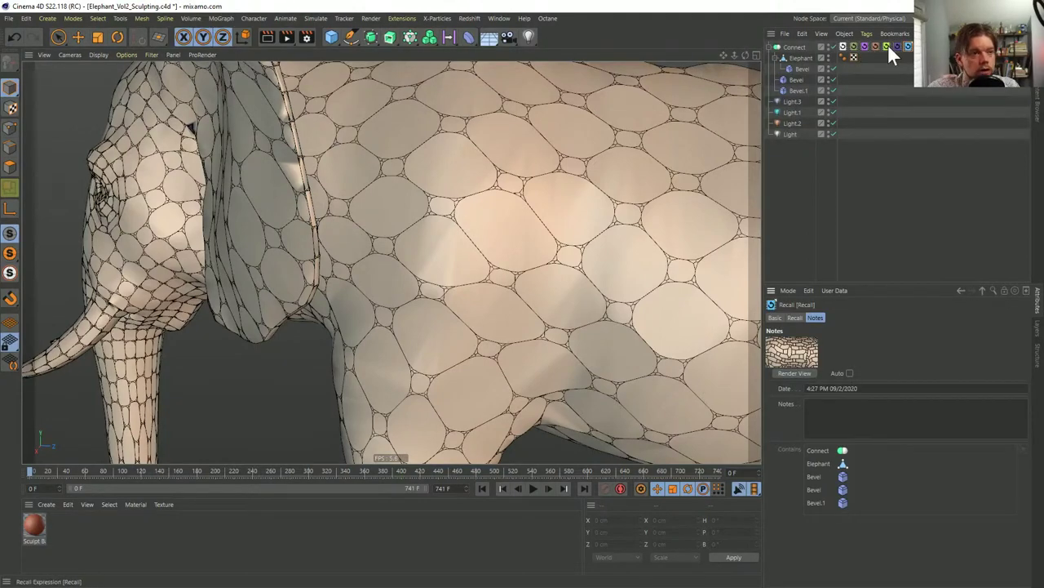
{"action": "left_click", "coordinate": [843, 46]}
{"action": "left_click", "coordinate": [854, 46]}
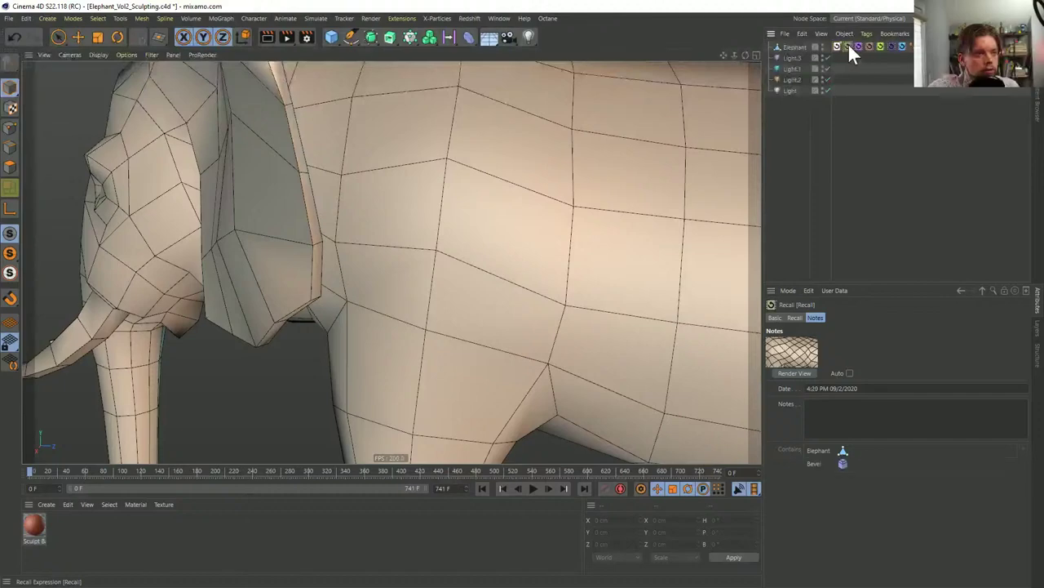
{"action": "left_click", "coordinate": [861, 46]}
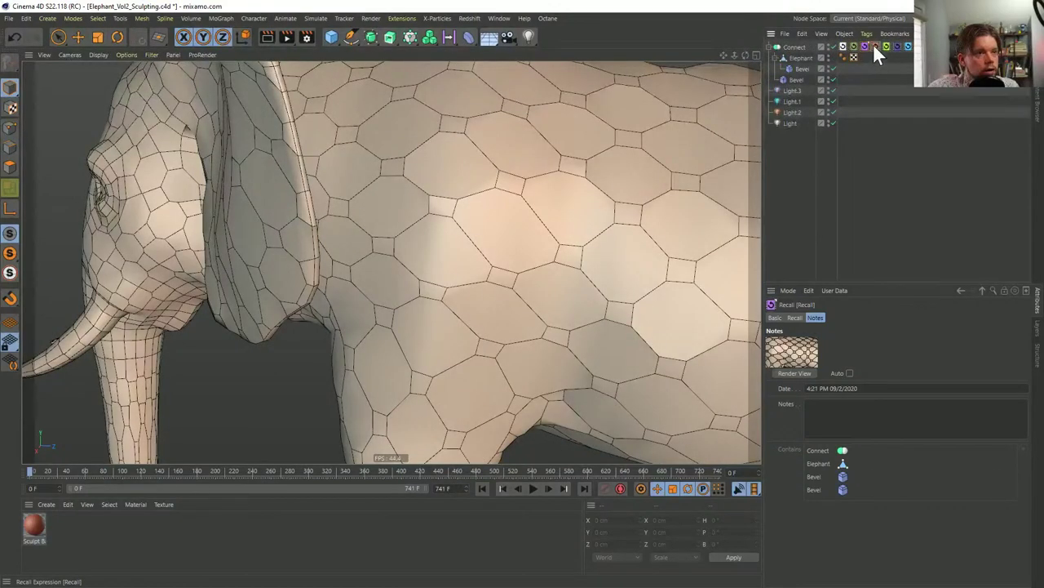
{"action": "left_click", "coordinate": [874, 45]}
{"action": "left_click", "coordinate": [891, 45]}
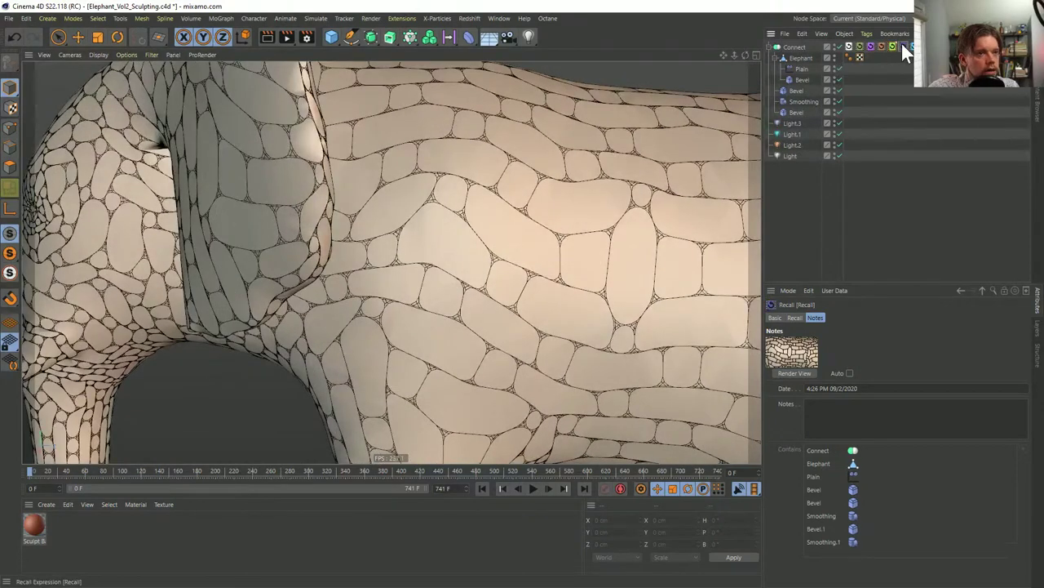
{"action": "left_click", "coordinate": [901, 45]}
{"action": "left_click", "coordinate": [907, 46]}
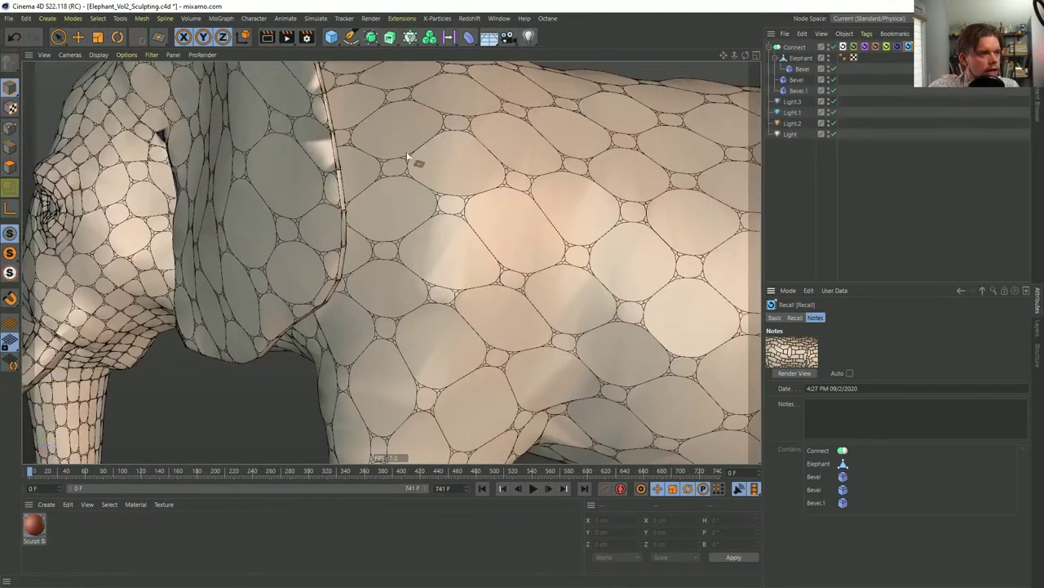
{"action": "left_click_drag", "start_coordinate": [914, 37], "coordinate": [836, 59]}
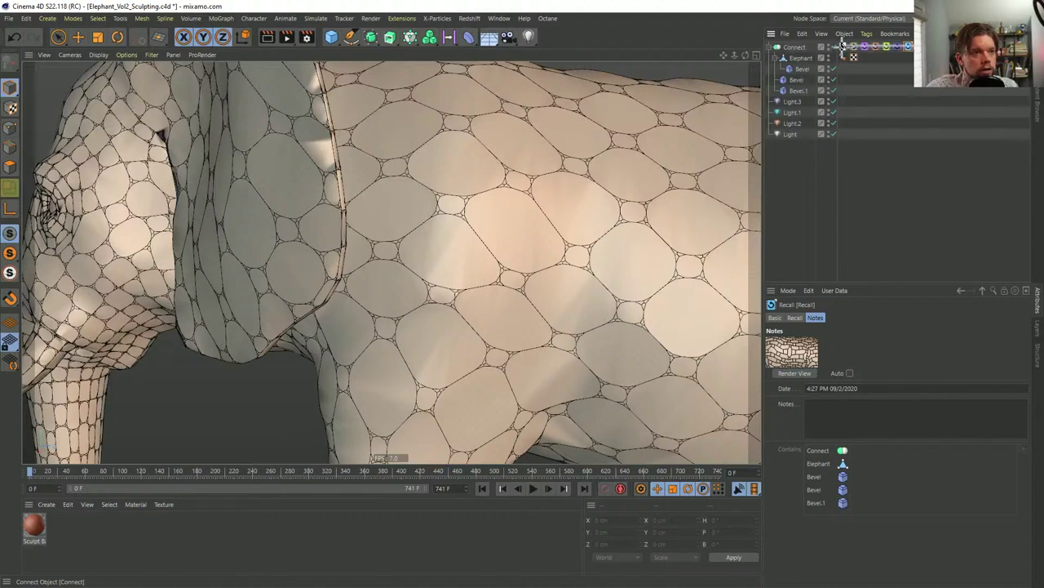
Number the seven recall tag icons 1 through 7, then change the first tag's character to E
{"action": "left_click", "coordinate": [797, 318]}
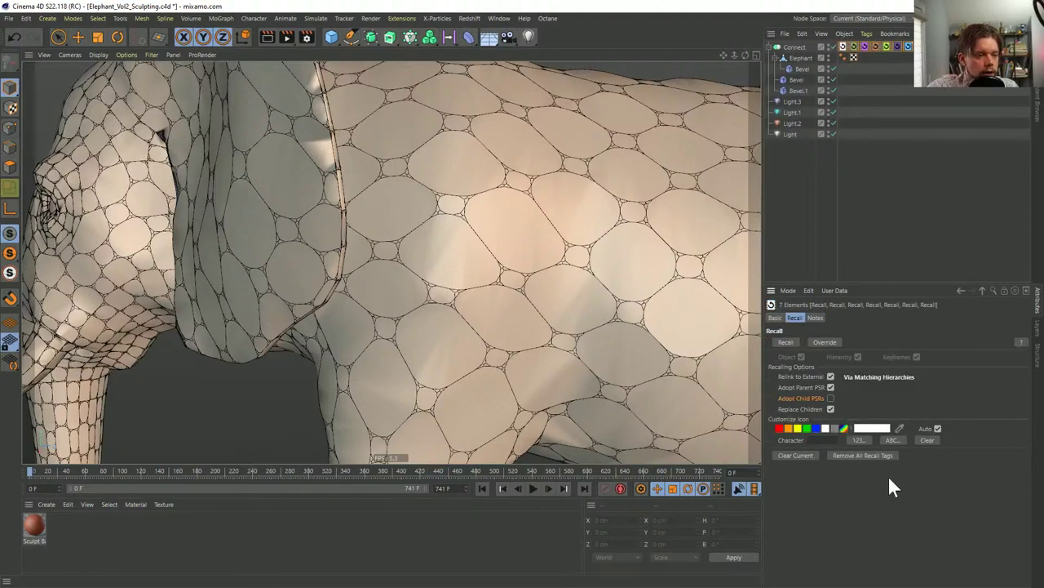
{"action": "left_click", "coordinate": [859, 440]}
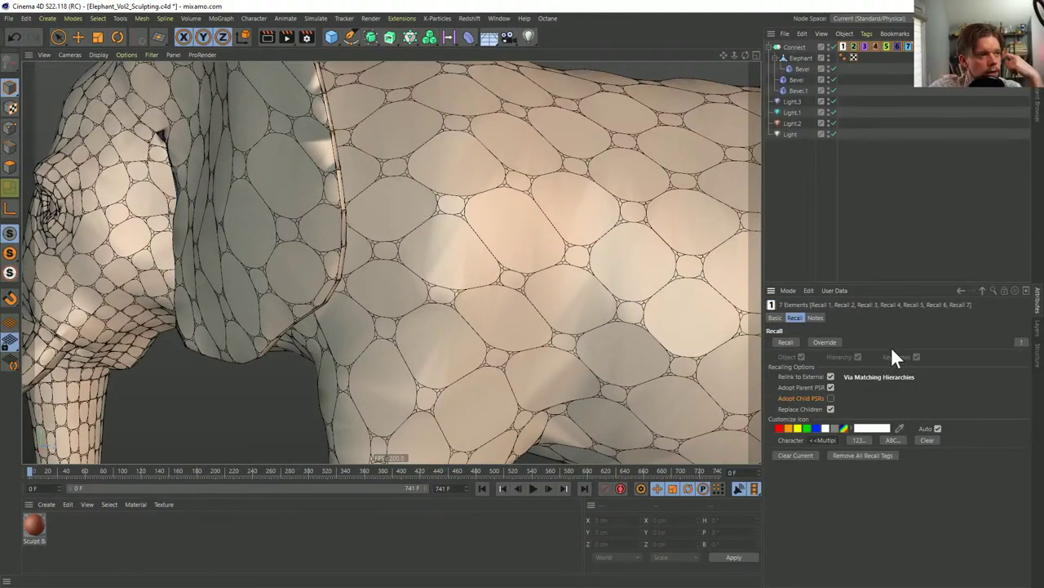
{"action": "left_click", "coordinate": [842, 46]}
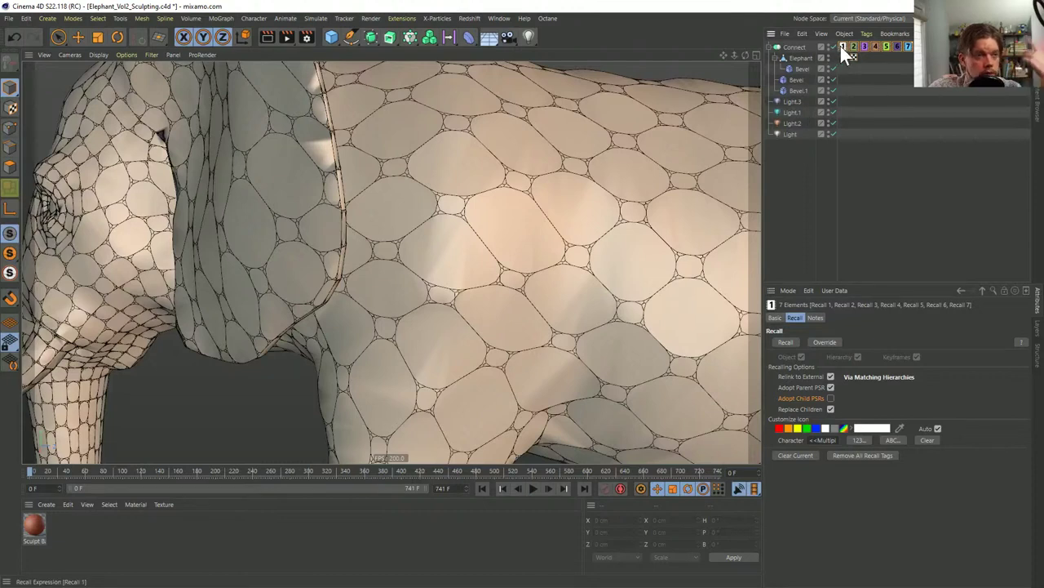
{"action": "left_click", "coordinate": [828, 441]}
{"action": "key", "text": "BackSpace"}
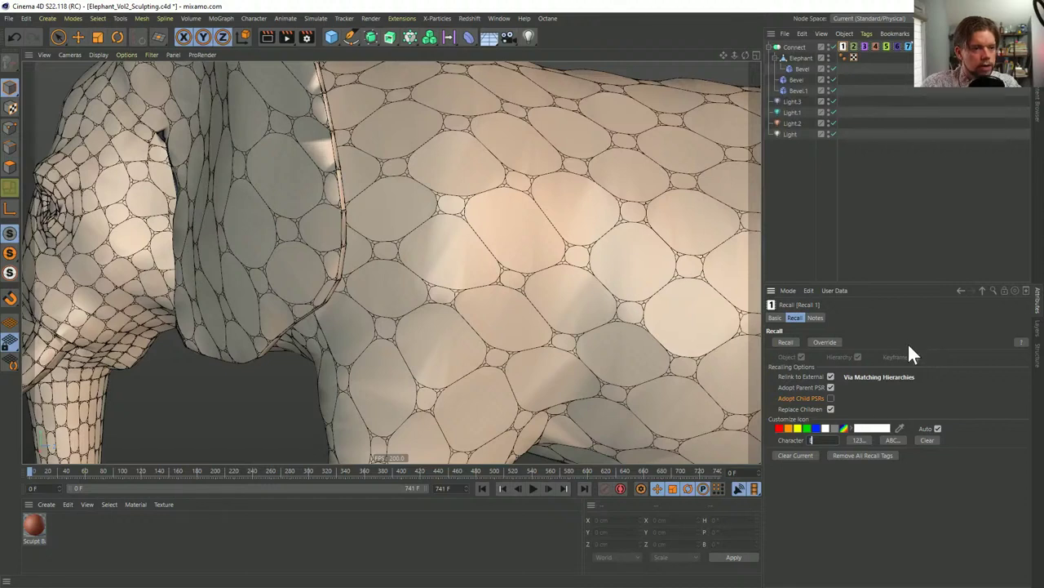
{"action": "type", "text": "E"}
Clear the second tag's icon character and enter the letter A while the third tag is selected
{"action": "left_click", "coordinate": [852, 45]}
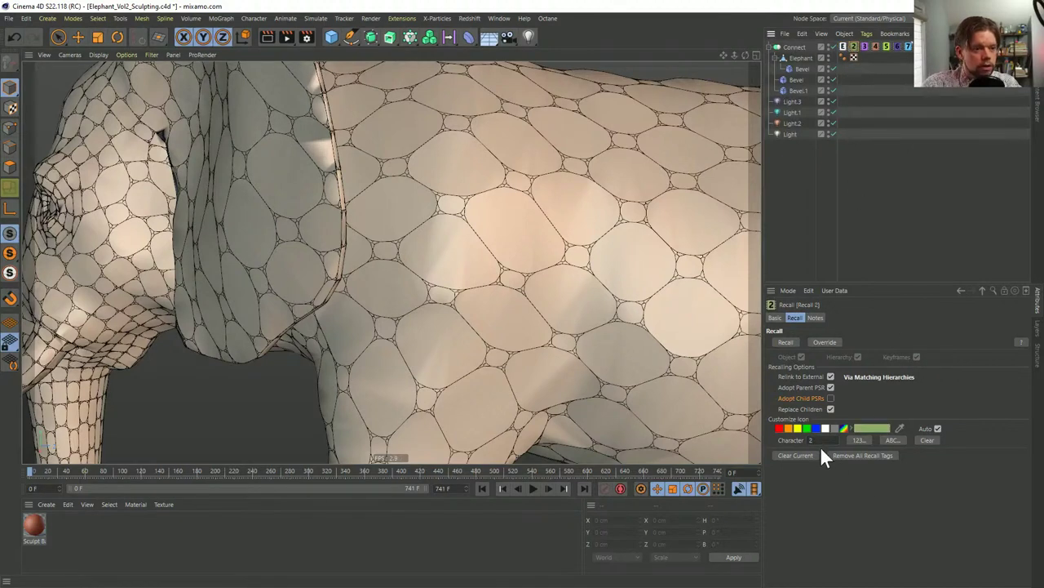
{"action": "left_click", "coordinate": [820, 440]}
{"action": "key", "text": "BackSpace"}
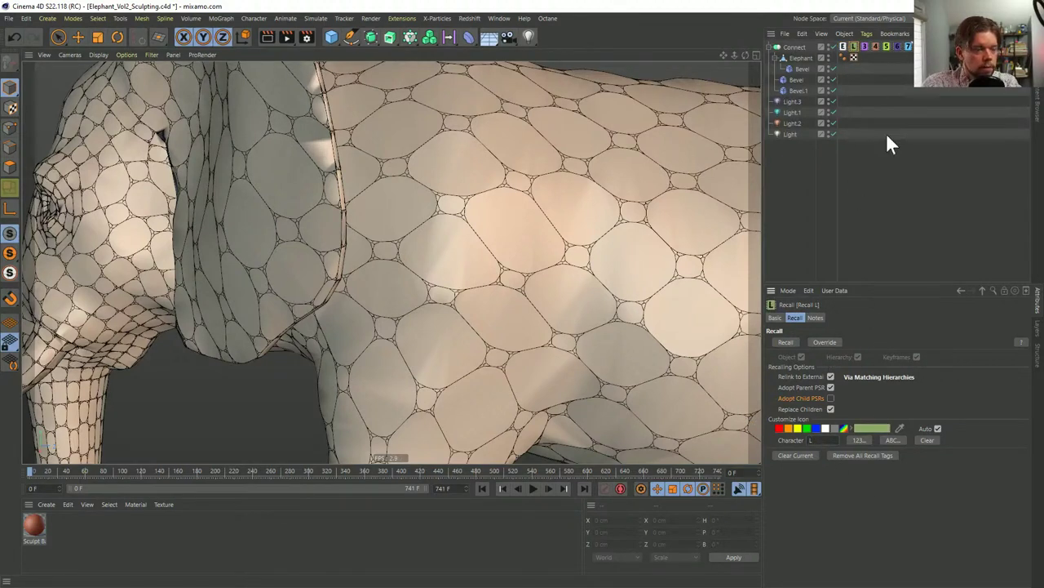
{"action": "left_click", "coordinate": [865, 46]}
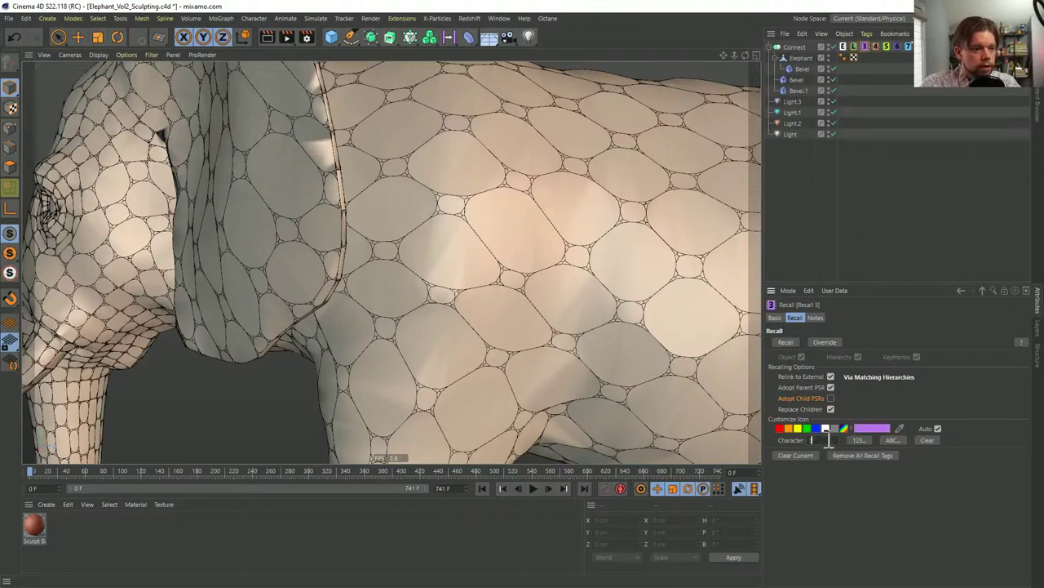
{"action": "type", "text": "A"}
{"action": "key", "text": "Return"}
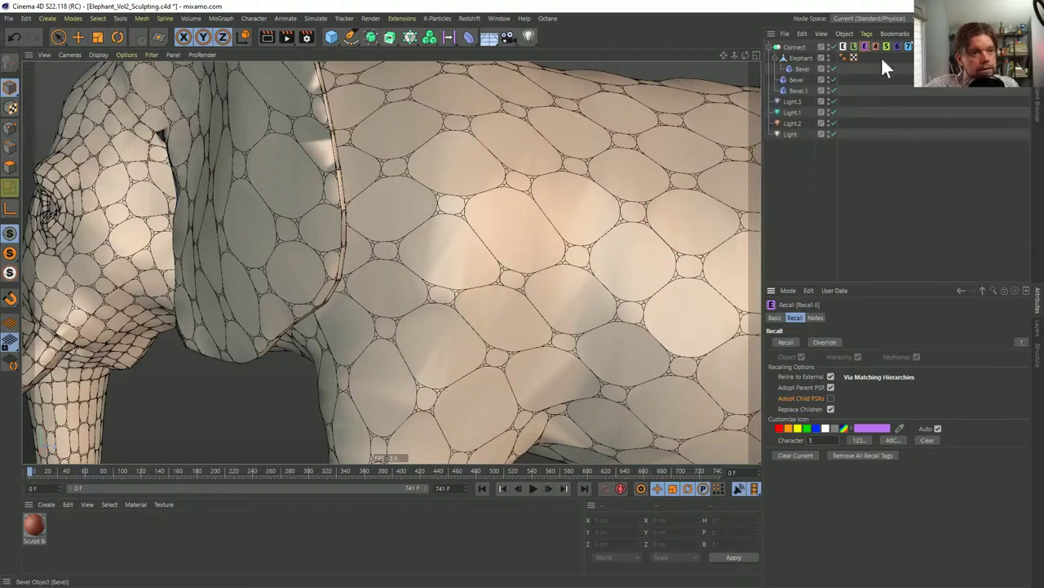
Replace the fourth tag's icon character 4 with the letter P
{"action": "left_click", "coordinate": [875, 47]}
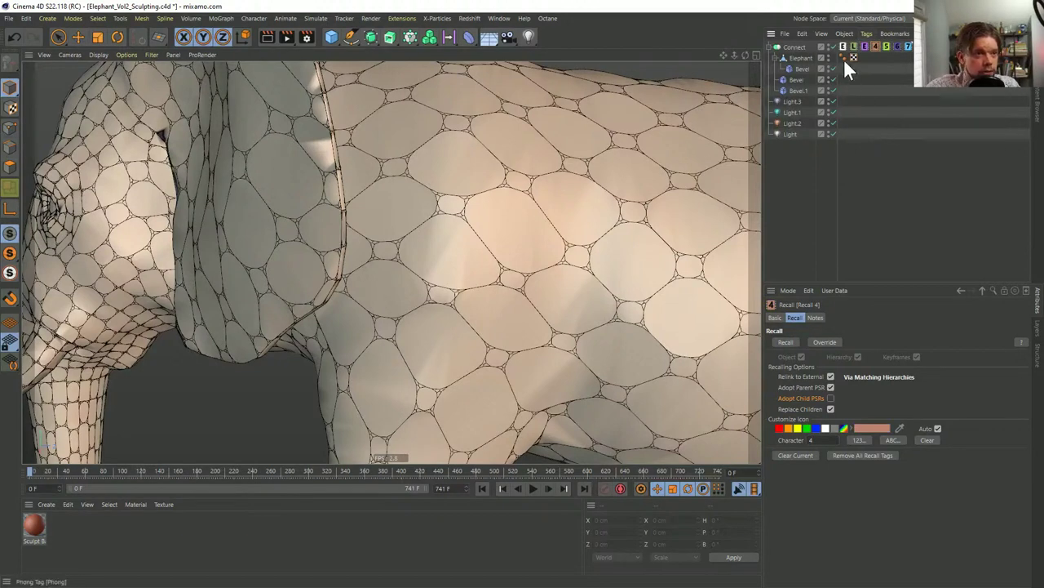
{"action": "left_click", "coordinate": [824, 440]}
{"action": "key", "text": "BackSpace"}
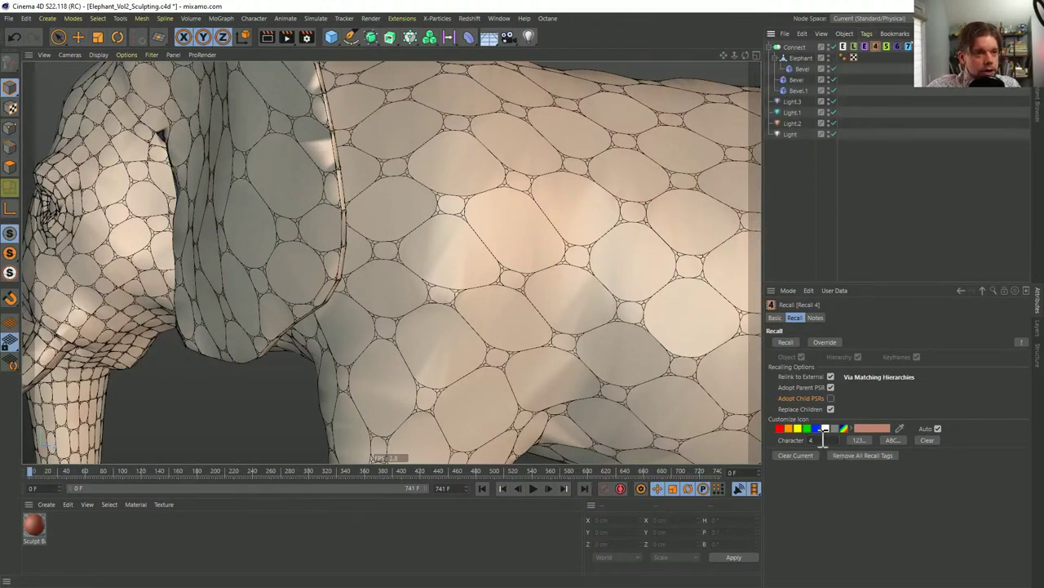
{"action": "type", "text": "P"}
{"action": "key", "text": "Return"}
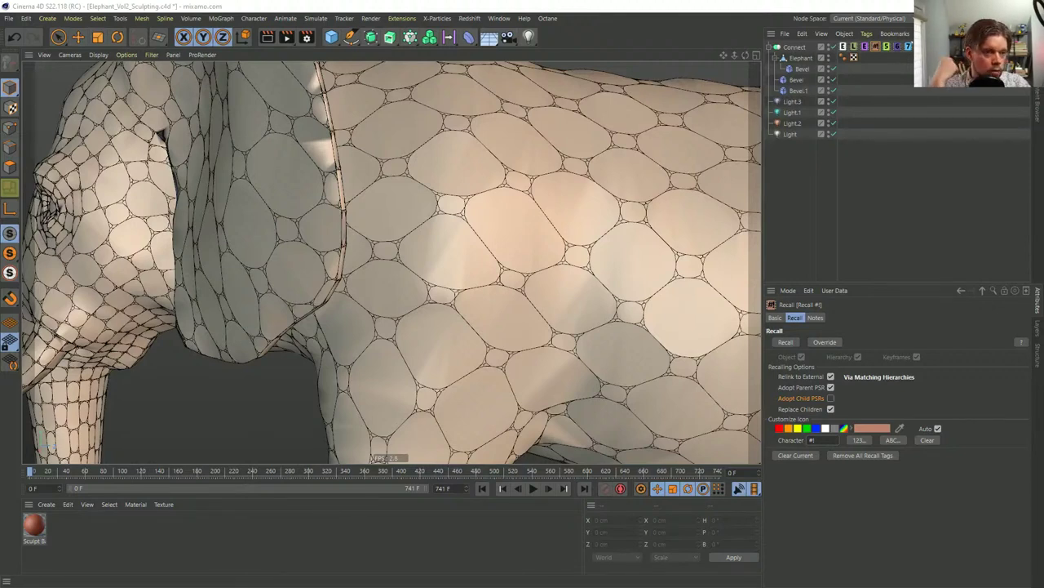
Zoom out and orbit to a side view showing the whole elephant's rounded oval cells
{"action": "scroll", "coordinate": [512, 194], "scroll_direction": "down", "scroll_amount": 10}
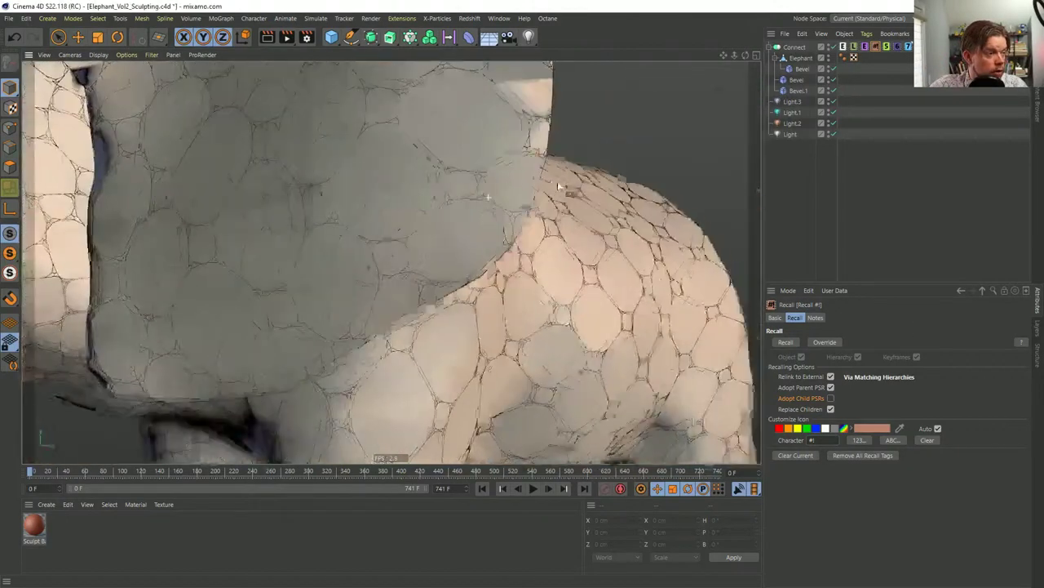
{"action": "scroll", "coordinate": [461, 273], "scroll_direction": "down", "scroll_amount": 3}
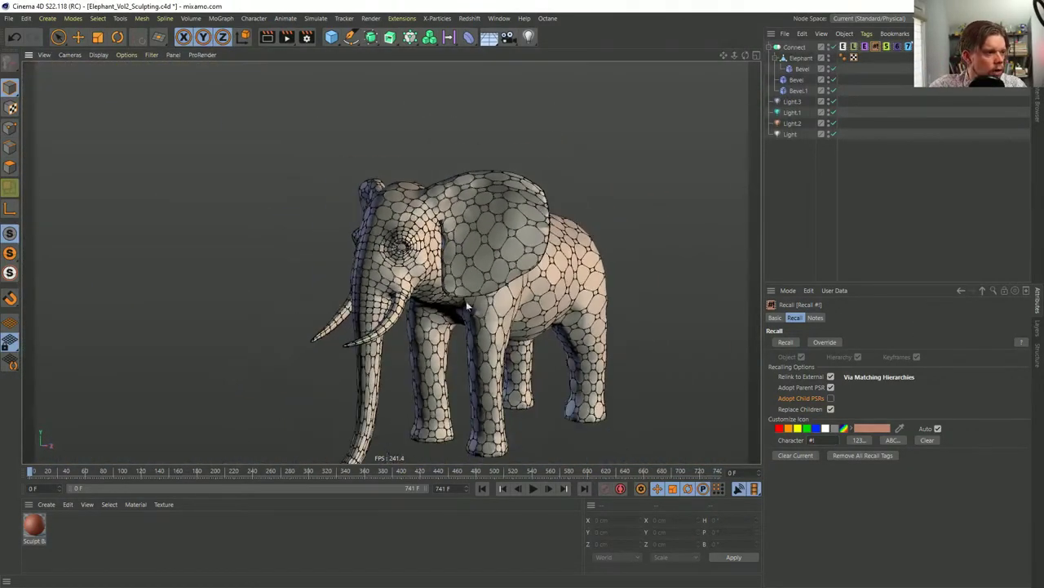
{"action": "mouse_move", "coordinate": [461, 274]}
{"action": "left_mouse_down", "text": "alt"}
{"action": "mouse_move", "coordinate": [461, 261]}
{"action": "mouse_move", "coordinate": [471, 264]}
{"action": "left_mouse_up", "text": "alt"}
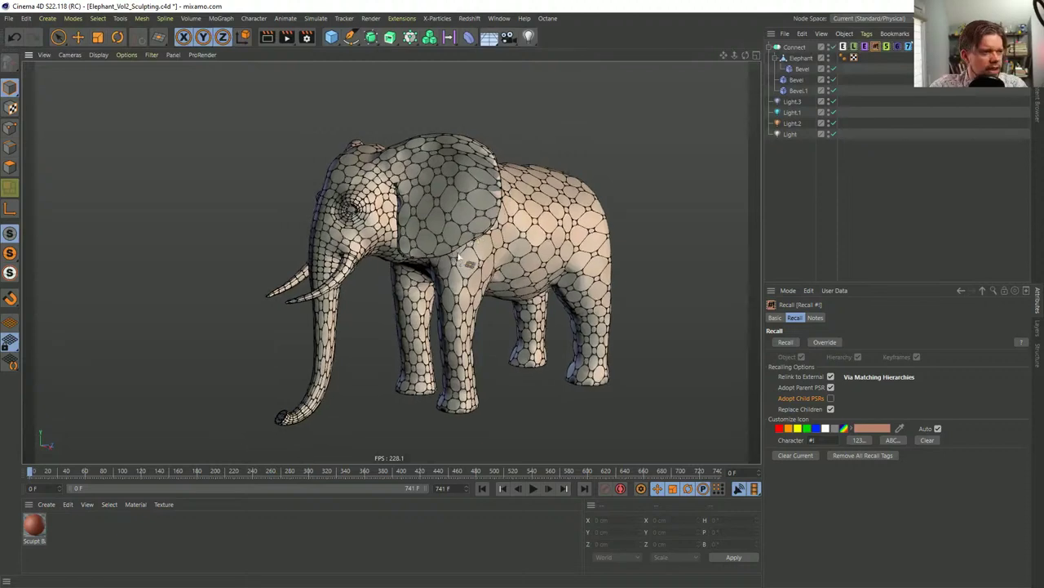
{"action": "scroll", "coordinate": [500, 242], "scroll_direction": "up", "scroll_amount": 2}
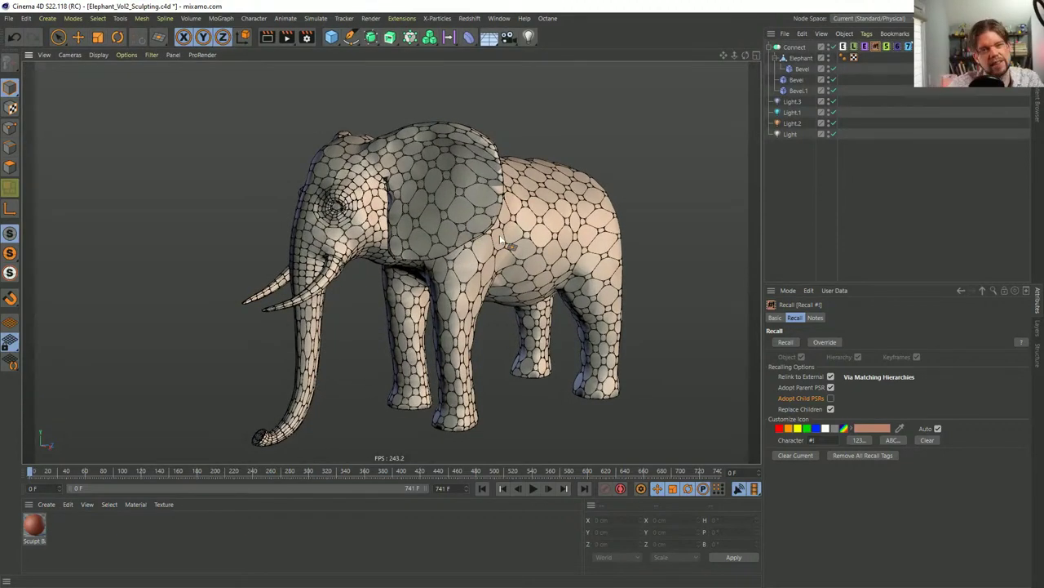
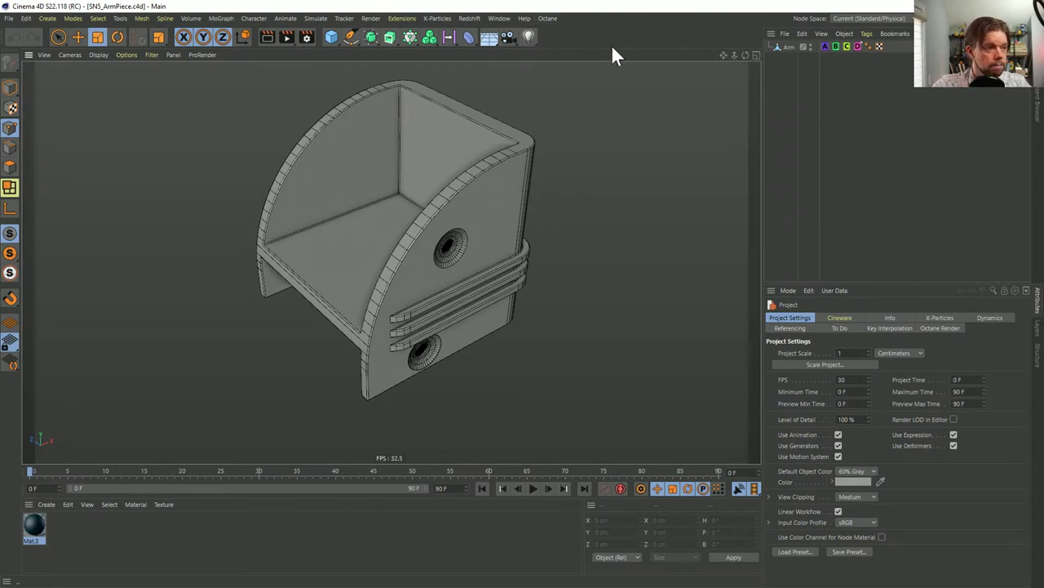
Step through the Arm's Recall tags A, B, C and D, then bring the VLC player to screen centre
{"action": "left_click", "coordinate": [794, 48]}
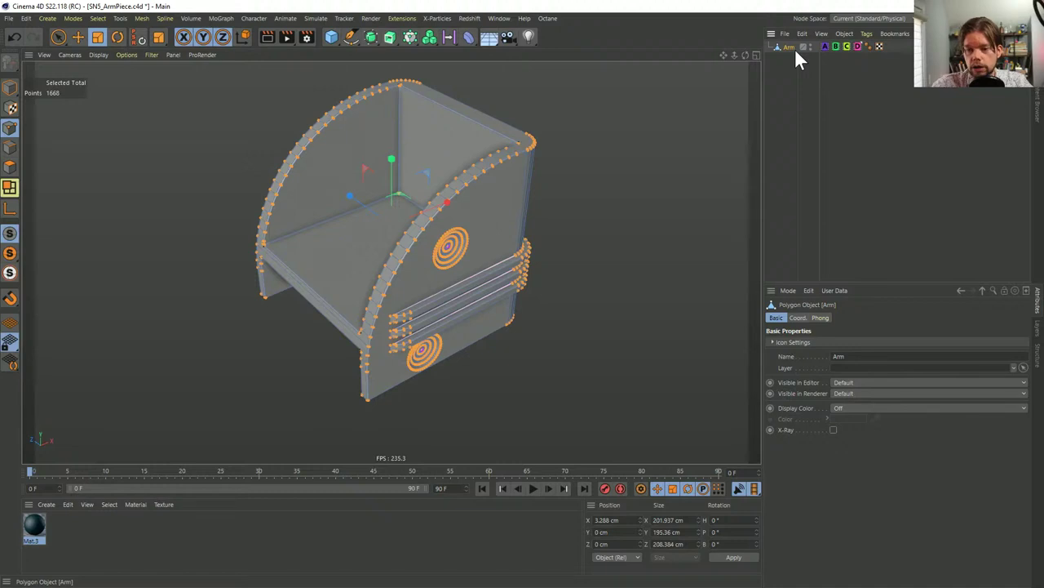
{"action": "left_click", "coordinate": [79, 38]}
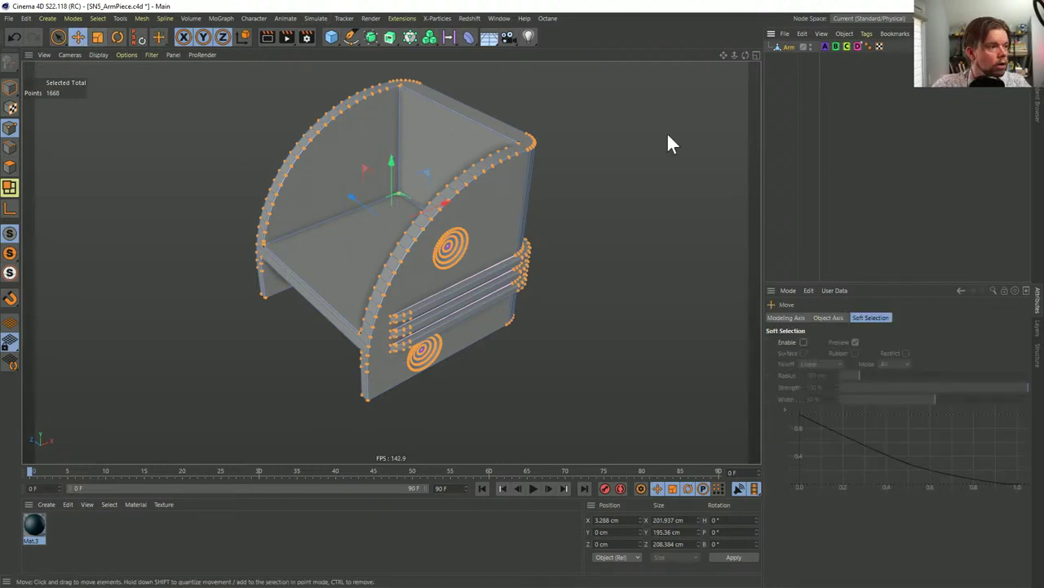
{"action": "left_click", "coordinate": [812, 79]}
{"action": "left_click", "coordinate": [825, 46]}
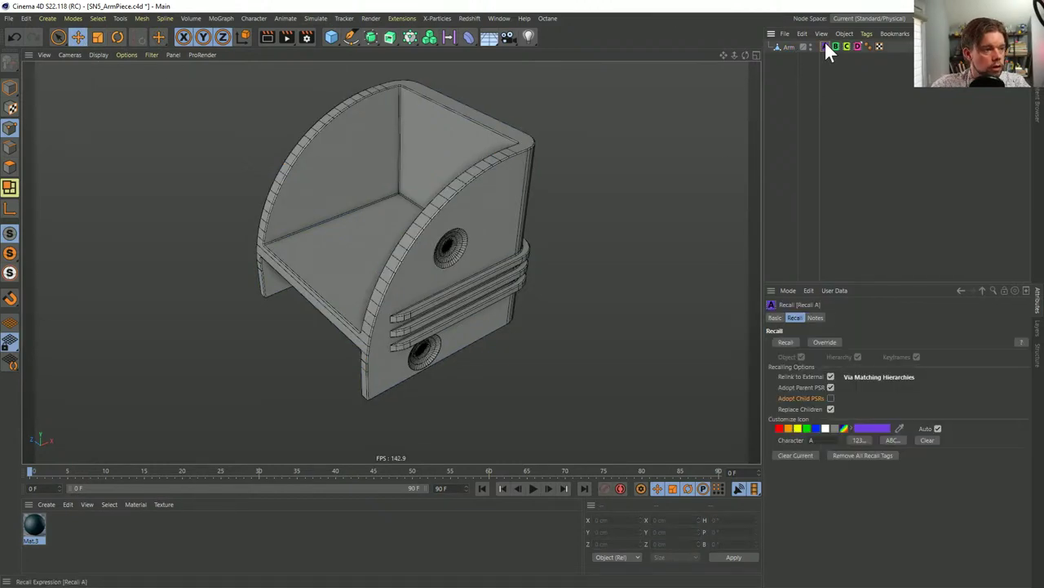
{"action": "left_click", "coordinate": [835, 47]}
{"action": "left_click", "coordinate": [846, 47]}
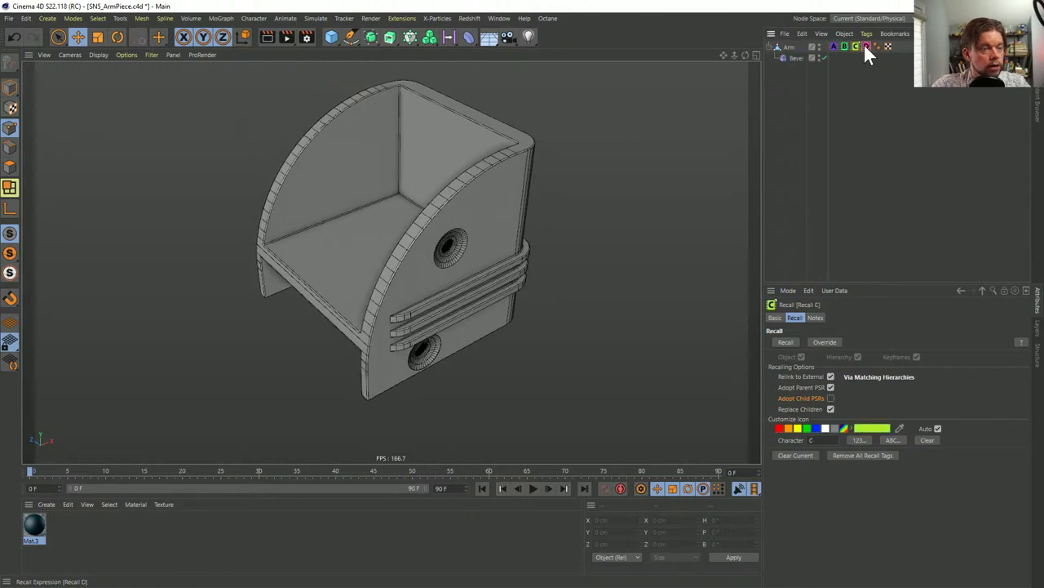
{"action": "left_click", "coordinate": [858, 47]}
{"action": "left_click_drag", "start_coordinate": [648, 130], "coordinate": [459, 219], "text": "alt"}
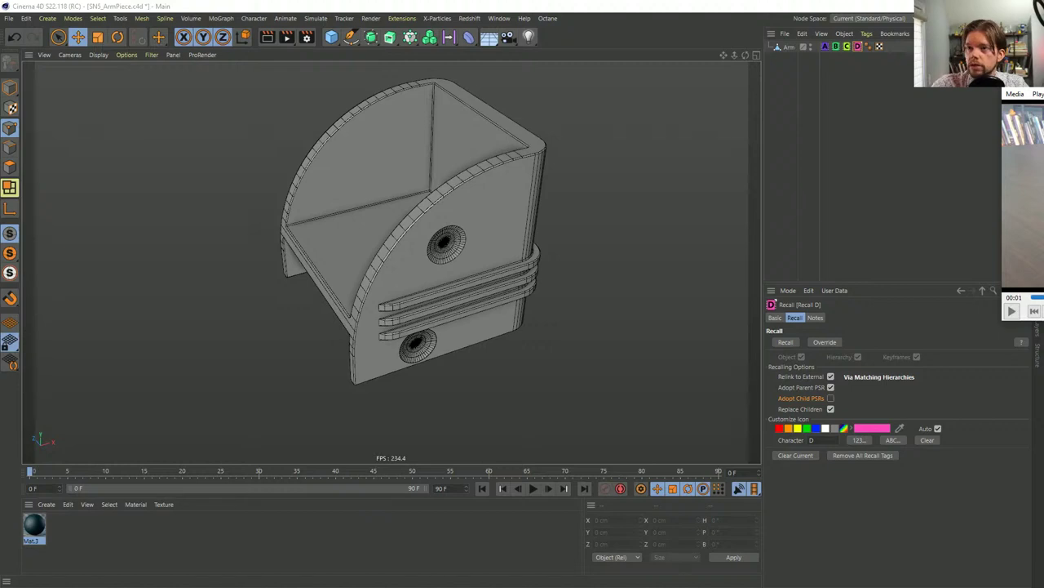
{"action": "left_click_drag", "start_coordinate": [1043, 84], "coordinate": [404, 115]}
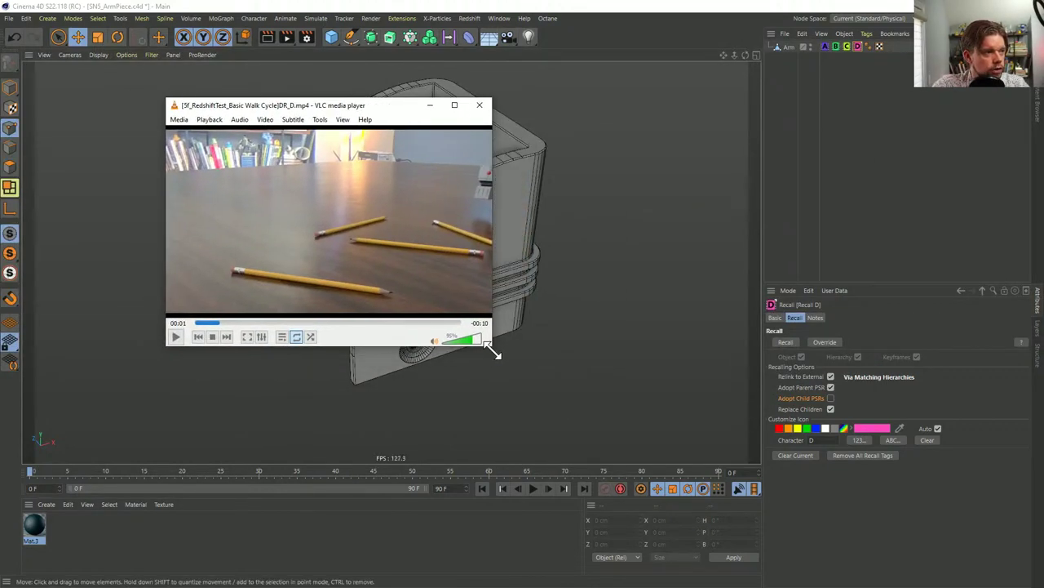
Enlarge VLC, play the robot walk-cycle clip, scrub back and pause, then return to Cinema 4D
{"action": "left_click_drag", "start_coordinate": [493, 350], "coordinate": [812, 522]}
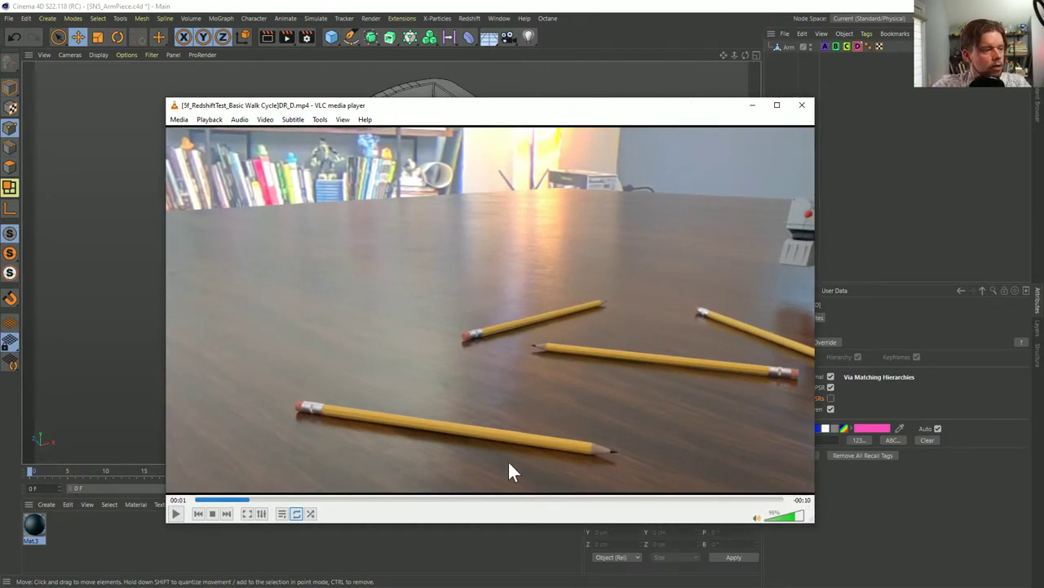
{"action": "left_click", "coordinate": [176, 514]}
{"action": "left_click", "coordinate": [198, 500]}
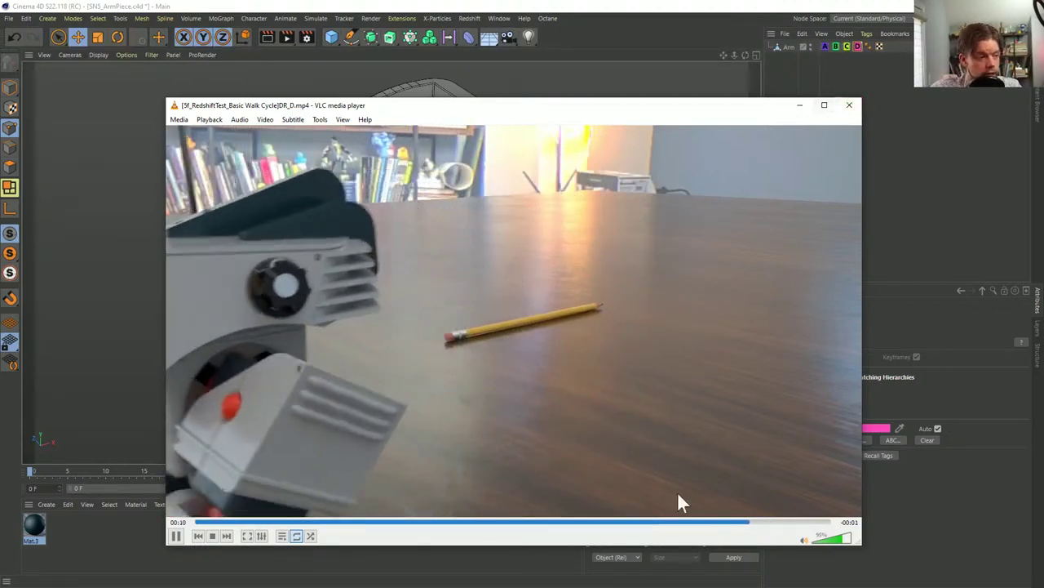
{"action": "left_click_drag", "start_coordinate": [707, 522], "coordinate": [576, 522]}
{"action": "left_click", "coordinate": [177, 536]}
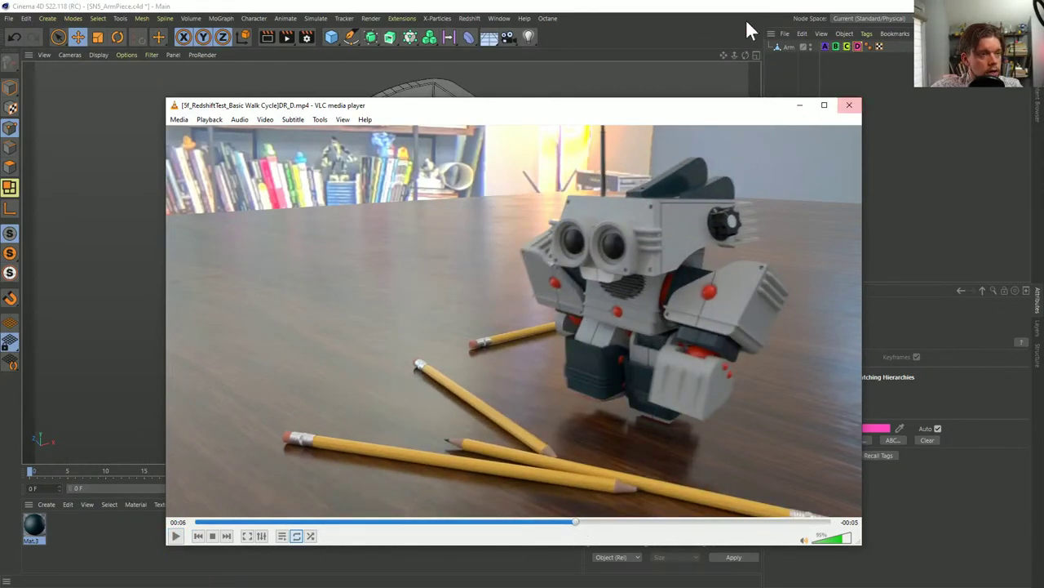
{"action": "left_click", "coordinate": [695, 77]}
{"action": "left_click_drag", "start_coordinate": [502, 195], "coordinate": [585, 201], "text": "alt"}
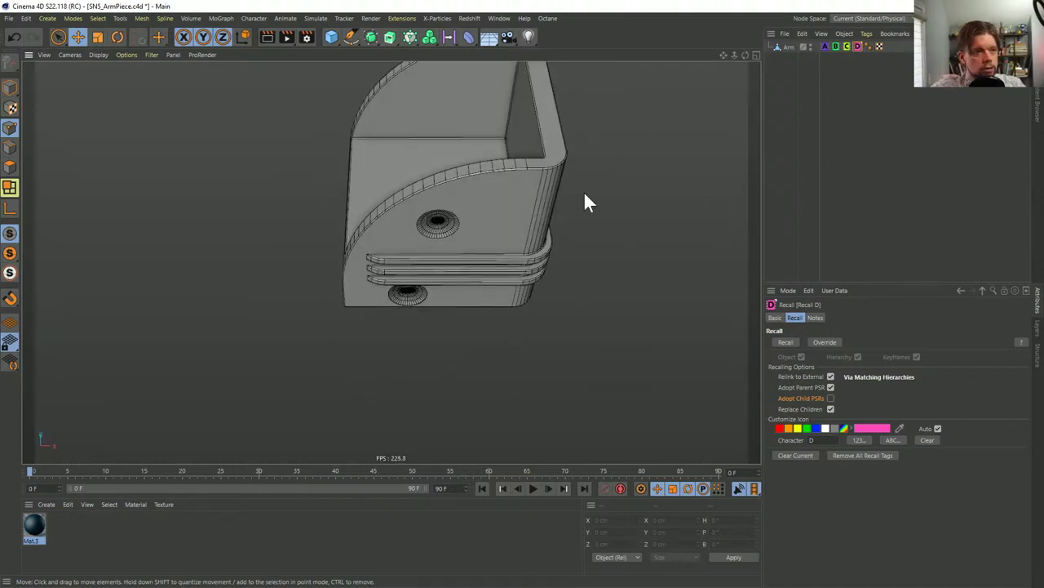
Show the Arm's full hierarchy via Recall A and select the Cube.2 block under Knee
{"action": "left_click_drag", "start_coordinate": [692, 131], "coordinate": [547, 151], "text": "alt"}
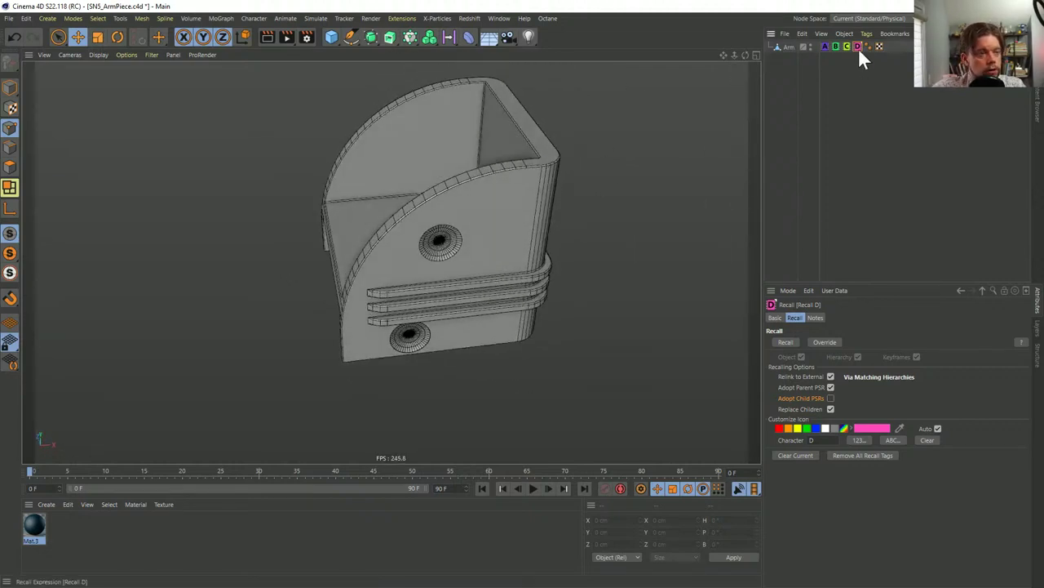
{"action": "left_click", "coordinate": [825, 44]}
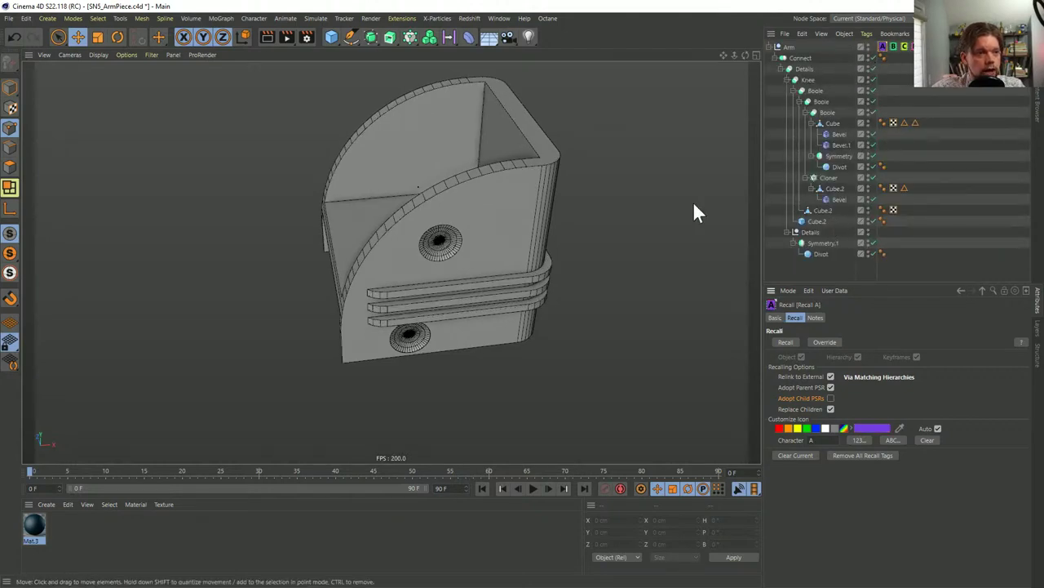
{"action": "left_click_drag", "start_coordinate": [693, 205], "coordinate": [530, 220], "text": "alt"}
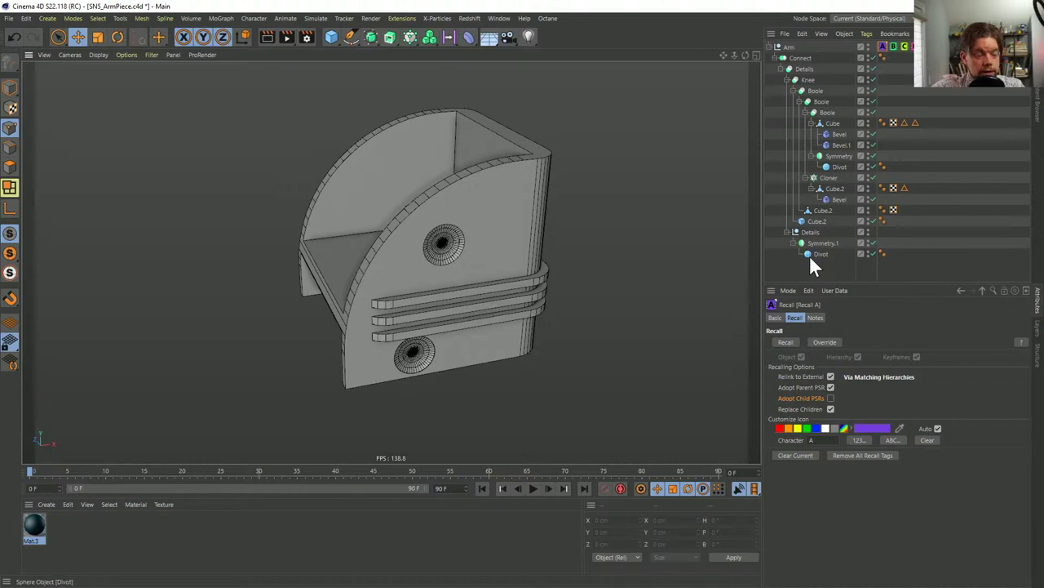
{"action": "left_click", "coordinate": [834, 187]}
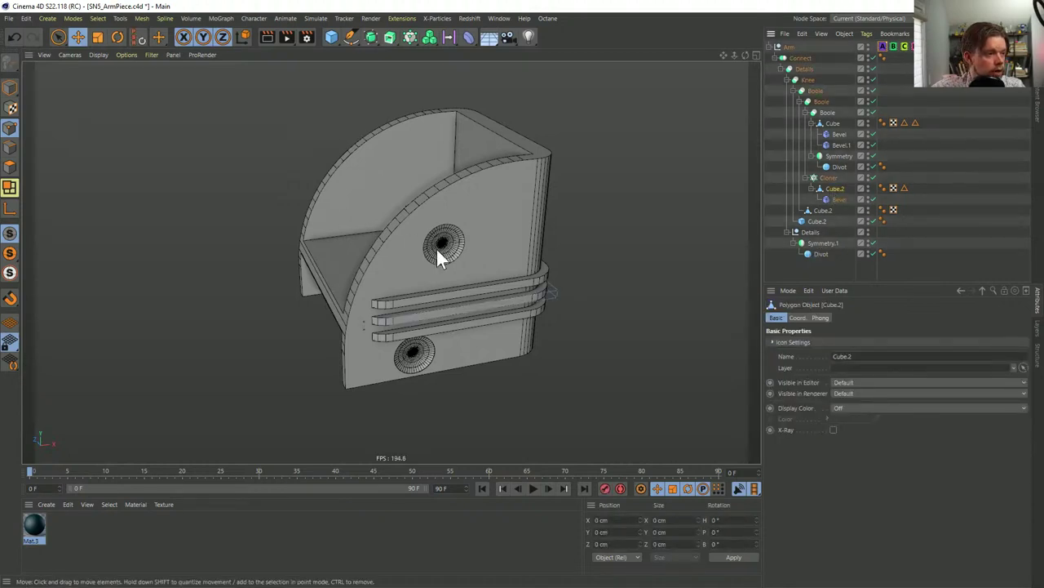
{"action": "left_click", "coordinate": [822, 205]}
{"action": "left_click_drag", "start_coordinate": [410, 159], "coordinate": [468, 73], "text": "alt"}
Select two corner points of Cube.2 and move them left along X to 83.945 cm
{"action": "key", "text": "9"}
{"action": "left_click", "coordinate": [467, 75]}
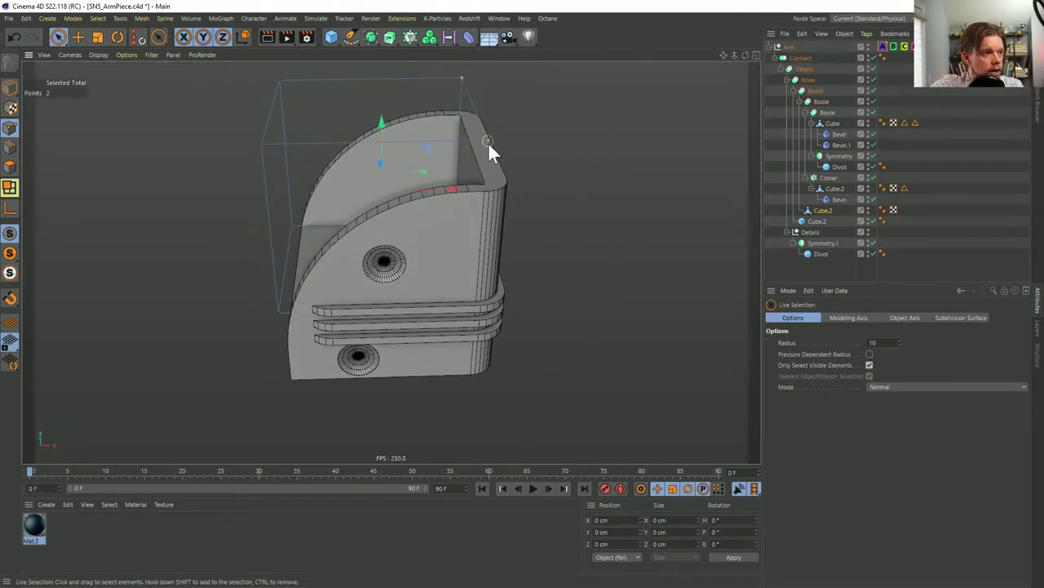
{"action": "left_click_drag", "start_coordinate": [540, 104], "coordinate": [585, 114]}
{"action": "left_click_drag", "start_coordinate": [585, 114], "coordinate": [571, 163], "text": "alt"}
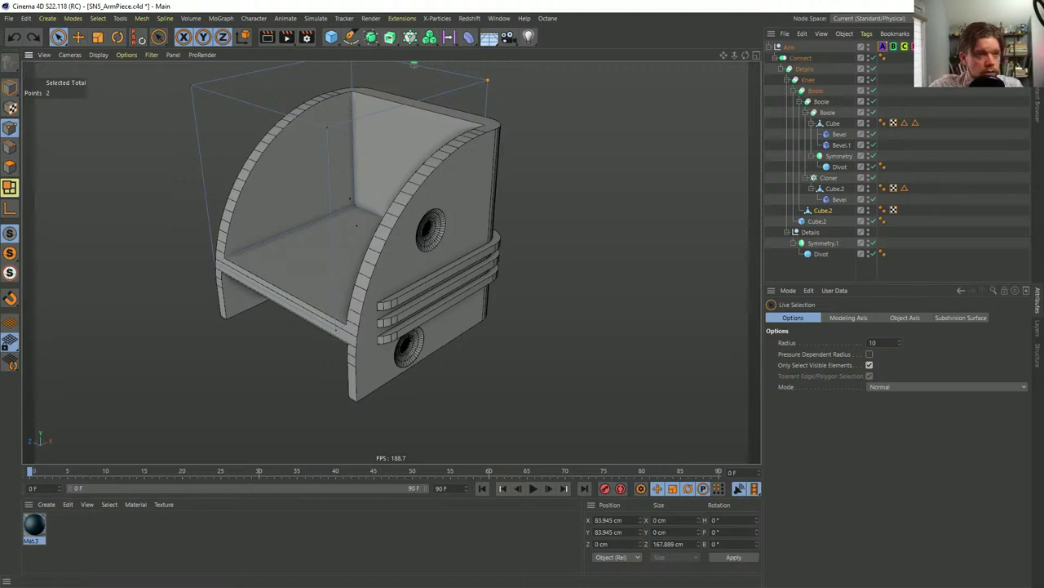
{"action": "left_click", "coordinate": [893, 44]}
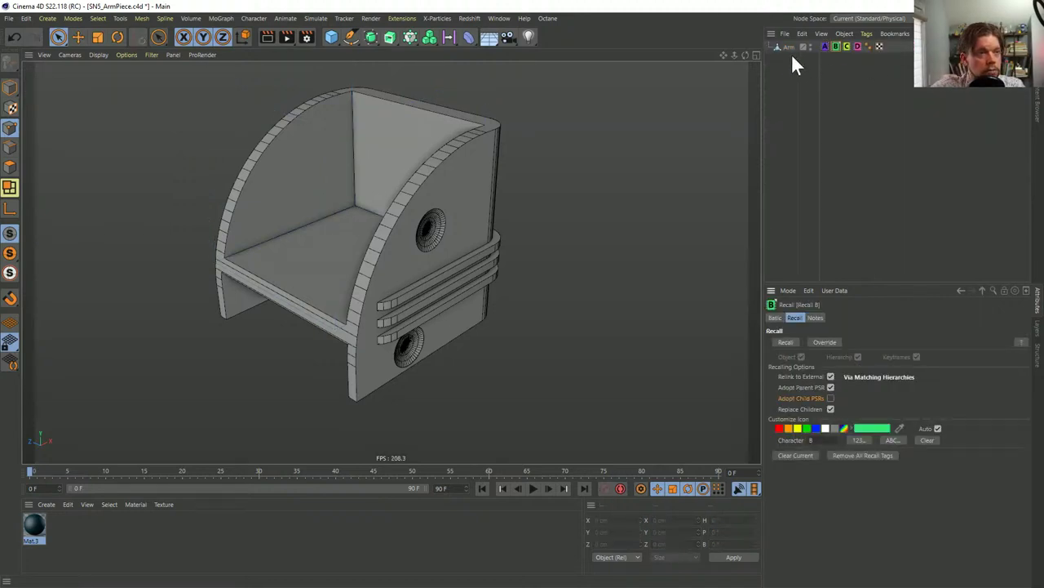
{"action": "scroll", "coordinate": [465, 209], "scroll_direction": "up", "scroll_amount": 8}
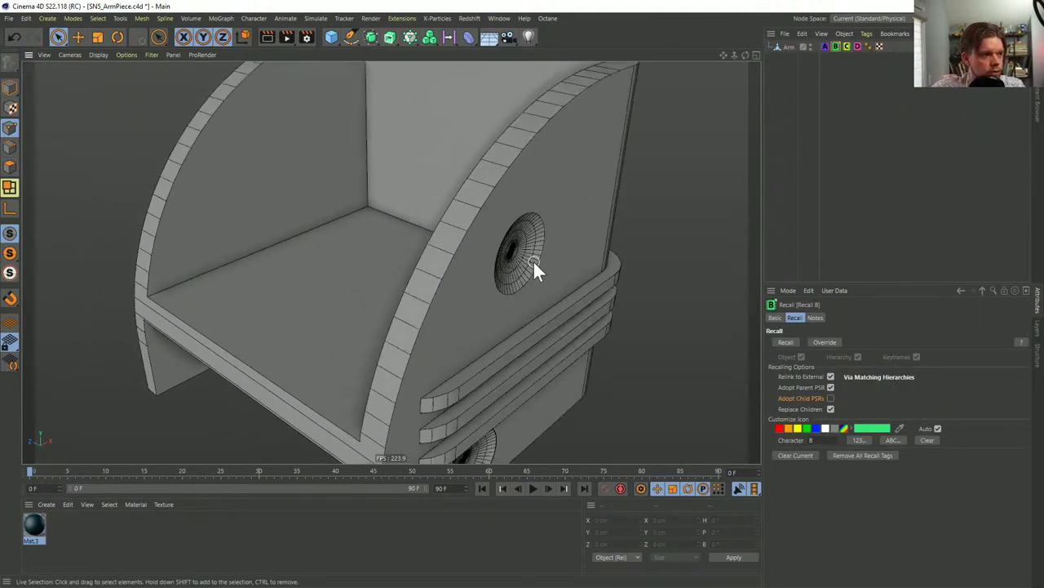
{"action": "scroll", "coordinate": [533, 260], "scroll_direction": "down", "scroll_amount": 3}
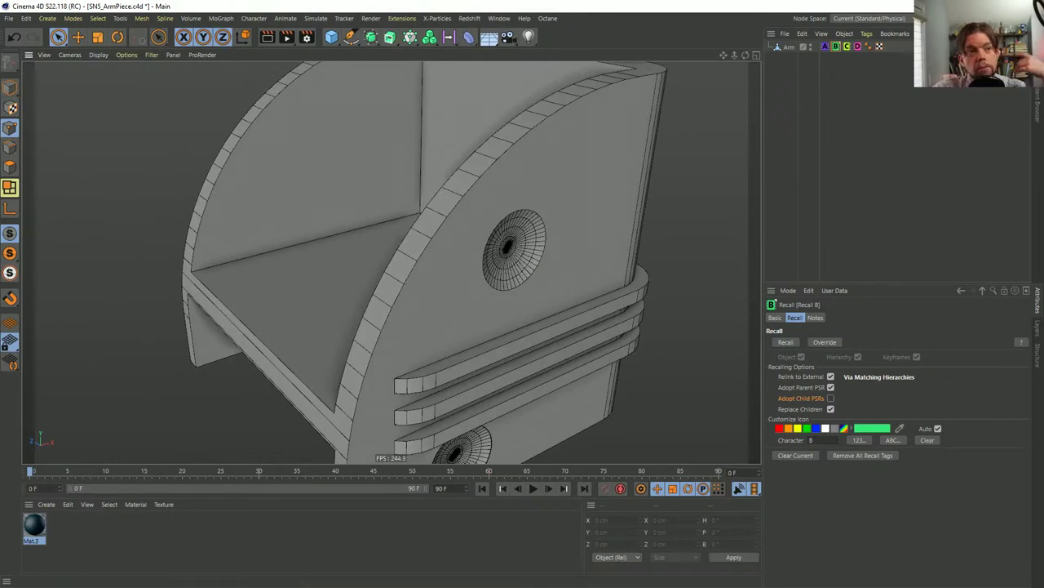
{"action": "left_click", "coordinate": [825, 46]}
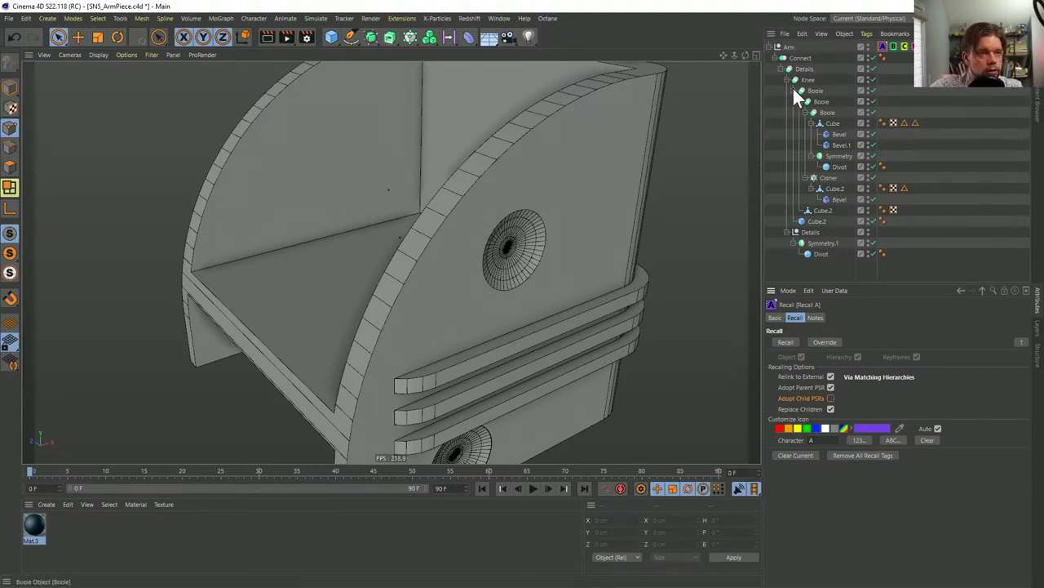
{"action": "left_click", "coordinate": [892, 47]}
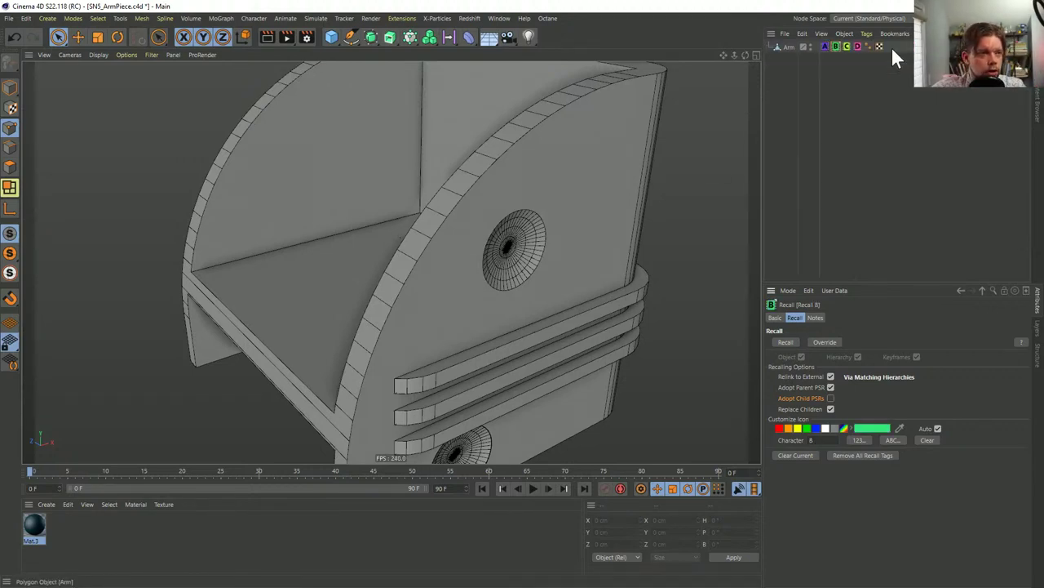
{"action": "left_click_drag", "start_coordinate": [580, 167], "coordinate": [536, 162], "text": "alt"}
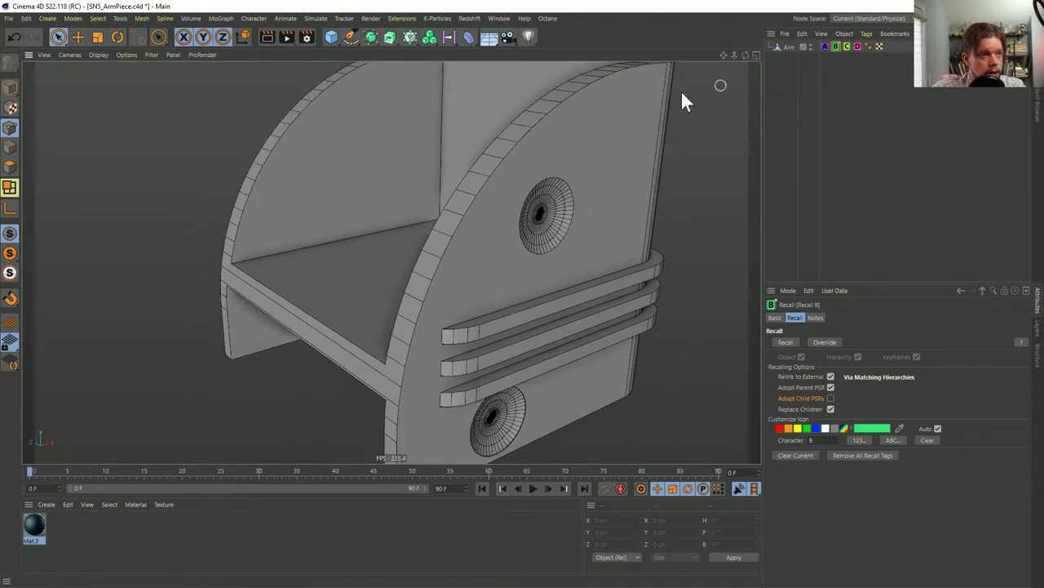
Zoom in on the Arm's ridge edge and select points along it
{"action": "left_click", "coordinate": [791, 47]}
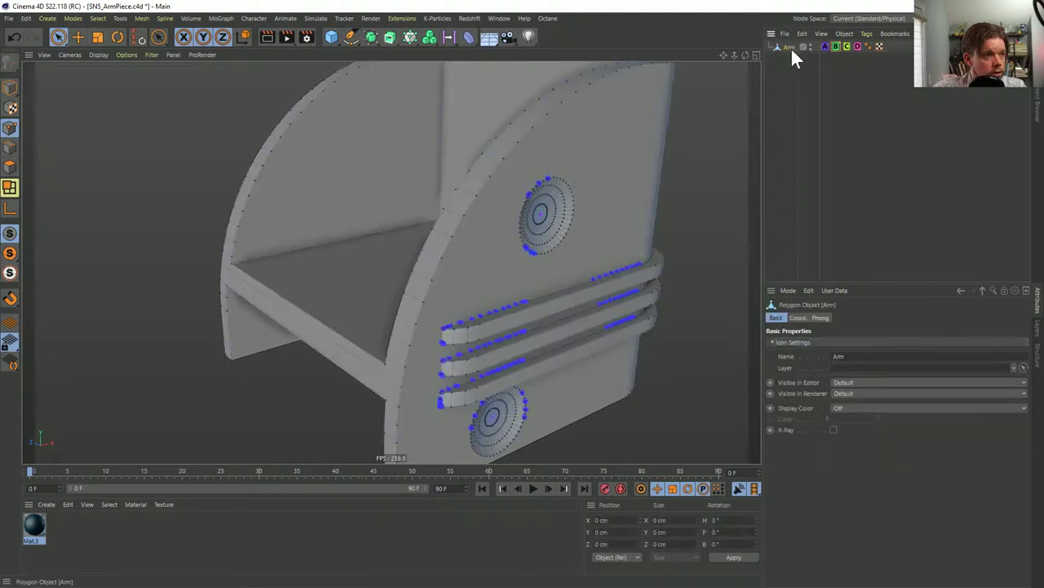
{"action": "right_click_drag", "start_coordinate": [469, 319], "coordinate": [670, 276], "text": "alt"}
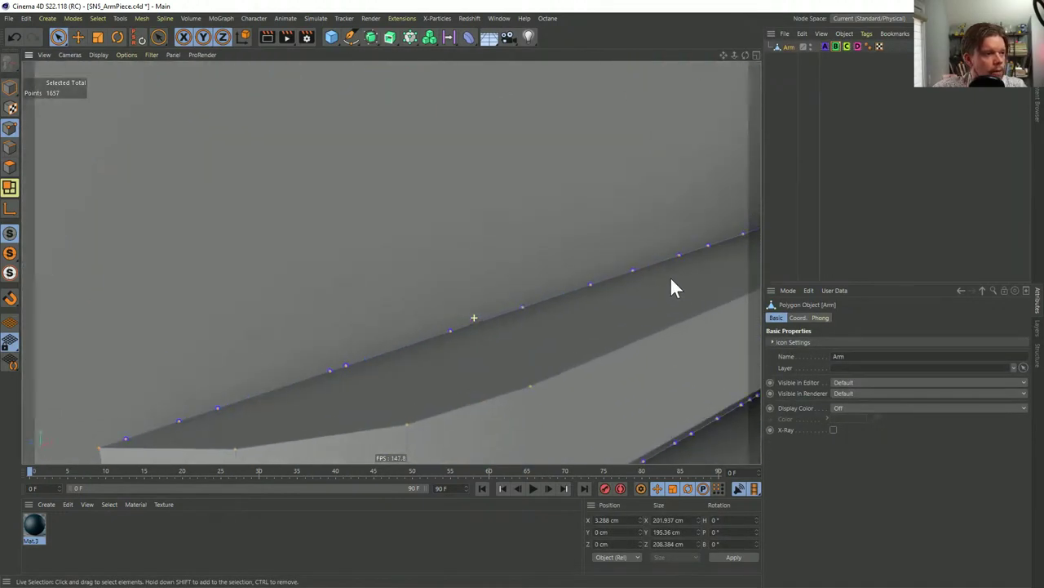
{"action": "left_click", "coordinate": [448, 332]}
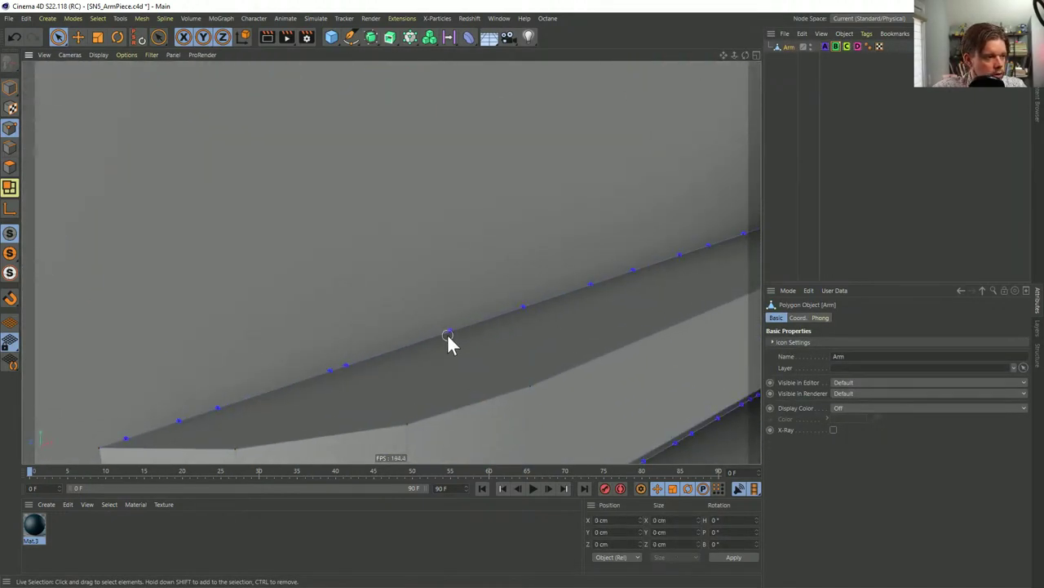
{"action": "left_click", "coordinate": [362, 359]}
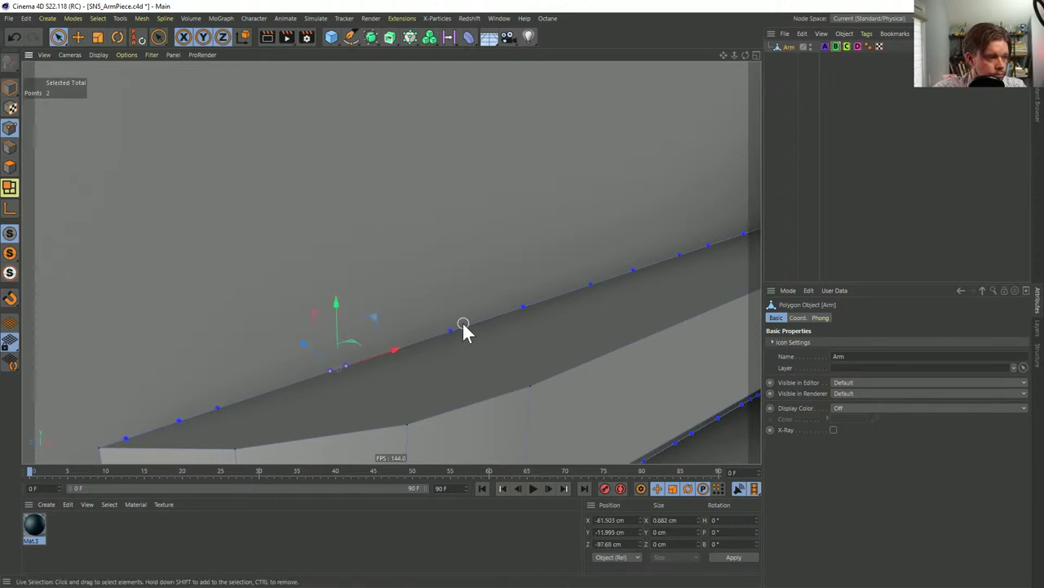
{"action": "left_click_drag", "start_coordinate": [175, 421], "coordinate": [270, 394]}
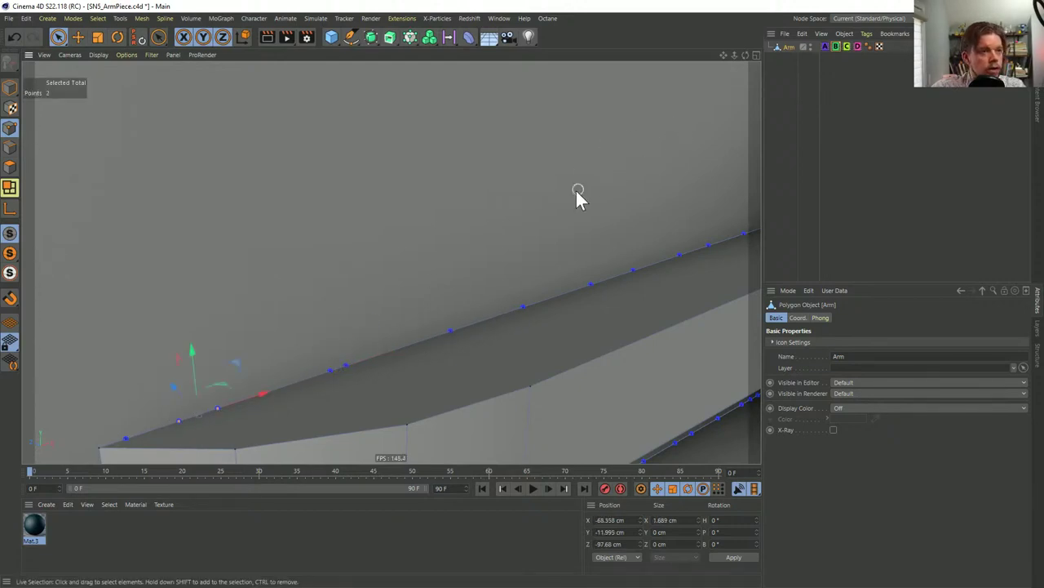
{"action": "scroll", "coordinate": [522, 216], "scroll_direction": "down", "scroll_amount": 5}
{"action": "scroll", "coordinate": [571, 204], "scroll_direction": "down", "scroll_amount": 3}
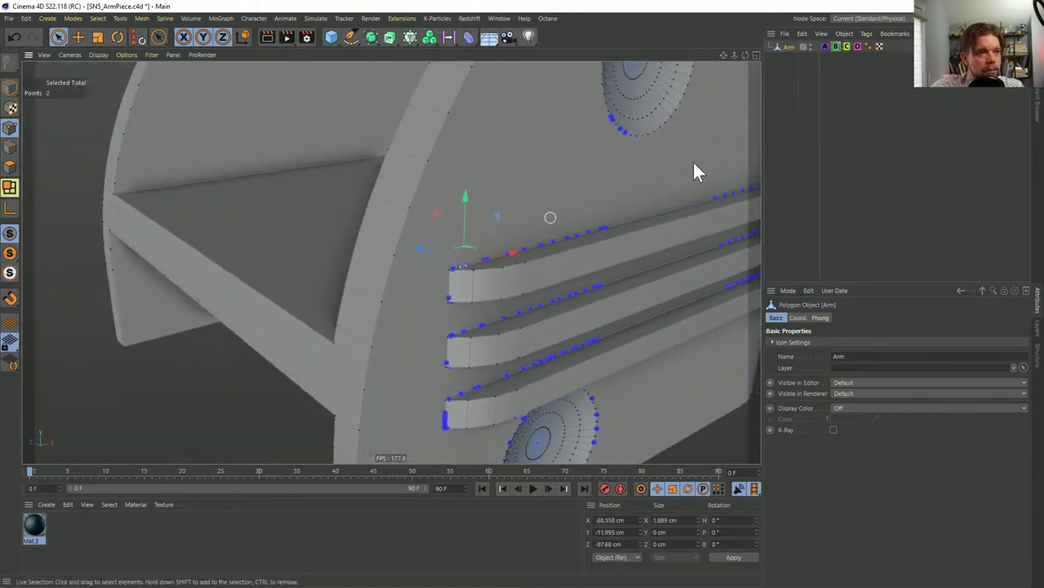
Recall the Arm's C variant with a Bevel, turn the bevel off to compare, then re-enable it
{"action": "left_click", "coordinate": [846, 44]}
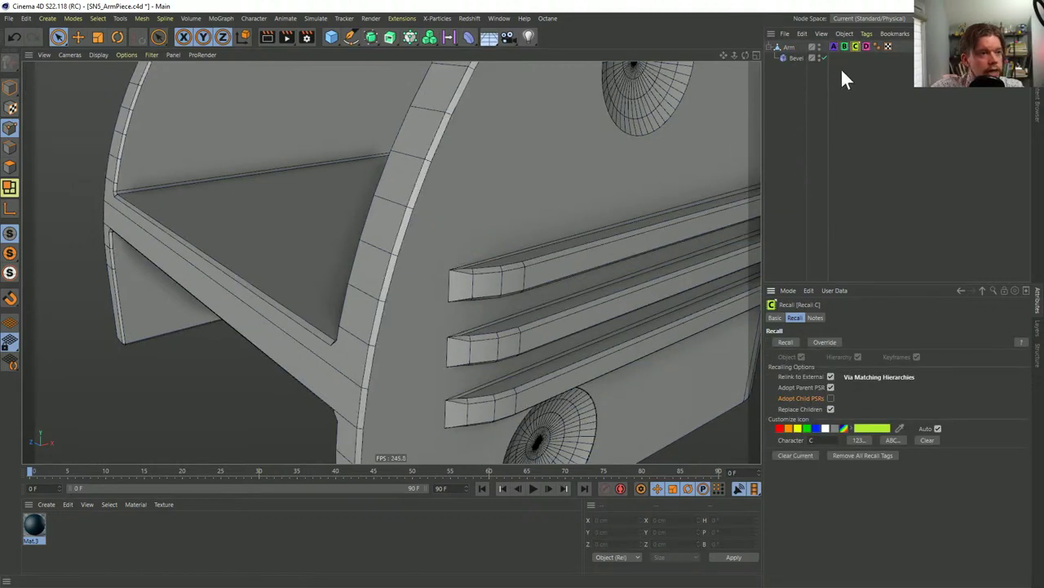
{"action": "left_click", "coordinate": [824, 58]}
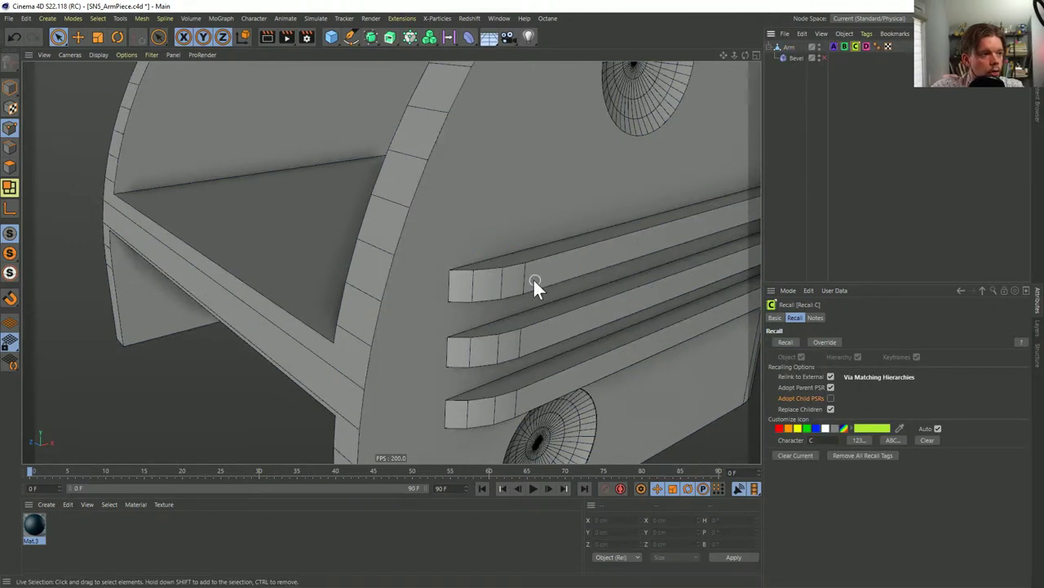
{"action": "left_click", "coordinate": [788, 46]}
{"action": "scroll", "coordinate": [495, 232], "scroll_direction": "down", "scroll_amount": 5}
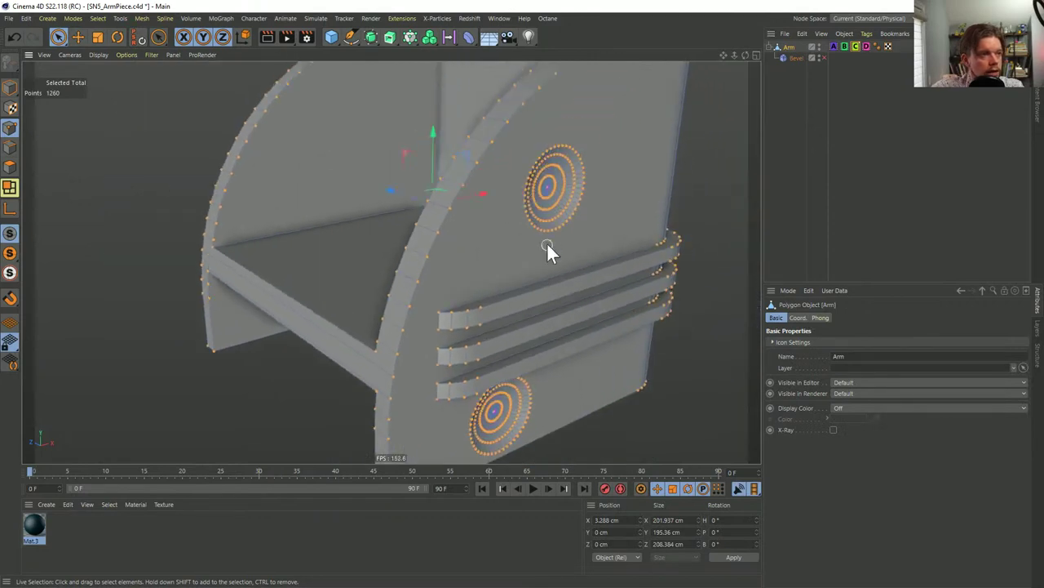
{"action": "scroll", "coordinate": [547, 242], "scroll_direction": "down", "scroll_amount": 1}
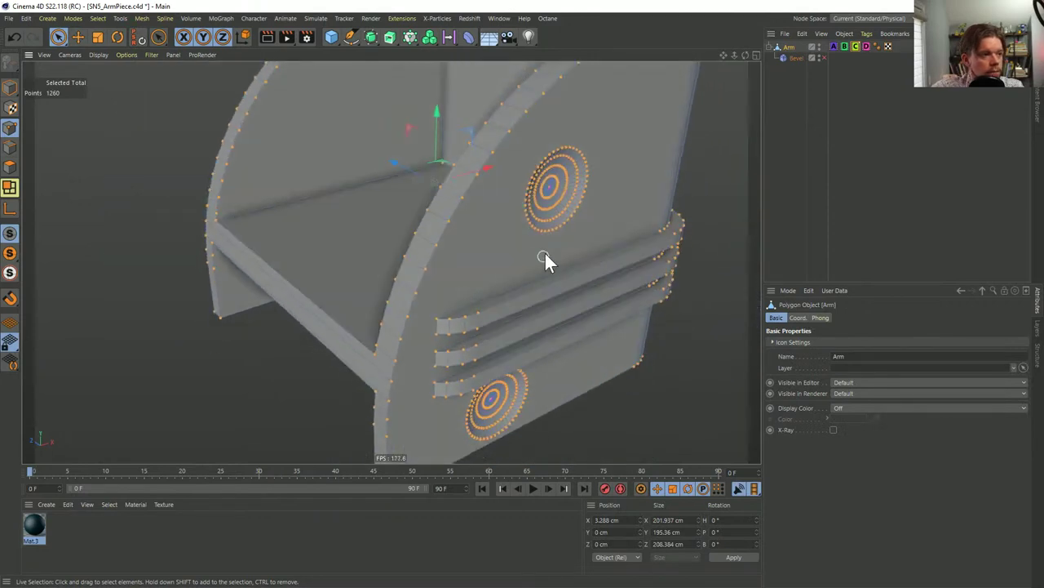
{"action": "left_click", "coordinate": [824, 58]}
{"action": "left_click", "coordinate": [783, 95]}
{"action": "mouse_move", "coordinate": [541, 269]}
{"action": "left_mouse_down", "text": "alt"}
{"action": "mouse_move", "coordinate": [510, 243]}
{"action": "mouse_move", "coordinate": [528, 226]}
{"action": "mouse_move", "coordinate": [564, 228]}
{"action": "mouse_move", "coordinate": [495, 221]}
{"action": "mouse_move", "coordinate": [408, 175]}
{"action": "mouse_move", "coordinate": [406, 200]}
{"action": "mouse_move", "coordinate": [506, 215]}
{"action": "mouse_move", "coordinate": [618, 201]}
{"action": "mouse_move", "coordinate": [536, 185]}
{"action": "left_mouse_up", "text": "alt"}
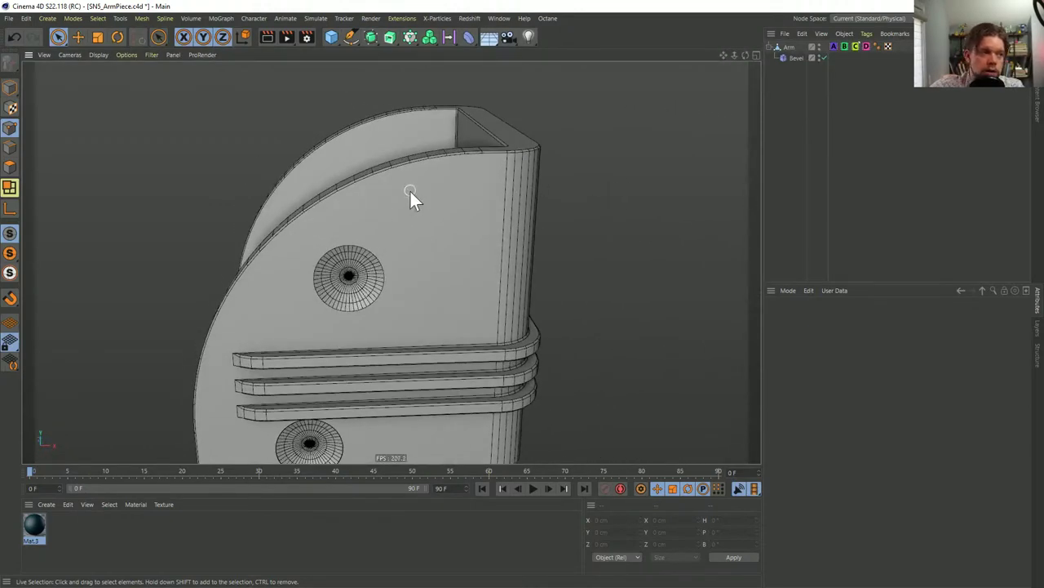
Cycle the Arm through Recall variants D, A, C, D and B, then open [15a]PSRs_Replace_Stacks.c4d
{"action": "left_click_drag", "start_coordinate": [411, 195], "coordinate": [587, 191], "text": "alt"}
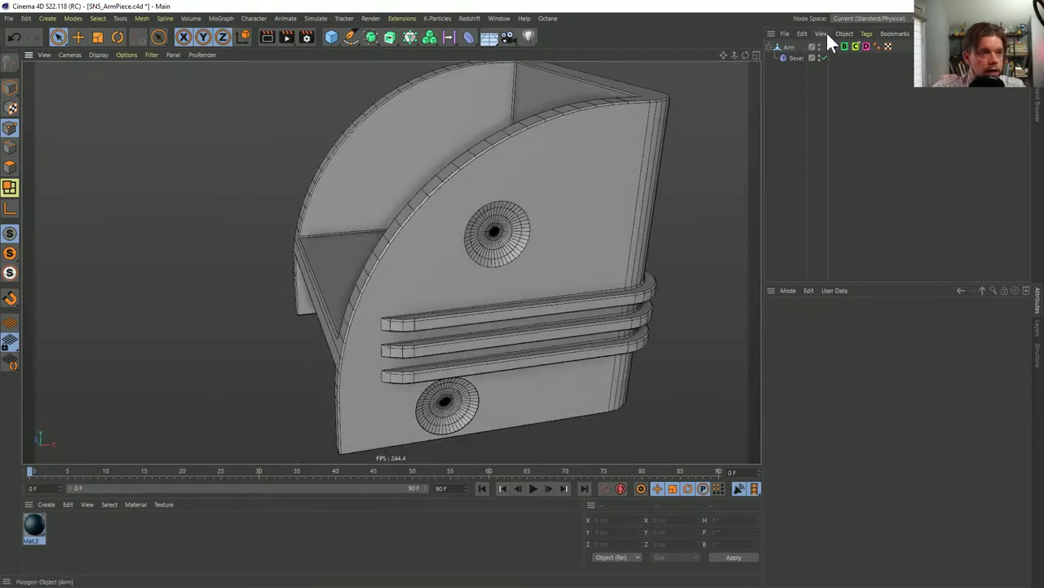
{"action": "left_click", "coordinate": [867, 45]}
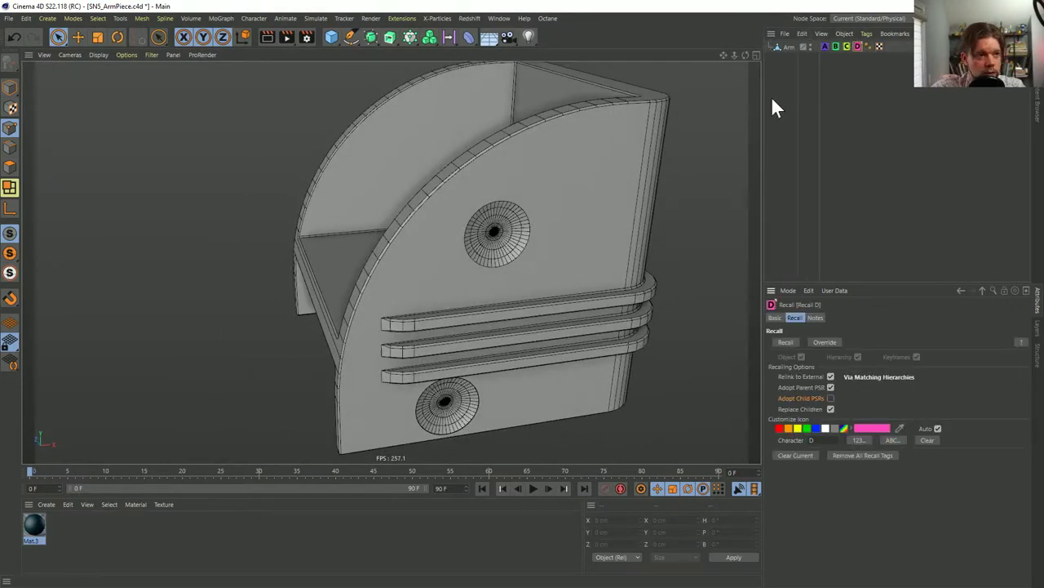
{"action": "left_click", "coordinate": [826, 47]}
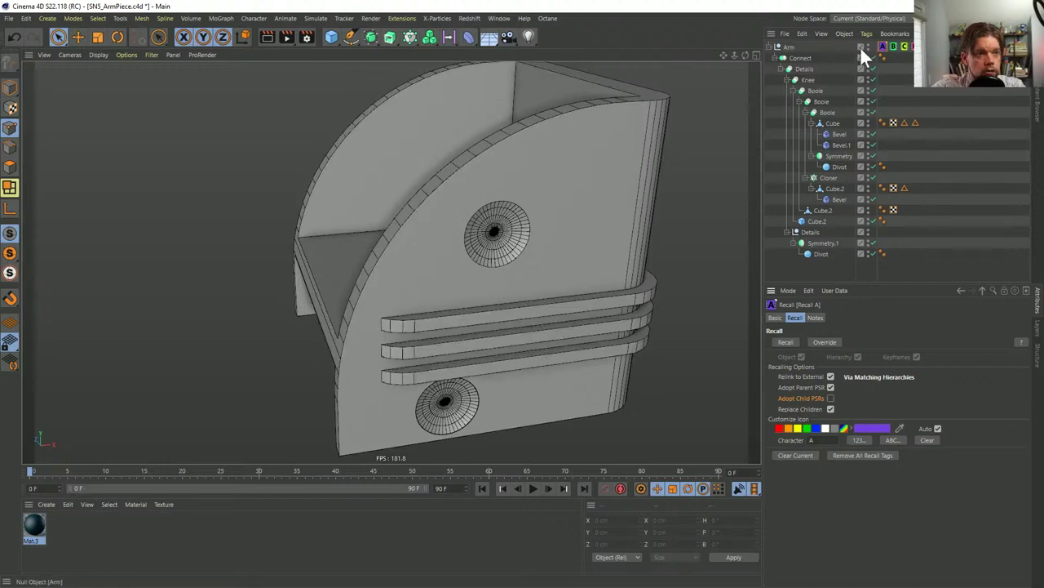
{"action": "left_click", "coordinate": [899, 46]}
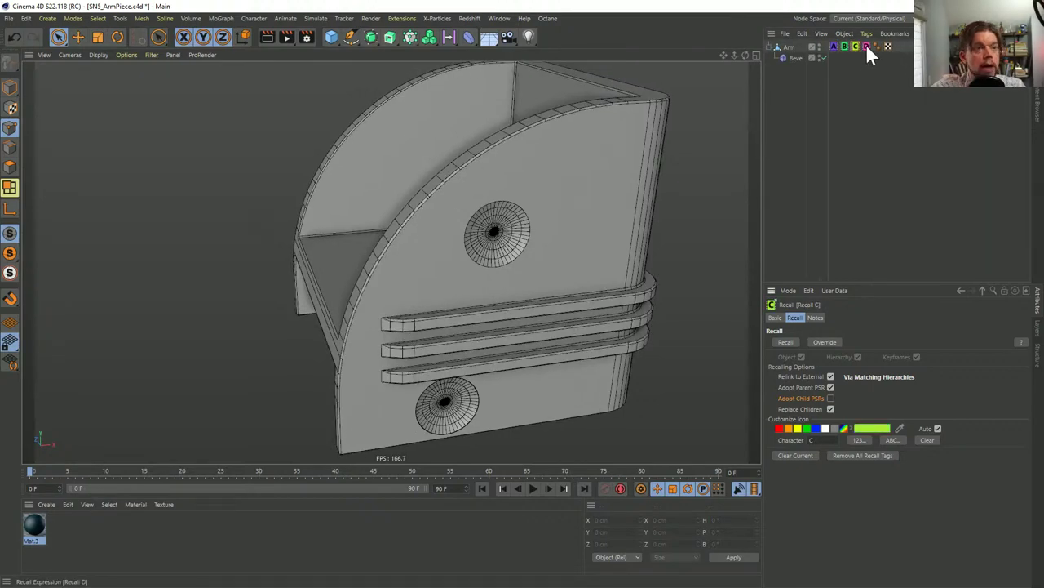
{"action": "left_click", "coordinate": [866, 46]}
{"action": "left_click_drag", "start_coordinate": [514, 210], "coordinate": [515, 275], "text": "alt"}
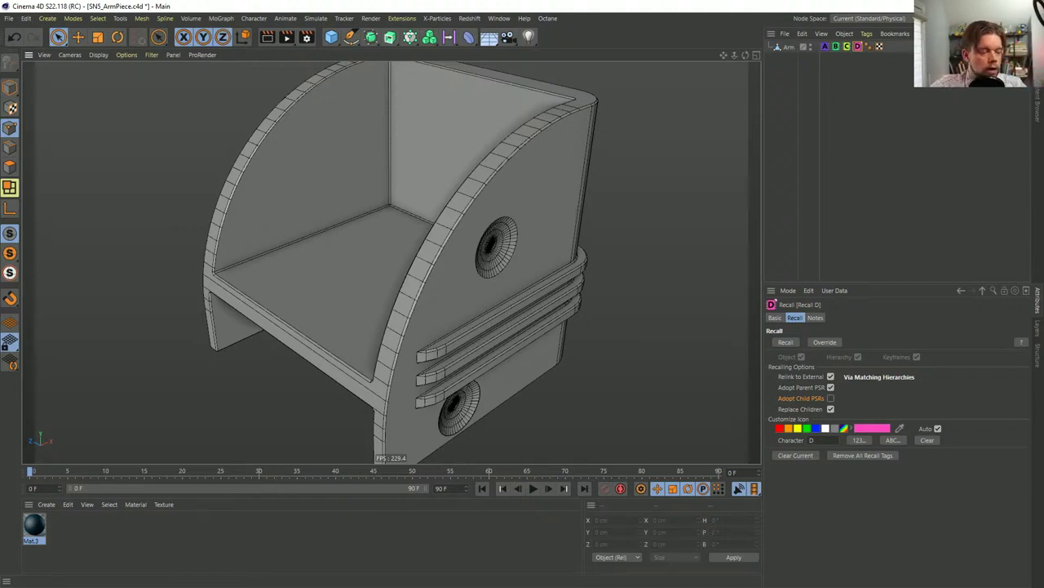
{"action": "left_click", "coordinate": [836, 47]}
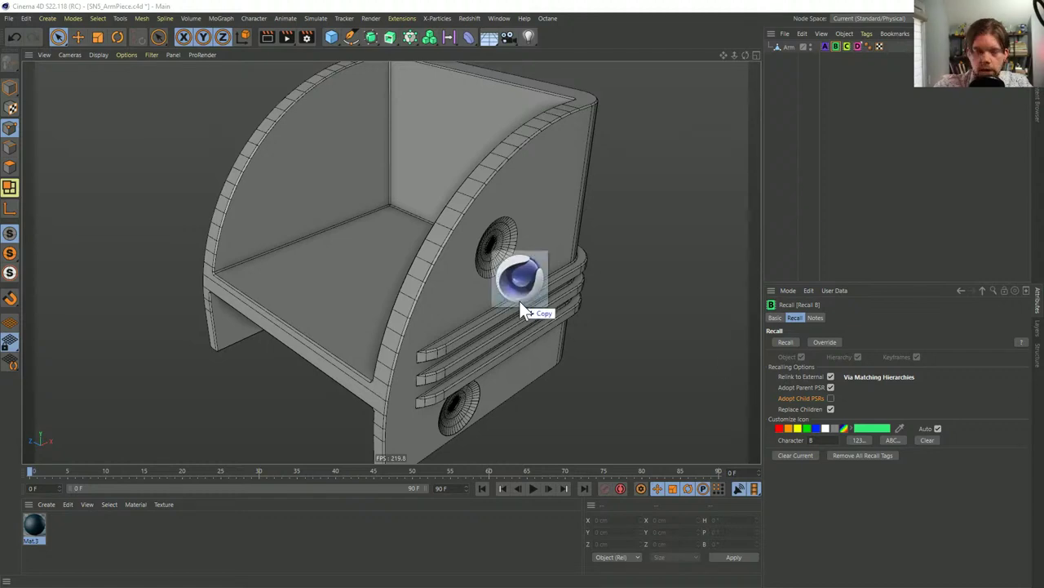
{"action": "left_click_drag", "start_coordinate": [519, 300], "coordinate": [518, 299]}
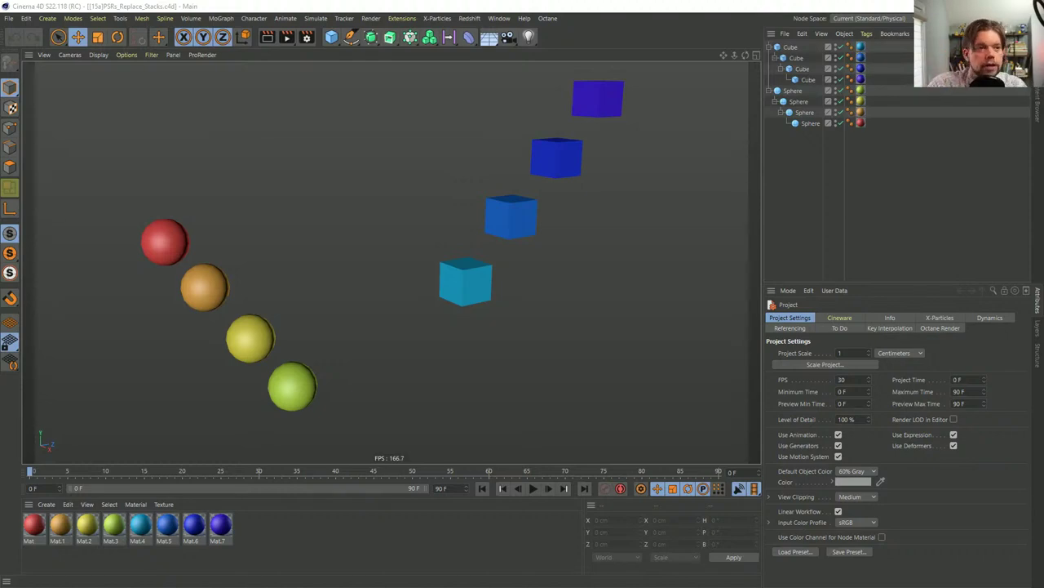
Add a Recall tag to the top Cube and place it after the material tag
{"action": "right_click", "coordinate": [778, 43]}
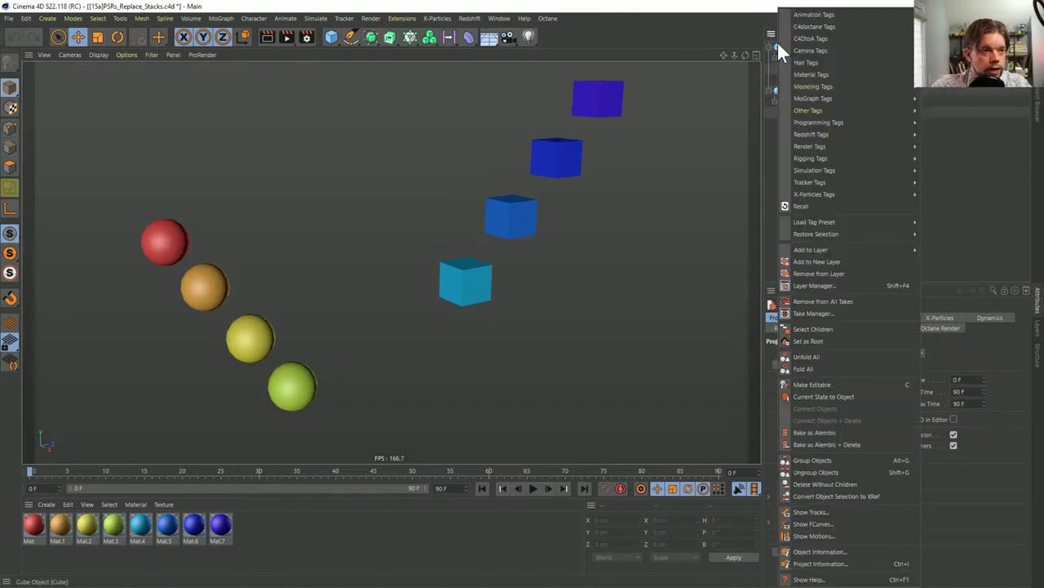
{"action": "left_click", "coordinate": [811, 206]}
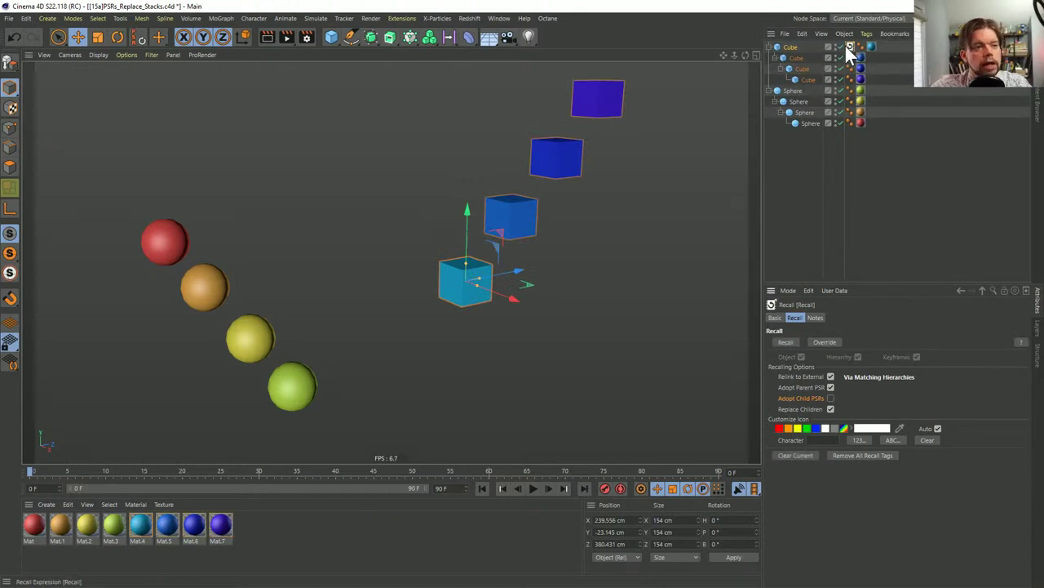
{"action": "left_click_drag", "start_coordinate": [845, 43], "coordinate": [883, 41]}
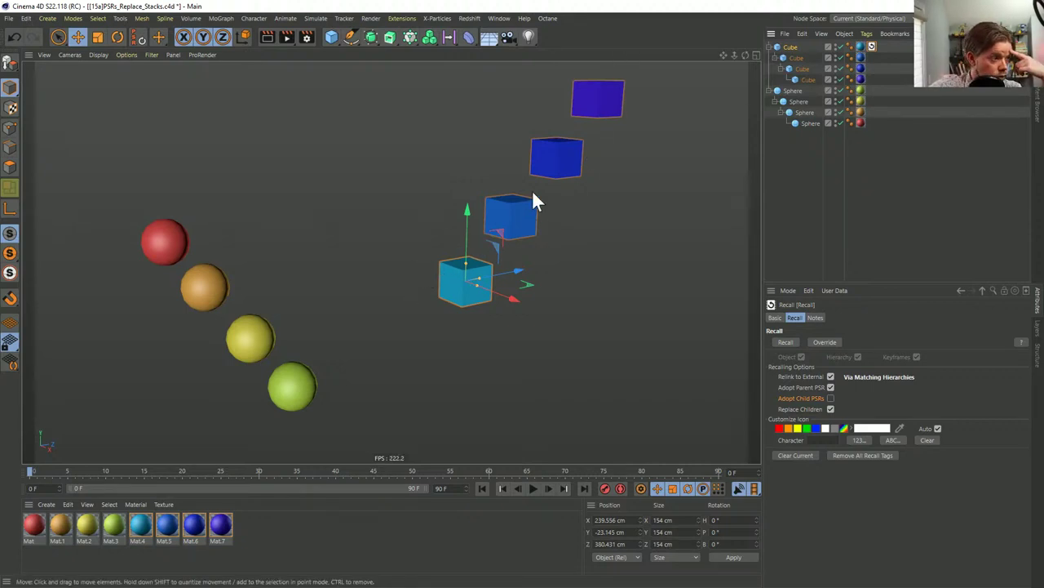
{"action": "middle_click_drag", "start_coordinate": [503, 217], "coordinate": [504, 228], "text": "alt"}
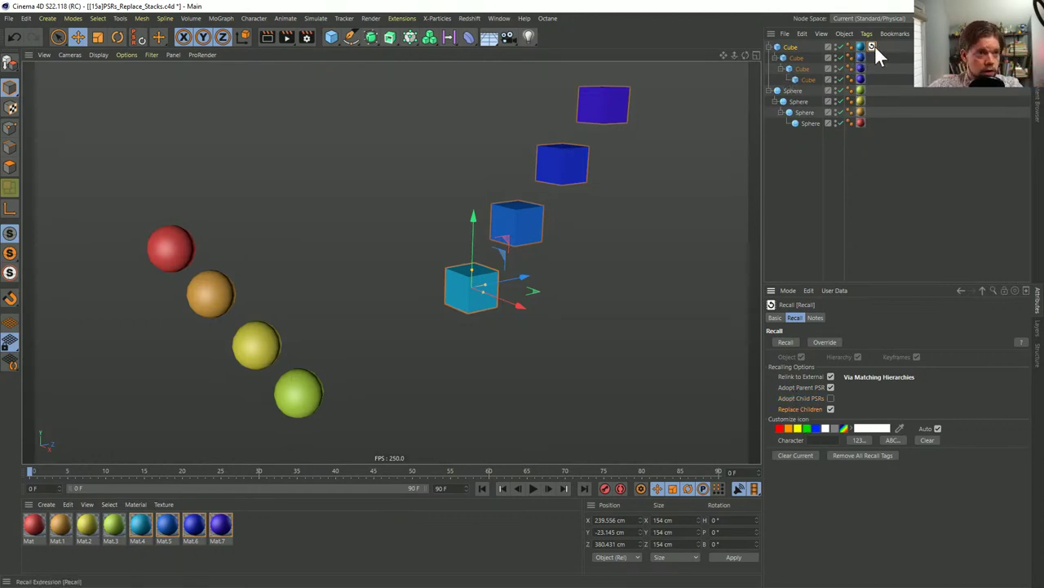
Delete the Cube's Recall tag and inspect each nested cube and sphere in the stacks
{"action": "key", "text": "Delete"}
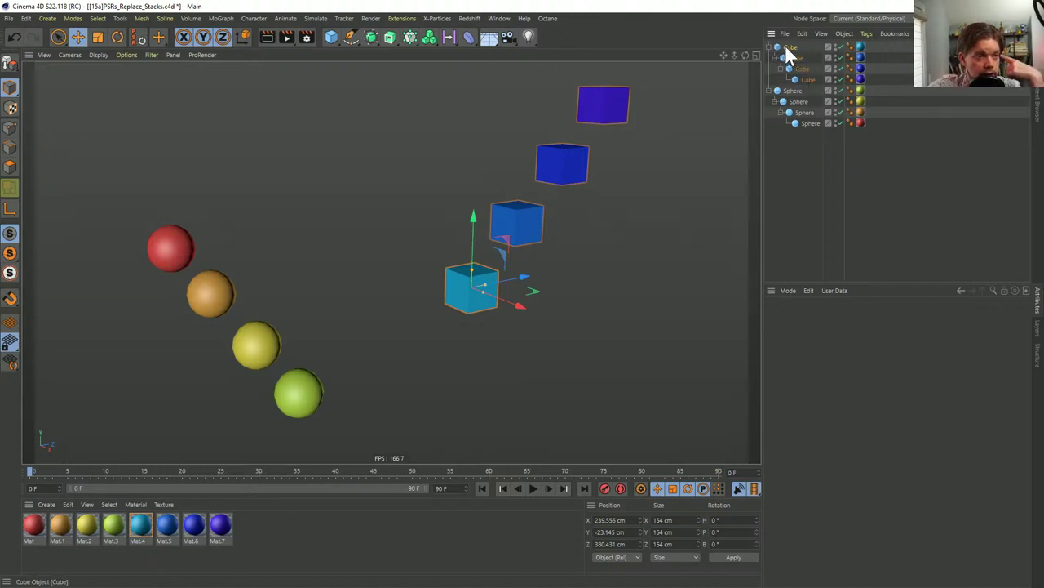
{"action": "left_click", "coordinate": [795, 57]}
{"action": "left_click", "coordinate": [797, 58]}
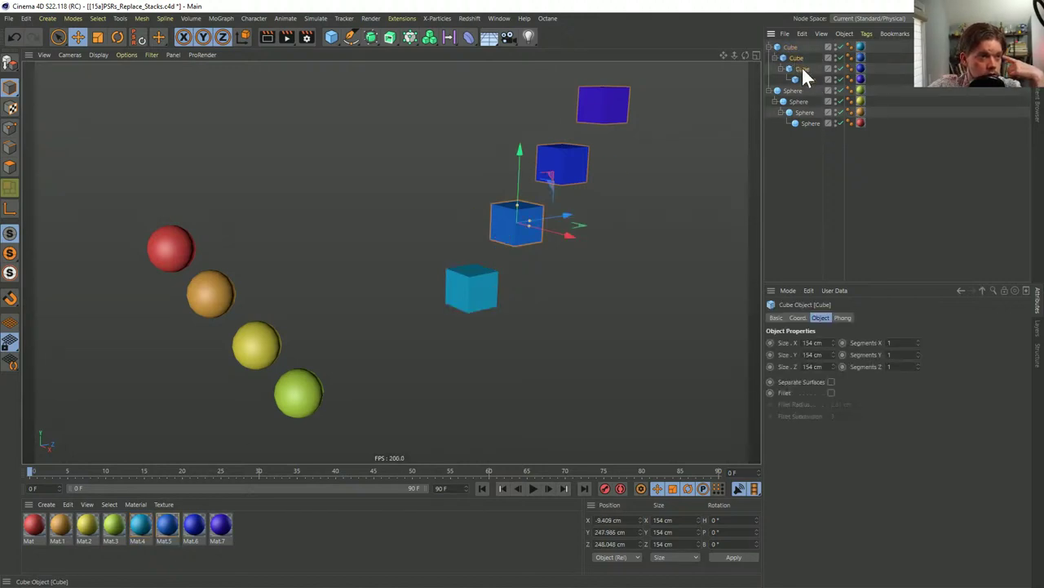
{"action": "left_click", "coordinate": [801, 67]}
{"action": "left_click", "coordinate": [807, 78]}
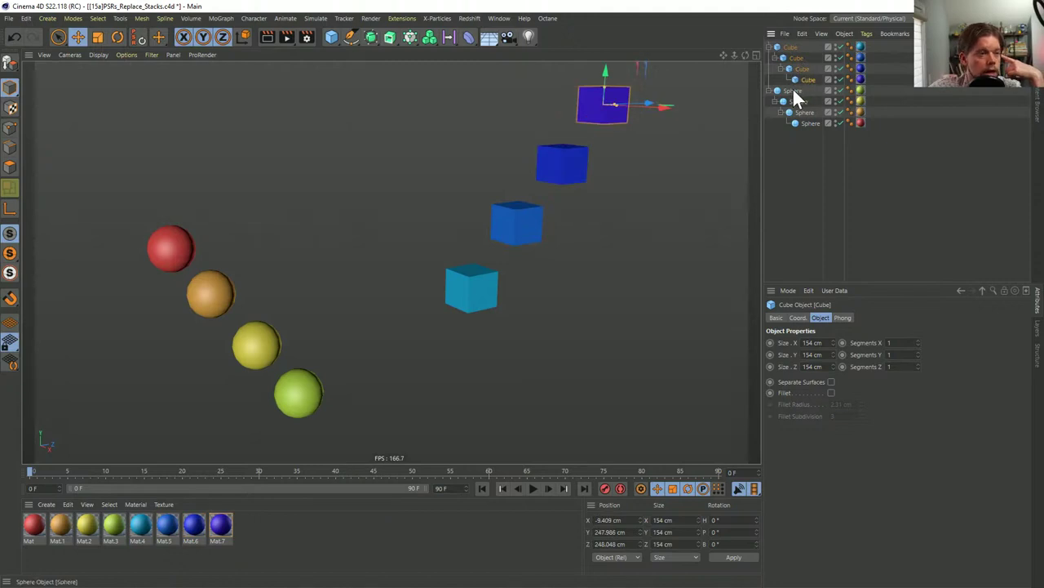
{"action": "left_click", "coordinate": [794, 91]}
{"action": "left_click", "coordinate": [797, 101]}
{"action": "left_click", "coordinate": [804, 112]}
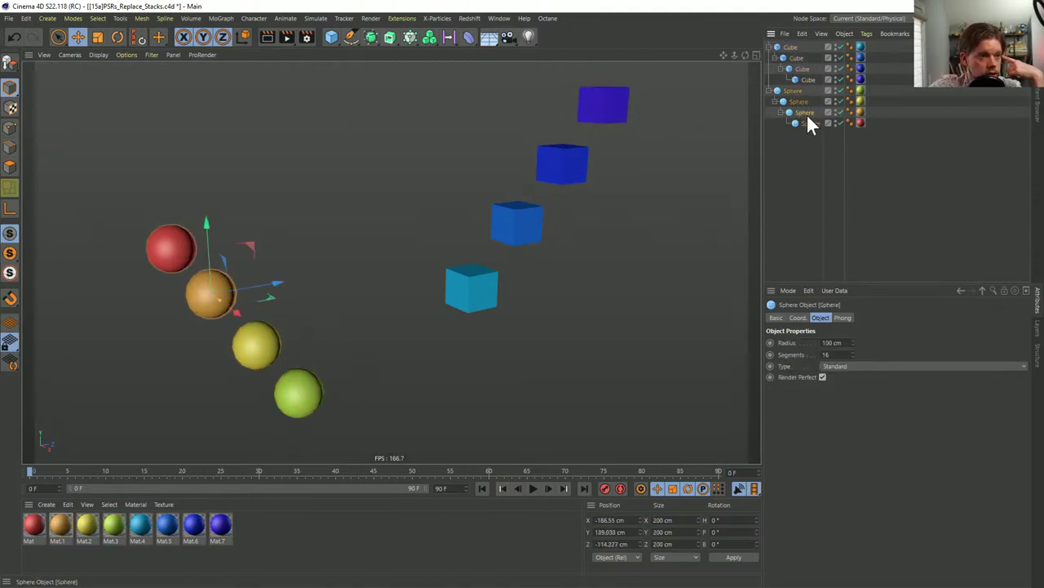
{"action": "left_click", "coordinate": [810, 123]}
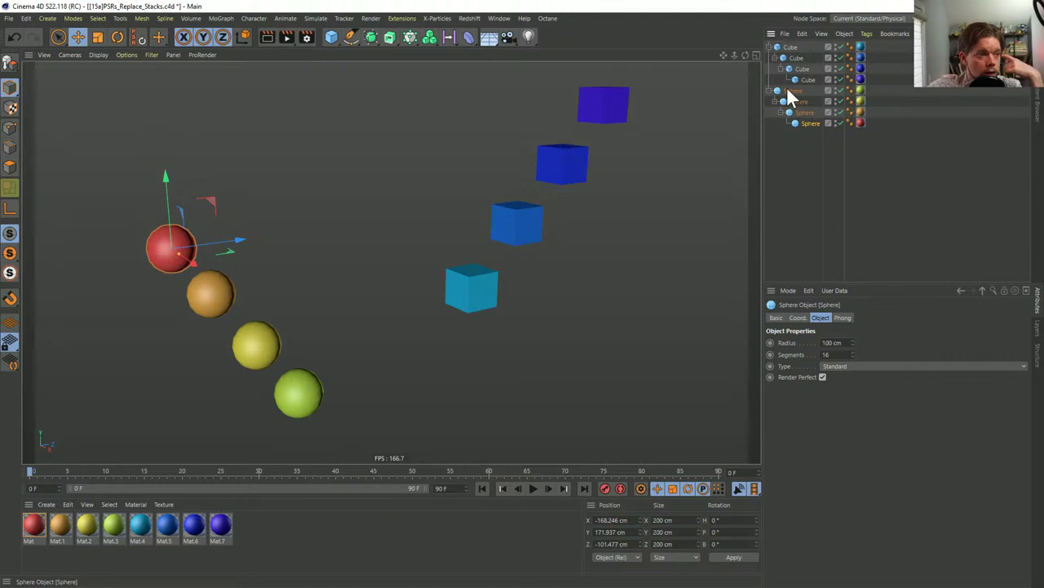
Add a Recall tag to the top Sphere and store its four-sphere stack
{"action": "left_click", "coordinate": [787, 93]}
{"action": "right_click", "coordinate": [787, 95]}
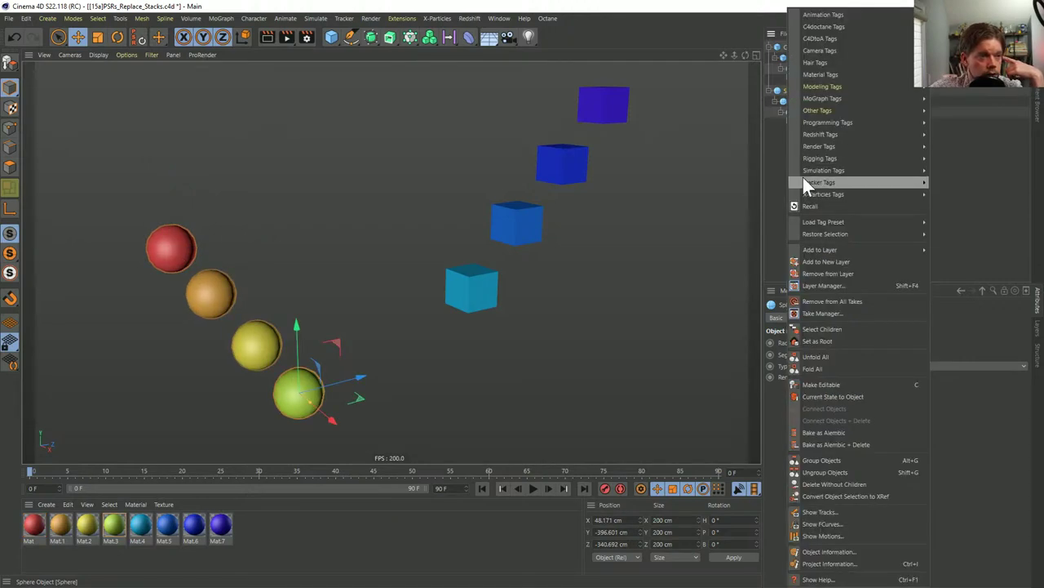
{"action": "left_click", "coordinate": [814, 203]}
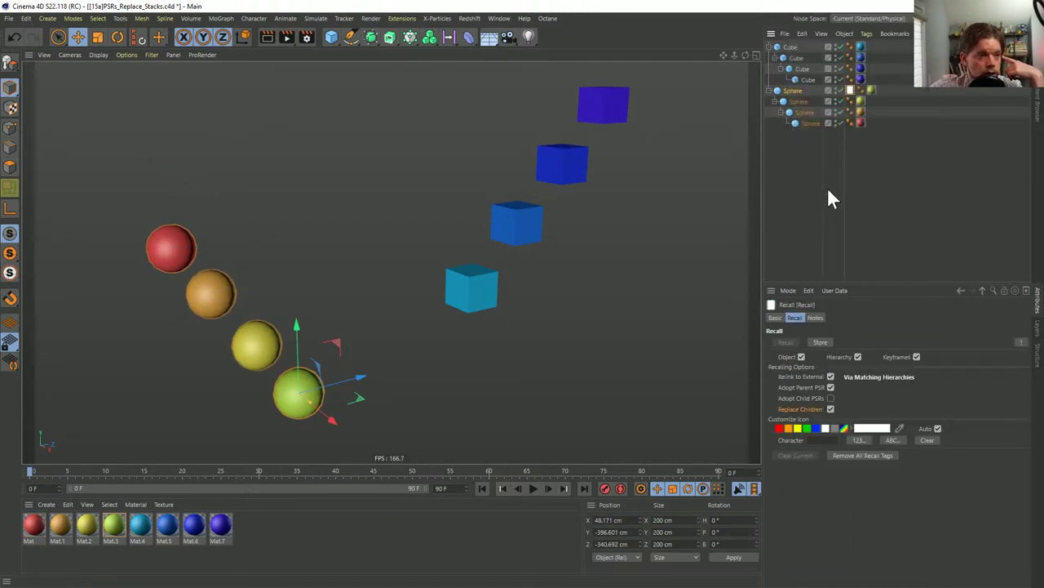
{"action": "double_click", "coordinate": [851, 93]}
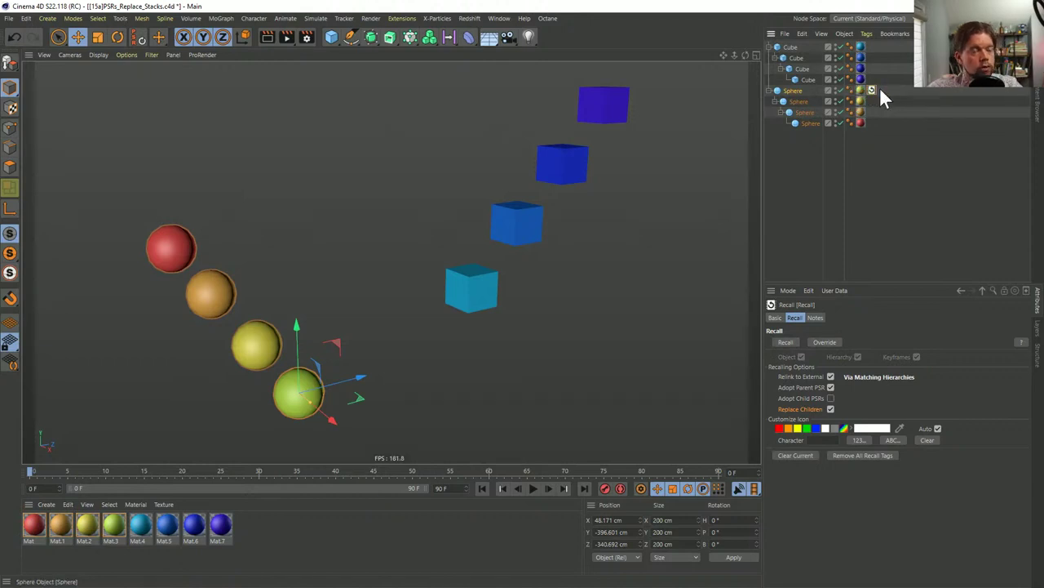
Copy the Recall tag onto the Cube group, test and undo the swap, then untick Replace Children
{"action": "left_click_drag", "start_coordinate": [873, 89], "coordinate": [874, 46]}
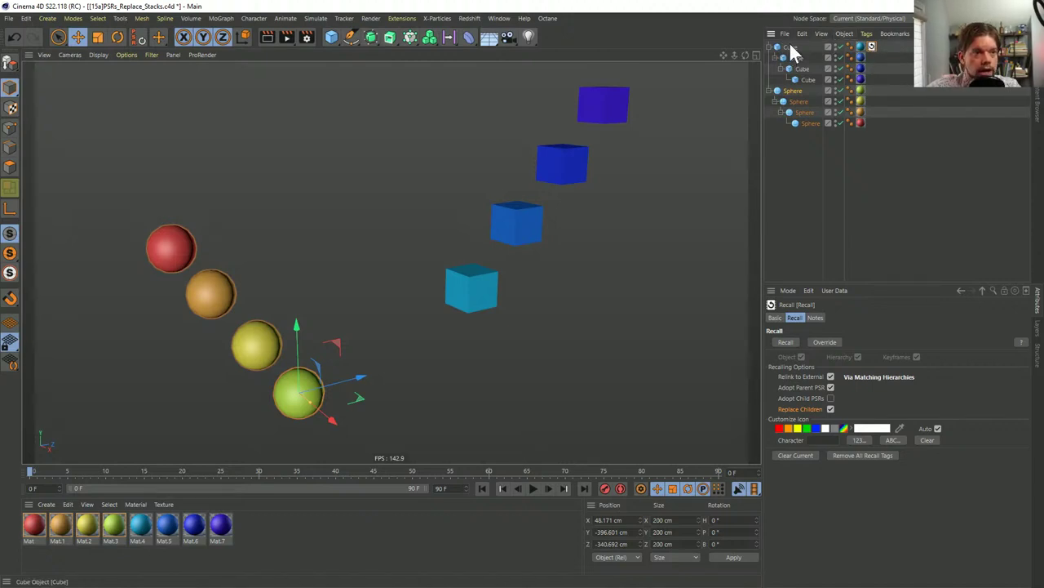
{"action": "double_click", "coordinate": [872, 45]}
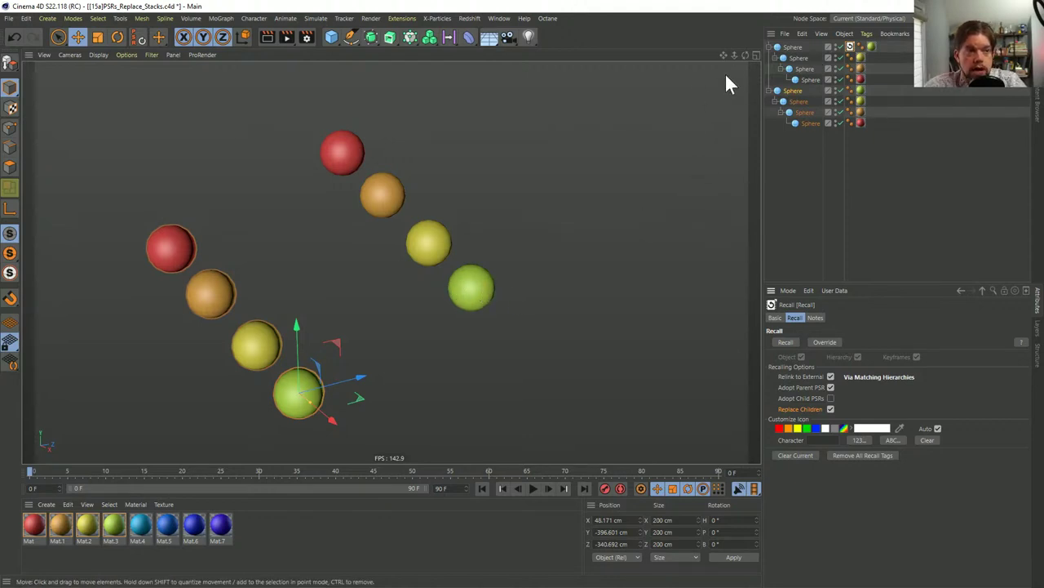
{"action": "key", "text": "ctrl+z"}
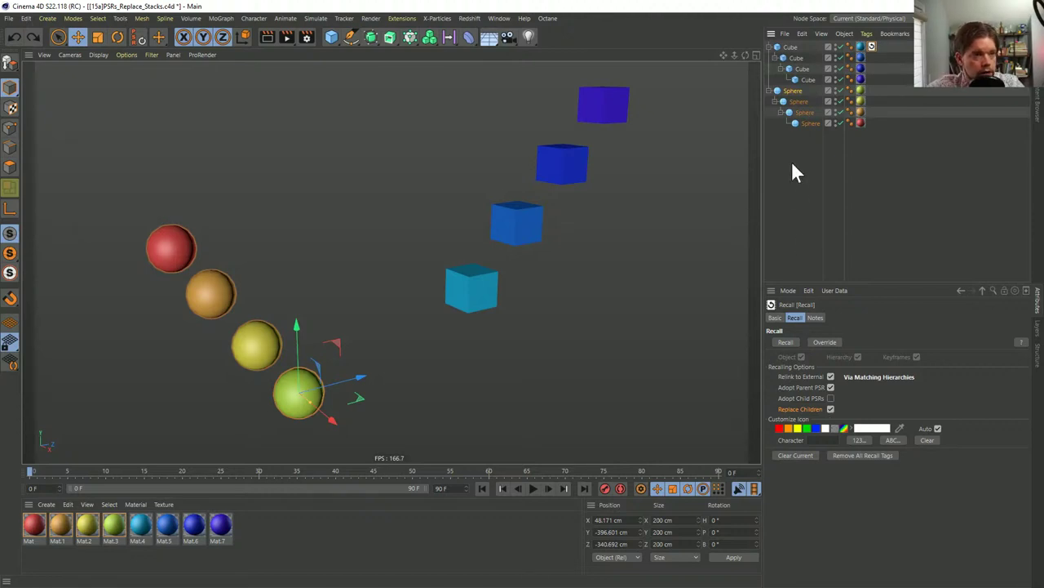
{"action": "left_click", "coordinate": [830, 409]}
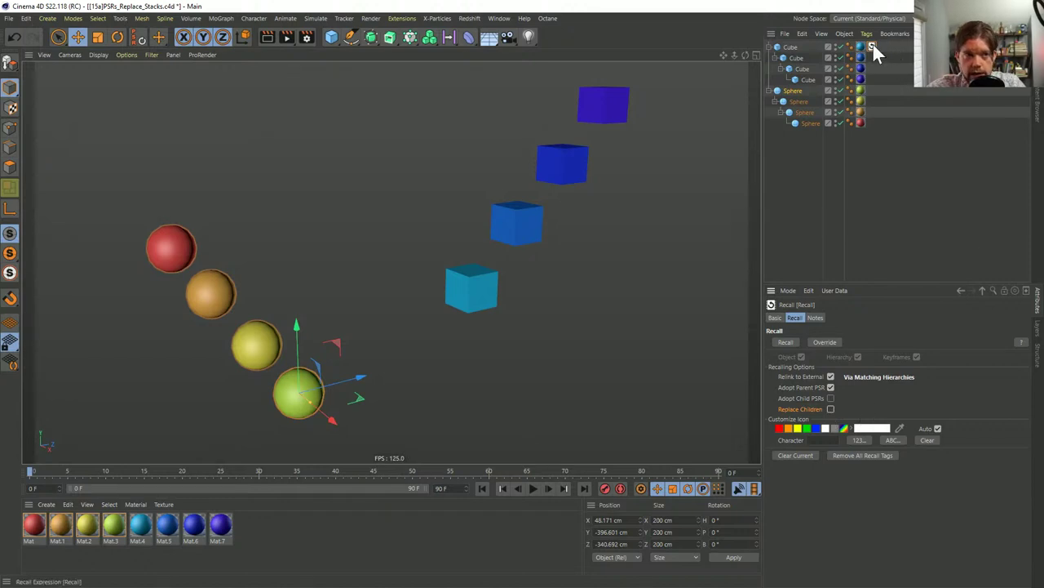
Replace the top sphere stack with the cube stack and re-enable Replace Children on the Recall tag
{"action": "left_click", "coordinate": [790, 46]}
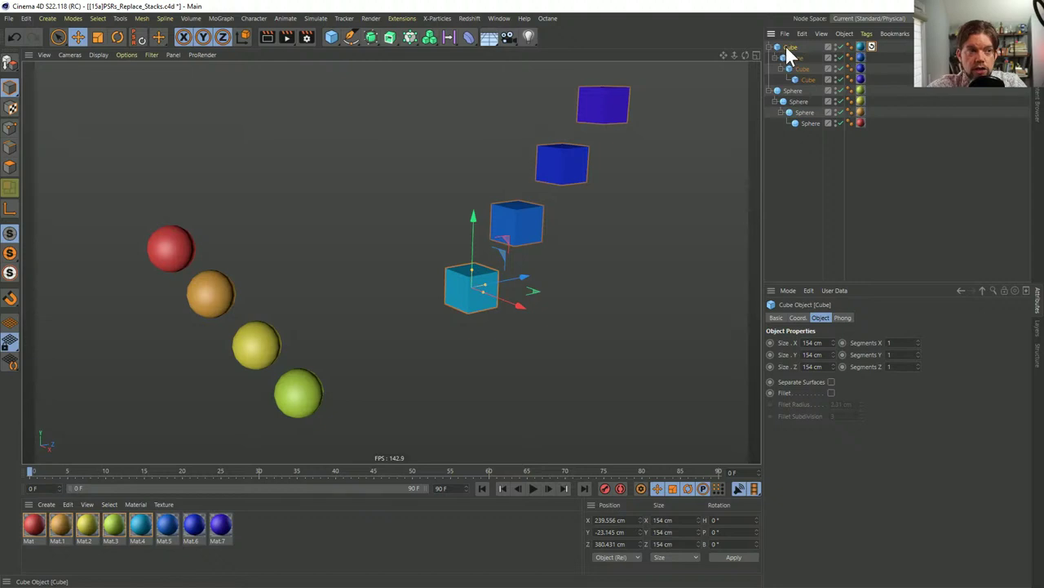
{"action": "left_click", "coordinate": [869, 47]}
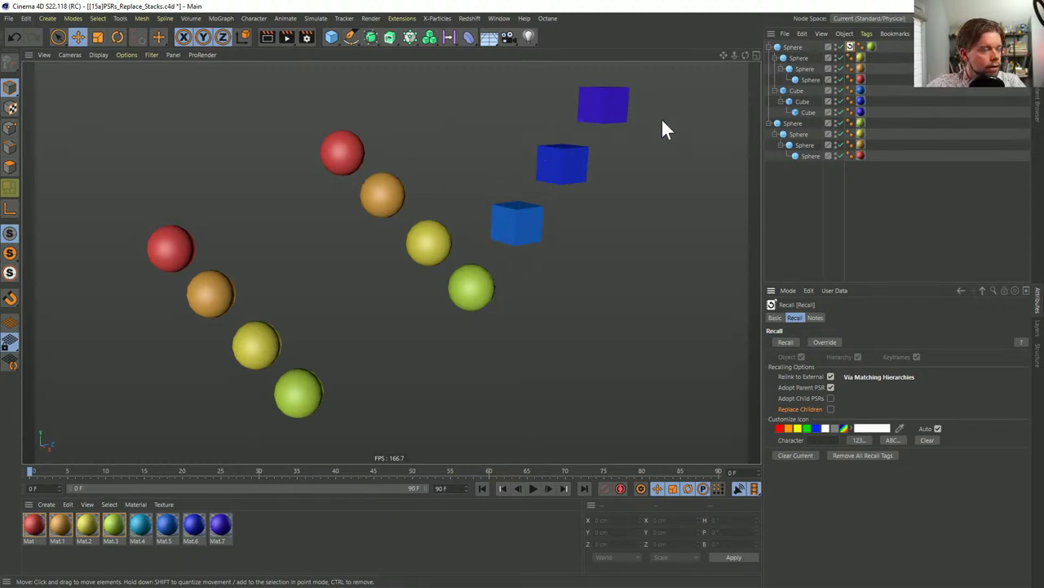
{"action": "left_click_drag", "start_coordinate": [786, 91], "coordinate": [792, 47]}
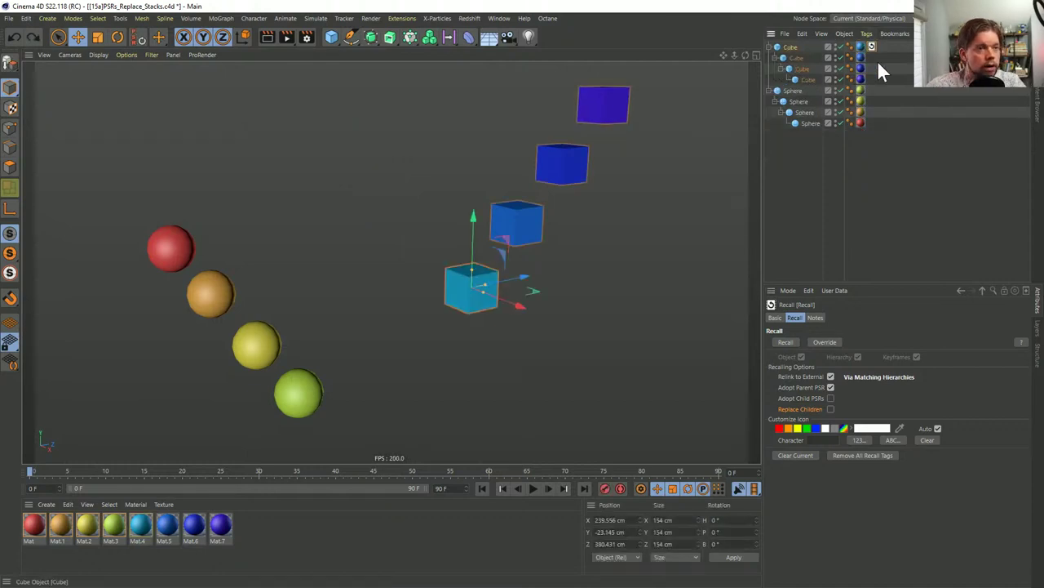
{"action": "left_click", "coordinate": [830, 409]}
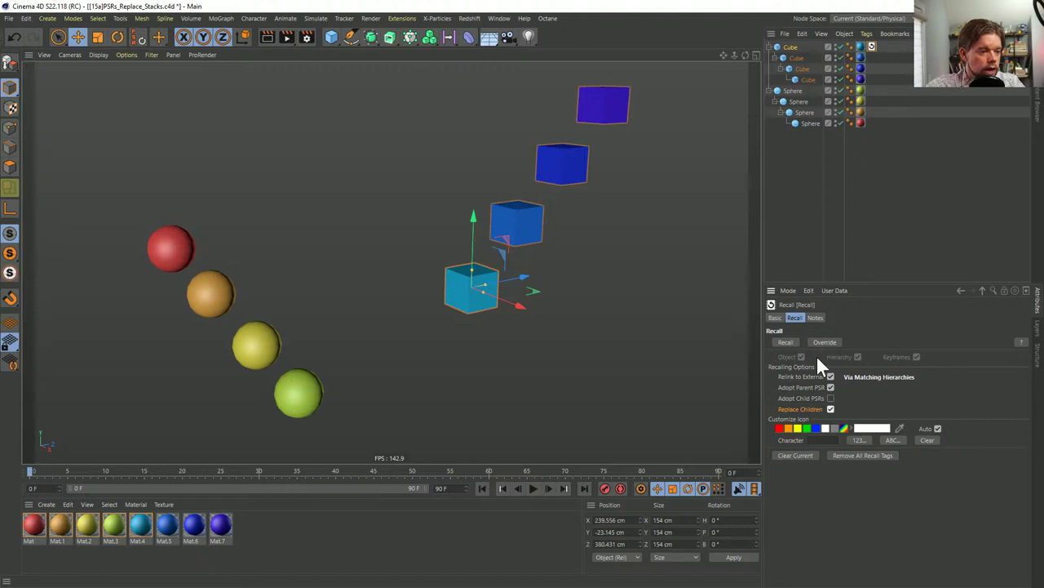
Delete the old Recall tag and store the sphere stack in a new Recall tag on Sphere
{"action": "left_click", "coordinate": [829, 398]}
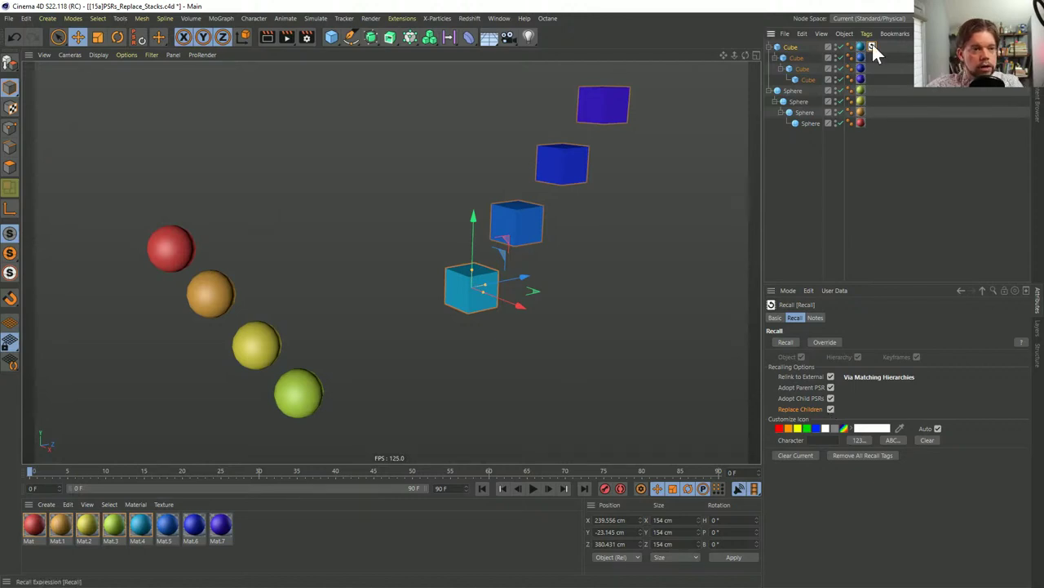
{"action": "key", "text": "Delete"}
{"action": "right_click", "coordinate": [796, 90]}
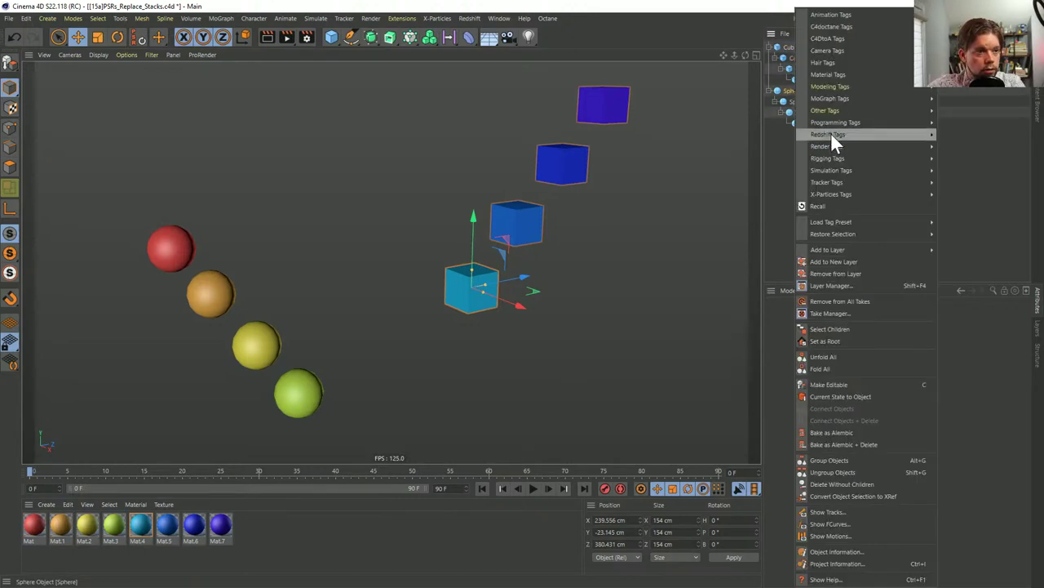
{"action": "left_click", "coordinate": [818, 201]}
{"action": "double_click", "coordinate": [852, 90]}
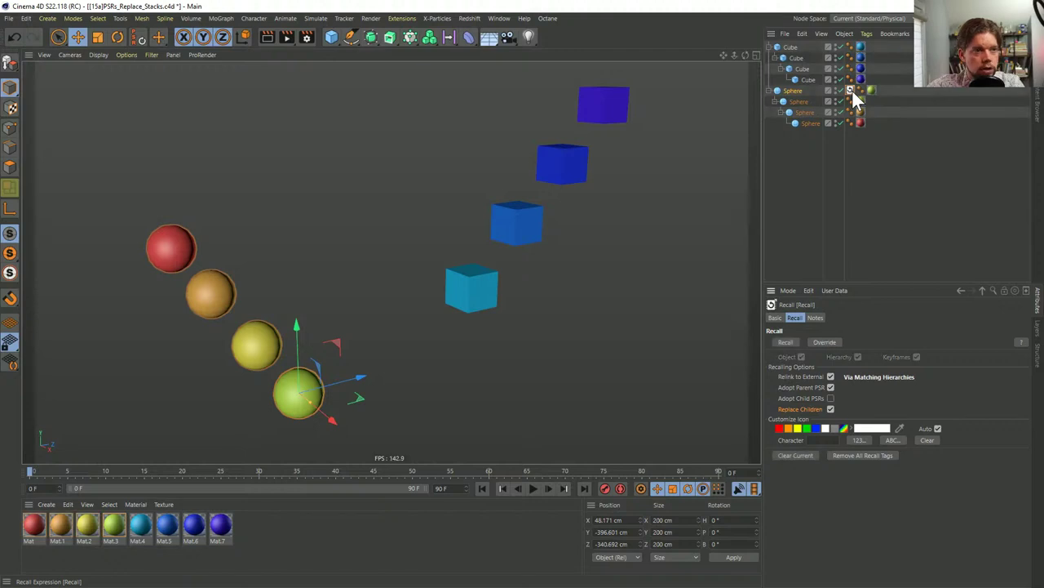
Move the new Recall tag onto the top cube stack and test swapping to spheres and back
{"action": "left_click_drag", "start_coordinate": [872, 90], "coordinate": [876, 40]}
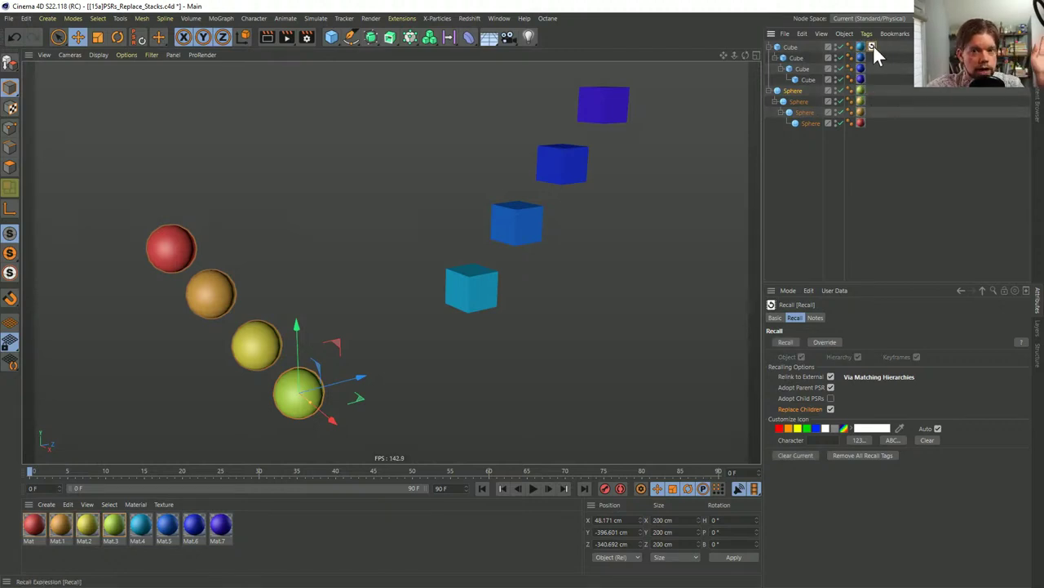
{"action": "double_click", "coordinate": [873, 45]}
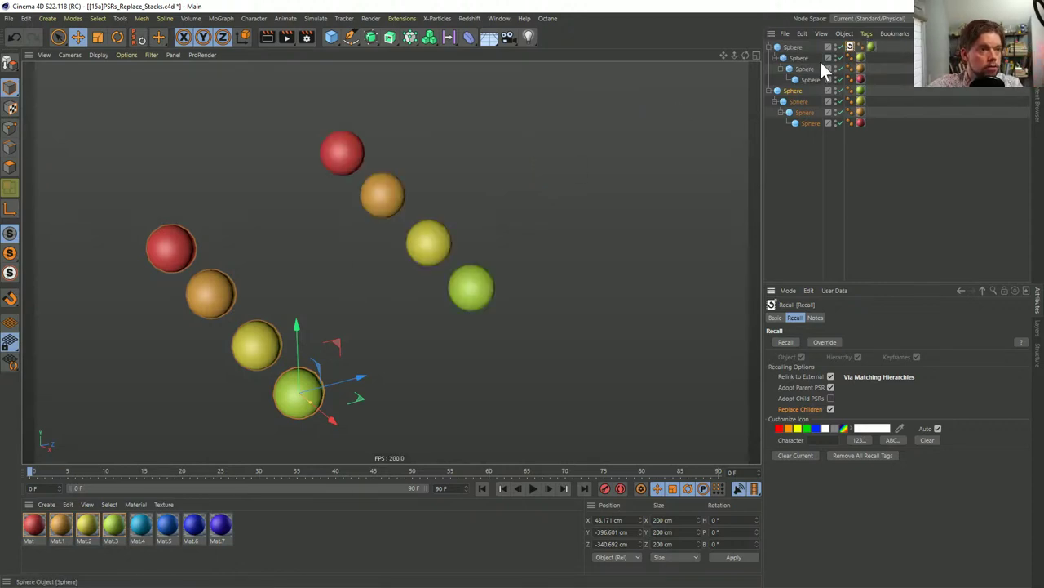
{"action": "double_click", "coordinate": [849, 46]}
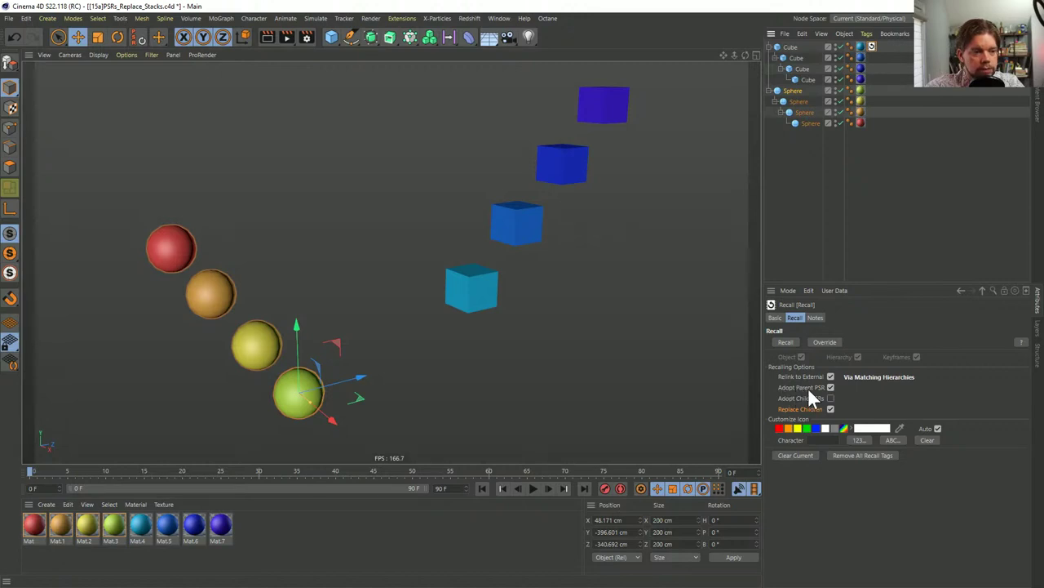
Turn off Adopt Parent PSR, recall the sphere stack, and nudge it up and right
{"action": "left_click", "coordinate": [830, 387]}
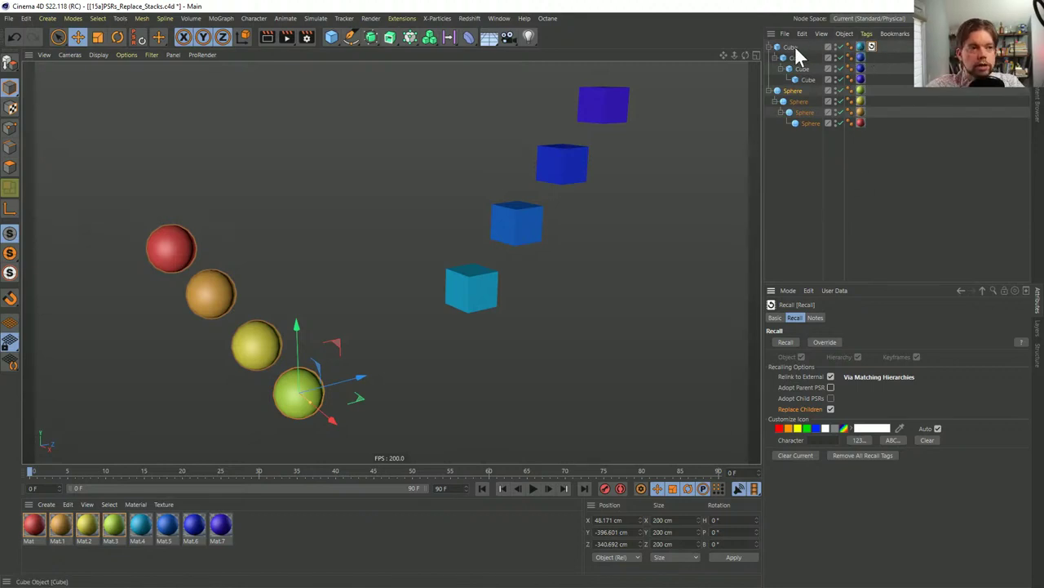
{"action": "double_click", "coordinate": [872, 45]}
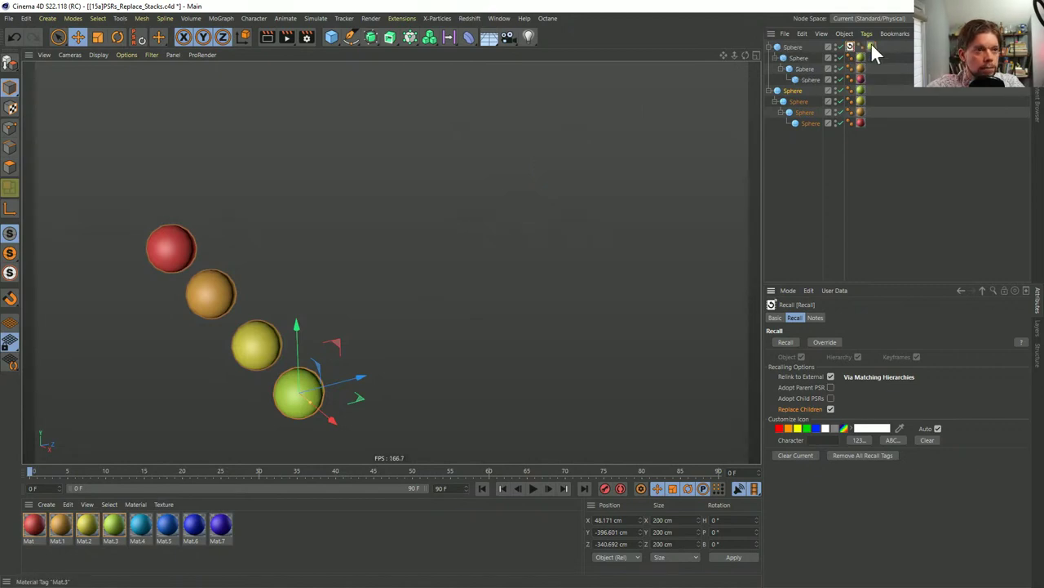
{"action": "left_click", "coordinate": [796, 50]}
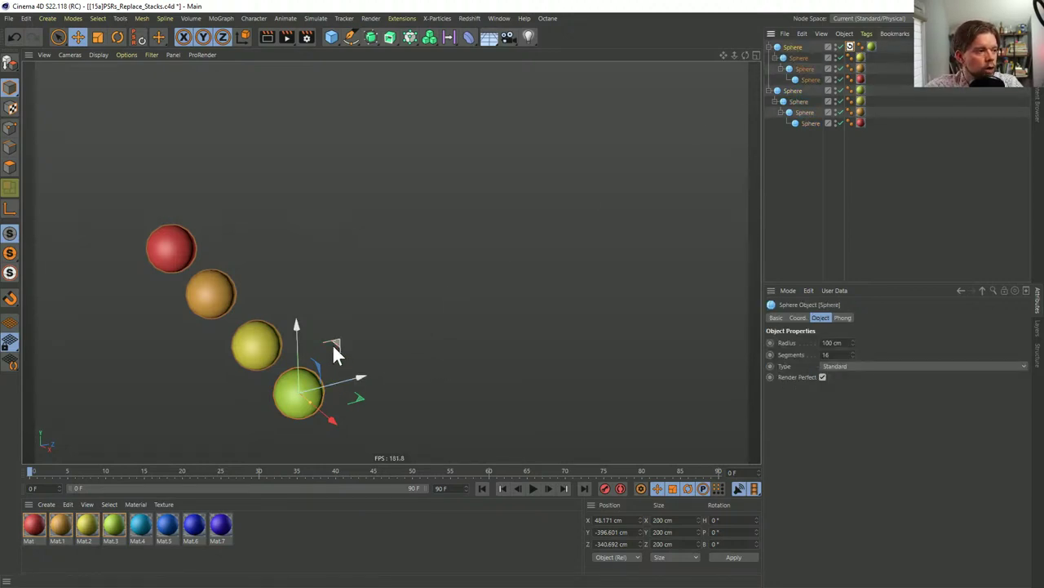
{"action": "mouse_move", "coordinate": [335, 347]}
{"action": "left_mouse_down"}
{"action": "mouse_move", "coordinate": [417, 284]}
{"action": "mouse_move", "coordinate": [340, 350]}
{"action": "left_mouse_up"}
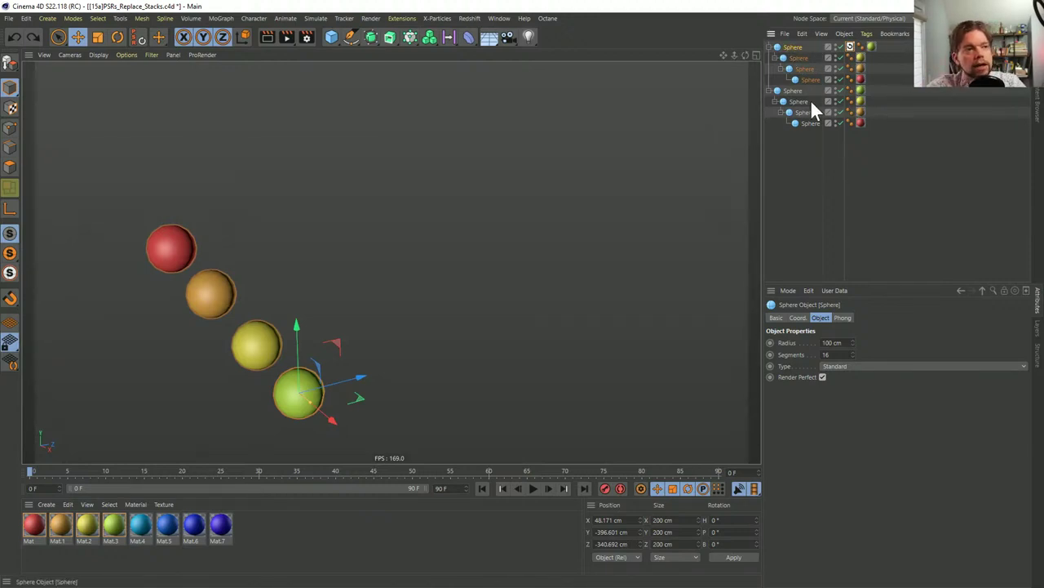
Undo back to the blue cube stack and switch Adopt Parent PSR back on
{"action": "left_click", "coordinate": [850, 46]}
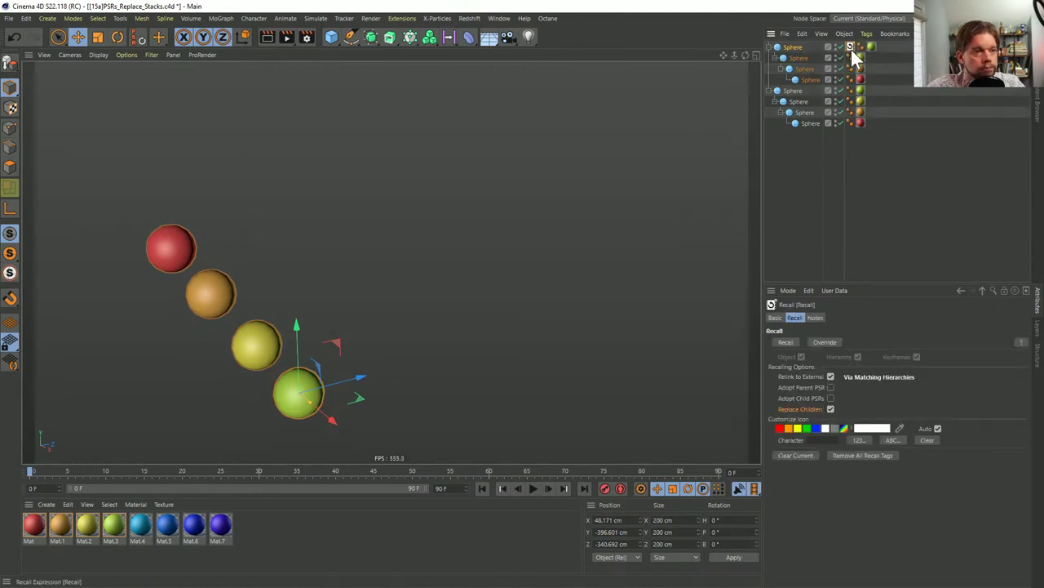
{"action": "left_click", "coordinate": [830, 387]}
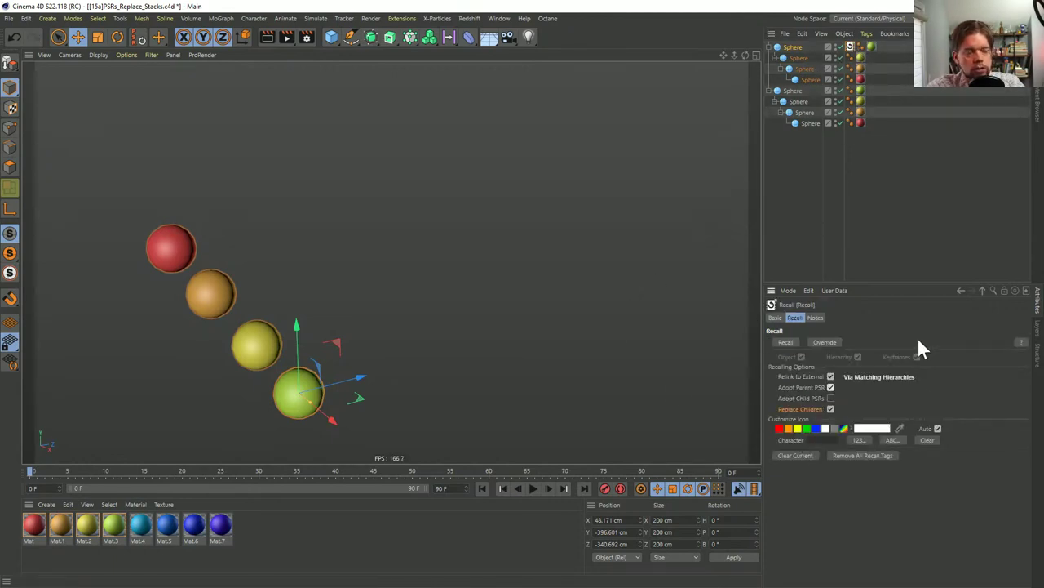
{"action": "left_click", "coordinate": [833, 386]}
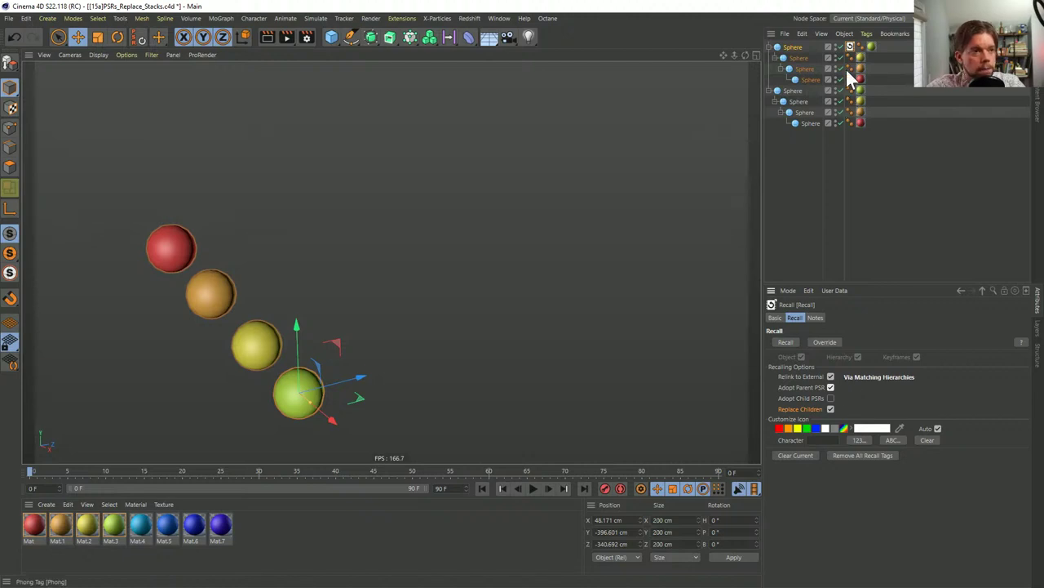
{"action": "key", "text": "ctrl+z"}
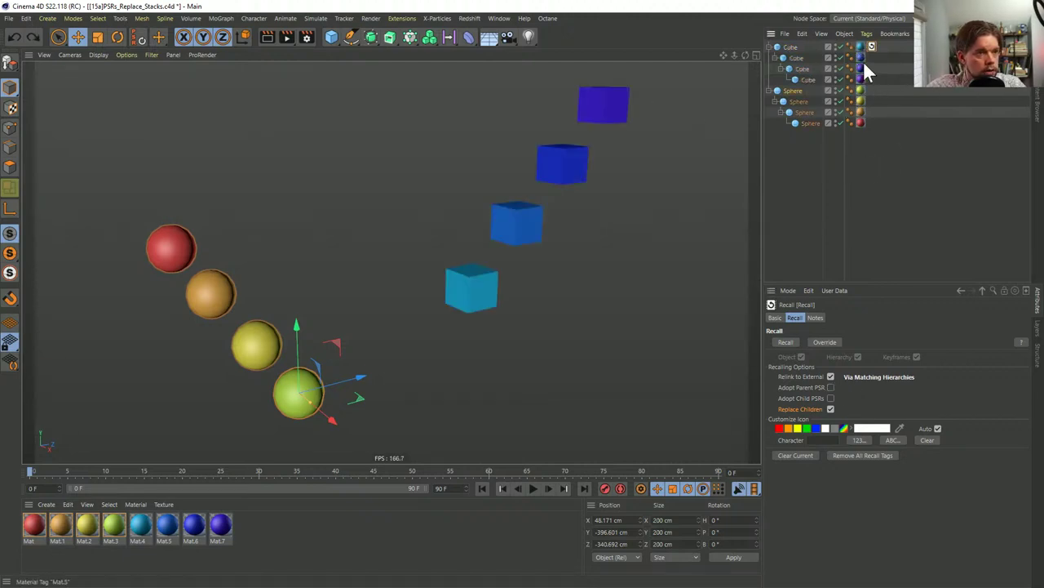
{"action": "left_click", "coordinate": [832, 386]}
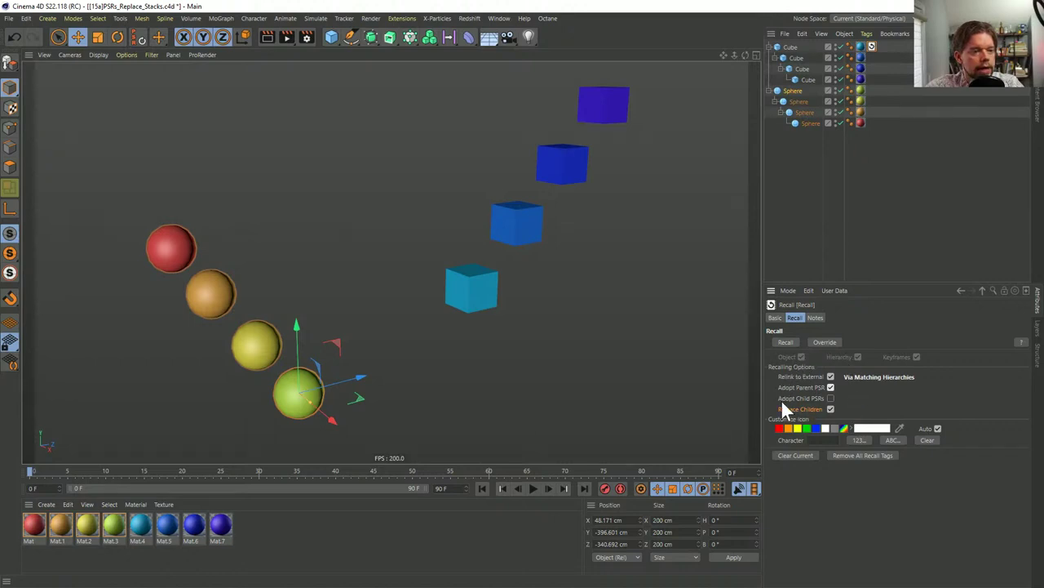
Enable Adopt Child PSRs, test-recall the spheres, then swap back to the blue cubes
{"action": "left_click", "coordinate": [831, 397]}
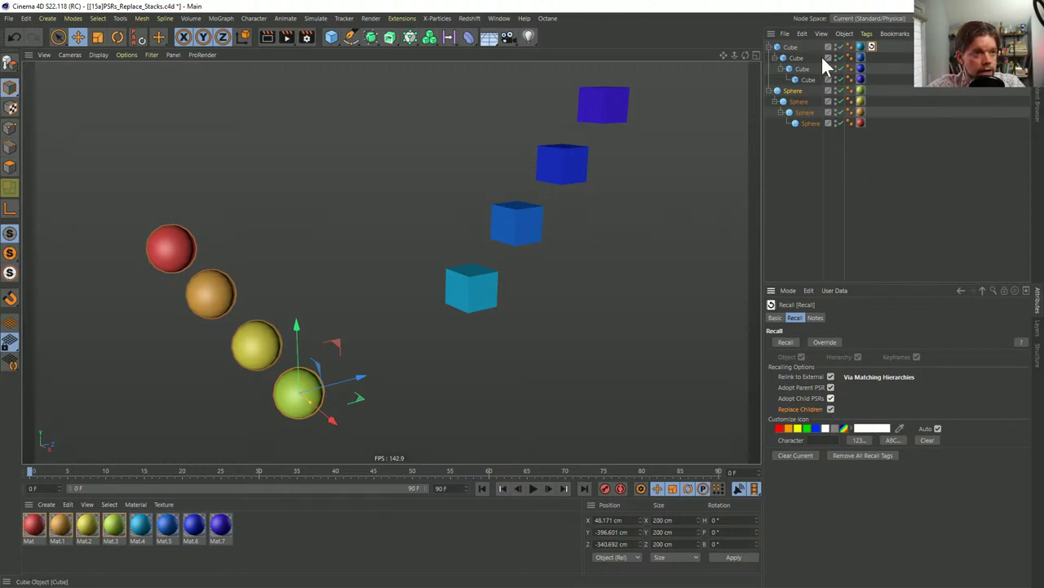
{"action": "double_click", "coordinate": [871, 44]}
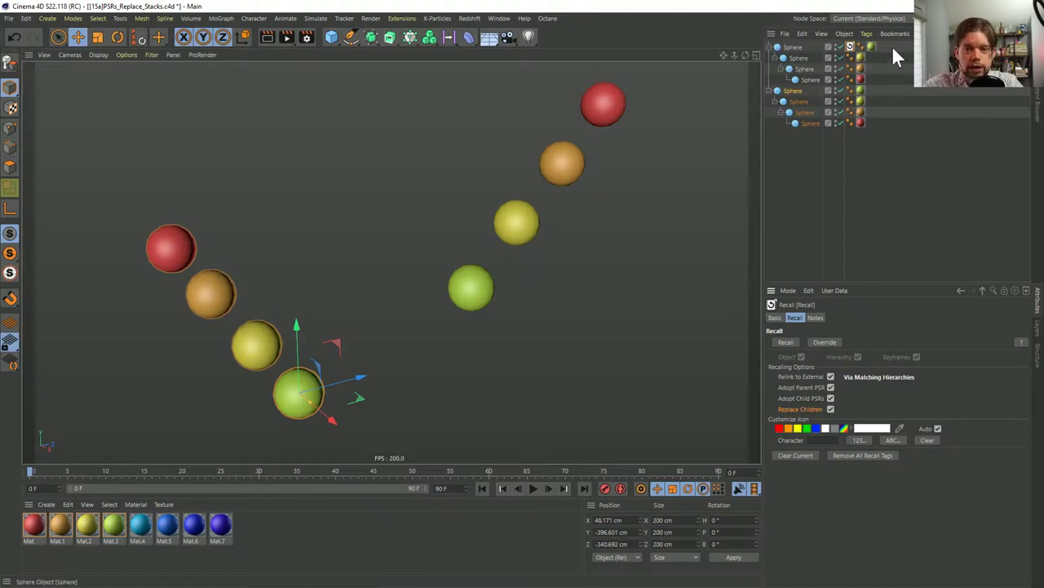
{"action": "double_click", "coordinate": [850, 46]}
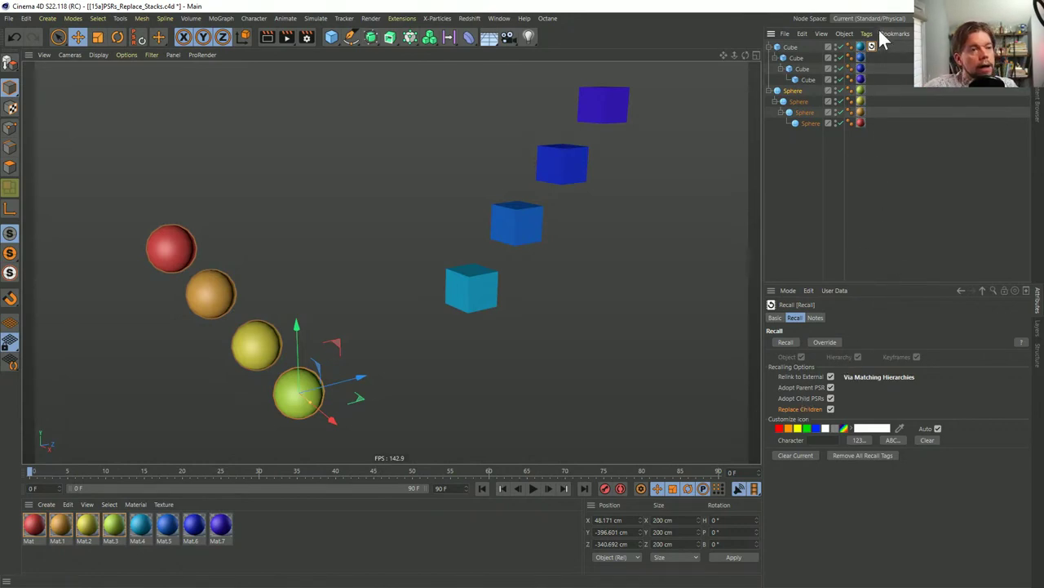
Add a Recall tag from the Sphere row, move it onto the top cube, and select all four tags
{"action": "right_click", "coordinate": [790, 91]}
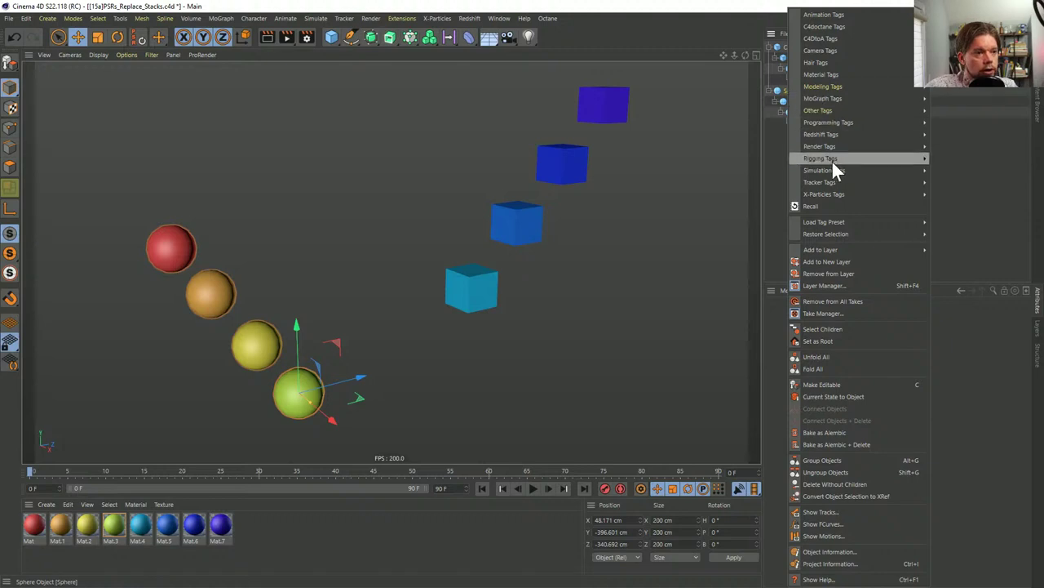
{"action": "left_click", "coordinate": [830, 205]}
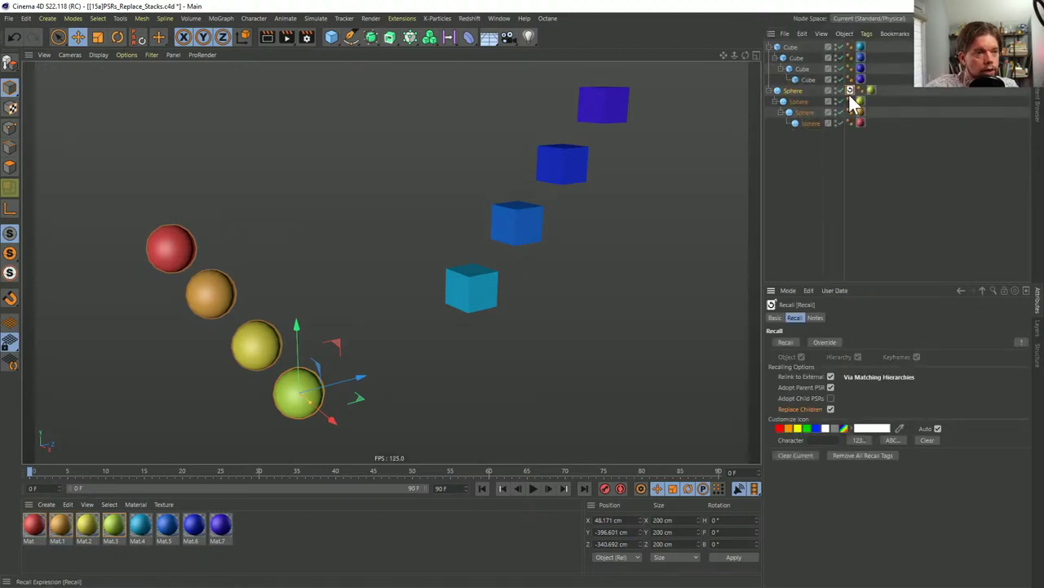
{"action": "left_click_drag", "start_coordinate": [849, 91], "coordinate": [873, 79]}
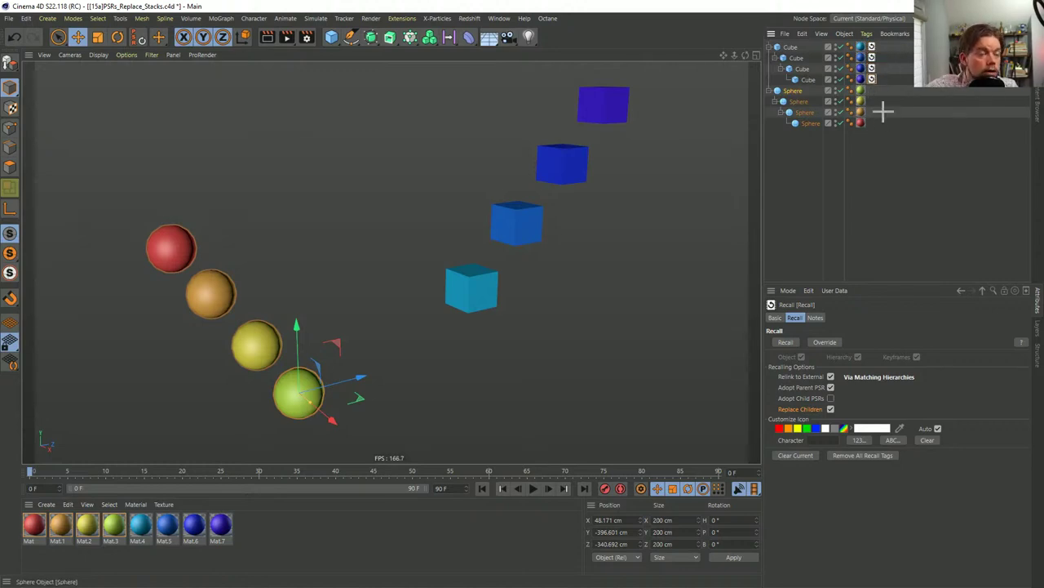
{"action": "left_click_drag", "start_coordinate": [881, 109], "coordinate": [871, 45]}
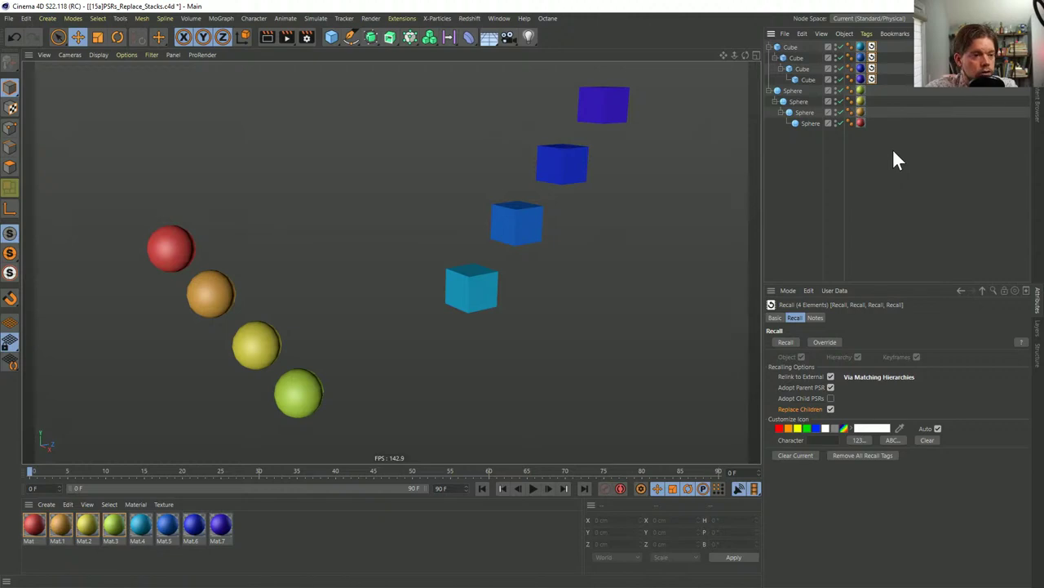
Test-recall spheres on all four tags, undo it, and switch off Replace Children
{"action": "left_click", "coordinate": [796, 343]}
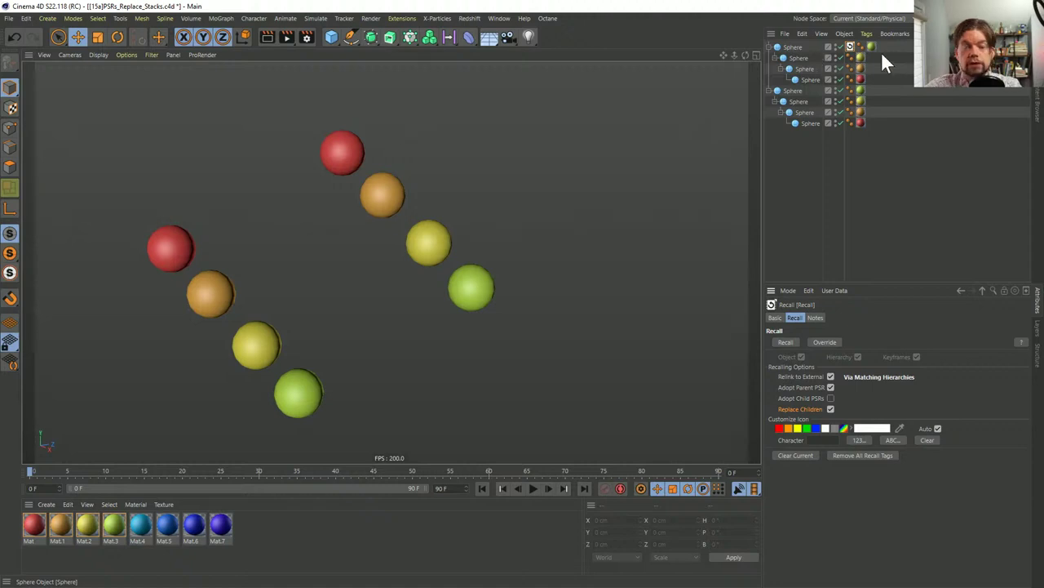
{"action": "key", "text": "ctrl+z"}
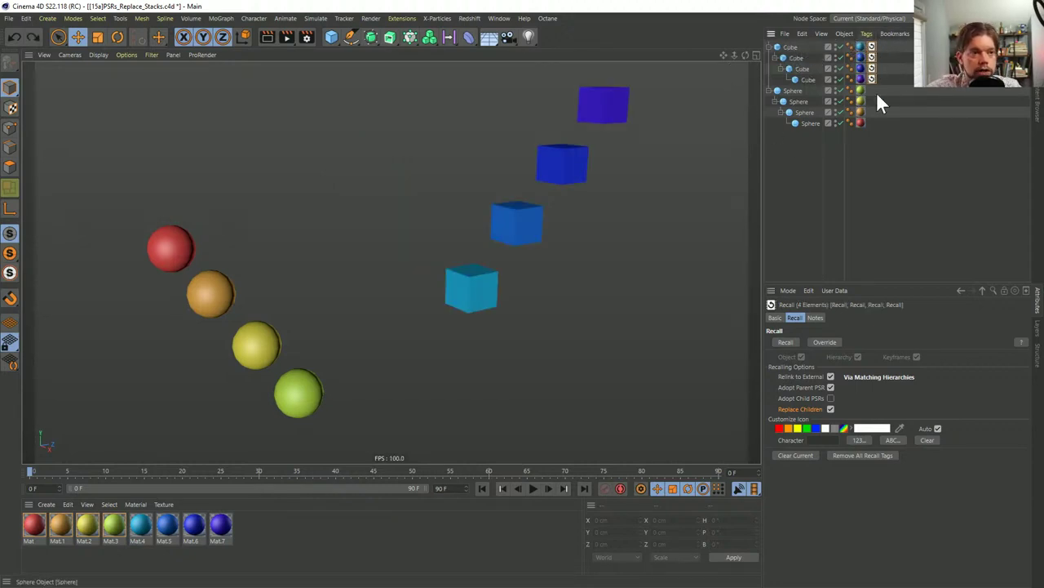
{"action": "left_click", "coordinate": [830, 409]}
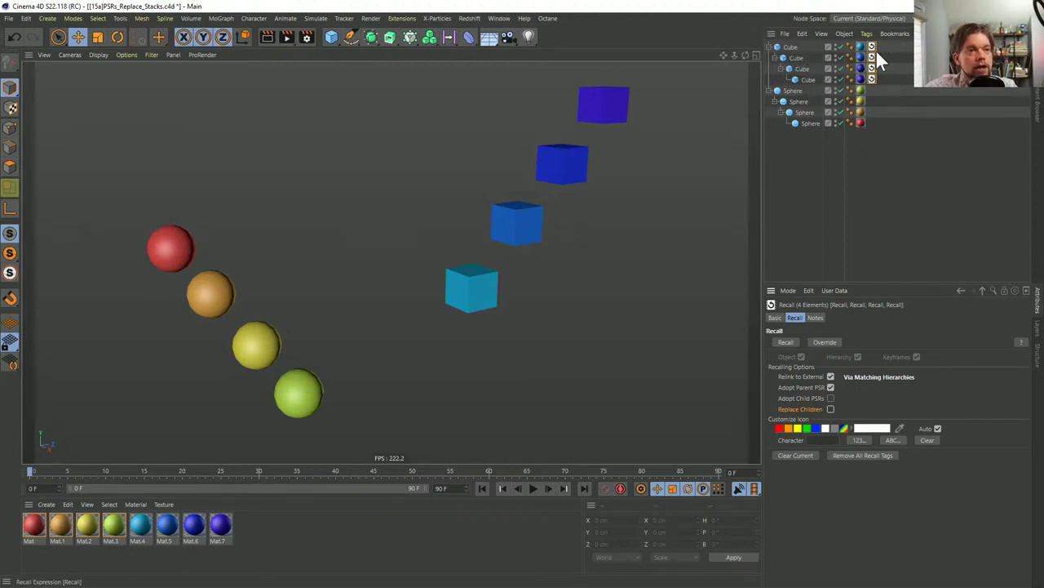
{"action": "left_click", "coordinate": [785, 342]}
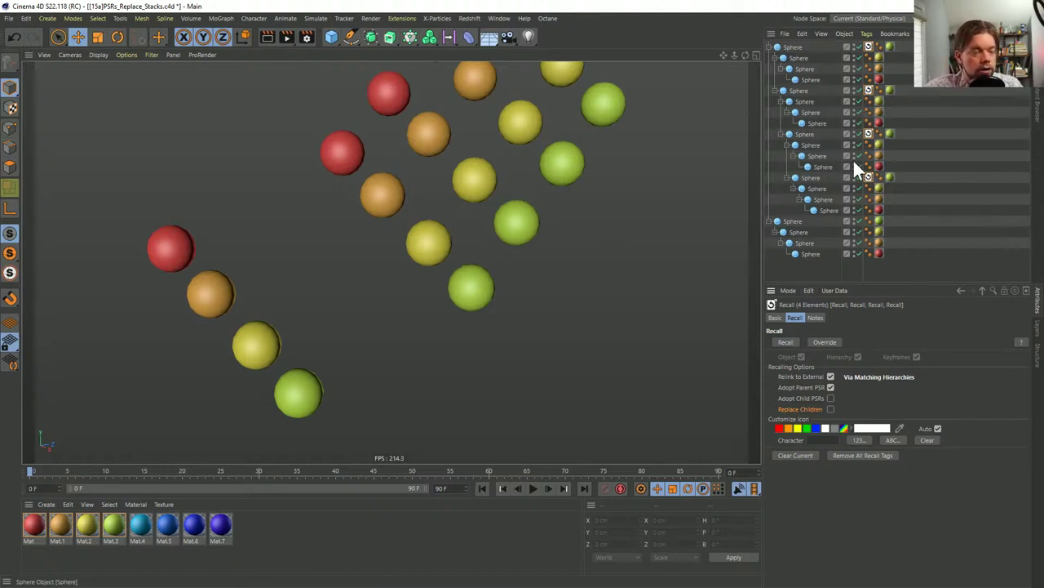
{"action": "key", "text": "ctrl+z"}
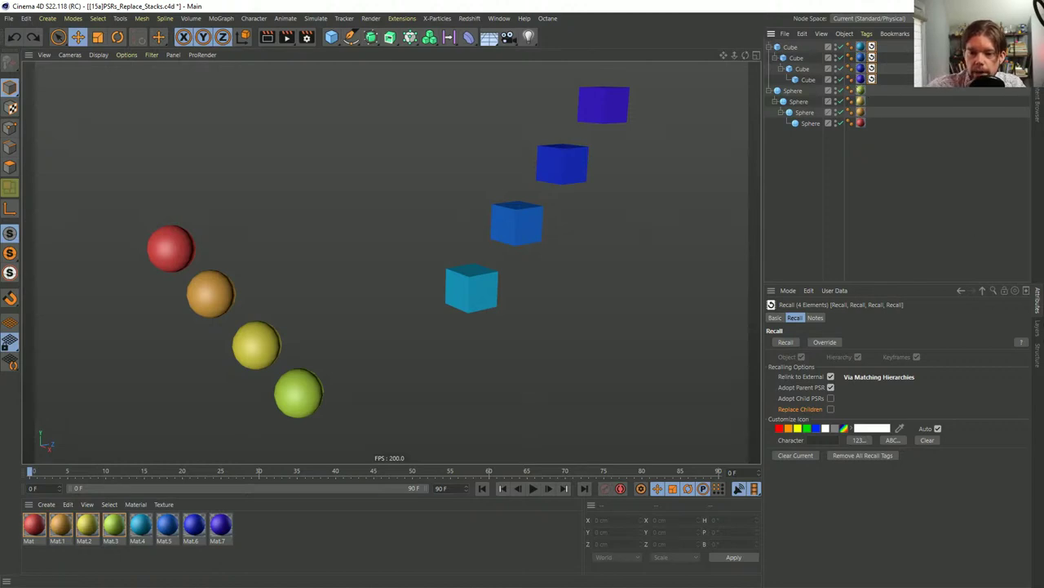
Save the Recall demo scene with Ctrl+S
{"action": "key", "text": "ctrl+s"}
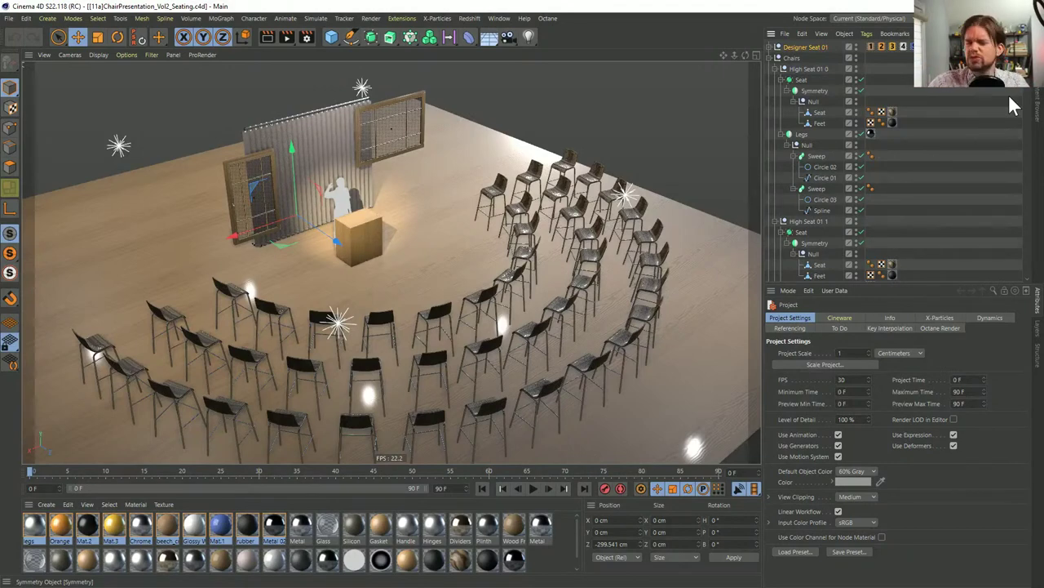
Delete the Designer Seat 01 null from the seating scene and start a new document
{"action": "left_click", "coordinate": [931, 91]}
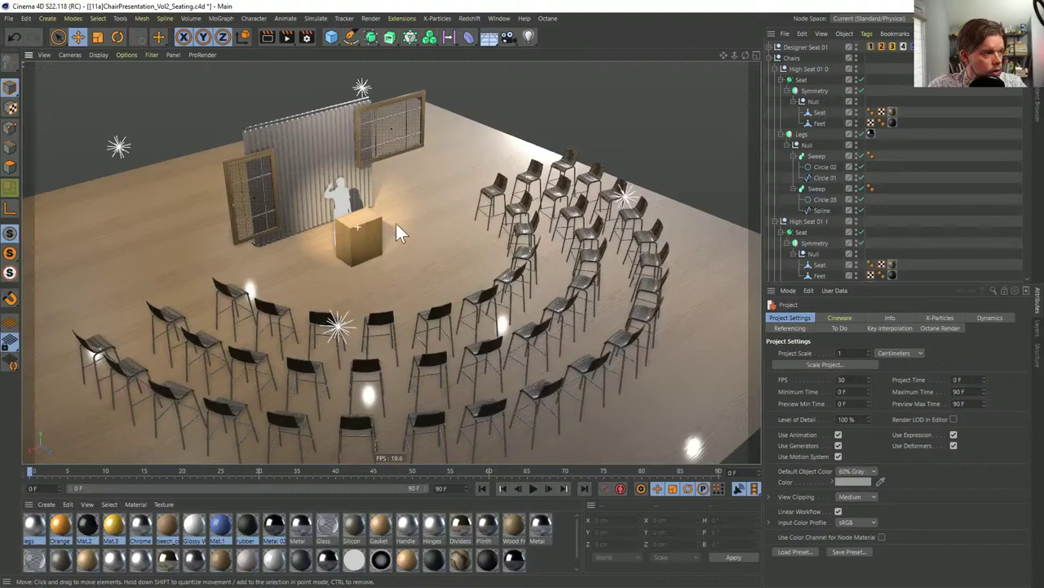
{"action": "left_click_drag", "start_coordinate": [397, 234], "coordinate": [708, 124], "text": "alt"}
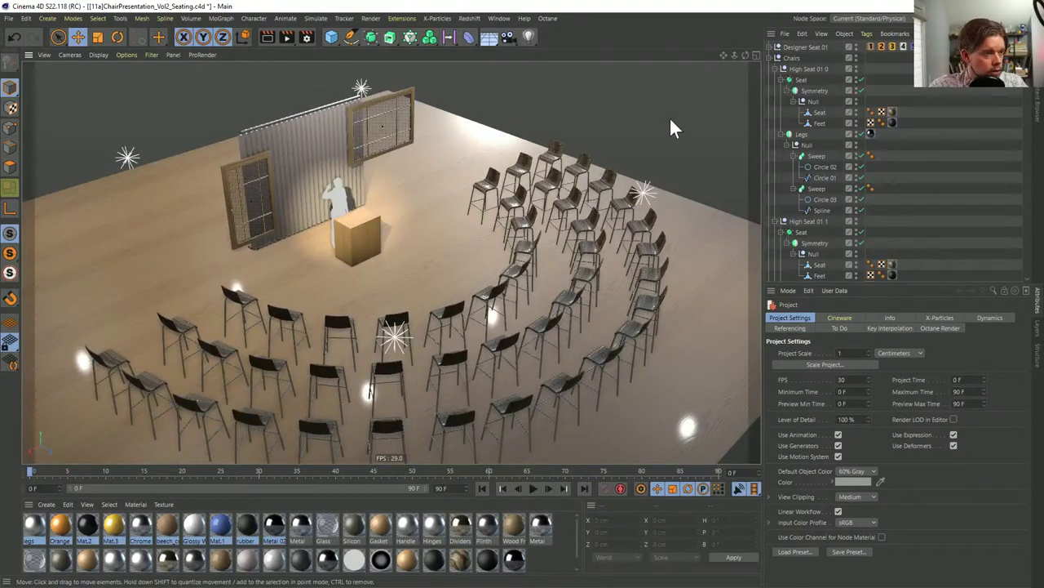
{"action": "left_click_drag", "start_coordinate": [431, 237], "coordinate": [456, 200], "text": "alt"}
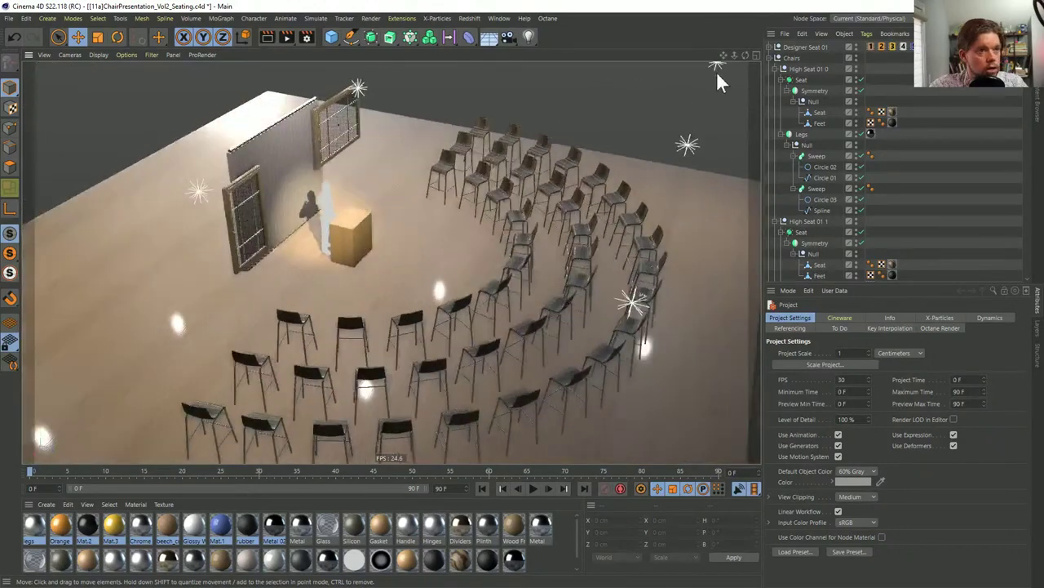
{"action": "left_click", "coordinate": [804, 47]}
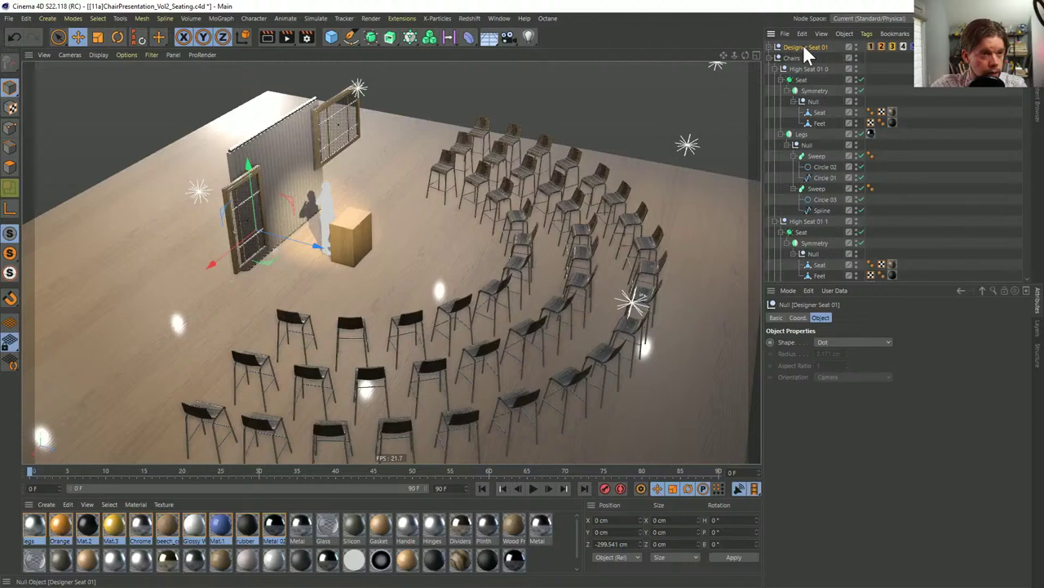
{"action": "key", "text": "Delete"}
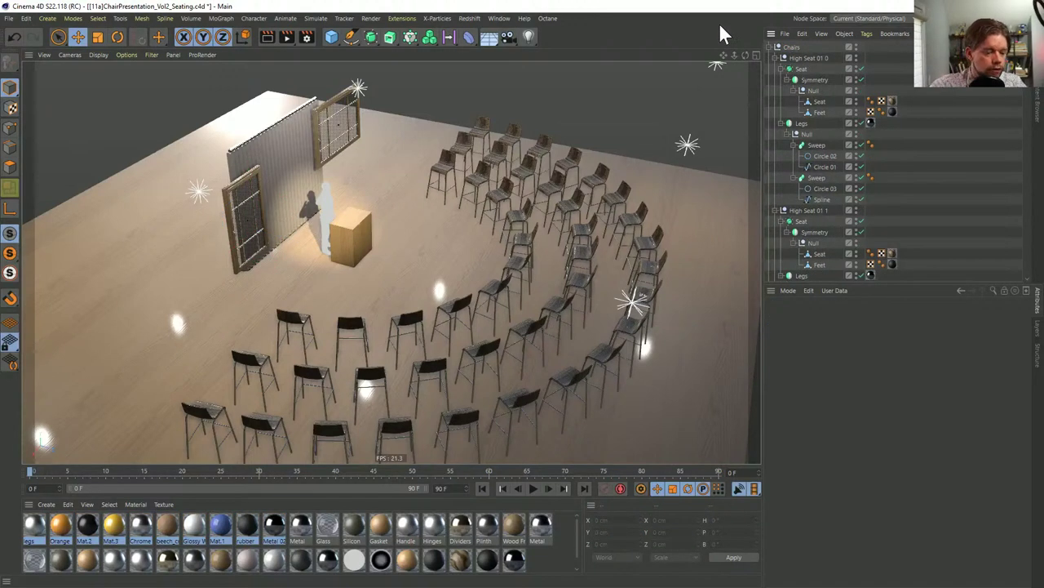
{"action": "key", "text": "ctrl+n"}
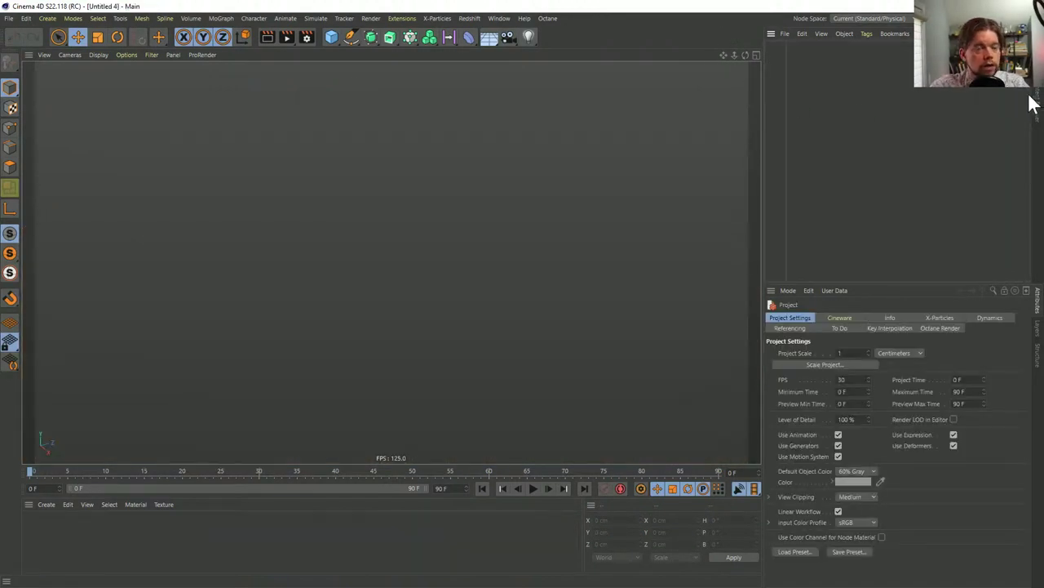
Switch back to ChairPresentation_Vol2_Seating and inspect the chair seats up close
{"action": "left_click", "coordinate": [499, 18]}
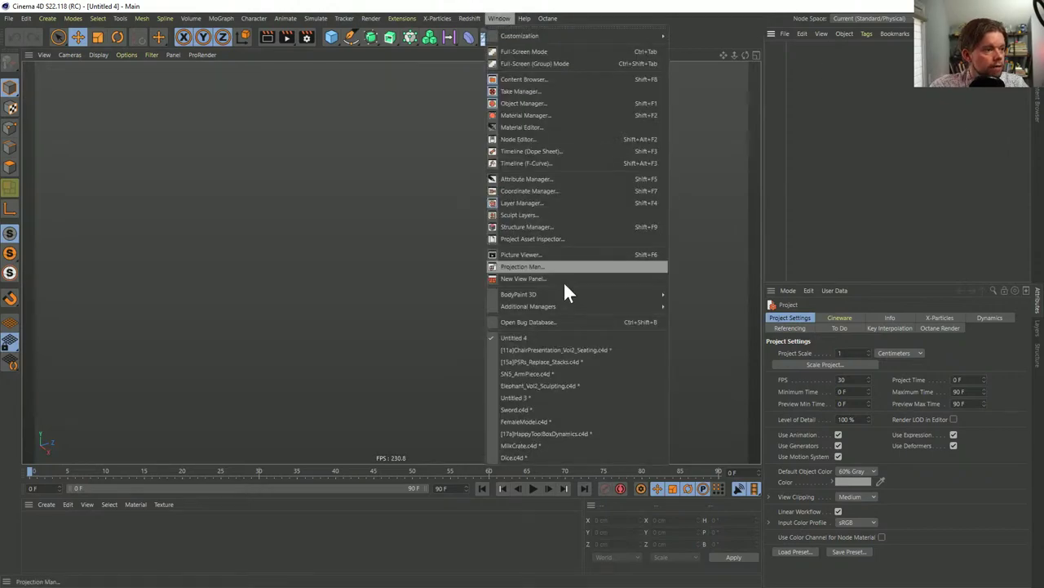
{"action": "left_click", "coordinate": [573, 349]}
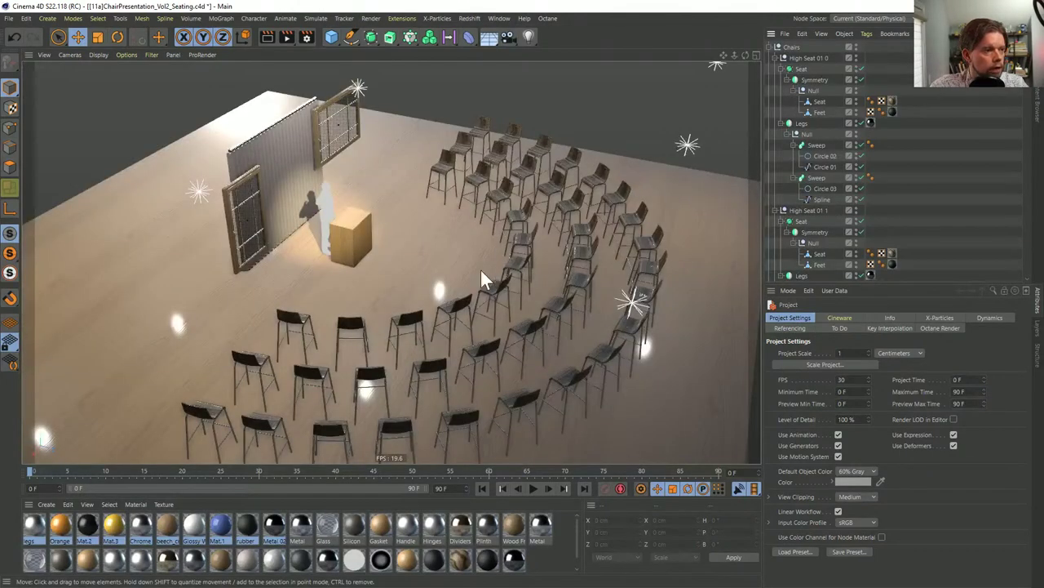
{"action": "left_click_drag", "start_coordinate": [481, 270], "coordinate": [598, 290], "text": "alt"}
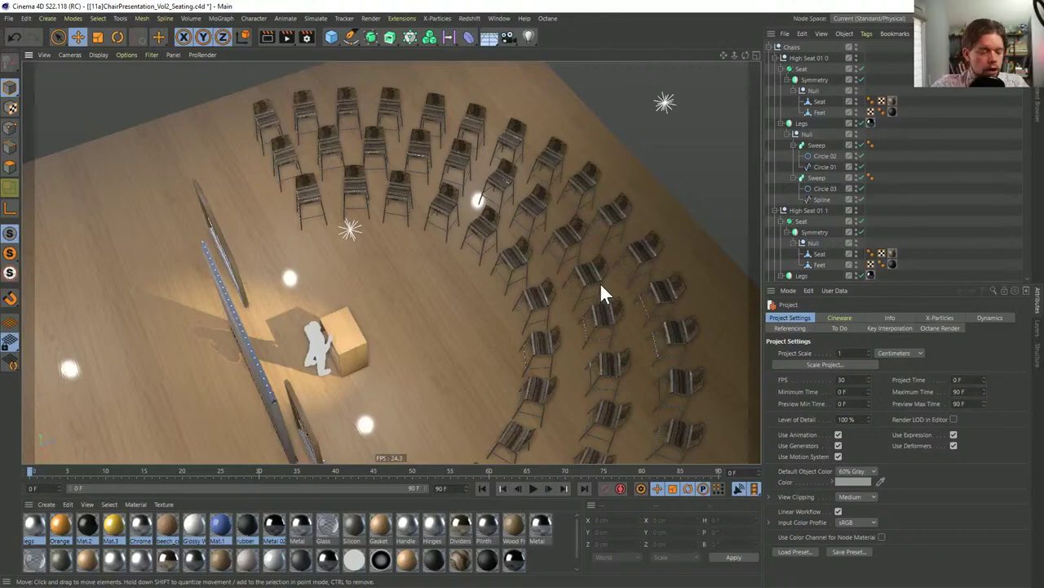
{"action": "left_click", "coordinate": [483, 226]}
{"action": "left_click_drag", "start_coordinate": [483, 225], "coordinate": [558, 232], "text": "alt"}
{"action": "right_click_drag", "start_coordinate": [558, 232], "coordinate": [502, 225], "text": "alt"}
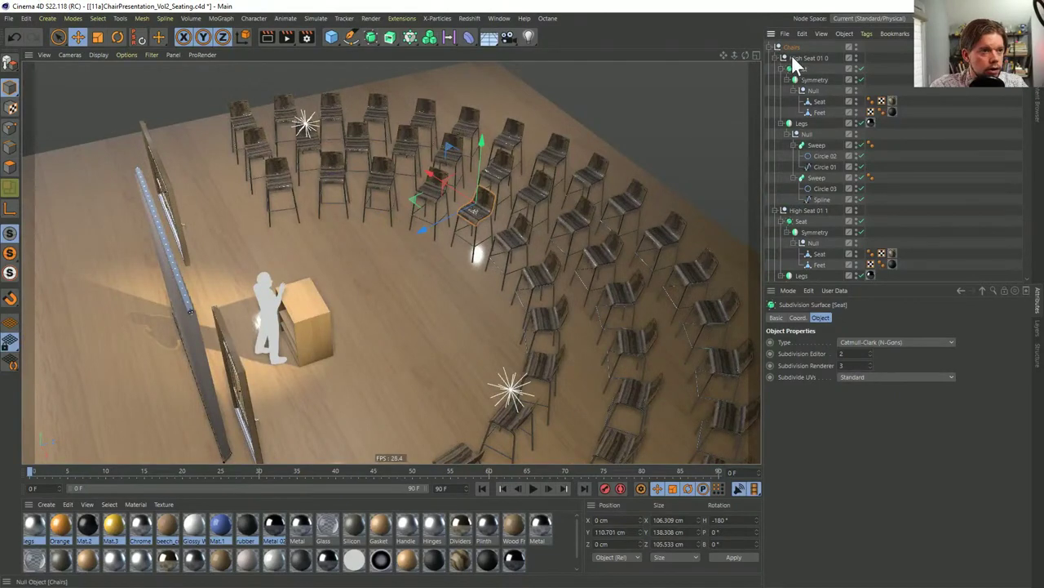
{"action": "scroll", "coordinate": [997, 91], "scroll_direction": "down", "scroll_amount": 3}
{"action": "scroll", "coordinate": [1012, 91], "scroll_direction": "up", "scroll_amount": 3}
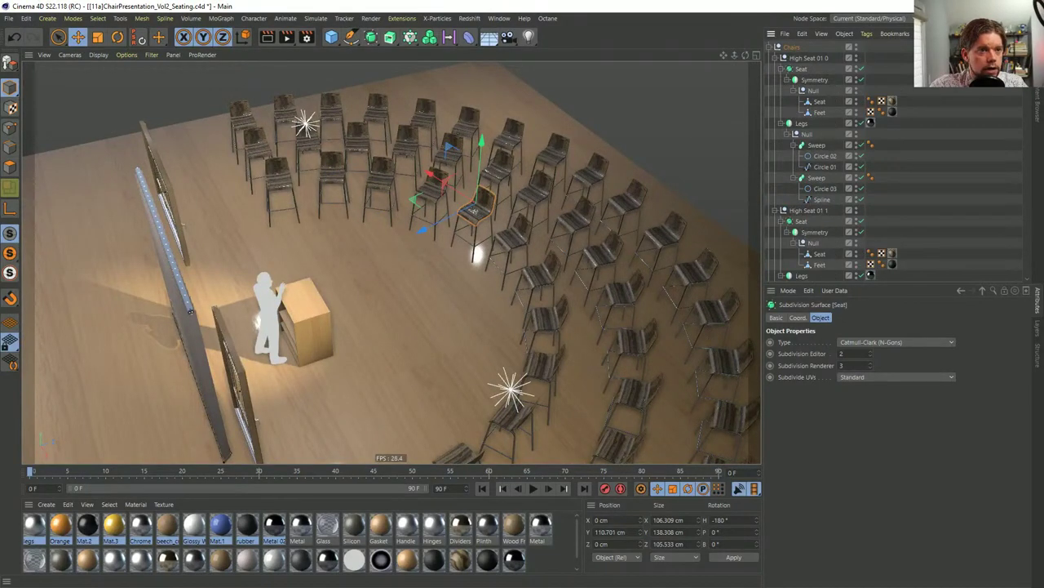
{"action": "scroll", "coordinate": [1012, 109], "scroll_direction": "down", "scroll_amount": 3}
{"action": "scroll", "coordinate": [1011, 108], "scroll_direction": "up", "scroll_amount": 3}
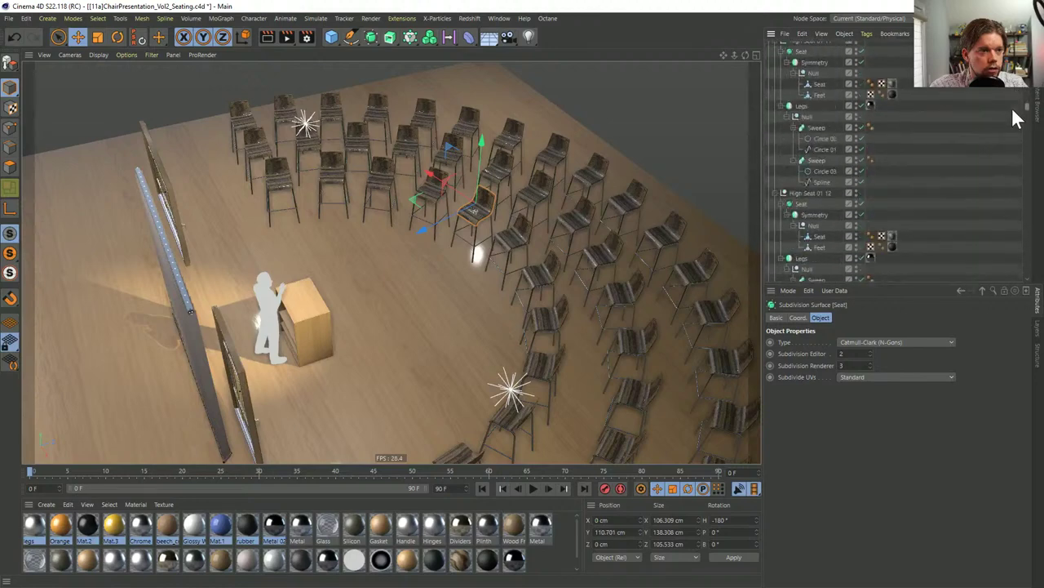
Expand the Chairs group and scroll through the High Seat 01 copies 0 to 44
{"action": "left_click", "coordinate": [769, 46], "text": "ctrl"}
{"action": "left_click", "coordinate": [768, 46]}
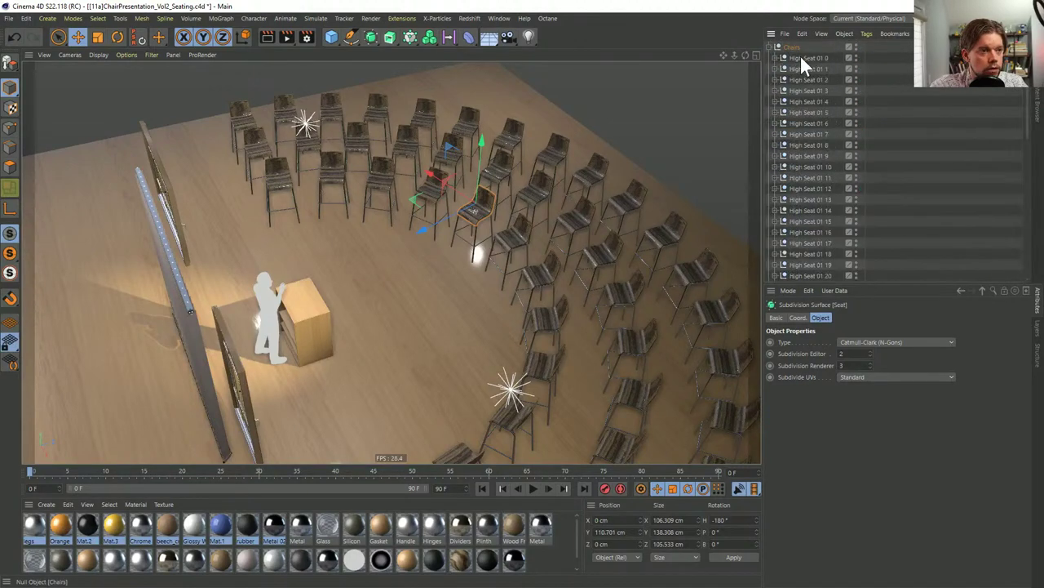
{"action": "left_click", "coordinate": [810, 58]}
{"action": "scroll", "coordinate": [845, 138], "scroll_direction": "down", "scroll_amount": 5}
{"action": "scroll", "coordinate": [849, 190], "scroll_direction": "down", "scroll_amount": 4}
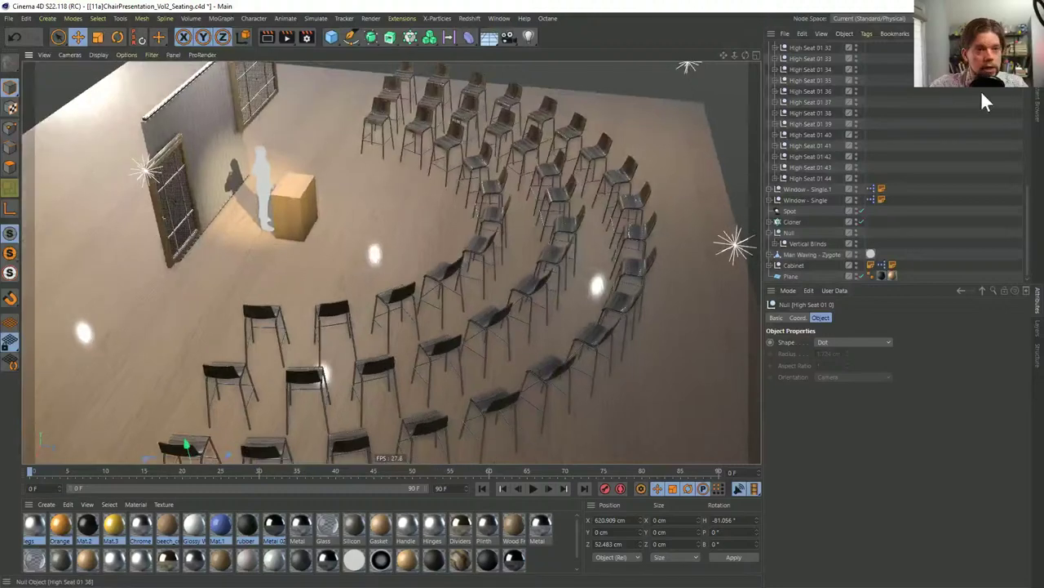
Start a new document and browse the Content Browser to 3D Objects Vol2 > Seating > Chairs
{"action": "key", "text": "ctrl+n"}
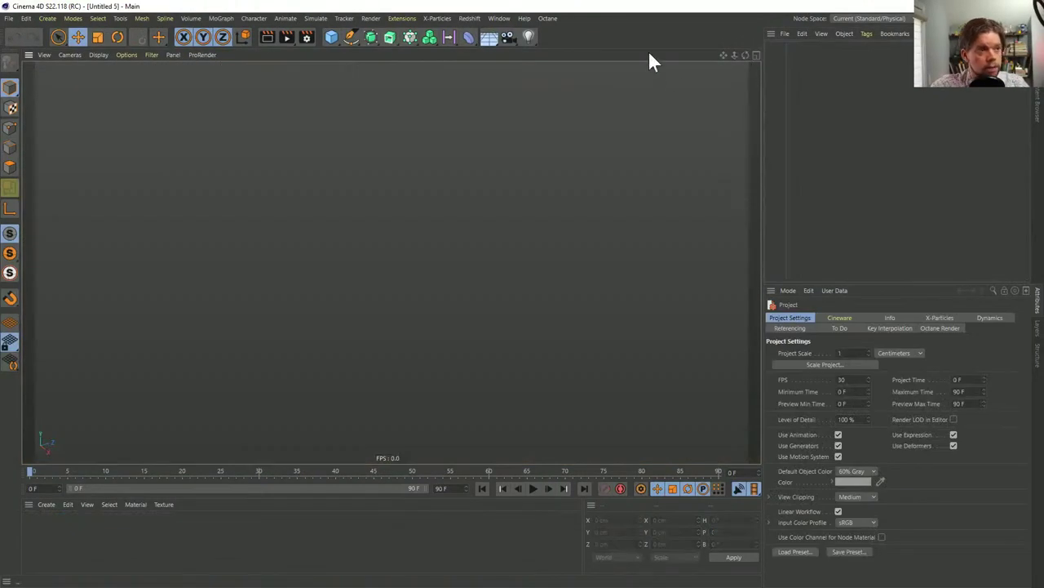
{"action": "left_click", "coordinate": [1036, 114]}
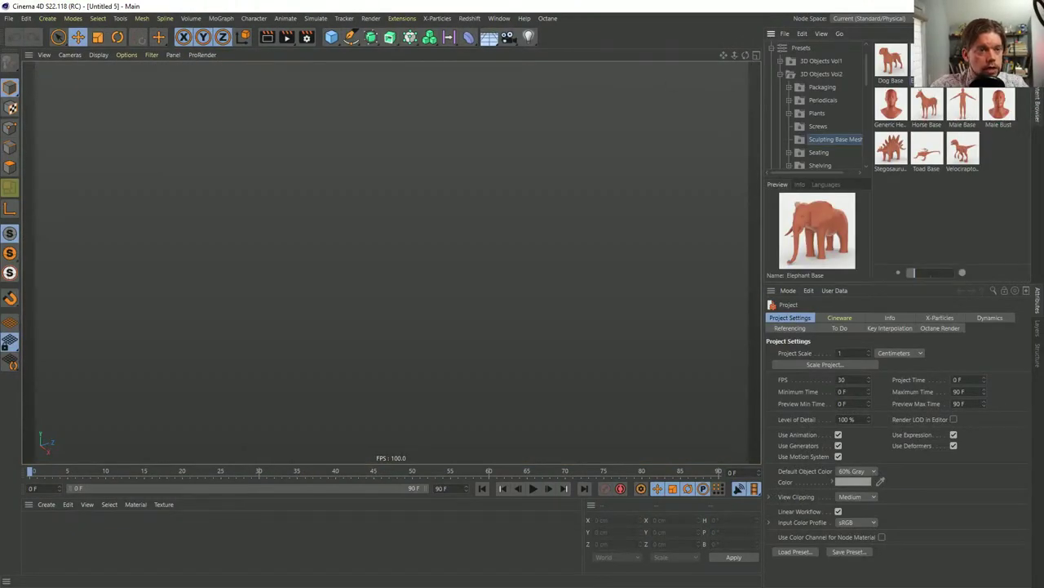
{"action": "left_click", "coordinate": [821, 73]}
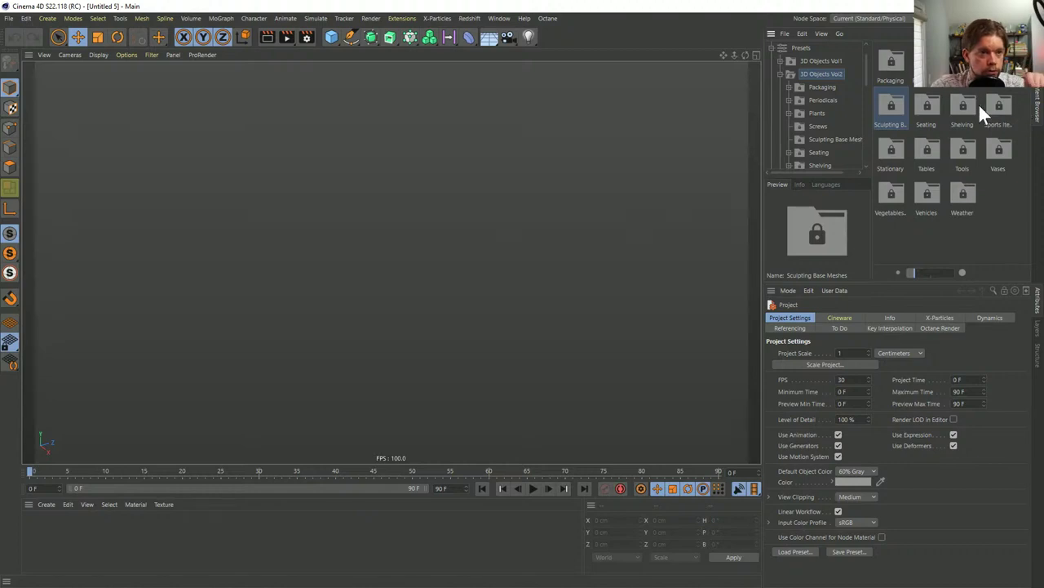
{"action": "left_click", "coordinate": [924, 106]}
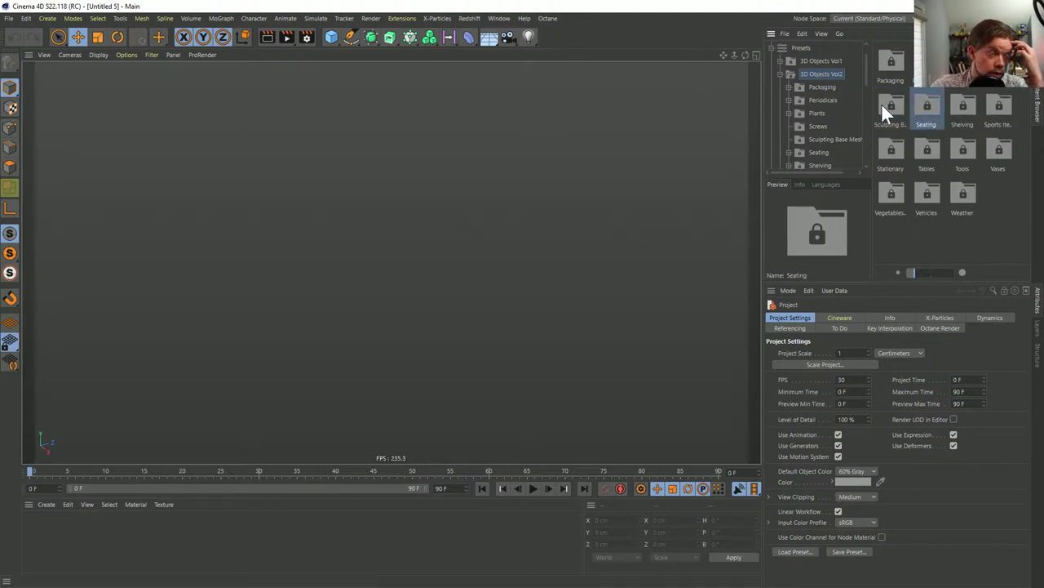
{"action": "double_click", "coordinate": [923, 107]}
{"action": "double_click", "coordinate": [927, 64]}
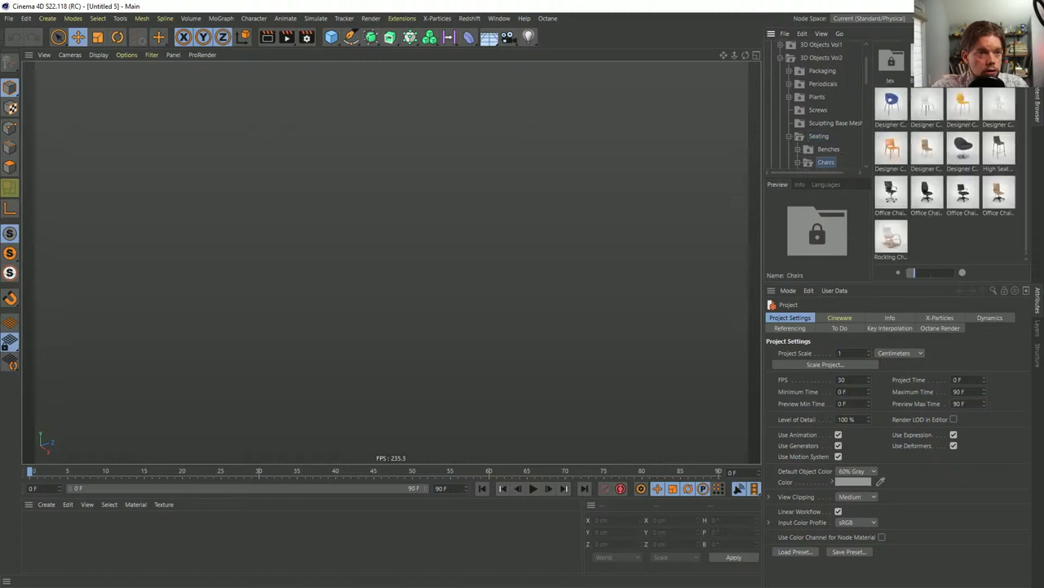
Load the Designer Chair presets into the scene, frame them, and select their annotation tags
{"action": "left_click", "coordinate": [904, 102]}
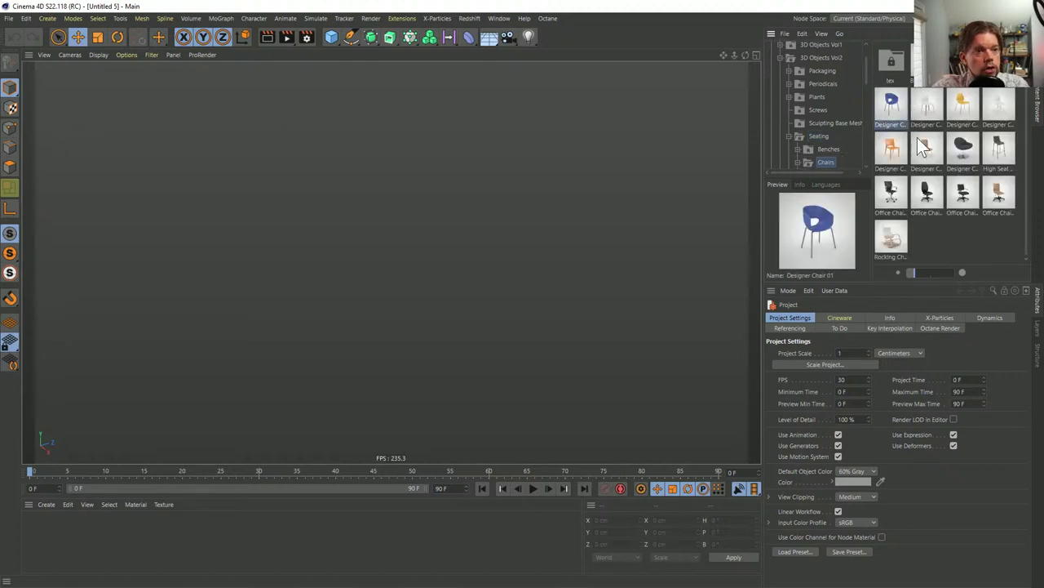
{"action": "left_click", "coordinate": [936, 122], "text": "shift"}
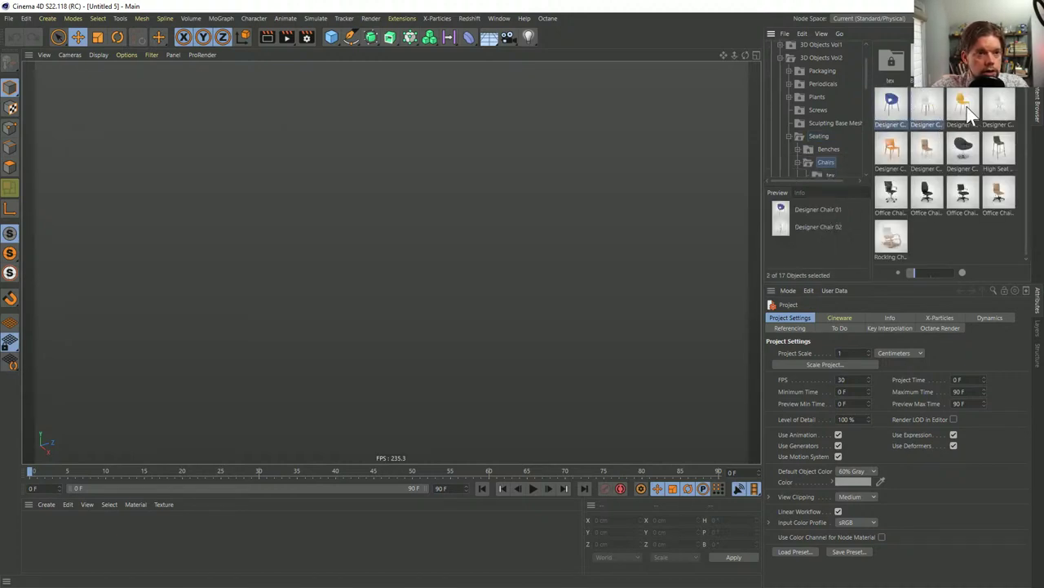
{"action": "left_click", "coordinate": [969, 115], "text": "shift"}
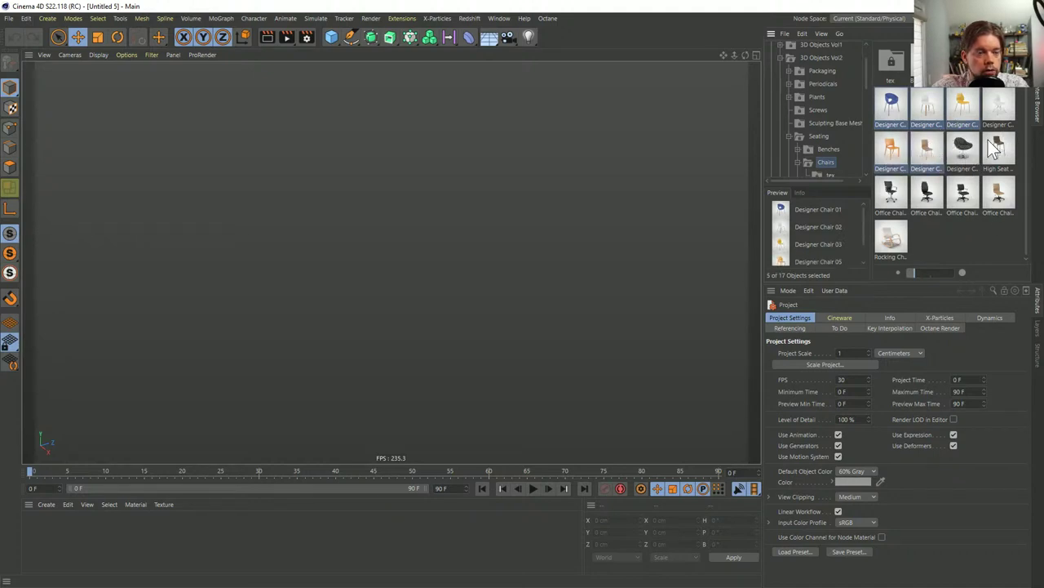
{"action": "left_click_drag", "start_coordinate": [475, 208], "coordinate": [475, 210]}
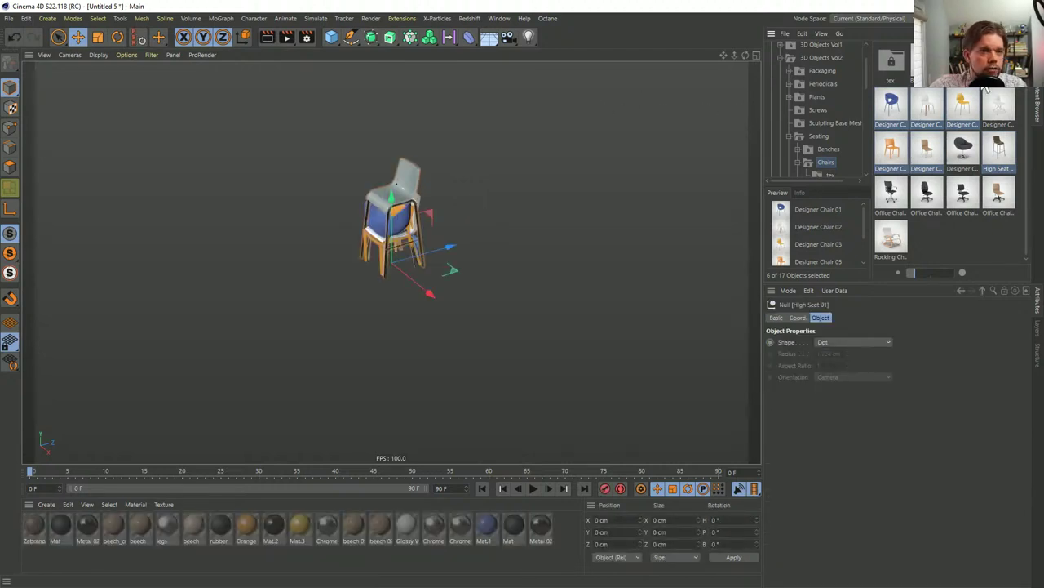
{"action": "left_click_drag", "start_coordinate": [427, 215], "coordinate": [382, 224], "text": "alt"}
{"action": "key", "text": "h"}
{"action": "left_click_drag", "start_coordinate": [493, 185], "coordinate": [423, 294], "text": "alt"}
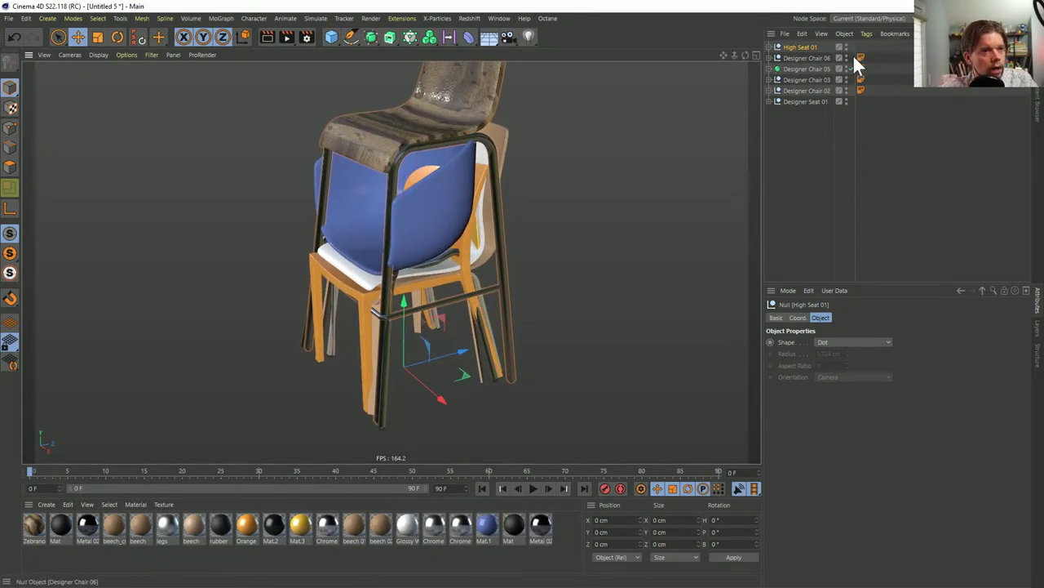
{"action": "left_click_drag", "start_coordinate": [865, 113], "coordinate": [853, 43]}
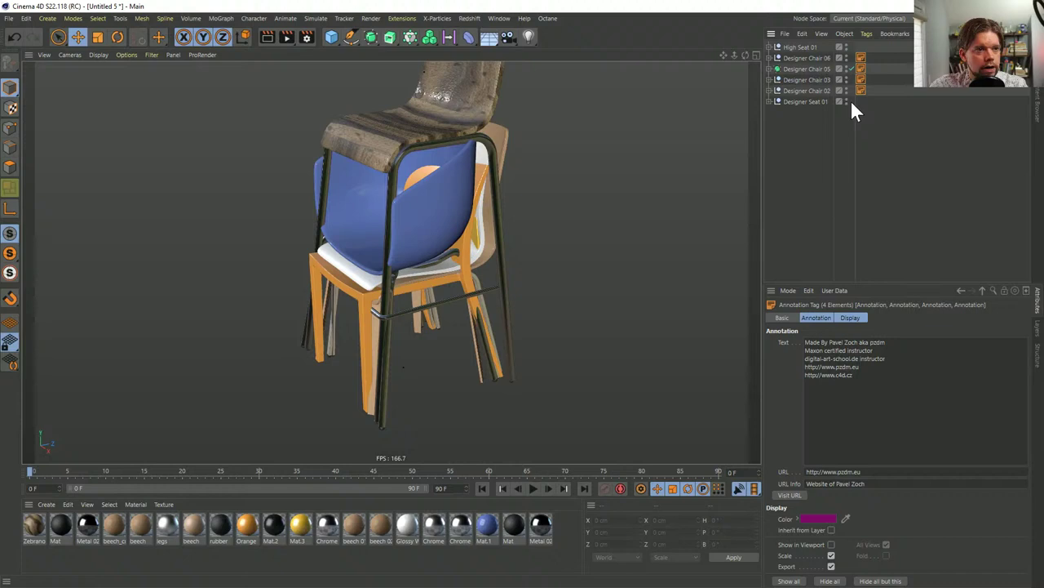
Delete the annotation tags and give the chair rows the name 'Chair'
{"action": "key", "text": "Delete"}
{"action": "double_click", "coordinate": [795, 48]}
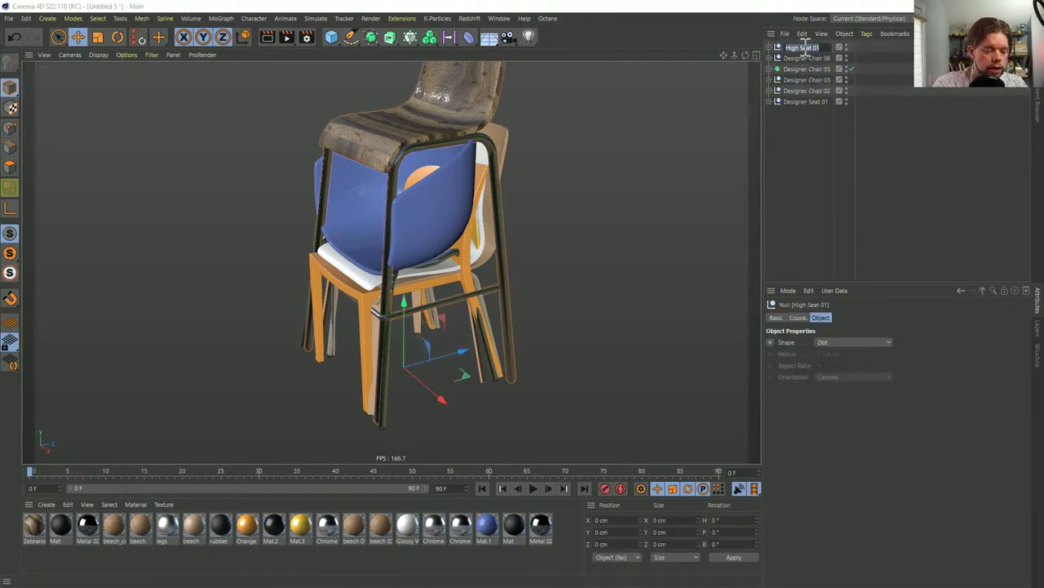
{"action": "type", "text": "Chair"}
{"action": "key", "text": "Tab"}
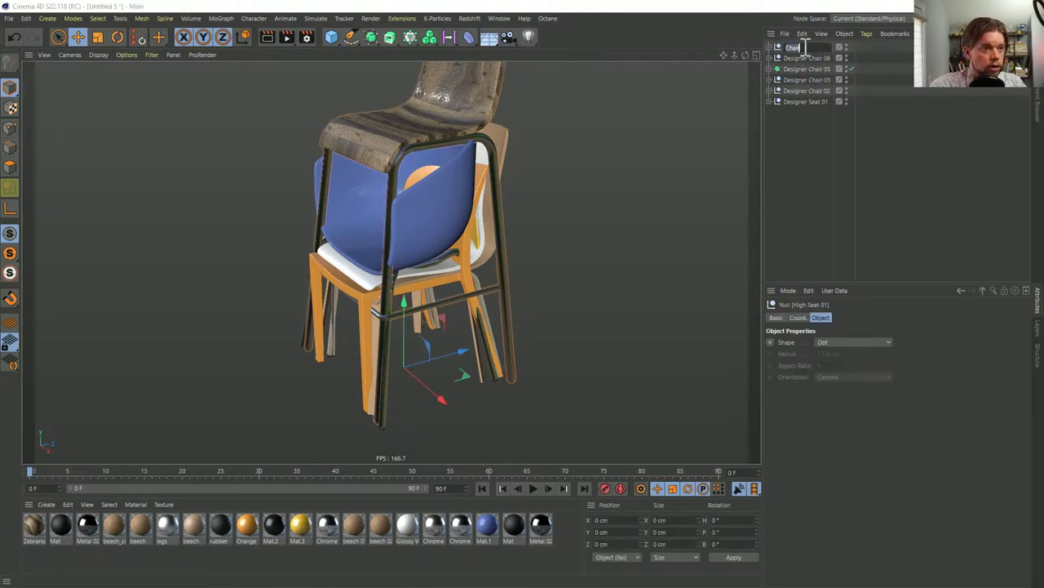
{"action": "type", "text": "Chair"}
{"action": "key", "text": "Tab"}
{"action": "type", "text": "Chair"}
{"action": "key", "text": "Tab"}
{"action": "type", "text": "Chair"}
{"action": "key", "text": "Tab"}
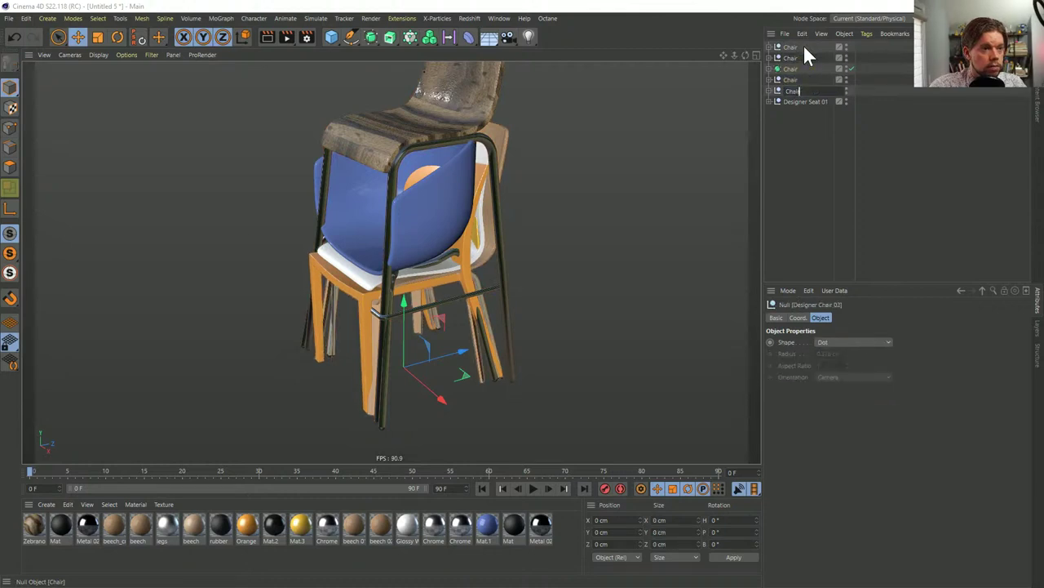
{"action": "type", "text": "Chair"}
{"action": "key", "text": "Tab"}
{"action": "type", "text": "Chair"}
{"action": "key", "text": "Tab"}
Rename the six chairs Chair1, Chair2, Chair3, Chair4, Chair5 and Chair6
{"action": "left_click", "coordinate": [803, 47]}
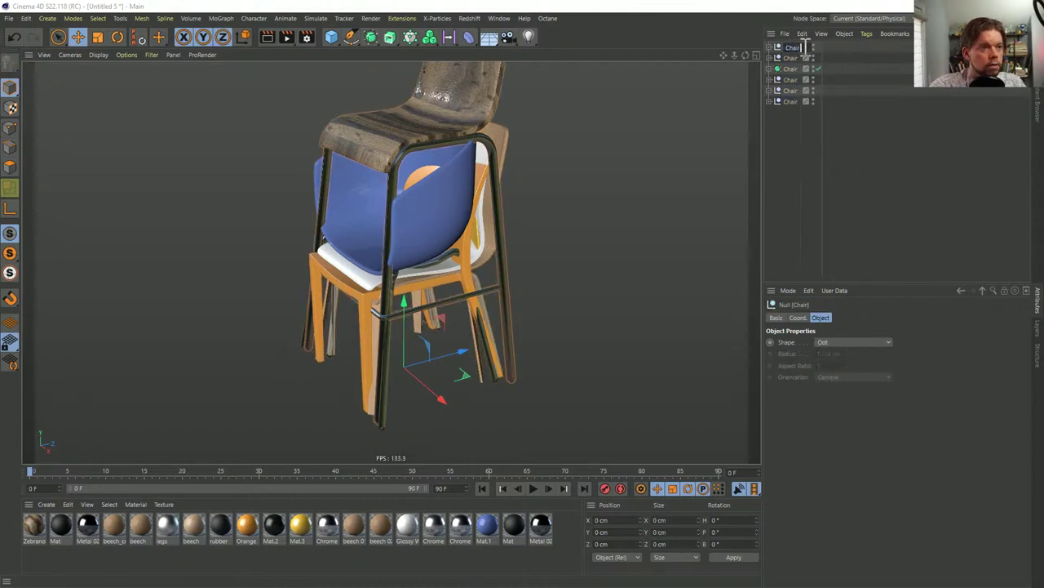
{"action": "type", "text": "1"}
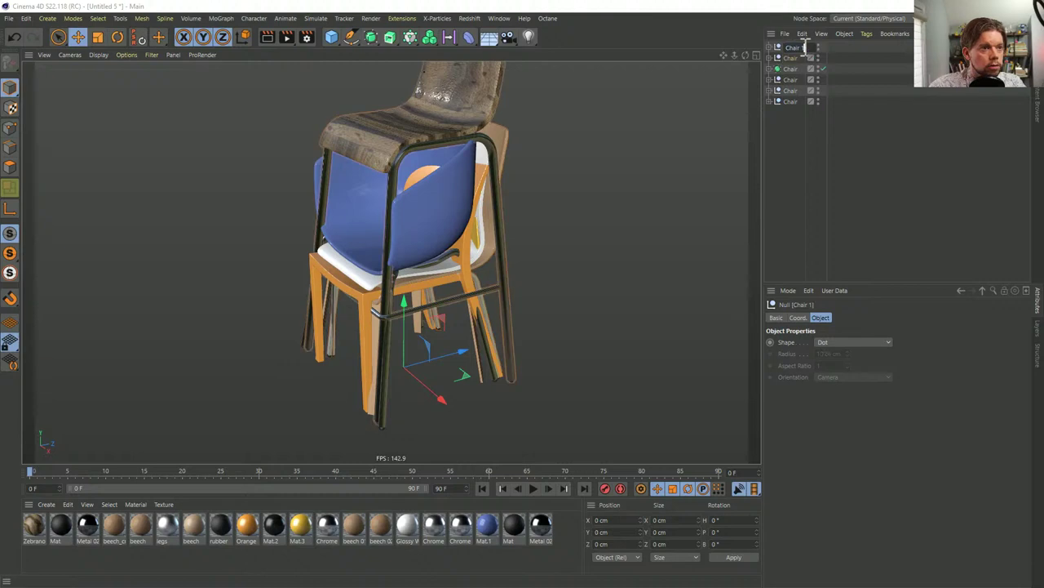
{"action": "key", "text": "Return"}
{"action": "key", "text": "Tab"}
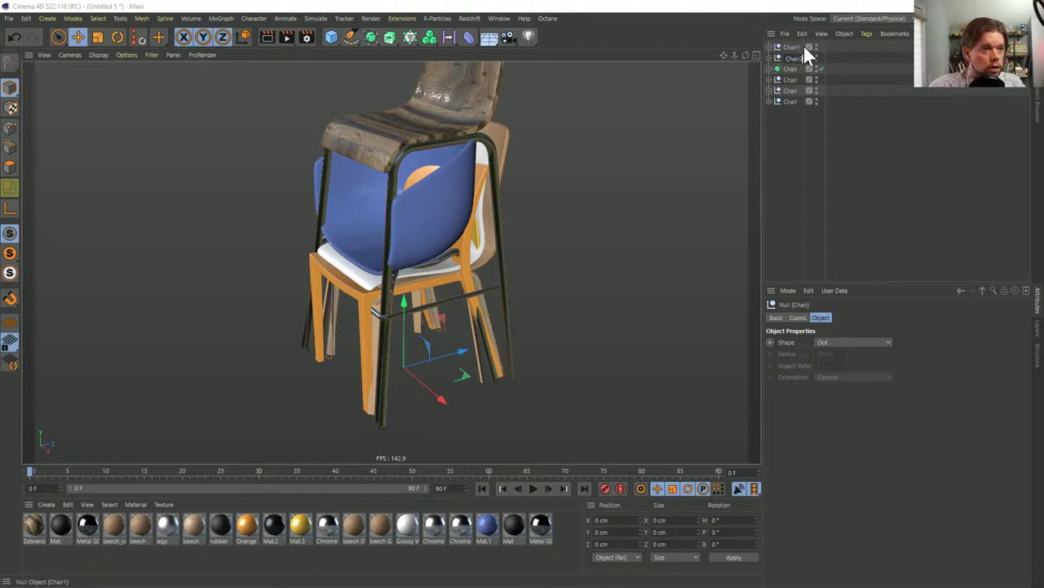
{"action": "type", "text": "Chair2"}
{"action": "key", "text": "Tab"}
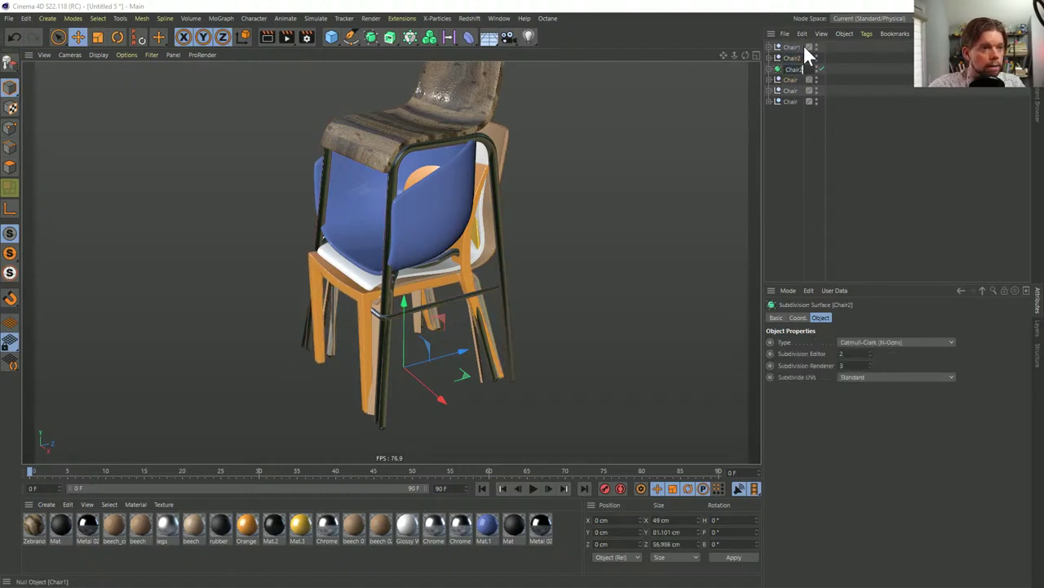
{"action": "type", "text": "Chair3"}
{"action": "key", "text": "Tab"}
{"action": "type", "text": "Chair4"}
{"action": "key", "text": "Tab"}
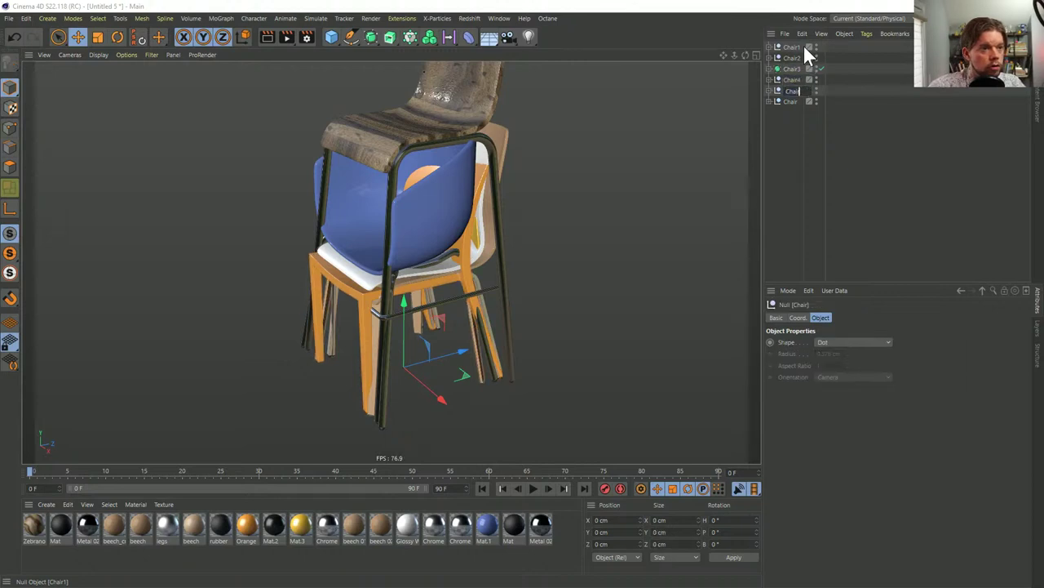
{"action": "type", "text": "Chair5"}
{"action": "key", "text": "Tab"}
{"action": "type", "text": "Chair6"}
{"action": "key", "text": "Return"}
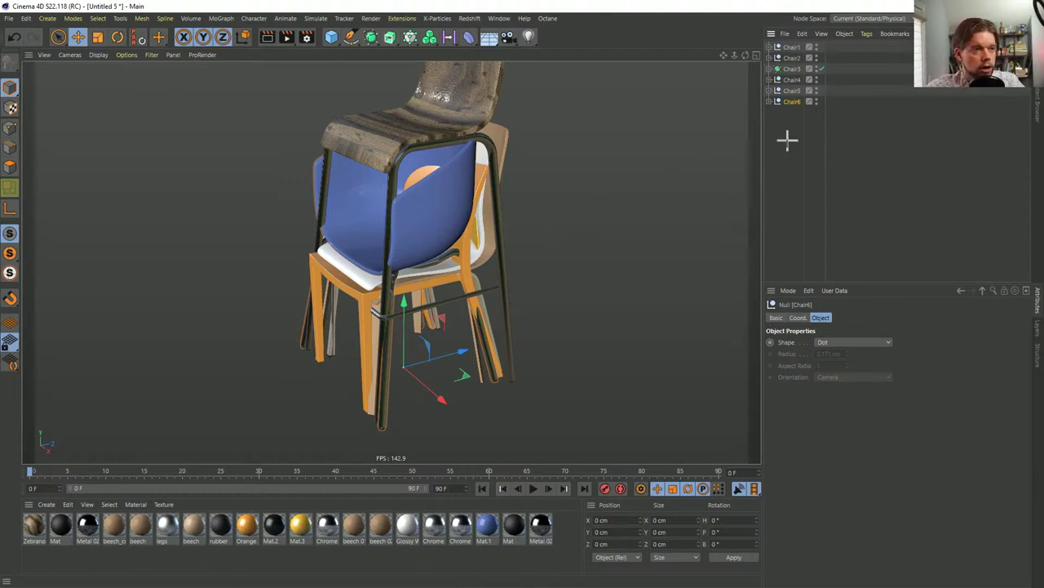
Add a stored Recall tag to all six chairs and move the other five tags onto Chair1
{"action": "left_click_drag", "start_coordinate": [787, 140], "coordinate": [781, 23]}
{"action": "right_click", "coordinate": [793, 46]}
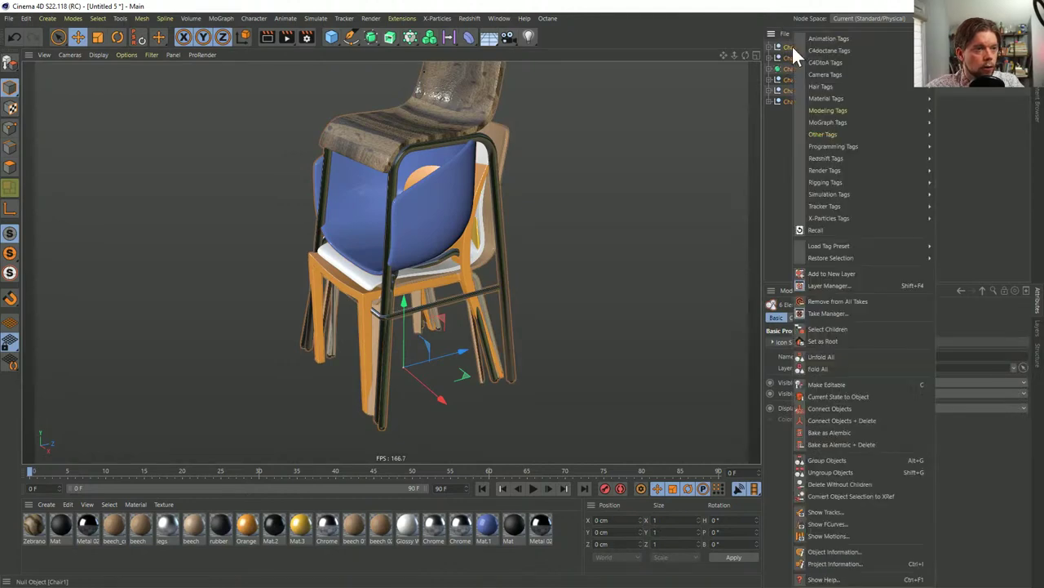
{"action": "left_click", "coordinate": [819, 230]}
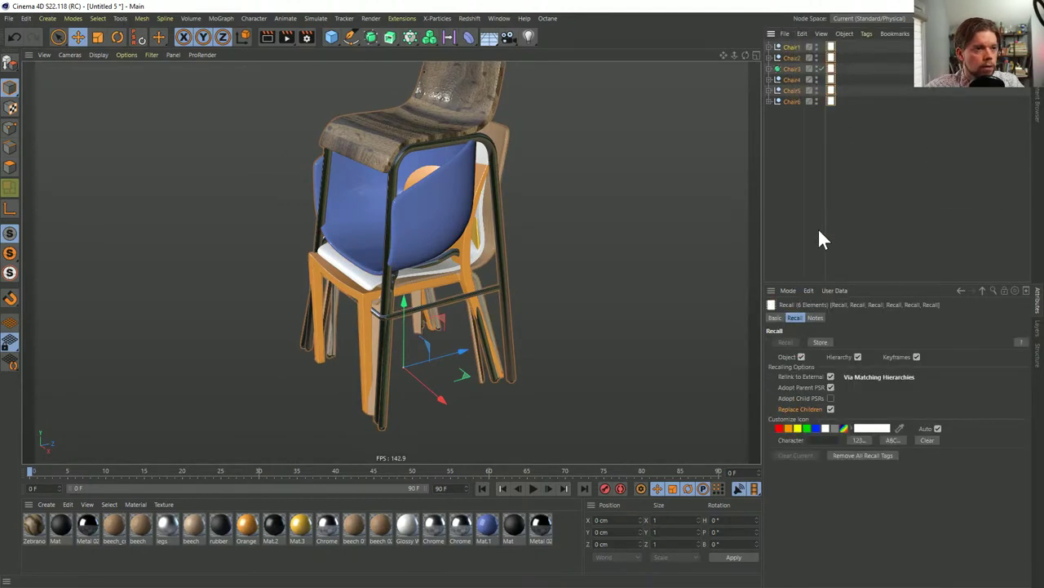
{"action": "left_click", "coordinate": [821, 341]}
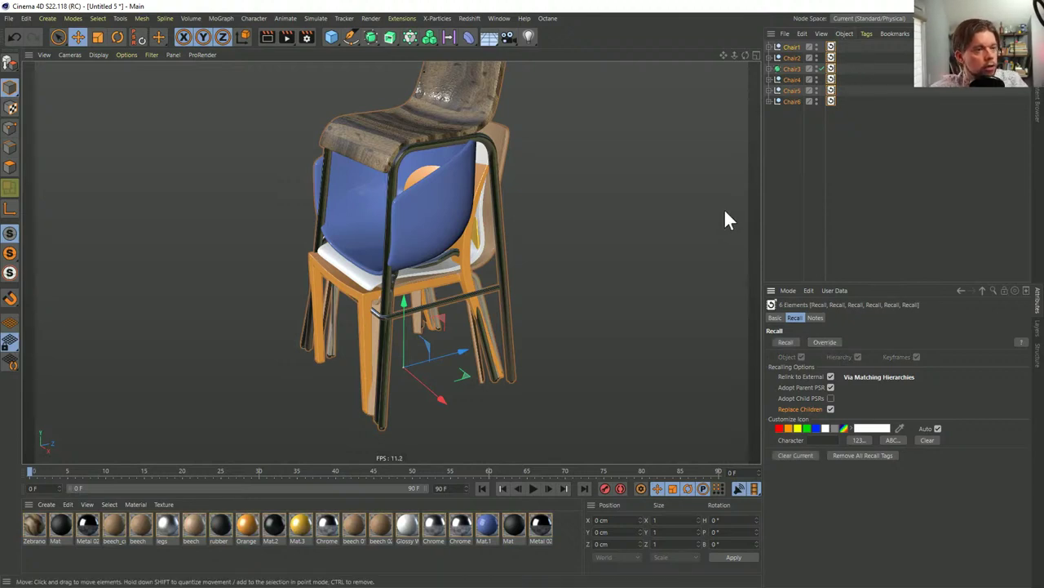
{"action": "left_click", "coordinate": [831, 47], "text": "ctrl"}
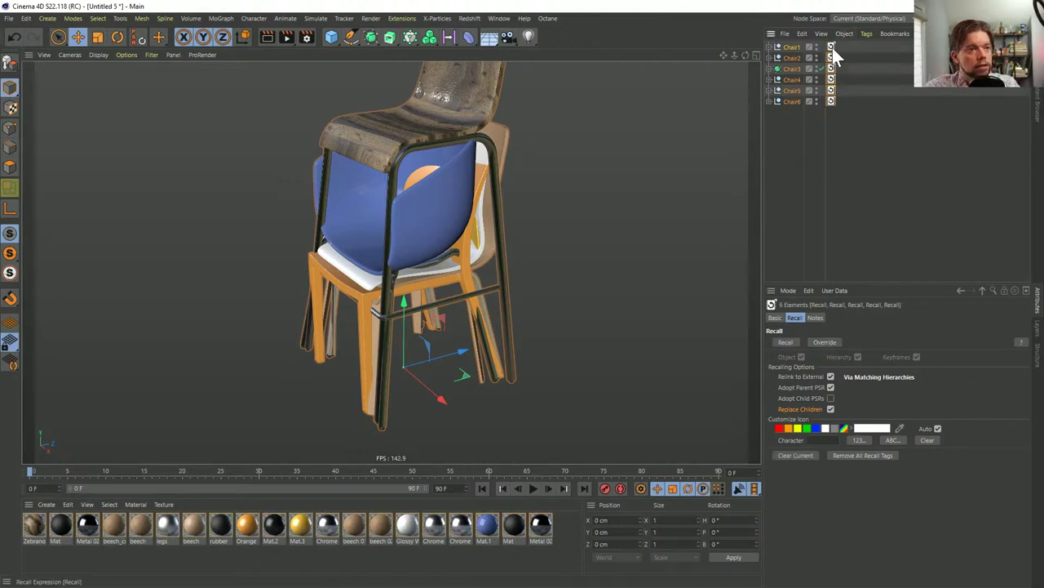
{"action": "left_click_drag", "start_coordinate": [833, 56], "coordinate": [846, 46]}
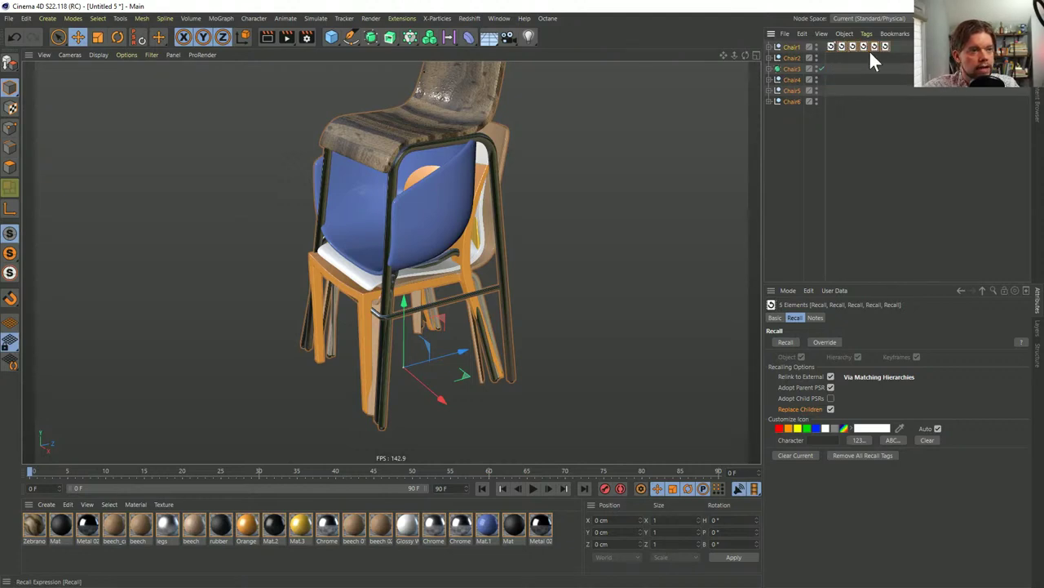
Delete Chair2 through Chair6, leaving only Chair1 in the scene
{"action": "left_click", "coordinate": [785, 58]}
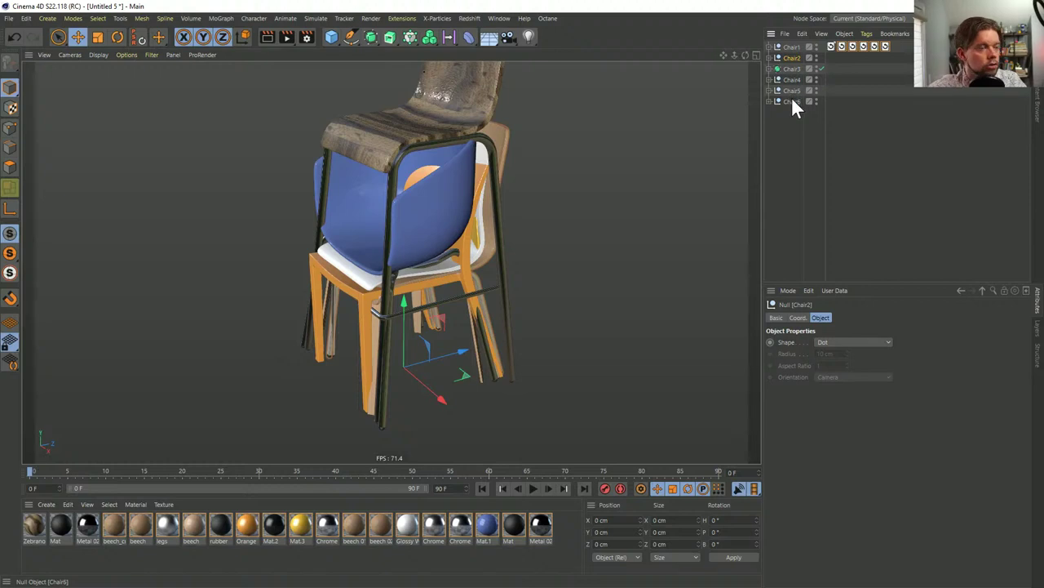
{"action": "left_click", "coordinate": [792, 101], "text": "shift"}
{"action": "key", "text": "Delete"}
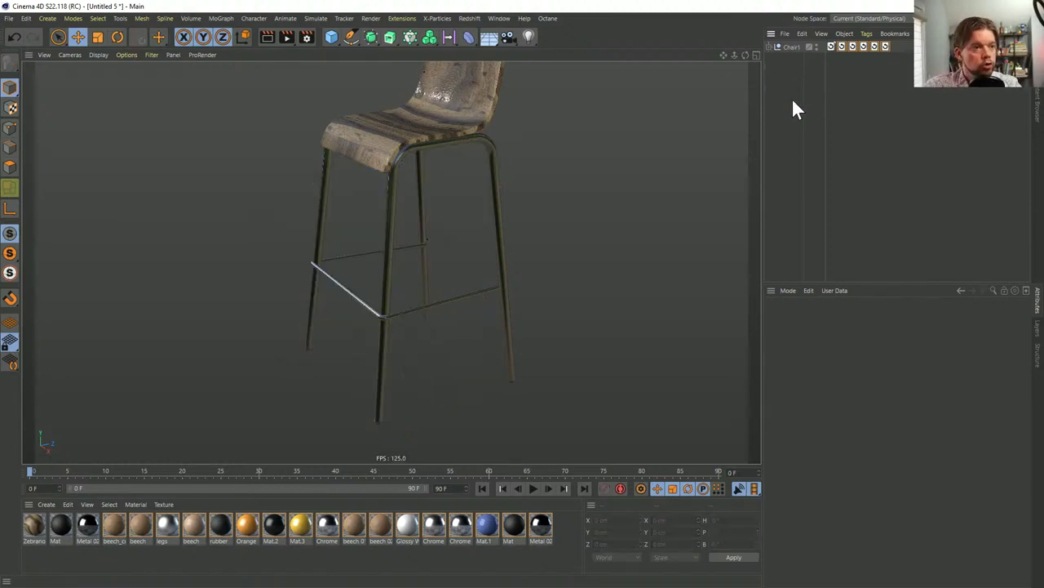
{"action": "left_click_drag", "start_coordinate": [497, 160], "coordinate": [455, 191], "text": "alt"}
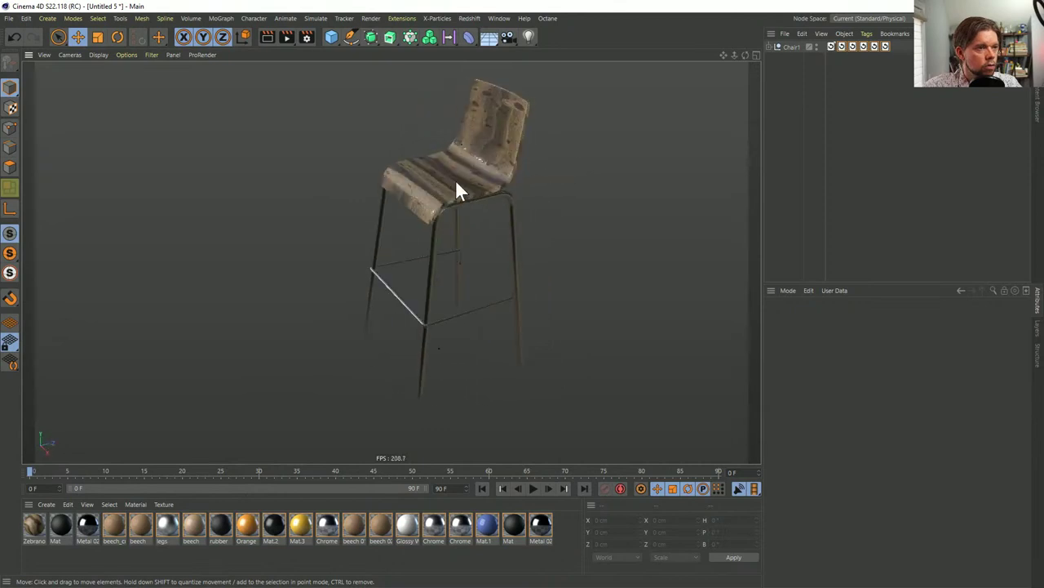
Recall each of Chair1's six tags in turn, ending on the wooden stool design
{"action": "left_click", "coordinate": [831, 46]}
{"action": "double_click", "coordinate": [842, 46]}
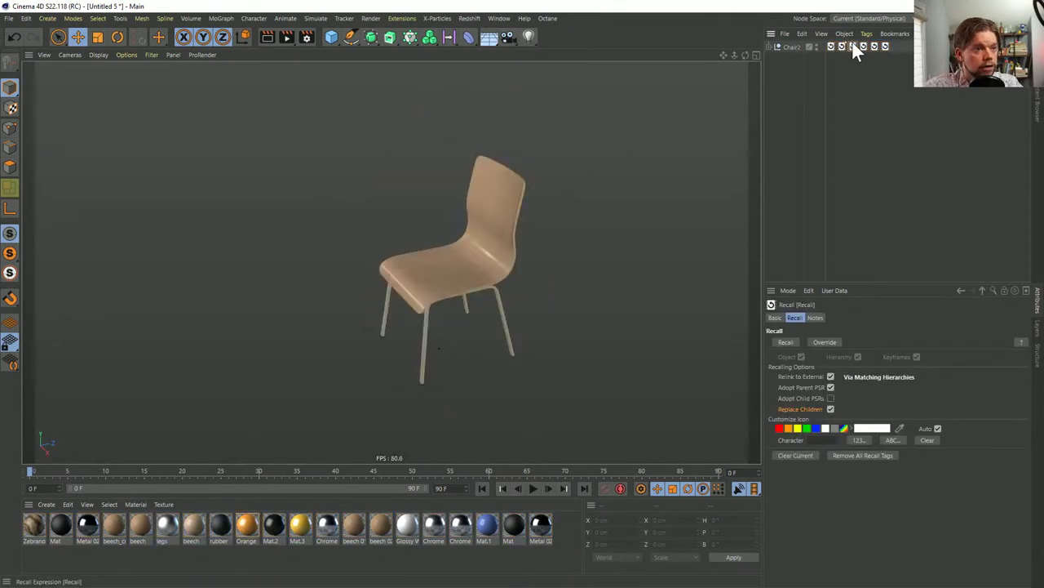
{"action": "double_click", "coordinate": [853, 46]}
{"action": "double_click", "coordinate": [874, 46]}
{"action": "double_click", "coordinate": [876, 47]}
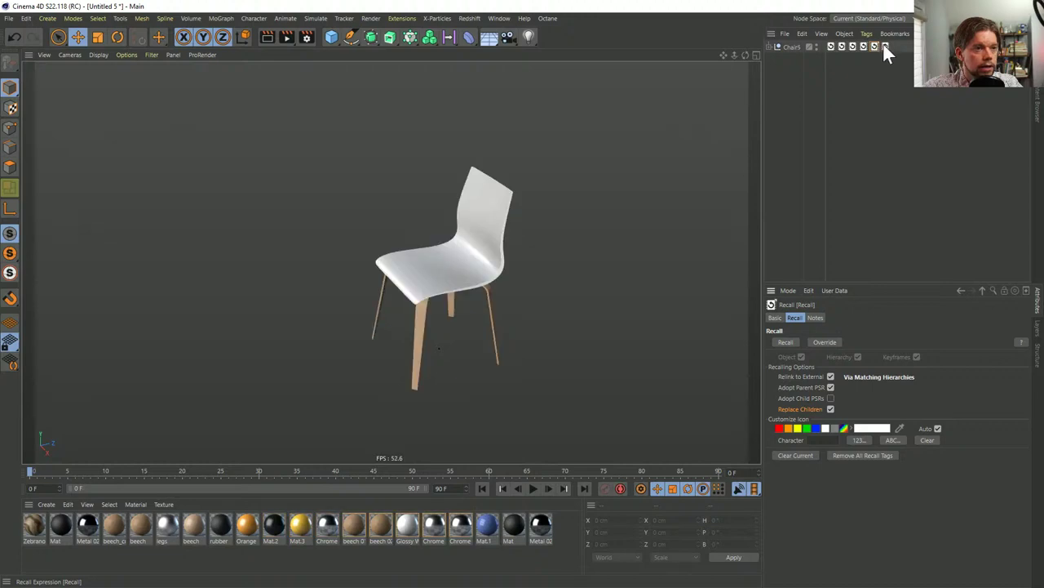
{"action": "double_click", "coordinate": [885, 46]}
{"action": "double_click", "coordinate": [830, 46]}
{"action": "double_click", "coordinate": [841, 46]}
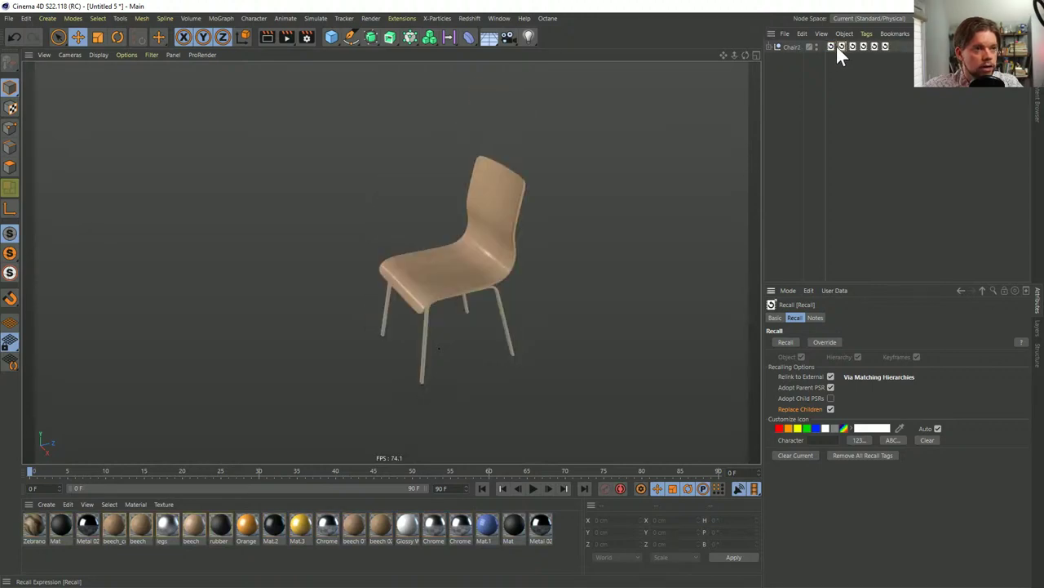
{"action": "double_click", "coordinate": [831, 45]}
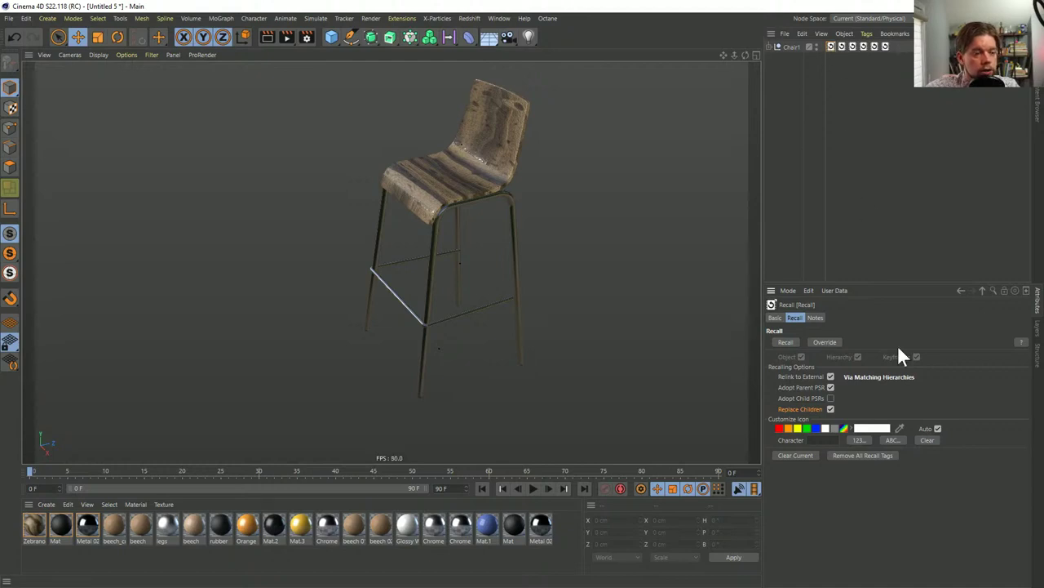
Colour the first three Recall tag icons from the dark stool, beige and orange chairs
{"action": "left_click", "coordinate": [900, 430]}
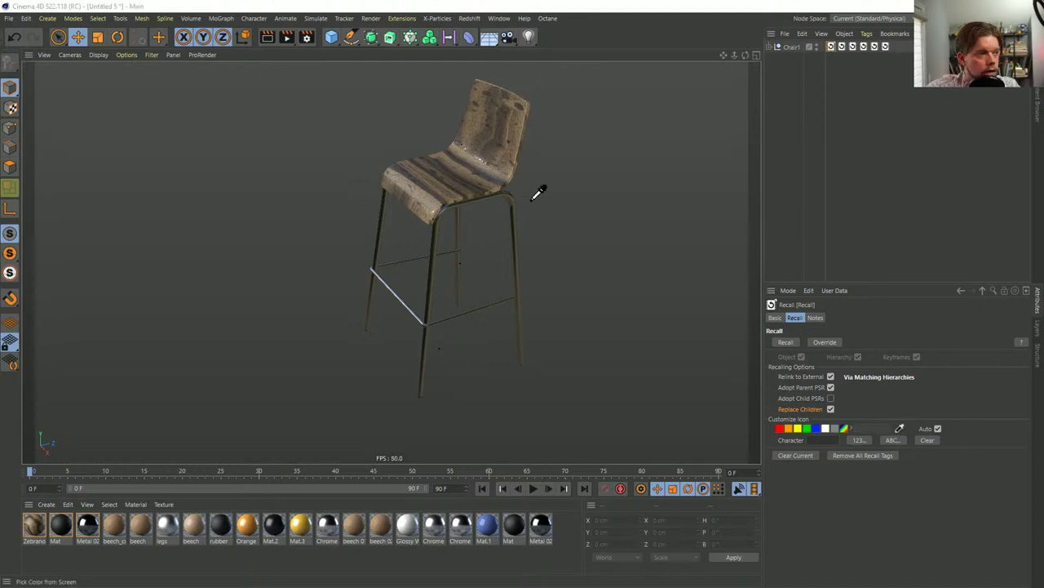
{"action": "left_click", "coordinate": [472, 155]}
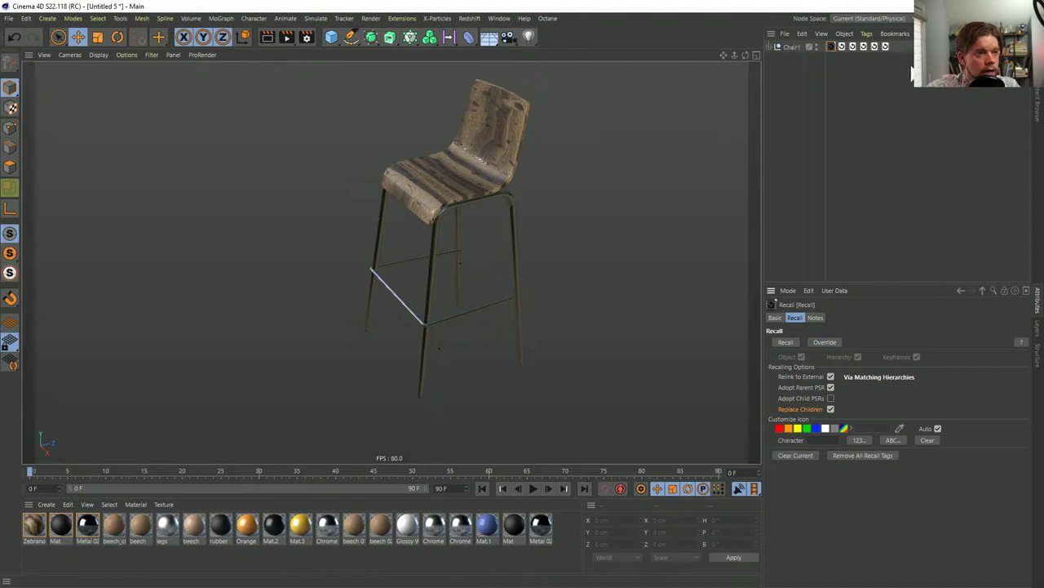
{"action": "left_click", "coordinate": [842, 46]}
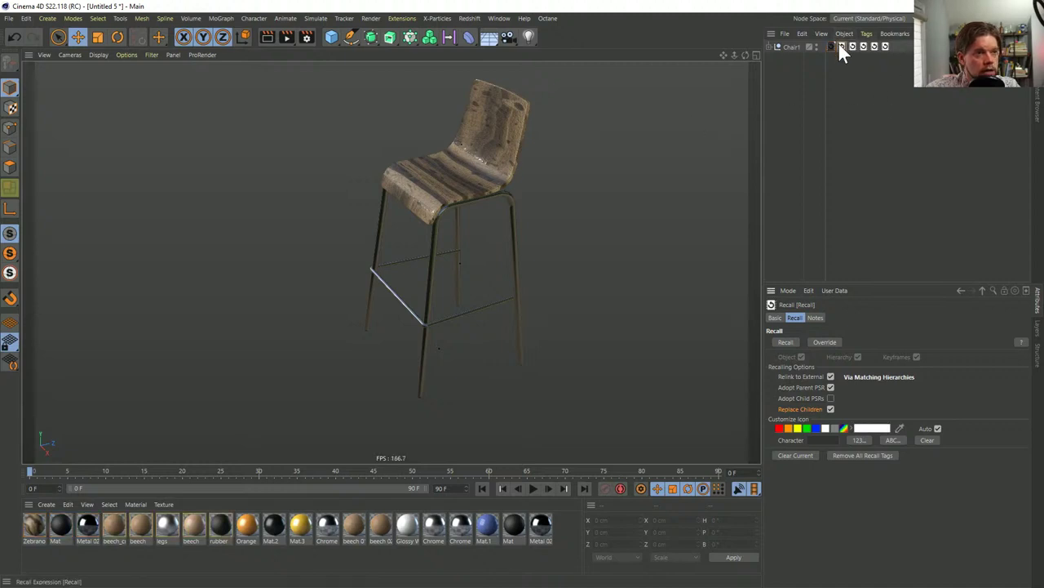
{"action": "left_click", "coordinate": [900, 429]}
{"action": "left_click", "coordinate": [493, 251]}
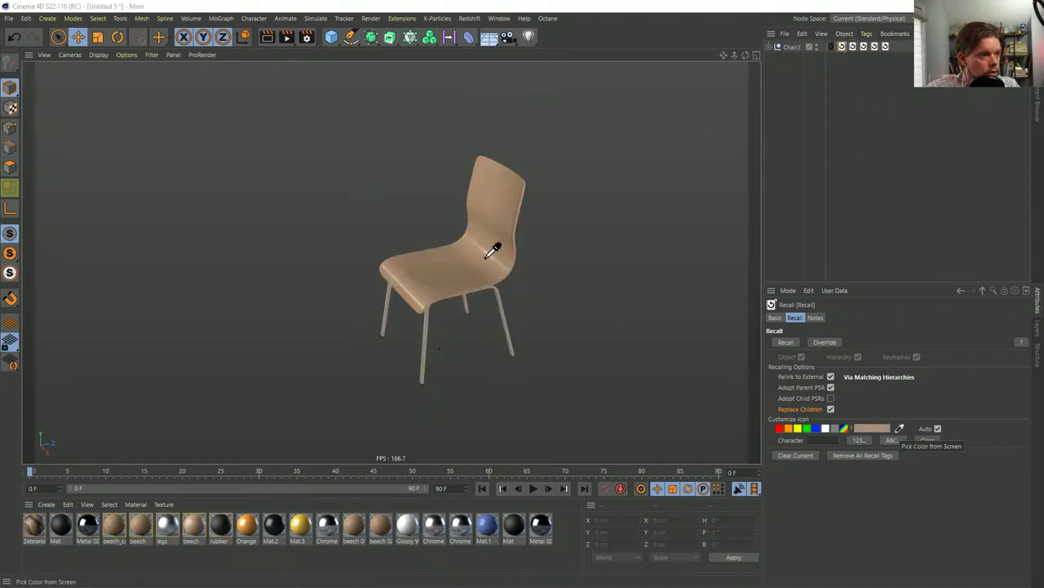
{"action": "left_click", "coordinate": [853, 47]}
{"action": "left_click", "coordinate": [900, 427]}
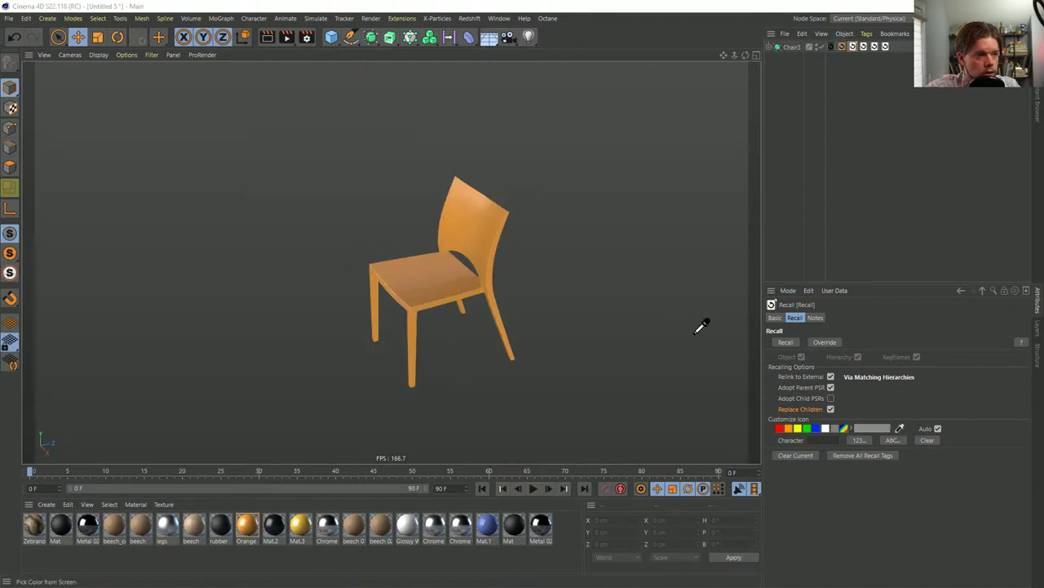
{"action": "left_click", "coordinate": [486, 222]}
Colour the fourth to sixth tag icons yellow, white and blue from their chairs
{"action": "left_click", "coordinate": [864, 46]}
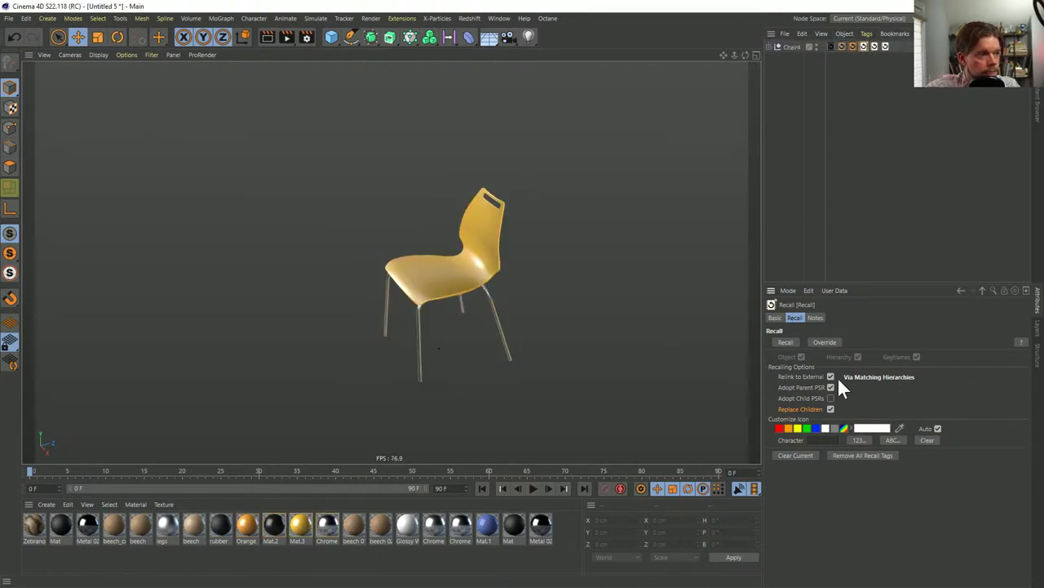
{"action": "left_click", "coordinate": [900, 428]}
{"action": "left_click", "coordinate": [495, 229]}
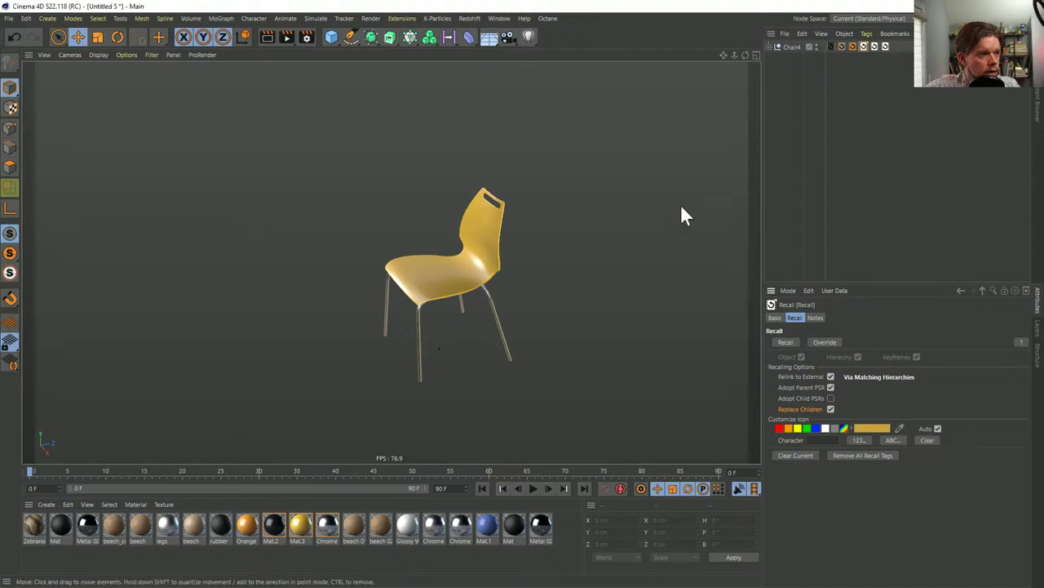
{"action": "left_click", "coordinate": [875, 46]}
{"action": "left_click", "coordinate": [901, 428]}
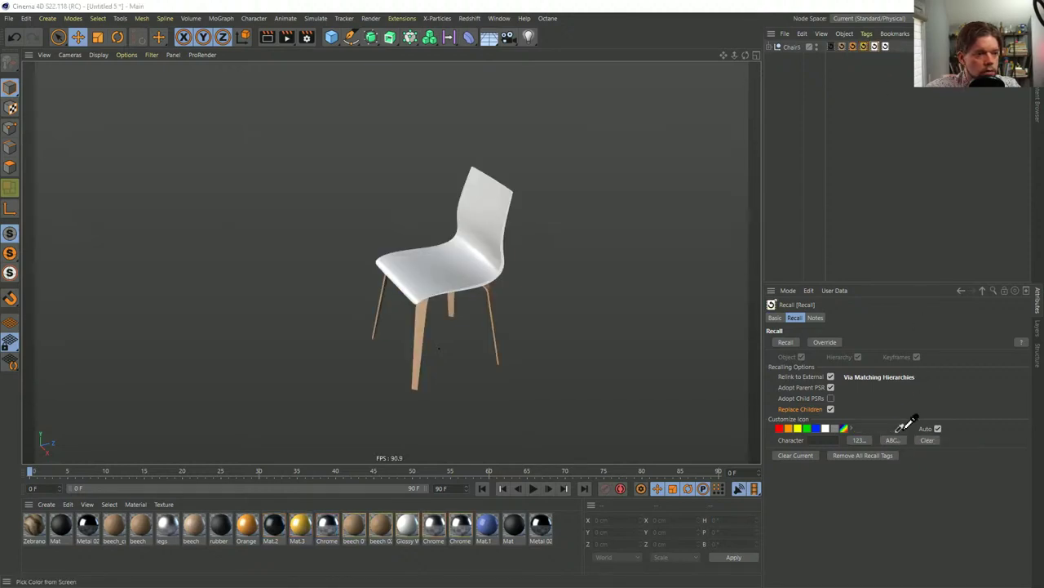
{"action": "left_click", "coordinate": [416, 278]}
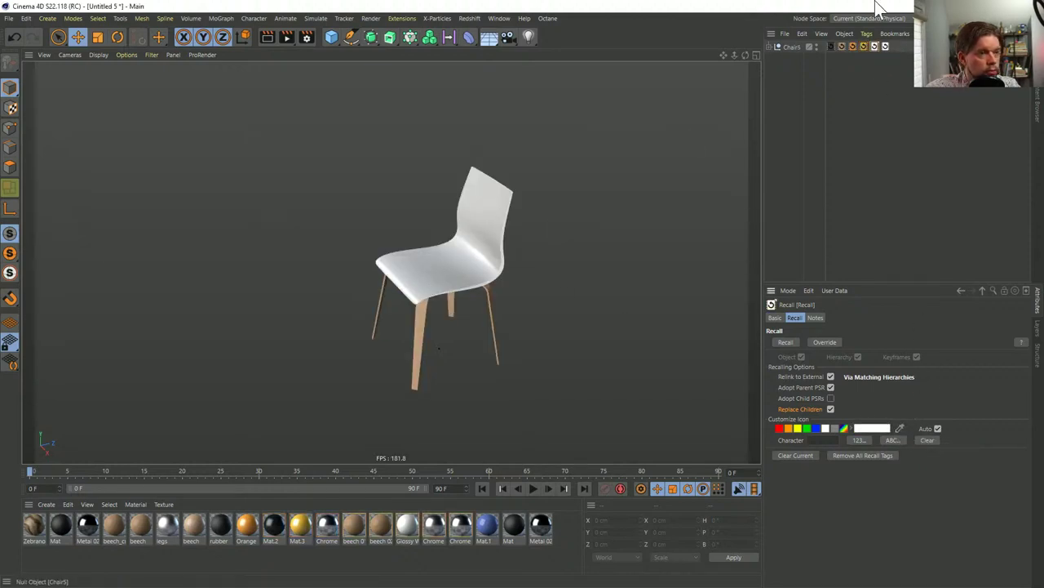
{"action": "left_click", "coordinate": [885, 46]}
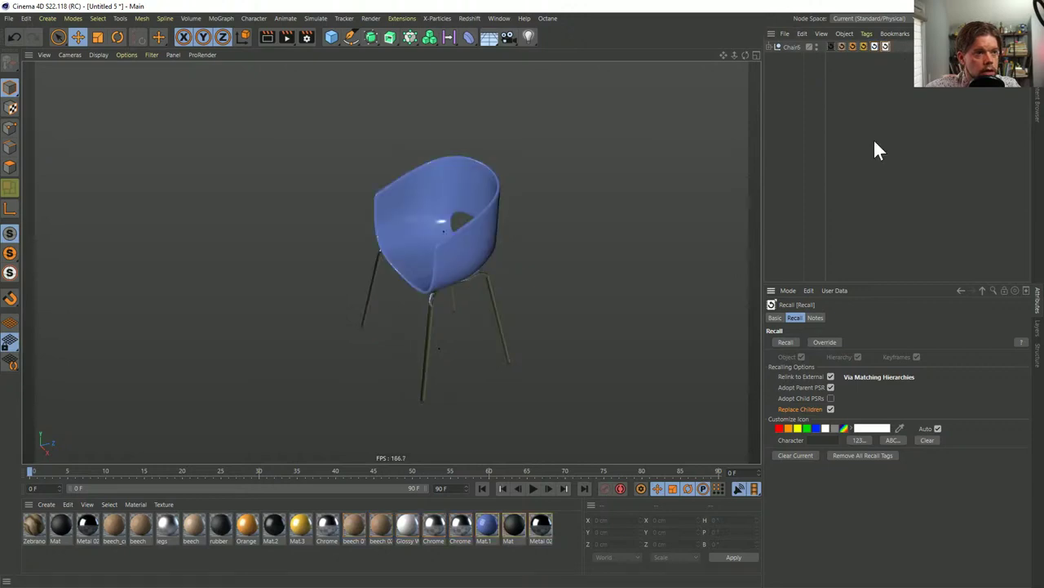
{"action": "left_click", "coordinate": [900, 428]}
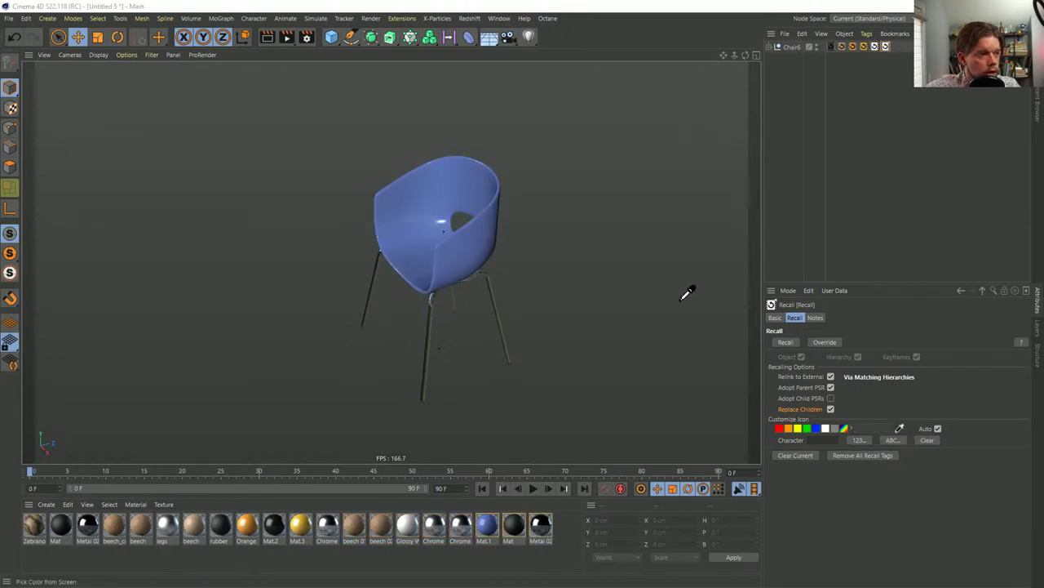
{"action": "left_click", "coordinate": [425, 246]}
Recall all six chair variants in turn, ending on the blue shell chair
{"action": "left_click", "coordinate": [831, 46]}
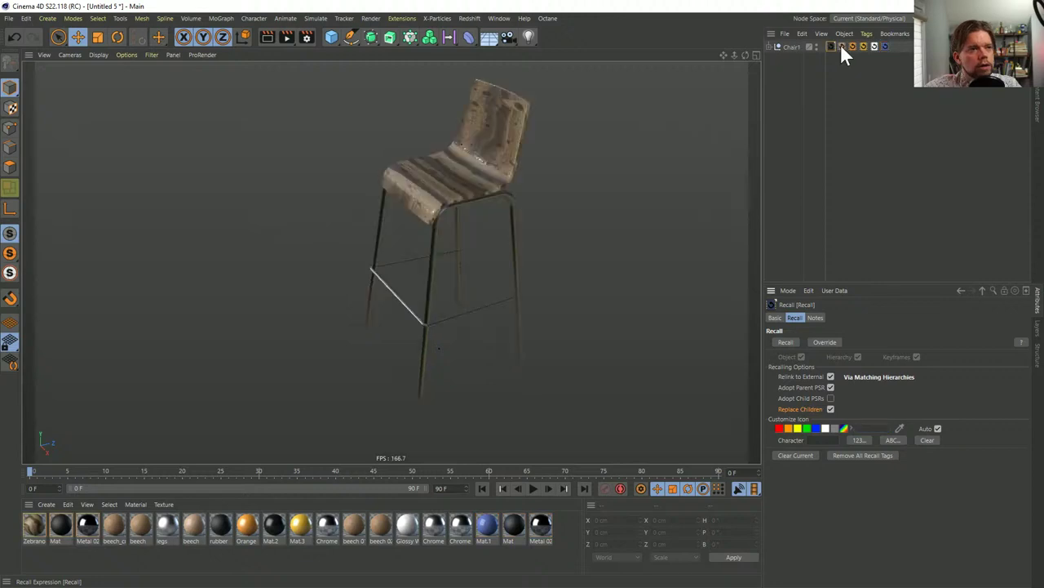
{"action": "left_click", "coordinate": [841, 46]}
{"action": "left_click", "coordinate": [852, 46]}
{"action": "left_click", "coordinate": [864, 46]}
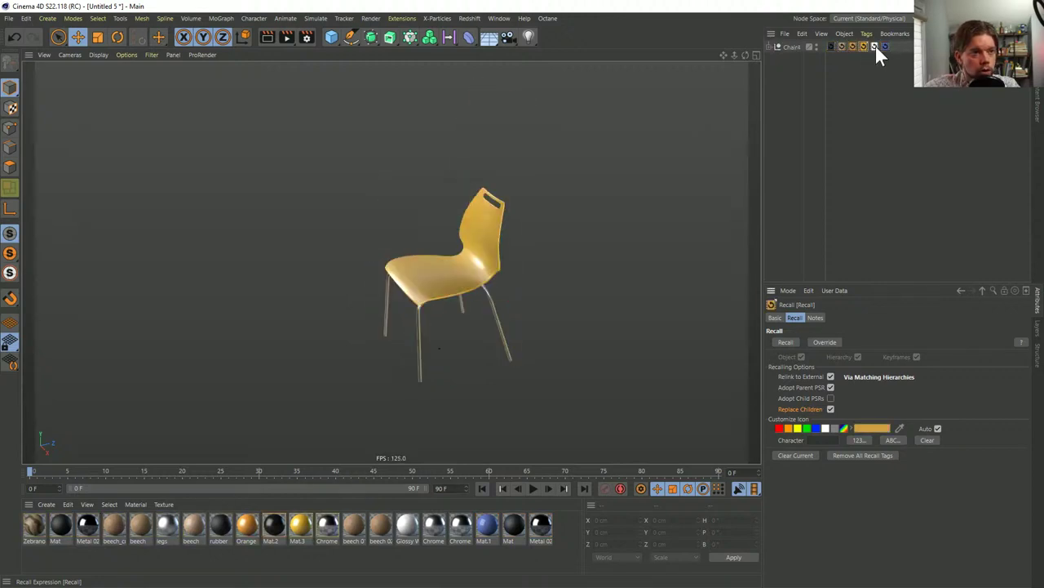
{"action": "left_click", "coordinate": [873, 47]}
{"action": "left_click", "coordinate": [885, 46]}
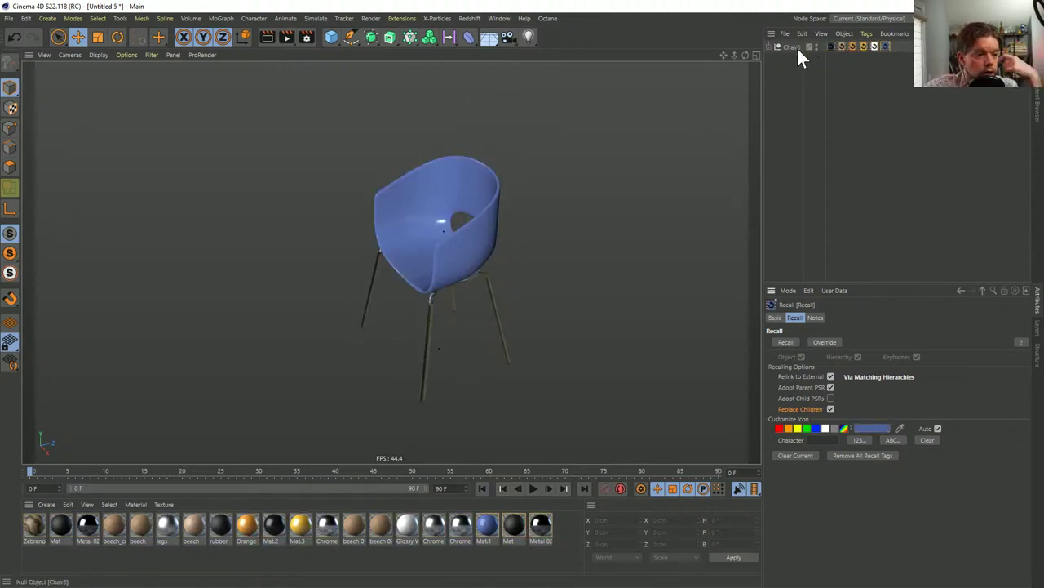
{"action": "left_click_drag", "start_coordinate": [550, 293], "coordinate": [466, 230], "text": "alt"}
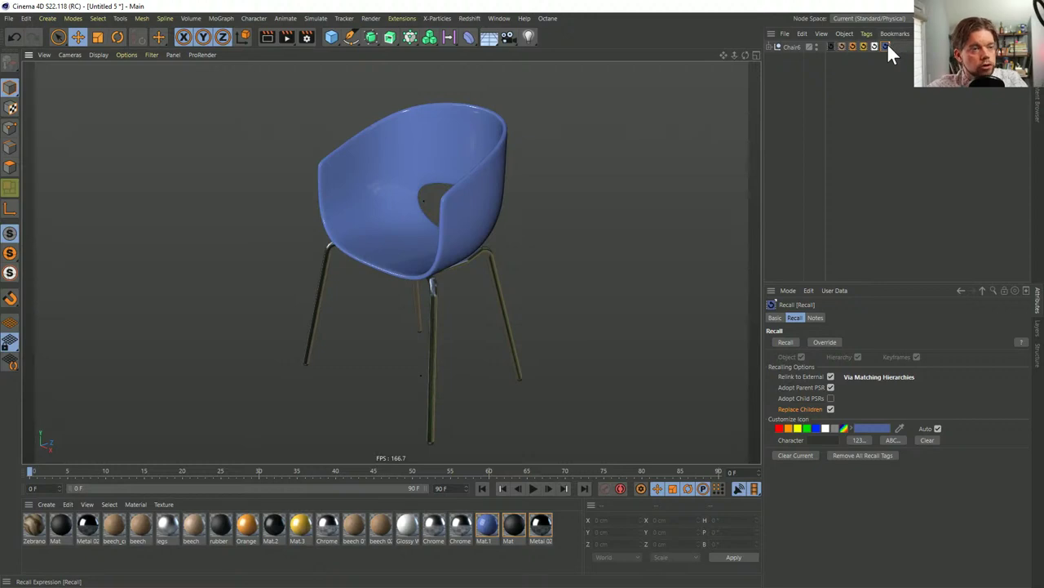
Show the Recall tag's notes and save render thumbnails of the blue and orange chairs
{"action": "left_click", "coordinate": [815, 318]}
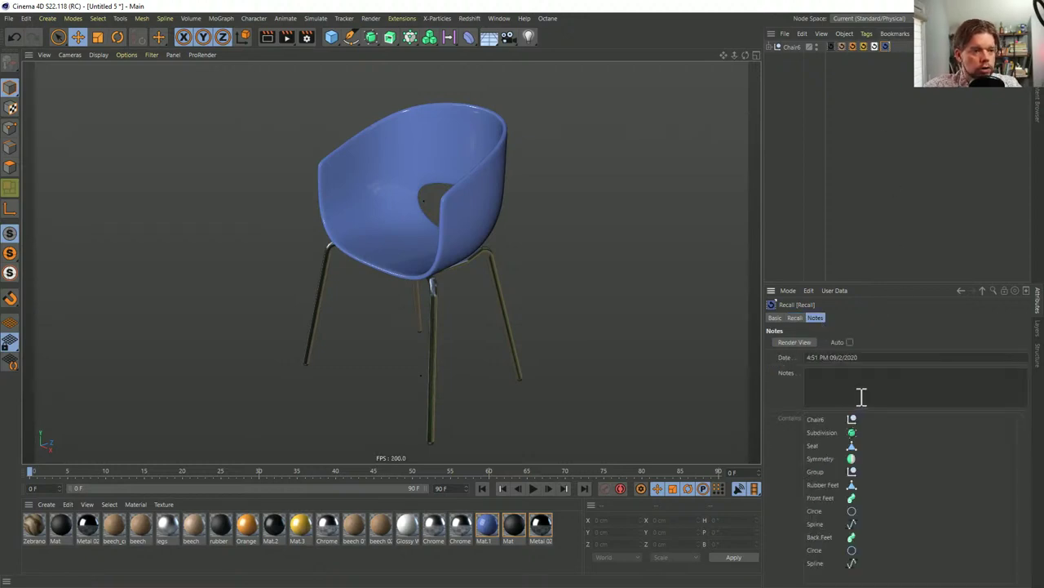
{"action": "left_click", "coordinate": [816, 380]}
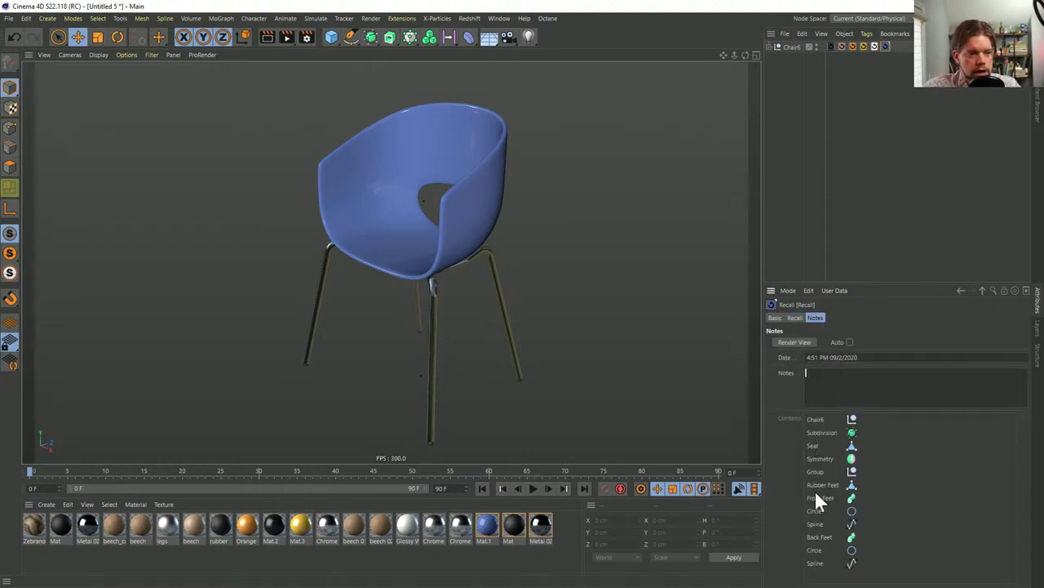
{"action": "left_click_drag", "start_coordinate": [522, 259], "coordinate": [707, 287], "text": "alt"}
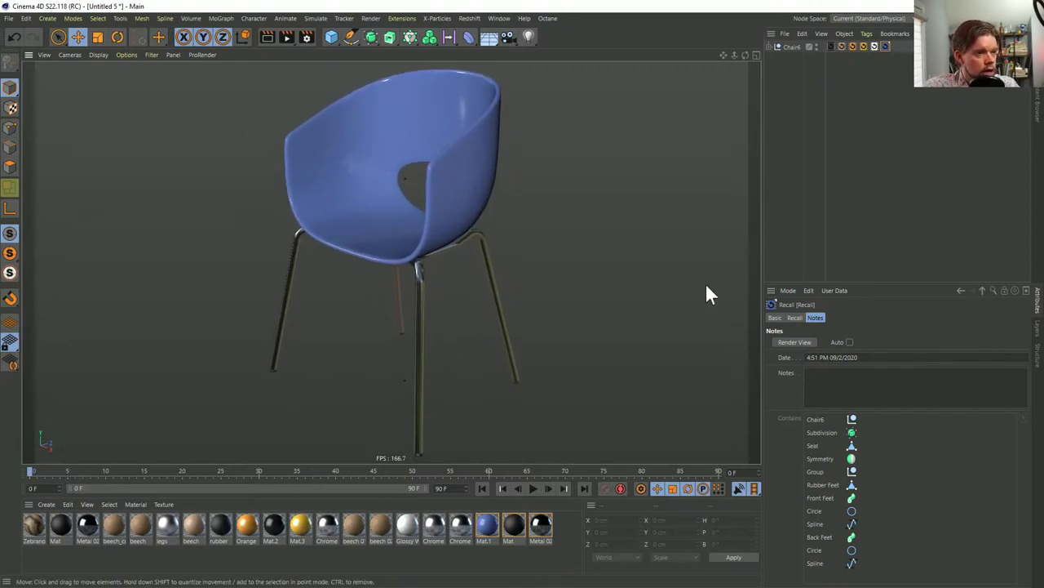
{"action": "left_click", "coordinate": [794, 342]}
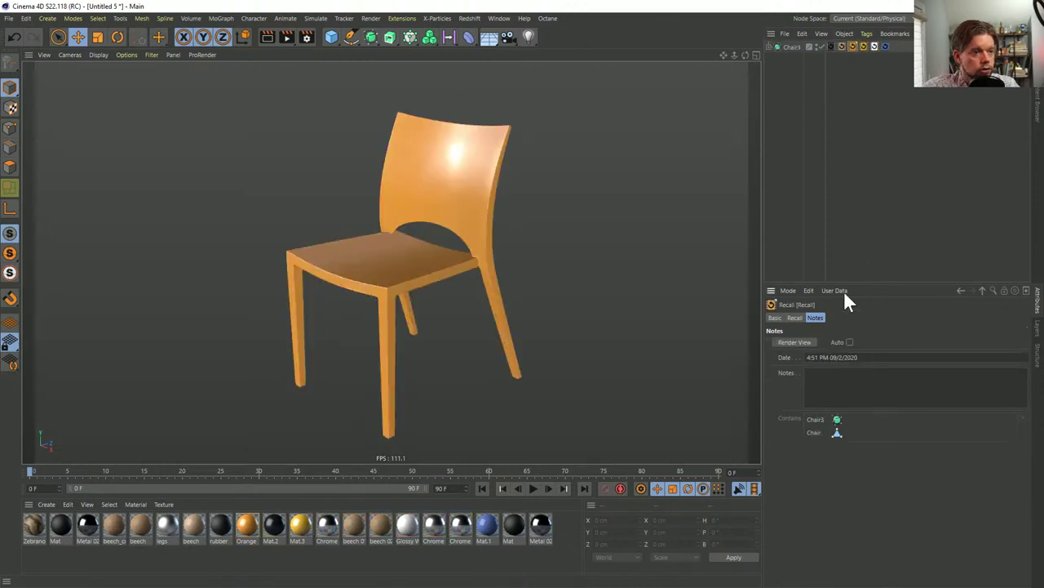
{"action": "left_click", "coordinate": [813, 344]}
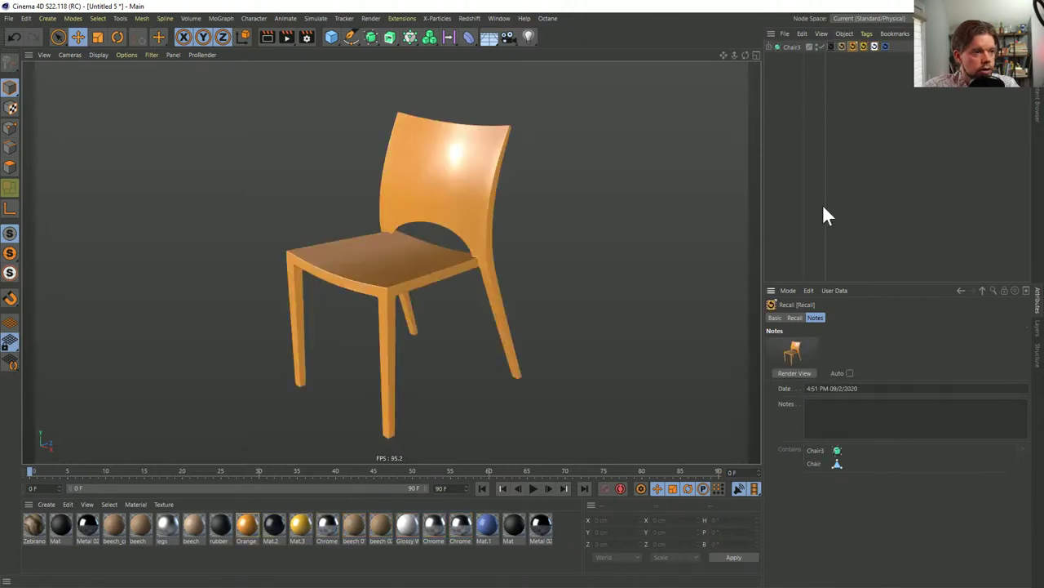
Save render thumbnails for the plywood chair and wooden bar stool, then review stored previews
{"action": "left_click", "coordinate": [842, 42]}
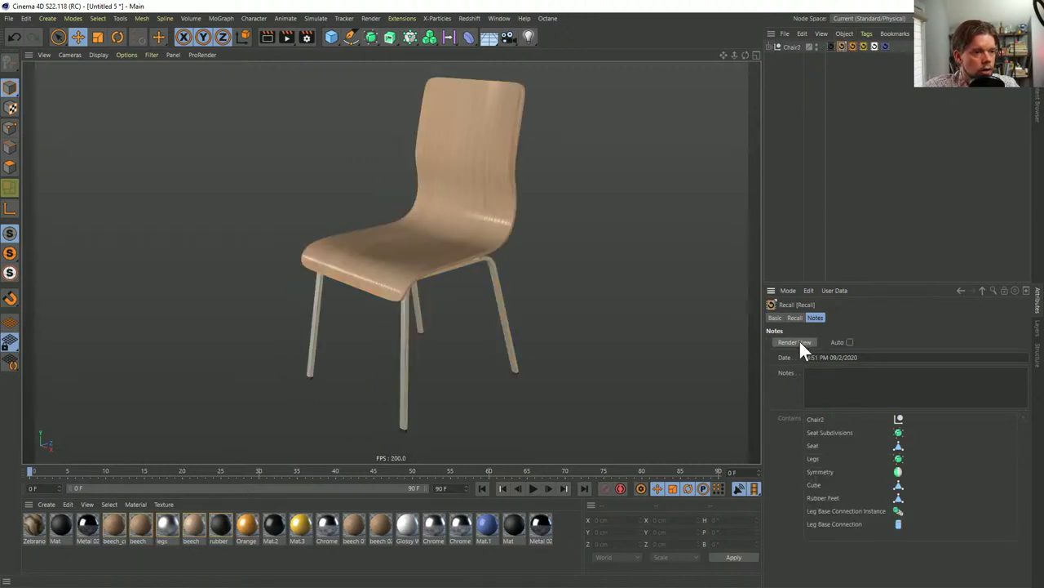
{"action": "left_click", "coordinate": [801, 338]}
{"action": "left_click", "coordinate": [831, 46]}
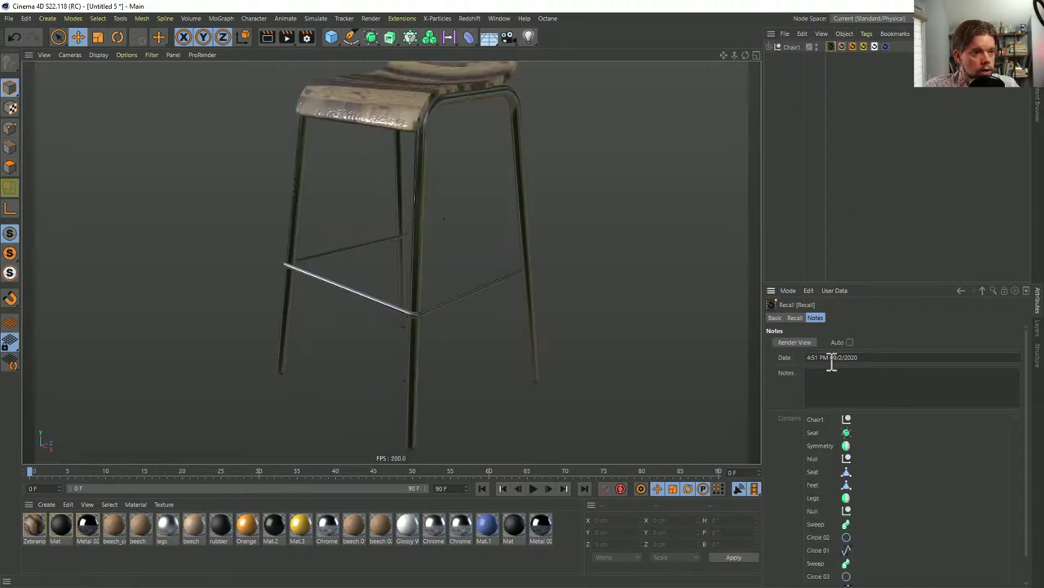
{"action": "left_click_drag", "start_coordinate": [673, 260], "coordinate": [501, 266], "text": "alt"}
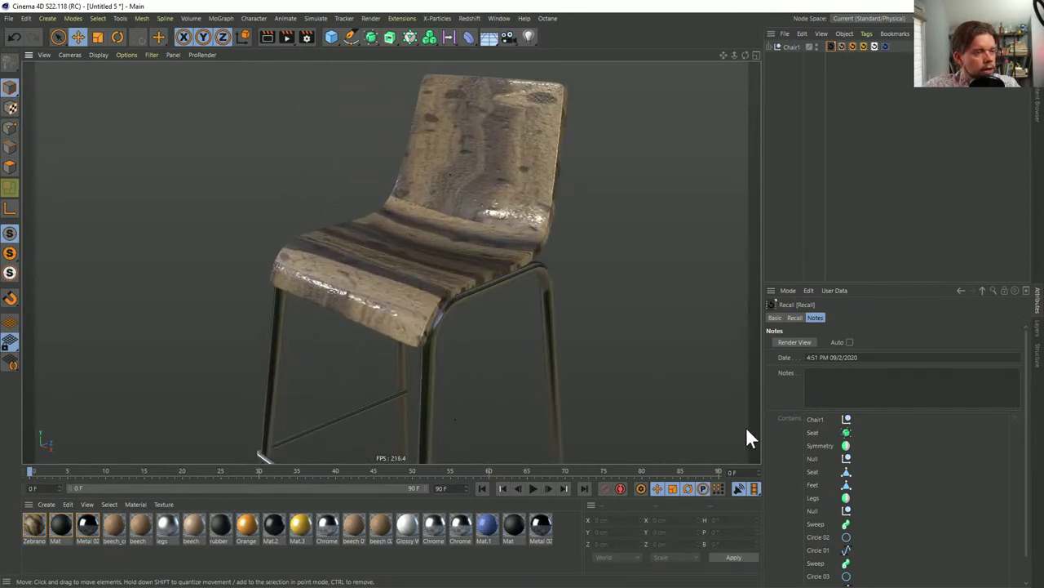
{"action": "left_click_drag", "start_coordinate": [621, 318], "coordinate": [462, 311], "text": "alt"}
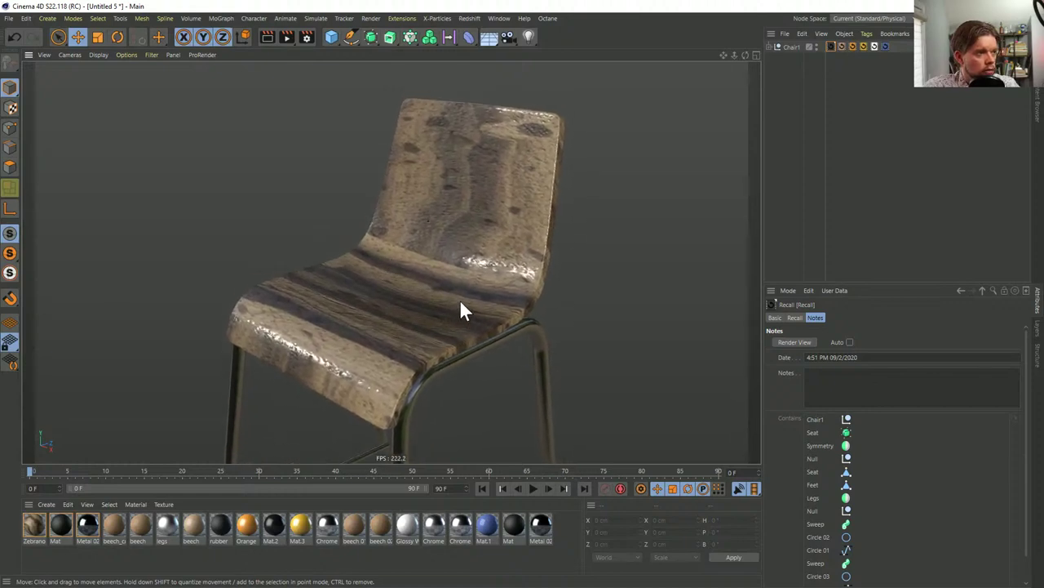
{"action": "left_click", "coordinate": [790, 342]}
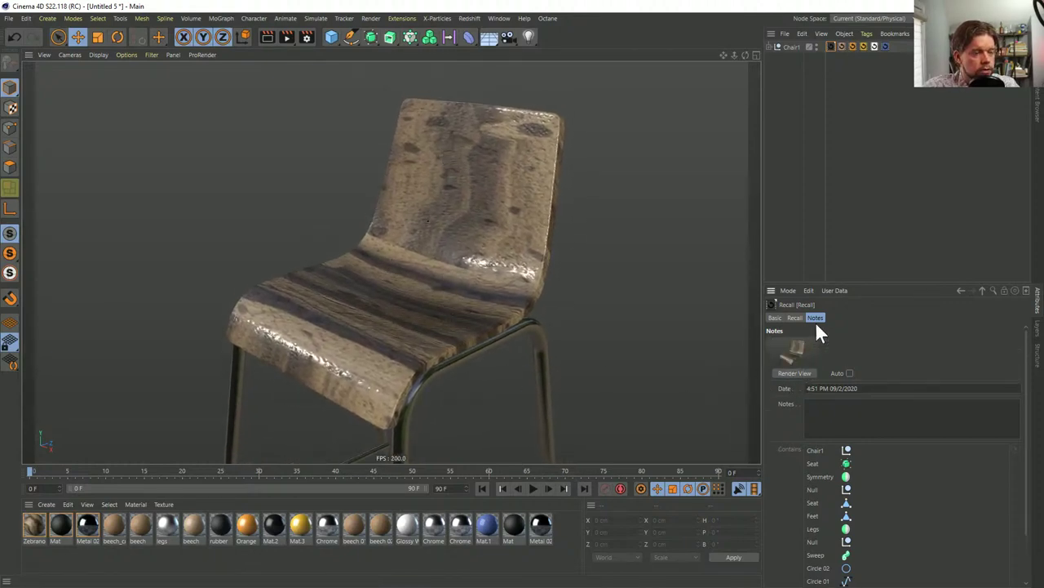
{"action": "left_click", "coordinate": [842, 45]}
{"action": "left_click", "coordinate": [853, 45]}
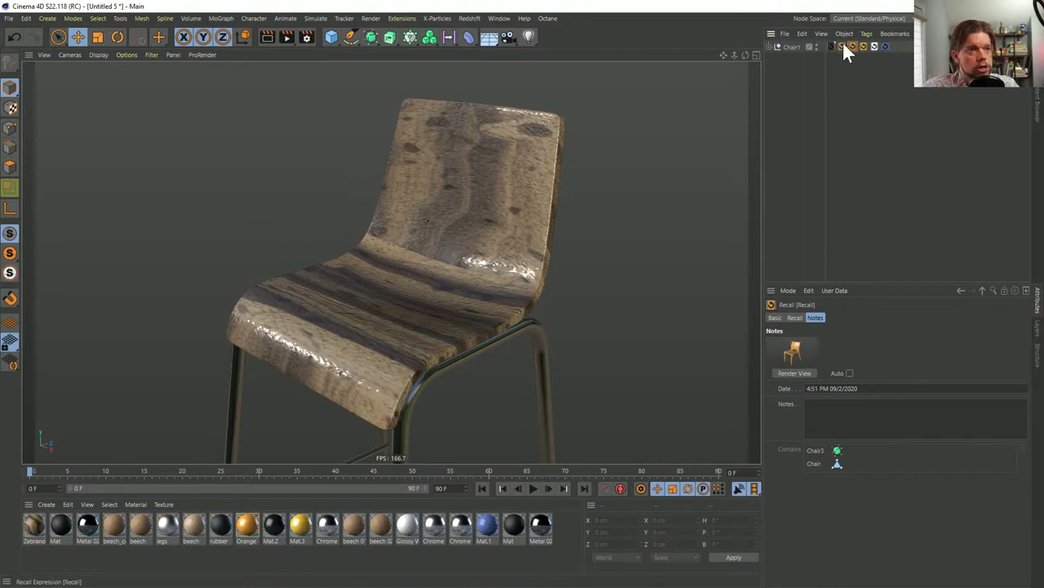
{"action": "left_click", "coordinate": [874, 45]}
{"action": "left_click", "coordinate": [885, 45]}
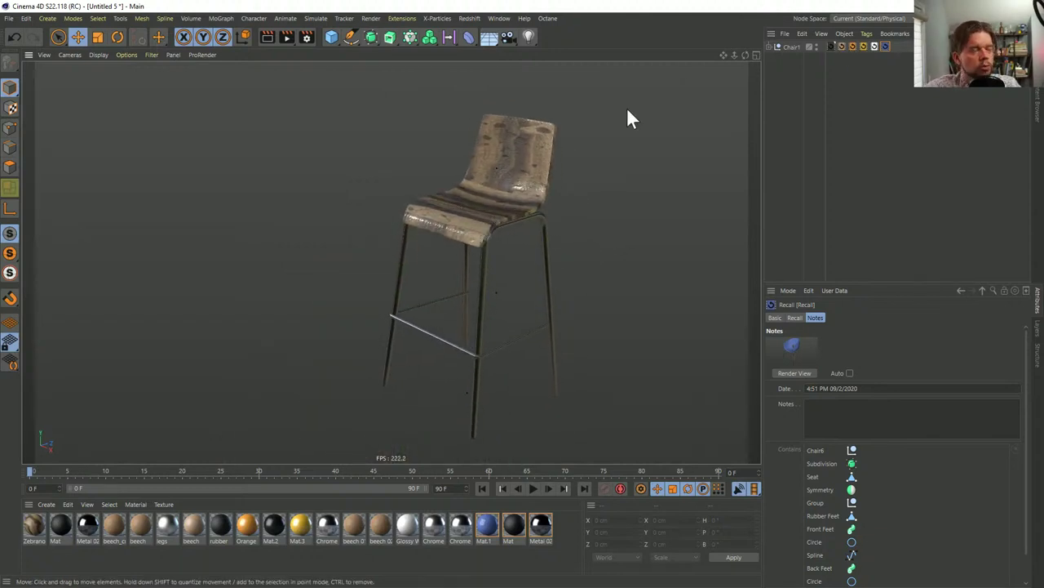
{"action": "left_click", "coordinate": [842, 46]}
{"action": "left_click", "coordinate": [853, 45]}
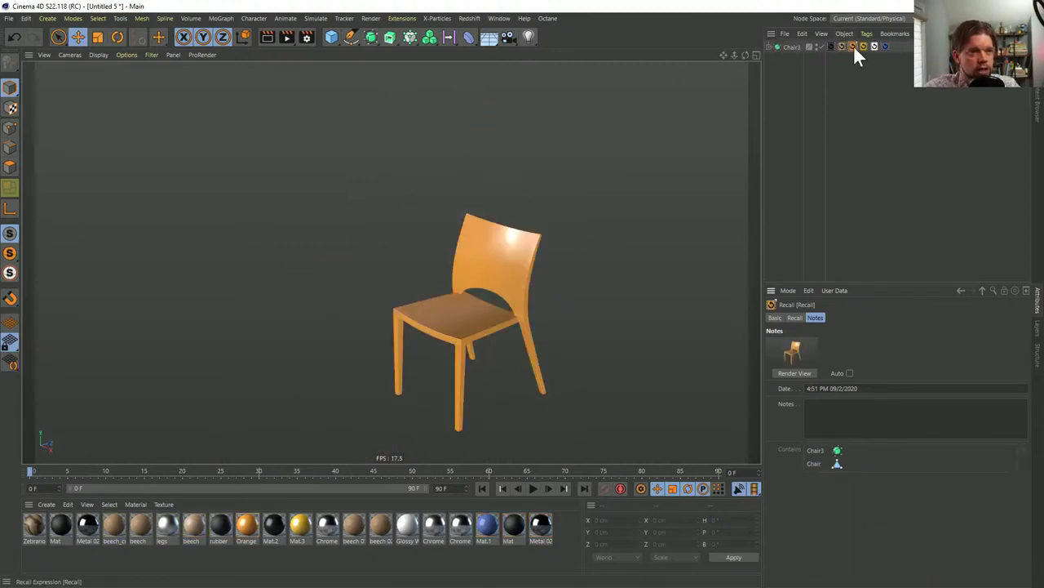
{"action": "left_click", "coordinate": [863, 45]}
{"action": "left_click", "coordinate": [875, 46]}
{"action": "left_click", "coordinate": [885, 46]}
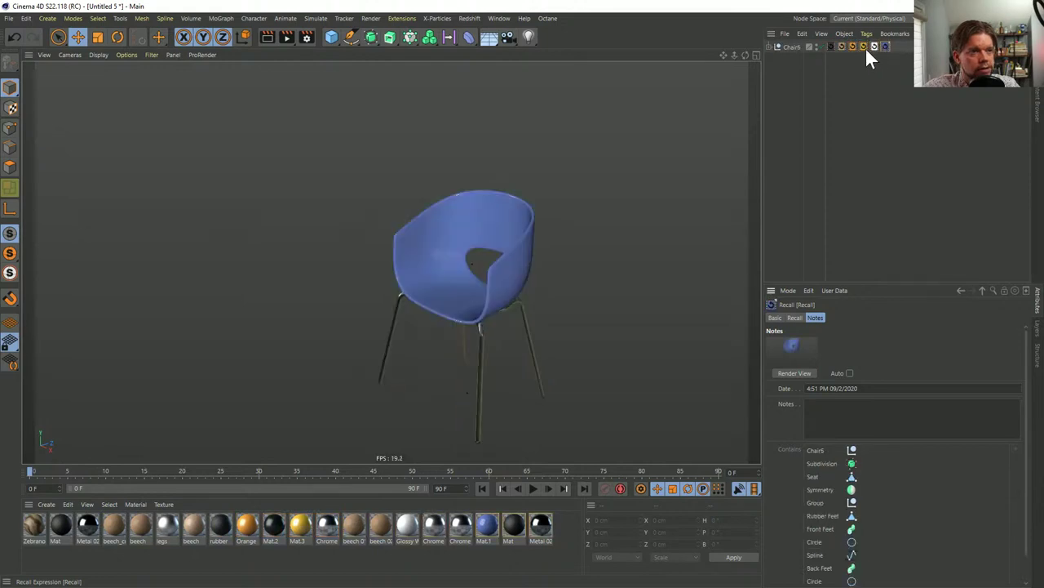
{"action": "left_click", "coordinate": [840, 46]}
{"action": "left_click", "coordinate": [852, 46]}
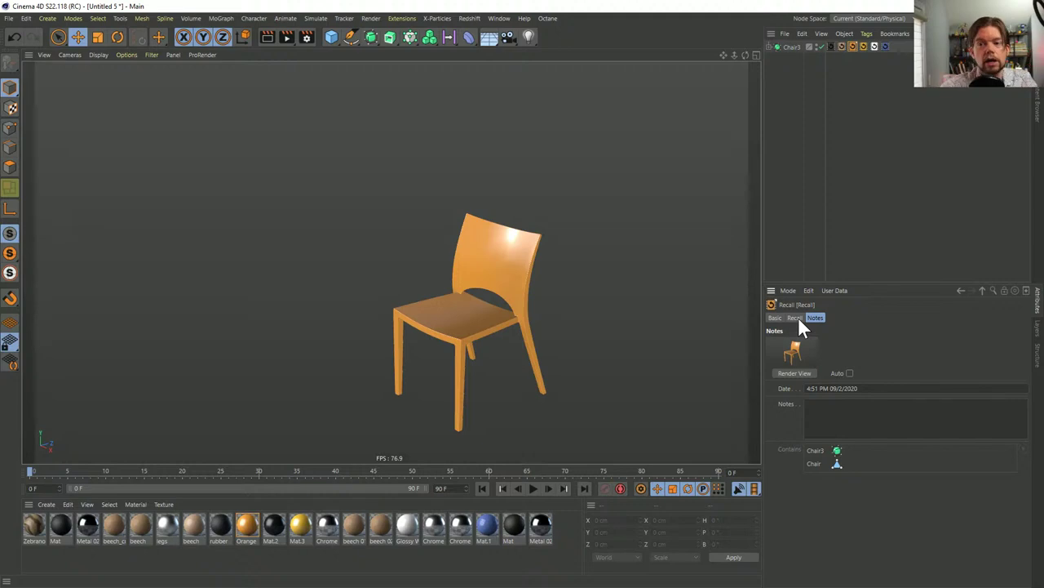
{"action": "left_click", "coordinate": [840, 45]}
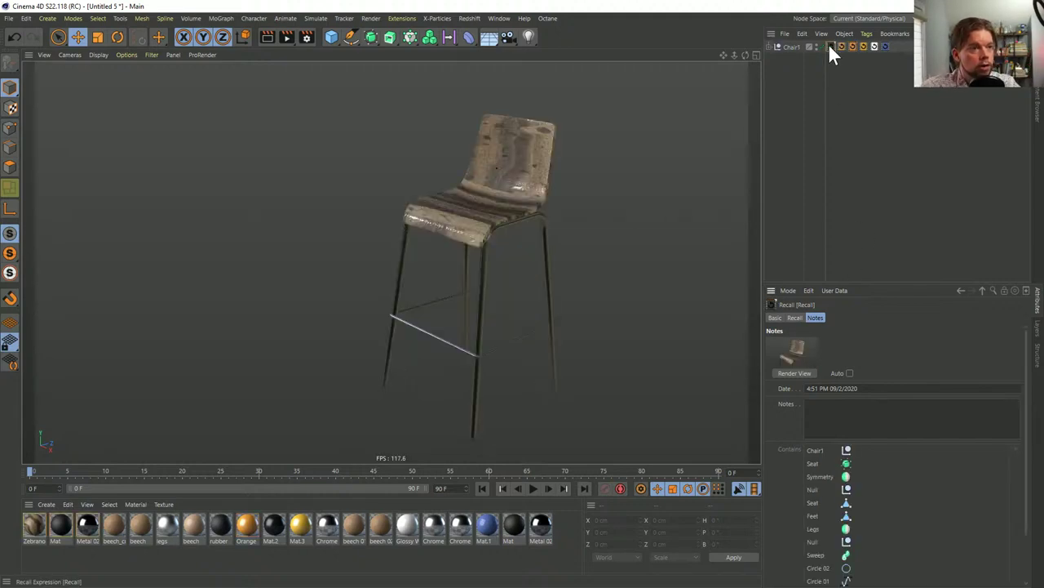
{"action": "left_click", "coordinate": [794, 47]}
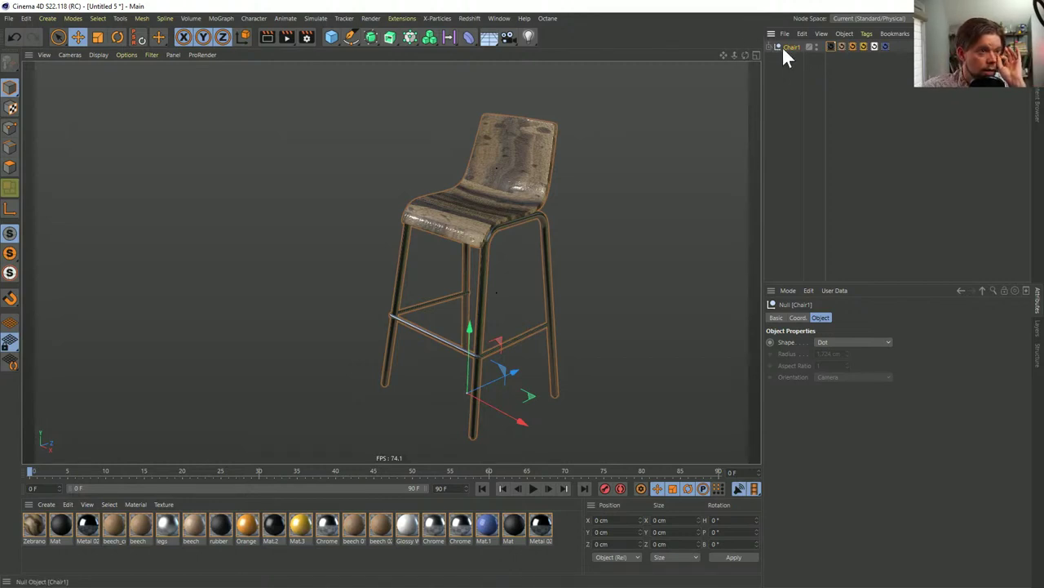
Switch to [11a]ChairPresentation_Vol2_Seating.c4d and bring in Chair1, undoing then redoing the addition
{"action": "left_click", "coordinate": [501, 18]}
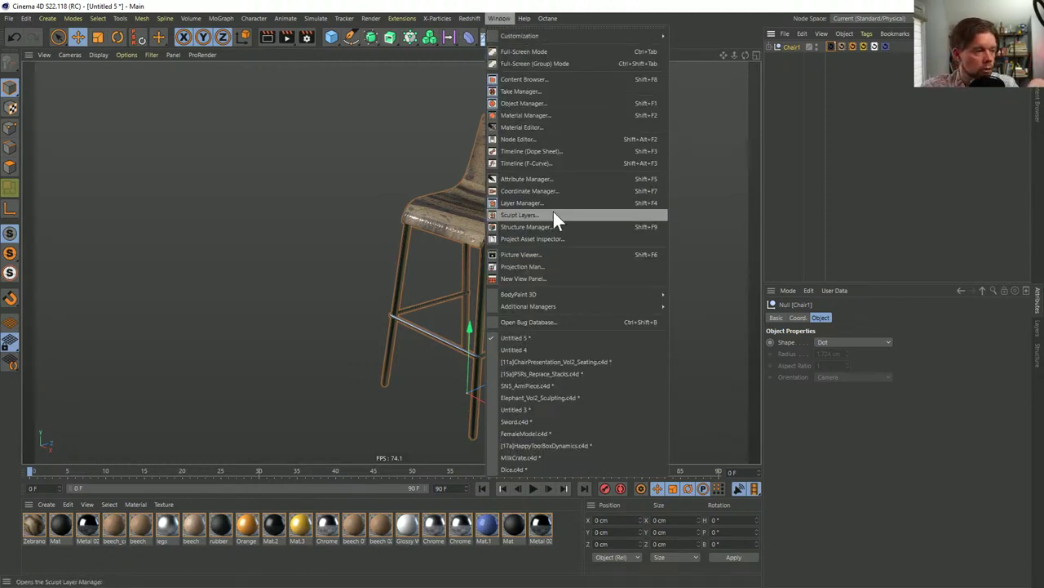
{"action": "left_click", "coordinate": [572, 364]}
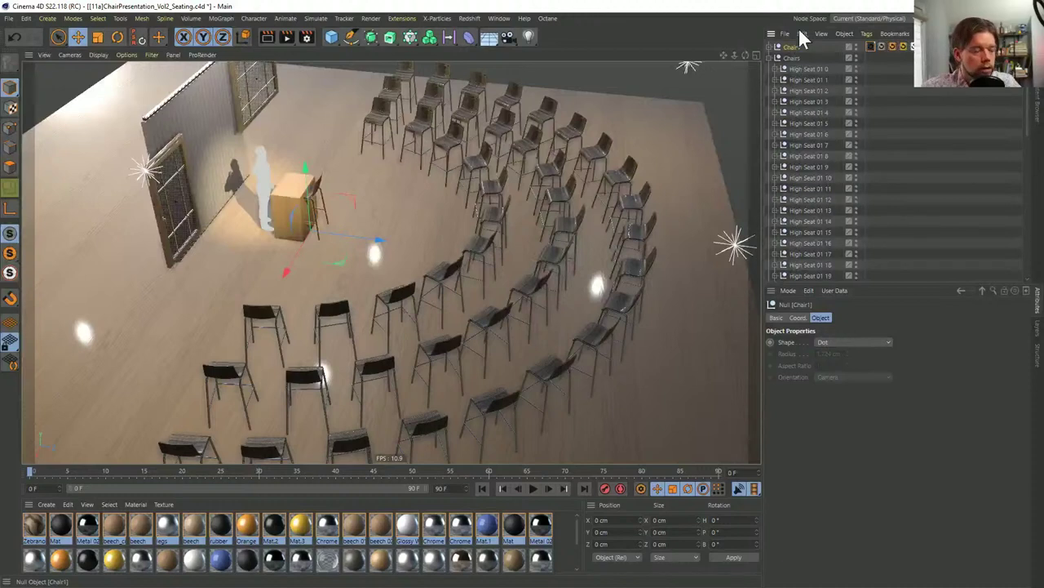
{"action": "key", "text": "ctrl+z"}
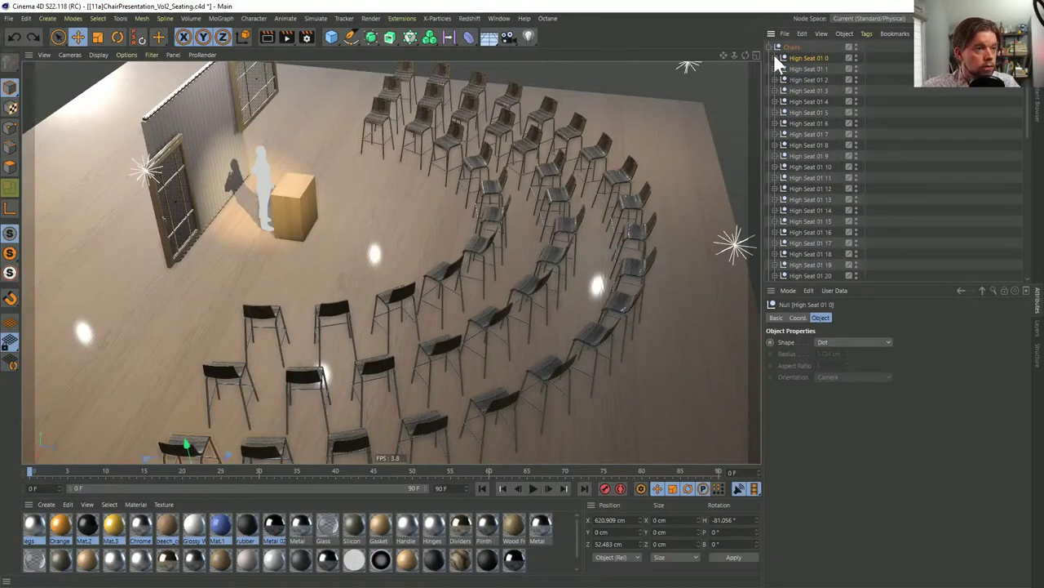
{"action": "key", "text": "ctrl+y"}
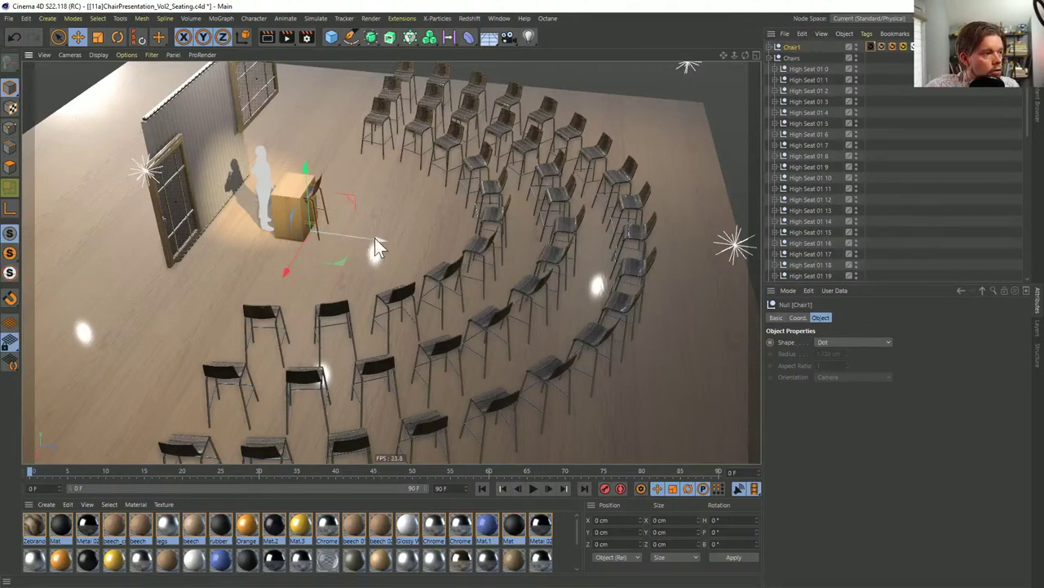
Move the chair null to Z 101.381 cm and recall it as the Chair6 variant
{"action": "left_click_drag", "start_coordinate": [375, 237], "coordinate": [377, 214]}
{"action": "key", "text": "o"}
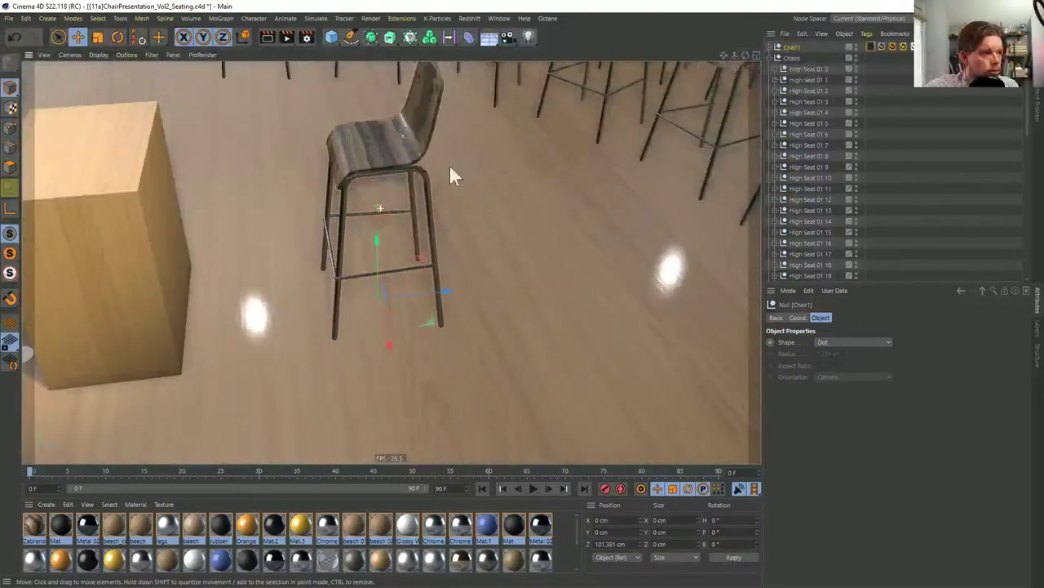
{"action": "double_click", "coordinate": [881, 46]}
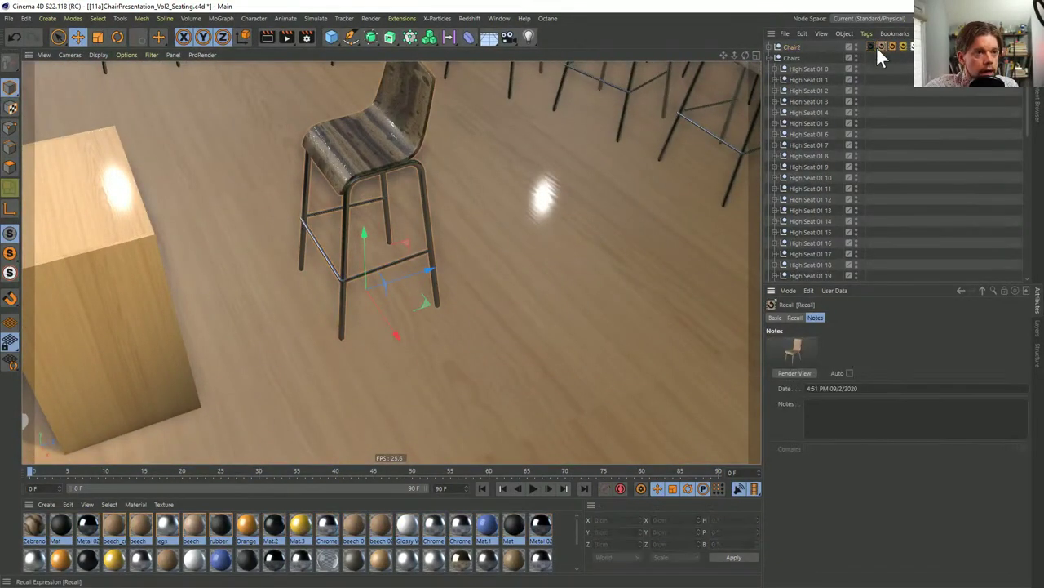
{"action": "double_click", "coordinate": [903, 46]}
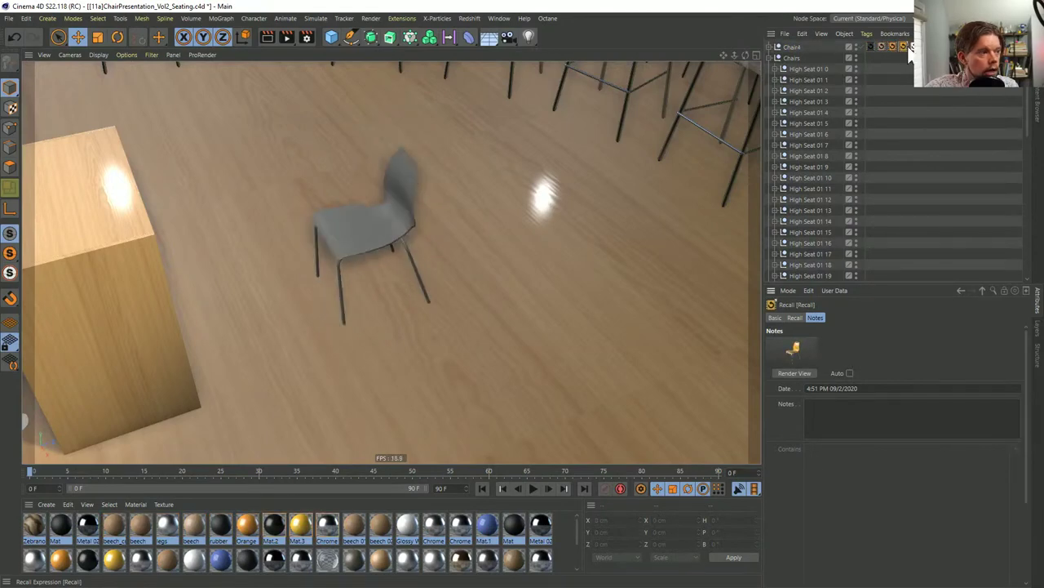
{"action": "double_click", "coordinate": [903, 47]}
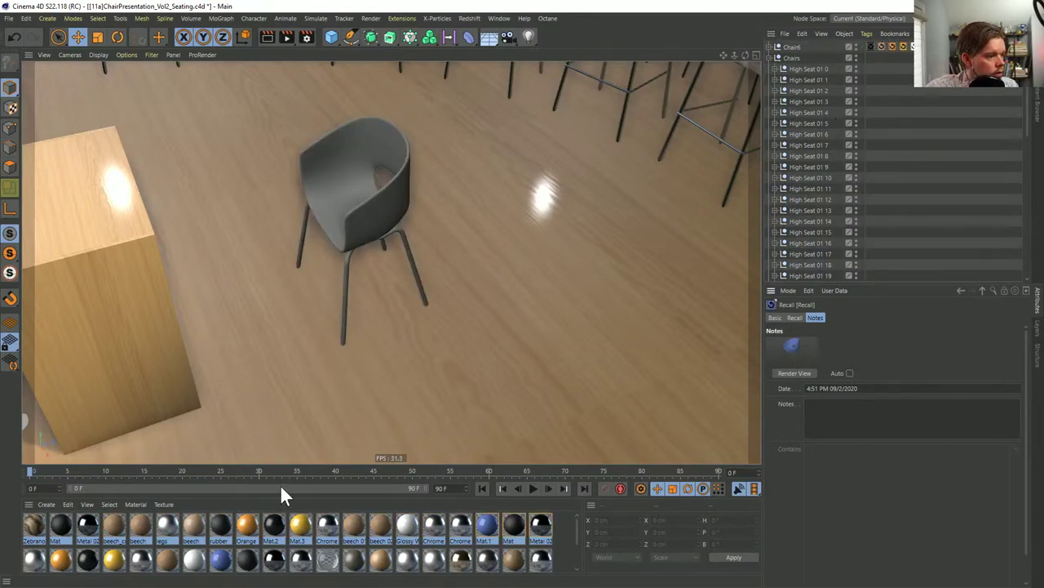
Inspect the Symmetry object's Rubber Feet tag, then collapse Chair6 and view the whole room
{"action": "left_click", "coordinate": [772, 58]}
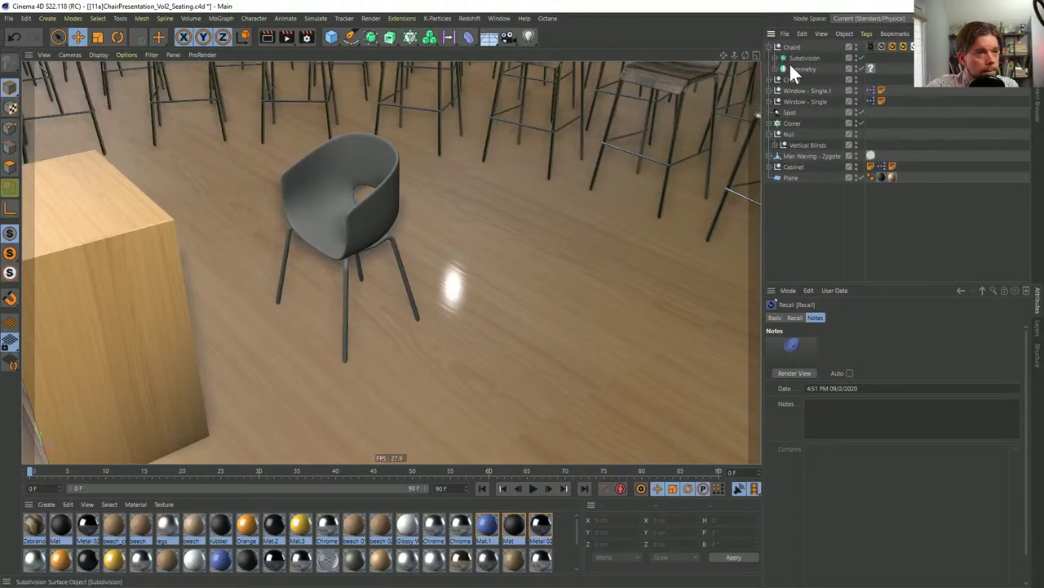
{"action": "left_click", "coordinate": [869, 67]}
{"action": "left_click", "coordinate": [796, 68]}
{"action": "left_click", "coordinate": [777, 68]}
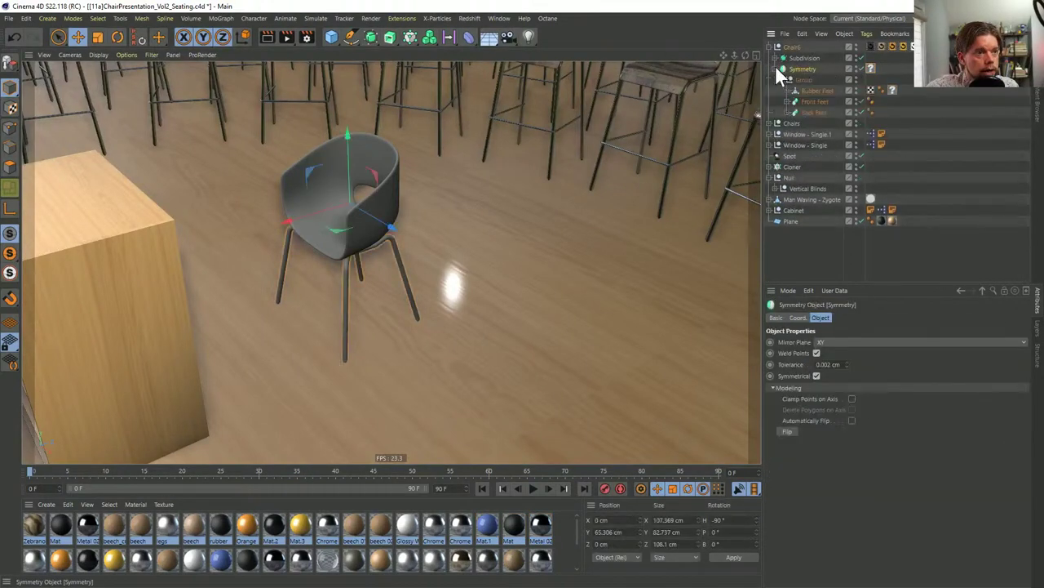
{"action": "left_click", "coordinate": [892, 91]}
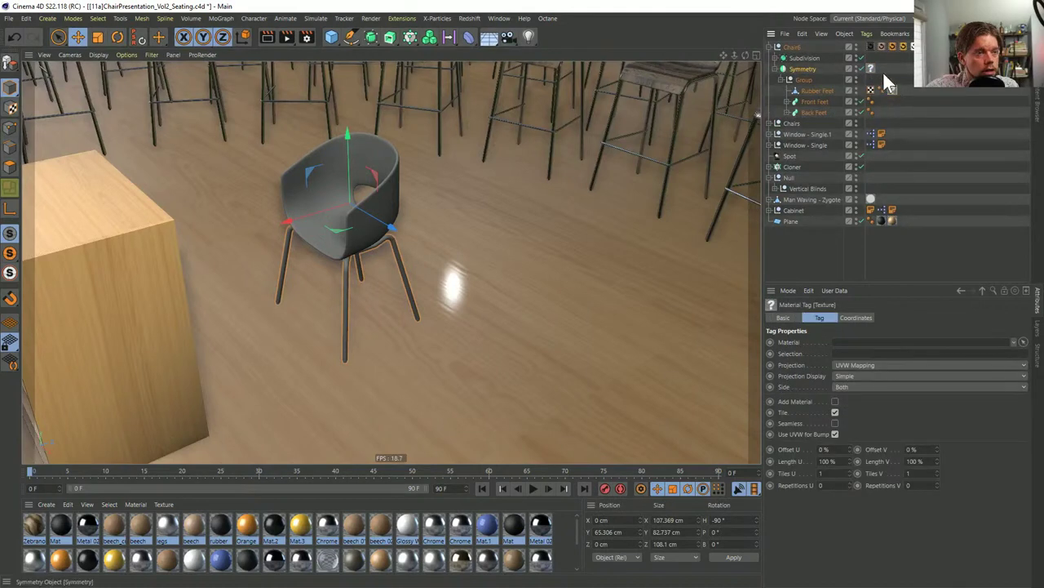
{"action": "left_click", "coordinate": [801, 47]}
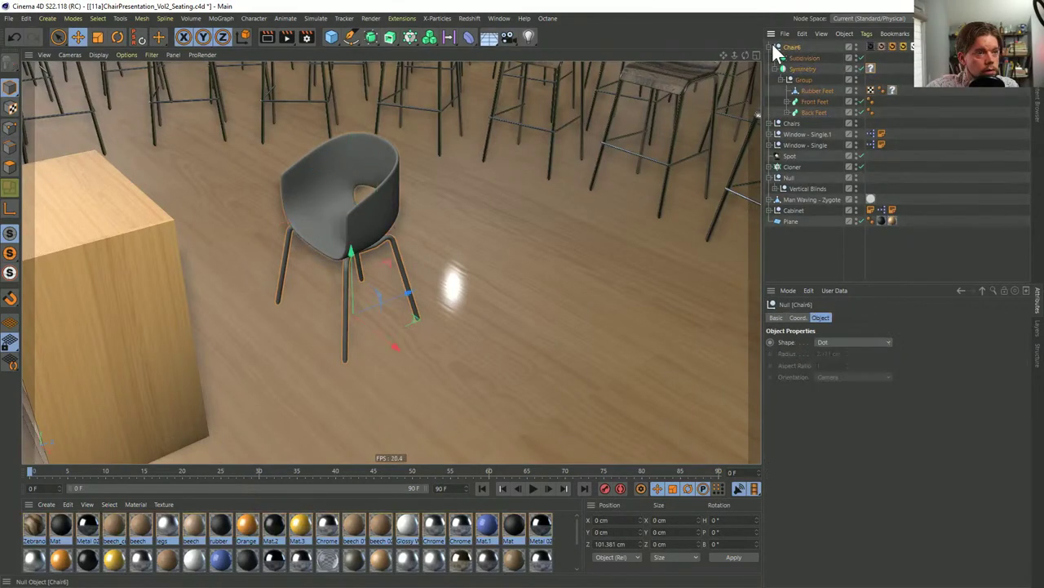
{"action": "left_click", "coordinate": [770, 45]}
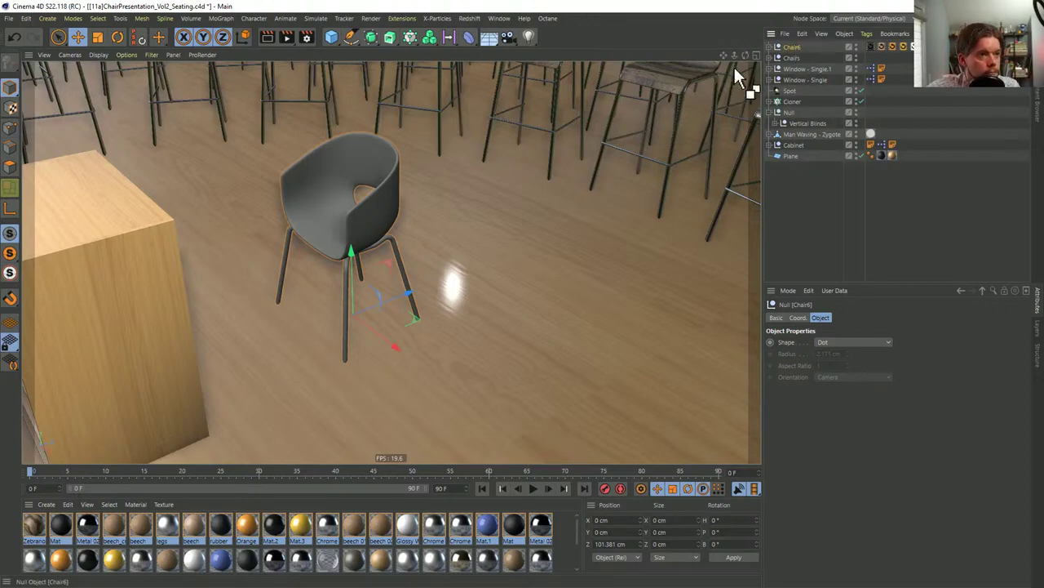
{"action": "scroll", "coordinate": [315, 270], "scroll_direction": "down", "scroll_amount": 5}
{"action": "scroll", "coordinate": [377, 289], "scroll_direction": "up", "scroll_amount": 3}
{"action": "left_click_drag", "start_coordinate": [377, 281], "coordinate": [430, 290], "text": "alt"}
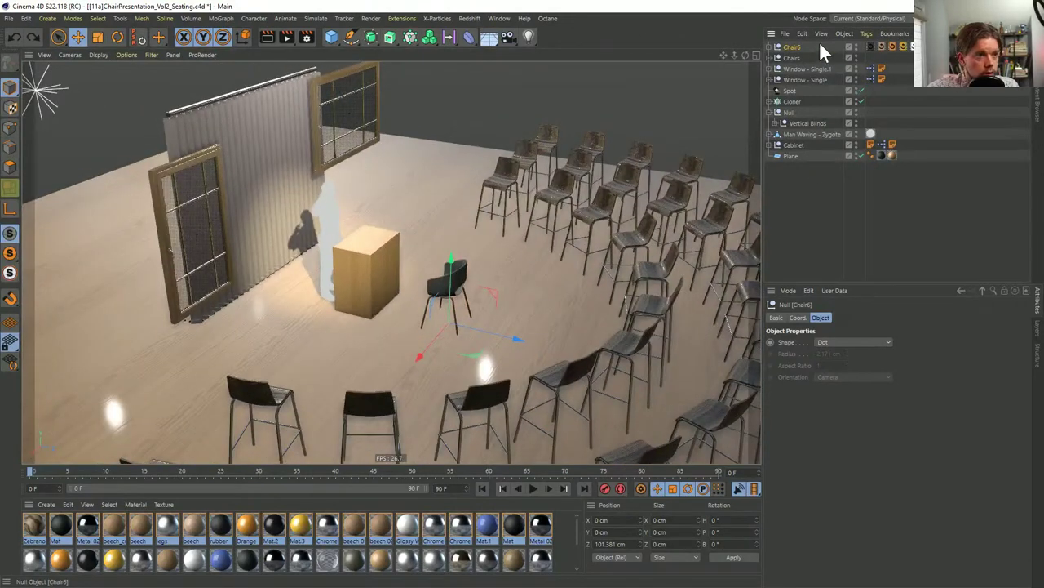
Revert to the saved seating project, discarding the current changes
{"action": "left_click", "coordinate": [8, 18]}
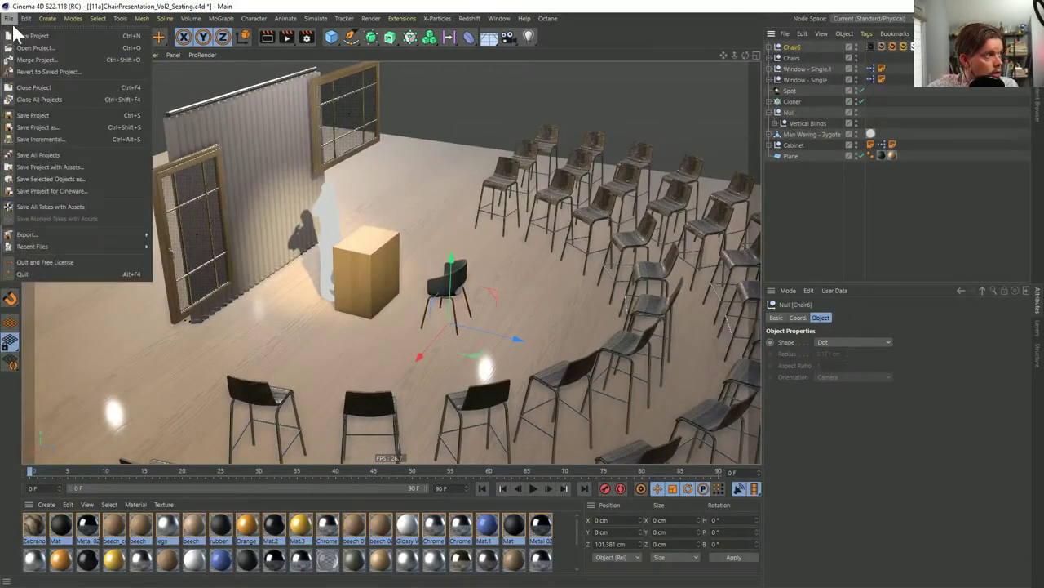
{"action": "left_click", "coordinate": [54, 72]}
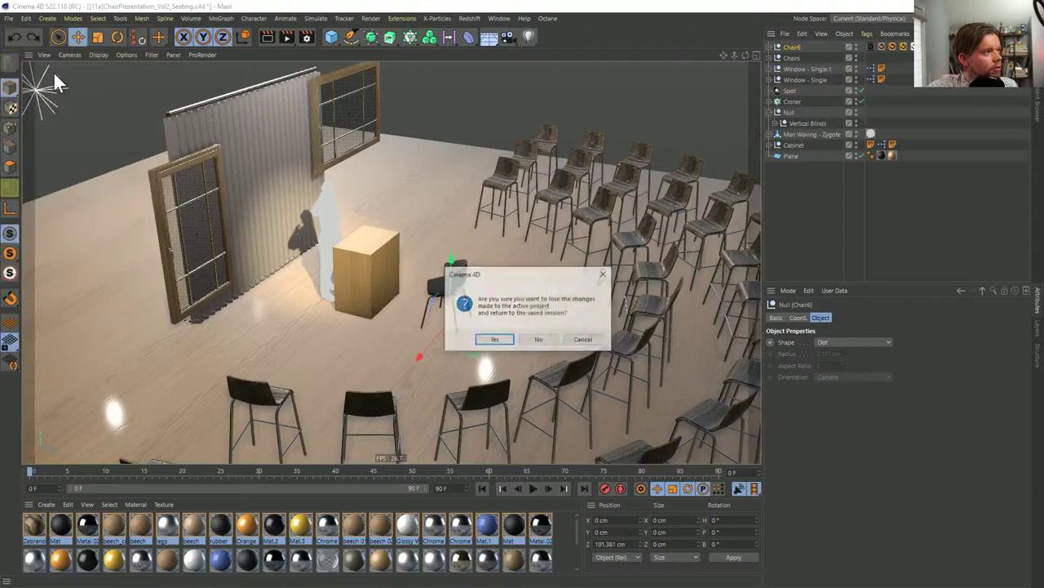
{"action": "left_click", "coordinate": [504, 342]}
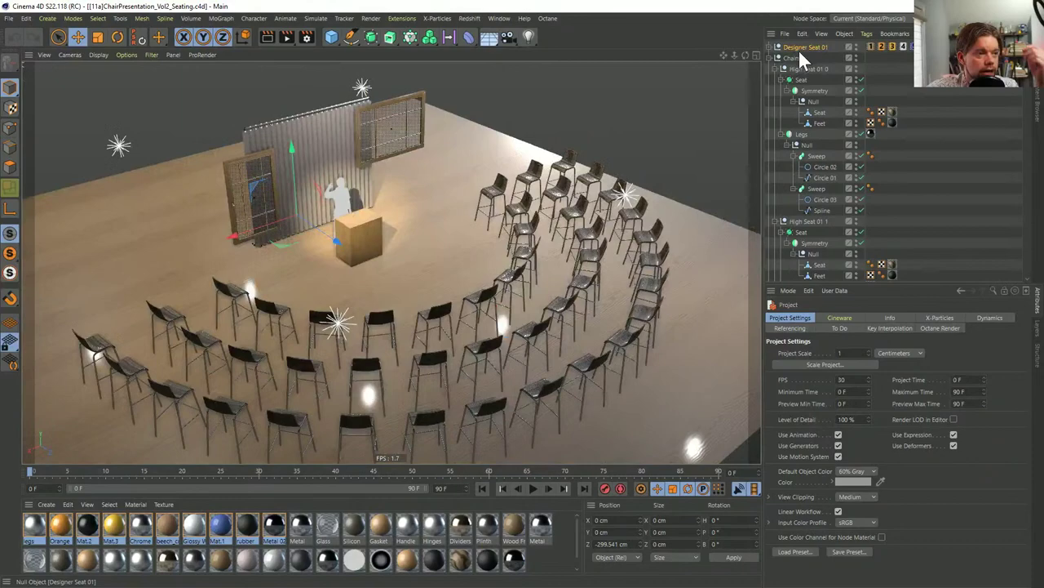
Select Designer Seat 01 and cycle Recall tags 1–3, ending on orange Designer Chair 05
{"action": "left_click", "coordinate": [796, 48]}
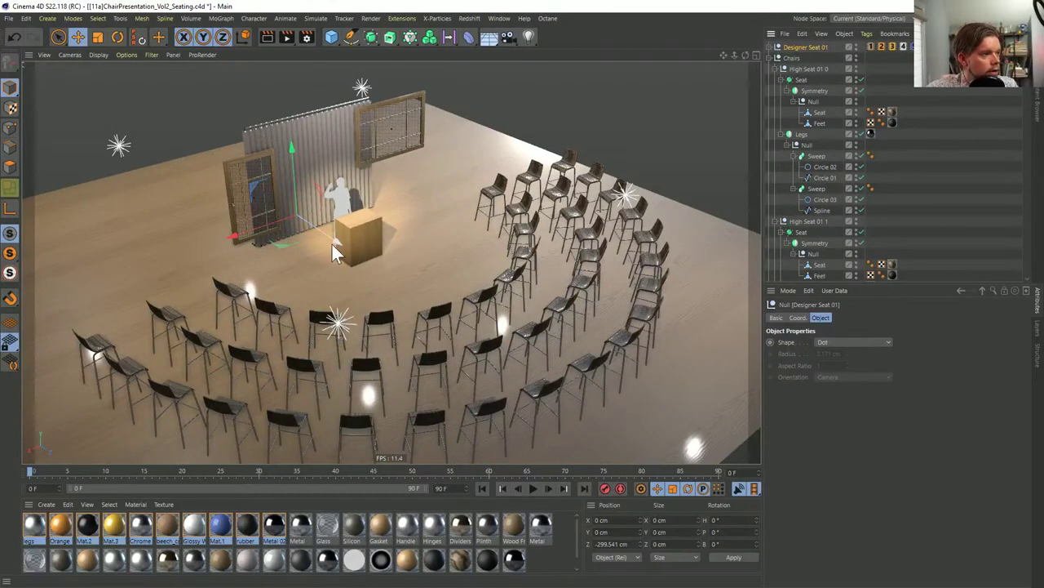
{"action": "mouse_move", "coordinate": [442, 272]}
{"action": "left_mouse_down", "text": "alt"}
{"action": "mouse_move", "coordinate": [495, 271]}
{"action": "mouse_move", "coordinate": [424, 266]}
{"action": "left_mouse_up", "text": "alt"}
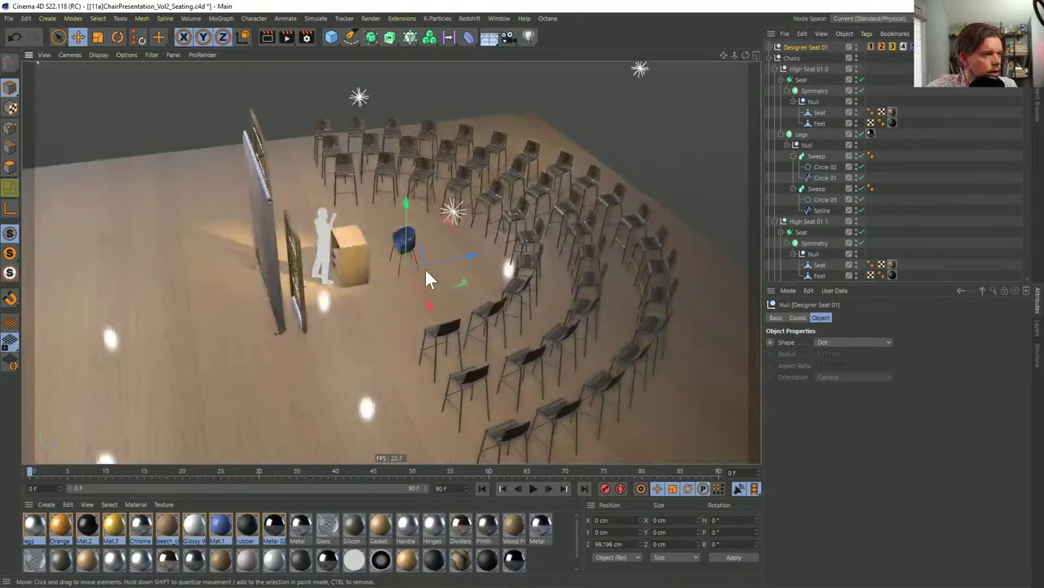
{"action": "scroll", "coordinate": [424, 267], "scroll_direction": "up", "scroll_amount": 8}
{"action": "left_click_drag", "start_coordinate": [578, 221], "coordinate": [431, 237], "text": "alt"}
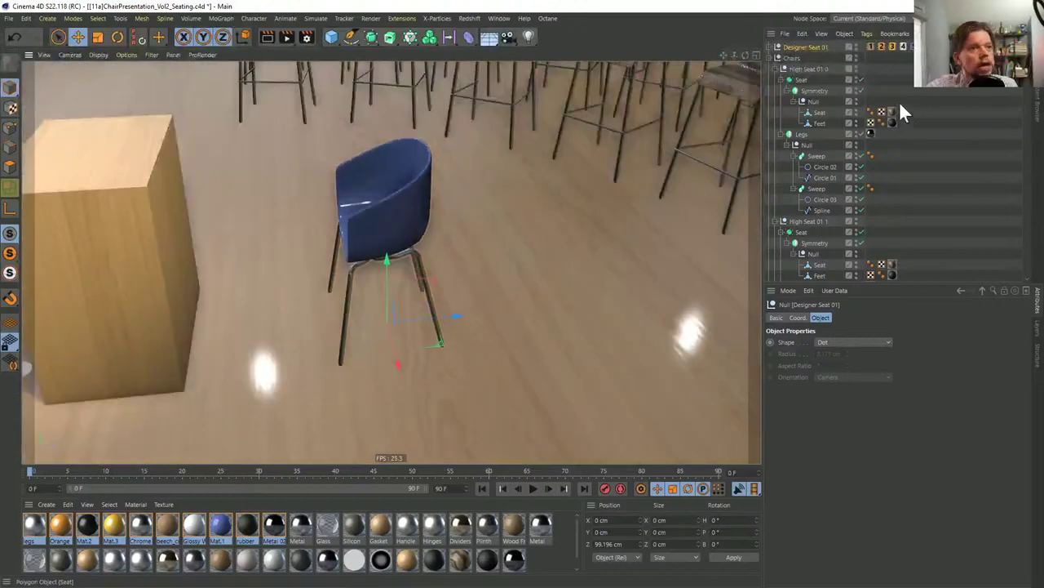
{"action": "left_click", "coordinate": [872, 47]}
{"action": "left_click", "coordinate": [881, 47]}
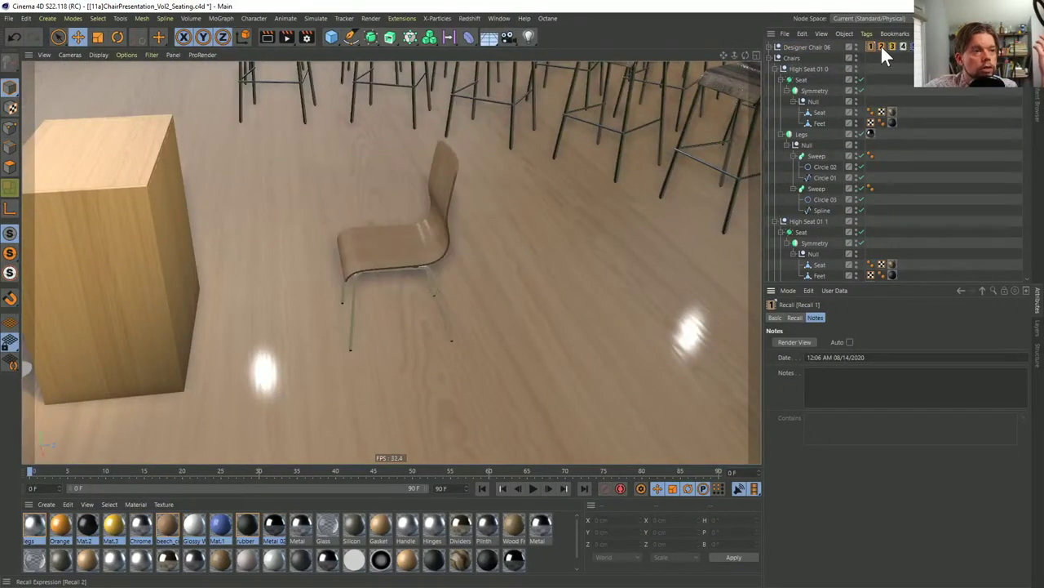
{"action": "left_click", "coordinate": [893, 48]}
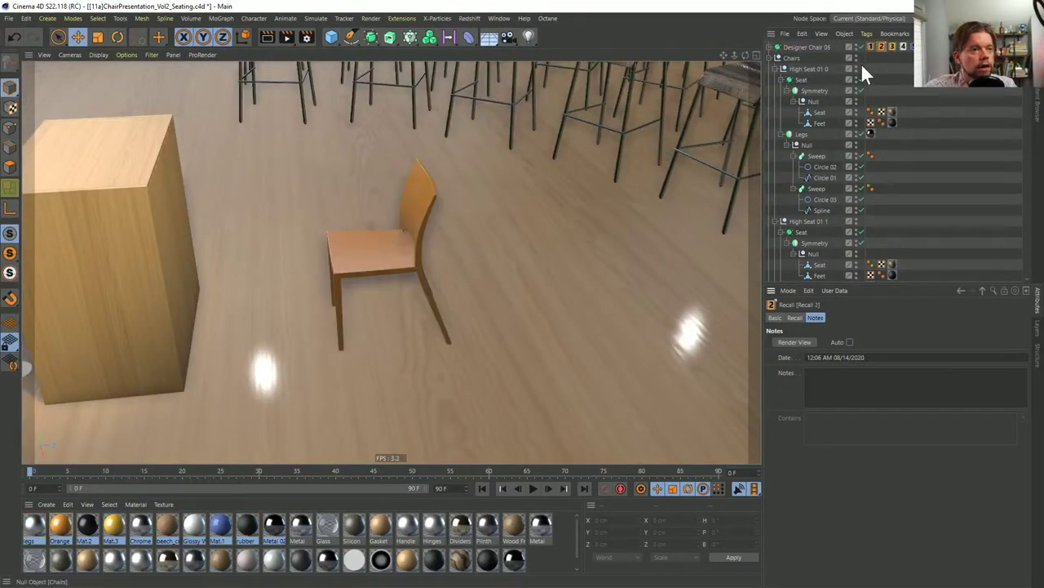
Expand the Chairs null to list the High Seats and view the whole seating layout
{"action": "left_click", "coordinate": [779, 58]}
{"action": "left_click", "coordinate": [779, 57]}
{"action": "left_click", "coordinate": [768, 57]}
{"action": "scroll", "coordinate": [414, 249], "scroll_direction": "down", "scroll_amount": 5}
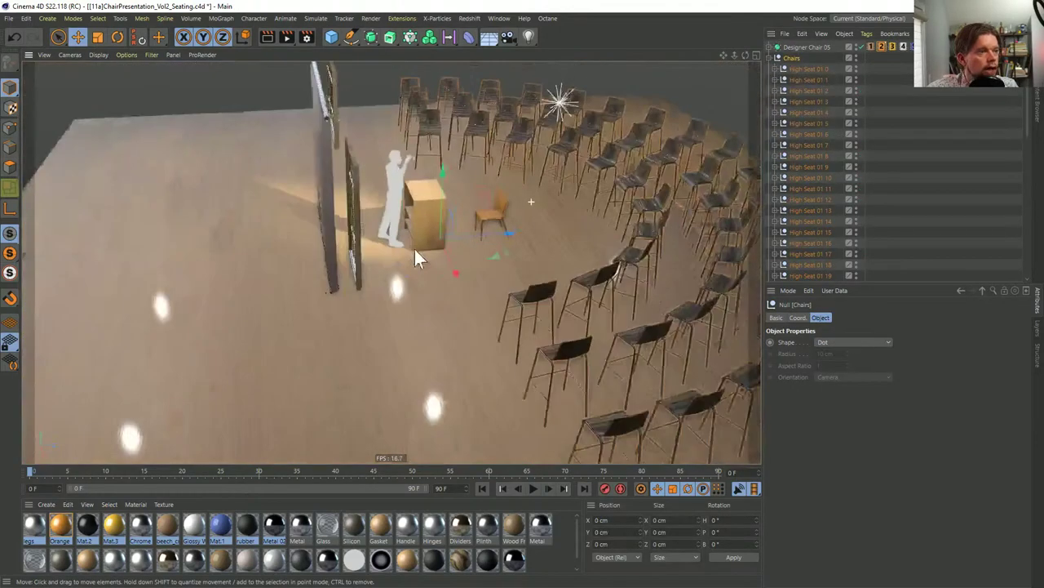
{"action": "left_click_drag", "start_coordinate": [414, 249], "coordinate": [555, 204], "text": "alt"}
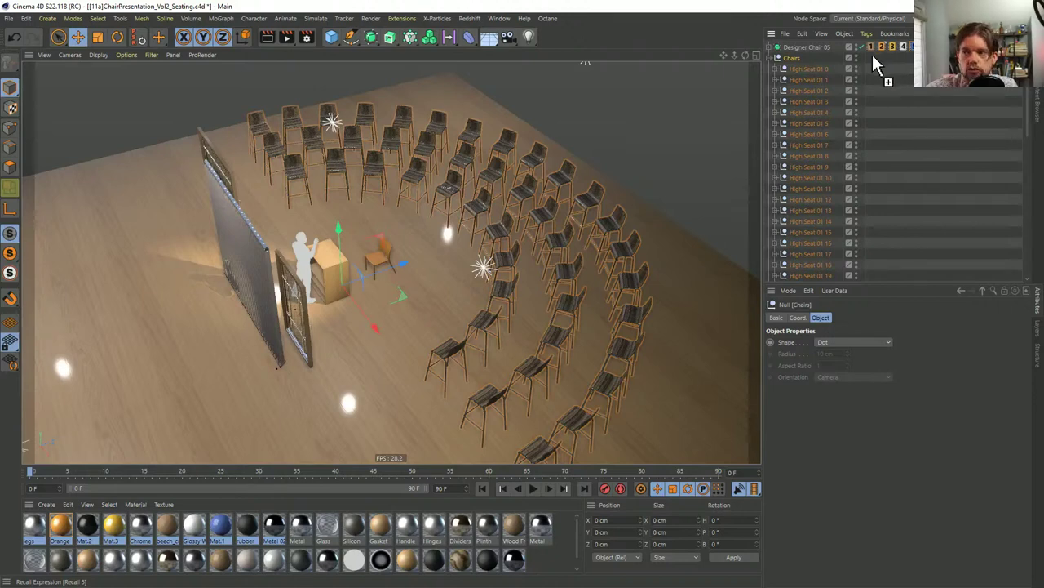
Copy the variant 5 Recall tag onto Chairs and from there to every High Seat
{"action": "left_click_drag", "start_coordinate": [868, 55], "coordinate": [870, 59], "text": "ctrl"}
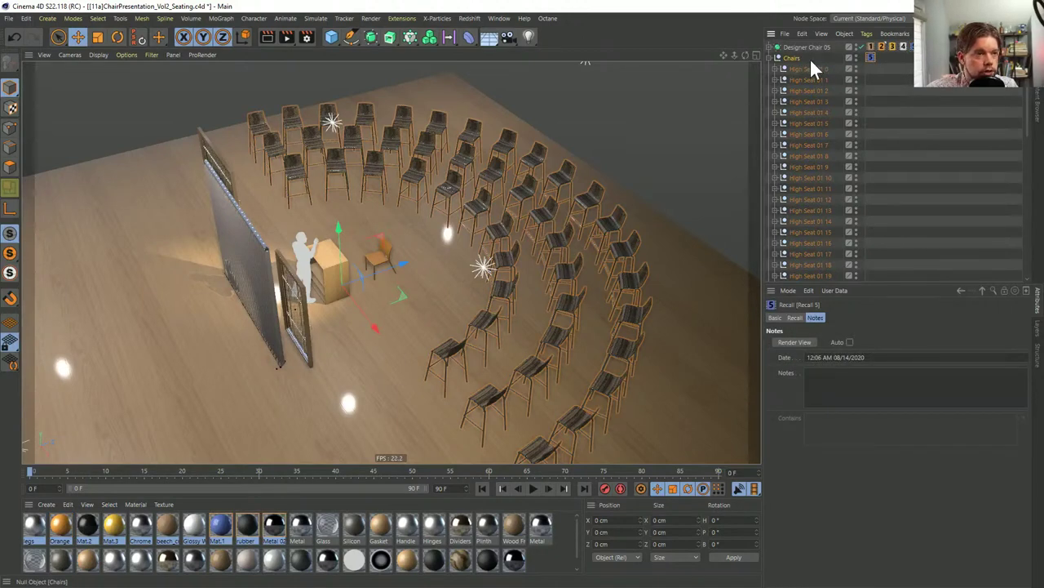
{"action": "right_click", "coordinate": [869, 57]}
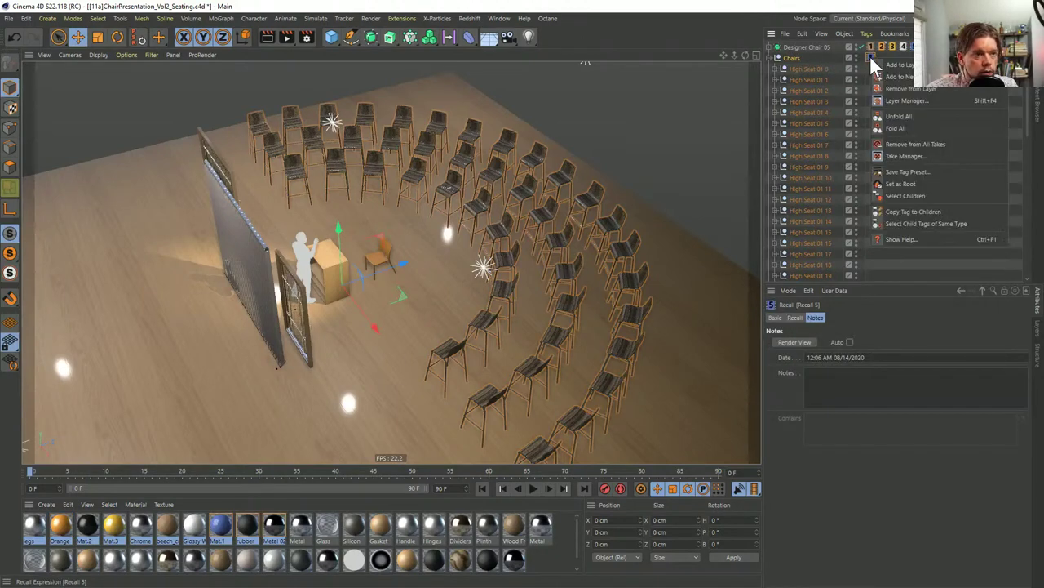
{"action": "left_click", "coordinate": [901, 212]}
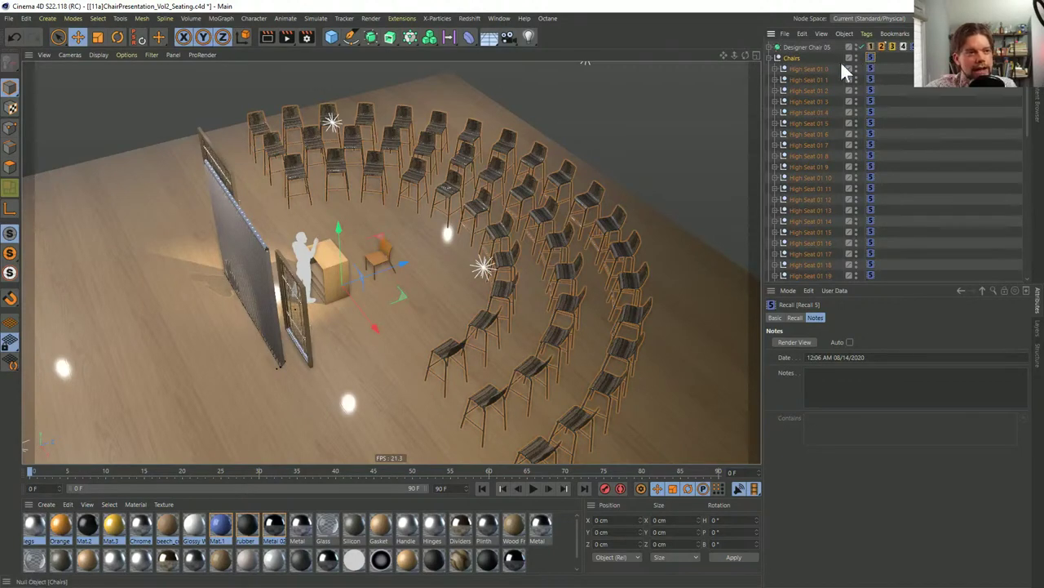
{"action": "left_click", "coordinate": [776, 69]}
{"action": "left_click", "coordinate": [776, 68]}
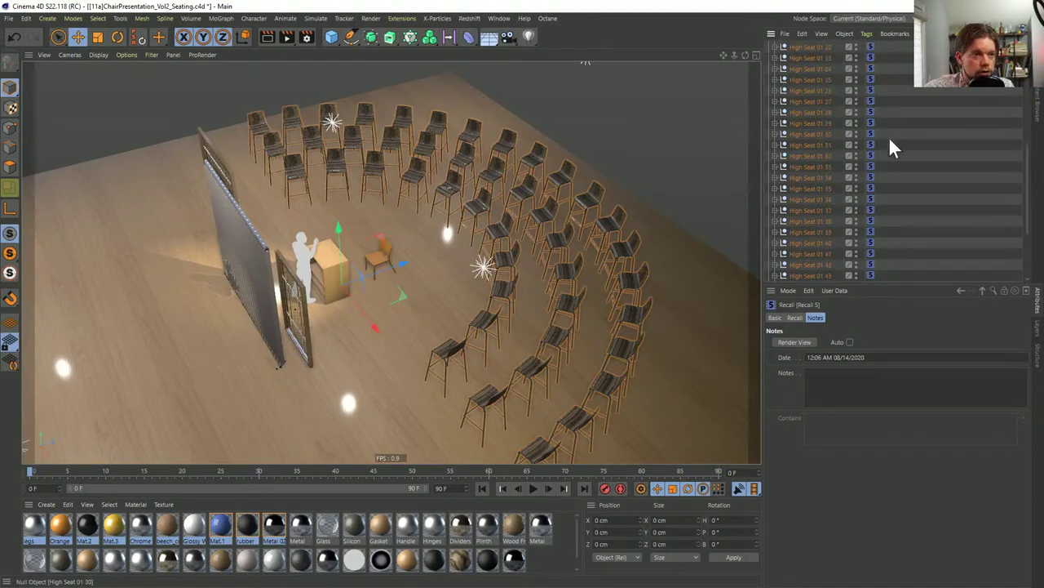
Select all 45 seat Recall tags, show their Recall settings, and review the blue seats
{"action": "scroll", "coordinate": [889, 147], "scroll_direction": "down", "scroll_amount": 8}
{"action": "left_click", "coordinate": [870, 179], "text": "shift"}
{"action": "scroll", "coordinate": [885, 122], "scroll_direction": "up", "scroll_amount": 10}
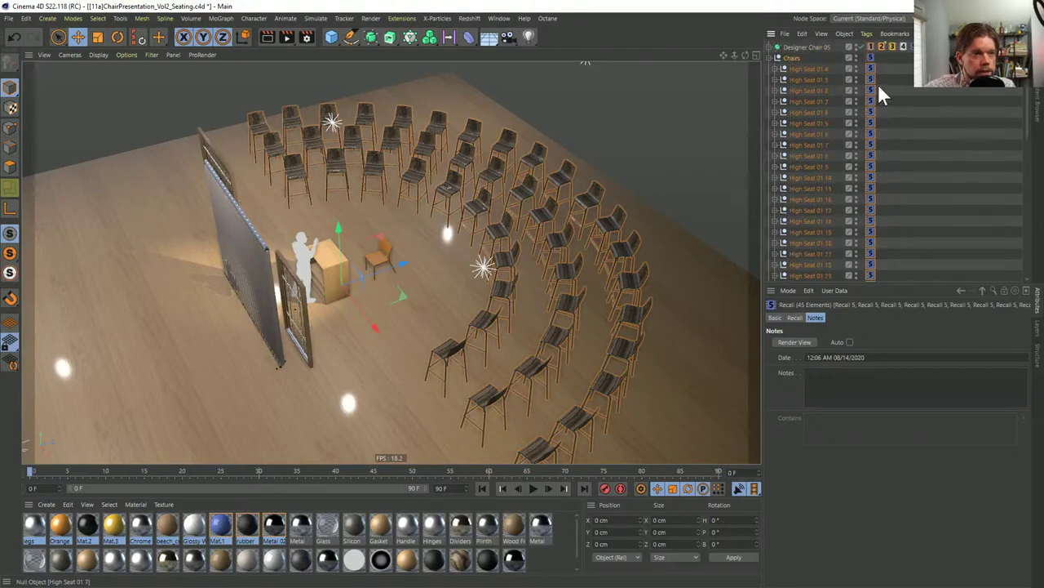
{"action": "left_click", "coordinate": [795, 318]}
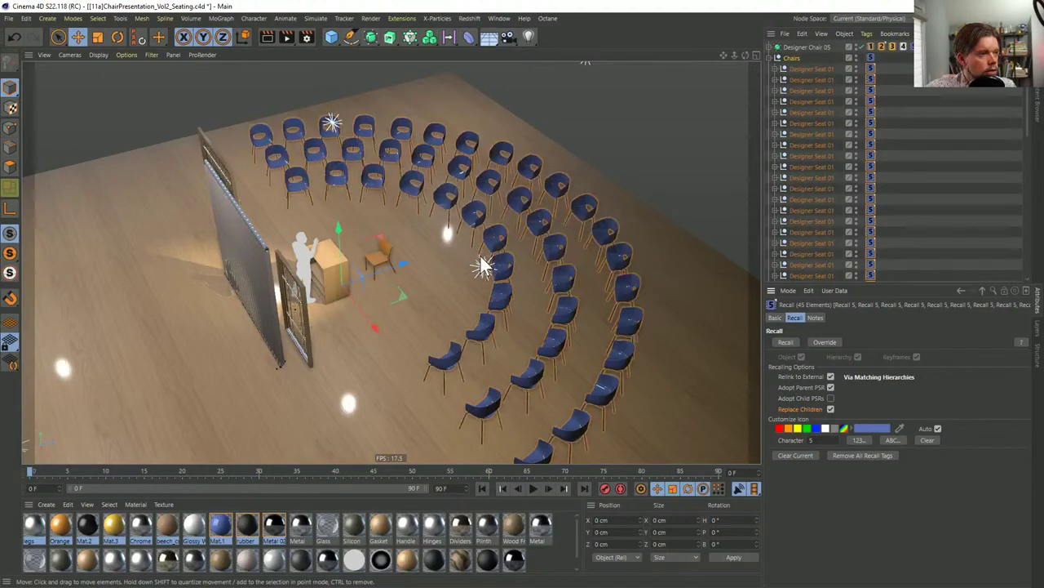
{"action": "left_click_drag", "start_coordinate": [486, 232], "coordinate": [427, 232], "text": "alt"}
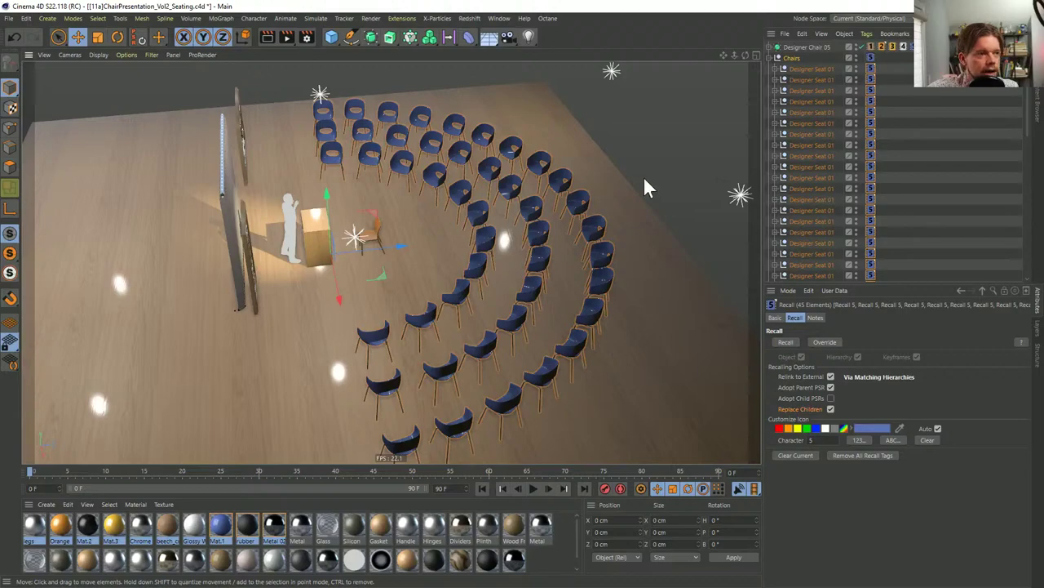
{"action": "scroll", "coordinate": [541, 263], "scroll_direction": "up", "scroll_amount": 5}
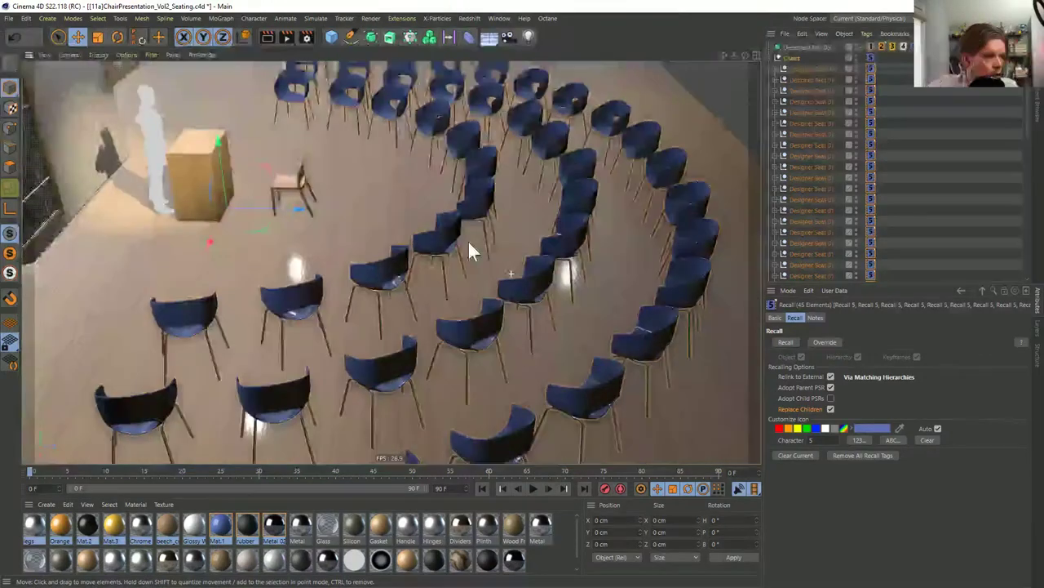
{"action": "left_click_drag", "start_coordinate": [468, 239], "coordinate": [621, 229], "text": "alt"}
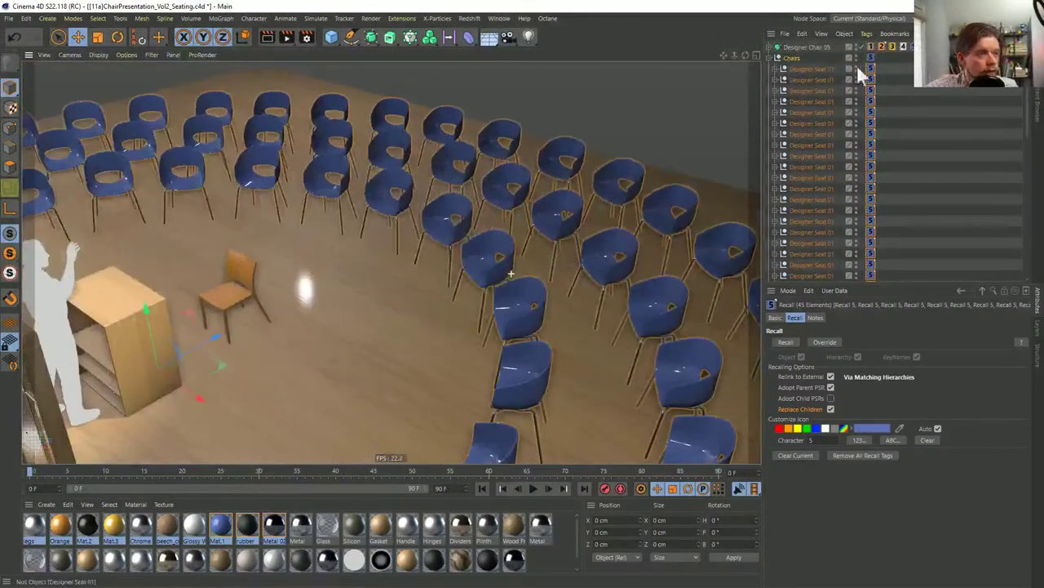
{"action": "left_click", "coordinate": [871, 58]}
{"action": "right_click", "coordinate": [870, 59]}
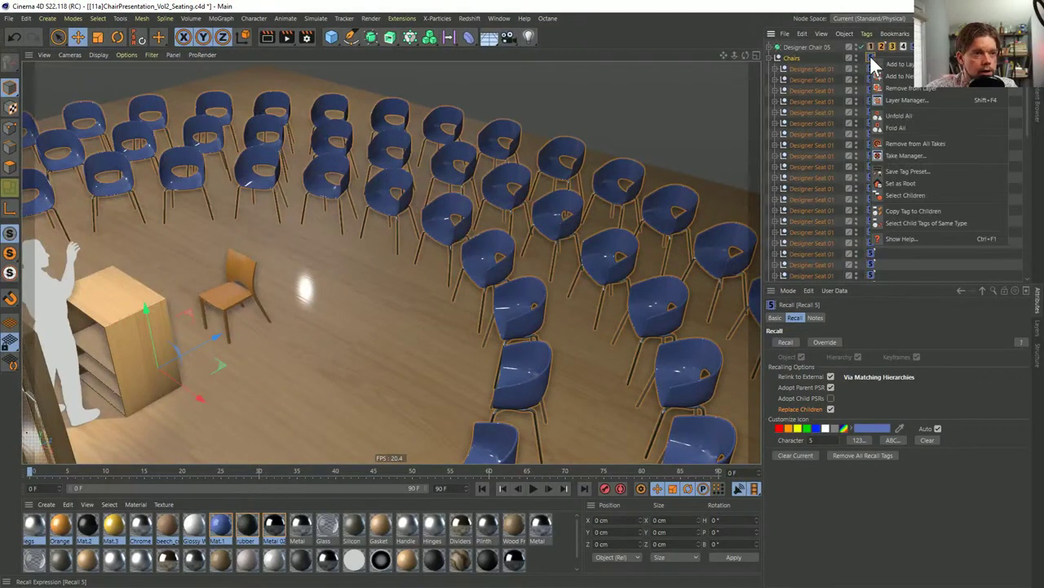
{"action": "left_click", "coordinate": [938, 224]}
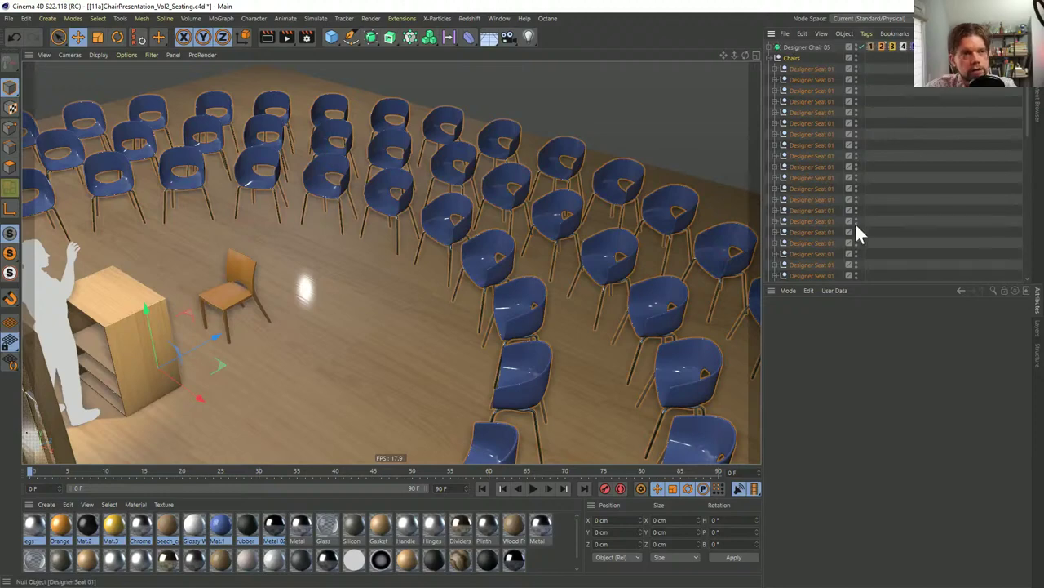
{"action": "left_click_drag", "start_coordinate": [630, 250], "coordinate": [521, 262], "text": "alt"}
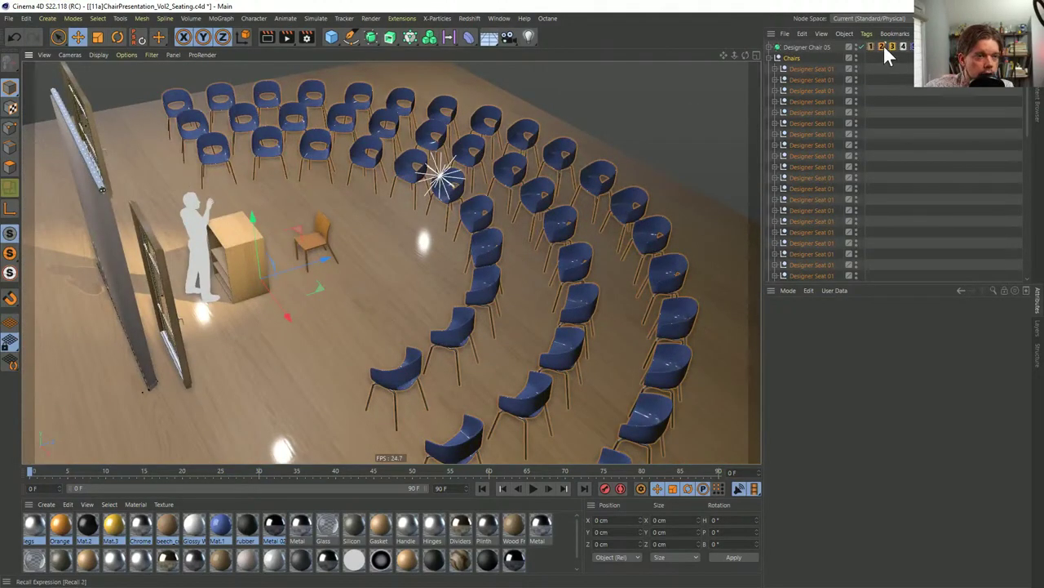
{"action": "left_click_drag", "start_coordinate": [908, 51], "coordinate": [869, 57]}
{"action": "right_click", "coordinate": [871, 57]}
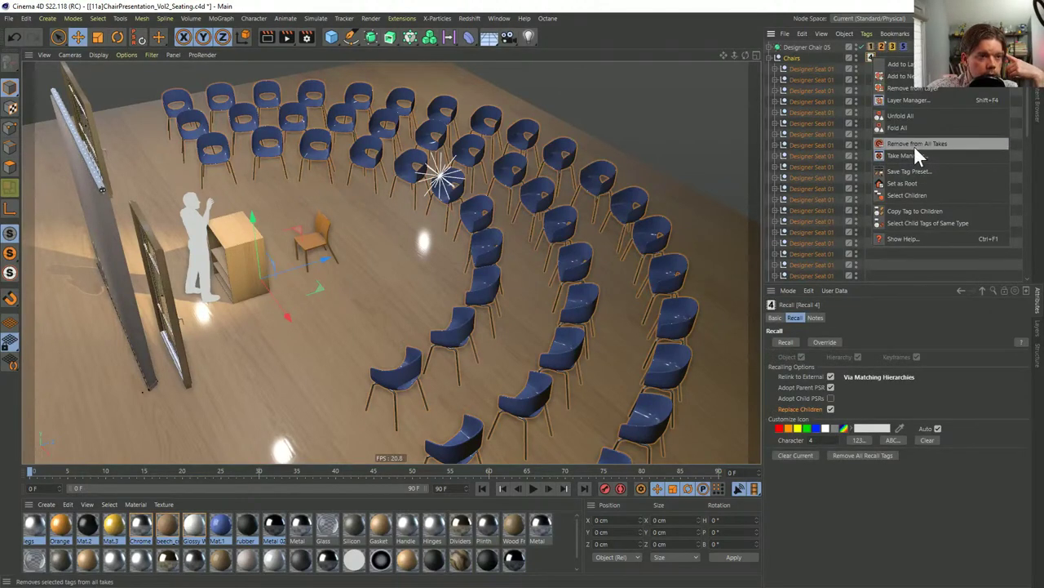
{"action": "left_click", "coordinate": [914, 211]}
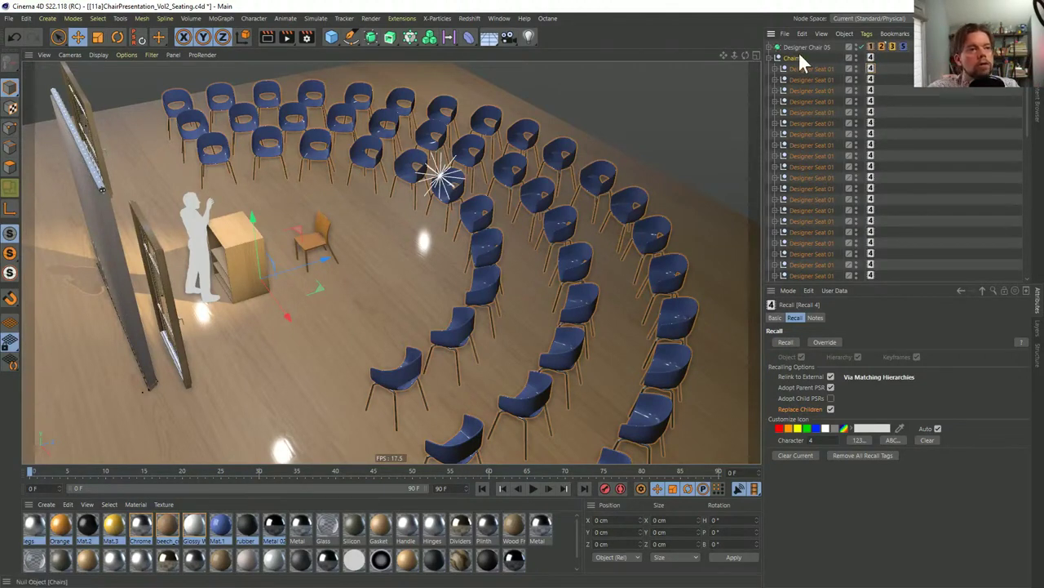
{"action": "left_click", "coordinate": [771, 58], "text": "ctrl"}
{"action": "scroll", "coordinate": [834, 82], "scroll_direction": "down", "scroll_amount": 2}
{"action": "scroll", "coordinate": [835, 82], "scroll_direction": "down", "scroll_amount": 1}
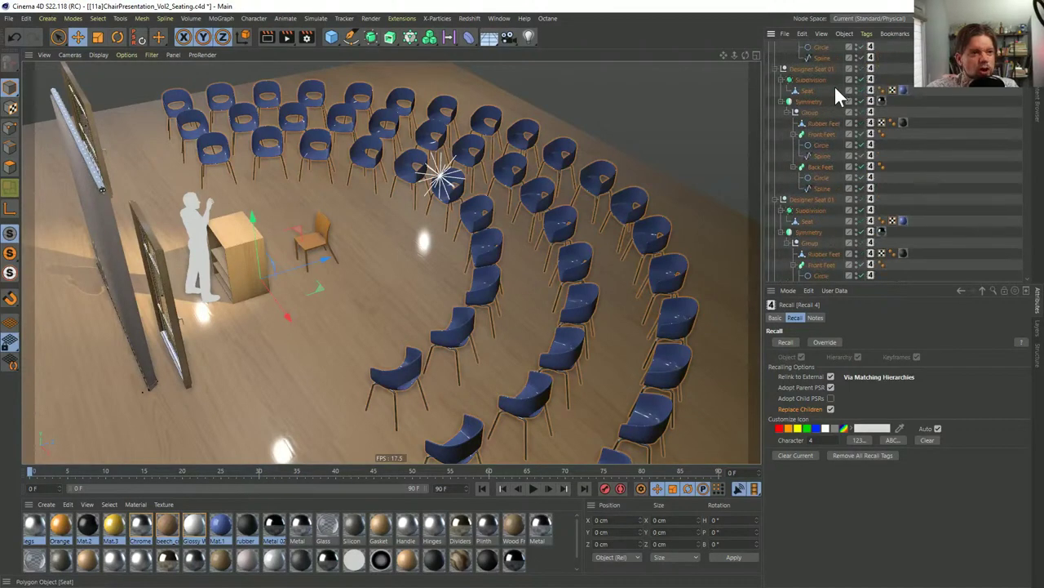
{"action": "scroll", "coordinate": [834, 82], "scroll_direction": "down", "scroll_amount": 2}
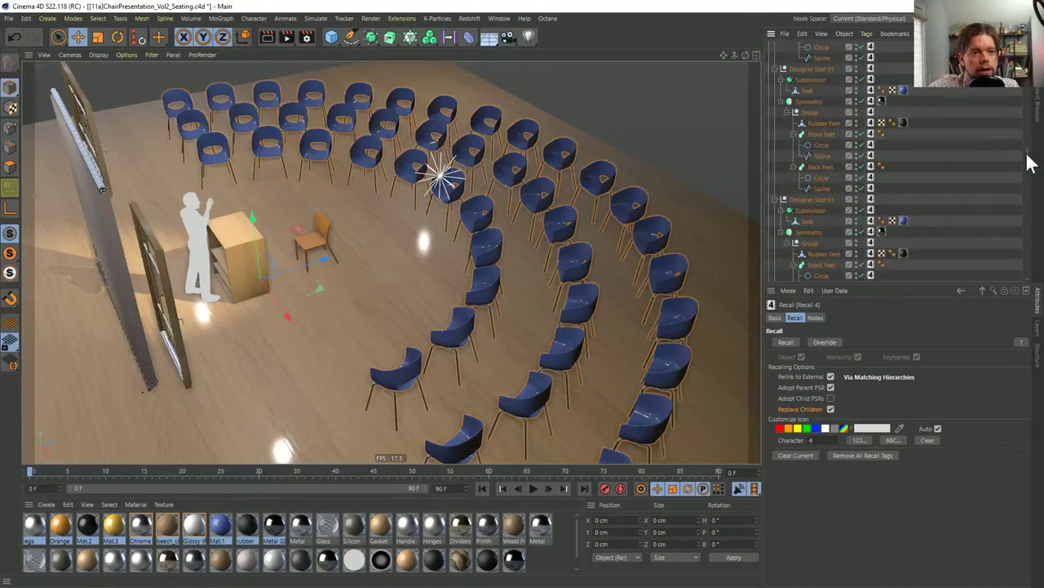
{"action": "scroll", "coordinate": [1028, 158], "scroll_direction": "up", "scroll_amount": 5}
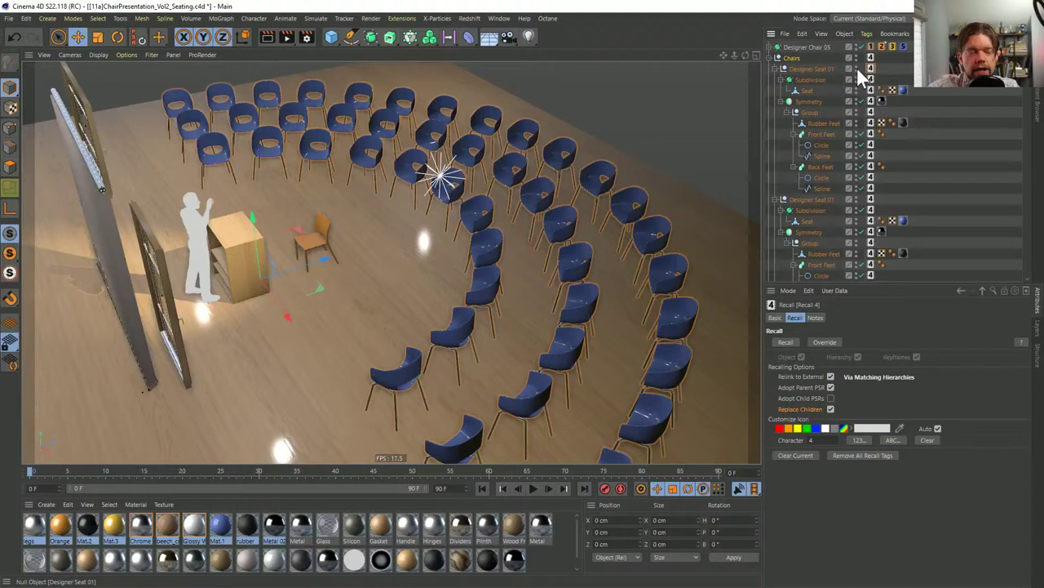
{"action": "left_click", "coordinate": [771, 59], "text": "ctrl"}
{"action": "left_click", "coordinate": [772, 59]}
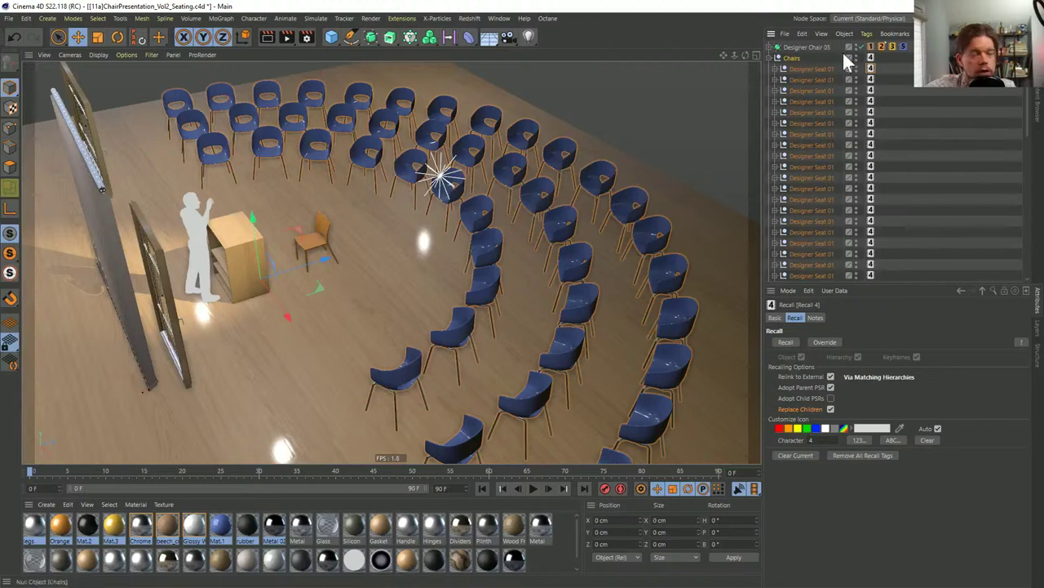
{"action": "scroll", "coordinate": [873, 70], "scroll_direction": "down", "scroll_amount": 5}
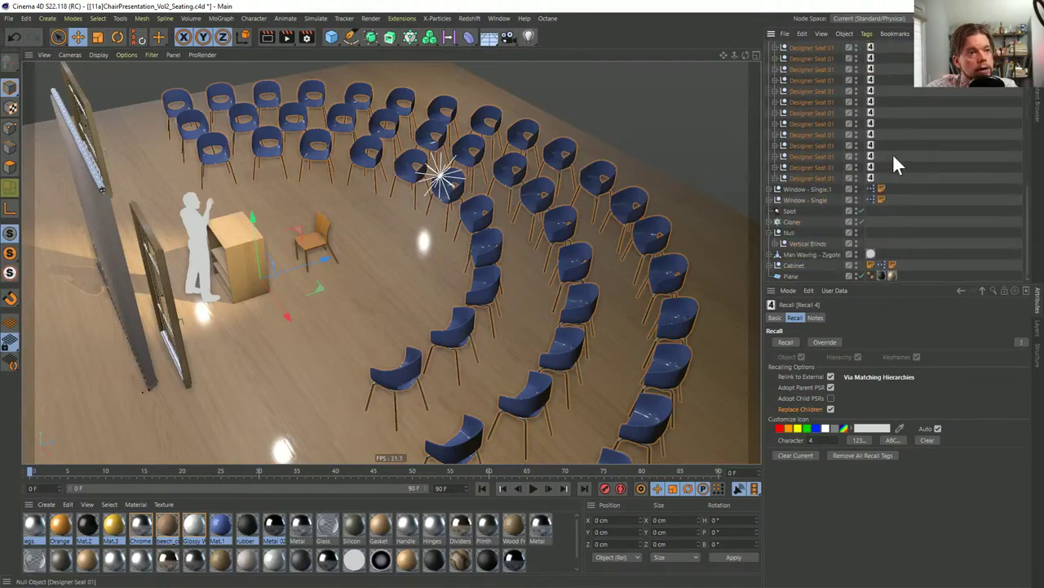
Recall the Designer Chair 02 variant on all 45 seats' Recall tags
{"action": "left_click", "coordinate": [871, 178], "text": "shift"}
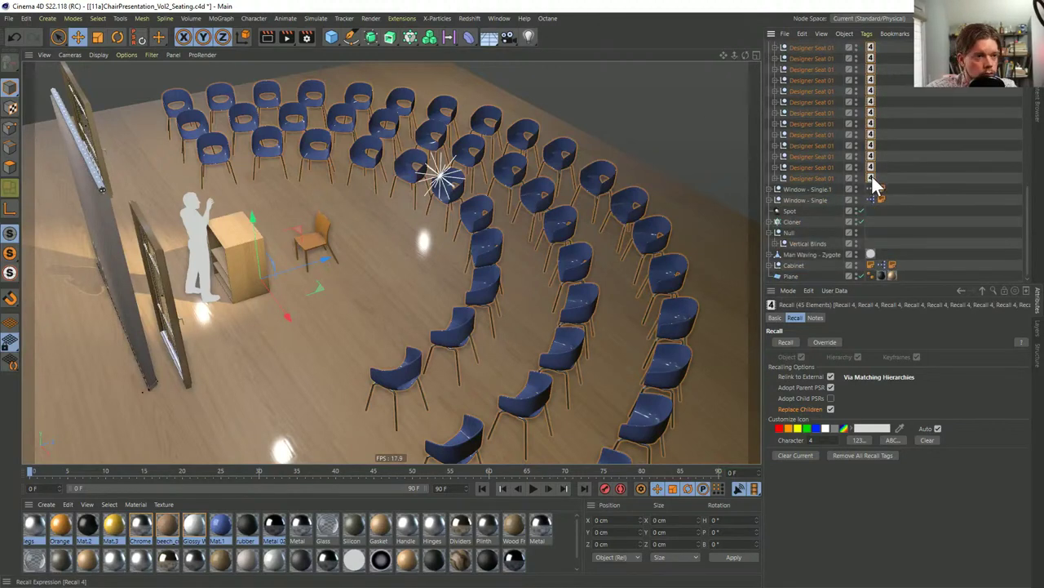
{"action": "right_click", "coordinate": [873, 181]}
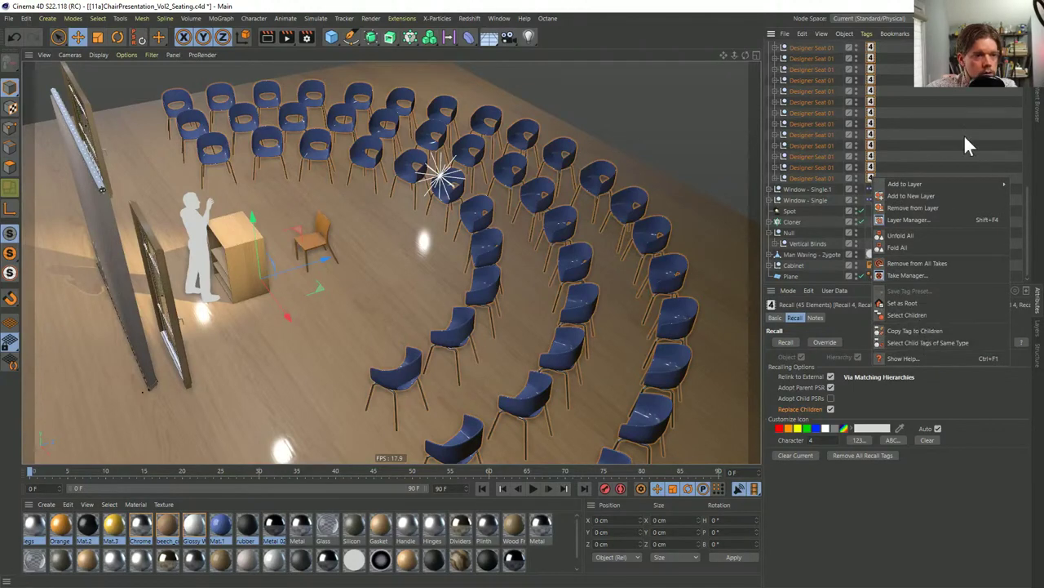
{"action": "left_click", "coordinate": [786, 342]}
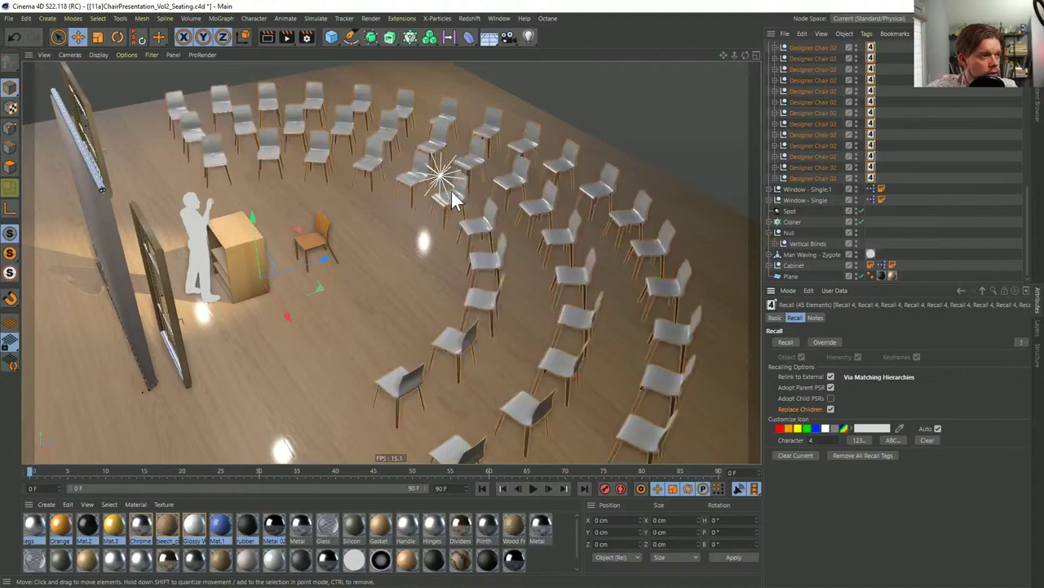
{"action": "left_click_drag", "start_coordinate": [416, 216], "coordinate": [366, 221], "text": "alt"}
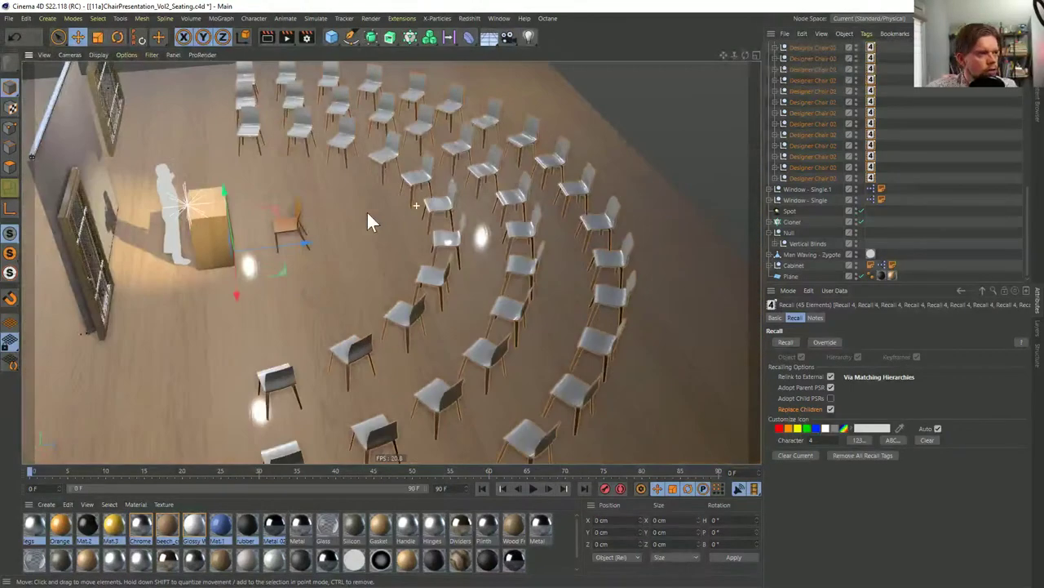
{"action": "left_click_drag", "start_coordinate": [643, 134], "coordinate": [522, 188], "text": "alt"}
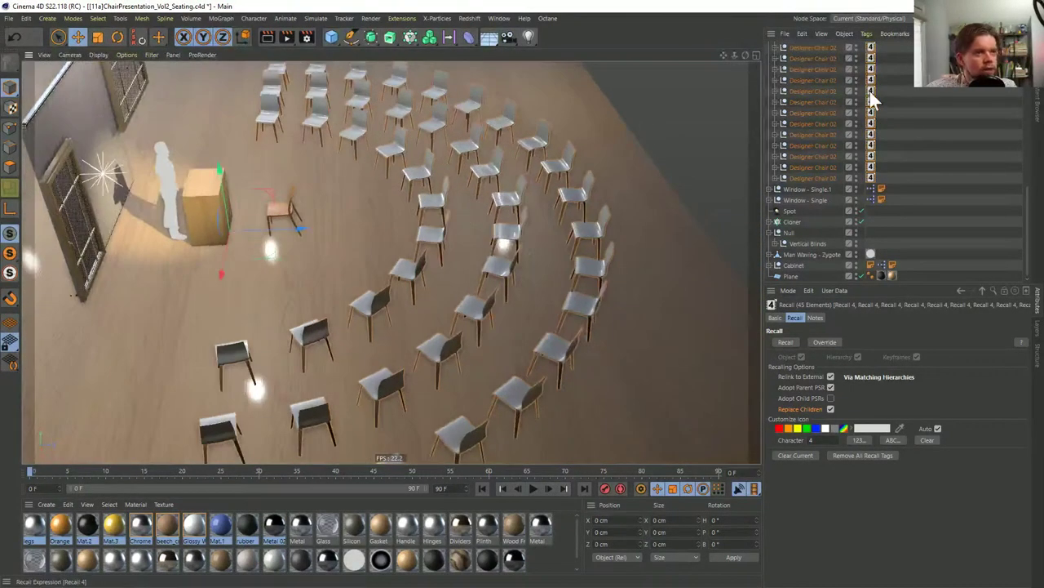
{"action": "scroll", "coordinate": [866, 110], "scroll_direction": "up", "scroll_amount": 3}
Delete the individual chairs' Recall tags, keeping only the one on Chairs
{"action": "right_click", "coordinate": [870, 58]}
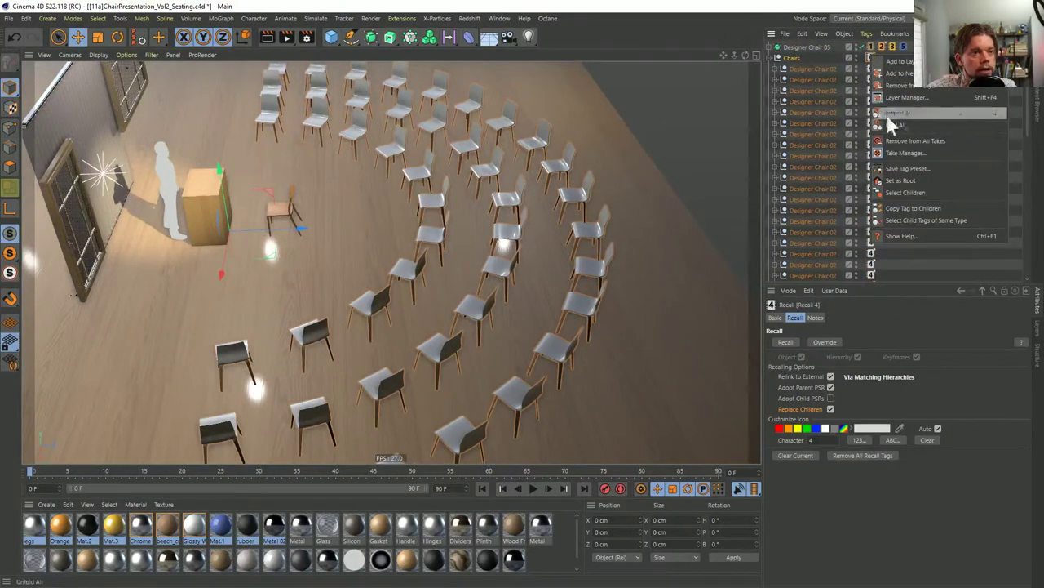
{"action": "left_click", "coordinate": [929, 219]}
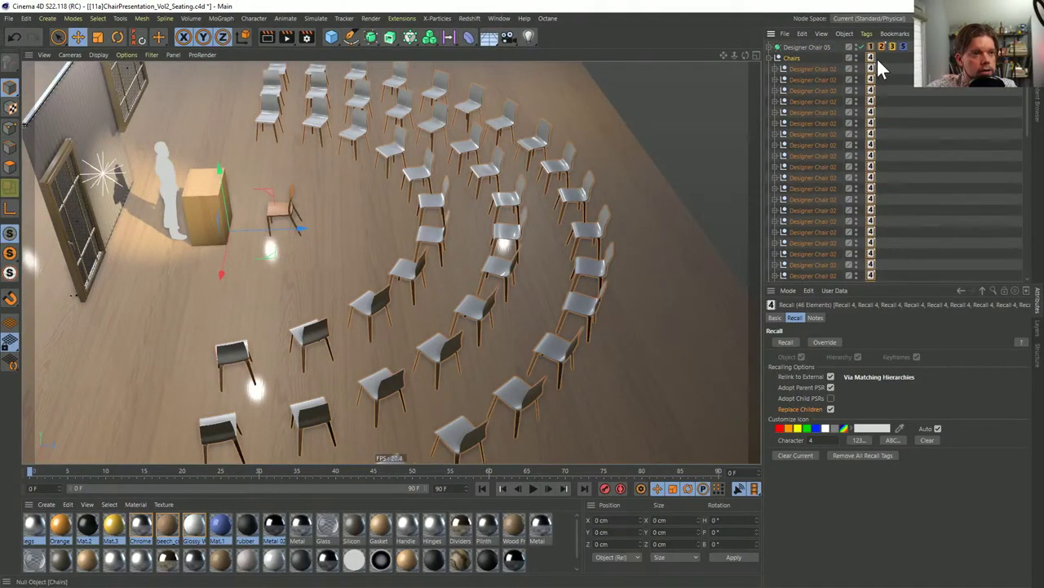
{"action": "key", "text": "Delete"}
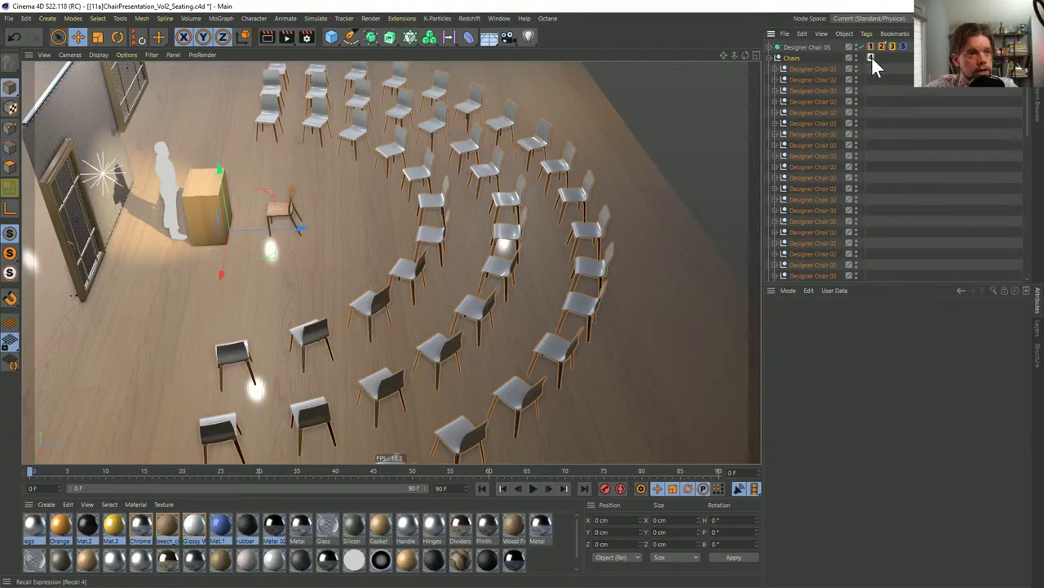
{"action": "left_click_drag", "start_coordinate": [454, 204], "coordinate": [494, 208], "text": "alt"}
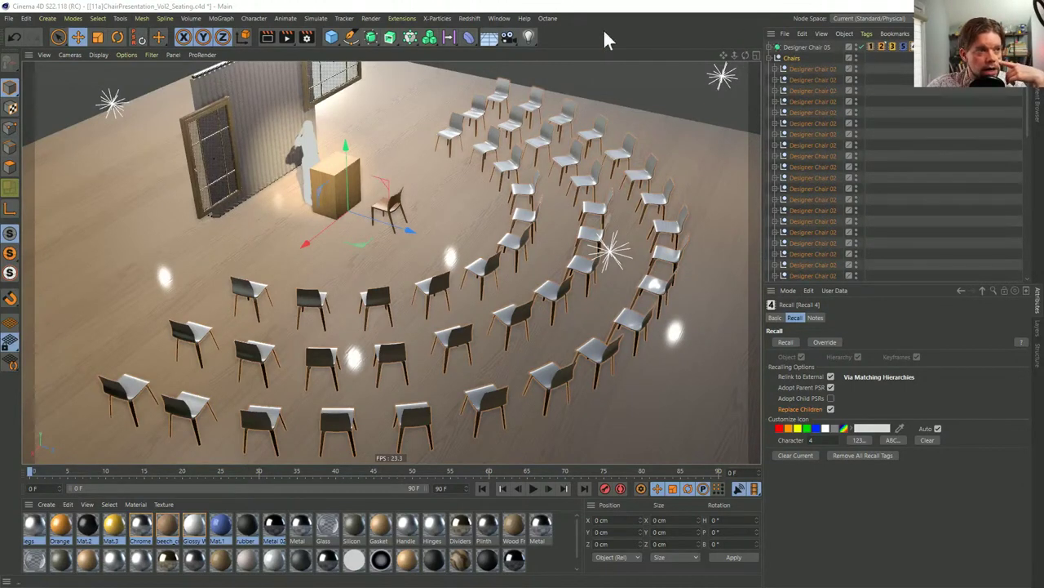
{"action": "left_click", "coordinate": [499, 18]}
{"action": "left_click", "coordinate": [568, 351]}
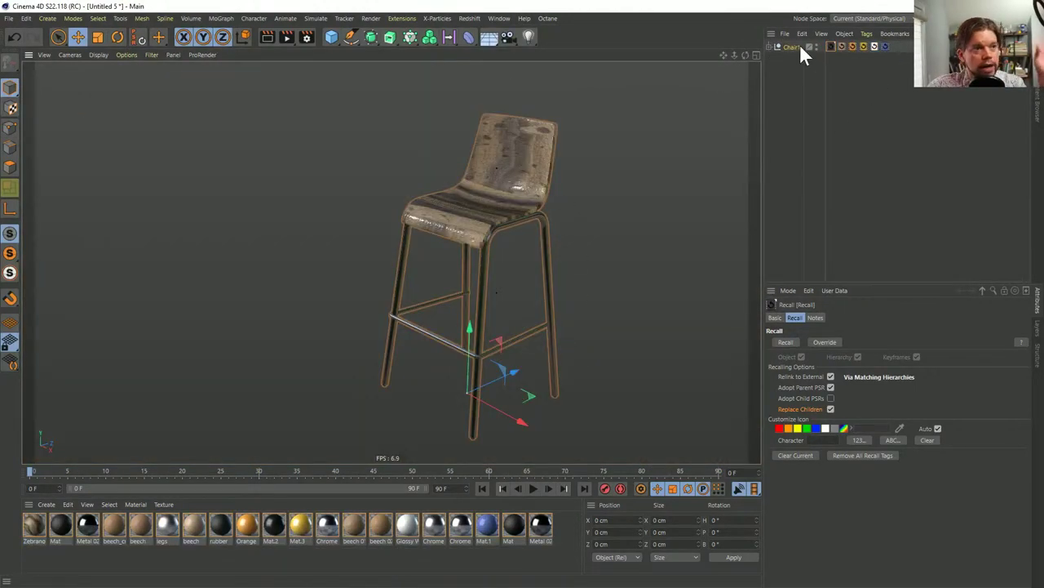
{"action": "left_click", "coordinate": [498, 18]}
{"action": "left_click", "coordinate": [551, 337]}
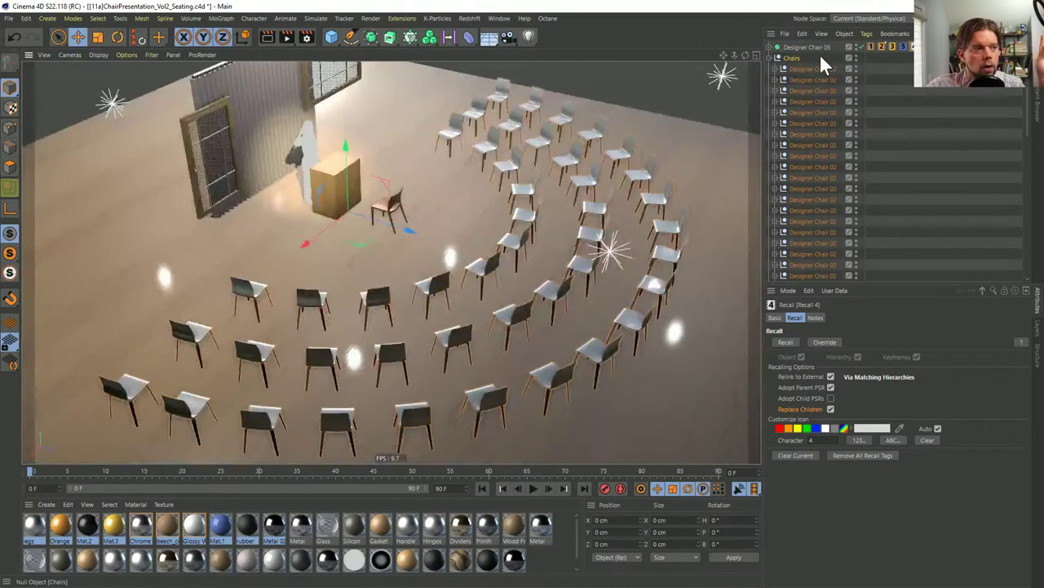
{"action": "left_click", "coordinate": [872, 47]}
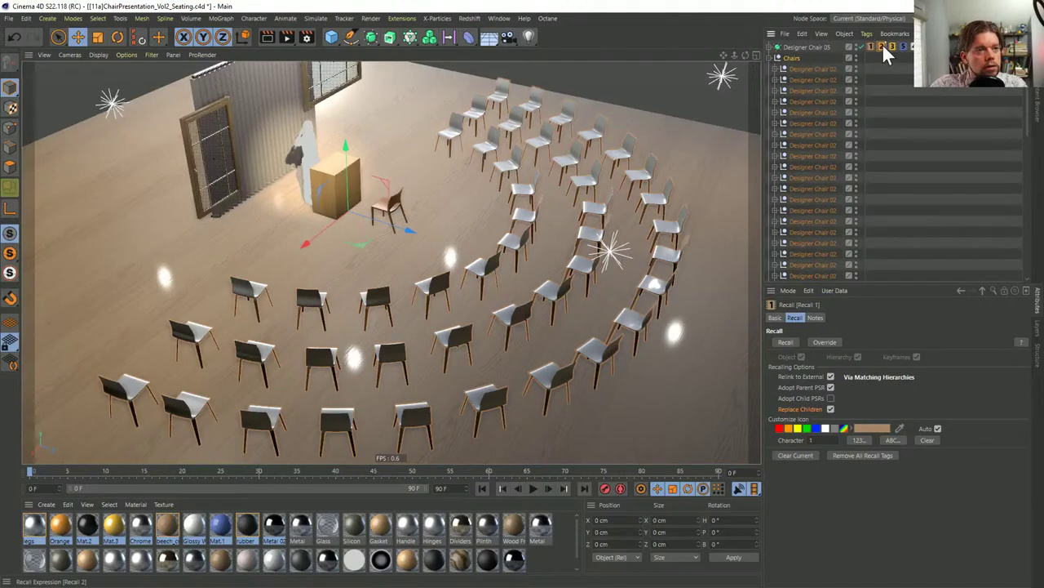
{"action": "left_click", "coordinate": [882, 45]}
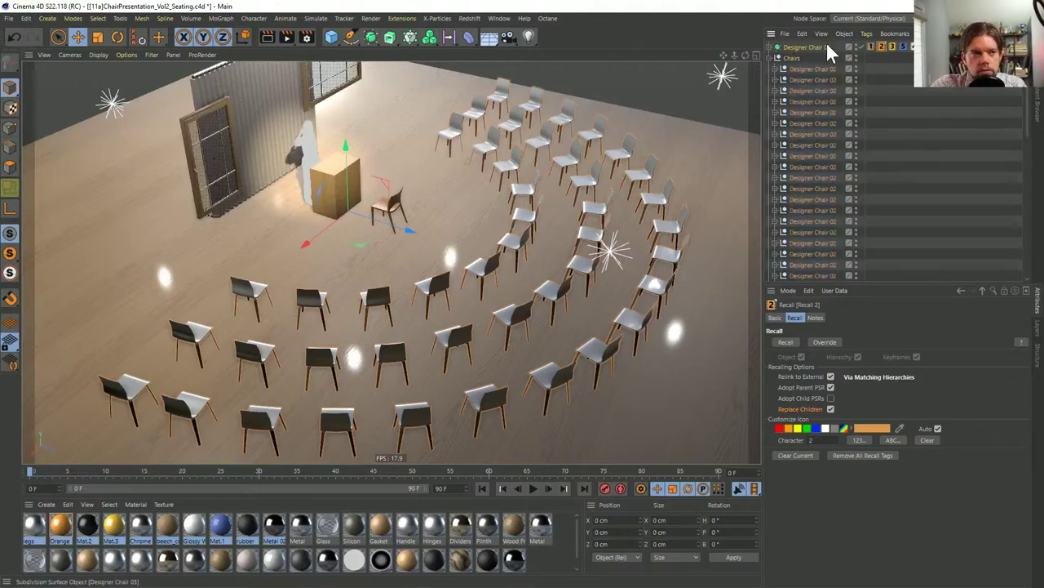
{"action": "left_click", "coordinate": [810, 46]}
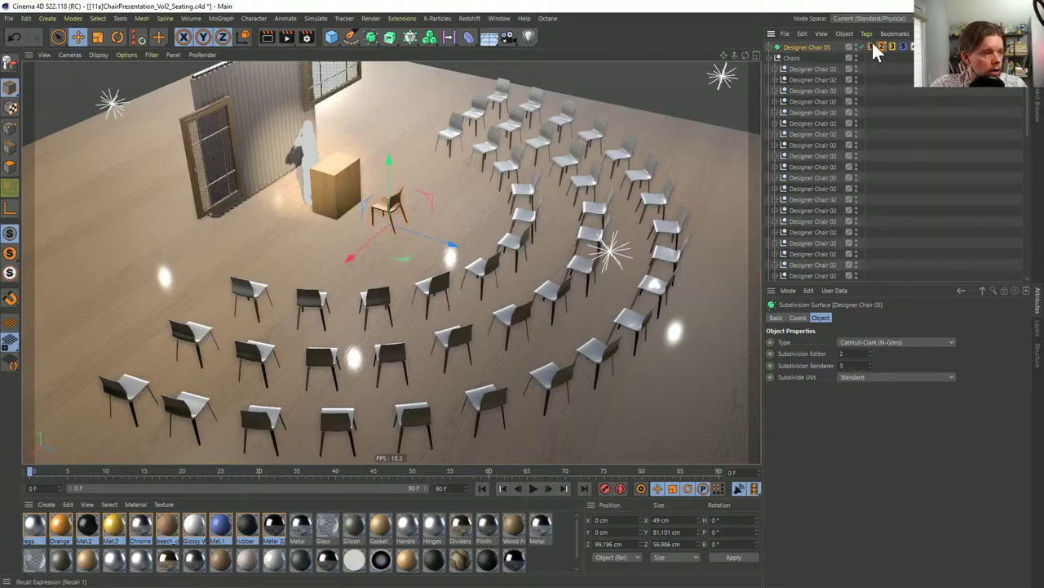
{"action": "left_click", "coordinate": [872, 46]}
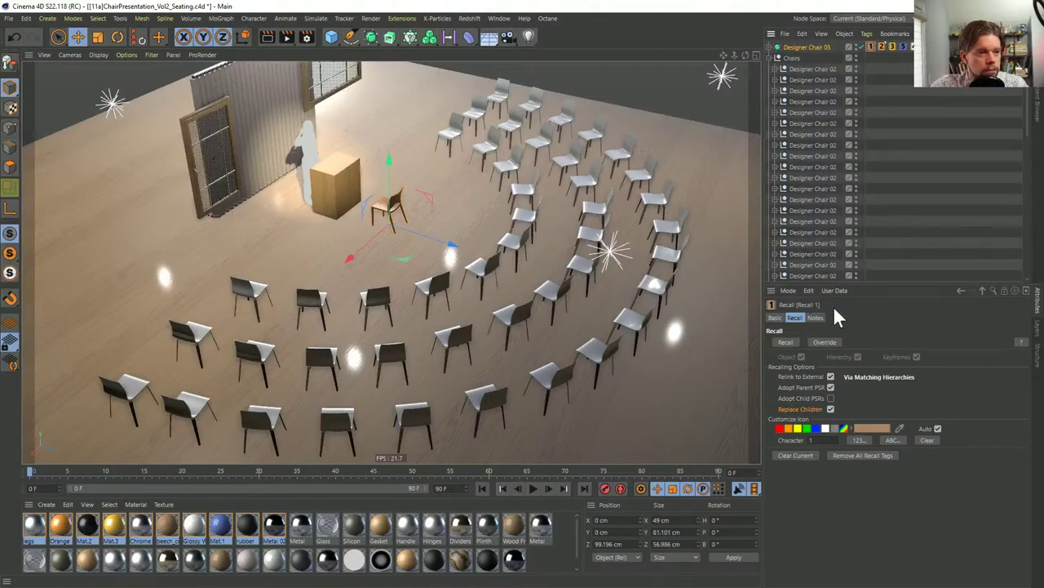
Step through Designer Chair 05's Recall tags 2–4 and show the fourth tag's Notes
{"action": "left_click", "coordinate": [774, 318]}
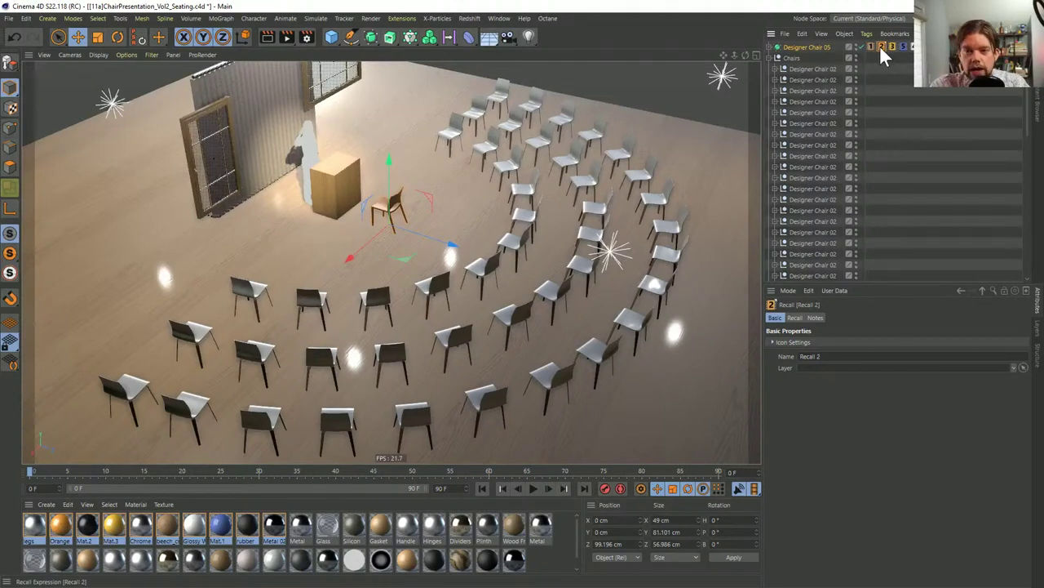
{"action": "left_click", "coordinate": [881, 46]}
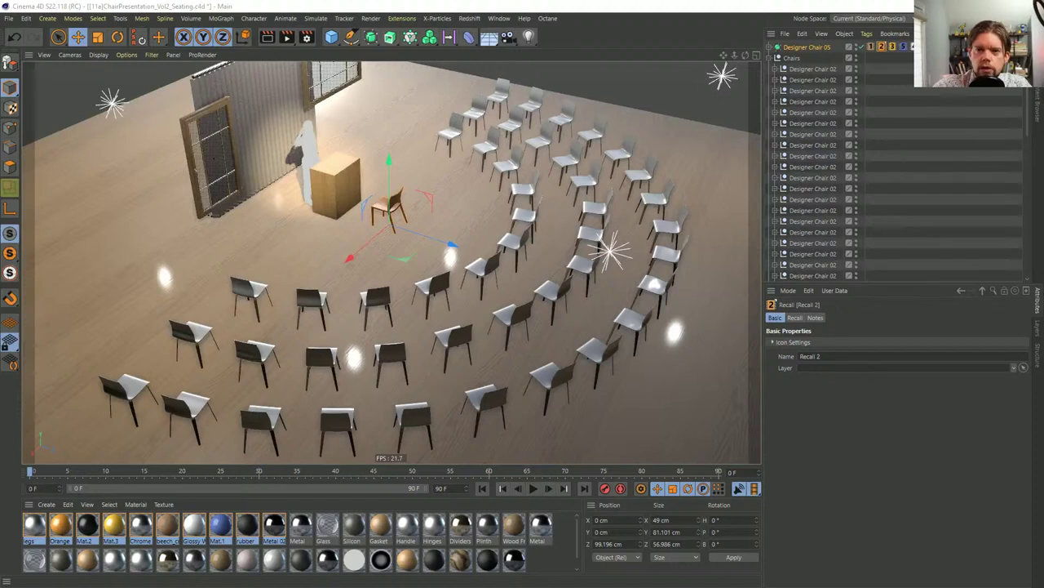
{"action": "left_click", "coordinate": [892, 47]}
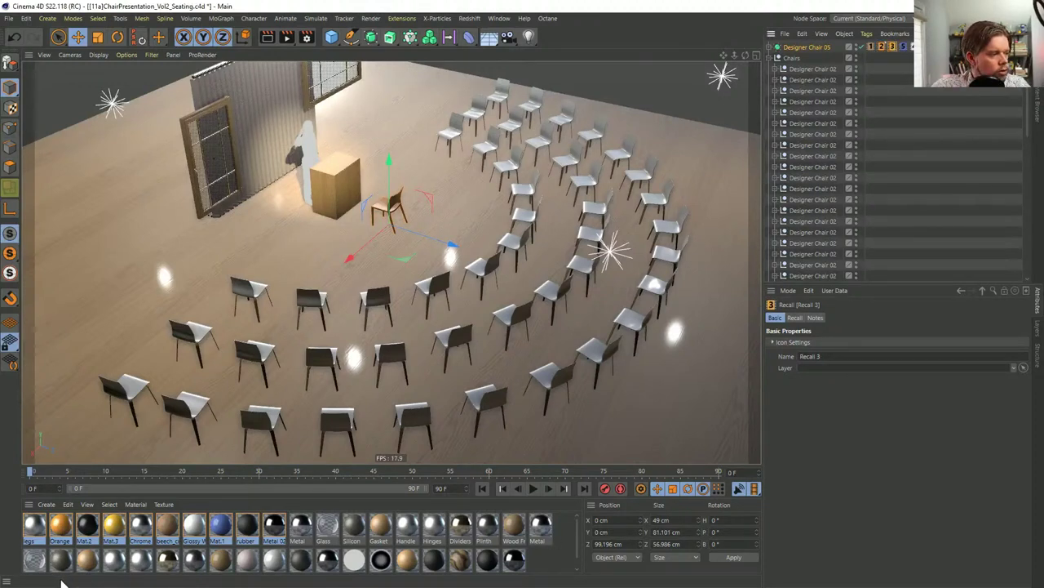
{"action": "left_click", "coordinate": [904, 46]}
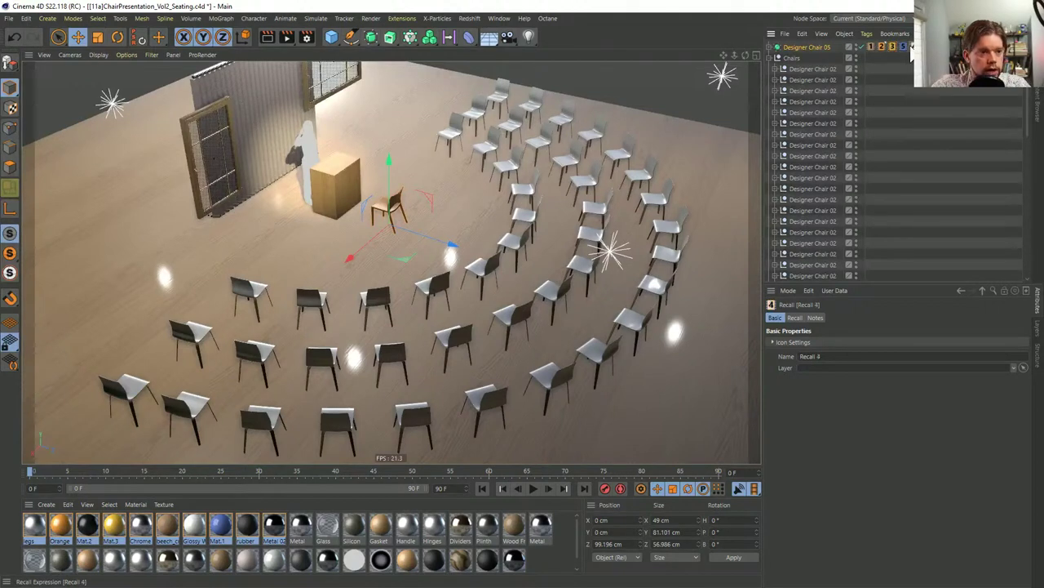
{"action": "left_click", "coordinate": [815, 317]}
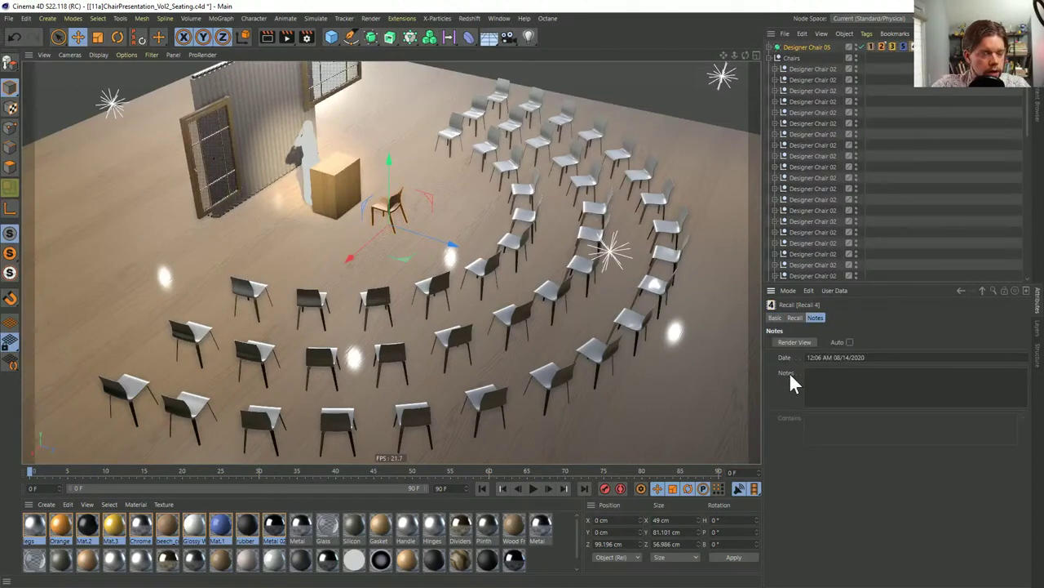
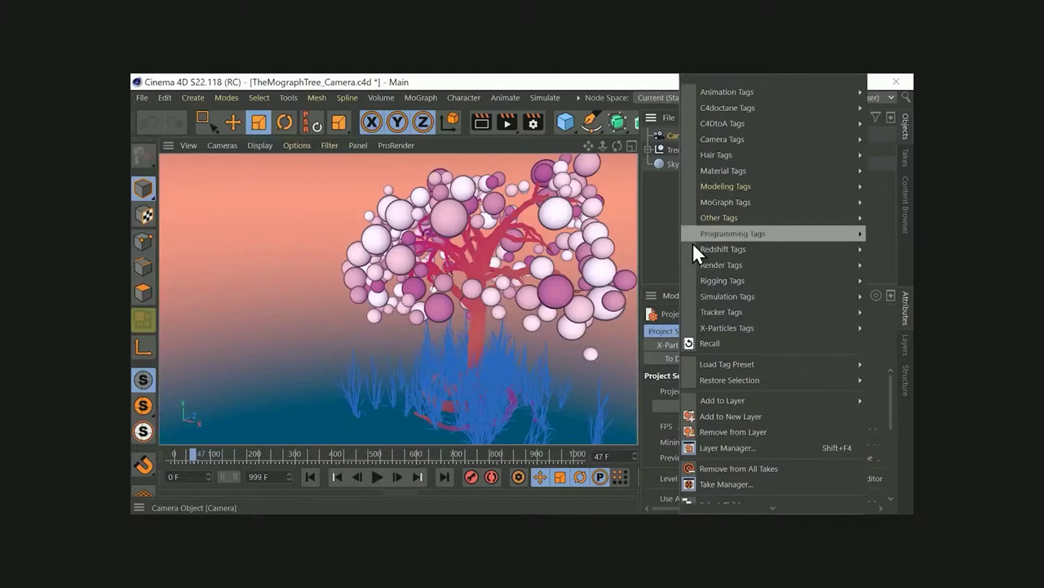
Select the Camera's Recall tag in the tree scene and add a second Recall tag
{"action": "left_click", "coordinate": [693, 243]}
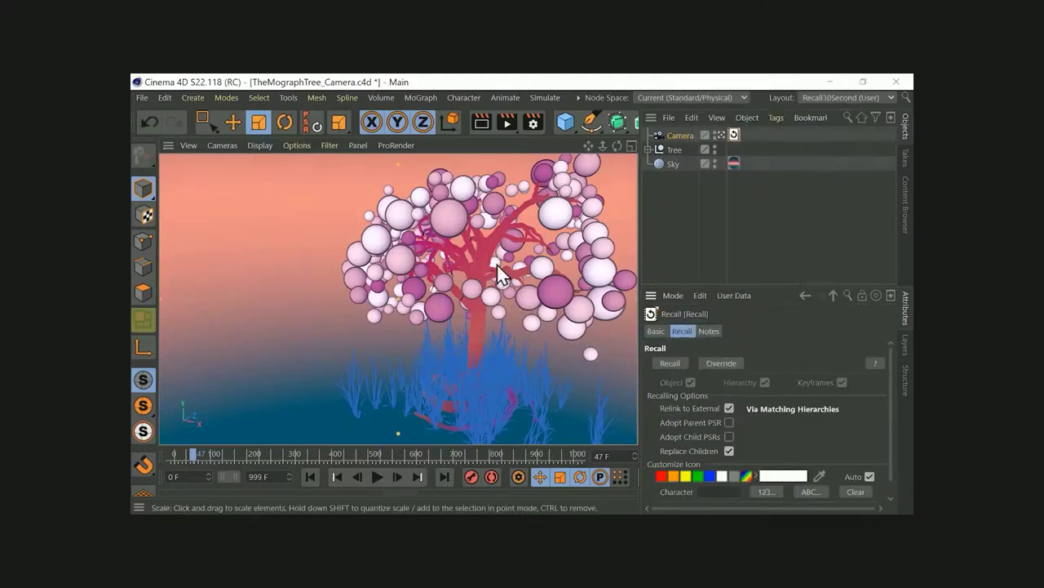
{"action": "scroll", "coordinate": [497, 264], "scroll_direction": "up", "scroll_amount": 5}
{"action": "scroll", "coordinate": [490, 278], "scroll_direction": "down", "scroll_amount": 10}
{"action": "left_click_drag", "start_coordinate": [735, 134], "coordinate": [747, 136], "text": "ctrl"}
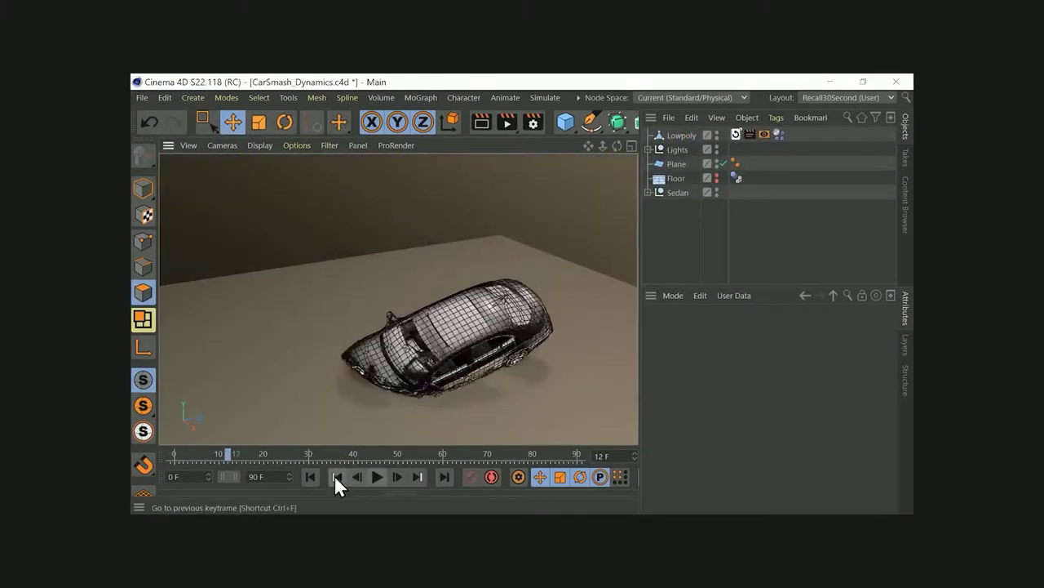
Rewind the car's Lowpoly animation, then add another Recall tag to the Camera
{"action": "left_click", "coordinate": [676, 137]}
{"action": "left_click", "coordinate": [311, 477]}
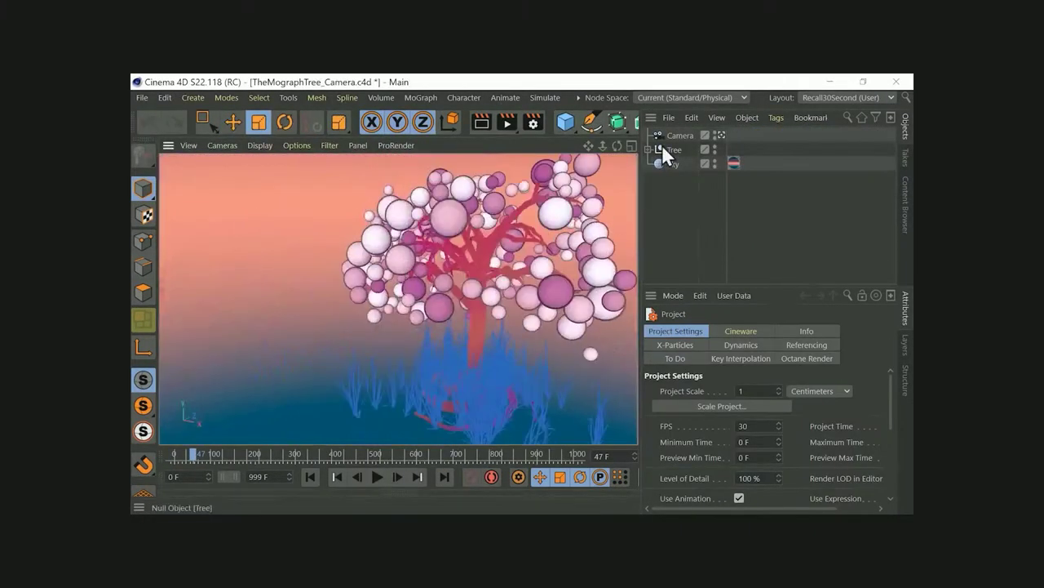
{"action": "left_click", "coordinate": [735, 134]}
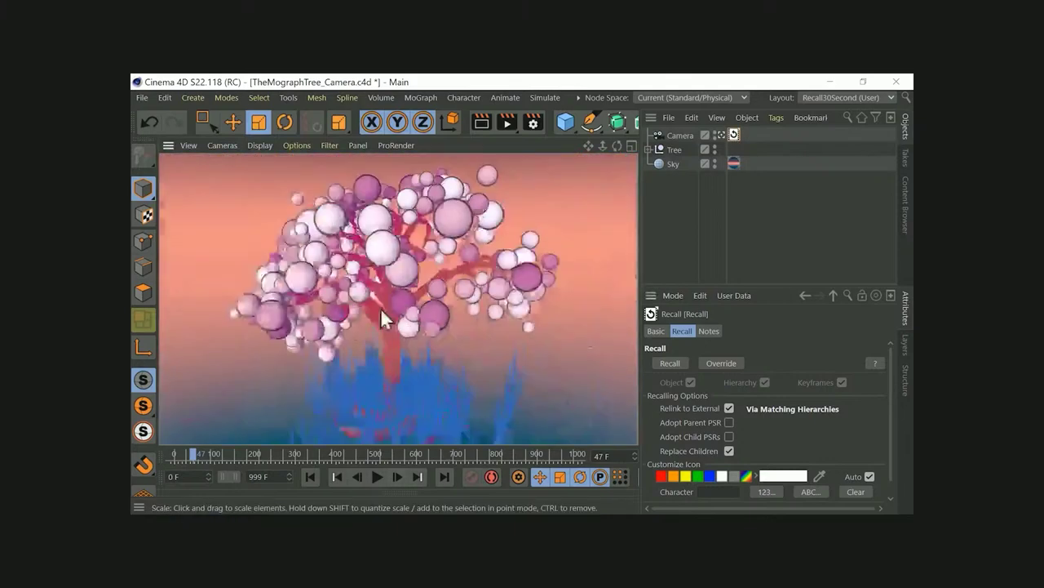
{"action": "left_click_drag", "start_coordinate": [735, 135], "coordinate": [748, 135], "text": "ctrl"}
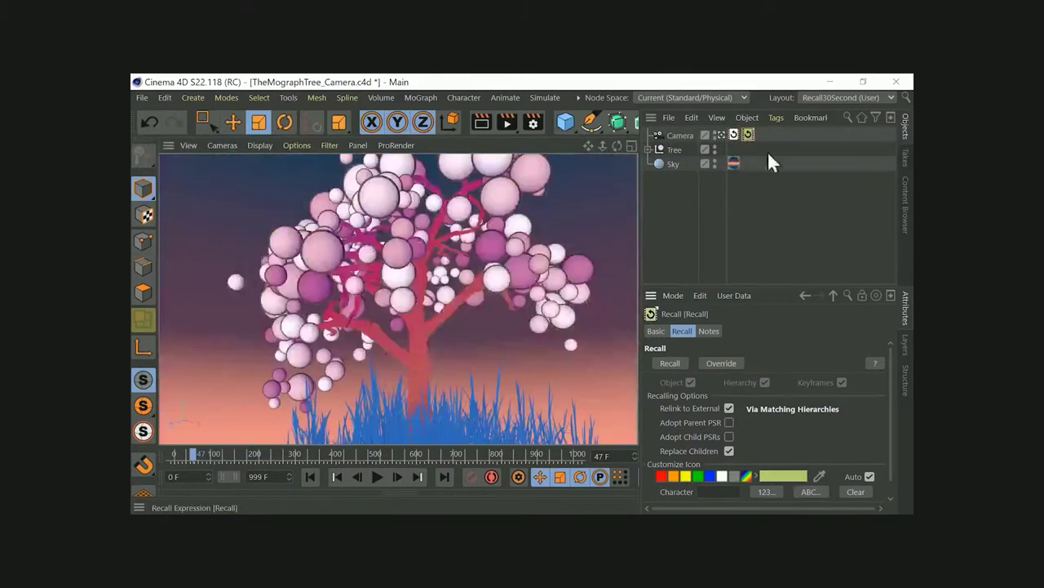
Play and rewind the car dynamics, then collapse the letter R's Connect All hierarchy
{"action": "left_click", "coordinate": [377, 476]}
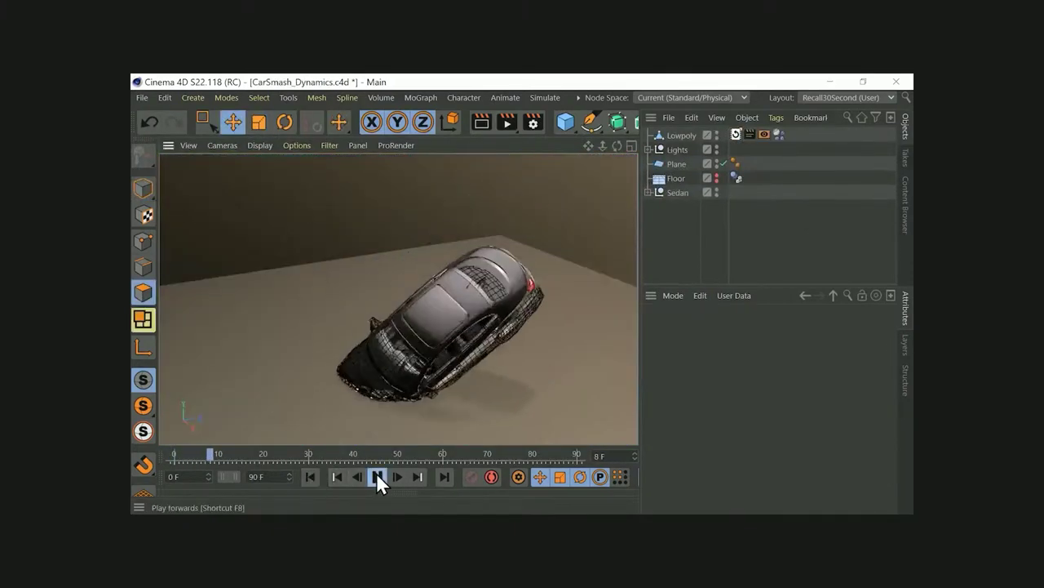
{"action": "left_click", "coordinate": [376, 474]}
{"action": "left_click", "coordinate": [310, 476]}
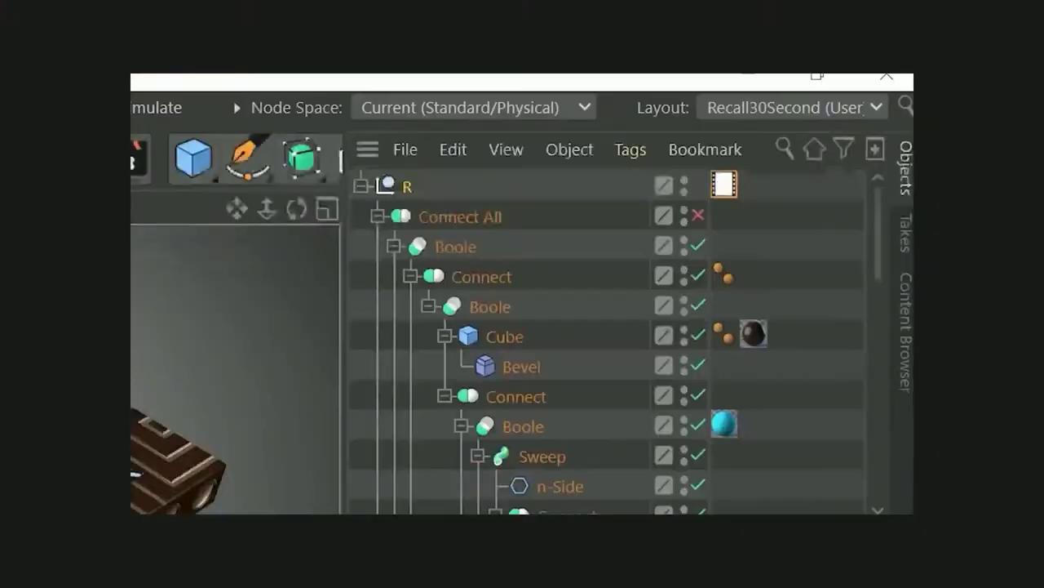
{"action": "left_click", "coordinate": [393, 192]}
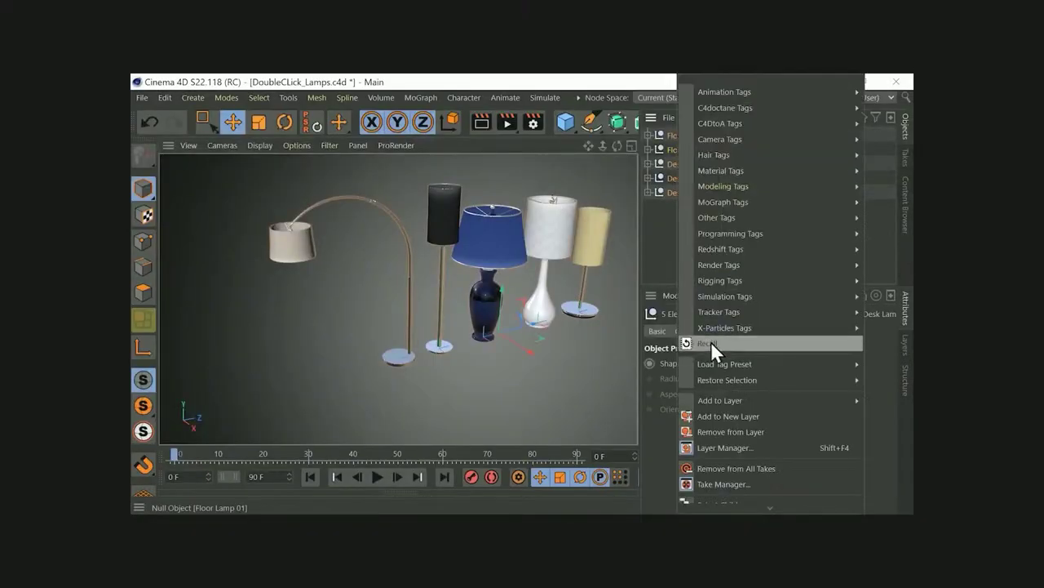
Tag the lamps with Recall and restore one, recall the tree camera's alternate framing, then select the car's Lowpoly
{"action": "left_click", "coordinate": [698, 341]}
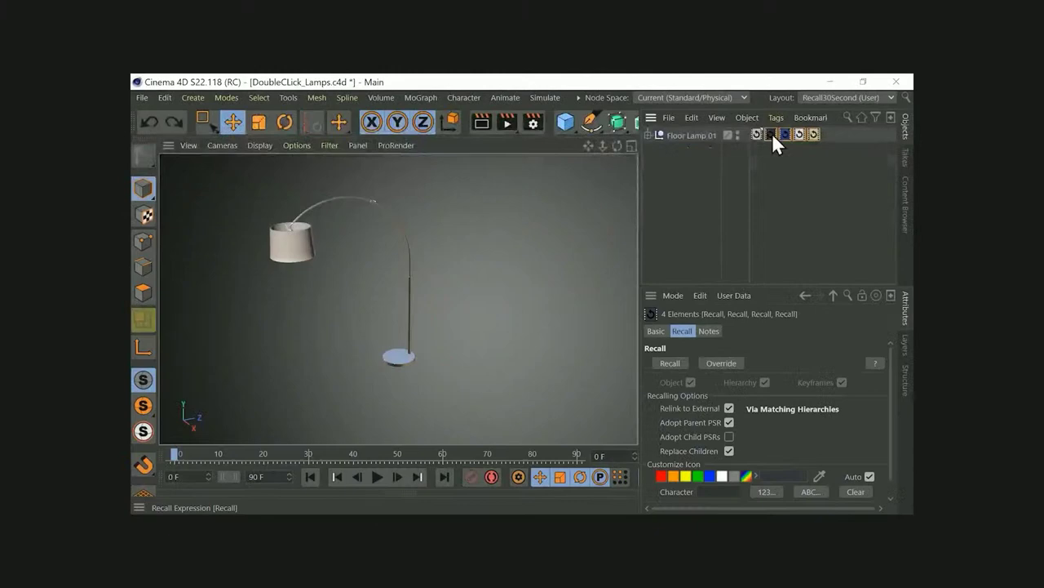
{"action": "double_click", "coordinate": [772, 133]}
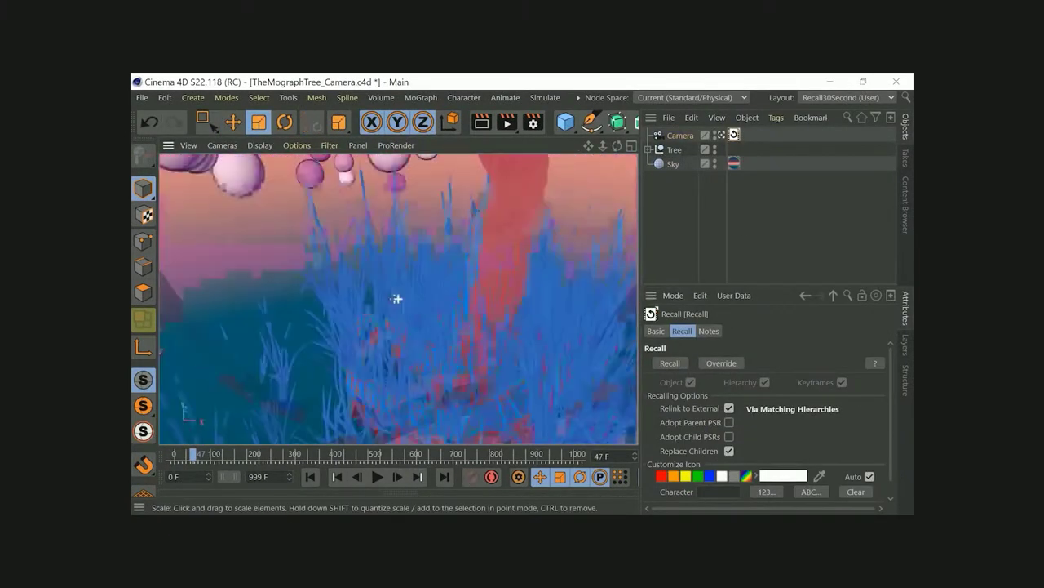
{"action": "left_click_drag", "start_coordinate": [731, 137], "coordinate": [749, 134], "text": "ctrl"}
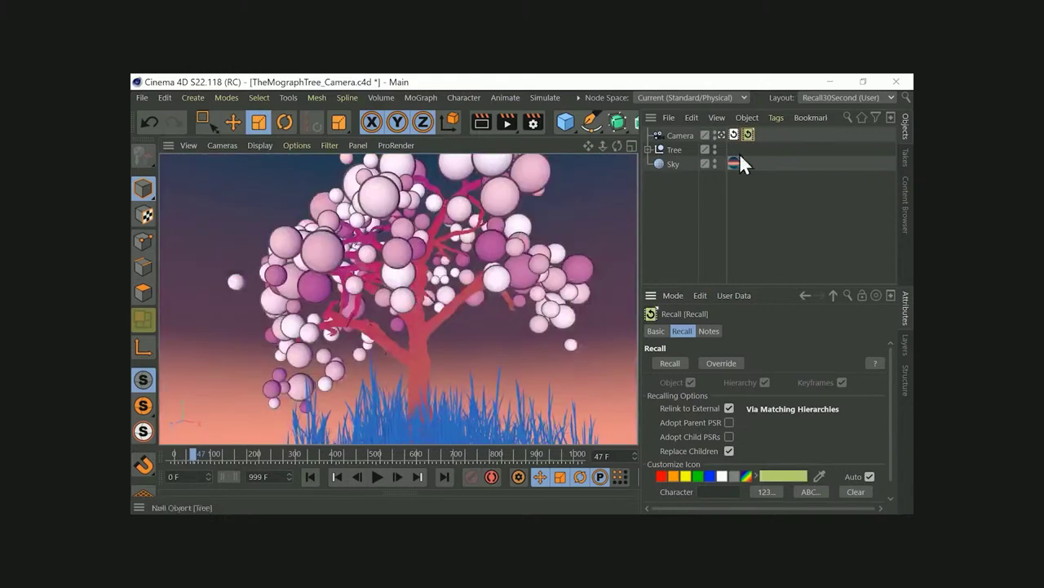
{"action": "double_click", "coordinate": [747, 135]}
{"action": "left_click", "coordinate": [376, 476]}
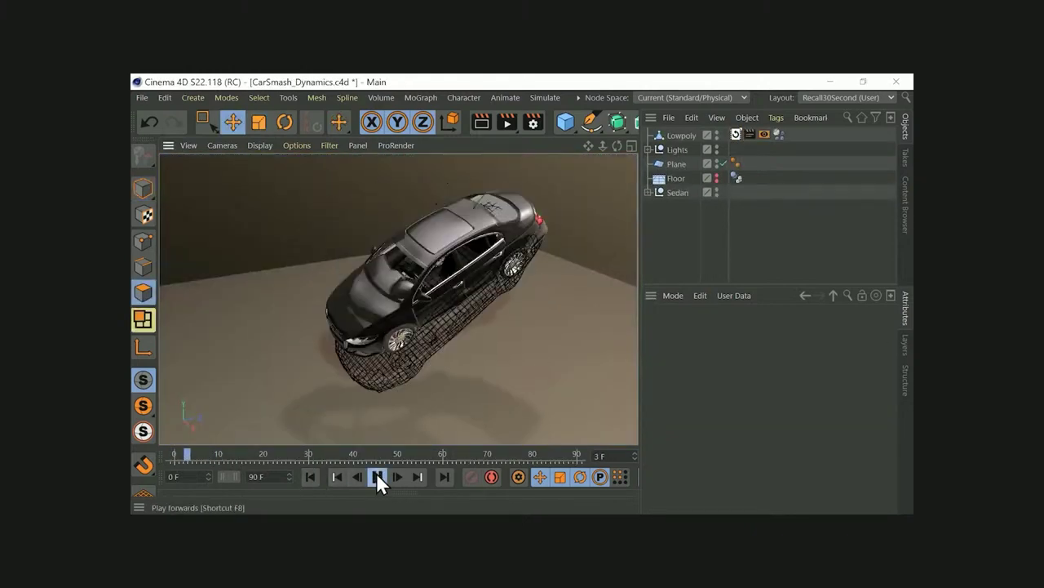
{"action": "left_click", "coordinate": [517, 272]}
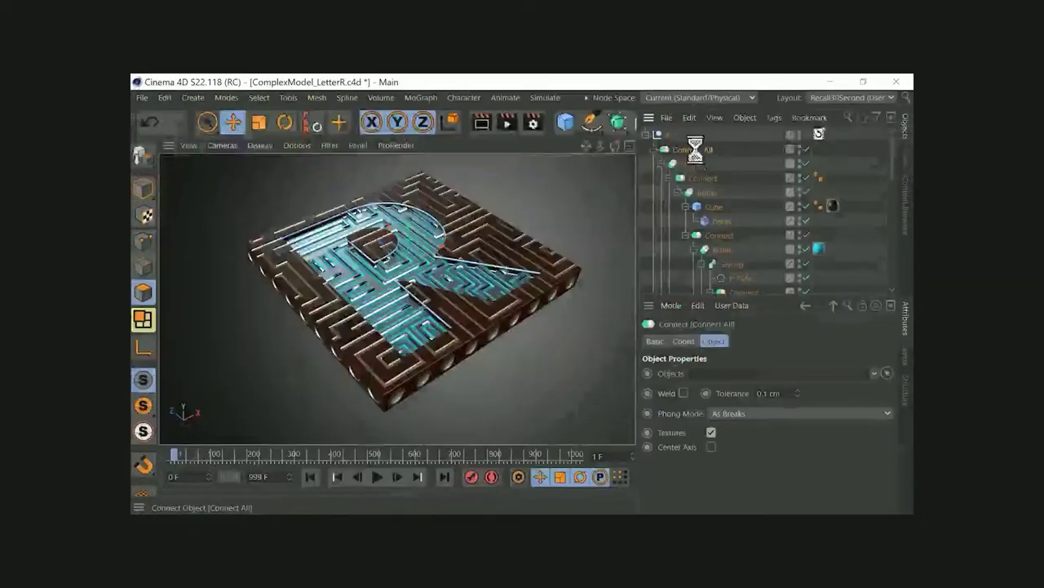
Move the Recall tag to the first position on the Letter R object
{"action": "left_click_drag", "start_coordinate": [816, 163], "coordinate": [737, 144]}
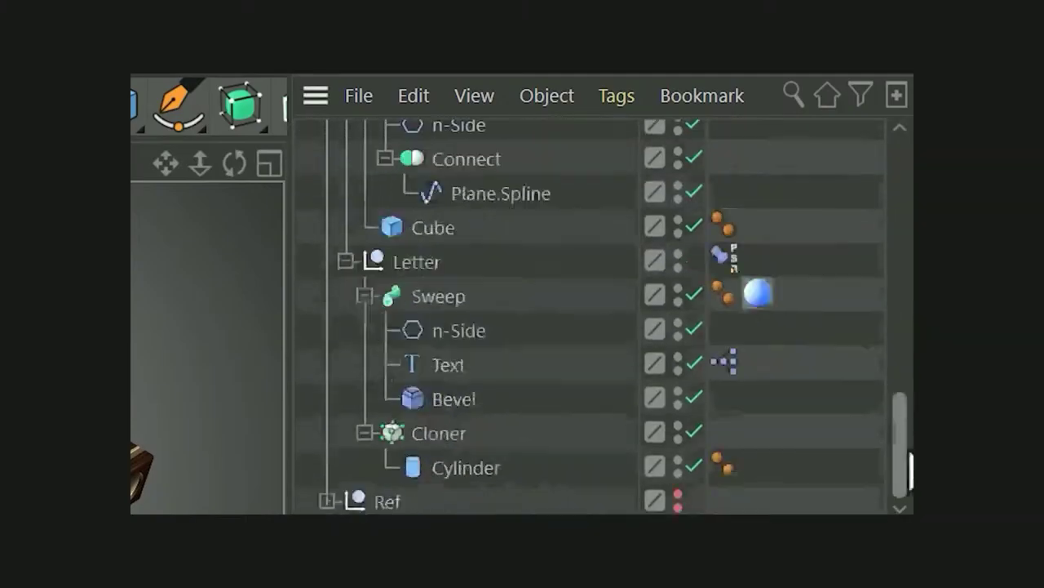